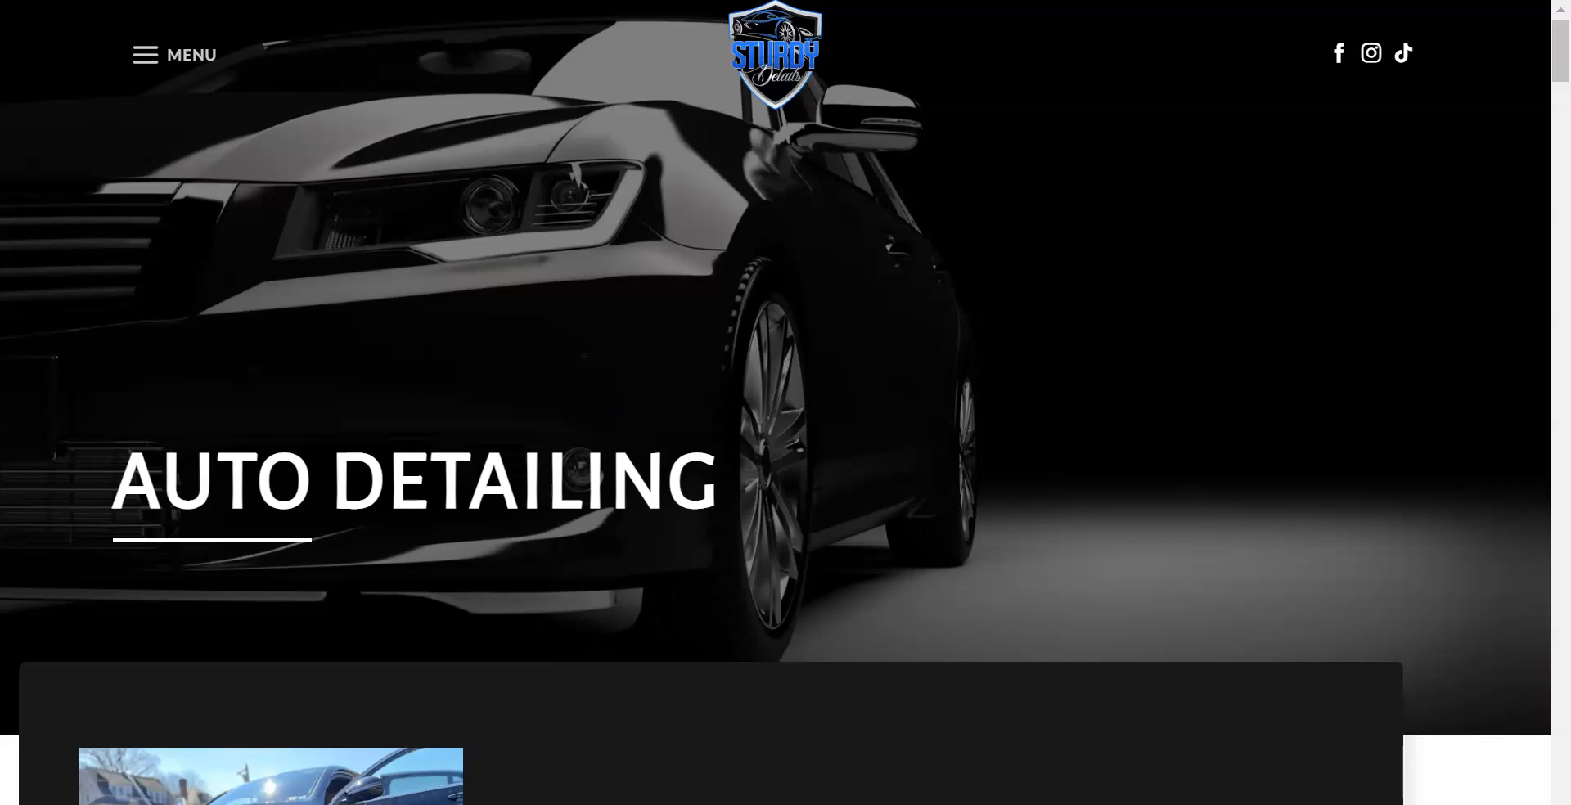
# - Examine the Sturdy Details booking page's service list and the vehicle, location, pricing and services sections of OrbisX's Booking Form Config
pyautogui.hotkey('ctrl', 'Tab')
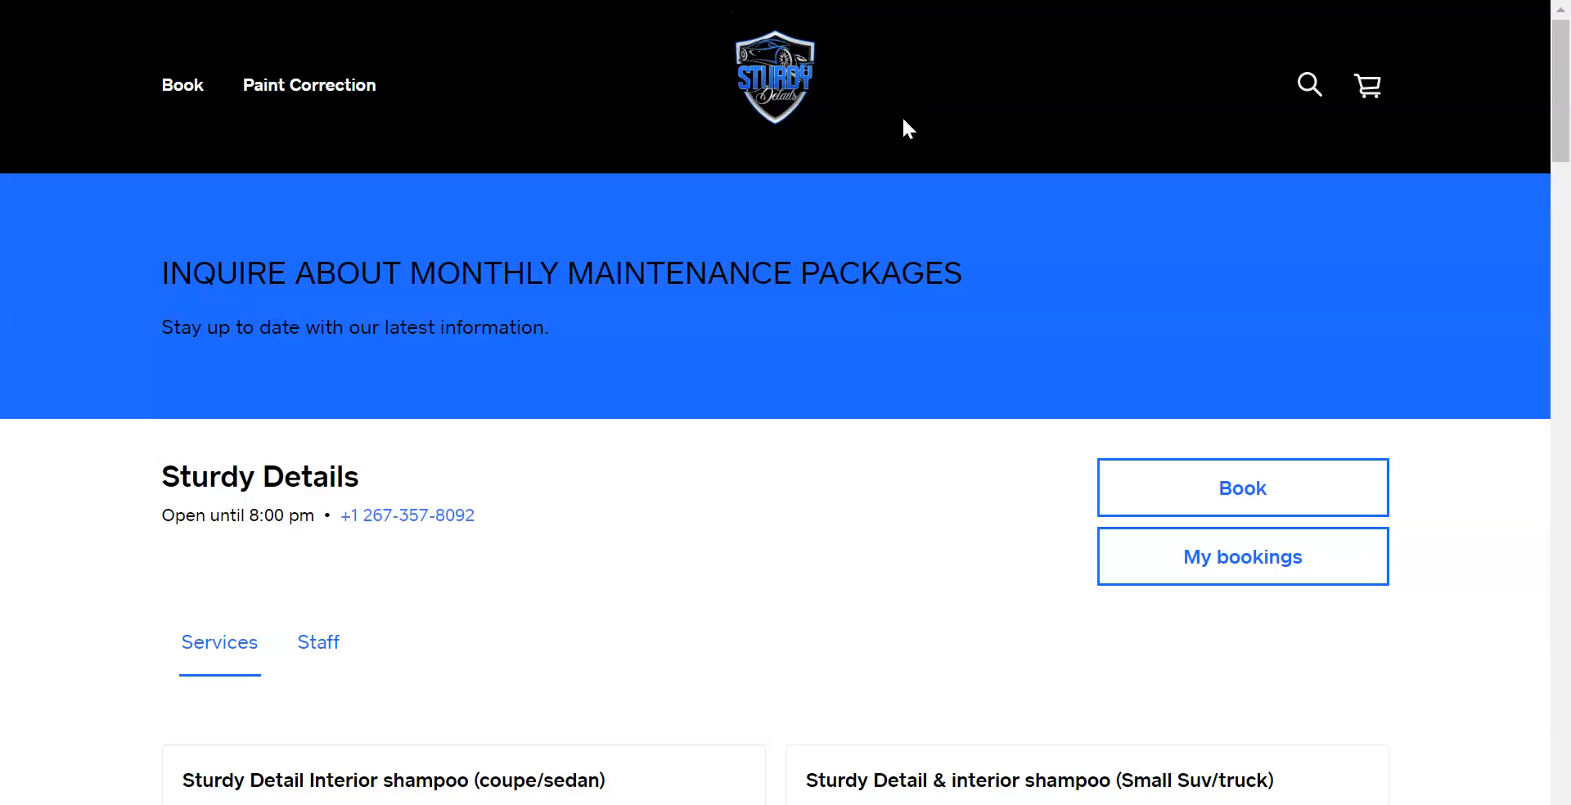
pyautogui.scroll(-3, 319, 270)
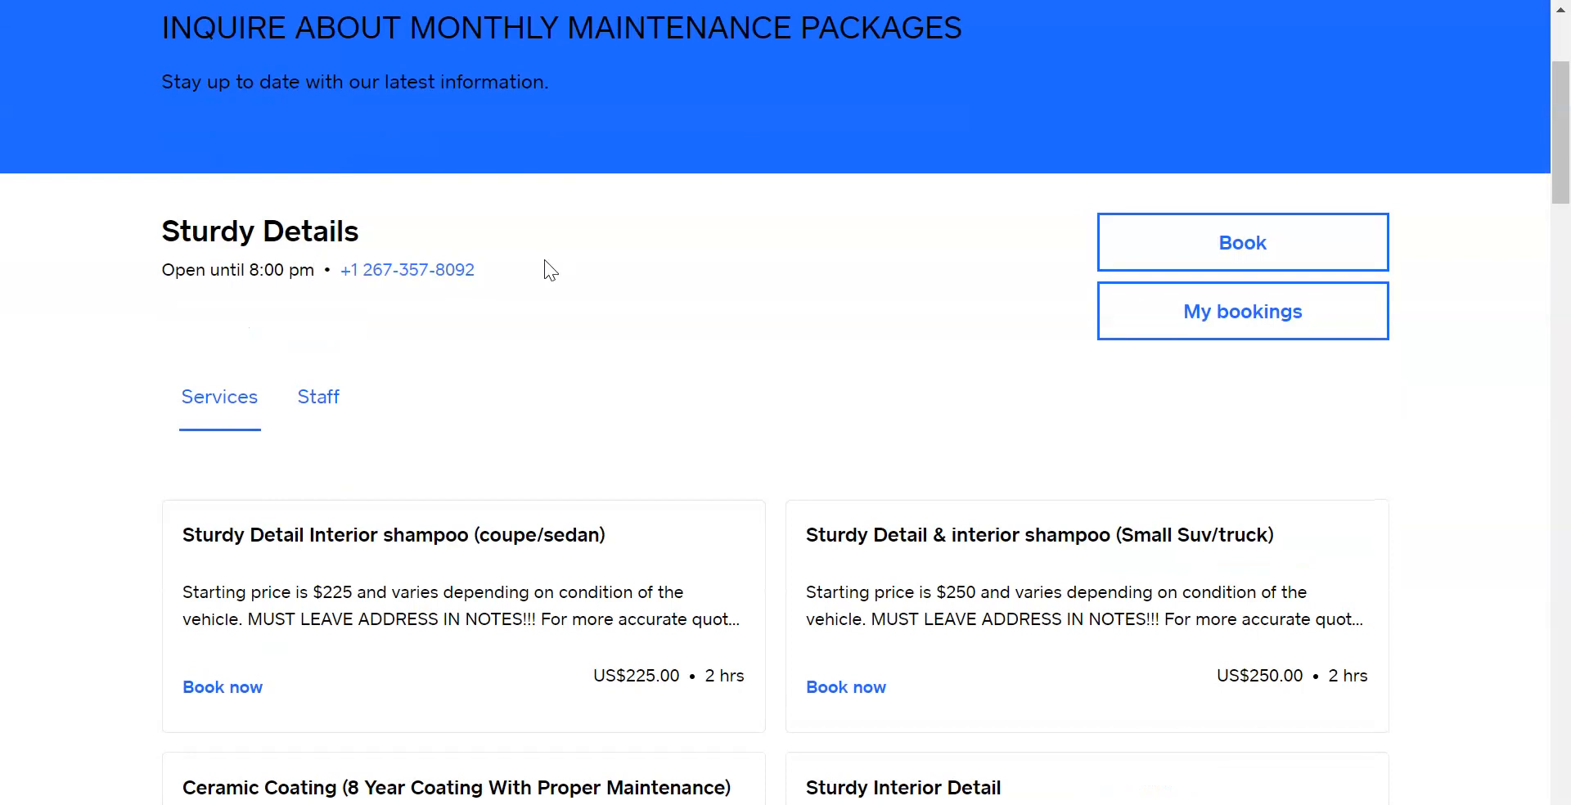
pyautogui.scroll(-2, 544, 261)
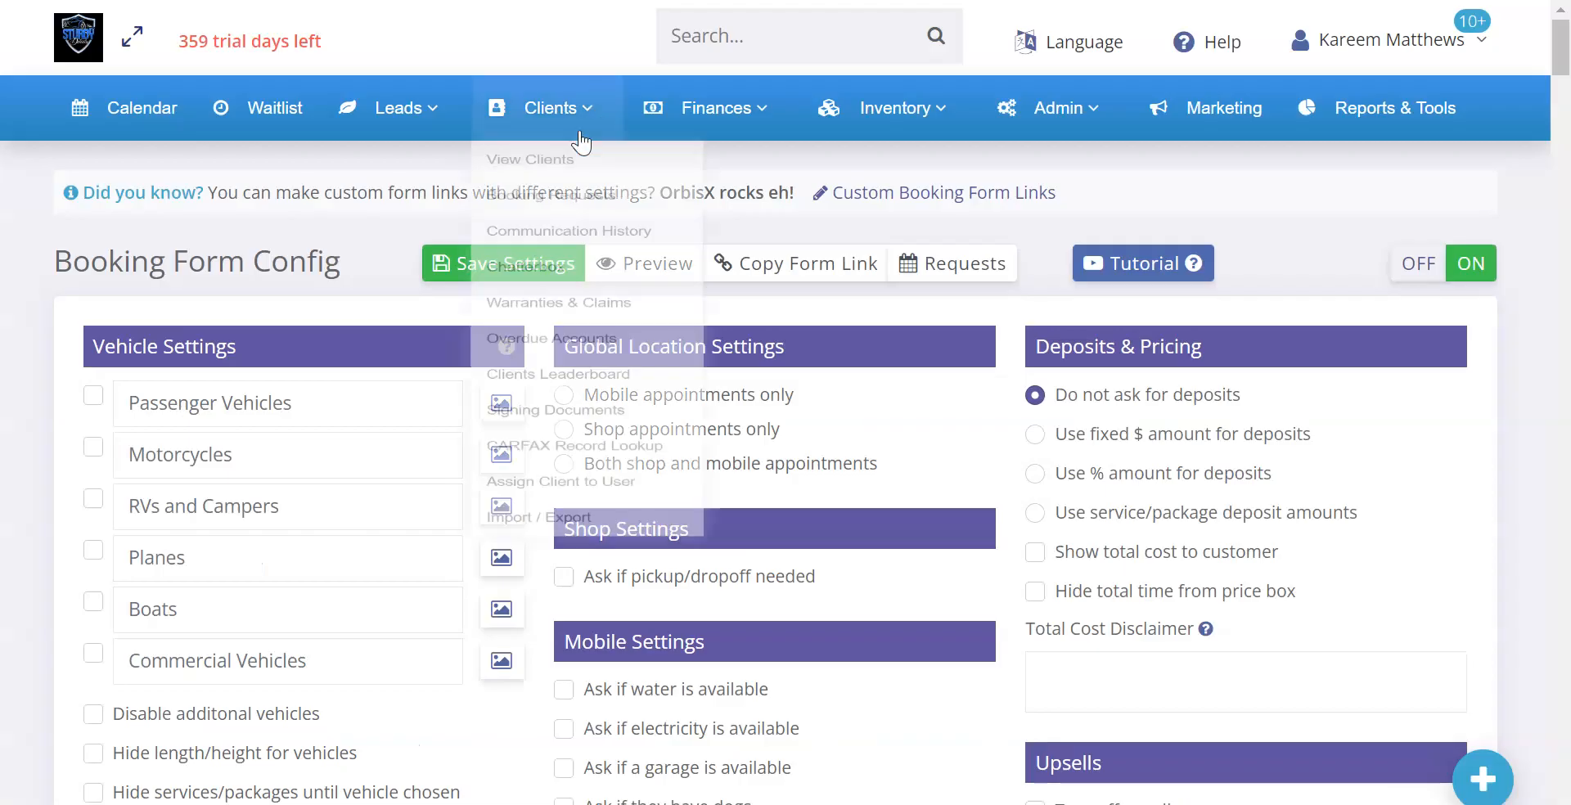
pyautogui.scroll(-20, 160, 376)
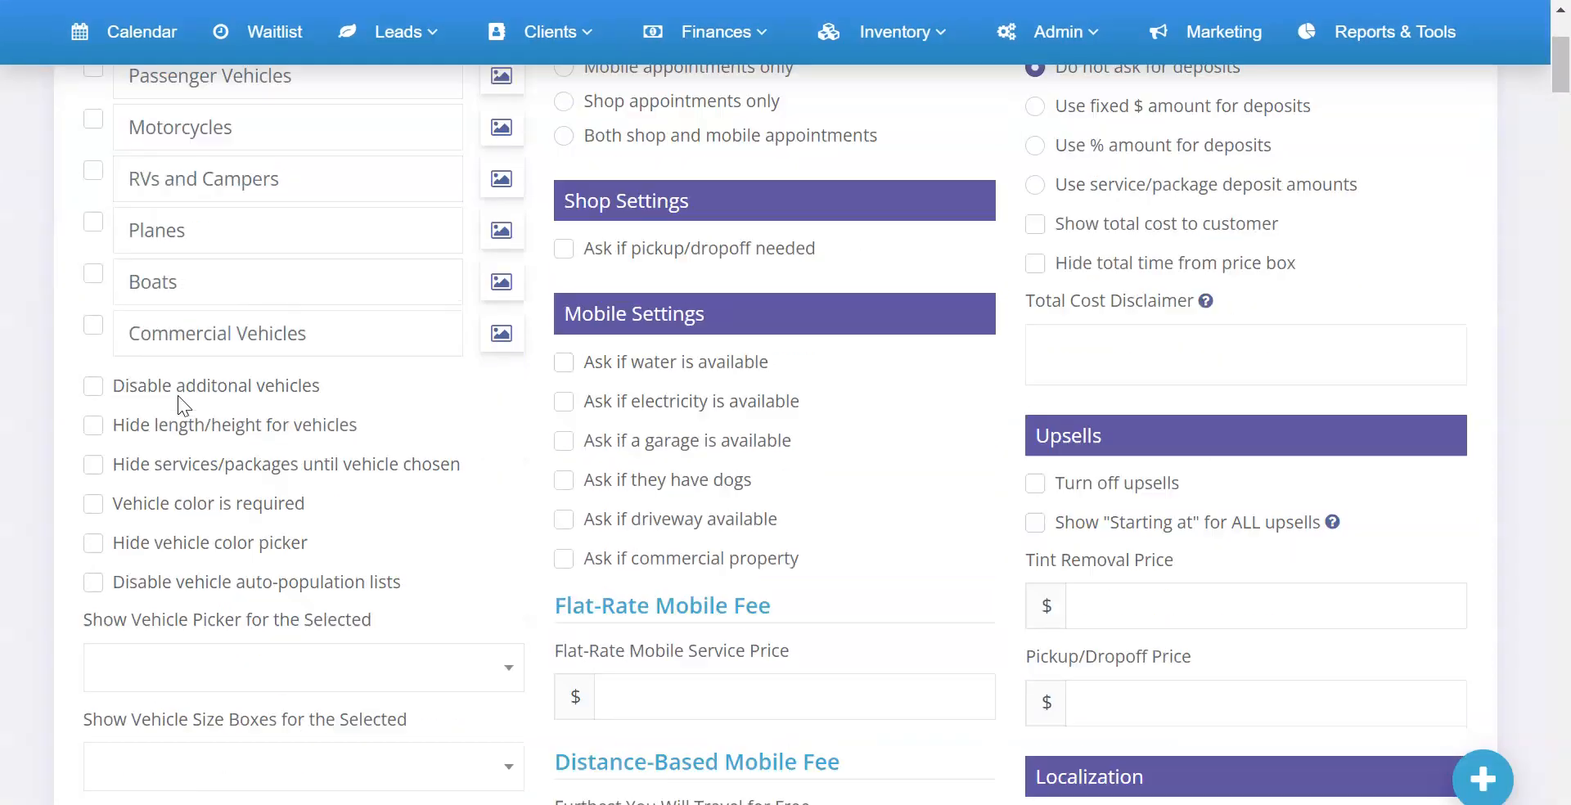
pyautogui.scroll(-15, 792, 420)
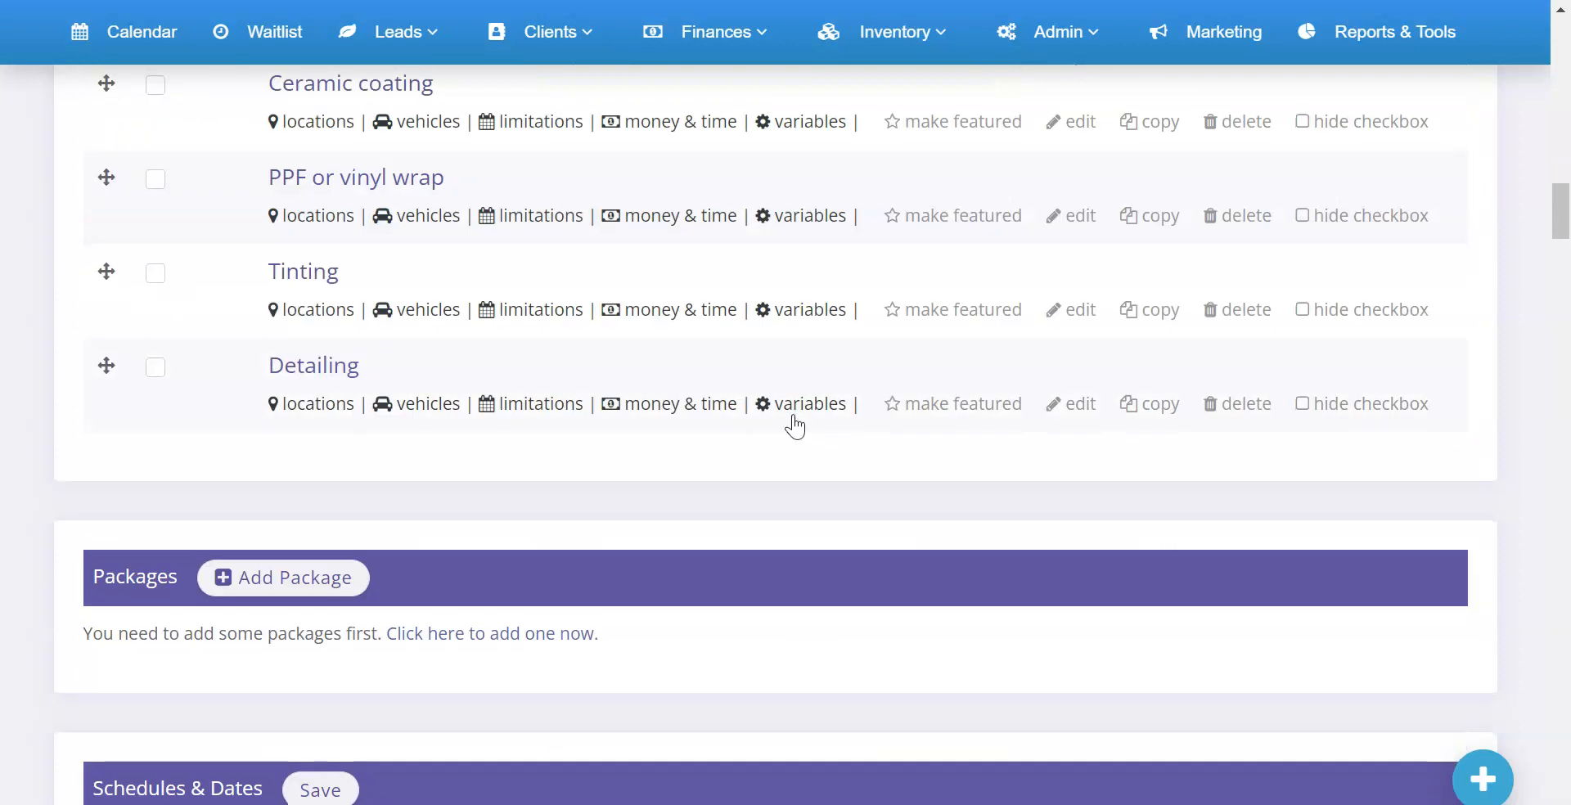
pyautogui.scroll(11, 800, 421)
pyautogui.scroll(3, 799, 421)
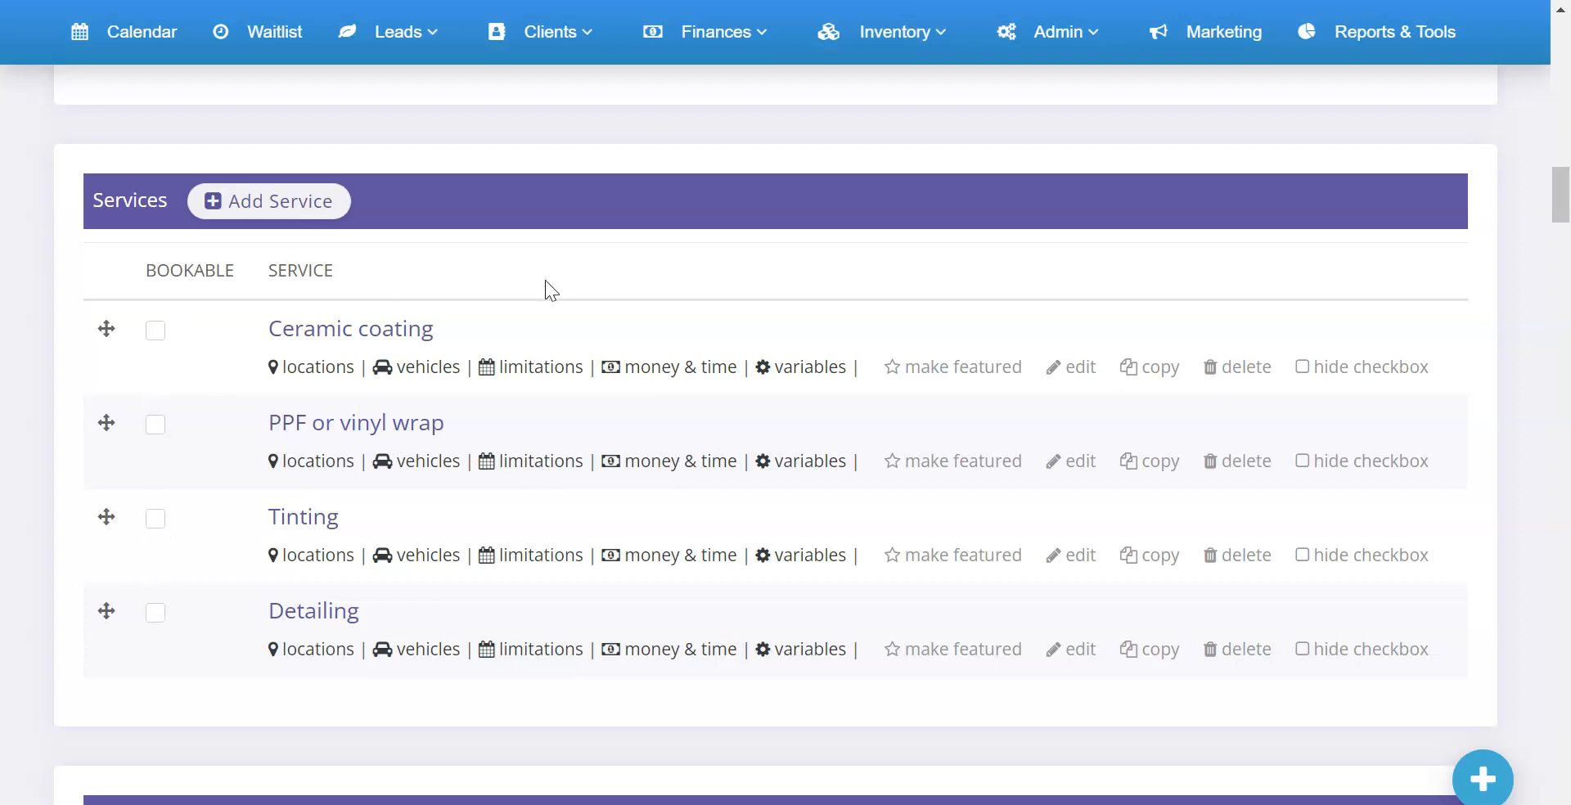
pyautogui.scroll(15, 668, 249)
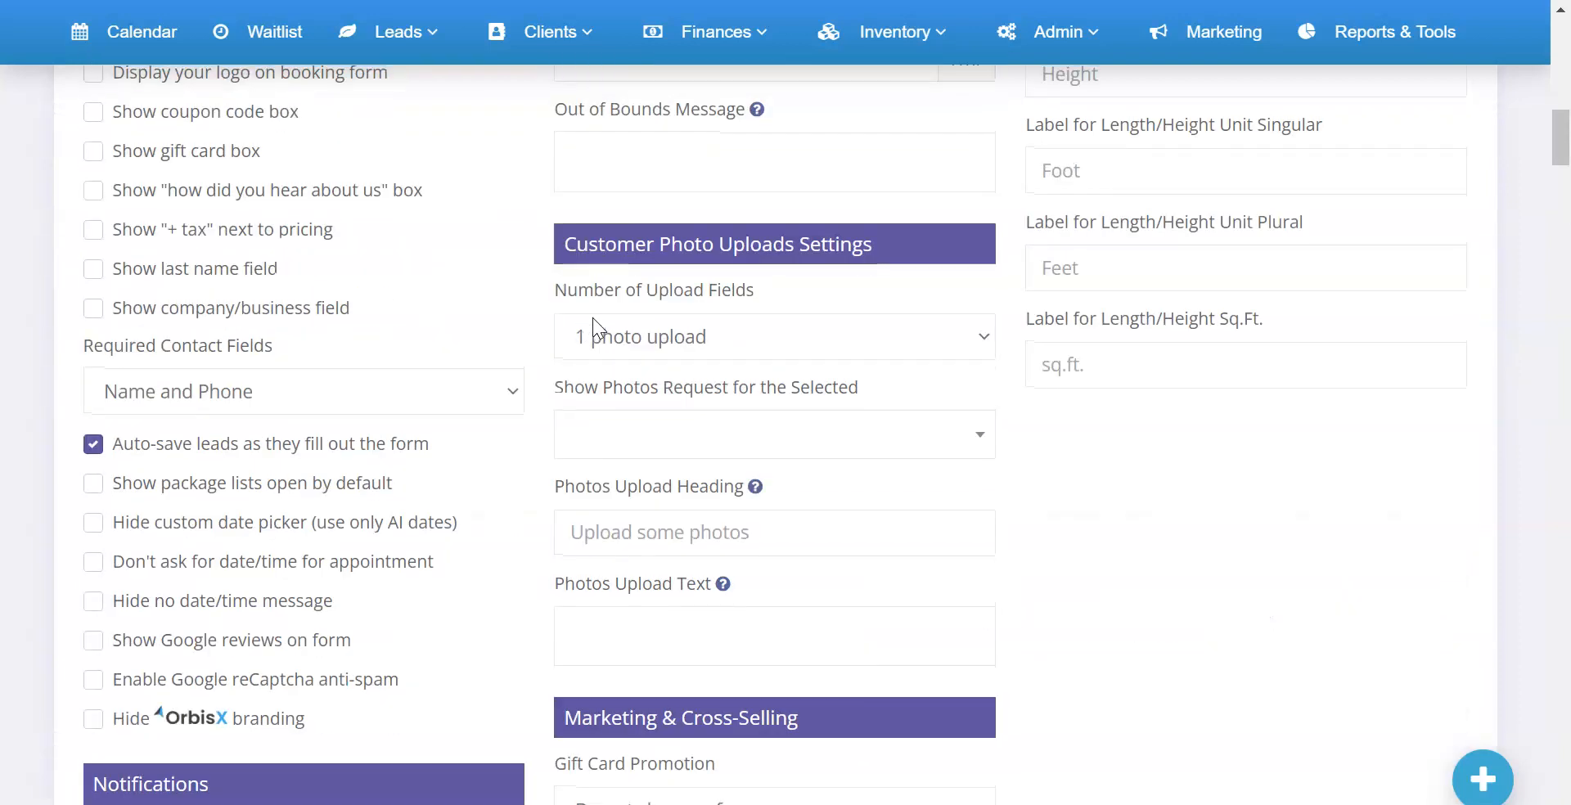
pyautogui.scroll(10, 614, 354)
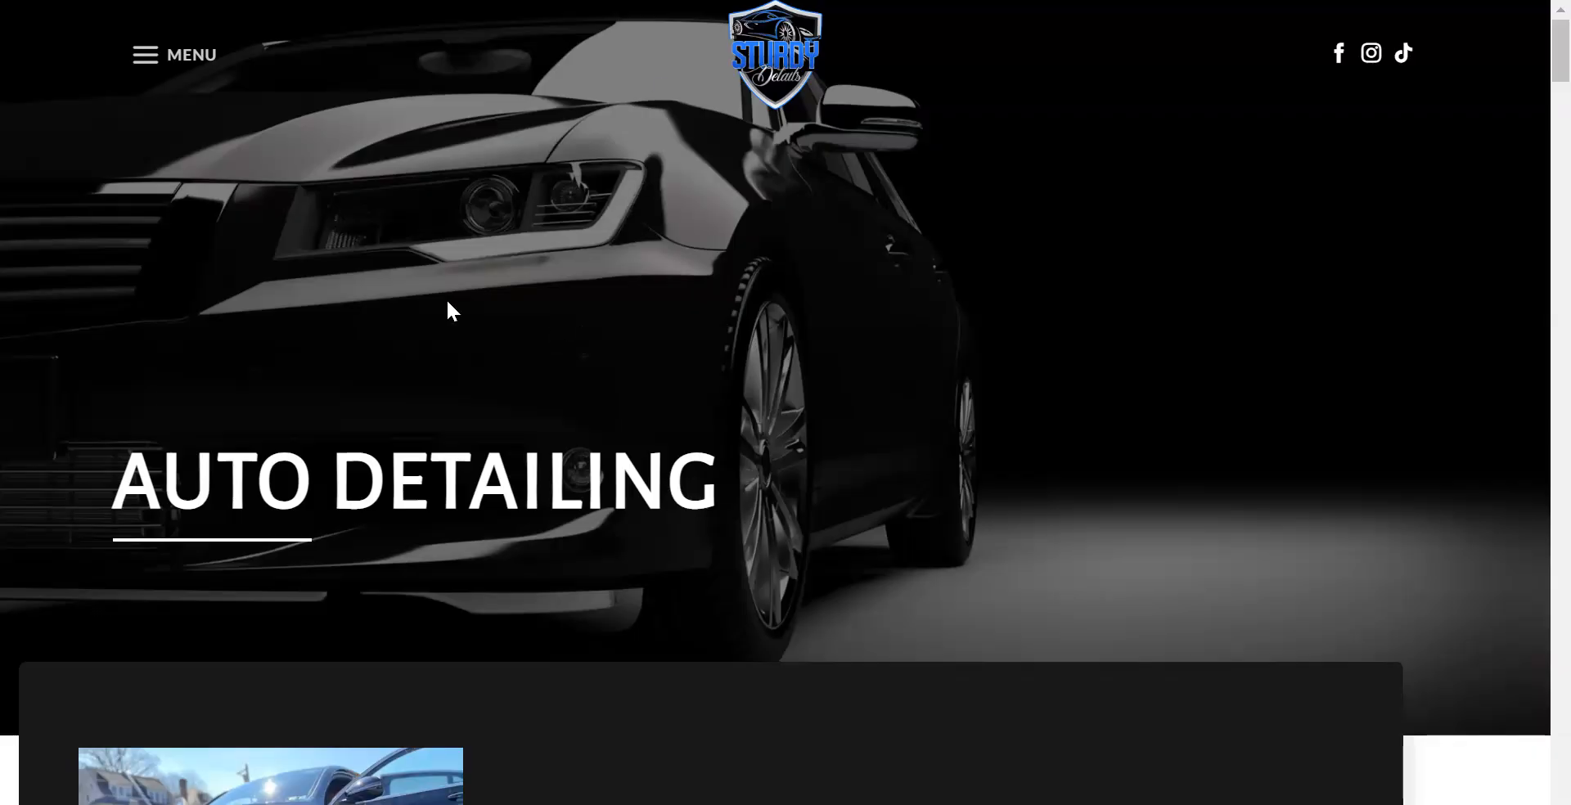
# - Switch to the Sturdy Details website, visit its About Us page and return to the Auto Detailing page
pyautogui.click(145, 54)
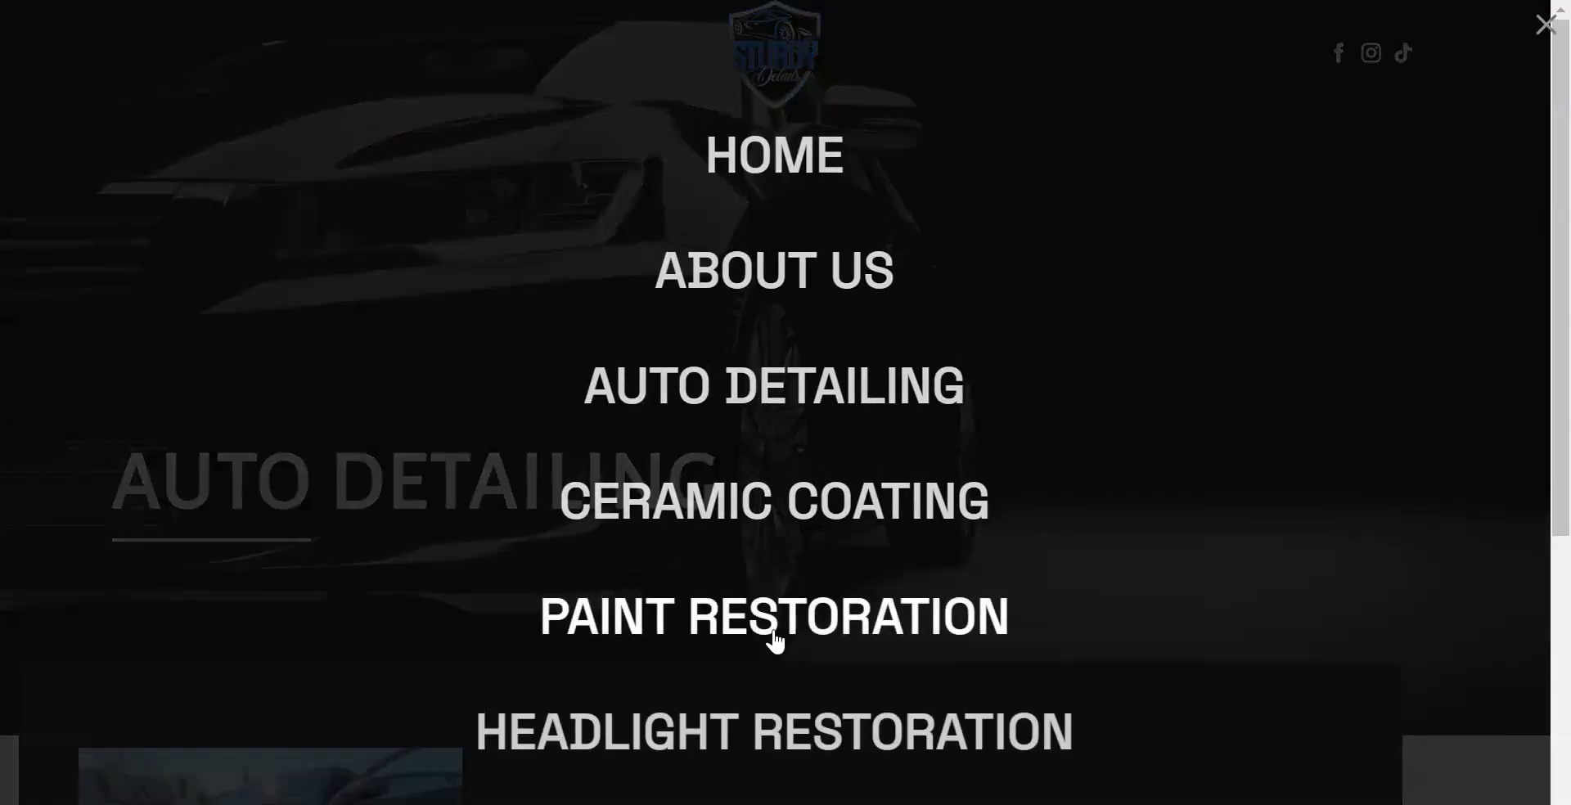
pyautogui.scroll(-3, 773, 637)
pyautogui.scroll(2, 752, 311)
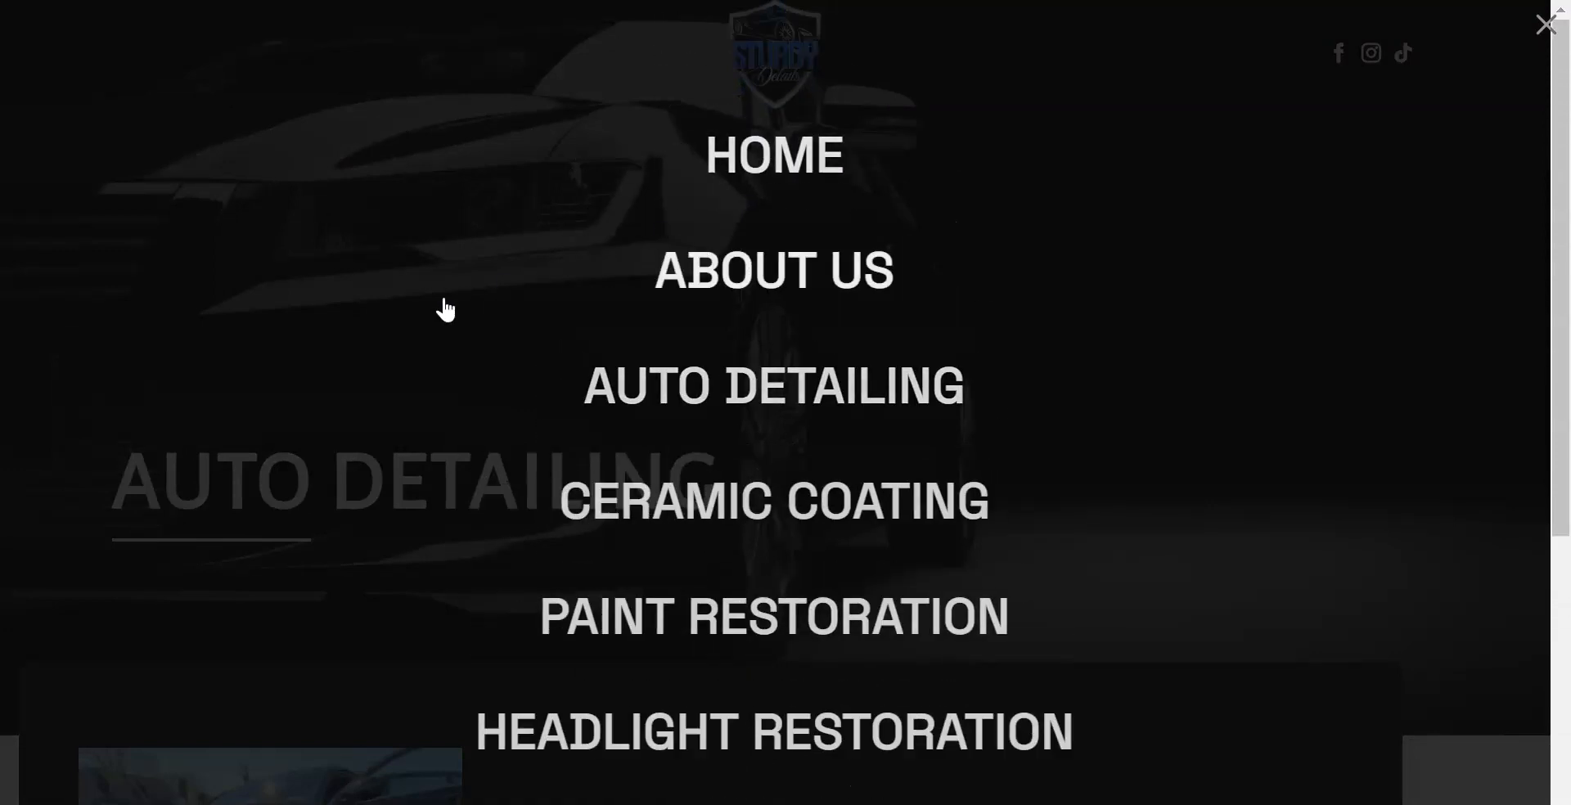
pyautogui.click(442, 308)
pyautogui.scroll(2, 393, 311)
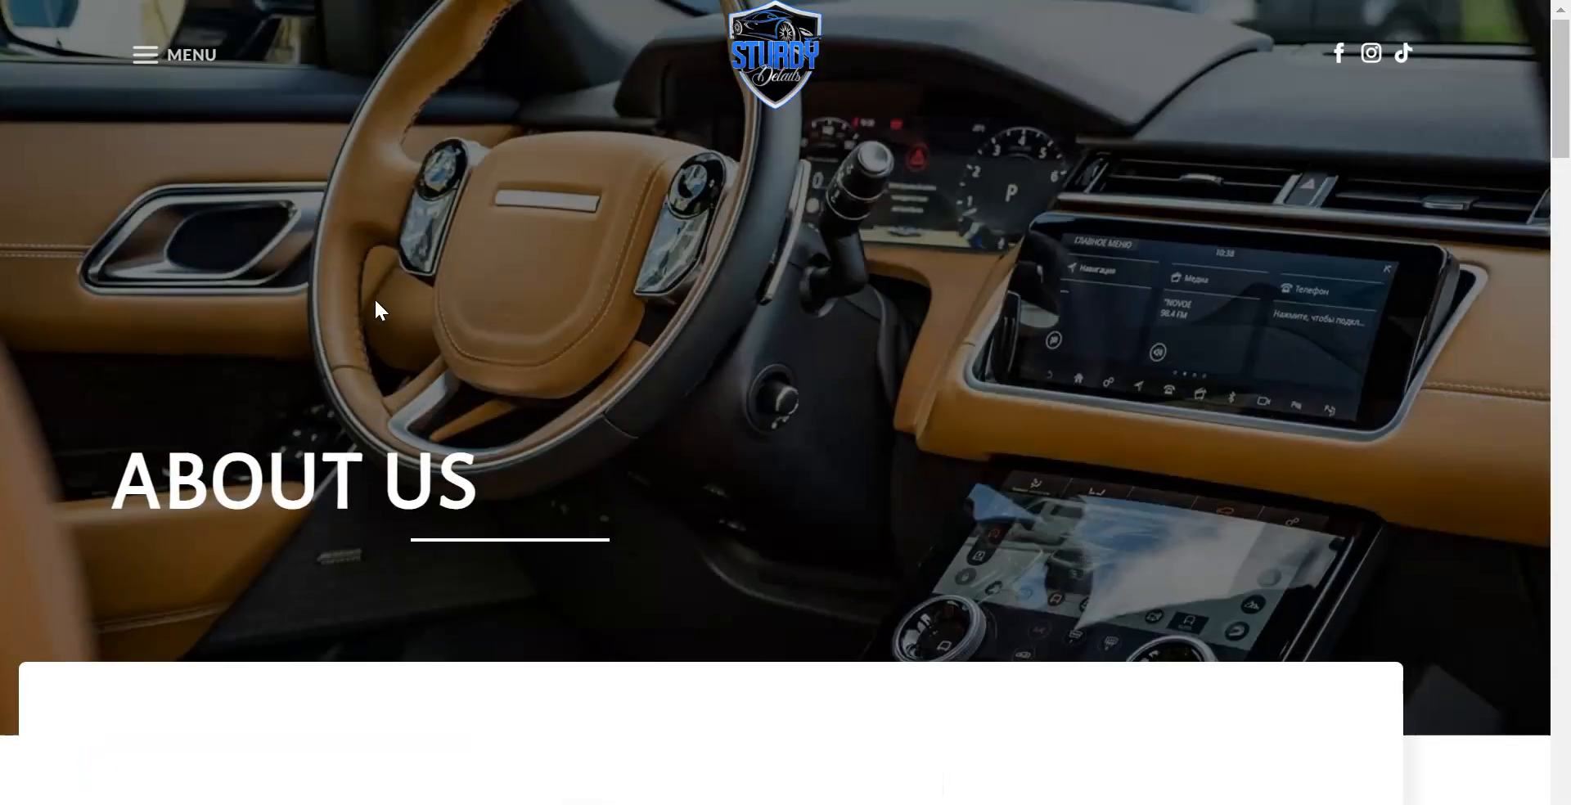
pyautogui.click(150, 59)
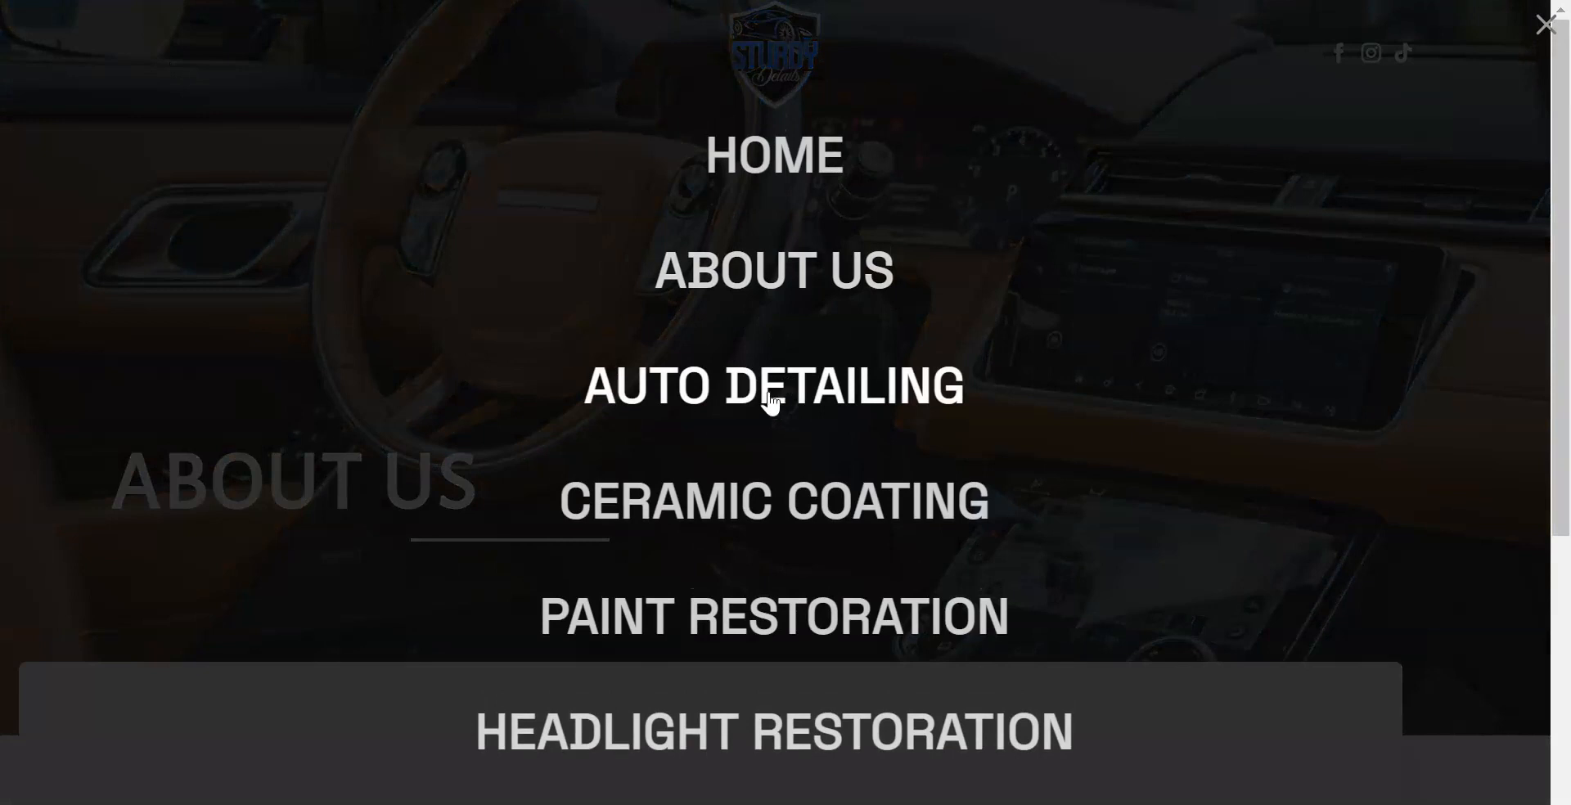
pyautogui.click(764, 401)
# - Examine the auto detailing packages, including starting prices per vehicle type and the services included in each
pyautogui.scroll(-12, 504, 313)
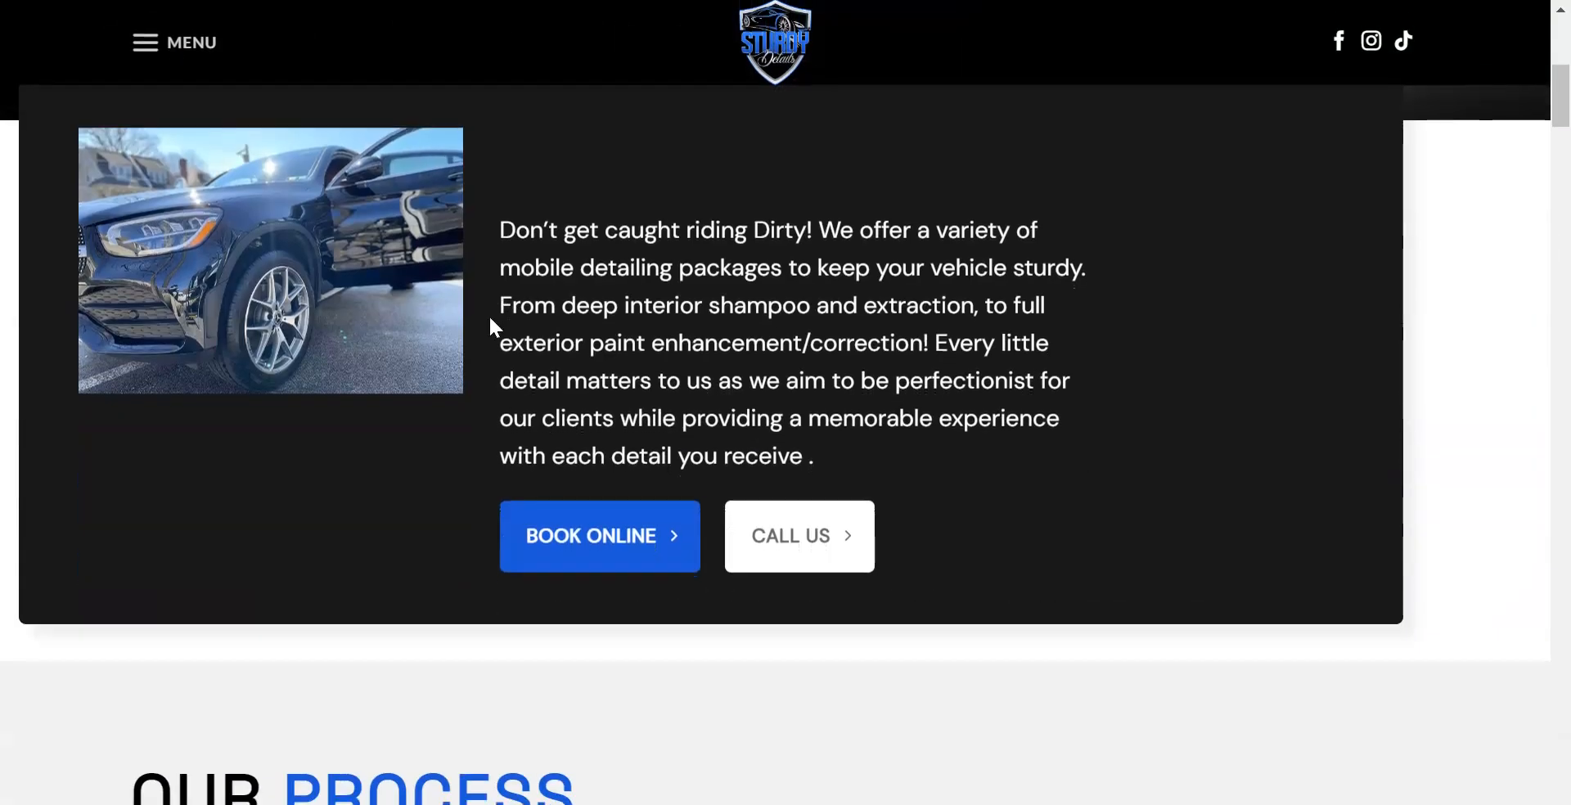
pyautogui.scroll(-15, 494, 309)
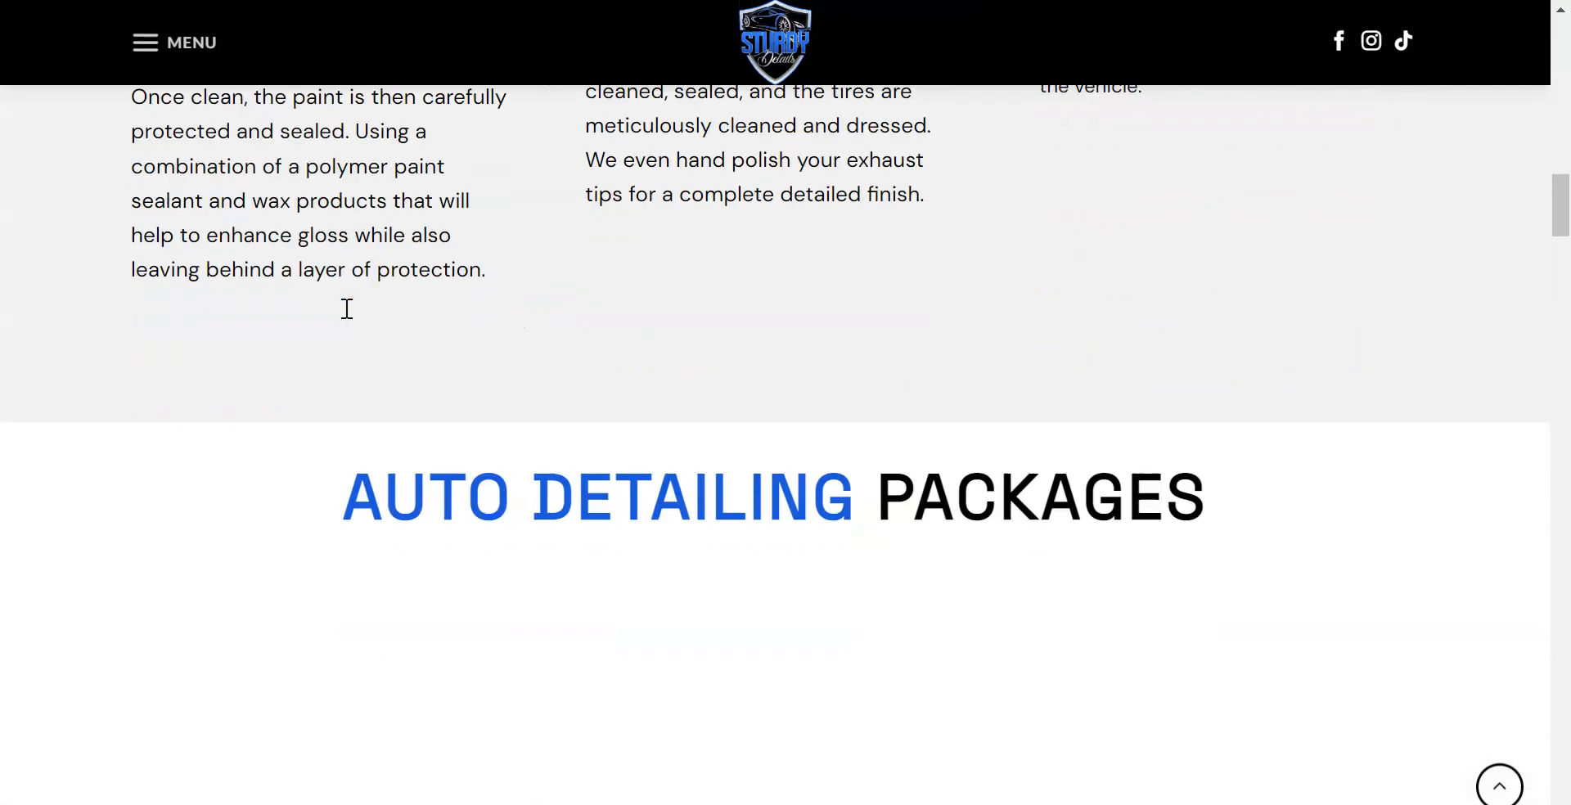
pyautogui.scroll(-3, 353, 311)
pyautogui.scroll(3, 347, 308)
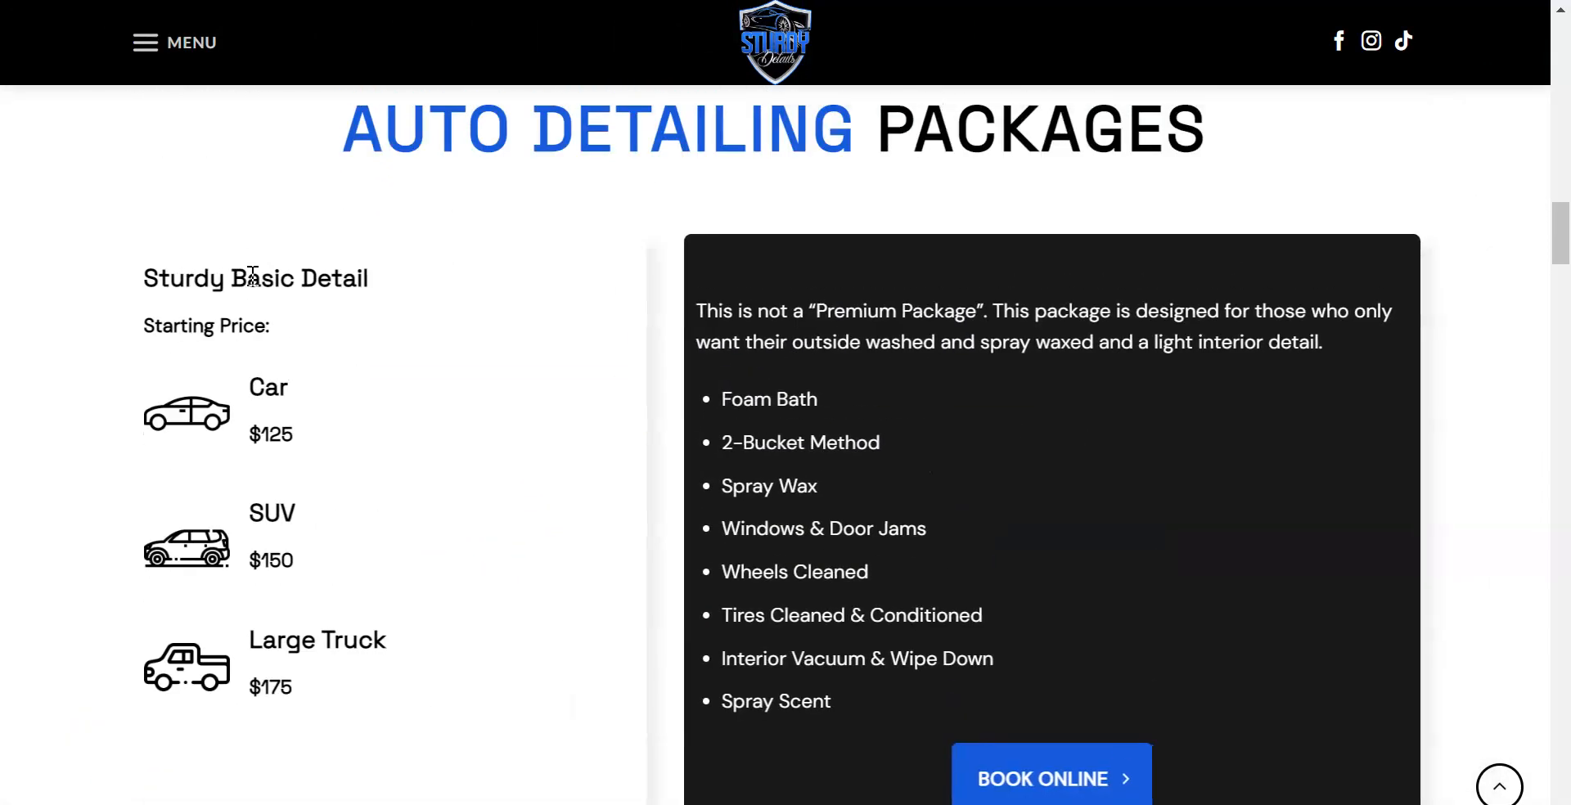
pyautogui.moveTo(156, 270); pyautogui.dragTo(385, 330)
pyautogui.scroll(-2, 377, 327)
pyautogui.moveTo(270, 308); pyautogui.dragTo(327, 327)
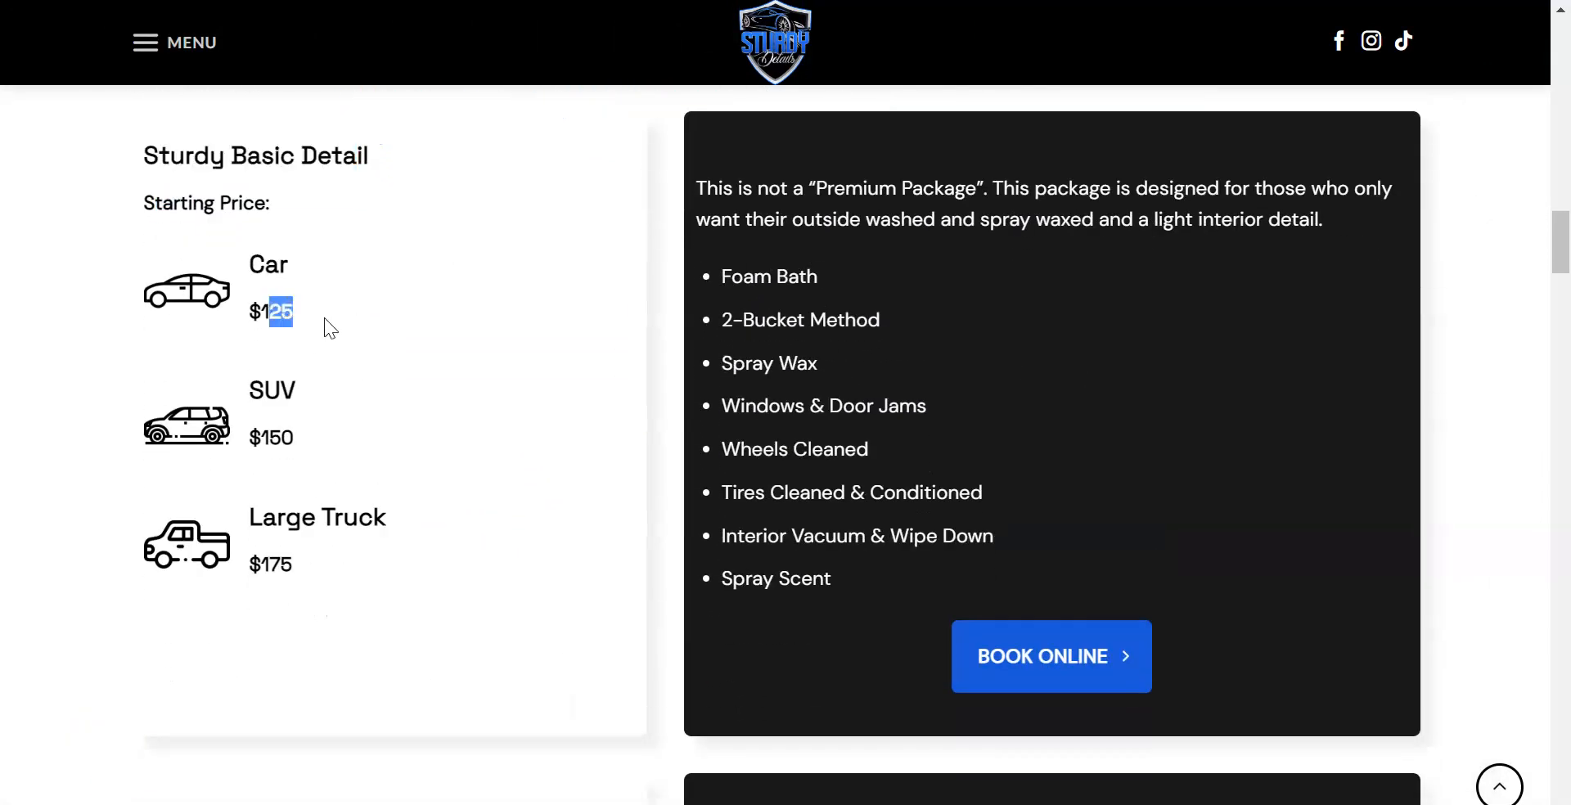
pyautogui.scroll(-3, 635, 288)
pyautogui.moveTo(739, 204); pyautogui.dragTo(795, 304)
pyautogui.scroll(-10, 316, 326)
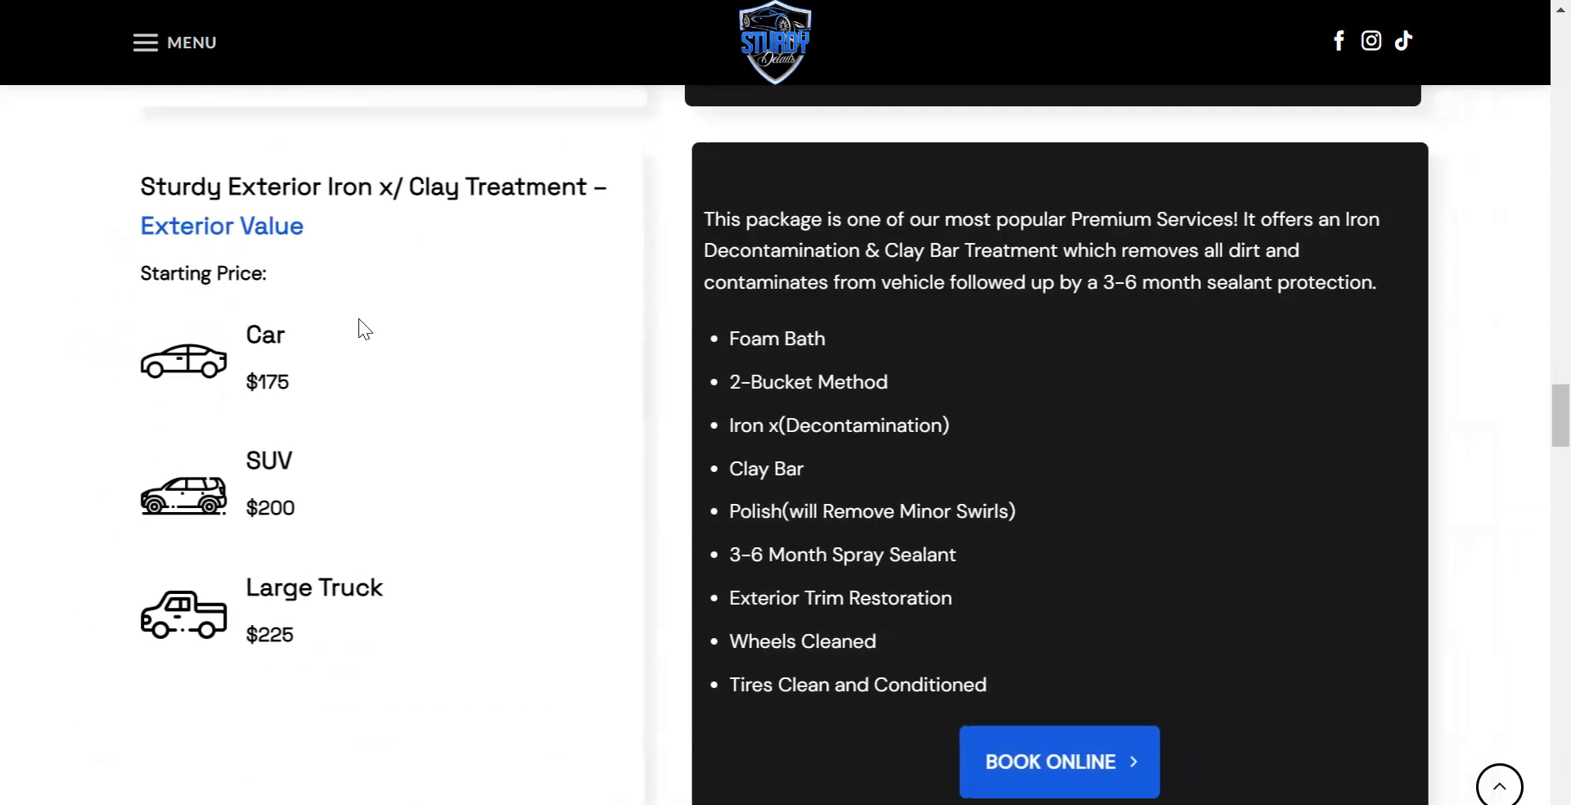
# - Return to the start of the Auto Detailing page and review the introduction with its booking and call options
pyautogui.scroll(4, 362, 318)
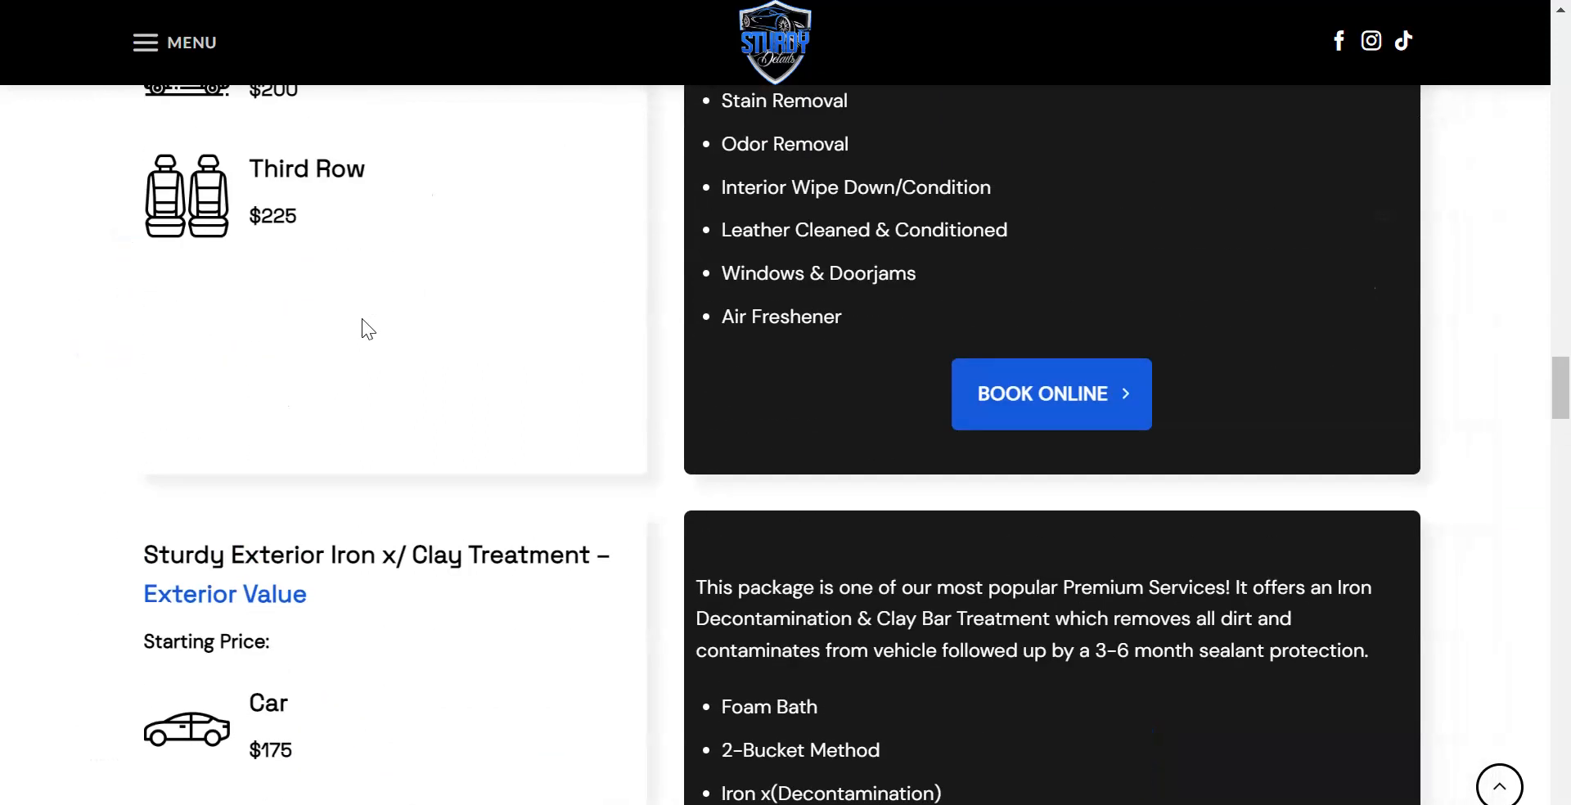
pyautogui.scroll(15, 362, 317)
pyautogui.scroll(20, 376, 317)
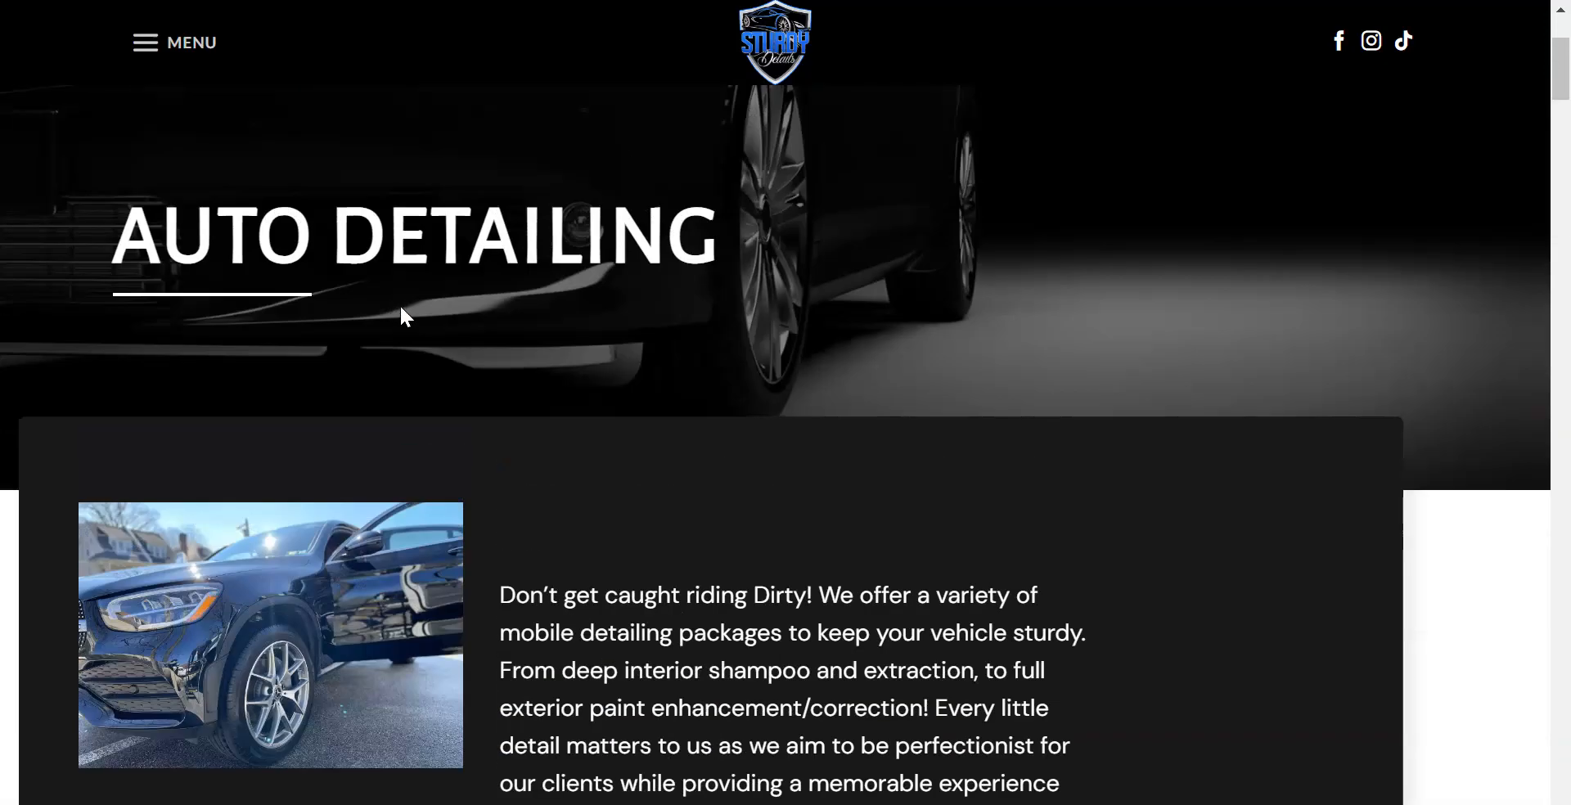
pyautogui.scroll(3, 401, 301)
pyautogui.scroll(-5, 407, 293)
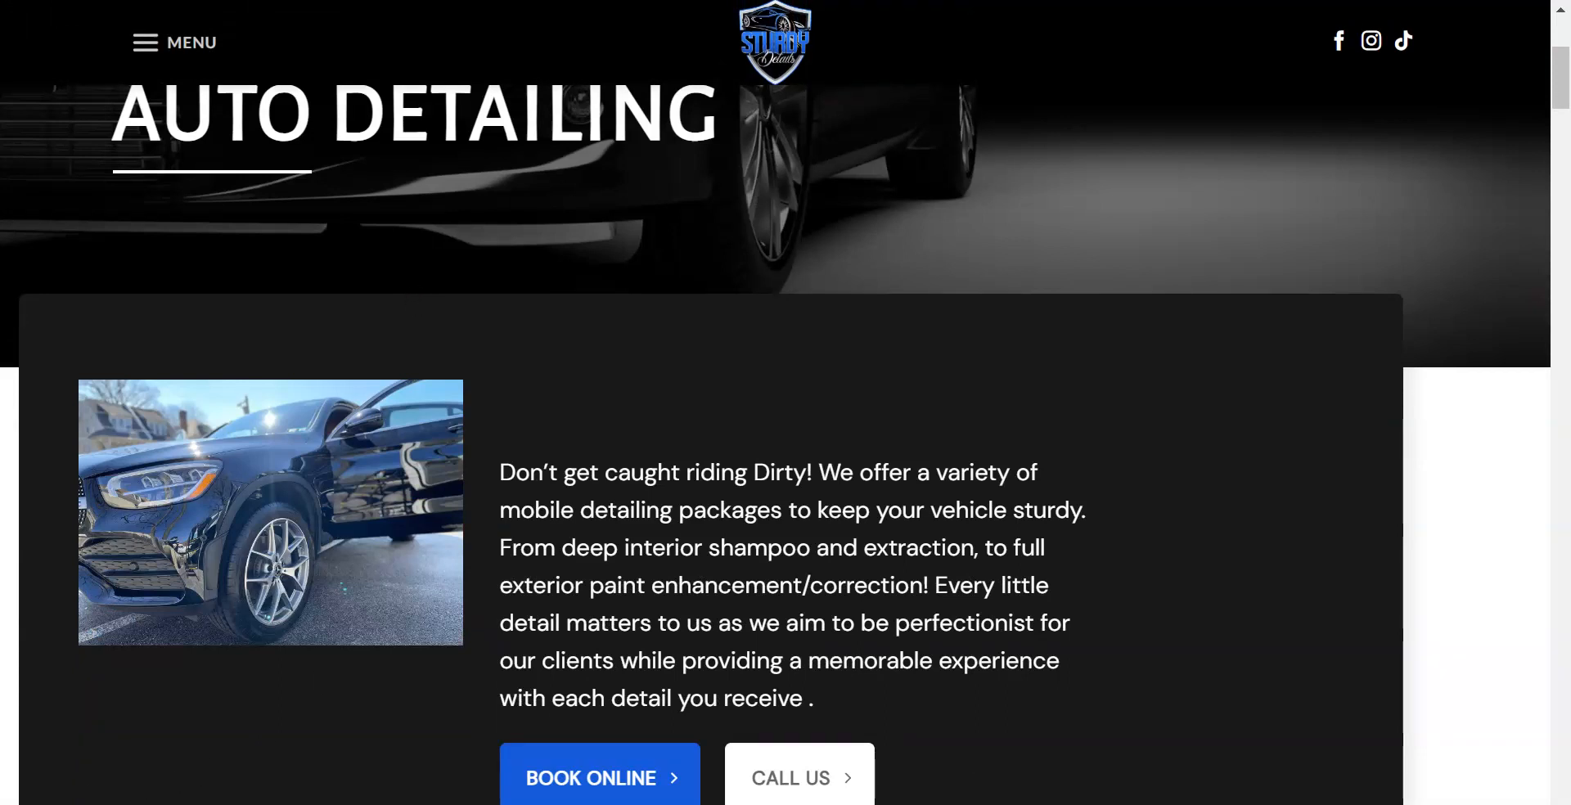
pyautogui.scroll(-7, 446, 467)
pyautogui.scroll(5, 479, 460)
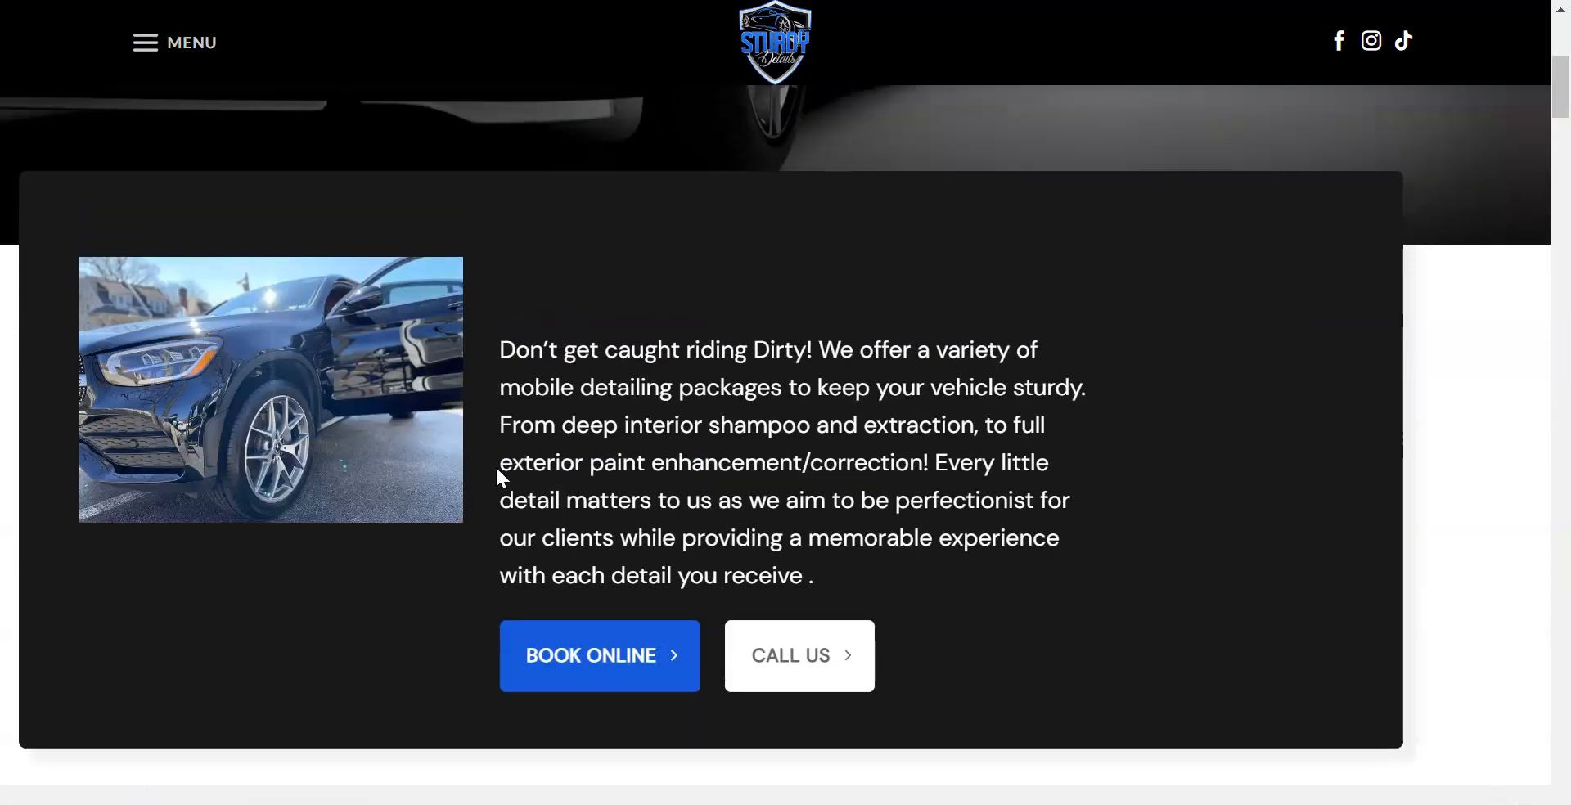
pyautogui.scroll(1, 527, 463)
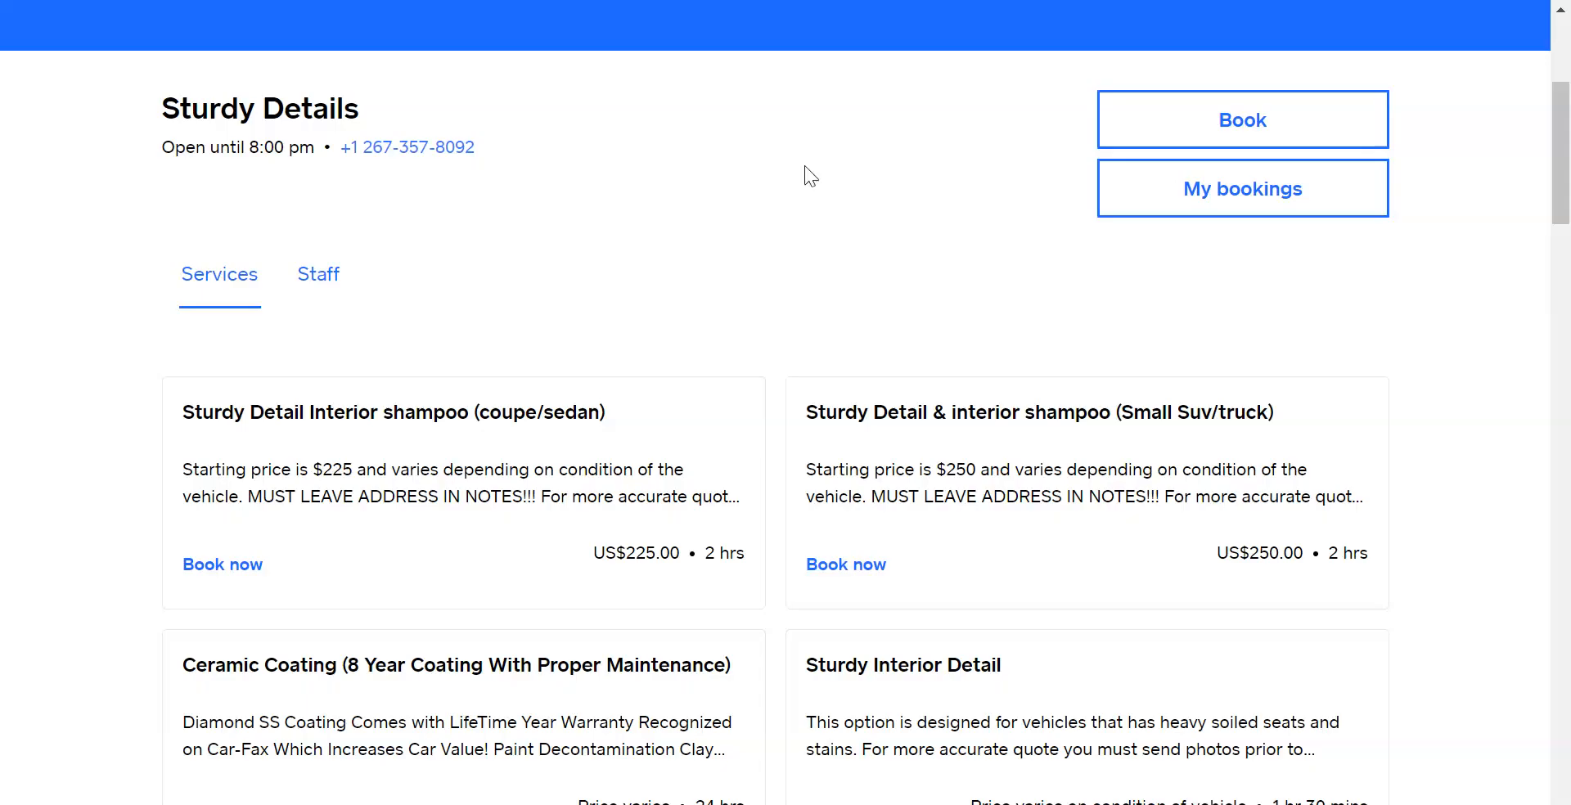
# - Switch to the existing booking page and review its full list of services, prices, durations and business hours
pyautogui.scroll(-13, 520, 356)
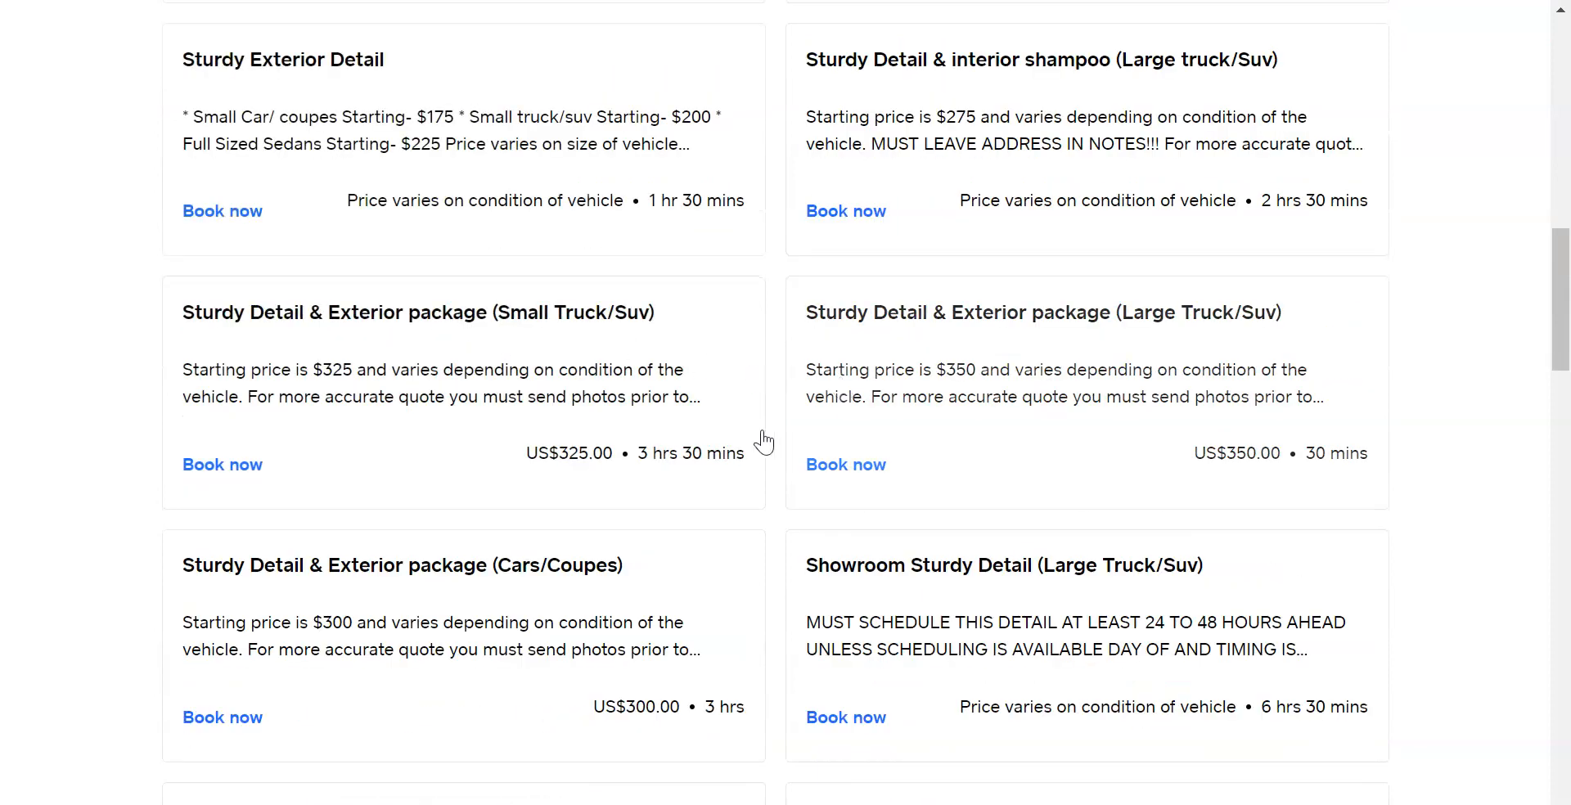
pyautogui.scroll(-6, 763, 442)
pyautogui.scroll(-20, 761, 442)
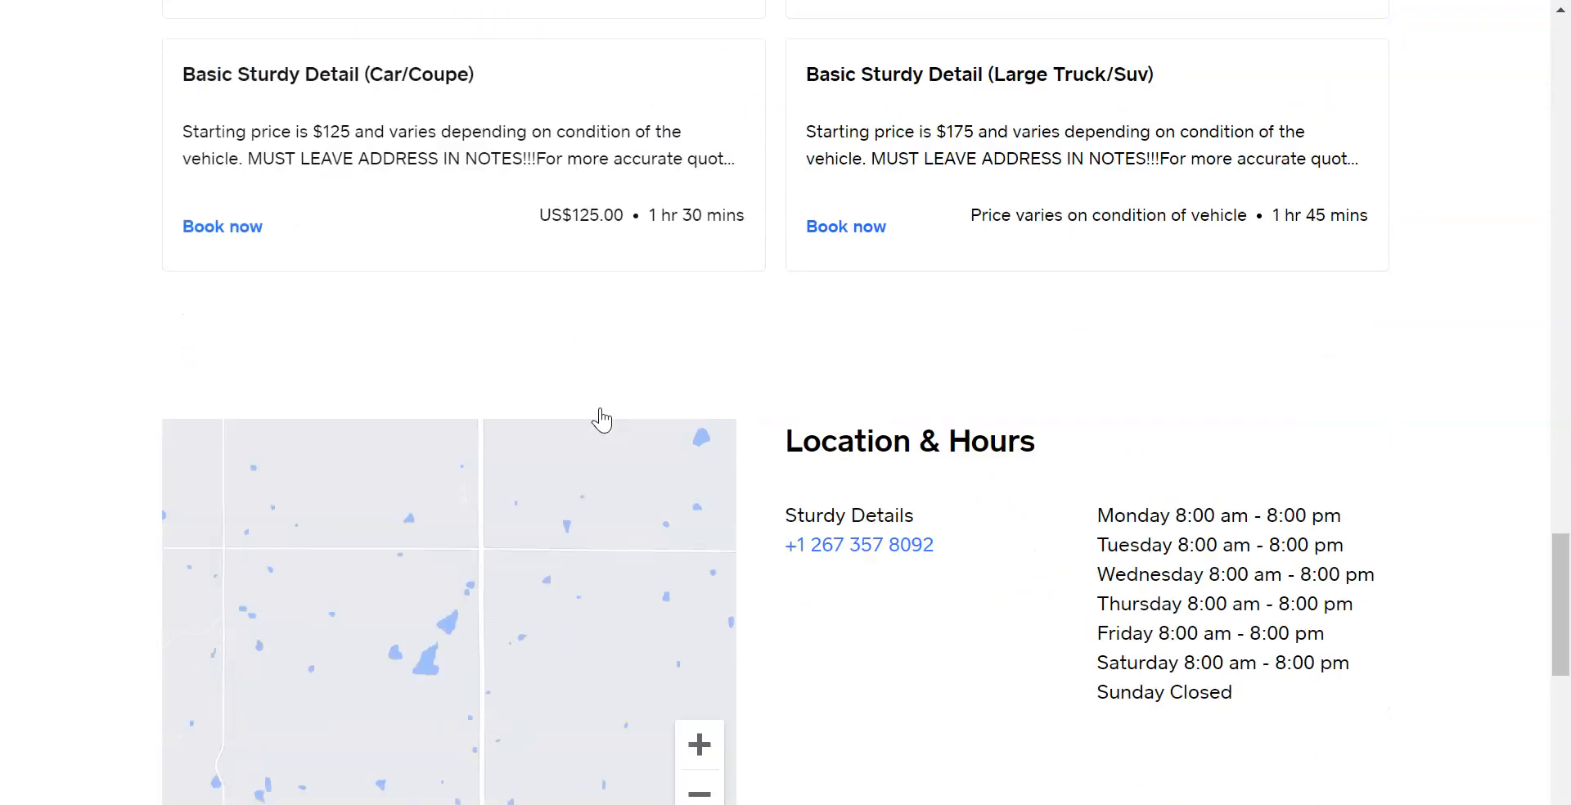
pyautogui.scroll(20, 646, 393)
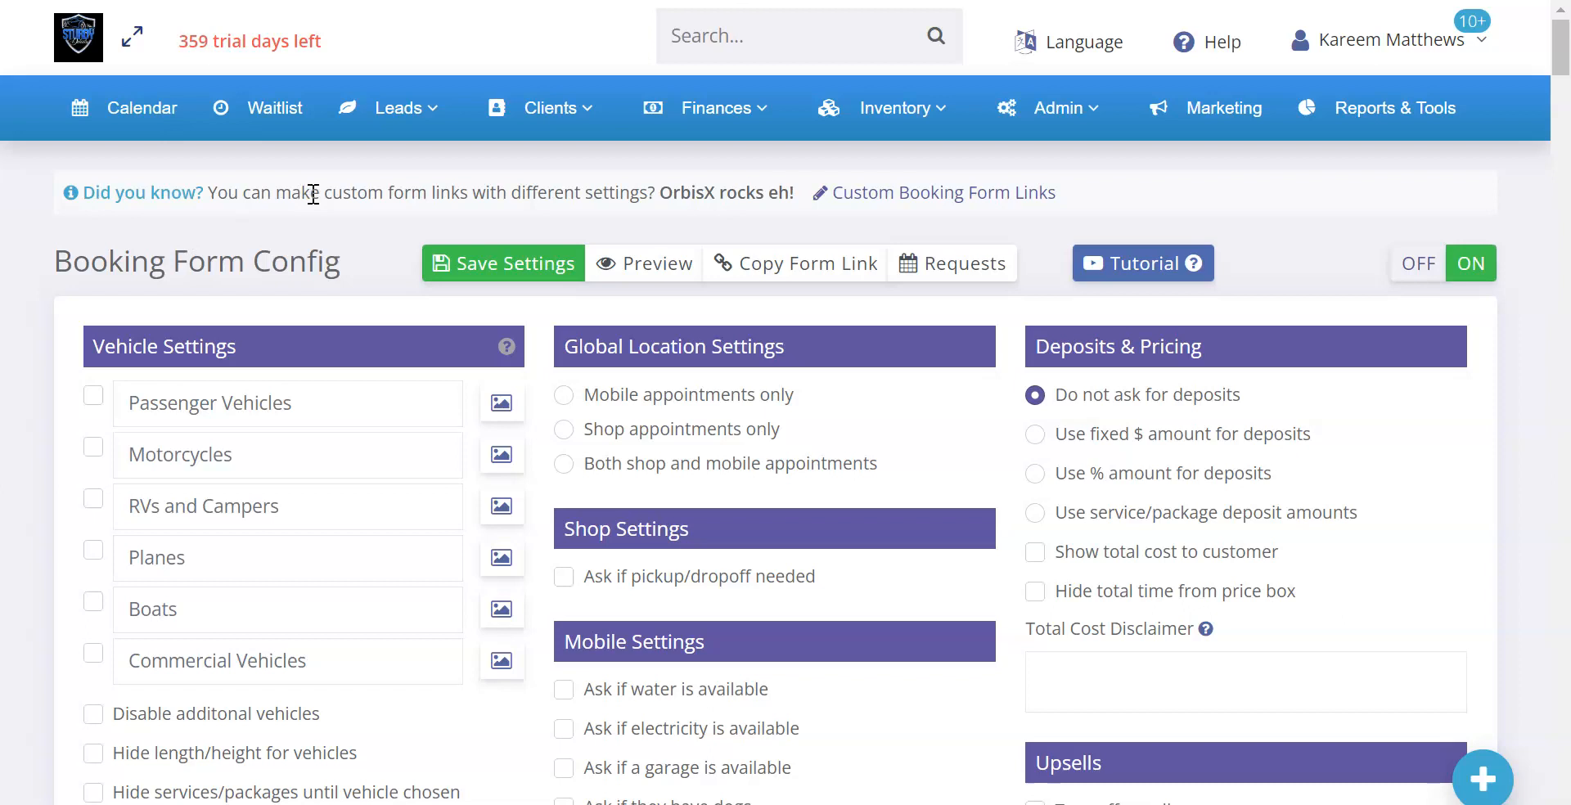
# - In the OrbisX booking form settings, enable Passenger Vehicles, choose mobile appointments only, and save
pyautogui.click(92, 398)
pyautogui.click(602, 395)
pyautogui.click(507, 264)
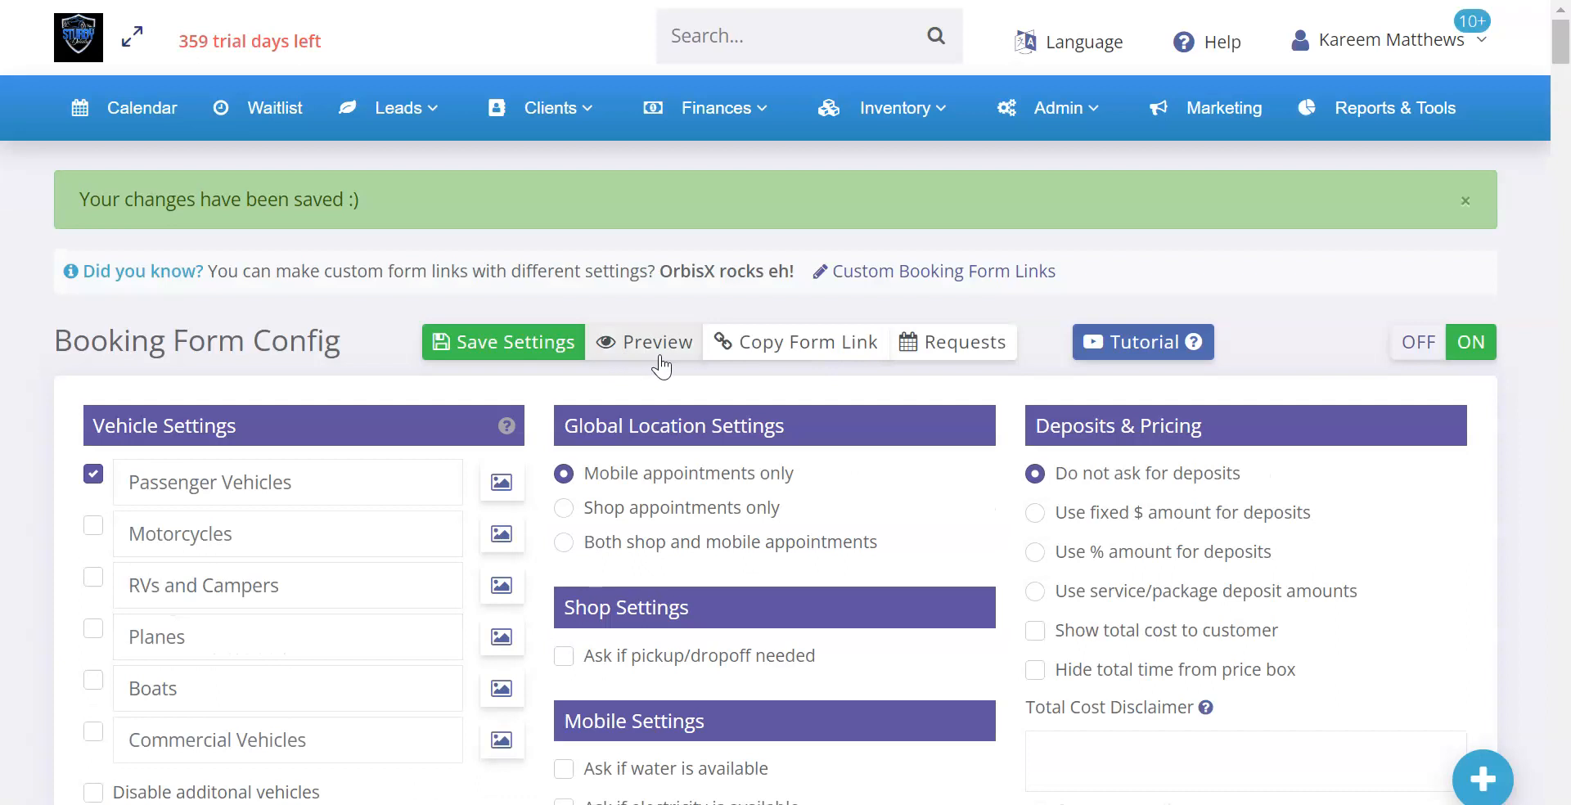
# - Enable the mobile questions about water, electricity, garage, dogs, driveway and commercial property, and save the settings
pyautogui.scroll(-4, 647, 400)
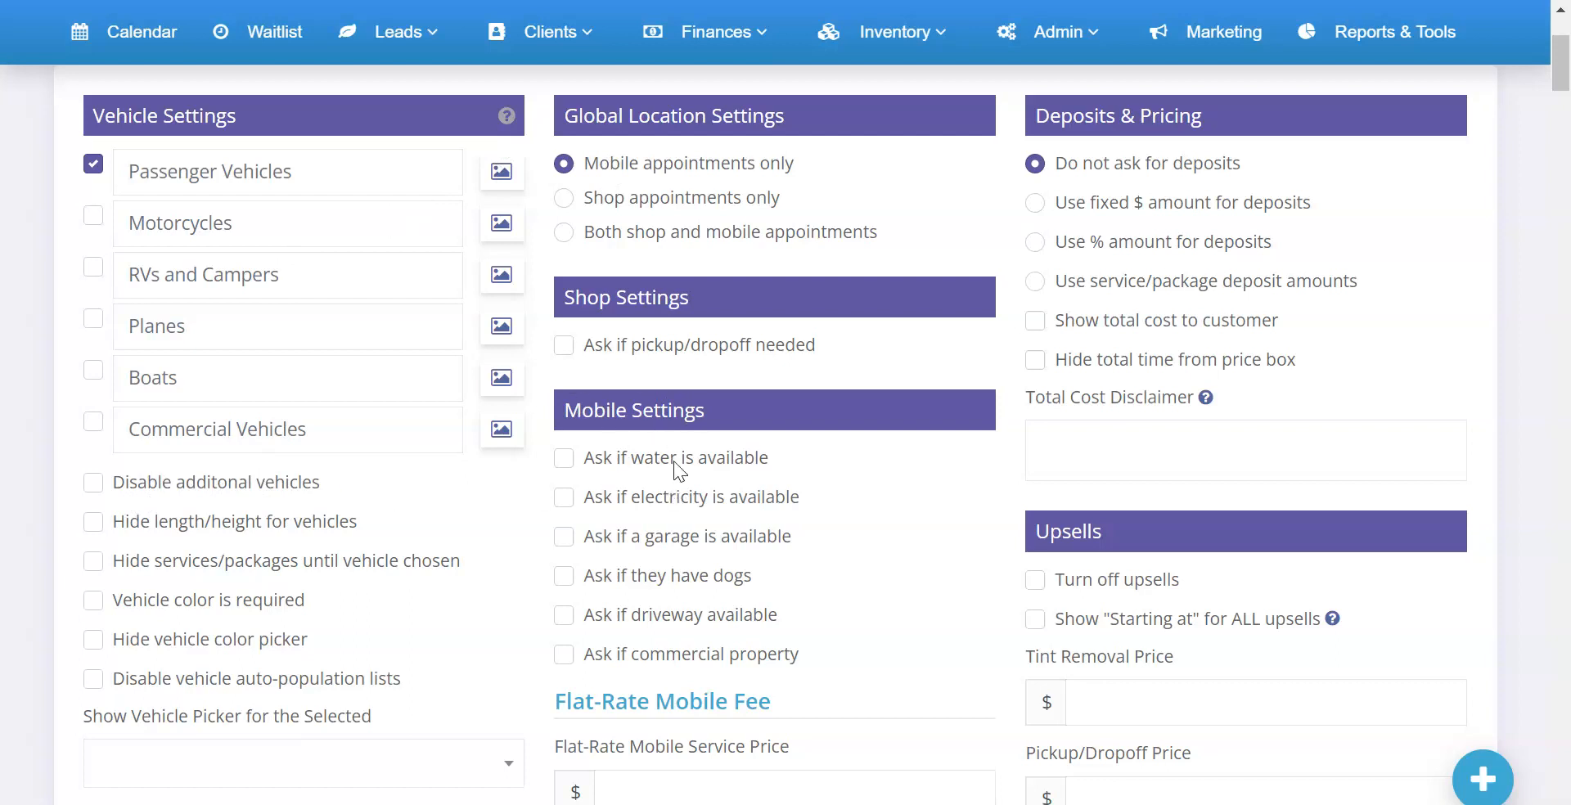
pyautogui.click(638, 501)
pyautogui.click(653, 537)
pyautogui.click(695, 579)
pyautogui.click(692, 614)
pyautogui.click(690, 659)
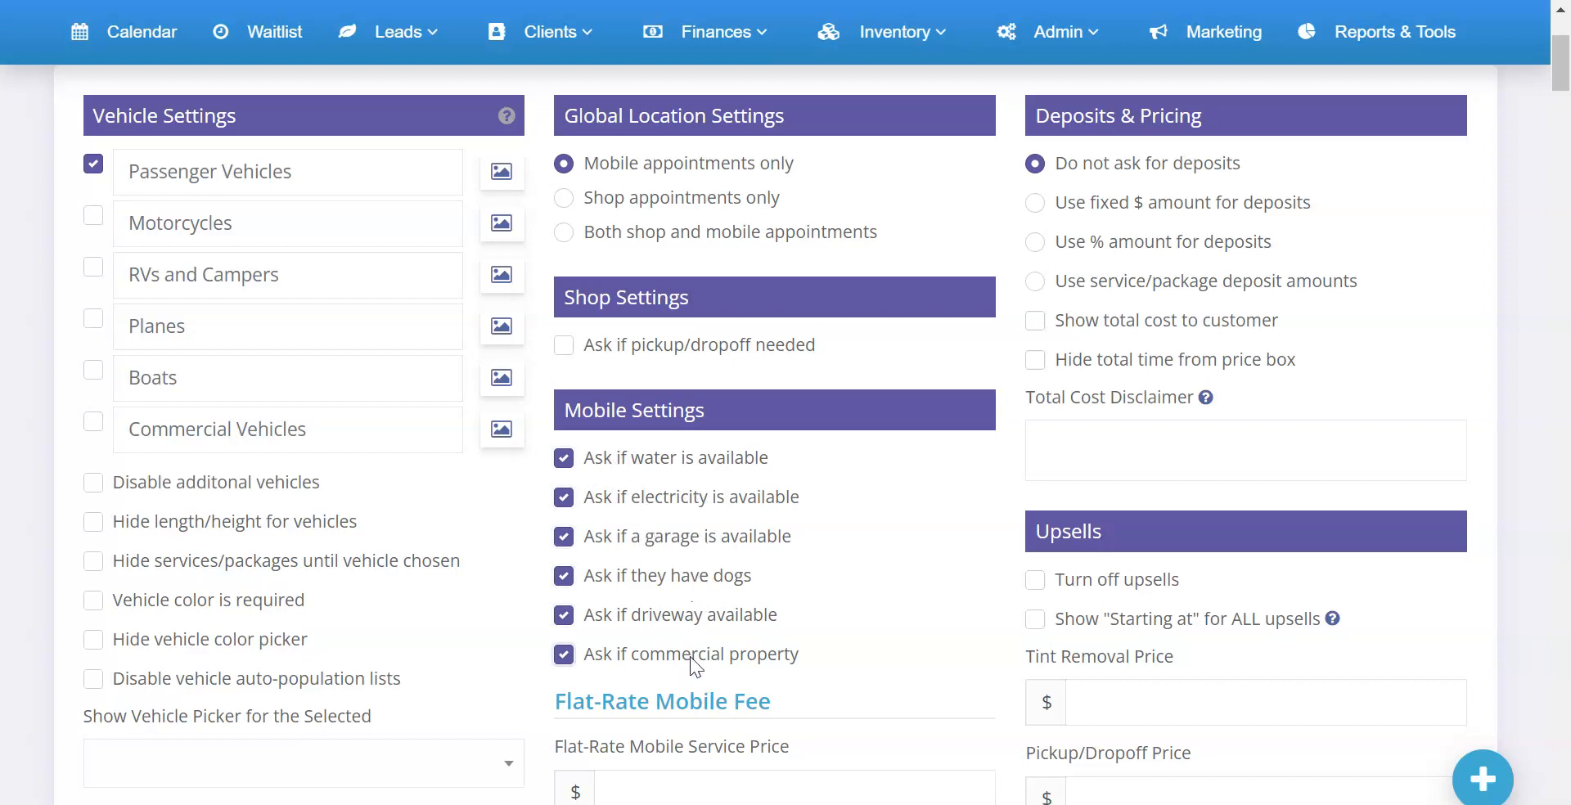
pyautogui.scroll(4, 449, 414)
pyautogui.click(579, 342)
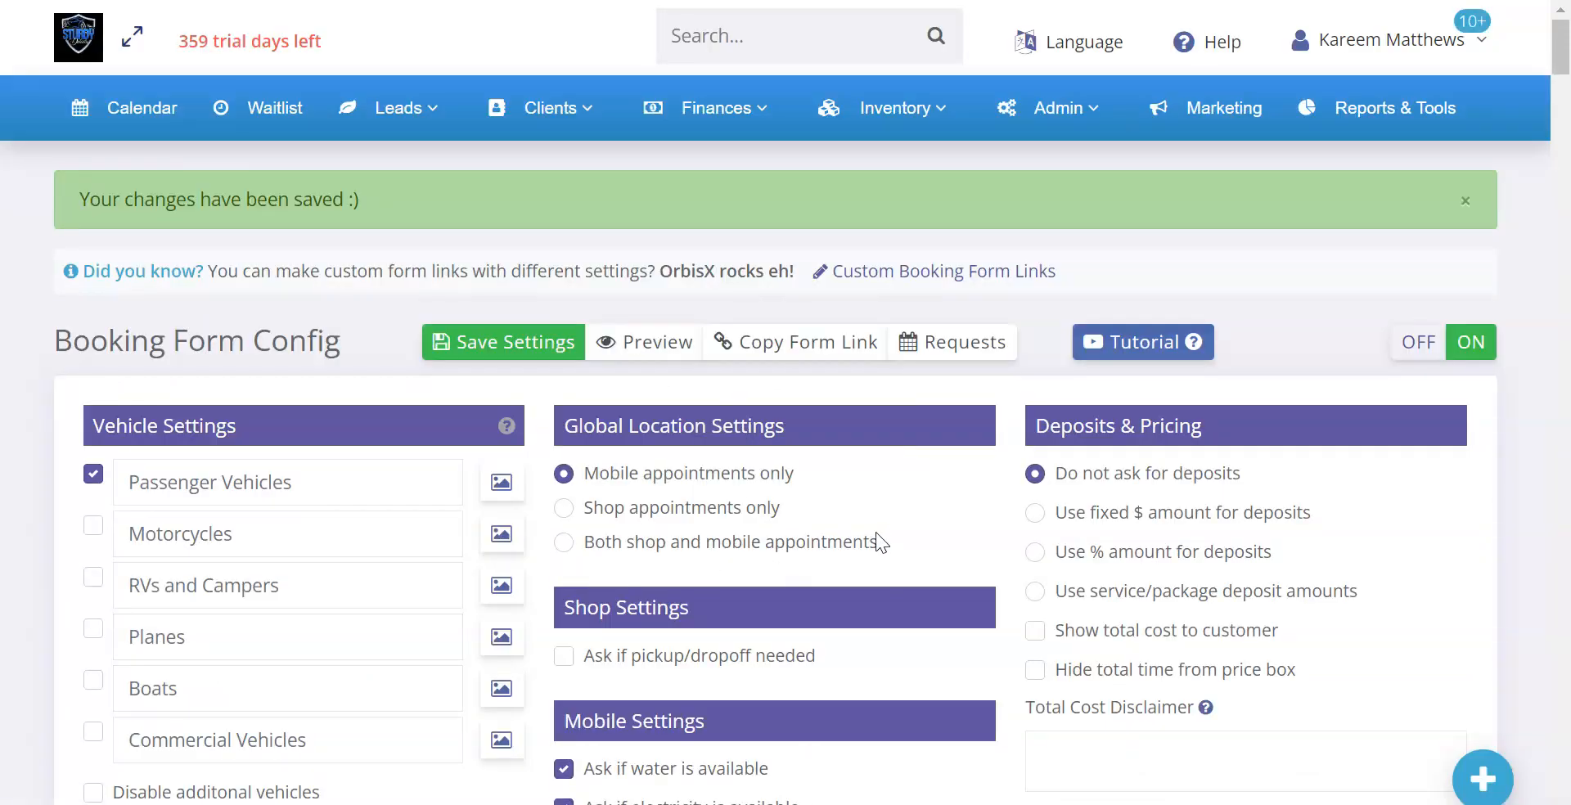
# - Review the mobile fee and miscellaneous options, and open the booking form preview in a separate browser tab
pyautogui.scroll(-4, 739, 499)
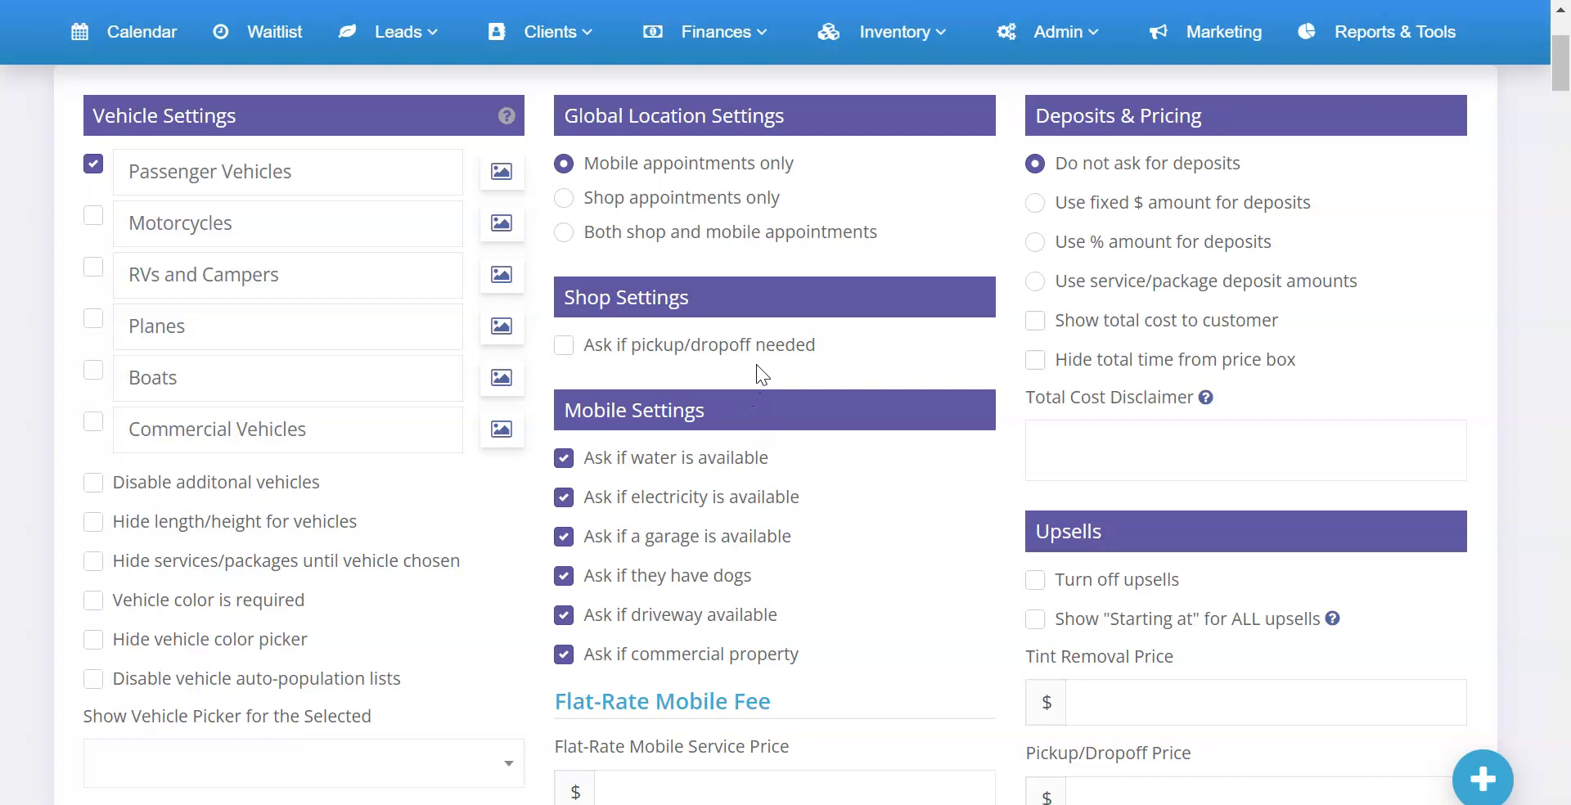
pyautogui.scroll(-5, 757, 366)
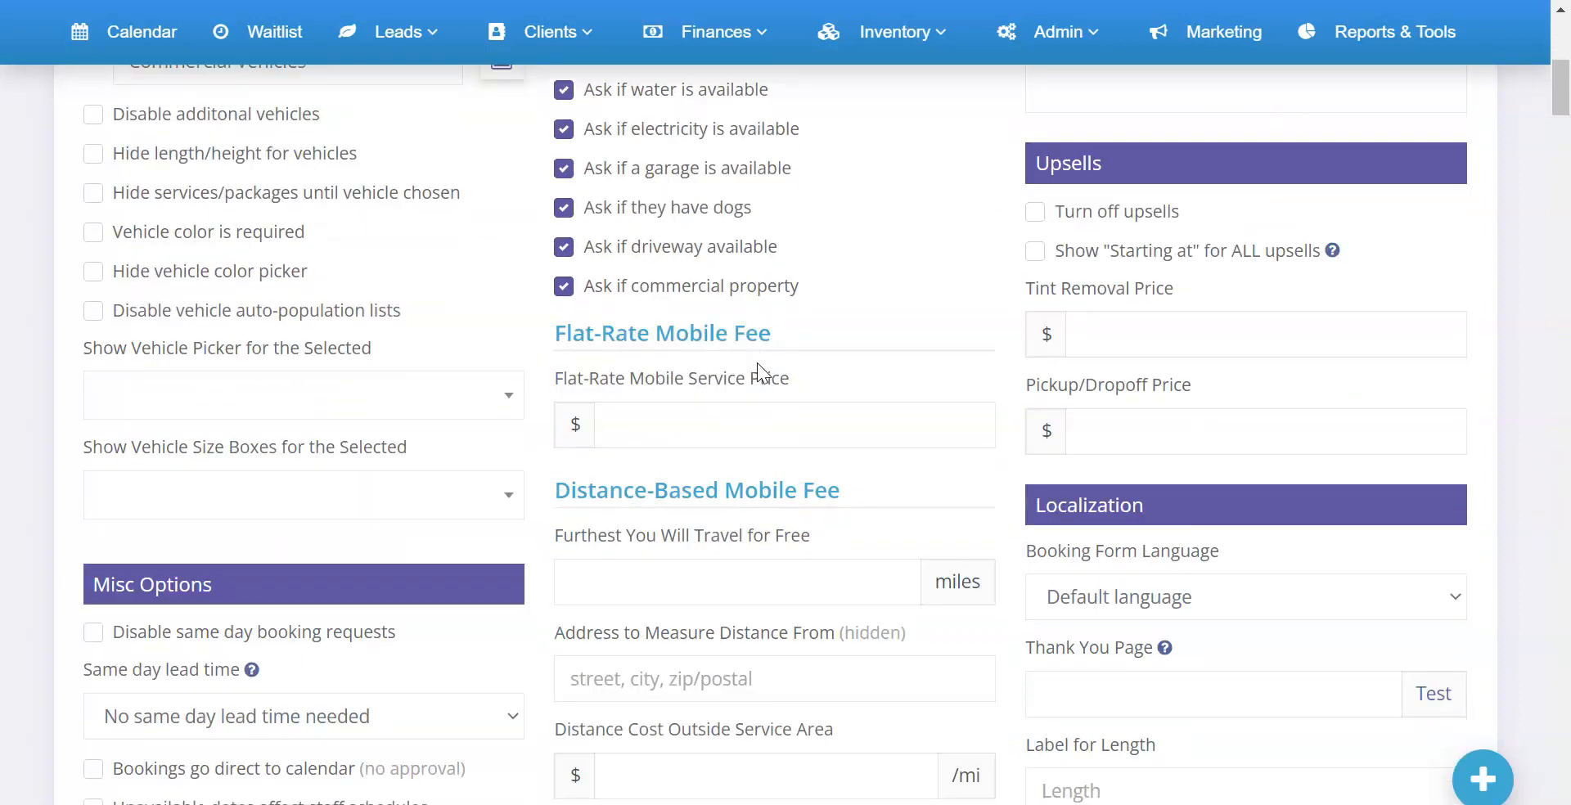
pyautogui.scroll(-2, 483, 346)
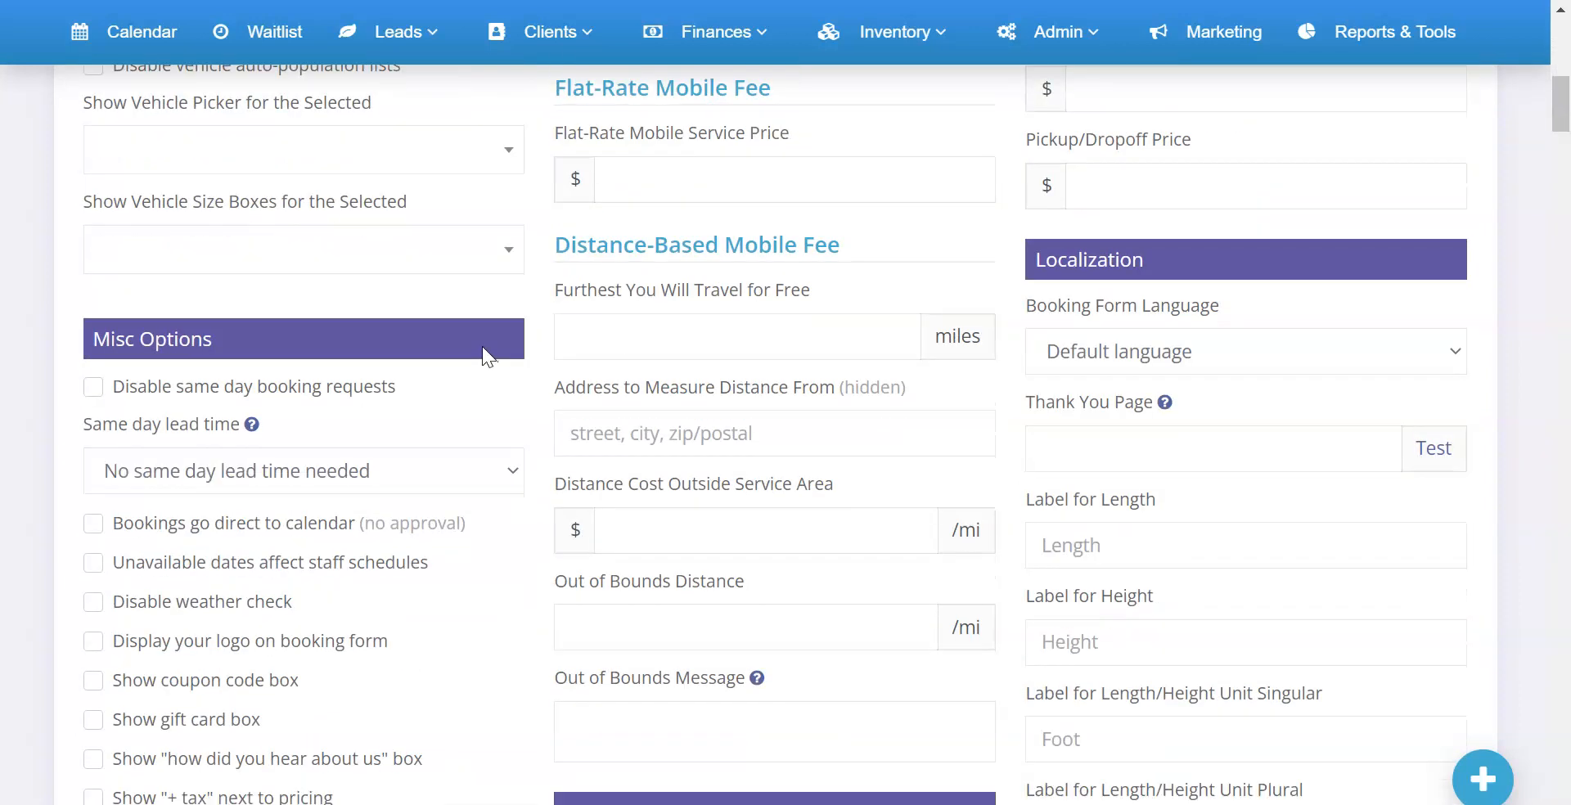
pyautogui.scroll(7, 482, 346)
pyautogui.scroll(3, 481, 346)
pyautogui.rightClick(660, 351)
pyautogui.click(676, 361)
pyautogui.click(589, 0)
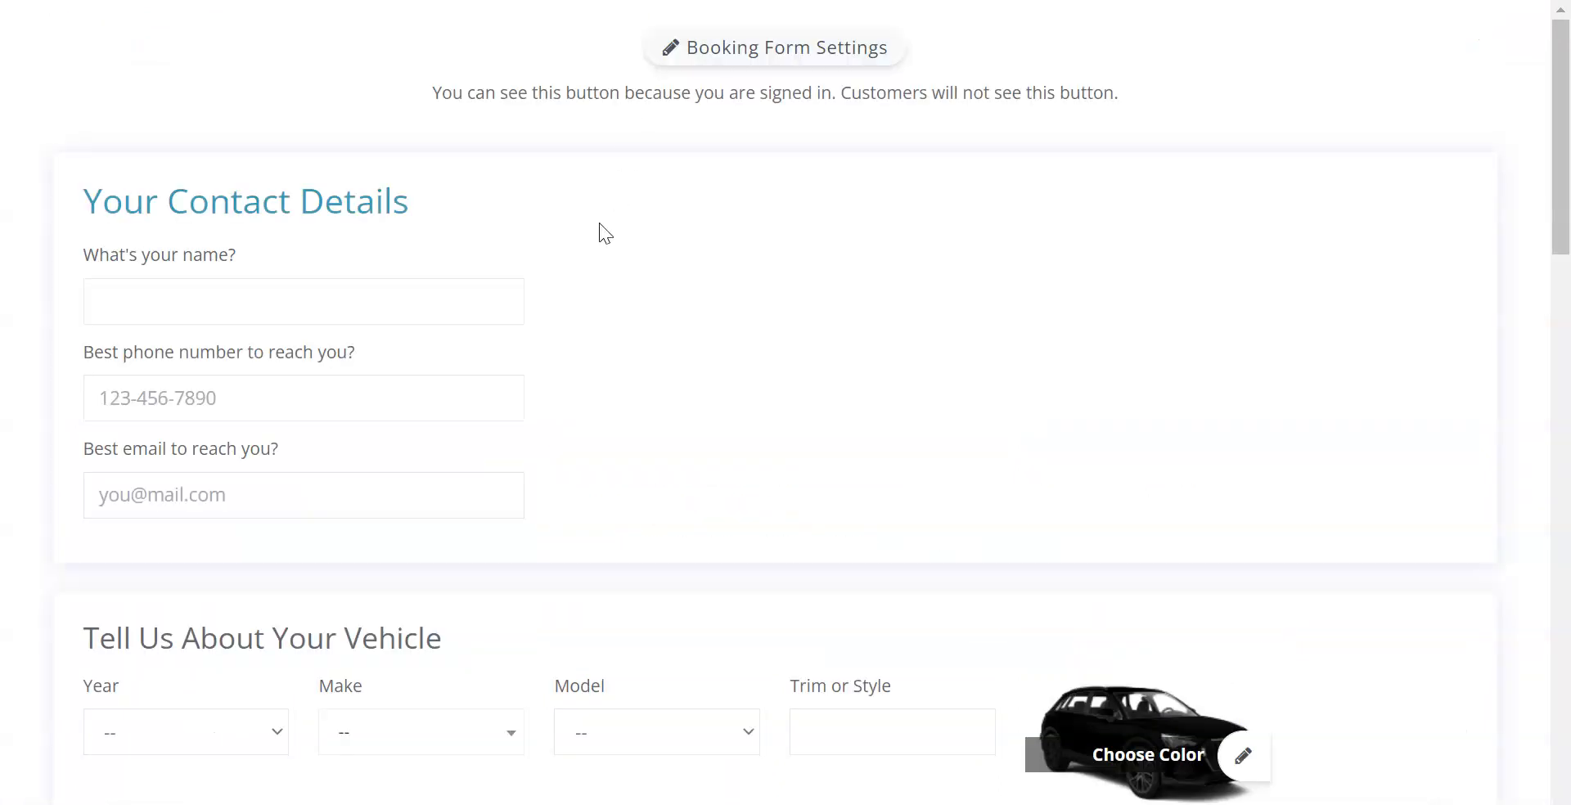
# - Examine the previewed booking form from the contact and vehicle fields through the desired date, wishes and additional info
pyautogui.scroll(-2, 545, 227)
pyautogui.scroll(2, 548, 228)
pyautogui.scroll(-6, 537, 193)
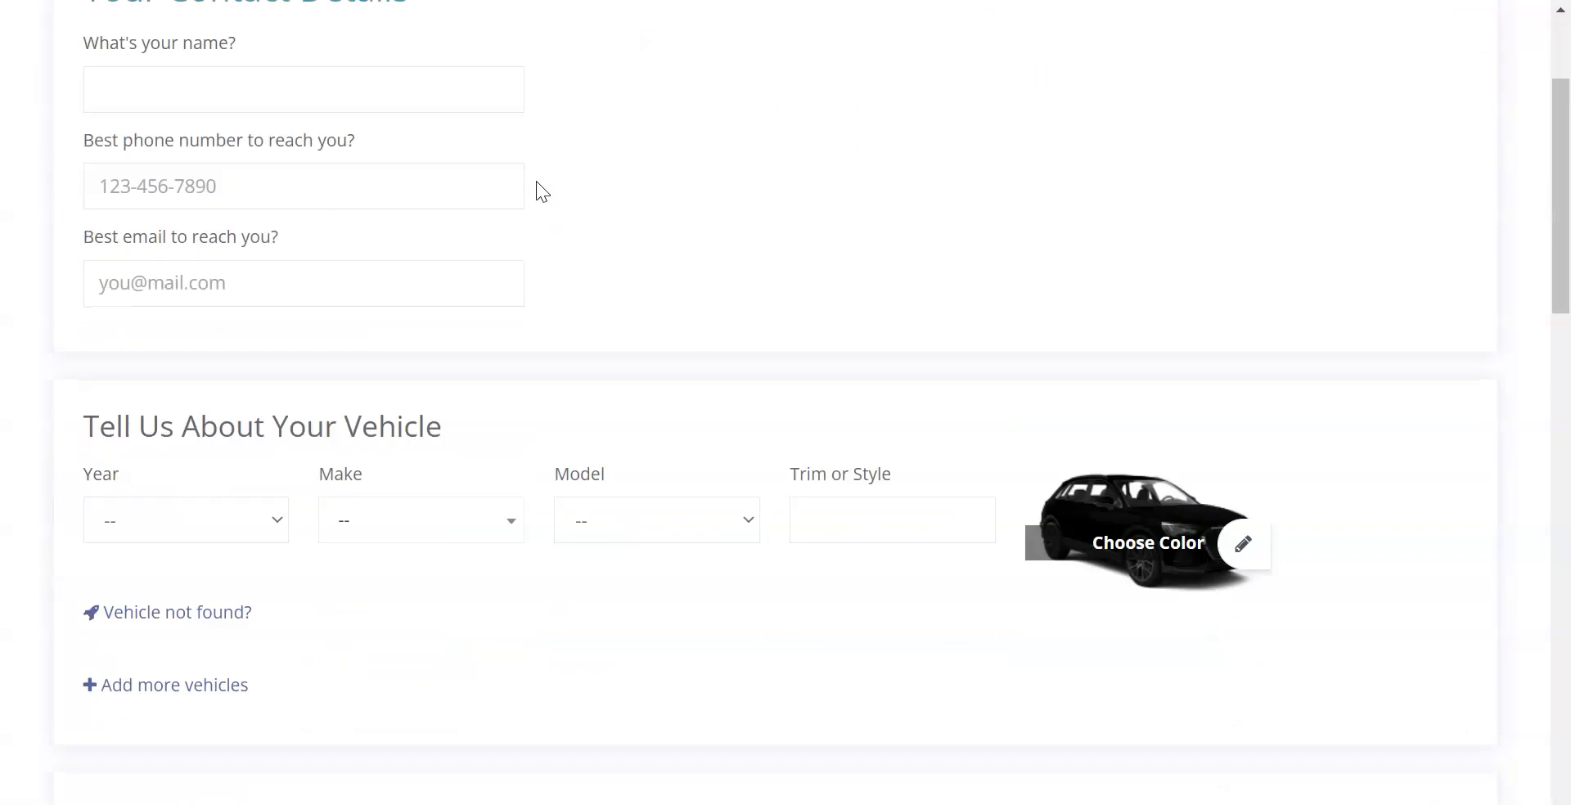
pyautogui.scroll(-13, 267, 332)
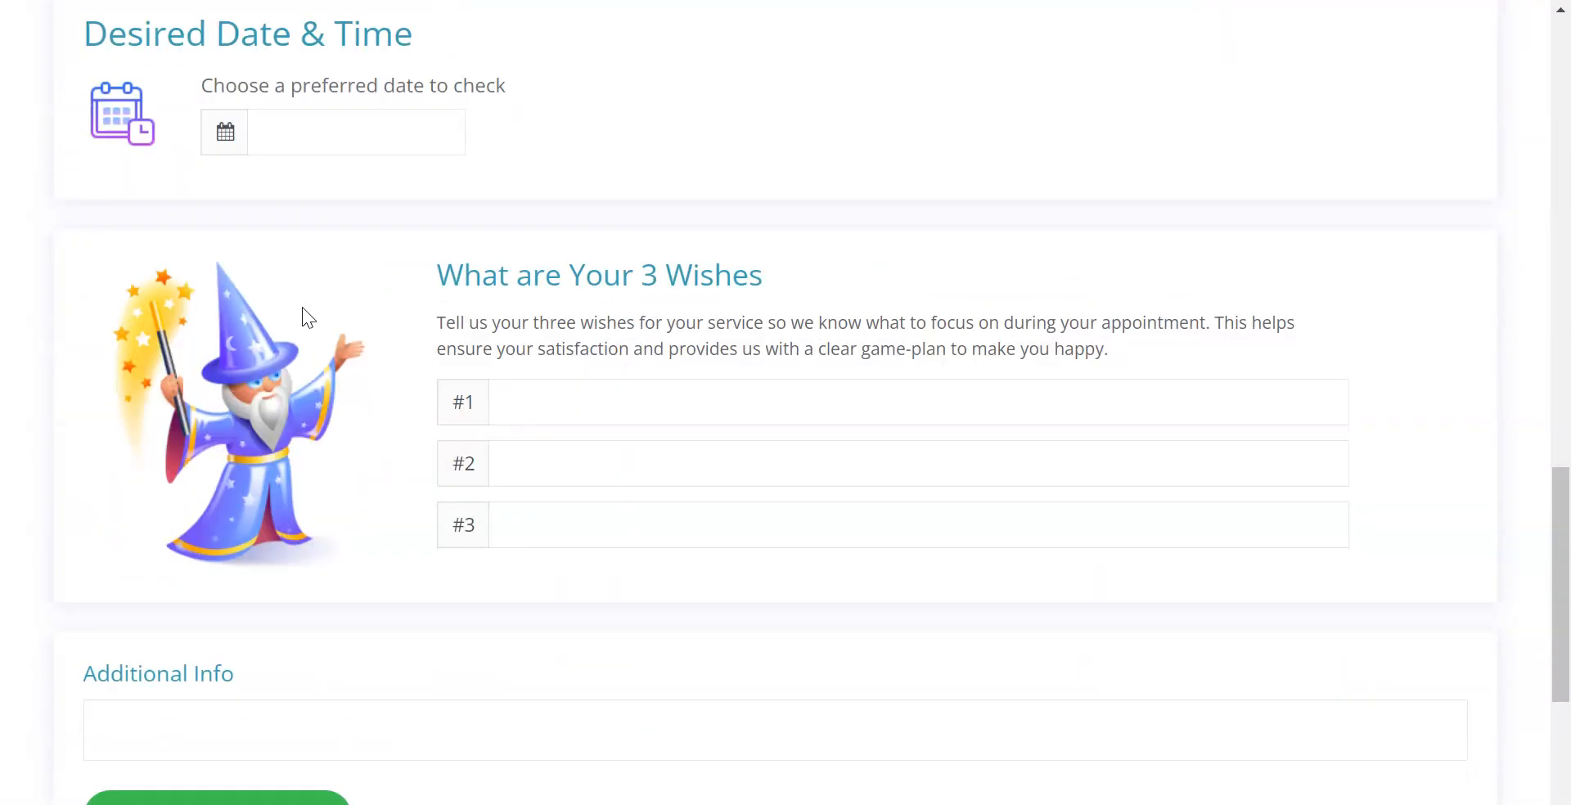
# - Try out the power, water and garage options in the previewed form's address details, examine the remaining sections, and return to the configuration page
pyautogui.scroll(7, 302, 311)
pyautogui.moveTo(166, 107); pyautogui.dragTo(500, 107)
pyautogui.click(186, 434)
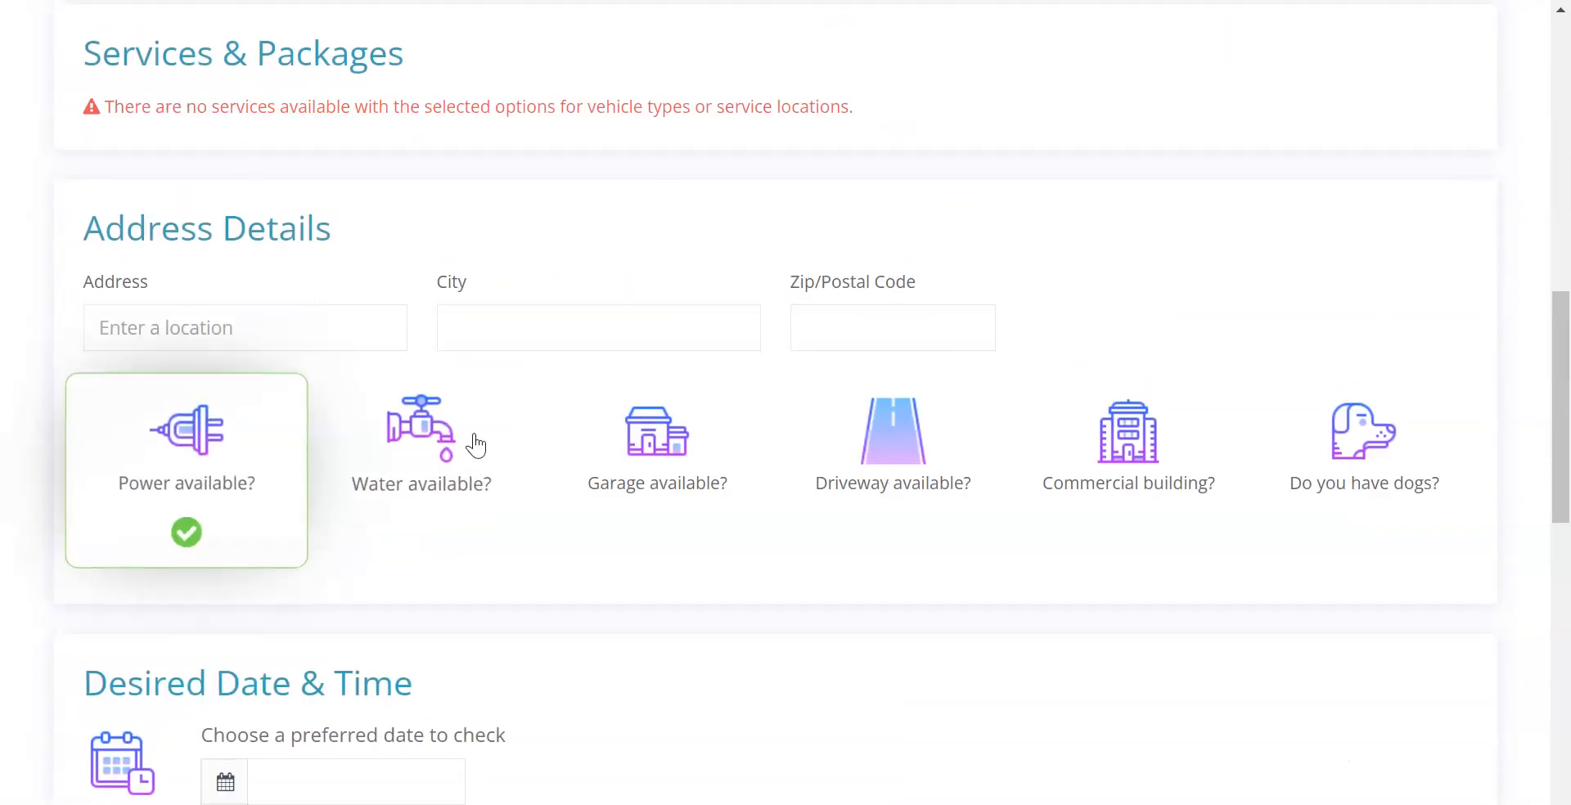
pyautogui.click(473, 445)
pyautogui.click(680, 445)
pyautogui.click(432, 445)
pyautogui.click(205, 445)
pyautogui.click(676, 444)
pyautogui.click(308, 338)
pyautogui.click(564, 339)
pyautogui.scroll(-3, 523, 333)
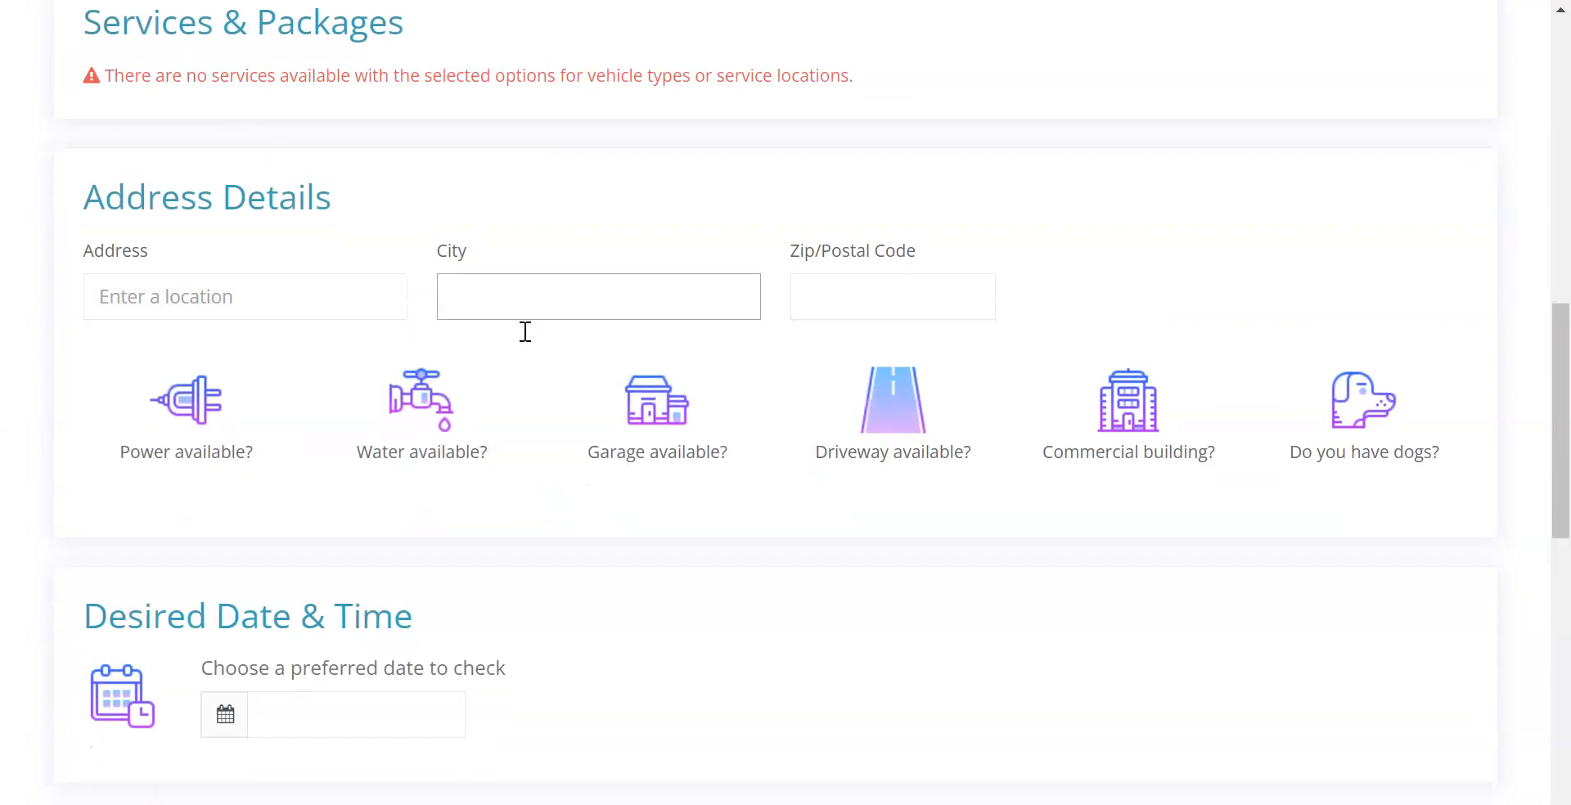
pyautogui.scroll(-2, 522, 331)
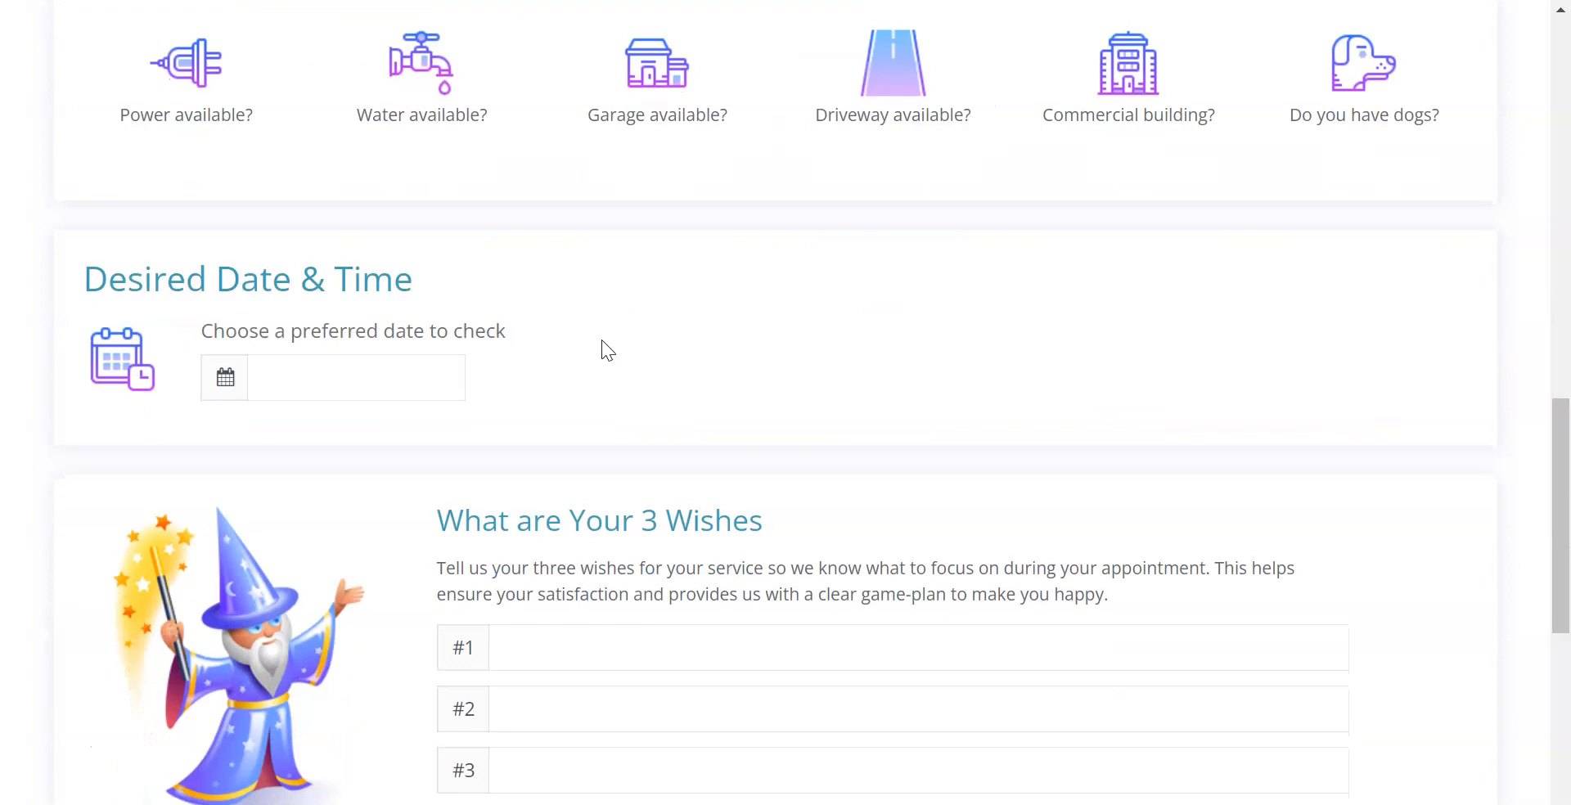
pyautogui.scroll(-5, 601, 342)
pyautogui.scroll(20, 601, 344)
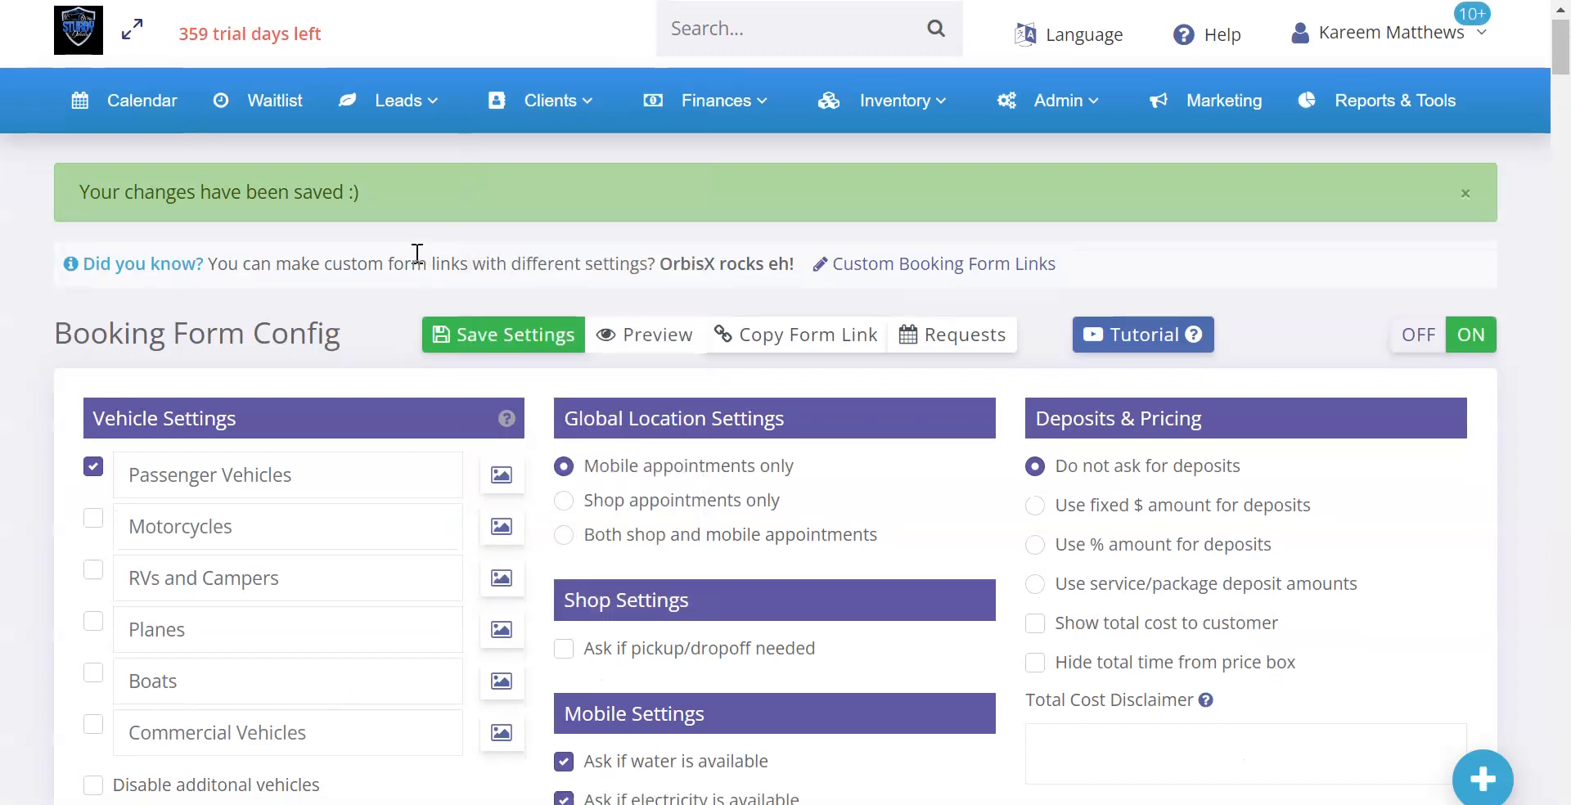
# - Make the Ceramic coating service bookable, and save its options as mobile appointments only and Passenger Vehicles
pyautogui.scroll(-10, 417, 245)
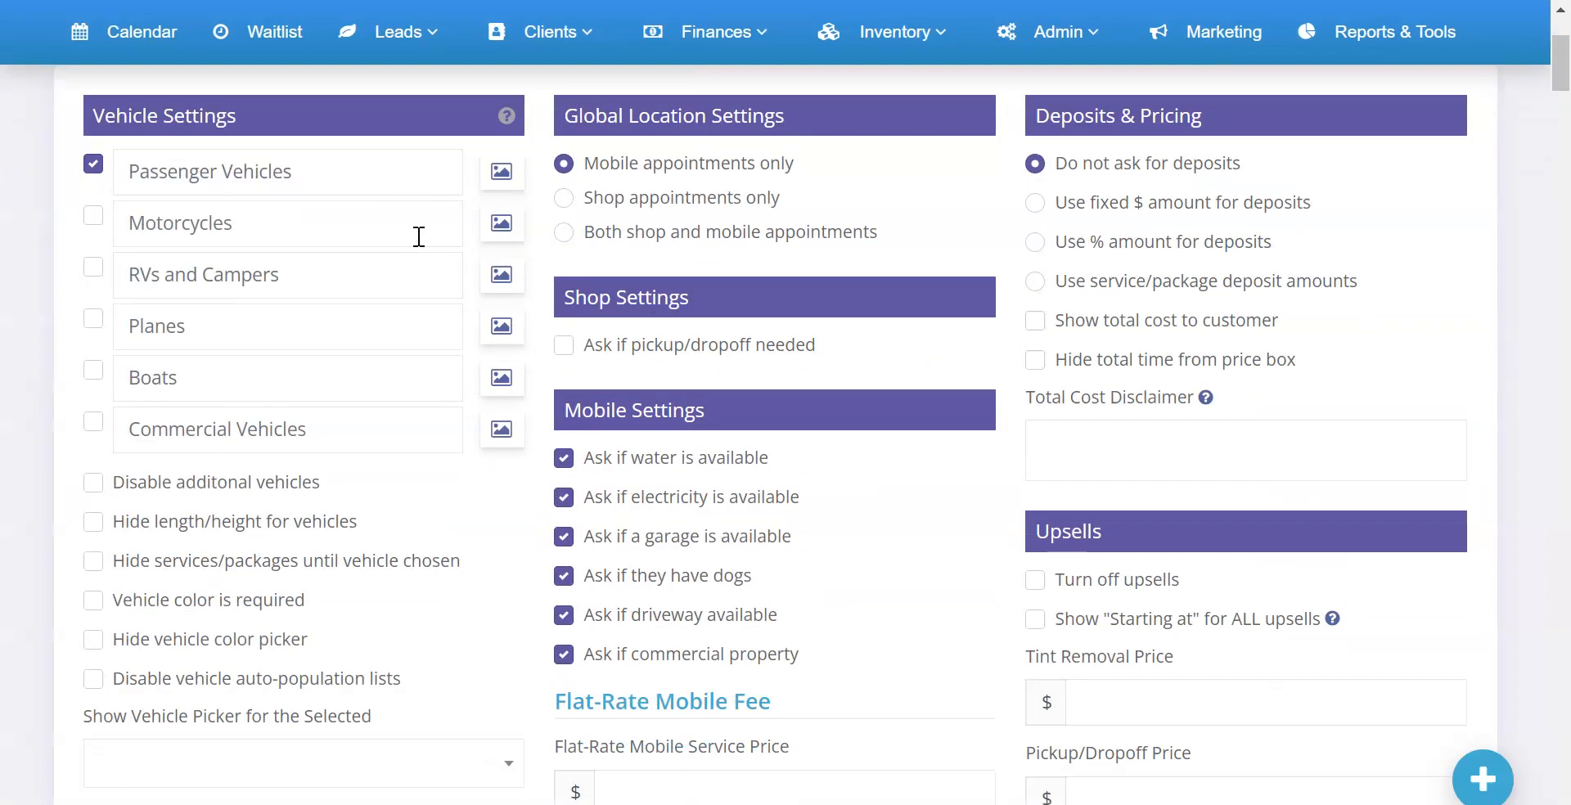
pyautogui.scroll(-15, 458, 233)
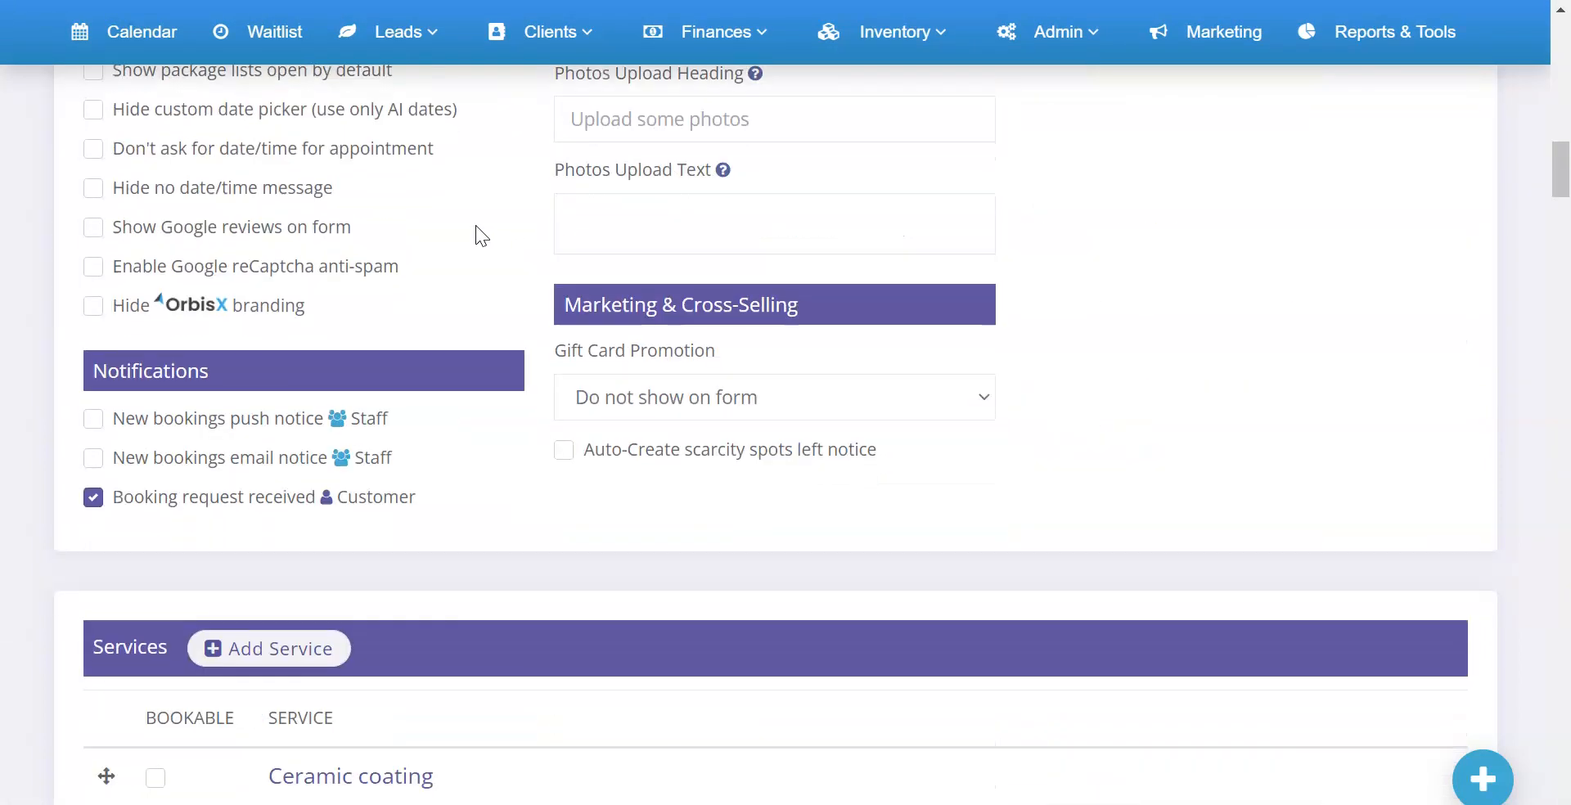
pyautogui.scroll(-6, 477, 233)
pyautogui.scroll(3, 477, 233)
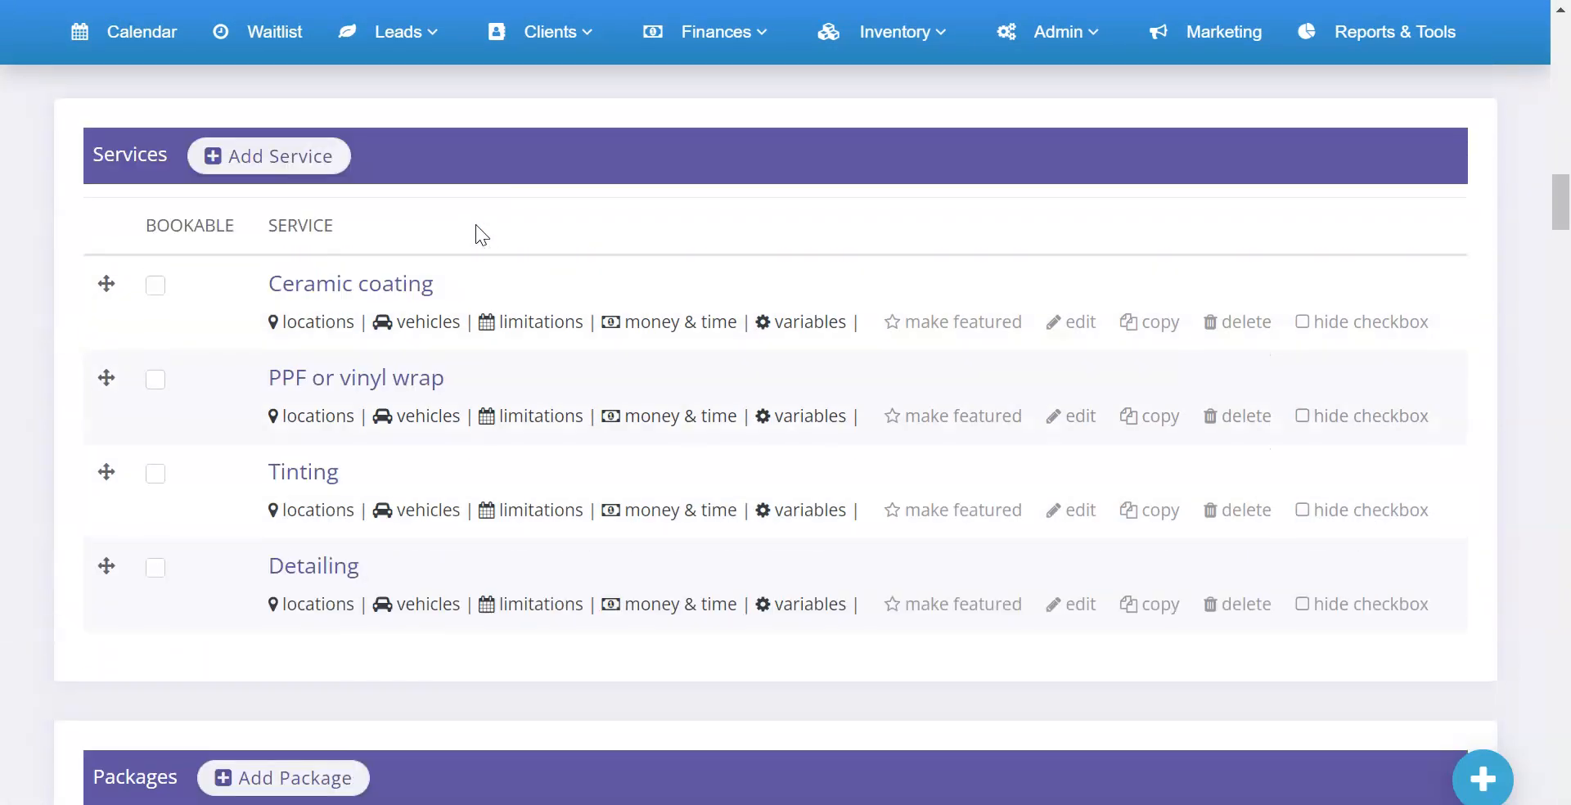
pyautogui.click(156, 288)
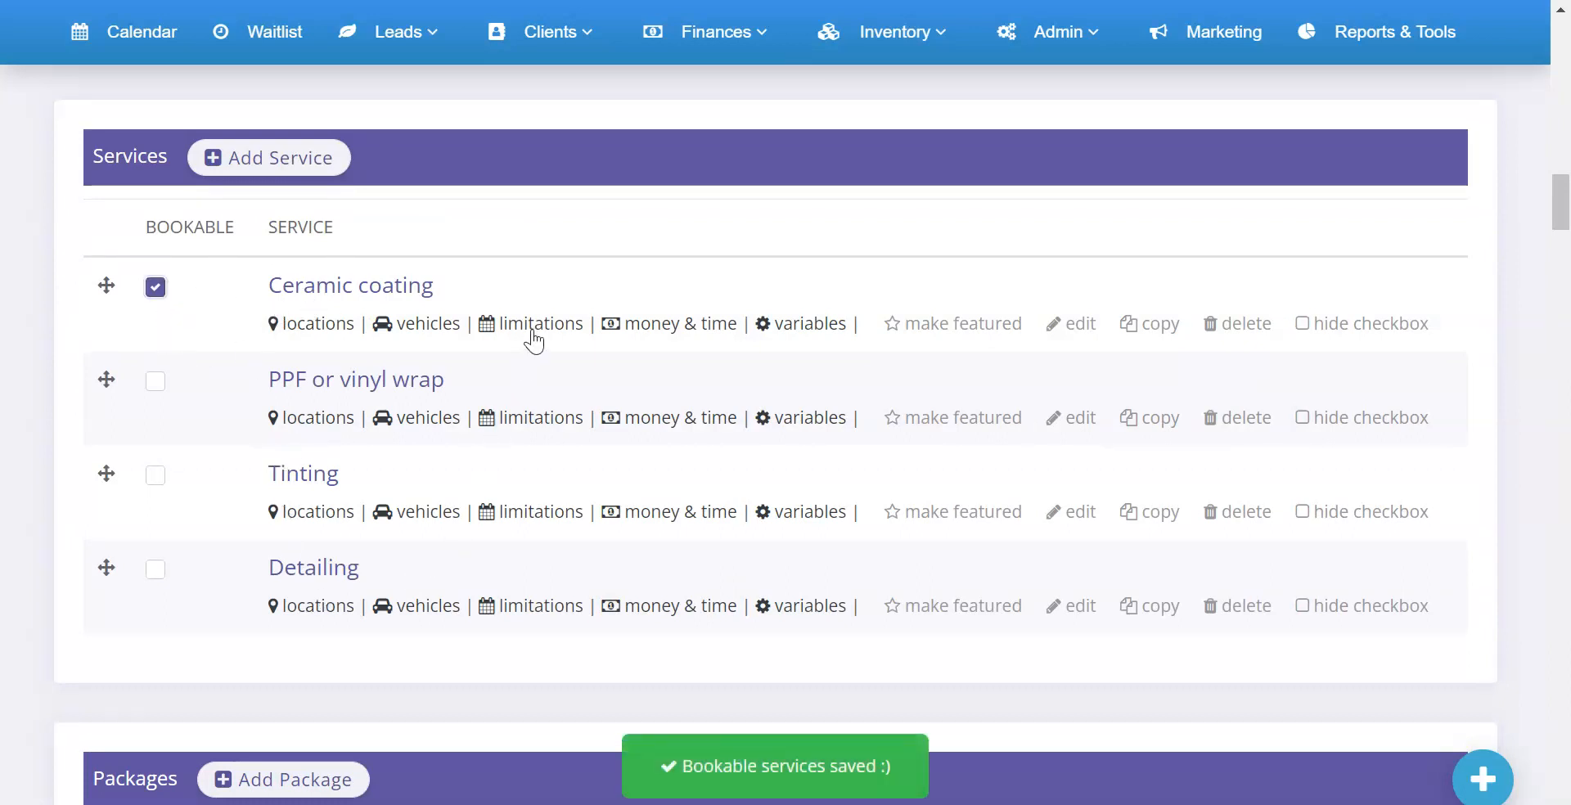
pyautogui.click(325, 321)
pyautogui.click(581, 177)
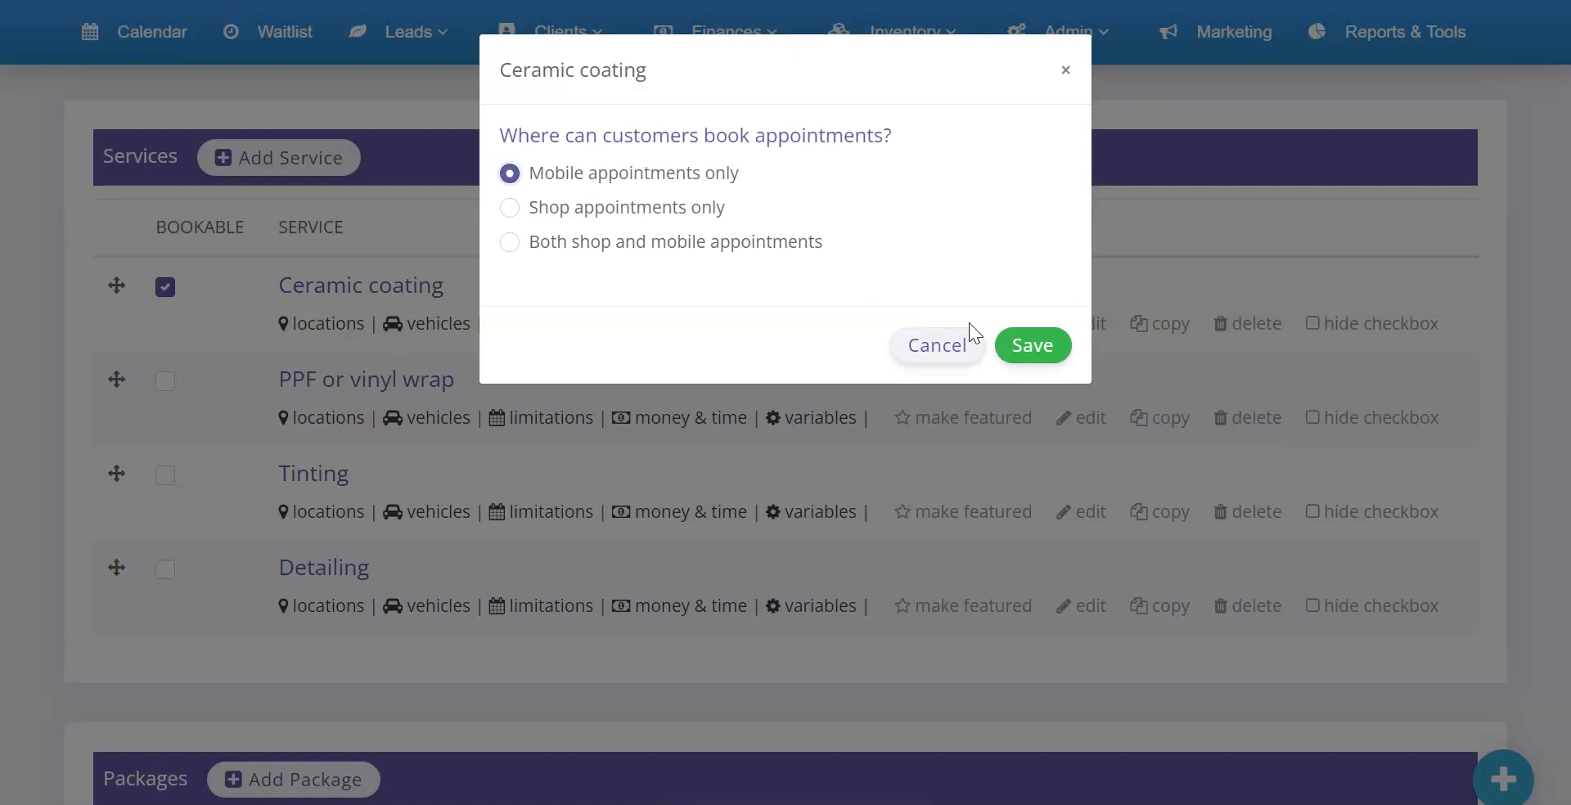
pyautogui.click(1033, 345)
pyautogui.click(439, 327)
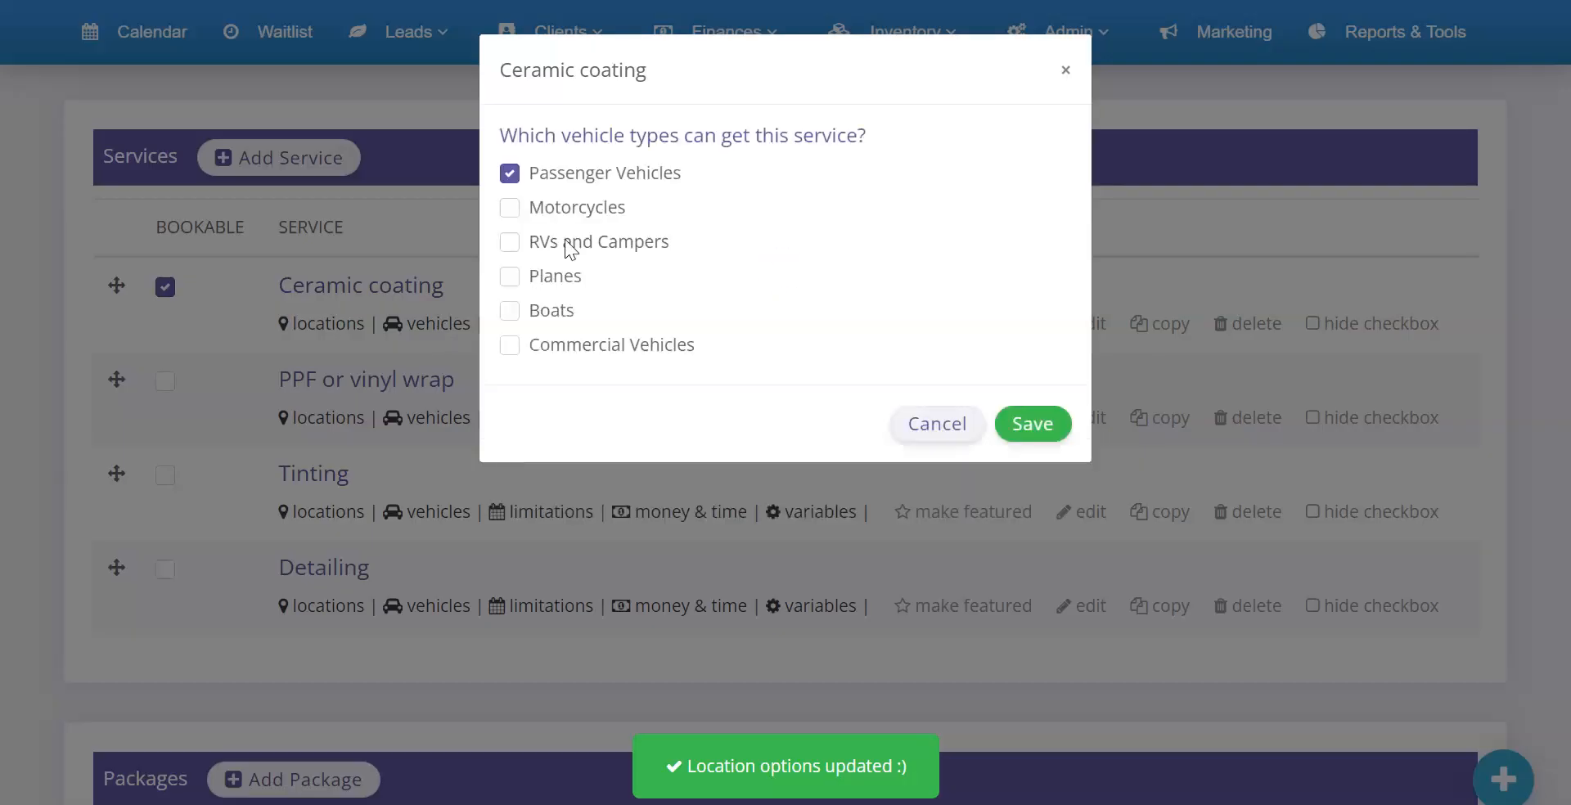
pyautogui.click(1006, 432)
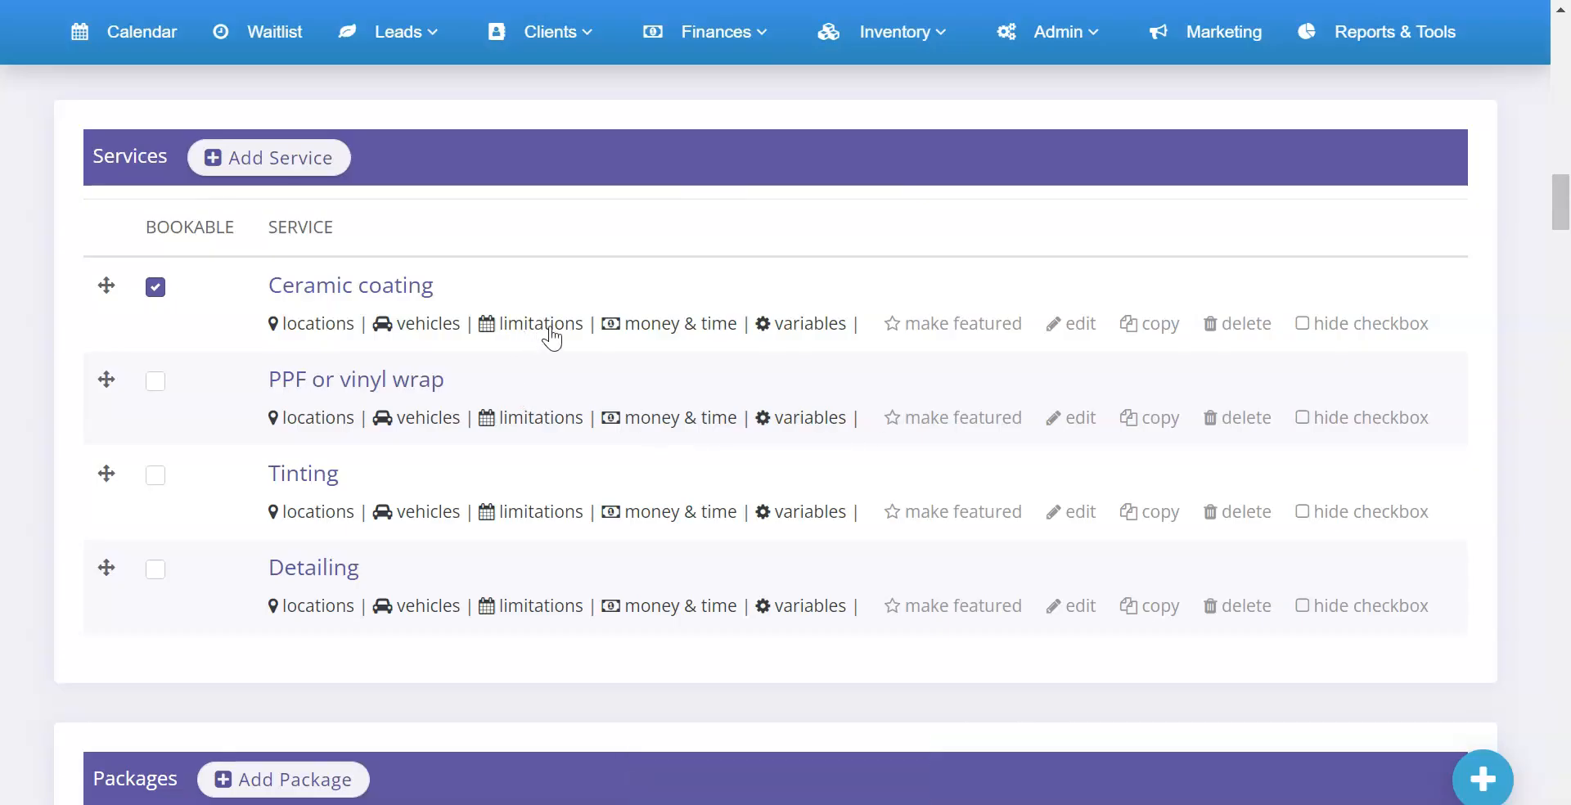
# - Save the Ceramic coating service's booking restrictions with no limits, bookable anytime
pyautogui.click(548, 329)
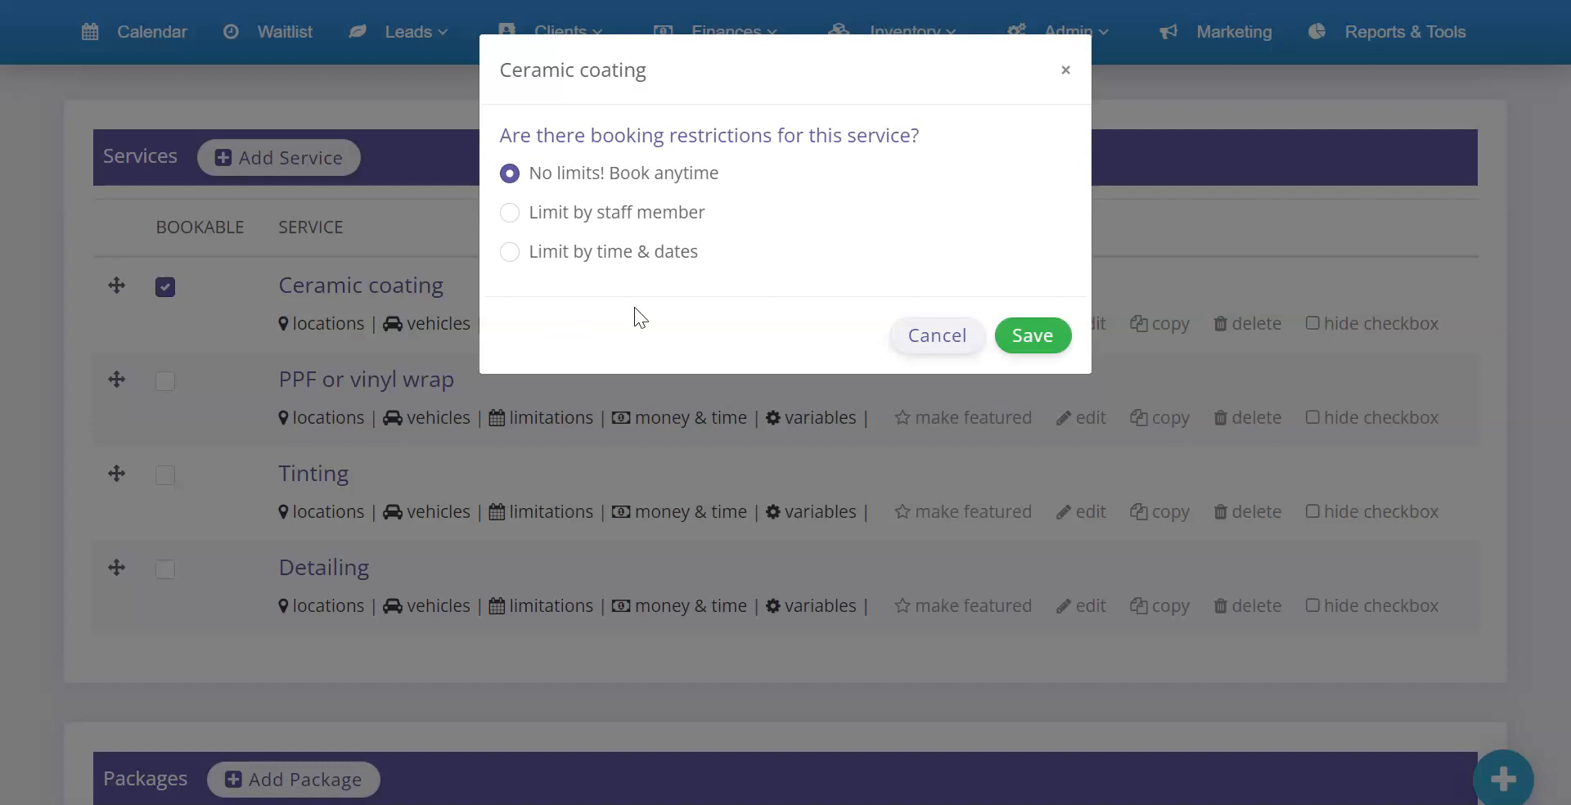
pyautogui.click(1040, 340)
pyautogui.click(555, 332)
pyautogui.click(1036, 338)
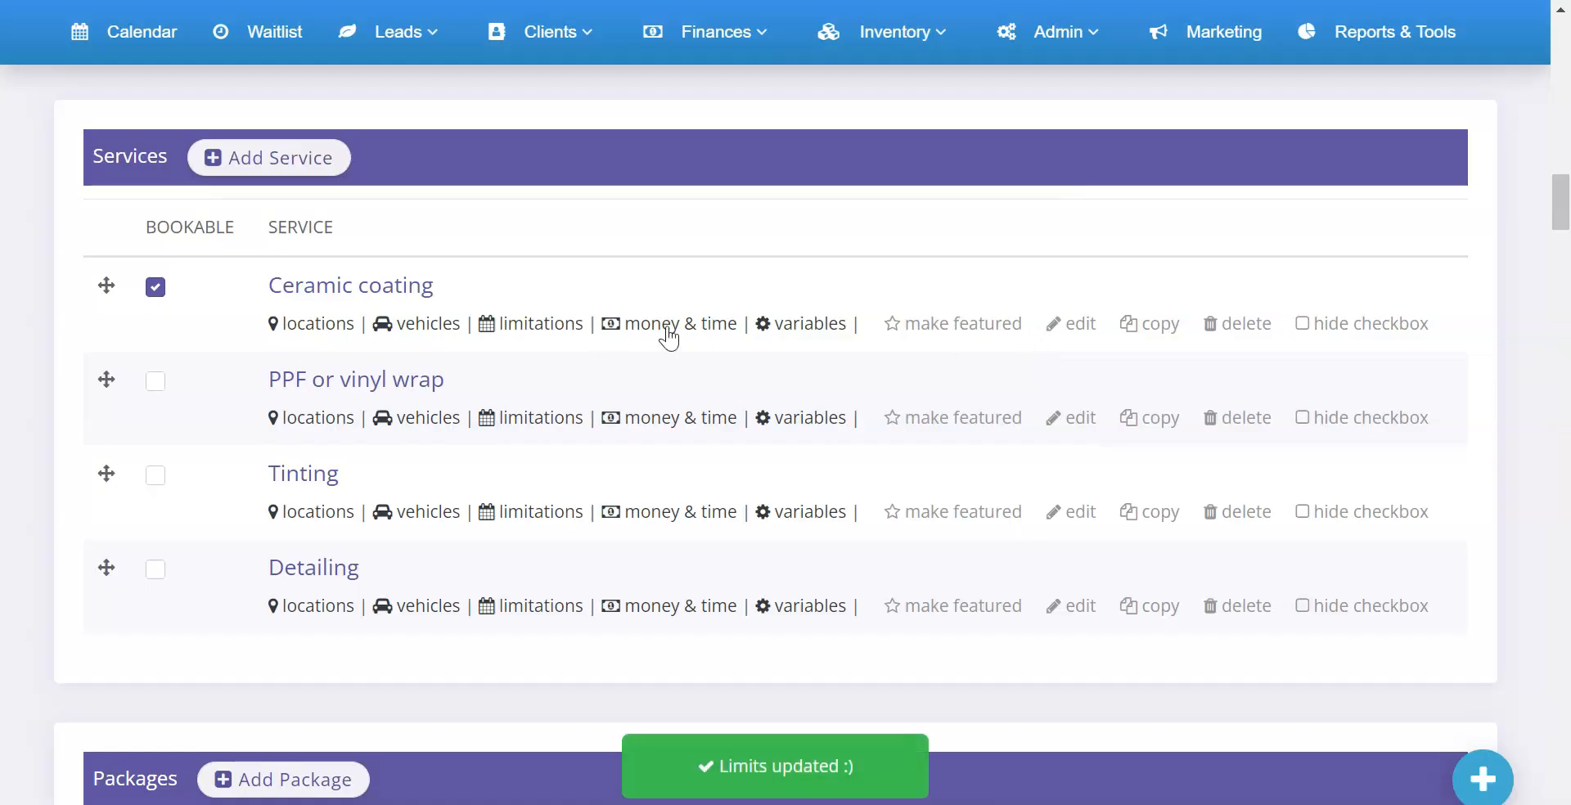
# - Limit the Ceramic coating service by time and dates, allowing bookings Monday through Friday
pyautogui.click(545, 319)
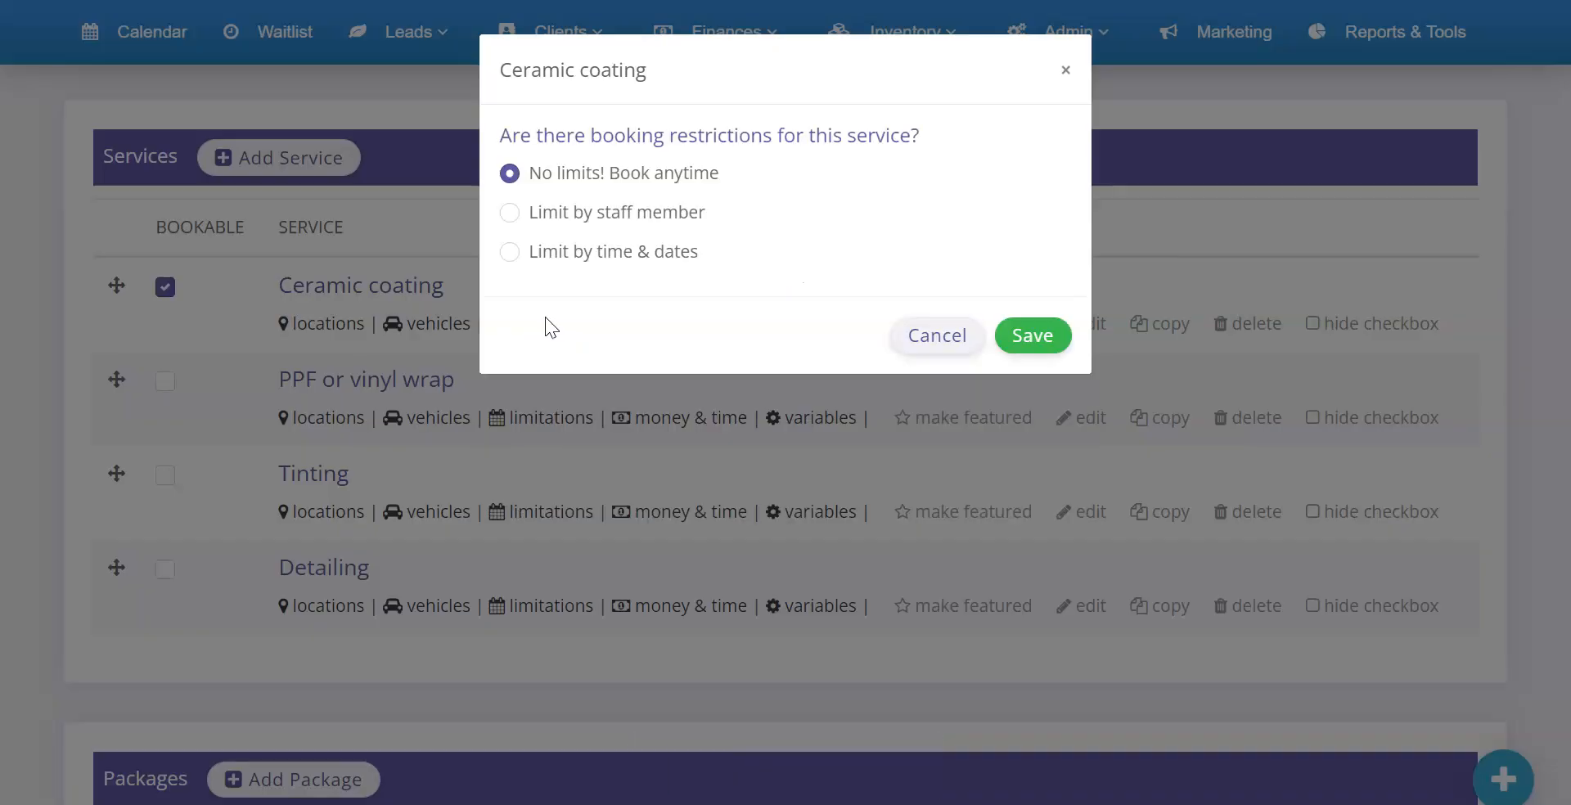
pyautogui.click(572, 207)
pyautogui.click(579, 252)
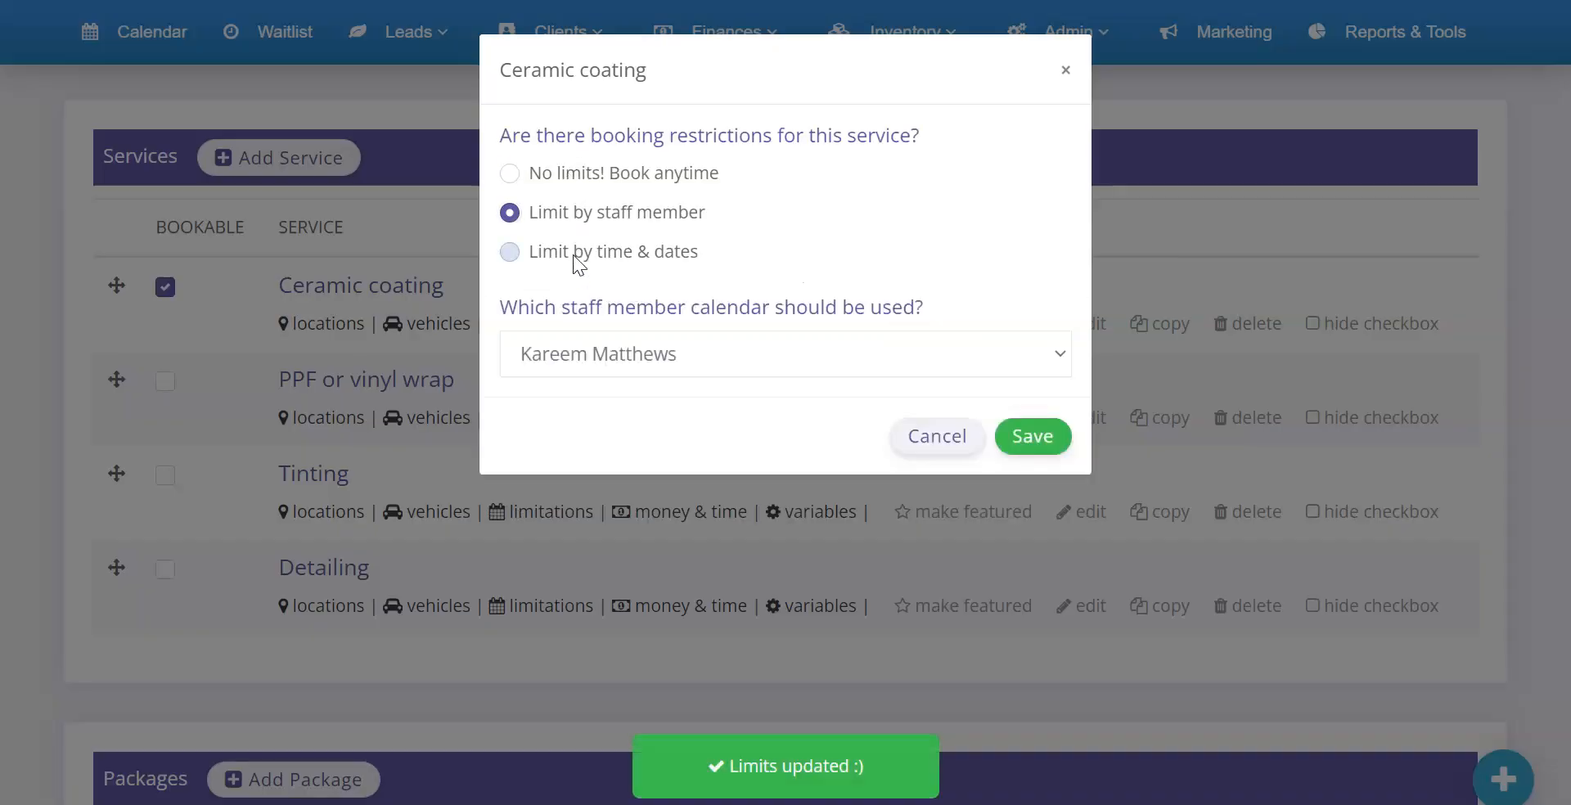
pyautogui.scroll(-4, 581, 350)
pyautogui.scroll(4, 583, 352)
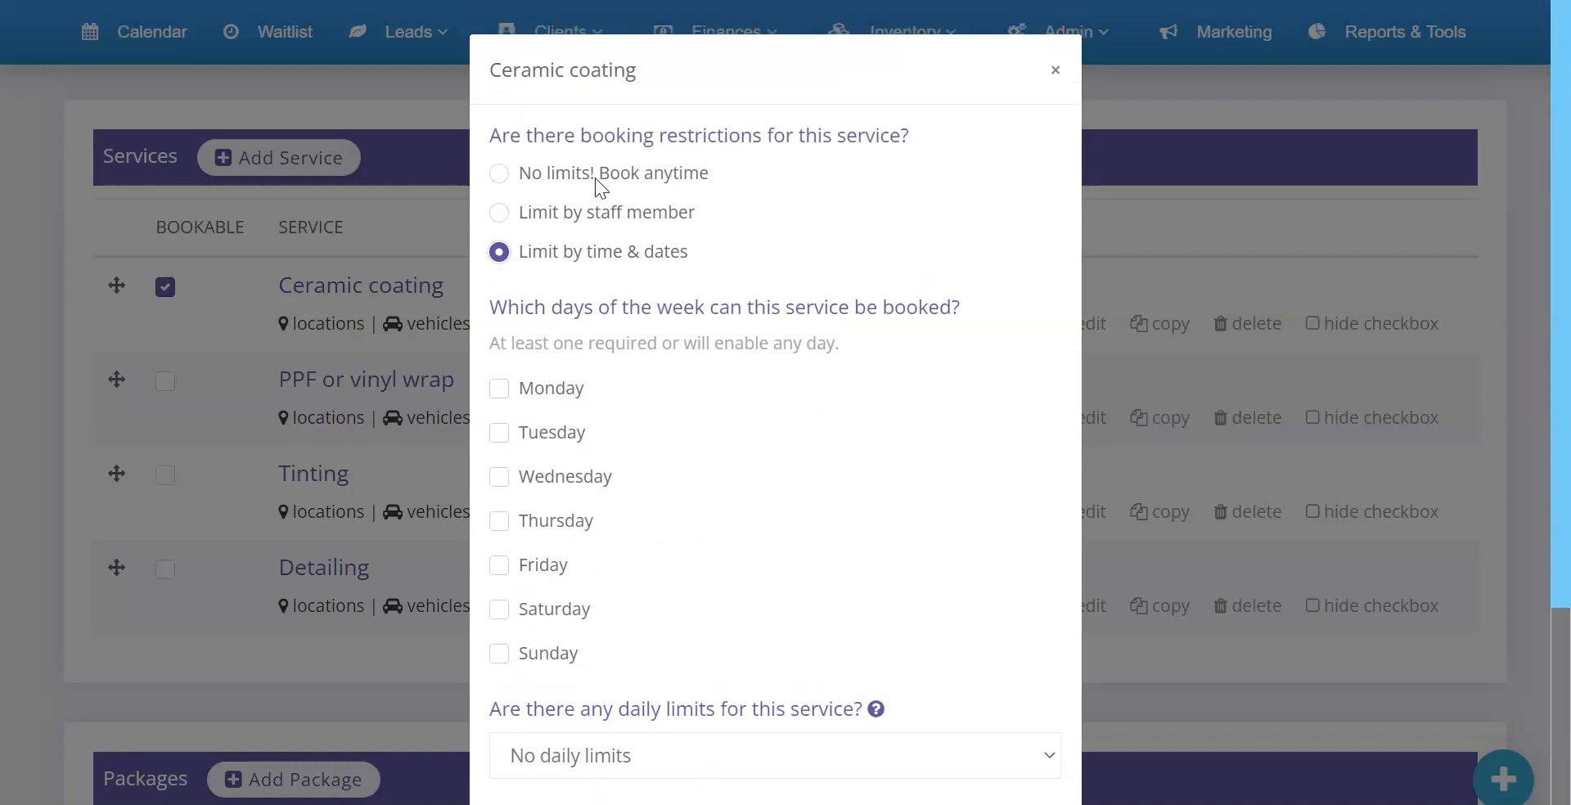
pyautogui.scroll(-3, 613, 198)
pyautogui.click(560, 269)
pyautogui.click(547, 311)
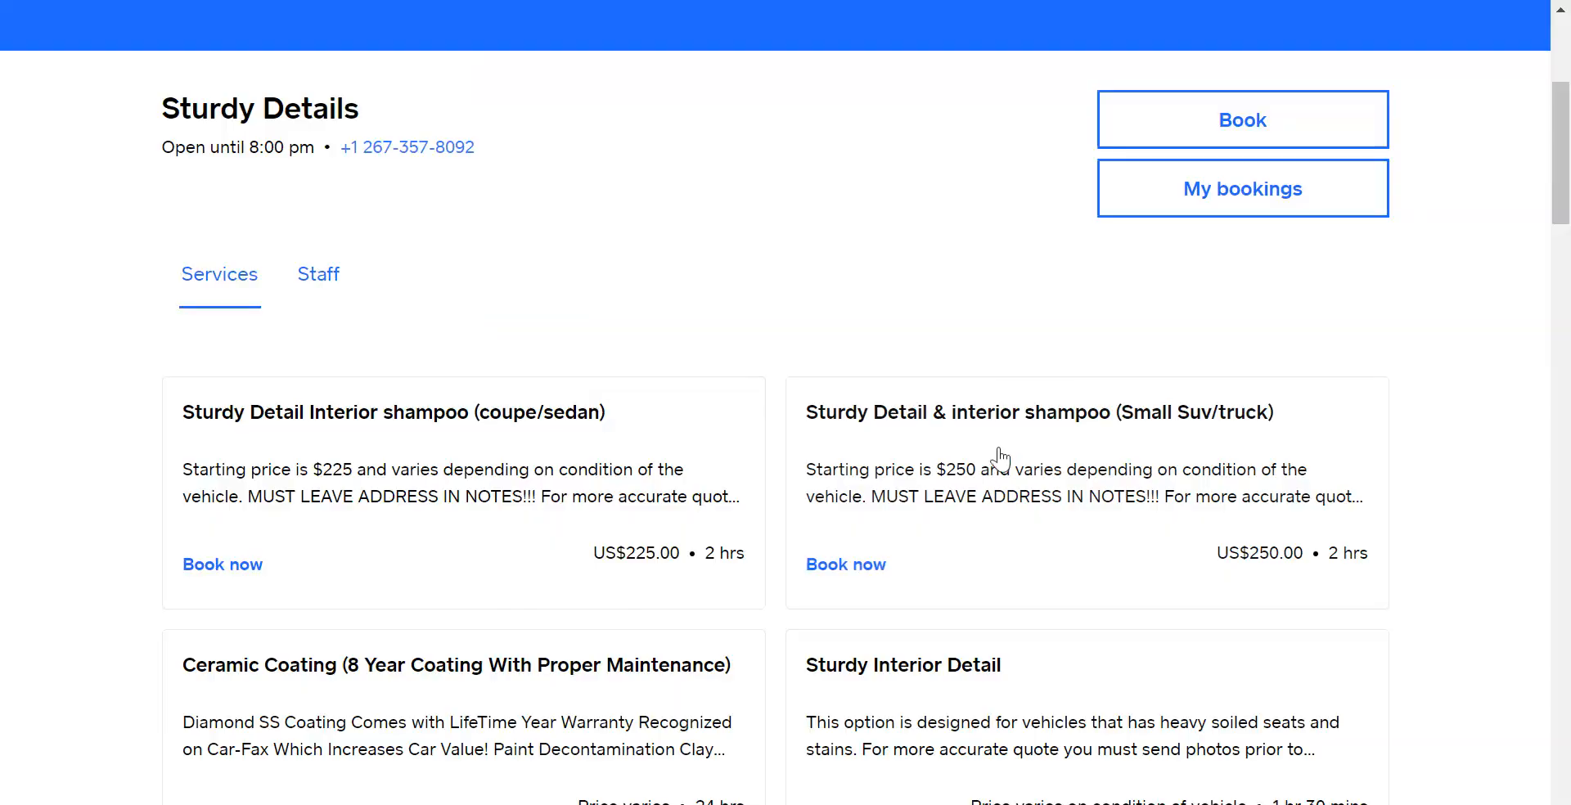
# - Check the business hours on the existing Sturdy Details booking page, and return to the service's limitations
pyautogui.scroll(-20, 1000, 456)
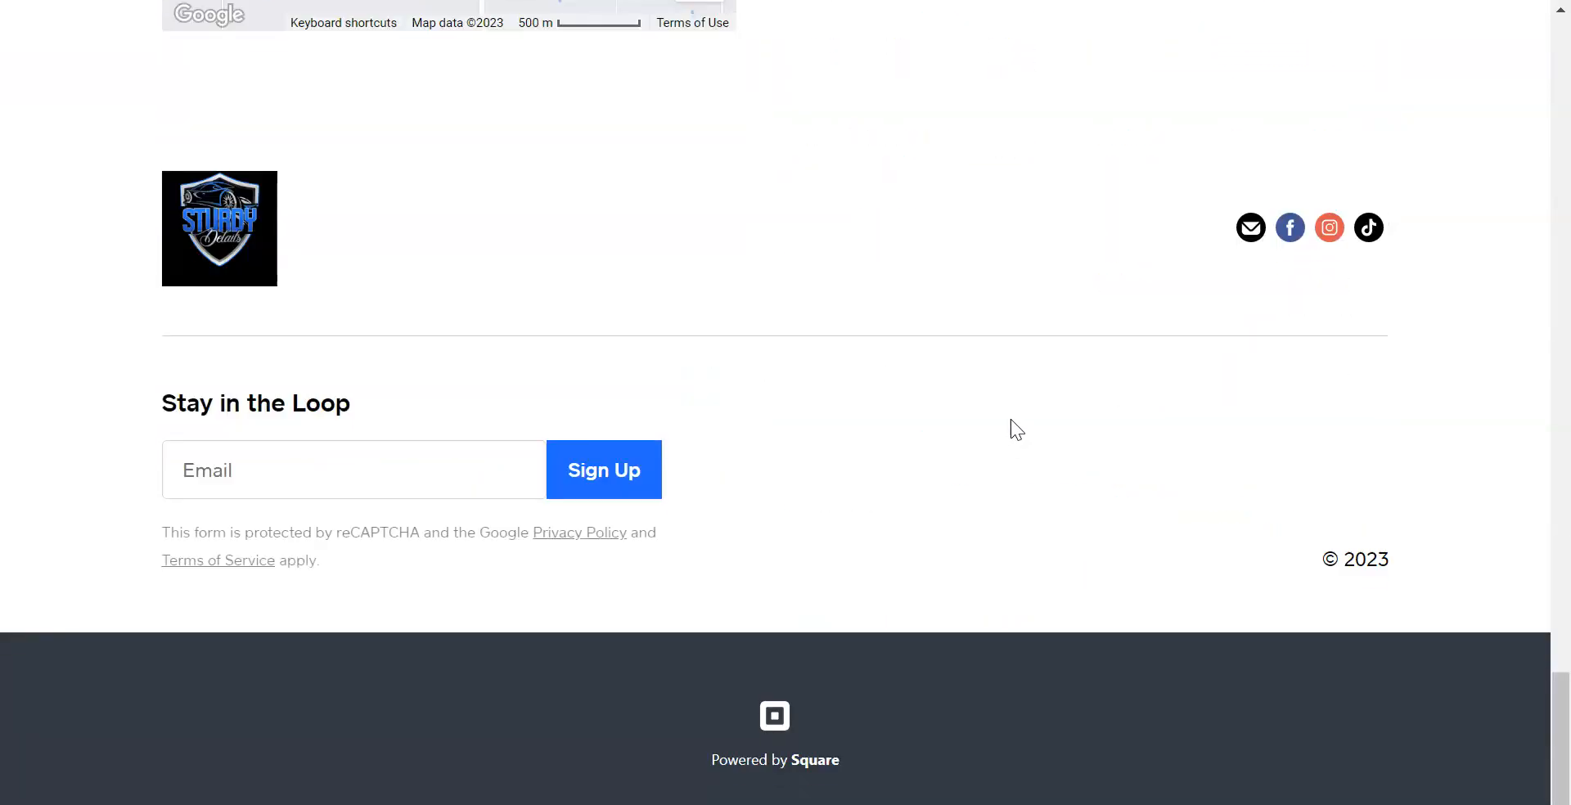
pyautogui.scroll(7, 1010, 419)
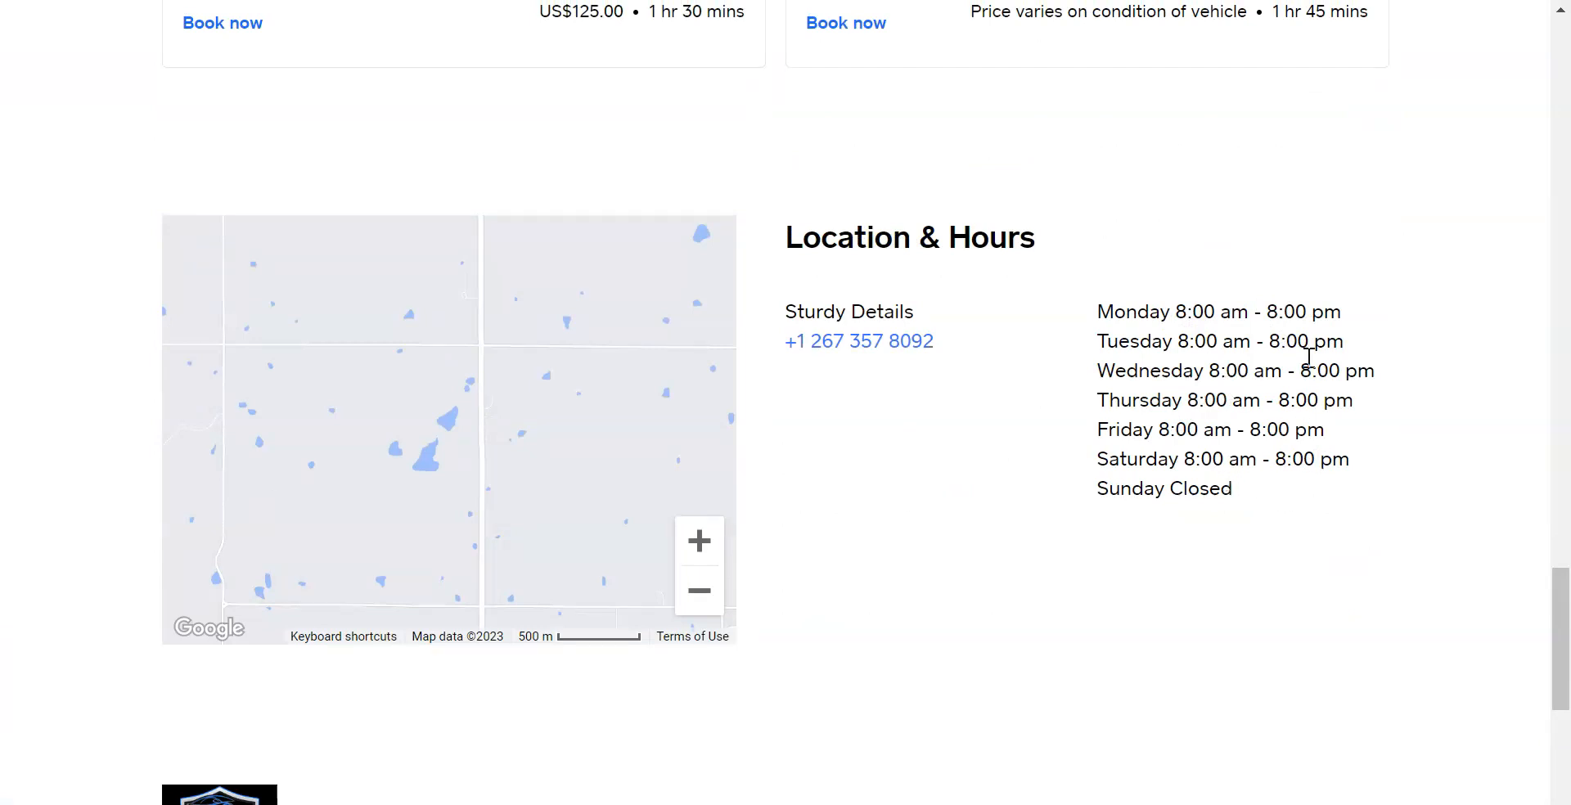
pyautogui.hotkey('alt', 'Left')
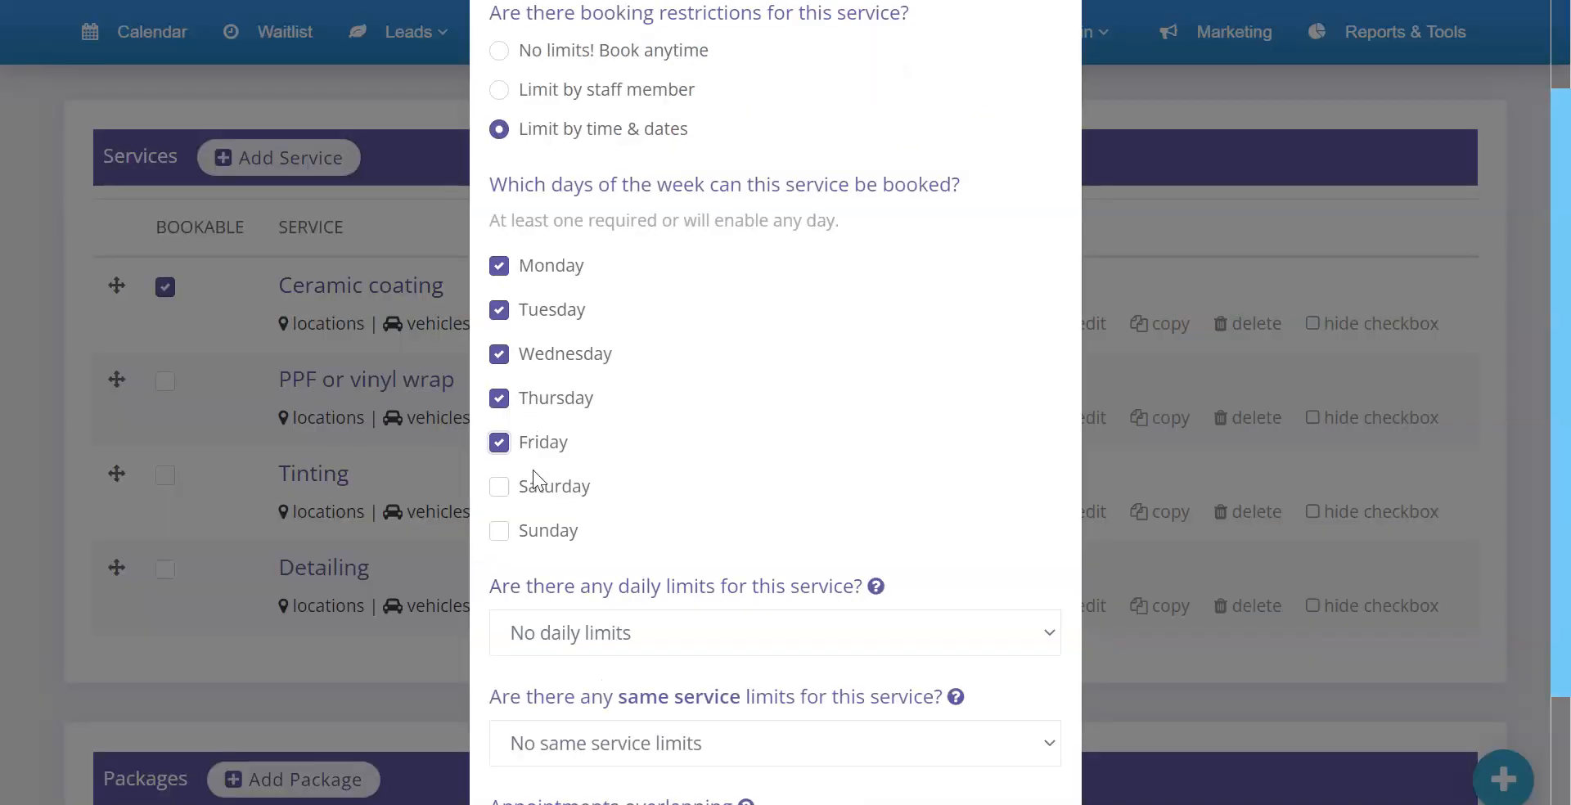
# - Allow Ceramic coating bookings on Saturday, set appointments overlapping to Timeslots with no appointments, and save the limitations
pyautogui.click(532, 479)
pyautogui.scroll(-2, 691, 454)
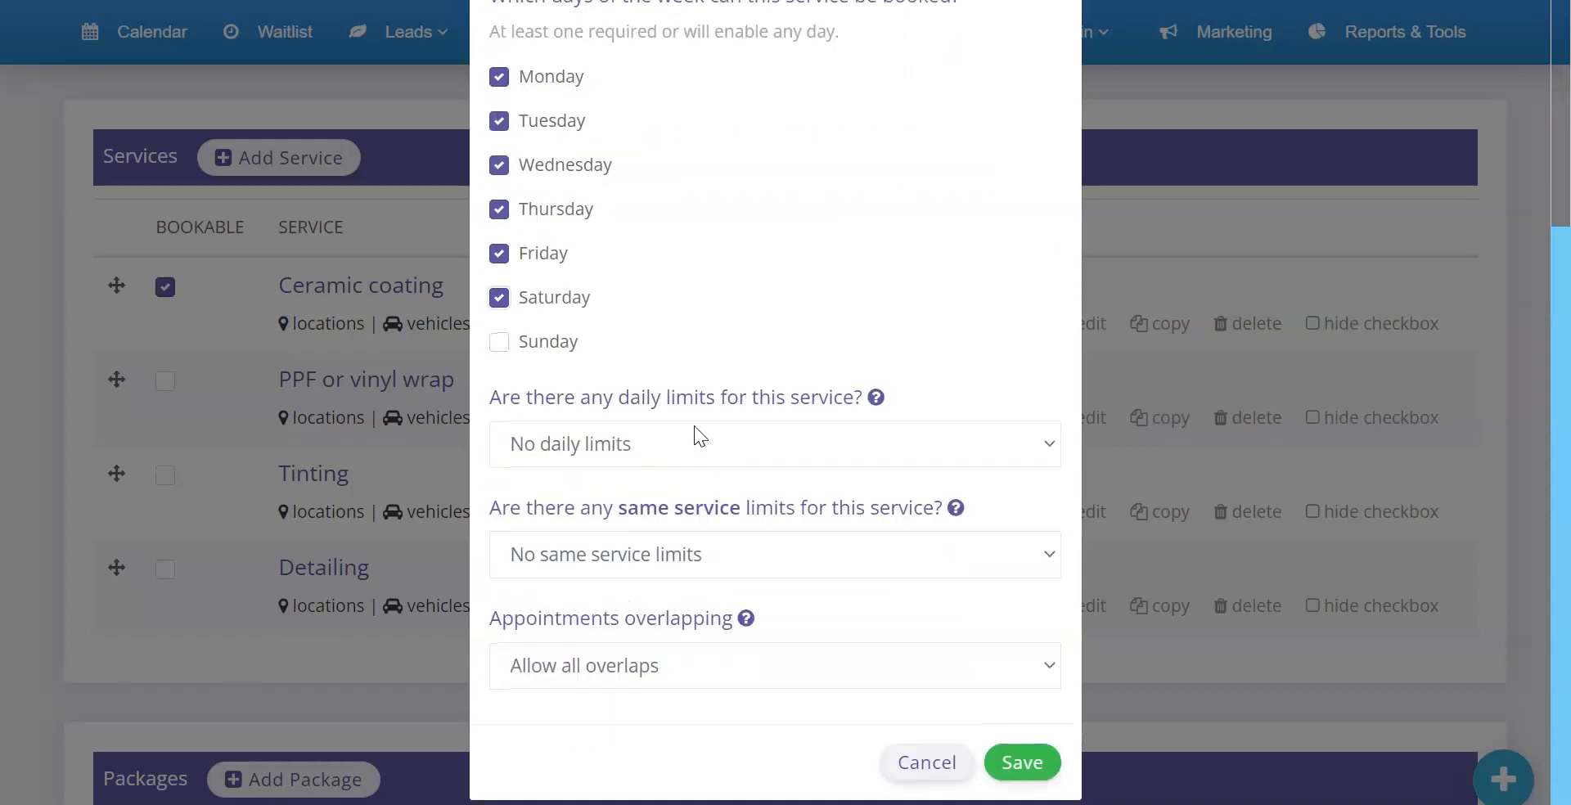
pyautogui.click(635, 665)
pyautogui.click(694, 139)
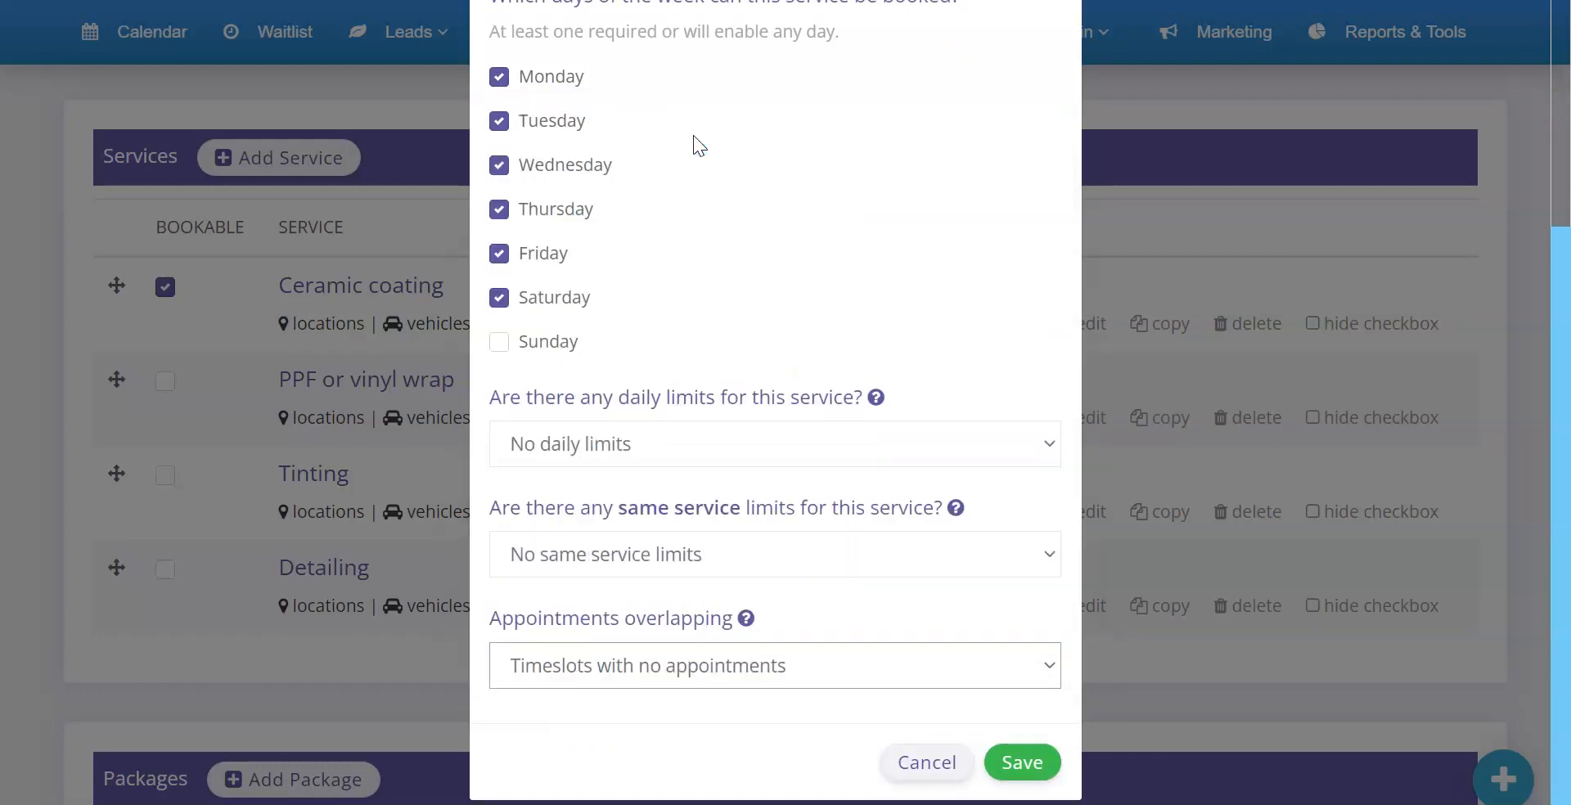
pyautogui.click(1022, 765)
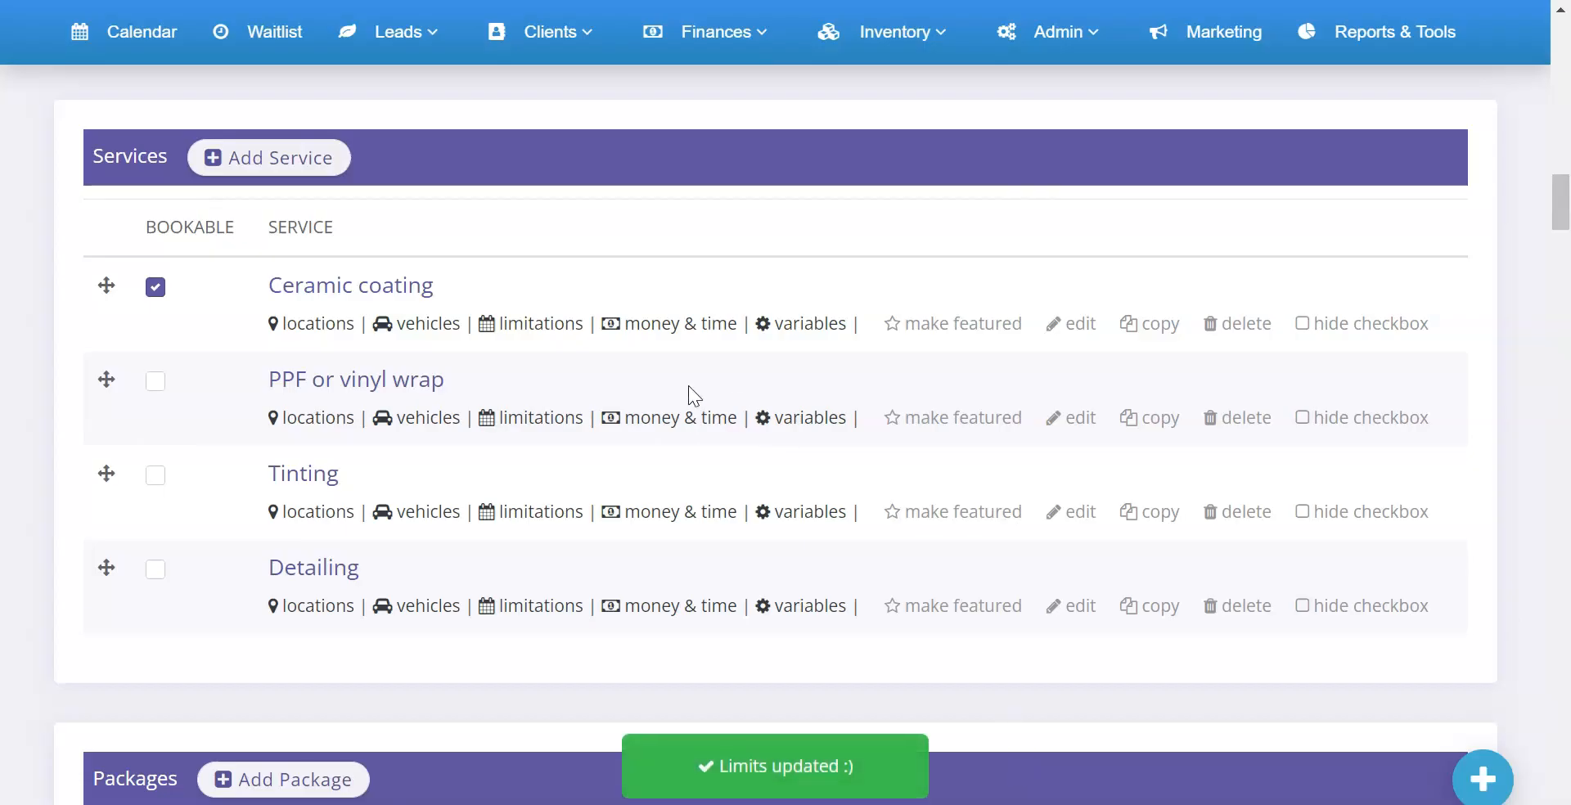
# - Set Monday's business hours to 8:00 am through 8:00 pm in the booking schedule
pyautogui.scroll(-12, 364, 434)
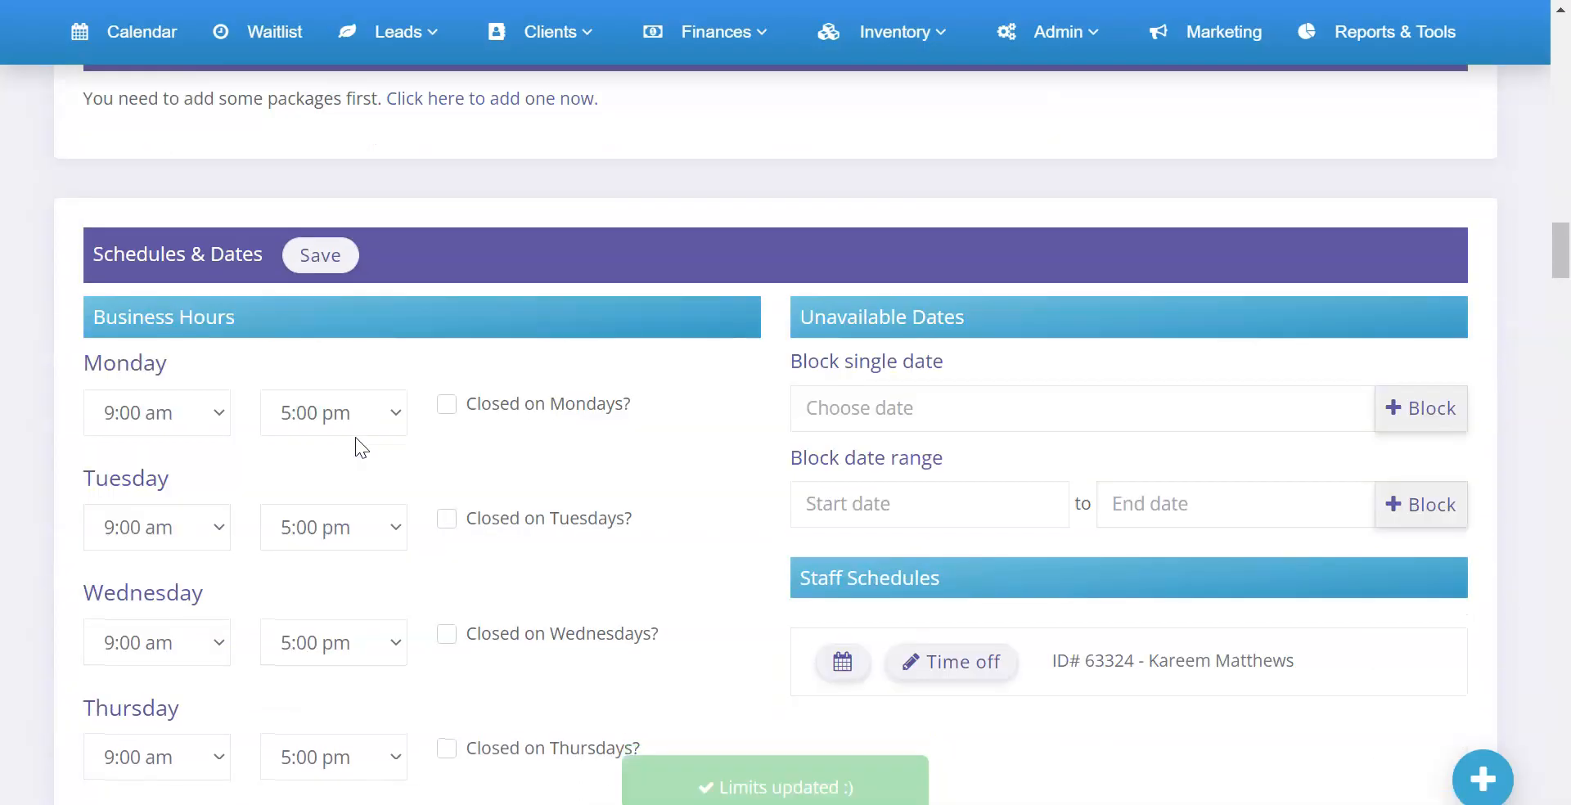
pyautogui.click(157, 156)
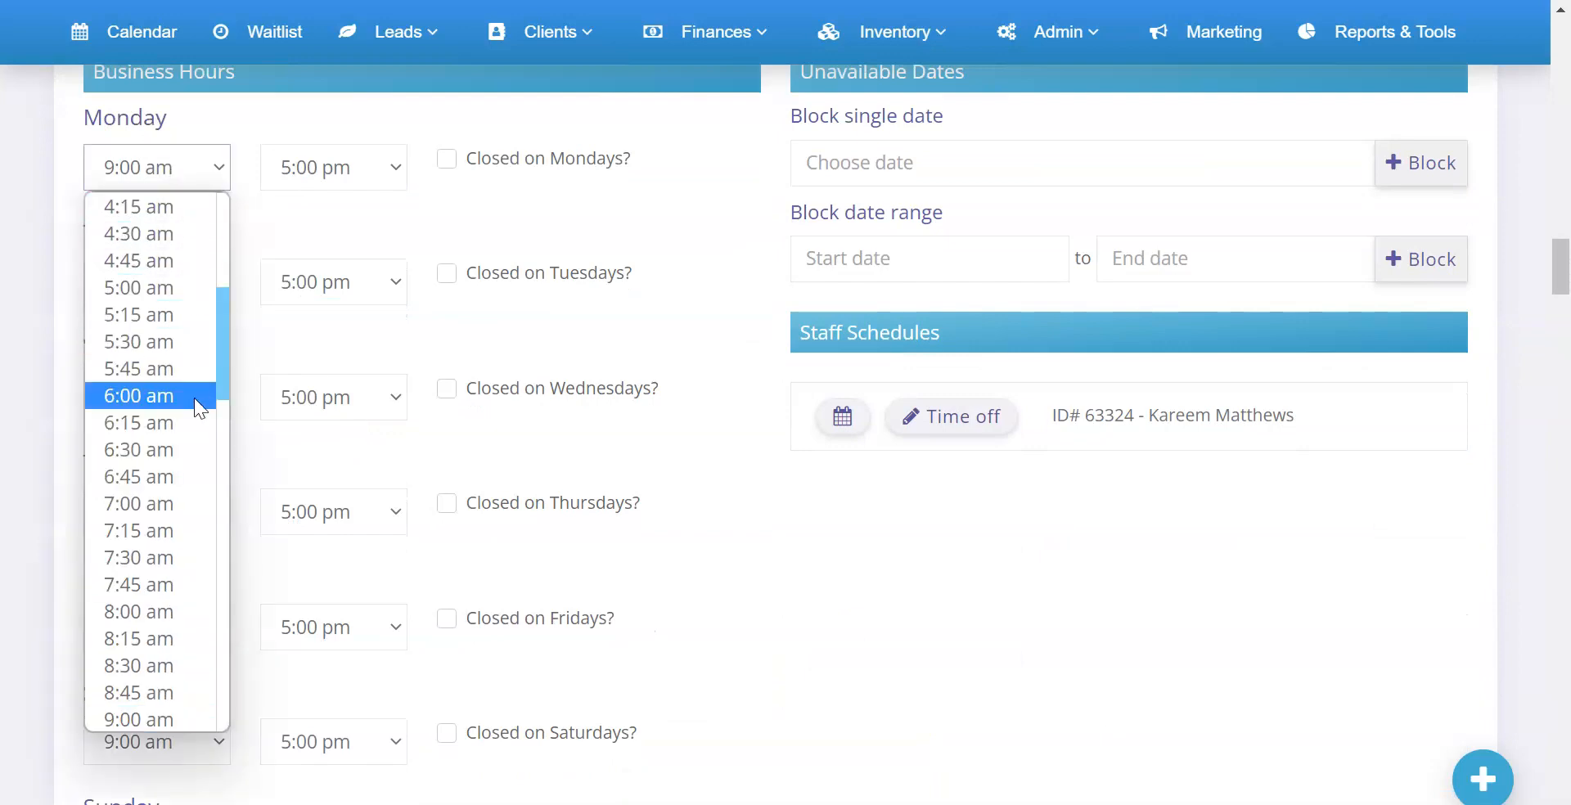
pyautogui.click(159, 611)
pyautogui.click(343, 167)
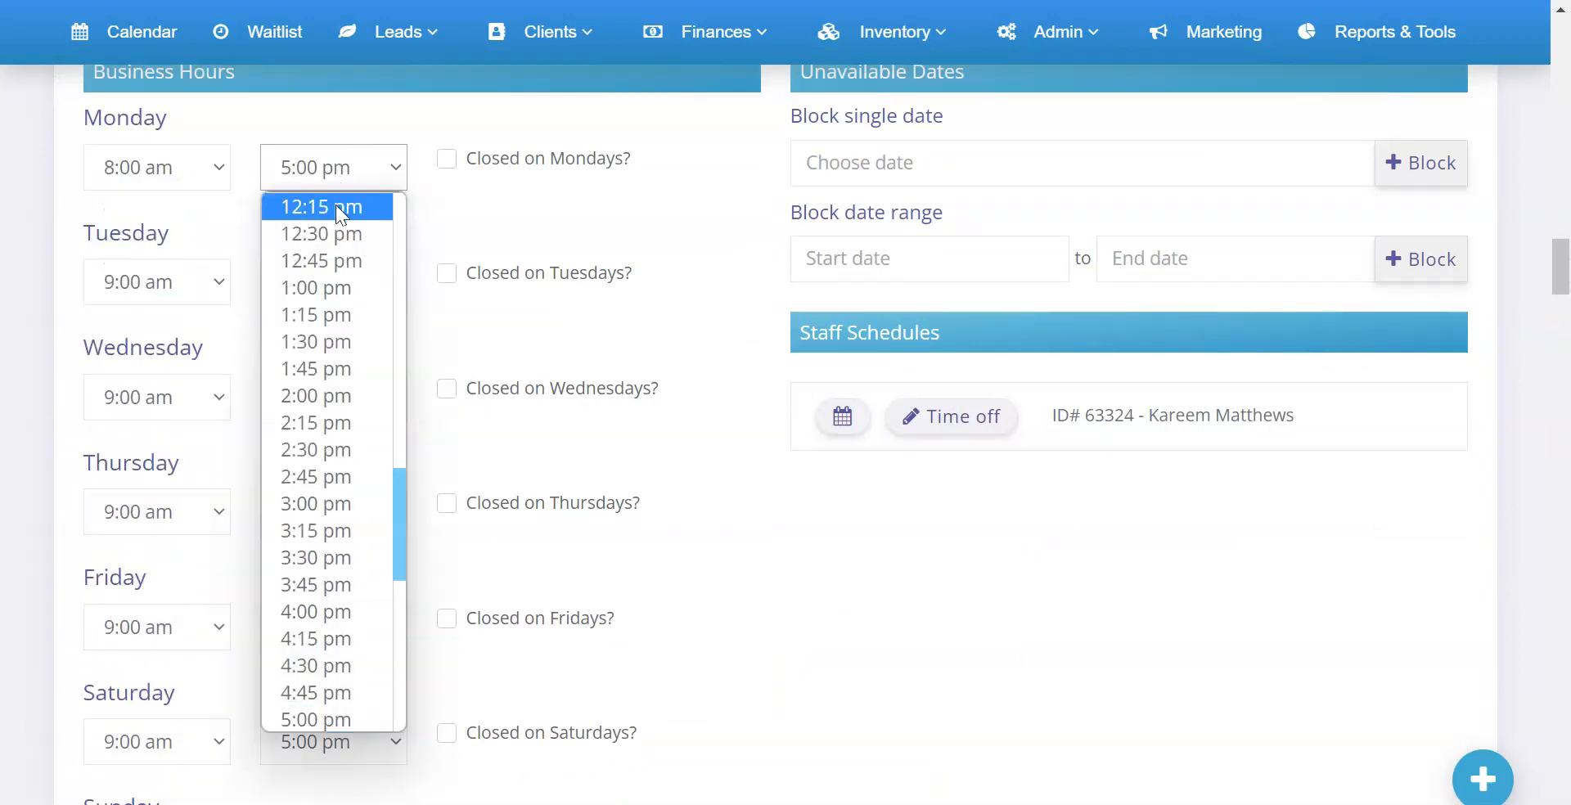
pyautogui.scroll(-9, 342, 385)
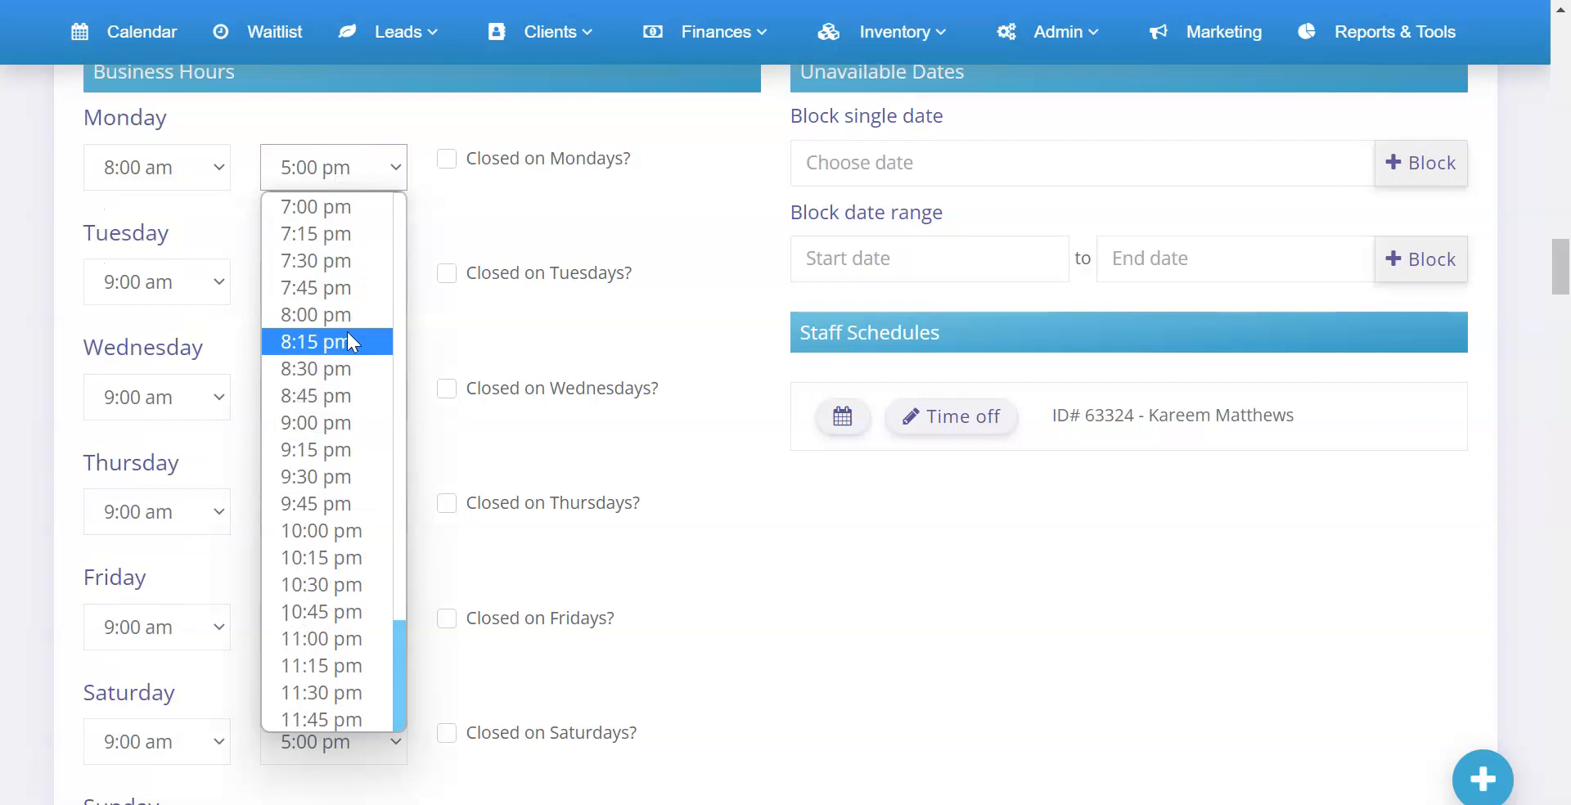
pyautogui.click(288, 321)
pyautogui.click(483, 735)
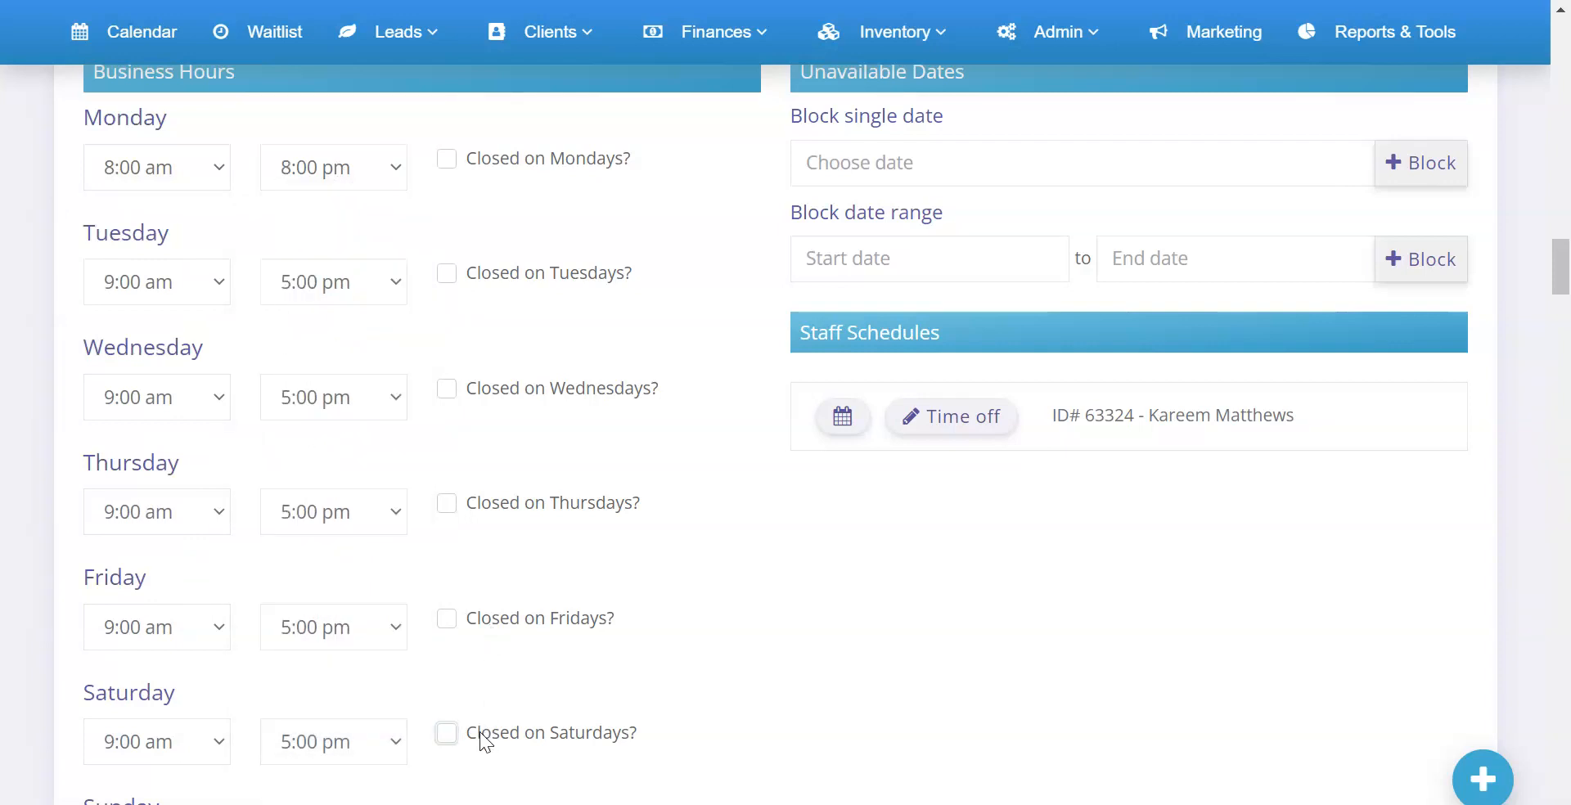
# - Set the opening time to 8:00 am for Tuesday, Wednesday and Thursday
pyautogui.scroll(-2, 484, 711)
pyautogui.scroll(4, 218, 449)
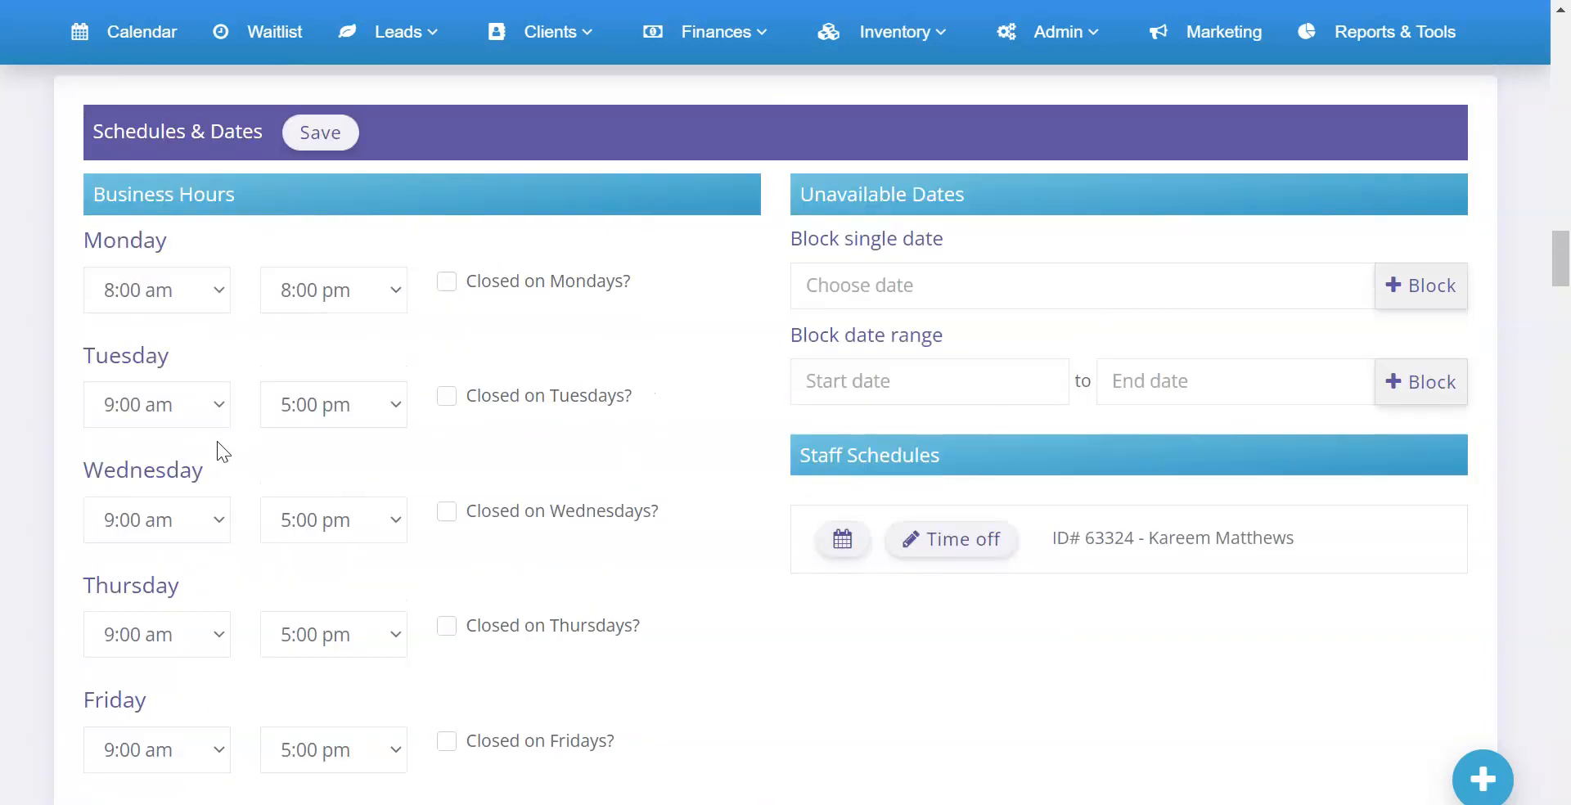
pyautogui.click(165, 414)
pyautogui.click(163, 313)
pyautogui.click(186, 518)
pyautogui.click(158, 376)
pyautogui.click(182, 630)
pyautogui.click(152, 478)
# - Set the closing time to 8:00 pm for Thursday, Wednesday and Tuesday
pyautogui.click(309, 645)
pyautogui.scroll(-6, 334, 527)
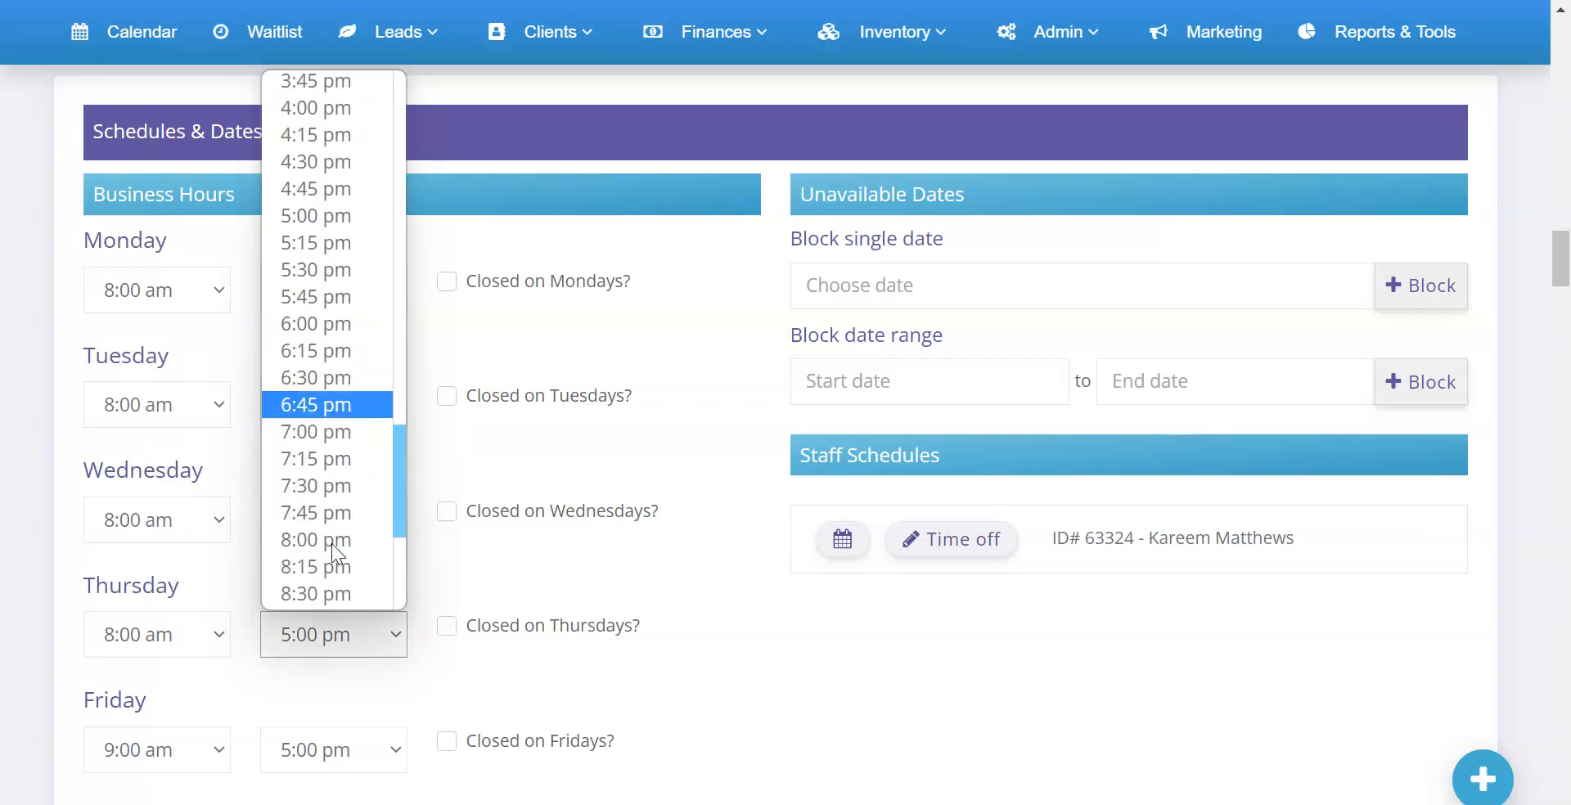
pyautogui.click(317, 446)
pyautogui.click(344, 522)
pyautogui.scroll(-6, 344, 434)
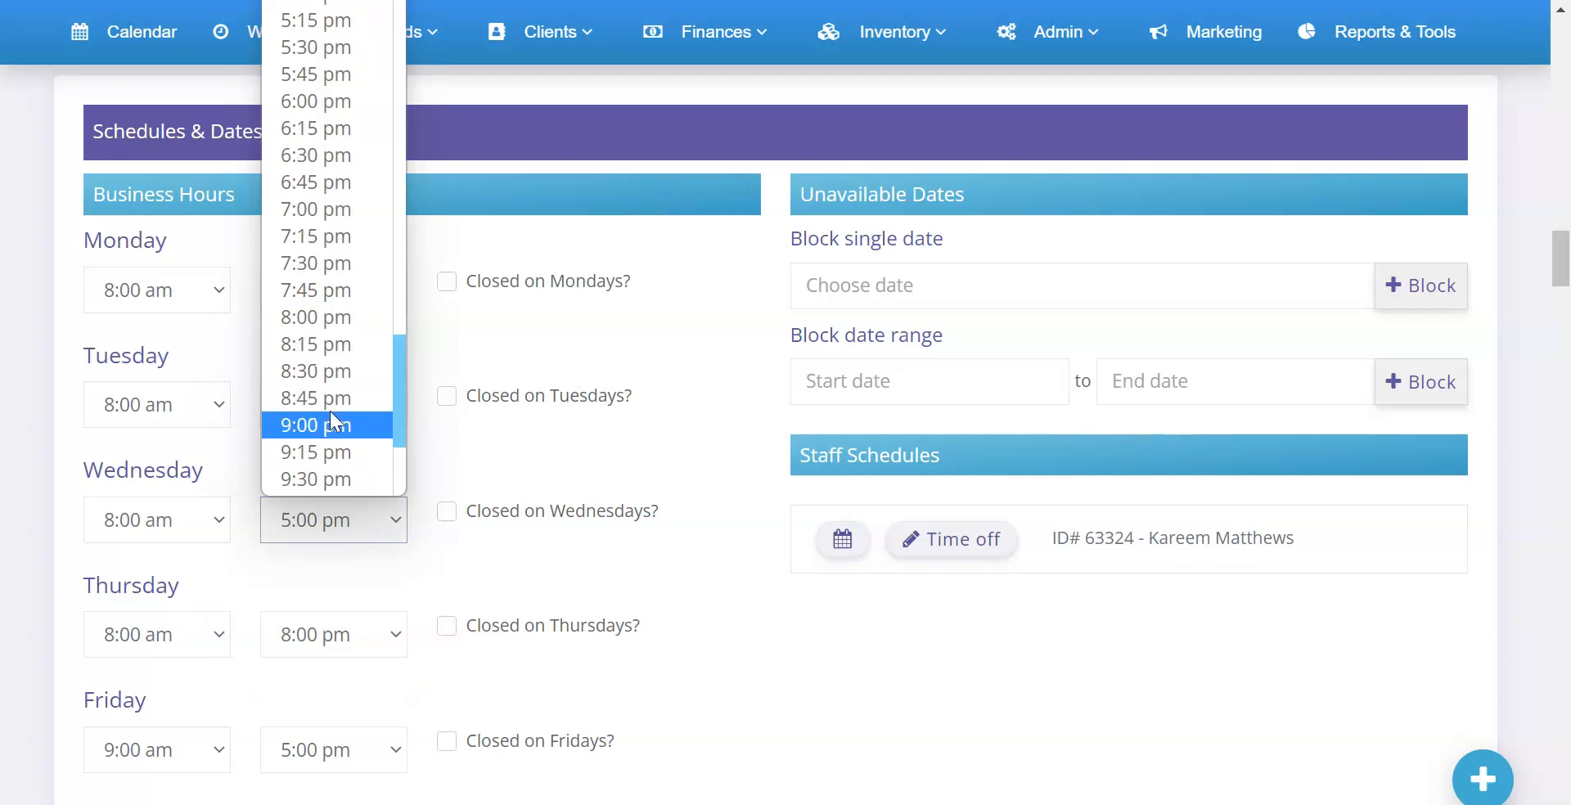
pyautogui.click(327, 317)
pyautogui.click(355, 409)
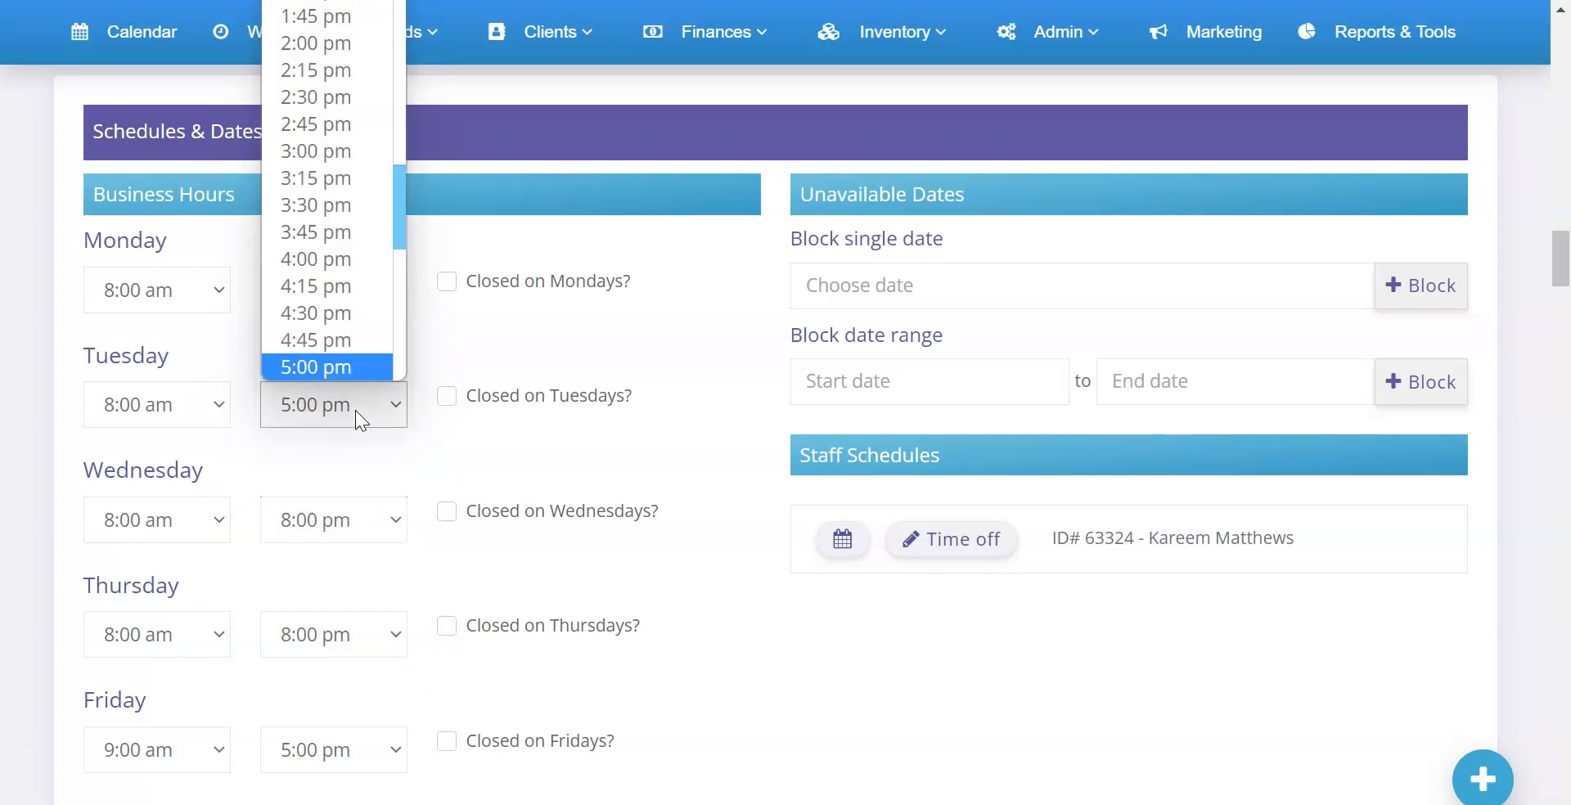
pyautogui.scroll(-6, 371, 326)
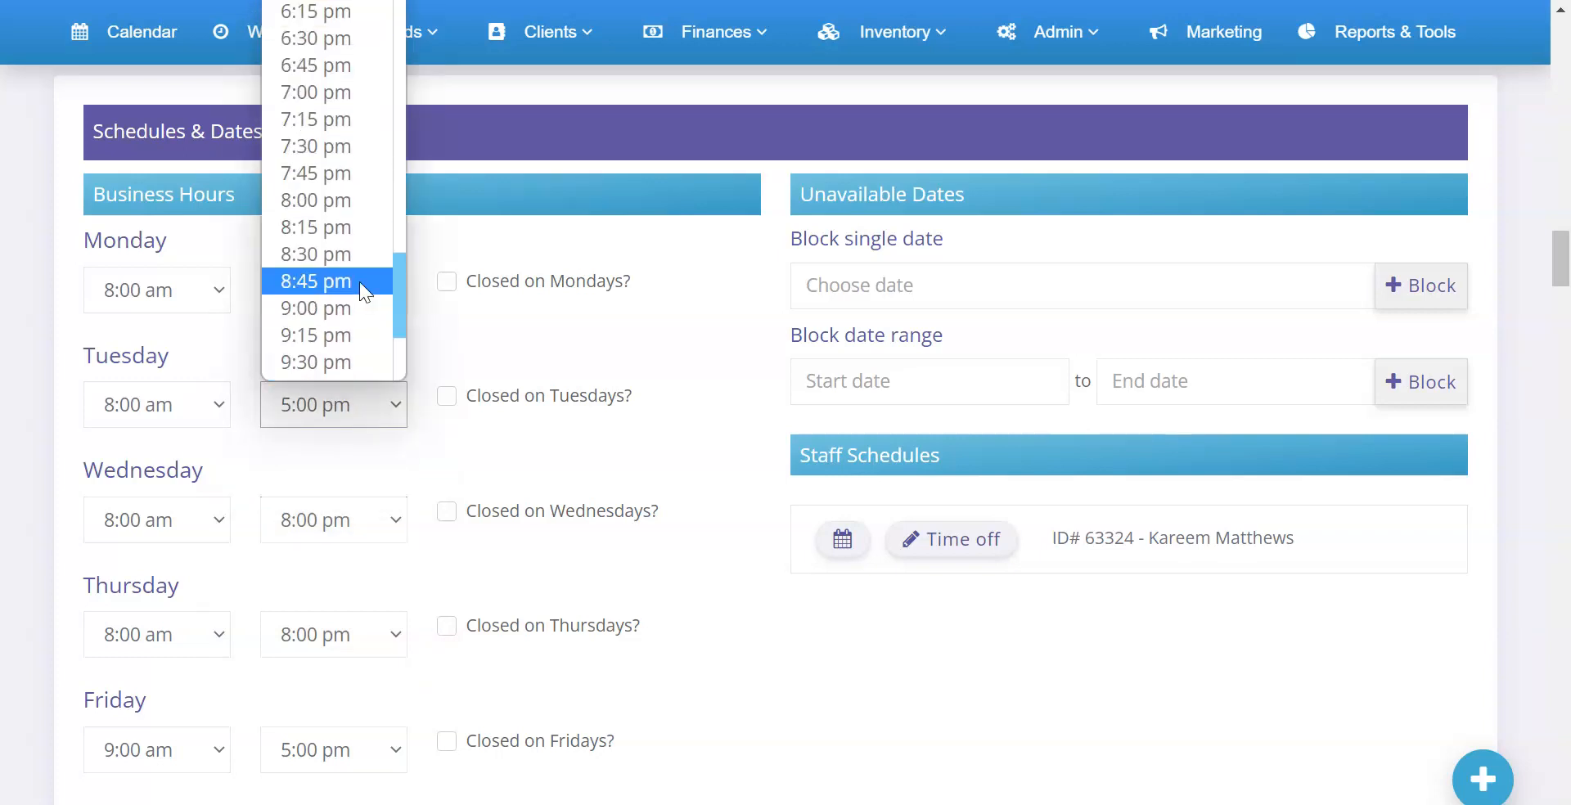
pyautogui.click(320, 201)
# - Set Friday's business hours to 8:00 am through 8:00 pm
pyautogui.scroll(-3, 367, 393)
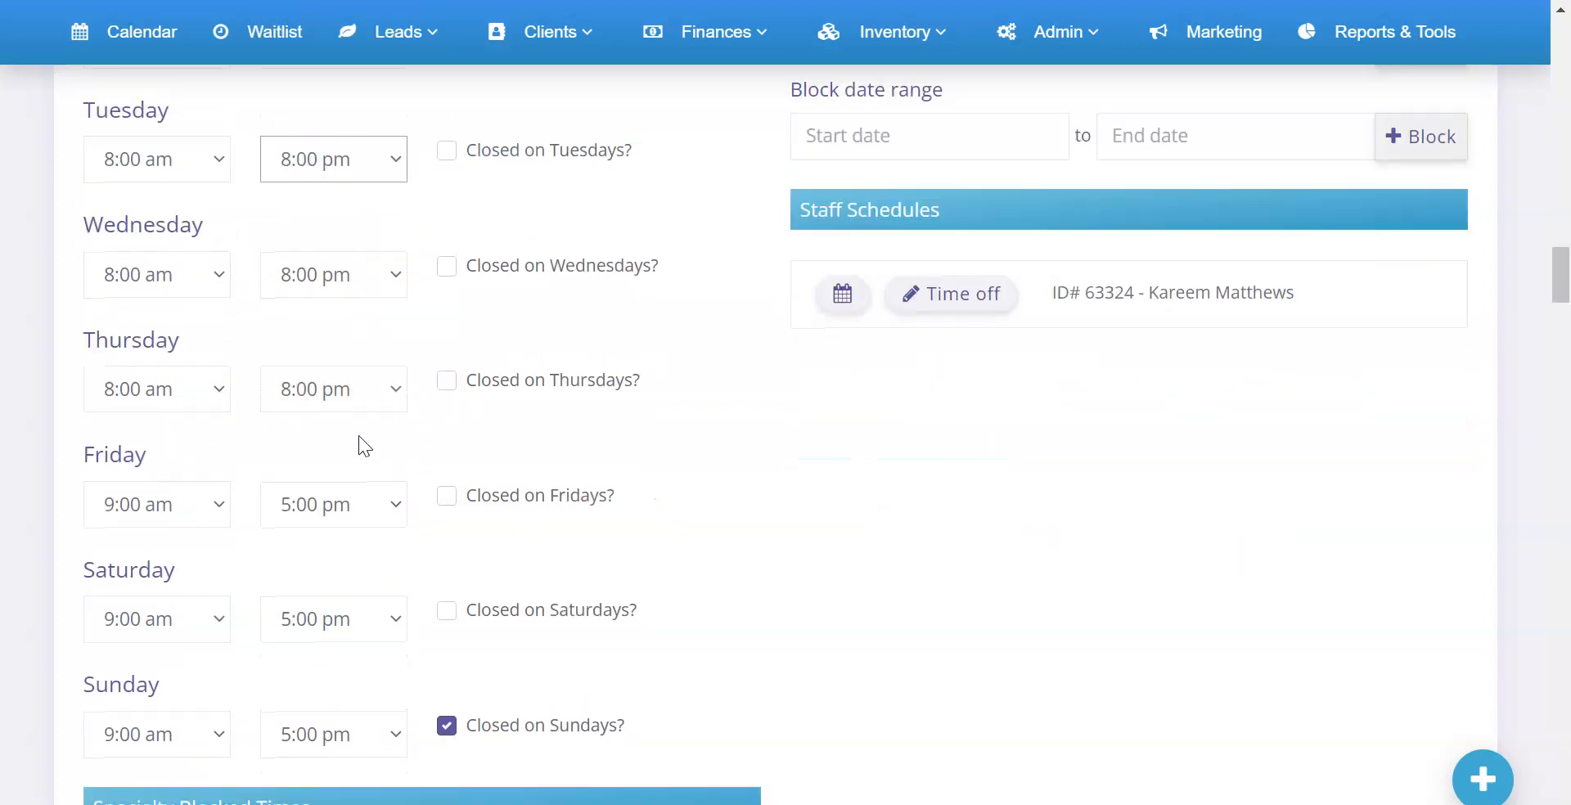
pyautogui.click(192, 506)
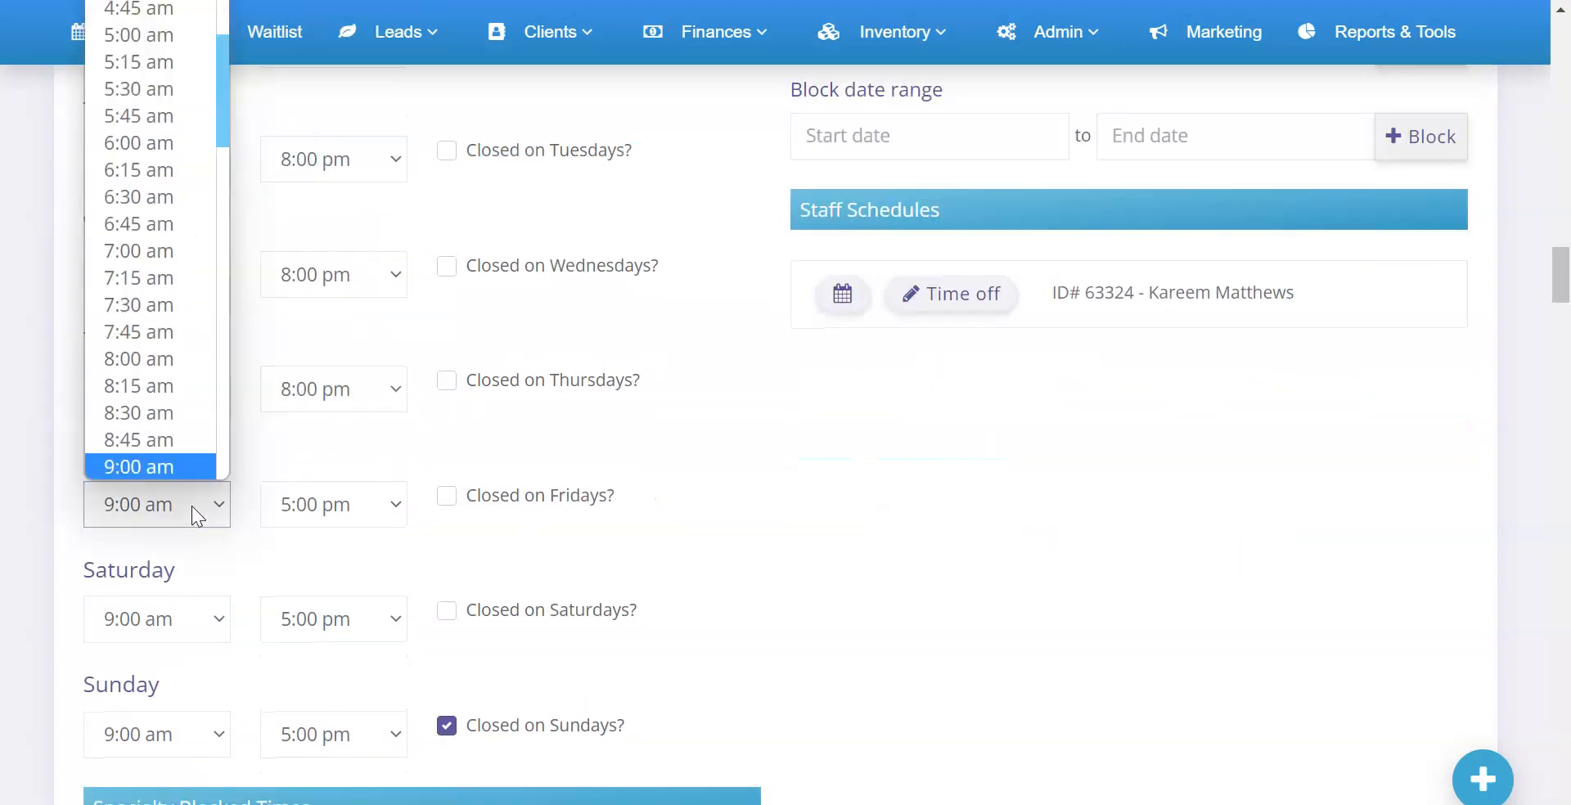
pyautogui.click(170, 351)
pyautogui.click(311, 506)
pyautogui.scroll(-5, 318, 443)
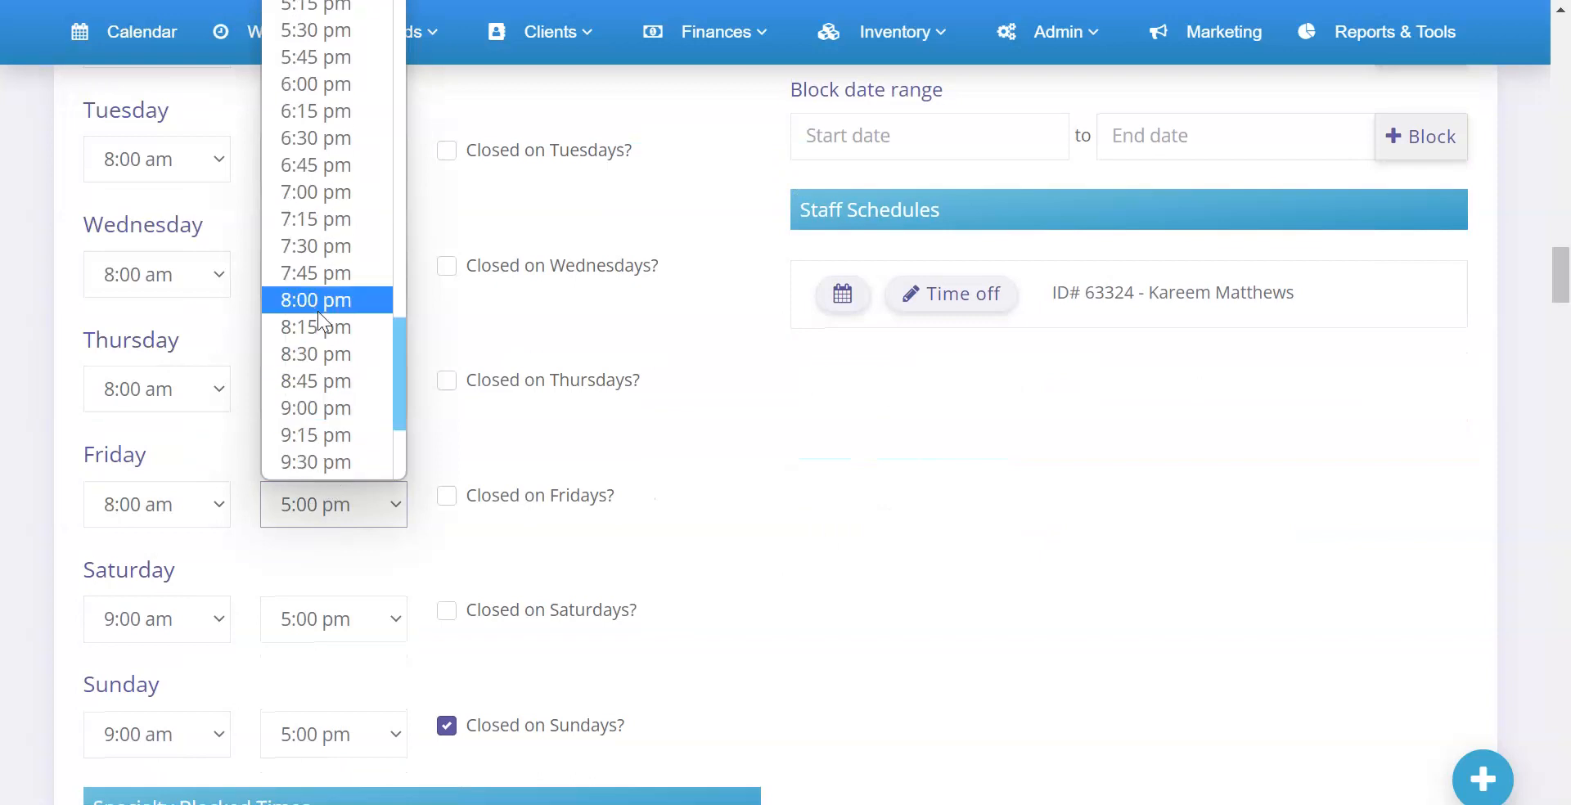
pyautogui.click(318, 300)
# - Set Saturday's business hours to 8:00 am through 8:00 pm and save the schedule
pyautogui.click(197, 609)
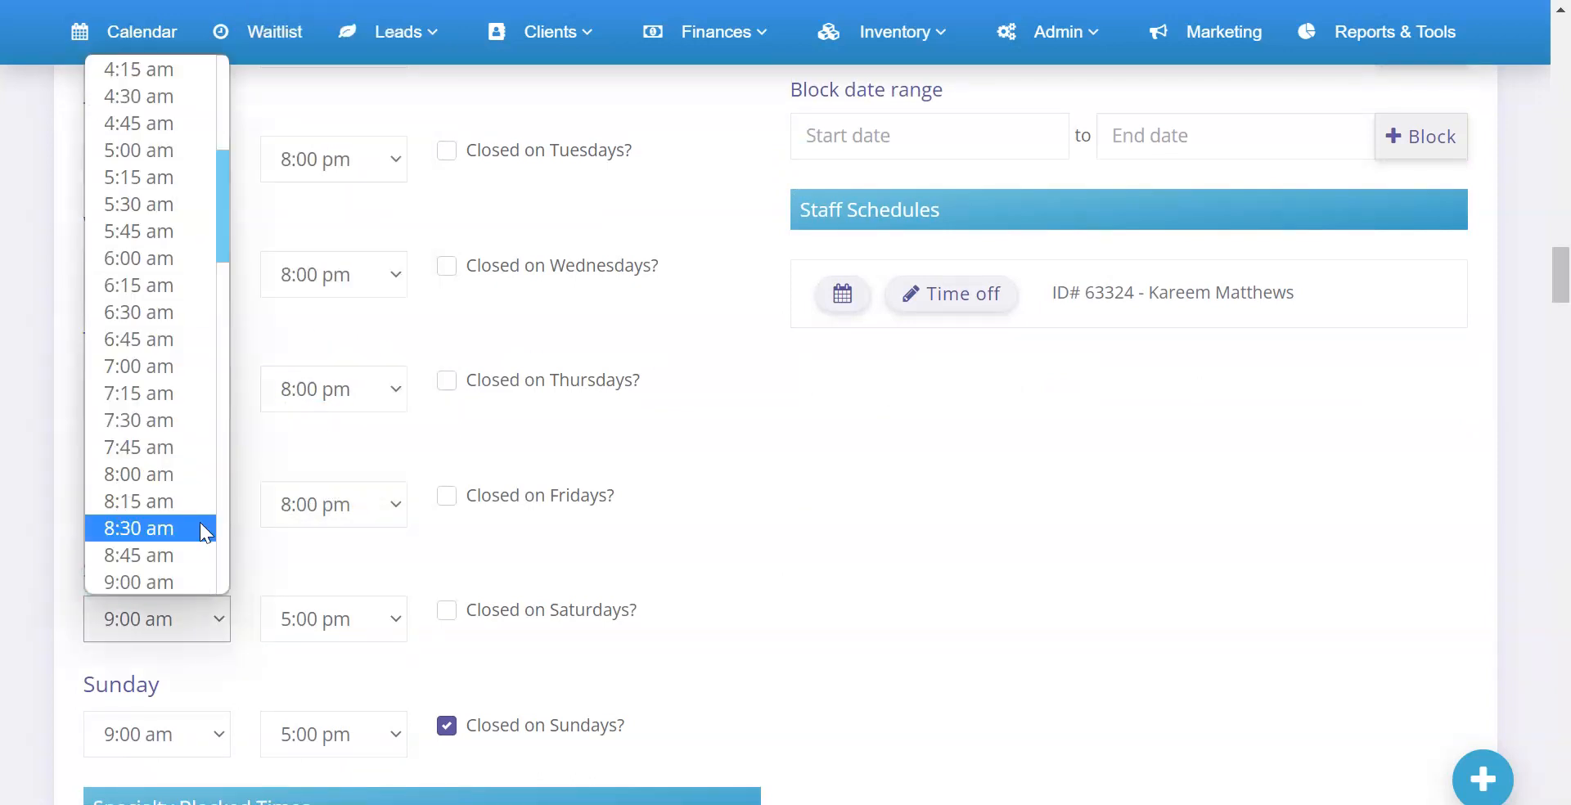
pyautogui.click(196, 470)
pyautogui.click(319, 615)
pyautogui.scroll(-5, 306, 507)
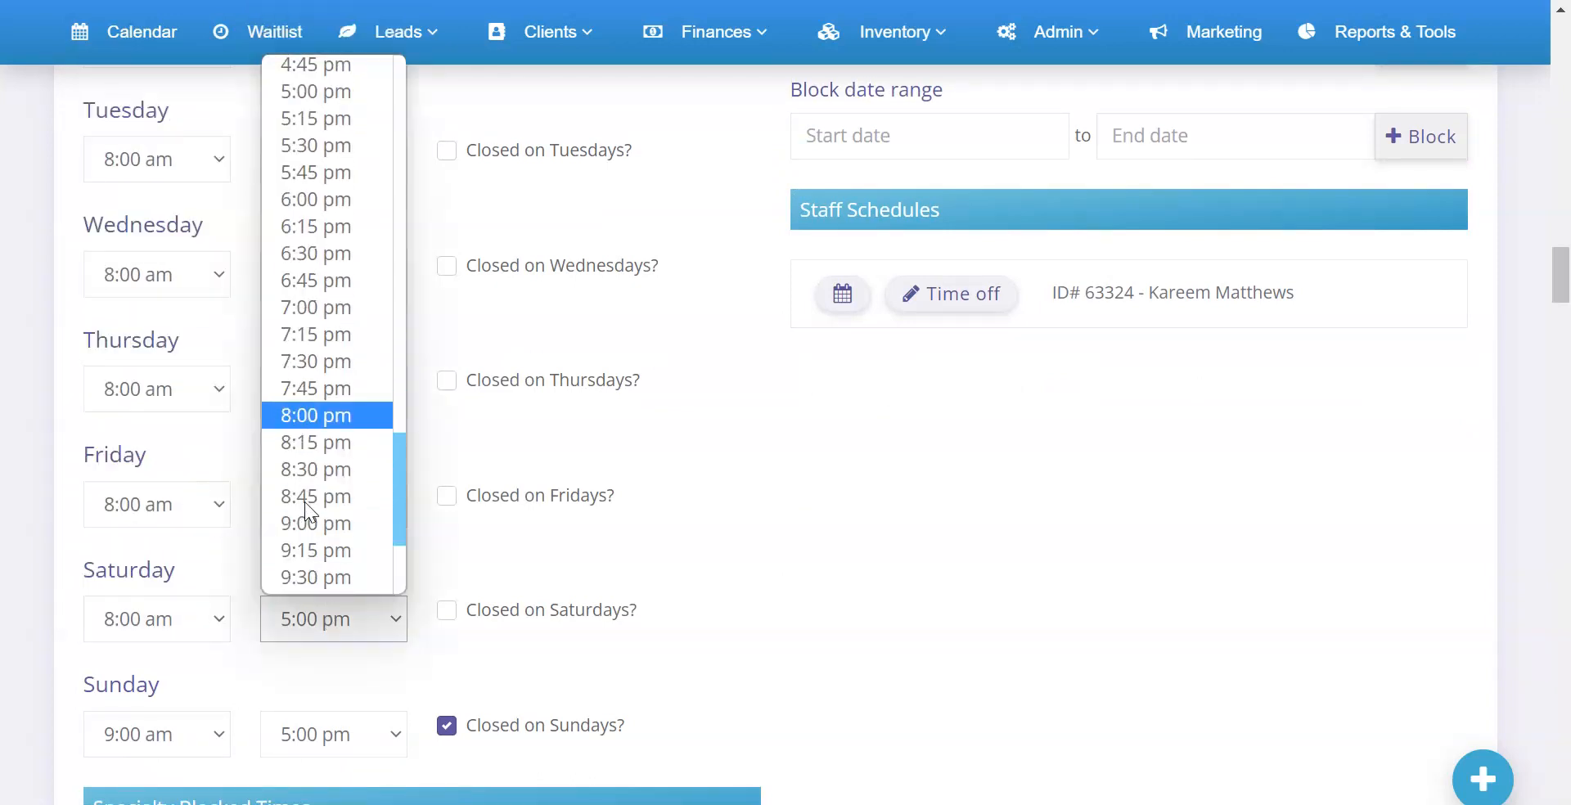
pyautogui.click(313, 418)
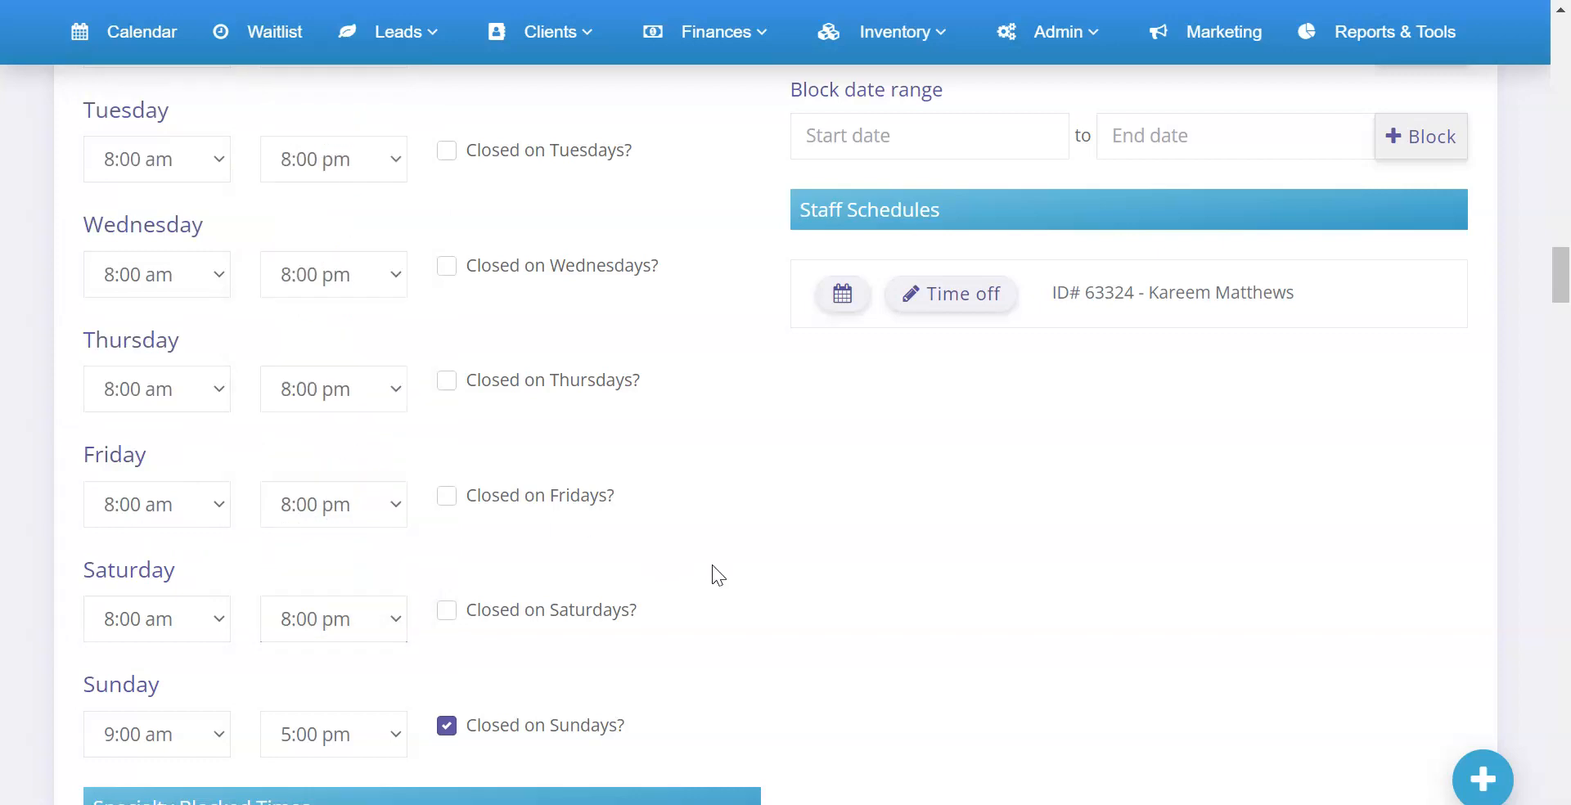
pyautogui.scroll(3, 712, 567)
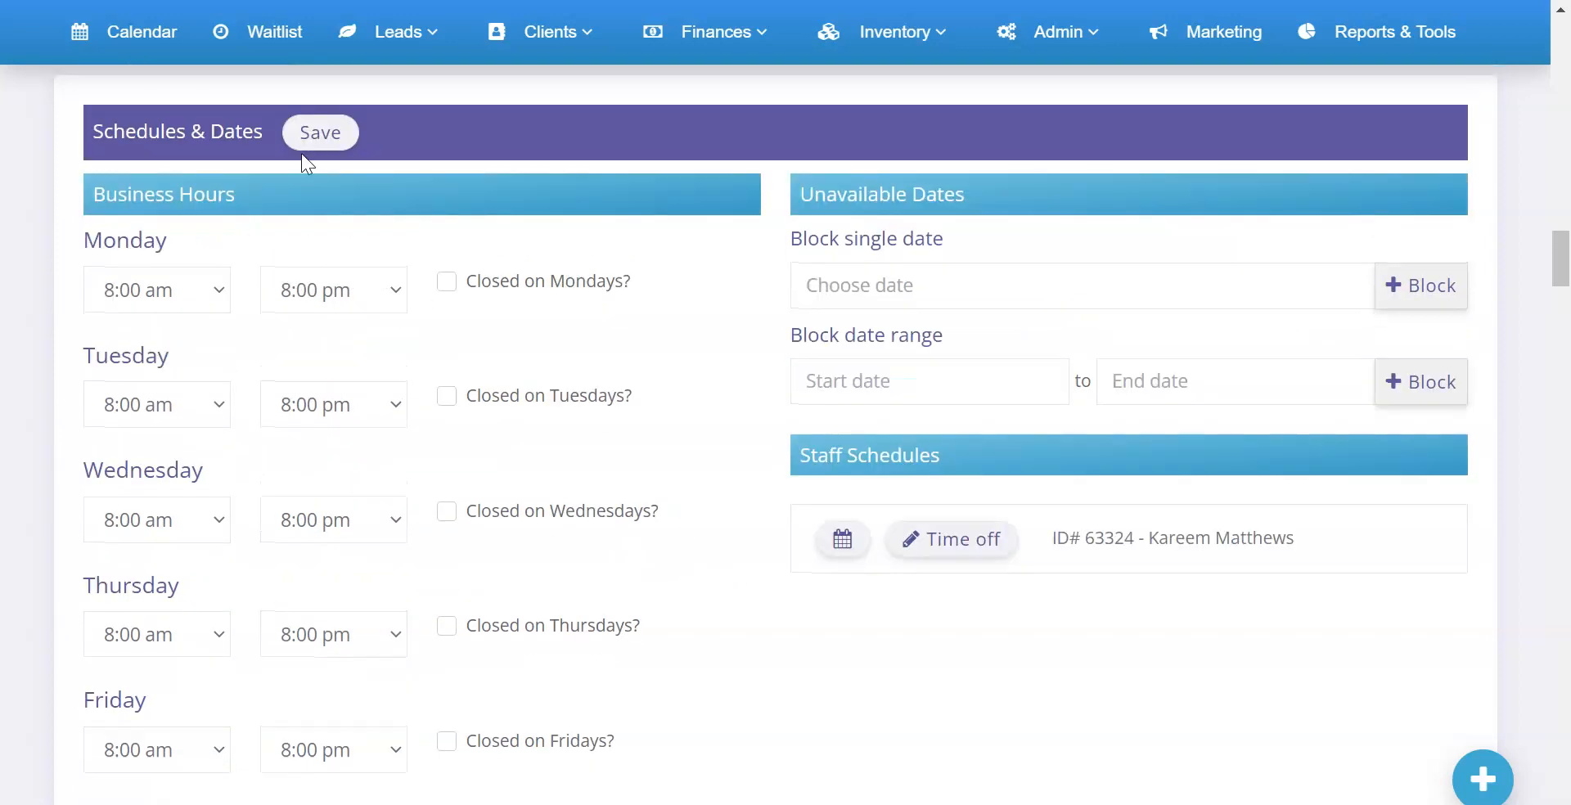
pyautogui.click(303, 148)
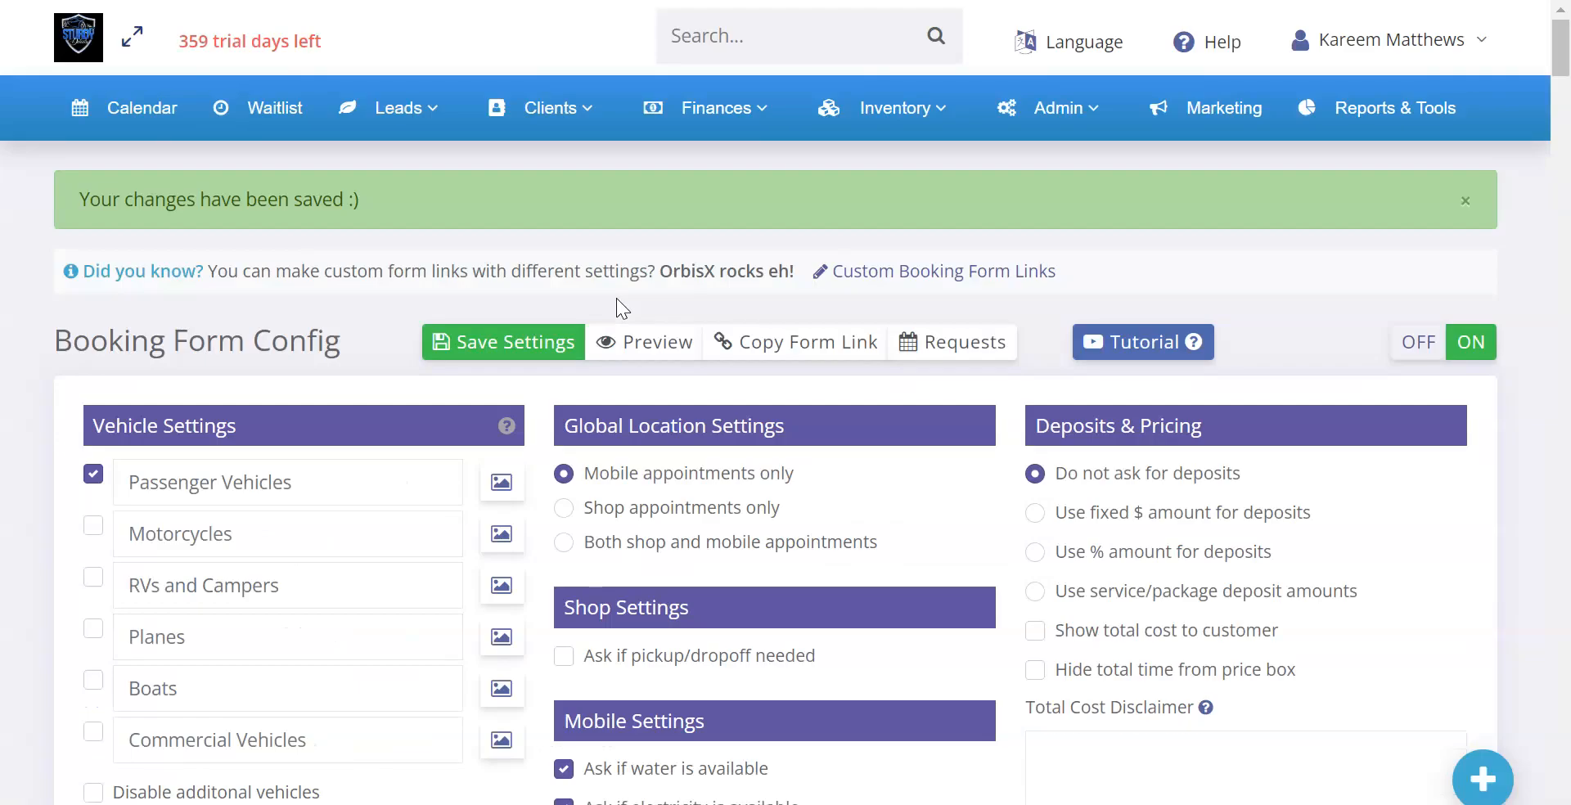
# - Try to choose an image to upload for the Ceramic coating service, and update the service
pyautogui.scroll(-4, 314, 306)
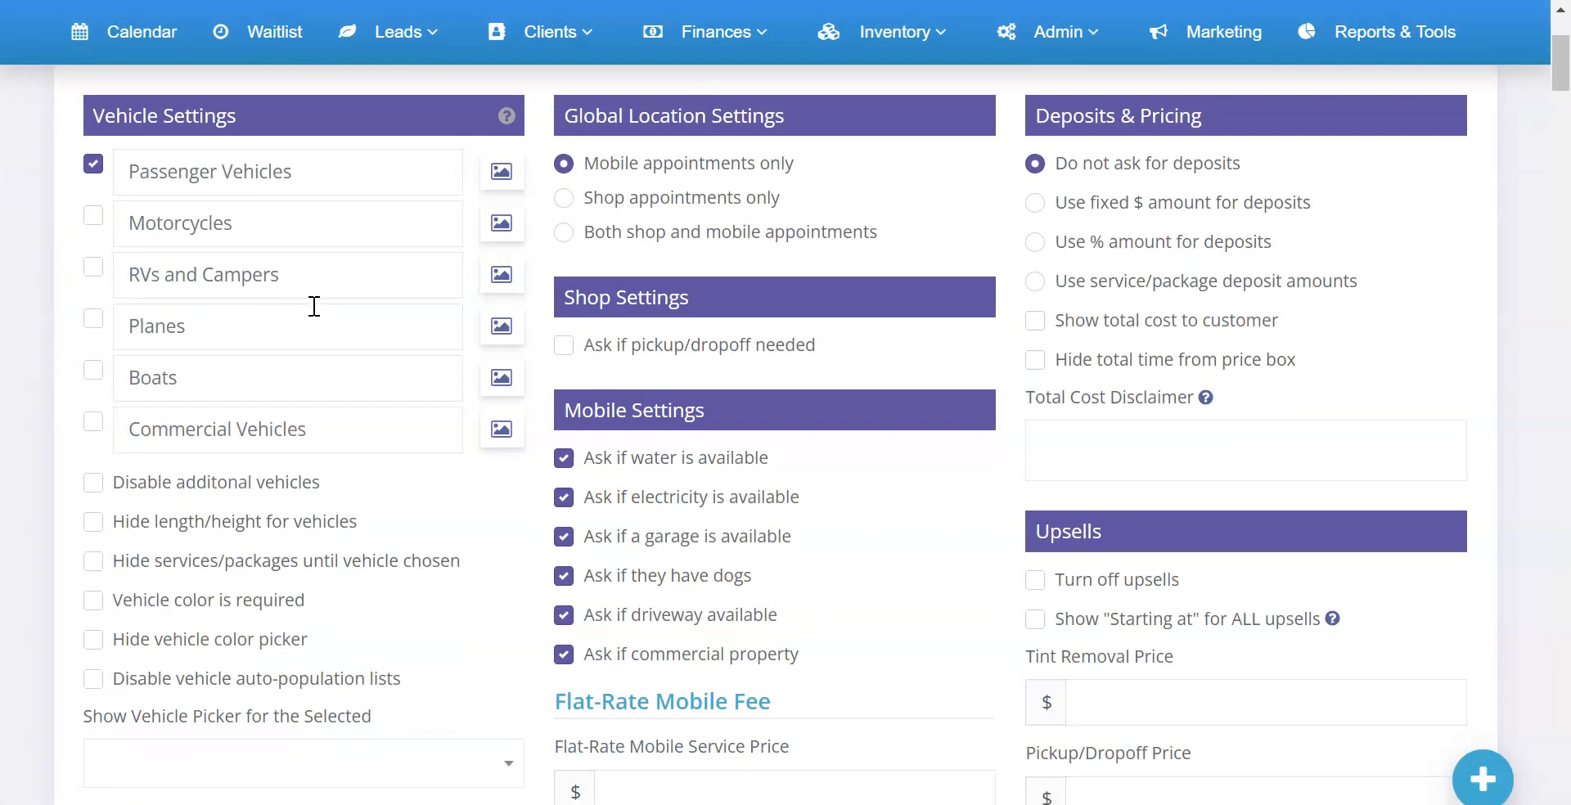
pyautogui.scroll(-15, 478, 390)
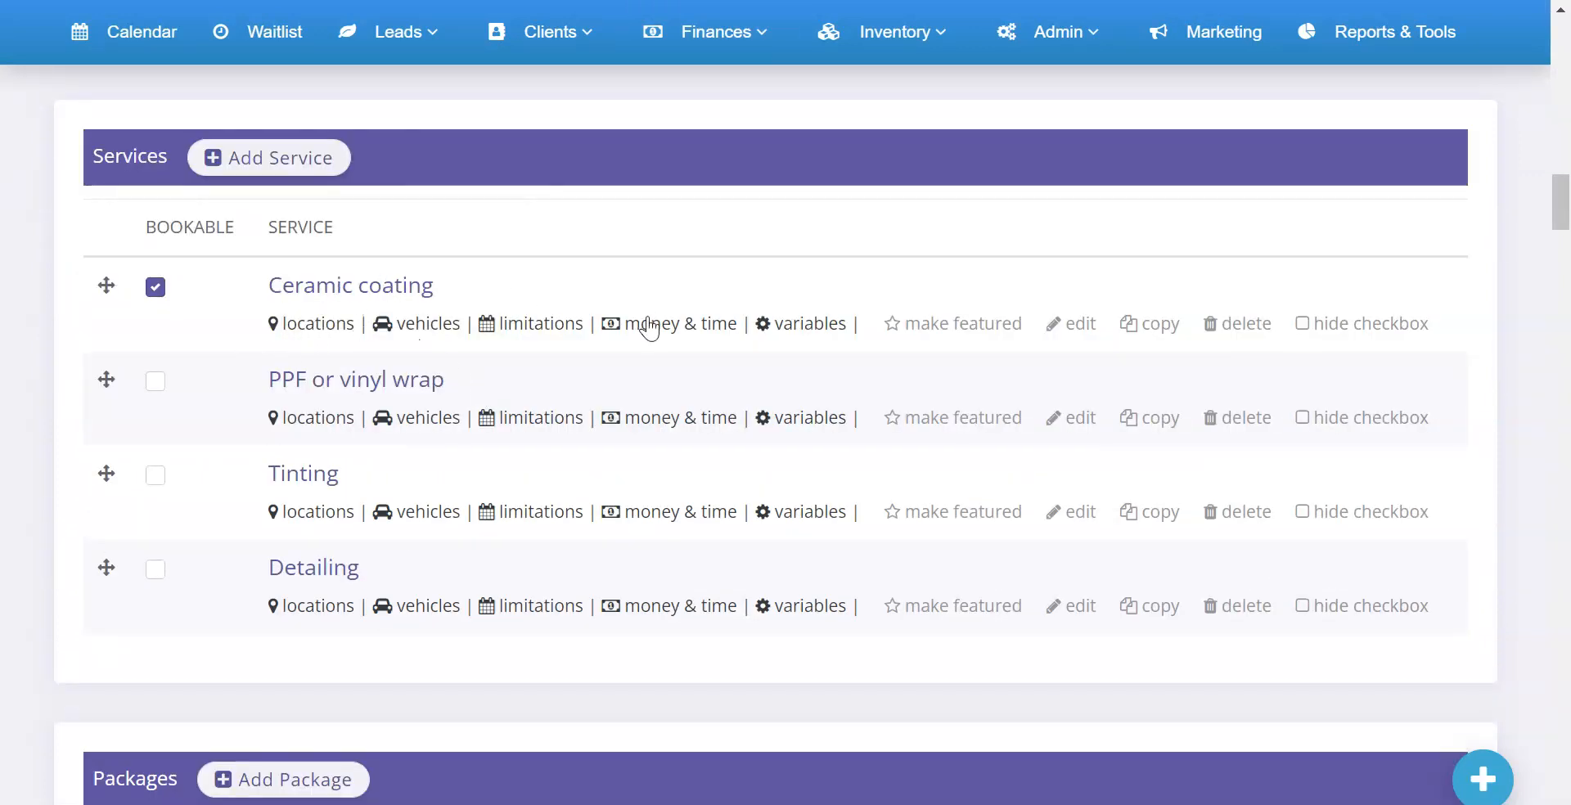
pyautogui.click(1078, 329)
pyautogui.scroll(-6, 789, 262)
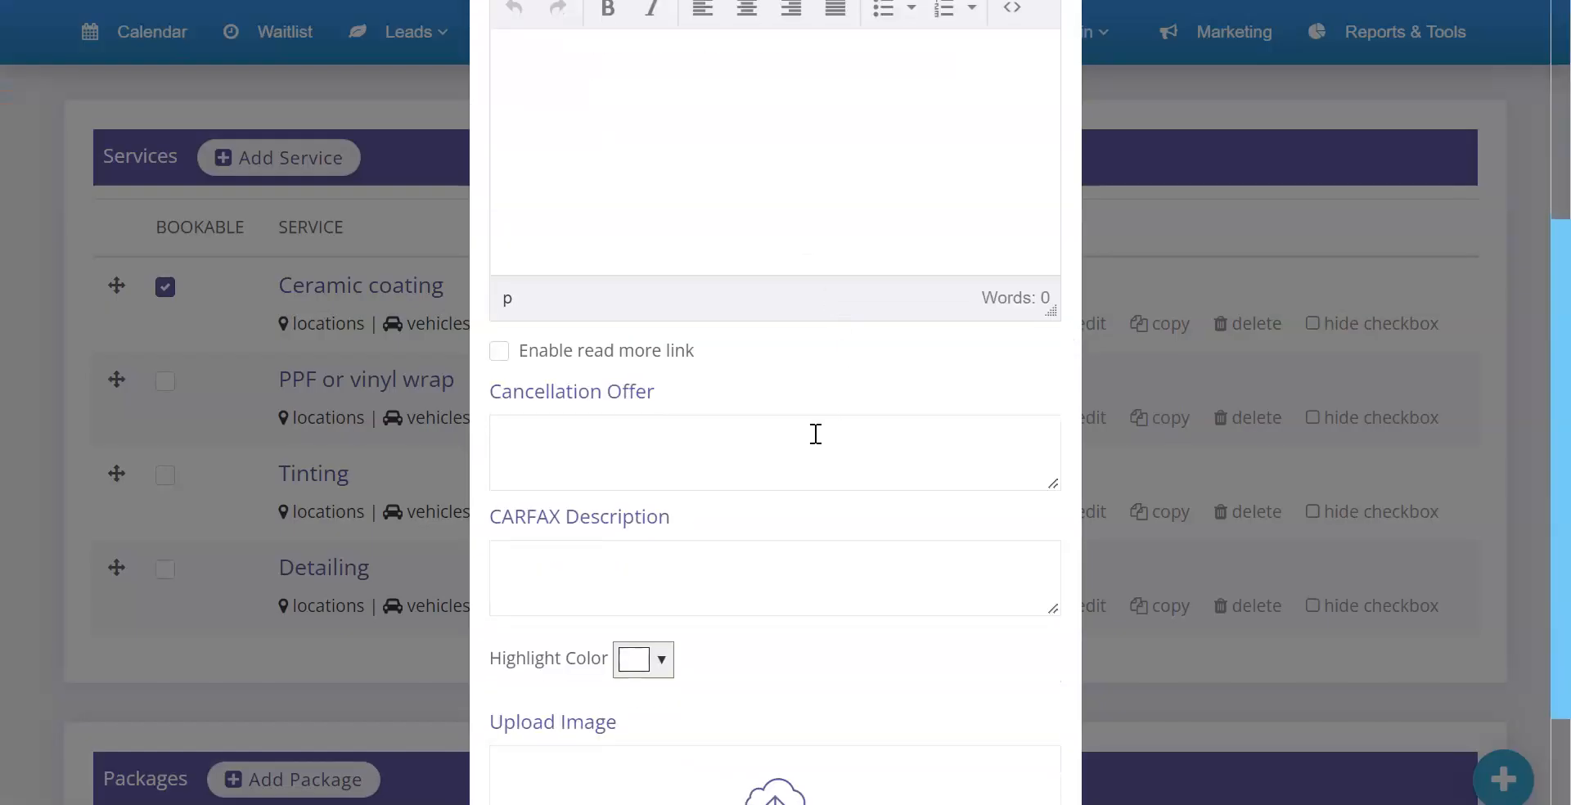
pyautogui.click(776, 606)
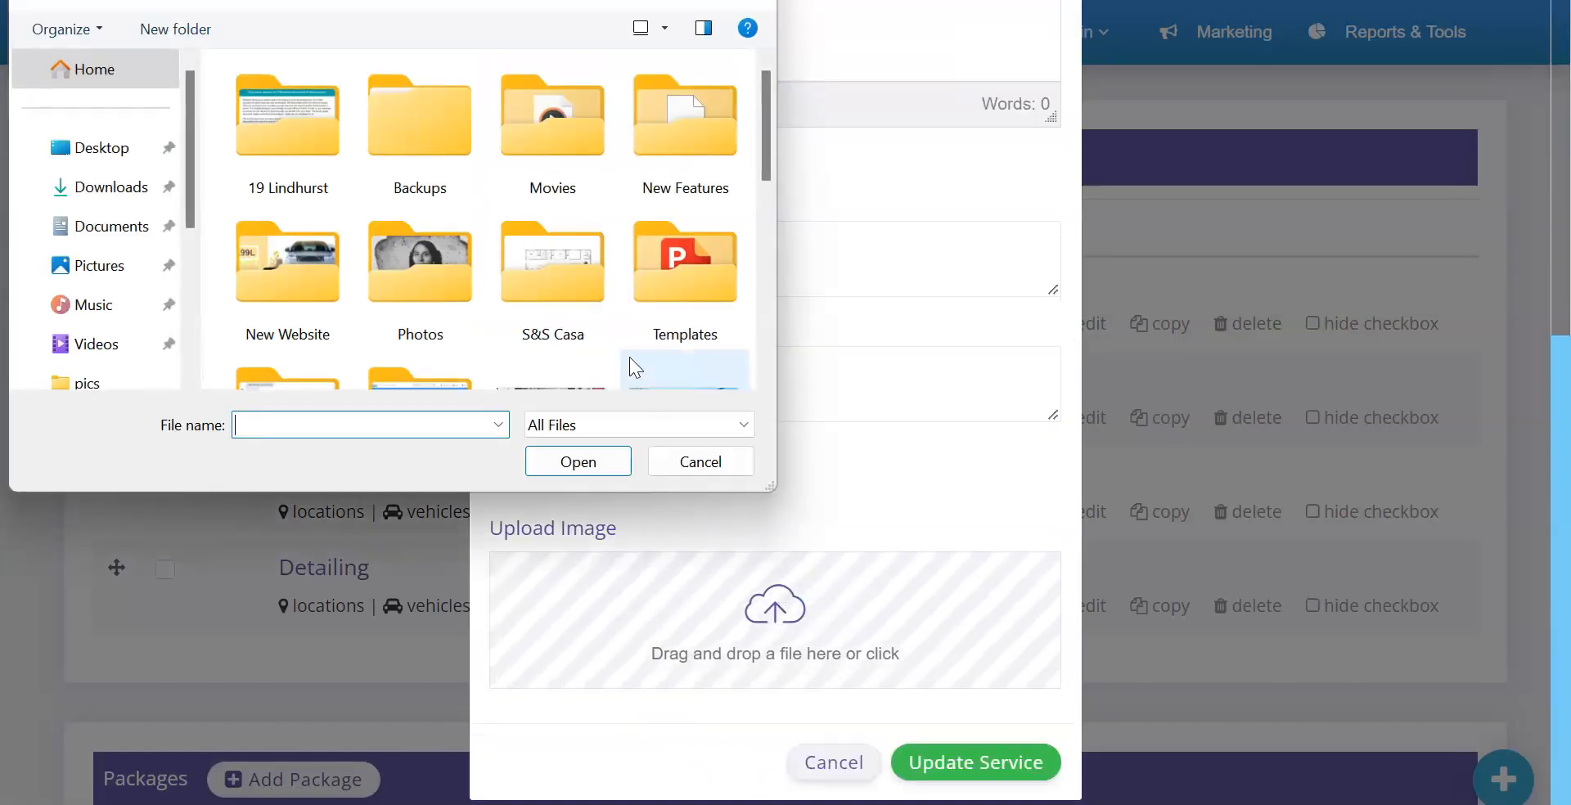
pyautogui.doubleClick(550, 120)
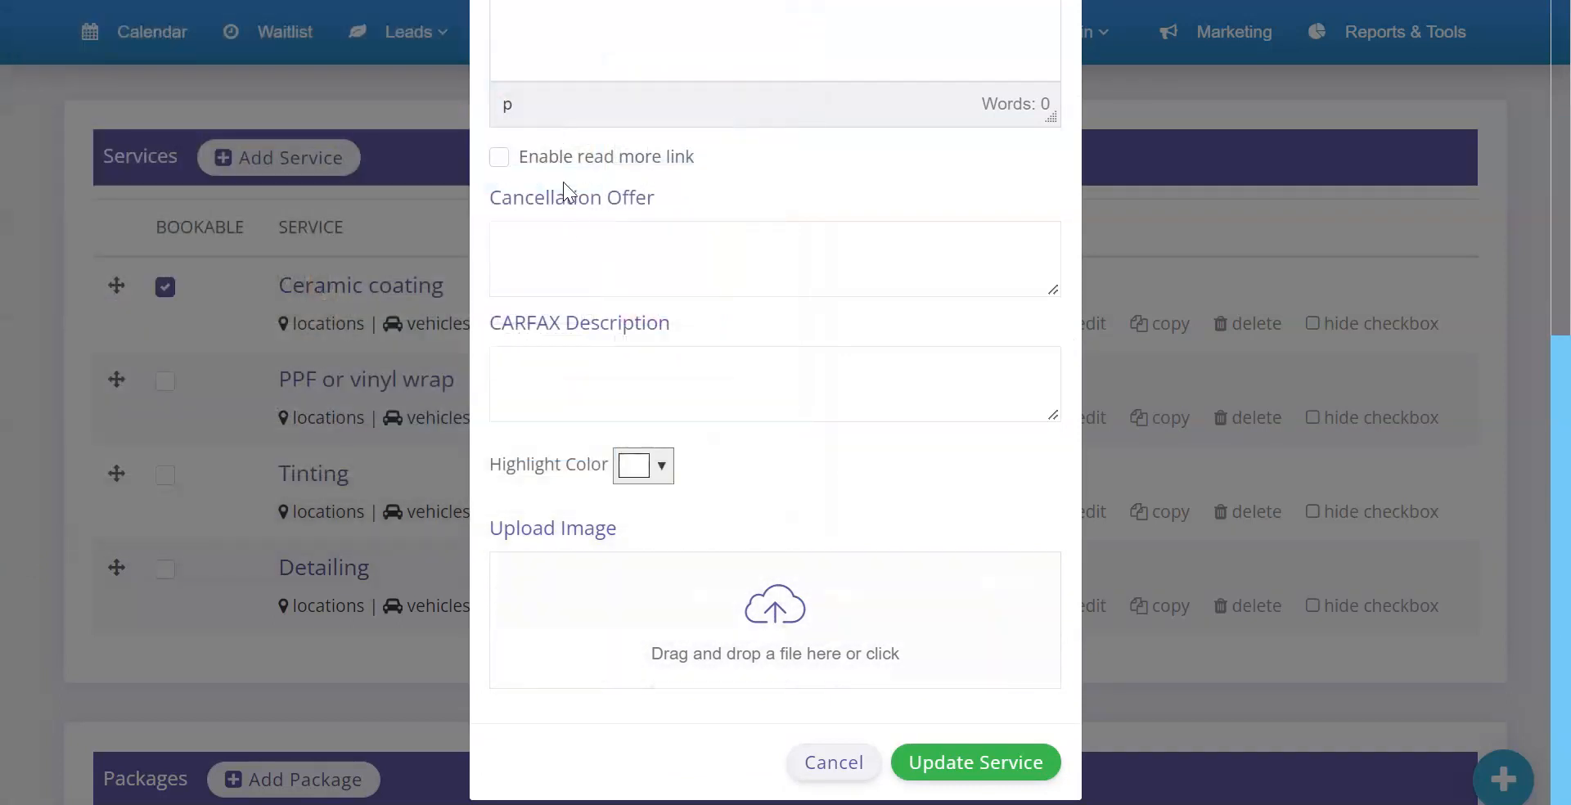
pyautogui.click(968, 768)
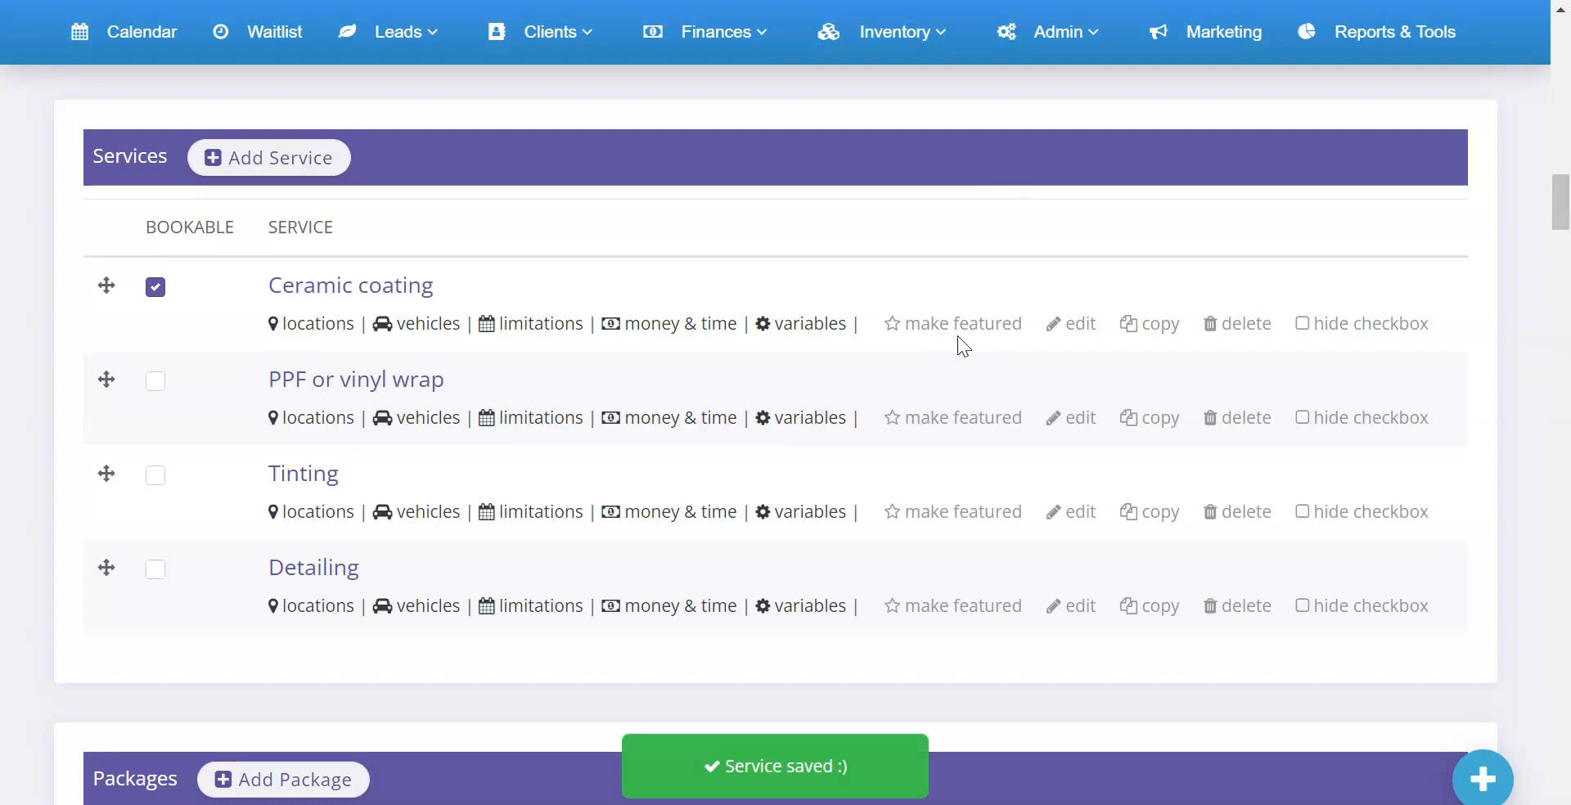
# - Open the Ceramic coating service for editing and switch to the Ceramic Coating page on the Sturdy Details website
pyautogui.click(1076, 331)
pyautogui.scroll(-5, 897, 445)
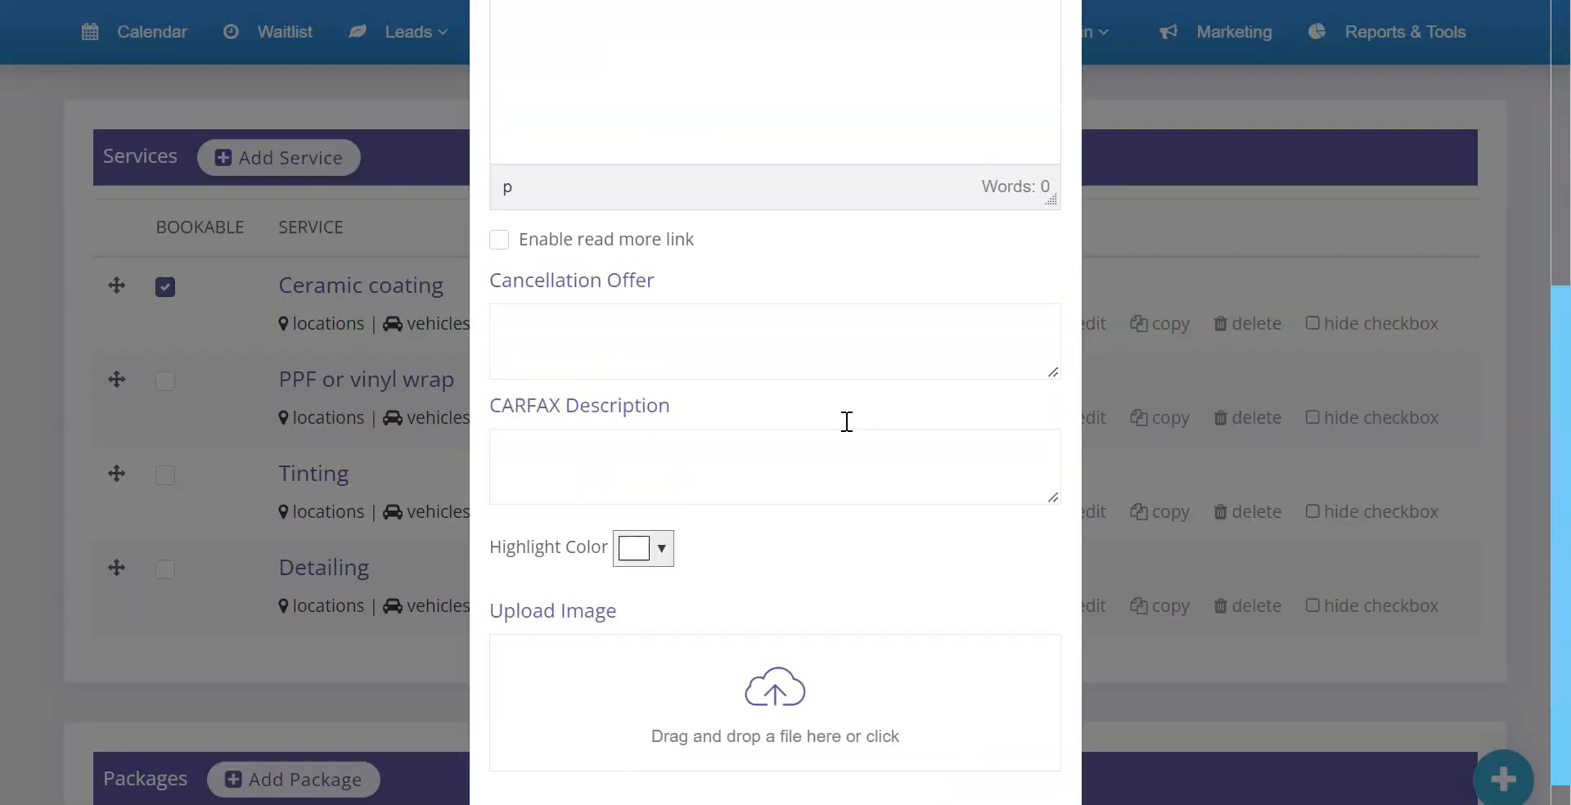
pyautogui.scroll(3, 786, 512)
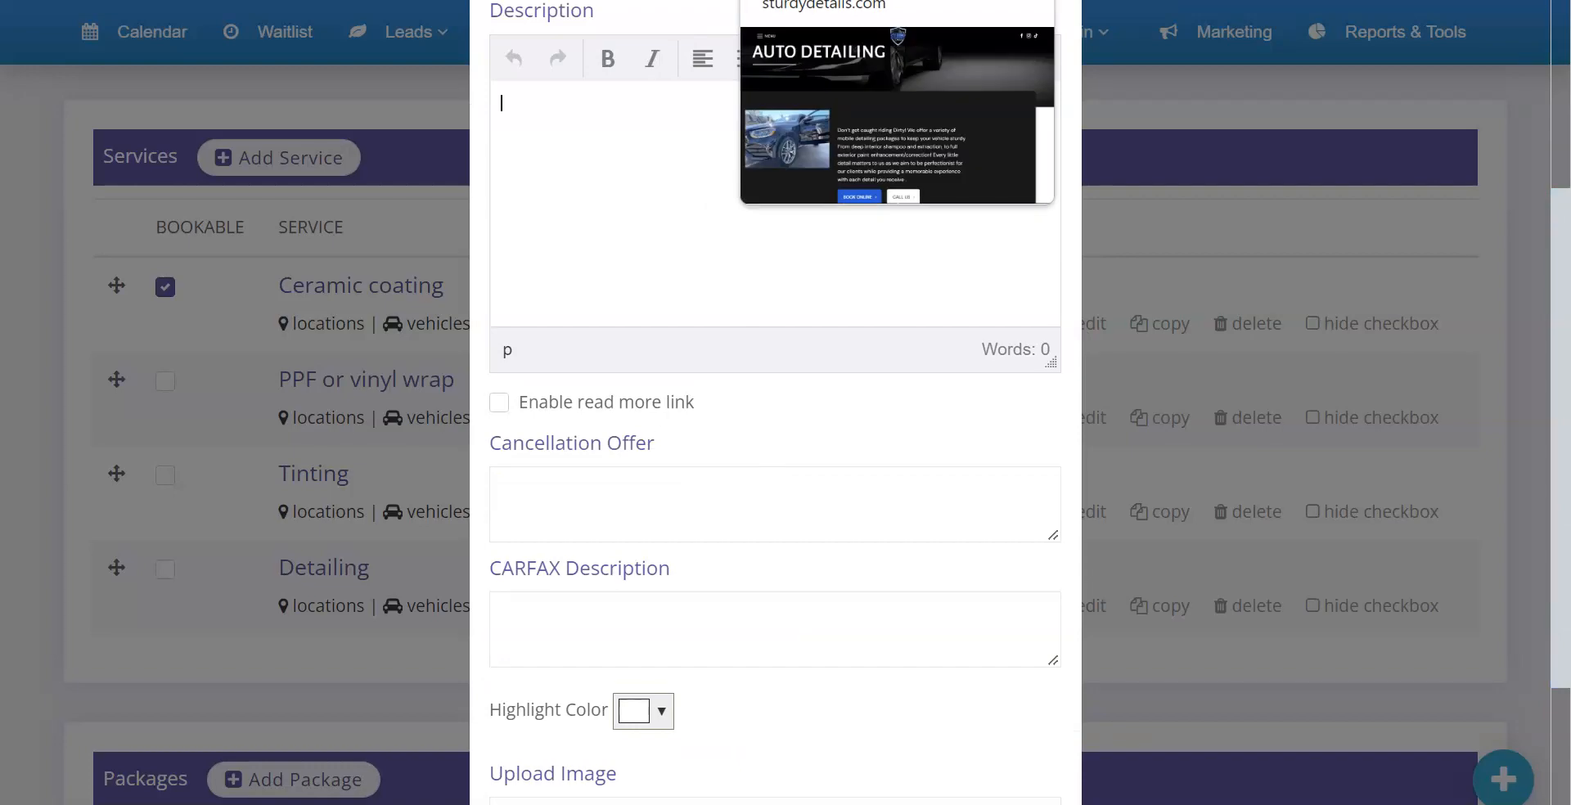
pyautogui.click(818, 0)
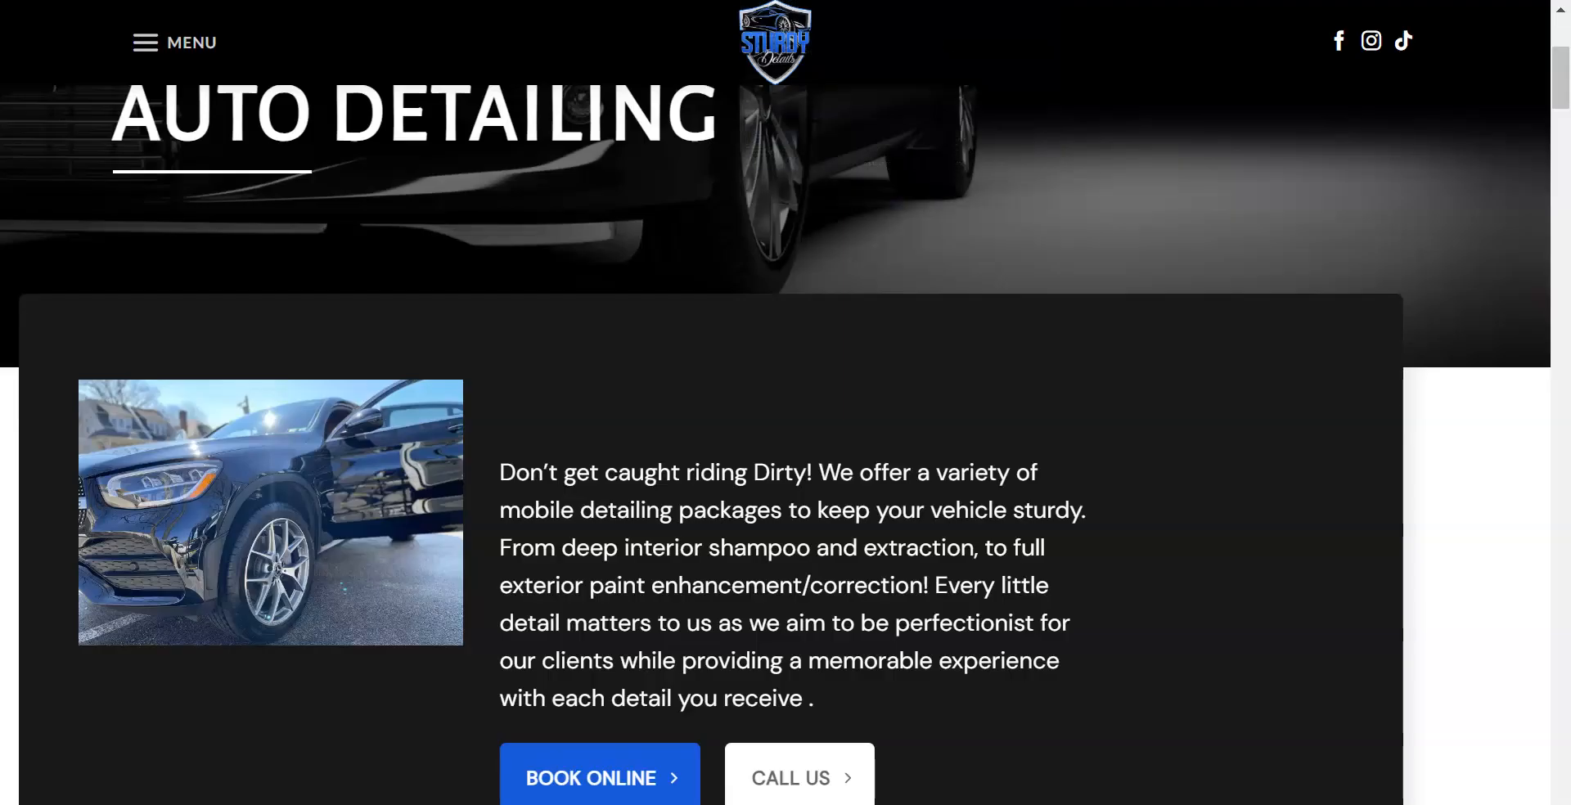
pyautogui.click(131, 43)
pyautogui.click(774, 506)
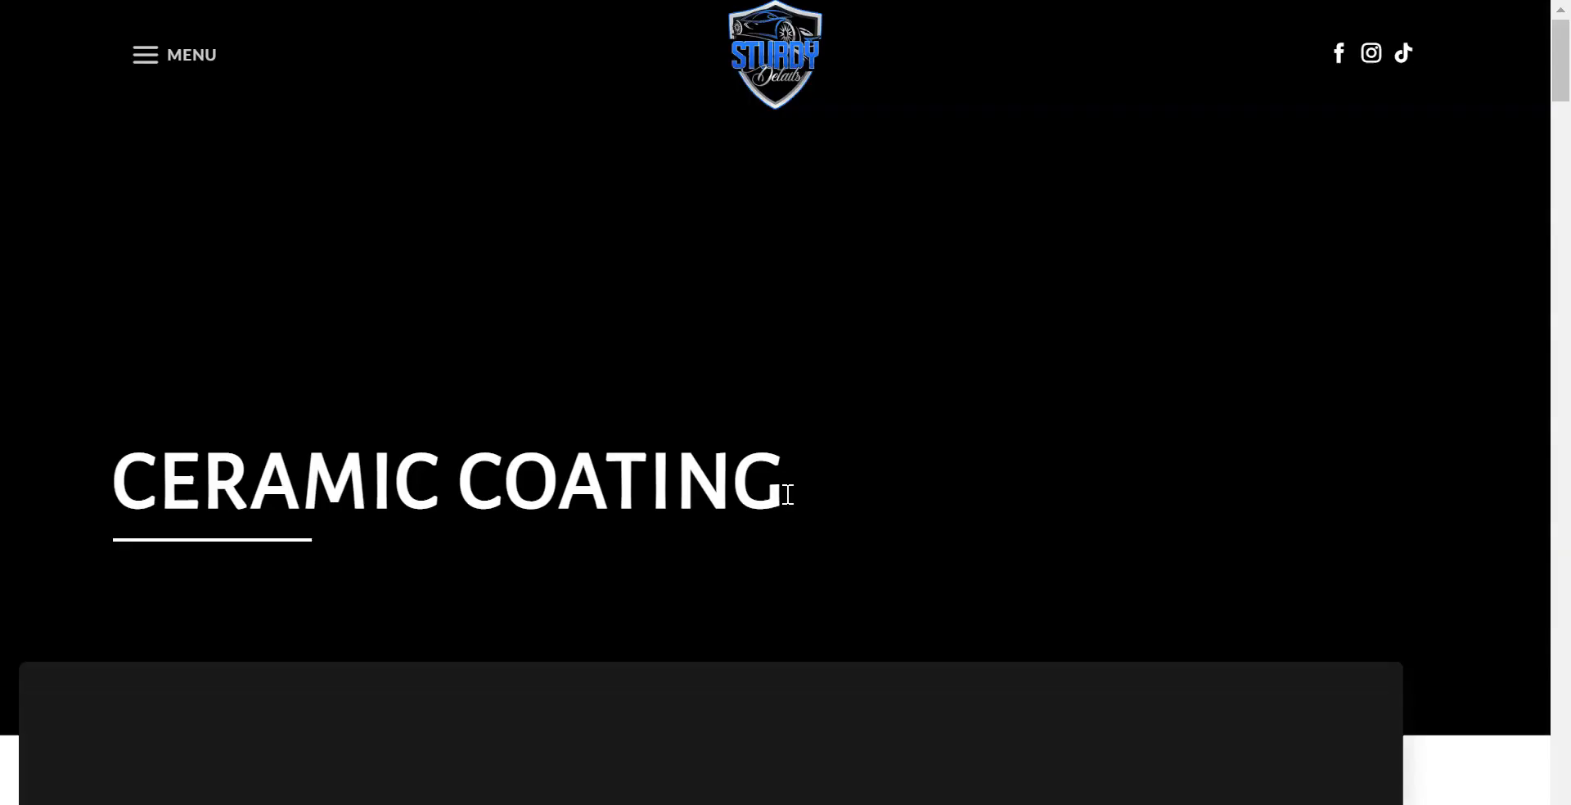
# - Examine the Level 1 Coating package's name, vehicle prices and list of inclusions on the Ceramic Coating page
pyautogui.scroll(-10, 686, 438)
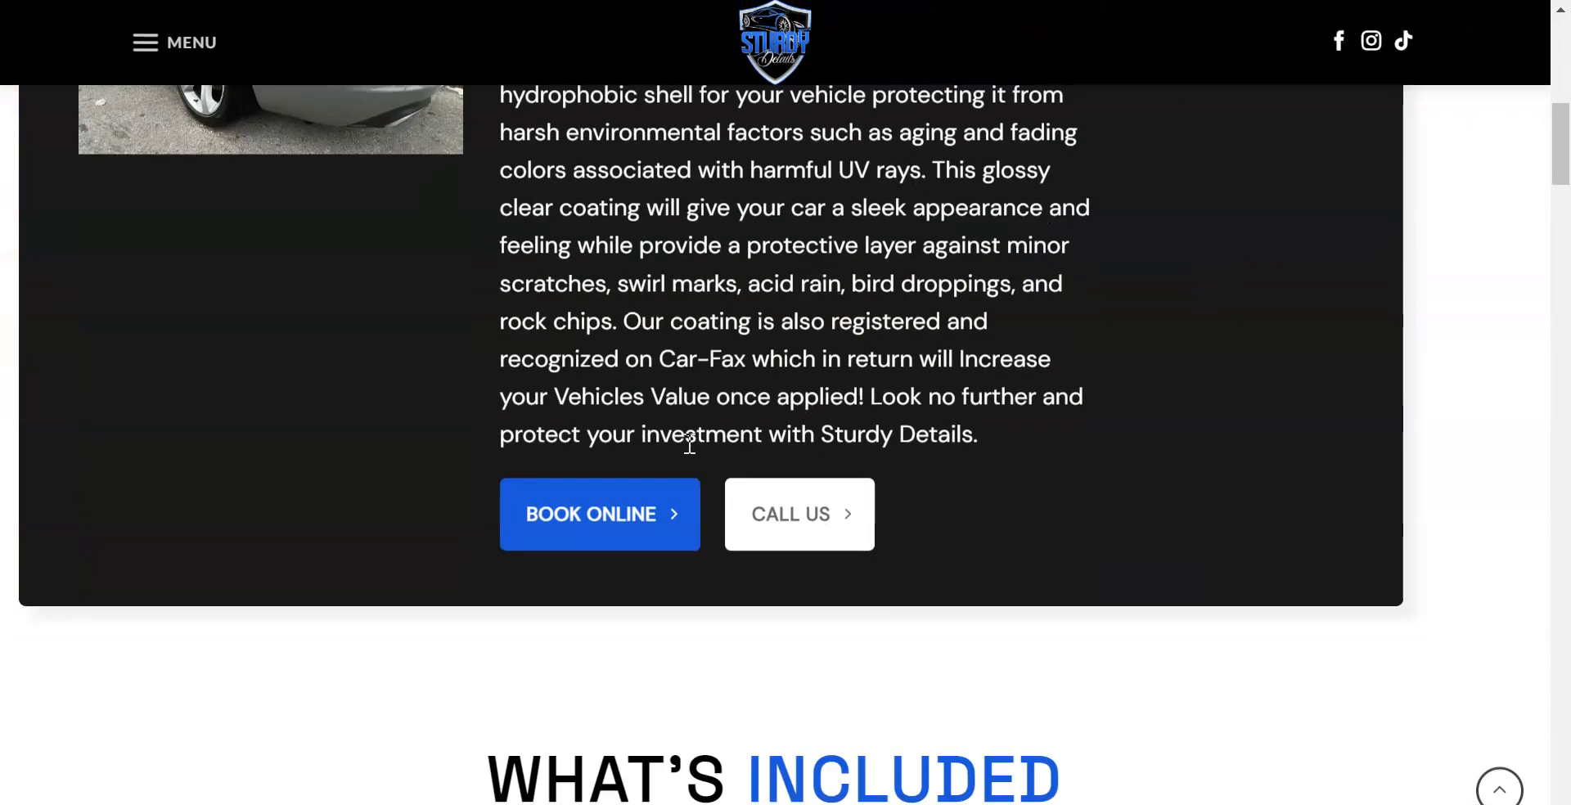
pyautogui.scroll(-10, 692, 442)
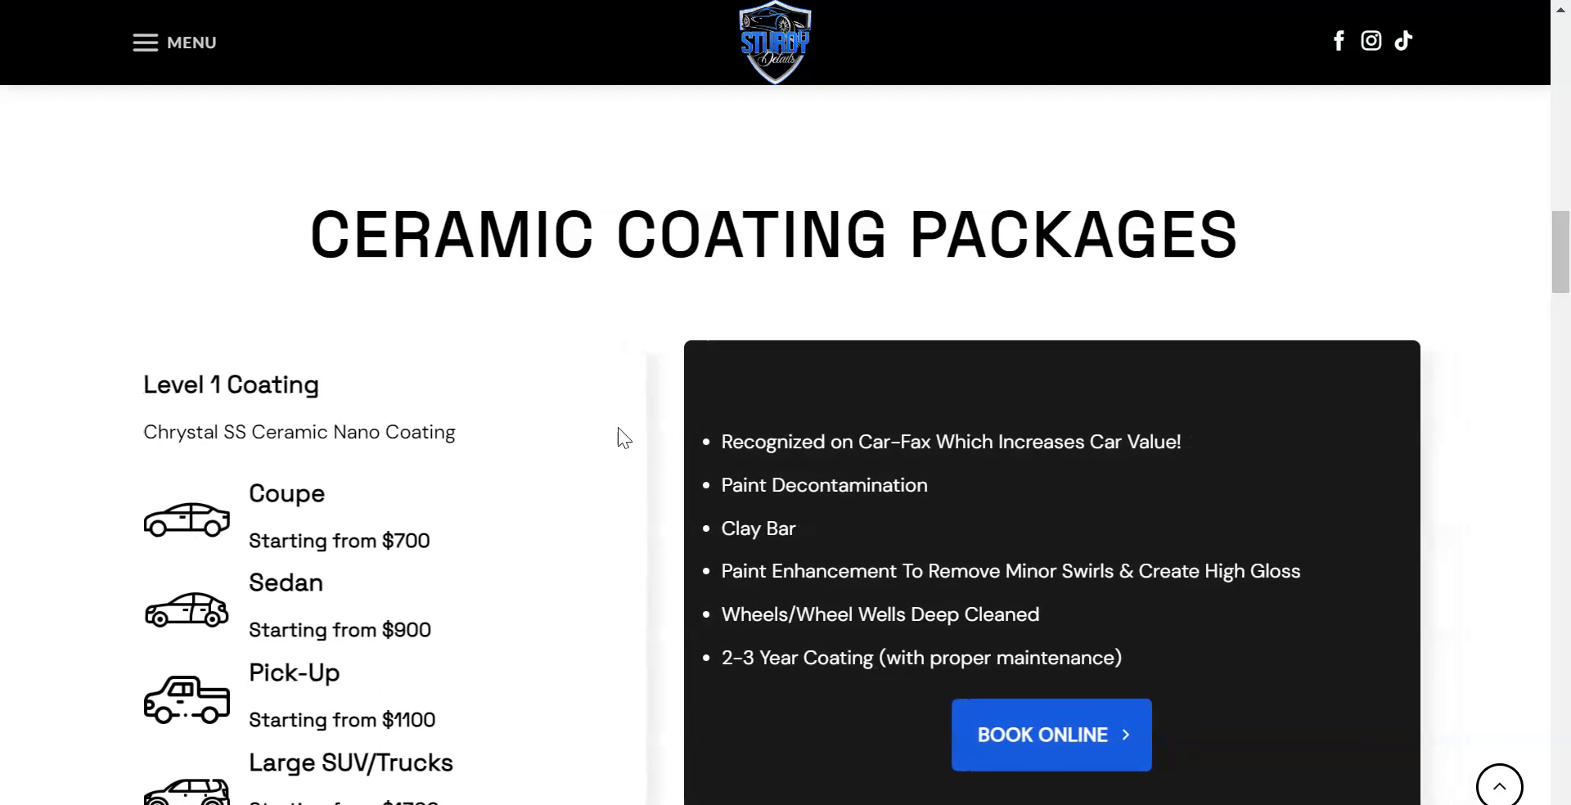
pyautogui.tripleClick(260, 388)
pyautogui.scroll(-3, 769, 397)
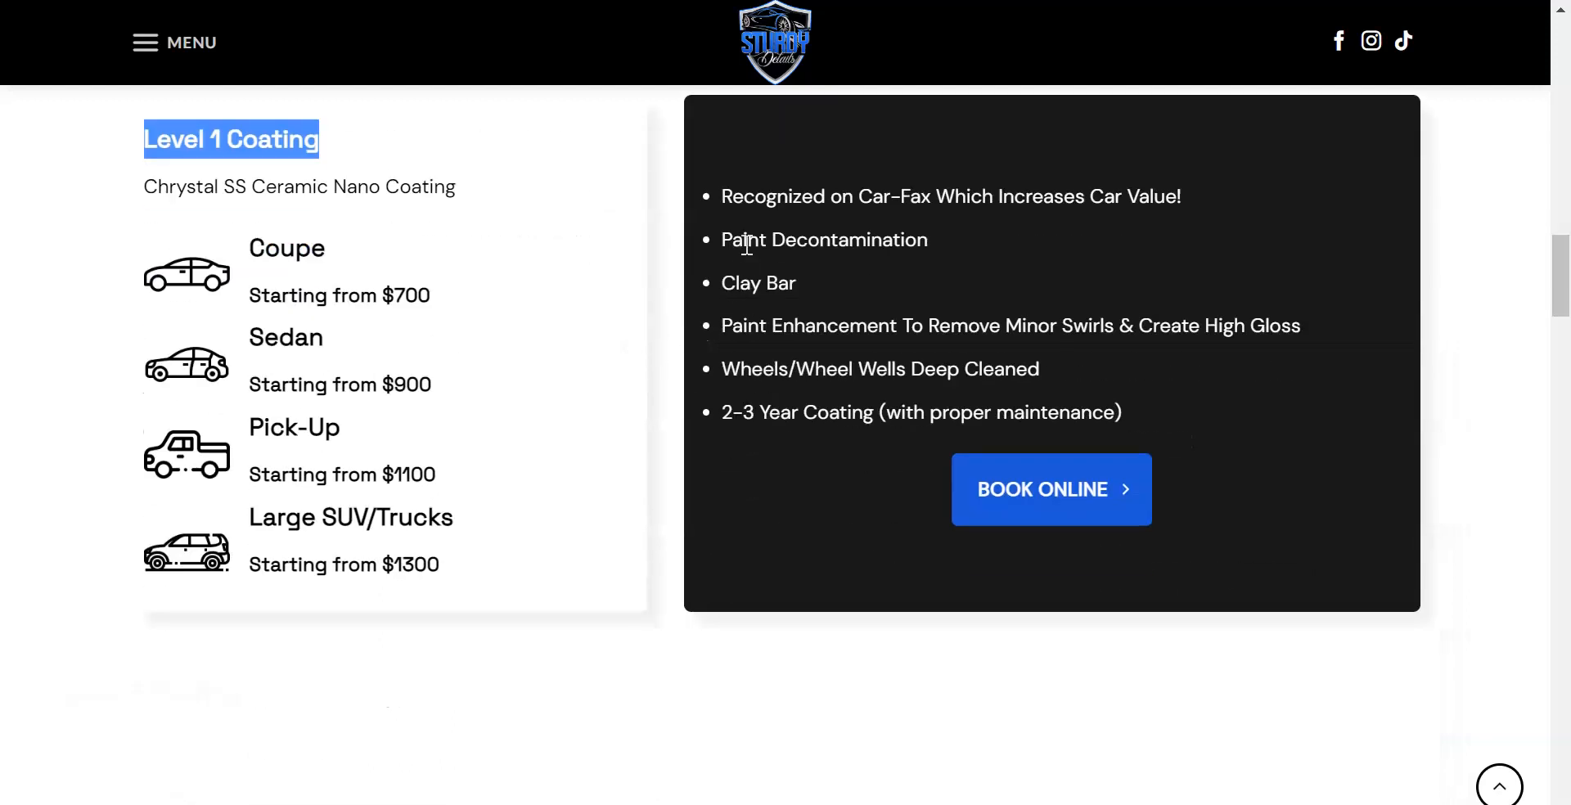
pyautogui.moveTo(729, 196); pyautogui.dragTo(861, 296)
pyautogui.click(1127, 405)
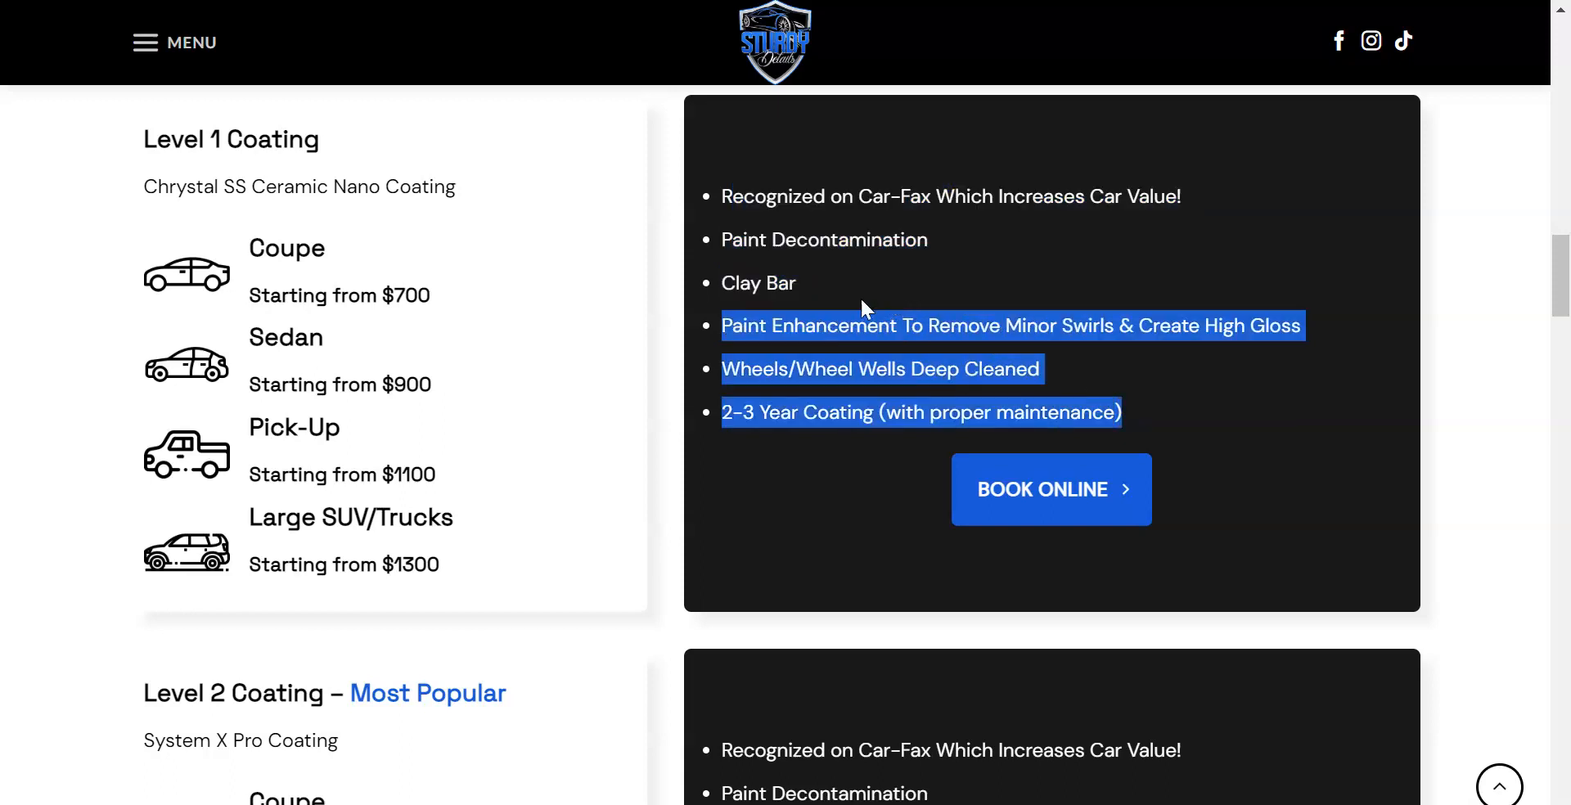
# - Copy the website's introductory ceramic coating paragraph into the Ceramic coating service's description in OrbisX and update the service
pyautogui.scroll(7, 576, 331)
pyautogui.scroll(10, 577, 336)
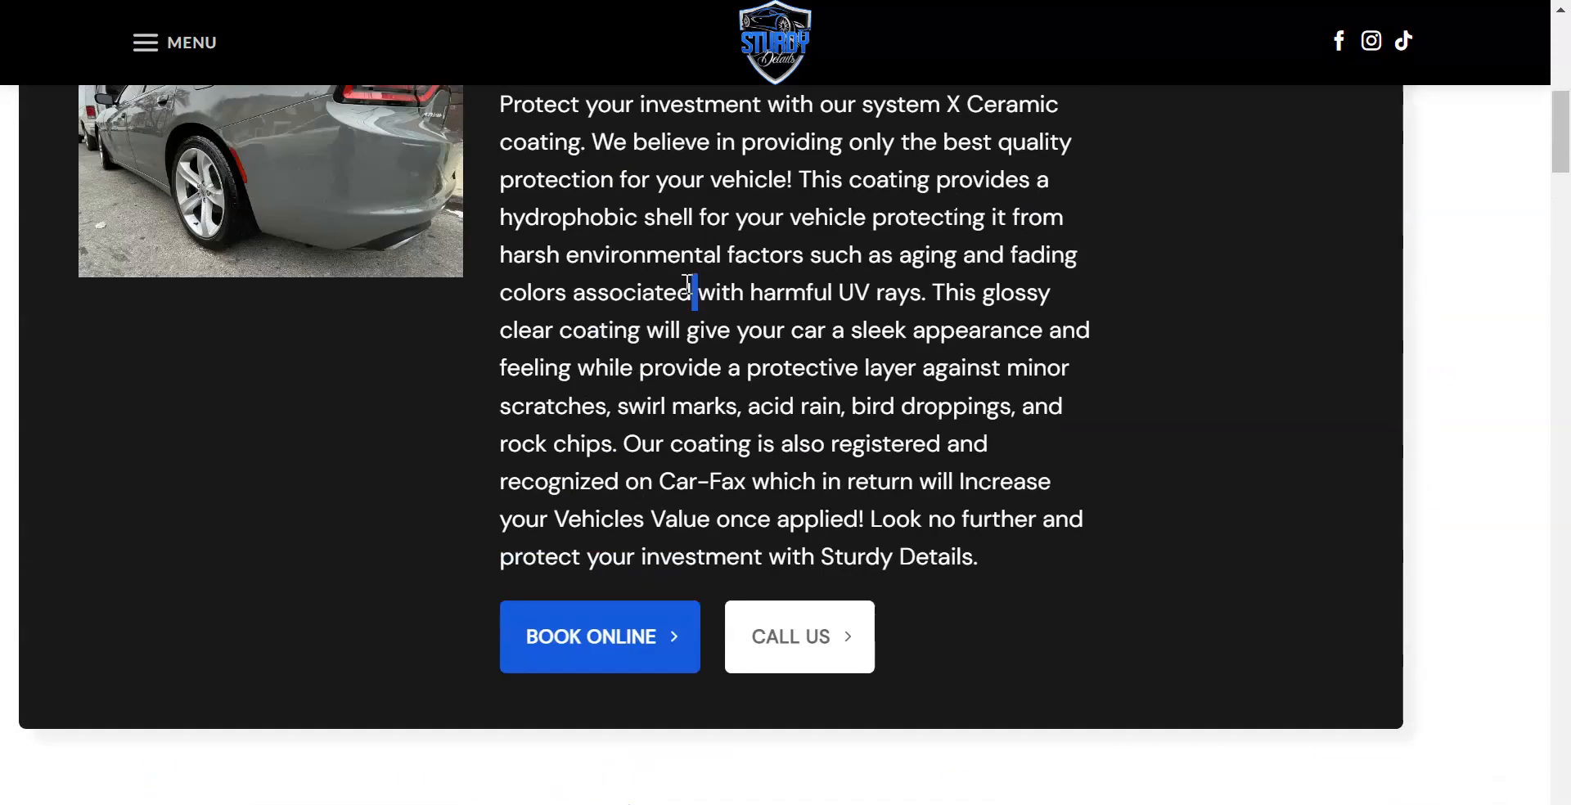
pyautogui.tripleClick(687, 282)
pyautogui.hotkey('ctrl', 'c')
pyautogui.hotkey('alt', 'Tab')
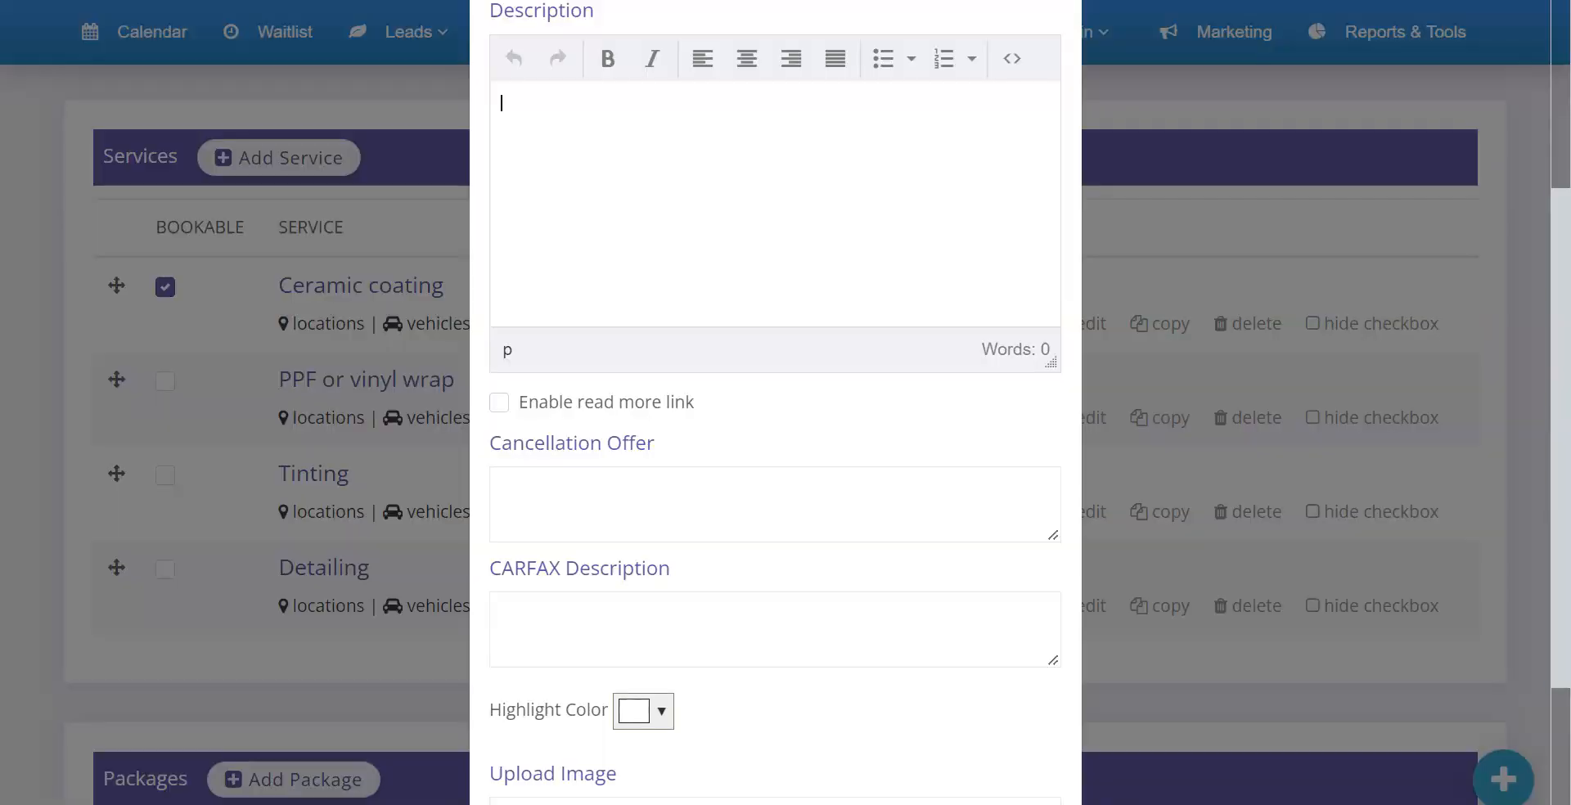
pyautogui.hotkey('ctrl', 'v')
pyautogui.scroll(-3, 817, 313)
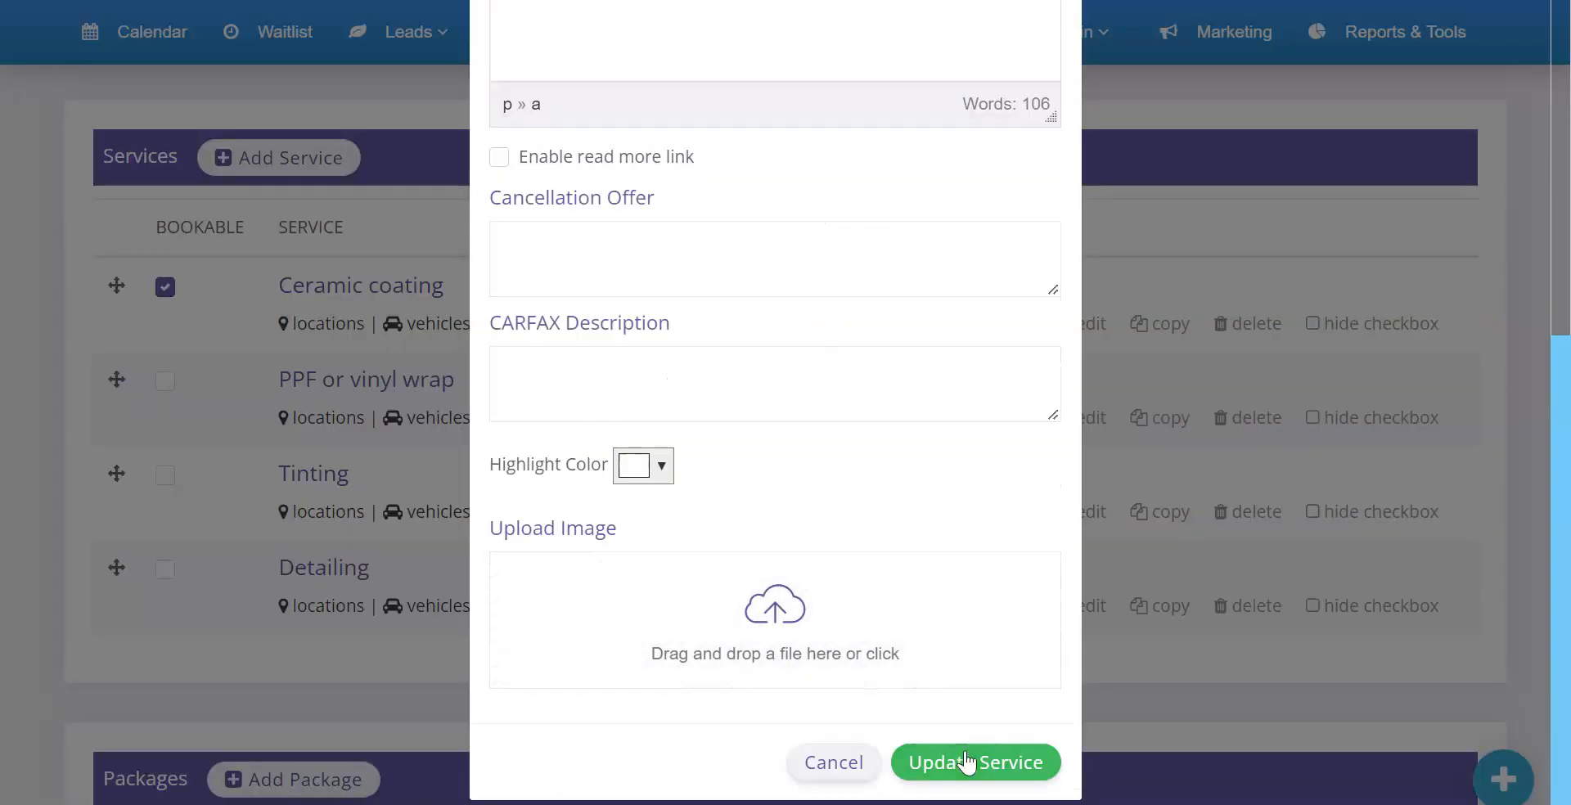
pyautogui.click(973, 769)
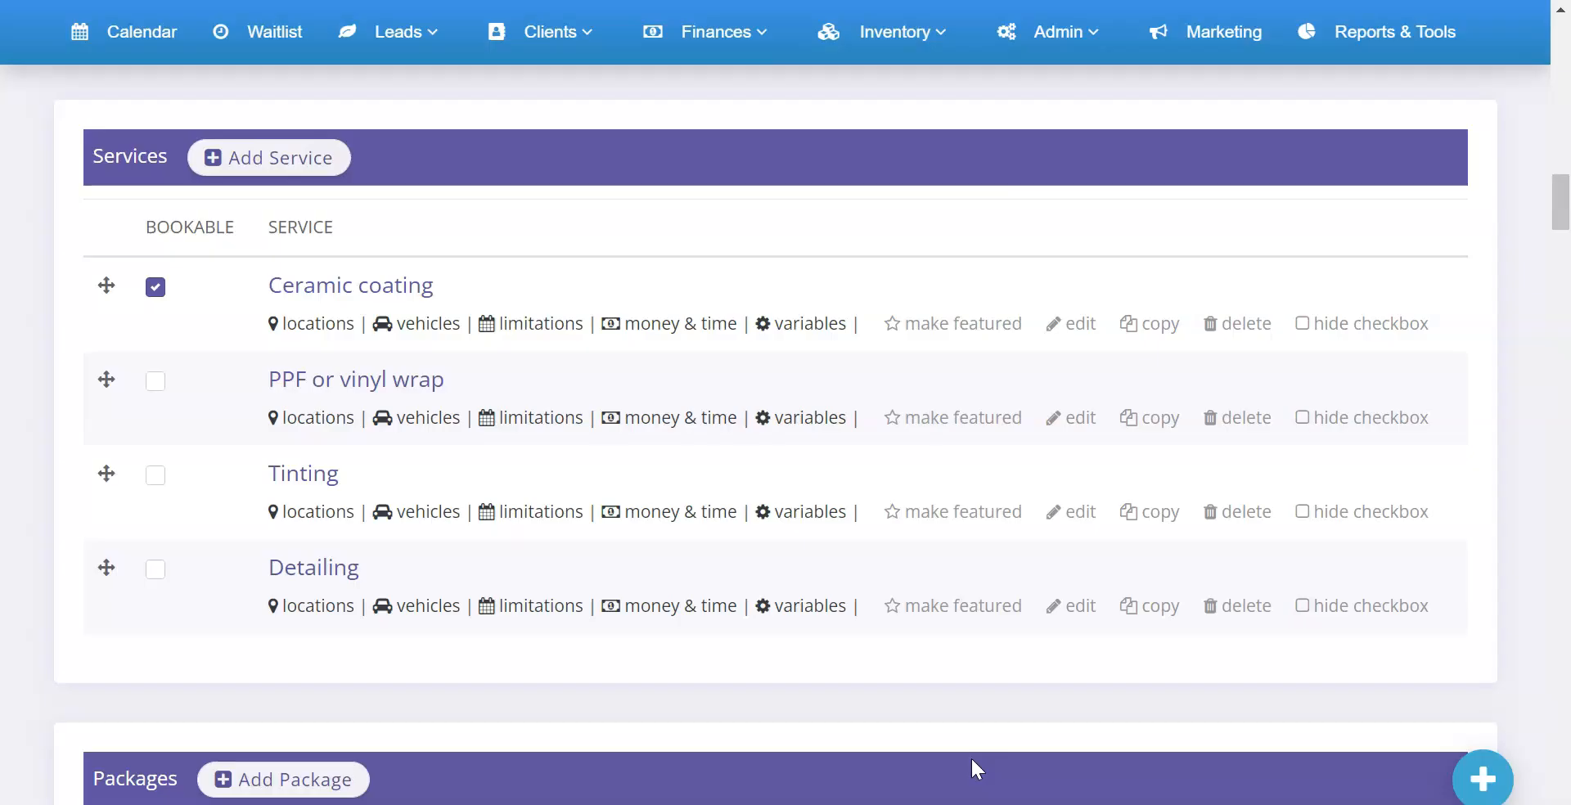
# - Start a new package for the Ceramic coating service and name it "Level 1 Coating", copying the name from the website
pyautogui.scroll(-5, 358, 391)
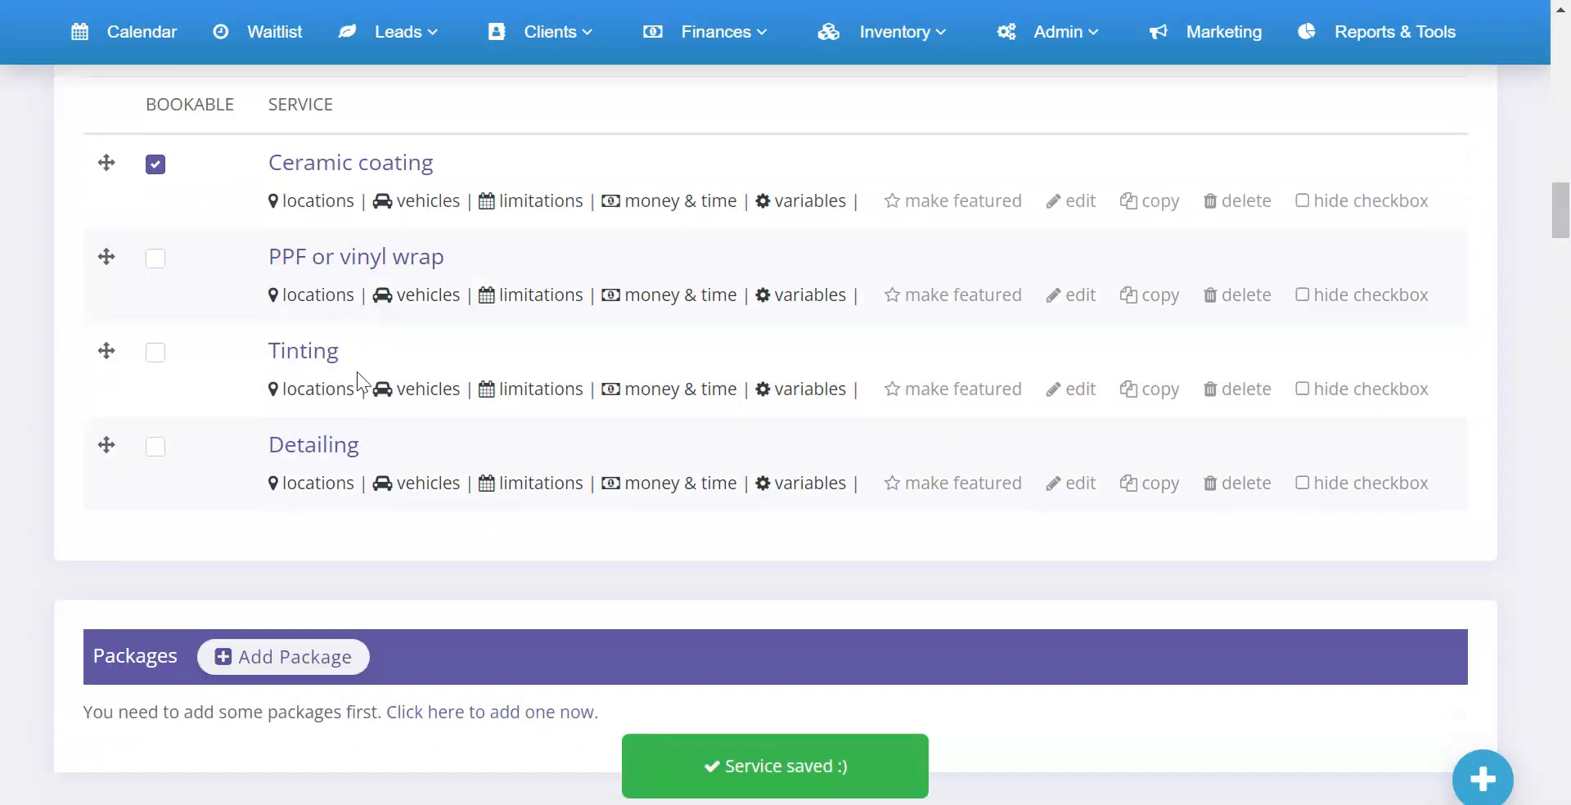
pyautogui.click(283, 410)
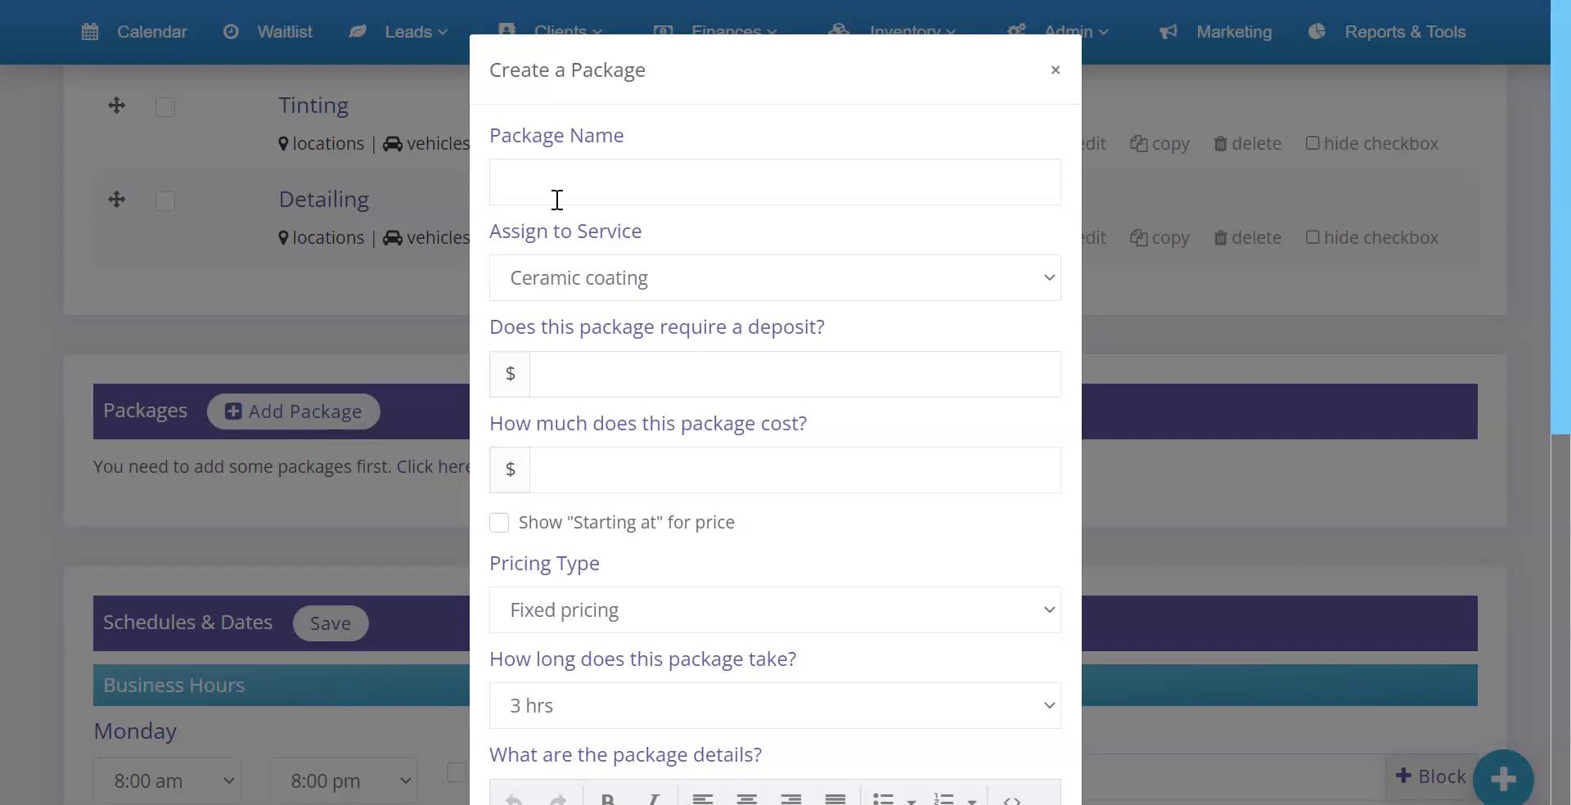
pyautogui.click(695, 1)
pyautogui.click(868, 2)
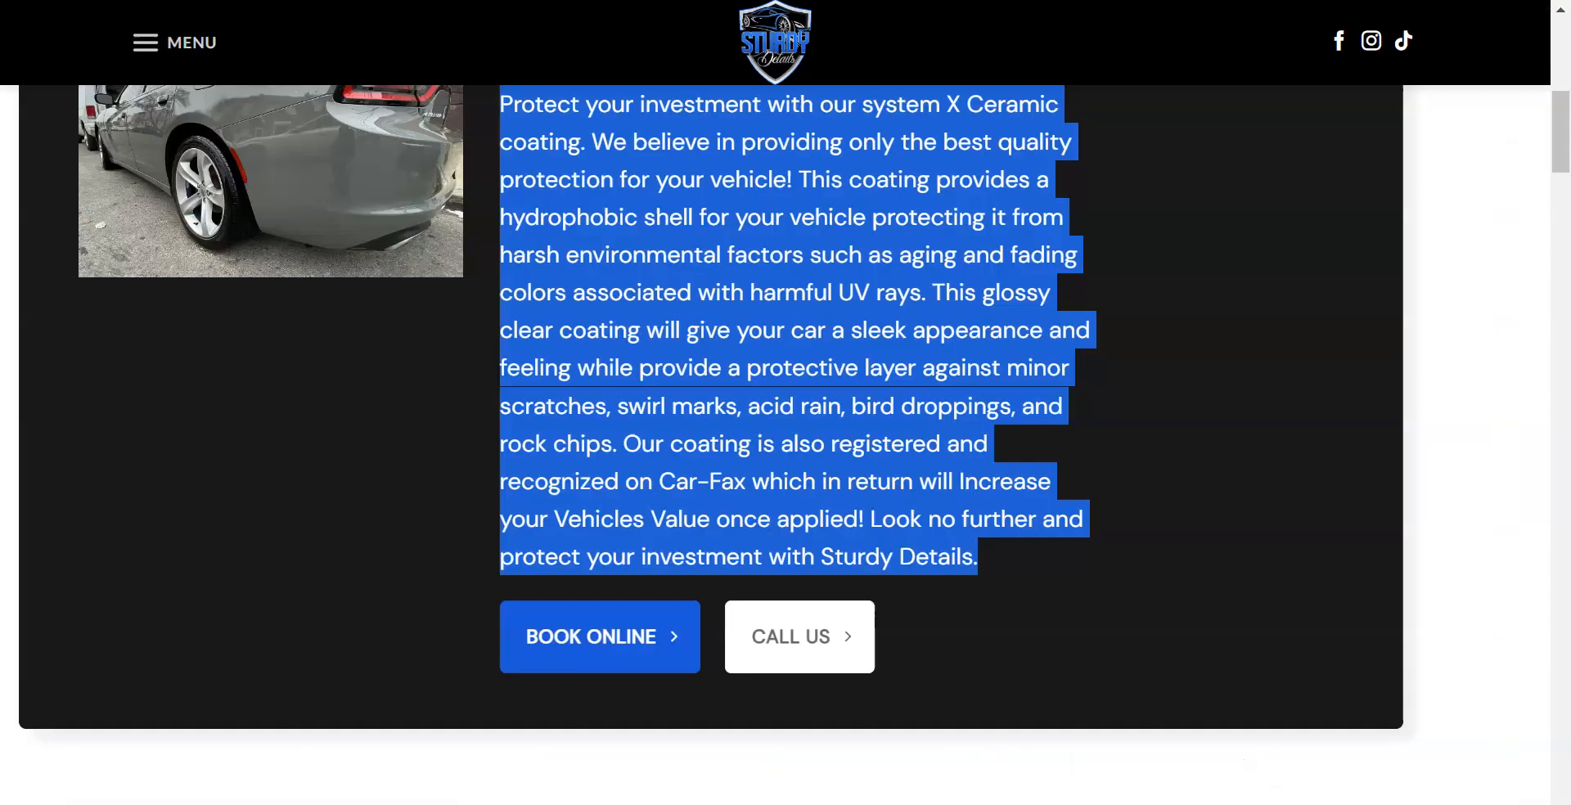
pyautogui.scroll(-15, 616, 185)
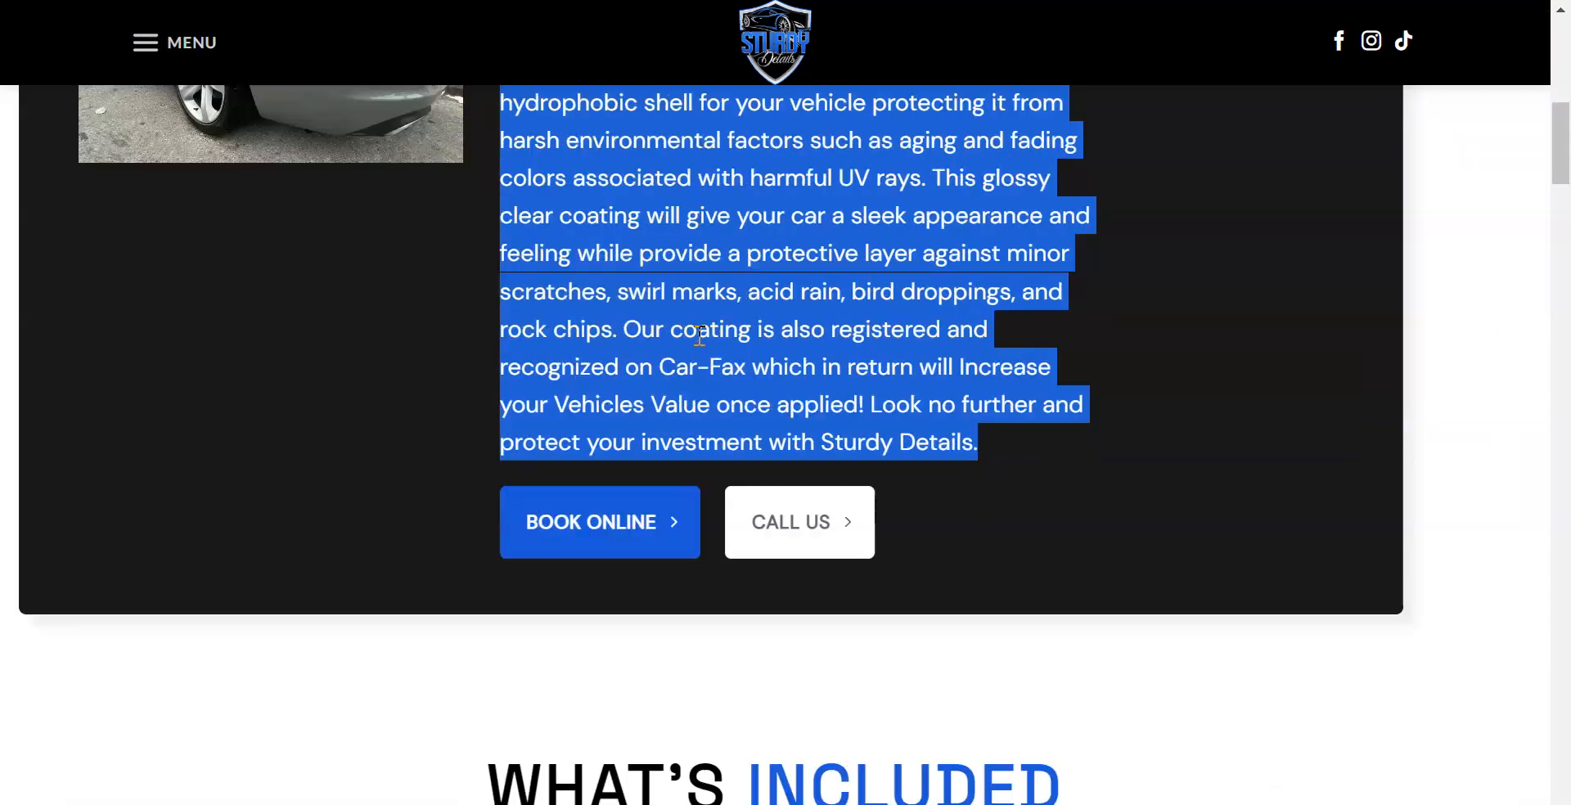
pyautogui.scroll(-3, 355, 343)
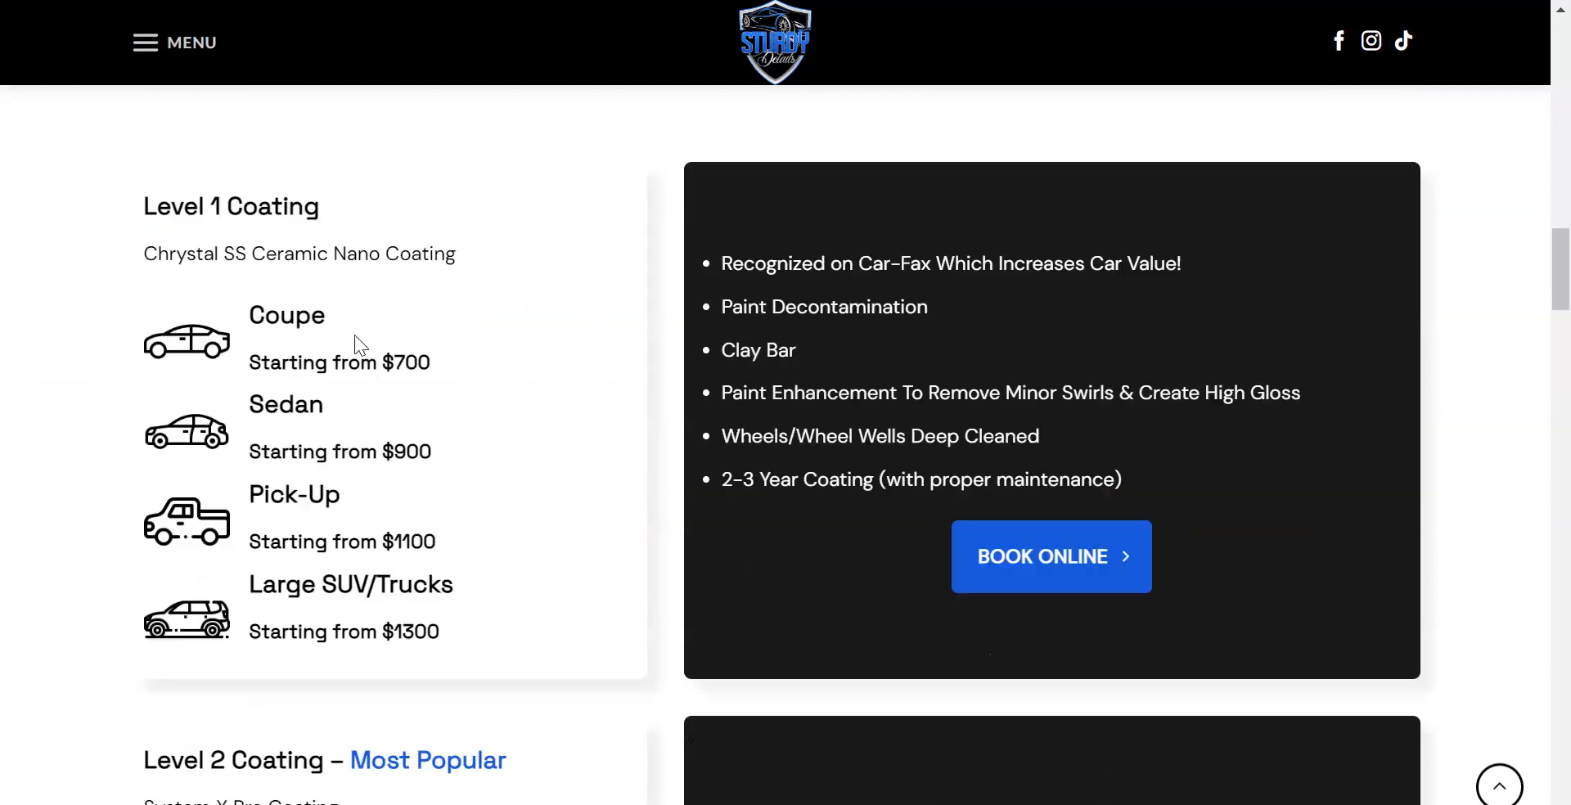
pyautogui.tripleClick(220, 146)
pyautogui.hotkey('ctrl', 'c')
pyautogui.click(524, 2)
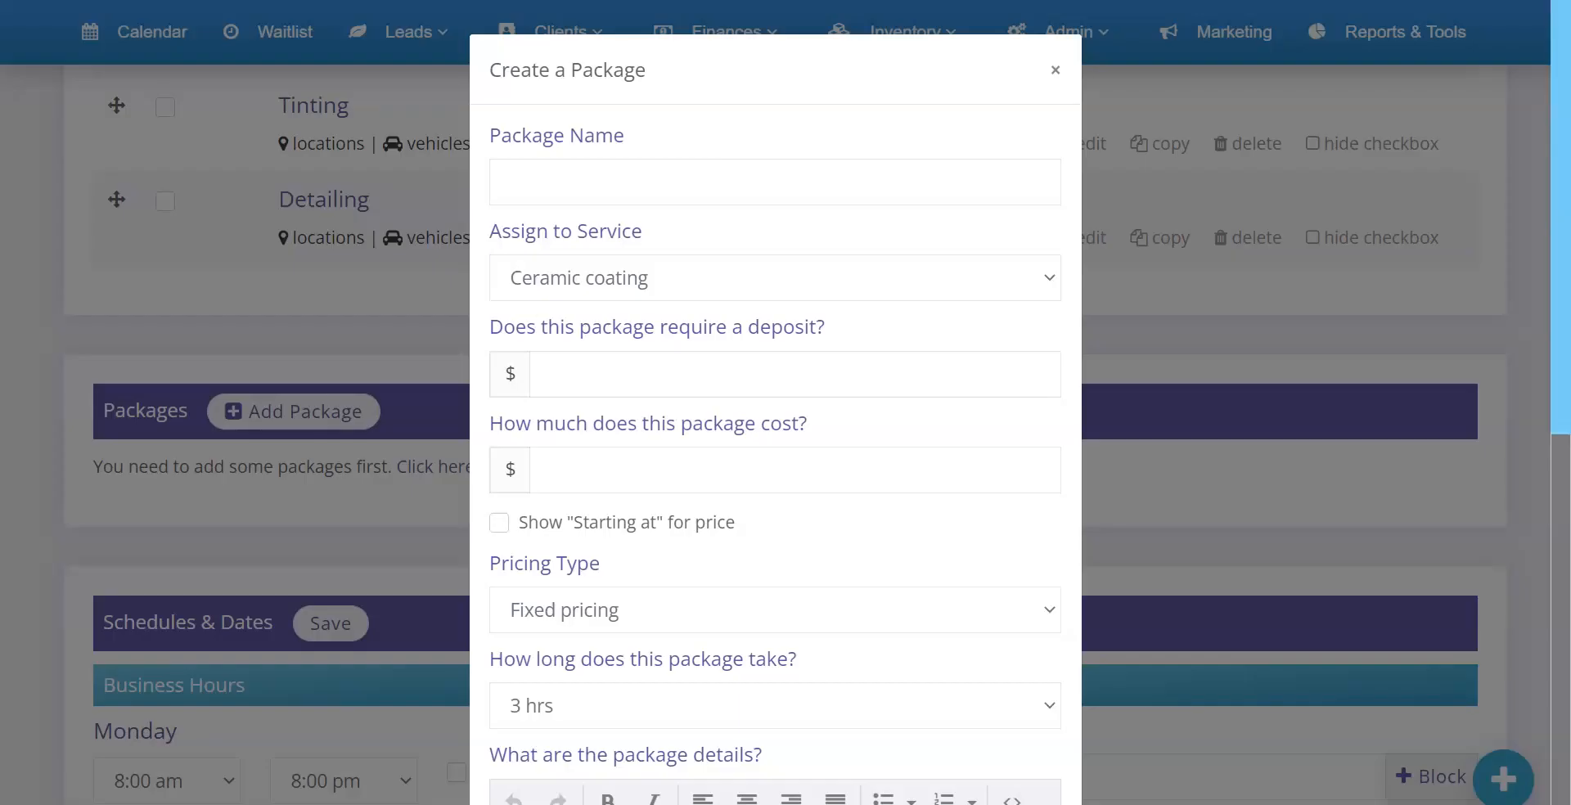
pyautogui.click(578, 195)
pyautogui.hotkey('ctrl', 'v')
# - Copy the "Coupe" vehicle label from the Level 1 Coating section of the website and return to the new package form
pyautogui.click(712, 1)
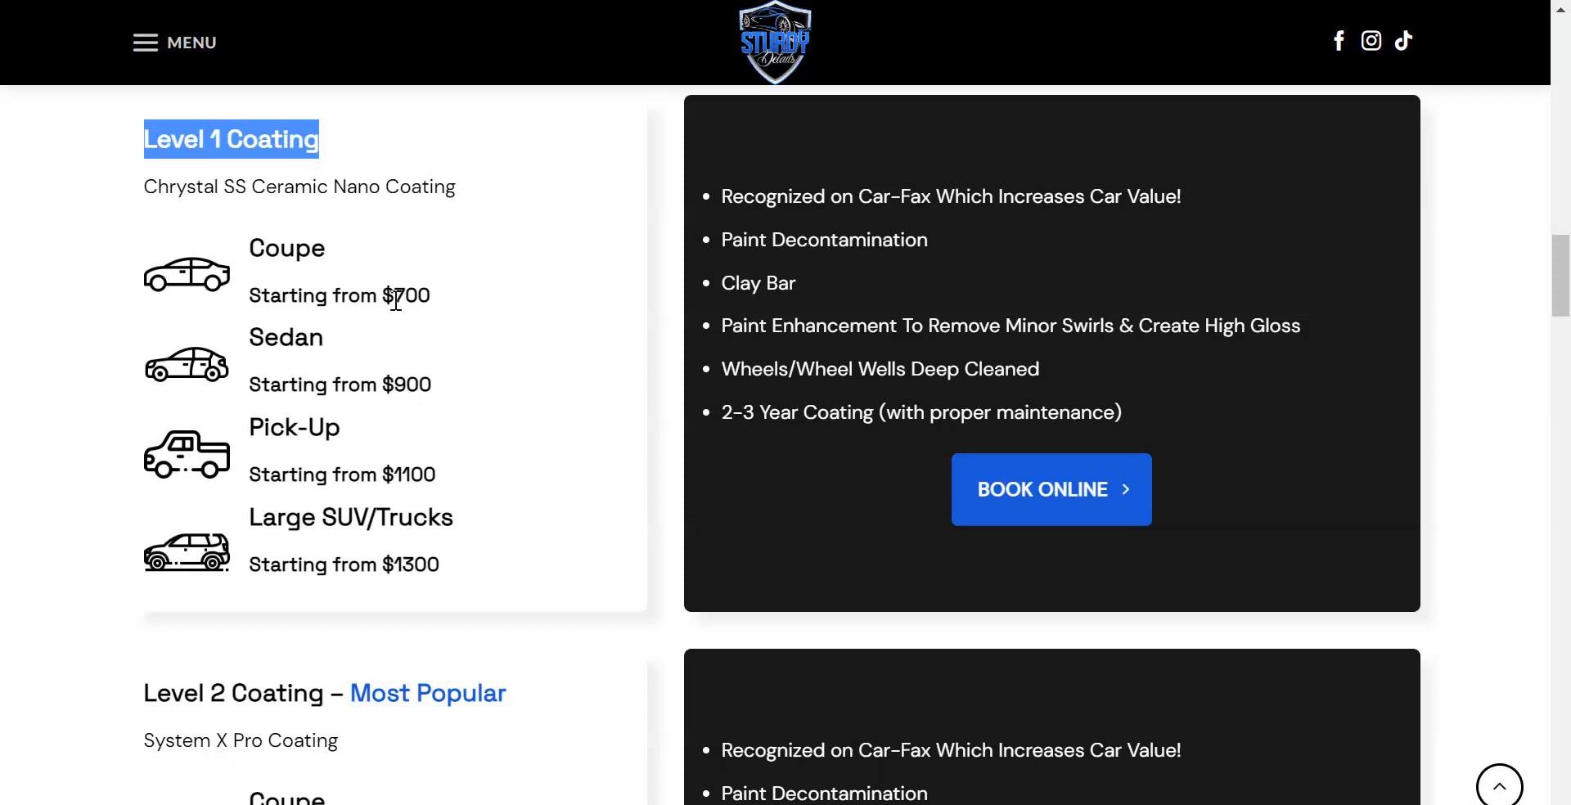
pyautogui.doubleClick(300, 252)
pyautogui.click(524, 2)
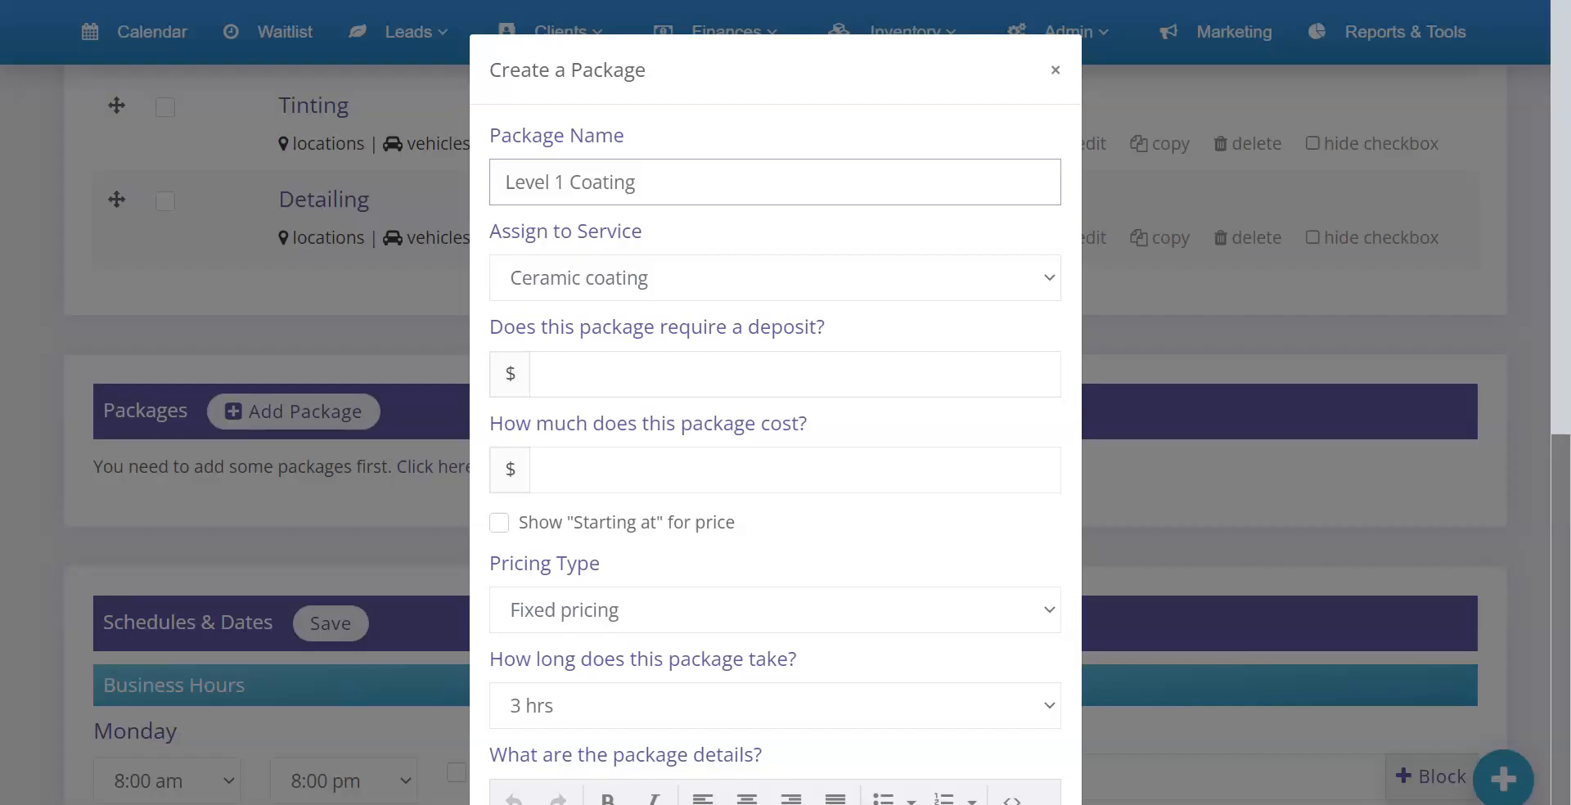
# - Create the Level 1 Coating package and mark it as bookable
pyautogui.scroll(-9, 564, 396)
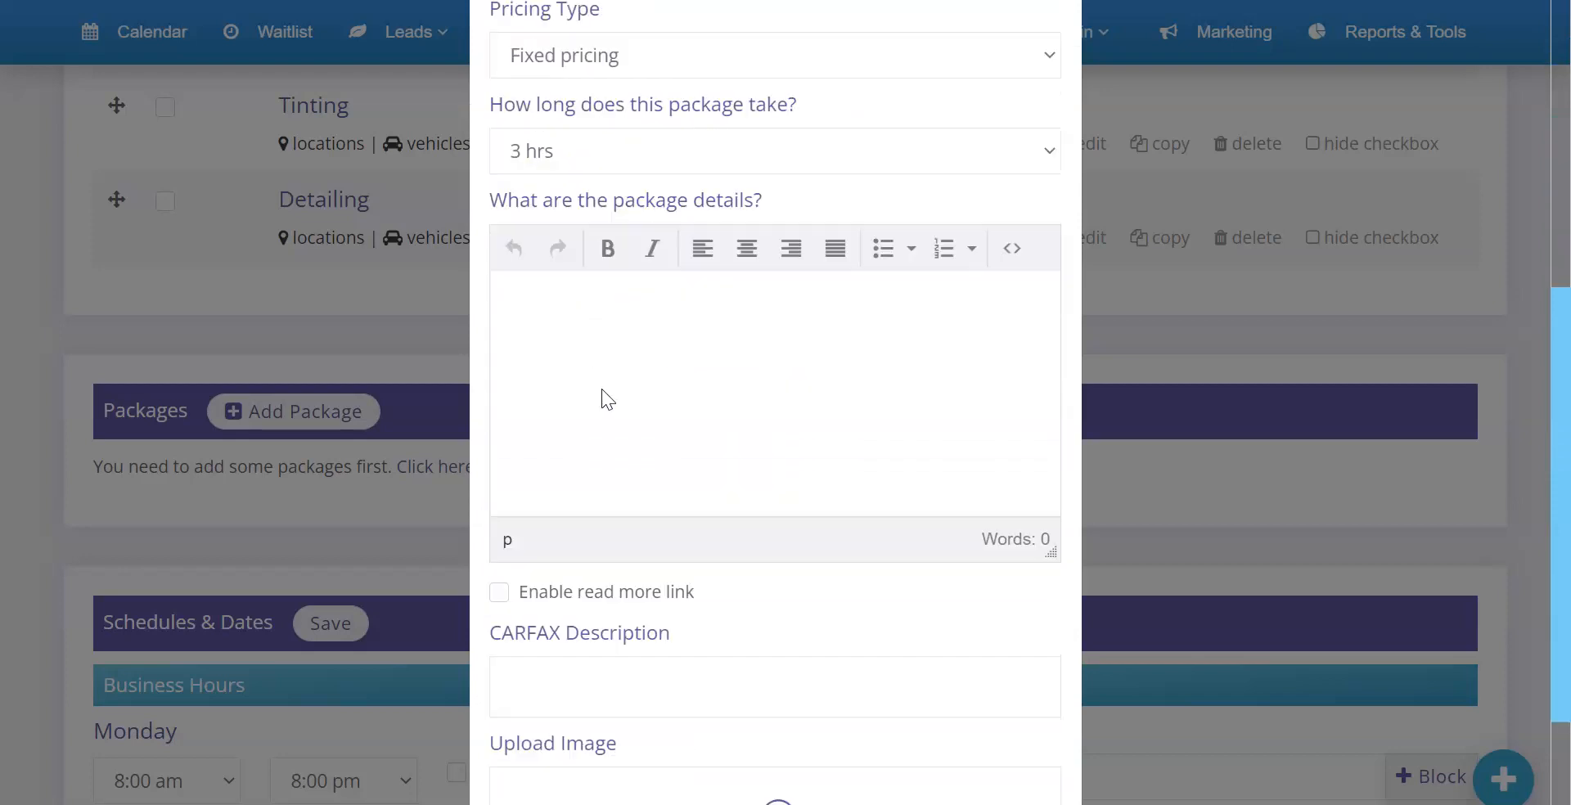
pyautogui.click(971, 761)
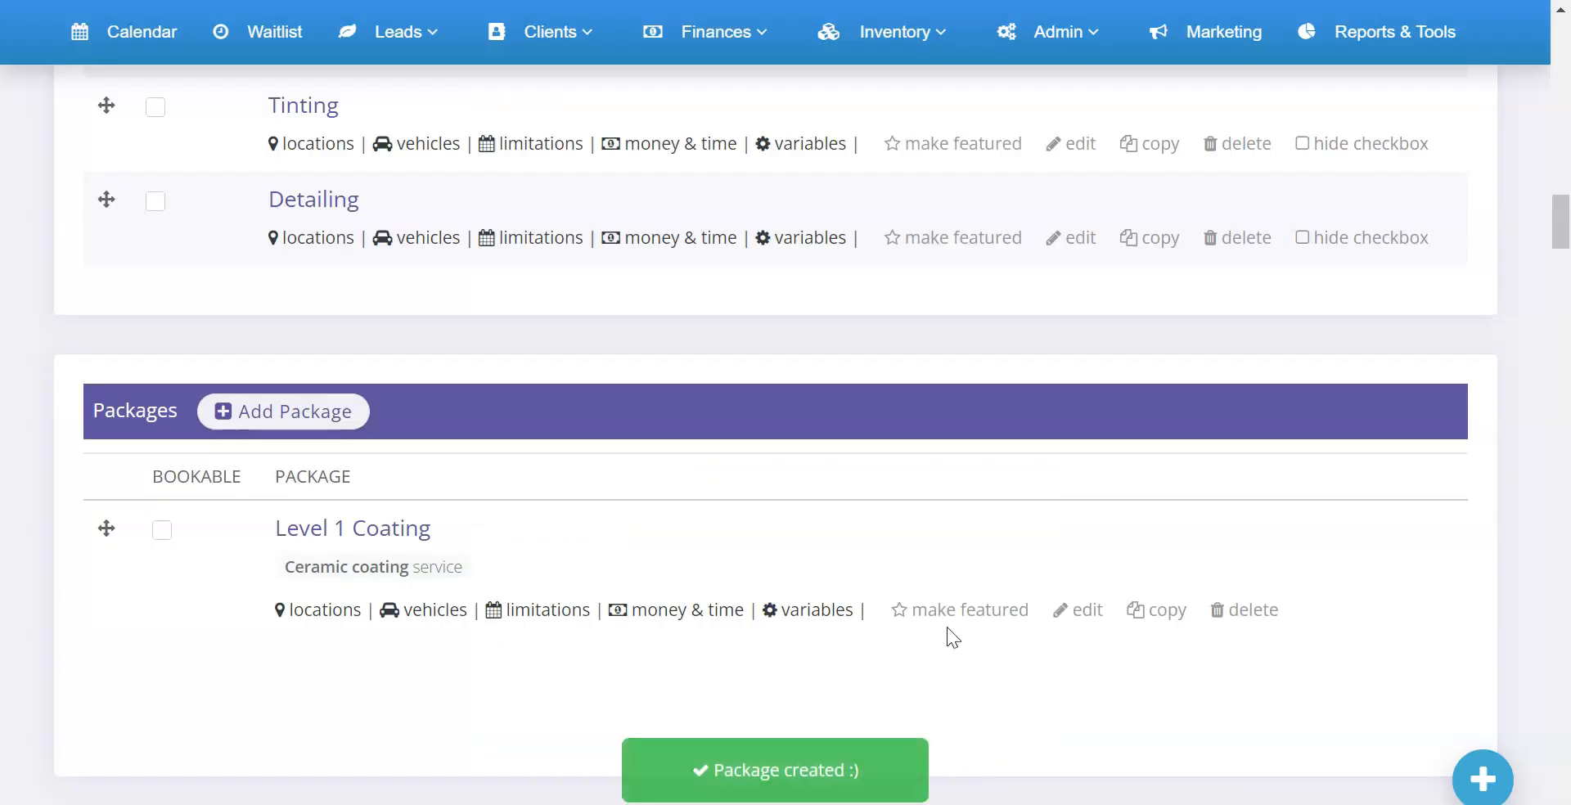
pyautogui.scroll(-3, 529, 383)
pyautogui.click(162, 283)
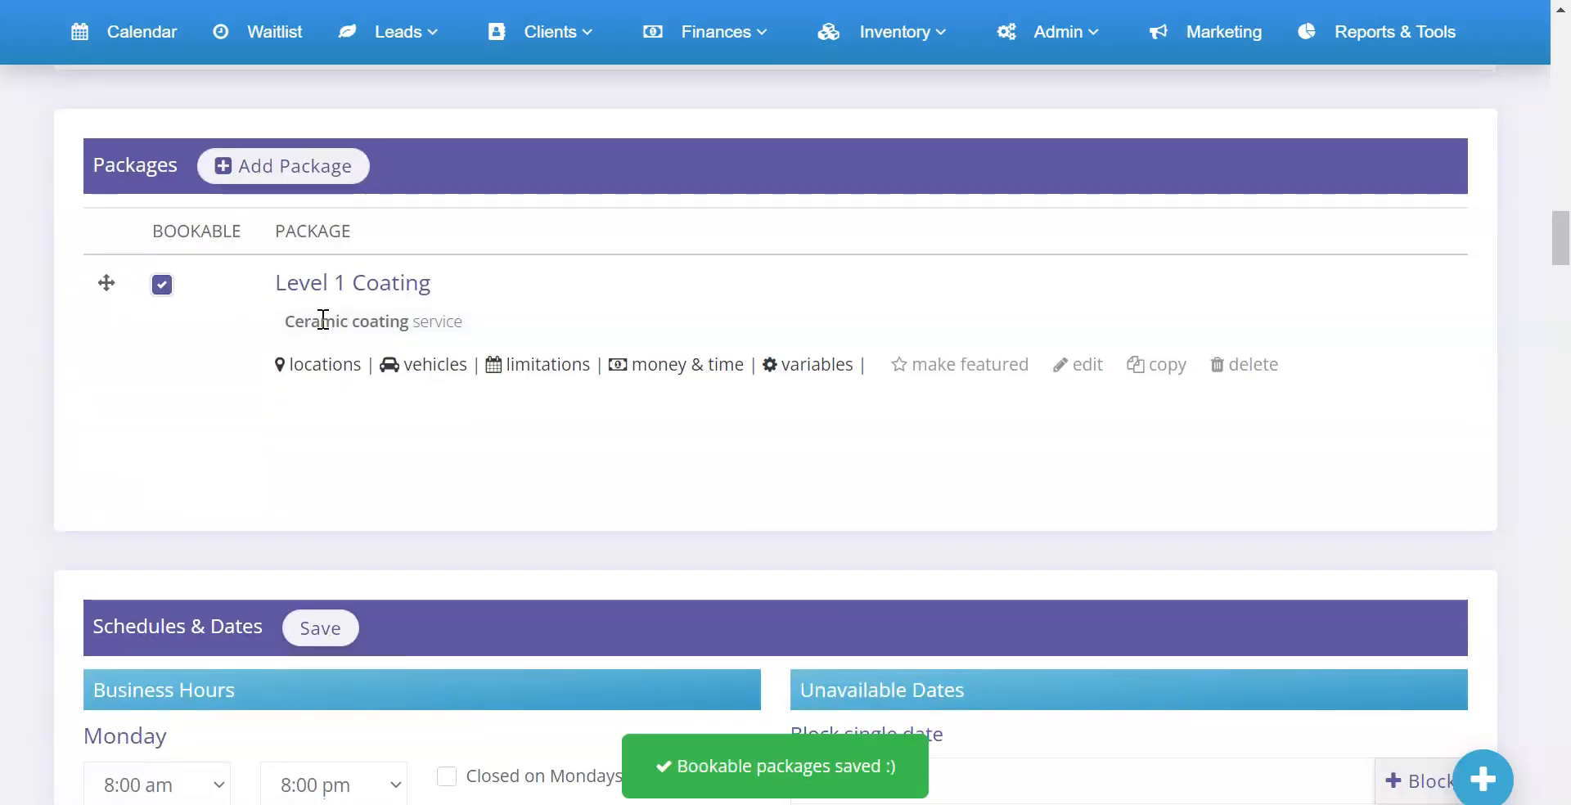
# - Save the Level 1 Coating package's location setting and its vehicle types with only Passenger Vehicles selected
pyautogui.click(343, 367)
pyautogui.click(624, 184)
pyautogui.click(1023, 344)
pyautogui.click(438, 361)
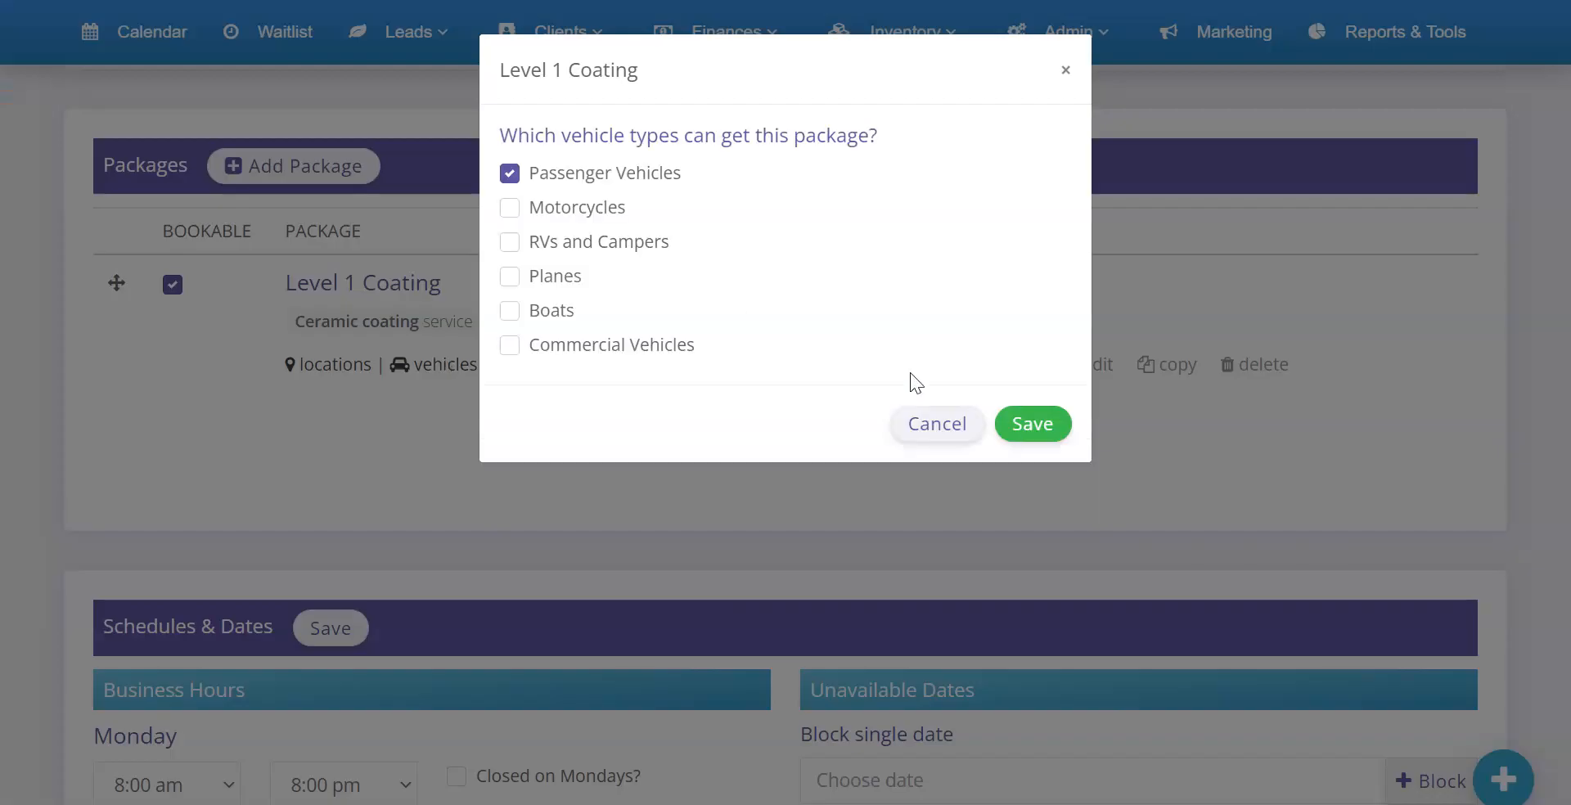
pyautogui.click(1032, 425)
# - Limit bookings of the Level 1 Coating package by time & dates, allowing Monday through Saturday
pyautogui.click(547, 365)
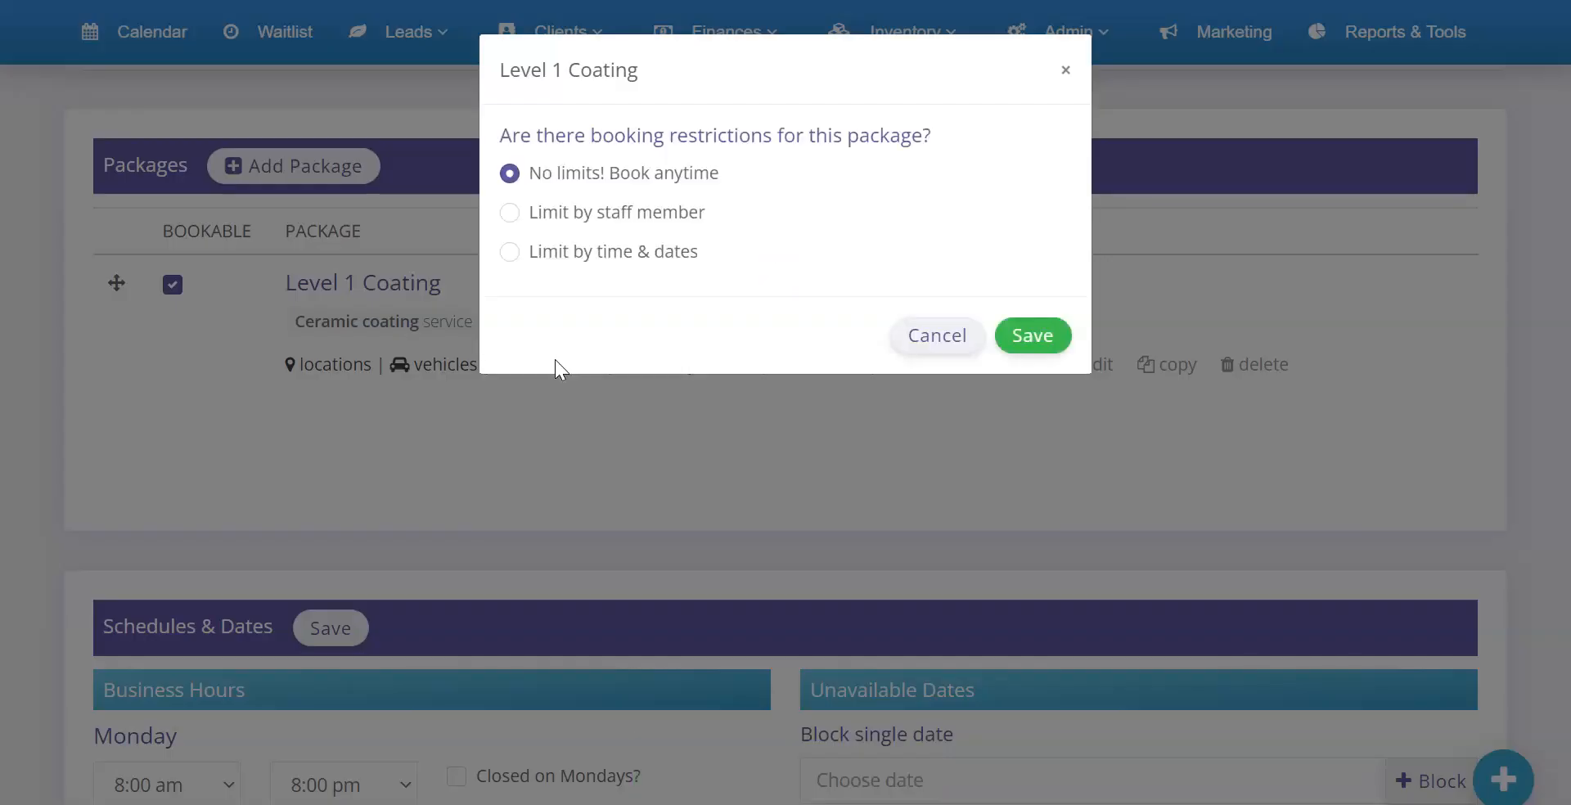
pyautogui.click(644, 257)
pyautogui.click(575, 391)
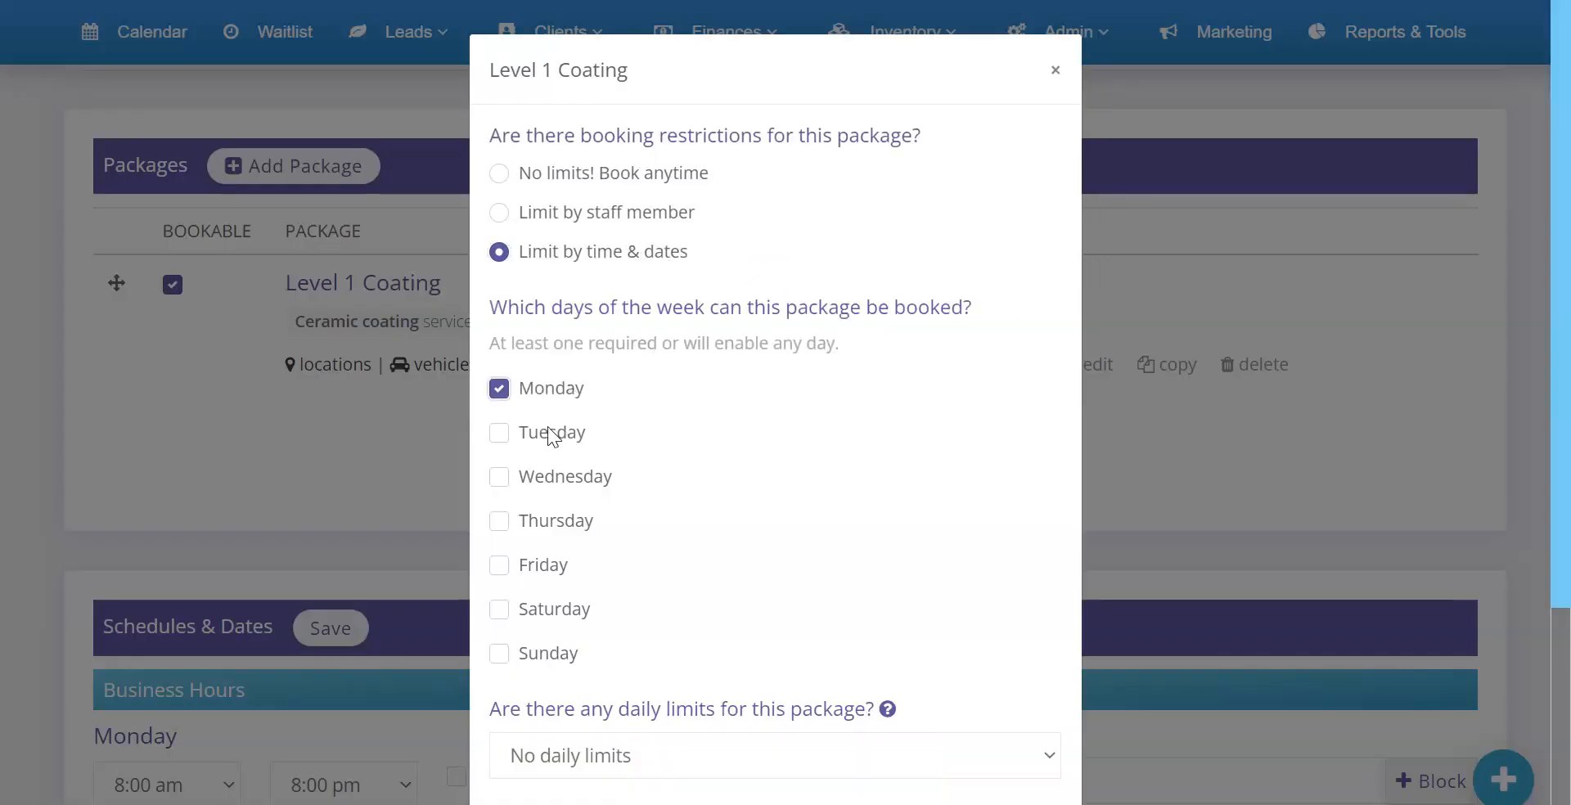
pyautogui.click(553, 436)
pyautogui.click(550, 481)
pyautogui.click(547, 564)
pyautogui.click(553, 610)
# - Restrict the package's appointment overlapping to timeslots with no appointments and save the limitations
pyautogui.scroll(-4, 669, 460)
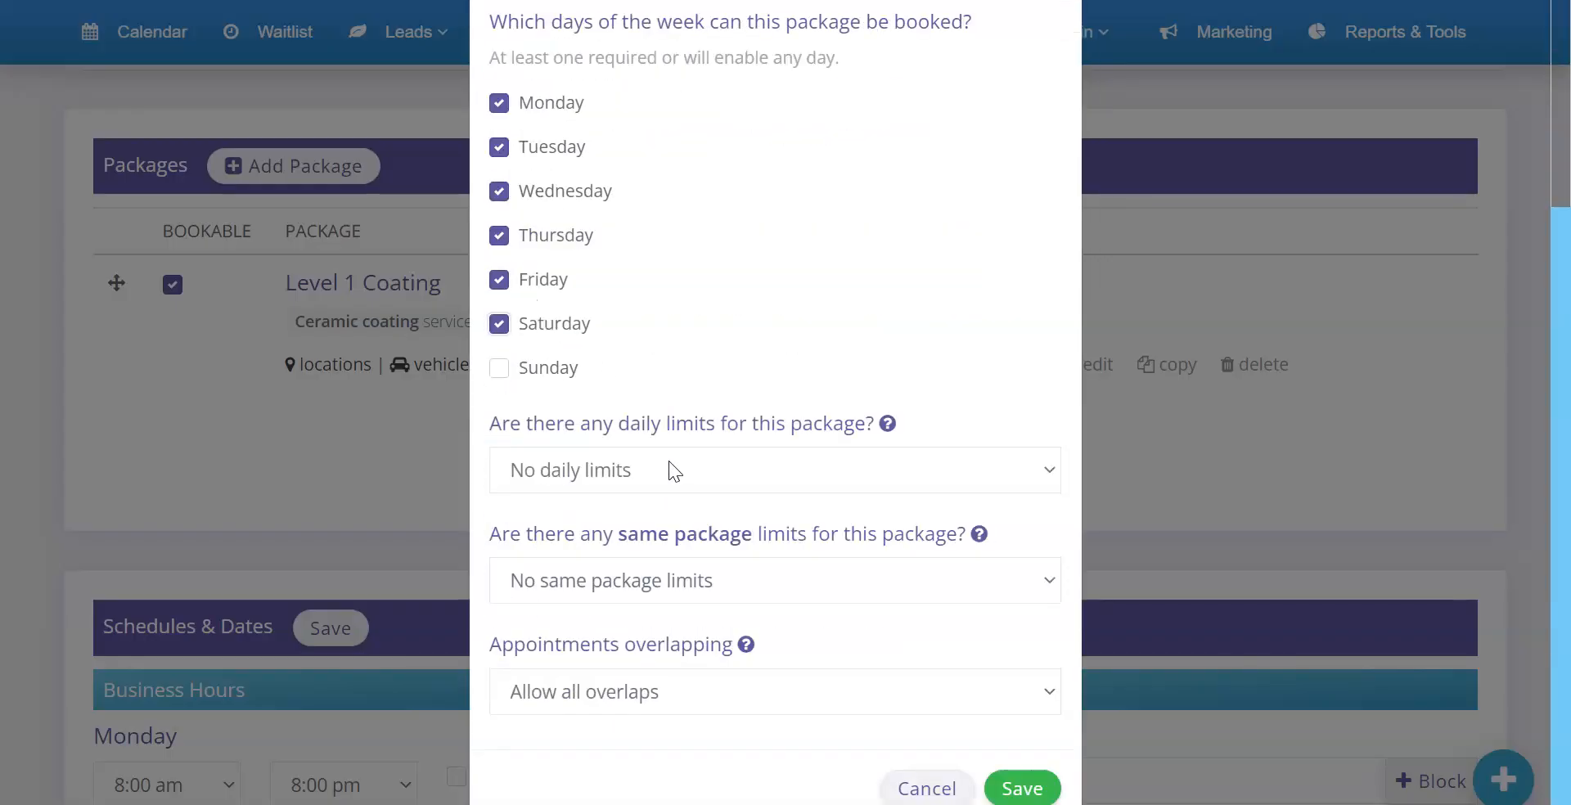
pyautogui.click(670, 666)
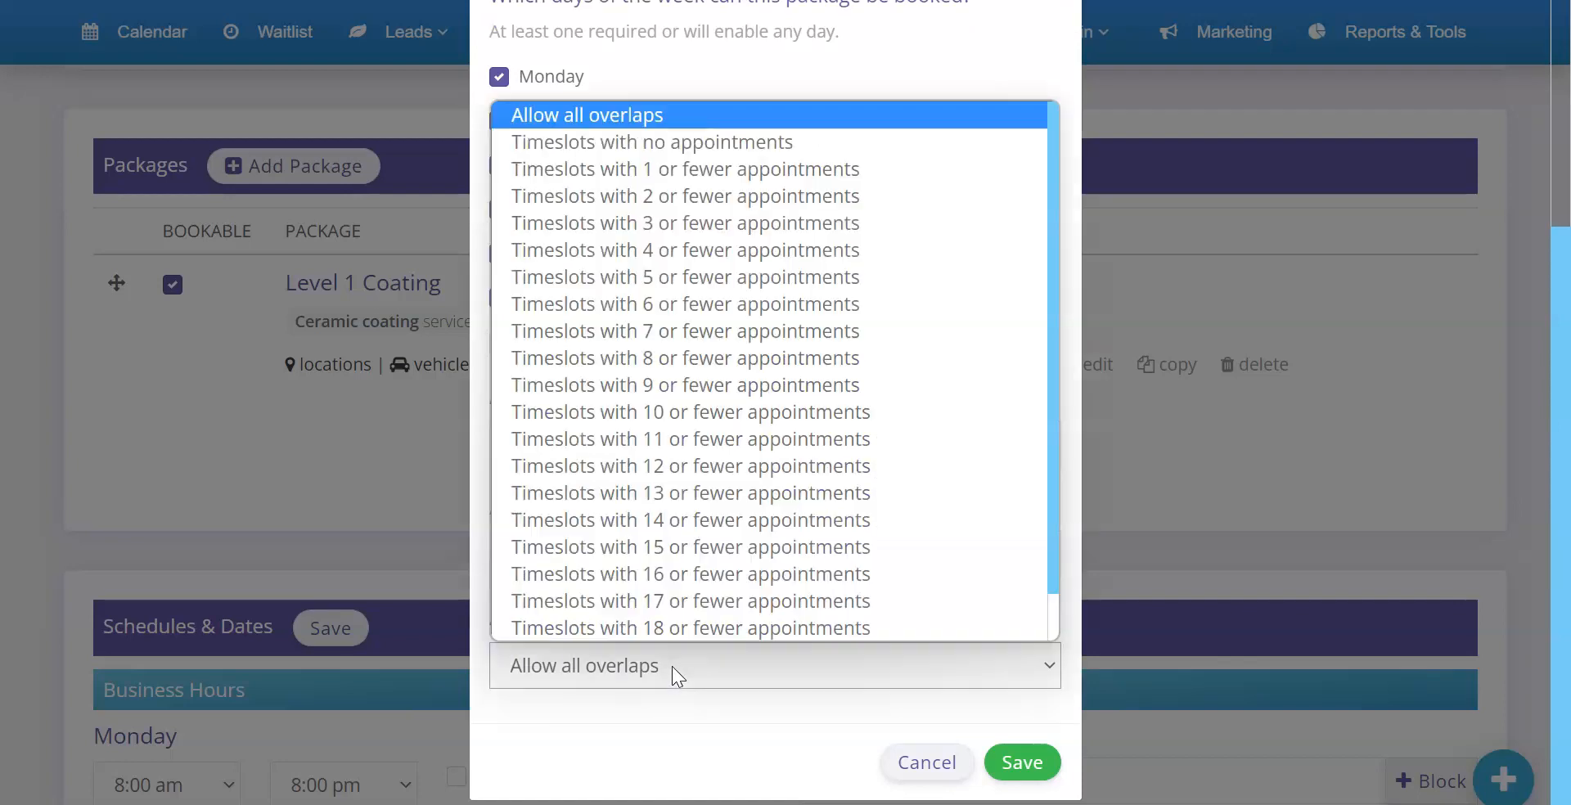
pyautogui.click(684, 144)
pyautogui.click(1021, 763)
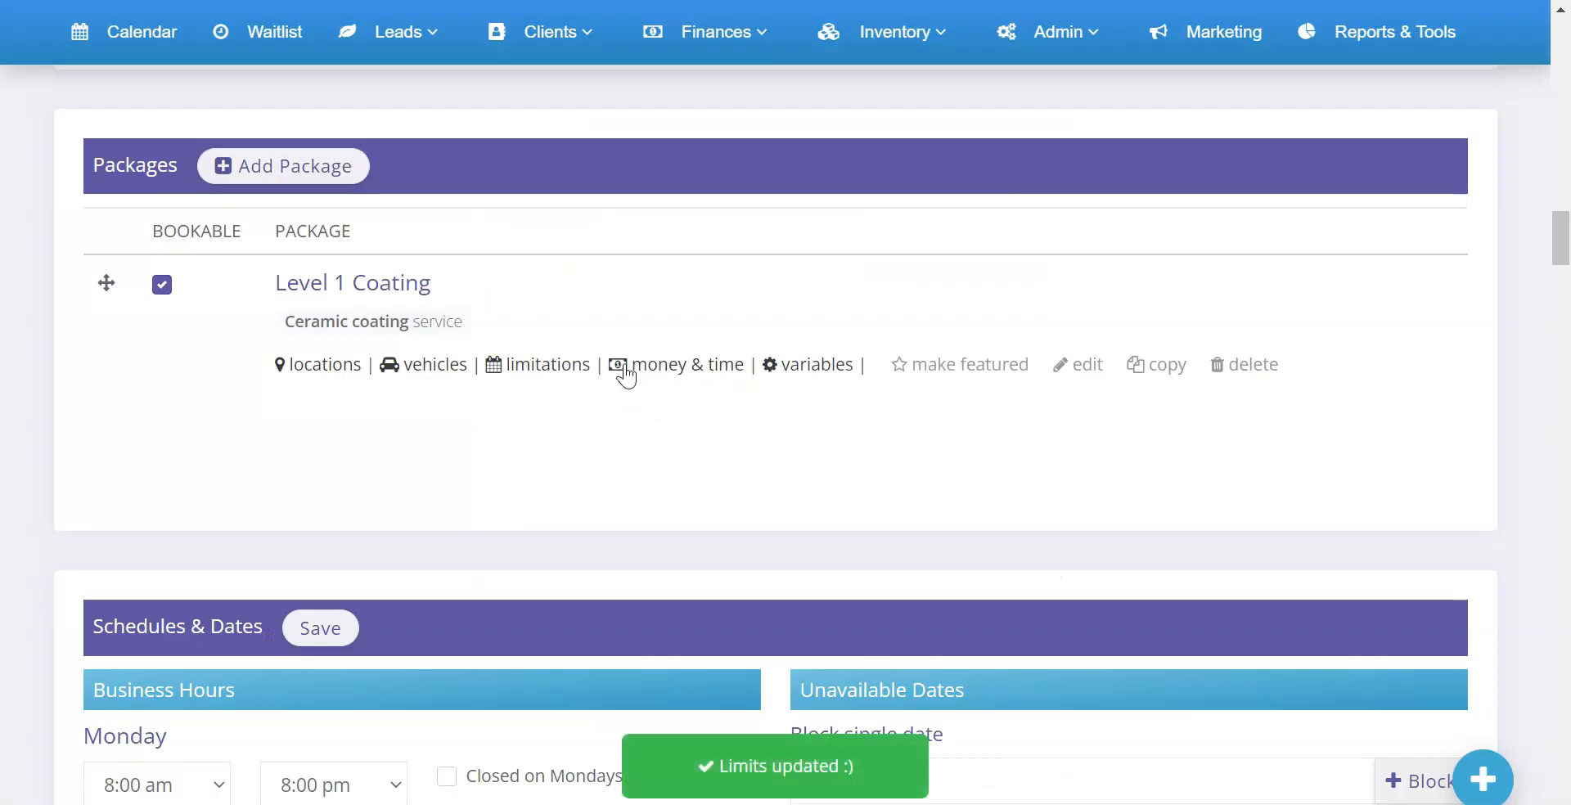
# - Open the Level 1 Coating package's money & time settings at the pricing variations, checking the vehicle prices on the website
pyautogui.click(630, 377)
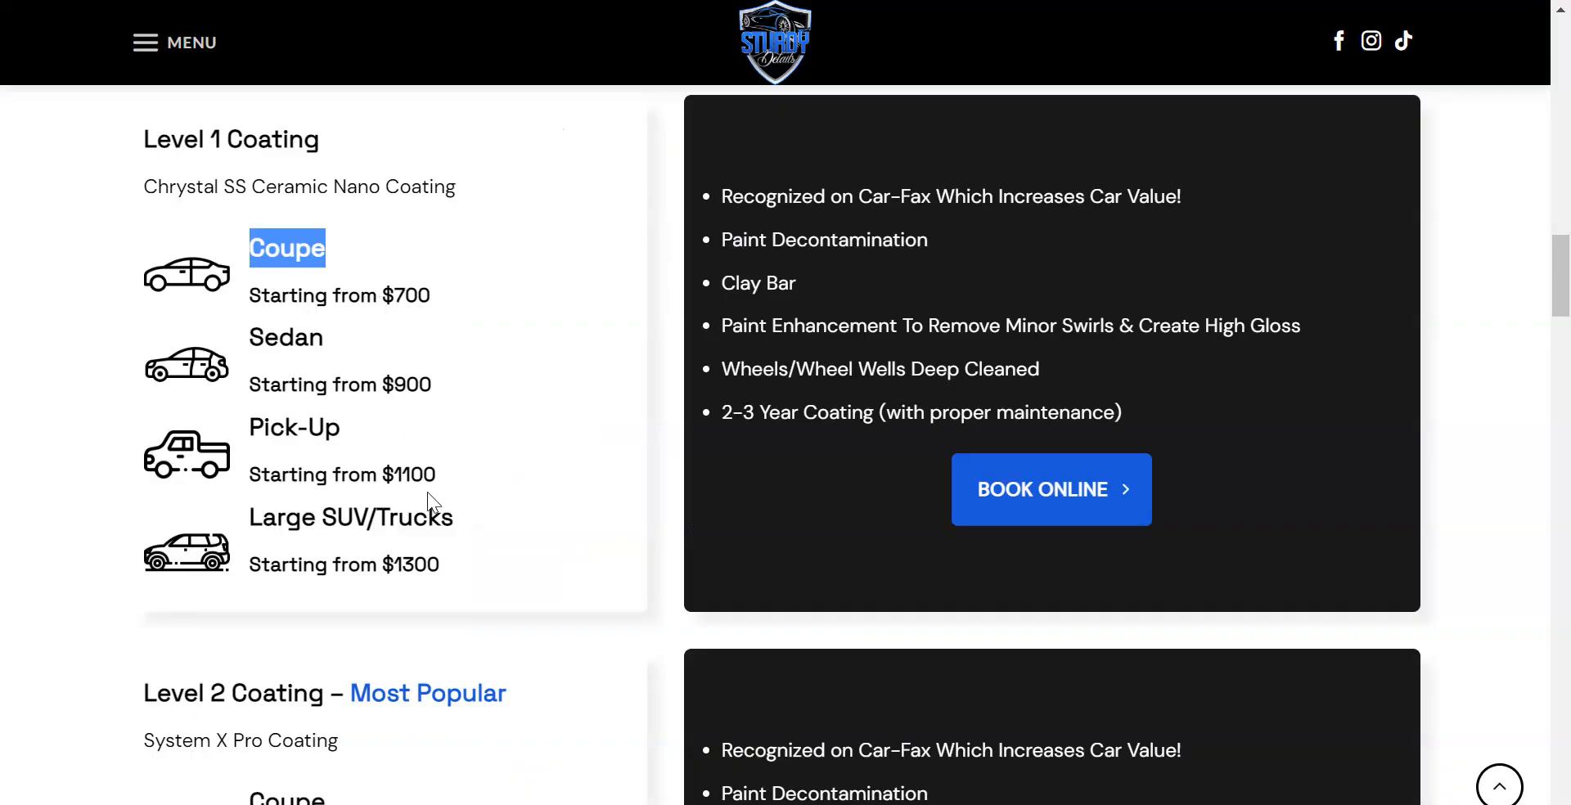
pyautogui.hotkey('alt', 'Tab')
pyautogui.click(713, 338)
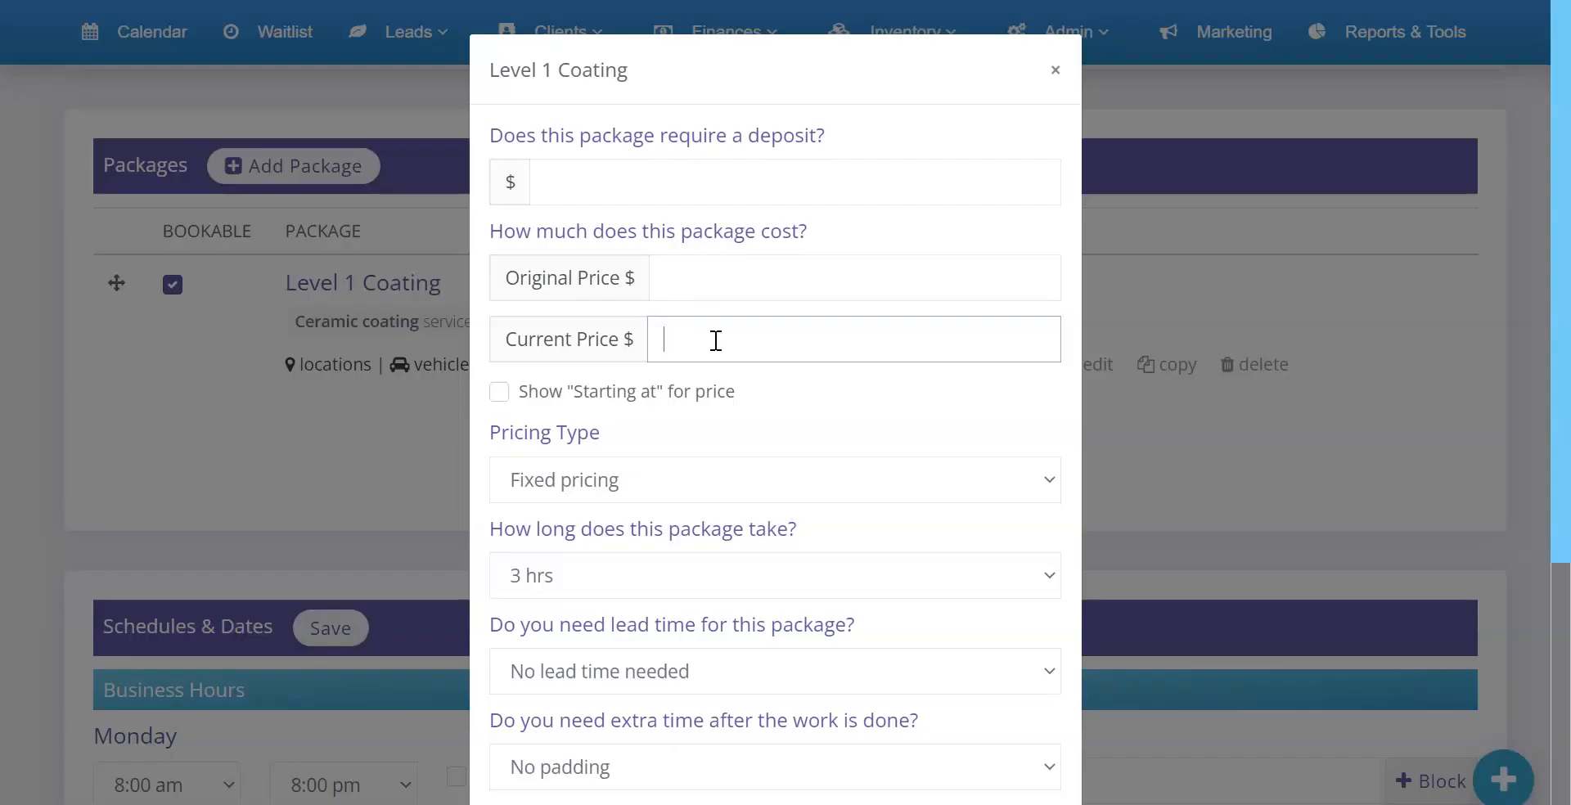
pyautogui.click(726, 401)
pyautogui.scroll(-5, 796, 401)
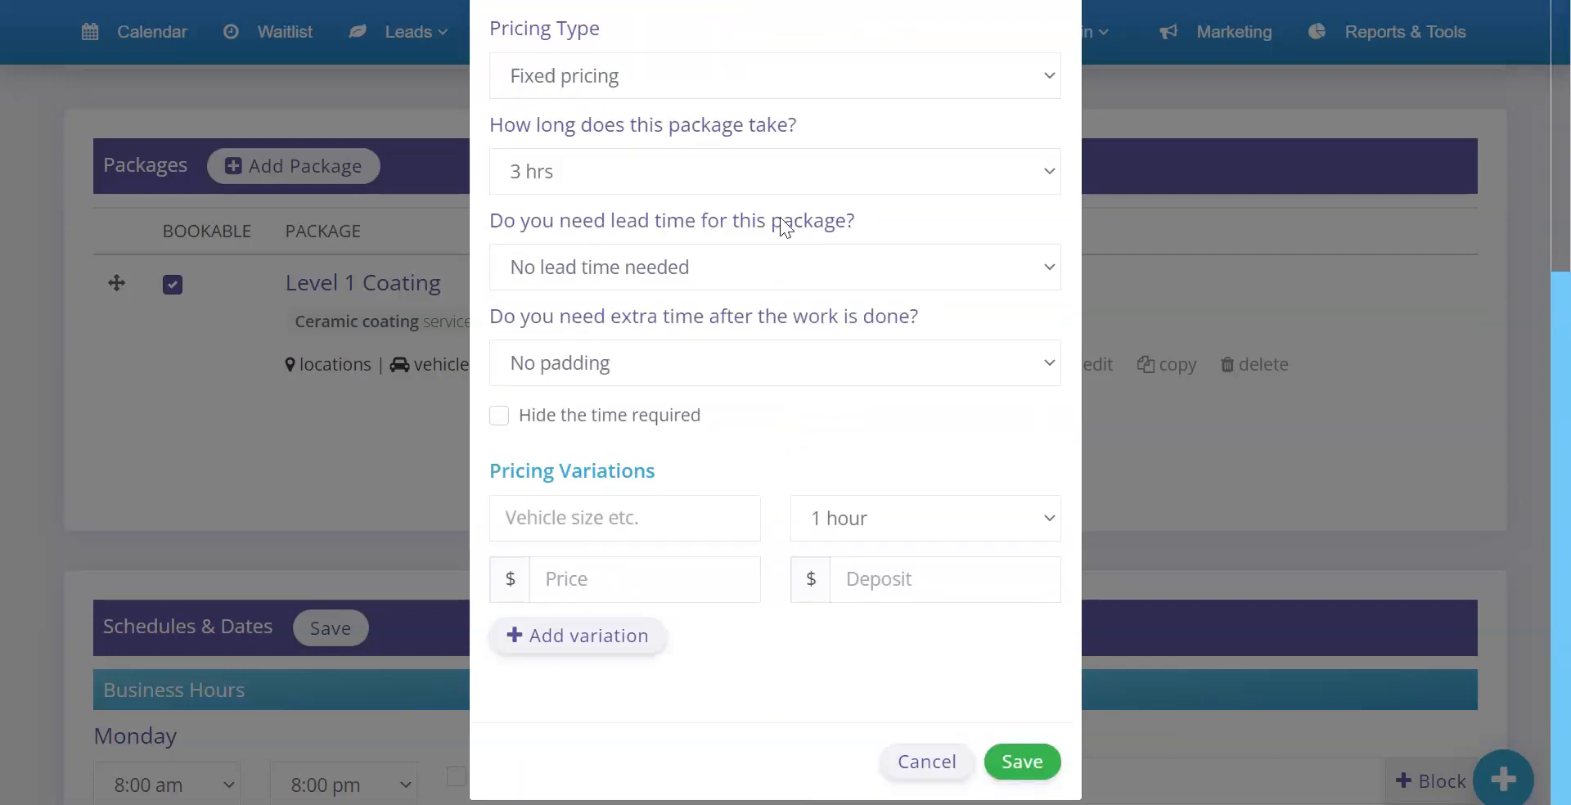
# - Examine the durations of the ceramic coating and detailing services on the business's existing booking page
pyautogui.hotkey('alt', 'Tab')
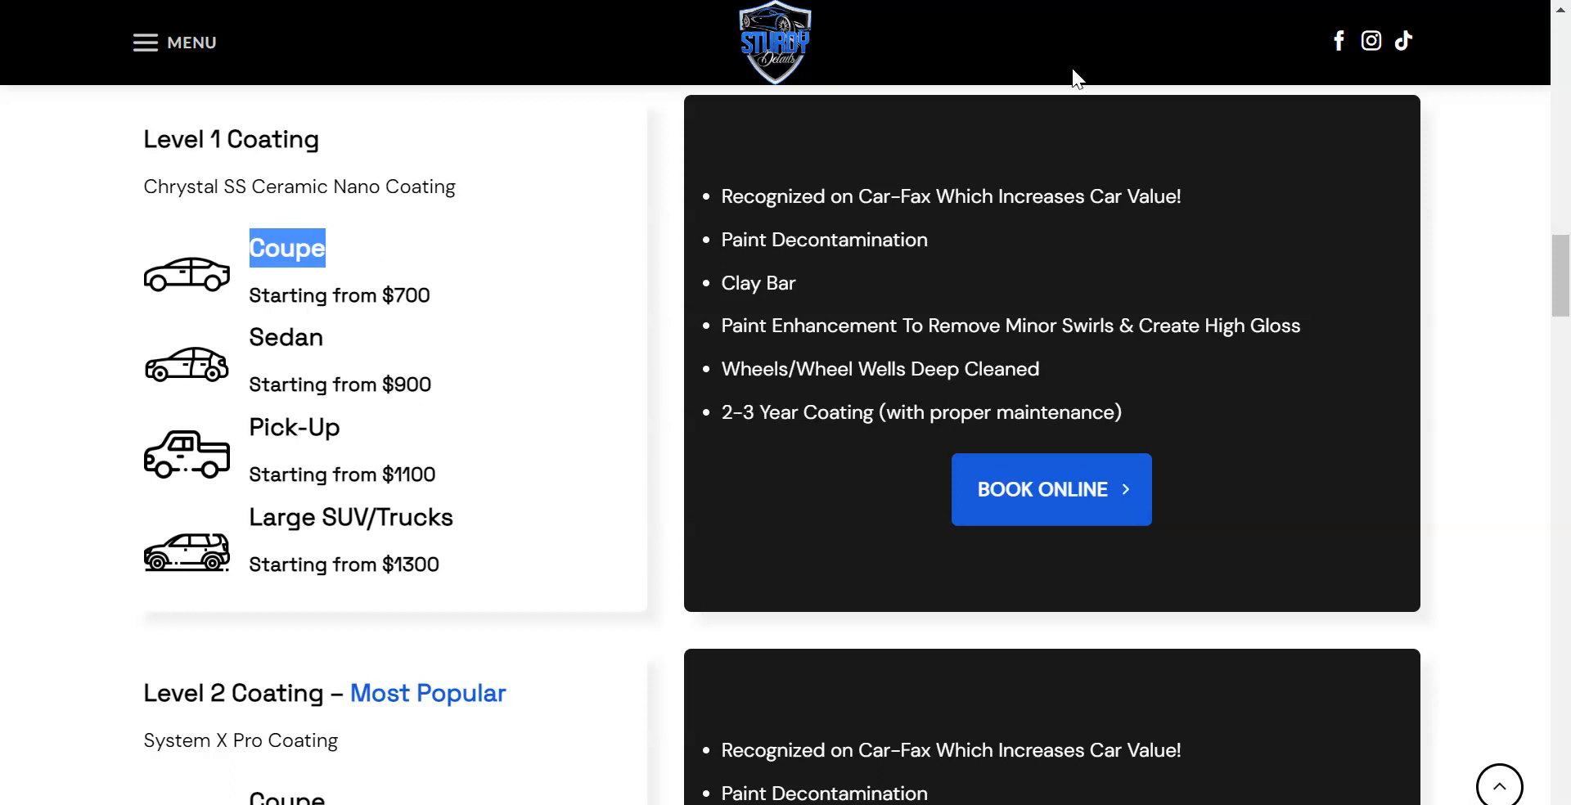
pyautogui.click(1023, 0)
pyautogui.scroll(10, 847, 277)
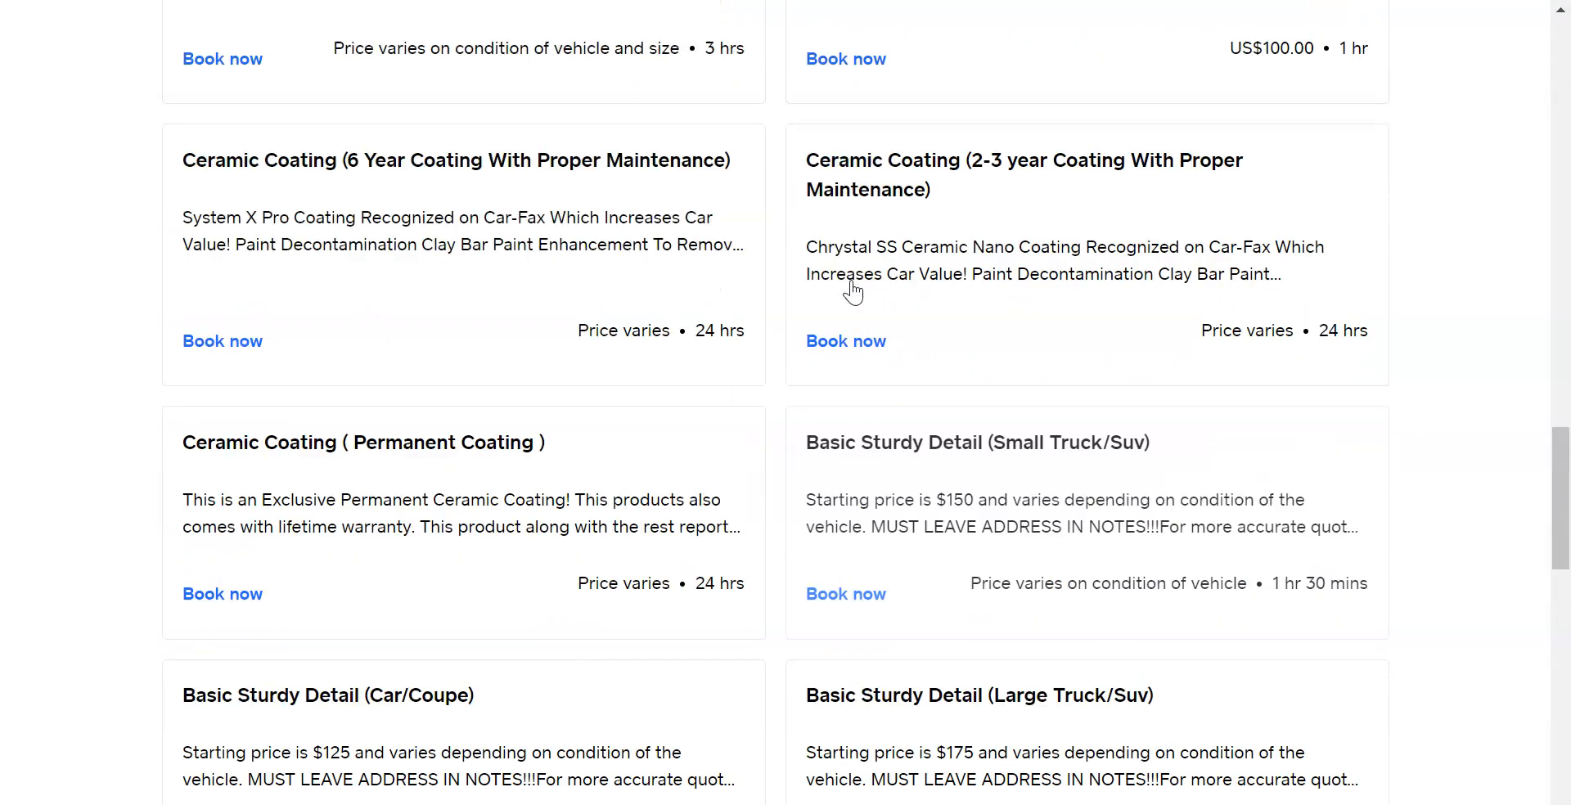
pyautogui.scroll(-1, 847, 291)
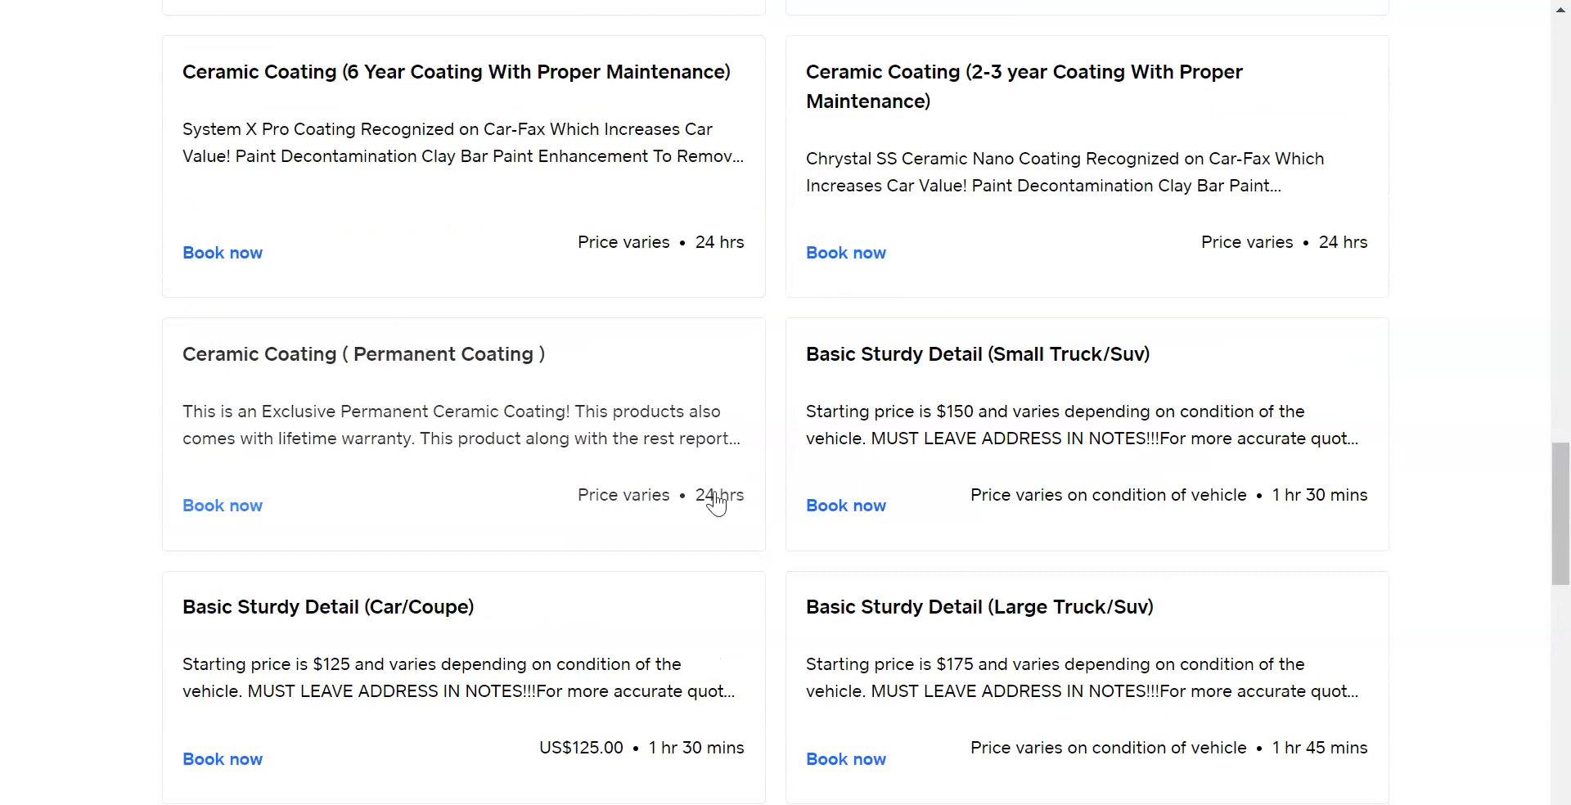
pyautogui.scroll(-3, 1289, 524)
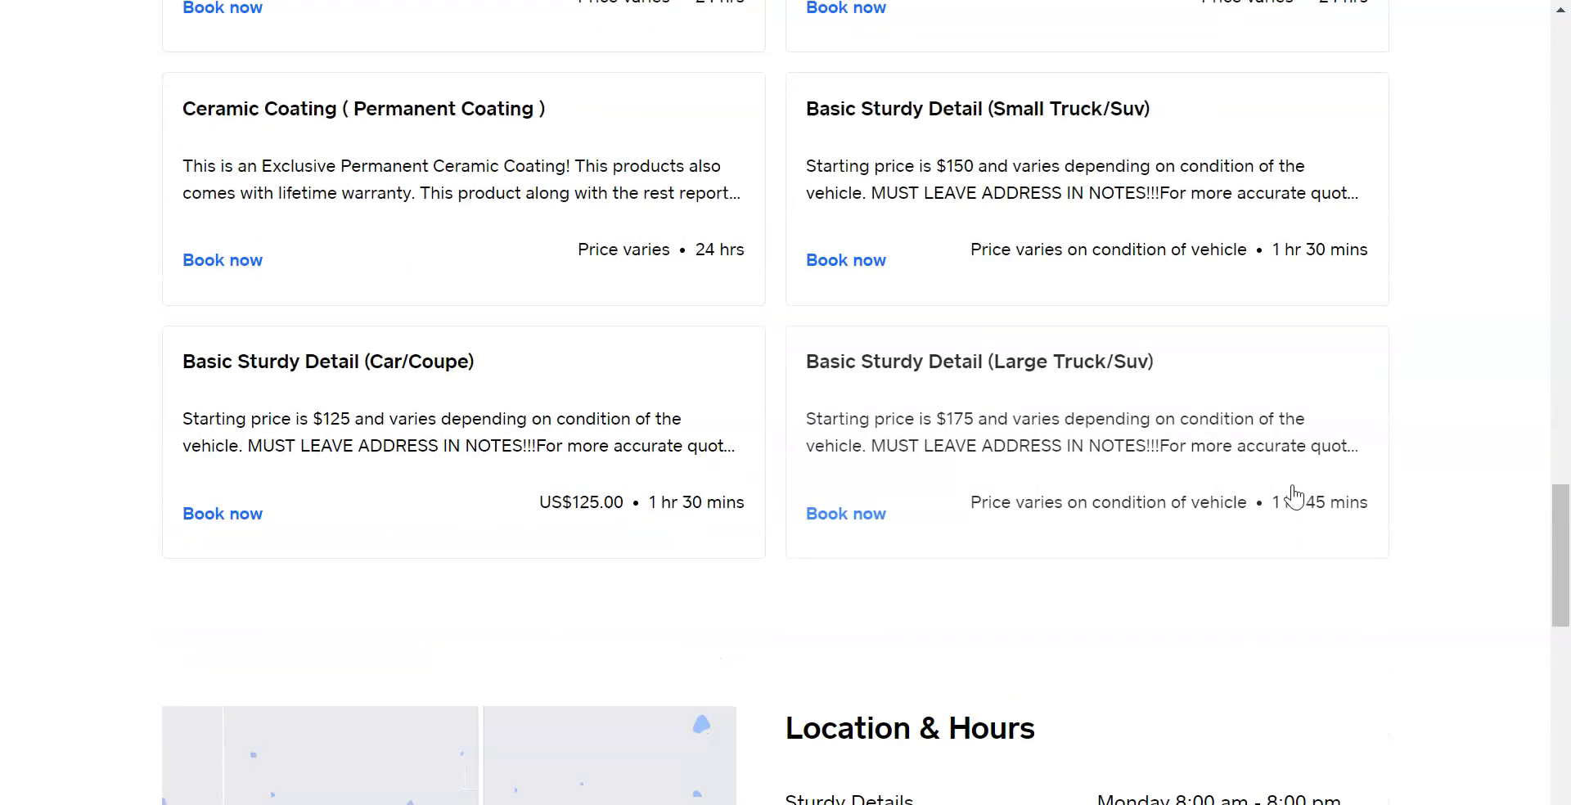
pyautogui.scroll(7, 744, 376)
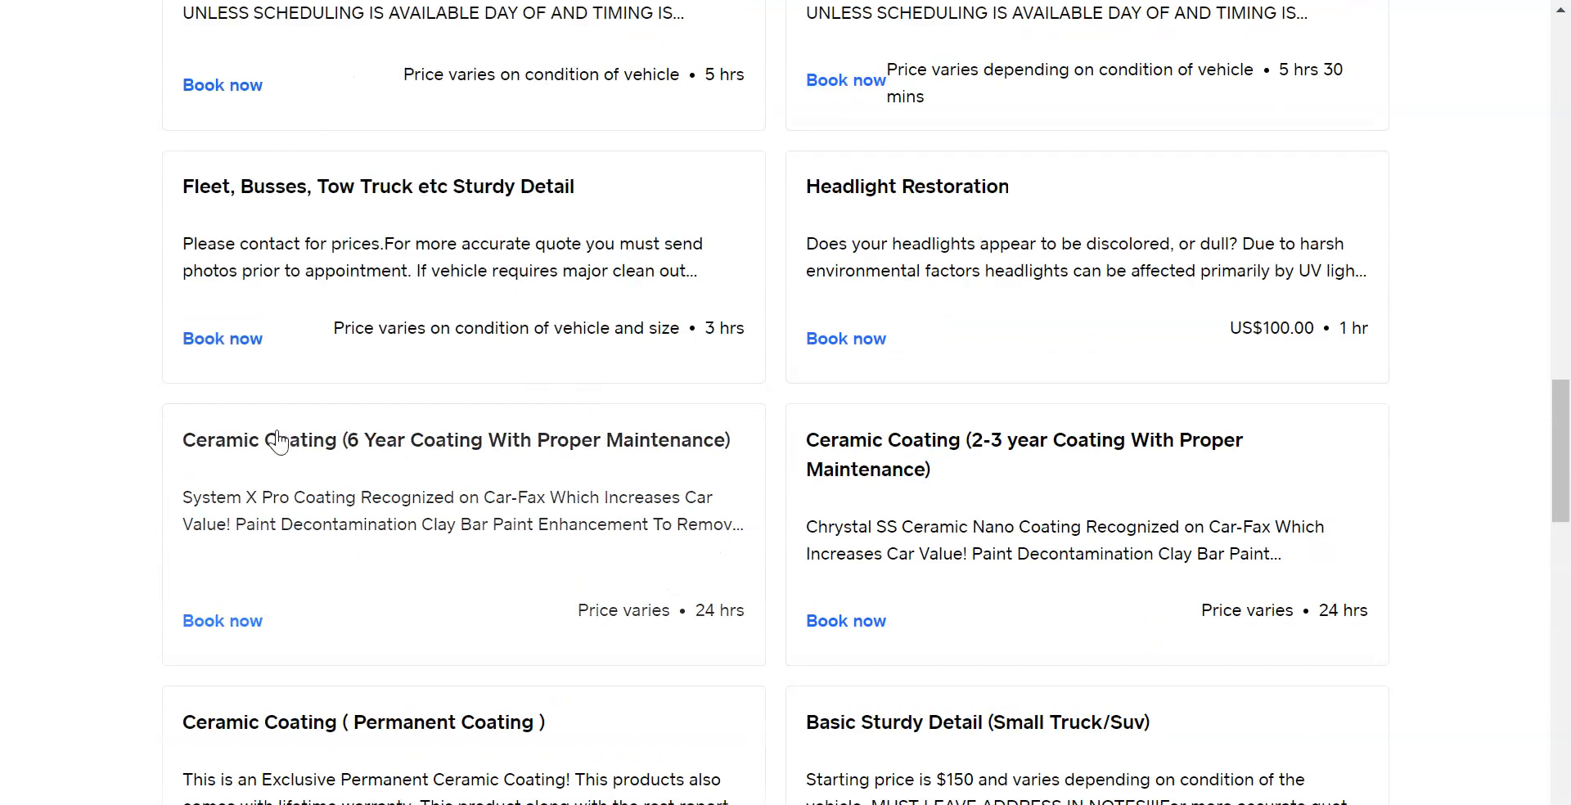
pyautogui.scroll(7, 947, 437)
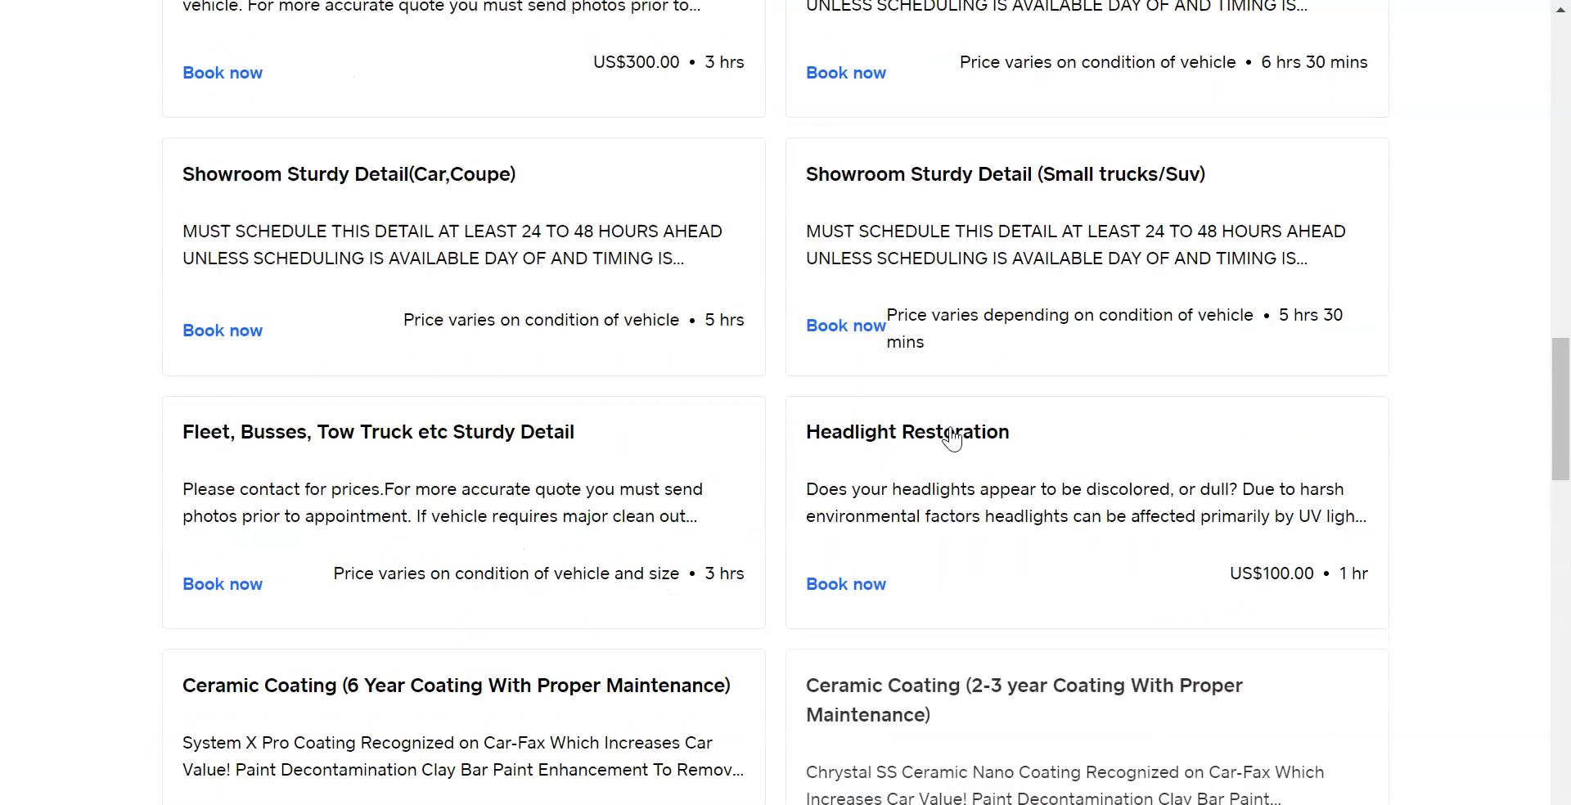
pyautogui.scroll(-12, 951, 439)
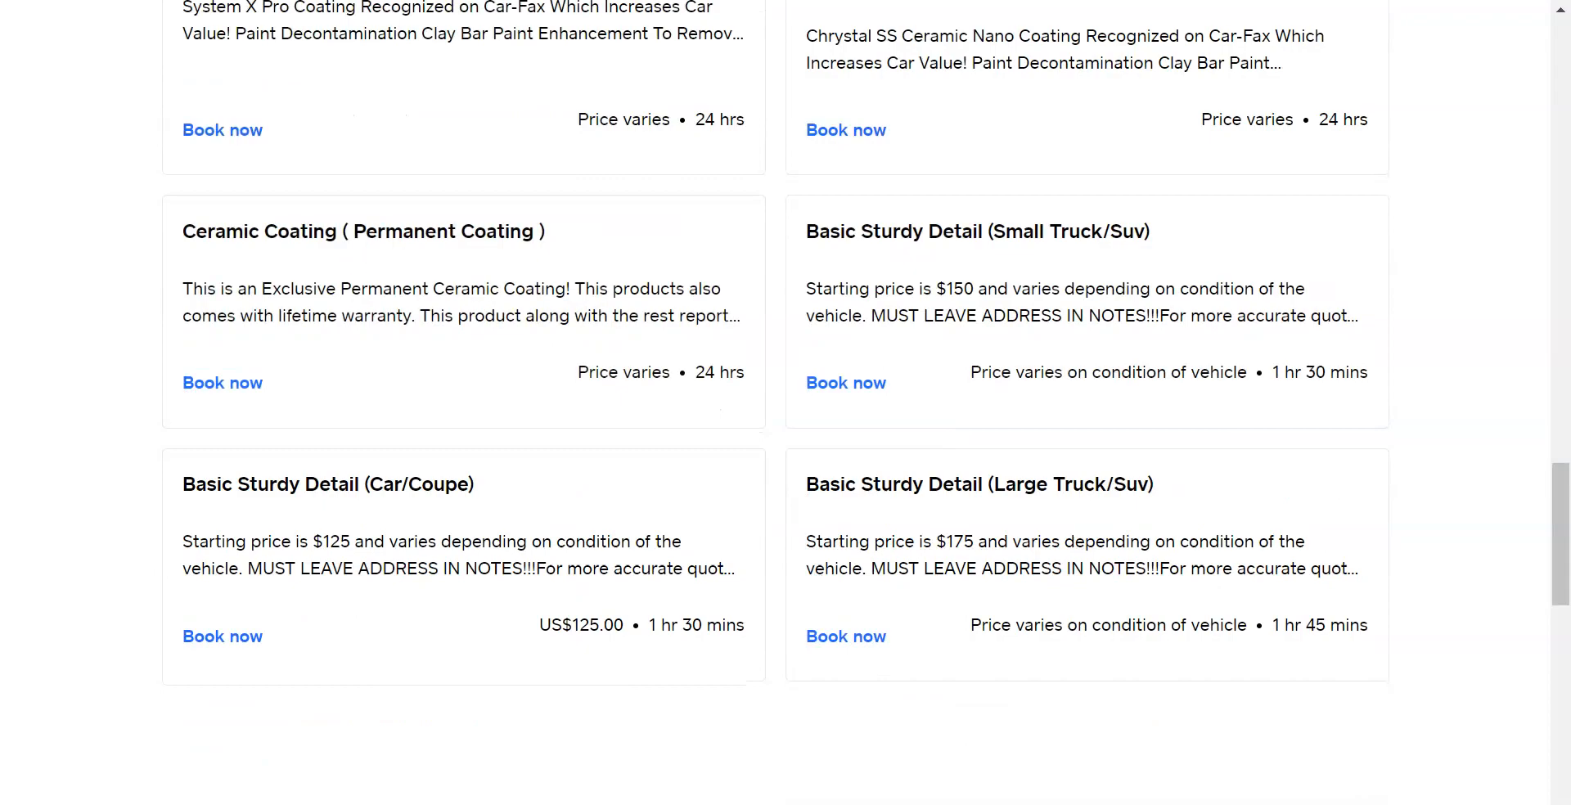
pyautogui.click(311, 0)
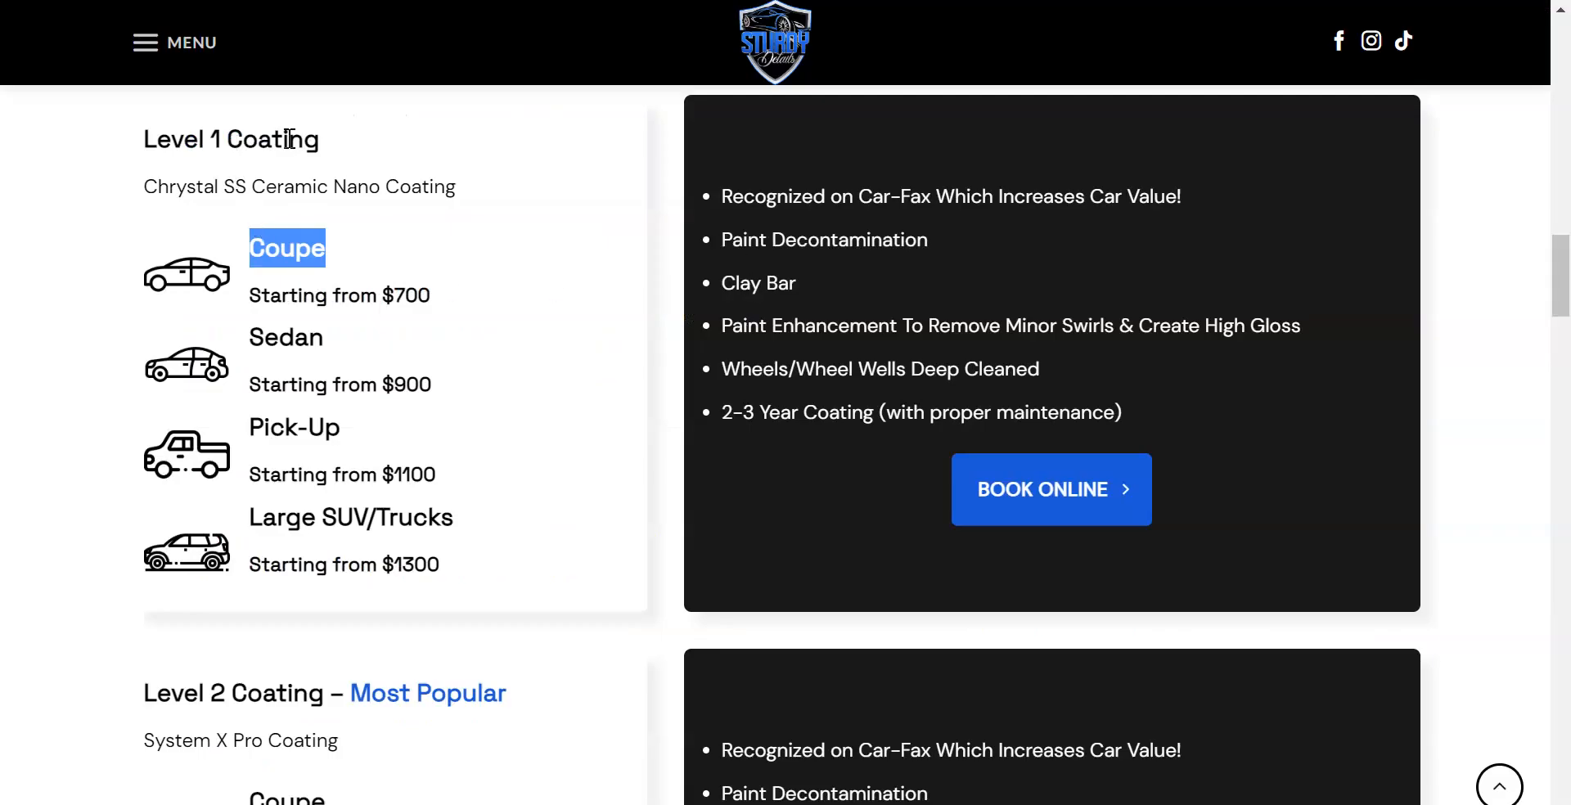
pyautogui.click(515, 0)
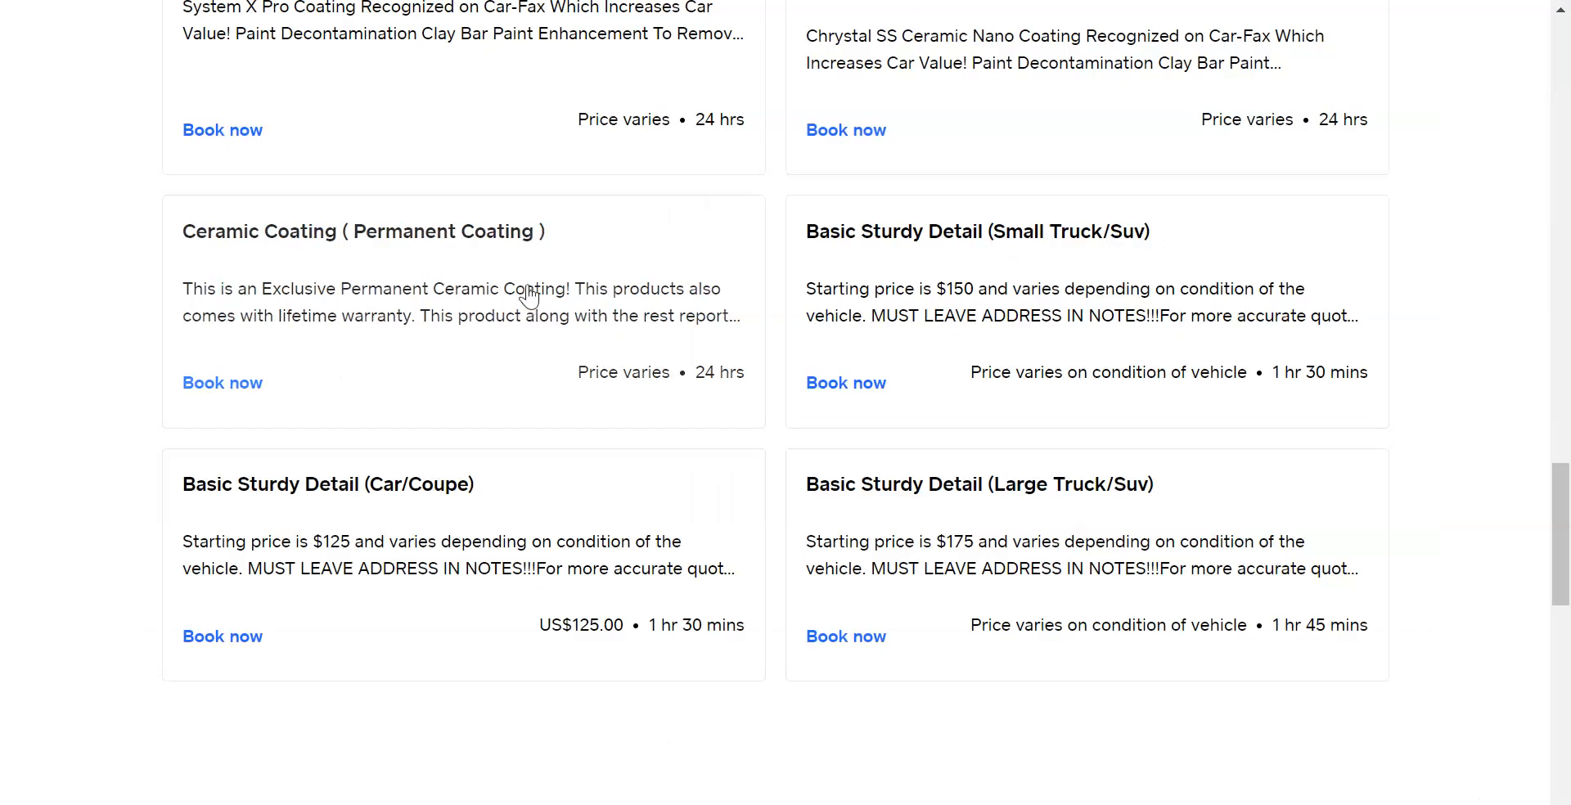
pyautogui.scroll(3, 530, 290)
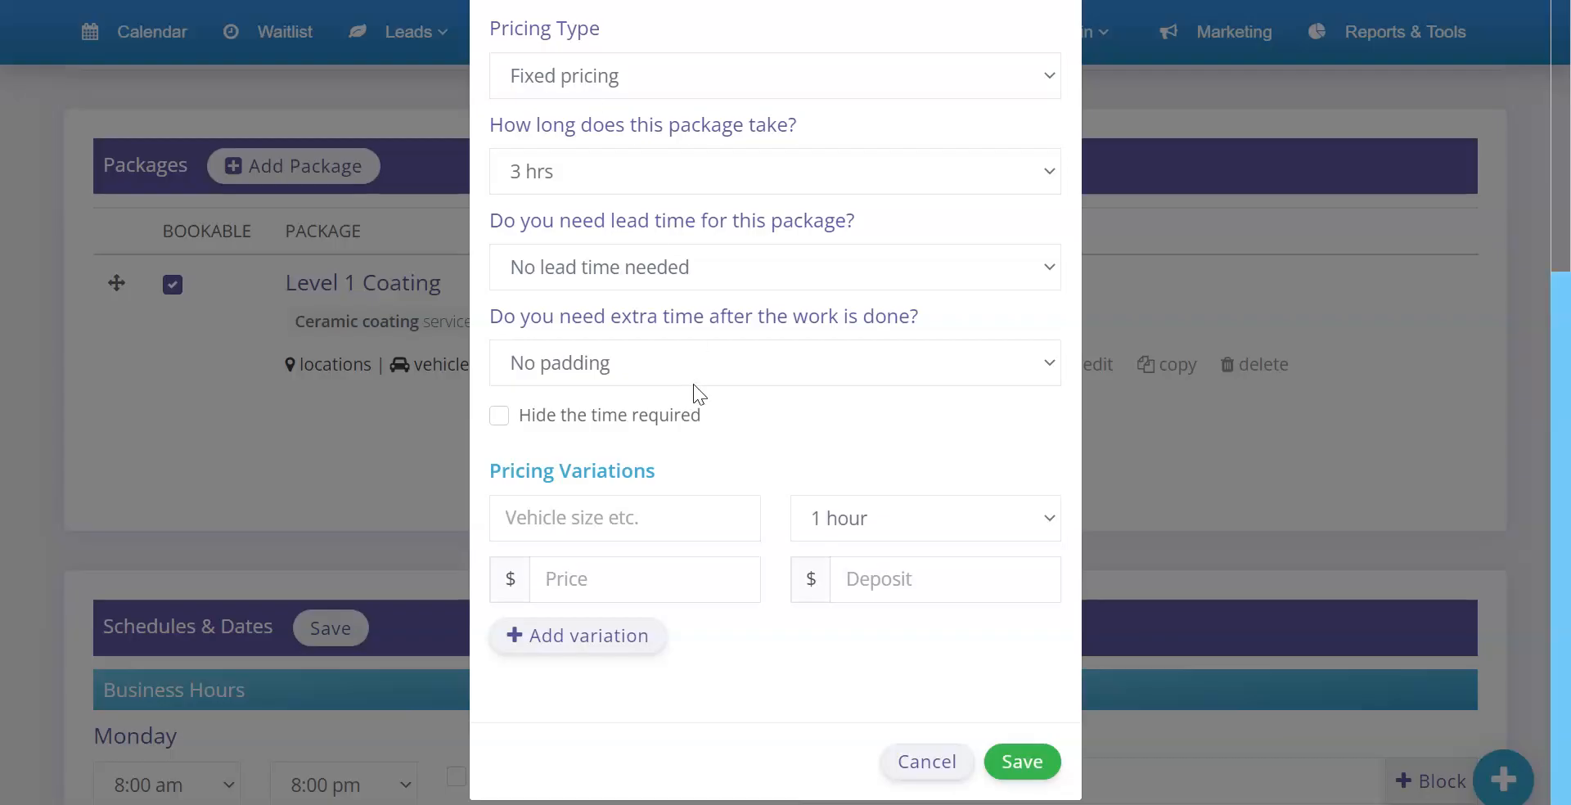
# - Set the Level 1 Coating package's duration to 8 hrs, and revise it to 12 hrs
pyautogui.click(632, 184)
pyautogui.scroll(-5, 702, 354)
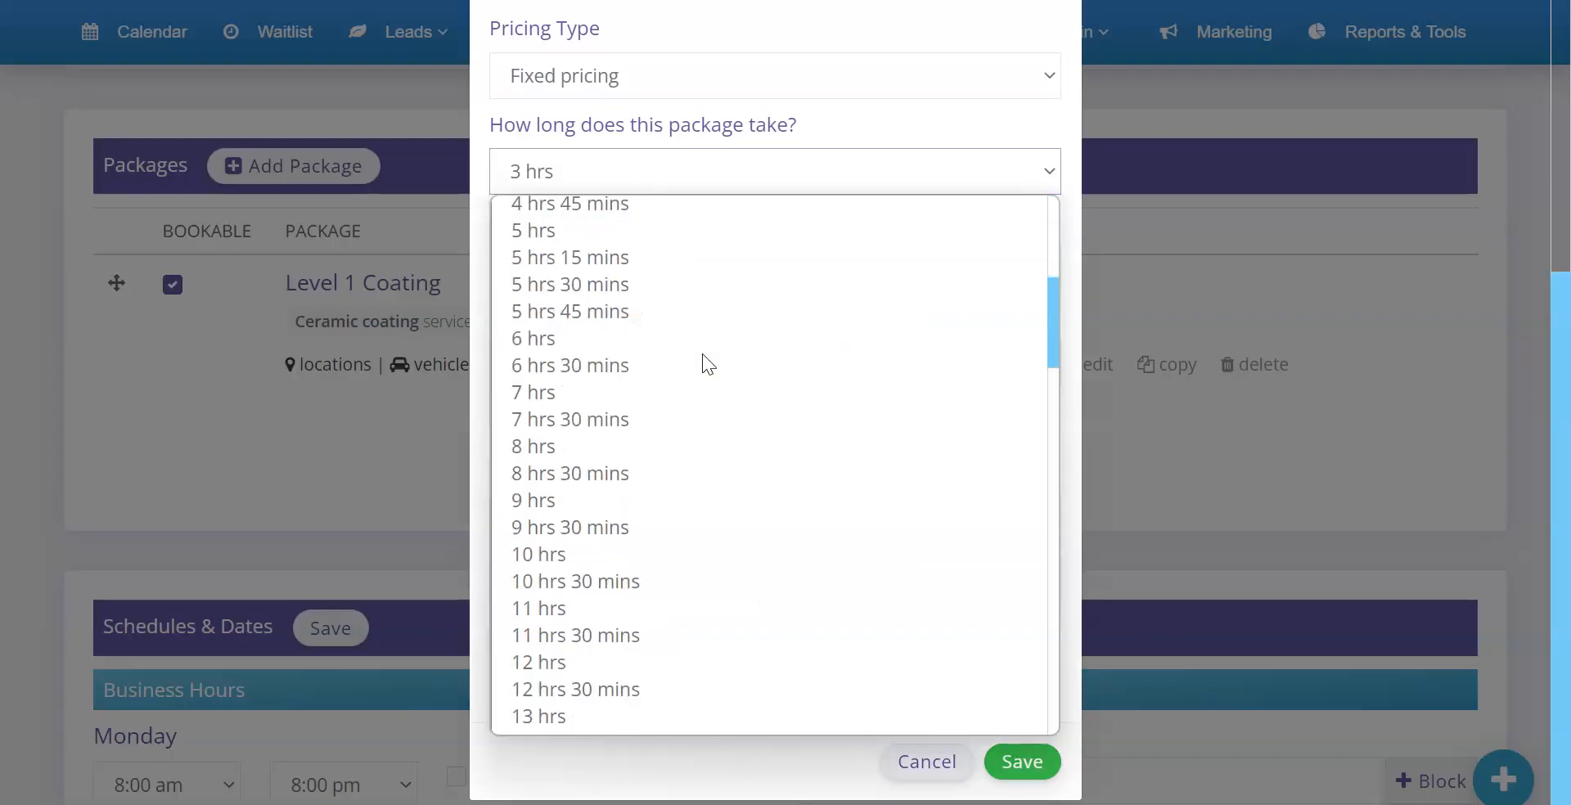
pyautogui.click(586, 450)
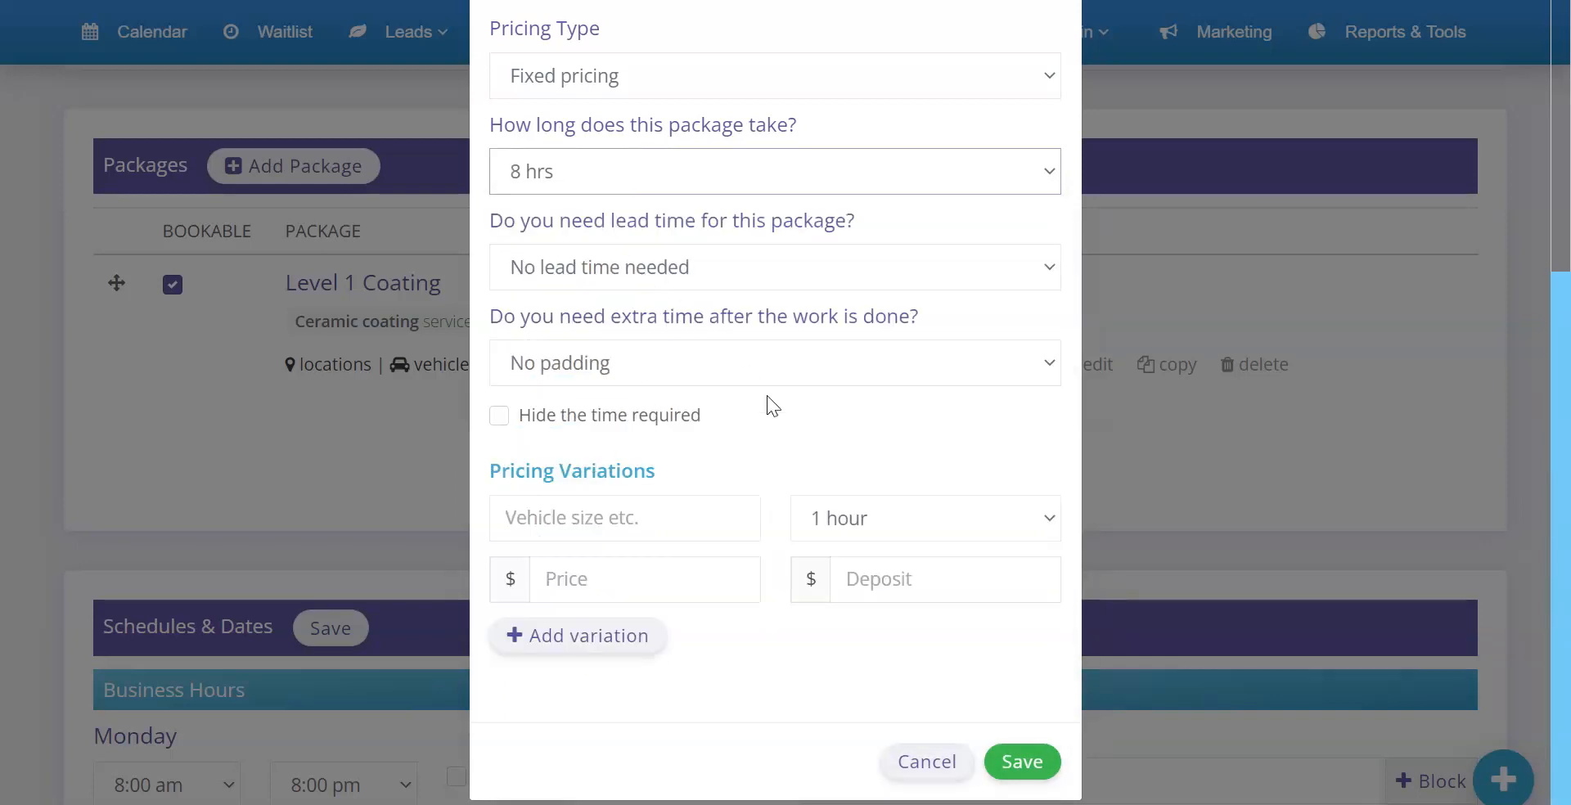
pyautogui.click(602, 161)
pyautogui.scroll(-3, 655, 448)
pyautogui.scroll(-2, 658, 451)
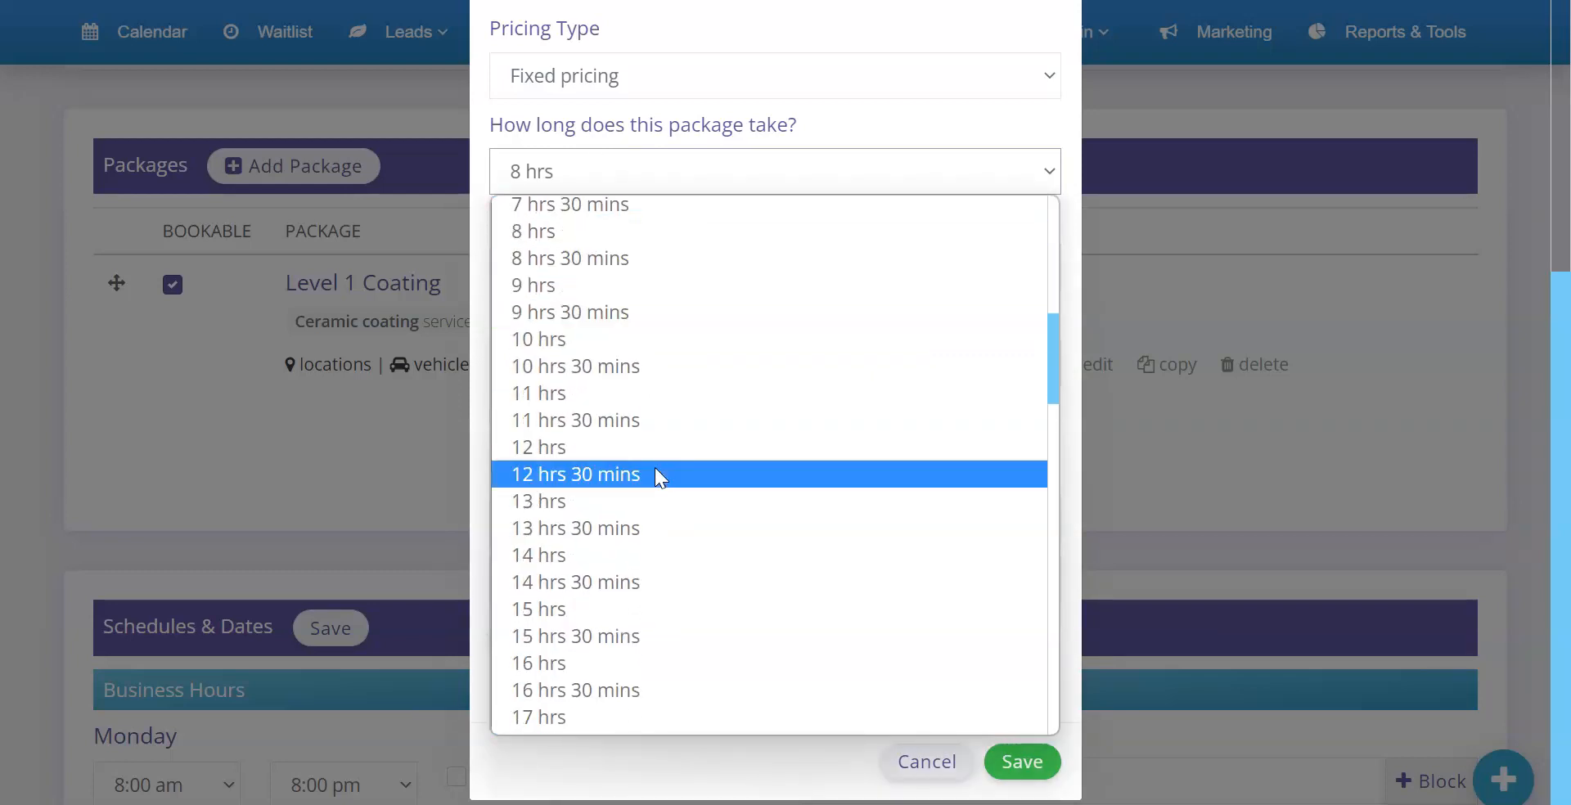
pyautogui.click(584, 449)
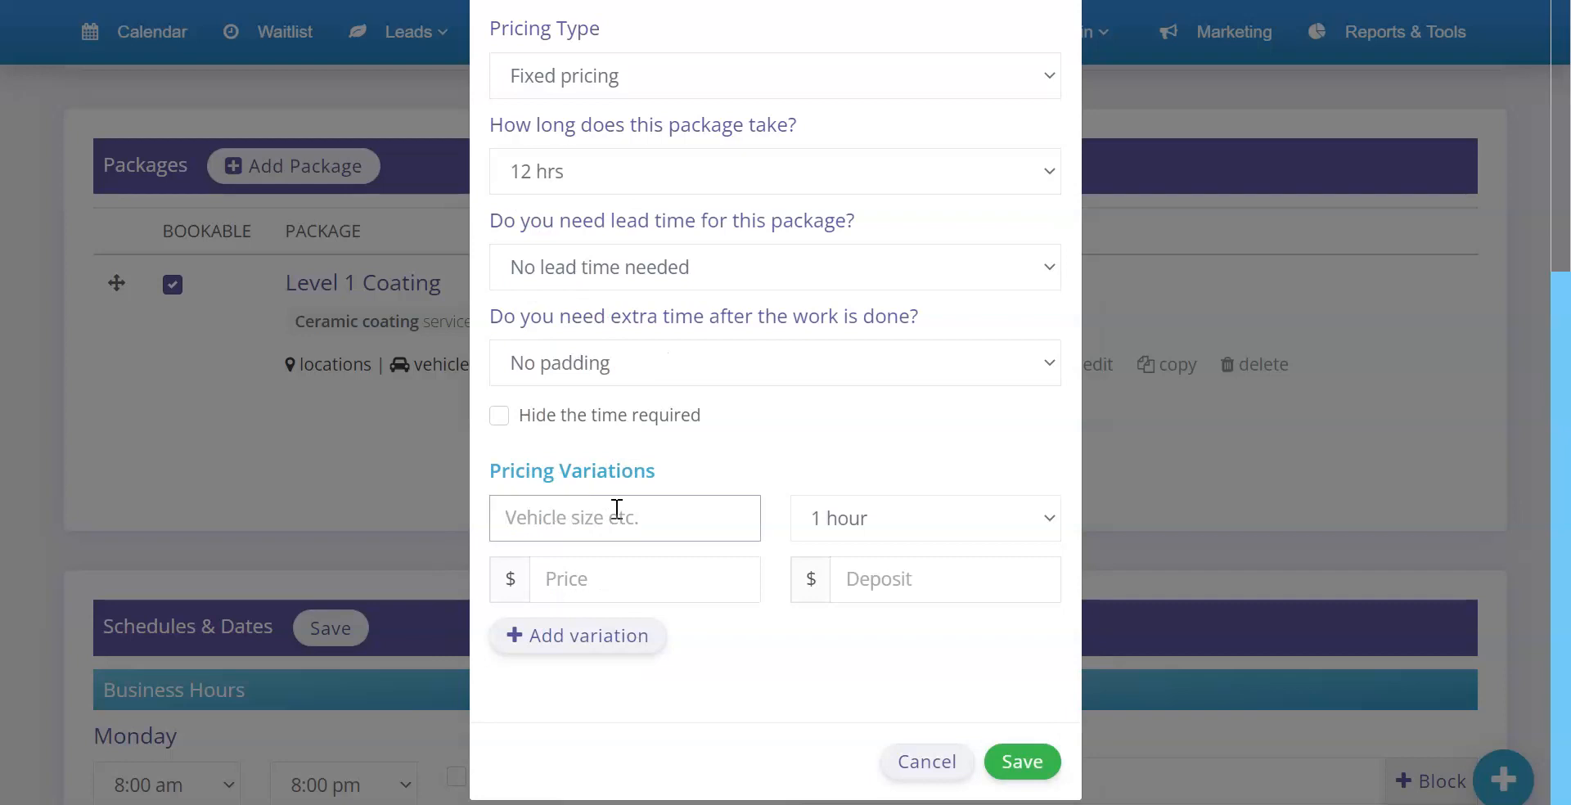
# - Fill in a pricing variation for Coupe with a price of $700 and a duration of 10 hrs
pyautogui.write('Coupe')
pyautogui.click(638, 578)
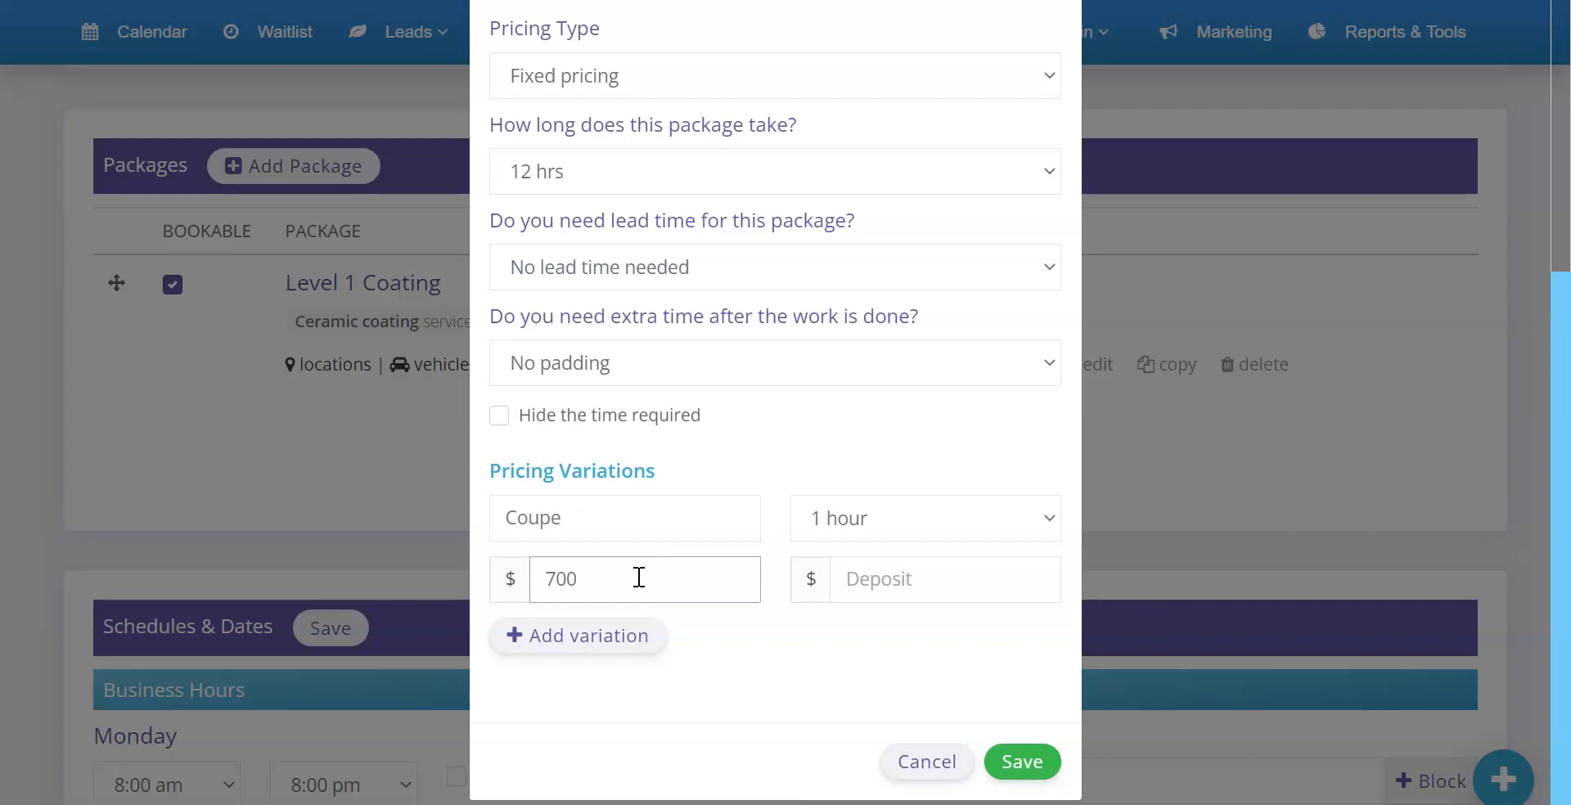
pyautogui.click(867, 520)
pyautogui.scroll(-5, 883, 393)
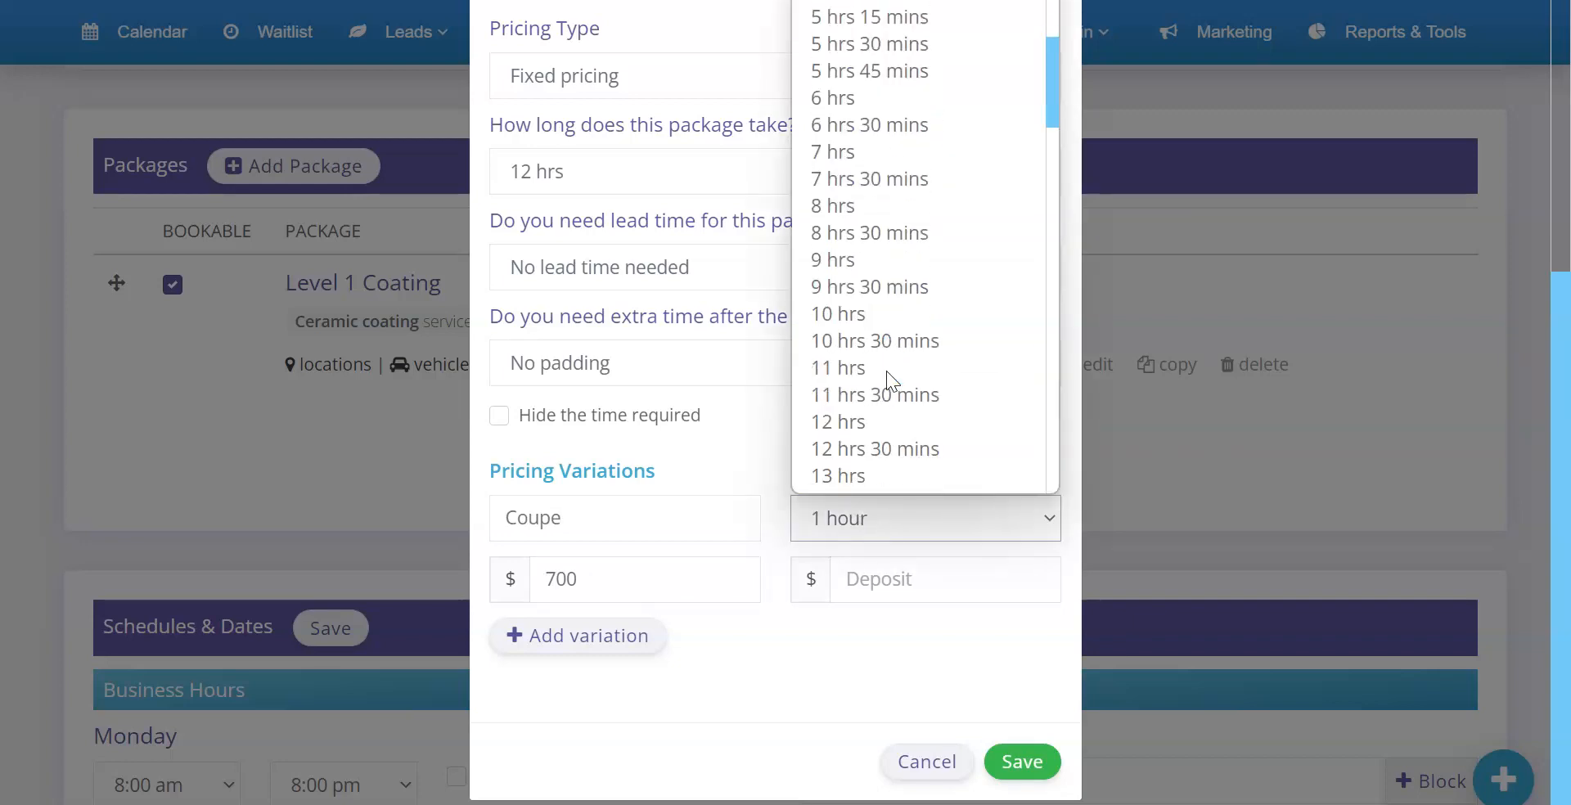
pyautogui.click(887, 321)
# - Set the package's overall duration to 10 hrs and add the Coupe pricing variation
pyautogui.click(589, 182)
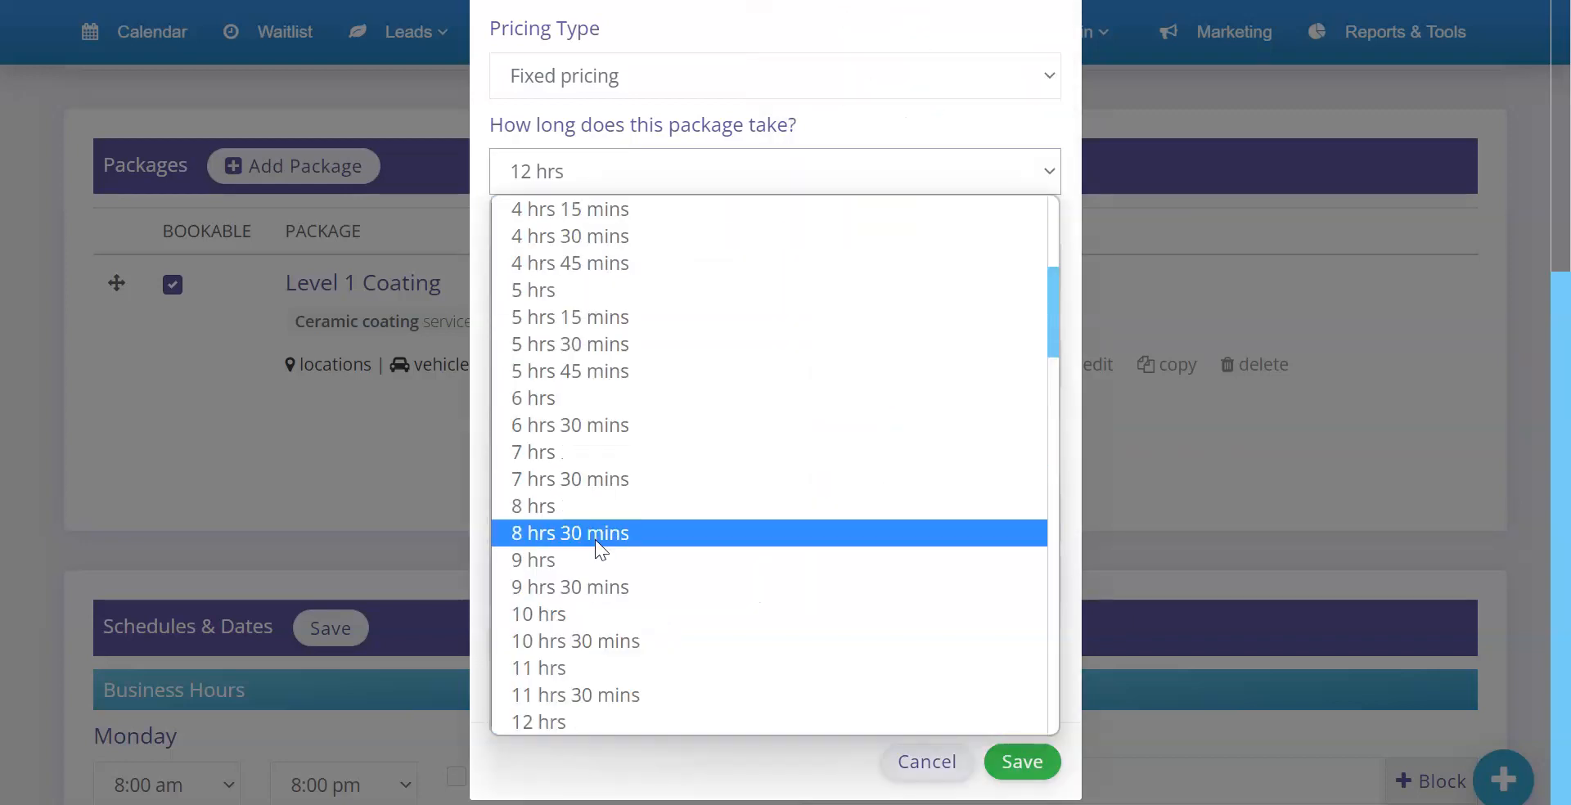
pyautogui.click(587, 614)
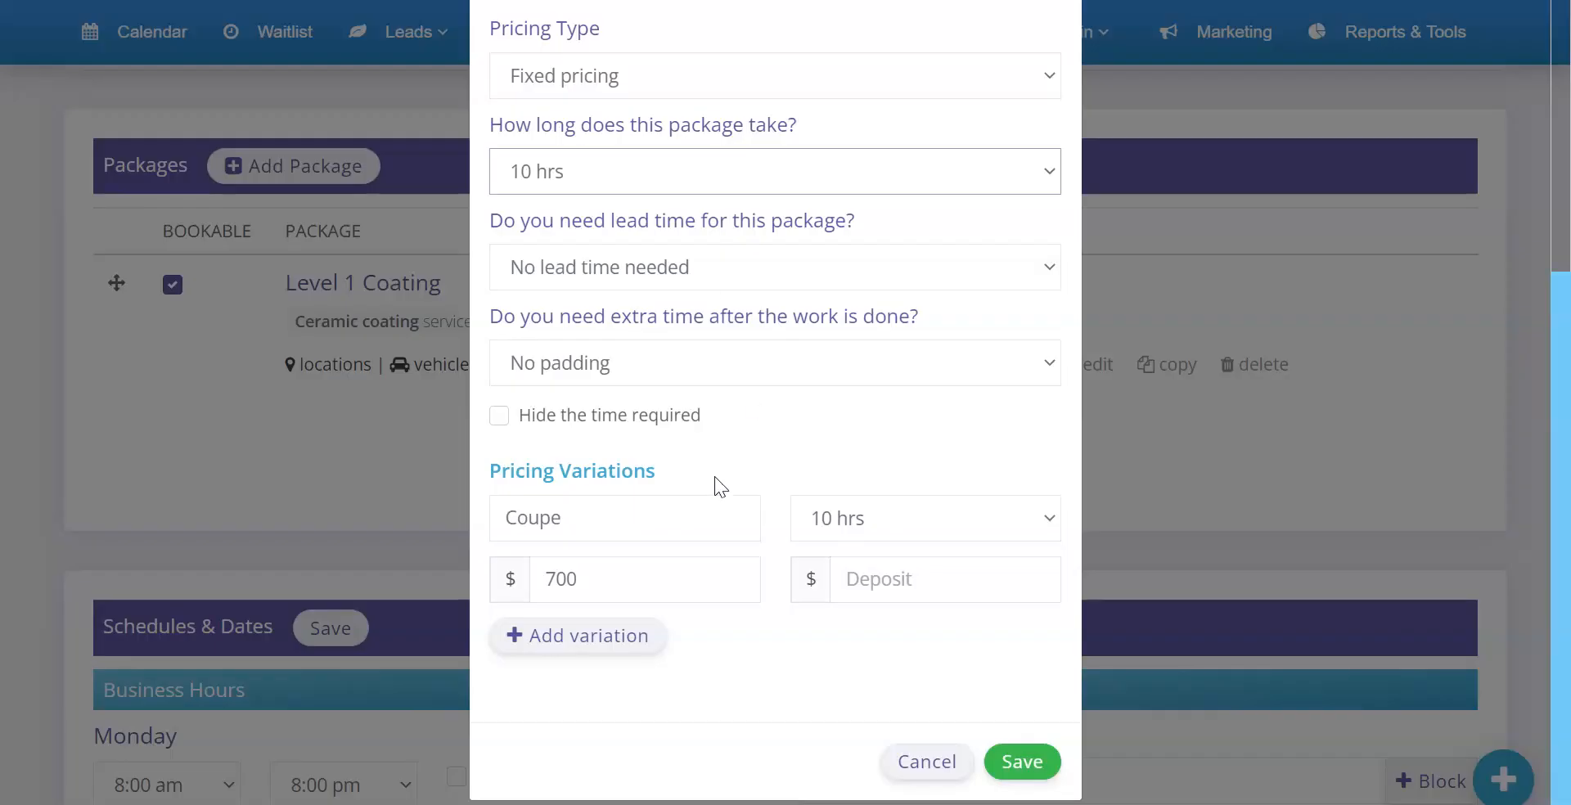
pyautogui.click(623, 639)
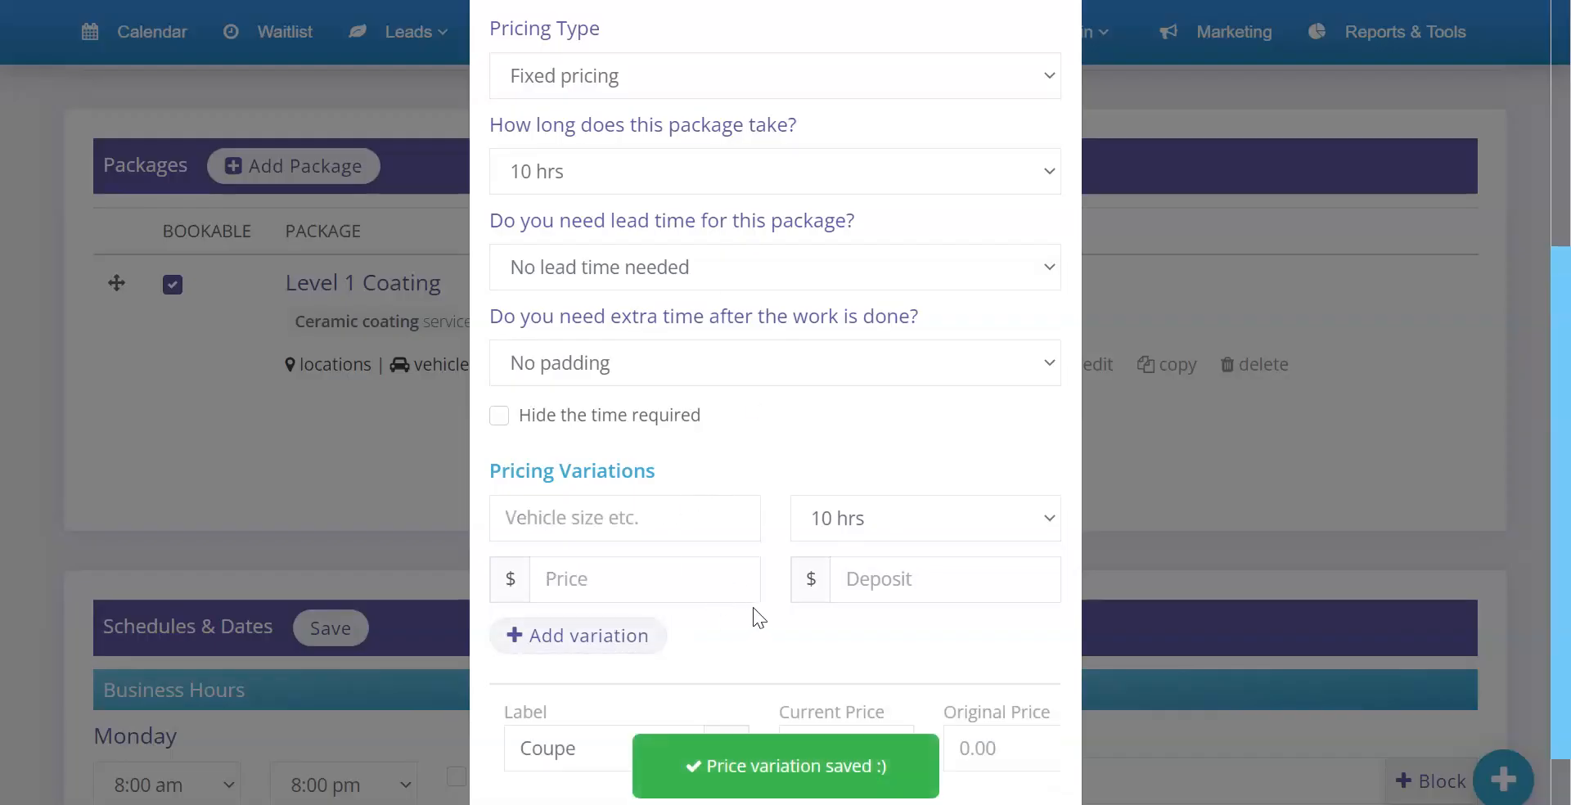
# - Add a Sedan pricing variation with a price of $900 and a duration of 10 hrs to the Level 1 Coating package
pyautogui.scroll(-1, 753, 282)
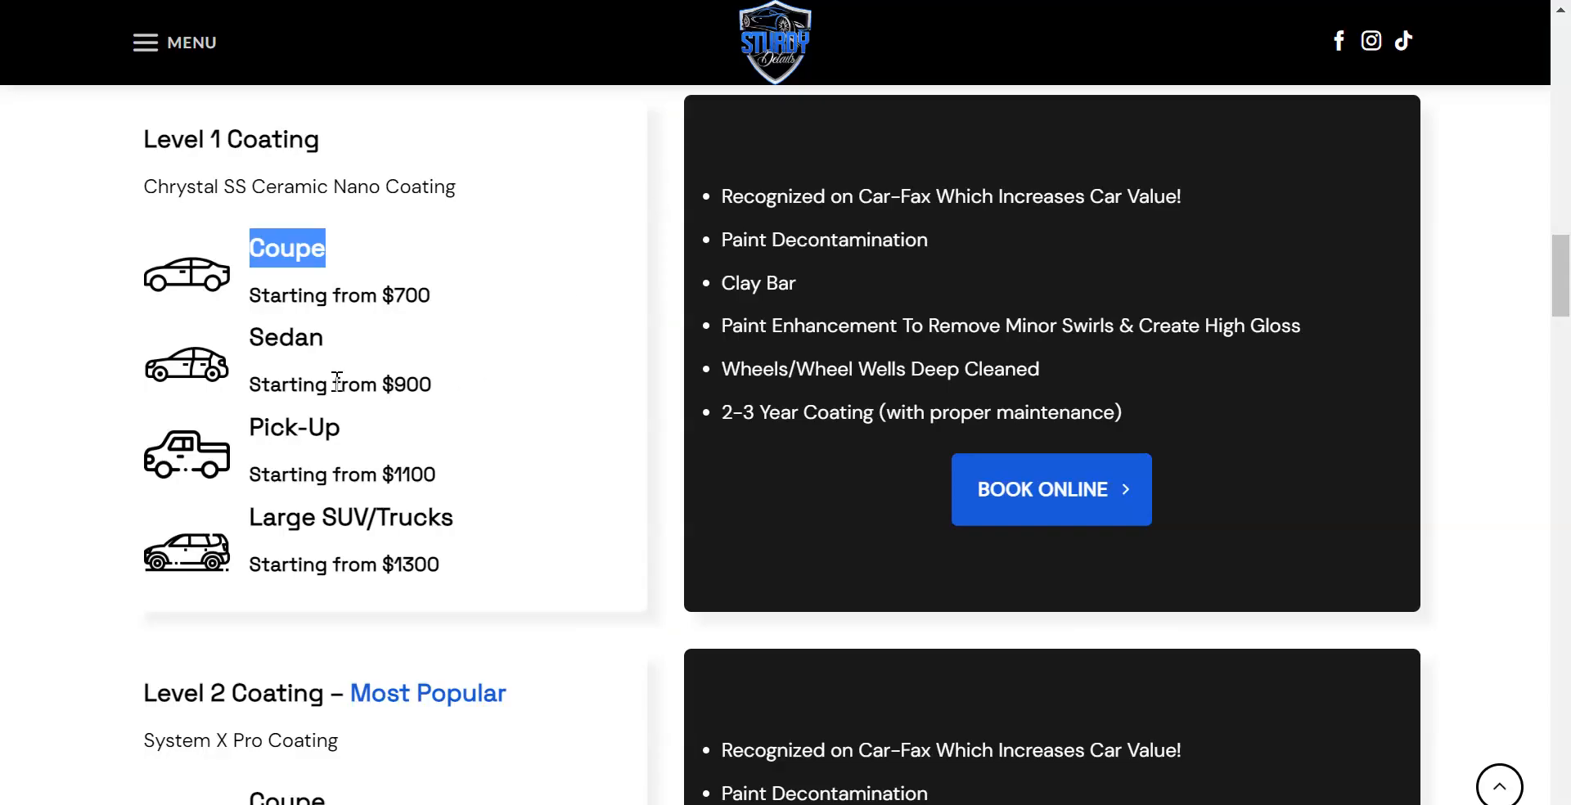
pyautogui.doubleClick(297, 342)
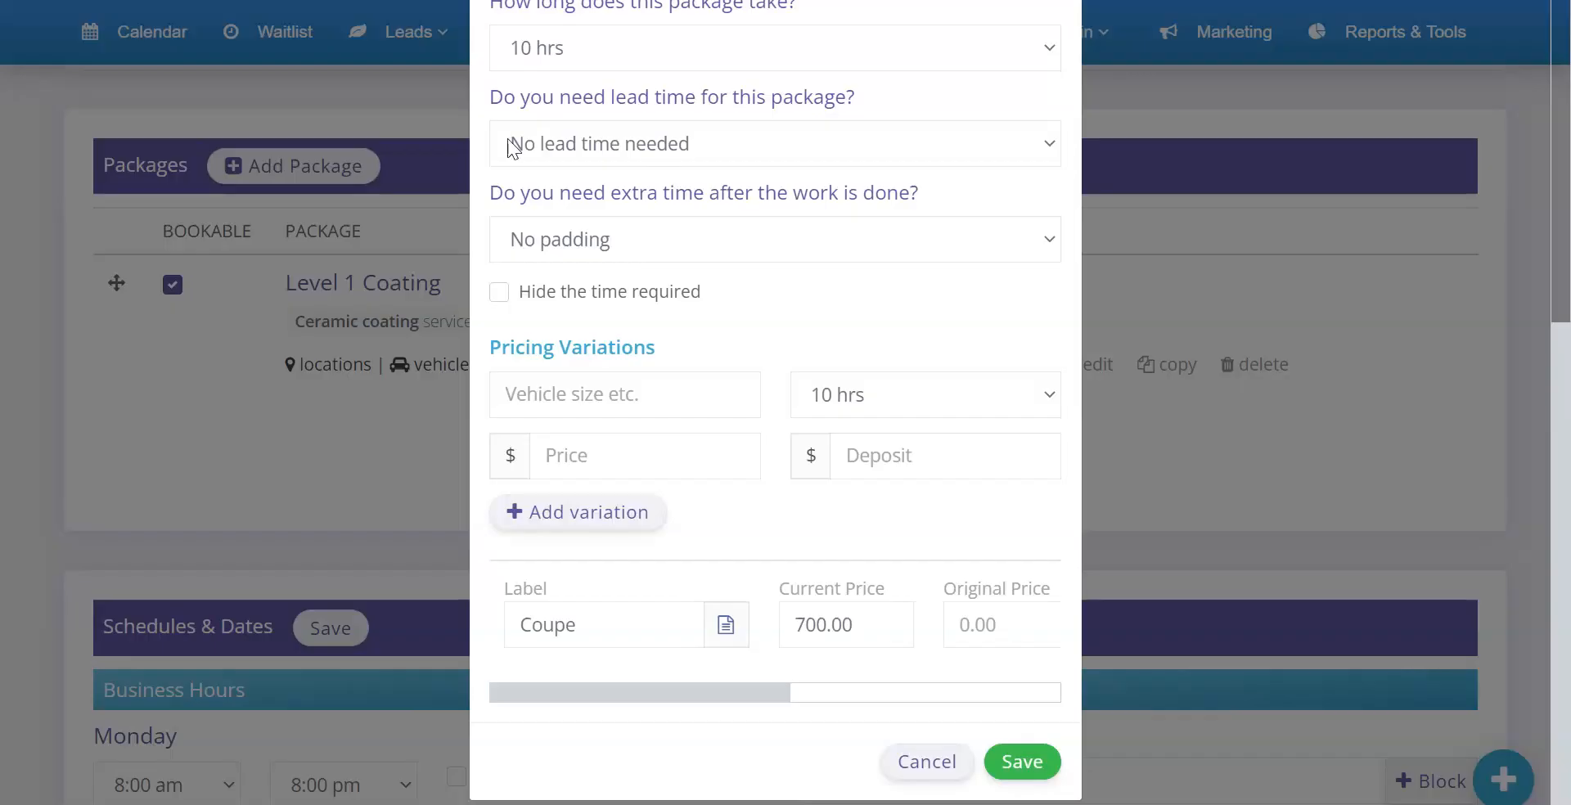
pyautogui.write('Sedan')
pyautogui.click(636, 450)
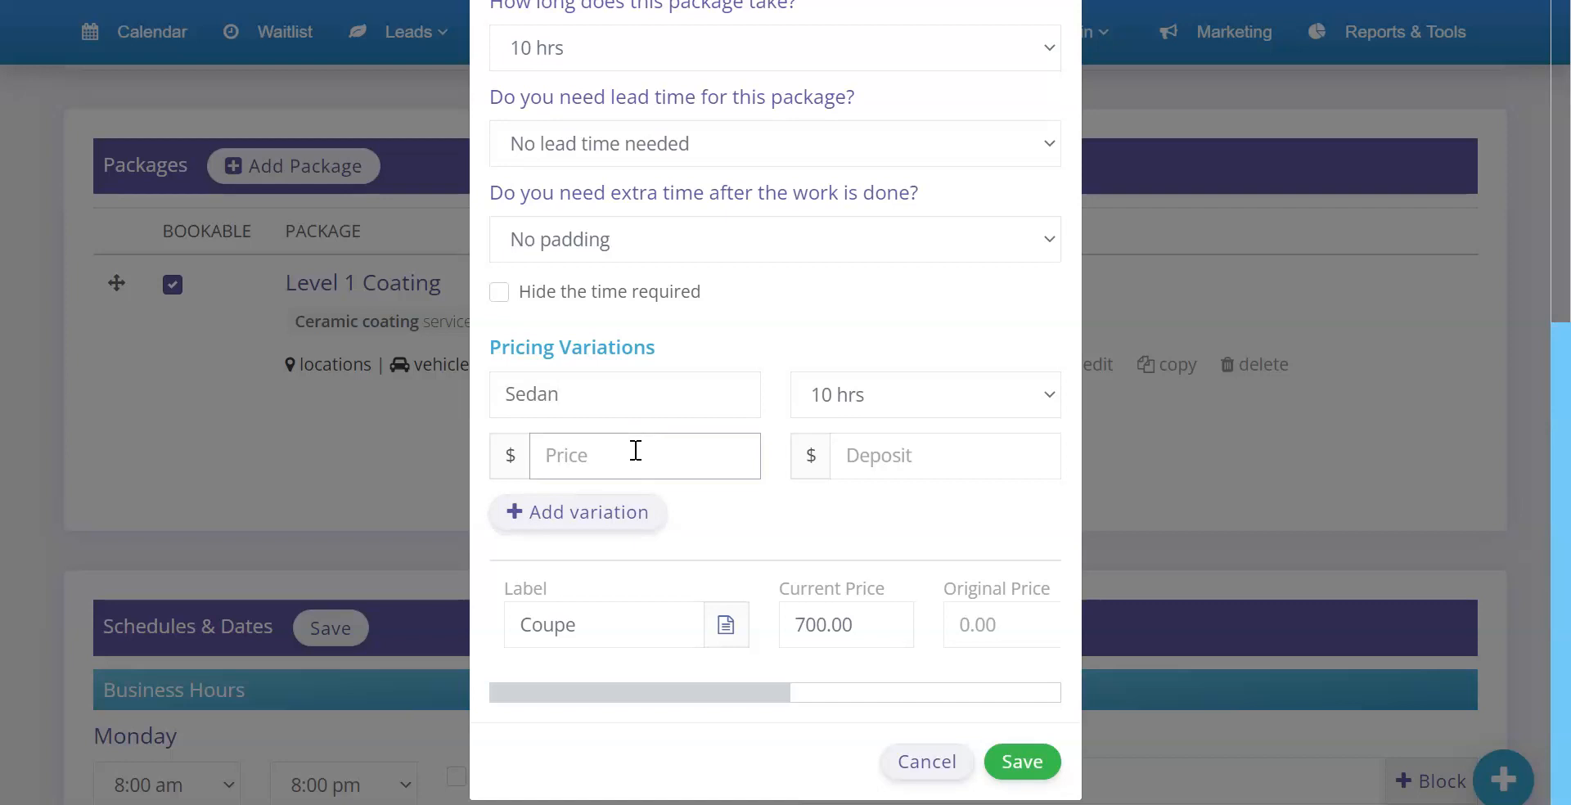
pyautogui.click(597, 528)
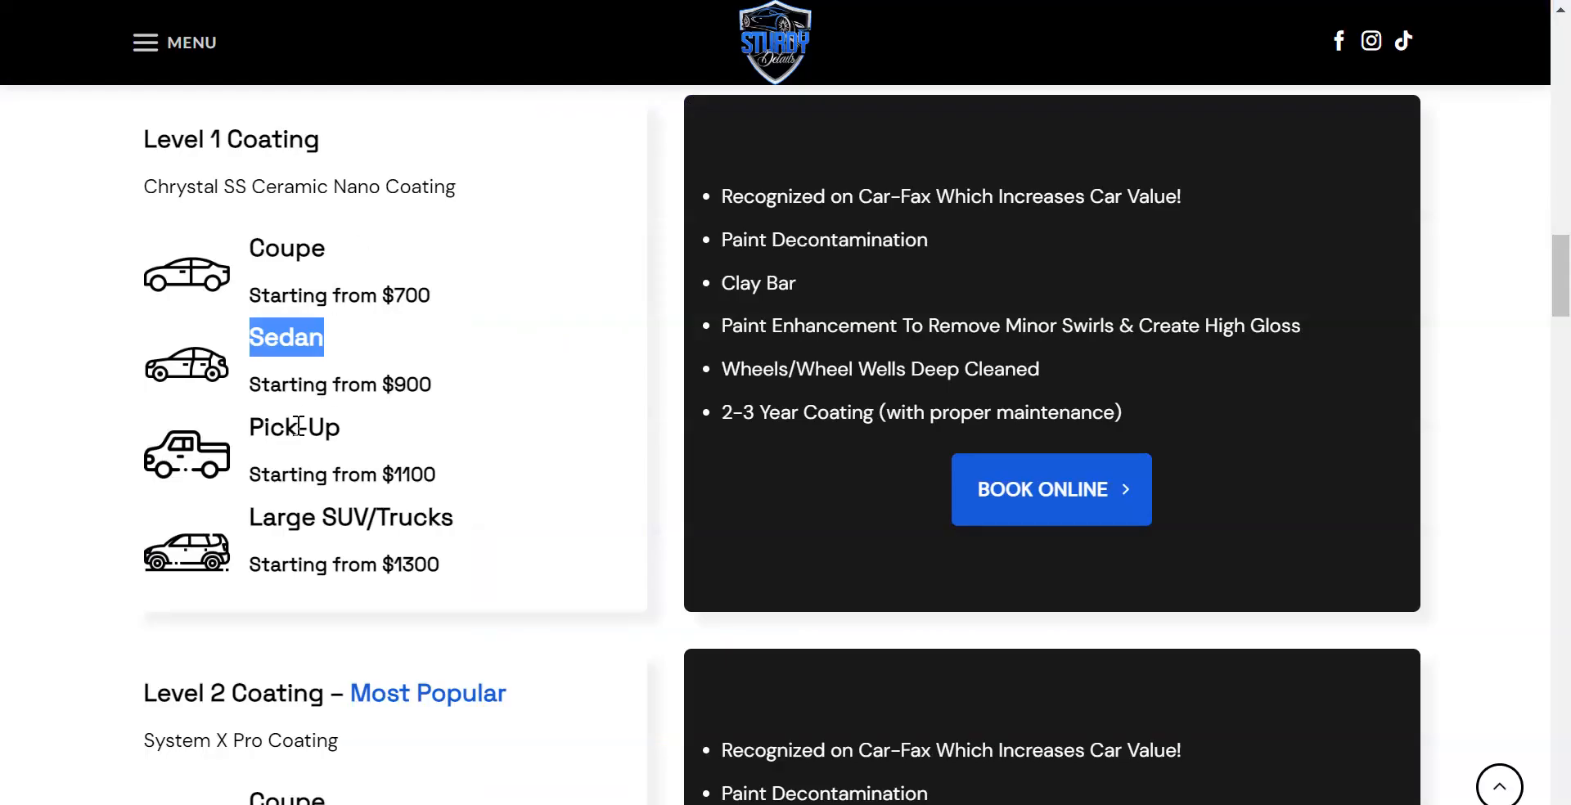
# - Copy the Pick-Up label from the business website and add it as a pricing variation priced at $1100 for 10 hrs
pyautogui.doubleClick(297, 425)
pyautogui.hotkey('ctrl', 'c')
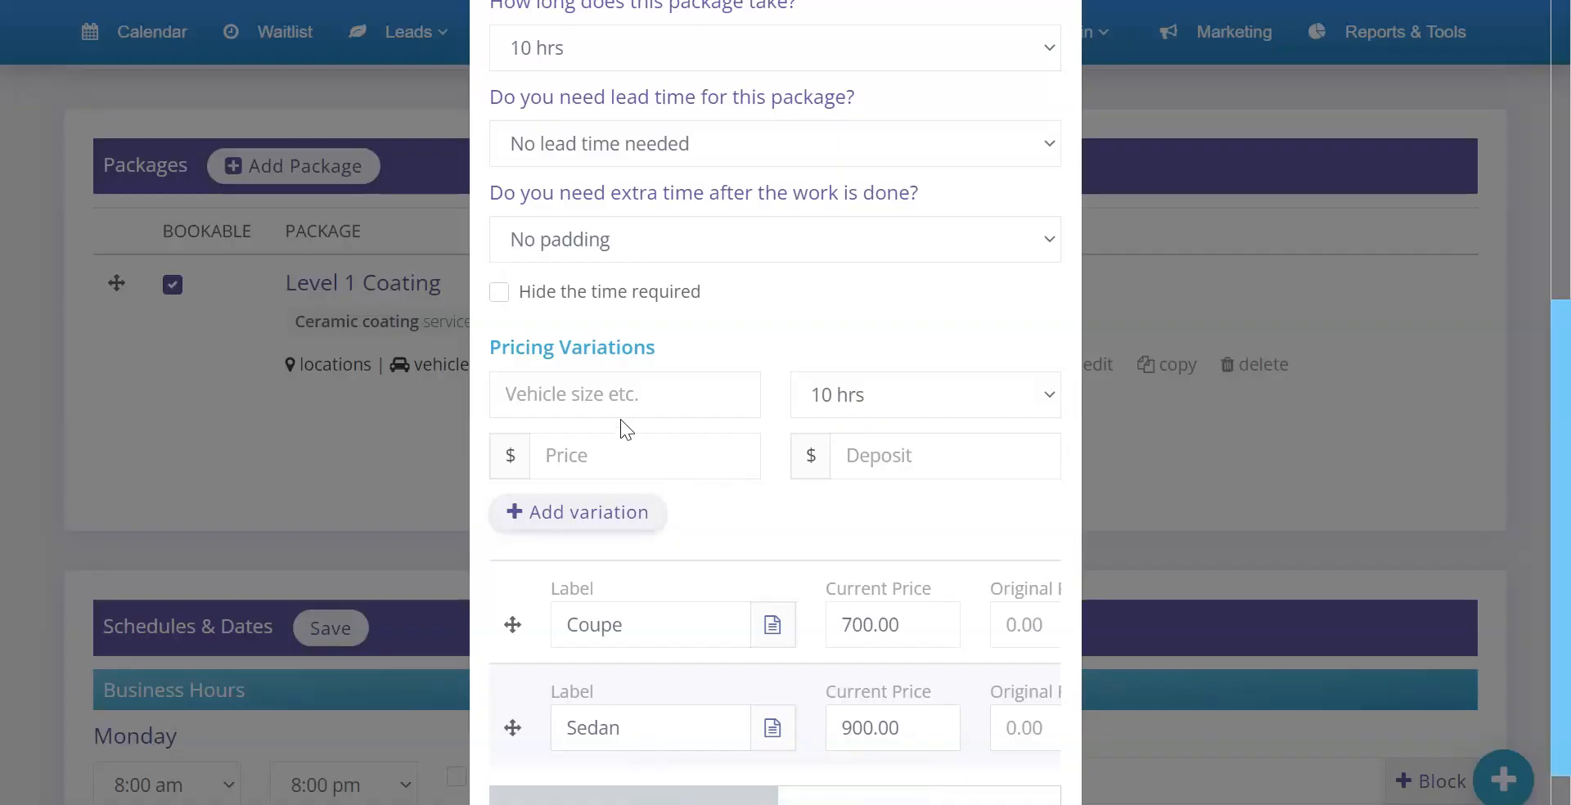
pyautogui.click(621, 401)
pyautogui.hotkey('ctrl', 'v')
pyautogui.click(619, 454)
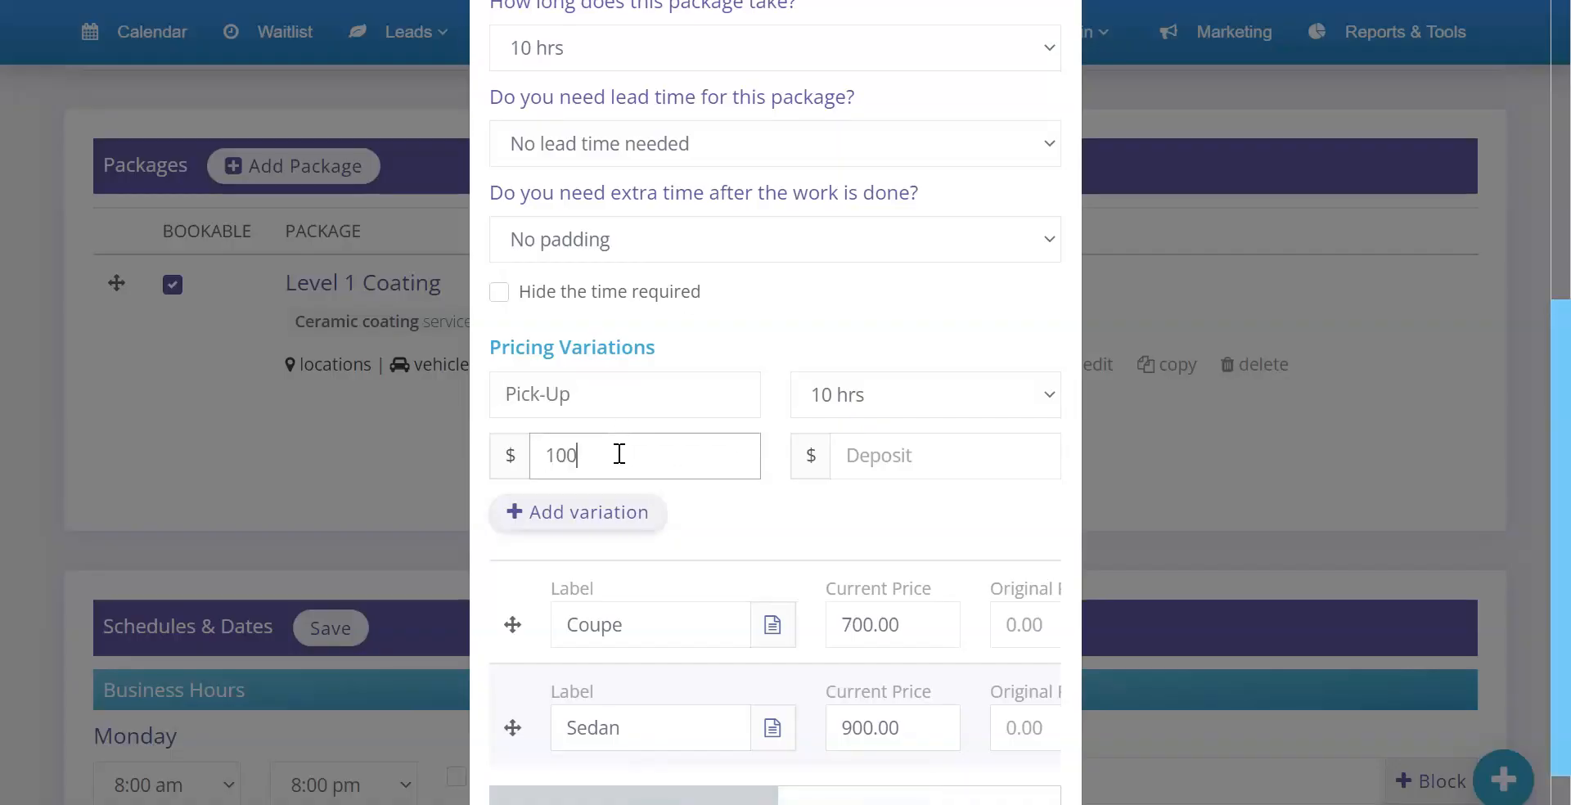
pyautogui.click(566, 524)
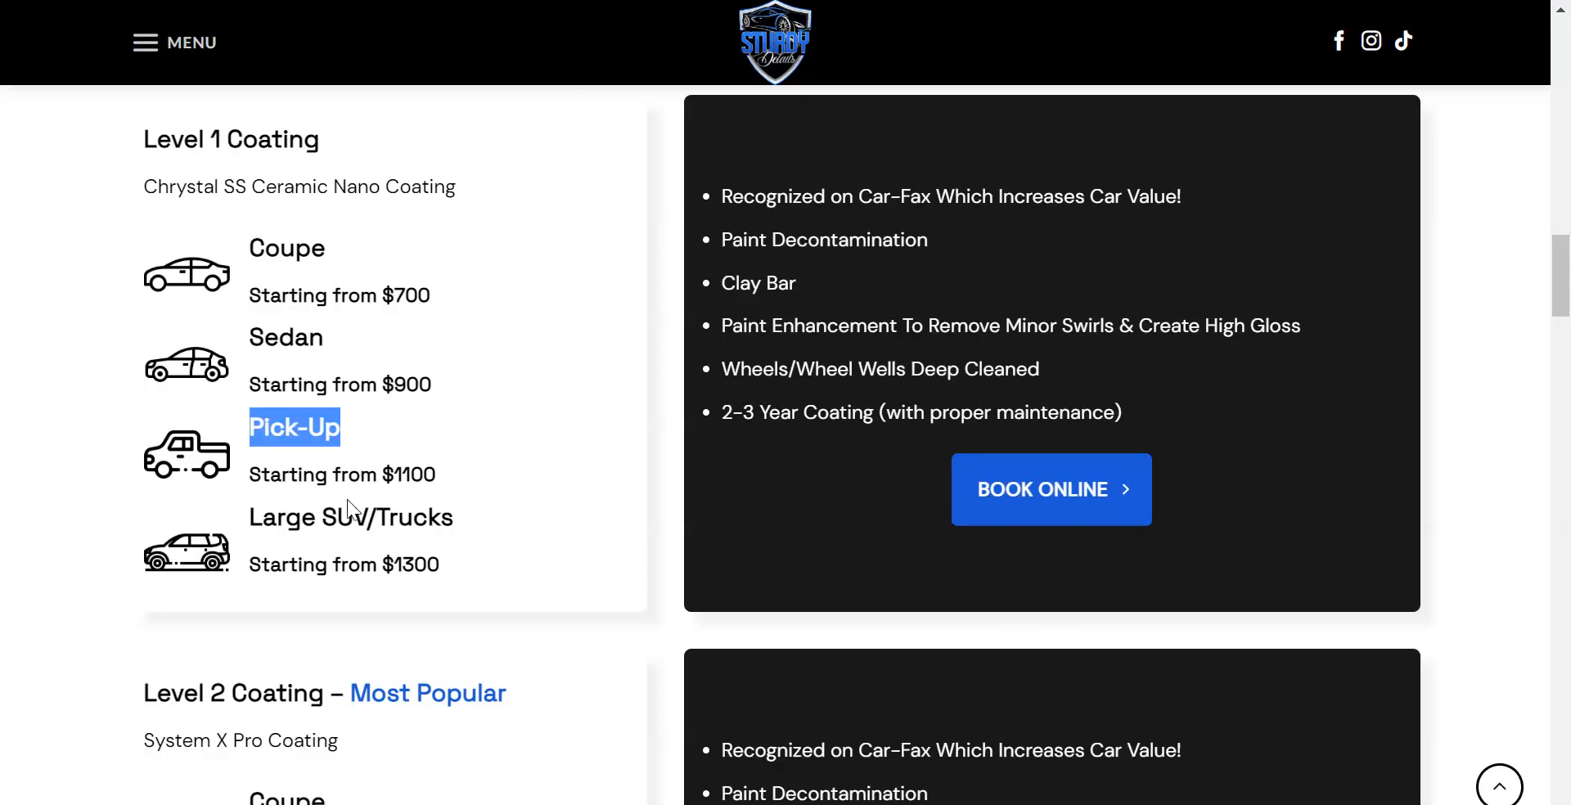
# - Copy the Large SUV/Trucks label from the website and add it as a pricing variation priced at $1300 for 10 hrs
pyautogui.tripleClick(347, 502)
pyautogui.hotkey('ctrl', 'c')
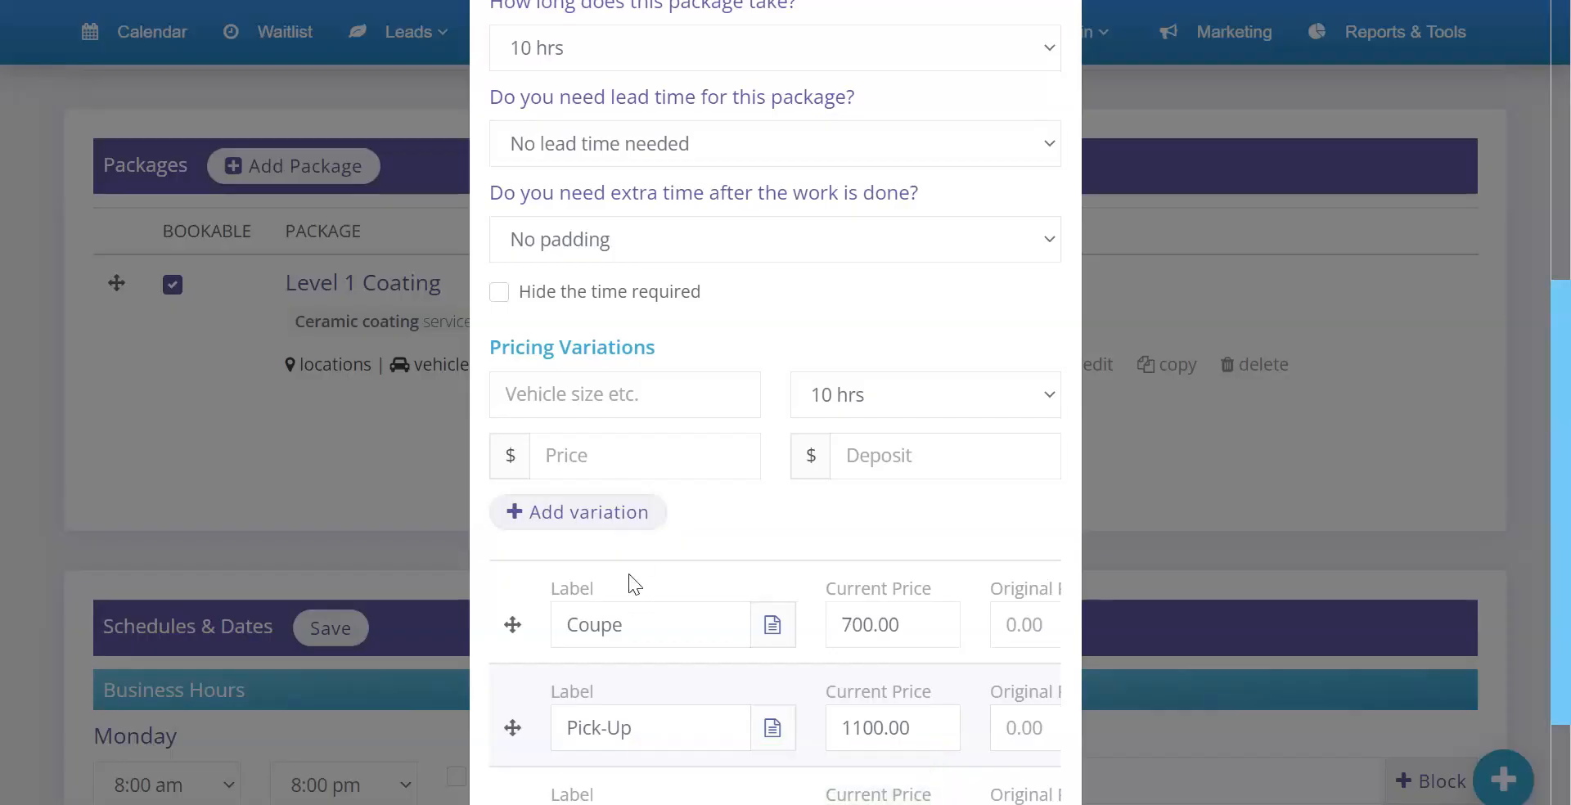
pyautogui.click(588, 415)
pyautogui.hotkey('ctrl', 'v')
pyautogui.click(607, 453)
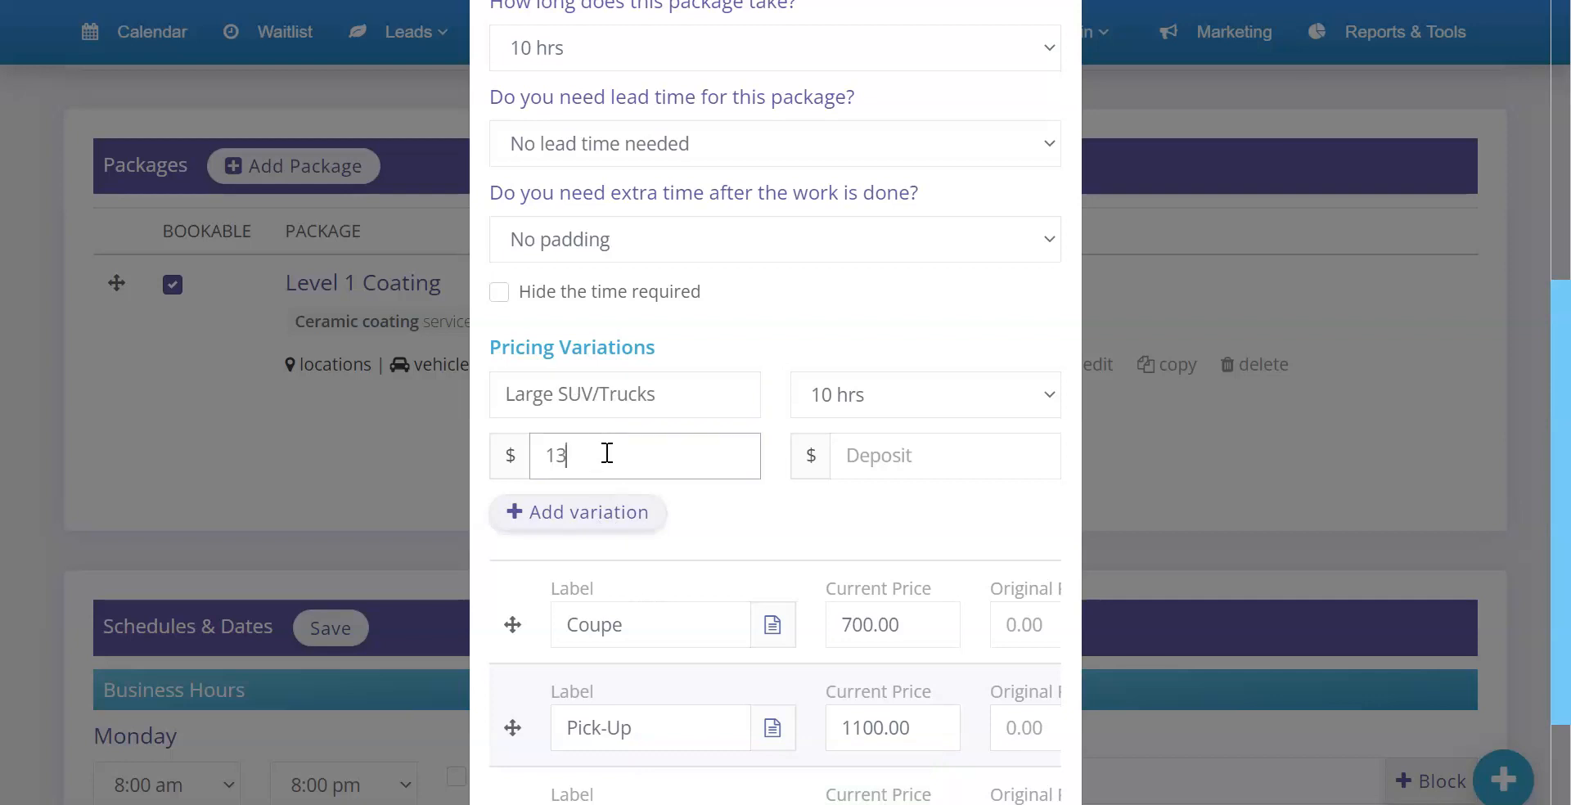
pyautogui.click(611, 515)
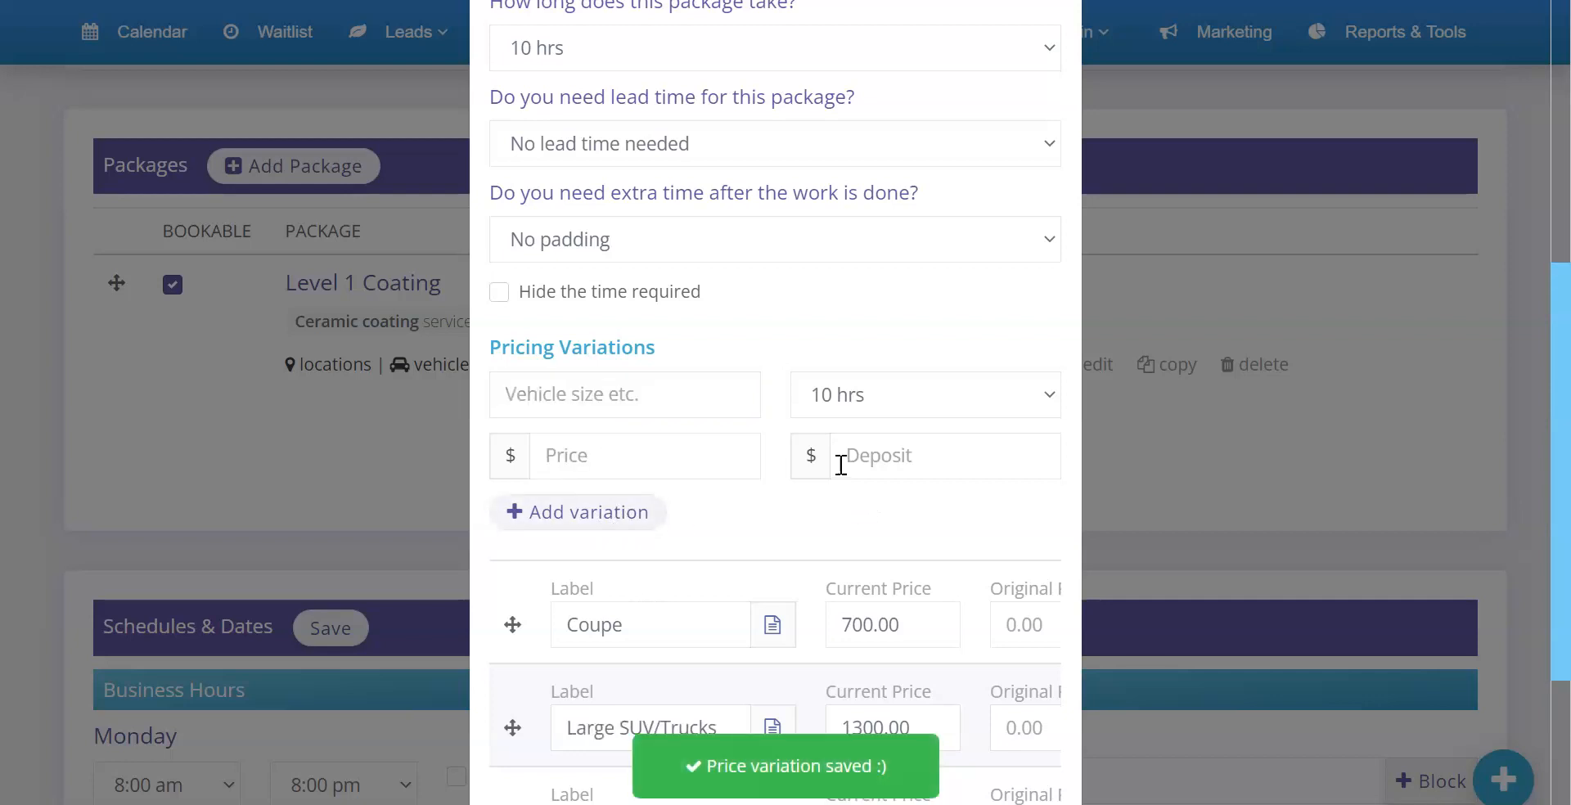
# - Reorder the pricing variations as Coupe, Sedan, Pick-Up, Large SUV/Trucks and save the package's money settings
pyautogui.scroll(-4, 836, 458)
pyautogui.moveTo(679, 693); pyautogui.dragTo(627, 693)
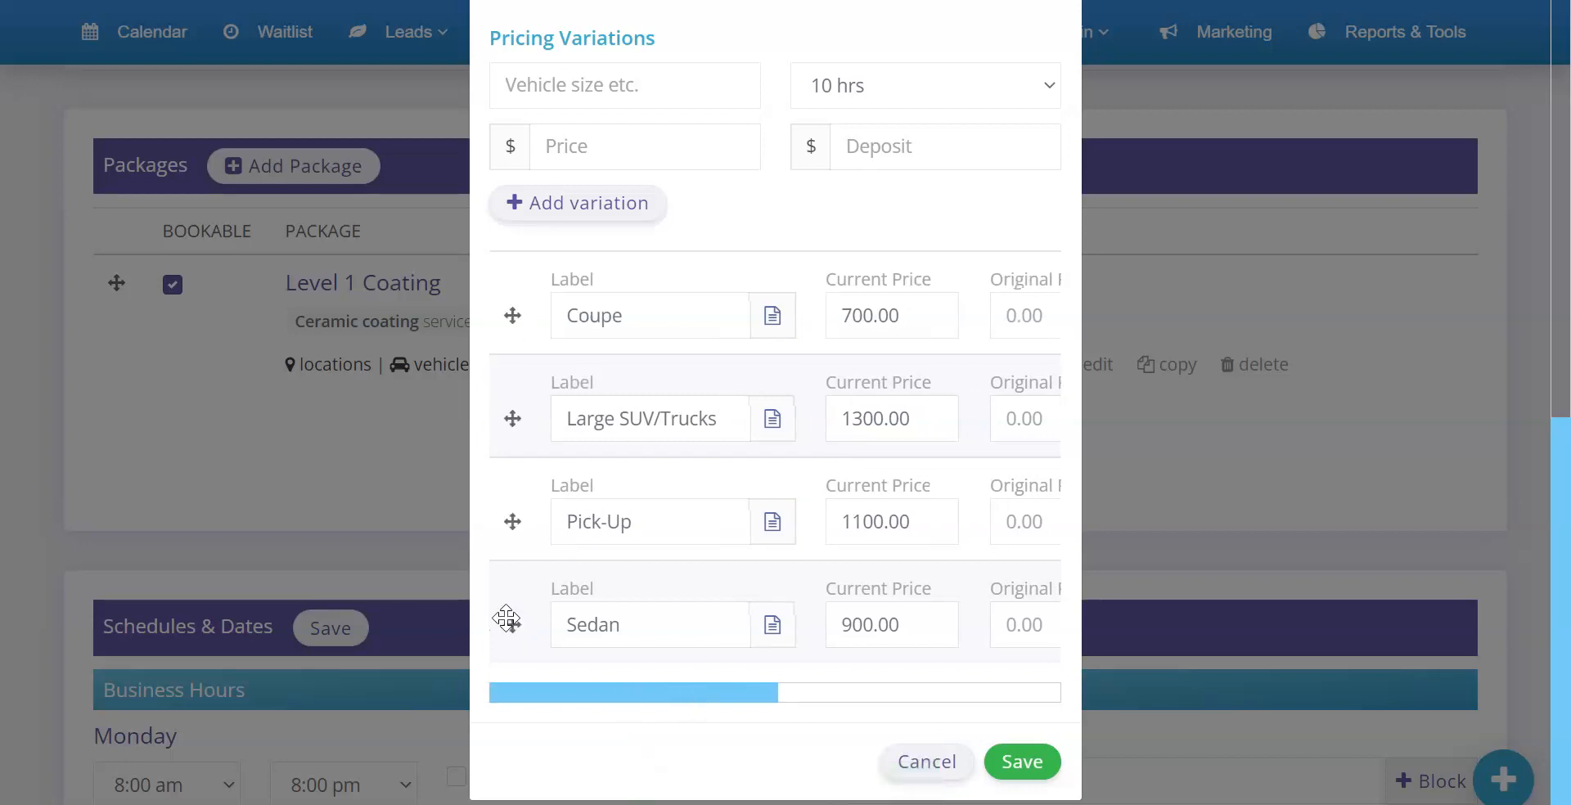
pyautogui.moveTo(513, 625)
pyautogui.mouseDown()
pyautogui.moveTo(512, 414)
pyautogui.moveTo(537, 491)
pyautogui.moveTo(514, 627)
pyautogui.mouseUp()
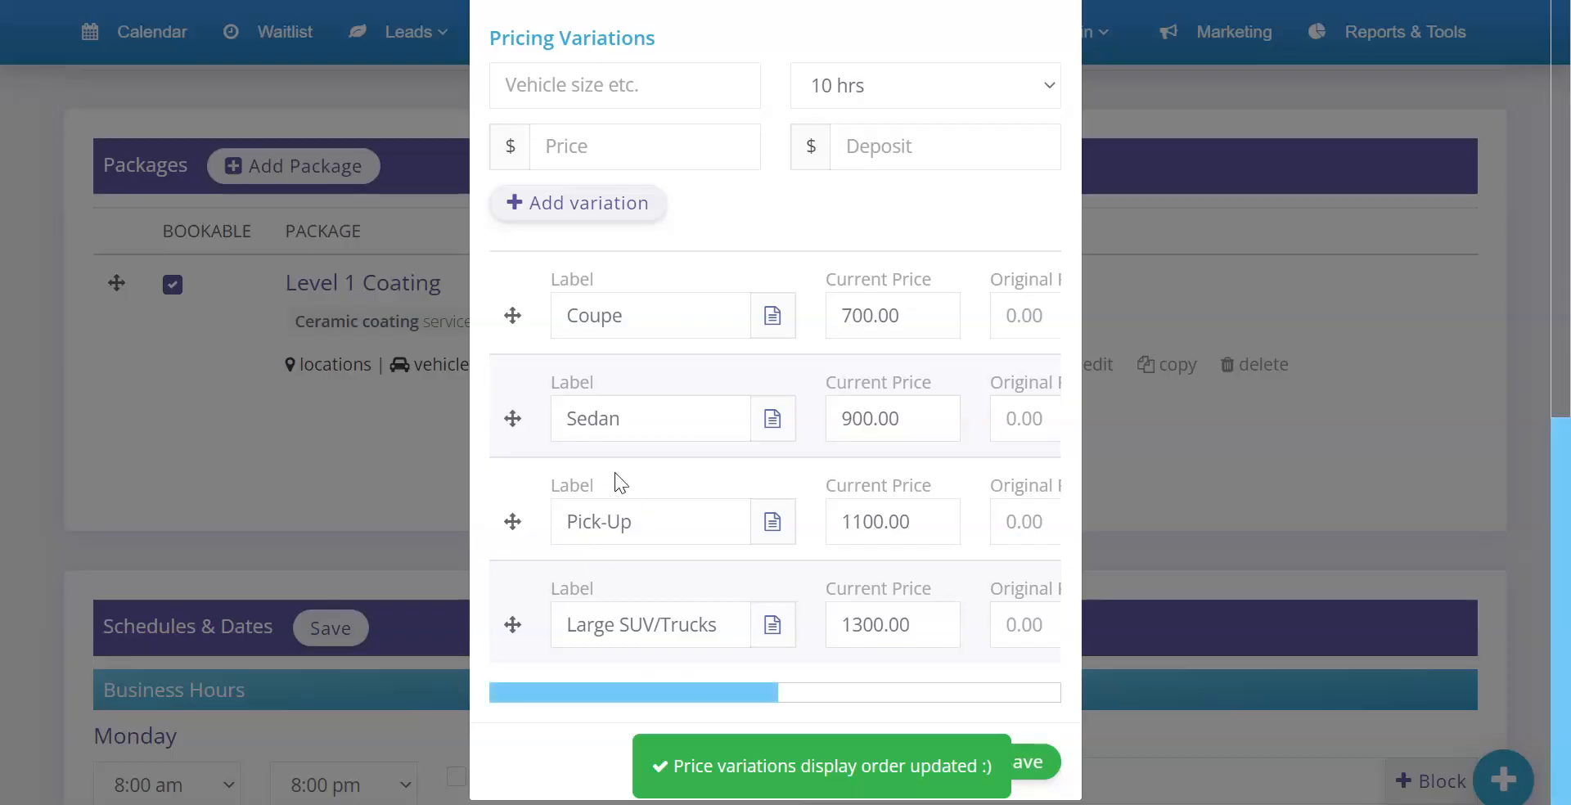
pyautogui.click(1021, 763)
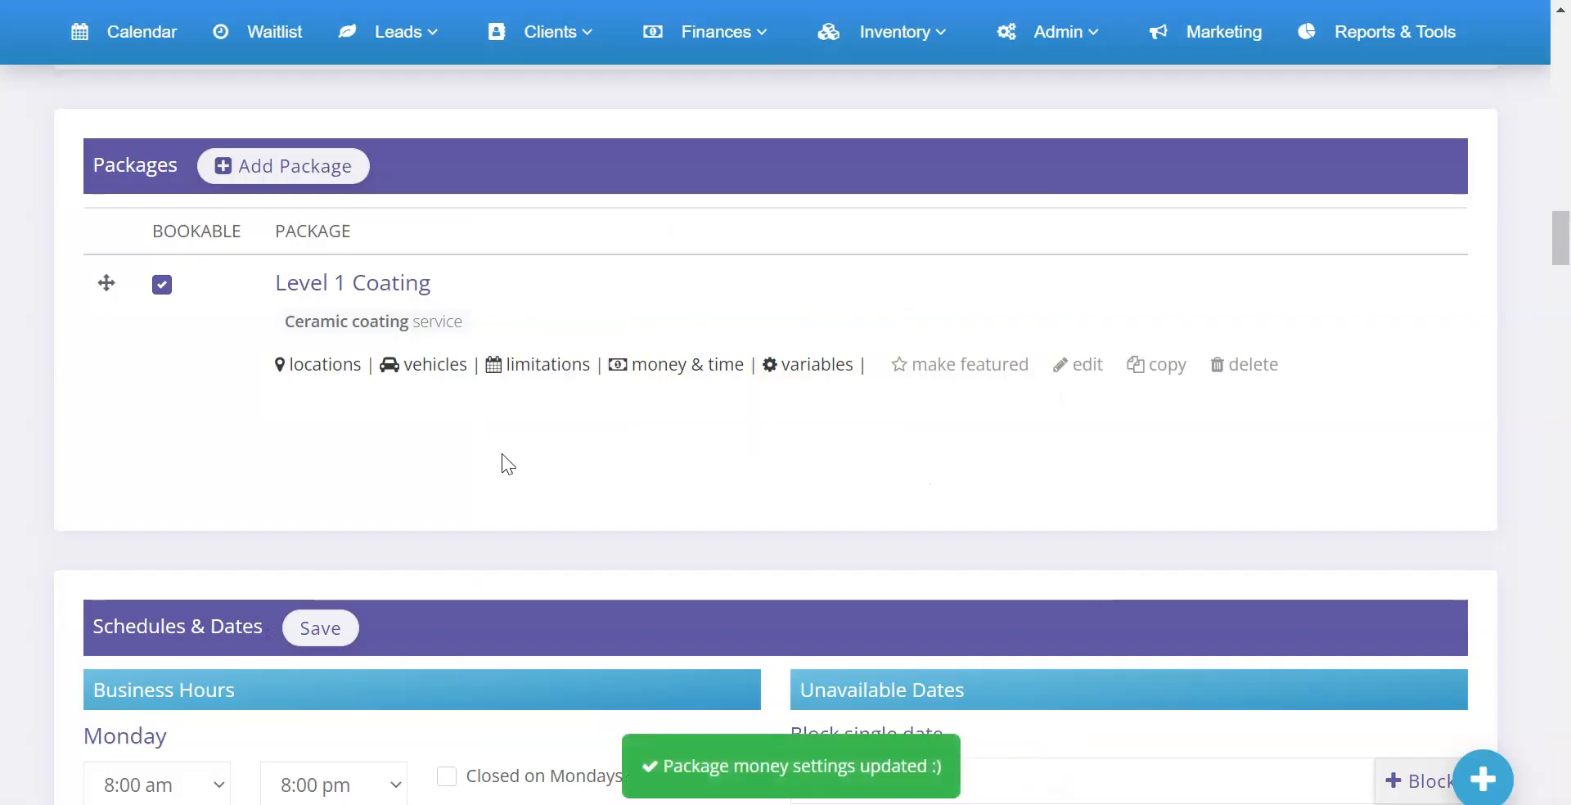
# - Set the Level 1 Coating package to request the Paint correction levels variable and save it
pyautogui.scroll(2, 597, 384)
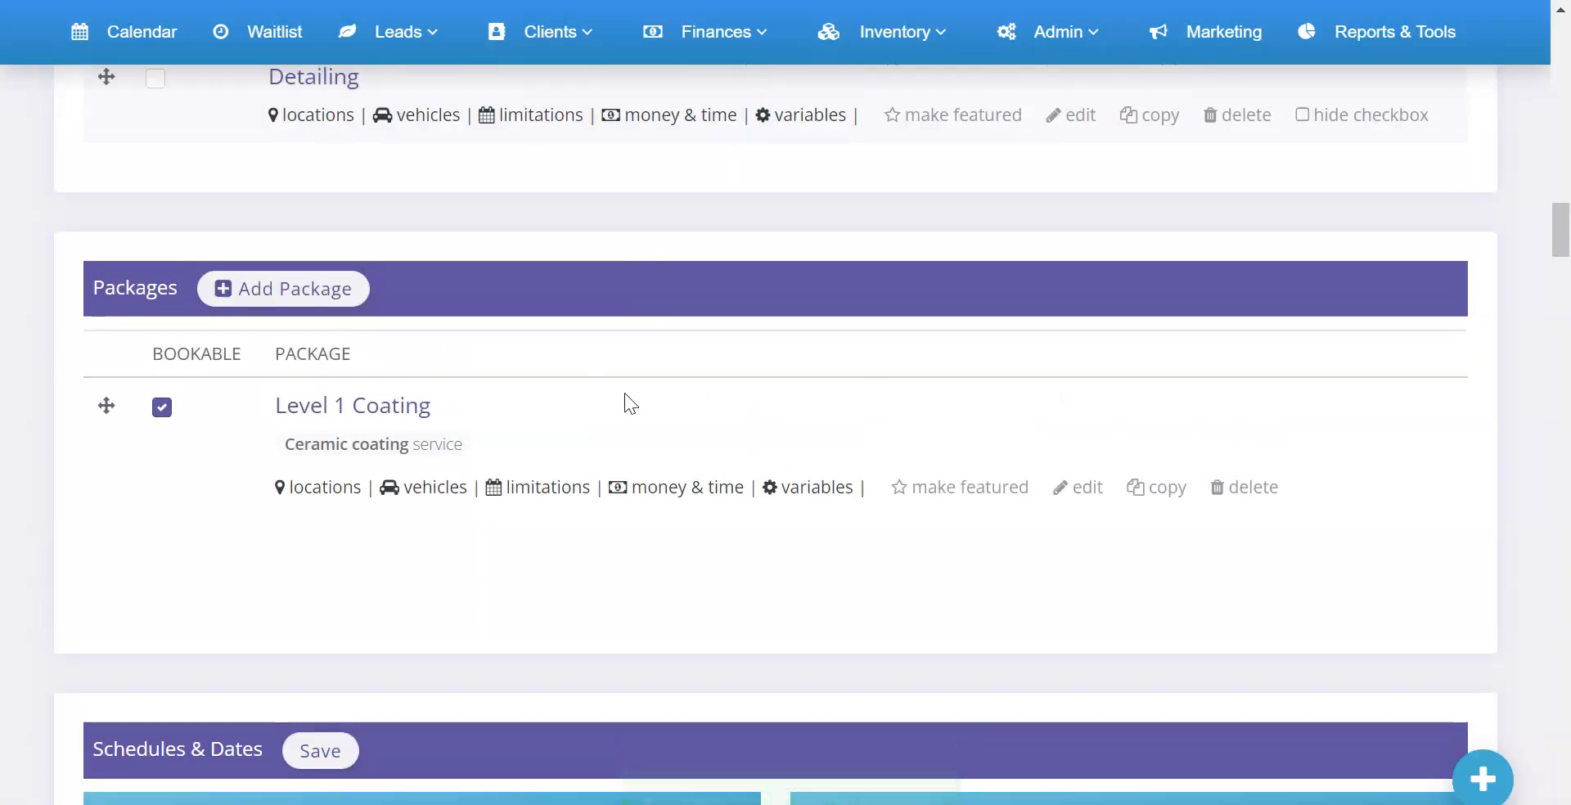
pyautogui.click(822, 488)
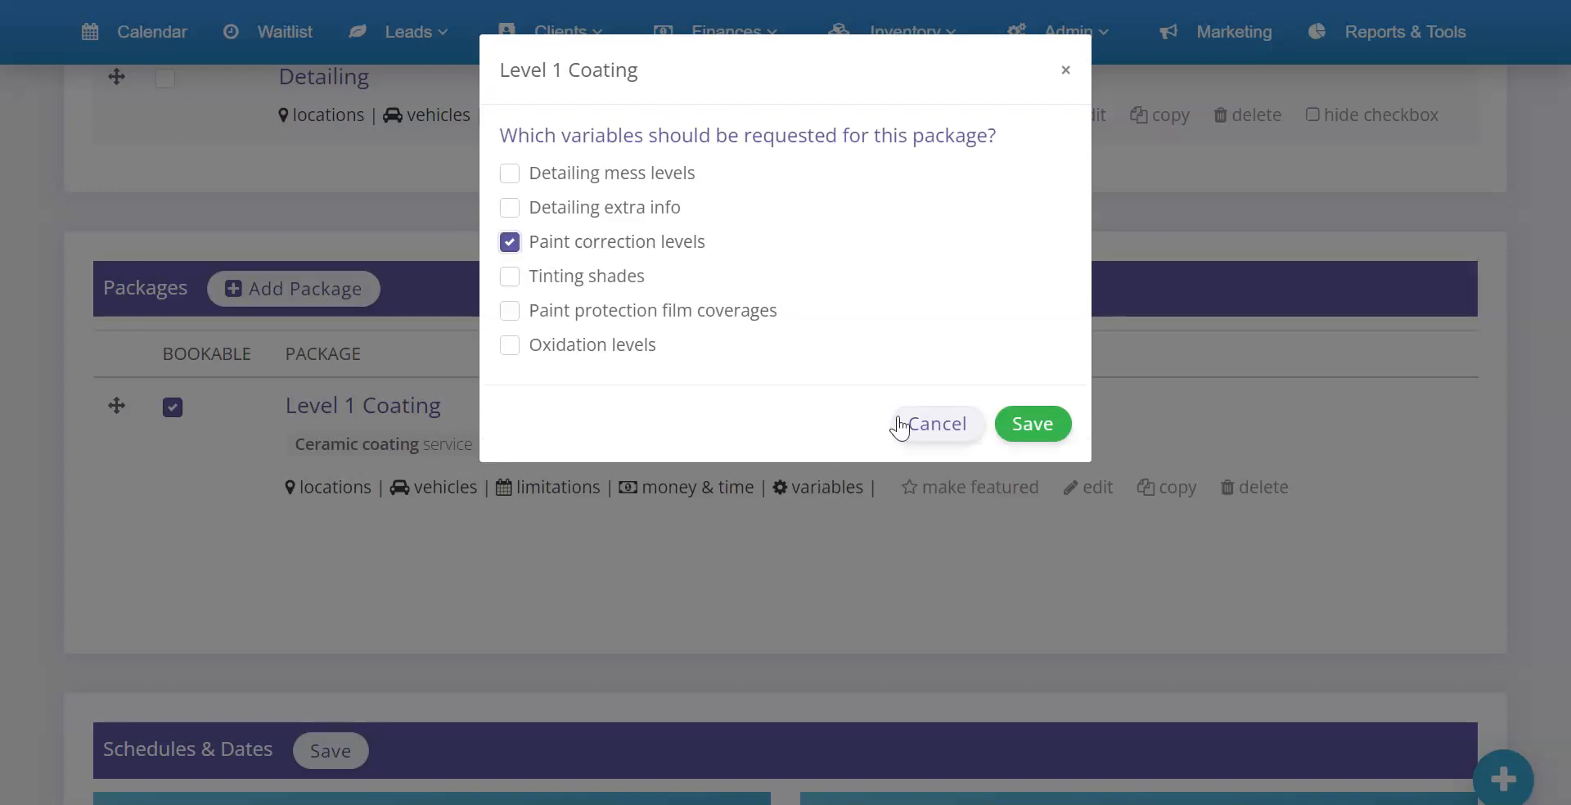
pyautogui.click(1036, 429)
# - Set the Ceramic coating service to request the Paint correction levels variable and save it
pyautogui.scroll(8, 521, 360)
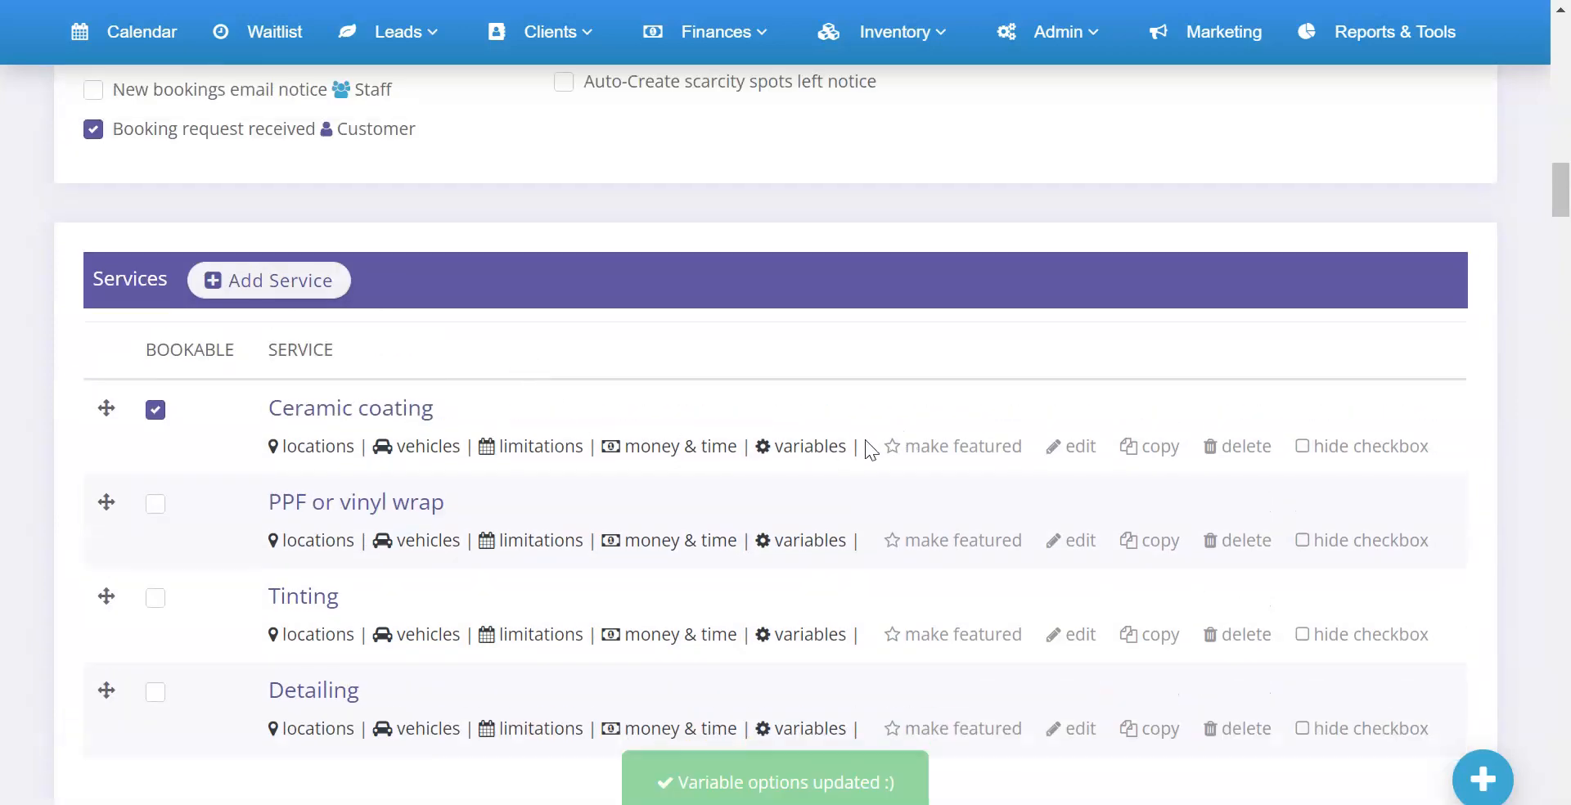
pyautogui.click(818, 447)
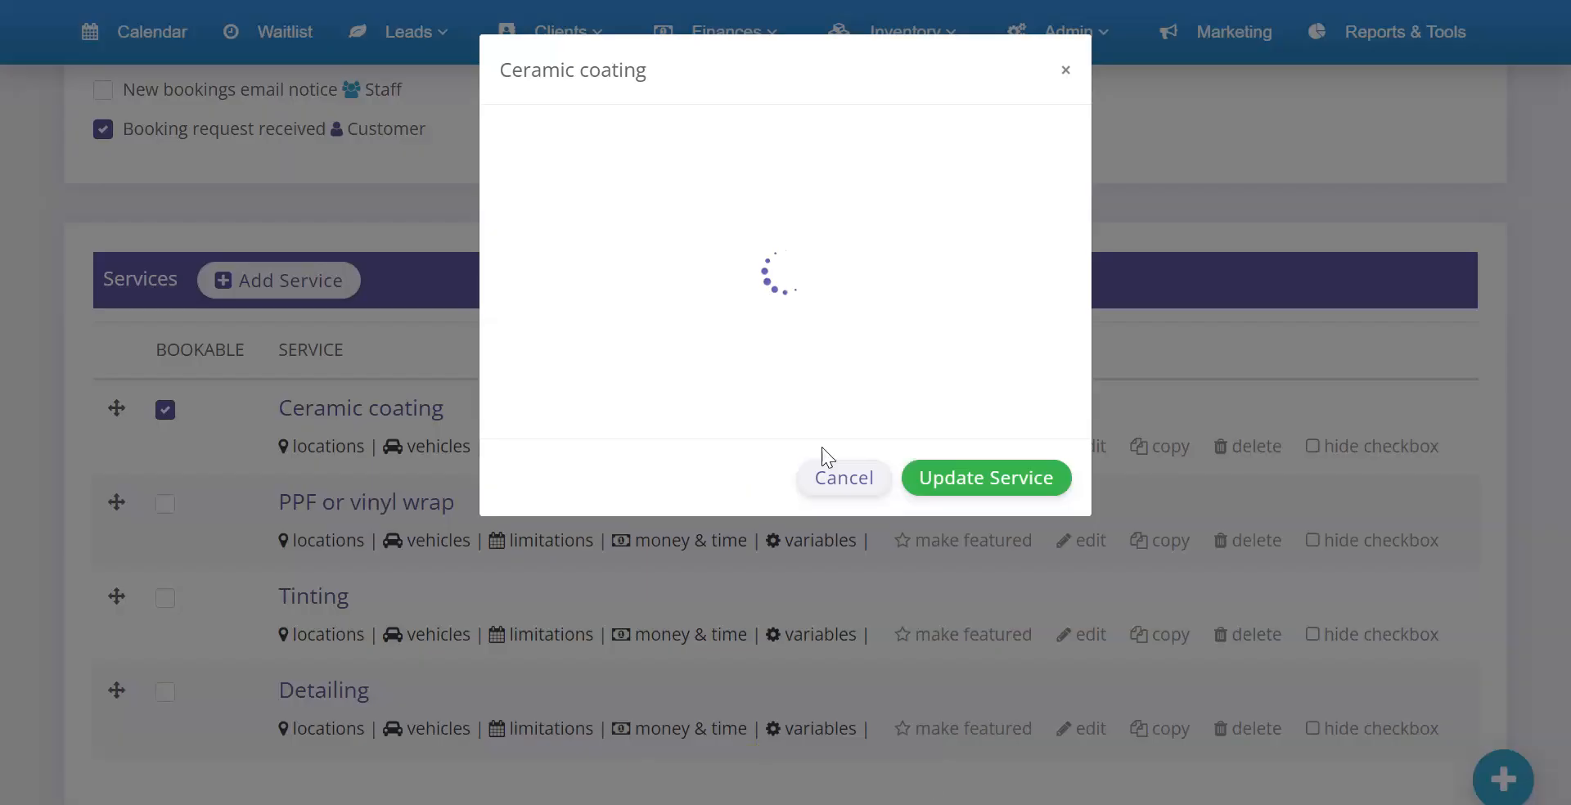
pyautogui.click(635, 243)
pyautogui.click(1023, 442)
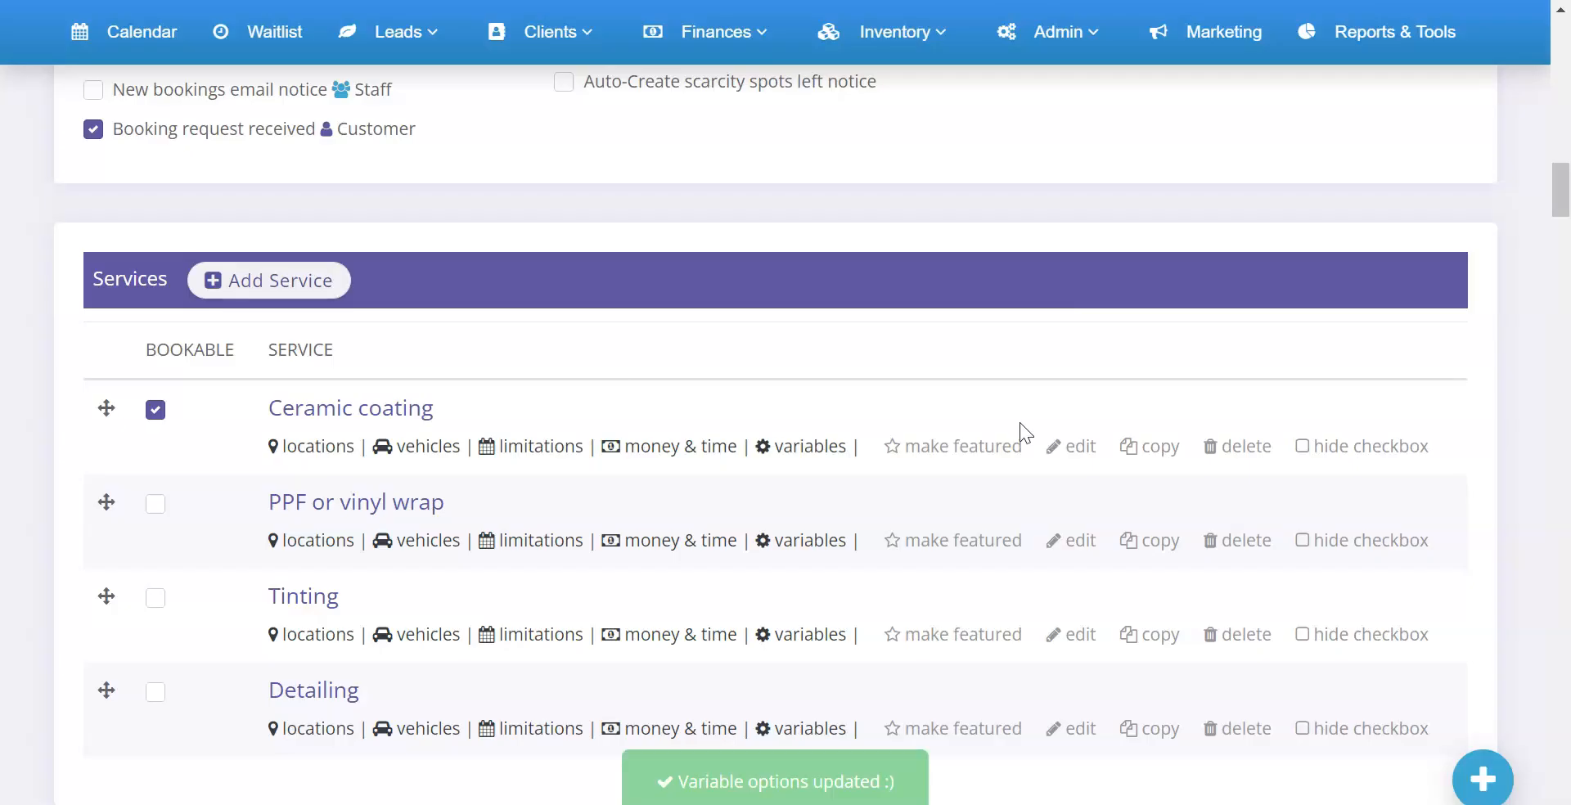
# - Save the booking form settings and open the form preview in a new browser tab
pyautogui.scroll(15, 440, 283)
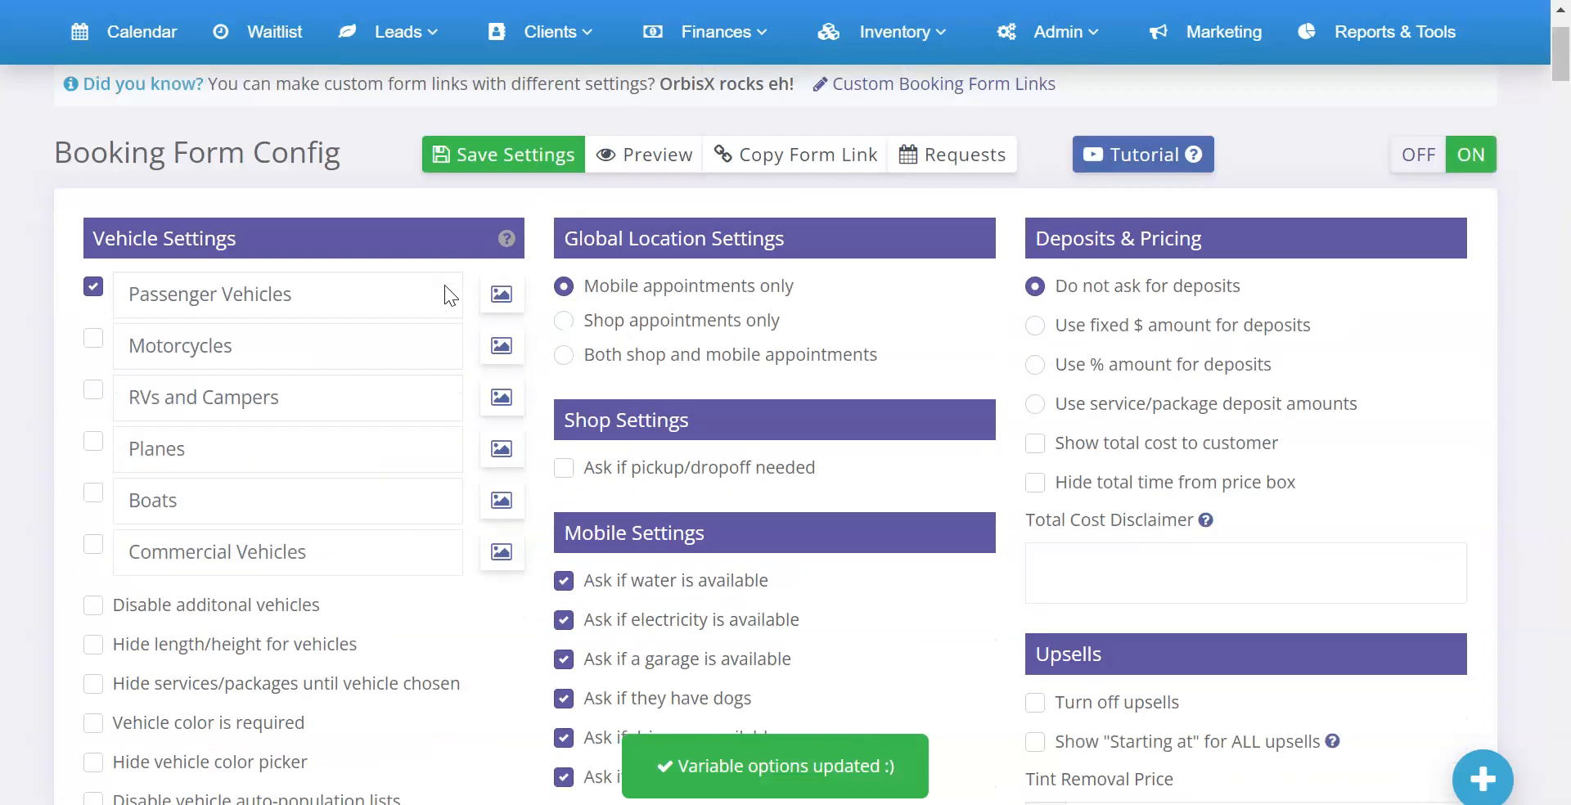
pyautogui.click(470, 168)
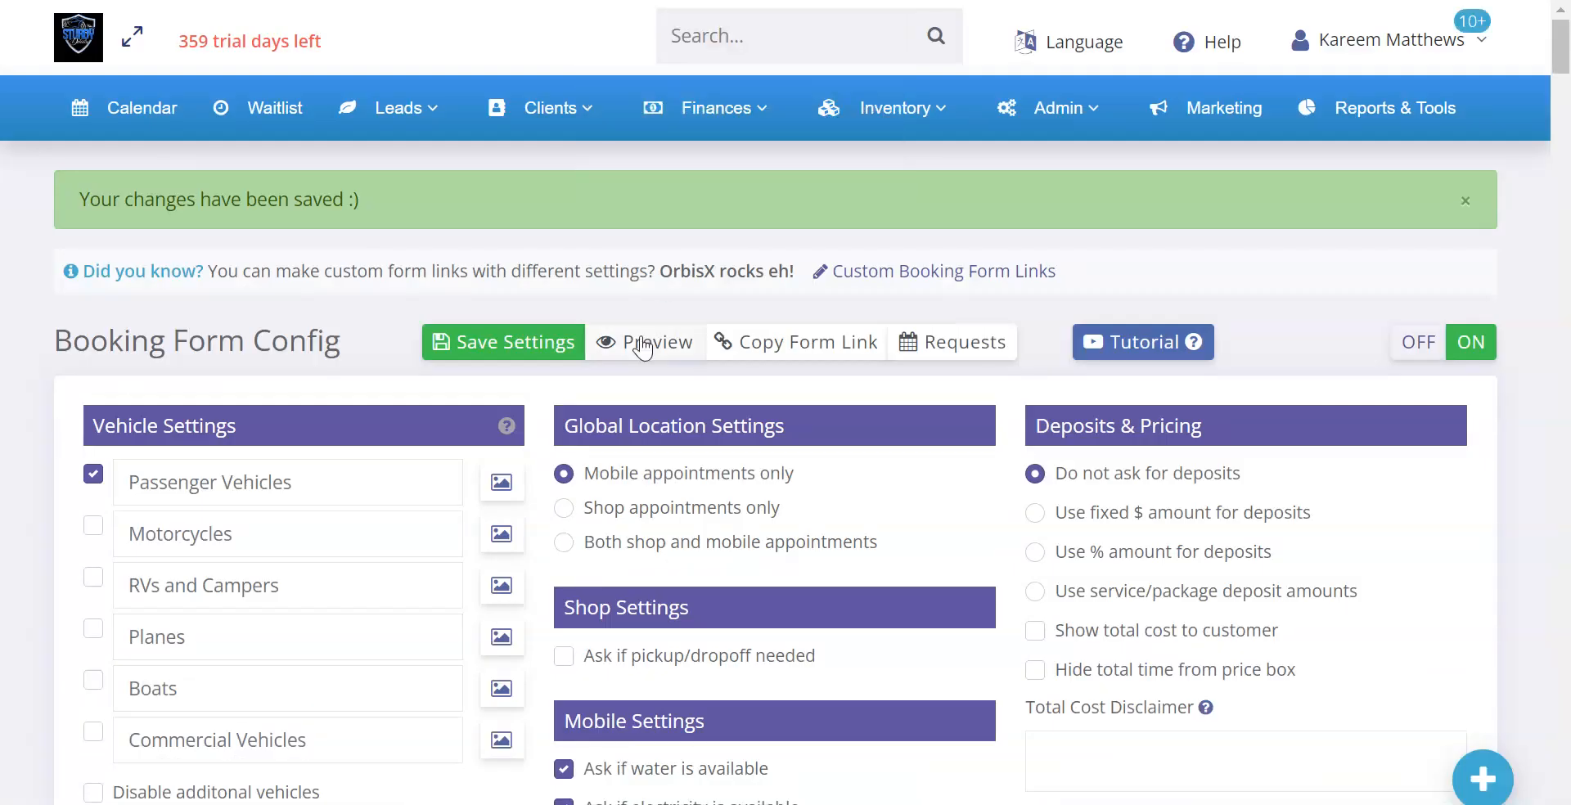
pyautogui.rightClick(639, 346)
pyautogui.click(696, 360)
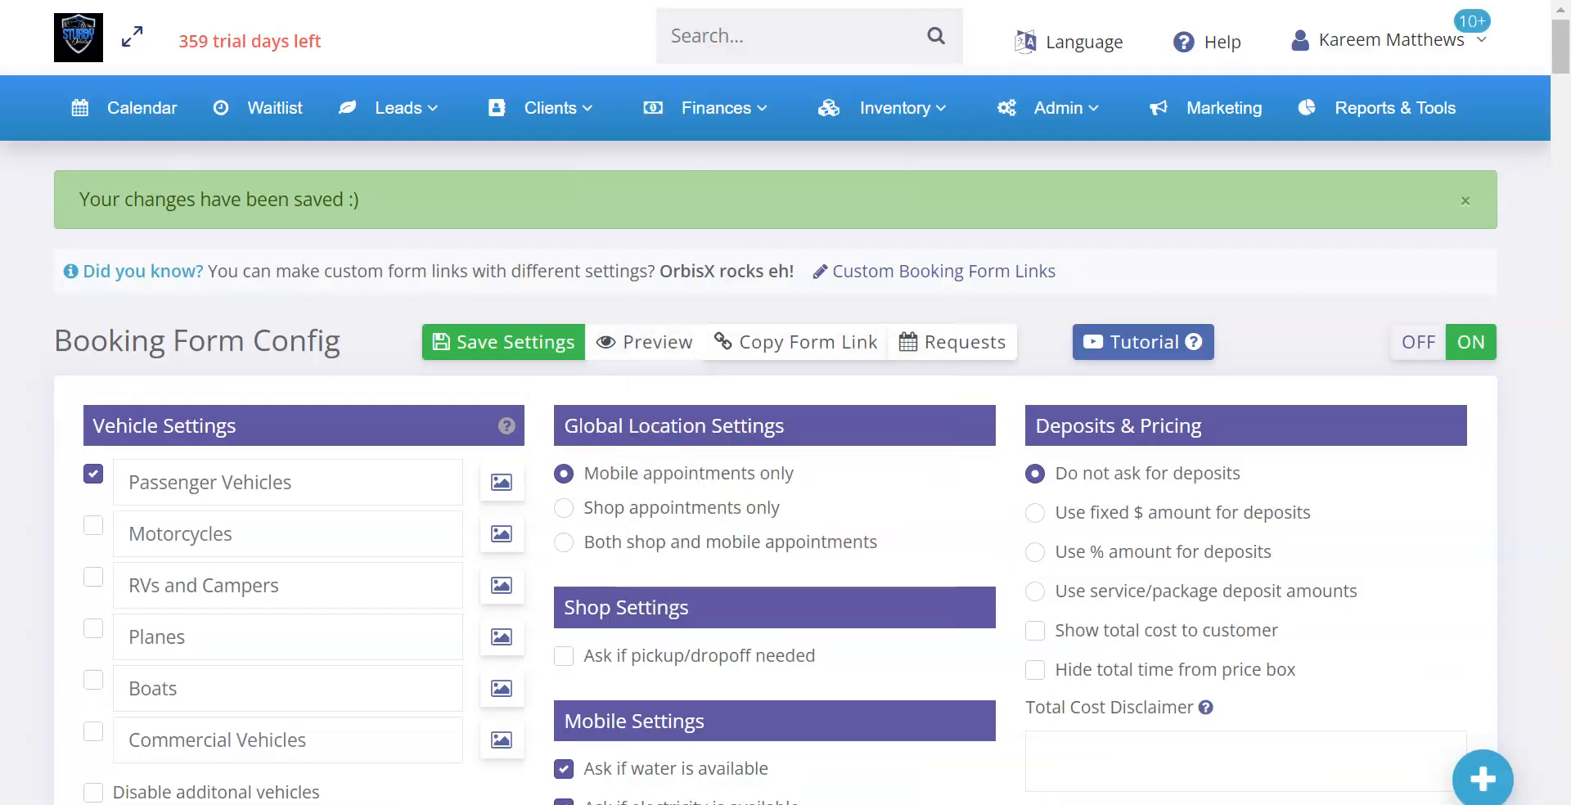
pyautogui.hotkey('ctrl', 'Tab')
# - Examine the Ceramic coating packages in the form preview, trying the Sedan and Coupe options of Level 1 Coating
pyautogui.scroll(-4, 330, 293)
pyautogui.scroll(-9, 330, 288)
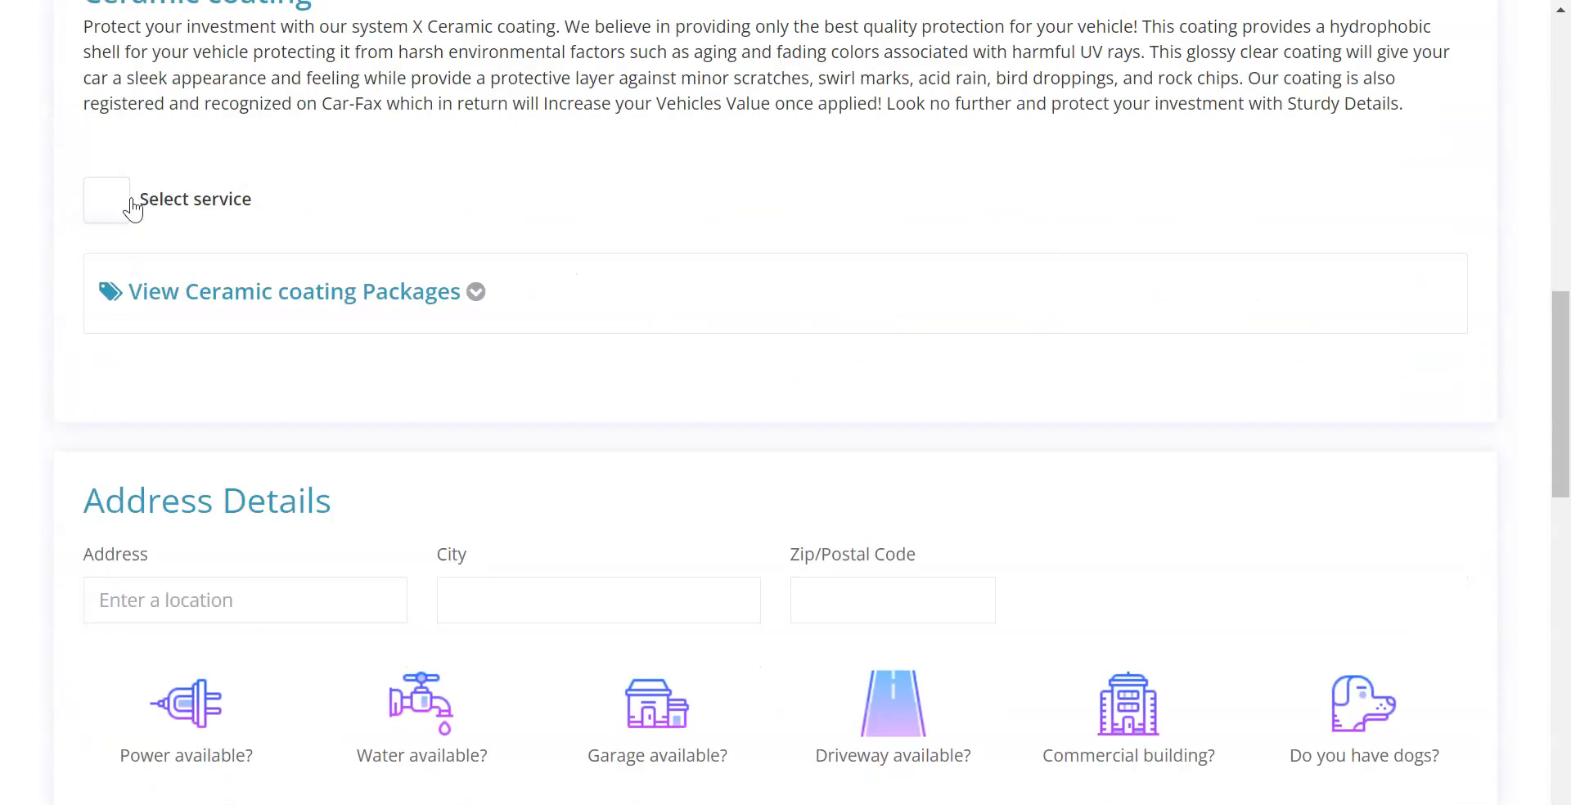
pyautogui.click(235, 292)
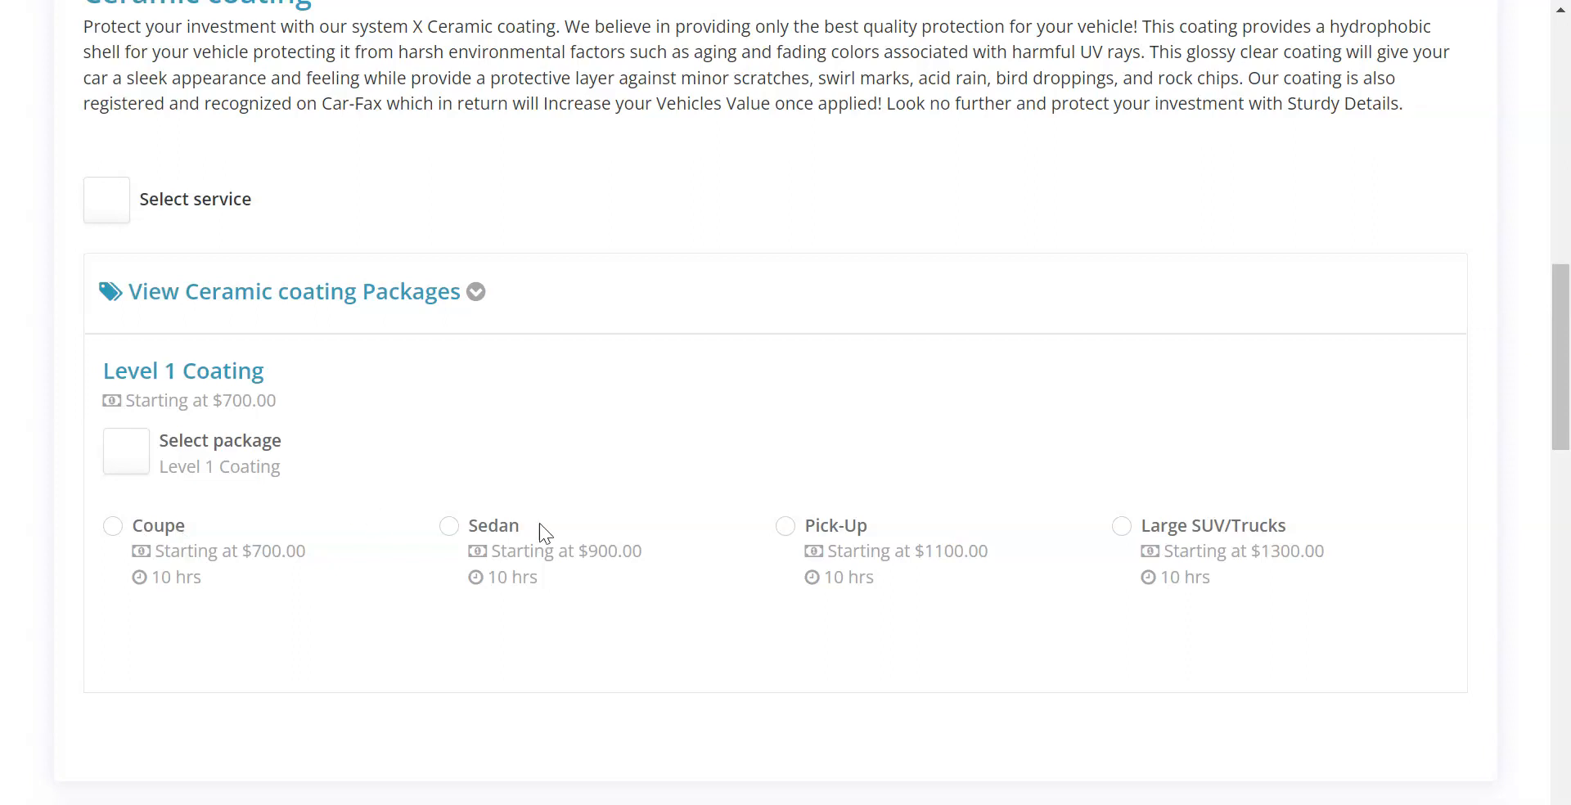
pyautogui.click(449, 525)
pyautogui.click(176, 526)
pyautogui.moveTo(153, 373); pyautogui.dragTo(223, 373)
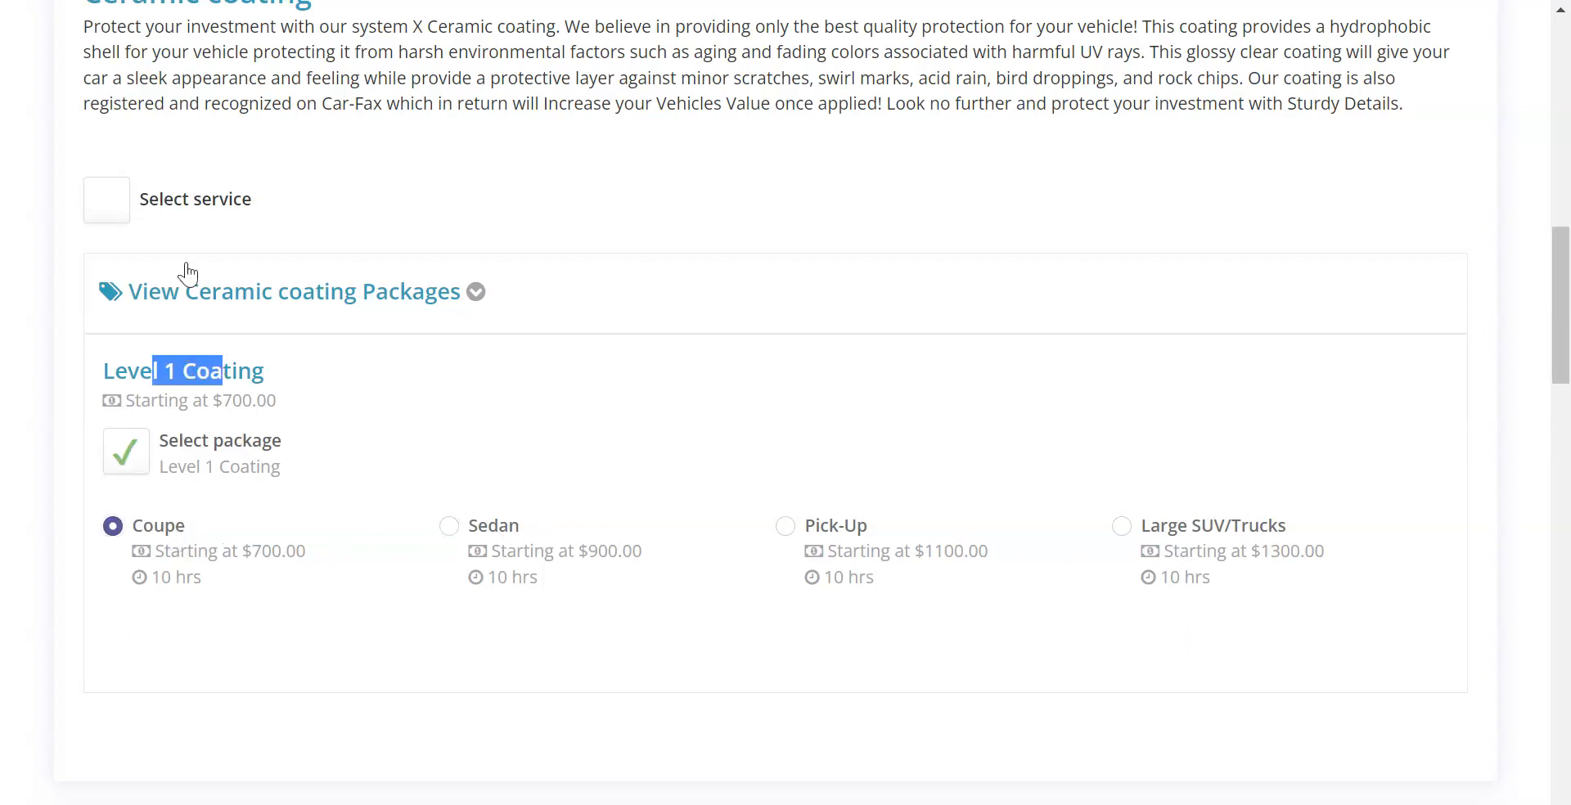
pyautogui.moveTo(139, 196)
pyautogui.mouseDown()
pyautogui.moveTo(214, 199)
pyautogui.moveTo(163, 199)
pyautogui.mouseUp()
pyautogui.scroll(3, 334, 140)
pyautogui.moveTo(223, 238); pyautogui.dragTo(316, 267)
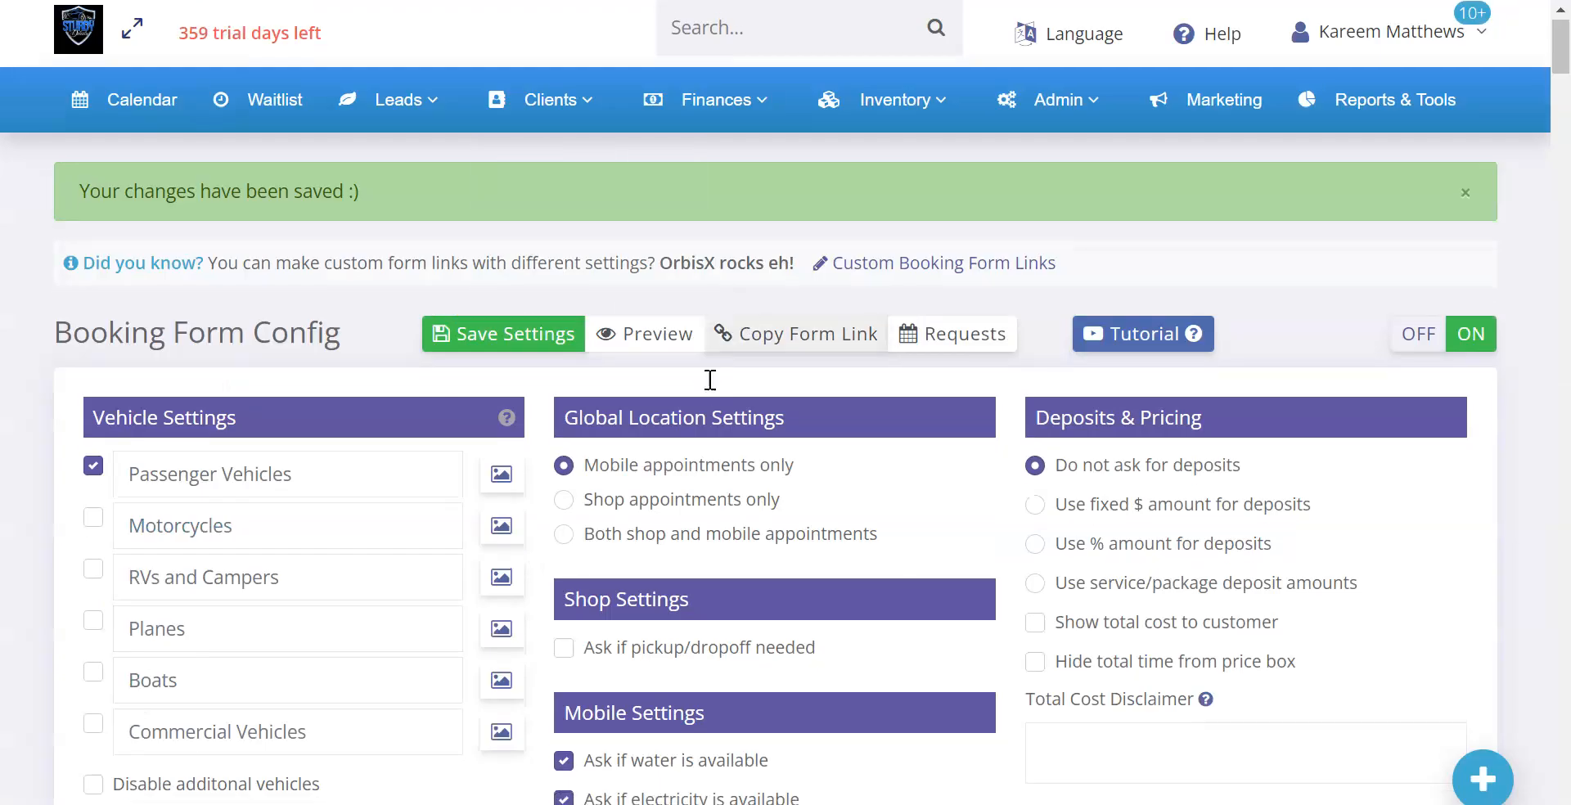
# - Hide the selection checkbox of the Ceramic coating service and save the booking form settings
pyautogui.scroll(-15, 710, 380)
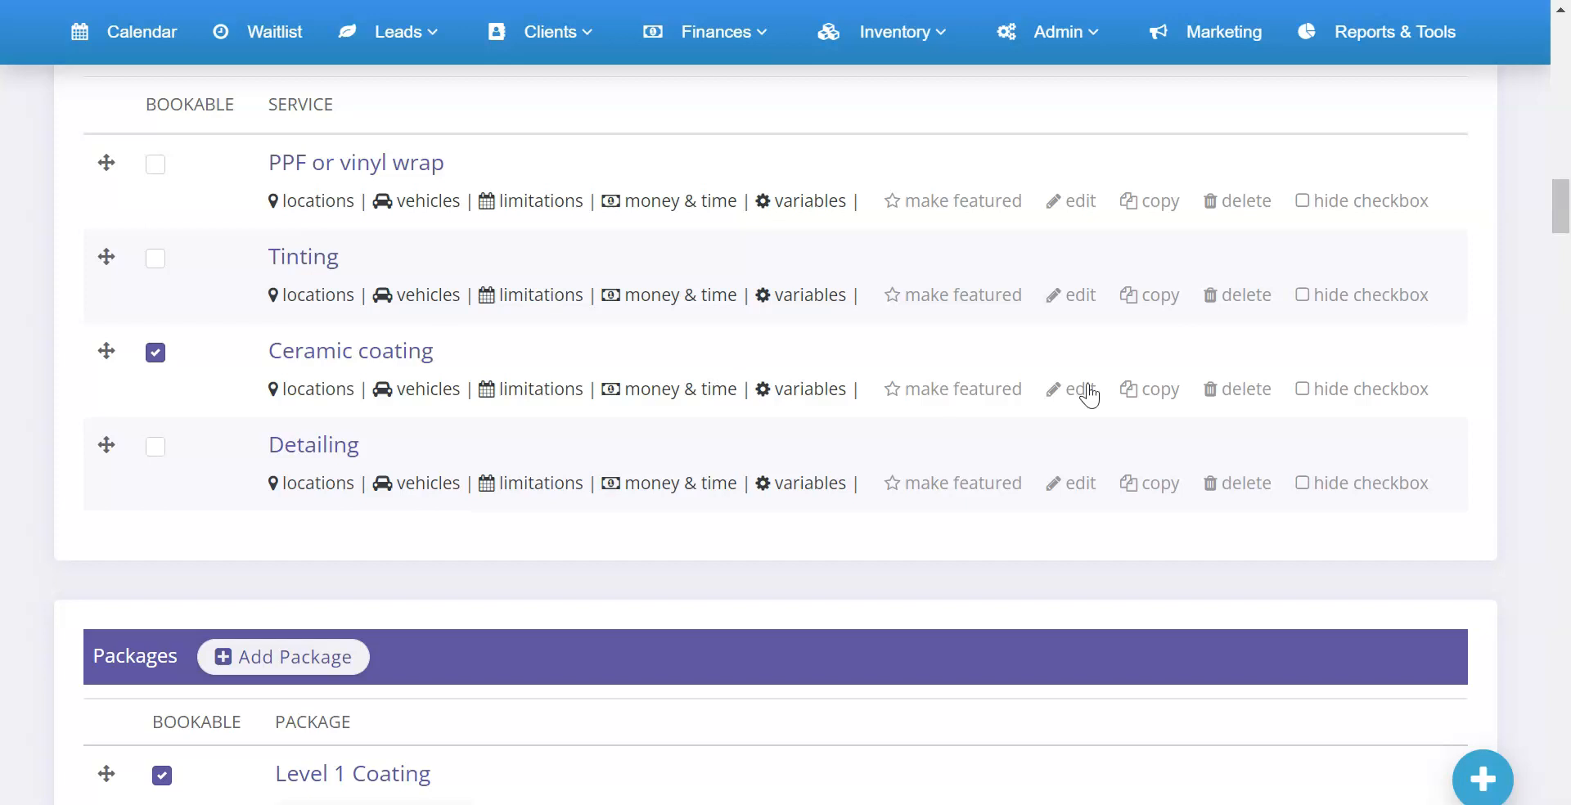
pyautogui.click(1425, 393)
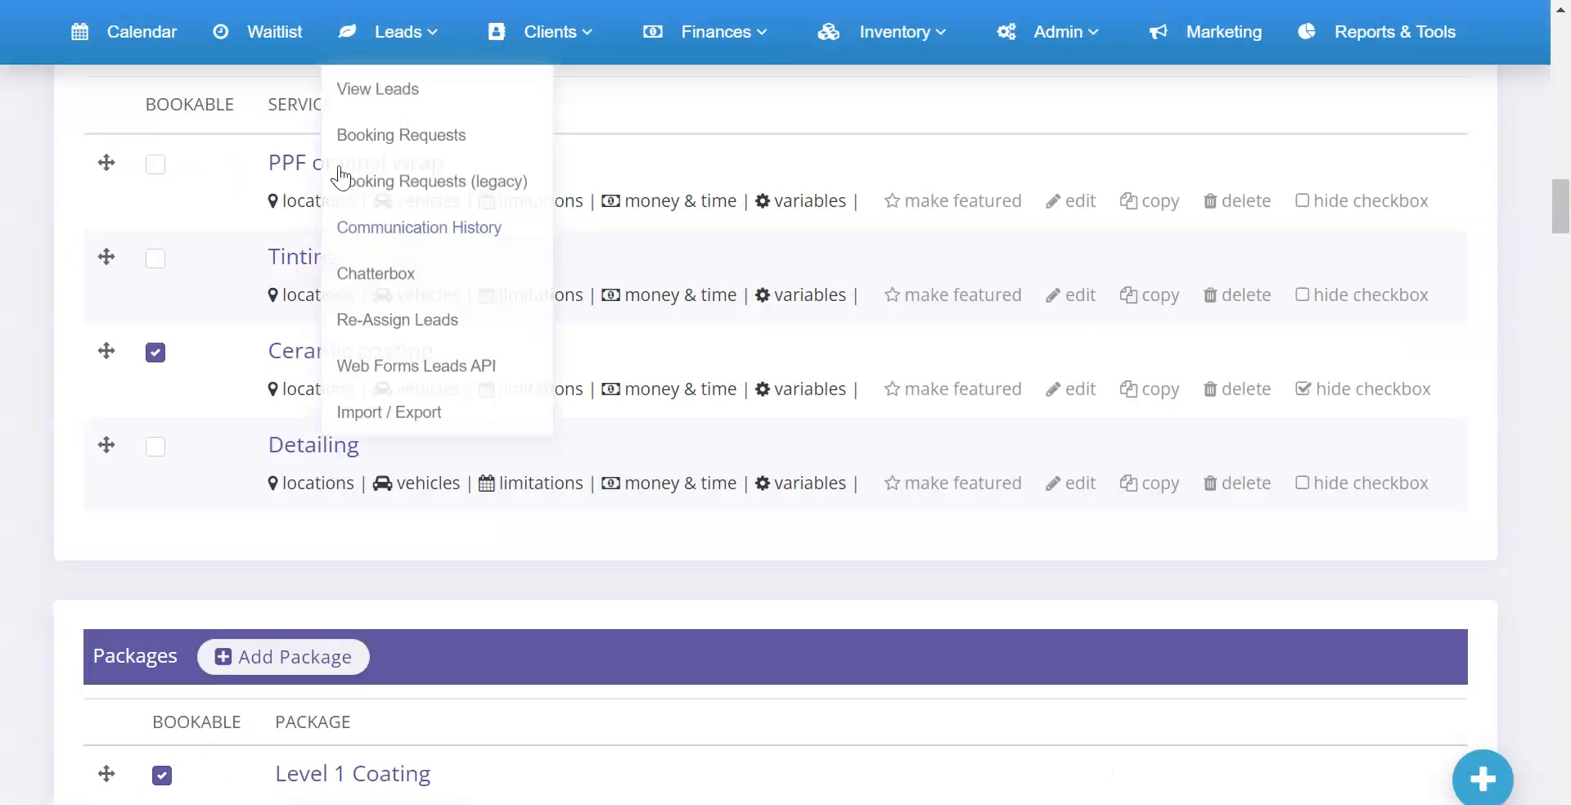
pyautogui.scroll(3, 322, 160)
pyautogui.scroll(10, 290, 254)
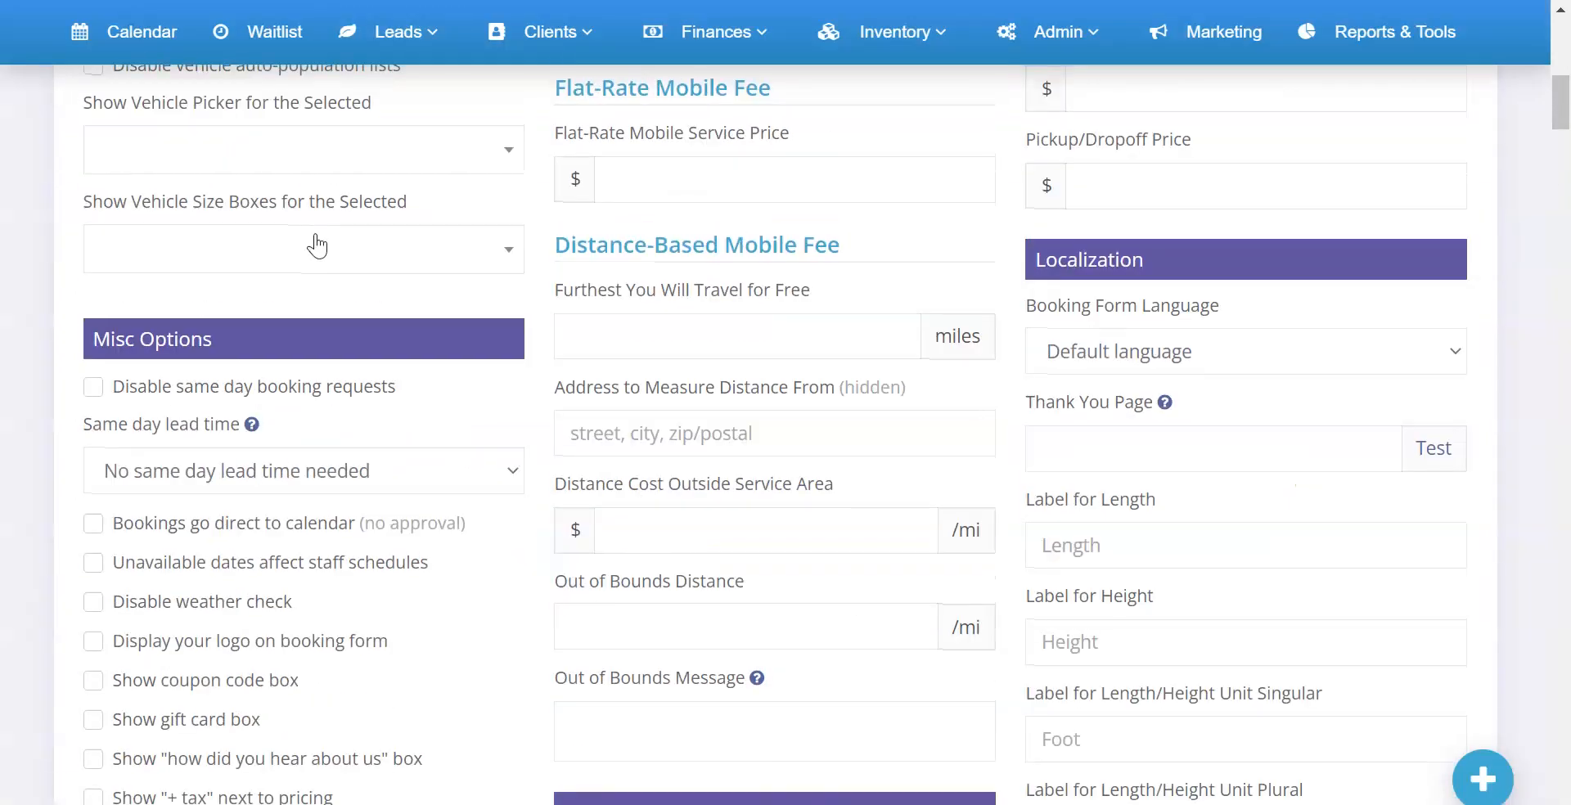
pyautogui.click(468, 146)
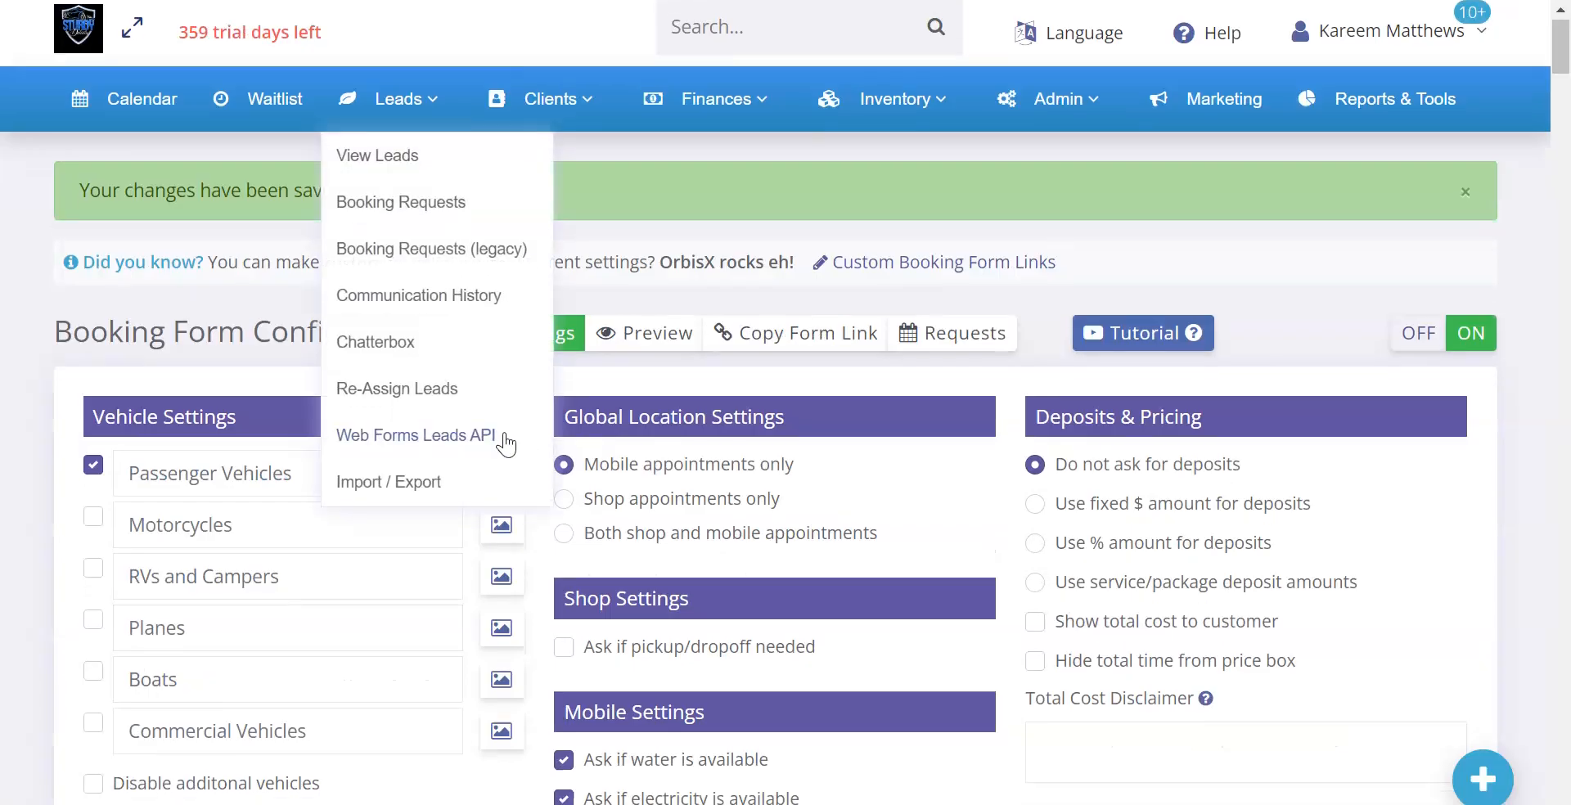
# - Remove the wrapping div tags from the source code of the Ceramic coating service's description and save the service
pyautogui.scroll(-20, 556, 426)
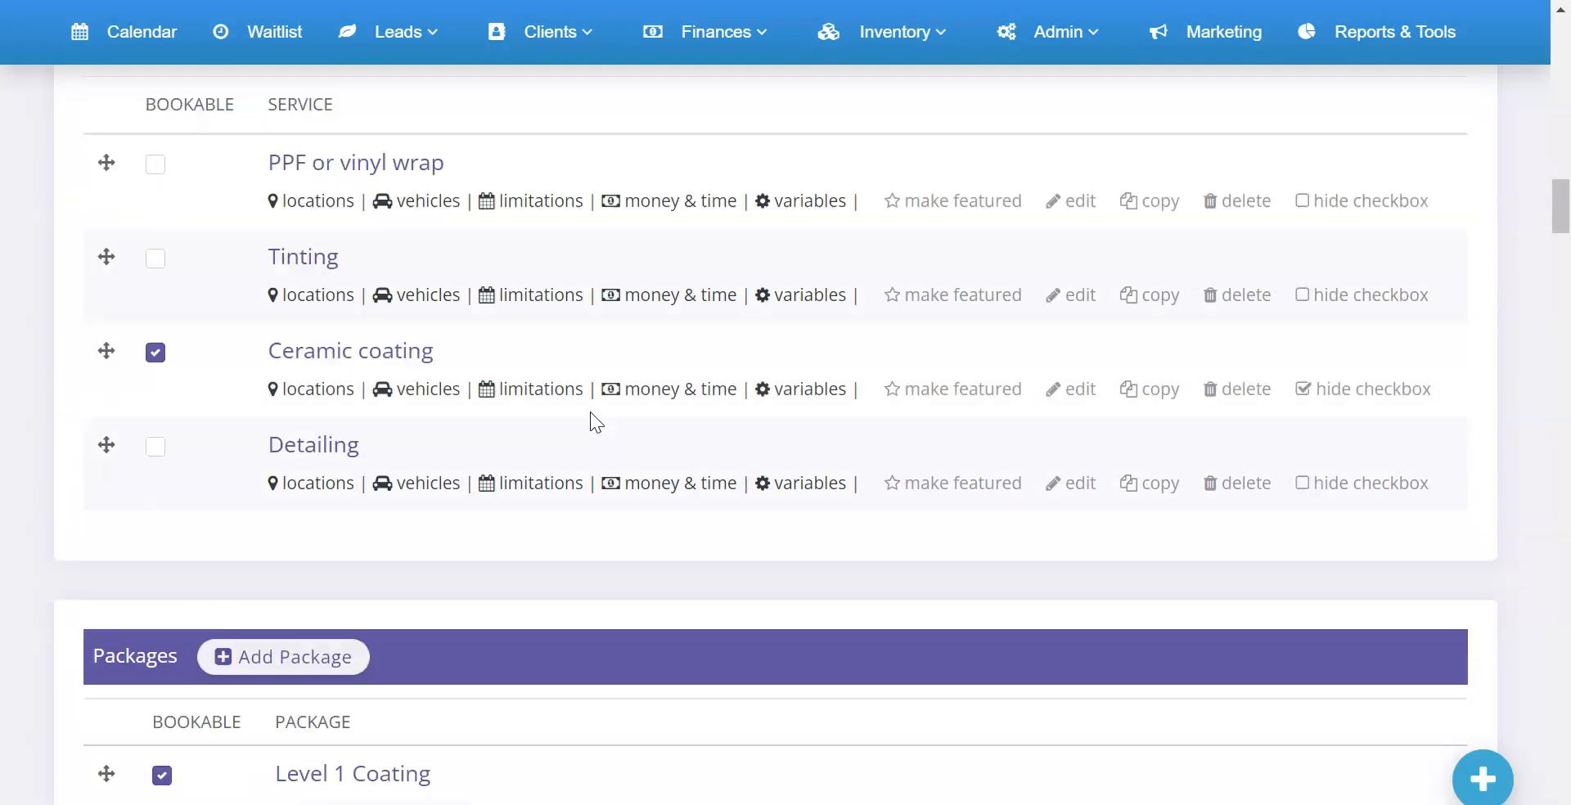
pyautogui.click(1072, 389)
pyautogui.scroll(-2, 769, 483)
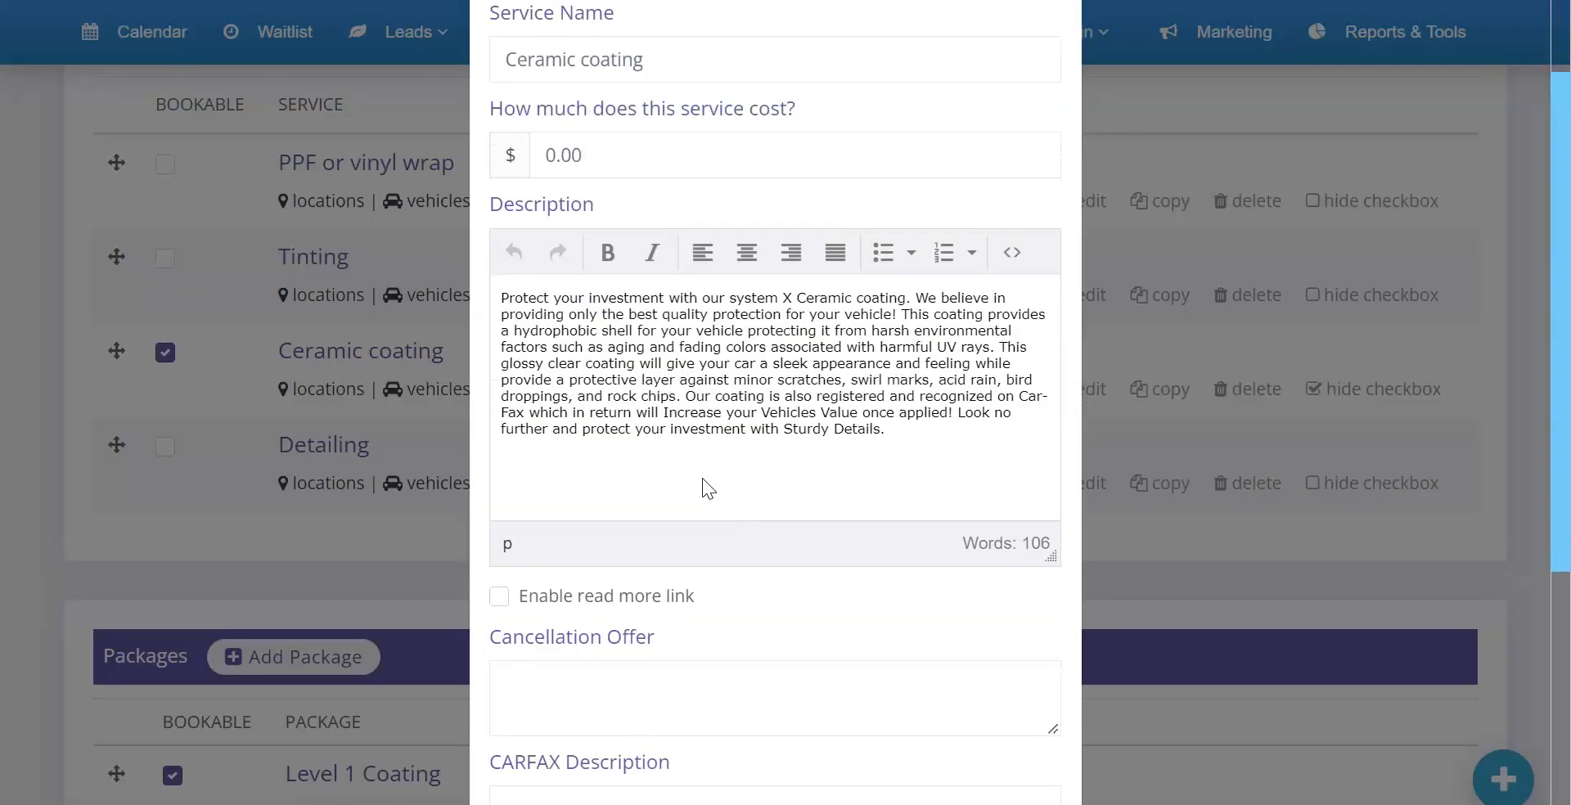
pyautogui.press('BackSpace')
pyautogui.click(1013, 253)
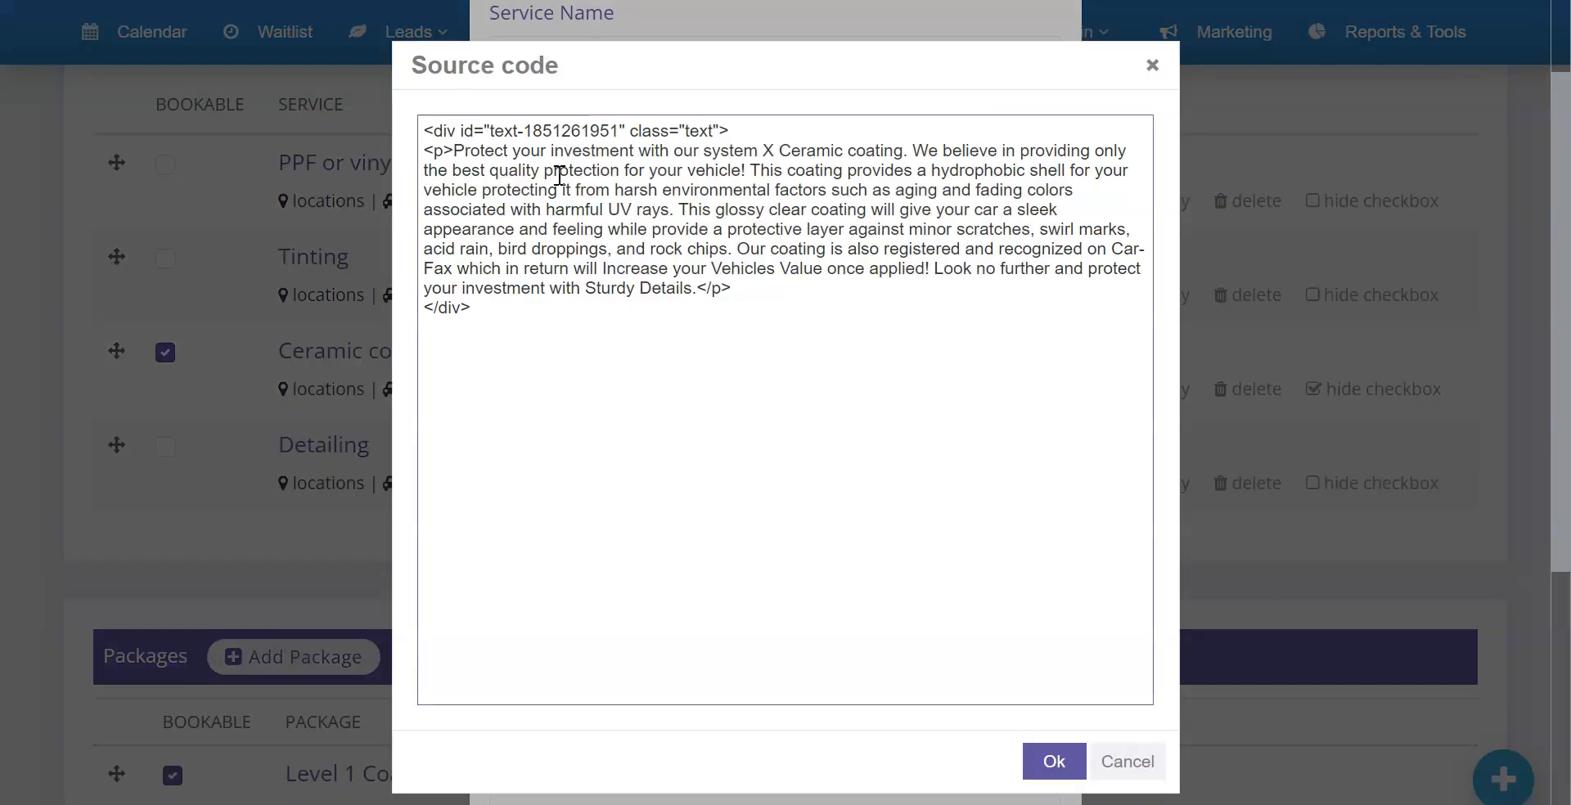
pyautogui.tripleClick(563, 131)
pyautogui.press('BackSpace')
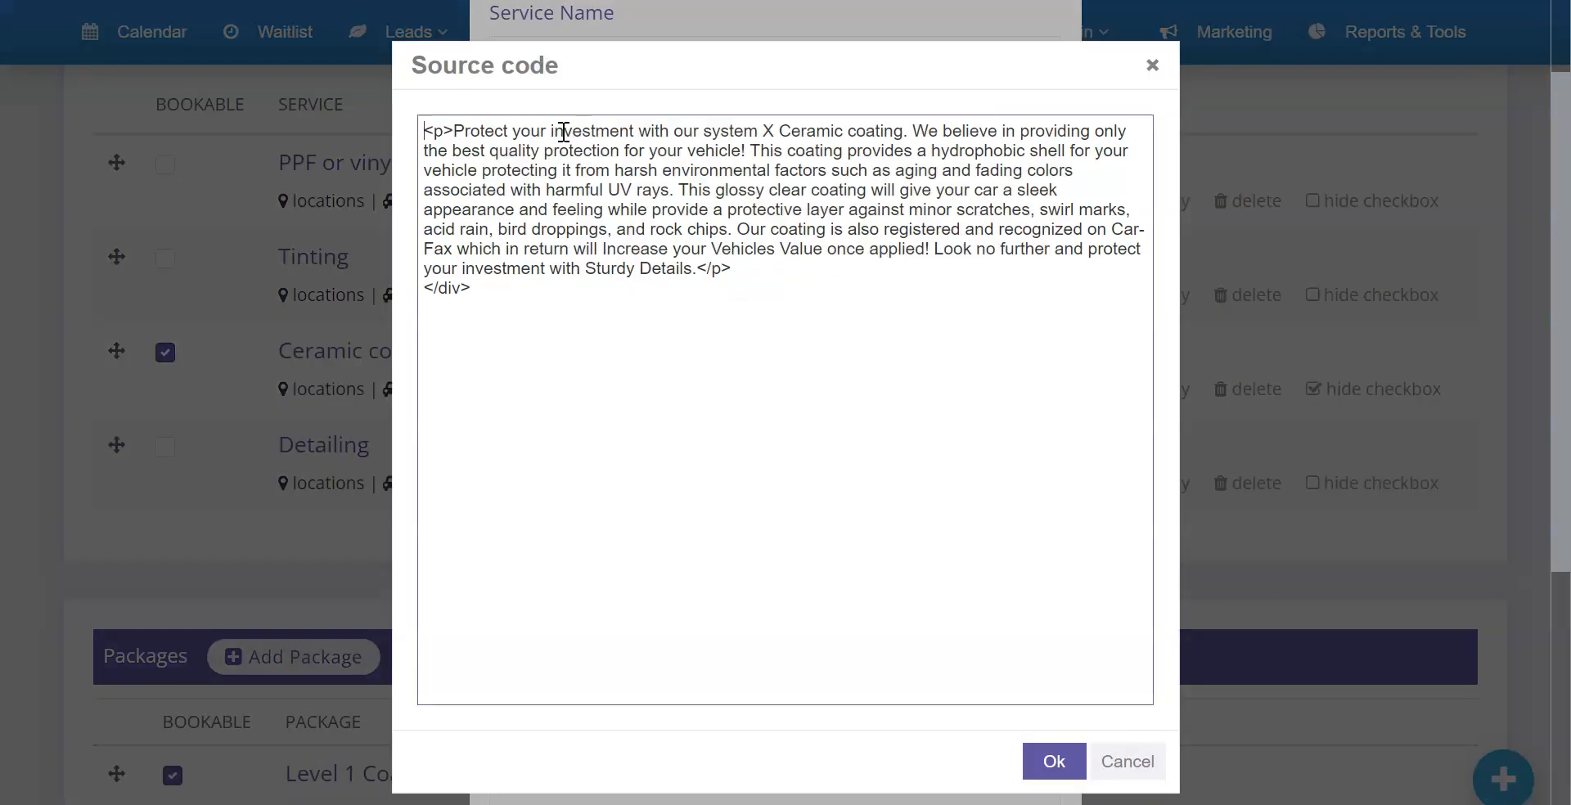
pyautogui.moveTo(478, 295); pyautogui.dragTo(396, 295)
pyautogui.press('BackSpace')
pyautogui.click(1055, 759)
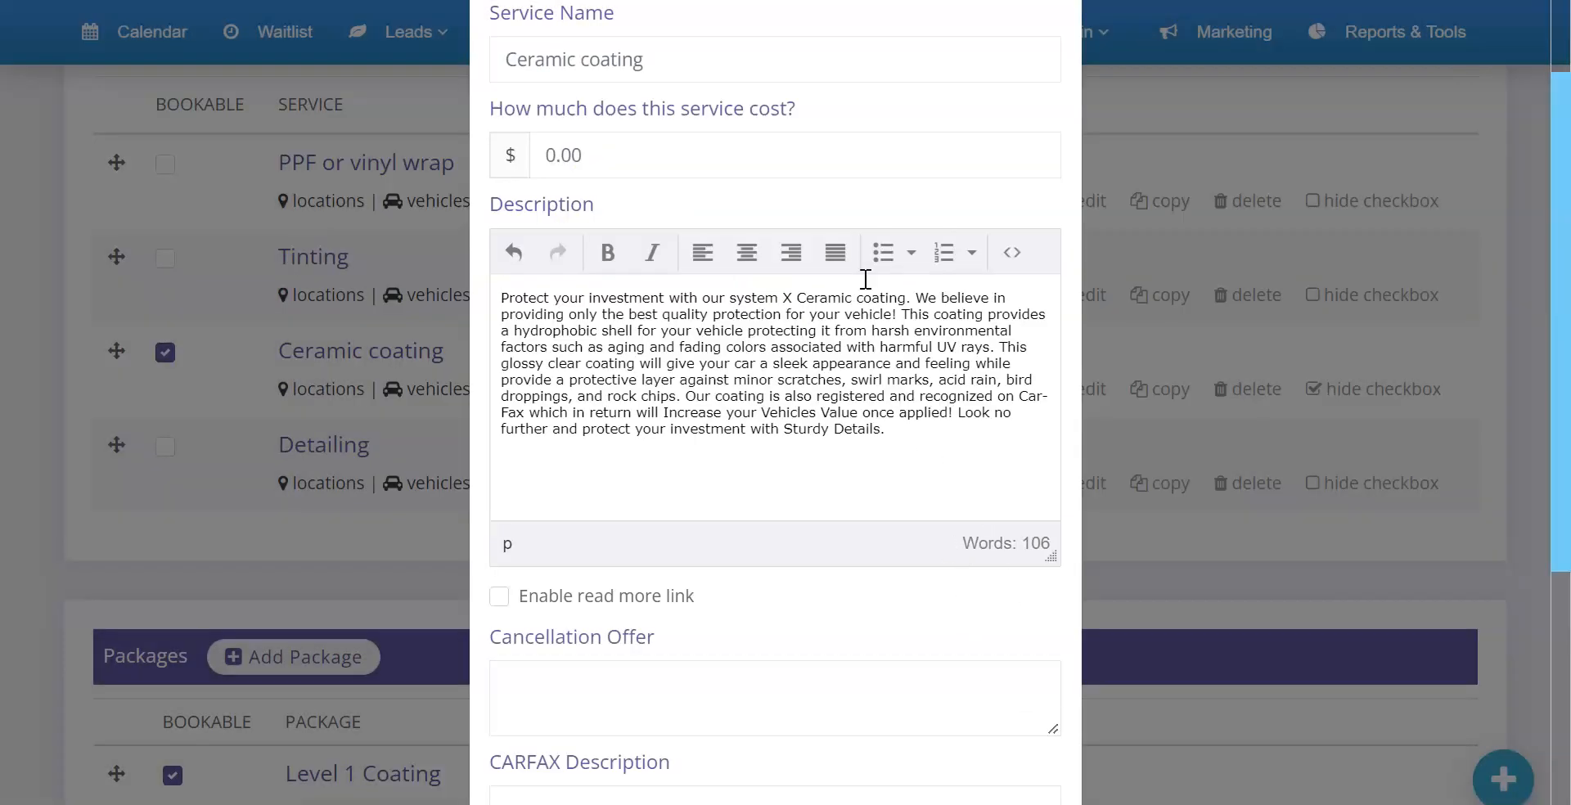
pyautogui.scroll(-5, 1052, 543)
pyautogui.click(1023, 765)
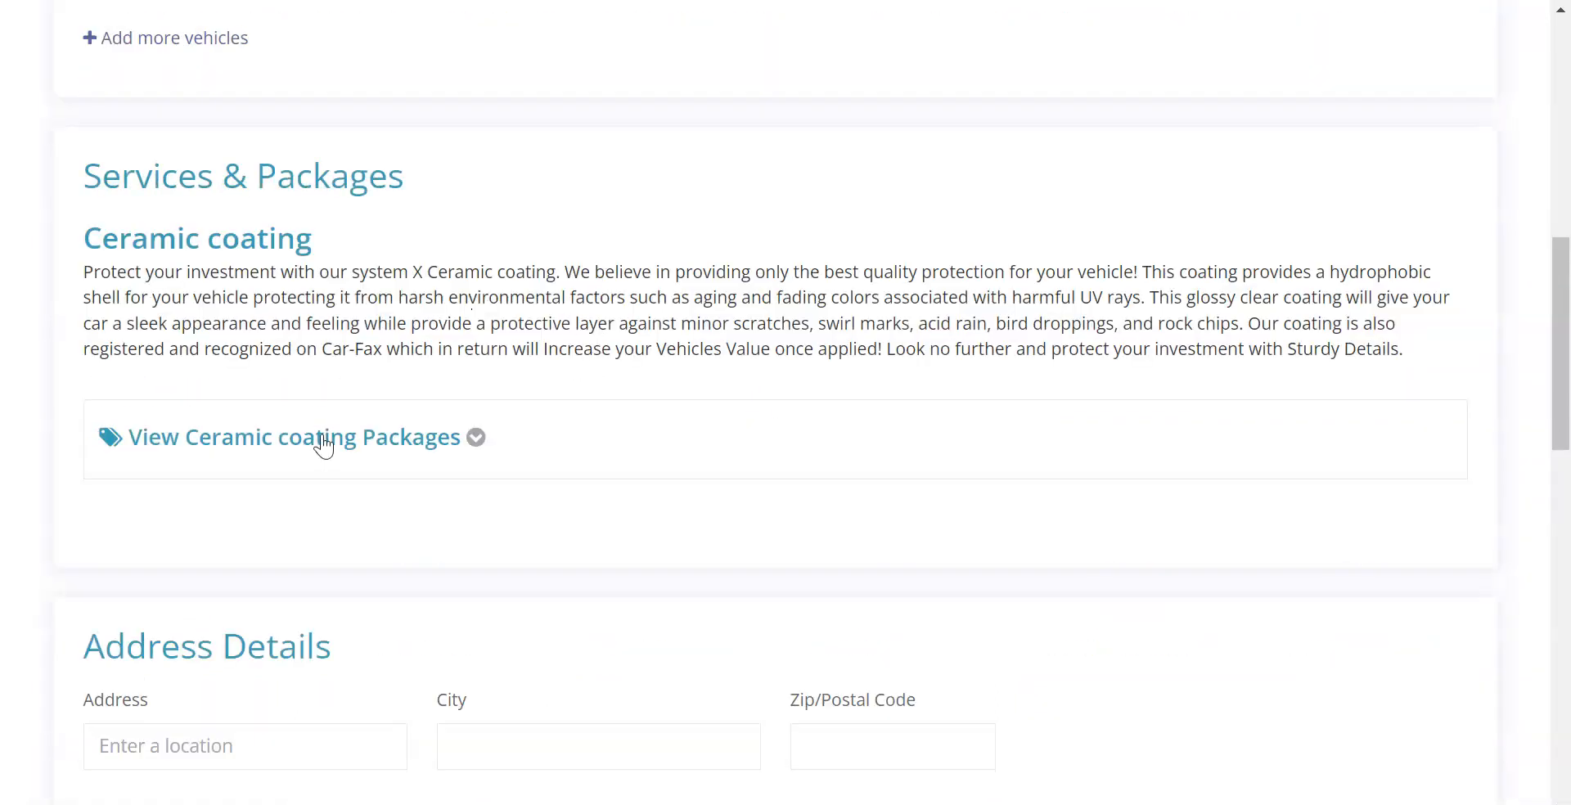
# - Expand the Ceramic coating packages in the form preview and examine the service description, Level 1 Coating options and overall form layout
pyautogui.click(324, 446)
pyautogui.scroll(-3, 328, 434)
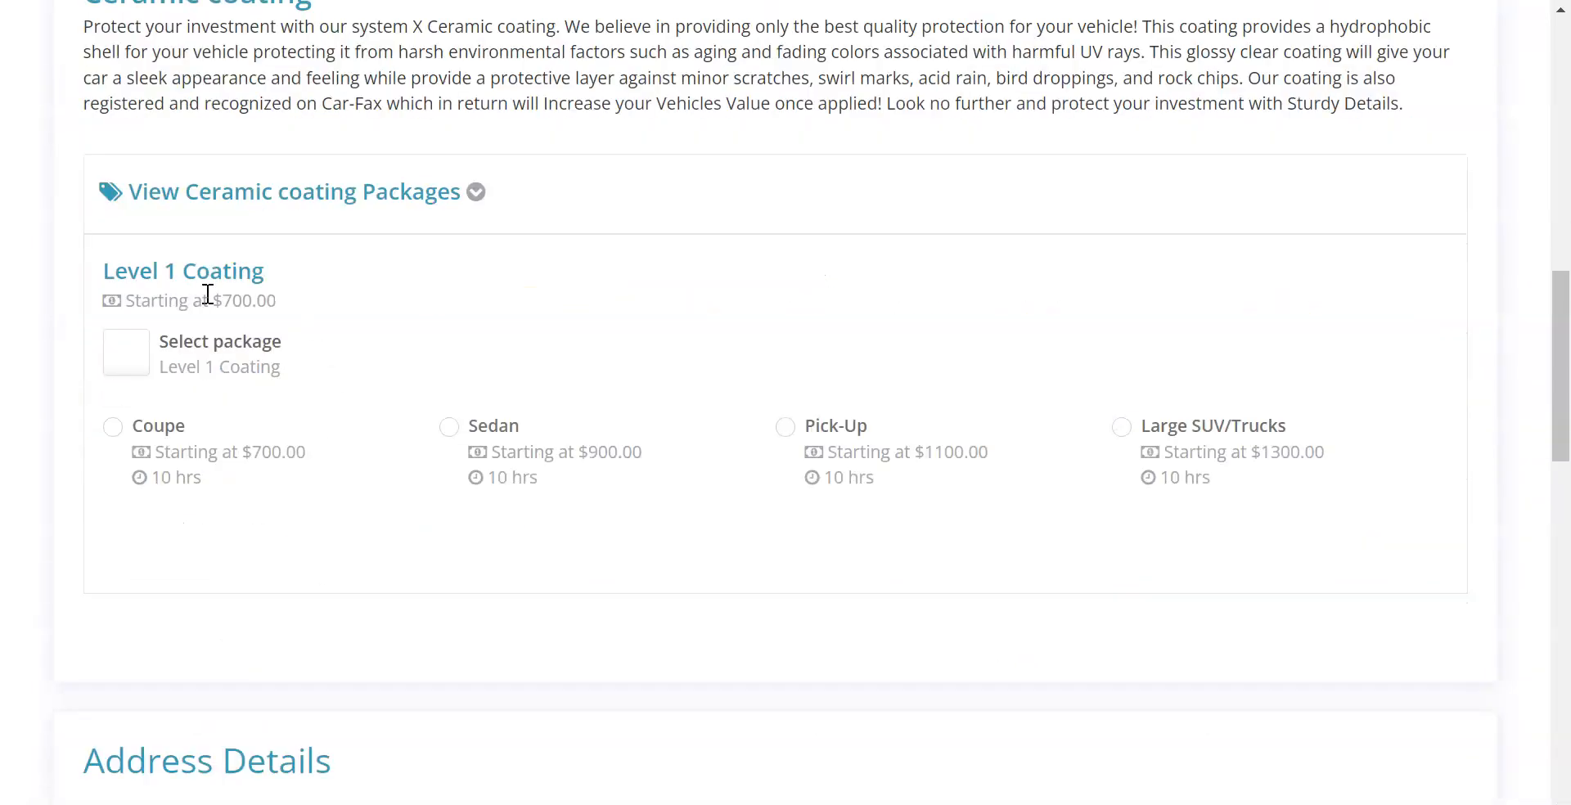
pyautogui.scroll(-3, 262, 419)
pyautogui.scroll(8, 274, 409)
pyautogui.scroll(8, 282, 395)
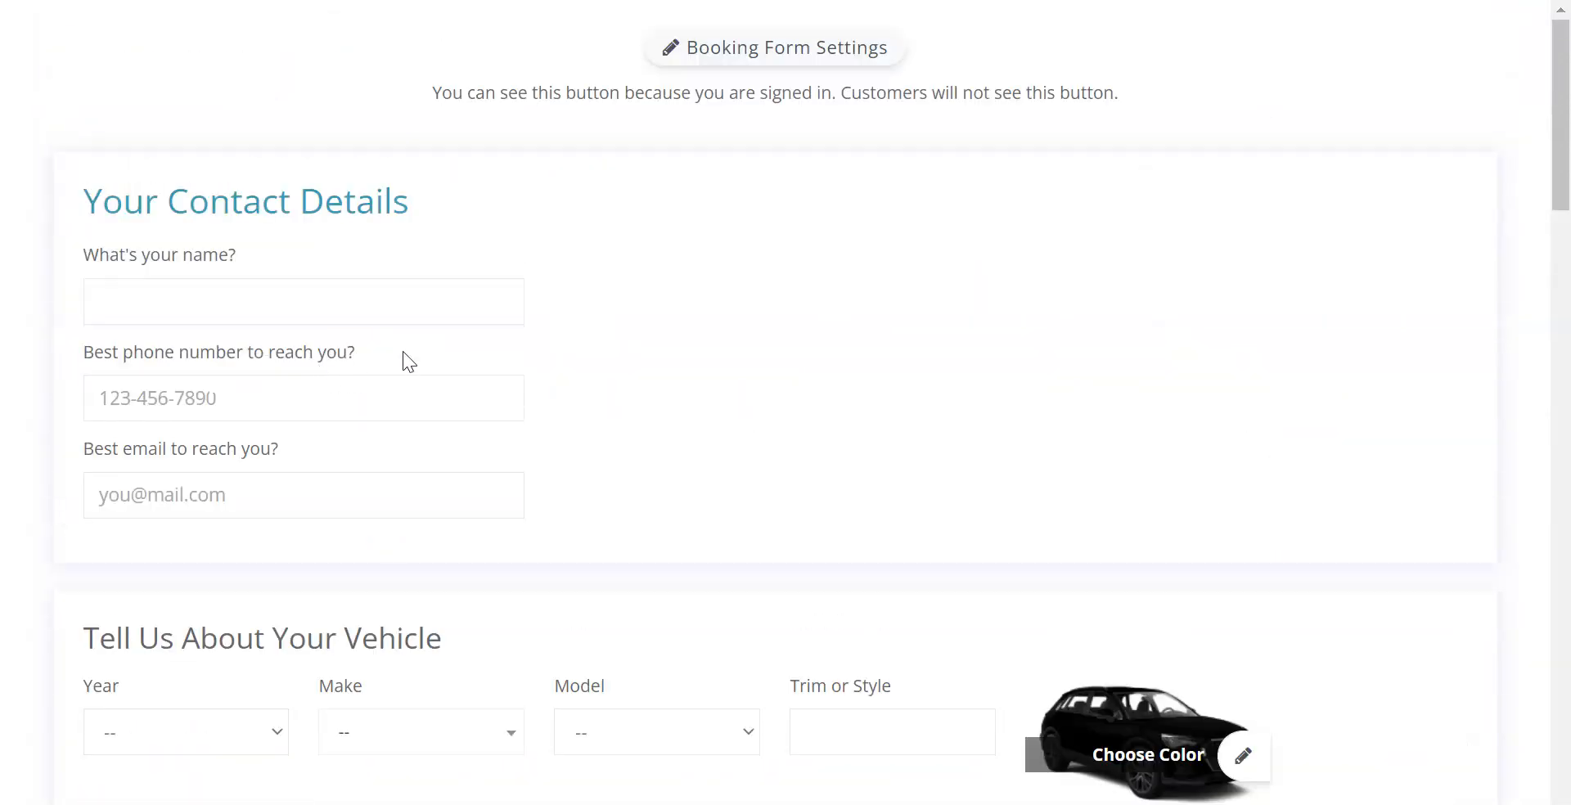
pyautogui.scroll(-12, 403, 351)
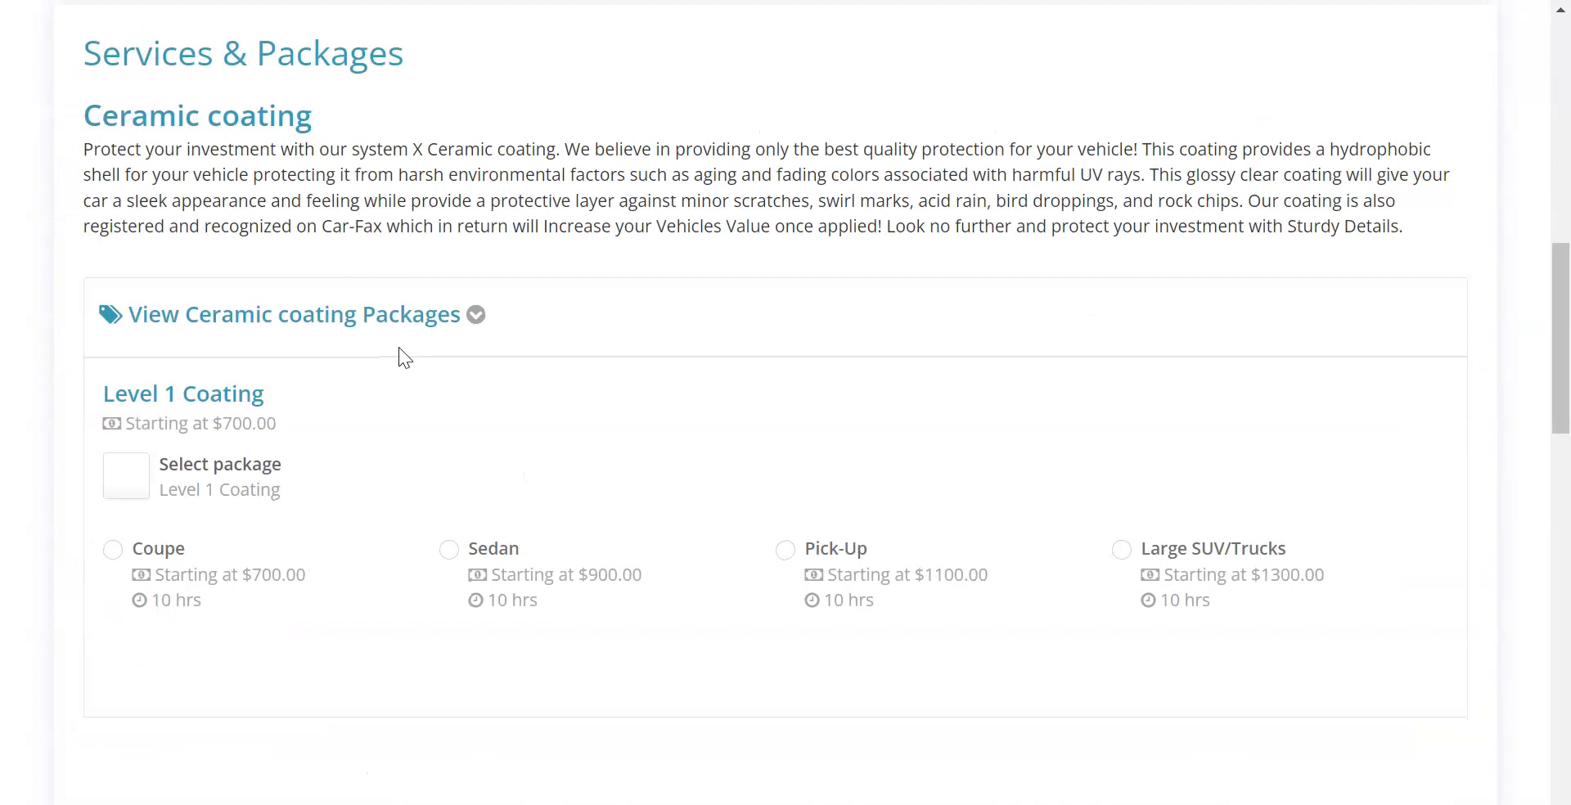
# - Set the booking form's background color to black in the Layout & Styles settings of the booking form configuration
pyautogui.click(402, 0)
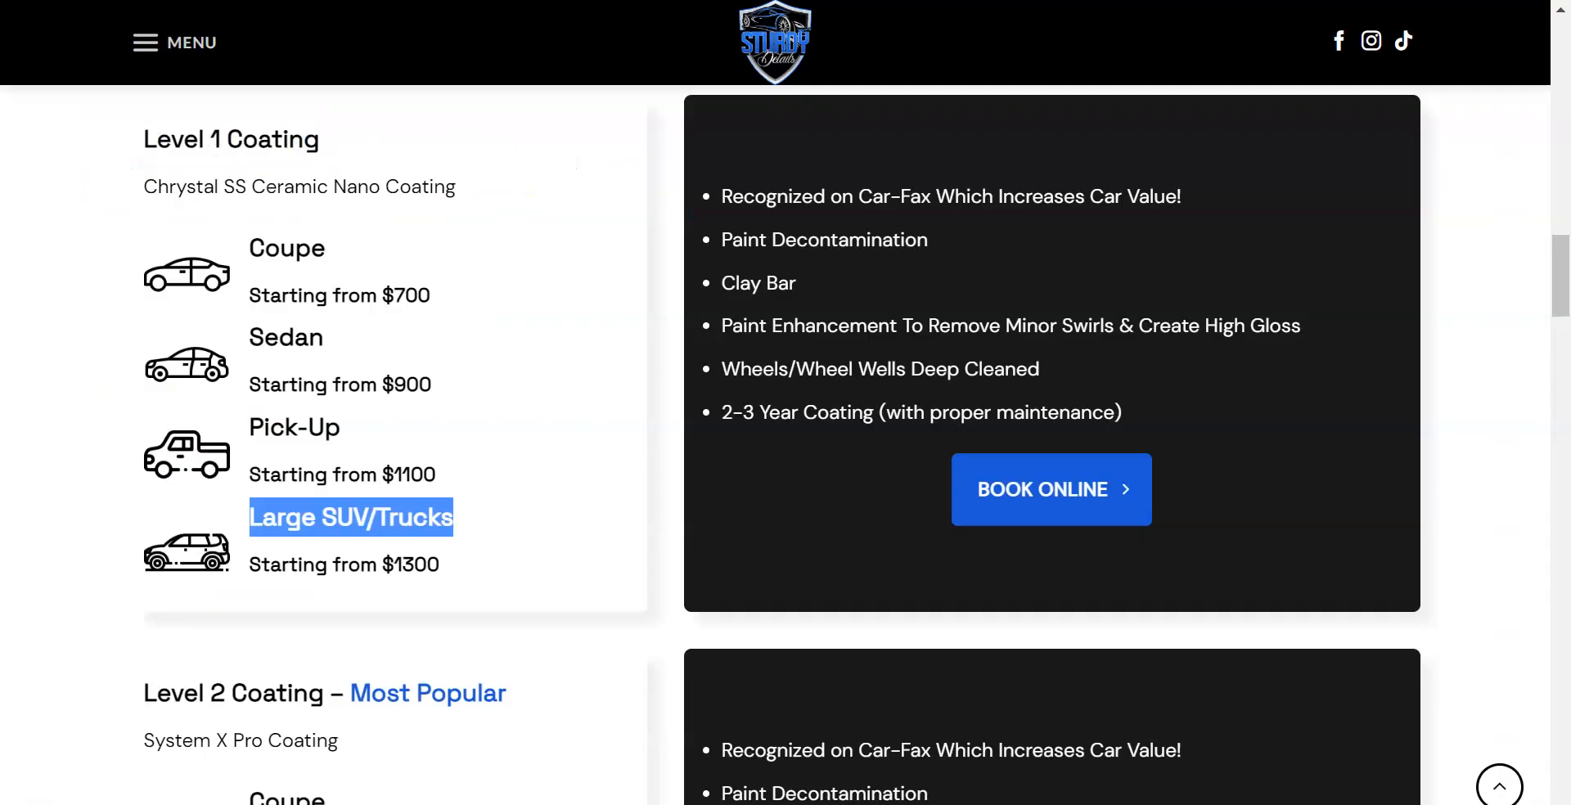
pyautogui.hotkey('ctrl', 'Tab')
pyautogui.hotkey('ctrl', 'Tab')
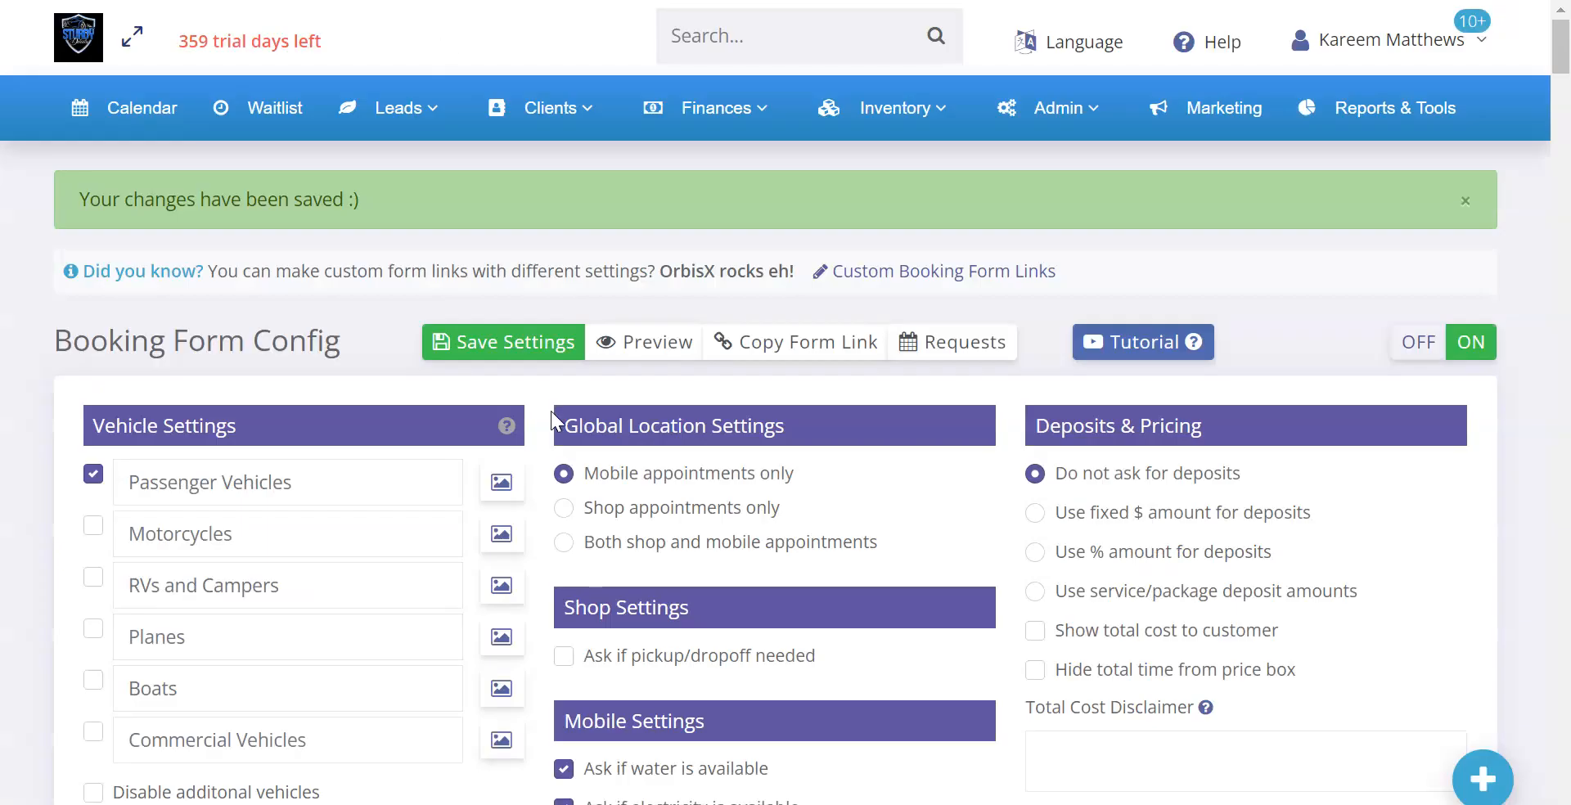
pyautogui.scroll(-15, 398, 451)
pyautogui.scroll(-15, 405, 445)
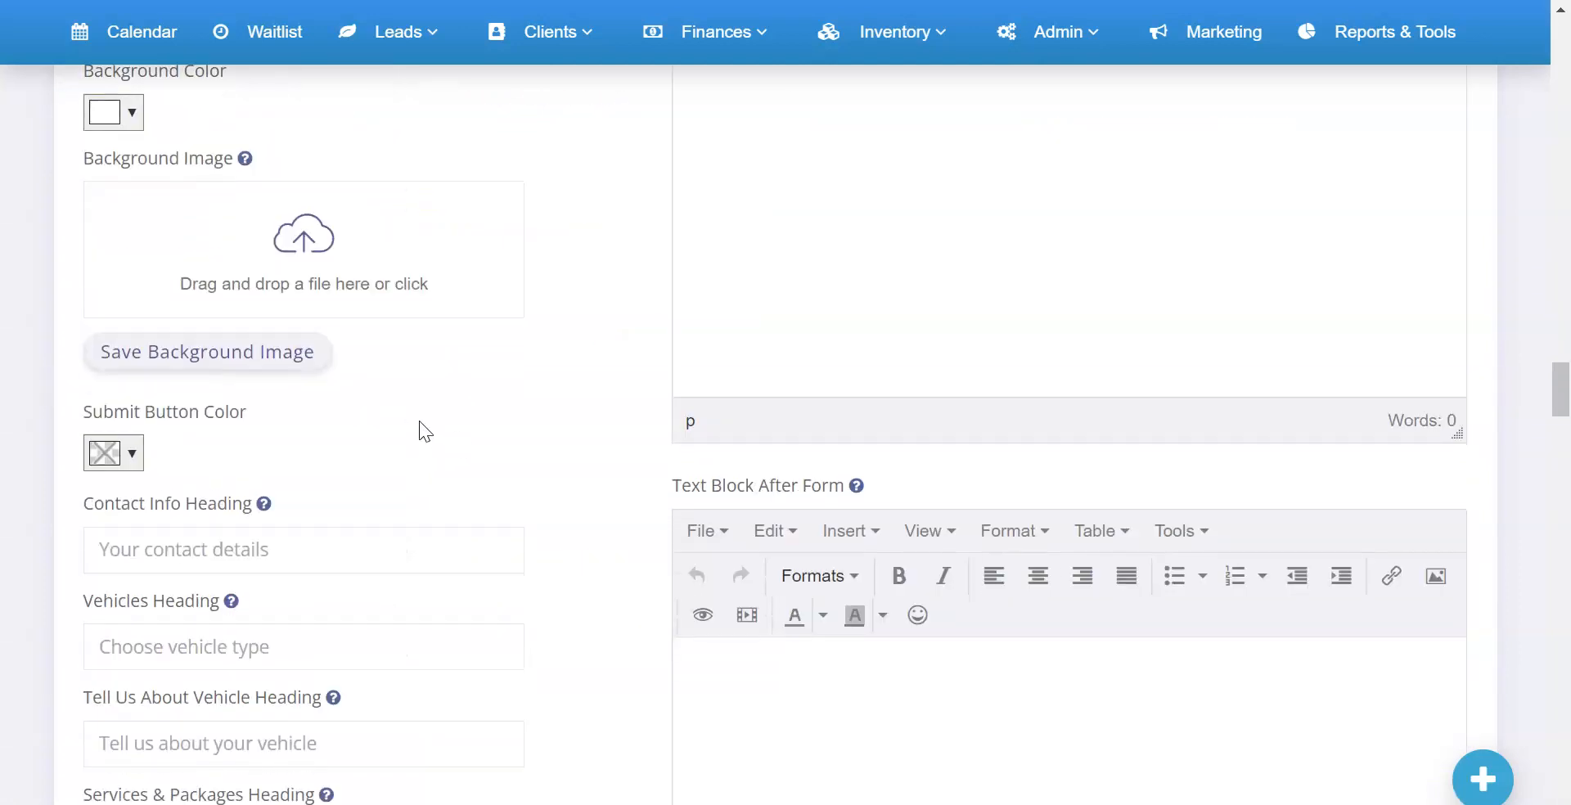
pyautogui.scroll(10, 407, 406)
pyautogui.click(123, 233)
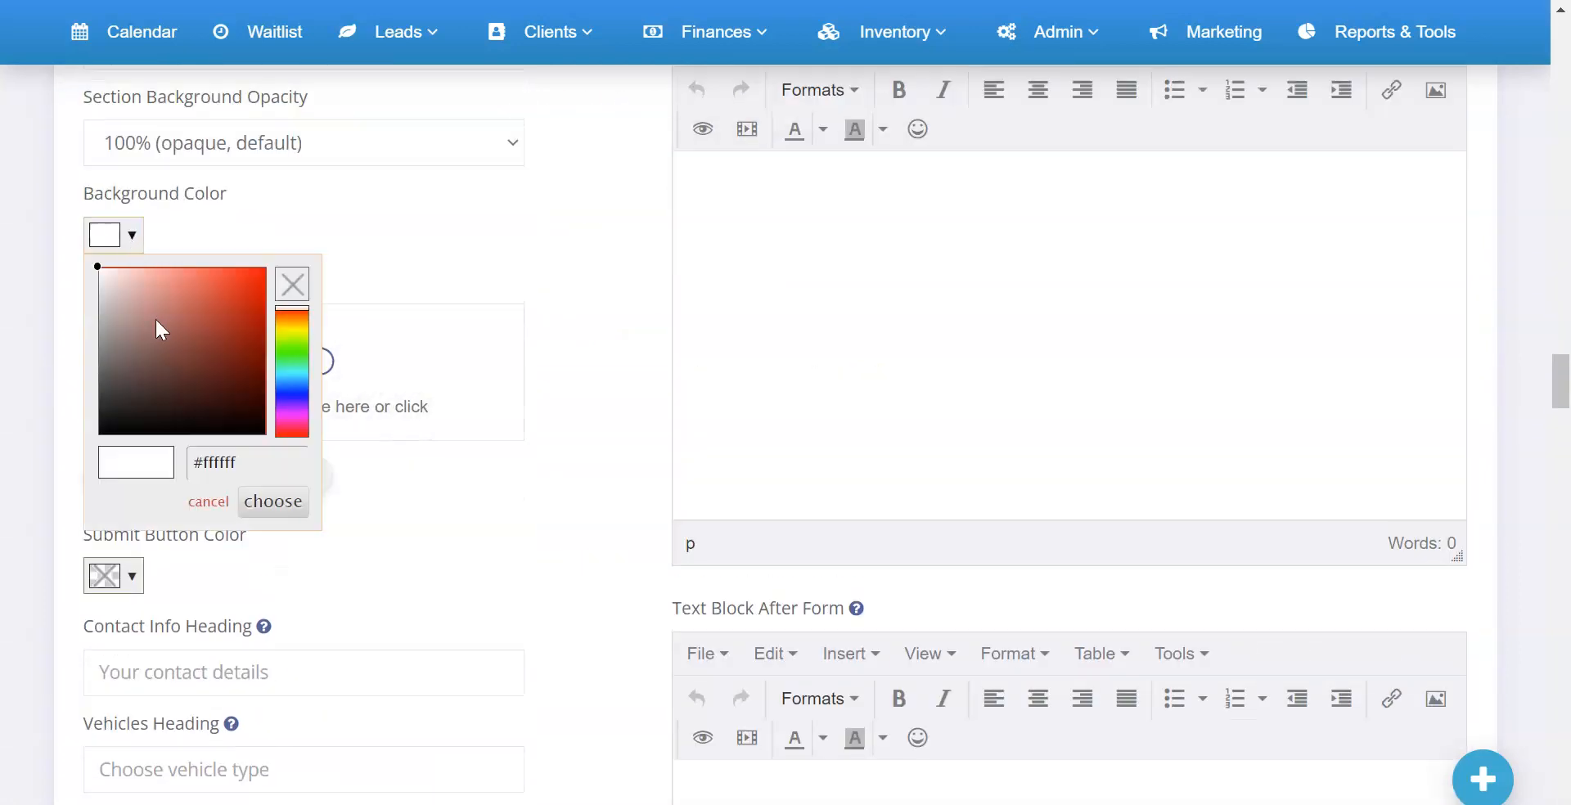
pyautogui.click(86, 440)
pyautogui.click(273, 500)
pyautogui.scroll(-5, 279, 467)
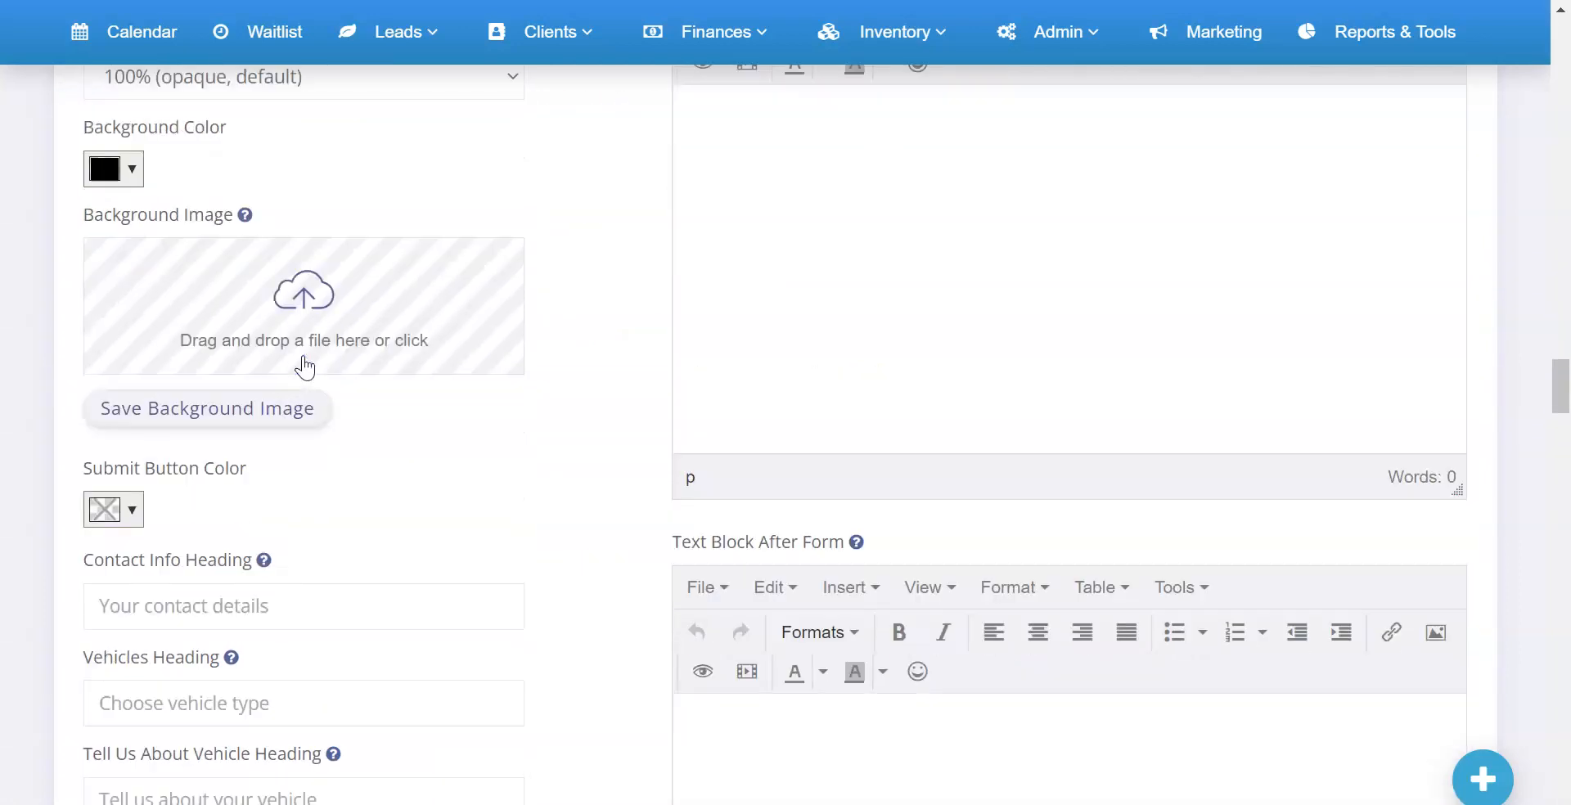
# - Set the booking form's submit button color to a deep blue, about #0012ca
pyautogui.click(133, 211)
pyautogui.click(292, 363)
pyautogui.moveTo(231, 342); pyautogui.dragTo(265, 274)
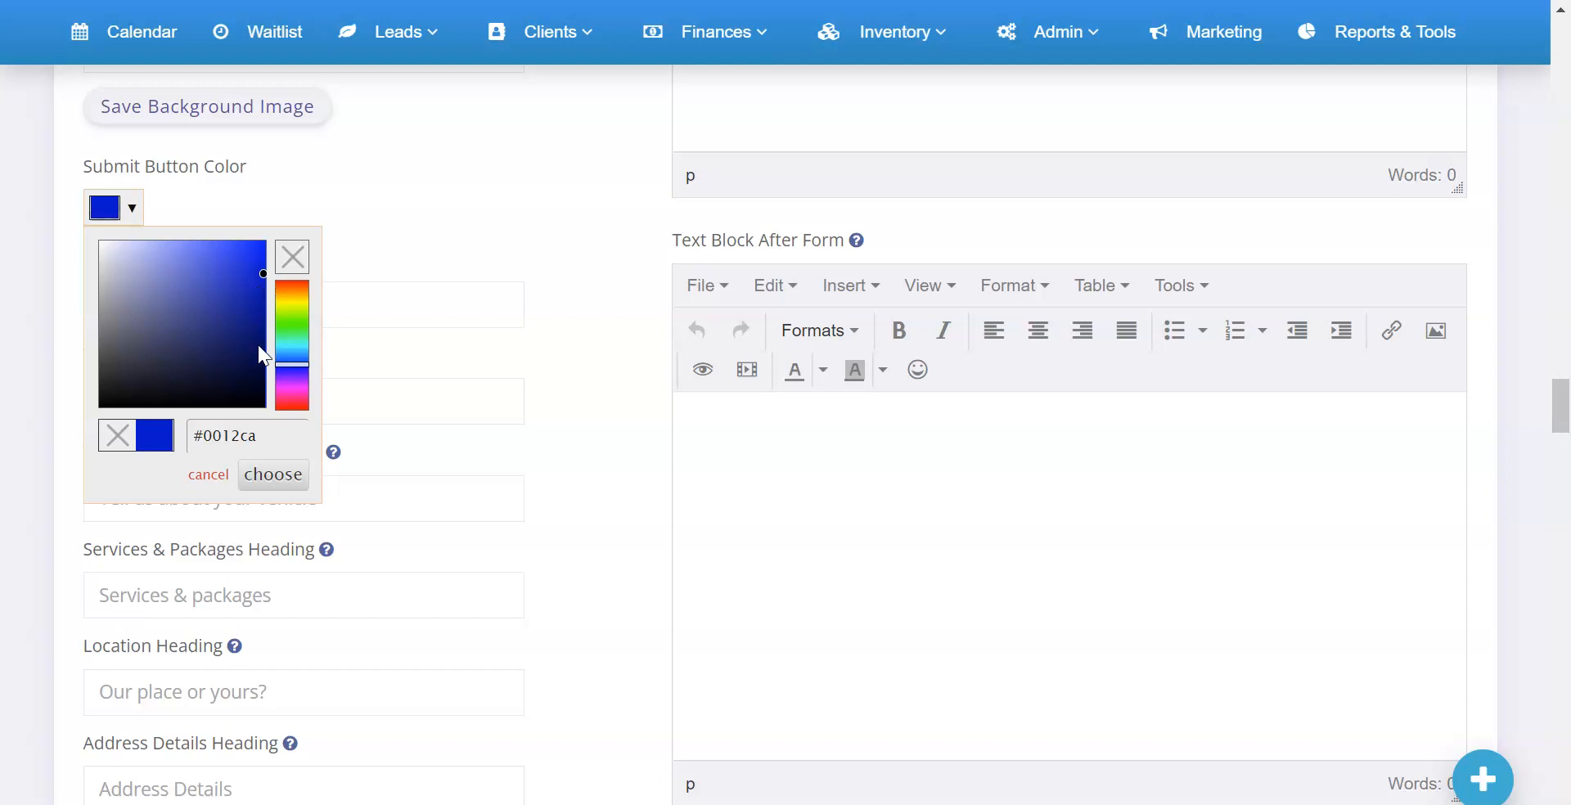
pyautogui.click(272, 474)
# - Set the font color of the booking form's title headings to a dark blue
pyautogui.scroll(-9, 248, 381)
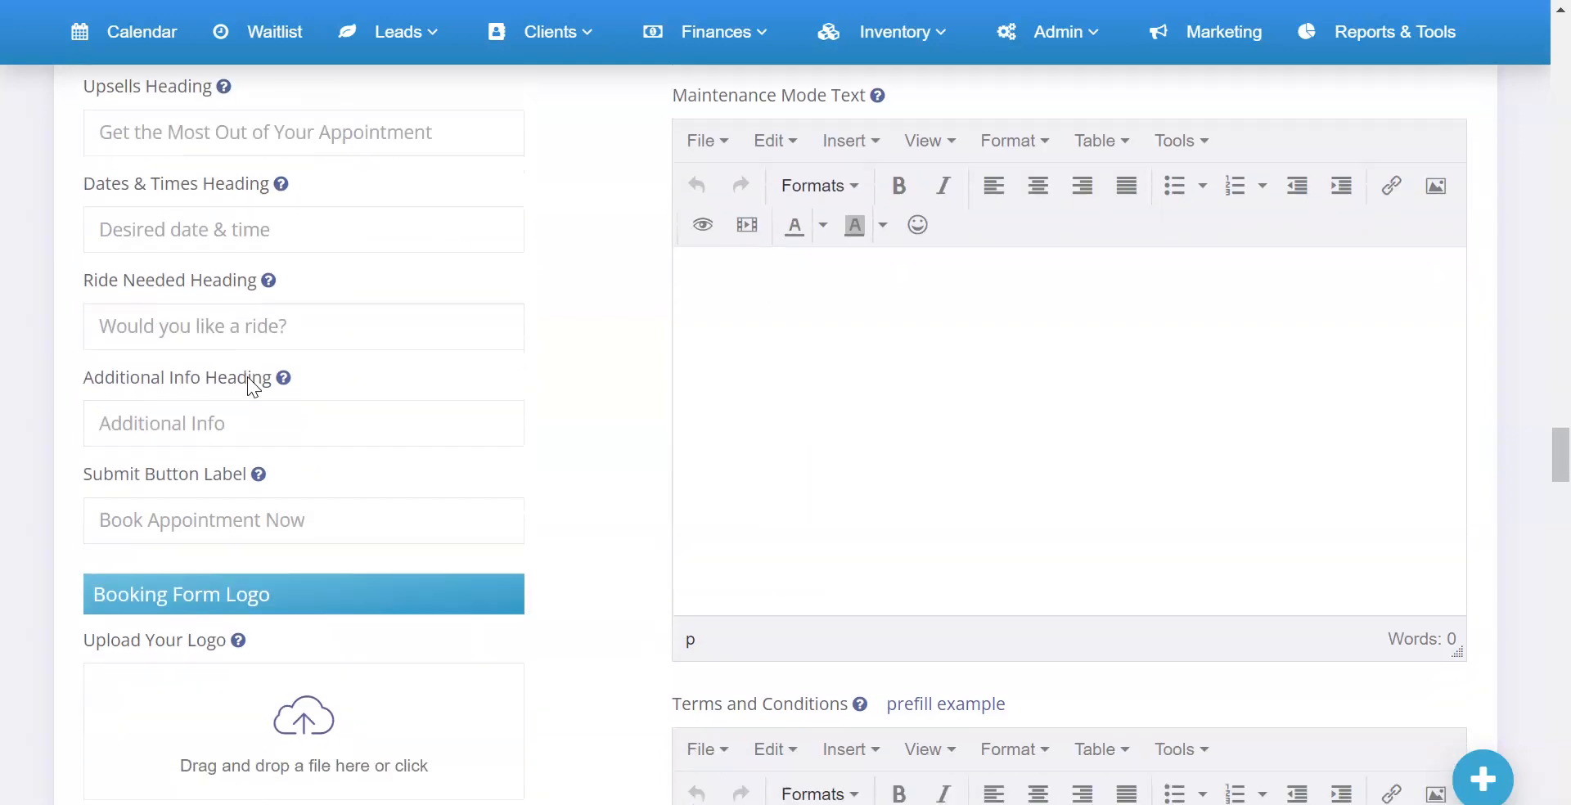
pyautogui.scroll(-18, 247, 376)
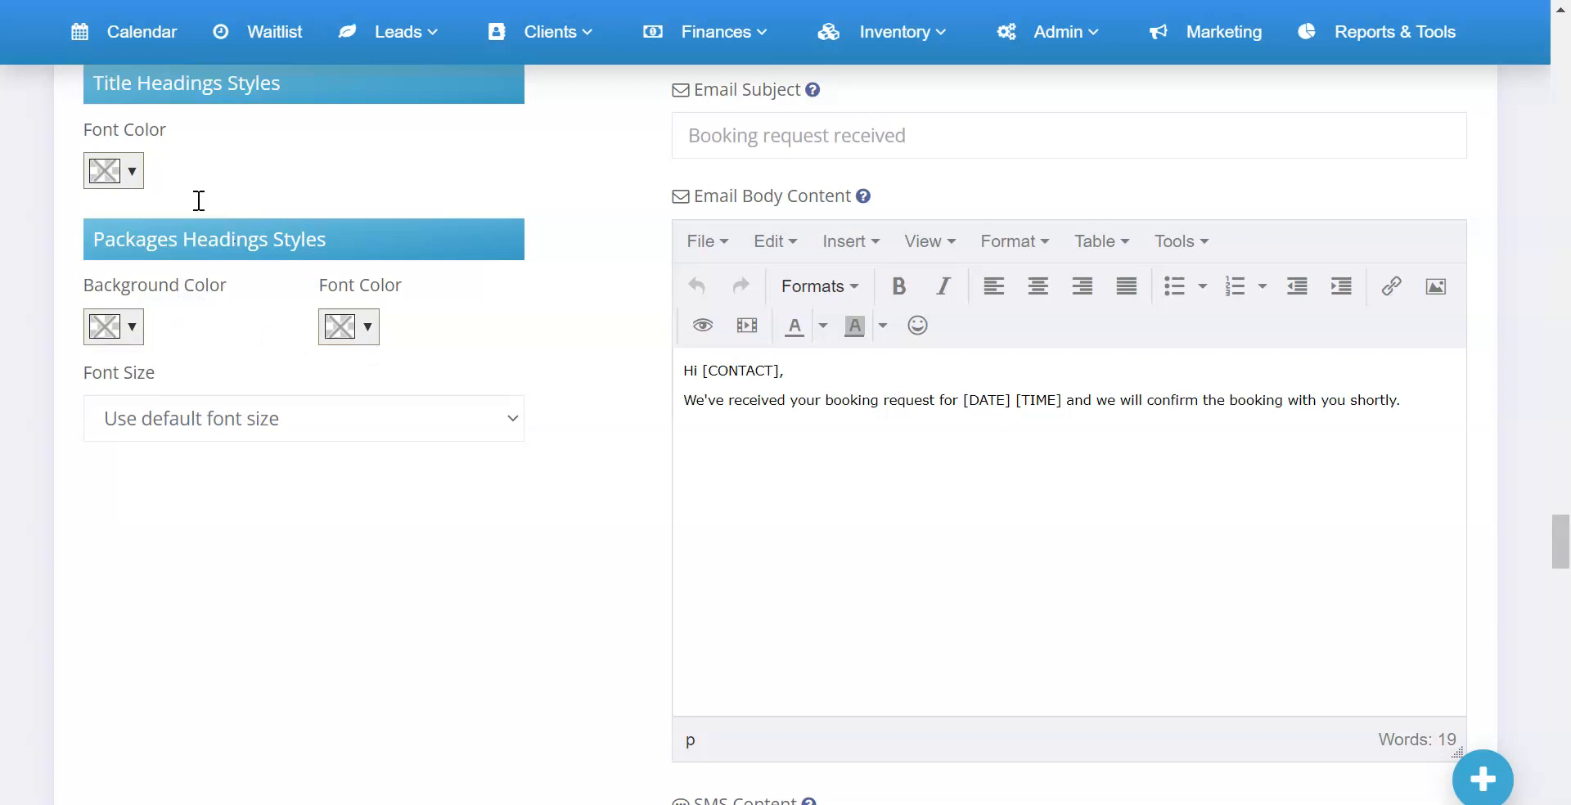
pyautogui.click(144, 183)
pyautogui.click(287, 326)
pyautogui.moveTo(251, 262); pyautogui.dragTo(262, 250)
pyautogui.click(299, 448)
# - Set the font color of the packages headings to a dark blue
pyautogui.click(362, 344)
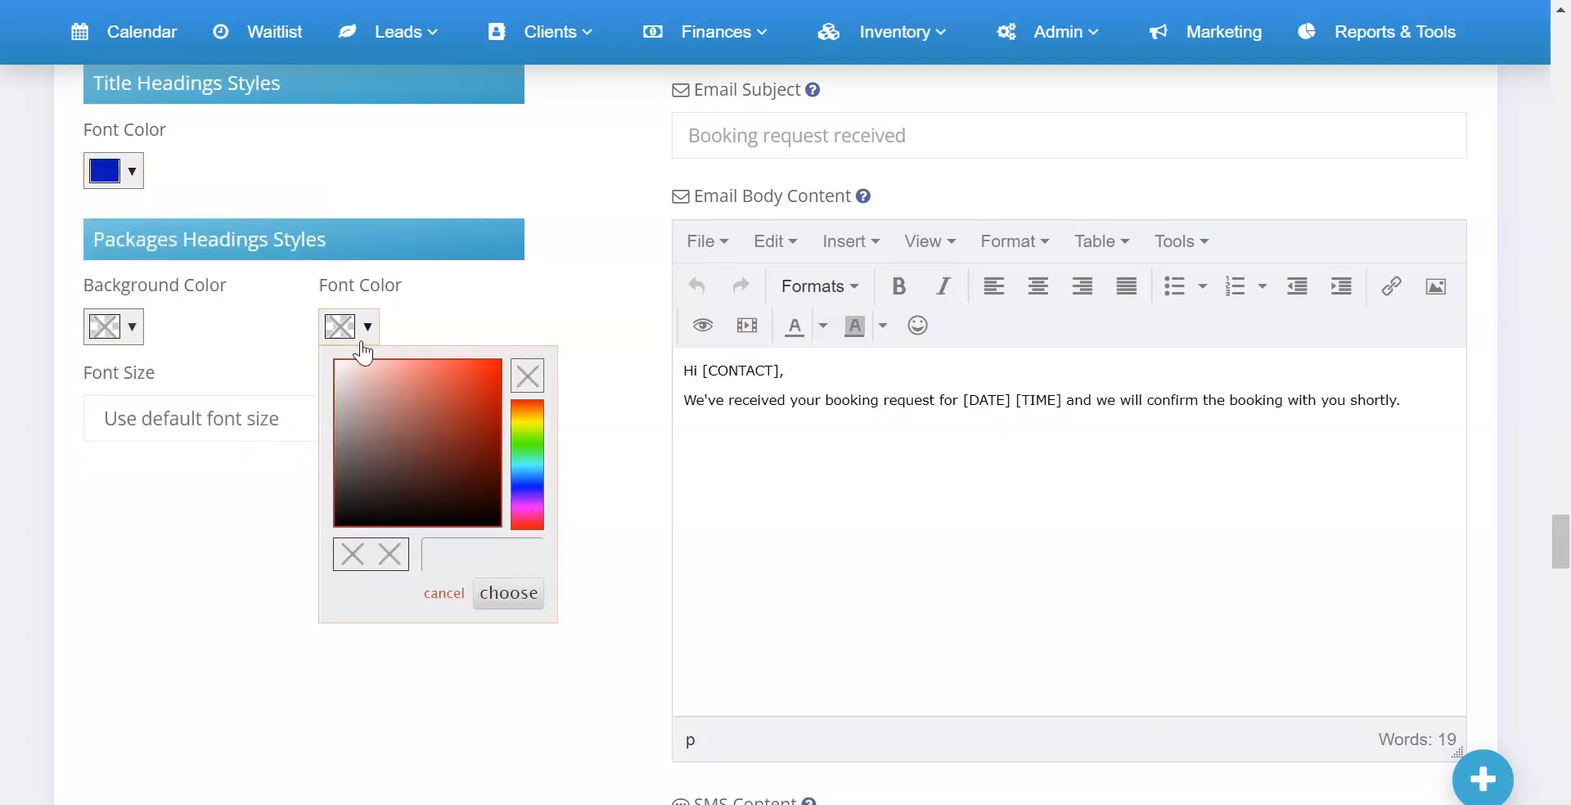
pyautogui.click(525, 488)
pyautogui.moveTo(456, 455); pyautogui.dragTo(518, 406)
pyautogui.click(508, 594)
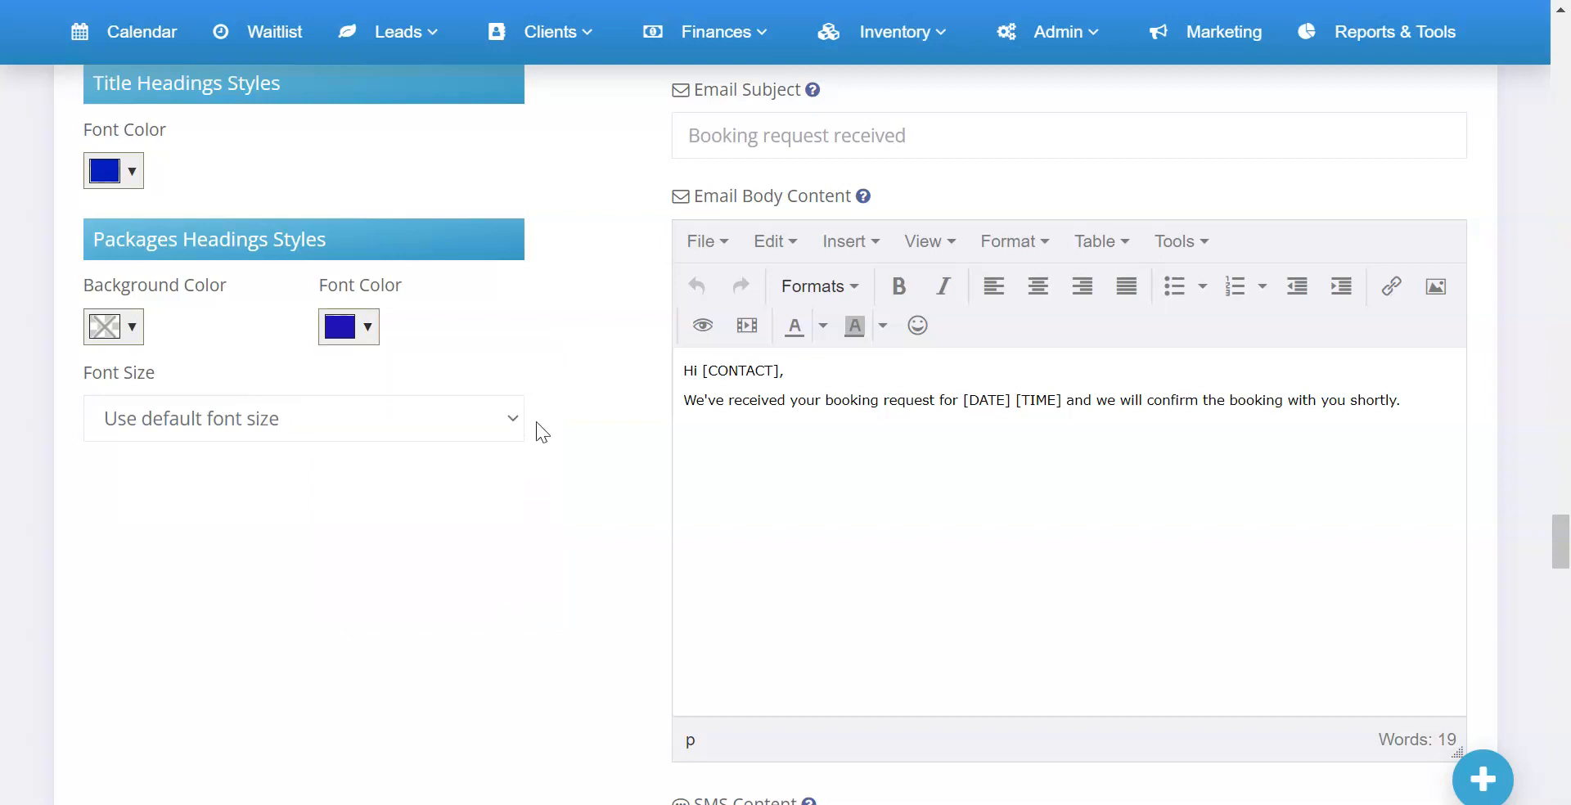
# - Save the Layout & Styles settings of the booking form
pyautogui.scroll(15, 540, 434)
pyautogui.scroll(15, 543, 434)
pyautogui.scroll(-8, 543, 438)
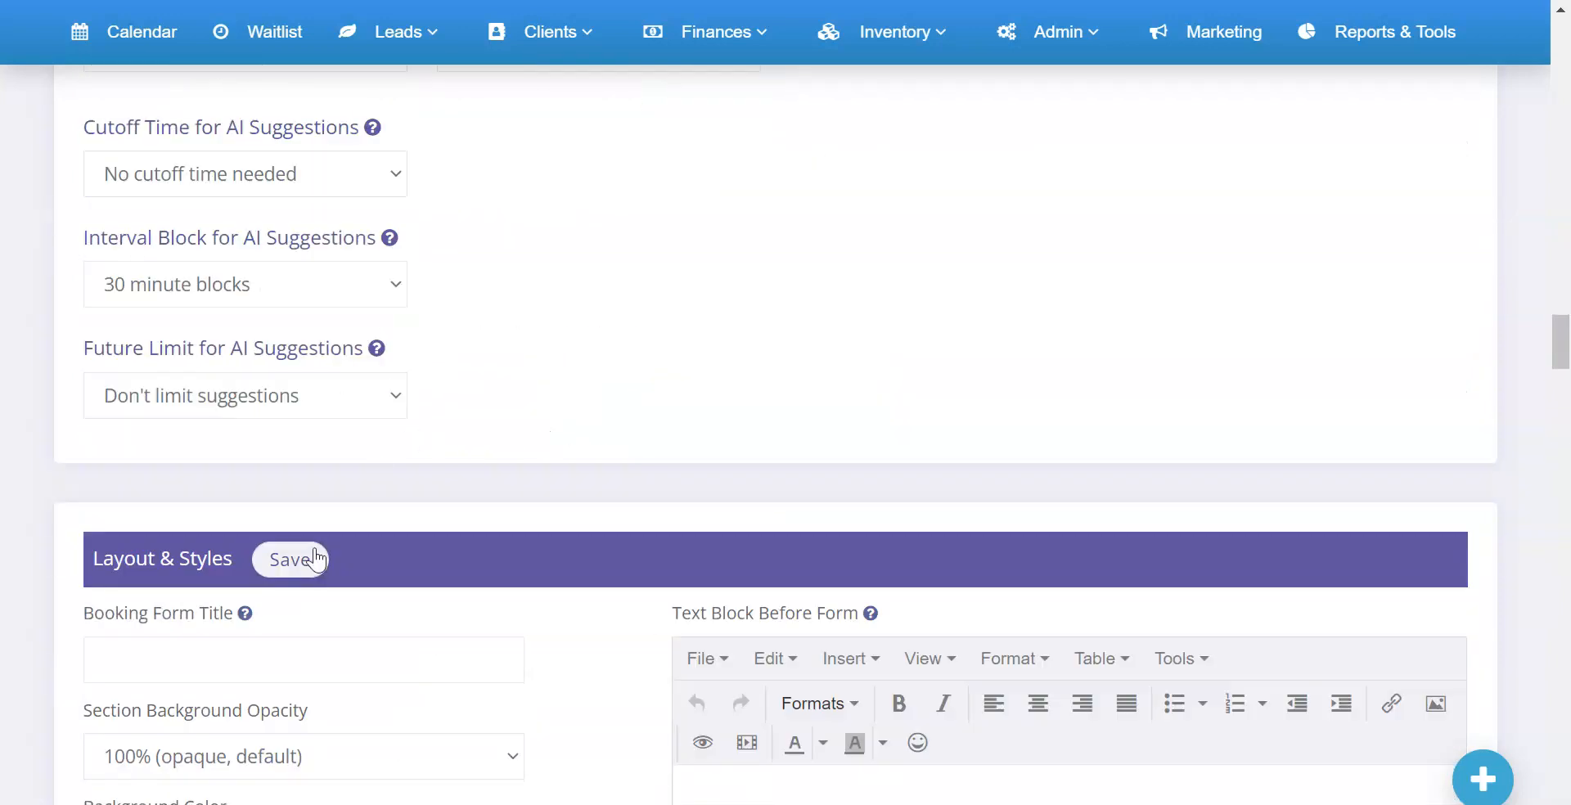
pyautogui.click(289, 556)
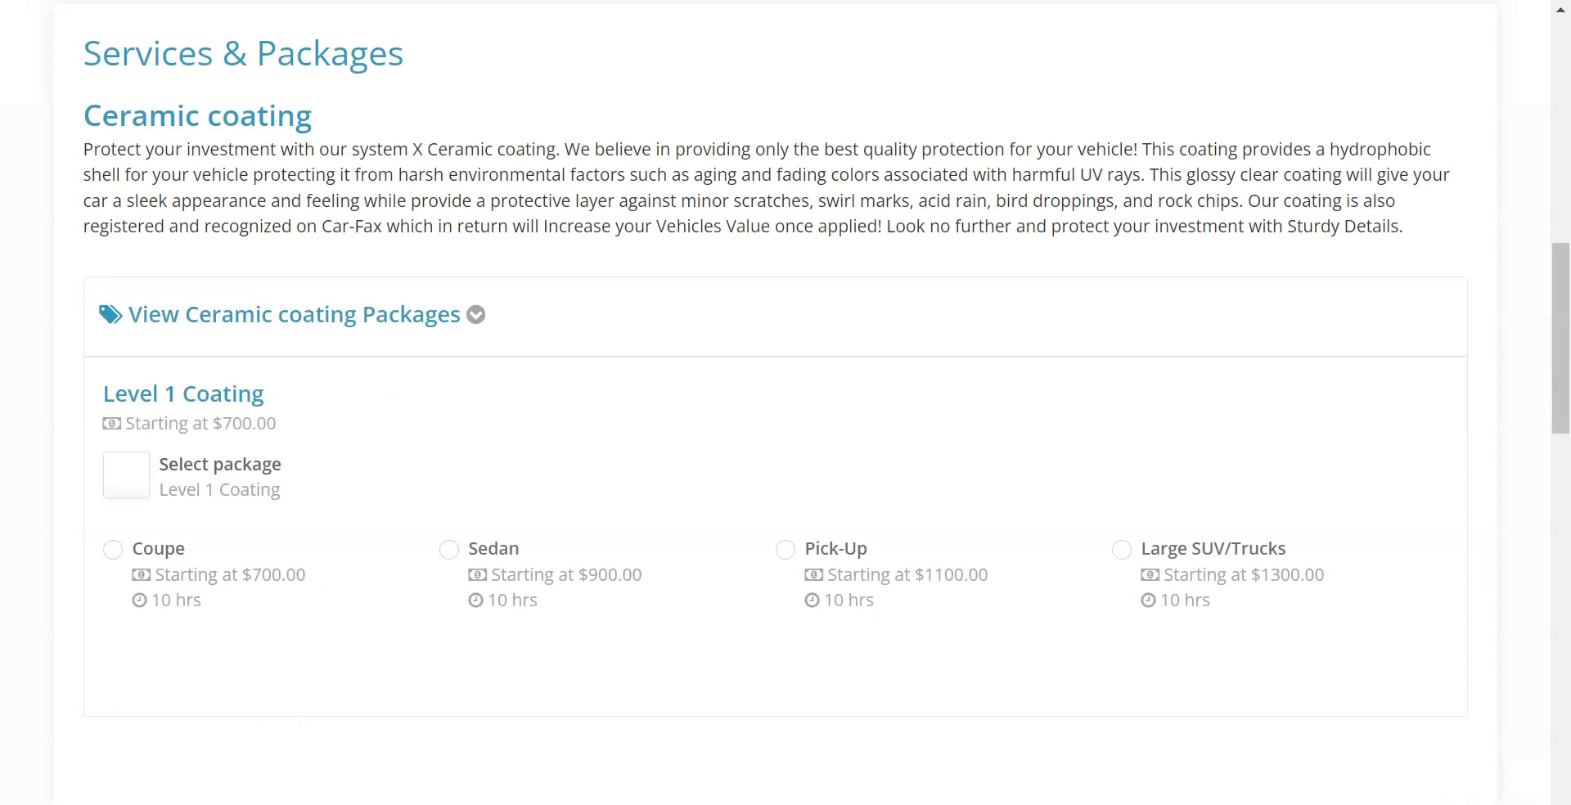
pyautogui.scroll(12, 517, 209)
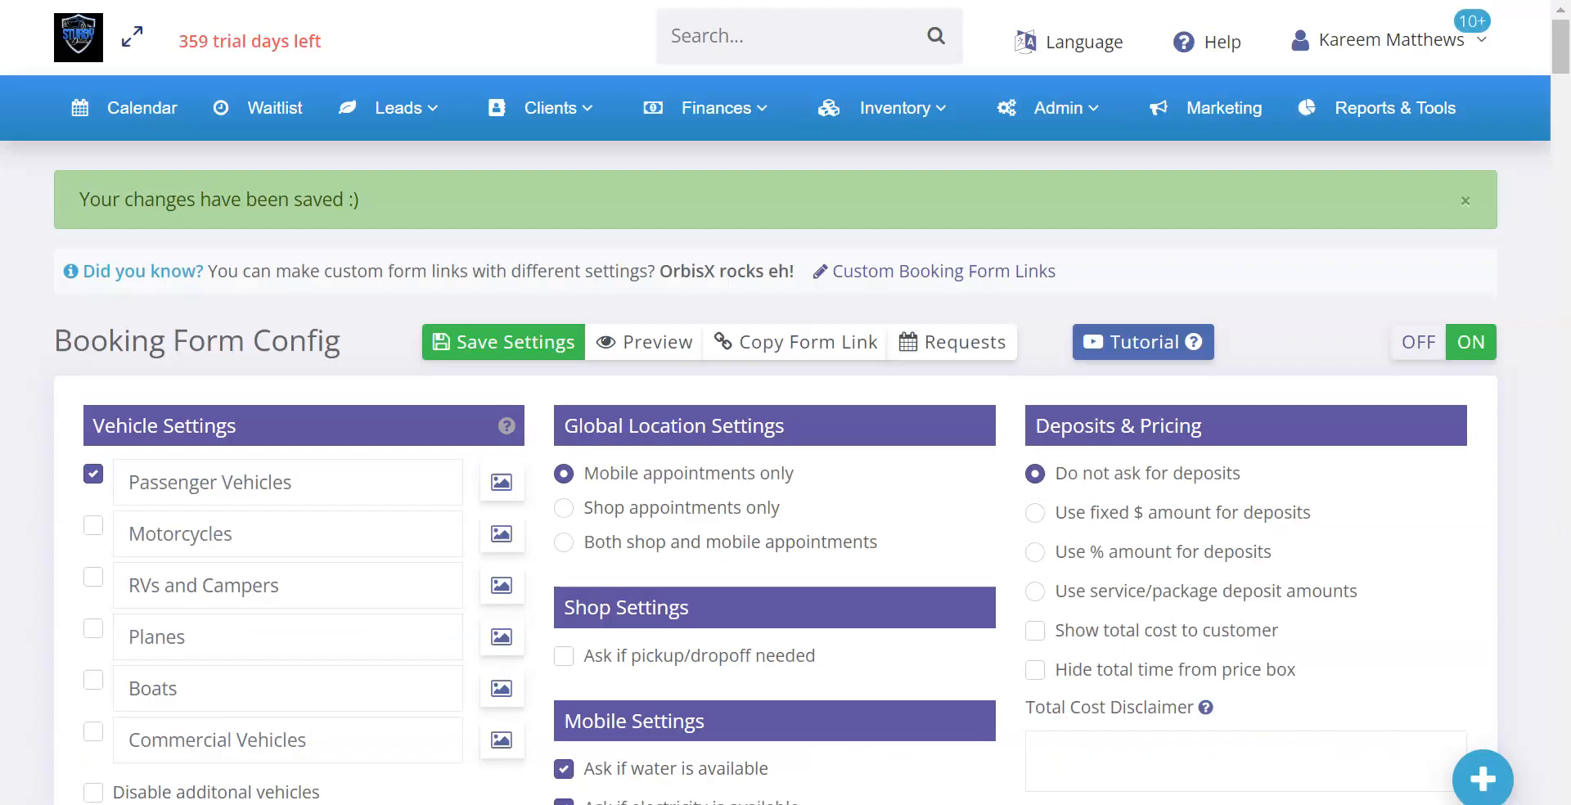
# - Enable displaying the logo on the booking form in the miscellaneous options and save the booking form settings
pyautogui.scroll(-10, 253, 338)
pyautogui.scroll(-3, 254, 339)
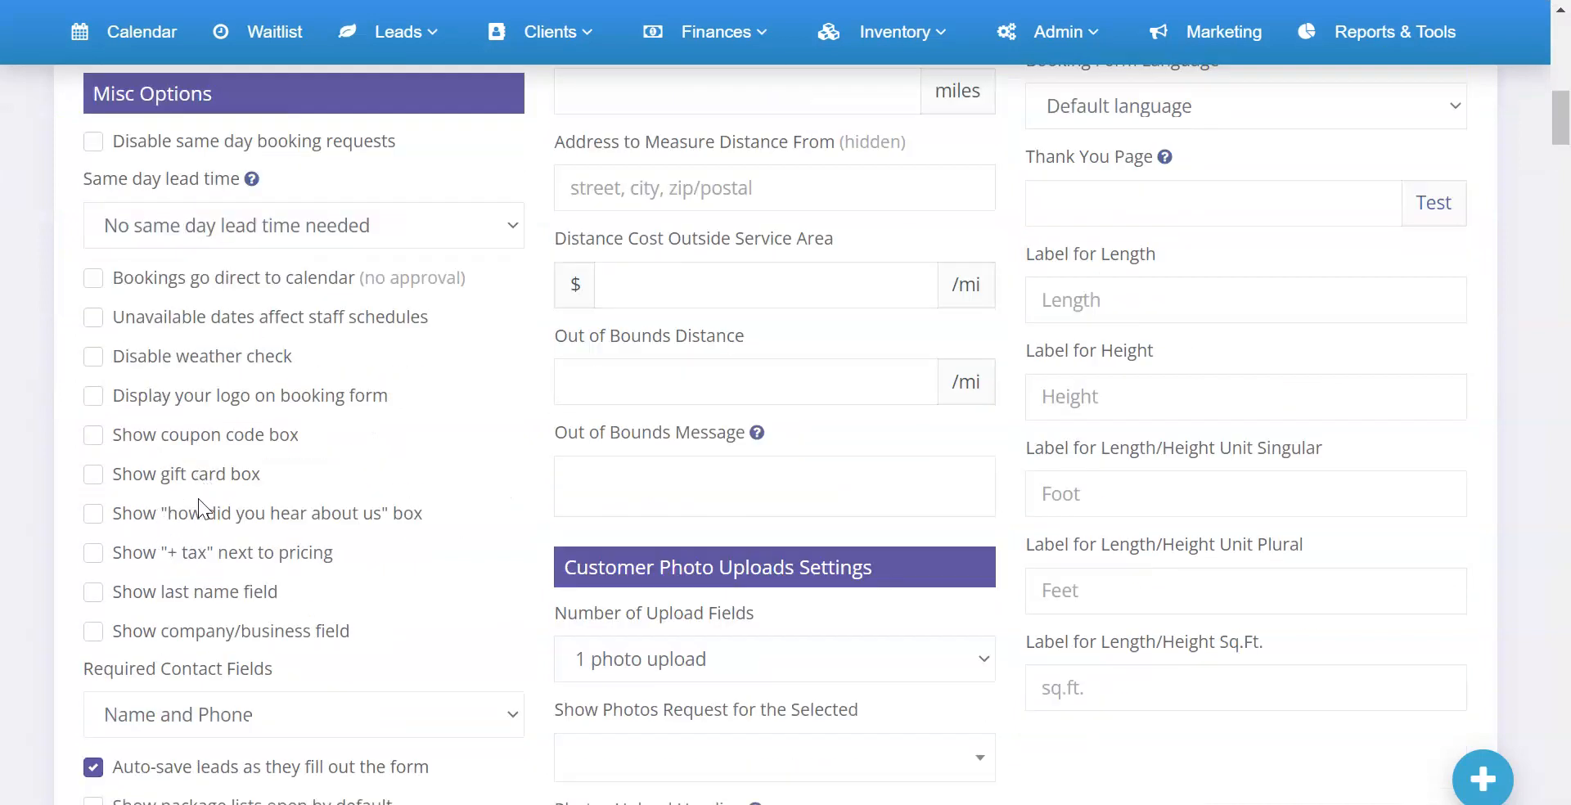
pyautogui.scroll(-3, 173, 571)
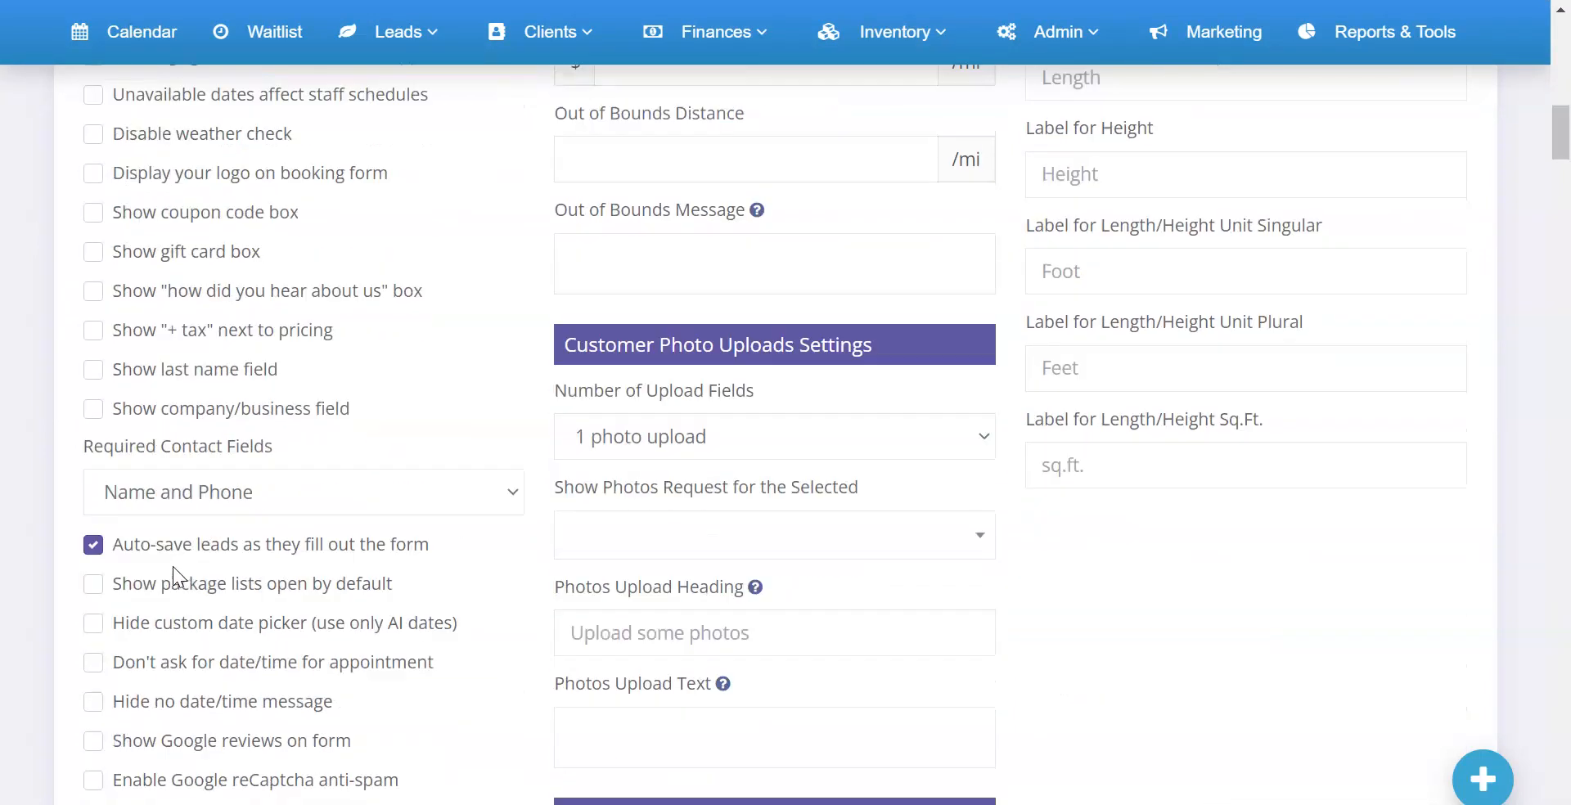
pyautogui.scroll(-2, 173, 566)
pyautogui.scroll(1, 211, 496)
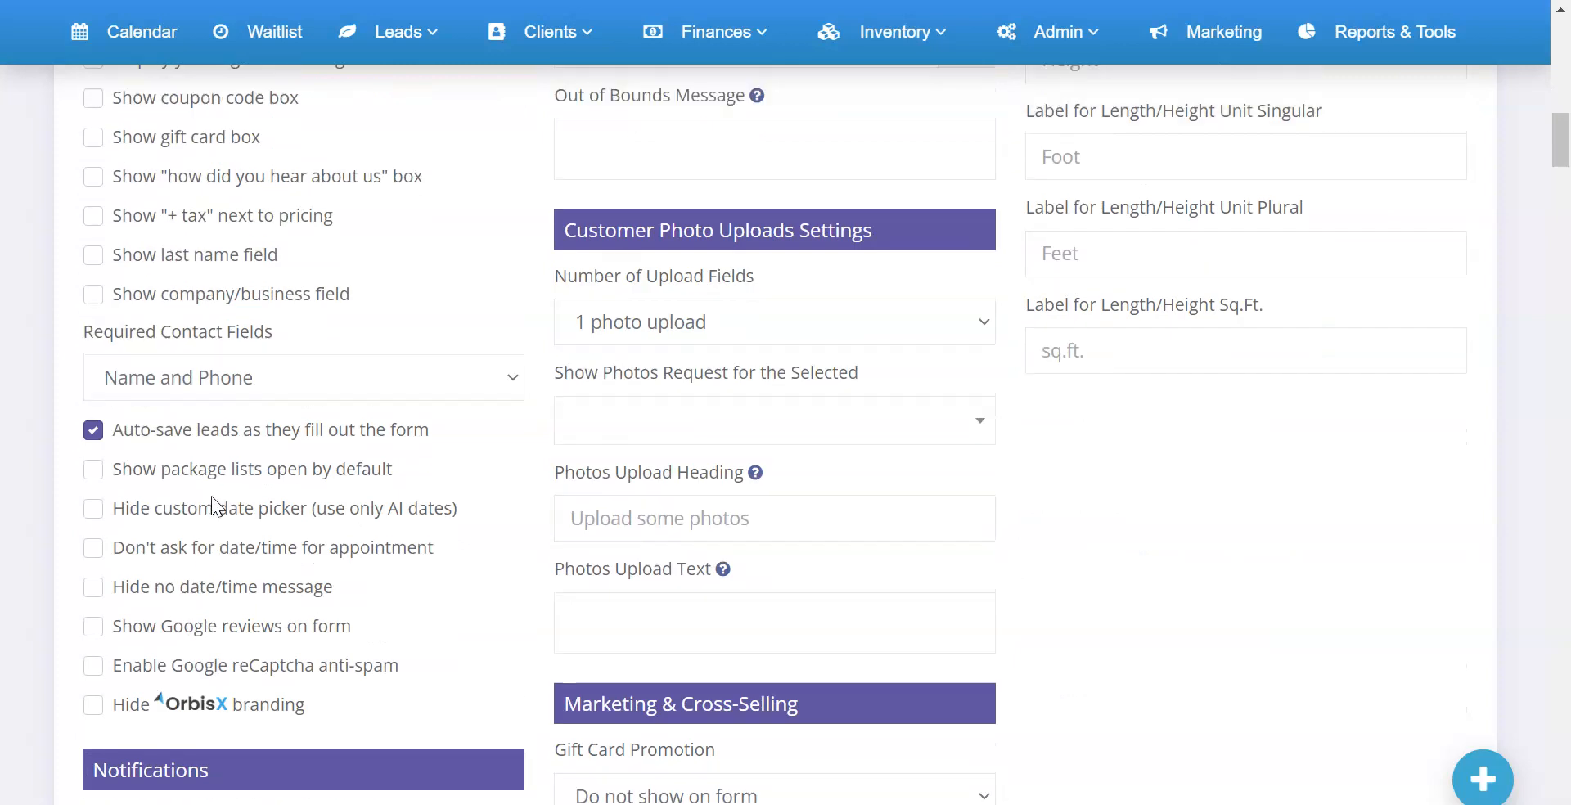
pyautogui.scroll(3, 211, 496)
pyautogui.click(158, 266)
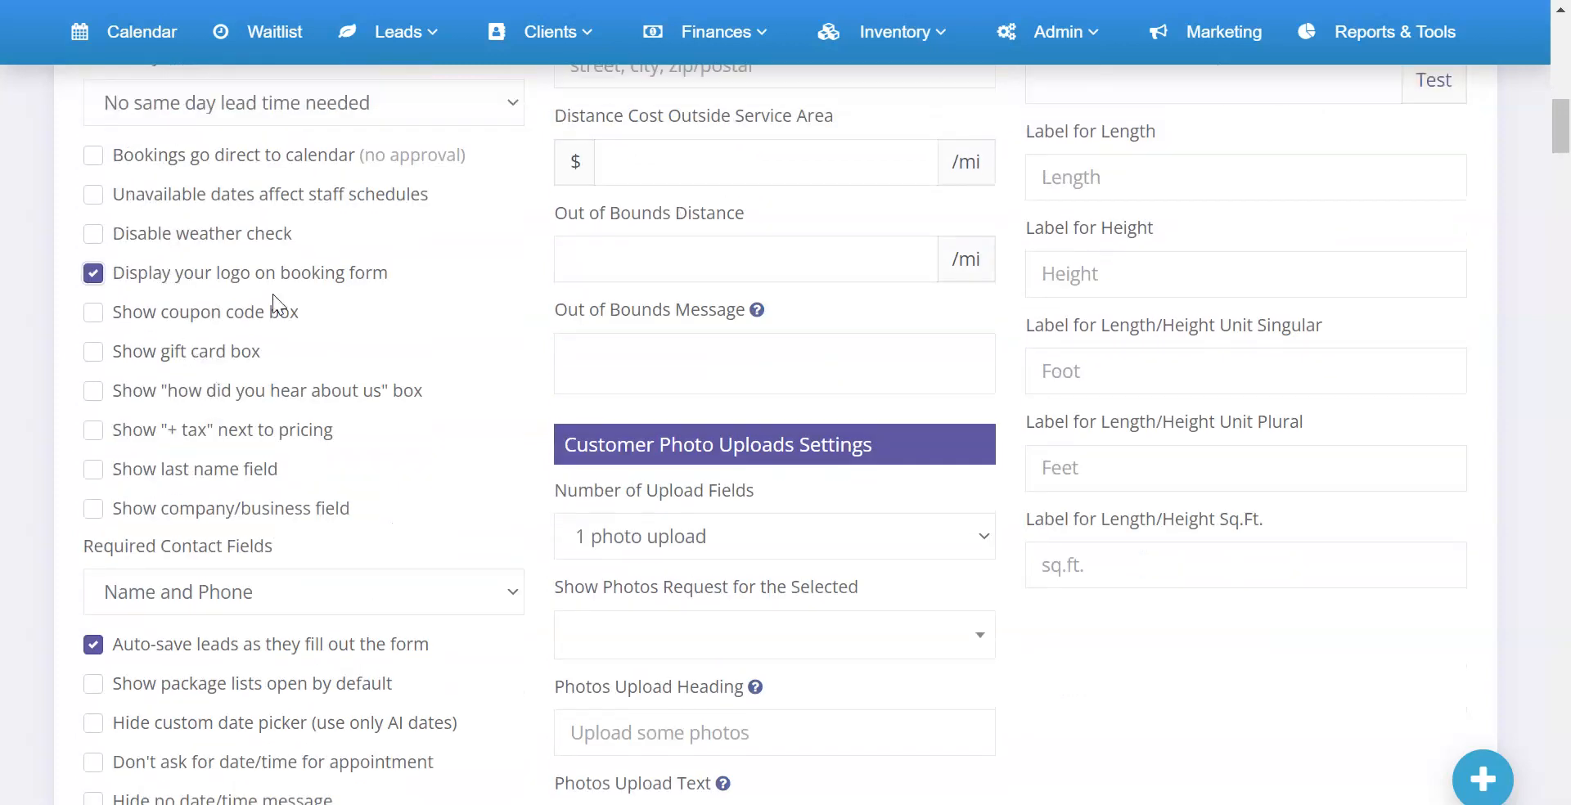
pyautogui.scroll(10, 328, 311)
pyautogui.click(483, 344)
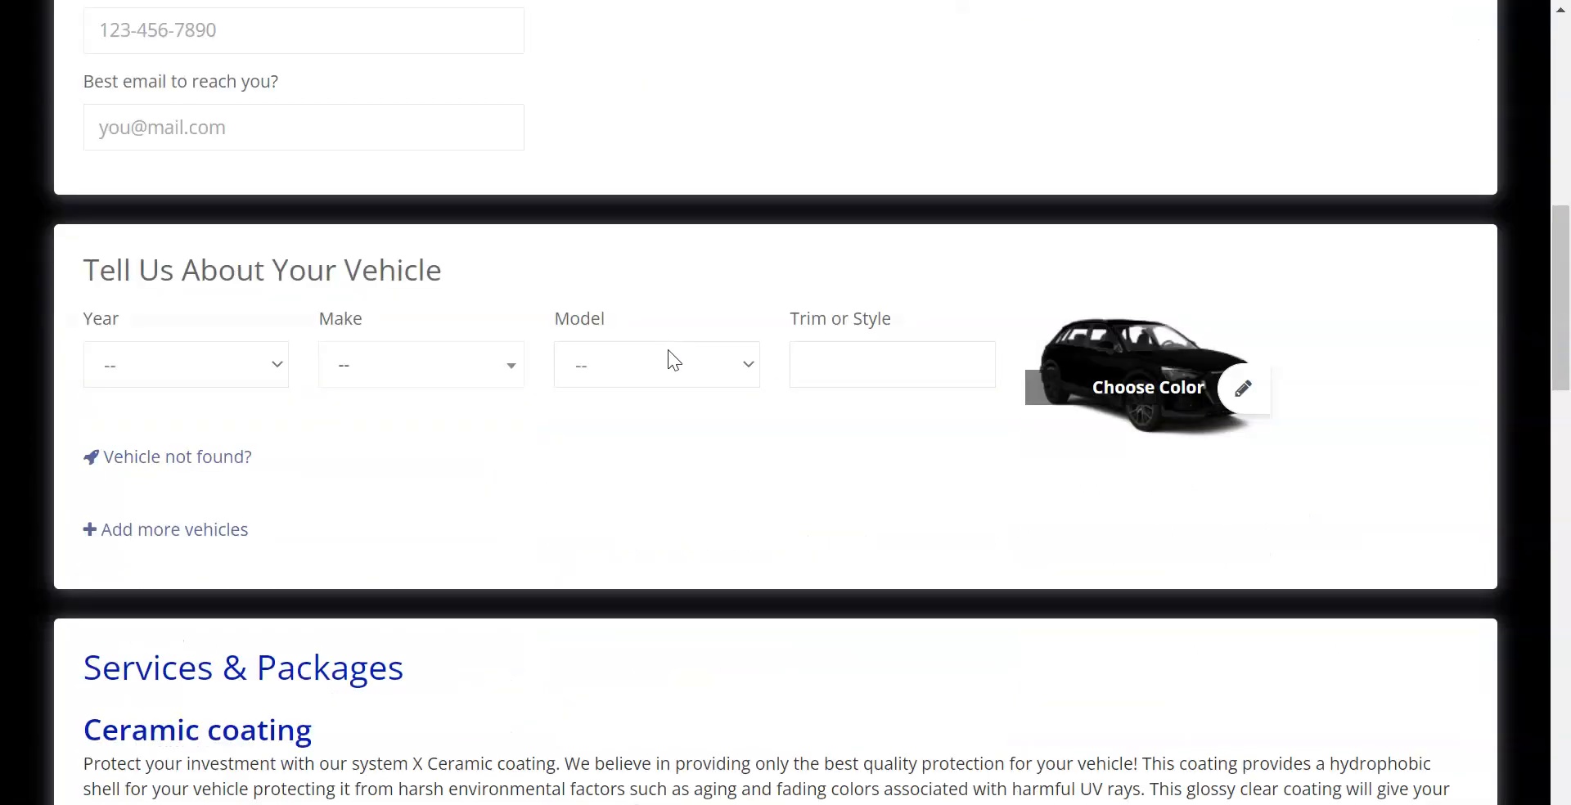
# - Examine the restyled form preview from the logo and contact details down to the Book Appointment Now button
pyautogui.scroll(10, 667, 350)
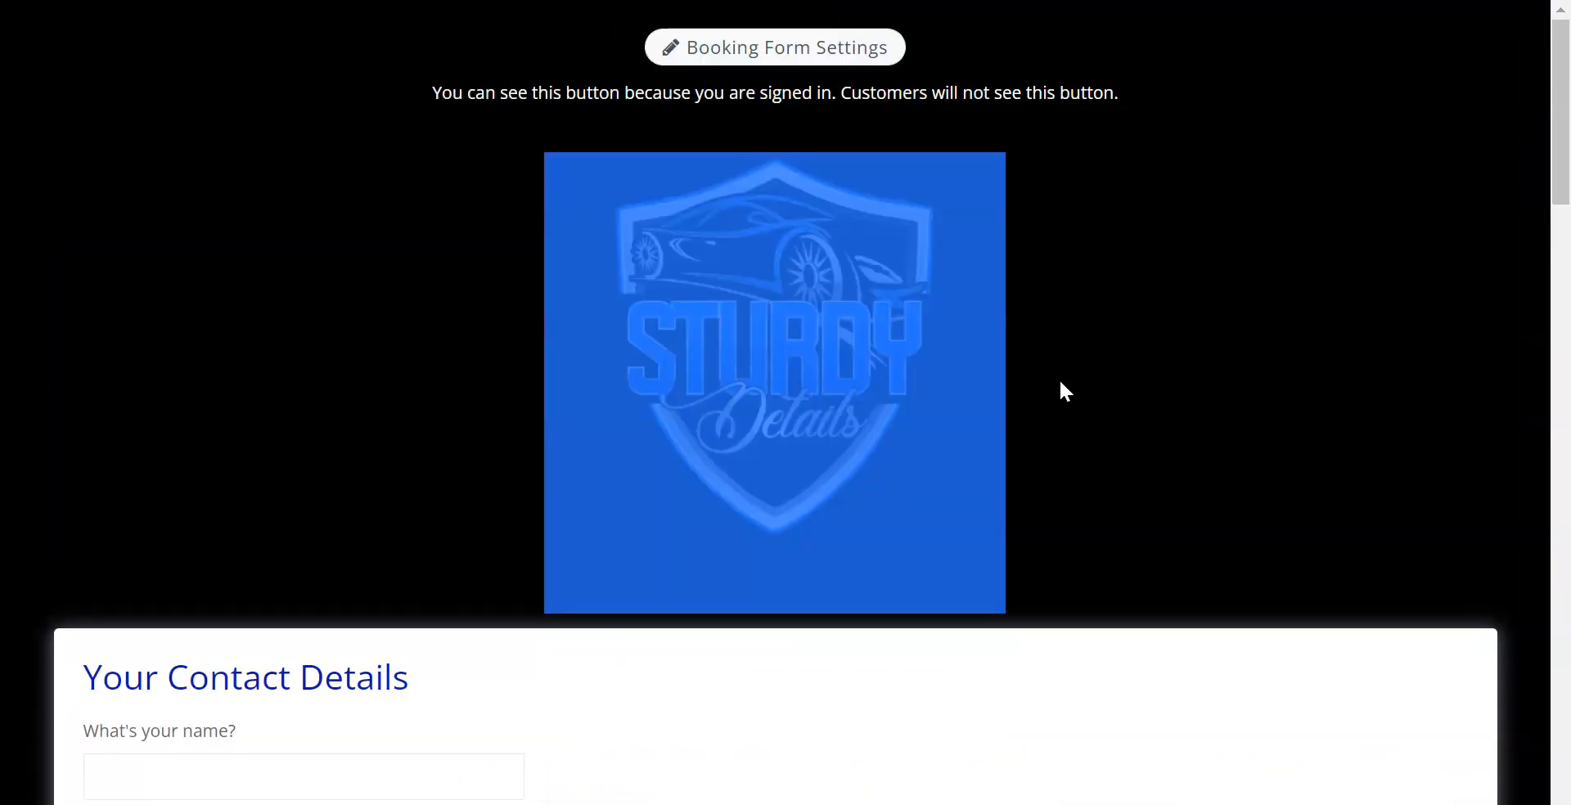
pyautogui.scroll(-5, 596, 396)
pyautogui.scroll(-12, 485, 425)
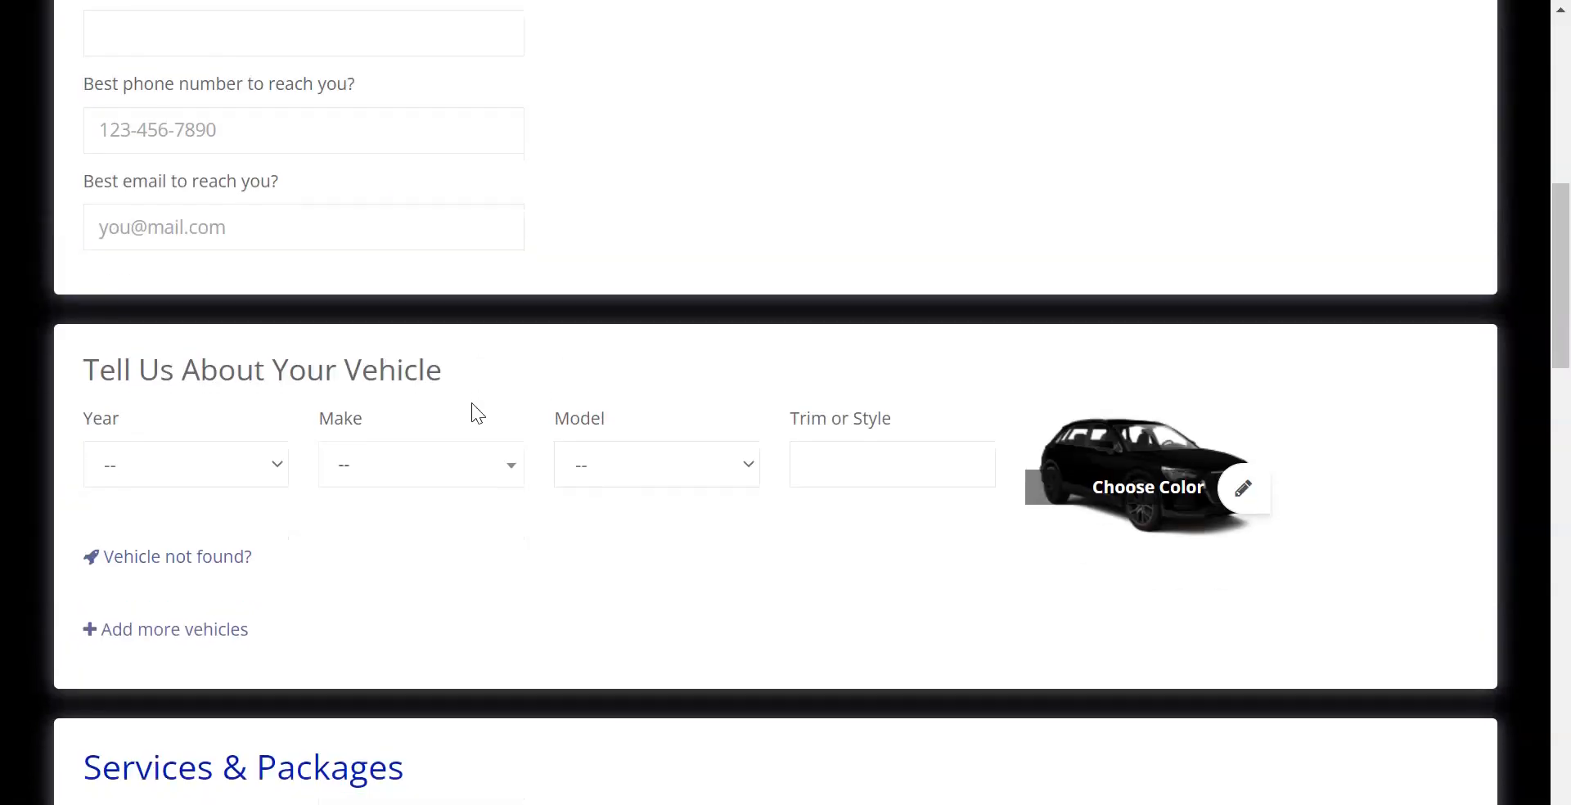
pyautogui.scroll(-12, 473, 400)
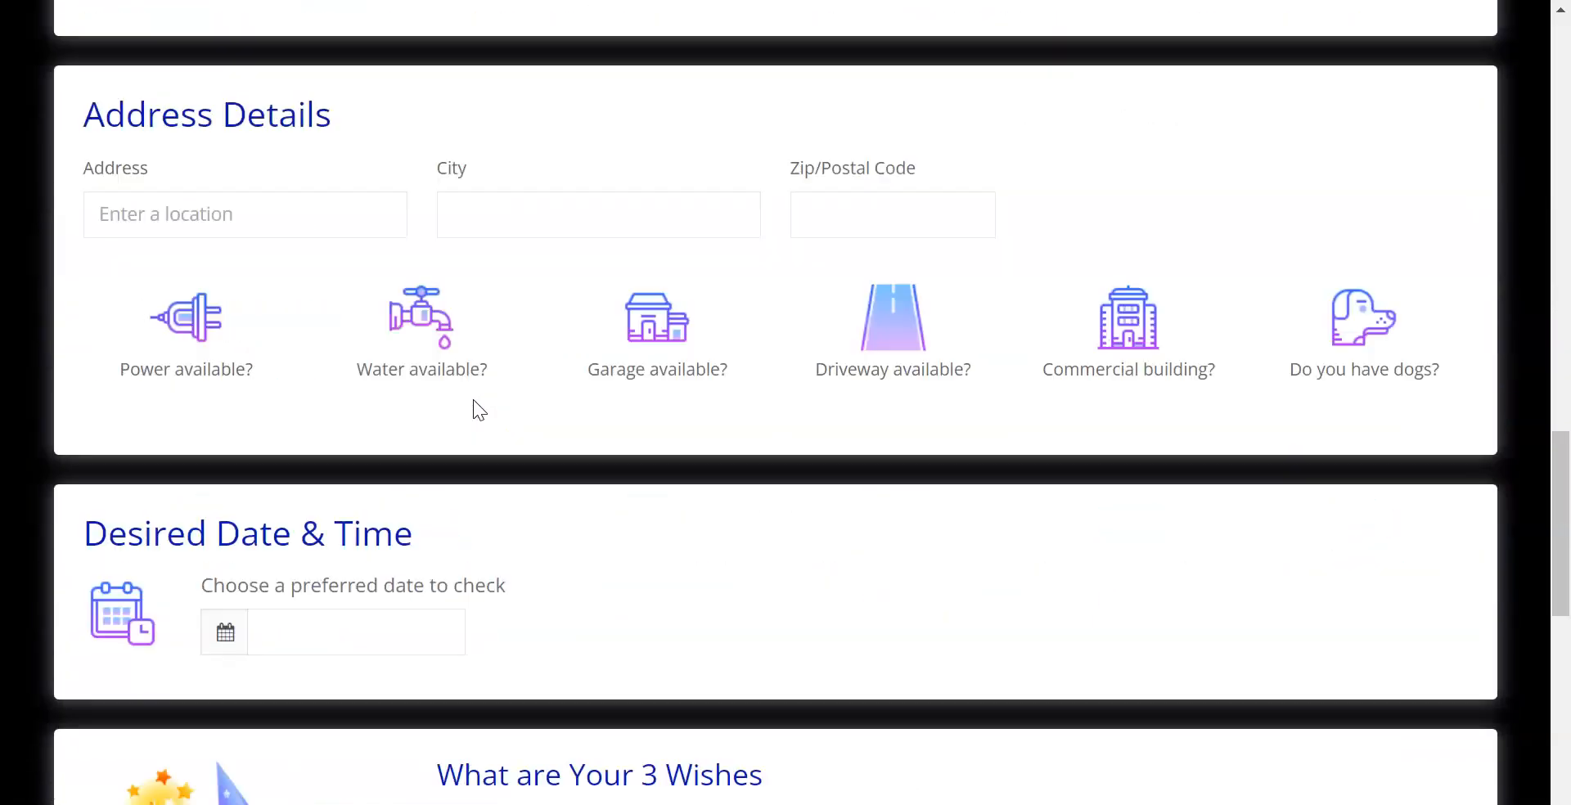
pyautogui.scroll(-4, 473, 399)
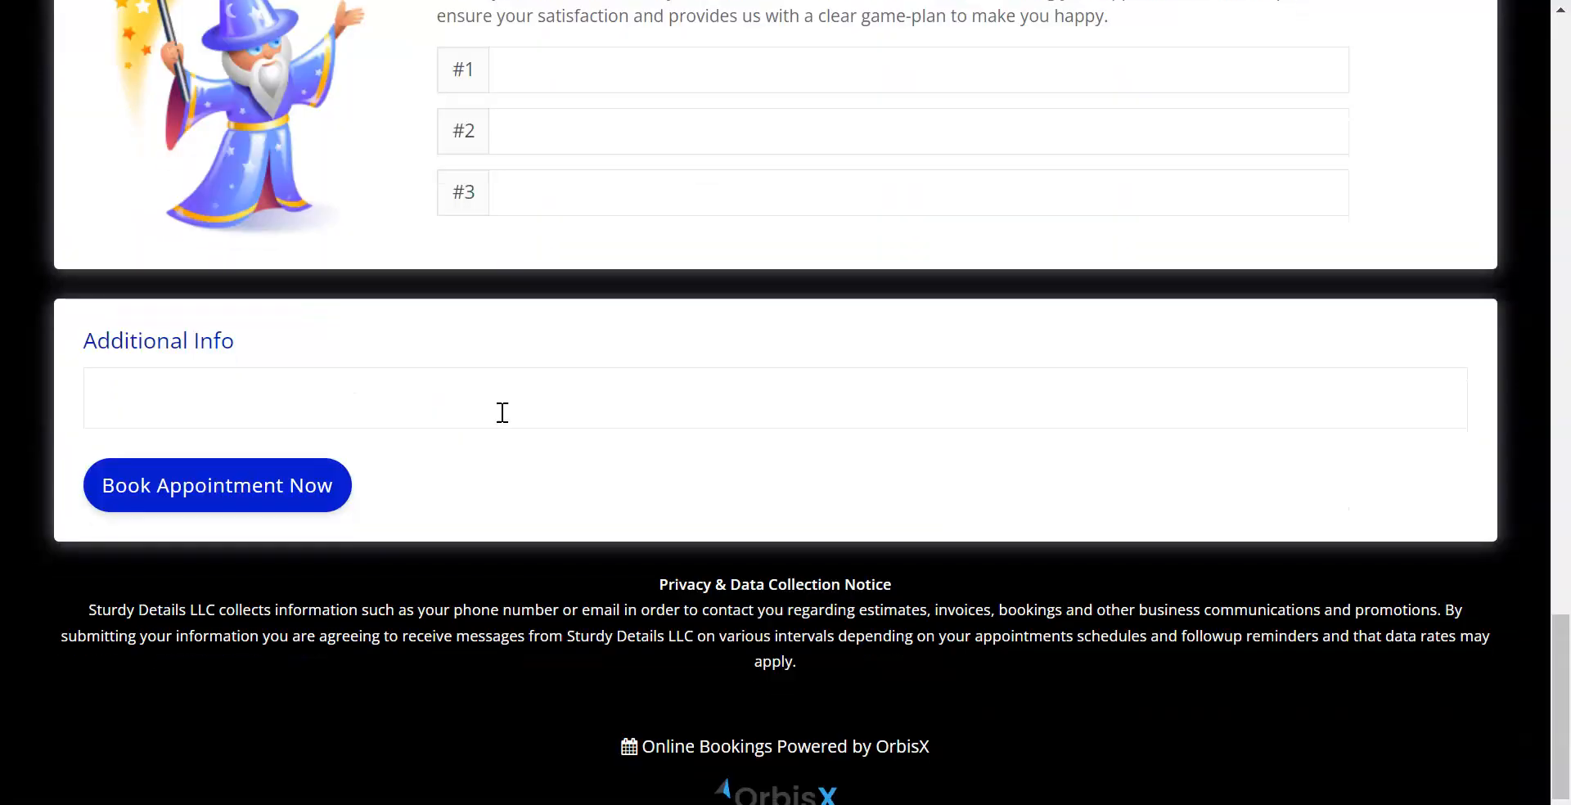
pyautogui.scroll(5, 503, 413)
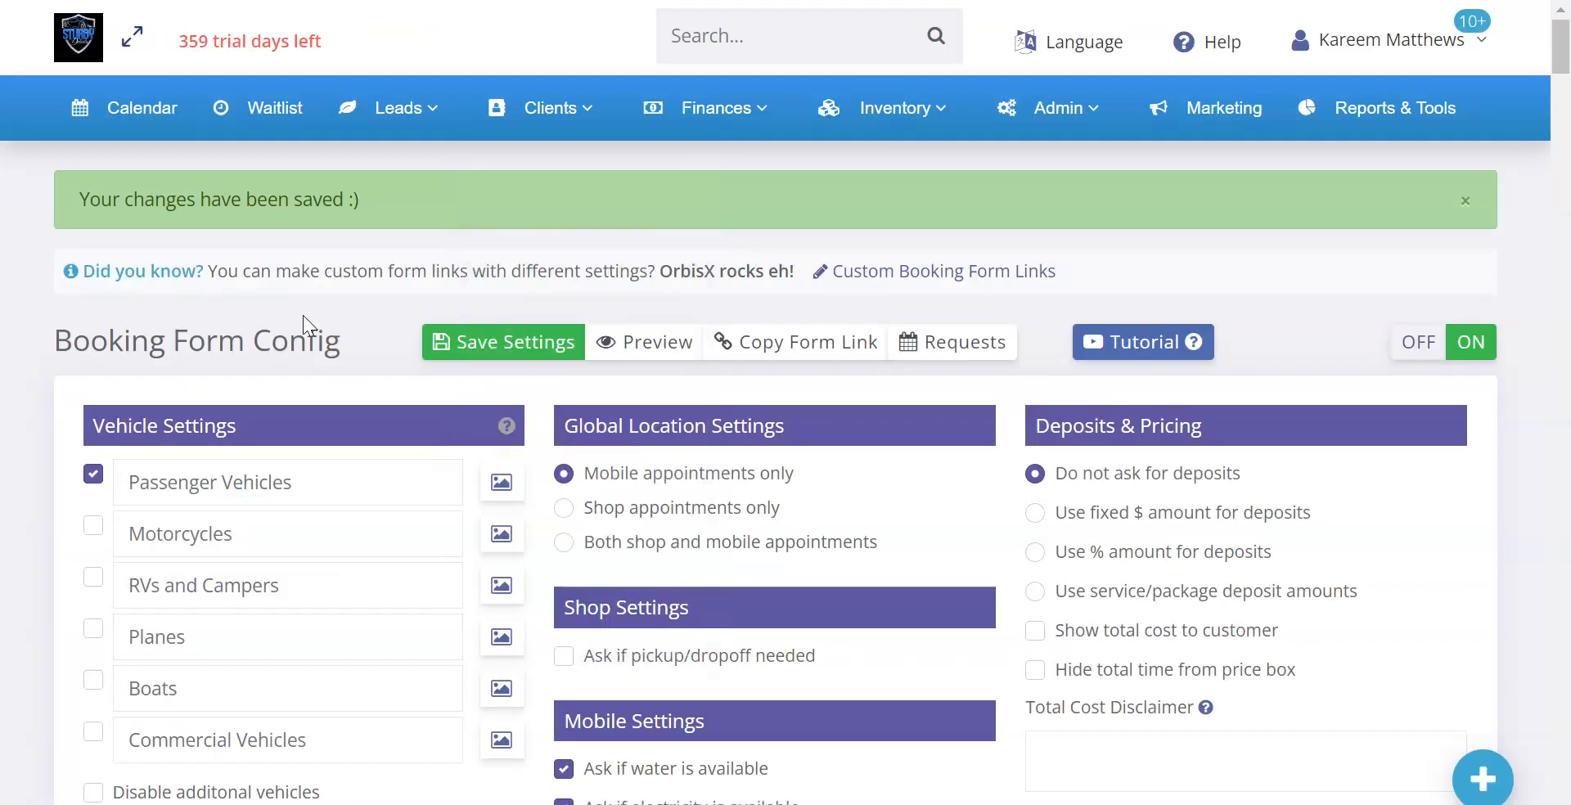
# - Duplicate the Level 1 Coating package and make the copy bookable
pyautogui.scroll(-12, 302, 315)
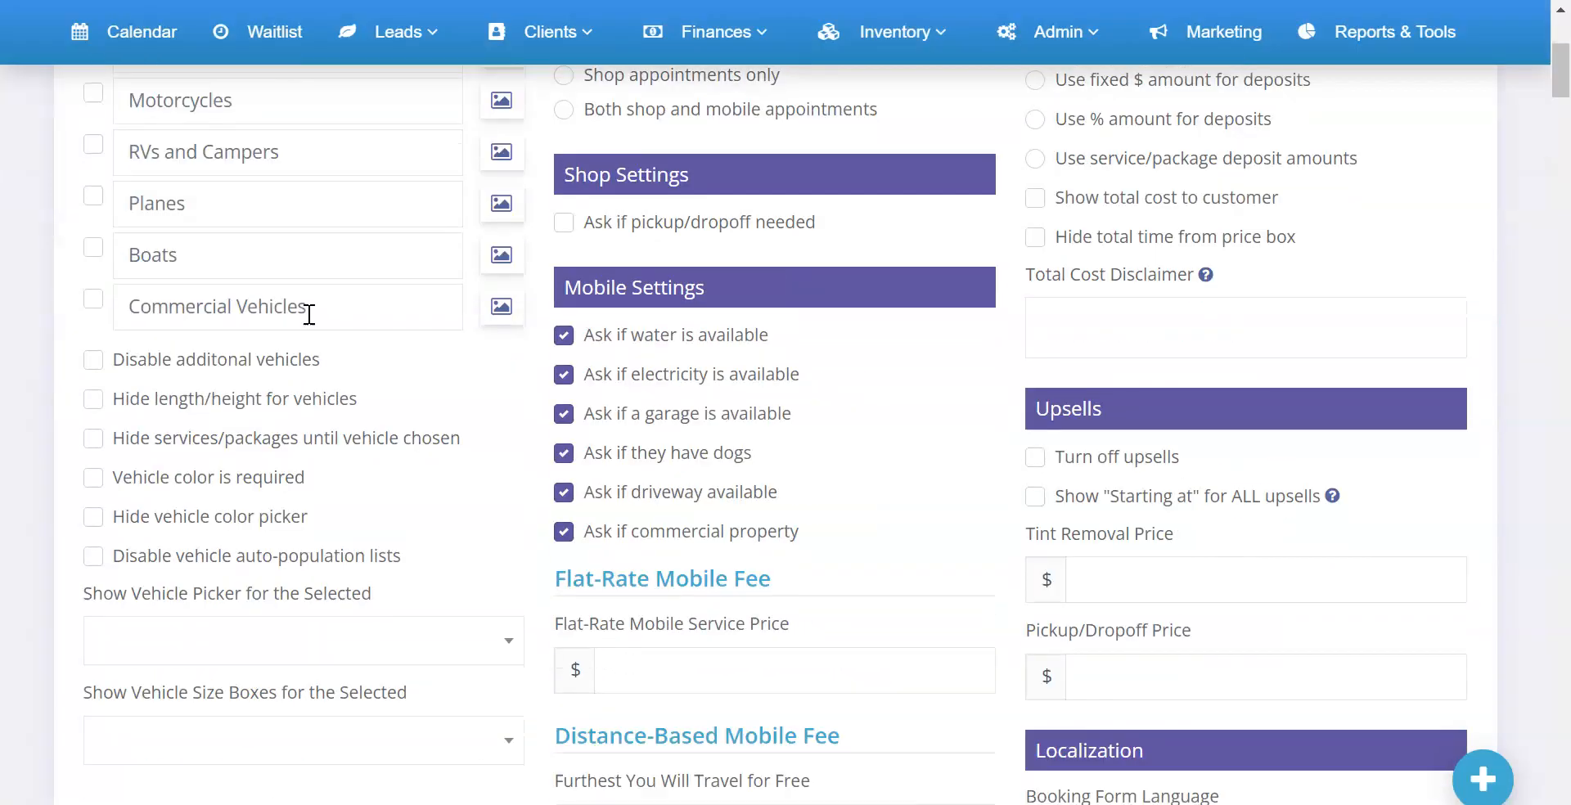
pyautogui.scroll(-8, 491, 316)
pyautogui.scroll(-10, 506, 306)
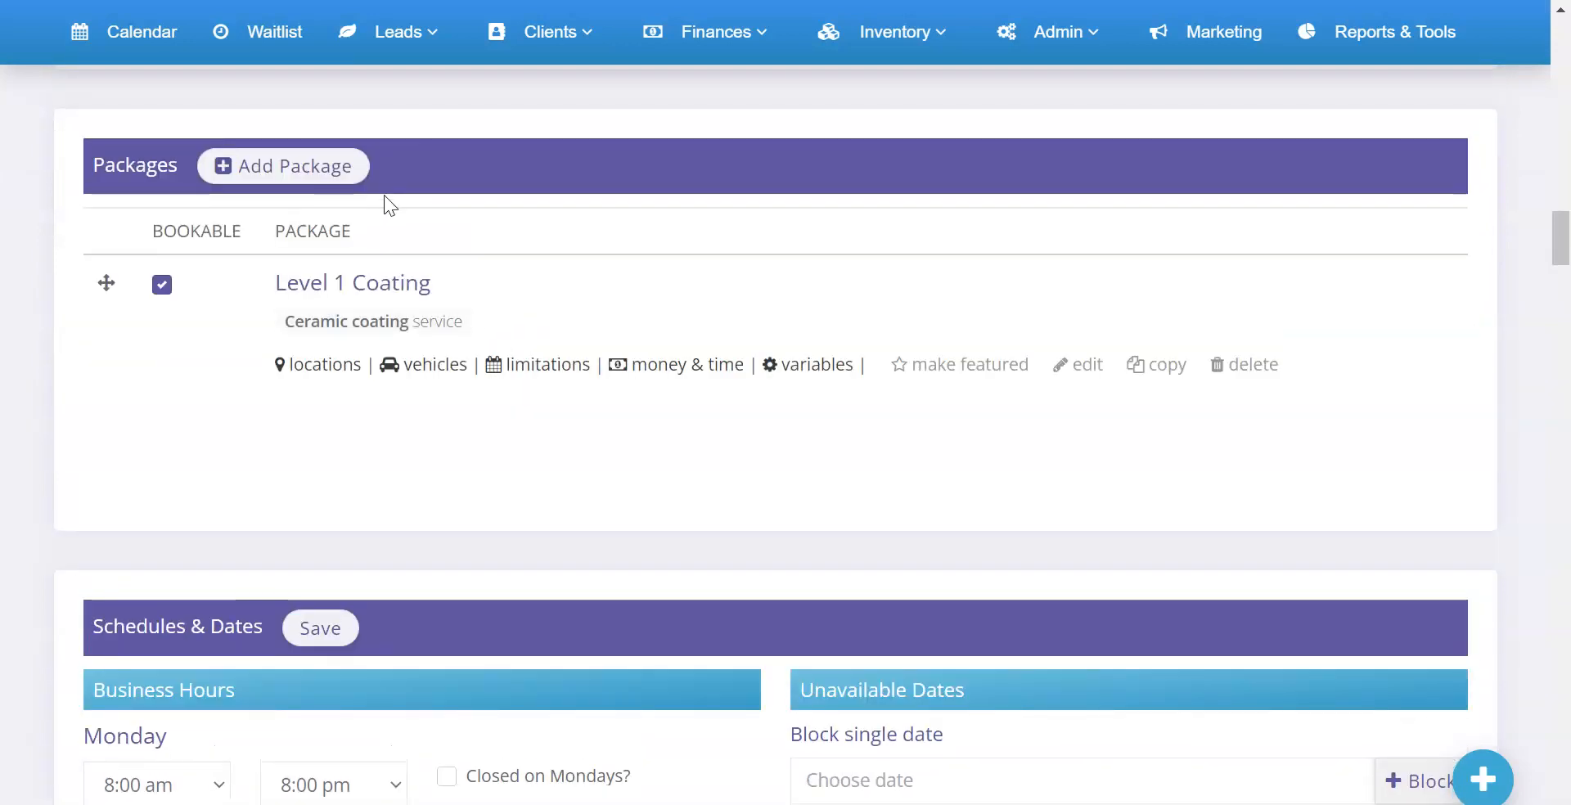
pyautogui.click(1162, 367)
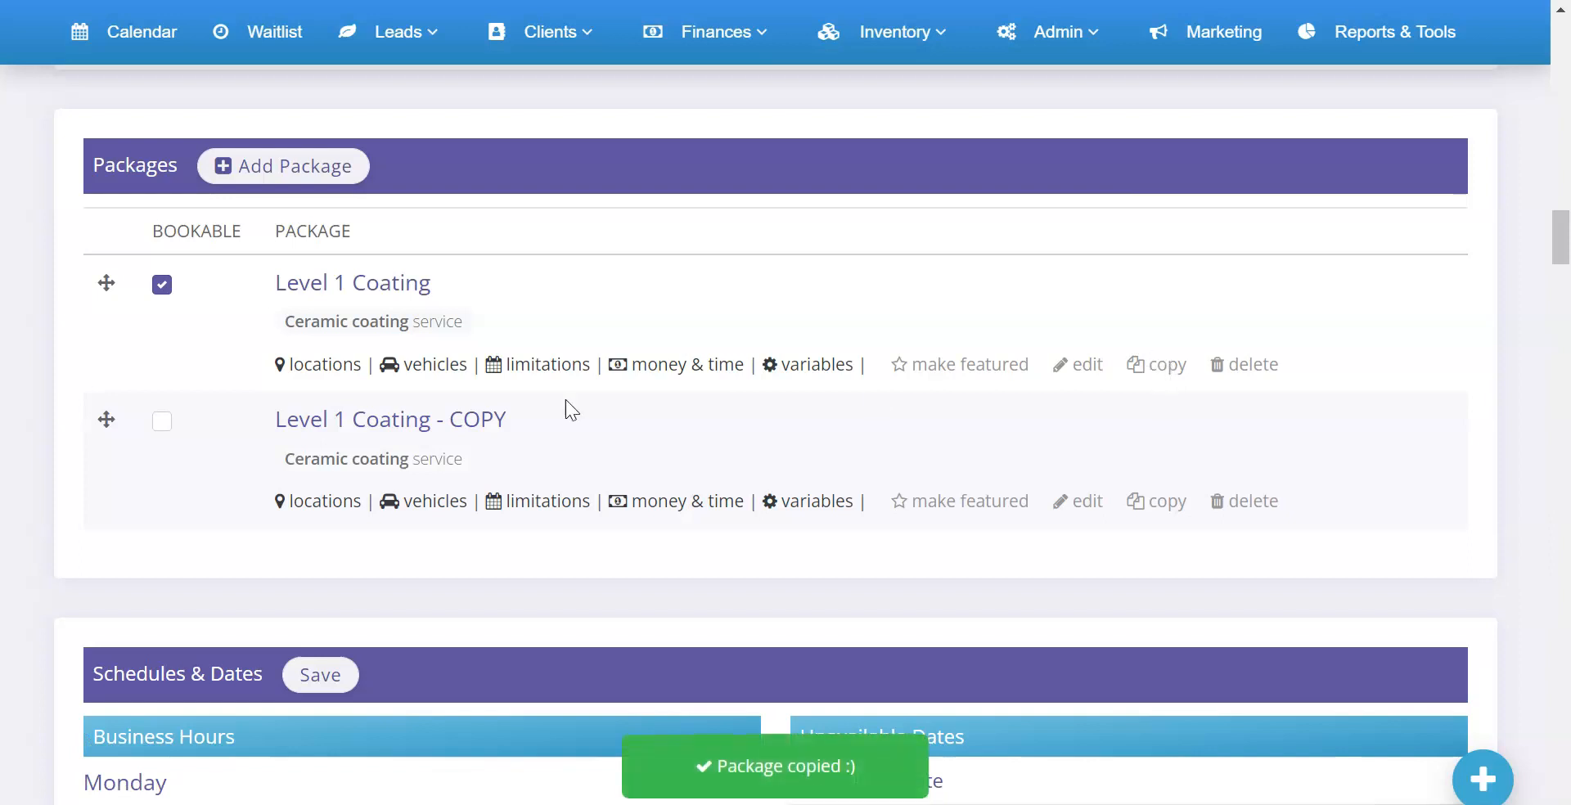
pyautogui.click(162, 422)
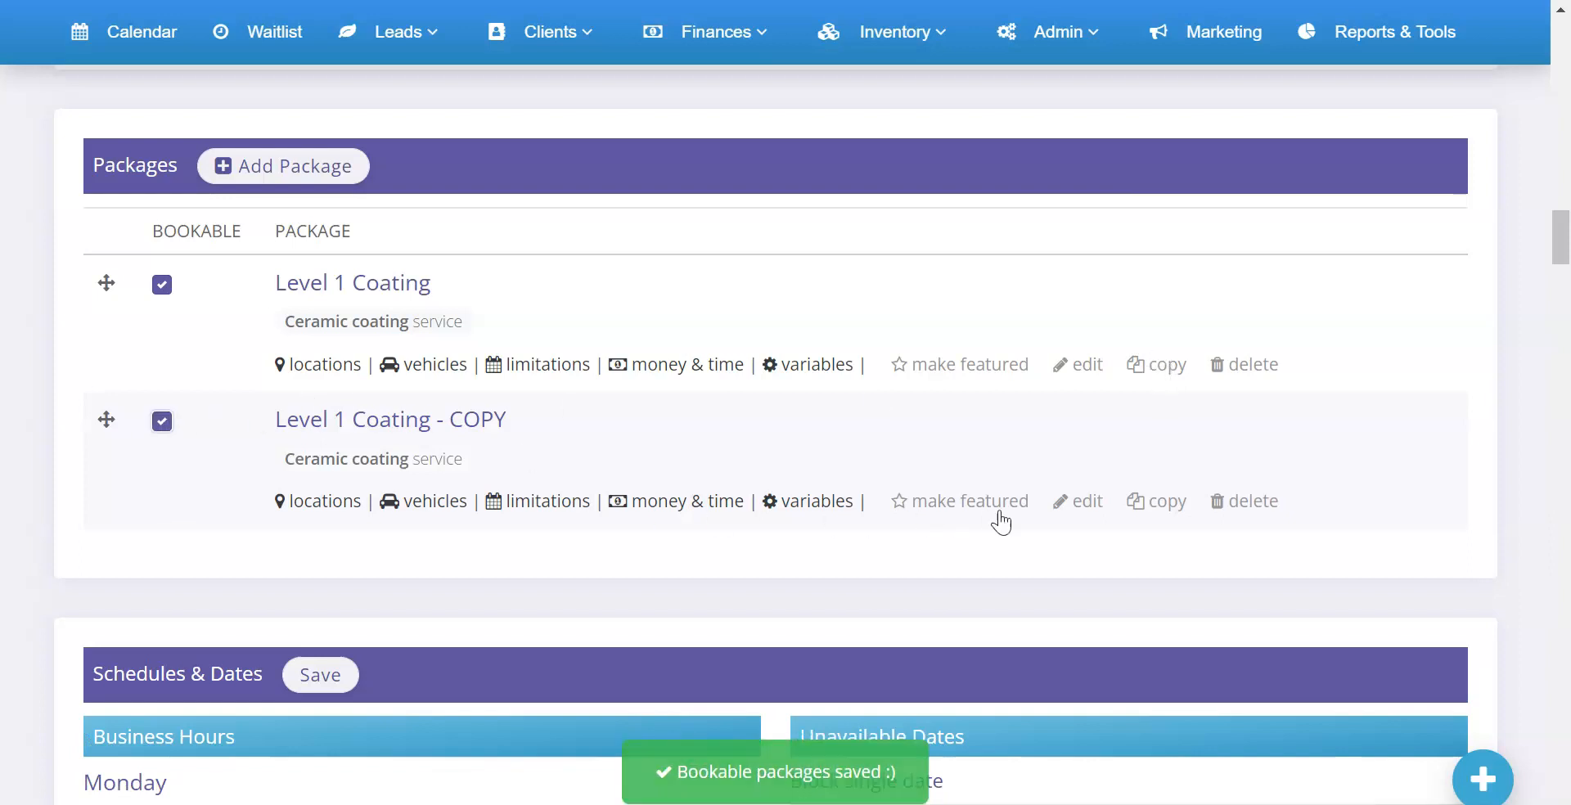
# - Rename the copied Level 1 Coating package to Level 2 Coating, copying the name from the Sturdy Details website
pyautogui.click(1082, 501)
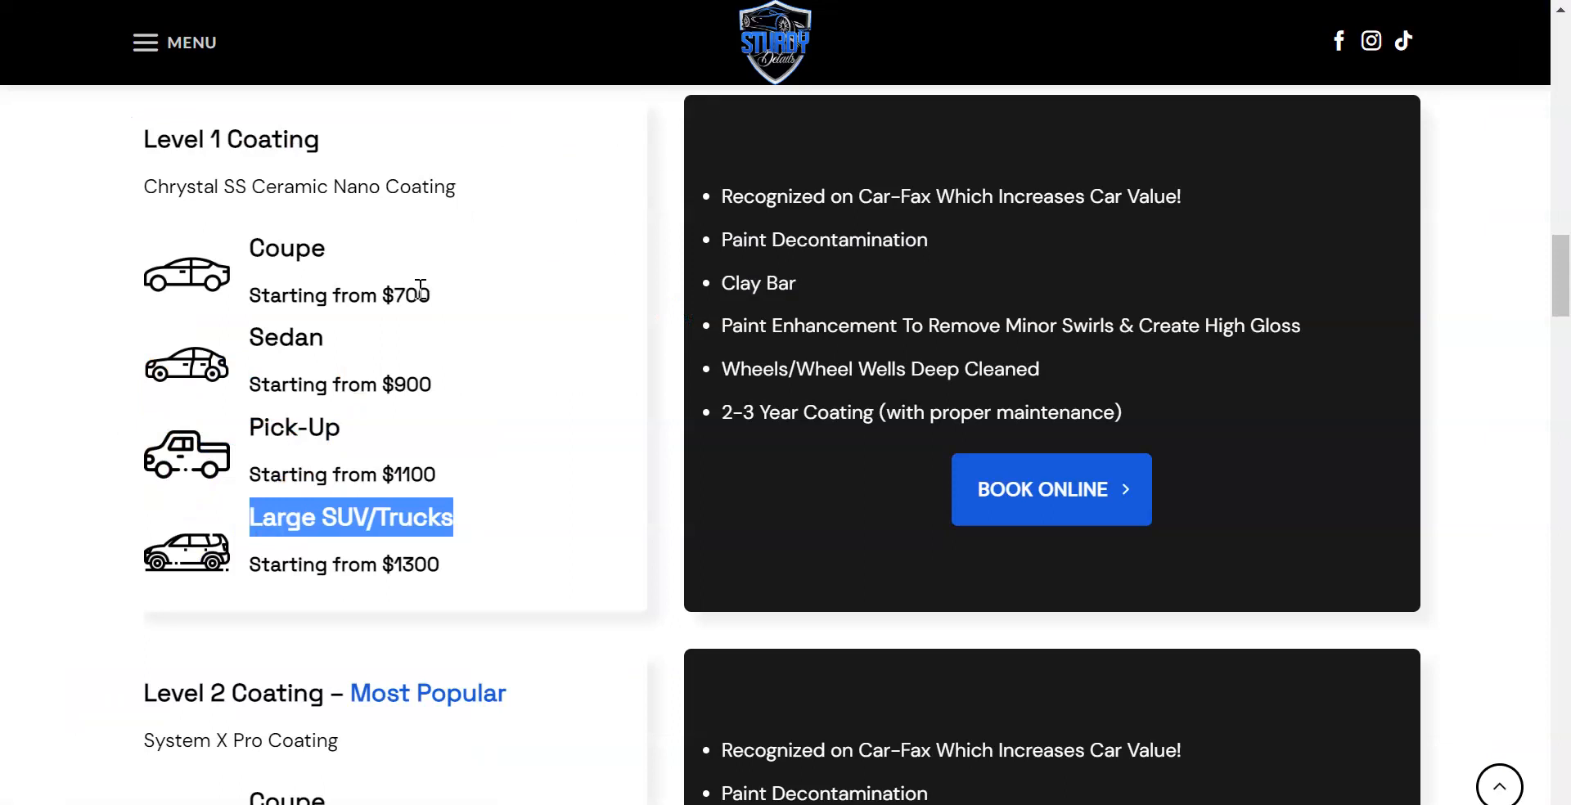
pyautogui.scroll(-4, 420, 288)
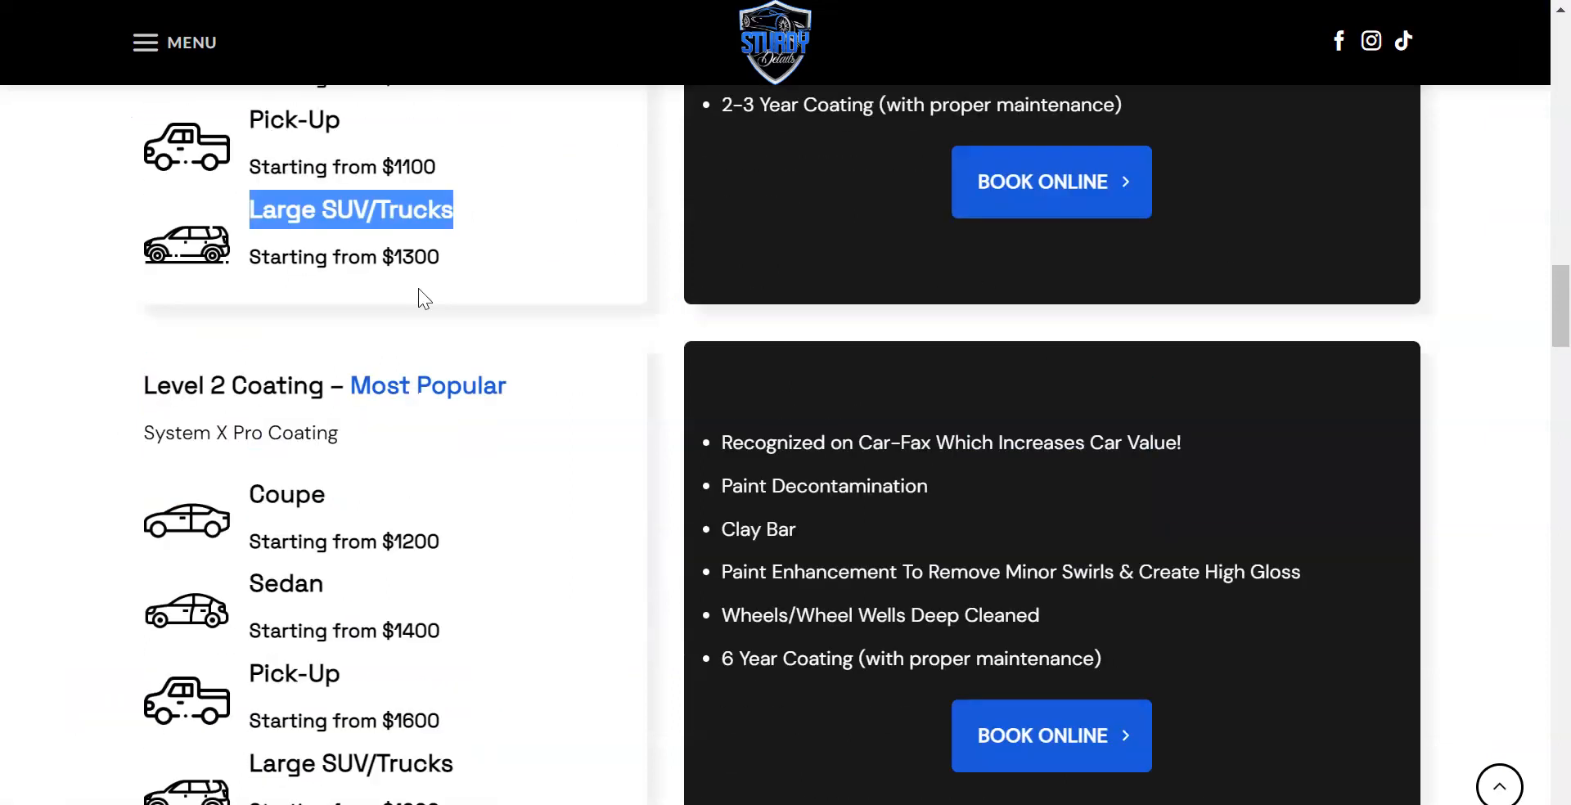
pyautogui.moveTo(150, 326); pyautogui.dragTo(332, 325)
pyautogui.hotkey('ctrl', 'c')
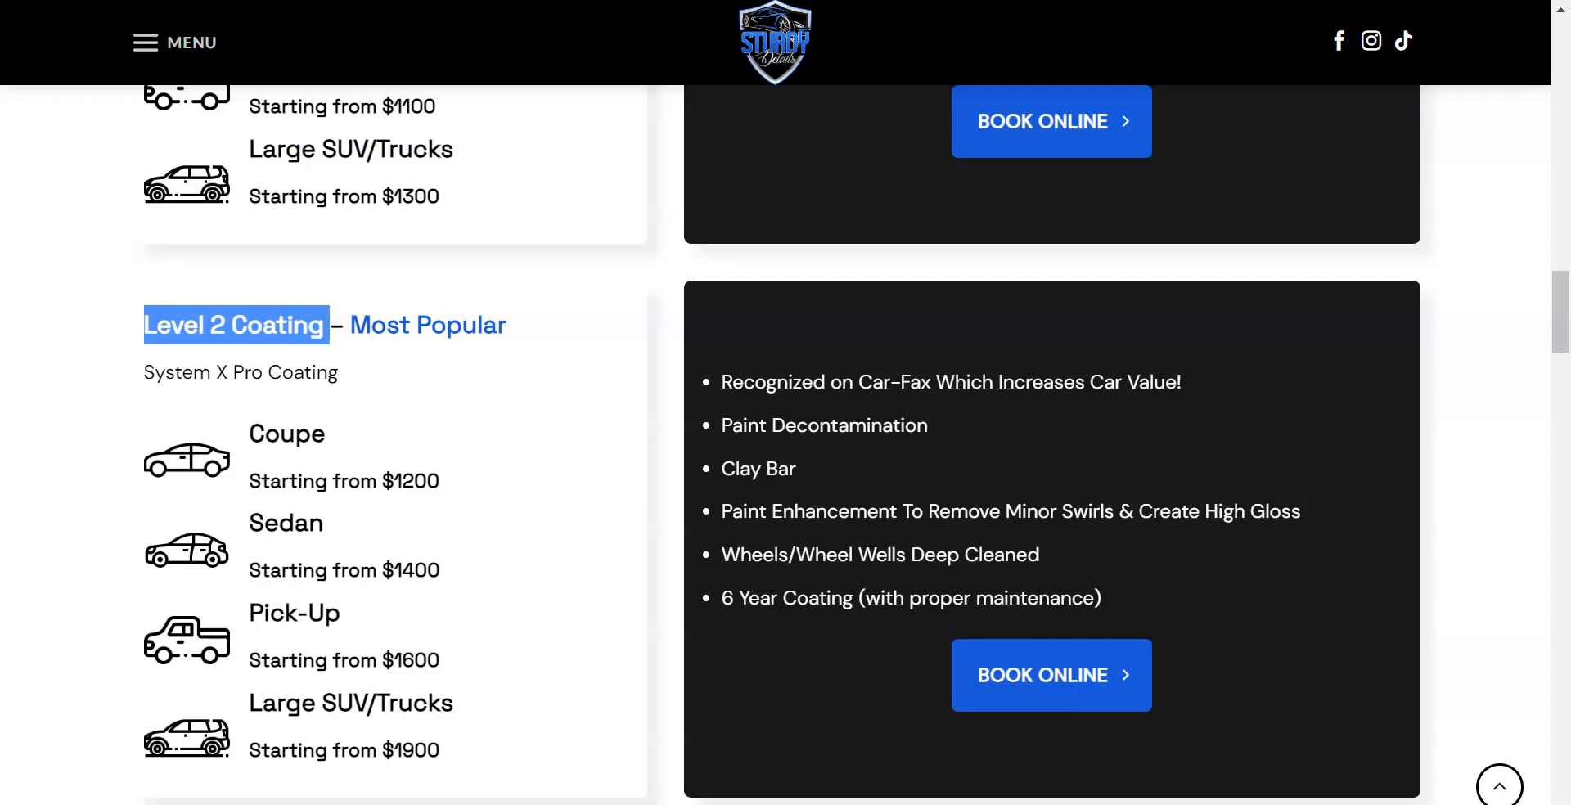
pyautogui.hotkey('alt', 'Tab')
pyautogui.moveTo(691, 181); pyautogui.dragTo(473, 193)
pyautogui.hotkey('ctrl', 'v')
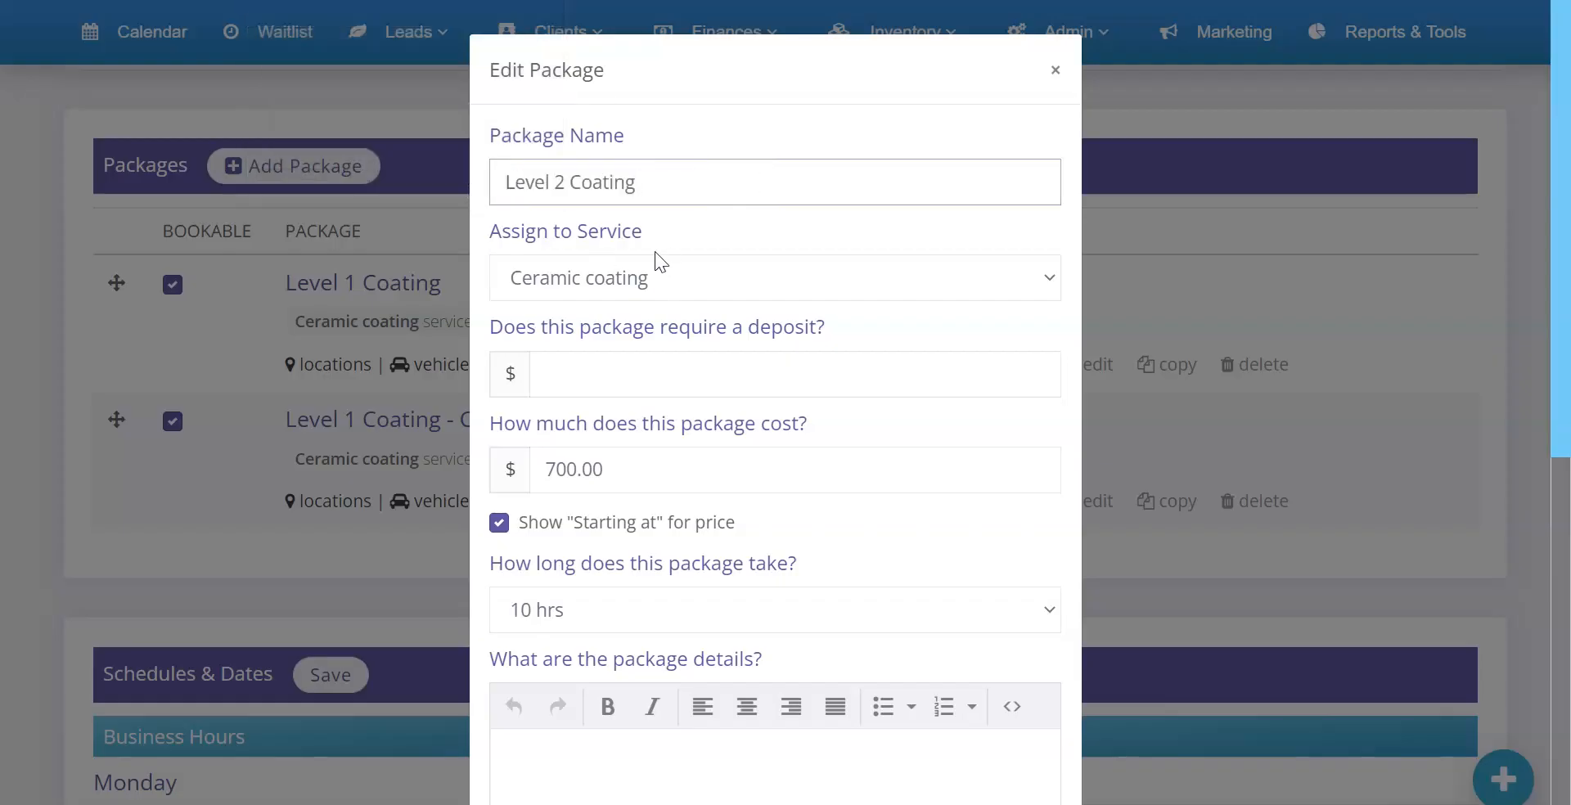
# - Set the Level 2 Coating package's cost to $1200, matching the website's coupe price, and update the package
pyautogui.hotkey('alt', 'Tab')
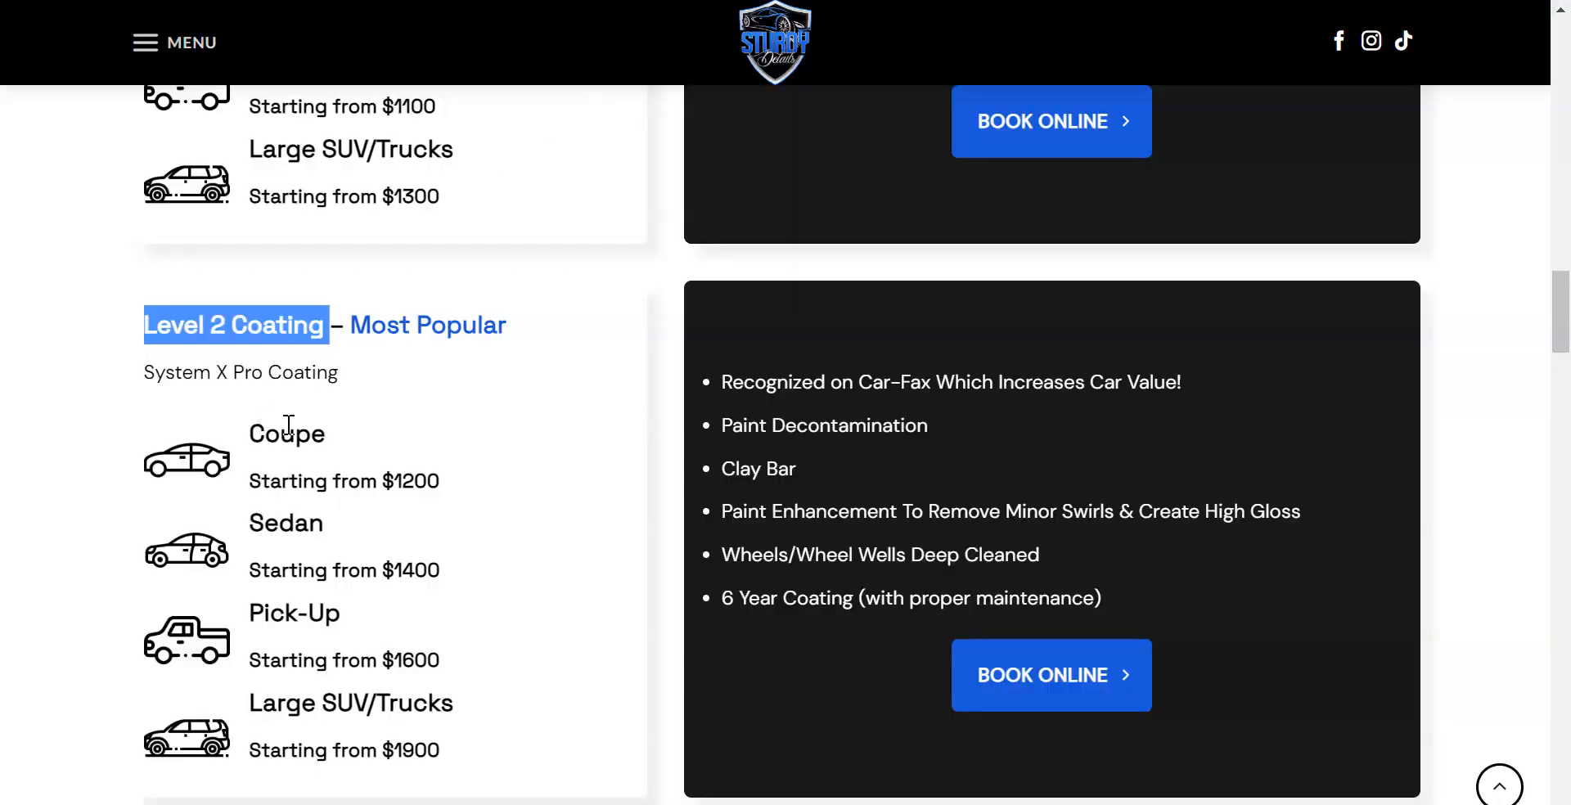
pyautogui.hotkey('alt', 'Tab')
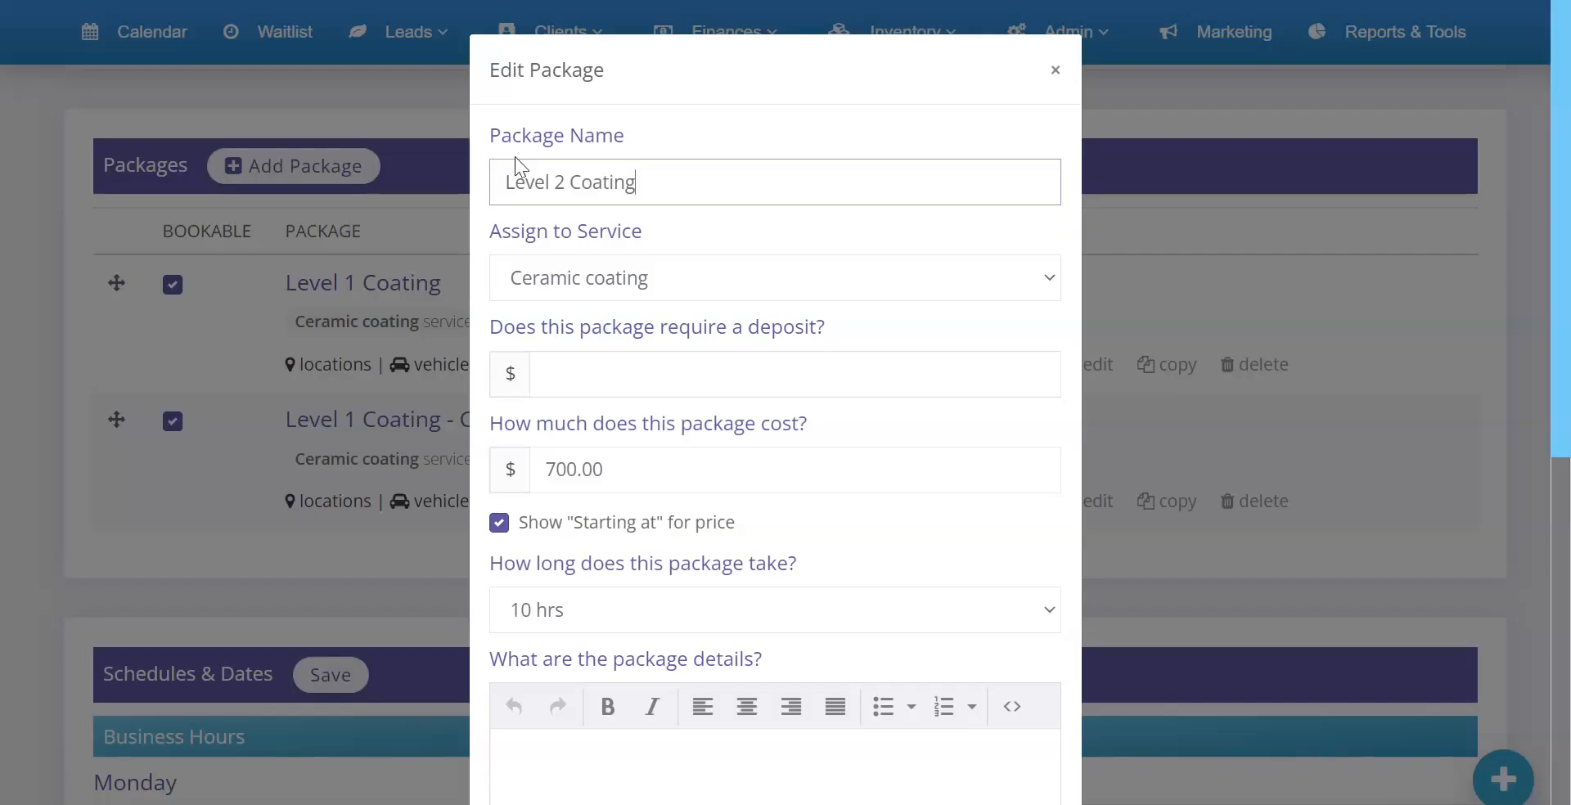
pyautogui.doubleClick(624, 468)
pyautogui.write('120')
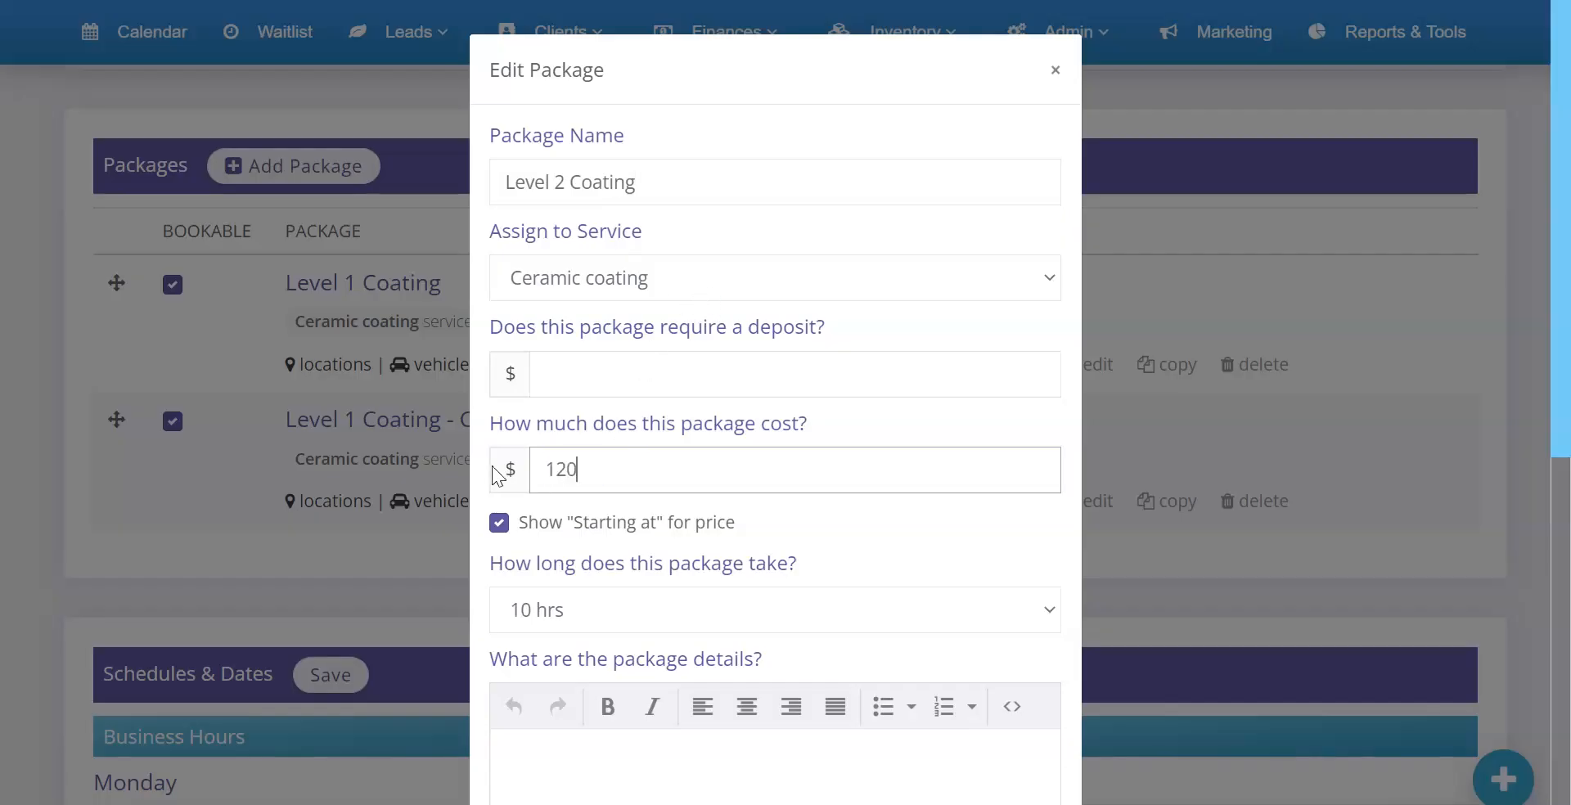
pyautogui.write('0')
pyautogui.scroll(-8, 606, 396)
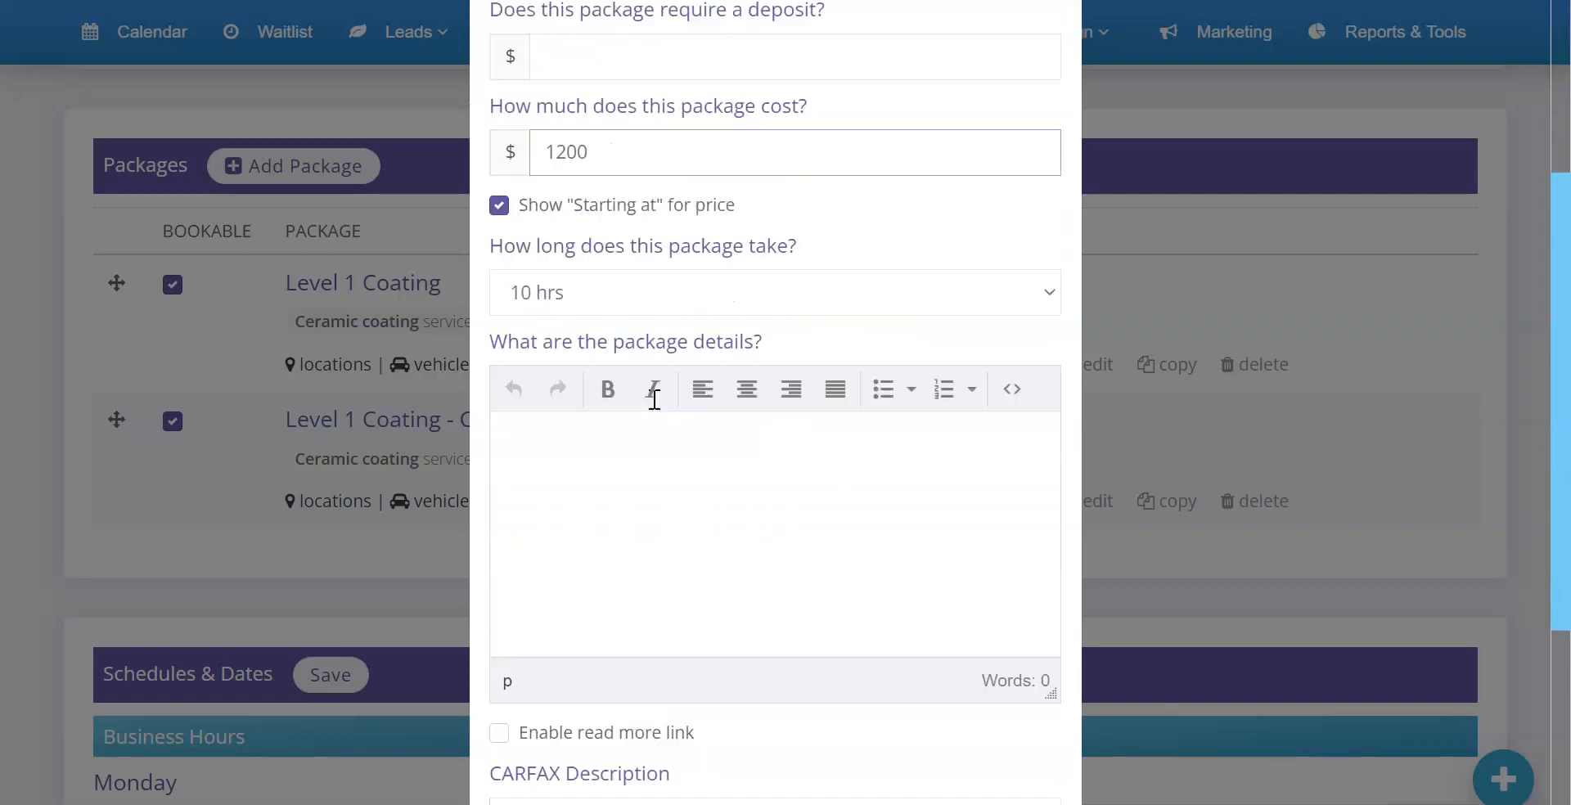
pyautogui.scroll(-1, 735, 473)
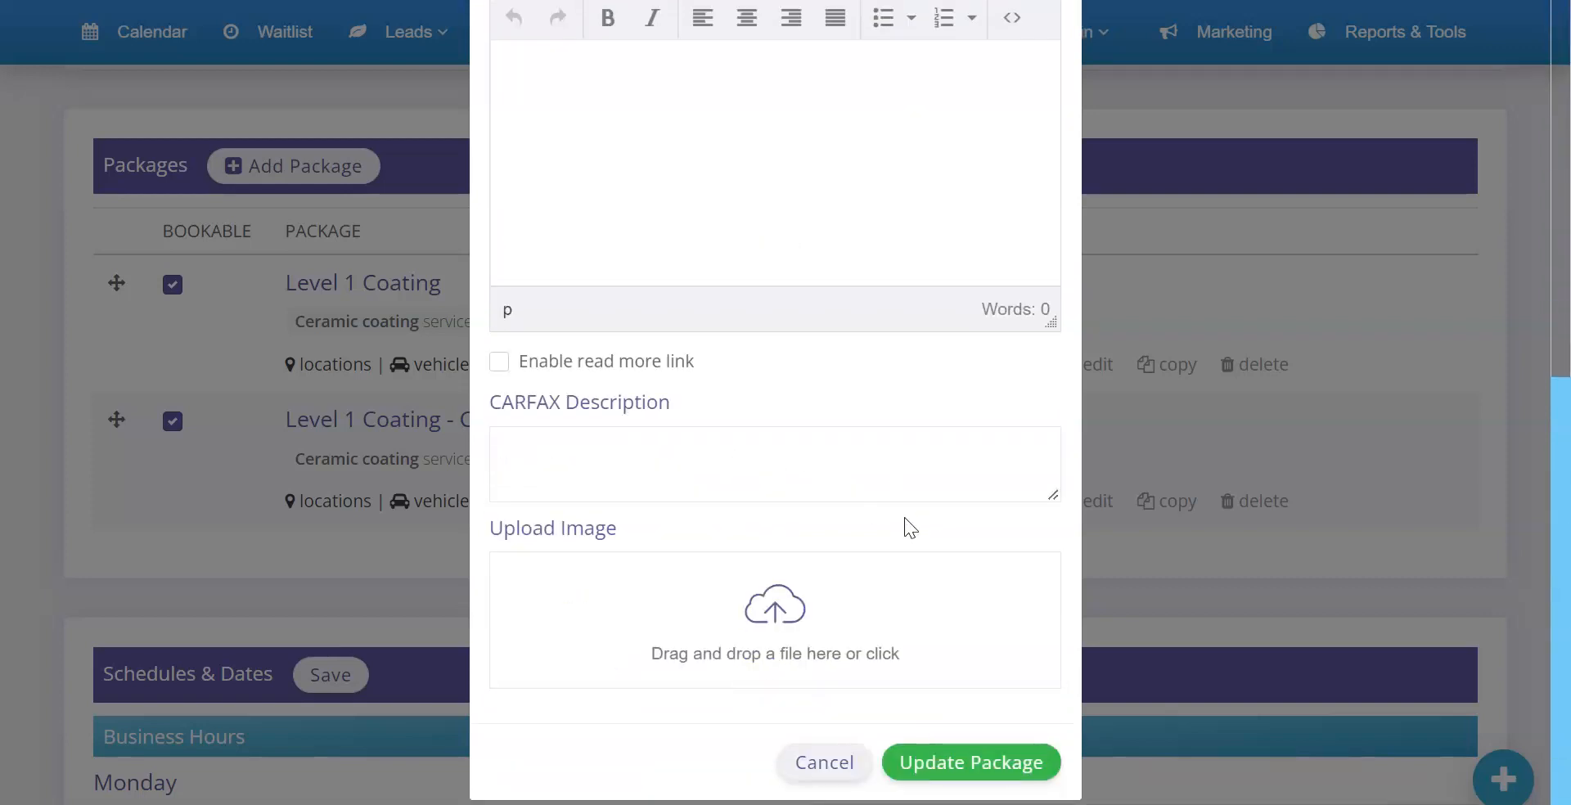
pyautogui.click(978, 763)
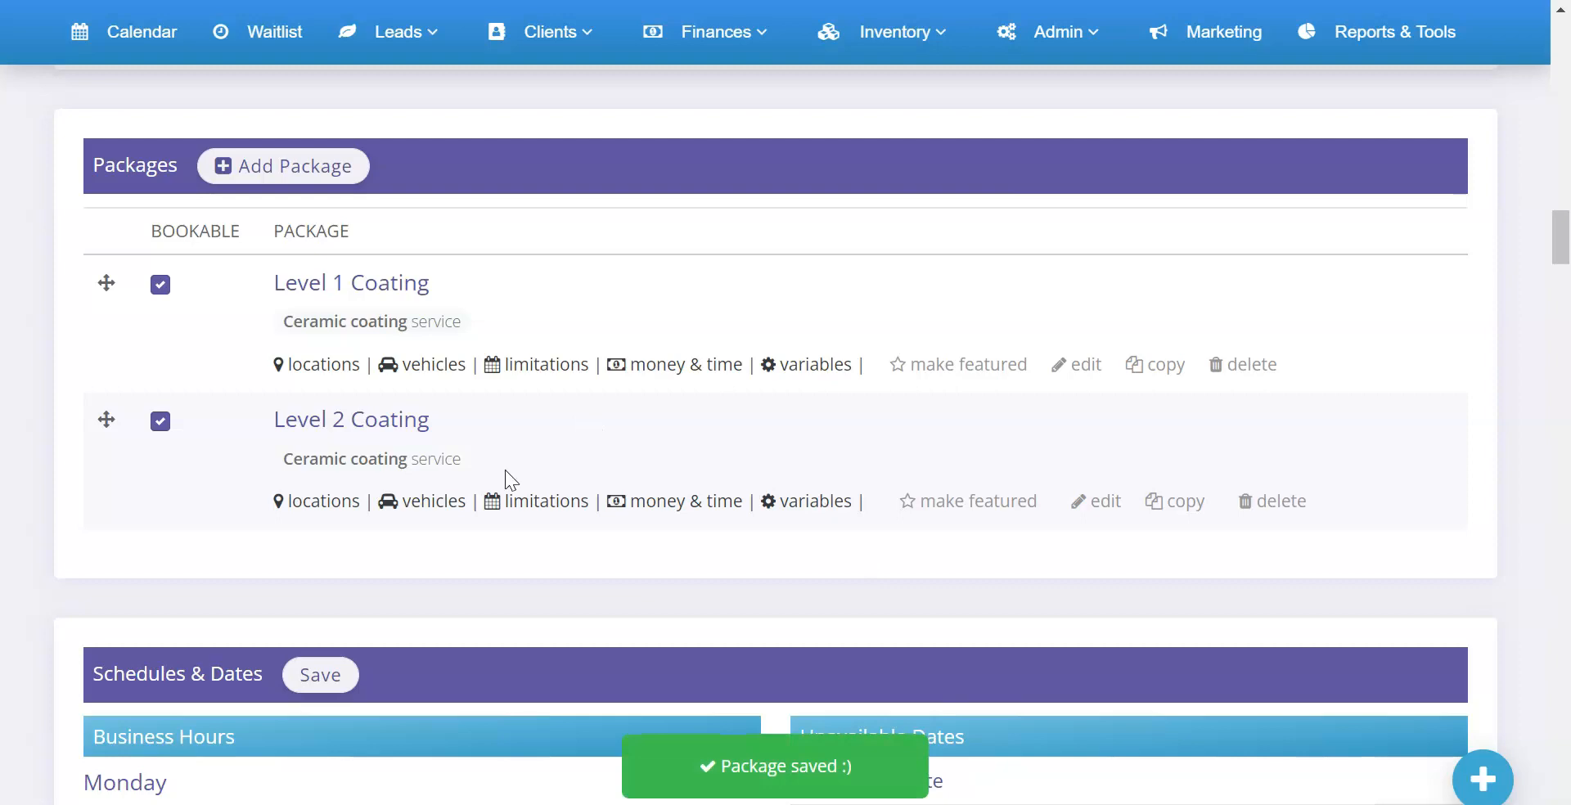
# - Check and save the Level 2 Coating package's location options and its vehicle types with Passenger Vehicles selected
pyautogui.click(337, 499)
pyautogui.click(1033, 346)
pyautogui.click(427, 502)
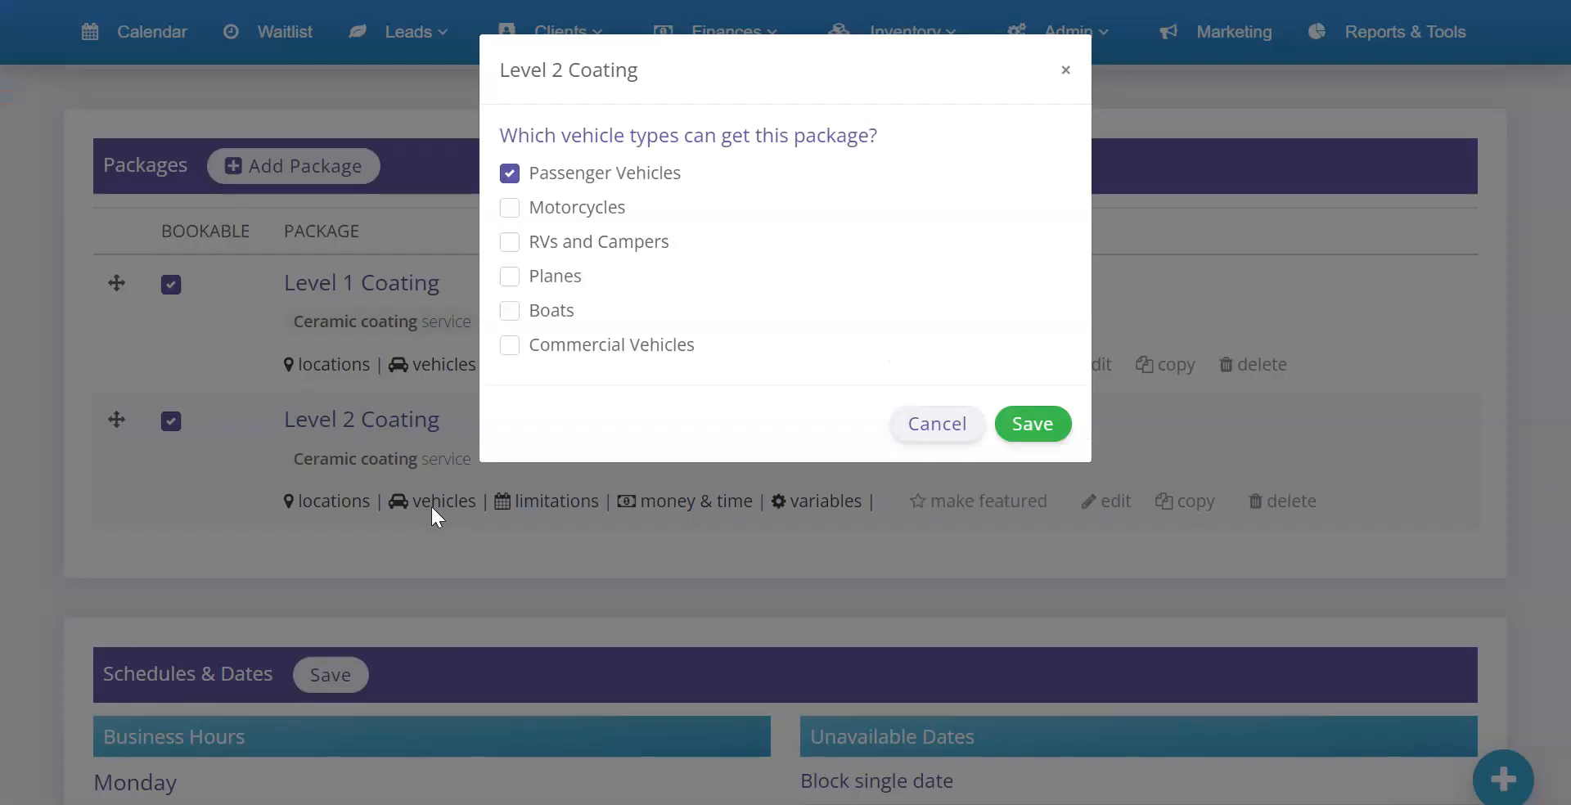
pyautogui.click(1029, 427)
# - Save the Level 2 Coating package's Monday-to-Saturday booking limits and its Paint correction levels variable
pyautogui.click(562, 513)
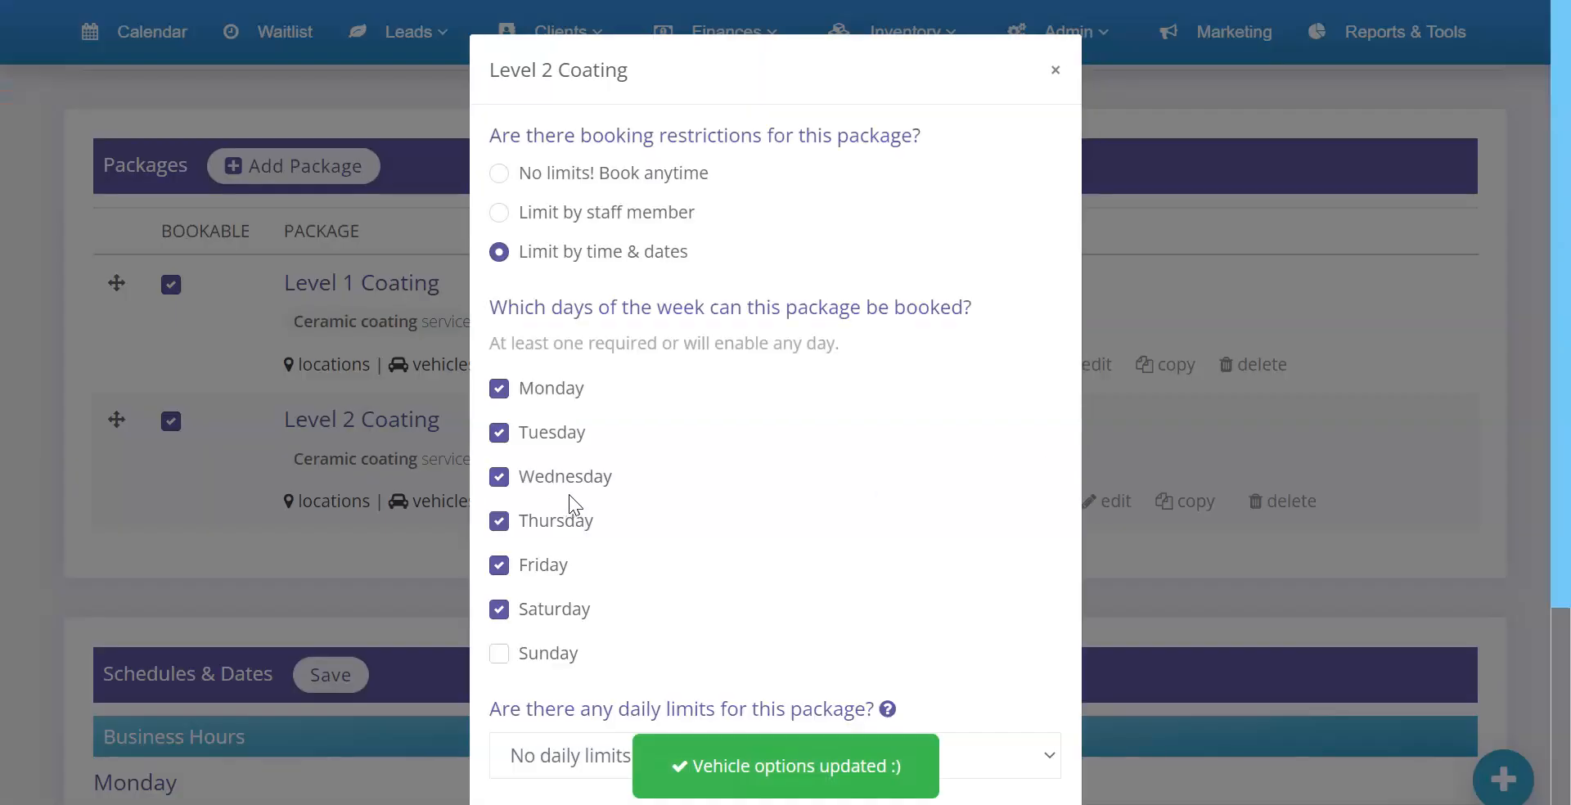
pyautogui.scroll(-4, 571, 502)
pyautogui.click(1032, 769)
pyautogui.click(778, 502)
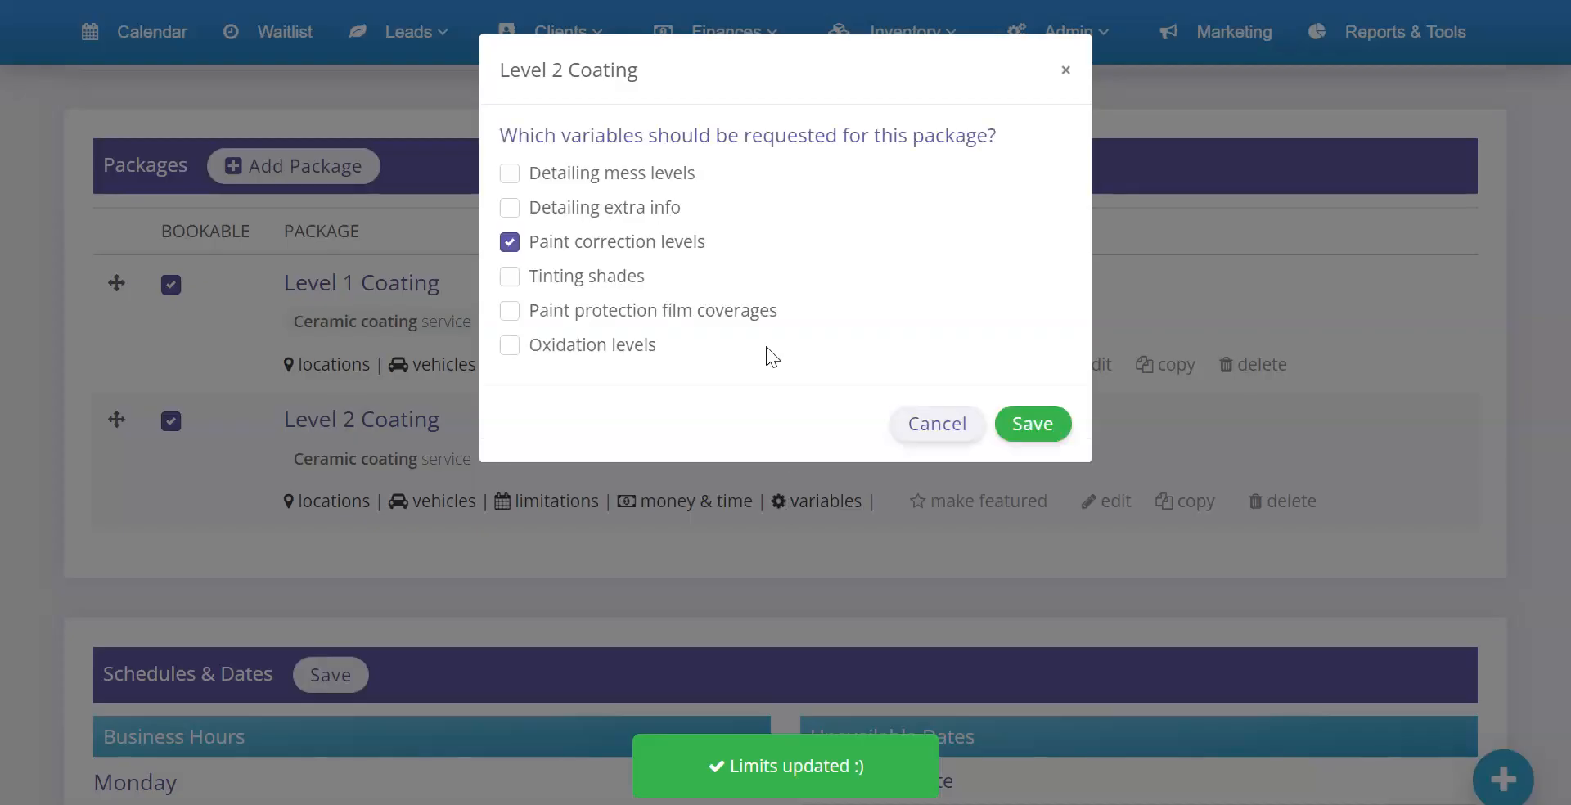
pyautogui.click(998, 425)
# - Set the Level 2 Coating price variations from the website to 1200 for Coupe and 1400 for Sedan
pyautogui.click(675, 500)
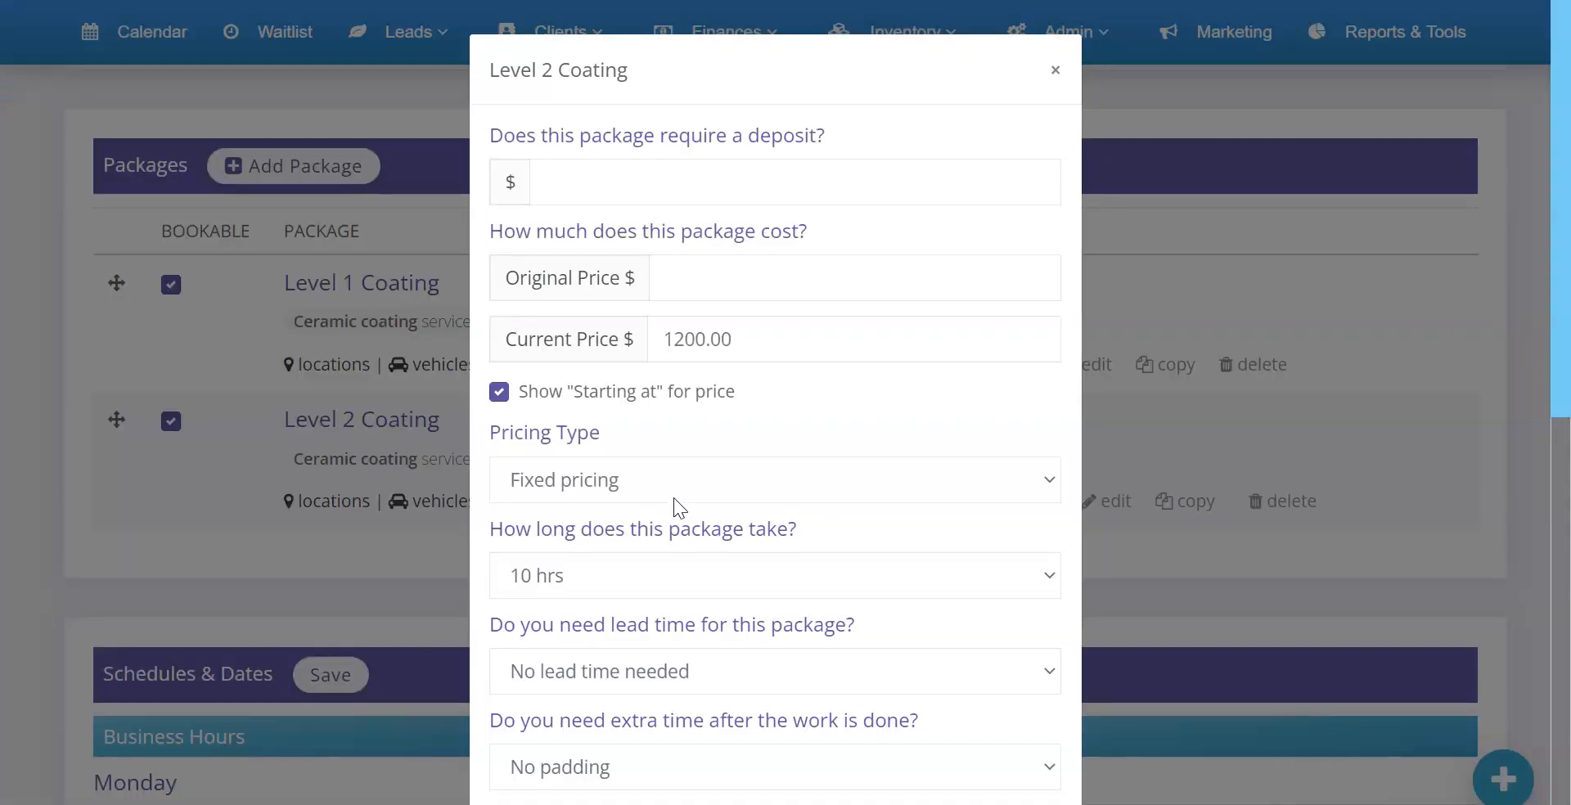
pyautogui.scroll(-10, 708, 293)
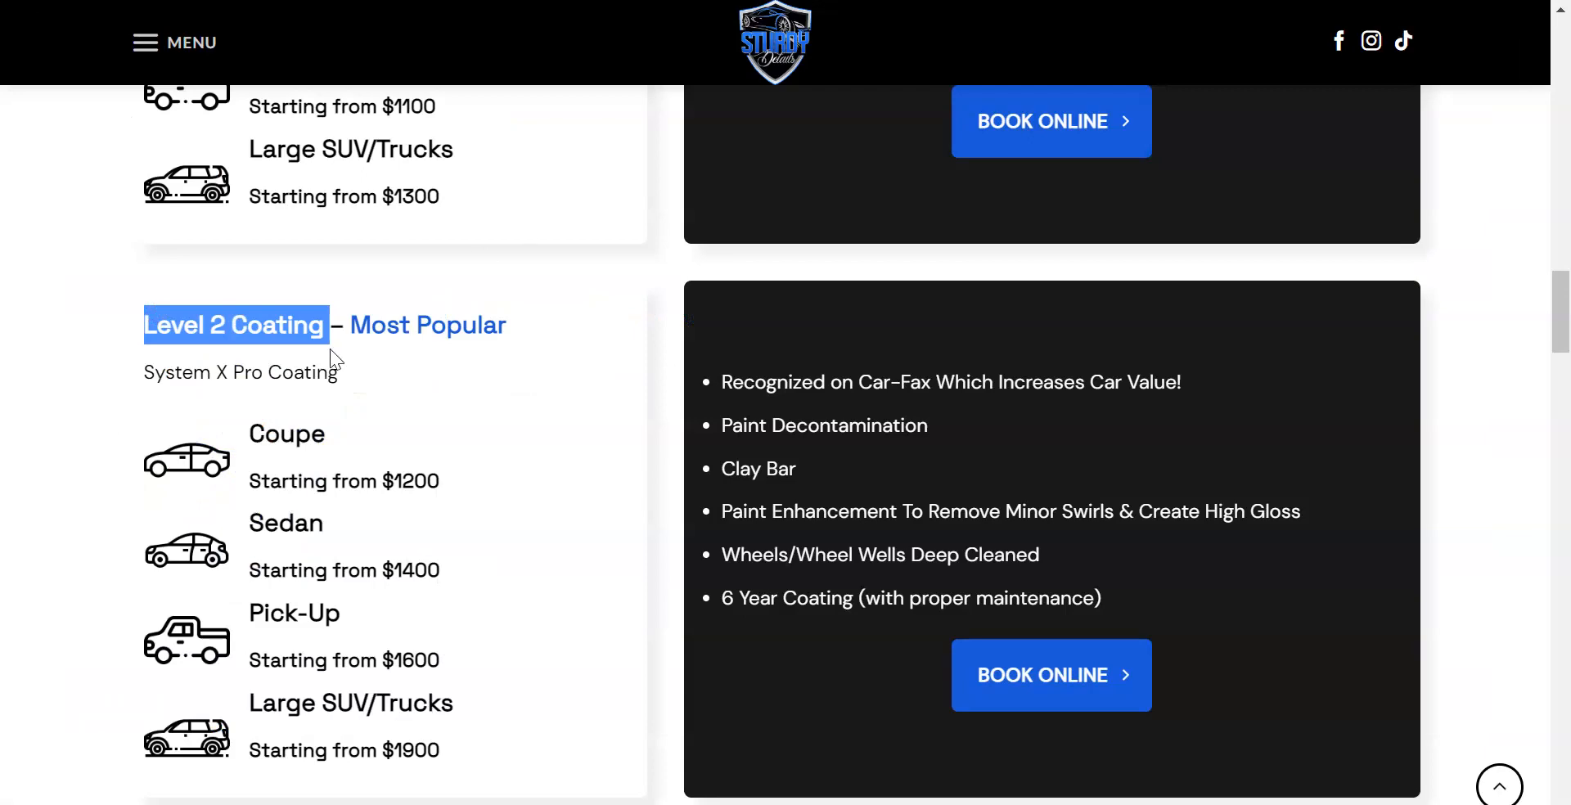
pyautogui.scroll(-3, 330, 348)
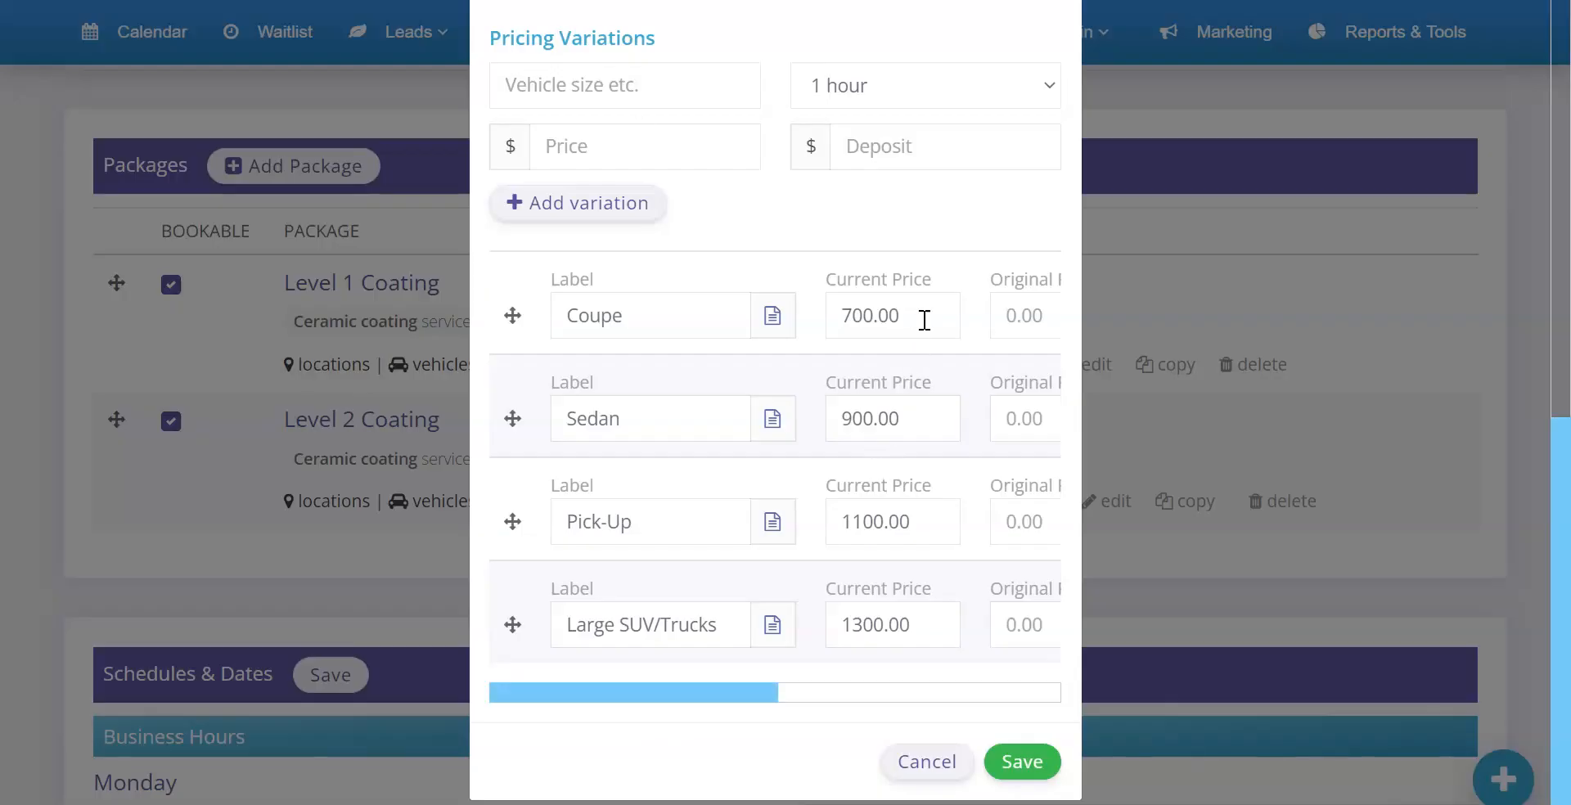
pyautogui.doubleClick(922, 316)
pyautogui.write('12')
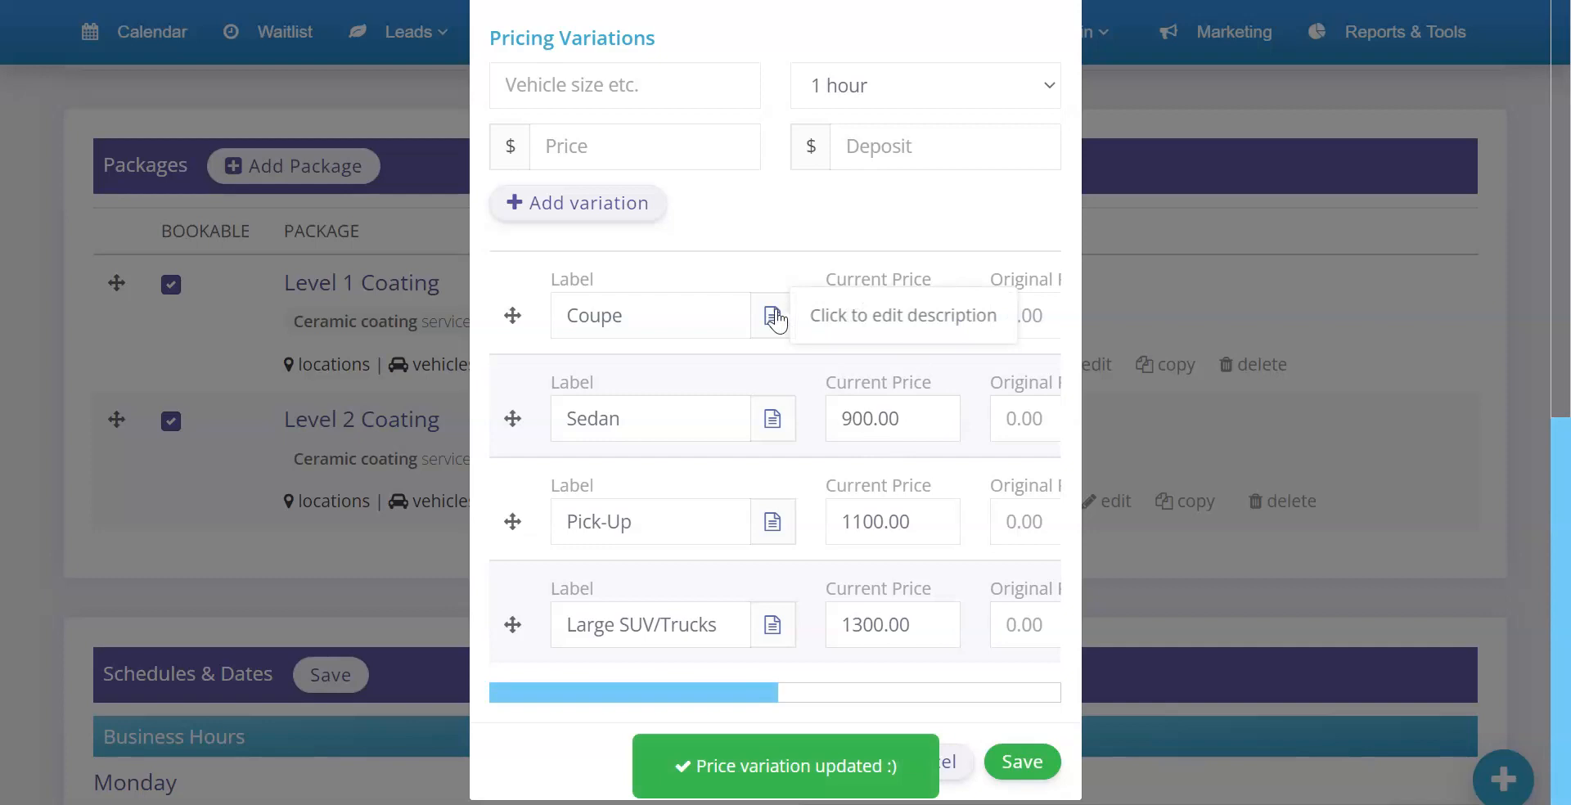
pyautogui.write('00')
pyautogui.doubleClick(912, 420)
pyautogui.write('1400')
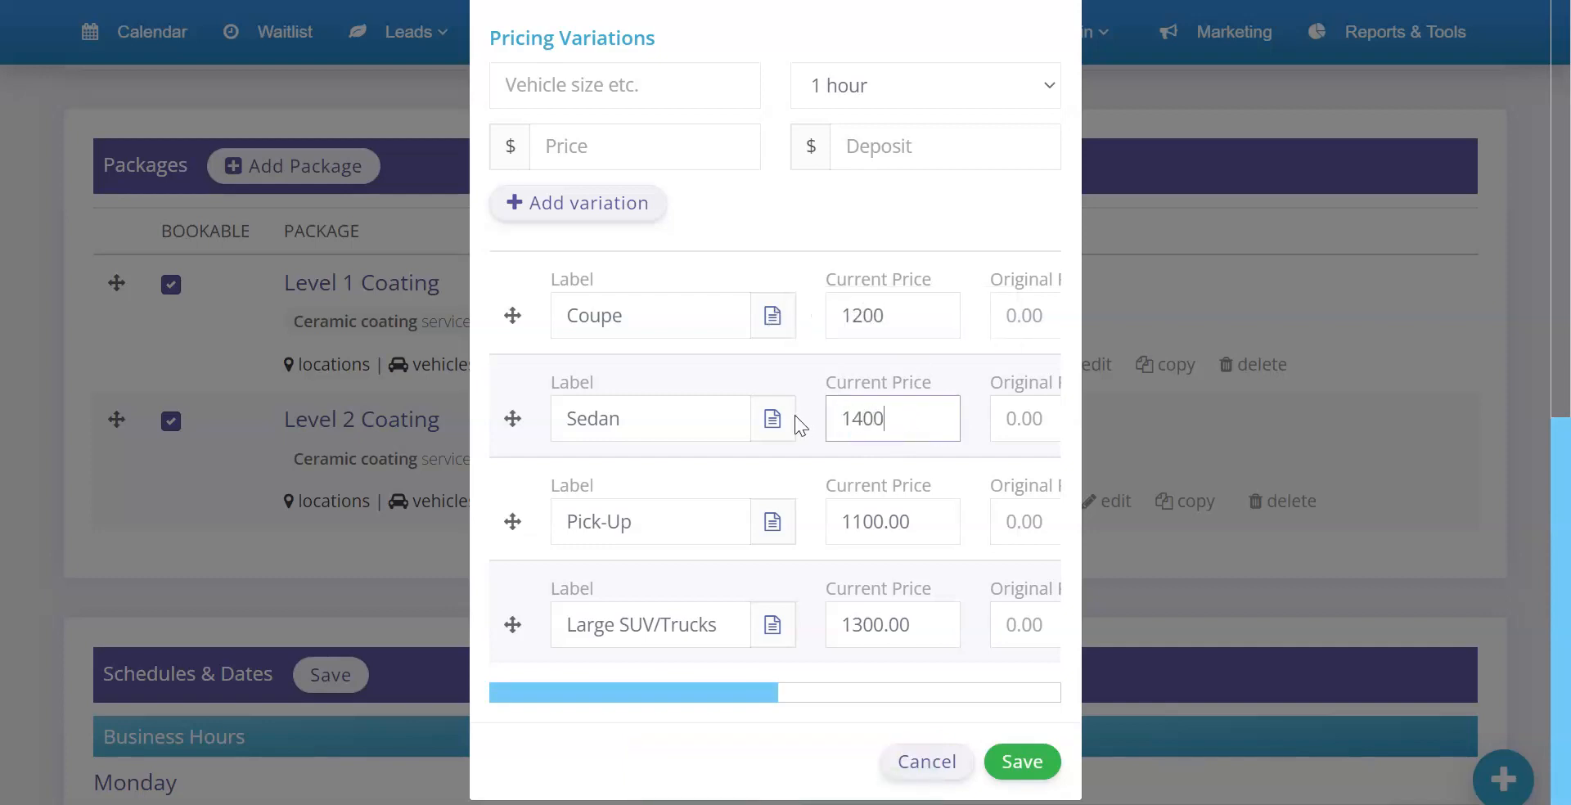
pyautogui.press('Tab')
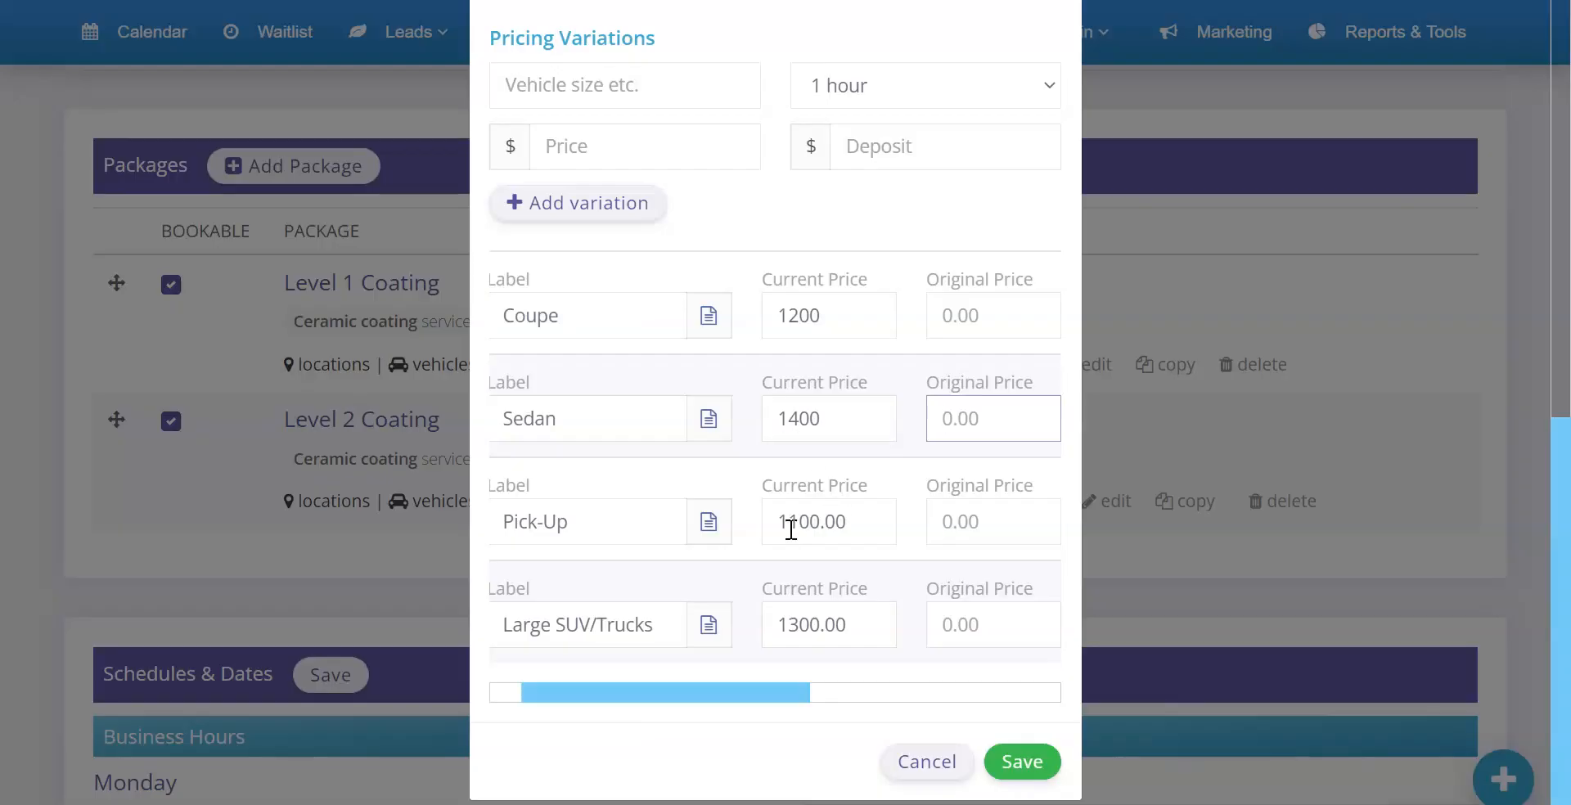
# - Set the Level 2 Coating variations to 1600 for Pick-Up and 1900 for Large SUV/Trucks, and save the pricing
pyautogui.moveTo(790, 529); pyautogui.dragTo(795, 530)
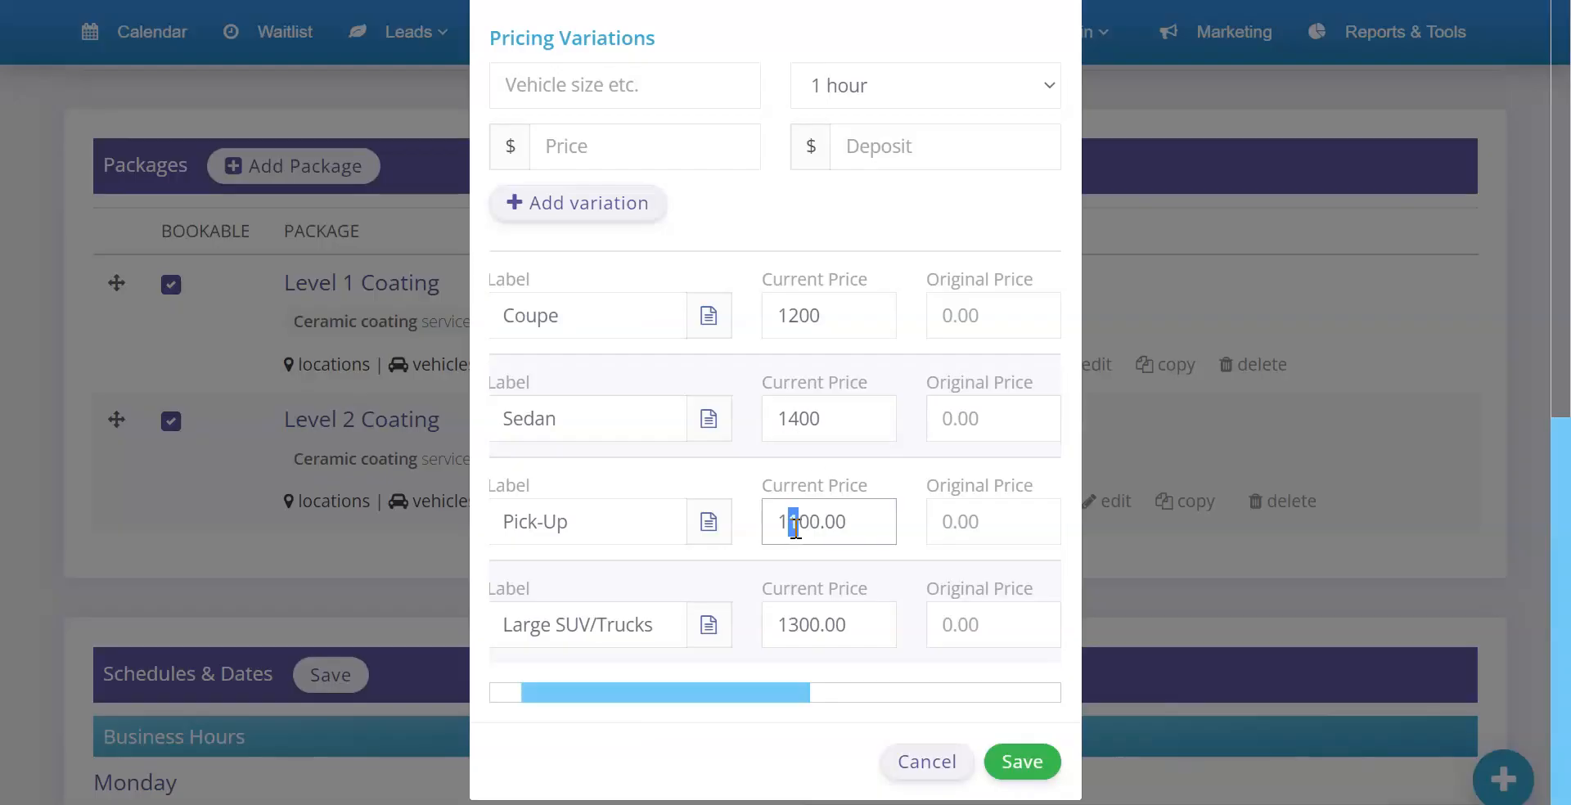
pyautogui.write('6')
pyautogui.click(802, 623)
pyautogui.moveTo(787, 625); pyautogui.dragTo(792, 624)
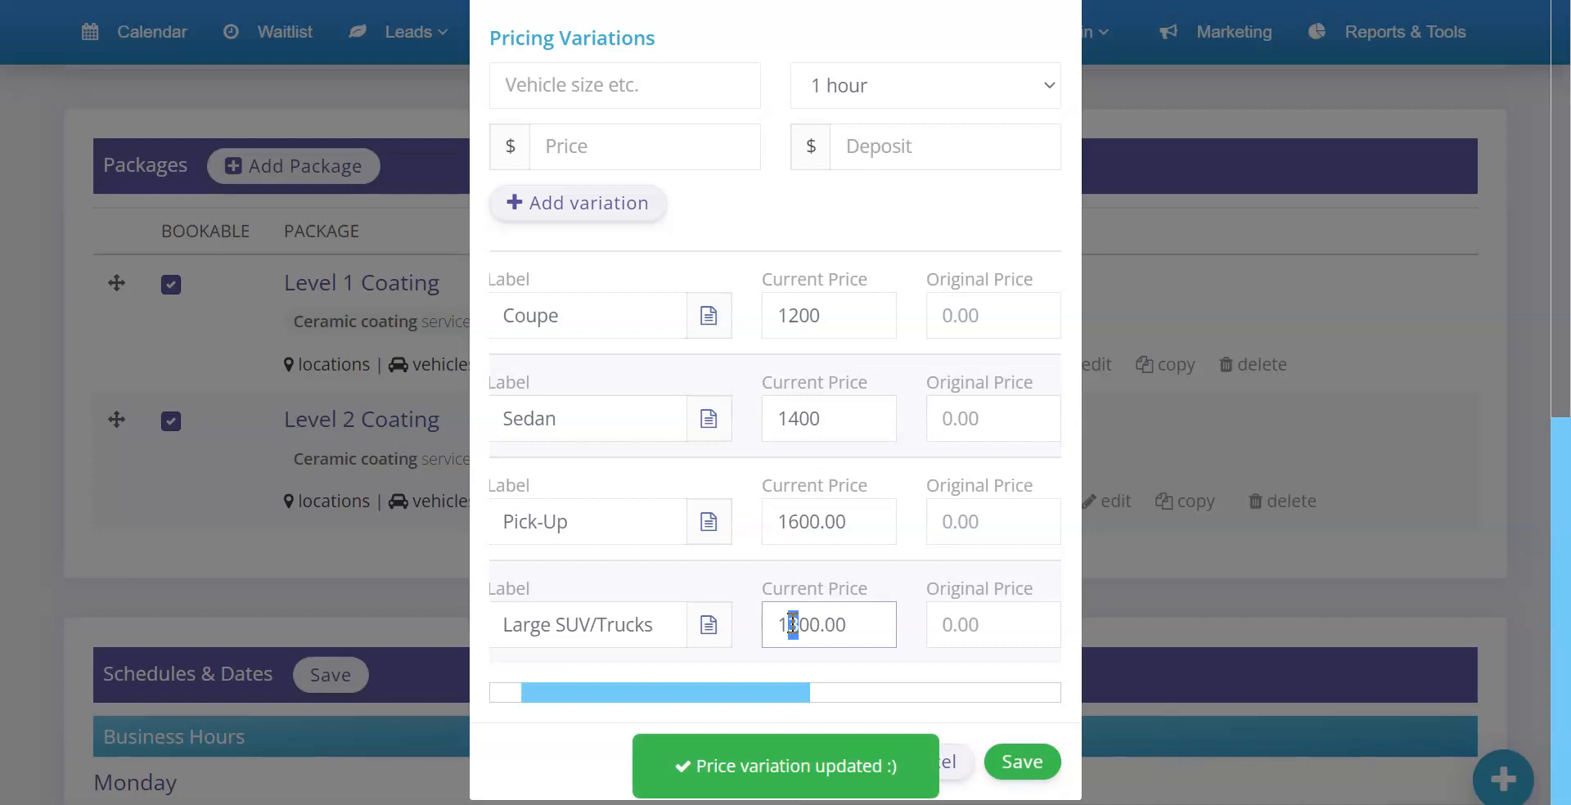
pyautogui.write('9')
pyautogui.click(1019, 765)
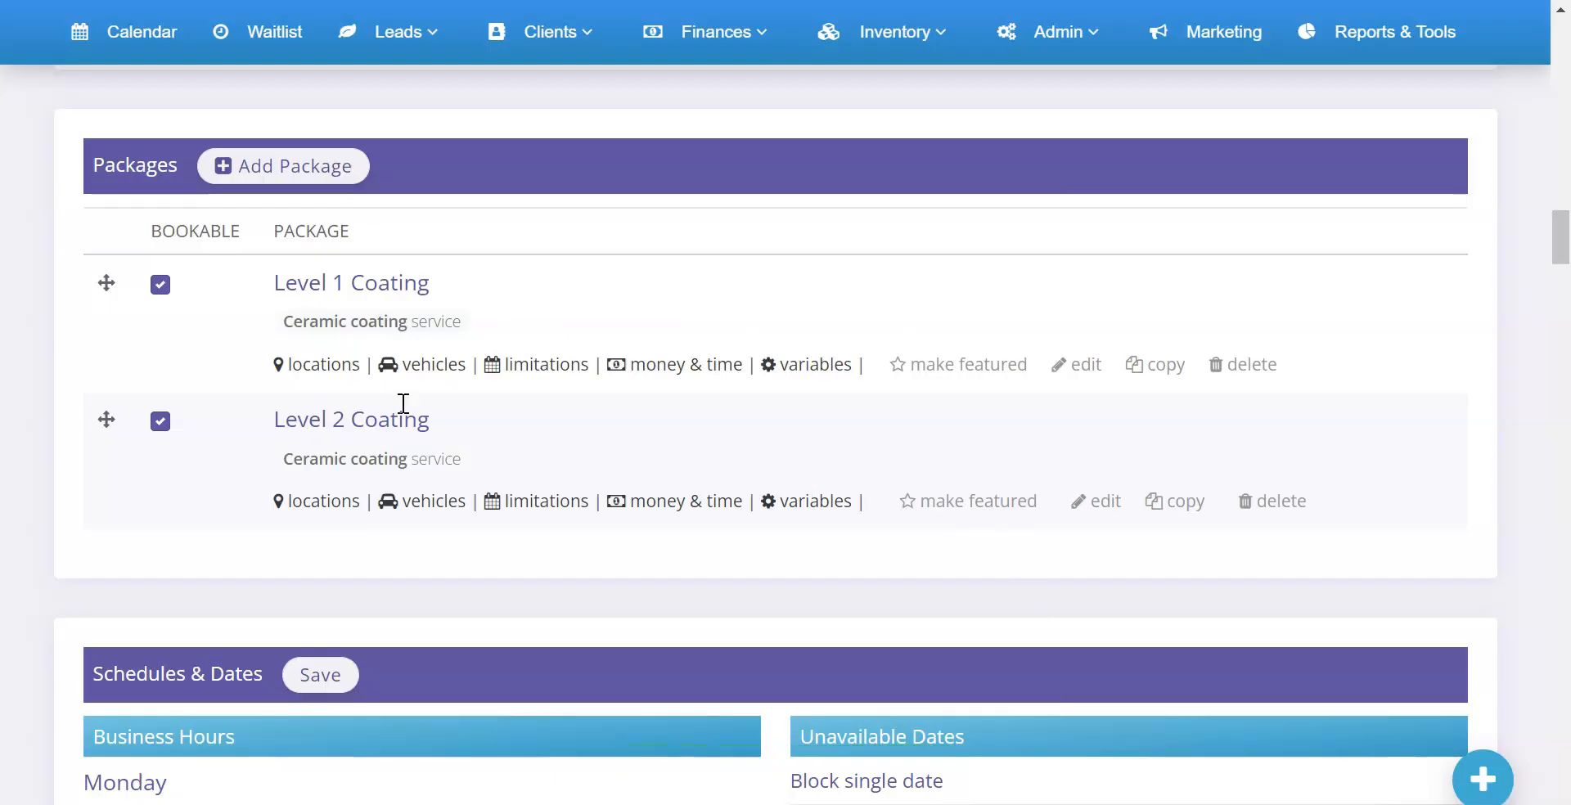
# - Save the booking form settings and check both Ceramic coating packages with their vehicle prices in the form preview
pyautogui.scroll(20, 472, 285)
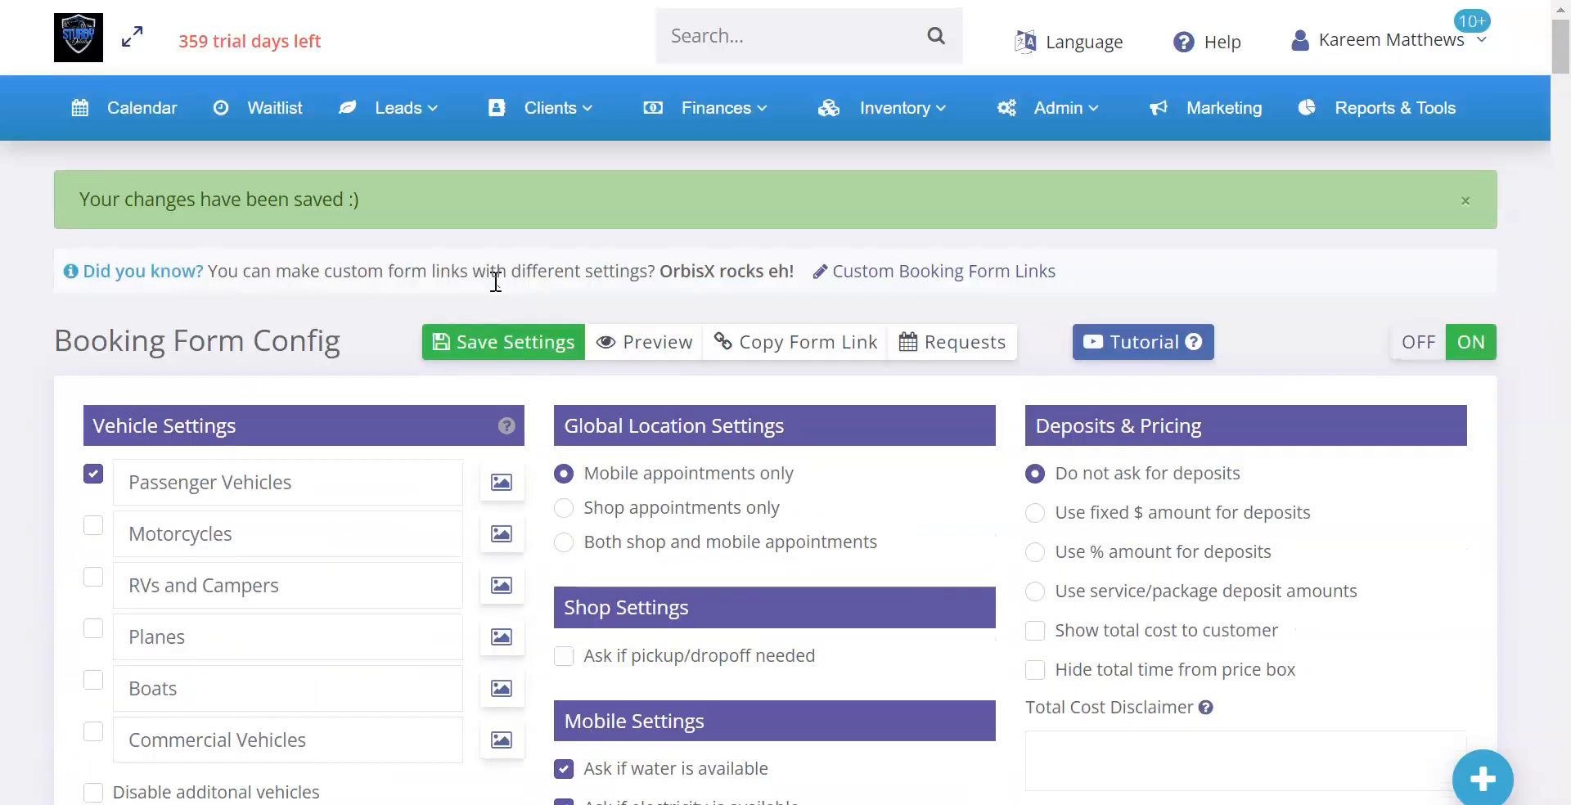
pyautogui.click(484, 348)
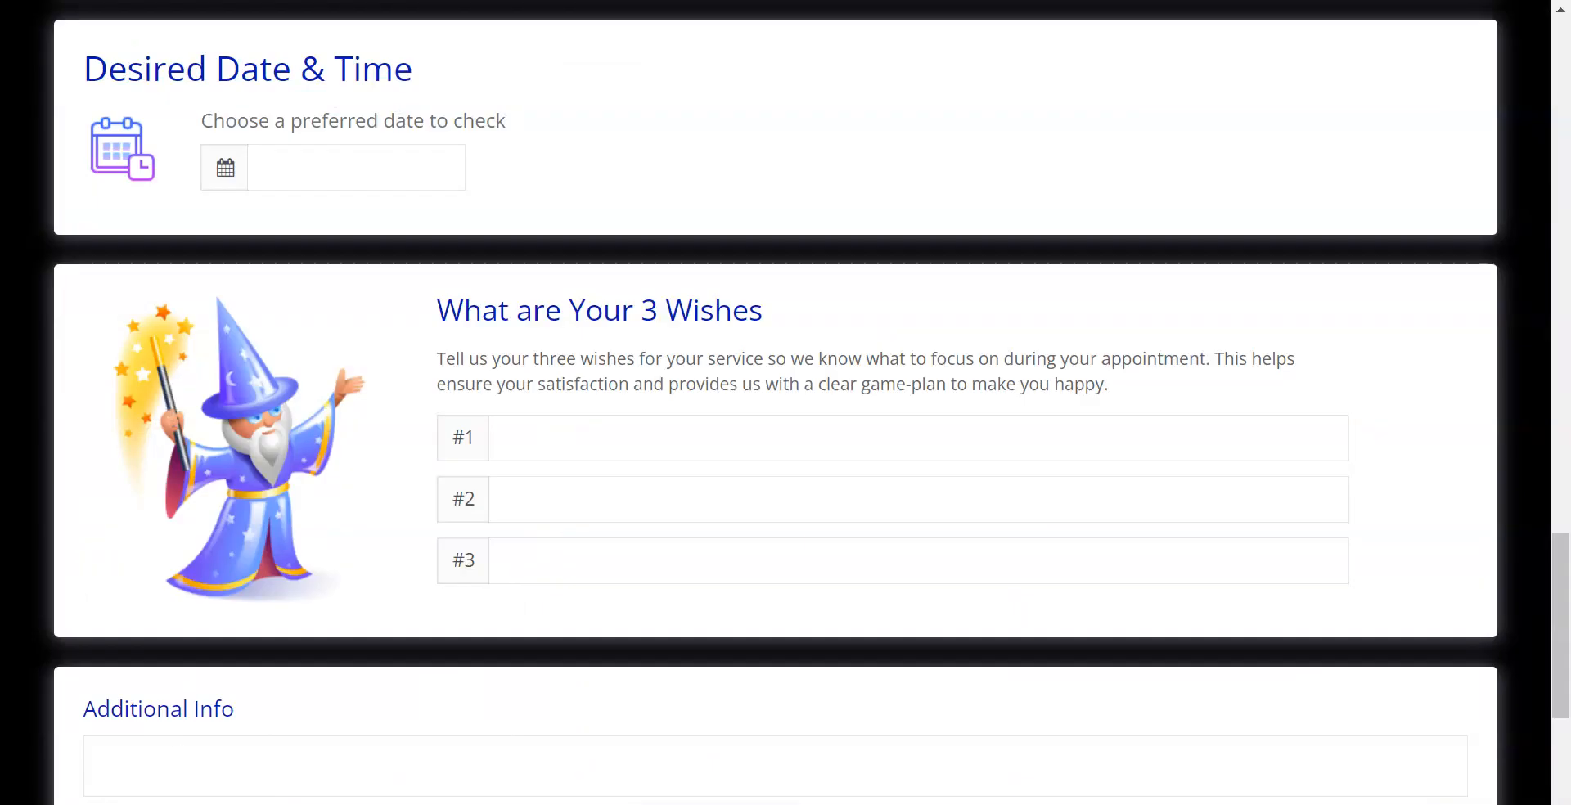
pyautogui.scroll(12, 586, 335)
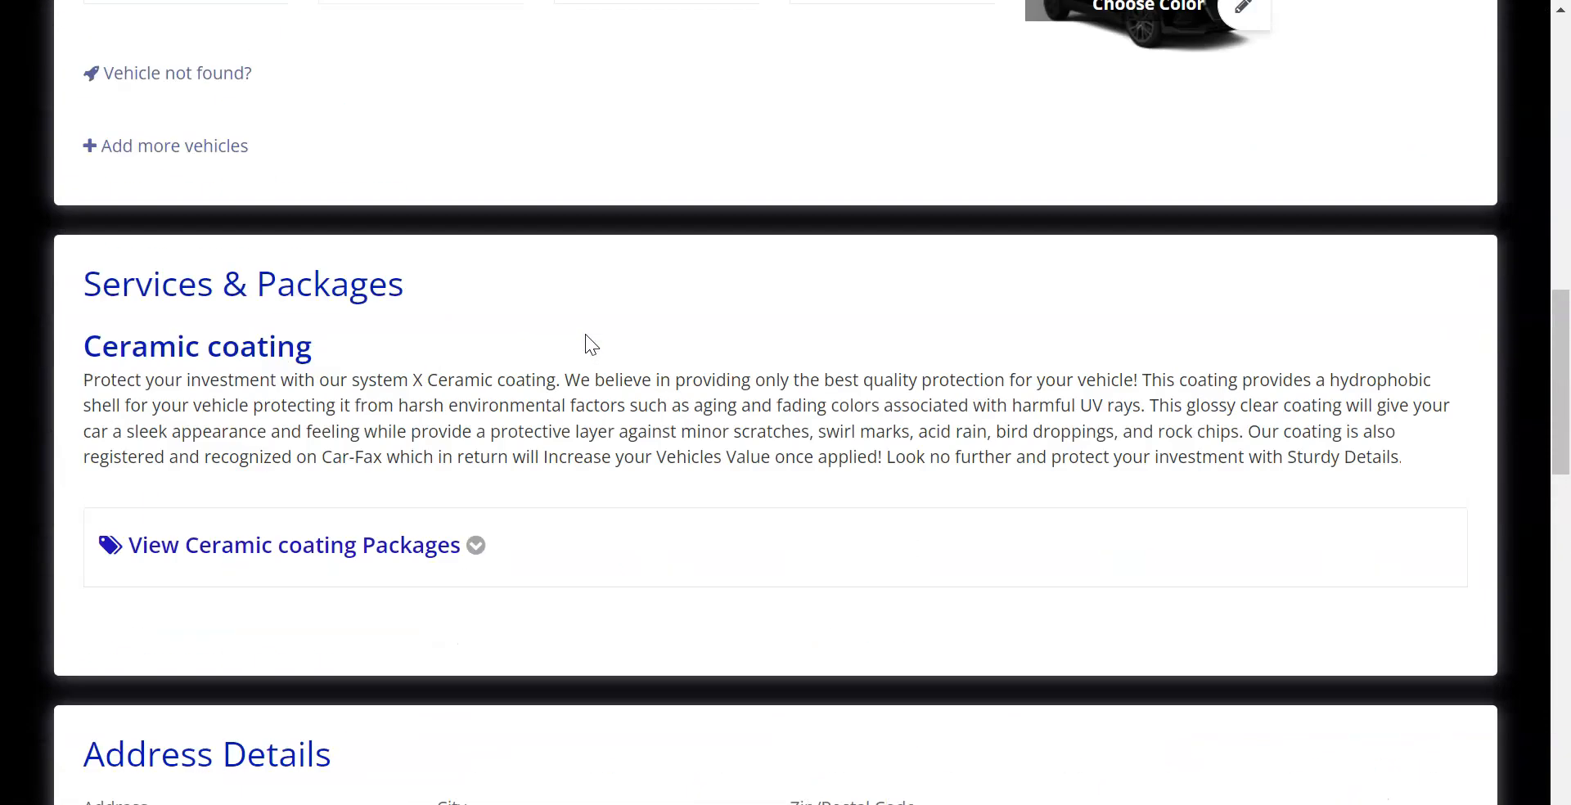
pyautogui.click(294, 543)
pyautogui.scroll(-4, 344, 458)
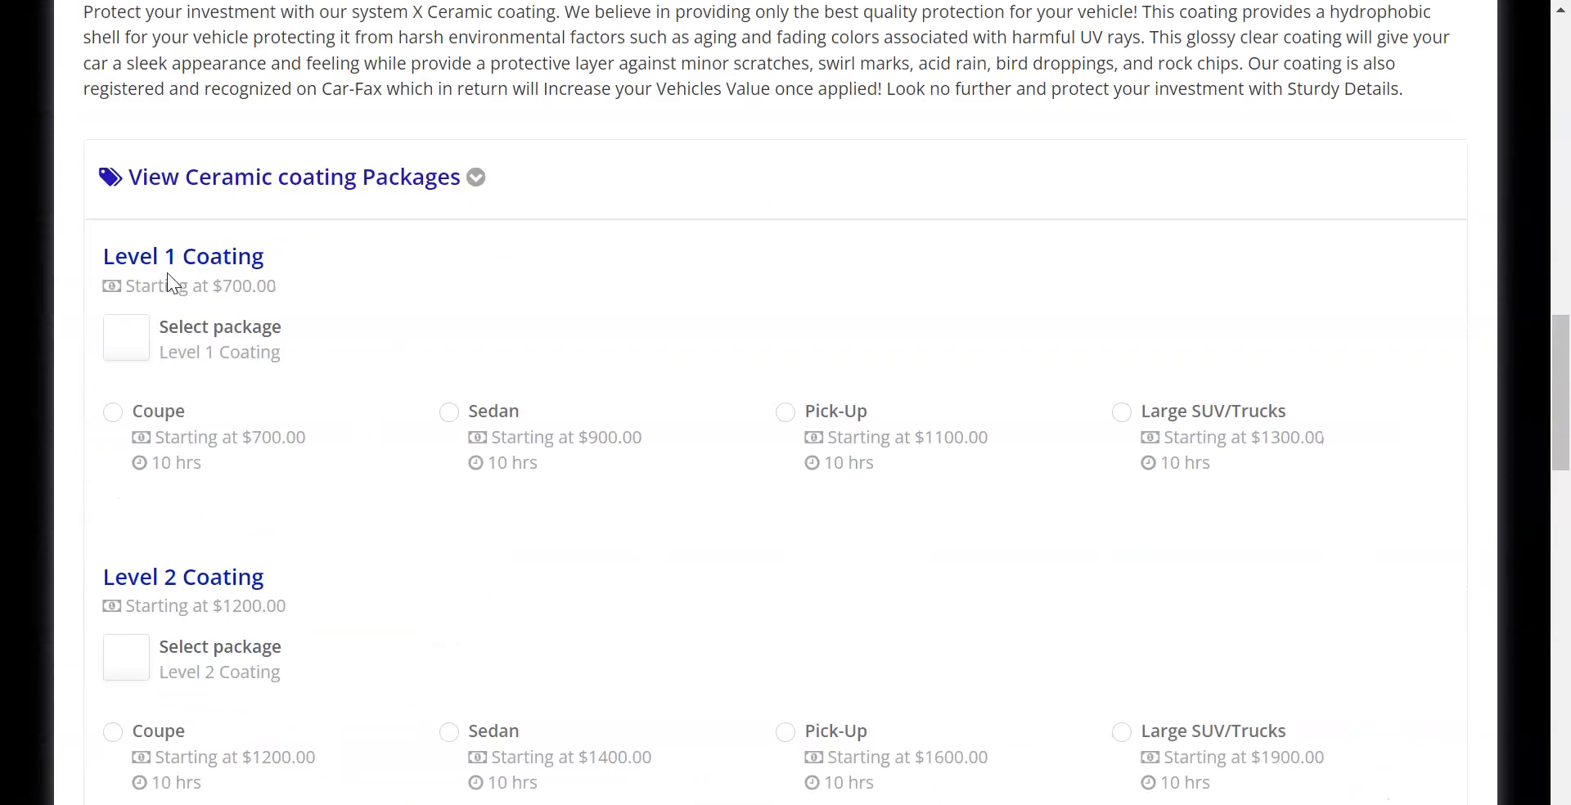
pyautogui.scroll(-3, 152, 623)
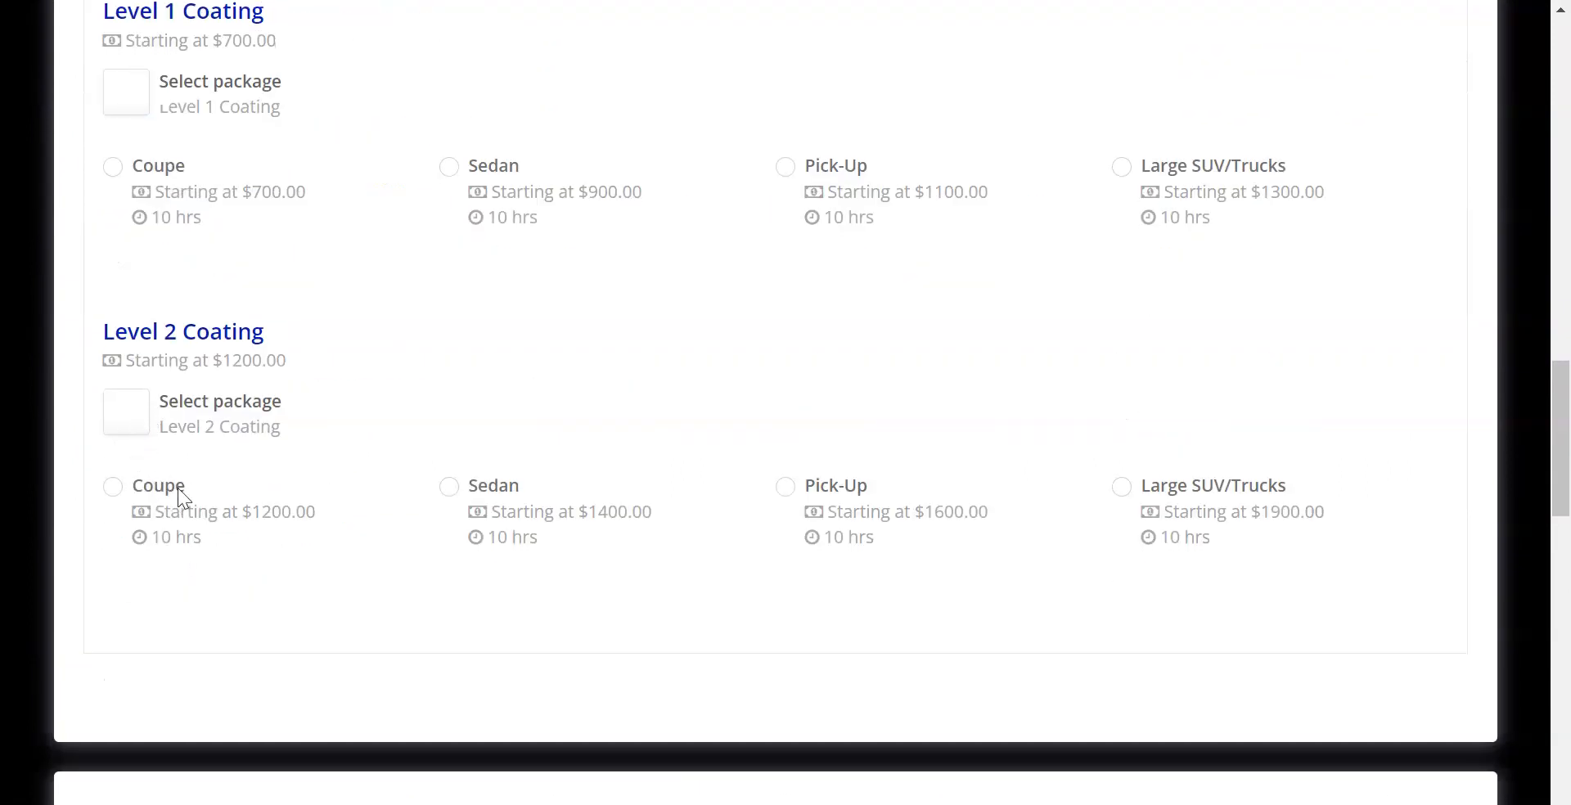
pyautogui.scroll(5, 396, 375)
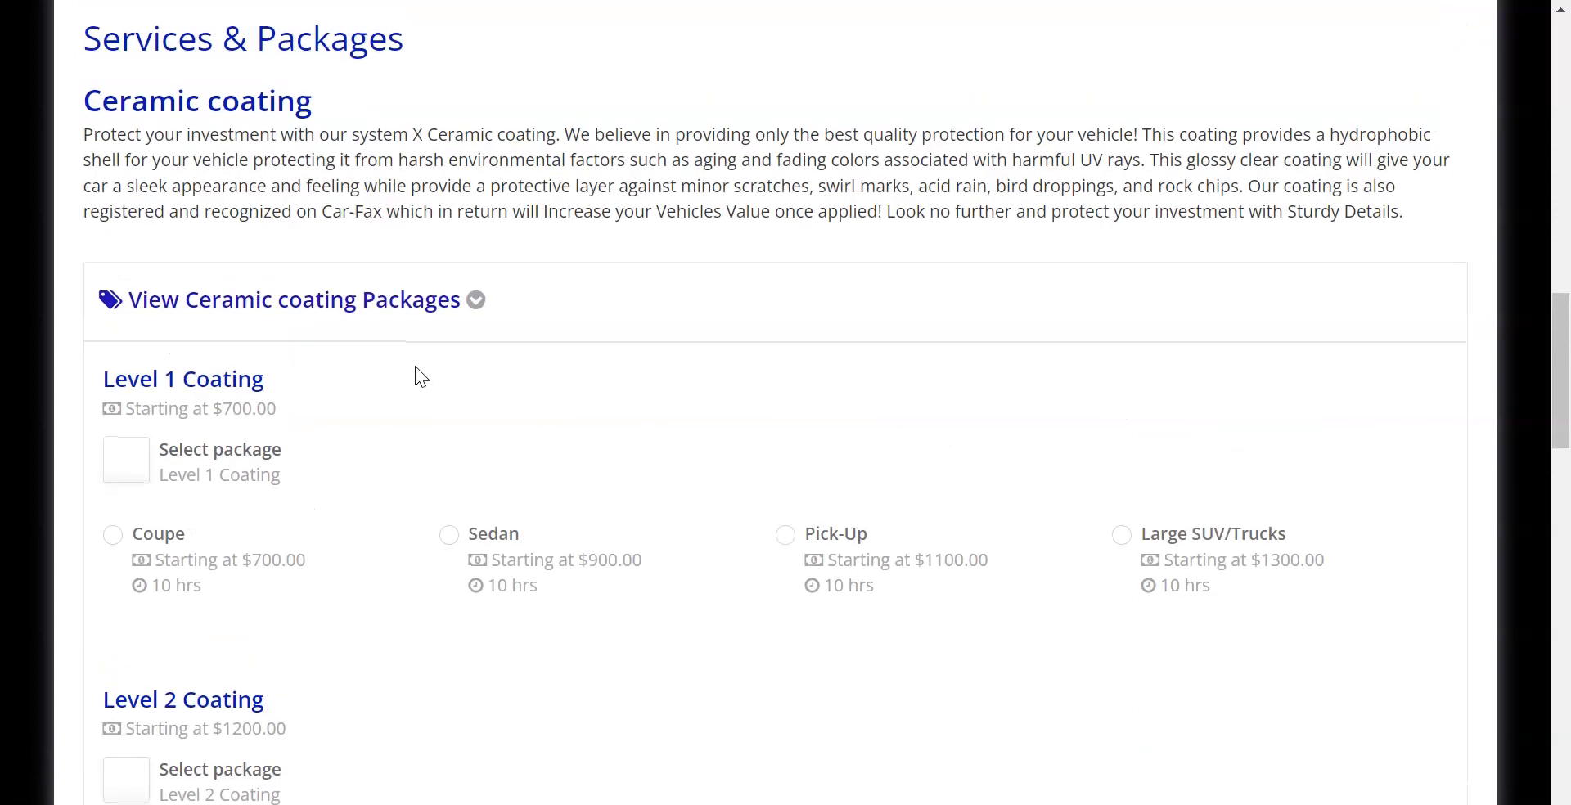
pyautogui.scroll(2, 423, 316)
pyautogui.click(376, 435)
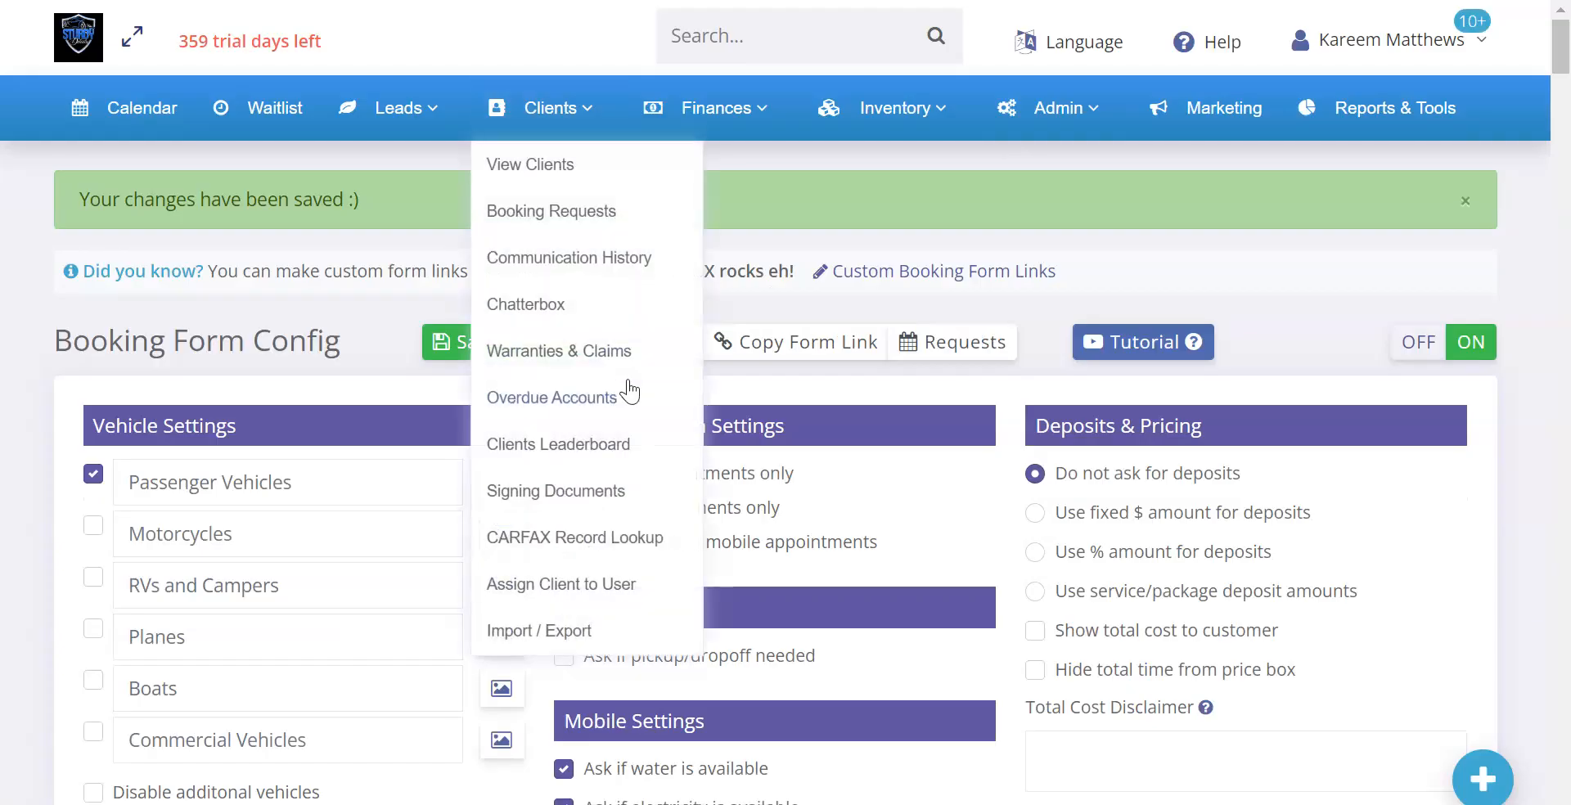
# - Duplicate the Level 2 Coating package in the booking form configuration
pyautogui.scroll(-20, 411, 416)
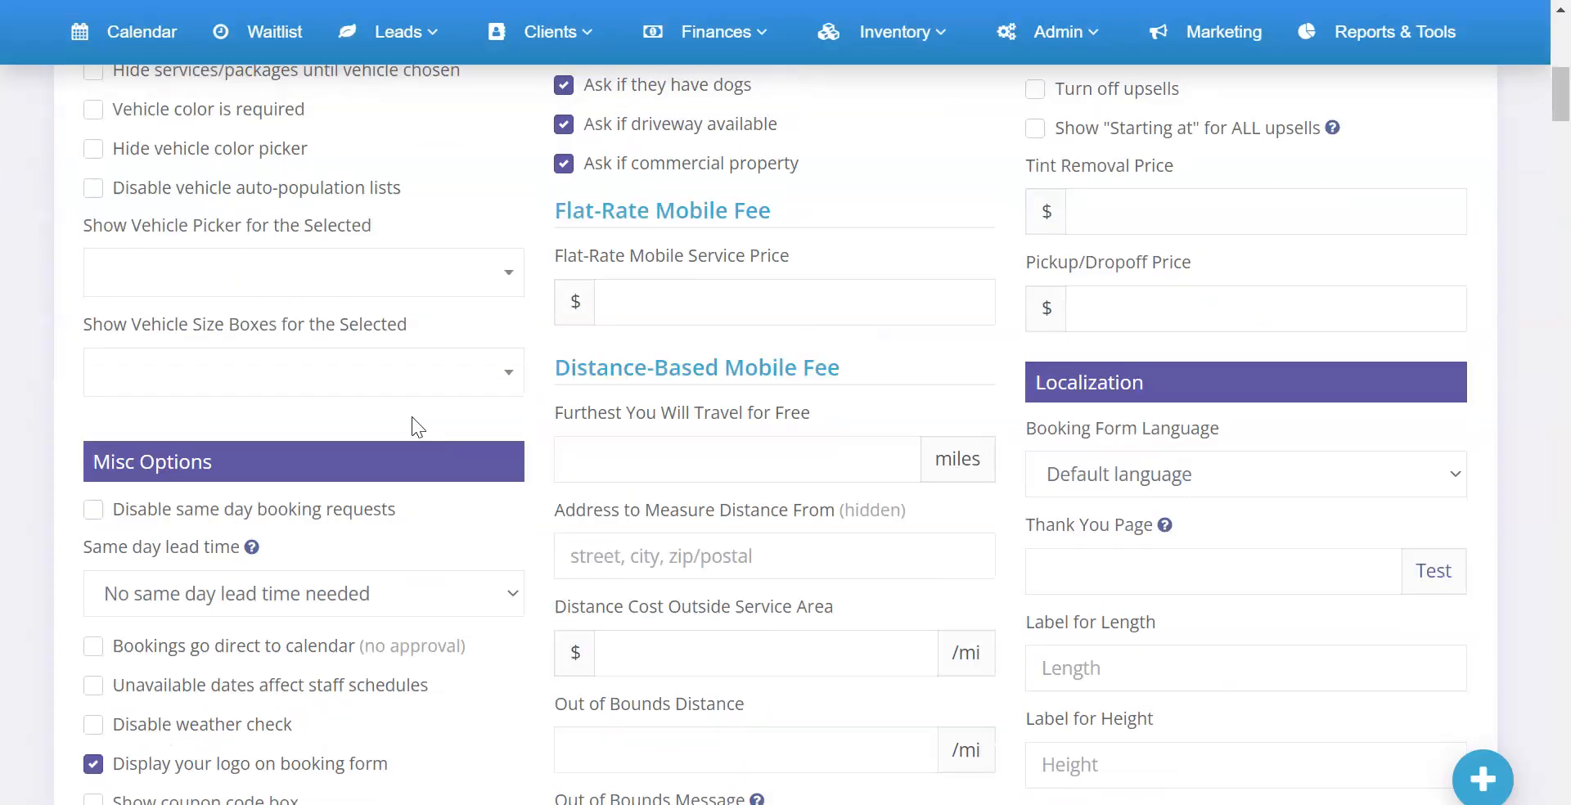
pyautogui.scroll(-5, 519, 410)
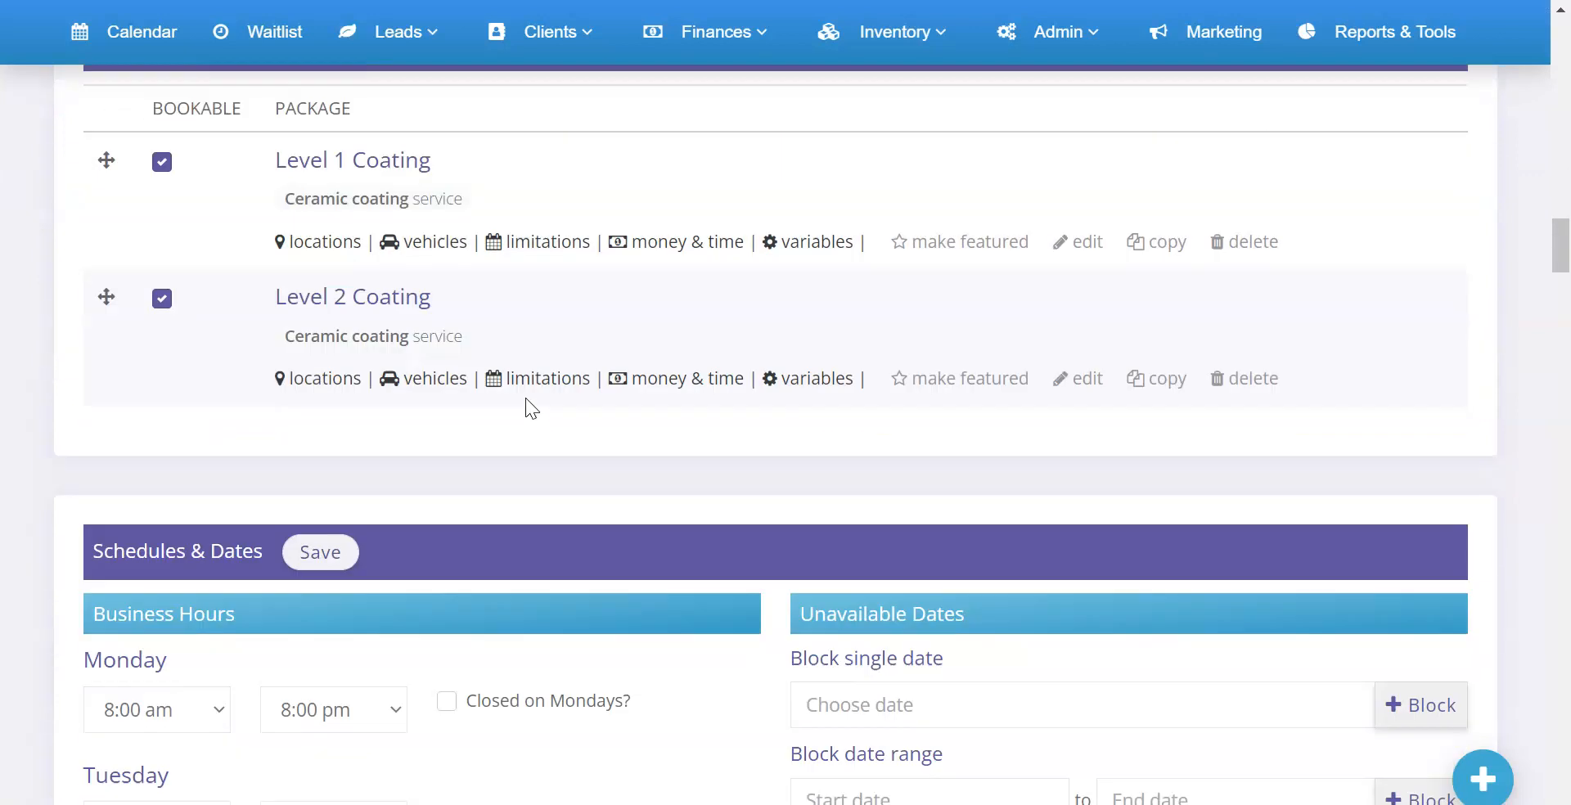
pyautogui.click(1150, 381)
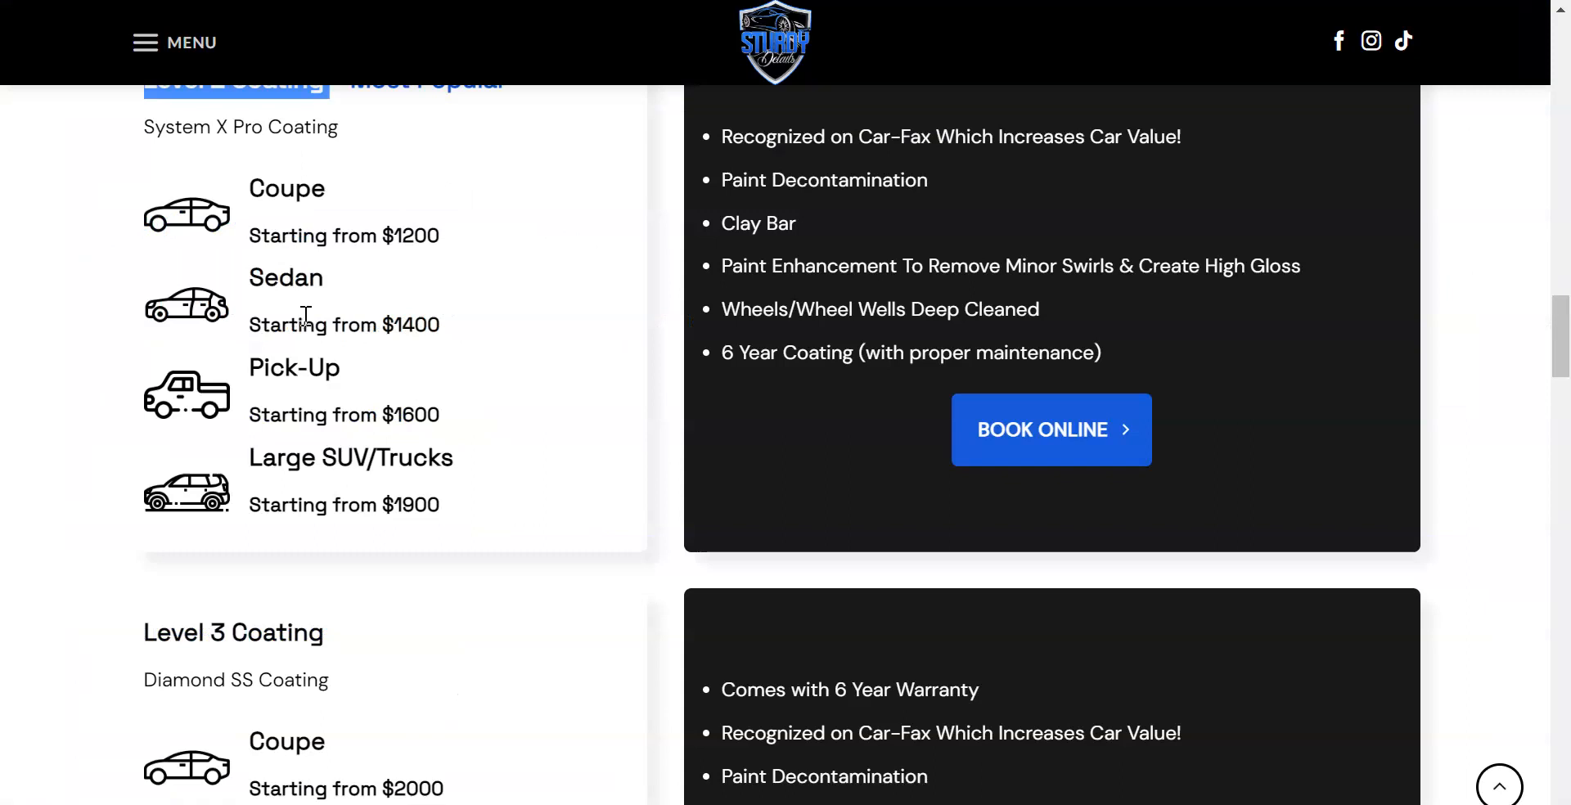
# - Make the Level 2 Coating copy bookable and rename it Level 3 Coating, using the name from the website
pyautogui.scroll(-6, 305, 316)
pyautogui.tripleClick(183, 140)
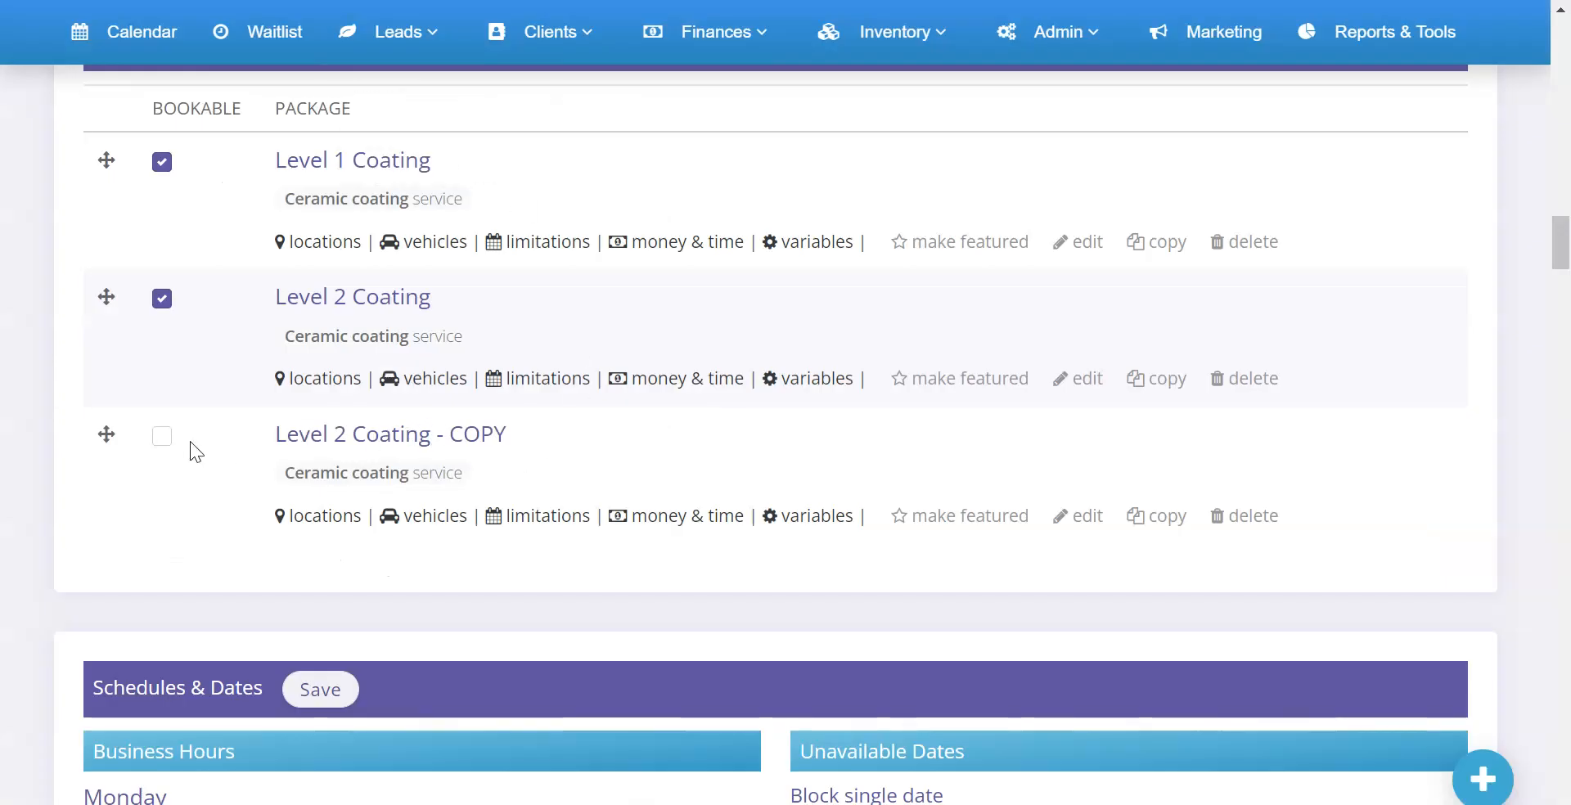
pyautogui.click(163, 436)
pyautogui.click(1081, 517)
pyautogui.click(631, 178)
pyautogui.hotkey('ctrl', 'a')
pyautogui.hotkey('ctrl', 'v')
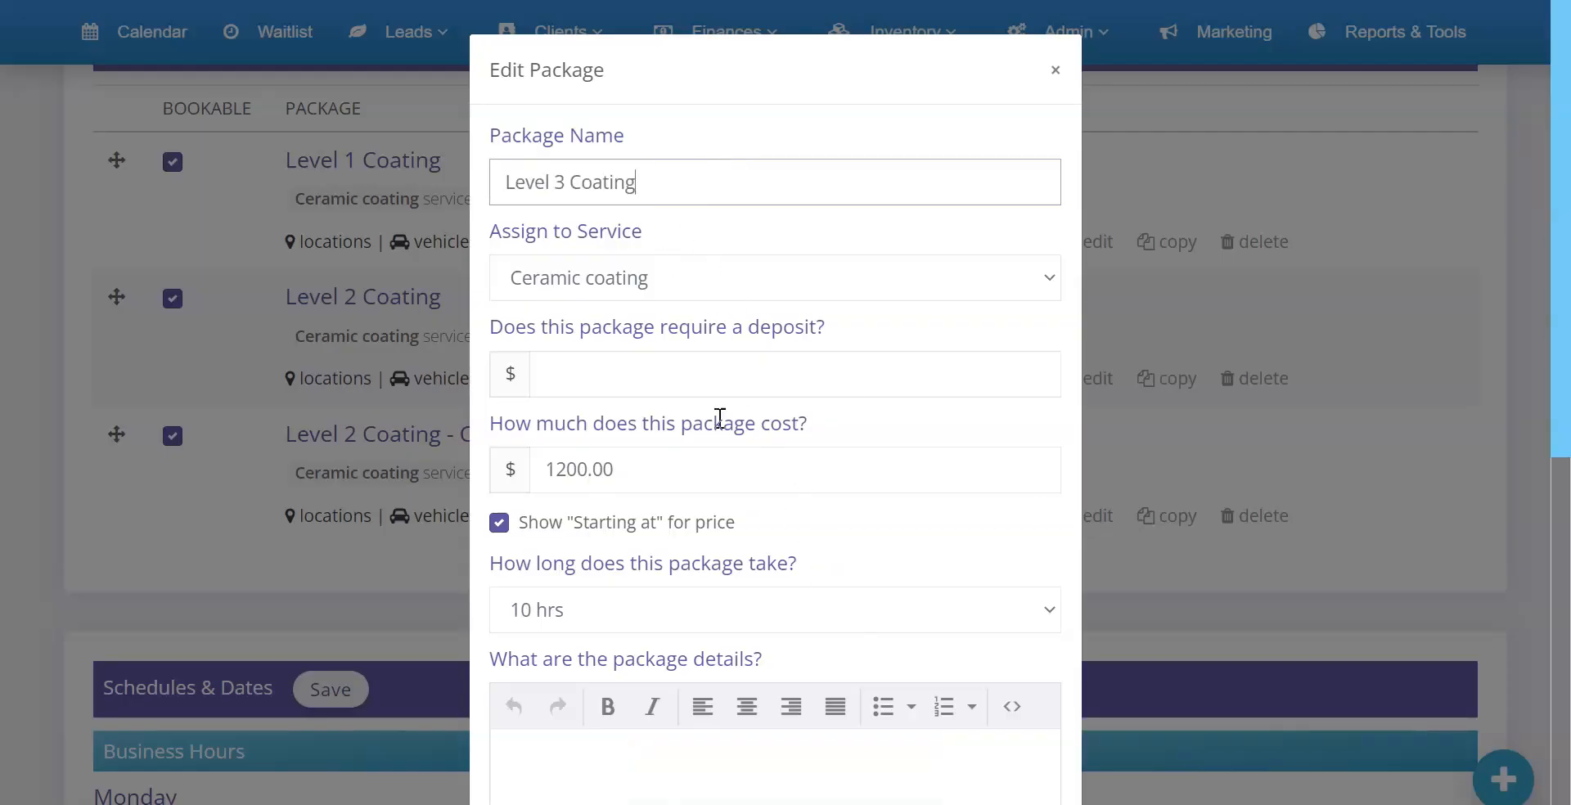
# - Set the Level 3 Coating package cost to 2000 and update the package
pyautogui.scroll(-3, 642, 368)
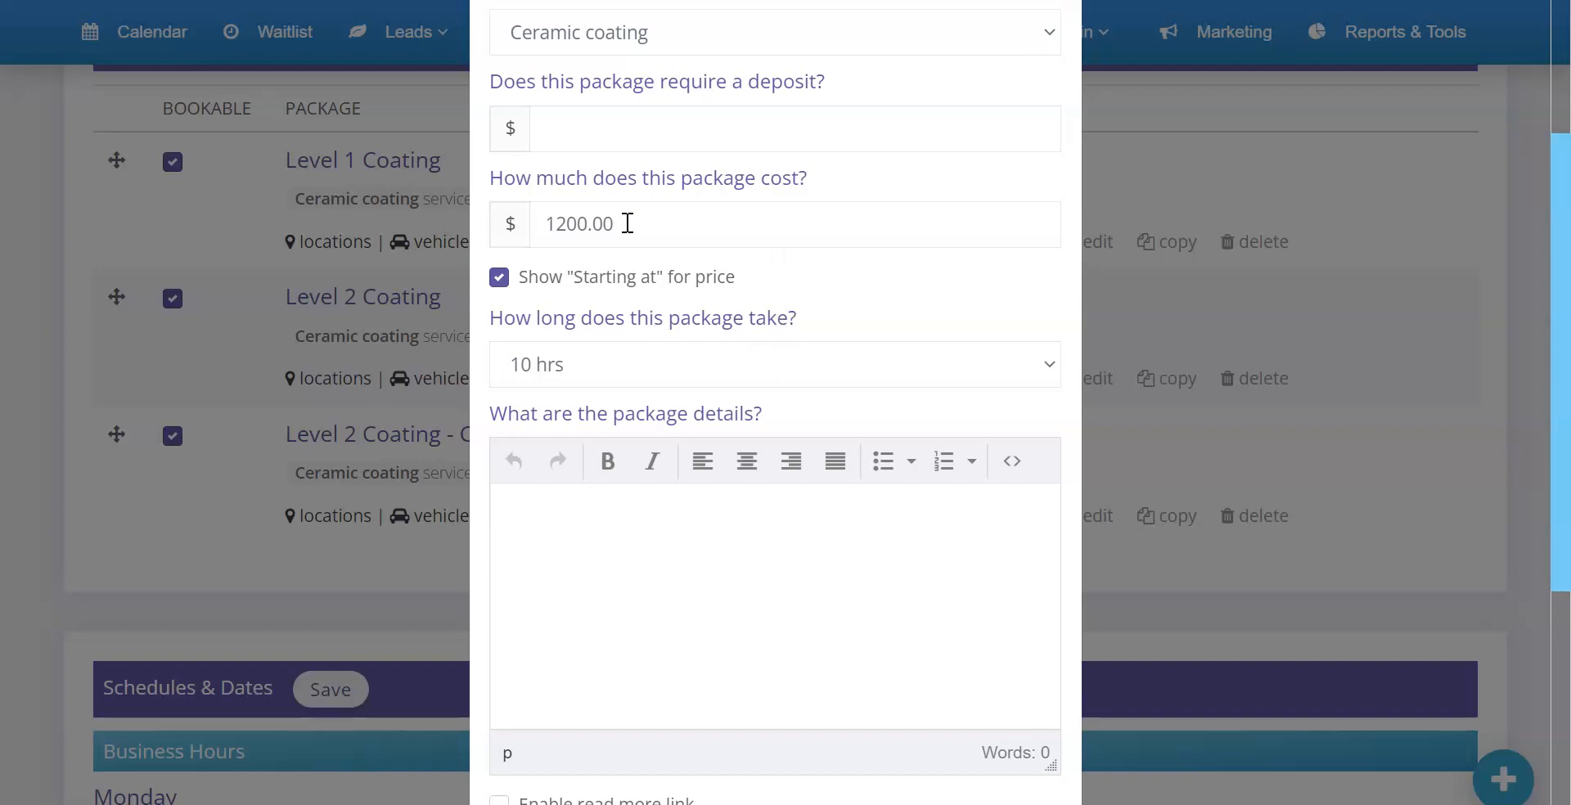
pyautogui.moveTo(628, 224); pyautogui.dragTo(517, 218)
pyautogui.write('2200')
pyautogui.scroll(-5, 715, 258)
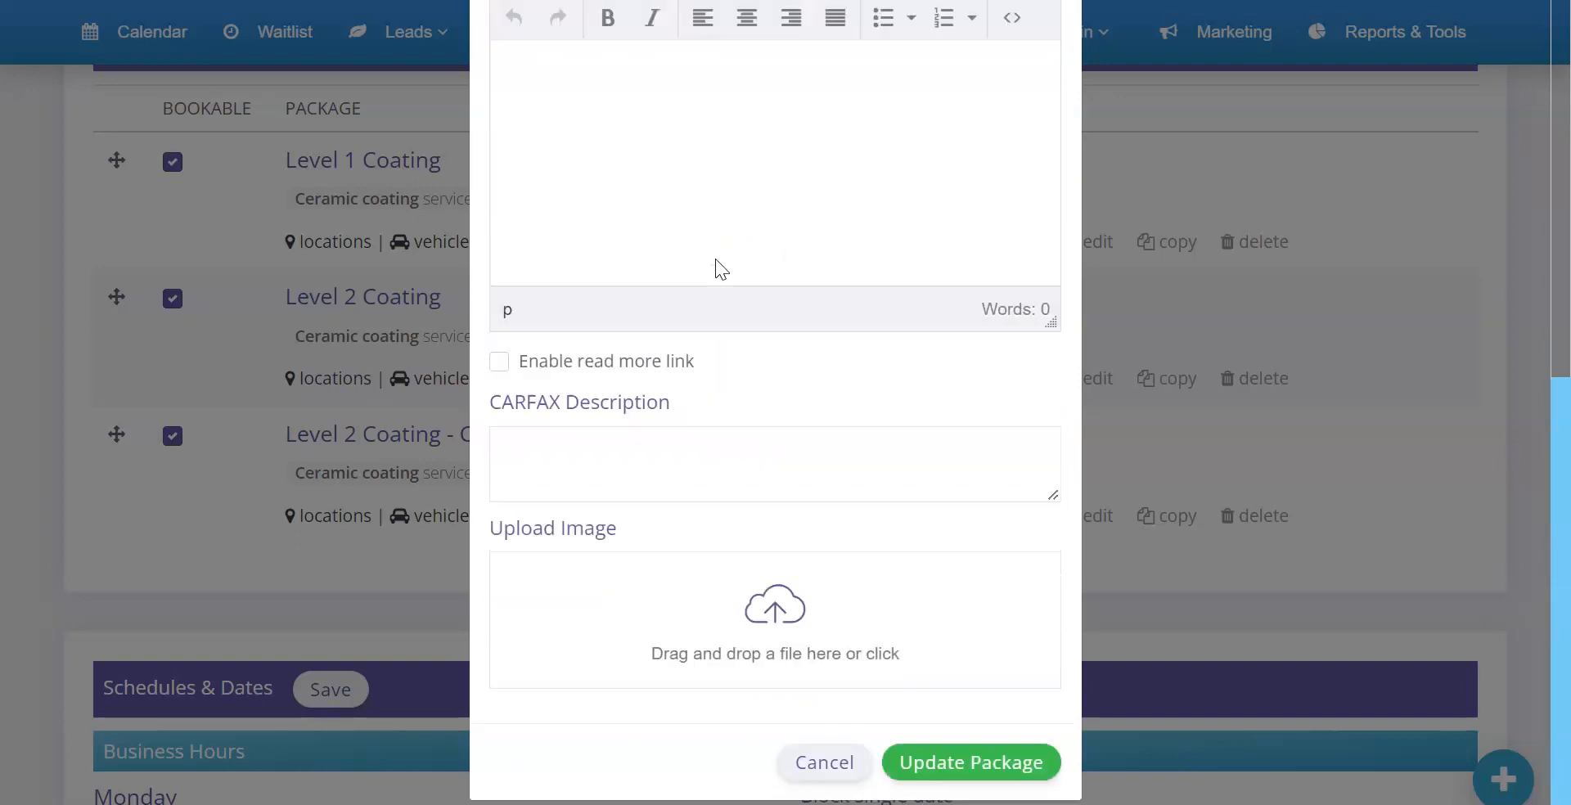
pyautogui.click(940, 761)
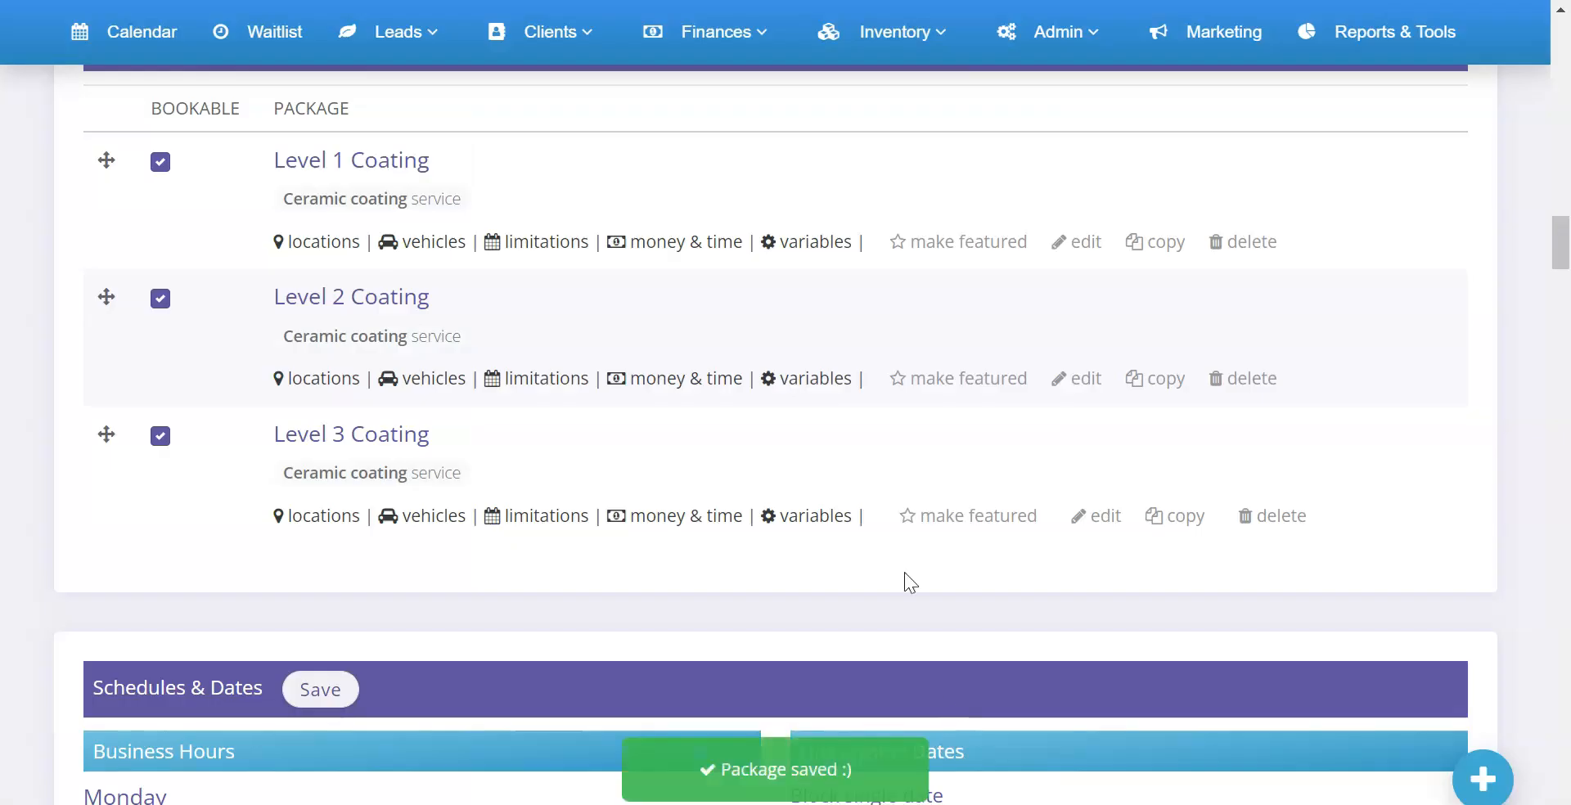
# - Set the Level 3 Coating price variations to 2000 for Coupe and 2200 for Sedan
pyautogui.click(701, 517)
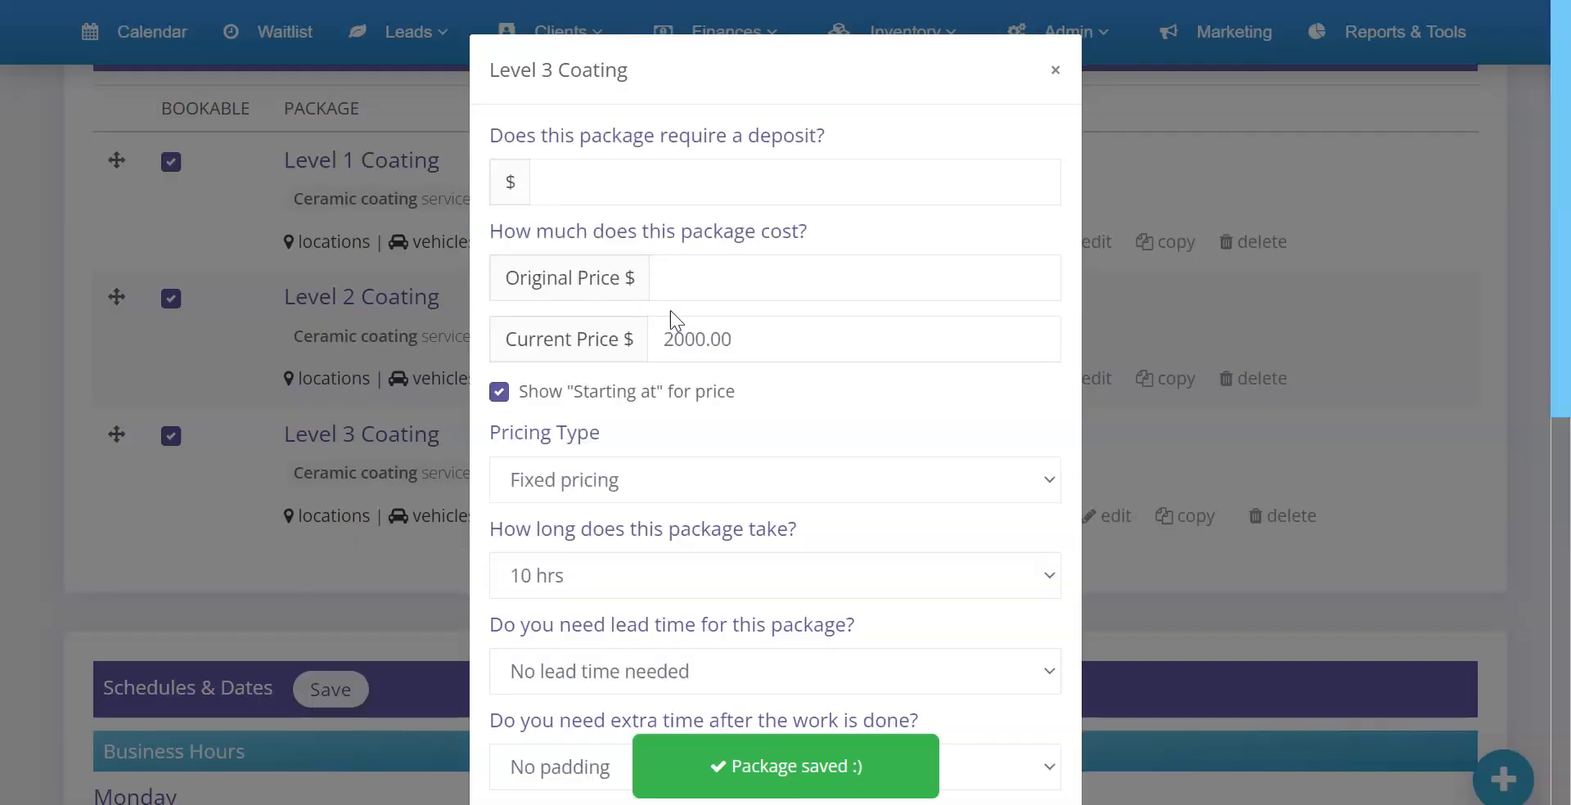
pyautogui.scroll(-9, 671, 320)
pyautogui.moveTo(864, 418); pyautogui.dragTo(856, 420)
pyautogui.write('2000.00')
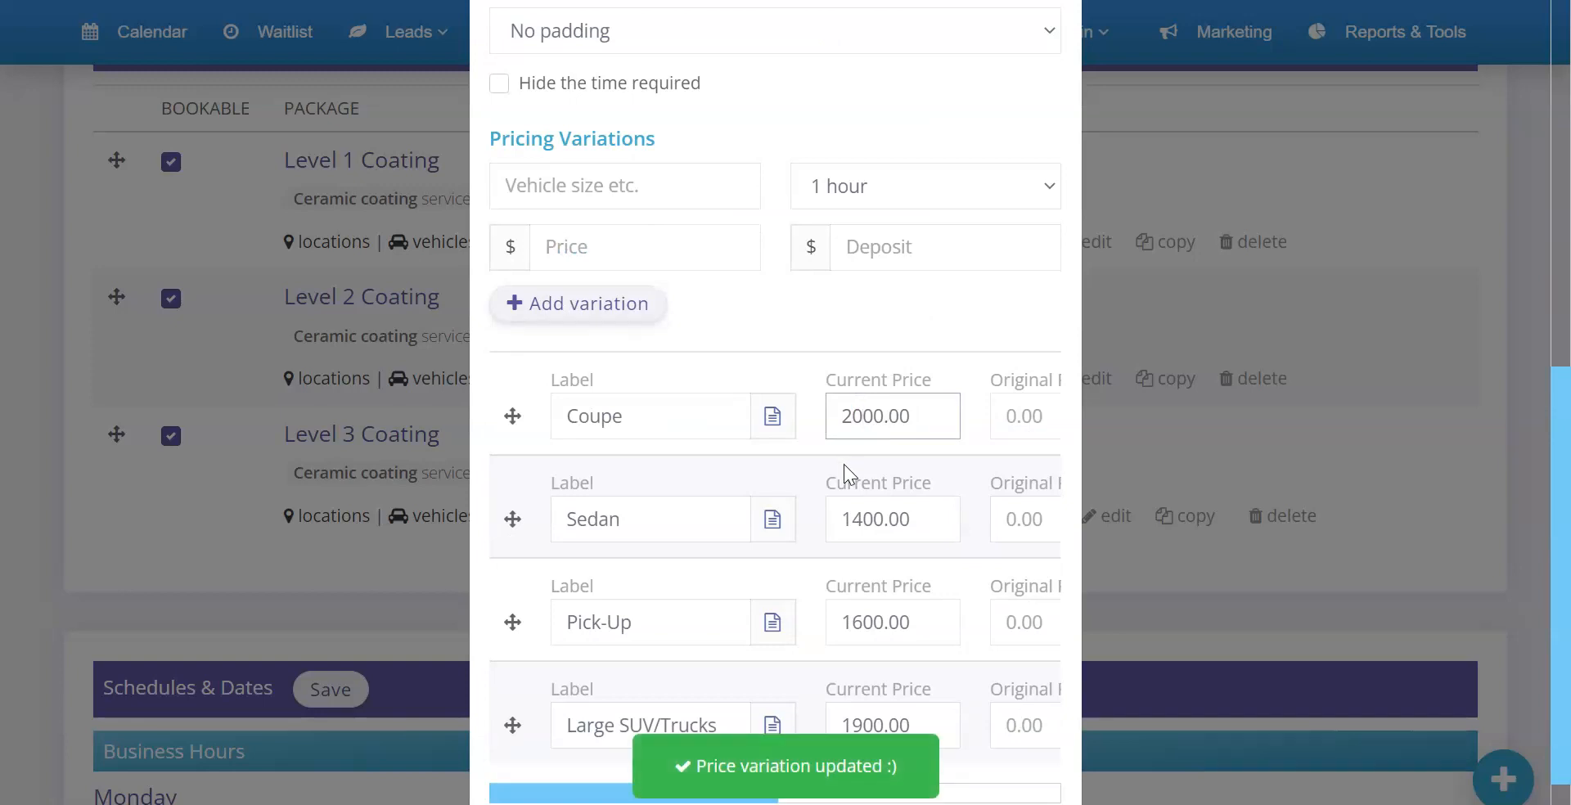
pyautogui.moveTo(859, 519); pyautogui.dragTo(829, 524)
pyautogui.write('22')
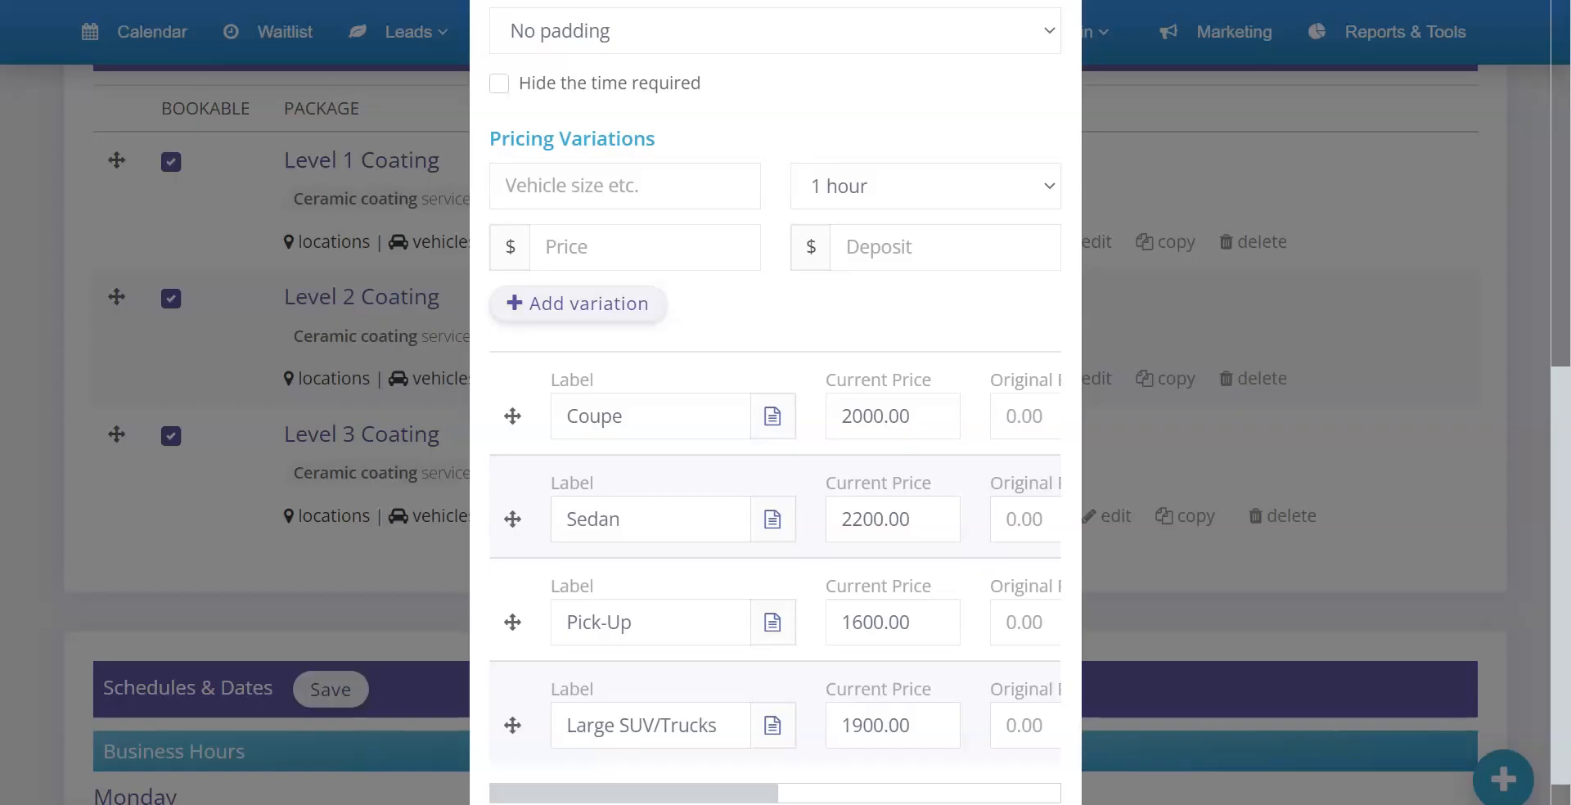
# - Set the Level 3 Coating variations to 2400 for Pick-Up and 2600 for Large SUV/Trucks, and save the pricing
pyautogui.moveTo(863, 626); pyautogui.dragTo(825, 637)
pyautogui.write('24')
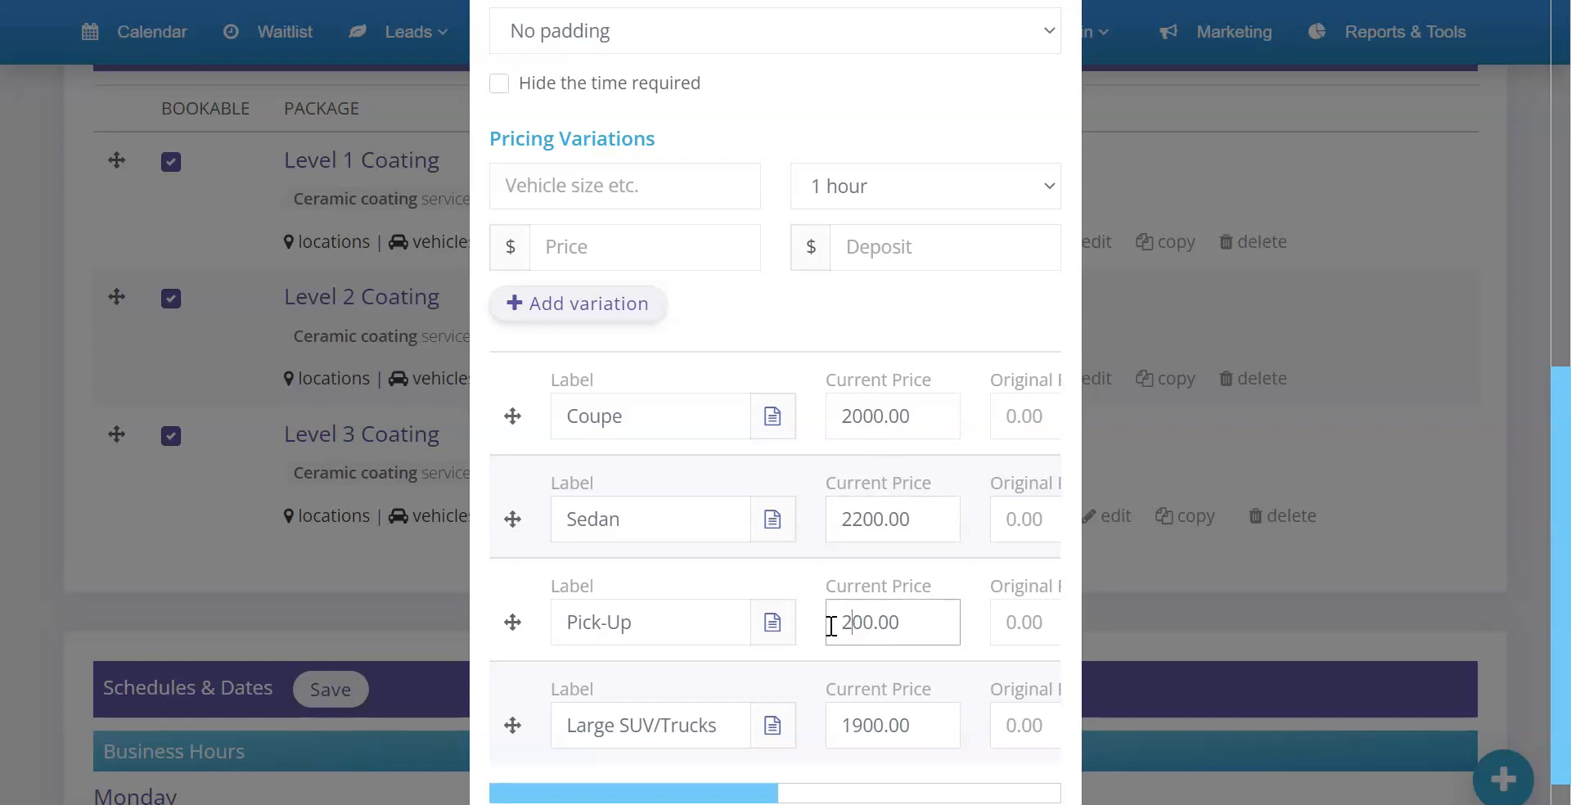
pyautogui.moveTo(869, 720); pyautogui.dragTo(828, 735)
pyautogui.write('26')
pyautogui.scroll(-2, 933, 567)
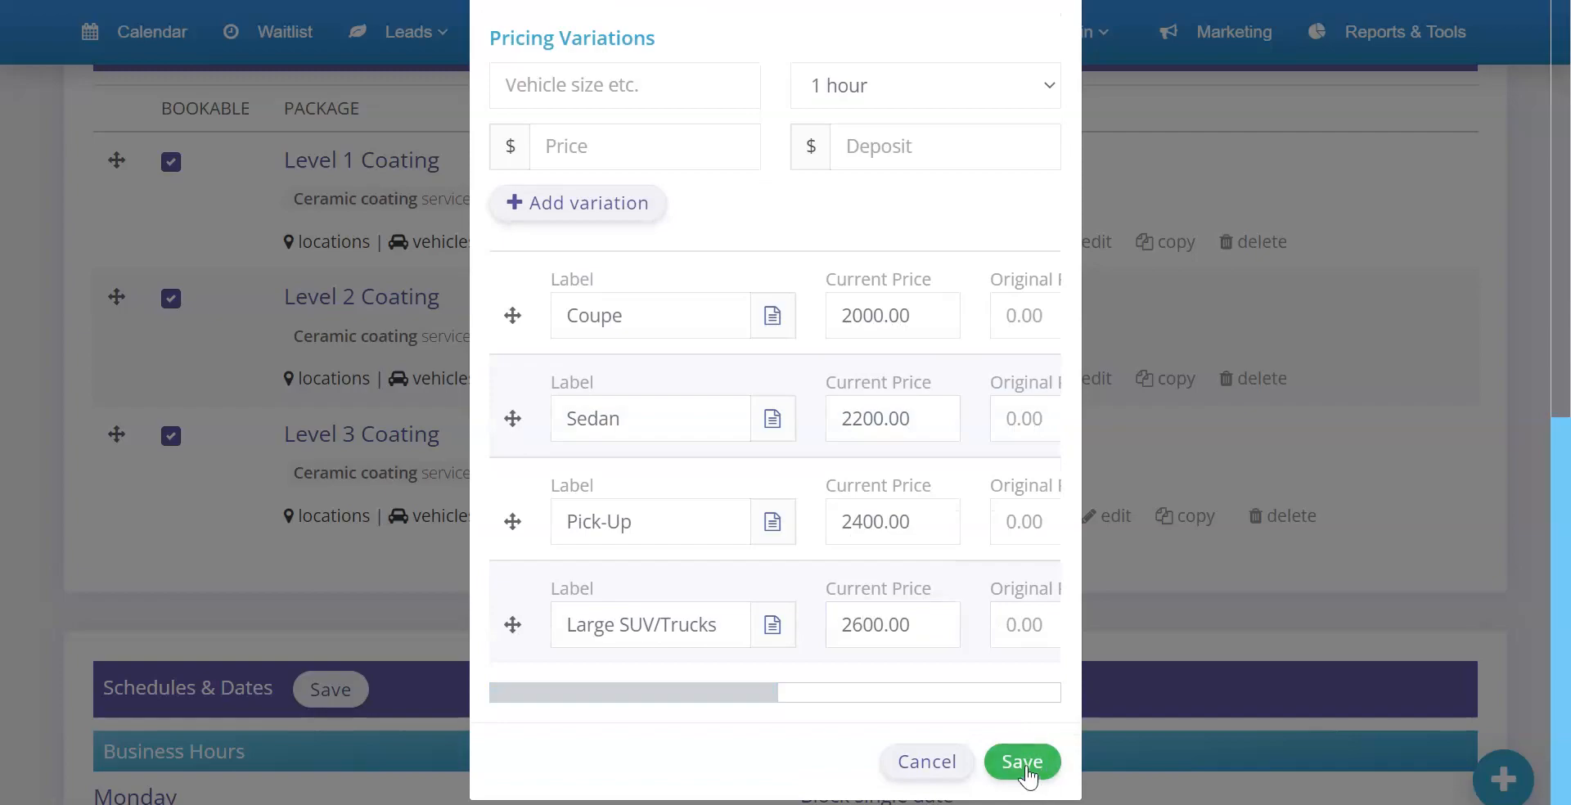
pyautogui.click(1023, 761)
# - Review the Level 3 Coating booking limitations by days and overlap, and save them
pyautogui.click(553, 518)
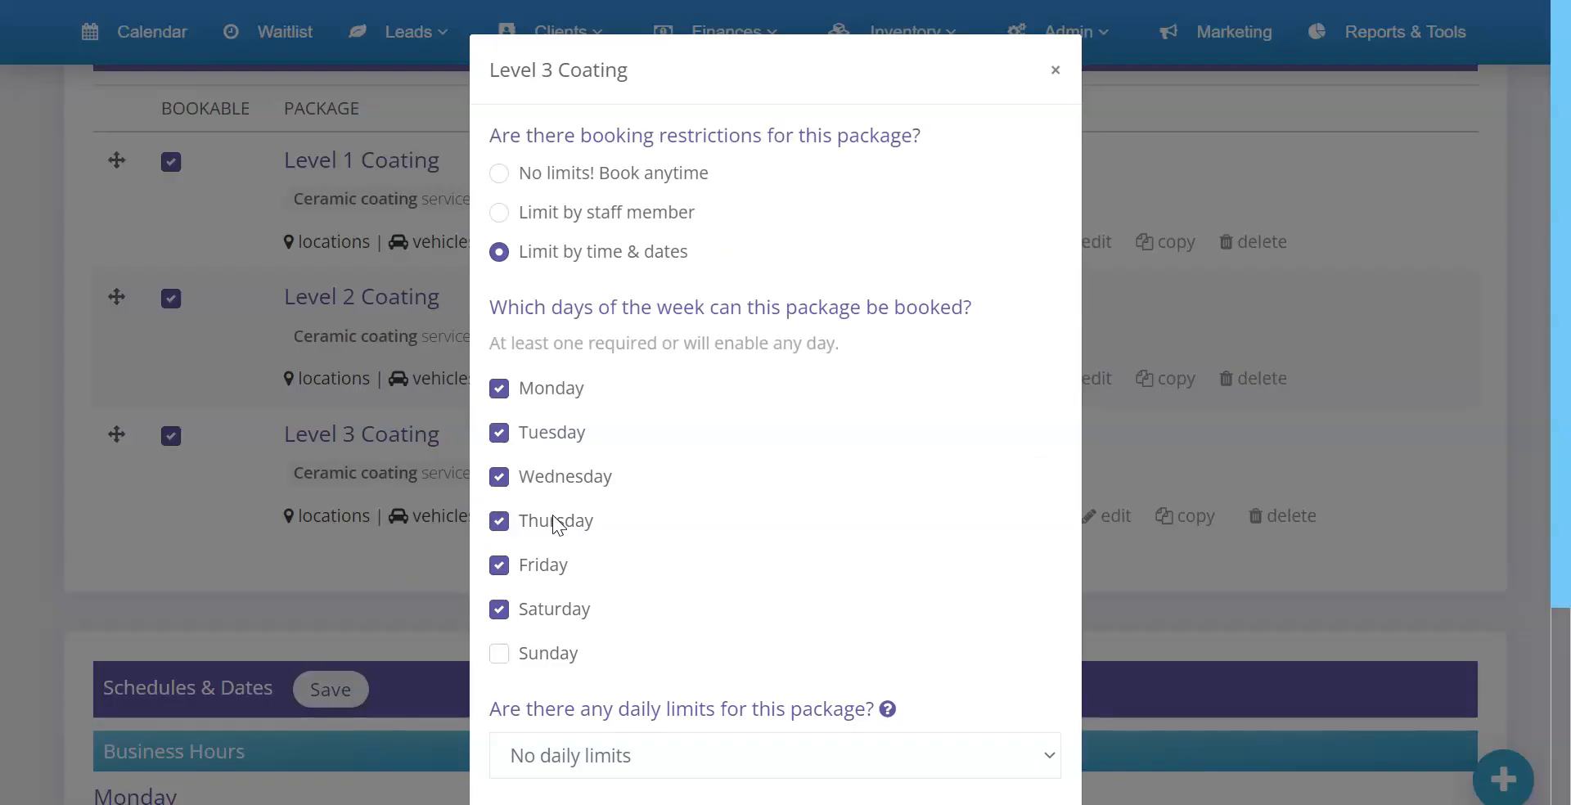
pyautogui.scroll(-4, 1167, 488)
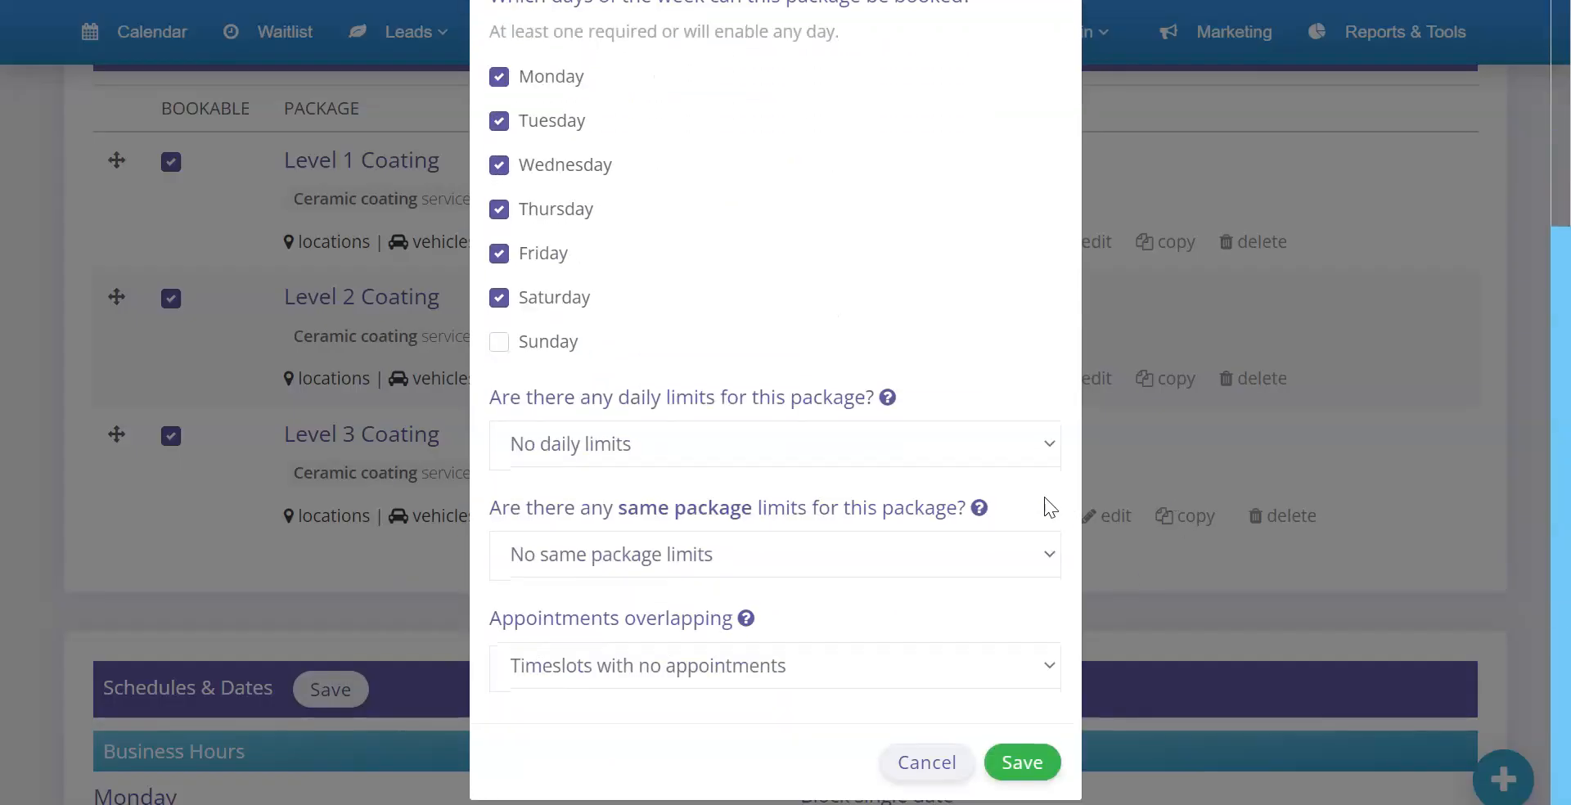
pyautogui.click(1041, 749)
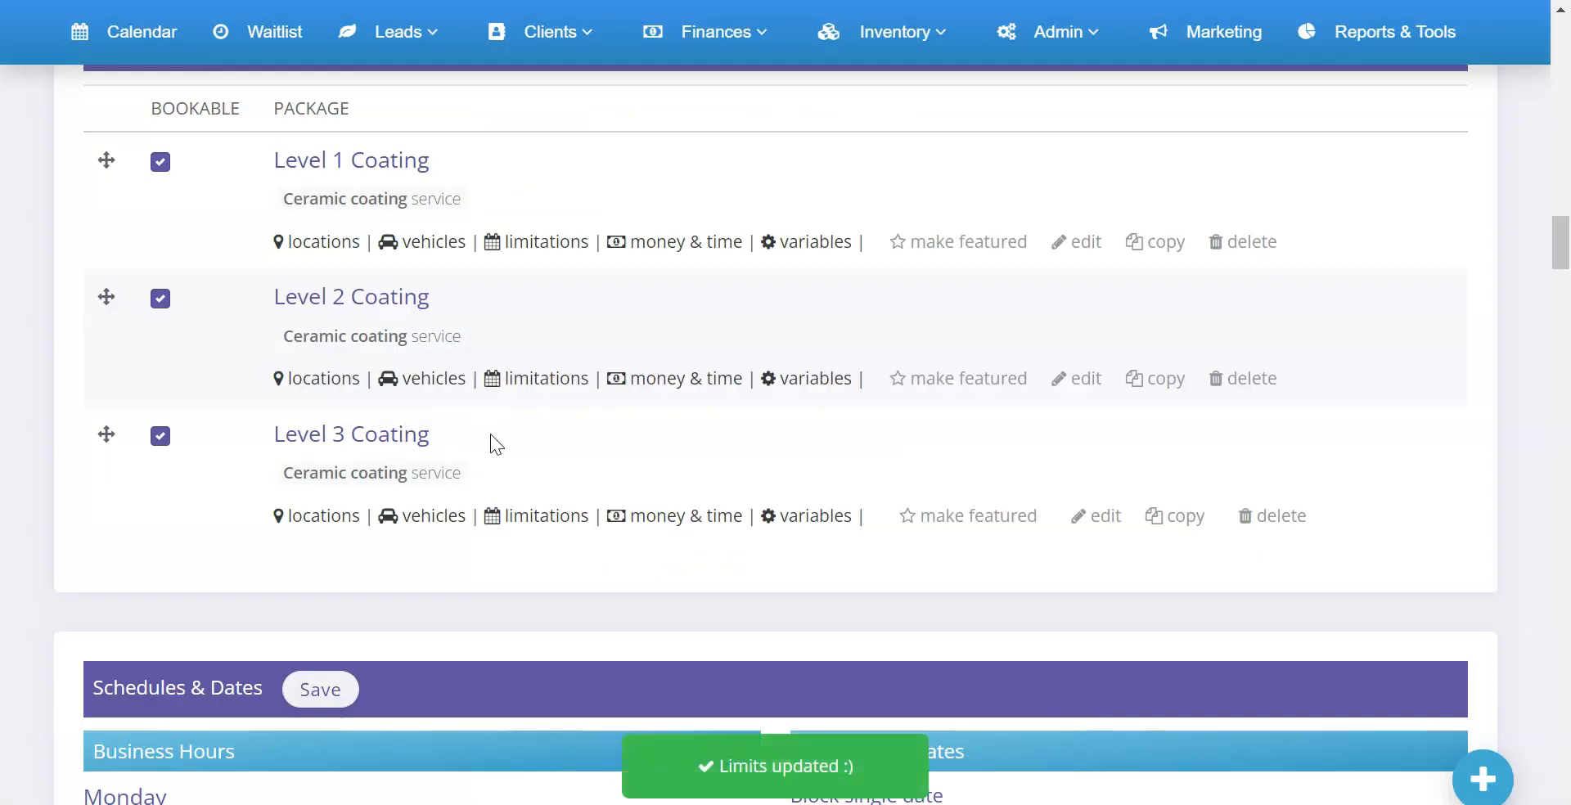
# - Save the booking form settings with the Level 3 Coating package included
pyautogui.scroll(7, 499, 441)
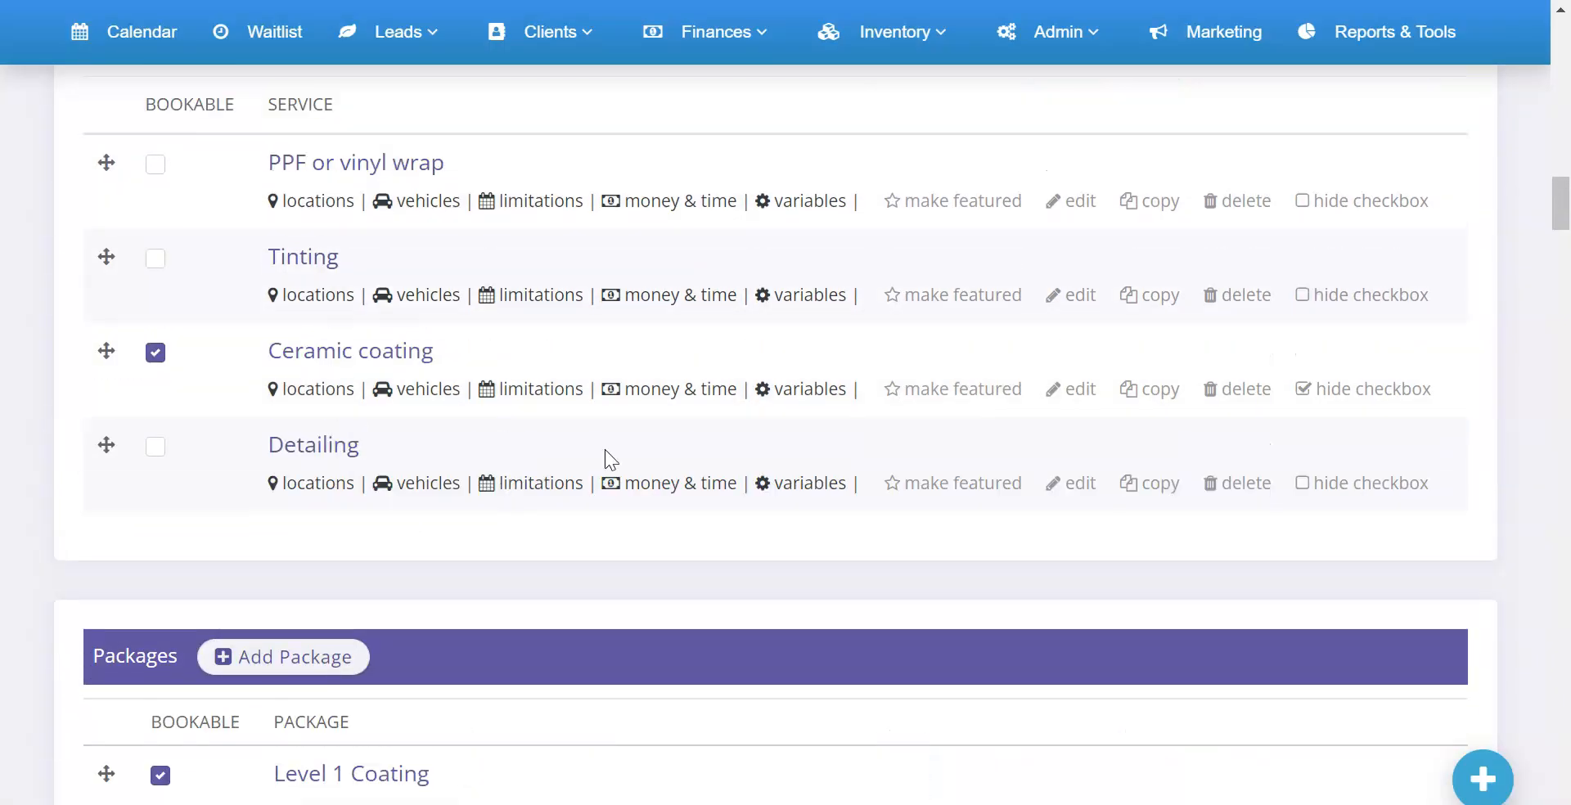
pyautogui.scroll(15, 473, 303)
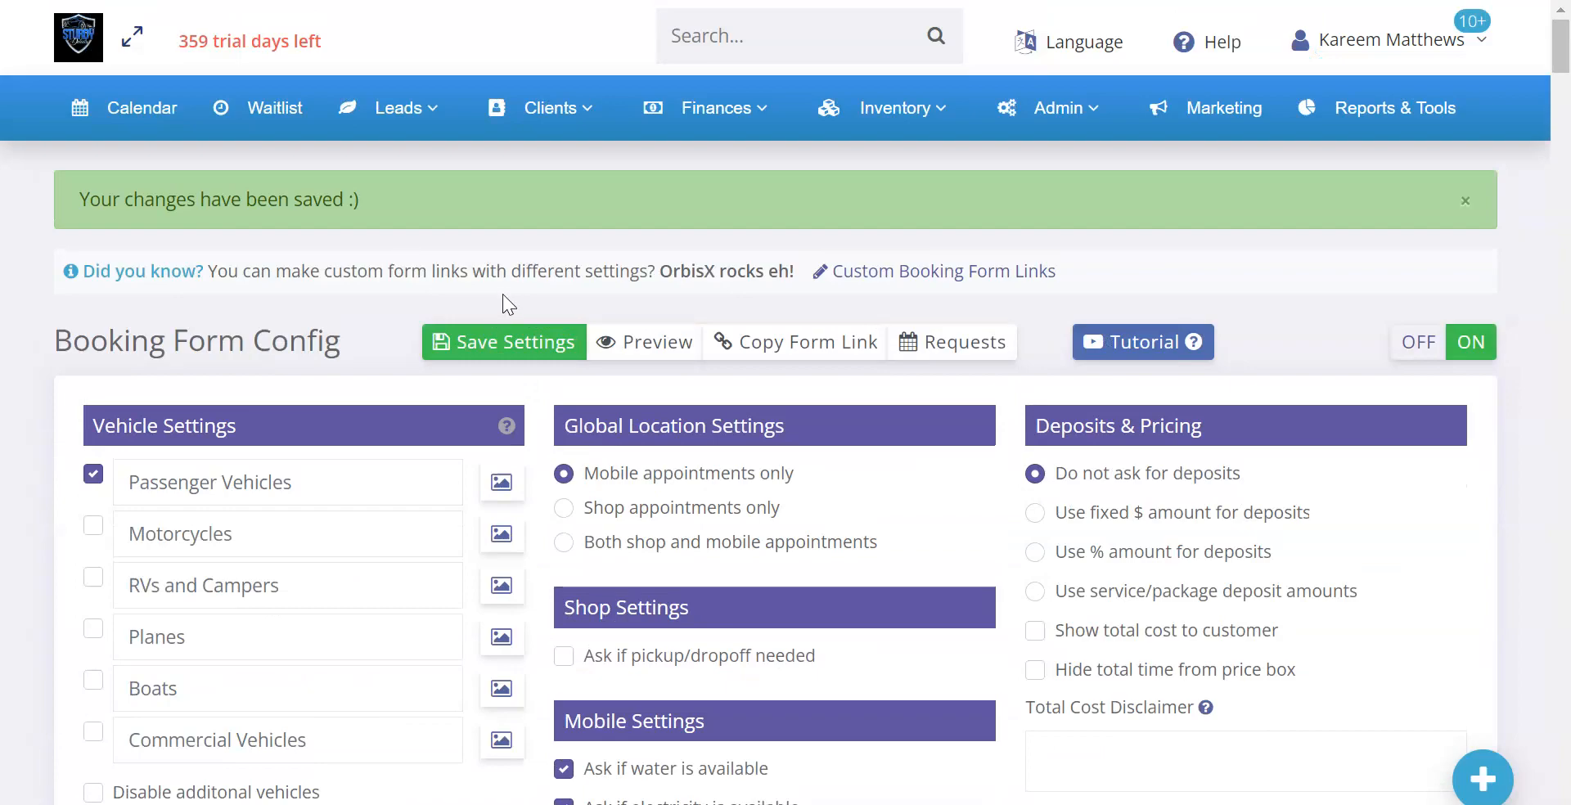
pyautogui.click(487, 352)
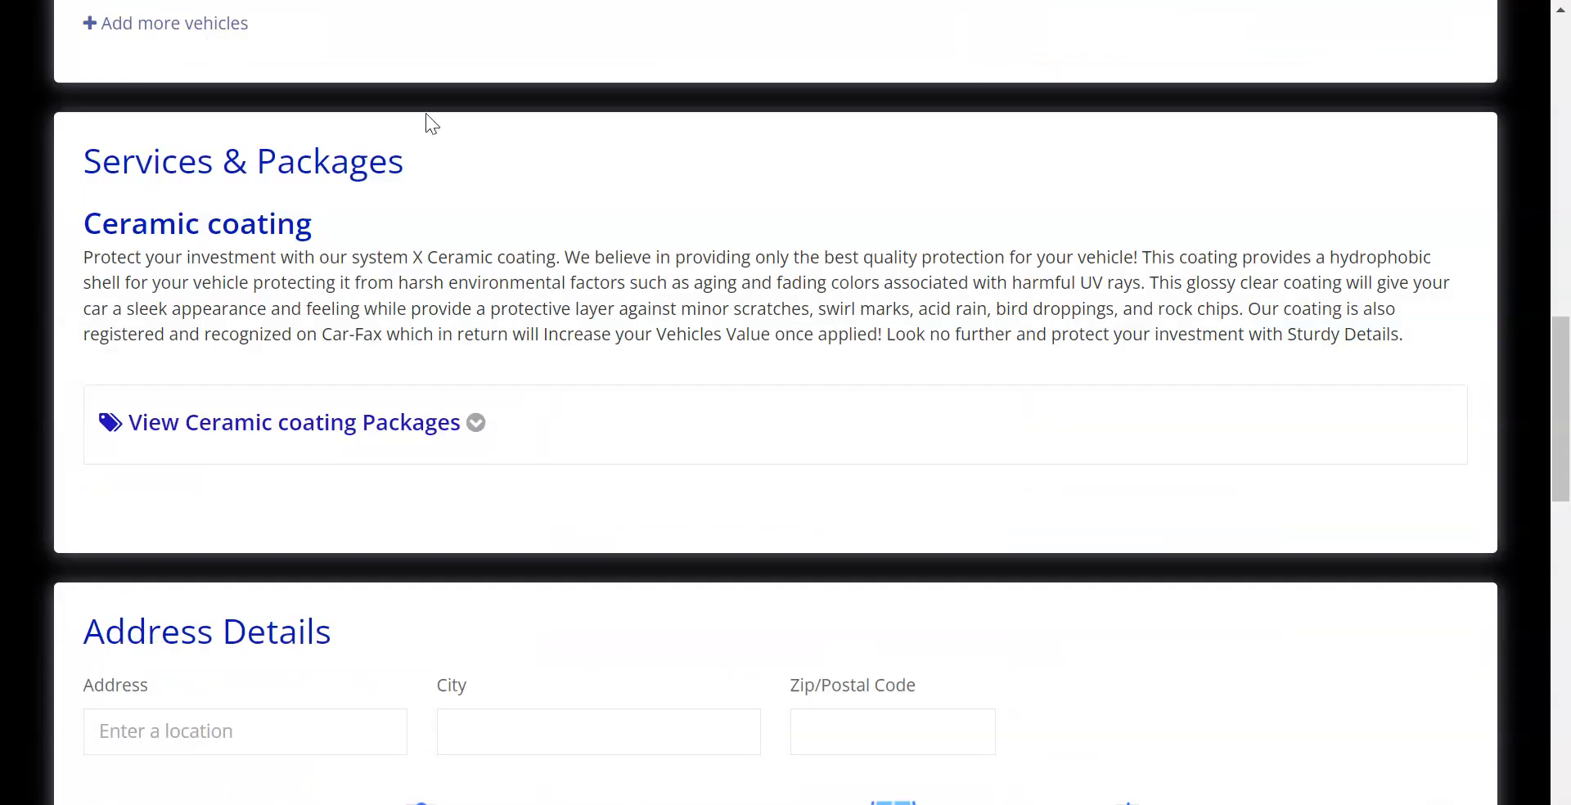
# - Check all three Ceramic coating packages and their vehicle prices in the booking form preview
pyautogui.click(421, 421)
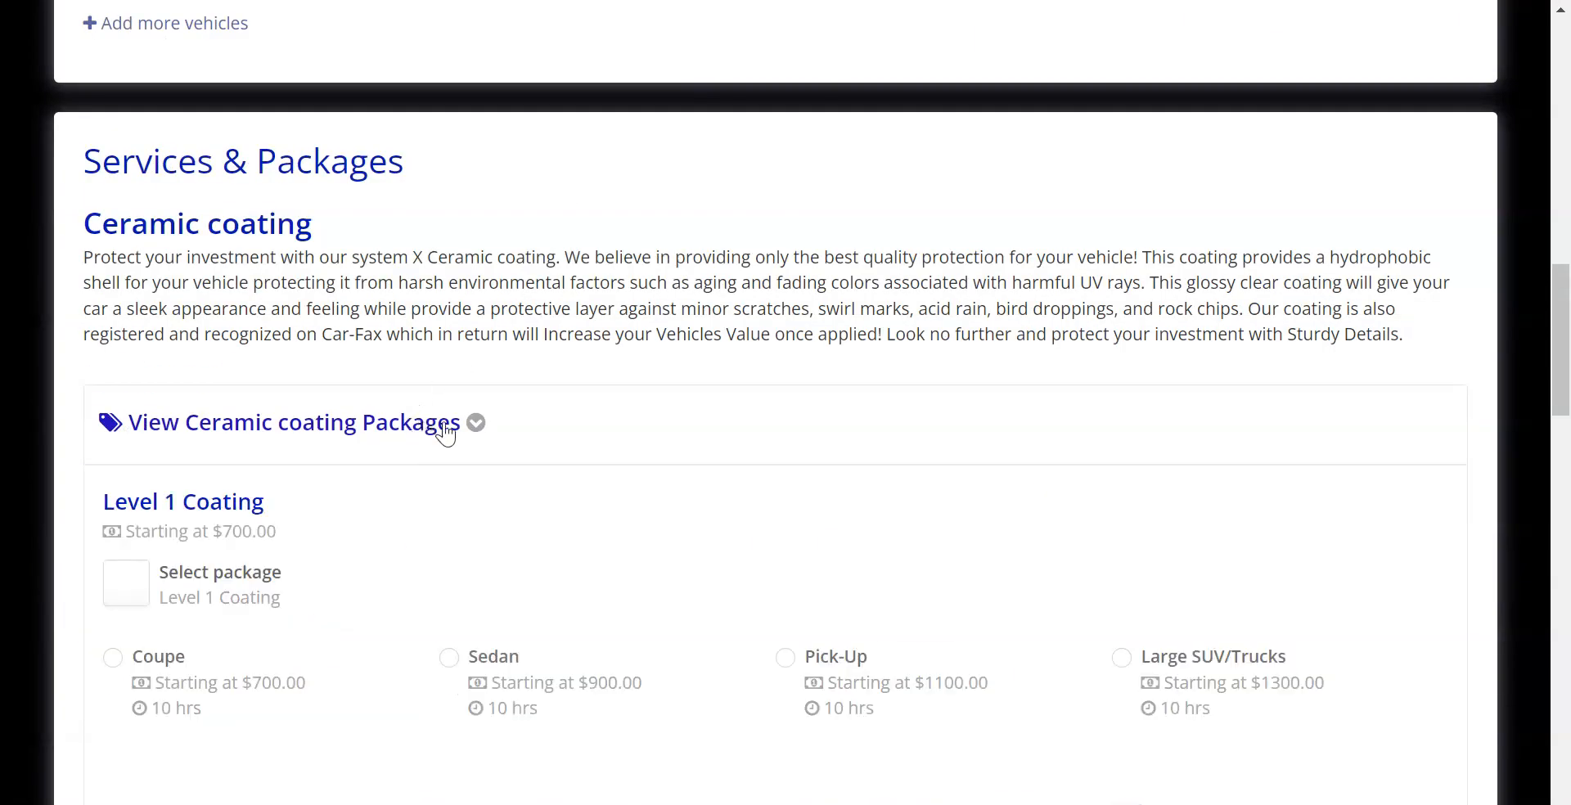
pyautogui.scroll(-5, 467, 446)
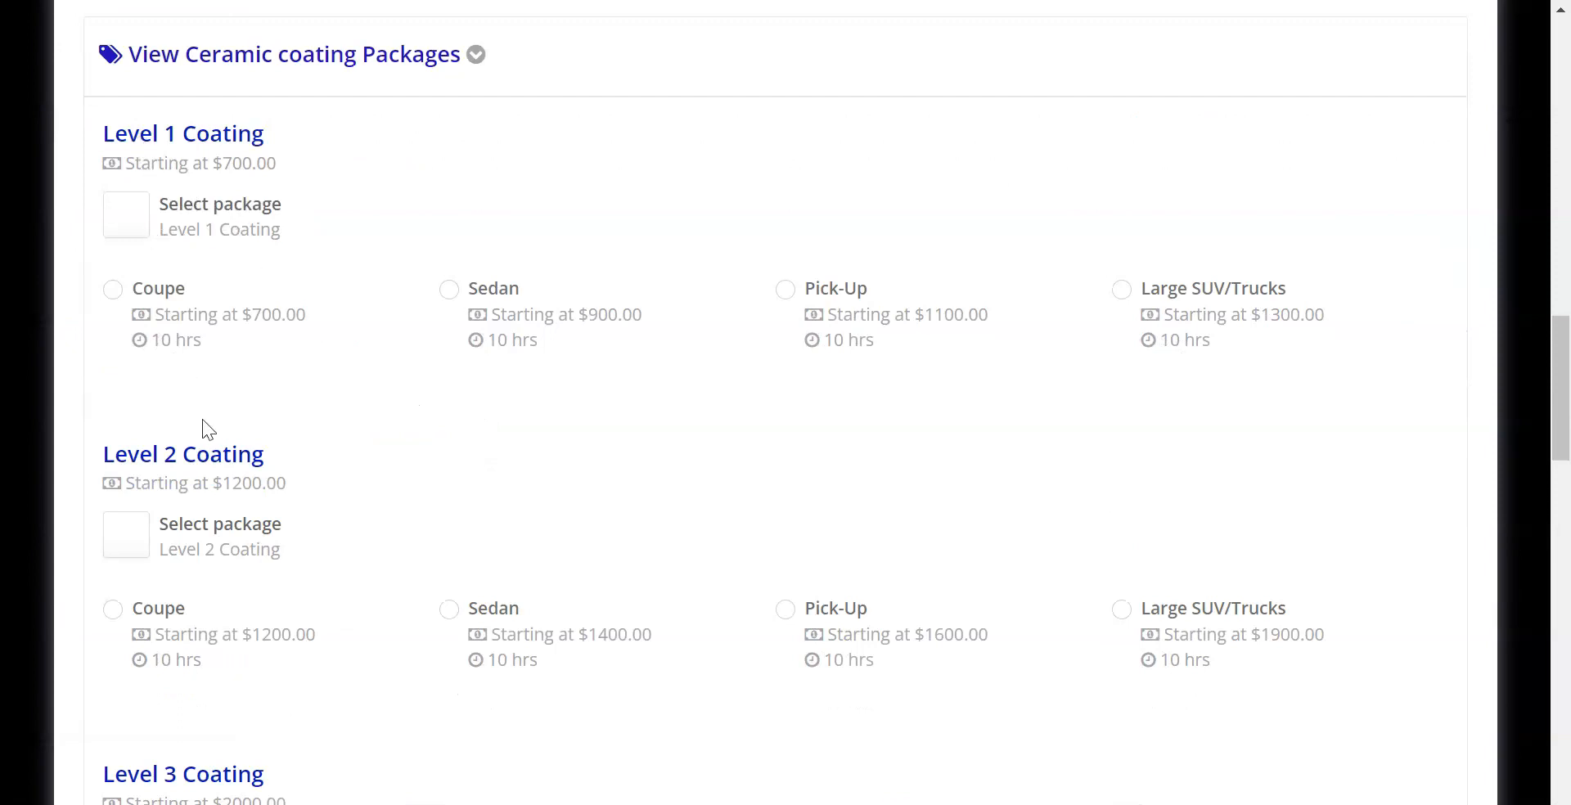
pyautogui.scroll(-5, 208, 429)
pyautogui.moveTo(126, 407); pyautogui.dragTo(252, 438)
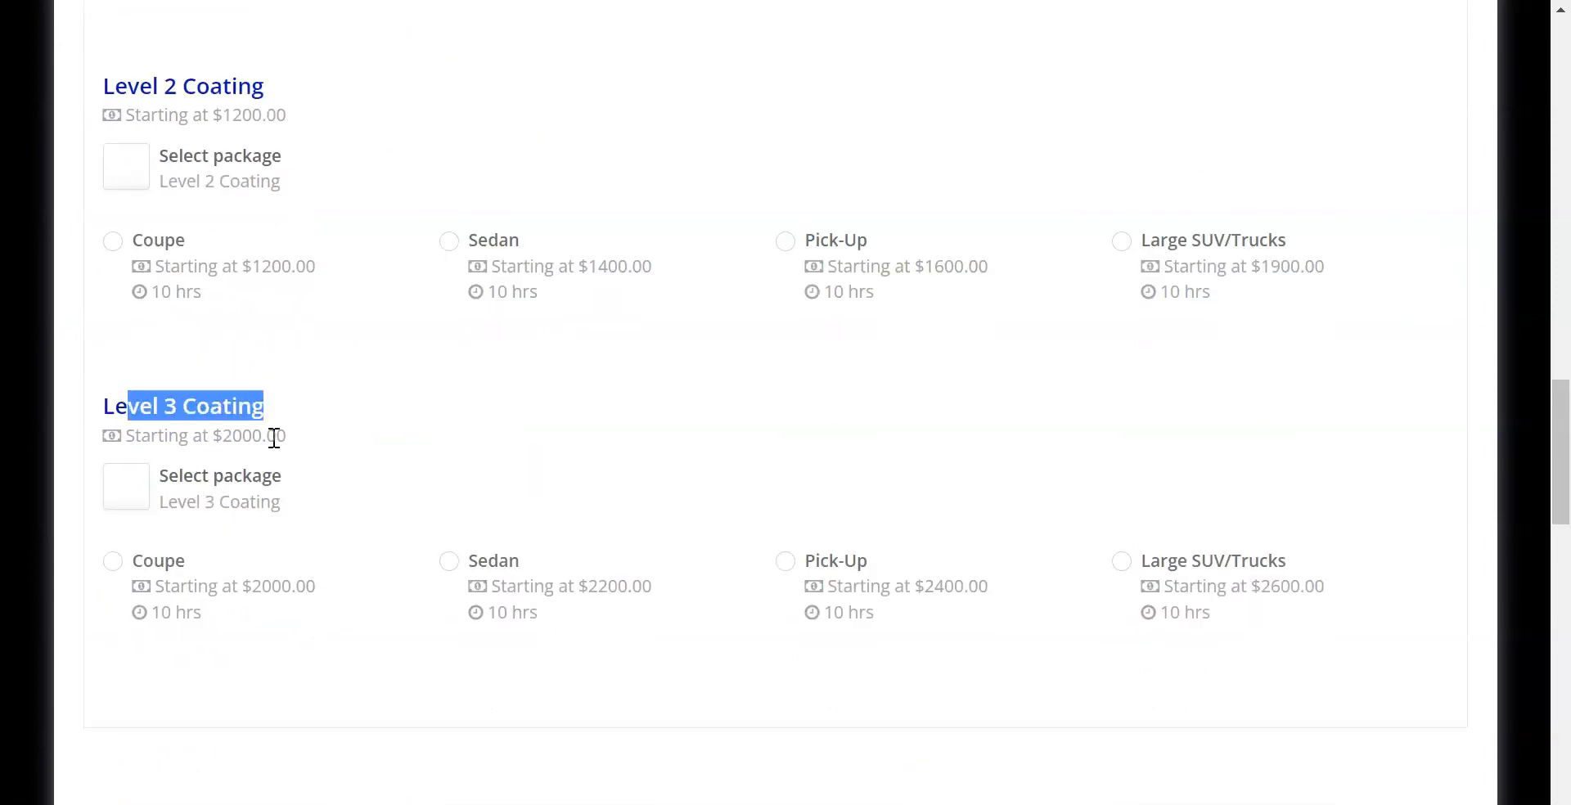
pyautogui.scroll(5, 329, 239)
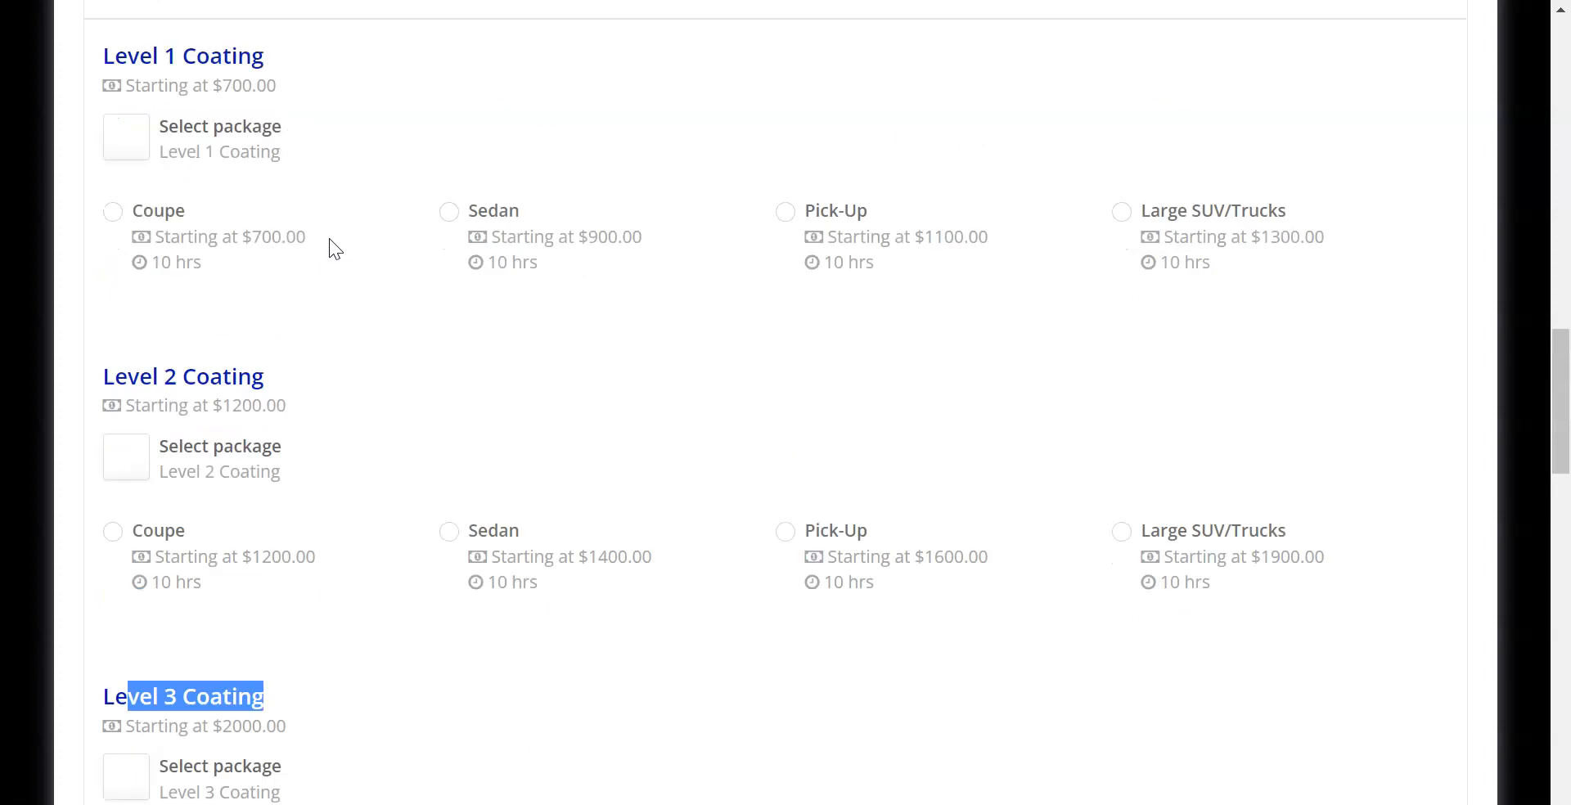
pyautogui.scroll(-10, 329, 238)
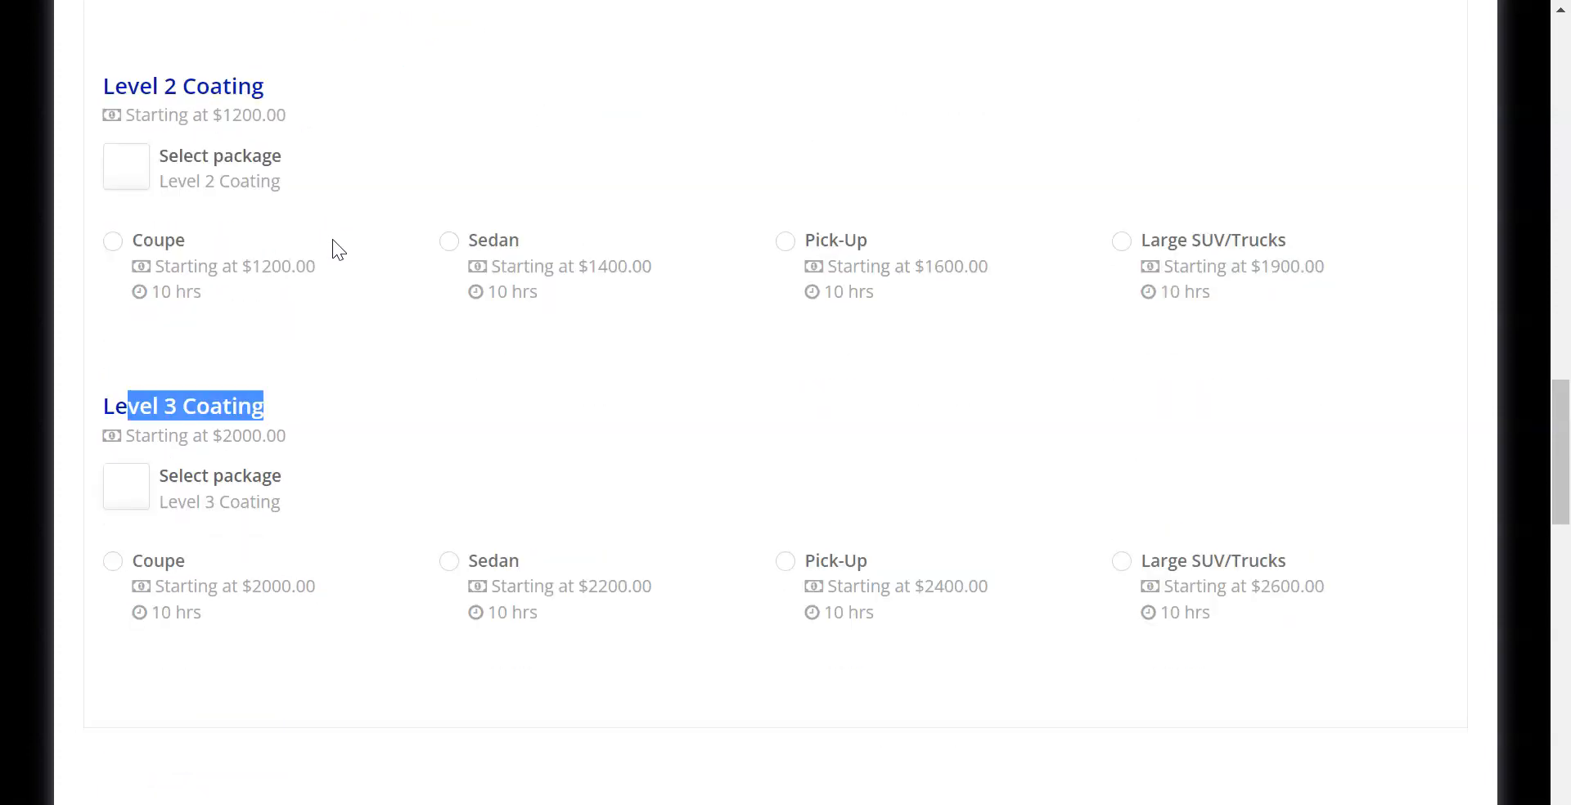
pyautogui.scroll(20, 475, 293)
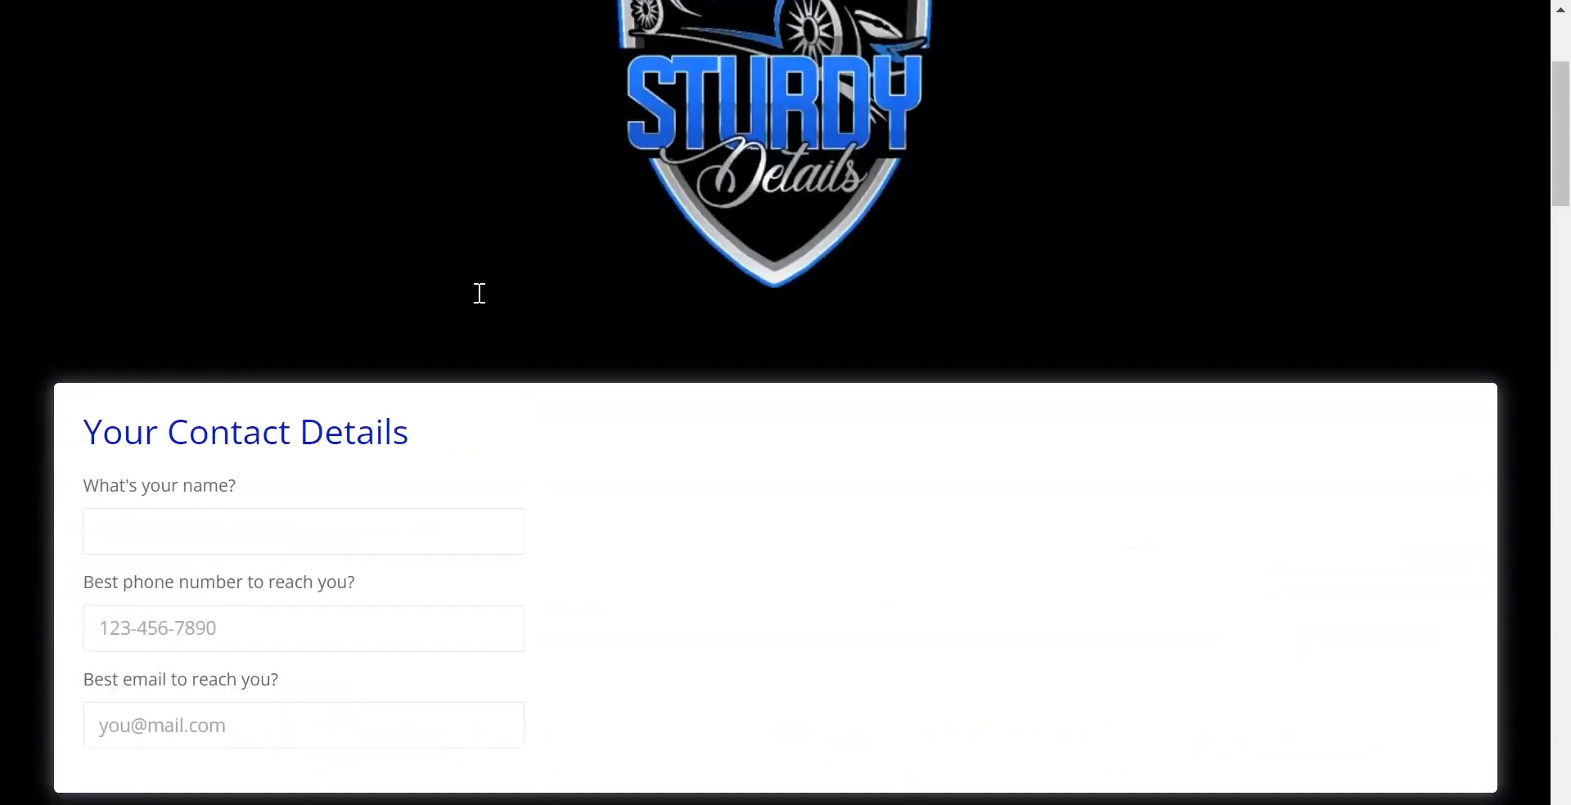
pyautogui.scroll(2, 479, 290)
# - Return to the booking form configuration and mark the Level 2 Coating package as featured
pyautogui.click(352, 0)
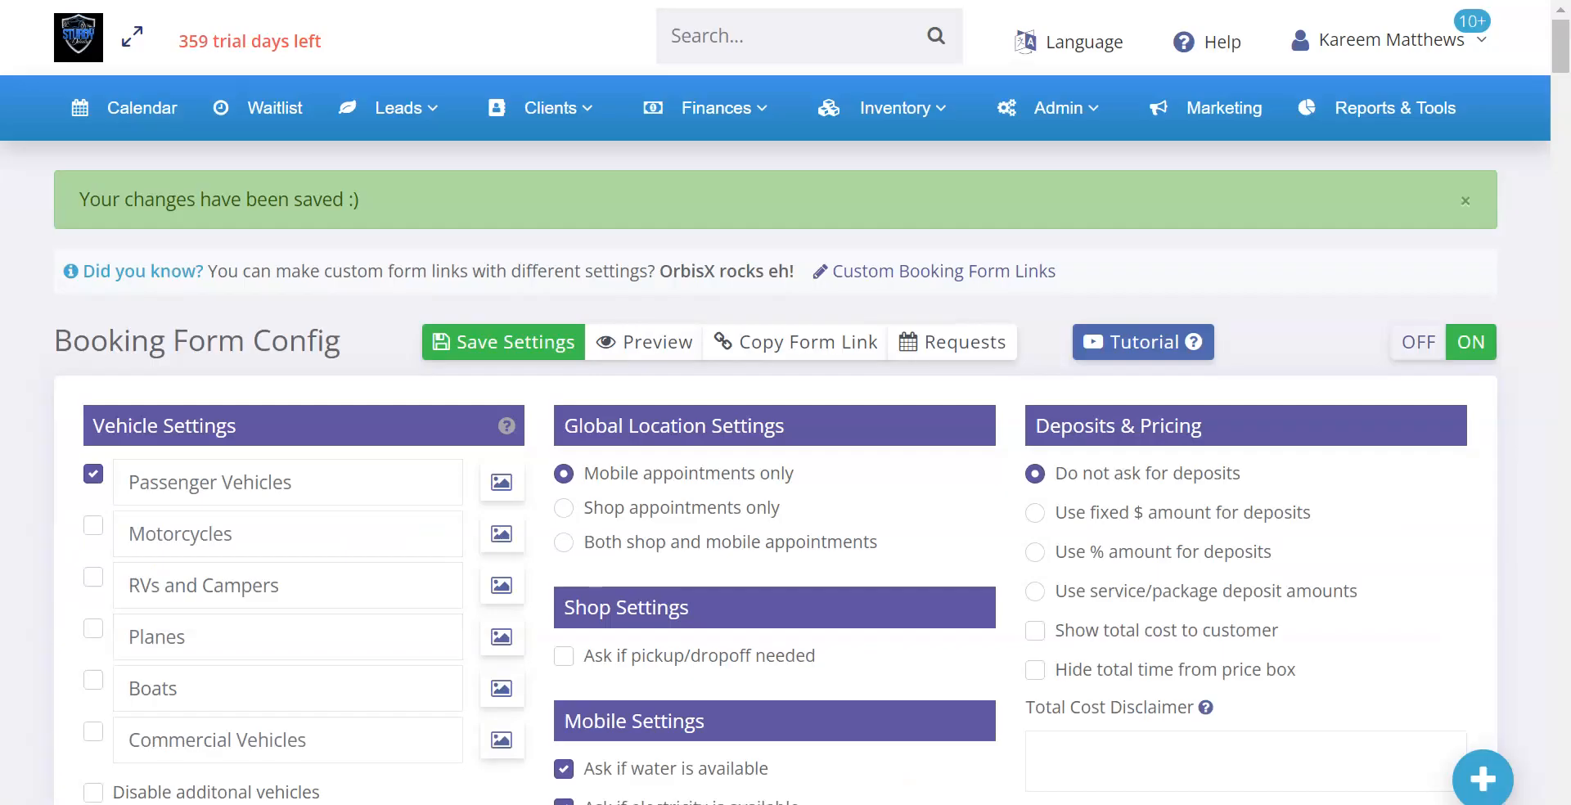
pyautogui.scroll(-7, 319, 322)
pyautogui.scroll(-20, 317, 324)
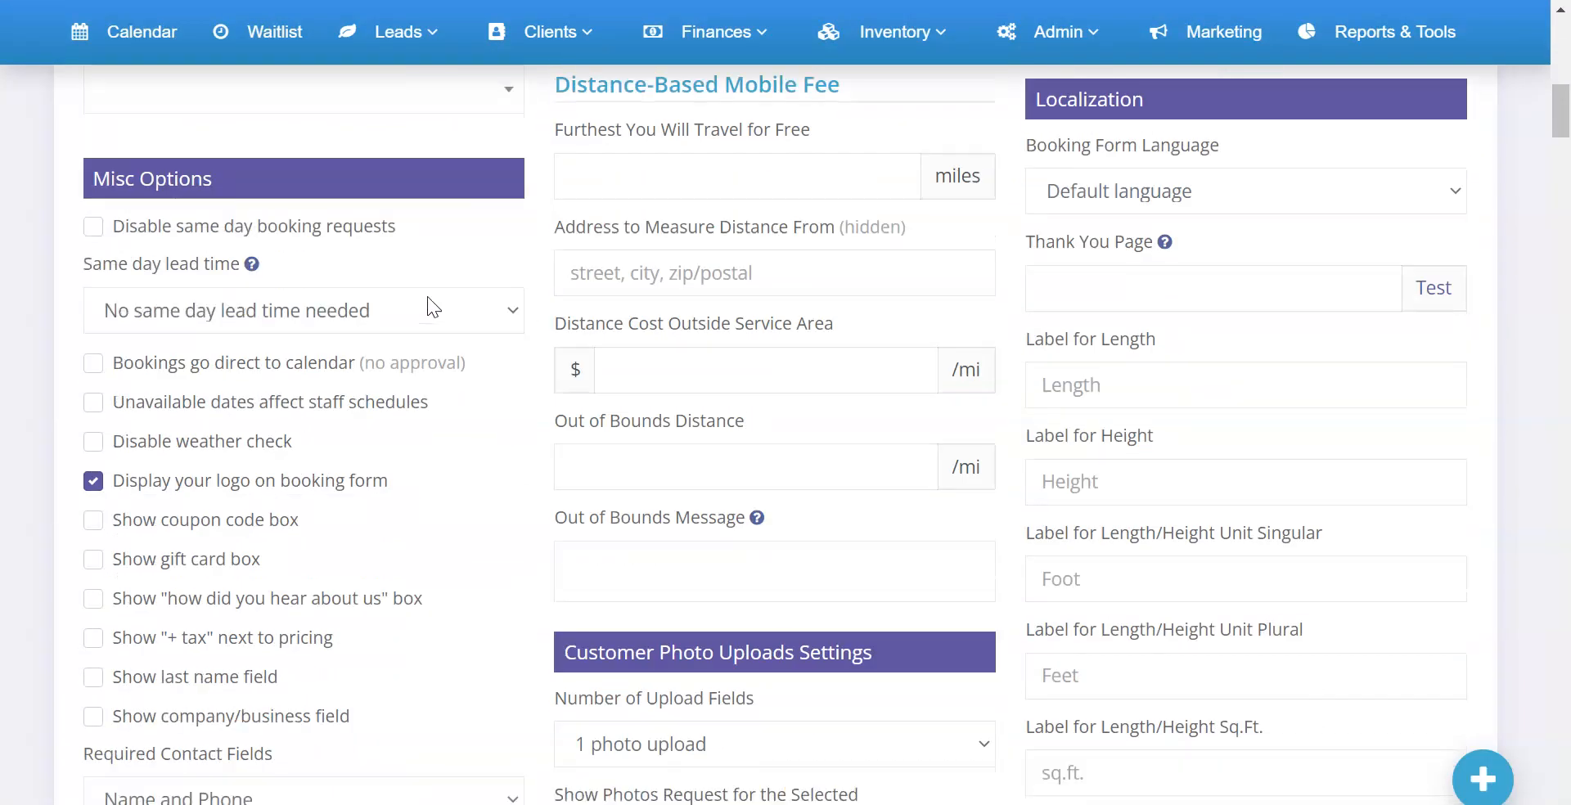
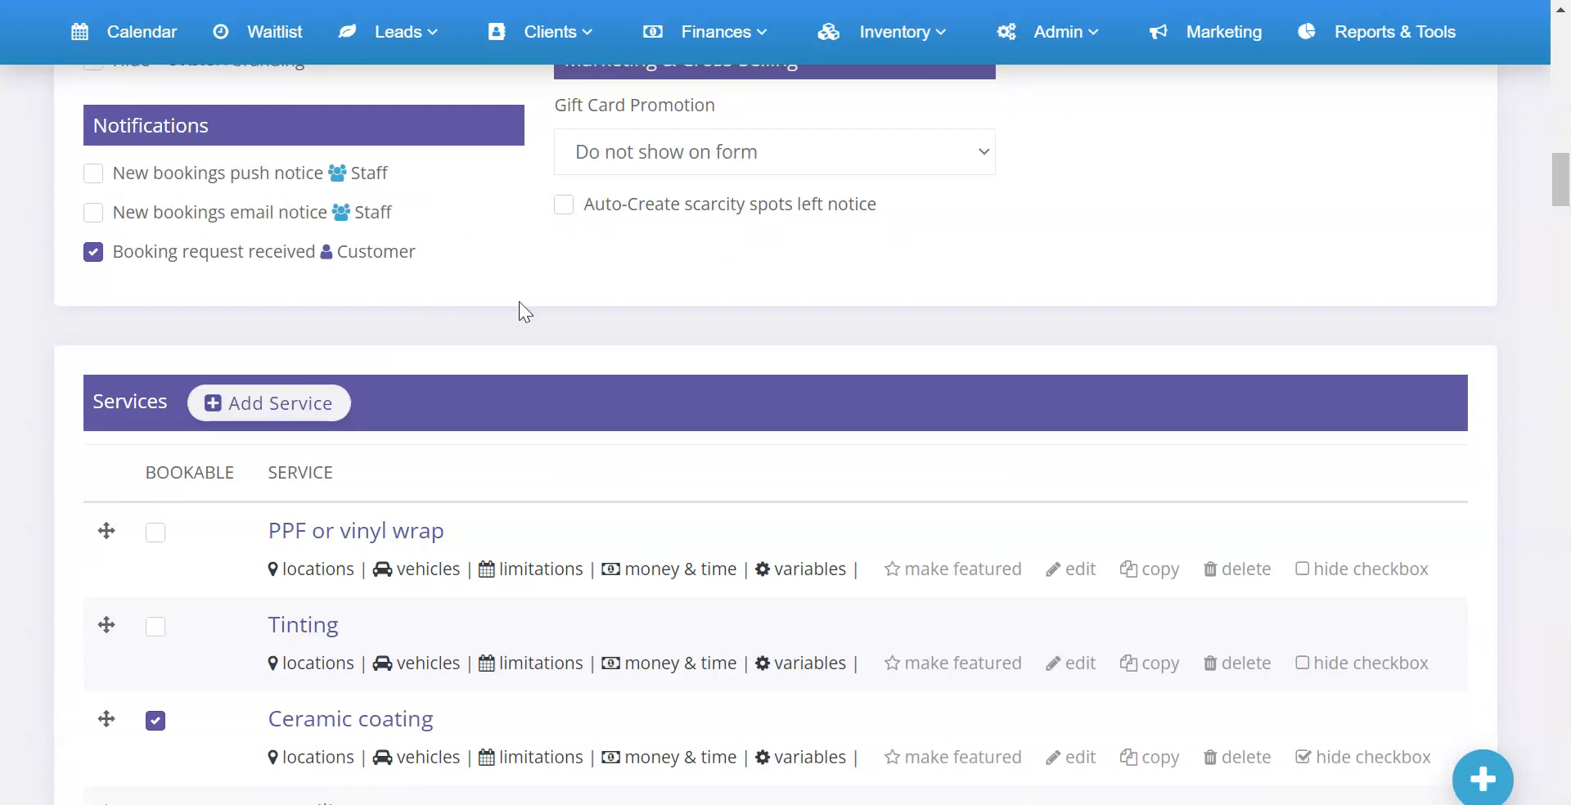
pyautogui.scroll(-6, 540, 327)
pyautogui.scroll(-5, 562, 372)
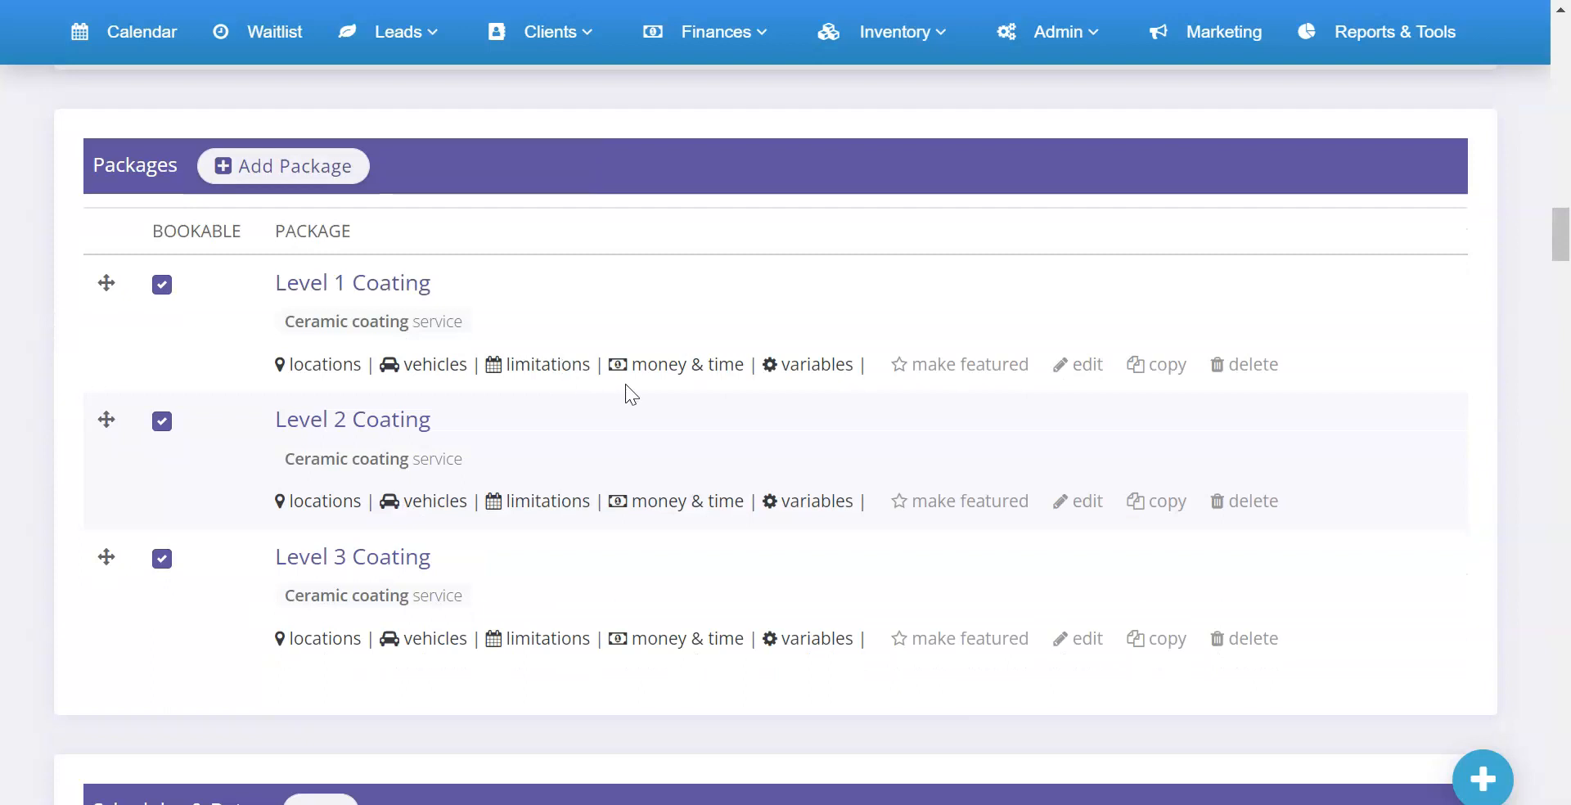
pyautogui.click(964, 503)
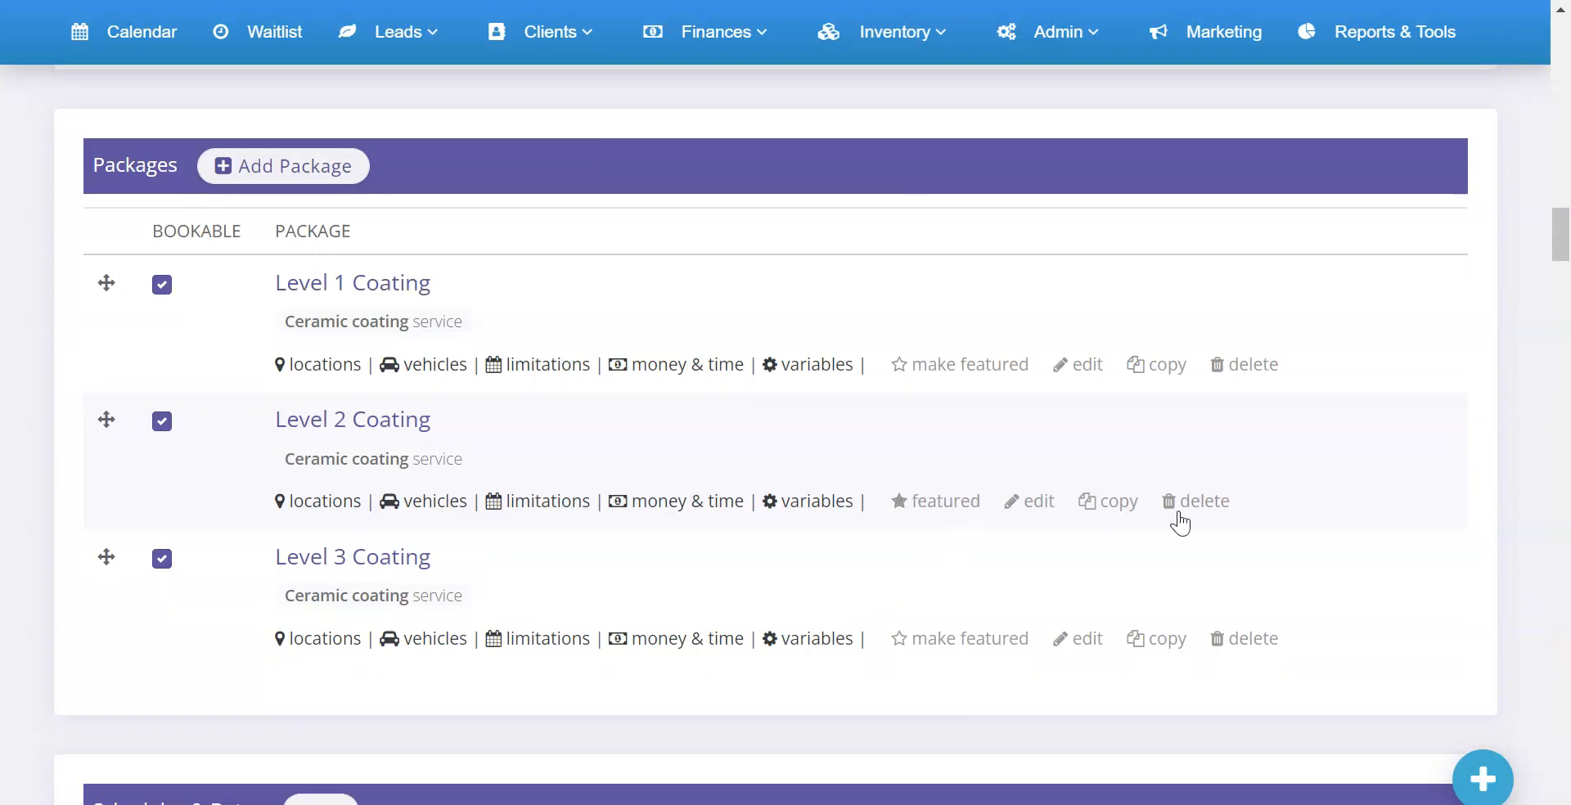
# - Check the Level 2 "Most Popular" label on the Sturdy Details website and copy the Level 4 Coating name
pyautogui.hotkey('ctrl', 'Tab')
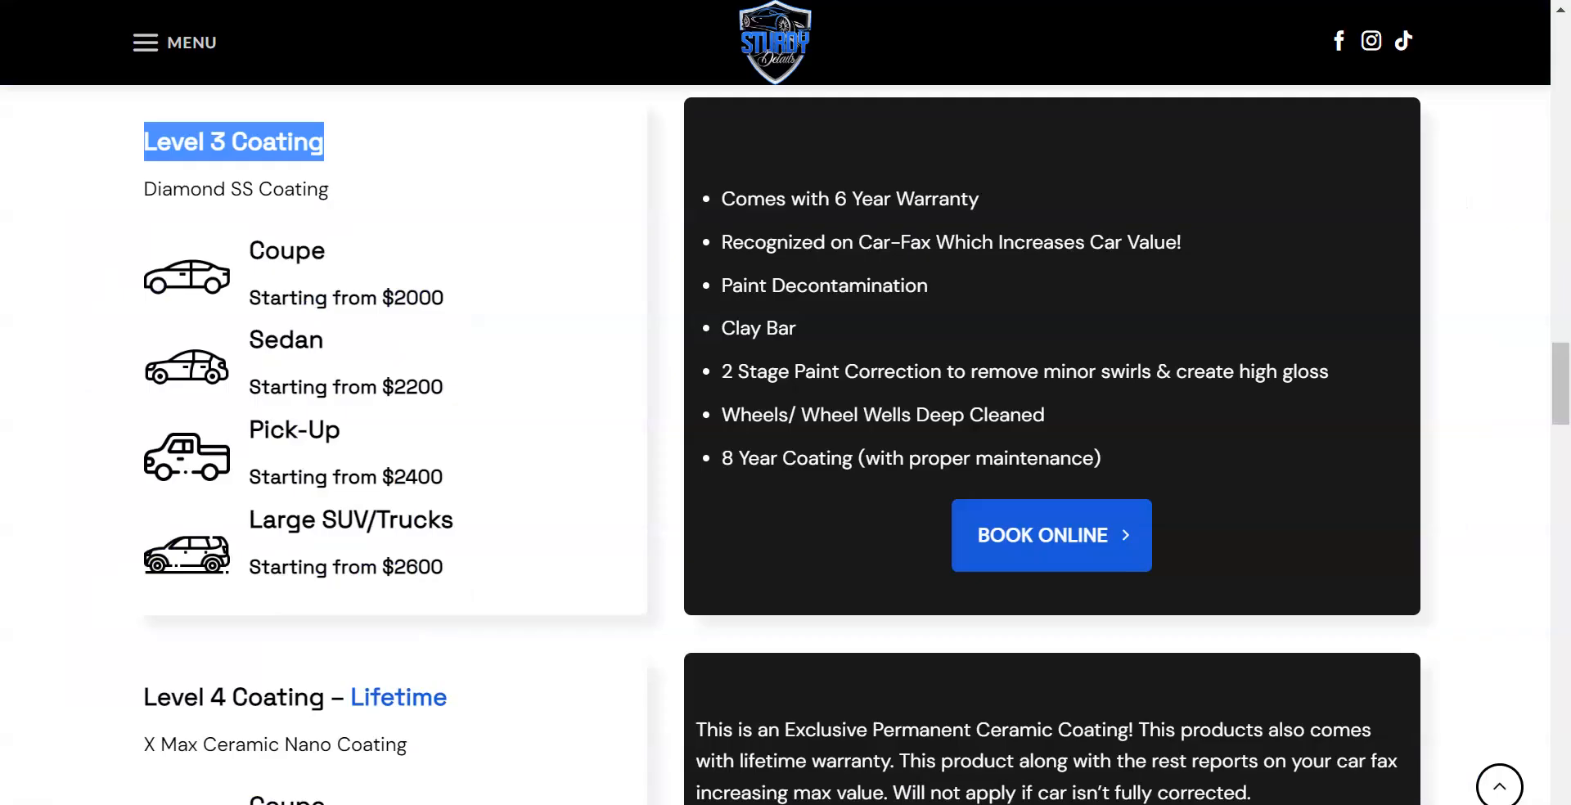
pyautogui.scroll(9, 476, 252)
pyautogui.moveTo(347, 324); pyautogui.dragTo(511, 324)
pyautogui.scroll(-14, 420, 347)
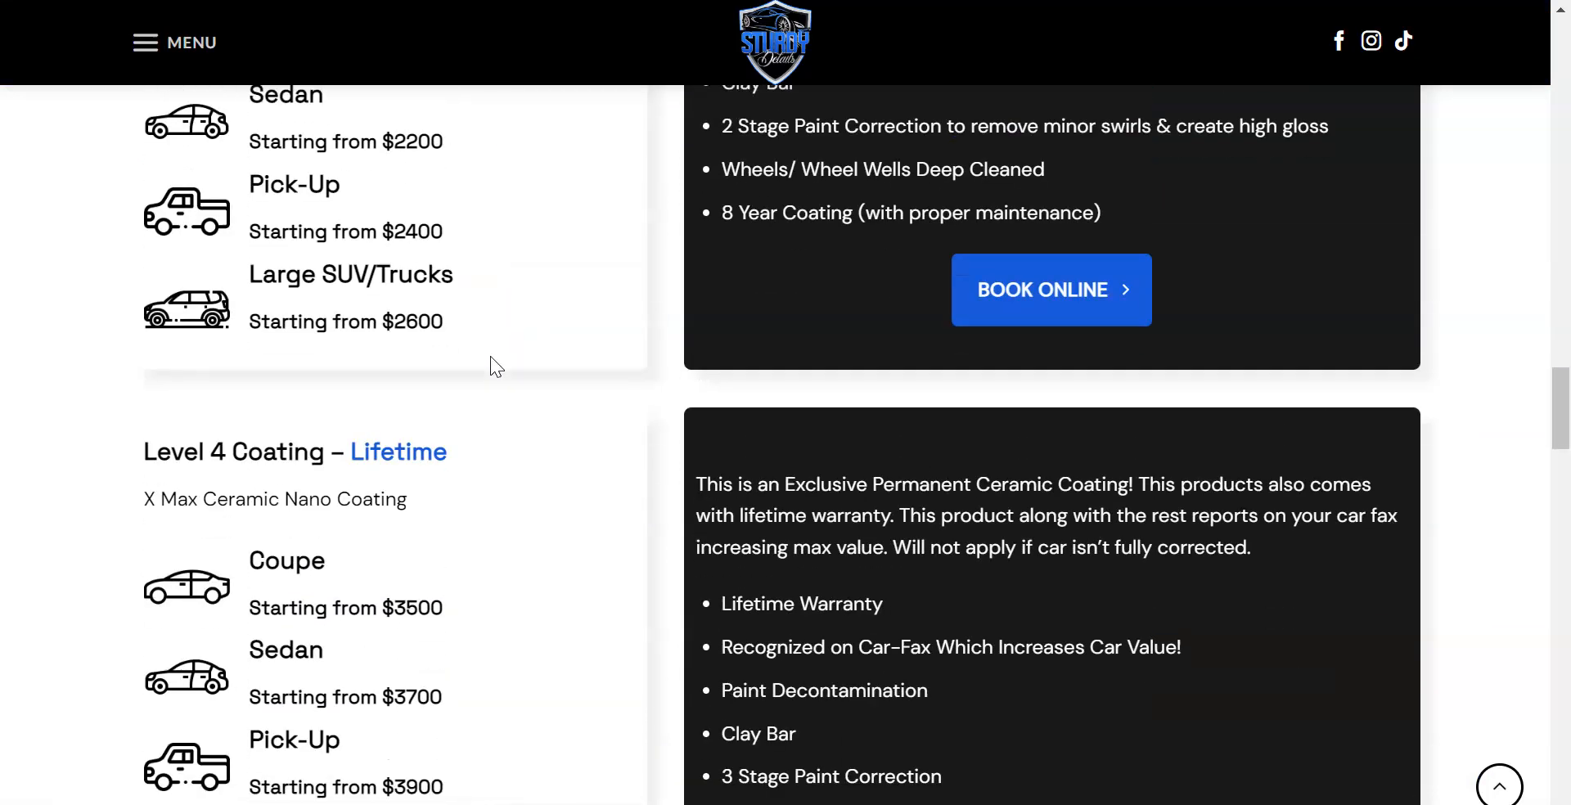
pyautogui.scroll(2, 400, 305)
pyautogui.moveTo(141, 211); pyautogui.dragTo(320, 212)
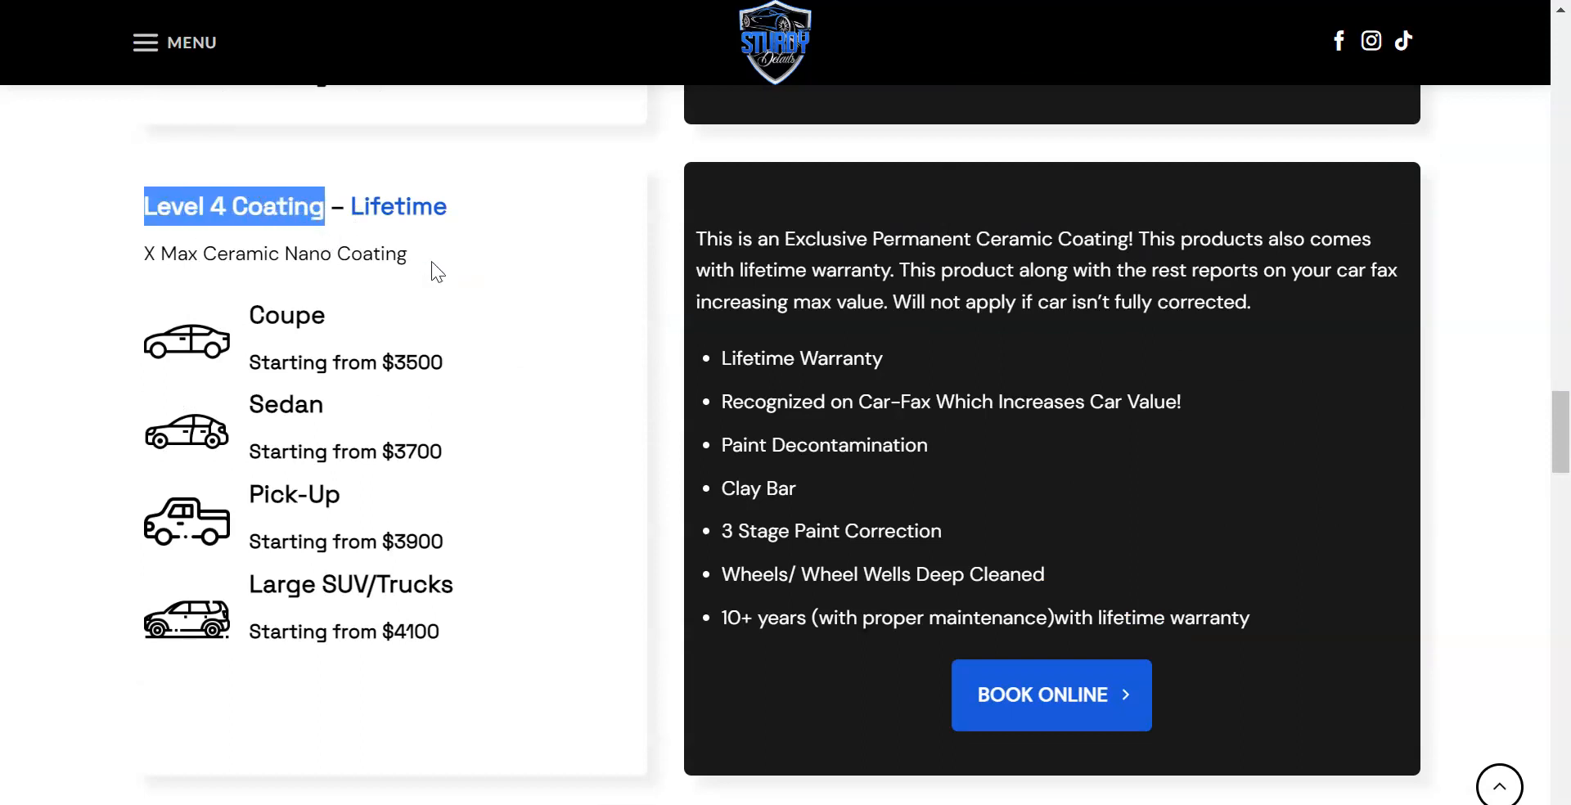
# - Duplicate the Level 3 Coating package in the booking form configuration
pyautogui.hotkey('ctrl', 'Tab')
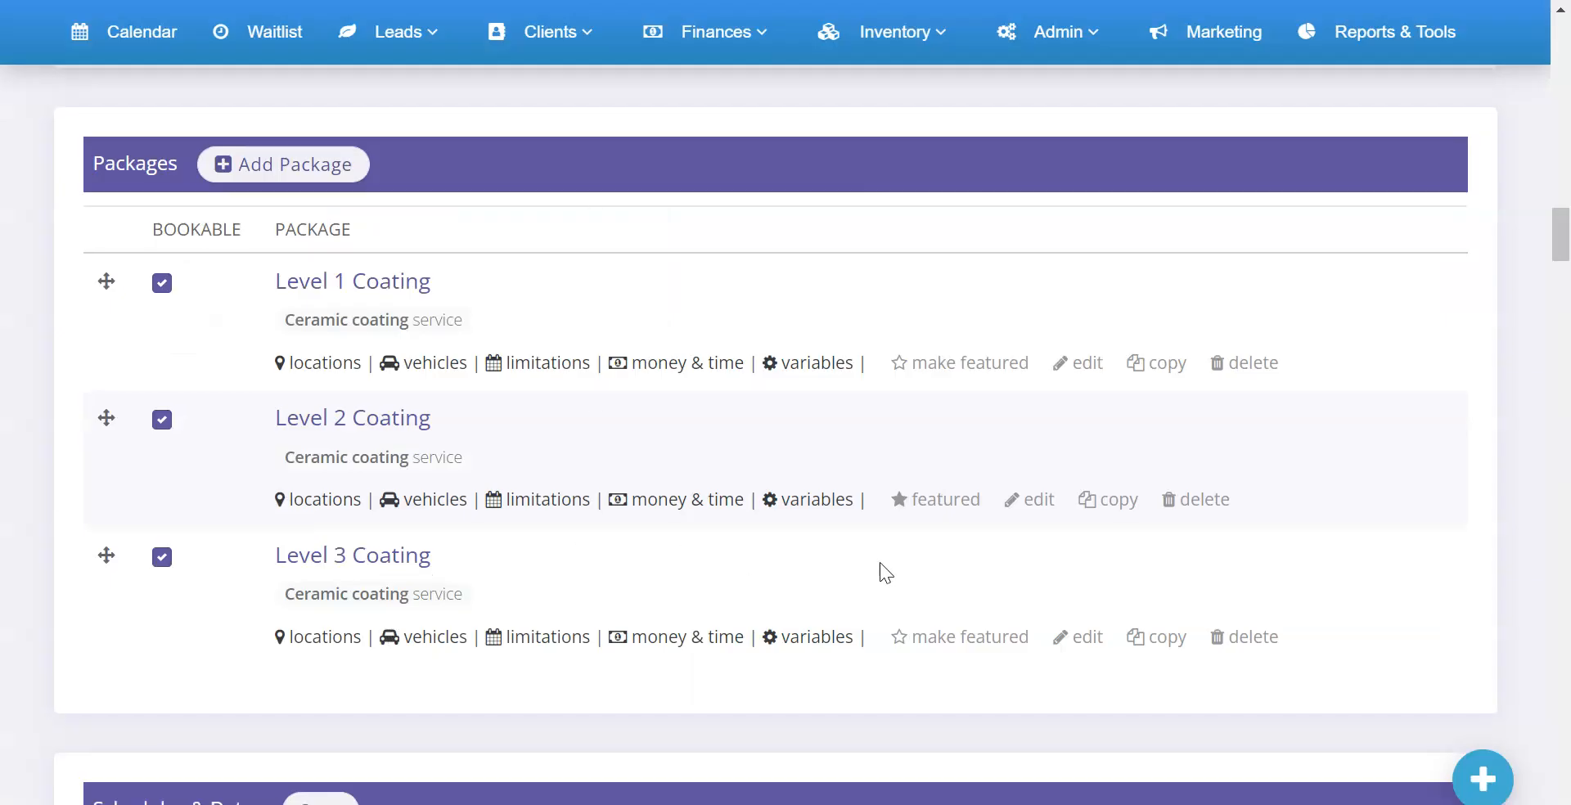
pyautogui.scroll(-3, 1023, 483)
pyautogui.click(1165, 401)
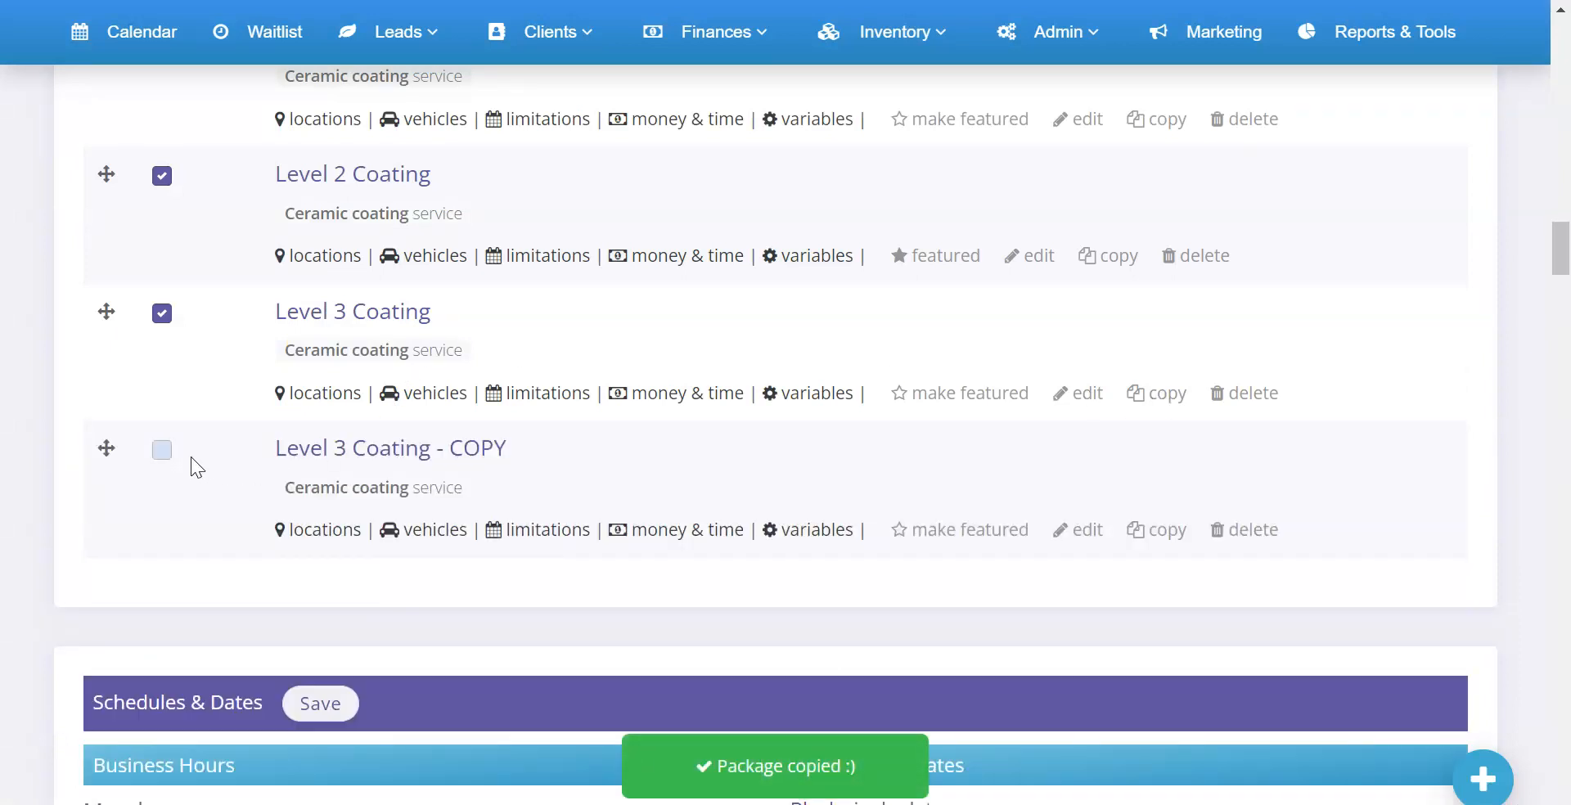
# - Make the Level 3 Coating copy bookable and rename it Level 4 Coating
pyautogui.click(162, 450)
pyautogui.click(1095, 530)
pyautogui.moveTo(739, 185); pyautogui.dragTo(468, 191)
pyautogui.write('Level 4 Coating')
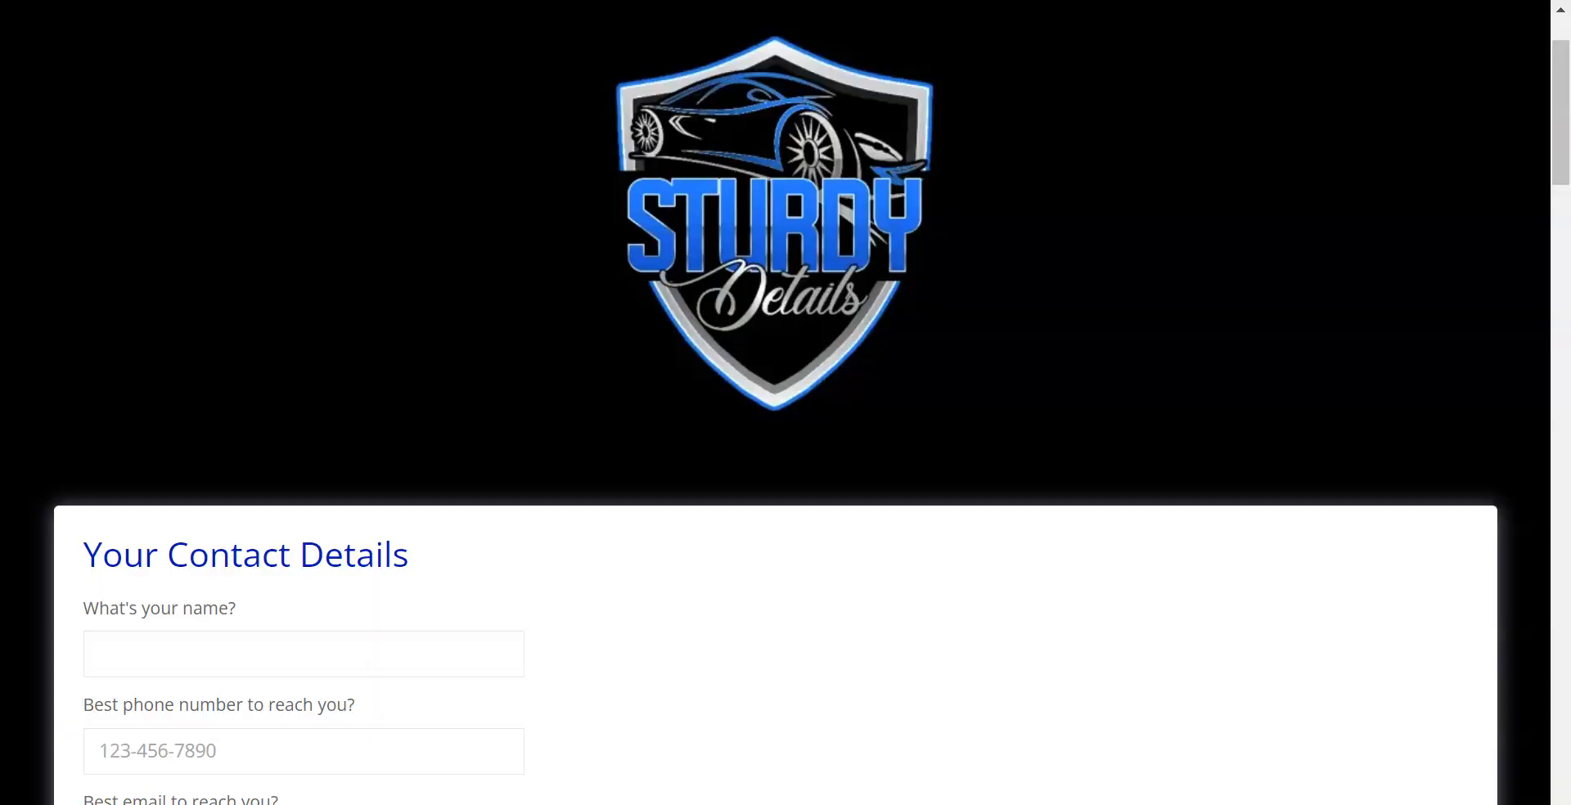
# - Copy the Level 4 coupe price from the Sturdy Details website, set the Level 4 Coating package cost to $3500 and save it
pyautogui.scroll(-2, 561, 372)
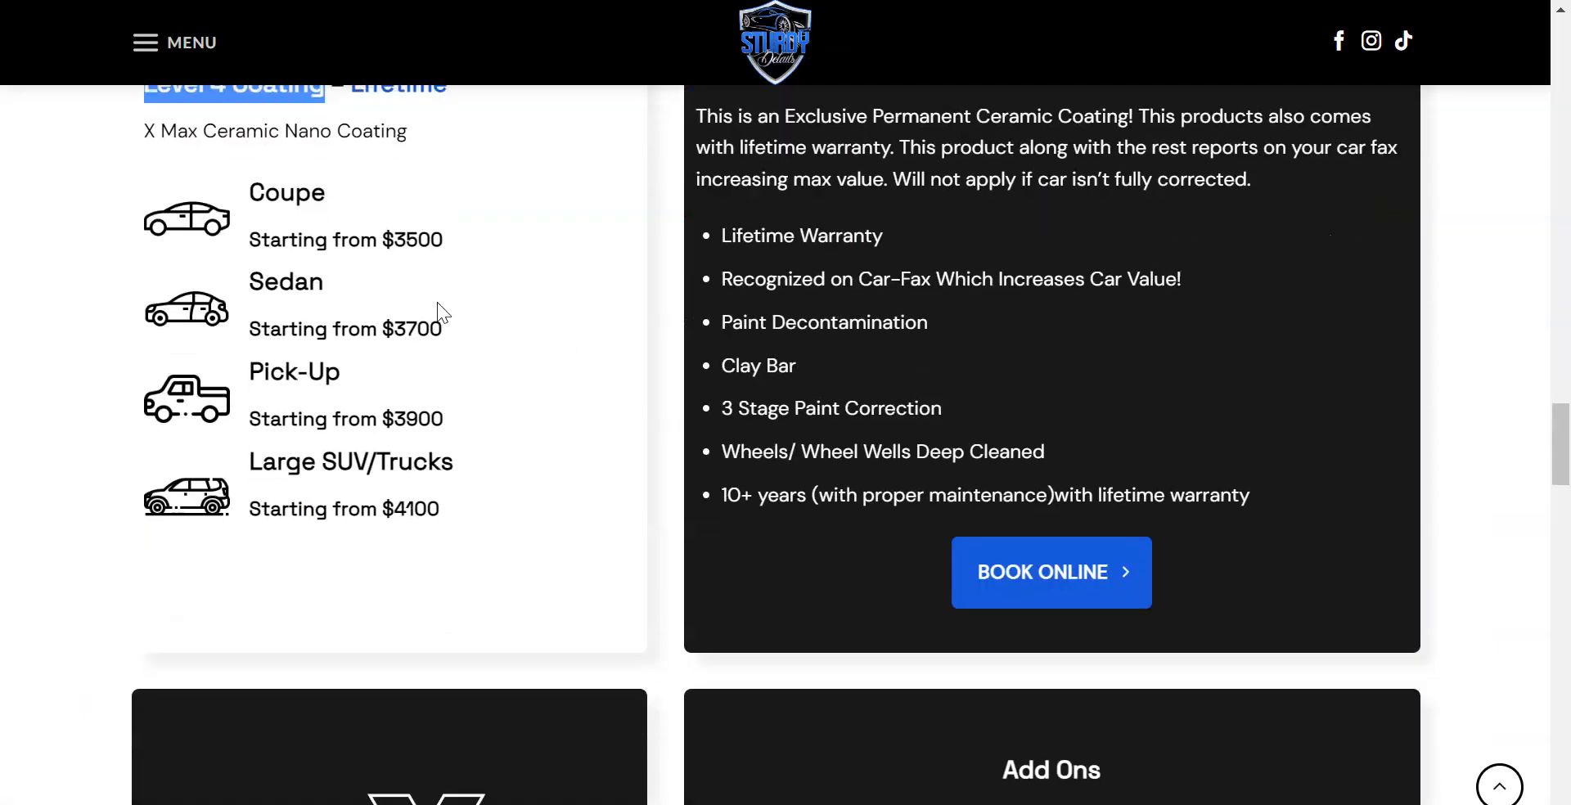
pyautogui.moveTo(395, 242); pyautogui.dragTo(442, 231)
pyautogui.hotkey('ctrl', 'c')
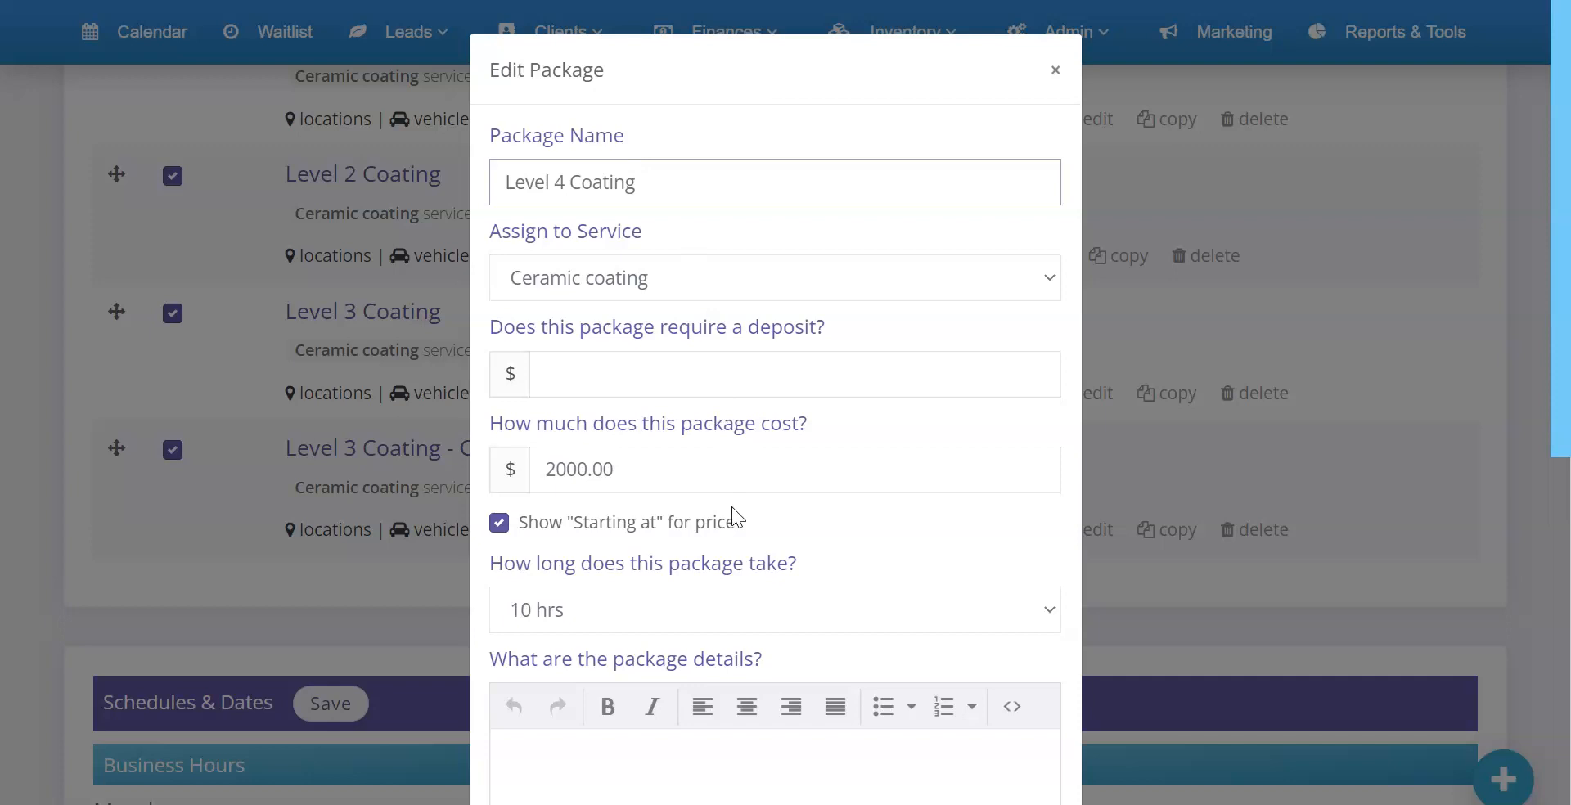
pyautogui.moveTo(674, 477); pyautogui.dragTo(527, 479)
pyautogui.hotkey('ctrl', 'v')
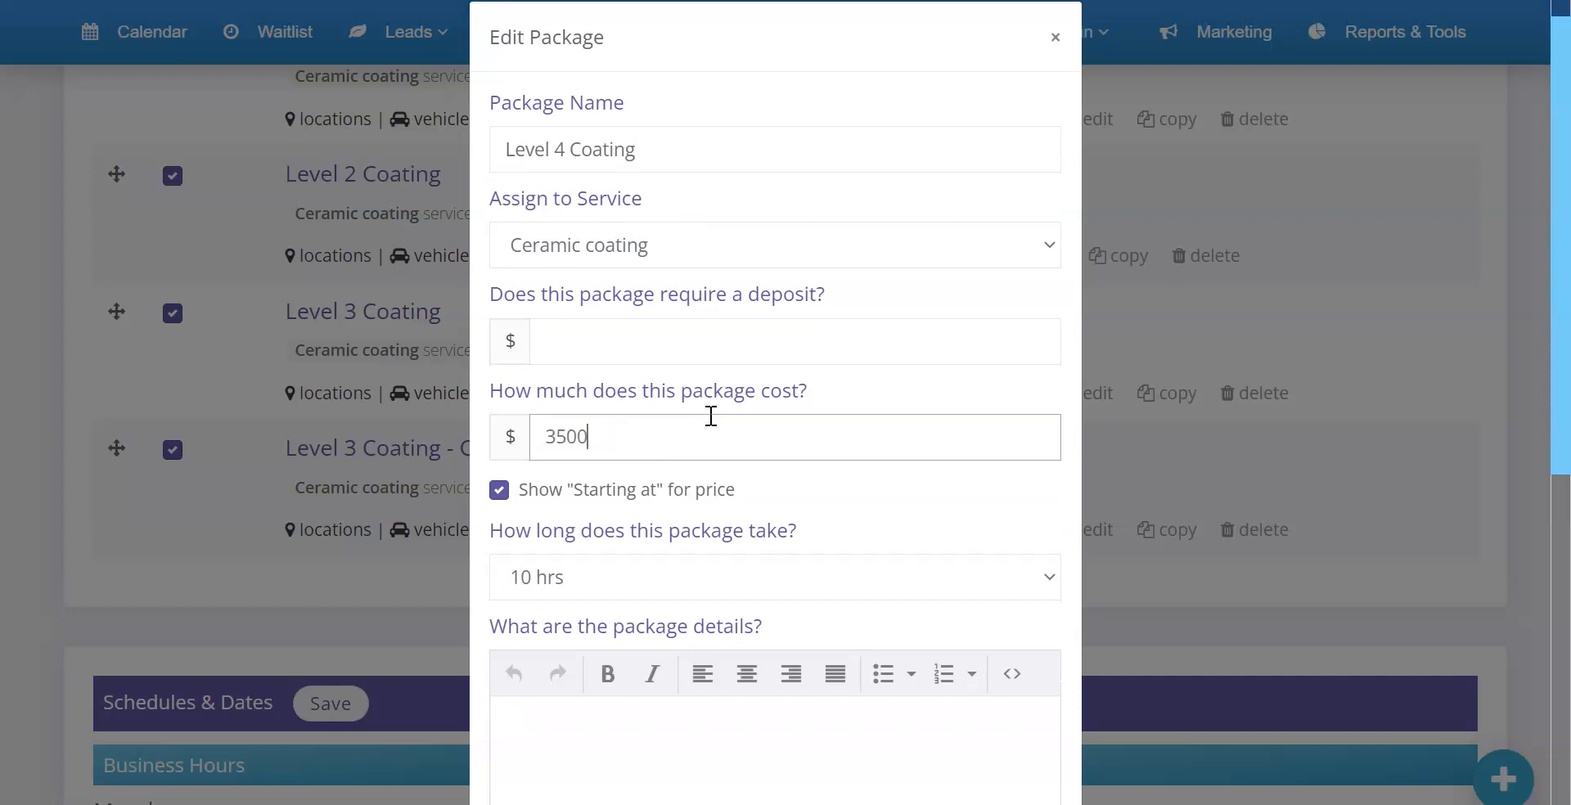
pyautogui.scroll(-8, 818, 532)
pyautogui.click(973, 762)
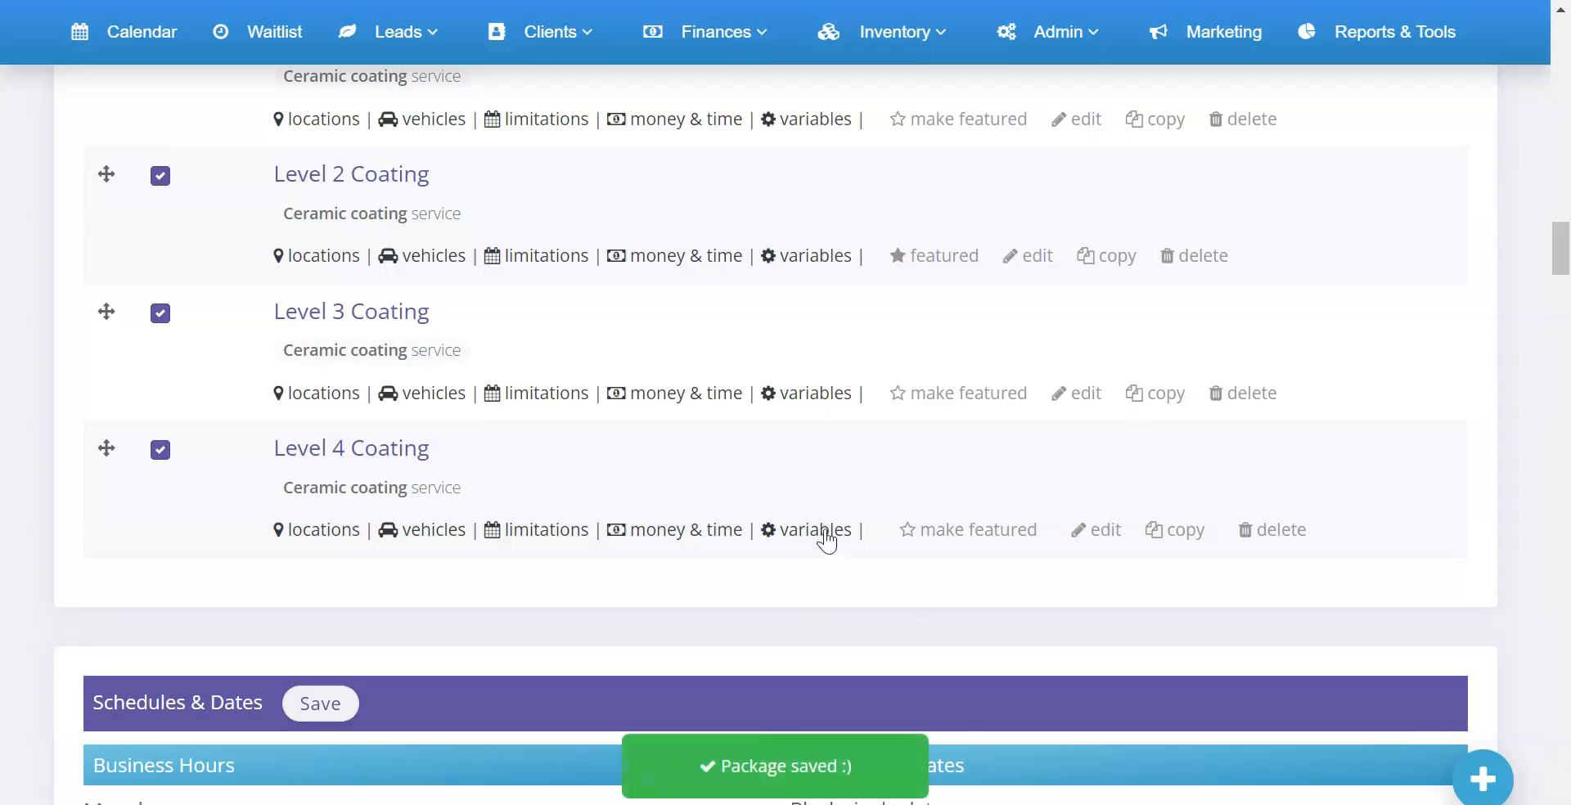
# - In the Level 4 Coating money and time settings, set the Coupe variation price to 3500 and the Sedan price to 3700
pyautogui.click(712, 533)
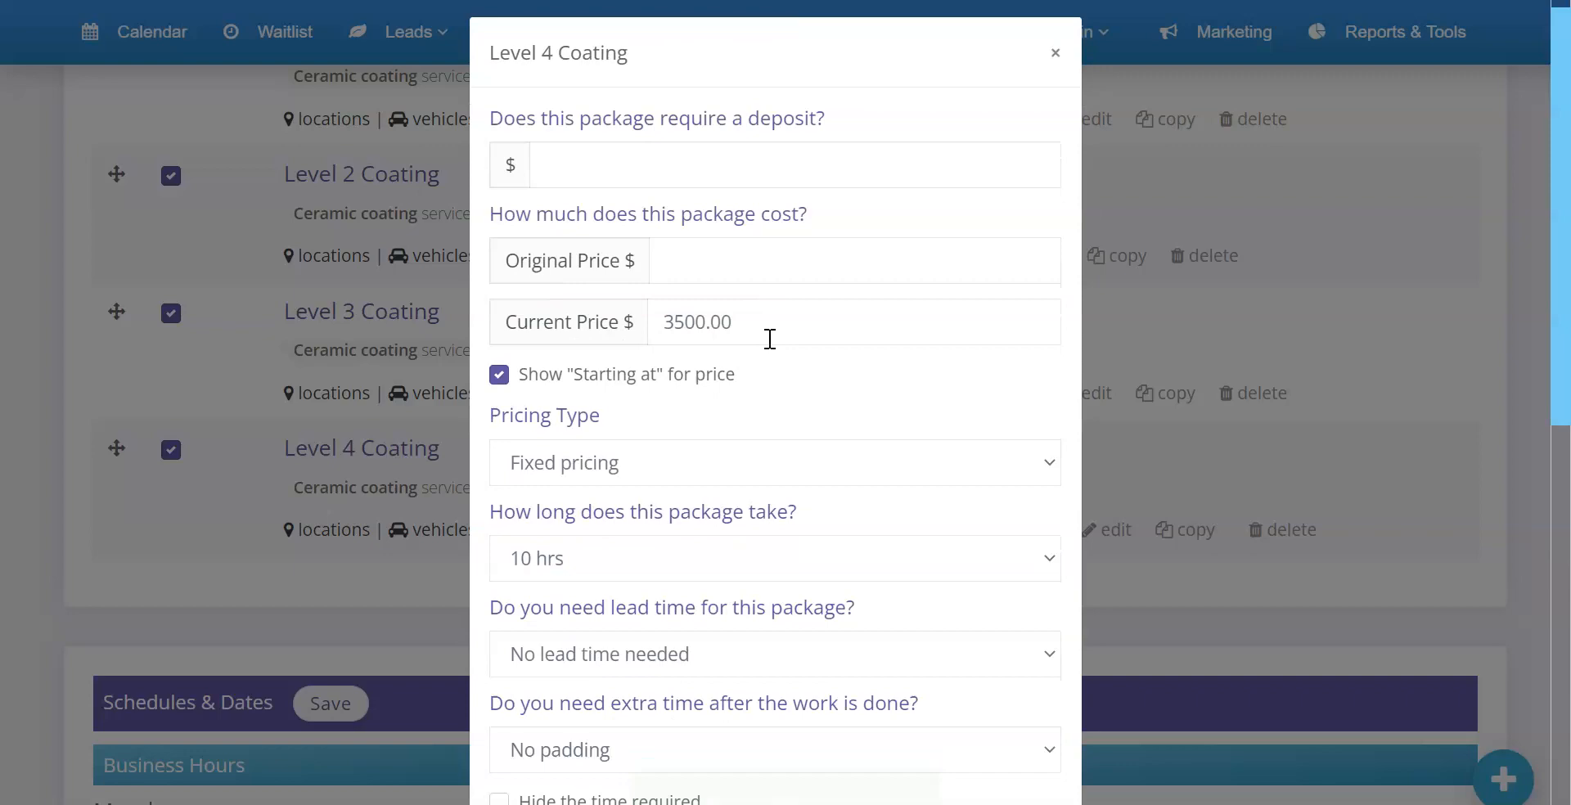
pyautogui.scroll(-5, 770, 340)
pyautogui.hotkey('ctrl', 'Tab')
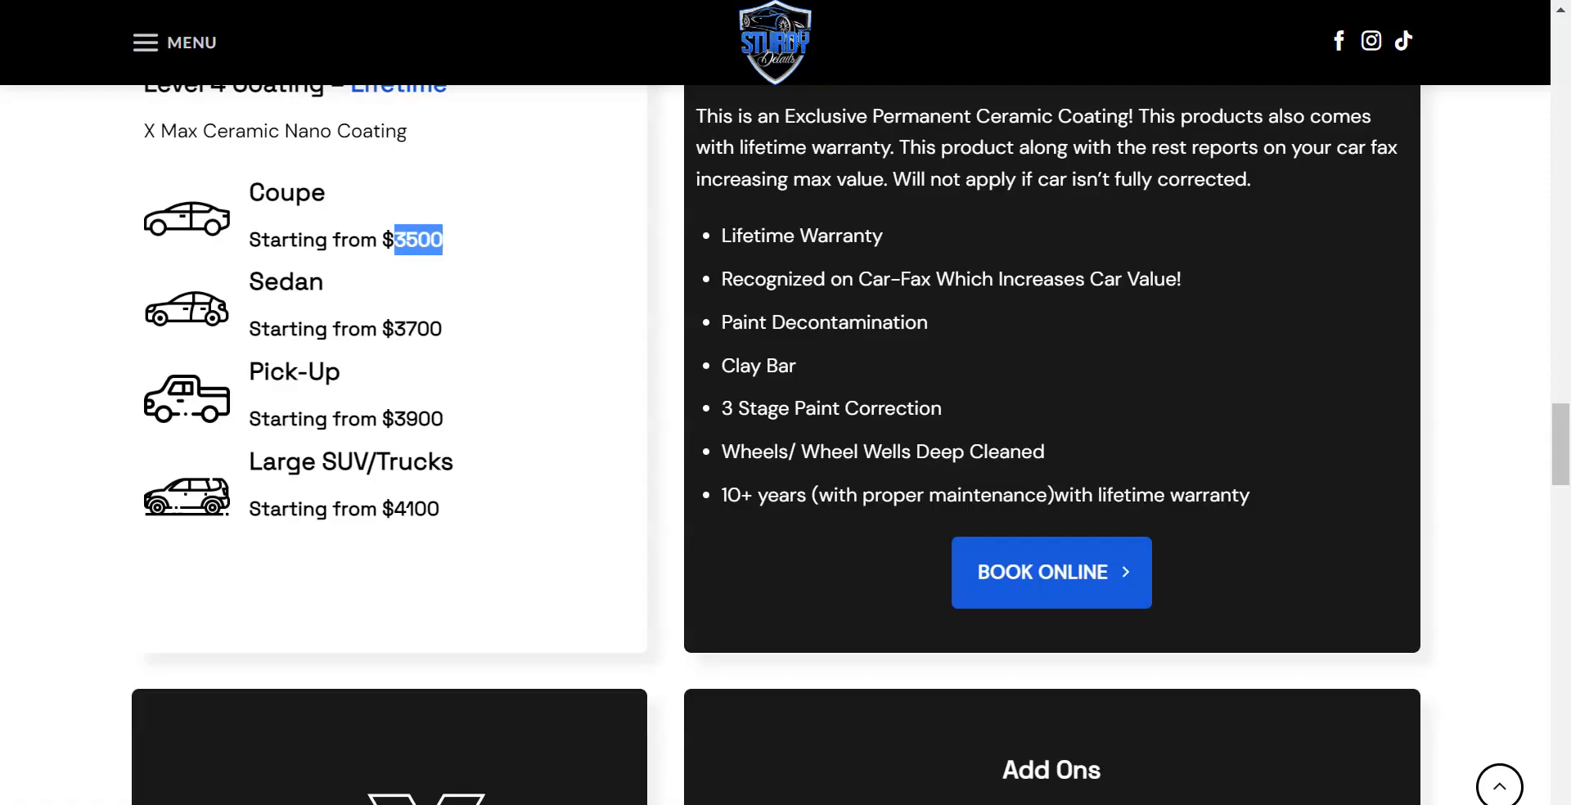
pyautogui.hotkey('ctrl', 'Tab')
pyautogui.scroll(-5, 843, 479)
pyautogui.moveTo(903, 411); pyautogui.dragTo(799, 413)
pyautogui.write('3500')
pyautogui.moveTo(923, 519); pyautogui.dragTo(825, 524)
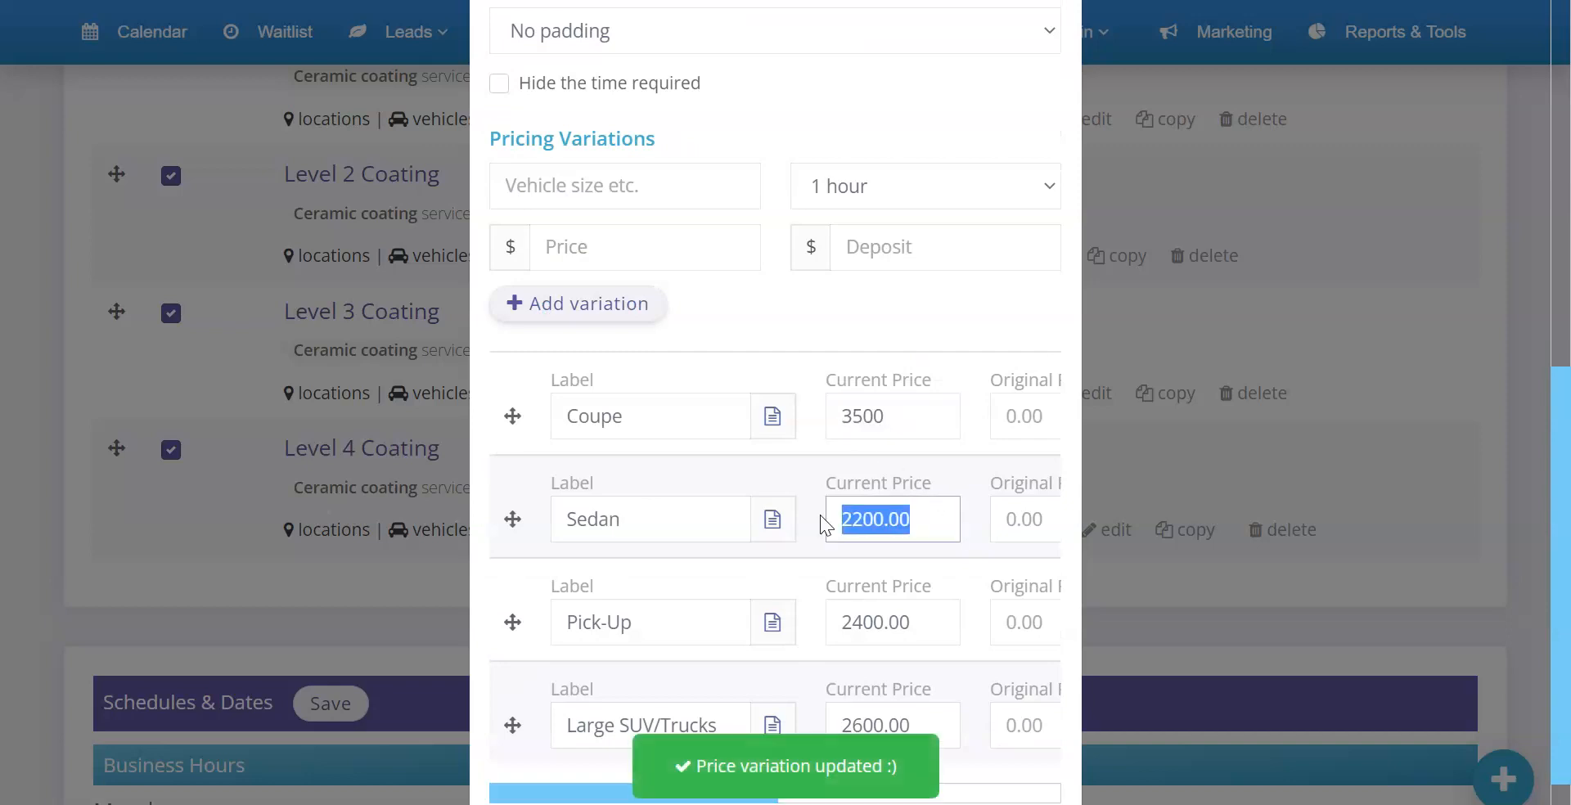
pyautogui.write('3500')
pyautogui.press('Right')
pyautogui.press('Delete')
pyautogui.write('7')
# - Check the remaining Level 4 prices on the website, set Pick-Up to 3900 and Large SUV/Trucks to 4100, and save the pricing
pyautogui.click(762, 1)
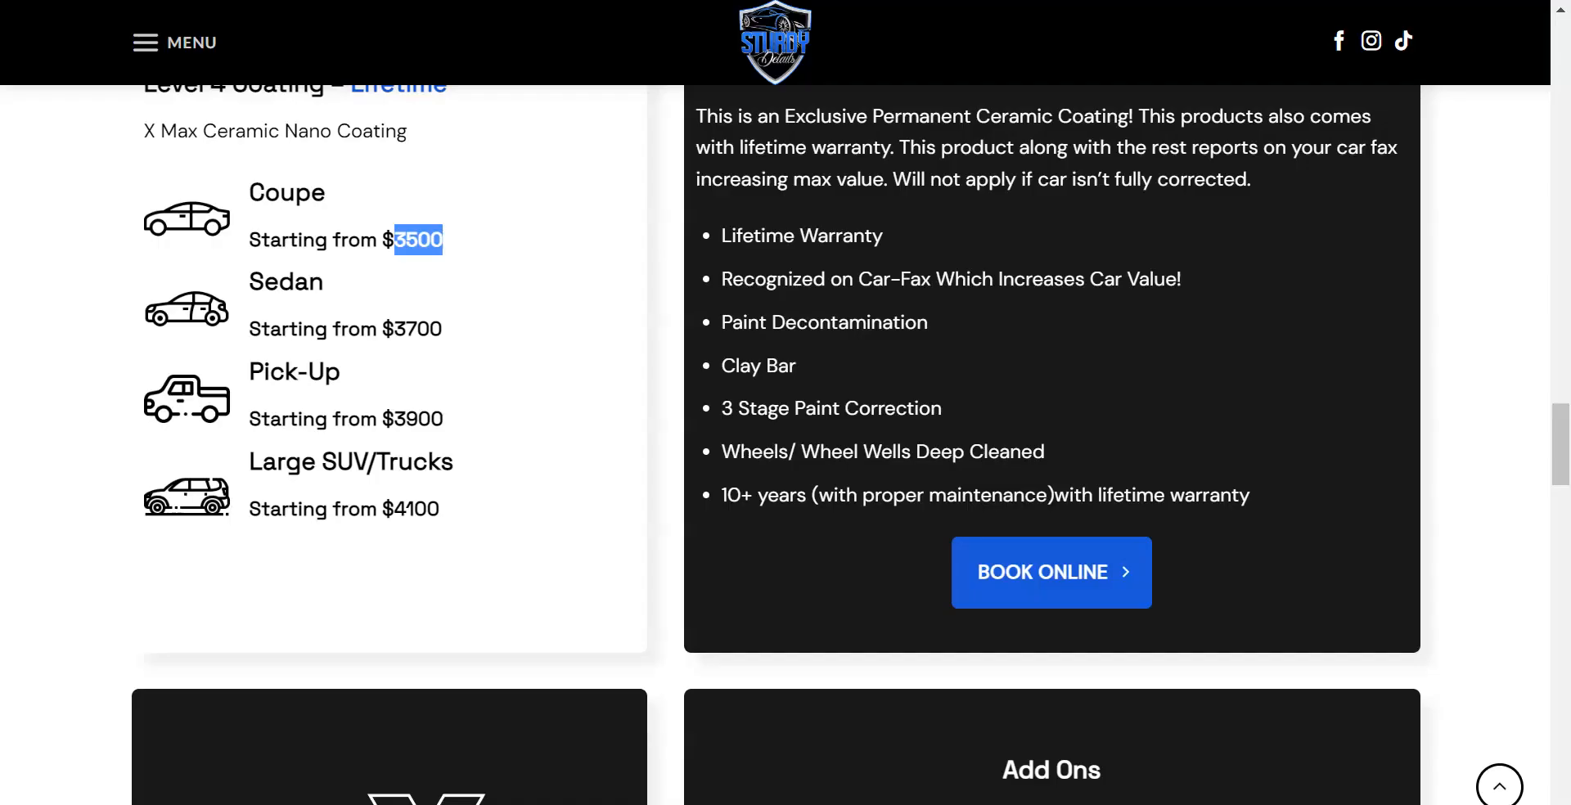
pyautogui.click(352, 0)
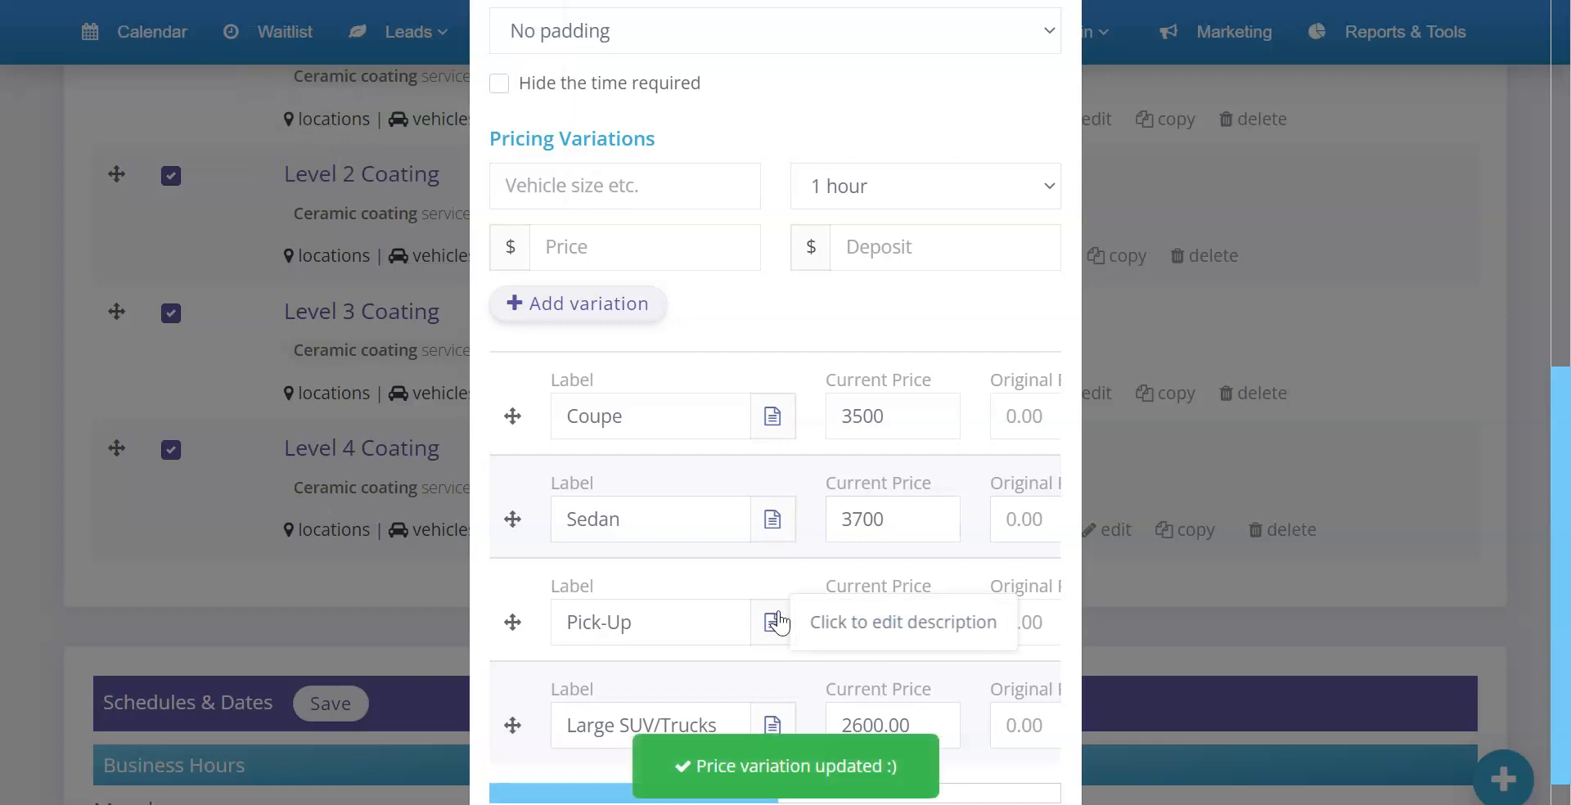
pyautogui.moveTo(929, 725); pyautogui.dragTo(854, 718)
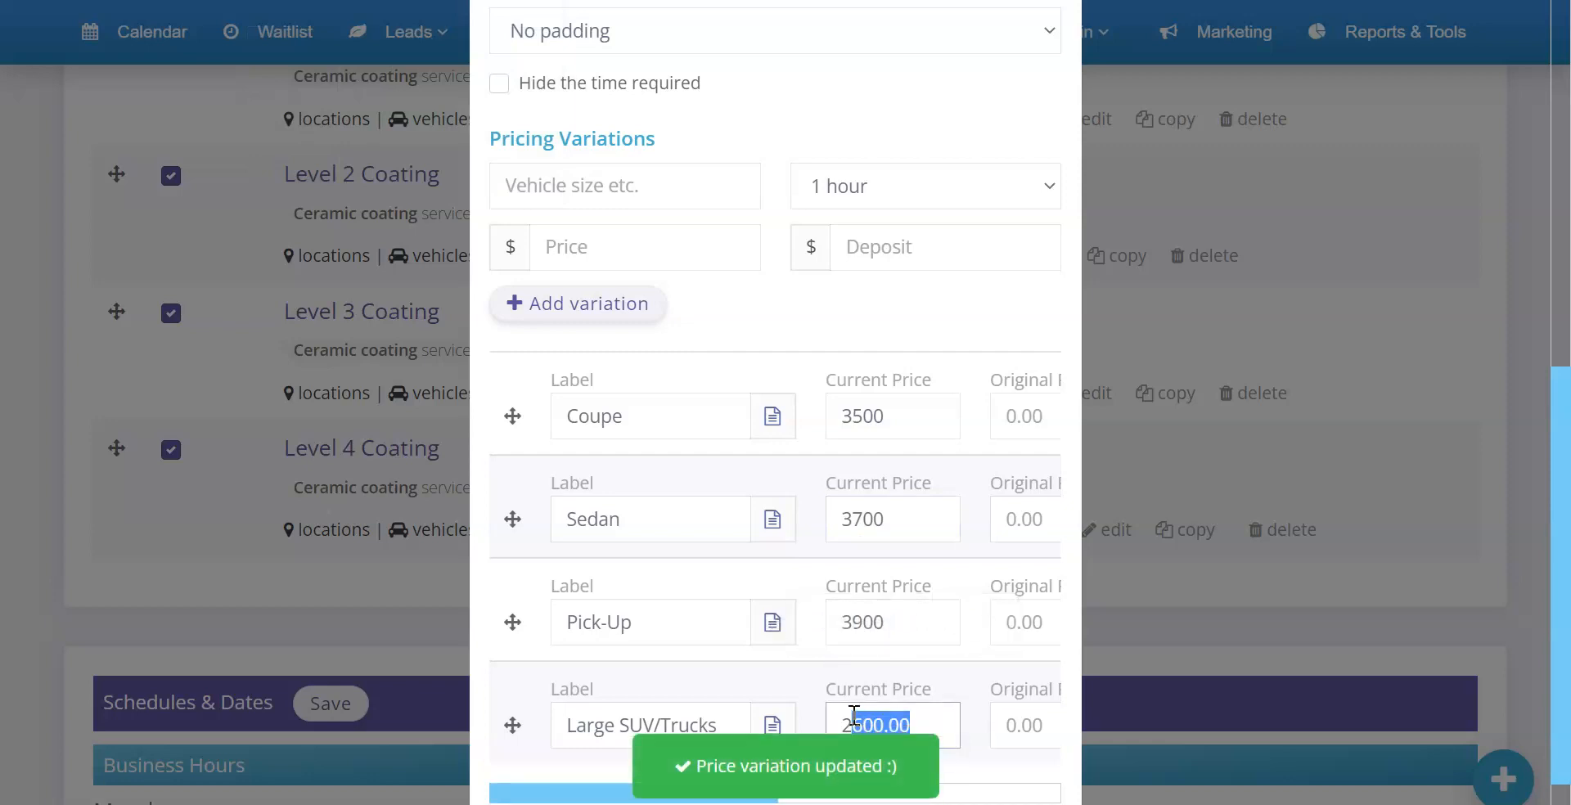
pyautogui.press('BackSpace')
pyautogui.press('BackSpace')
pyautogui.write('4100')
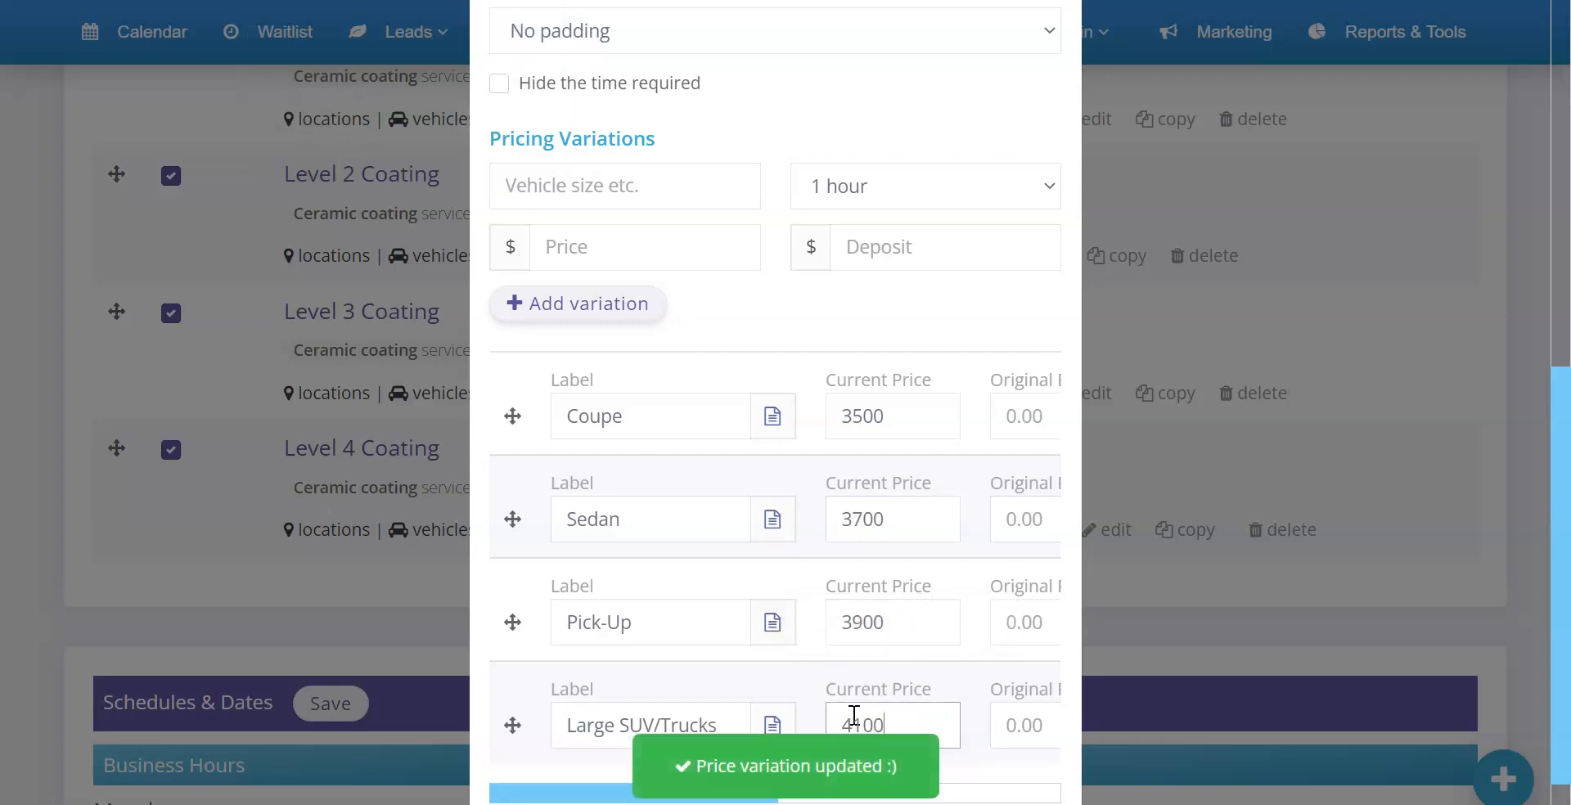
pyautogui.scroll(-1, 981, 695)
pyautogui.click(1020, 764)
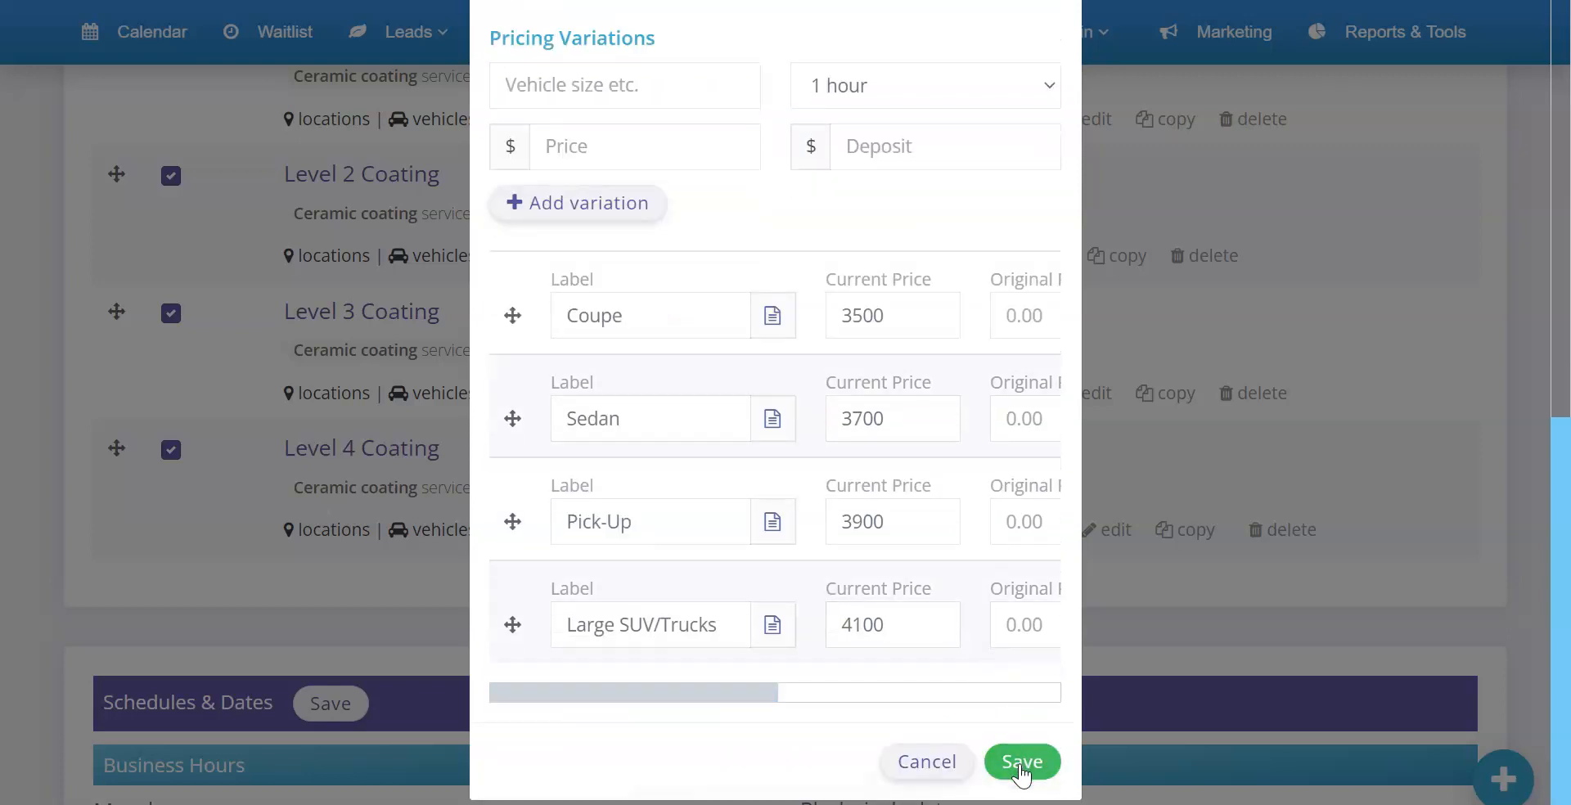
# - Preview the booking form and review the ceramic coating packages from Level 1 to Level 4 with their vehicle prices
pyautogui.scroll(10, 400, 345)
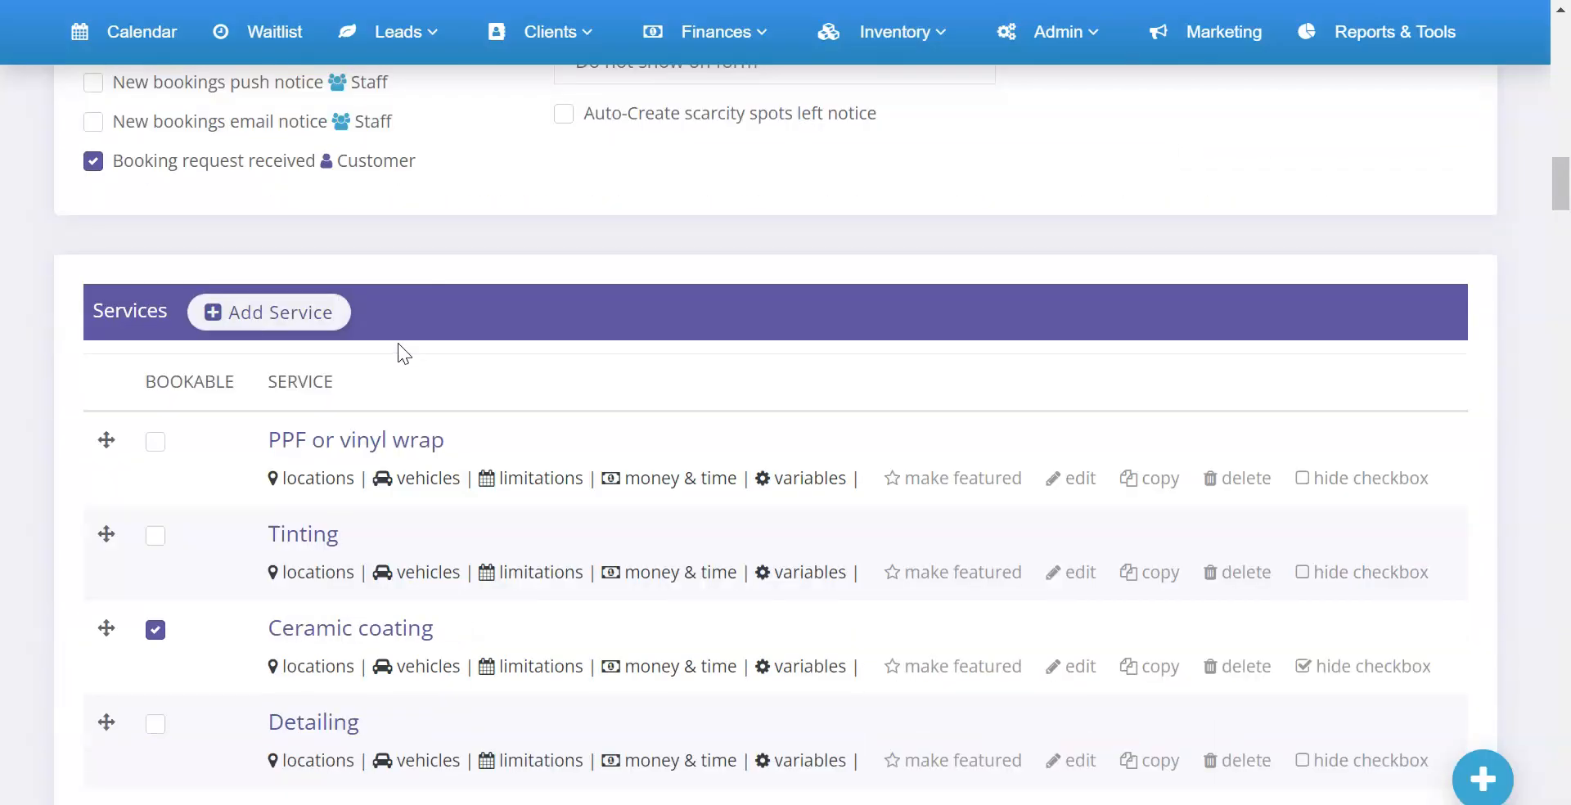
pyautogui.scroll(15, 396, 342)
pyautogui.click(495, 342)
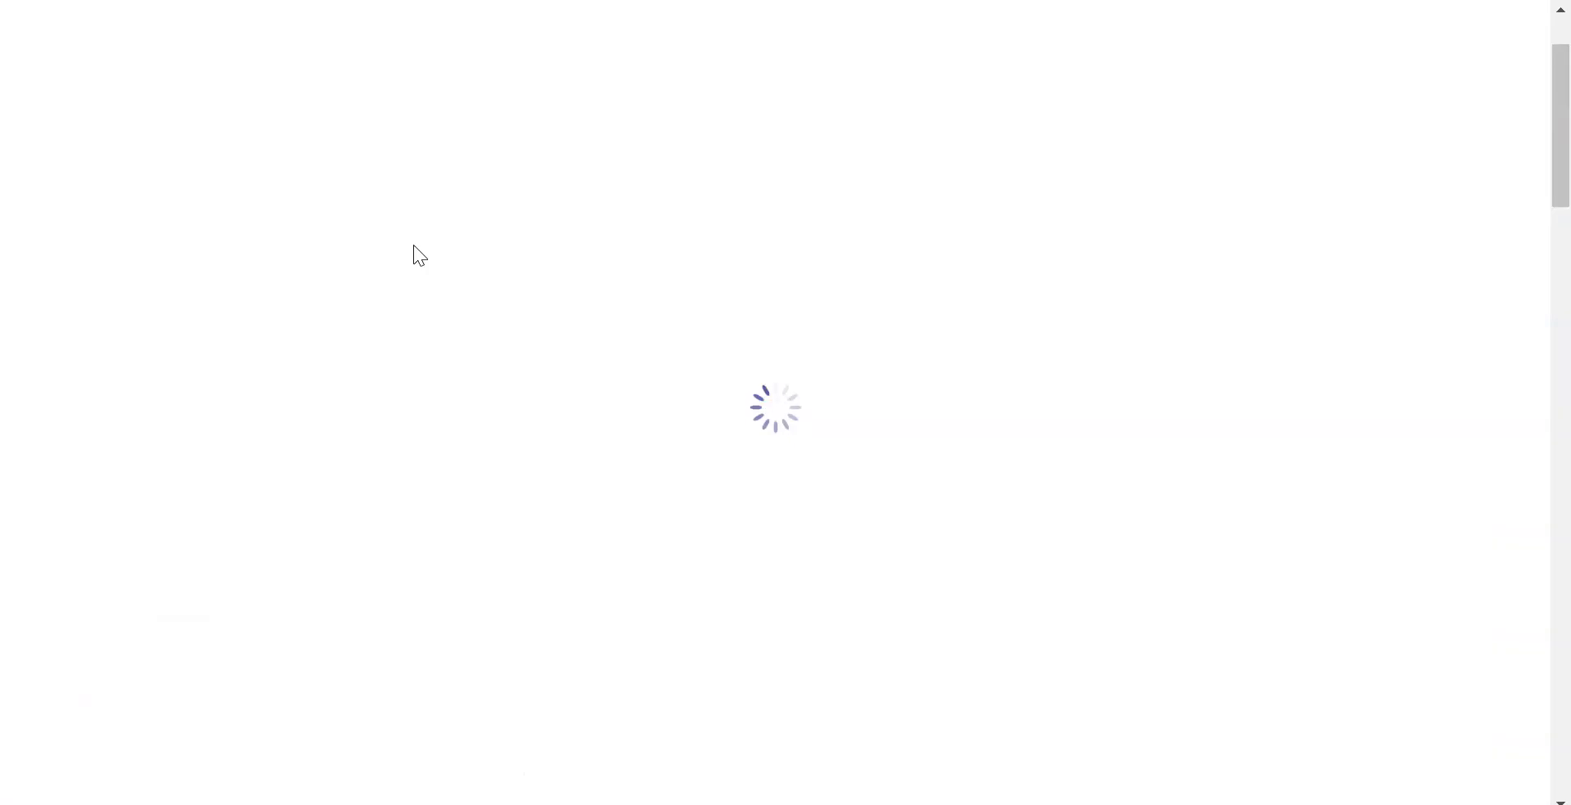
pyautogui.scroll(-19, 420, 245)
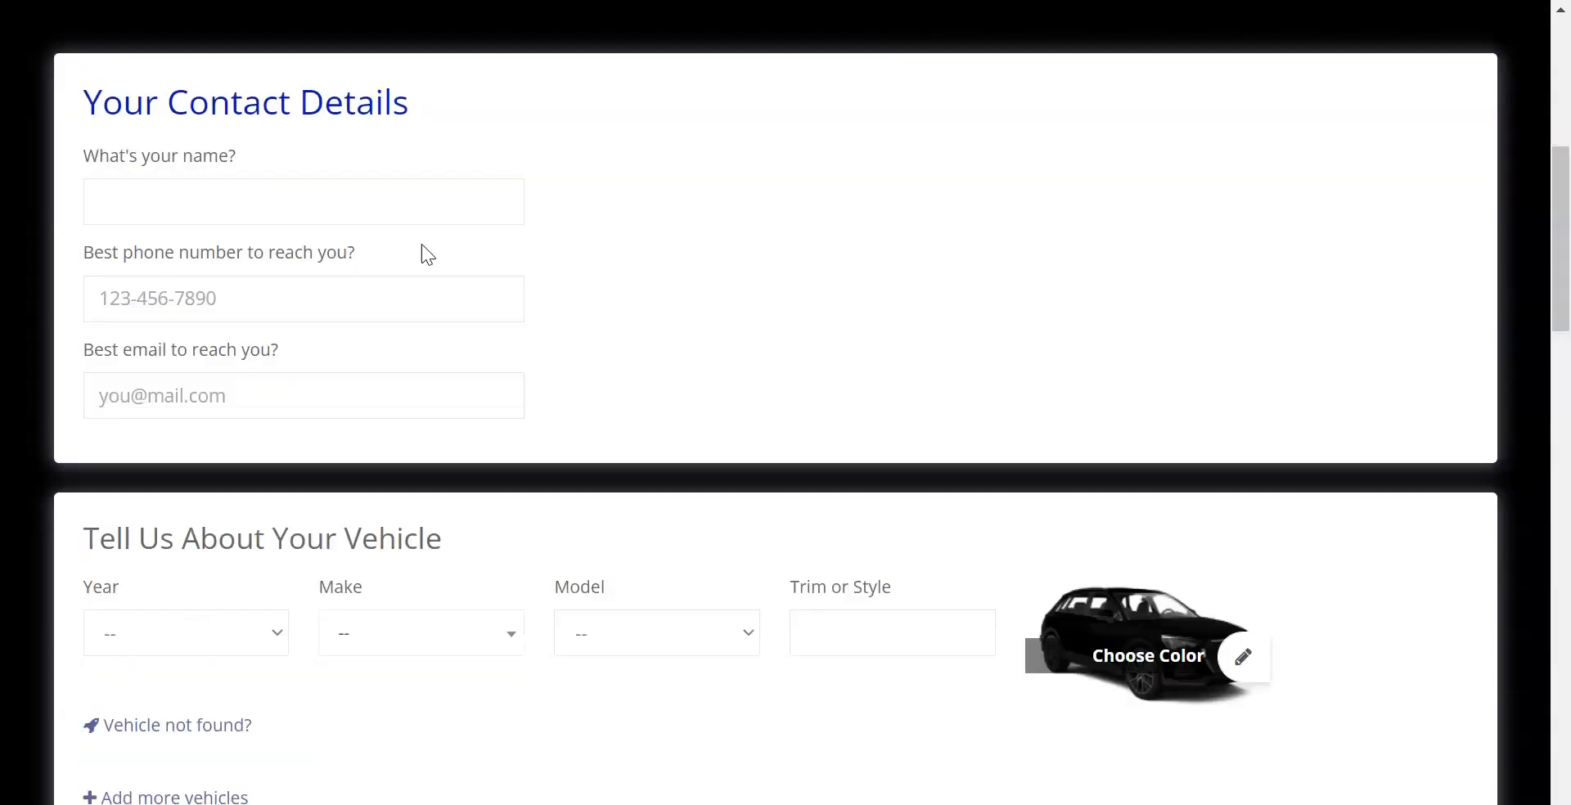
pyautogui.click(300, 187)
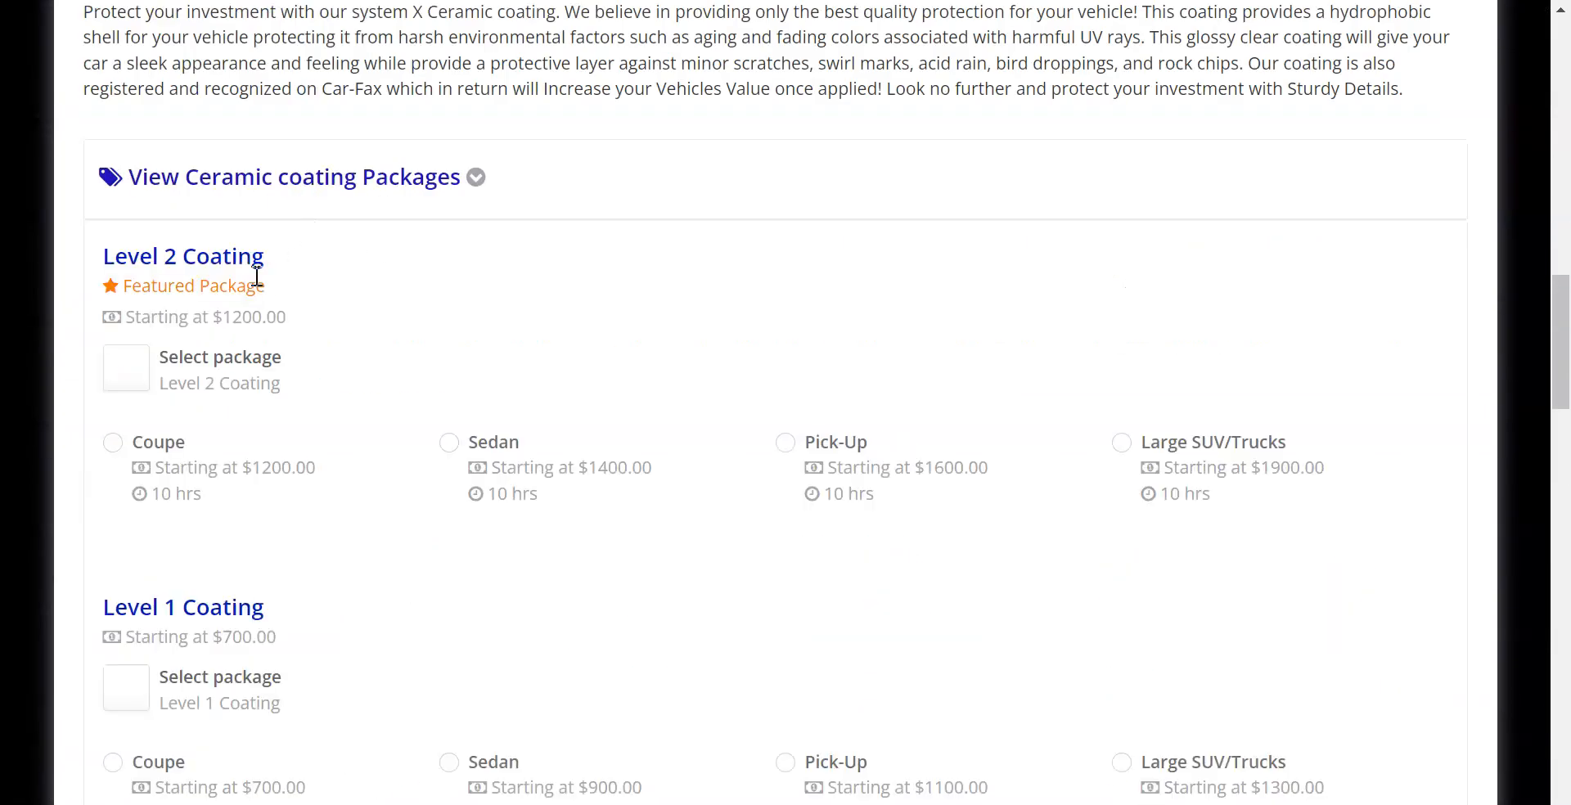
pyautogui.scroll(-8, 278, 274)
pyautogui.scroll(-3, 201, 311)
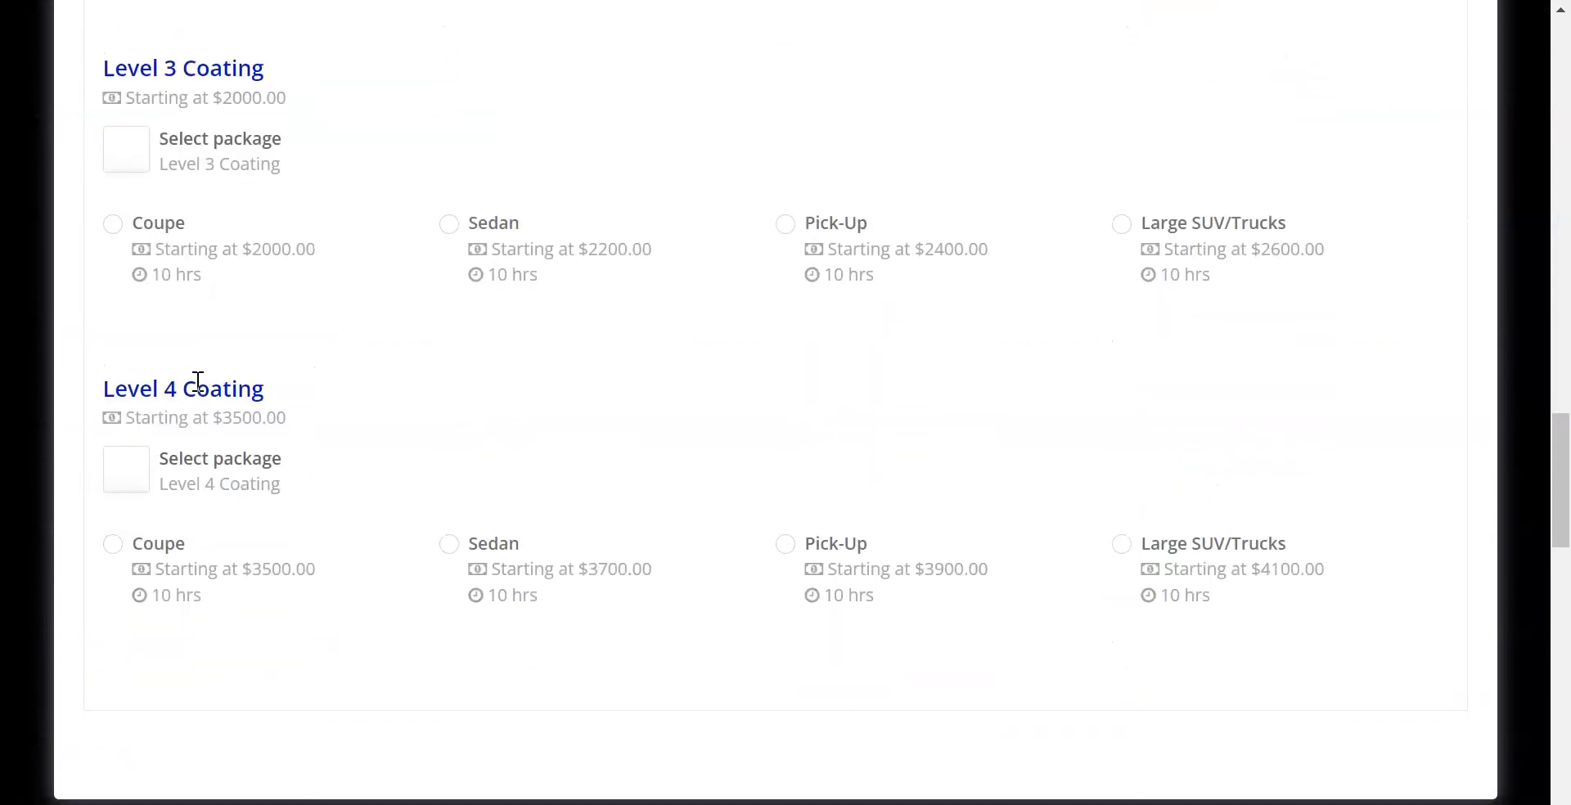
pyautogui.scroll(12, 206, 366)
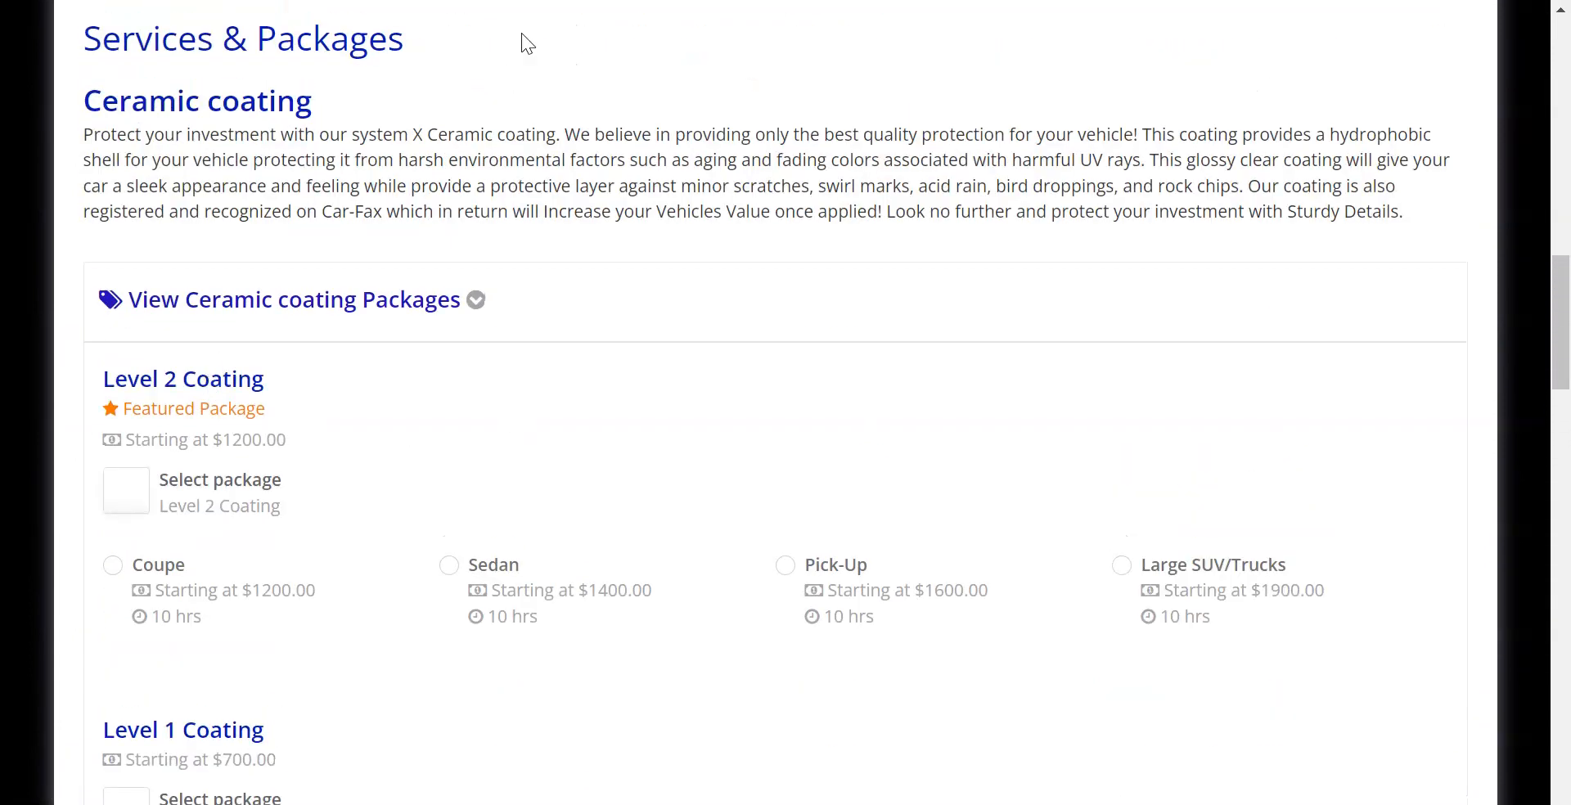
# - Return to the booking form configuration and remove the featured status from the Level 2 Coating package
pyautogui.click(442, 0)
pyautogui.scroll(-18, 572, 424)
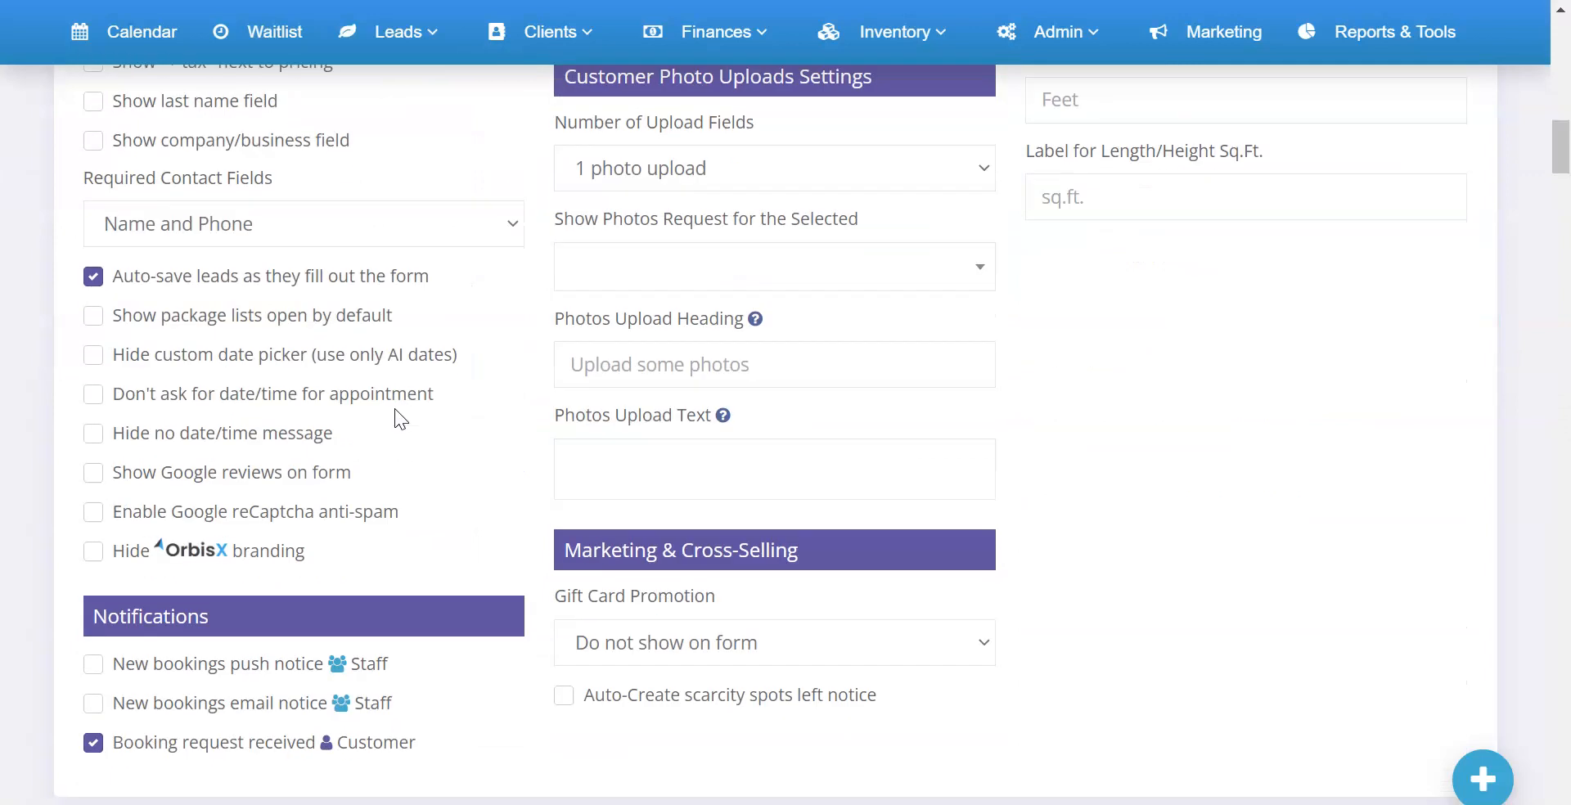
pyautogui.scroll(-9, 394, 418)
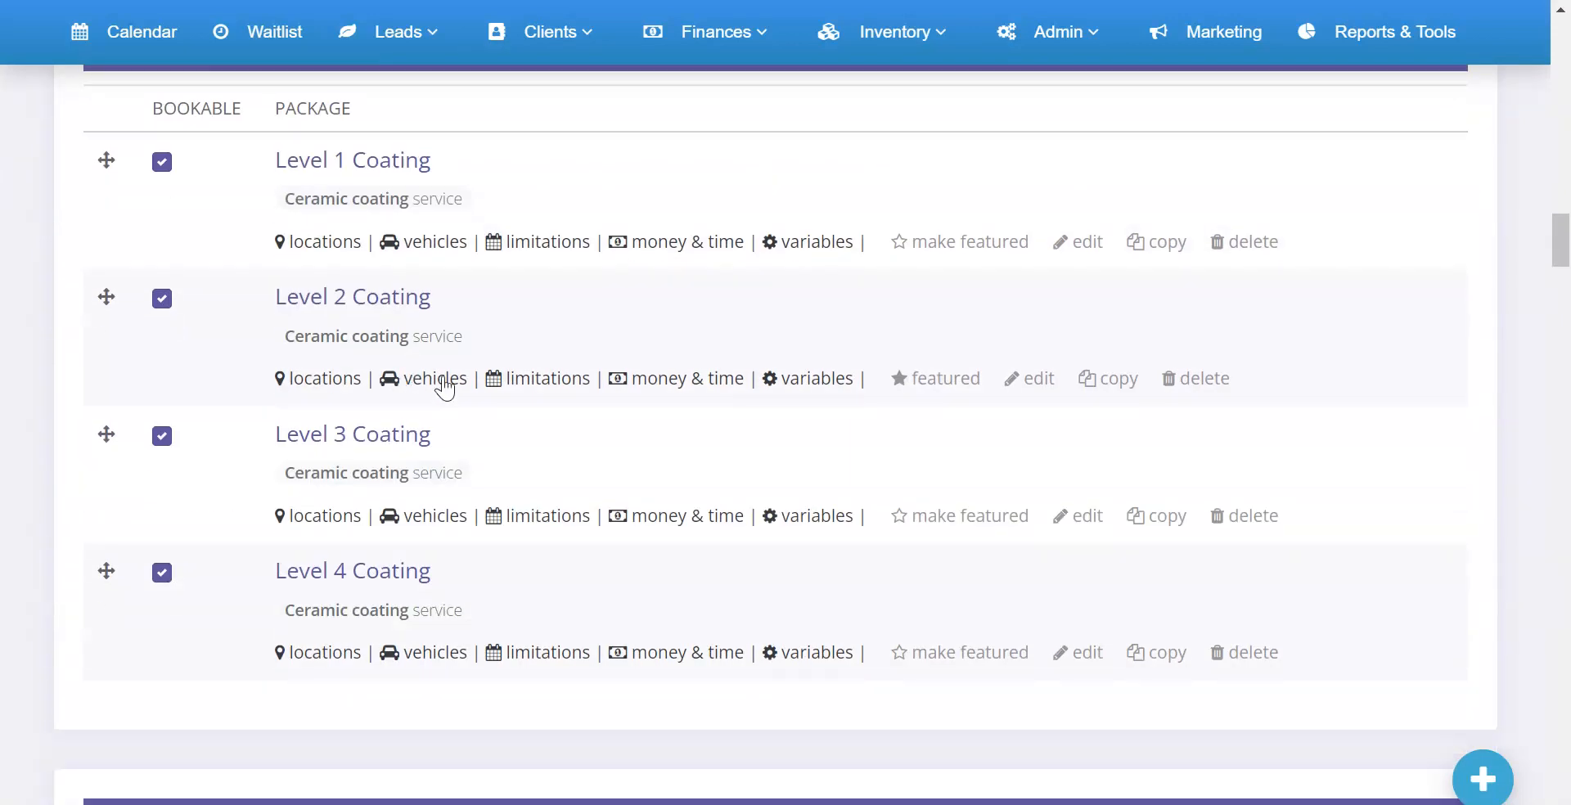
pyautogui.click(948, 381)
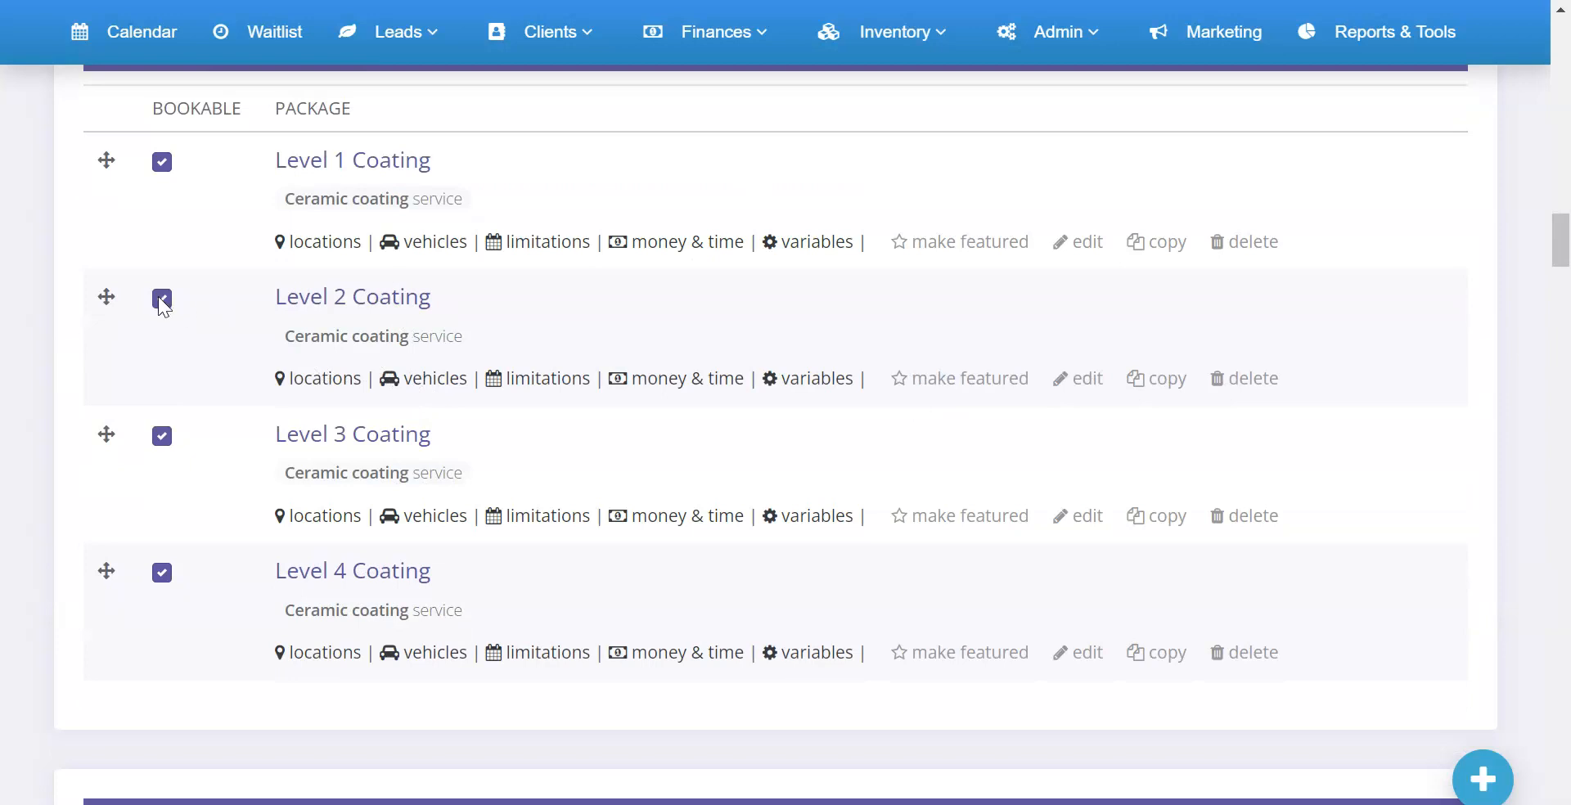
# - Examine the featured label and the order of the coating packages in the booking form preview
pyautogui.scroll(3, 260, 298)
pyautogui.scroll(2, 315, 267)
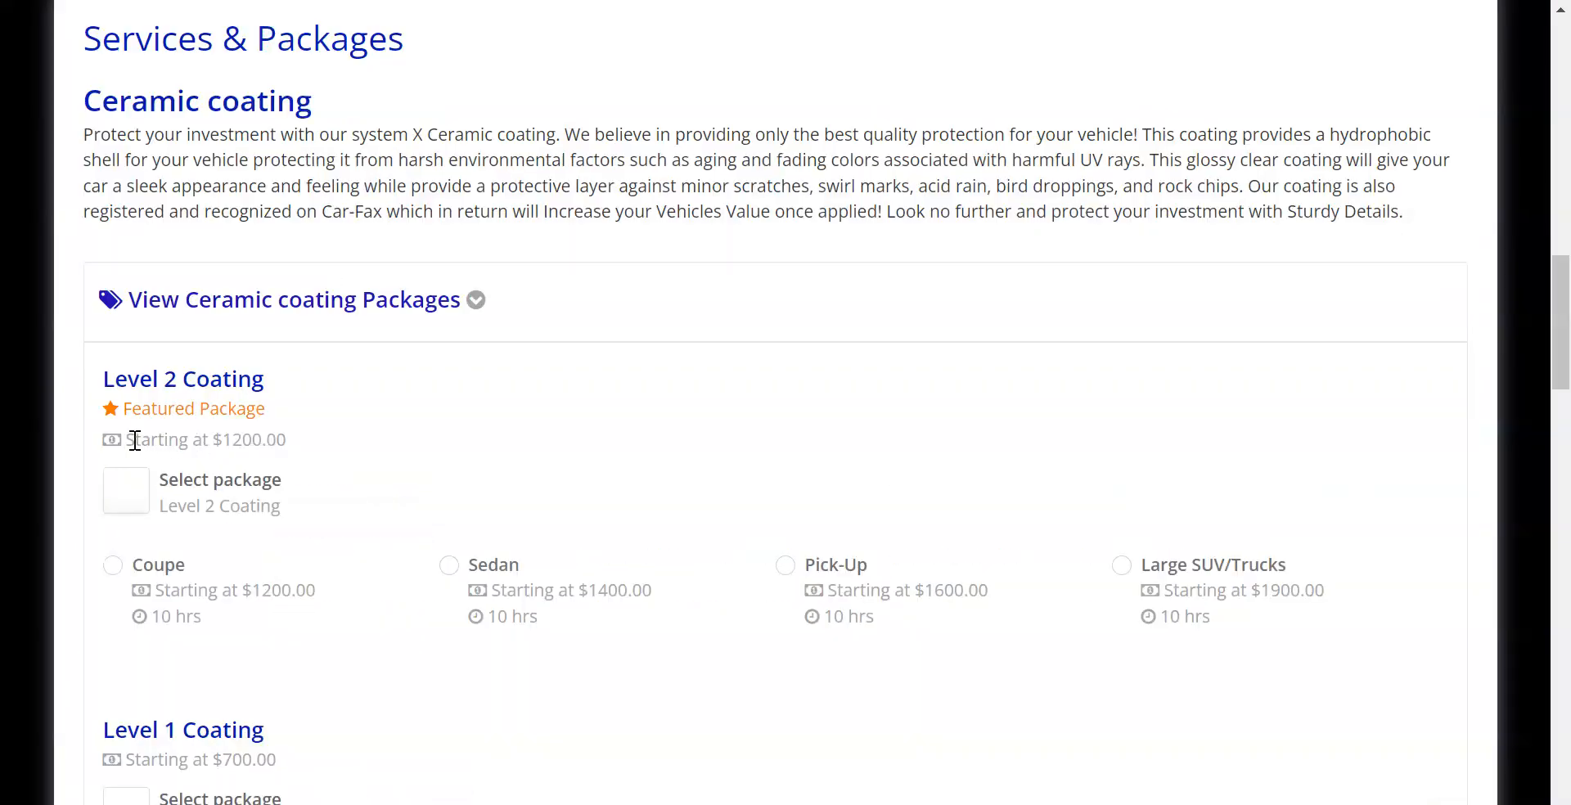
pyautogui.moveTo(123, 408); pyautogui.dragTo(291, 415)
pyautogui.click(291, 415)
pyautogui.moveTo(104, 379); pyautogui.dragTo(266, 379)
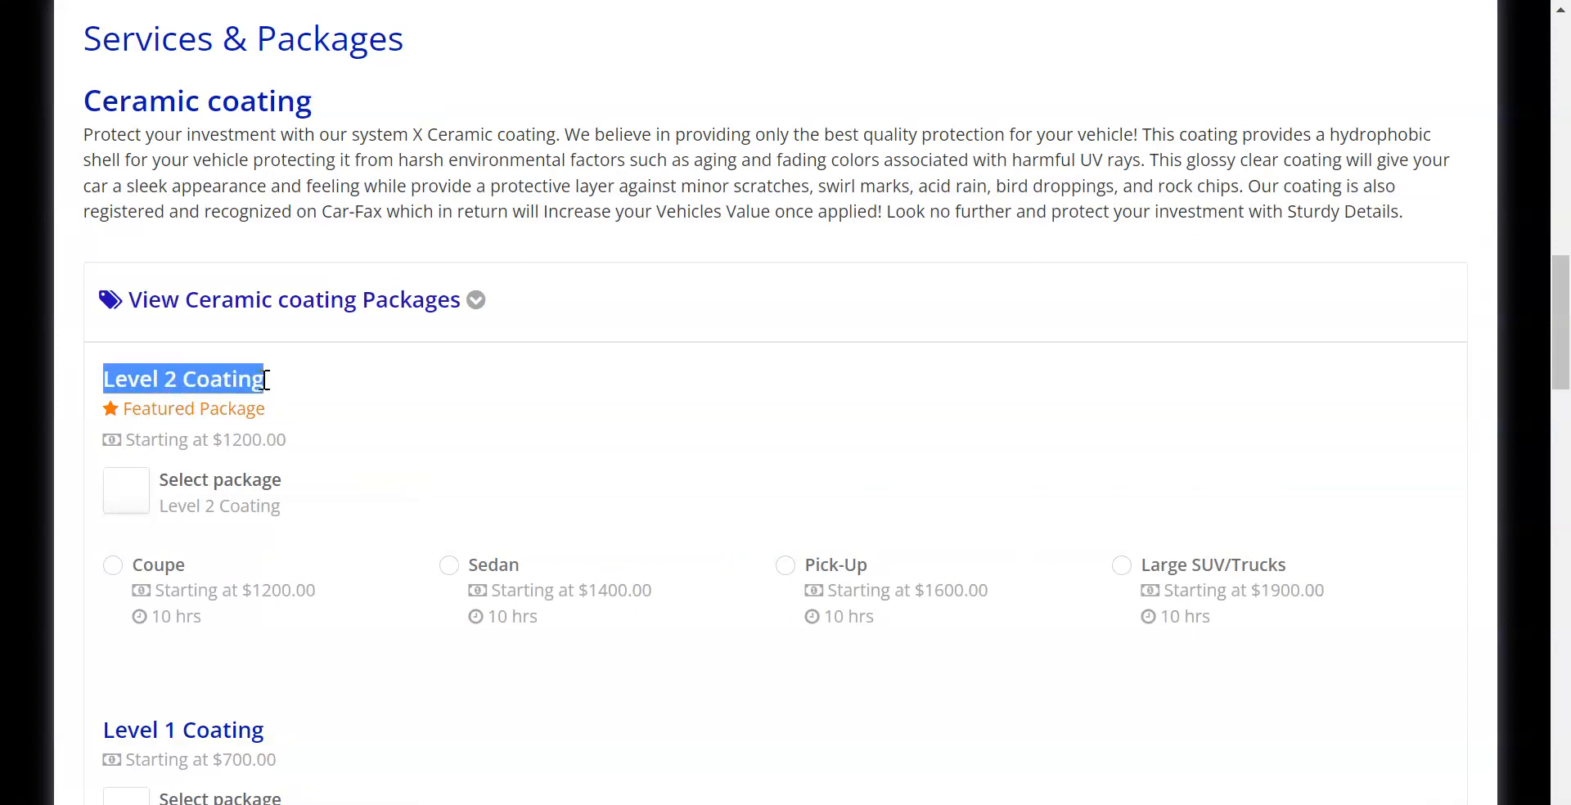
pyautogui.scroll(-3, 261, 380)
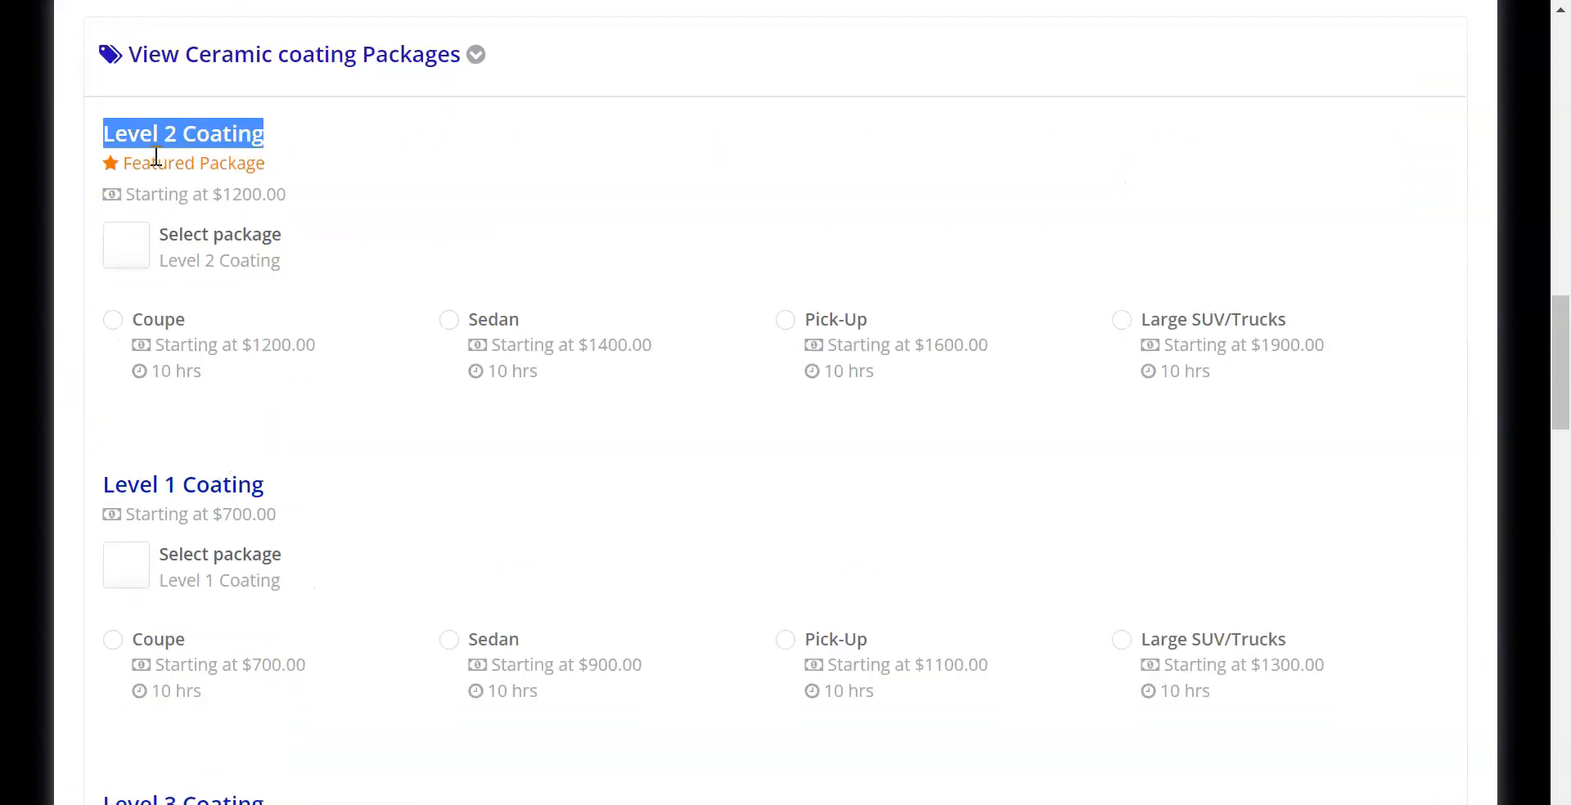
pyautogui.moveTo(156, 158); pyautogui.dragTo(253, 161)
pyautogui.click(253, 166)
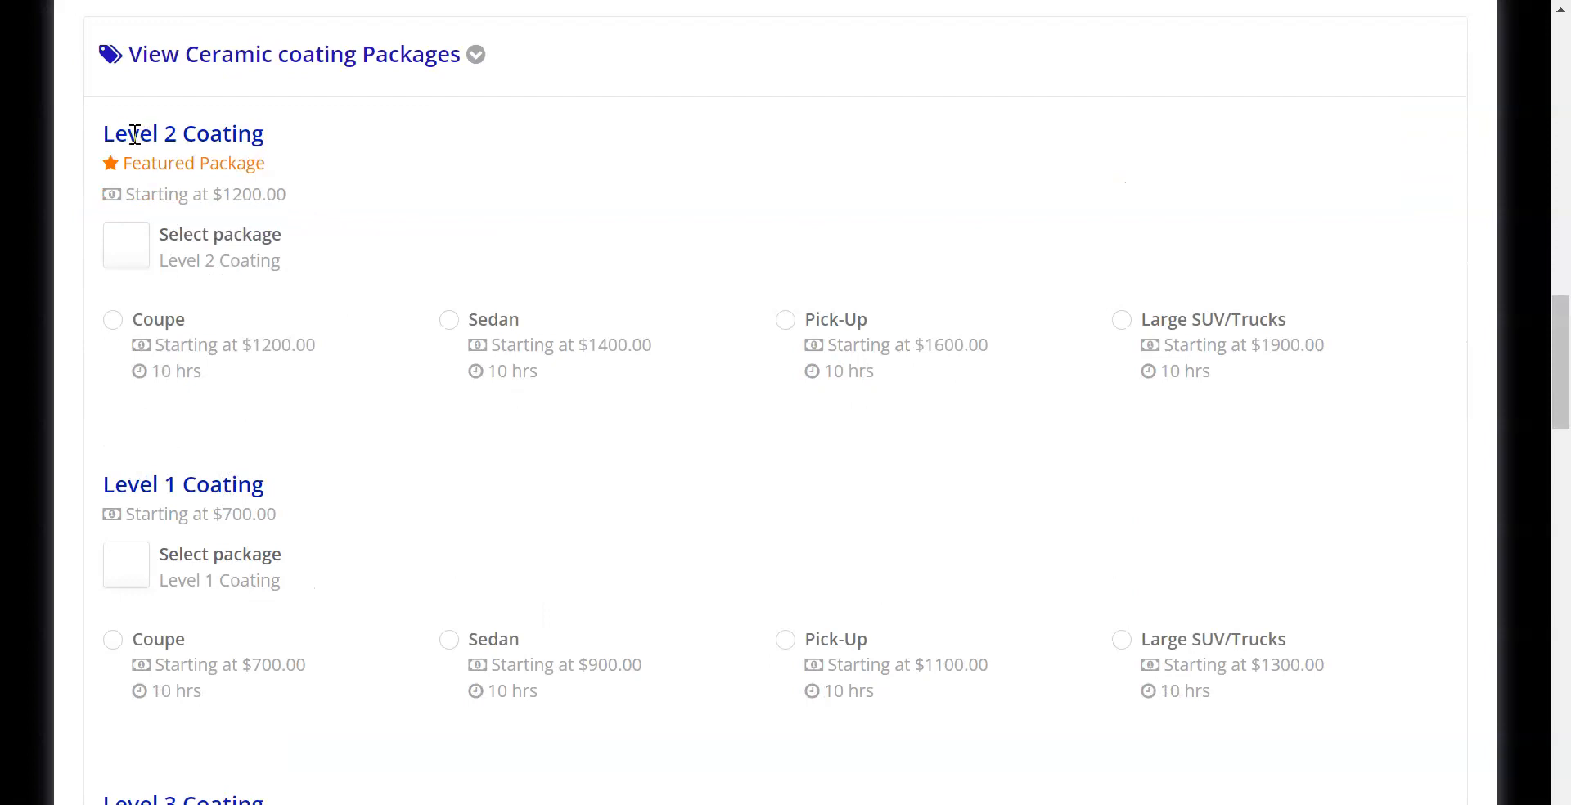
pyautogui.moveTo(104, 131); pyautogui.dragTo(173, 129)
pyautogui.click(139, 131)
pyautogui.moveTo(125, 131); pyautogui.dragTo(174, 129)
pyautogui.click(263, 155)
pyautogui.scroll(-8, 314, 164)
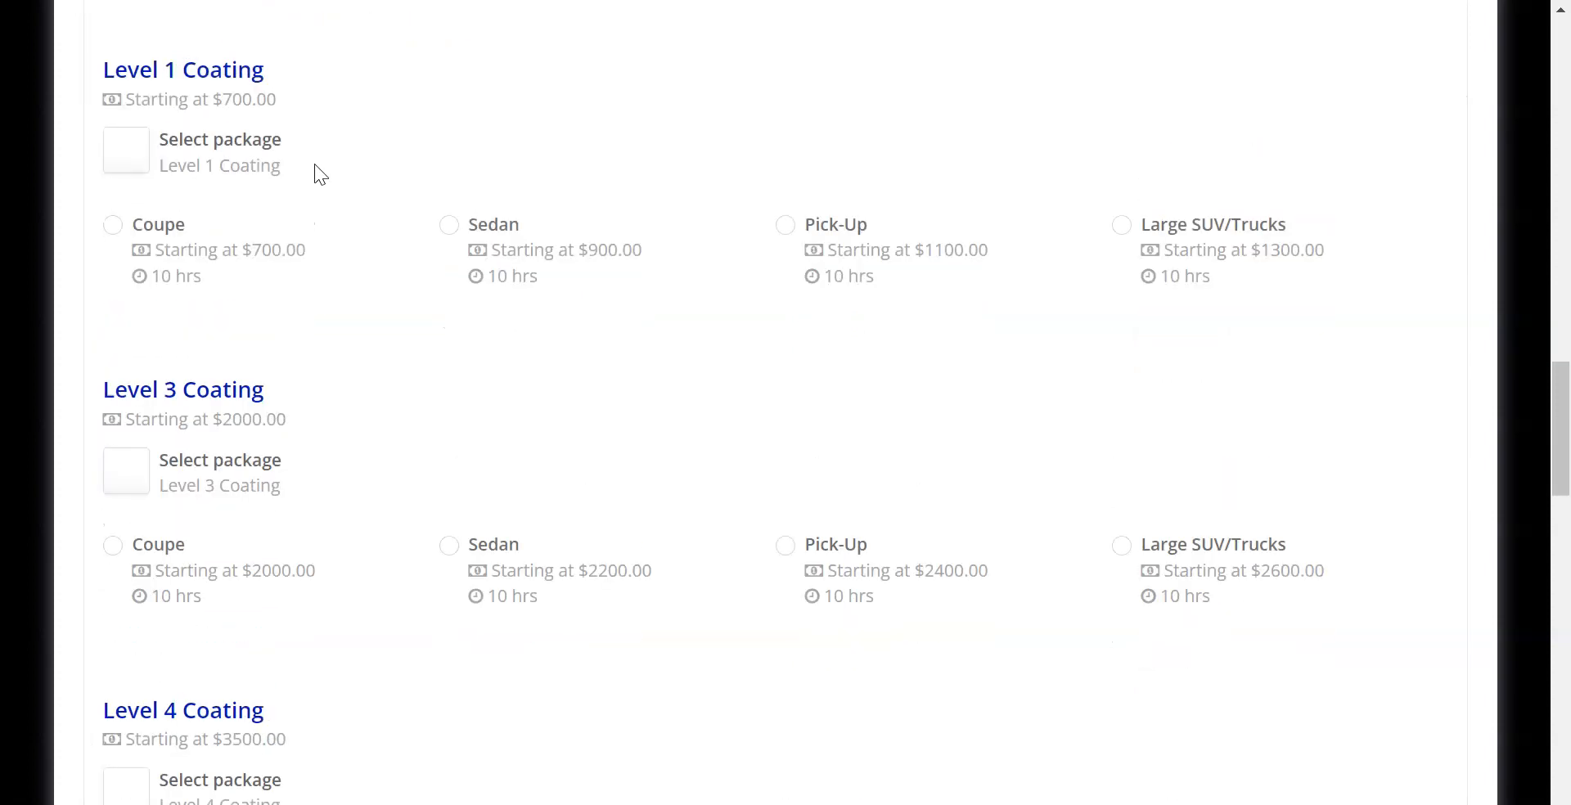
pyautogui.scroll(-1, 314, 164)
pyautogui.moveTo(117, 388); pyautogui.dragTo(72, 396)
pyautogui.click(302, 380)
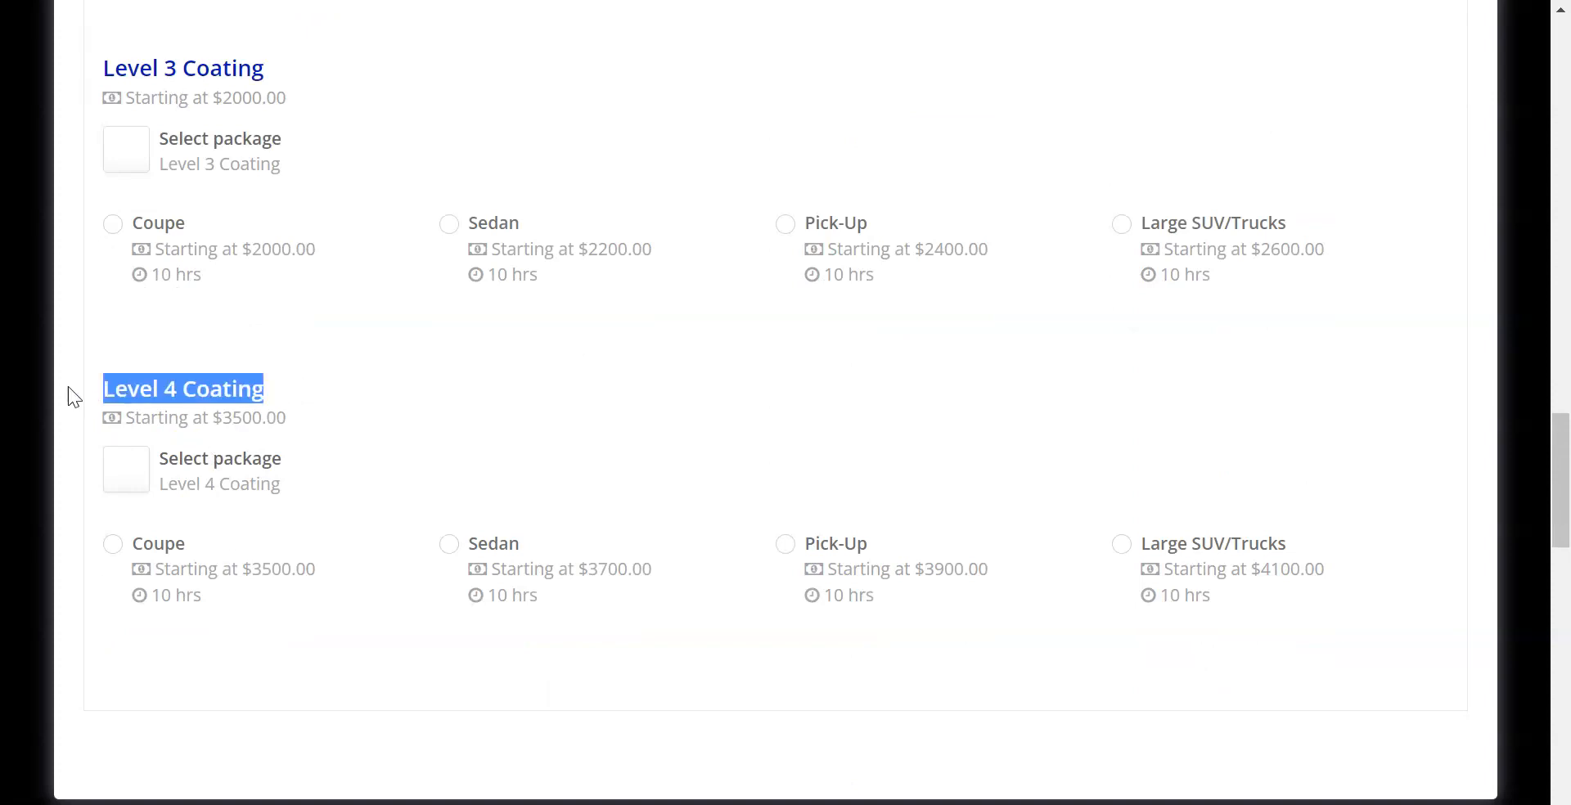
# - Examine the Level 4 Coating heading, its Lifetime label and its subtitle on the Sturdy Details website
pyautogui.hotkey('alt', 'Tab')
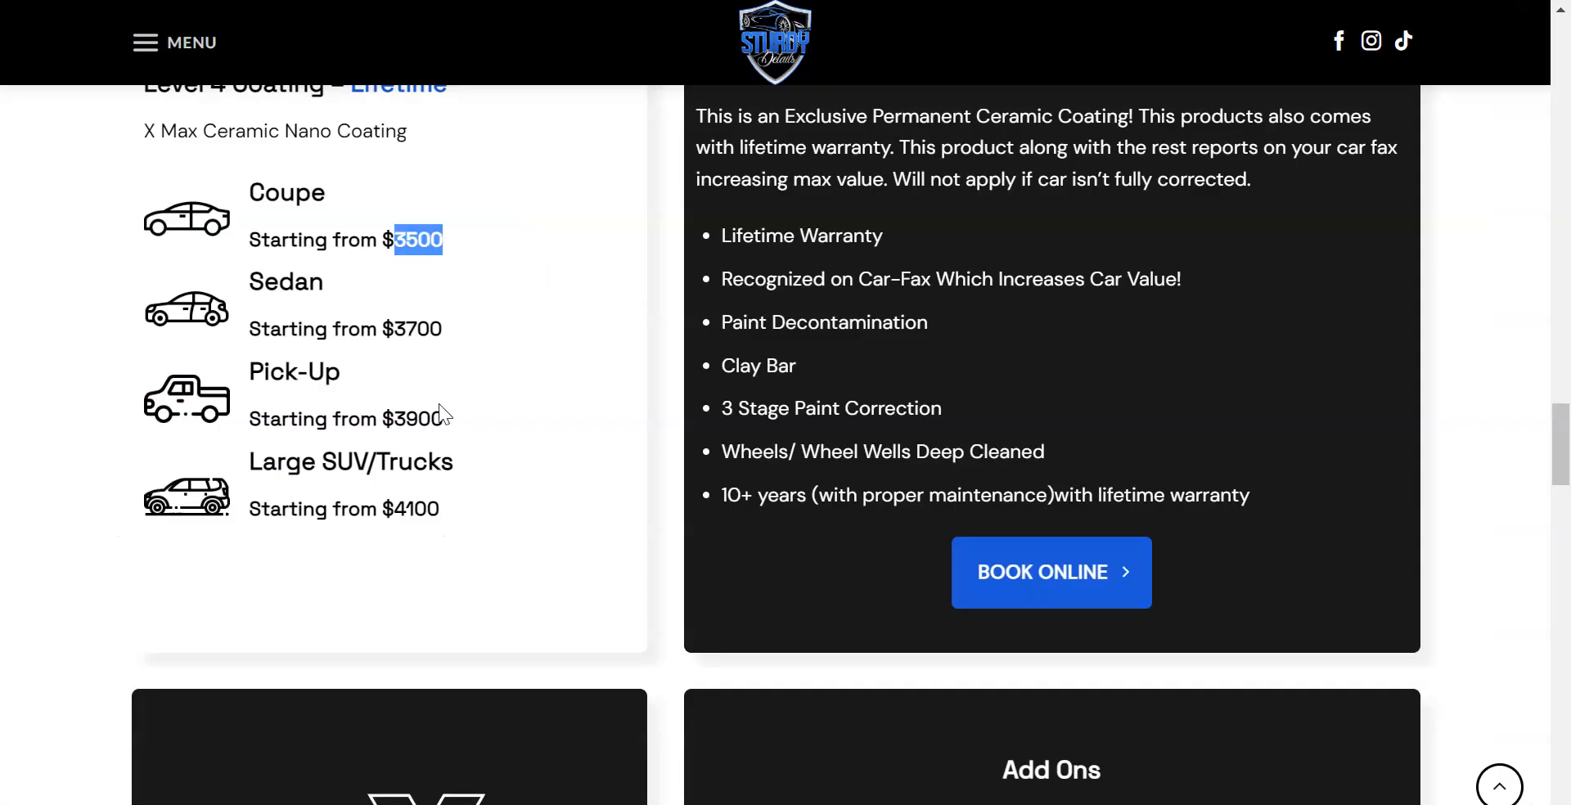
pyautogui.scroll(1, 488, 421)
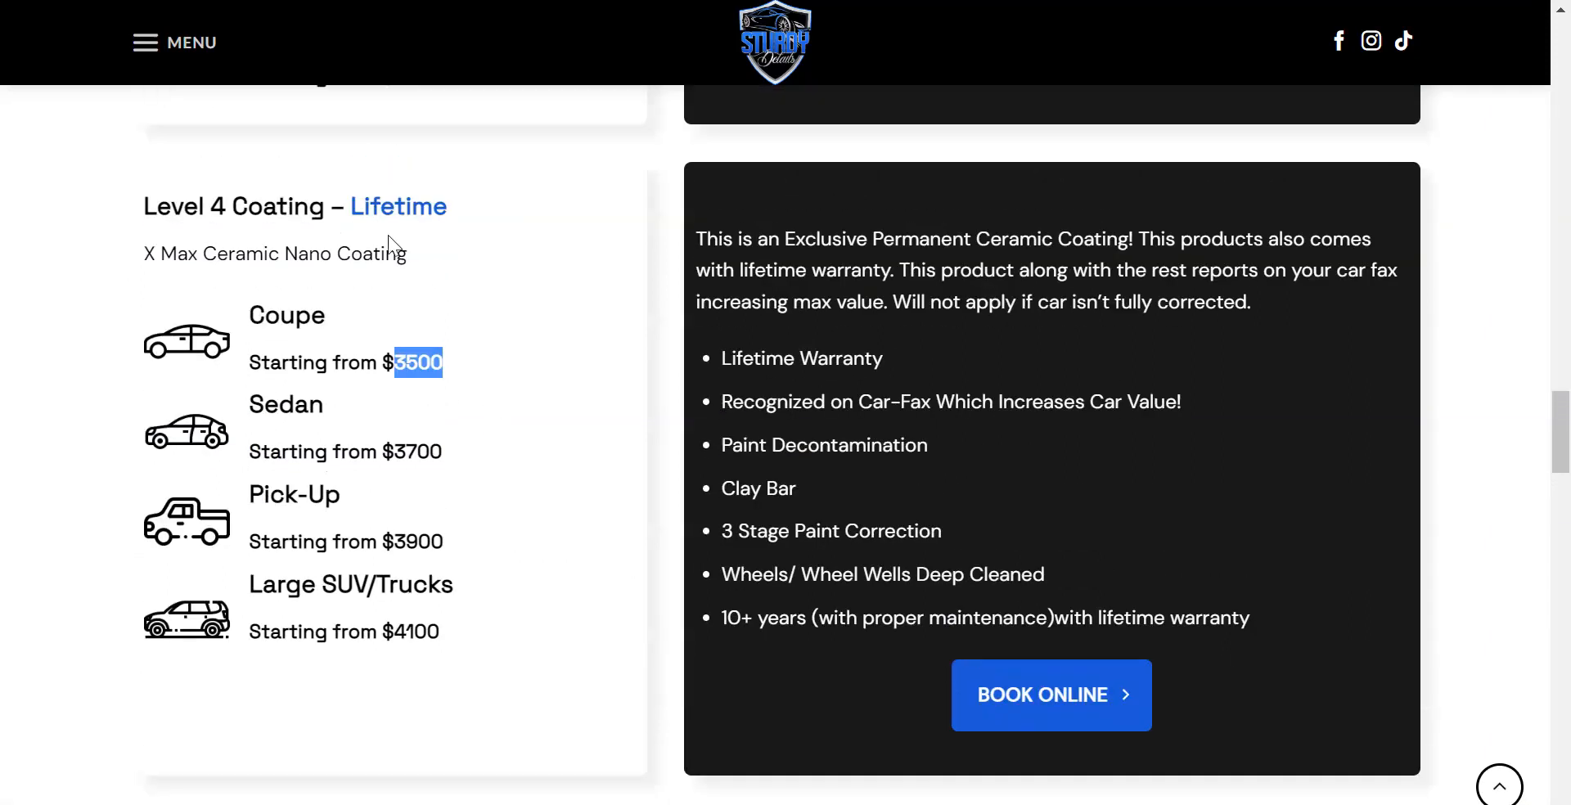
pyautogui.moveTo(147, 210); pyautogui.dragTo(357, 205)
pyautogui.click(464, 212)
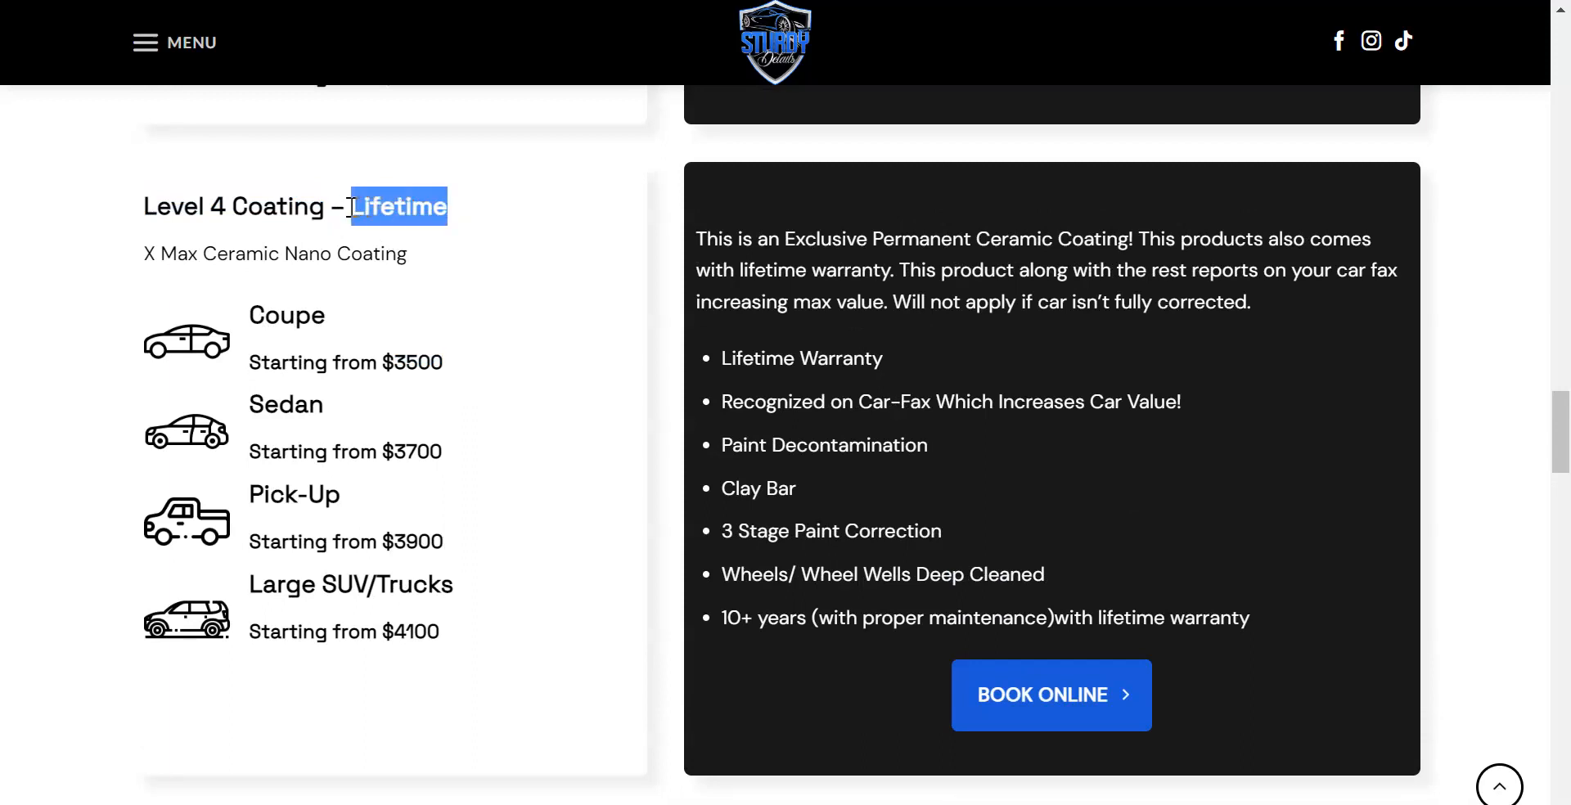
pyautogui.click(351, 207)
pyautogui.doubleClick(419, 208)
pyautogui.moveTo(141, 204); pyautogui.dragTo(250, 202)
pyautogui.click(466, 213)
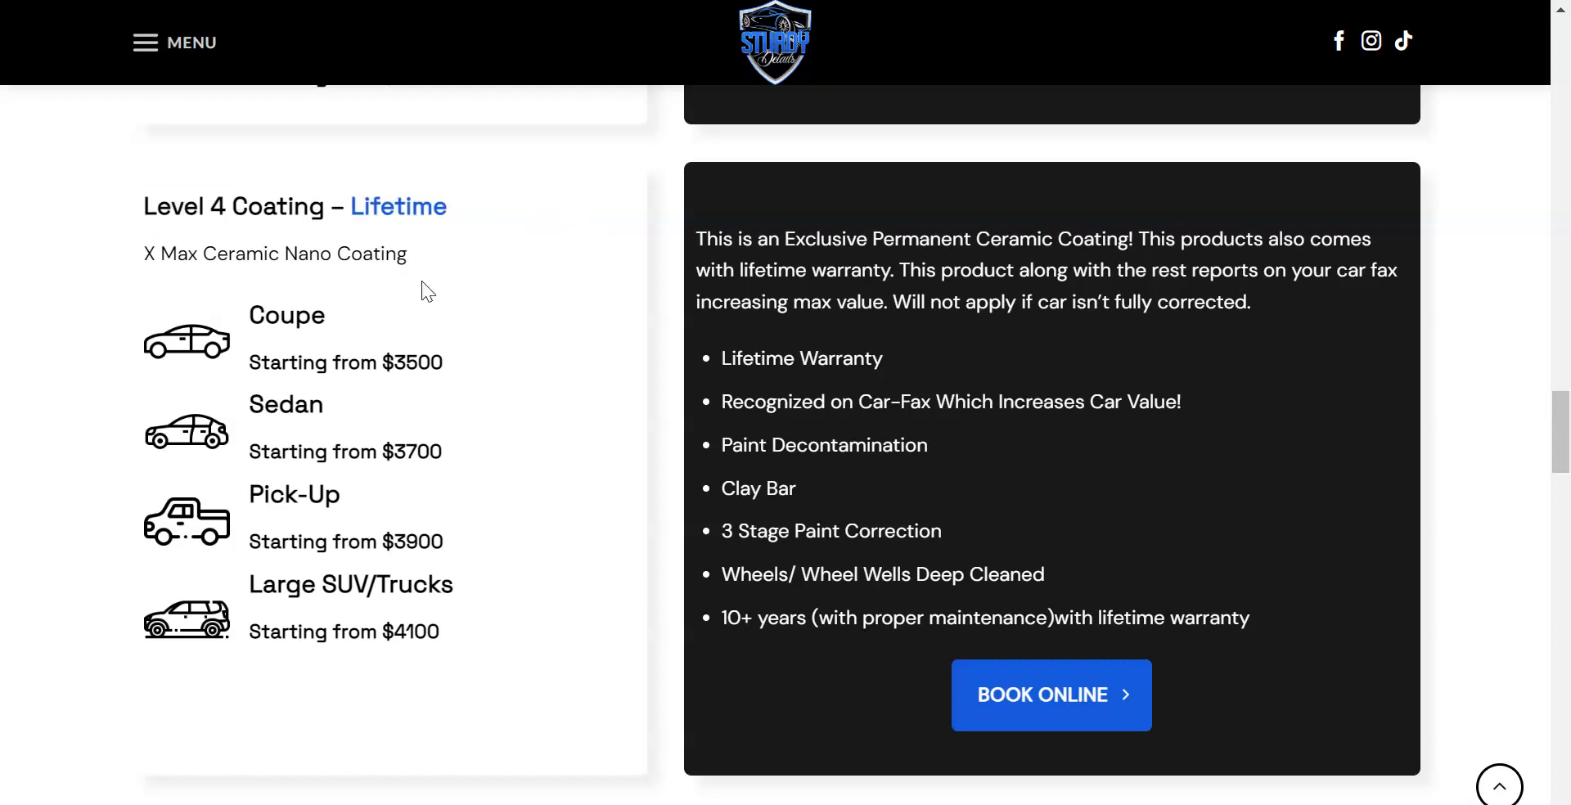
pyautogui.moveTo(148, 253); pyautogui.dragTo(401, 249)
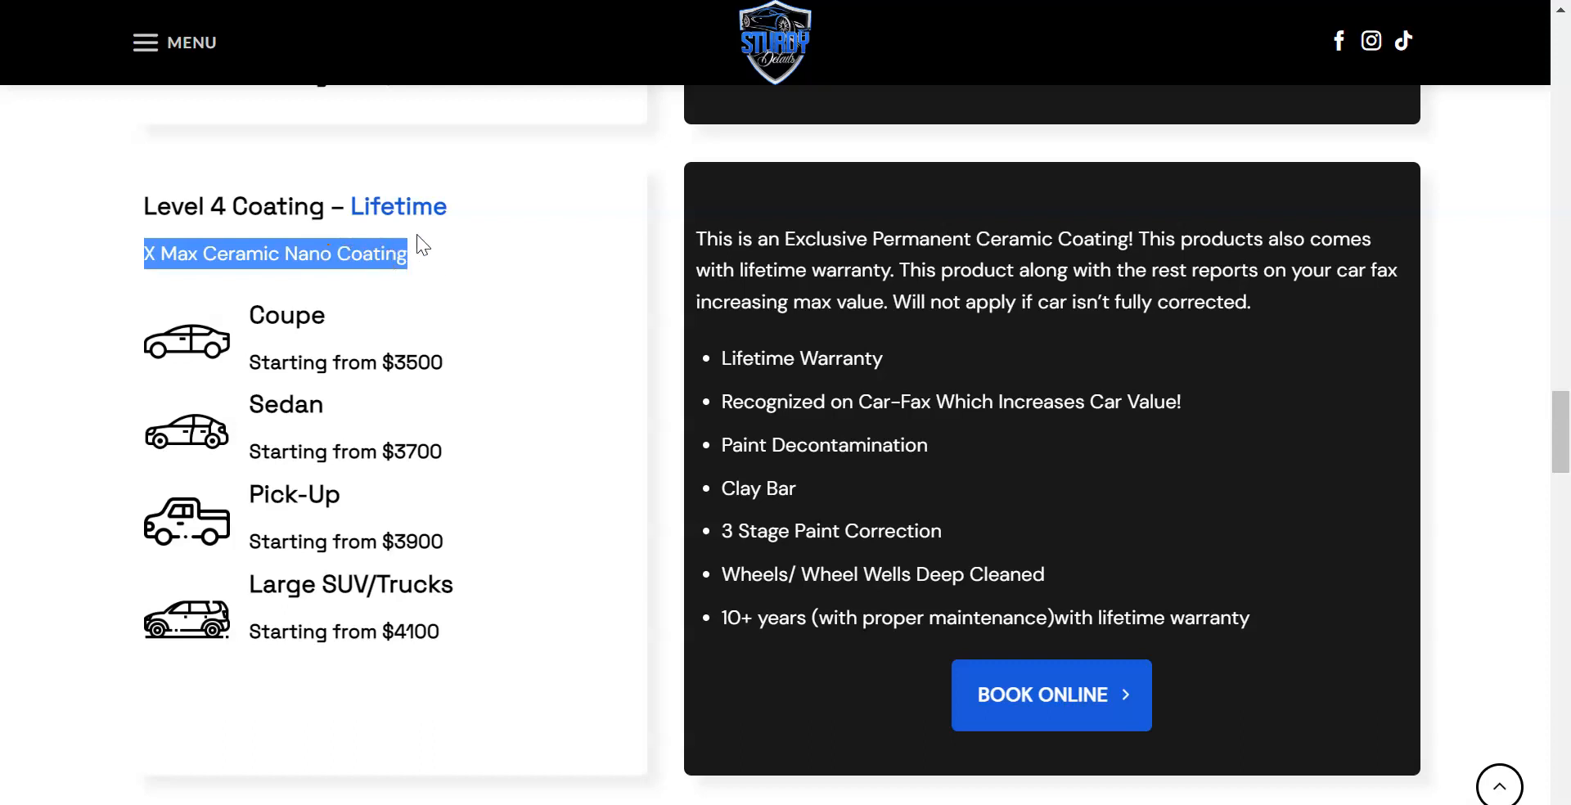
# - Copy the Level 4 Coating paragraph and bullet list from the Sturdy Details website into that package's details in the booking form and save it
pyautogui.moveTo(697, 237); pyautogui.dragTo(1255, 622)
pyautogui.hotkey('ctrl', 'c')
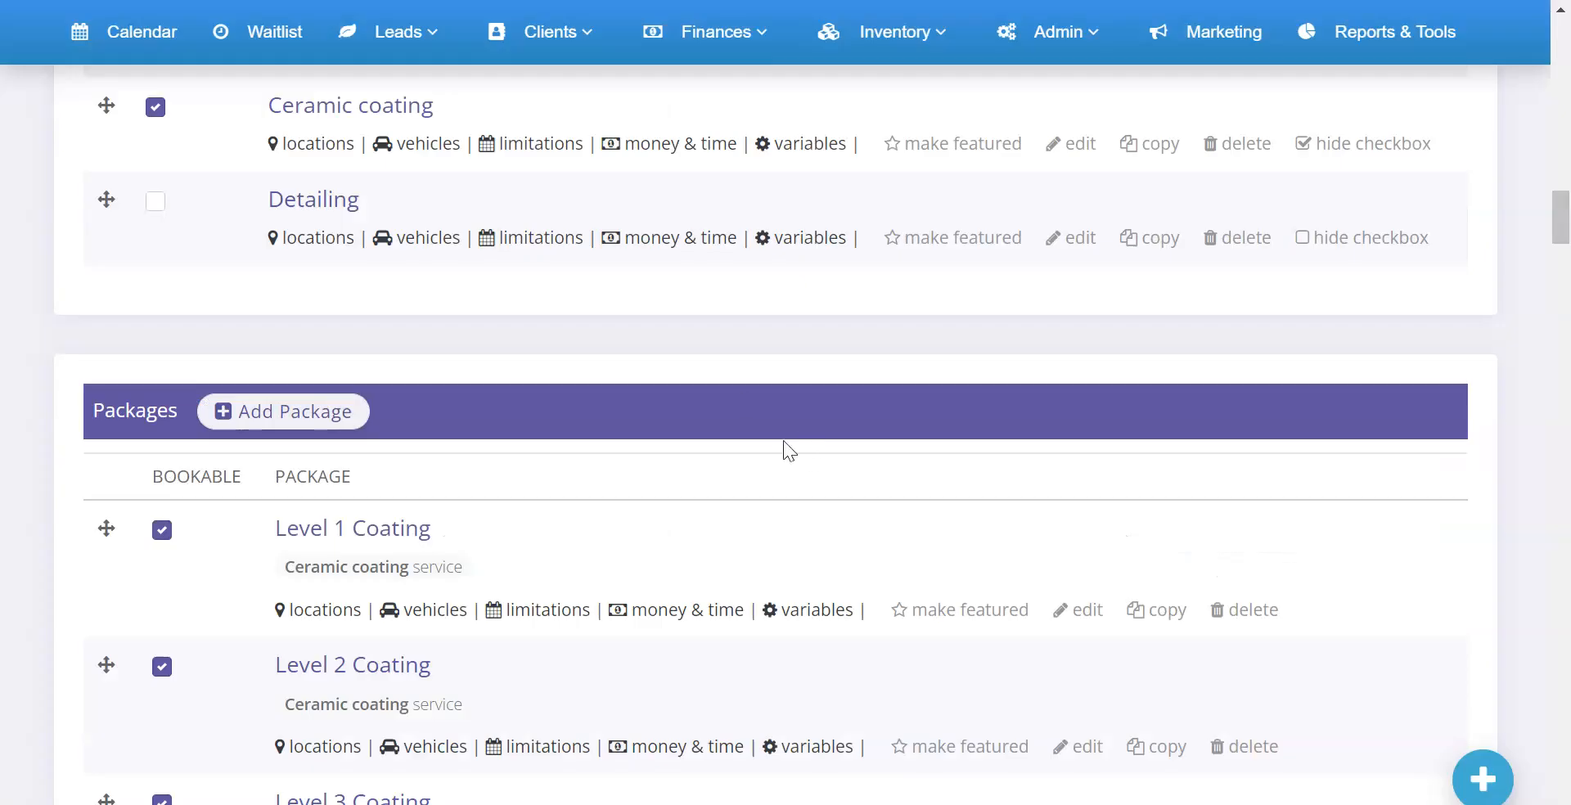
pyautogui.scroll(-8, 786, 445)
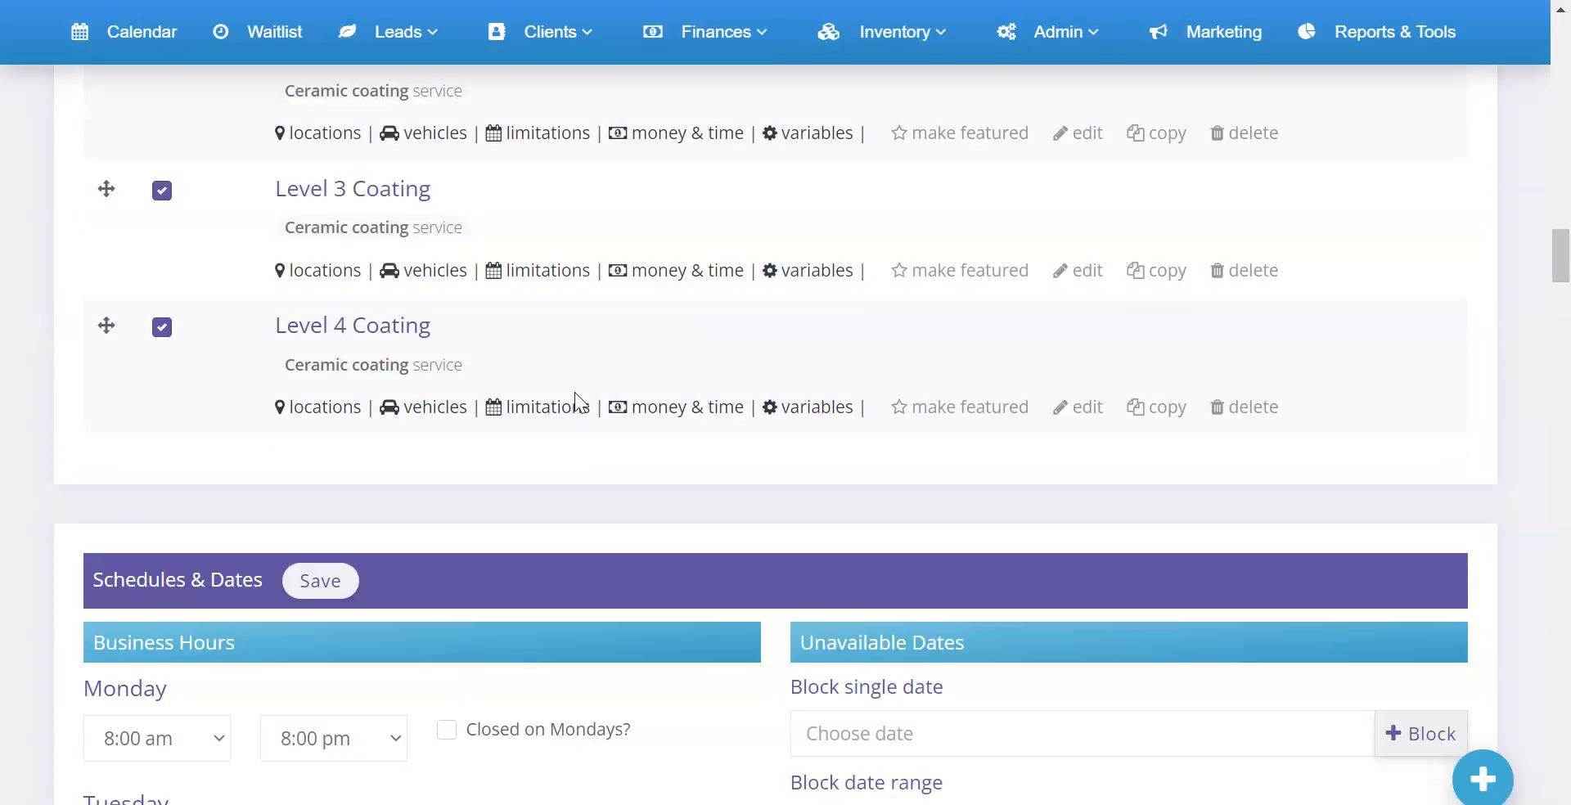
pyautogui.click(1082, 408)
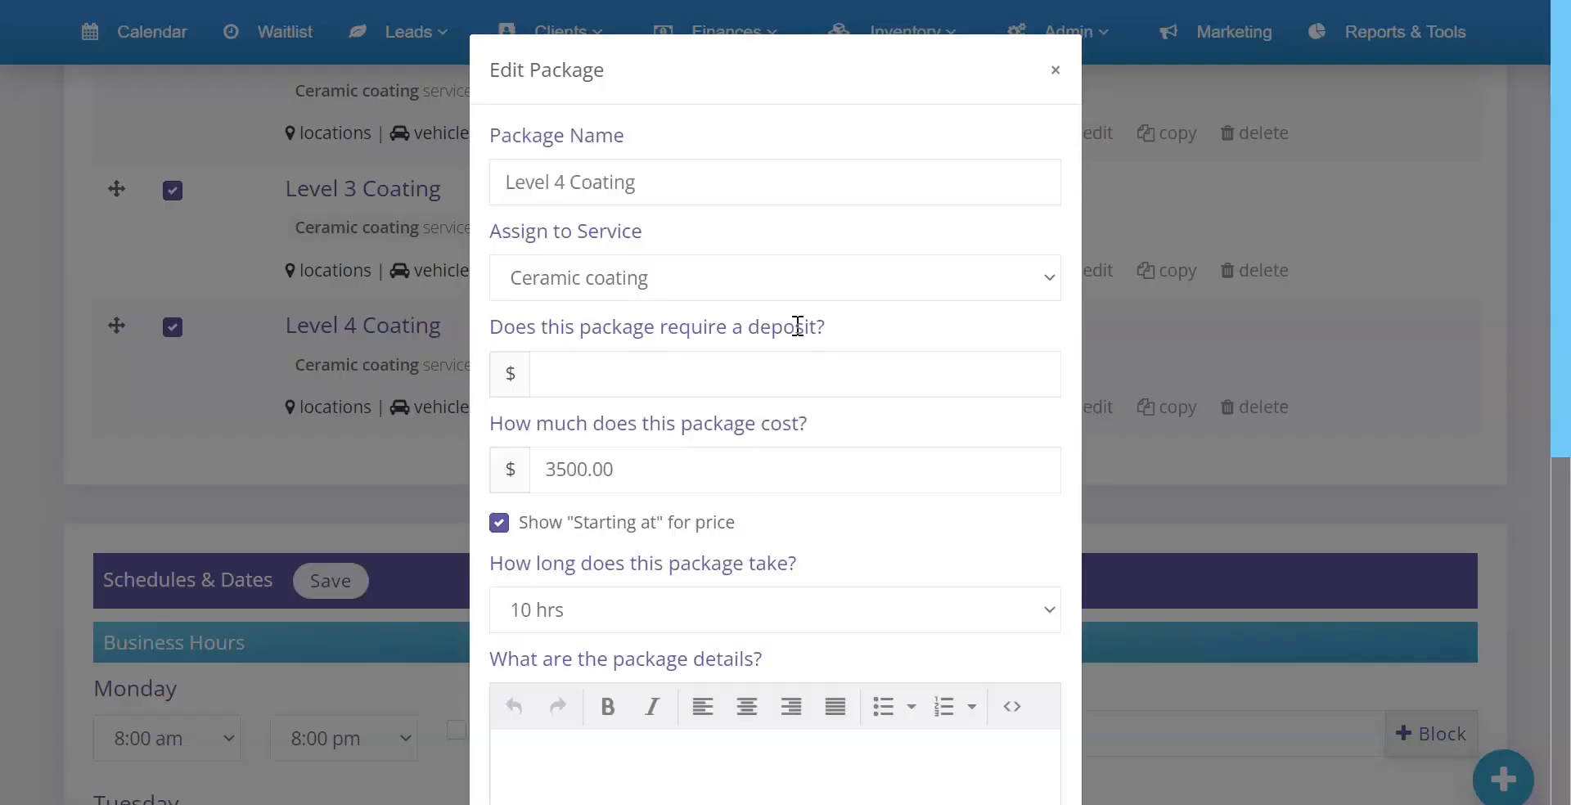
pyautogui.scroll(-5, 799, 326)
pyautogui.hotkey('ctrl', 'v')
pyautogui.scroll(-1, 941, 512)
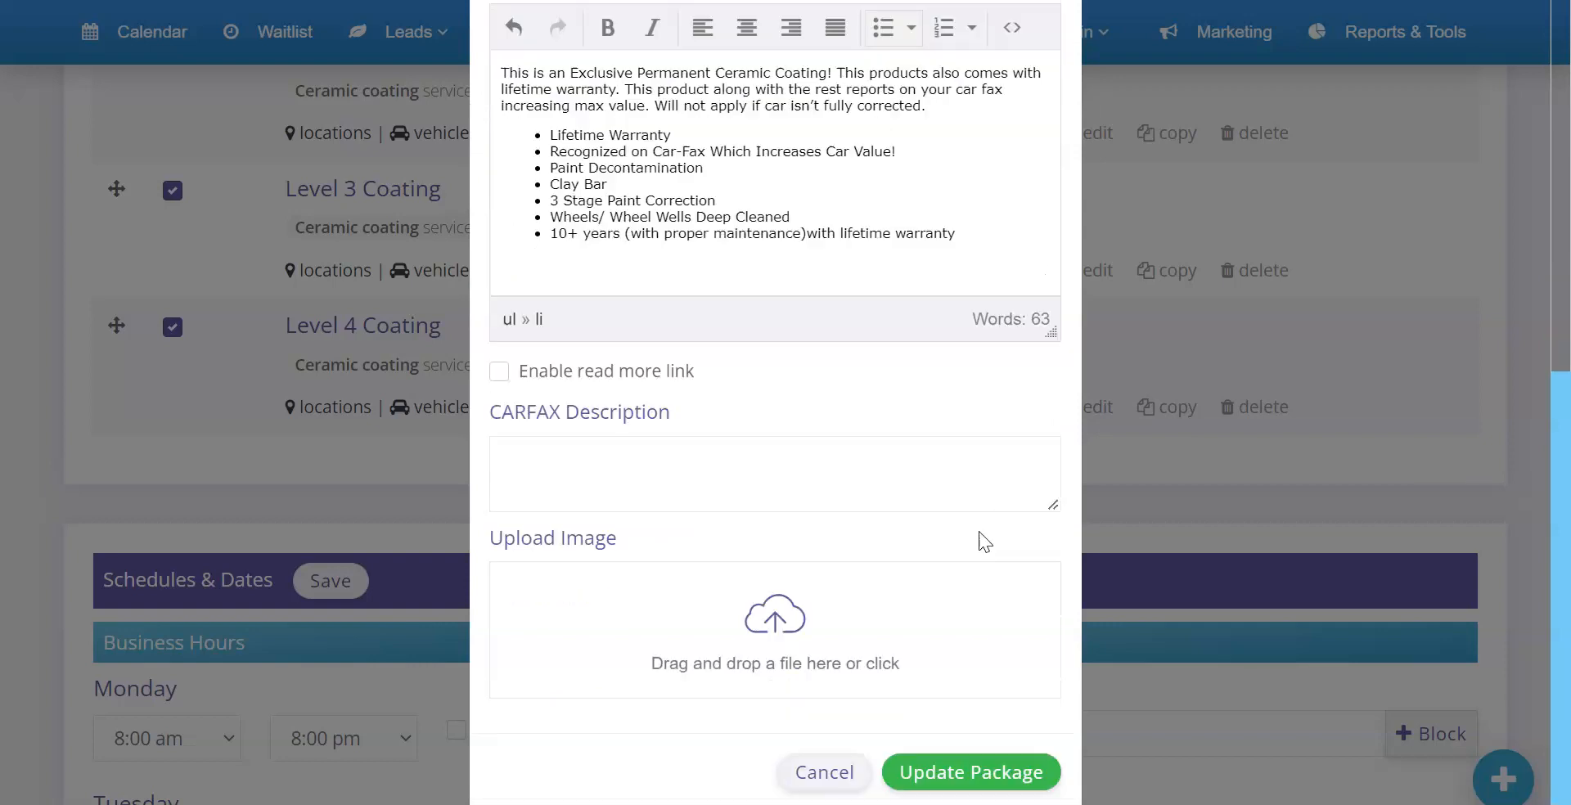
pyautogui.click(990, 763)
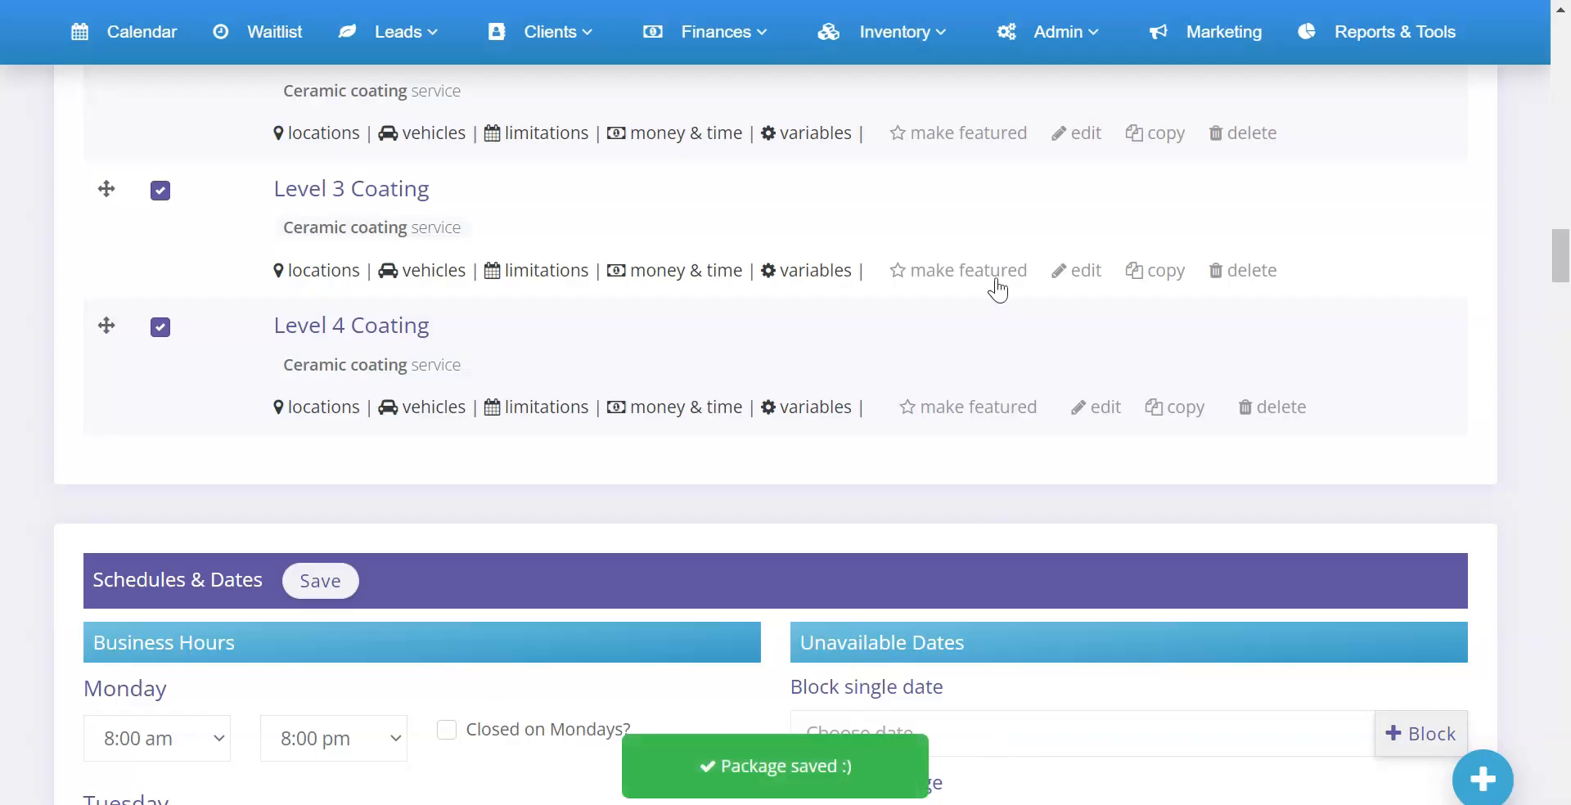
# - Open the Level 3 Coating package for editing and copy its bullet list, from 6 Year Warranty to 8 Year Coating, from the website
pyautogui.click(1088, 274)
pyautogui.hotkey('ctrl', 'Tab')
pyautogui.scroll(6, 796, 352)
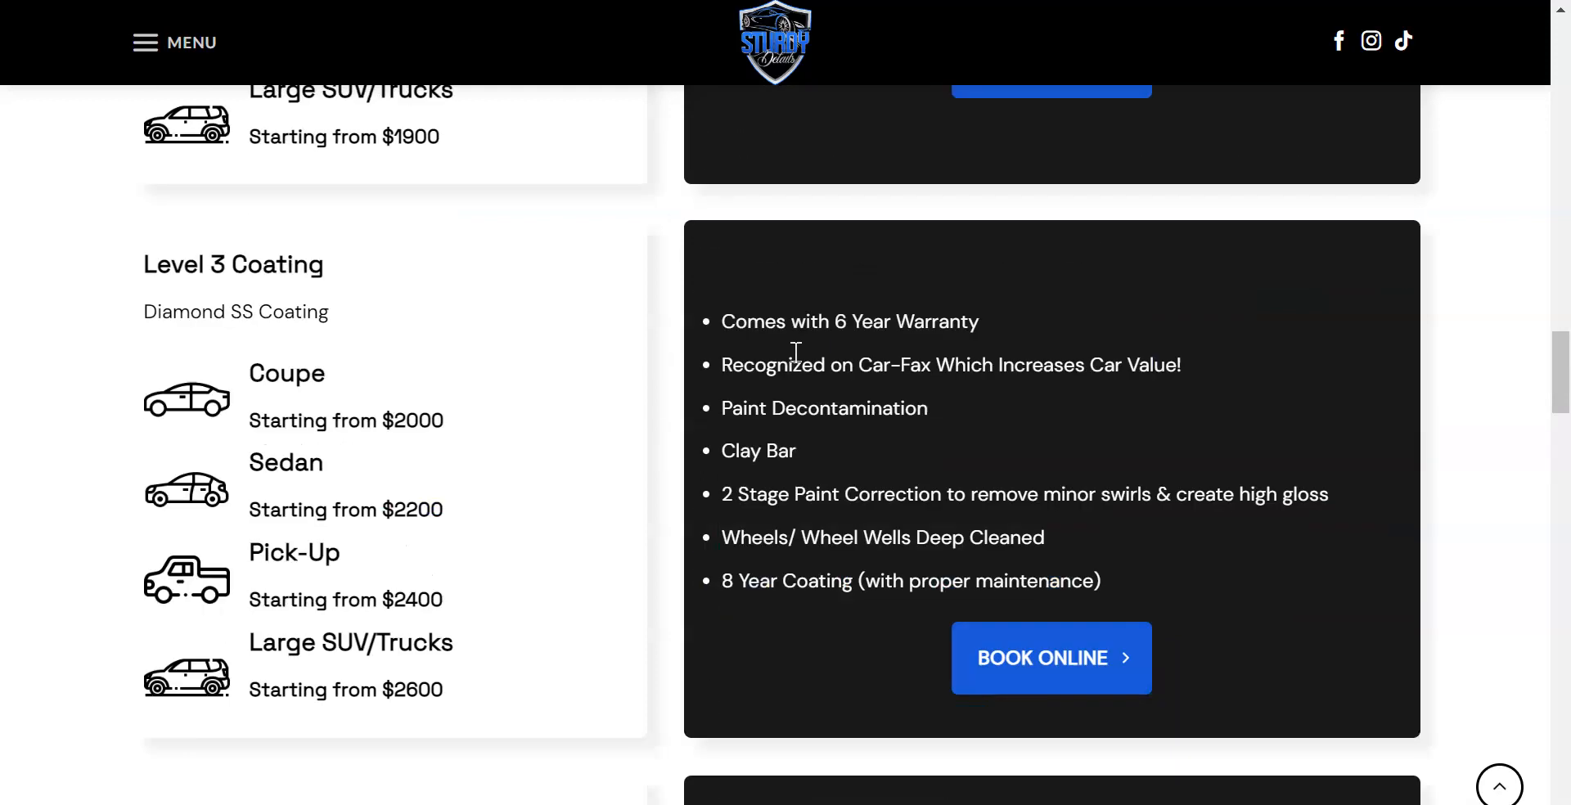
pyautogui.moveTo(725, 320); pyautogui.dragTo(1142, 577)
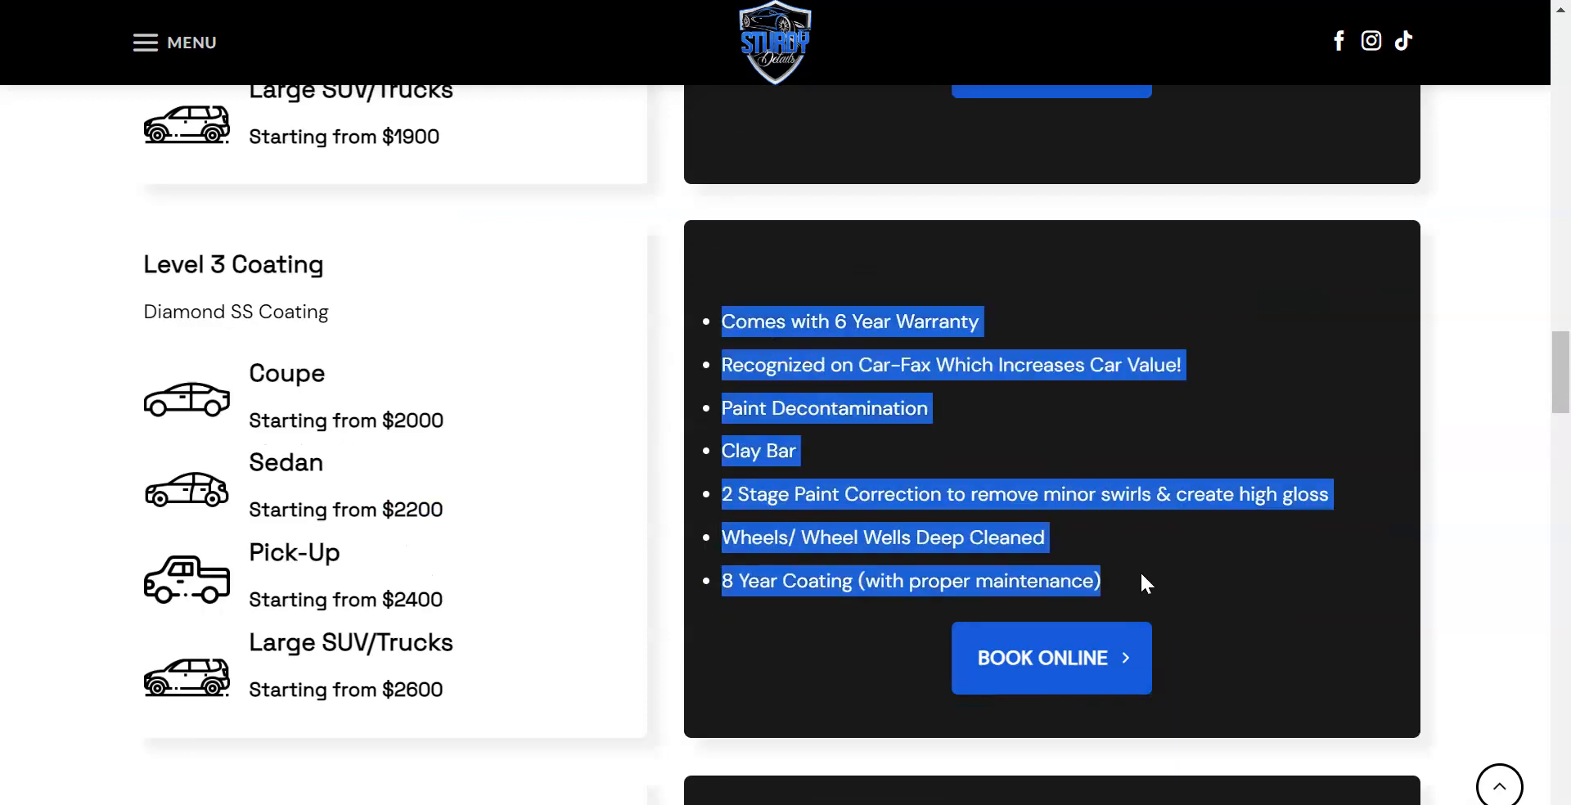
# - Back in the booking form setup, insert the copied bullet list into the Level 3 Coating package details and update the package
pyautogui.hotkey('ctrl', 'Tab')
pyautogui.hotkey('ctrl', 'Tab')
pyautogui.scroll(-3, 810, 543)
pyautogui.click(725, 470)
pyautogui.write('Comes with 6 Year Warranty Recognized on Car Fax Which Increases Car Value Paint Decontamination Clay Bar 2 Stage Paint Correction to remove minor swirls & create high gloss Wheels/ Wheel Wells Deep Cleaned 6 Year Coating (with proper maintenance)')
pyautogui.scroll(-3, 923, 454)
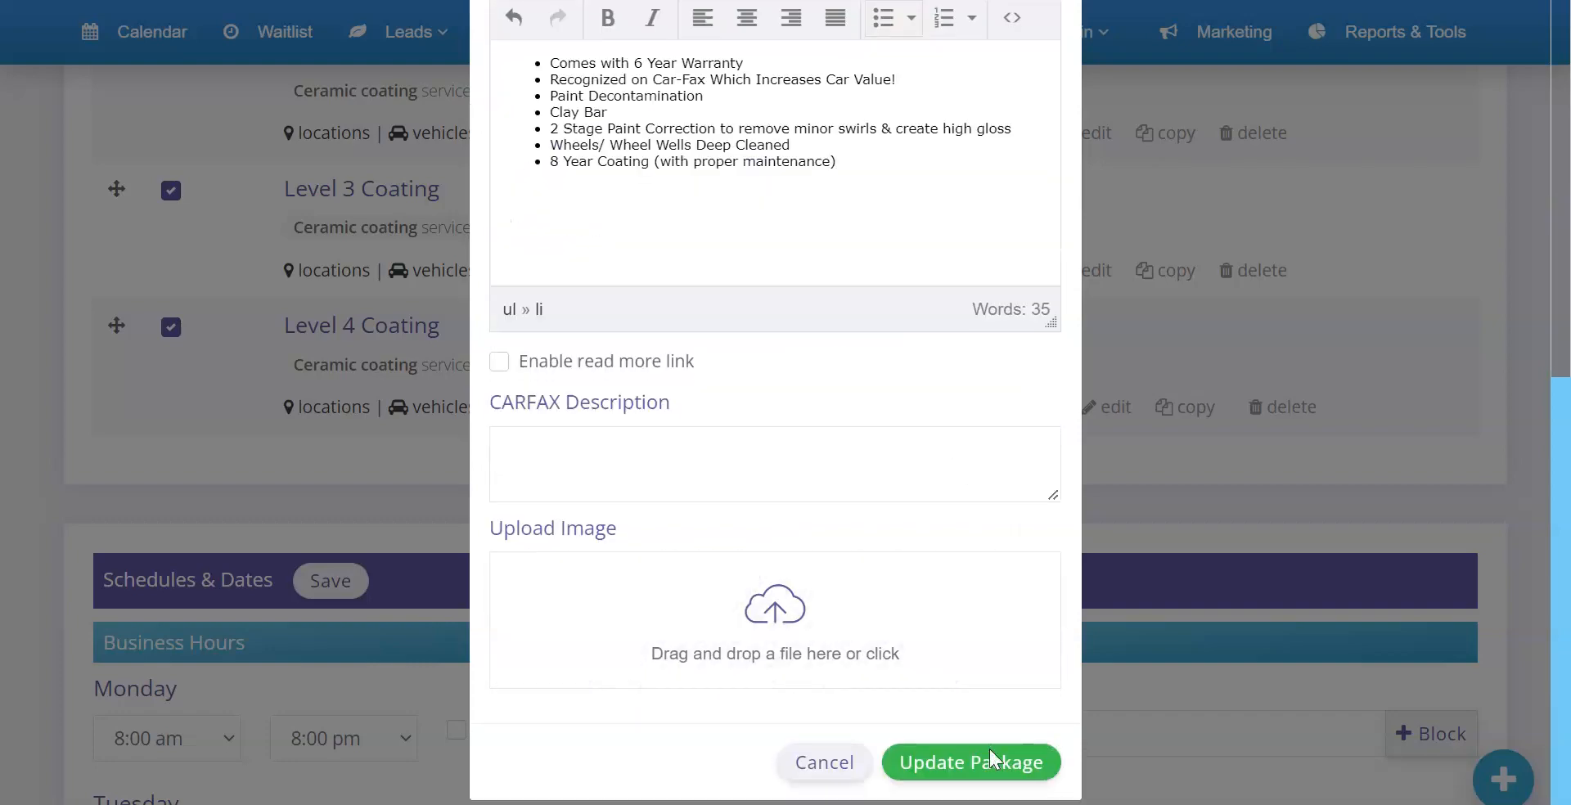
pyautogui.click(992, 758)
# - On the Sturdy Details website, copy the Level 2 Coating bullet list from Recognized on Car-Fax to 6 Year Coating
pyautogui.hotkey('ctrl', 'shift', 'Tab')
pyautogui.hotkey('ctrl', 'shift', 'Tab')
pyautogui.scroll(6, 788, 297)
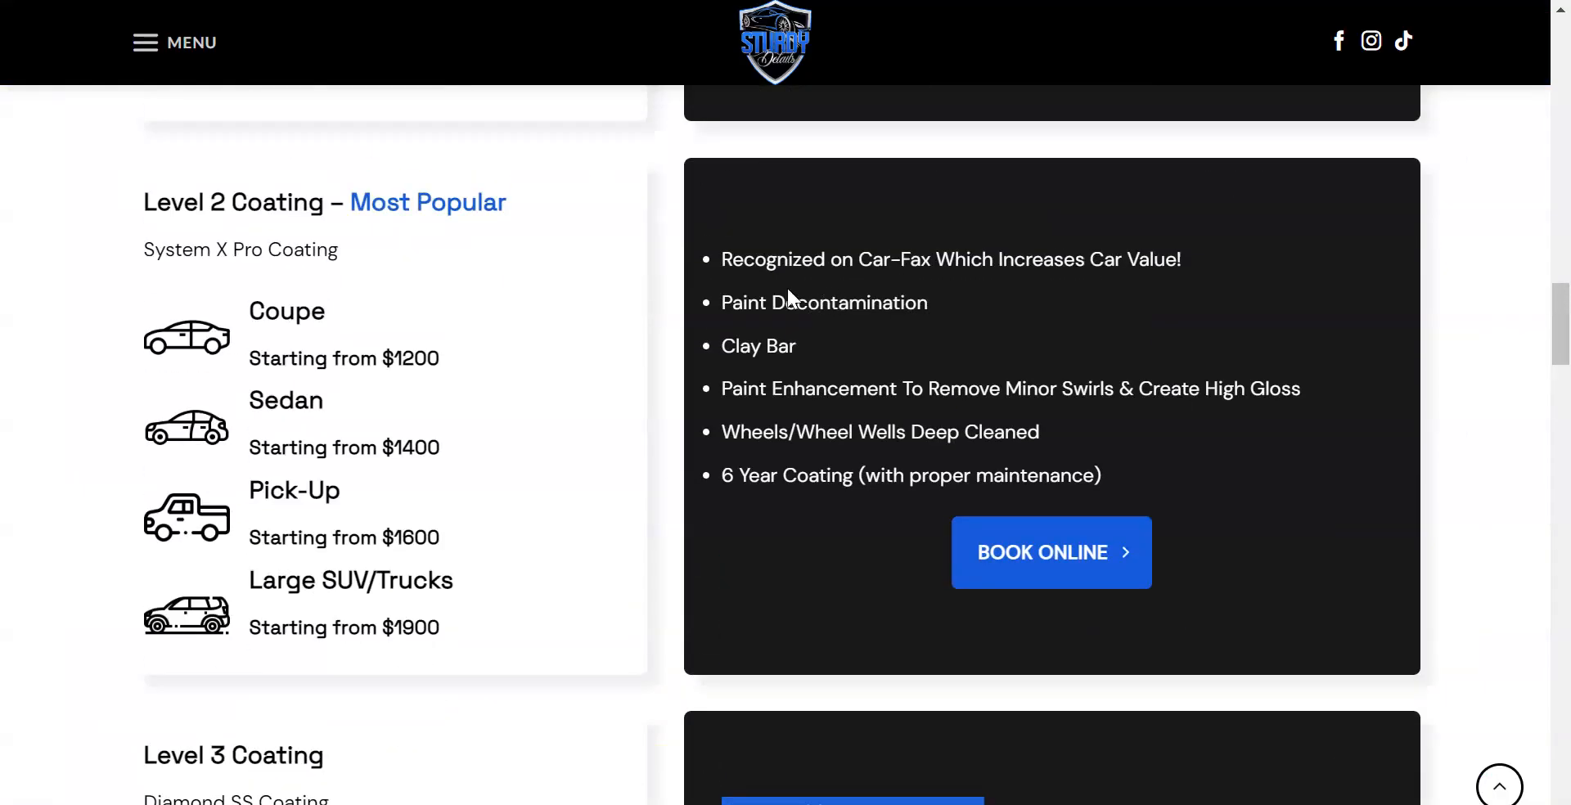
pyautogui.moveTo(721, 258); pyautogui.dragTo(1154, 477)
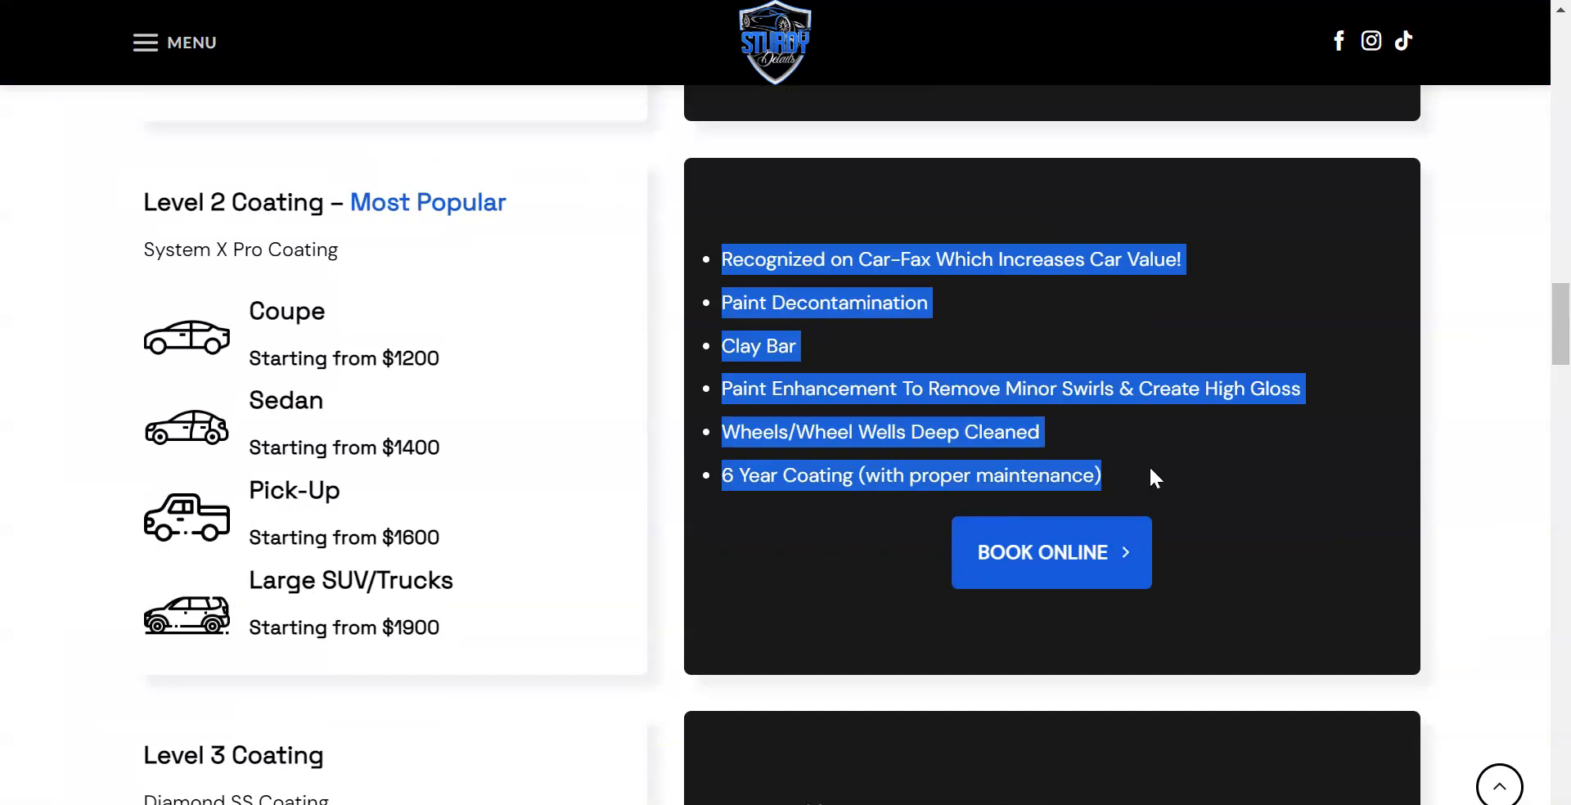
# - In the booking form setup, insert the copied bullet list into the Level 2 Coating package details and update the package
pyautogui.hotkey('ctrl', 'Tab')
pyautogui.hotkey('ctrl', 'Tab')
pyautogui.scroll(3, 1064, 168)
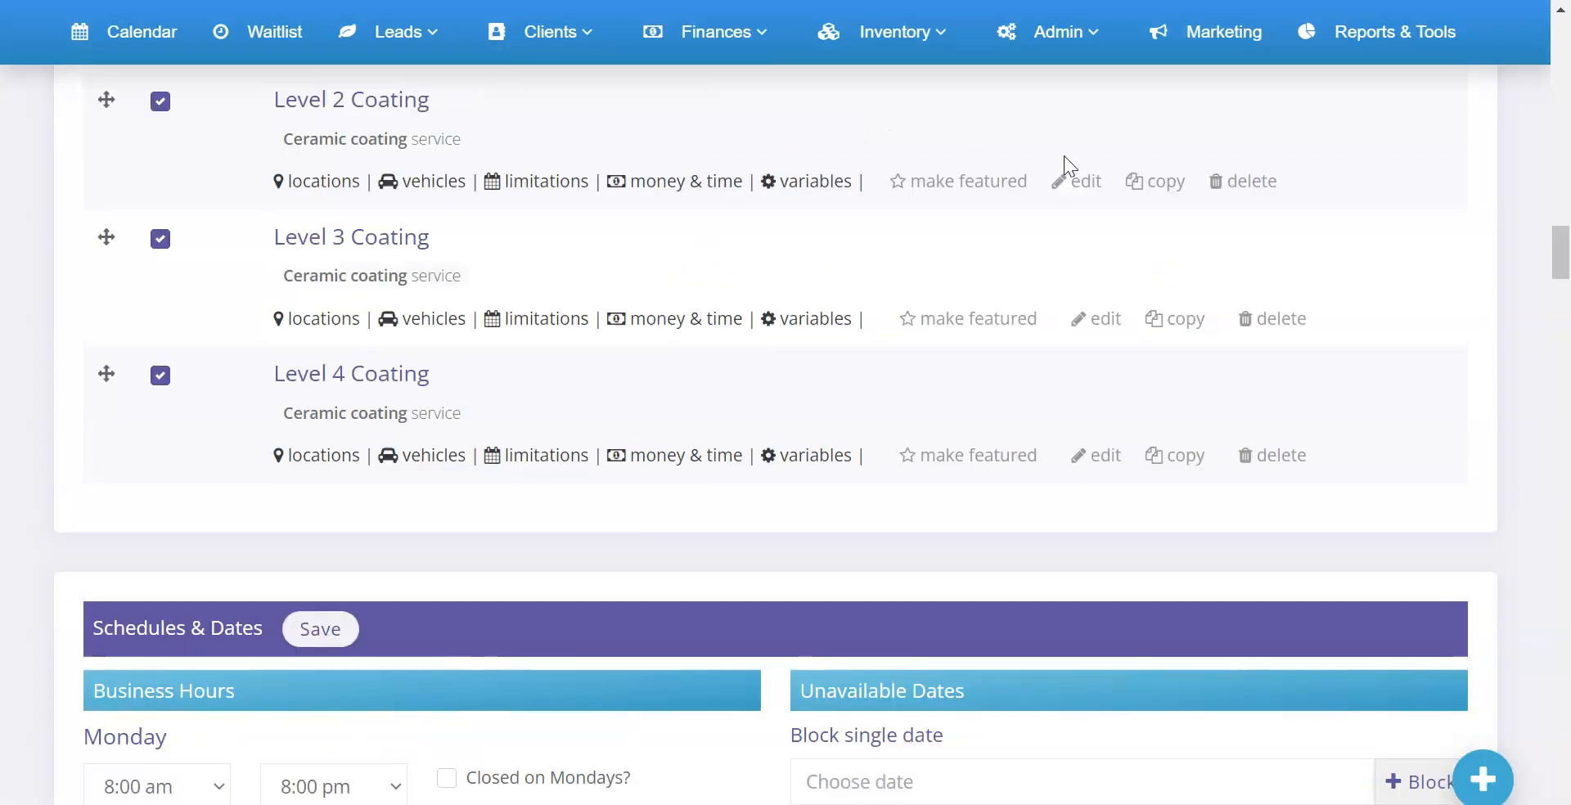
pyautogui.click(1085, 254)
pyautogui.scroll(-5, 730, 383)
pyautogui.click(724, 376)
pyautogui.write('Recognized on Car Fax Which Increases Car Value Paint Decontamination Clay Bar Paint Enhancement To Remove Minor Swirls & Create High Gloss Wheels/Wheel Wells Deep Cleaned 6 Year Coating (with proper maintenance)')
pyautogui.scroll(-3, 939, 449)
pyautogui.click(980, 759)
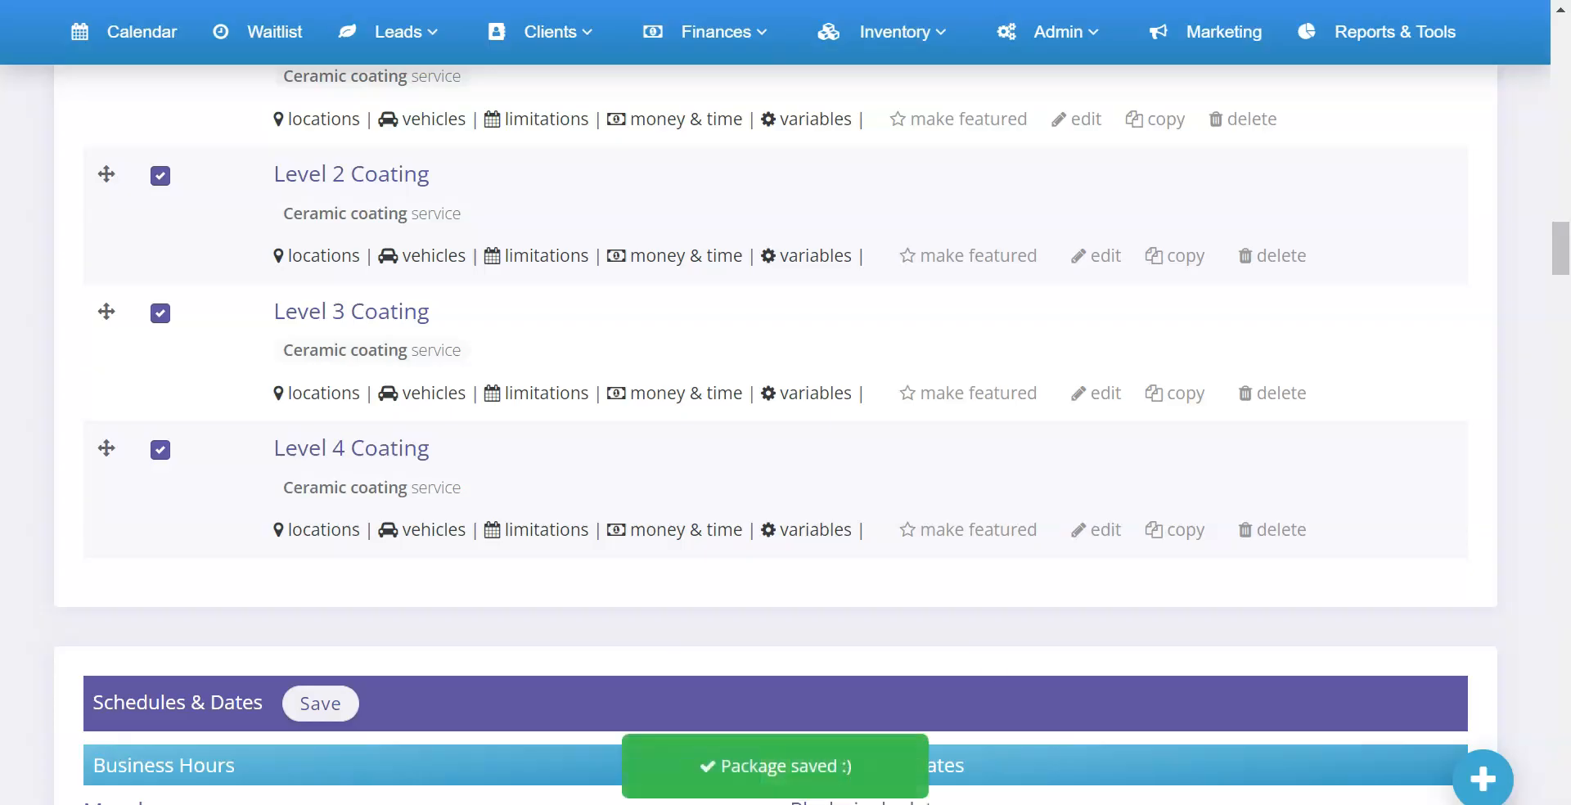
# - Copy the Level 1 Coating bullet list from the Sturdy Details website's Ceramic Coating page
pyautogui.hotkey('ctrl', 'Tab')
pyautogui.scroll(8, 818, 344)
pyautogui.moveTo(731, 319); pyautogui.dragTo(1129, 543)
pyautogui.hotkey('ctrl', 'Tab')
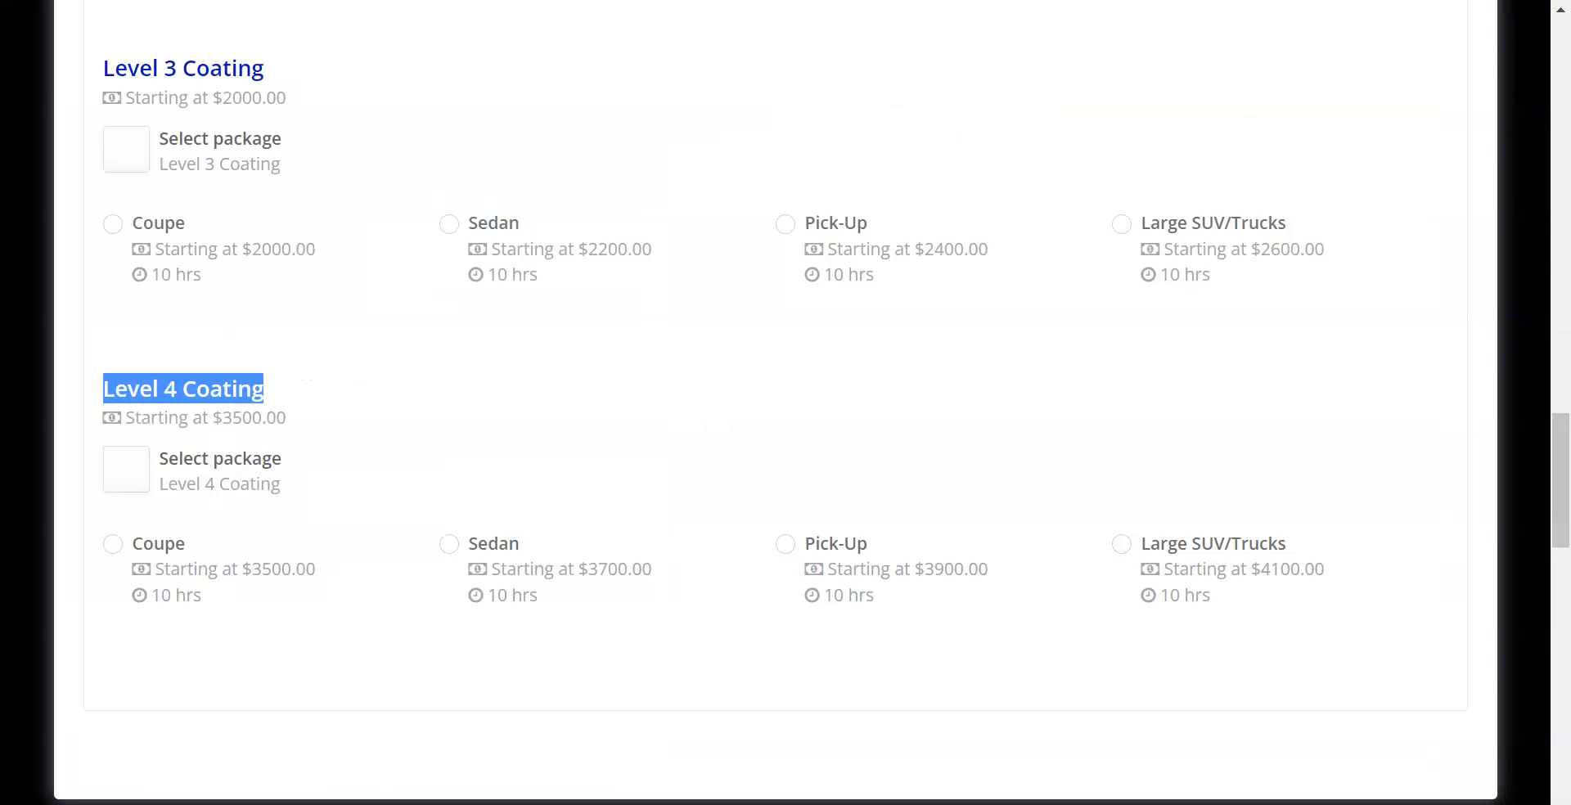
# - Fill the Level 1 Coating package details with the copied bullet list in the booking form config and update the package
pyautogui.hotkey('ctrl', 'Tab')
pyautogui.scroll(2, 966, 311)
pyautogui.click(1091, 239)
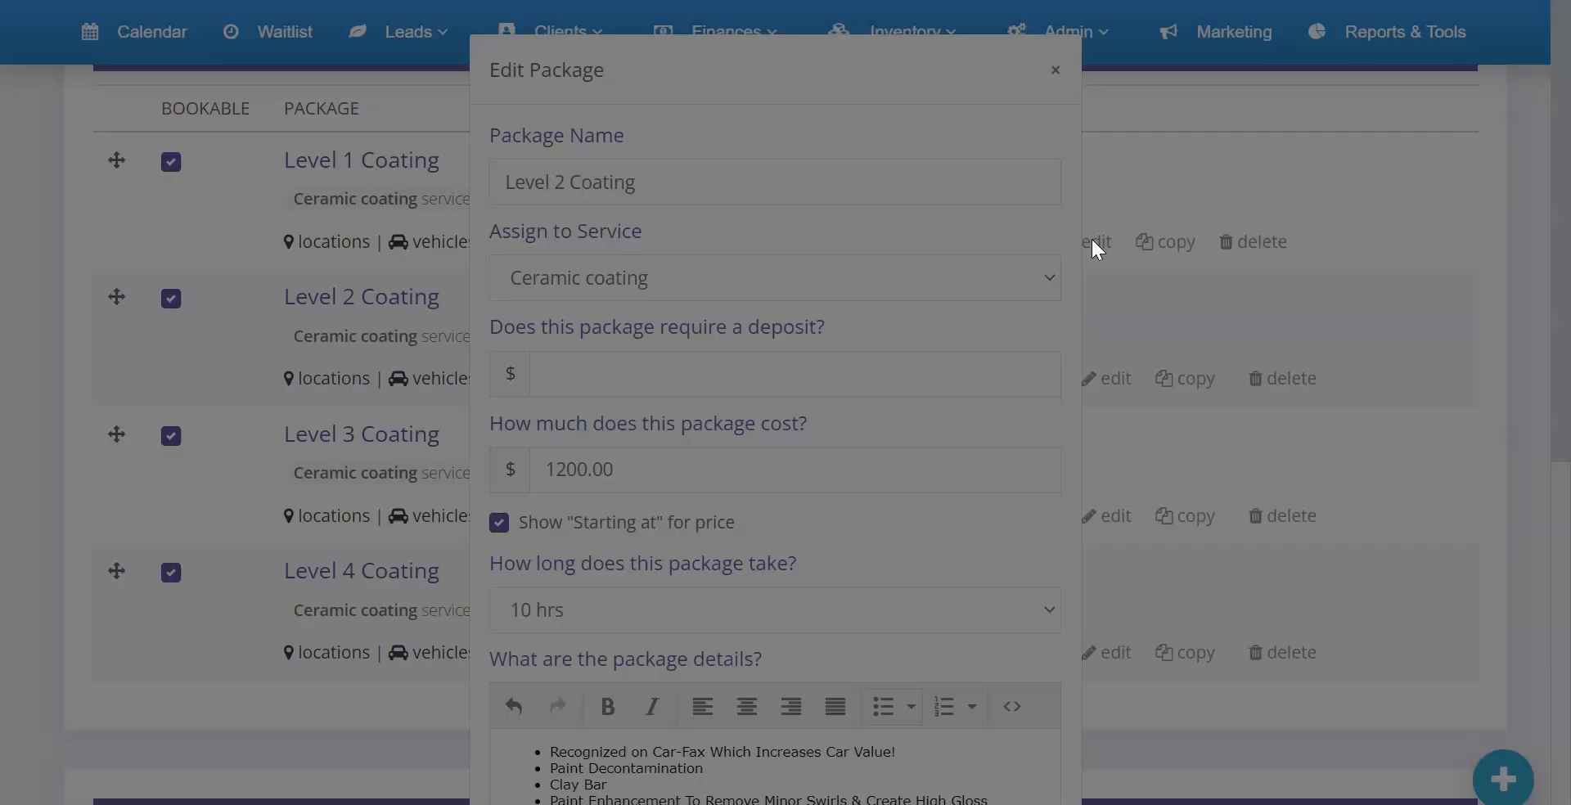
pyautogui.scroll(-5, 667, 515)
pyautogui.click(675, 432)
pyautogui.write('Recognized on Car-Fax Which Increases Car Value Paint Decontamination Clay Bar Paint Enhancement To Remove Minor Swirls & Create High Gloss Wheels/Wheel Wells Deep Cleaned 2-3 Year Coating (with proper maintenance)')
pyautogui.scroll(-3, 923, 493)
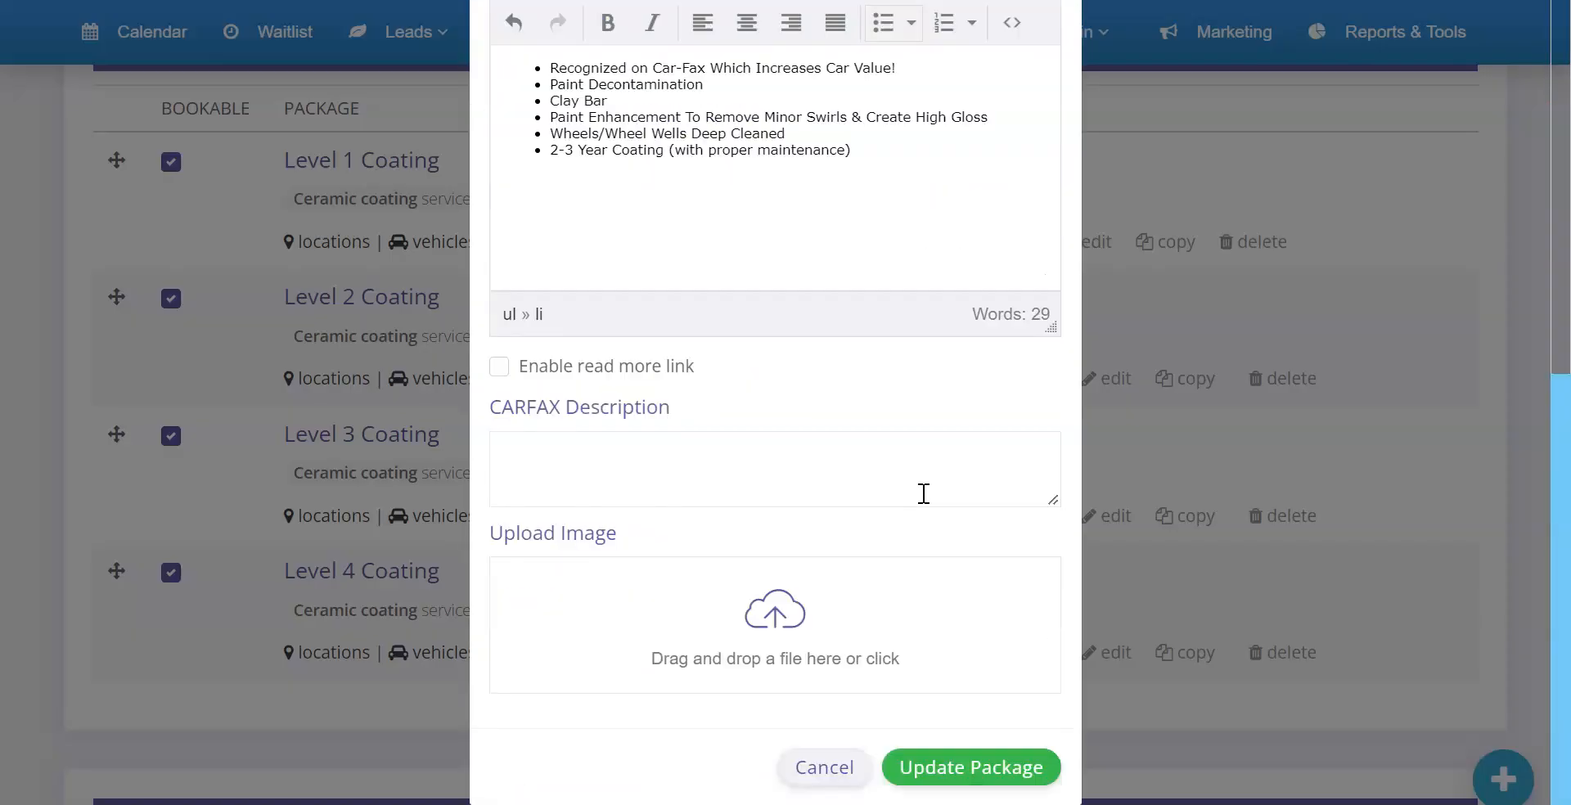
pyautogui.click(977, 761)
pyautogui.scroll(2, 346, 223)
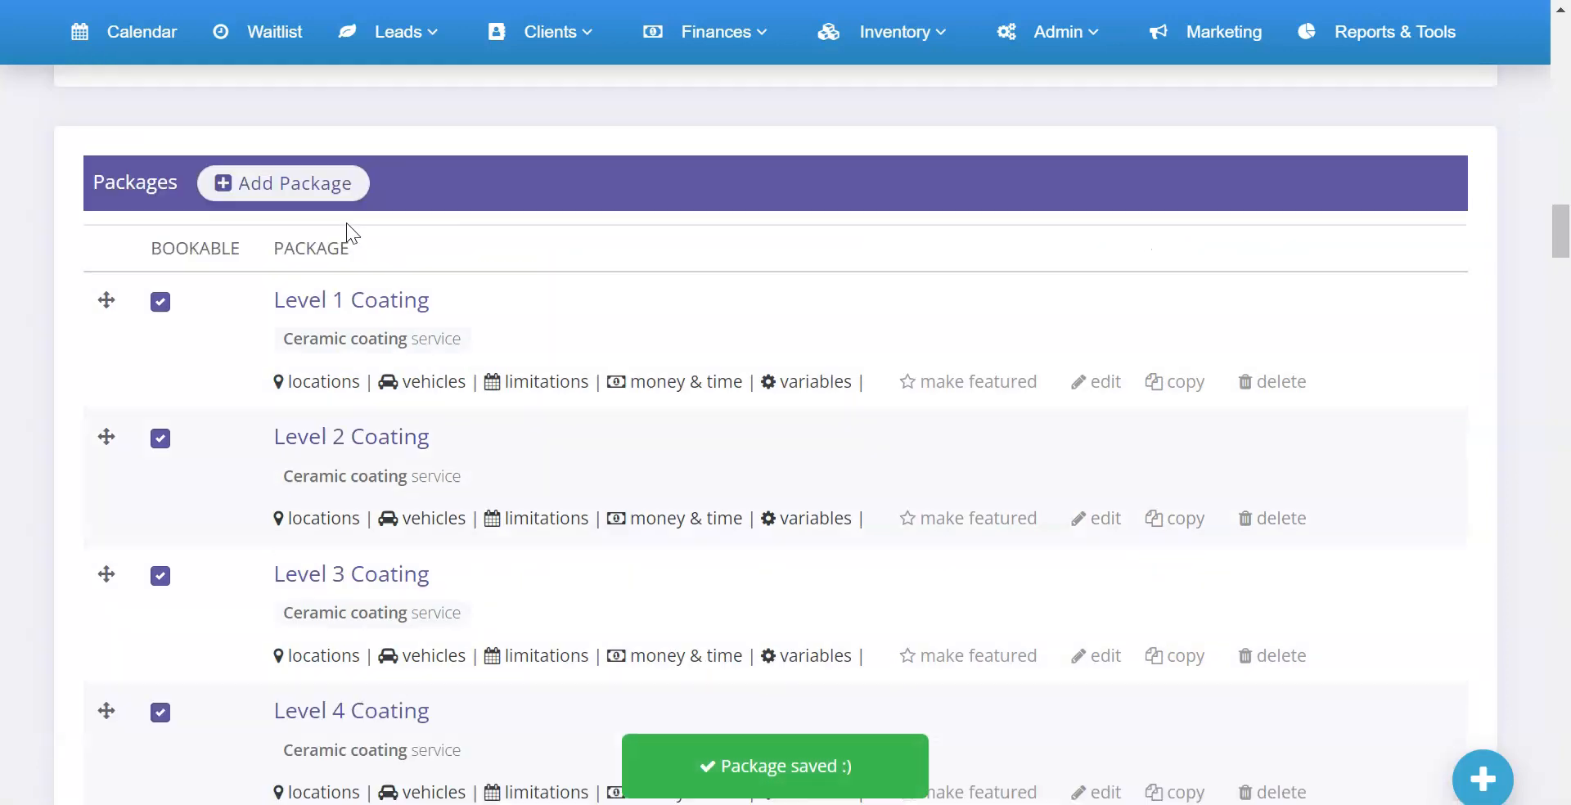
# - Switch to the public booking form and expand the Ceramic coating packages
pyautogui.scroll(-5, 325, 290)
pyautogui.click(320, 460)
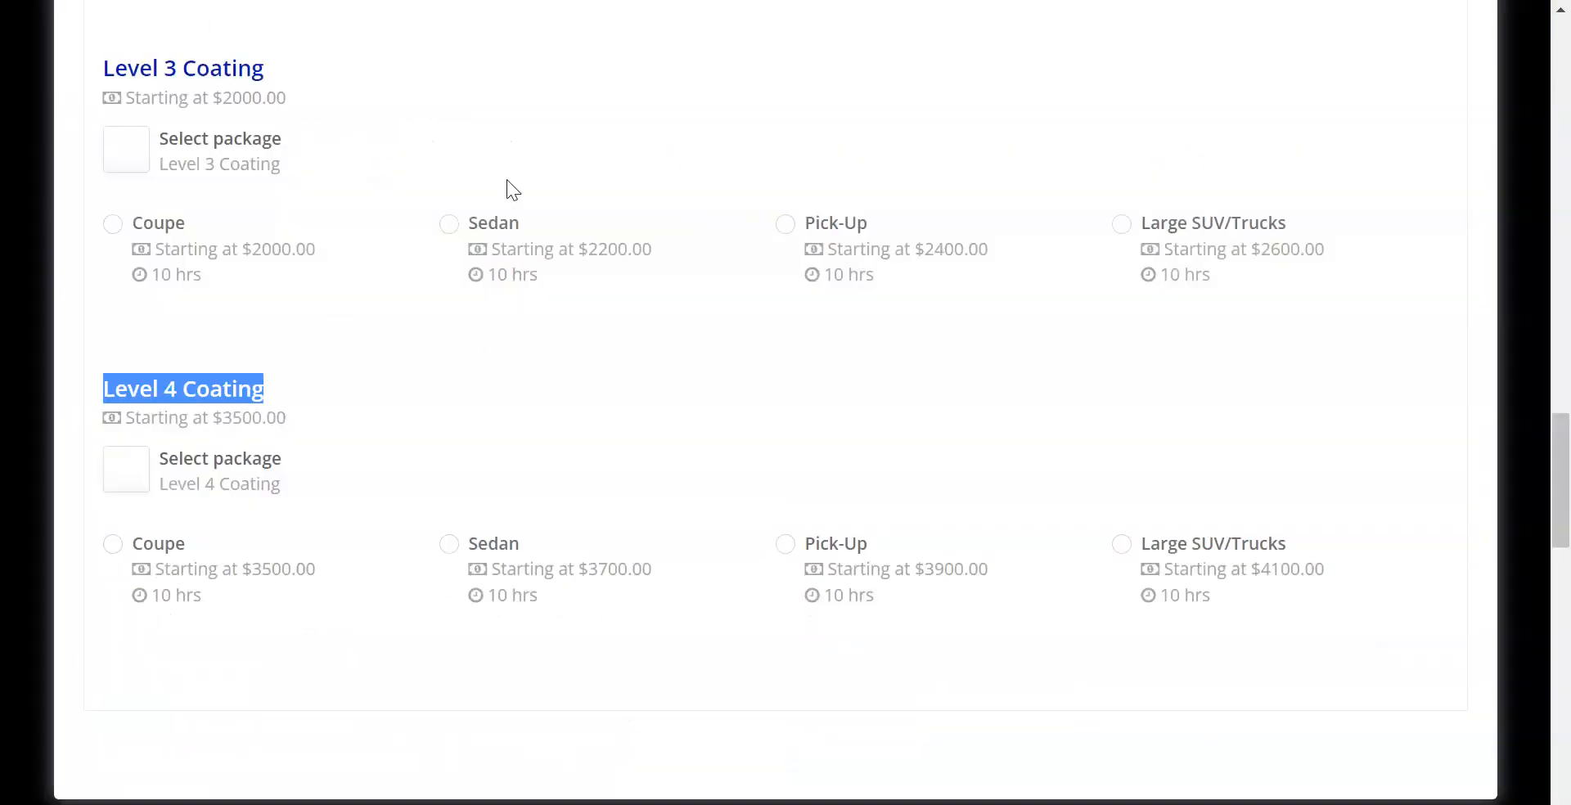
pyautogui.scroll(12, 534, 161)
pyautogui.scroll(-2, 568, 379)
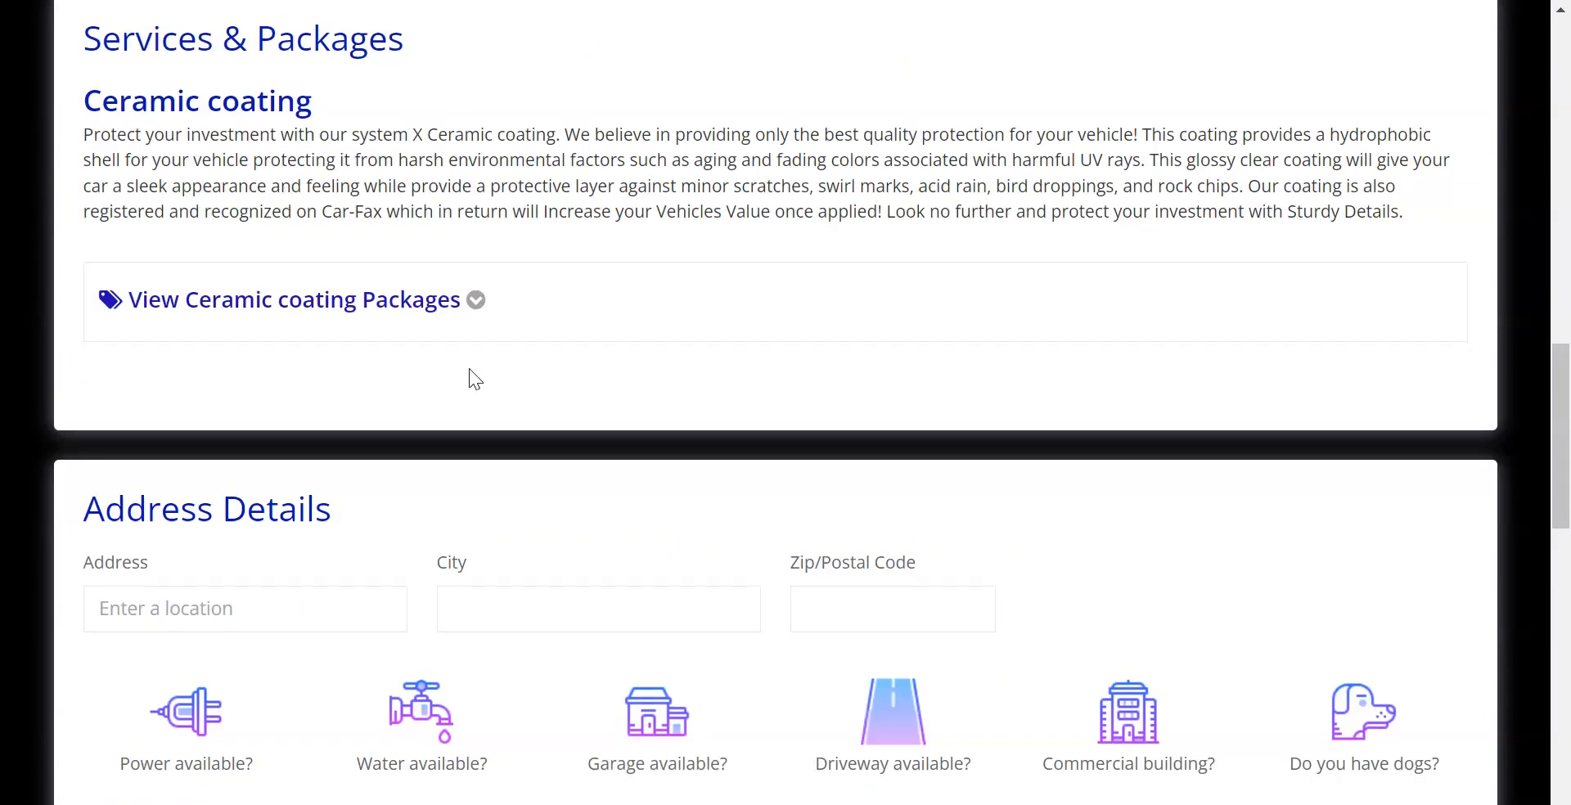
pyautogui.click(477, 306)
# - Review the Level 1 and Level 2 Coating descriptions and vehicle options in the booking form
pyautogui.scroll(-2, 470, 312)
pyautogui.moveTo(156, 280); pyautogui.dragTo(404, 389)
pyautogui.click(404, 390)
pyautogui.scroll(-2, 404, 389)
pyautogui.moveTo(231, 376); pyautogui.dragTo(288, 413)
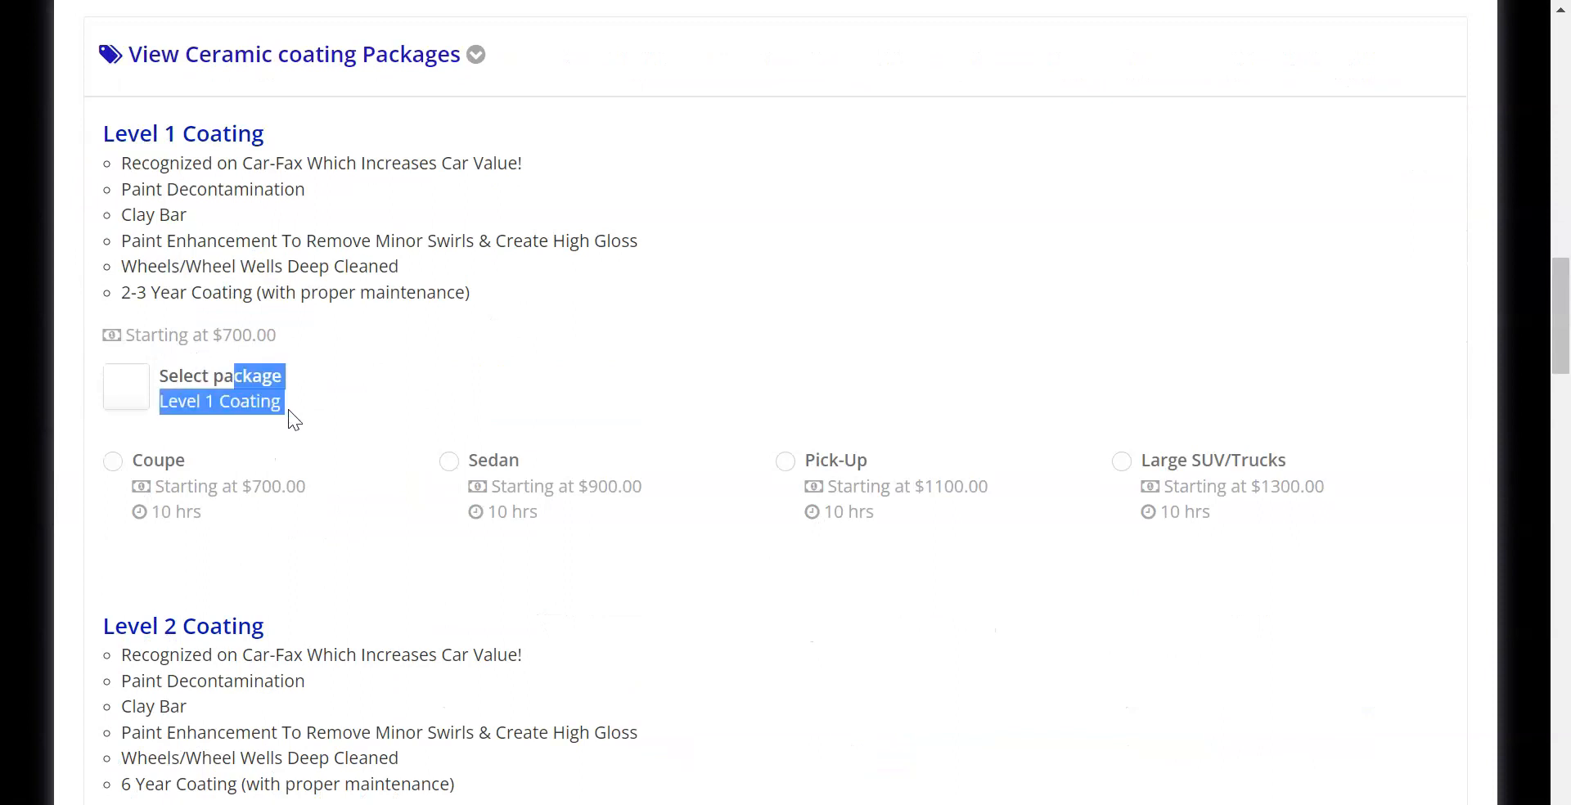
pyautogui.scroll(-4, 321, 468)
pyautogui.moveTo(179, 286); pyautogui.dragTo(364, 416)
# - Review the Level 3 and Level 4 Coating descriptions, prices and vehicle options in the booking form
pyautogui.scroll(-7, 298, 450)
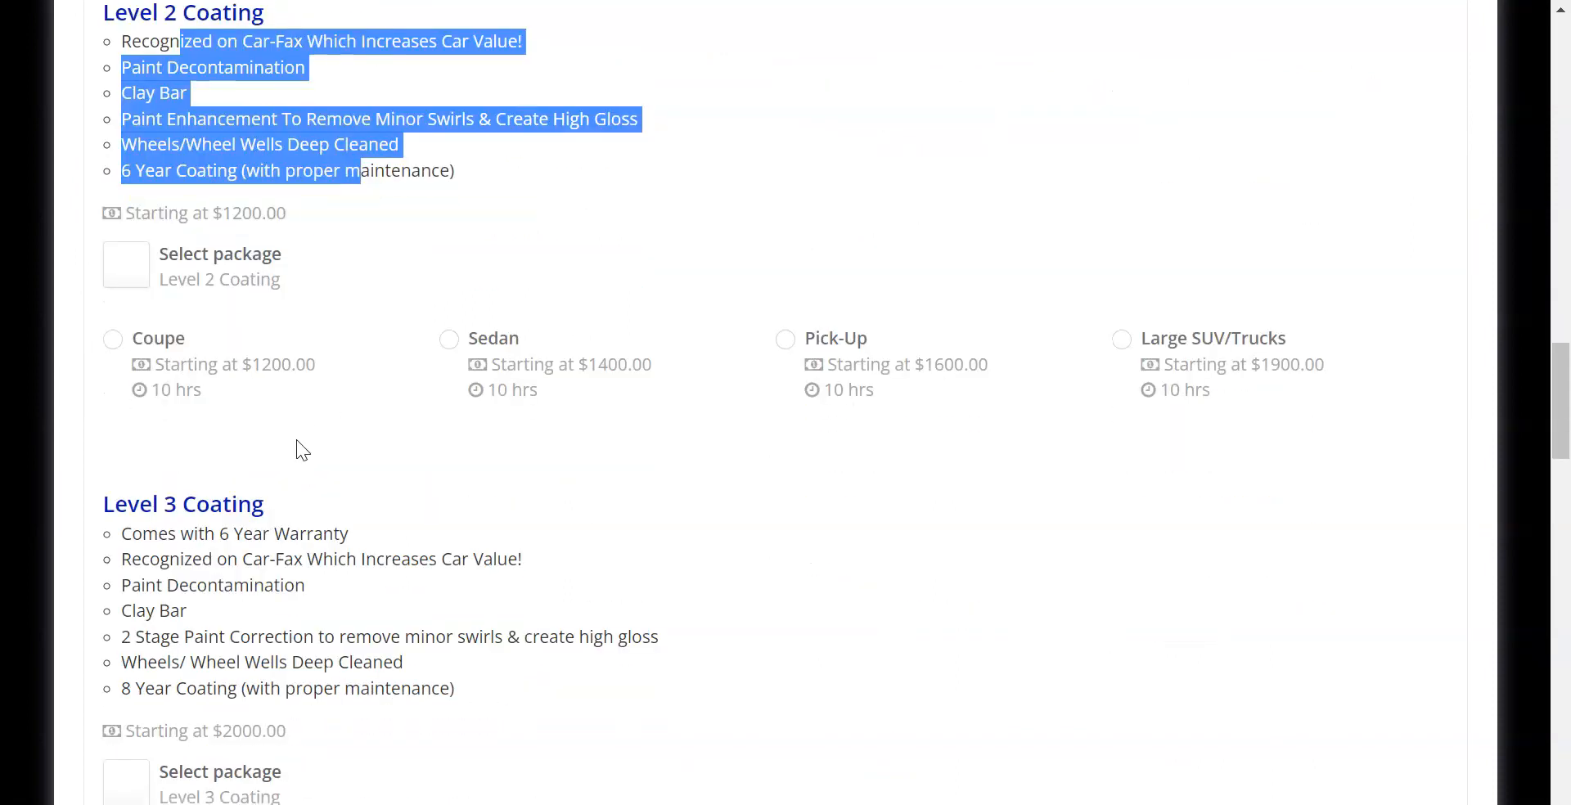
pyautogui.moveTo(165, 199); pyautogui.dragTo(301, 294)
pyautogui.scroll(-3, 319, 353)
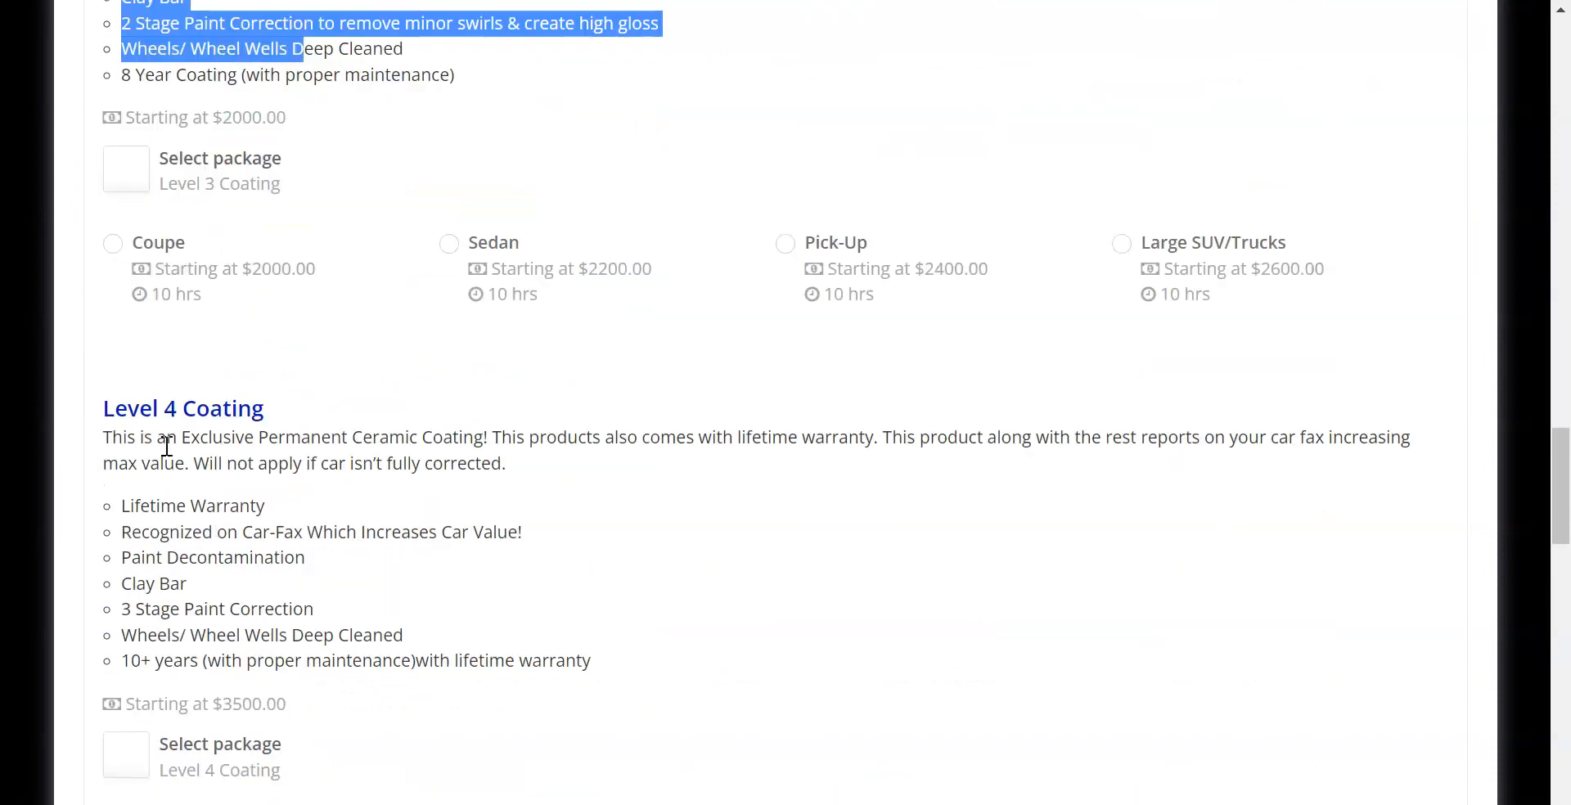
pyautogui.moveTo(166, 439); pyautogui.dragTo(356, 605)
pyautogui.scroll(-3, 373, 558)
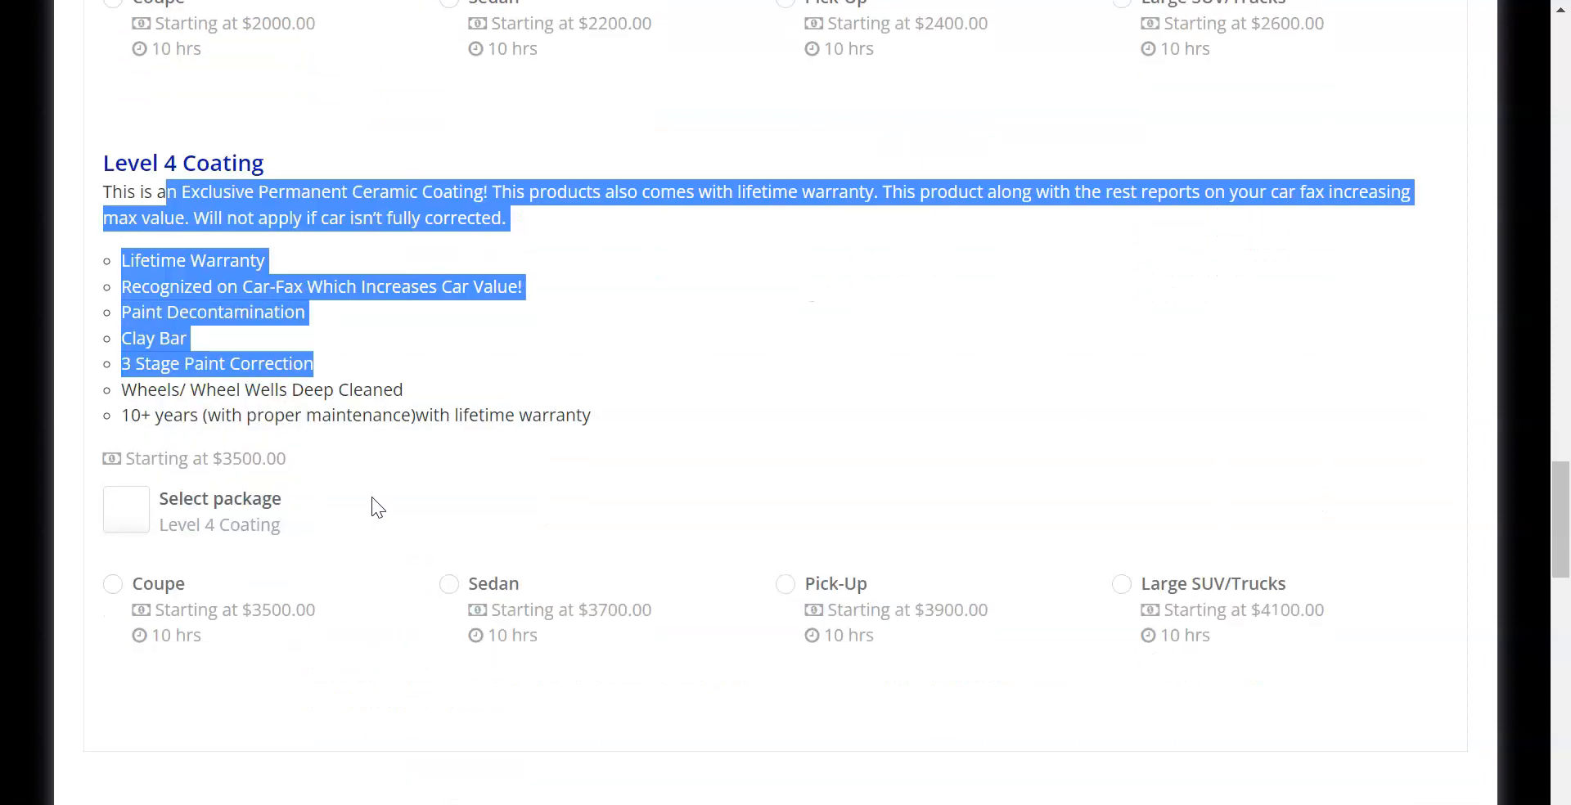
pyautogui.click(400, 413)
pyautogui.scroll(-3, 606, 482)
pyautogui.scroll(3, 634, 482)
pyautogui.scroll(-5, 615, 477)
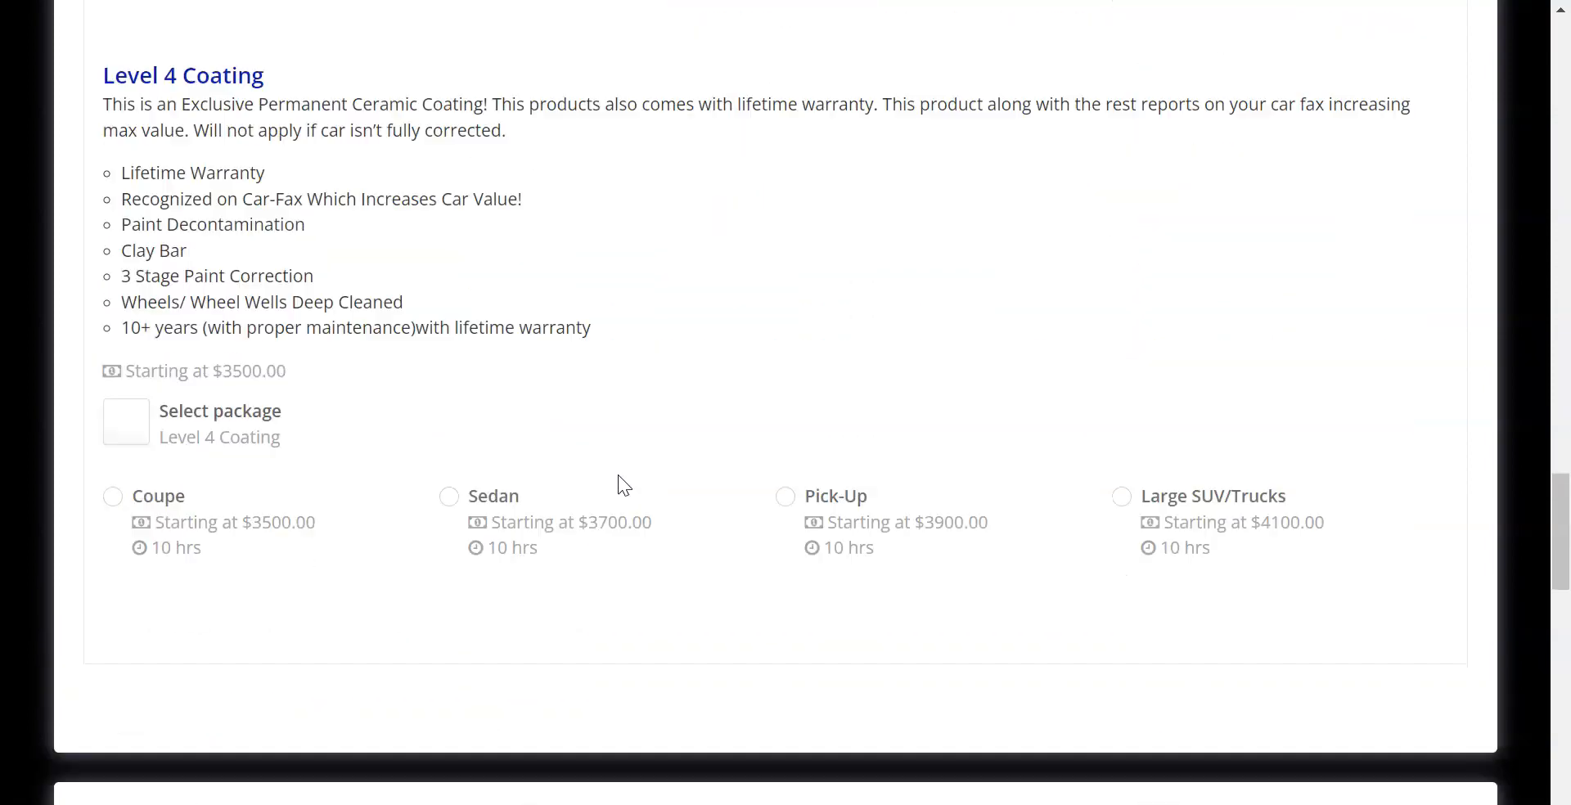
# - Collapse the Ceramic coating packages and check the Services & Packages section's layout
pyautogui.scroll(15, 618, 475)
pyautogui.scroll(7, 617, 470)
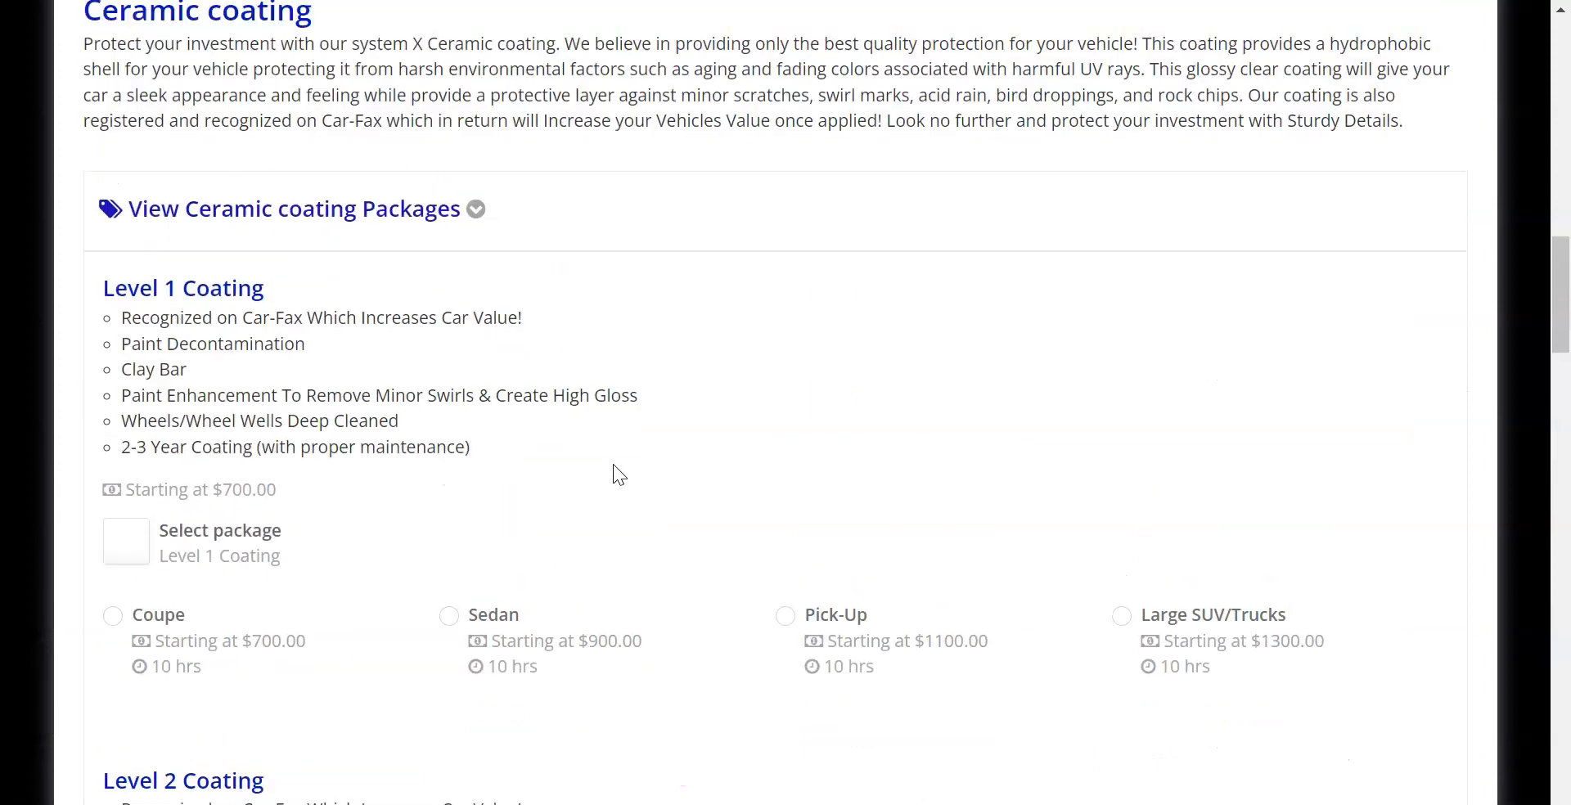
pyautogui.click(407, 432)
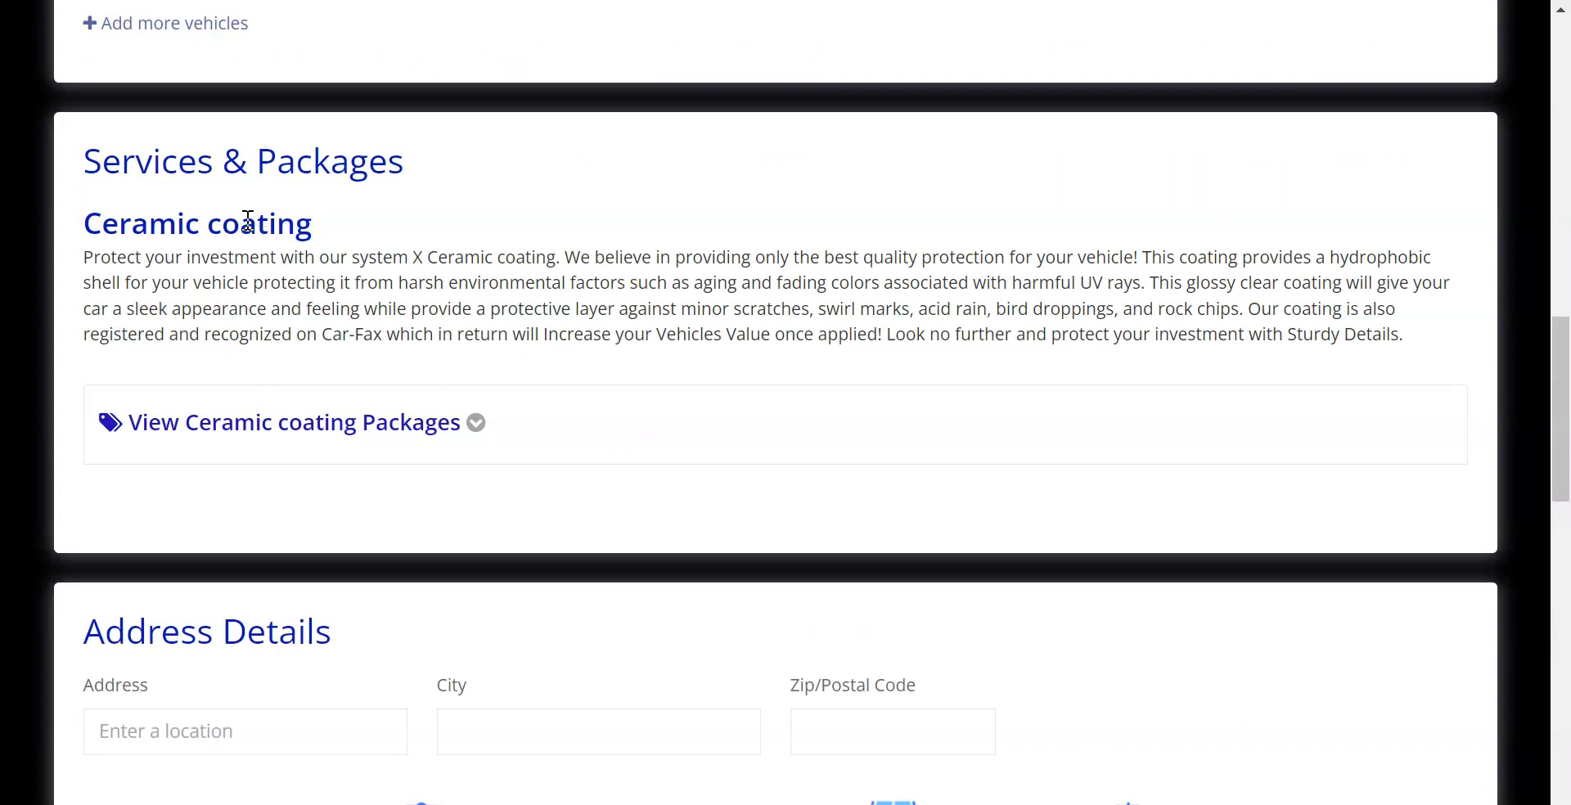
pyautogui.scroll(3, 483, 352)
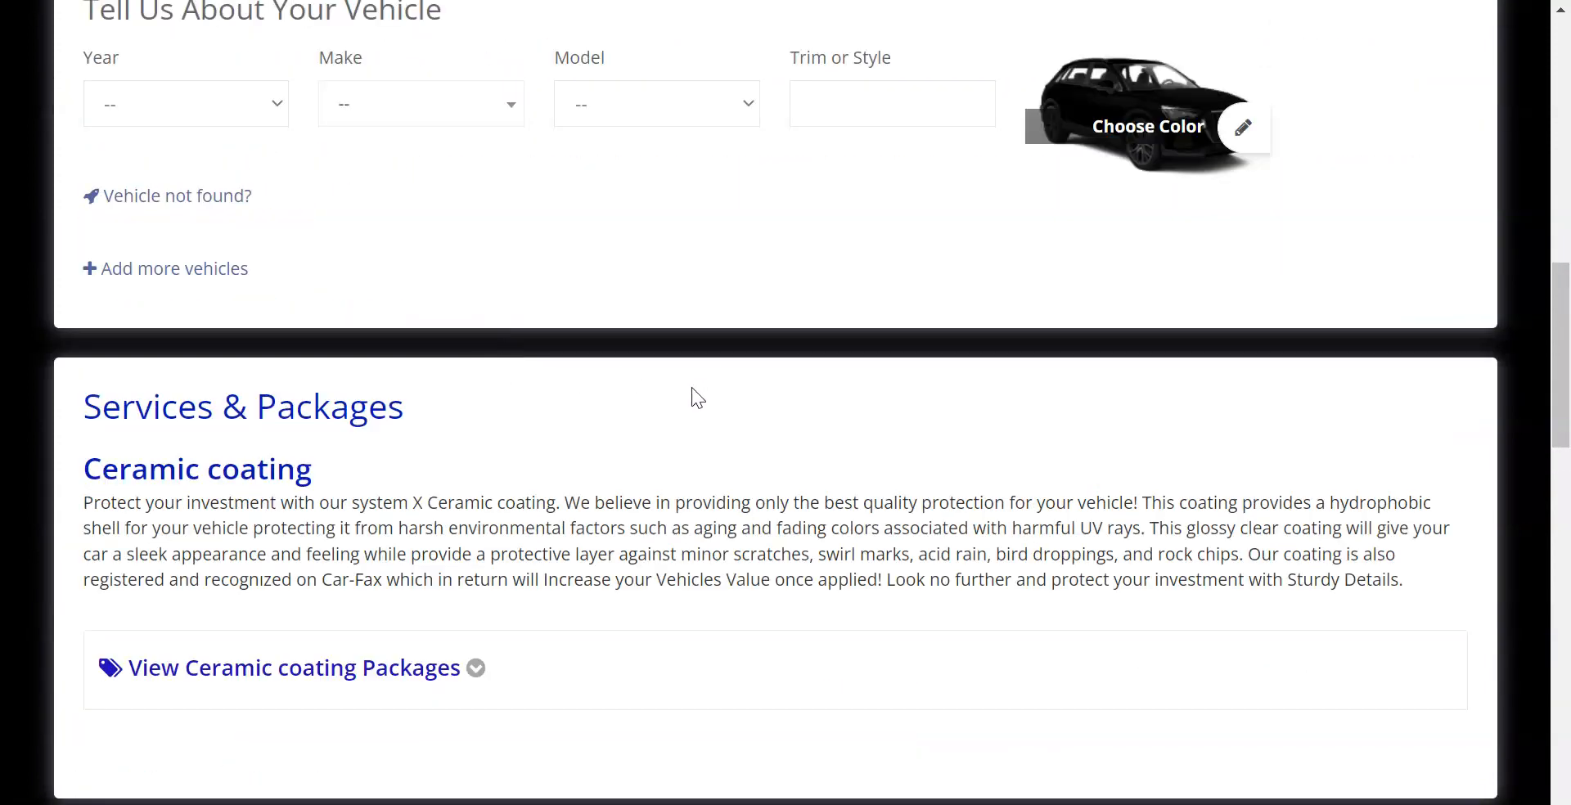
# - Search Google Images for "ceramic coating image" in a new tab and preview the Calgary PPF picture of the red car
pyautogui.hotkey('ctrl', 't')
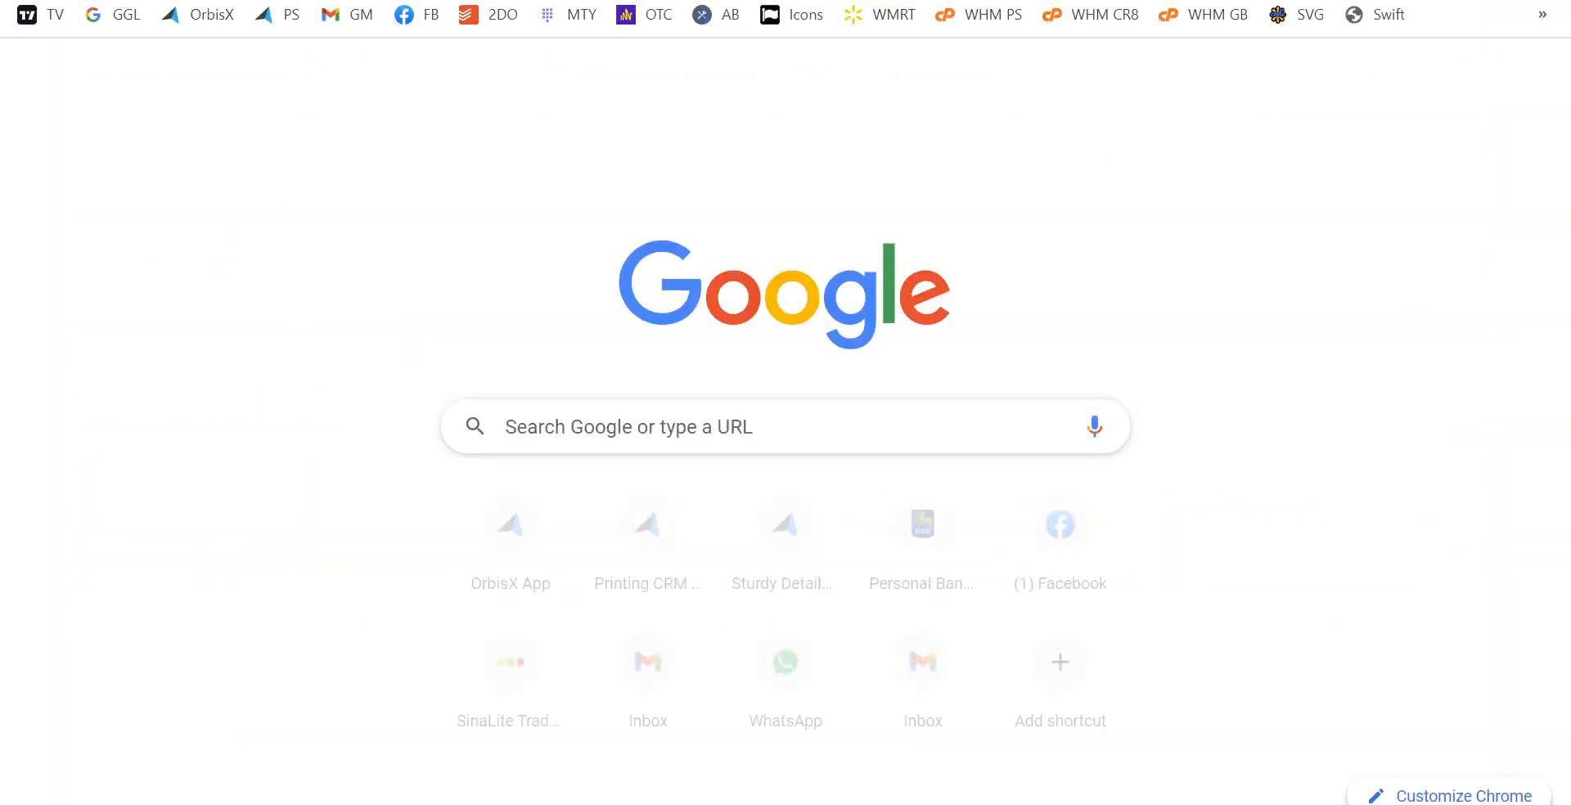
pyautogui.write('ceramic co')
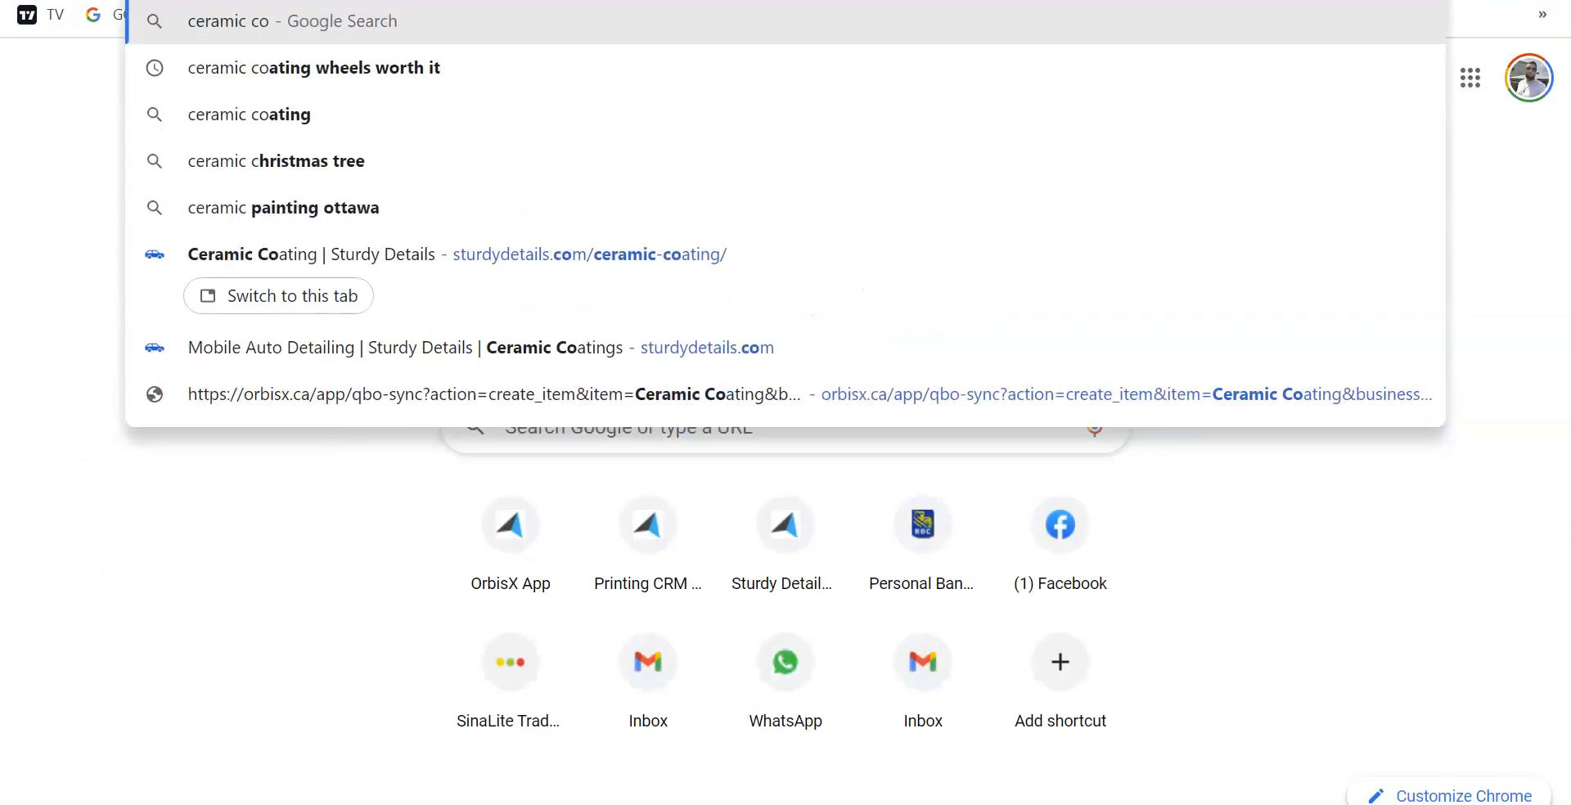
pyautogui.write('ating image')
pyautogui.press('Return')
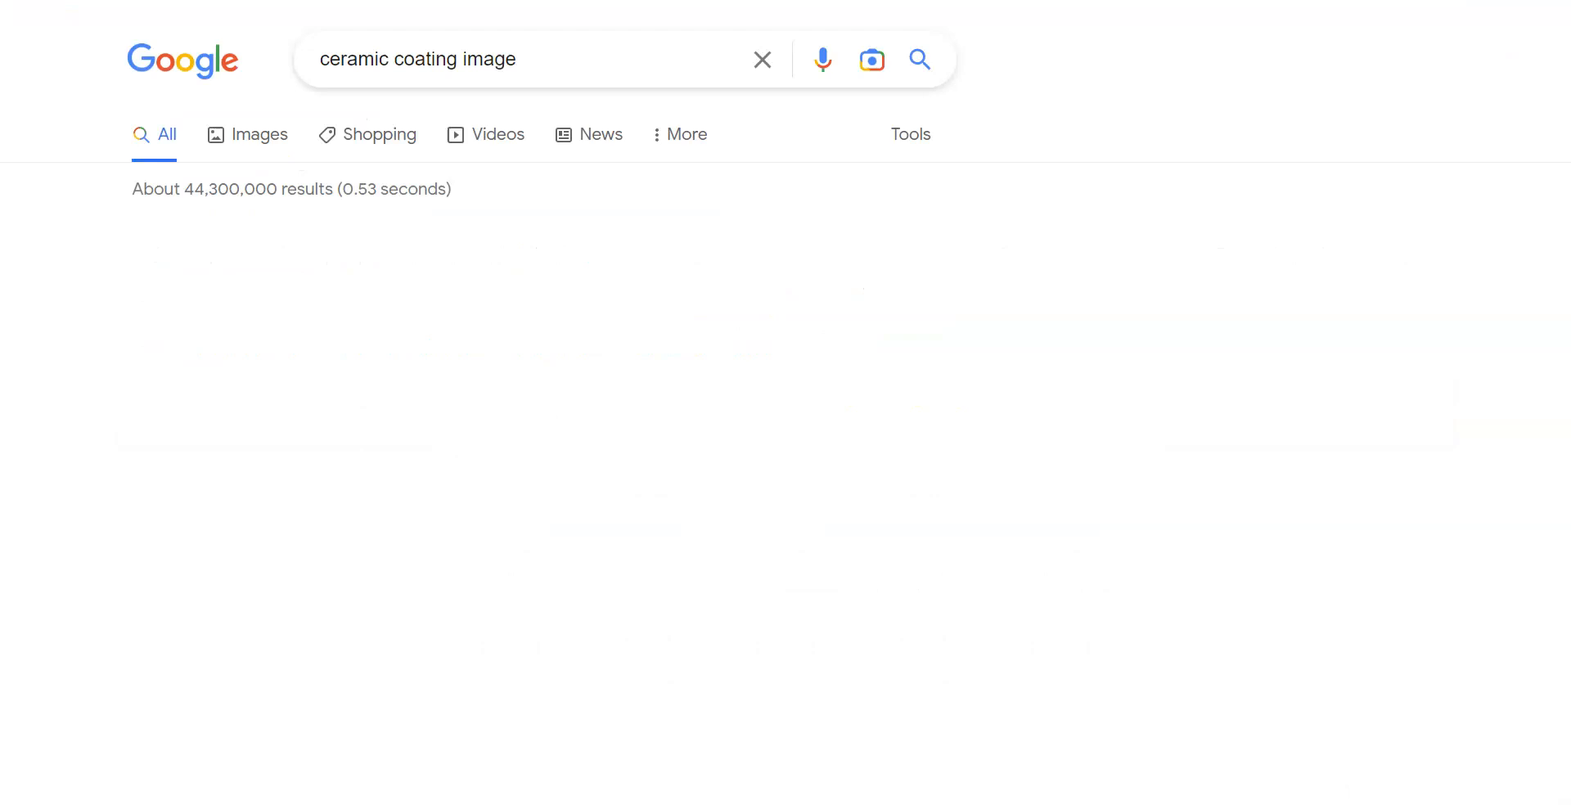
pyautogui.click(262, 140)
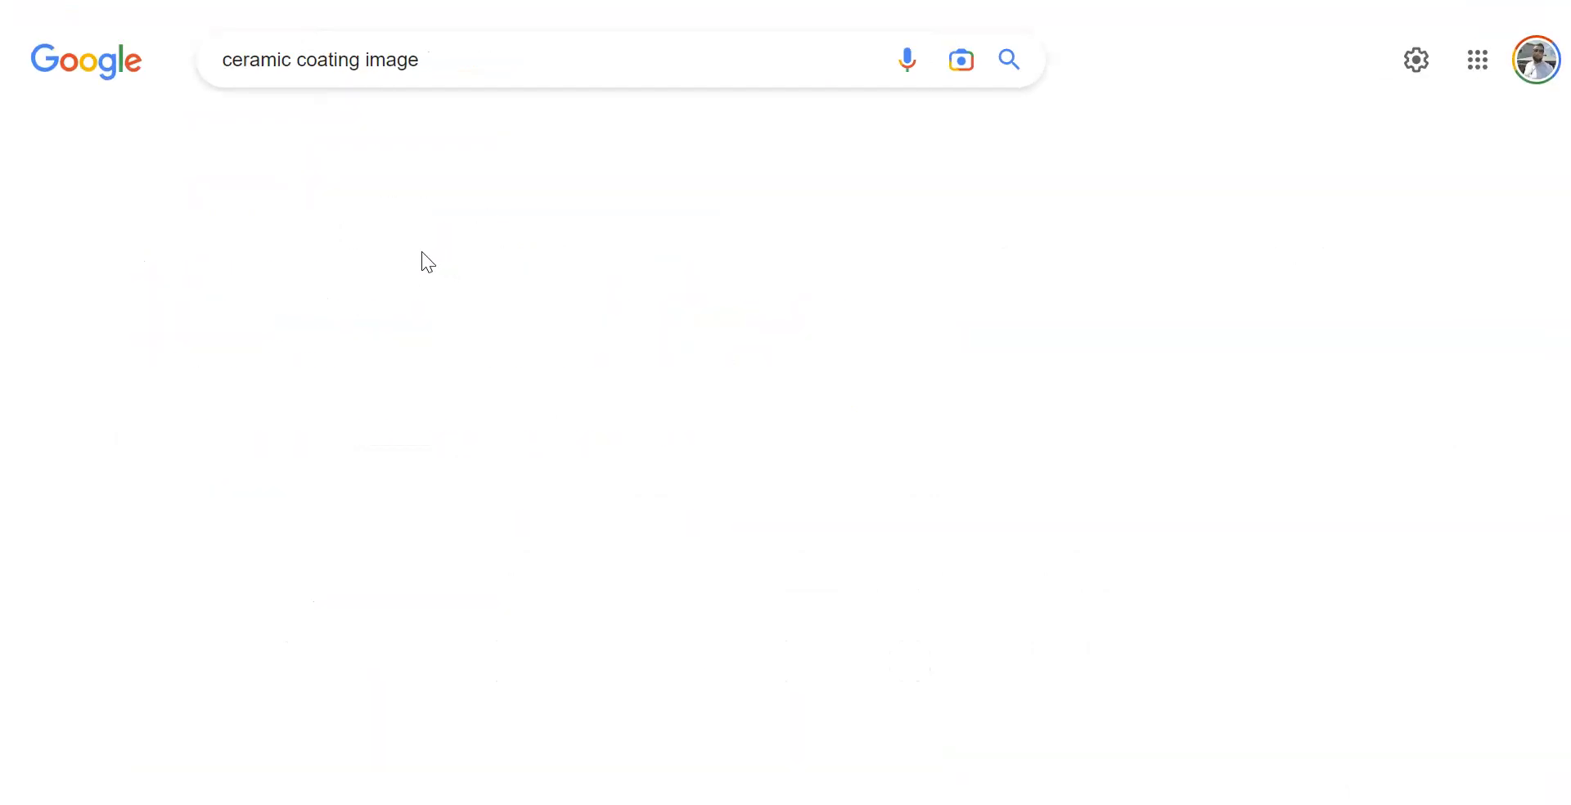
pyautogui.scroll(-3, 823, 313)
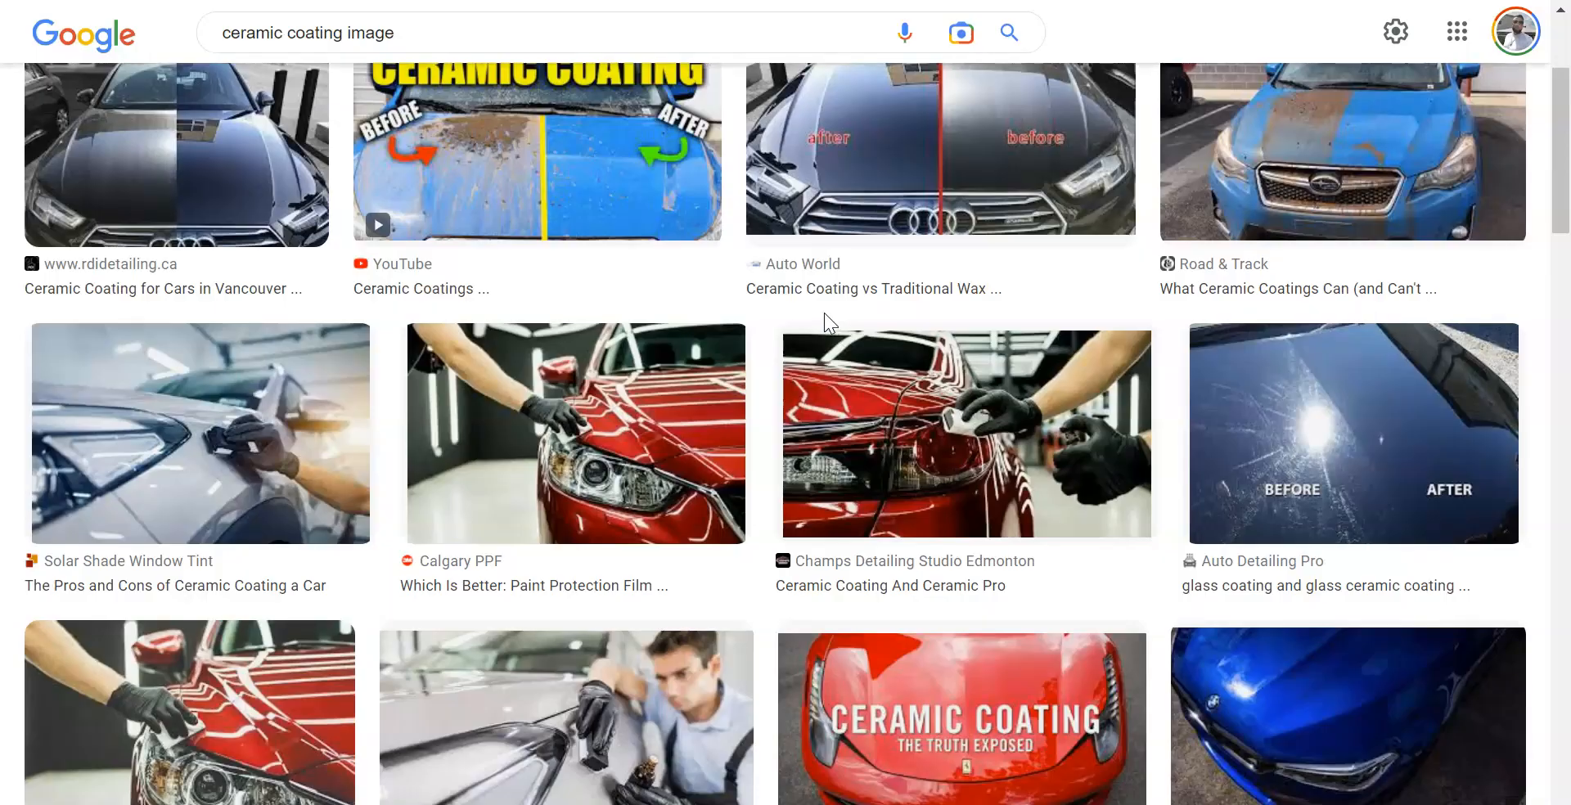
pyautogui.click(576, 435)
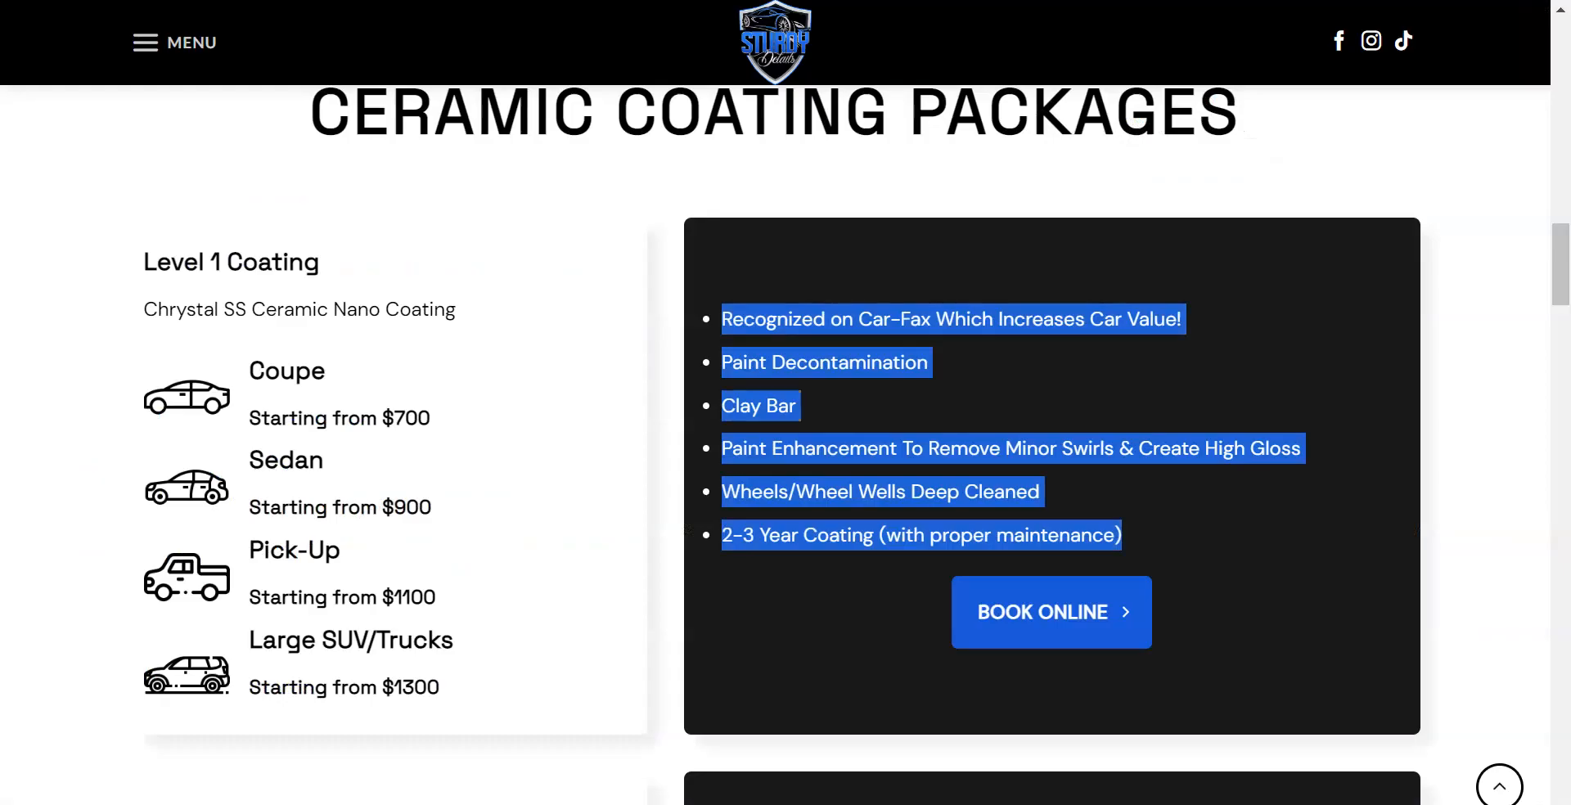
# - Examine the images on the Sturdy Details Ceramic Coating page and the save options for the Calgary PPF picture
pyautogui.scroll(15, 709, 189)
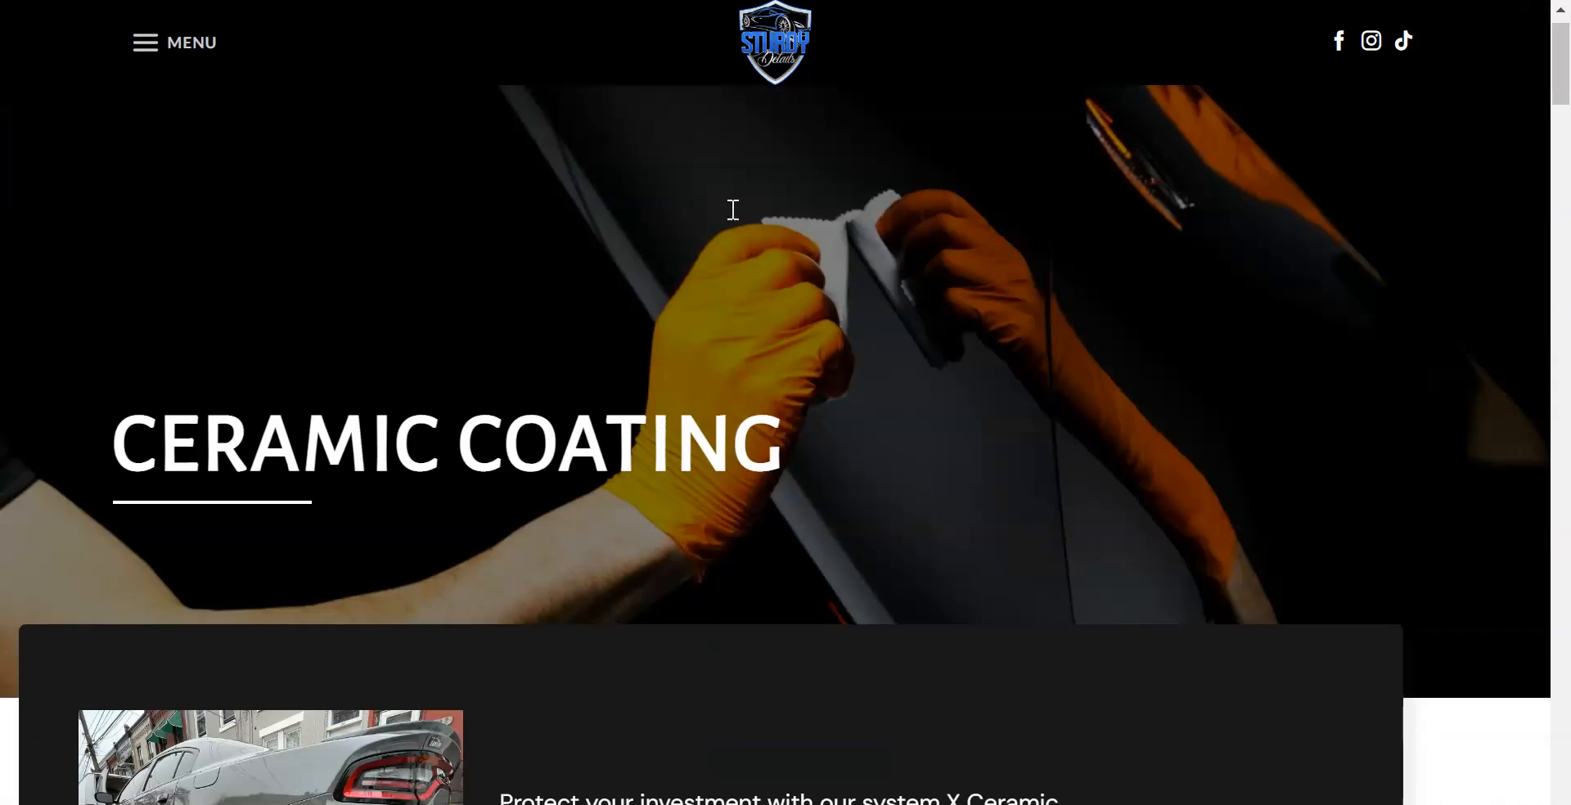
pyautogui.scroll(-4, 801, 185)
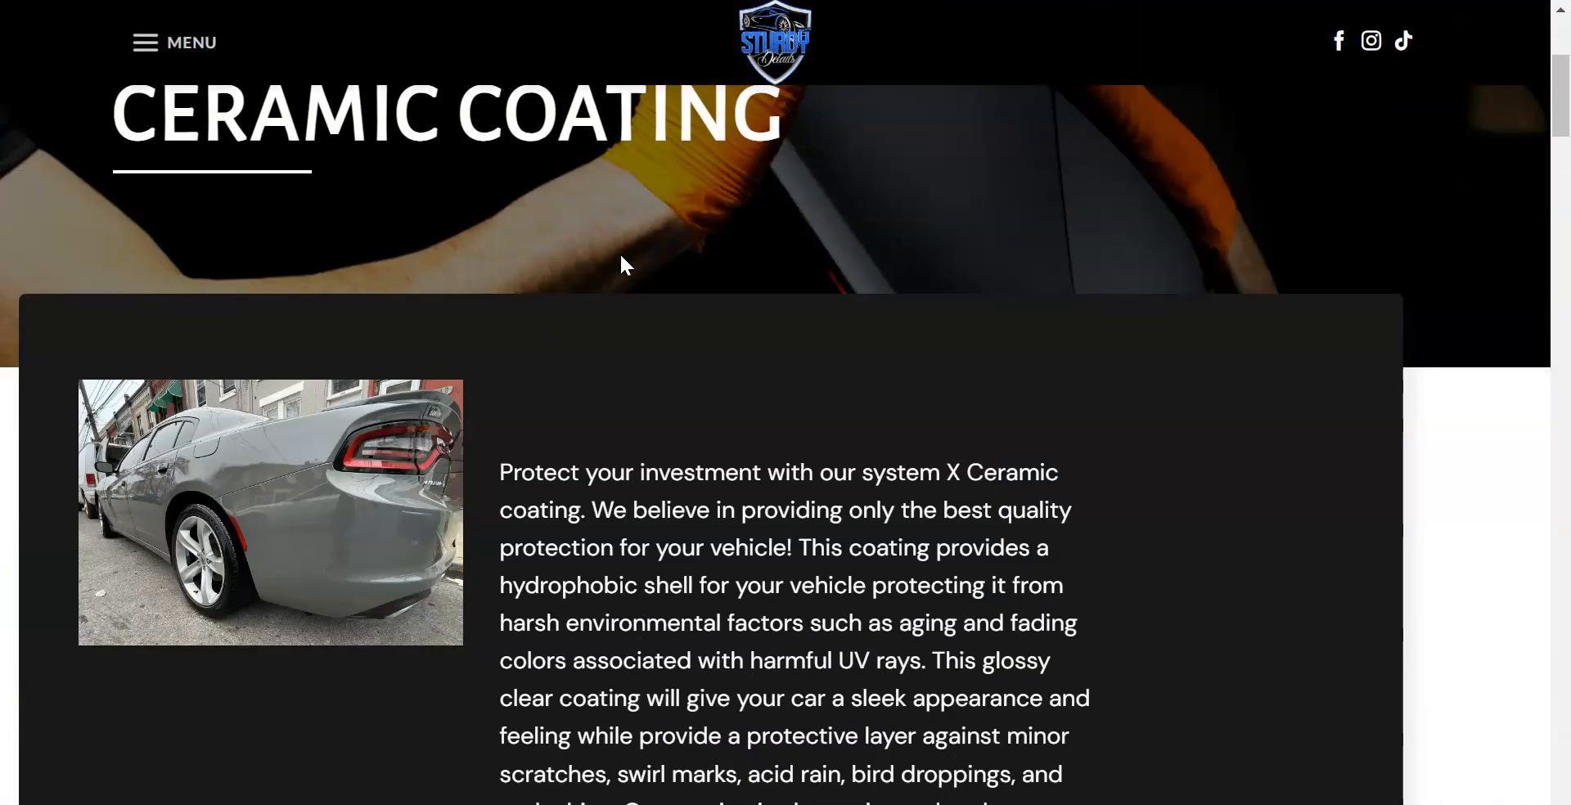
pyautogui.scroll(3, 621, 256)
pyautogui.scroll(2, 900, 291)
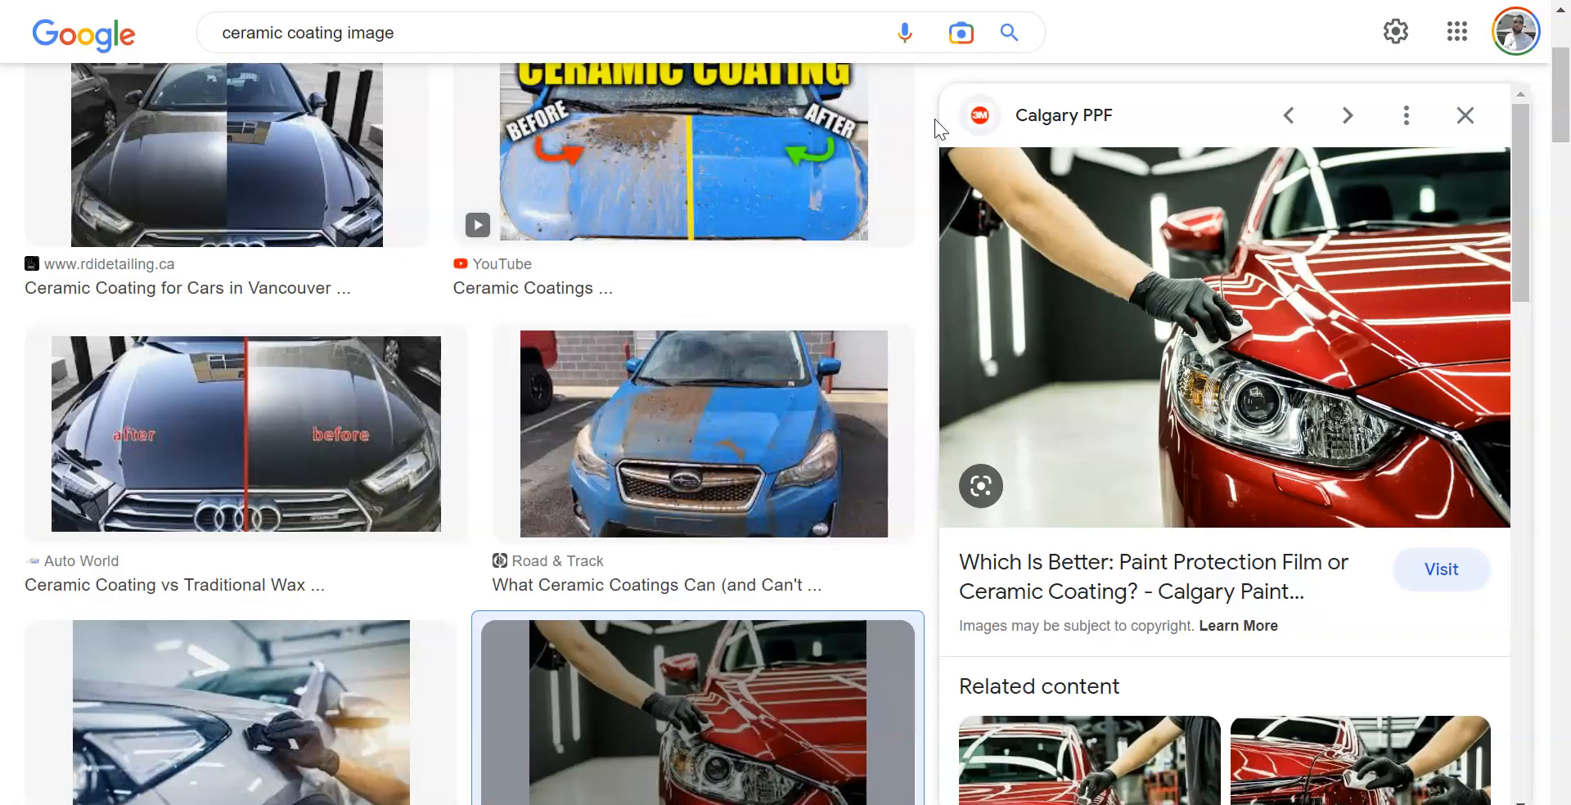
pyautogui.rightClick(1066, 332)
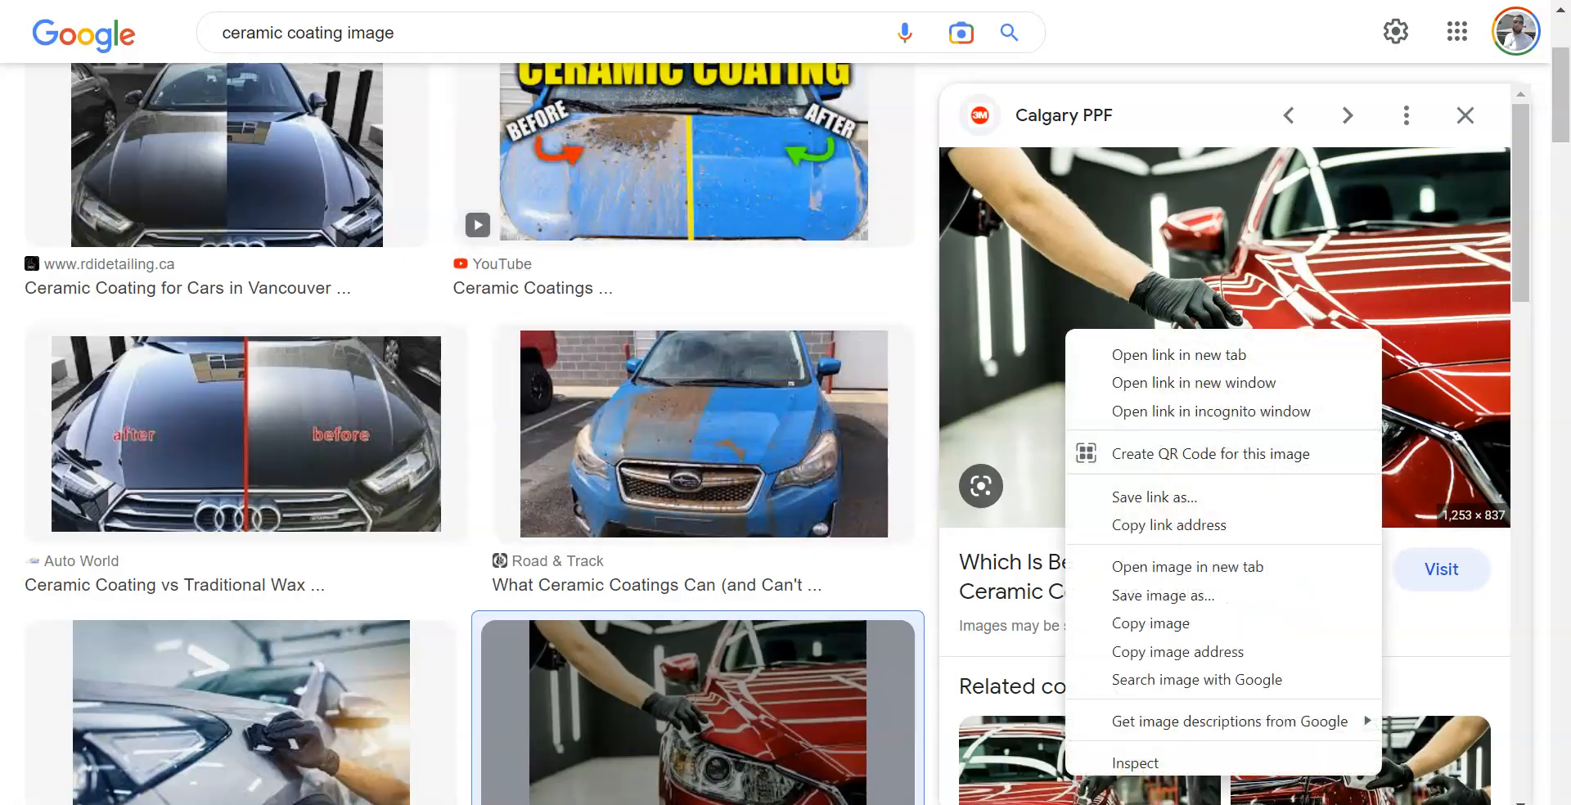
pyautogui.press('Escape')
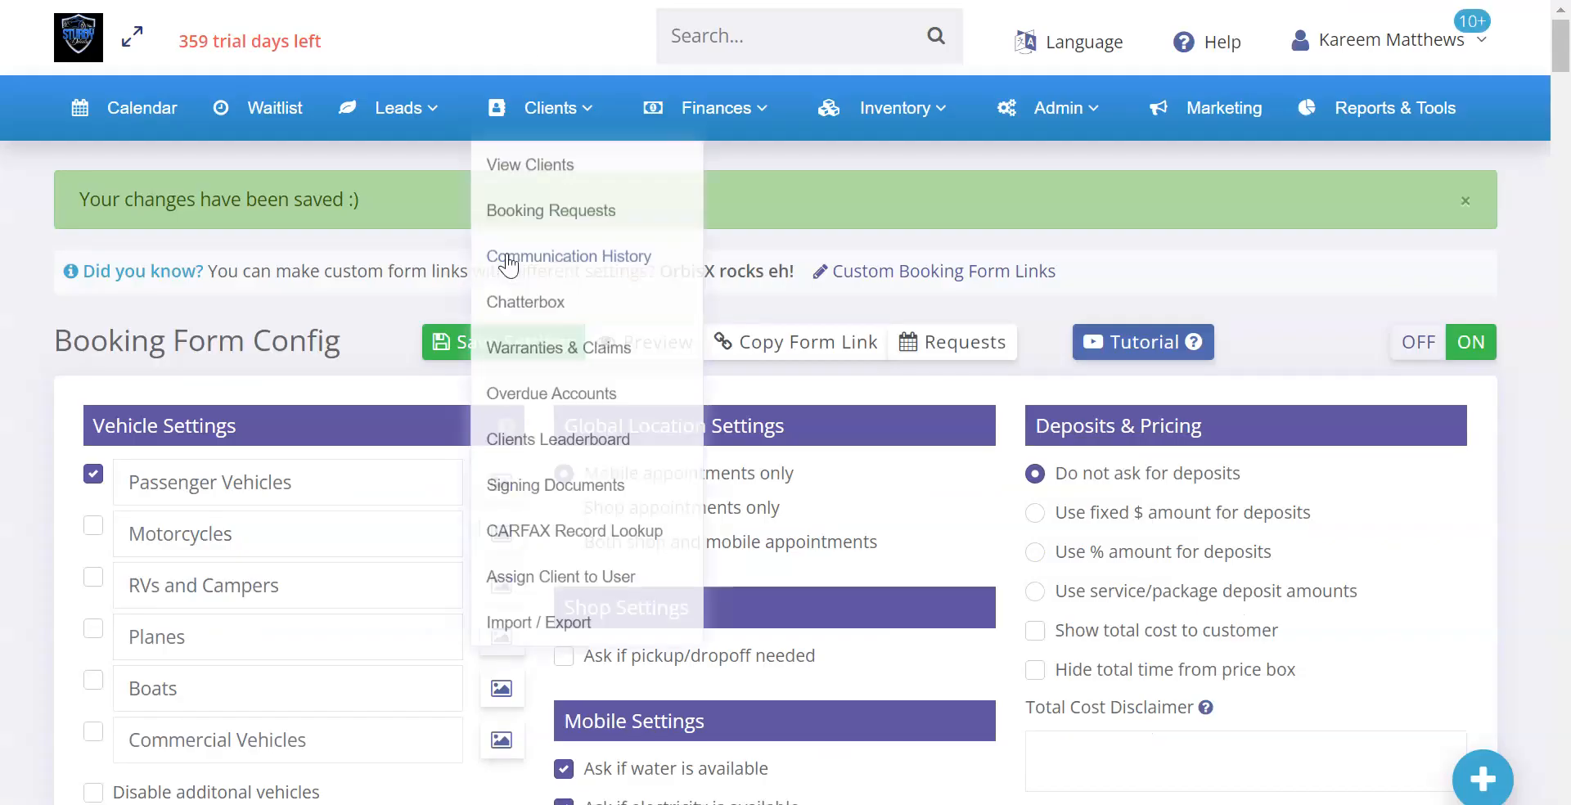
# - Return to the booking form config and review the Ceramic coating and Tinting entries among the services
pyautogui.scroll(-10, 327, 330)
pyautogui.scroll(-20, 327, 331)
pyautogui.scroll(2, 386, 326)
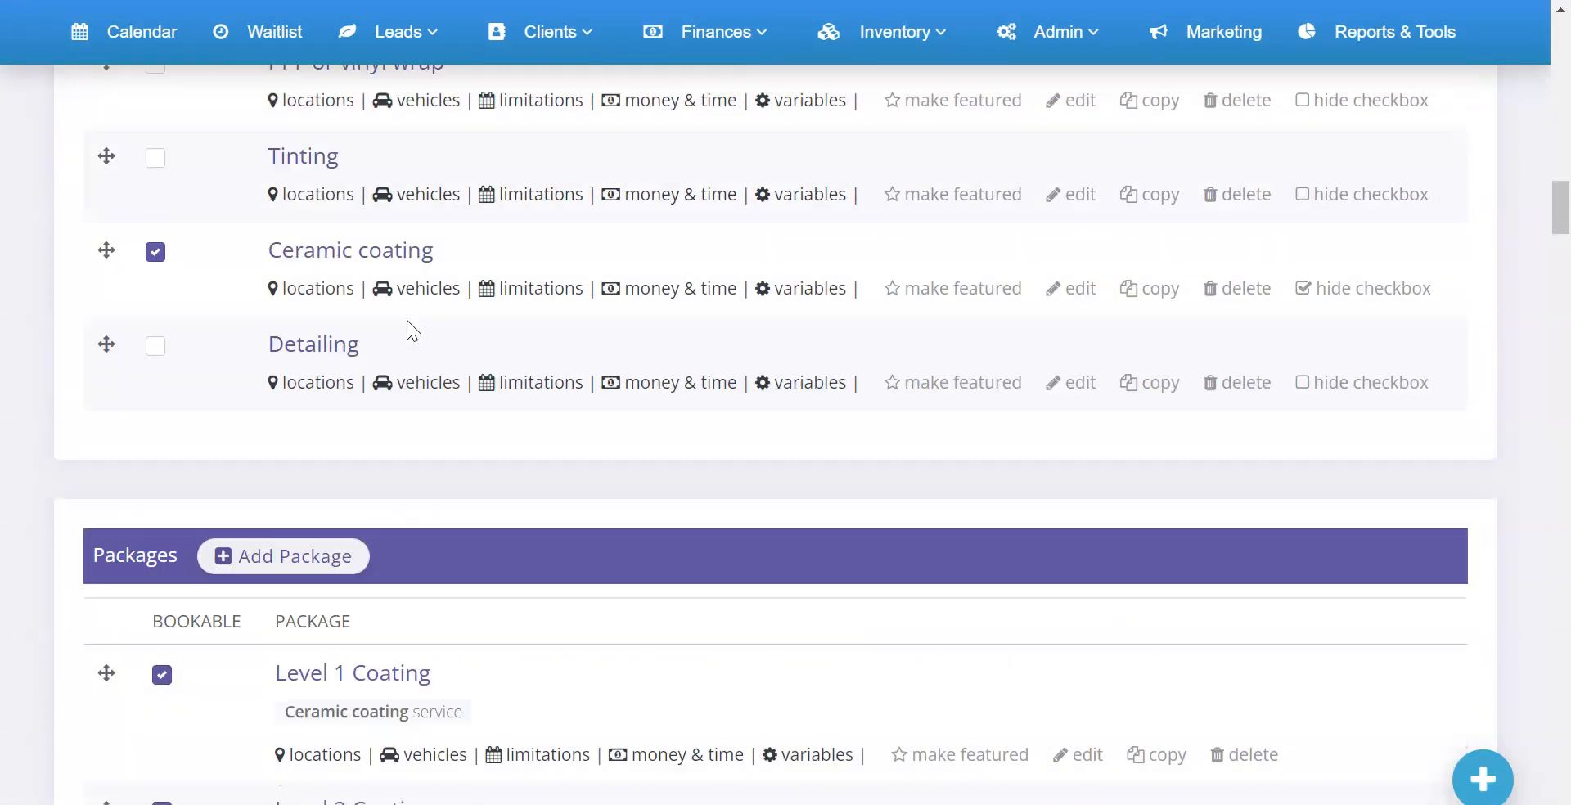
pyautogui.scroll(1, 408, 321)
pyautogui.moveTo(268, 350); pyautogui.dragTo(487, 350)
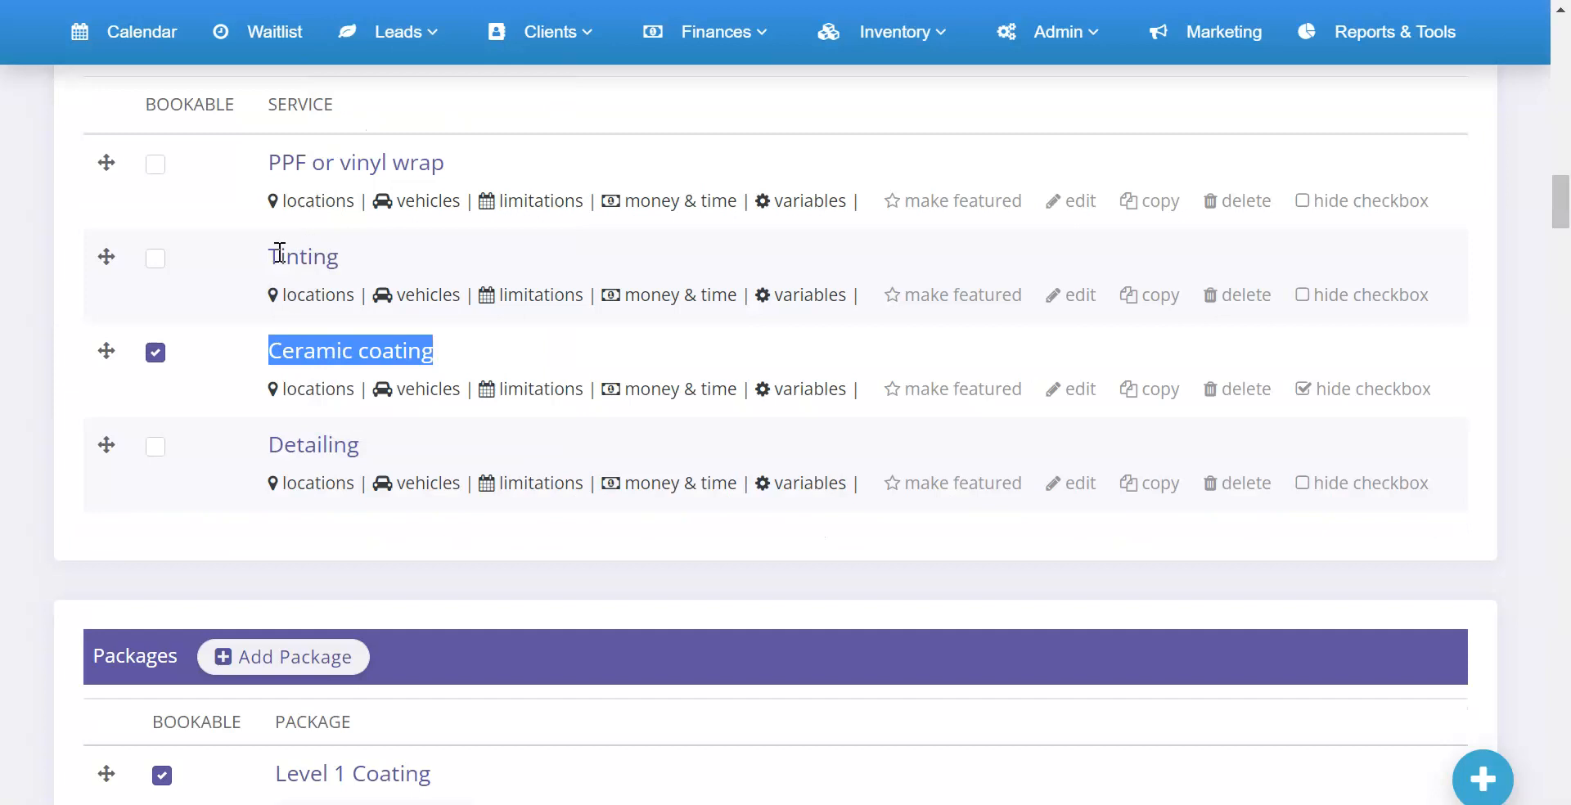
pyautogui.moveTo(279, 253); pyautogui.dragTo(375, 263)
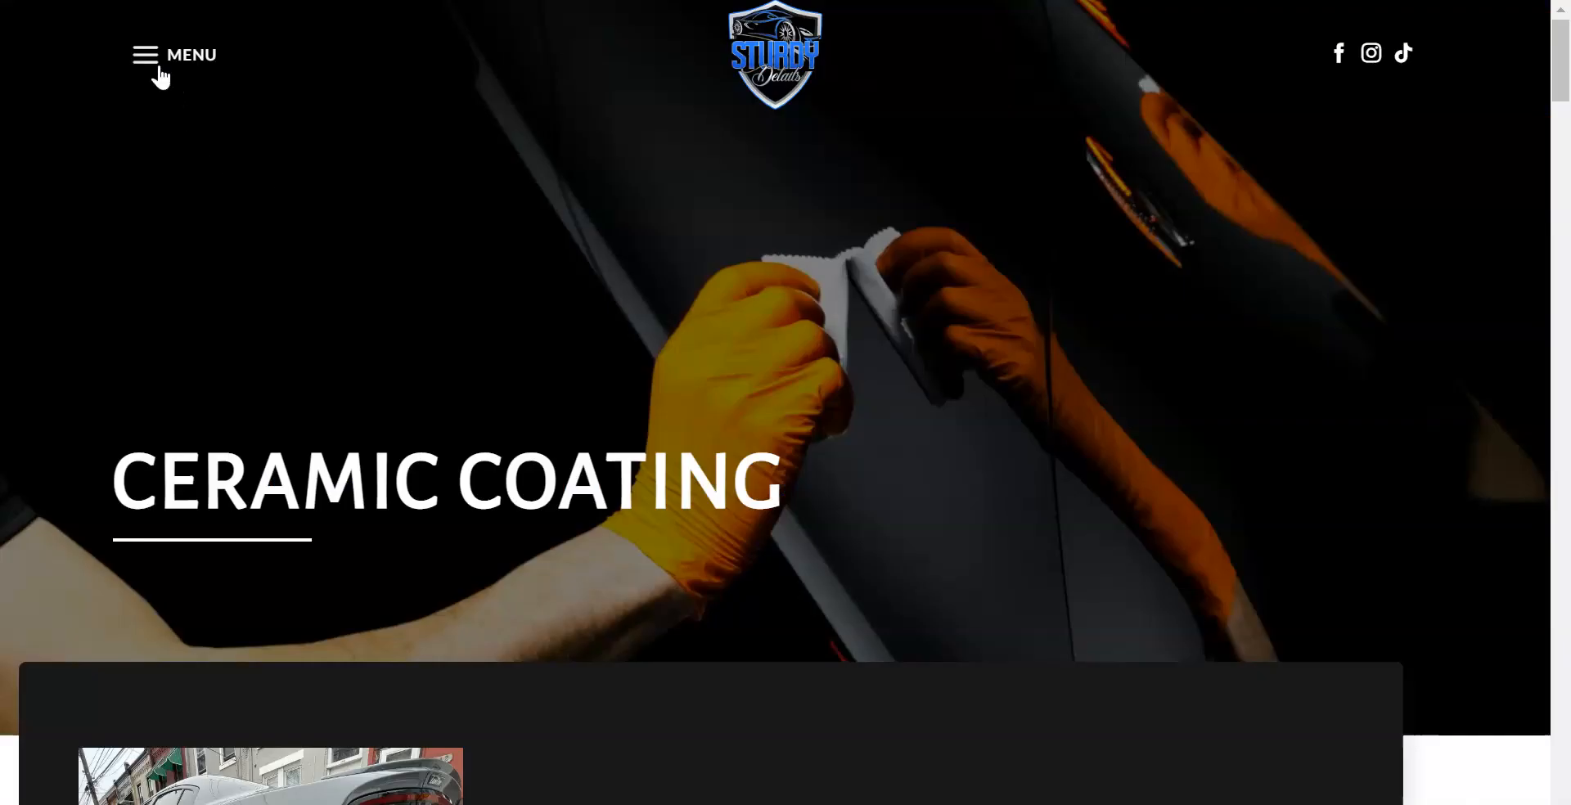
# - Check which services the Sturdy Details website's navigation lists and compare them with the booking form config's services
pyautogui.click(154, 64)
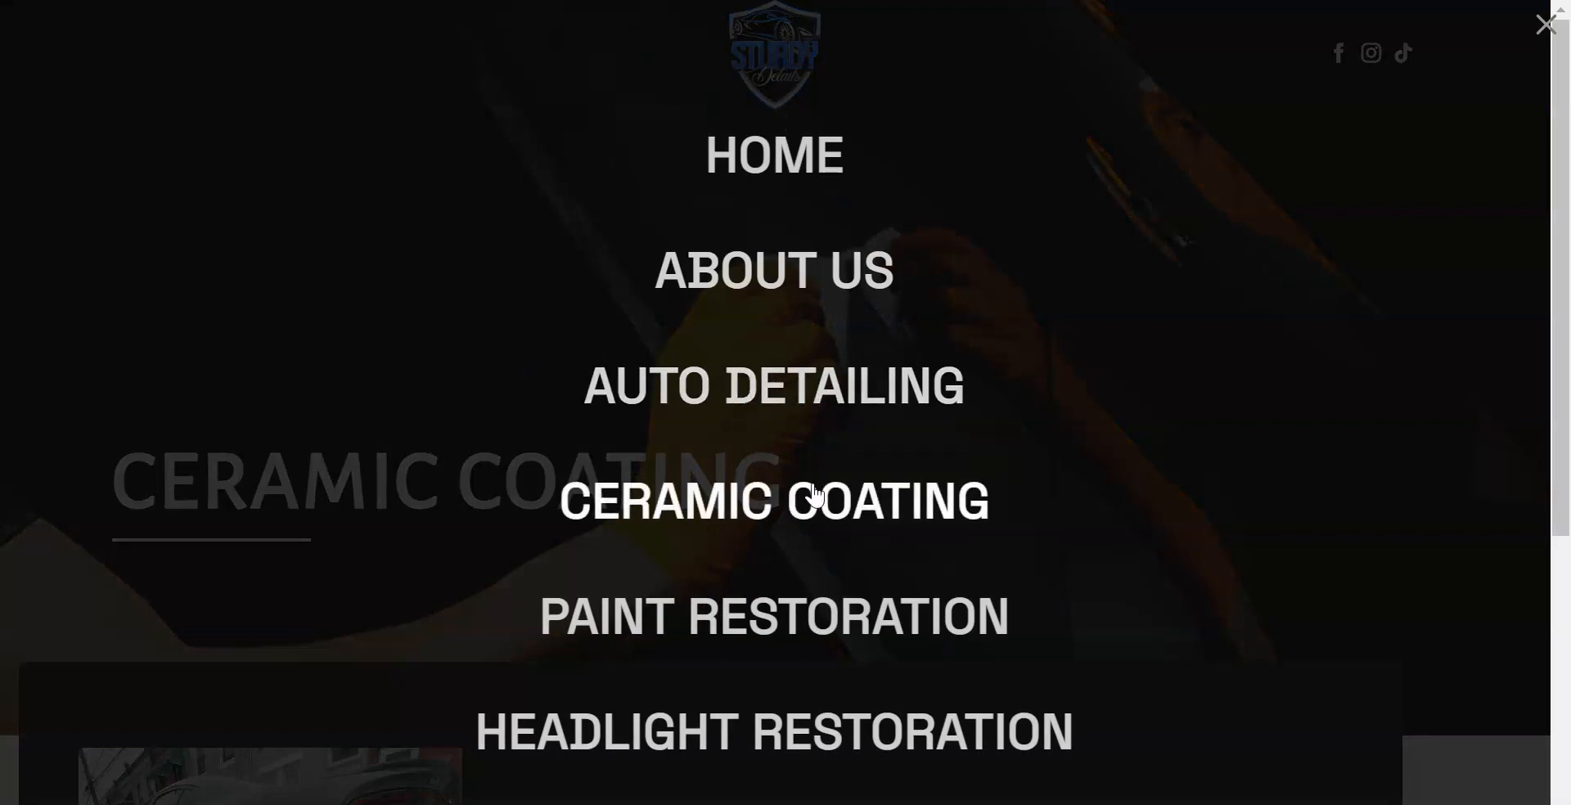
pyautogui.scroll(-3, 814, 496)
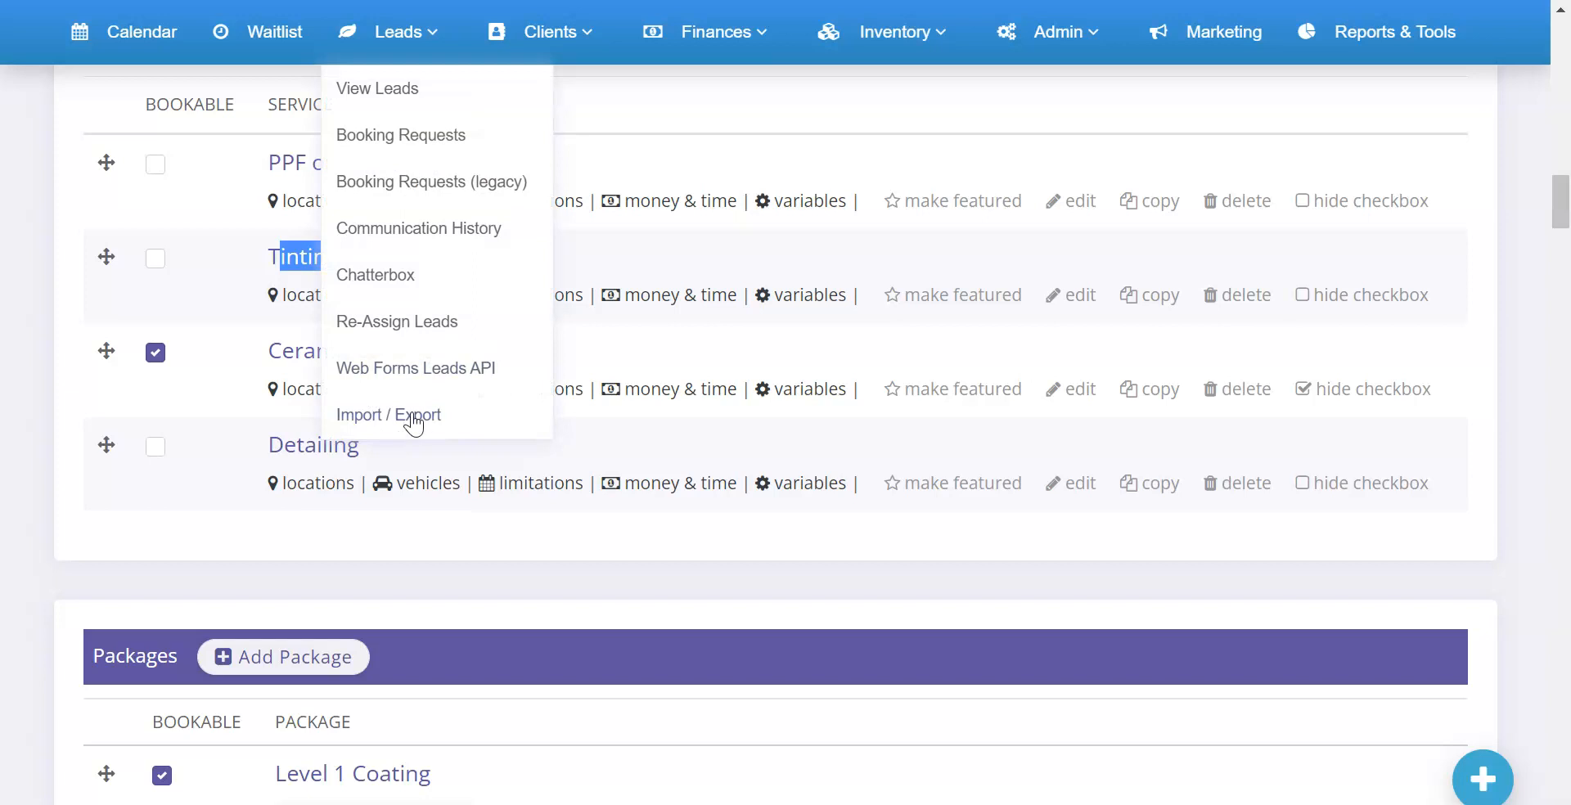
pyautogui.click(280, 242)
pyautogui.click(326, 255)
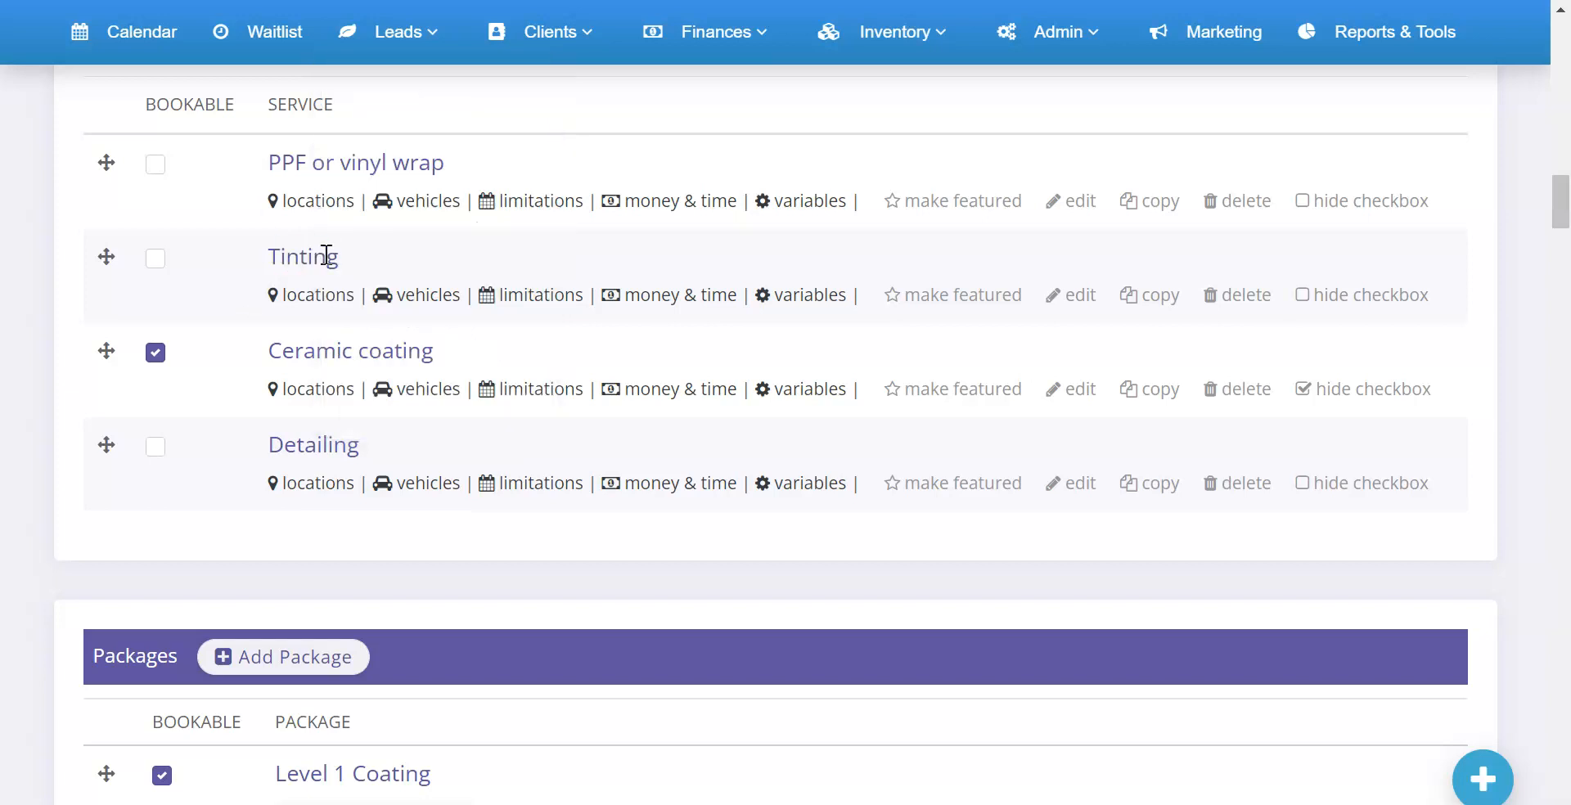
# - Make the Detailing service bookable and limit its location to mobile appointments only
pyautogui.click(155, 447)
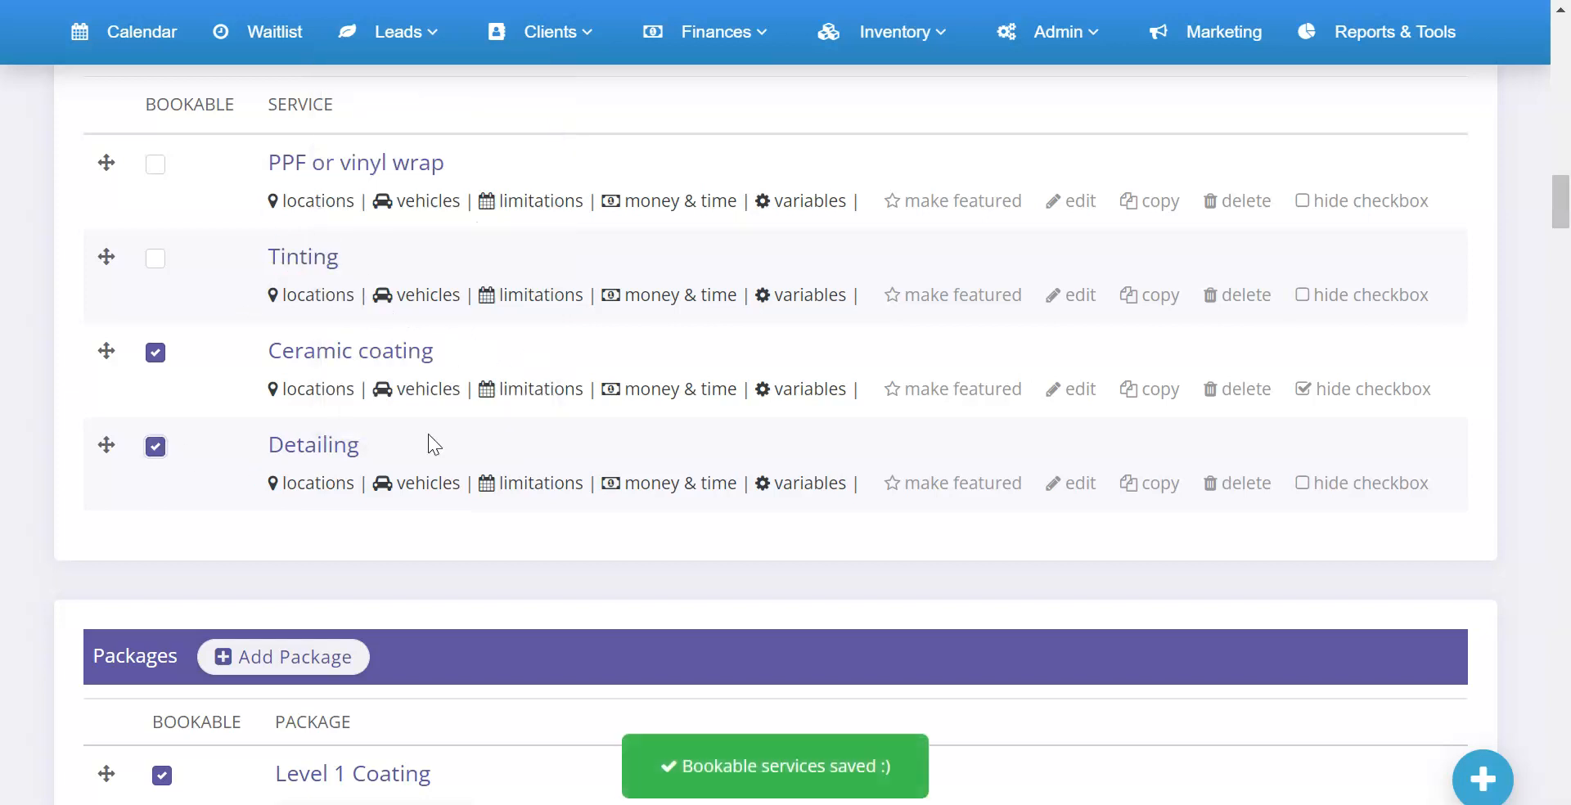
pyautogui.click(298, 484)
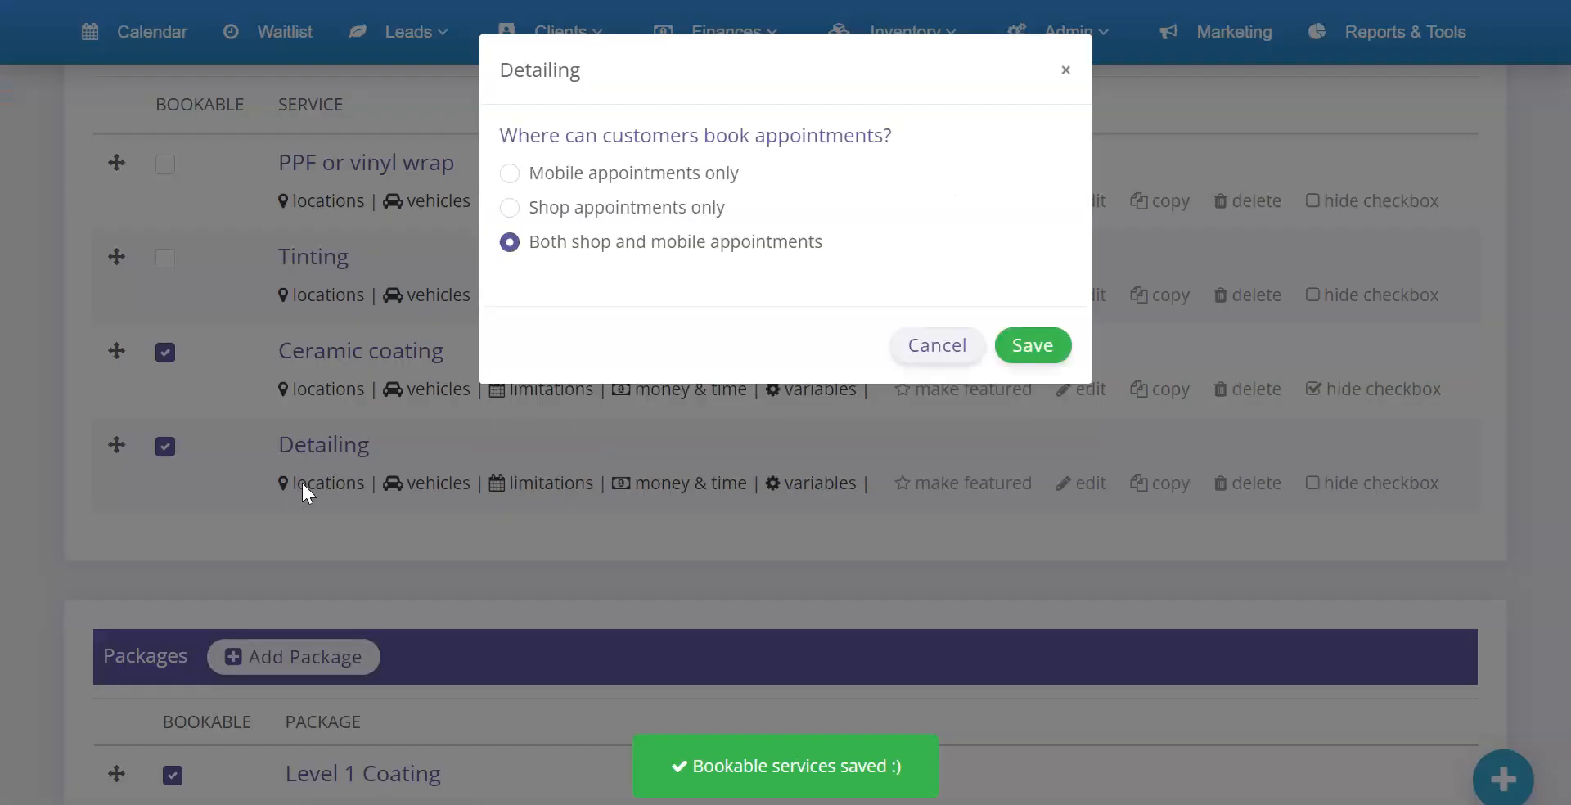
pyautogui.click(652, 175)
pyautogui.click(1036, 347)
# - Save the Detailing service's vehicle types with only Passenger Vehicles allowed
pyautogui.click(422, 488)
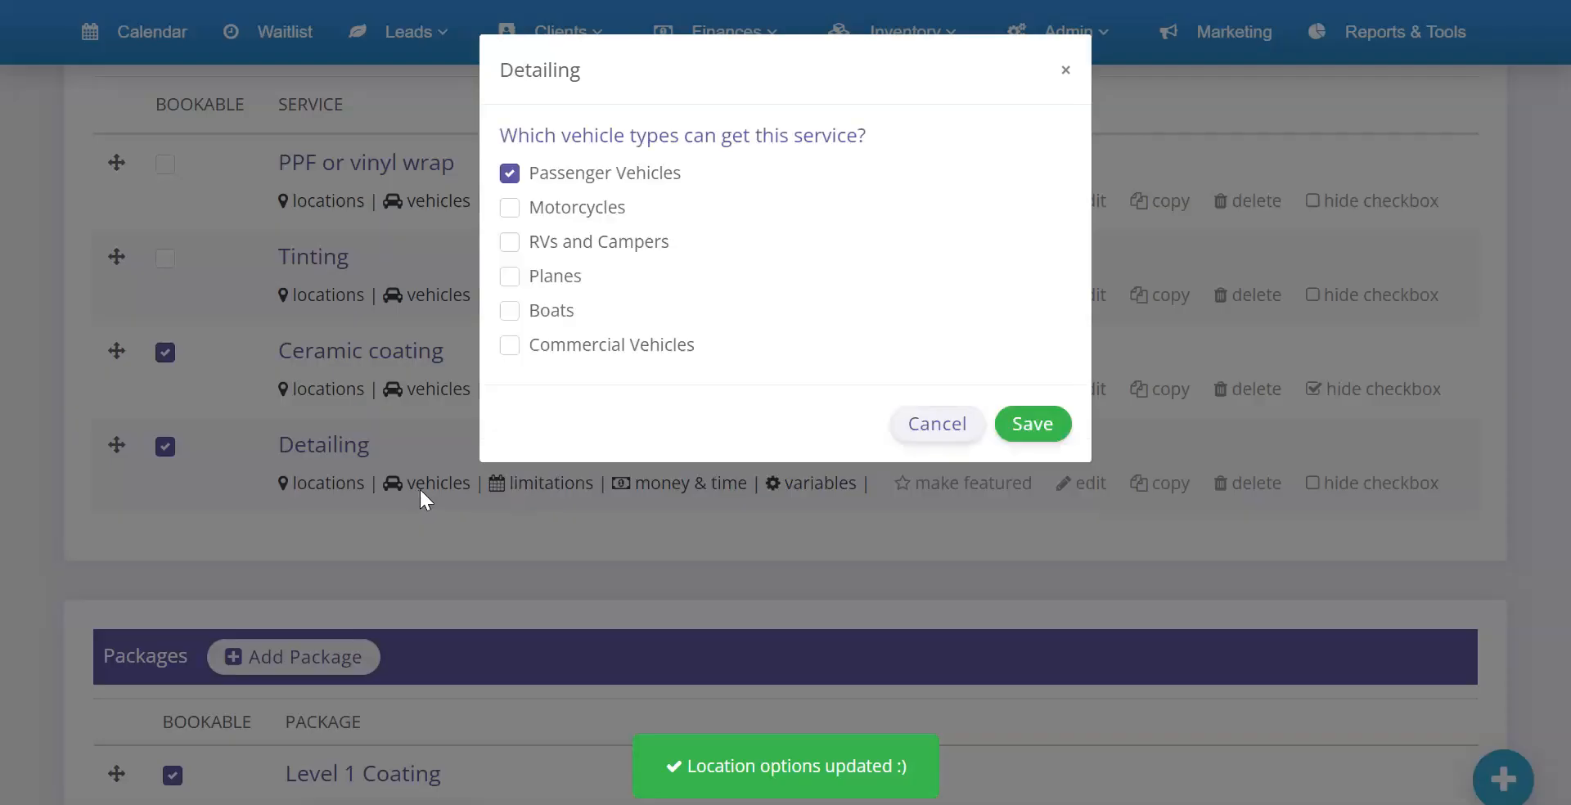
pyautogui.click(1064, 432)
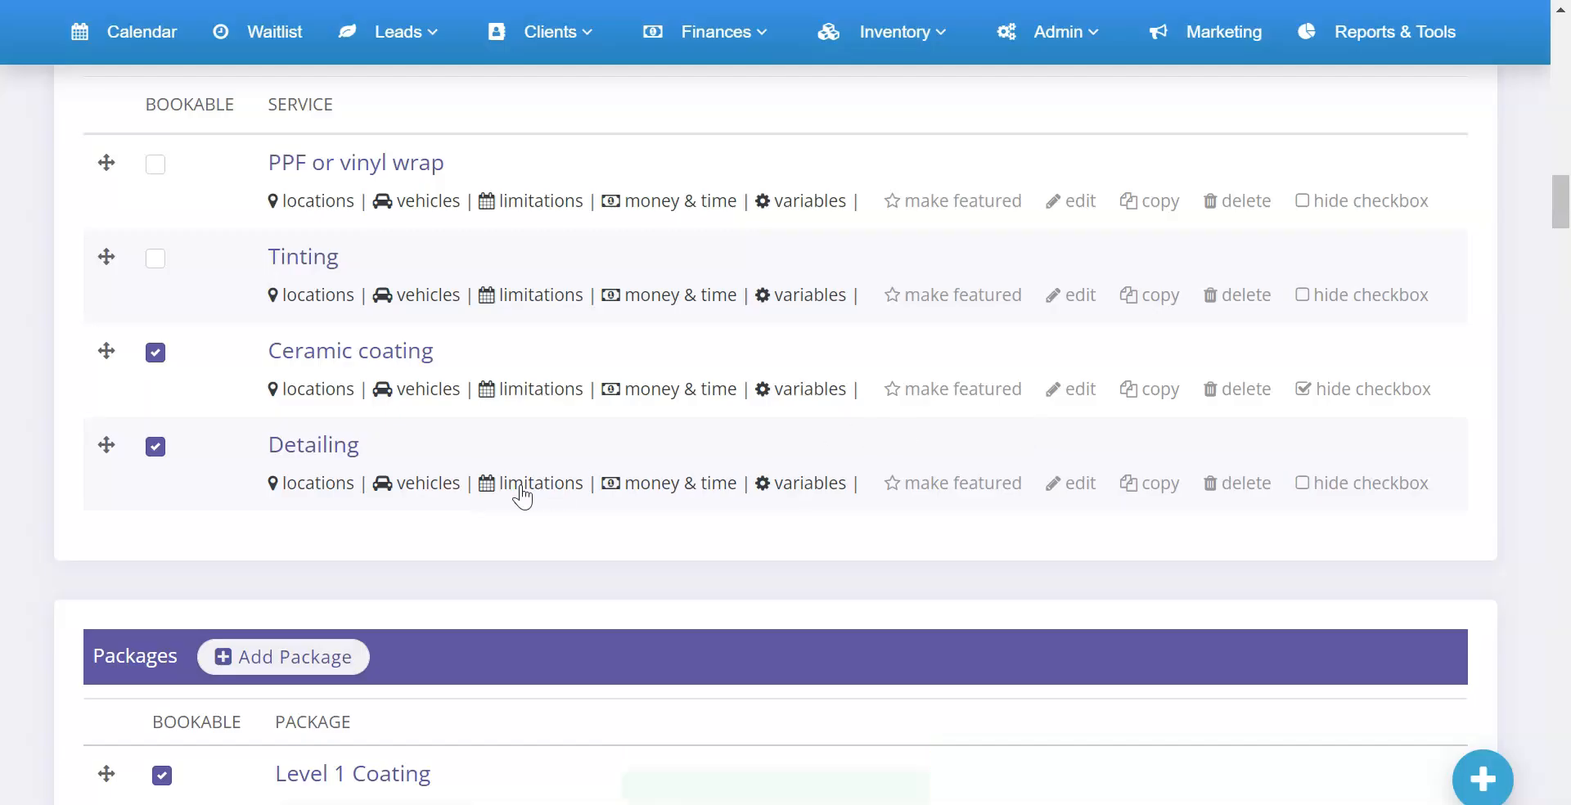
# - Limit the Detailing service by time and dates to Monday through Saturday, allow only timeslots with no appointments, and save
pyautogui.click(524, 484)
pyautogui.click(630, 247)
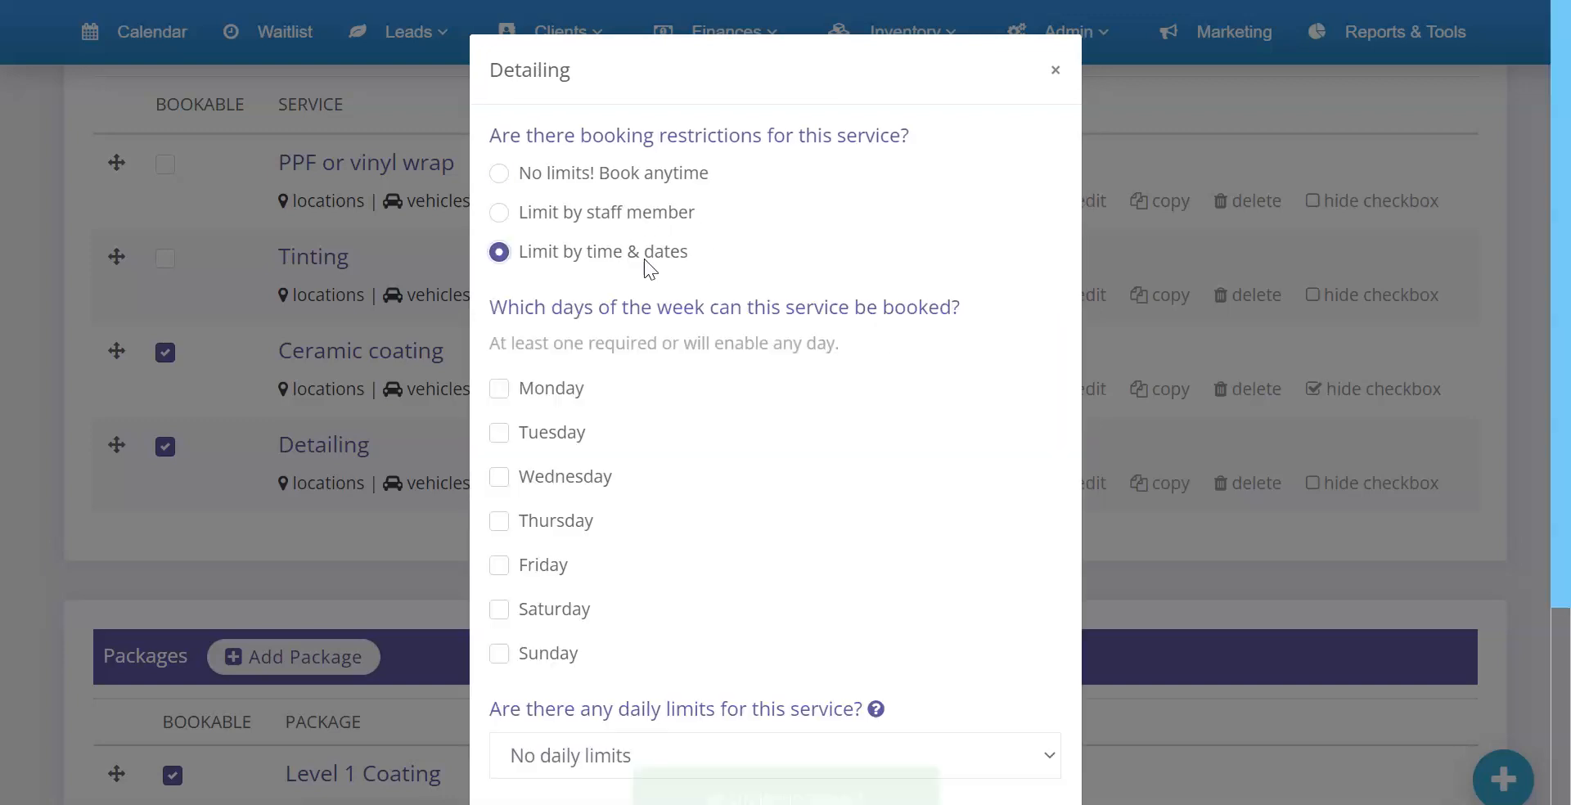
pyautogui.click(576, 388)
pyautogui.click(555, 438)
pyautogui.click(546, 612)
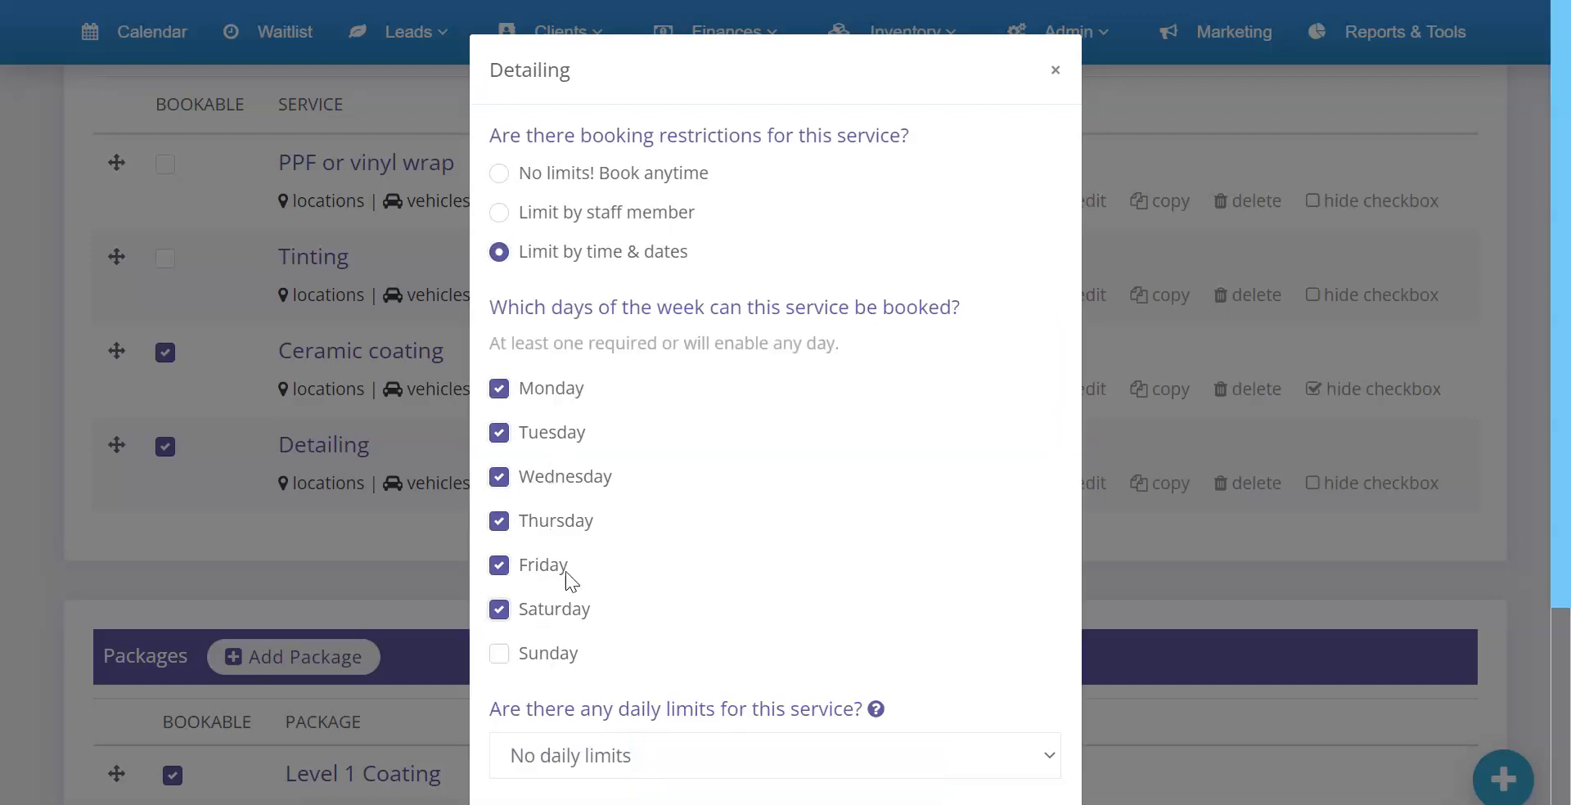
pyautogui.scroll(-4, 621, 491)
pyautogui.click(674, 670)
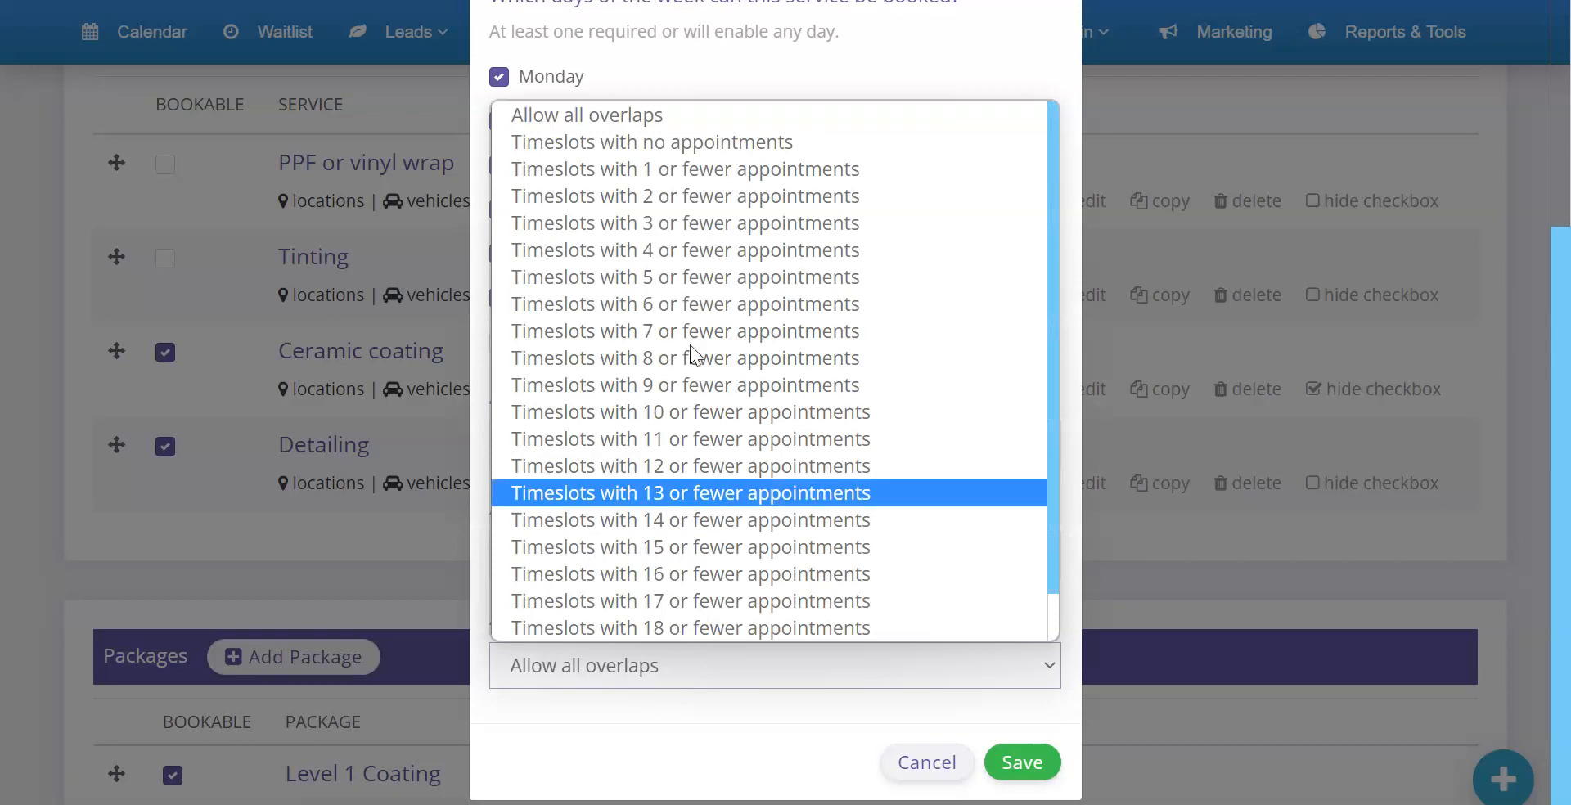
pyautogui.click(699, 154)
pyautogui.click(1029, 774)
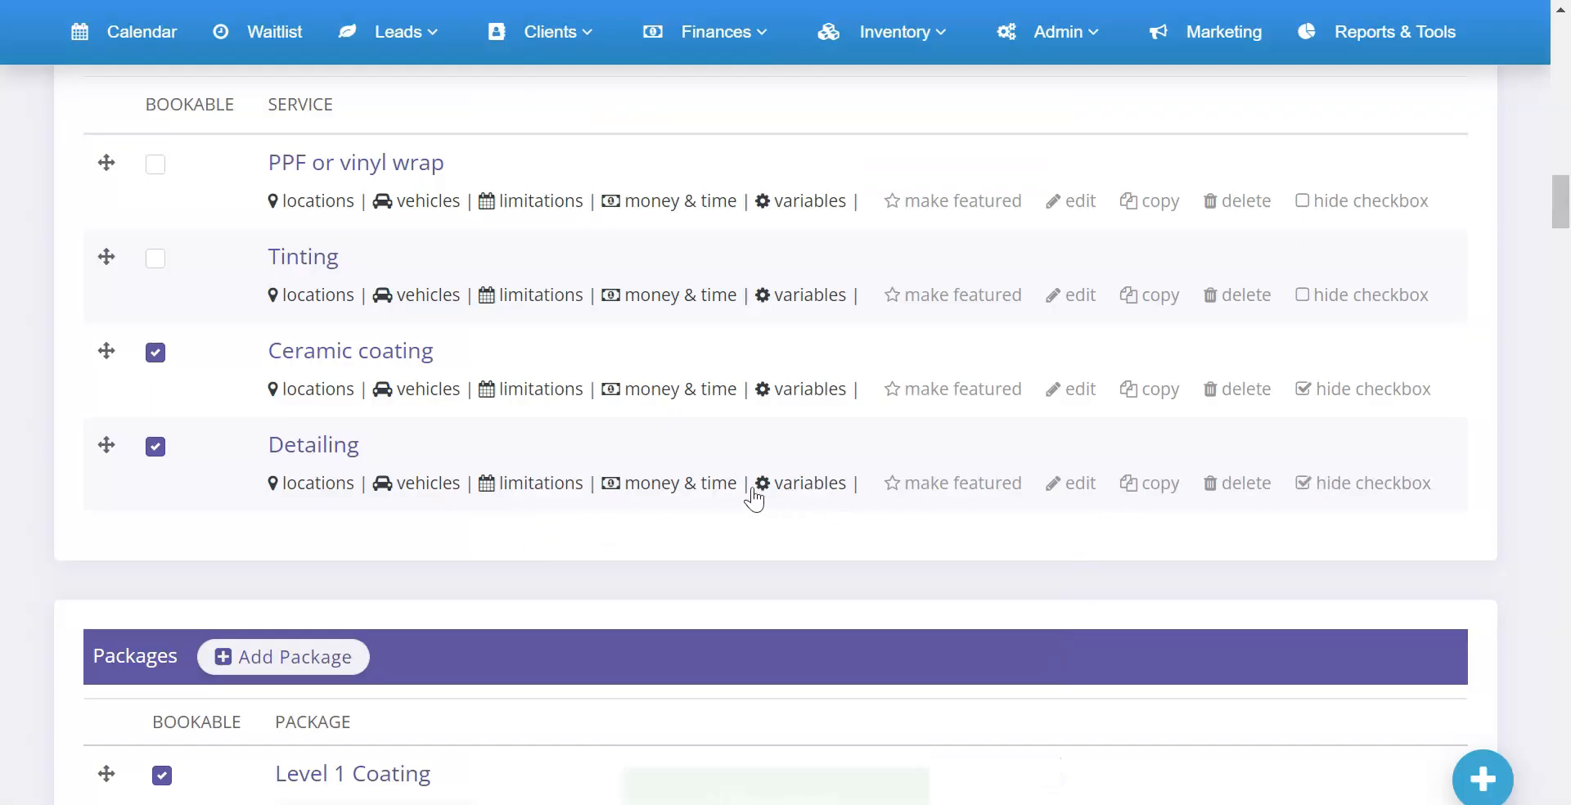
# - Request the Detailing mess levels and Detailing extra info variables for the Detailing service and save
pyautogui.click(808, 484)
pyautogui.click(636, 173)
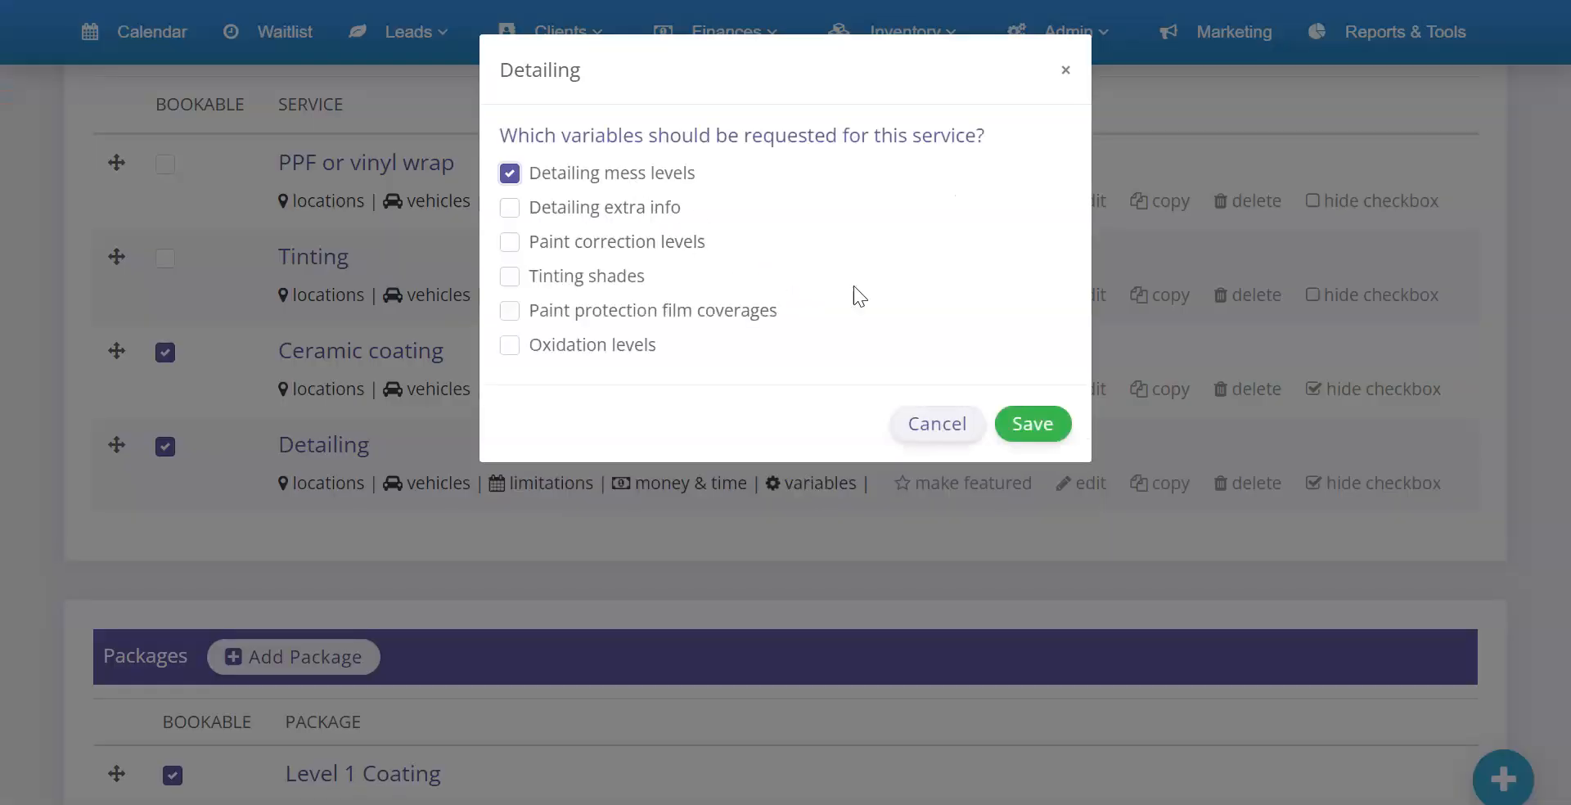
pyautogui.click(618, 209)
pyautogui.click(1029, 419)
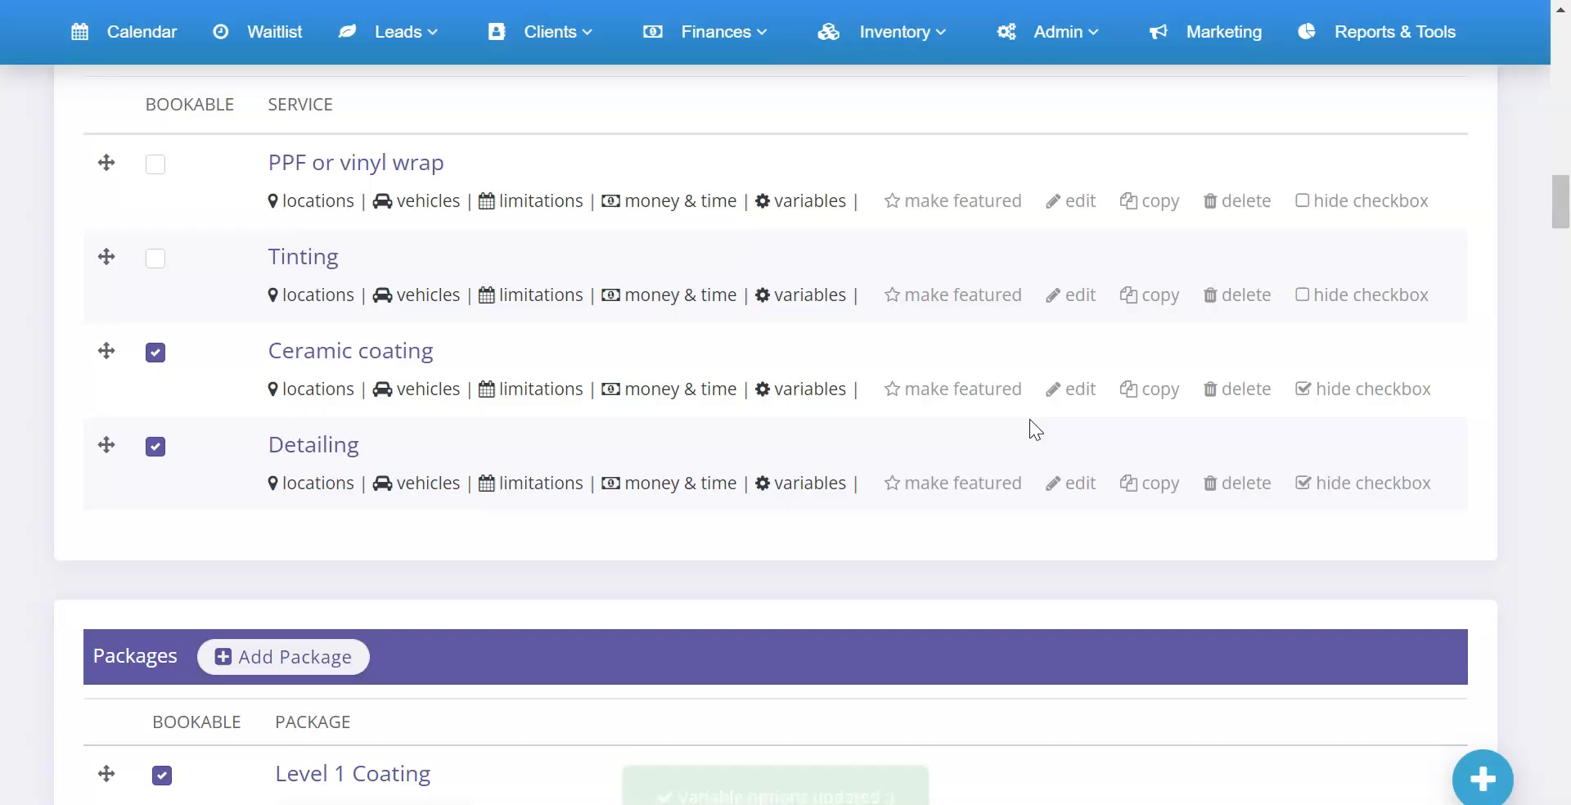
# - Go to the Auto Detailing page of the Sturdy Details website and copy its introductory paragraph
pyautogui.click(674, 489)
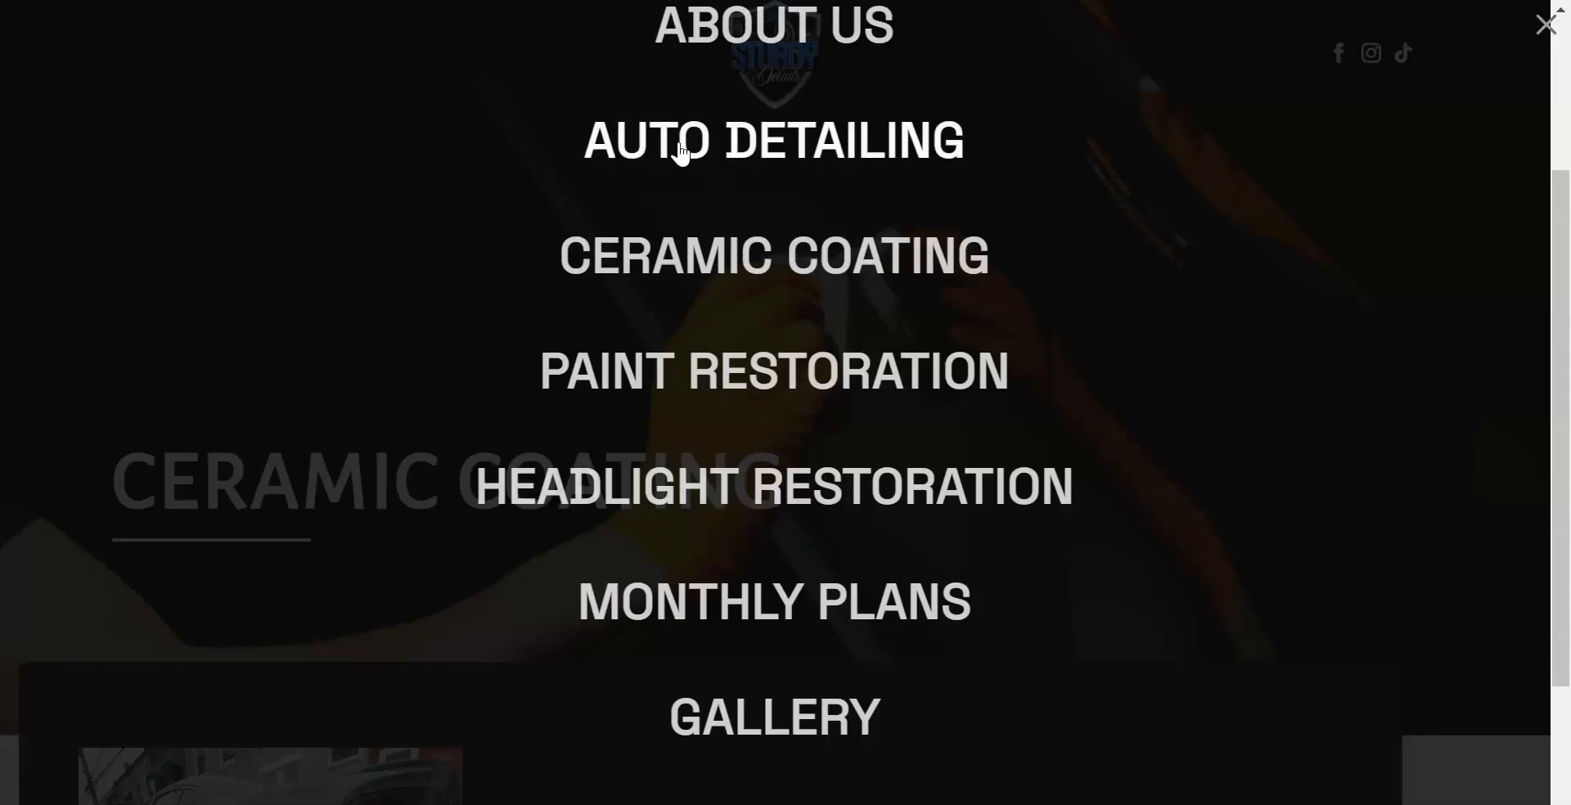
pyautogui.click(679, 151)
pyautogui.scroll(-8, 737, 262)
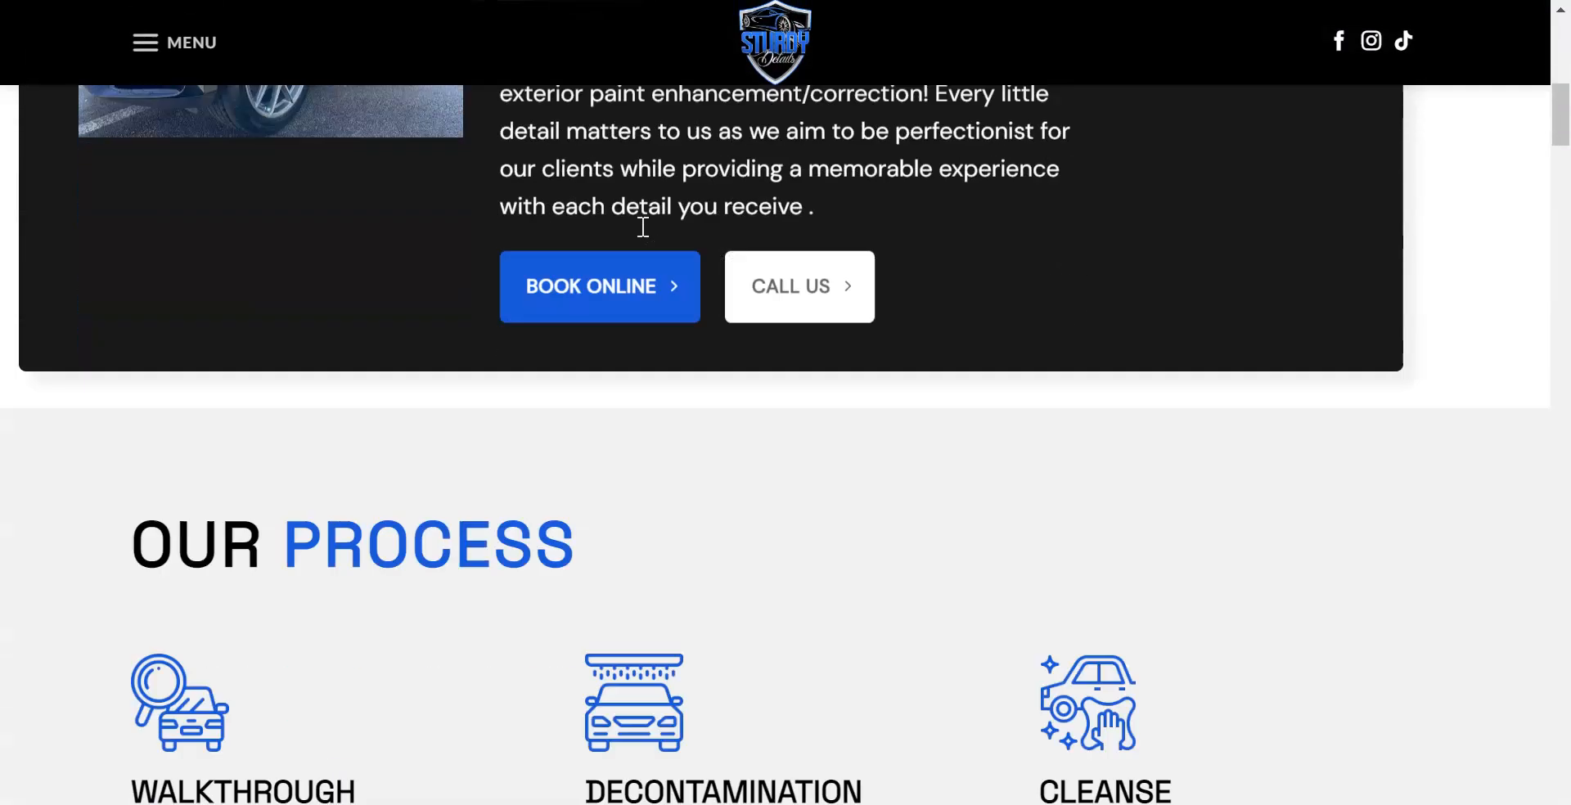
pyautogui.scroll(6, 644, 229)
pyautogui.doubleClick(665, 296)
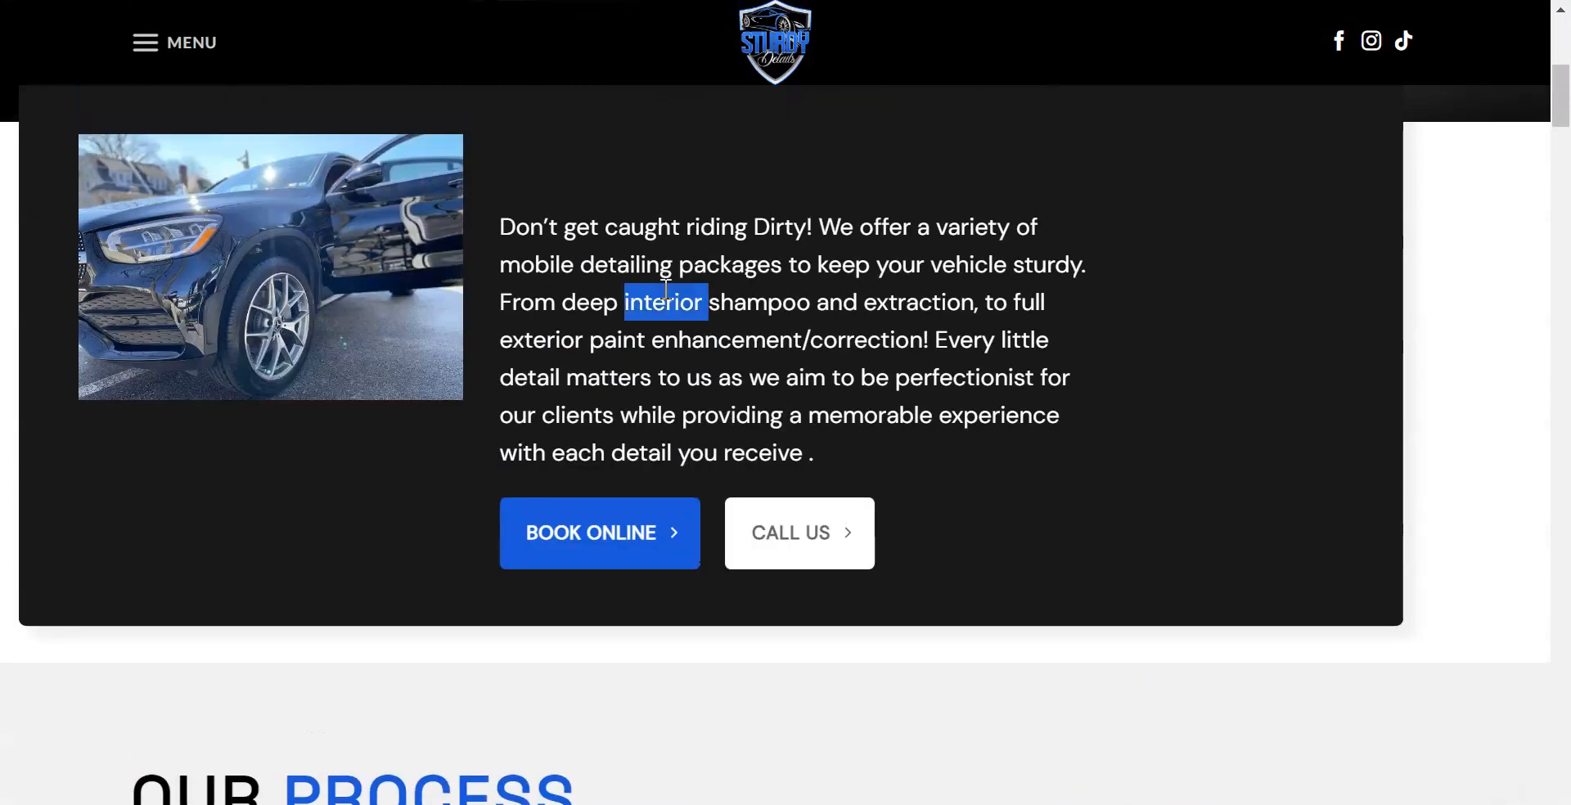
pyautogui.tripleClick(666, 290)
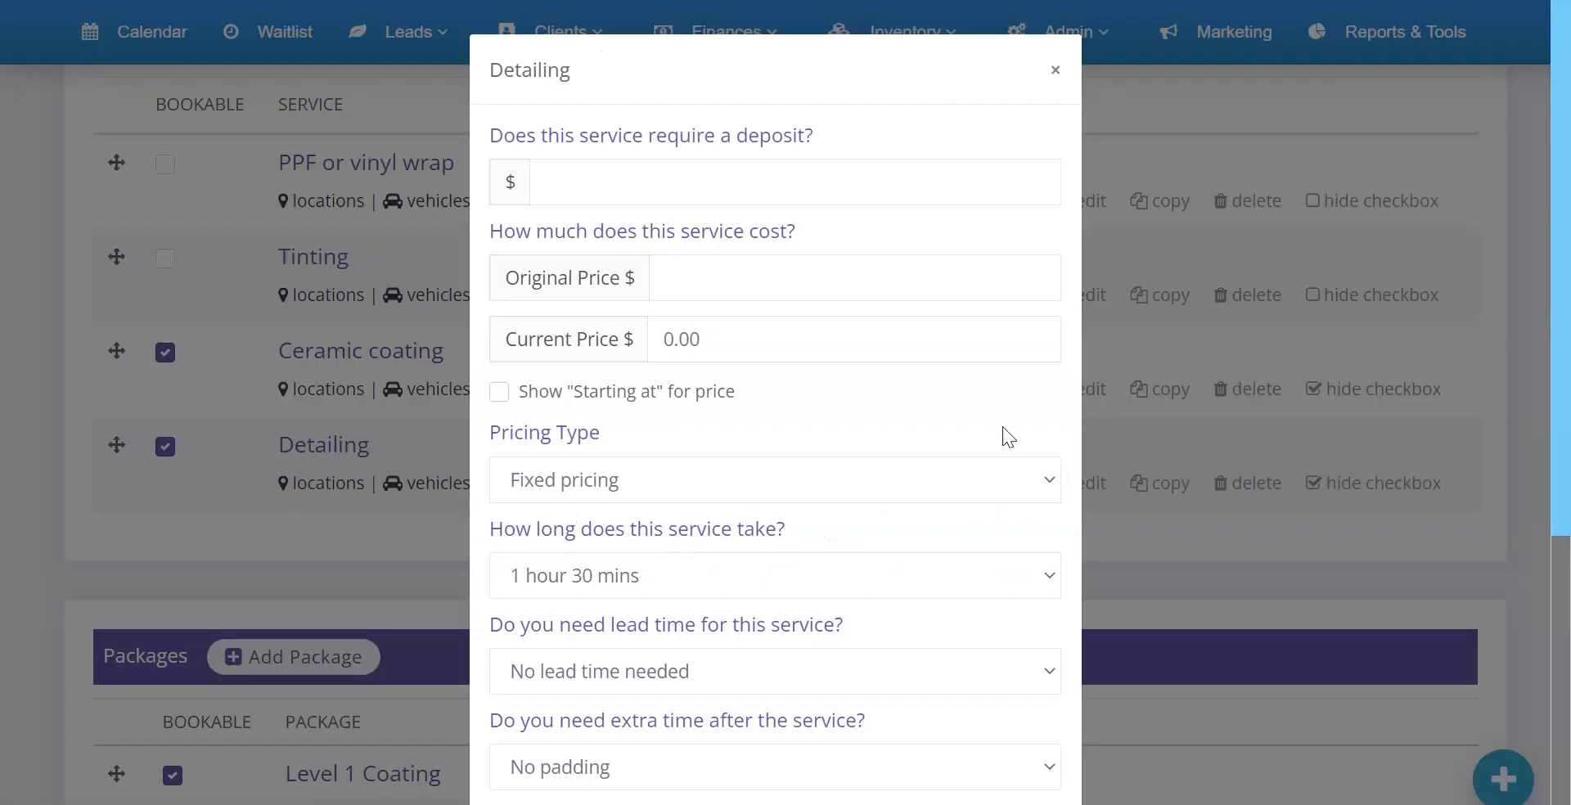
# - Save the Detailing service's open money settings, then paste the copied introductory paragraph as the service's description and save it
pyautogui.scroll(-5, 821, 507)
pyautogui.click(1021, 749)
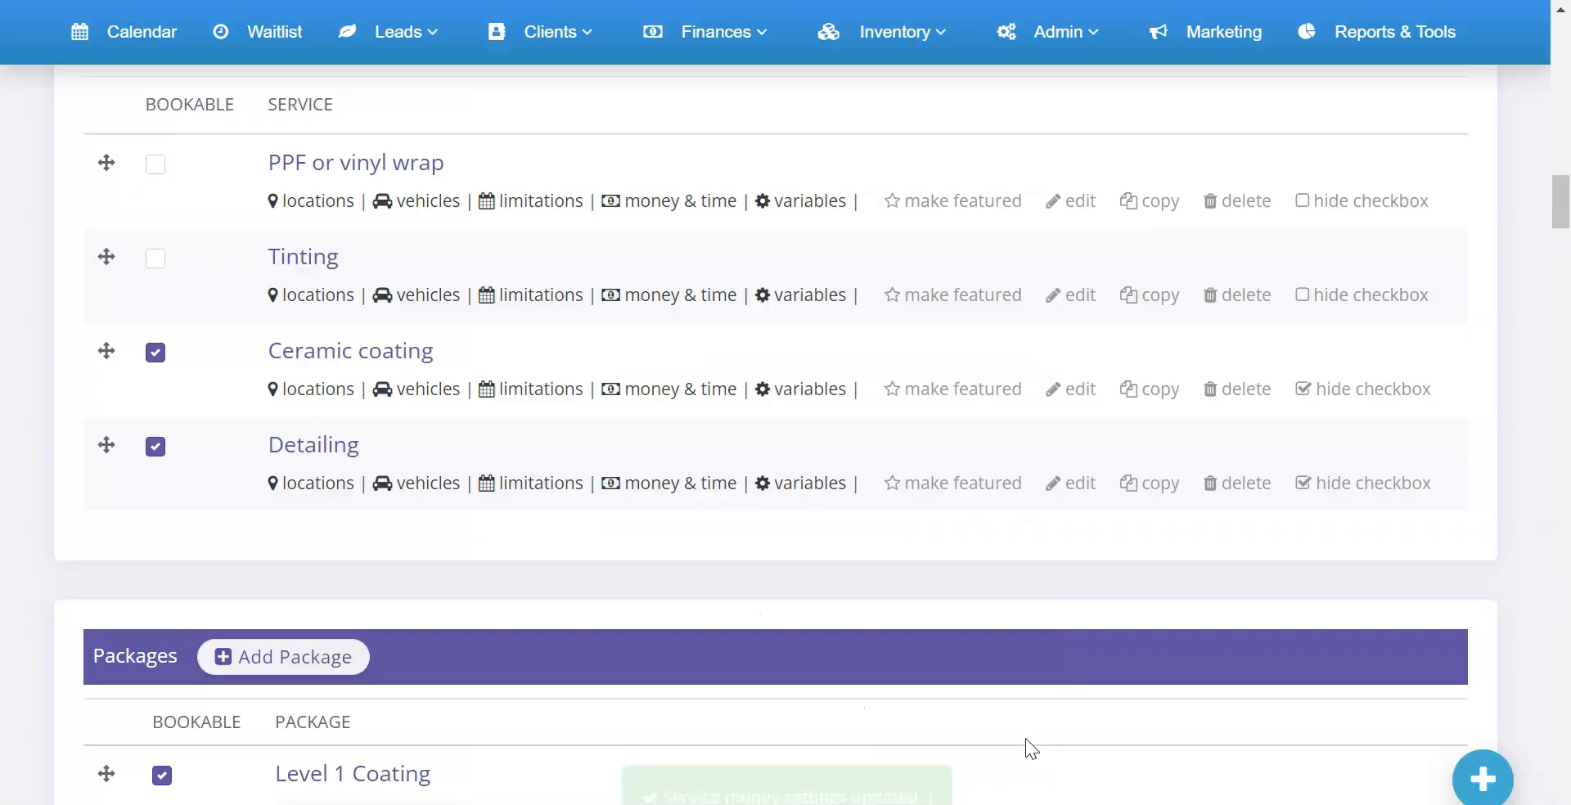
pyautogui.click(1071, 481)
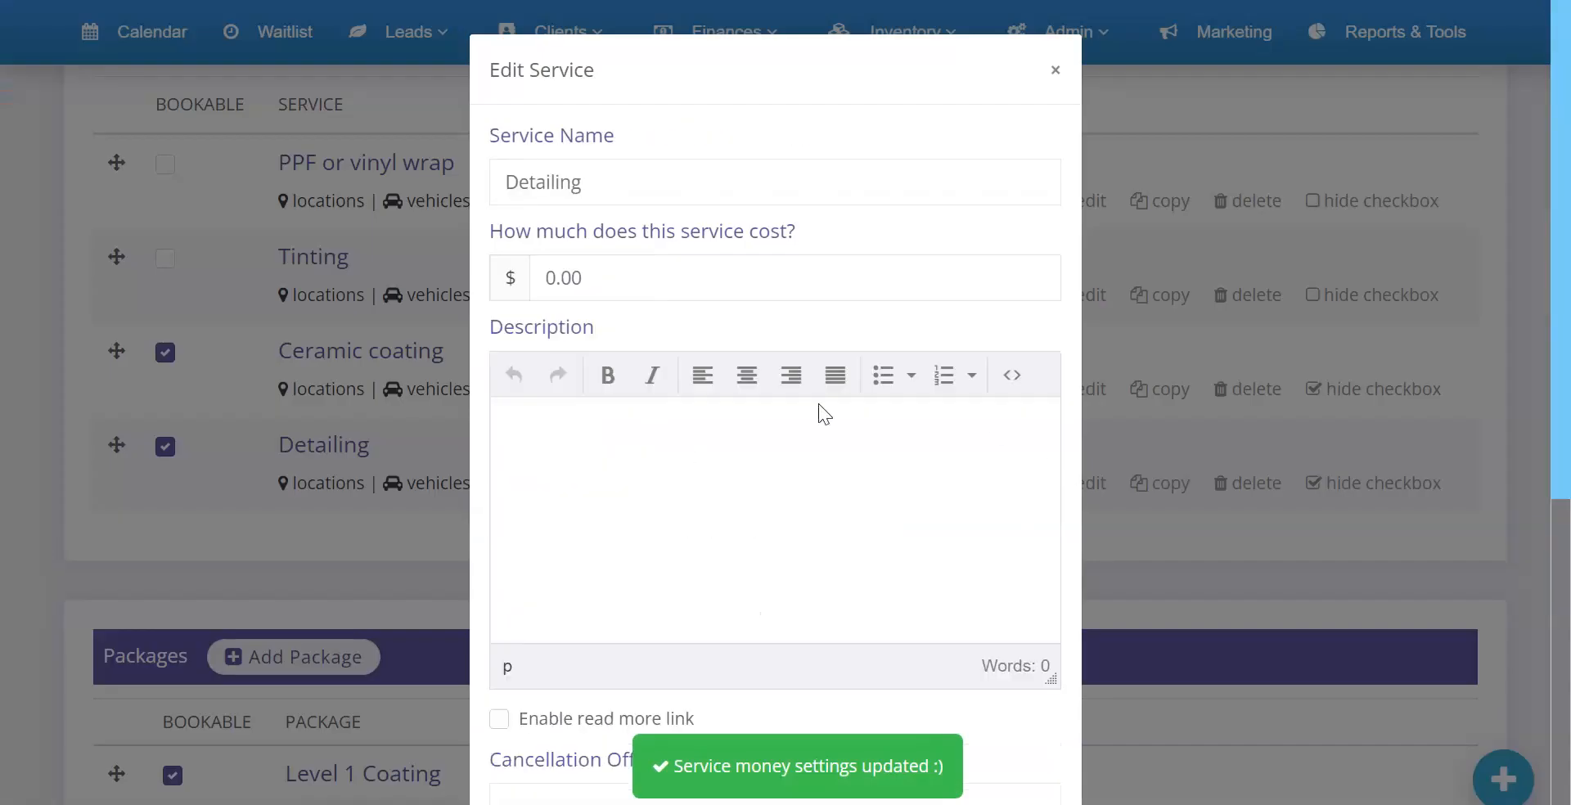
pyautogui.click(693, 459)
pyautogui.hotkey('ctrl', 'v')
pyautogui.scroll(-6, 927, 567)
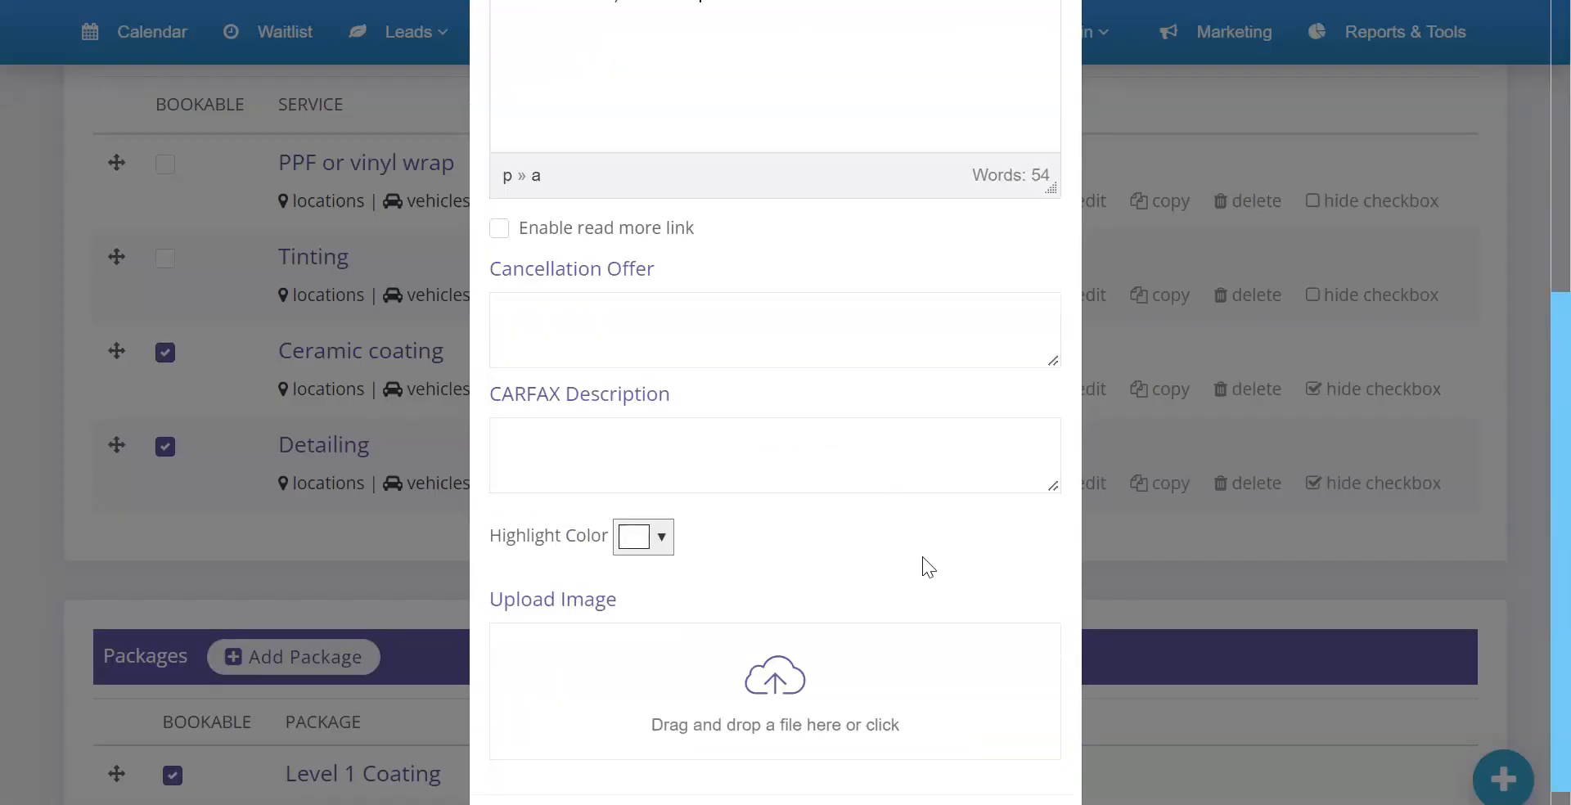
pyautogui.scroll(-2, 927, 566)
pyautogui.click(975, 761)
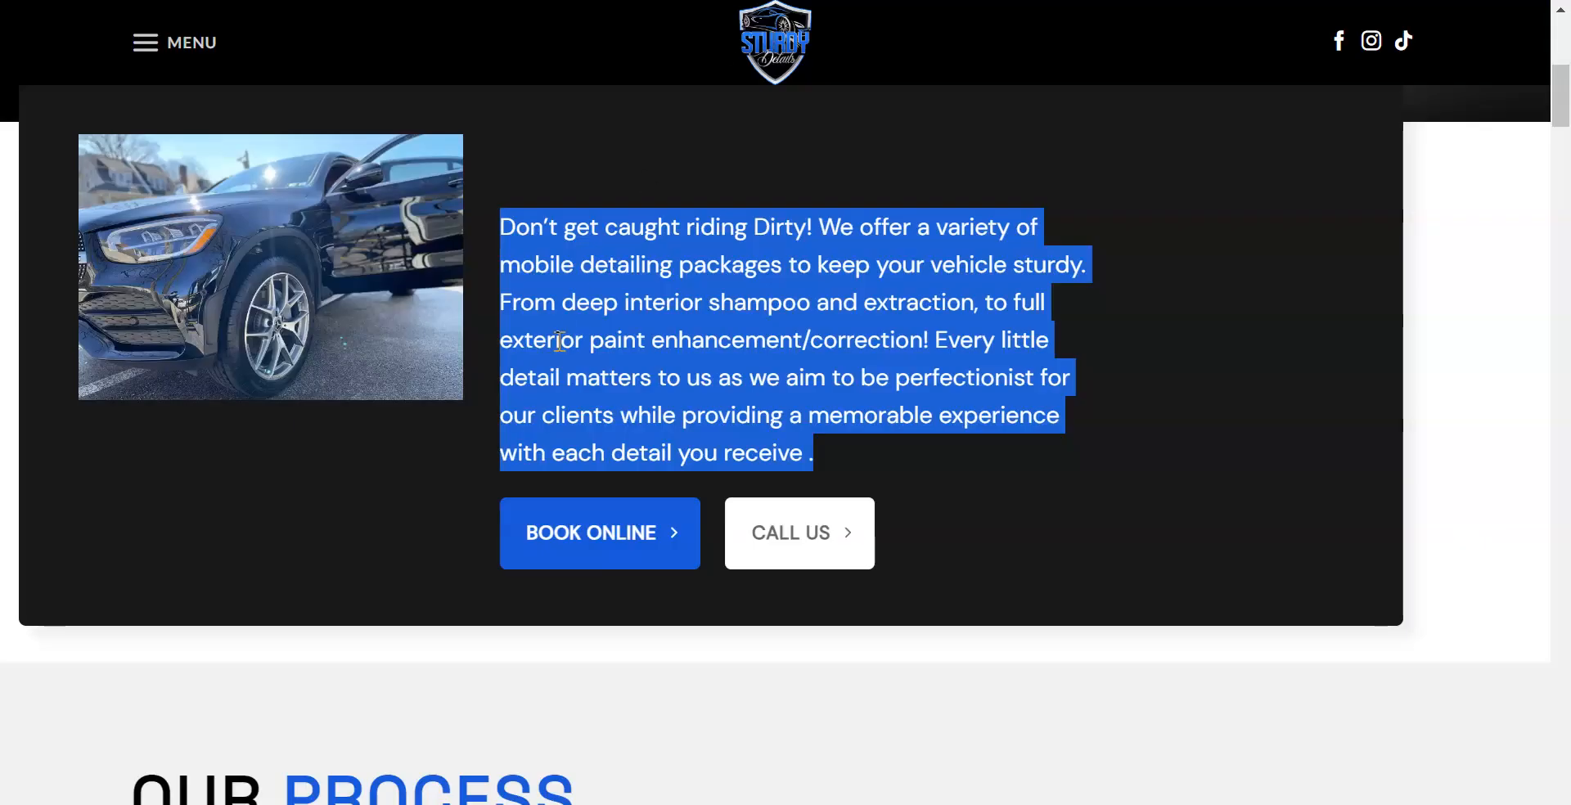
# - Look up the car starting price of the Sturdy Basic Detail package on the website's Auto Detailing page
pyautogui.scroll(-15, 574, 348)
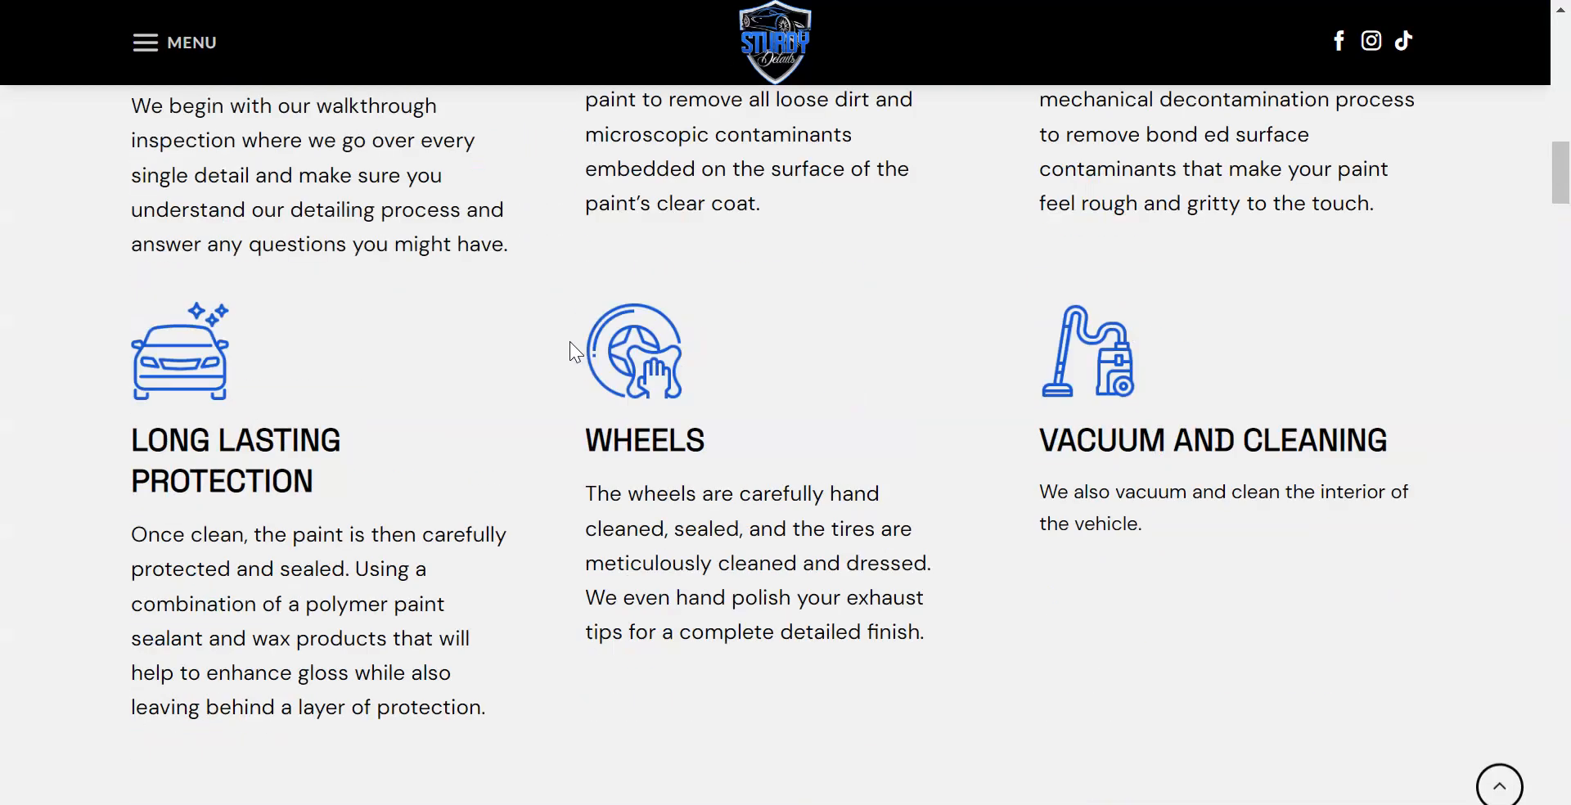
pyautogui.scroll(-4, 565, 336)
pyautogui.scroll(3, 467, 343)
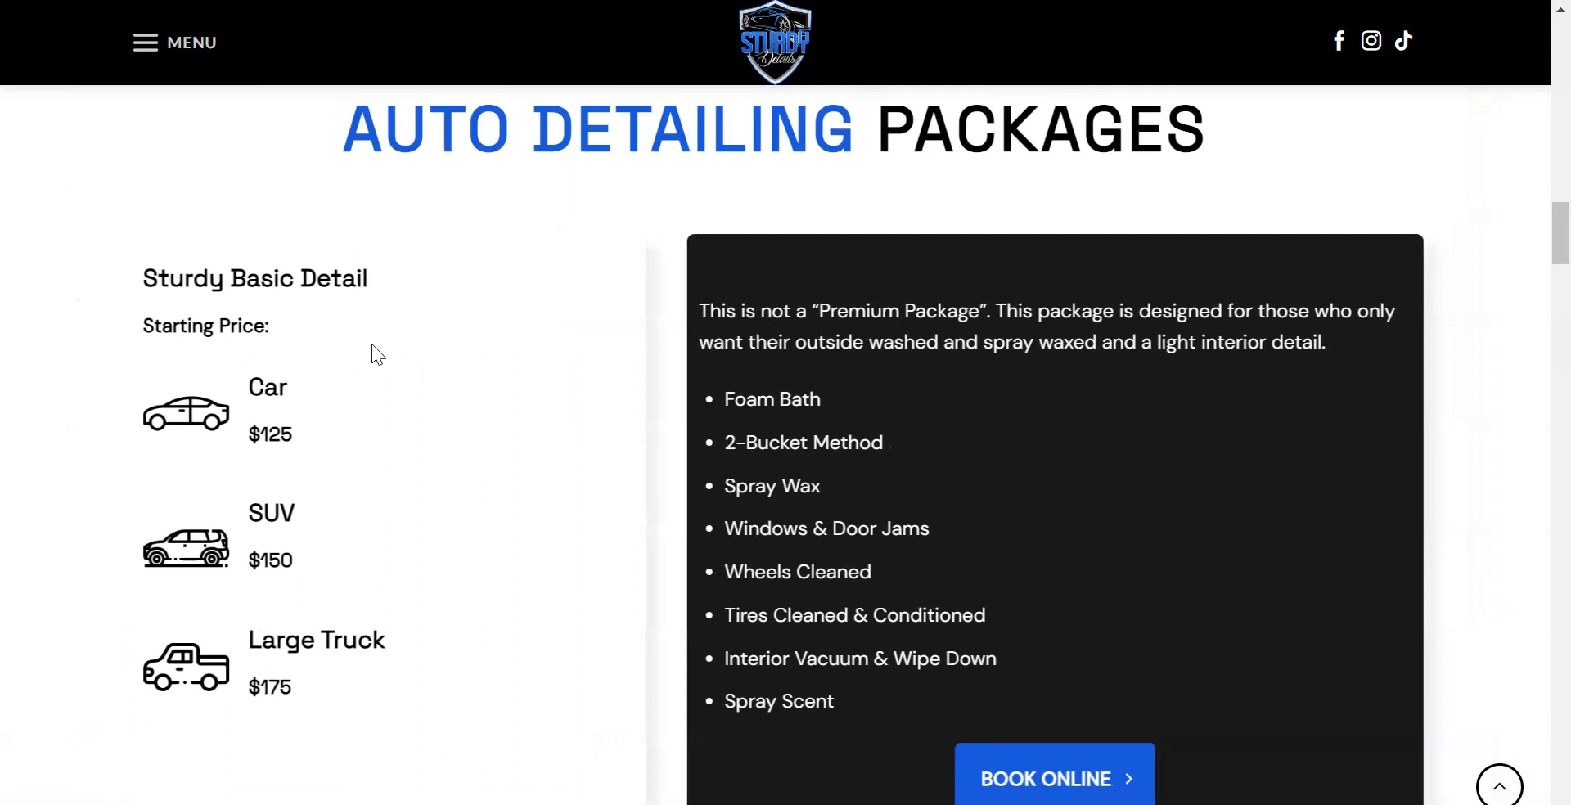
pyautogui.moveTo(263, 432); pyautogui.dragTo(296, 434)
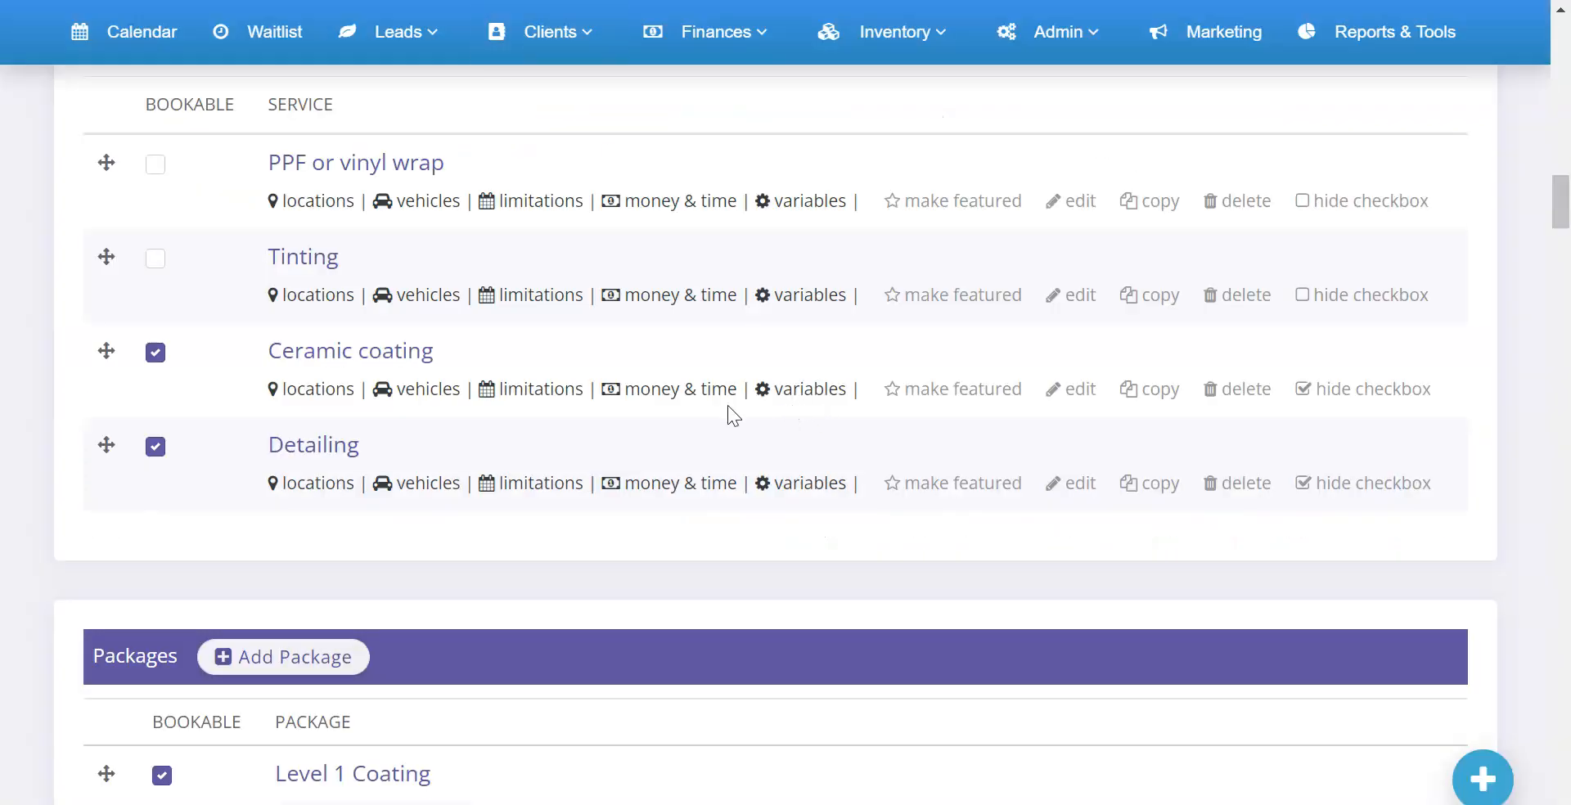
# - Set the Detailing service's current price to $125 and show it as a "Starting at" price
pyautogui.click(682, 486)
pyautogui.click(751, 341)
pyautogui.write('125')
pyautogui.click(564, 393)
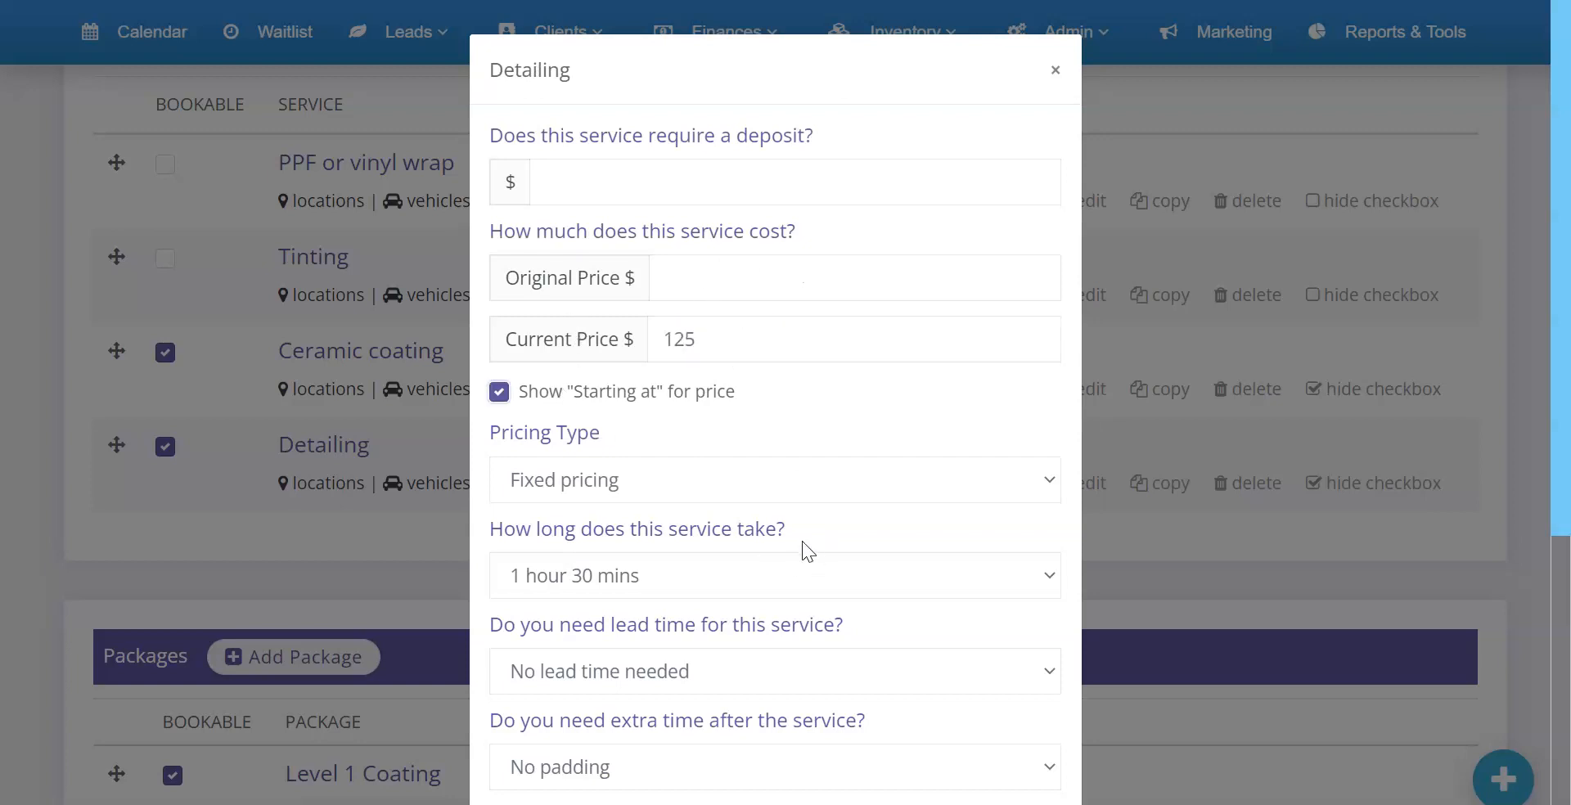
# - Check the basic detail's duration on the business's existing booking page and save the Detailing service's money and time settings
pyautogui.scroll(-3, 804, 548)
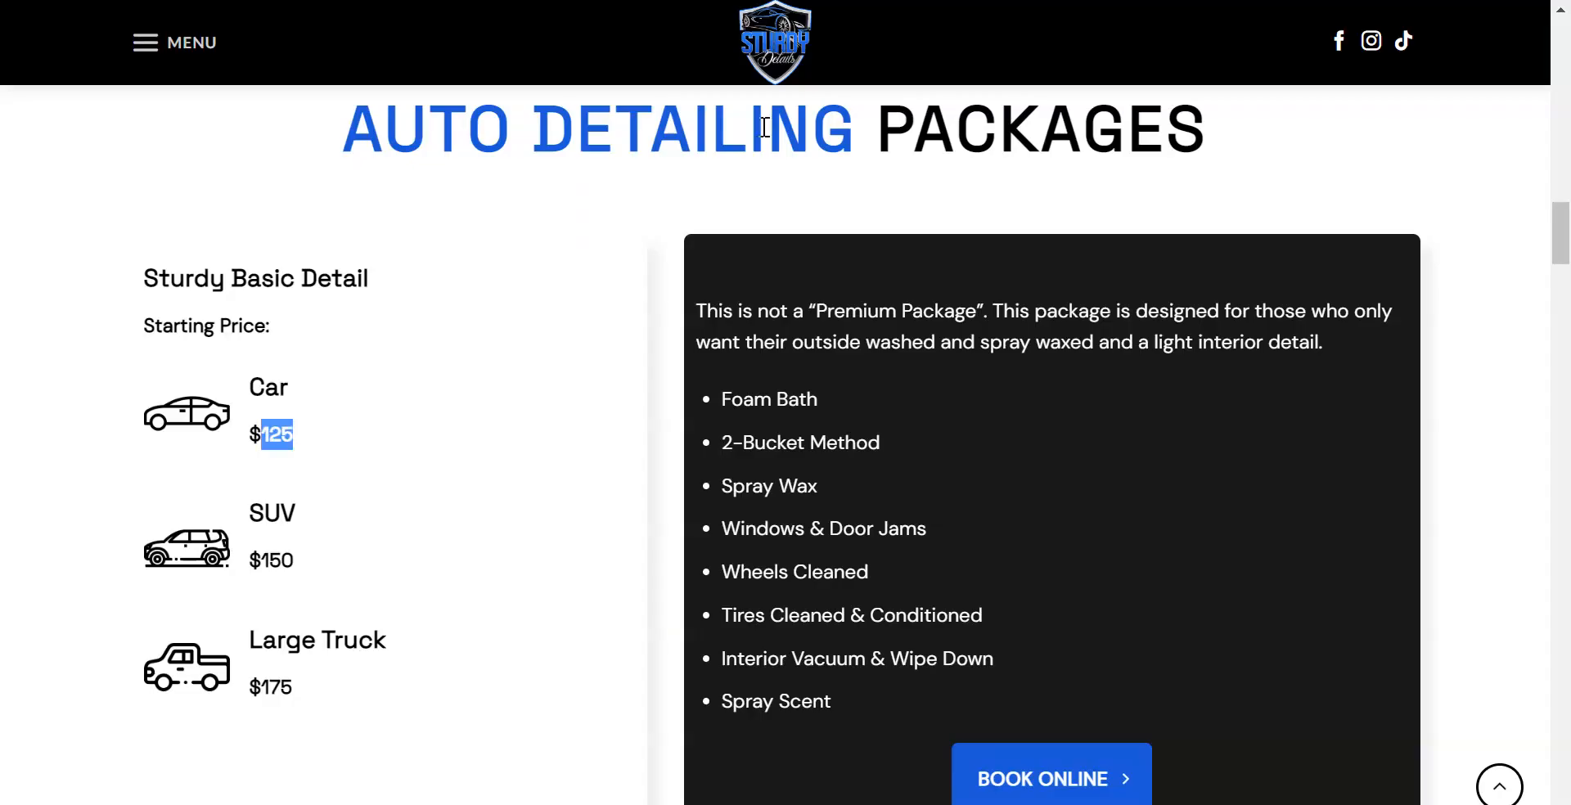
pyautogui.scroll(-4, 882, 449)
pyautogui.scroll(4, 887, 442)
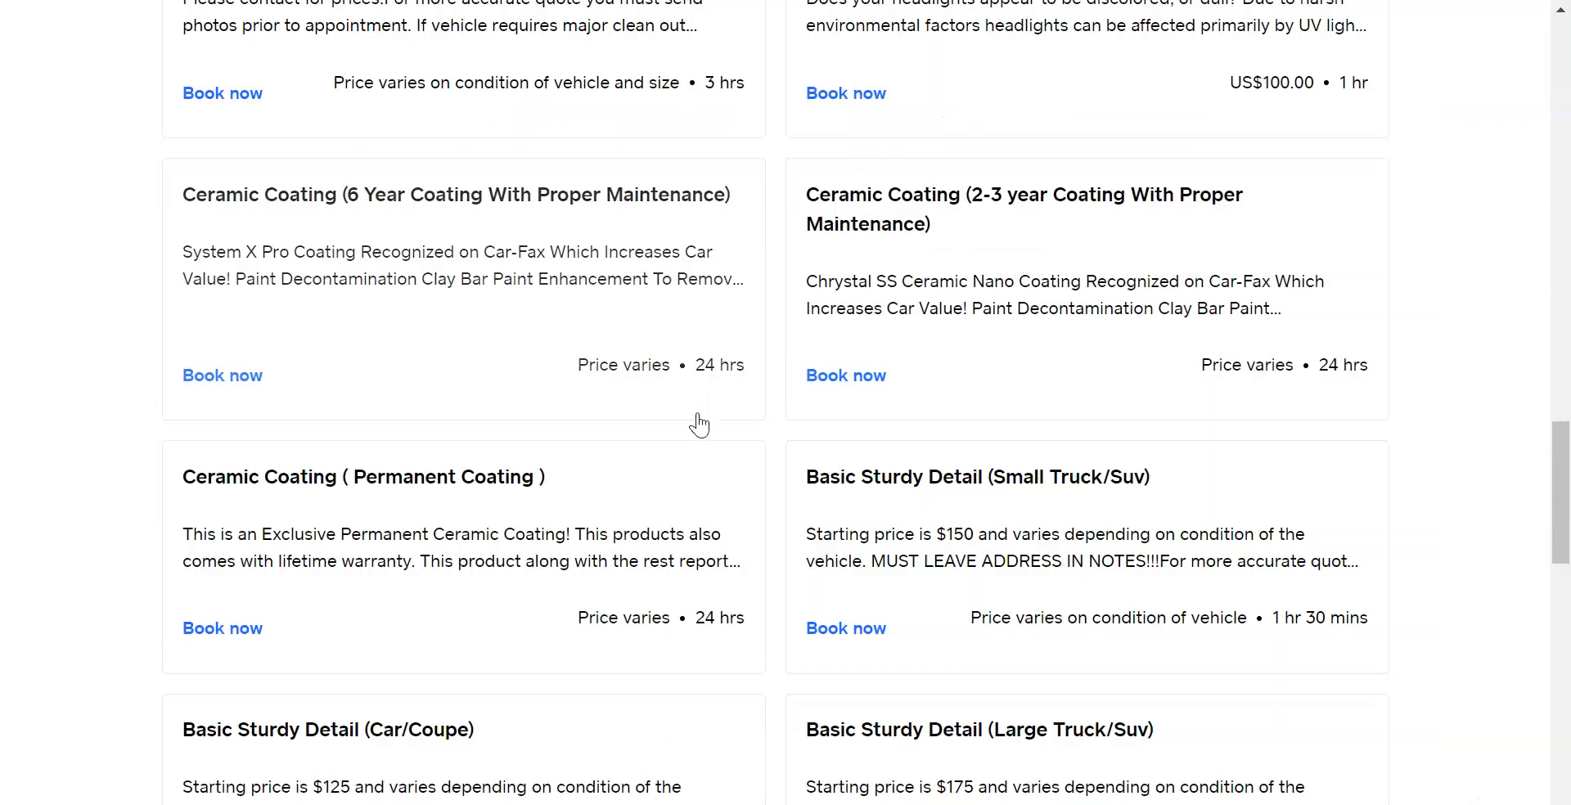
pyautogui.scroll(3, 701, 422)
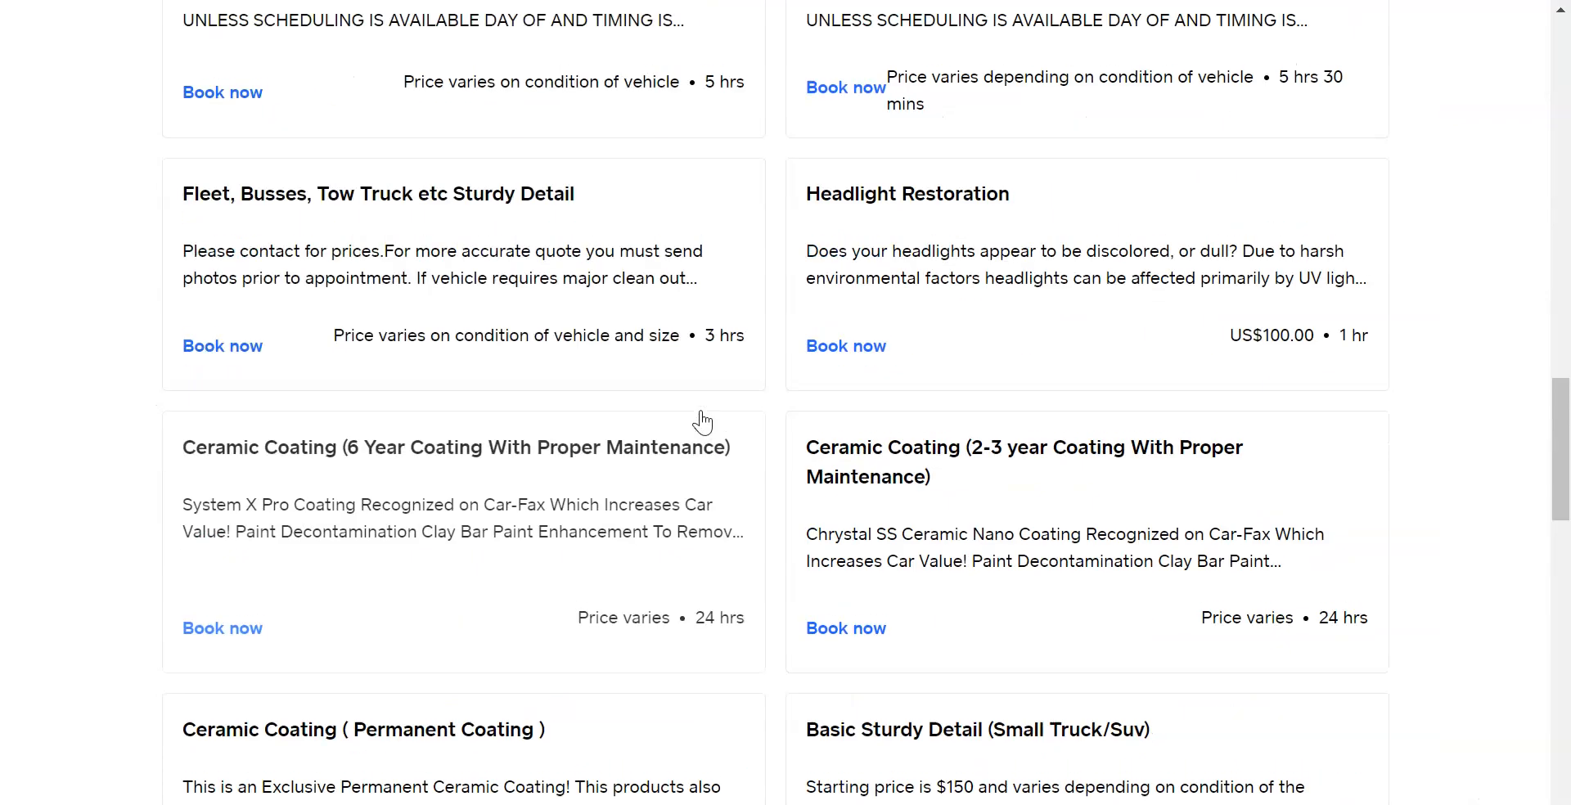
pyautogui.scroll(-5, 712, 419)
pyautogui.scroll(-3, 720, 416)
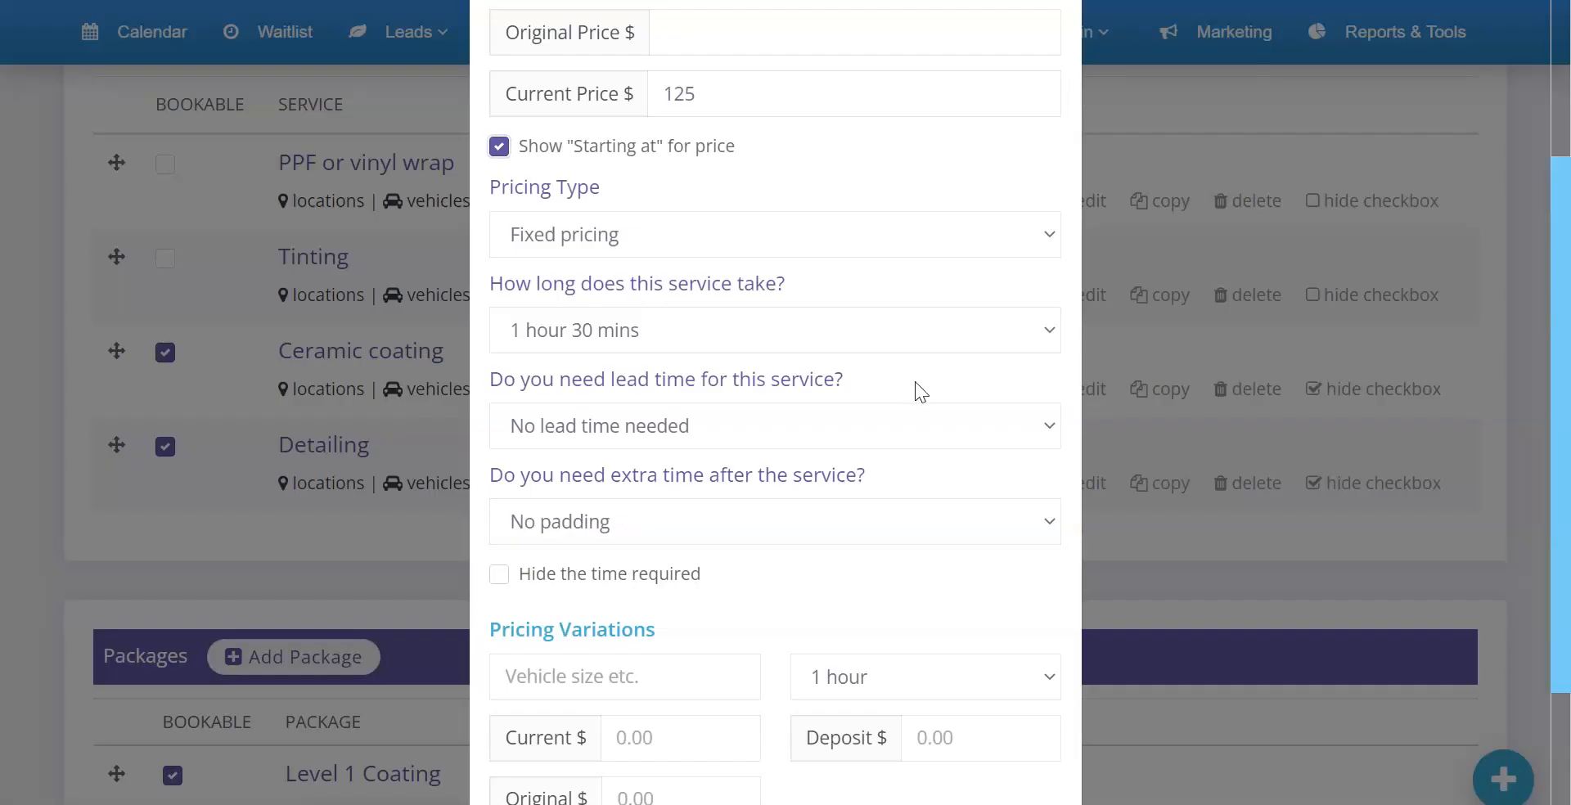
pyautogui.scroll(-2, 711, 365)
pyautogui.scroll(-2, 712, 577)
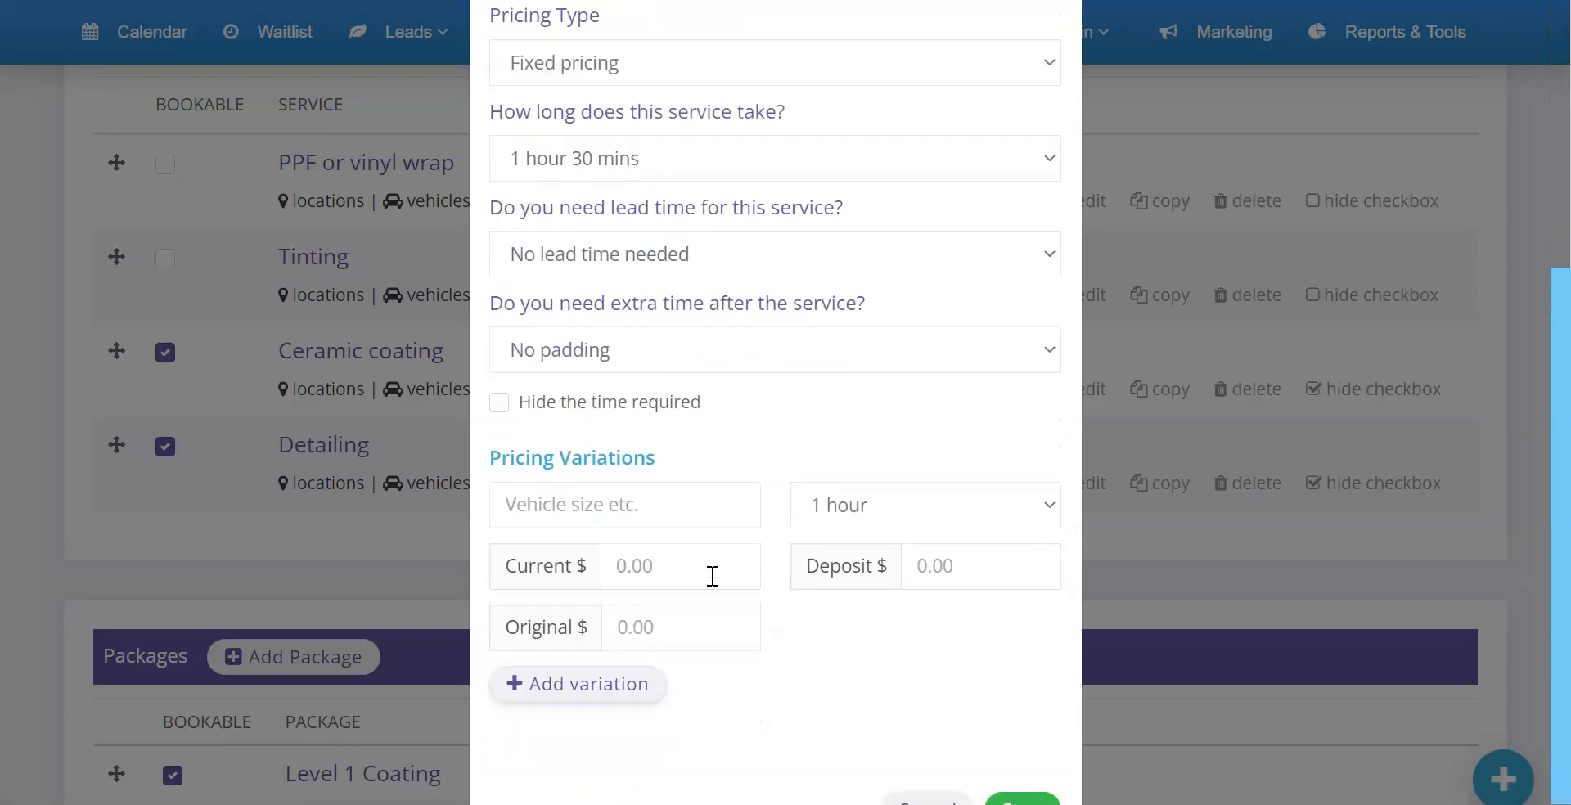
pyautogui.click(1015, 761)
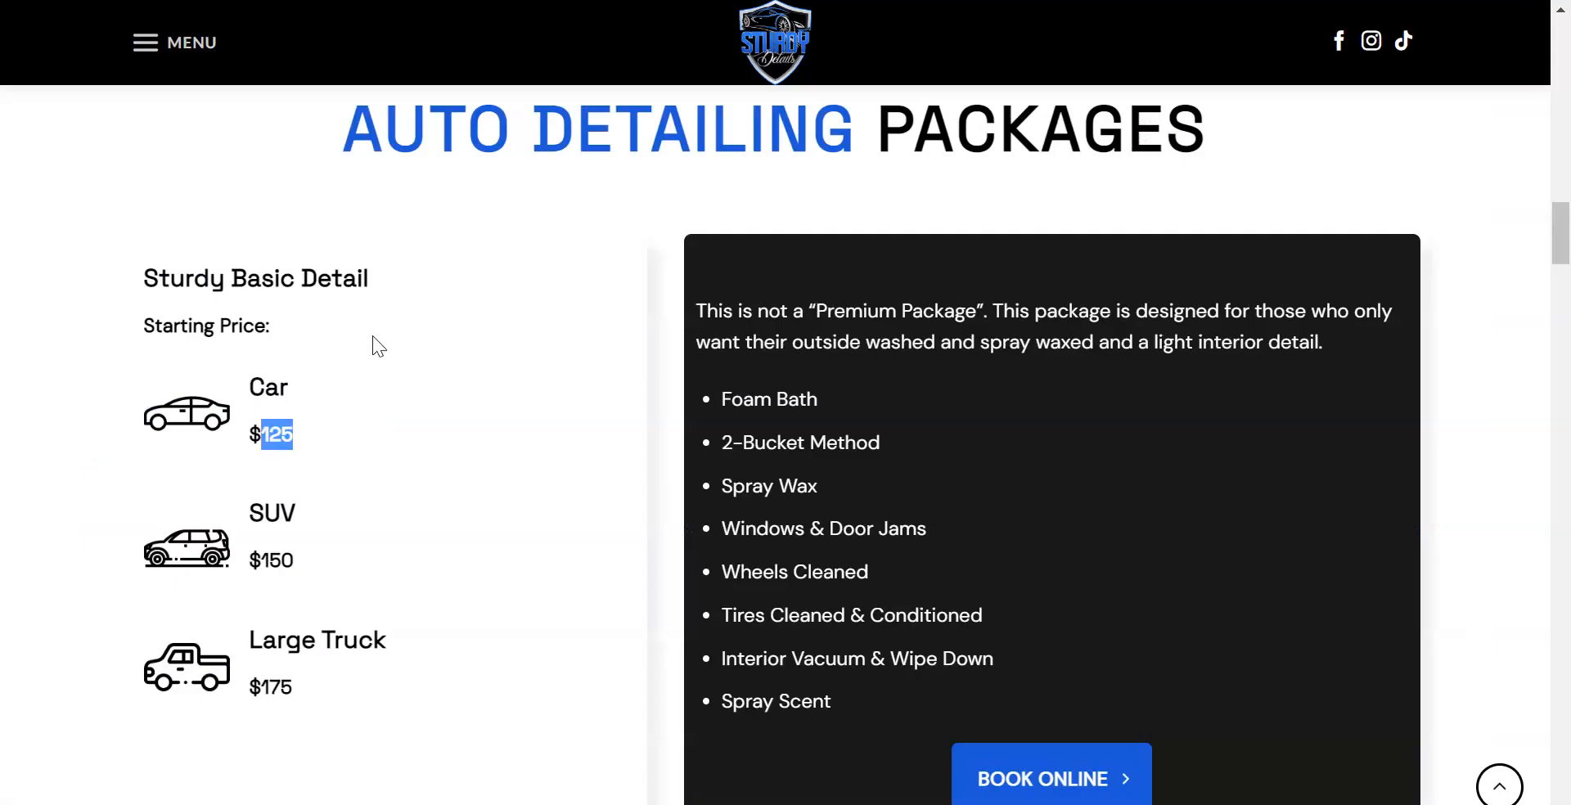
# - Review the website's auto detailing packages and copy the name of the Sturdy Basic Detail package
pyautogui.scroll(-10, 341, 332)
pyautogui.scroll(10, 342, 331)
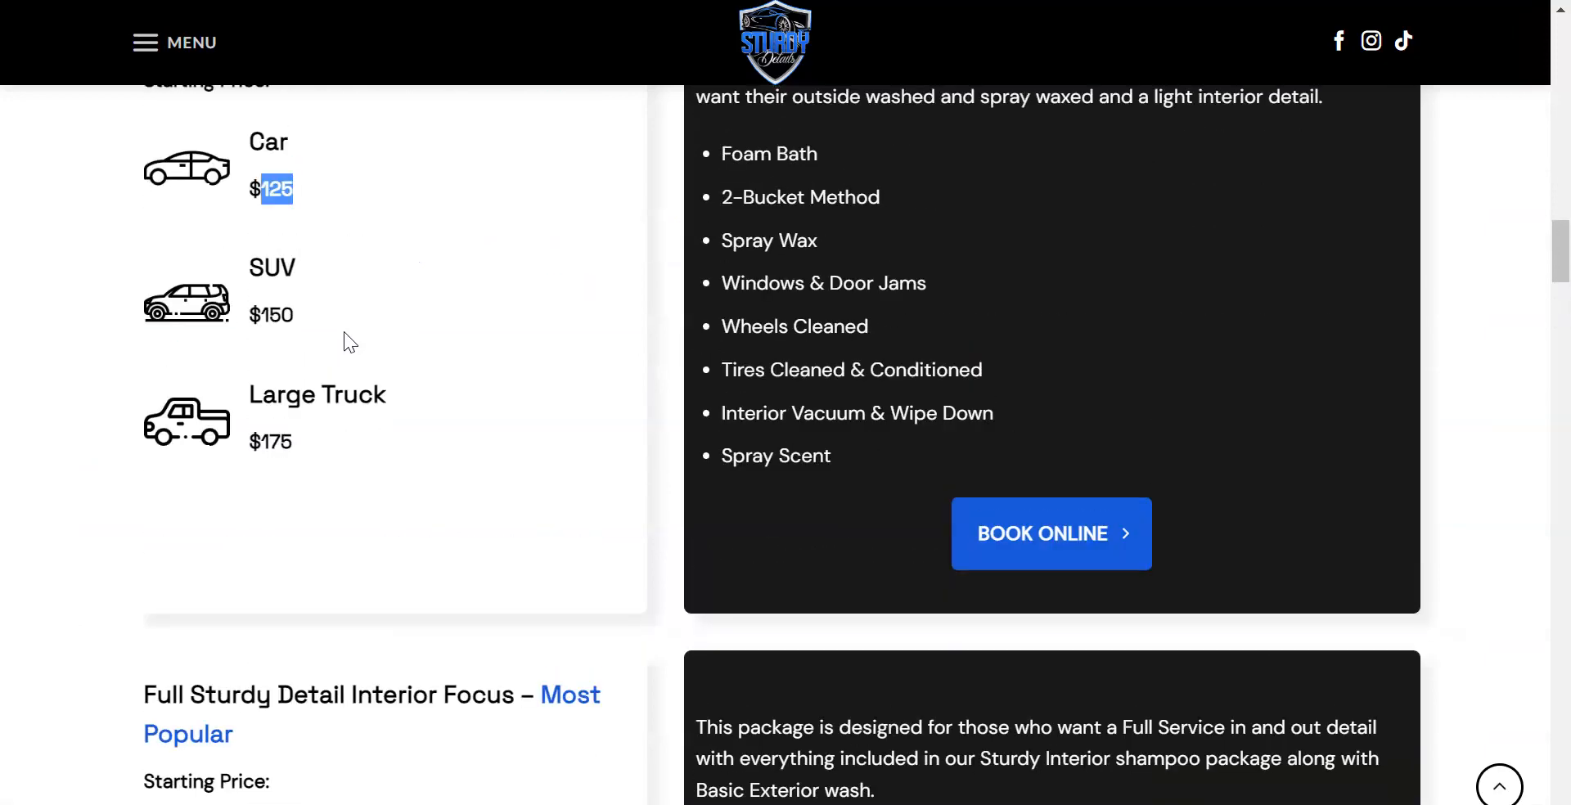
pyautogui.tripleClick(266, 279)
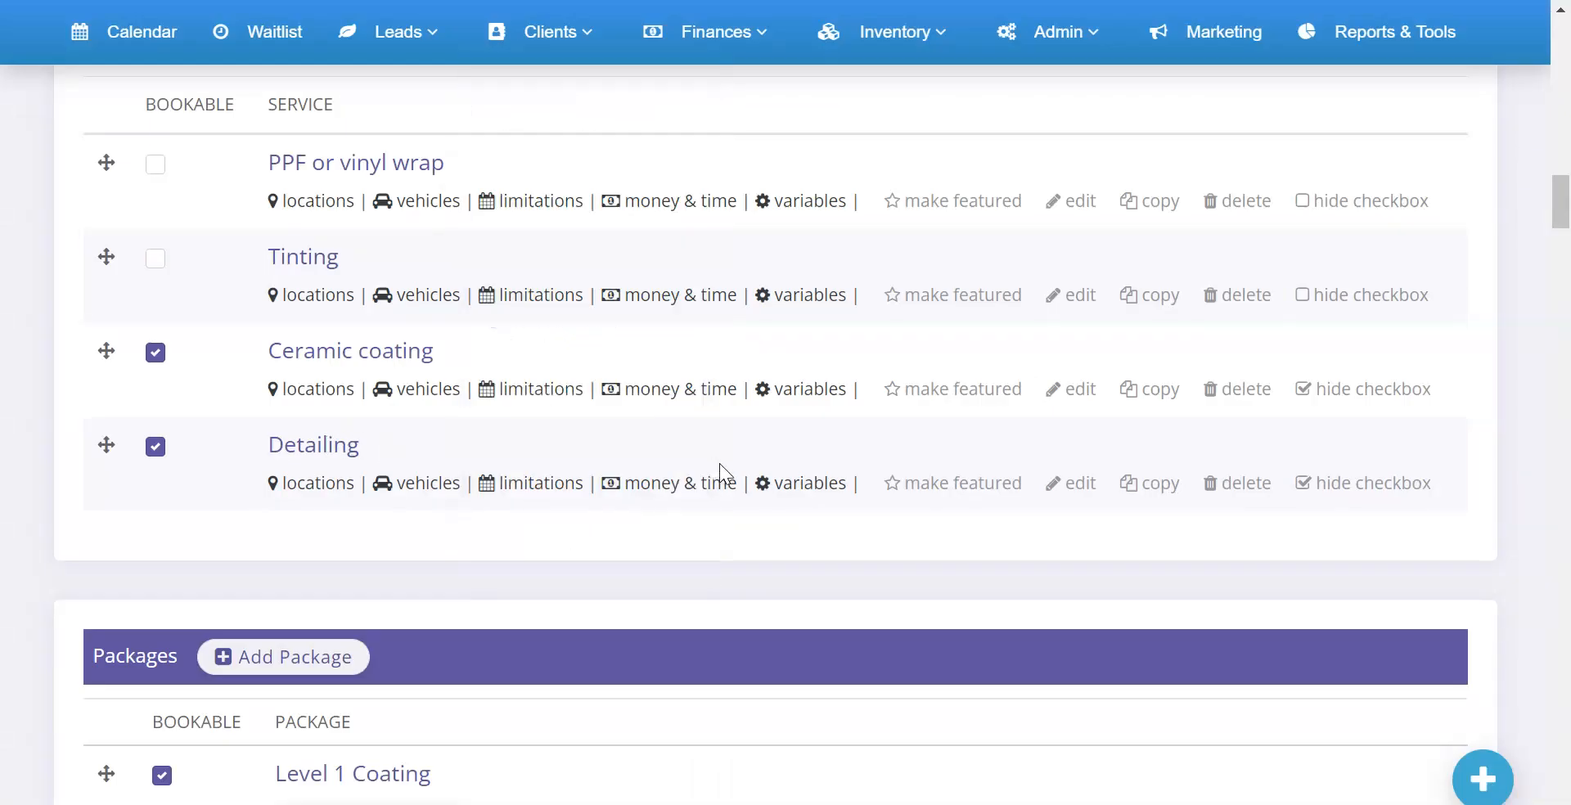
# - Start a new package named Sturdy Basic Detail and assign it to the Detailing service
pyautogui.scroll(-6, 719, 463)
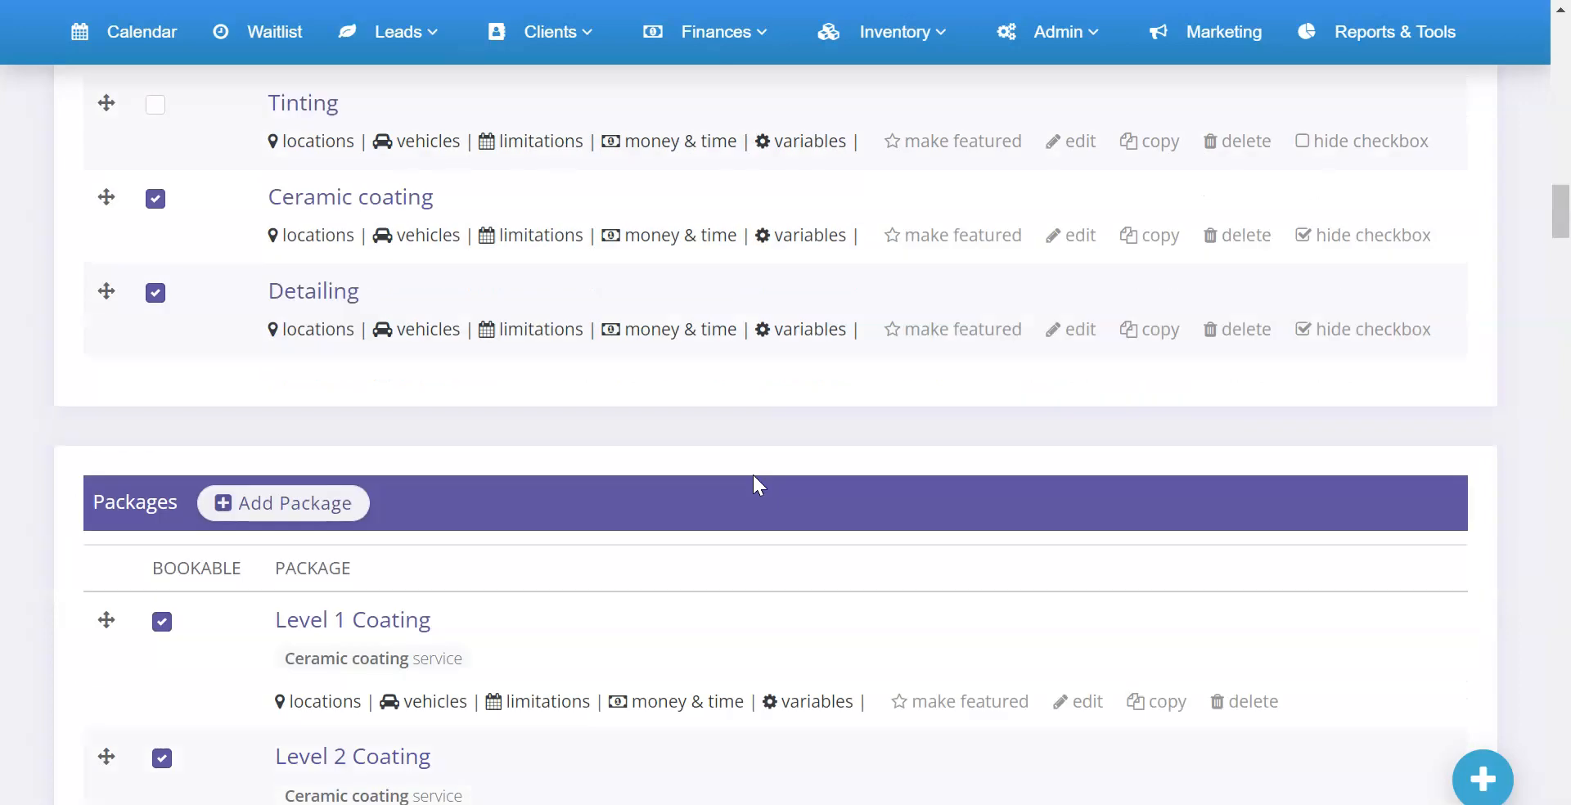
pyautogui.click(338, 166)
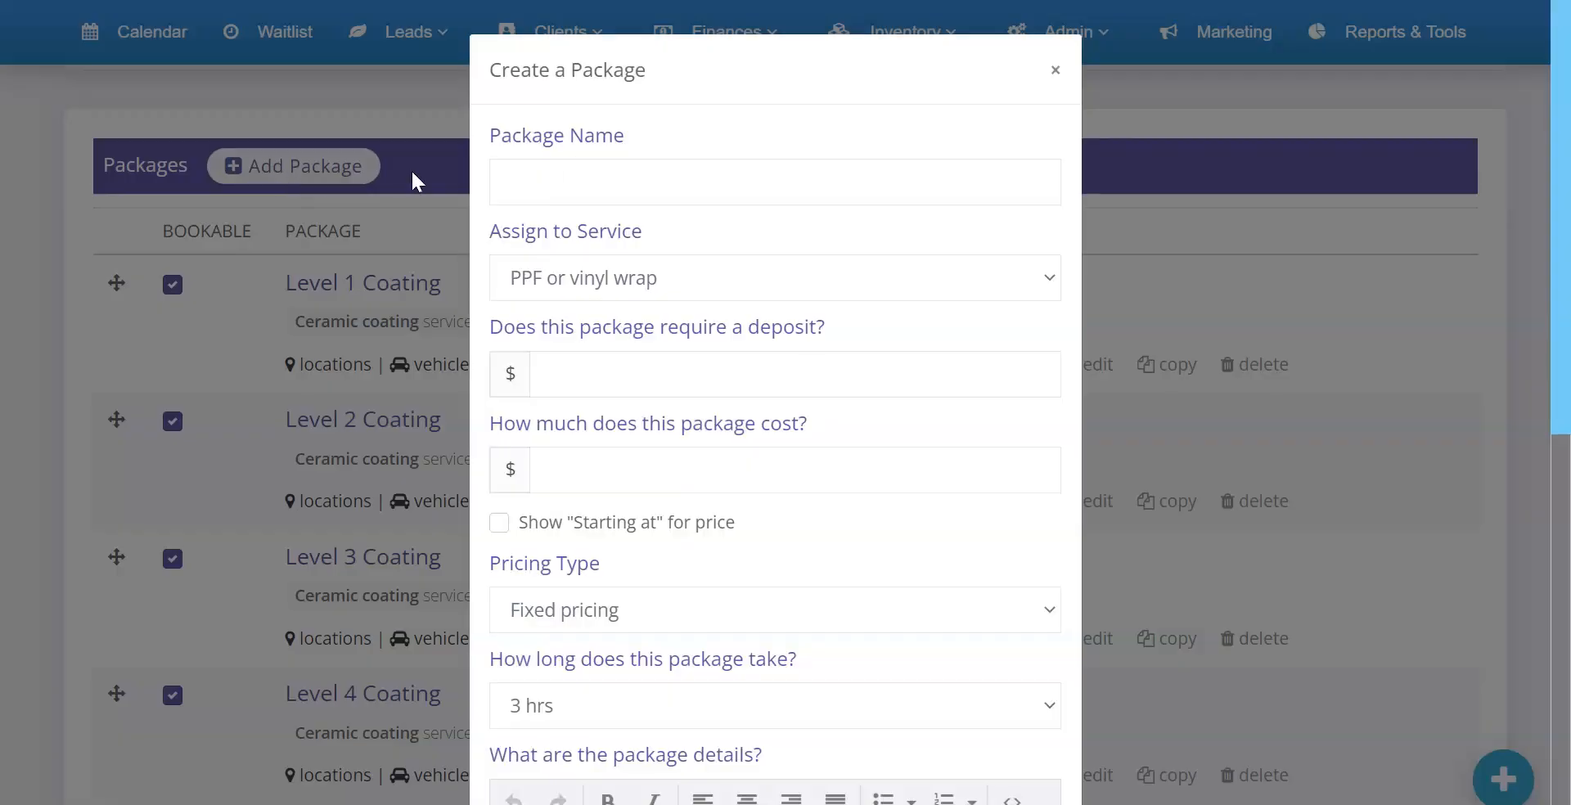
pyautogui.click(613, 178)
pyautogui.write('Sturdy Basic Detail')
pyautogui.click(690, 284)
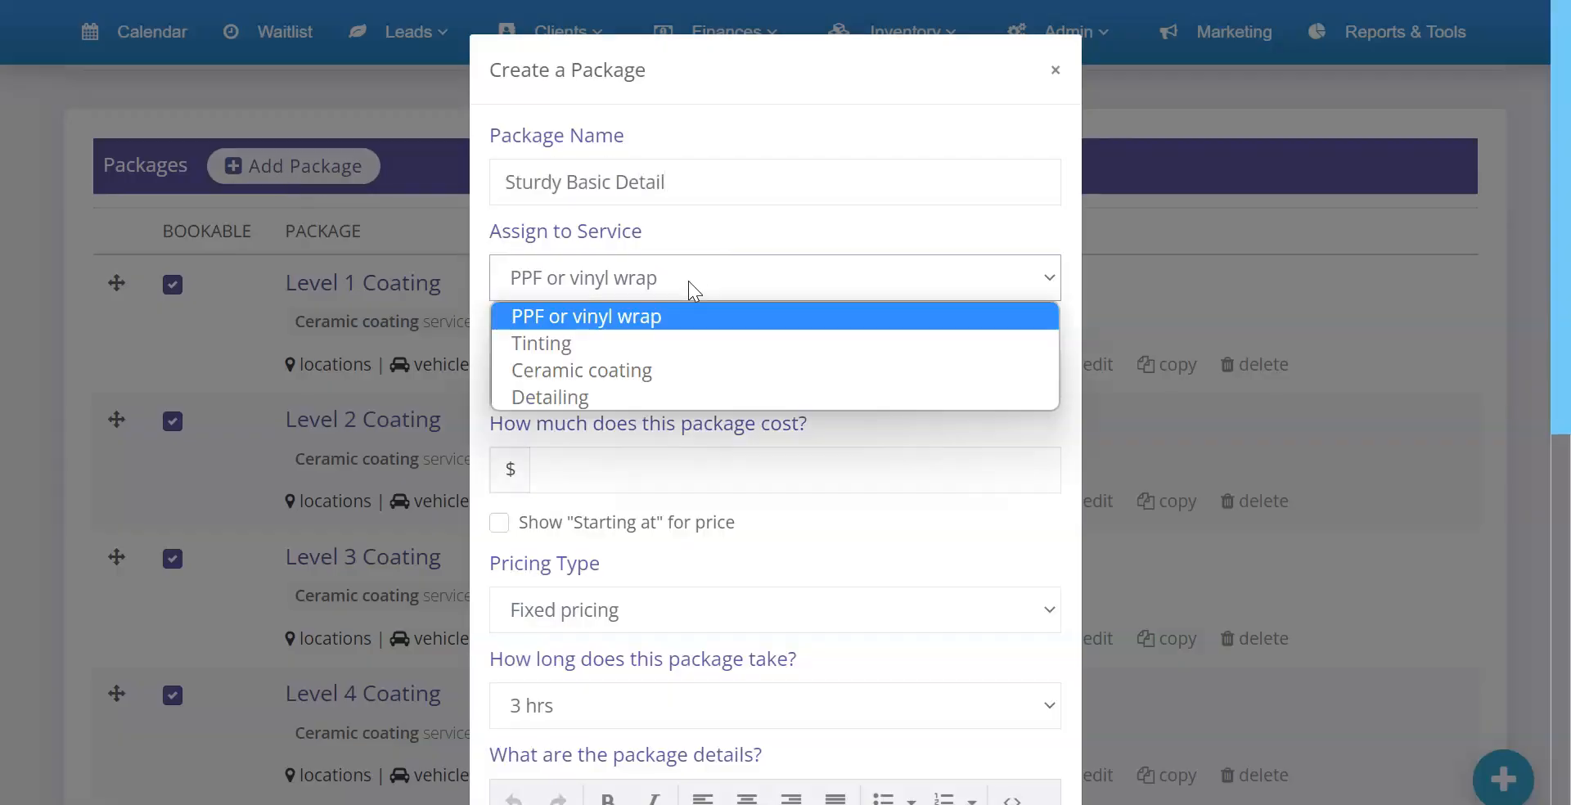
pyautogui.click(653, 395)
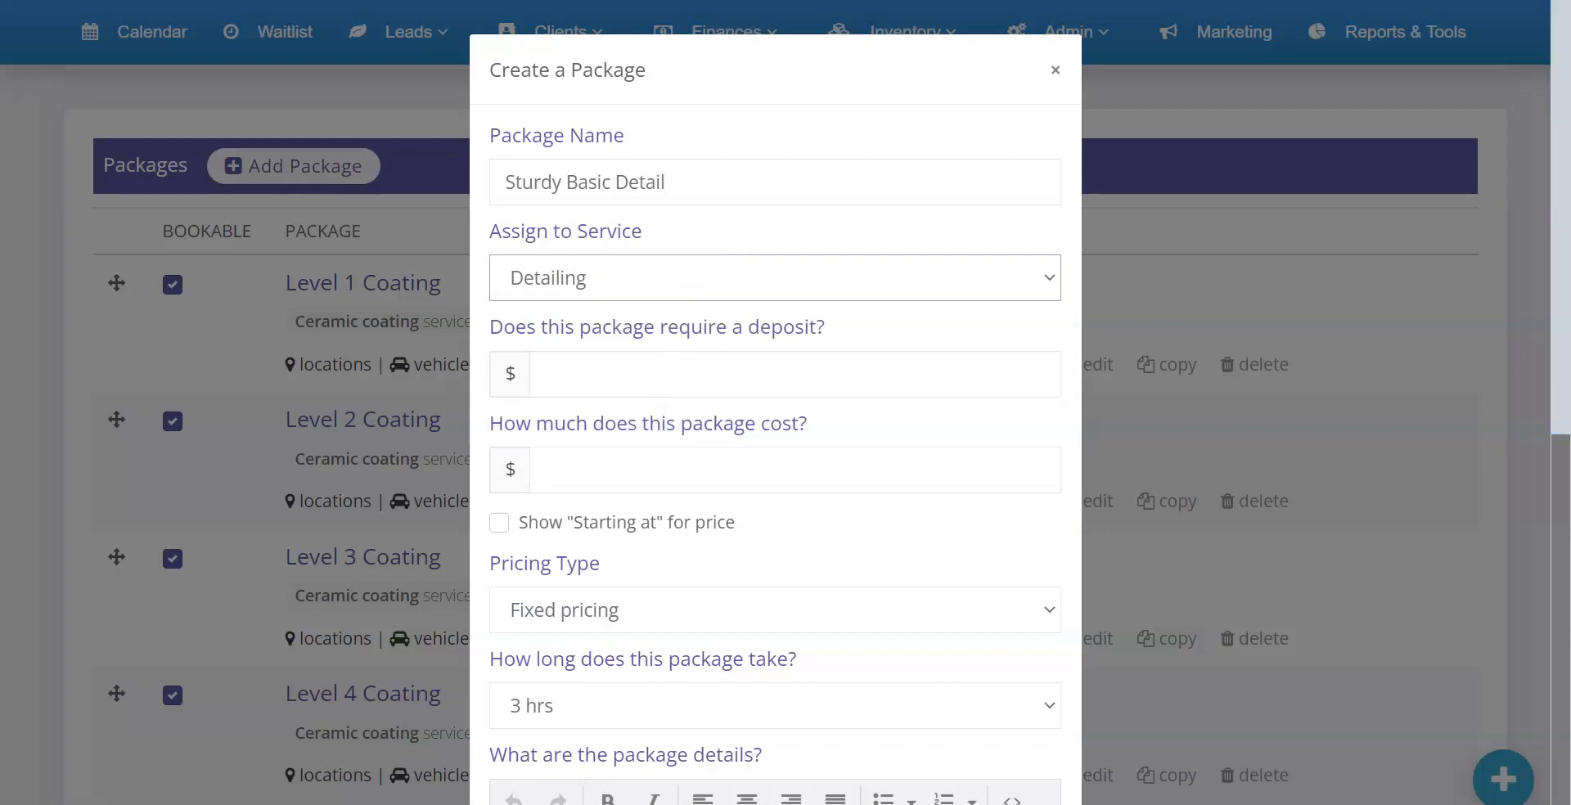
# - Set the new package's cost to $125 shown as "Starting at", with a duration of 1 hour 30 mins
pyautogui.click(595, 472)
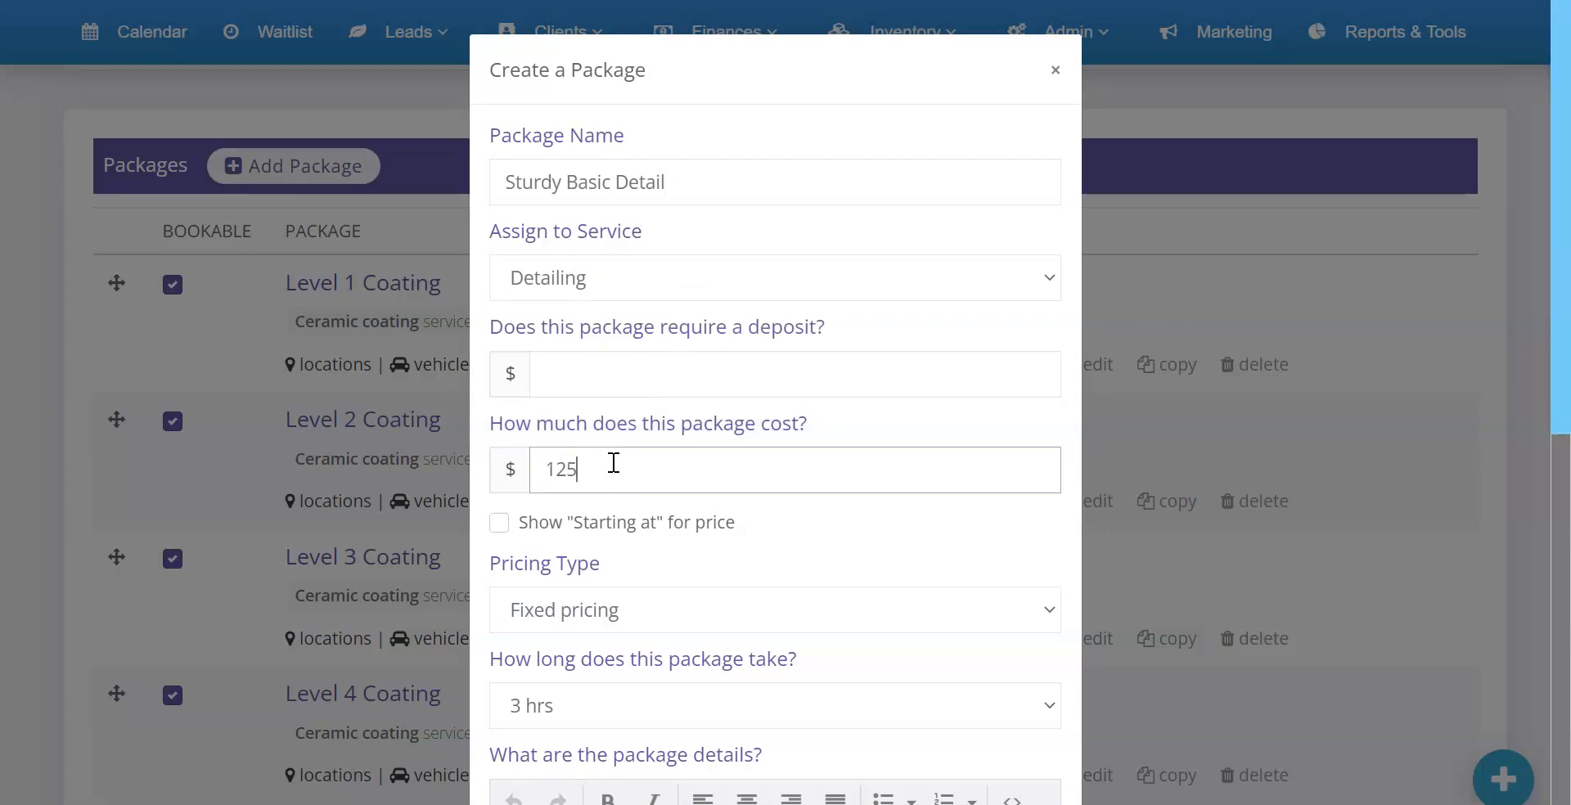
pyautogui.click(600, 523)
pyautogui.scroll(-4, 739, 449)
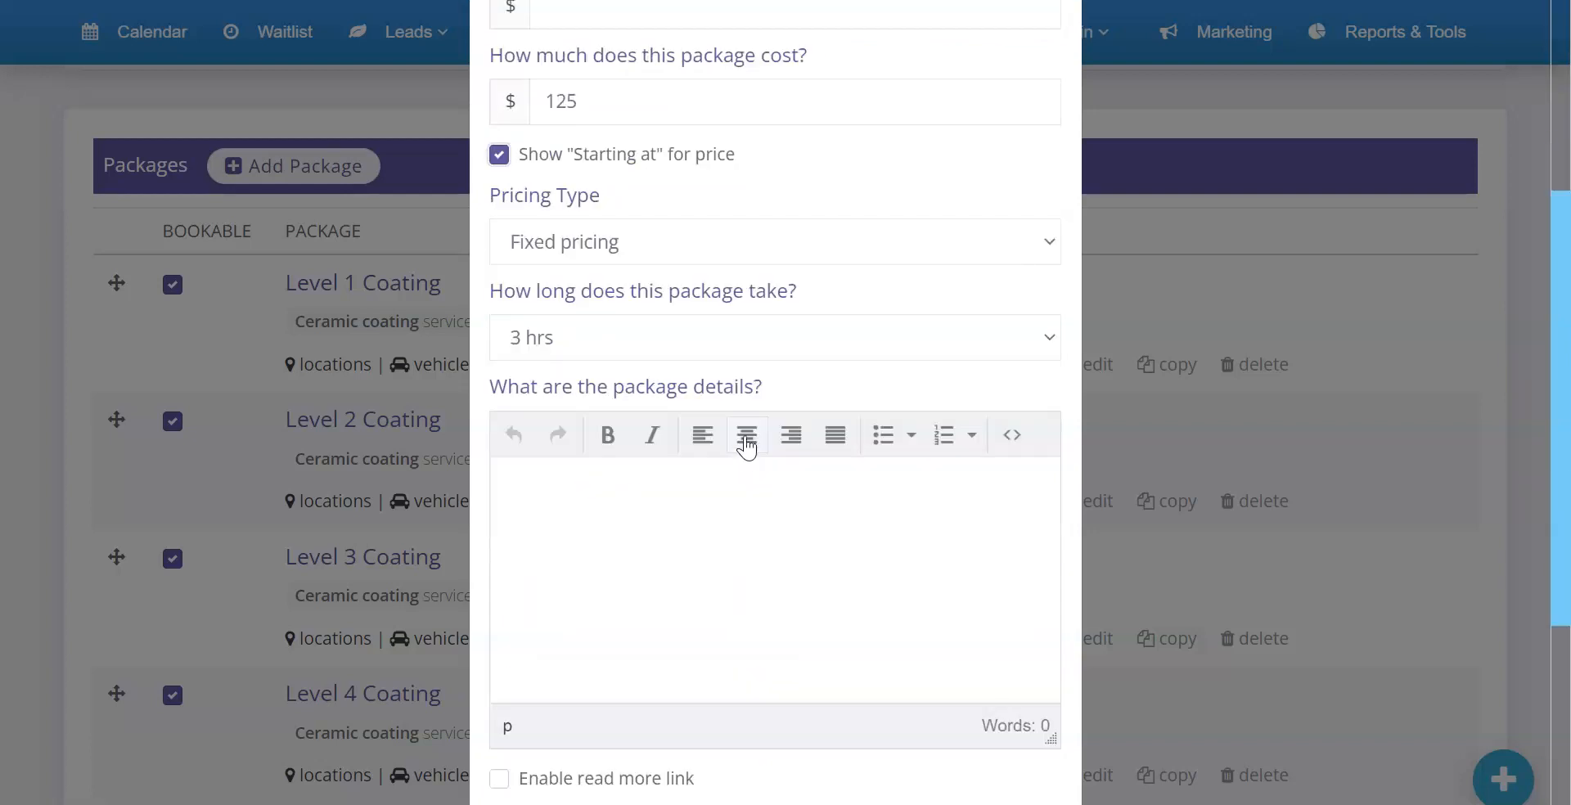
pyautogui.click(728, 327)
pyautogui.click(671, 504)
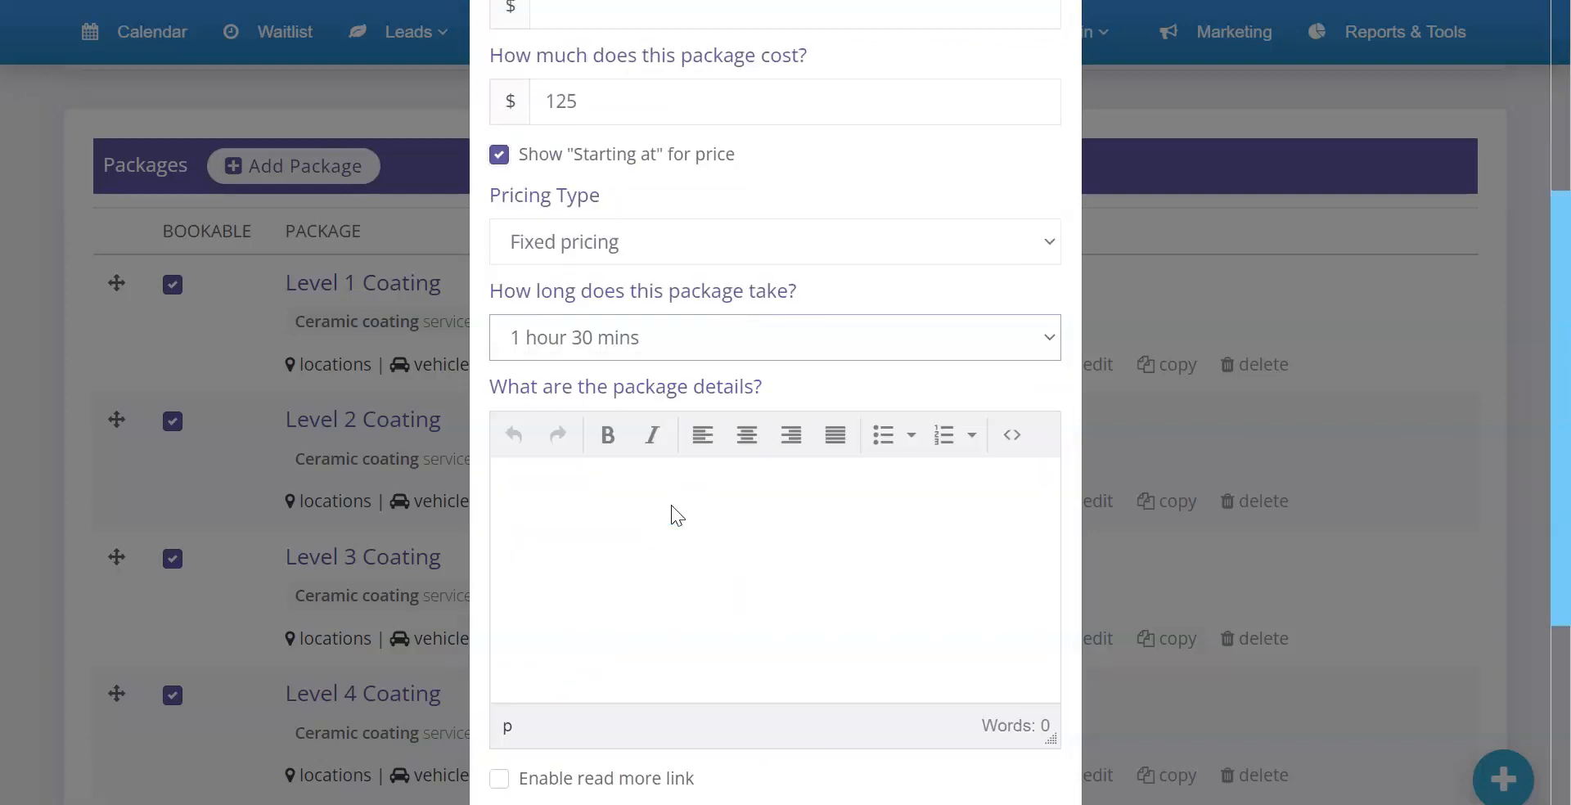
# - Copy the Sturdy Basic Detail package's description and its list of included services from the website for the package details
pyautogui.scroll(-1, 695, 430)
pyautogui.scroll(-3, 695, 430)
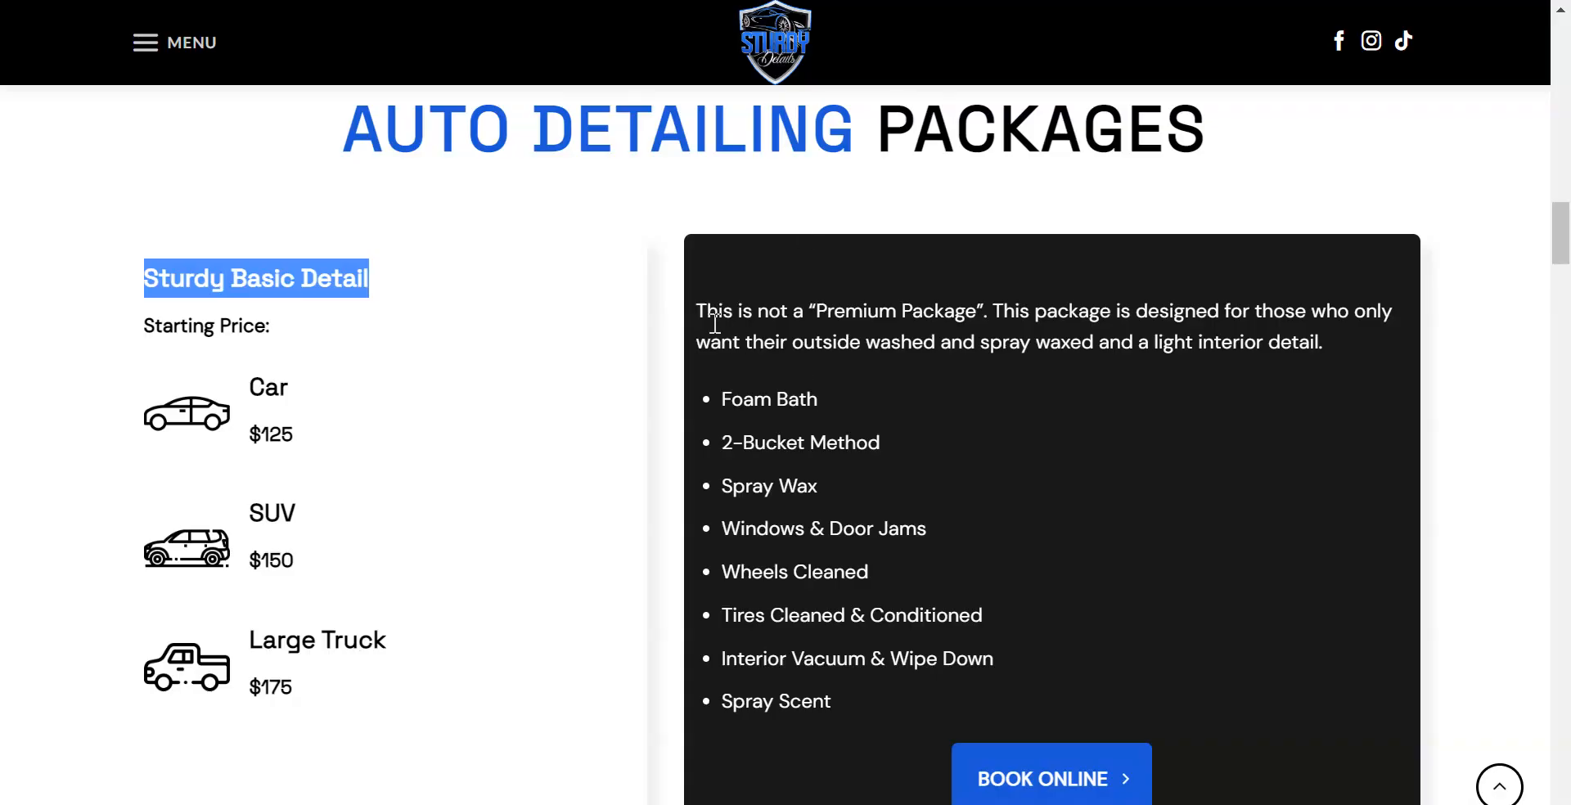
pyautogui.moveTo(696, 321); pyautogui.dragTo(860, 693)
pyautogui.hotkey('ctrl', 'c')
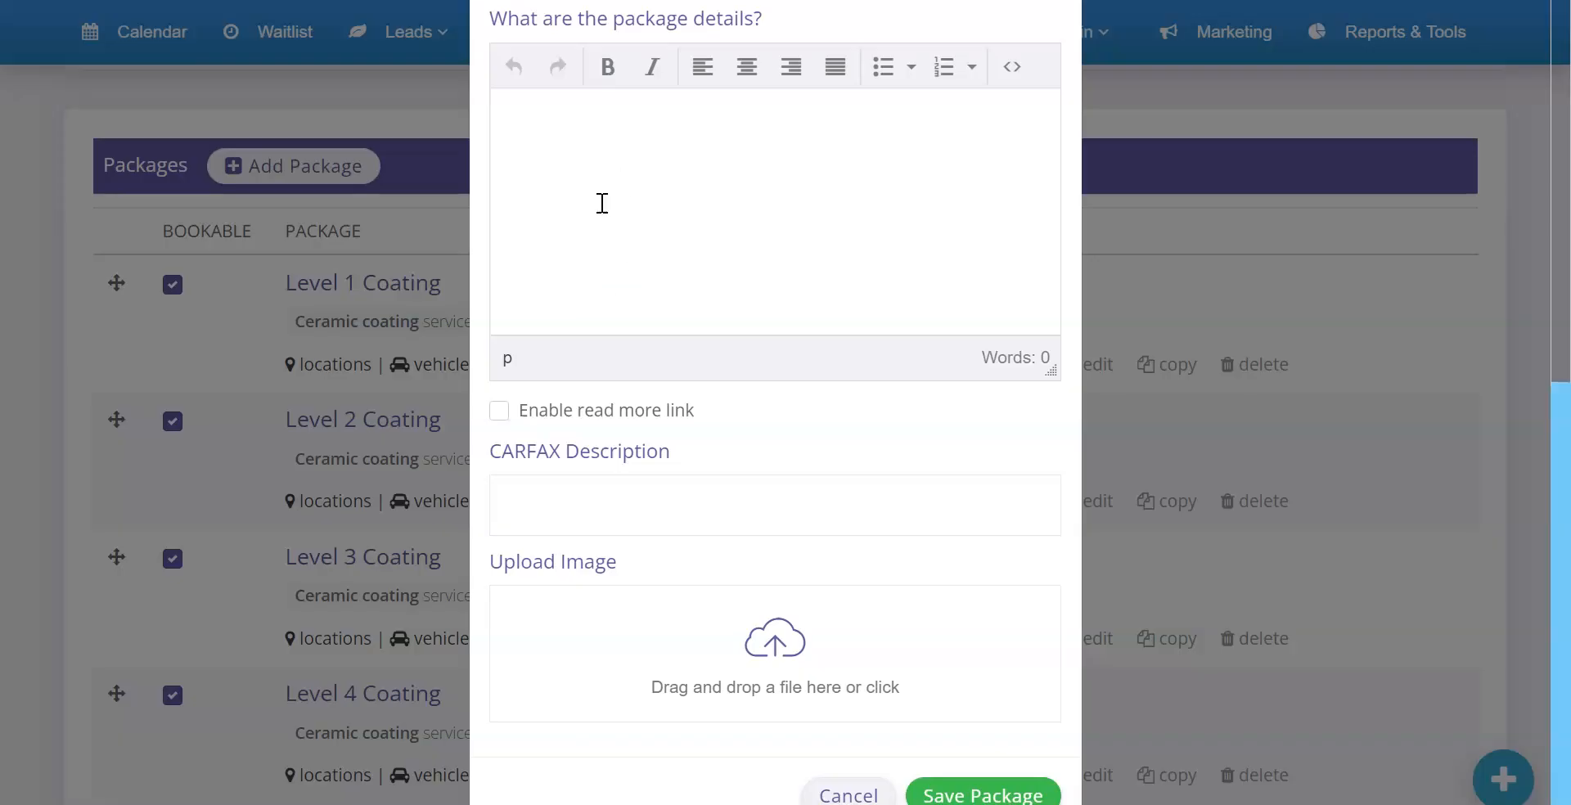
# - Paste the copied Sturdy Basic Detail description and list of included services into the package details and save the package
pyautogui.click(602, 203)
pyautogui.hotkey('ctrl', 'v')
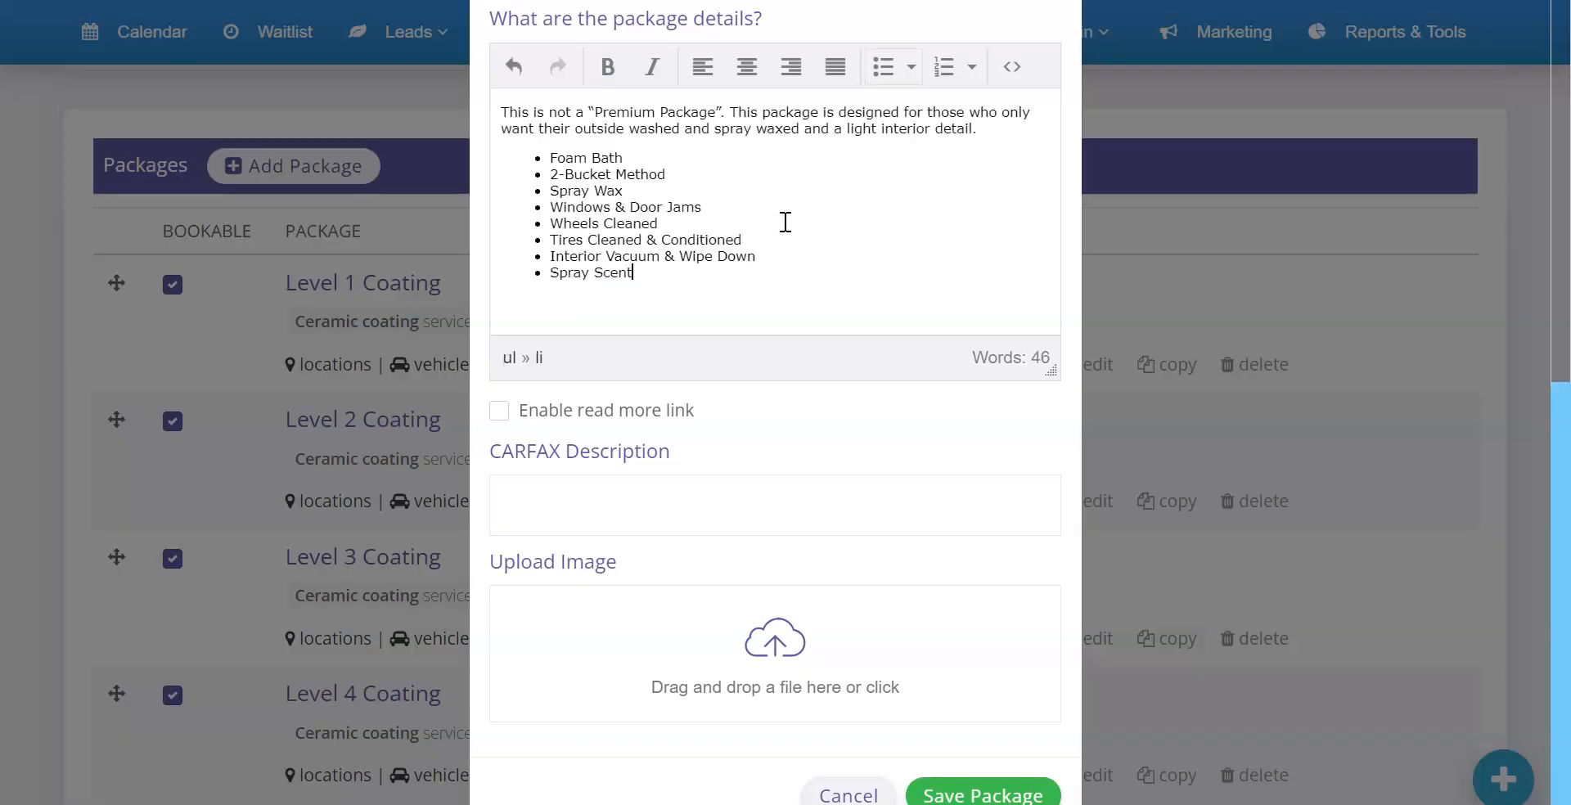
pyautogui.scroll(-1, 905, 527)
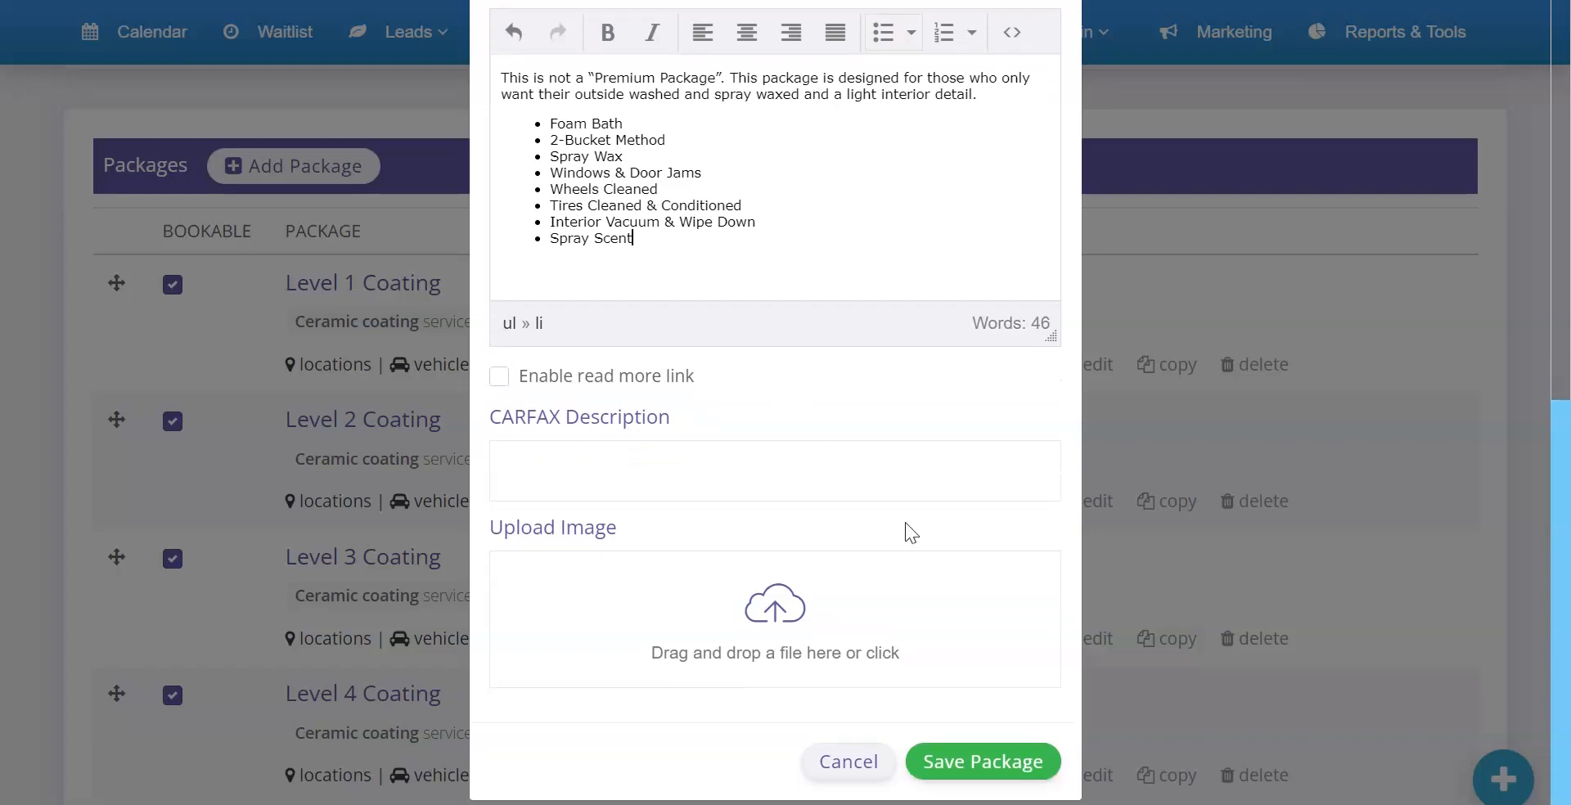
pyautogui.click(1006, 764)
# - Restrict the Sturdy Basic Detail package to mobile appointments only and save its vehicle options as they are
pyautogui.scroll(-4, 617, 516)
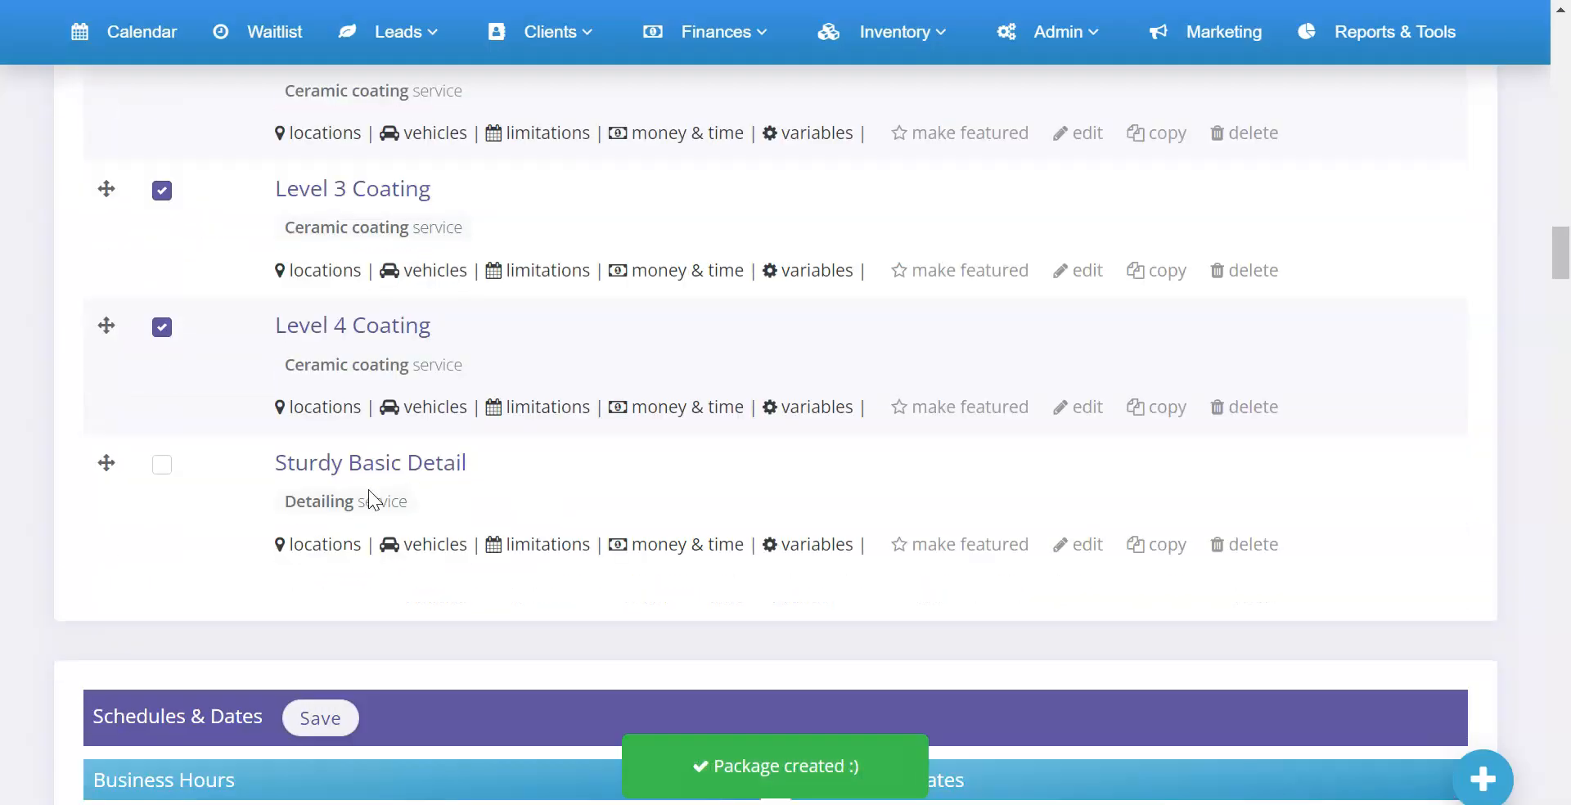
pyautogui.click(329, 548)
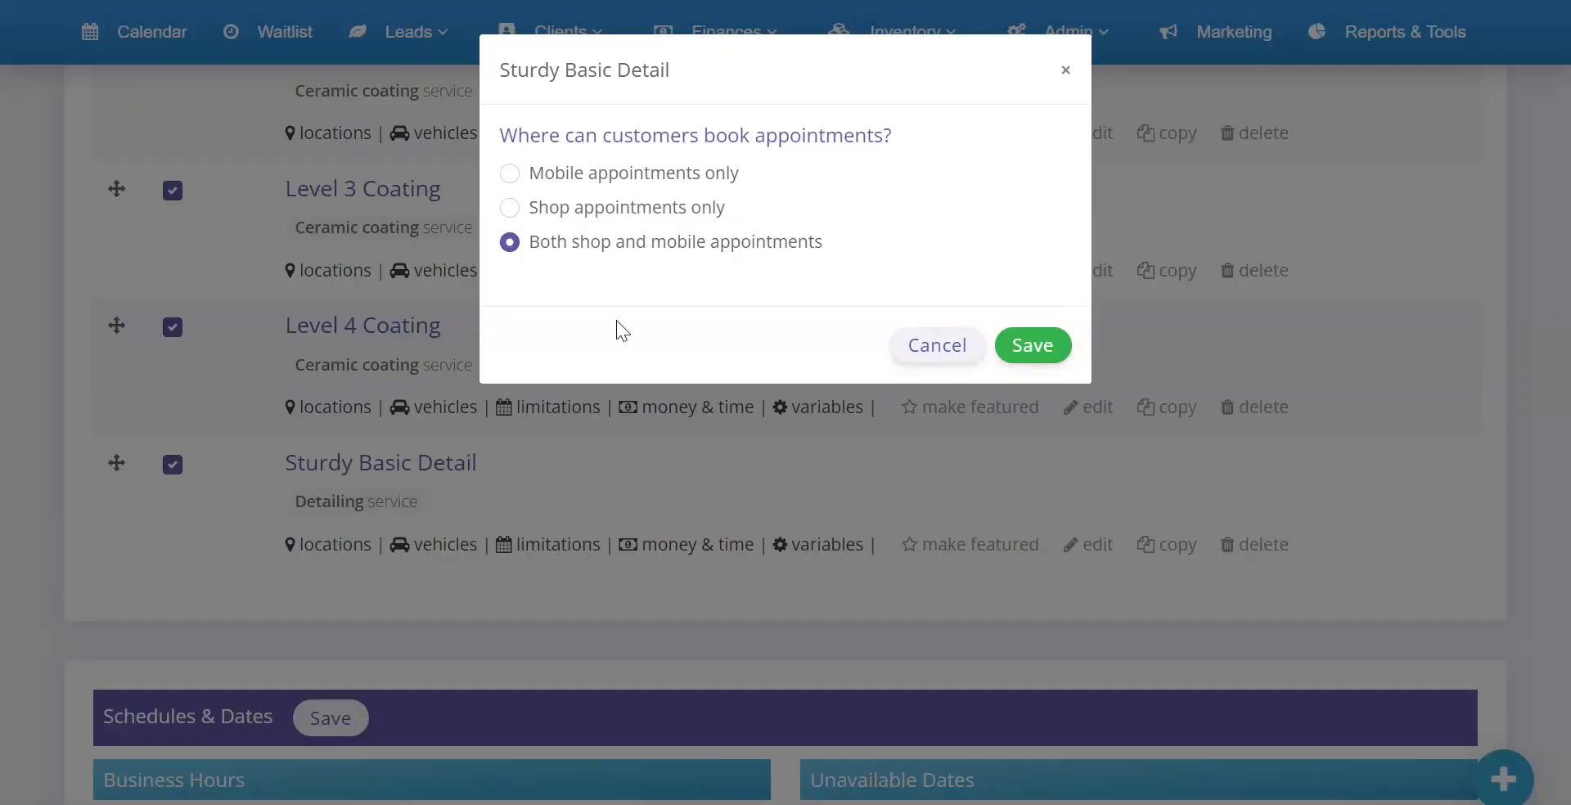
pyautogui.click(732, 175)
pyautogui.click(1031, 345)
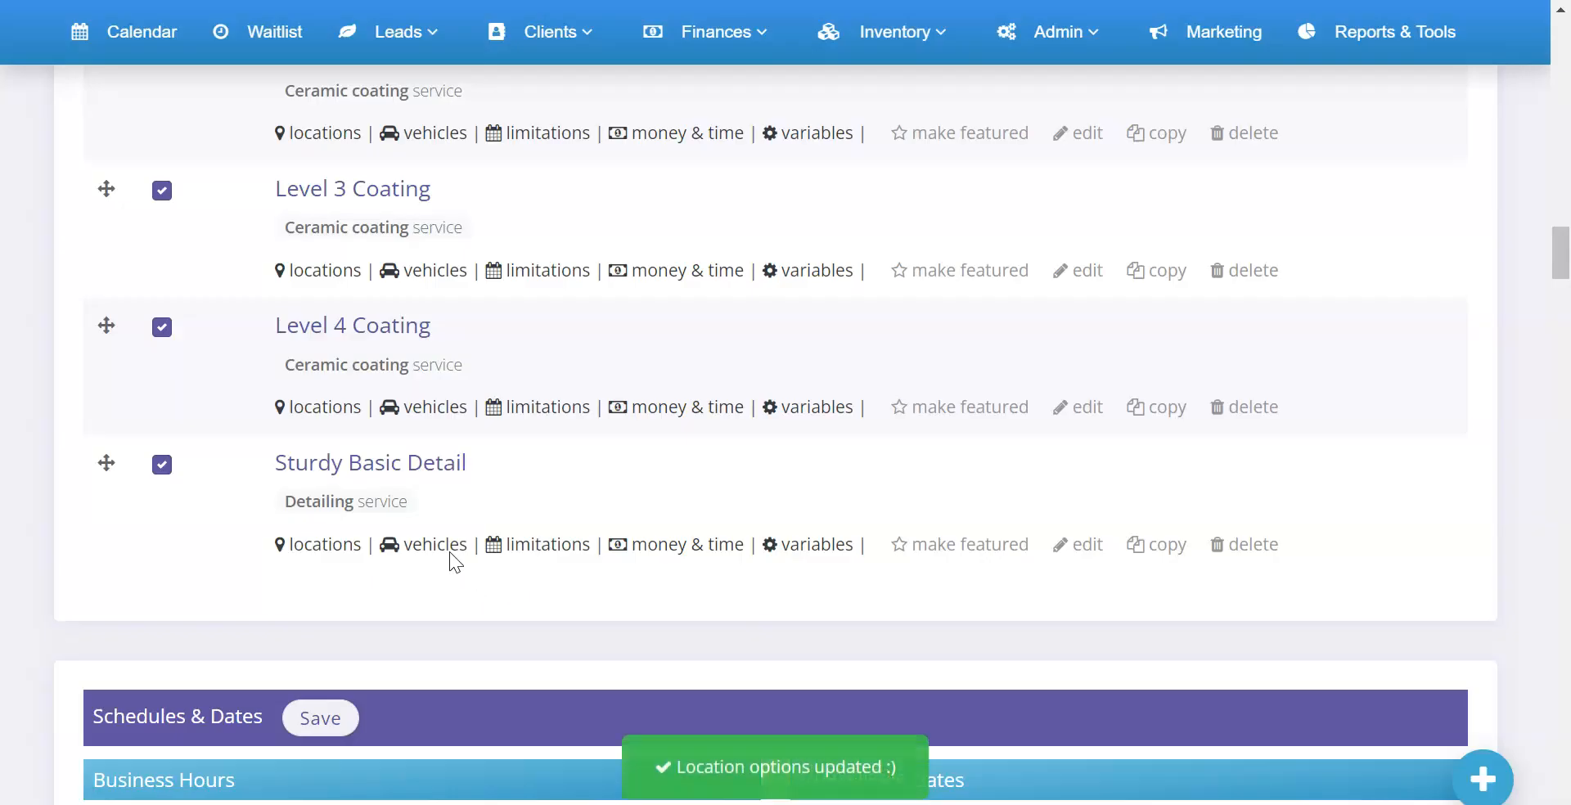
pyautogui.click(449, 546)
pyautogui.click(1032, 424)
# - Limit Sturdy Basic Detail bookings by time and dates, allowing Monday through Saturday
pyautogui.click(515, 545)
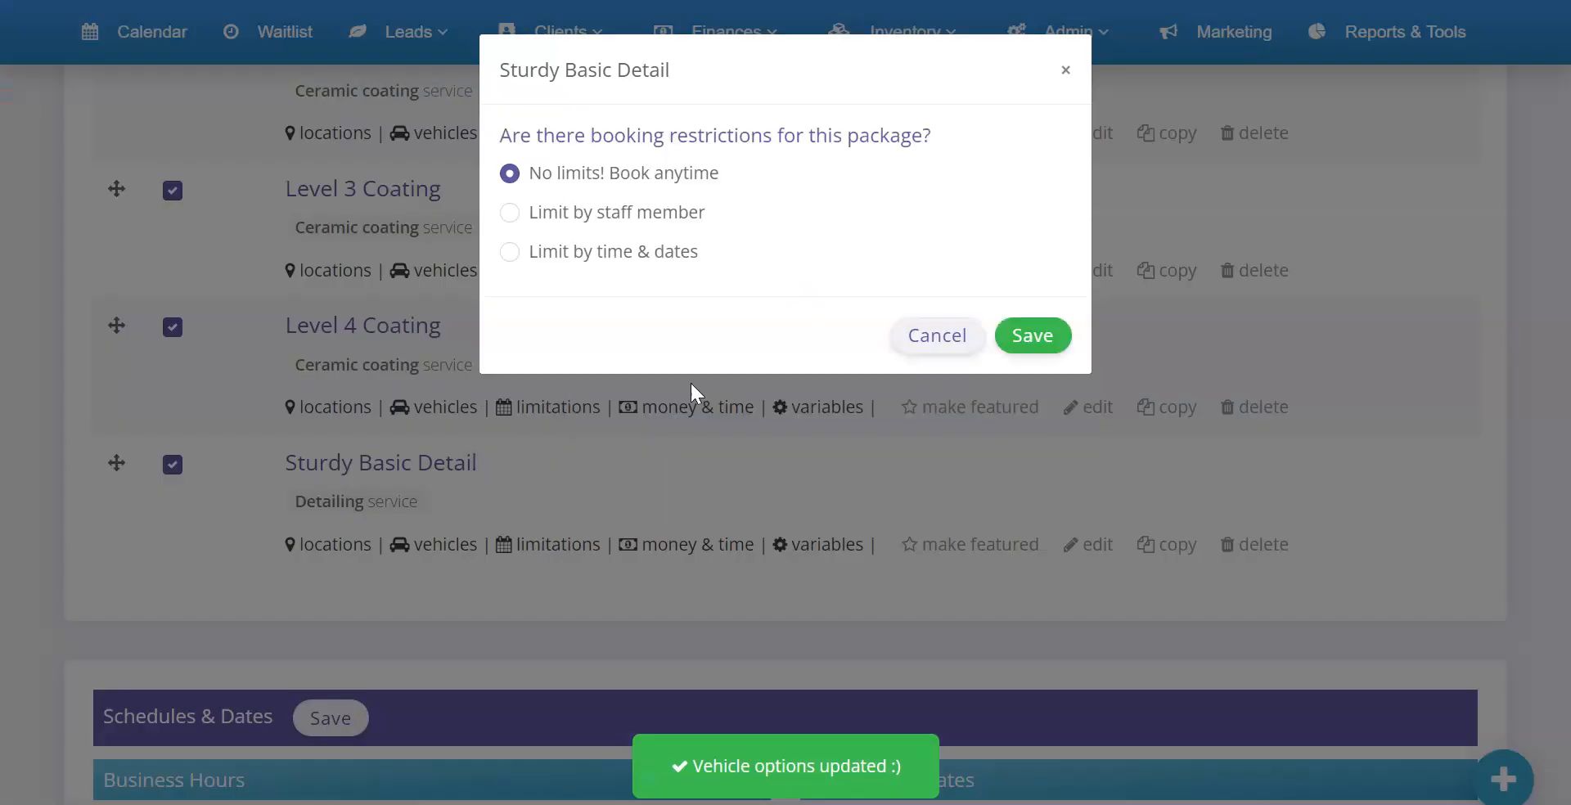
pyautogui.click(634, 252)
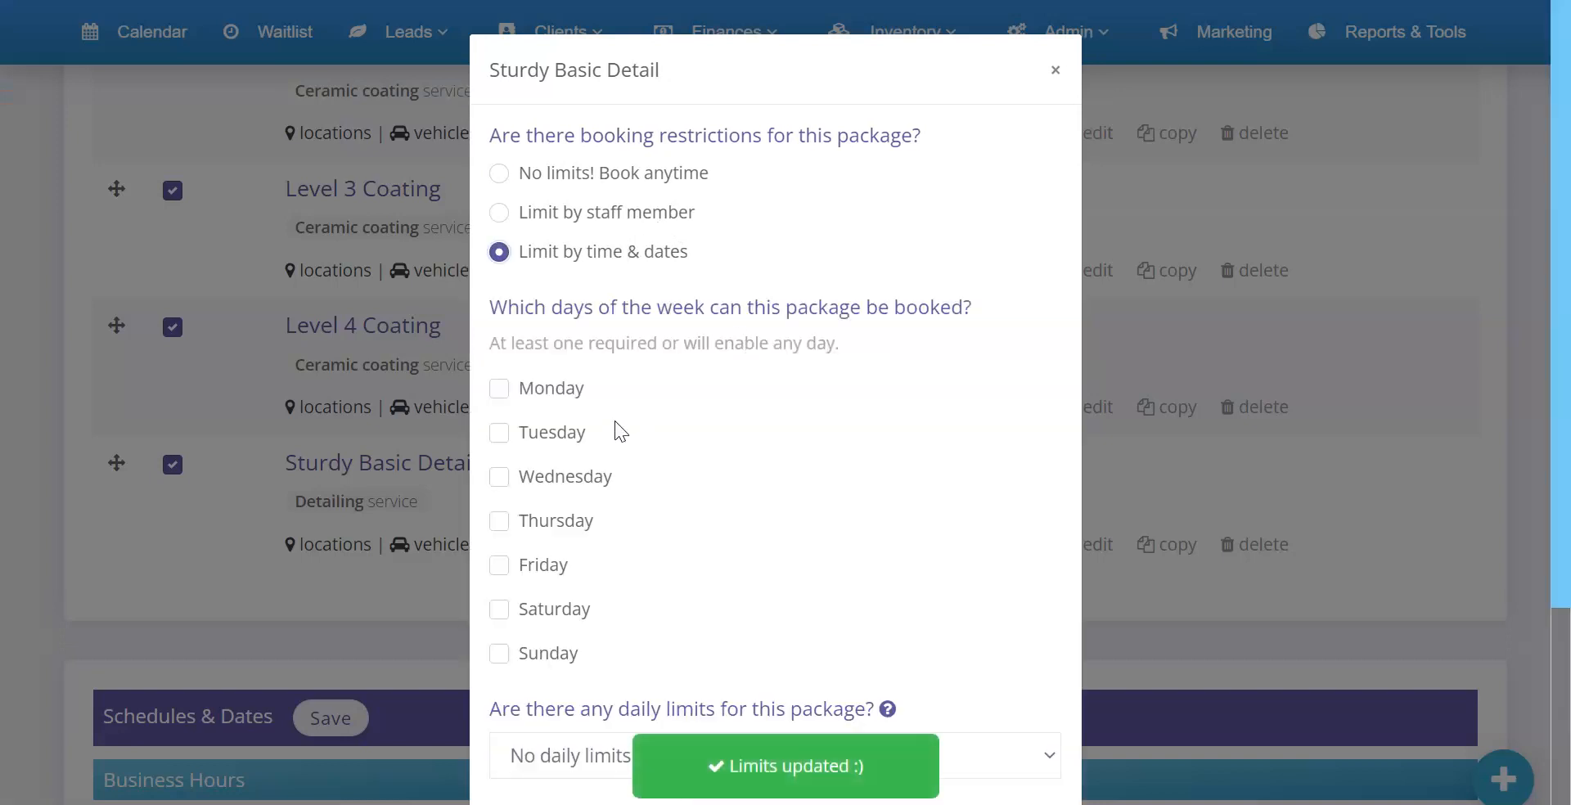
pyautogui.click(570, 435)
pyautogui.click(567, 479)
pyautogui.click(569, 521)
pyautogui.click(565, 566)
pyautogui.click(553, 609)
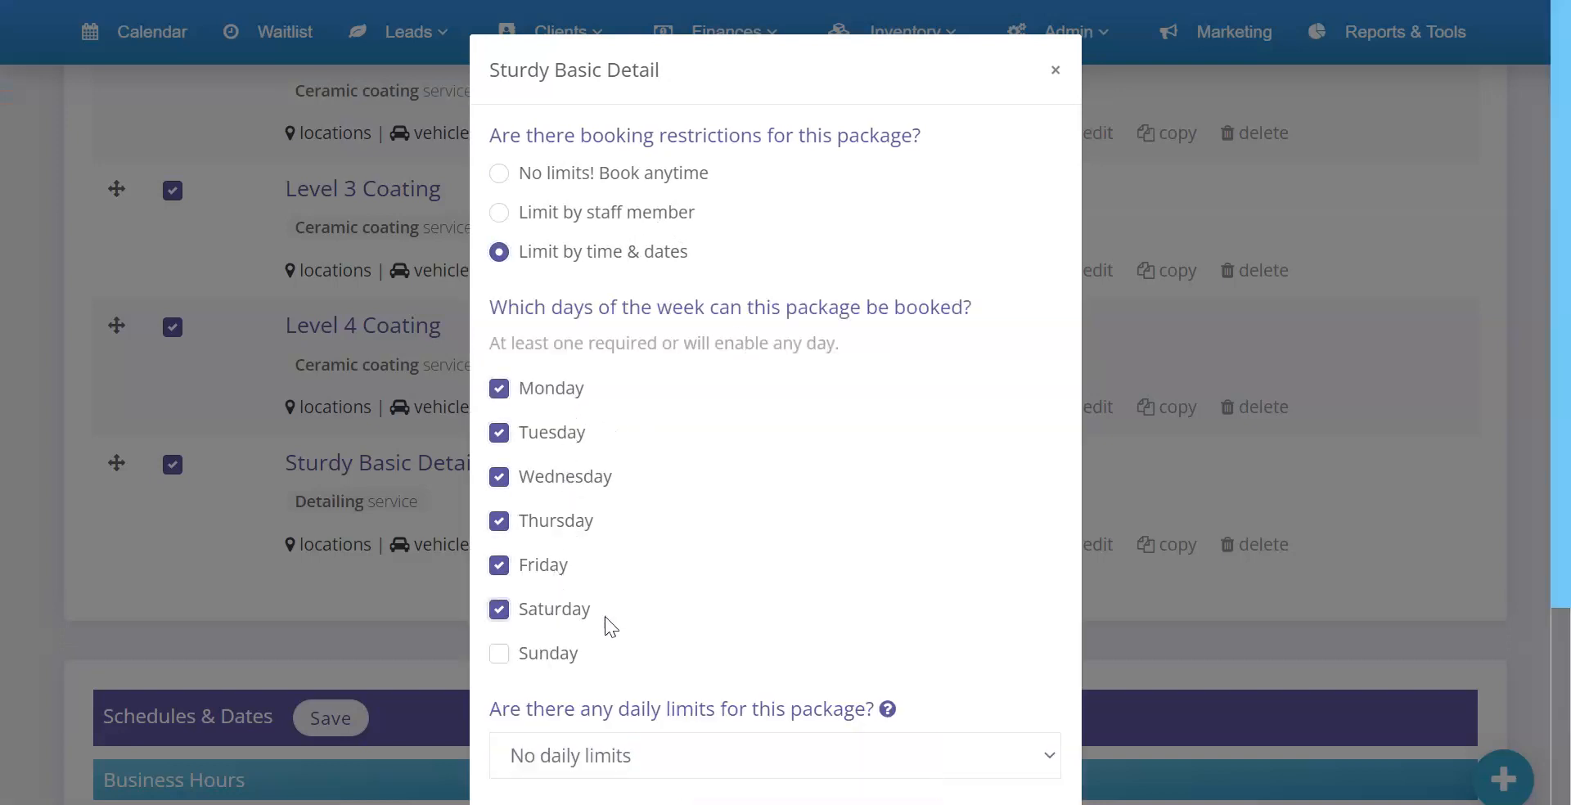
# - Set the package's overlap rule to "Timeslots with no appointments" and save the booking limits
pyautogui.scroll(-4, 611, 627)
pyautogui.click(686, 665)
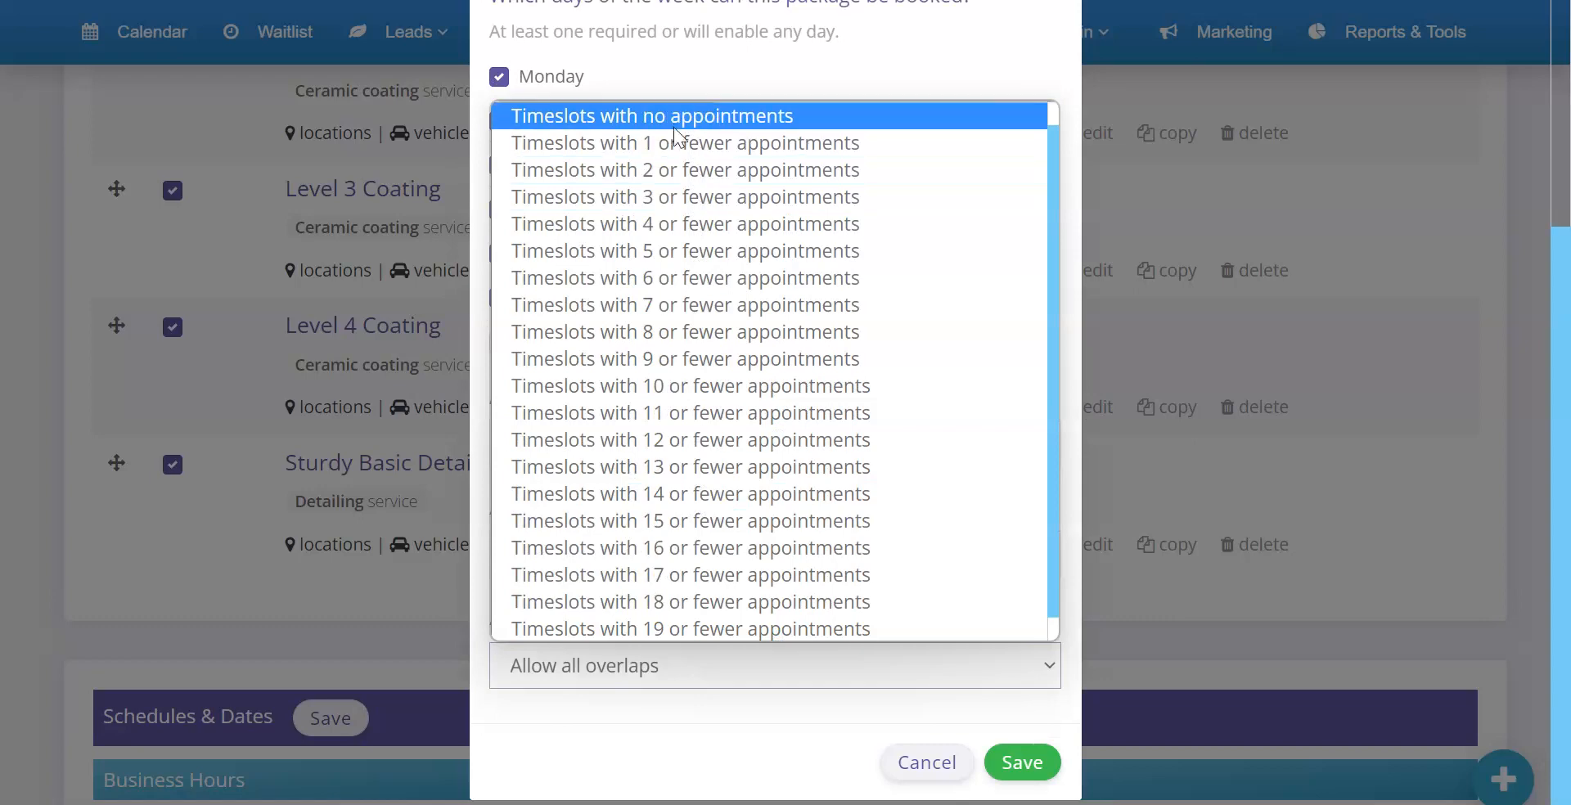
pyautogui.click(680, 119)
pyautogui.click(1020, 762)
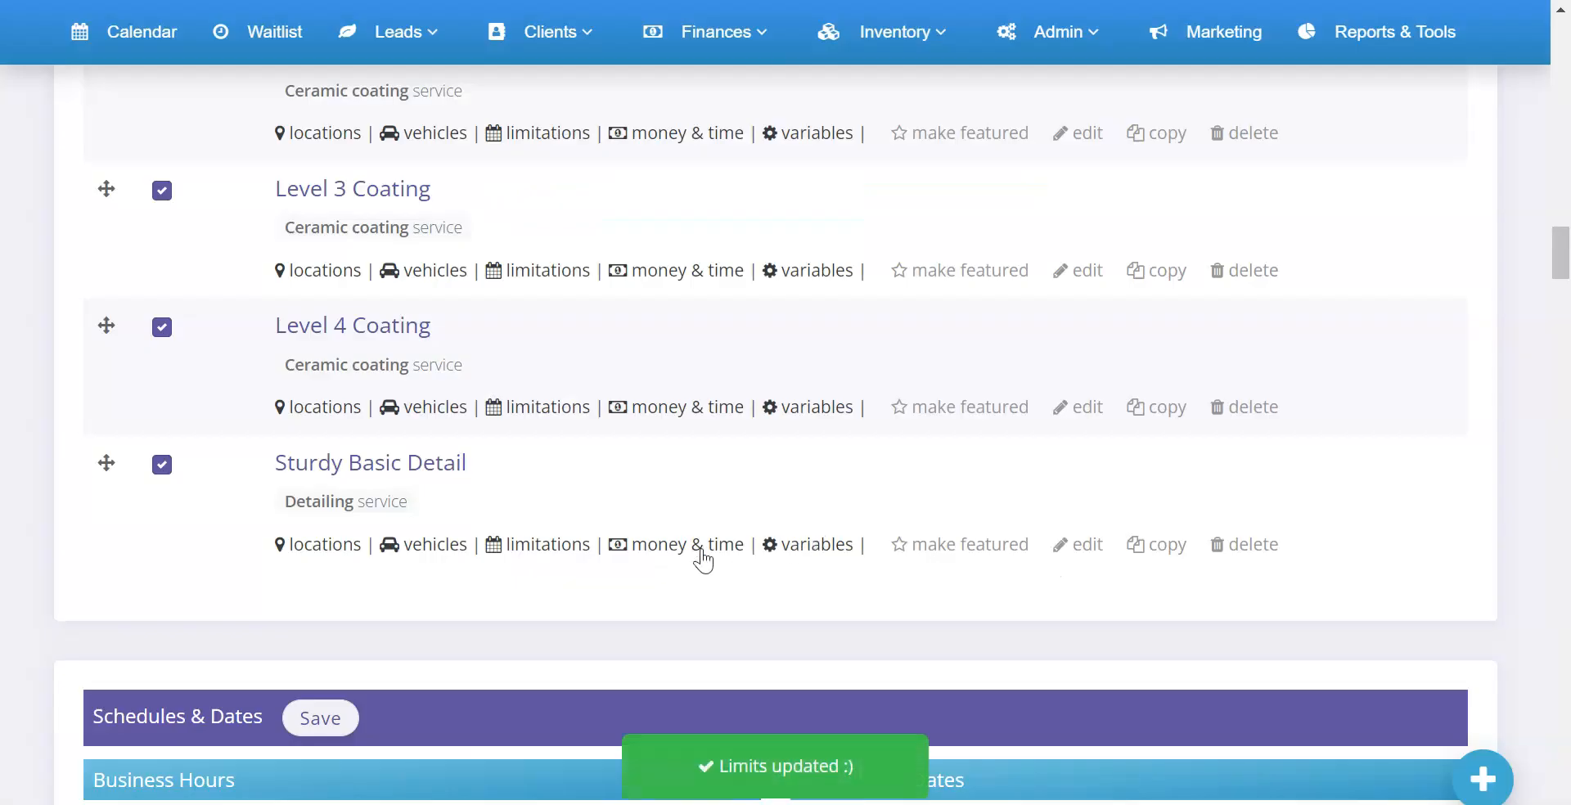
# - Change the variable options for the Sturdy Basic Detail package and save them
pyautogui.click(813, 548)
pyautogui.click(632, 175)
pyautogui.click(631, 207)
pyautogui.click(1022, 426)
# - Check the website's vehicle prices and add a Car pricing variation at $125 with a duration of 1 hour 30 mins
pyautogui.click(692, 545)
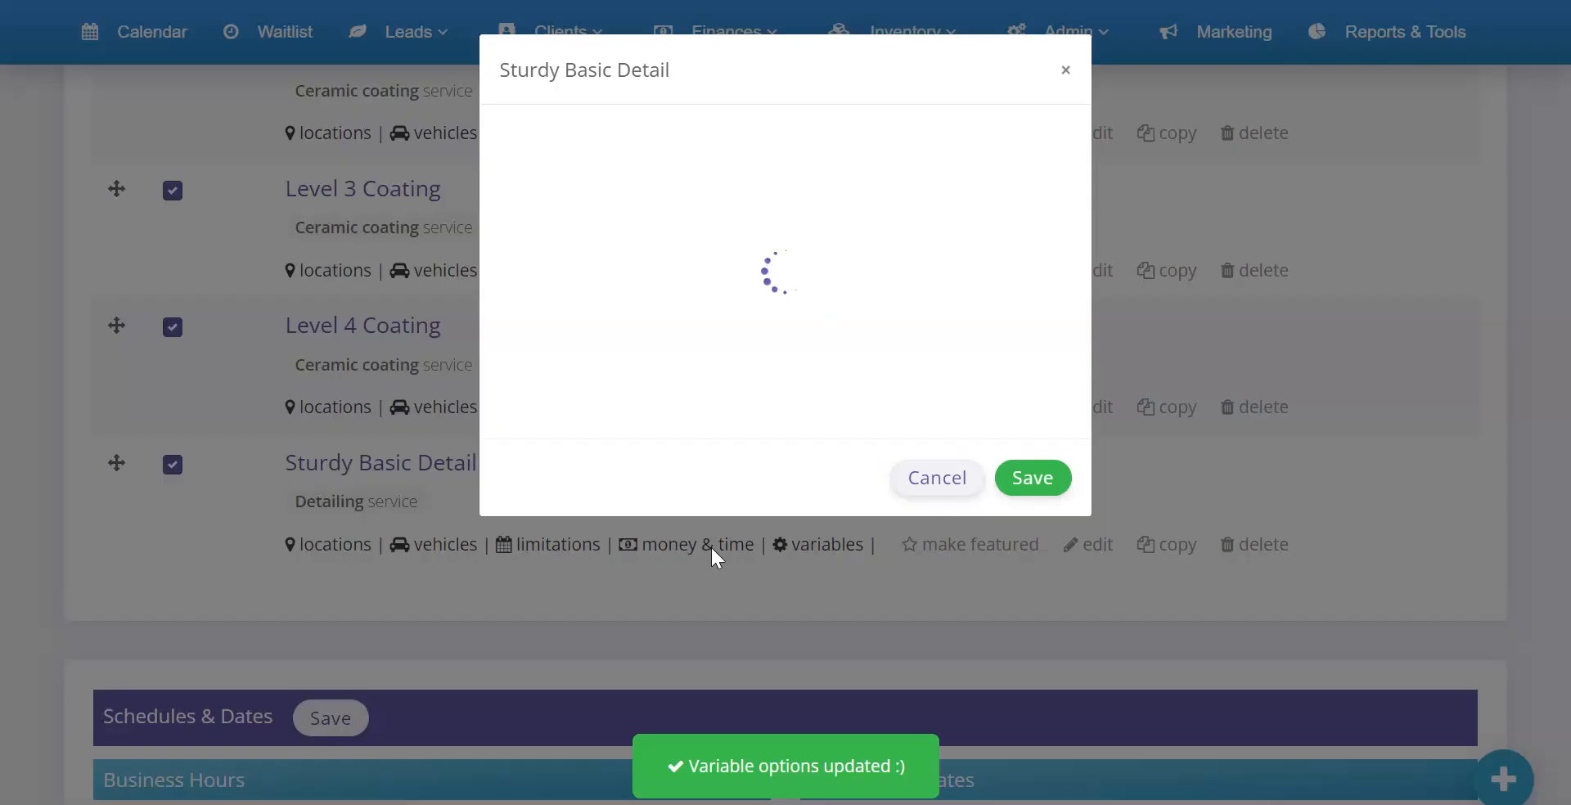
pyautogui.scroll(-5, 709, 401)
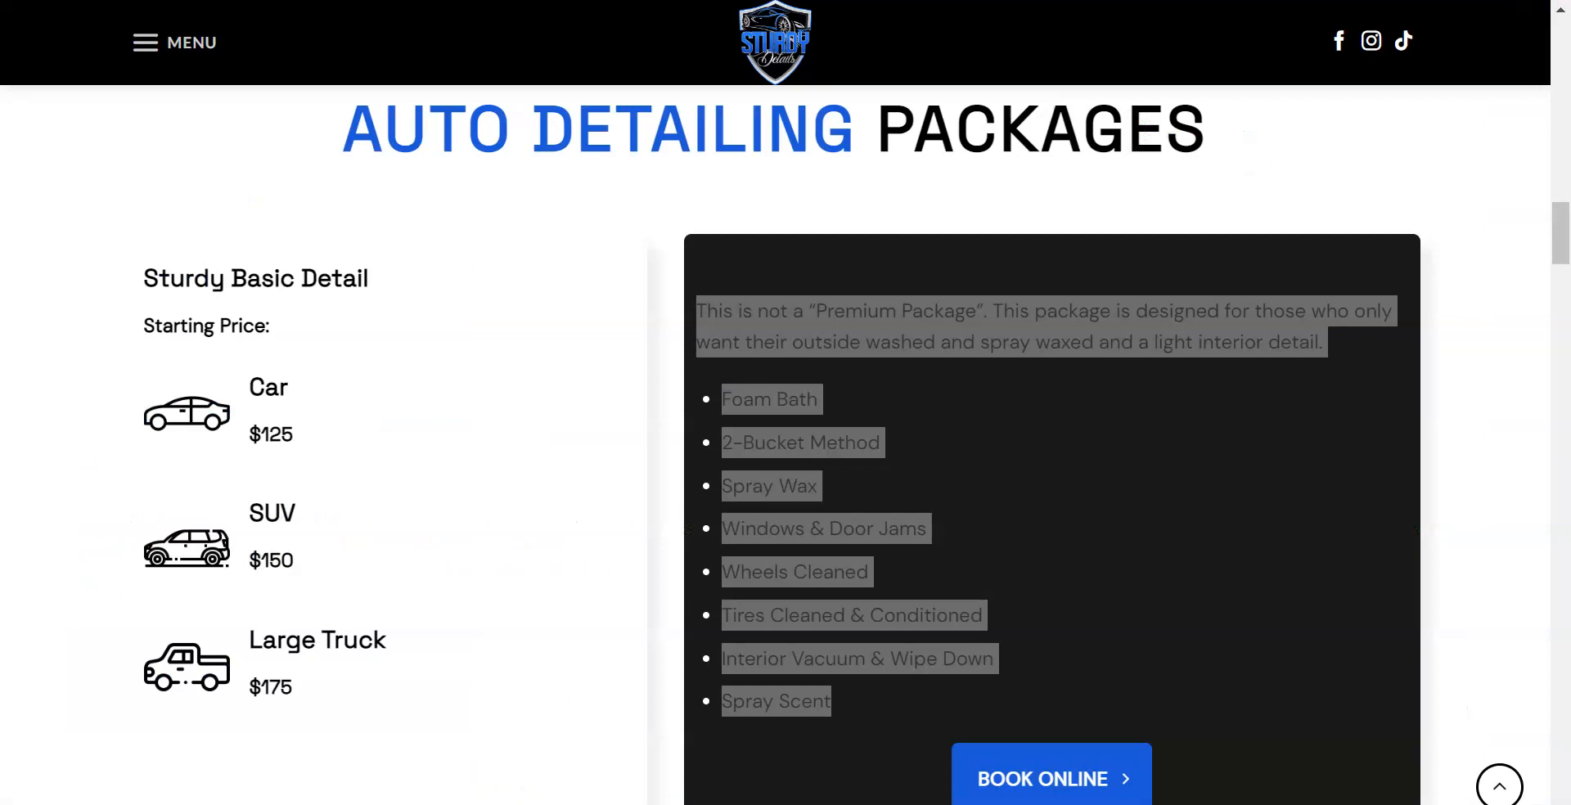
pyautogui.click(277, 436)
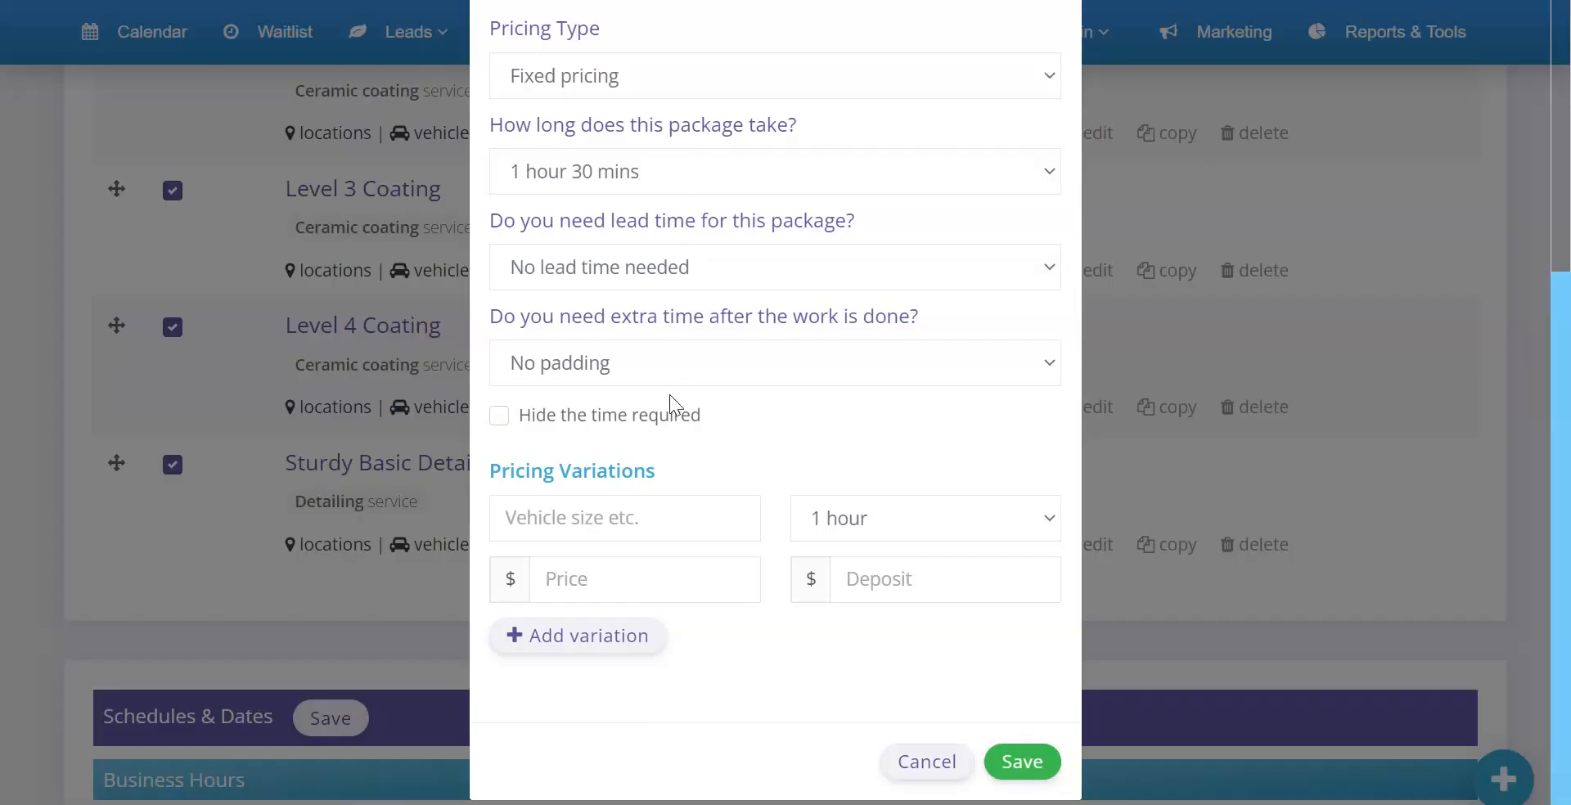
pyautogui.click(644, 512)
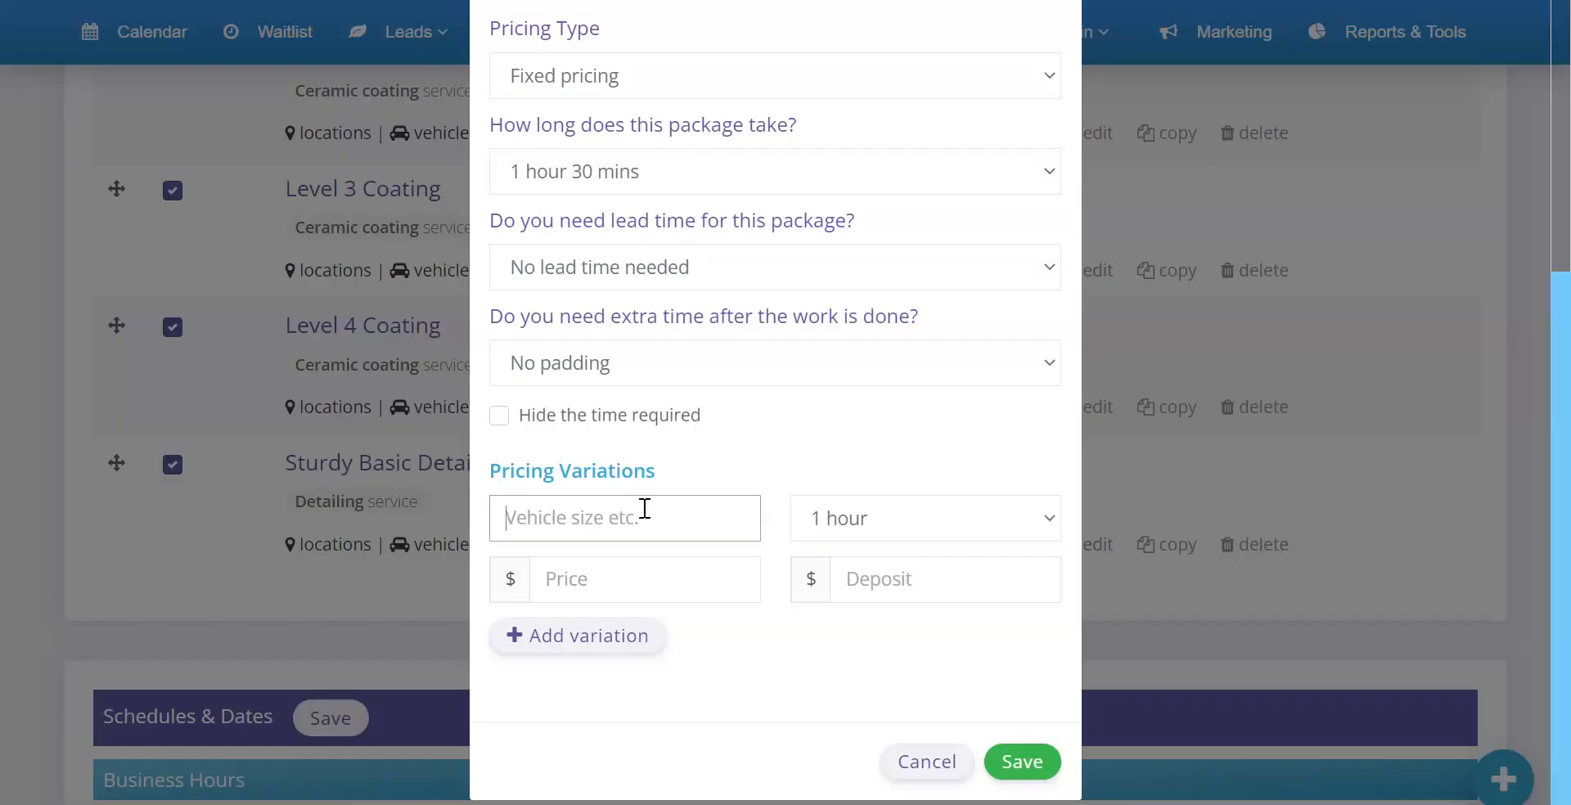
pyautogui.write('Car')
pyautogui.press('Tab')
pyautogui.press('Tab')
pyautogui.write('1')
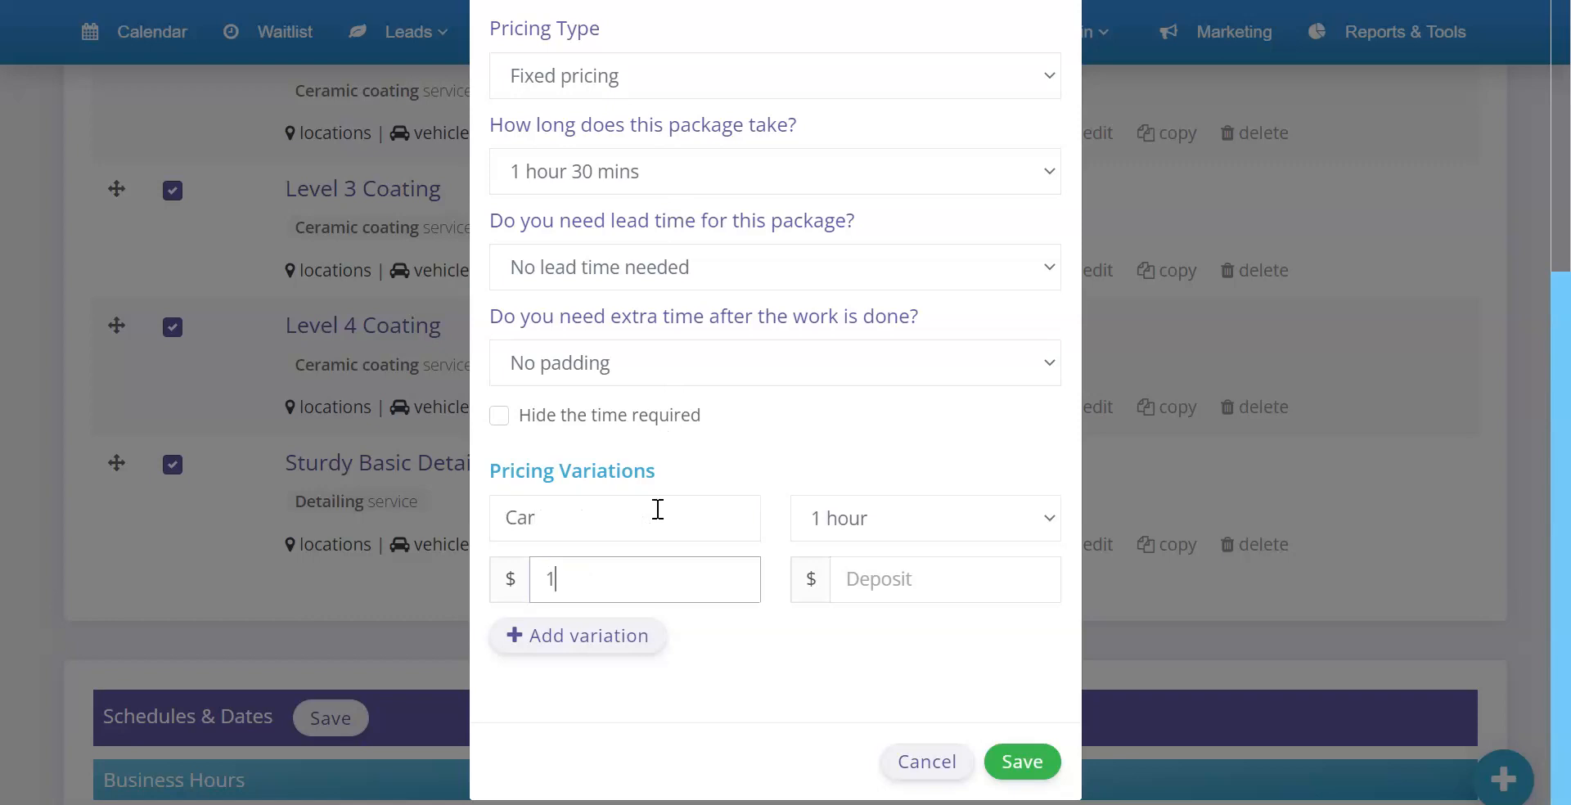
pyautogui.click(827, 520)
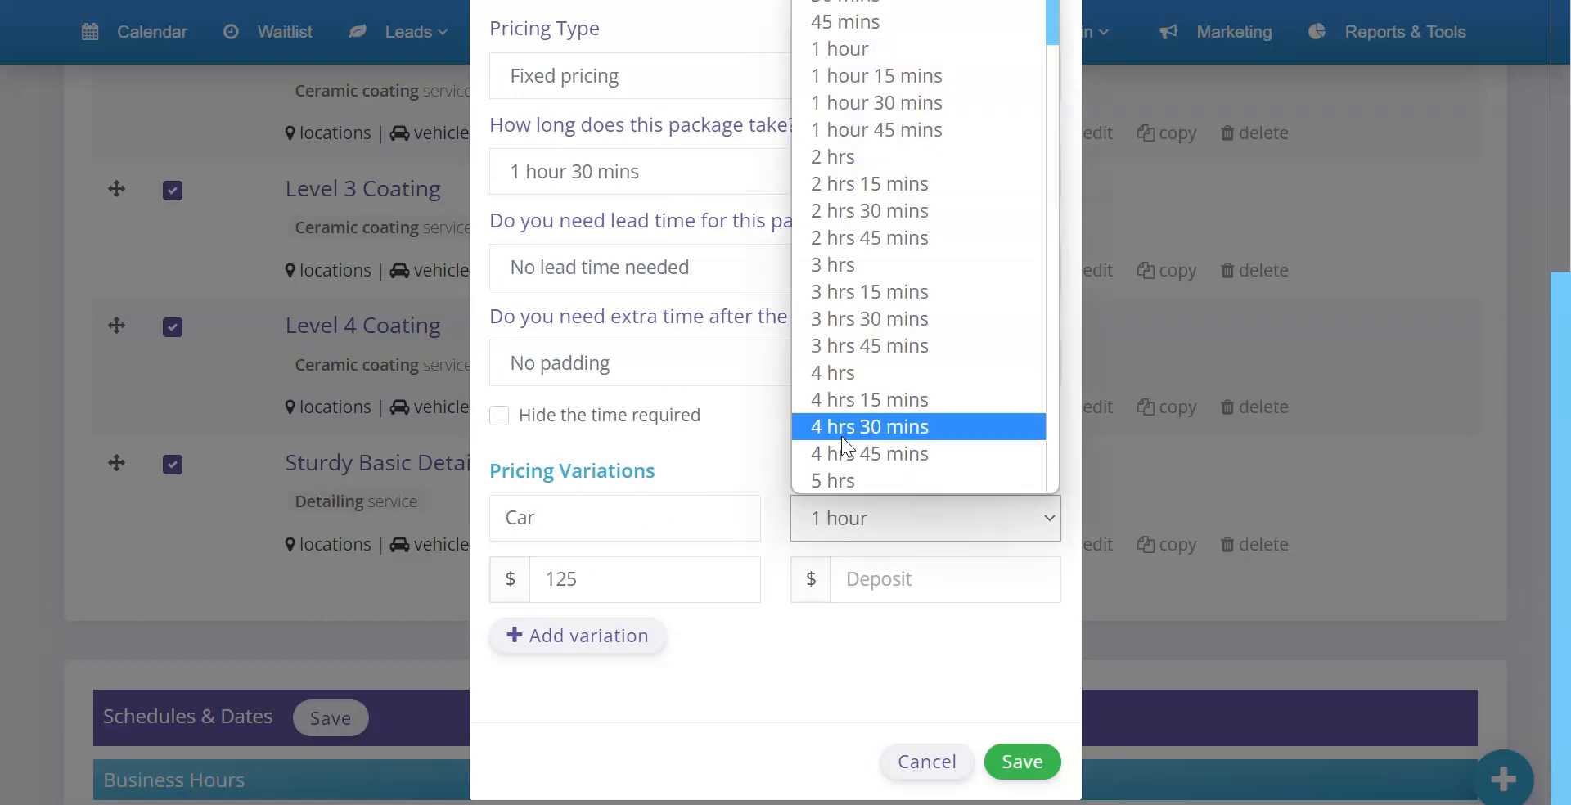
pyautogui.click(882, 104)
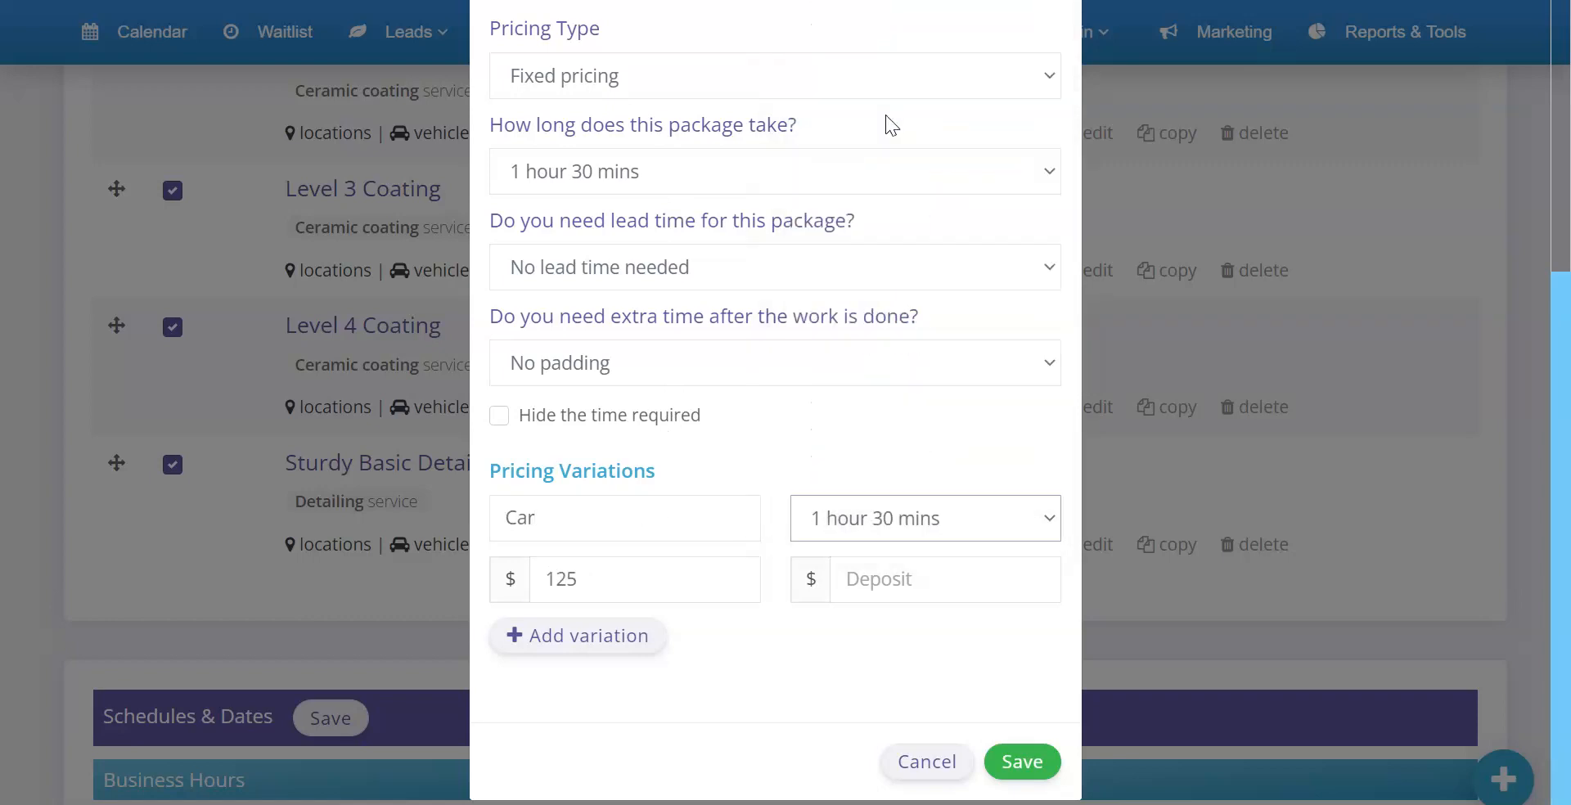
pyautogui.click(603, 653)
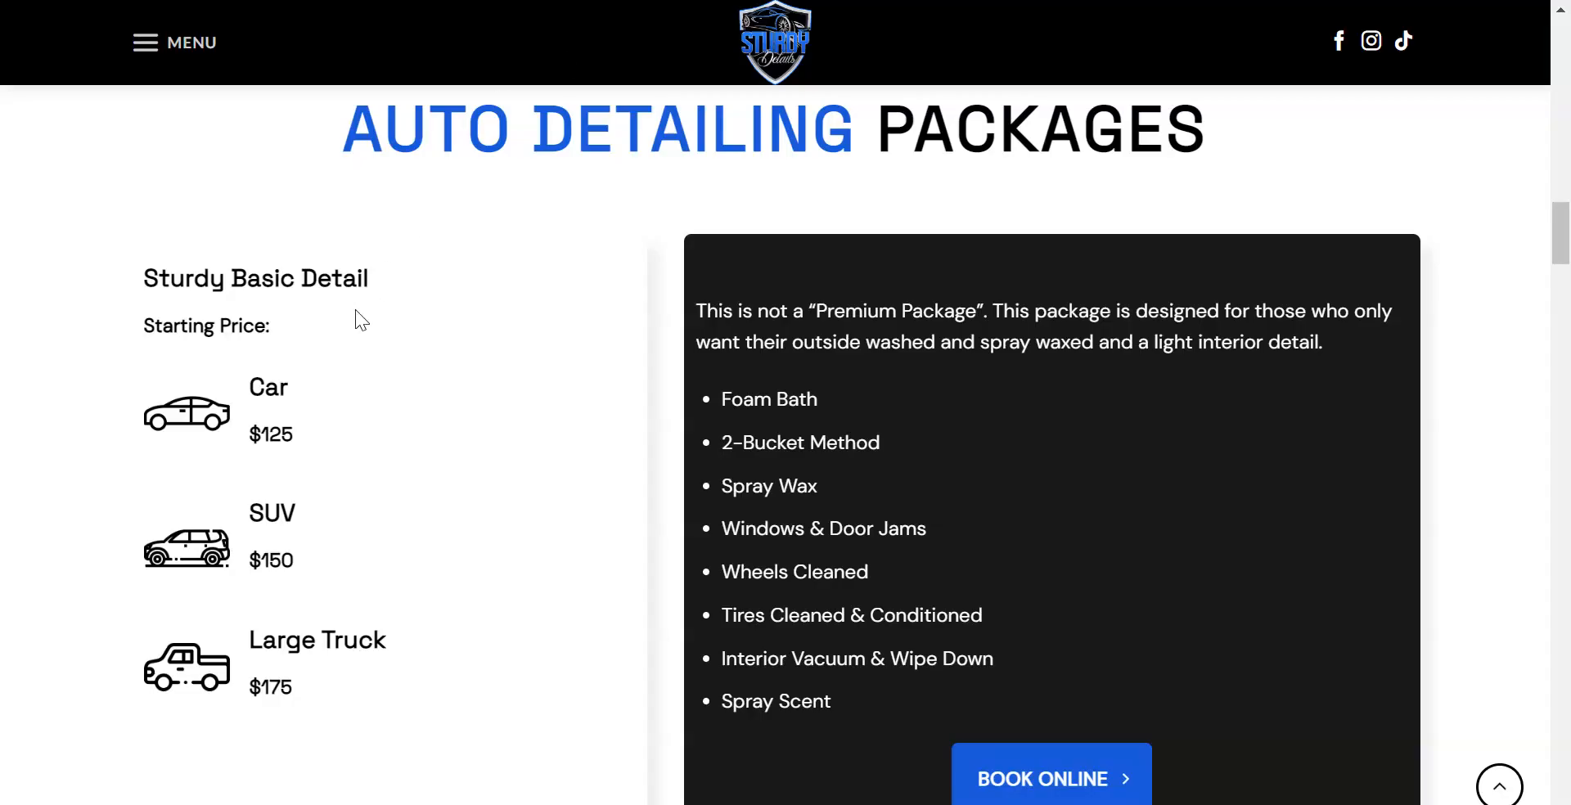
# - Add an SUV pricing variation at $150 to the Sturdy Basic Detail package
pyautogui.scroll(-3, 355, 315)
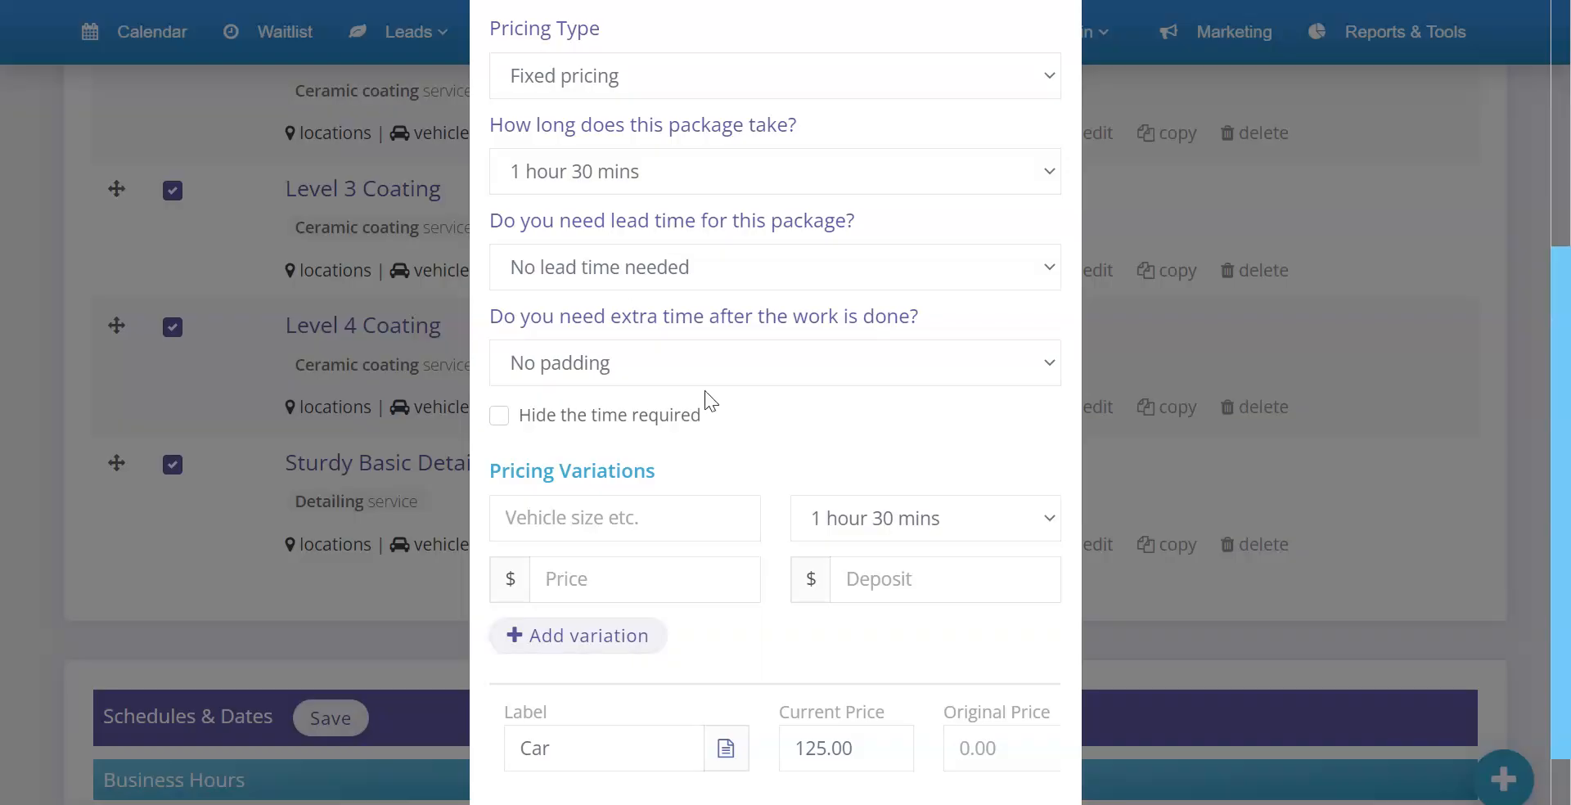
pyautogui.click(667, 514)
pyautogui.write('SUV')
pyautogui.press('Tab')
pyautogui.press('Tab')
pyautogui.write('150')
pyautogui.click(611, 640)
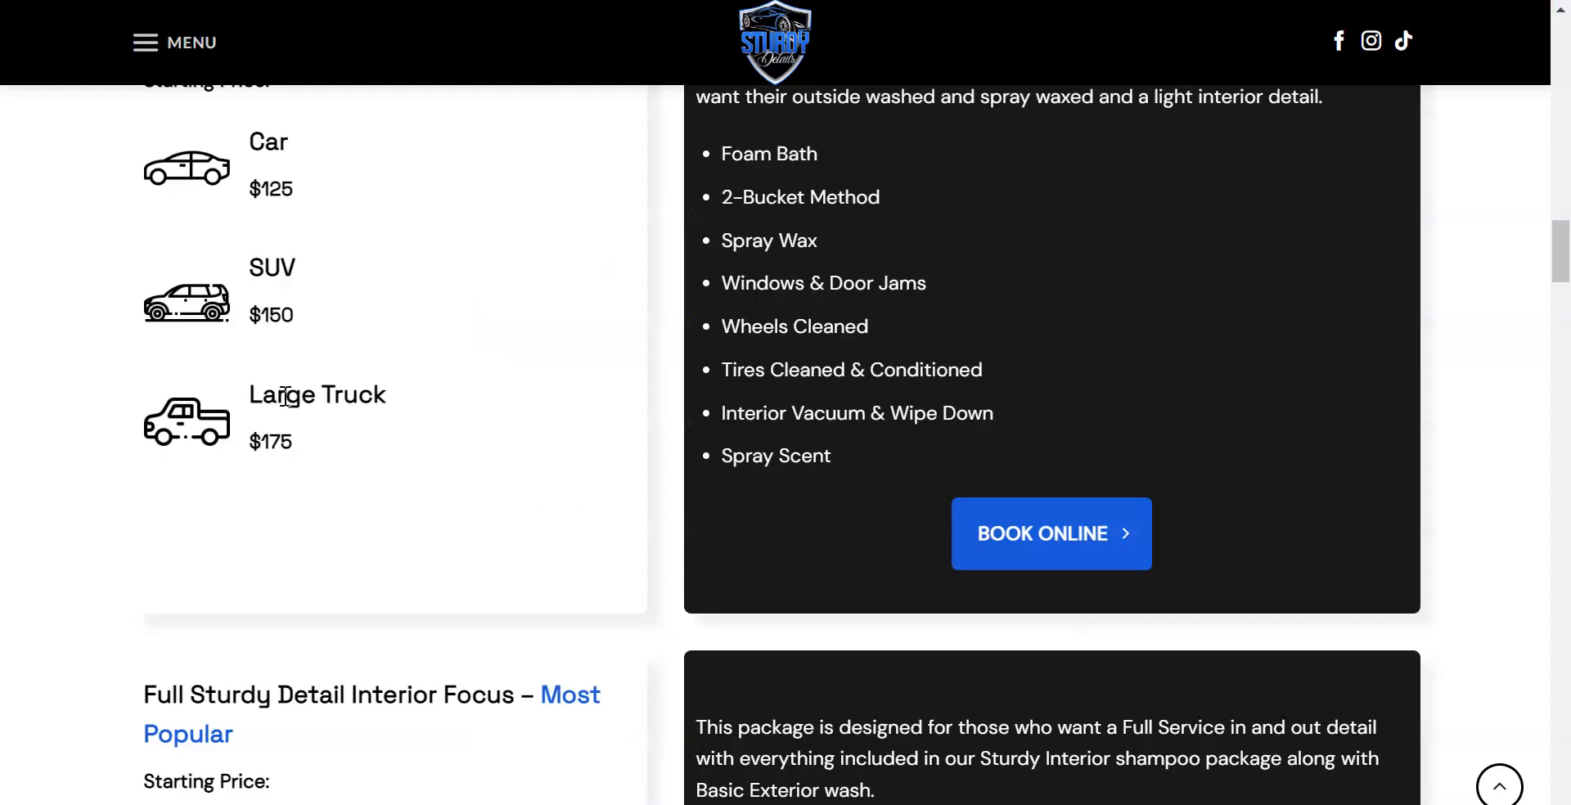
# - Copy the Large Truck label from the website and add it as a pricing variation at $175
pyautogui.moveTo(251, 396); pyautogui.dragTo(386, 396)
pyautogui.hotkey('ctrl', 'c')
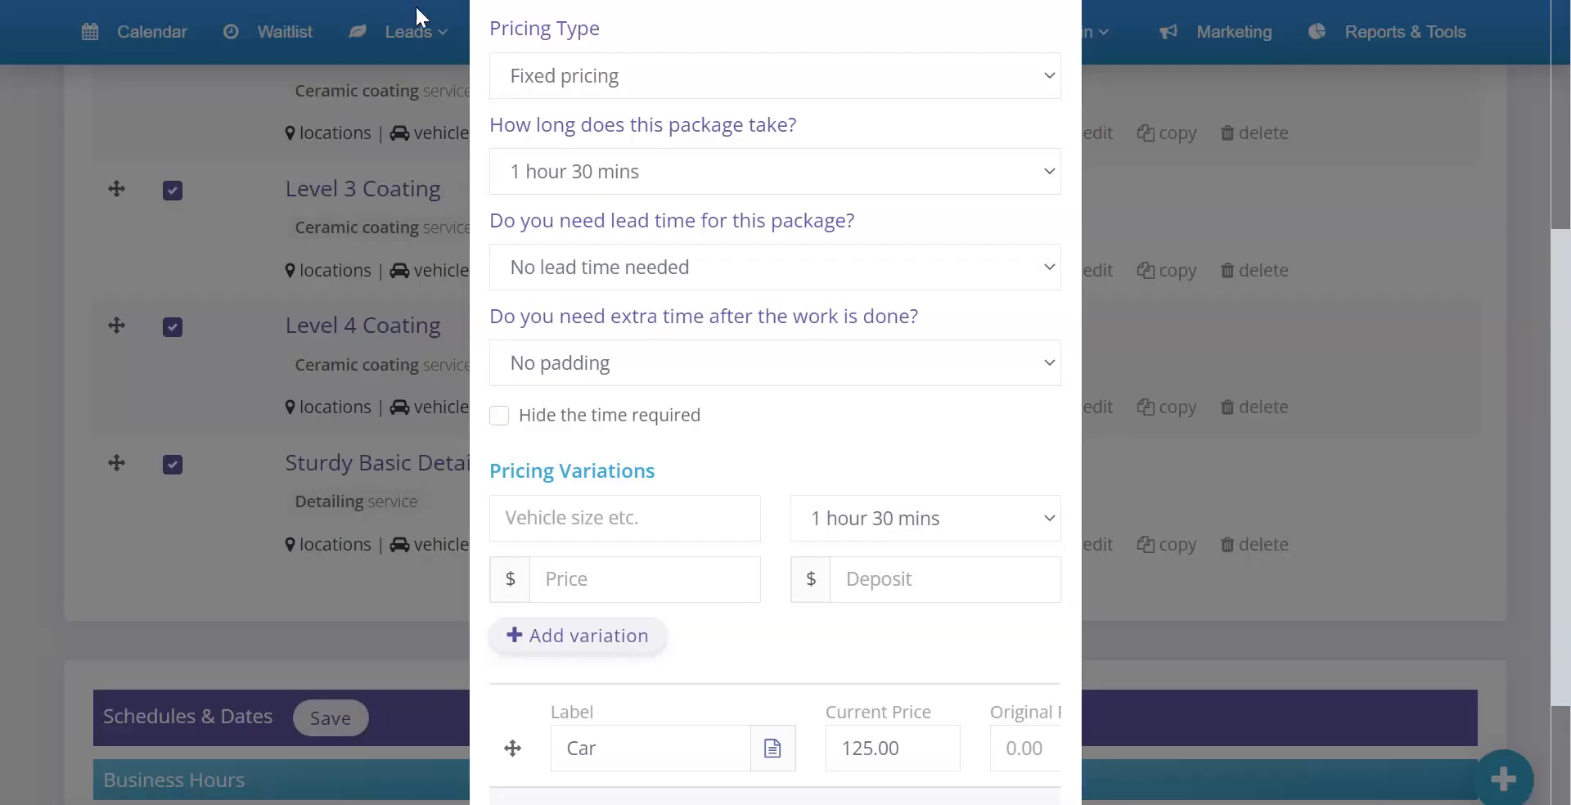
pyautogui.click(628, 511)
pyautogui.hotkey('ctrl', 'v')
pyautogui.click(612, 573)
pyautogui.write('175')
pyautogui.click(635, 646)
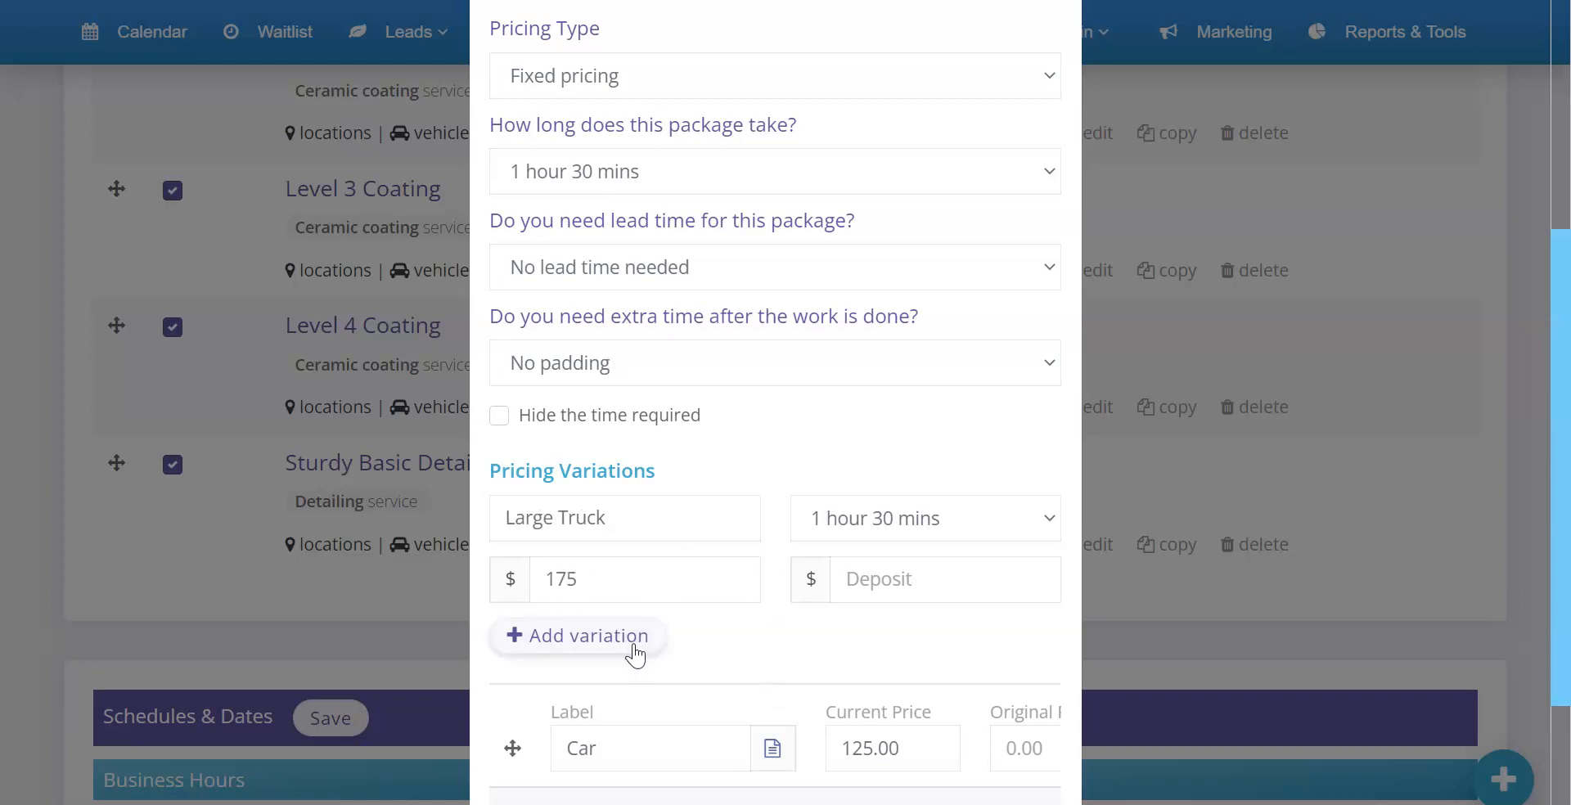
# - Move the Large Truck variation below SUV in the pricing variations and save the package's money and time settings
pyautogui.scroll(-4, 794, 530)
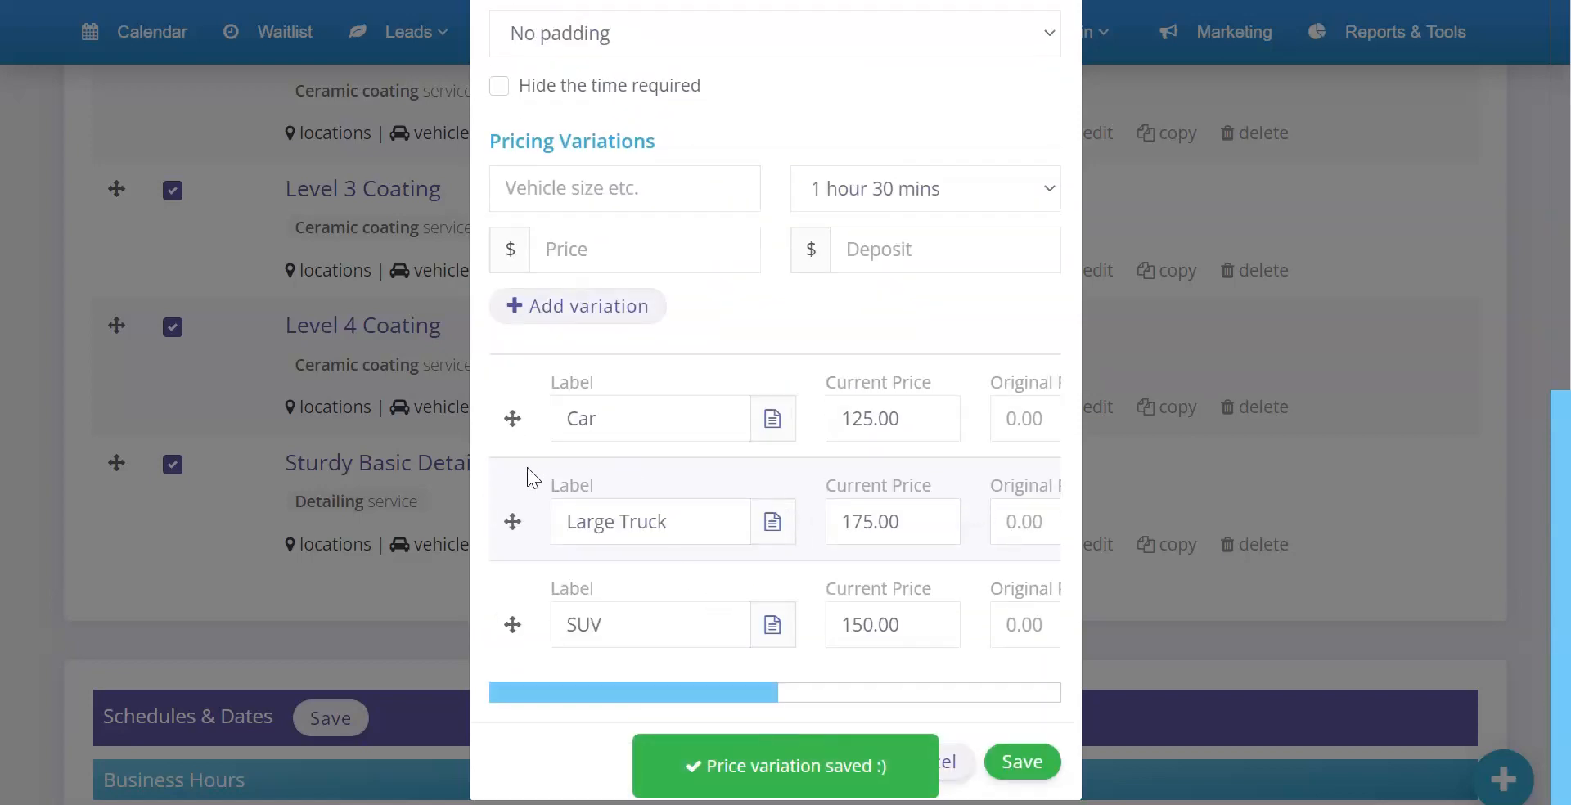
pyautogui.moveTo(513, 521); pyautogui.dragTo(527, 615)
pyautogui.click(1034, 762)
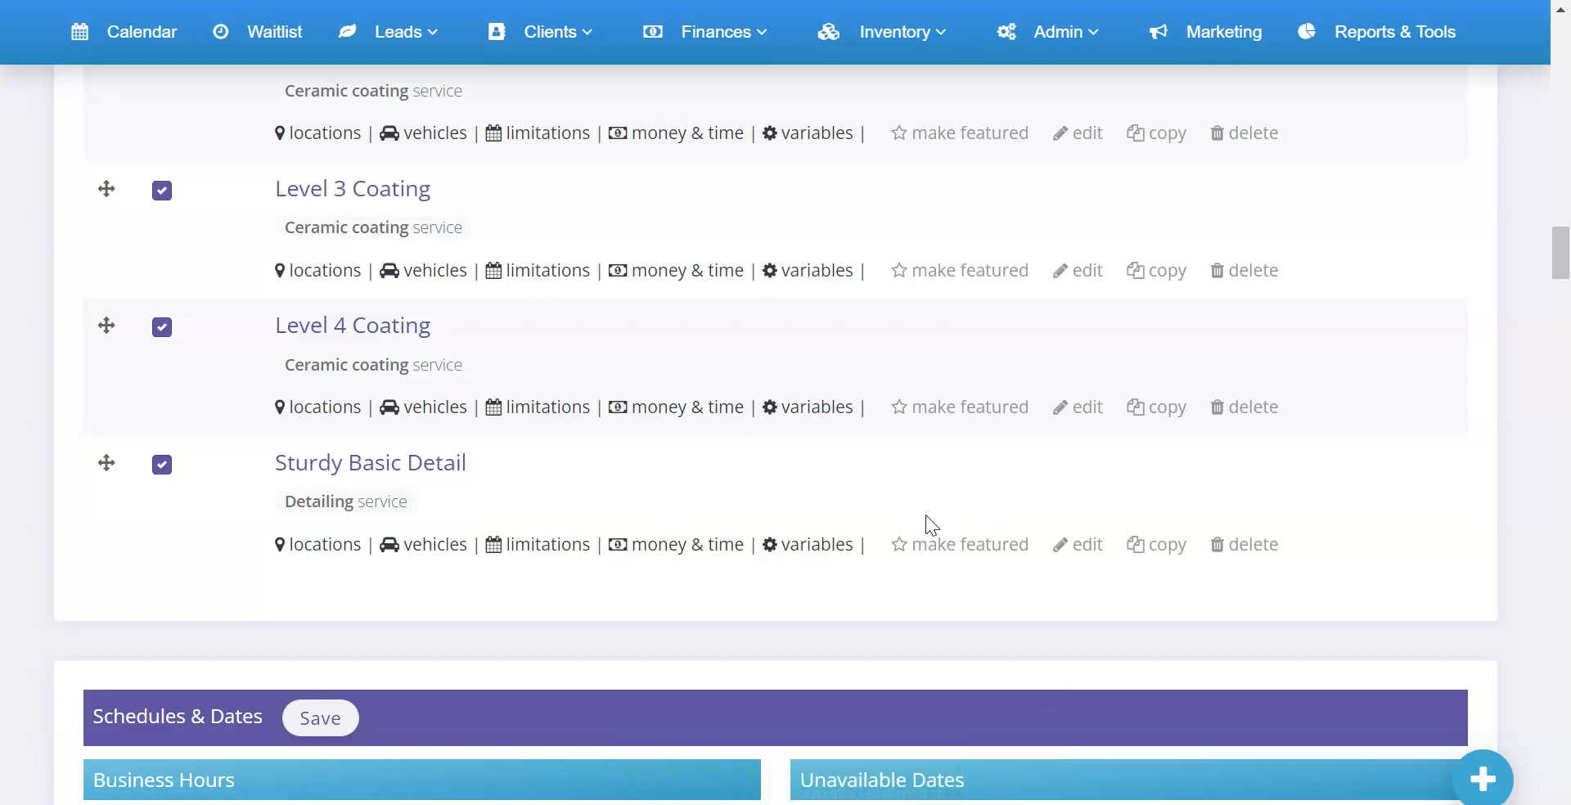
# - Review the Detailing service on the live booking form, including the Sturdy Basic Detail package's description and vehicle pricing
pyautogui.scroll(10, 882, 508)
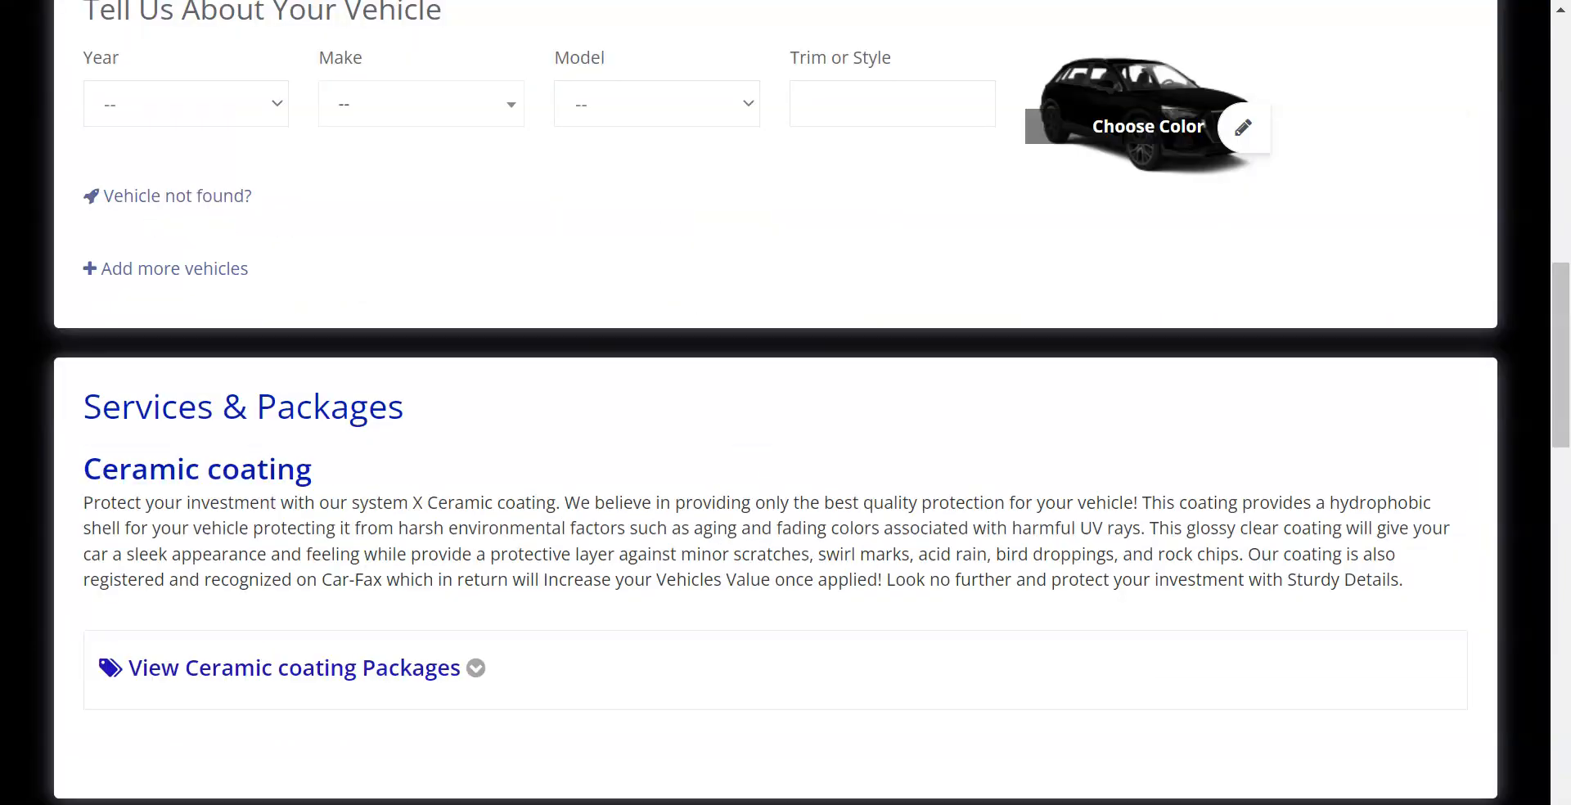
pyautogui.scroll(5, 393, 325)
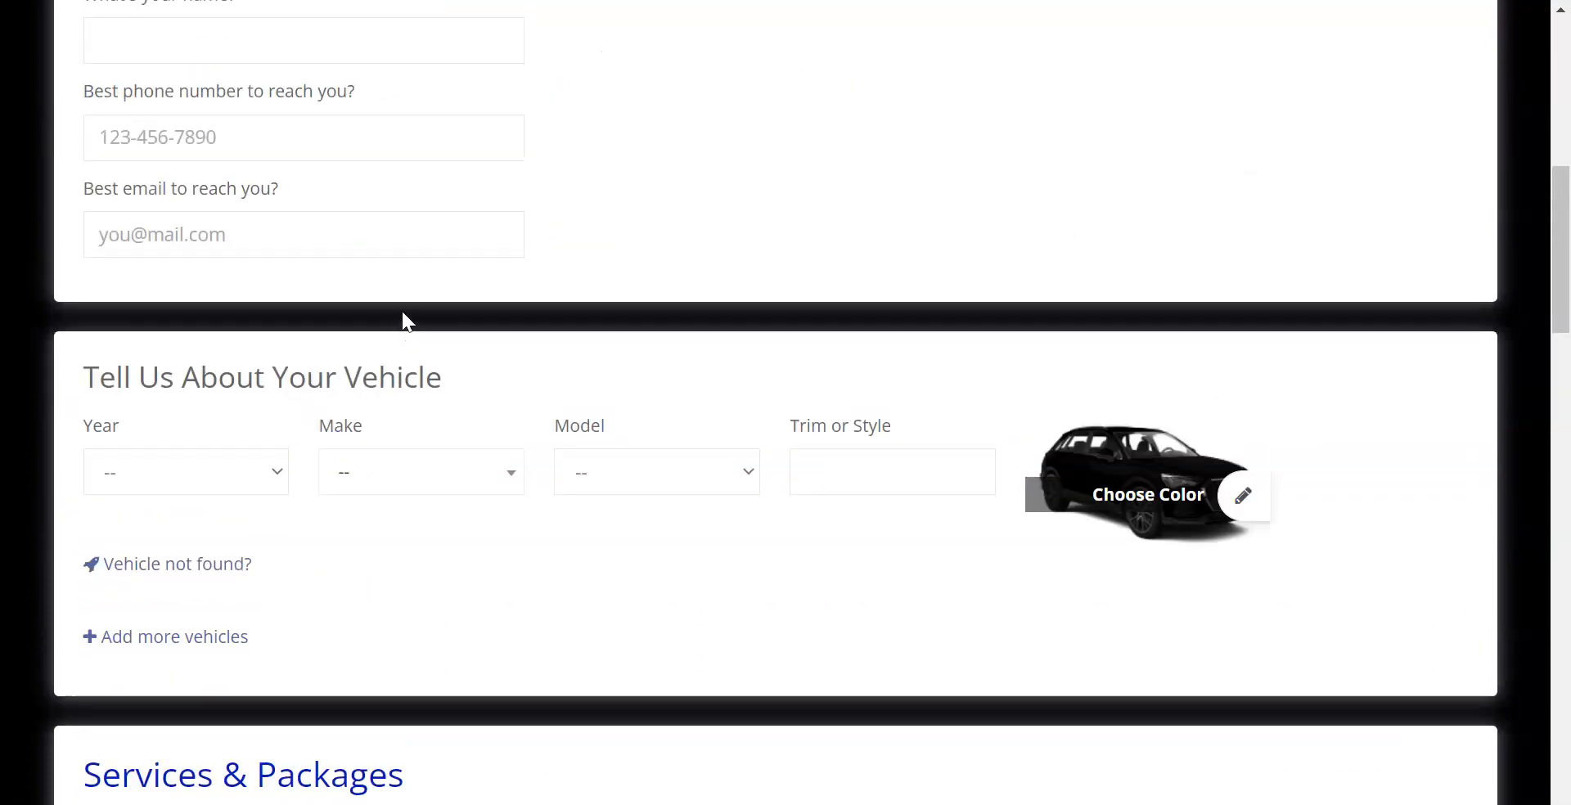
pyautogui.scroll(5, 406, 295)
pyautogui.scroll(-10, 409, 291)
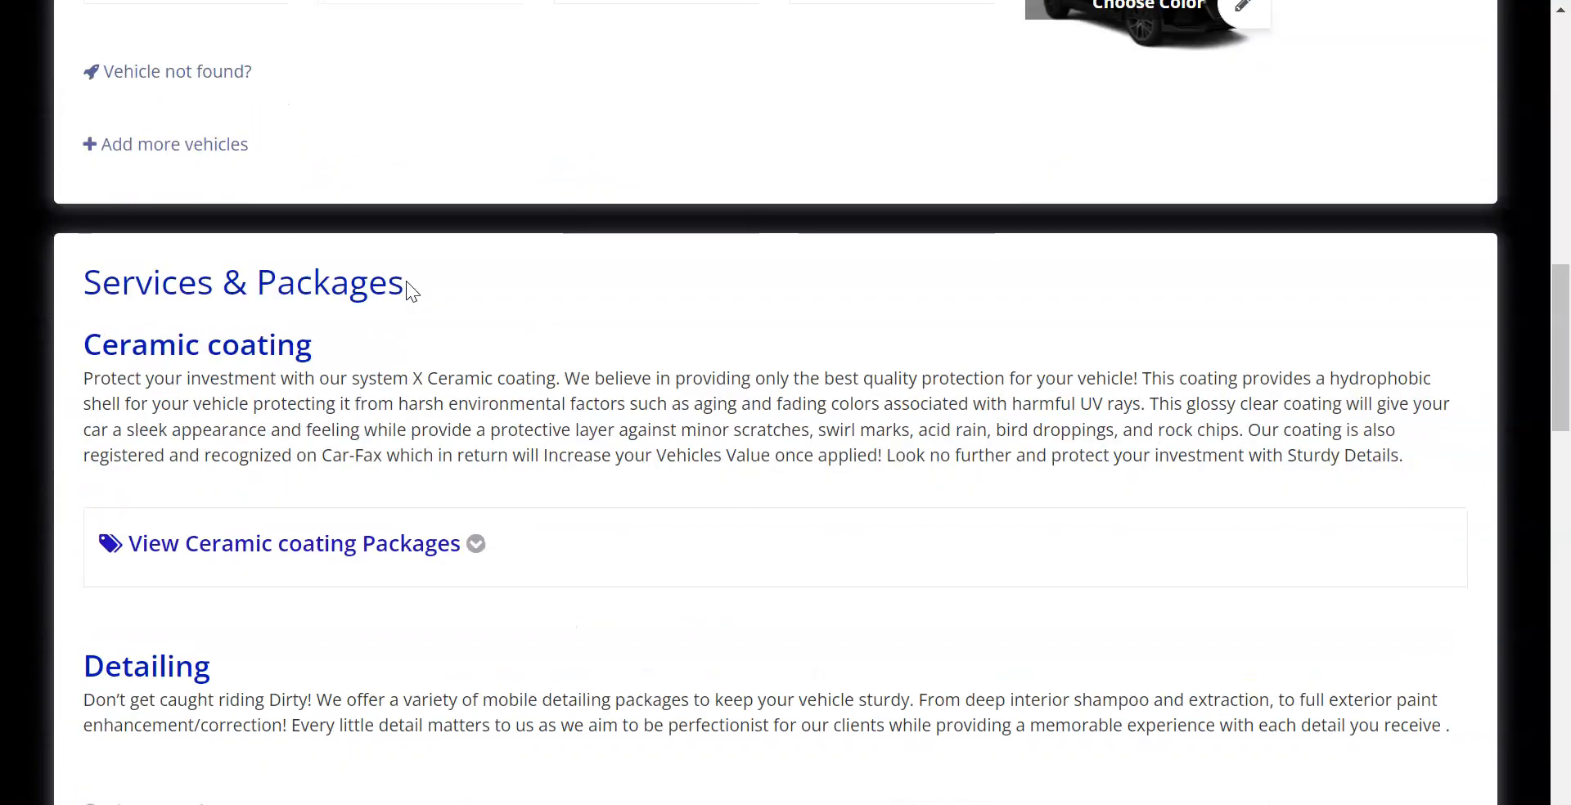
pyautogui.scroll(-6, 406, 282)
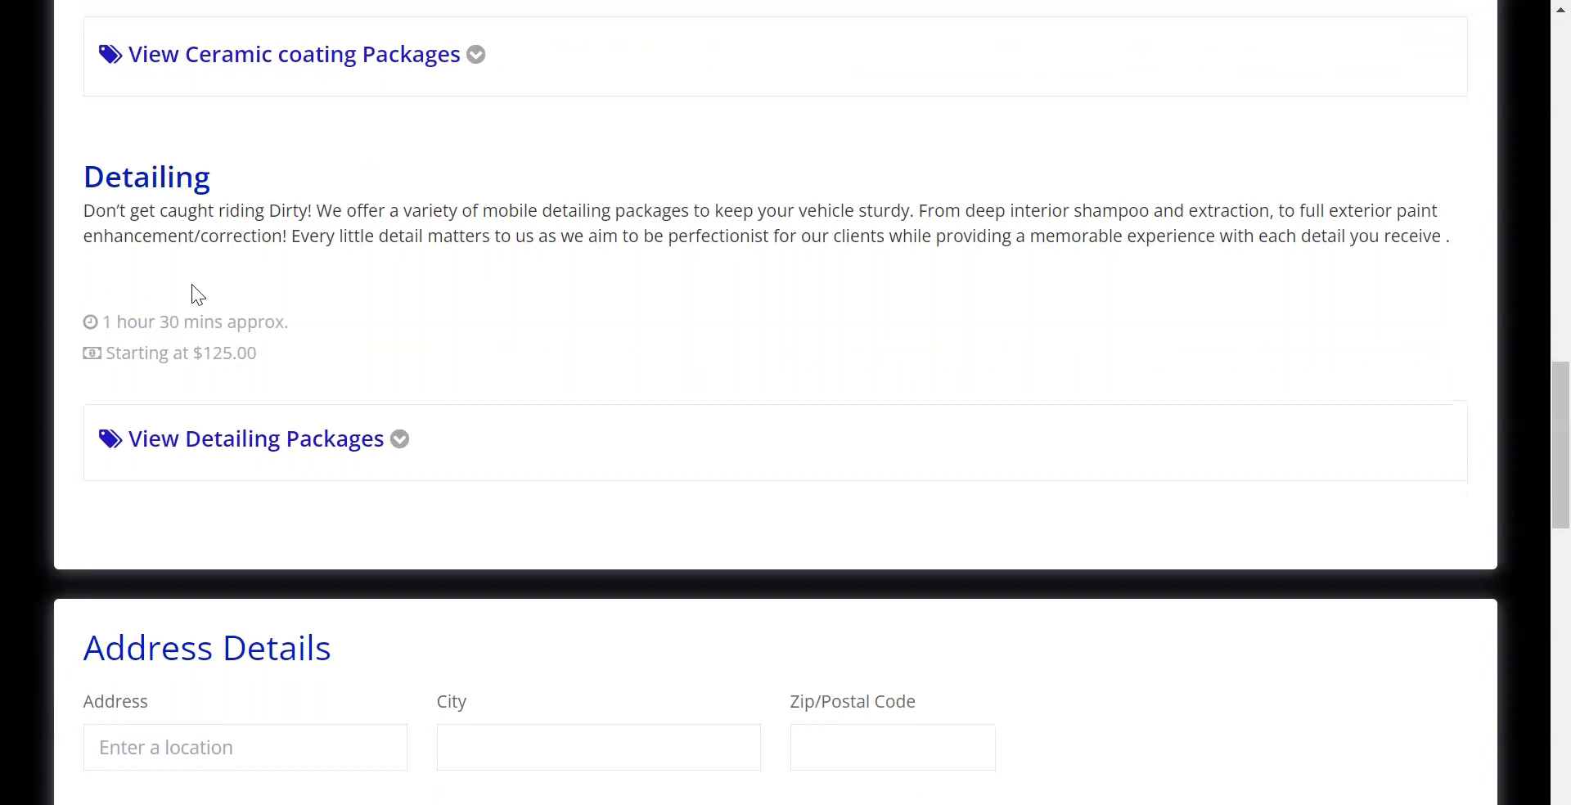
pyautogui.click(273, 450)
pyautogui.scroll(-5, 371, 435)
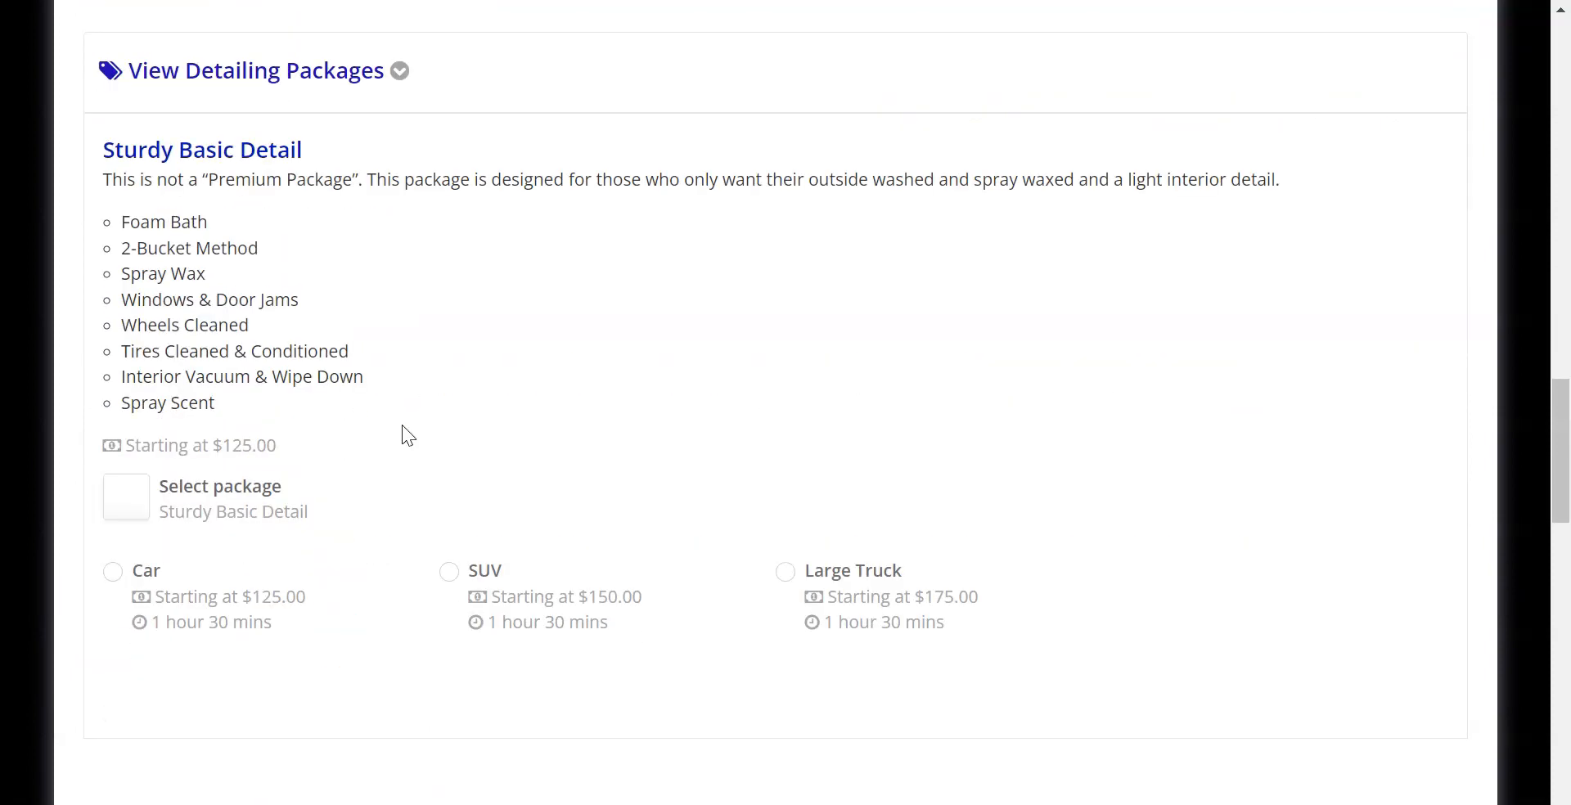
pyautogui.scroll(5, 193, 469)
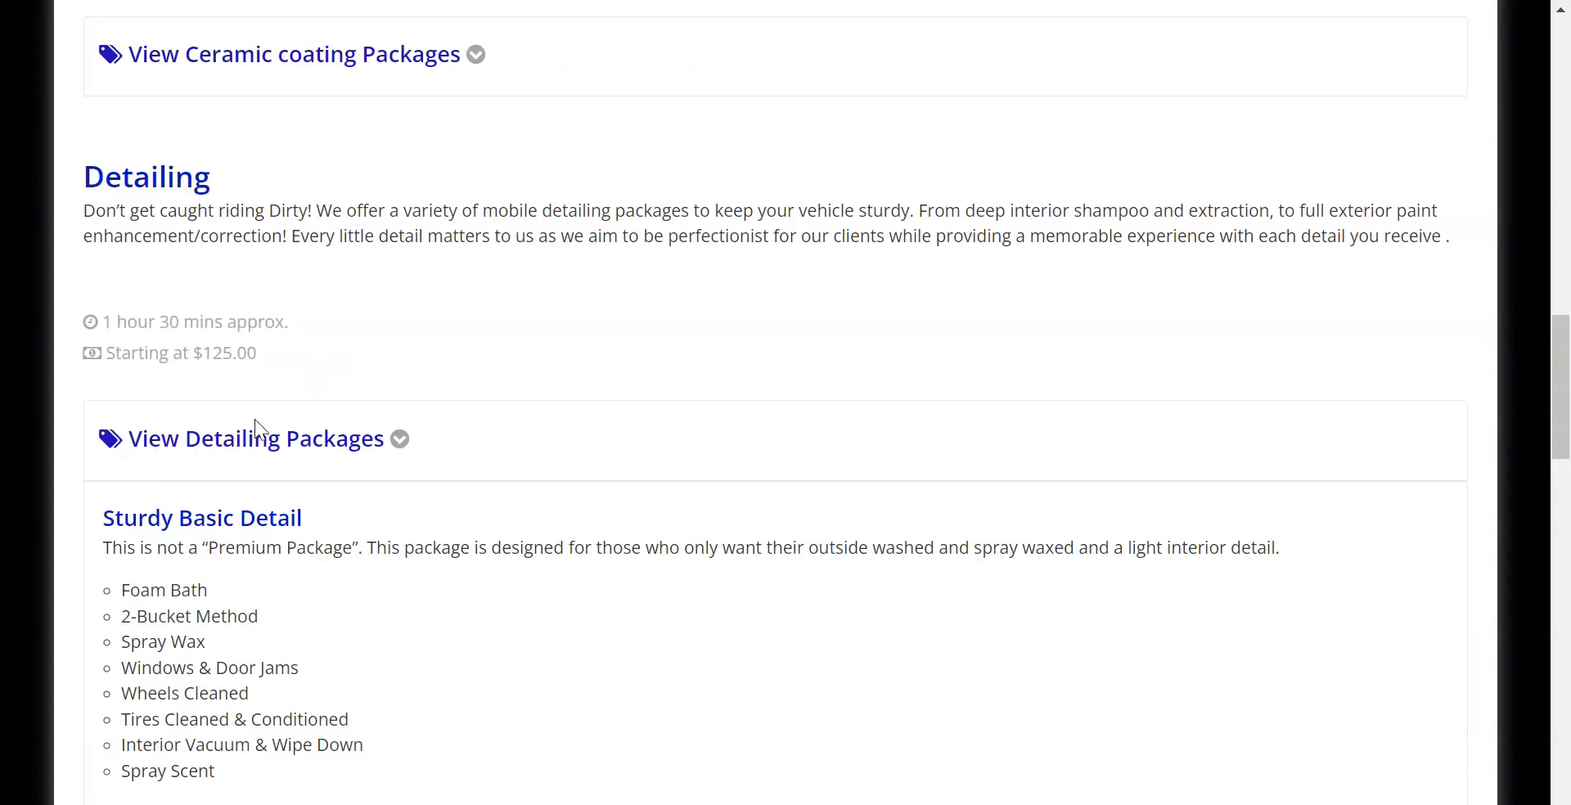
pyautogui.click(258, 433)
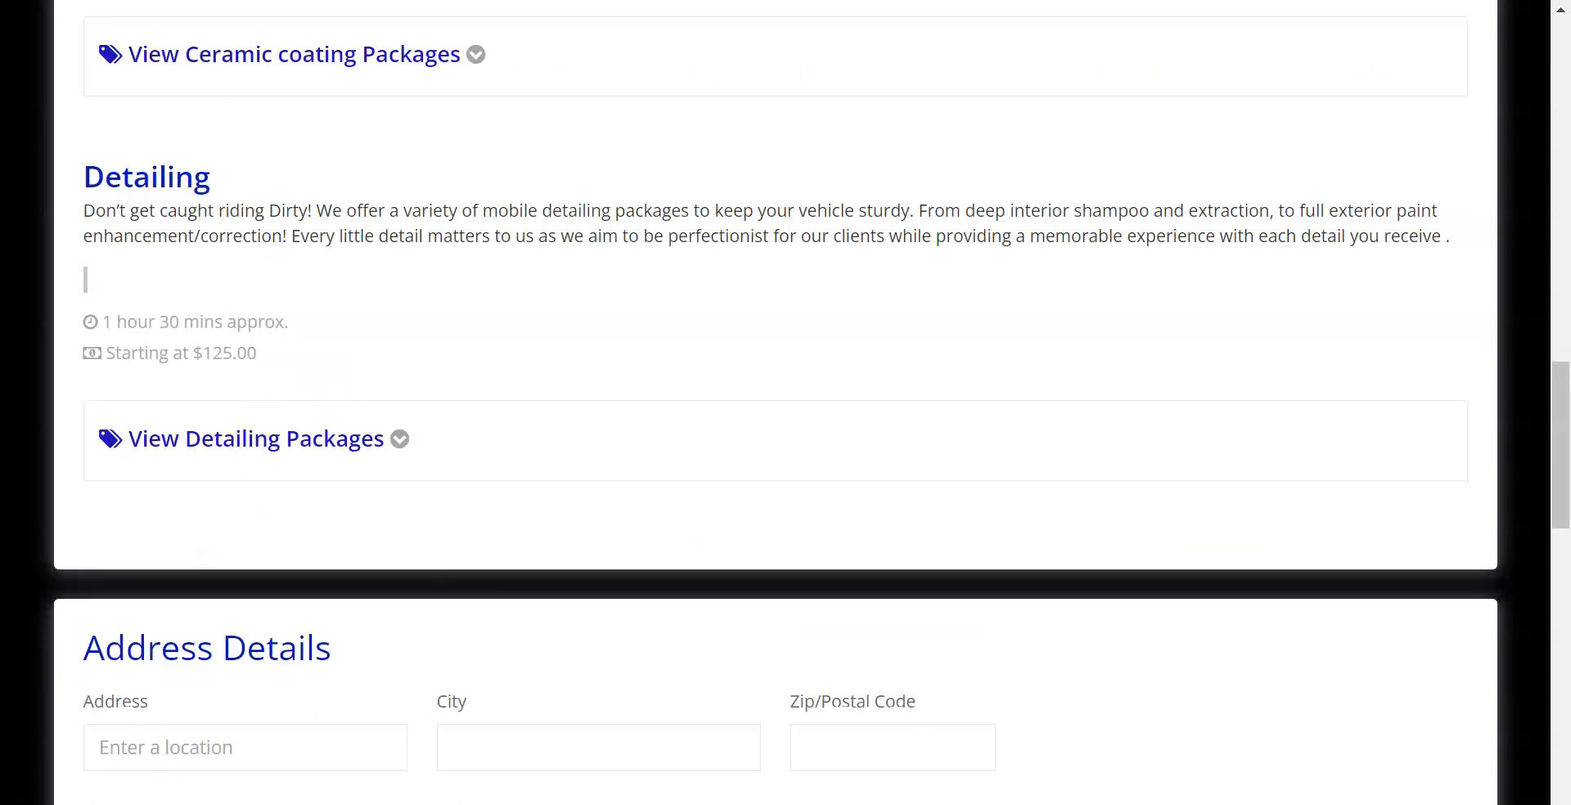
# - Open the Detailing service for editing and delete the empty space after its description text
pyautogui.click(401, 2)
pyautogui.click(1080, 620)
pyautogui.click(709, 513)
pyautogui.press('BackSpace')
pyautogui.press('BackSpace')
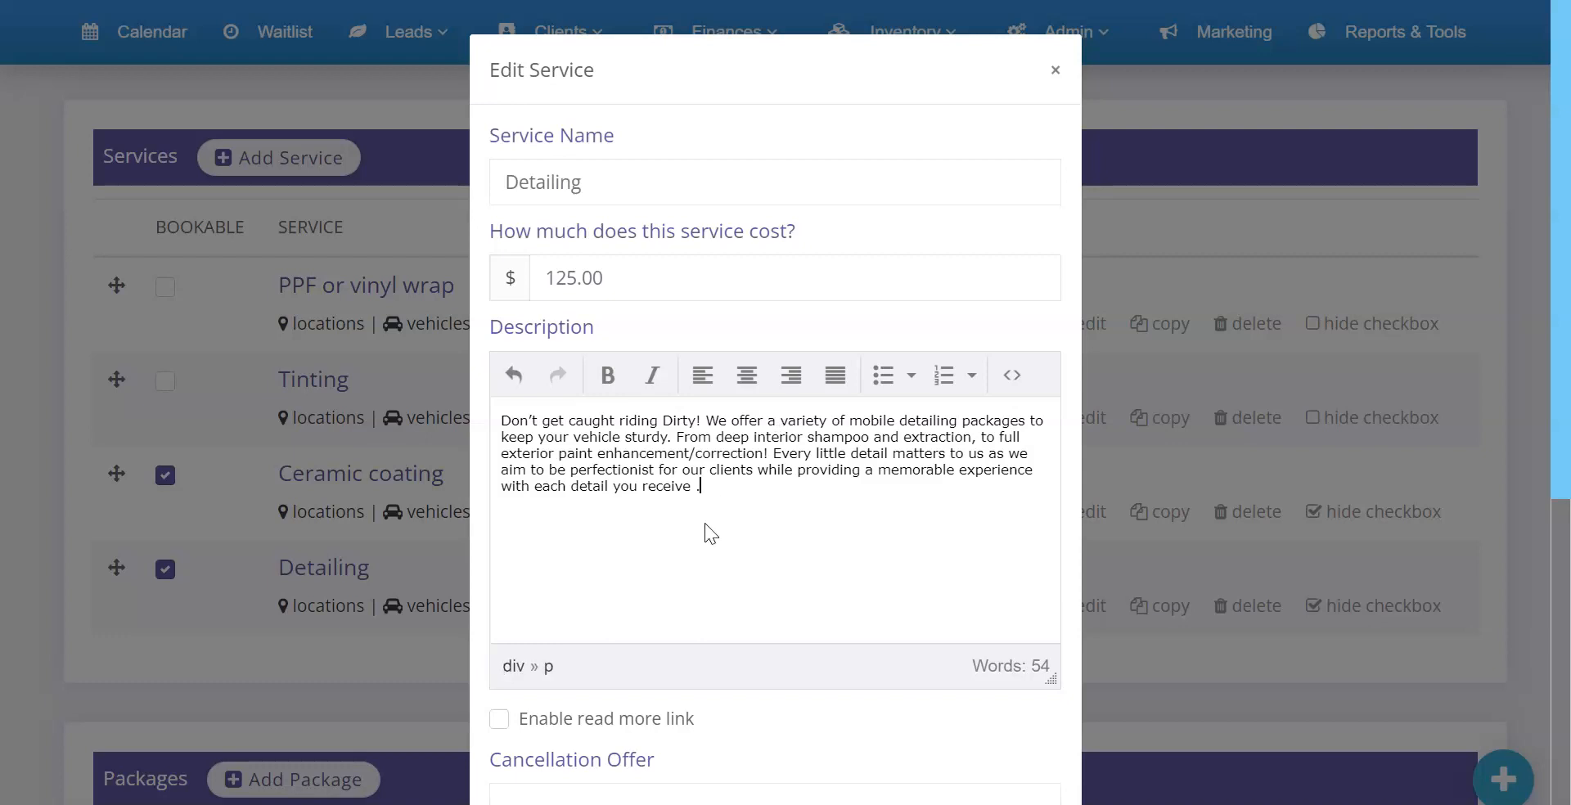
# - Remove the wrapping opening and closing div tags from the Detailing description's source code, keeping only the paragraph
pyautogui.click(1012, 375)
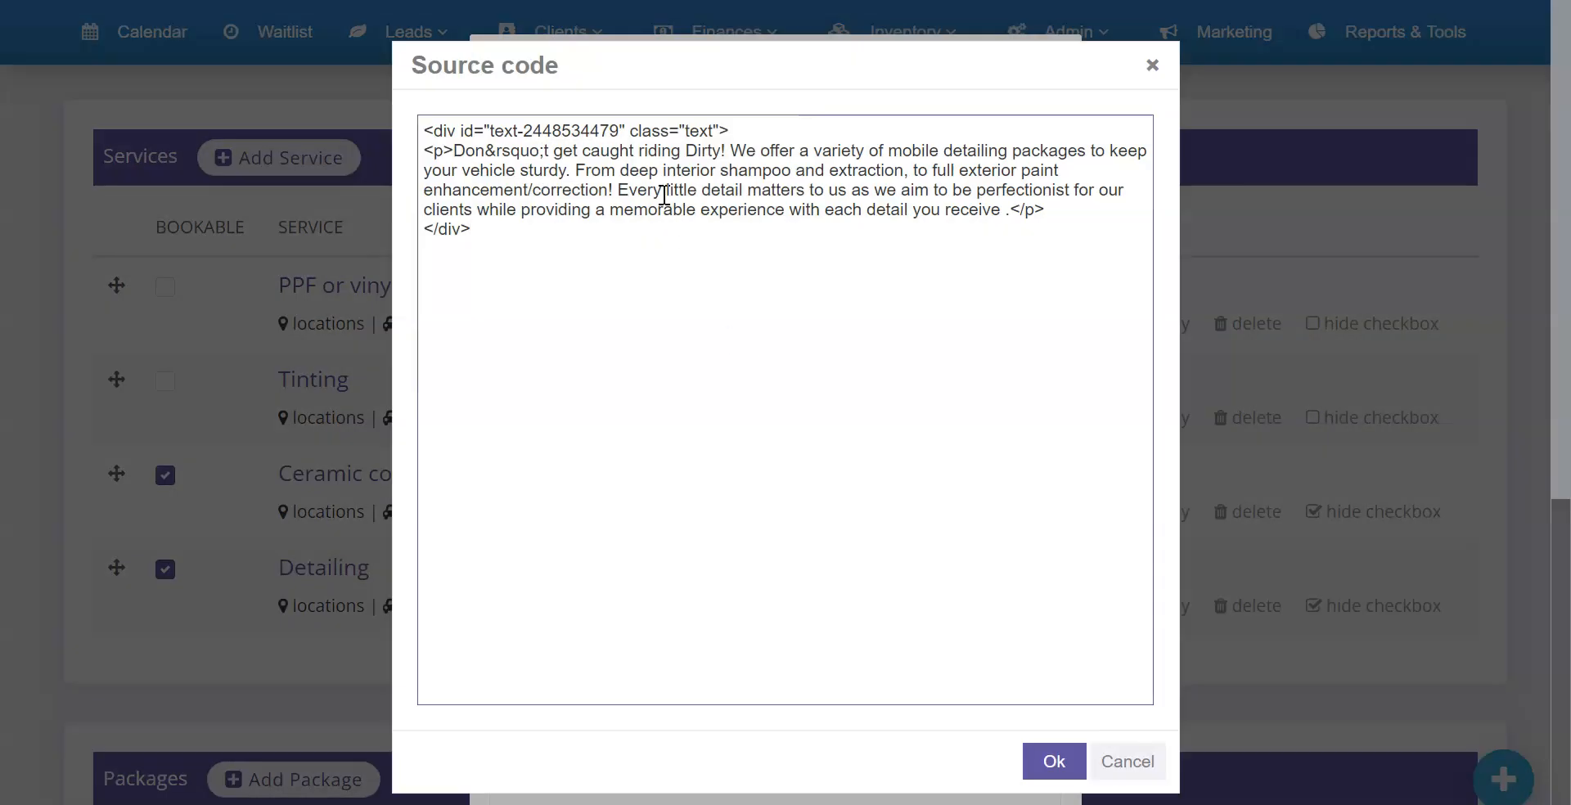
pyautogui.tripleClick(638, 134)
pyautogui.press('BackSpace')
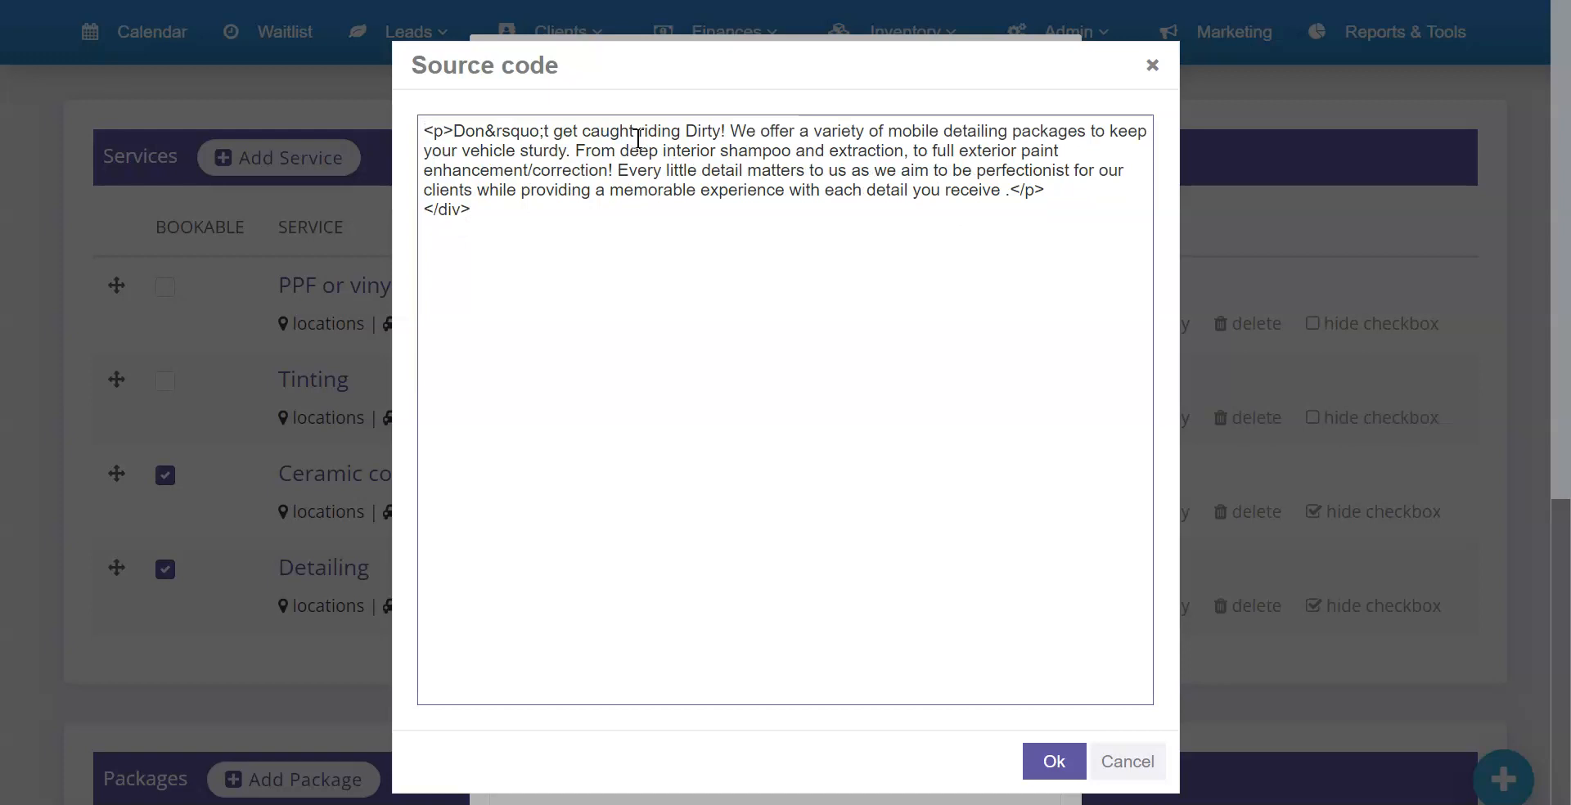
pyautogui.moveTo(525, 210); pyautogui.dragTo(409, 224)
pyautogui.press('BackSpace')
pyautogui.click(1053, 761)
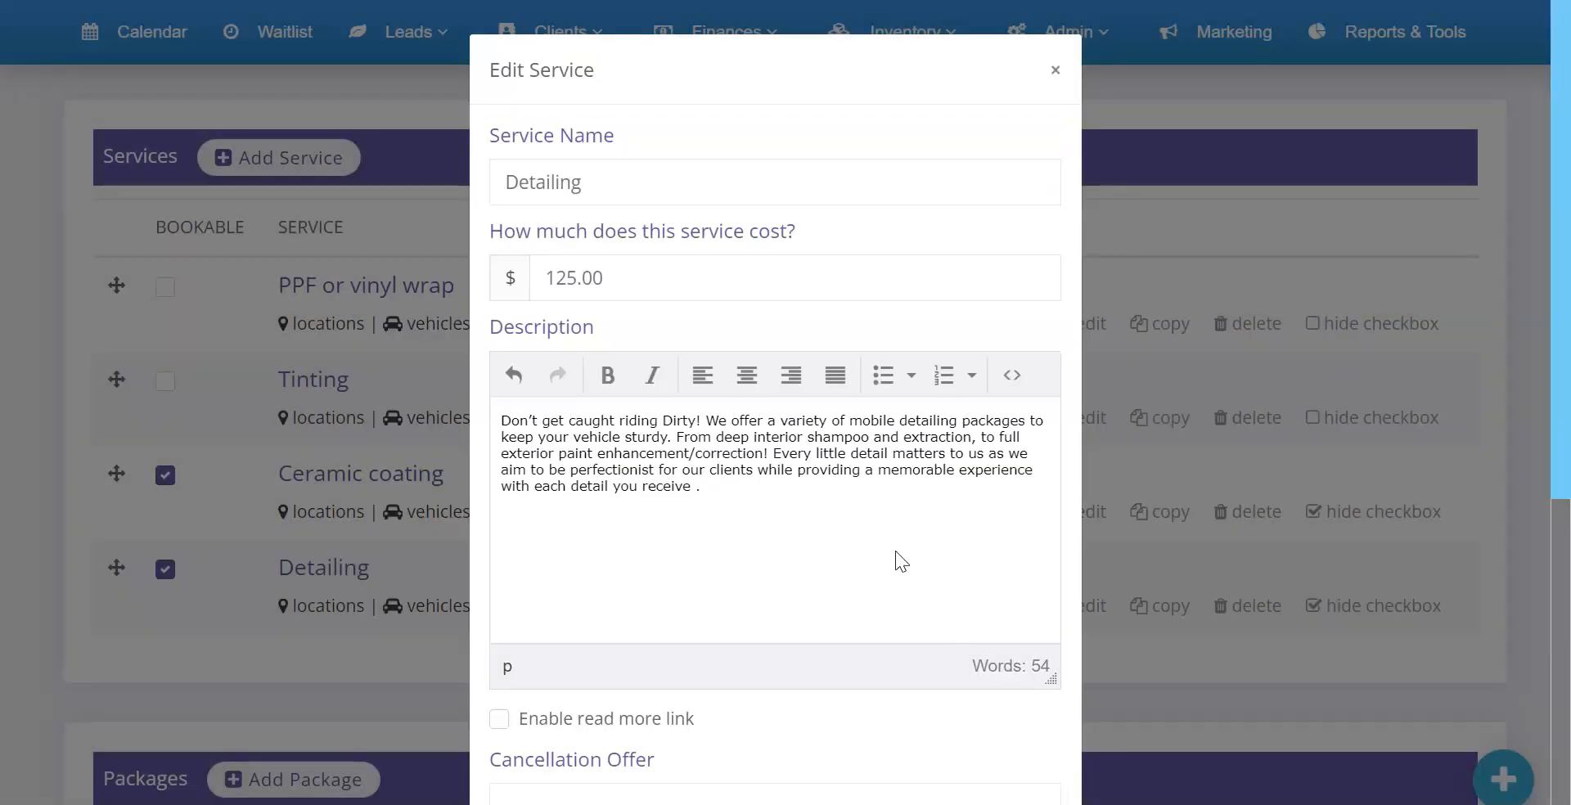
# - Save the Detailing service and check the spacing below its description on the live booking form
pyautogui.scroll(-7, 901, 561)
pyautogui.click(982, 761)
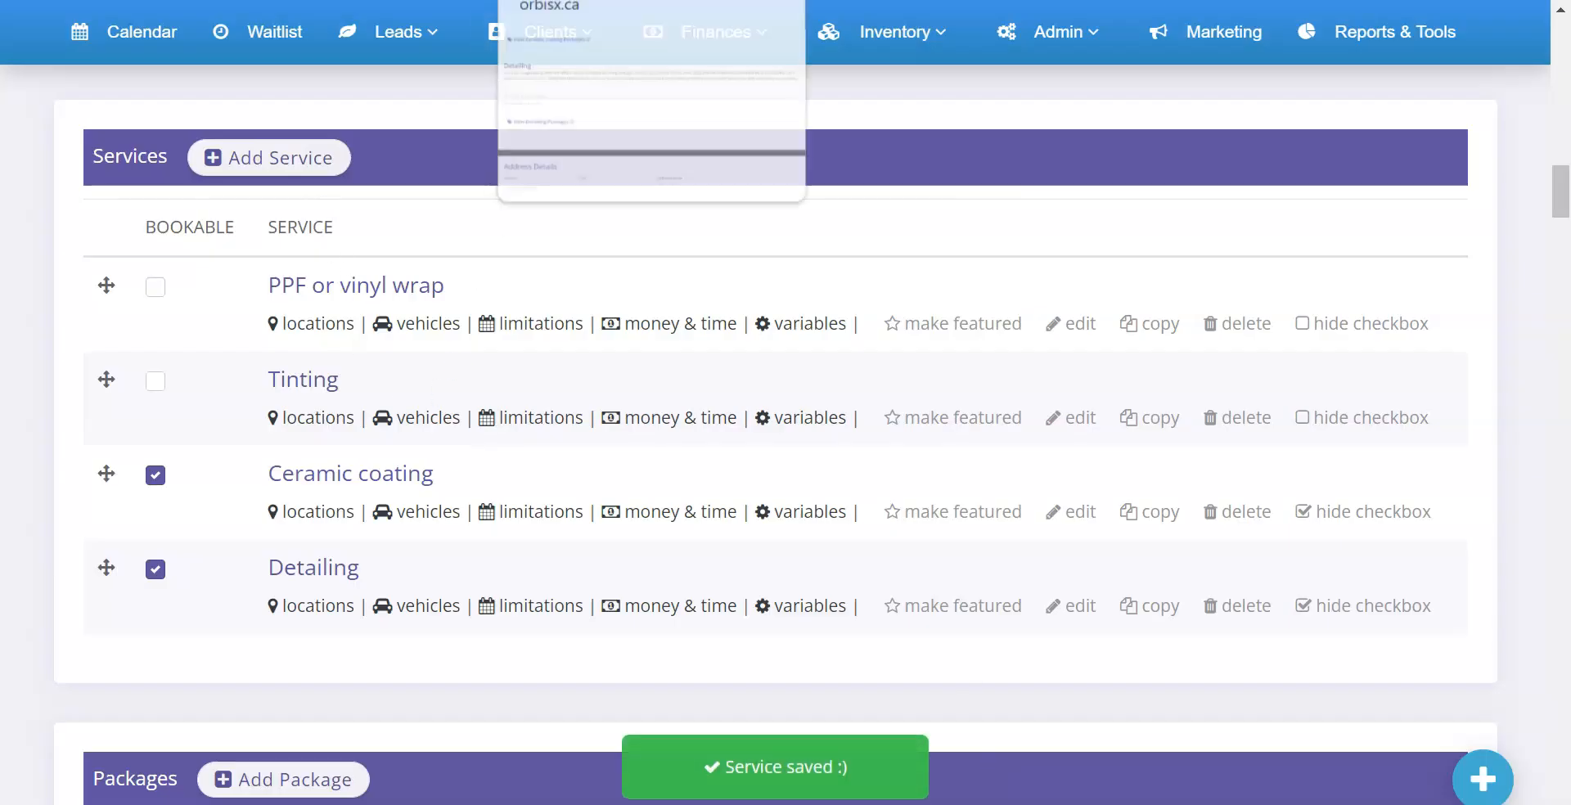
pyautogui.scroll(-2, 352, 527)
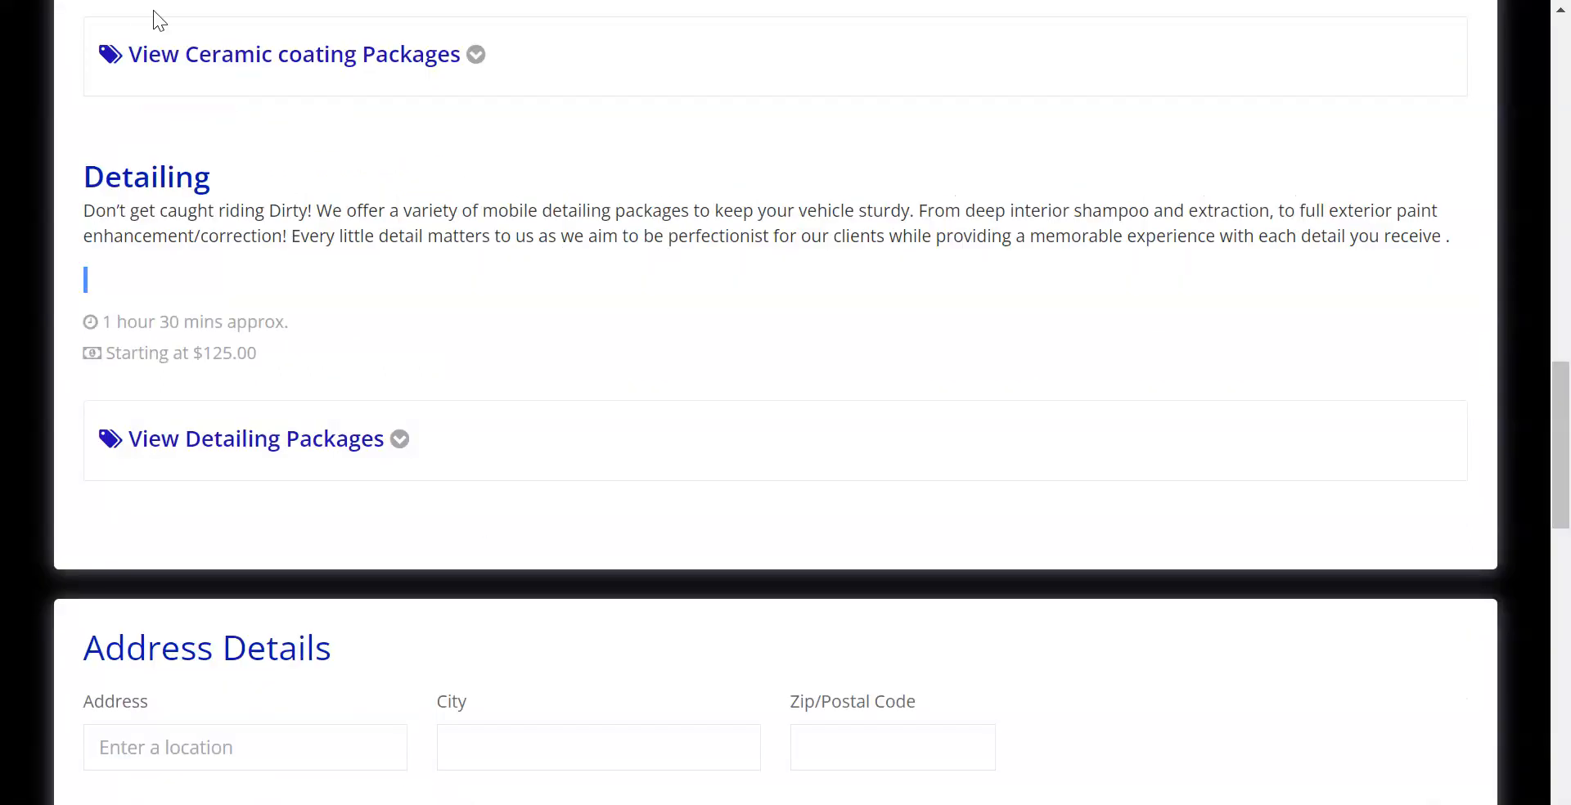
pyautogui.moveTo(176, 236); pyautogui.dragTo(293, 237)
pyautogui.click(293, 238)
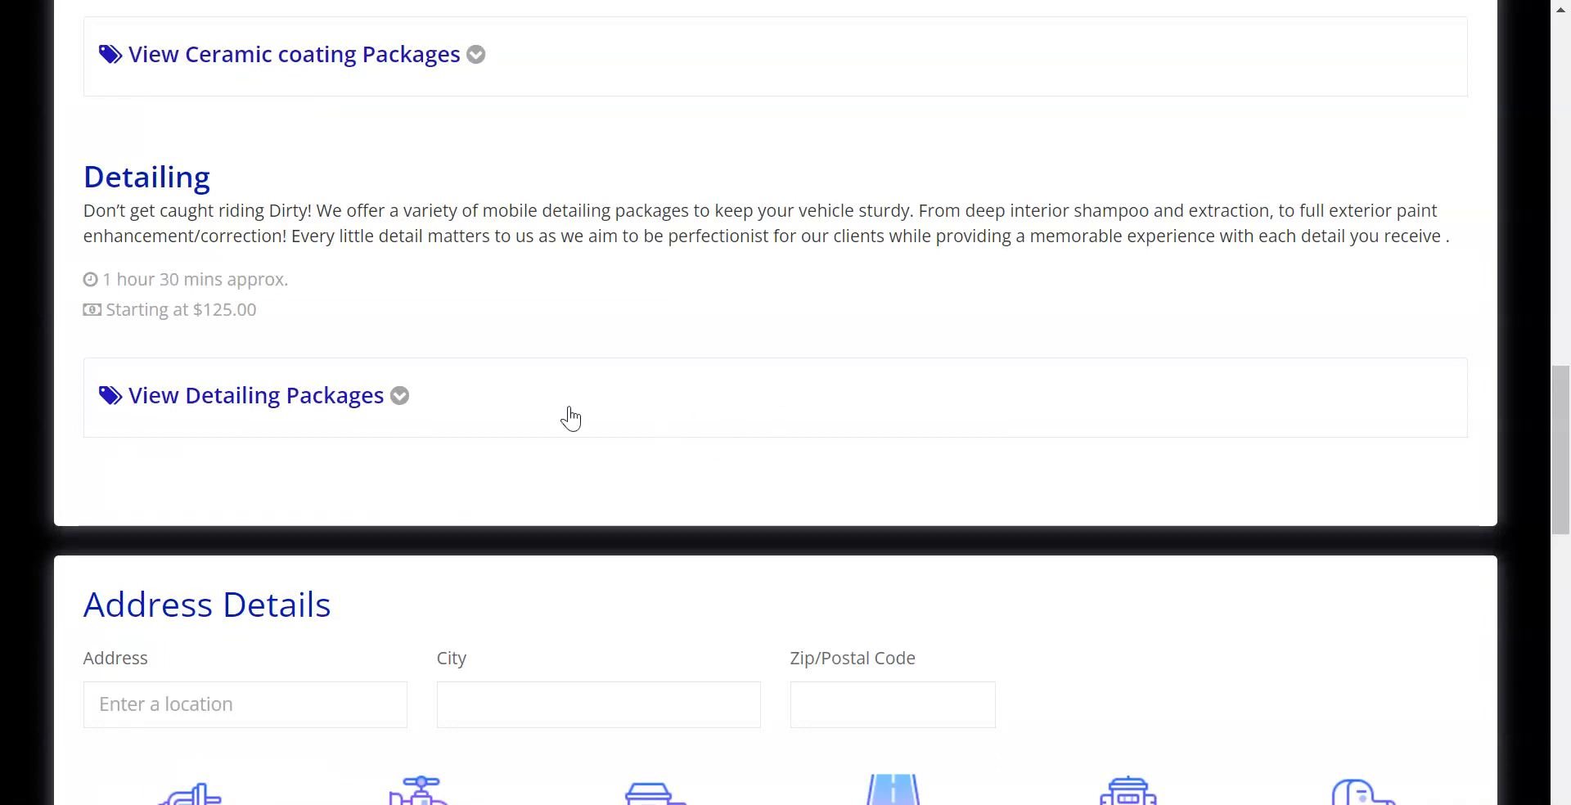
# - Expand the Detailing packages on the live form and review the Sturdy Basic Detail package
pyautogui.click(365, 399)
pyautogui.scroll(-2, 390, 350)
pyautogui.scroll(-3, 390, 350)
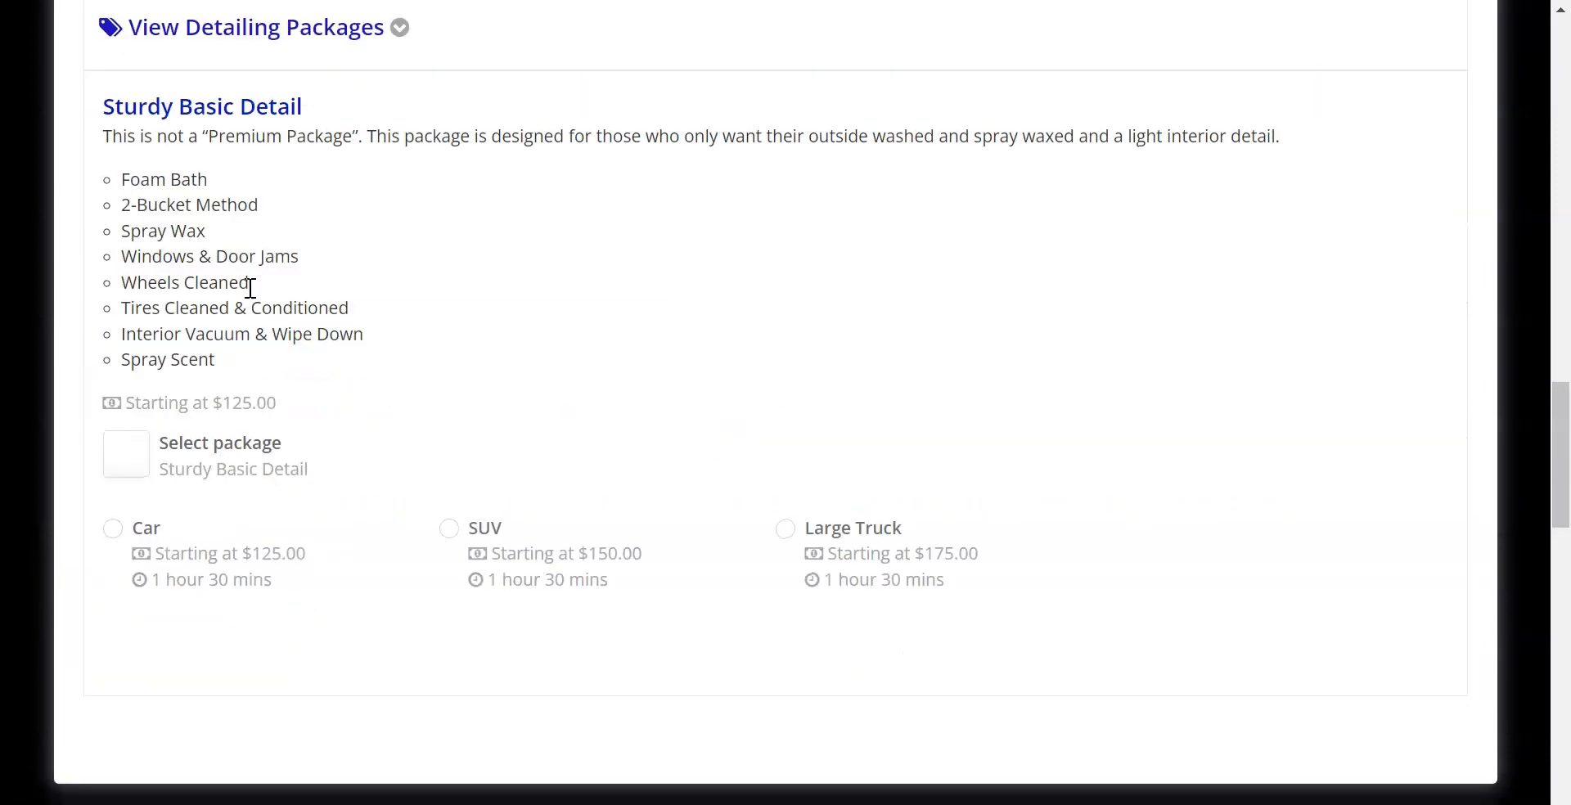
pyautogui.scroll(2, 319, 272)
# - Return to the booking form configuration and duplicate the Sturdy Basic Detail package
pyautogui.hotkey('ctrl', 'Tab')
pyautogui.scroll(-2, 397, 389)
pyautogui.scroll(-10, 397, 390)
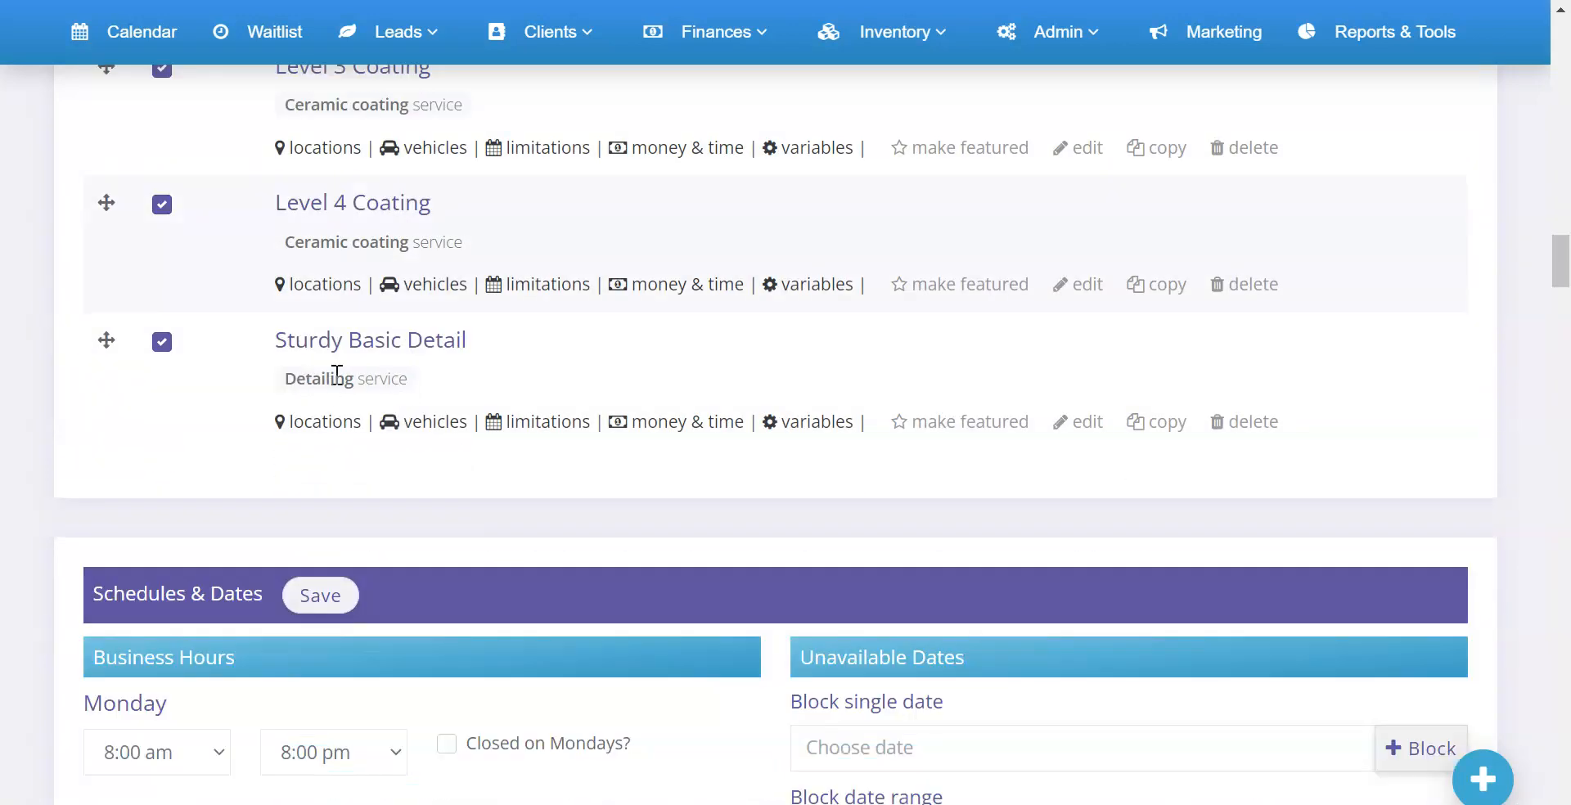
pyautogui.click(1157, 426)
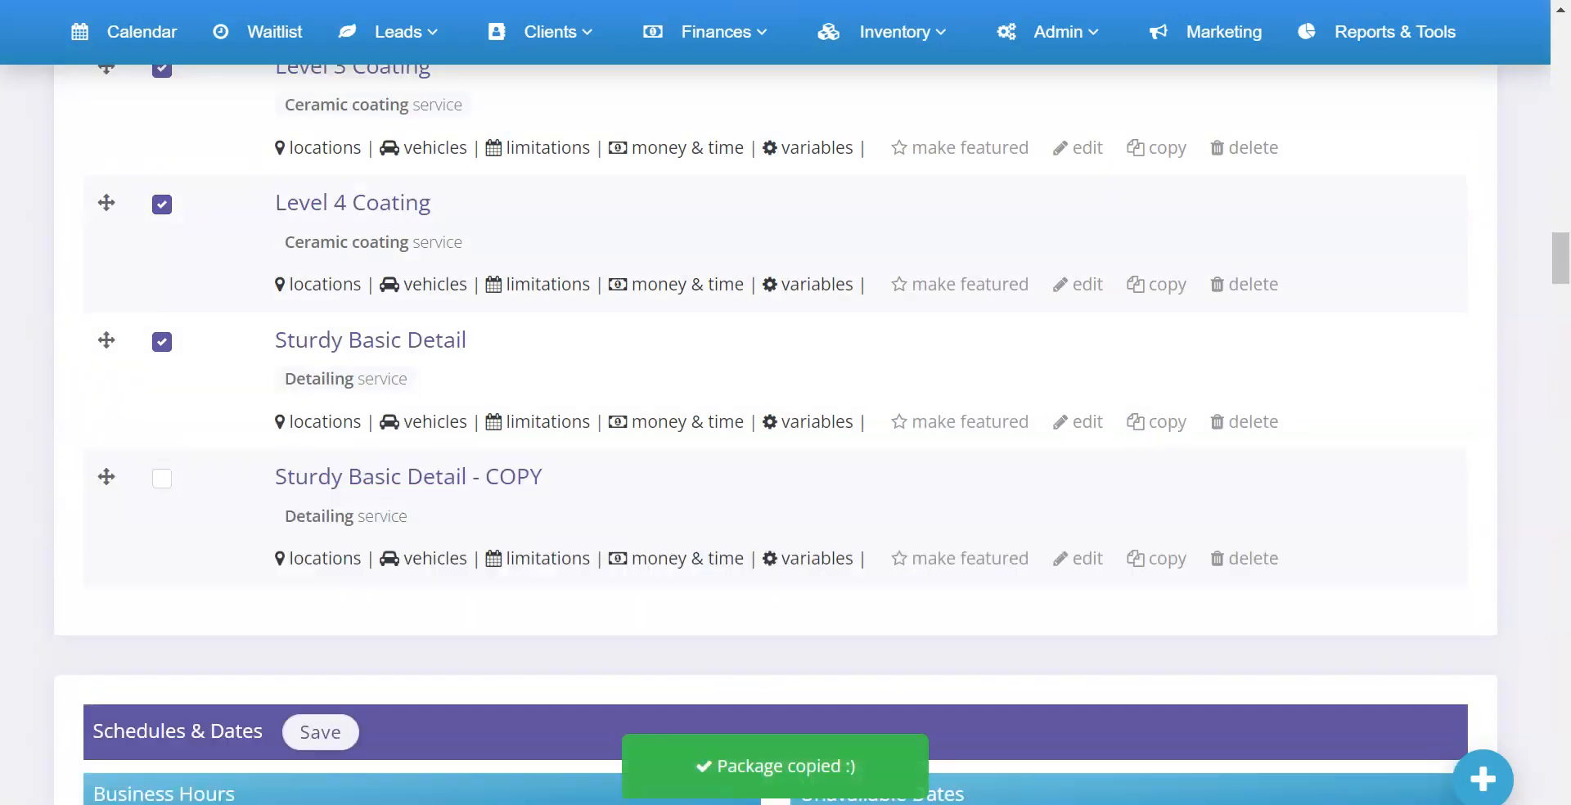
# - Copy the package name "Full Sturdy Detail Interior Focus" from the business website, leaving out the "Most Popular" label
pyautogui.hotkey('ctrl', 'Tab')
pyautogui.hotkey('ctrl', 'Tab')
pyautogui.scroll(-6, 471, 315)
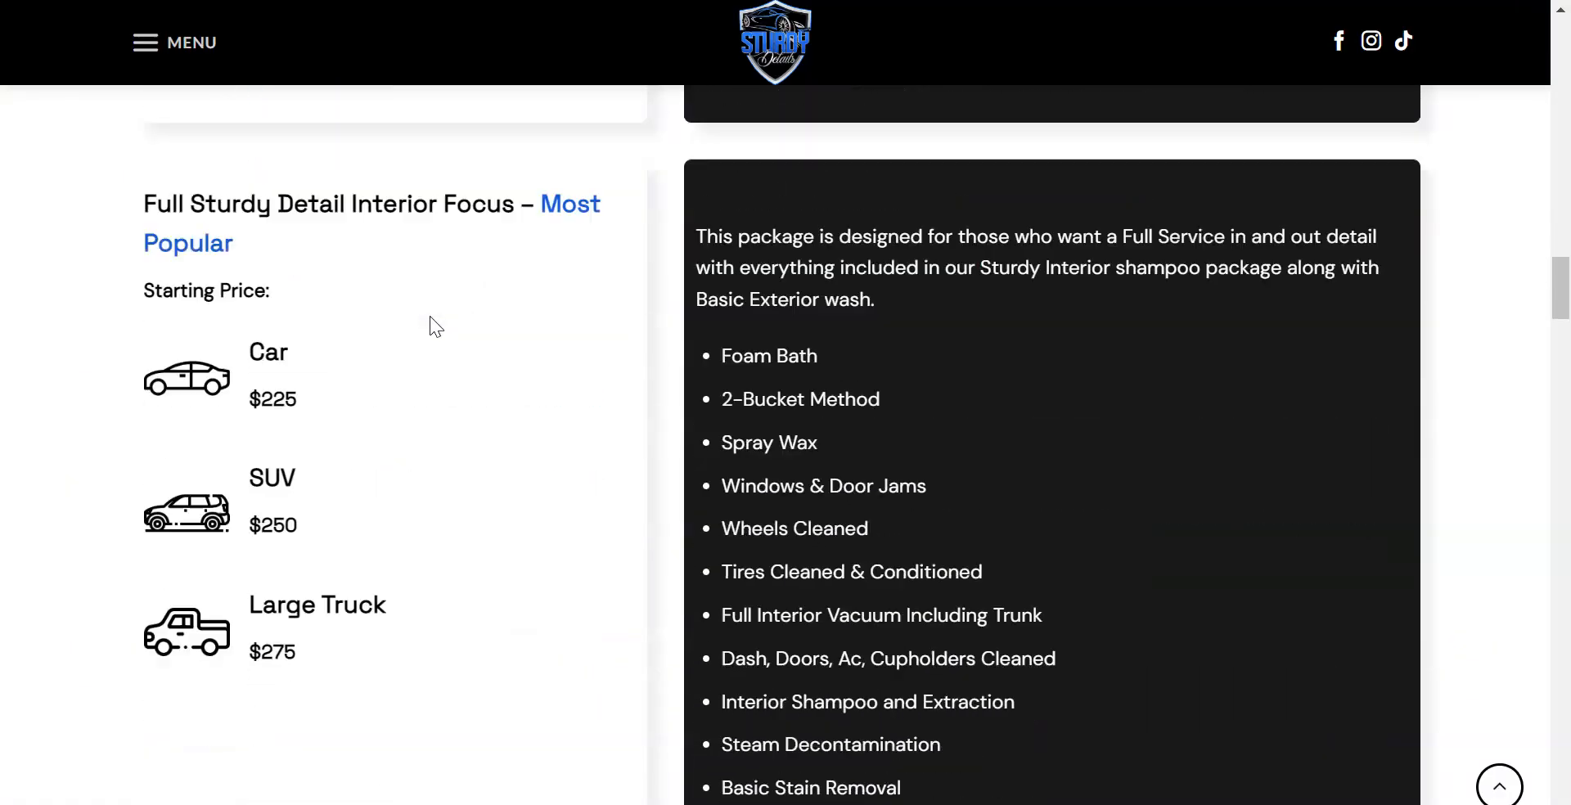
pyautogui.moveTo(145, 205); pyautogui.dragTo(516, 206)
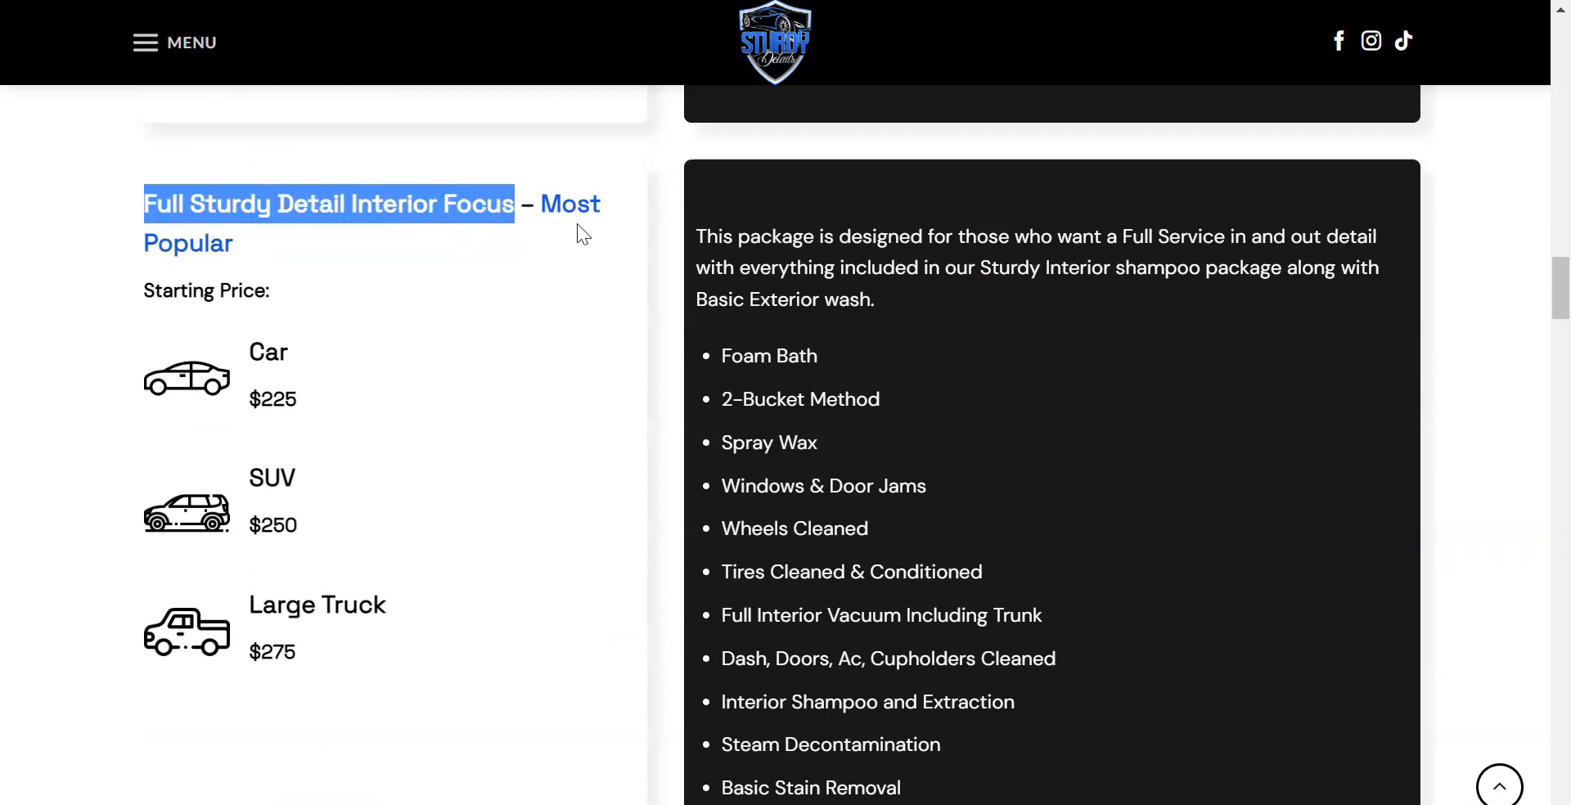
pyautogui.hotkey('ctrl', 'Tab')
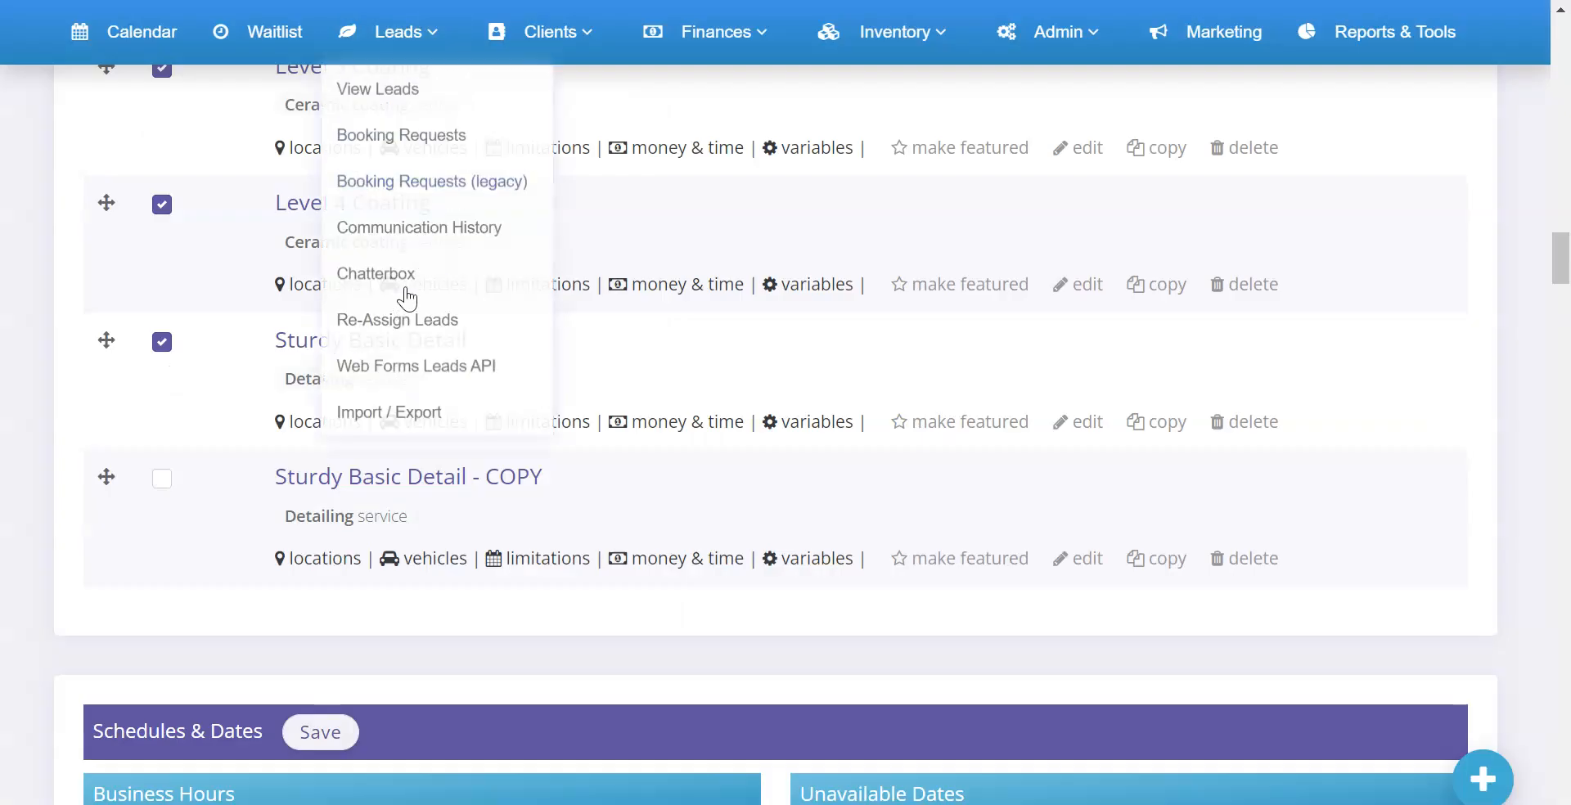
# - Make the Sturdy Basic Detail copy bookable and rename it Full Sturdy Detail Interior Focus
pyautogui.click(163, 480)
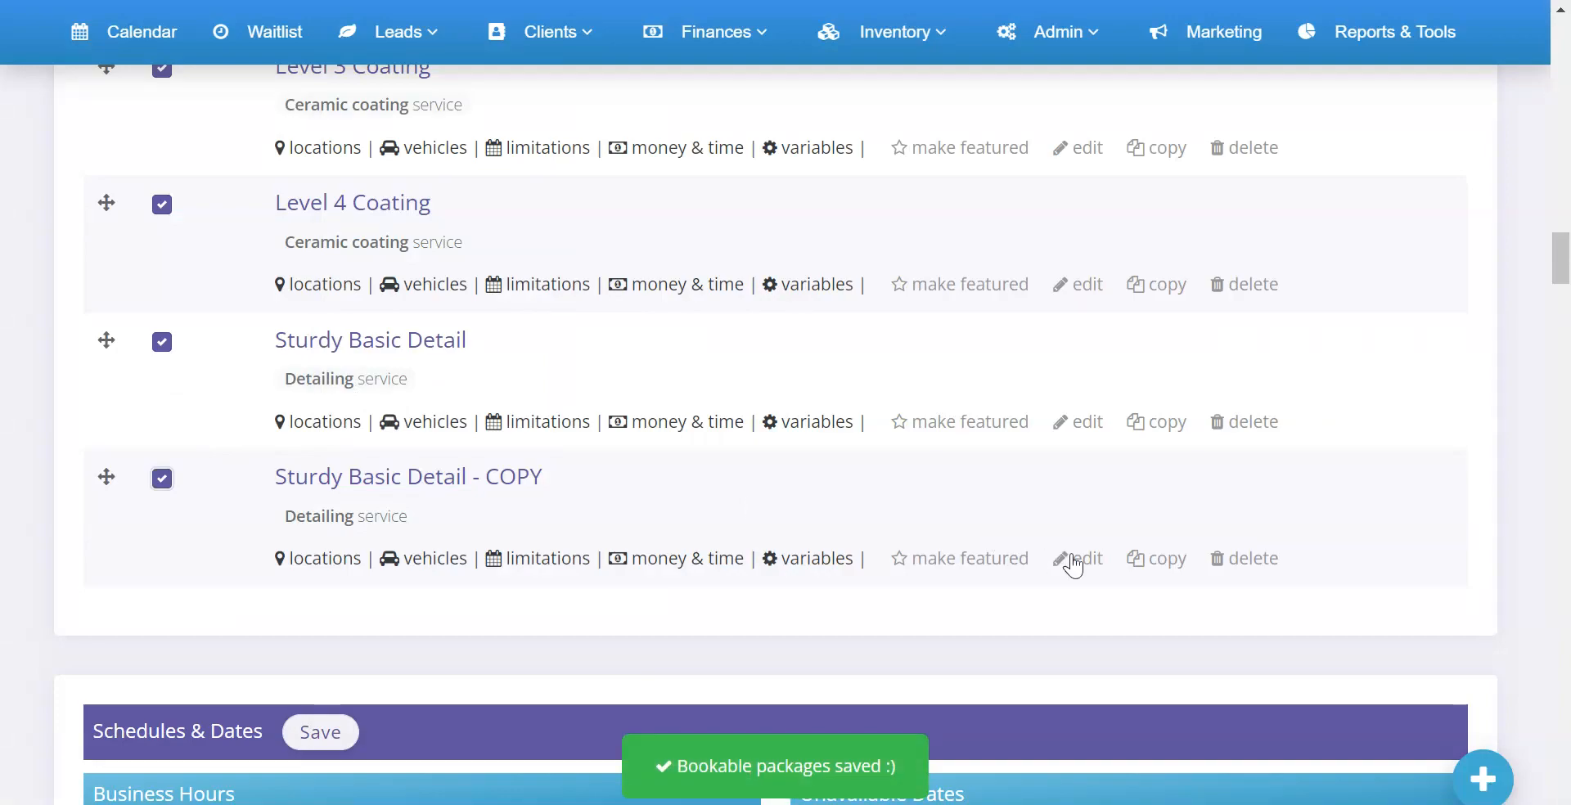
pyautogui.click(1072, 559)
pyautogui.moveTo(739, 182); pyautogui.dragTo(506, 181)
pyautogui.hotkey('ctrl', 'v')
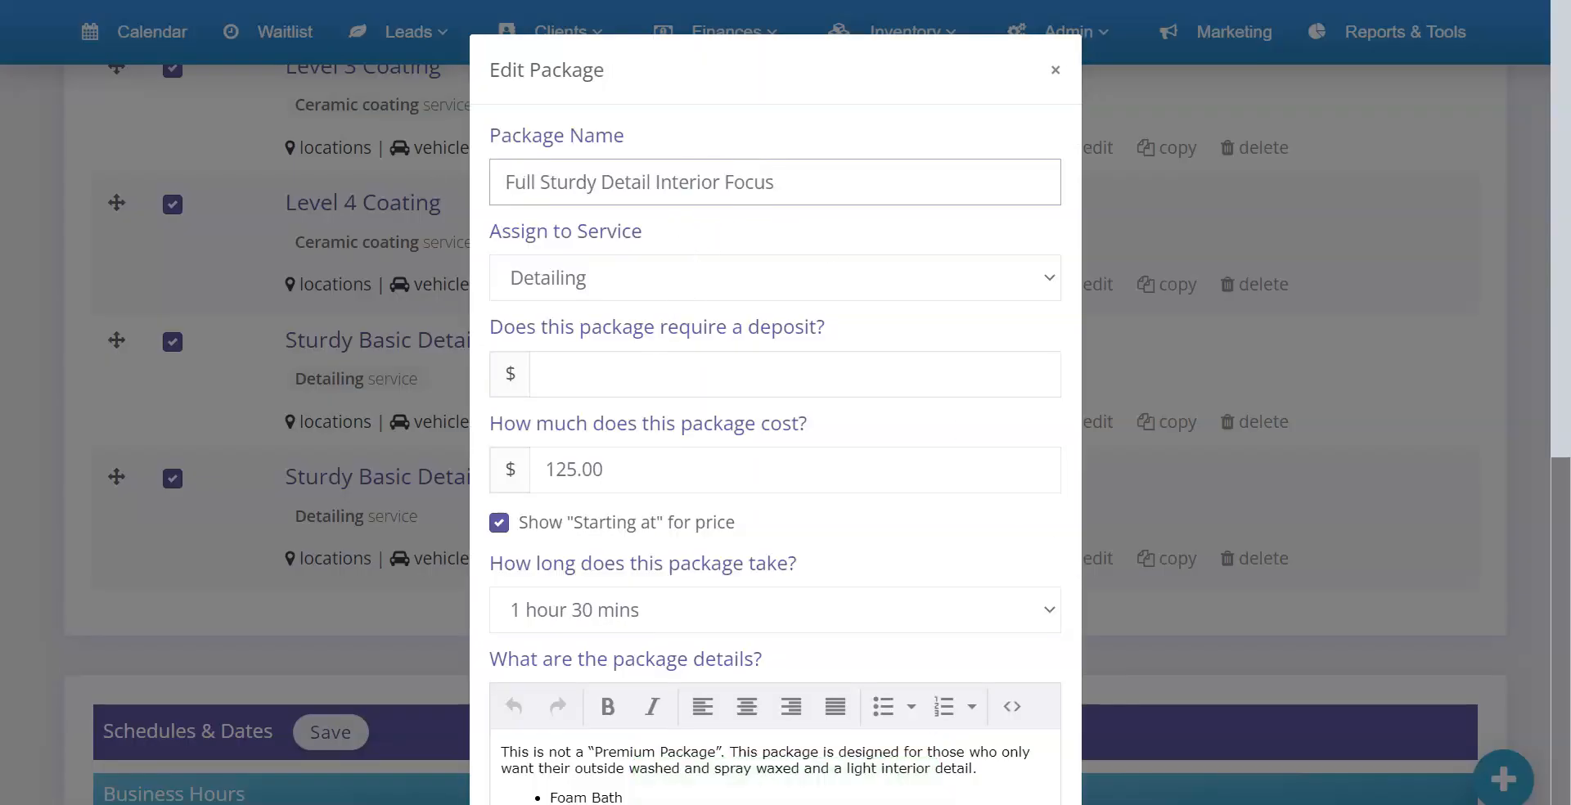
# - Check the car starting price on the website and set the package cost to $225
pyautogui.click(535, 0)
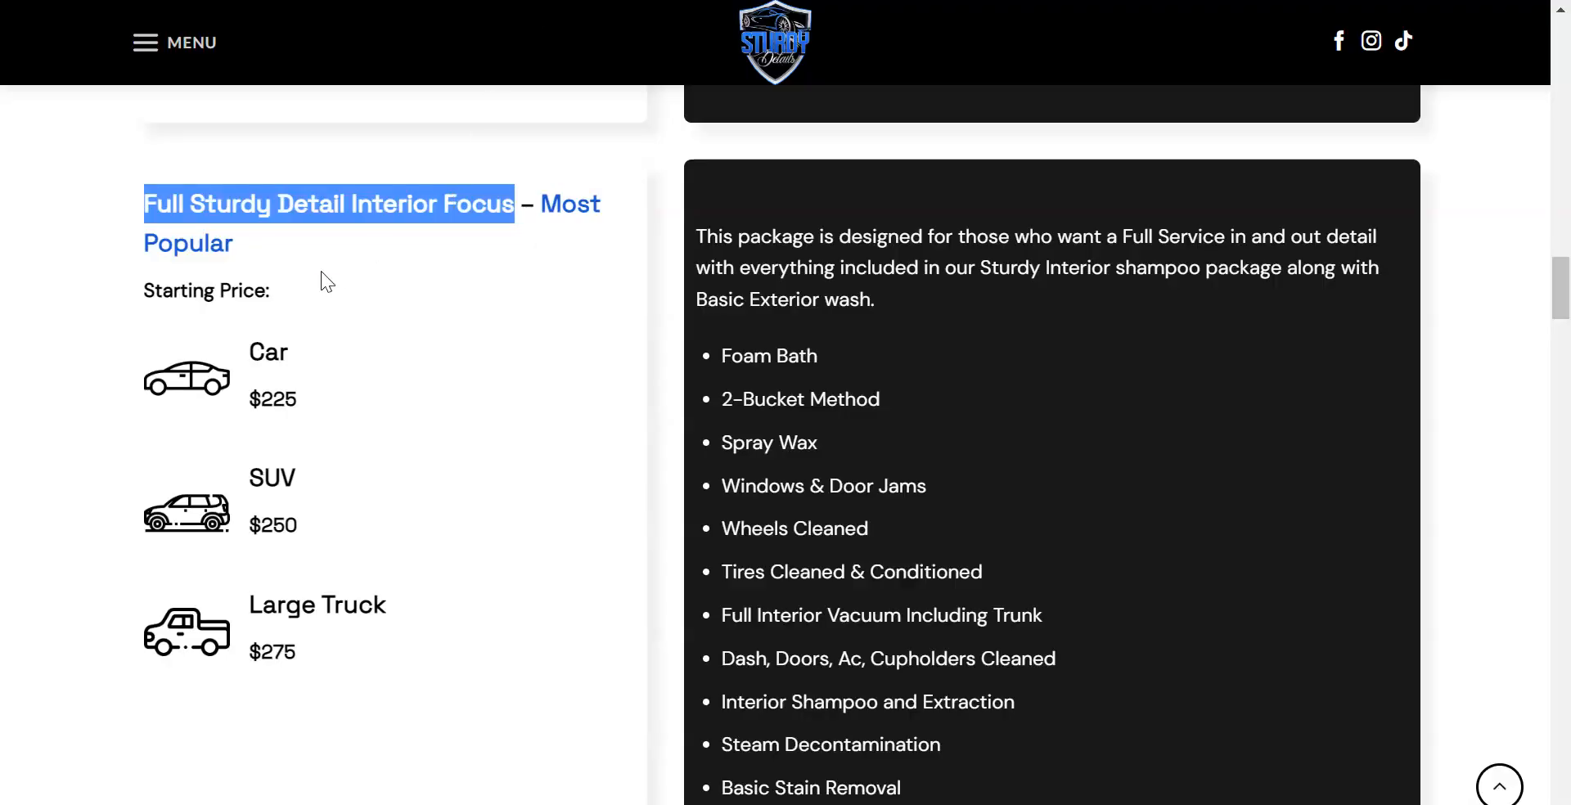
pyautogui.click(327, 0)
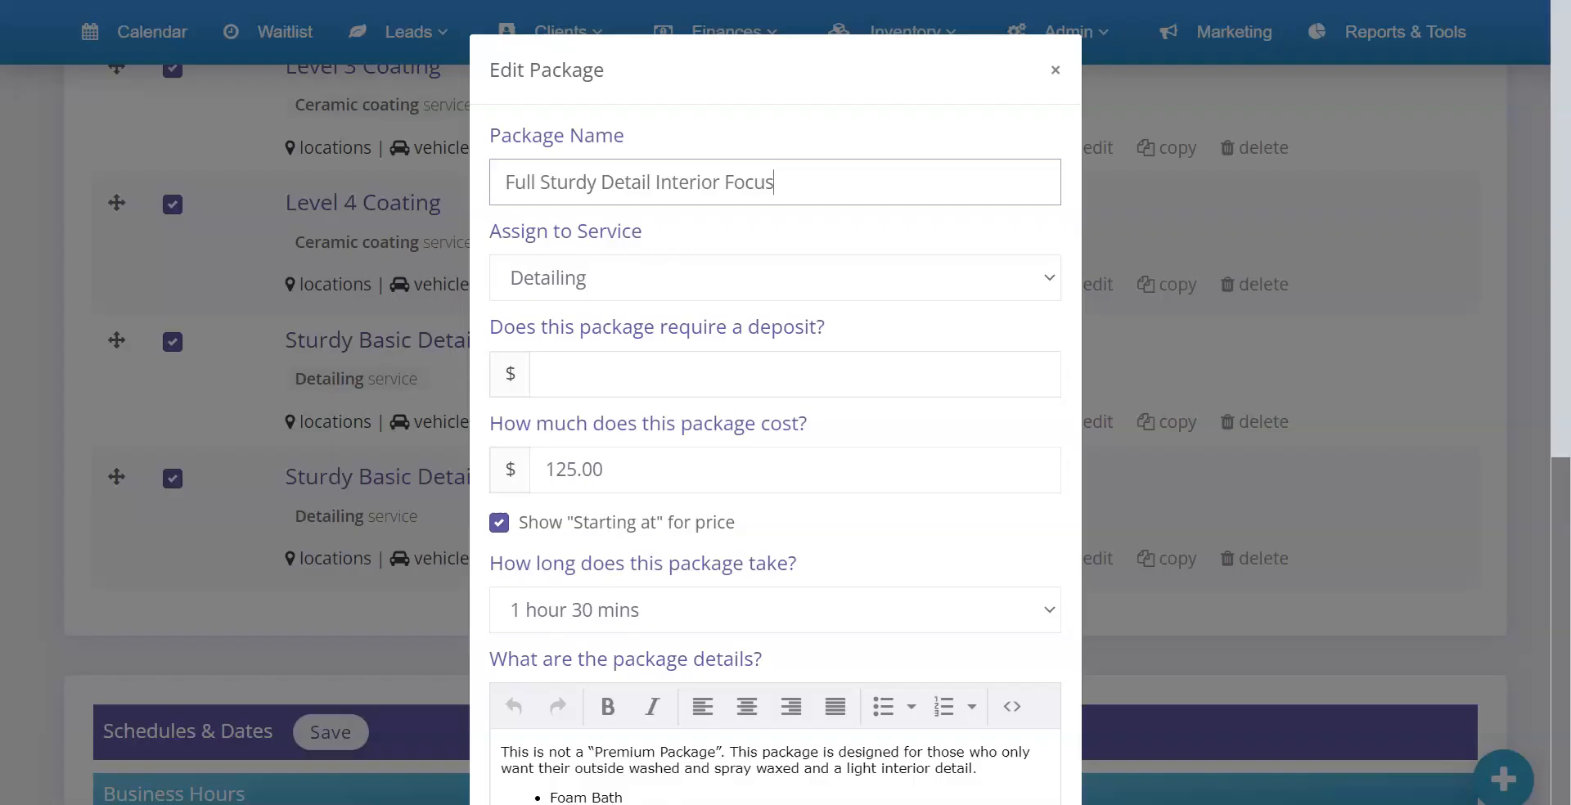
pyautogui.moveTo(622, 470); pyautogui.dragTo(499, 470)
pyautogui.write('225')
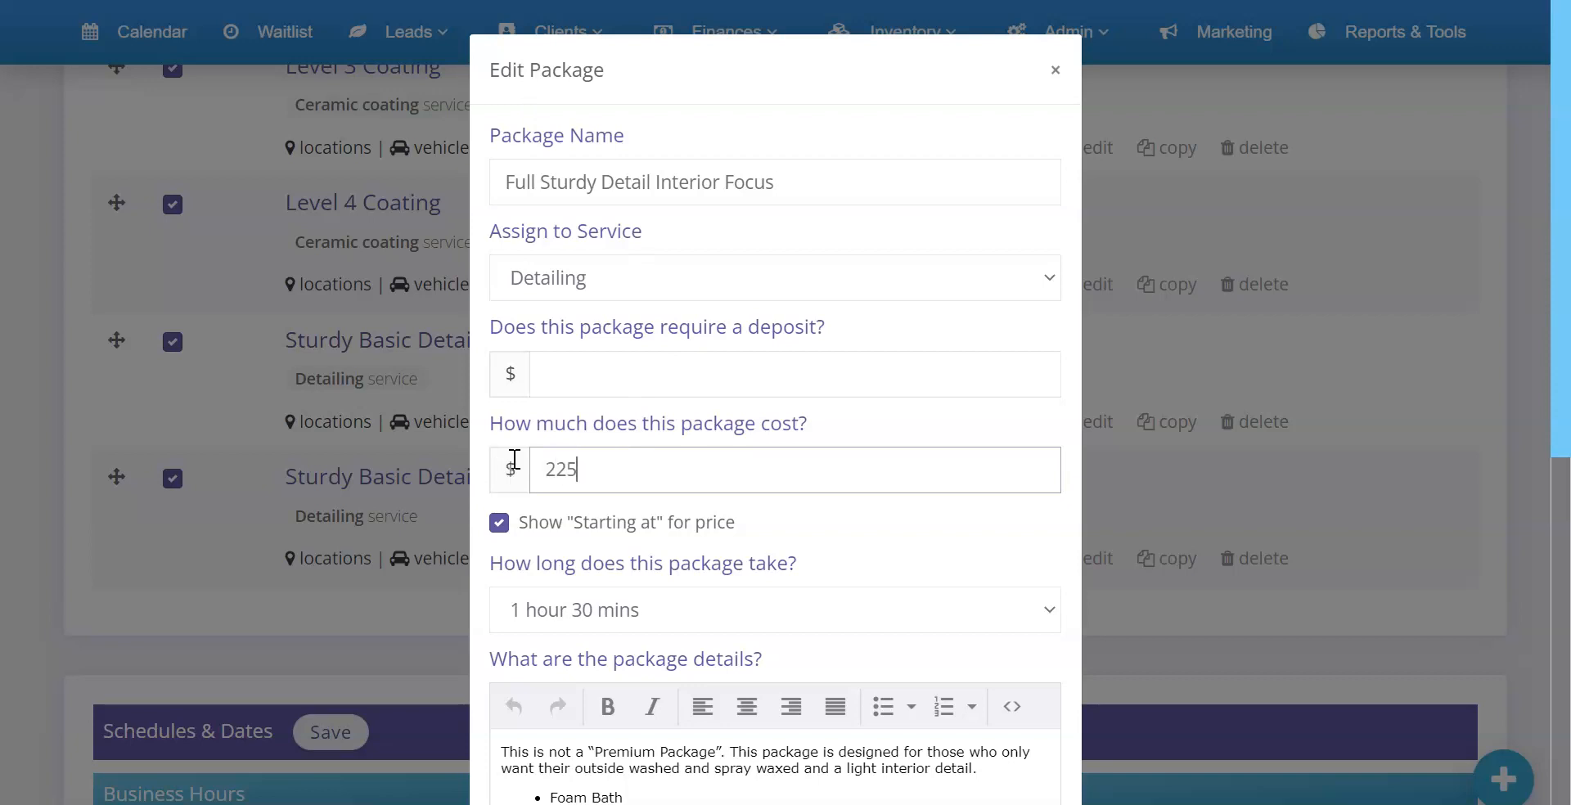
# - Replace the package details with the Full Sturdy Detail Interior Focus description and feature list from the website, and save the package
pyautogui.scroll(-3, 656, 449)
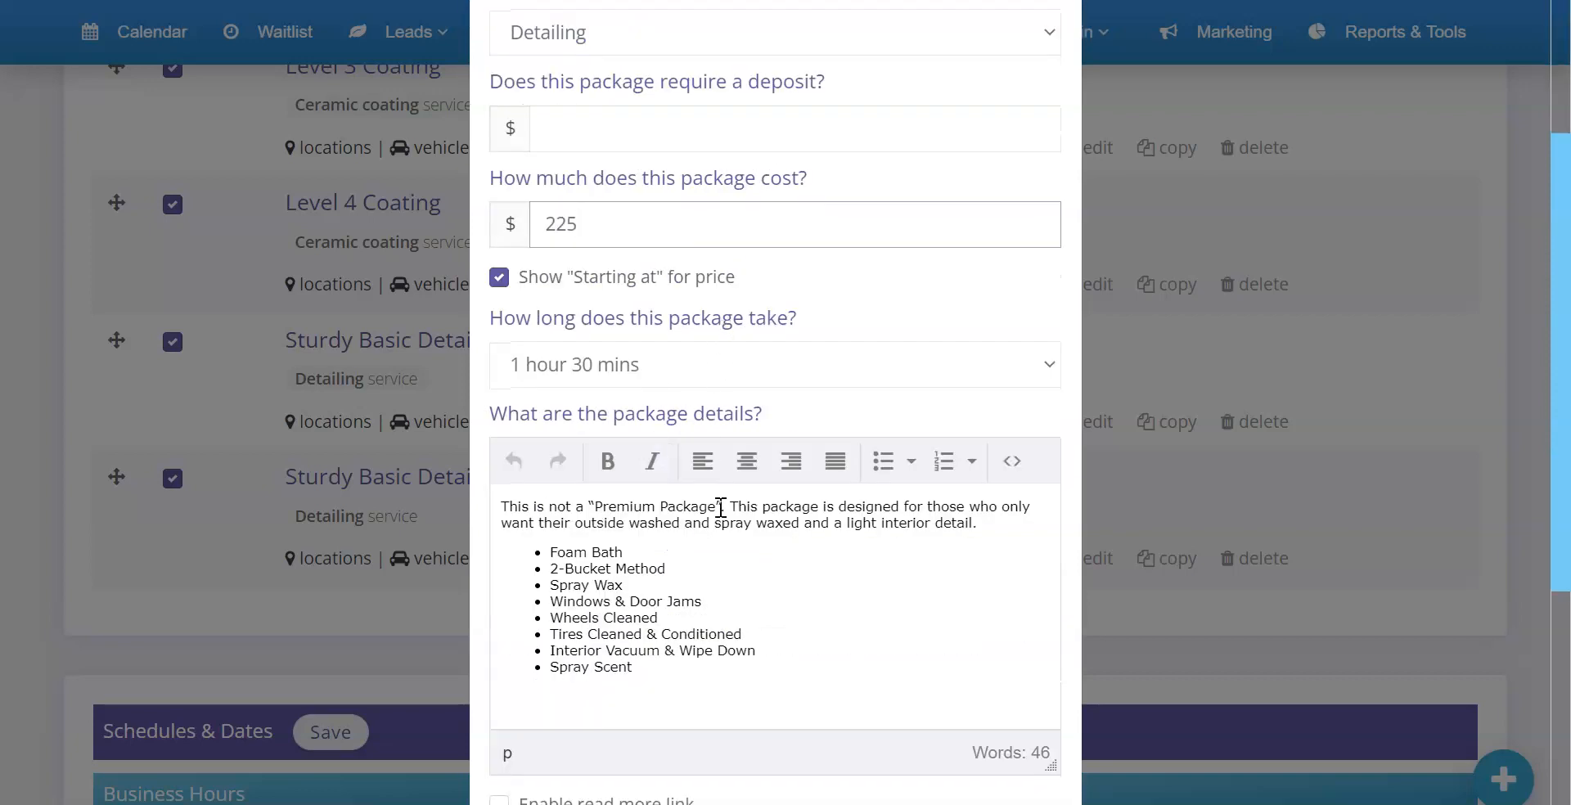
pyautogui.scroll(-3, 720, 507)
pyautogui.click(847, 0)
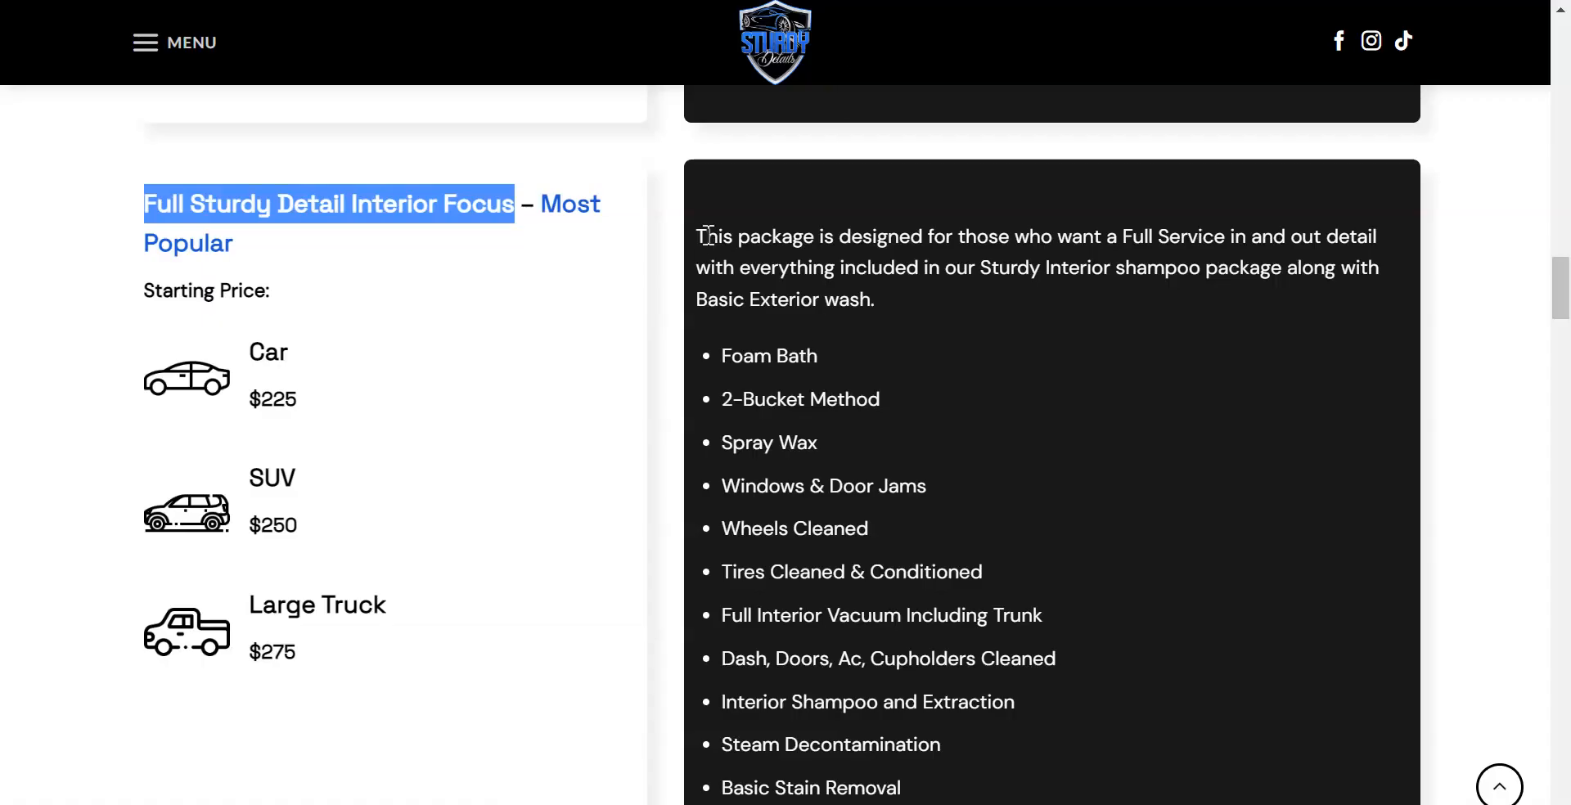
pyautogui.moveTo(702, 234); pyautogui.dragTo(938, 793)
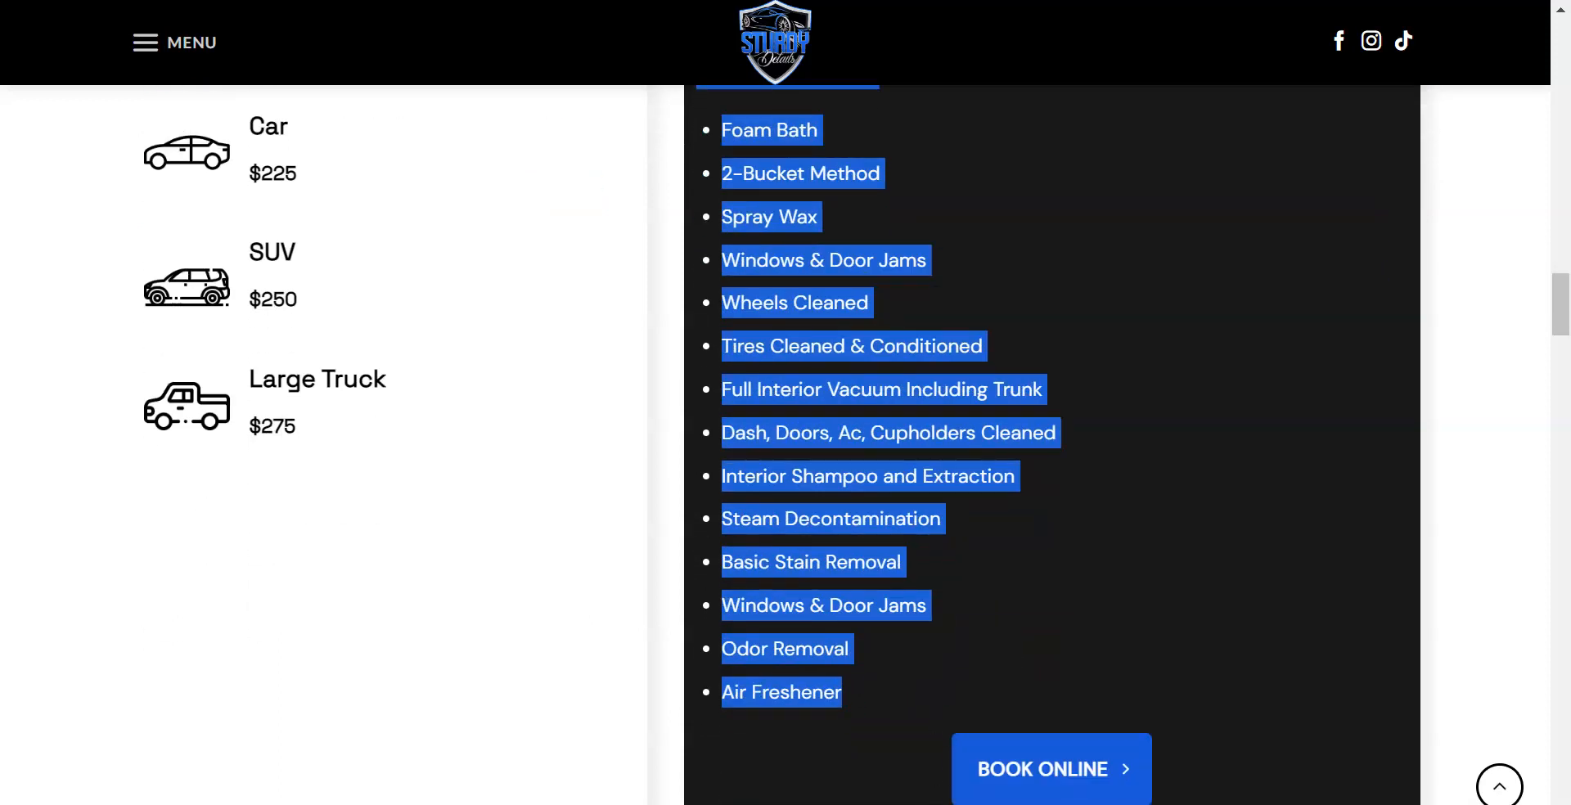
pyautogui.click(818, 0)
pyautogui.hotkey('ctrl', 'a')
pyautogui.hotkey('ctrl', 'v')
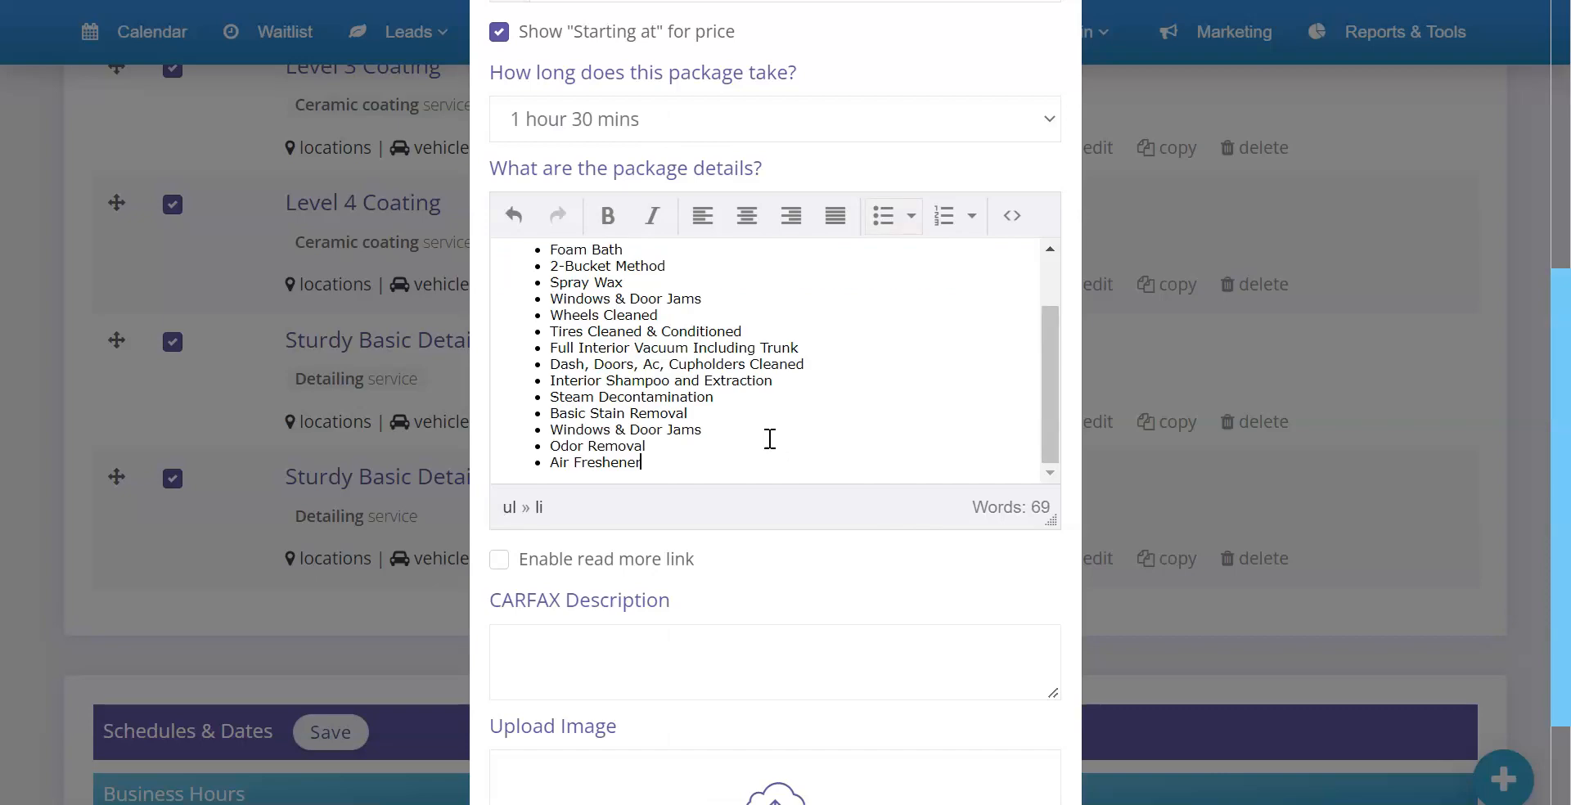
pyautogui.scroll(-3, 738, 611)
pyautogui.click(957, 763)
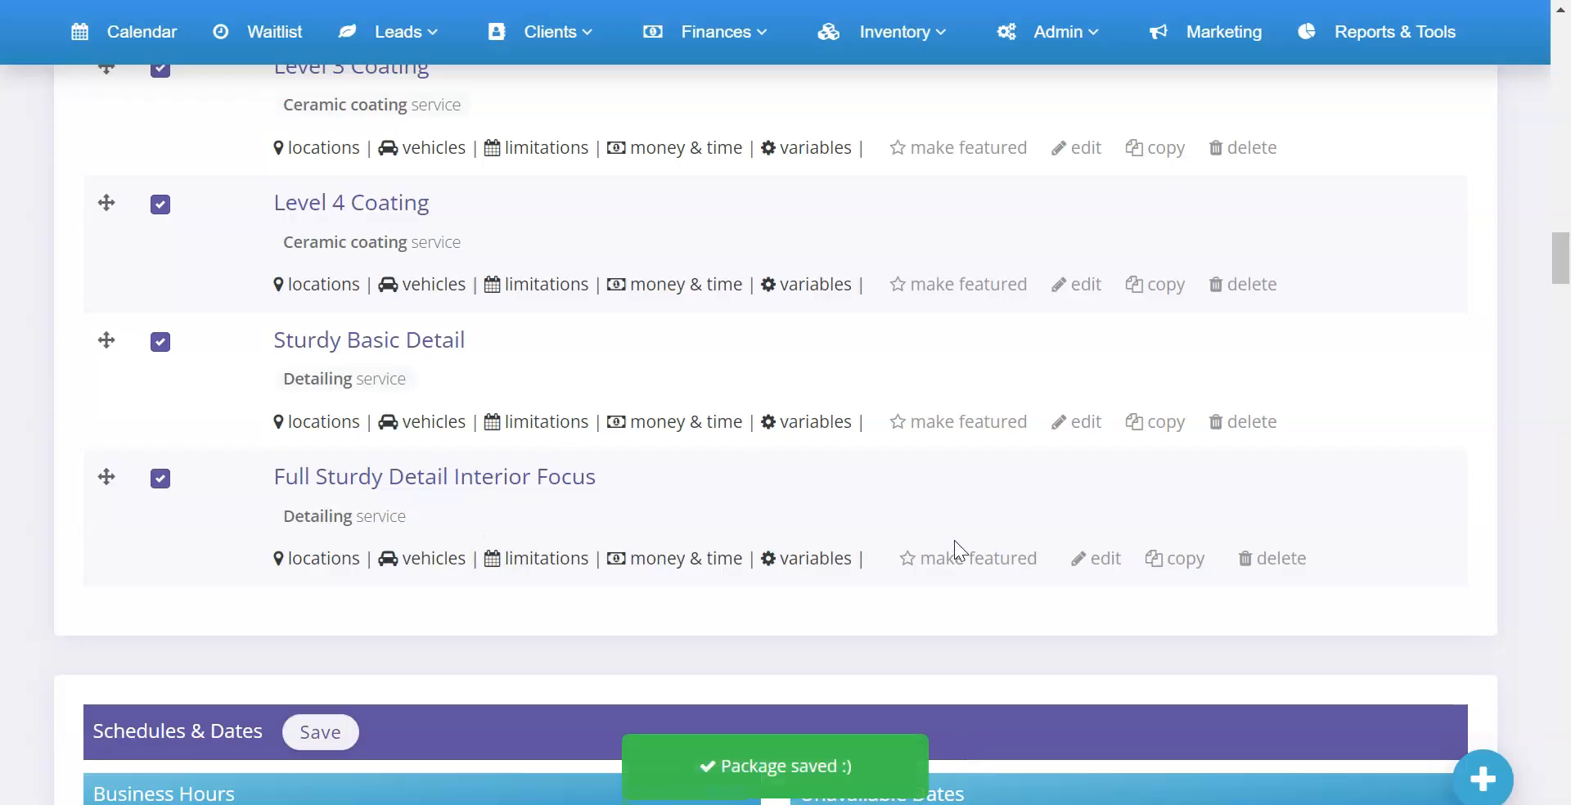
# - Mark Full Sturdy Detail Interior Focus as featured and check its booking limitations
pyautogui.click(977, 561)
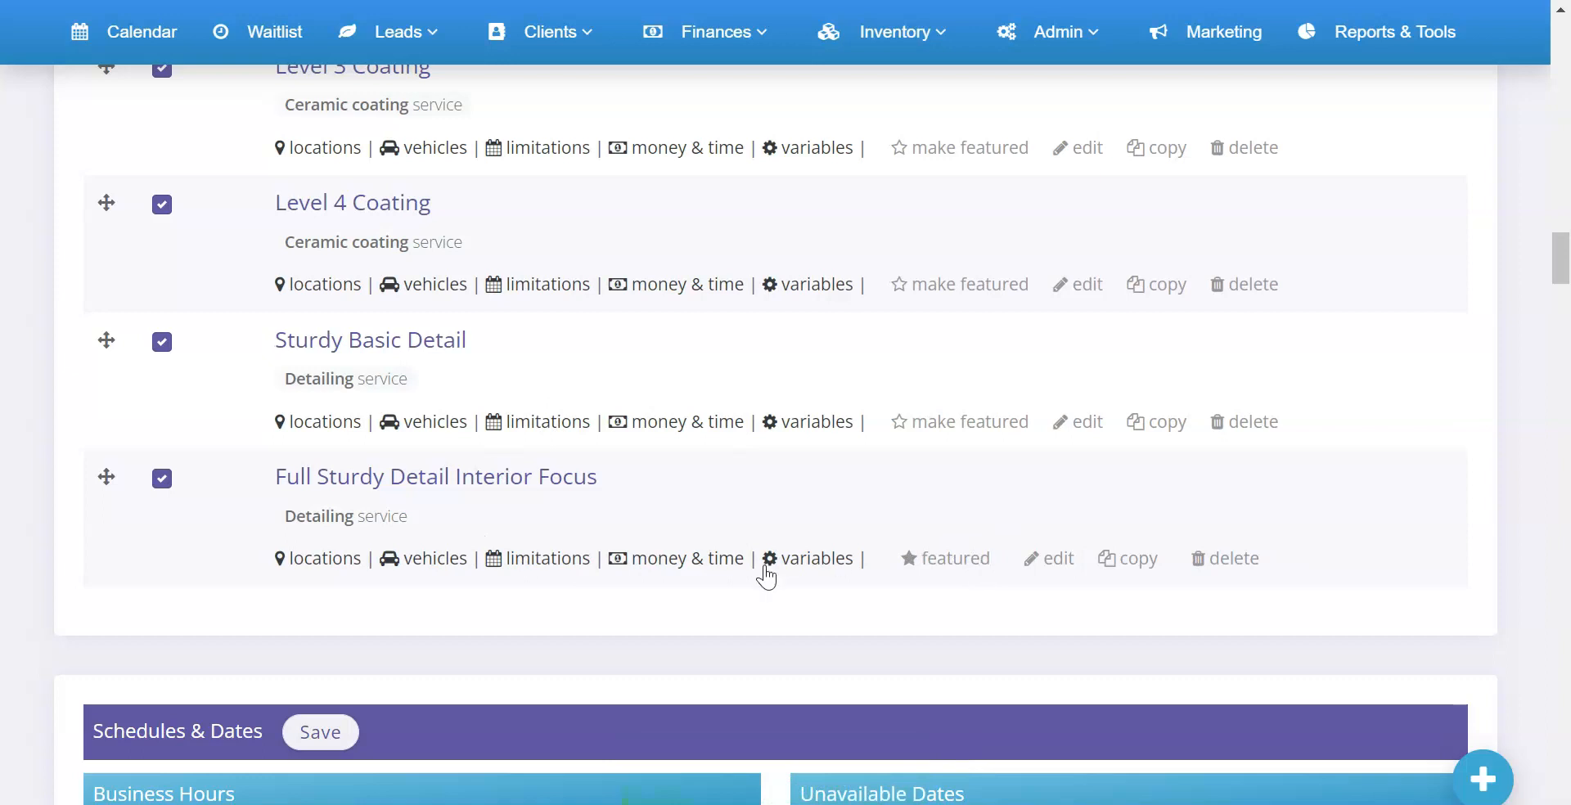
pyautogui.click(537, 561)
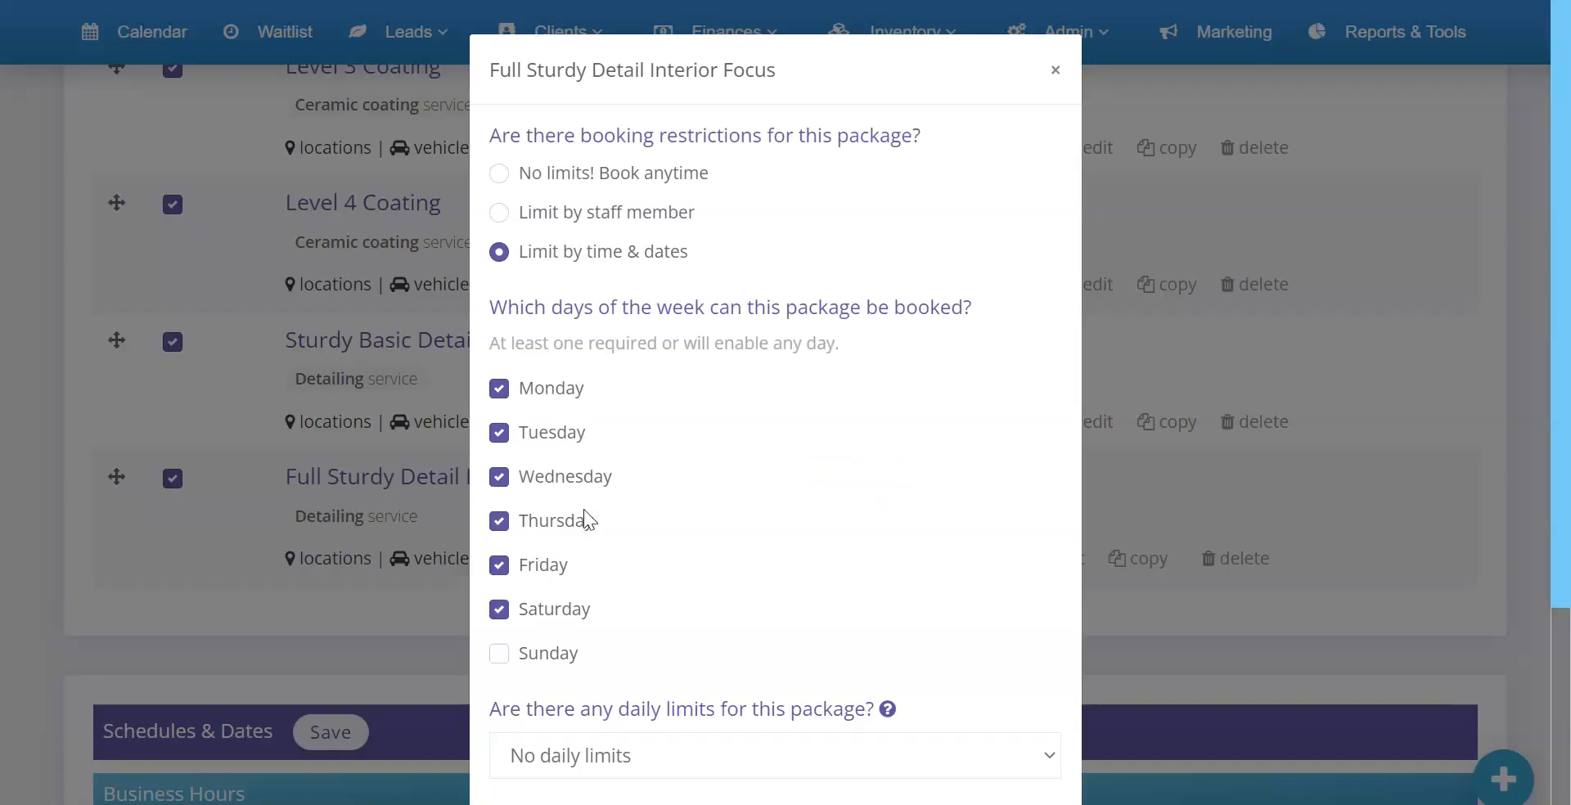
pyautogui.click(1132, 514)
# - Set Full Sturdy Detail Interior Focus's pricing variations to Car 225, SUV 250 and Large Truck 275 per the website, and save
pyautogui.click(688, 561)
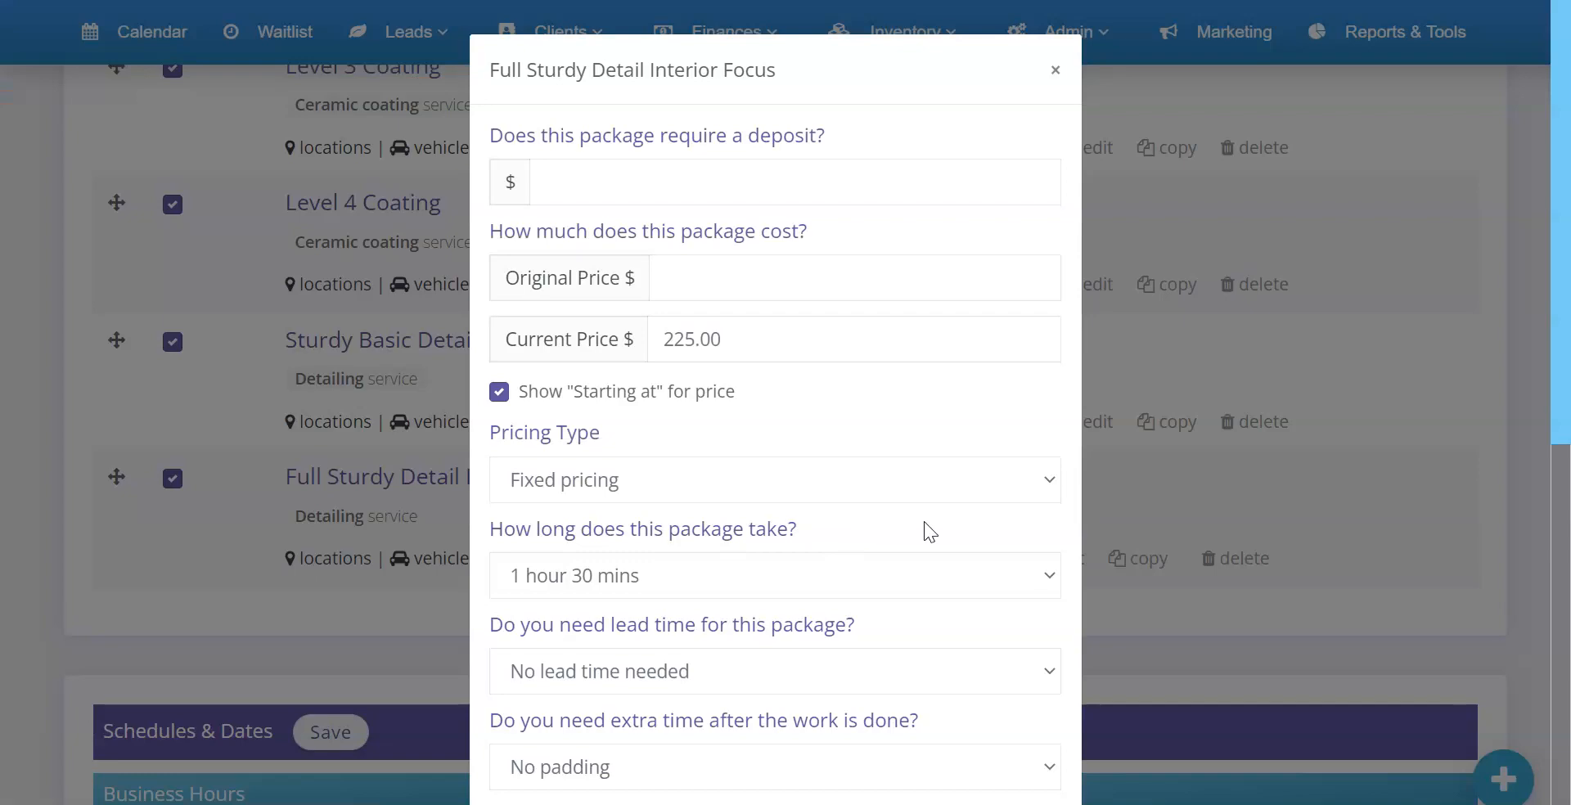
pyautogui.scroll(-5, 925, 523)
pyautogui.scroll(-3, 921, 519)
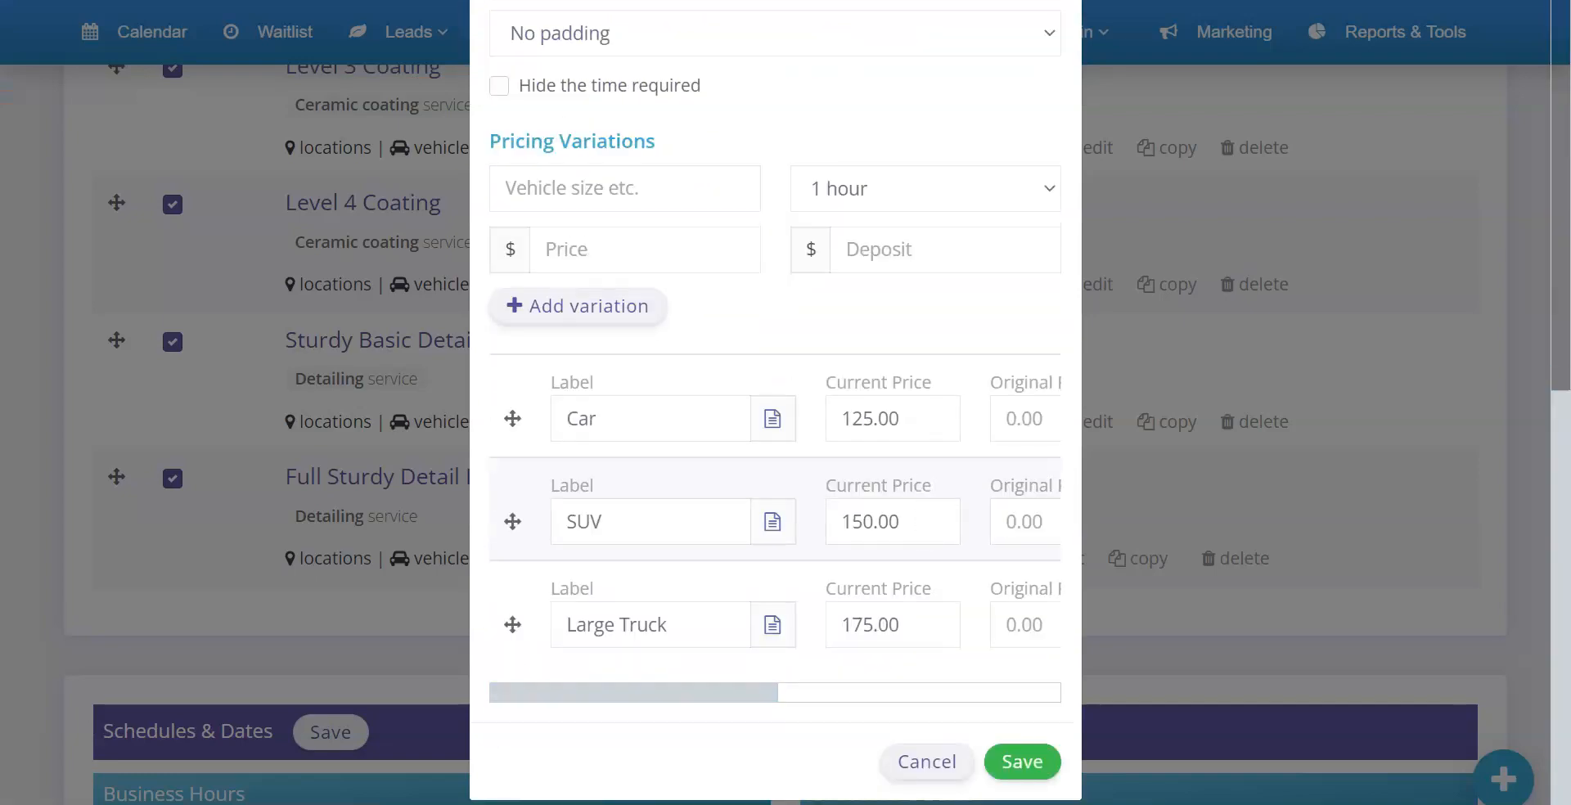
pyautogui.hotkey('ctrl', 'Tab')
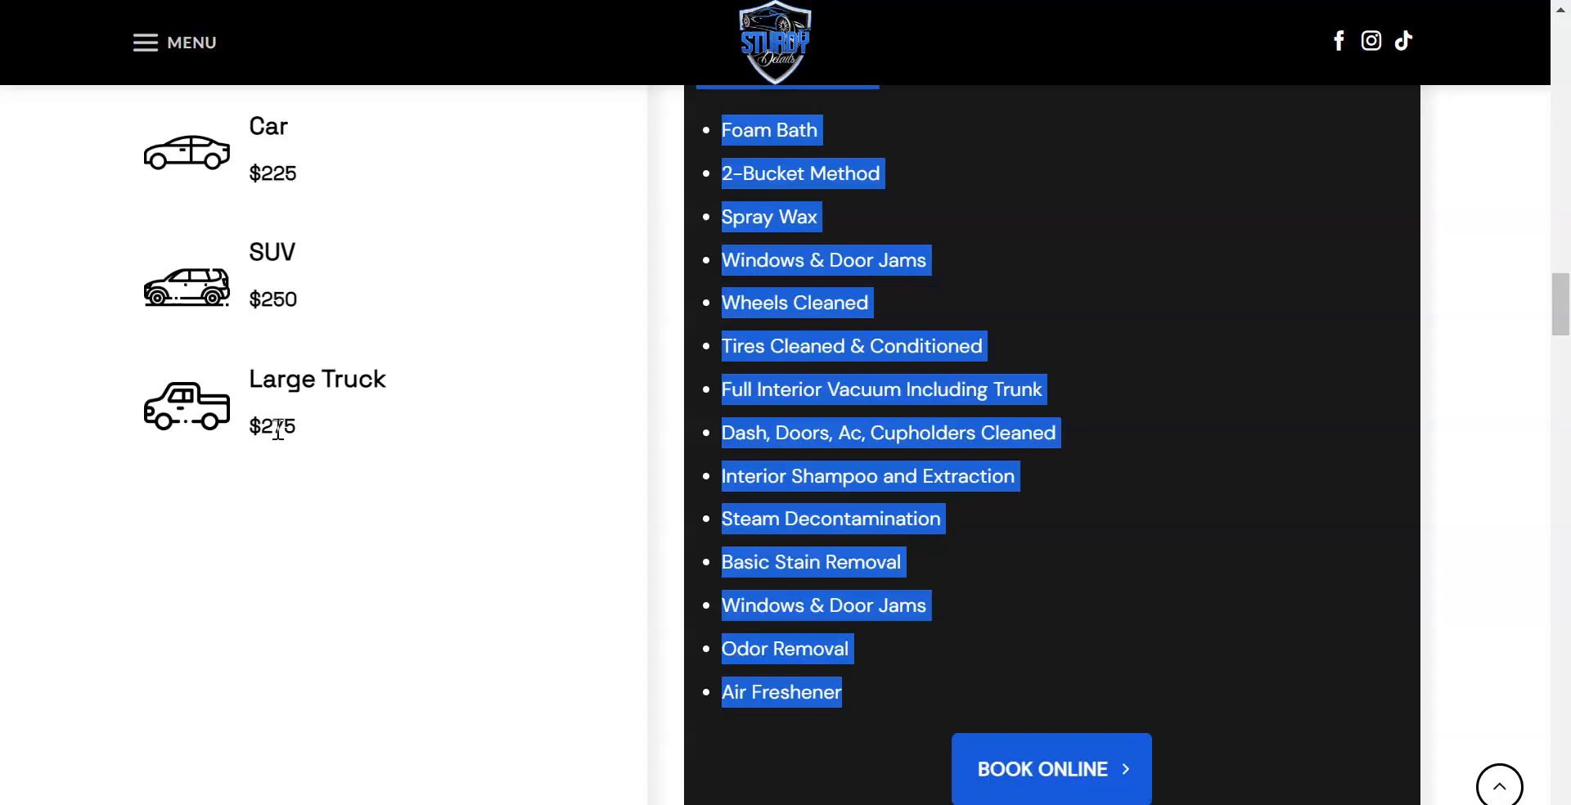
pyautogui.hotkey('ctrl', 'shift', 'Tab')
pyautogui.moveTo(936, 416); pyautogui.dragTo(831, 409)
pyautogui.write('225')
pyautogui.moveTo(900, 522); pyautogui.dragTo(833, 522)
pyautogui.write('250')
pyautogui.moveTo(848, 624); pyautogui.dragTo(824, 637)
pyautogui.write('2')
pyautogui.click(1017, 764)
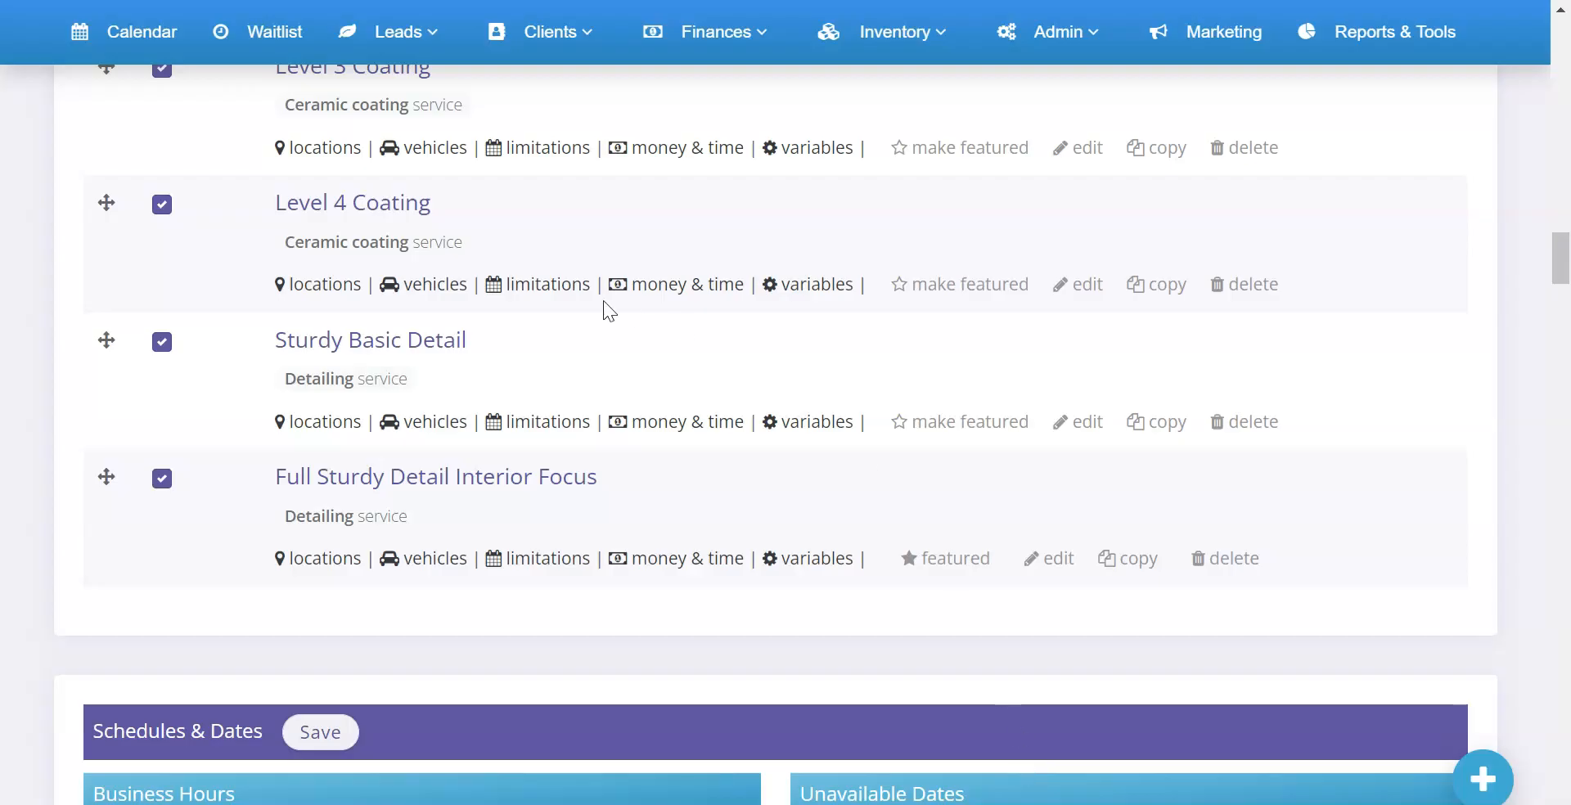
# - Save the Schedules & Dates section of the booking form configuration
pyautogui.scroll(6, 491, 458)
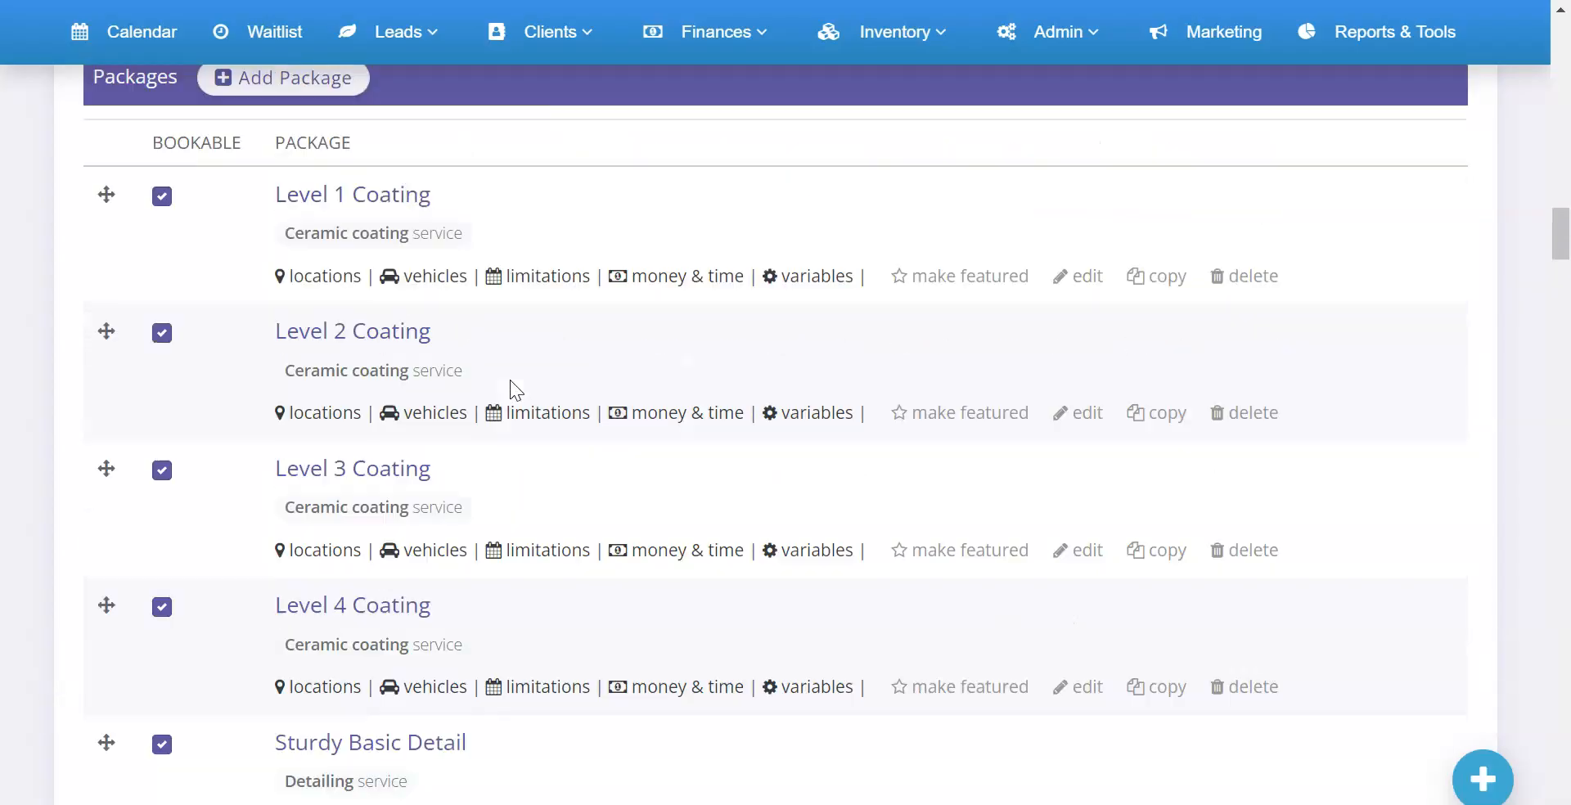
pyautogui.scroll(-8, 357, 445)
pyautogui.click(297, 619)
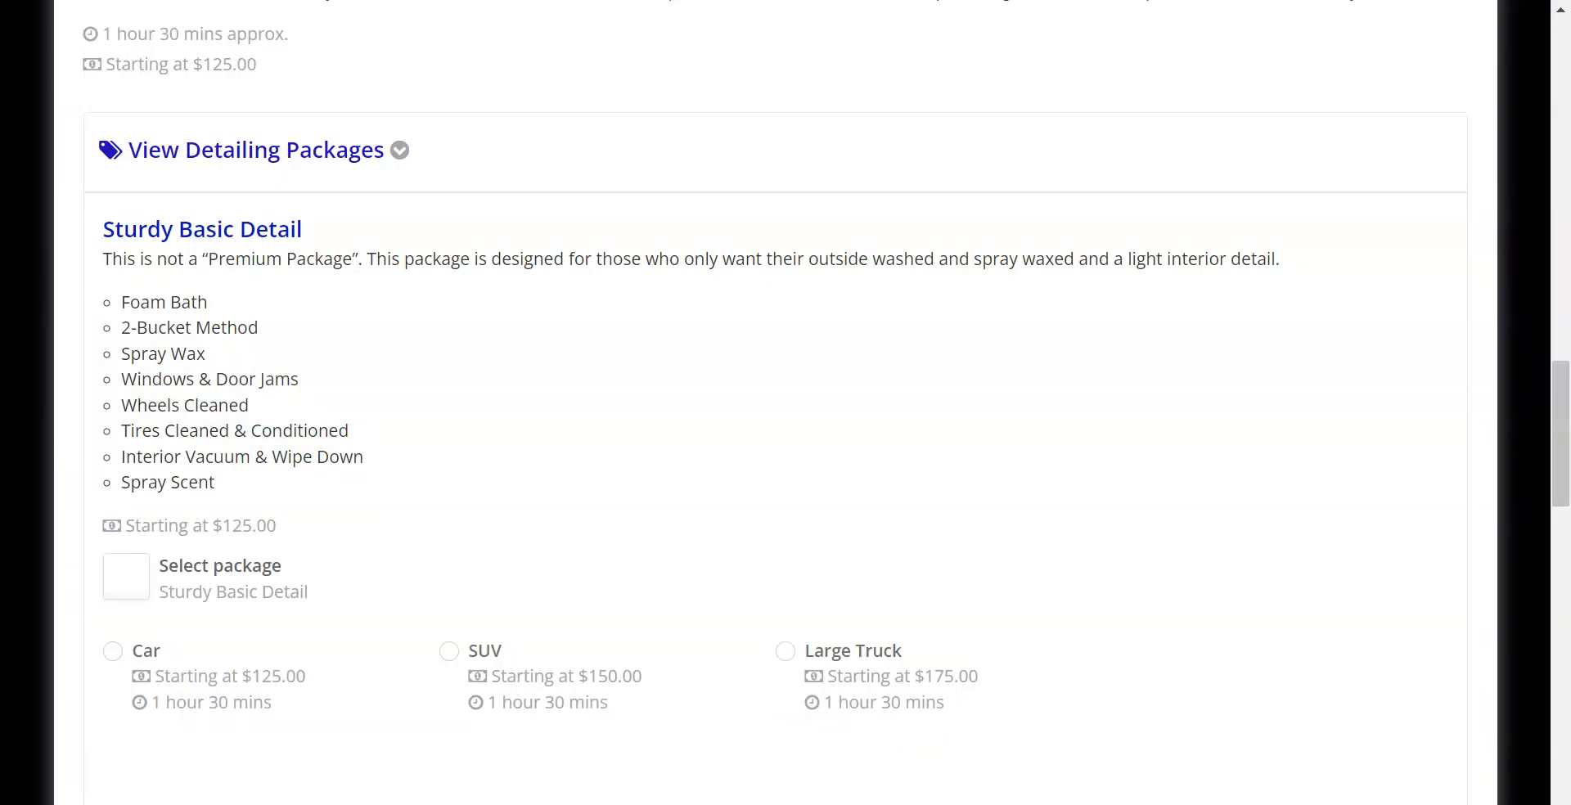
# - Review the Full Sturdy Detail Interior Focus package's featured label, details and vehicle pricing on the live booking form
pyautogui.scroll(-3, 293, 218)
pyautogui.scroll(4, 299, 216)
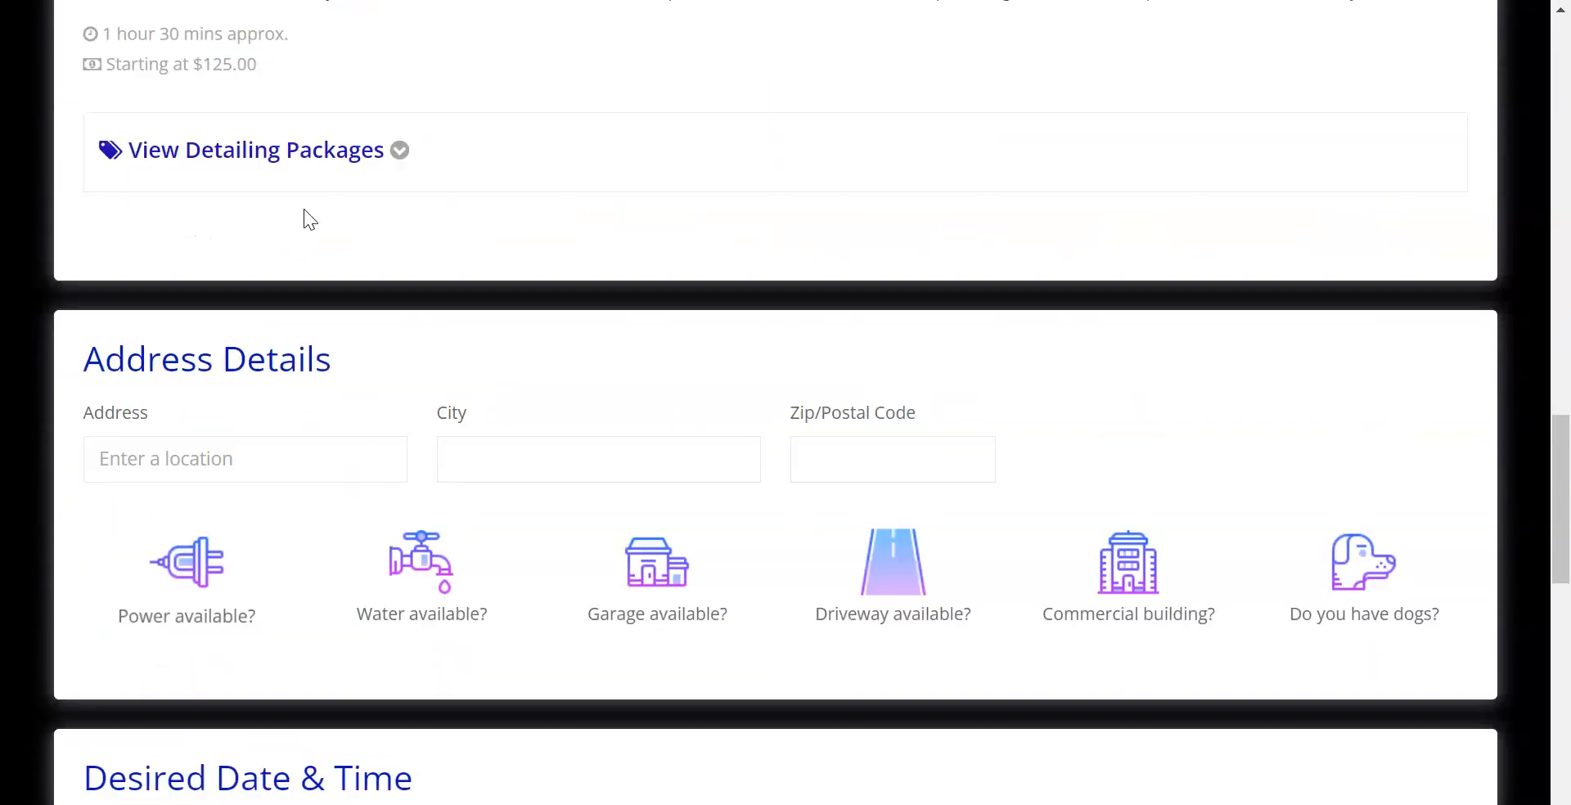
pyautogui.click(305, 157)
pyautogui.scroll(-10, 385, 288)
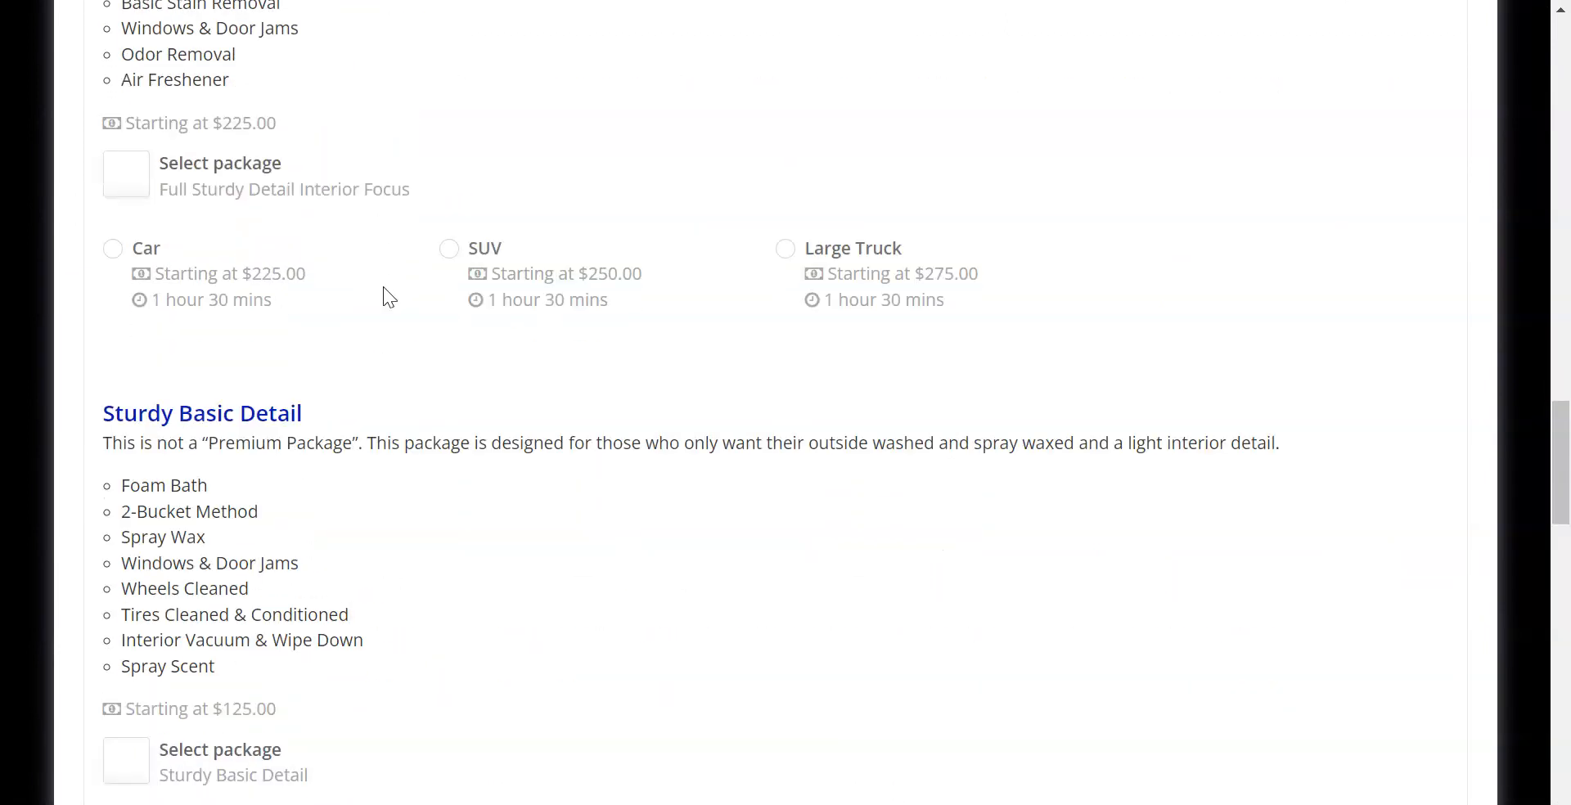
pyautogui.scroll(10, 362, 321)
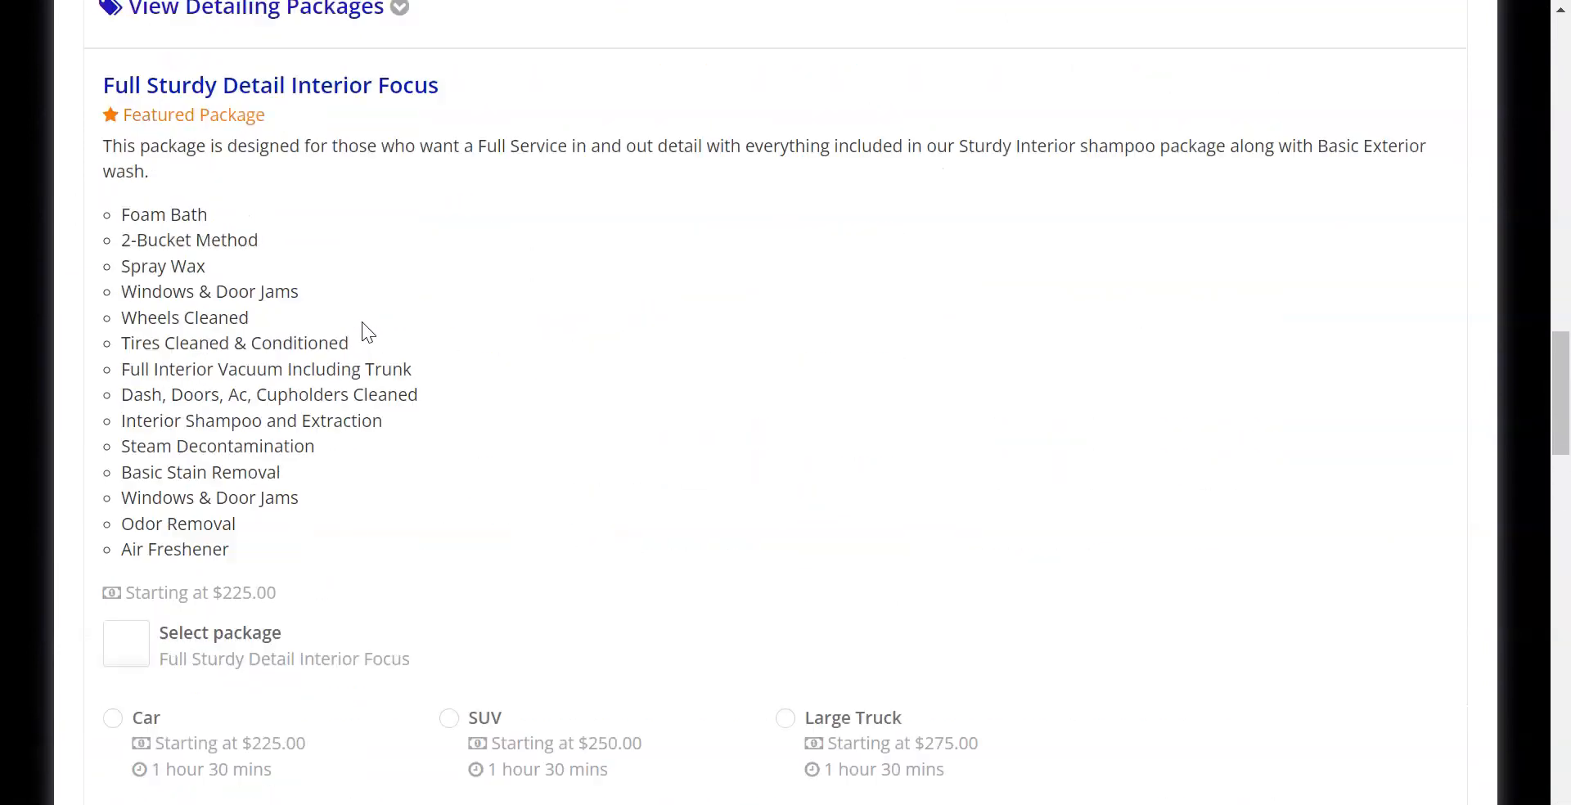
pyautogui.moveTo(141, 137); pyautogui.dragTo(355, 144)
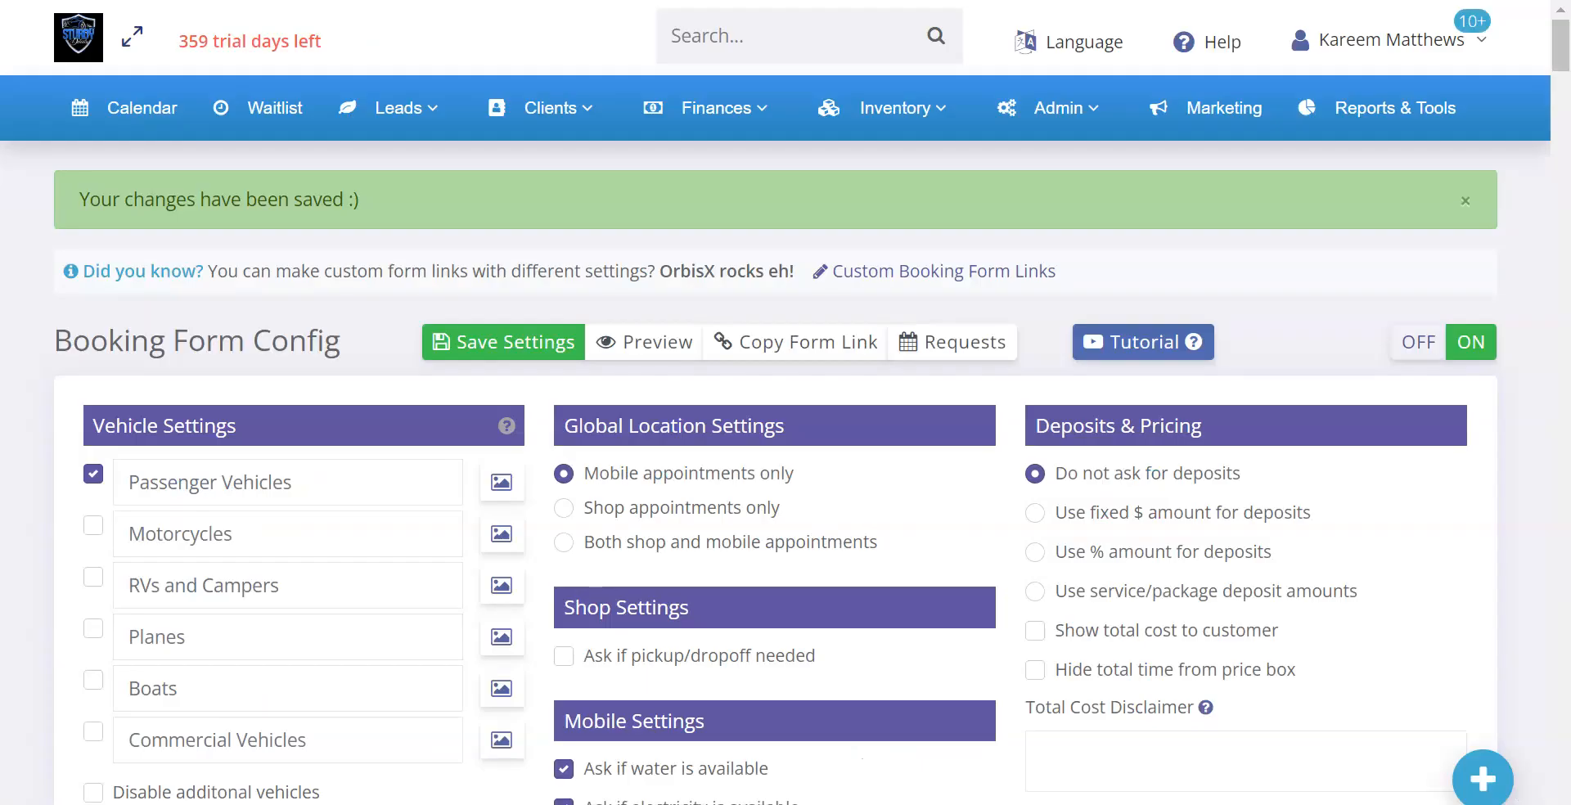
# - Duplicate the Full Sturdy Detail Interior Focus package in the booking form configuration
pyautogui.scroll(-10, 483, 327)
pyautogui.scroll(-15, 393, 331)
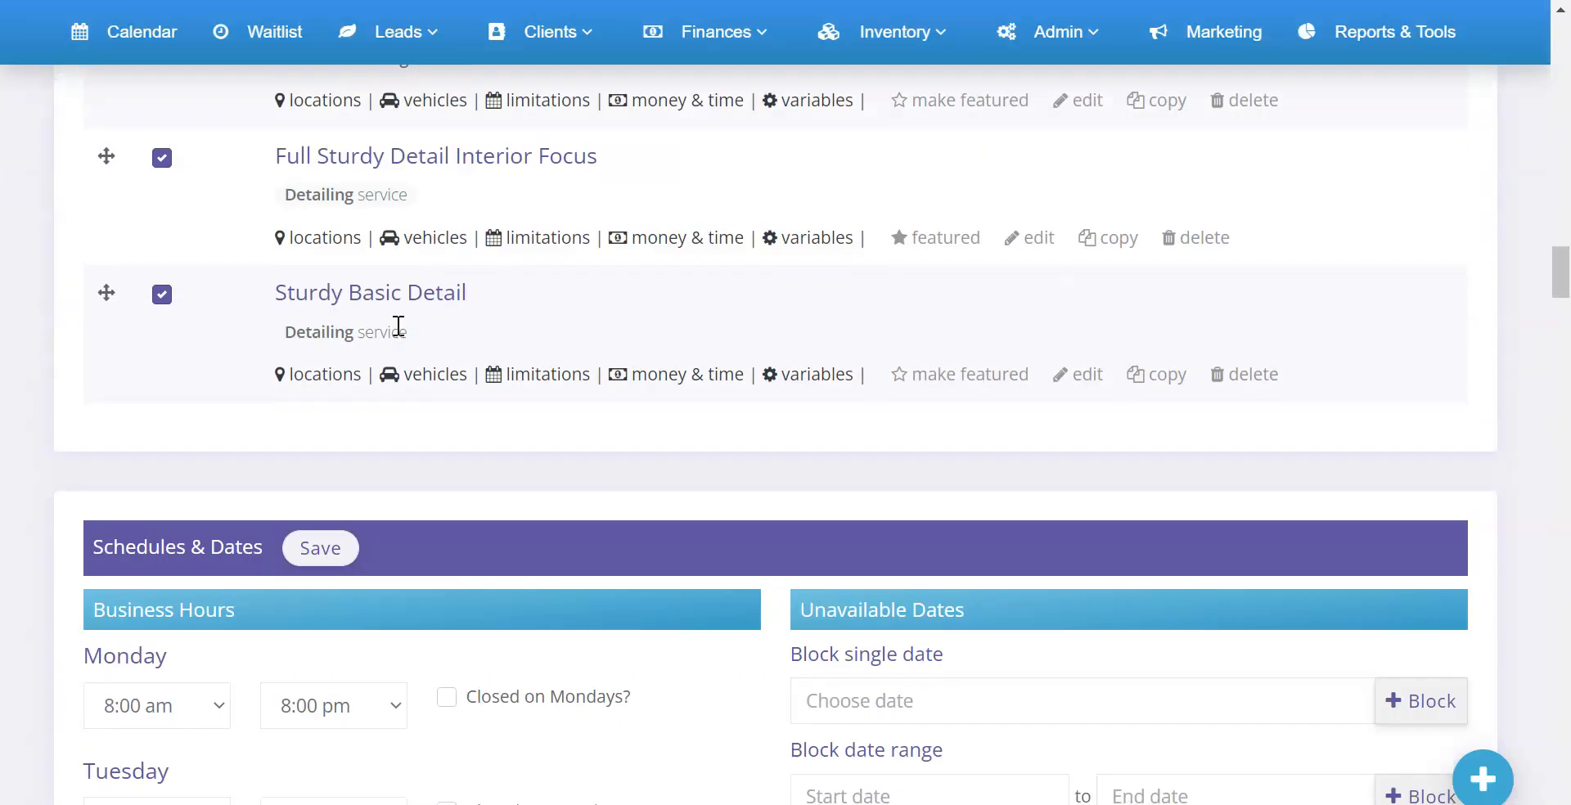
pyautogui.scroll(2, 391, 322)
pyautogui.click(1114, 253)
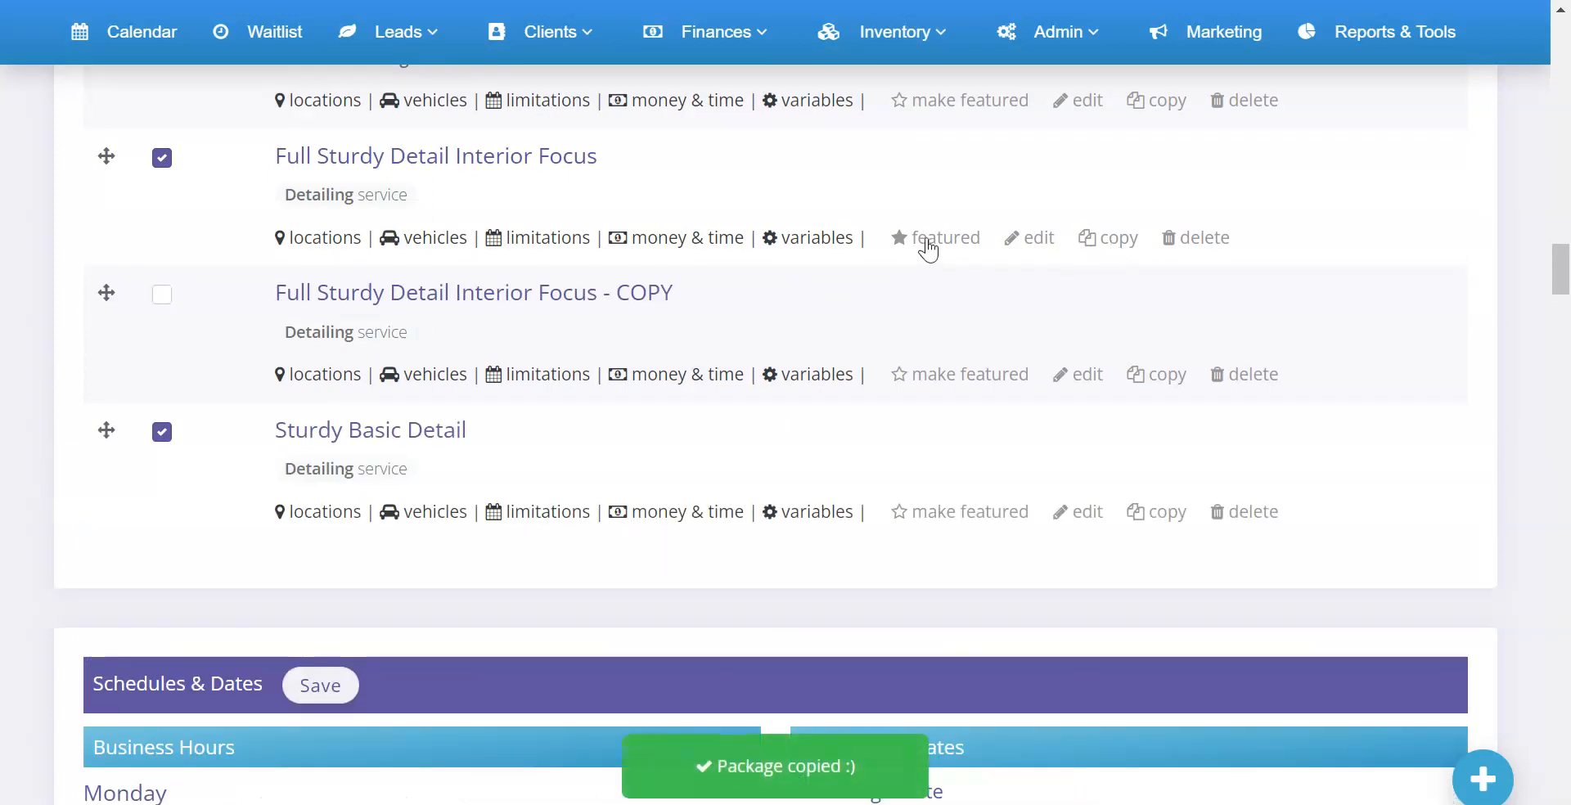
# - Rename the duplicated Full Sturdy Detail Interior Focus package as Sturdy Interior + Shampoo, copying the heading from the business website
pyautogui.click(769, 1)
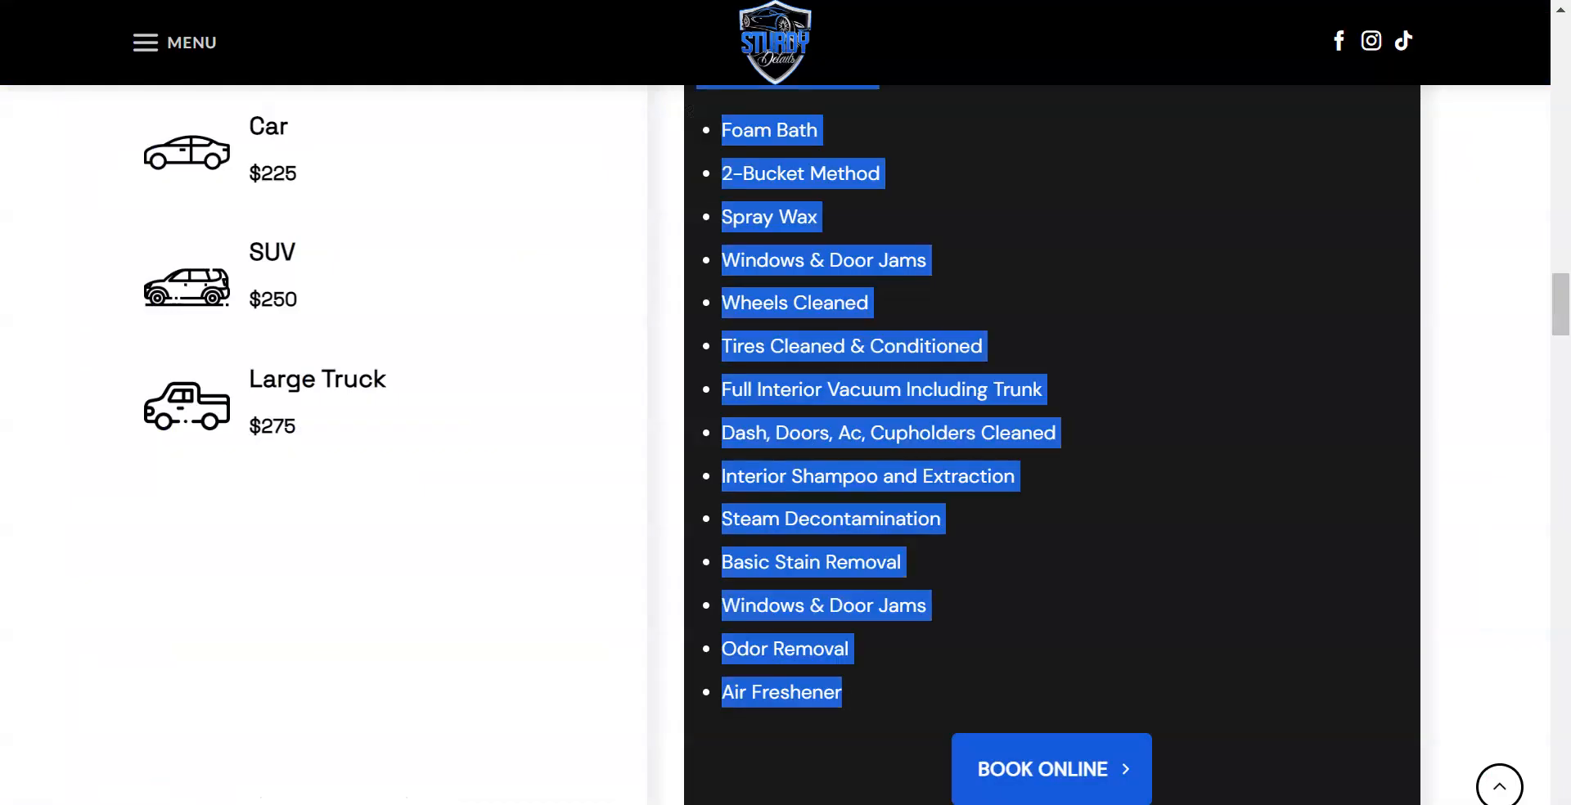
pyautogui.scroll(-10, 445, 357)
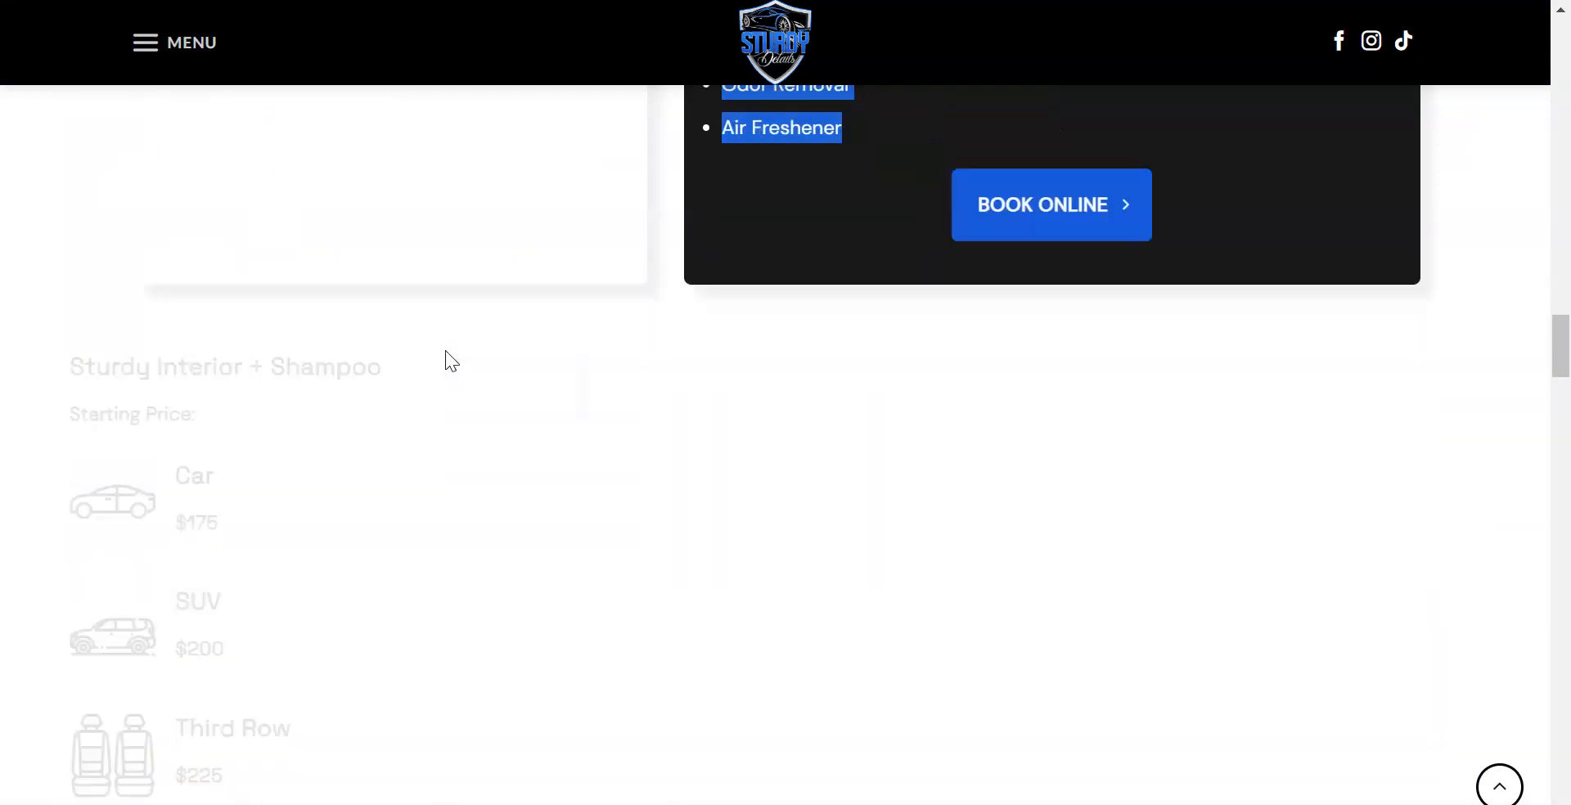
pyautogui.scroll(3, 373, 322)
pyautogui.tripleClick(200, 315)
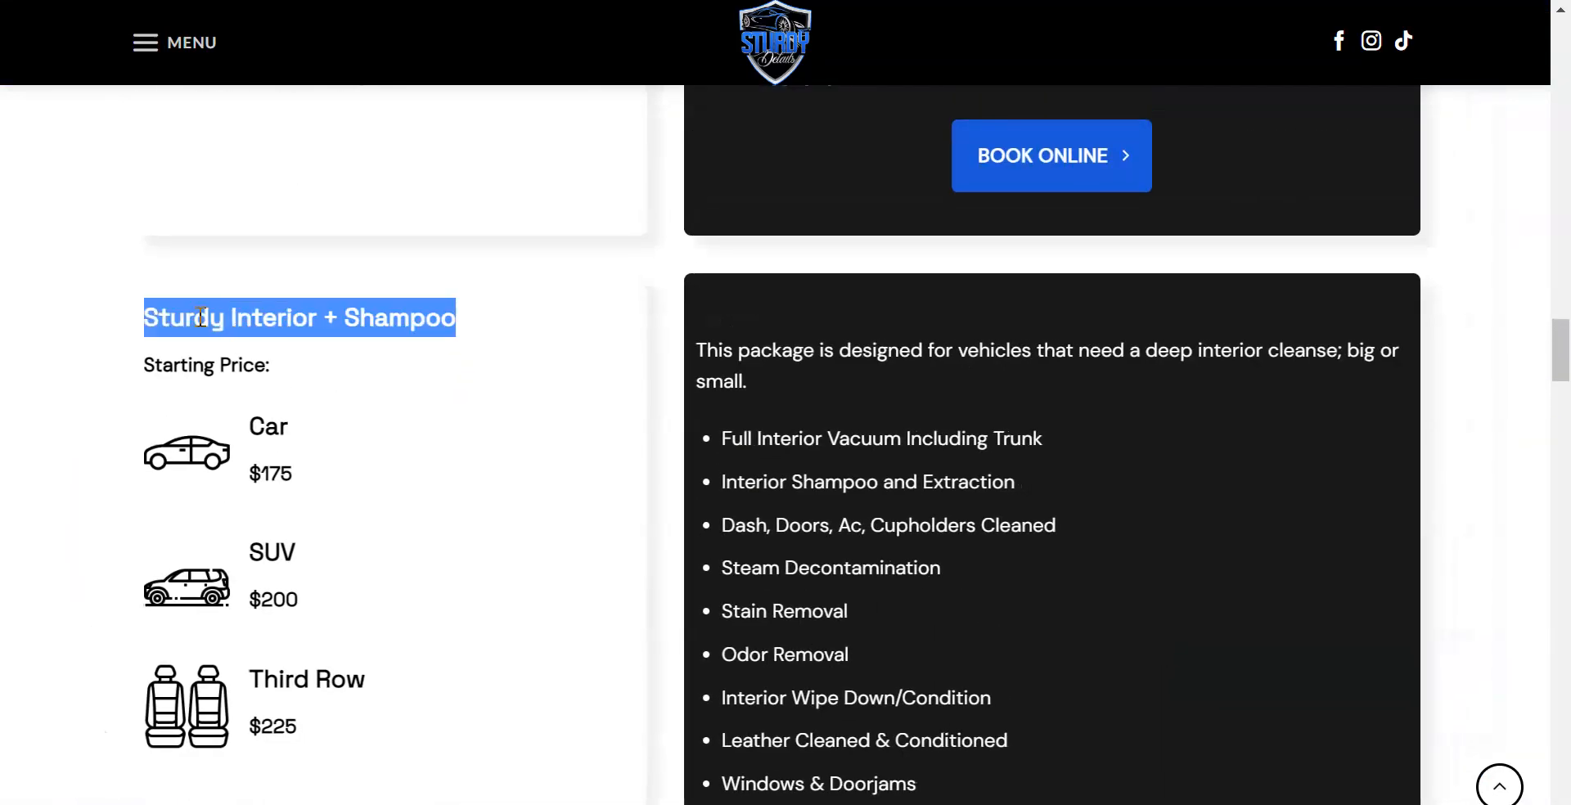
pyautogui.click(540, 1)
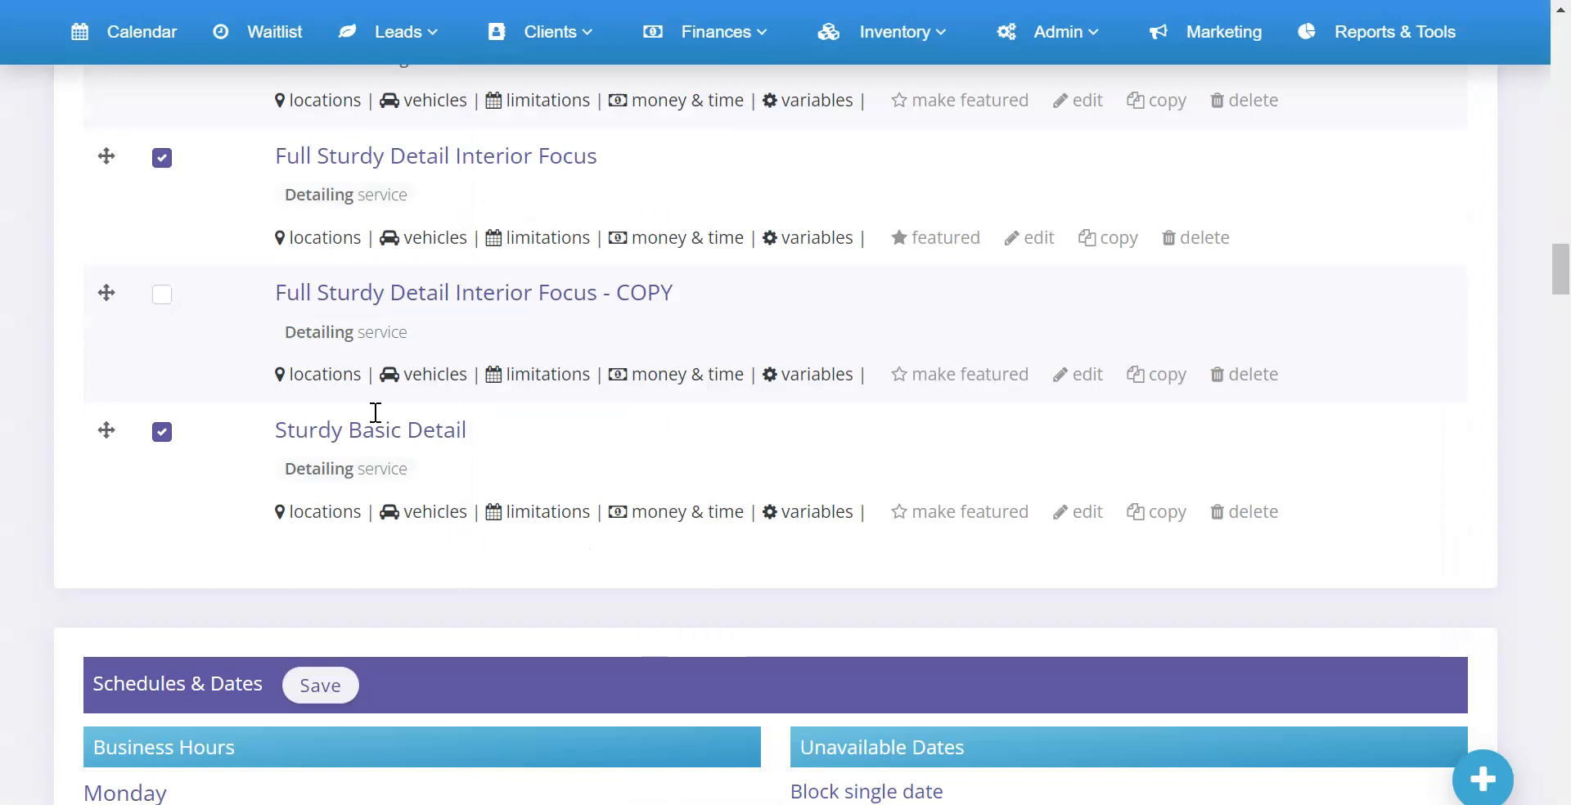
pyautogui.click(1078, 375)
pyautogui.tripleClick(587, 168)
pyautogui.hotkey('ctrl', 'v')
# - Replace the package details with the Sturdy Interior + Shampoo description and service list copied from the business website
pyautogui.click(737, 1)
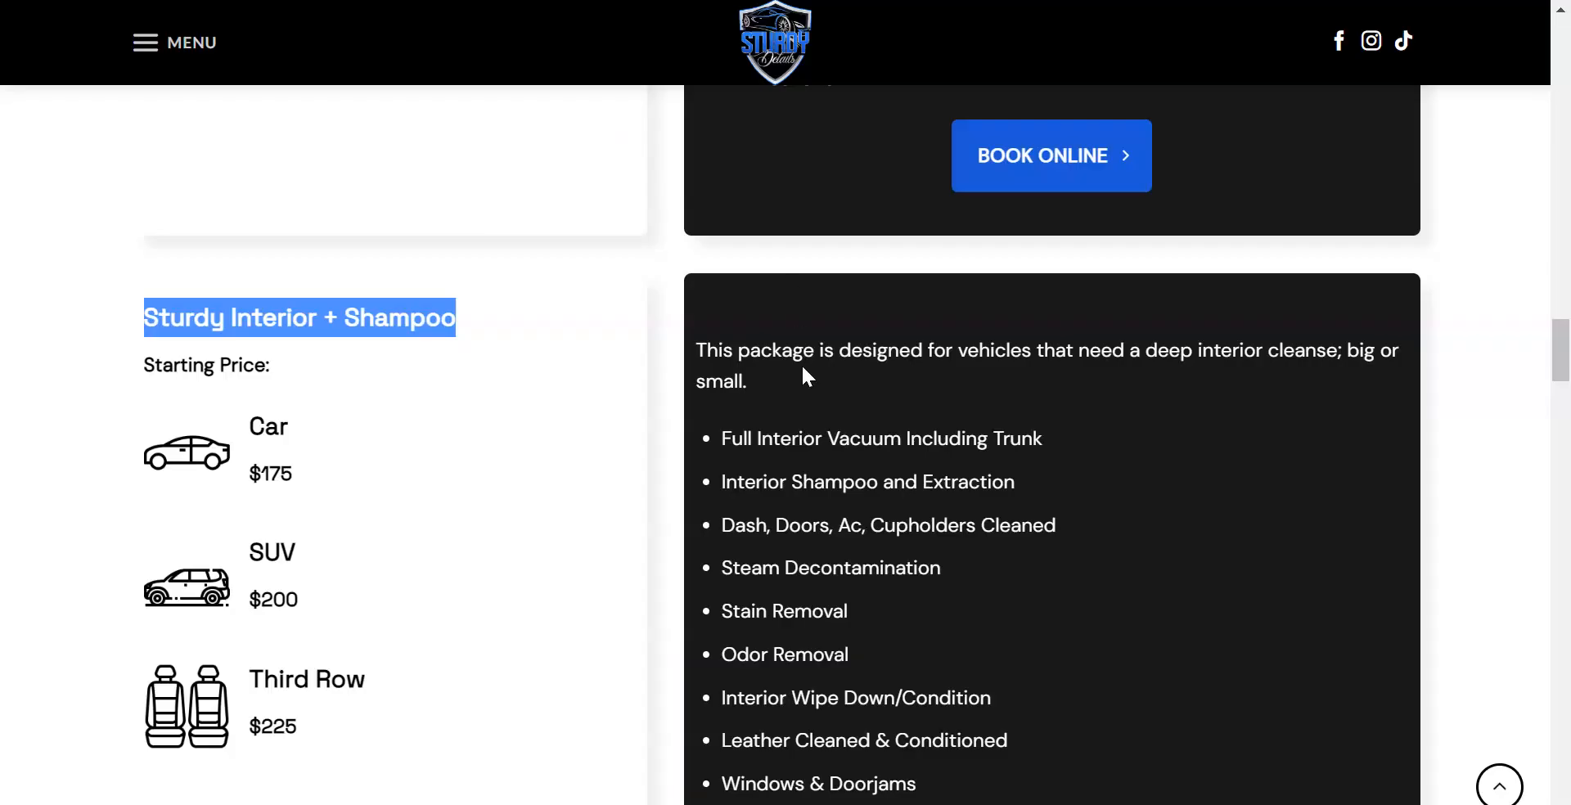
pyautogui.moveTo(700, 347); pyautogui.dragTo(851, 798)
pyautogui.scroll(-3, 861, 679)
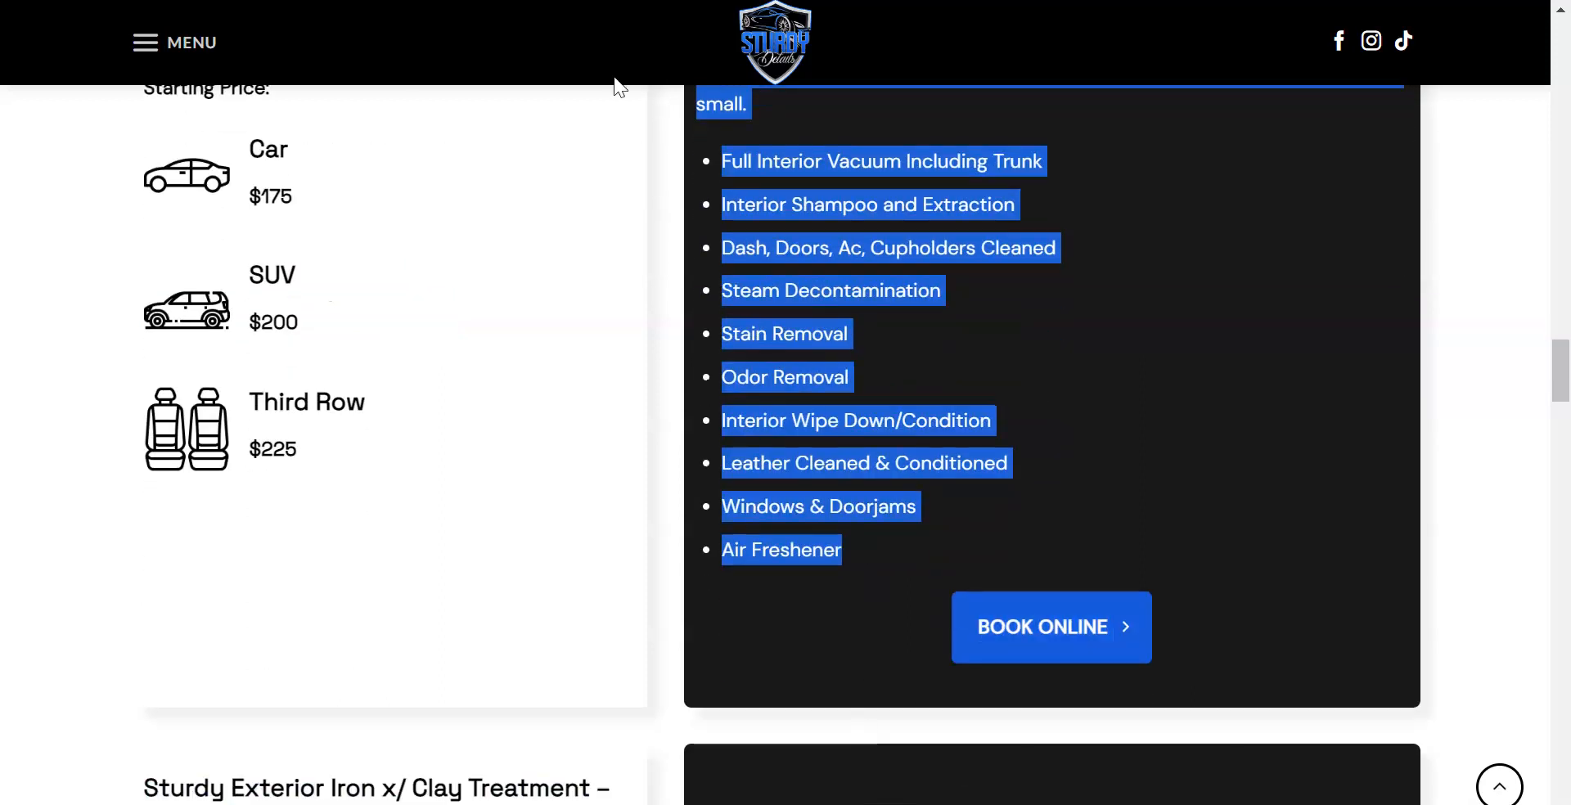
pyautogui.click(573, 1)
pyautogui.scroll(-4, 840, 397)
pyautogui.click(698, 455)
pyautogui.hotkey('ctrl', 'a')
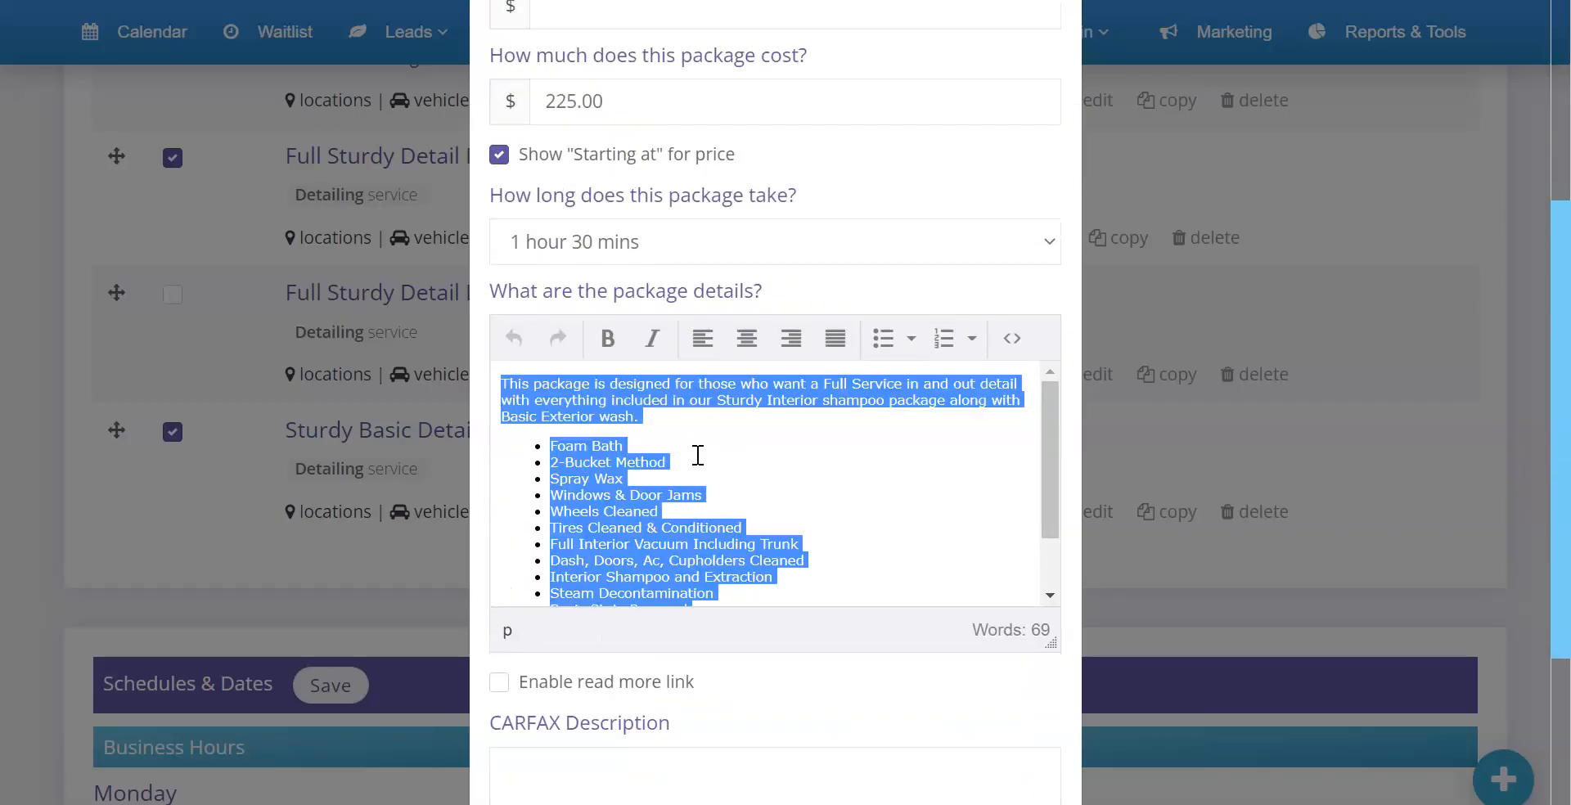
pyautogui.hotkey('ctrl', 'v')
# - Set the Sturdy Interior + Shampoo package cost to 175 per the website and update the package
pyautogui.scroll(3, 778, 406)
pyautogui.click(527, 1)
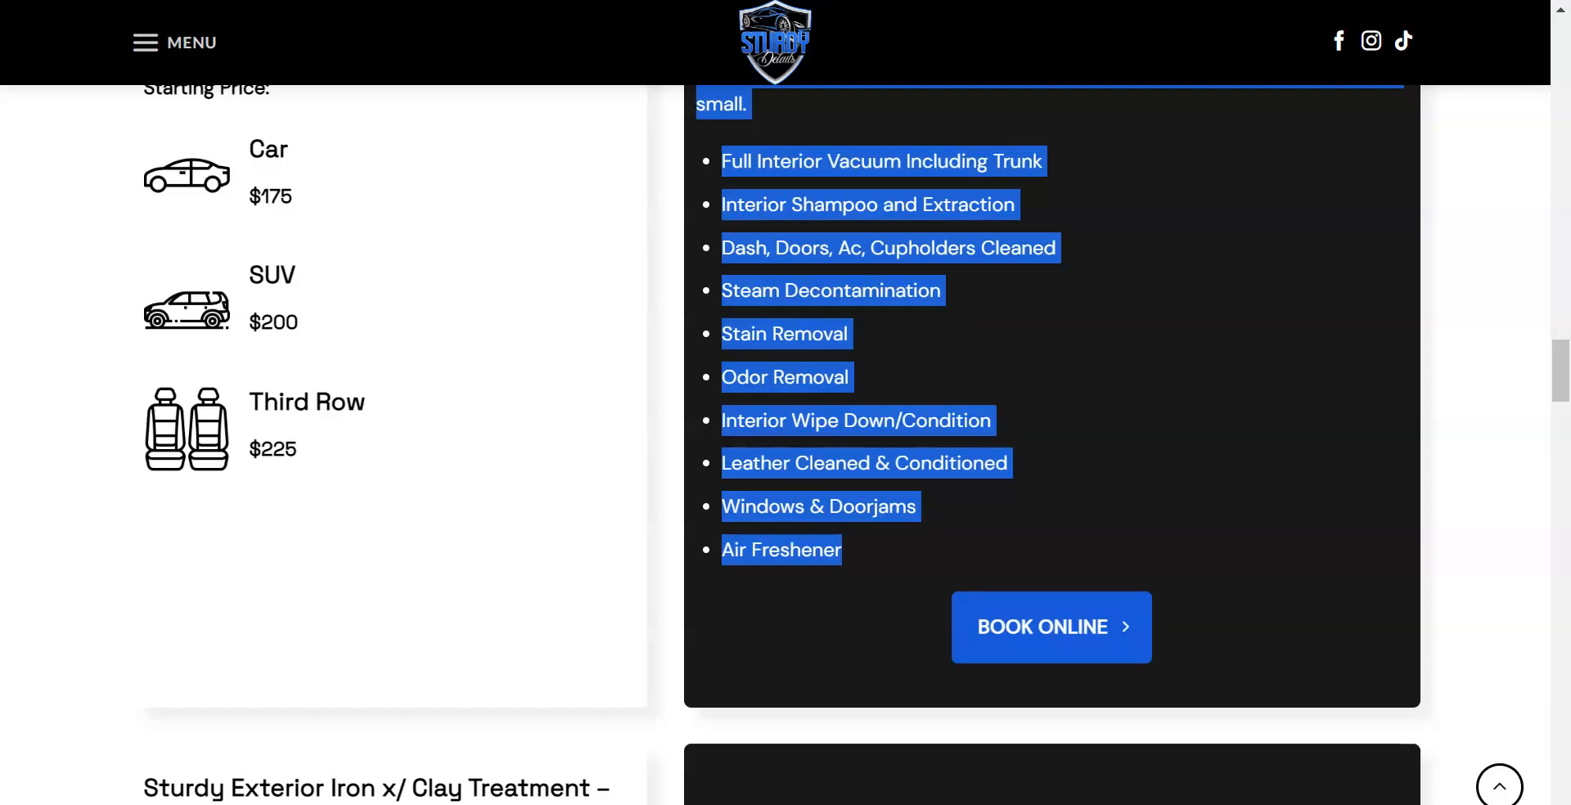
pyautogui.scroll(2, 321, 303)
pyautogui.click(573, 1)
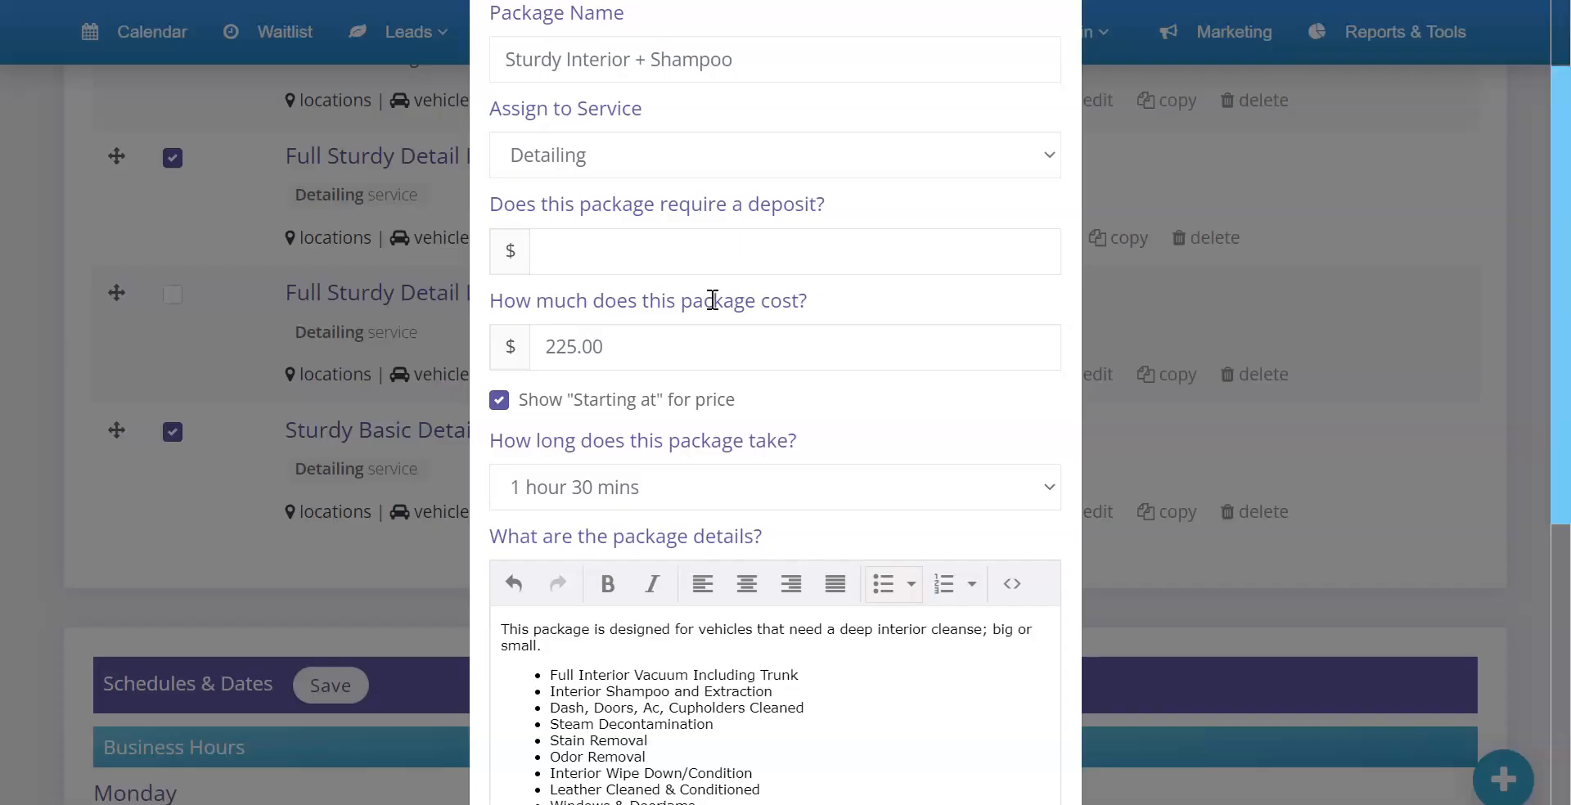
pyautogui.moveTo(635, 341); pyautogui.dragTo(526, 348)
pyautogui.write('175')
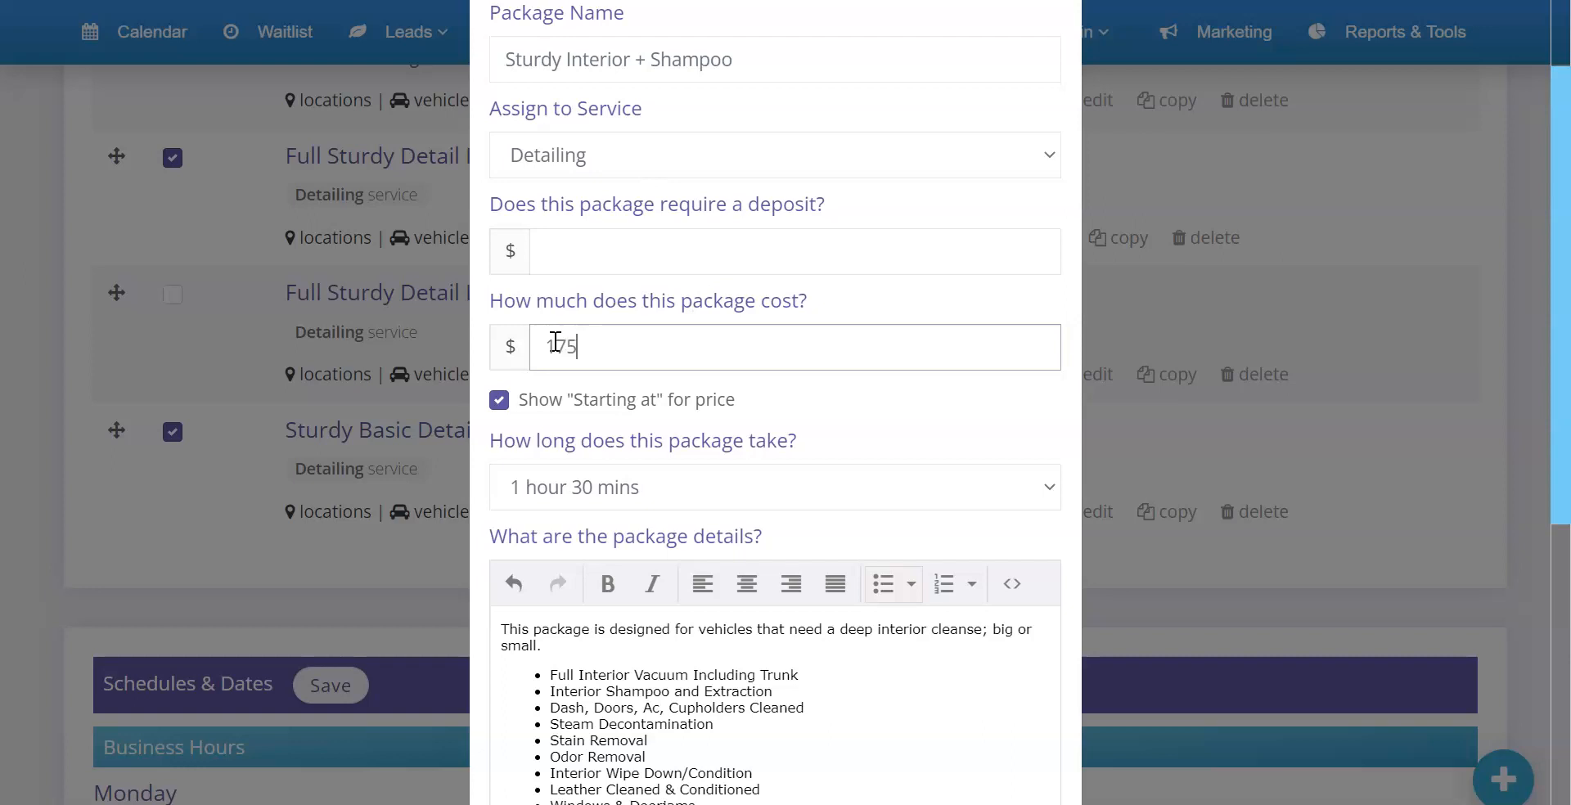
pyautogui.scroll(-7, 704, 295)
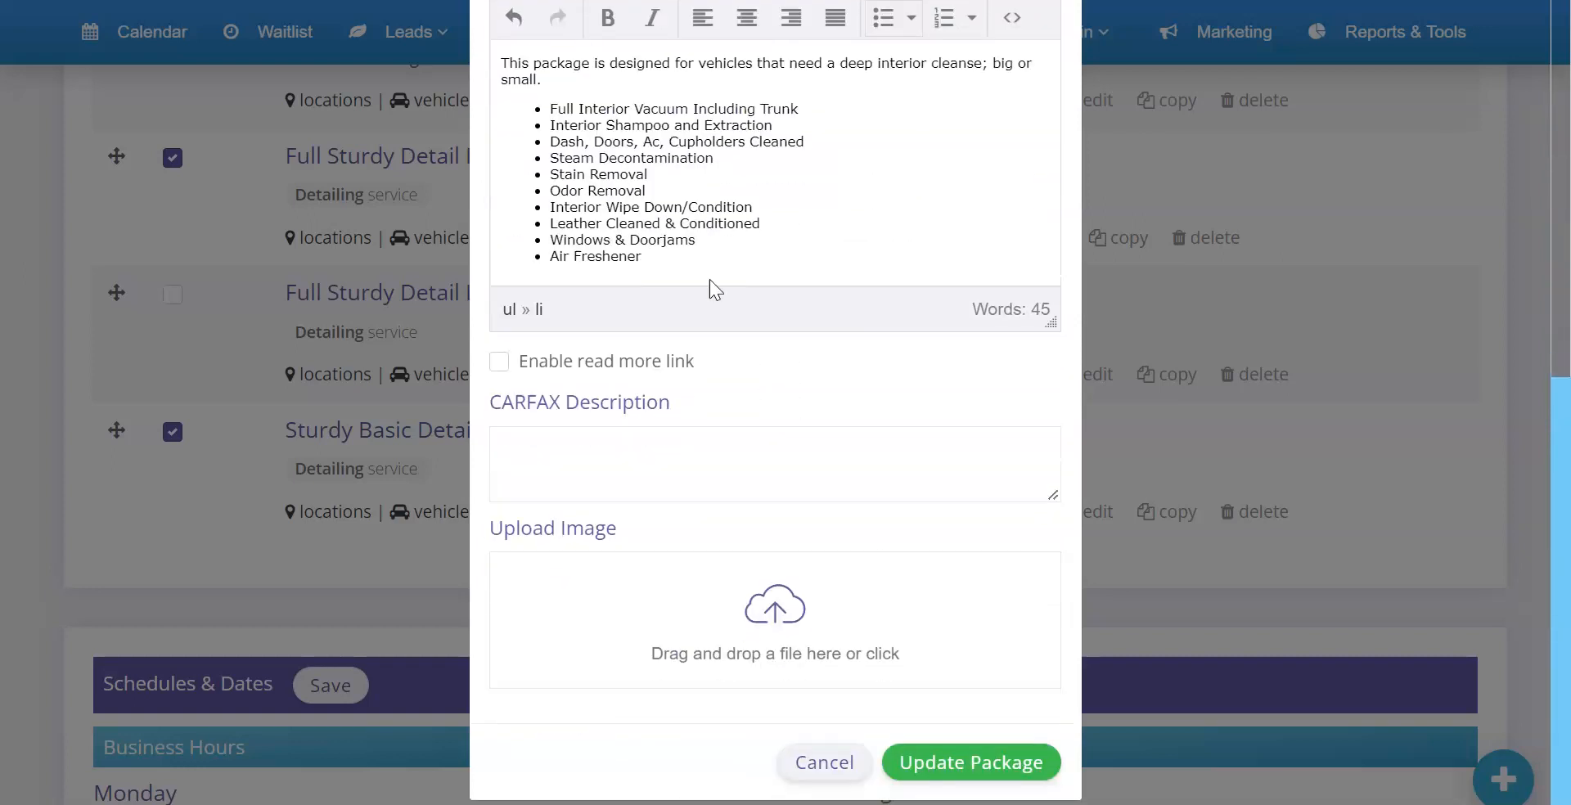
pyautogui.click(968, 763)
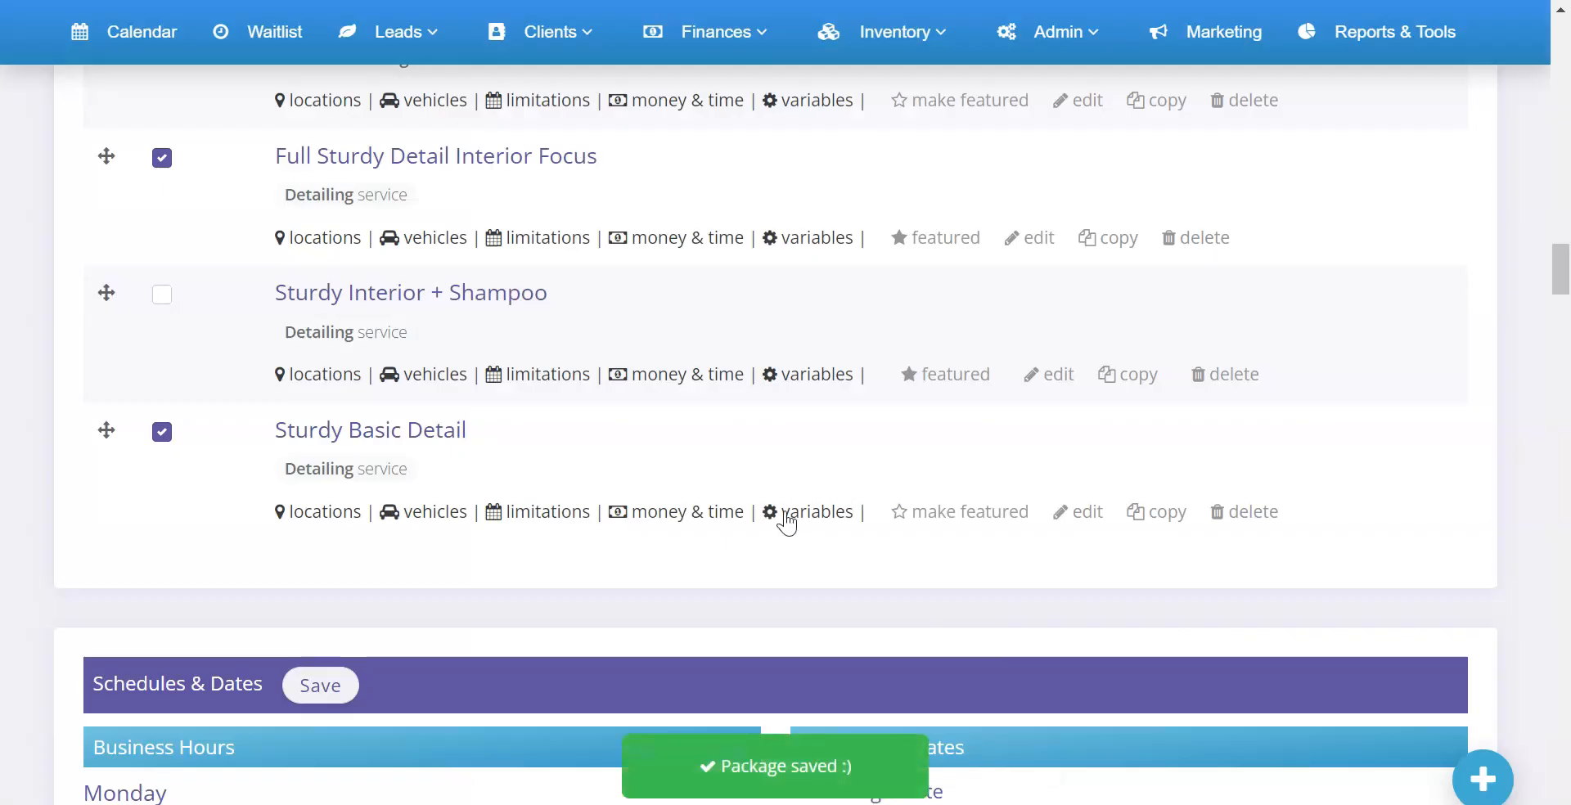
# - Make the Sturdy Interior + Shampoo package bookable and save its vehicle and location options
pyautogui.click(162, 294)
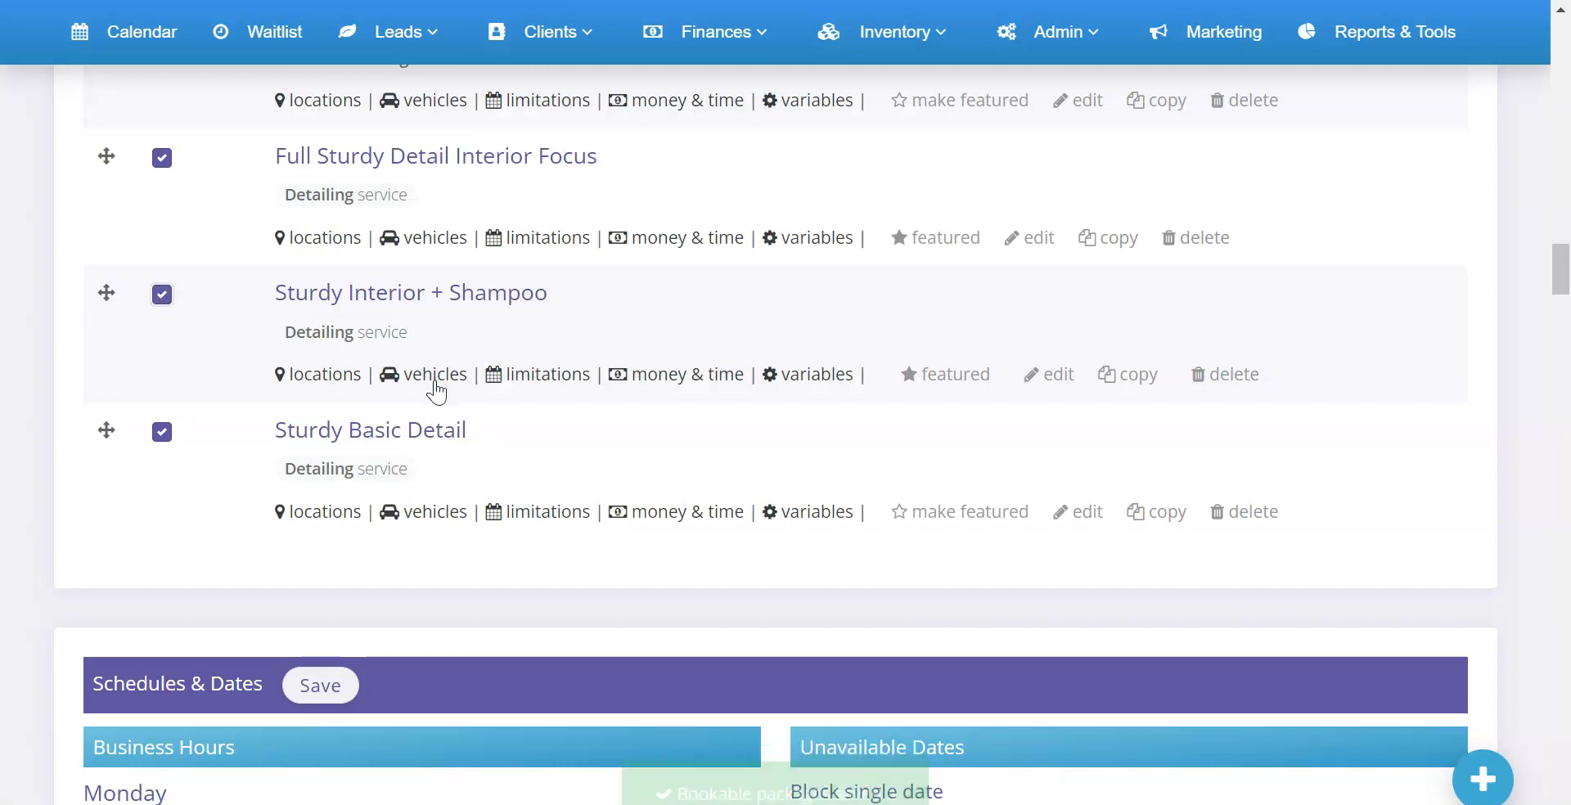
pyautogui.click(421, 375)
pyautogui.click(1030, 430)
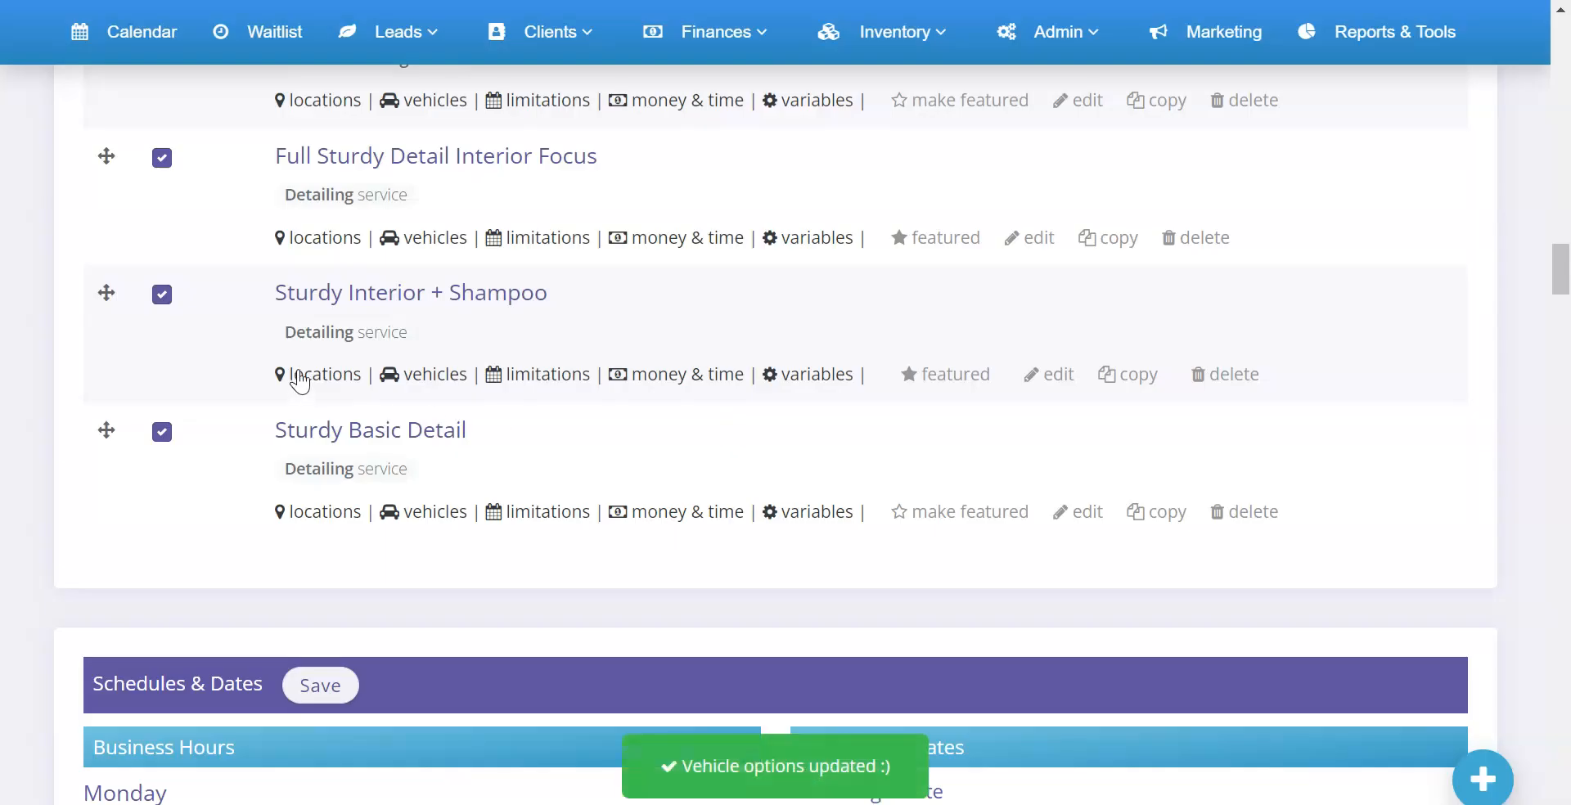
pyautogui.click(305, 374)
pyautogui.click(1033, 347)
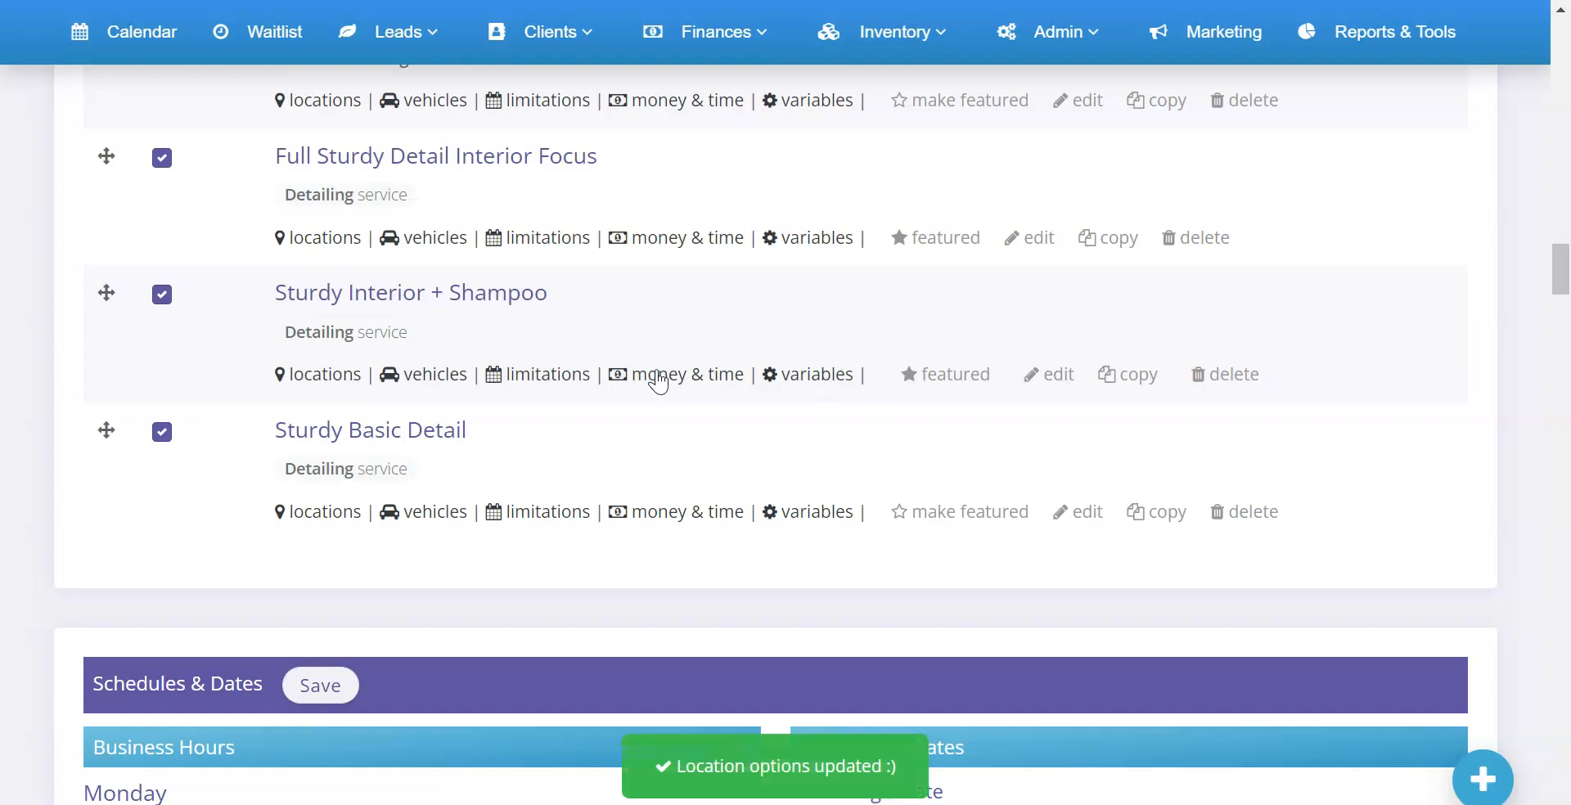
# - Set the Car pricing variation of Sturdy Interior + Shampoo to 175, matching the website
pyautogui.click(657, 375)
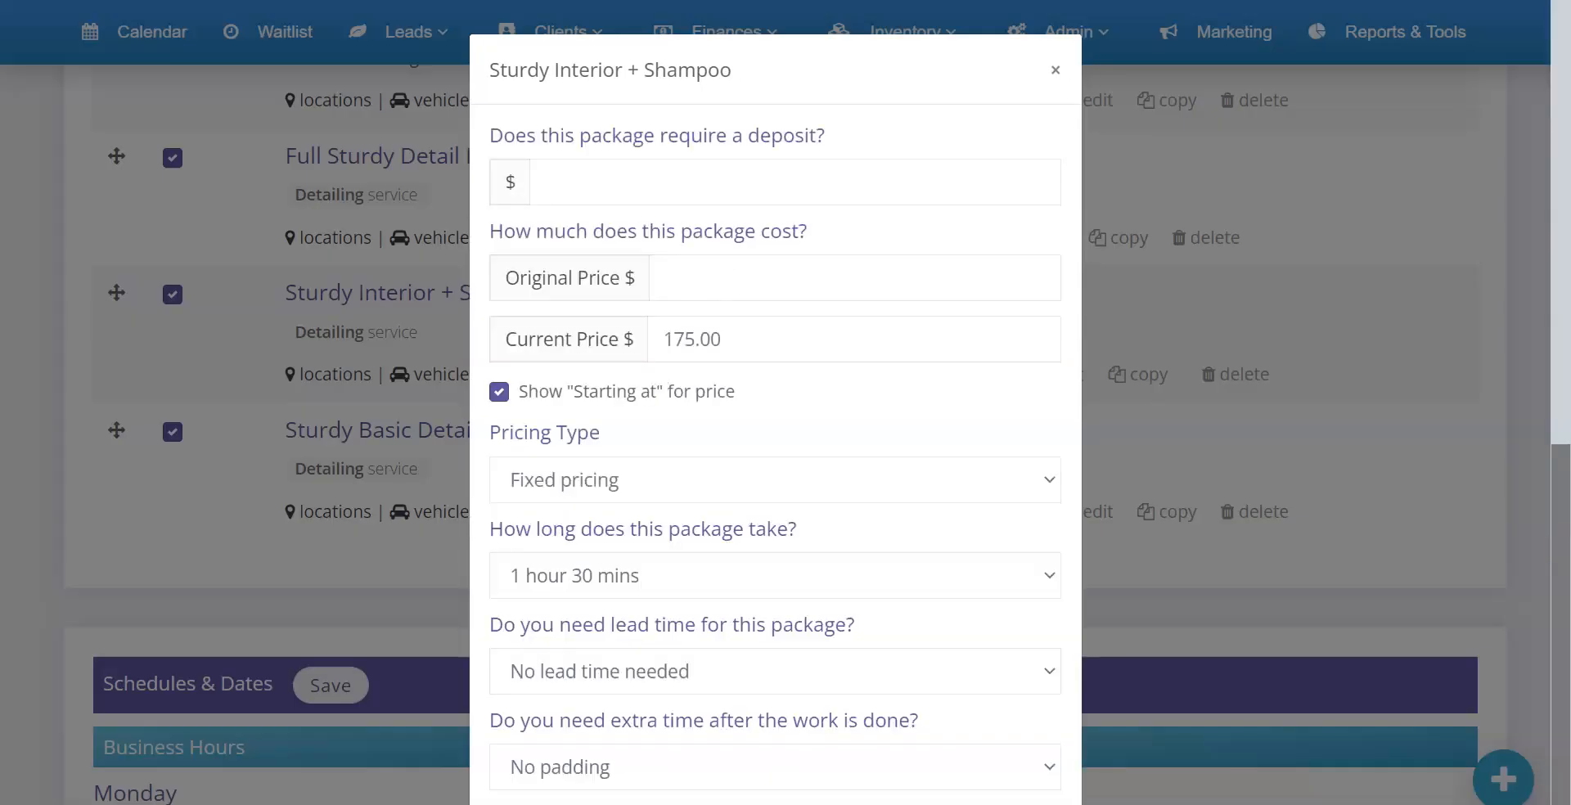
pyautogui.click(728, 0)
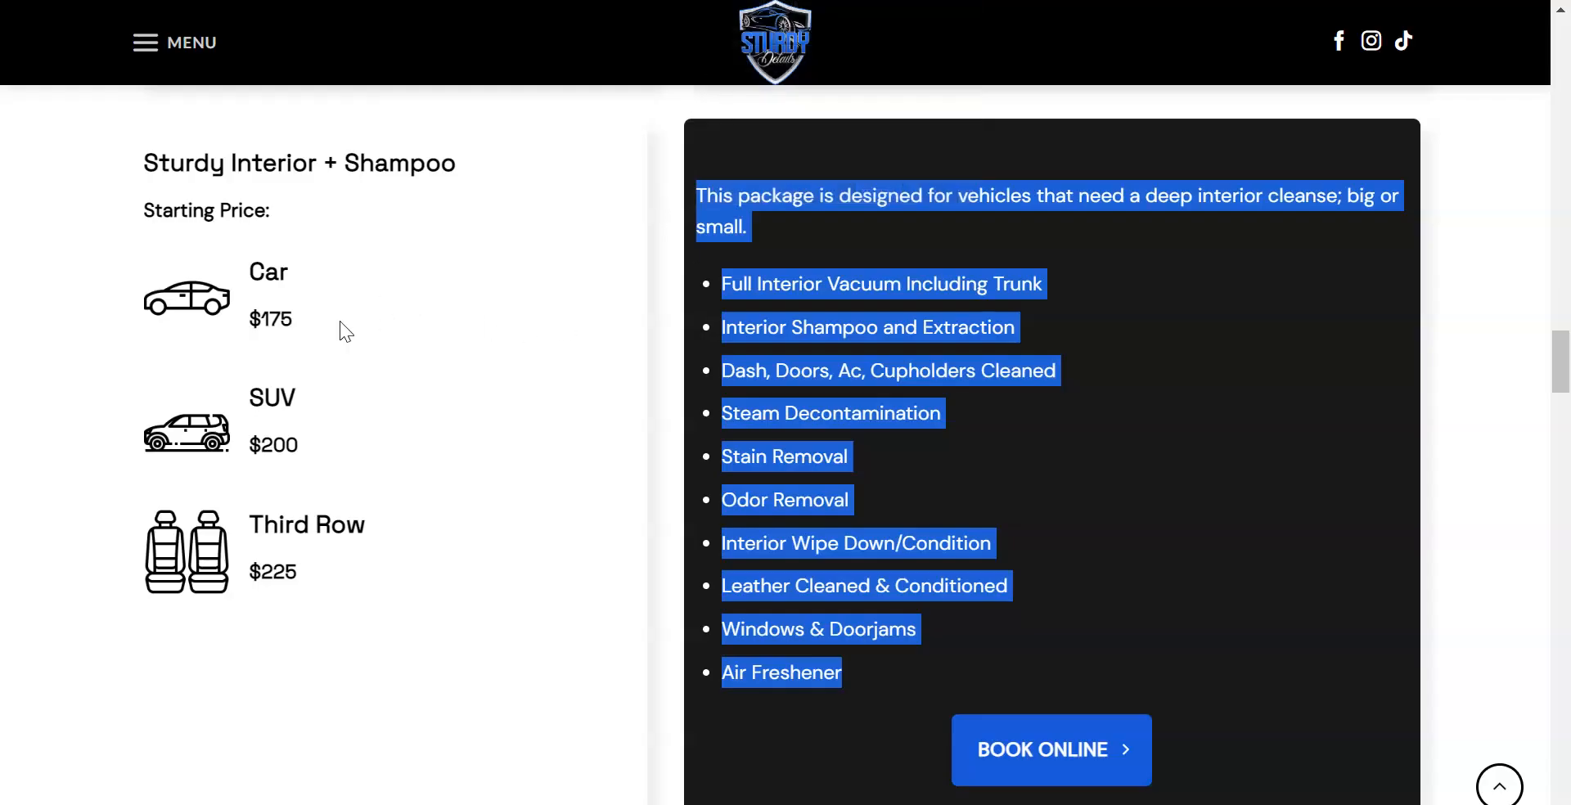
pyautogui.click(573, 0)
pyautogui.scroll(-9, 779, 417)
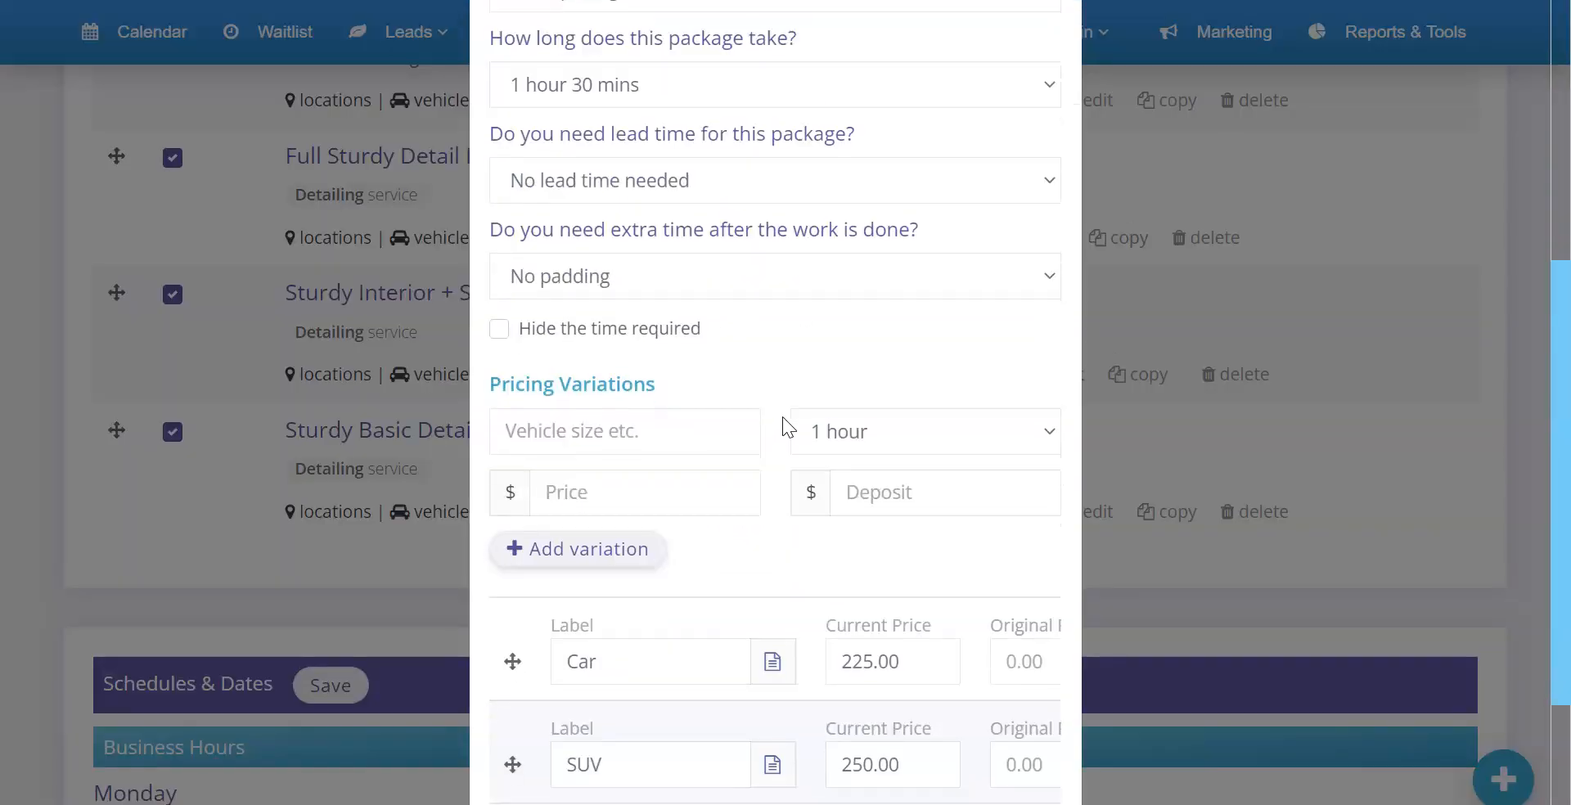
pyautogui.moveTo(922, 424); pyautogui.dragTo(806, 420)
pyautogui.write('175')
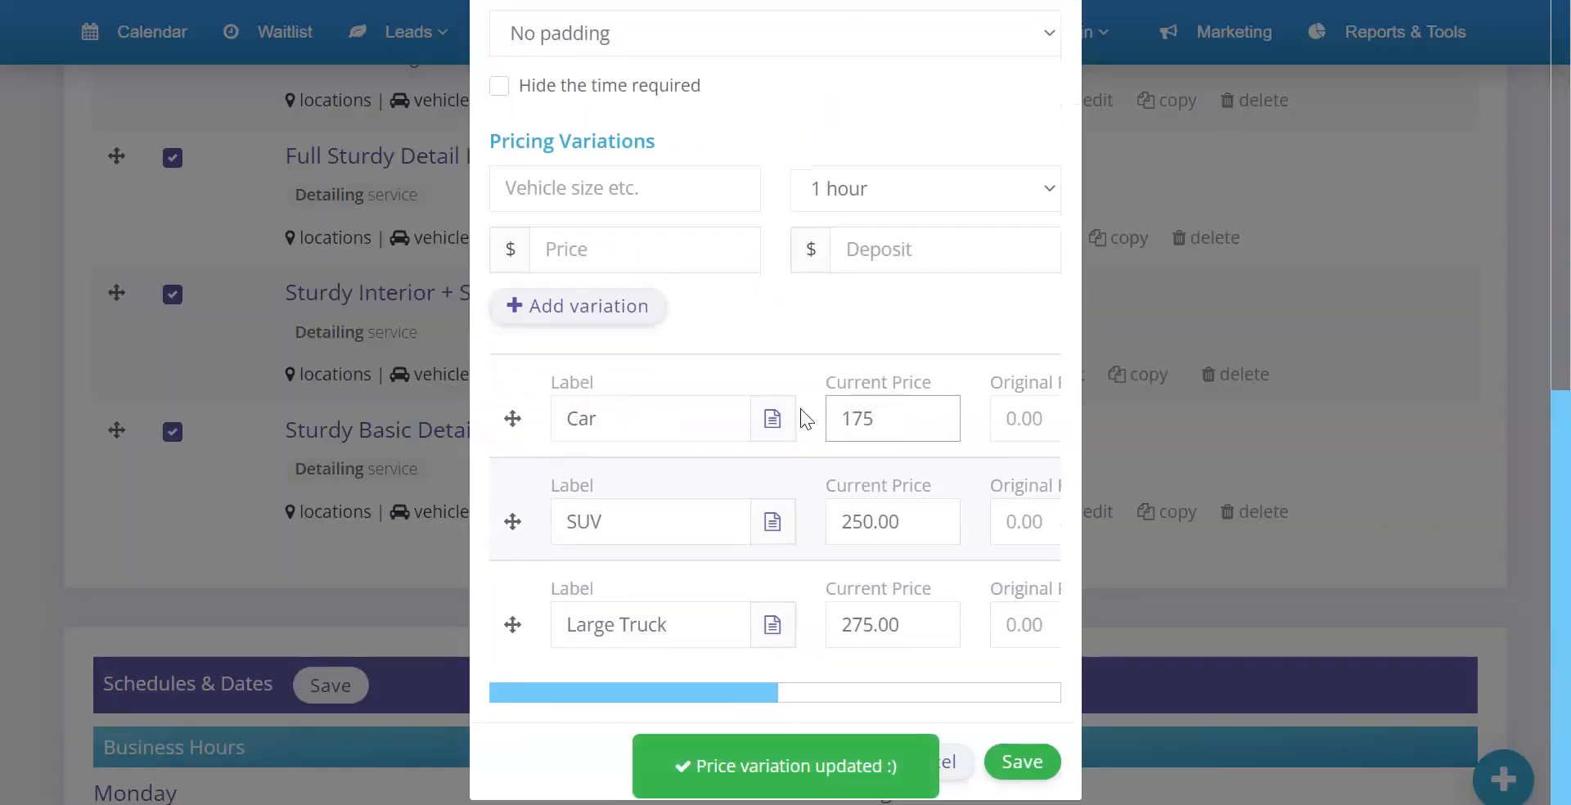
# - Check the vehicle types on the website and set the package's SUV pricing variation to 200
pyautogui.click(736, 0)
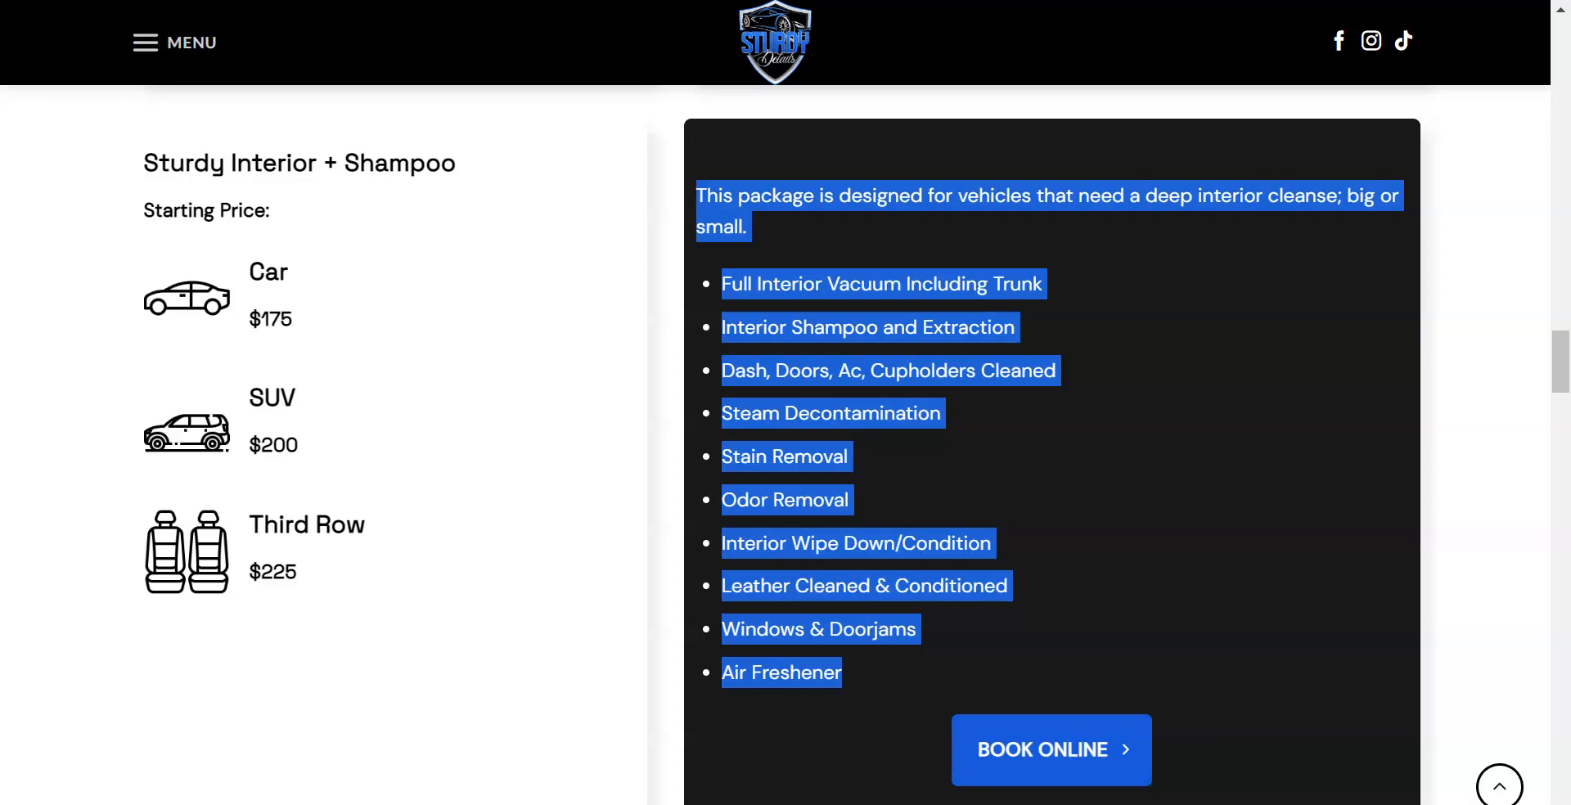
pyautogui.click(368, 0)
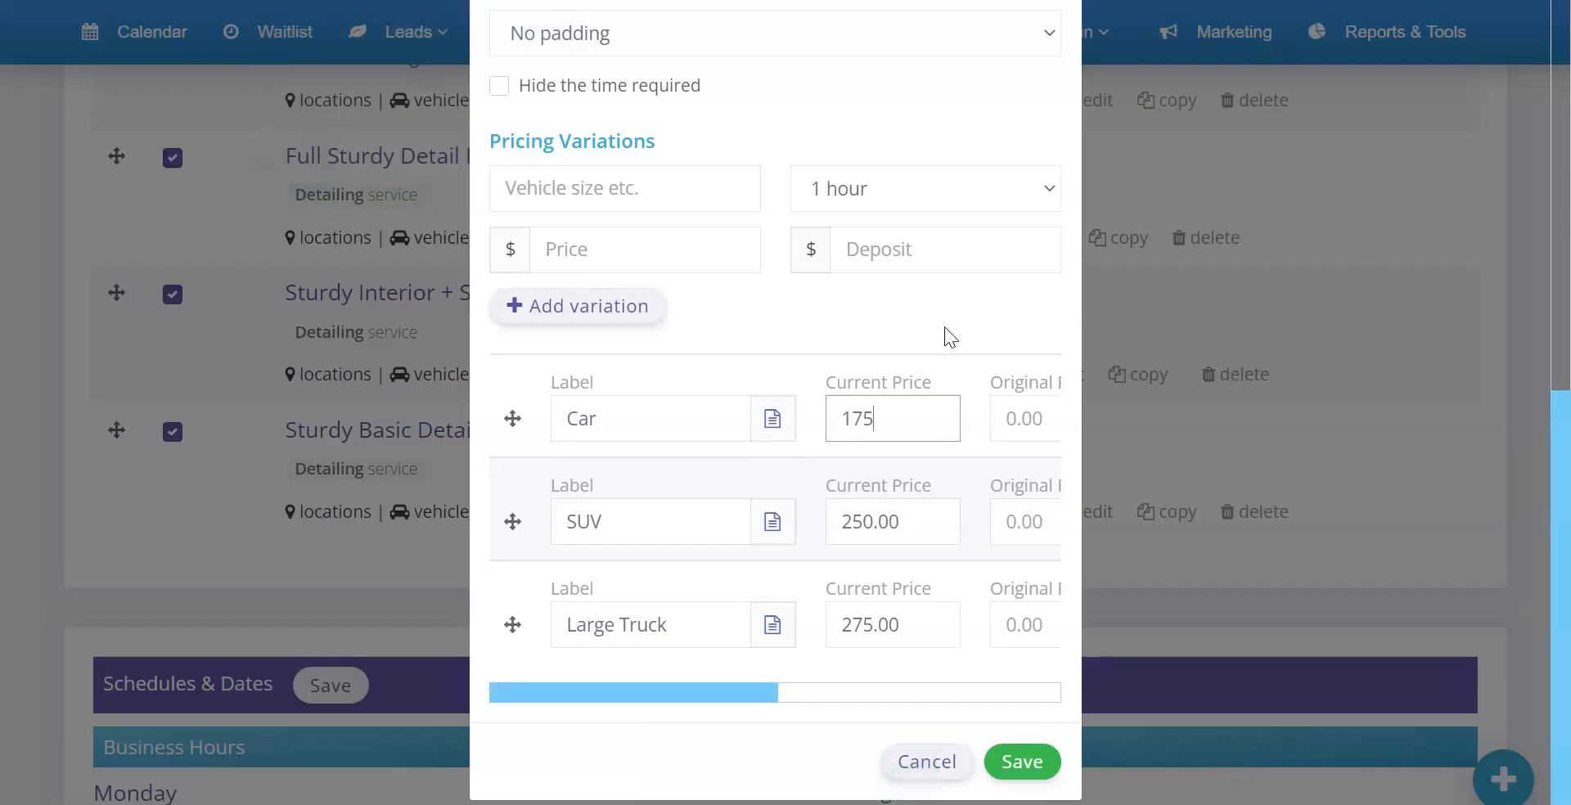
pyautogui.click(737, 0)
pyautogui.tripleClick(280, 526)
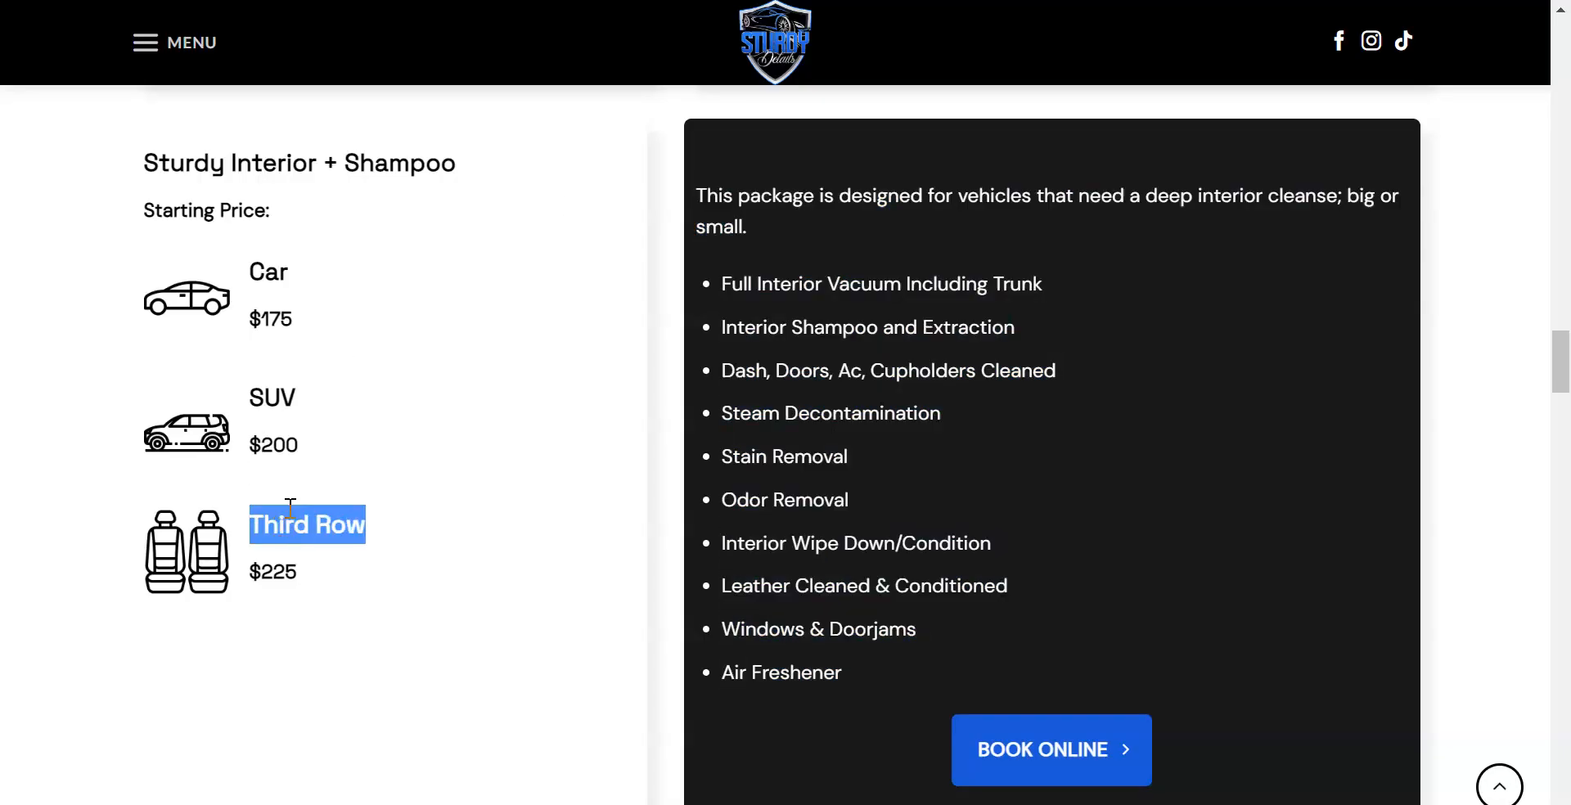
pyautogui.tripleClick(289, 397)
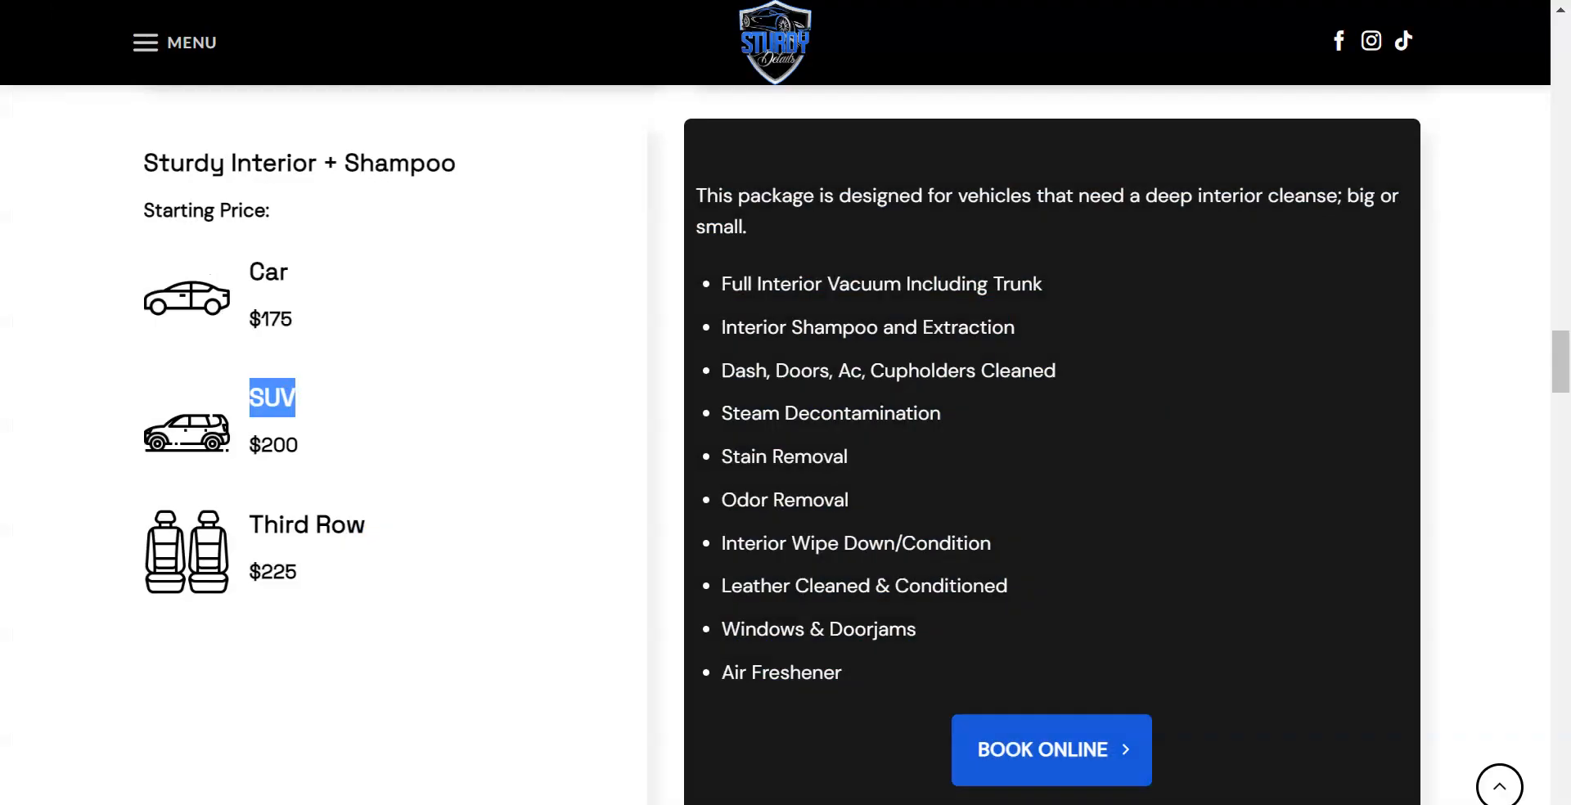
pyautogui.click(736, 0)
pyautogui.moveTo(665, 517); pyautogui.dragTo(538, 528)
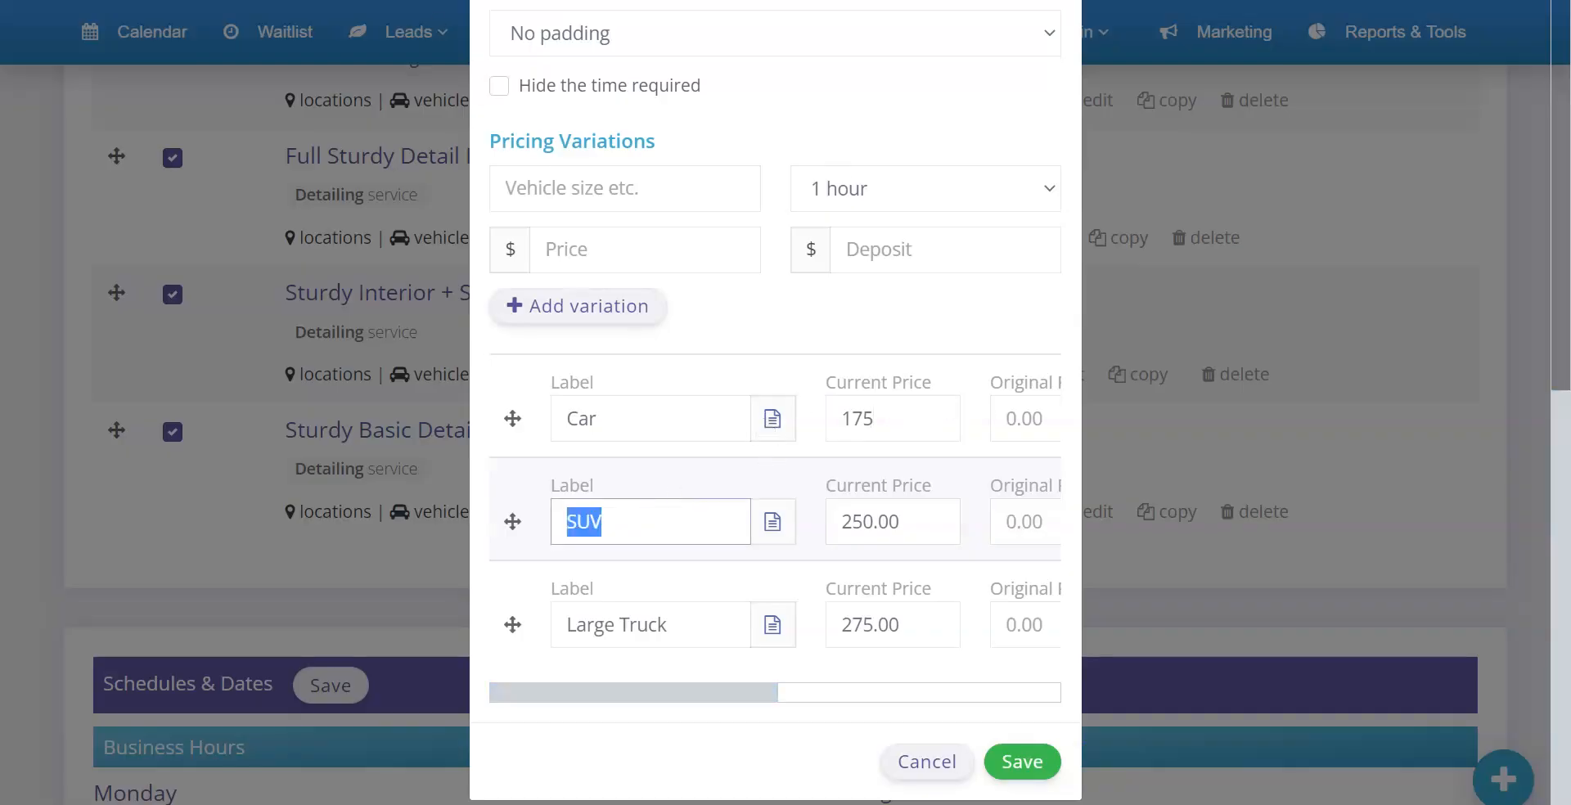
pyautogui.click(761, 0)
pyautogui.click(761, 0)
pyautogui.moveTo(941, 517); pyautogui.dragTo(818, 519)
pyautogui.write('200')
# - Relabel the Large Truck variation as Third Row, copied from the website, set its price to 225, and save the pricing settings
pyautogui.click(761, 0)
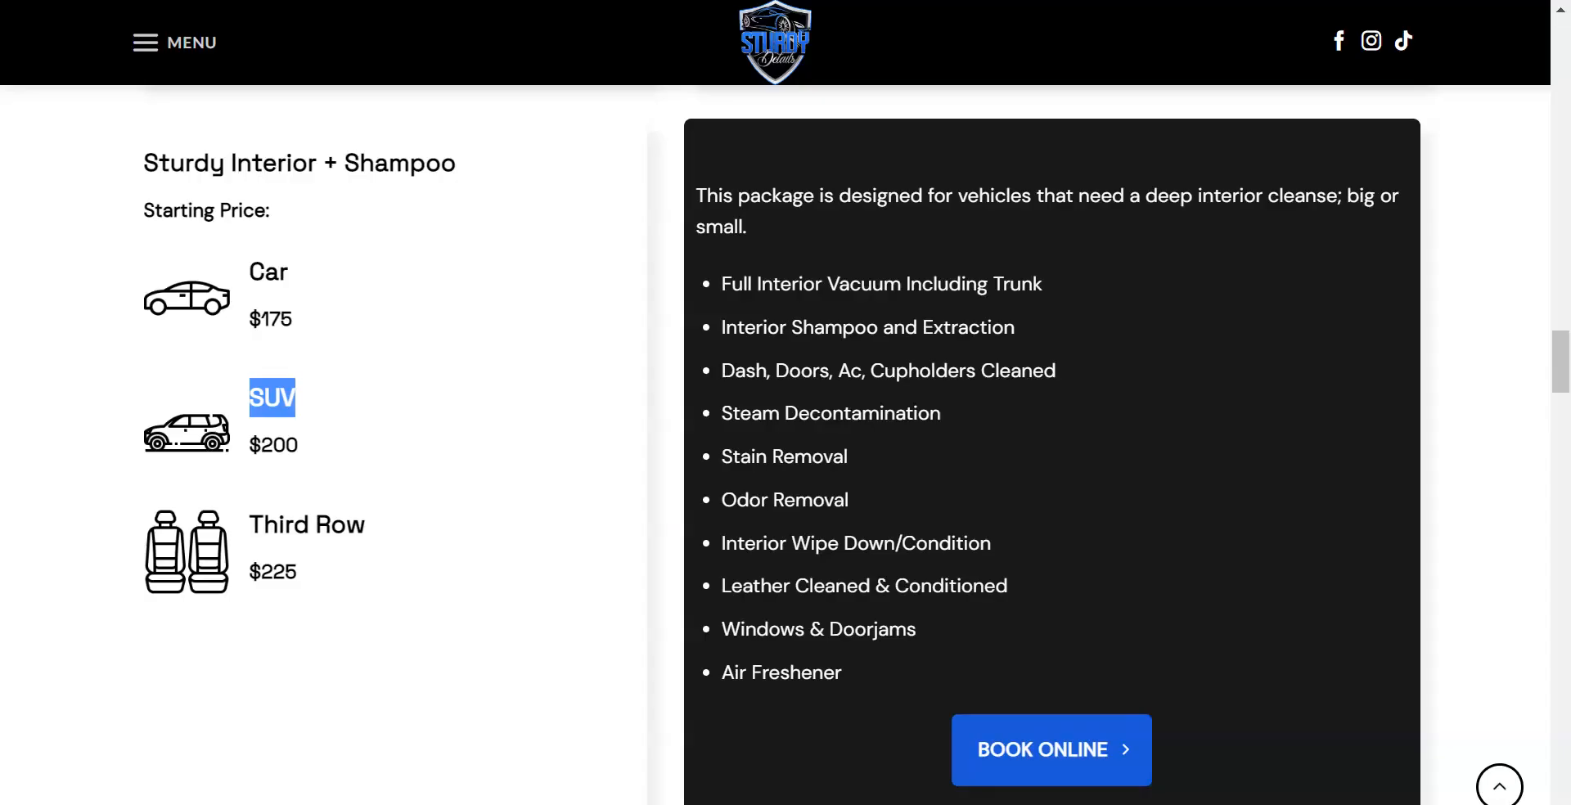
pyautogui.tripleClick(301, 525)
pyautogui.hotkey('ctrl', 'c')
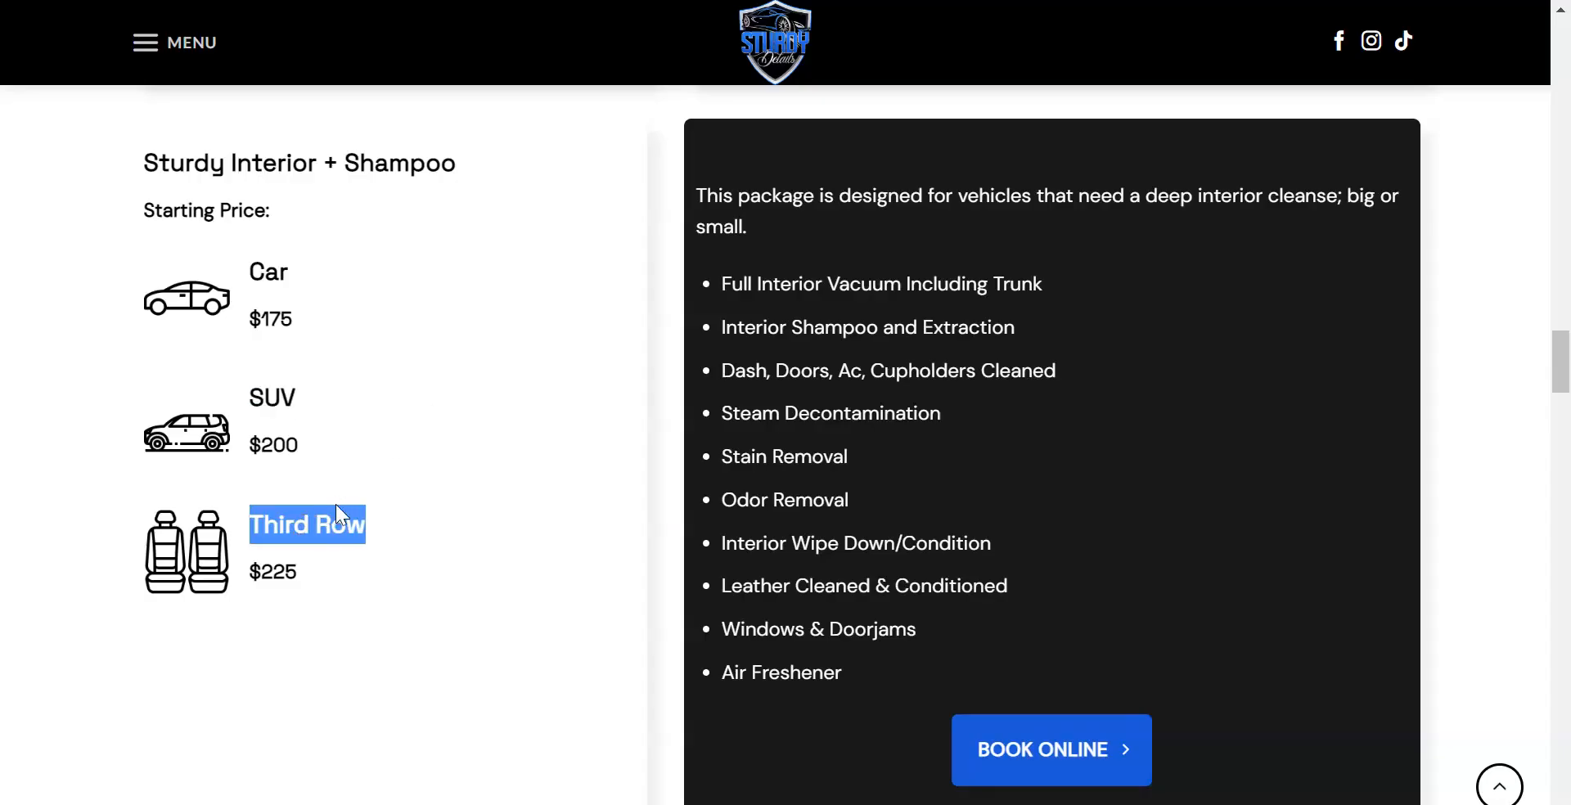
pyautogui.click(761, 0)
pyautogui.tripleClick(710, 622)
pyautogui.hotkey('ctrl', 'v')
pyautogui.tripleClick(900, 625)
pyautogui.write('225')
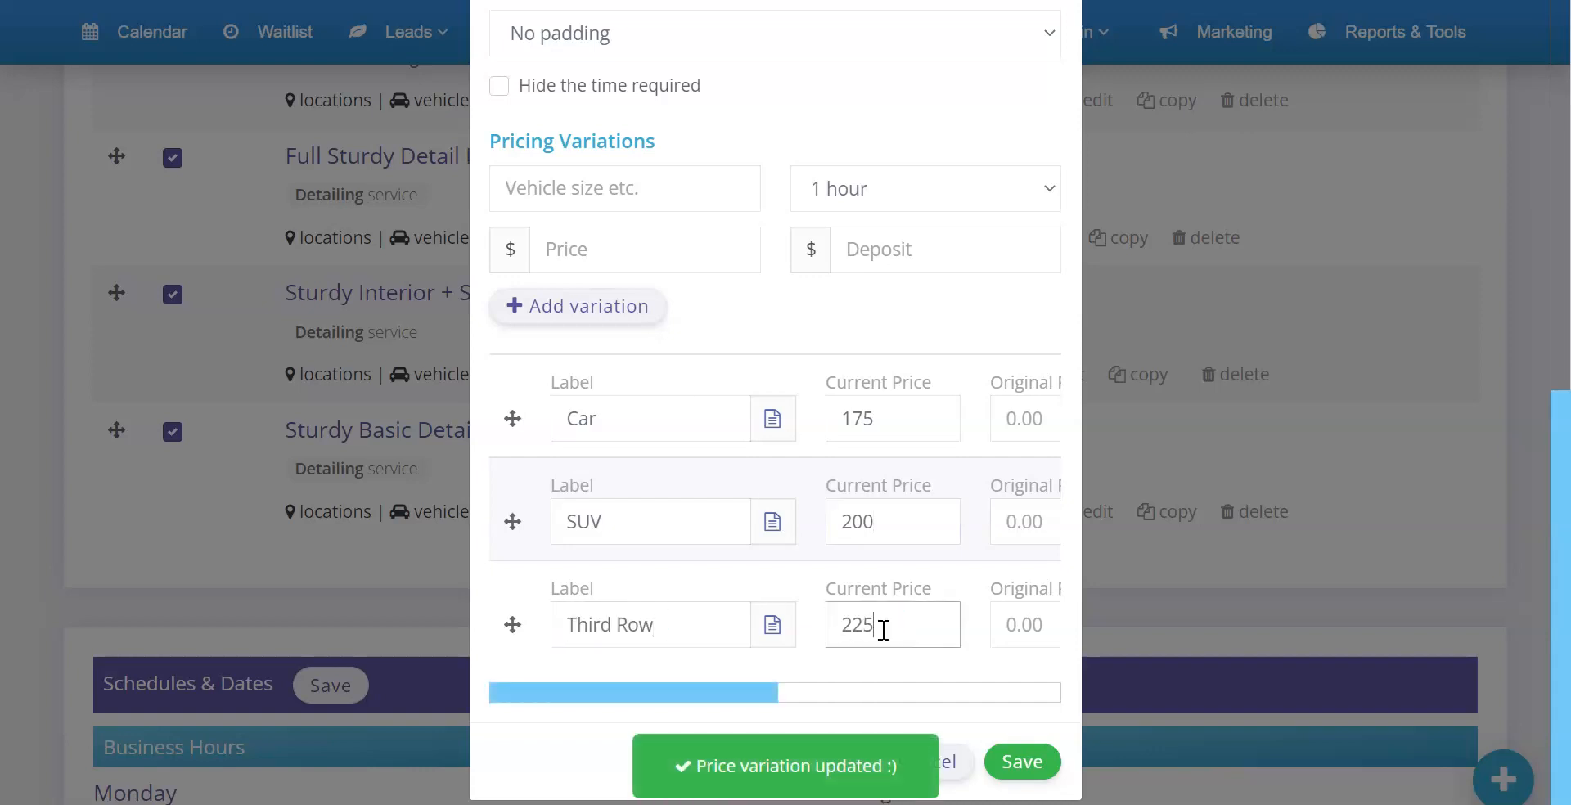
pyautogui.click(1023, 763)
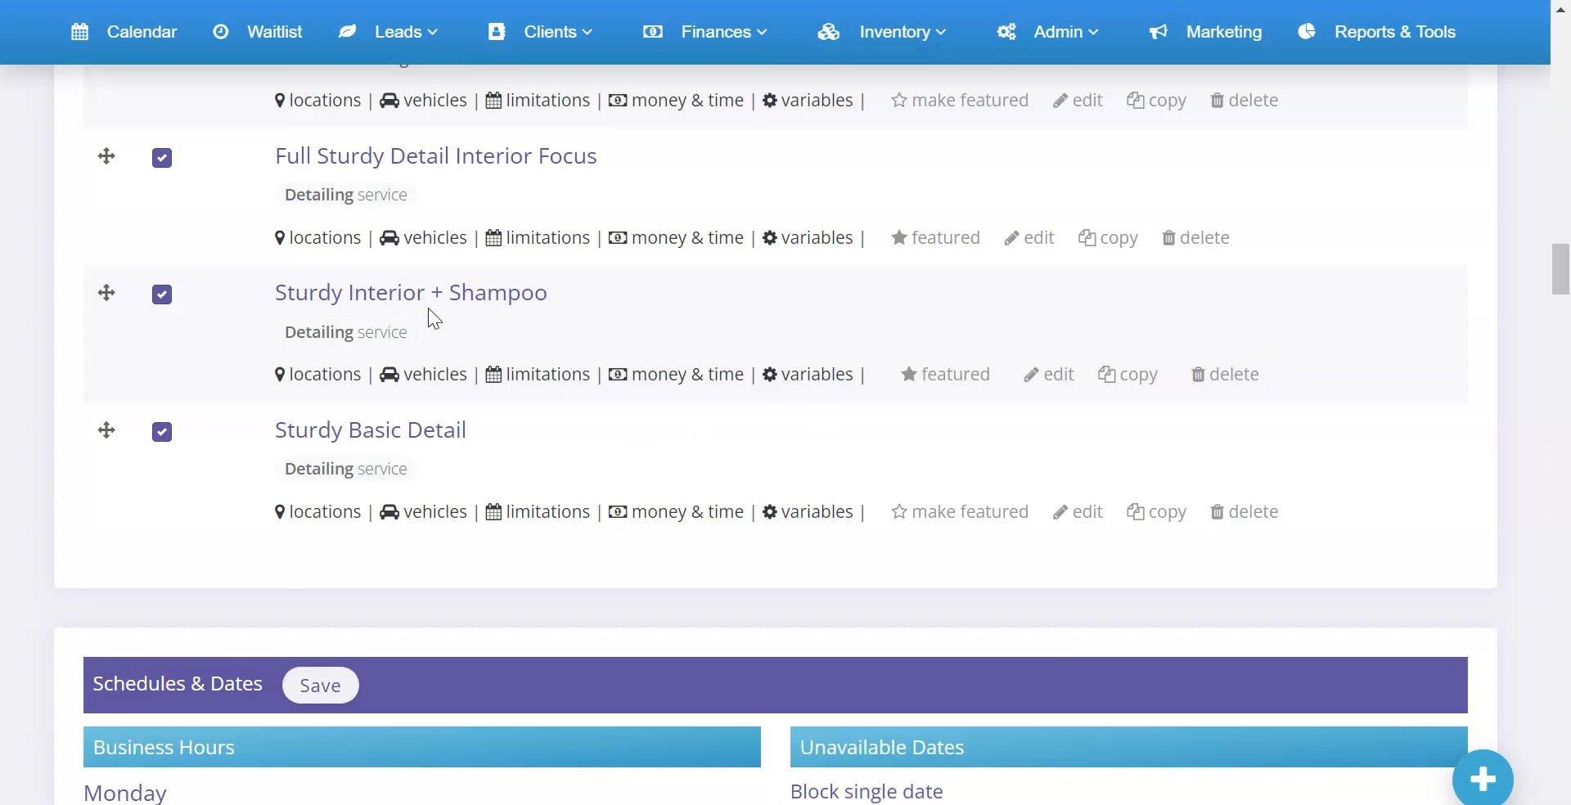
# - Review the money and time settings of Full Sturdy Detail Interior Focus, Sturdy Basic Detail and Sturdy Interior + Shampoo
pyautogui.click(699, 238)
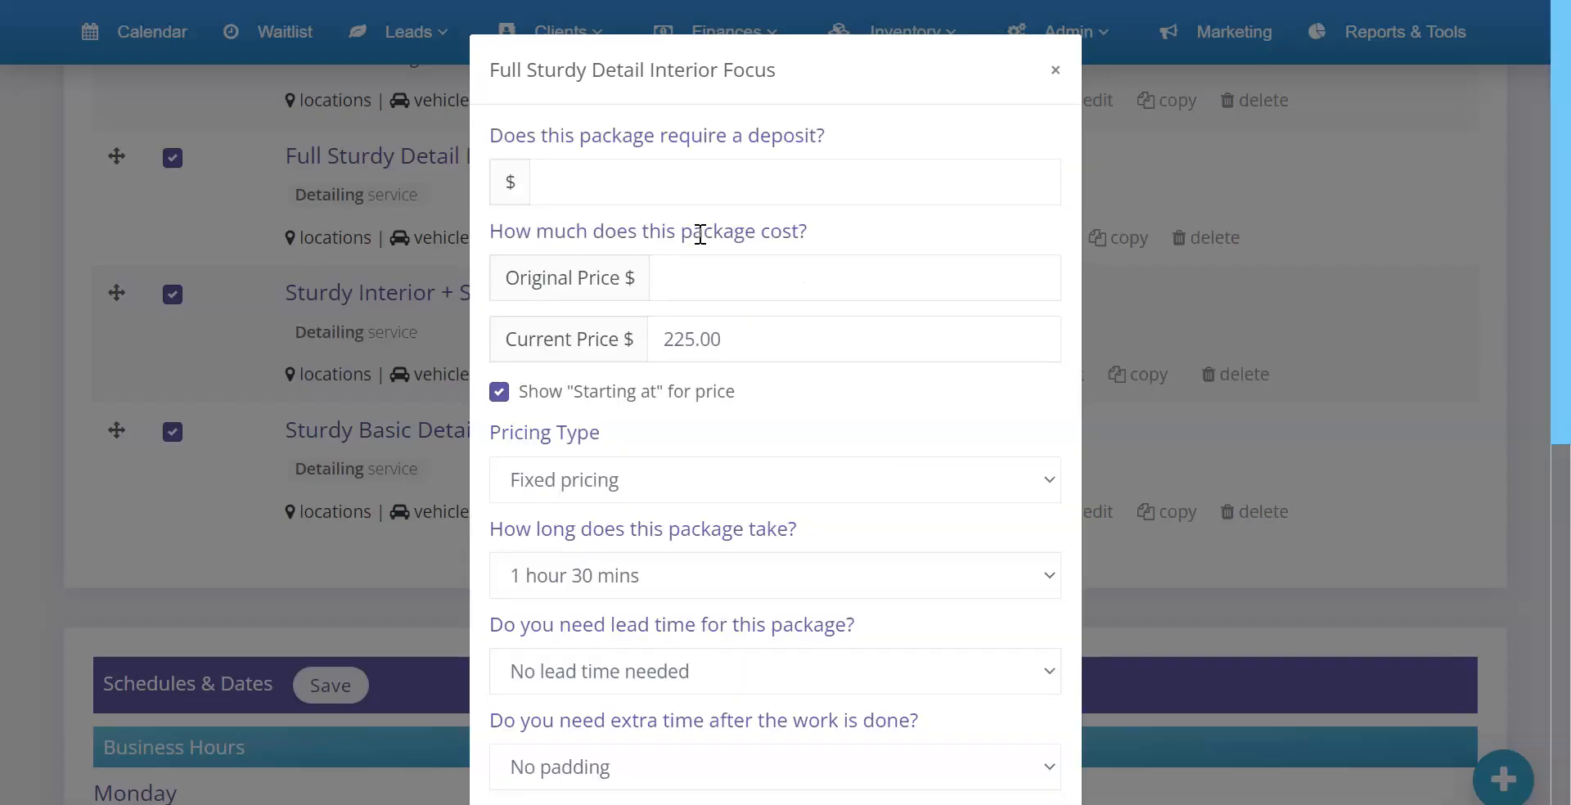
pyautogui.scroll(-9, 758, 342)
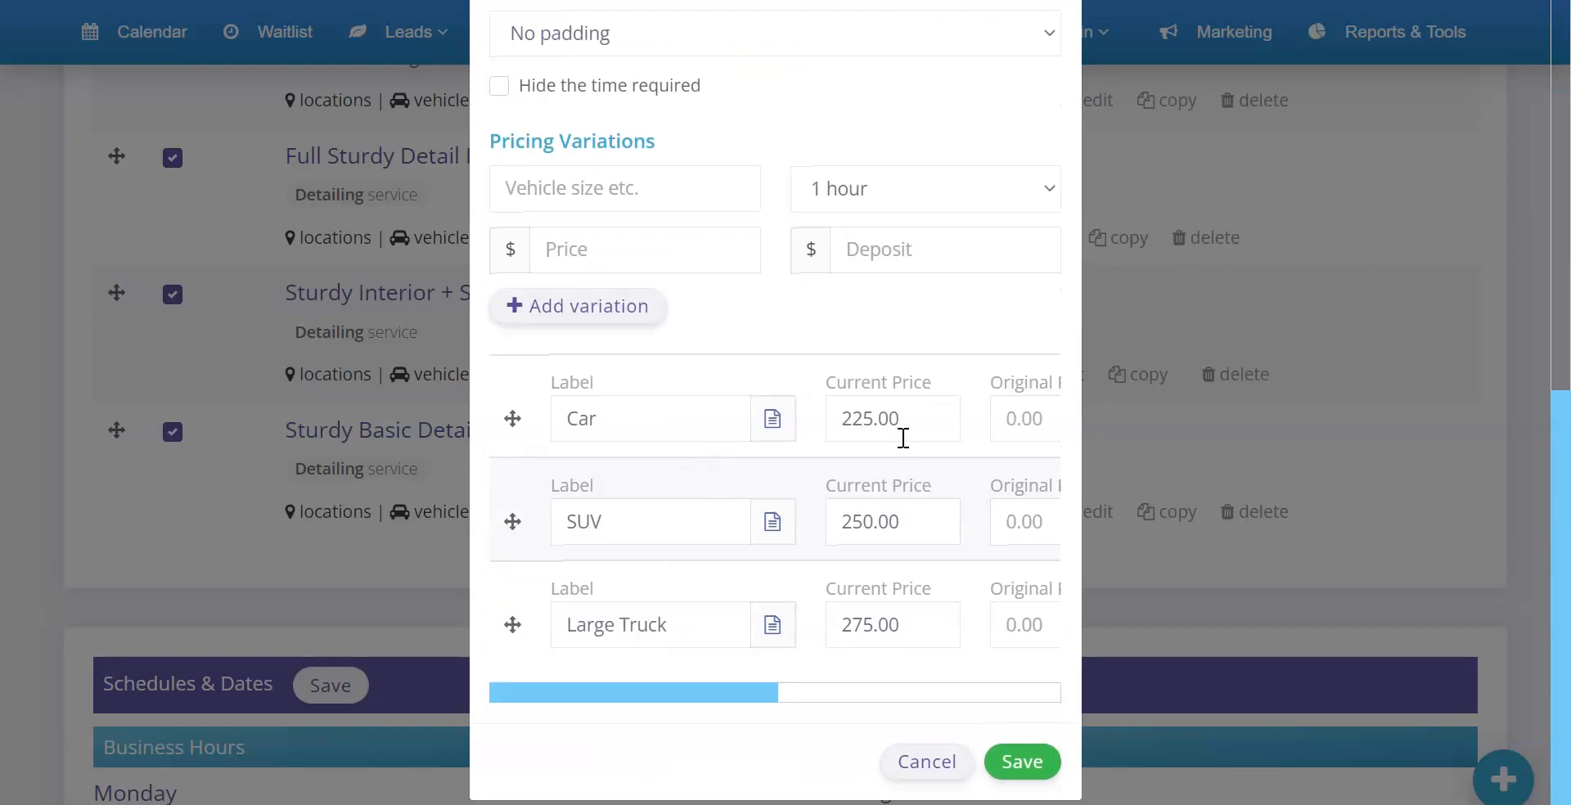
pyautogui.click(1019, 762)
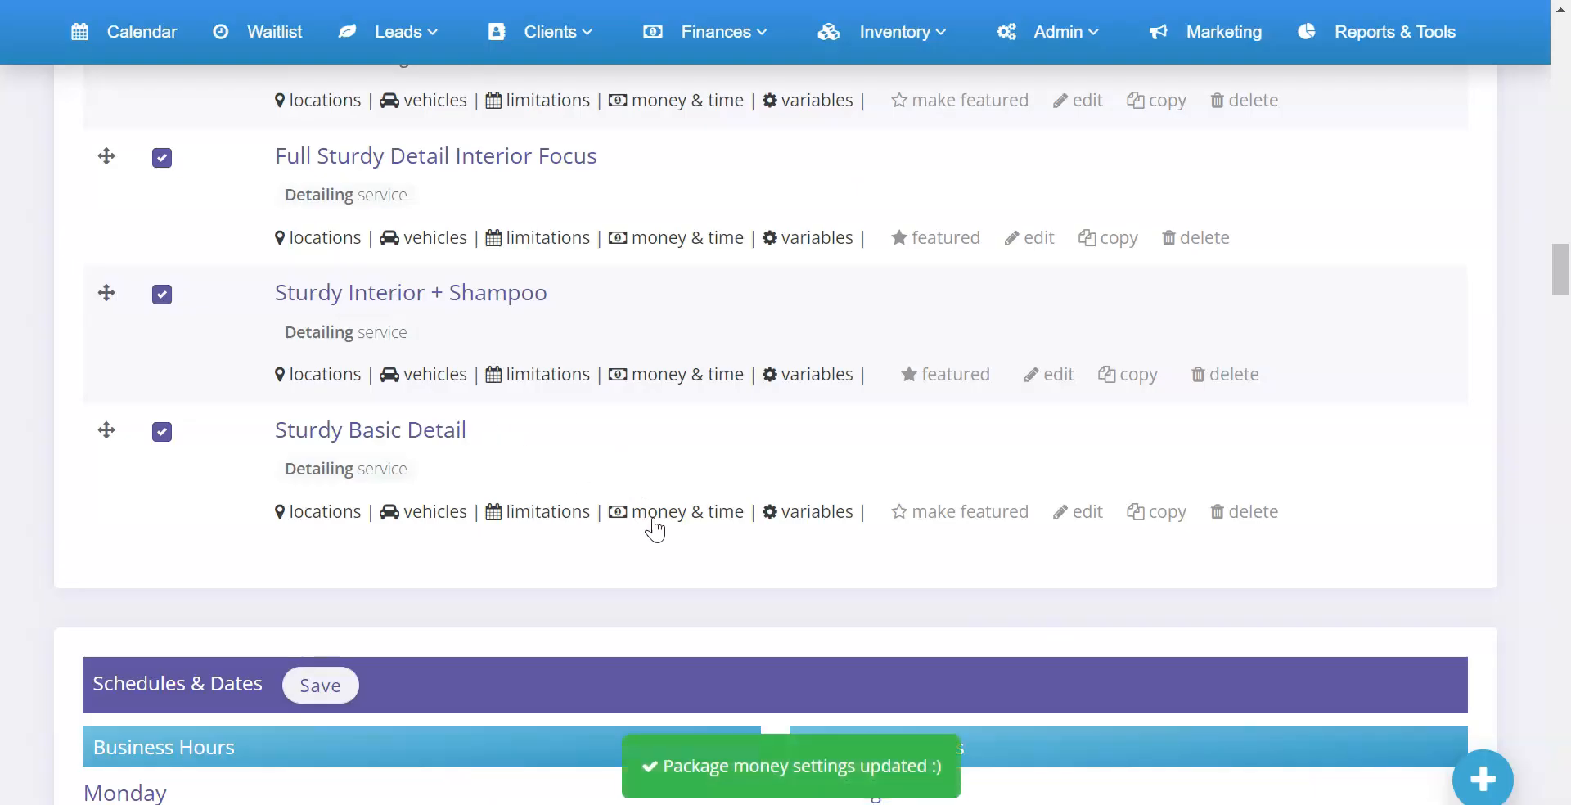
pyautogui.click(650, 511)
pyautogui.scroll(-7, 726, 353)
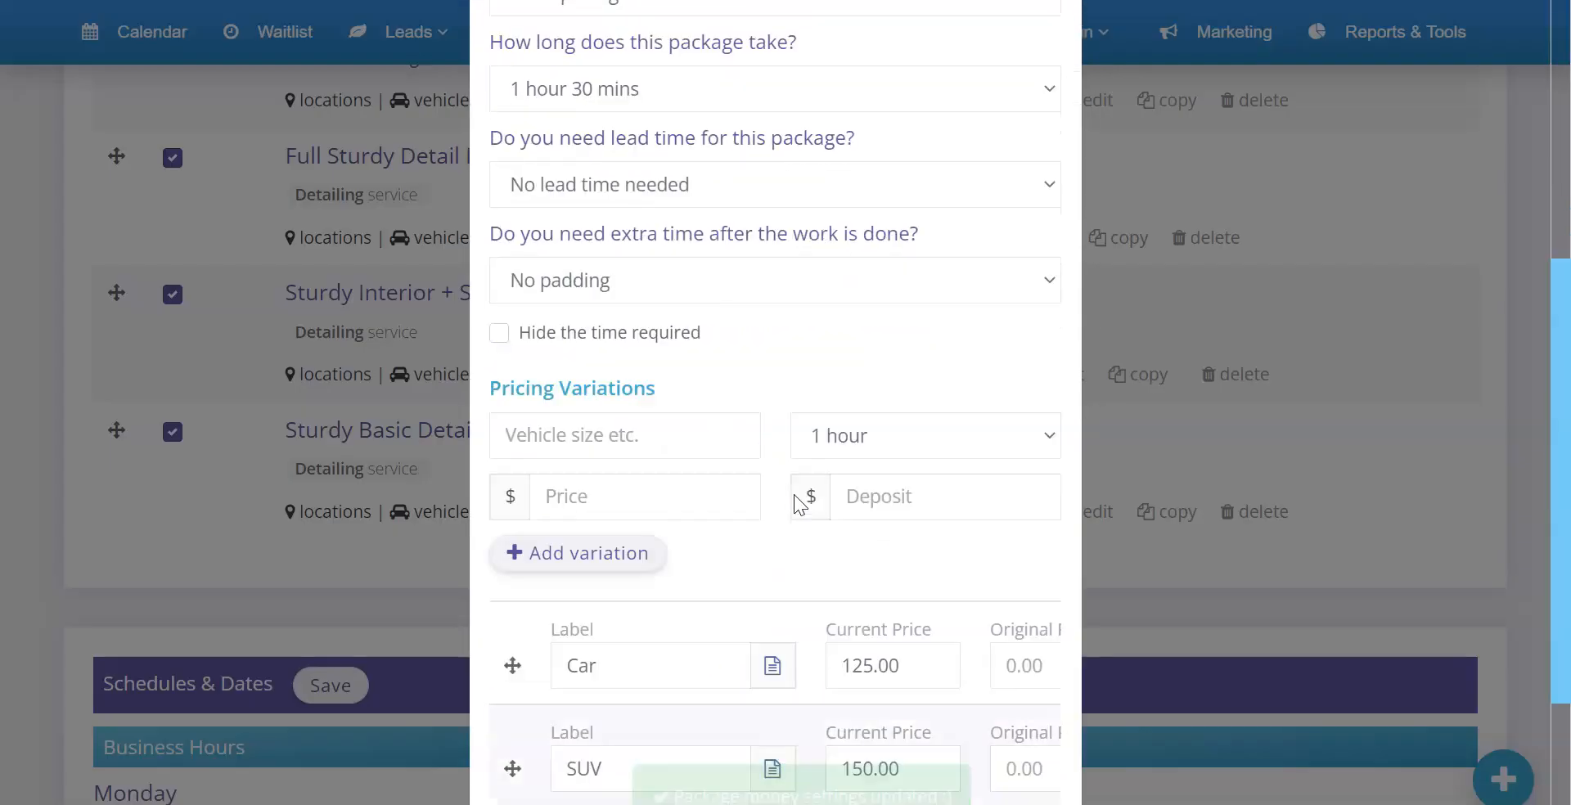
pyautogui.click(1175, 504)
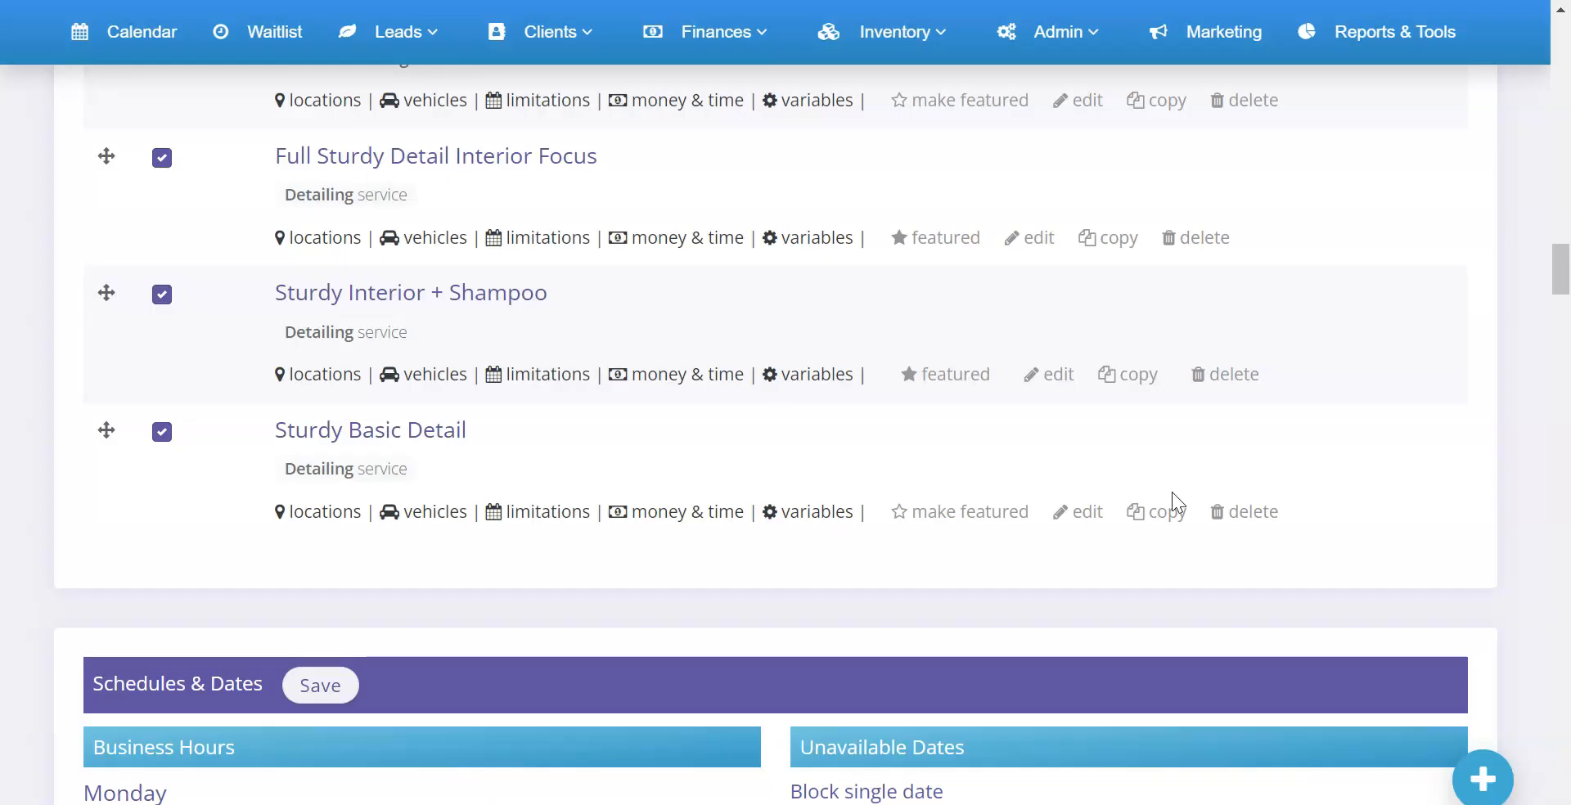
pyautogui.click(652, 381)
pyautogui.scroll(-7, 702, 354)
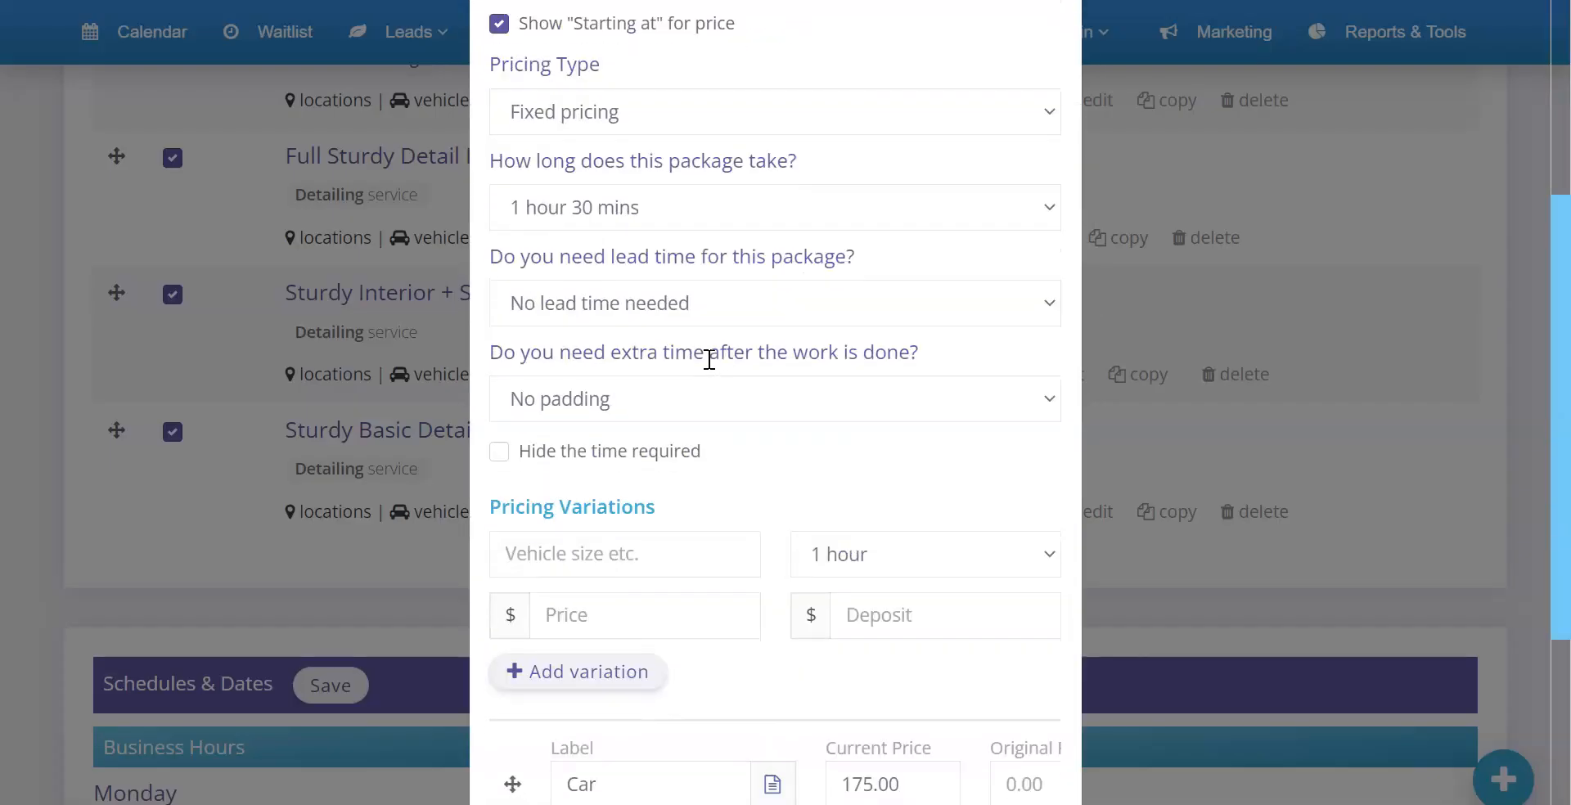
pyautogui.scroll(8, 908, 544)
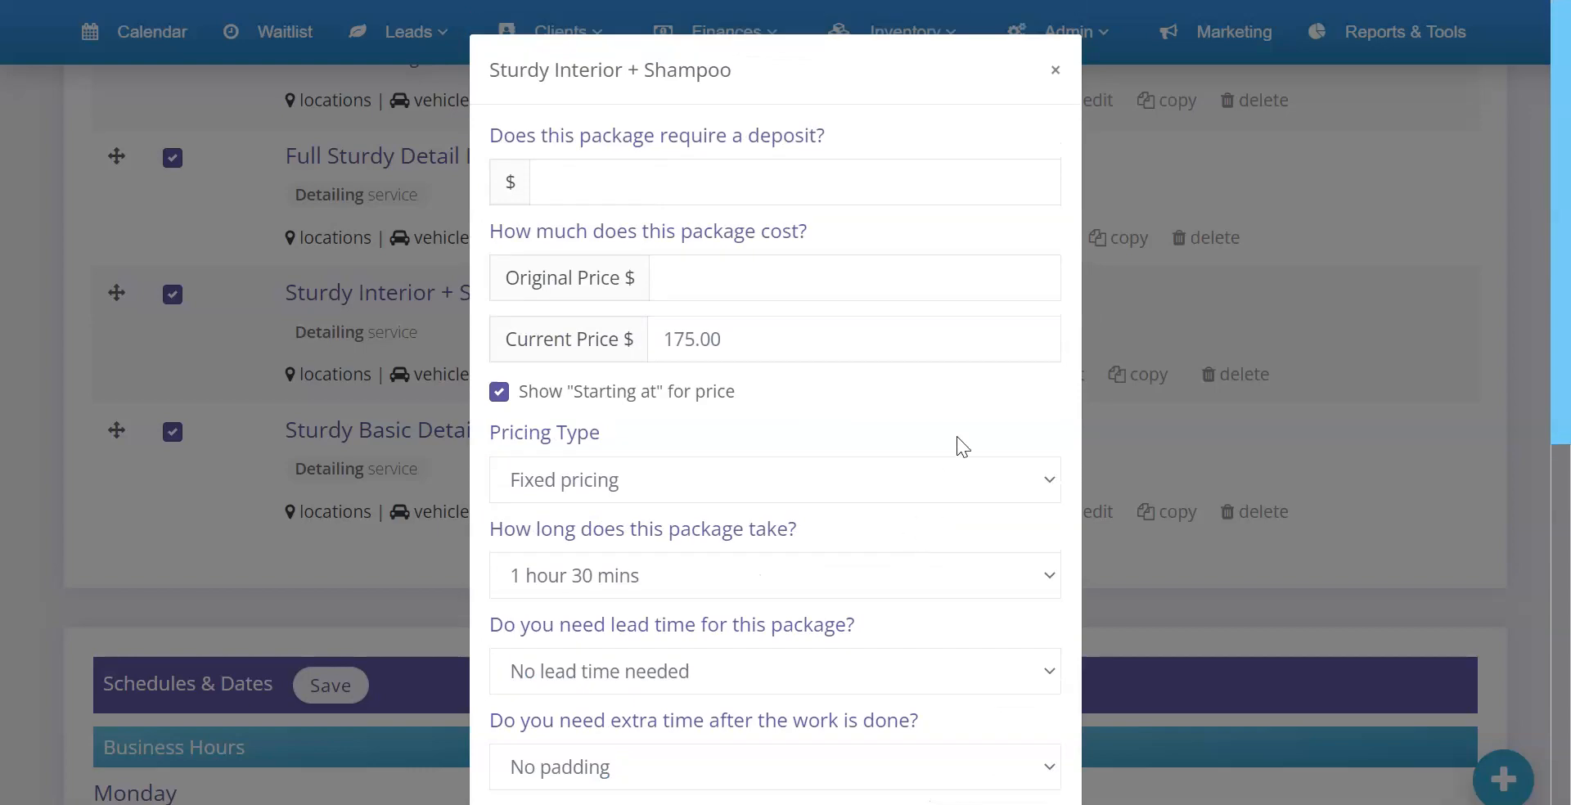
# - Duplicate the Sturdy Interior + Shampoo package and remove the original package's featured status
pyautogui.click(1116, 243)
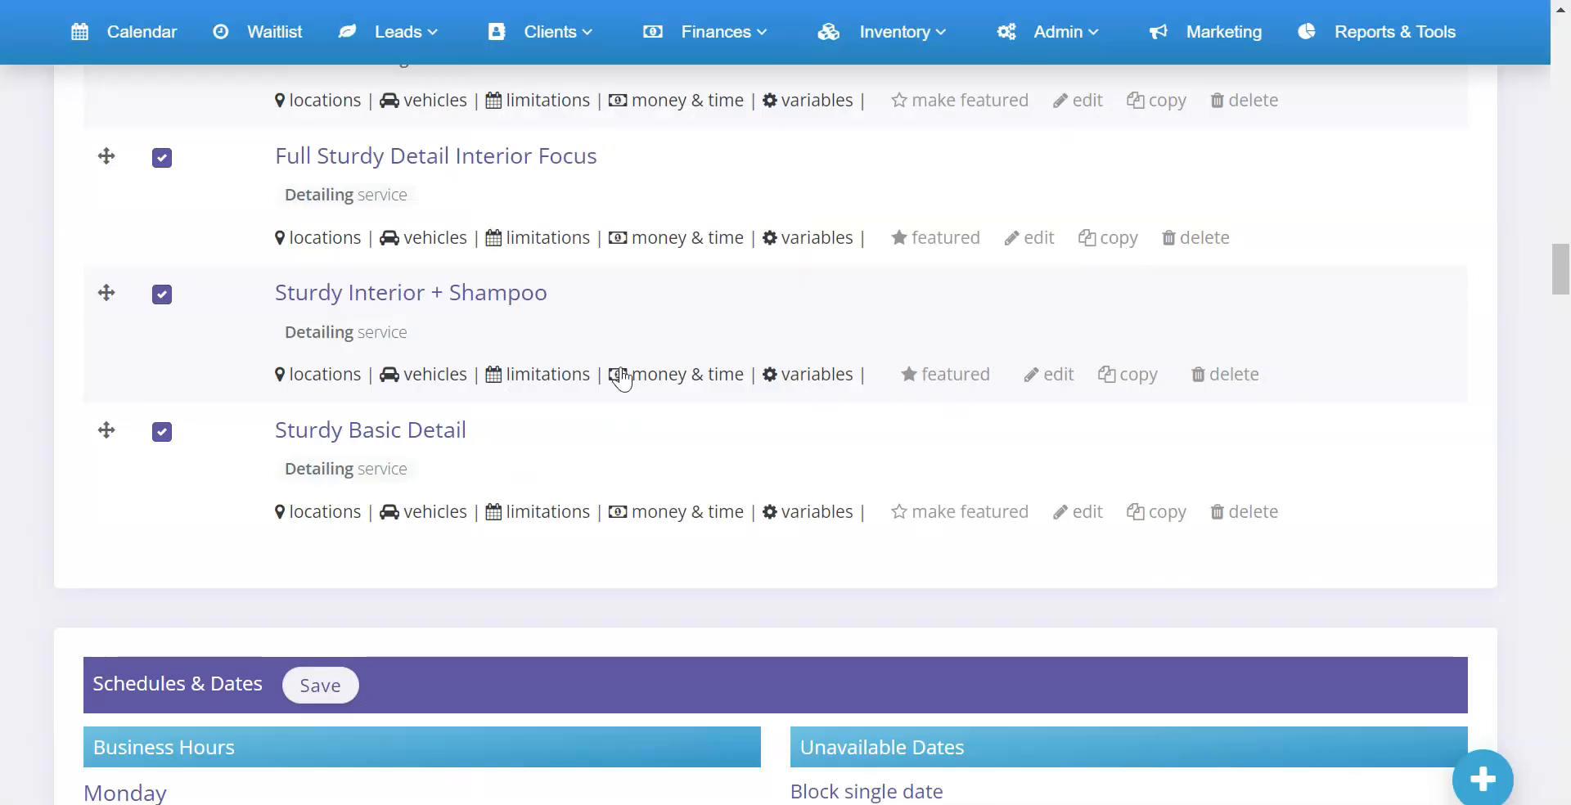
pyautogui.click(1143, 381)
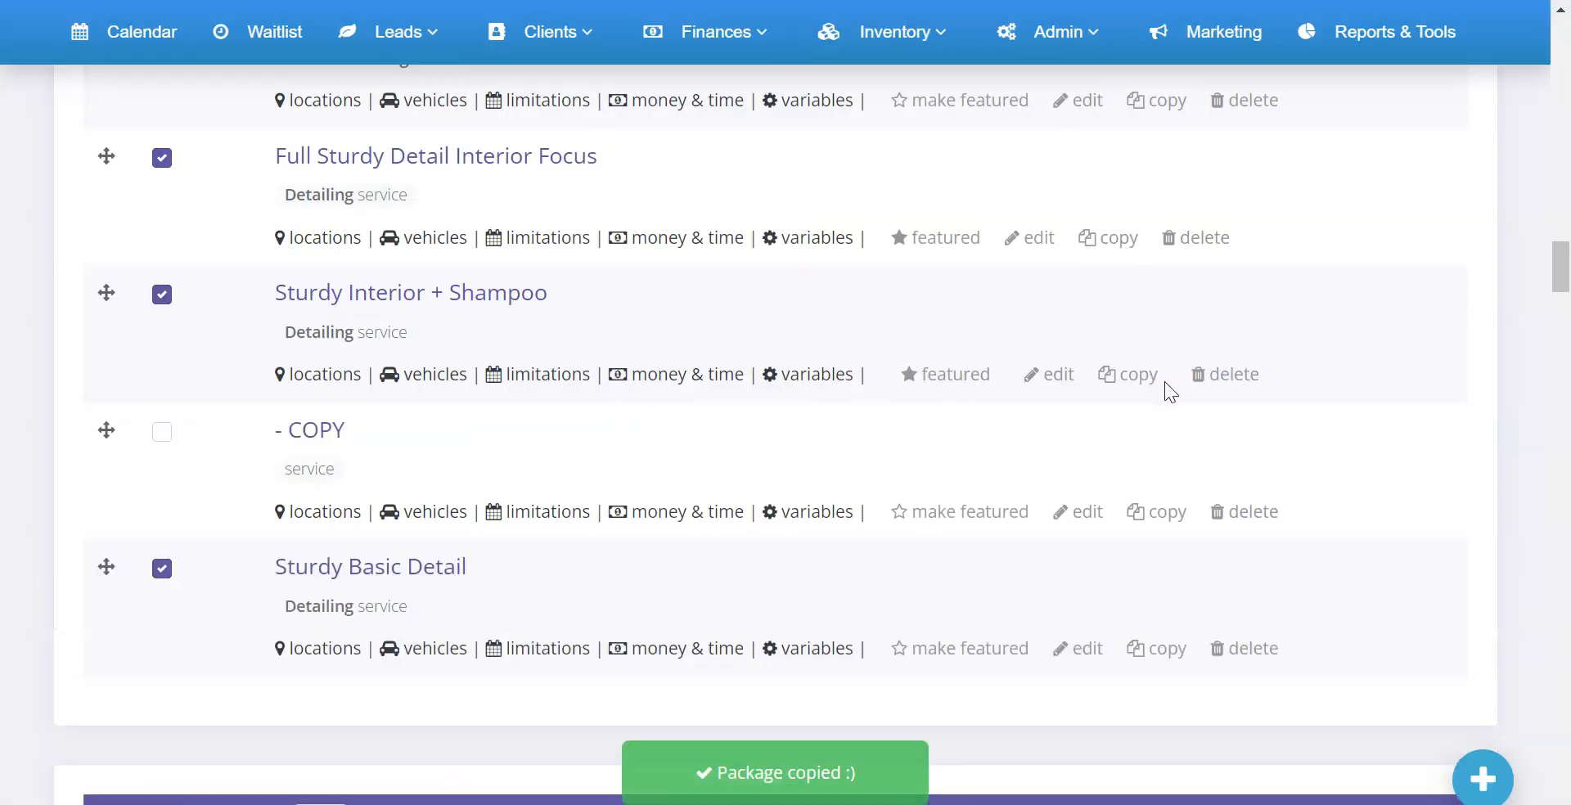
pyautogui.click(949, 378)
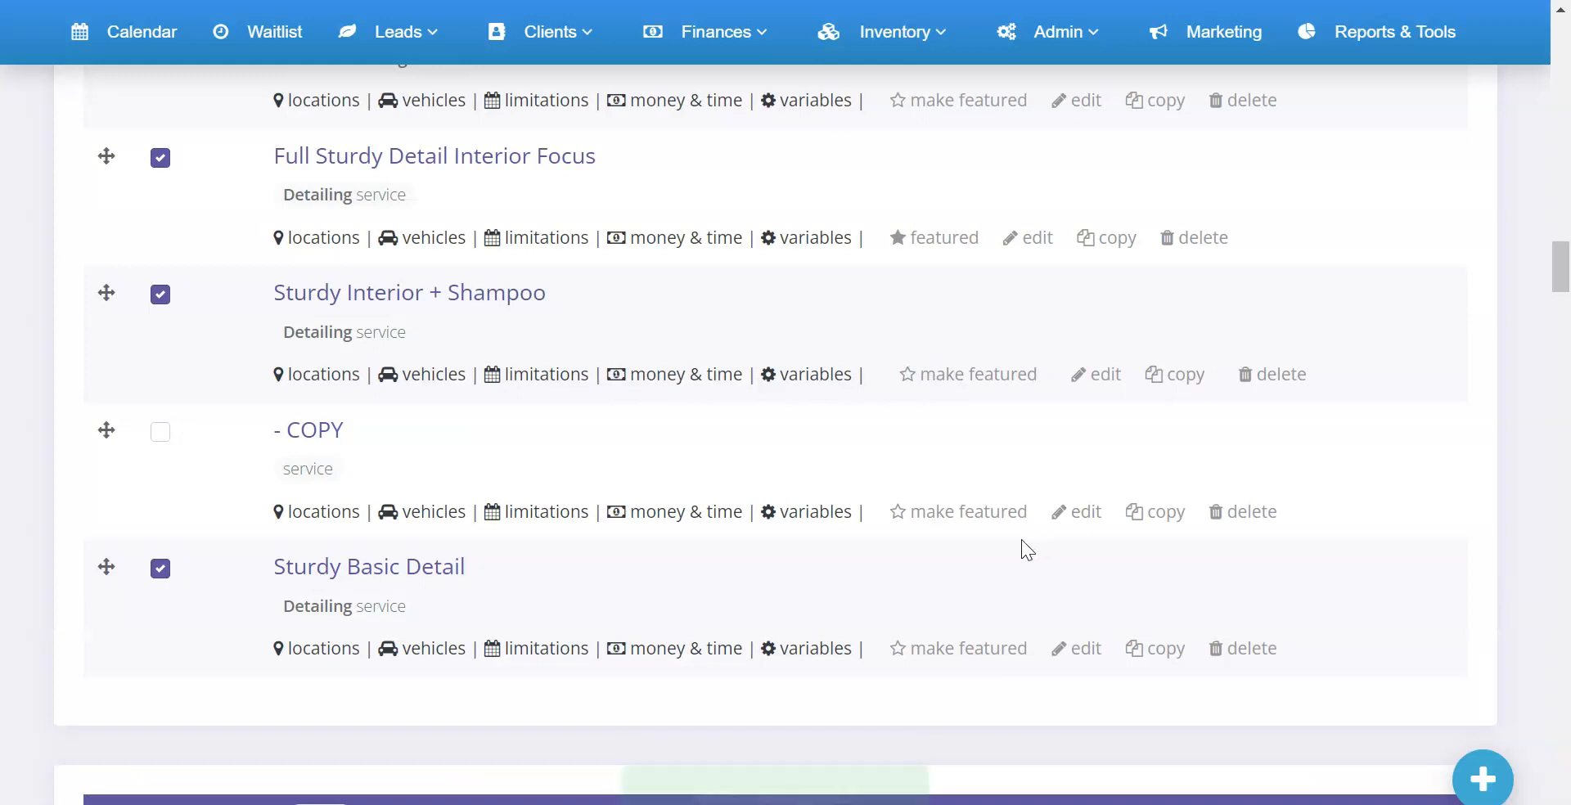
pyautogui.moveTo(425, 153); pyautogui.dragTo(596, 158)
pyautogui.click(594, 160)
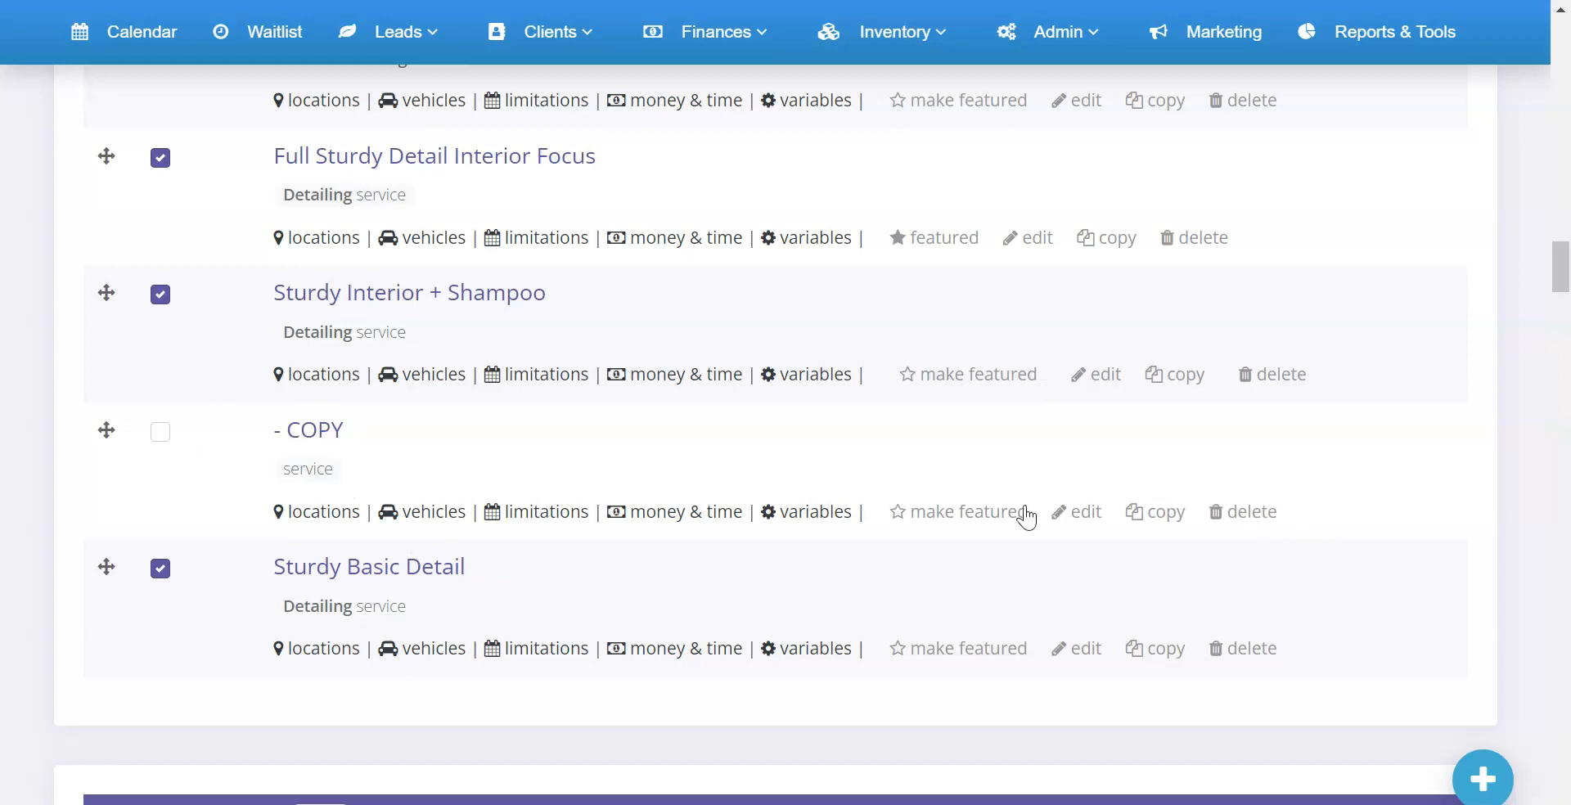
# - Rename the package copy as Sturdy Exterior Iron x/ Clay Treatment – Exterior Value, copied from the website, and save it
pyautogui.click(1078, 511)
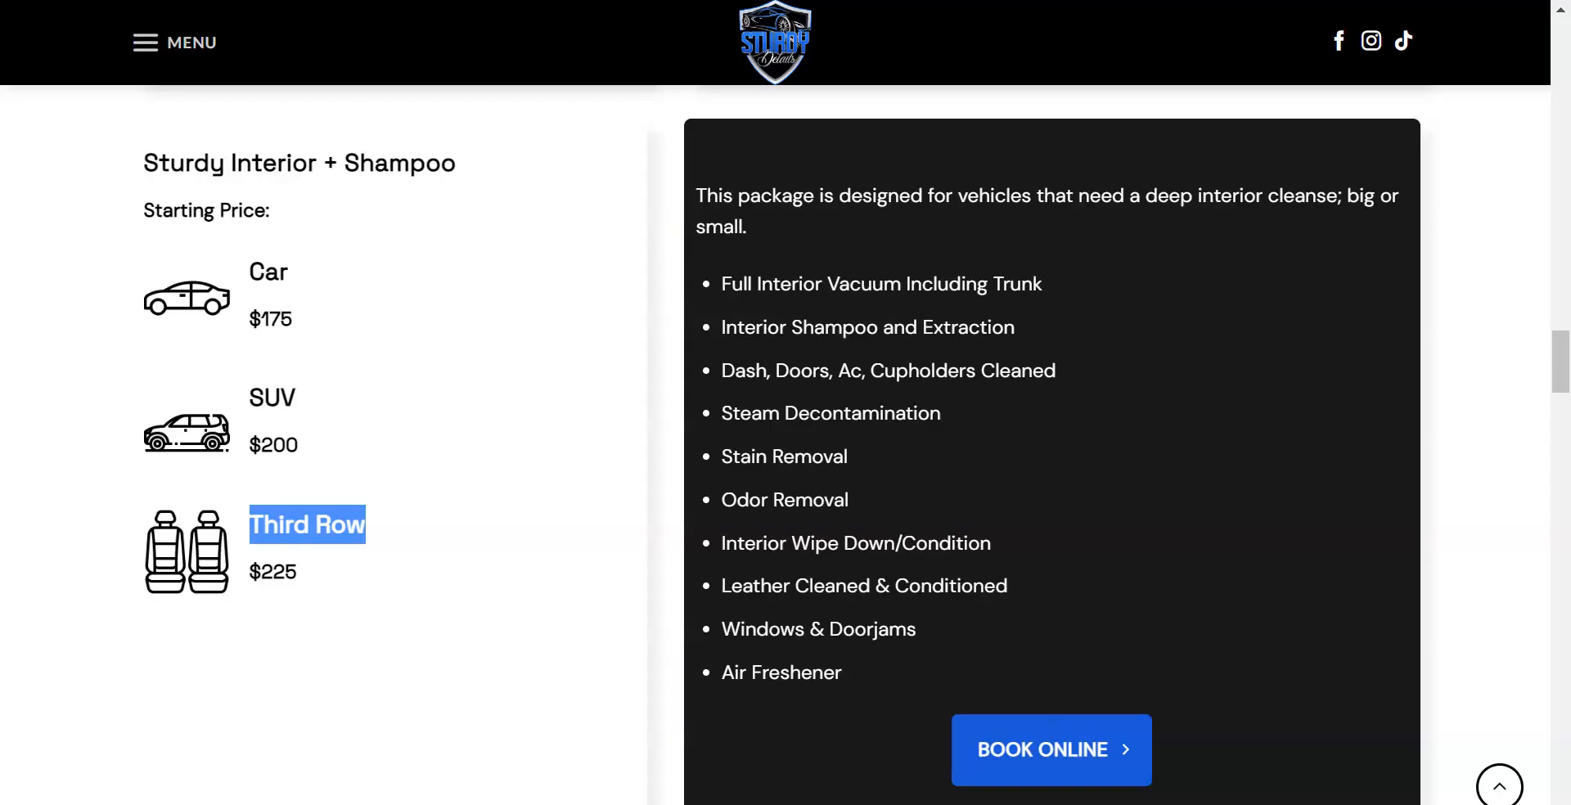
pyautogui.scroll(-5, 364, 330)
pyautogui.tripleClick(290, 405)
pyautogui.hotkey('ctrl', 'c')
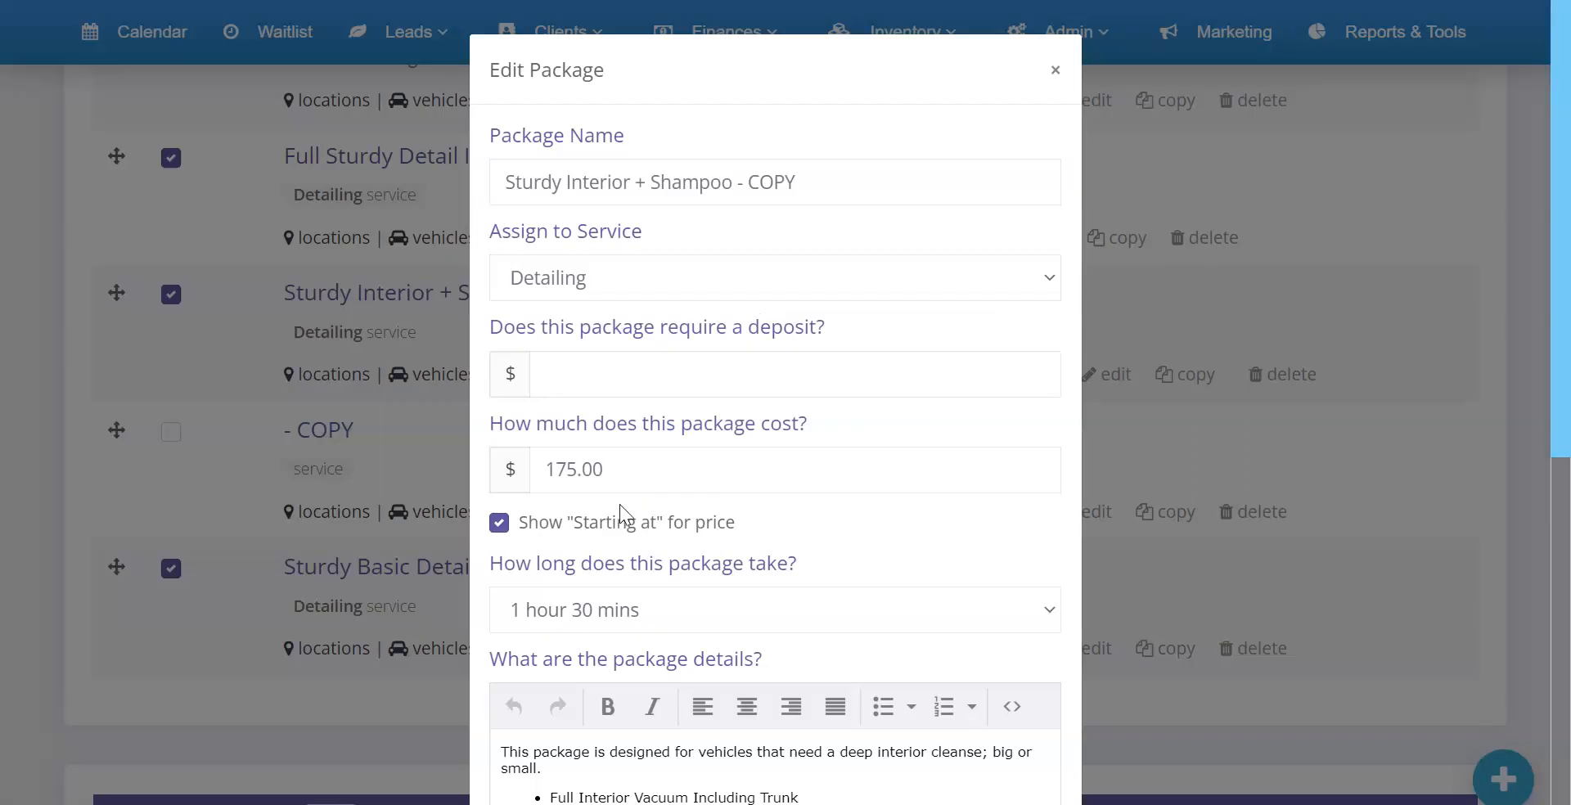
pyautogui.click(695, 176)
pyautogui.hotkey('ctrl', 'a')
pyautogui.hotkey('ctrl', 'v')
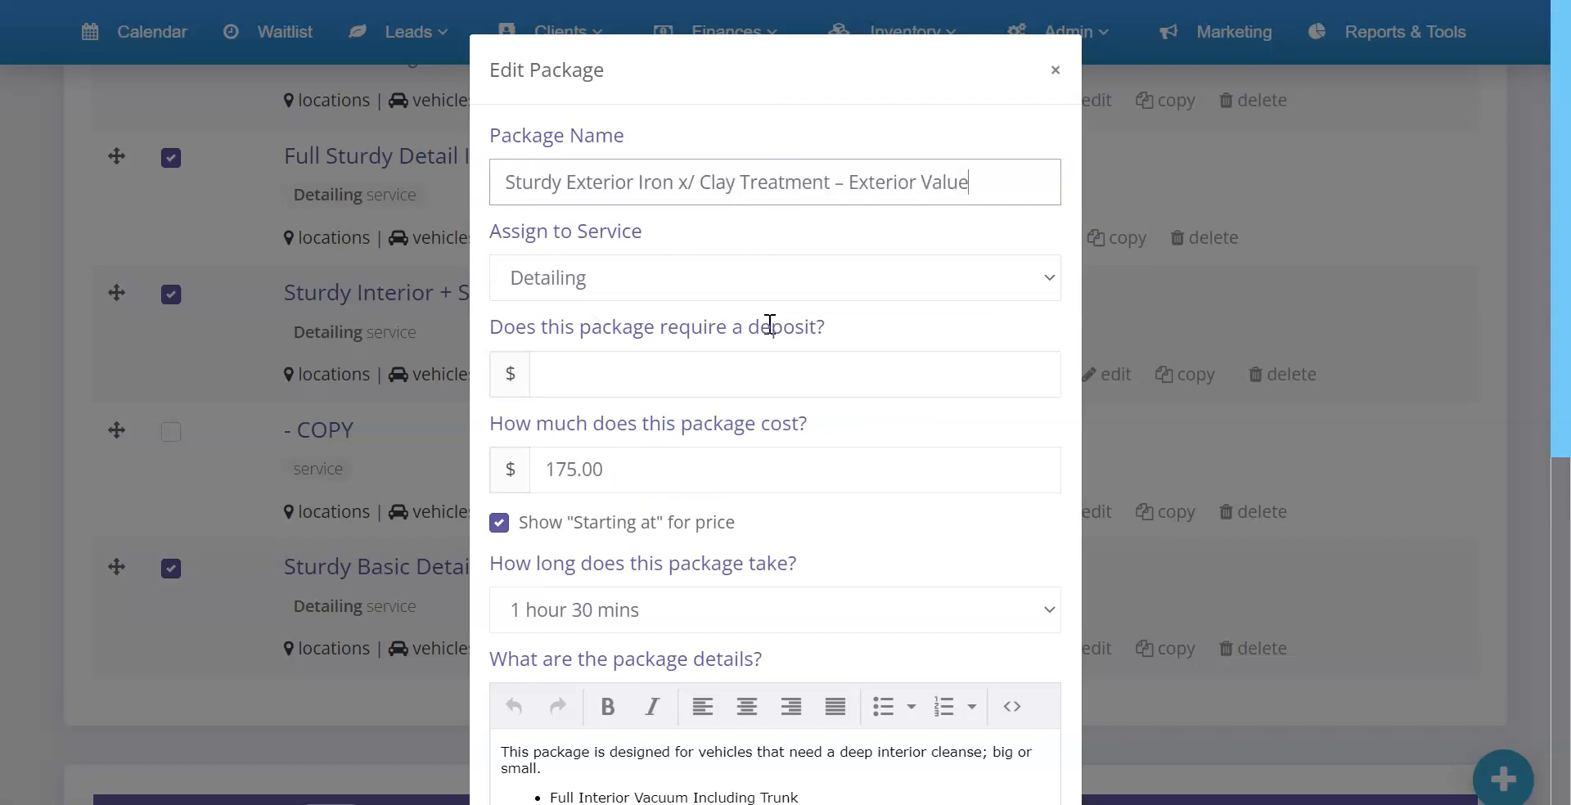
pyautogui.scroll(-8, 747, 496)
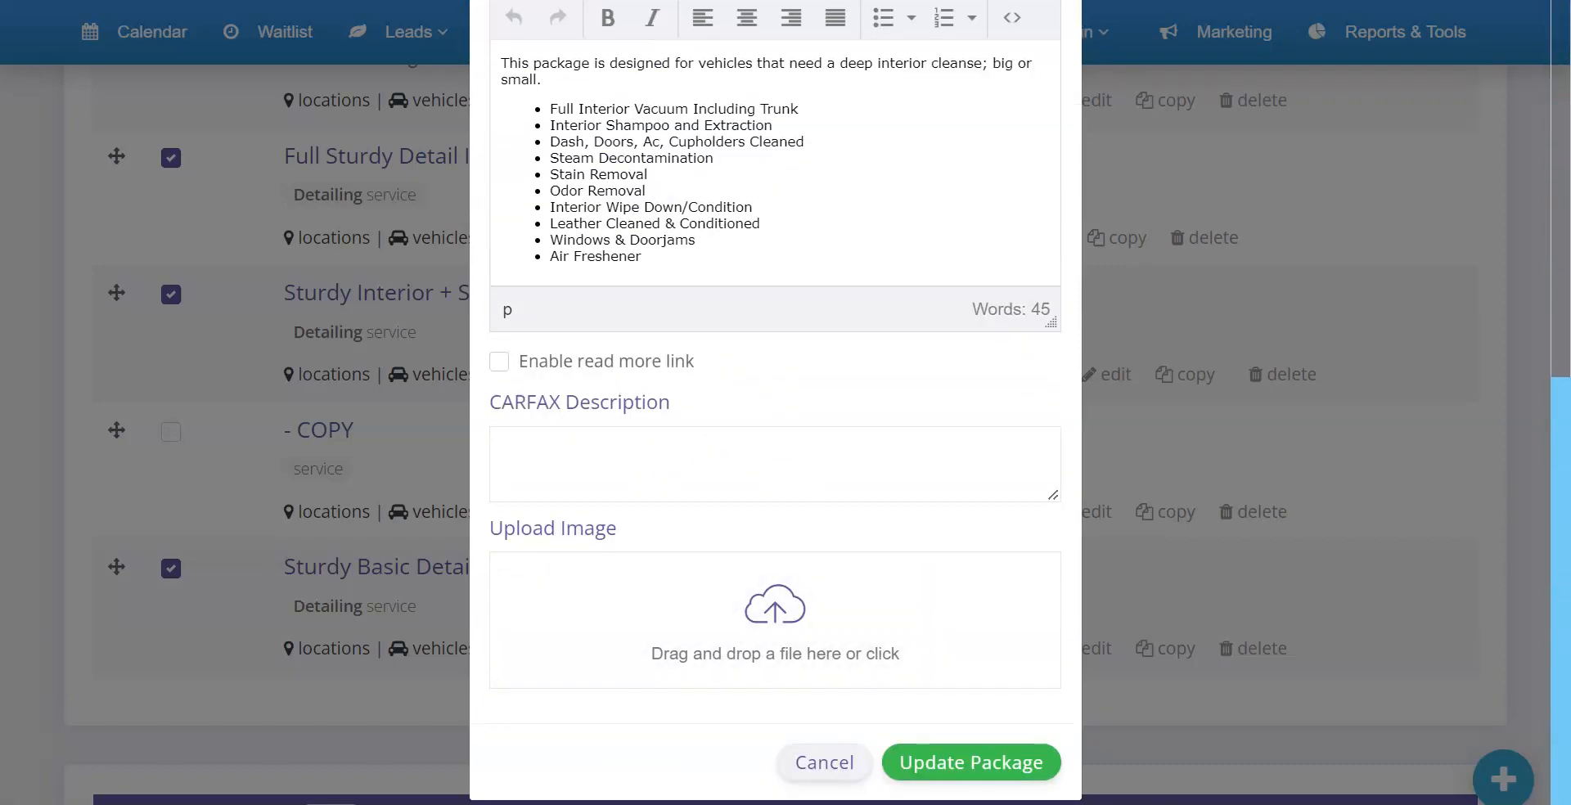
pyautogui.click(956, 754)
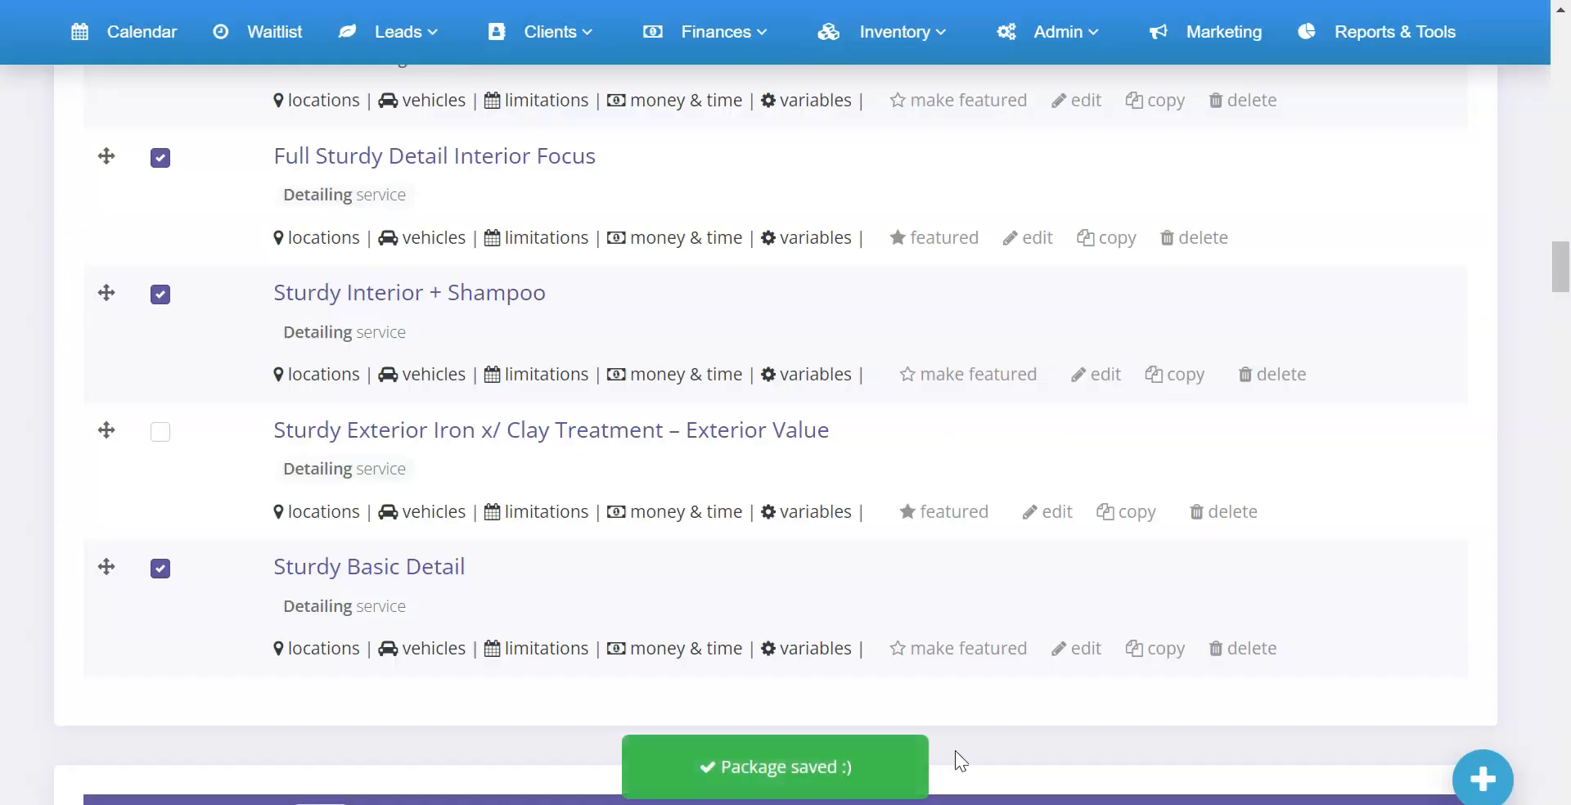
# - Save the schedules and dates section and find the Sturdy Exterior Iron x/ Clay Treatment package in the reloaded package list
pyautogui.scroll(-5, 190, 167)
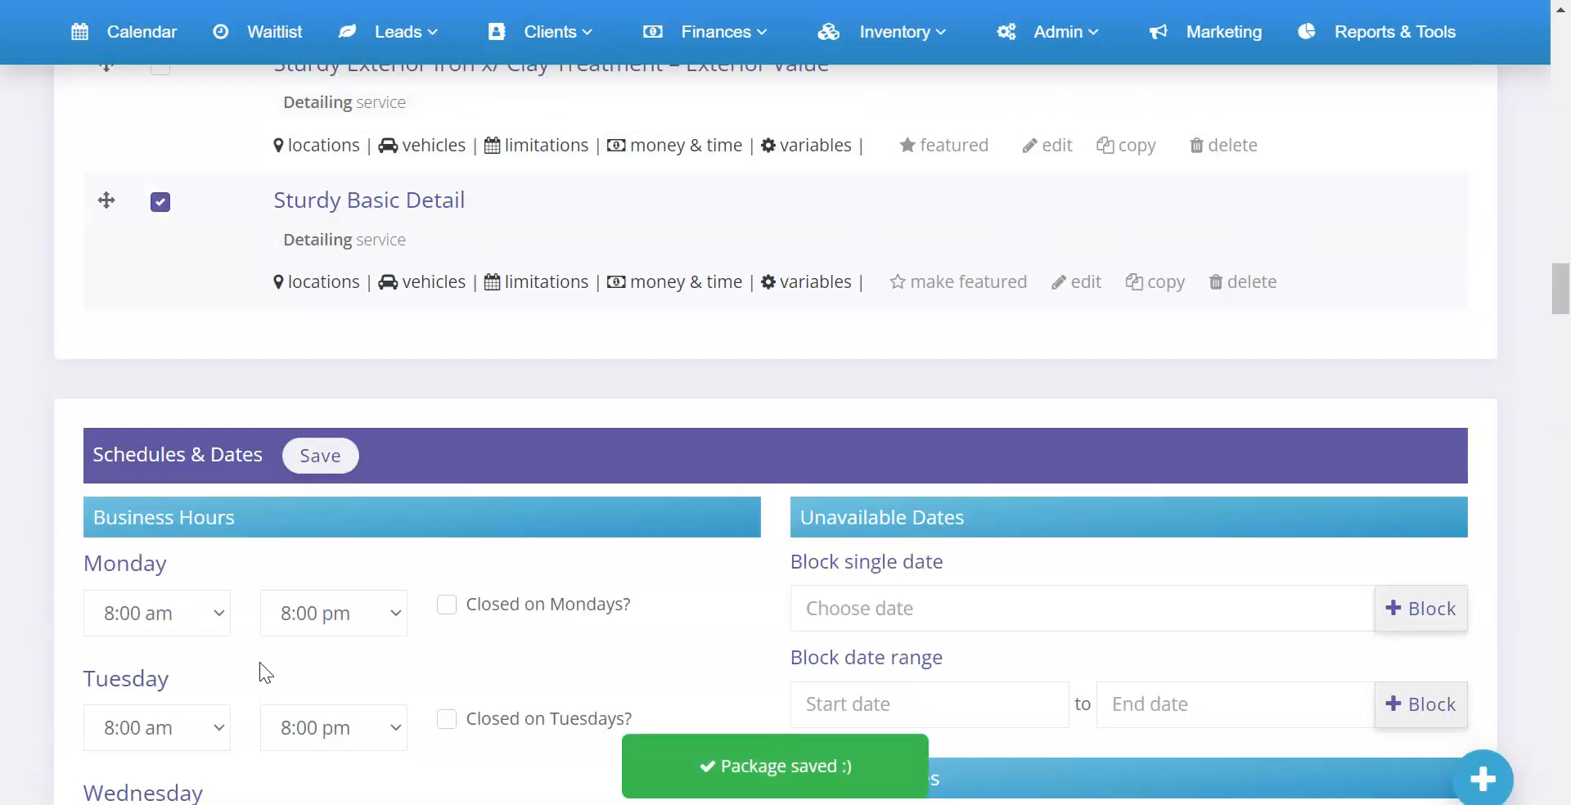
pyautogui.click(319, 454)
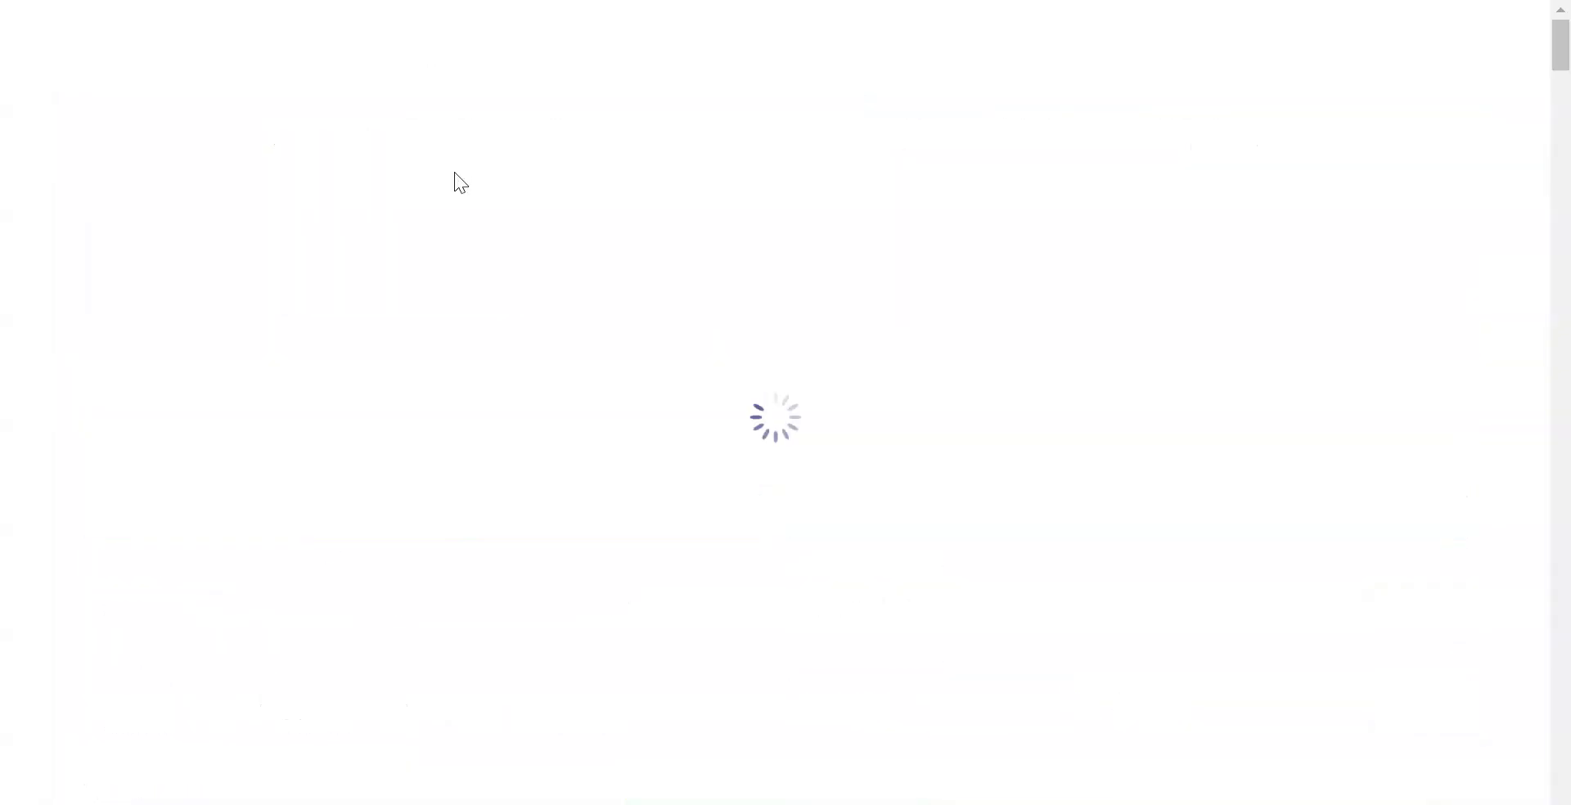
pyautogui.scroll(-20, 335, 233)
pyautogui.scroll(-8, 210, 256)
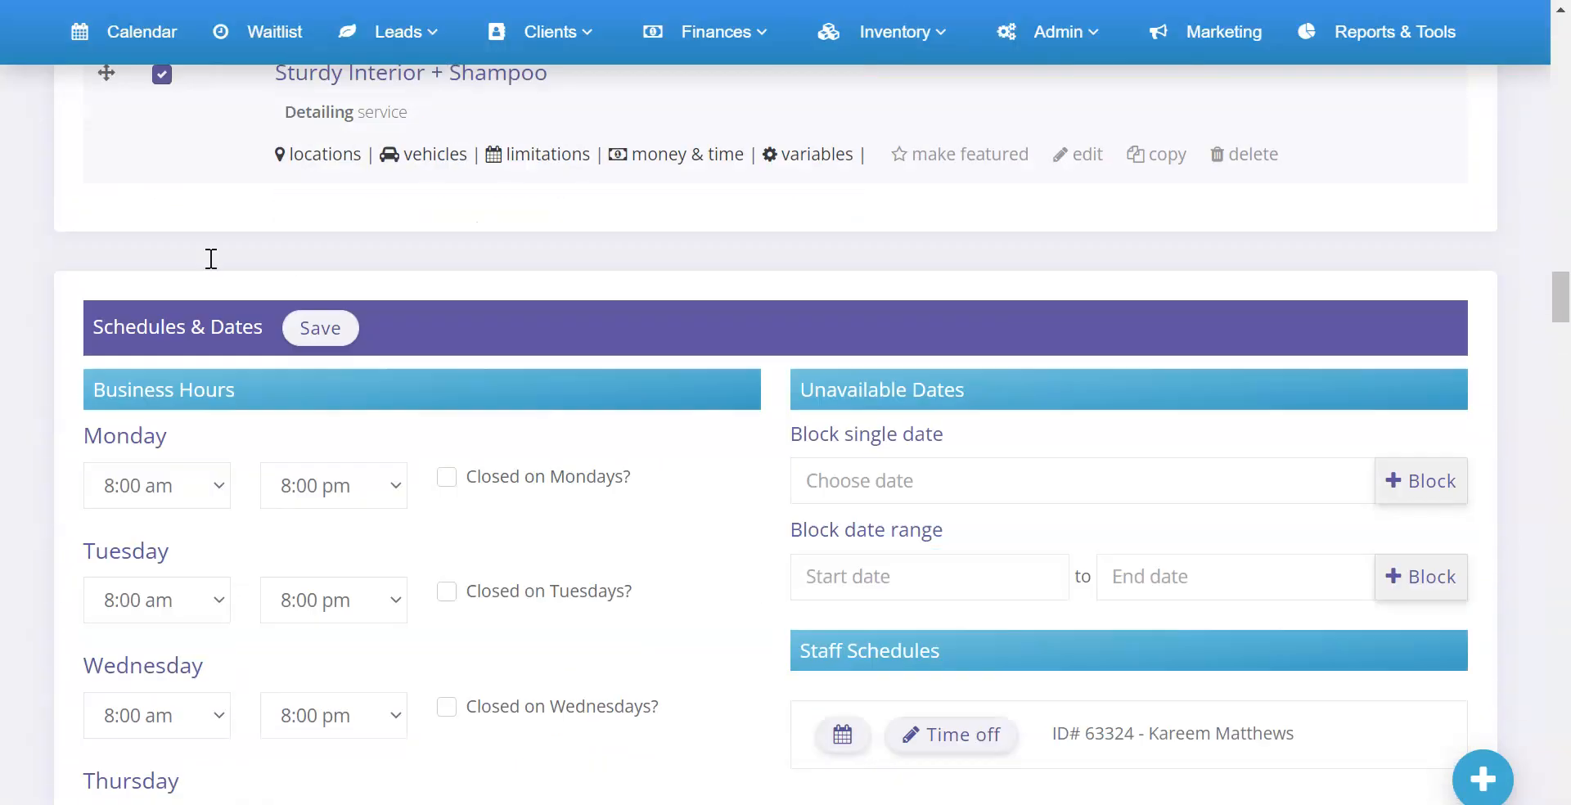
pyautogui.scroll(5, 262, 277)
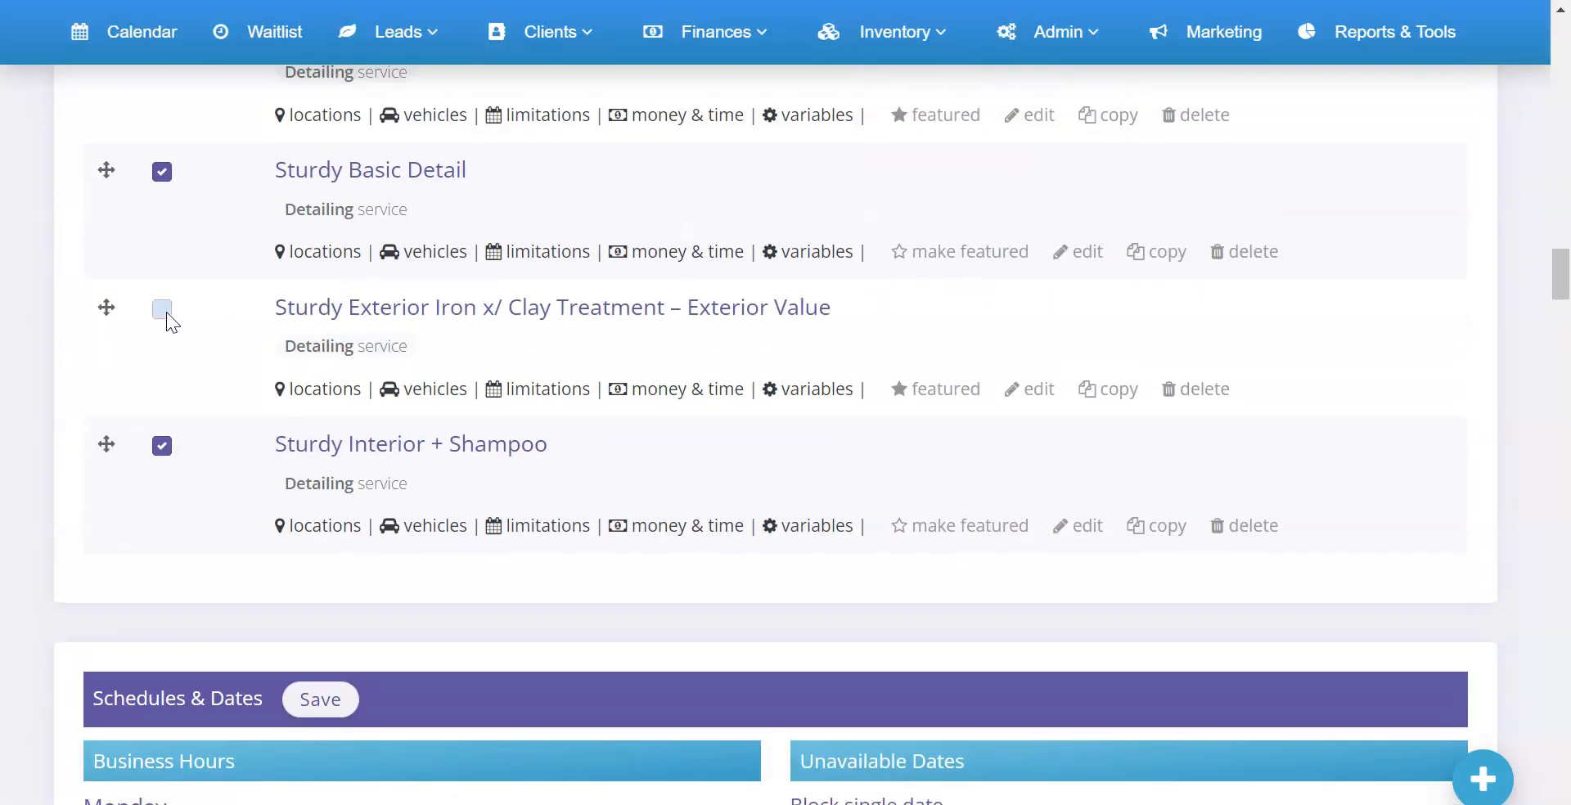
pyautogui.click(163, 310)
pyautogui.click(162, 310)
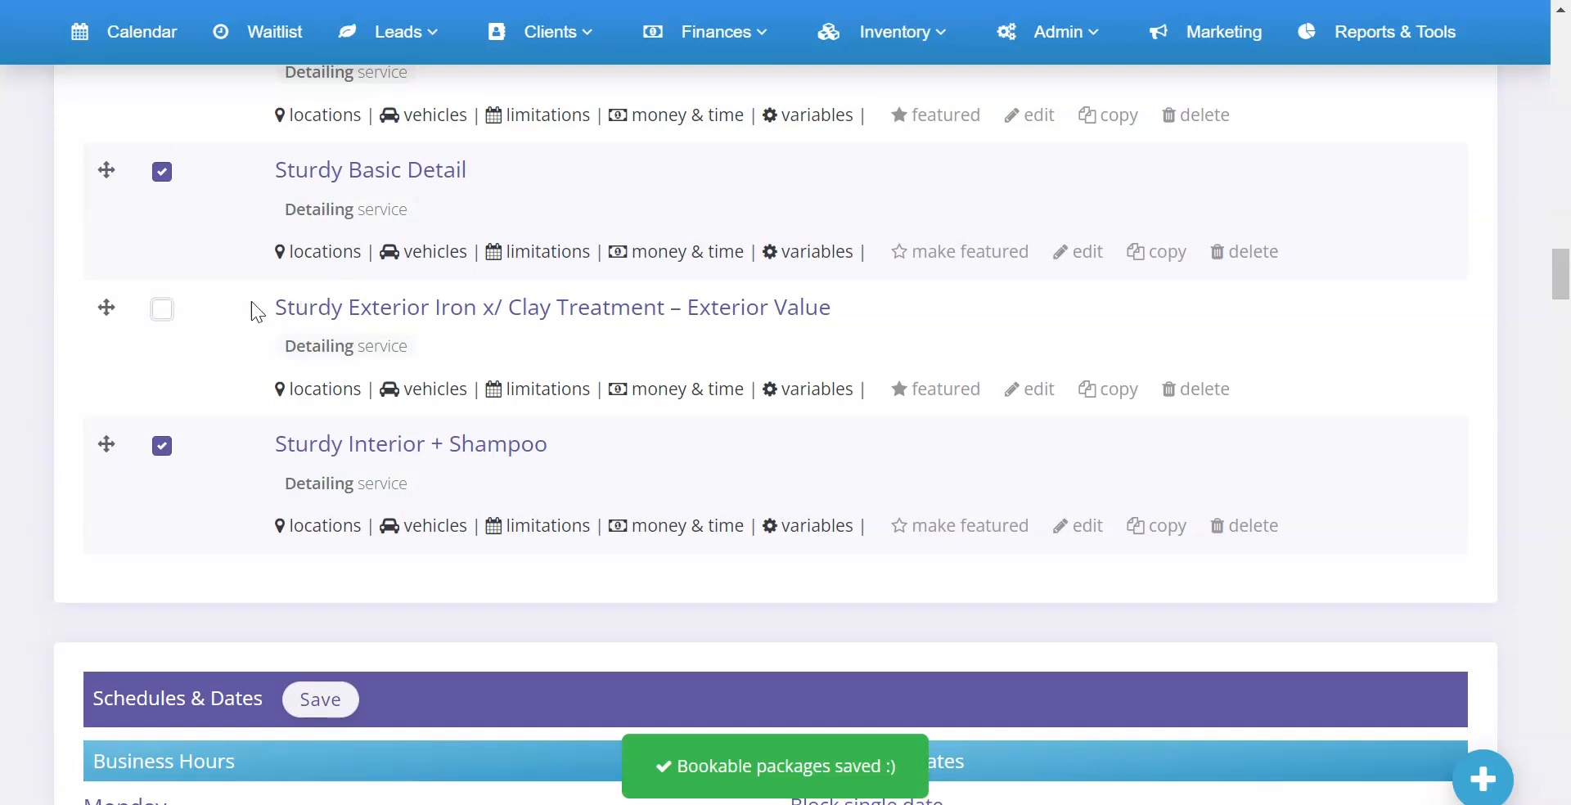
pyautogui.moveTo(629, 302); pyautogui.dragTo(799, 309)
pyautogui.click(799, 309)
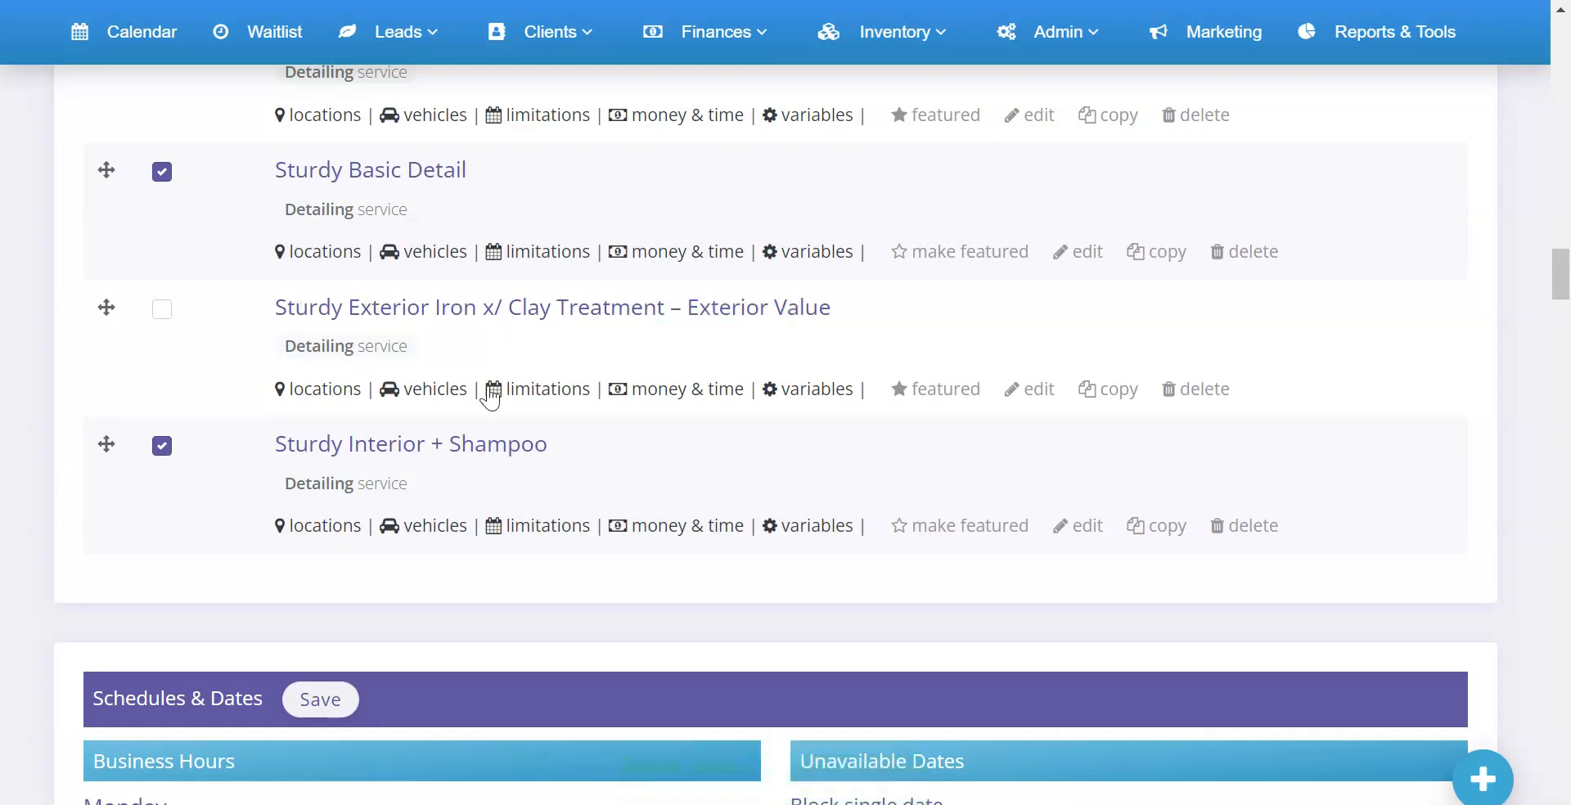
# - Remove the exterior clay package's featured status and save its requested variables with Detailing mess levels and Detailing extra info
pyautogui.click(943, 386)
pyautogui.click(817, 392)
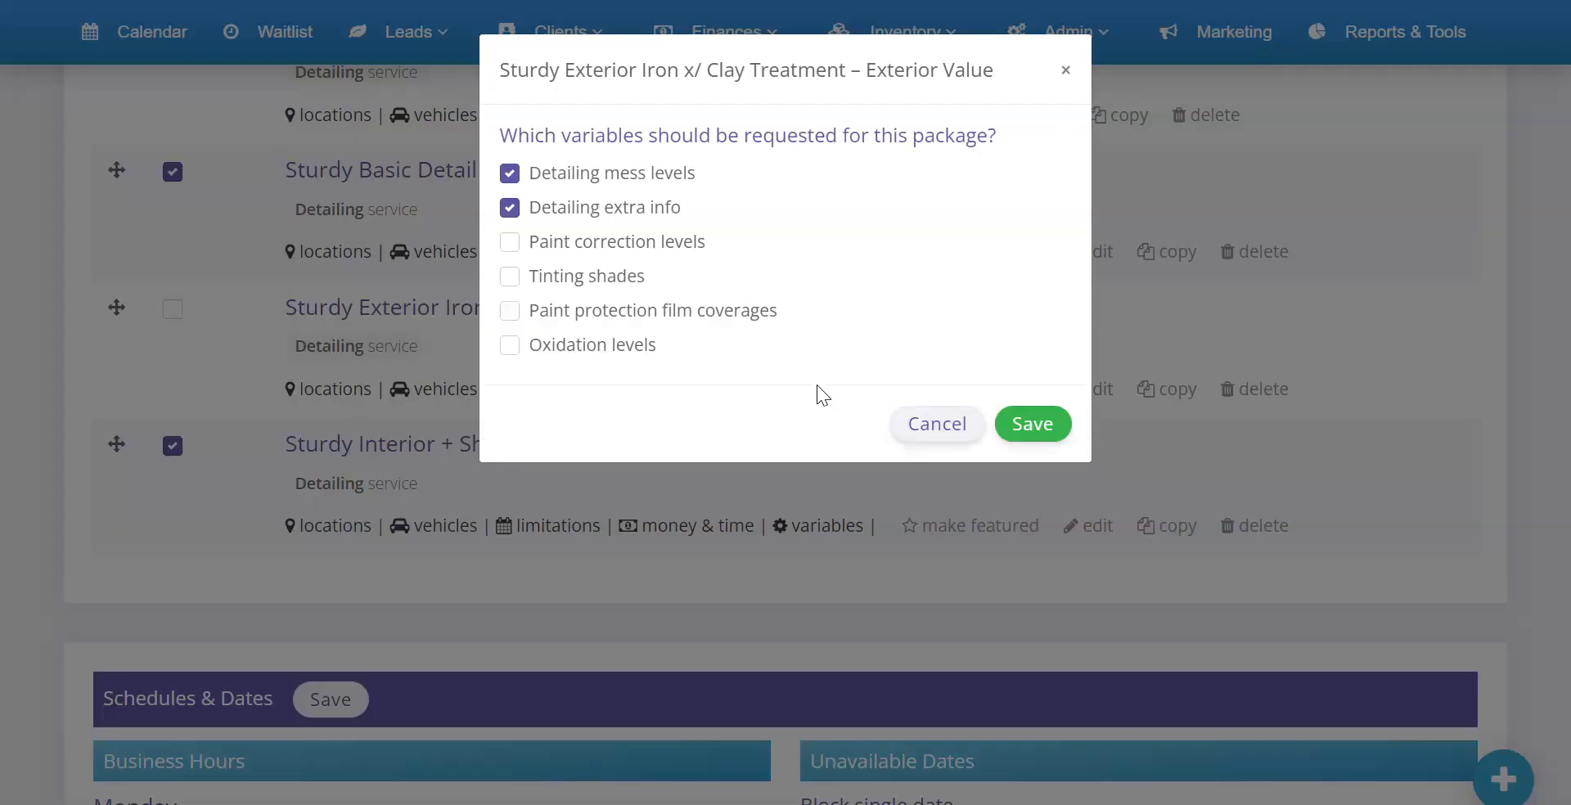
pyautogui.click(1042, 432)
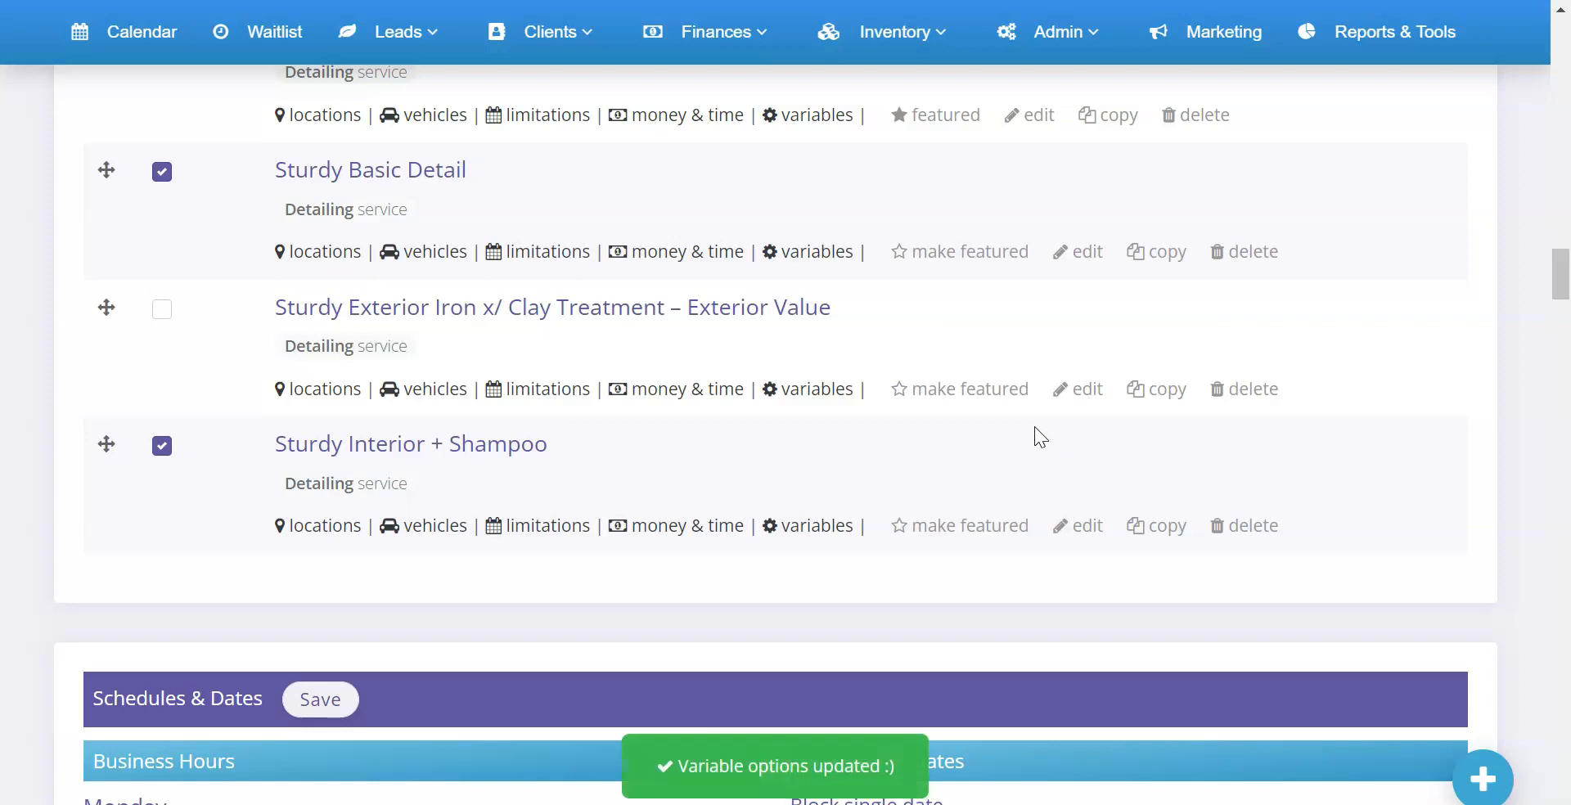
# - Replace the exterior clay package's details with its description and service list copied from the website, and save the package
pyautogui.click(684, 391)
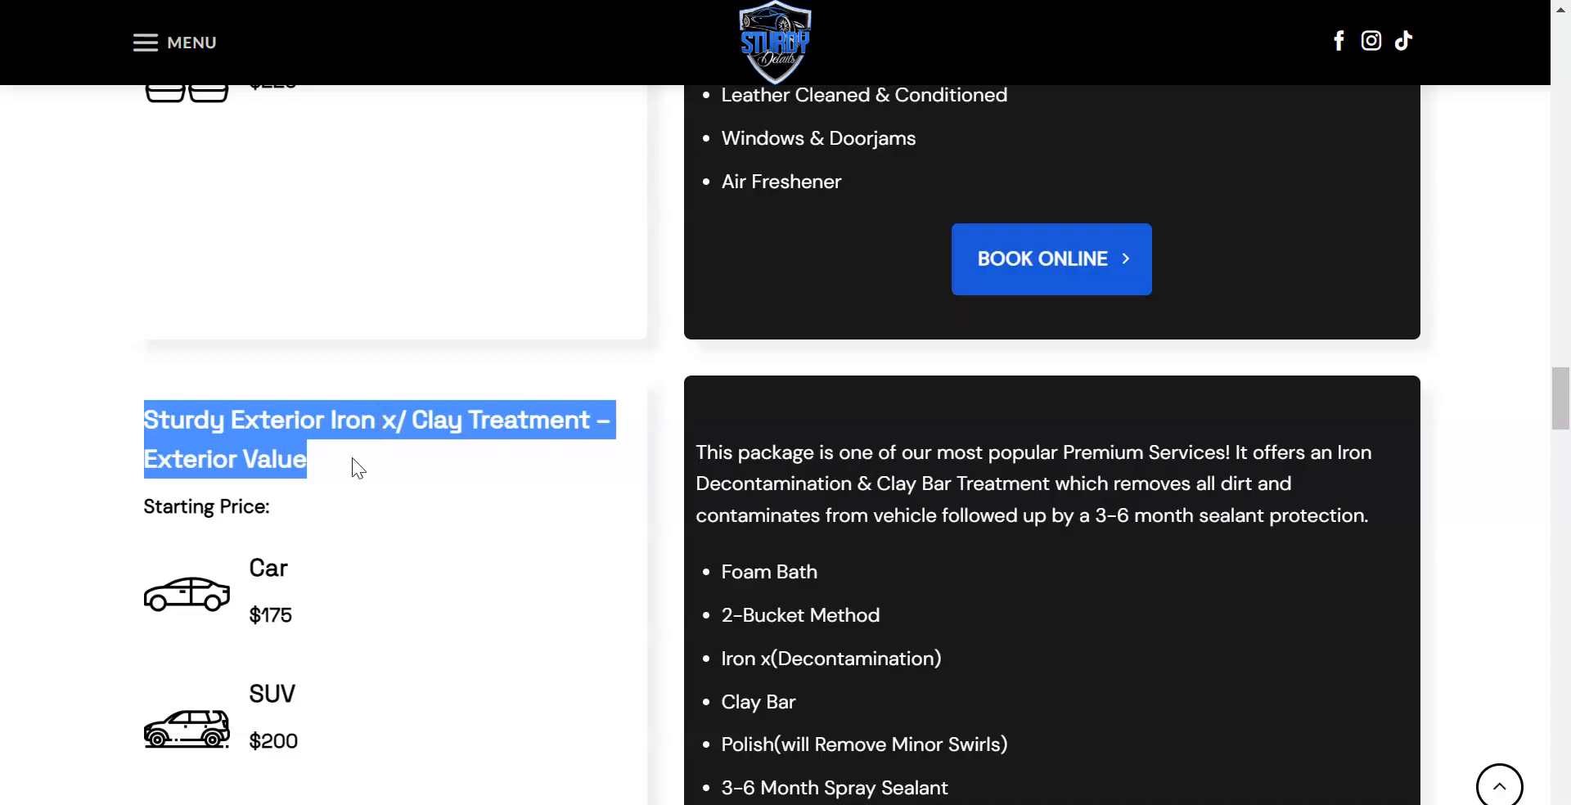
pyautogui.scroll(-3, 352, 460)
pyautogui.moveTo(700, 202); pyautogui.dragTo(980, 673)
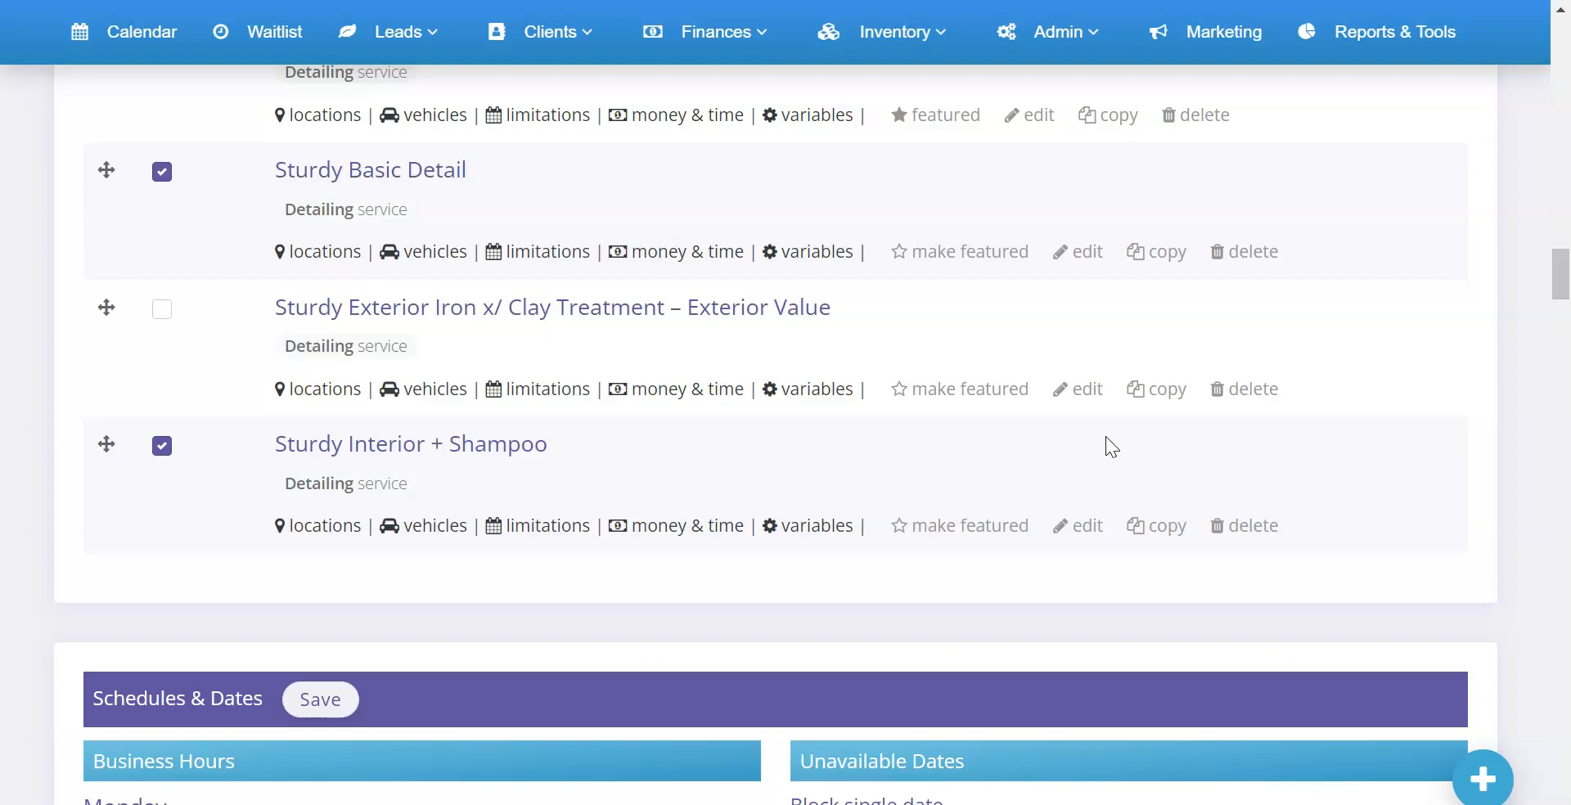
pyautogui.click(1088, 391)
pyautogui.scroll(-8, 749, 499)
pyautogui.hotkey('ctrl', 'a')
pyautogui.hotkey('ctrl', 'v')
pyautogui.click(1020, 762)
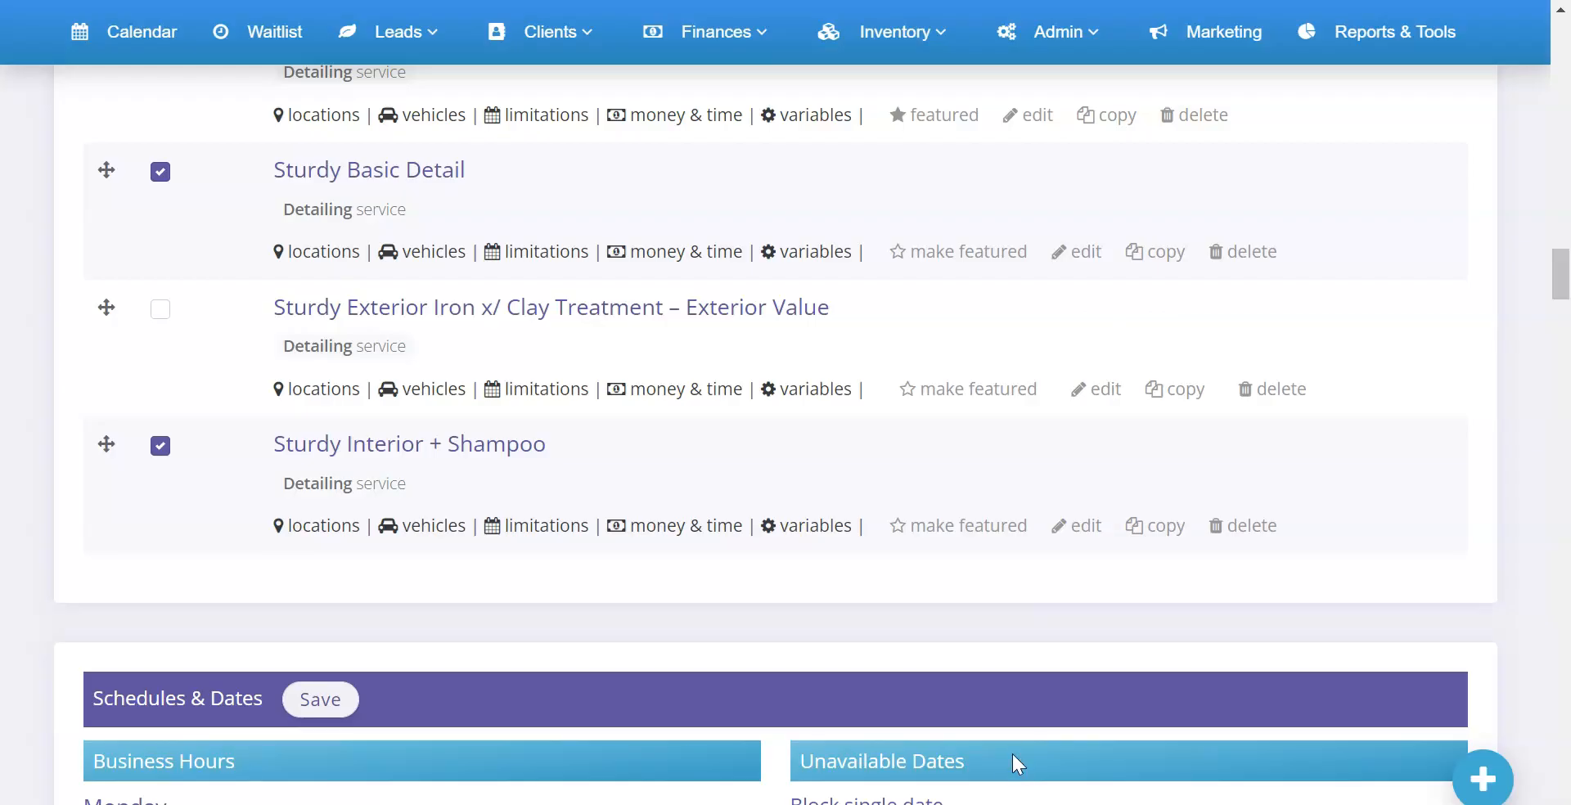
# - Relabel the exterior clay package's Third Row pricing variation as Large Truck to match the website, save, and make the package bookable
pyautogui.click(686, 391)
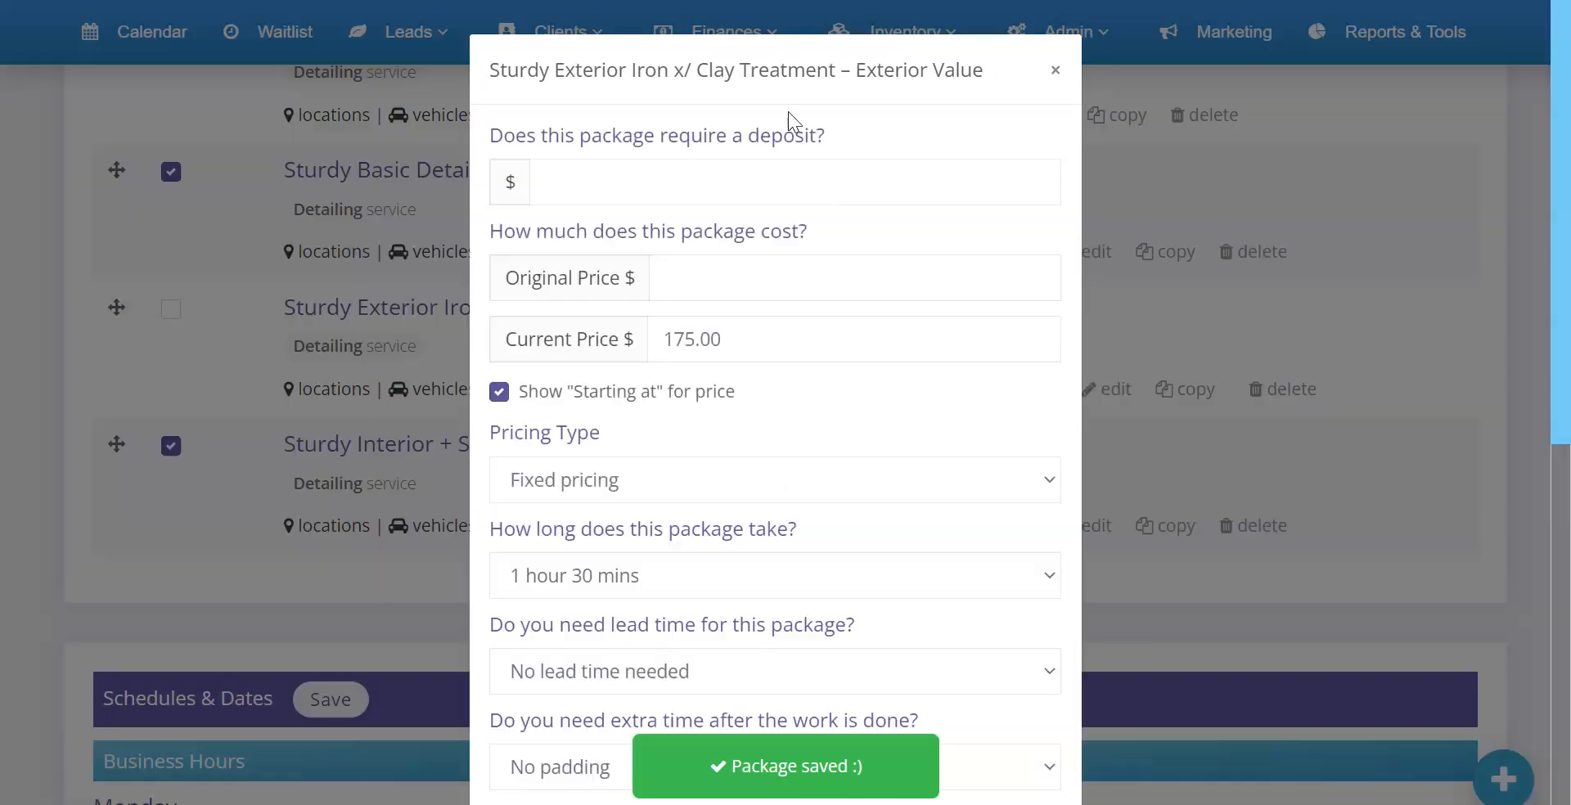
pyautogui.hotkey('ctrl', 'Tab')
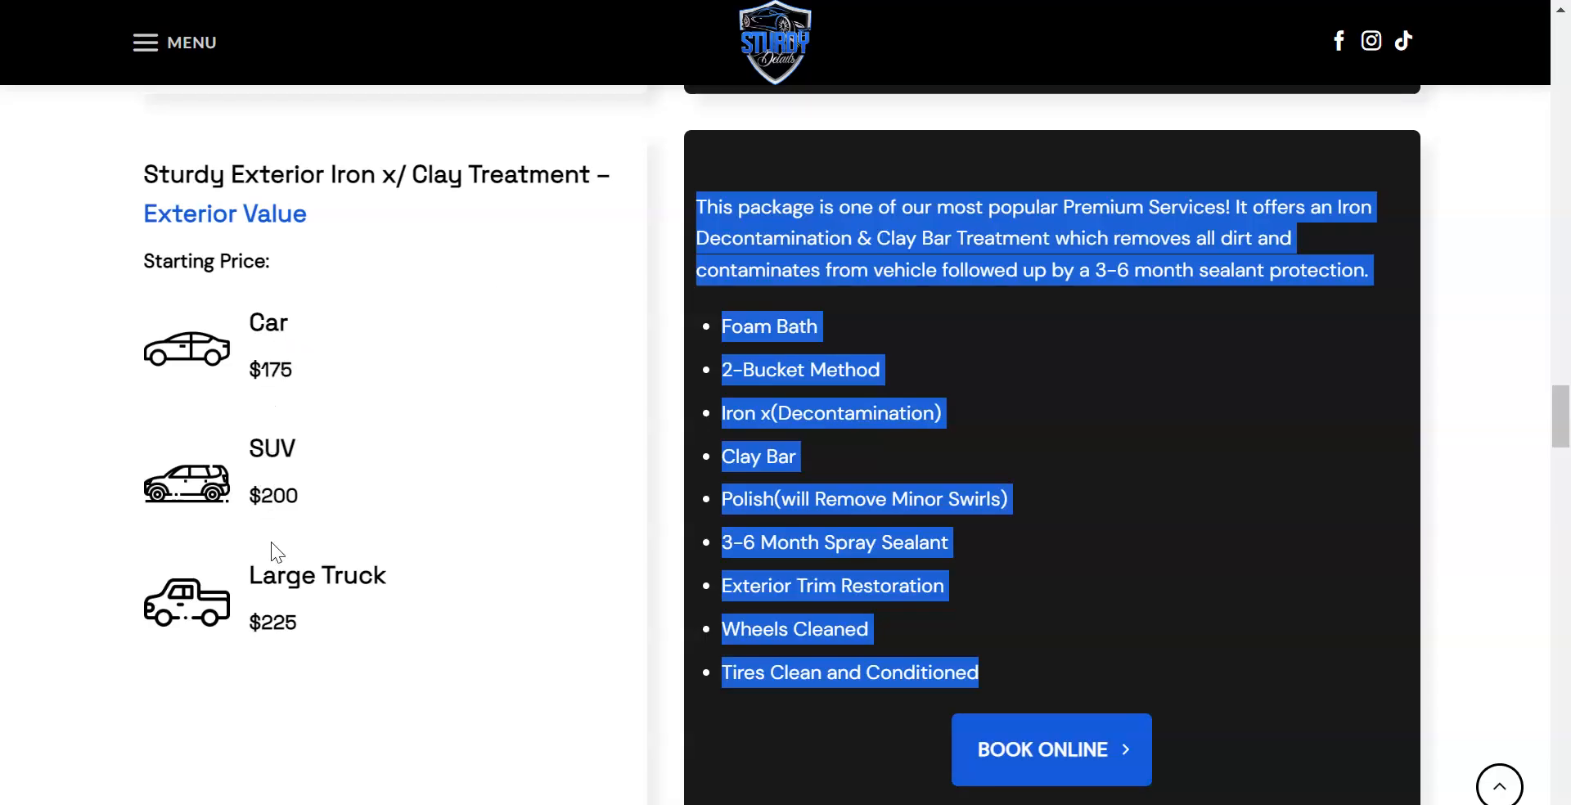
pyautogui.moveTo(248, 577); pyautogui.dragTo(391, 579)
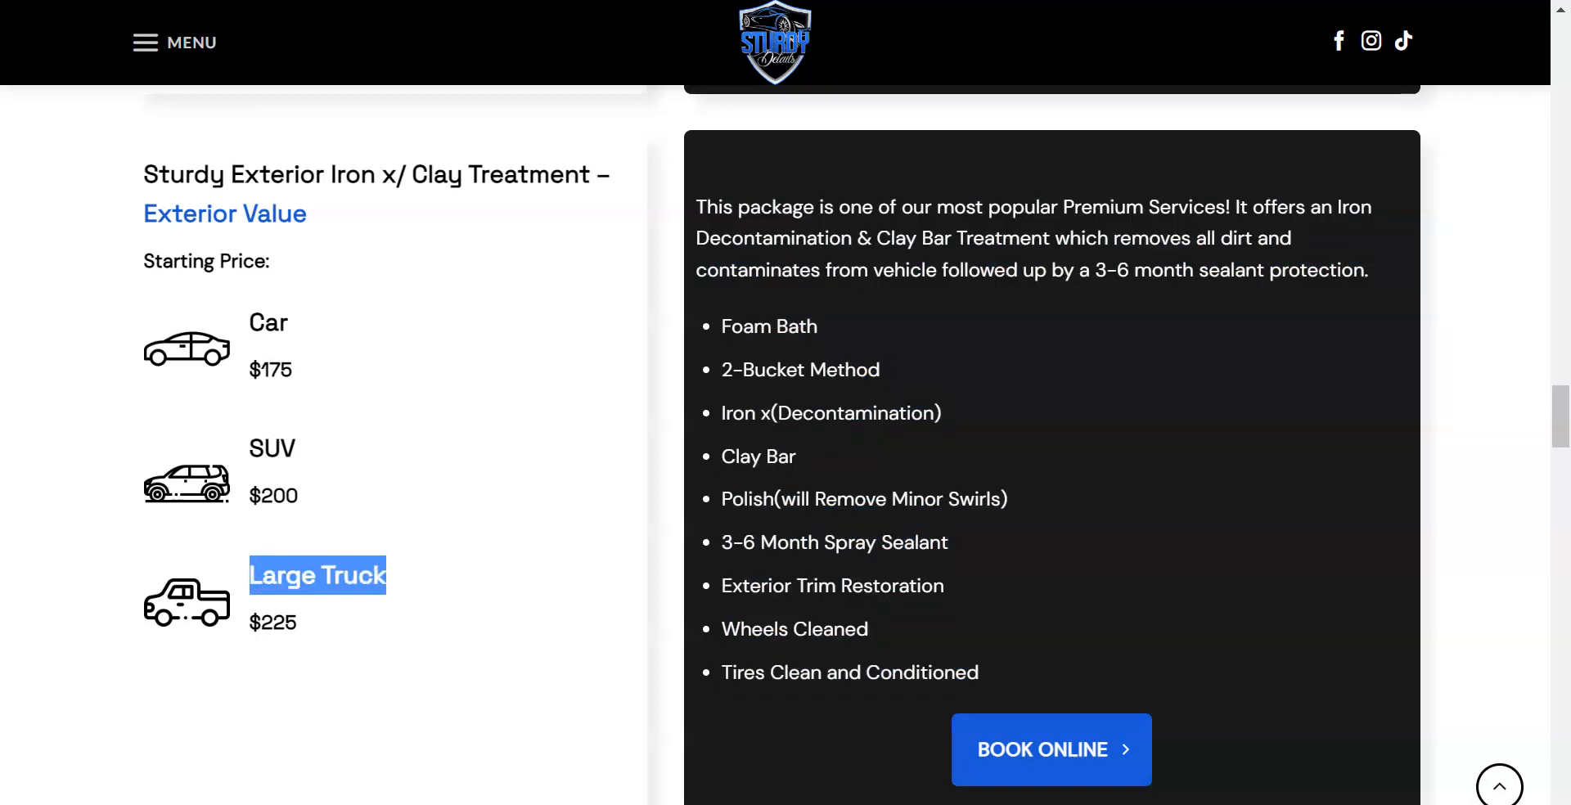
pyautogui.hotkey('ctrl', 'Tab')
pyautogui.scroll(-6, 680, 427)
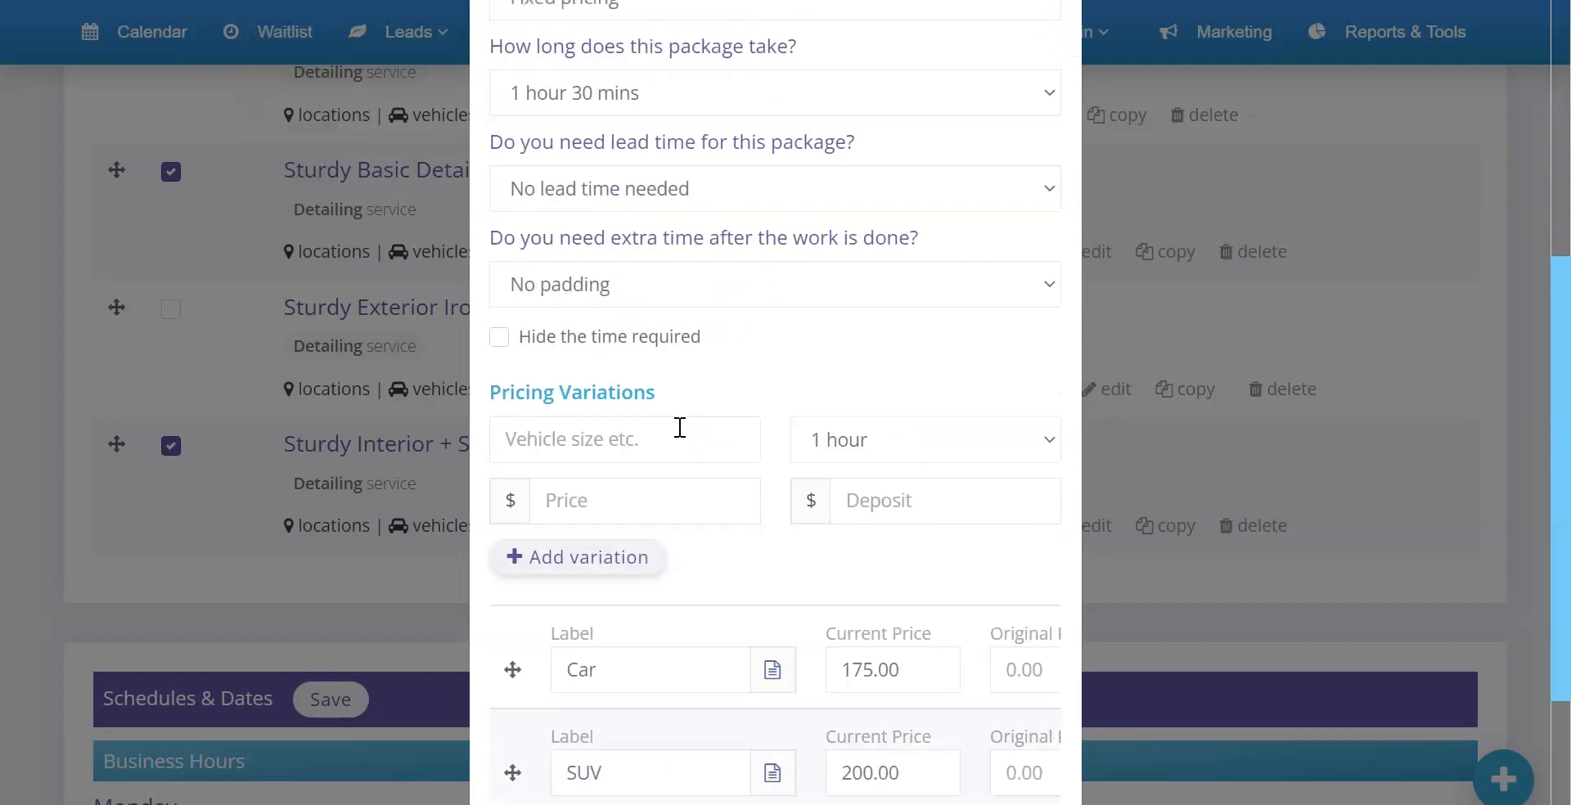
pyautogui.scroll(-3, 680, 427)
pyautogui.click(625, 623)
pyautogui.hotkey('ctrl', 'a')
pyautogui.write('Large Truck')
pyautogui.hotkey('ctrl', 'Tab')
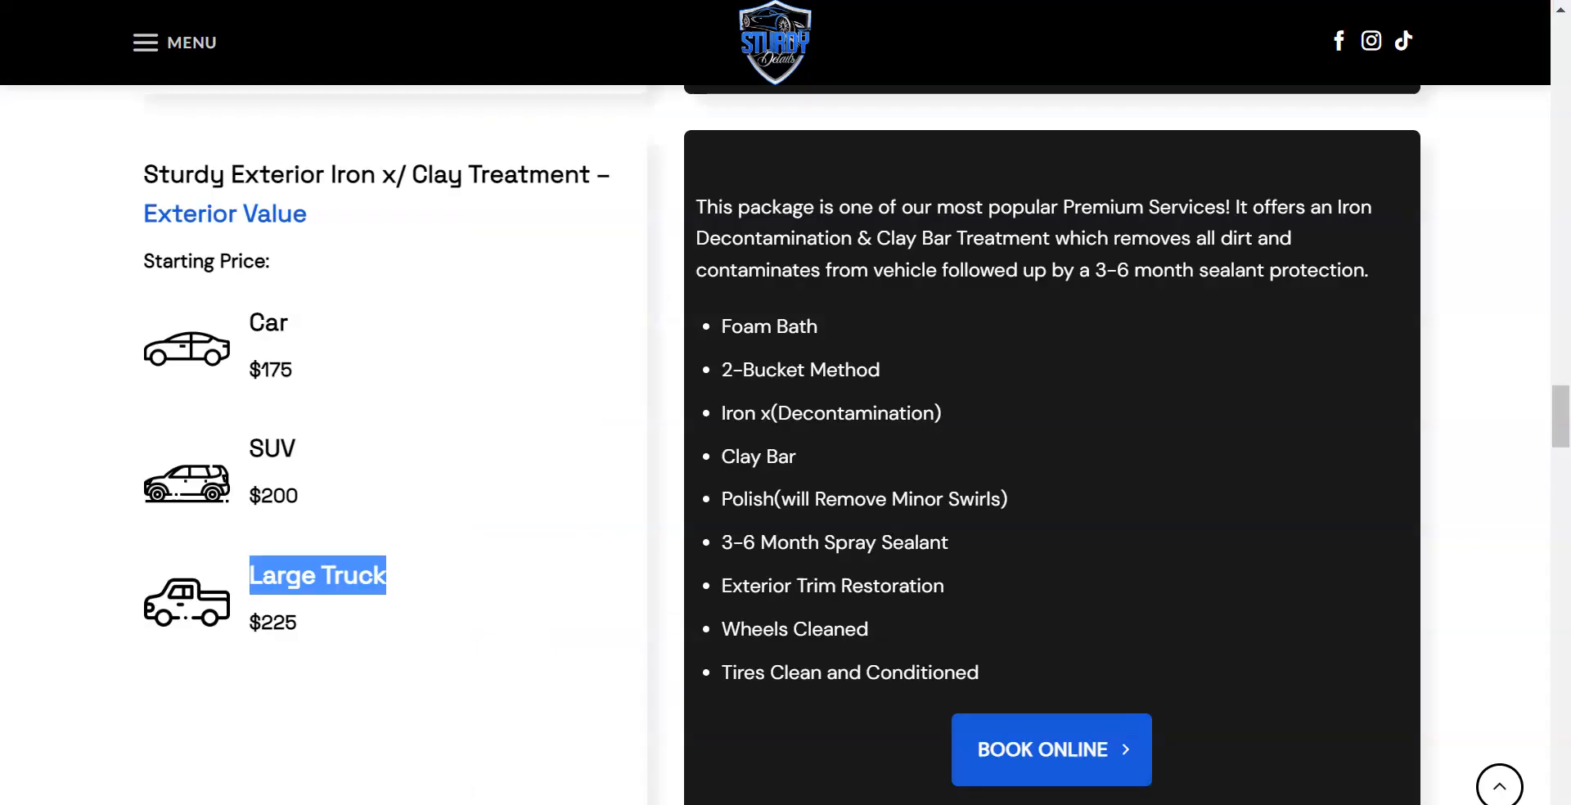
pyautogui.hotkey('ctrl', 'Tab')
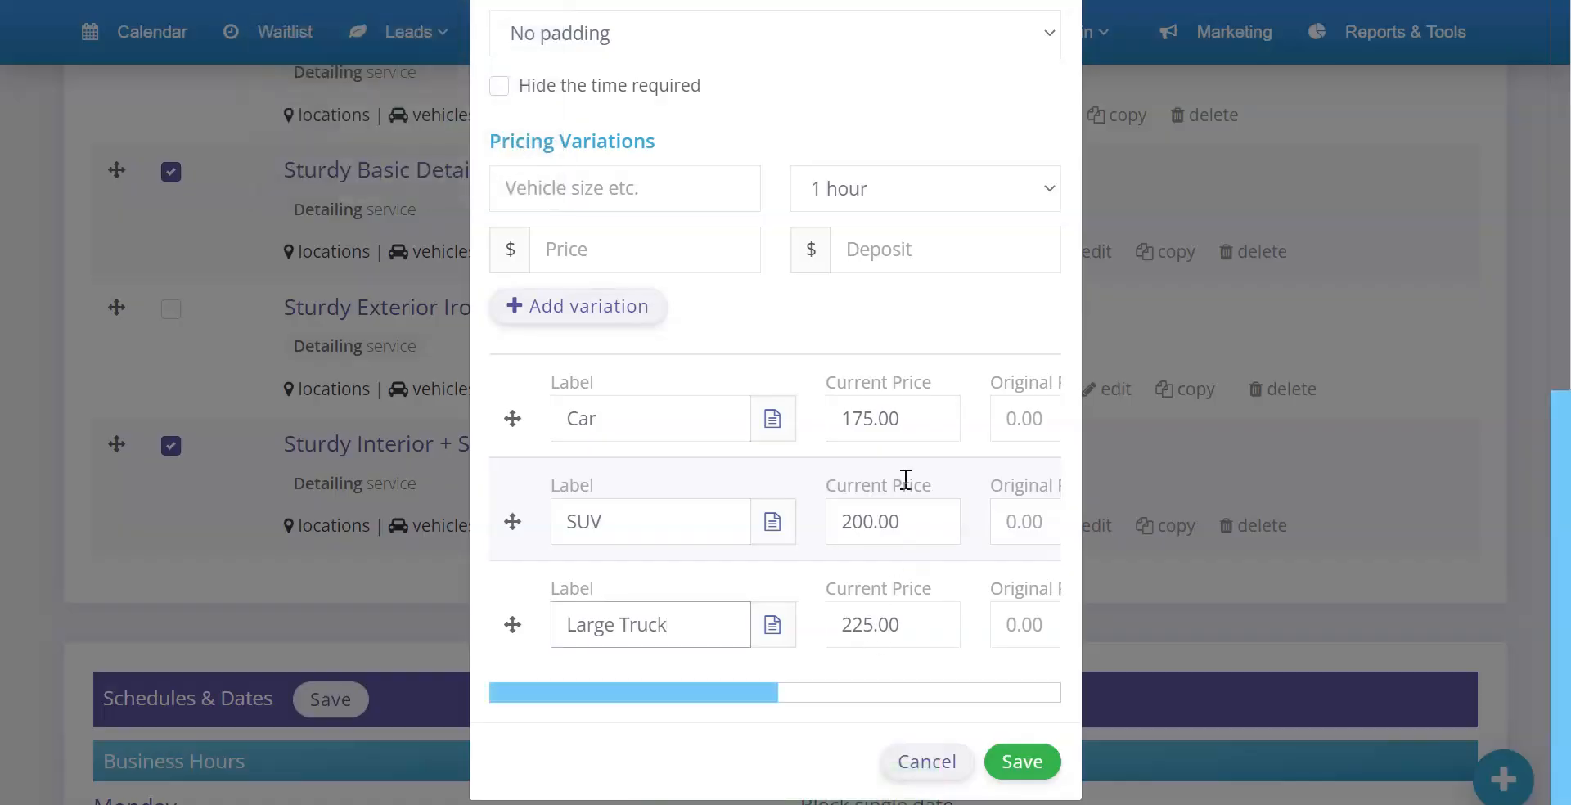
pyautogui.click(1025, 763)
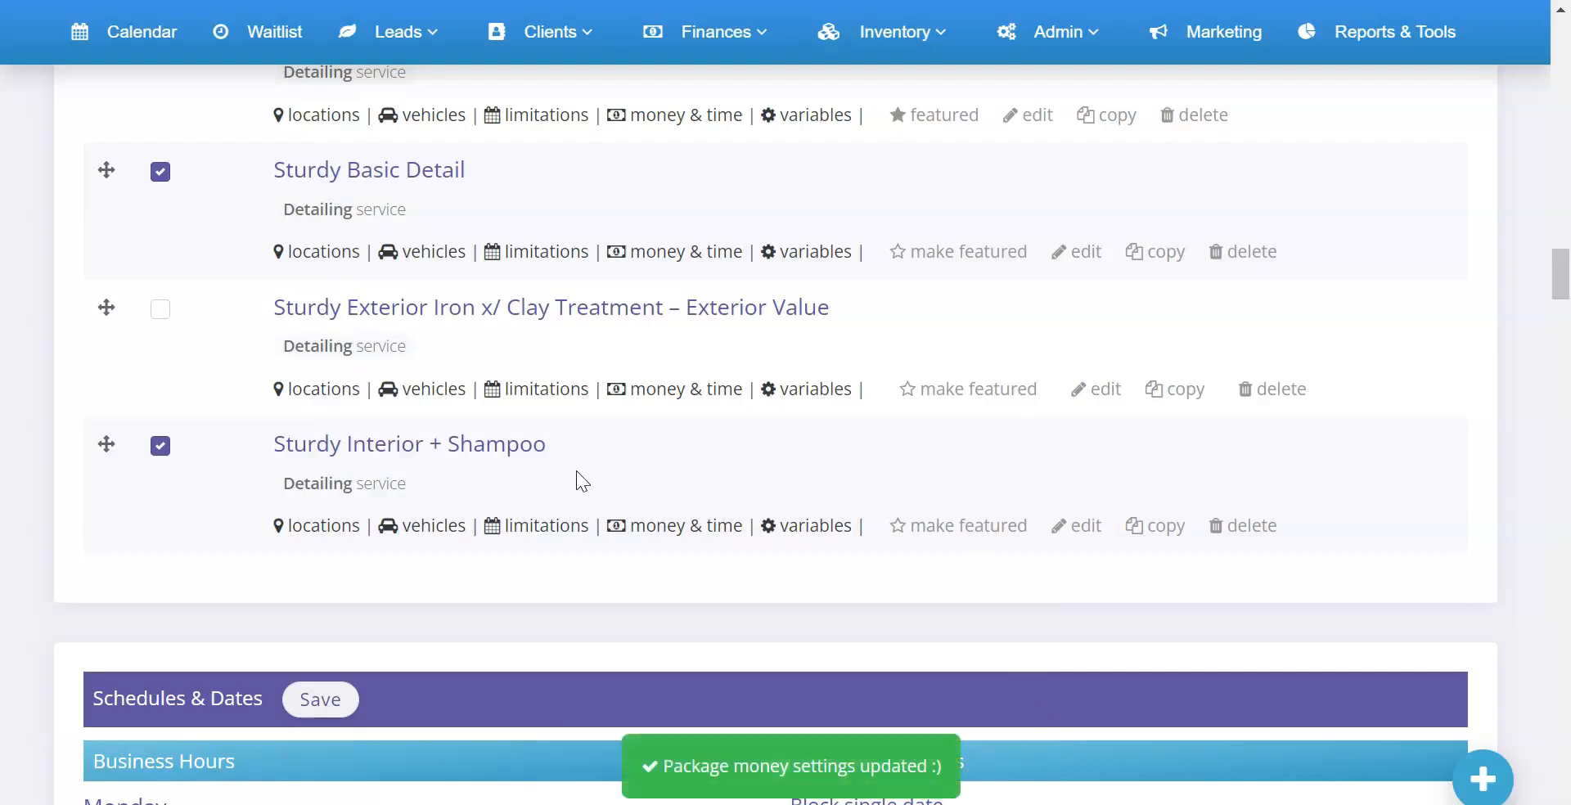
pyautogui.click(162, 312)
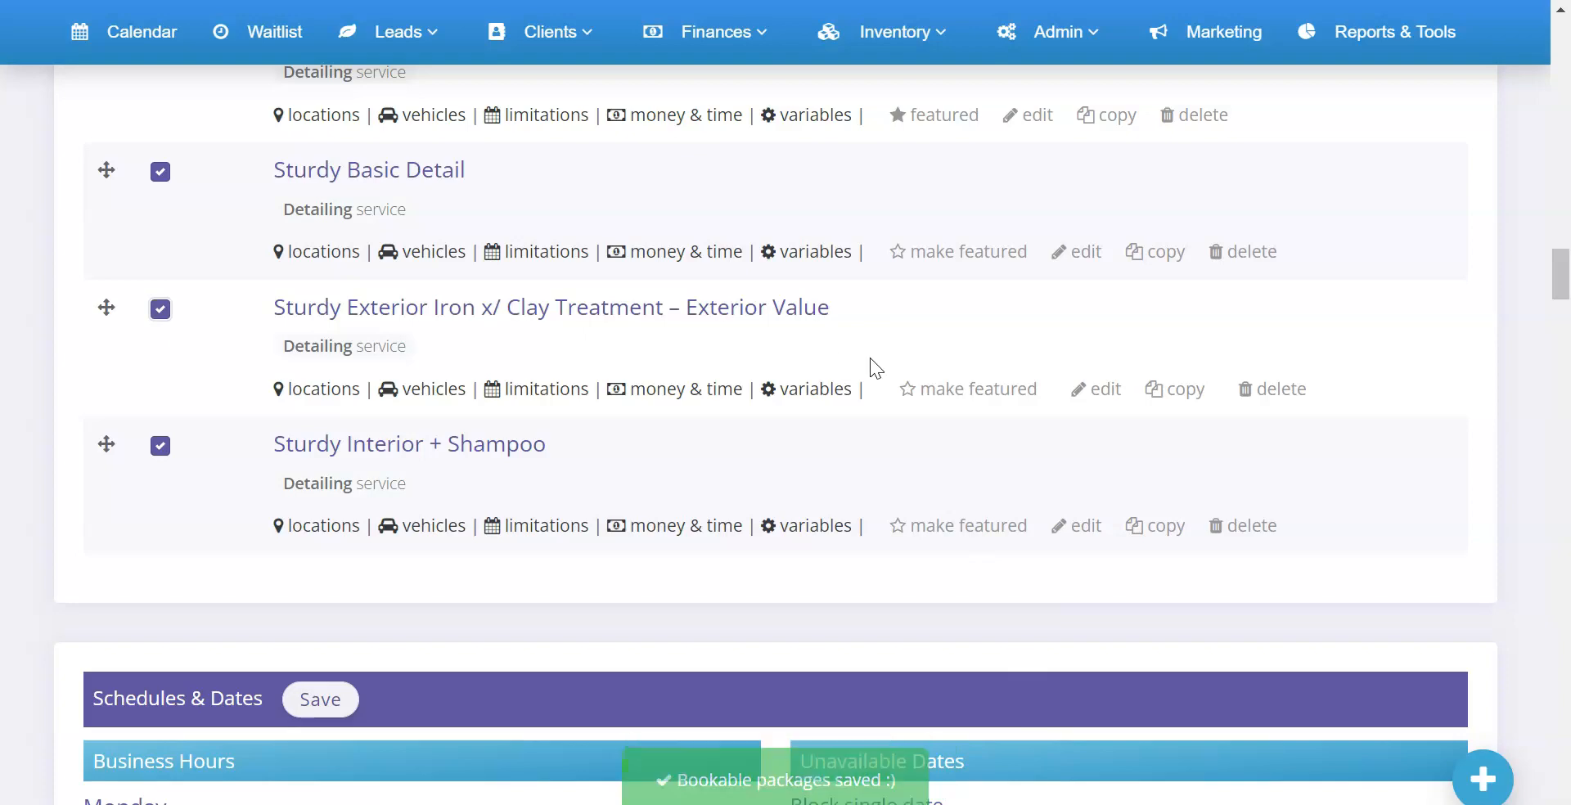
# - Duplicate the Sturdy Exterior Iron x/ Clay Treatment package and name the copy Full Sturdy Detail Exterior Focus, copied from the website
pyautogui.hotkey('ctrl', 'Tab')
pyautogui.scroll(-8, 417, 396)
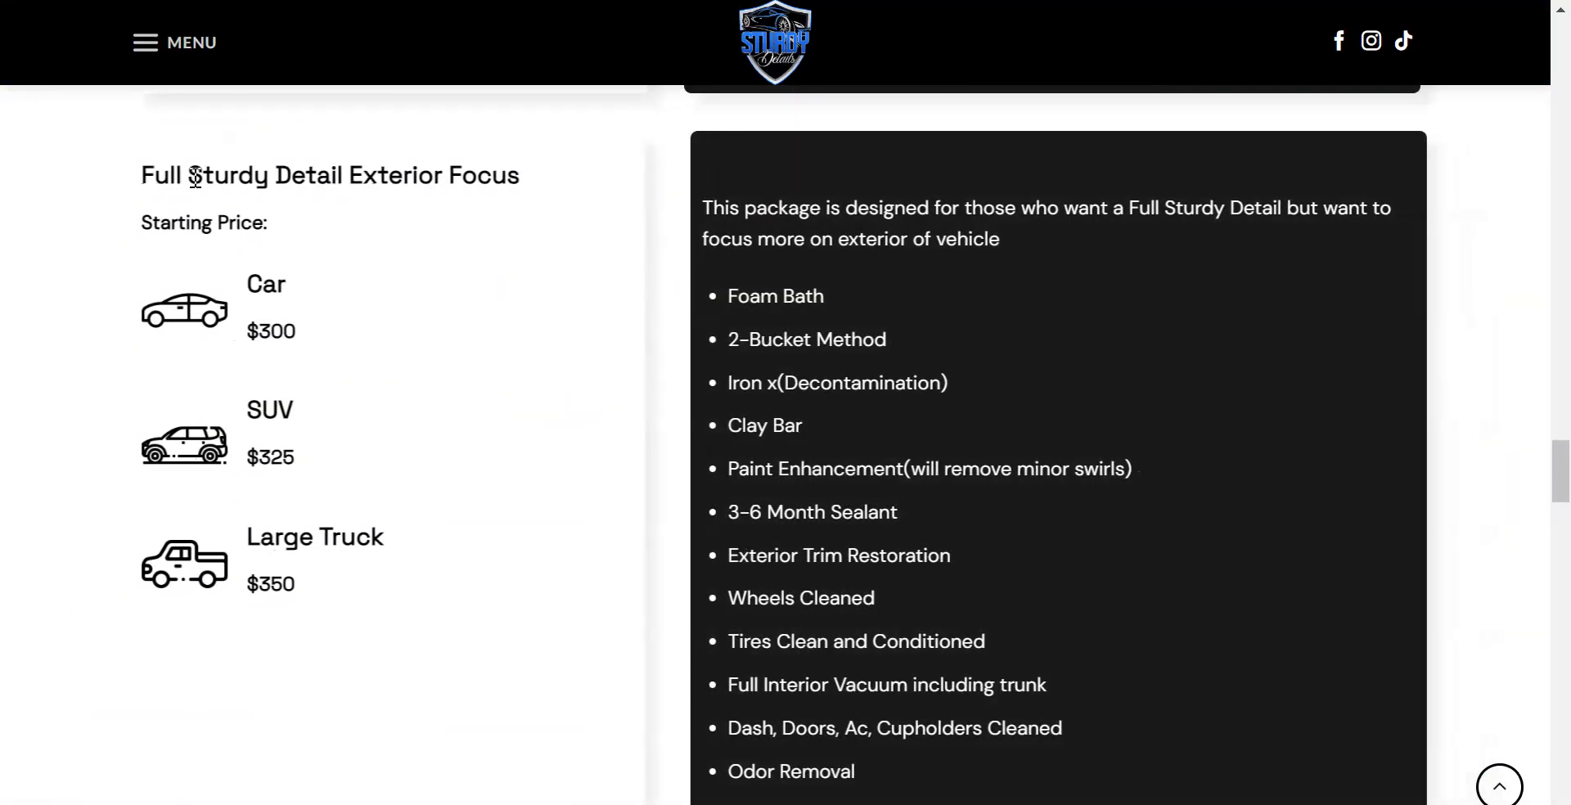
pyautogui.tripleClick(178, 175)
pyautogui.hotkey('ctrl', 'c')
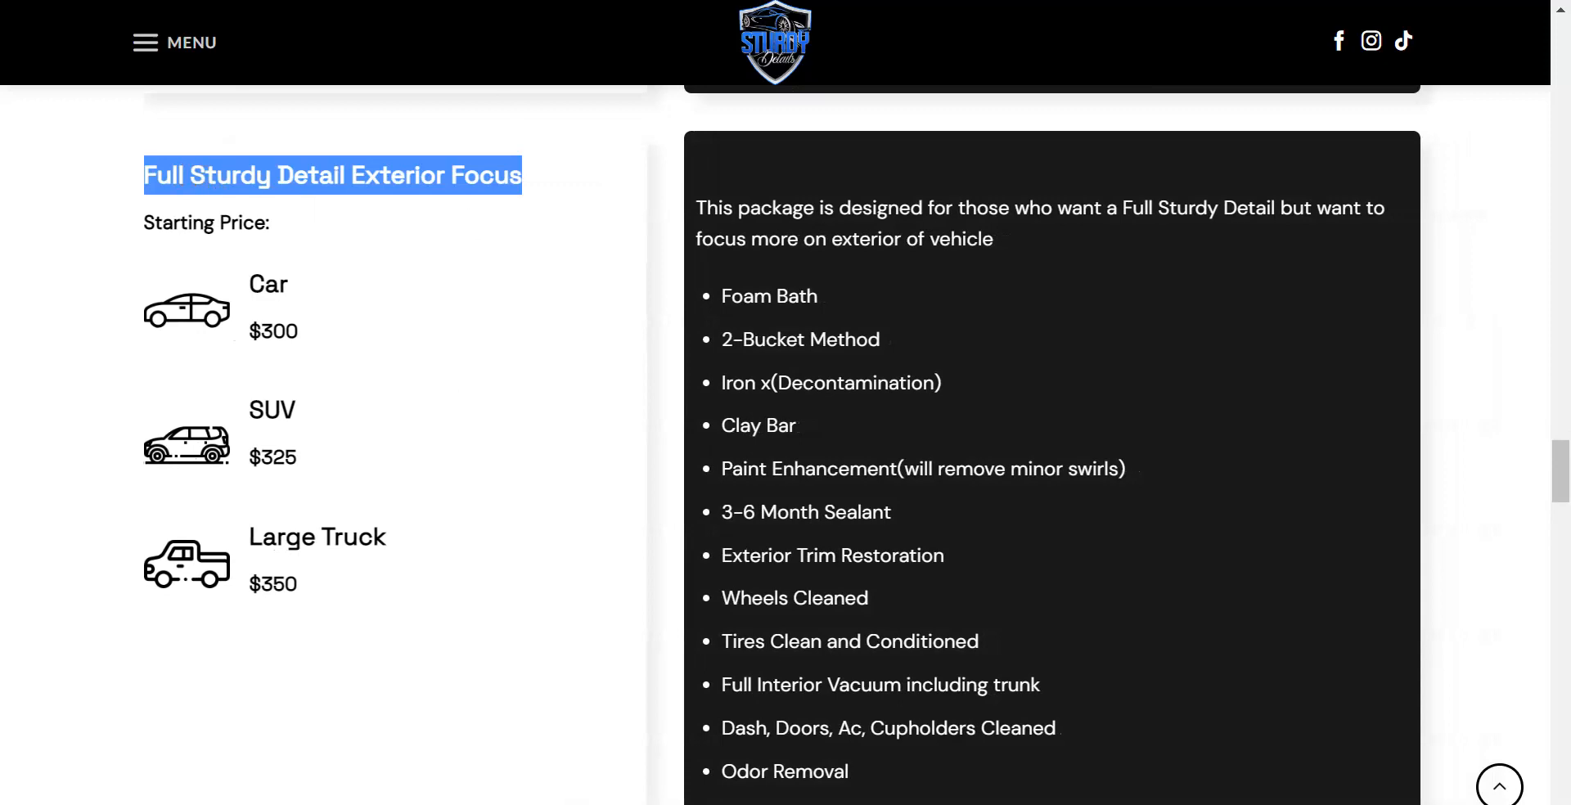
pyautogui.hotkey('ctrl', 'shift', 'Tab')
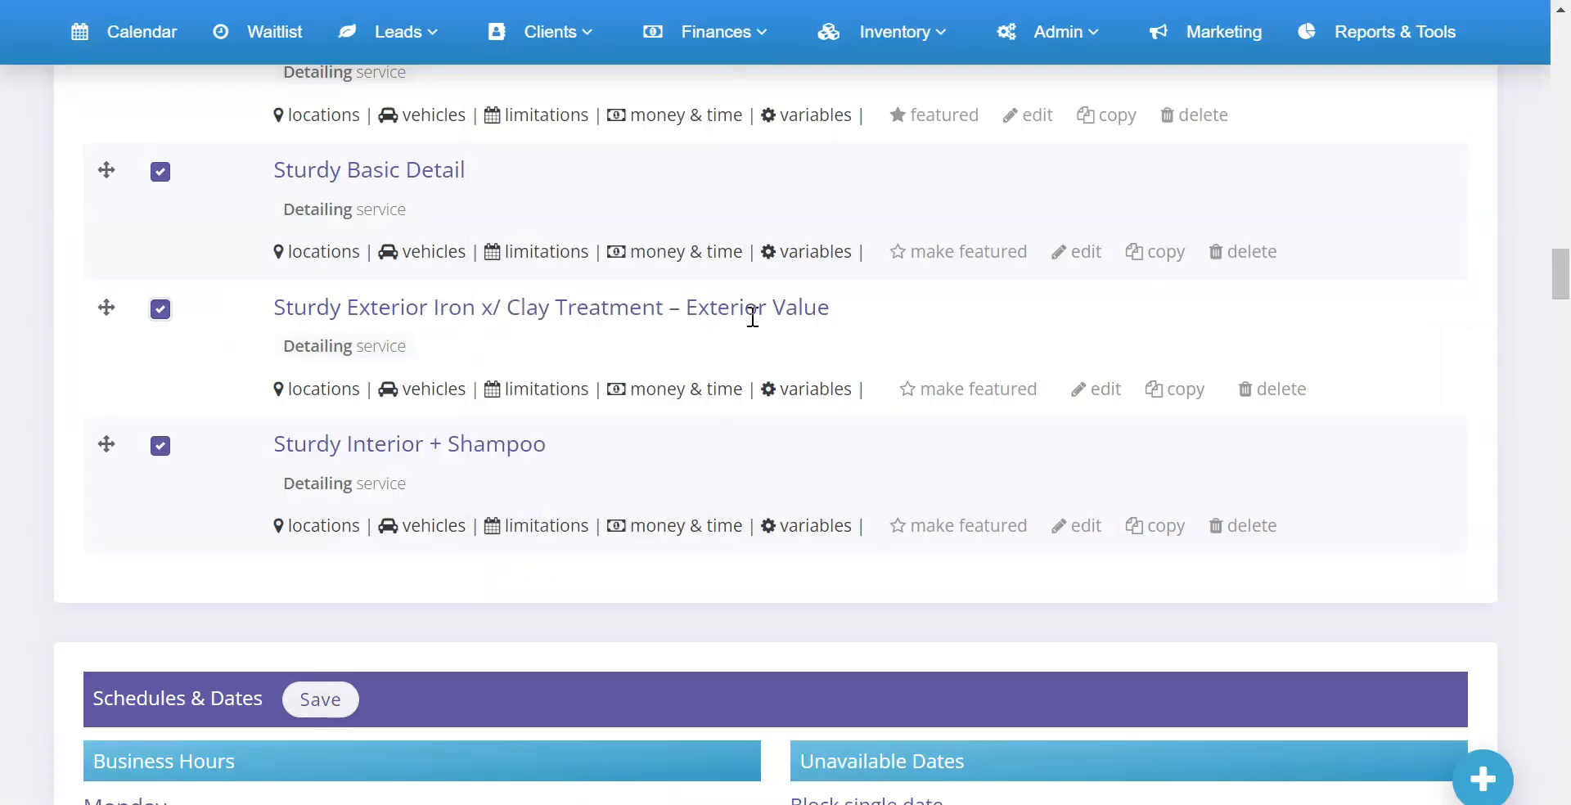
pyautogui.click(1185, 391)
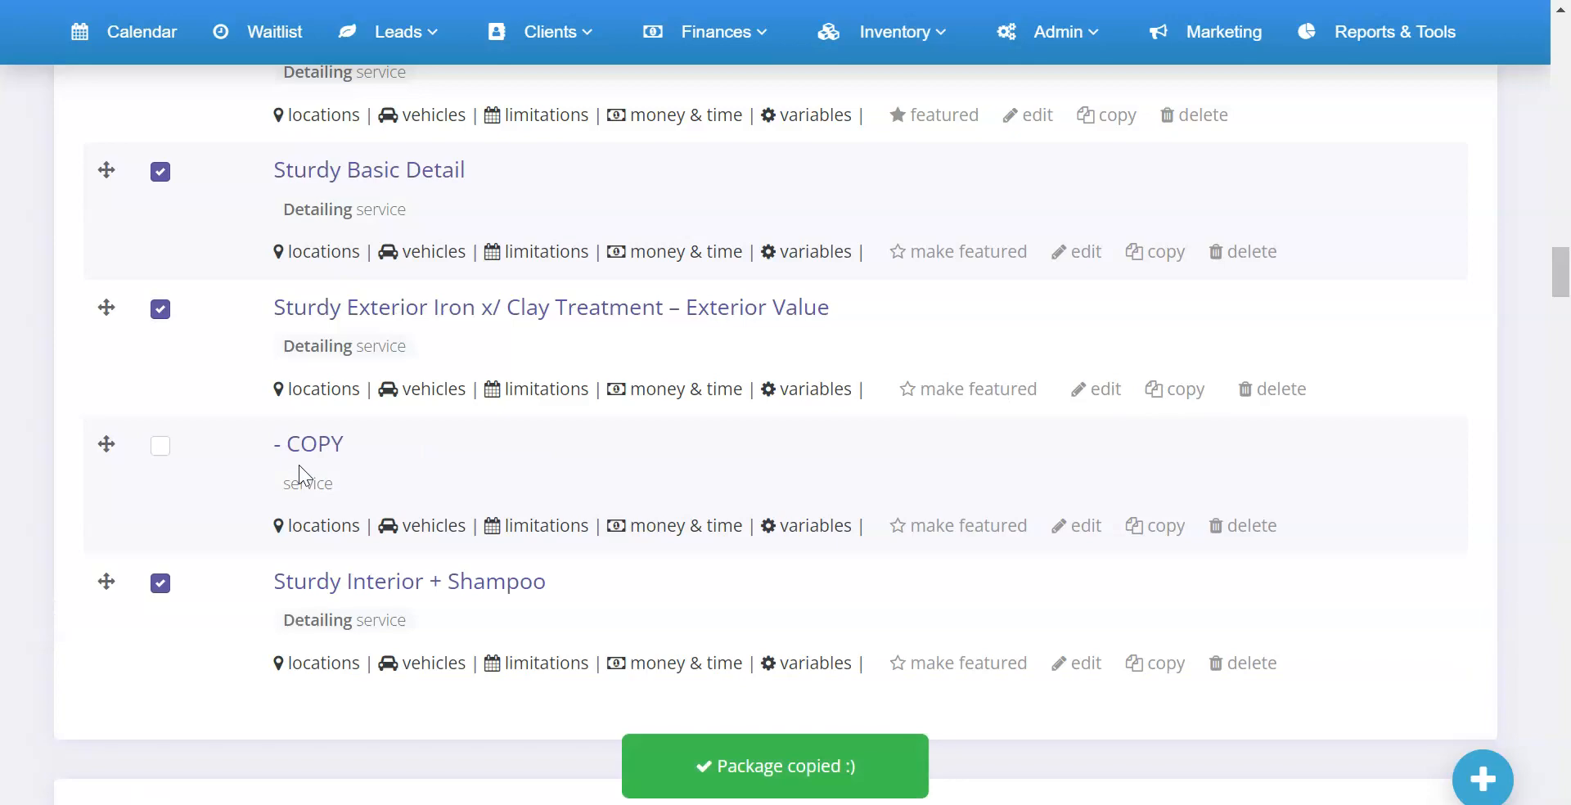
pyautogui.click(1089, 526)
pyautogui.tripleClick(758, 182)
pyautogui.hotkey('ctrl', 'v')
# - Replace the details of the Full Sturdy Detail Exterior Focus package with its description and service list copied from the website
pyautogui.hotkey('ctrl', 'Tab')
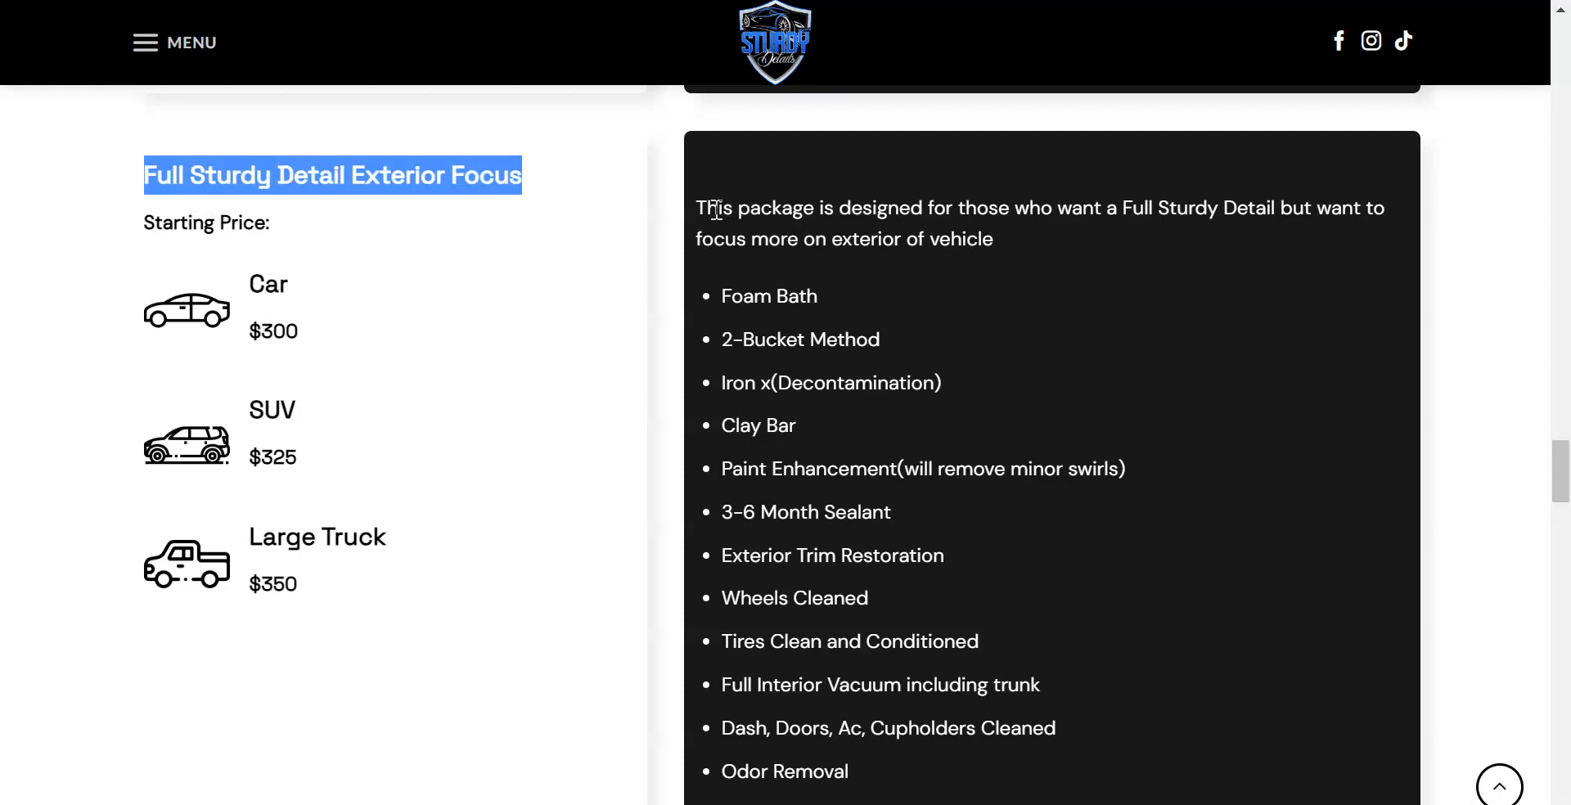
pyautogui.moveTo(702, 209); pyautogui.dragTo(842, 777)
pyautogui.scroll(-1, 1000, 748)
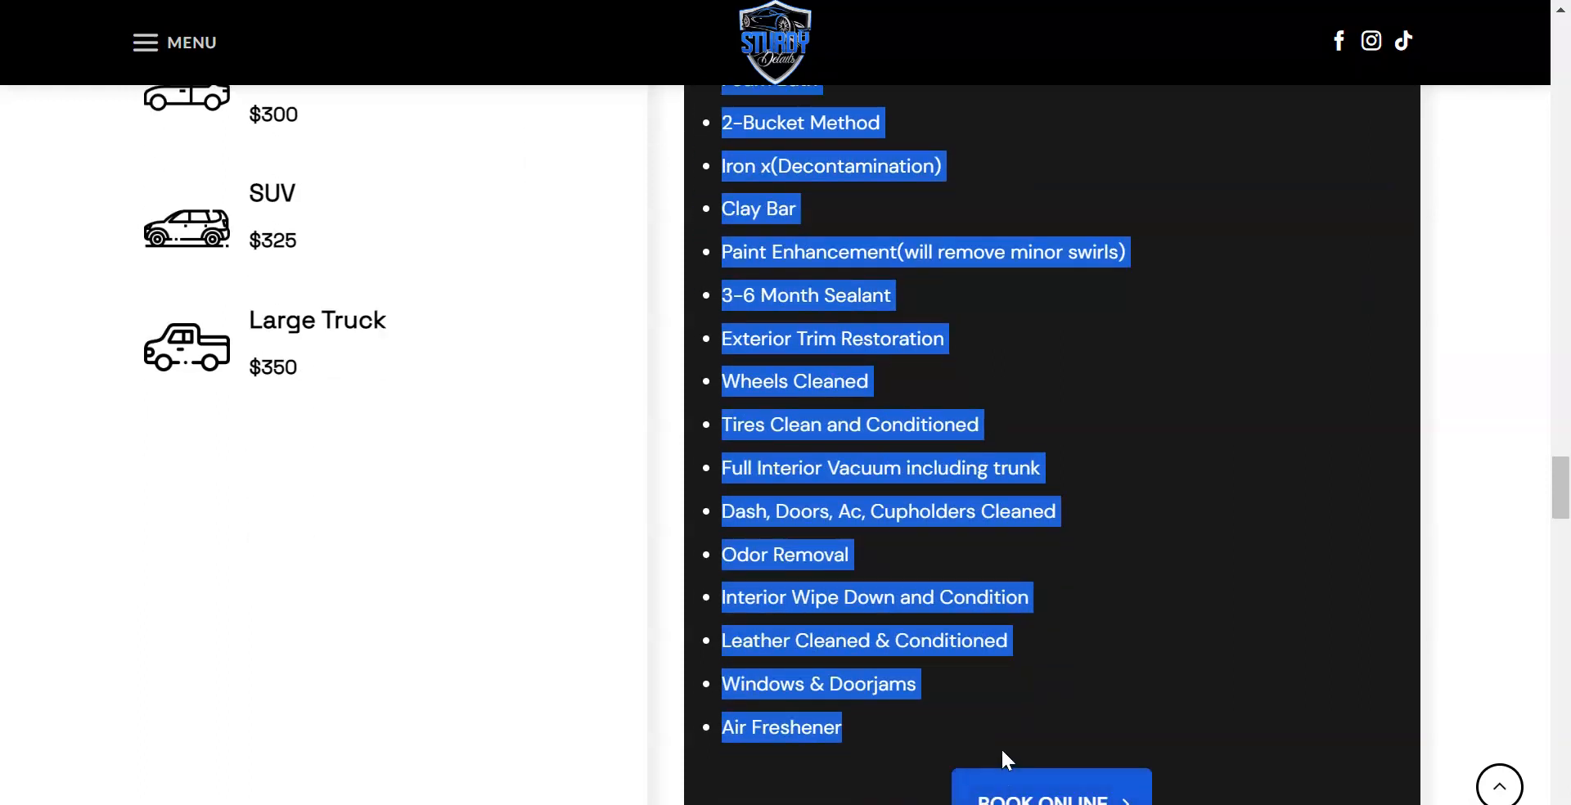
pyautogui.click(597, 0)
pyautogui.click(597, 0)
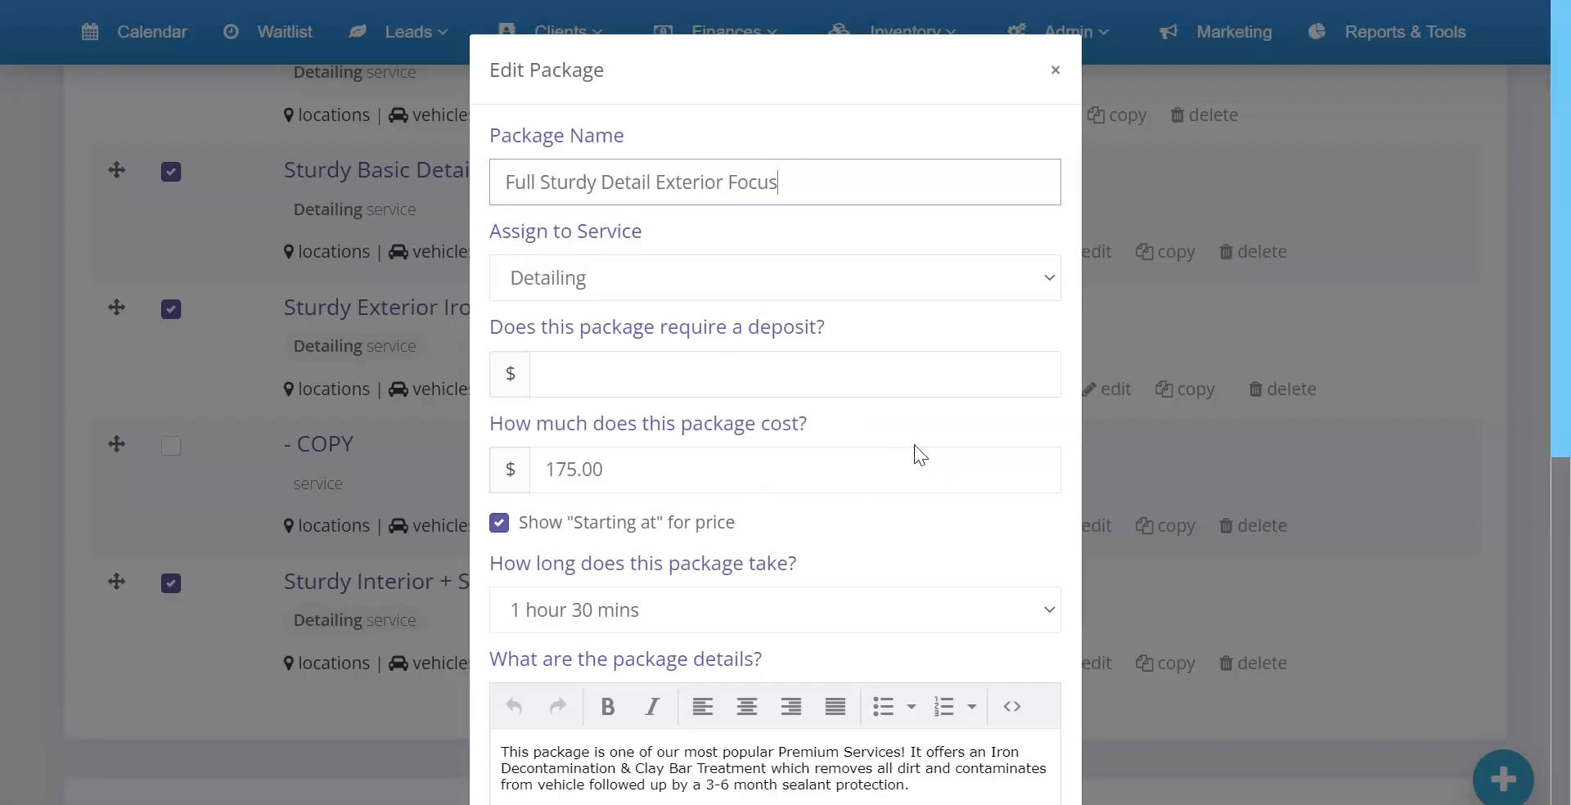
pyautogui.scroll(-6, 920, 455)
pyautogui.click(803, 287)
pyautogui.hotkey('ctrl', 'a')
pyautogui.hotkey('ctrl', 'v')
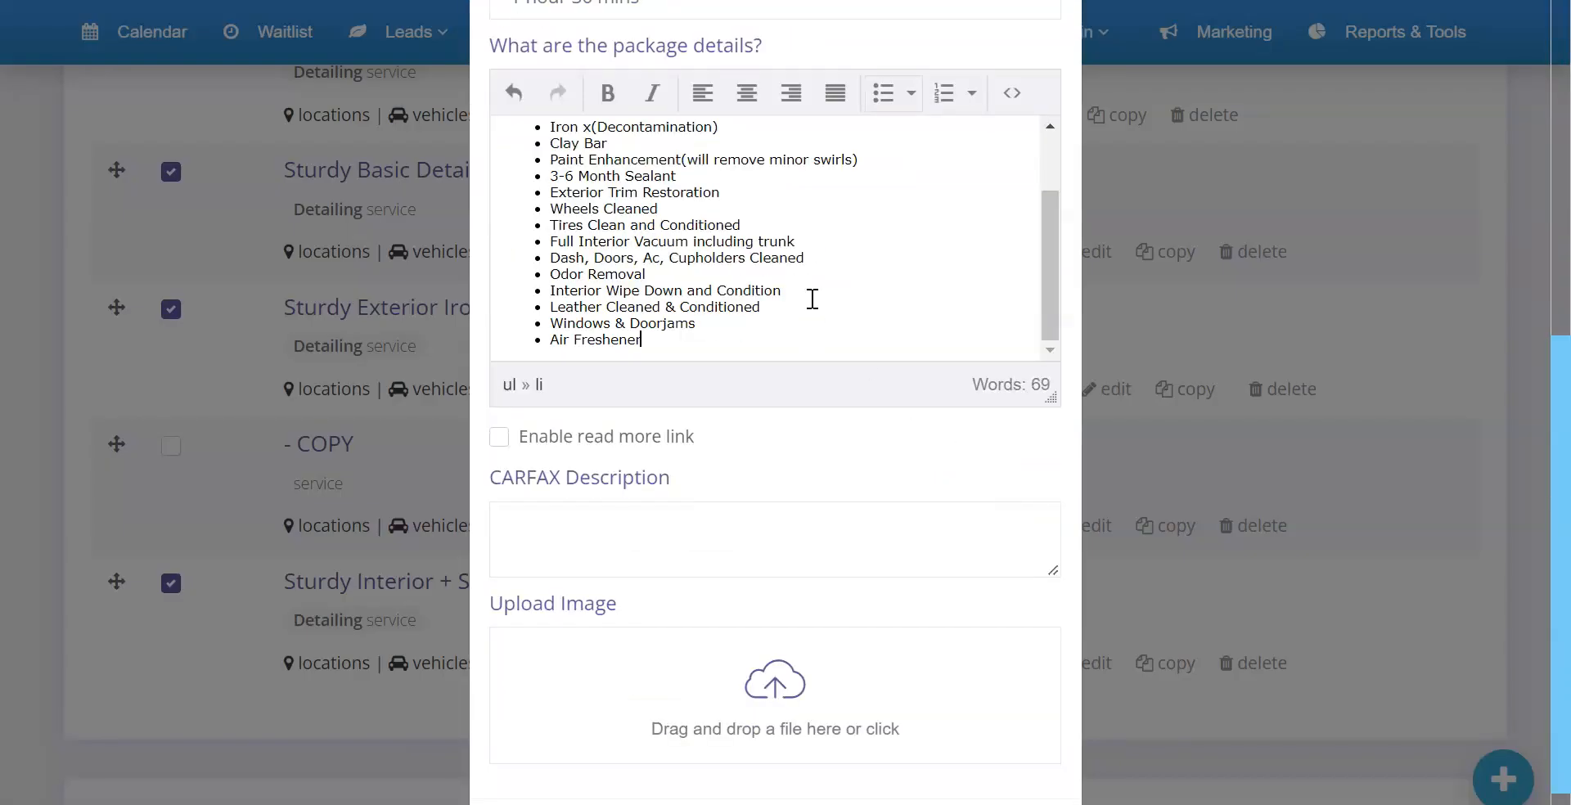
# - Set the Full Sturdy Detail Exterior Focus package's cost to $300 to match the website's car price, and save the package
pyautogui.click(621, 0)
pyautogui.scroll(1, 545, 237)
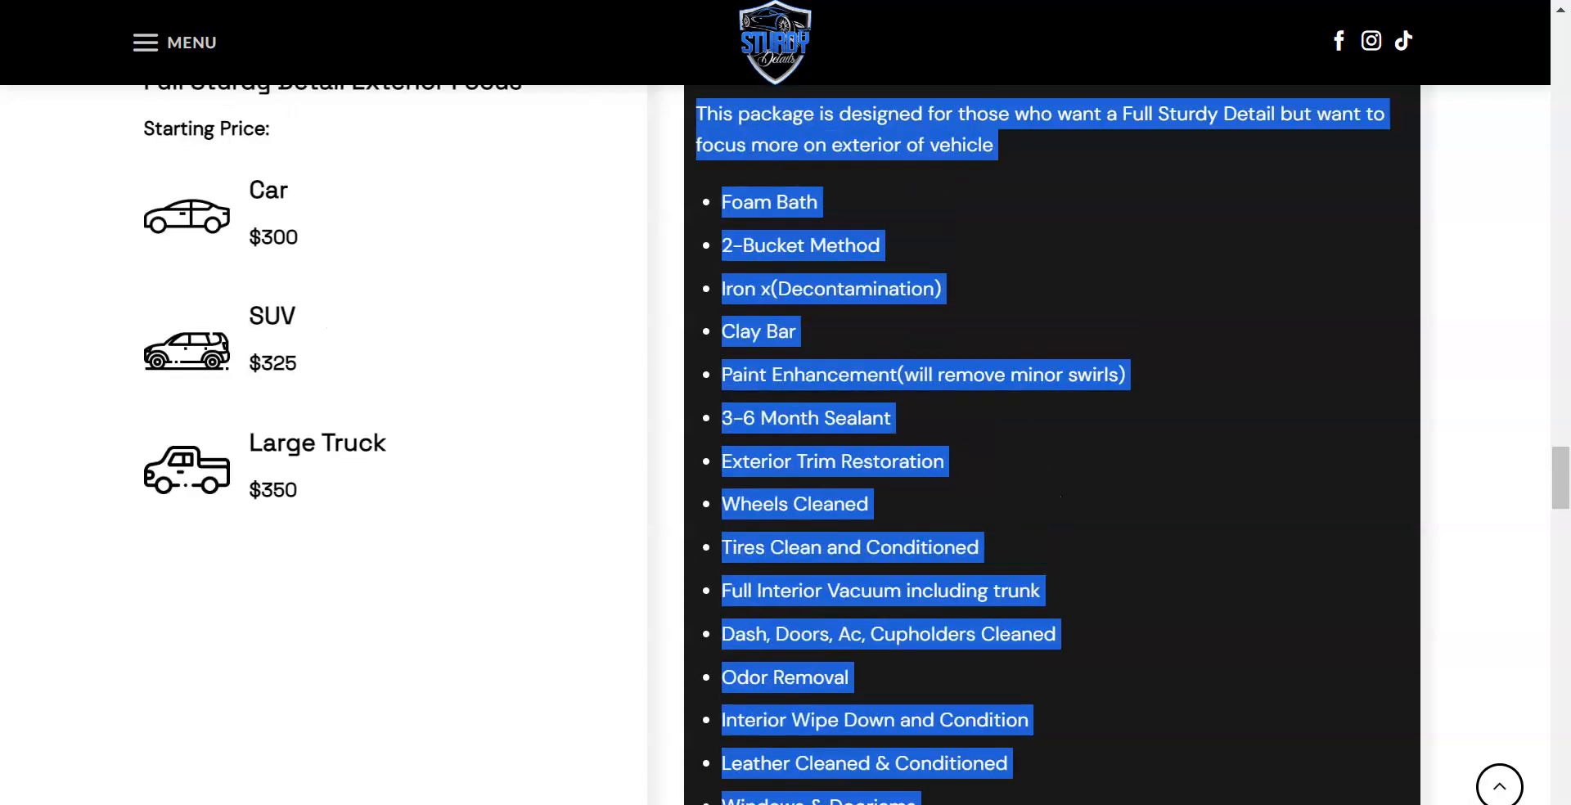
pyautogui.click(596, 0)
pyautogui.scroll(1, 665, 218)
pyautogui.scroll(8, 665, 217)
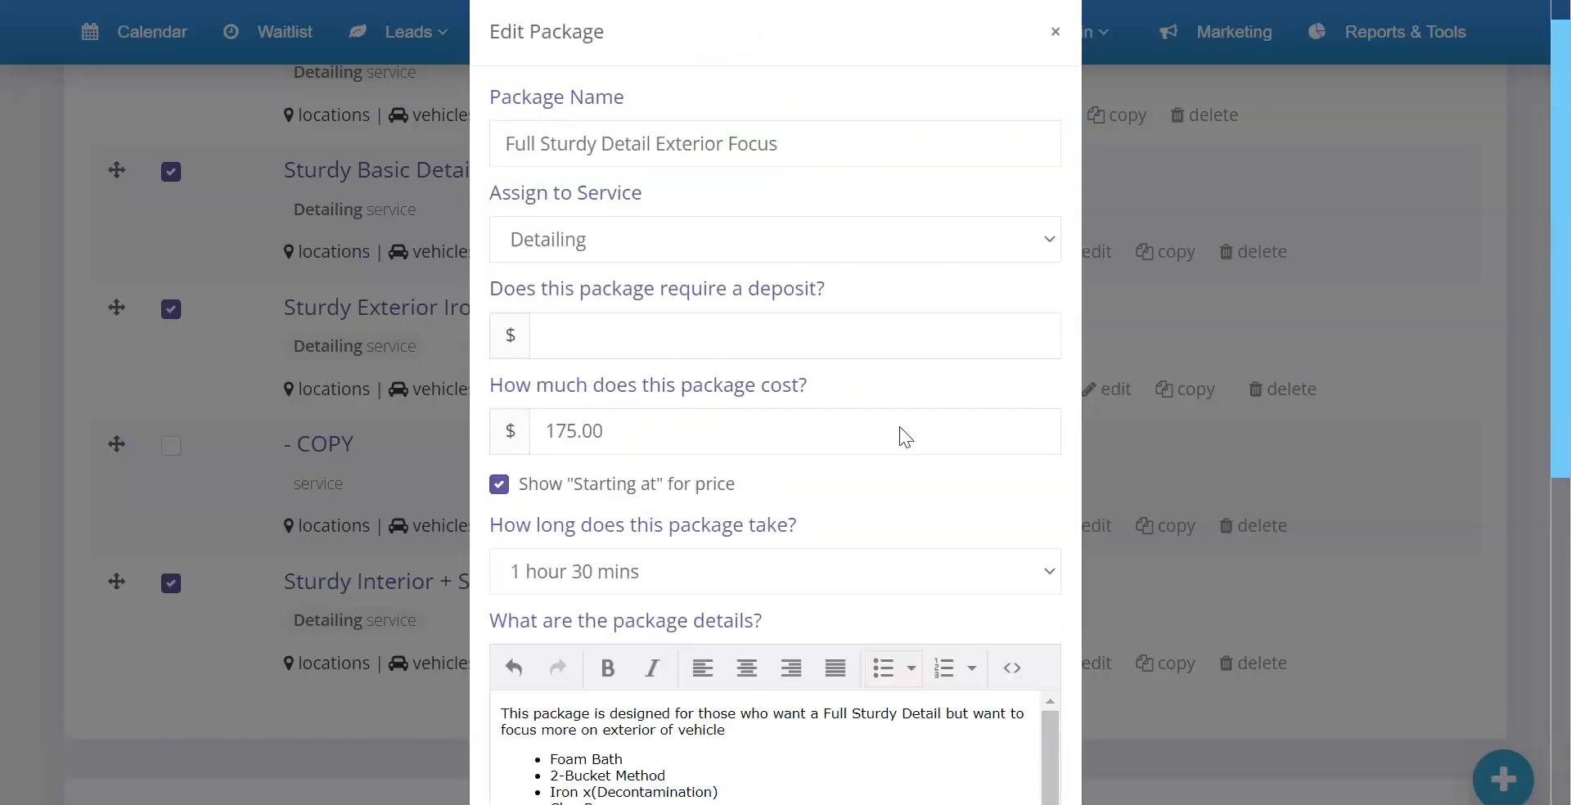
pyautogui.moveTo(654, 473); pyautogui.dragTo(423, 475)
pyautogui.write('300')
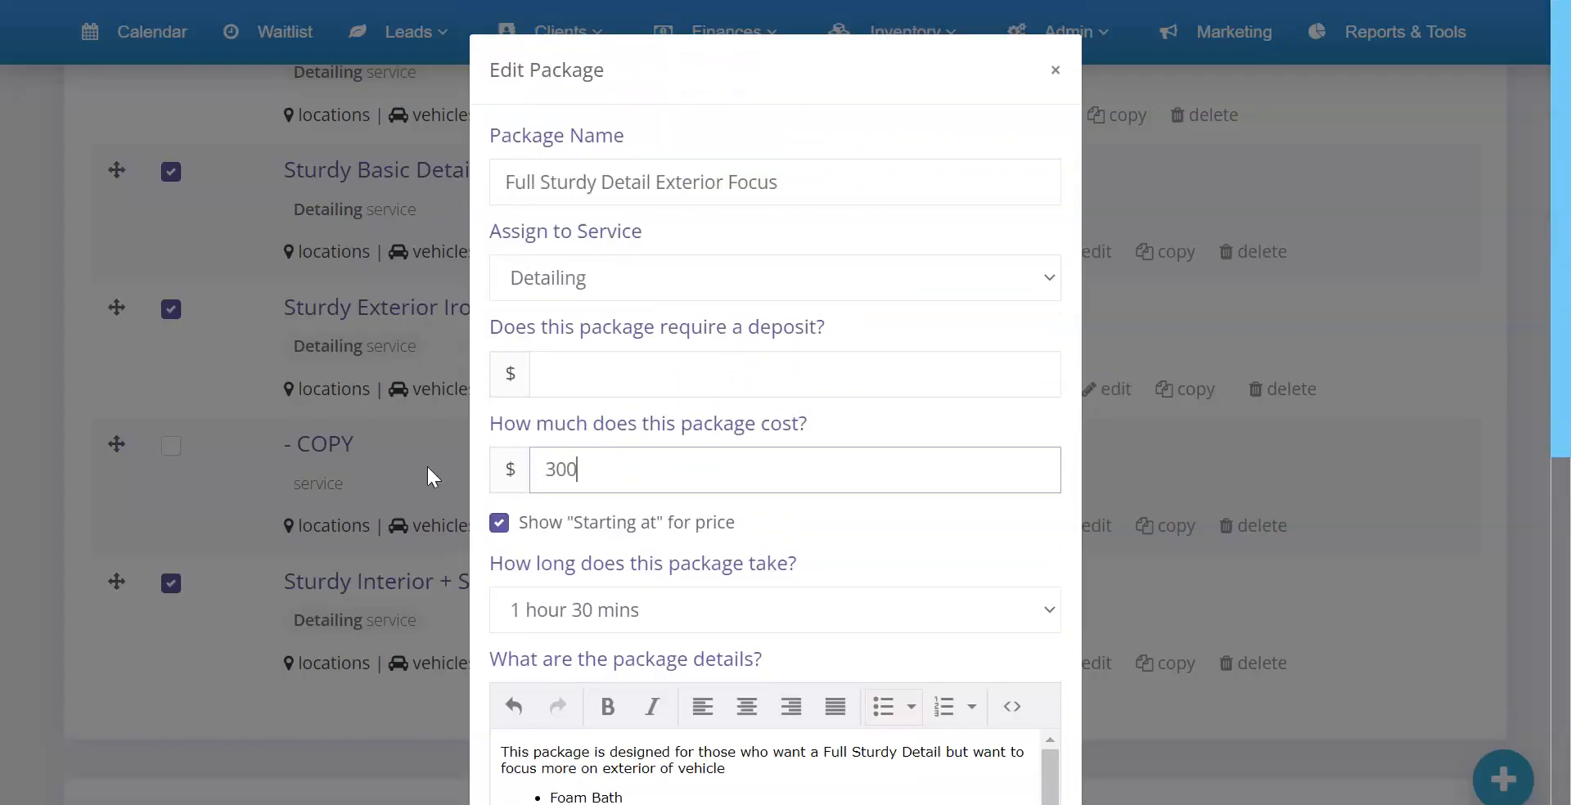
pyautogui.scroll(-8, 883, 441)
pyautogui.click(972, 763)
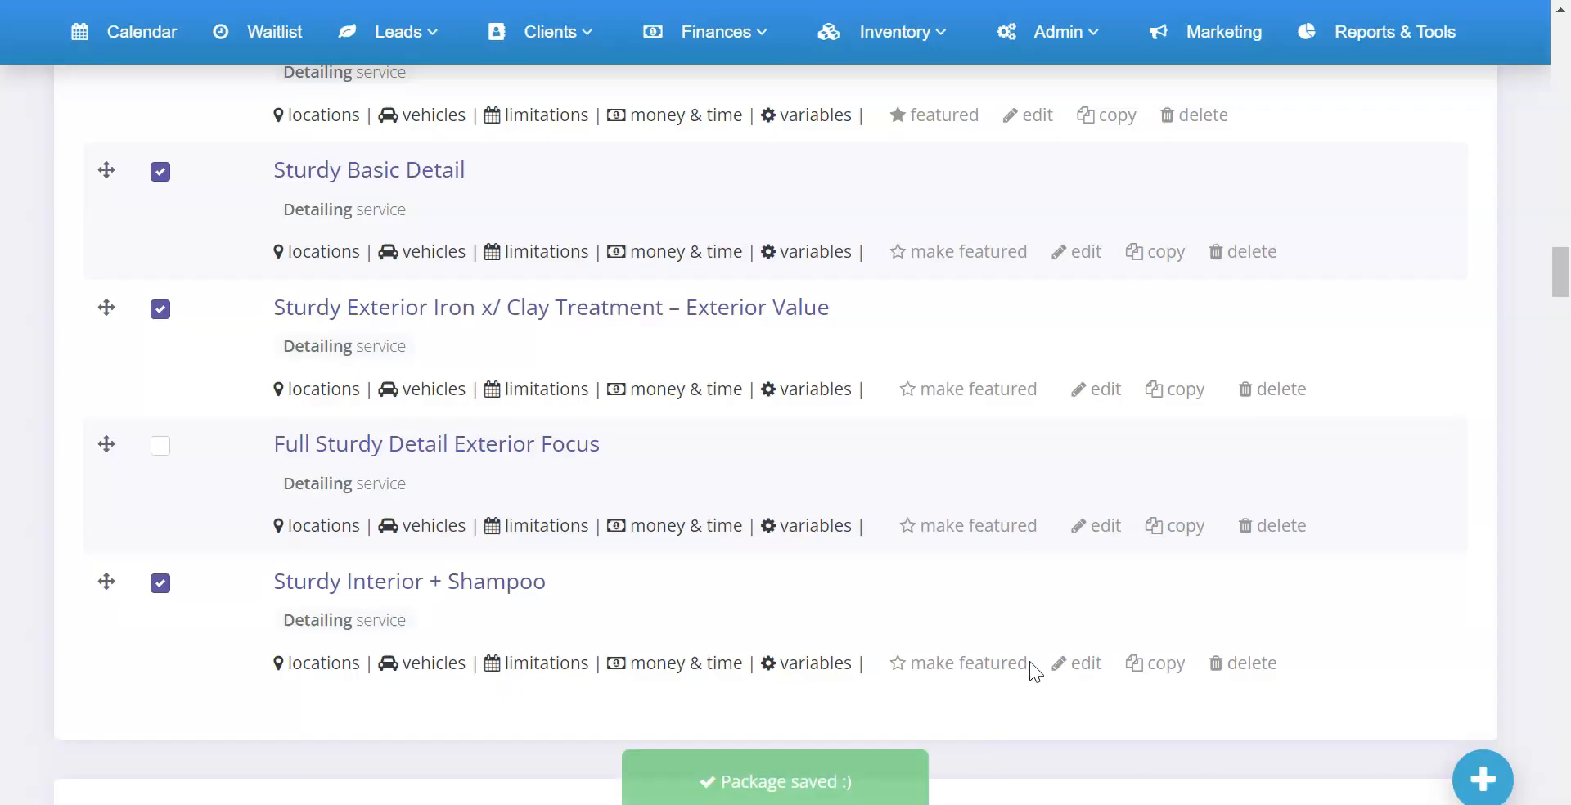
# - Save the Full Sturdy Detail Exterior Focus package's locations, its Passenger Vehicles type, and its time and date limits of Monday through Saturday
pyautogui.click(328, 527)
pyautogui.click(1036, 344)
pyautogui.click(430, 528)
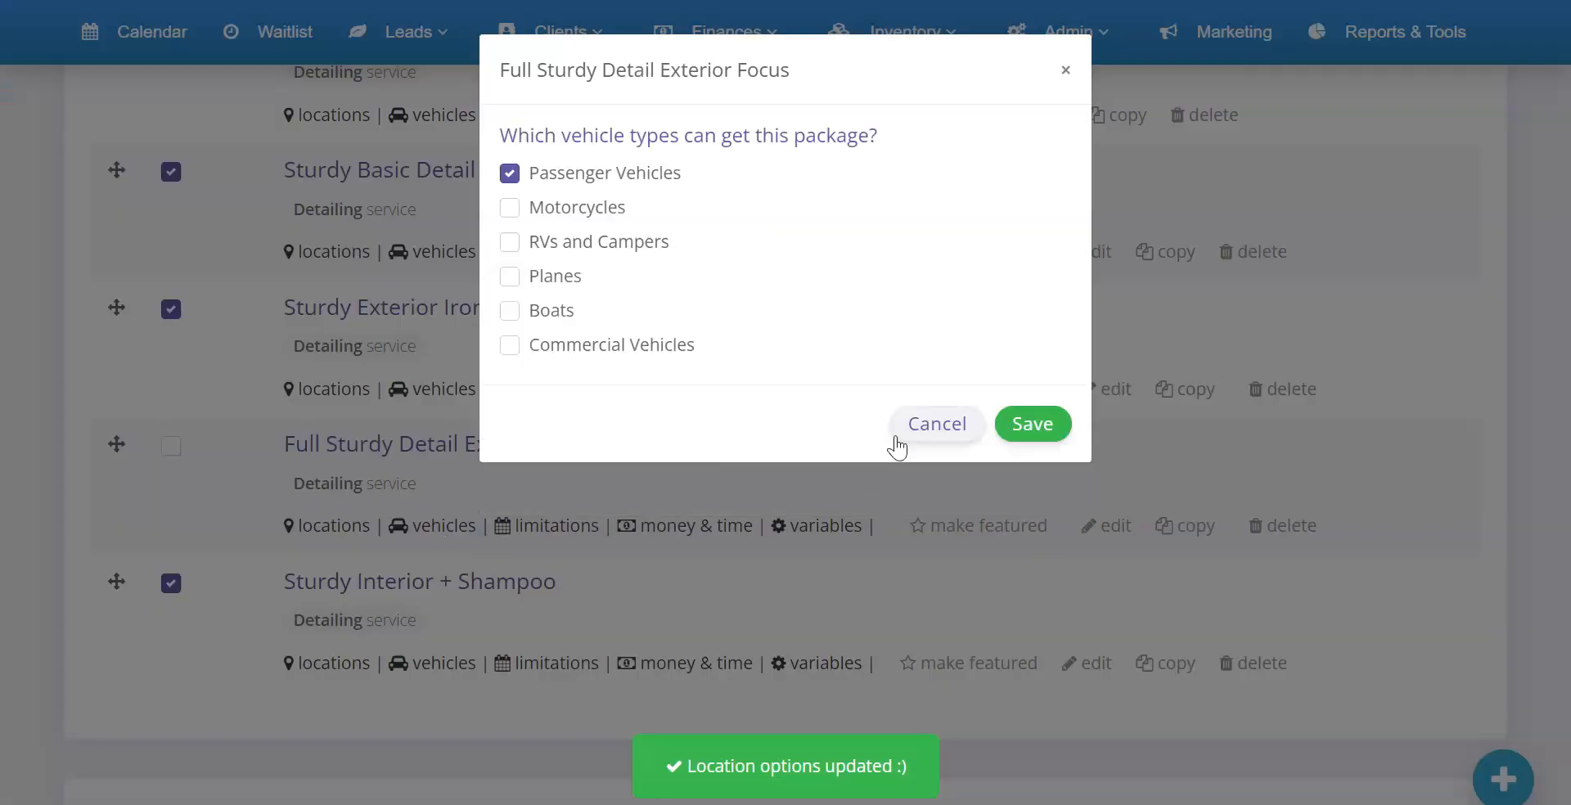
pyautogui.click(1033, 424)
pyautogui.click(521, 528)
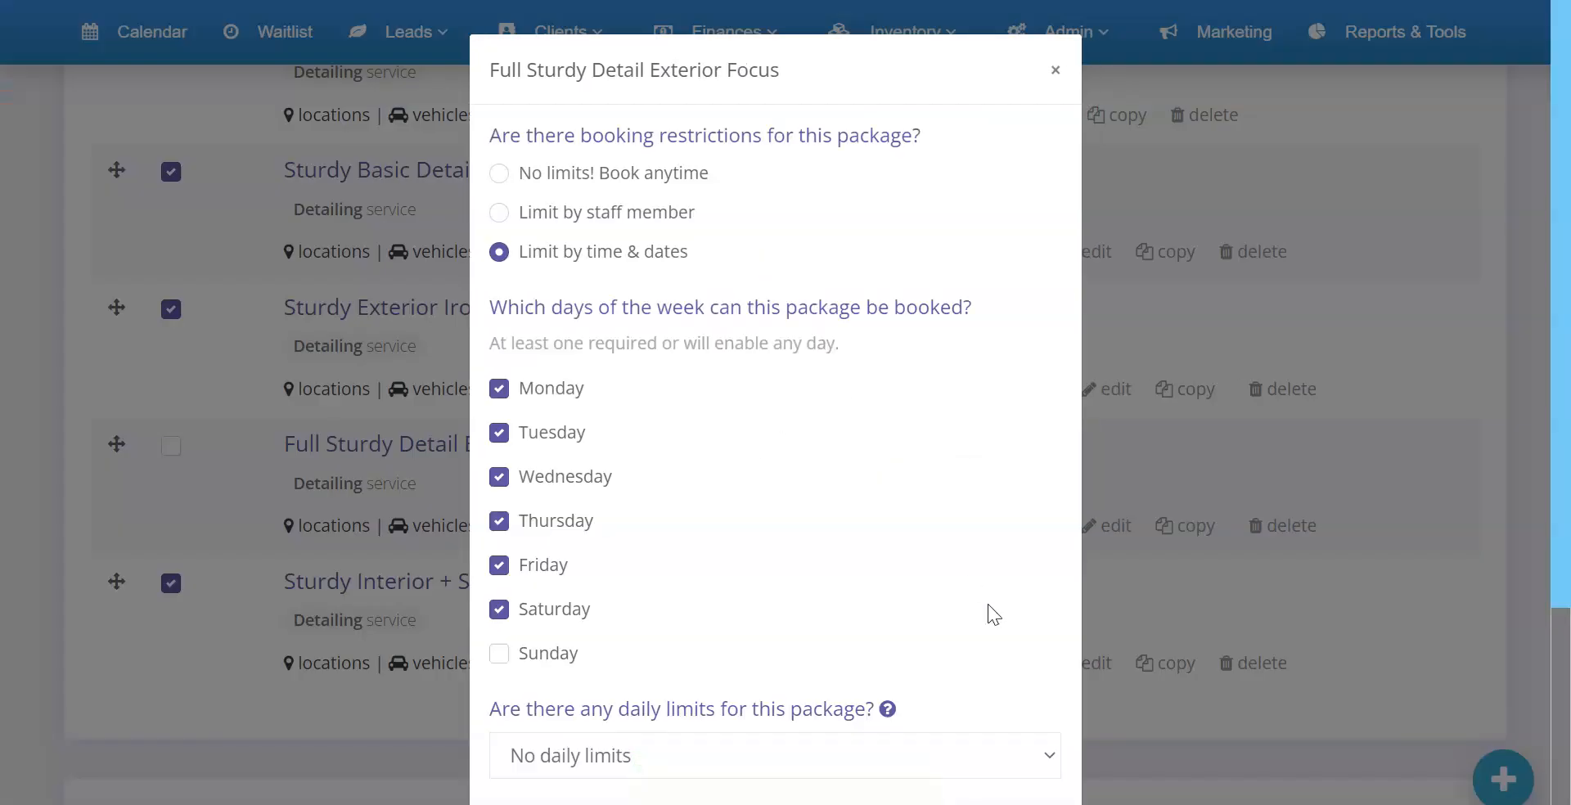
pyautogui.scroll(-4, 993, 614)
pyautogui.click(1023, 763)
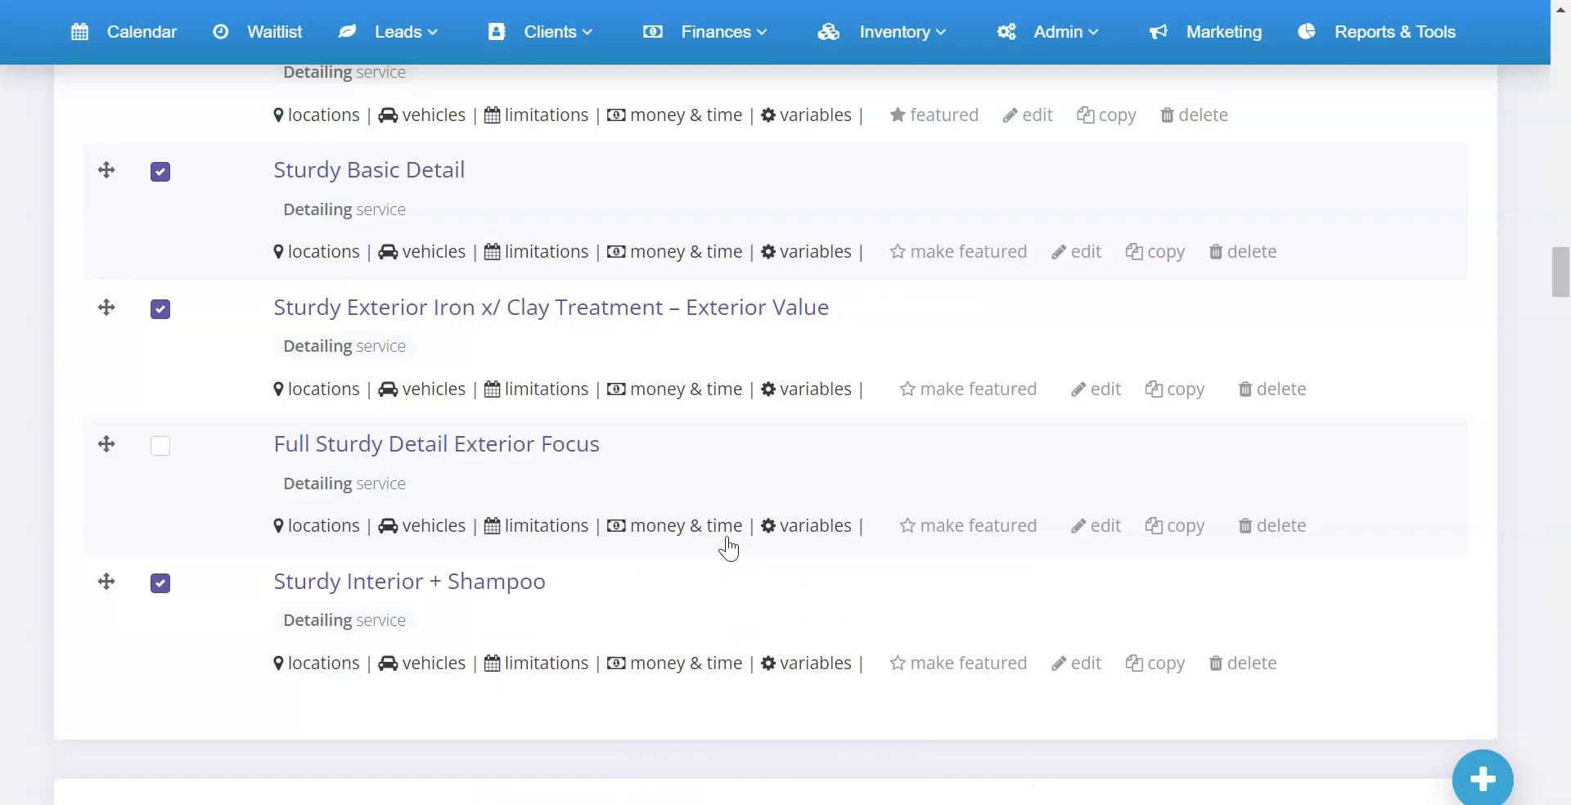
# - Price the Full Sturdy Detail Exterior Focus variations at 300 for Car, 325 for SUV and 350 for Large Truck, save, and make the package bookable
pyautogui.click(695, 528)
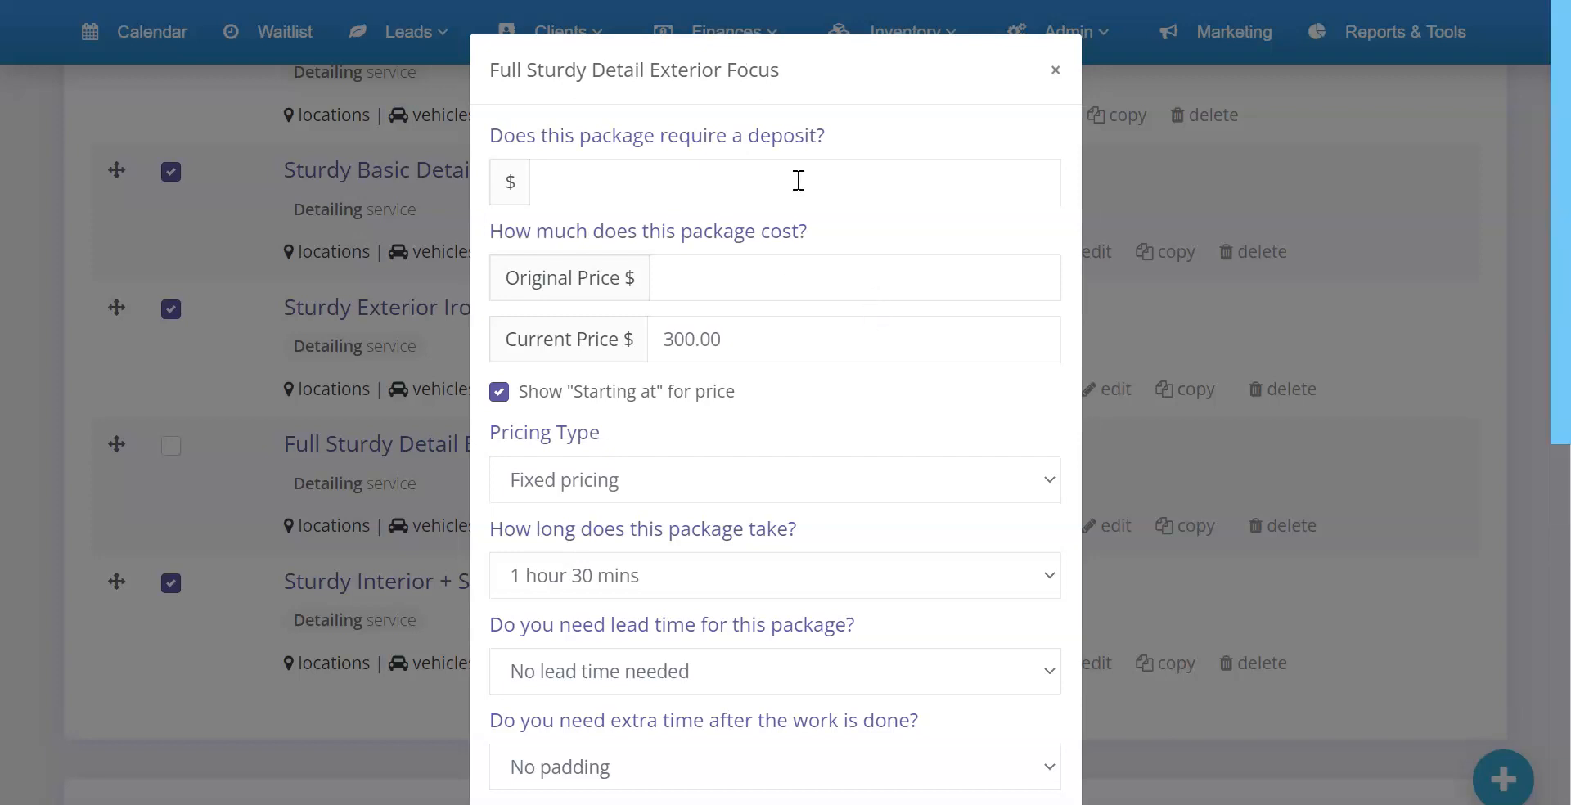
pyautogui.scroll(-9, 798, 180)
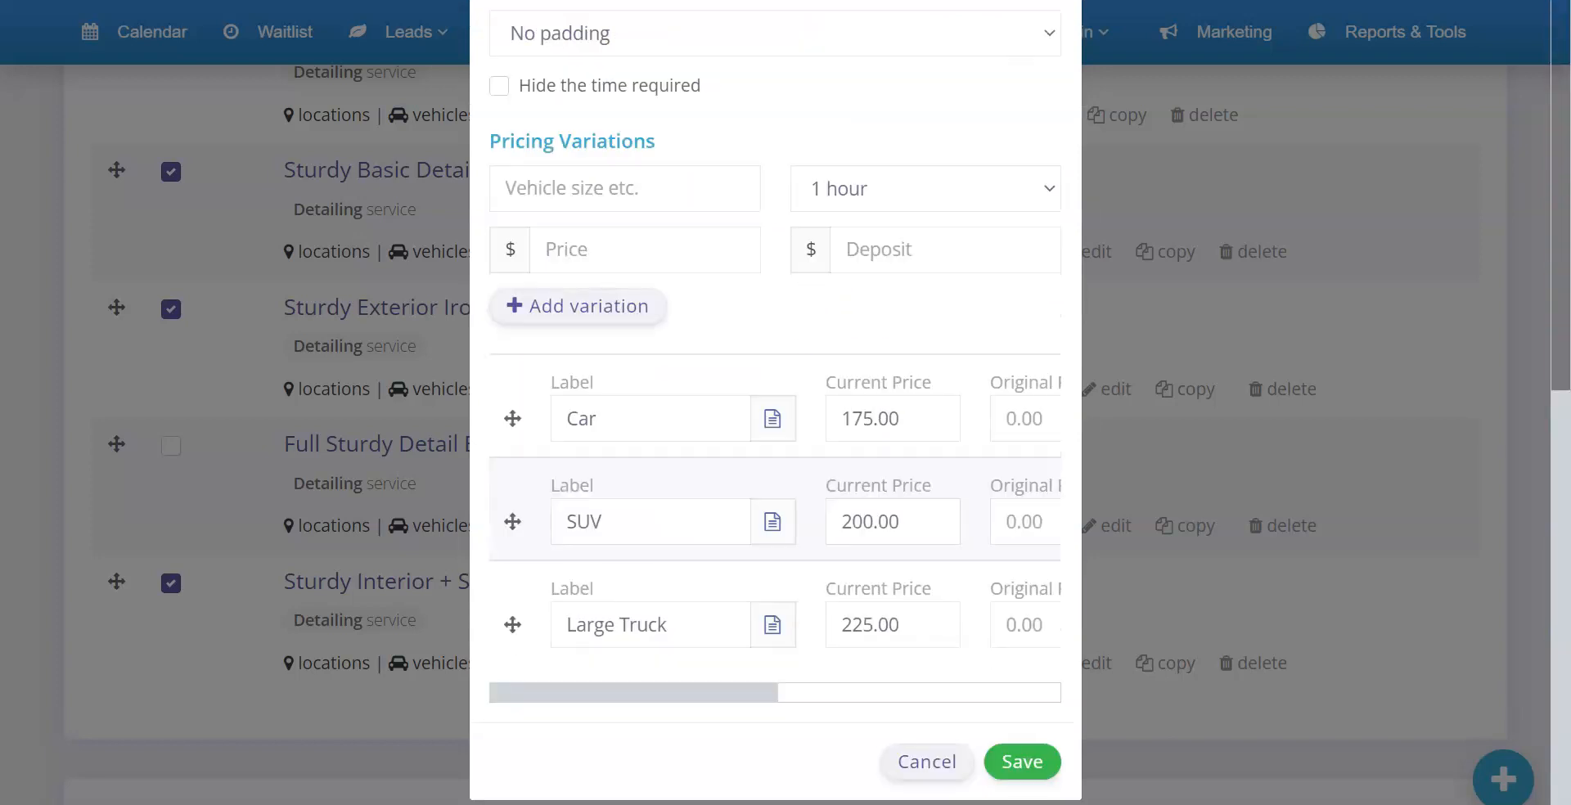
pyautogui.hotkey('ctrl', 'Tab')
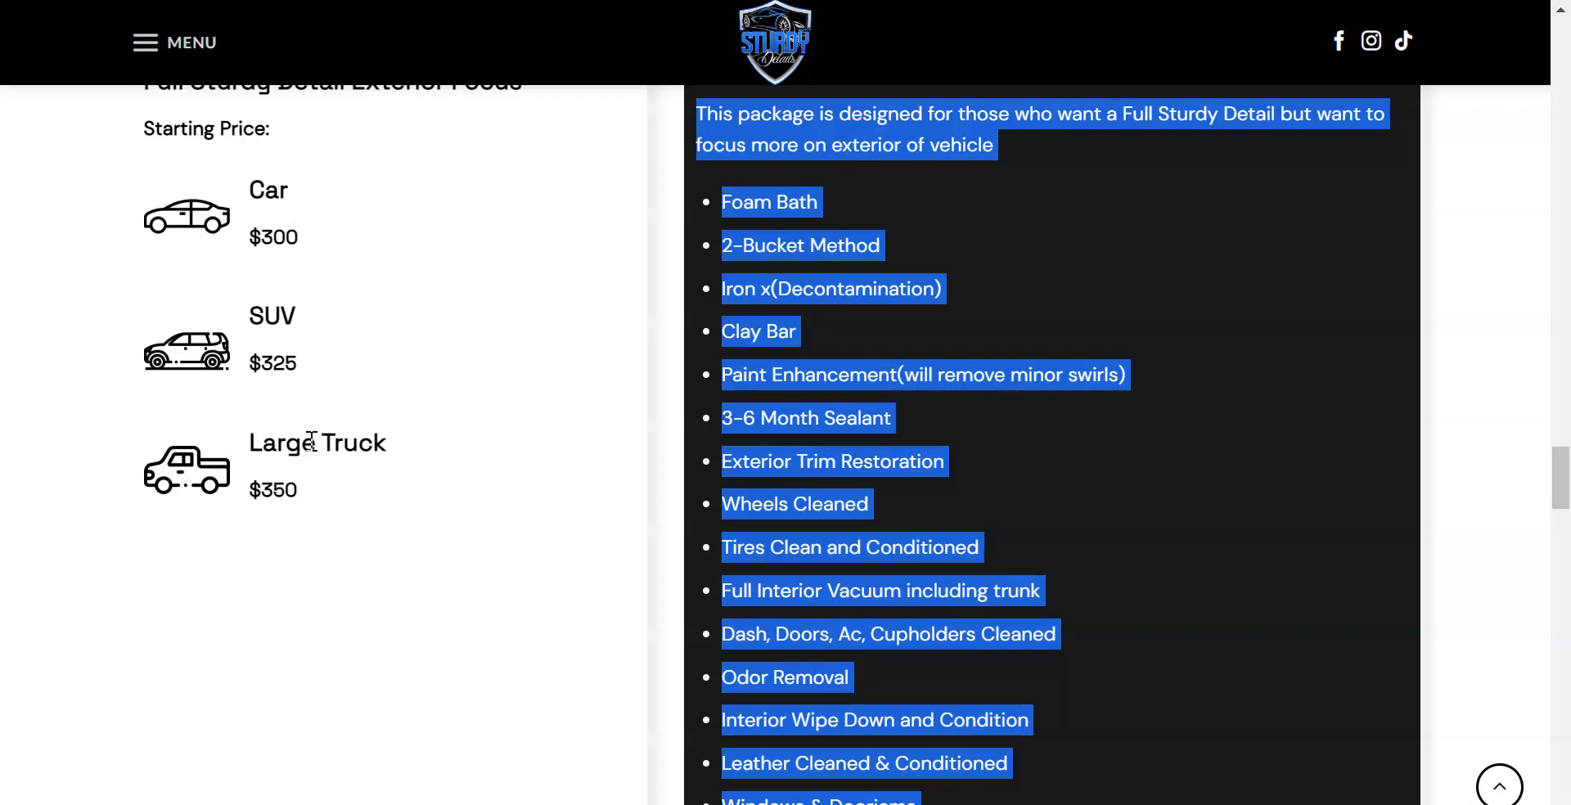
pyautogui.hotkey('ctrl', 'Tab')
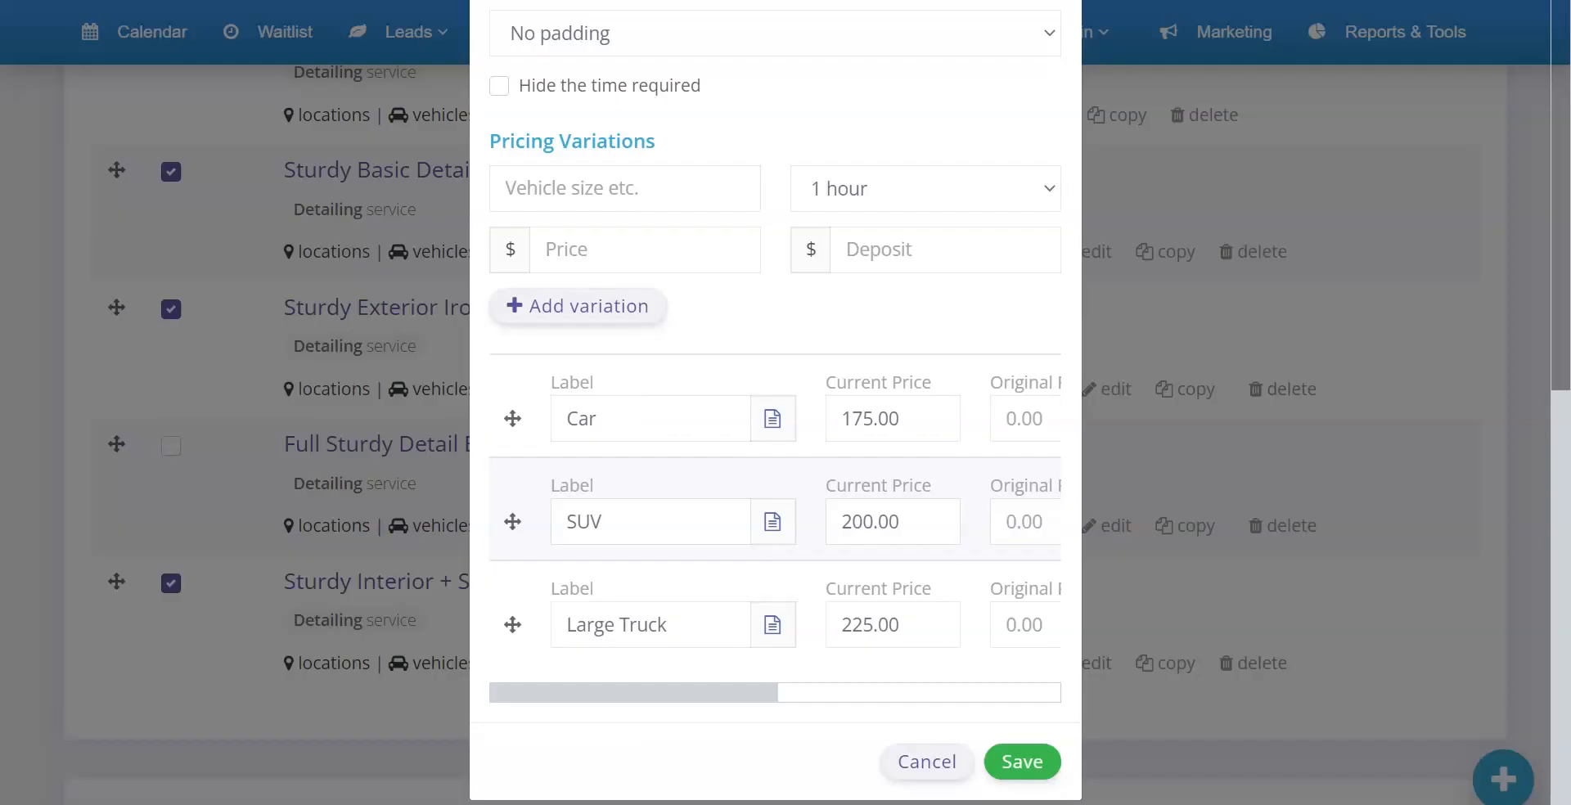
pyautogui.moveTo(911, 416); pyautogui.dragTo(759, 396)
pyautogui.write('300')
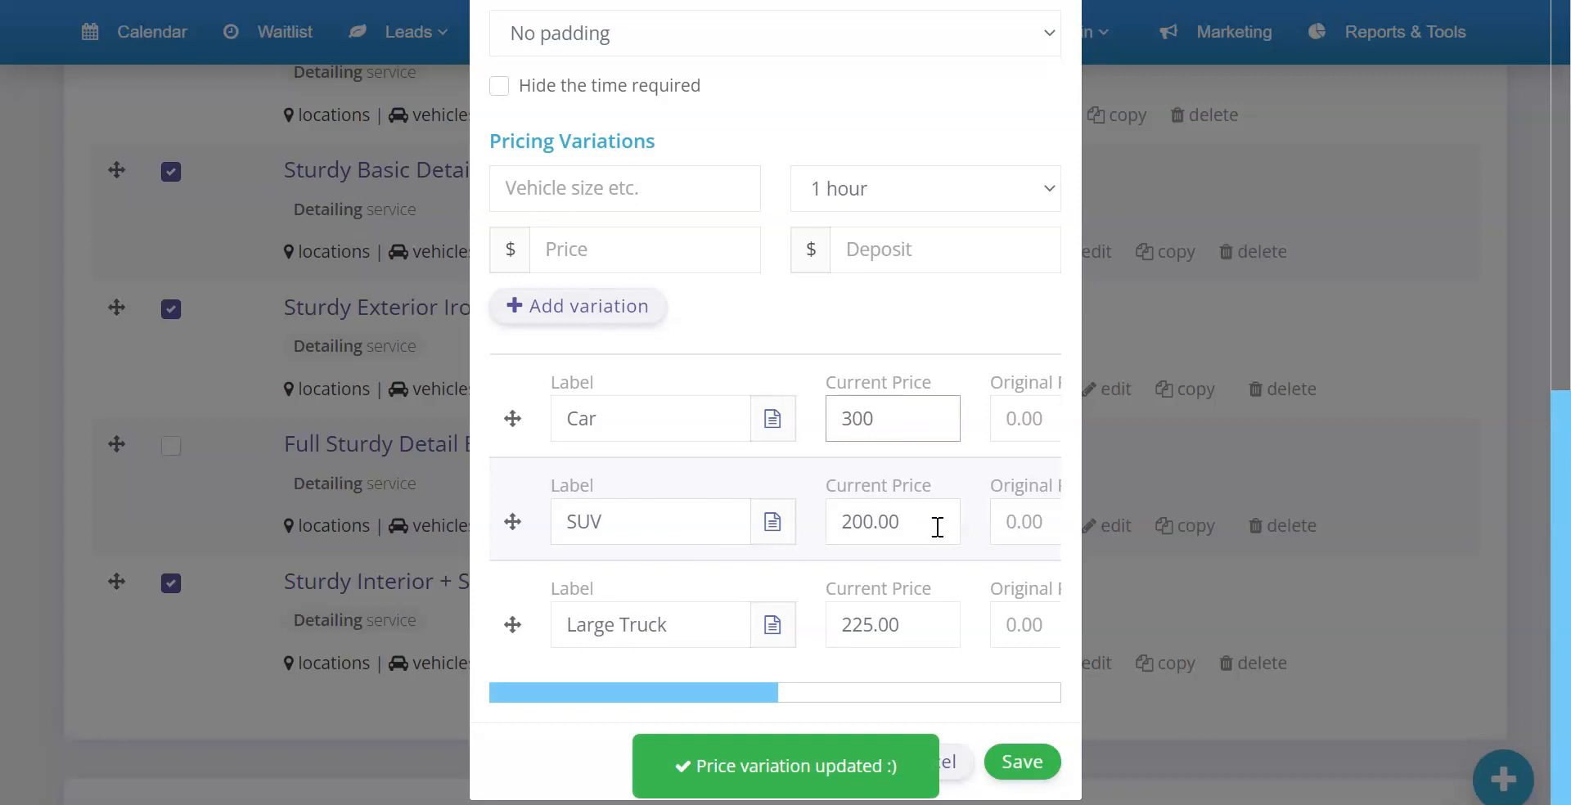
pyautogui.moveTo(938, 525); pyautogui.dragTo(787, 522)
pyautogui.write('325')
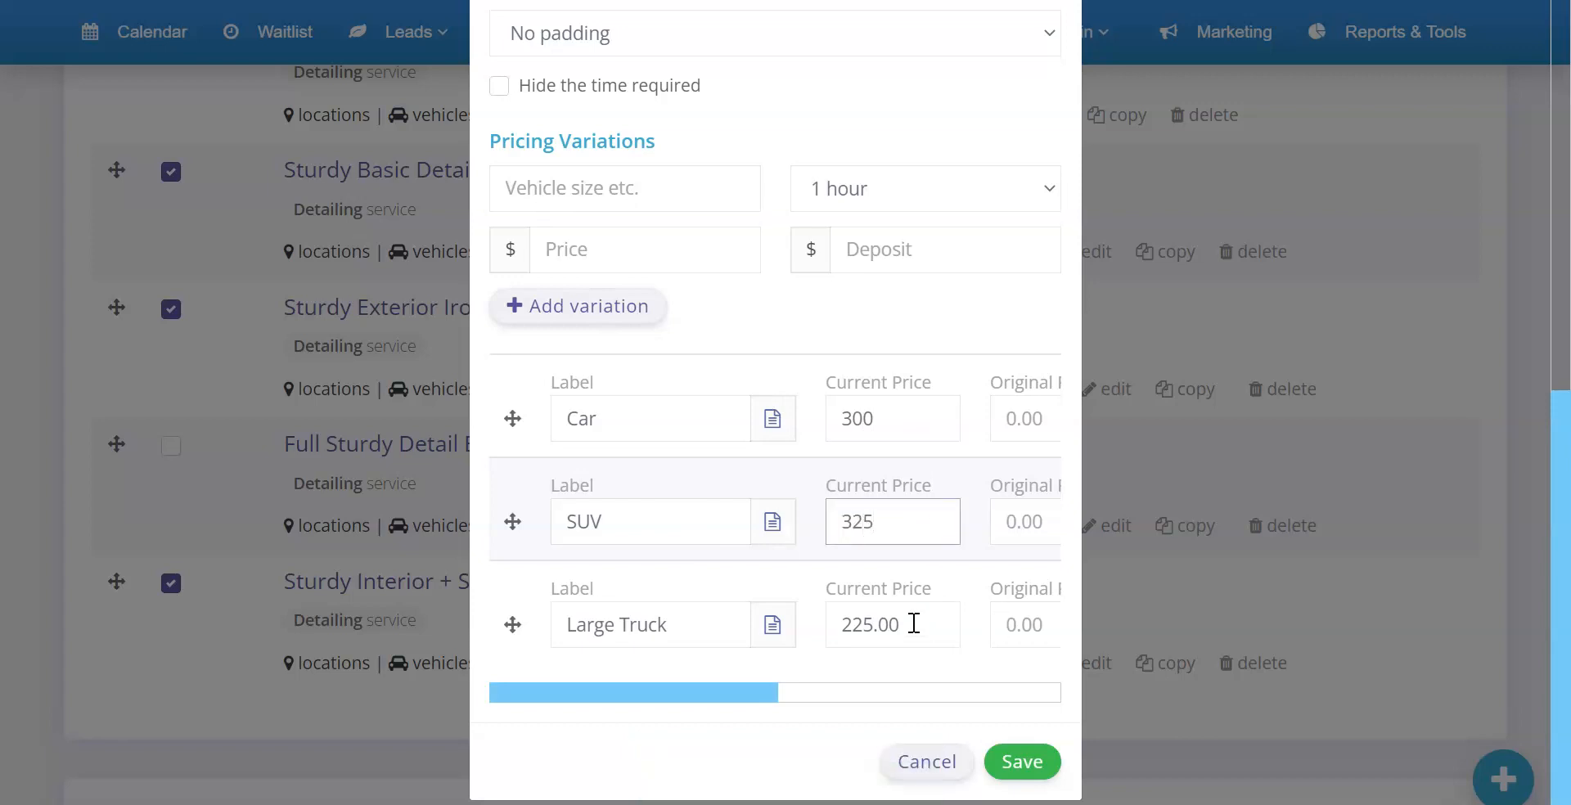
pyautogui.moveTo(911, 624); pyautogui.dragTo(813, 619)
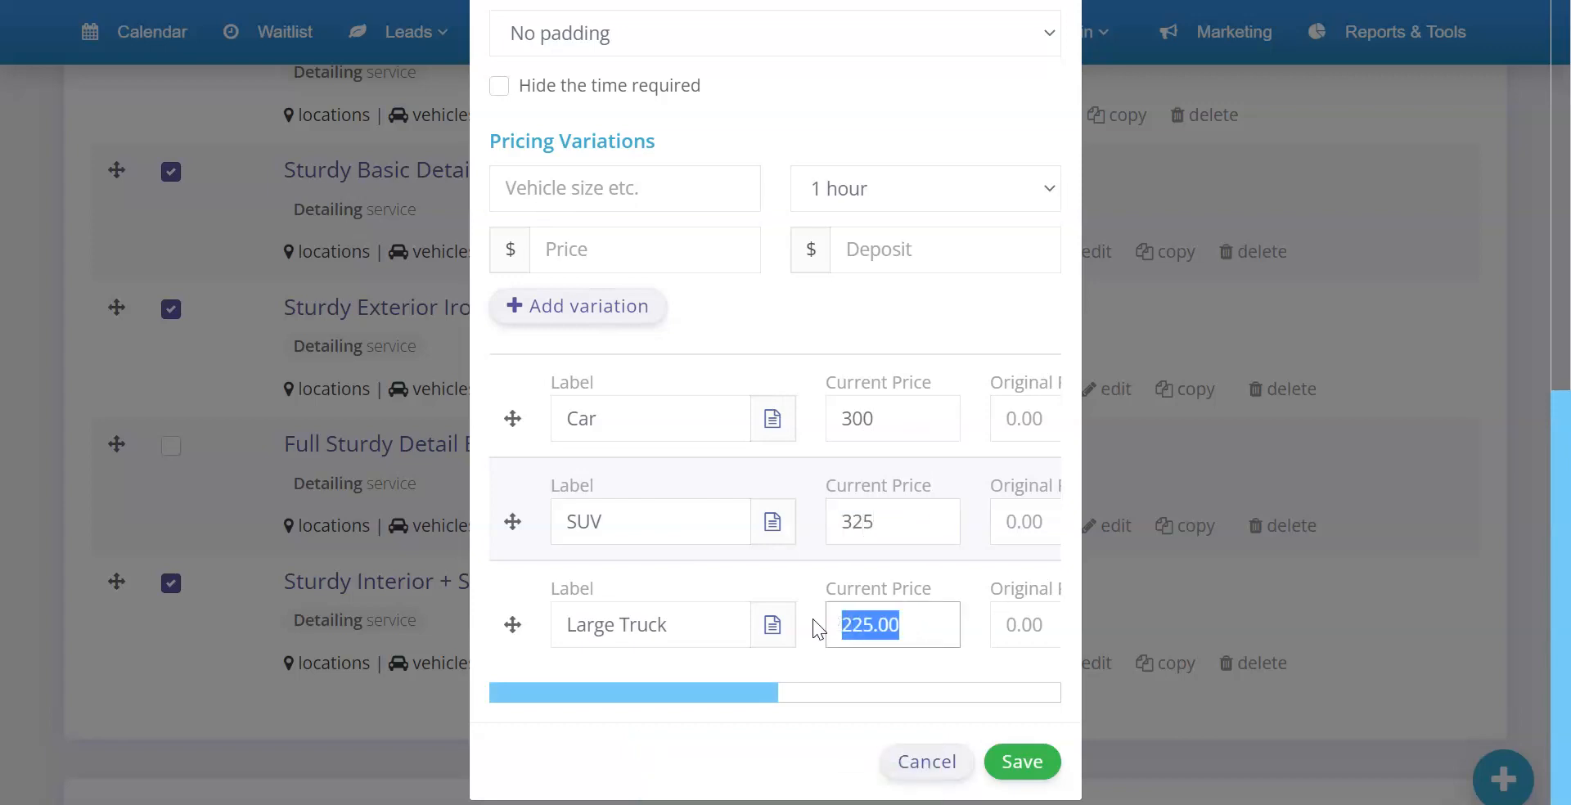
pyautogui.write('350')
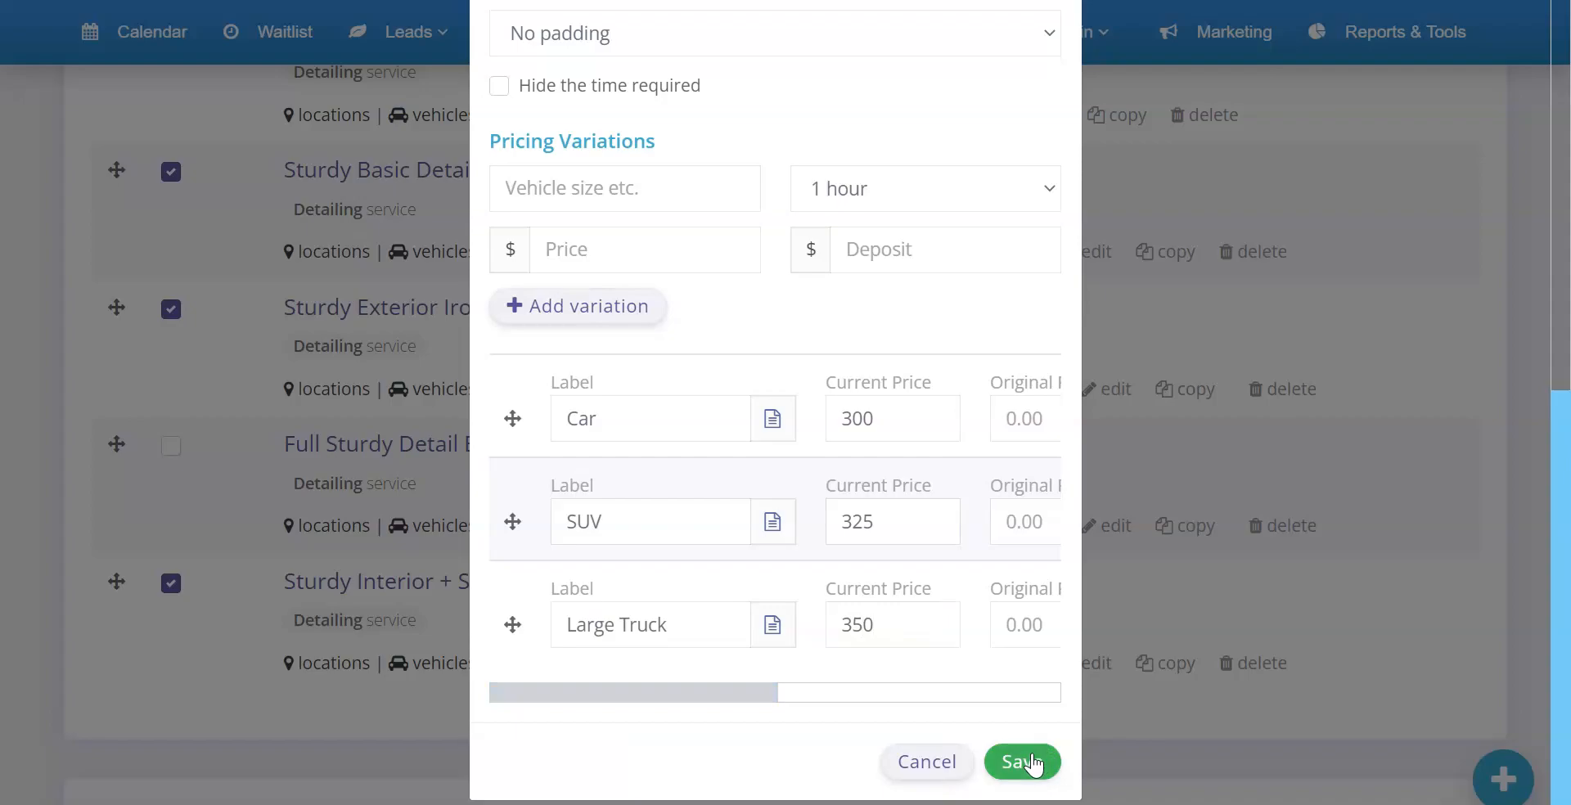
pyautogui.click(1024, 760)
pyautogui.click(171, 446)
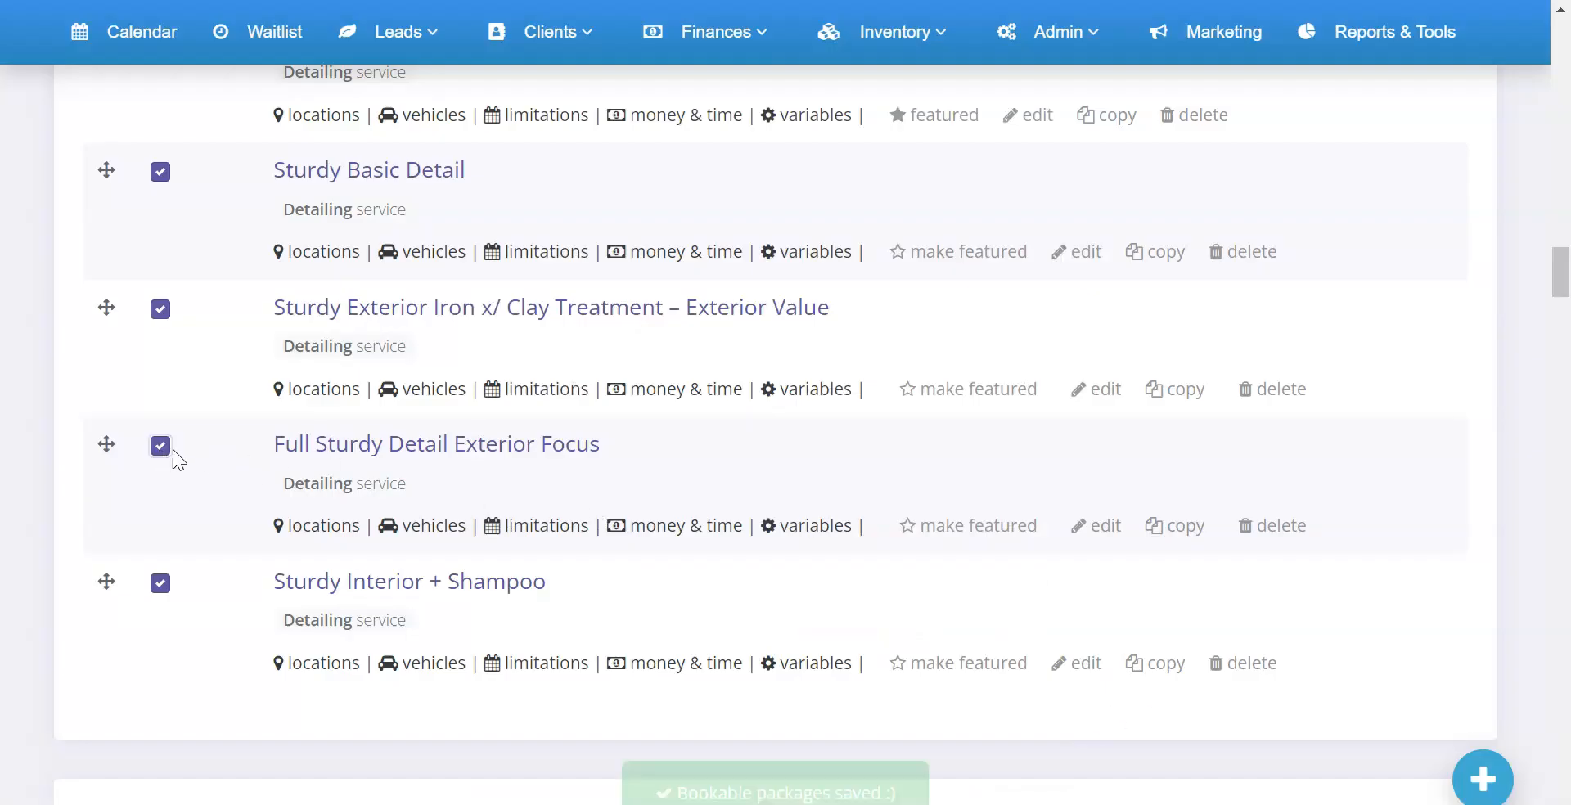
# - Duplicate the Full Sturdy Detail Exterior Focus package and name the copy Show Room Sturdy, copied from the website
pyautogui.click(1186, 533)
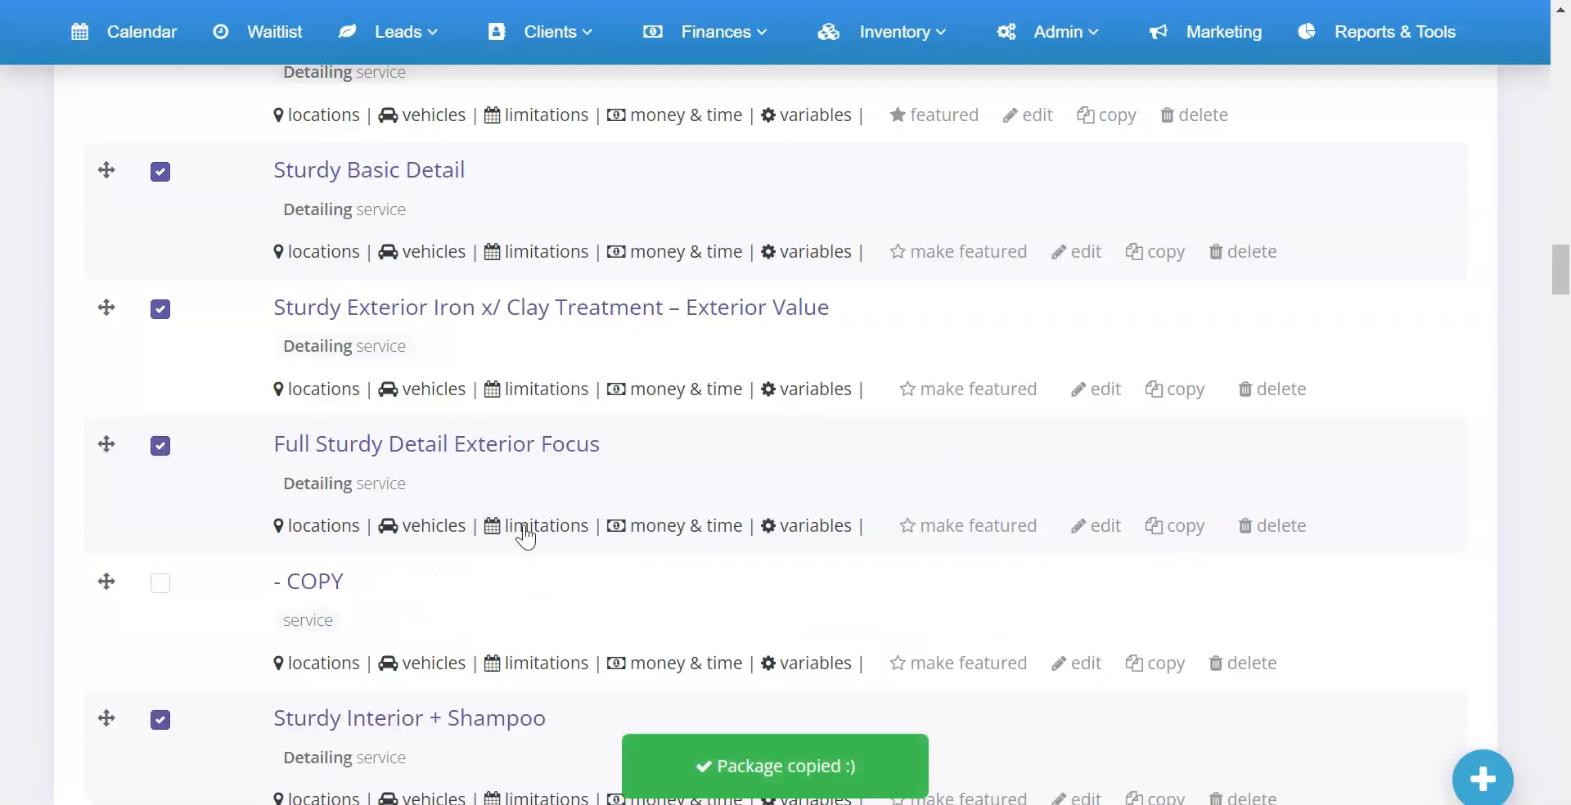
pyautogui.click(1075, 663)
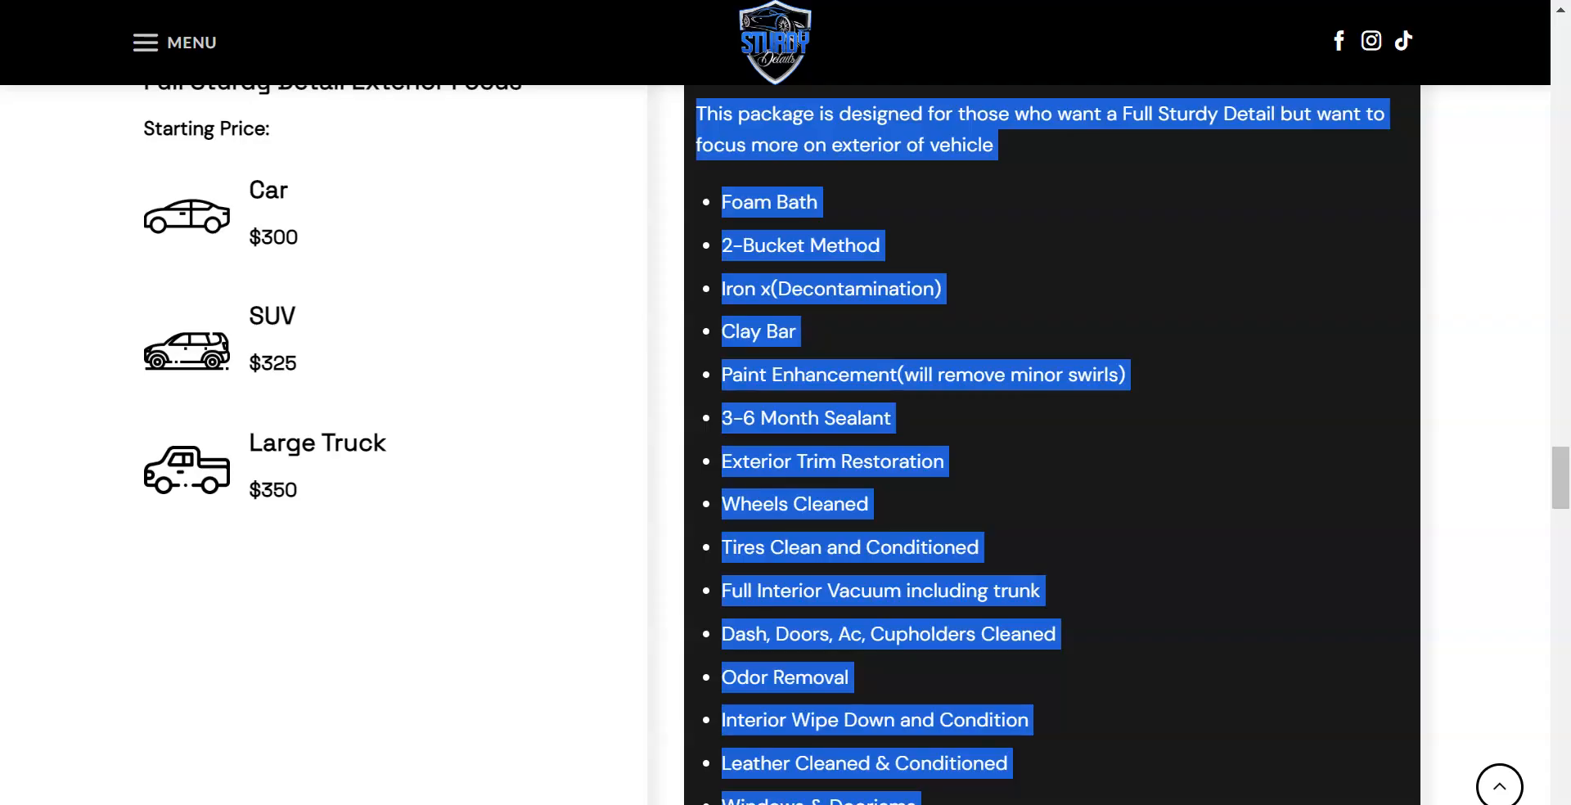
pyautogui.scroll(-10, 457, 354)
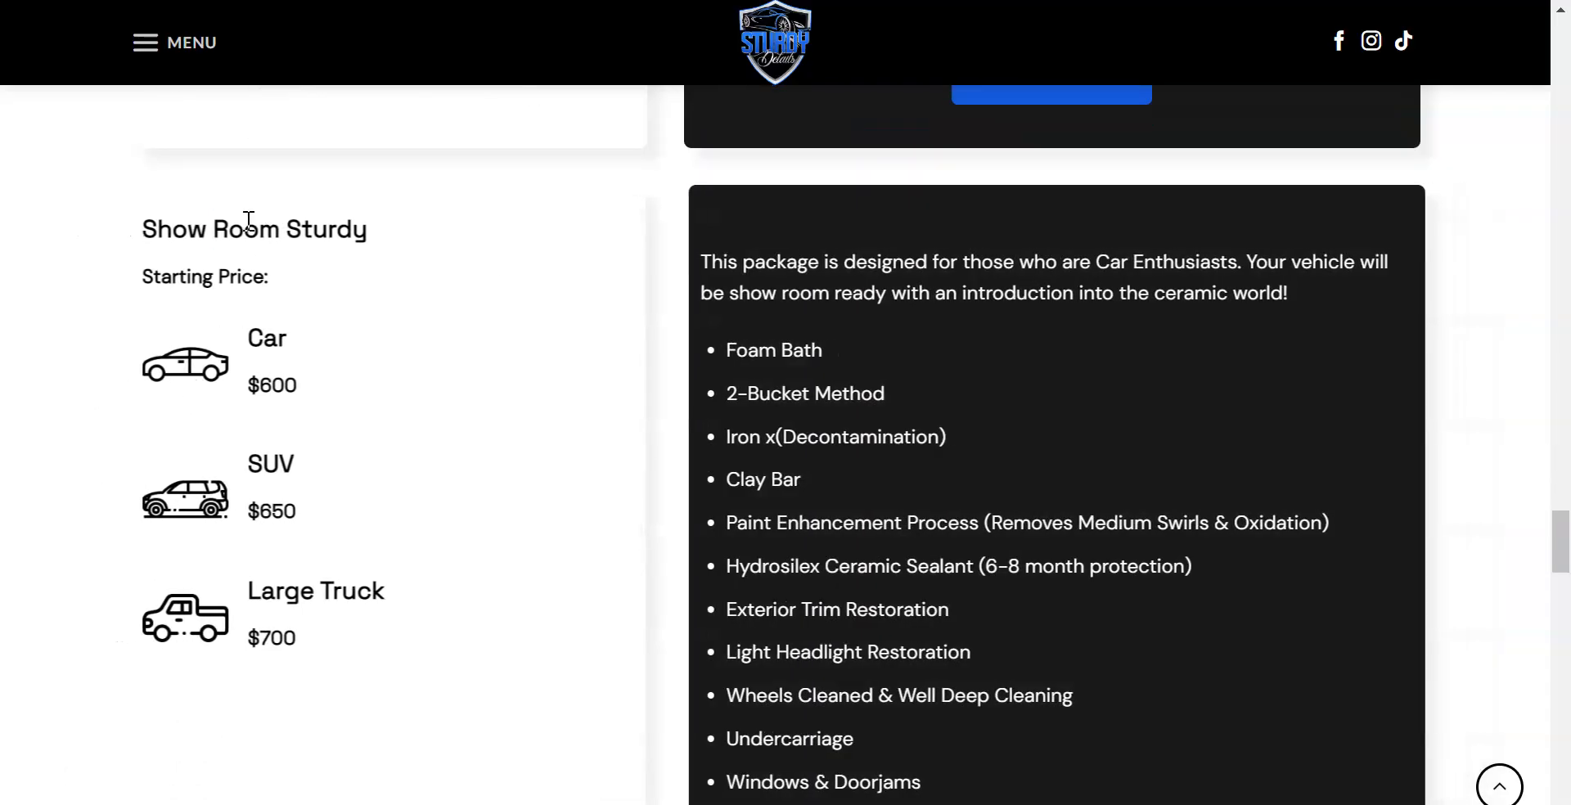
pyautogui.tripleClick(248, 221)
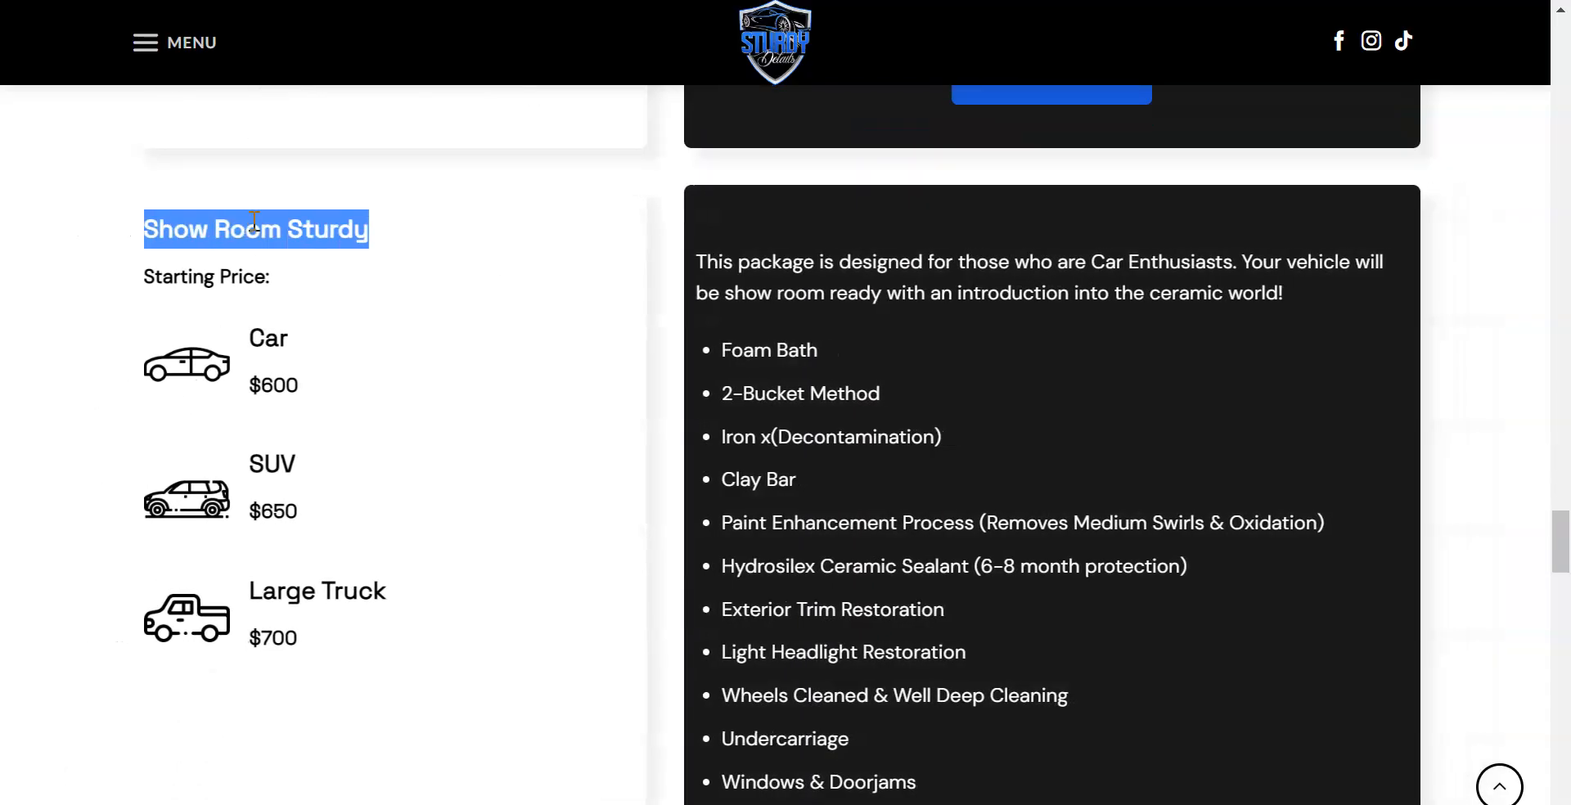
pyautogui.scroll(-13, 312, 237)
pyautogui.scroll(8, 329, 239)
pyautogui.scroll(6, 329, 238)
pyautogui.hotkey('ctrl', 'Tab')
pyautogui.tripleClick(736, 186)
pyautogui.hotkey('ctrl', 'v')
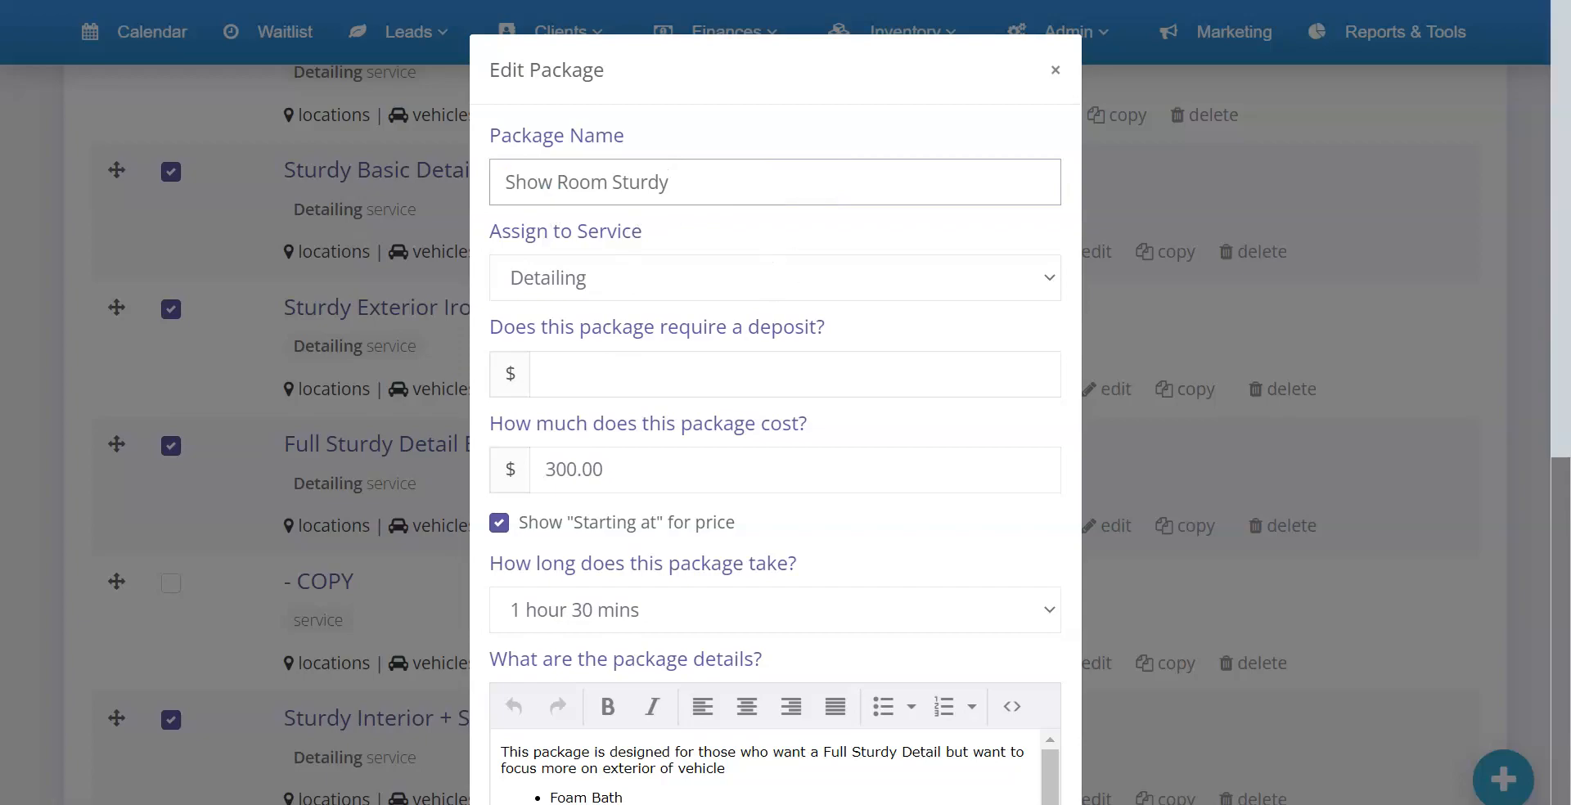
# - Copy the Show Room Sturdy description and service list from the website, and set the new package's cost to $600
pyautogui.hotkey('ctrl', 'shift', 'Tab')
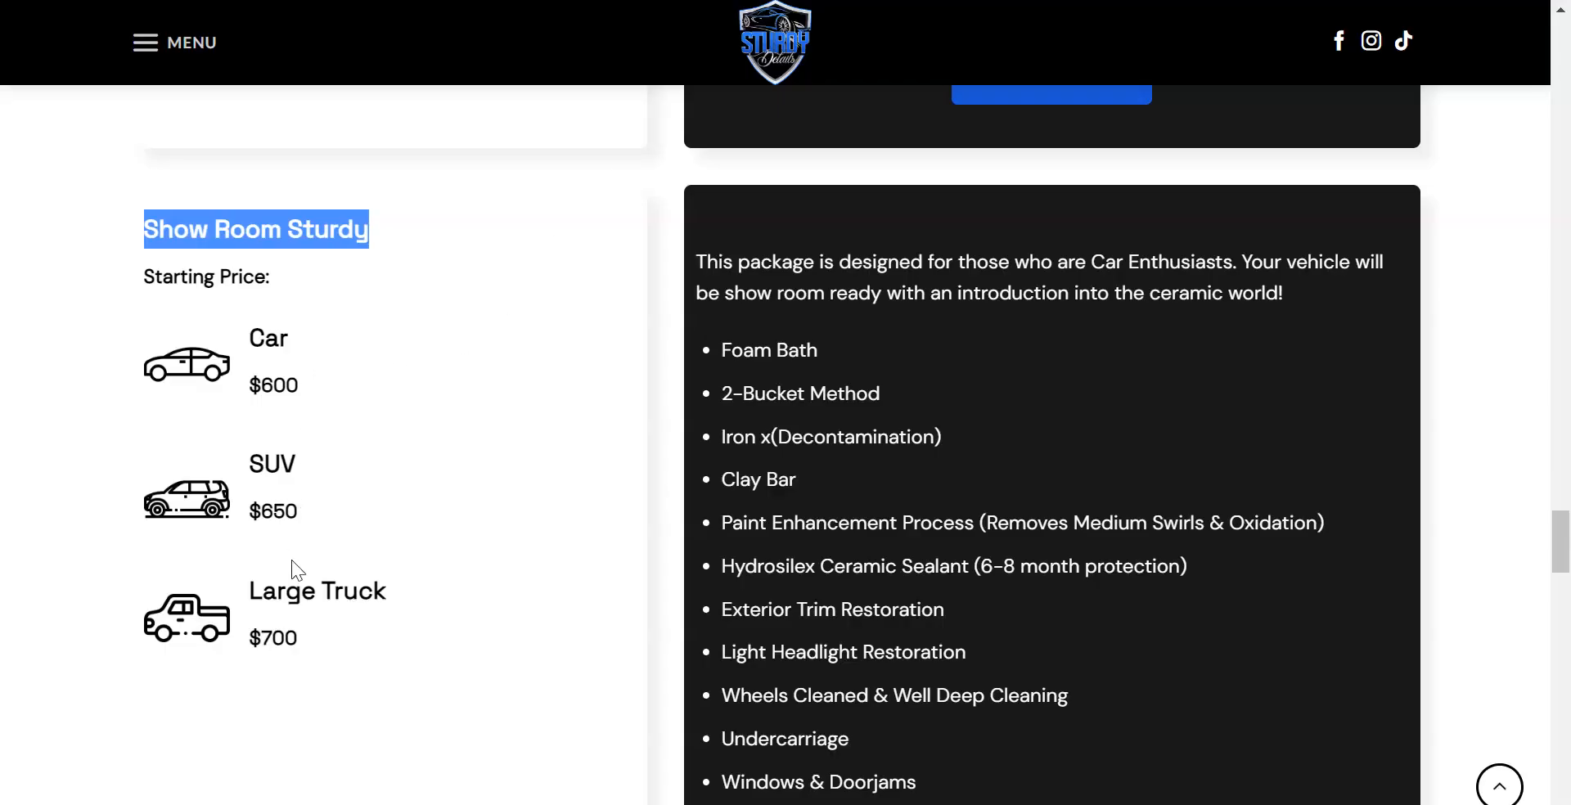
pyautogui.moveTo(696, 260); pyautogui.dragTo(937, 575)
pyautogui.hotkey('ctrl', 'Tab')
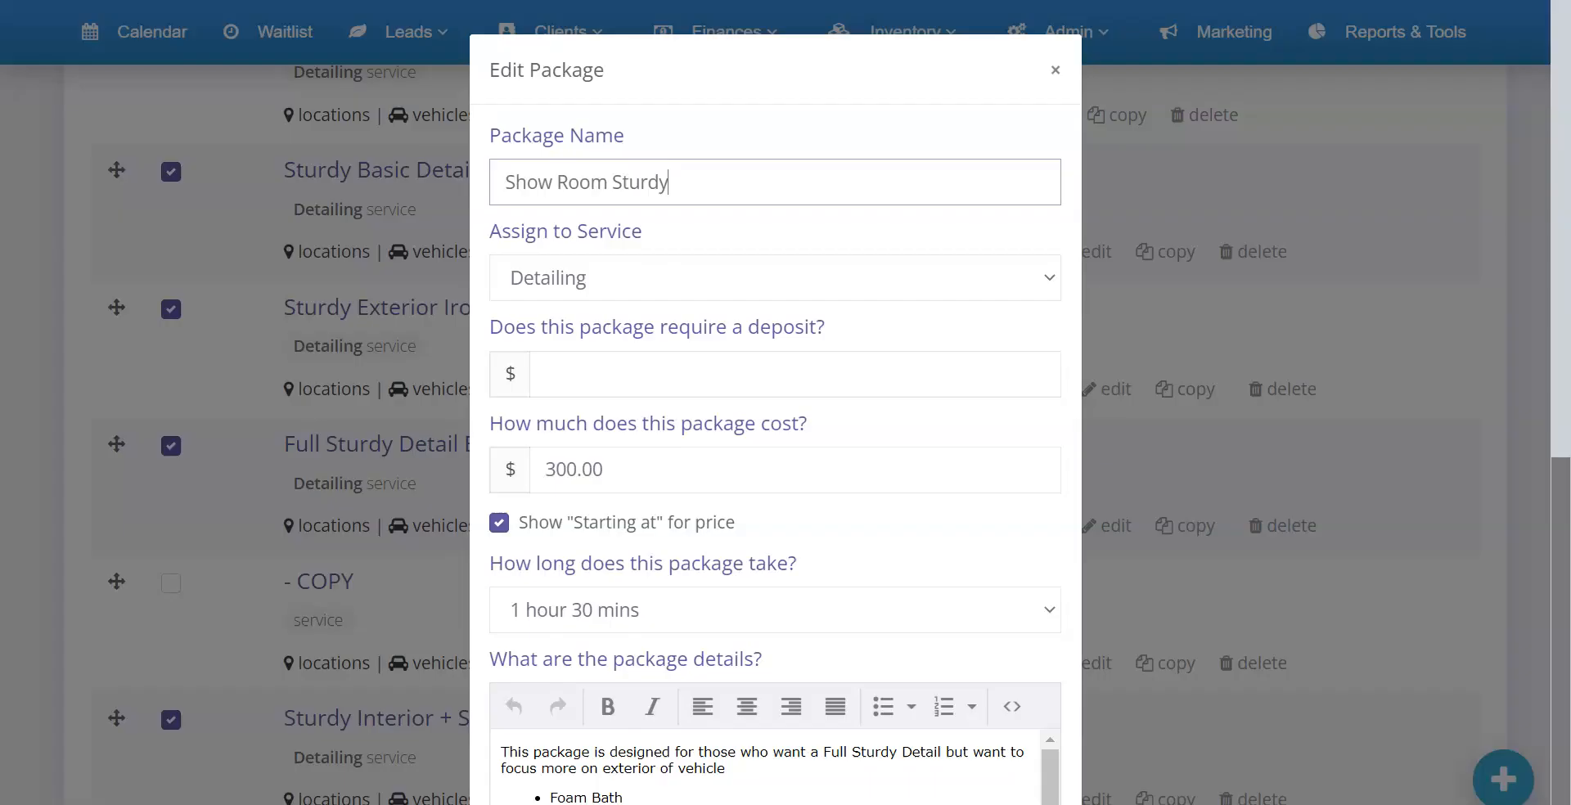
pyautogui.doubleClick(633, 478)
pyautogui.write('600')
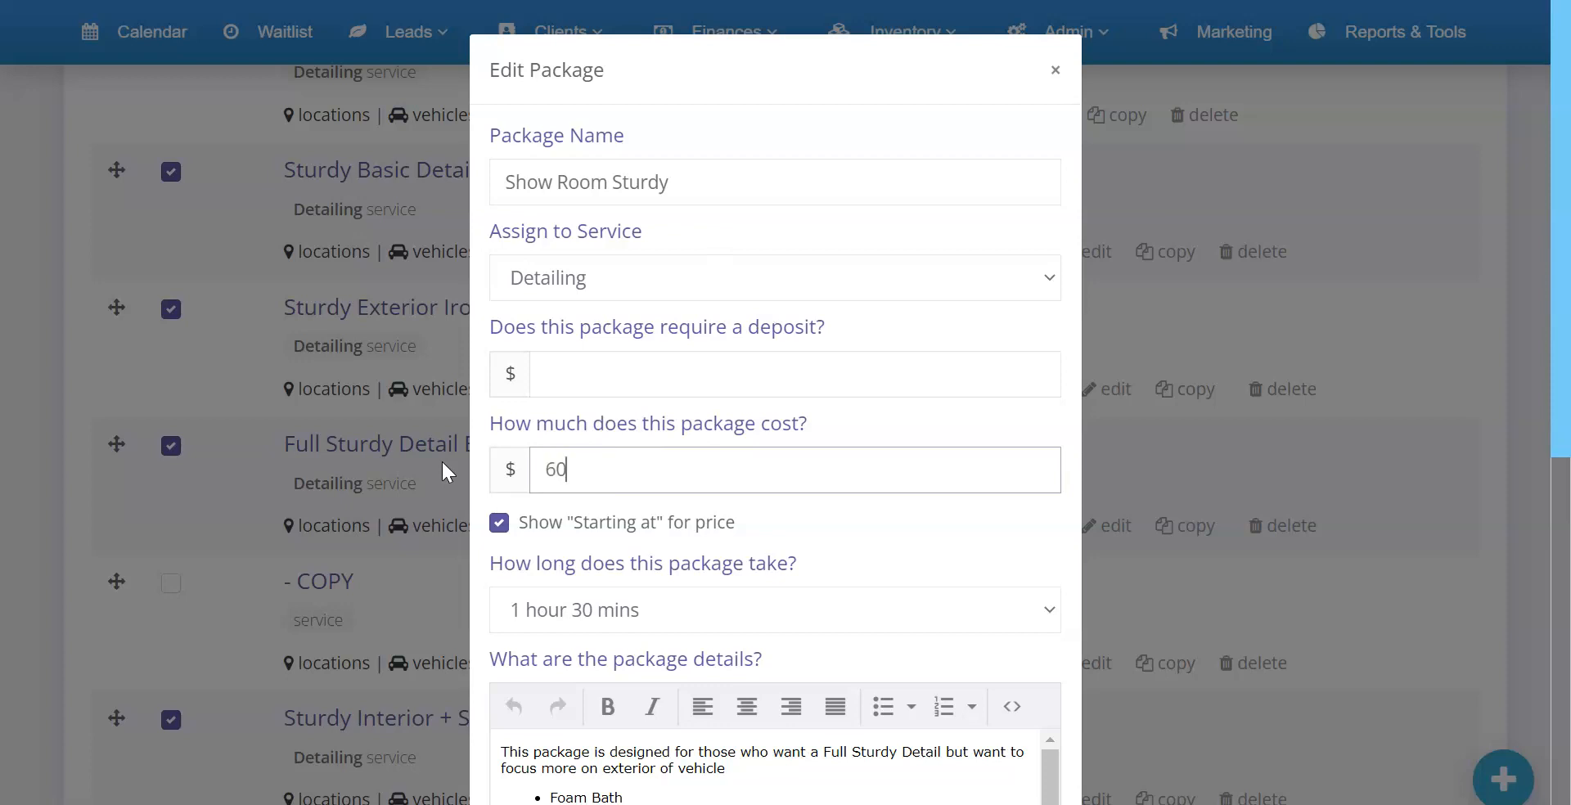
# - Replace the Show Room Sturdy package's details with the copied website description and service list, and save the package
pyautogui.scroll(-5, 610, 351)
pyautogui.click(652, 431)
pyautogui.hotkey('ctrl', 'a')
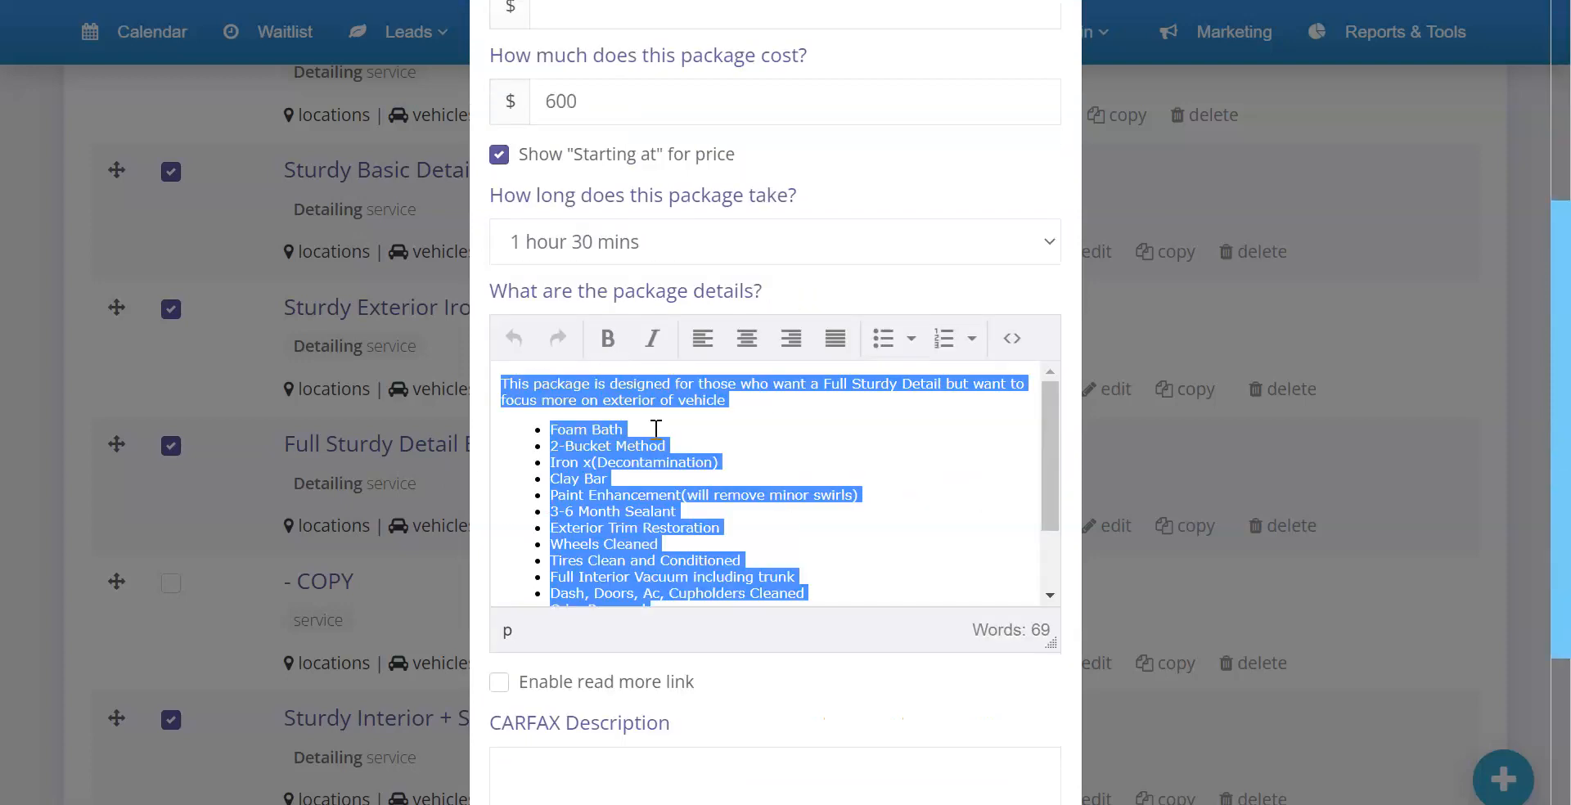
pyautogui.hotkey('ctrl', 'v')
pyautogui.press('BackSpace')
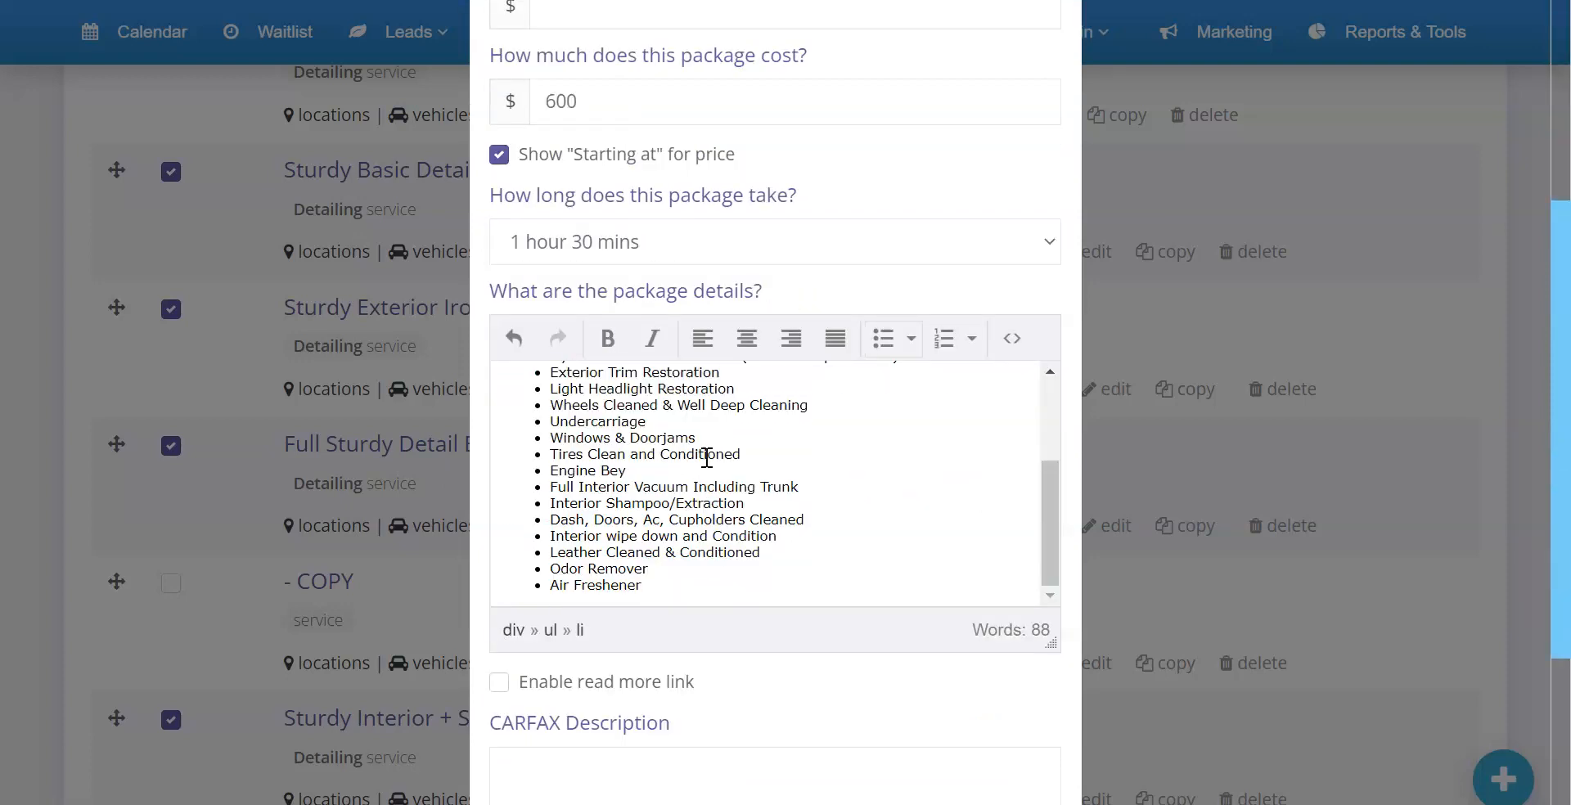
pyautogui.scroll(-4, 772, 487)
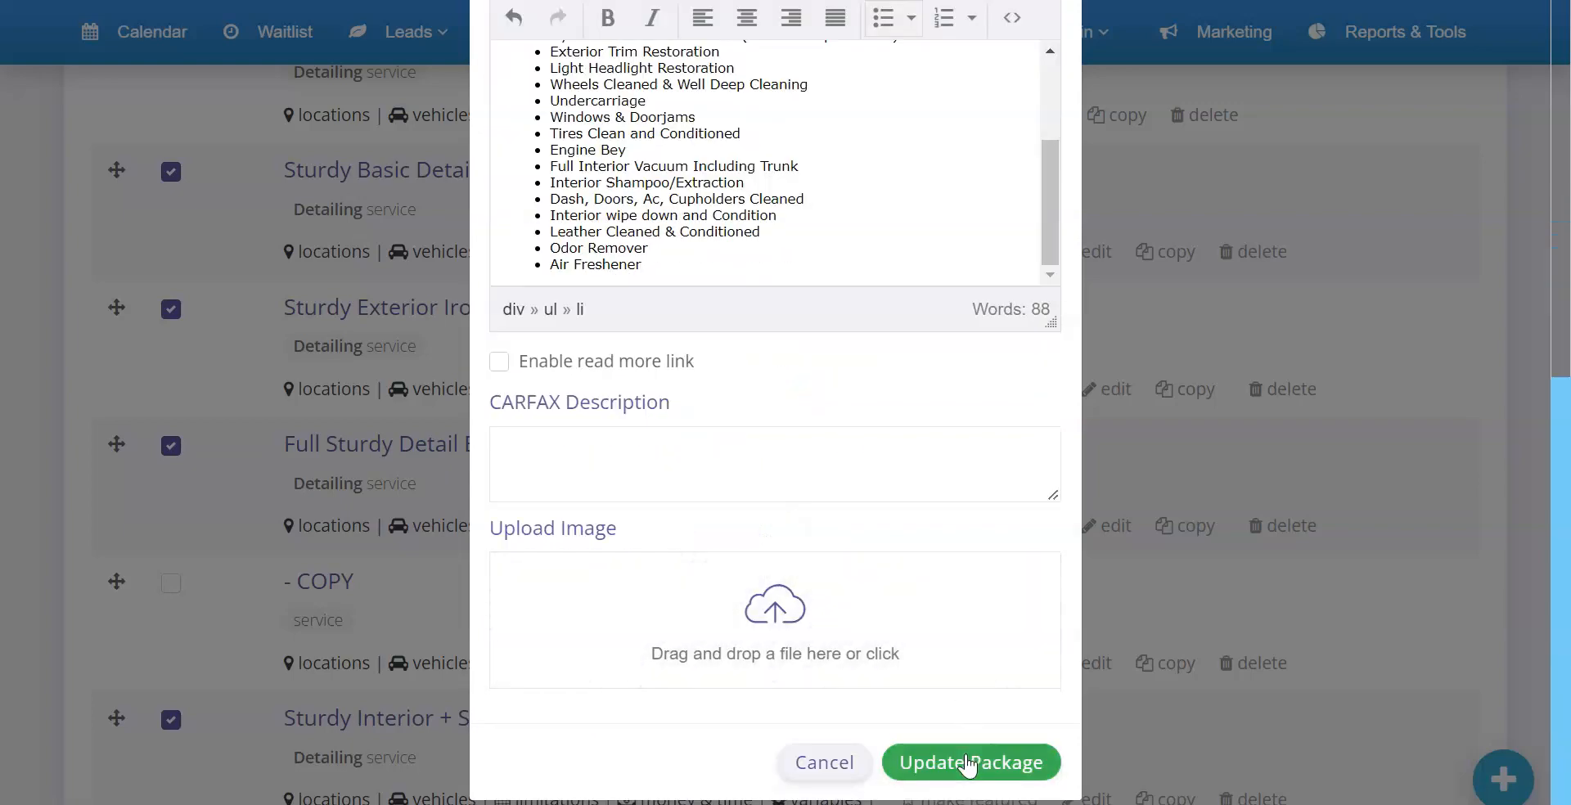
pyautogui.click(968, 763)
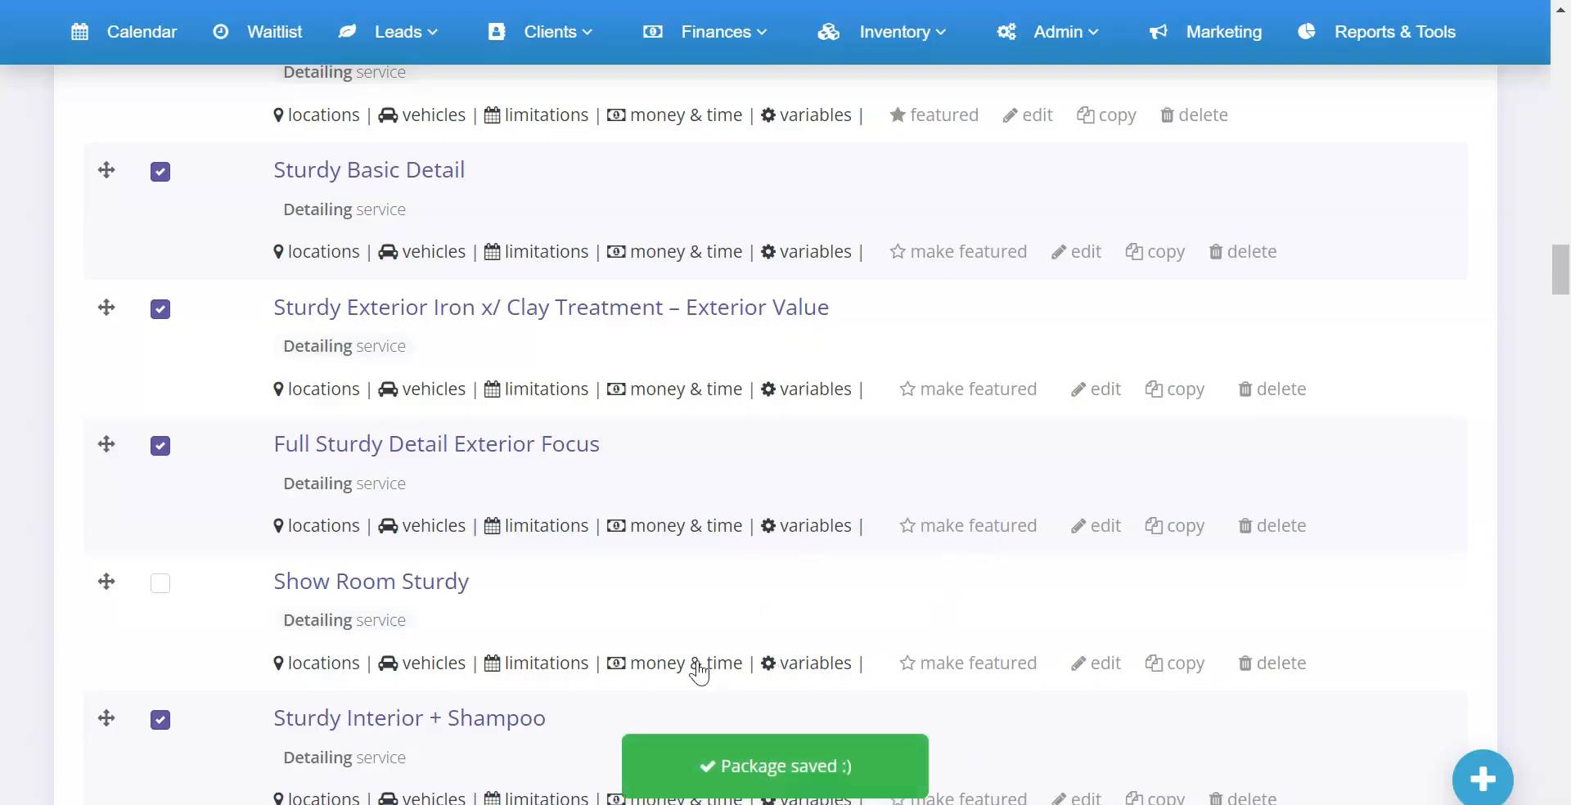
# - Price the Show Room Sturdy variations at 600 for Car, 650 for SUV and 700 for Large Truck, save, and make the package bookable
pyautogui.click(704, 664)
pyautogui.scroll(-5, 782, 360)
pyautogui.scroll(-2, 777, 355)
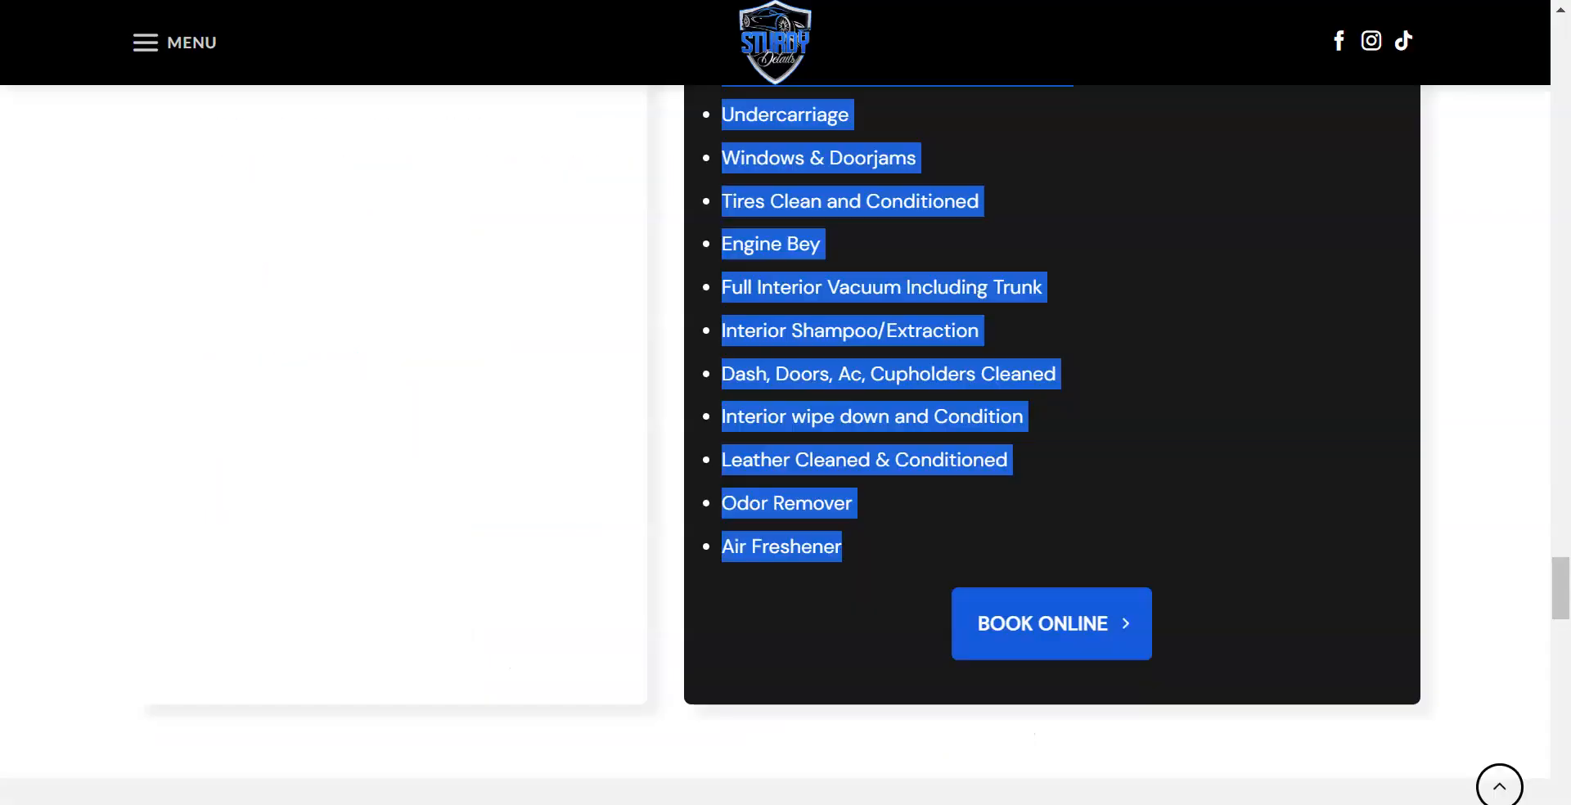
pyautogui.scroll(6, 548, 307)
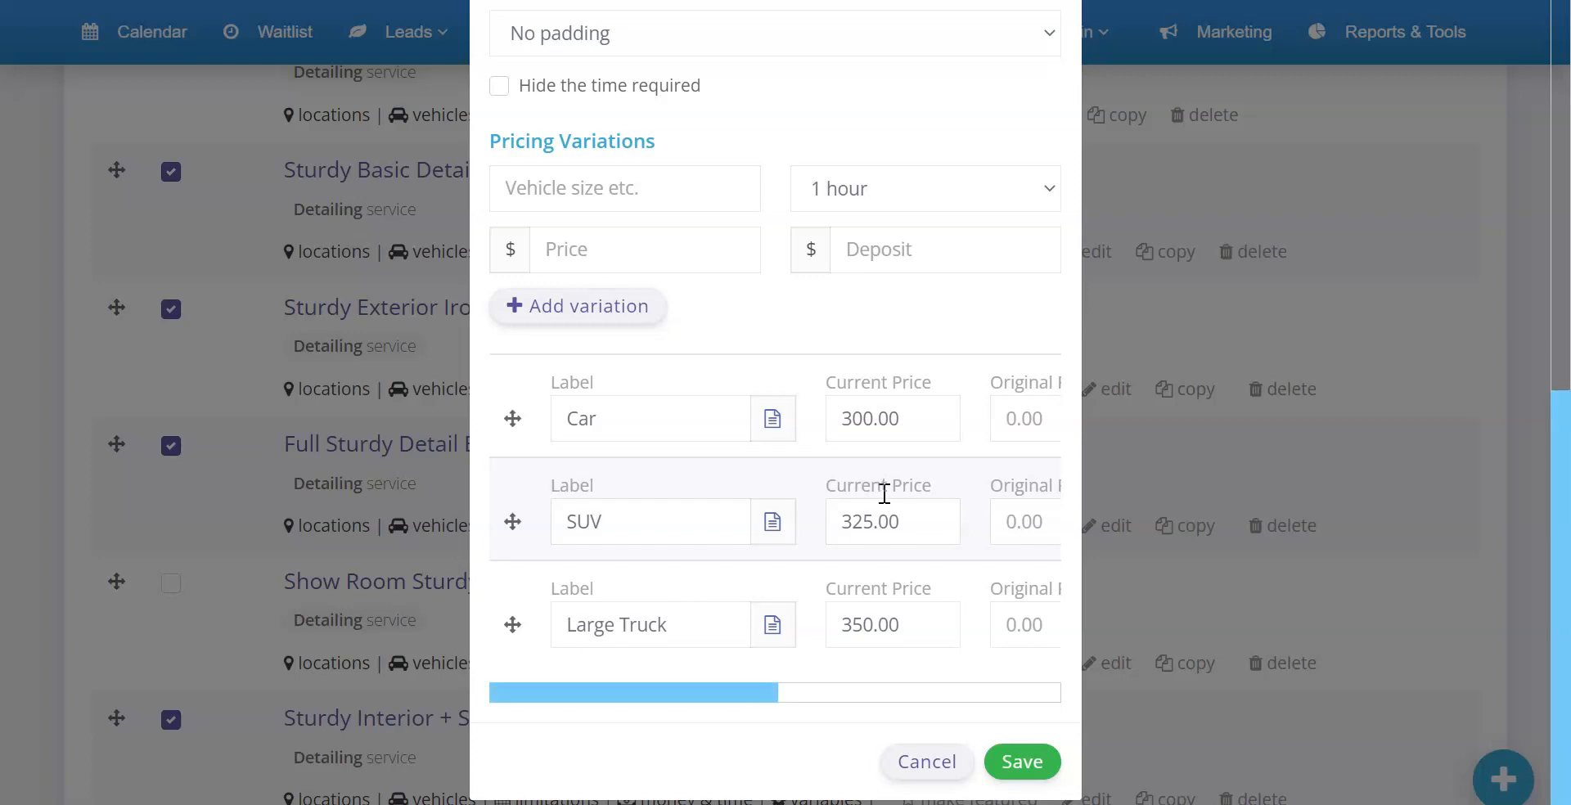
pyautogui.click(923, 413)
pyautogui.hotkey('ctrl', 'a')
pyautogui.write('600')
pyautogui.click(921, 520)
pyautogui.hotkey('ctrl', 'a')
pyautogui.write('650')
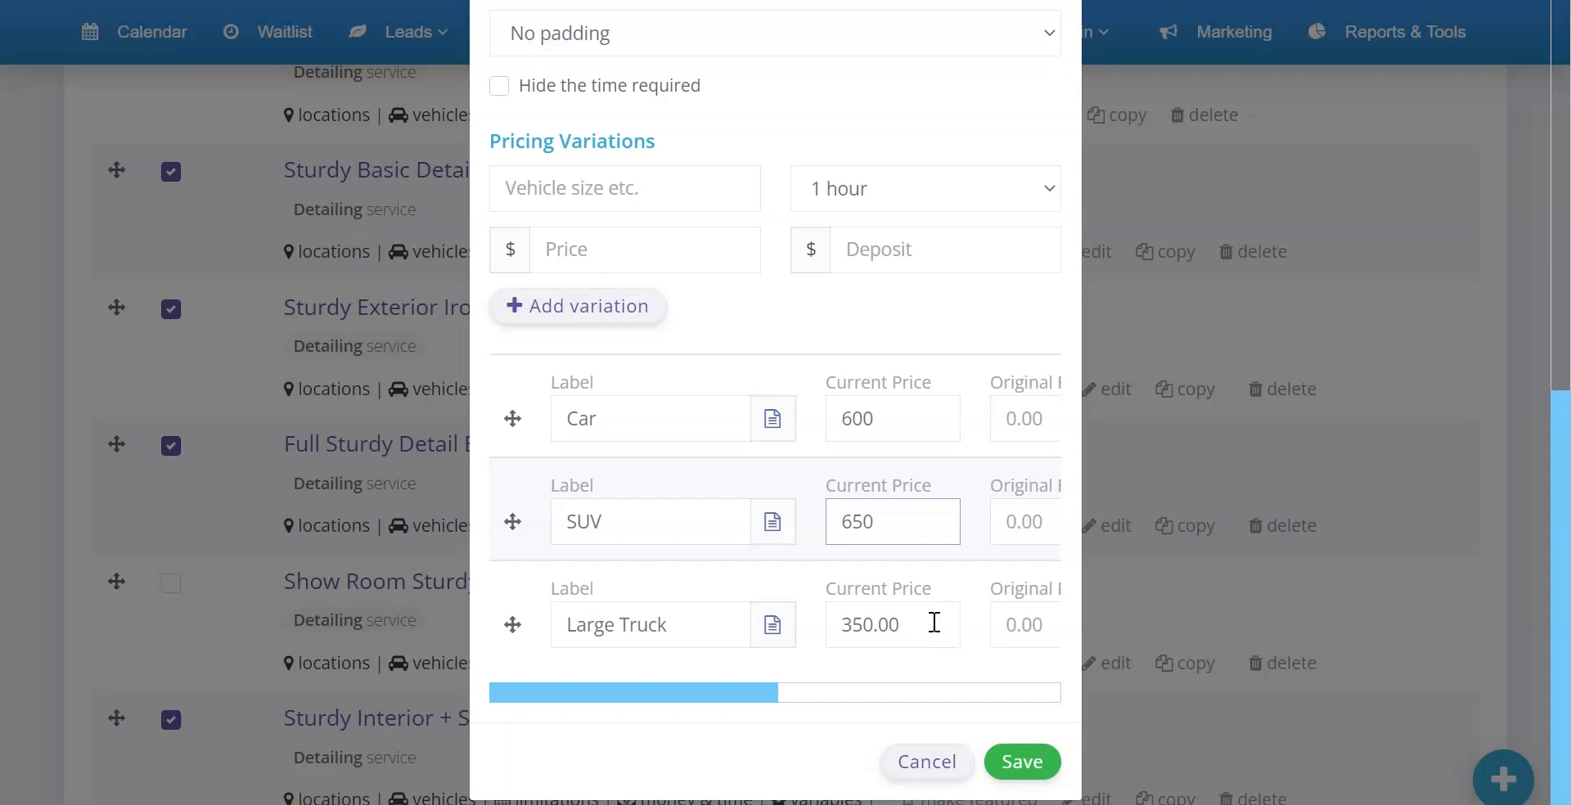
pyautogui.click(934, 622)
pyautogui.hotkey('ctrl', 'a')
pyautogui.write('700')
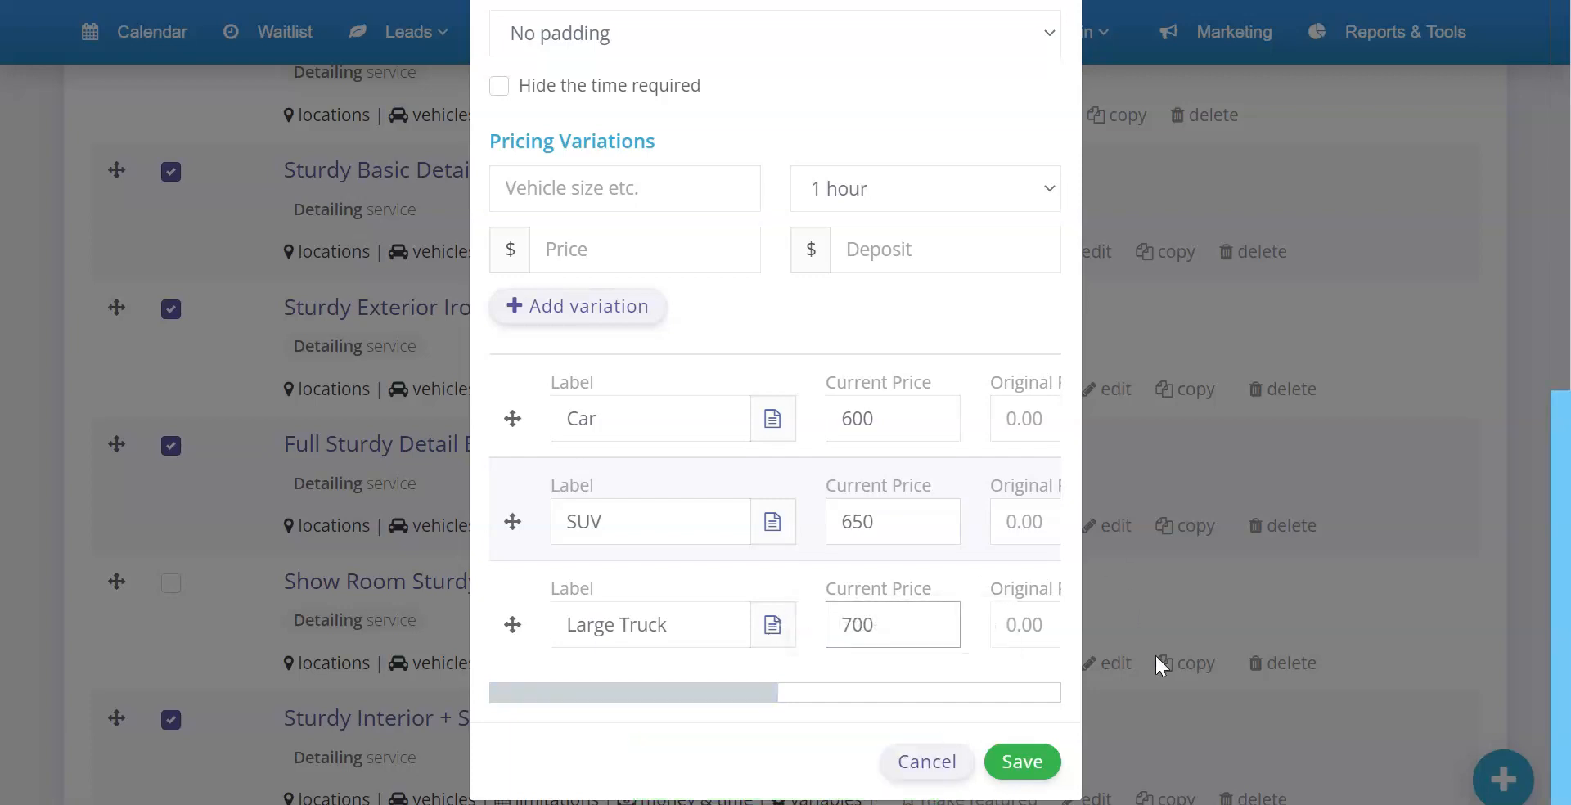
pyautogui.click(1022, 762)
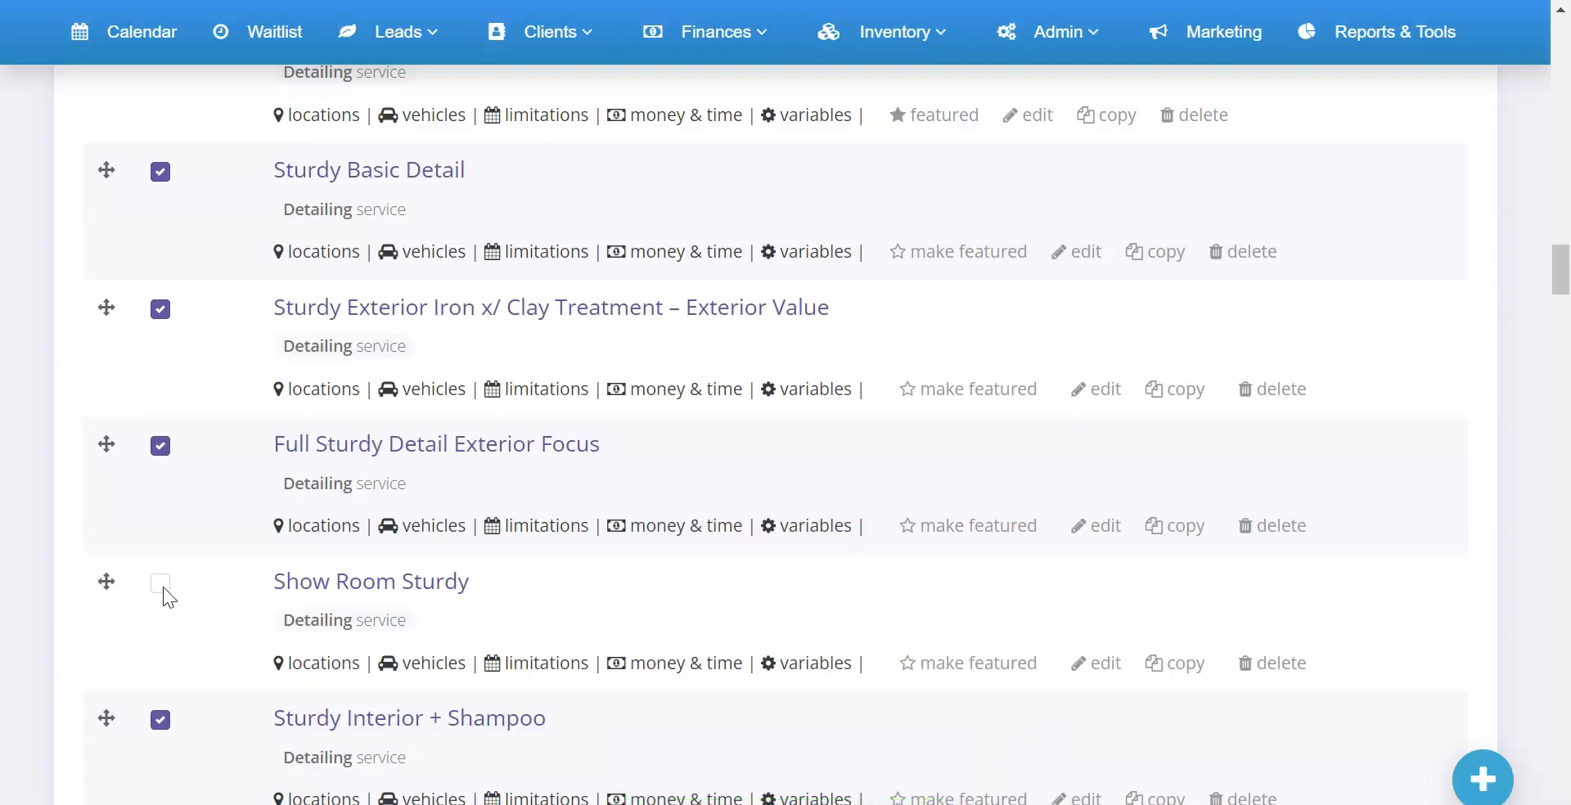
# - Open the customer-facing booking form and expand the Detailing packages
pyautogui.scroll(20, 393, 536)
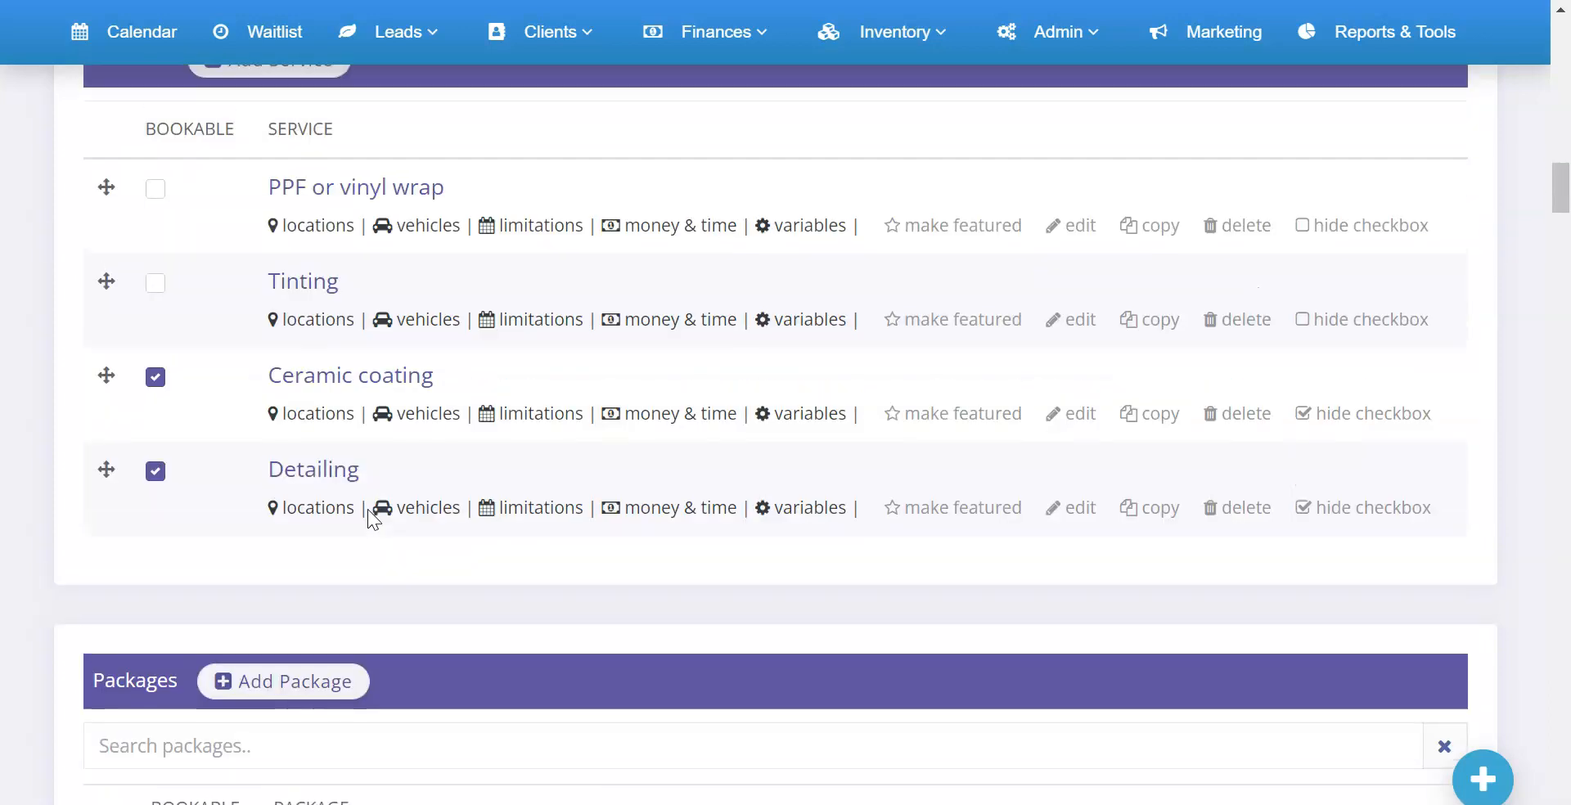
pyautogui.scroll(10, 366, 509)
pyautogui.click(456, 353)
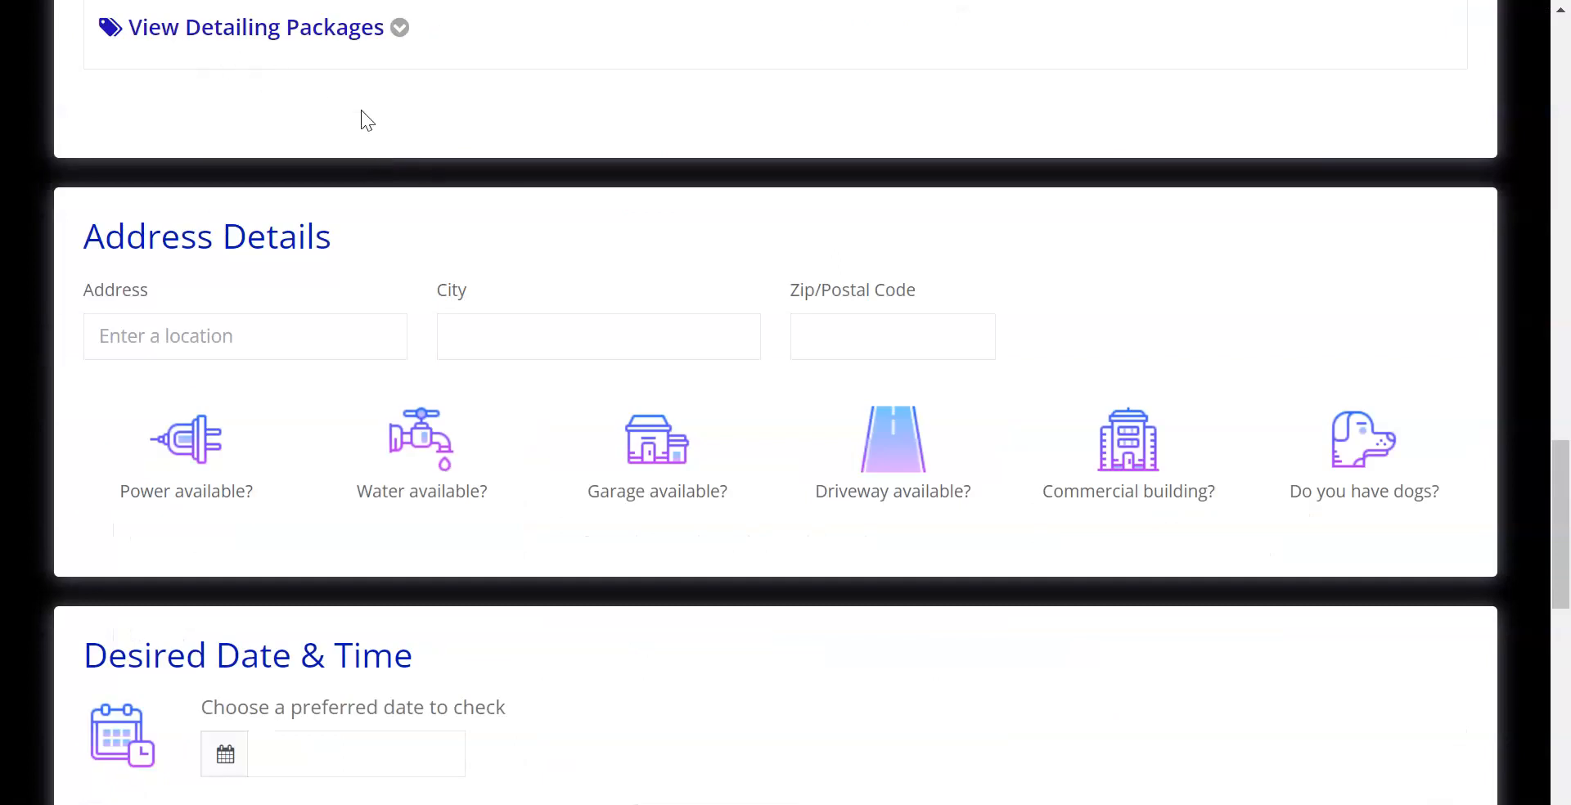
pyautogui.scroll(5, 370, 115)
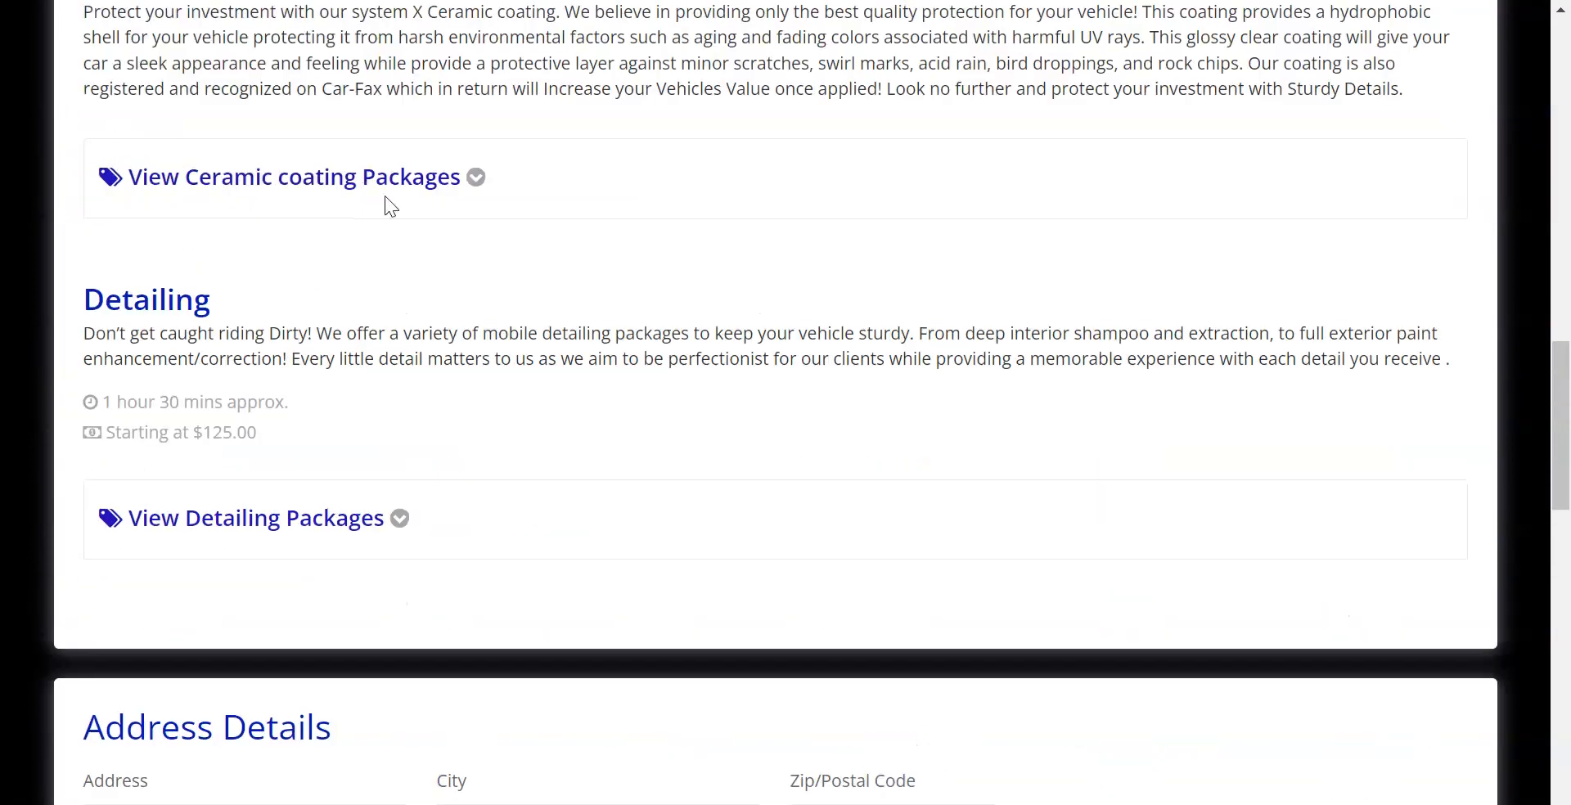
pyautogui.click(270, 518)
pyautogui.scroll(-6, 418, 409)
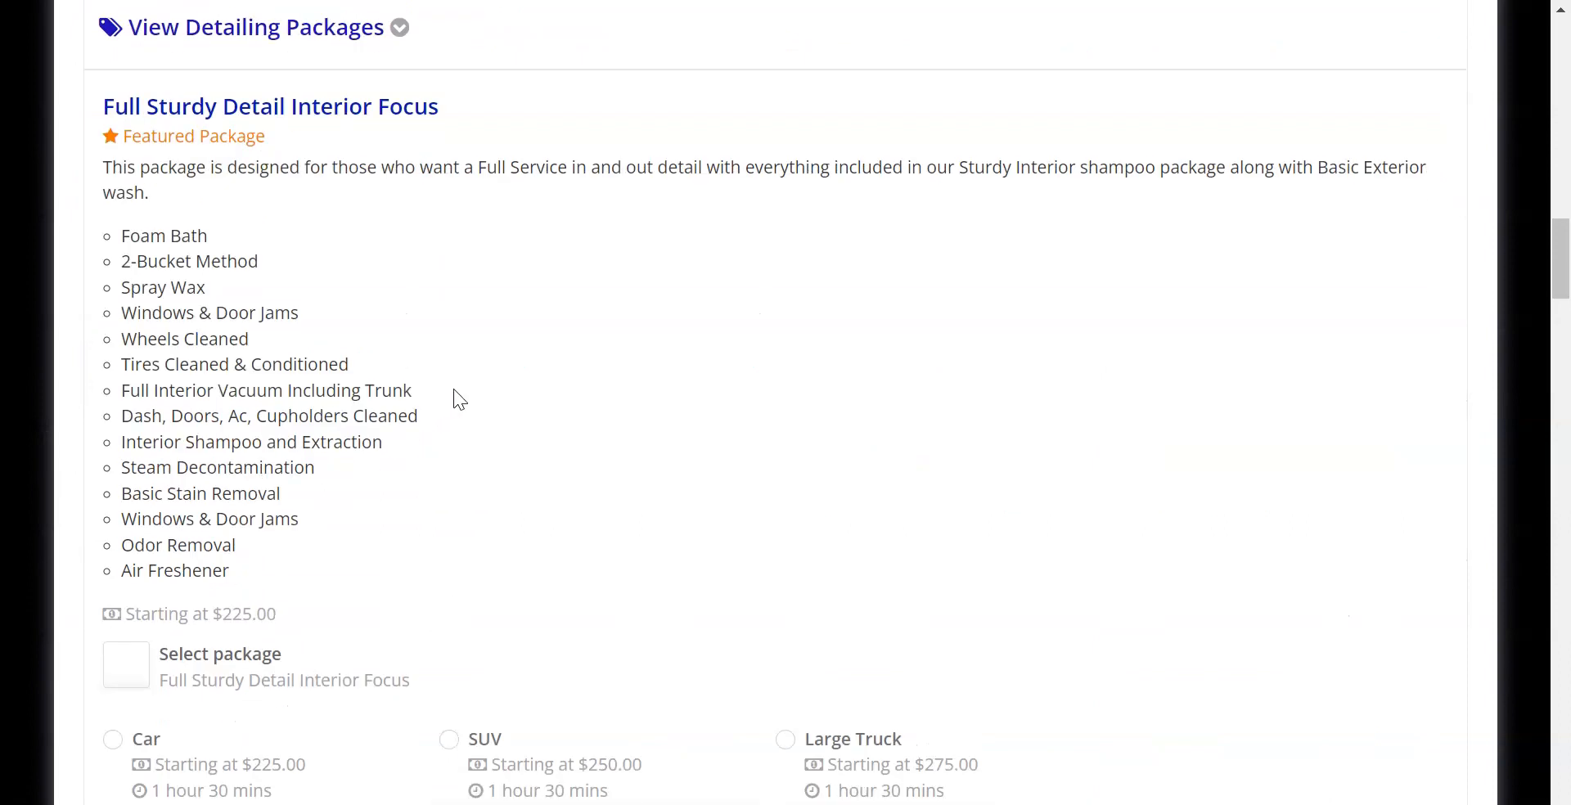
# - Review the Detailing packages on the booking form, checking their order, descriptions, service lists and variation prices
pyautogui.scroll(-3, 339, 298)
pyautogui.scroll(6, 327, 273)
pyautogui.moveTo(184, 237); pyautogui.dragTo(329, 237)
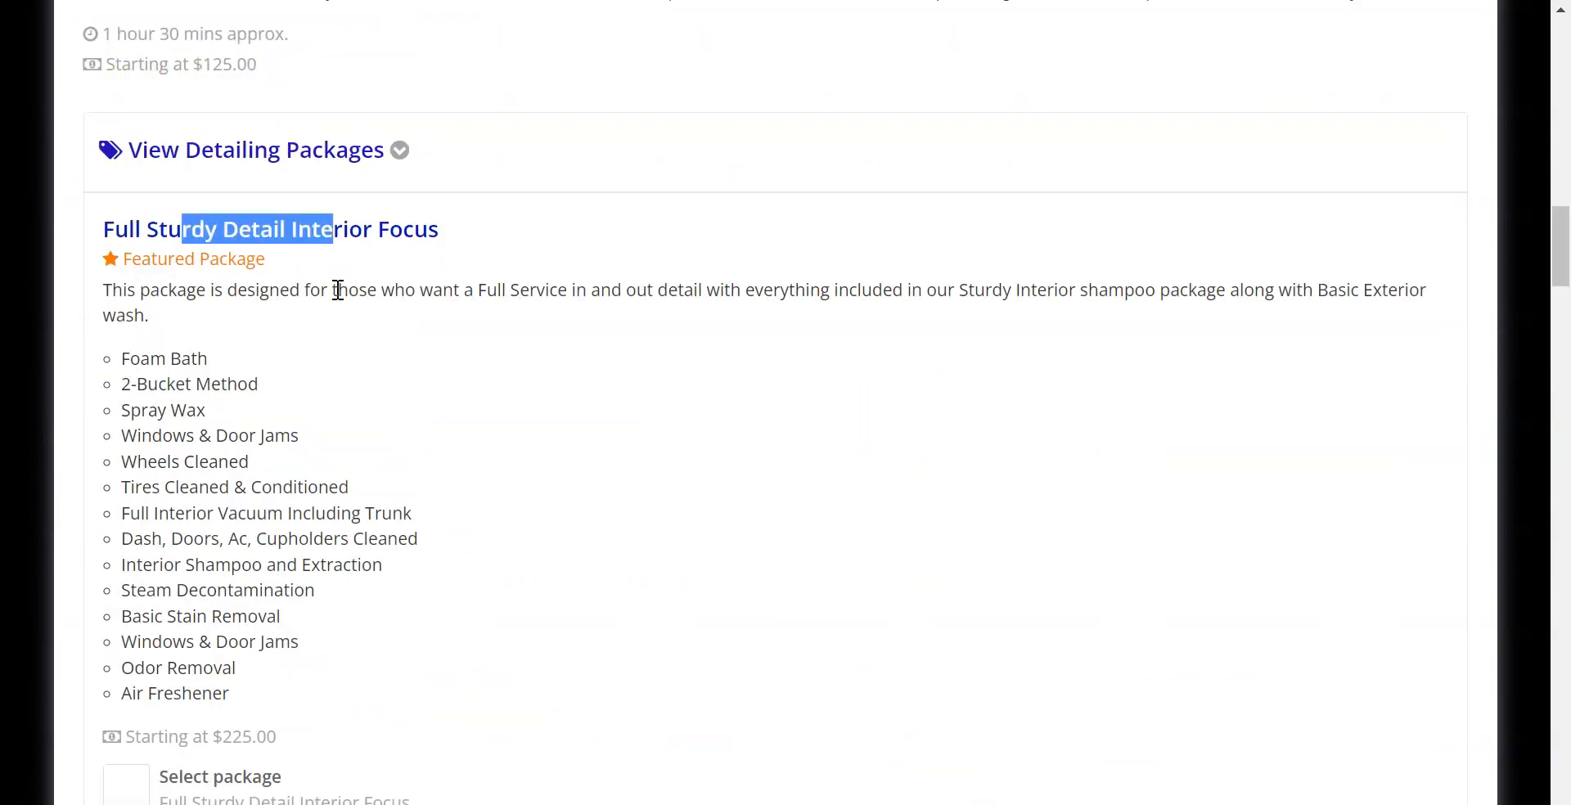
pyautogui.scroll(-4, 360, 331)
pyautogui.scroll(-18, 367, 340)
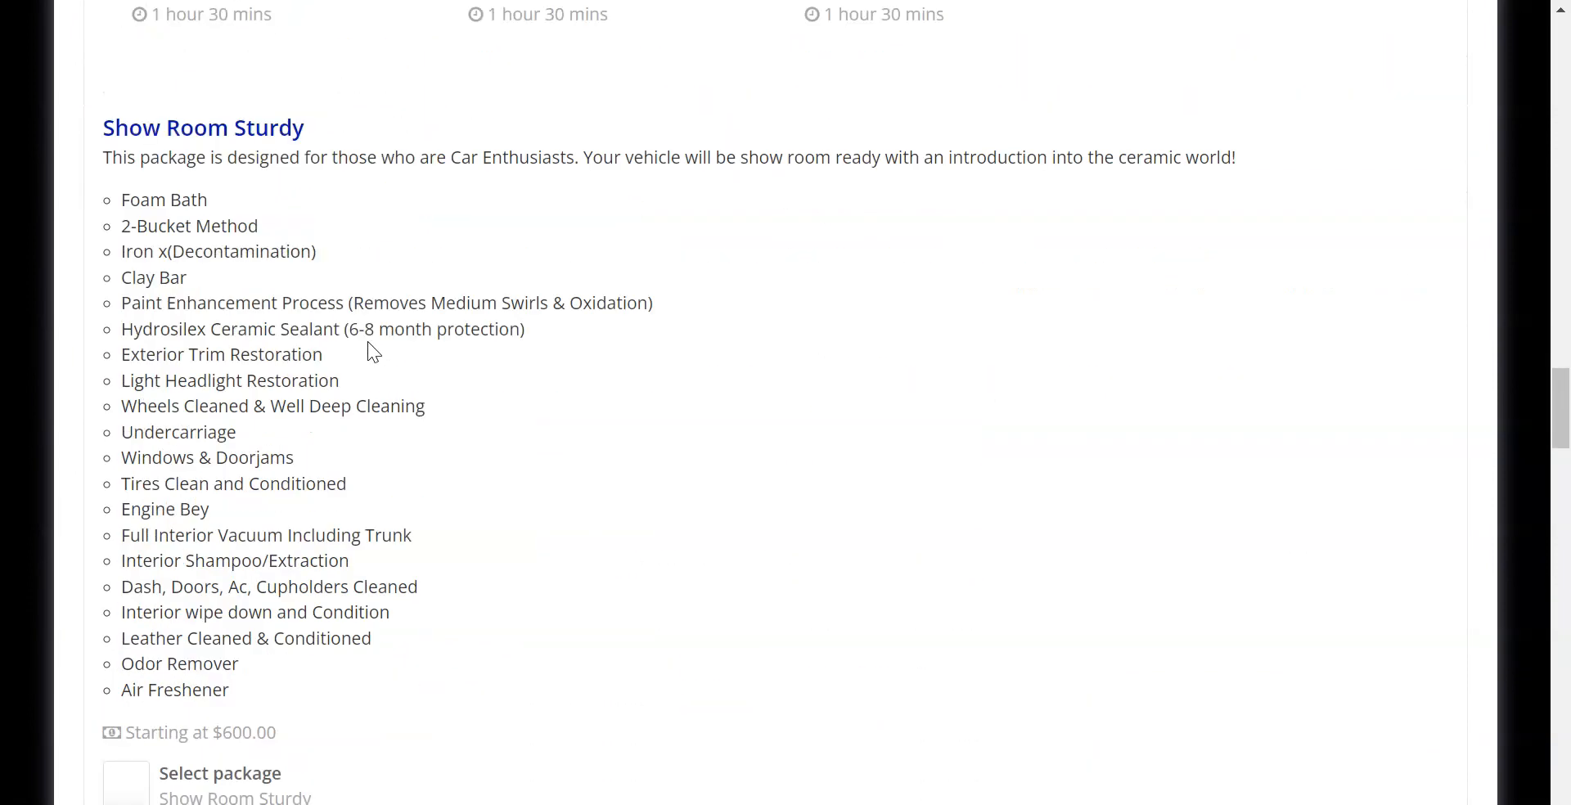
pyautogui.scroll(-15, 368, 343)
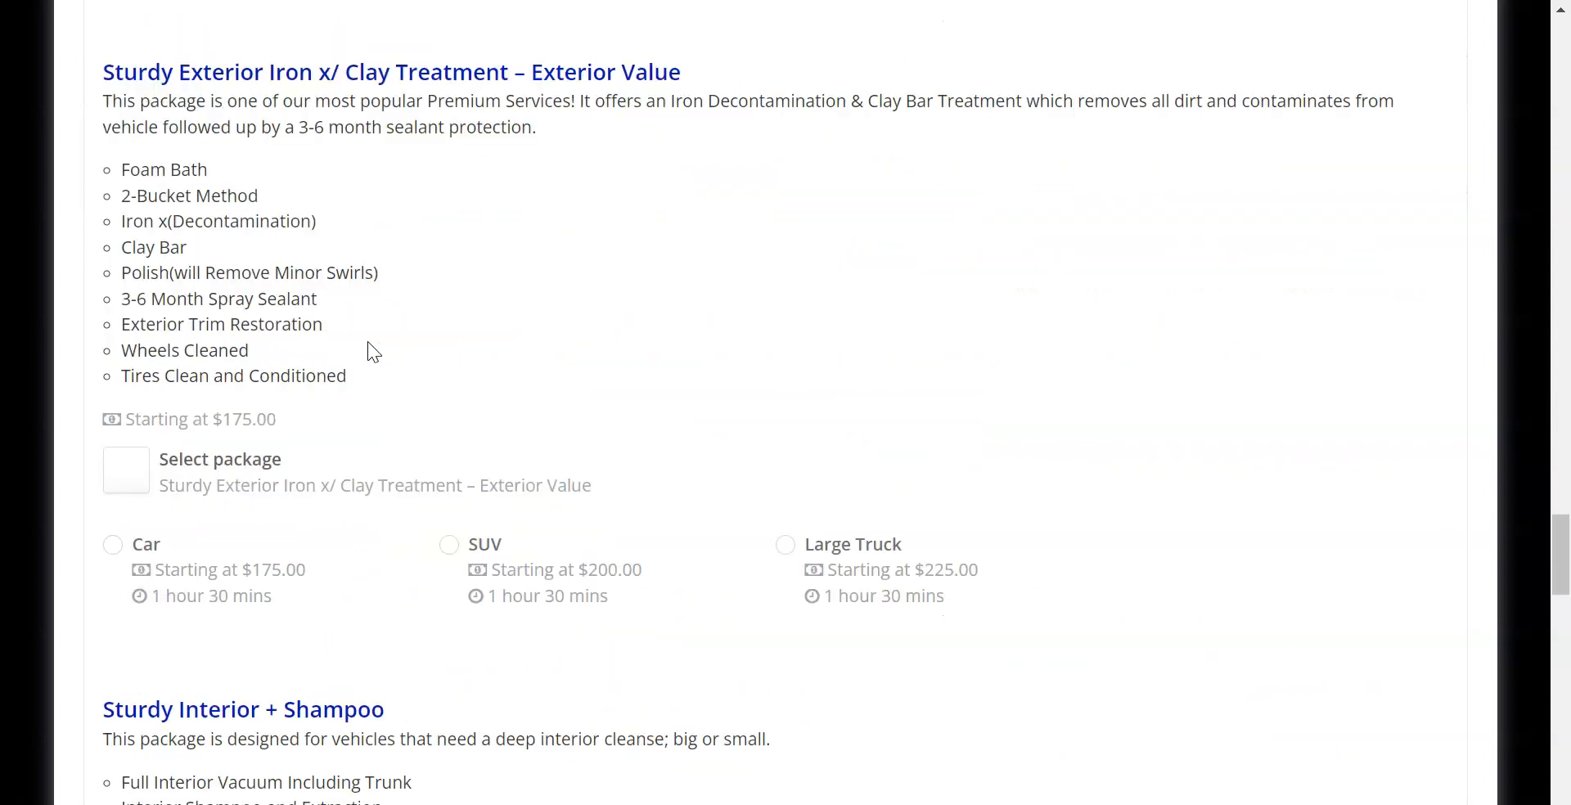
pyautogui.scroll(-4, 367, 342)
pyautogui.scroll(4, 367, 342)
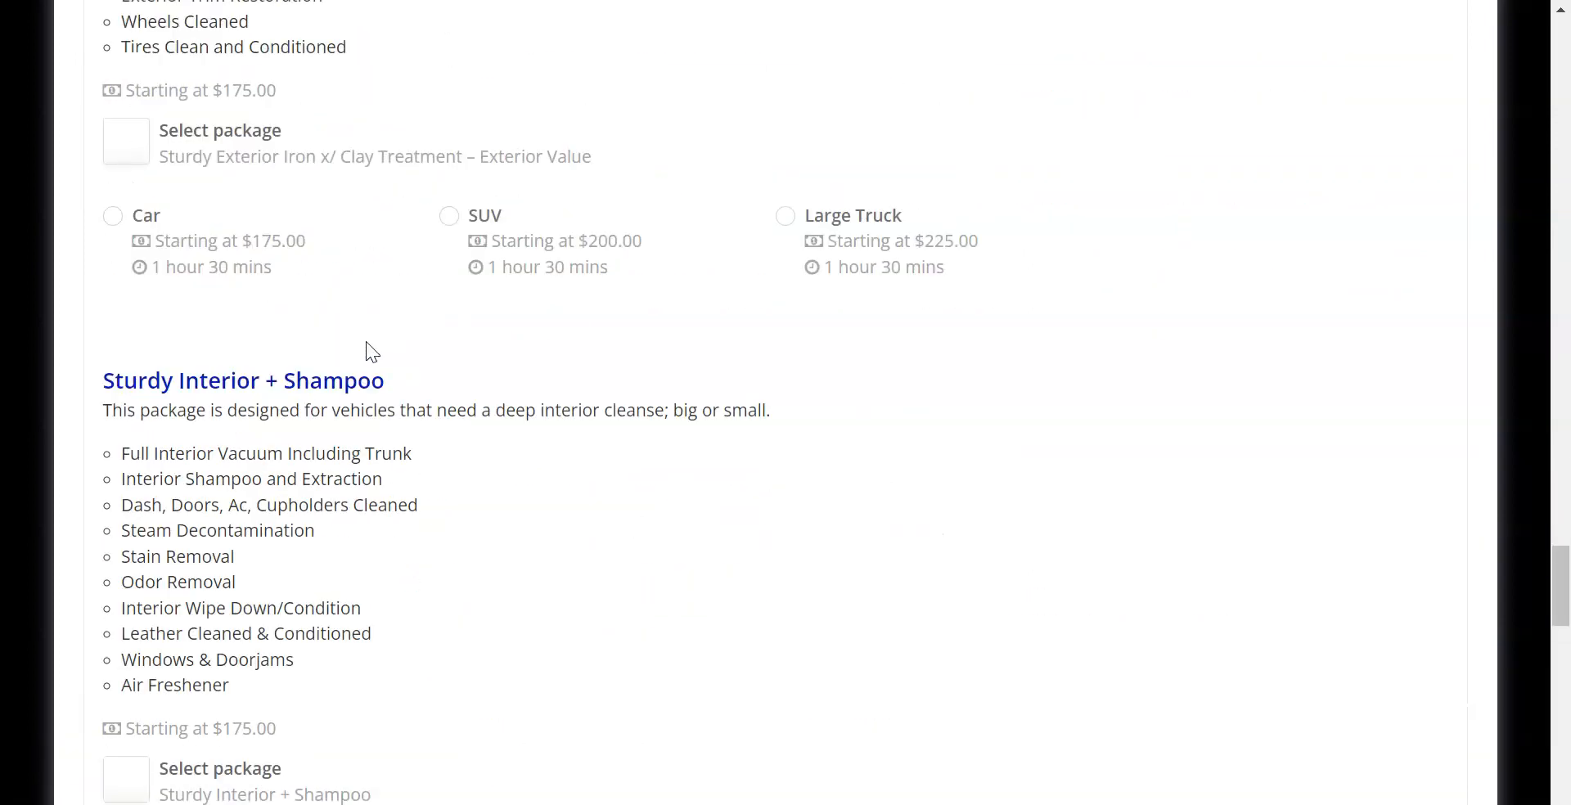
# - Return to the package list and move Show Room Sturdy to the end of the Detailing packages, following the website's order
pyautogui.hotkey('ctrl', 'shift', 'Tab')
pyautogui.scroll(-16, 318, 377)
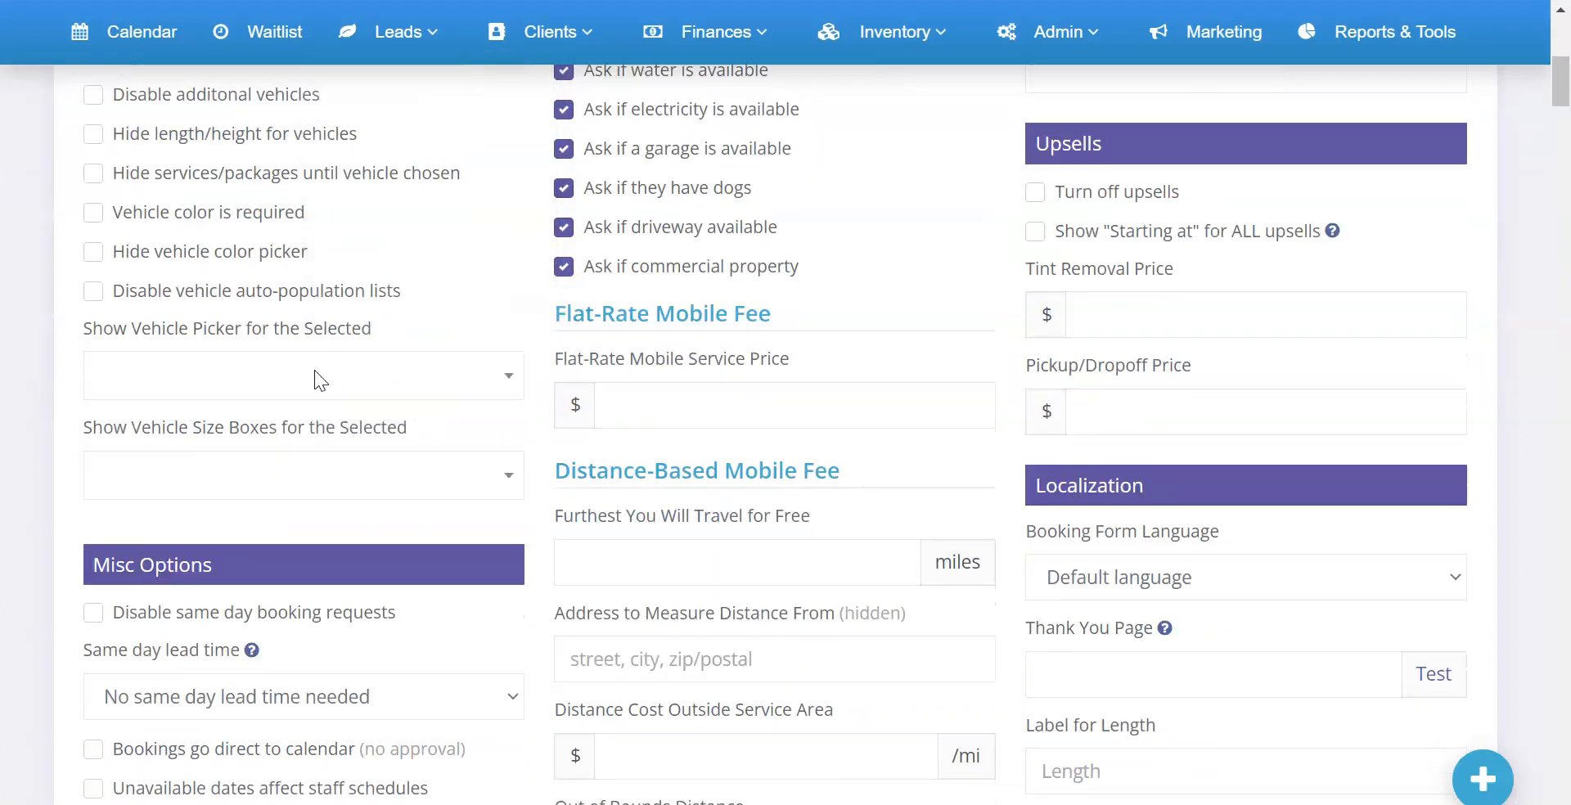
pyautogui.scroll(-20, 155, 431)
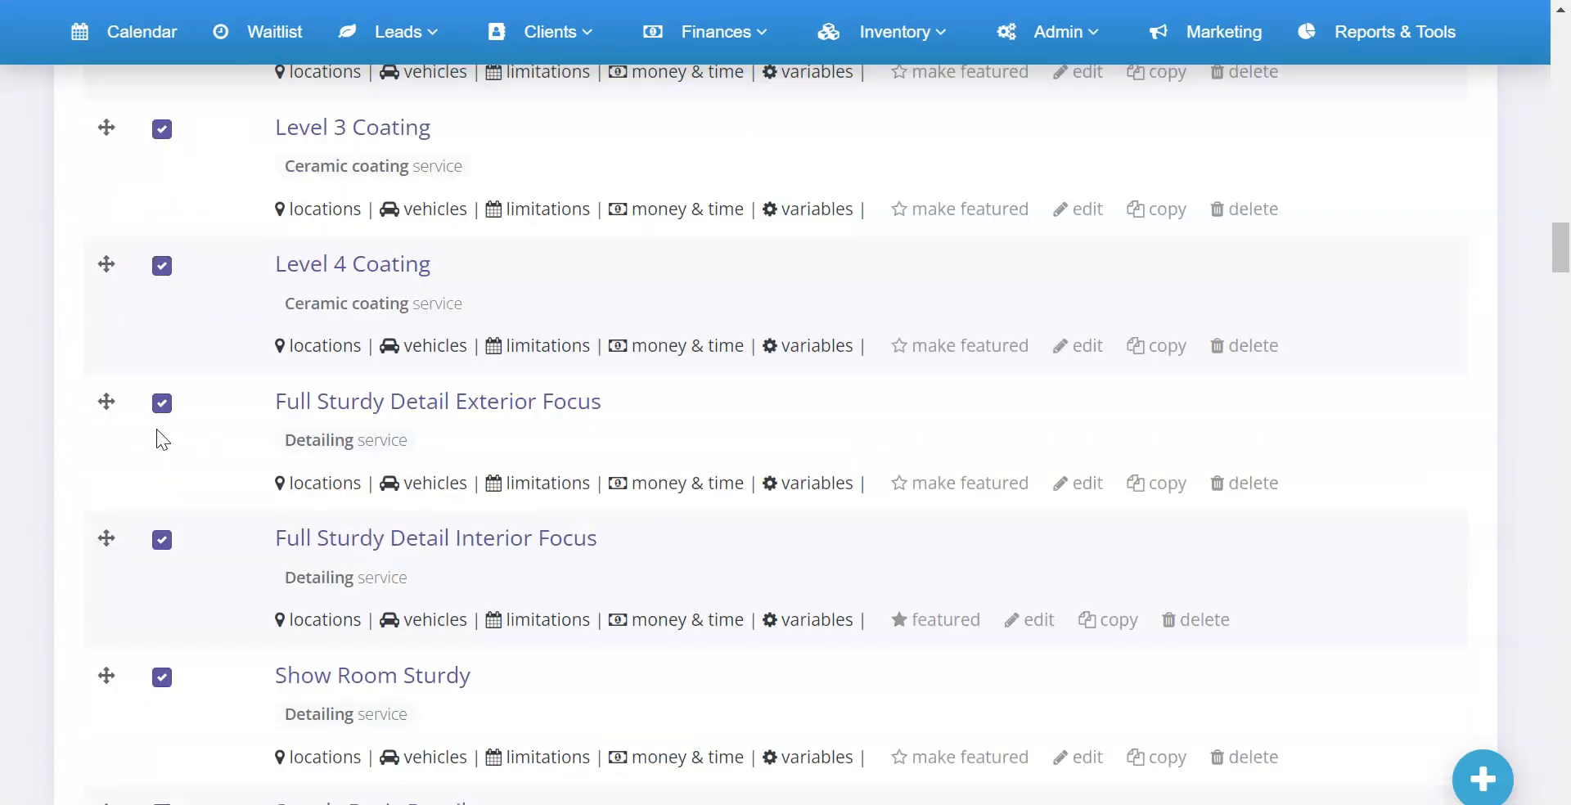
pyautogui.click(162, 439)
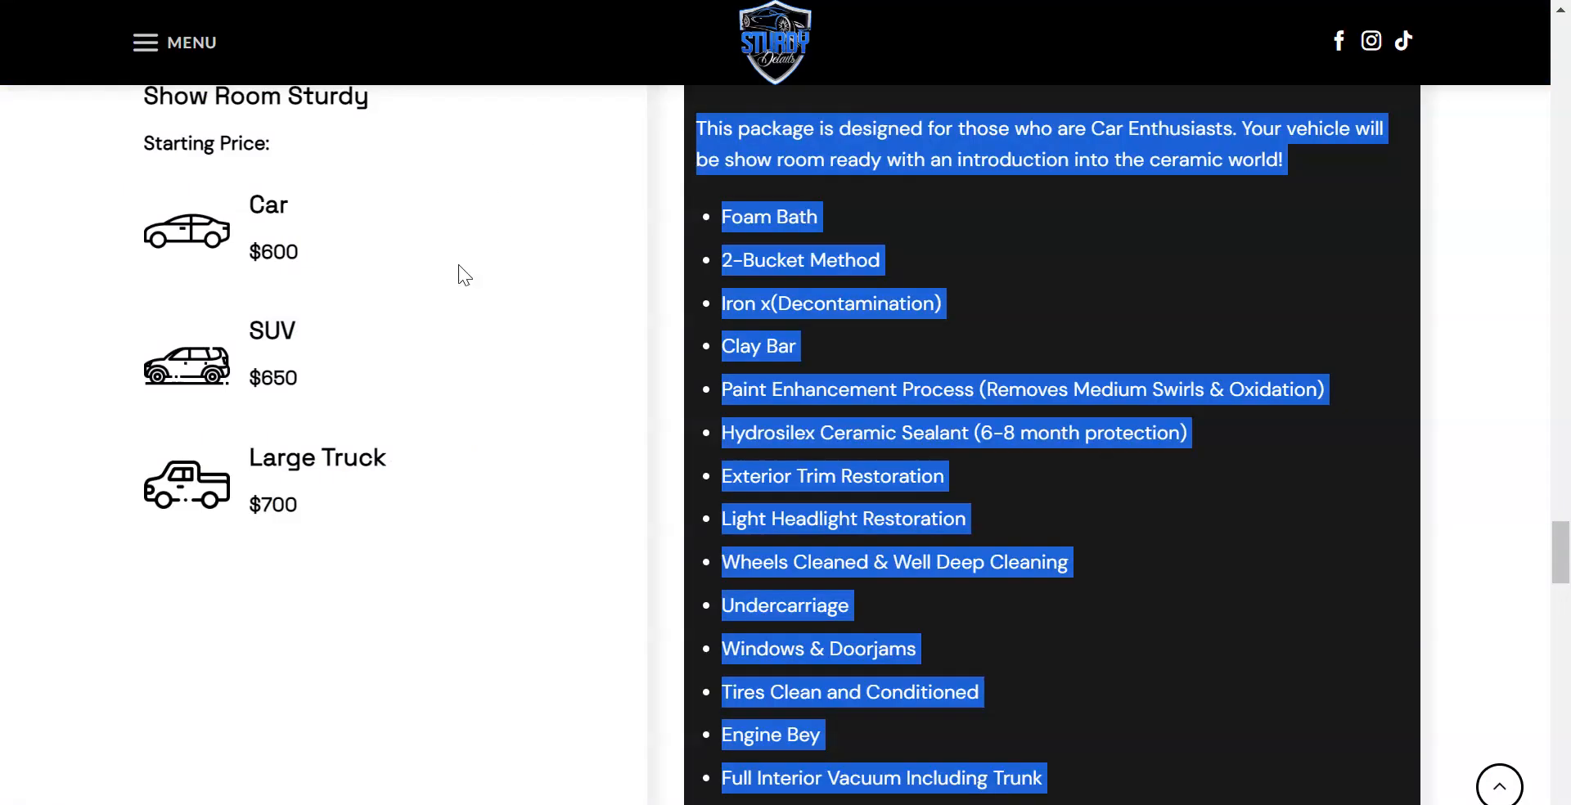
pyautogui.scroll(3, 459, 270)
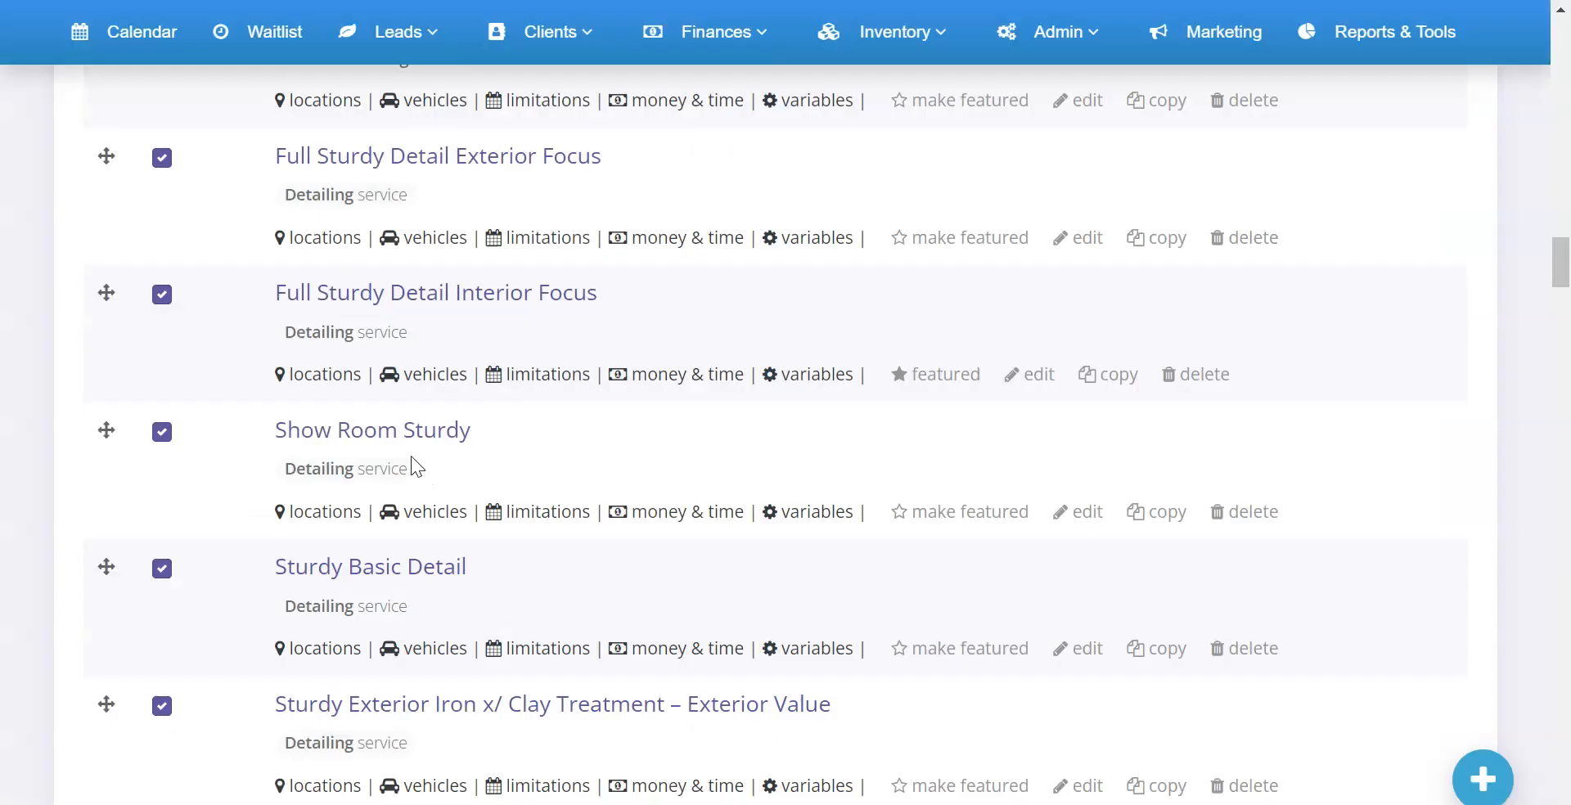
pyautogui.scroll(-2, 412, 457)
pyautogui.moveTo(109, 306); pyautogui.dragTo(151, 703)
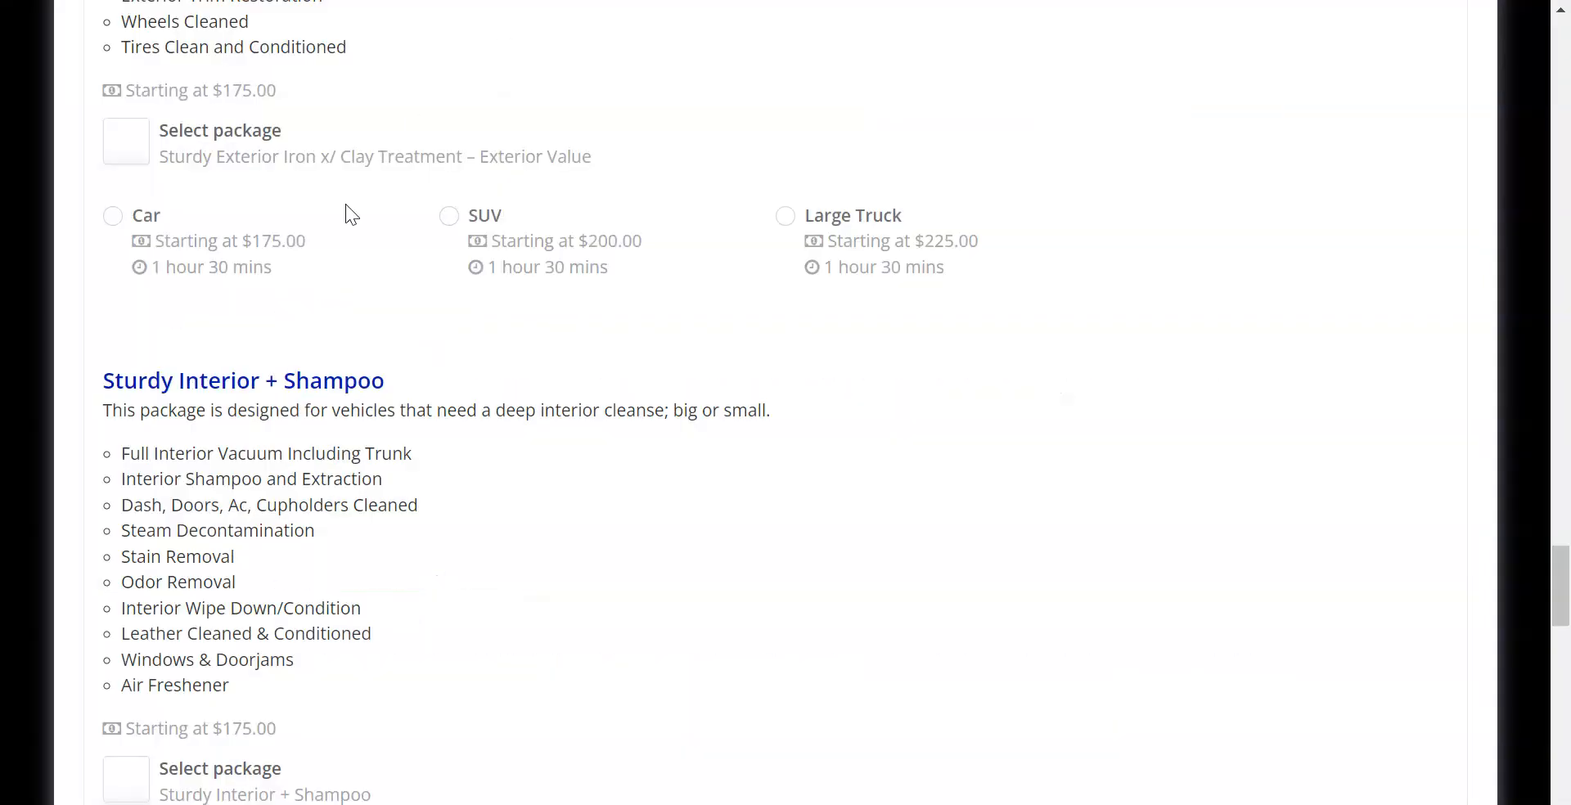
# - Compare the package order with the website and move Full Sturdy Detail Exterior Focus between Sturdy Interior + Shampoo and Show Room Sturdy
pyautogui.scroll(-5, 272, 381)
pyautogui.scroll(3, 274, 383)
pyautogui.scroll(-5, 275, 376)
pyautogui.scroll(3, 278, 377)
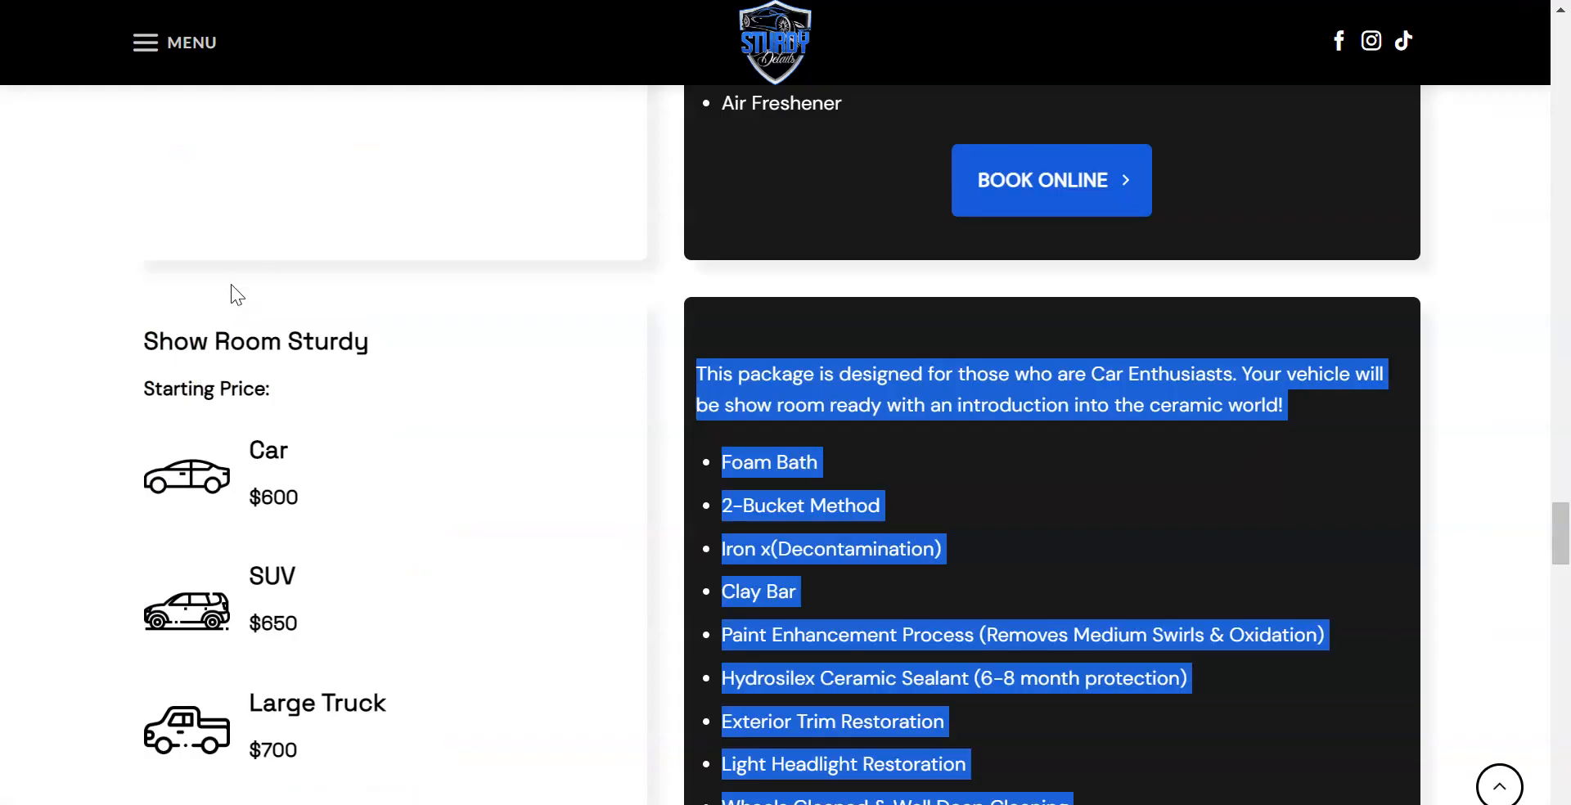
pyautogui.scroll(-3, 233, 283)
pyautogui.scroll(15, 242, 285)
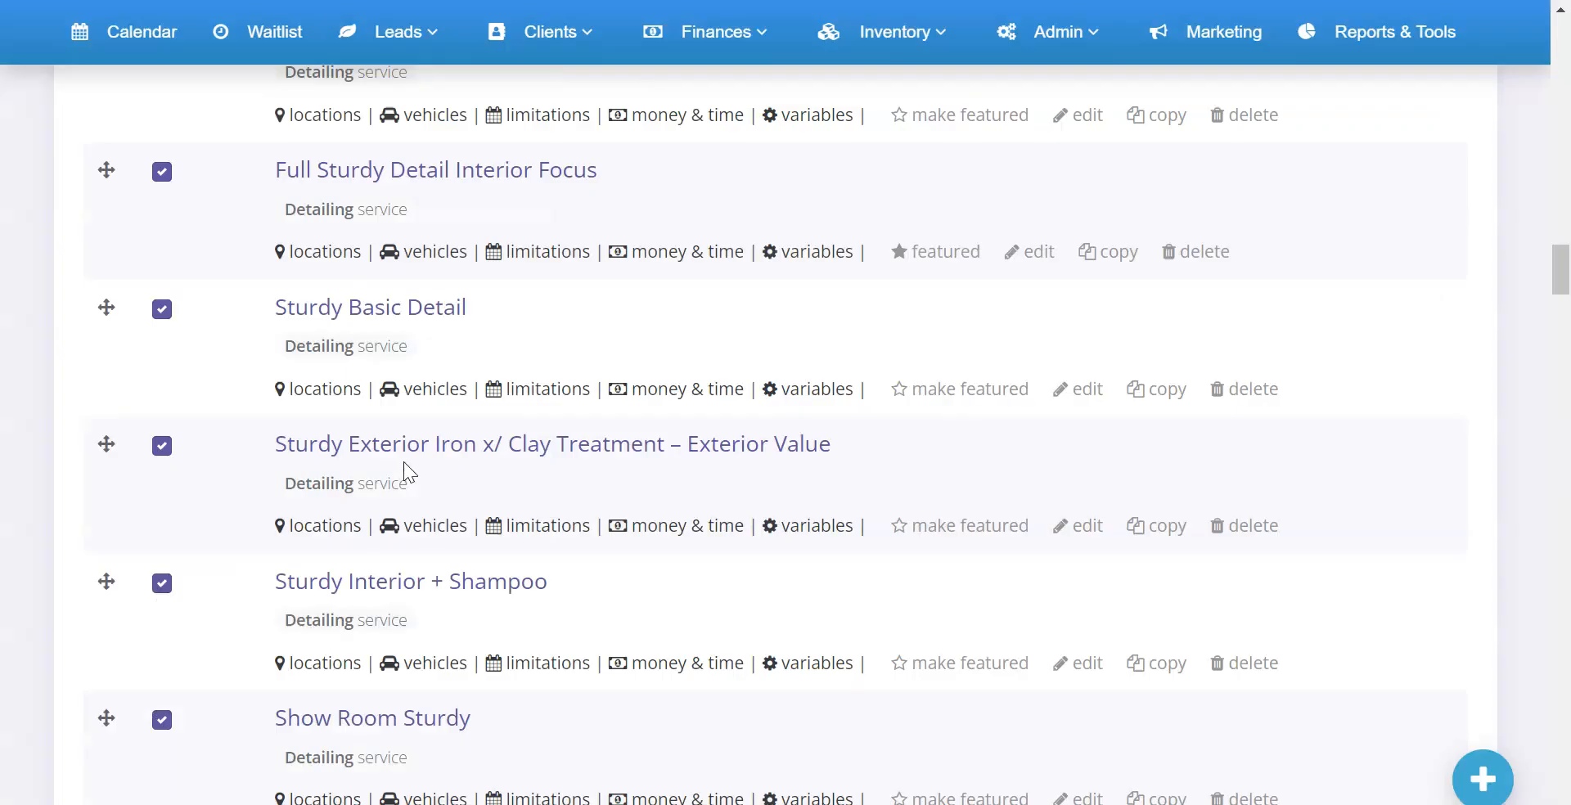
pyautogui.scroll(-3, 404, 461)
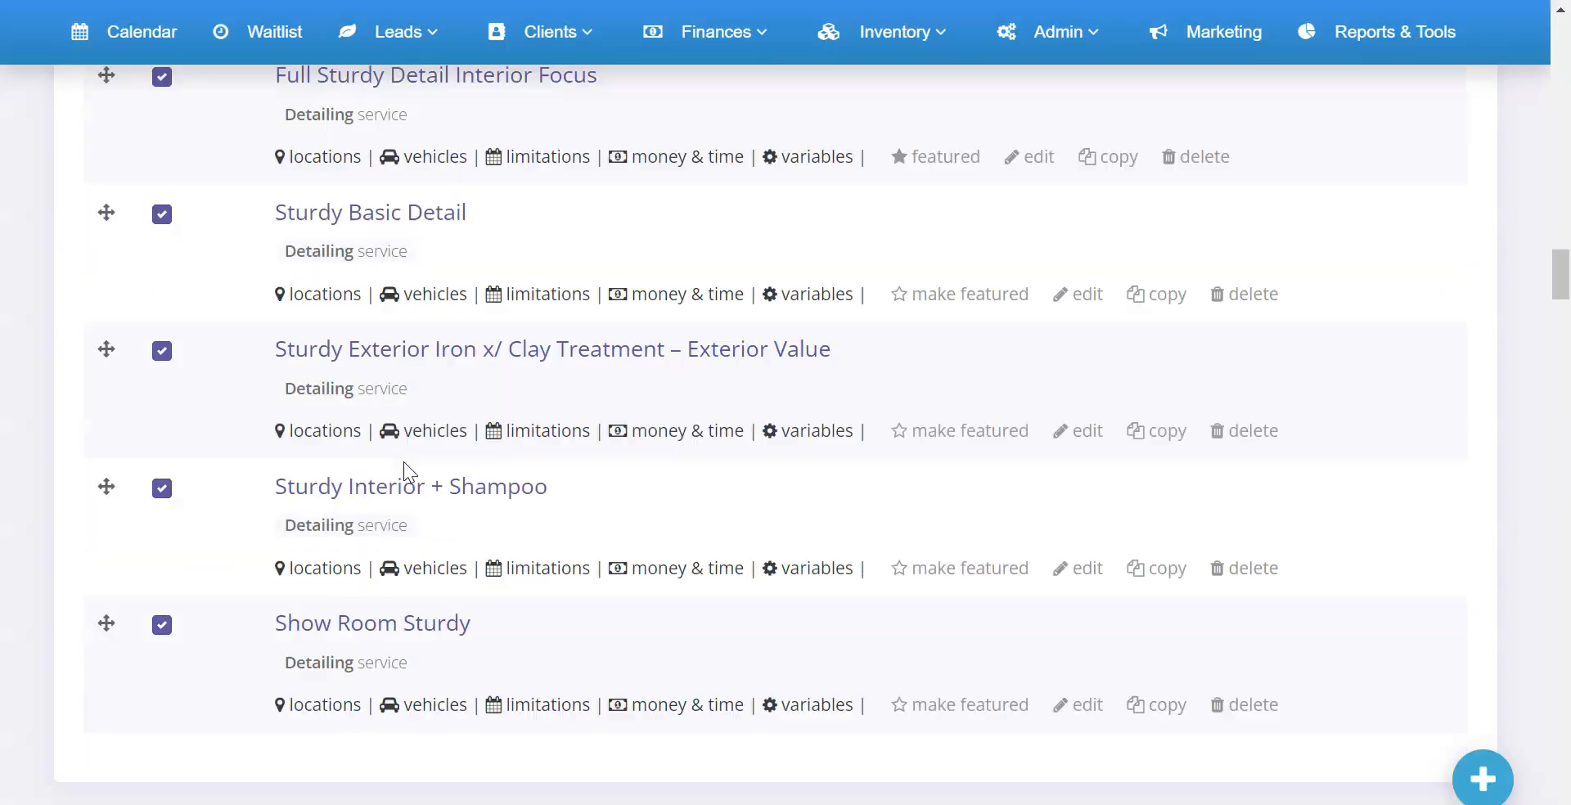
pyautogui.scroll(3, 404, 461)
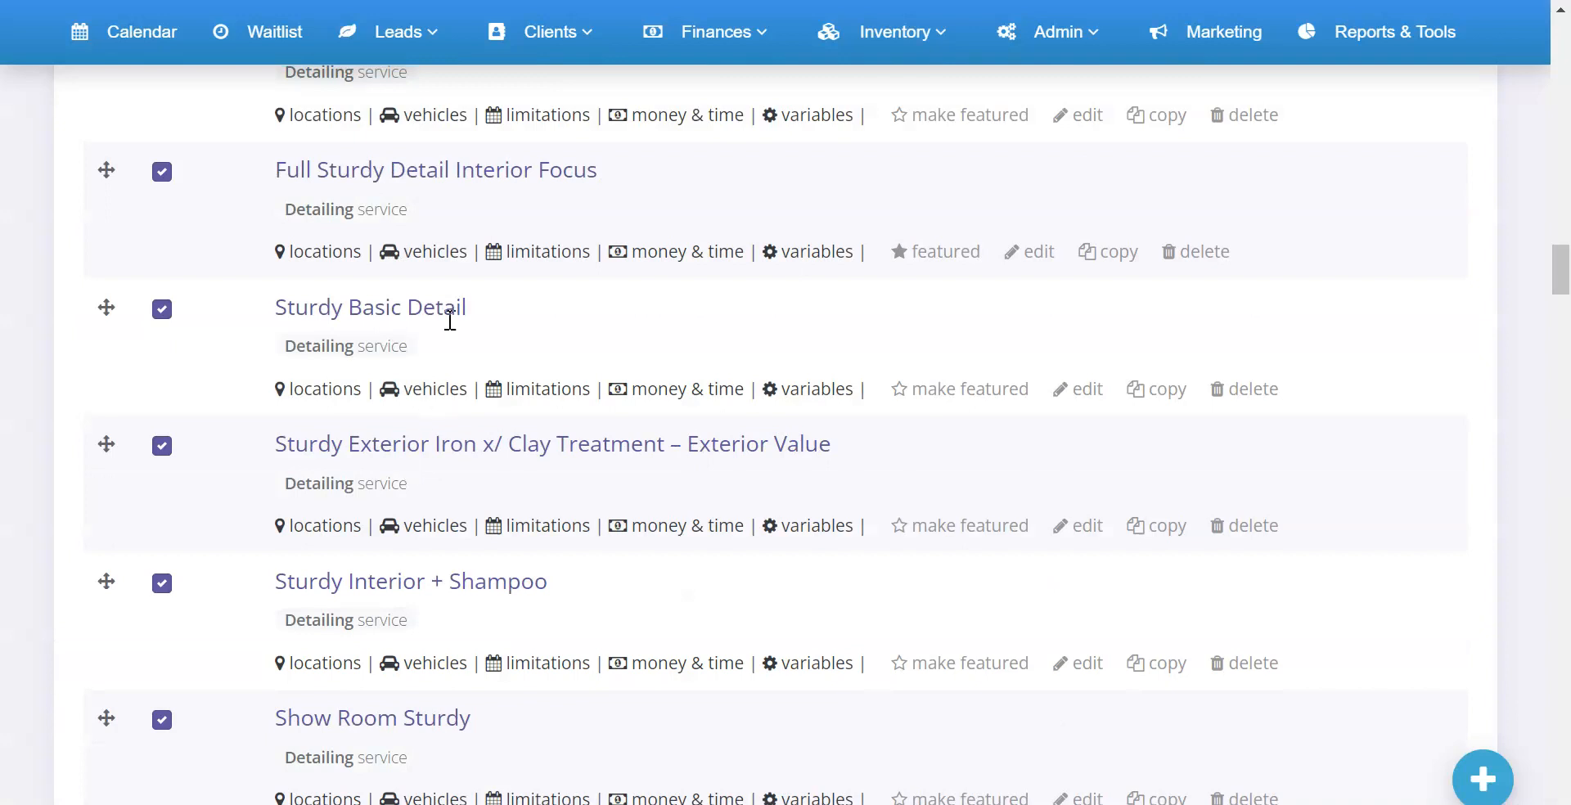
pyautogui.scroll(2, 434, 215)
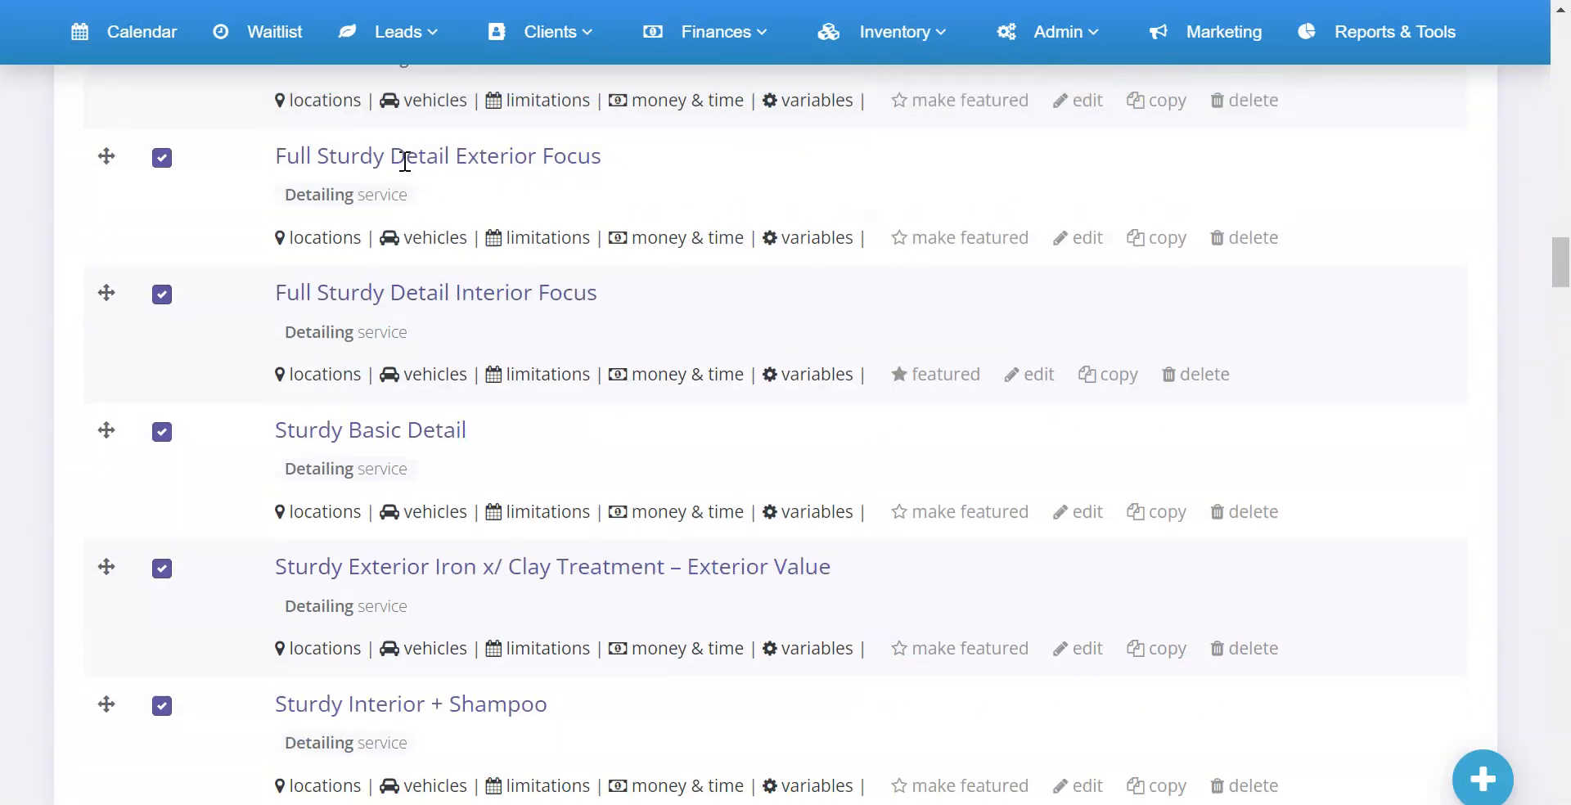
pyautogui.moveTo(106, 156); pyautogui.dragTo(147, 698)
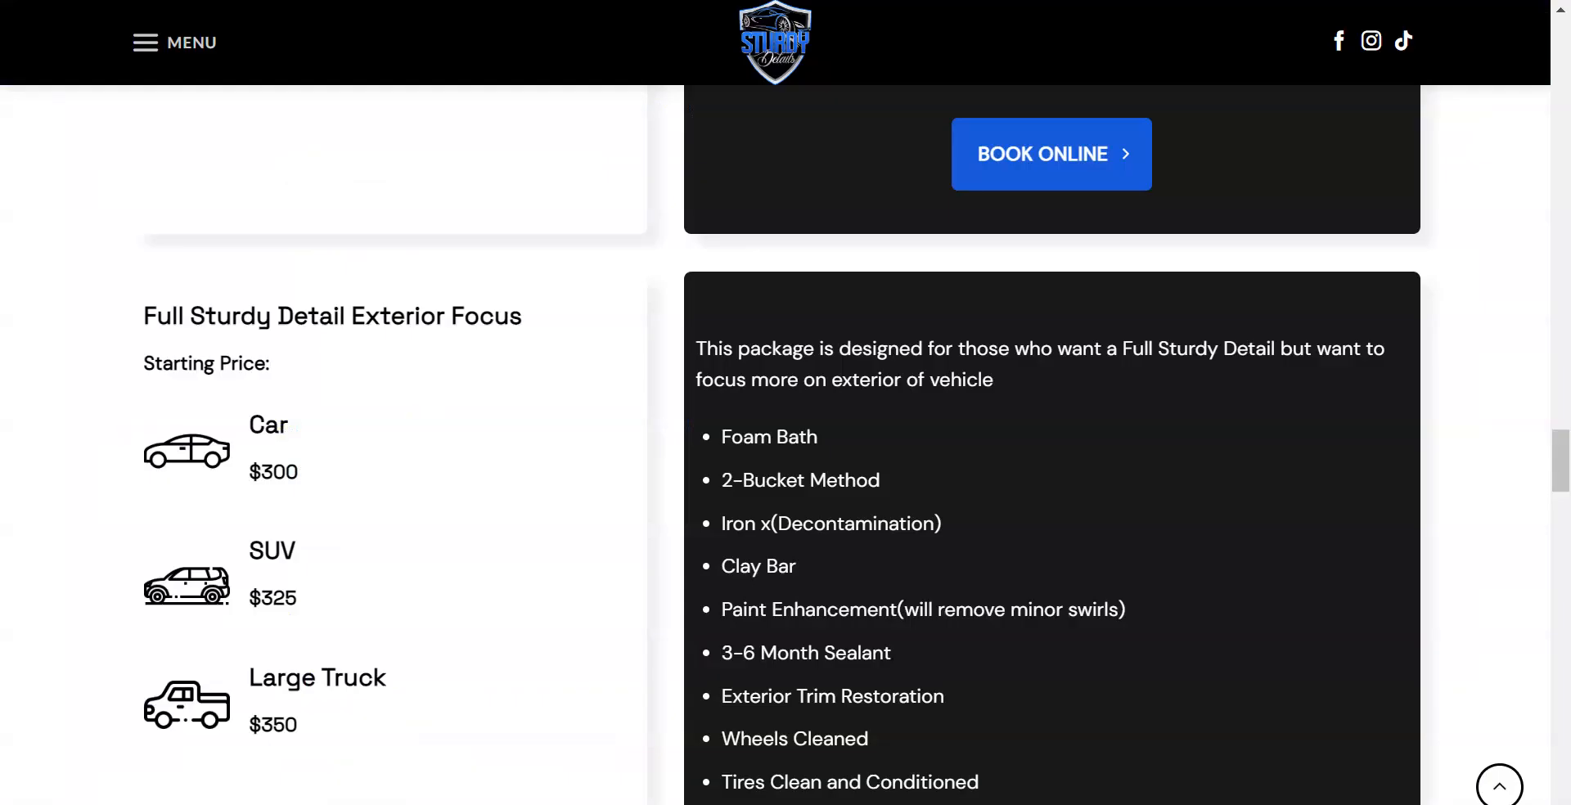
# - Move Sturdy Exterior Iron x/ Clay Treatment – Exterior Value below Sturdy Interior + Shampoo, and check the remaining package order against the website
pyautogui.scroll(6, 382, 303)
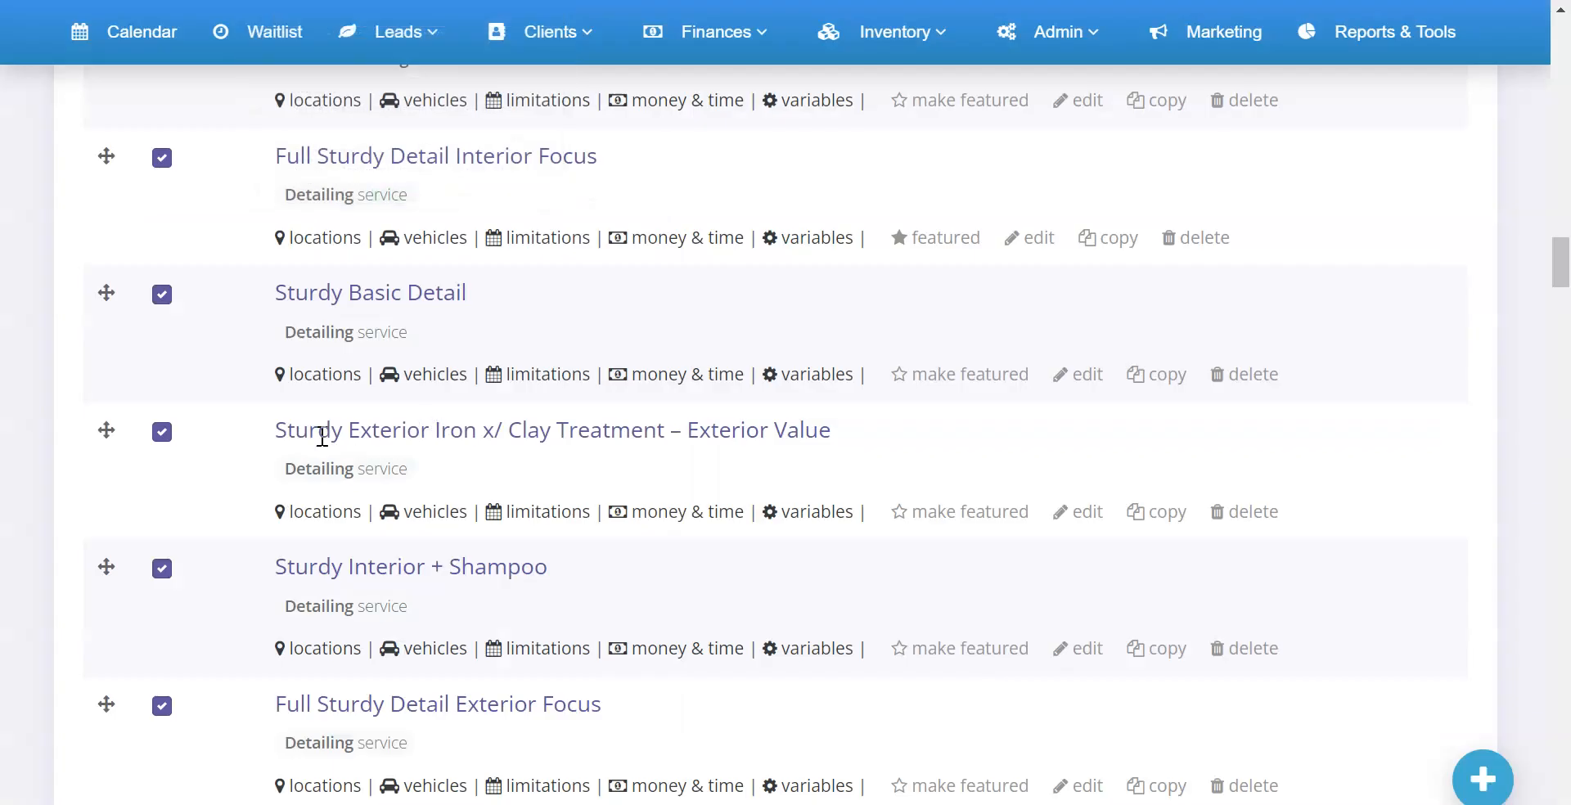
pyautogui.moveTo(105, 431); pyautogui.dragTo(113, 555)
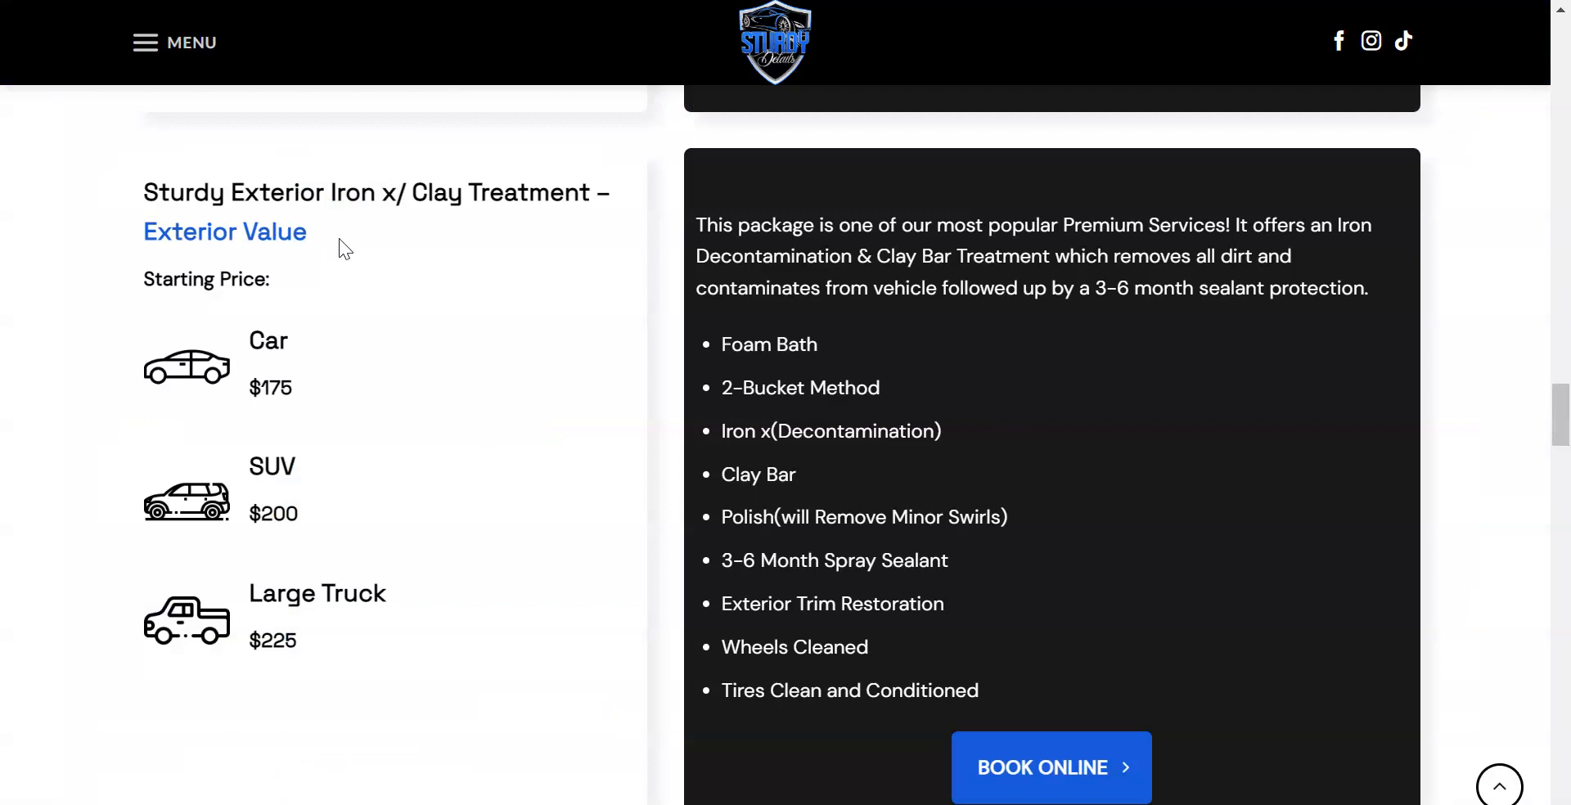
pyautogui.scroll(10, 339, 239)
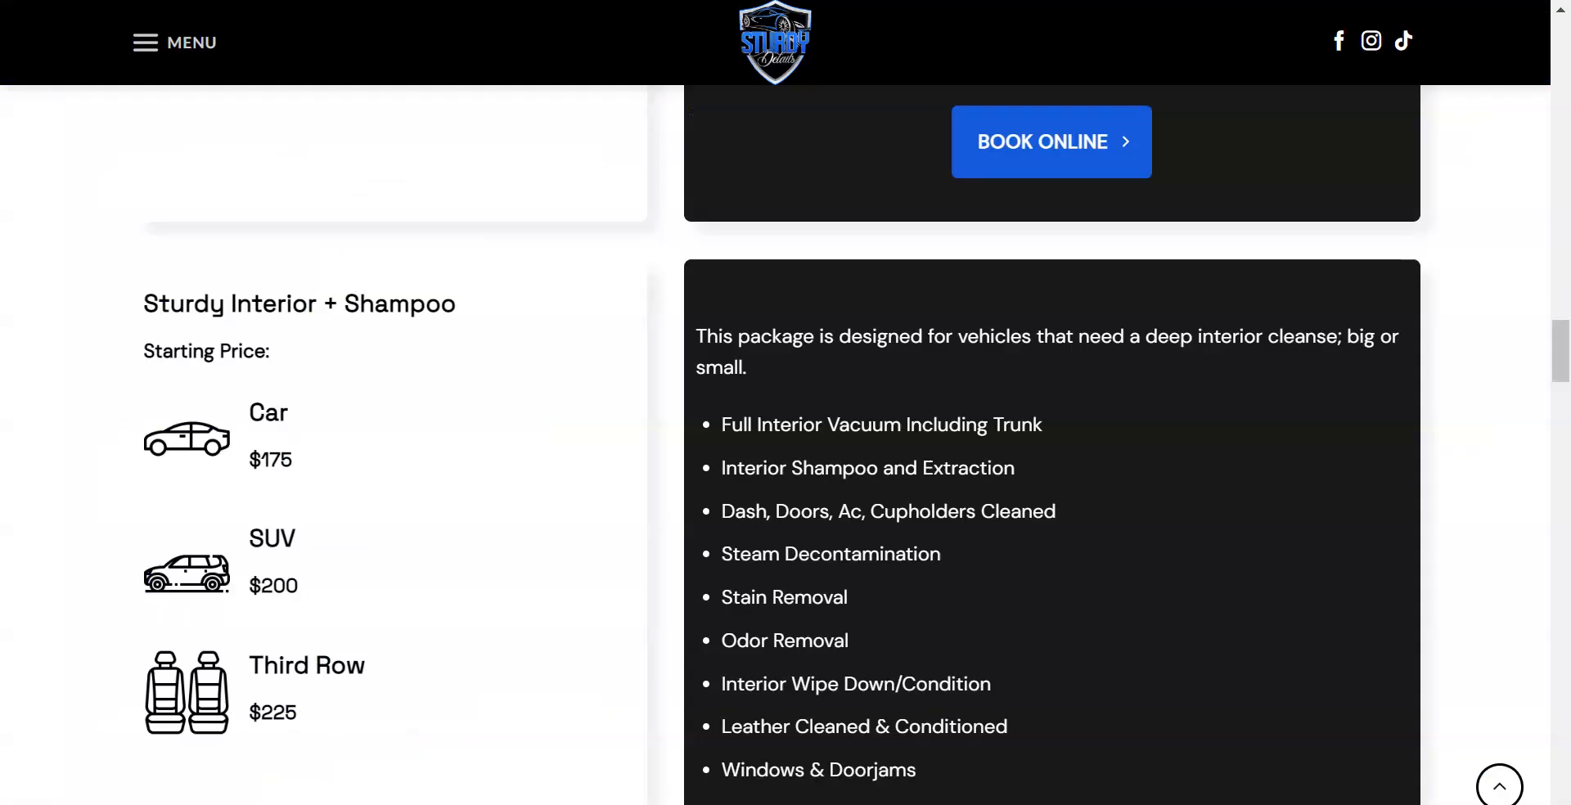
pyautogui.scroll(15, 524, 356)
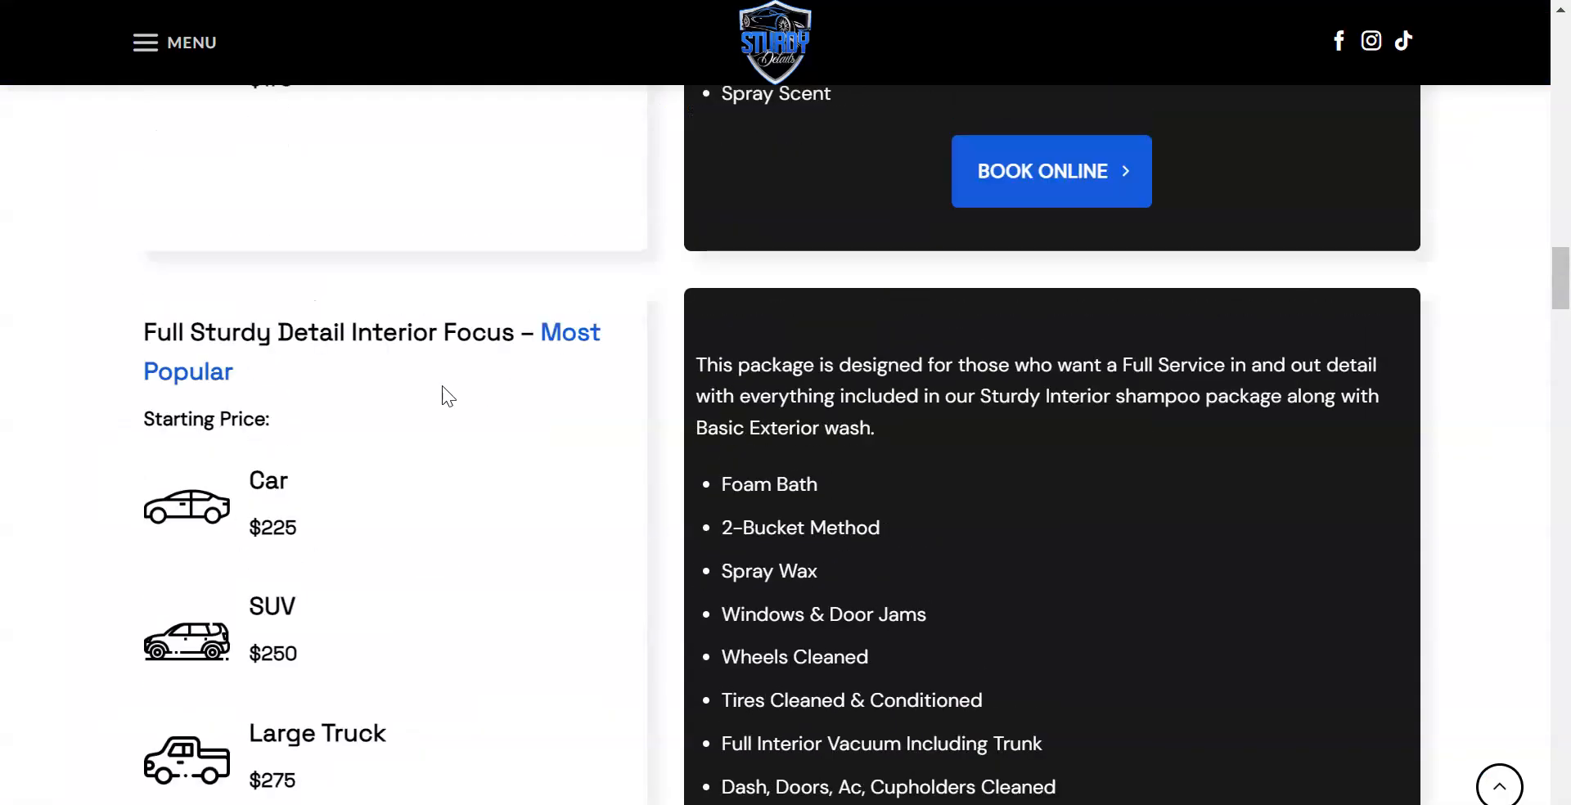
pyautogui.scroll(10, 373, 380)
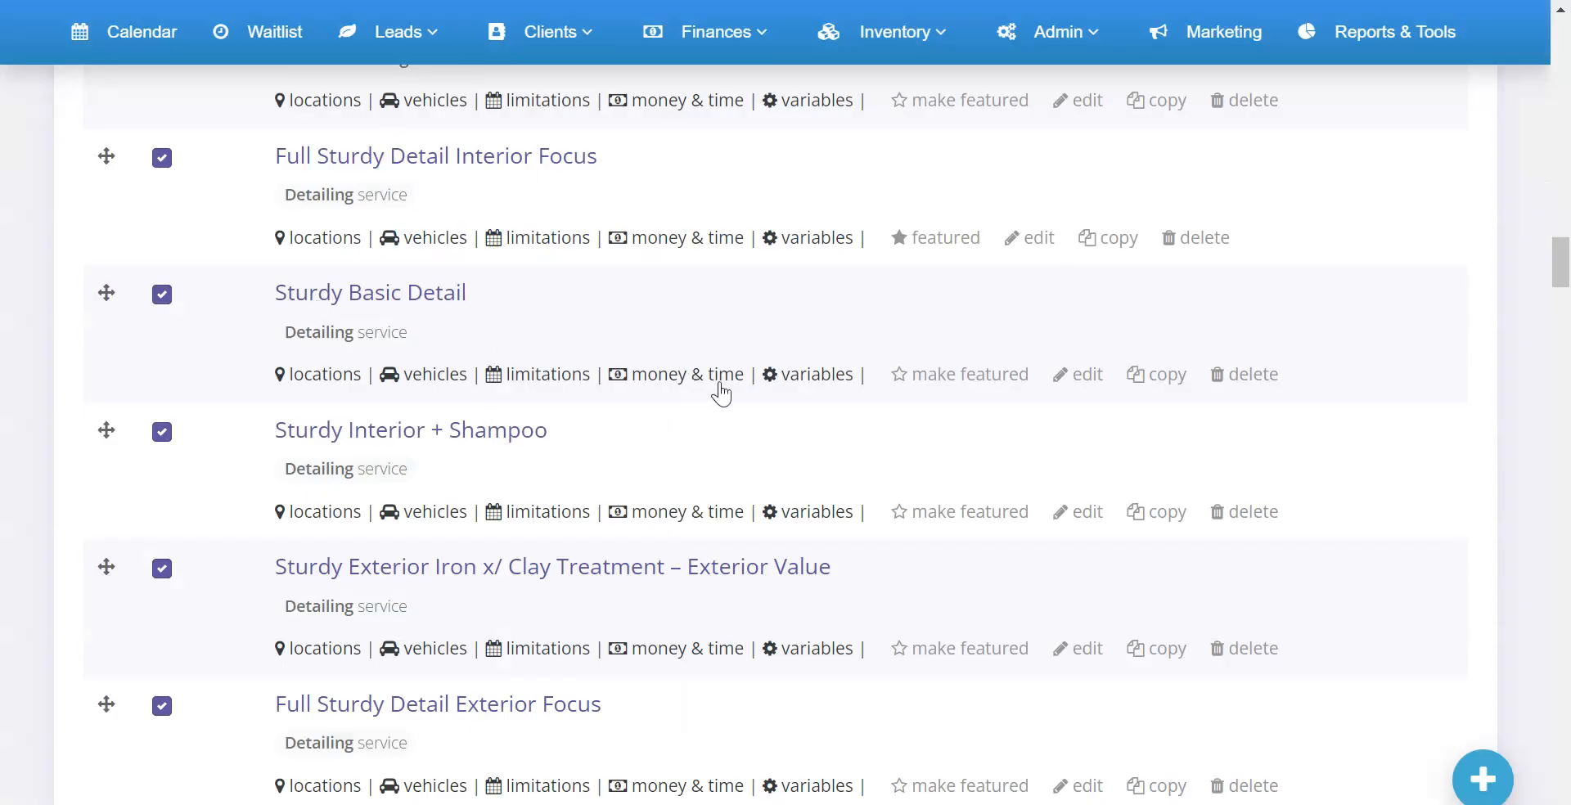
pyautogui.scroll(8, 720, 384)
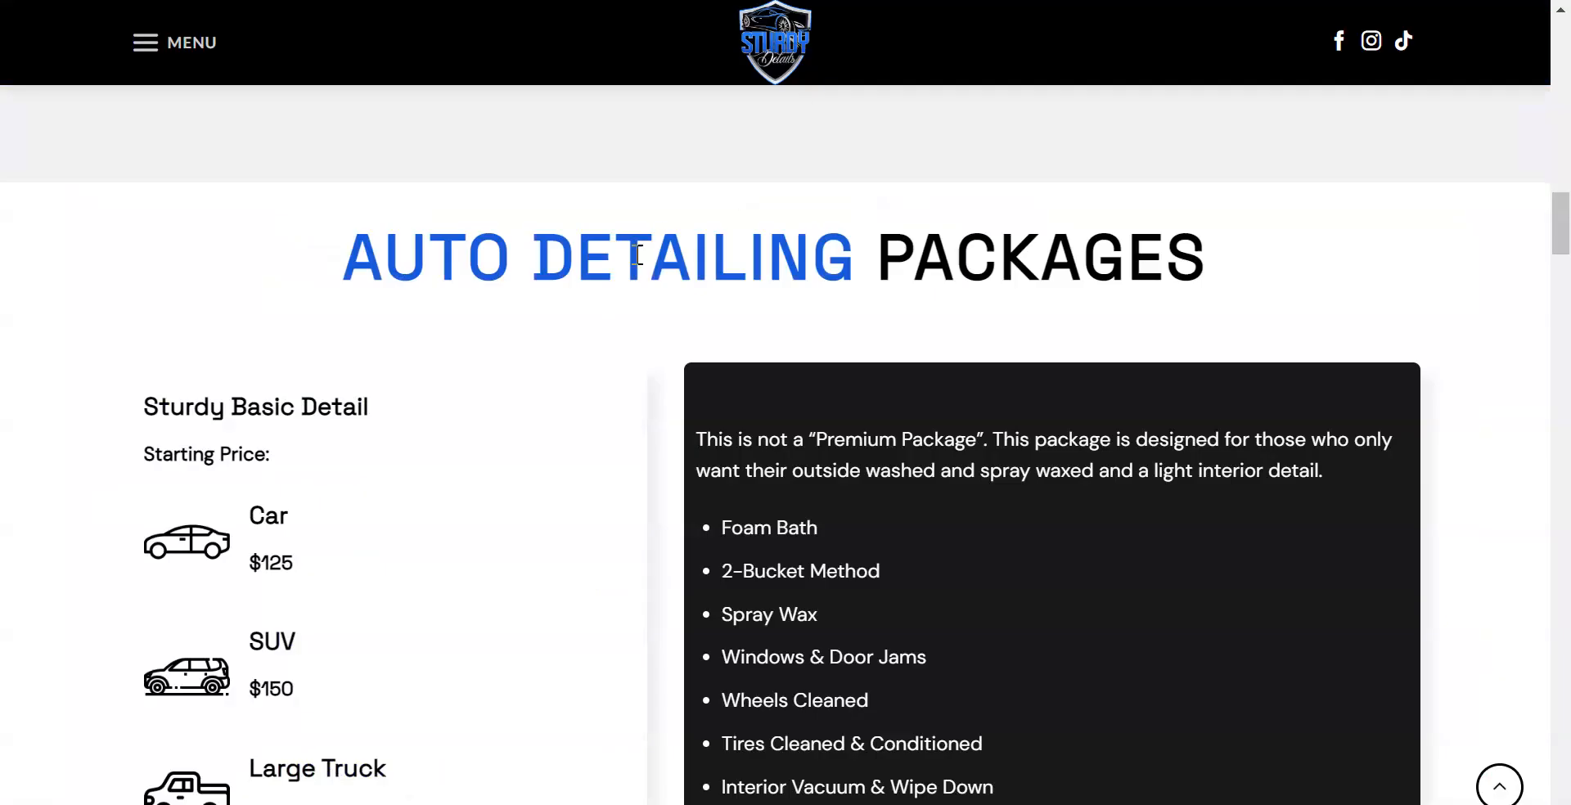
# - Open the website's Paint Restoration page and look through it for packages and prices
pyautogui.click(175, 46)
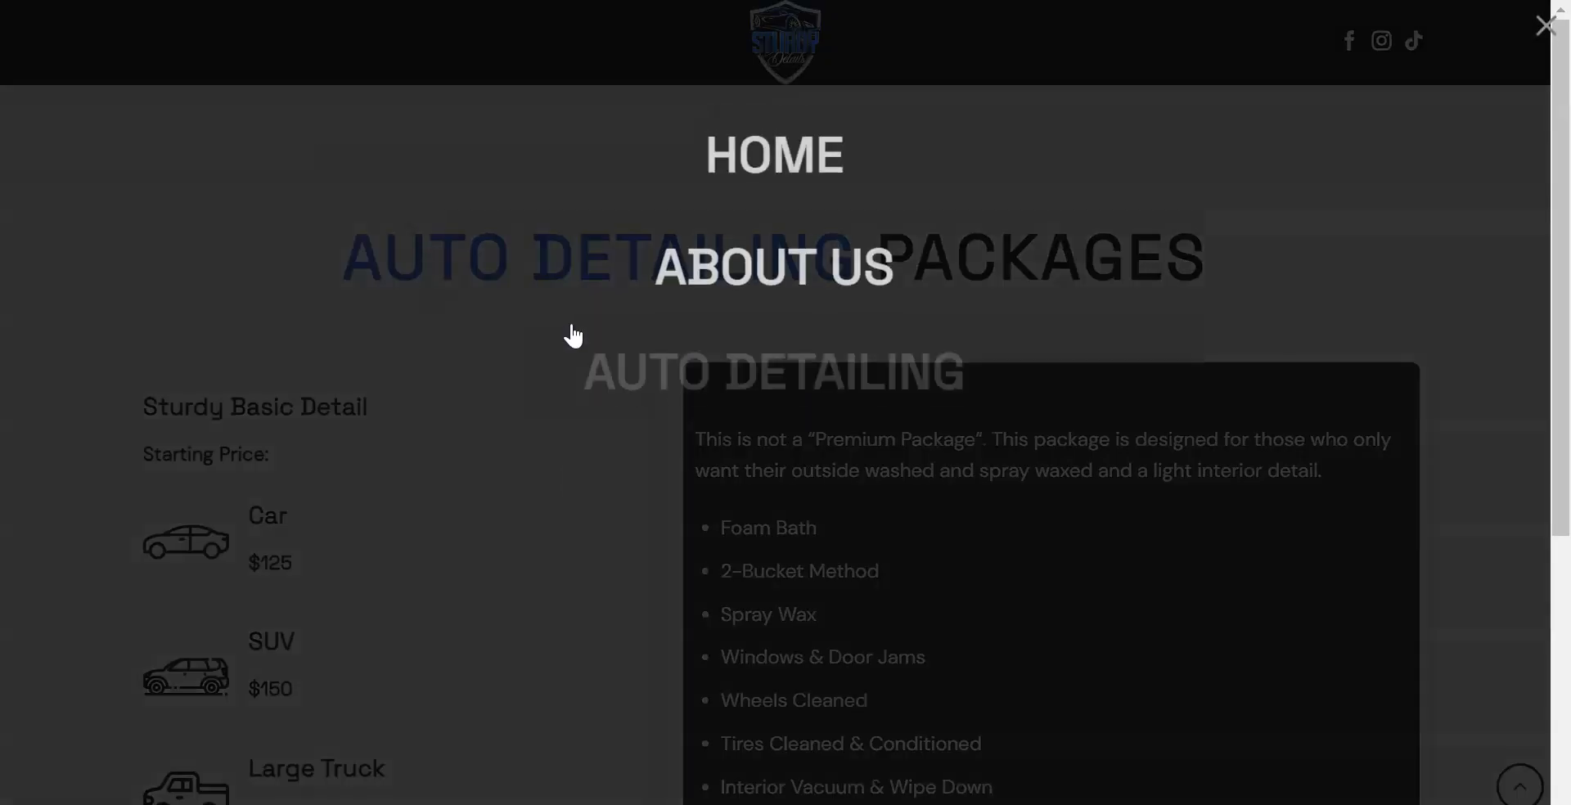
pyautogui.scroll(-3, 763, 384)
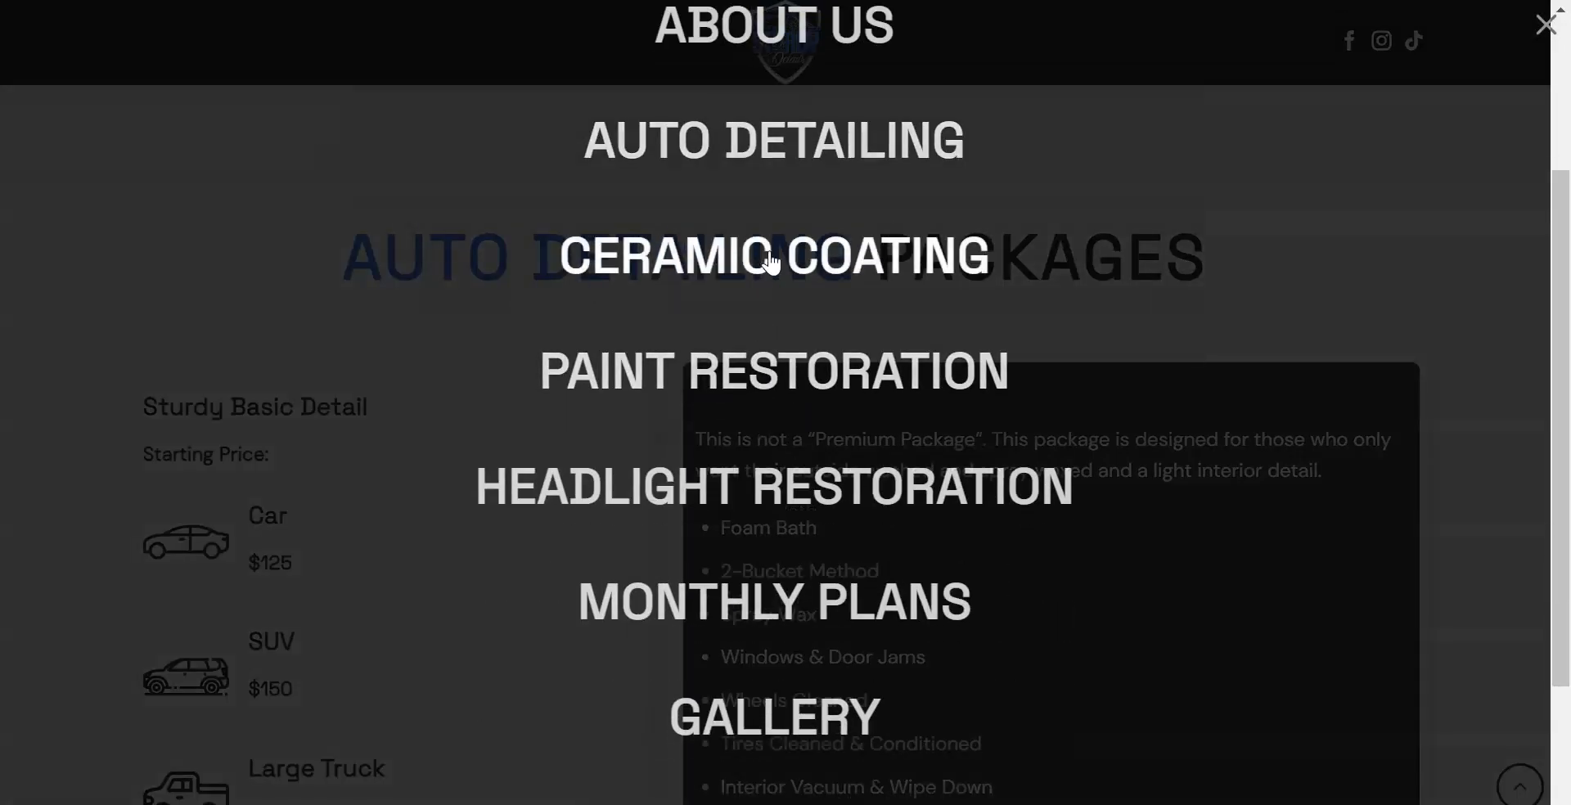
pyautogui.click(1014, 368)
pyautogui.scroll(-15, 455, 433)
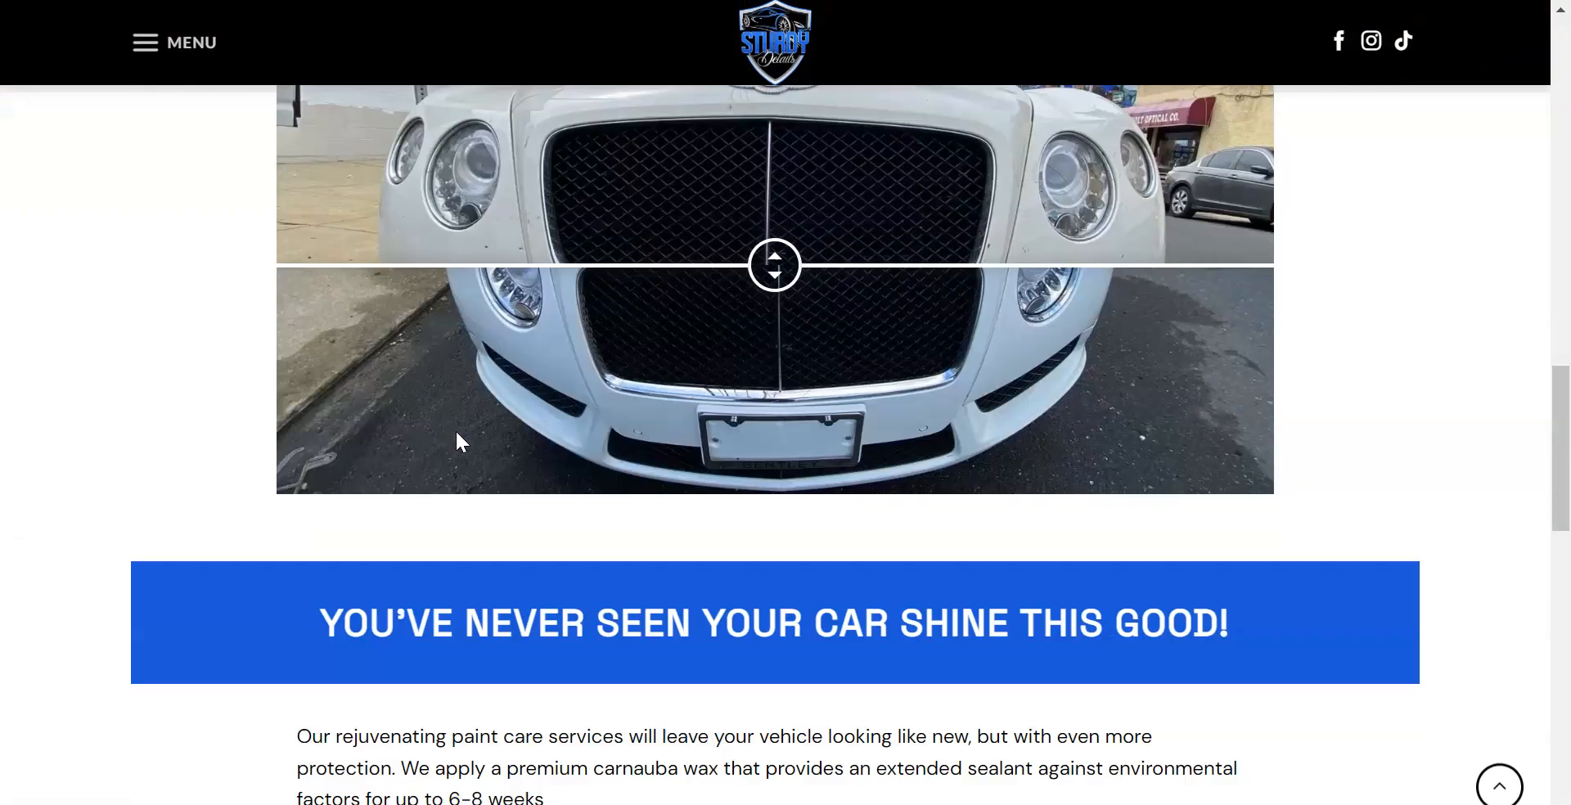
pyautogui.scroll(-15, 455, 429)
pyautogui.scroll(7, 455, 429)
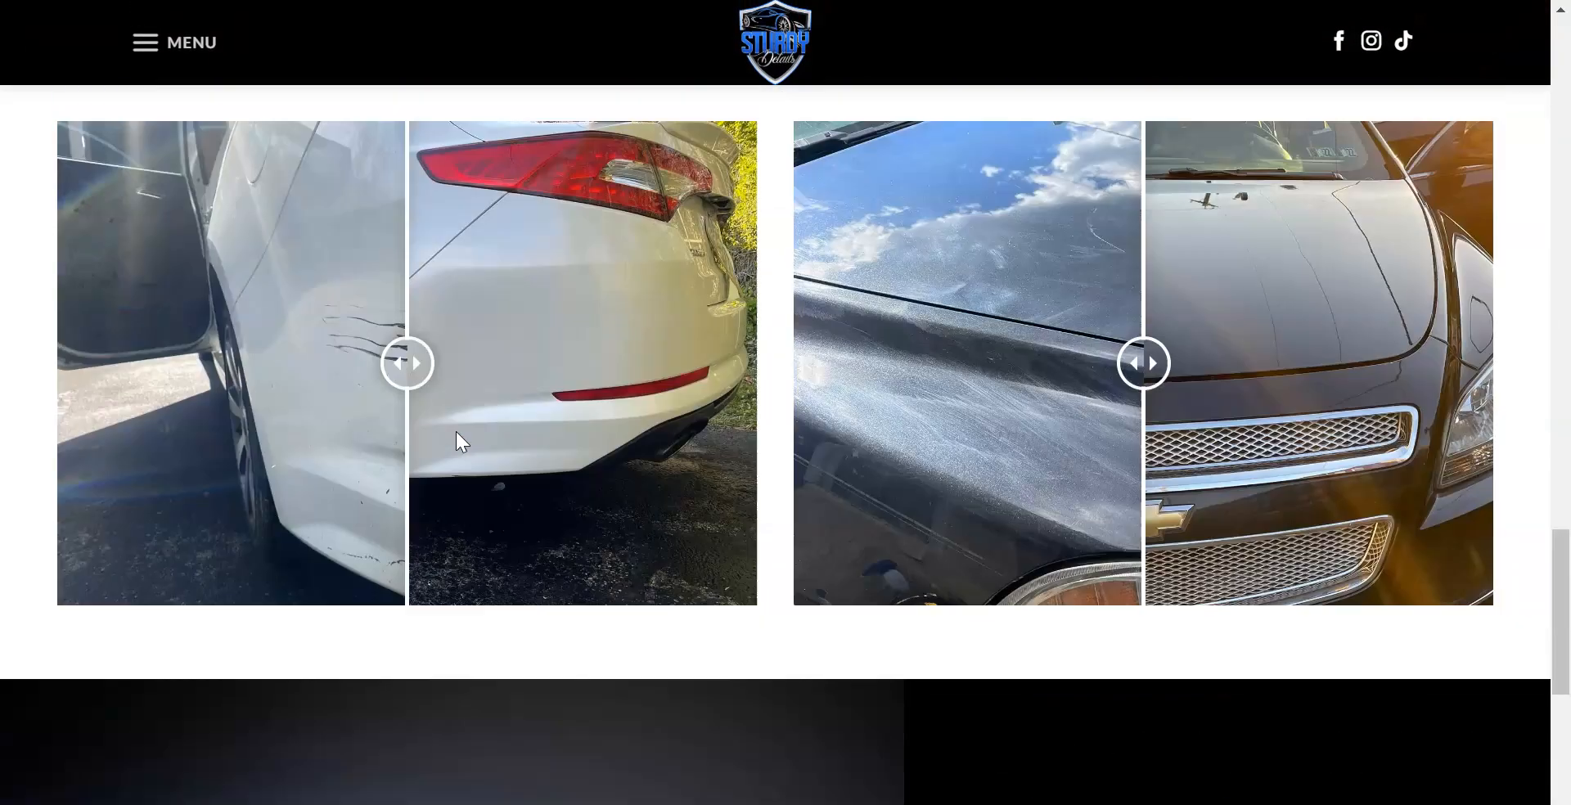
pyautogui.scroll(20, 457, 434)
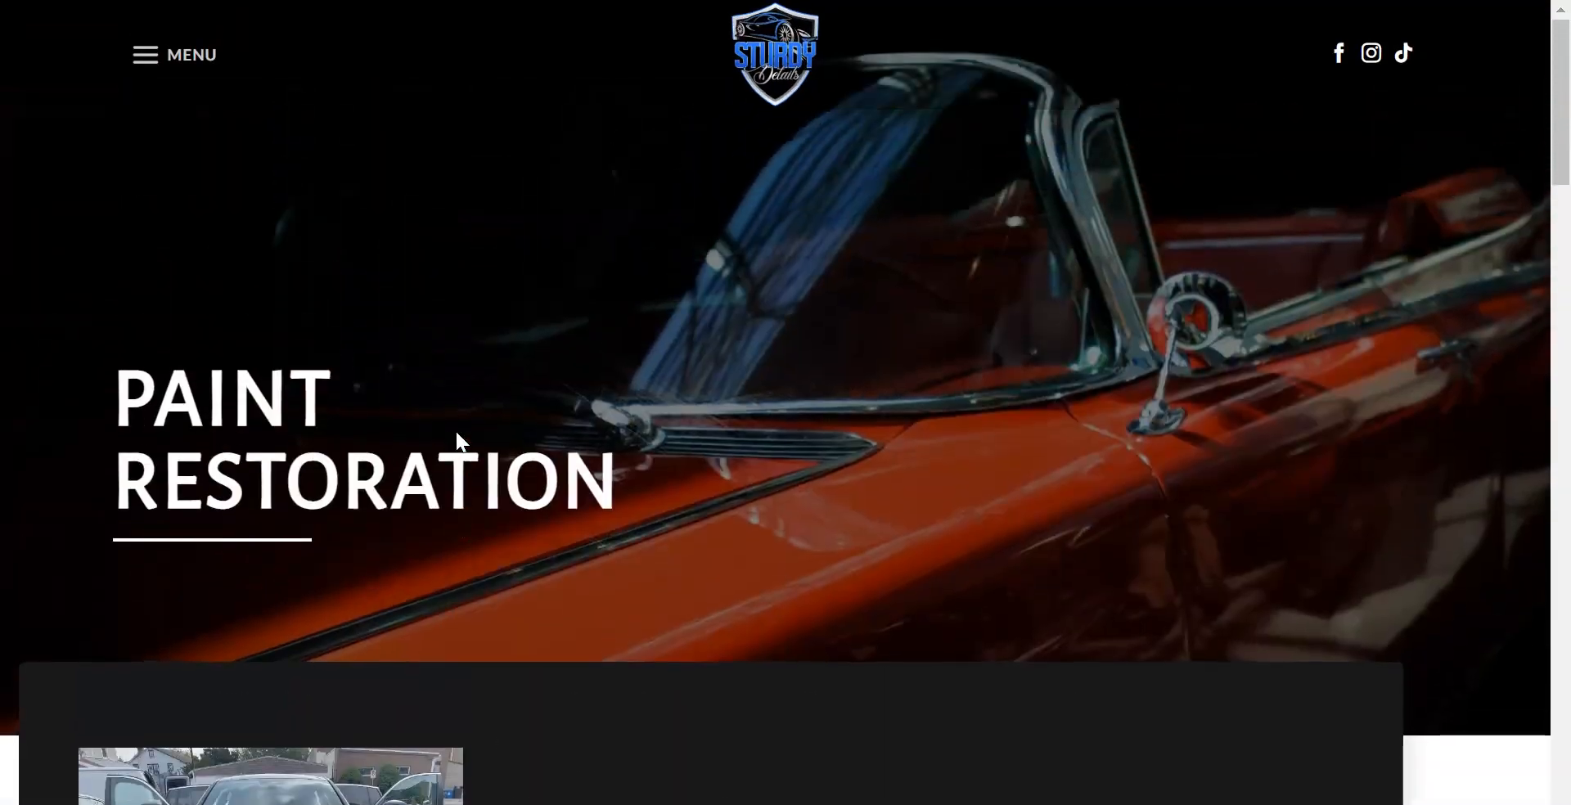
# - Check the website's Headlight Restoration page, and open the Headlight Restoration entry on the online booking page for its price and duration
pyautogui.click(147, 59)
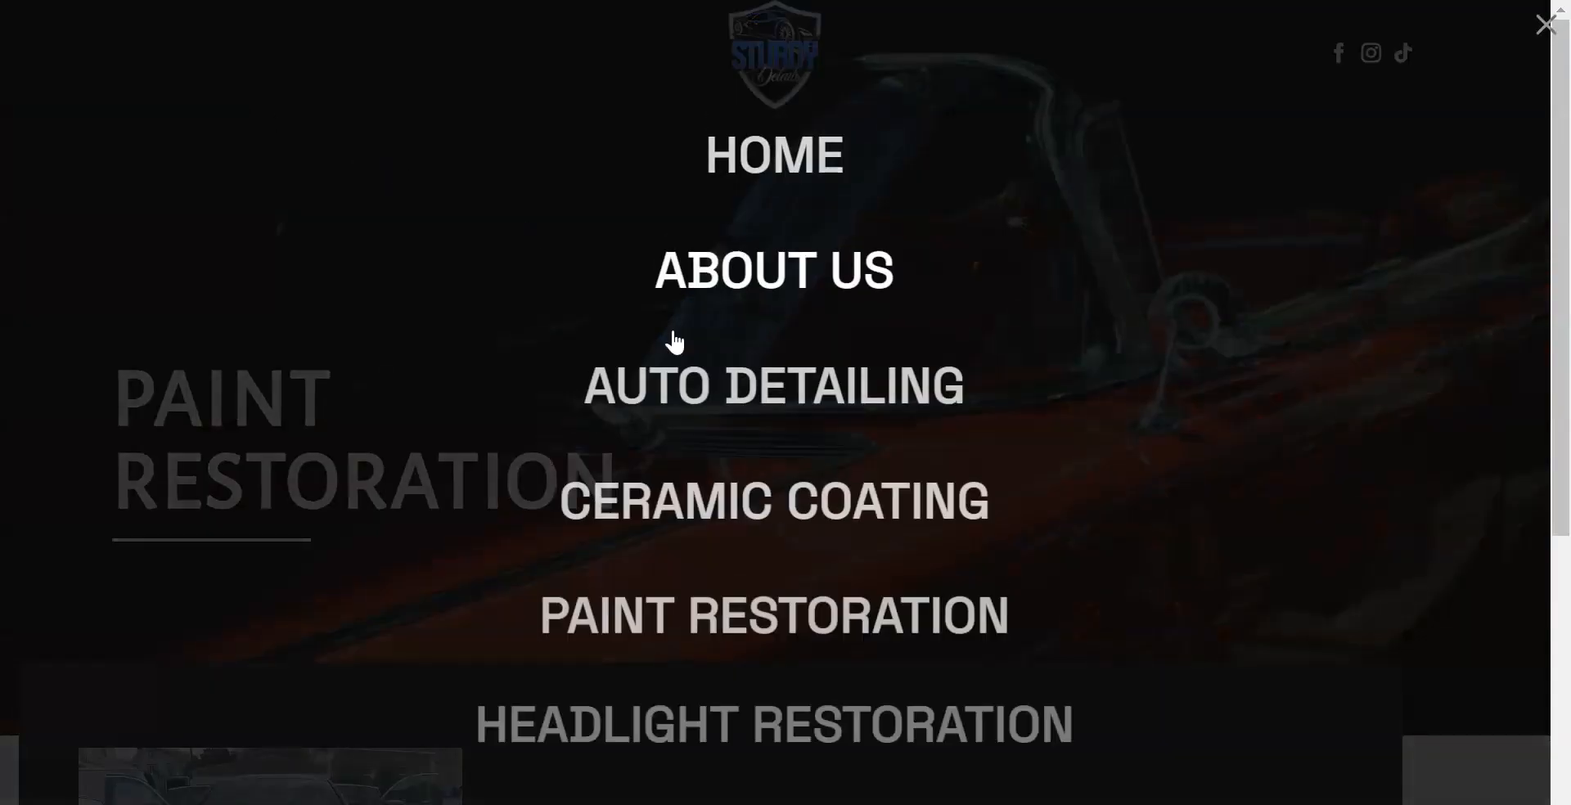
pyautogui.scroll(-3, 744, 572)
pyautogui.click(745, 516)
pyautogui.scroll(-20, 800, 421)
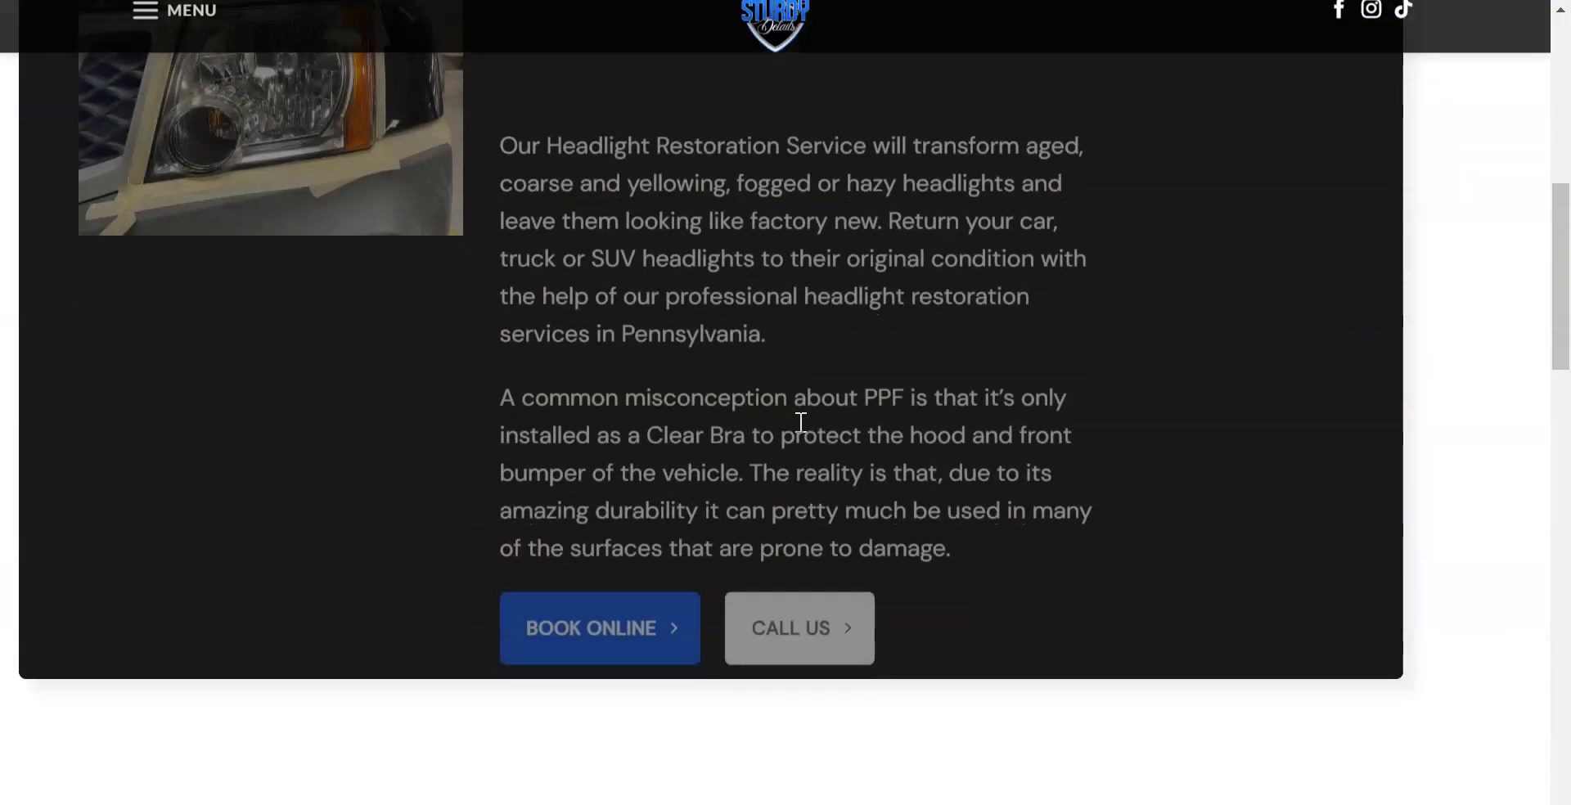
pyautogui.scroll(20, 797, 419)
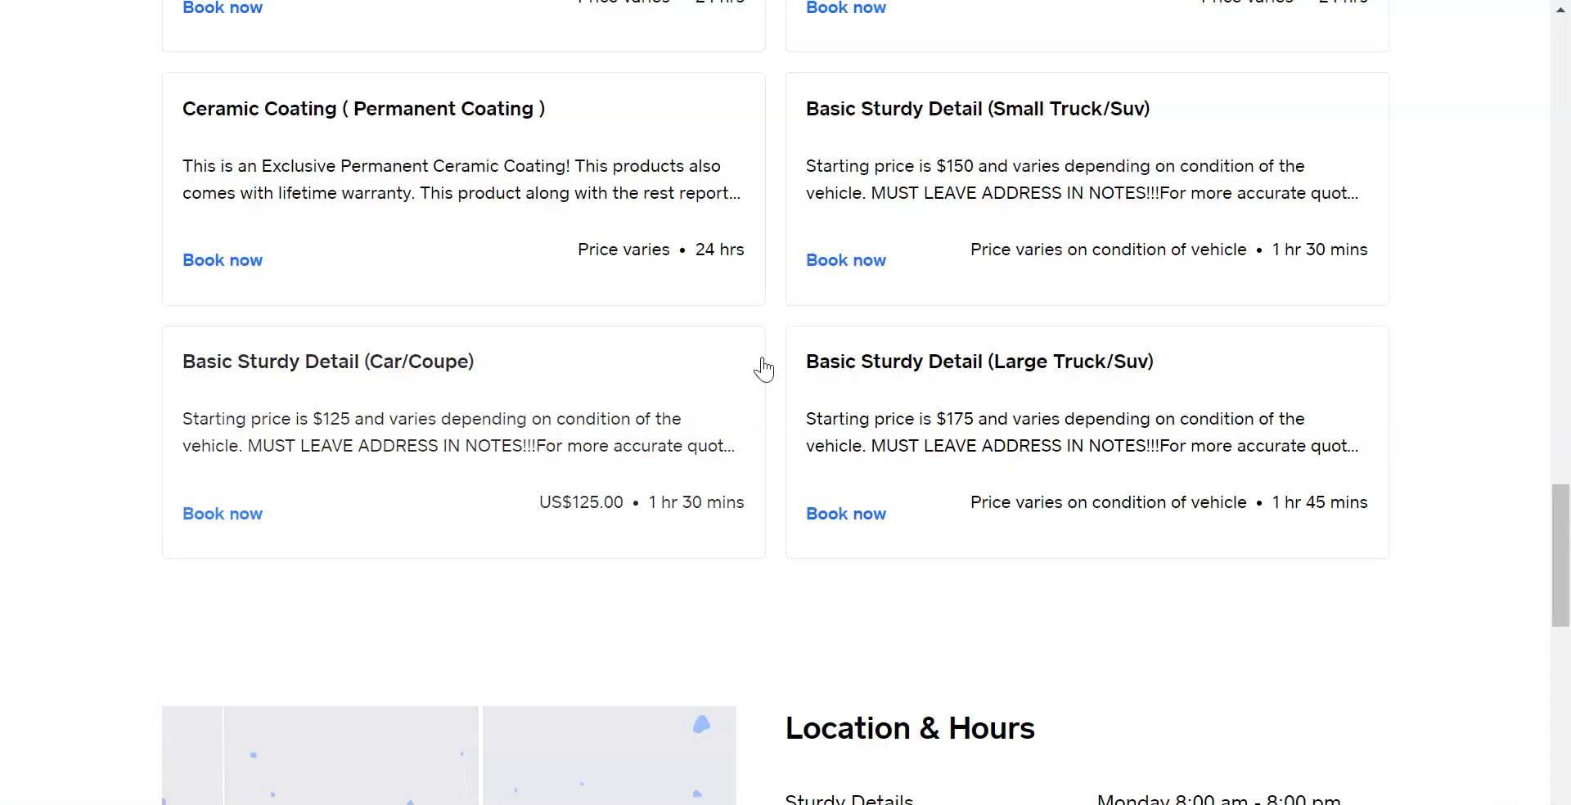
pyautogui.scroll(-3, 764, 370)
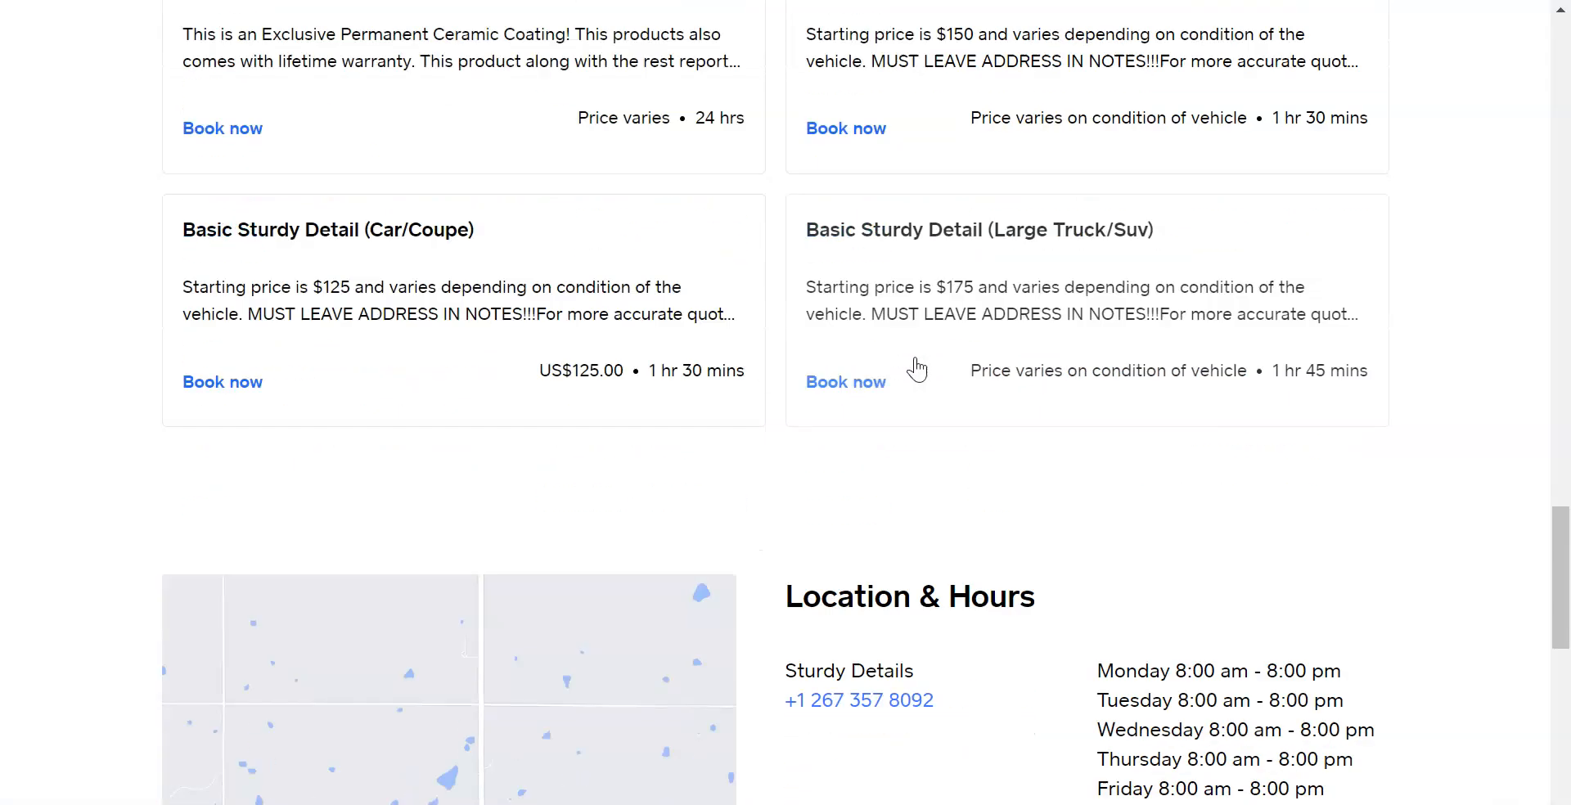
pyautogui.scroll(6, 680, 364)
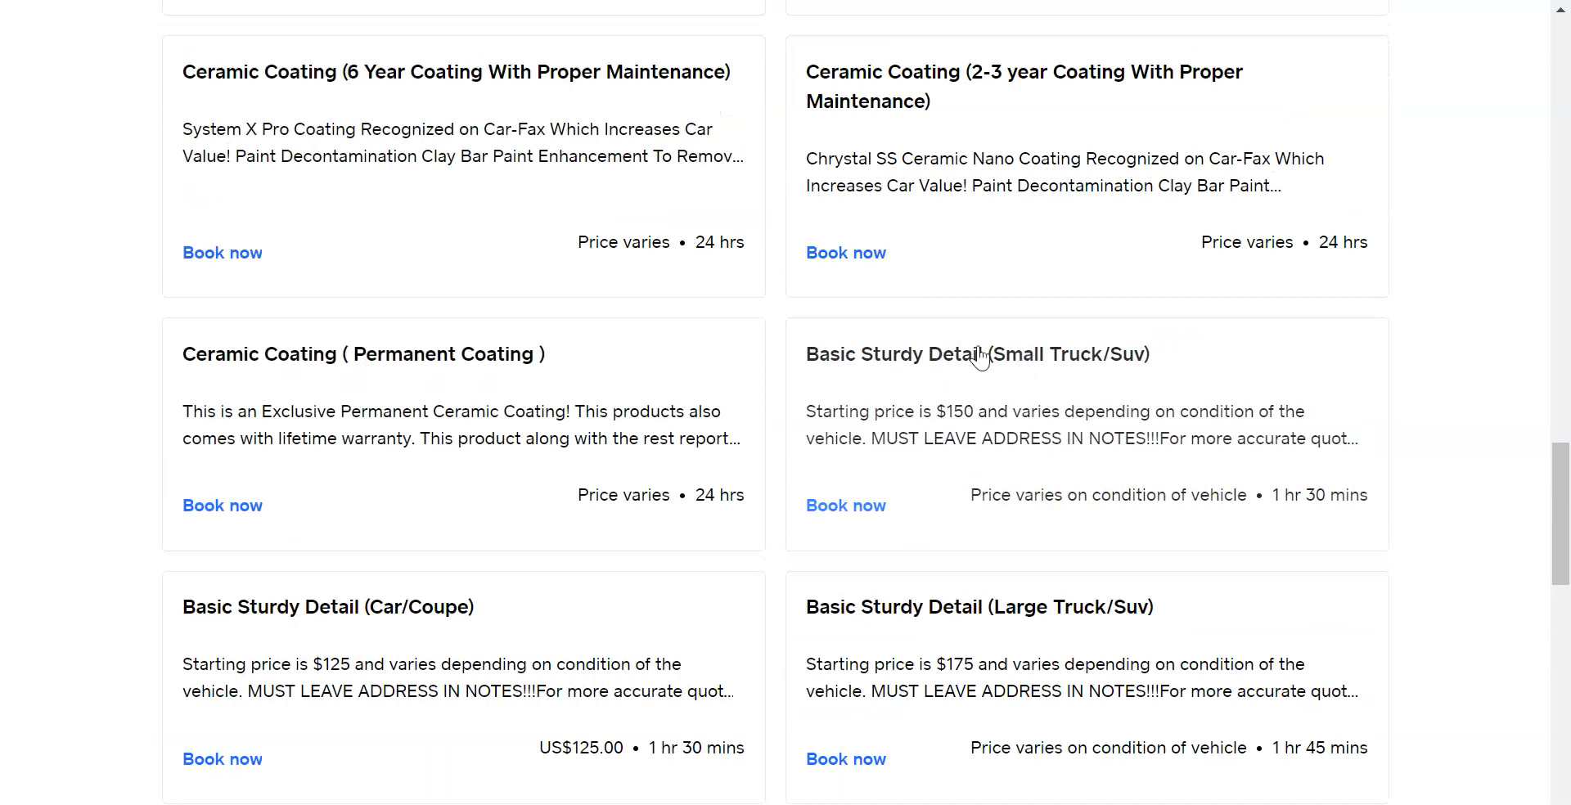
pyautogui.scroll(6, 968, 354)
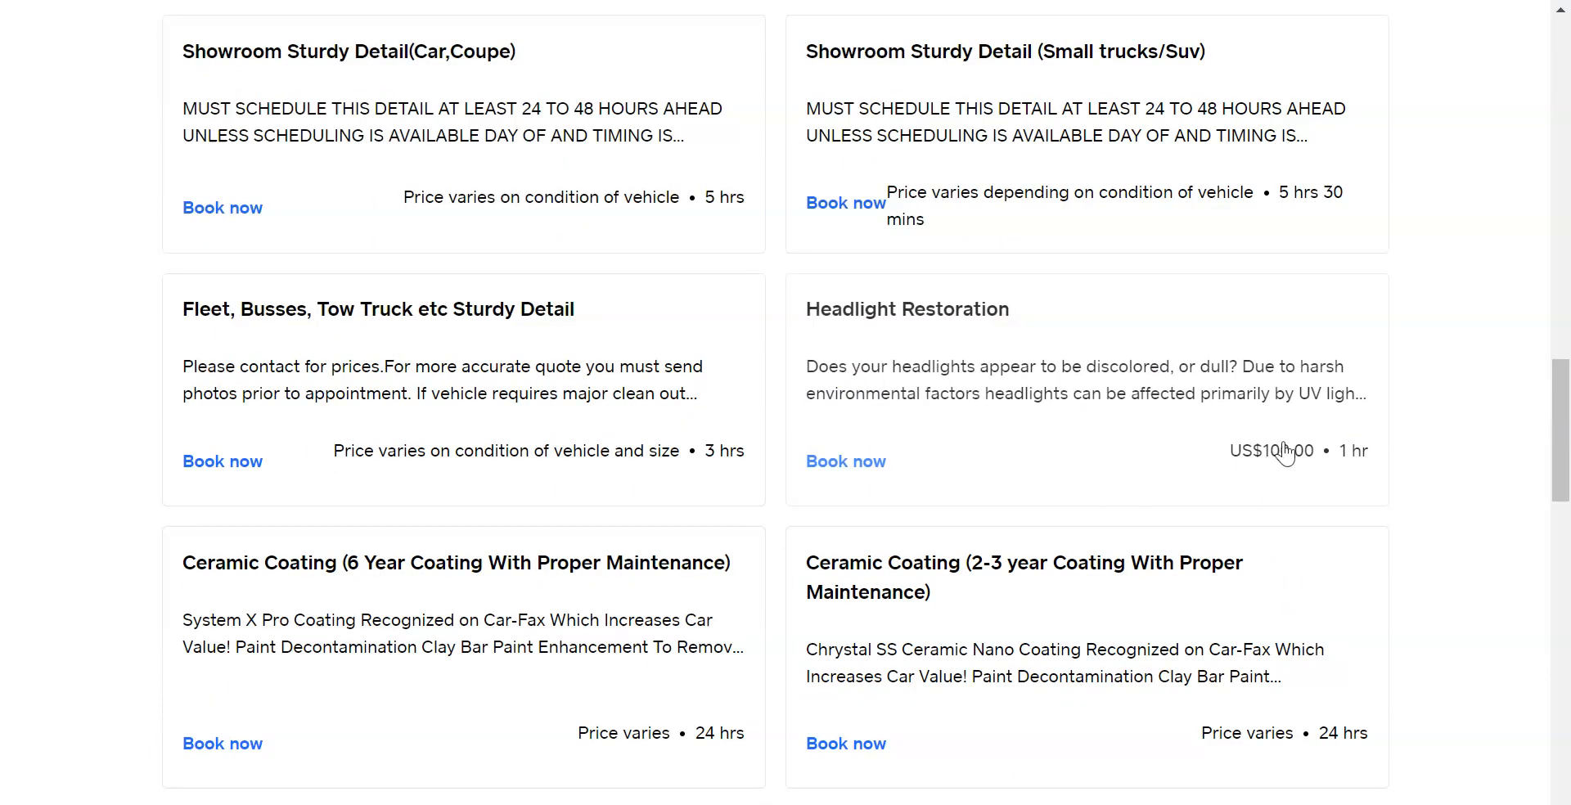
pyautogui.click(968, 379)
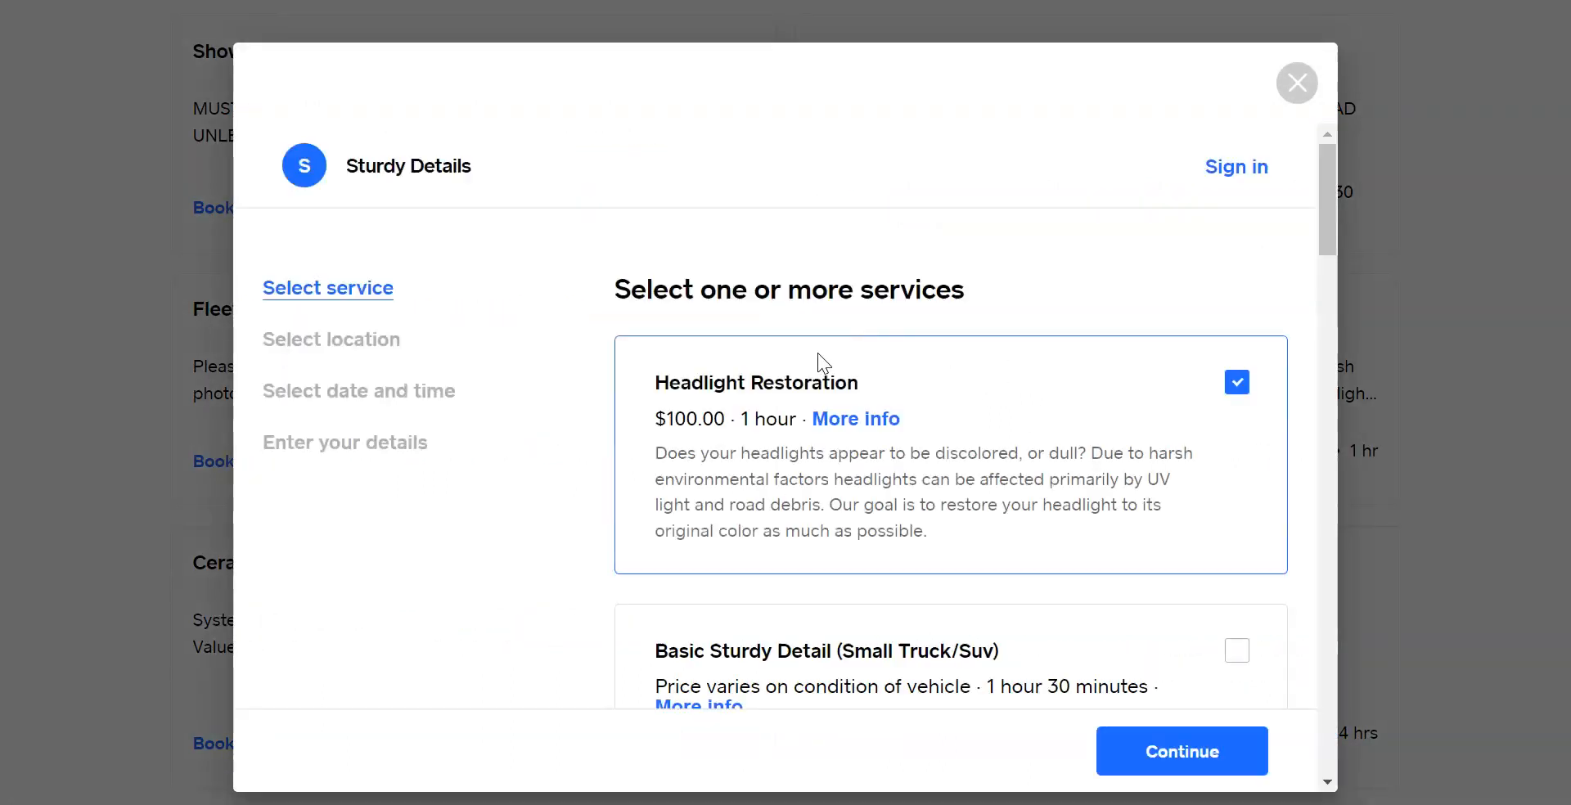
# - Copy the Headlight Restoration name from the booking page into a new OrbisX service and set its cost to $100
pyautogui.moveTo(881, 391); pyautogui.dragTo(648, 396)
pyautogui.hotkey('ctrl', 'c')
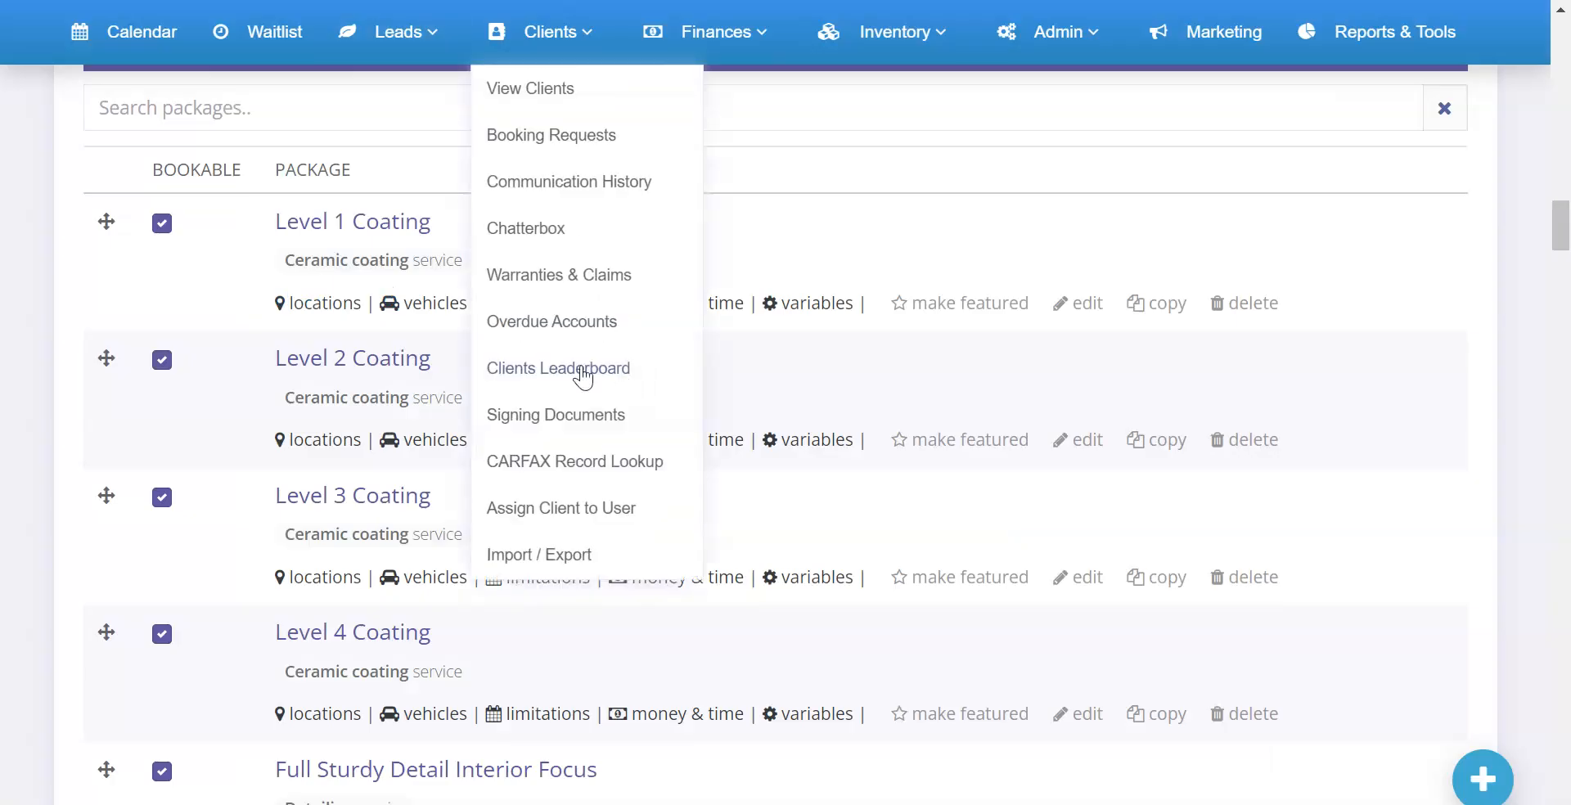
pyautogui.scroll(5, 374, 282)
pyautogui.scroll(3, 375, 282)
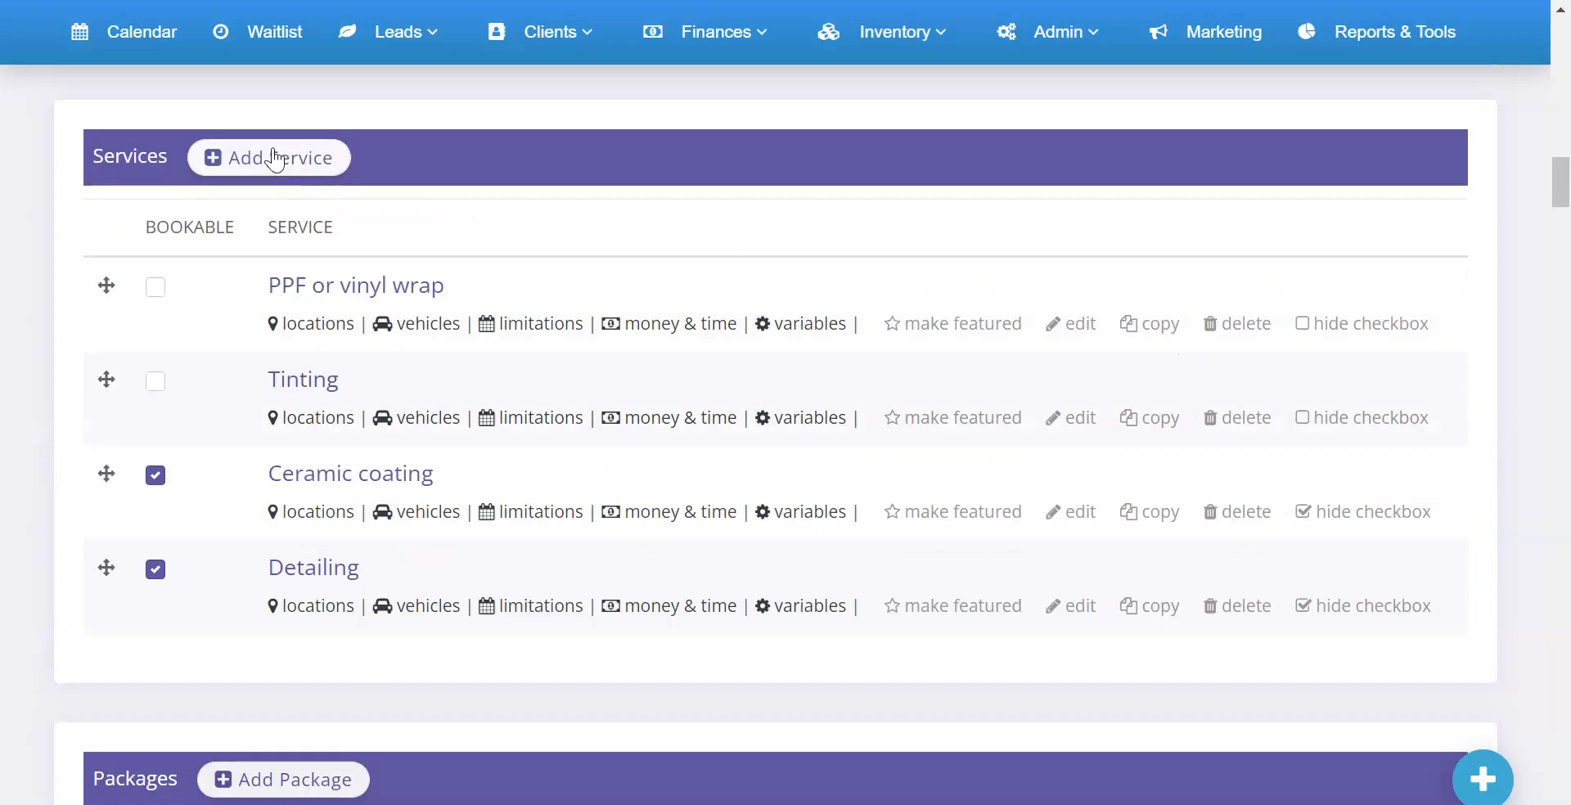
pyautogui.click(277, 158)
pyautogui.click(645, 245)
pyautogui.hotkey('ctrl', 'v')
pyautogui.click(640, 373)
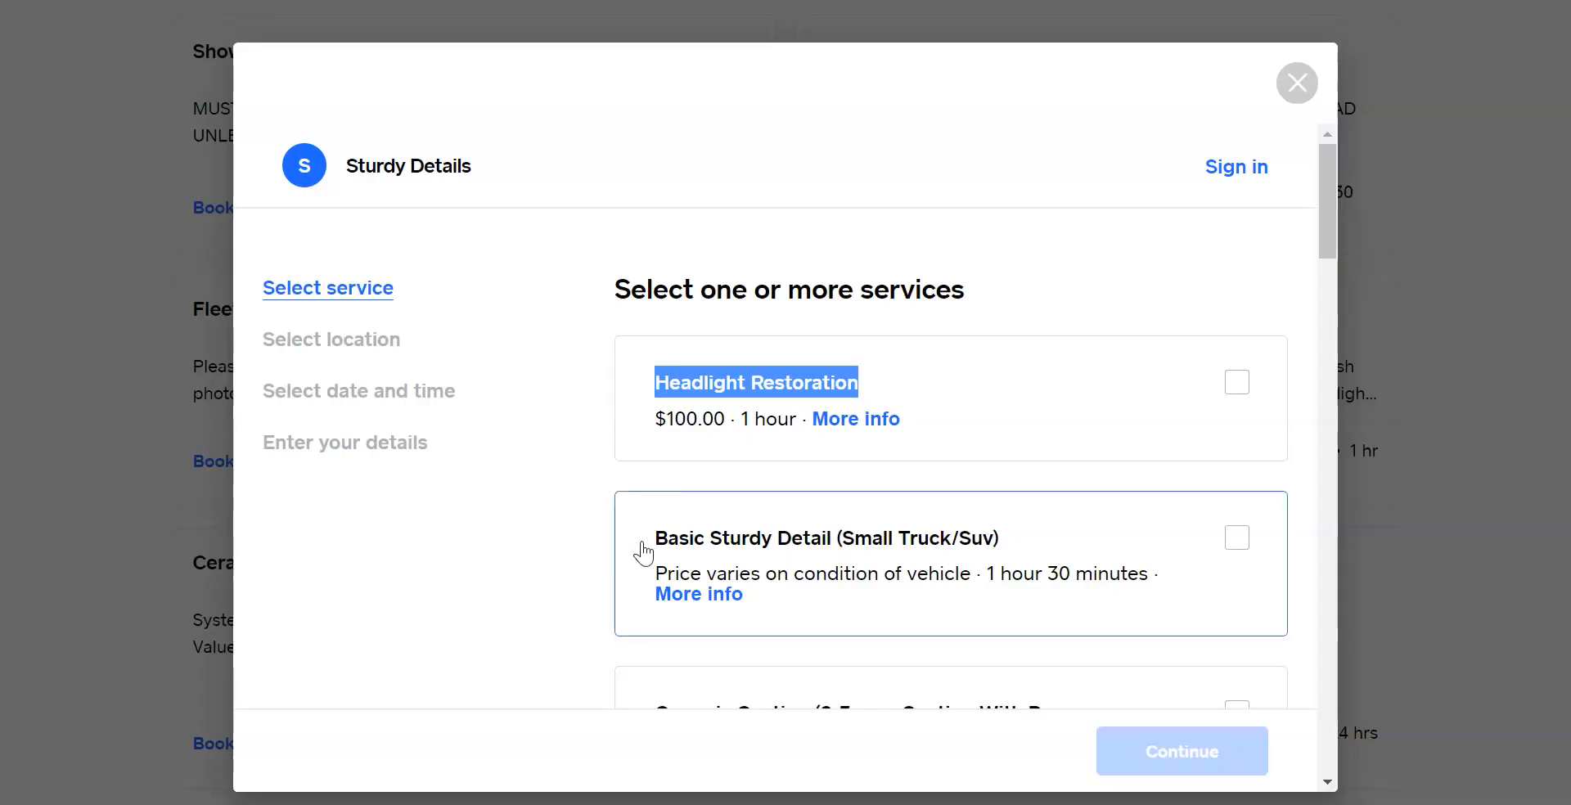
# - Copy the Headlight Restoration description from the booking page into the new service's description
pyautogui.scroll(-3, 678, 512)
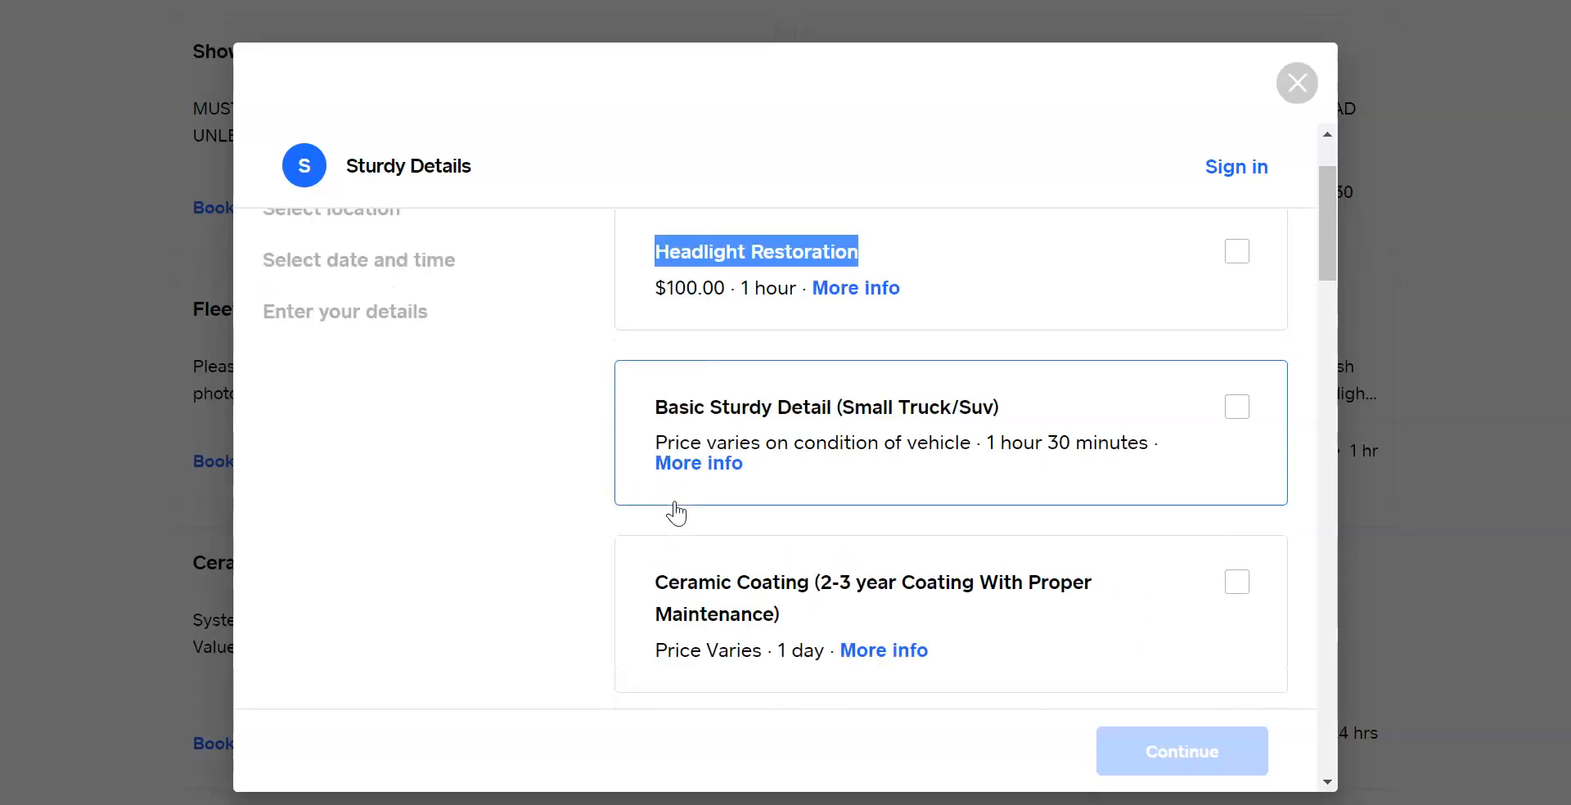
pyautogui.scroll(3, 777, 369)
pyautogui.click(856, 419)
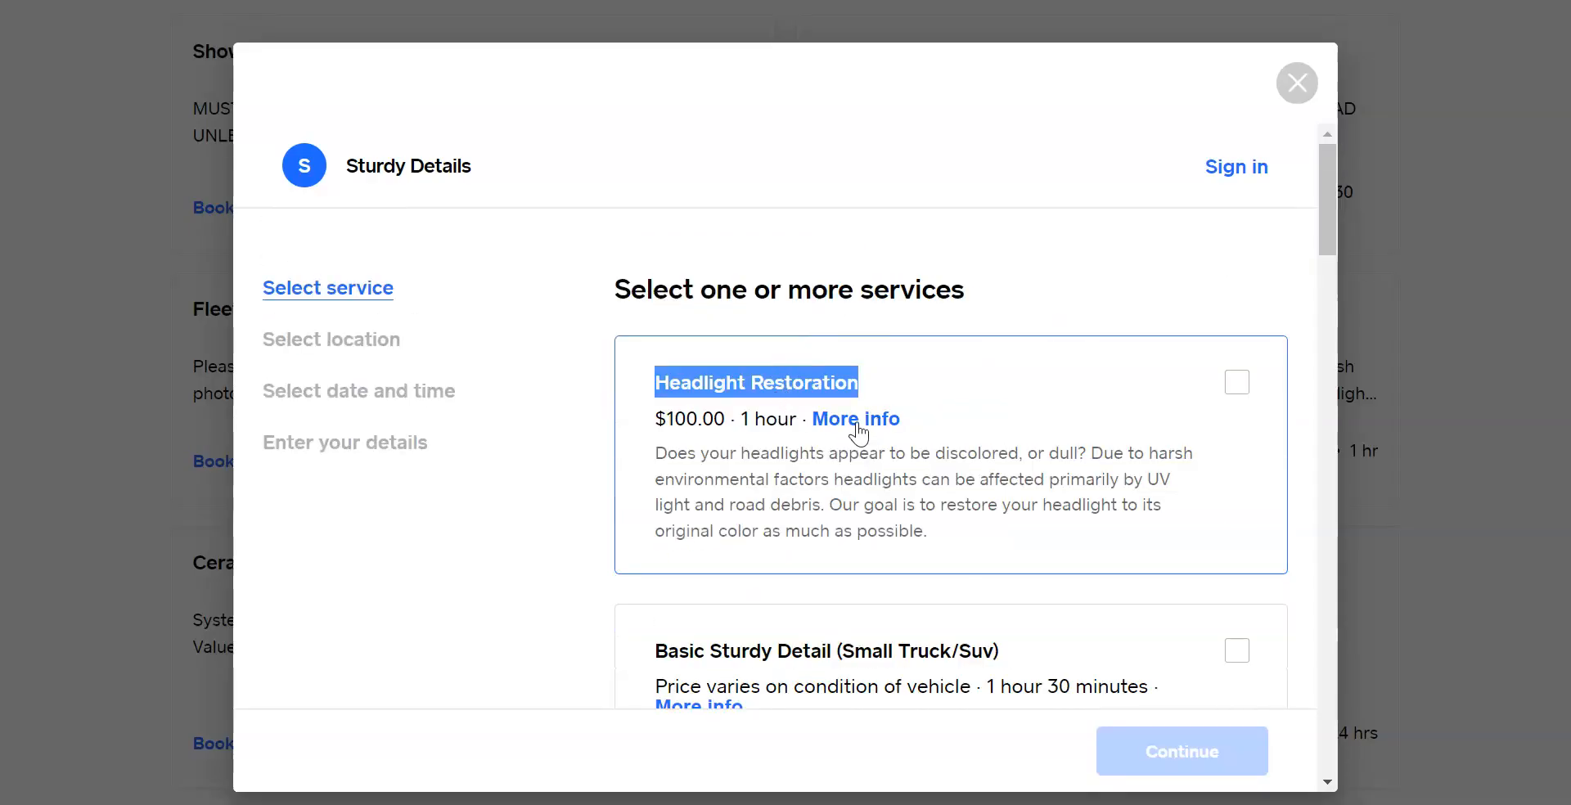
pyautogui.tripleClick(812, 472)
pyautogui.hotkey('ctrl', 'c')
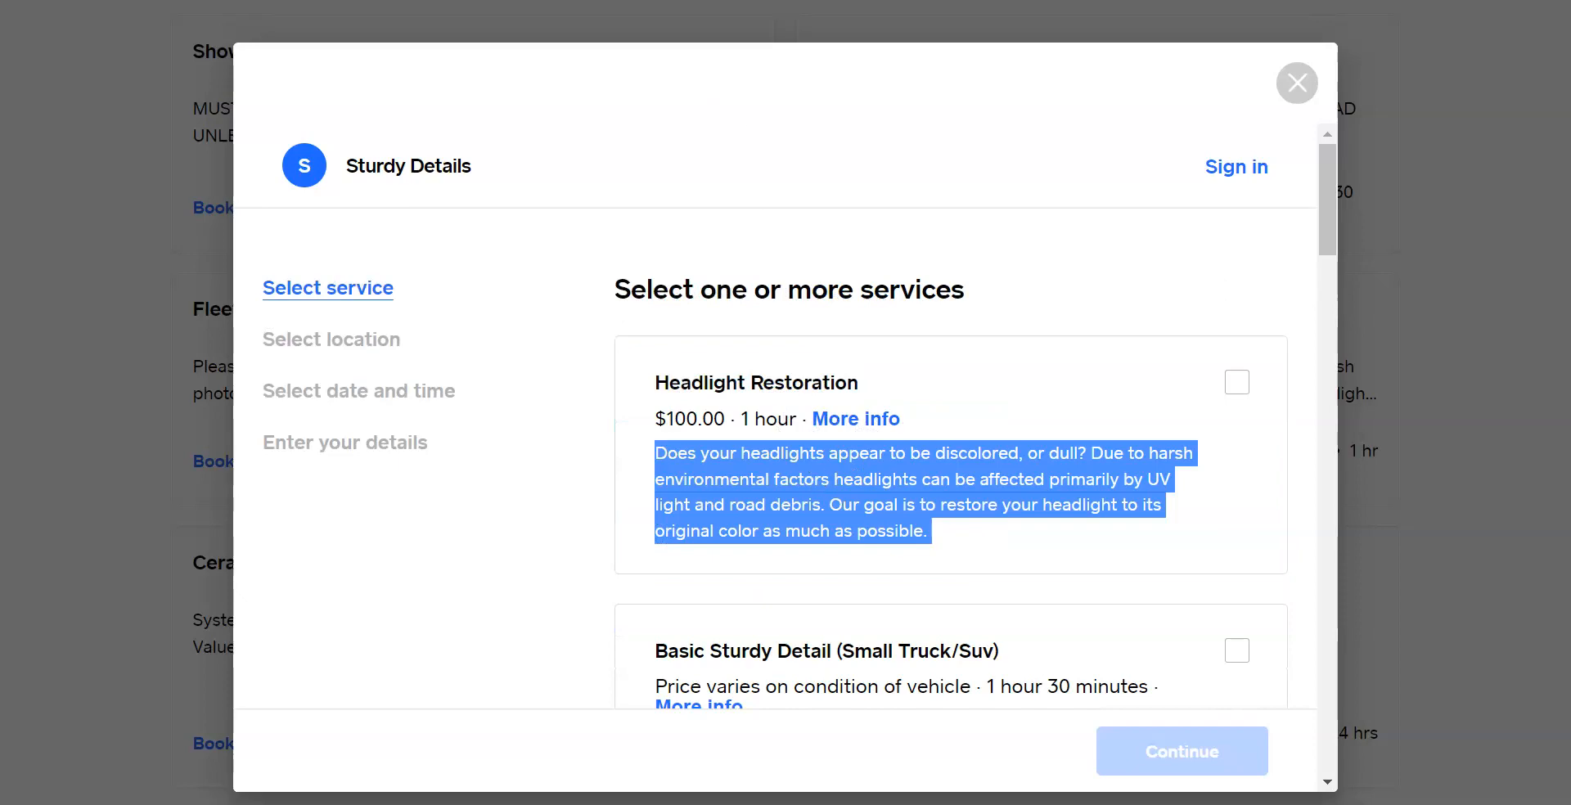
pyautogui.hotkey('alt', 'Tab')
pyautogui.click(655, 565)
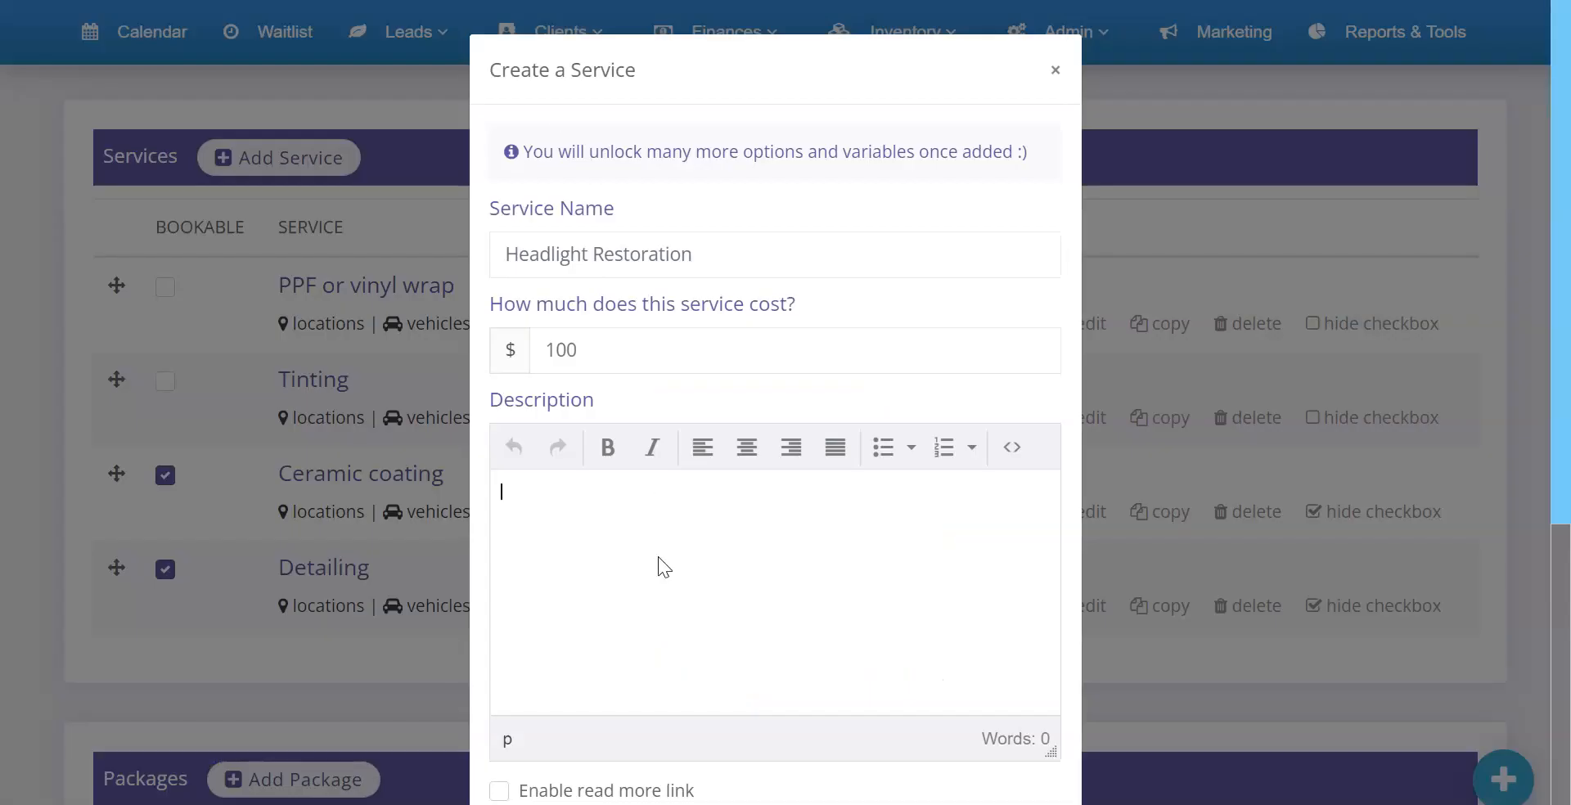
pyautogui.hotkey('ctrl', 'v')
# - Correct the description's opening word from "Does" to "Do" and save the Headlight Restoration service
pyautogui.click(590, 540)
pyautogui.press('BackSpace')
pyautogui.press('BackSpace')
pyautogui.press('BackSpace')
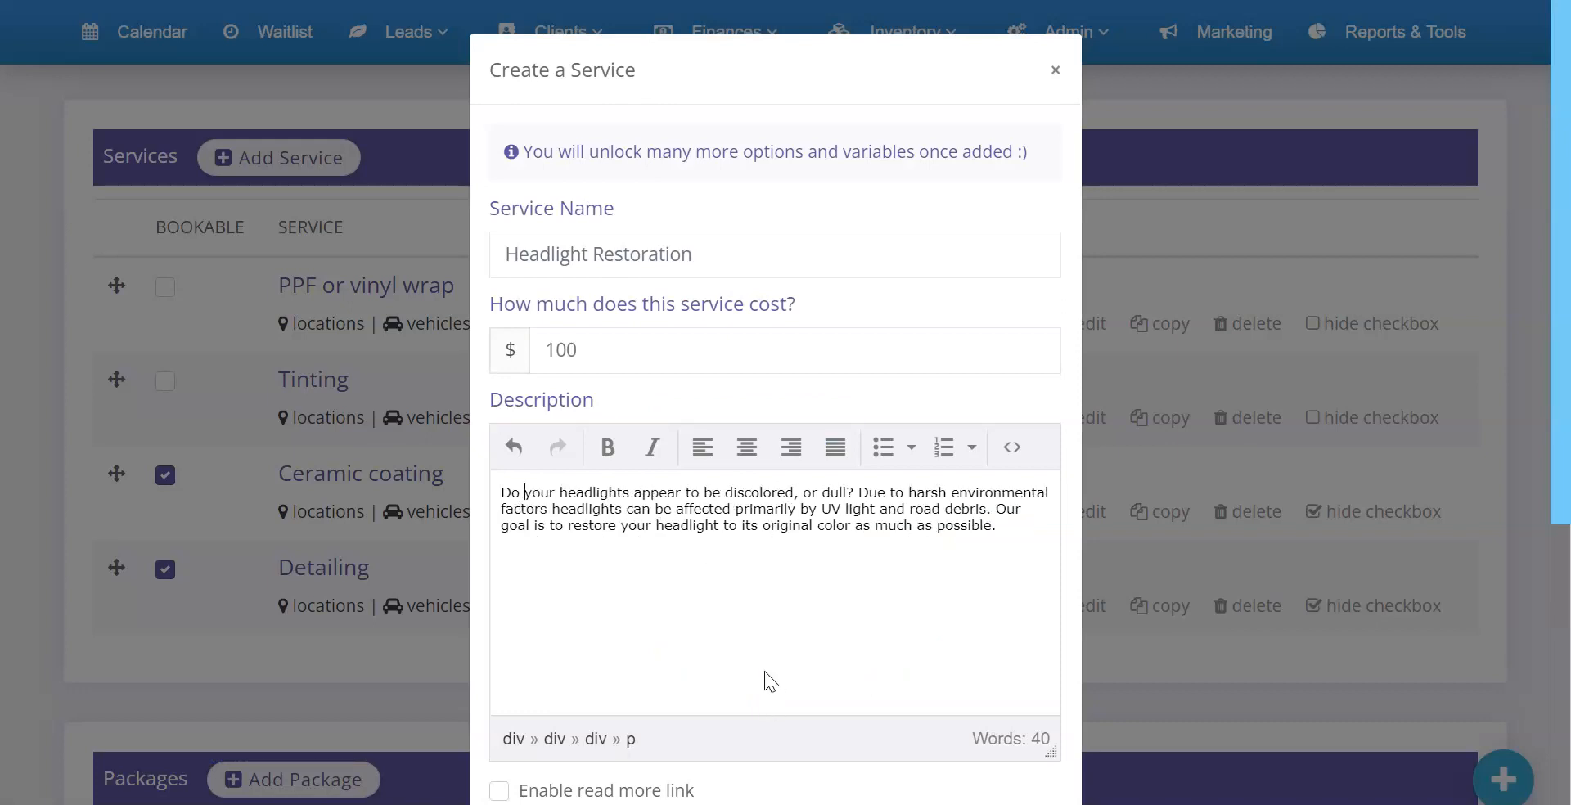
pyautogui.scroll(-6, 851, 455)
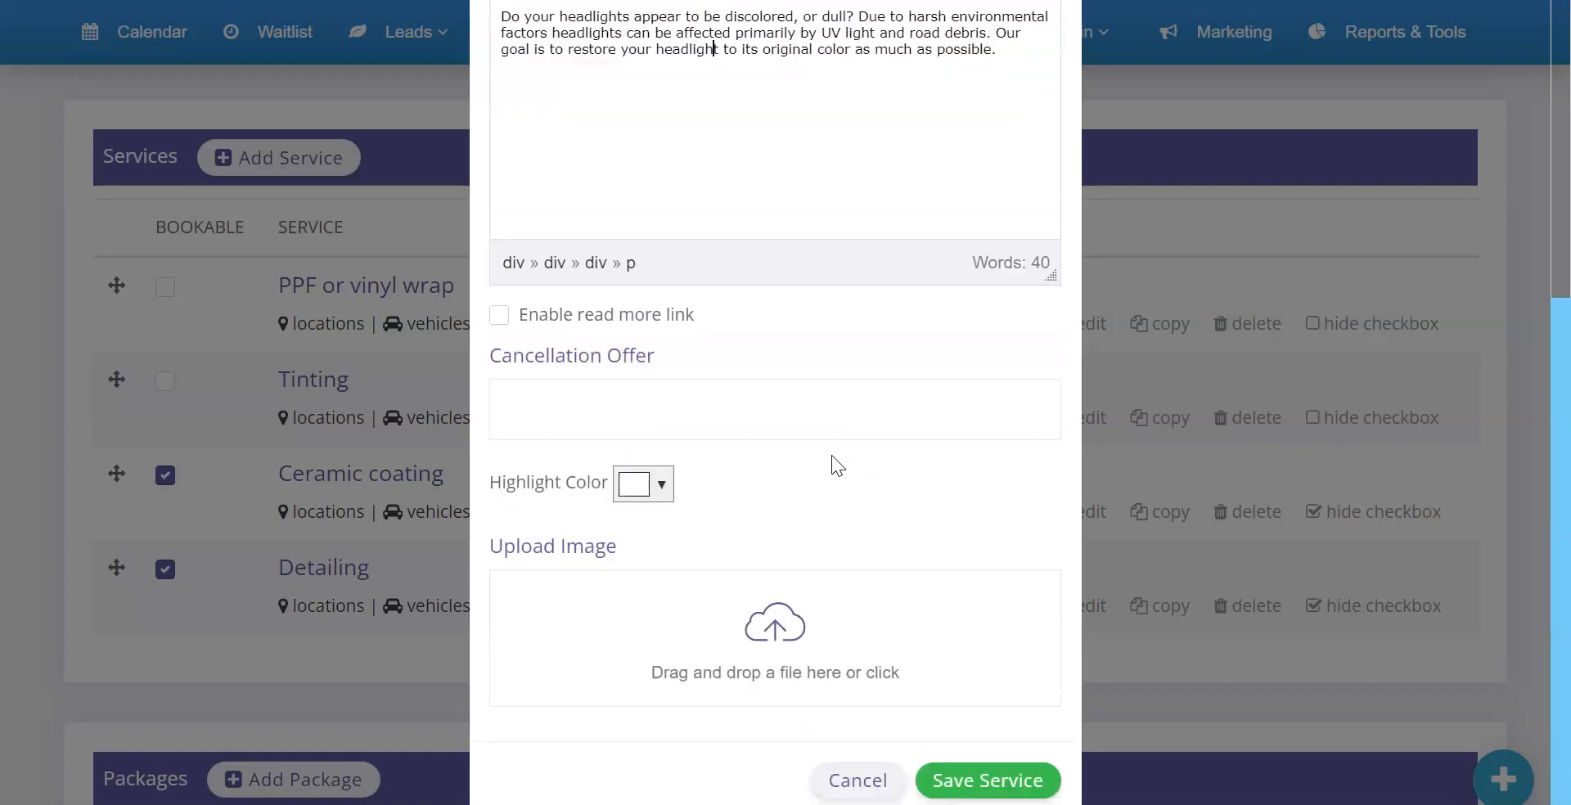
pyautogui.click(1026, 769)
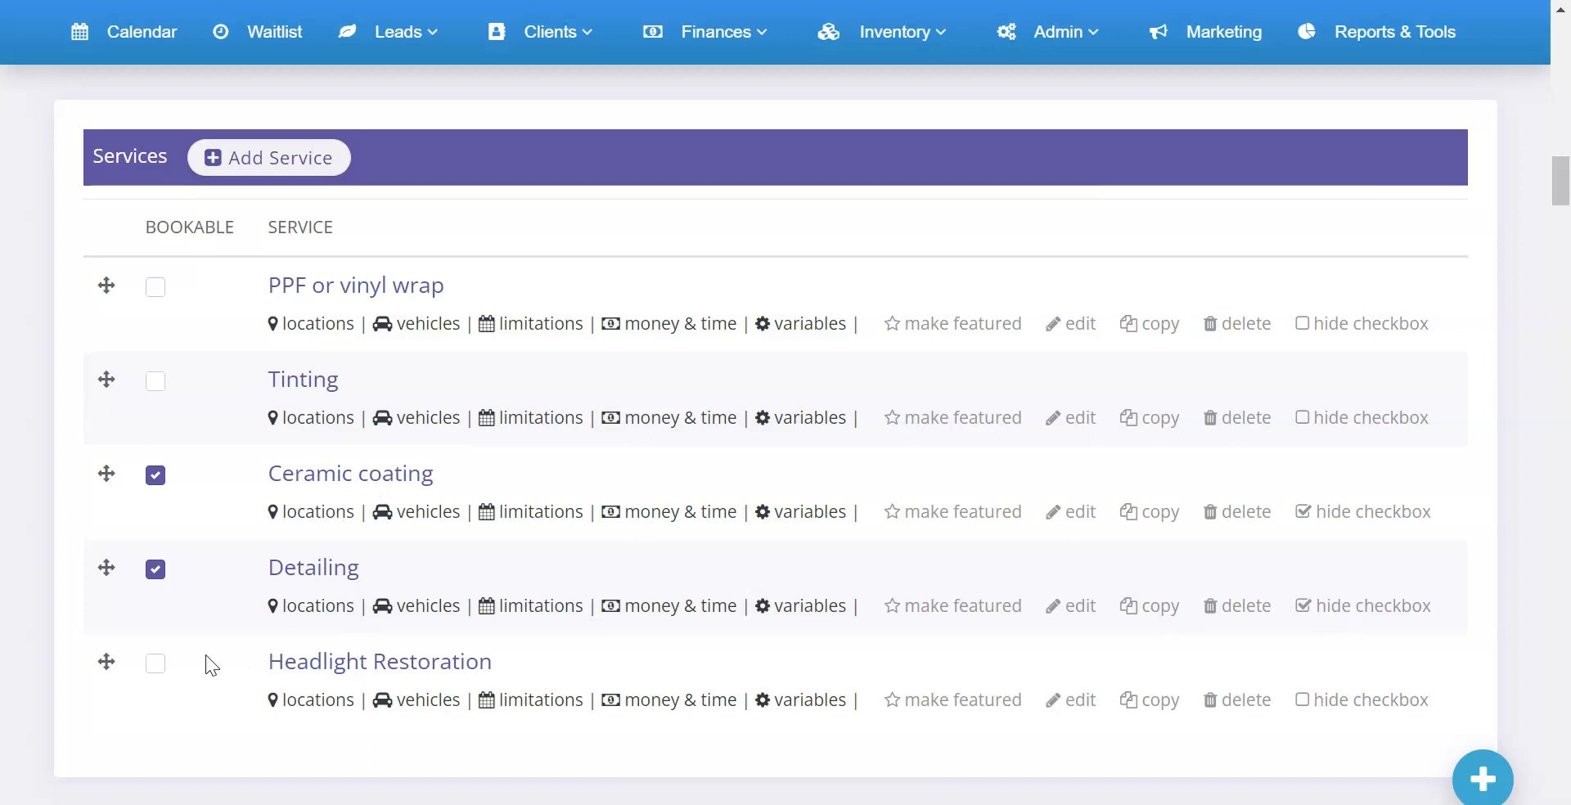
# - Make Headlight Restoration bookable and save its location and vehicle options
pyautogui.click(327, 701)
pyautogui.click(711, 176)
pyautogui.click(1052, 346)
pyautogui.click(435, 699)
pyautogui.click(1029, 427)
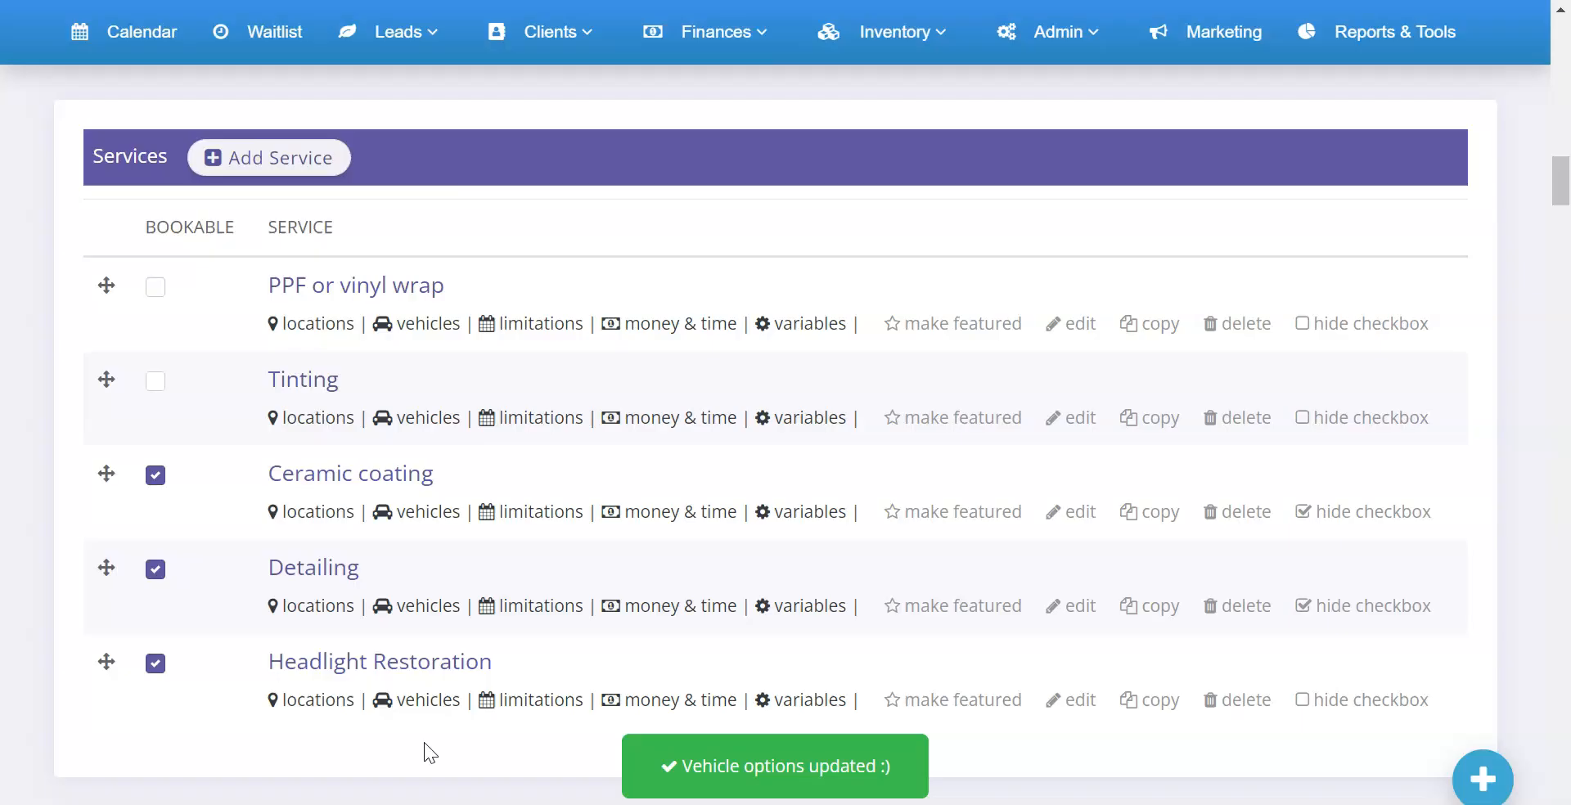
# - Limit Headlight Restoration bookings by time and dates, allowing Monday through Saturday
pyautogui.click(540, 701)
pyautogui.click(654, 253)
pyautogui.click(573, 391)
pyautogui.click(554, 433)
pyautogui.click(556, 477)
pyautogui.click(554, 521)
pyautogui.click(544, 565)
pyautogui.click(542, 606)
# - Restrict Headlight Restoration overlaps to timeslots with no appointments and save the limits
pyautogui.scroll(-4, 611, 497)
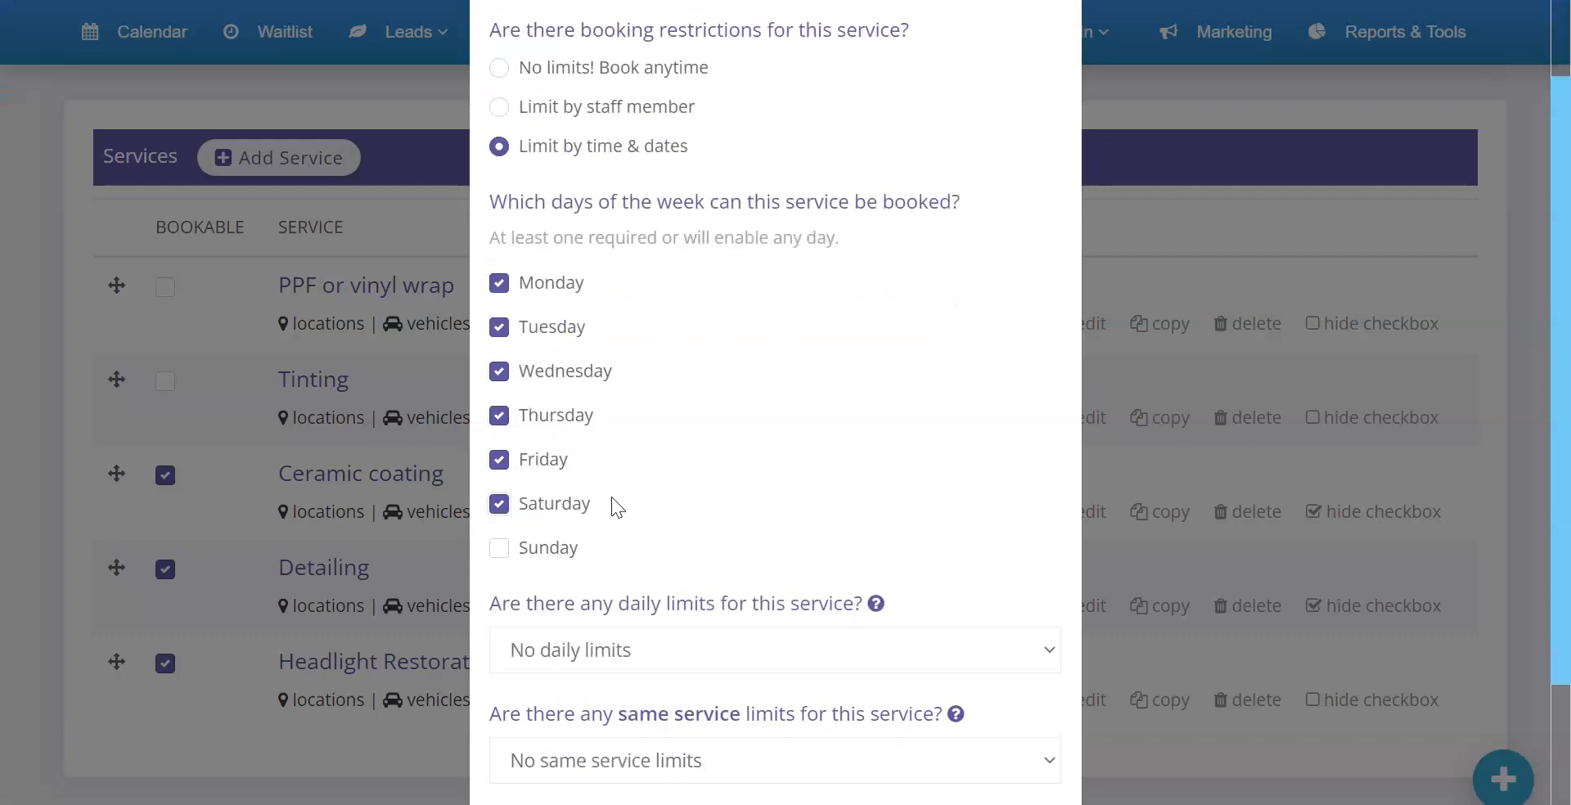
pyautogui.click(686, 657)
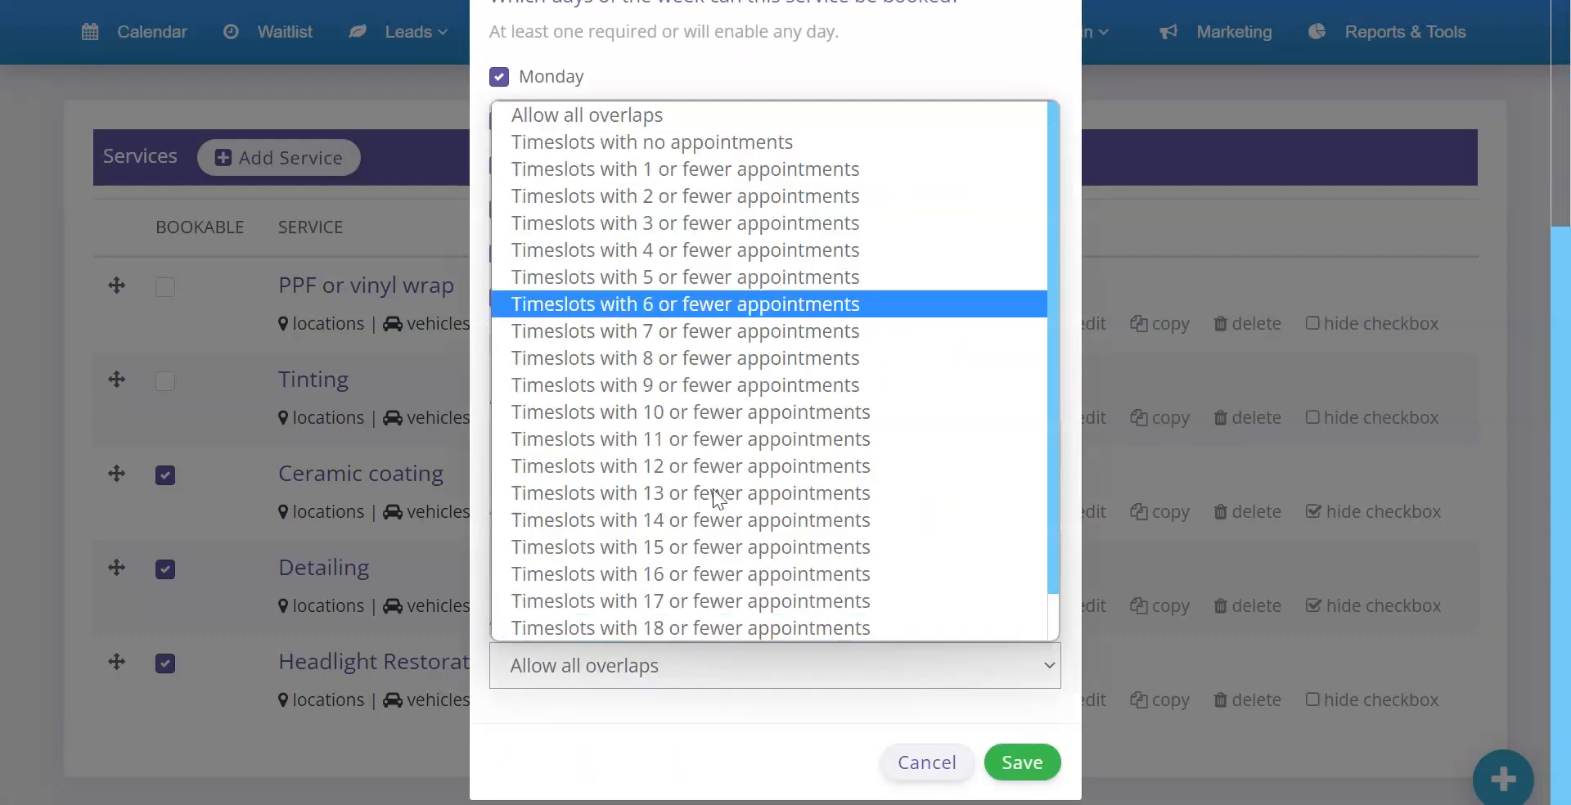
pyautogui.click(702, 141)
pyautogui.click(1023, 762)
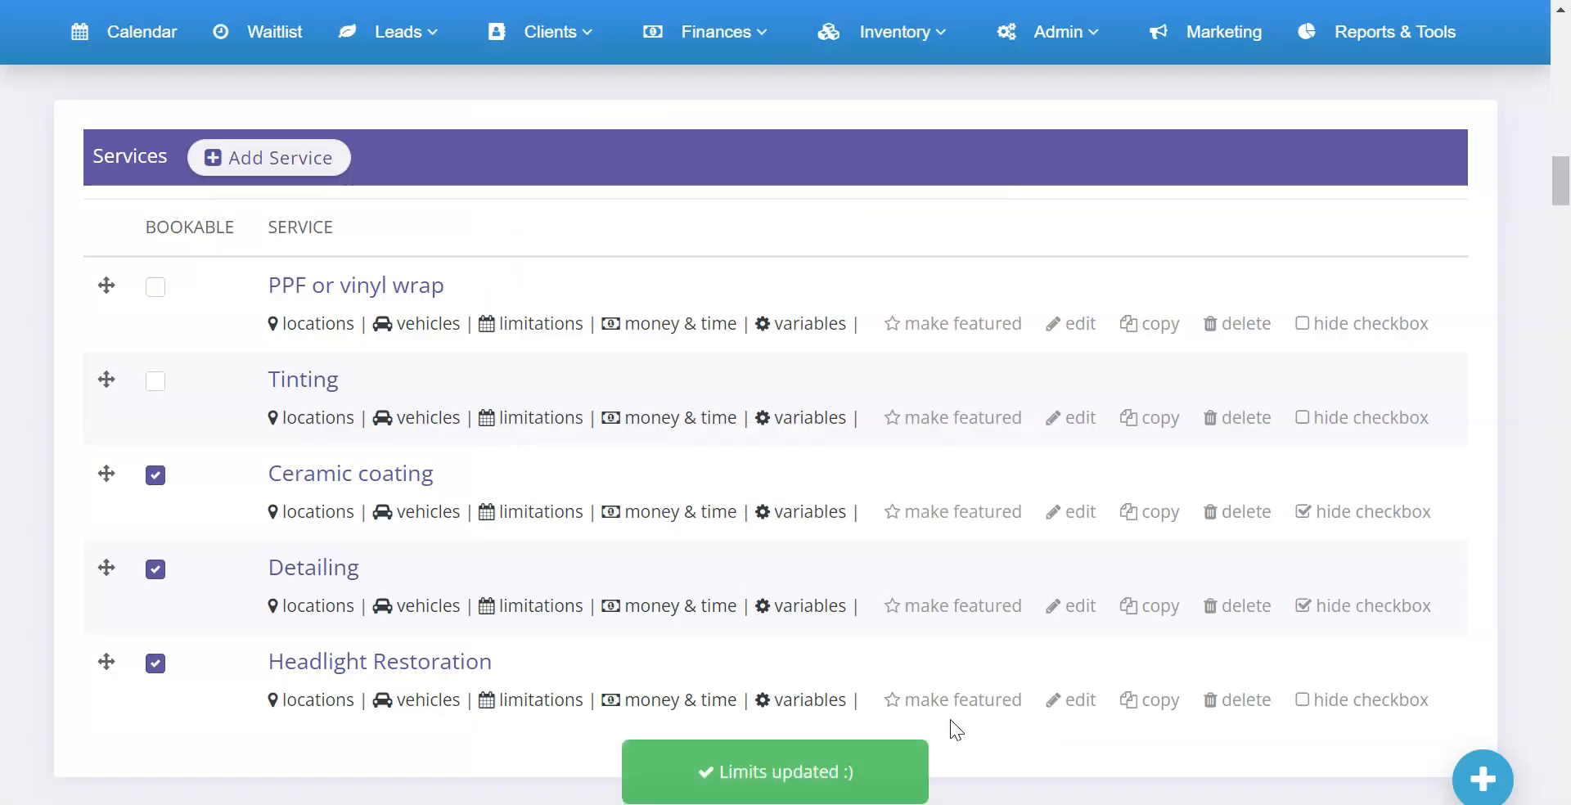
# - Set the Headlight Restoration service's duration to 1 hour in its money and time settings and save
pyautogui.click(690, 700)
pyautogui.scroll(-5, 801, 396)
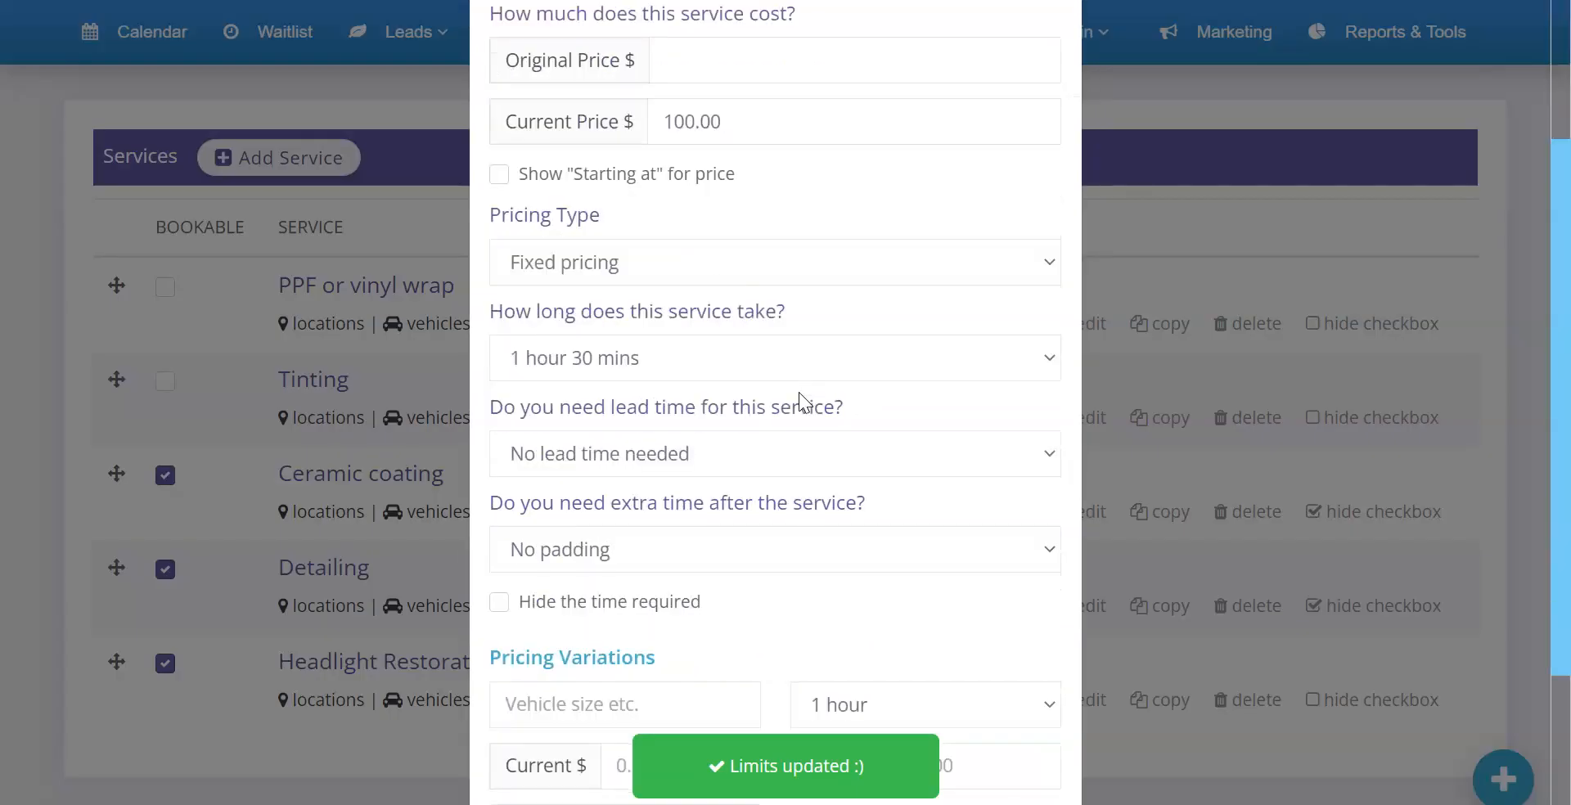
pyautogui.scroll(5, 798, 391)
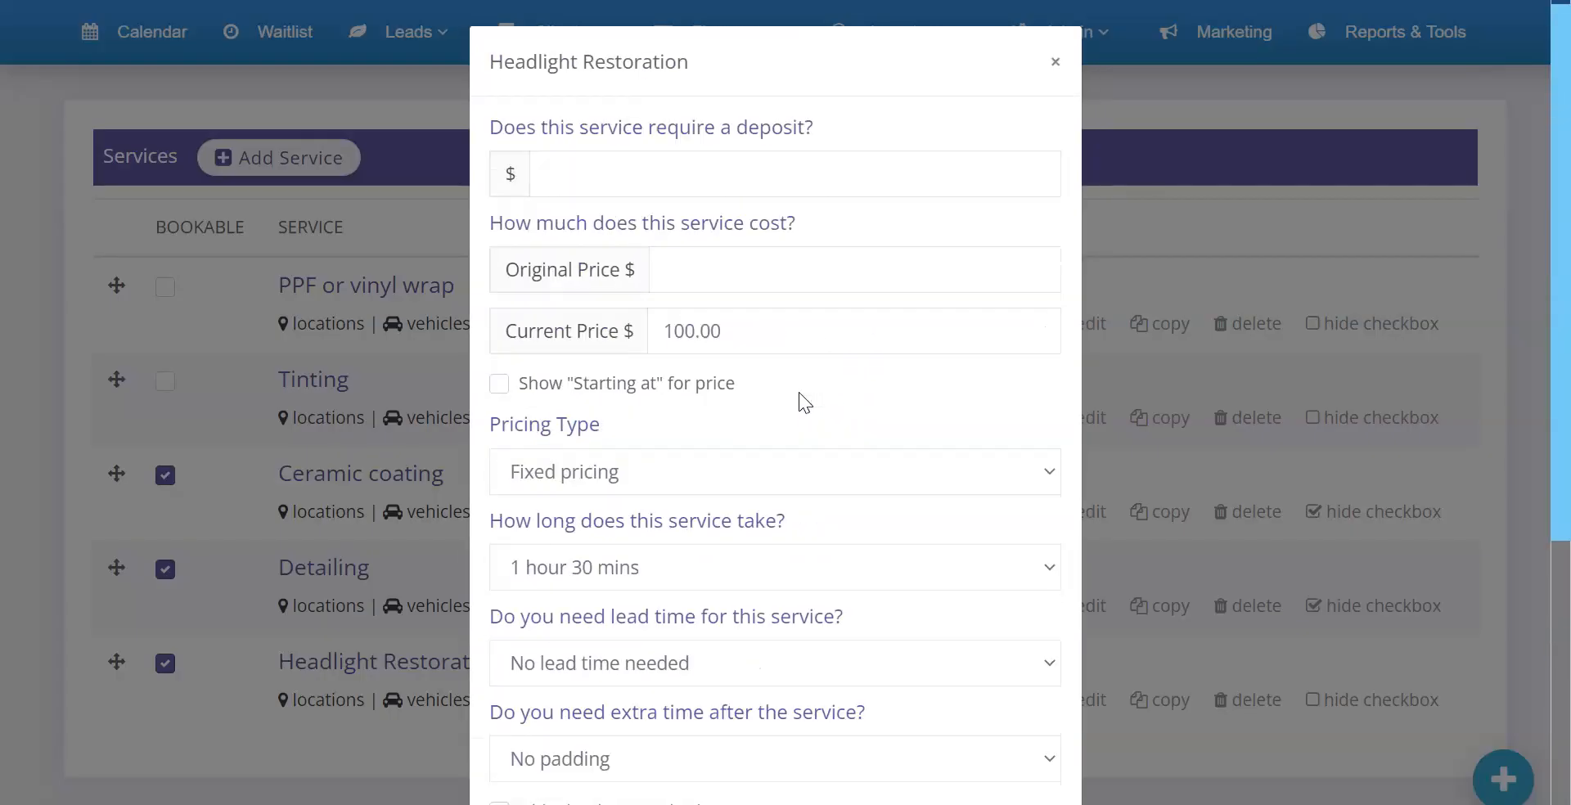
pyautogui.click(655, 576)
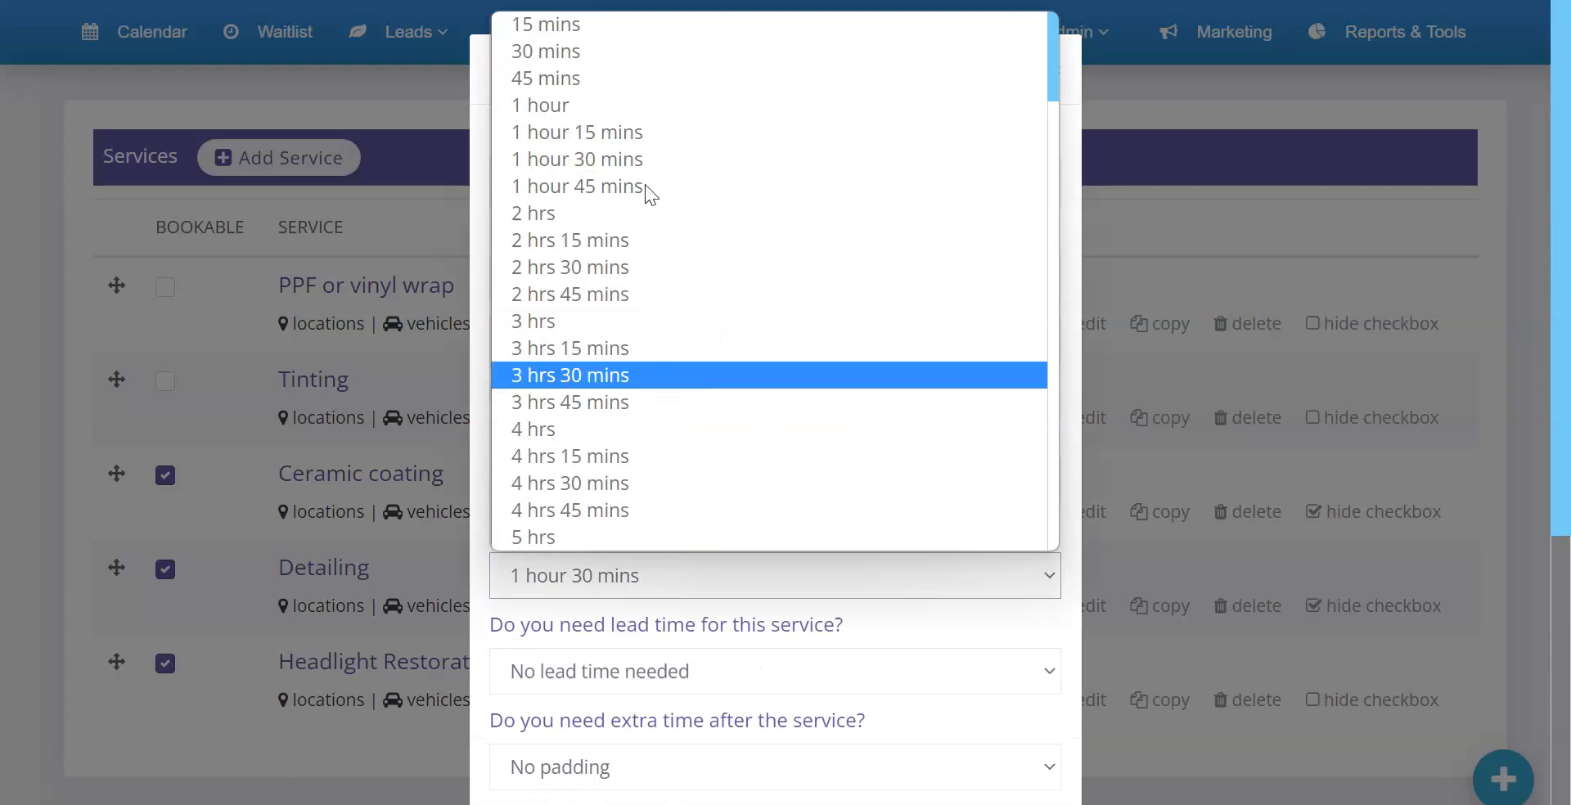
pyautogui.click(630, 110)
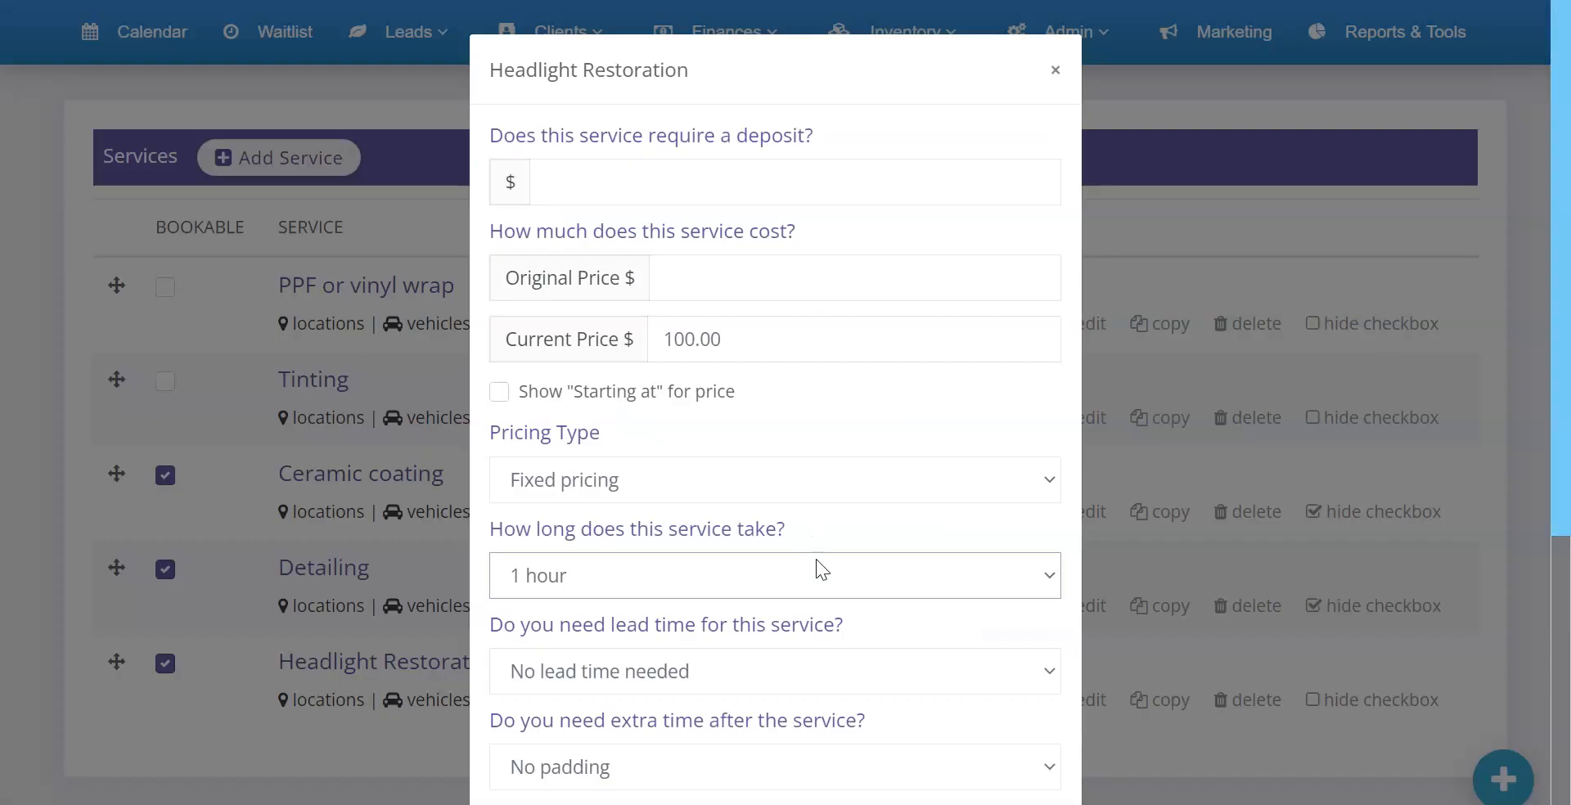
pyautogui.scroll(-5, 816, 565)
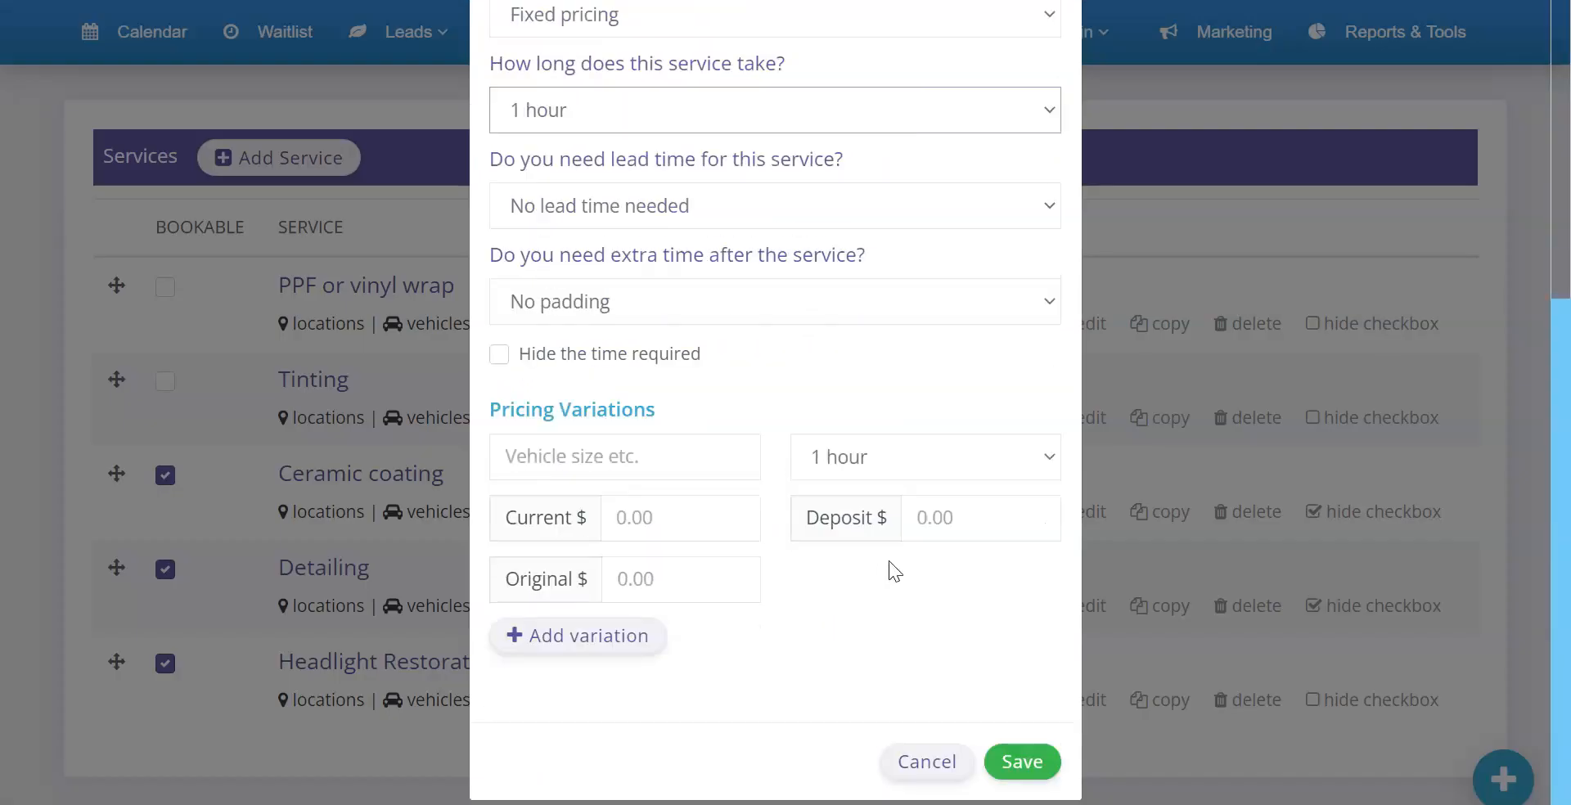
pyautogui.click(1021, 761)
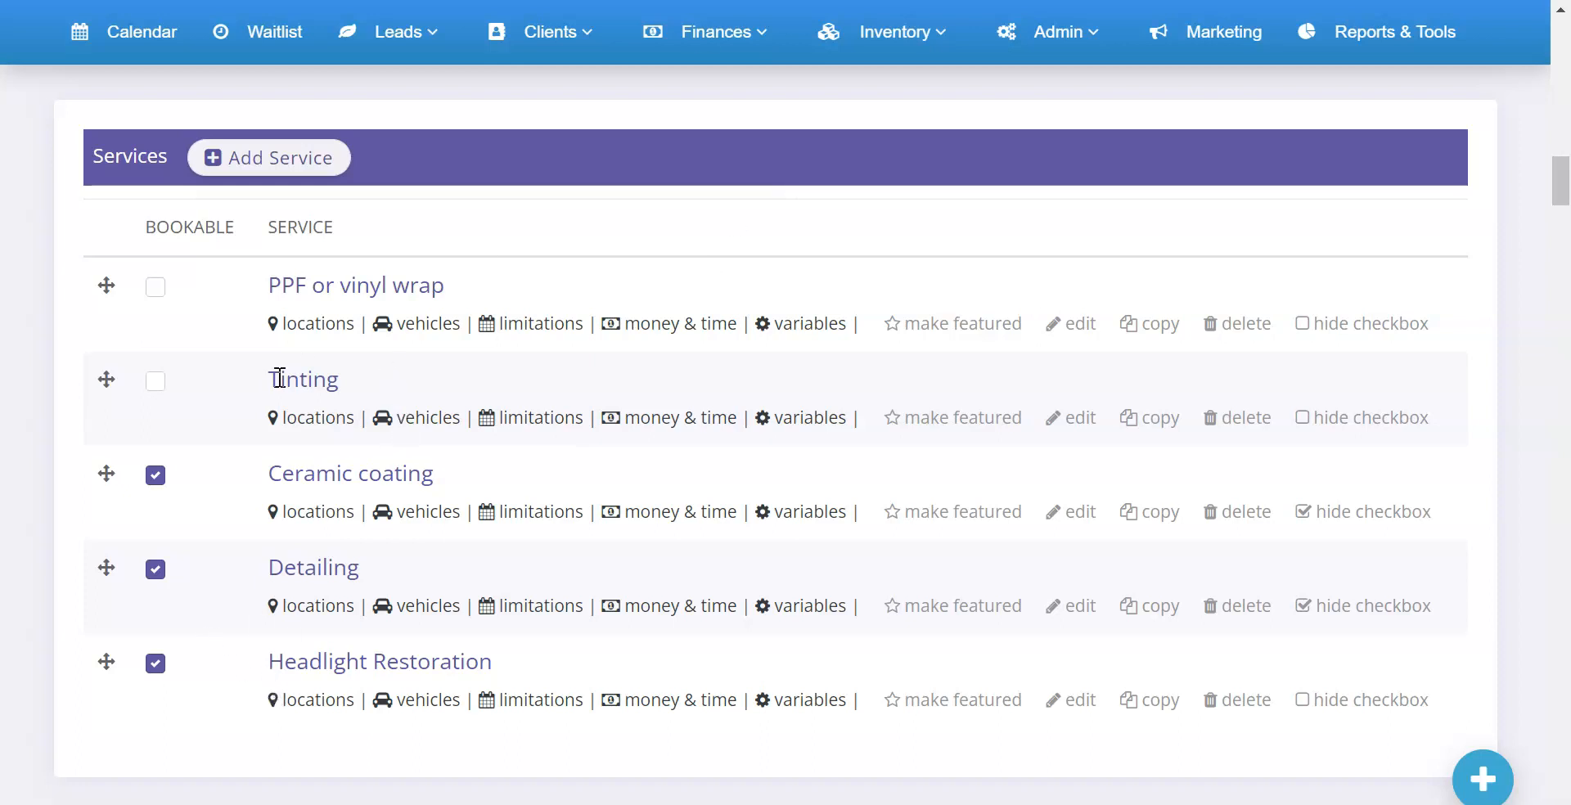
# - Delete the unused Tinting and PPF or vinyl wrap services
pyautogui.click(1249, 419)
pyautogui.click(1020, 211)
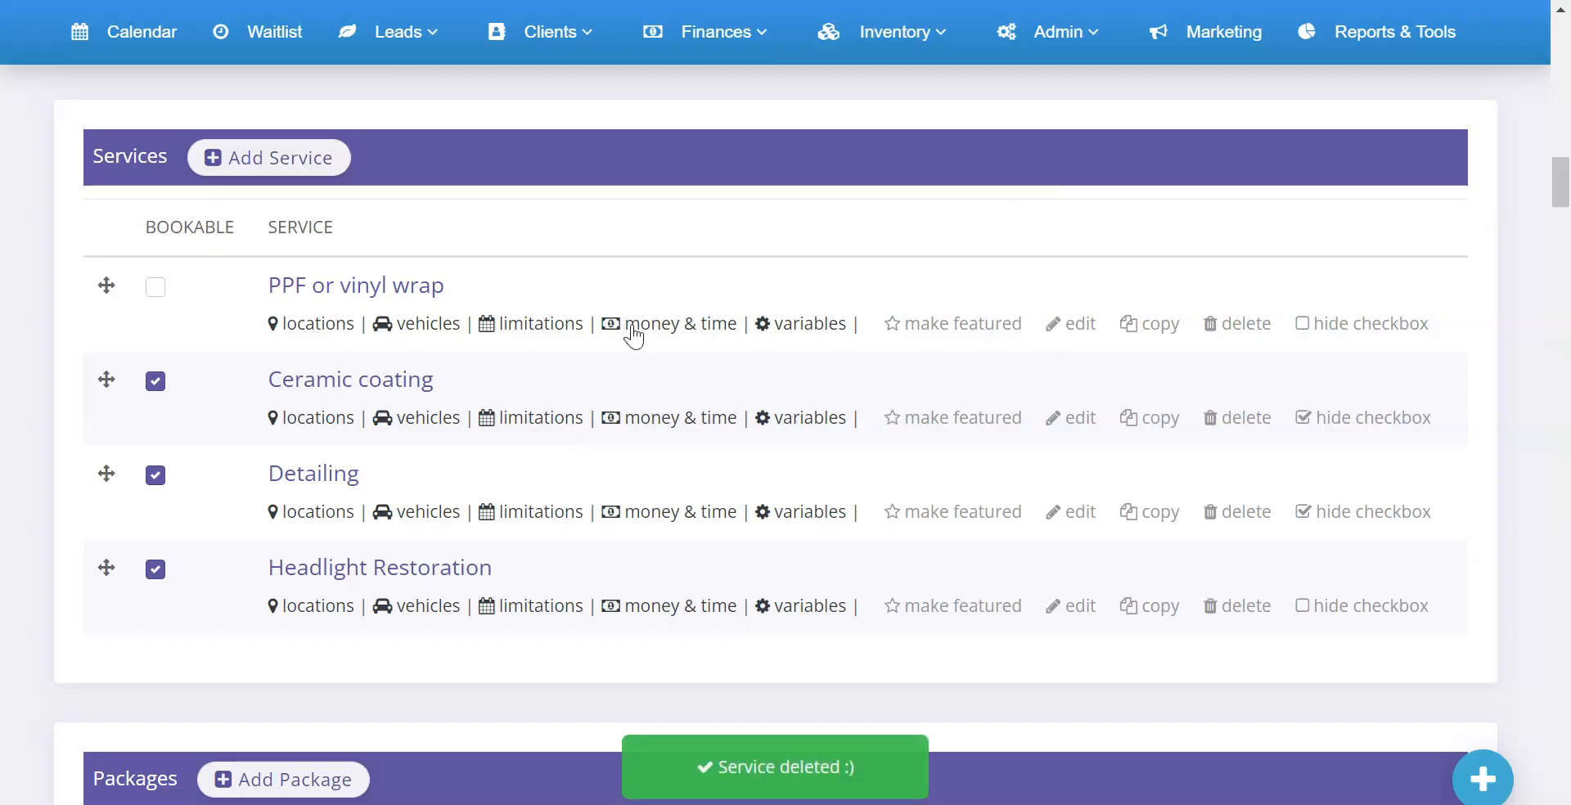
pyautogui.click(1246, 328)
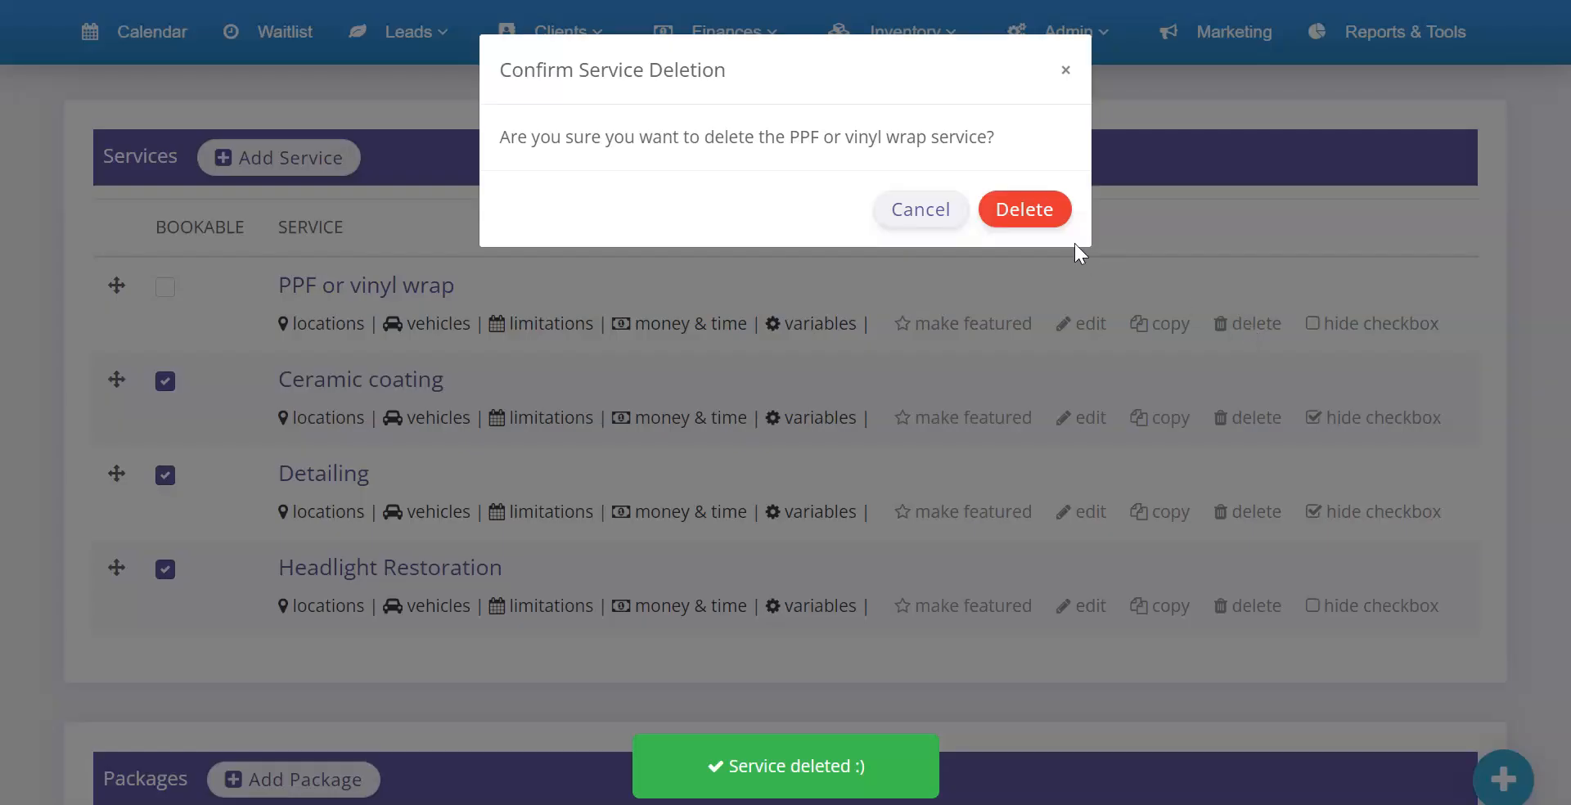
pyautogui.click(1035, 216)
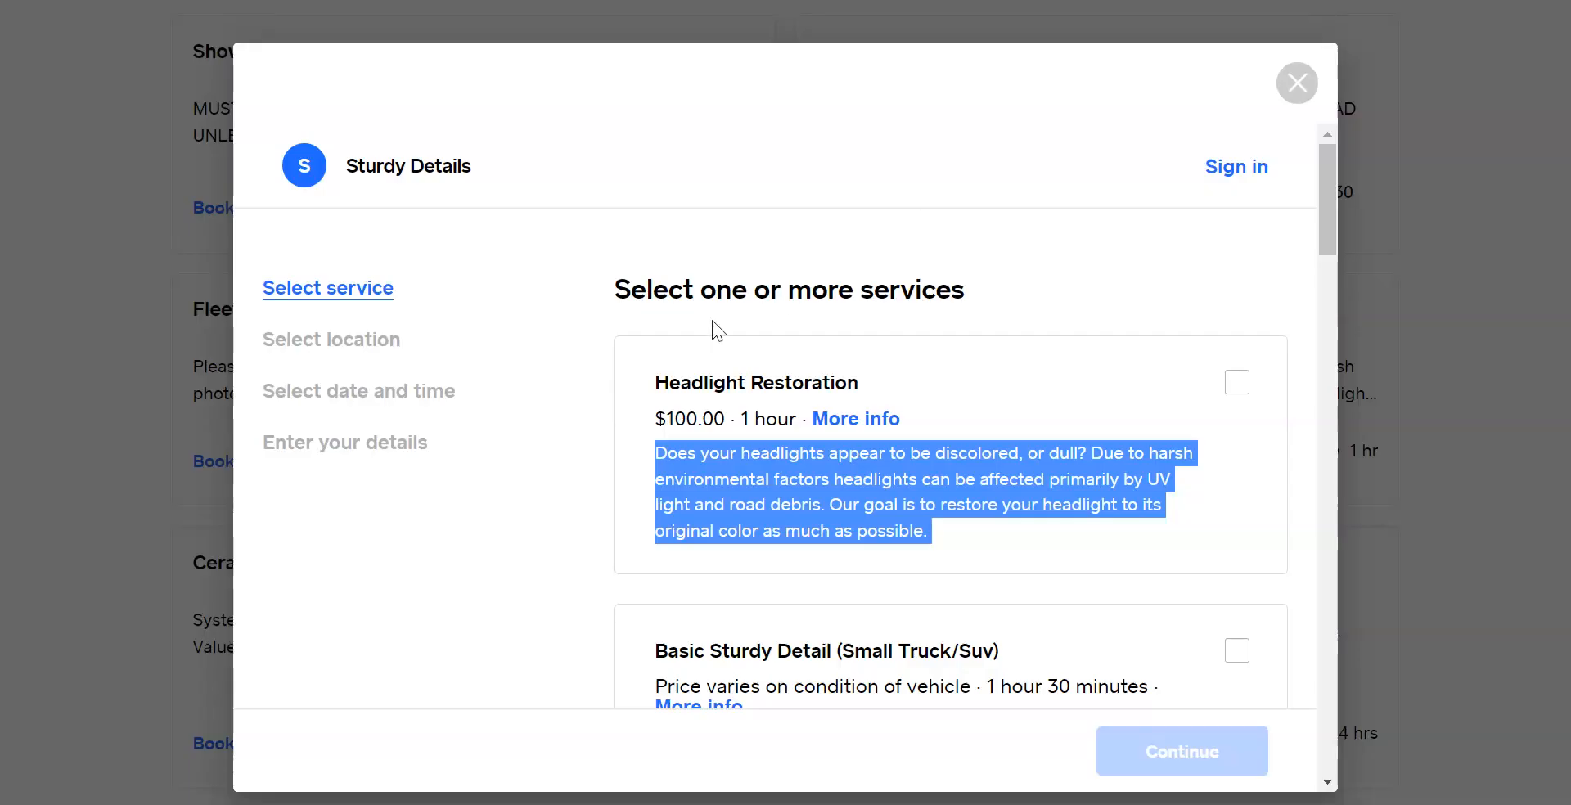
# - Look through the remaining services on the online booking page for offerings, prices and durations still missing from the form
pyautogui.scroll(-10, 778, 316)
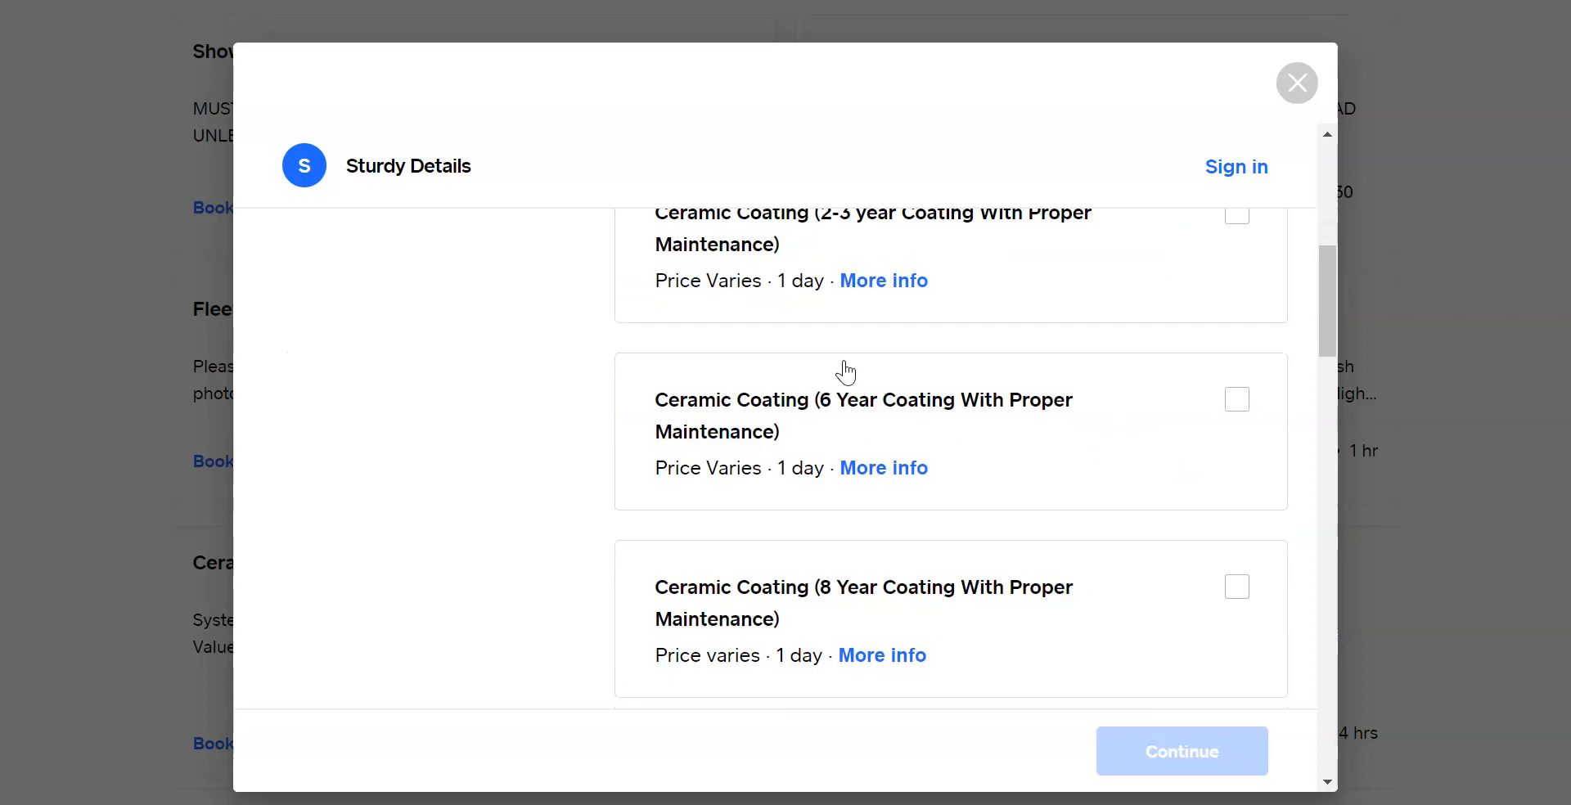
pyautogui.scroll(-7, 846, 372)
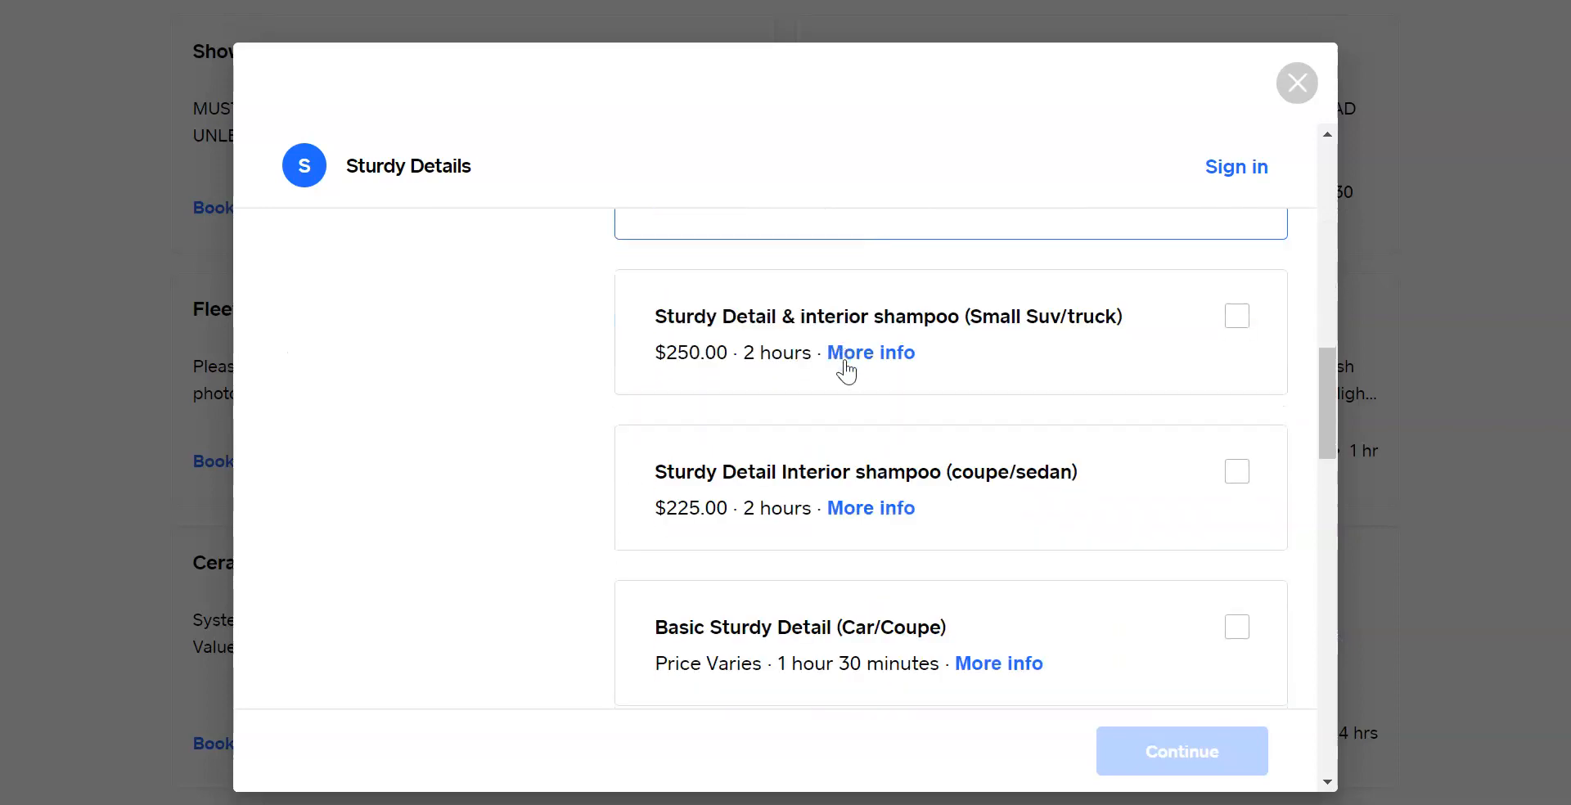
pyautogui.scroll(-10, 846, 373)
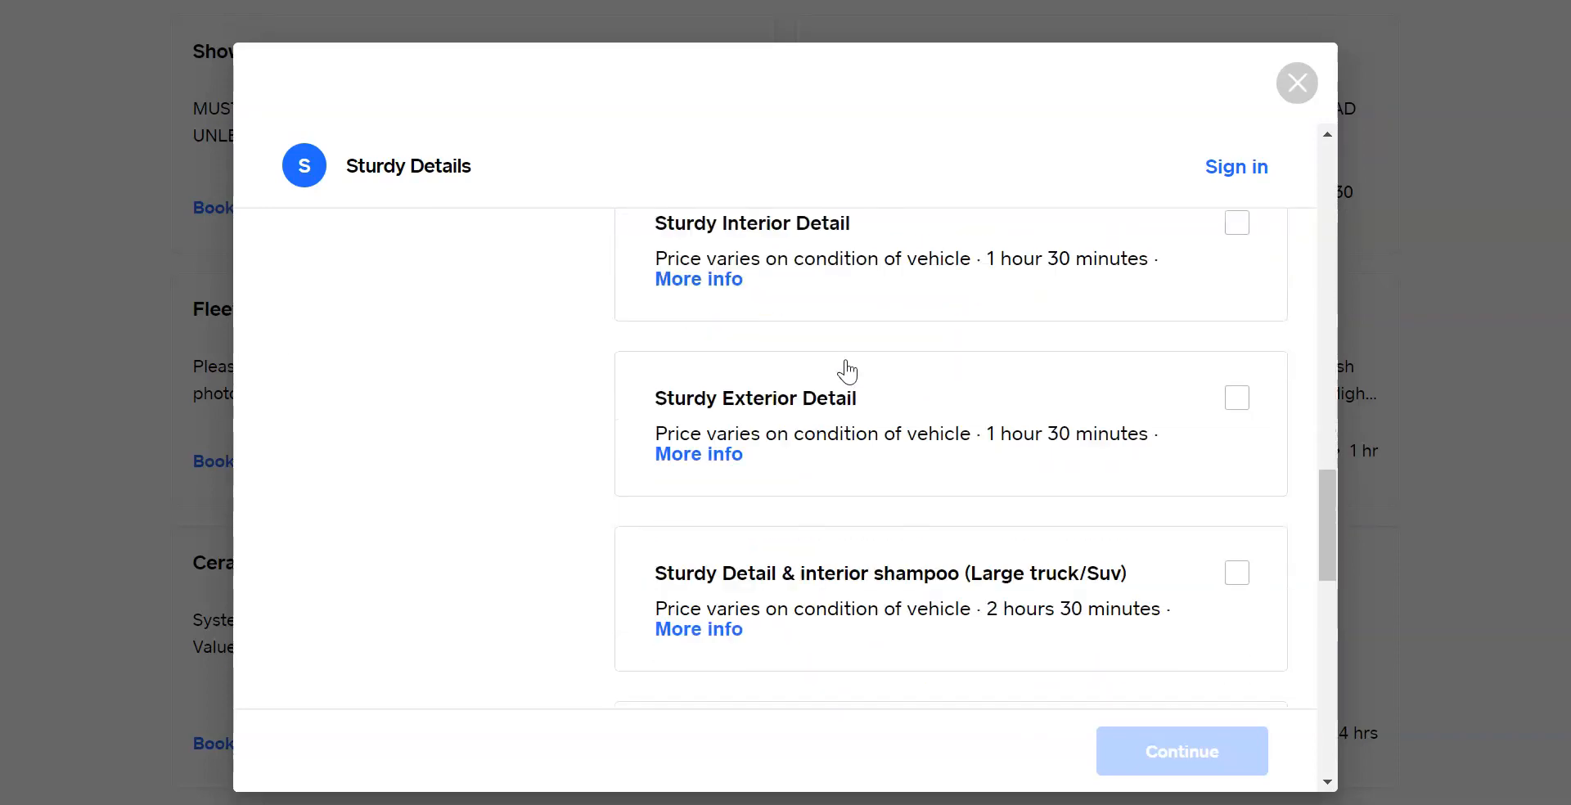
pyautogui.scroll(-6, 846, 372)
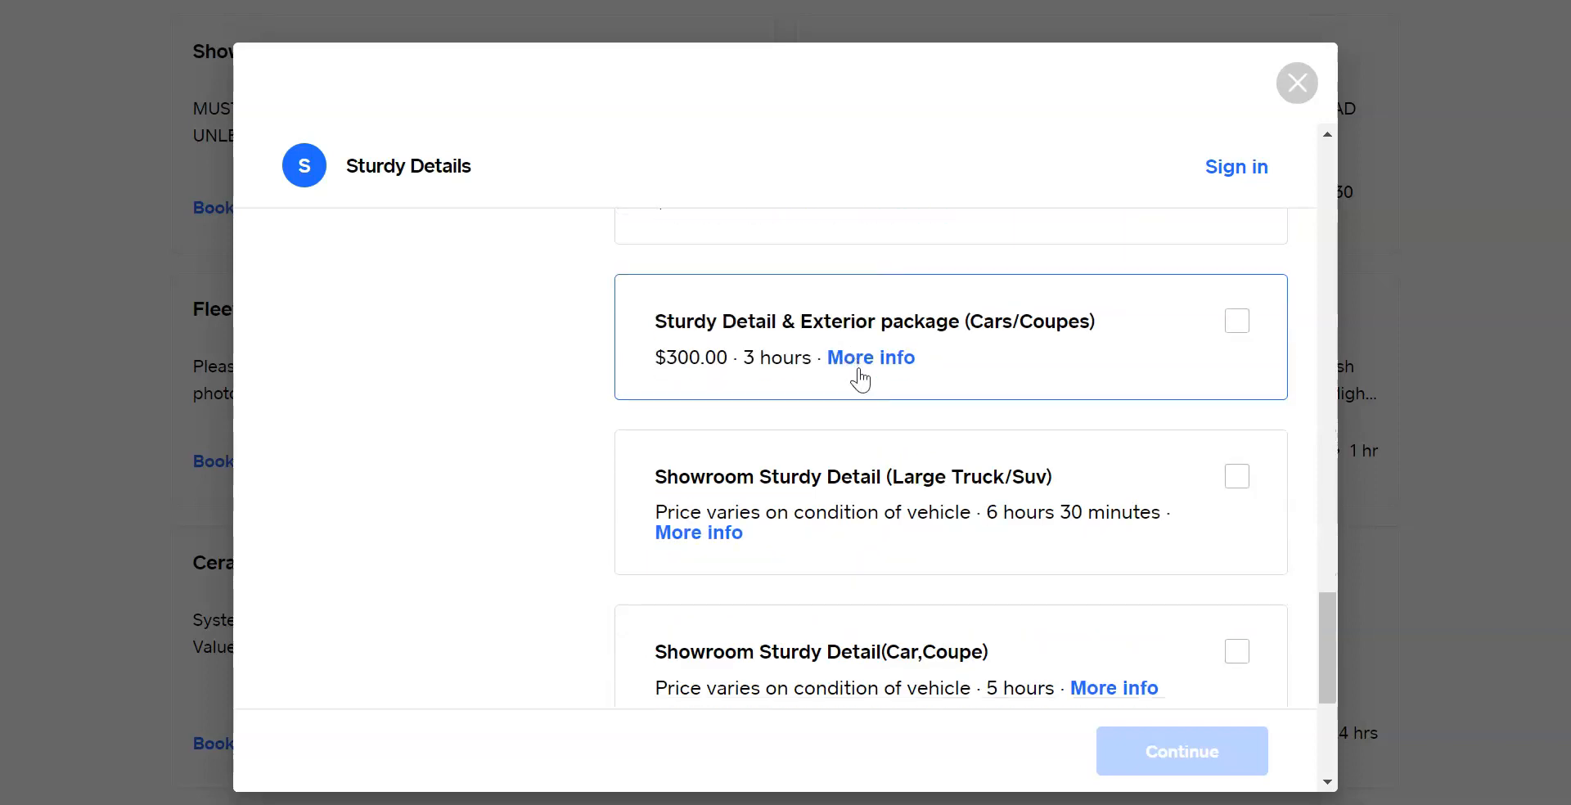
pyautogui.scroll(-2, 861, 379)
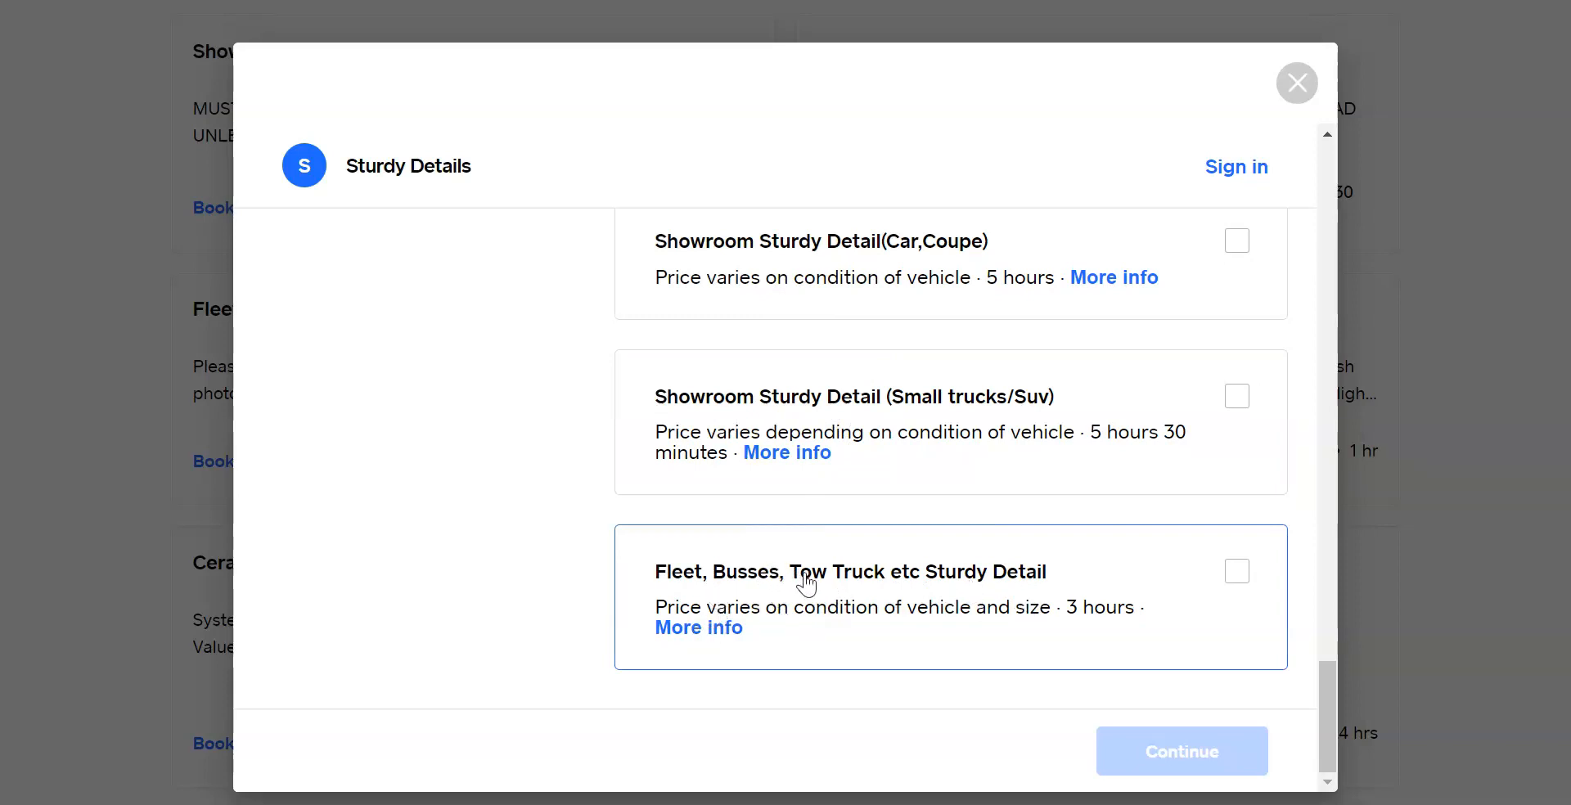
pyautogui.scroll(8, 929, 574)
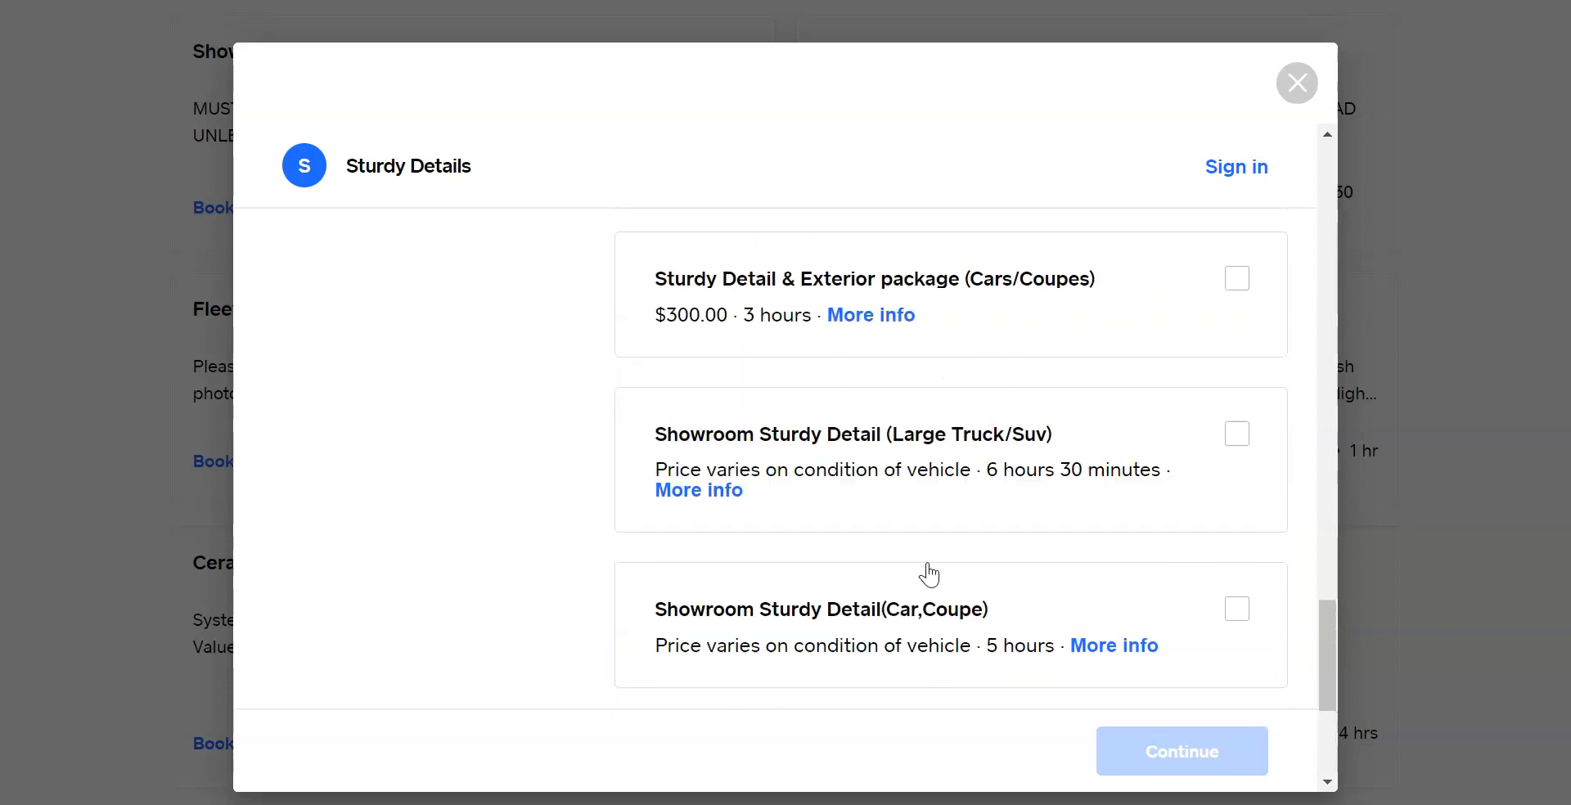
# - Review the services offered in the Sturdy Details booking window up to Headlight Restoration, and close the window
pyautogui.scroll(3, 929, 574)
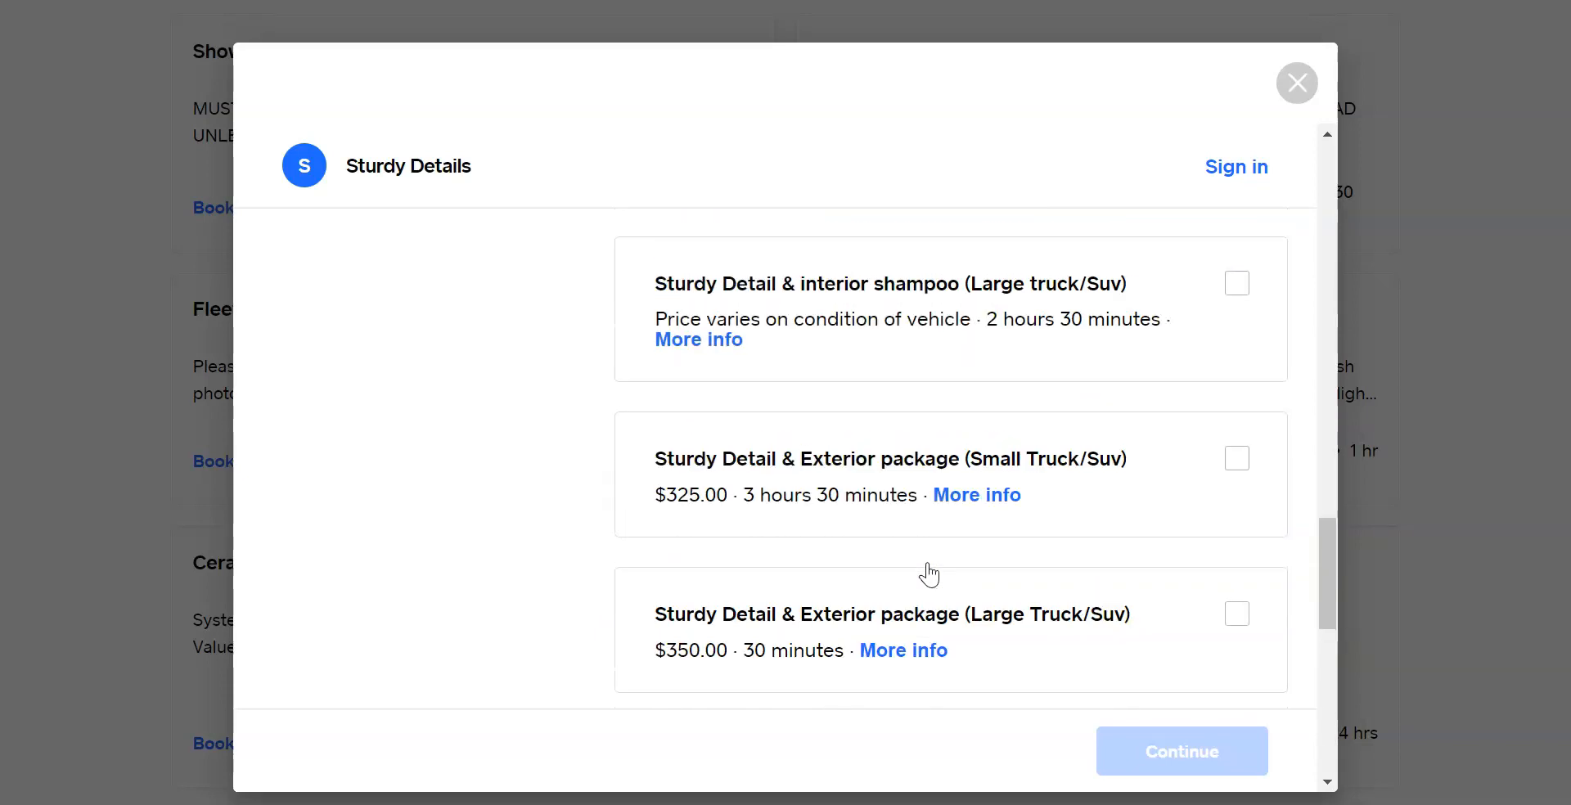
pyautogui.scroll(9, 929, 574)
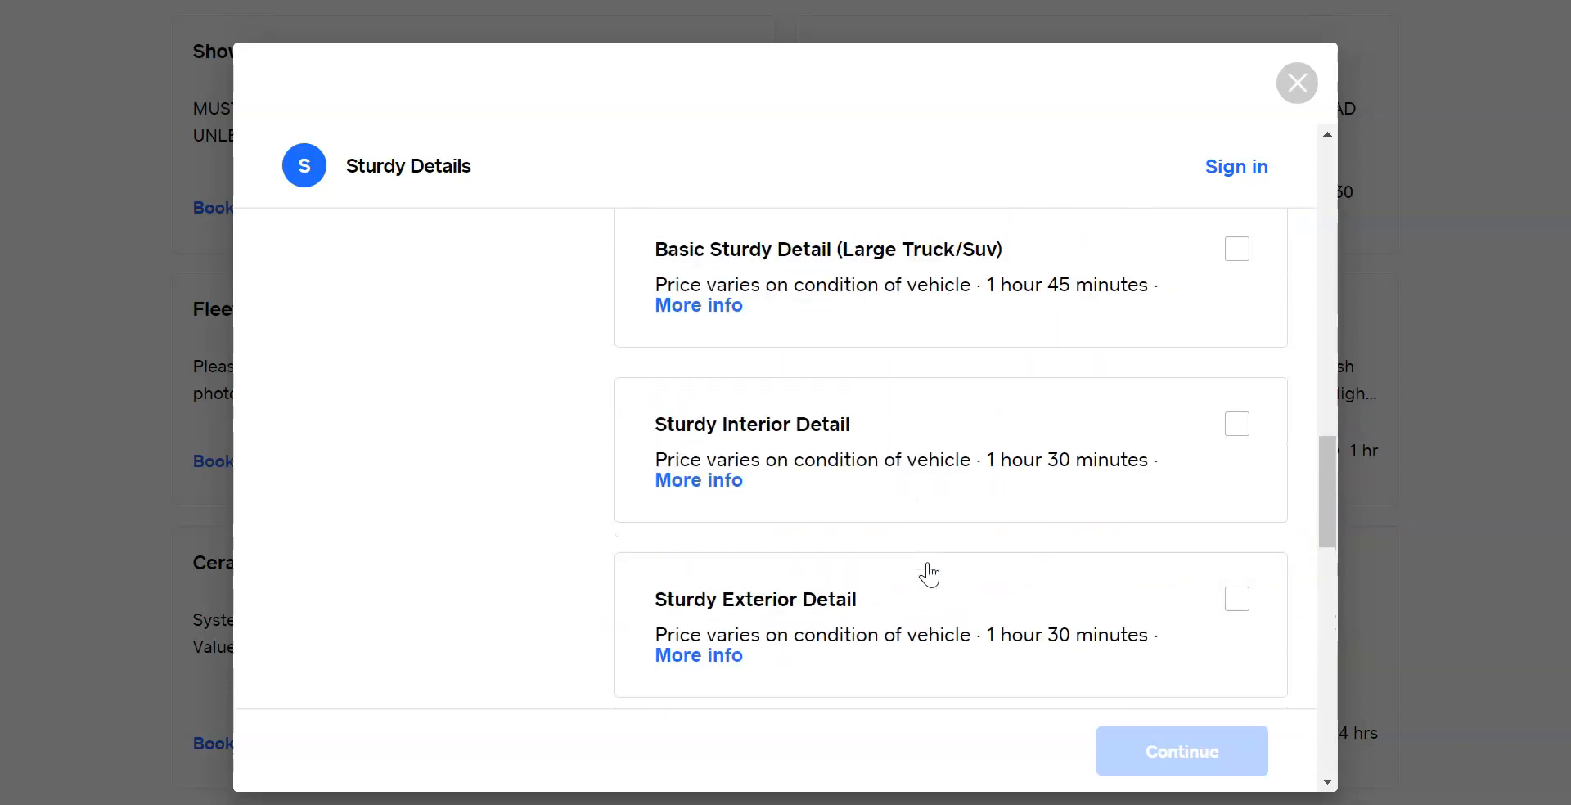
pyautogui.scroll(2, 929, 574)
pyautogui.scroll(4, 928, 574)
pyautogui.scroll(-9, 929, 575)
pyautogui.scroll(13, 859, 489)
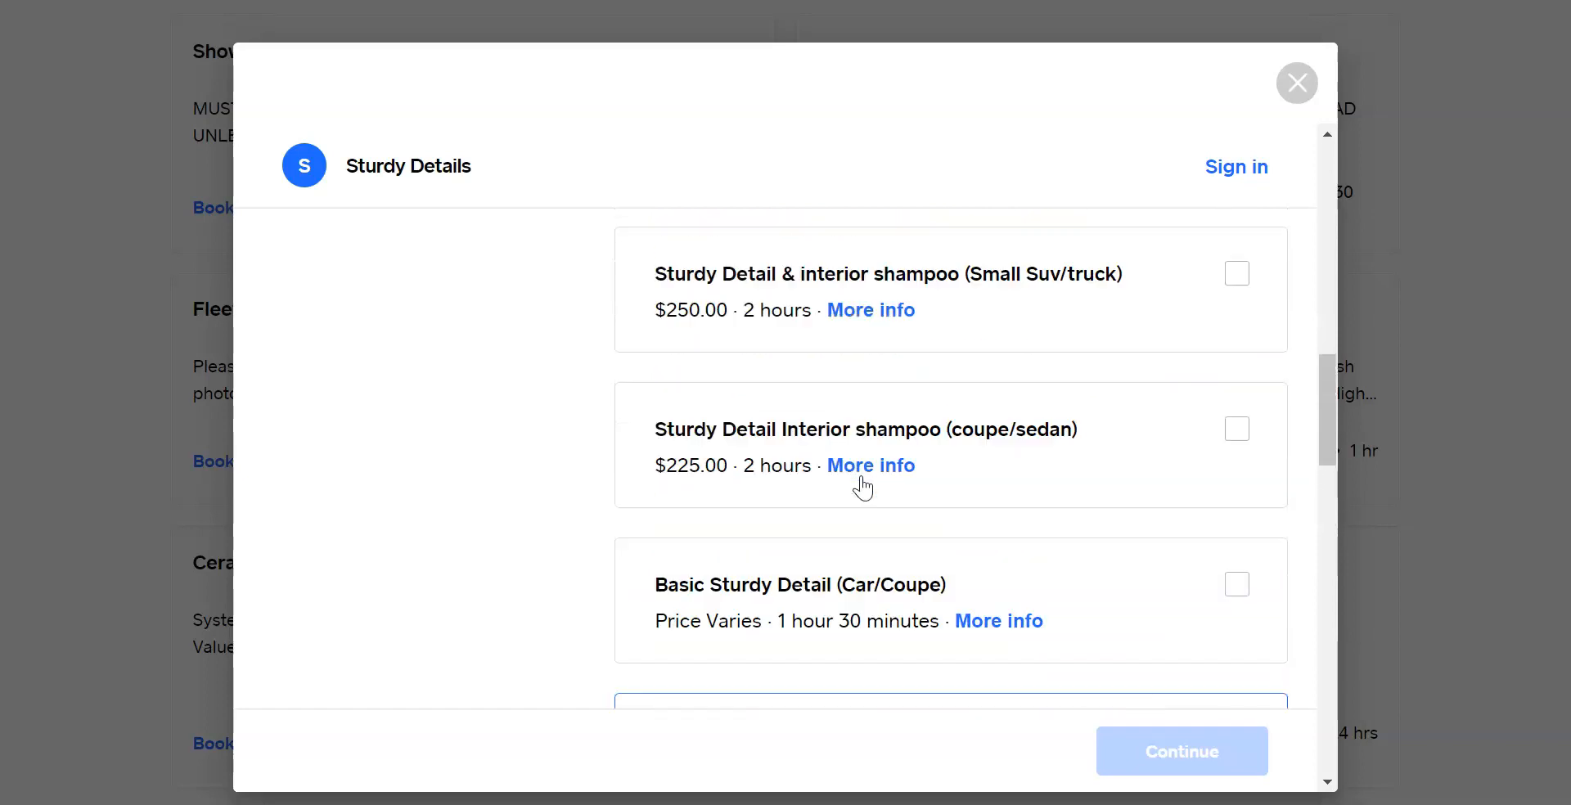
pyautogui.scroll(8, 864, 486)
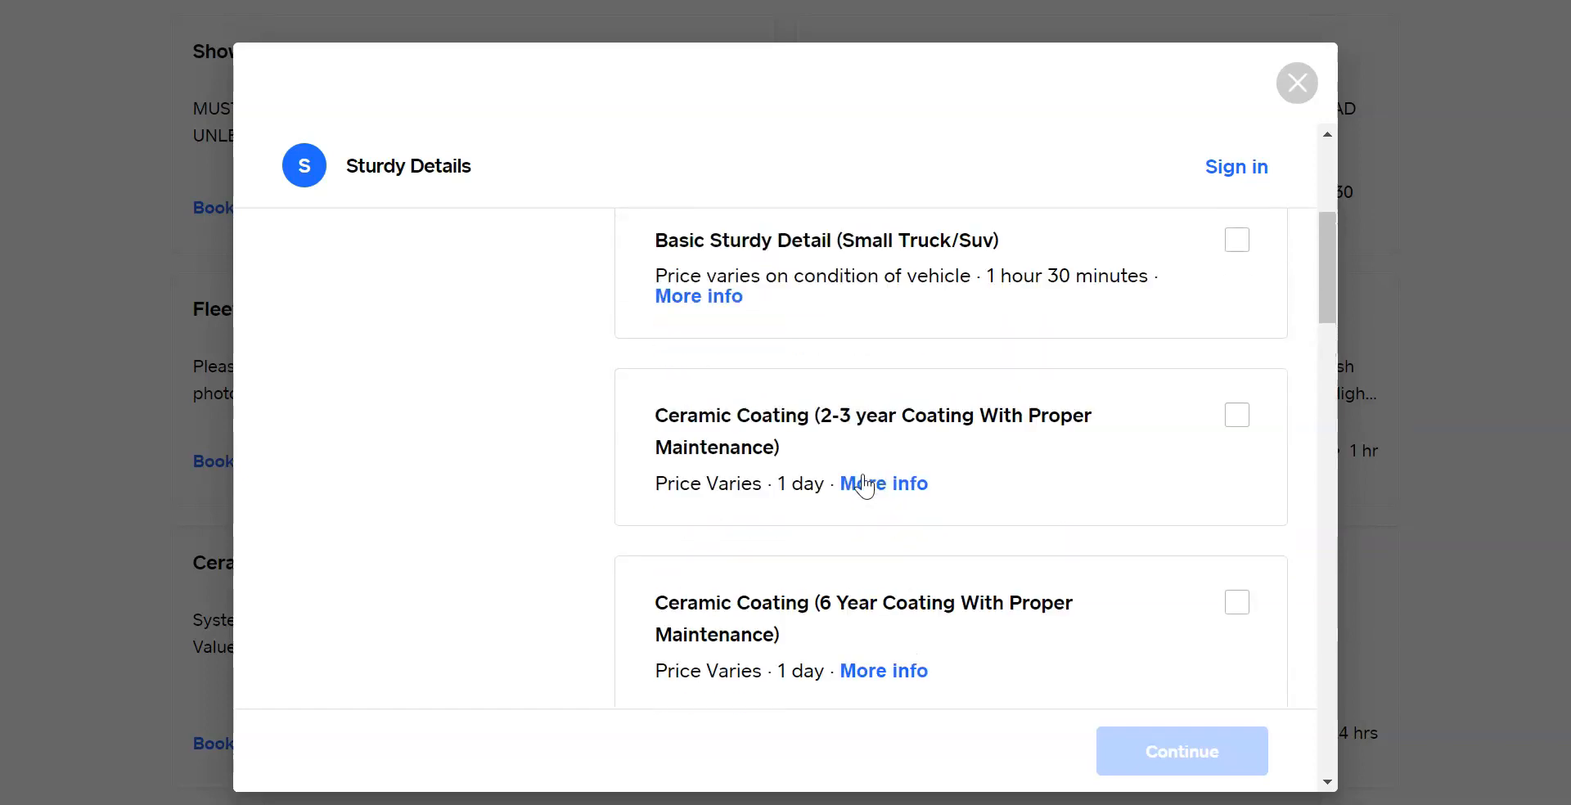
pyautogui.scroll(2, 864, 486)
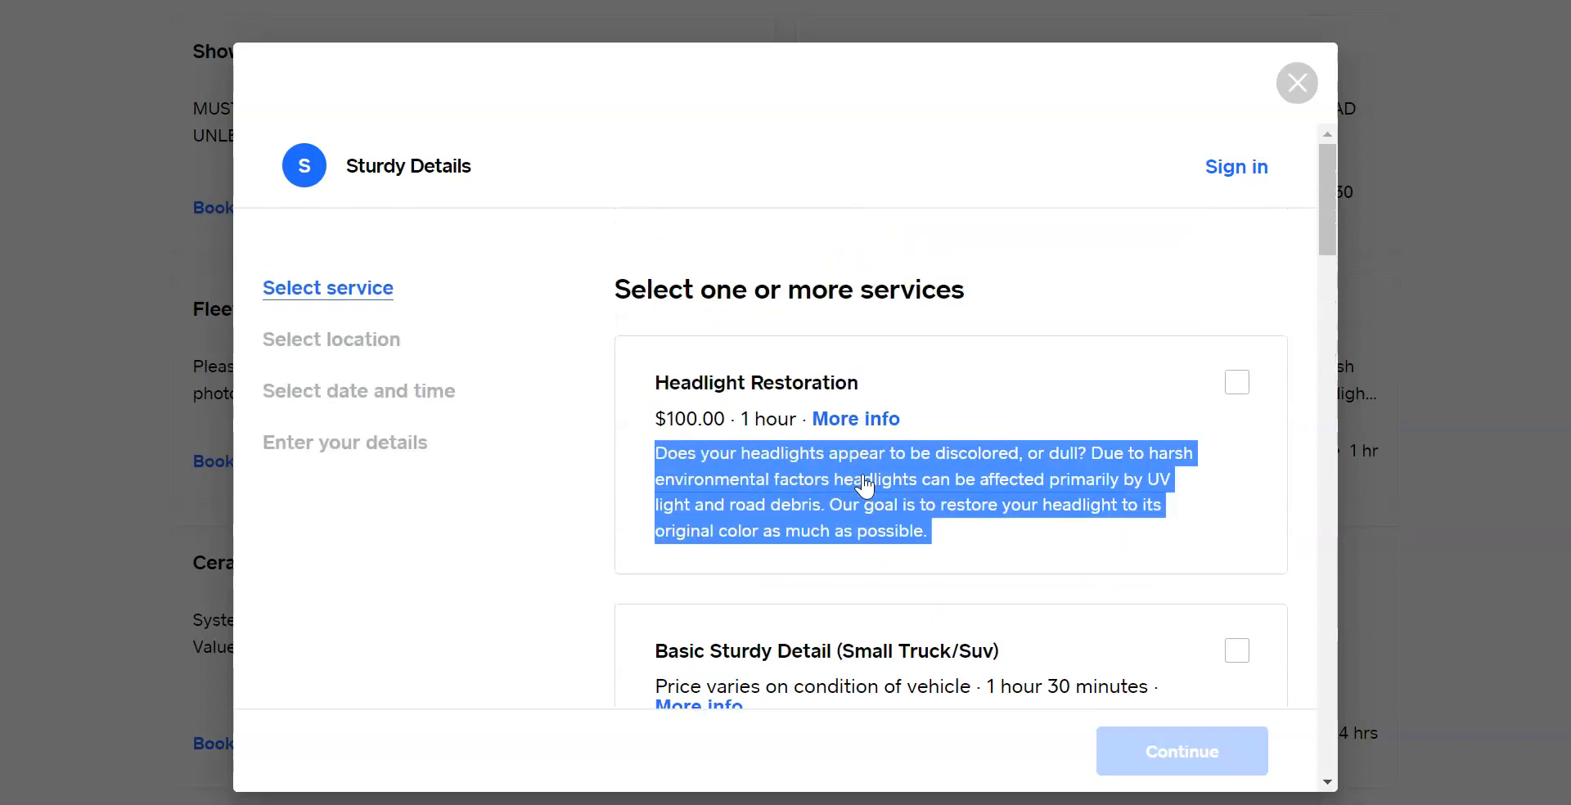
pyautogui.click(1299, 85)
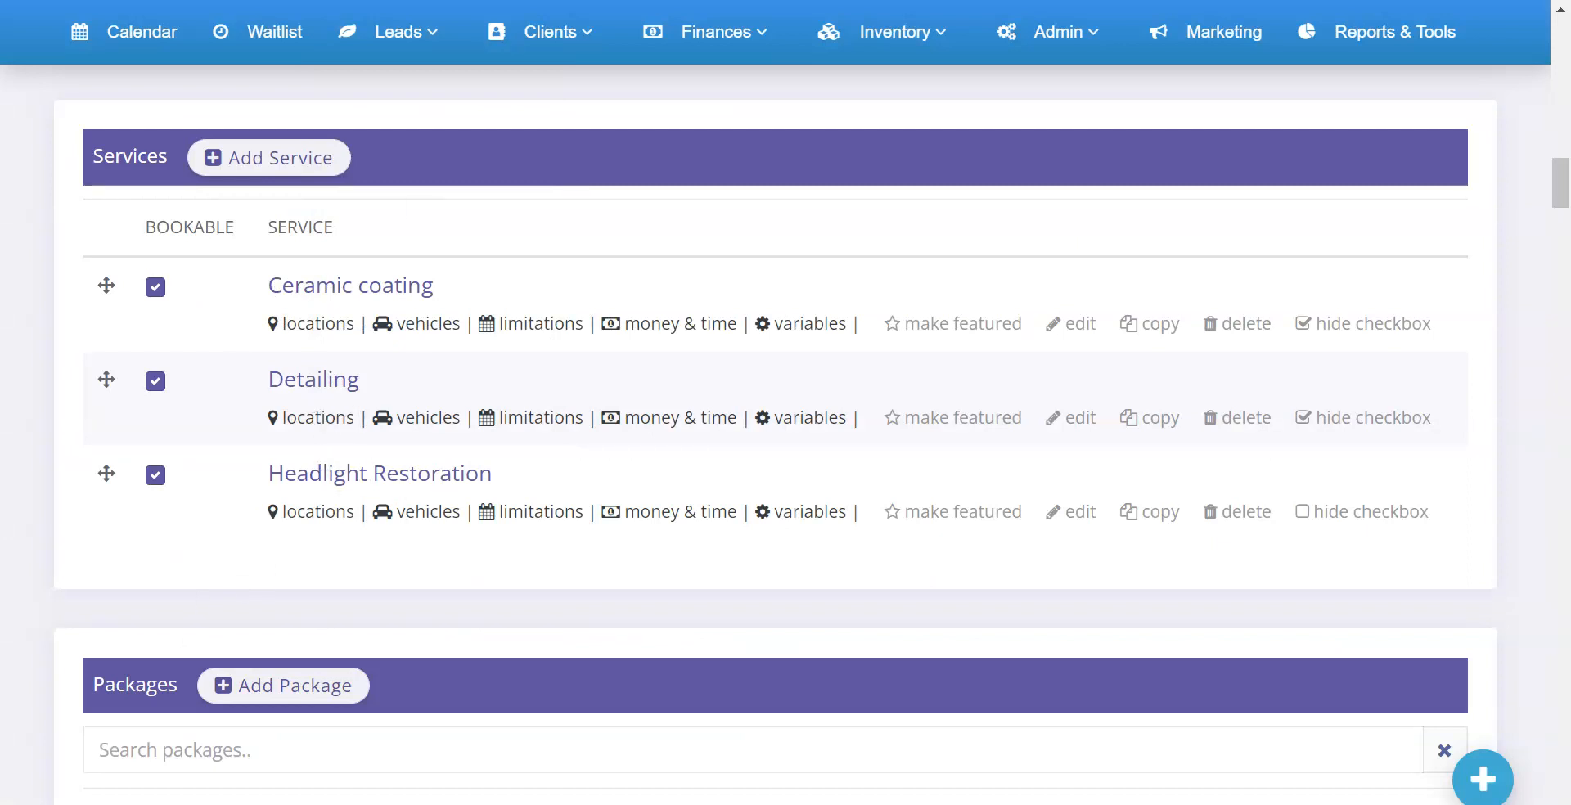
# - Move the Detailing service above Ceramic coating in the booking form's service order
pyautogui.moveTo(103, 379); pyautogui.dragTo(254, 281)
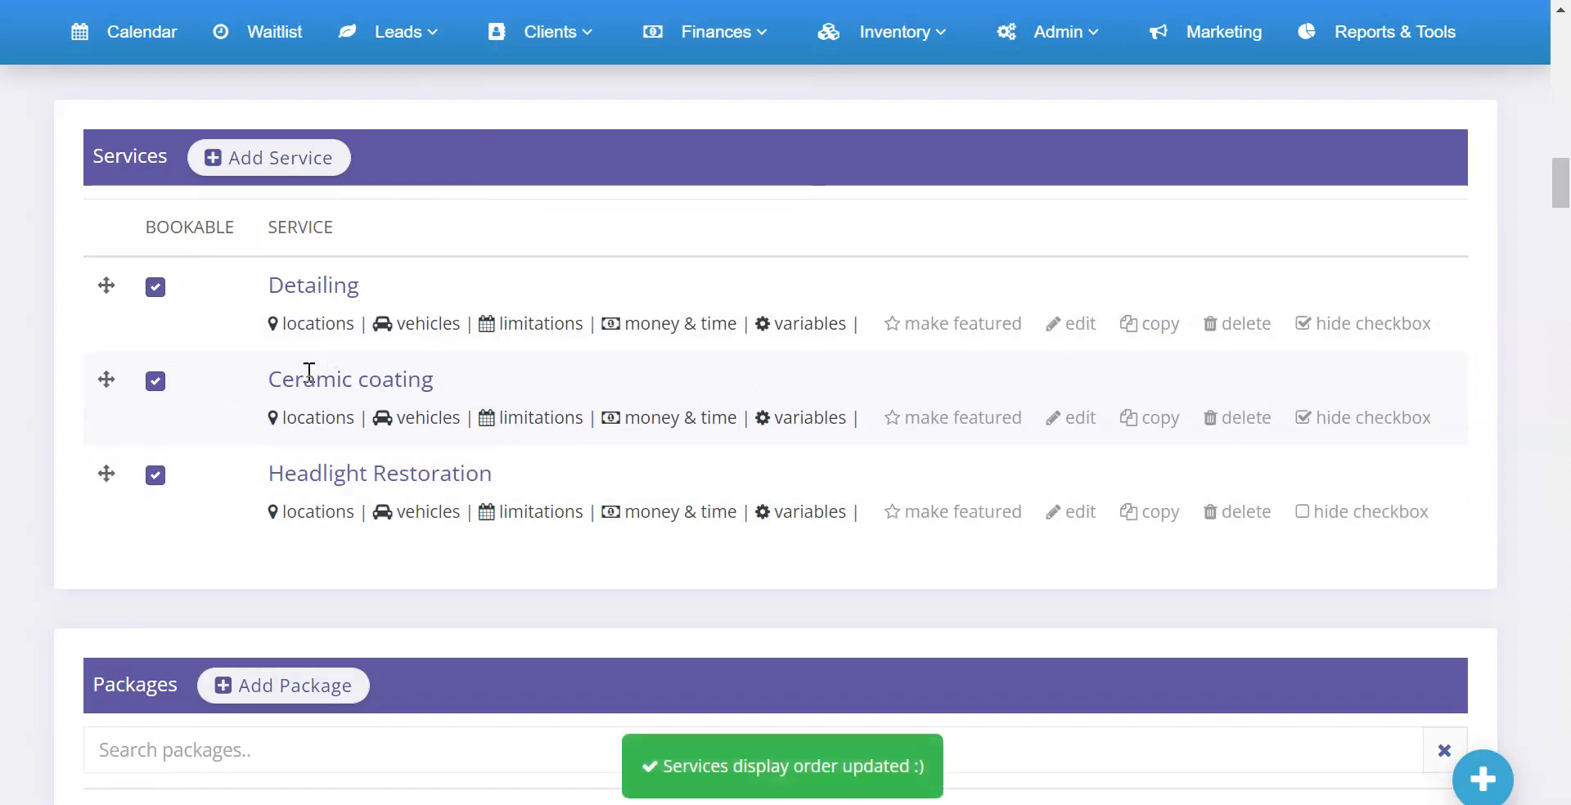
pyautogui.scroll(15, 480, 309)
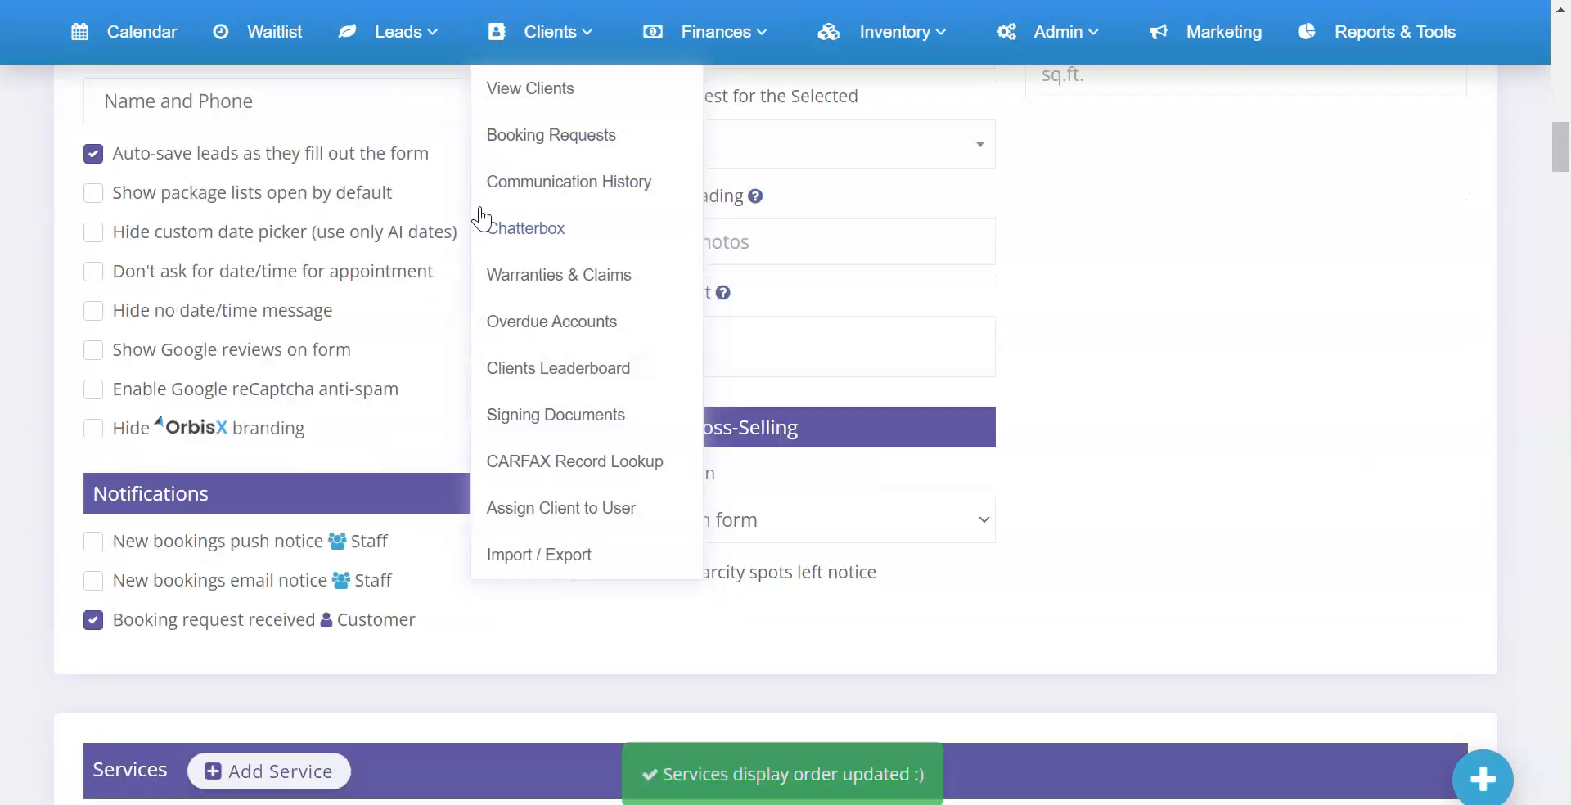
pyautogui.scroll(6, 393, 149)
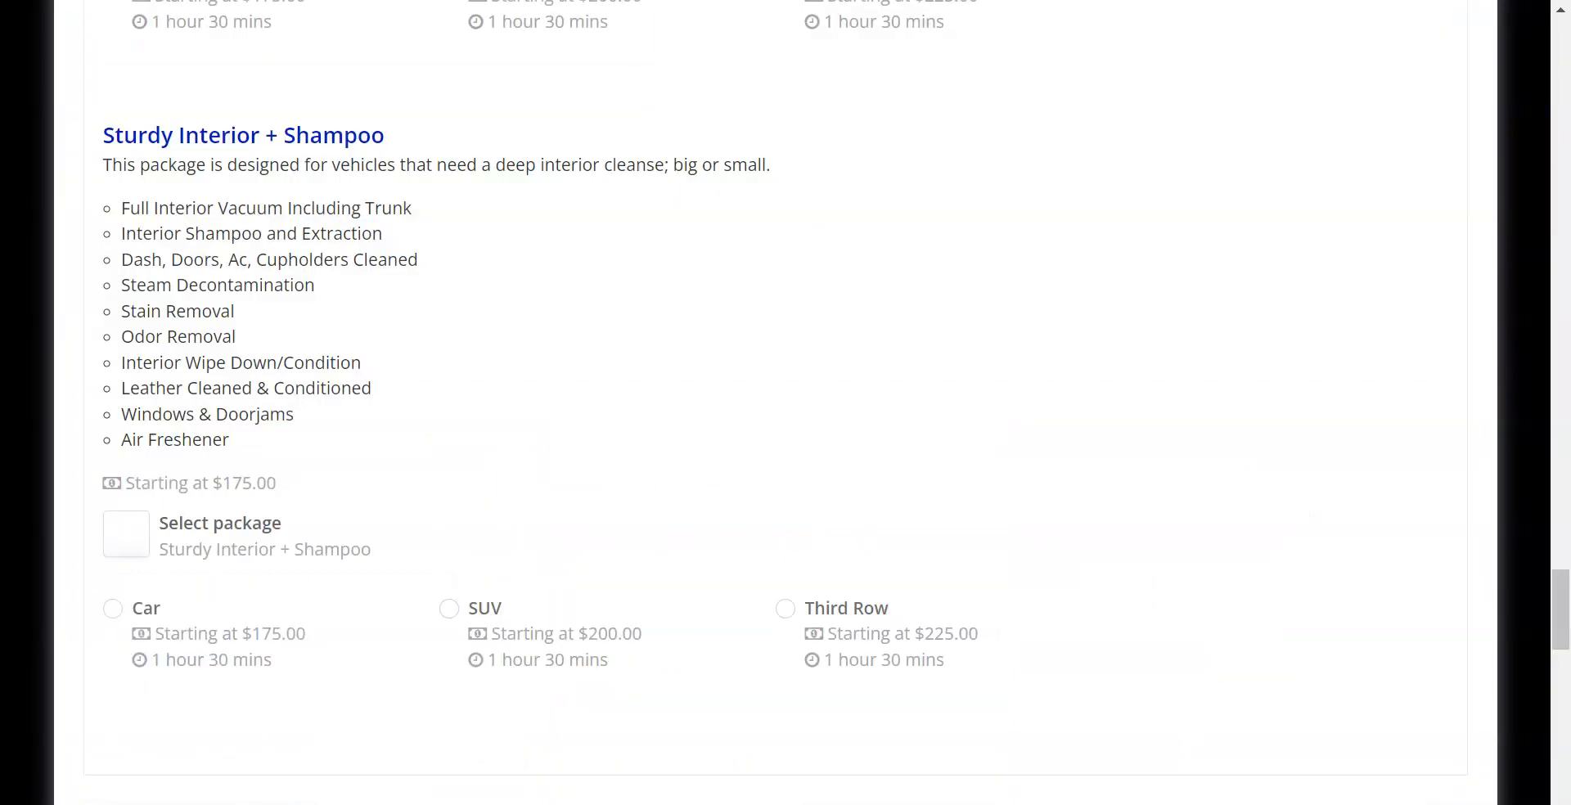
# - Examine the public booking form's sections, including contact details, vehicle information, desired date and the three wishes
pyautogui.scroll(-15, 684, 284)
pyautogui.scroll(5, 414, 322)
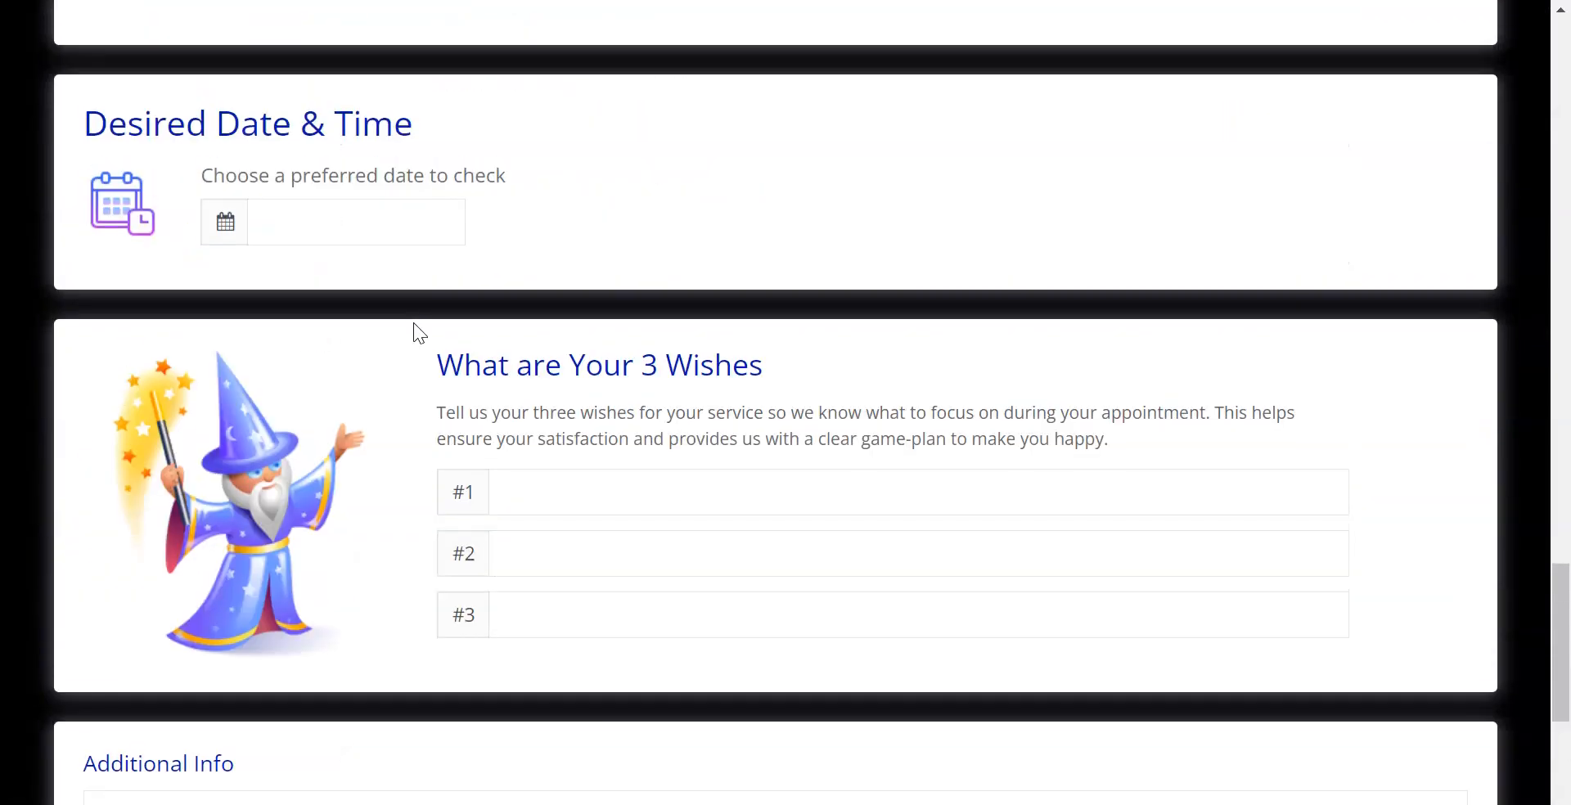
pyautogui.scroll(15, 414, 322)
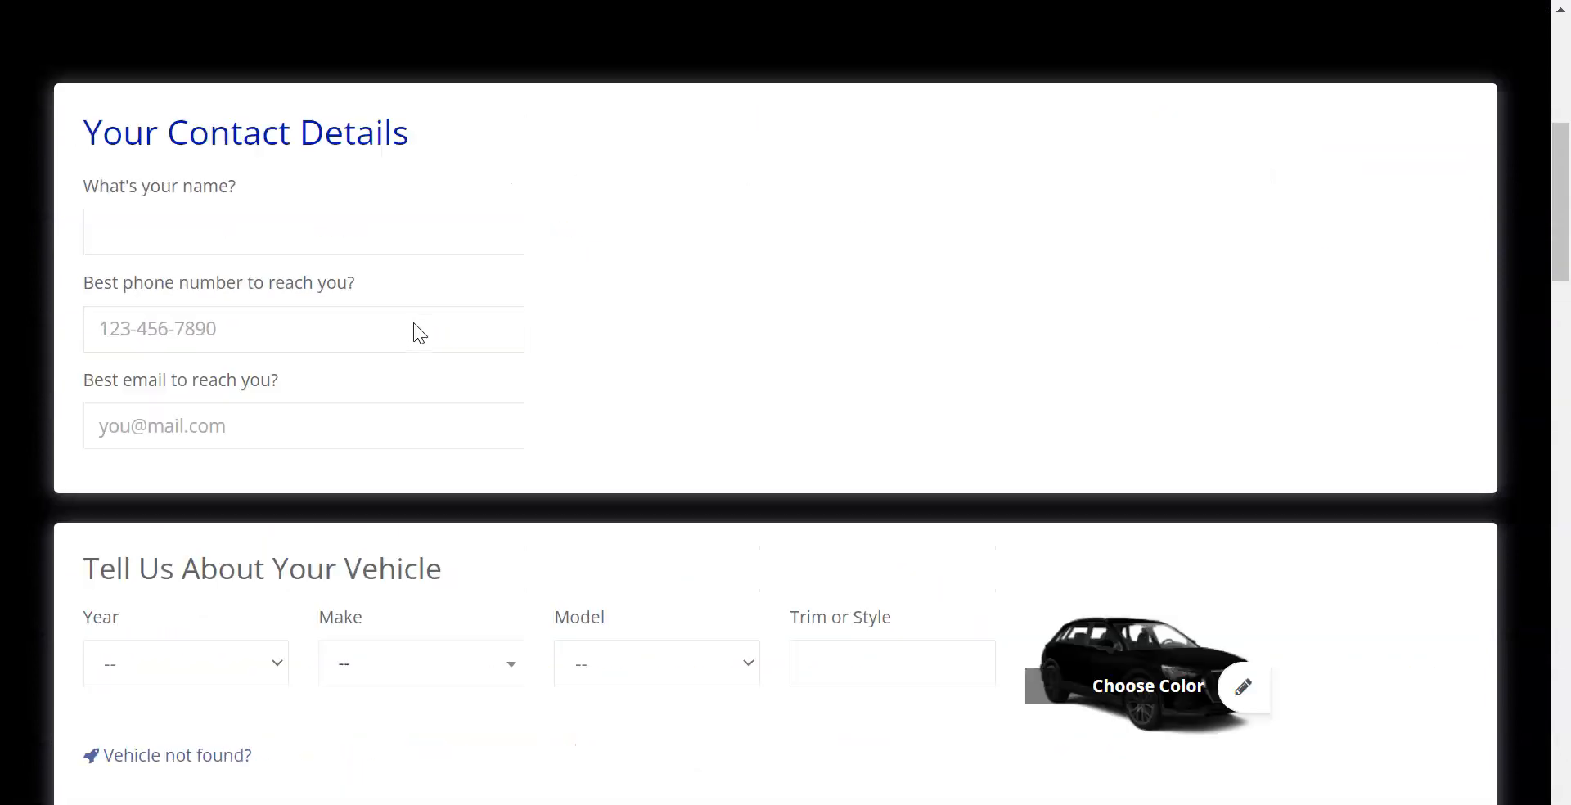
pyautogui.scroll(6, 416, 324)
pyautogui.moveTo(800, 252); pyautogui.dragTo(523, 205)
pyautogui.scroll(-2, 349, 316)
pyautogui.moveTo(104, 366); pyautogui.dragTo(431, 401)
pyautogui.click(431, 401)
pyautogui.scroll(-3, 400, 357)
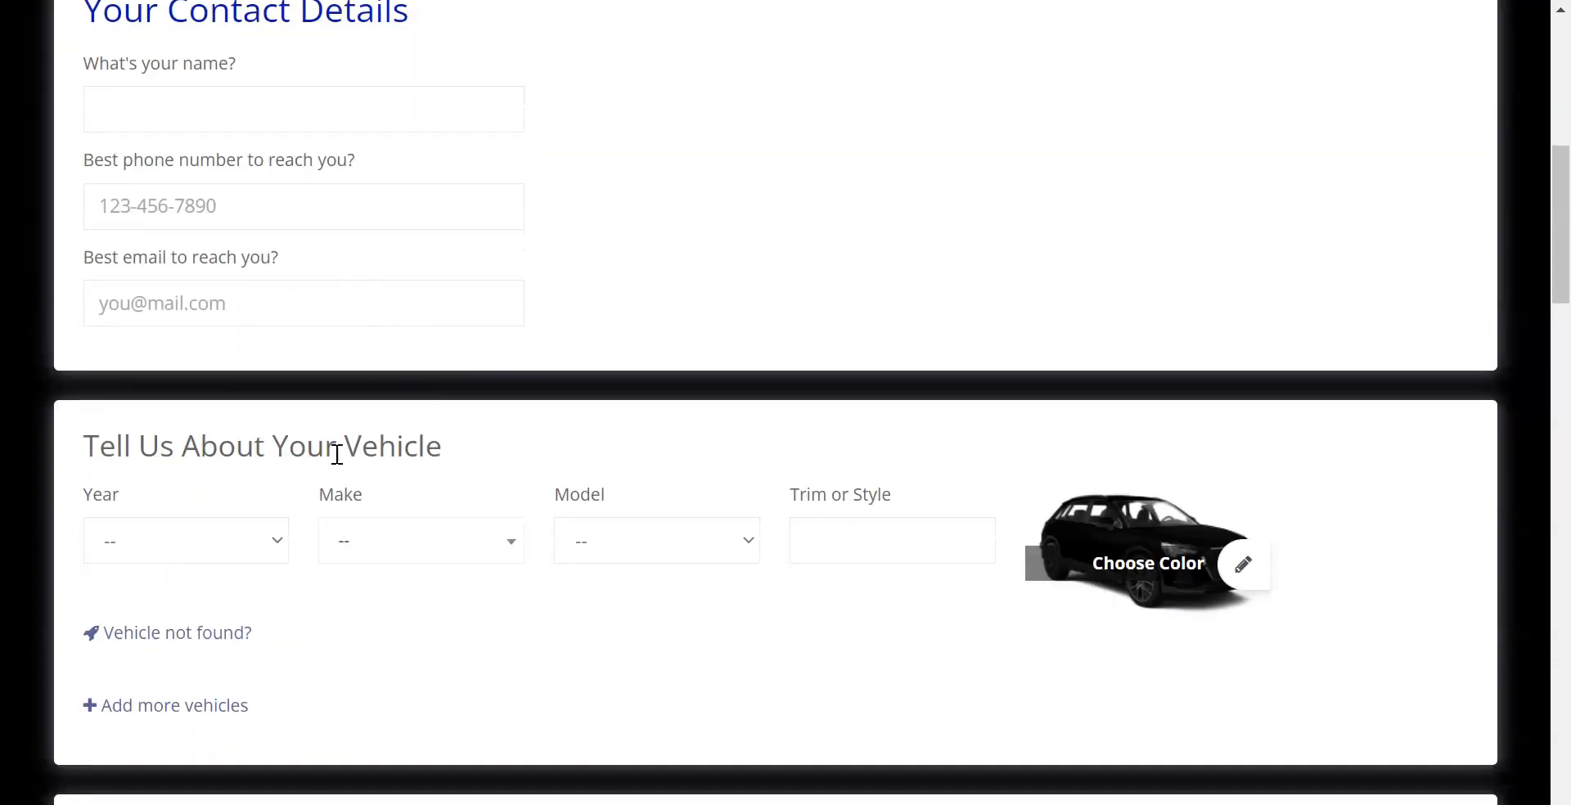
pyautogui.scroll(-4, 341, 453)
pyautogui.scroll(-3, 337, 445)
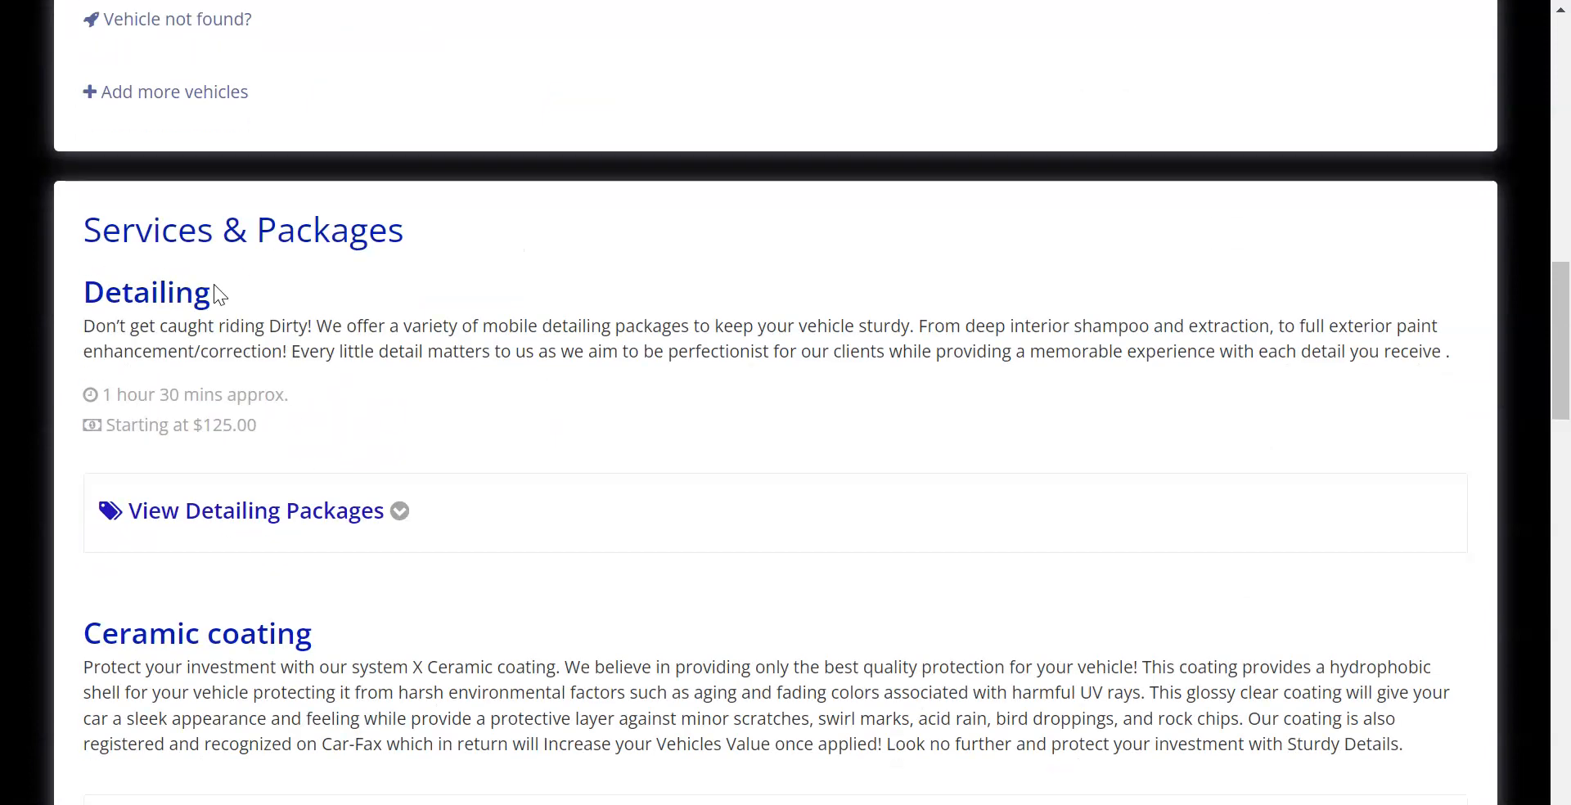
# - Check the Services & Packages section, expanding and collapsing the Detailing and Ceramic coating packages and inspecting the Headlight Restoration description
pyautogui.moveTo(119, 214); pyautogui.dragTo(406, 244)
pyautogui.scroll(-3, 245, 336)
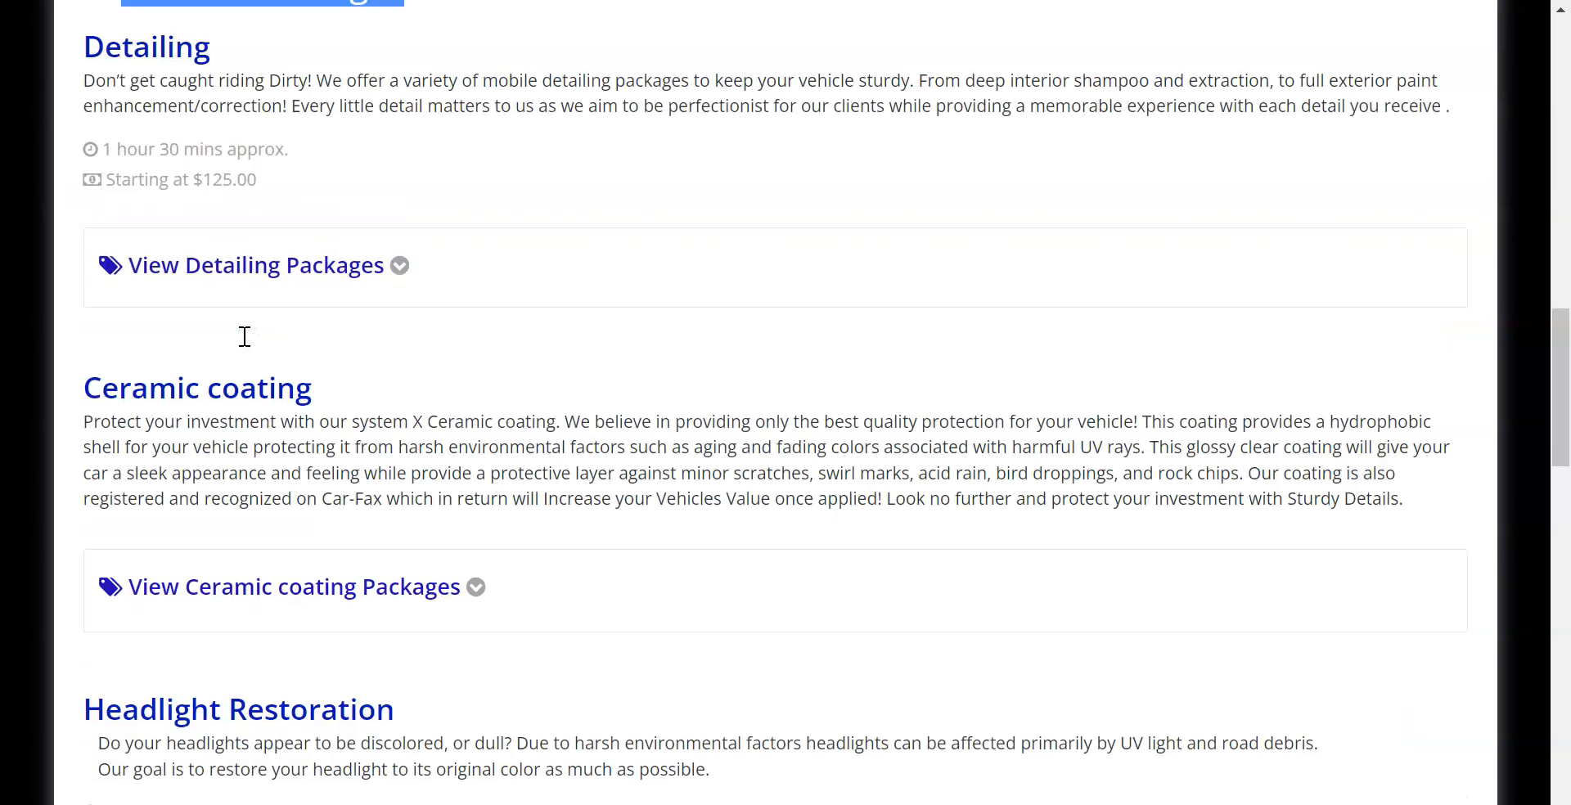
pyautogui.moveTo(103, 52); pyautogui.dragTo(212, 59)
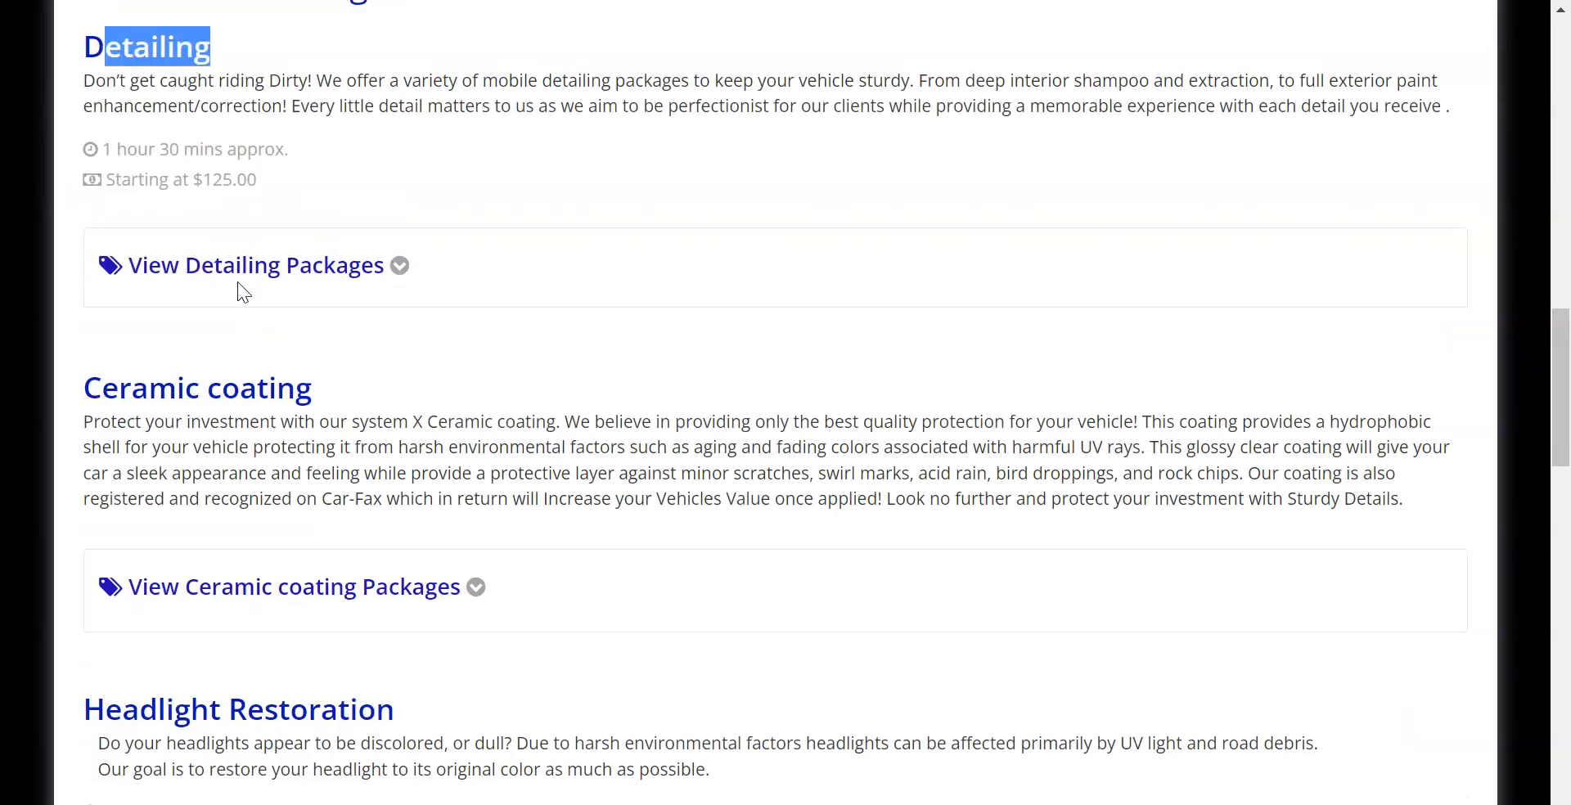
pyautogui.click(256, 266)
pyautogui.click(257, 270)
pyautogui.moveTo(118, 386); pyautogui.dragTo(269, 358)
pyautogui.scroll(-4, 269, 357)
pyautogui.click(282, 229)
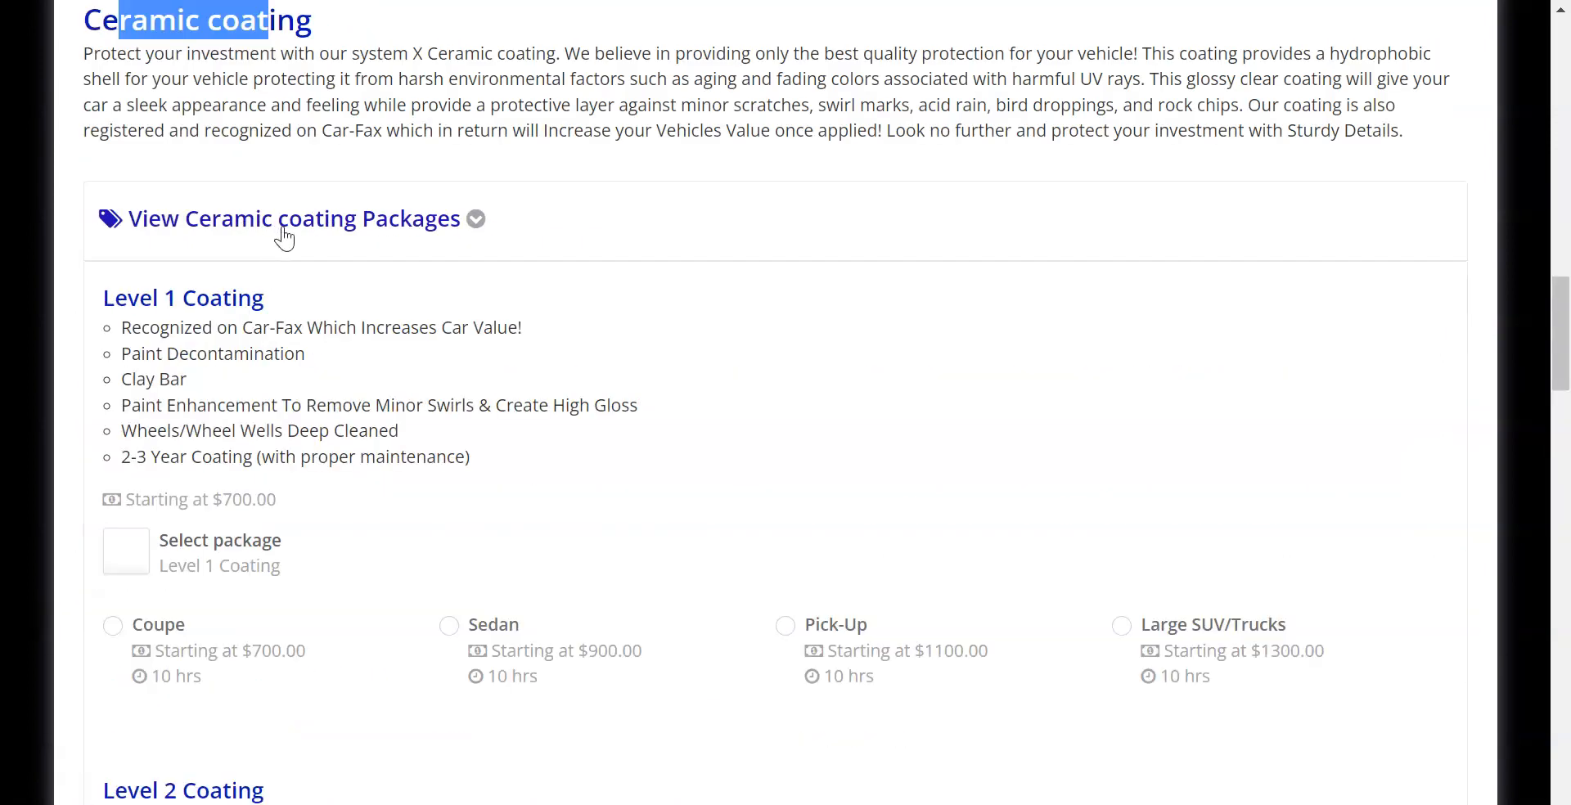
pyautogui.click(287, 236)
pyautogui.moveTo(158, 339); pyautogui.dragTo(356, 342)
pyautogui.click(296, 402)
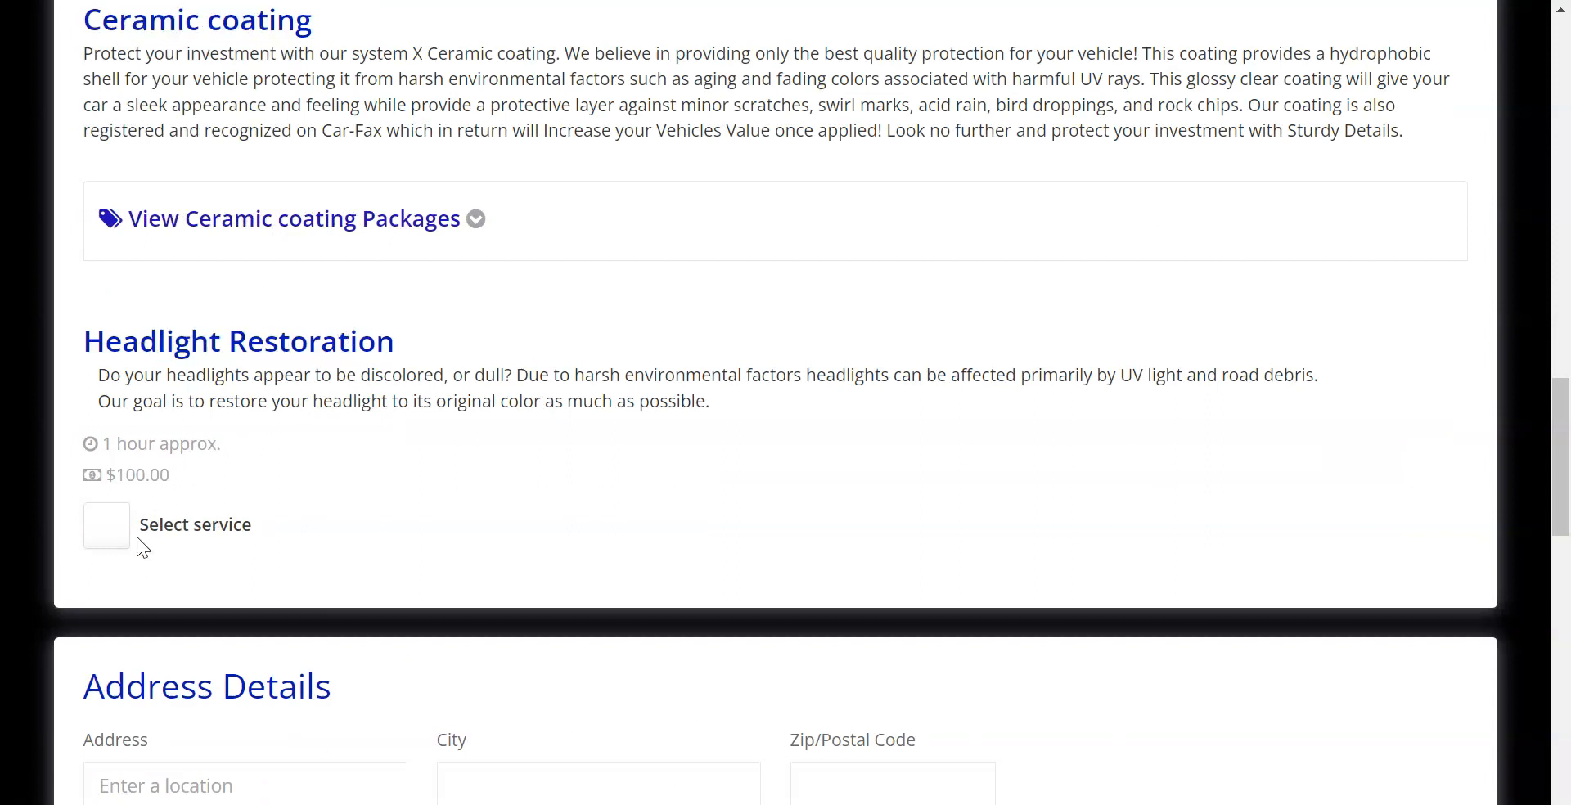
pyautogui.moveTo(85, 372); pyautogui.dragTo(710, 409)
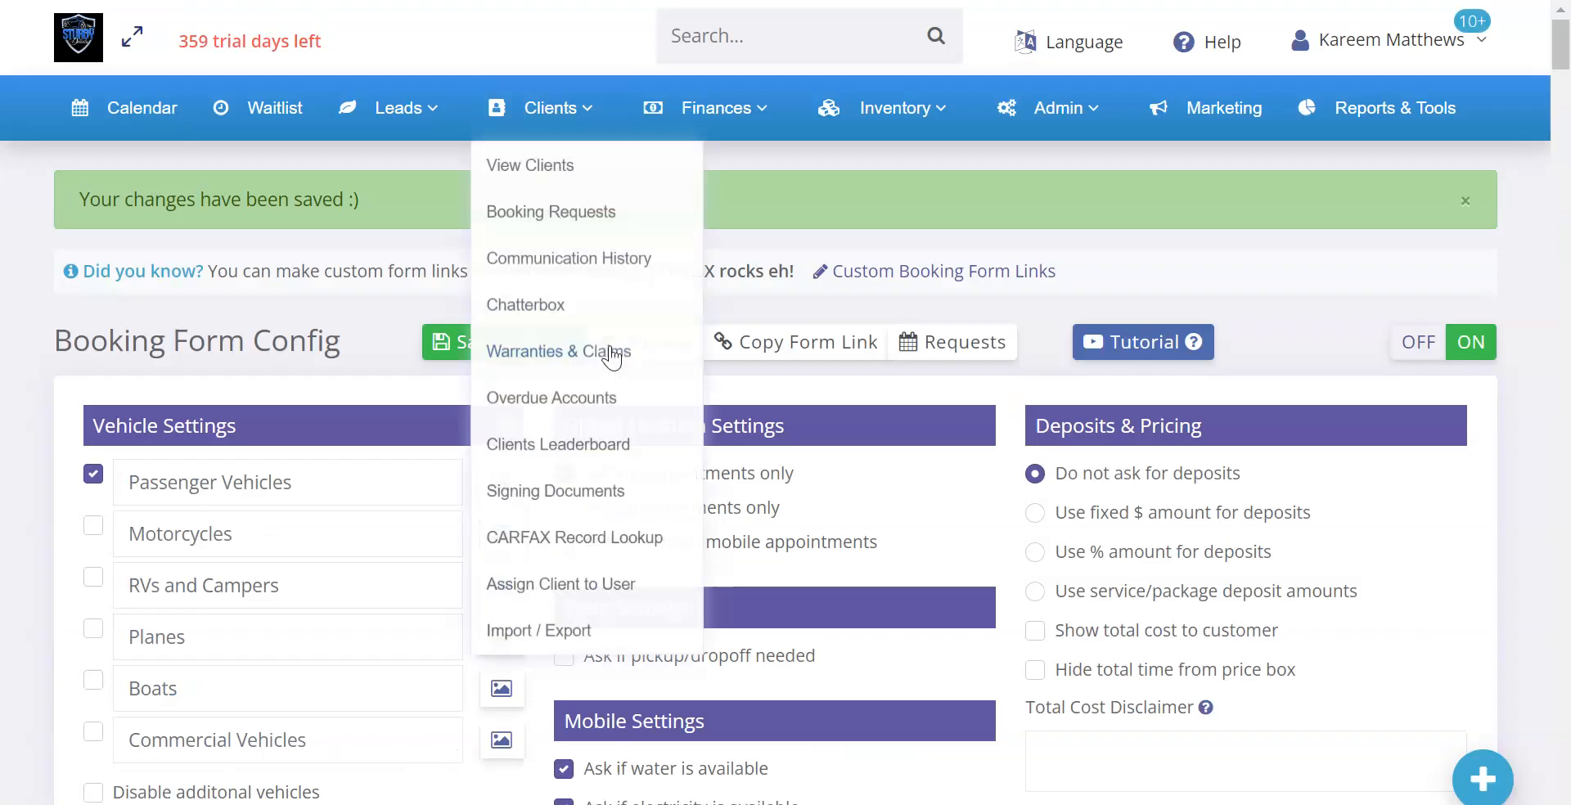
# - Open the Headlight Restoration service description's source code and delete the three opening div tags before the paragraph
pyautogui.scroll(-15, 708, 328)
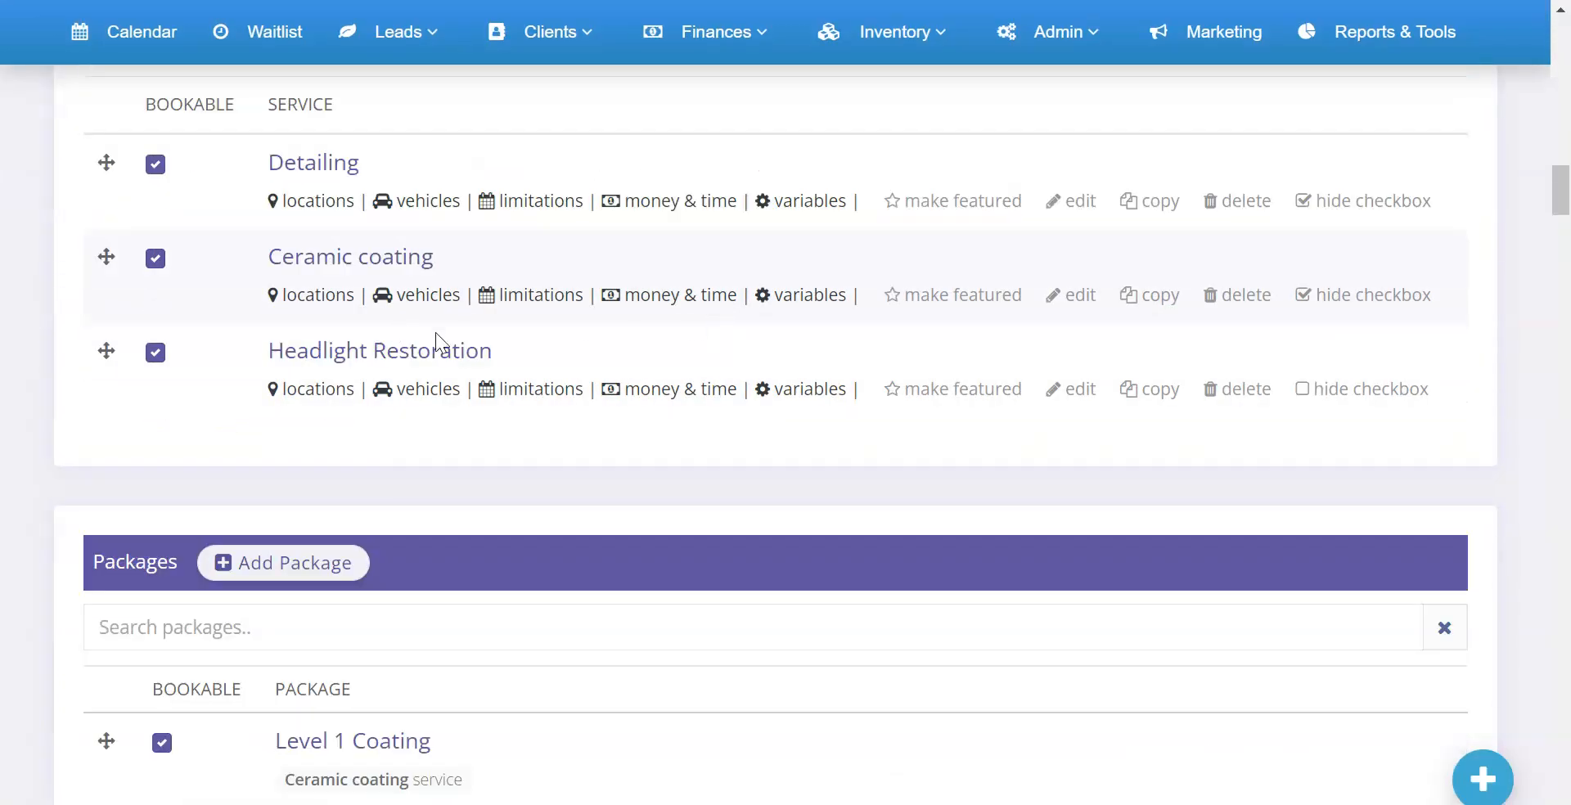
pyautogui.click(1089, 391)
pyautogui.click(1012, 375)
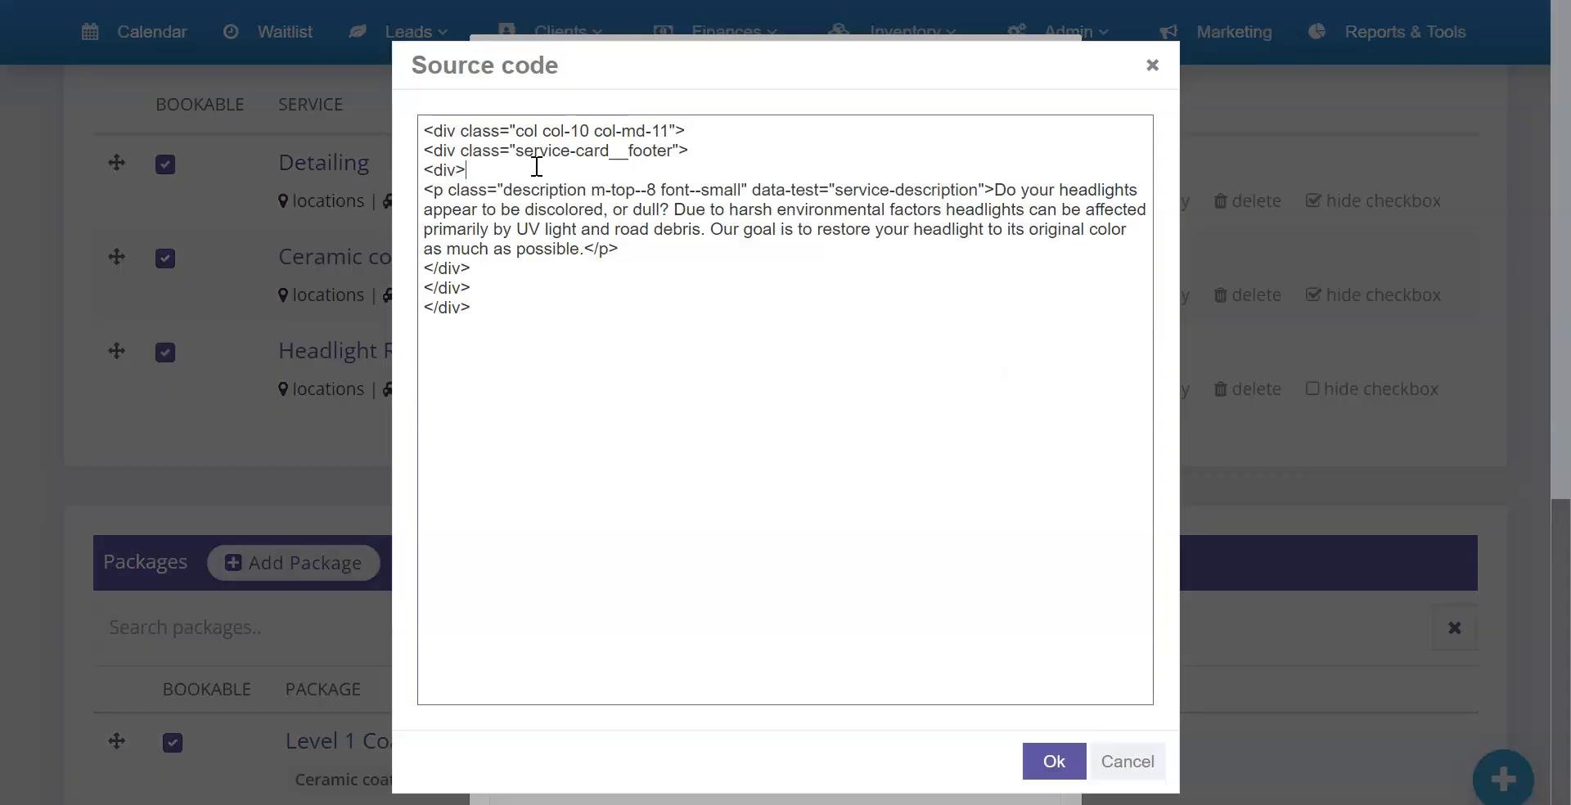
pyautogui.moveTo(536, 166); pyautogui.dragTo(365, 127)
pyautogui.press('BackSpace')
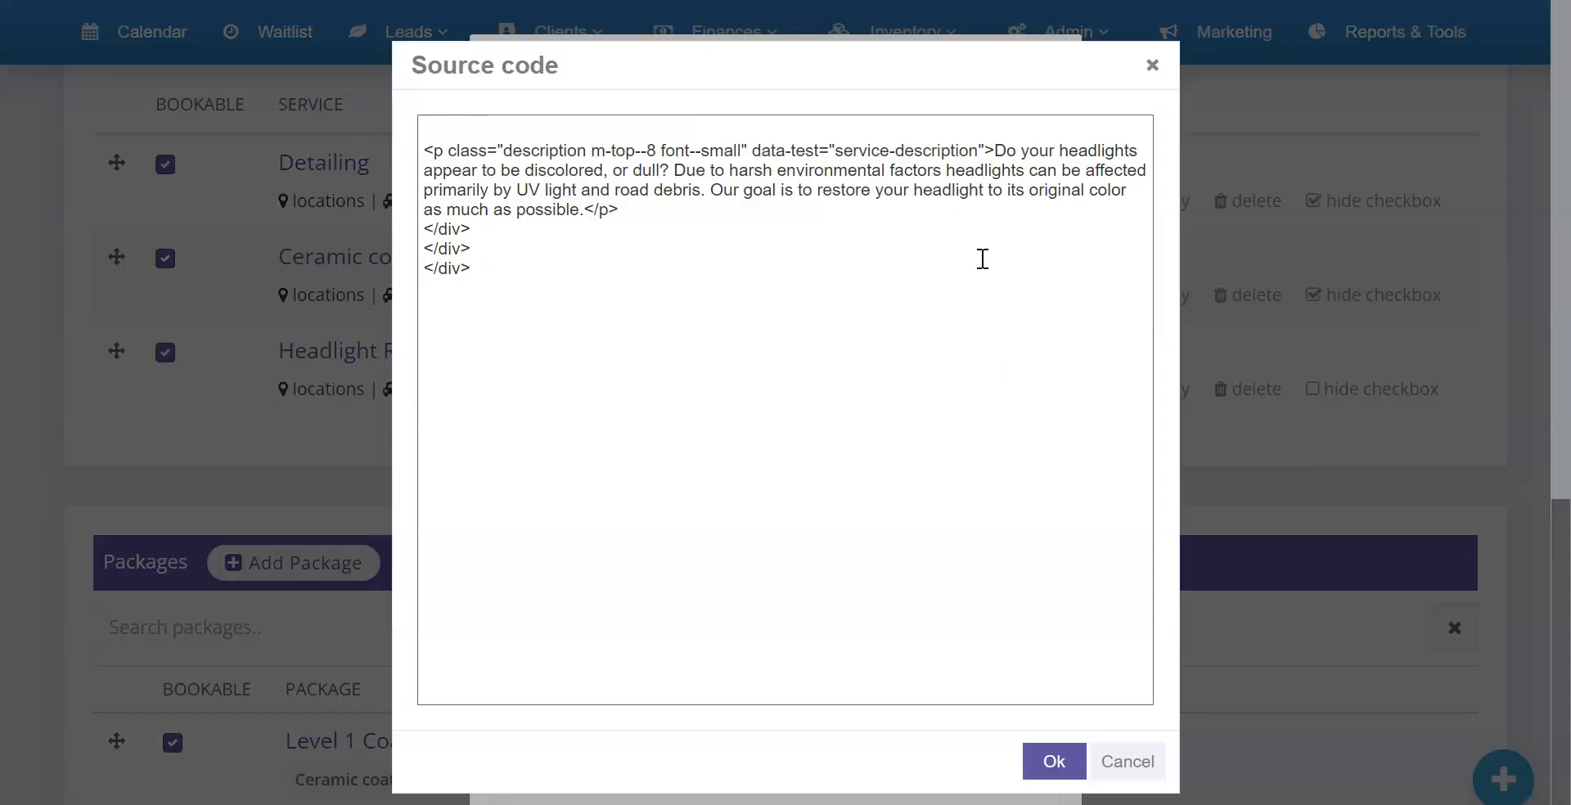
pyautogui.press('Delete')
# - Delete the three closing div tags after the paragraph, accept the source code, and update the Headlight Restoration service
pyautogui.moveTo(512, 245); pyautogui.dragTo(433, 203)
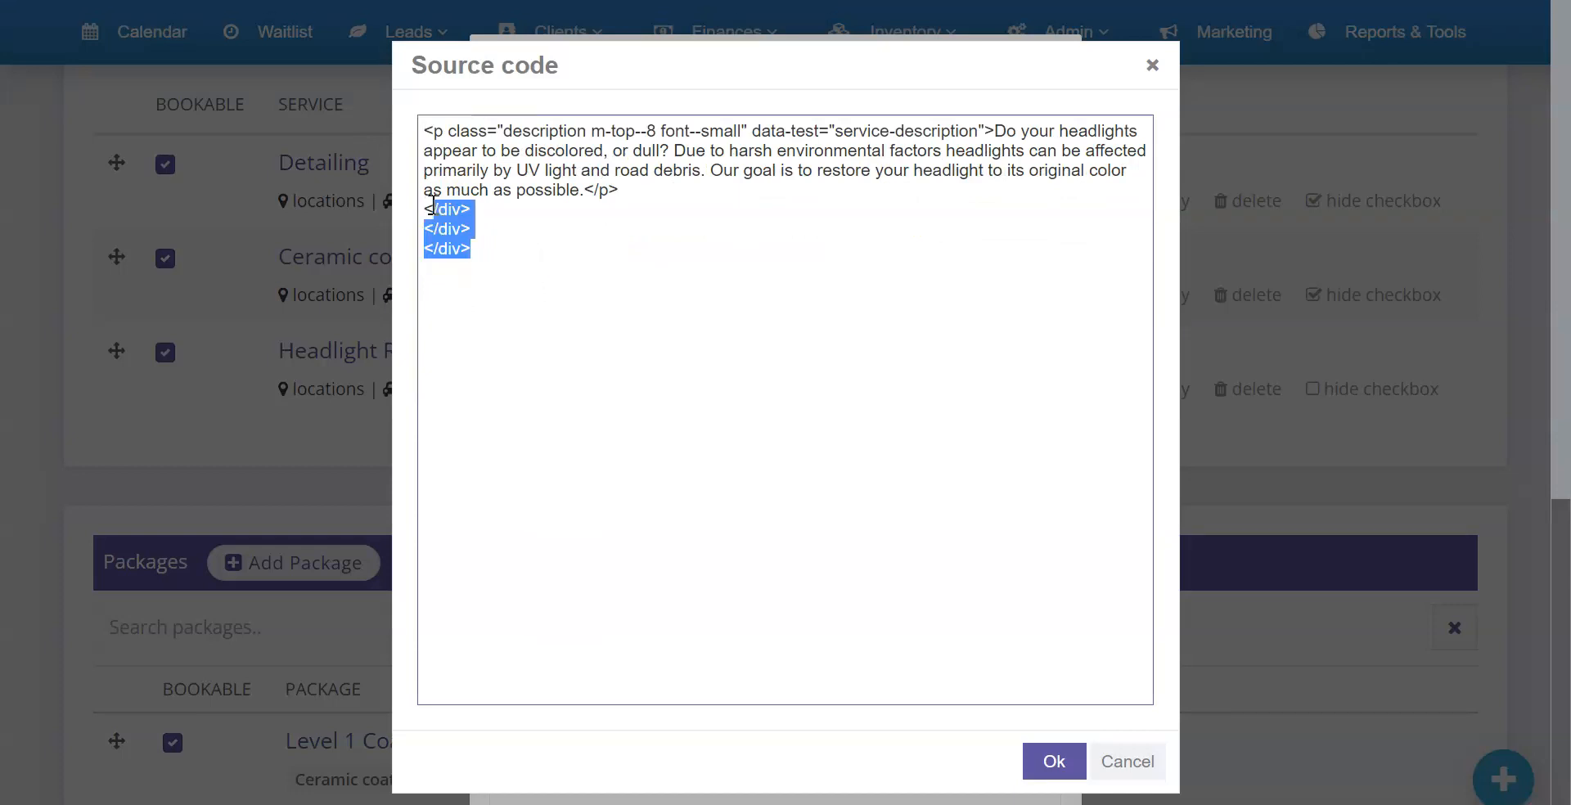
pyautogui.press('BackSpace')
pyautogui.press('BackSpace')
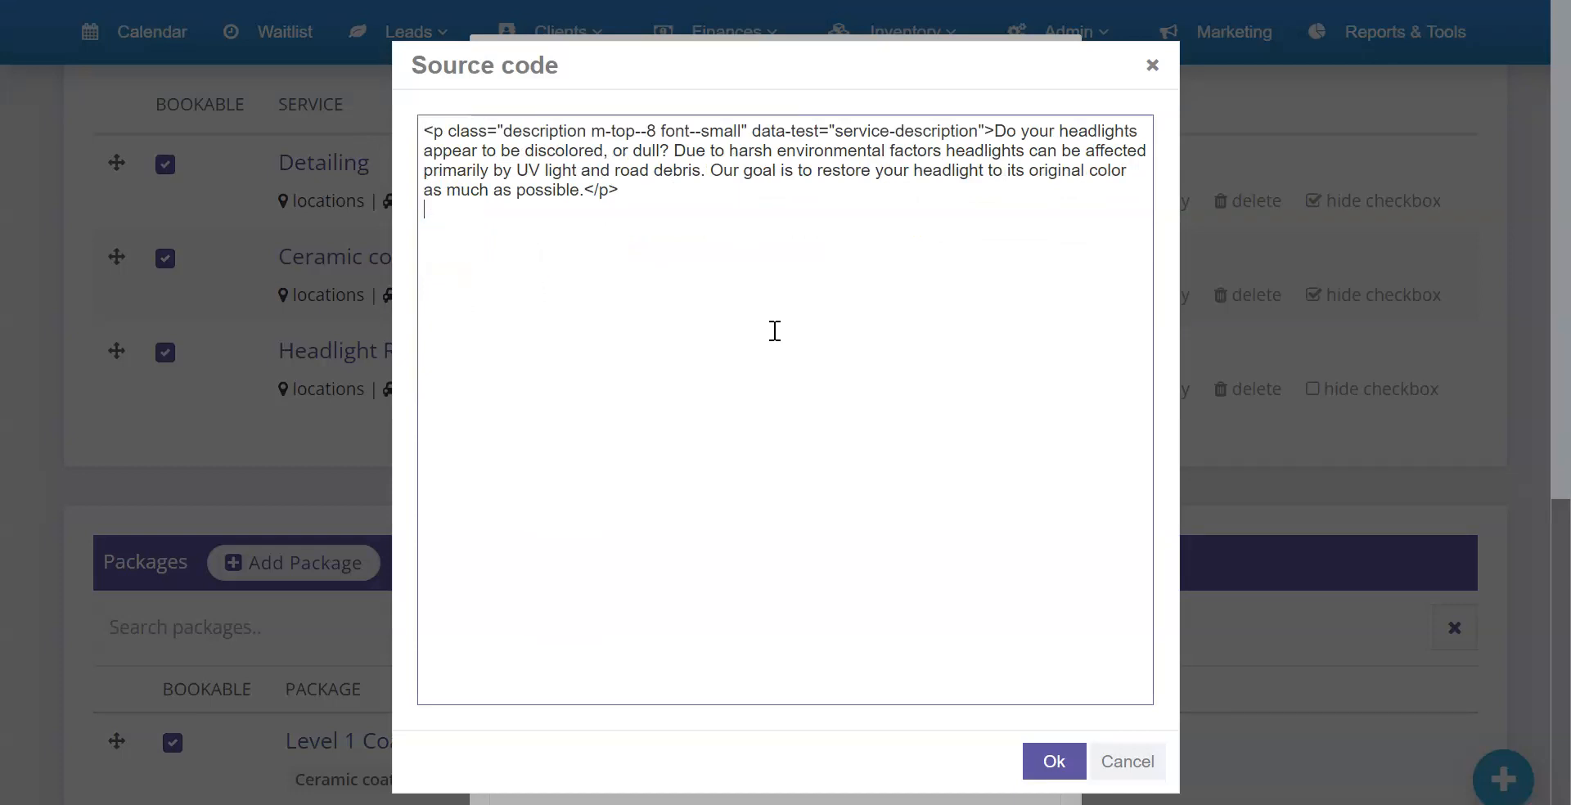
pyautogui.click(1073, 765)
pyautogui.scroll(-6, 965, 609)
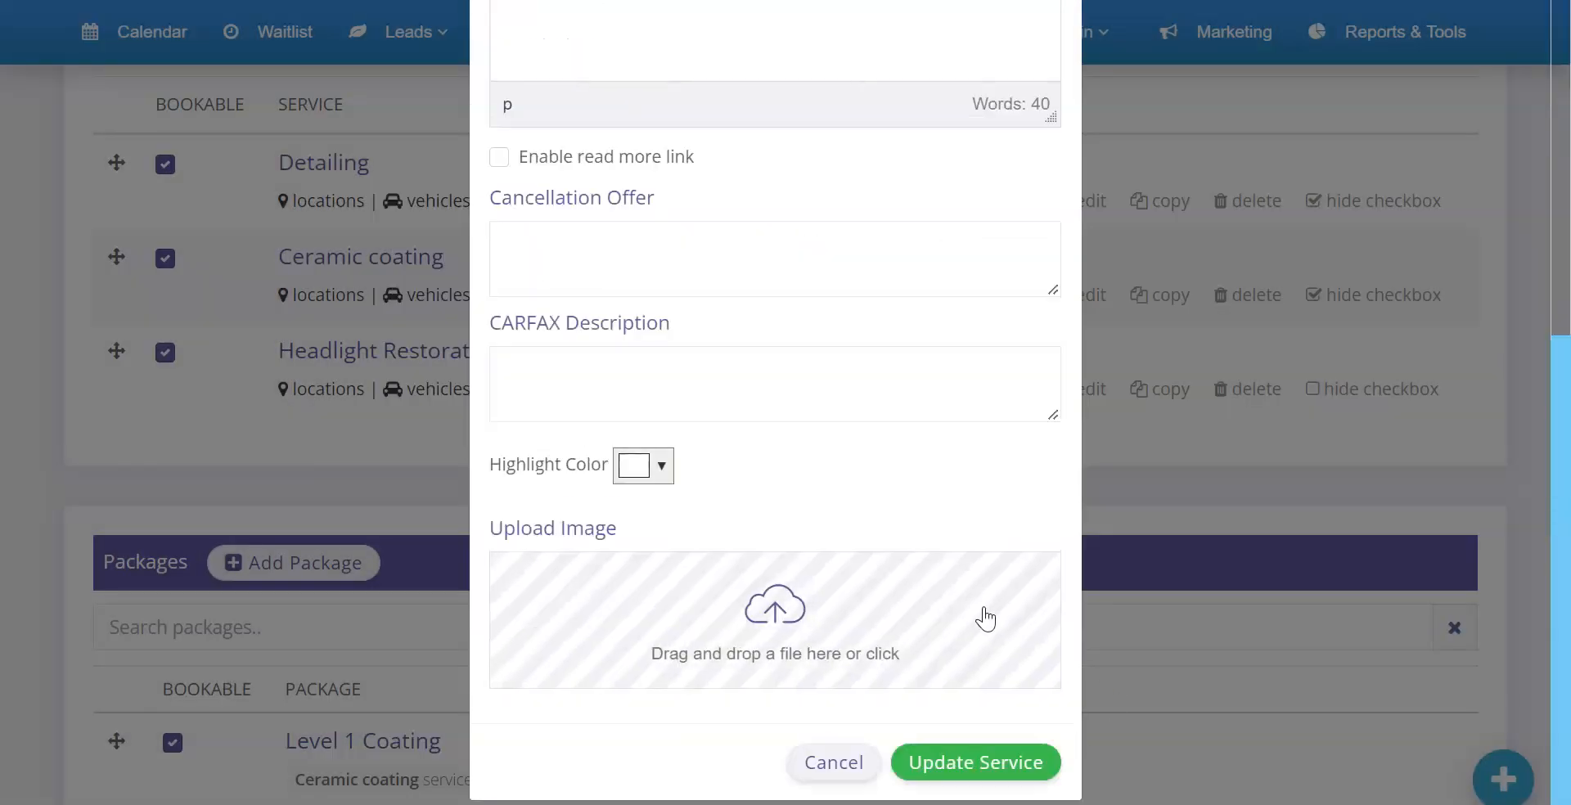
pyautogui.click(1005, 765)
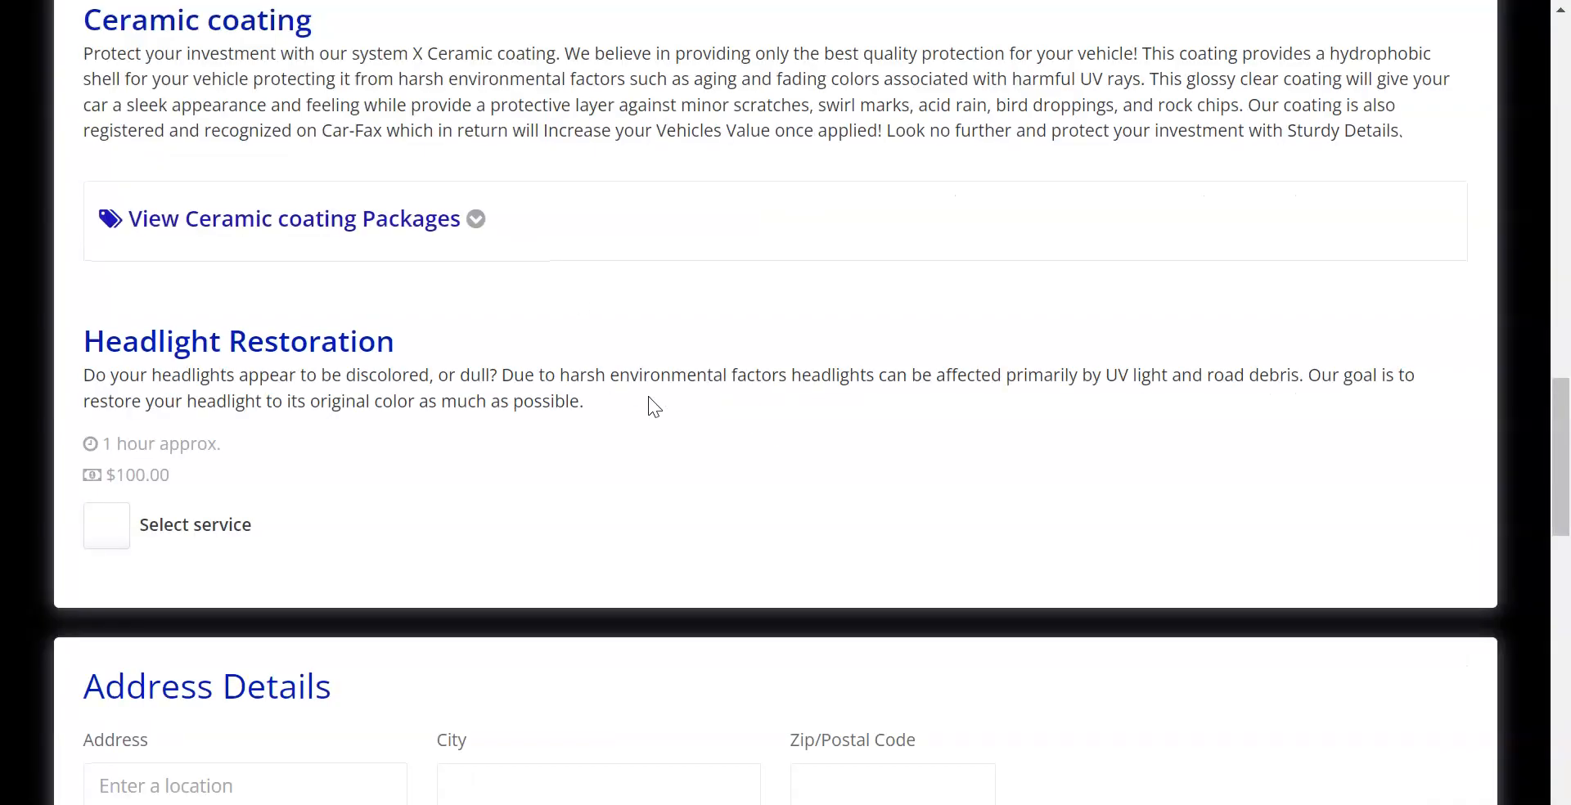
# - Check the Headlight Restoration description and its neighbouring services on the public booking form
pyautogui.scroll(-3, 261, 338)
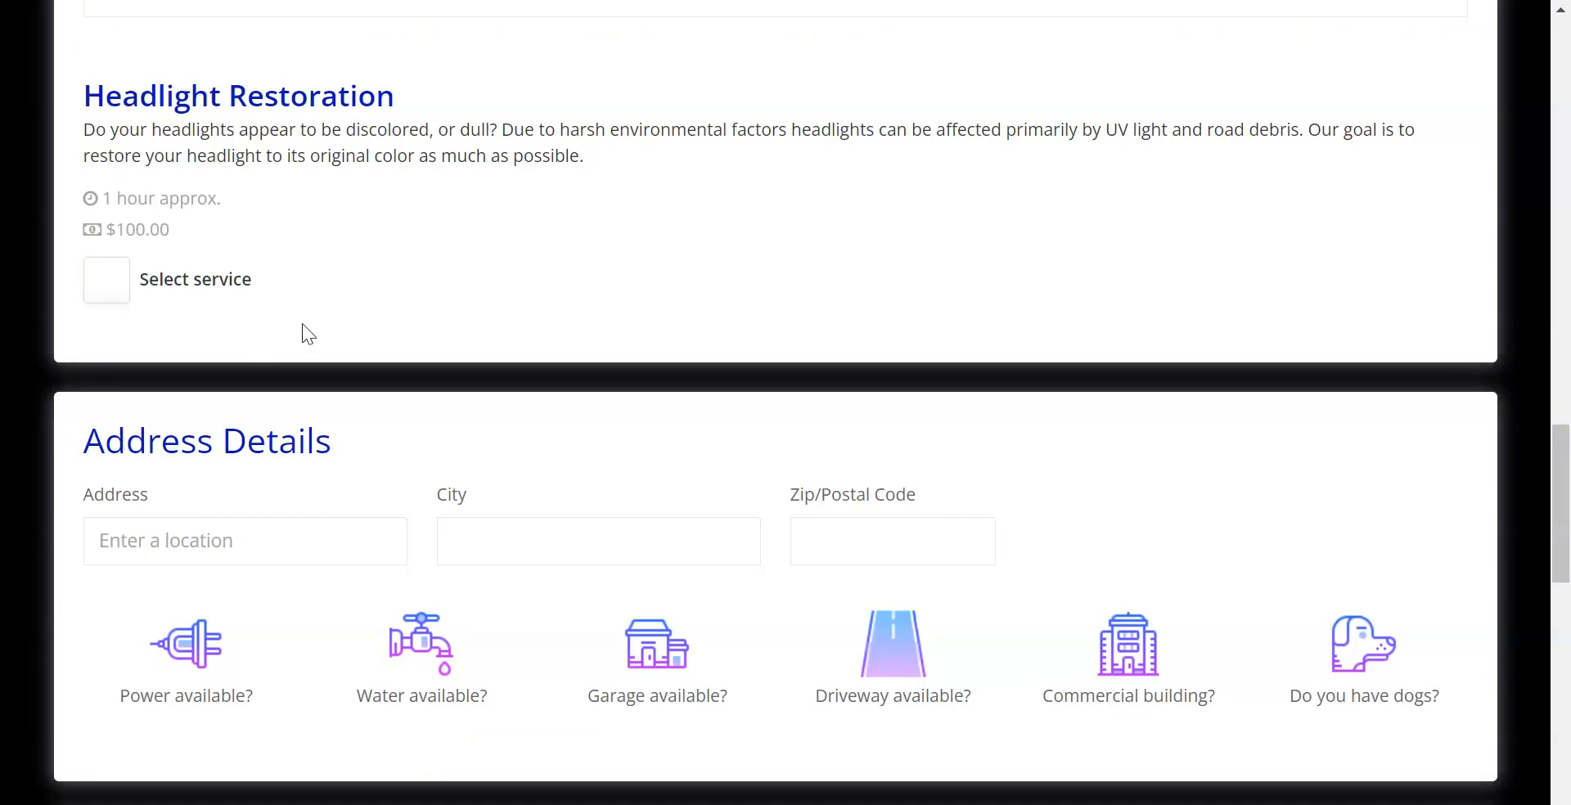
pyautogui.scroll(6, 306, 333)
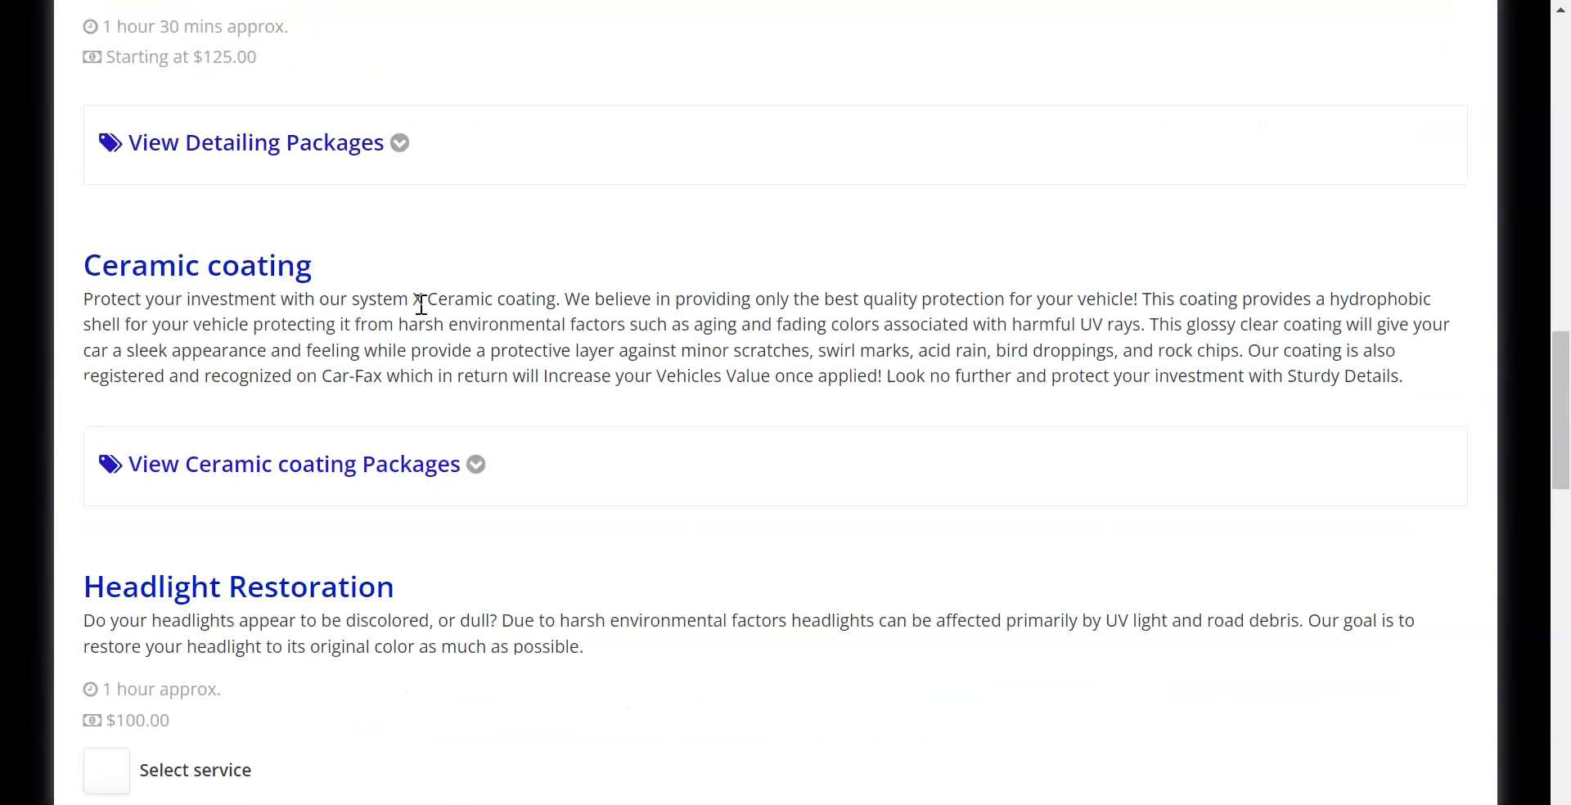
pyautogui.scroll(-10, 425, 307)
pyautogui.scroll(11, 429, 311)
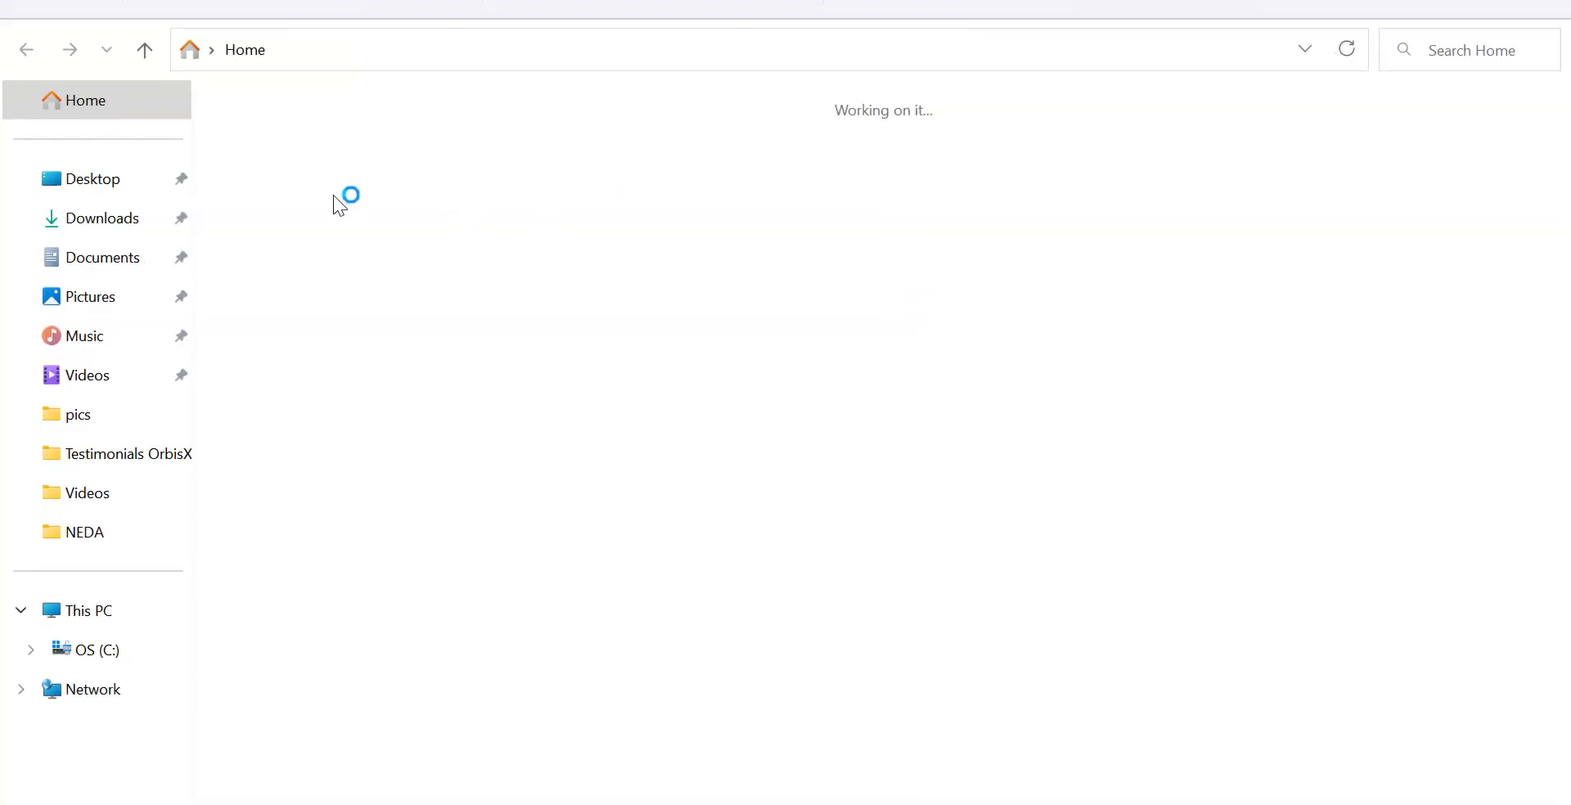
# - Look through the Desktop and Downloads folders in the file manager
pyautogui.click(106, 185)
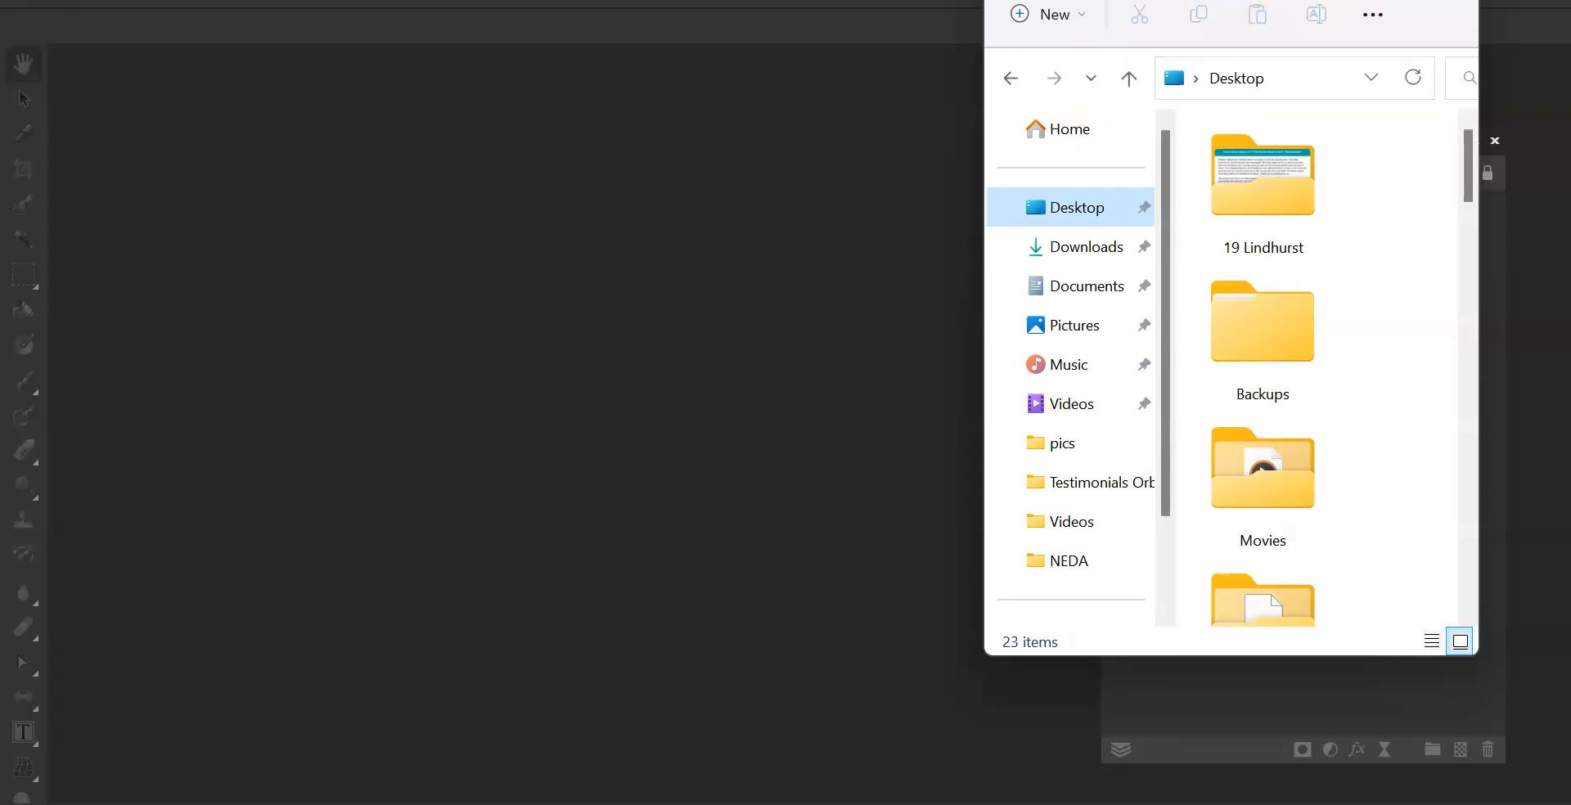
pyautogui.click(1088, 247)
pyautogui.scroll(-3, 1250, 285)
pyautogui.scroll(3, 1200, 294)
pyautogui.click(1080, 207)
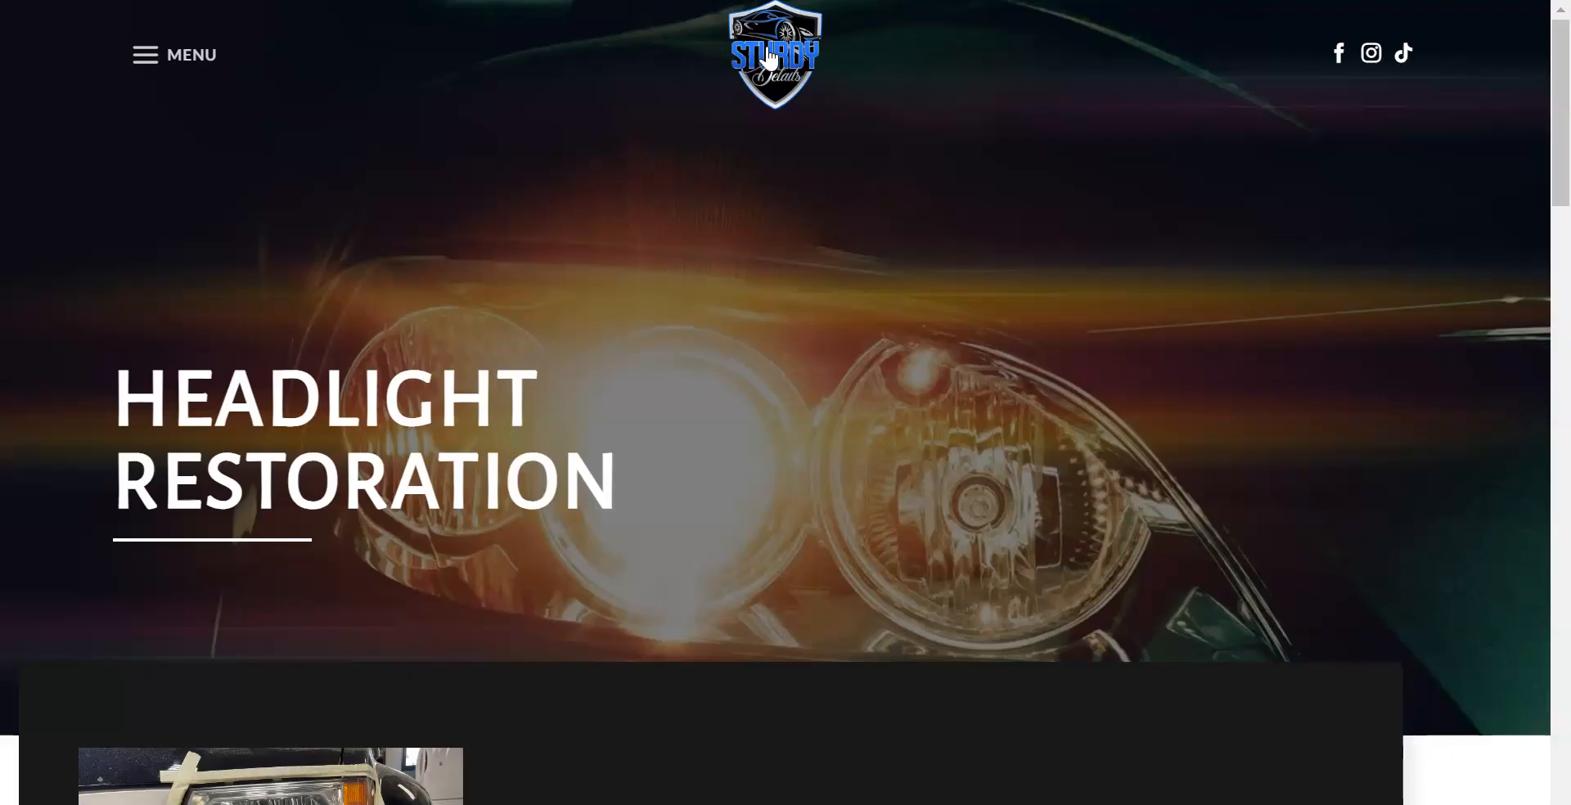
# - Save the Sturdy Details logo from the website's header as the WEBP file sturdy_details_logo_HR
pyautogui.rightClick(788, 51)
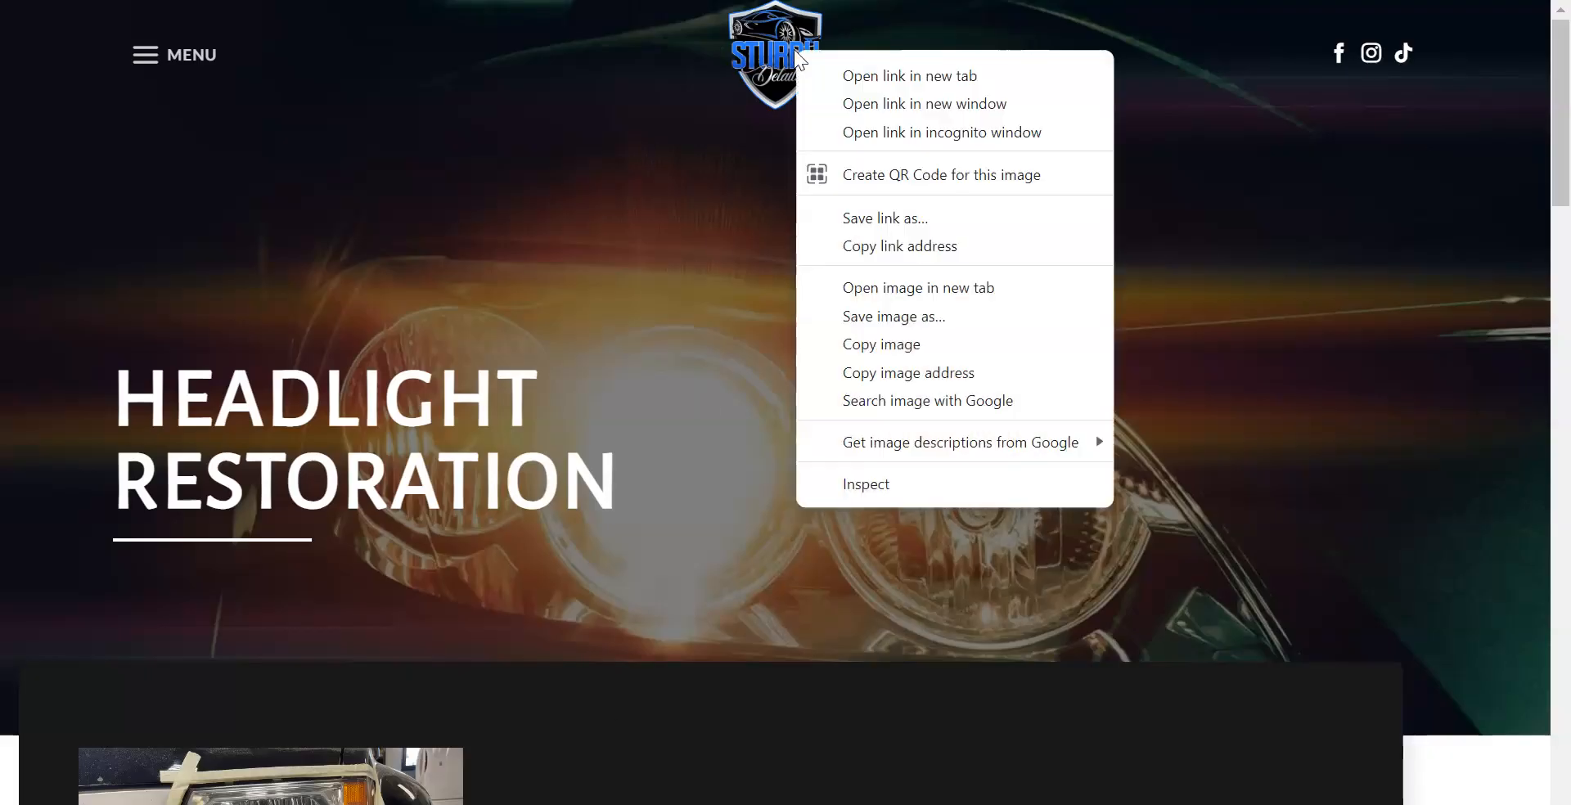
pyautogui.click(886, 306)
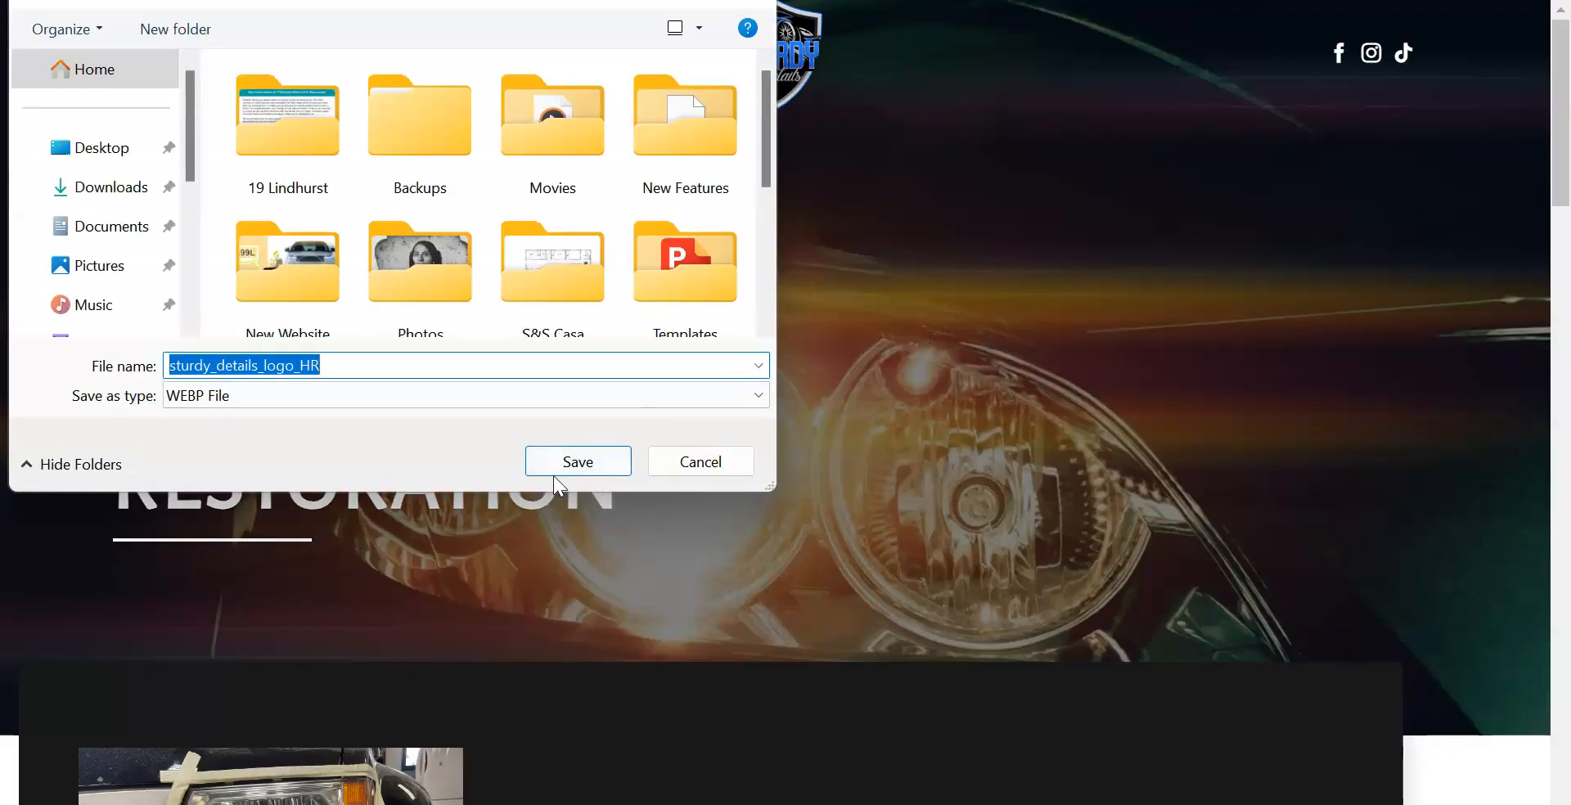
pyautogui.click(572, 458)
pyautogui.scroll(-2, 627, 378)
pyautogui.scroll(-8, 627, 378)
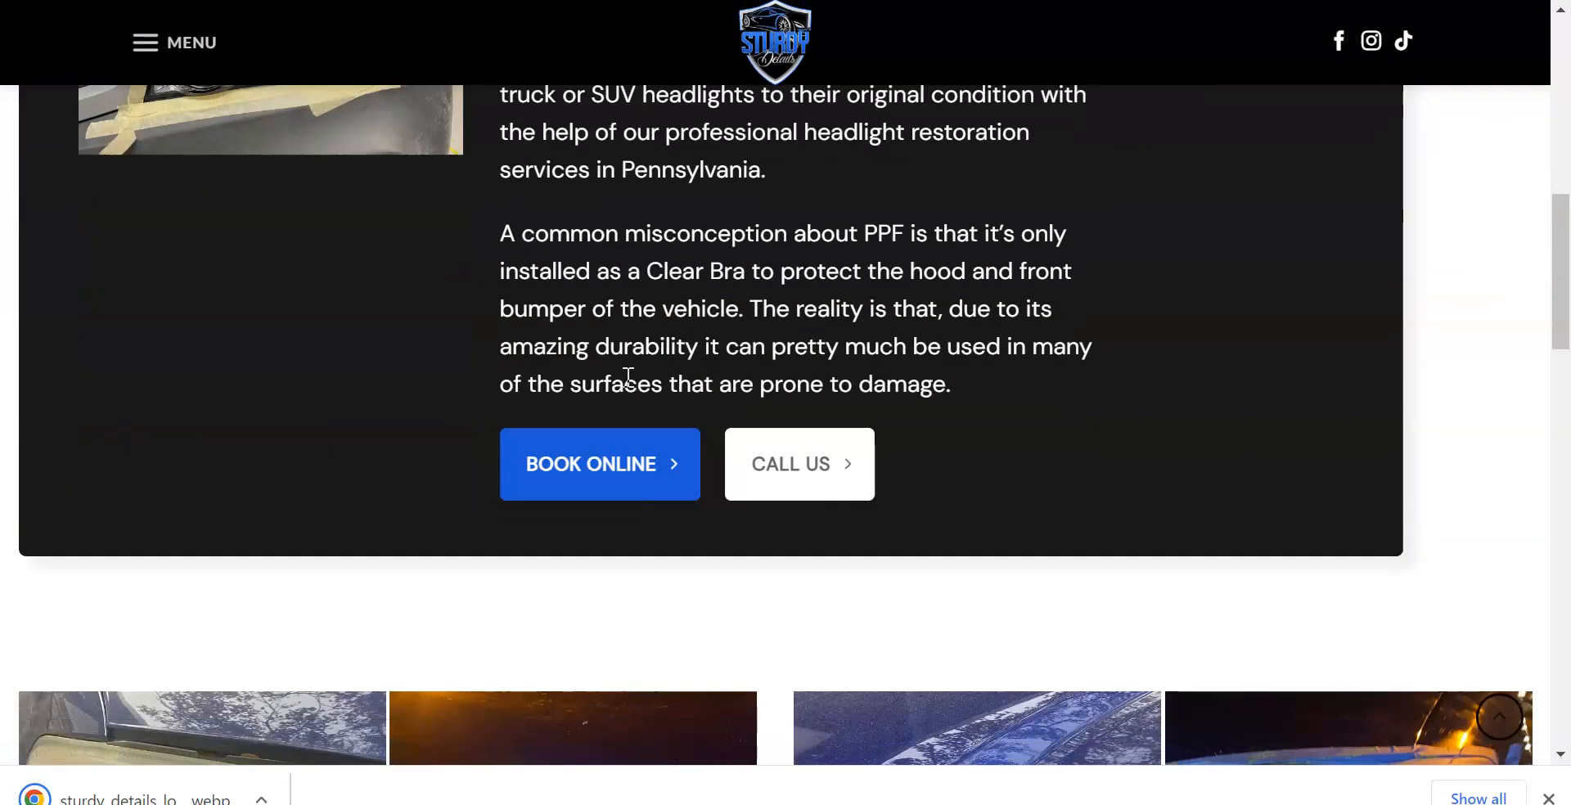
# - Open the downloaded sturdy_details_logo_HR.webp from the Desktop folder in Affinity Photo
pyautogui.click(671, 804)
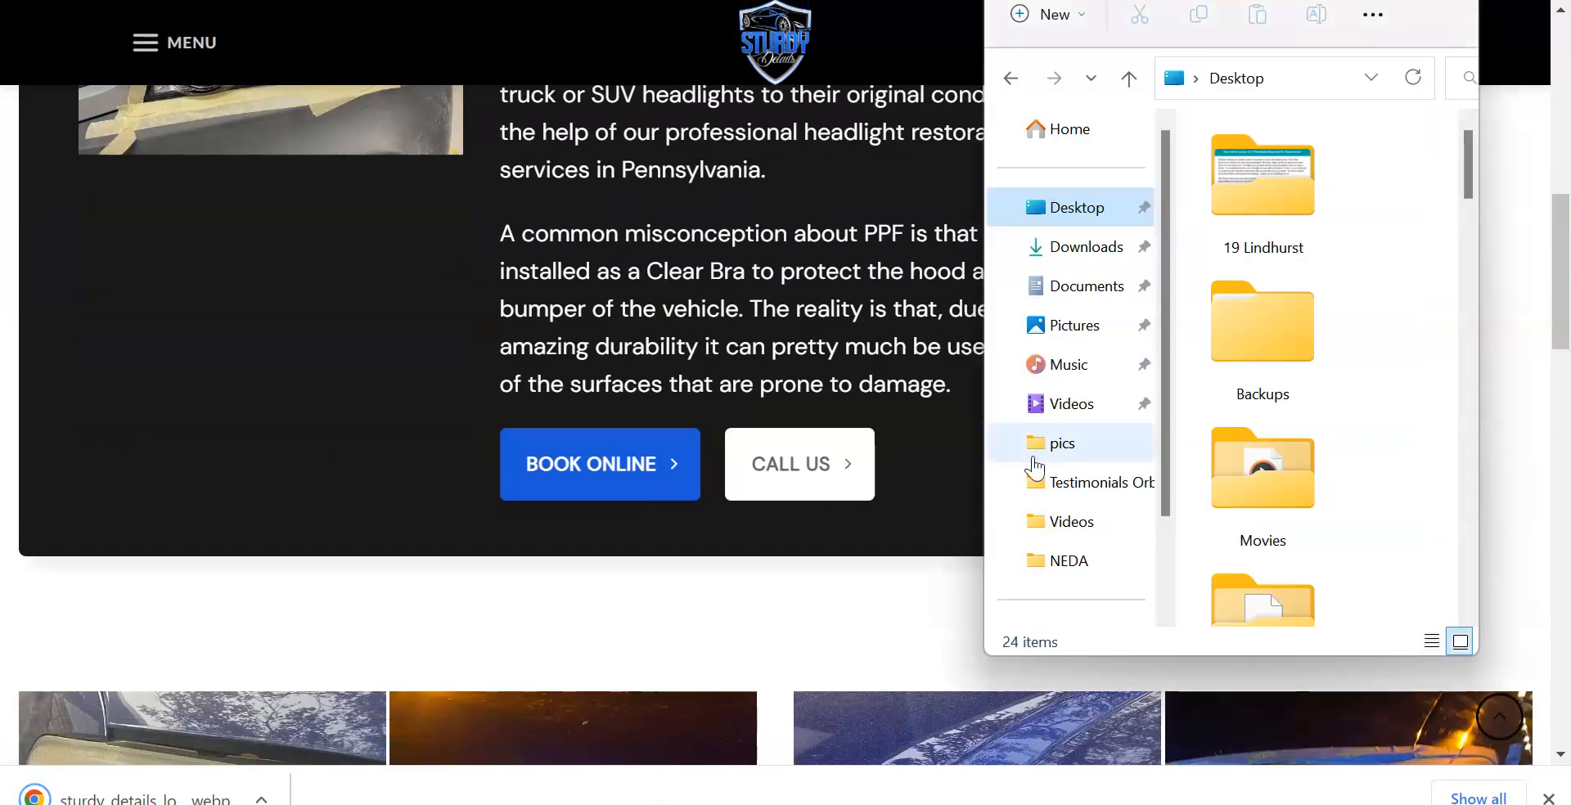
pyautogui.click(733, 804)
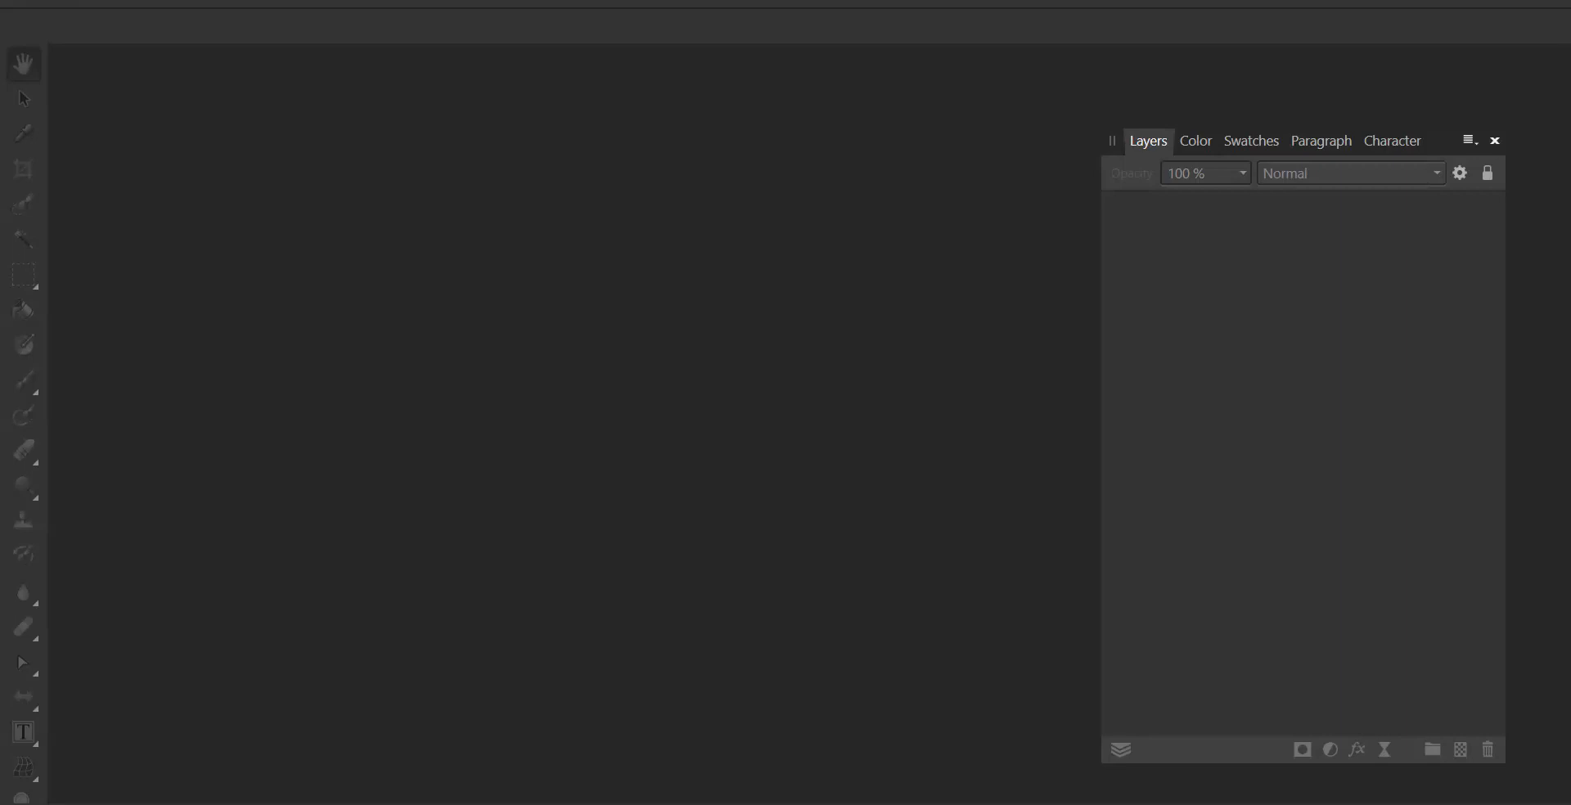
pyautogui.hotkey('alt', 'Tab')
pyautogui.scroll(-10, 1309, 263)
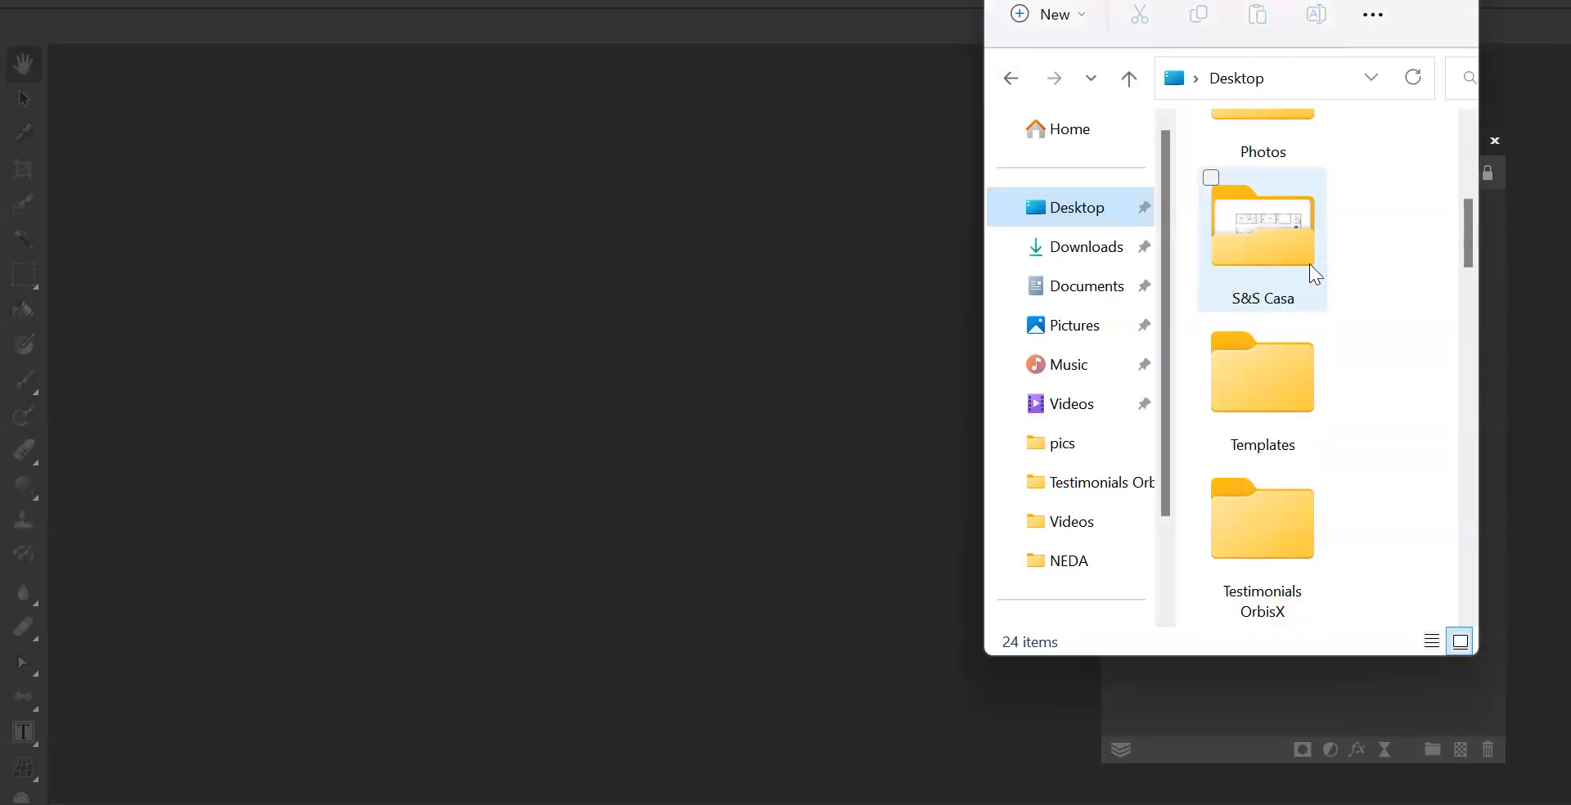
pyautogui.scroll(-15, 1309, 263)
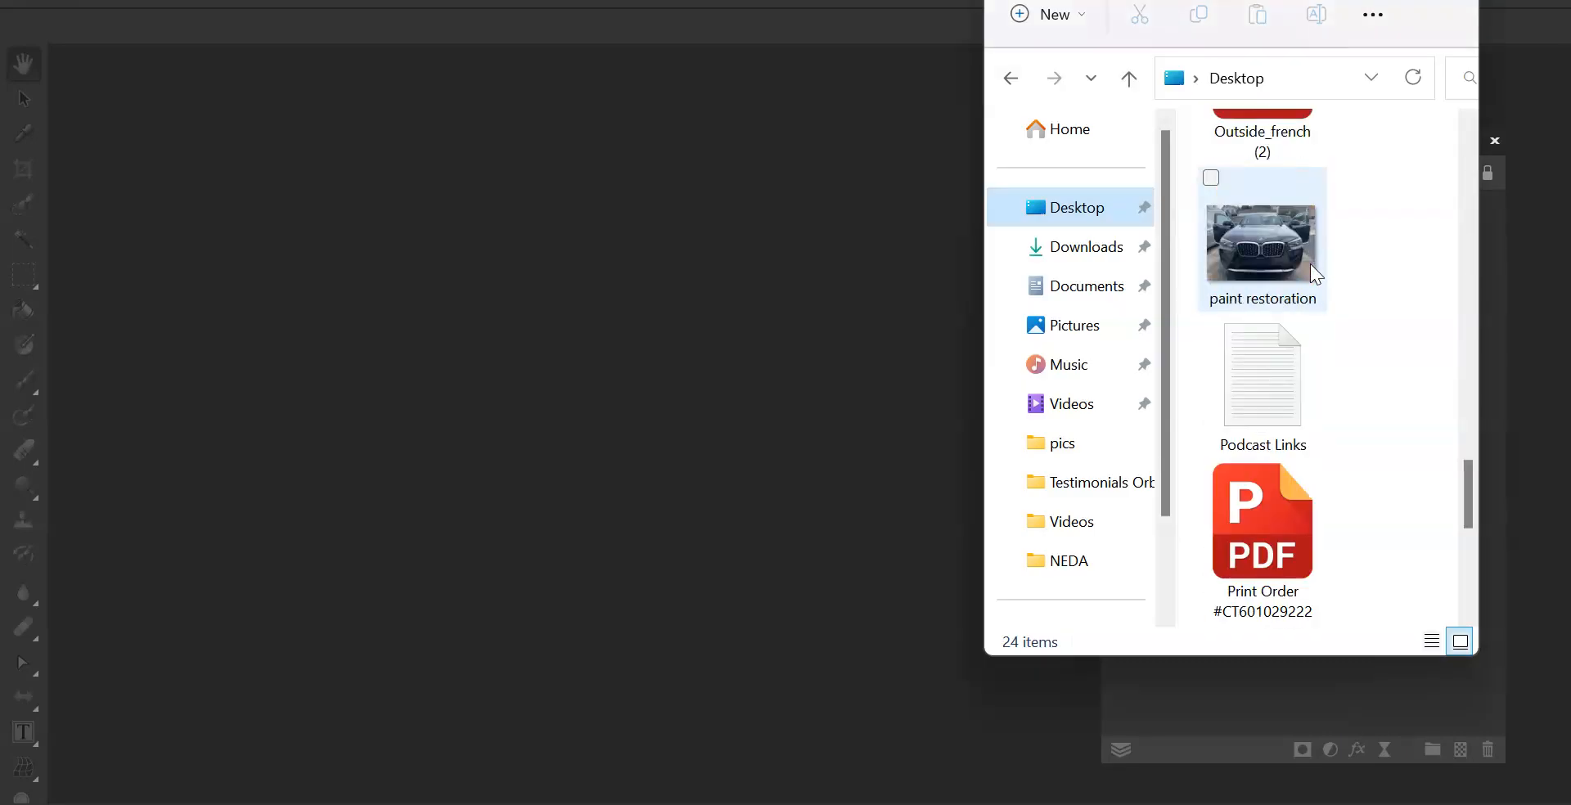
pyautogui.moveTo(1261, 523); pyautogui.dragTo(595, 448)
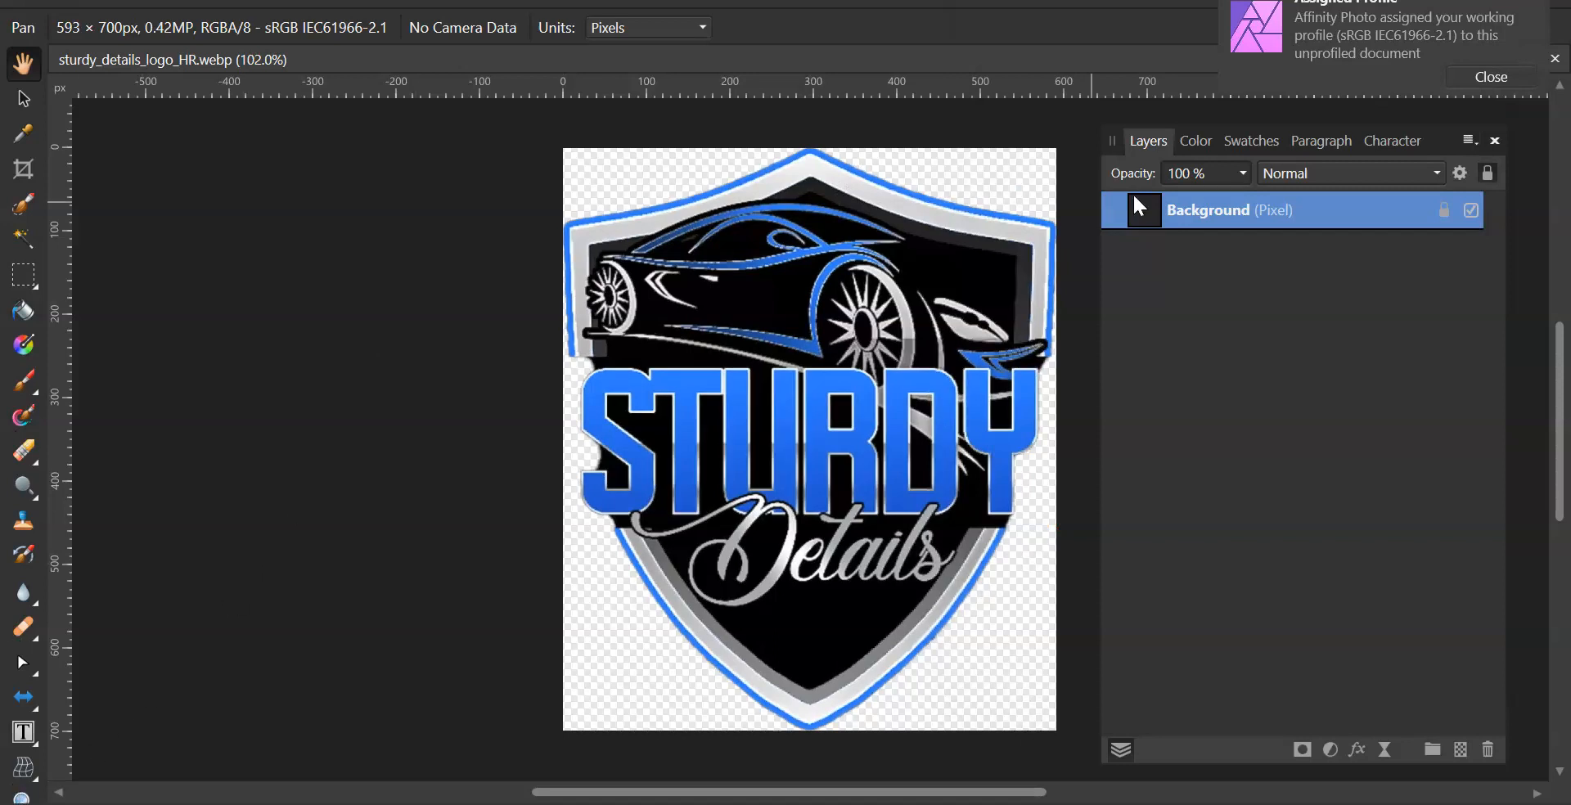
# - Sample the bright blue of the STURDY lettering and get its hex code 016CEE from the Color Chooser
pyautogui.click(1196, 140)
pyautogui.moveTo(1212, 186); pyautogui.dragTo(813, 427)
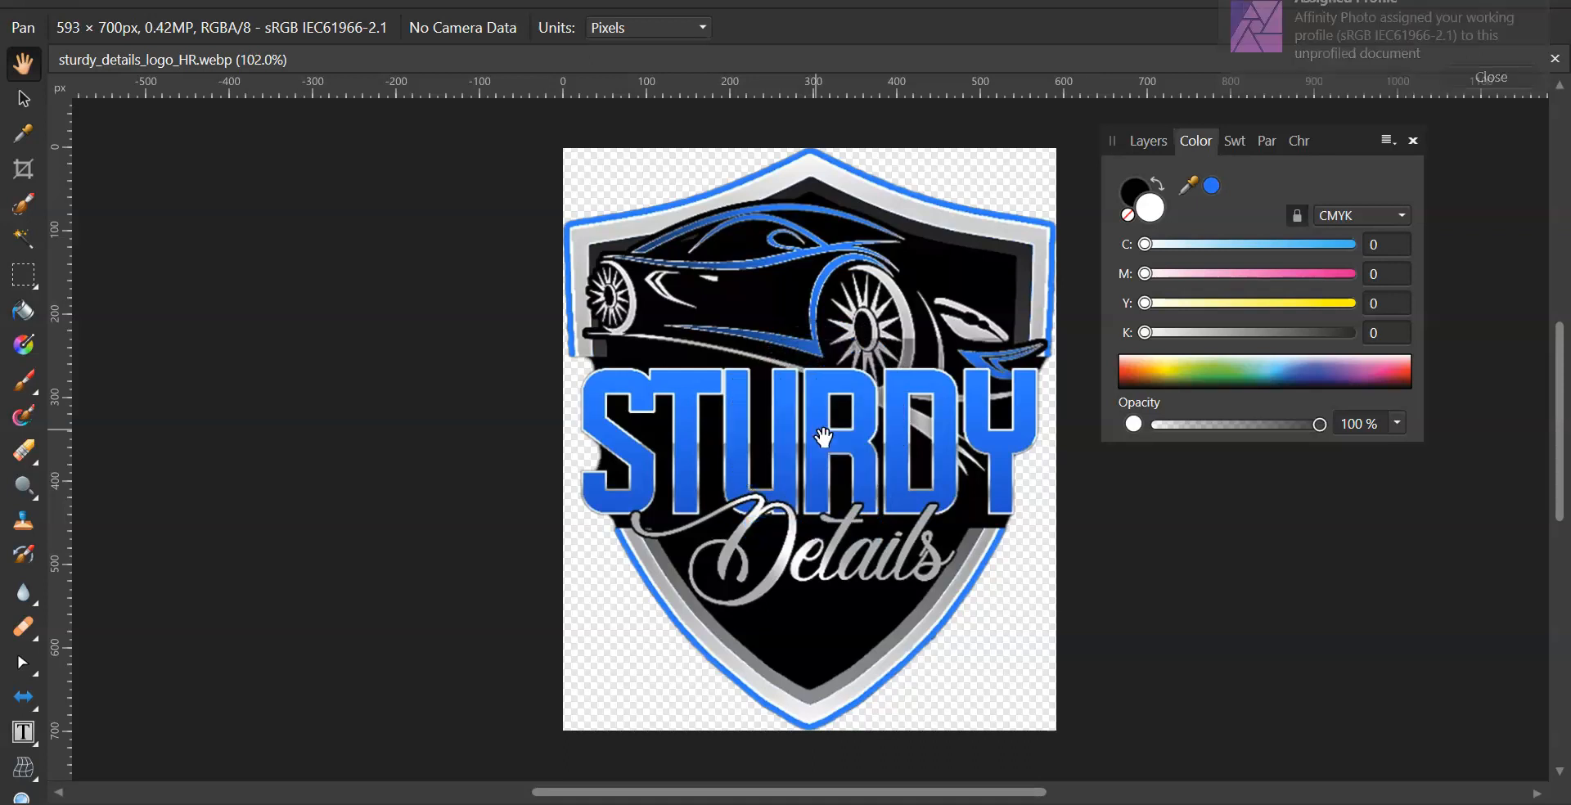
pyautogui.click(1211, 190)
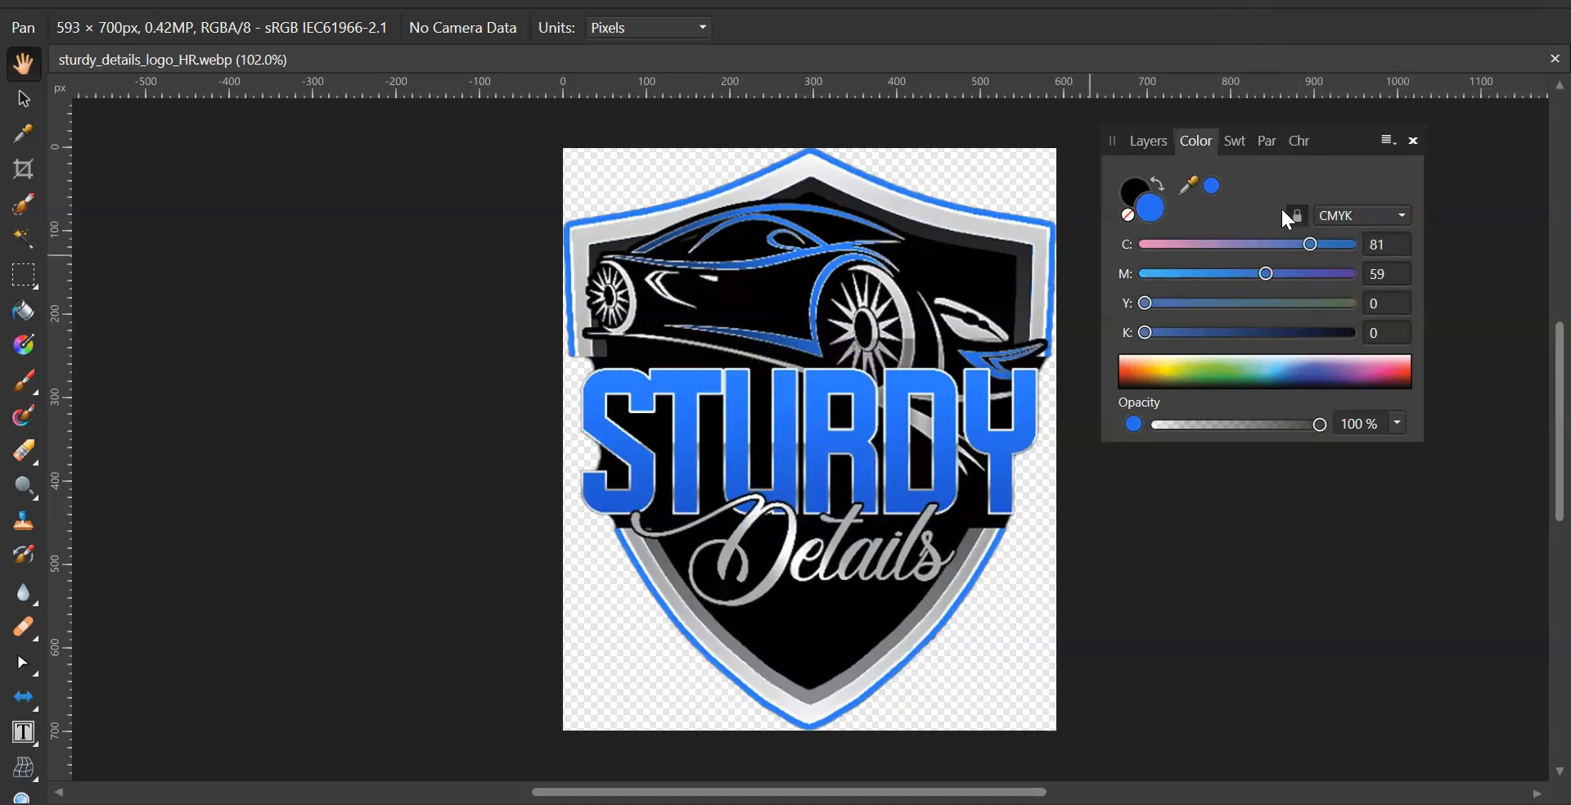
pyautogui.doubleClick(1151, 200)
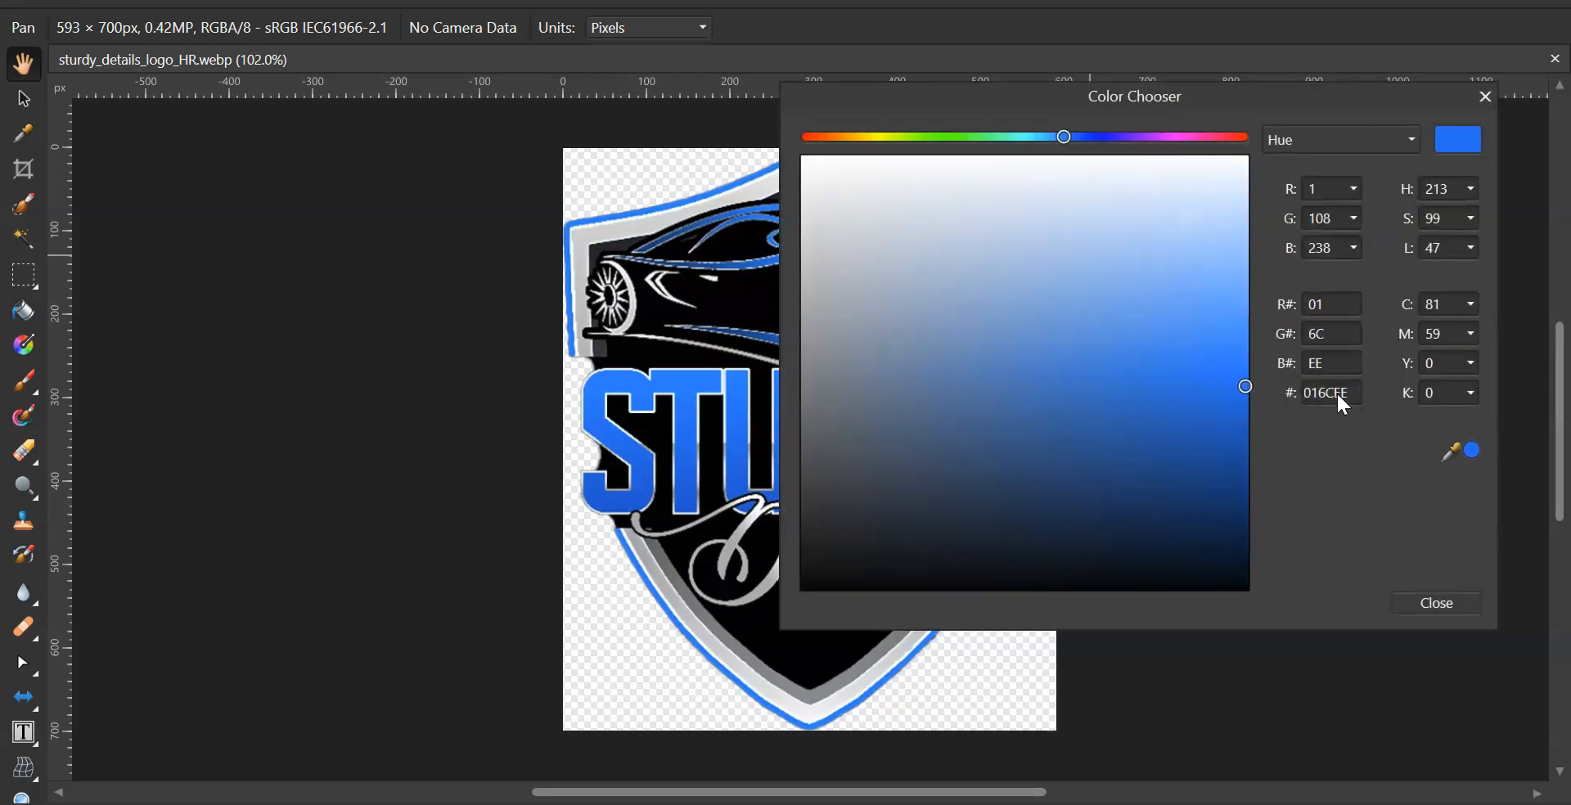
pyautogui.click(1441, 597)
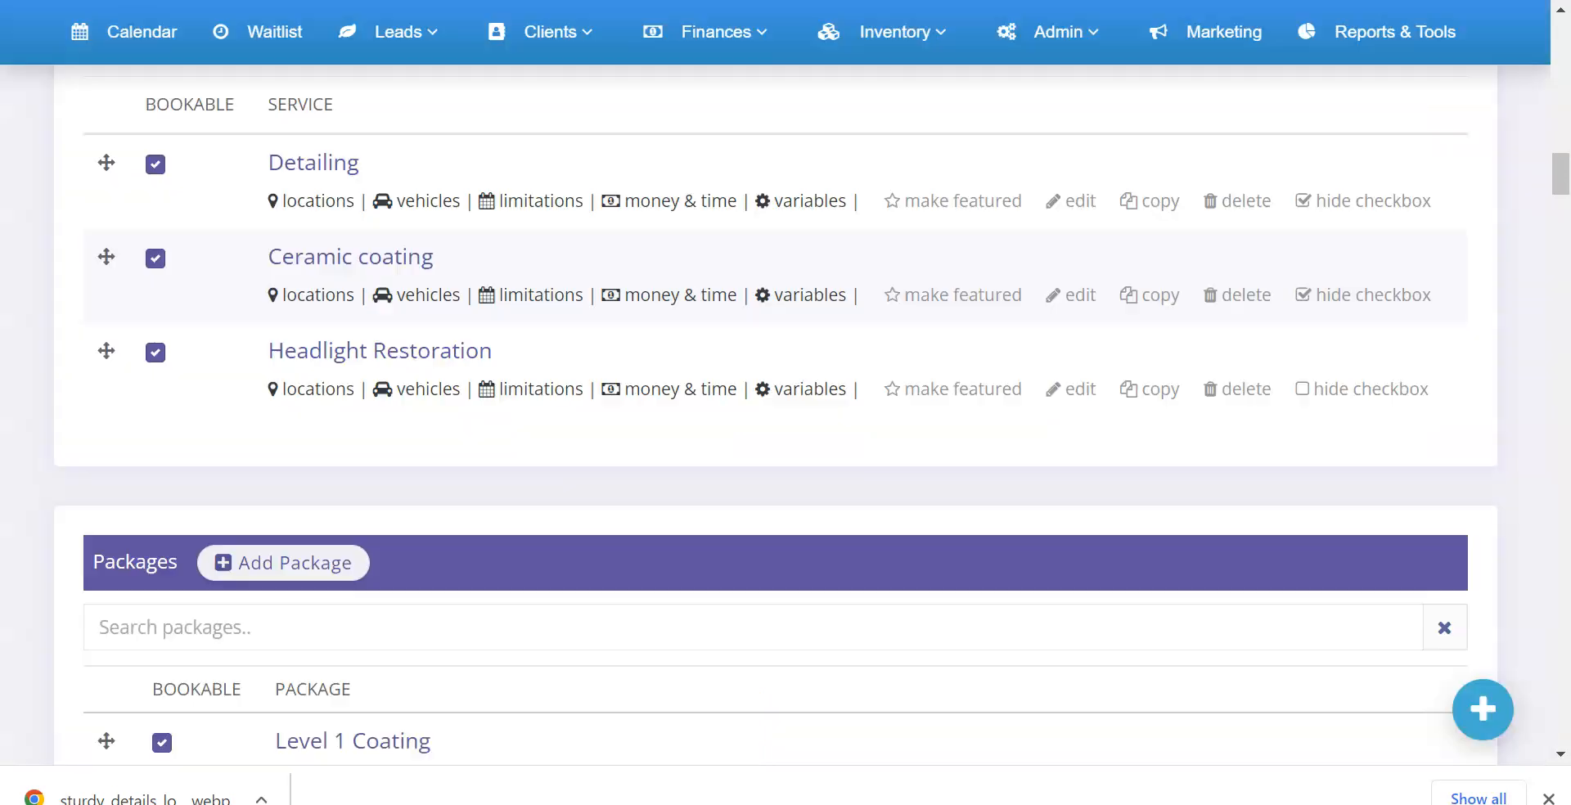
# - In the OrbisX booking form settings, set the Submit Button Color to #016cee
pyautogui.scroll(-15, 412, 464)
pyautogui.scroll(-20, 414, 459)
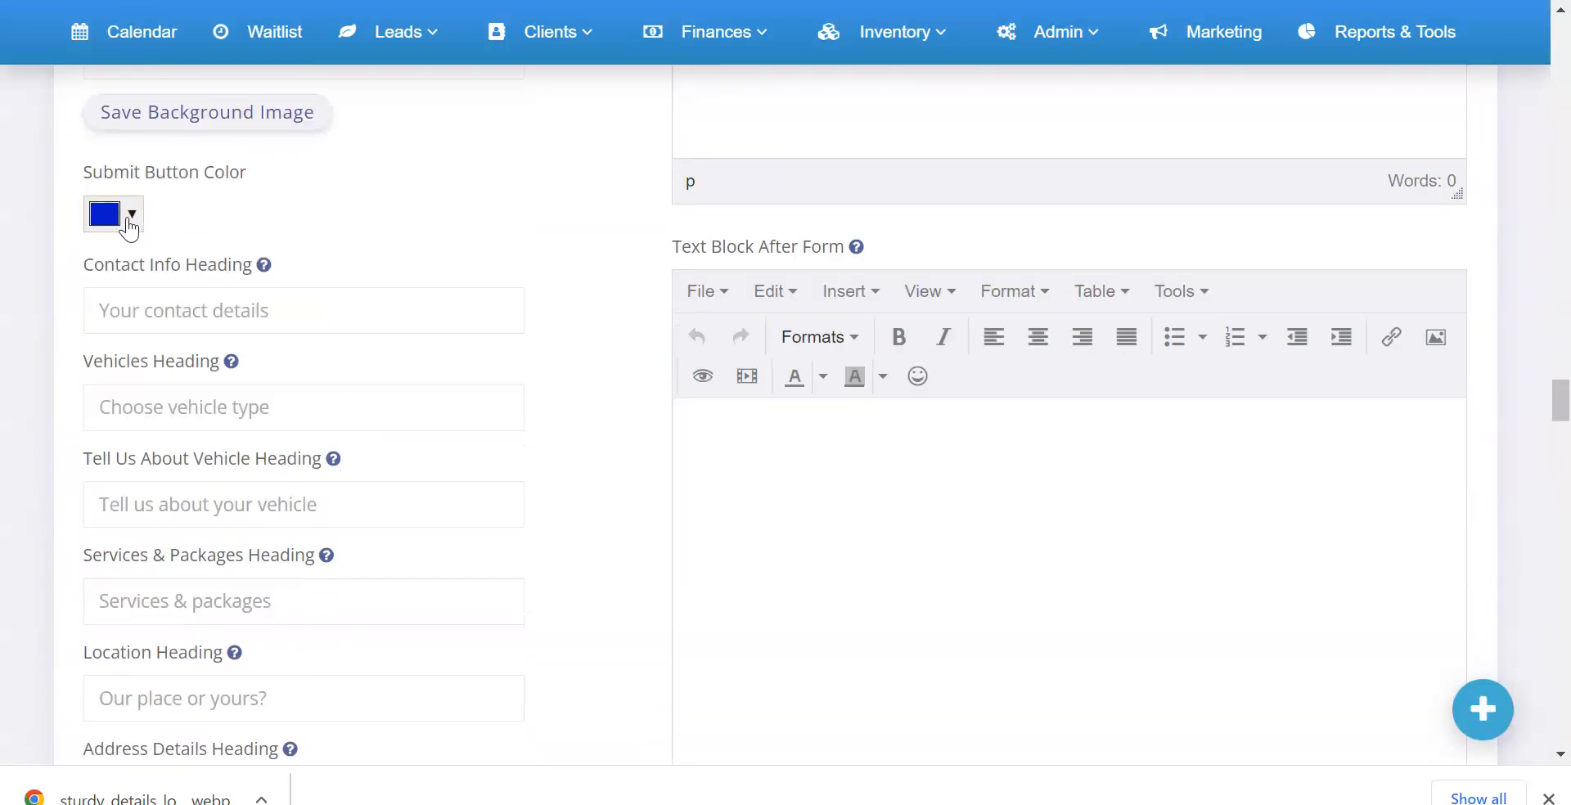
pyautogui.click(129, 221)
pyautogui.tripleClick(221, 442)
pyautogui.write('#016cee')
pyautogui.click(270, 483)
# - Set the font color of the Title Headings Styles to #016cee
pyautogui.scroll(-15, 127, 474)
pyautogui.scroll(-6, 147, 441)
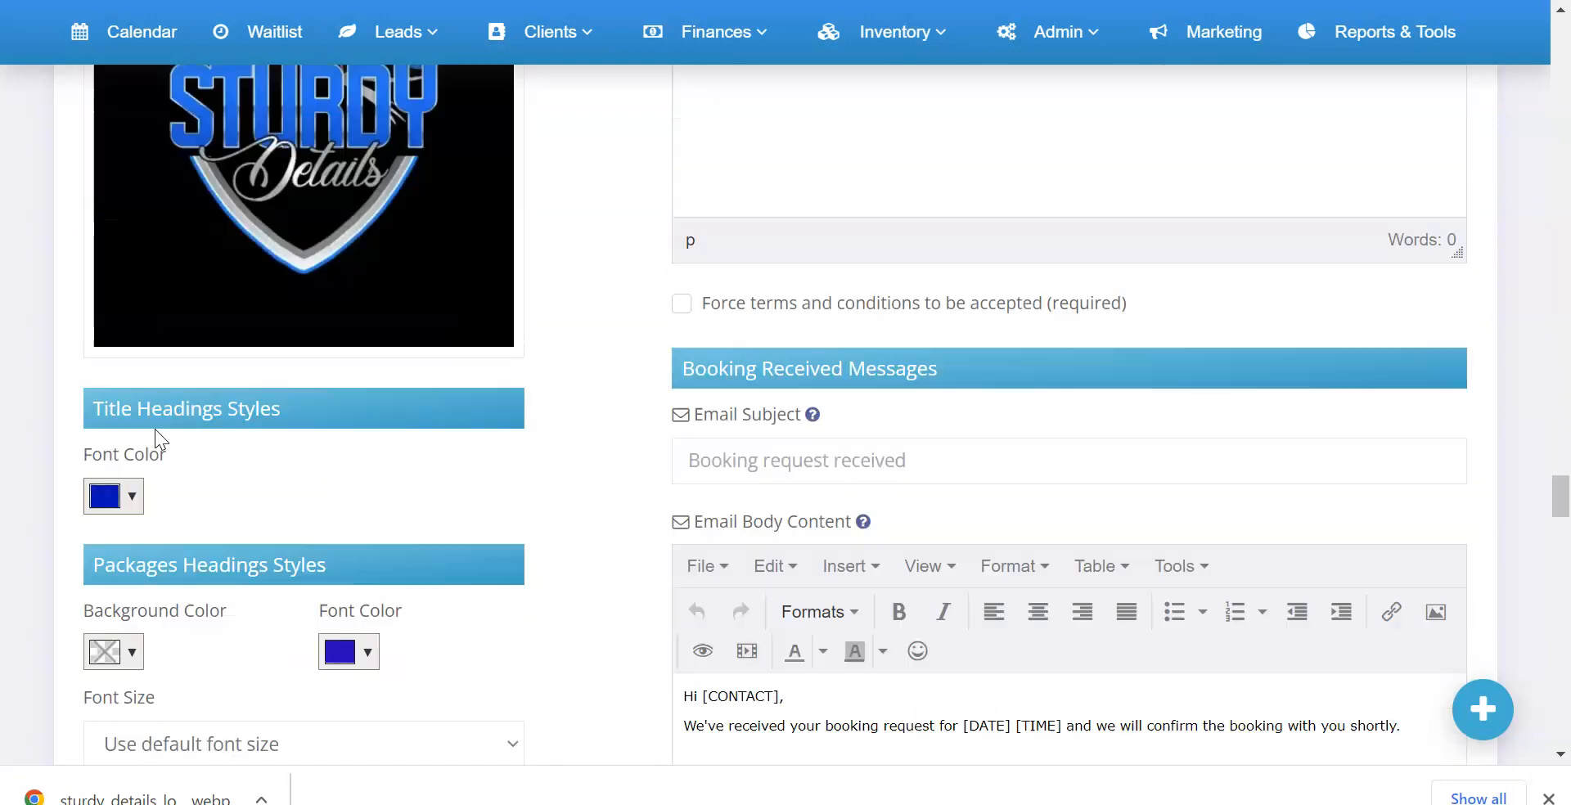
pyautogui.click(131, 423)
pyautogui.click(257, 652)
pyautogui.tripleClick(257, 651)
pyautogui.write('#016cee')
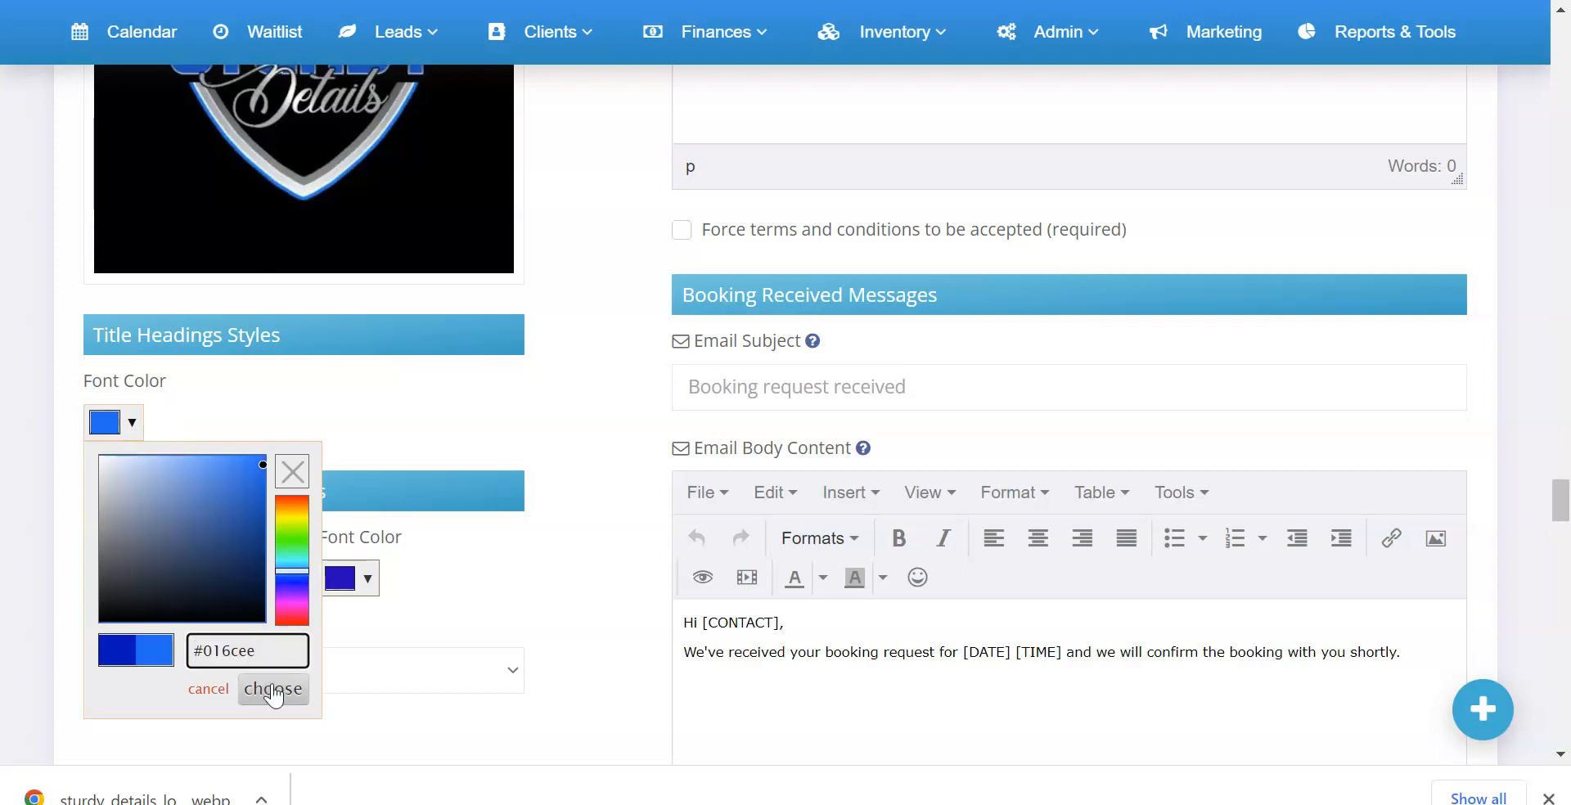
pyautogui.click(274, 692)
# - Set the font color of the Packages Headings Styles to #016cee
pyautogui.click(352, 578)
pyautogui.click(509, 491)
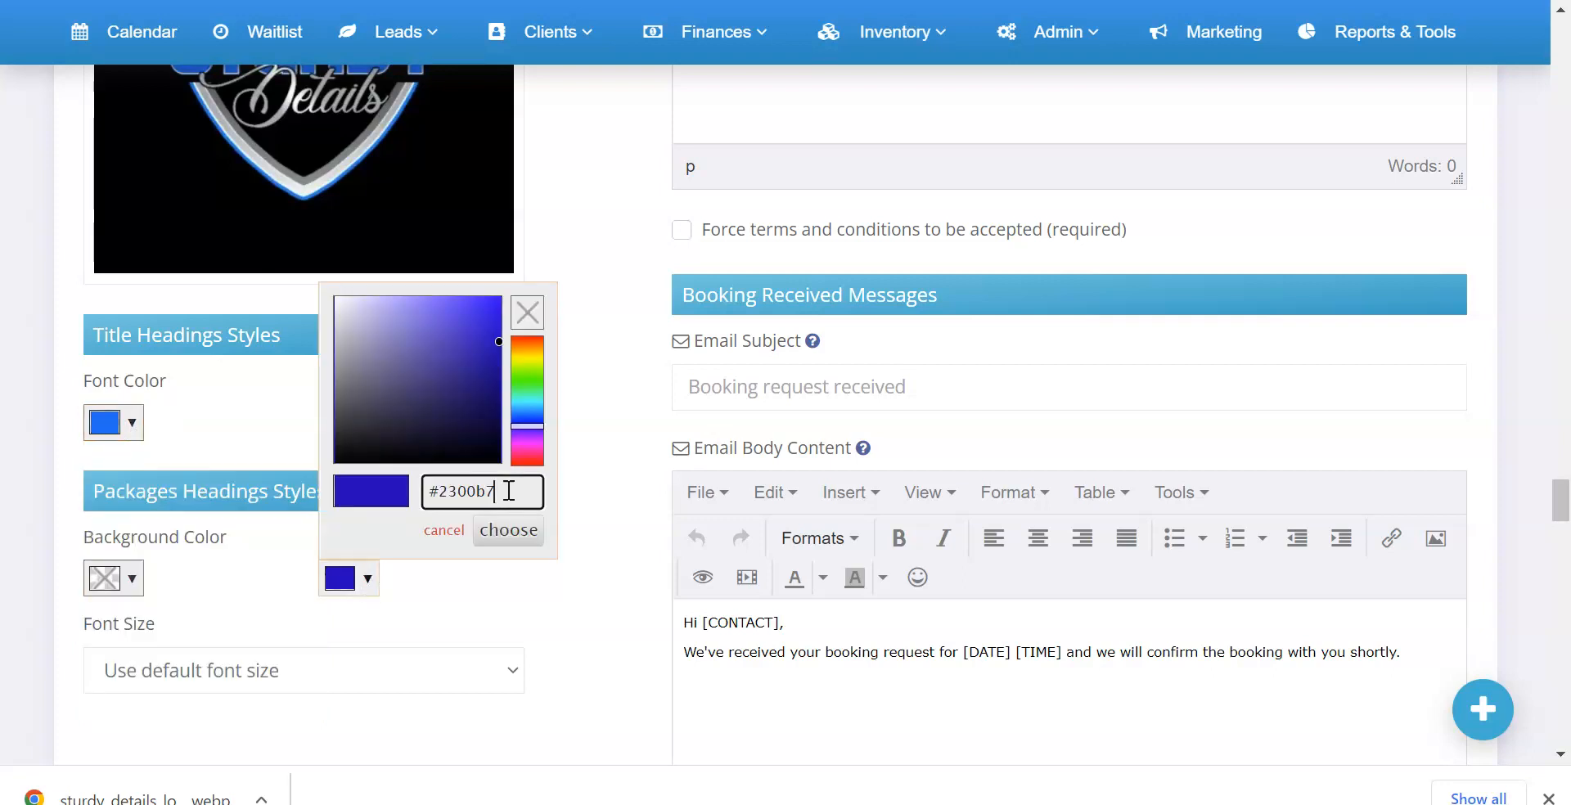
pyautogui.tripleClick(509, 491)
pyautogui.write('#016cee')
pyautogui.click(509, 531)
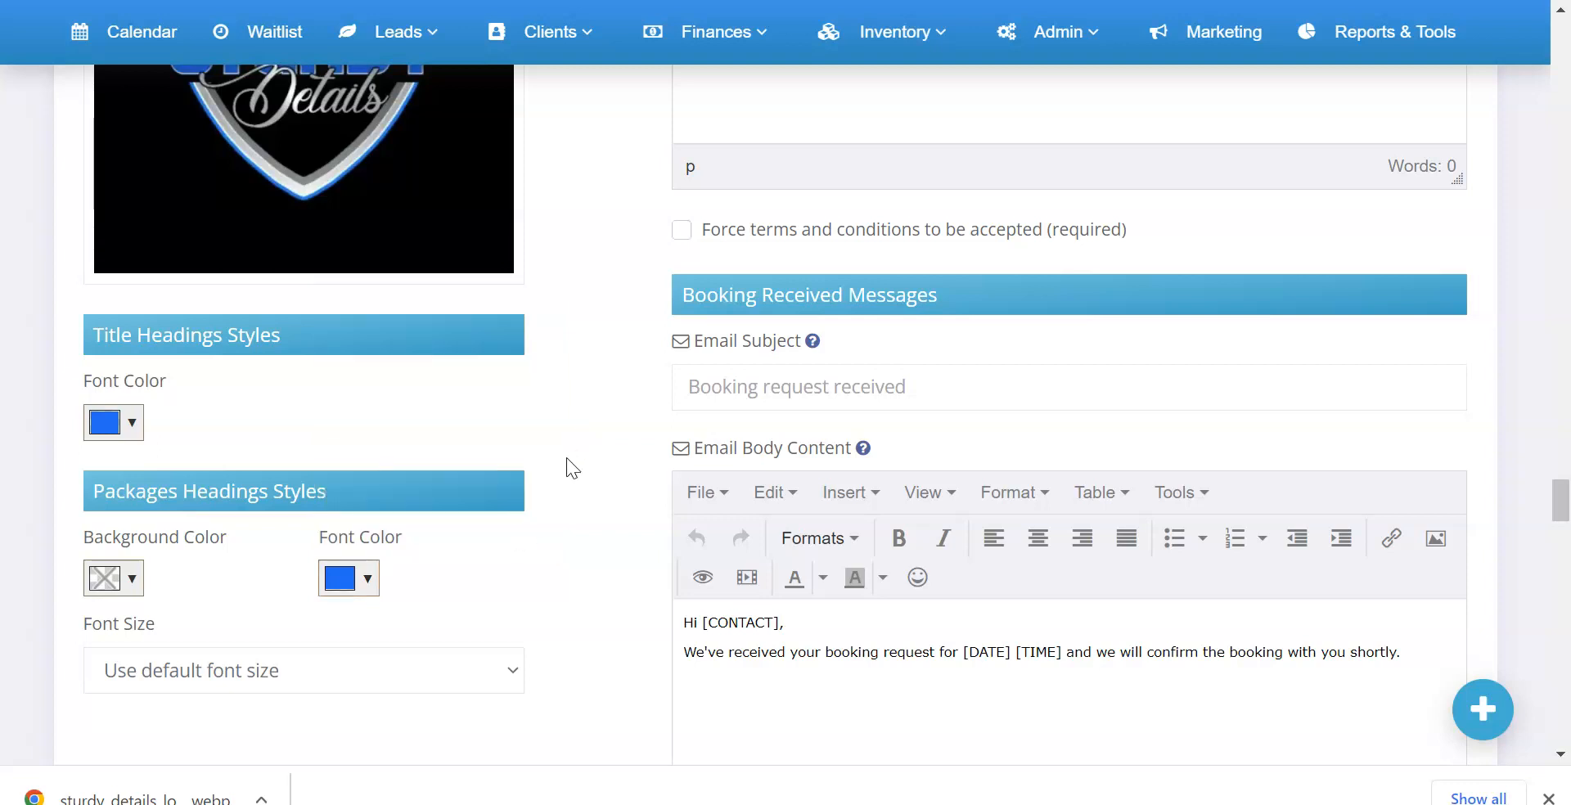
# - Choose background-car-wash-3.jpg as the booking form's background image and save it
pyautogui.scroll(20, 567, 459)
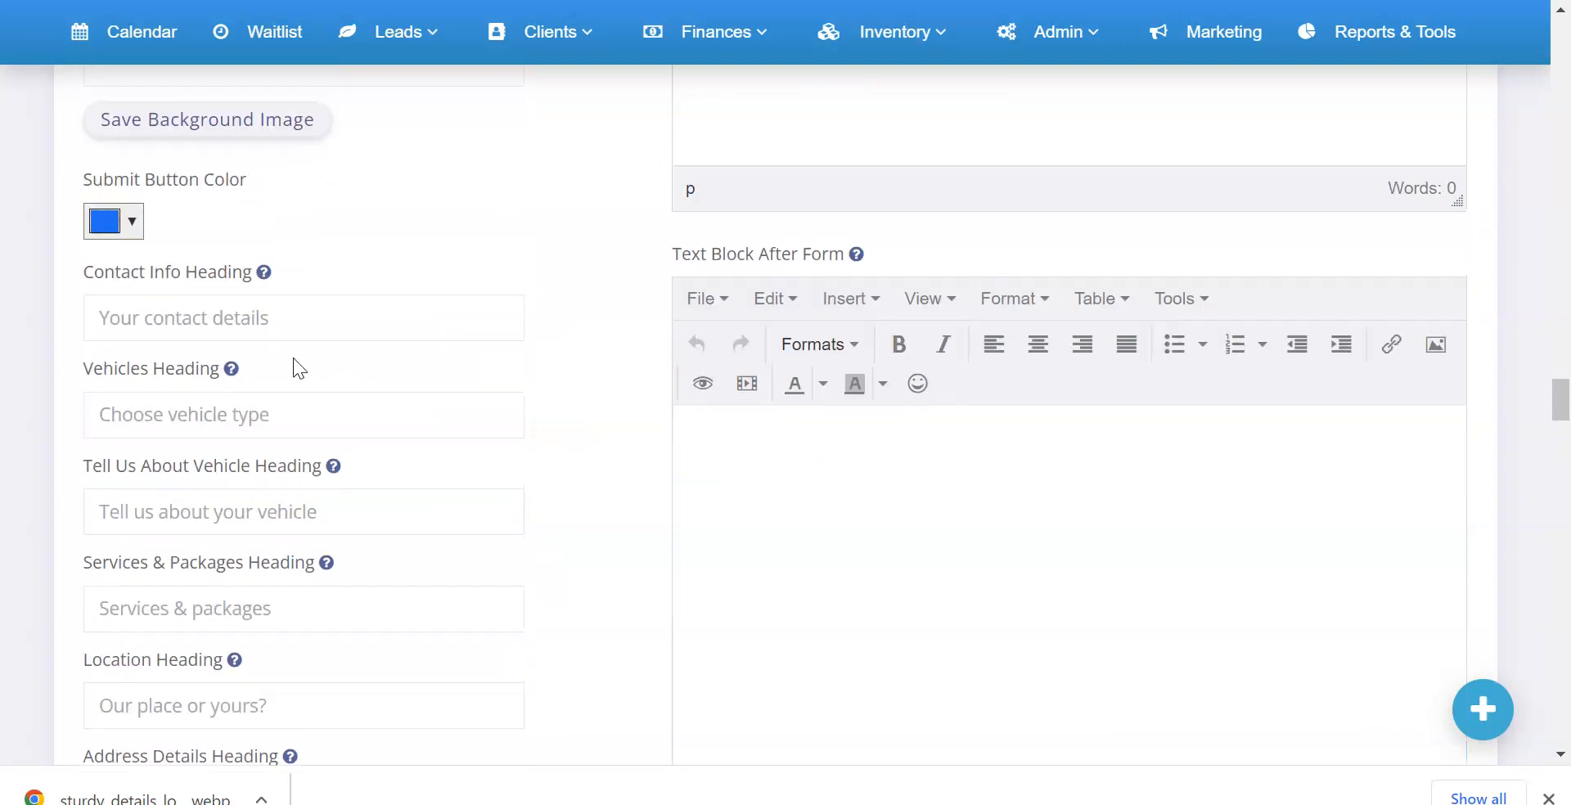
pyautogui.scroll(6, 299, 368)
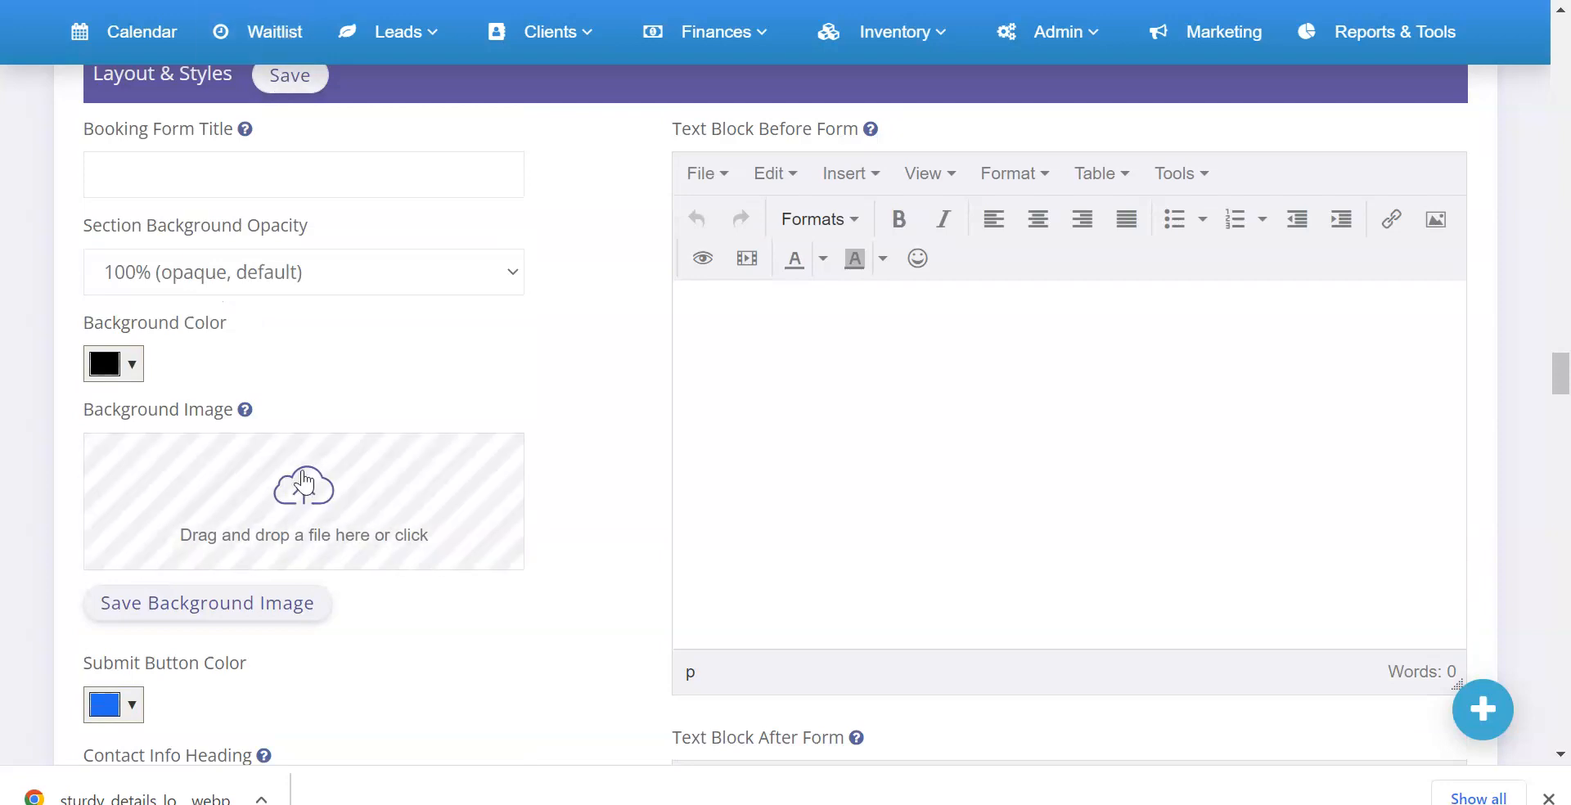
pyautogui.click(339, 453)
pyautogui.doubleClick(460, 158)
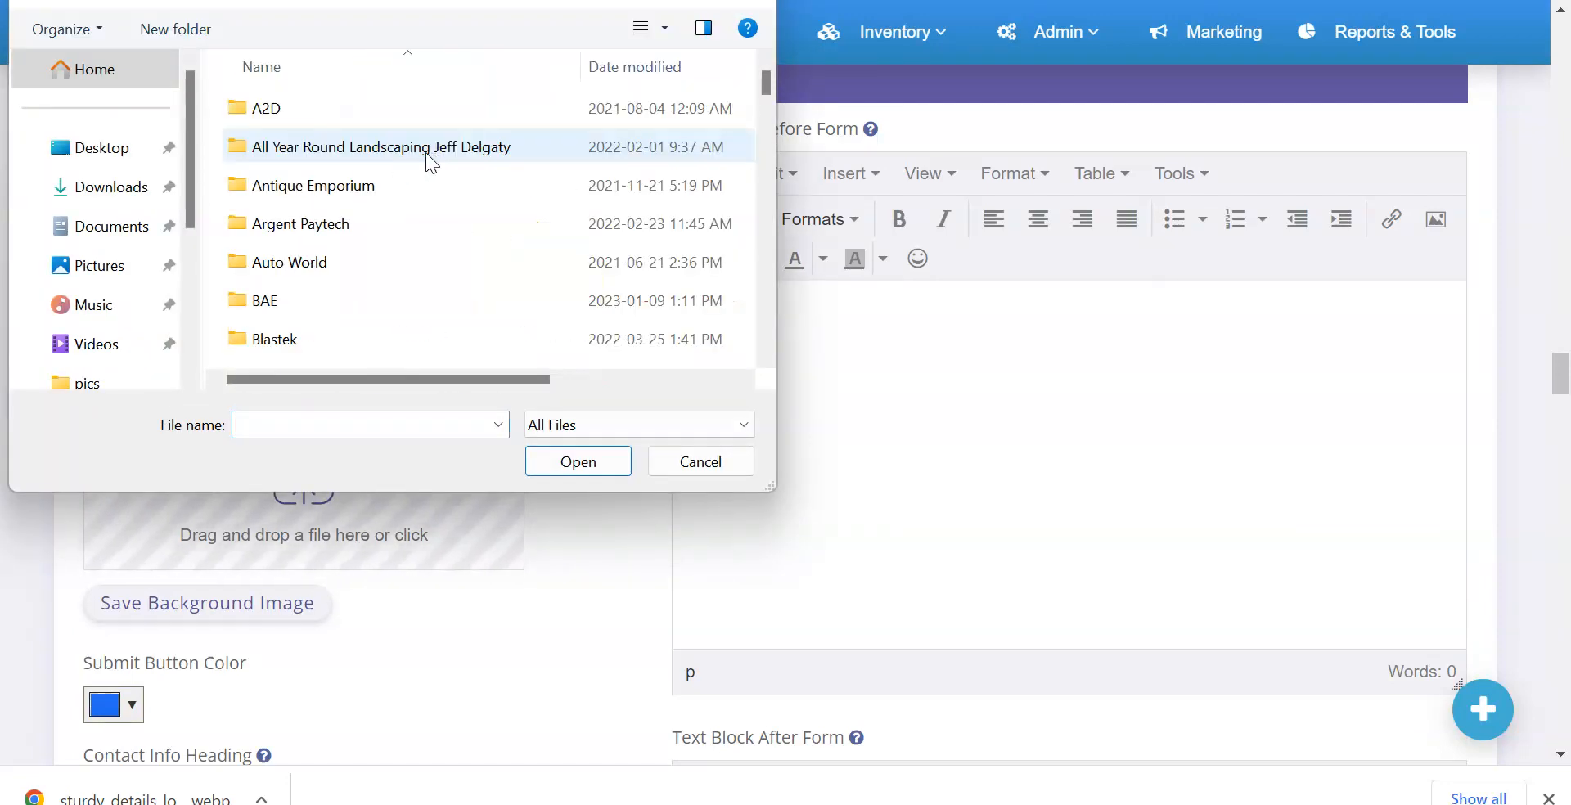
pyautogui.doubleClick(321, 275)
pyautogui.doubleClick(309, 151)
pyautogui.doubleClick(421, 340)
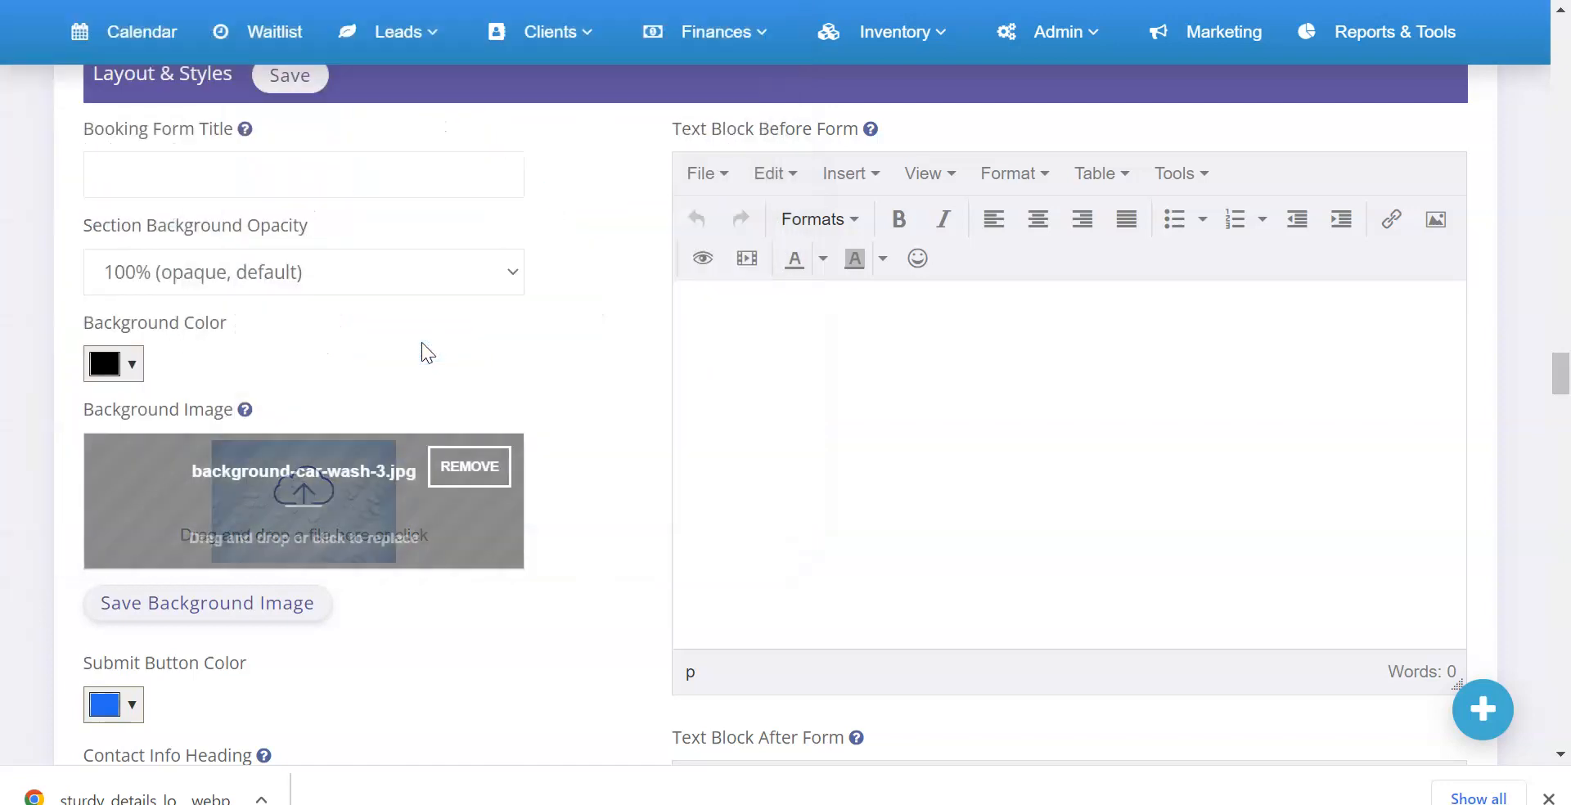
pyautogui.click(209, 603)
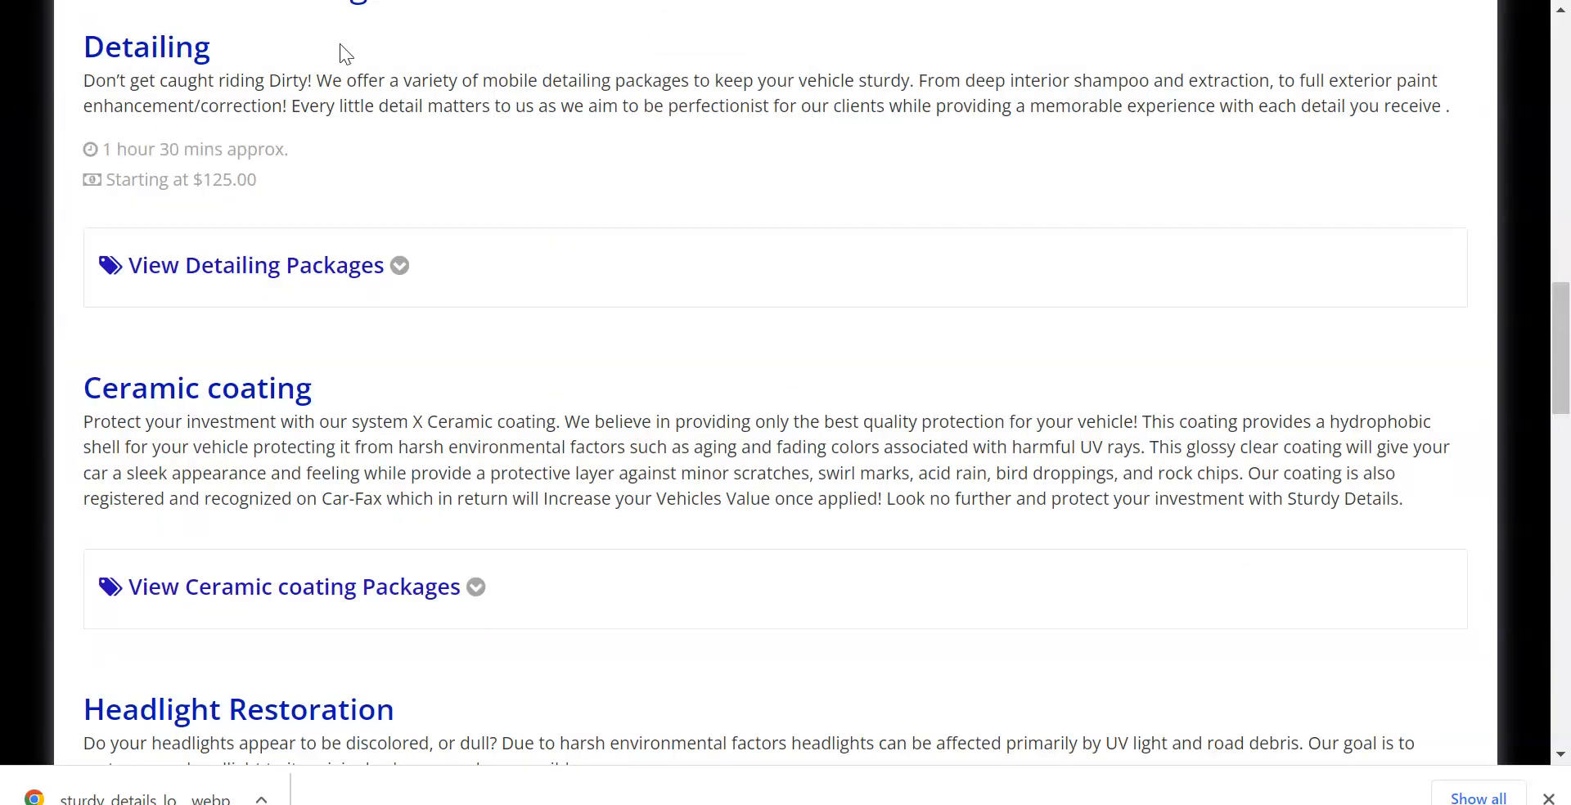
# - Check the background image and blue headings on the public booking form
pyautogui.scroll(15, 473, 175)
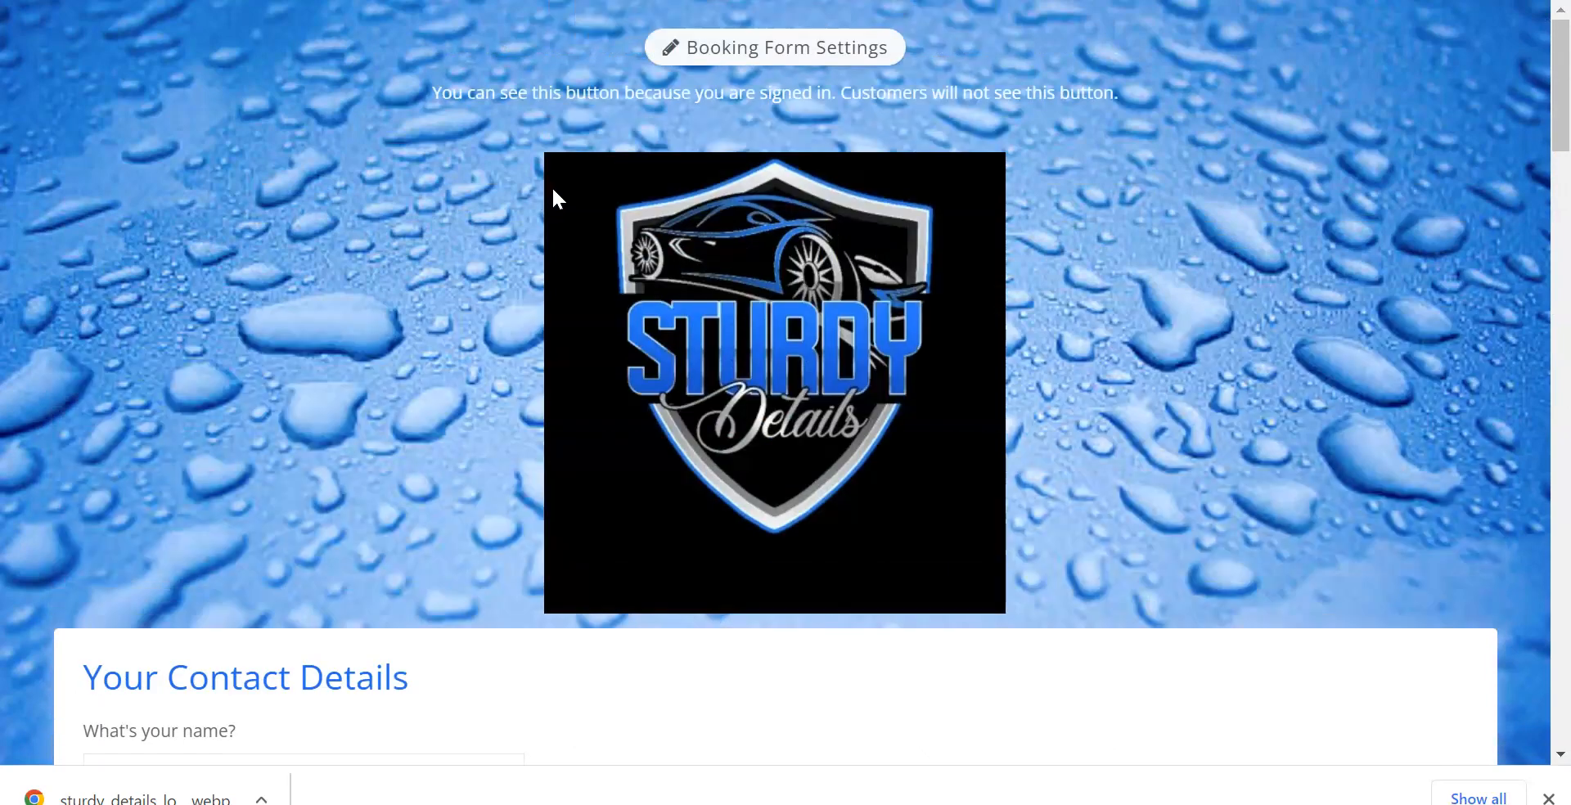
pyautogui.scroll(-20, 425, 163)
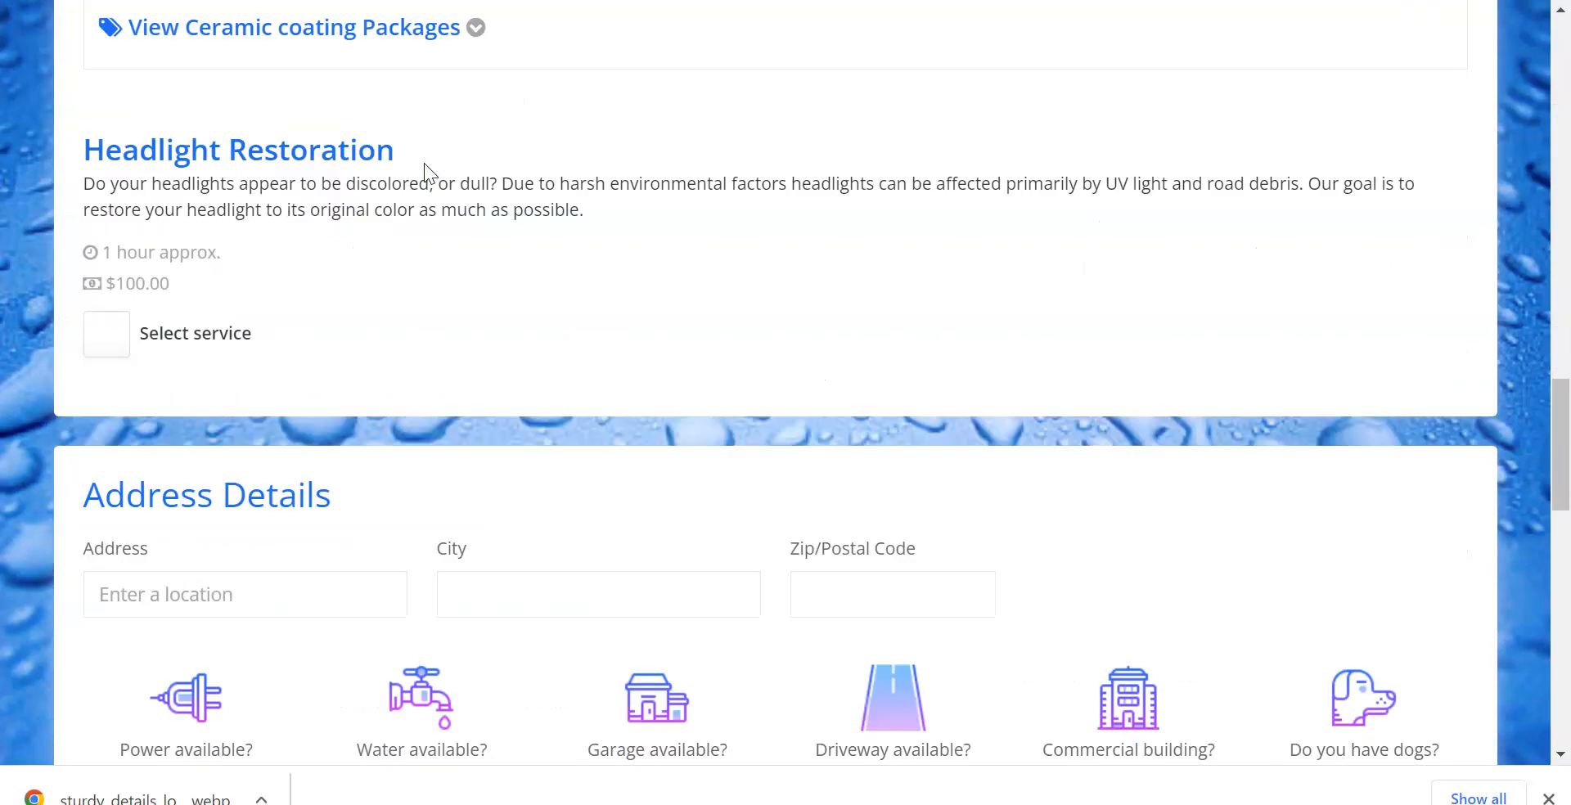
pyautogui.scroll(15, 426, 164)
pyautogui.scroll(-10, 431, 169)
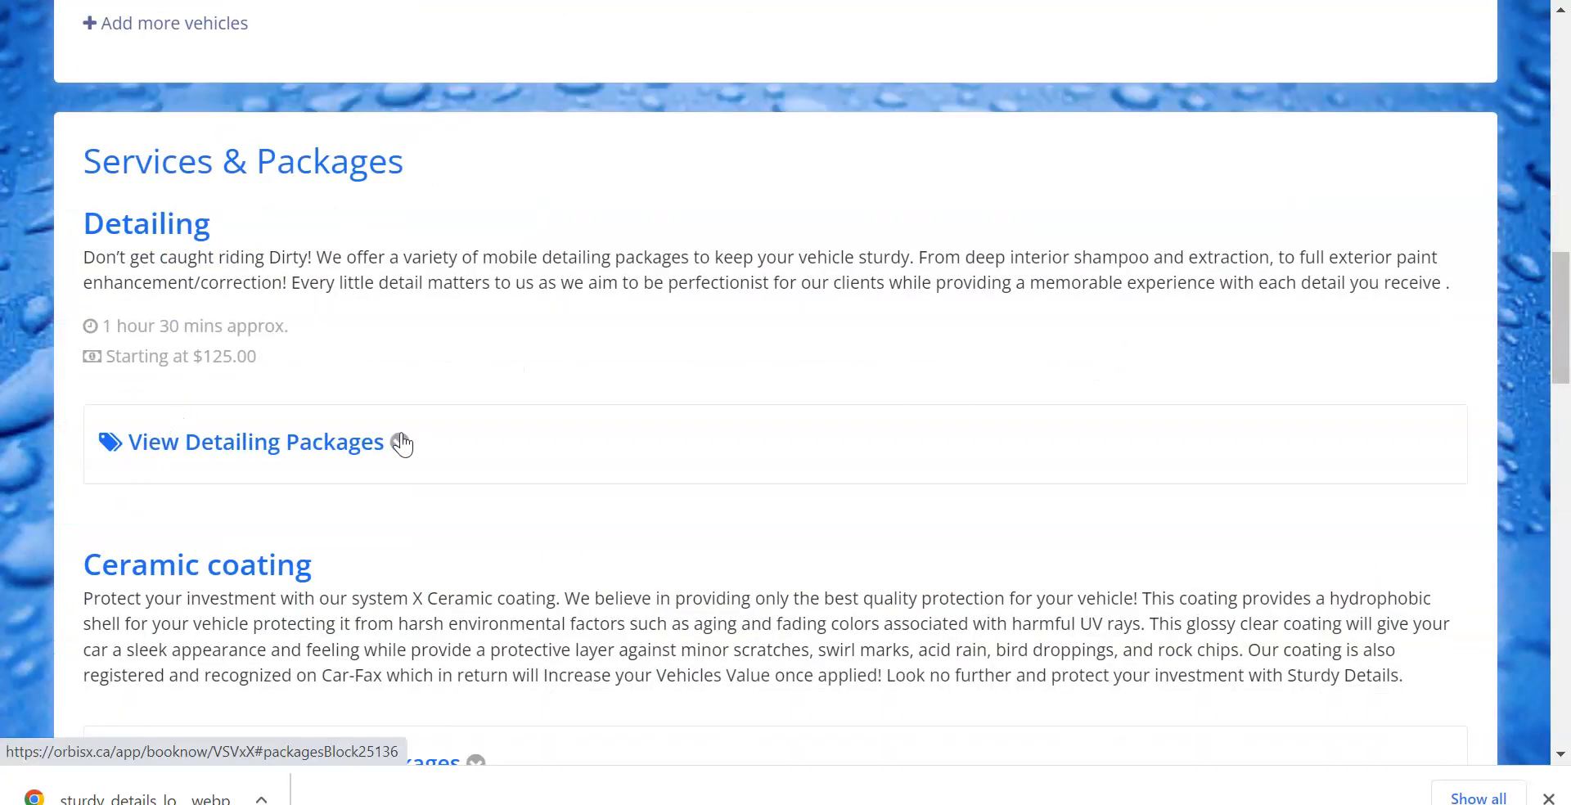
# - Return to the booking form settings and set the packages headings' background color to 016CEE
pyautogui.click(287, 2)
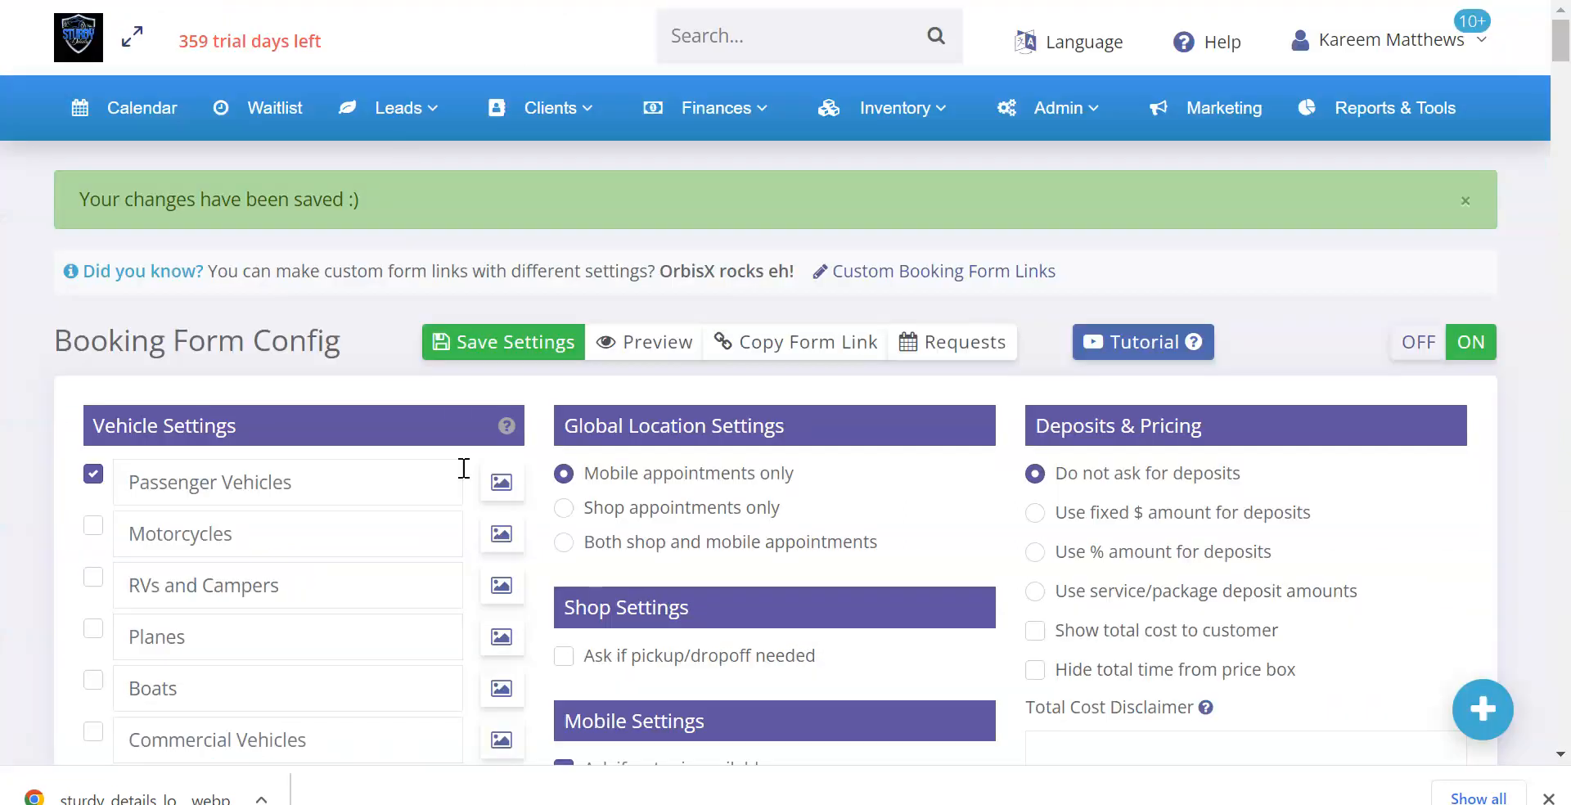
pyautogui.scroll(-9, 339, 387)
pyautogui.scroll(-20, 344, 391)
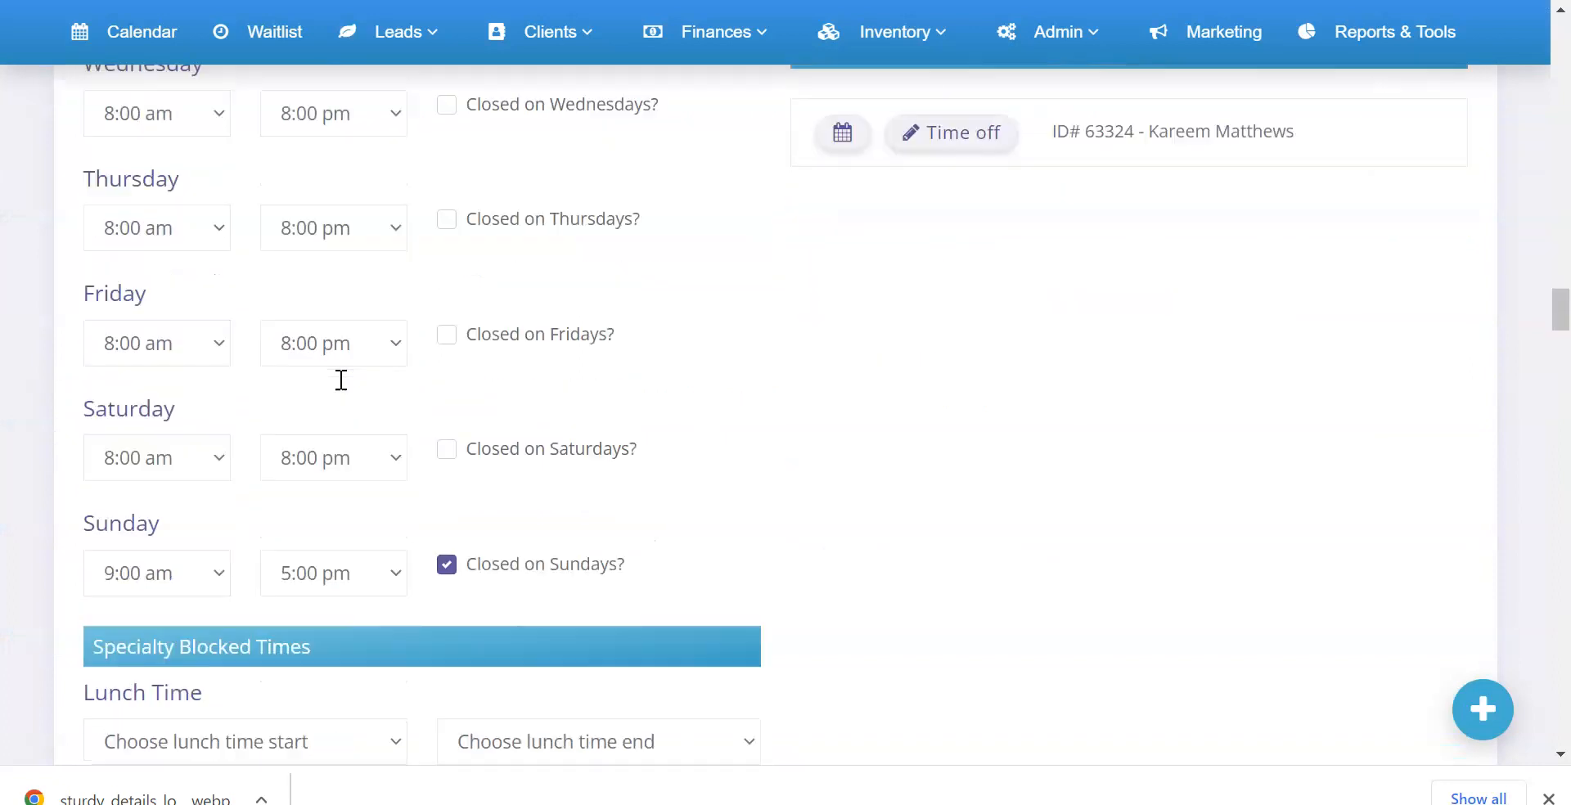
pyautogui.scroll(-20, 342, 378)
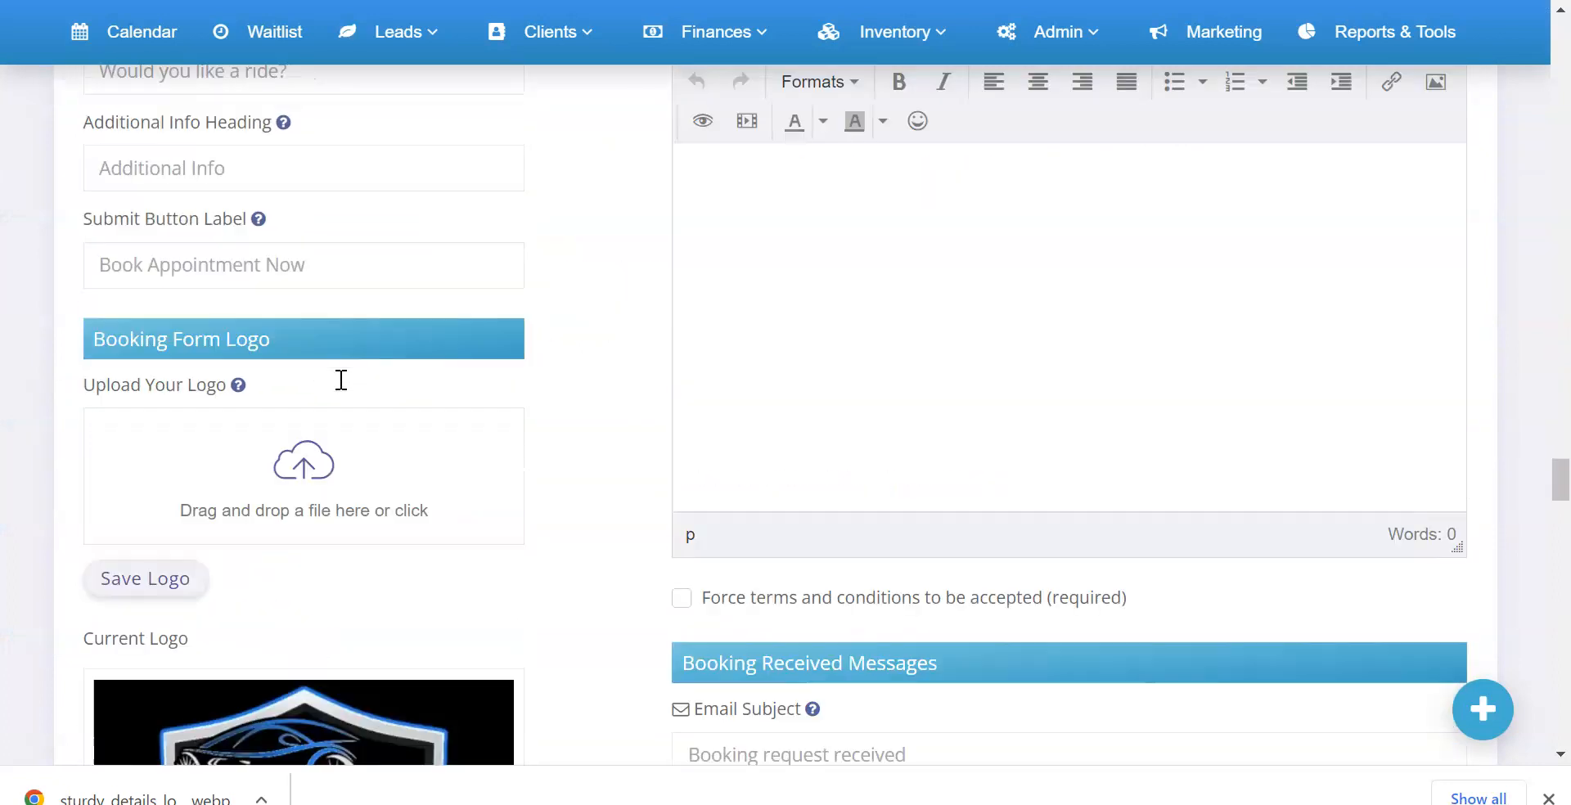
pyautogui.scroll(-6, 341, 379)
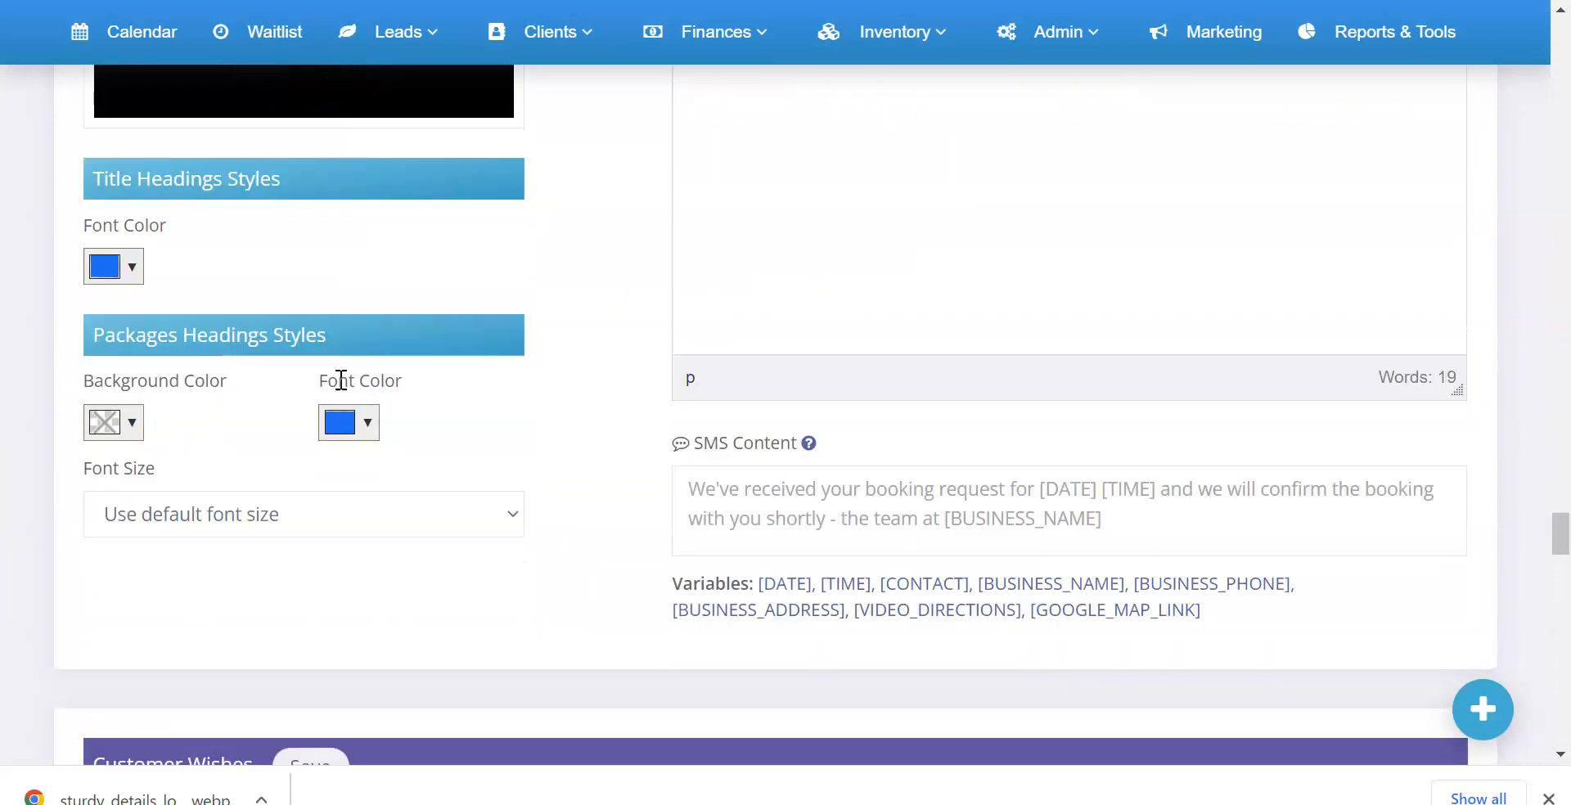
pyautogui.click(132, 431)
pyautogui.click(246, 651)
pyautogui.write('016CEE')
pyautogui.click(299, 689)
# - Set the packages headings' font color to white (#ffffff) and save the layout and style settings
pyautogui.click(363, 432)
pyautogui.moveTo(423, 565); pyautogui.dragTo(311, 420)
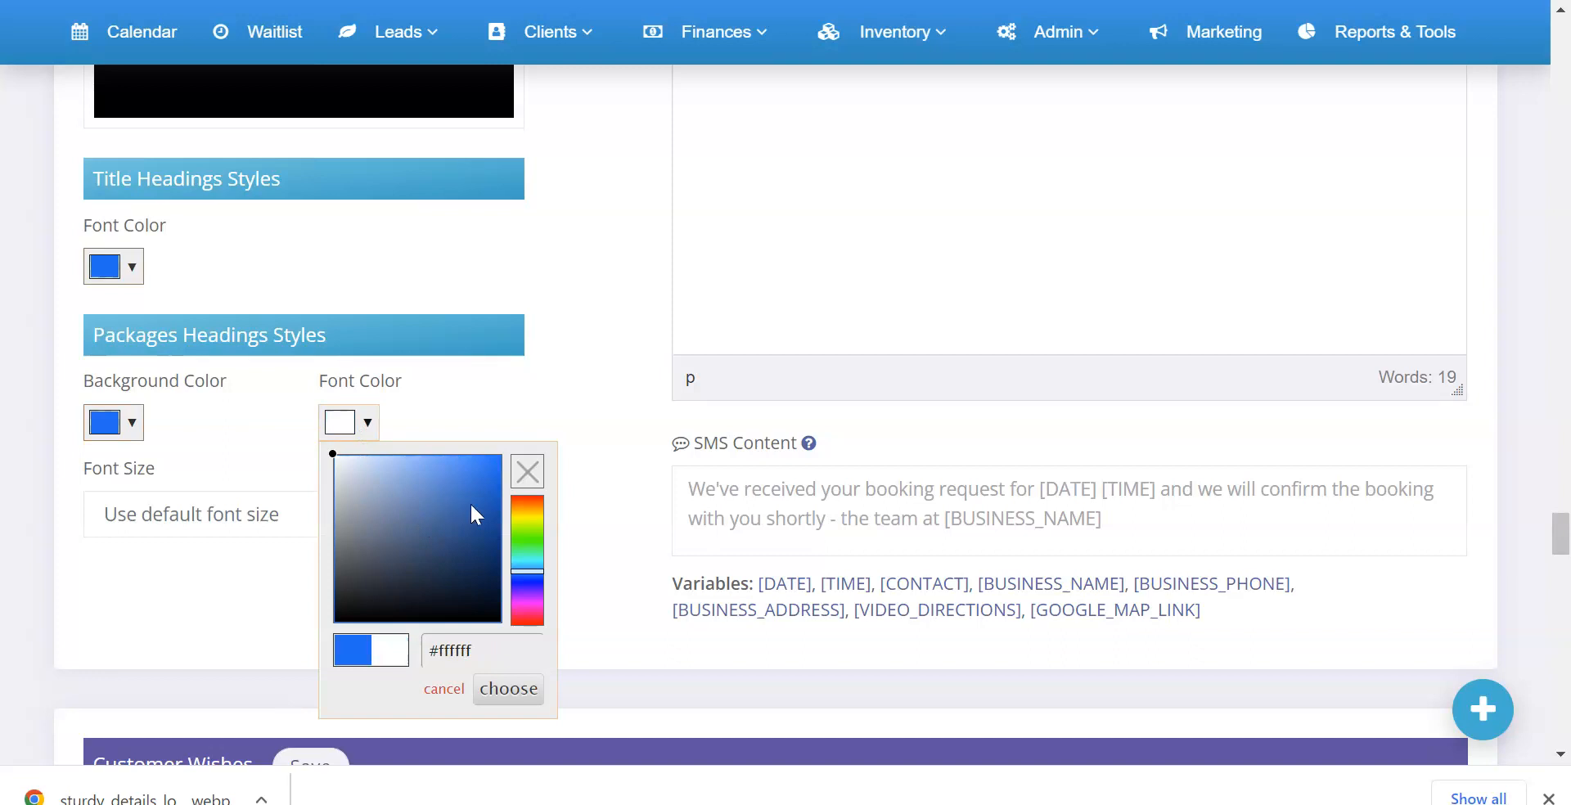
pyautogui.click(490, 691)
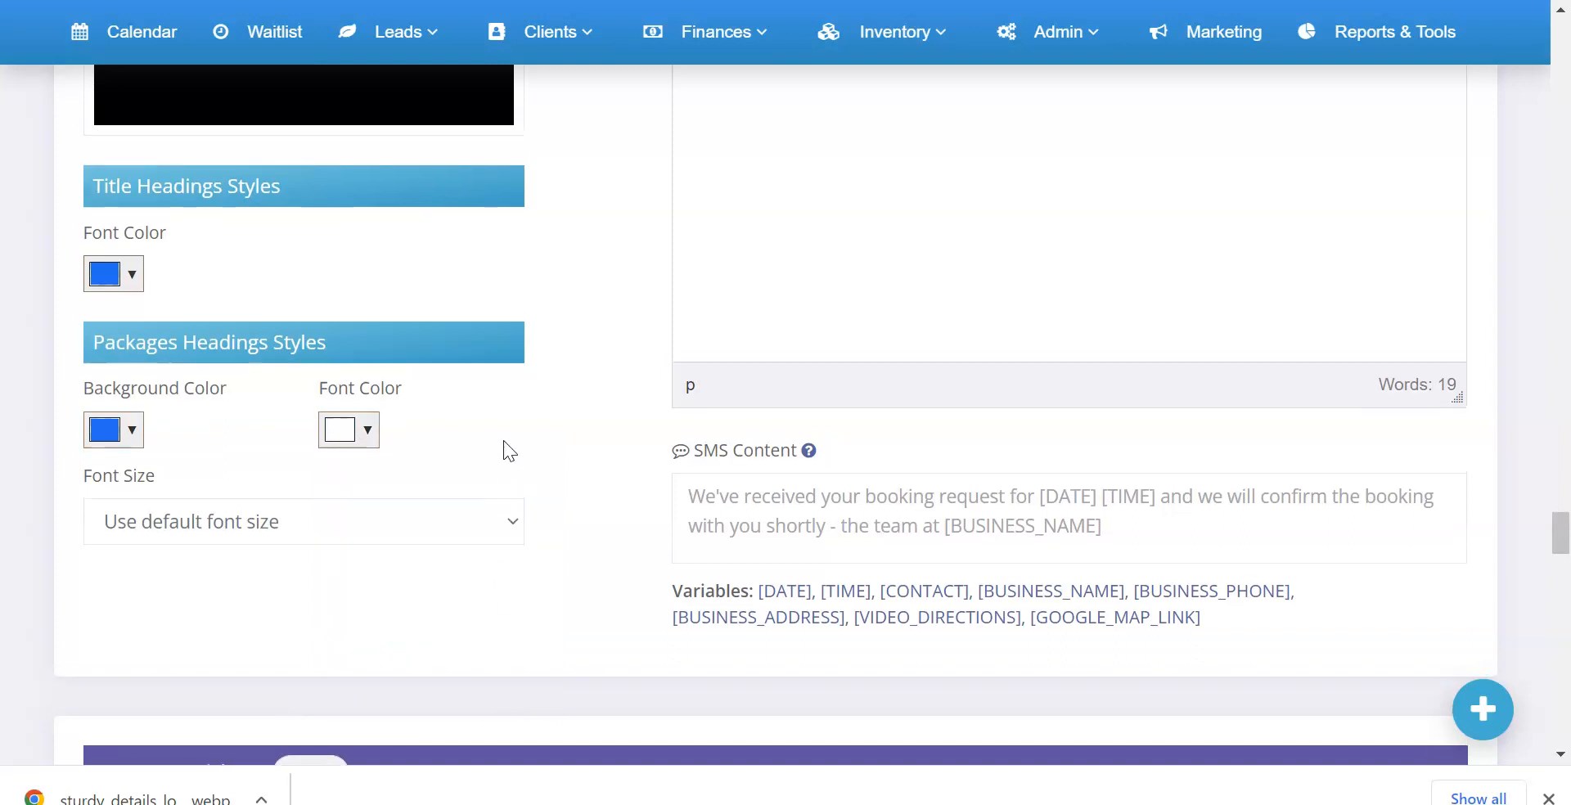
pyautogui.scroll(20, 508, 452)
pyautogui.scroll(13, 508, 442)
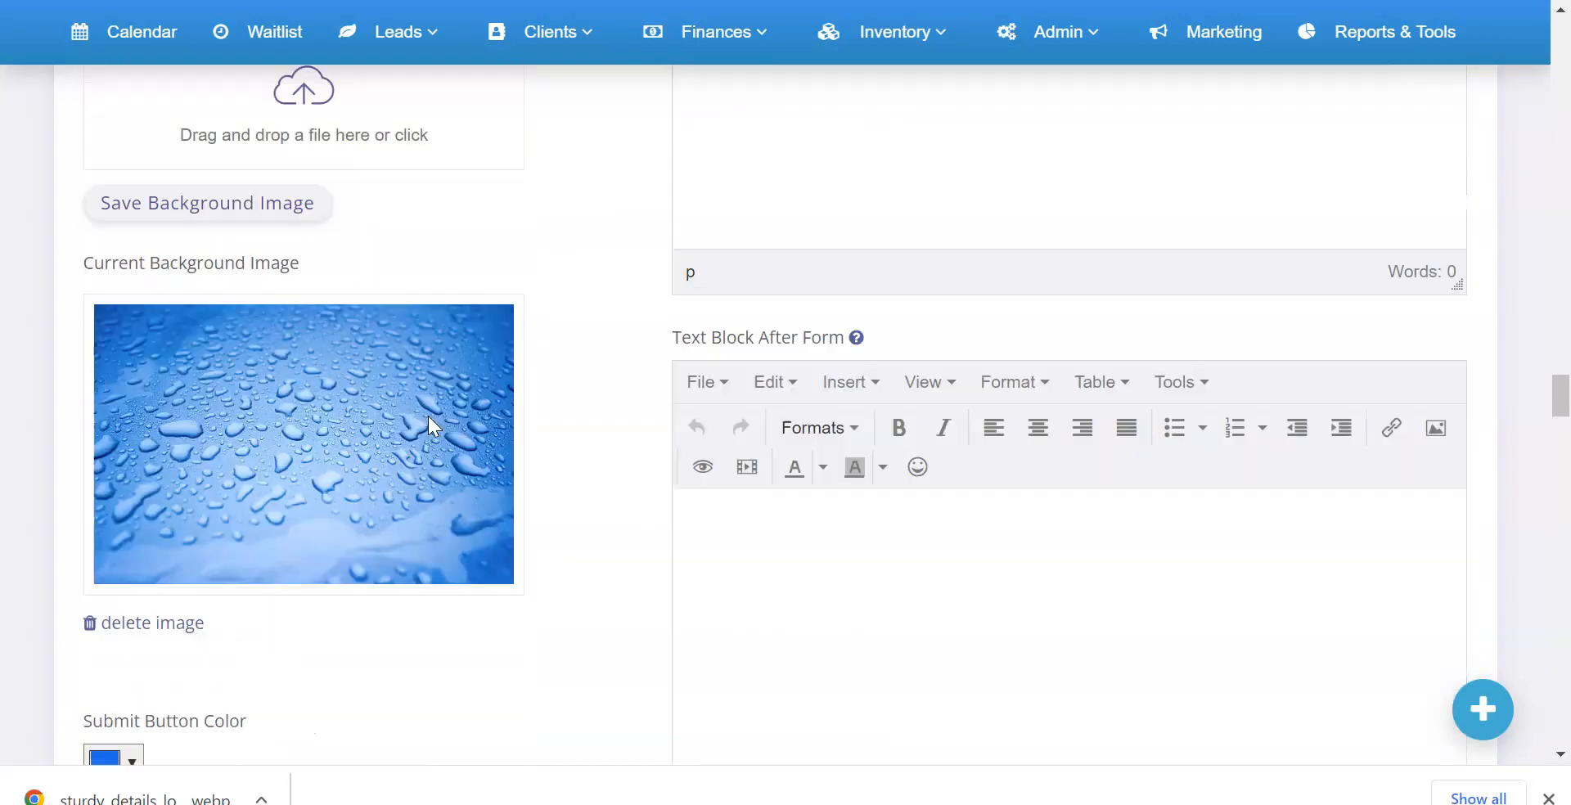
pyautogui.click(293, 569)
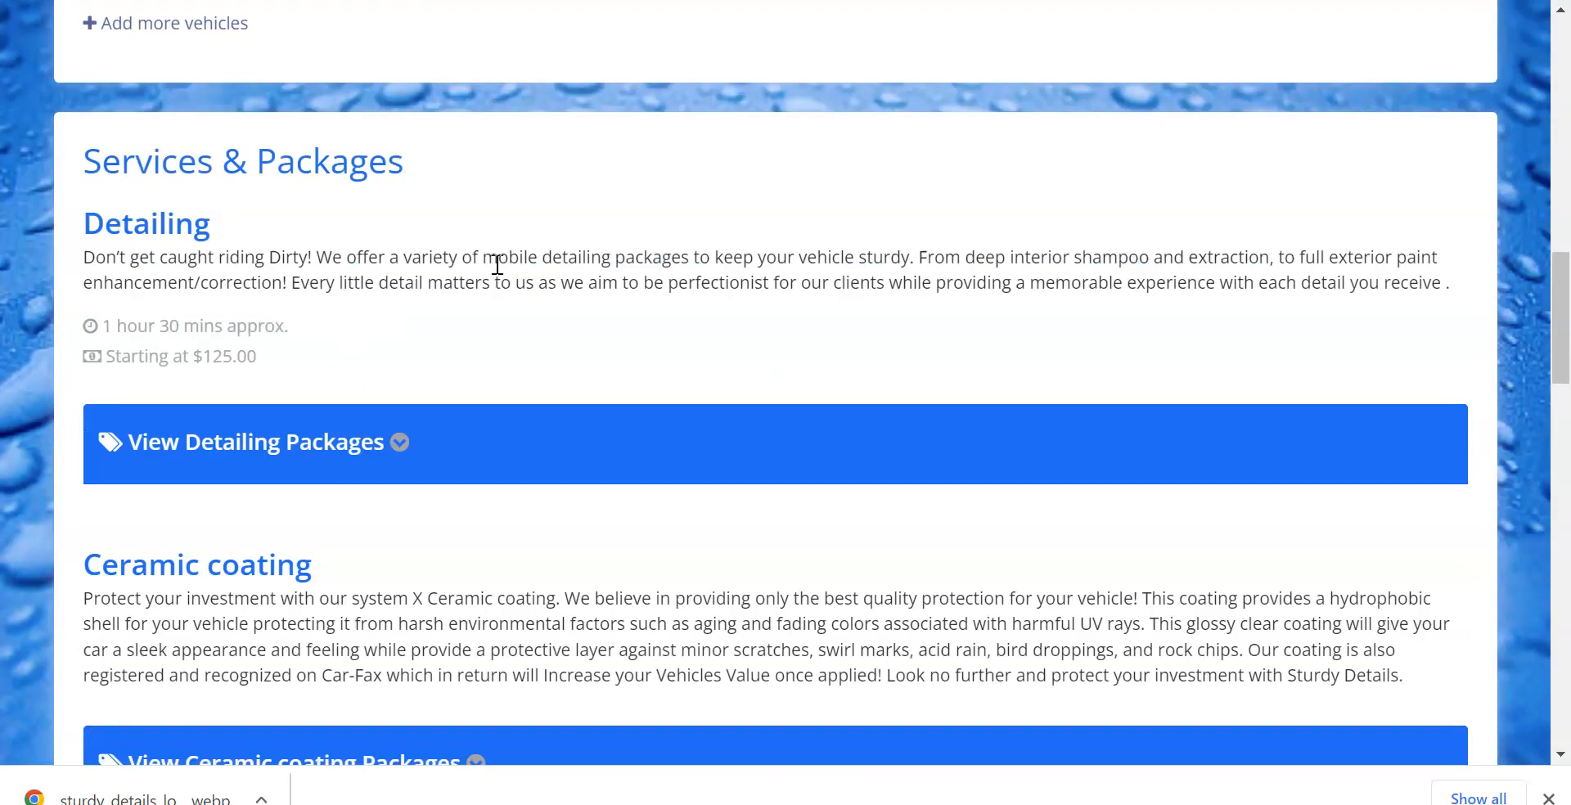
# - Expand the Detailing packages on the public booking form, look through the list and collapse it
pyautogui.scroll(-3, 421, 259)
pyautogui.scroll(3, 354, 214)
pyautogui.scroll(-2, 263, 306)
pyautogui.click(235, 320)
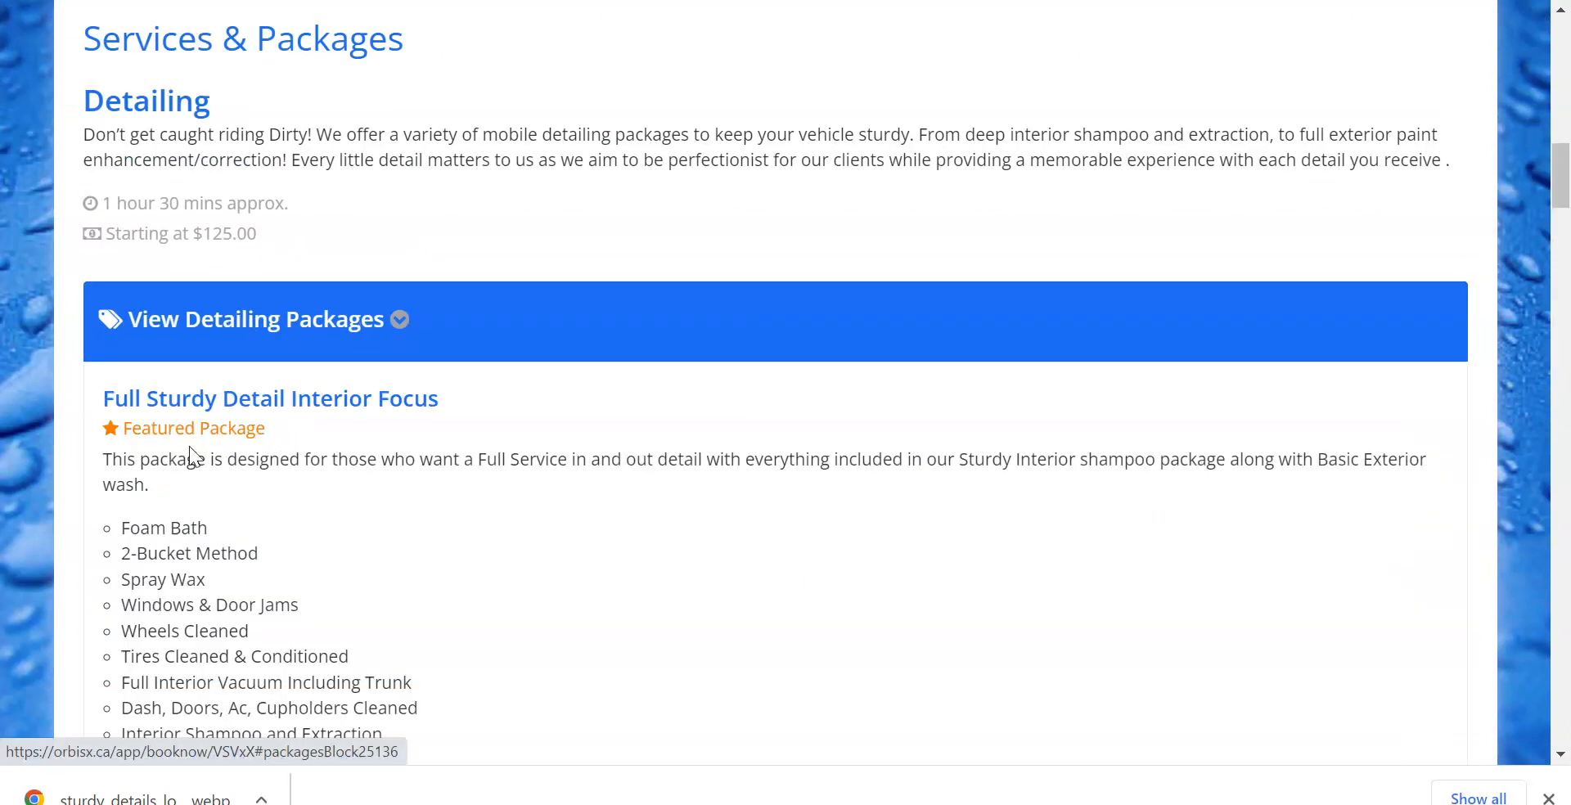
pyautogui.scroll(-20, 373, 369)
pyautogui.scroll(-20, 369, 364)
pyautogui.scroll(20, 370, 363)
pyautogui.scroll(20, 375, 360)
pyautogui.click(474, 438)
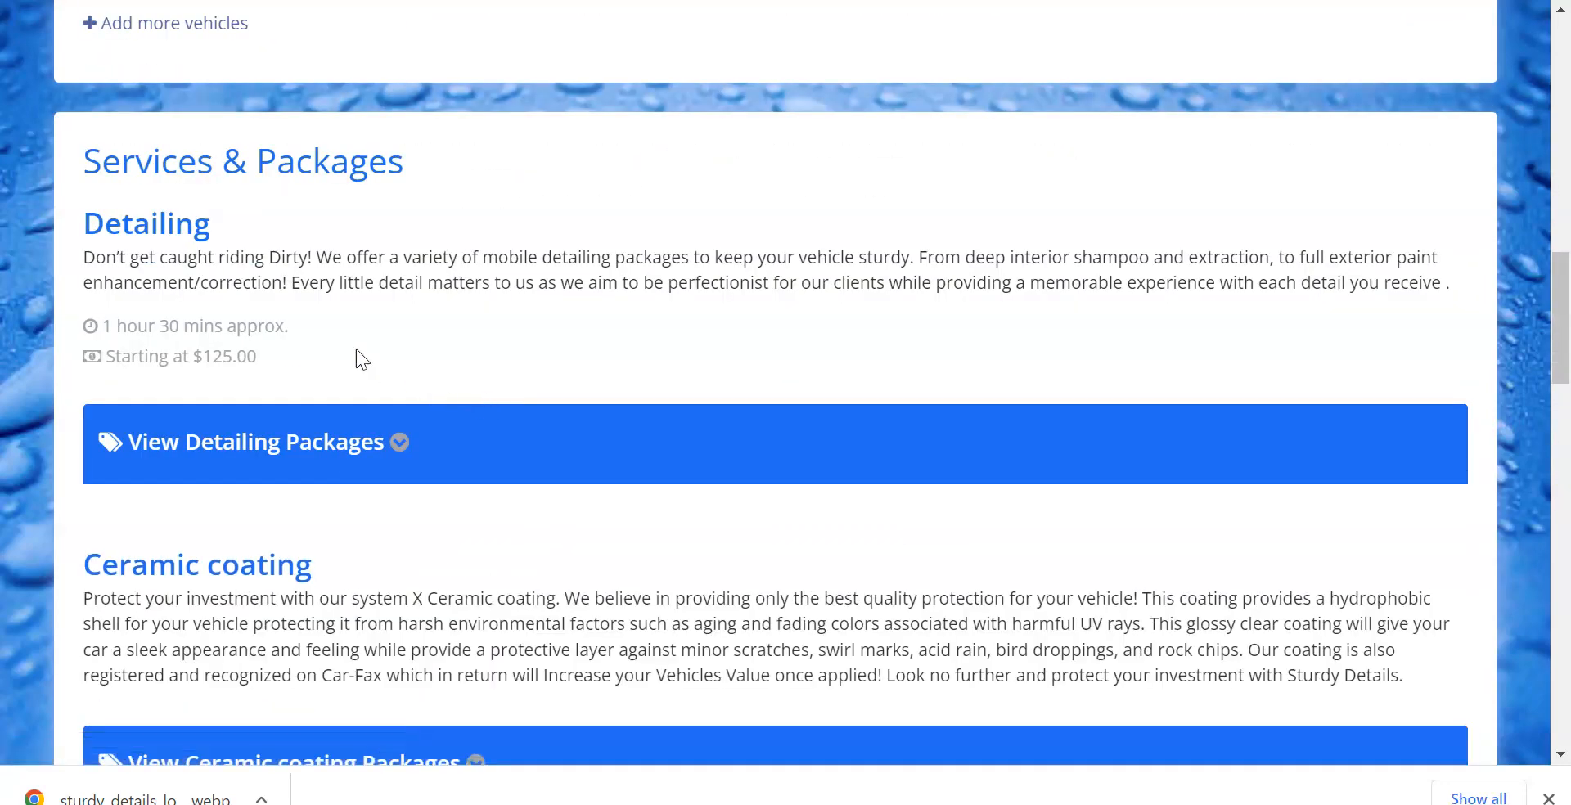
# - Review the rest of the public booking form, from Ceramic coating down to the submit button and back to the logo
pyautogui.scroll(-6, 365, 276)
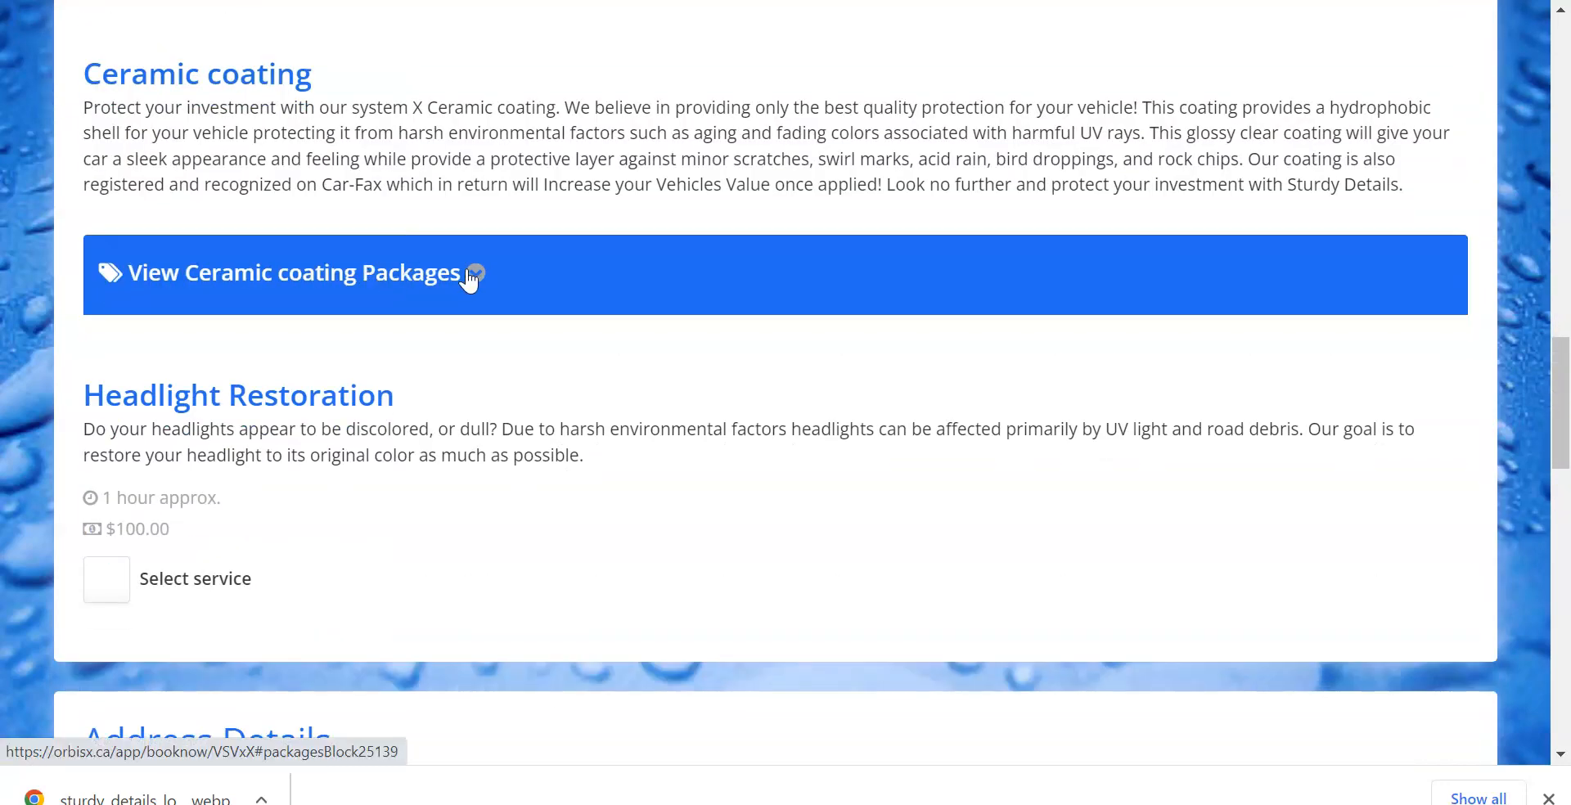
pyautogui.scroll(-6, 468, 276)
pyautogui.scroll(-13, 445, 268)
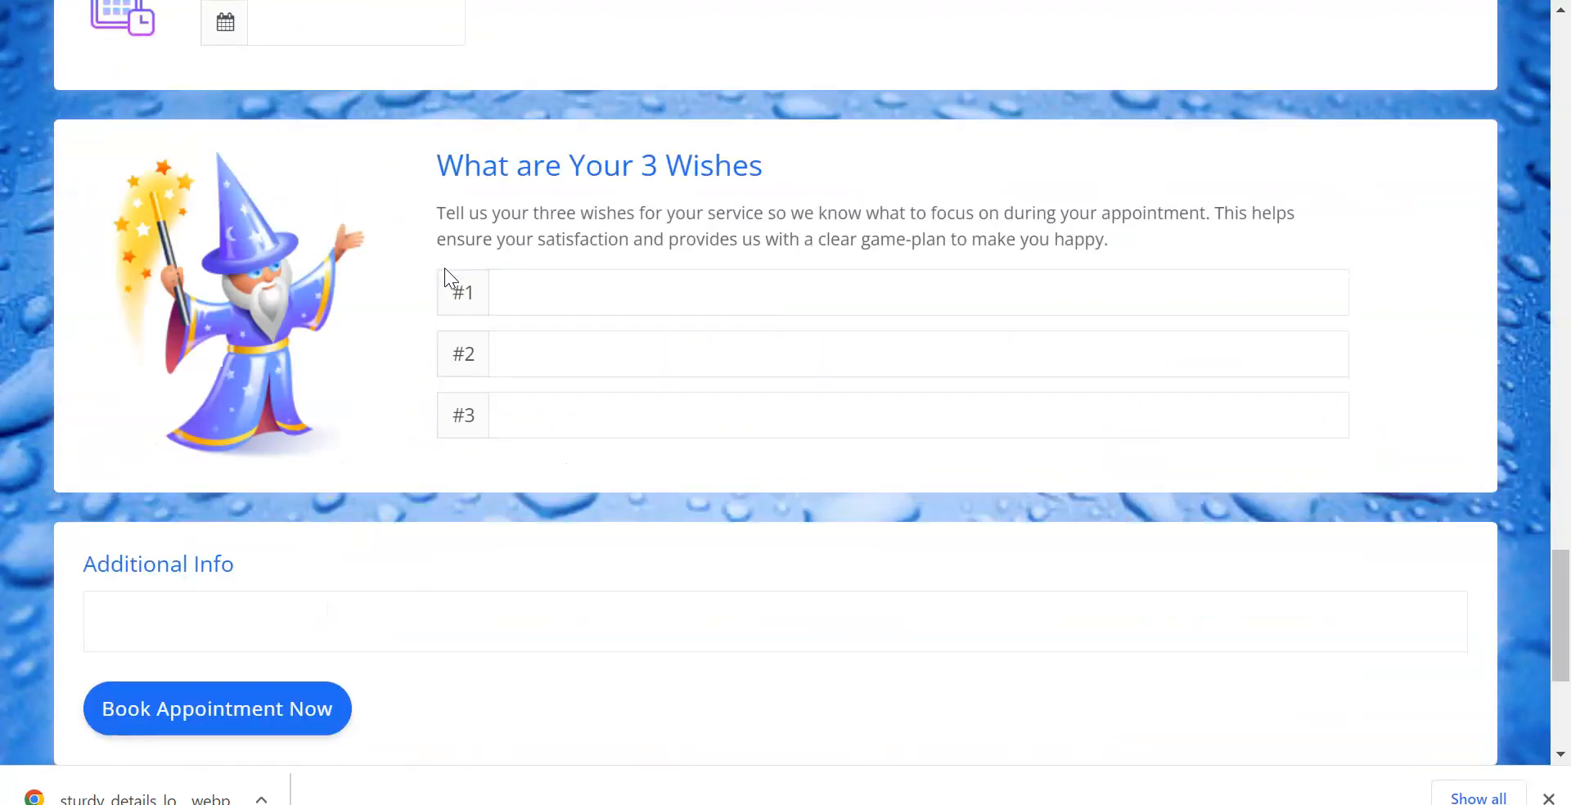
pyautogui.scroll(1, 445, 269)
pyautogui.scroll(14, 446, 268)
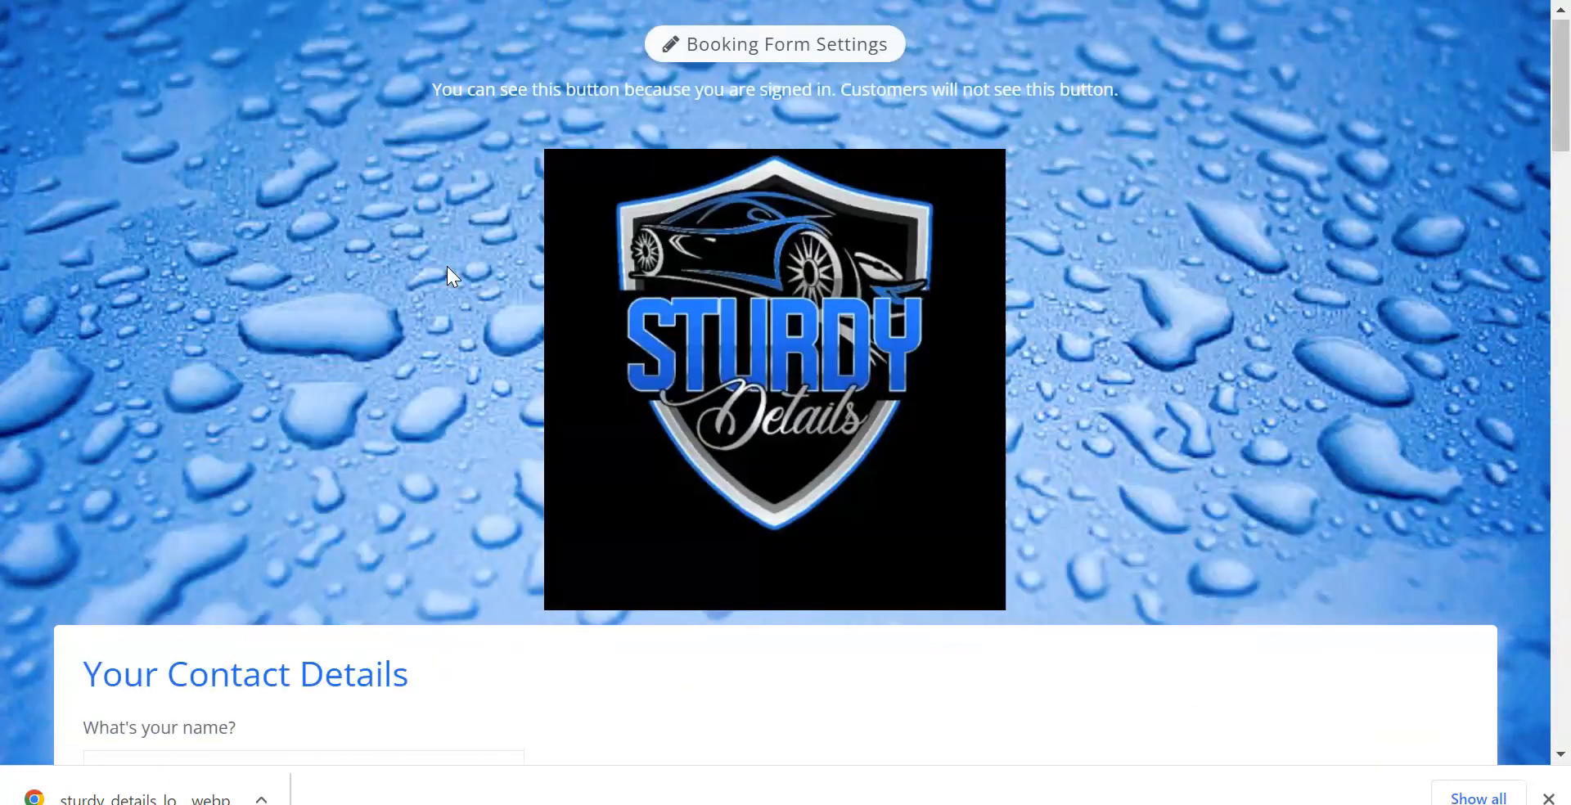
# - Switch to Affinity Photo, close the sturdy_details_logo_HR.webp document and bring up the Desktop folder window
pyautogui.scroll(-6, 404, 268)
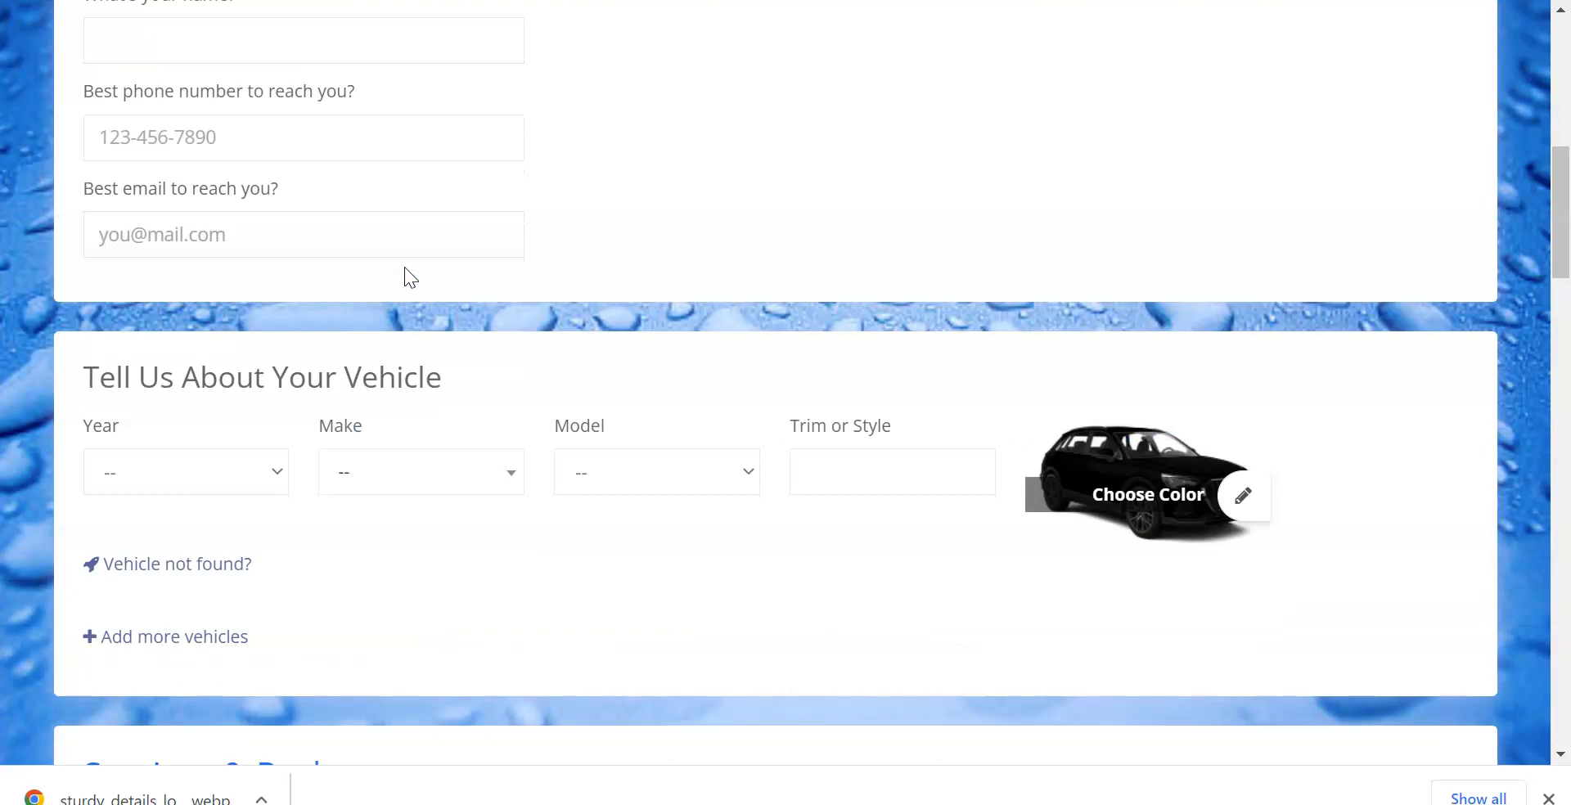
pyautogui.scroll(-9, 404, 277)
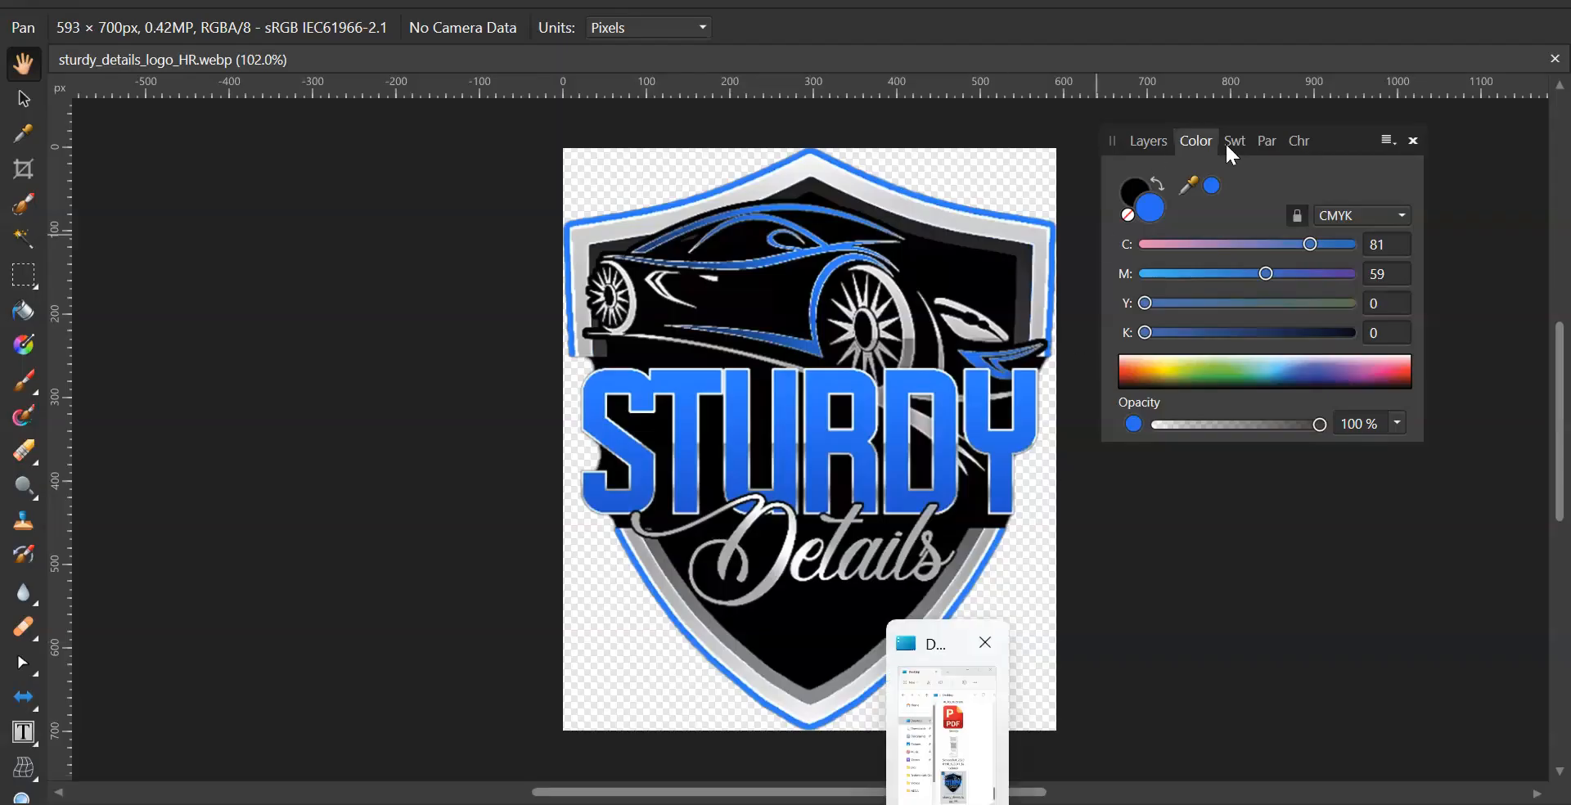
pyautogui.click(1551, 63)
pyautogui.click(884, 802)
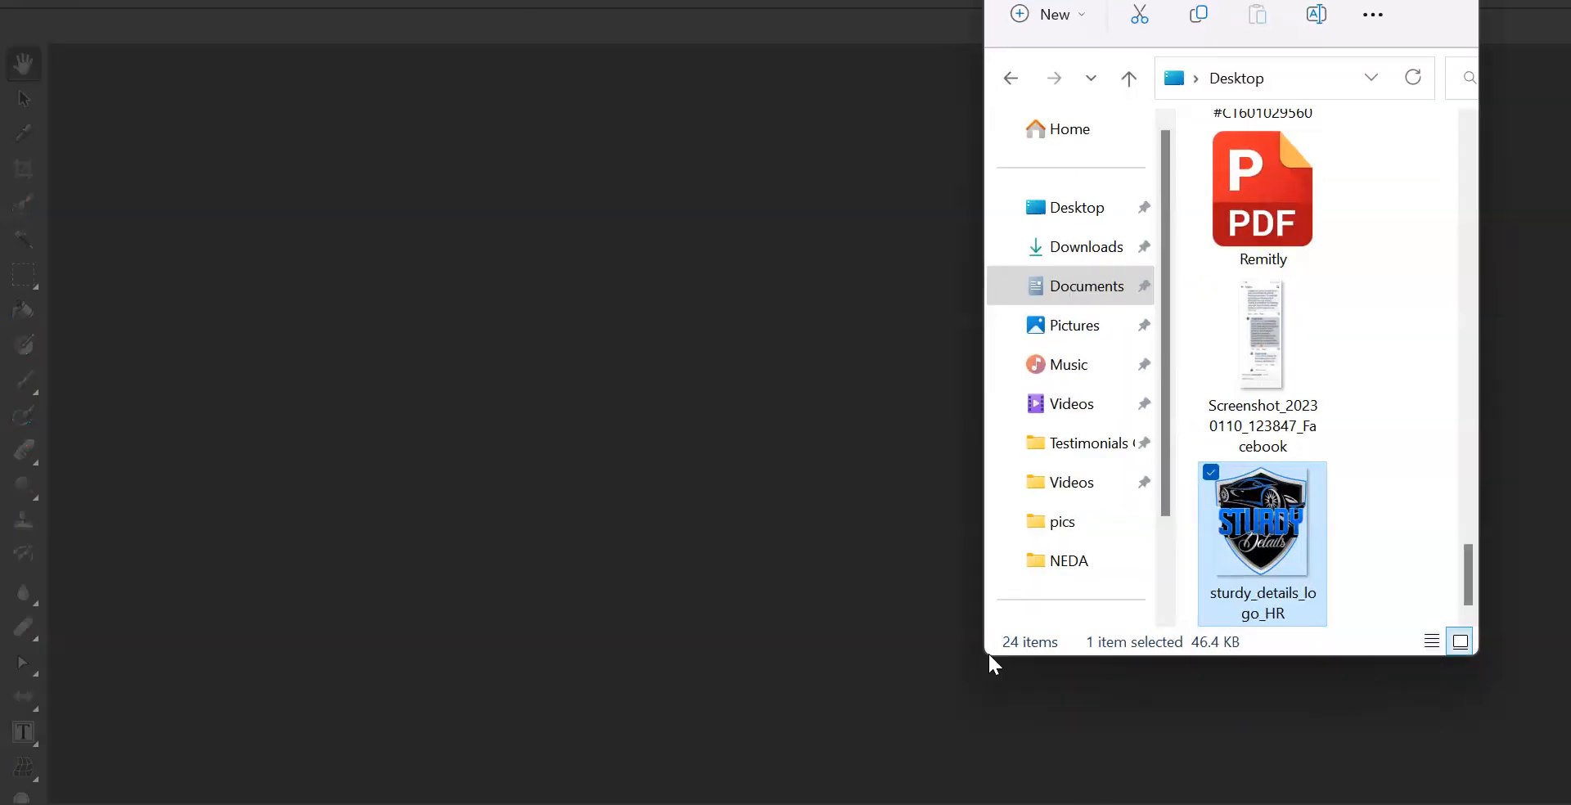
# - Open the paint restoration, headlight restoration, detailing and ceramic coatign images from the Desktop folder in Affinity Photo and collapse the Color panel
pyautogui.scroll(5, 1284, 306)
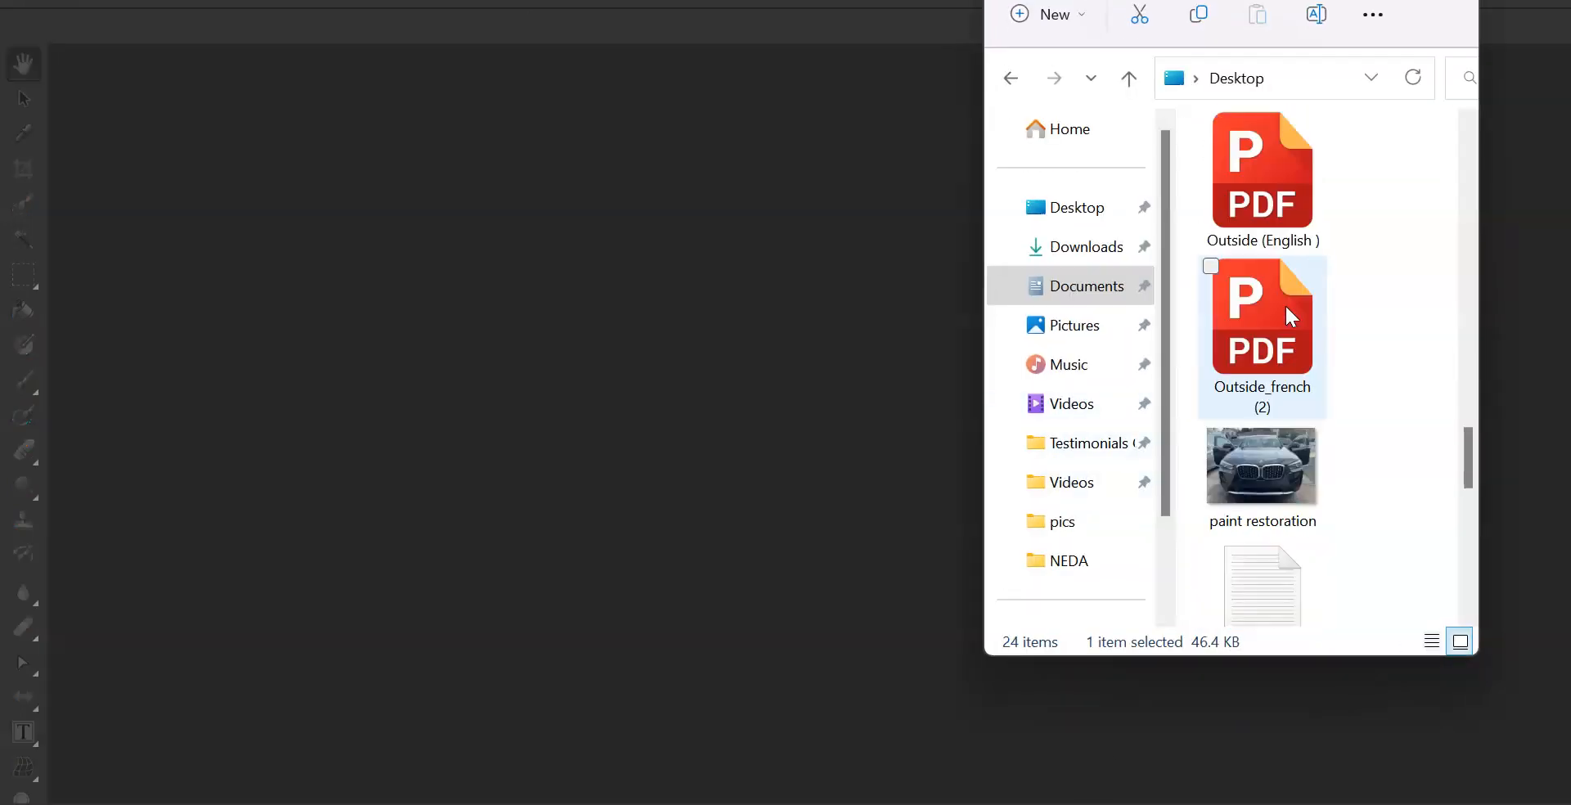
pyautogui.click(1262, 464)
pyautogui.scroll(6, 1264, 456)
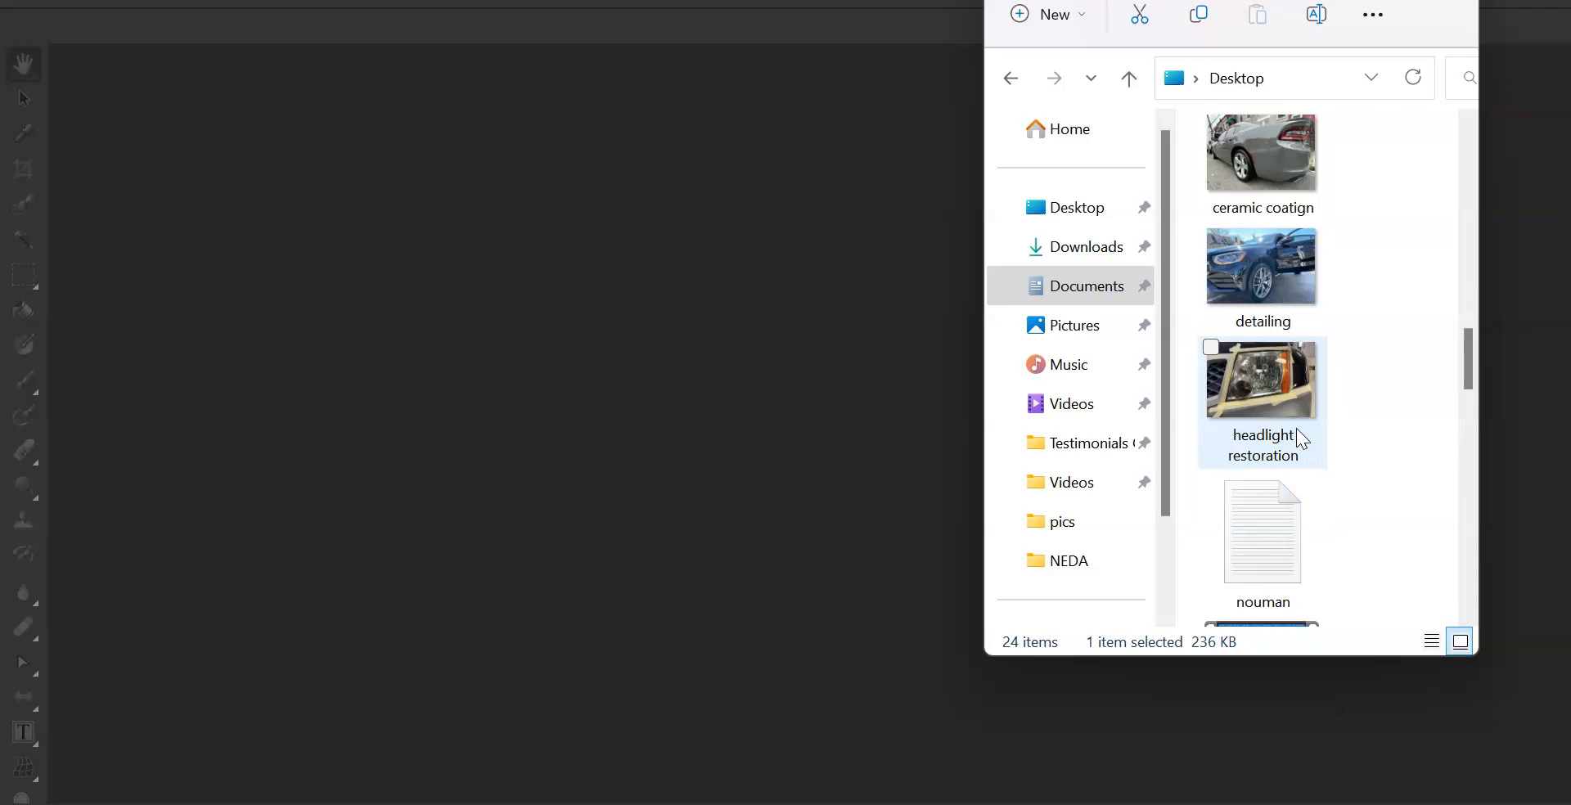
pyautogui.keyDown('ctrl'); pyautogui.click(1268, 351); pyautogui.keyUp('ctrl')
pyautogui.keyDown('ctrl'); pyautogui.click(1264, 280); pyautogui.keyUp('ctrl')
pyautogui.keyDown('ctrl'); pyautogui.click(1264, 163); pyautogui.keyUp('ctrl')
pyautogui.moveTo(1121, 184); pyautogui.dragTo(583, 261)
pyautogui.click(847, 402)
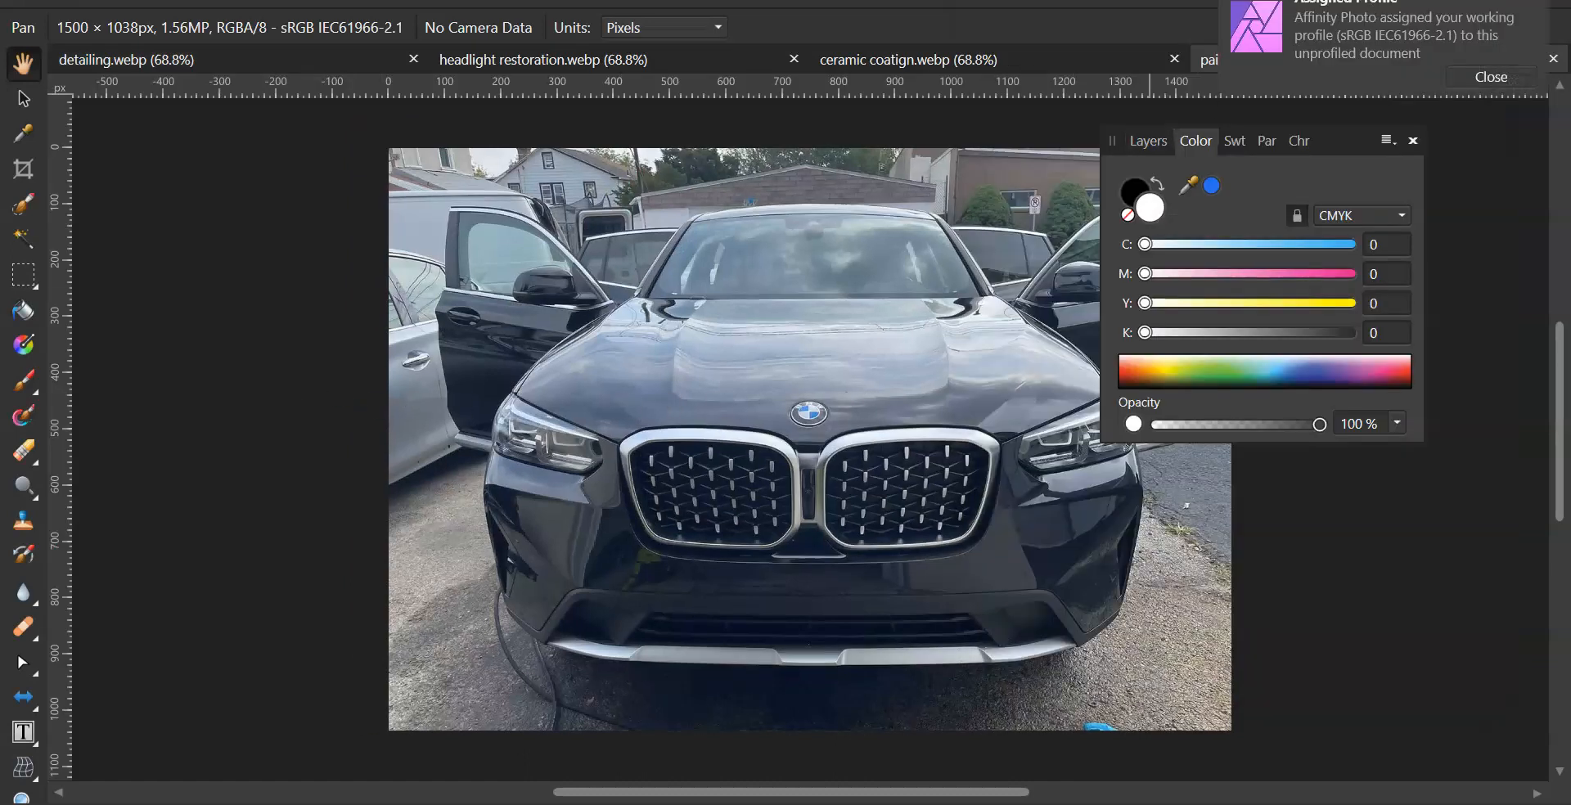
pyautogui.doubleClick(1350, 147)
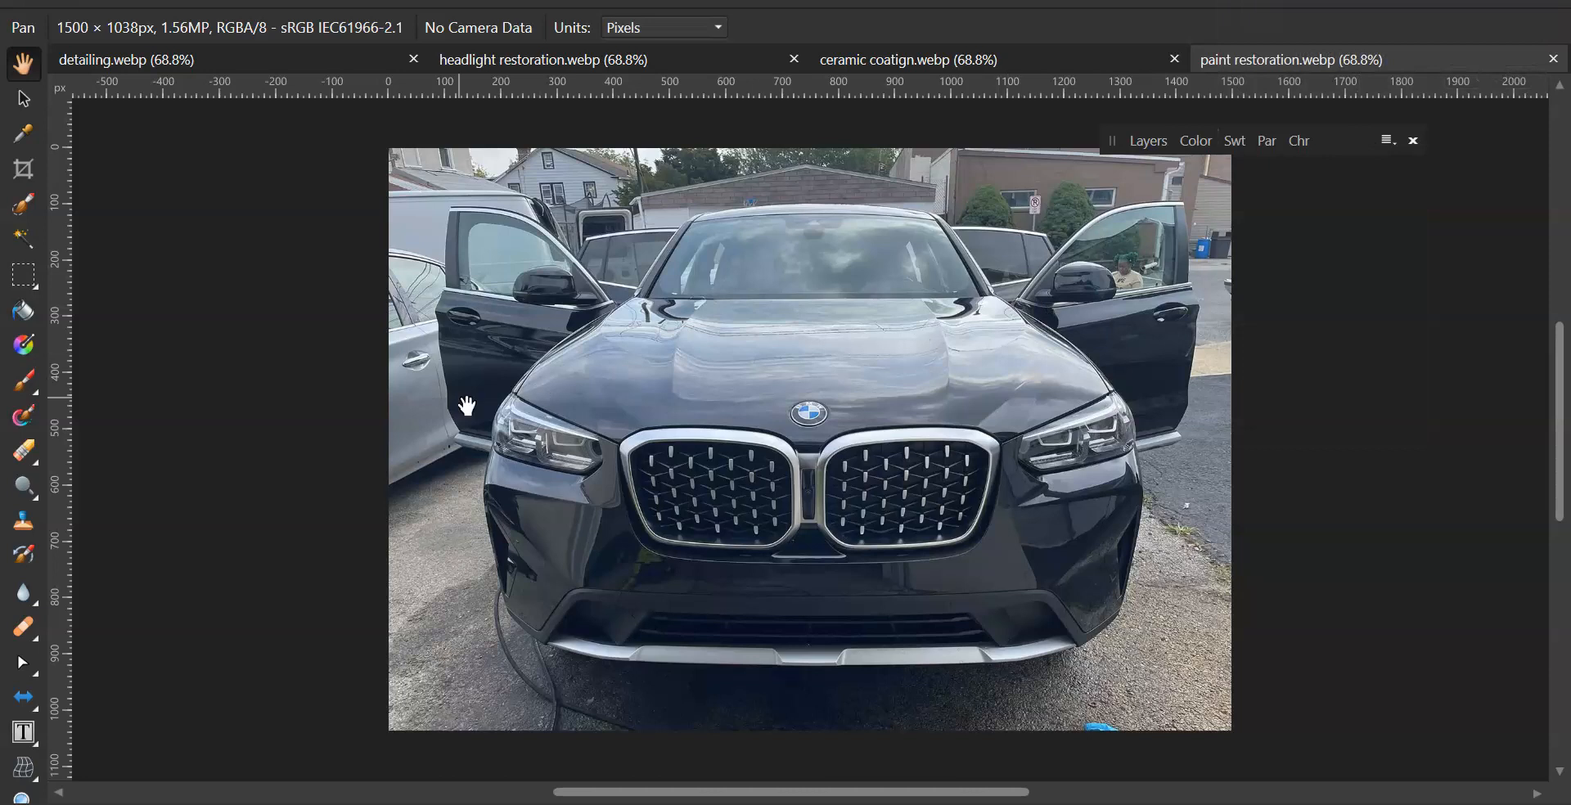
# - Export the ceramic coatign.webp image as a best-quality JPEG named "ceramic coating"
pyautogui.click(961, 61)
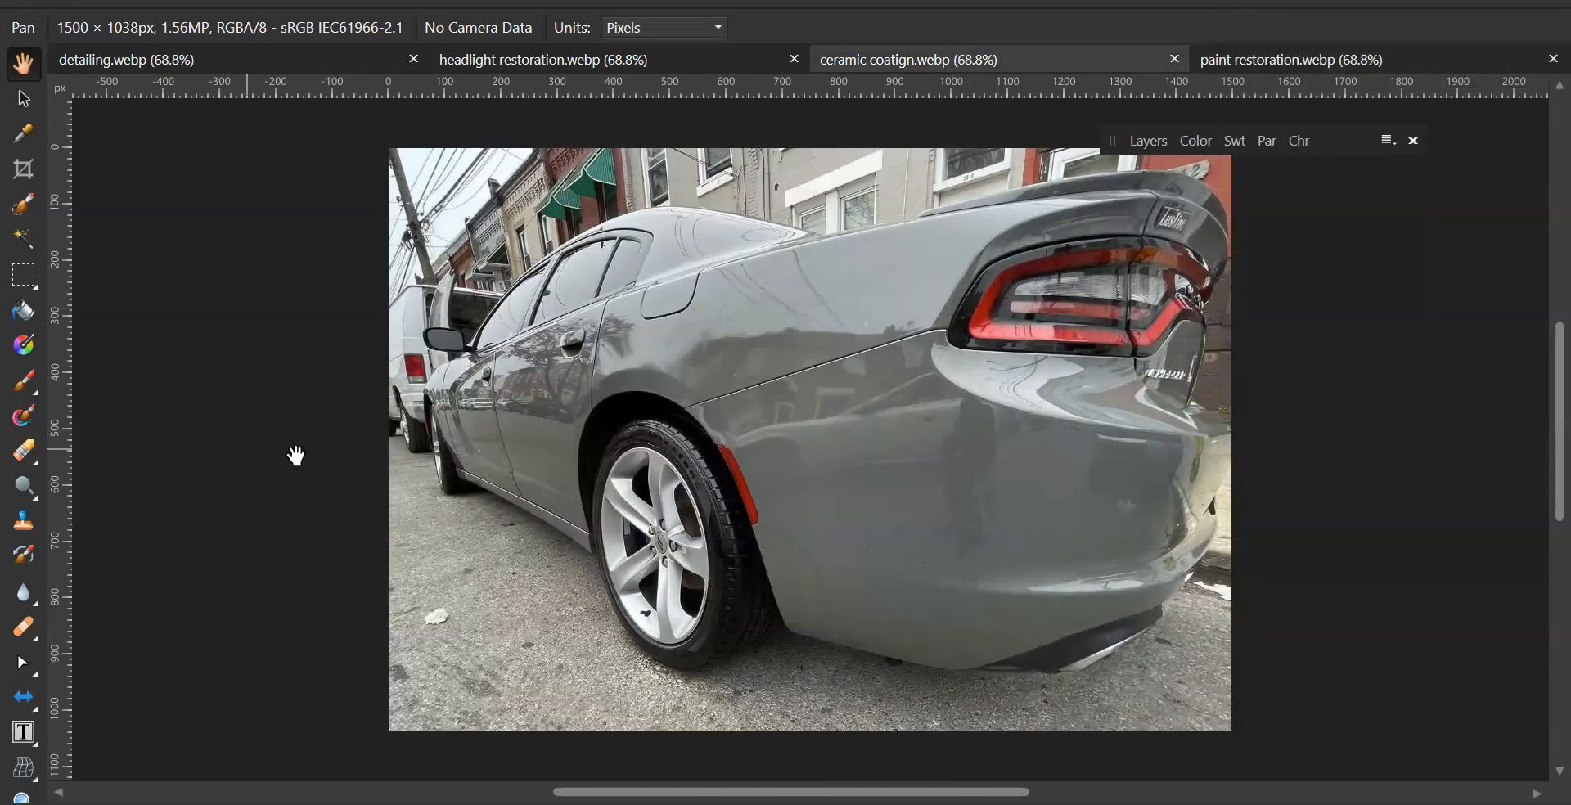
pyautogui.hotkey('ctrl', 's')
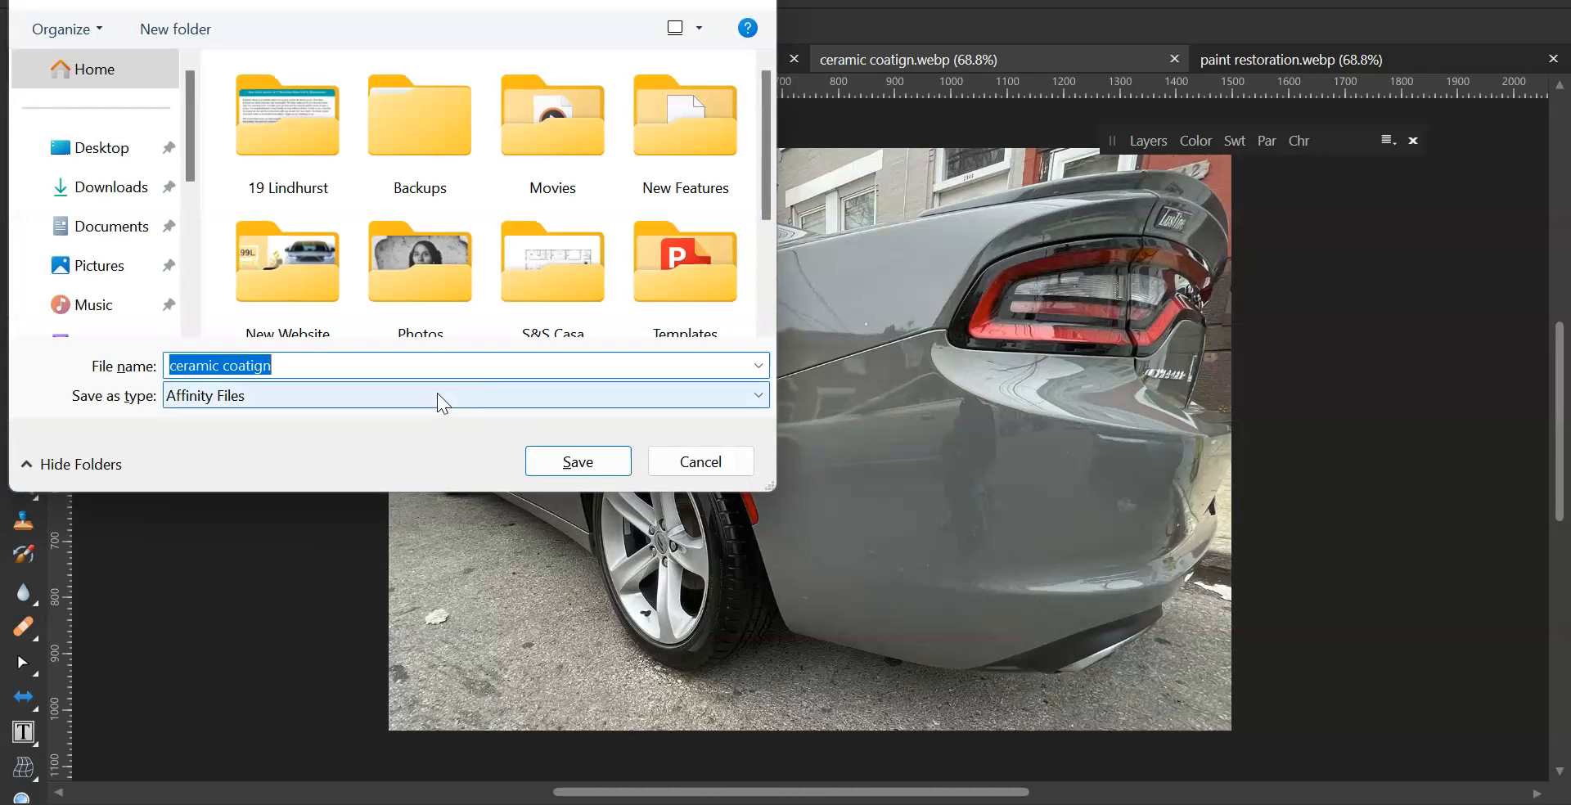
pyautogui.click(695, 462)
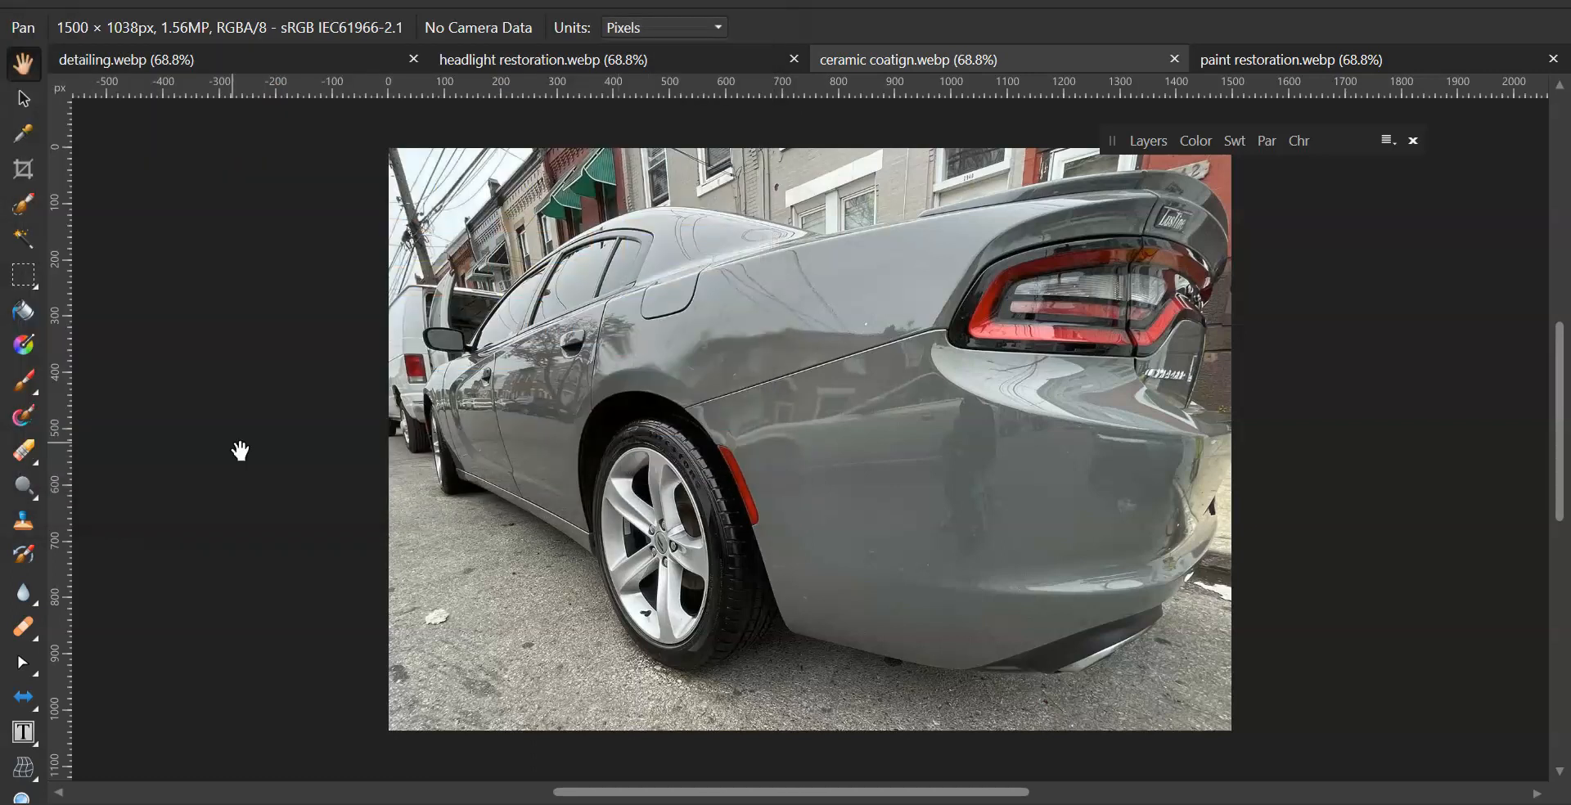
pyautogui.hotkey('ctrl', 'alt', 'shift', 's')
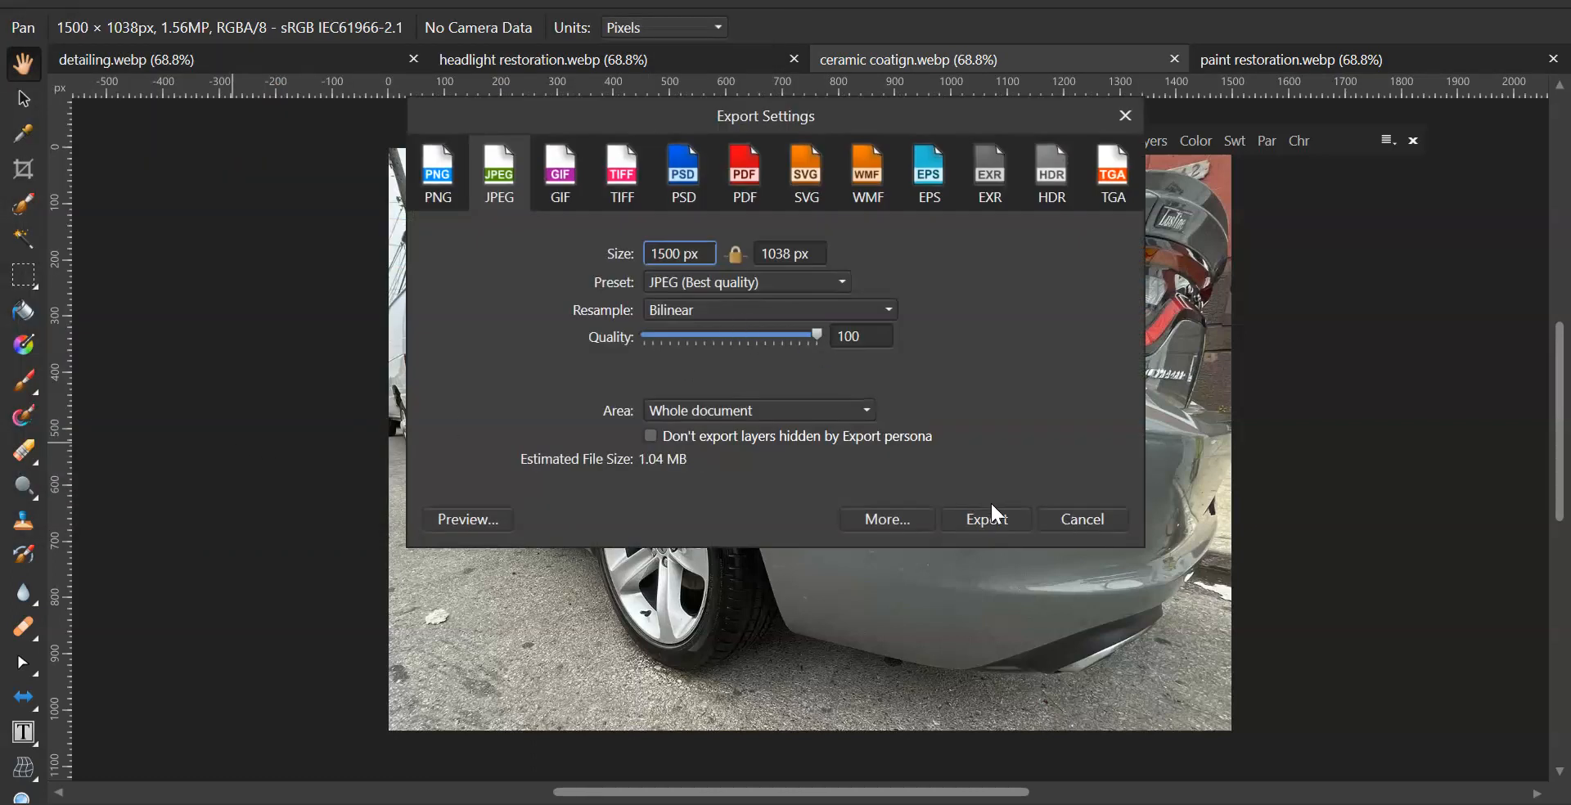
pyautogui.click(992, 515)
pyautogui.write('ceramic coating')
pyautogui.press('Return')
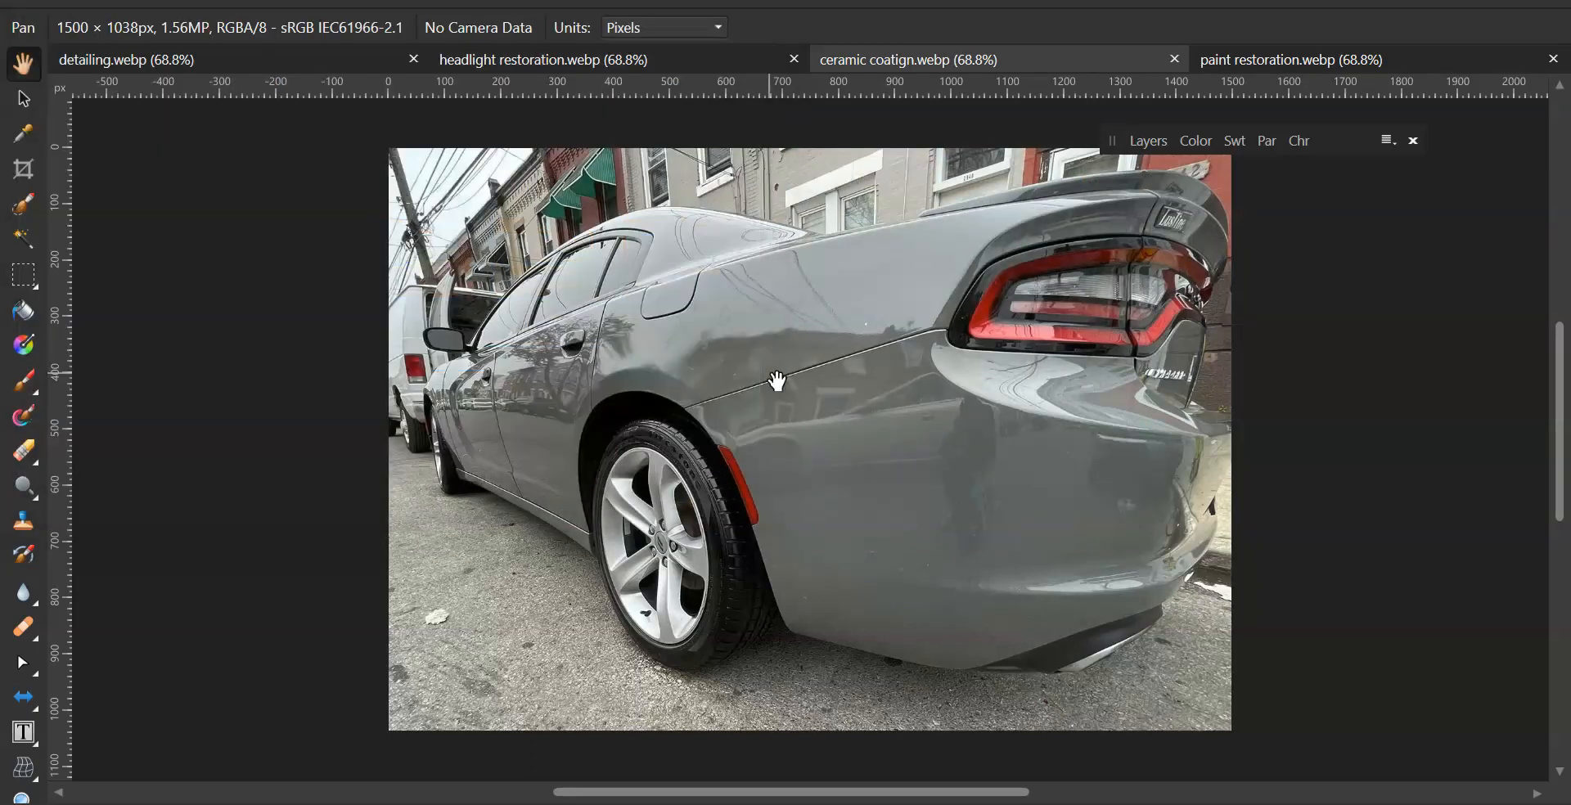
# - Export the headlight restoration.webp image as a best-quality JPEG named "headlights"
pyautogui.click(683, 66)
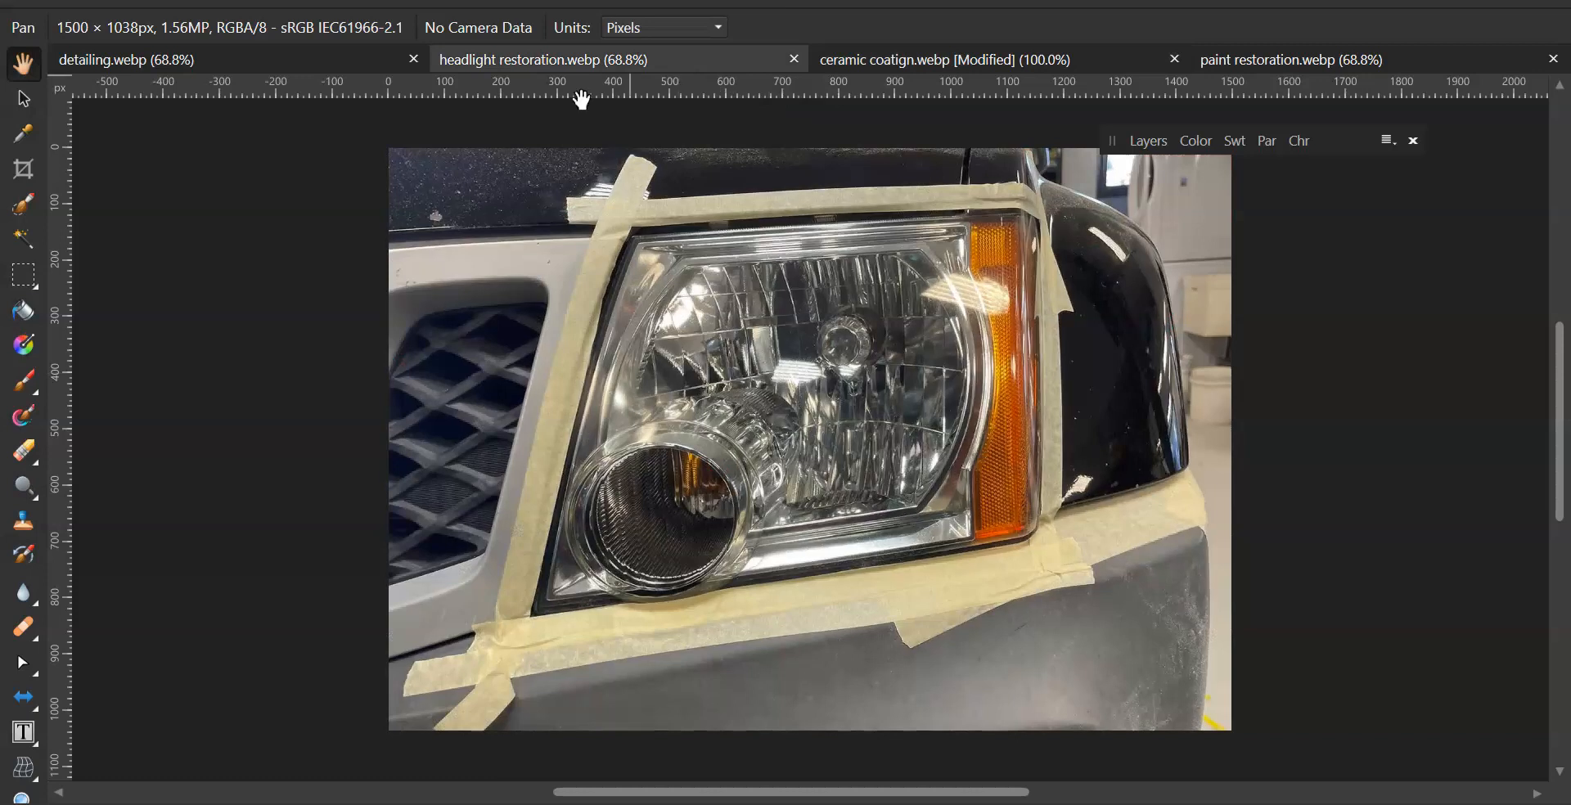
pyautogui.hotkey('ctrl', 'alt', 'shift', 's')
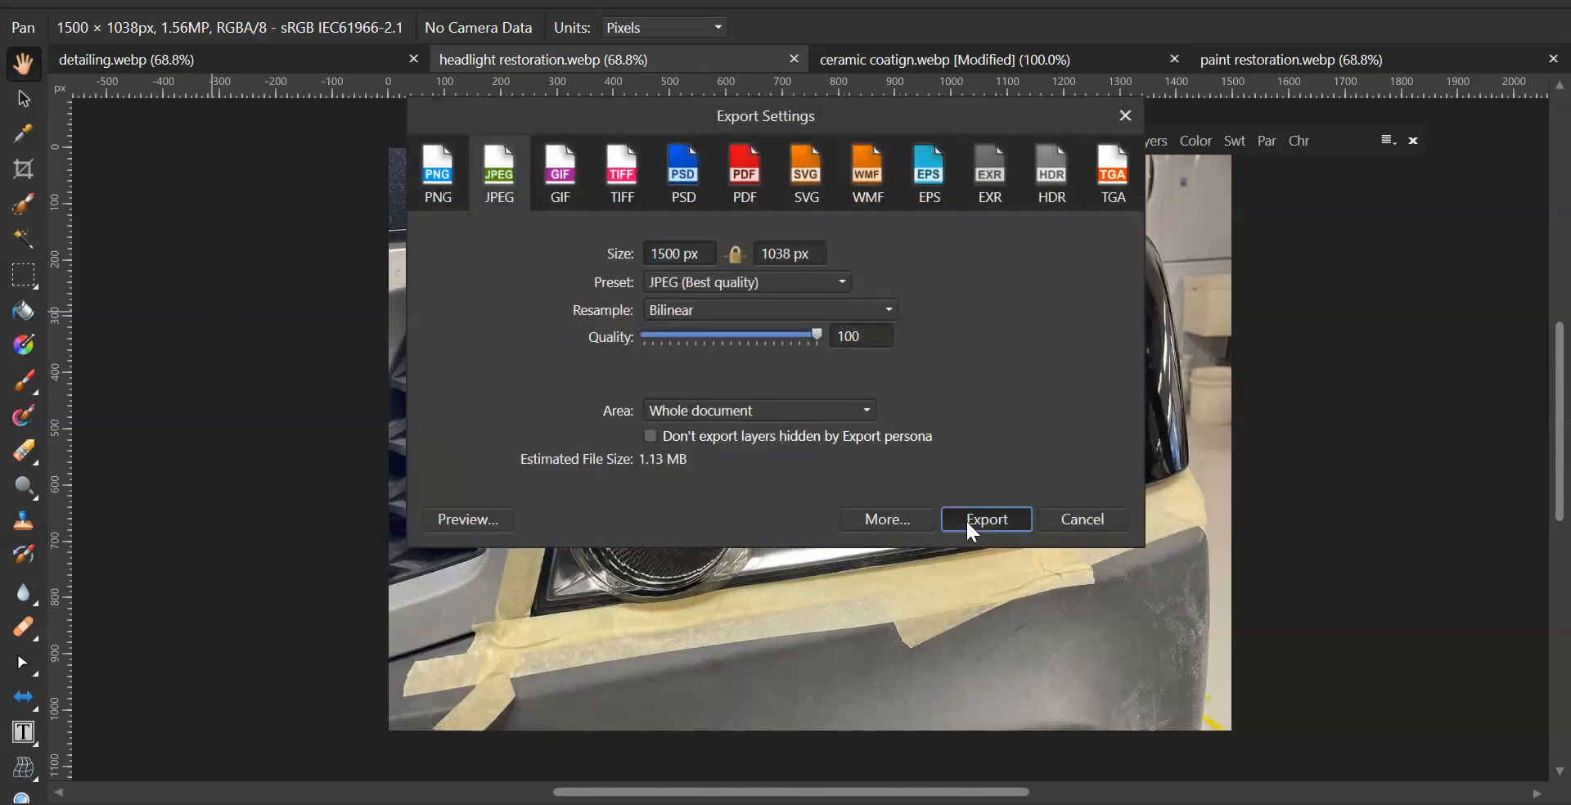
pyautogui.click(971, 523)
pyautogui.write('head')
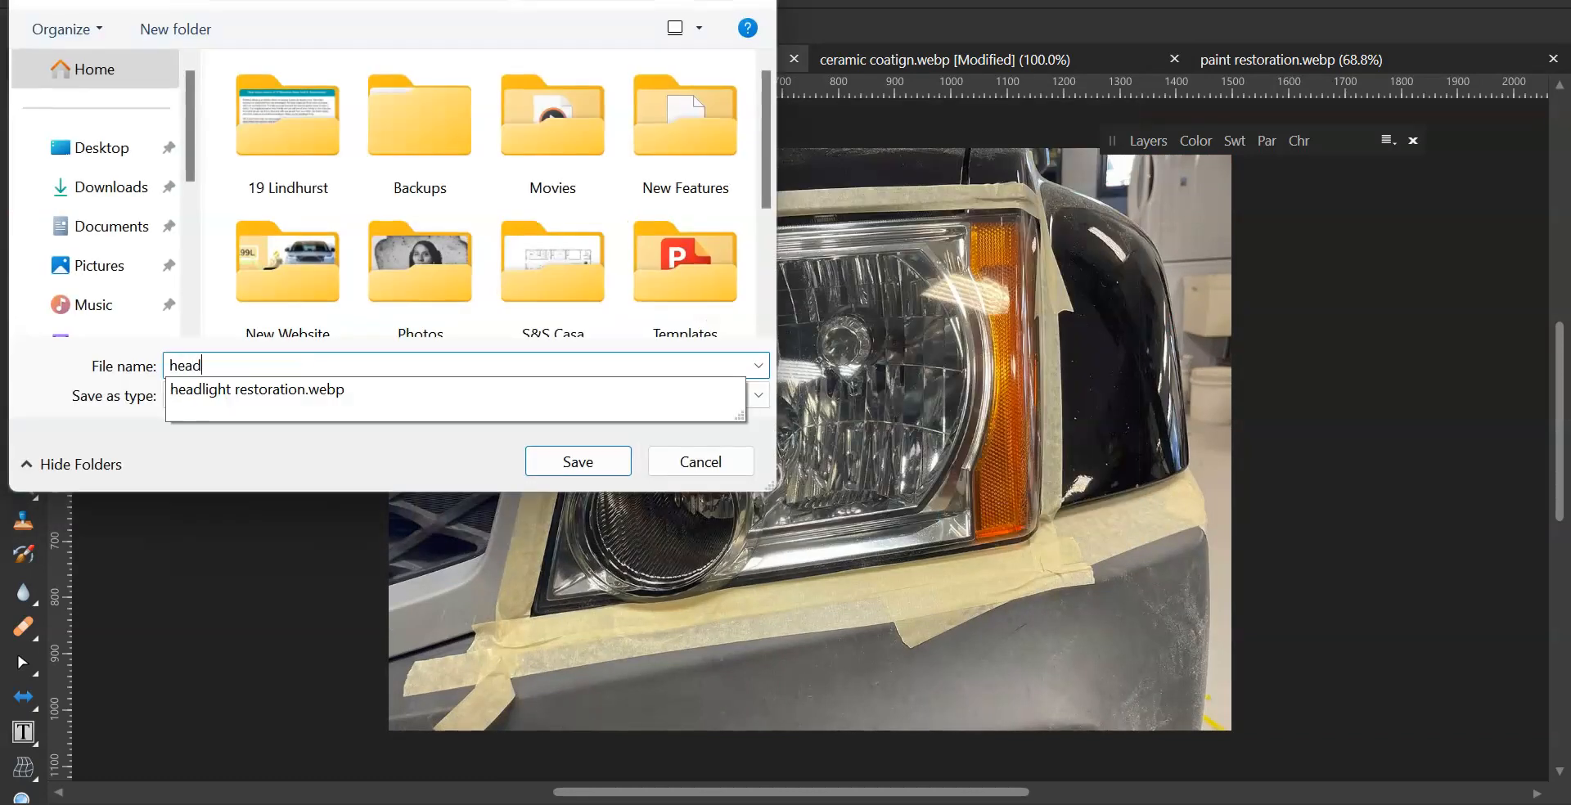
pyautogui.write('ling')
pyautogui.press('BackSpace')
pyautogui.press('BackSpace')
pyautogui.write('ghts')
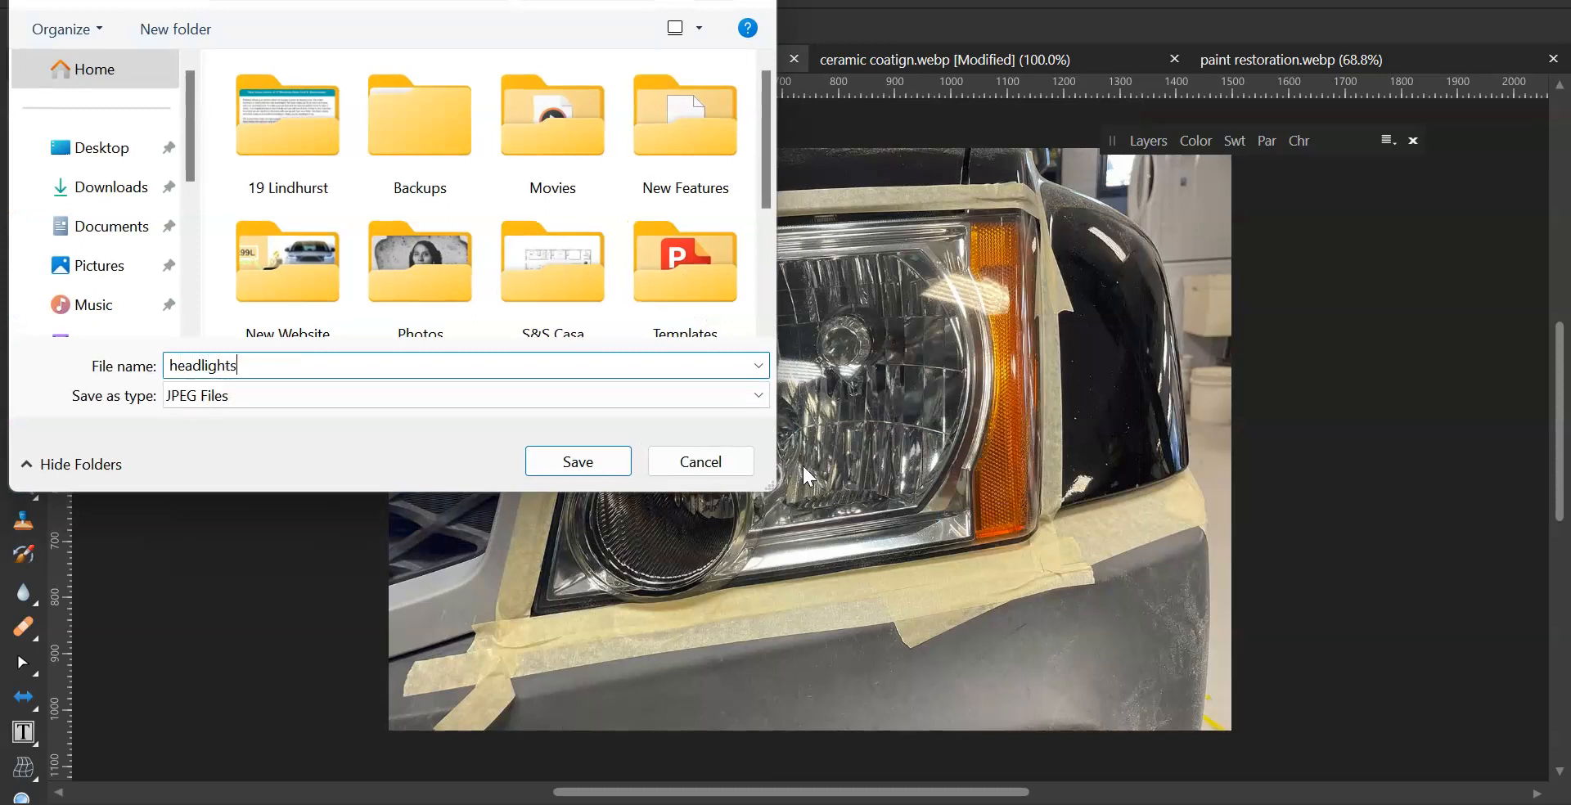
pyautogui.press('Return')
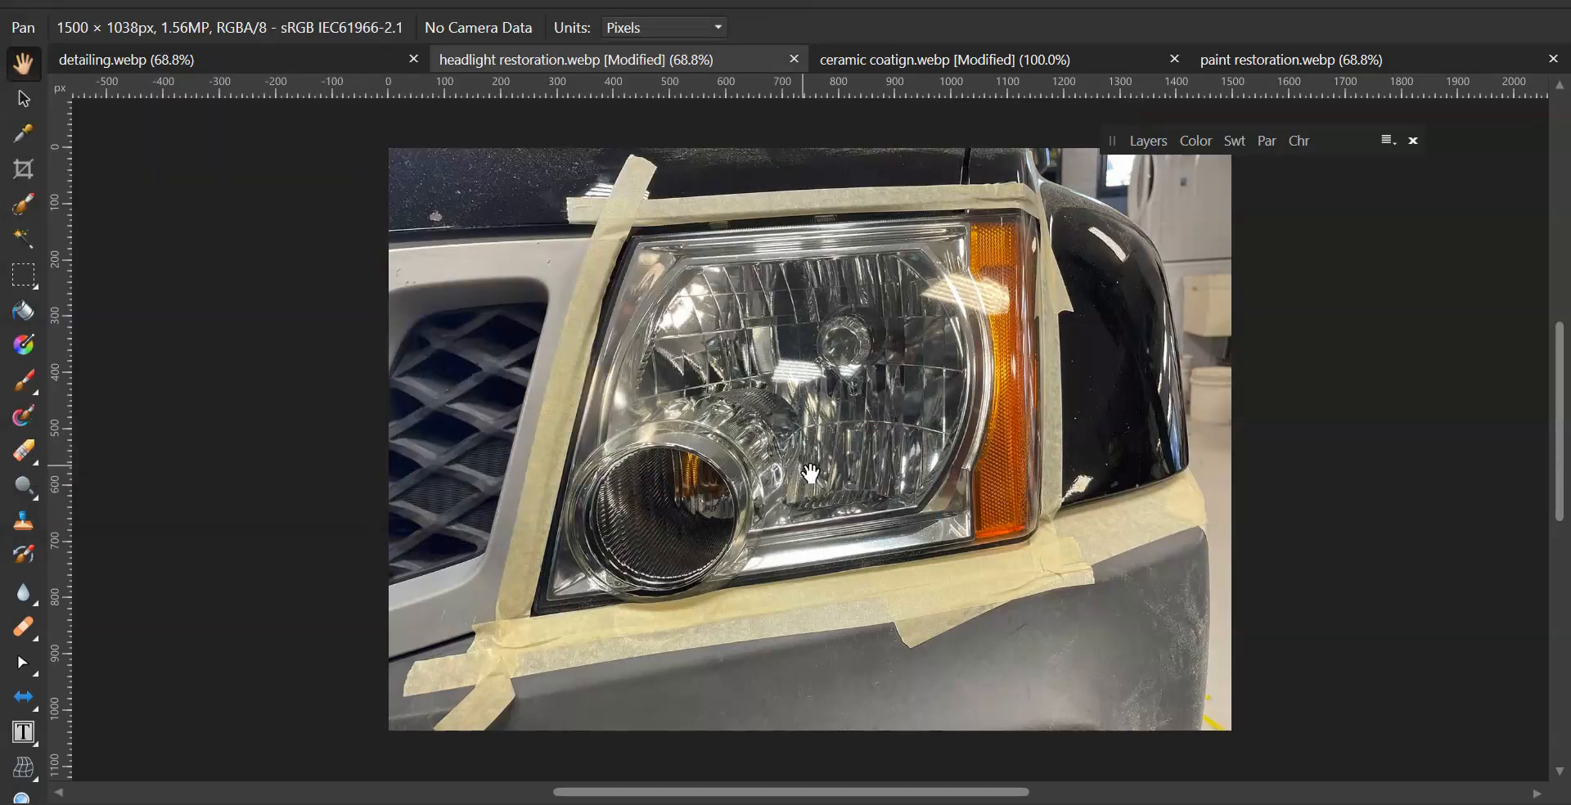
# - Export the detailing.webp image as a best-quality JPEG, keeping the file name "detailing"
pyautogui.click(229, 65)
pyautogui.hotkey('ctrl', 'alt', 'shift', 'w')
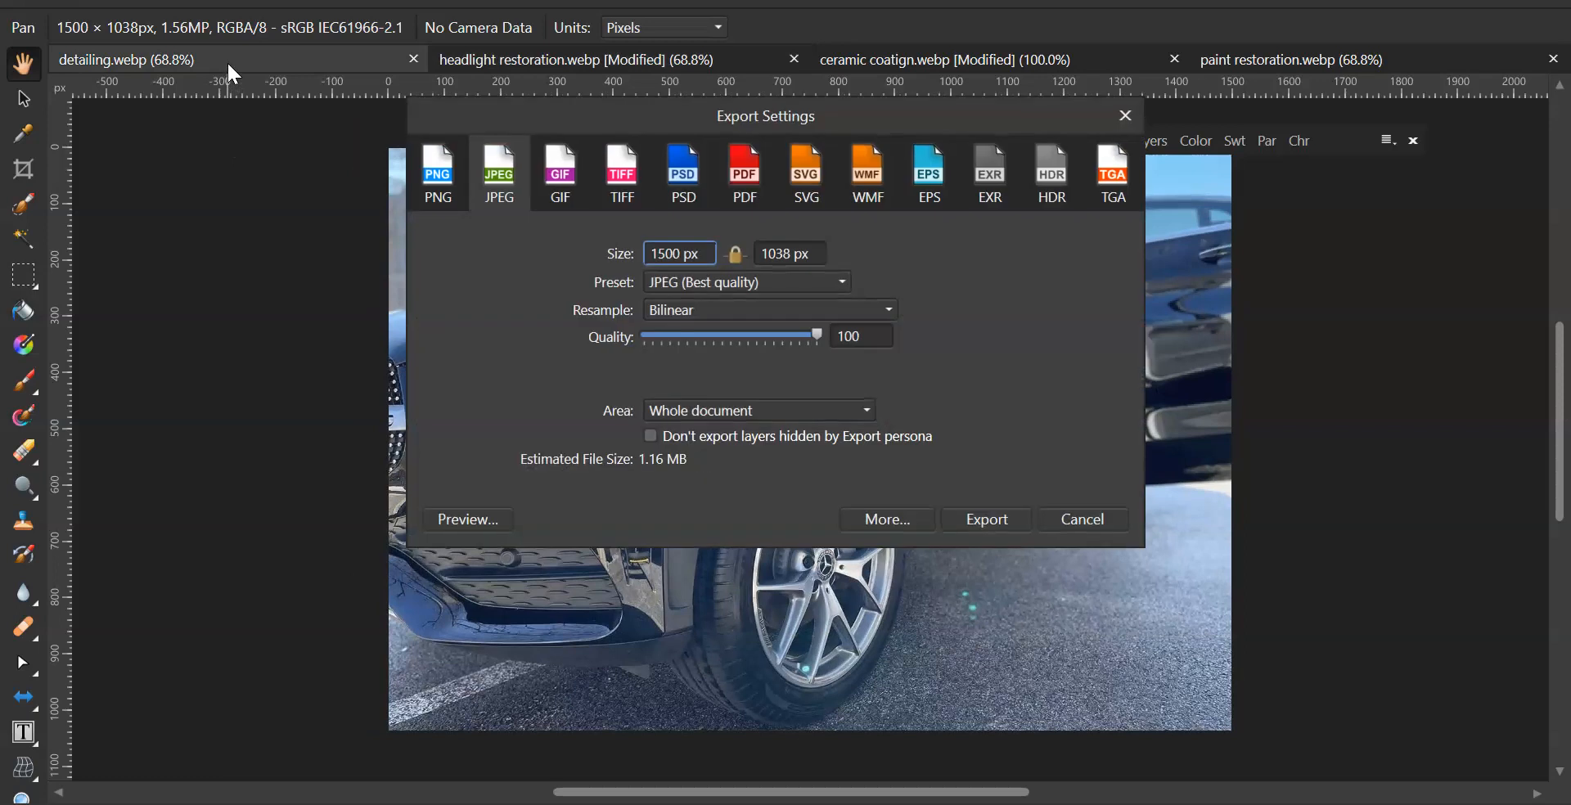
pyautogui.click(1006, 529)
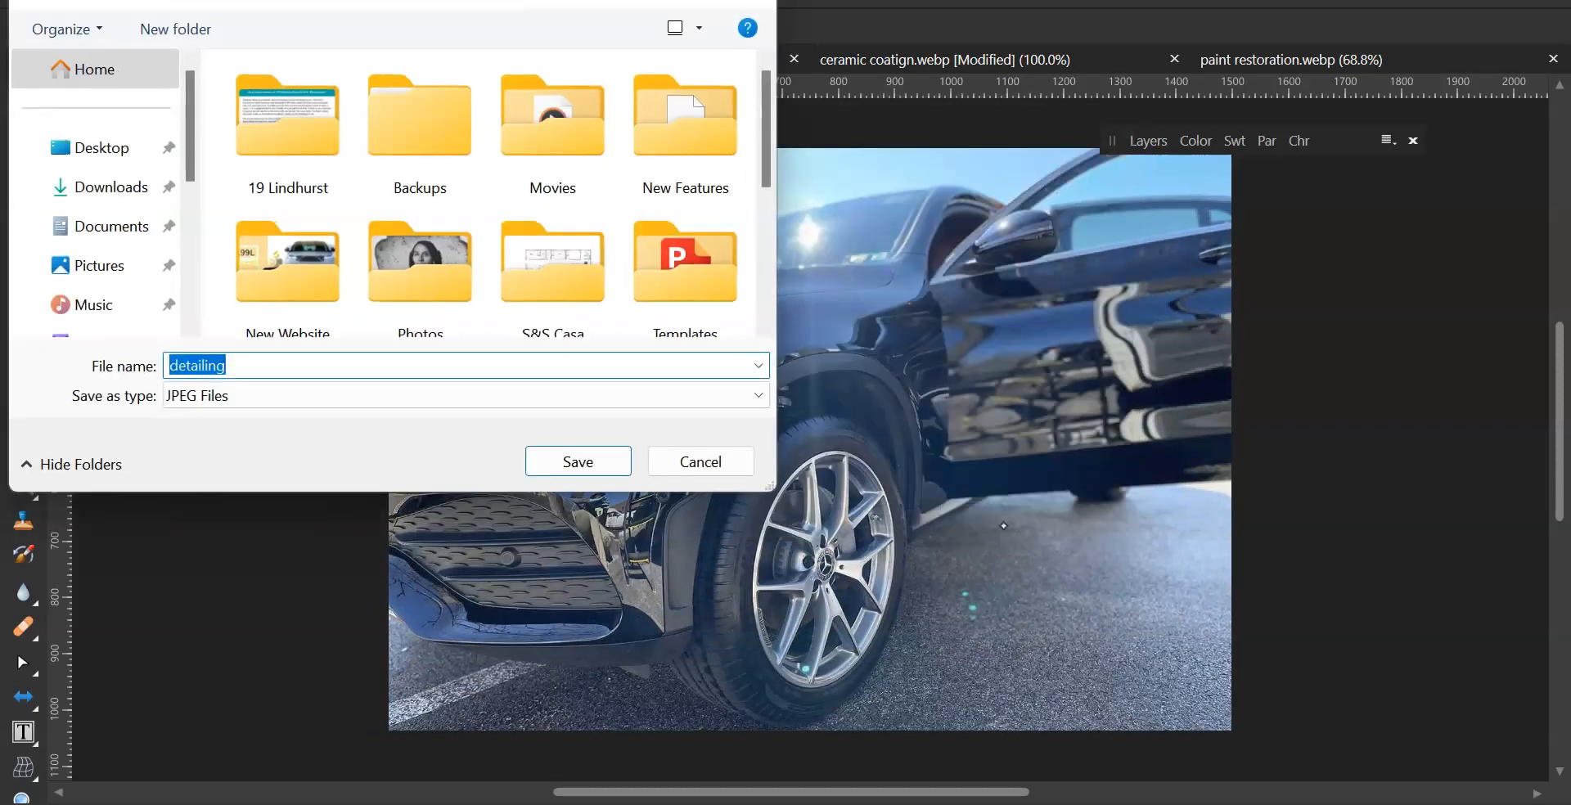
pyautogui.press('Return')
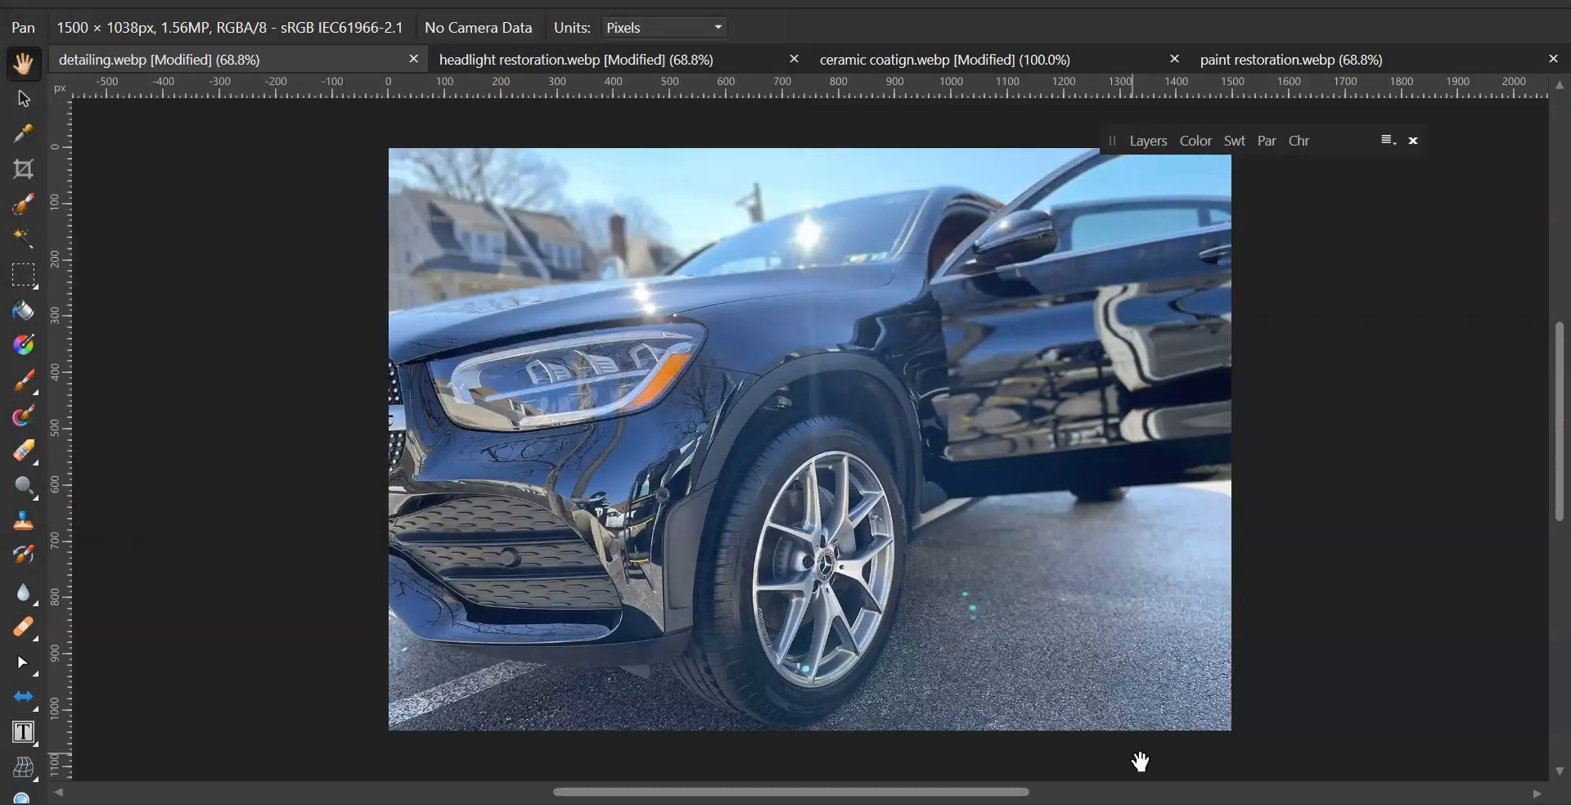
# - Switch back to the OrbisX booking form settings in the browser and go to the Services list
pyautogui.hotkey('alt', 'Tab')
pyautogui.click(369, 0)
pyautogui.scroll(-20, 538, 474)
pyautogui.scroll(-6, 638, 430)
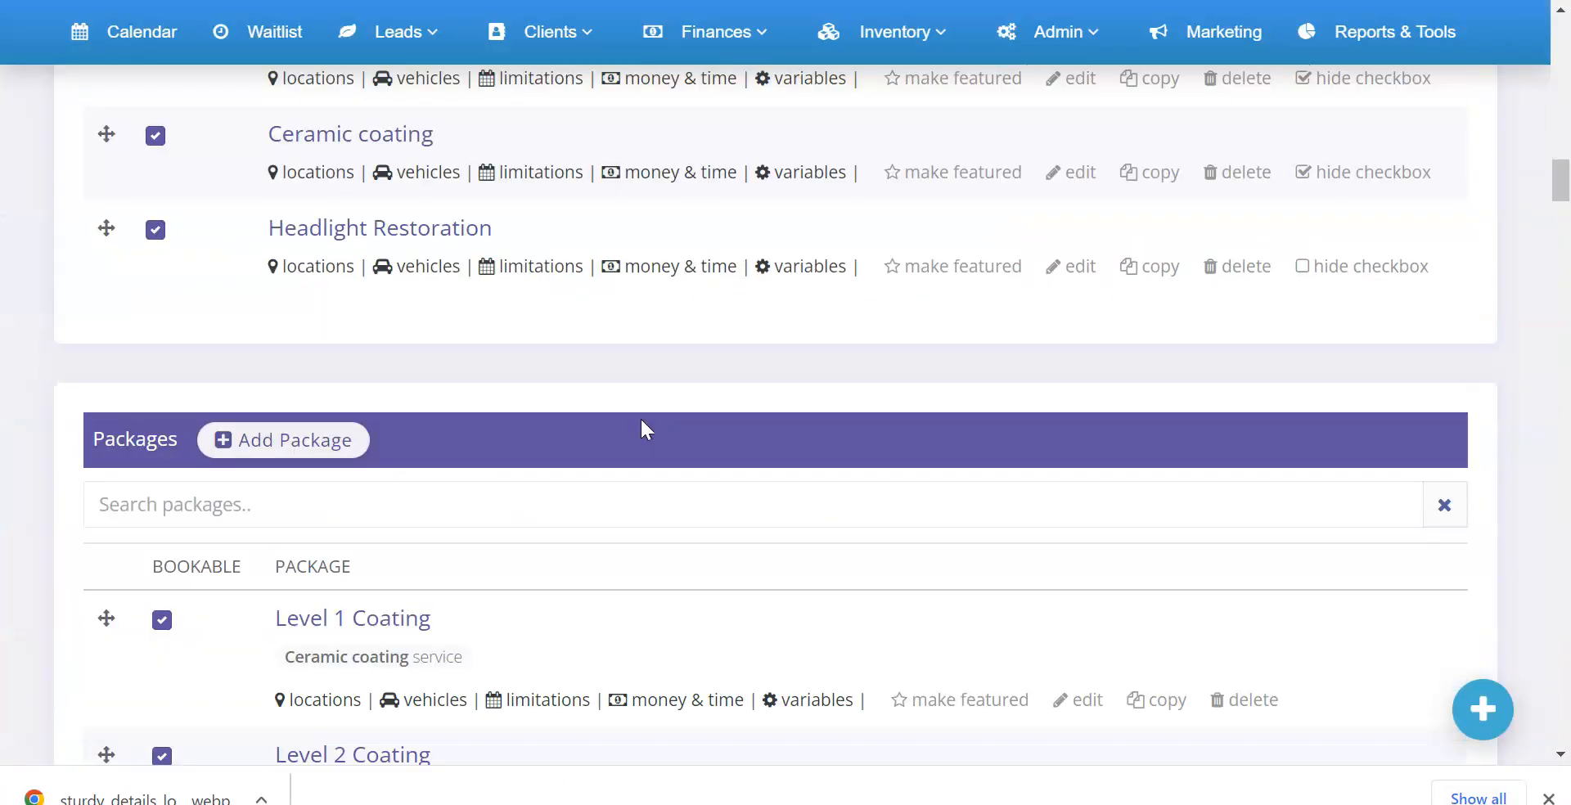
pyautogui.scroll(6, 638, 429)
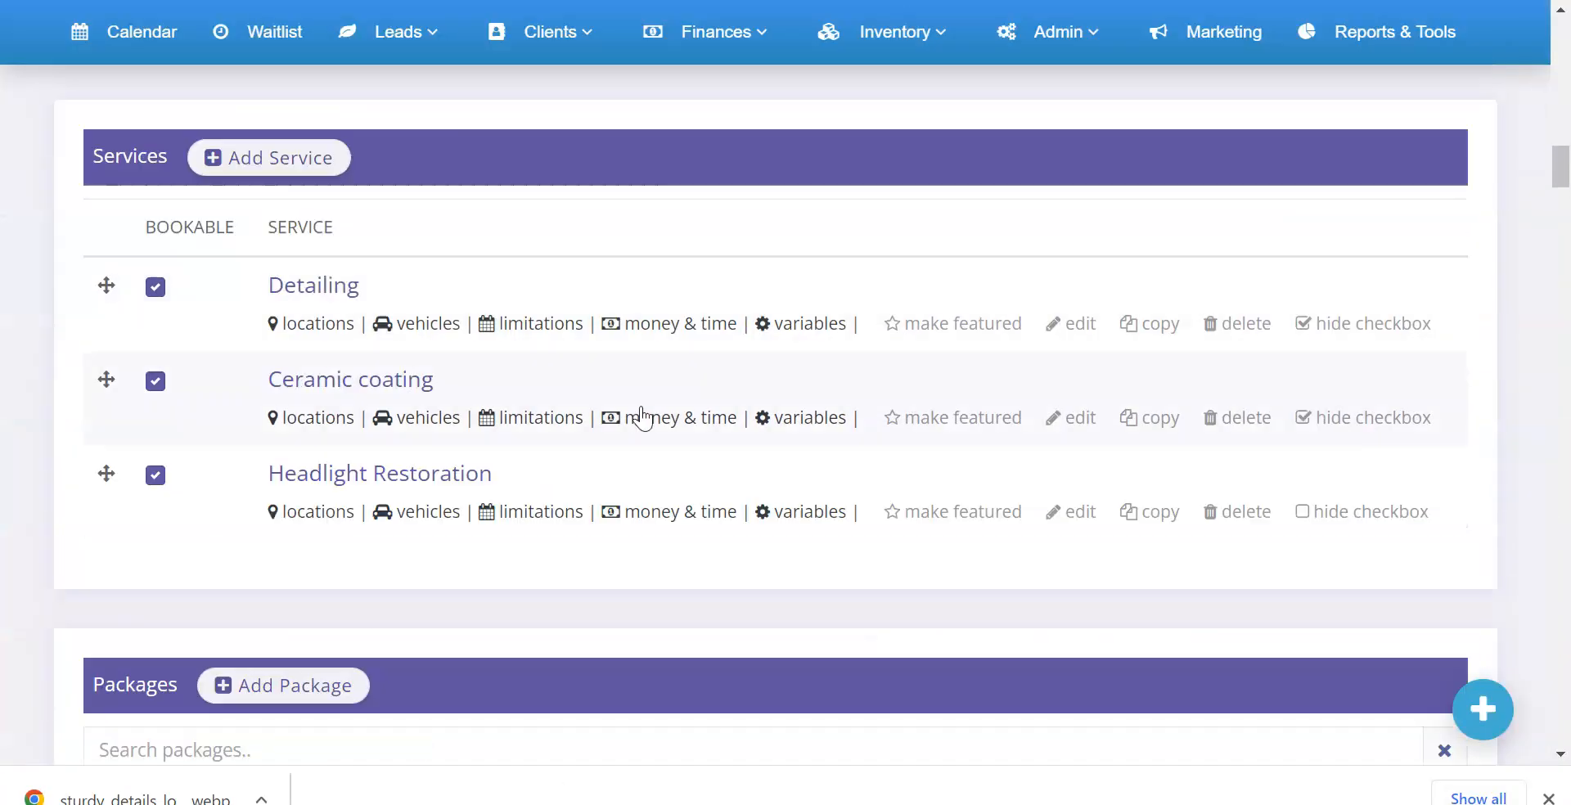
# - Upload the headlights image from the Desktop folder to the Headlight Restoration service and save the service
pyautogui.click(1098, 515)
pyautogui.scroll(-8, 724, 466)
pyautogui.click(753, 492)
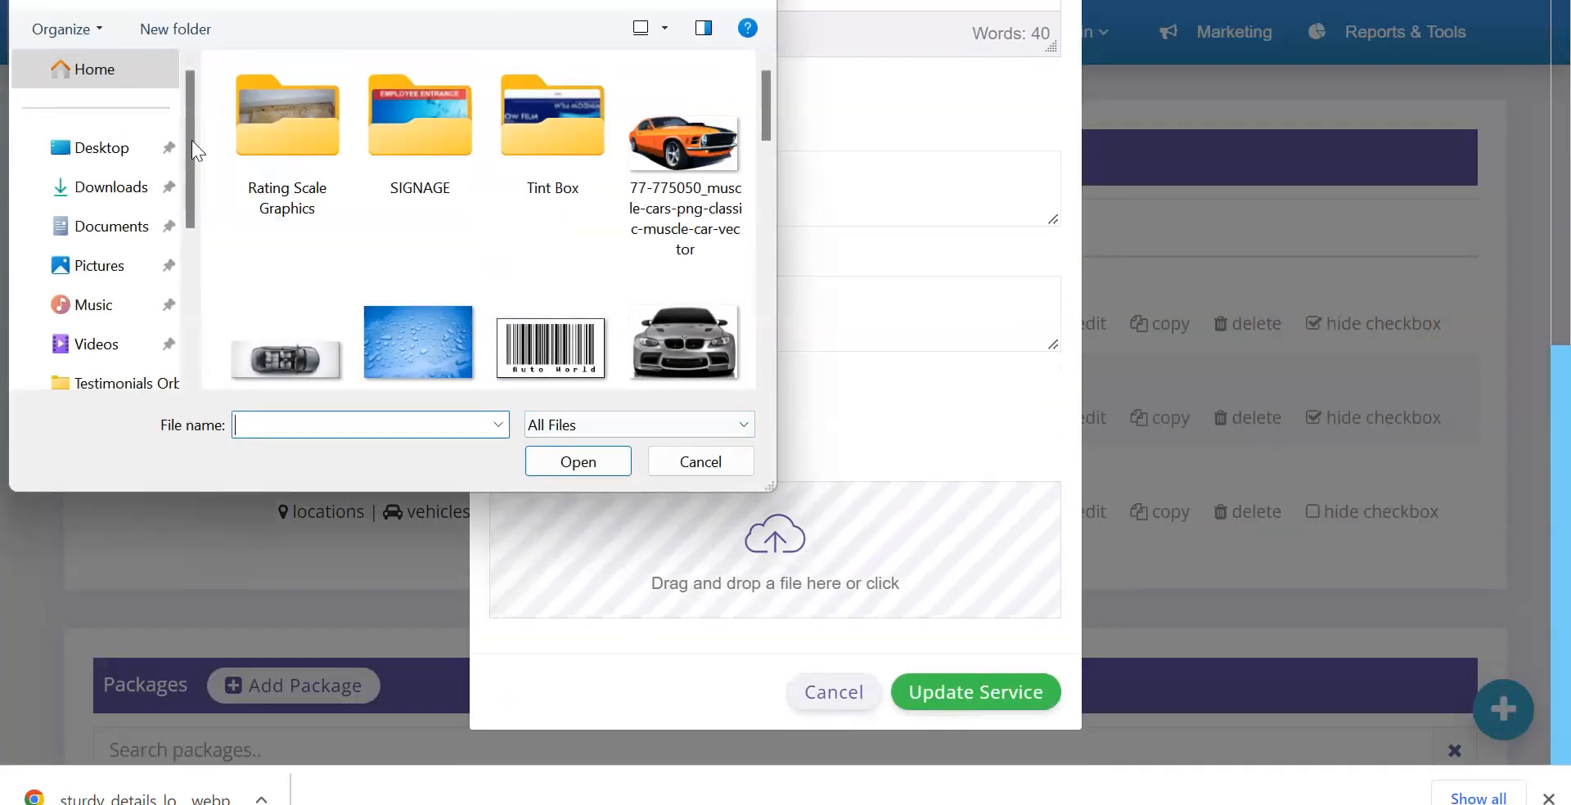
pyautogui.click(184, 148)
pyautogui.scroll(-3, 532, 221)
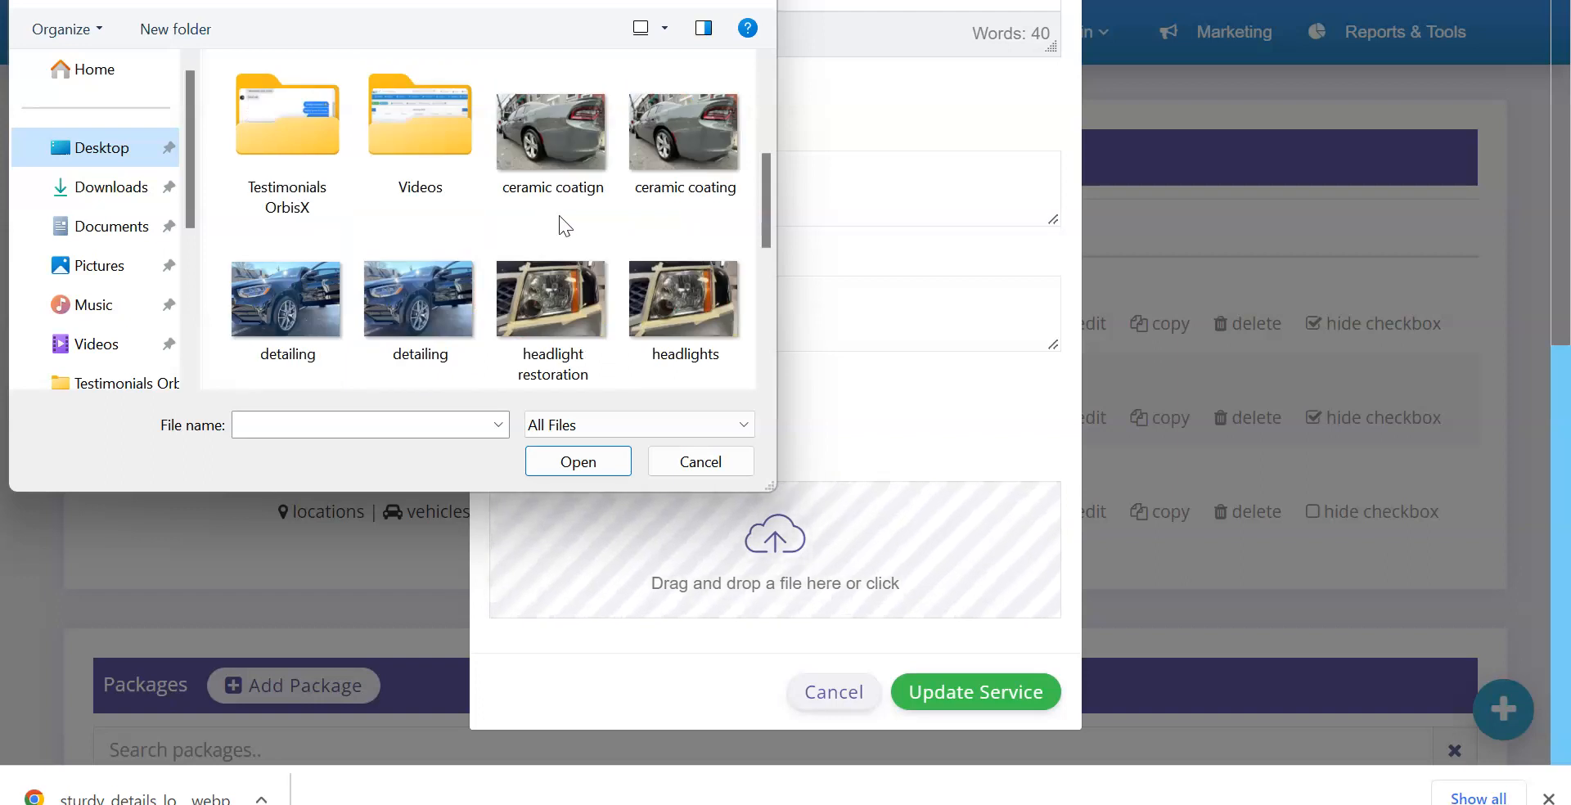
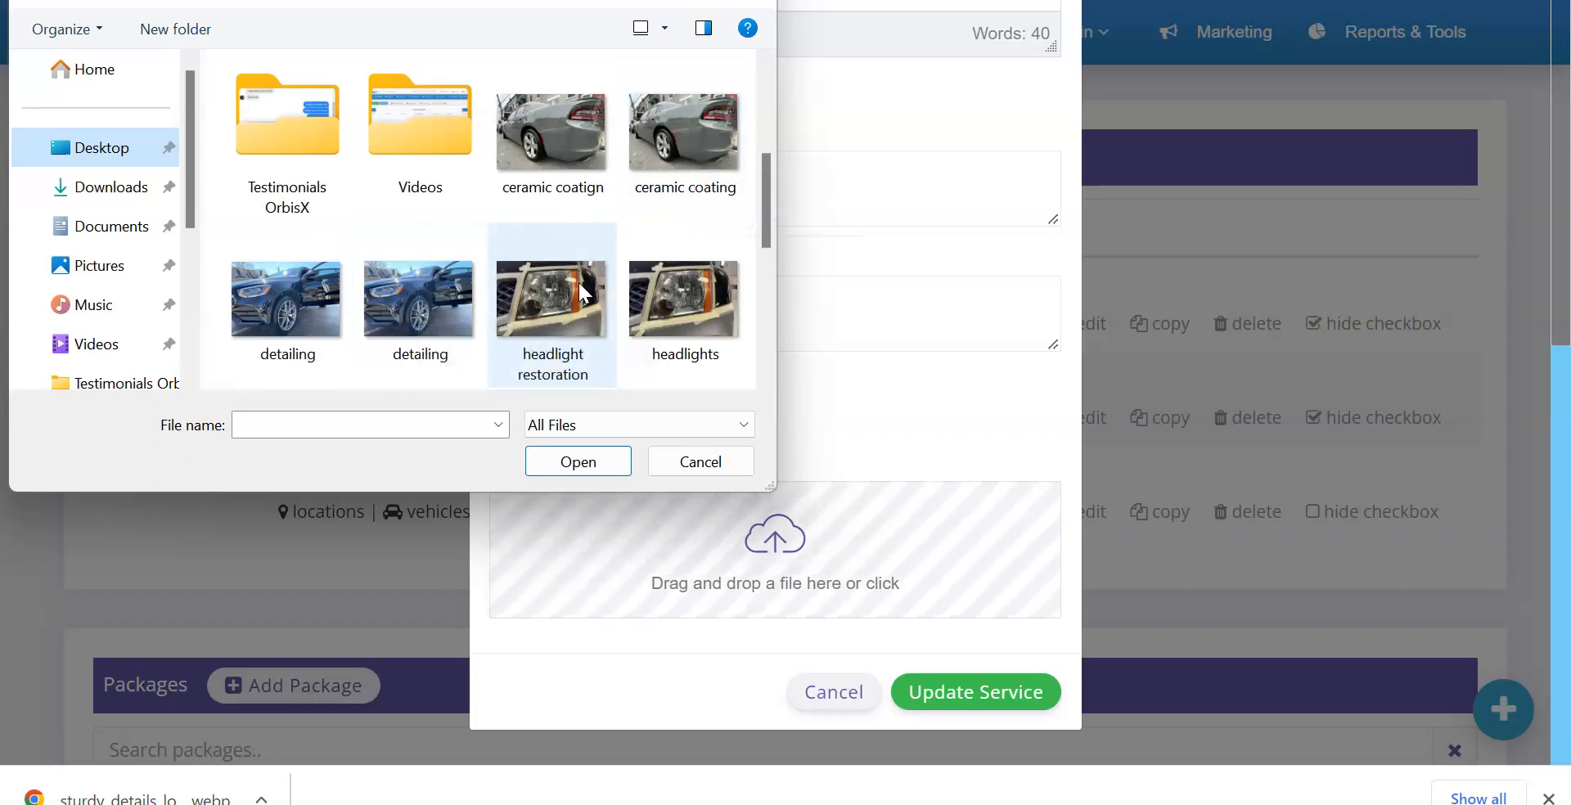
pyautogui.doubleClick(709, 297)
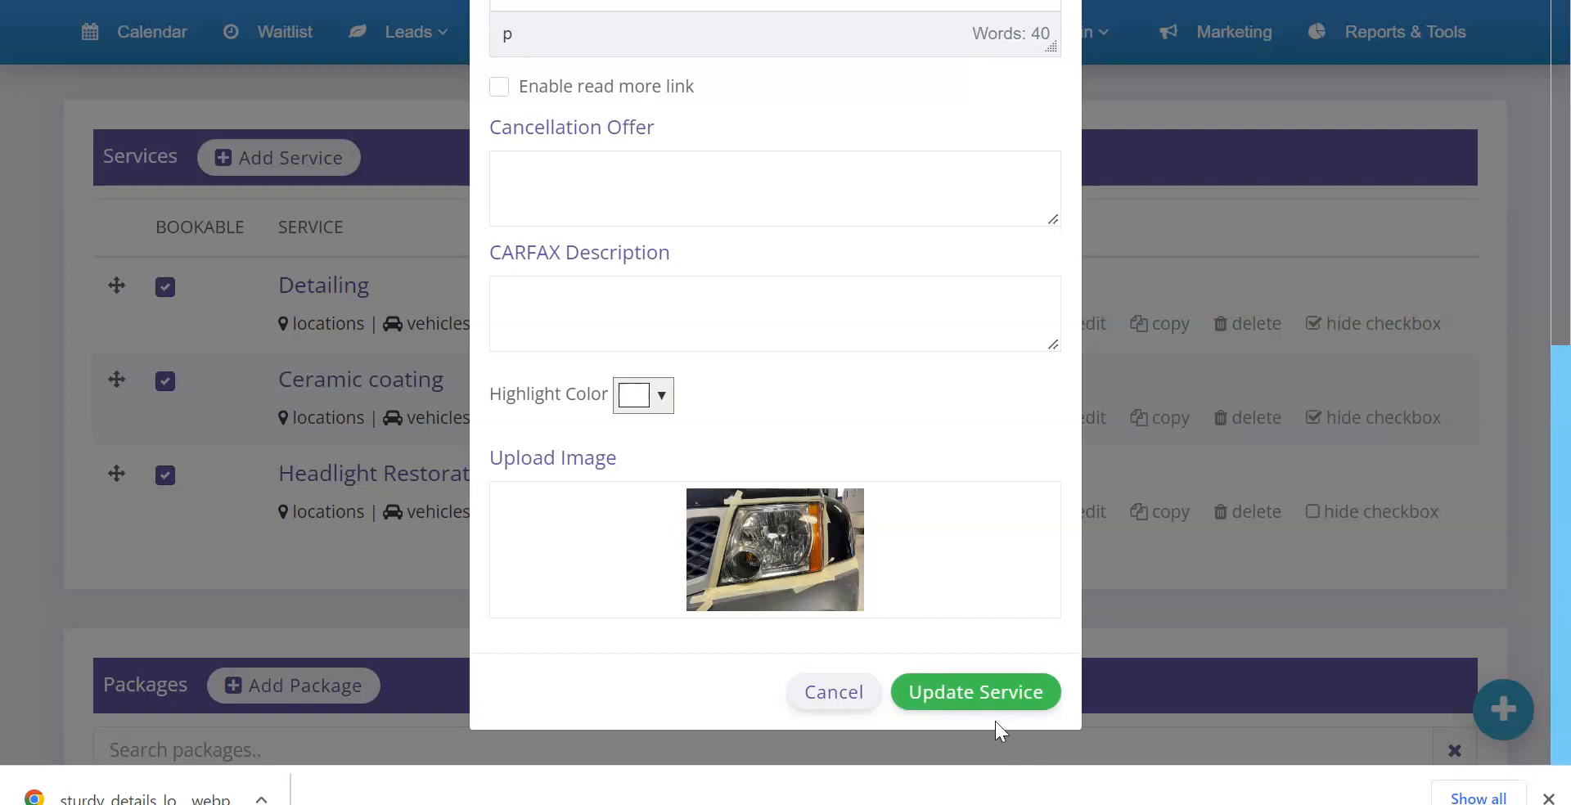
pyautogui.click(1003, 690)
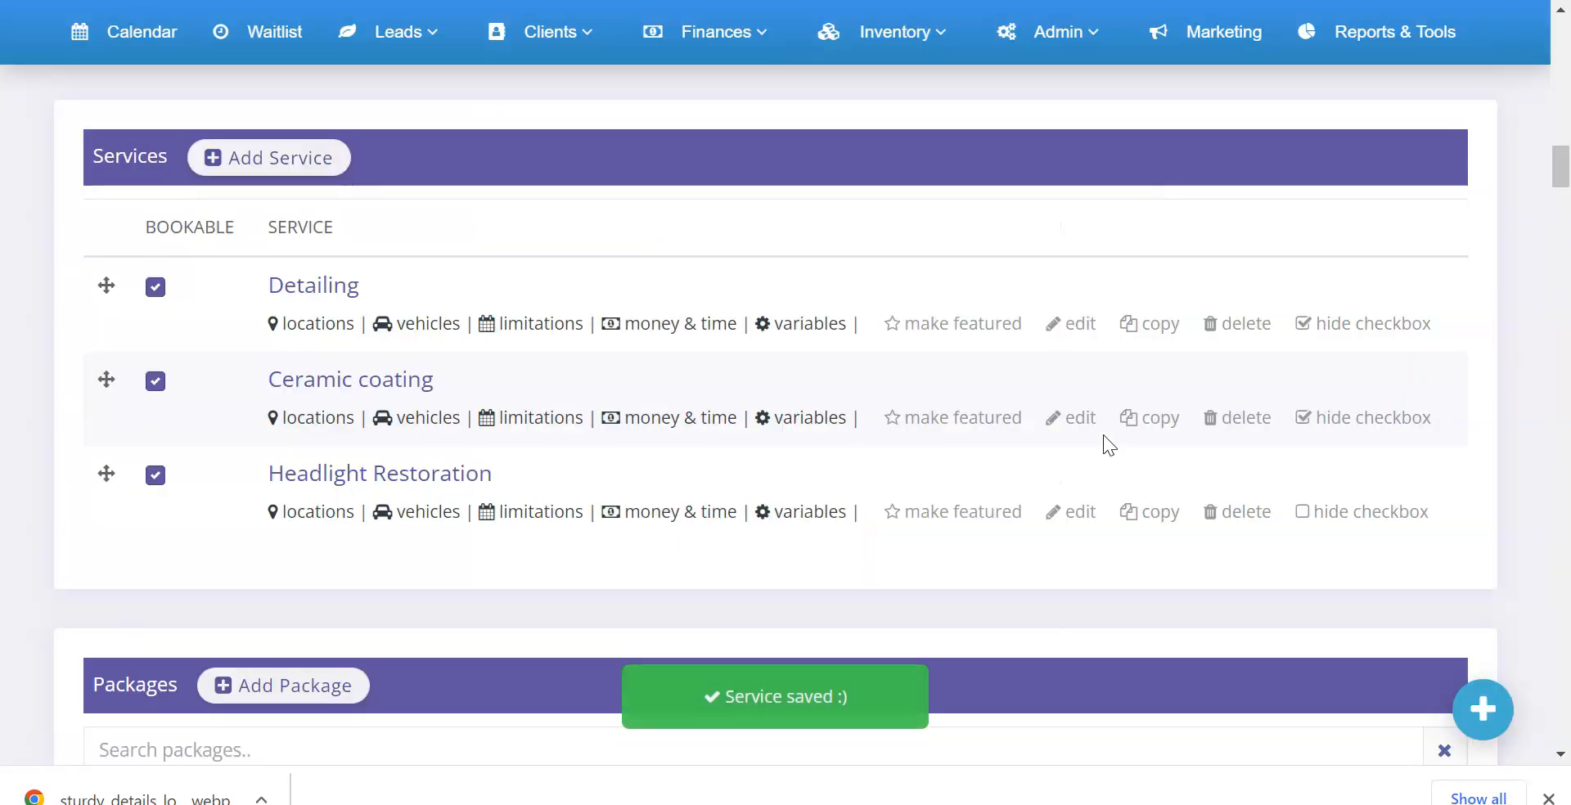
# - Upload the "ceramic coating" JPEG to the Ceramic coating service and save the service
pyautogui.click(1077, 422)
pyautogui.scroll(-8, 856, 431)
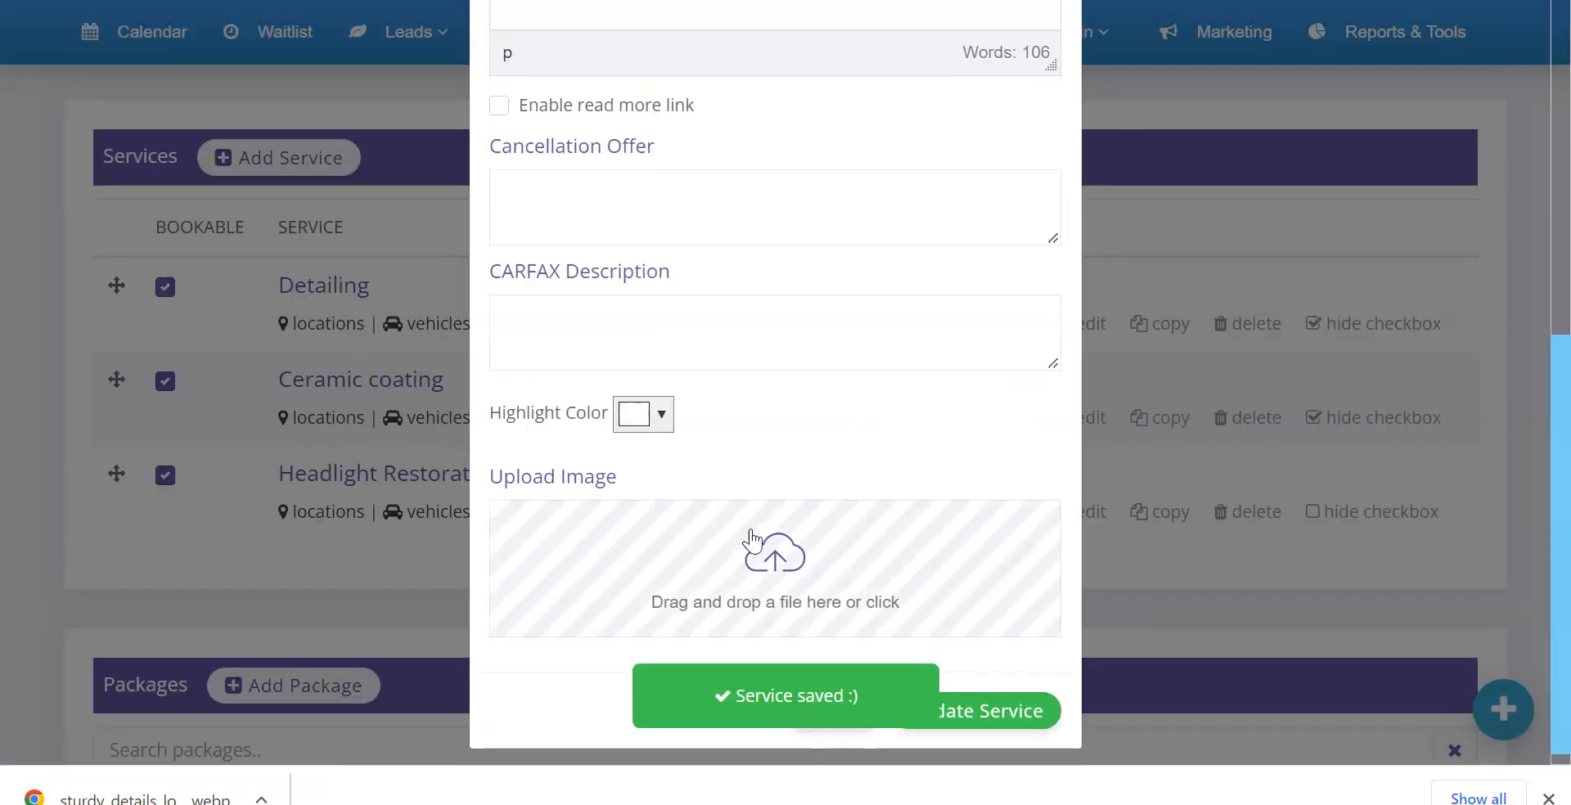
pyautogui.click(761, 563)
pyautogui.scroll(-5, 738, 316)
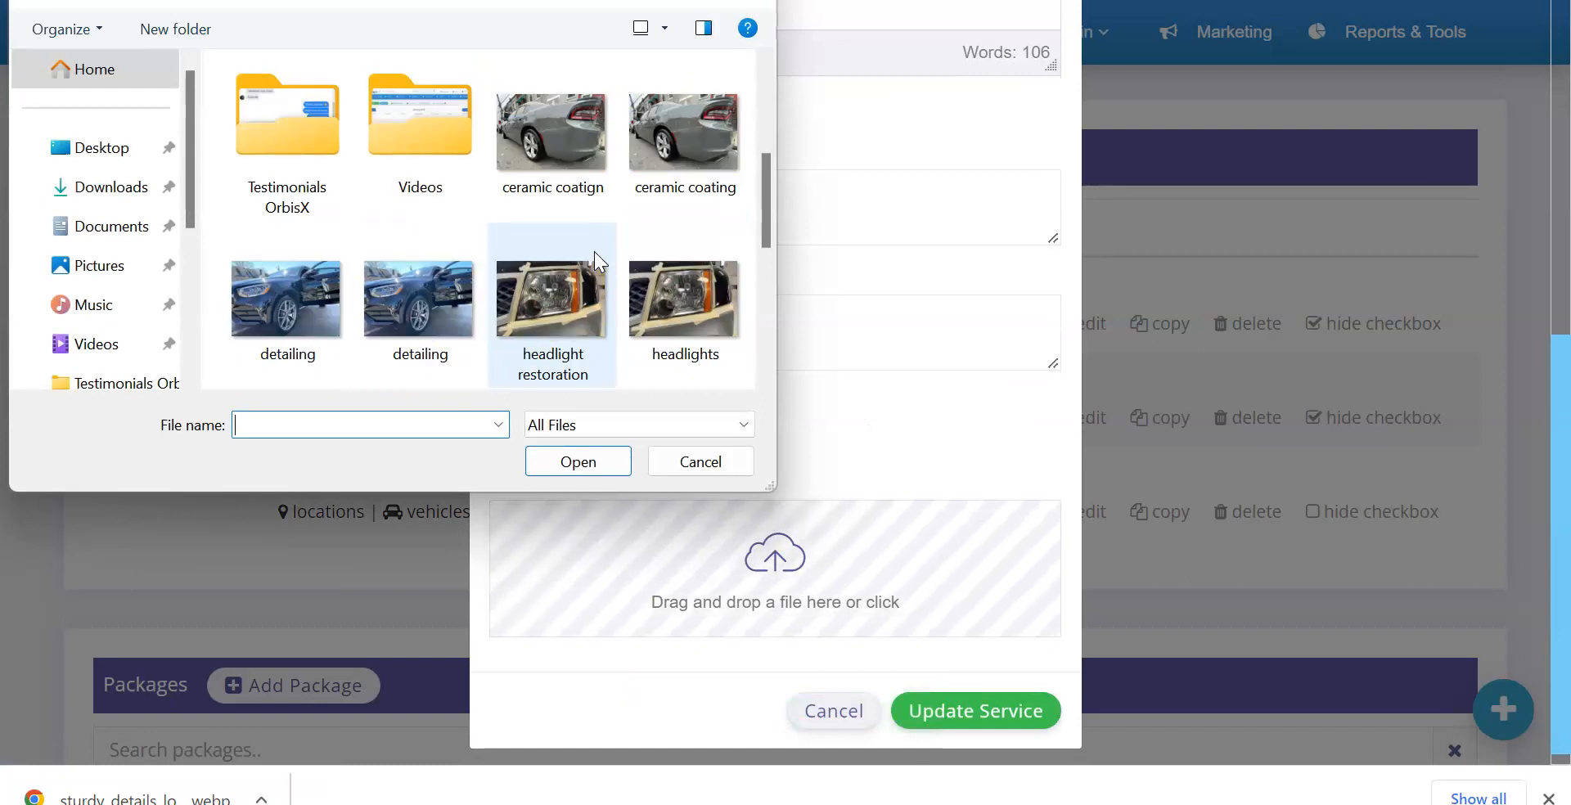
pyautogui.doubleClick(659, 164)
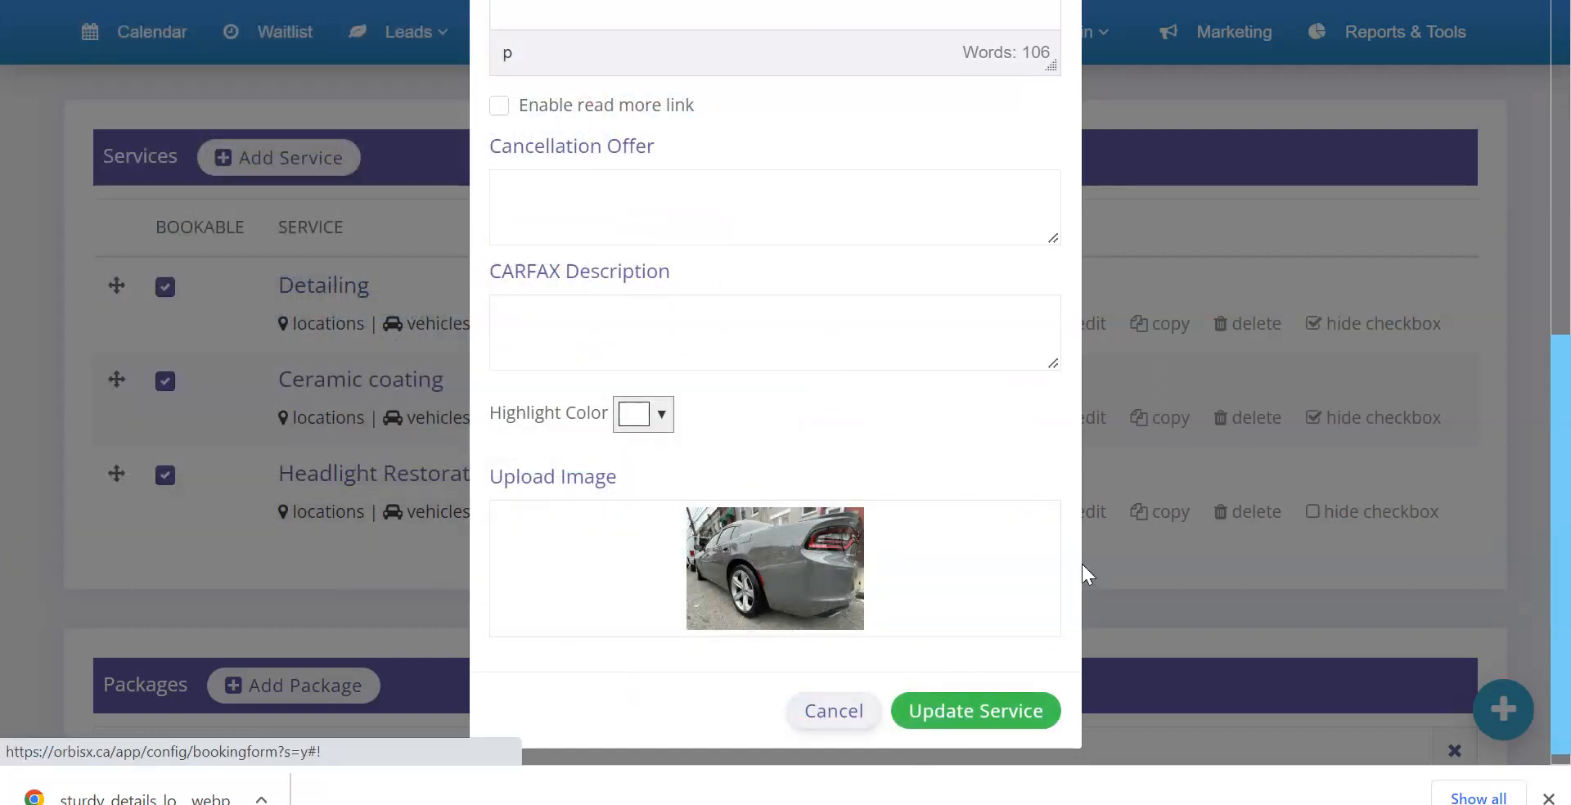
pyautogui.click(1095, 360)
# - Upload the detailing JPEG to the Detailing service and save the service
pyautogui.click(1072, 323)
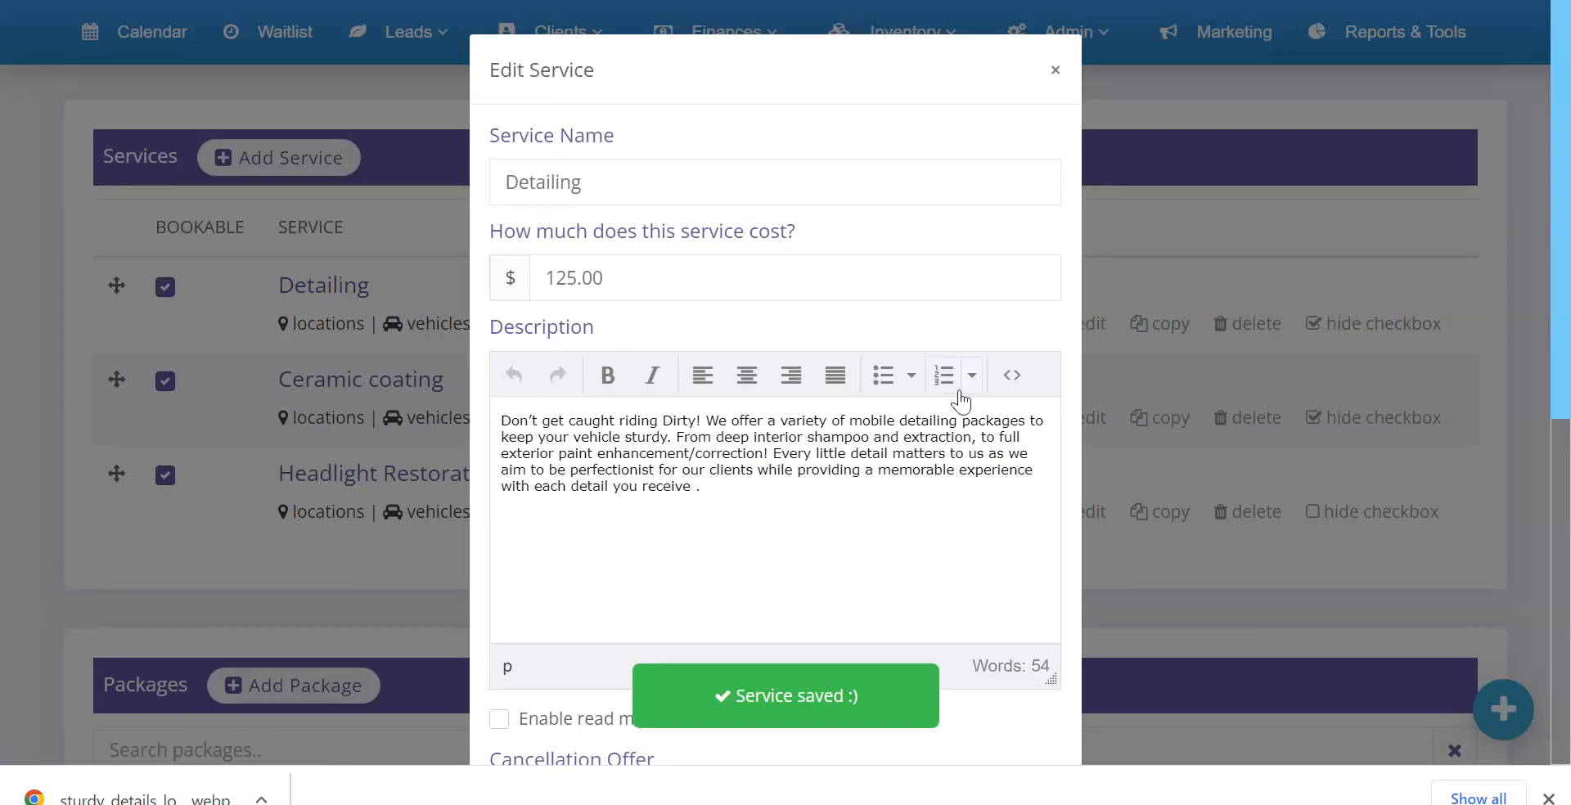
pyautogui.scroll(-6, 785, 484)
pyautogui.click(812, 544)
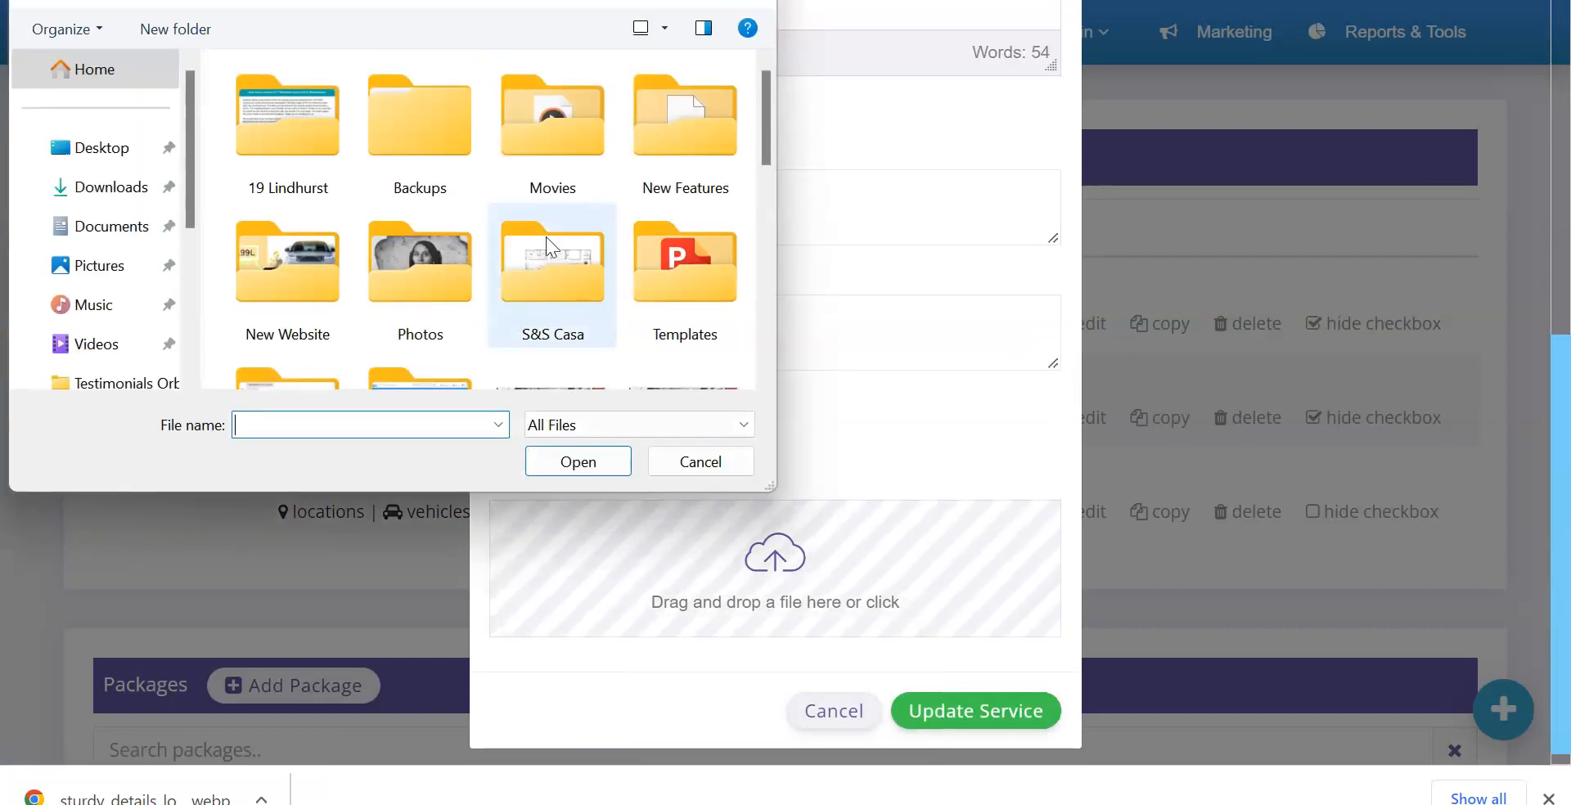
pyautogui.scroll(-5, 545, 237)
pyautogui.doubleClick(404, 298)
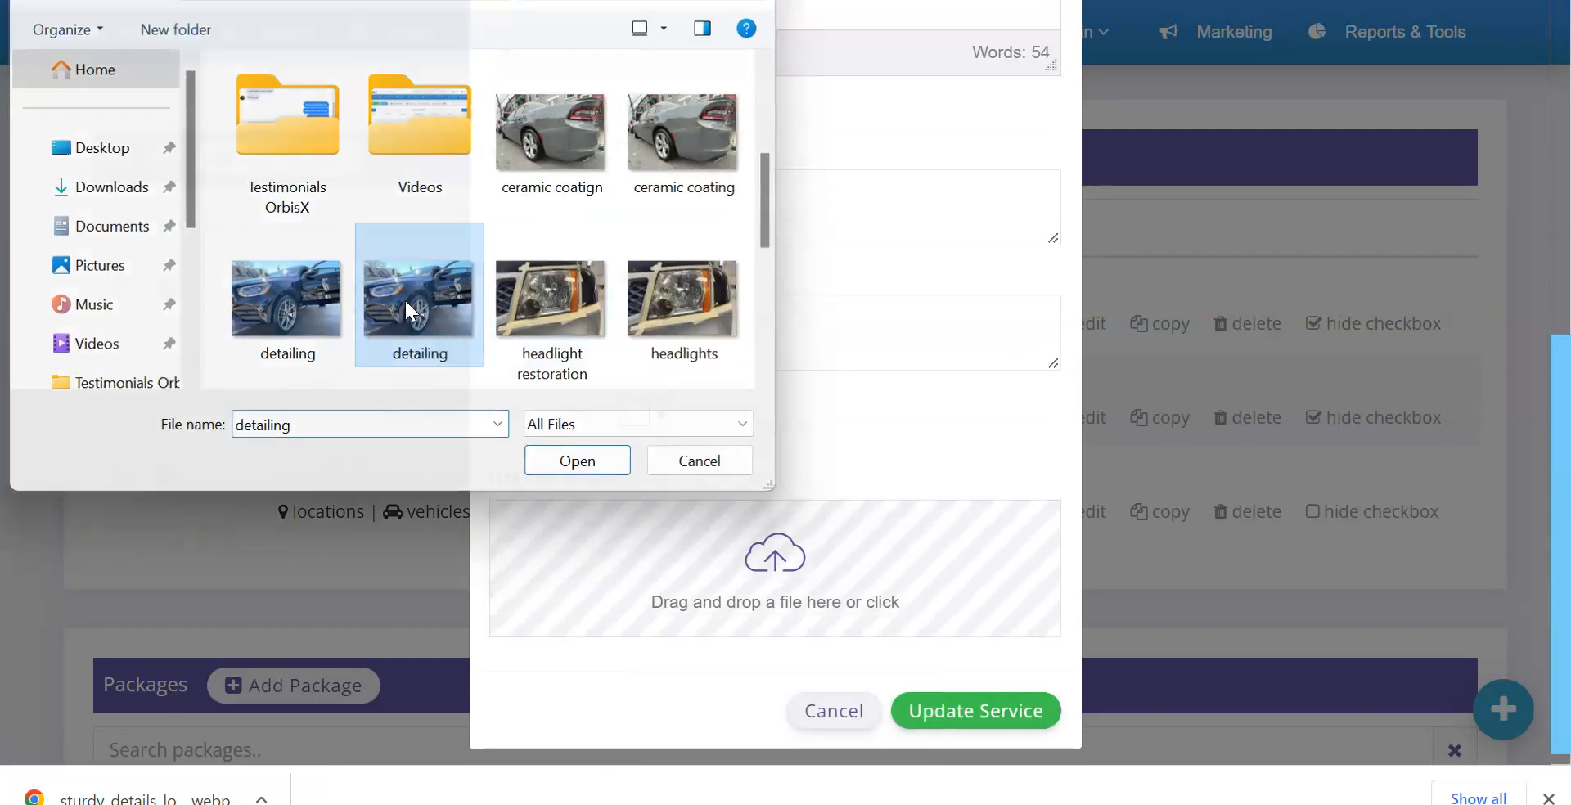
pyautogui.click(962, 713)
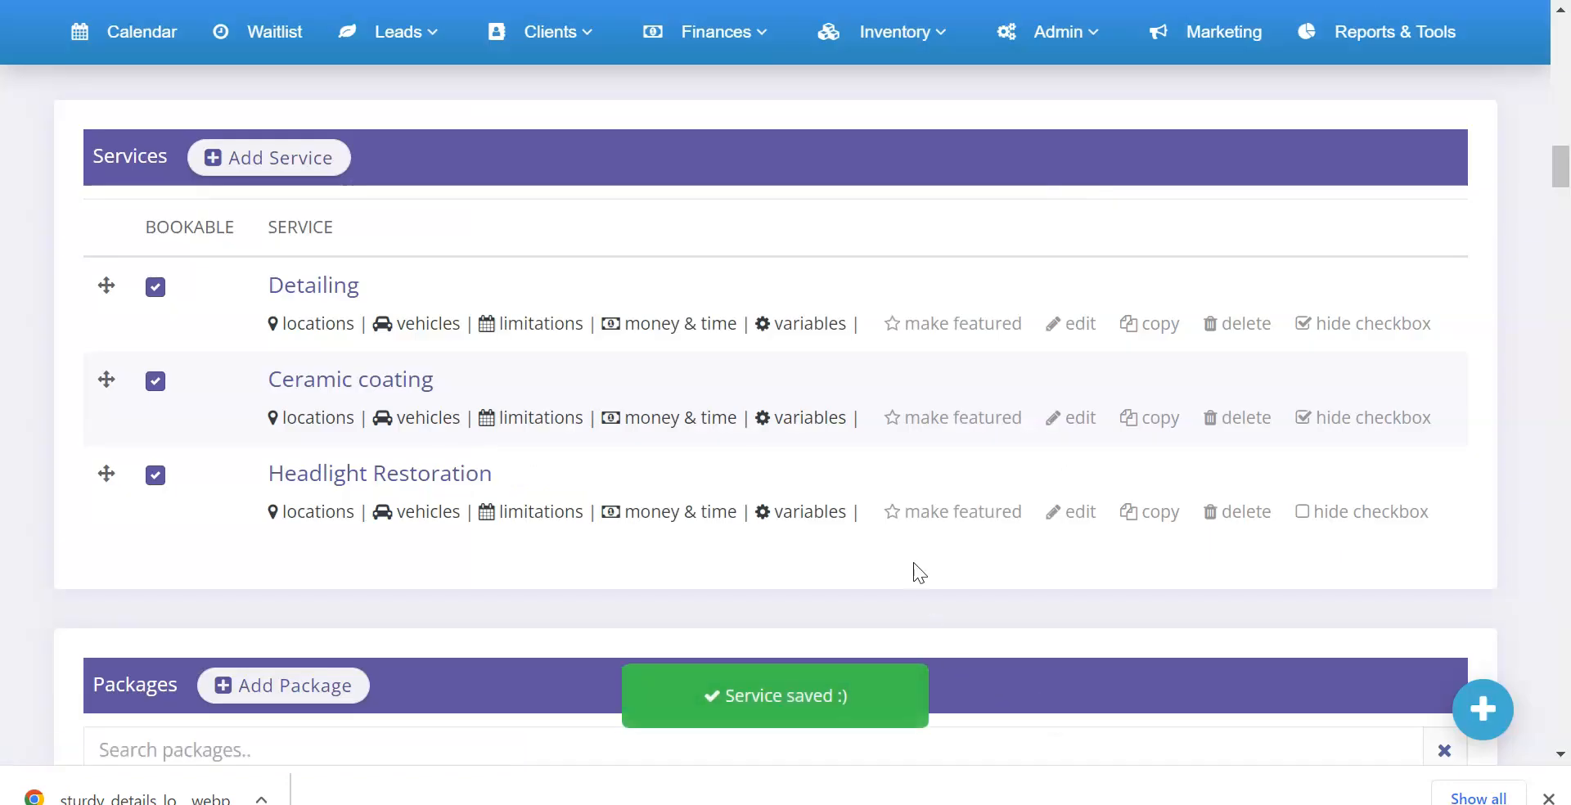
pyautogui.click(1077, 512)
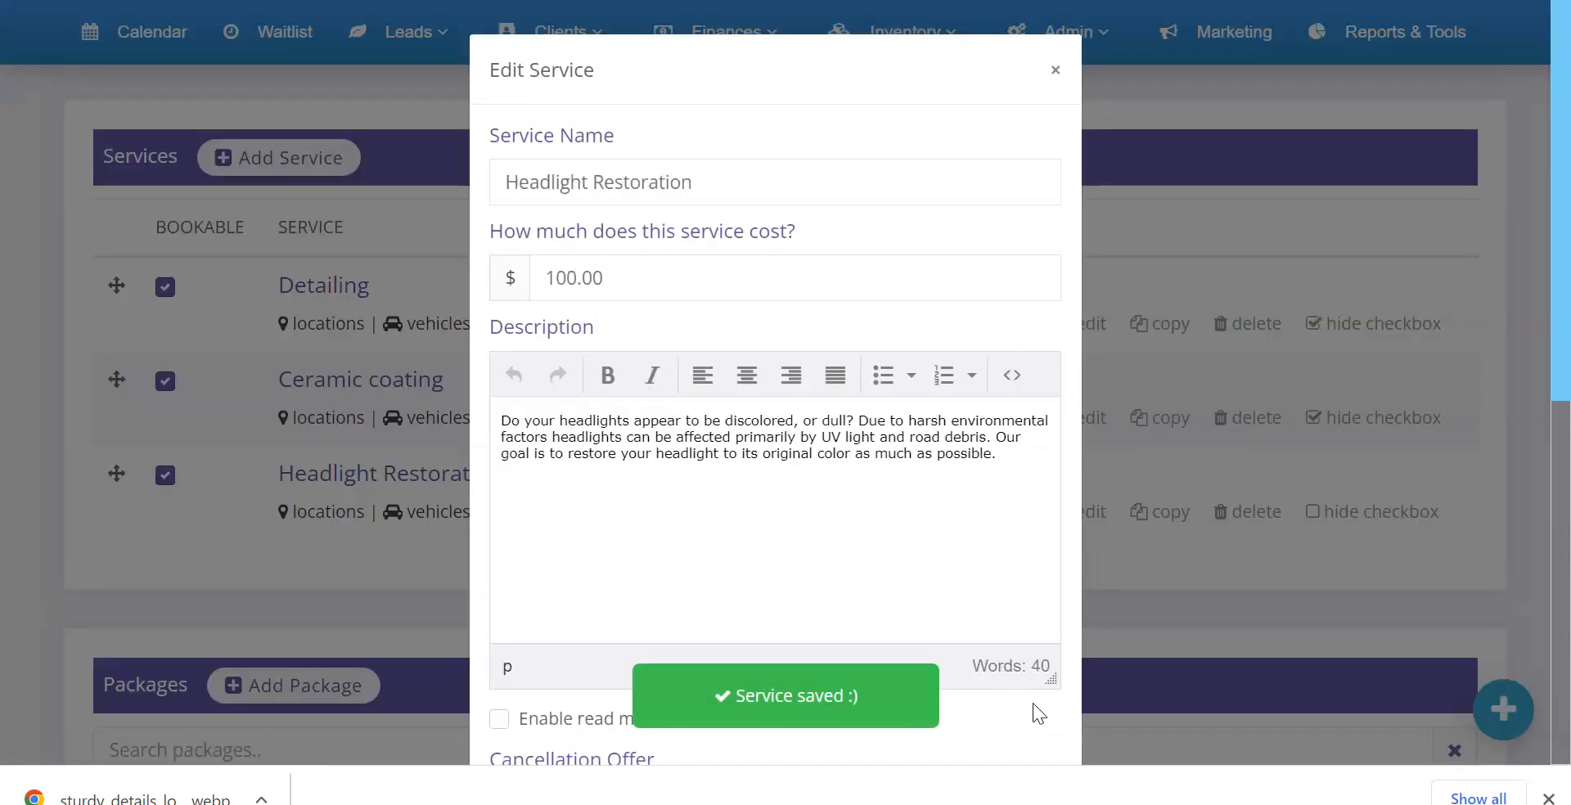
pyautogui.scroll(-7, 1063, 564)
pyautogui.scroll(-1, 1062, 561)
pyautogui.click(1144, 550)
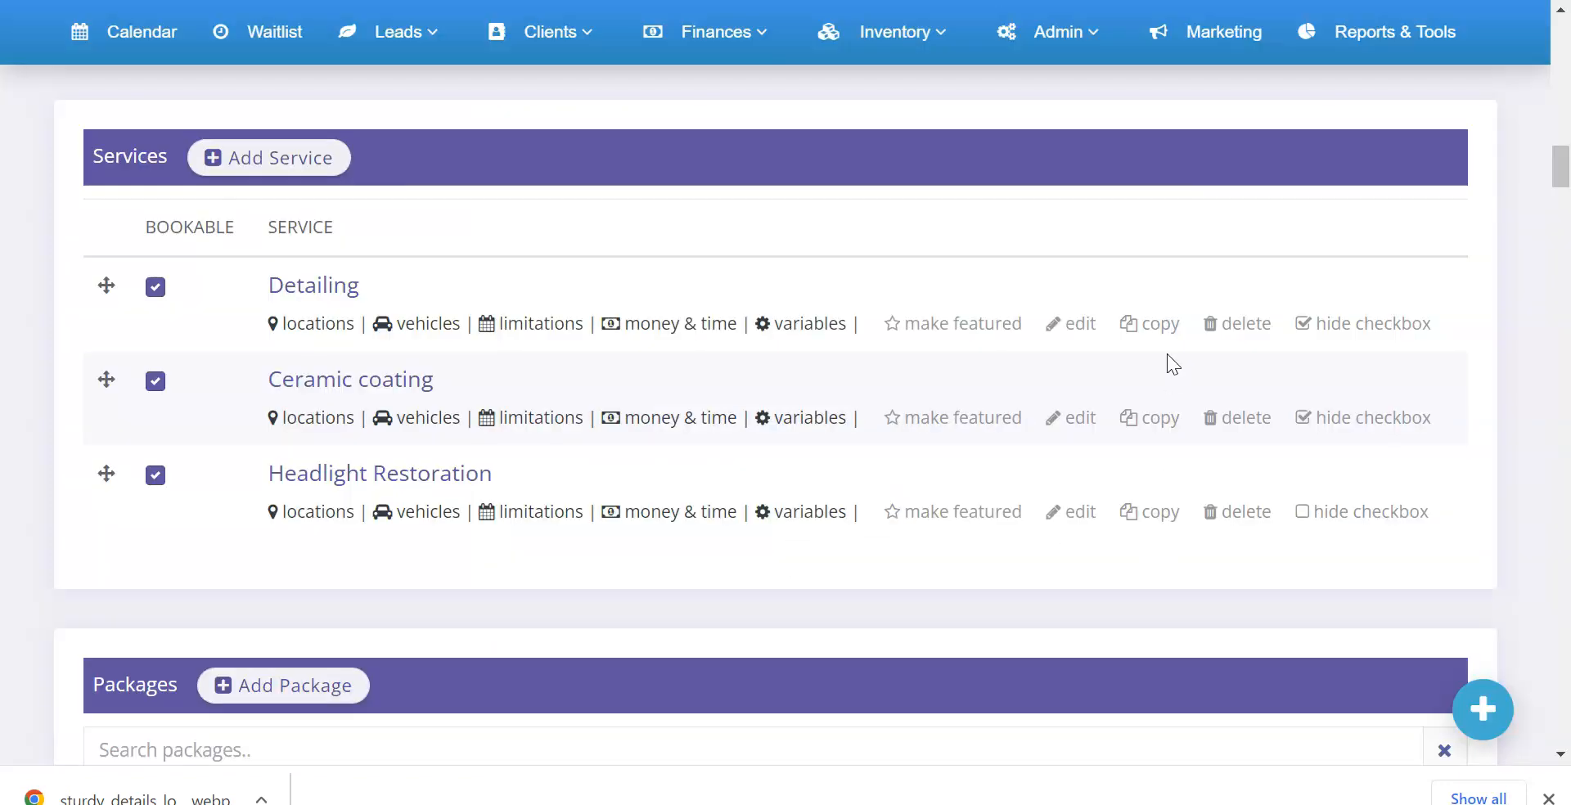
# - Upload the detailing image to the Detailing service again and update the service
pyautogui.click(1080, 325)
pyautogui.scroll(-8, 649, 463)
pyautogui.click(780, 540)
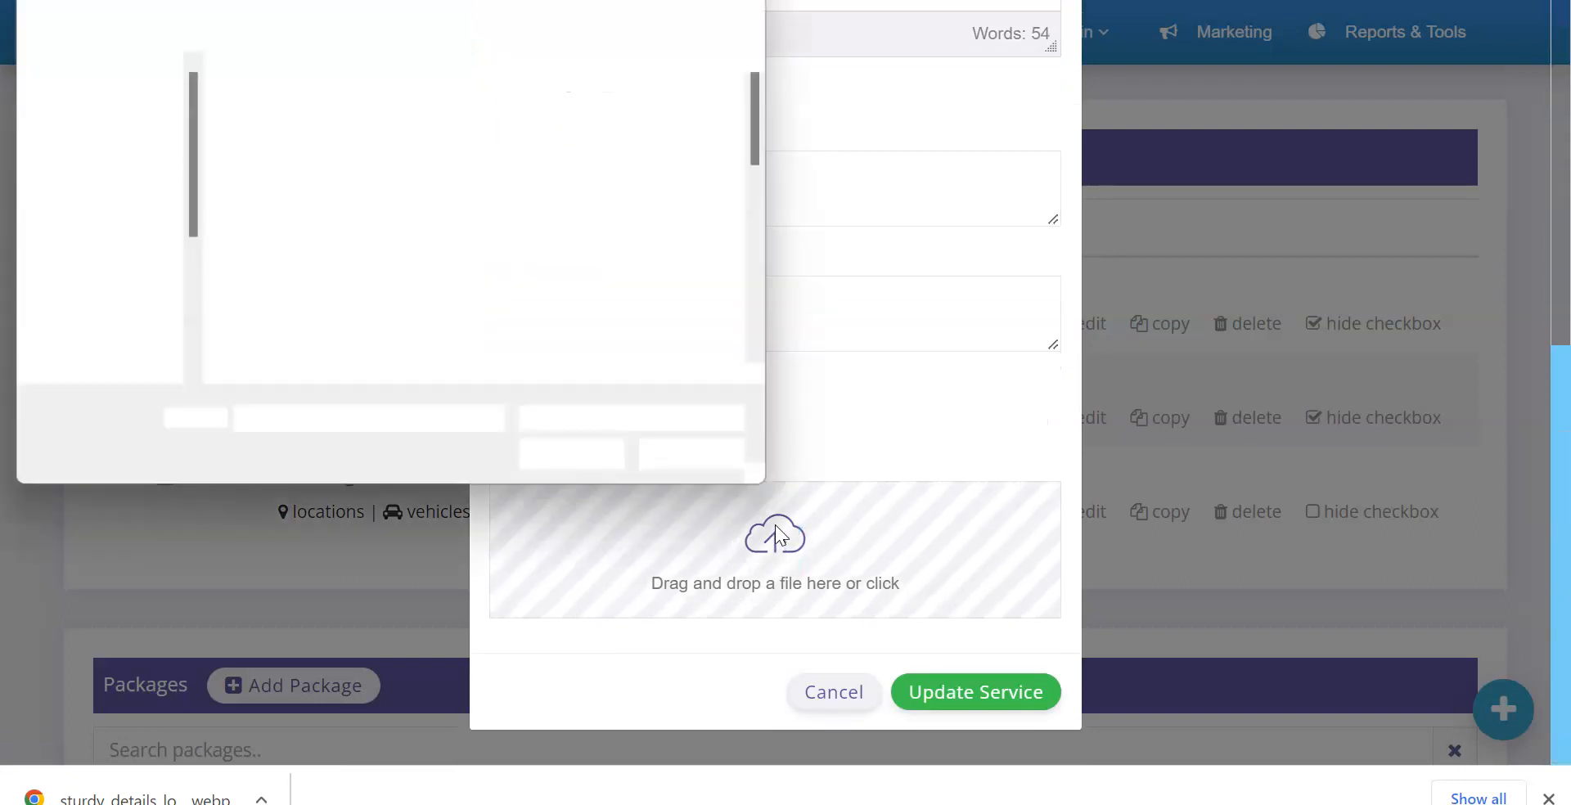
pyautogui.scroll(-5, 421, 309)
pyautogui.doubleClick(288, 123)
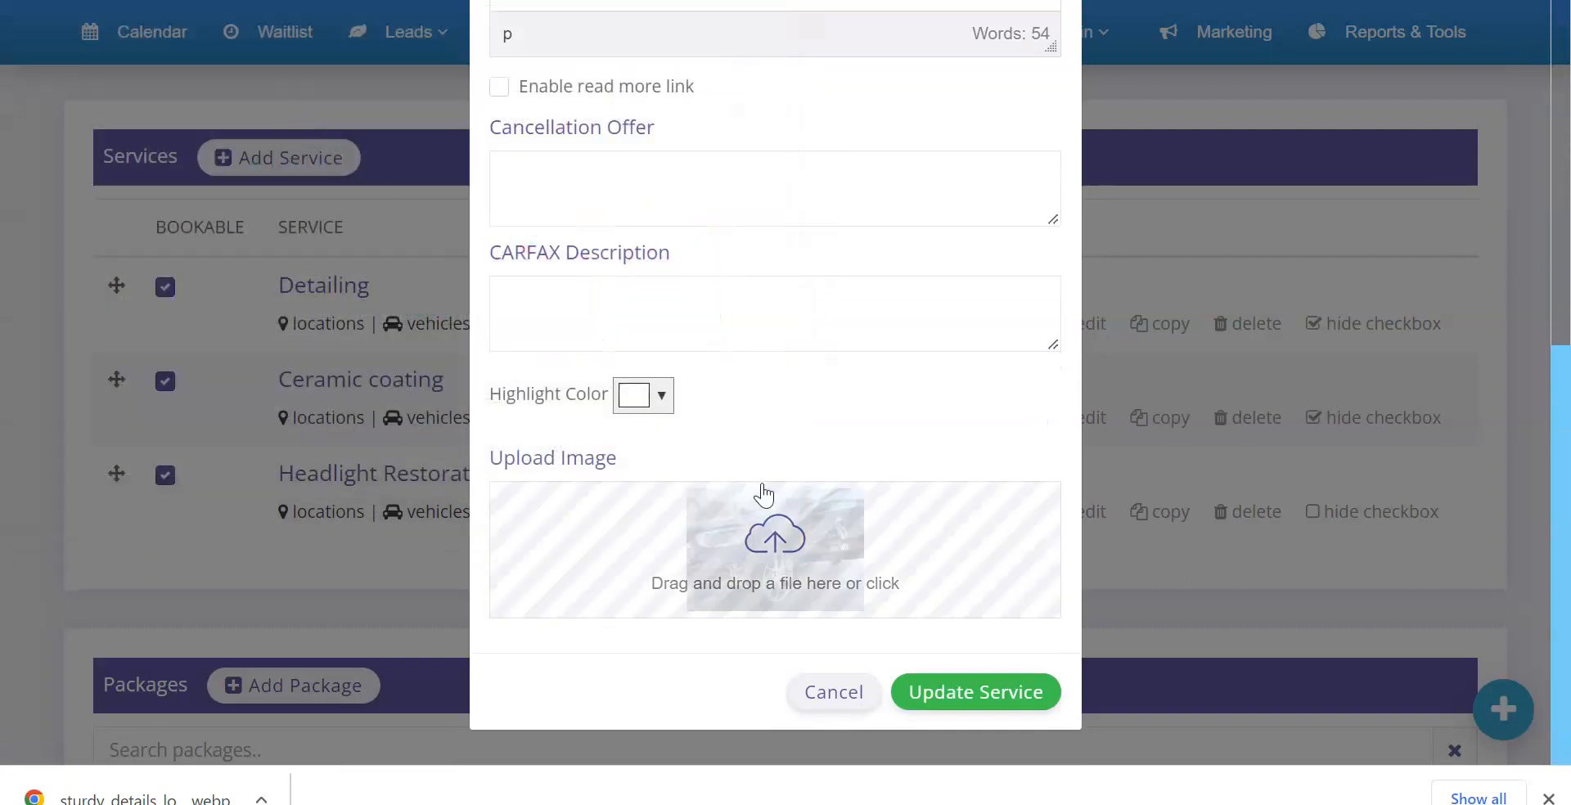
pyautogui.click(986, 696)
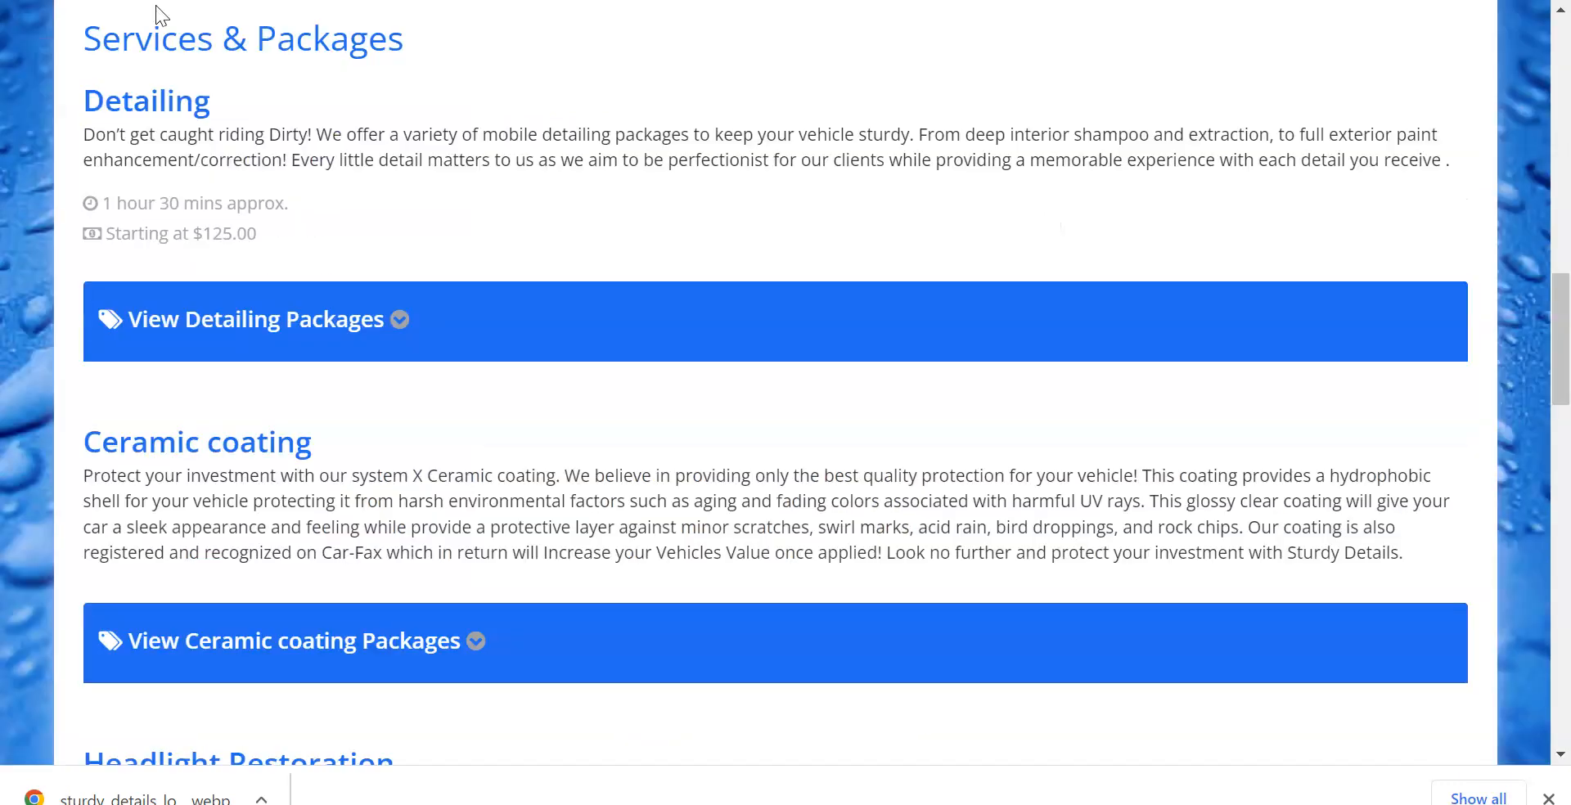
# - Review the Services & Packages section of the live booking form to check the images of the three services
pyautogui.scroll(-3, 161, 14)
pyautogui.scroll(12, 509, 305)
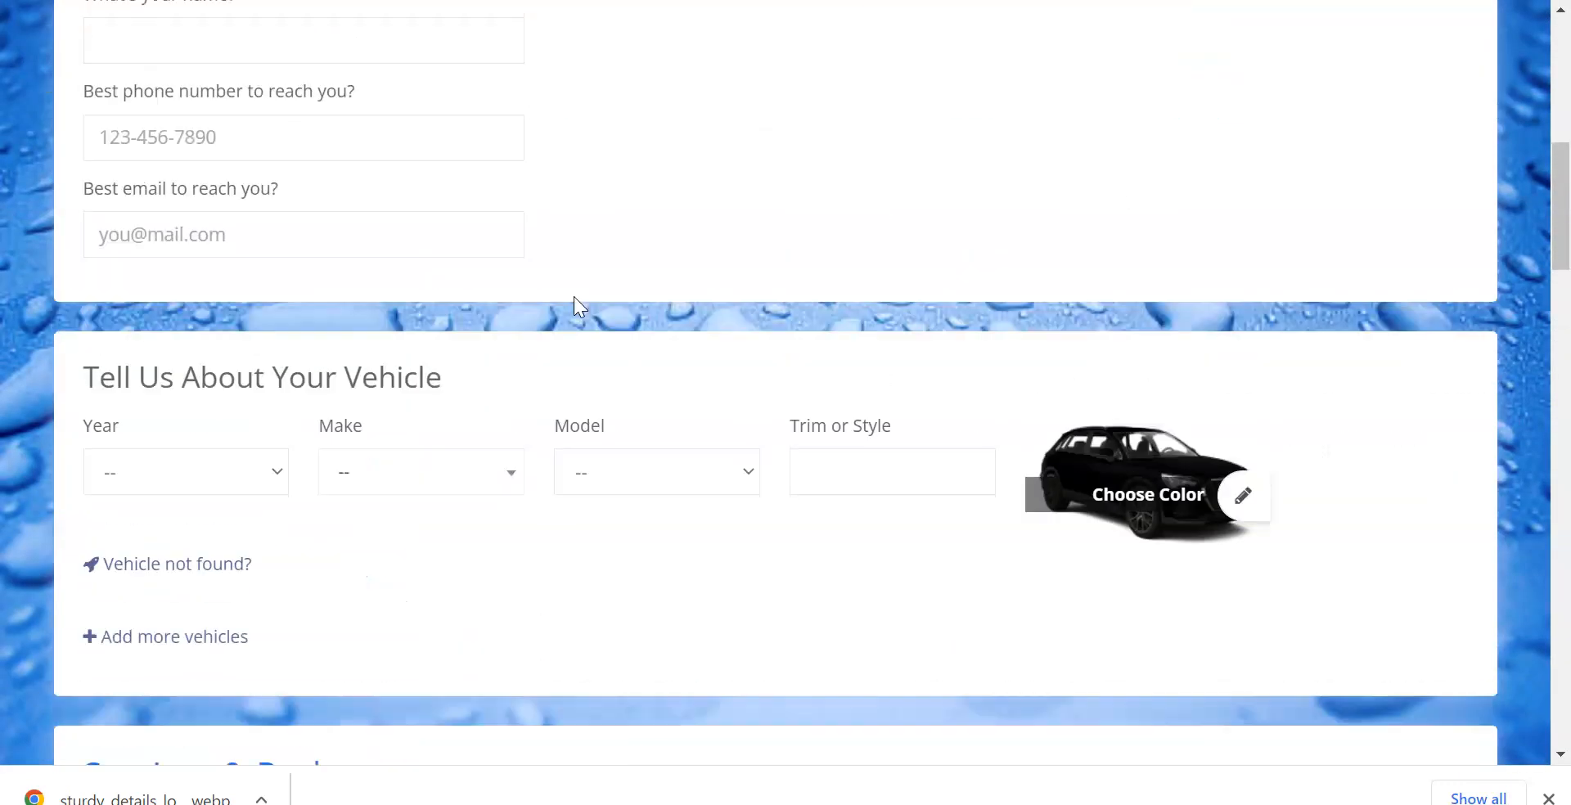
pyautogui.scroll(-9, 575, 298)
pyautogui.scroll(-13, 303, 214)
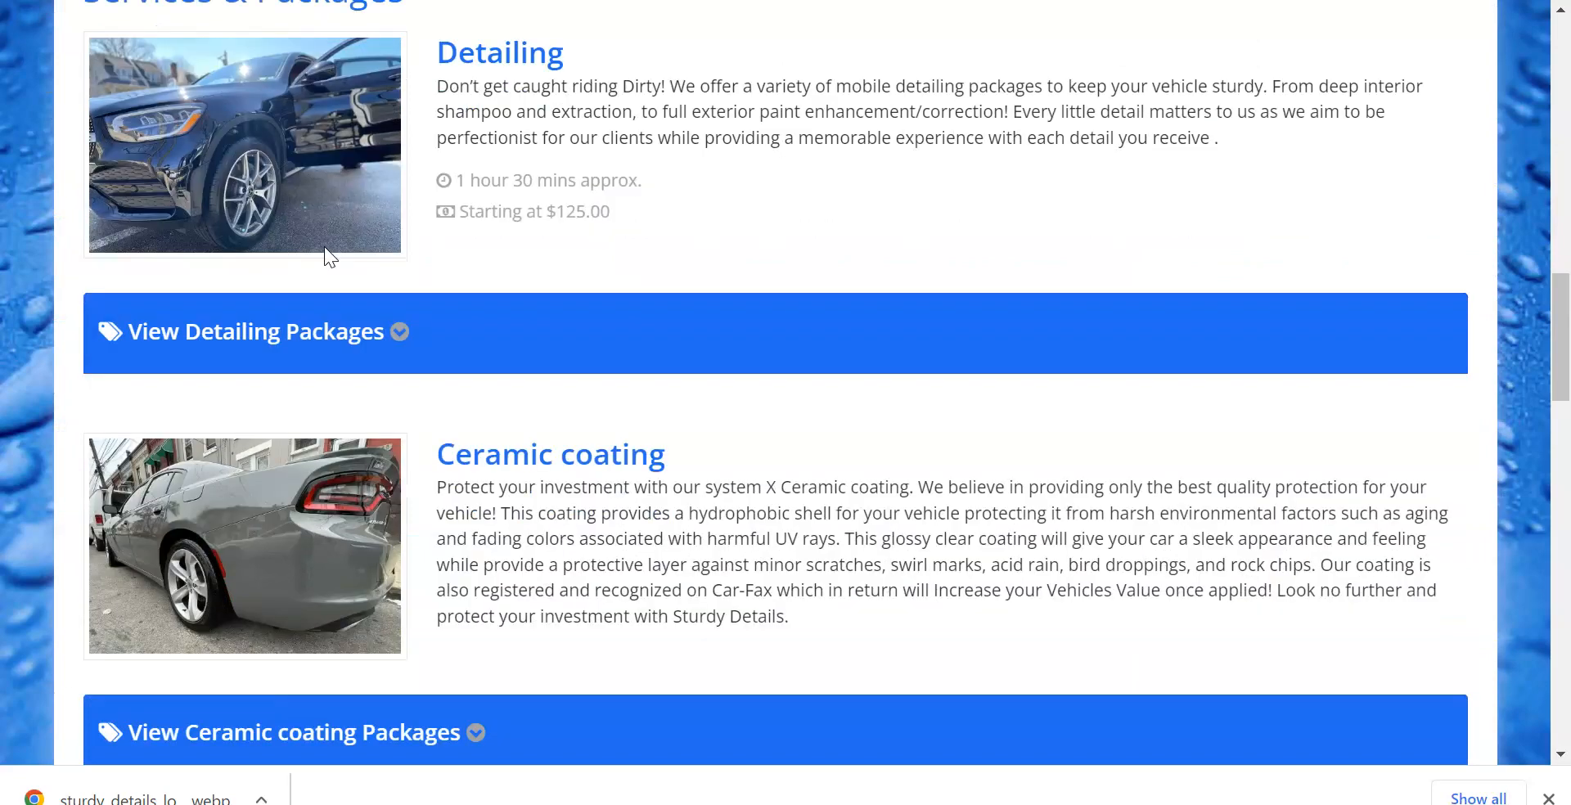
pyautogui.scroll(4, 299, 237)
pyautogui.scroll(10, 303, 229)
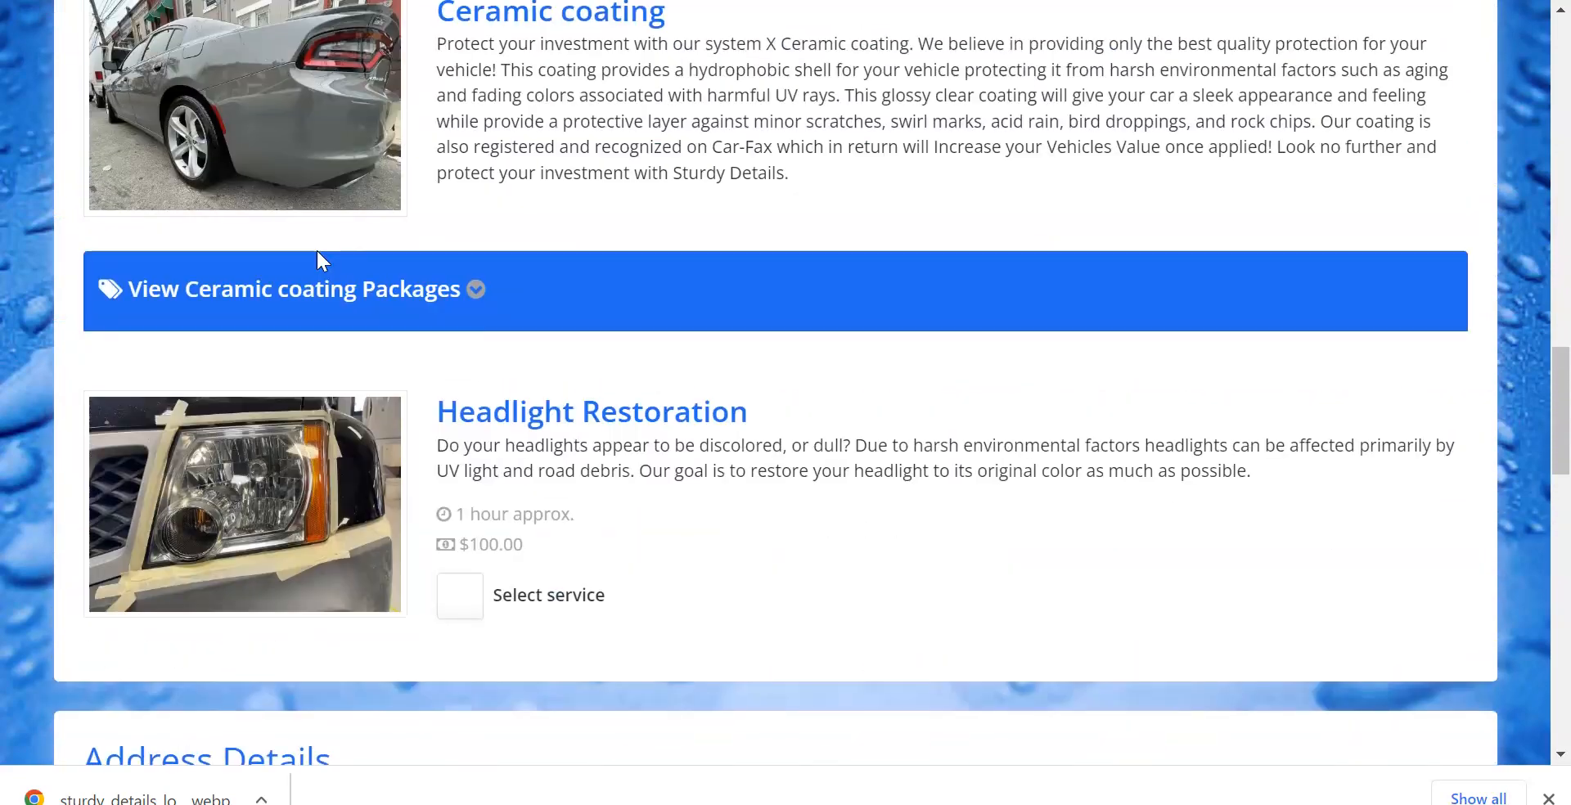
pyautogui.scroll(15, 317, 252)
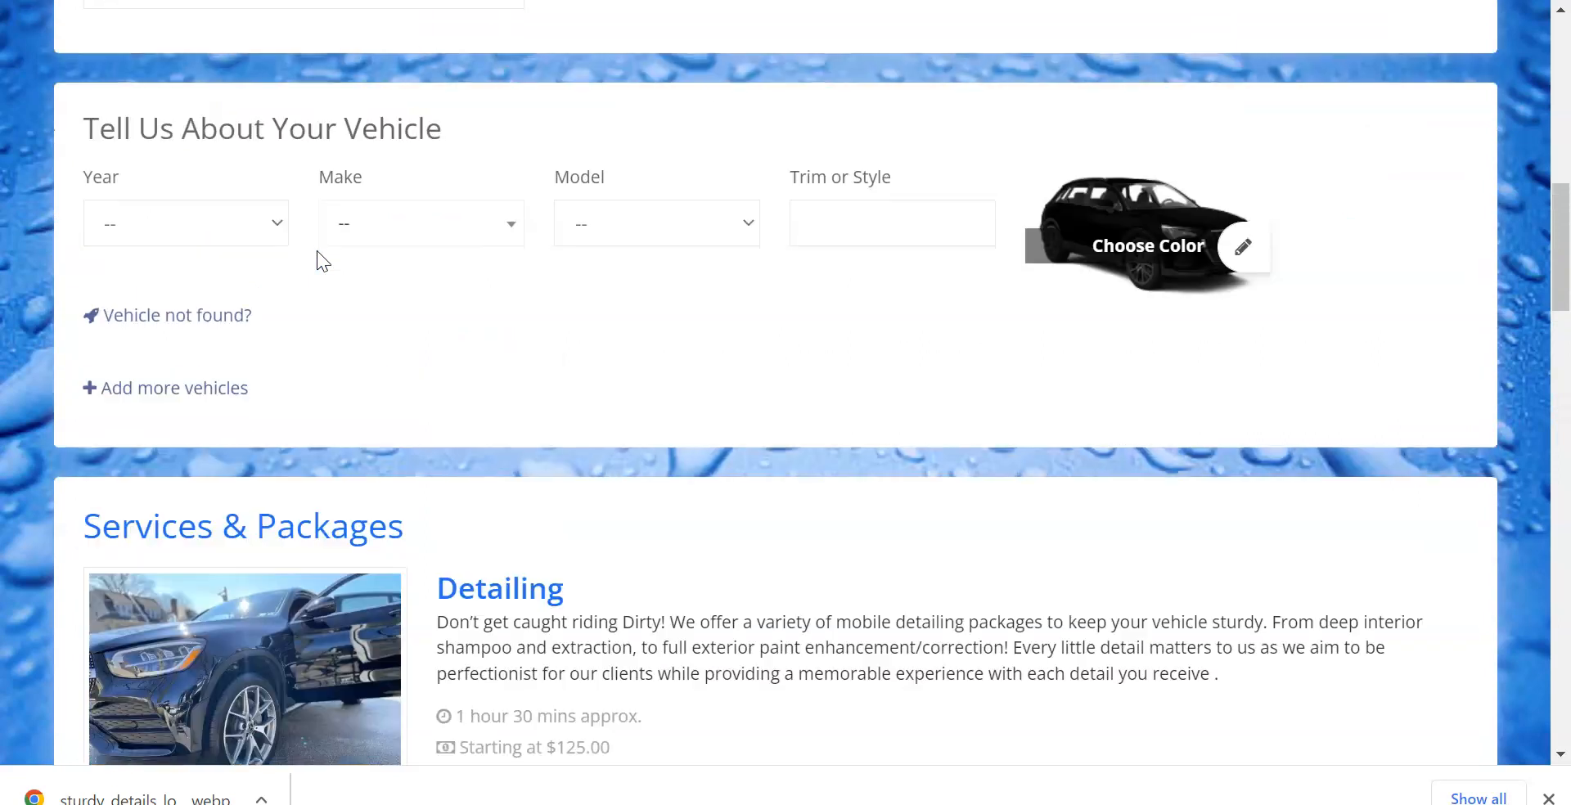
pyautogui.scroll(-7, 318, 253)
pyautogui.scroll(-7, 332, 249)
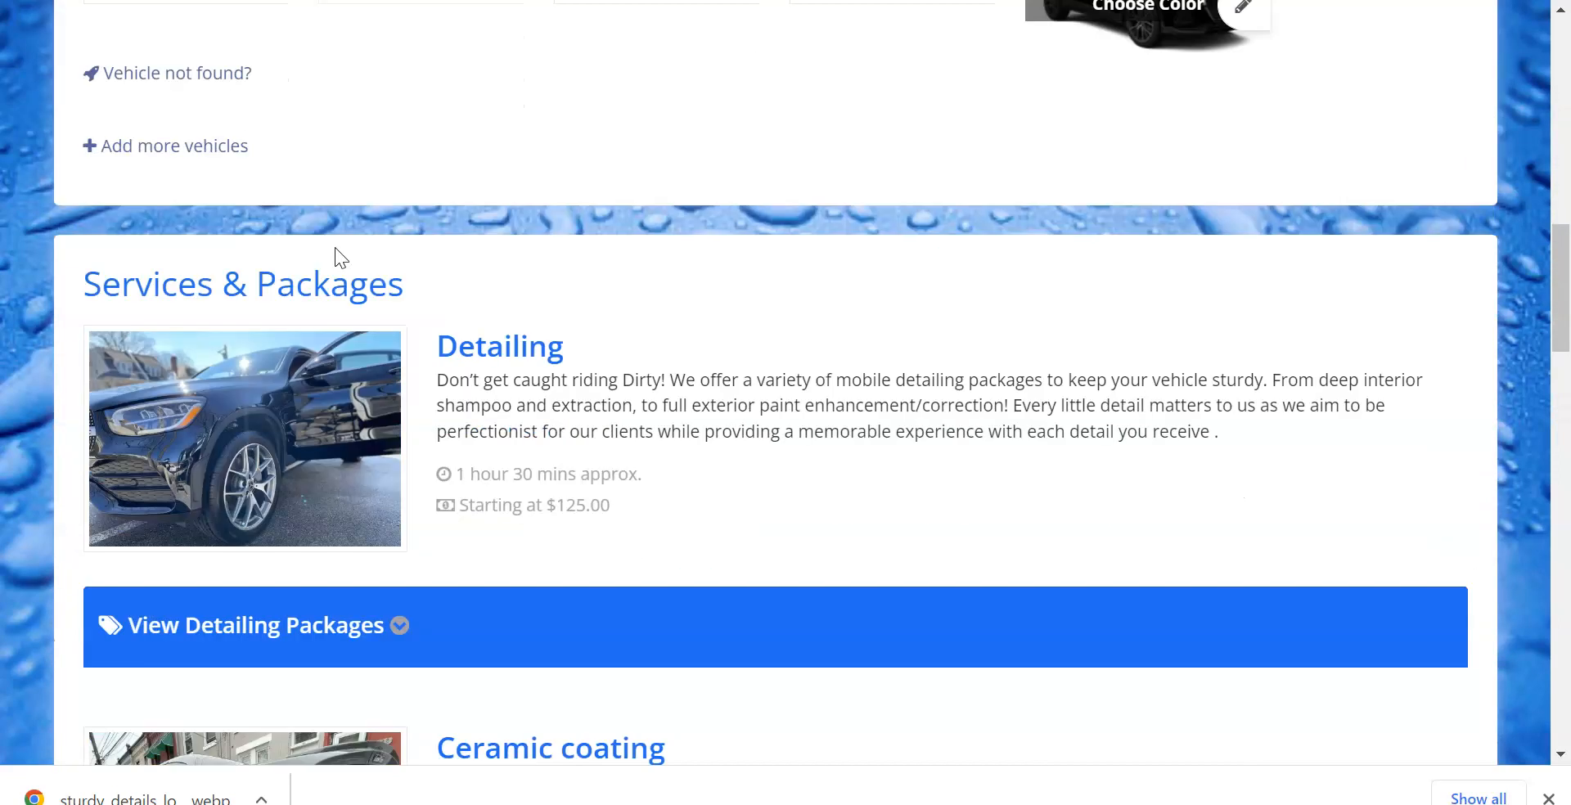
# - Expand the Detailing and Ceramic coating packages on the booking form and look through their options and prices
pyautogui.click(338, 500)
pyautogui.scroll(-4, 385, 403)
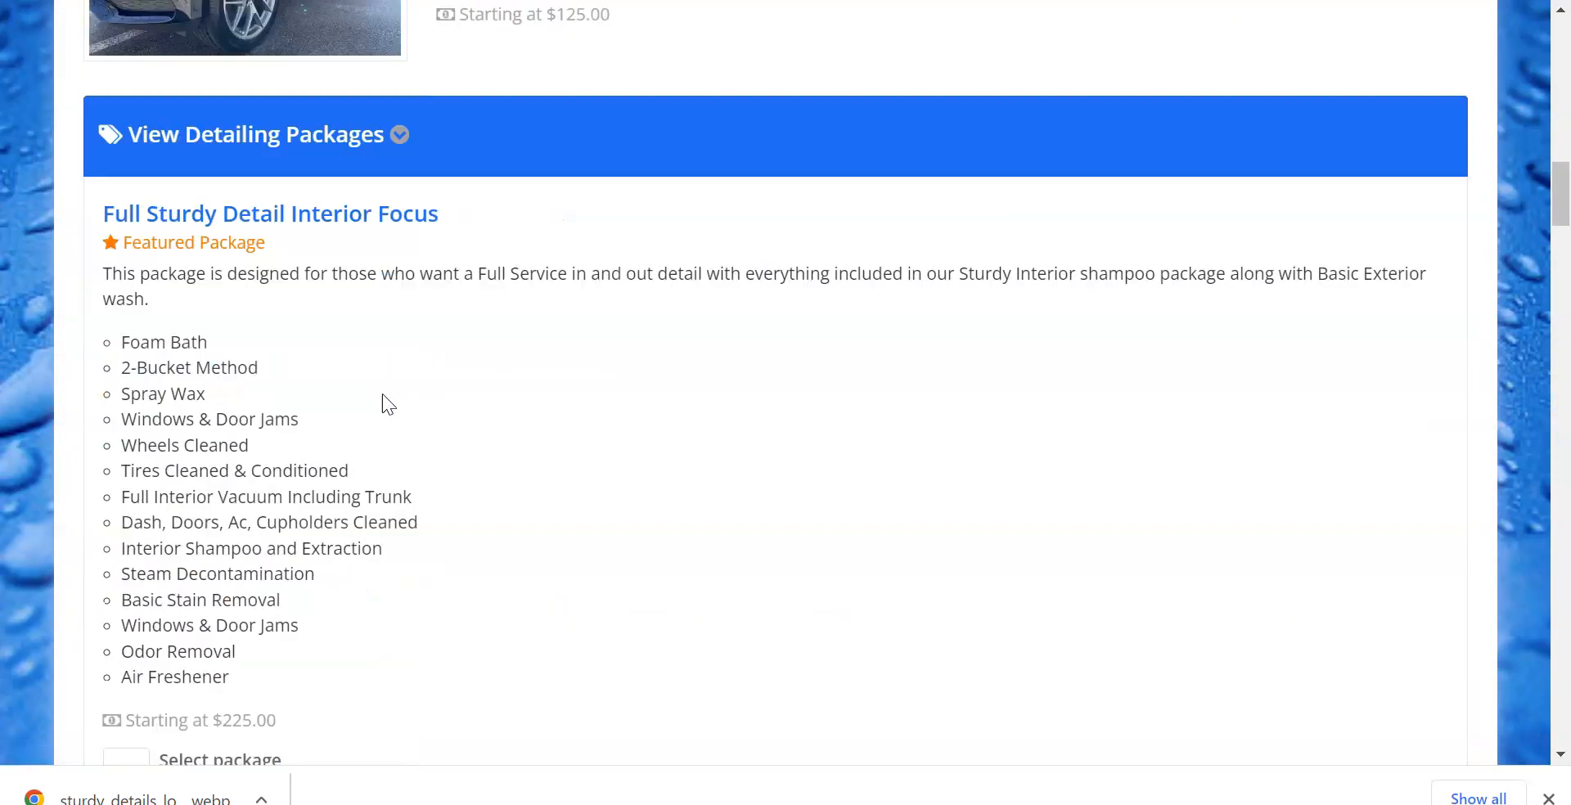
pyautogui.scroll(-6, 385, 333)
pyautogui.scroll(-18, 385, 334)
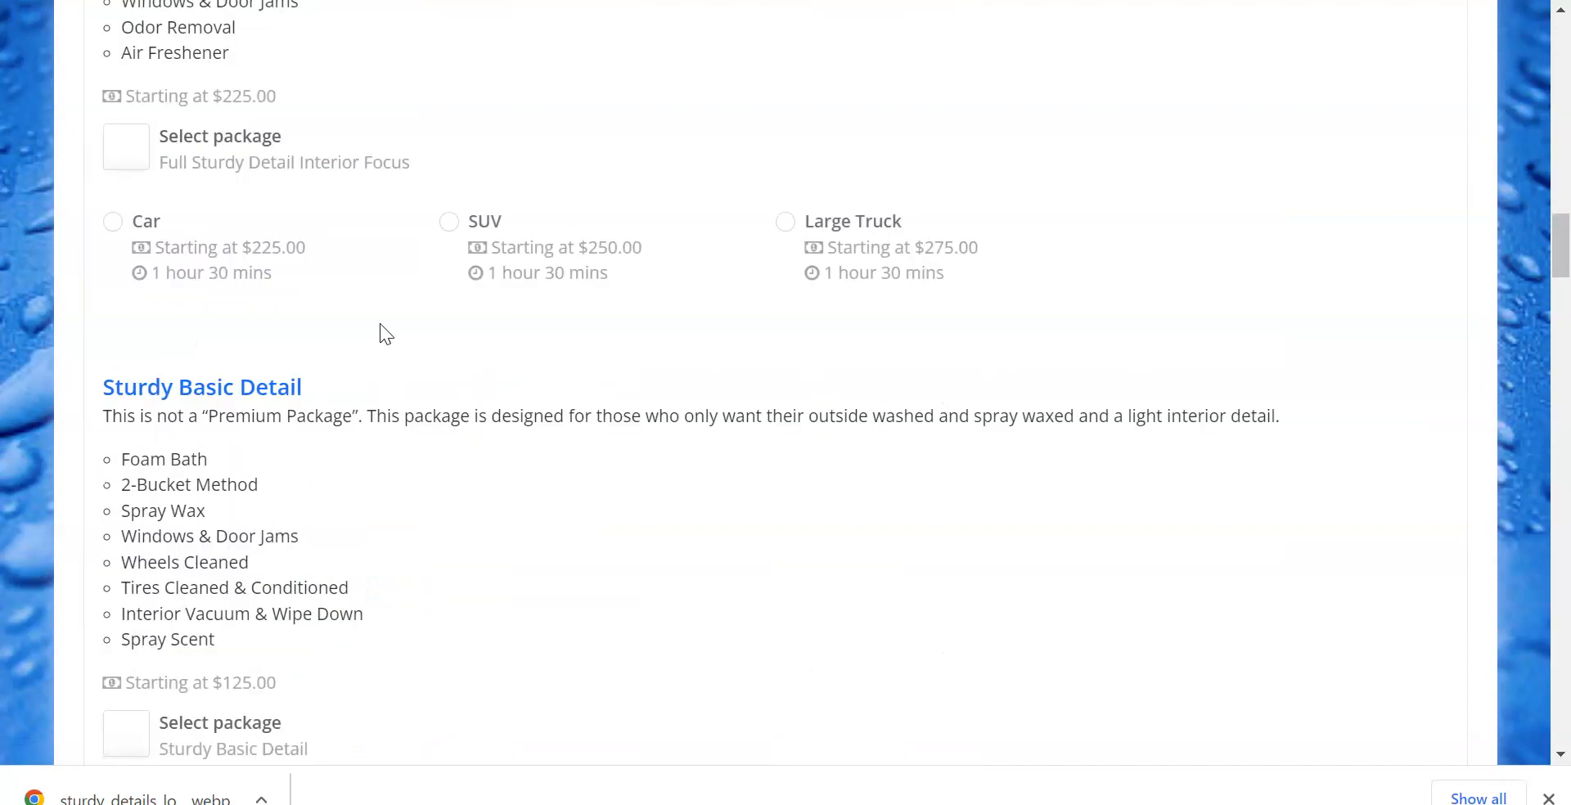
pyautogui.scroll(-20, 384, 333)
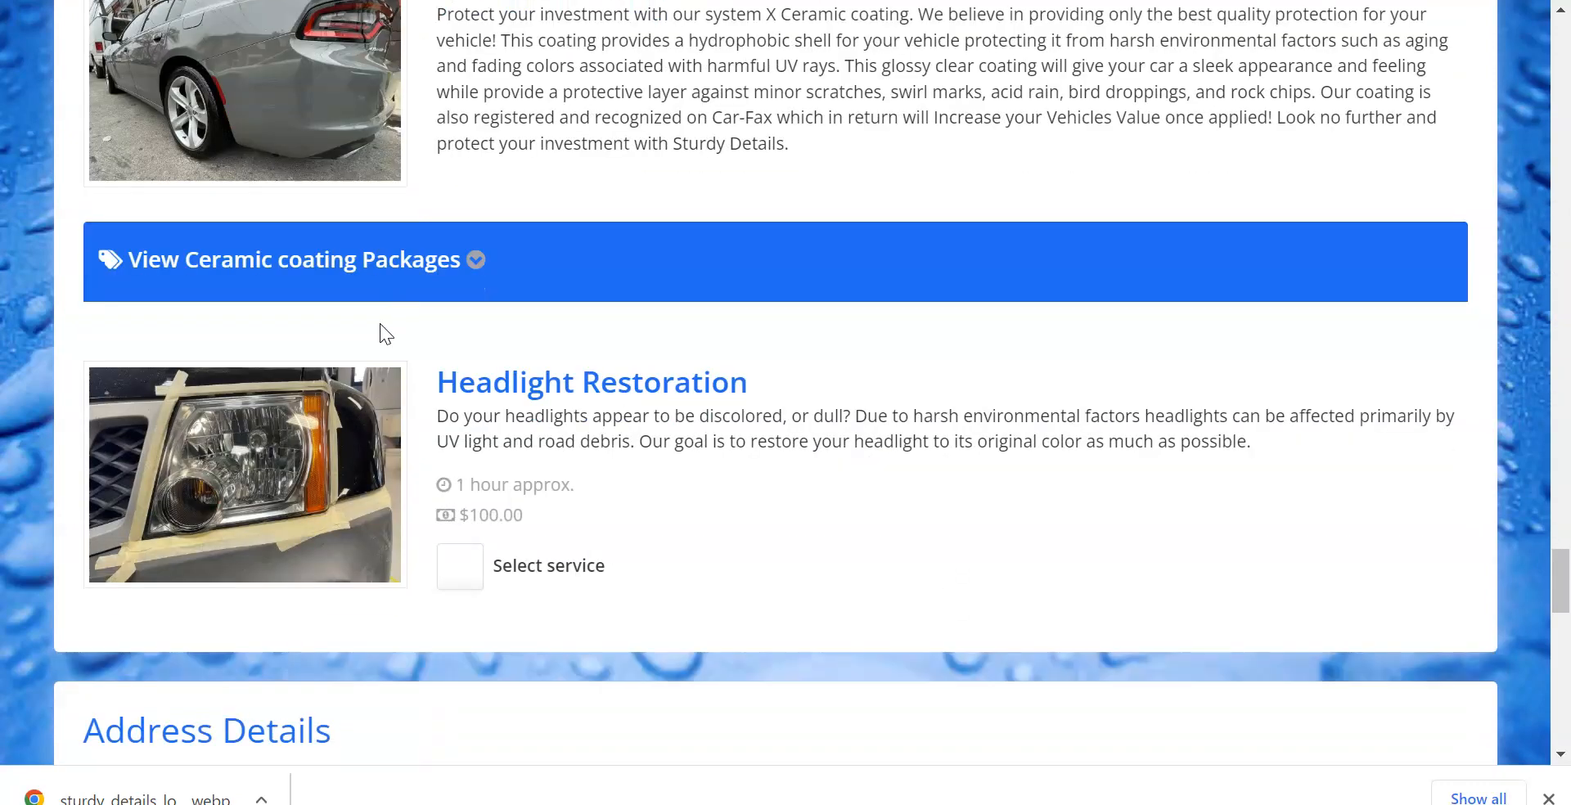
pyautogui.click(401, 281)
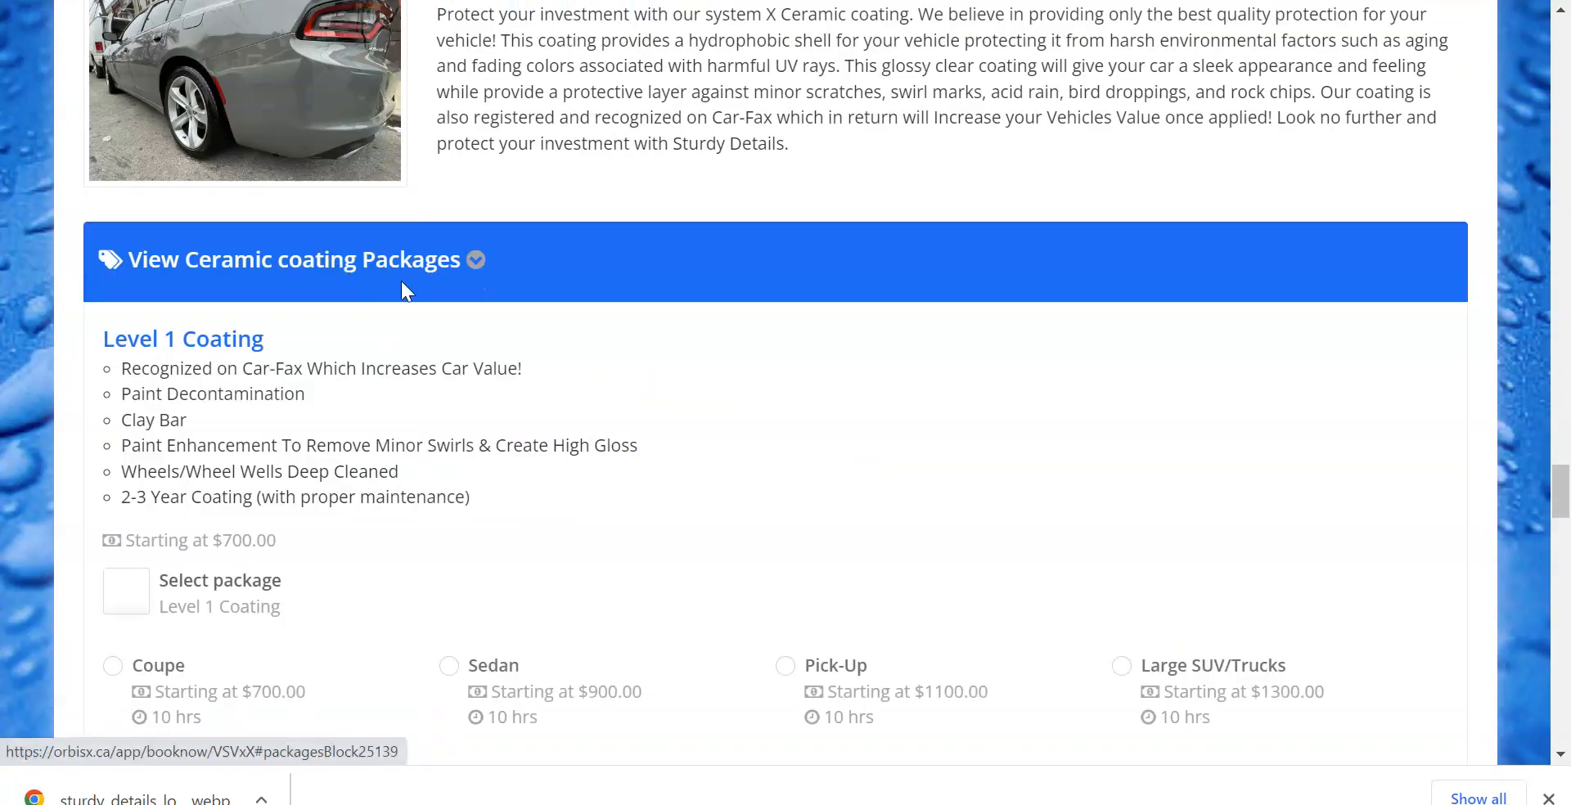
pyautogui.scroll(-3, 448, 297)
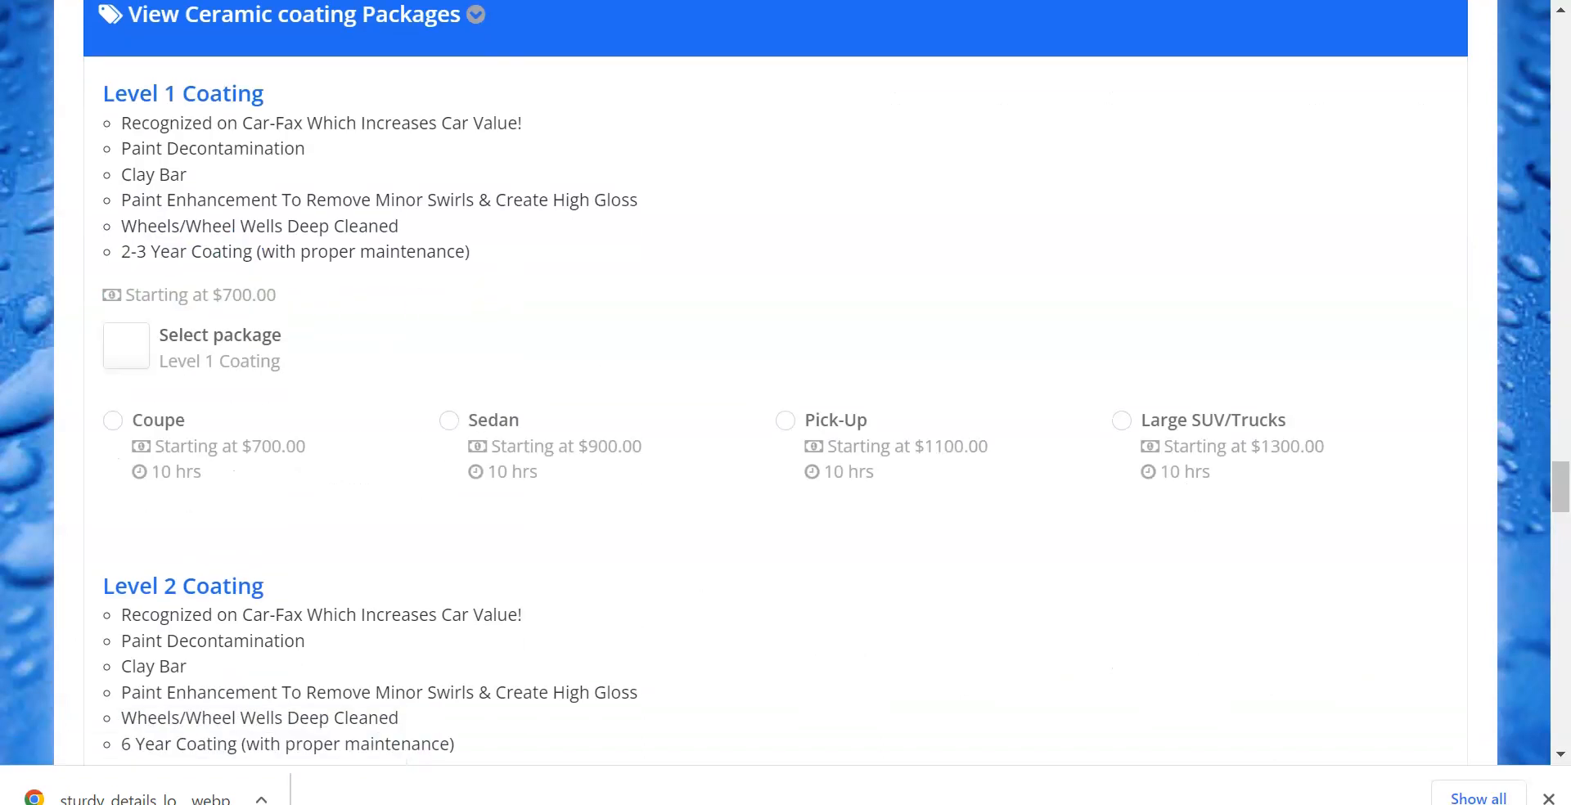
# - Switch to the Sturdy Details website and open its Ceramic Coating page
pyautogui.click(859, 2)
pyautogui.scroll(10, 625, 241)
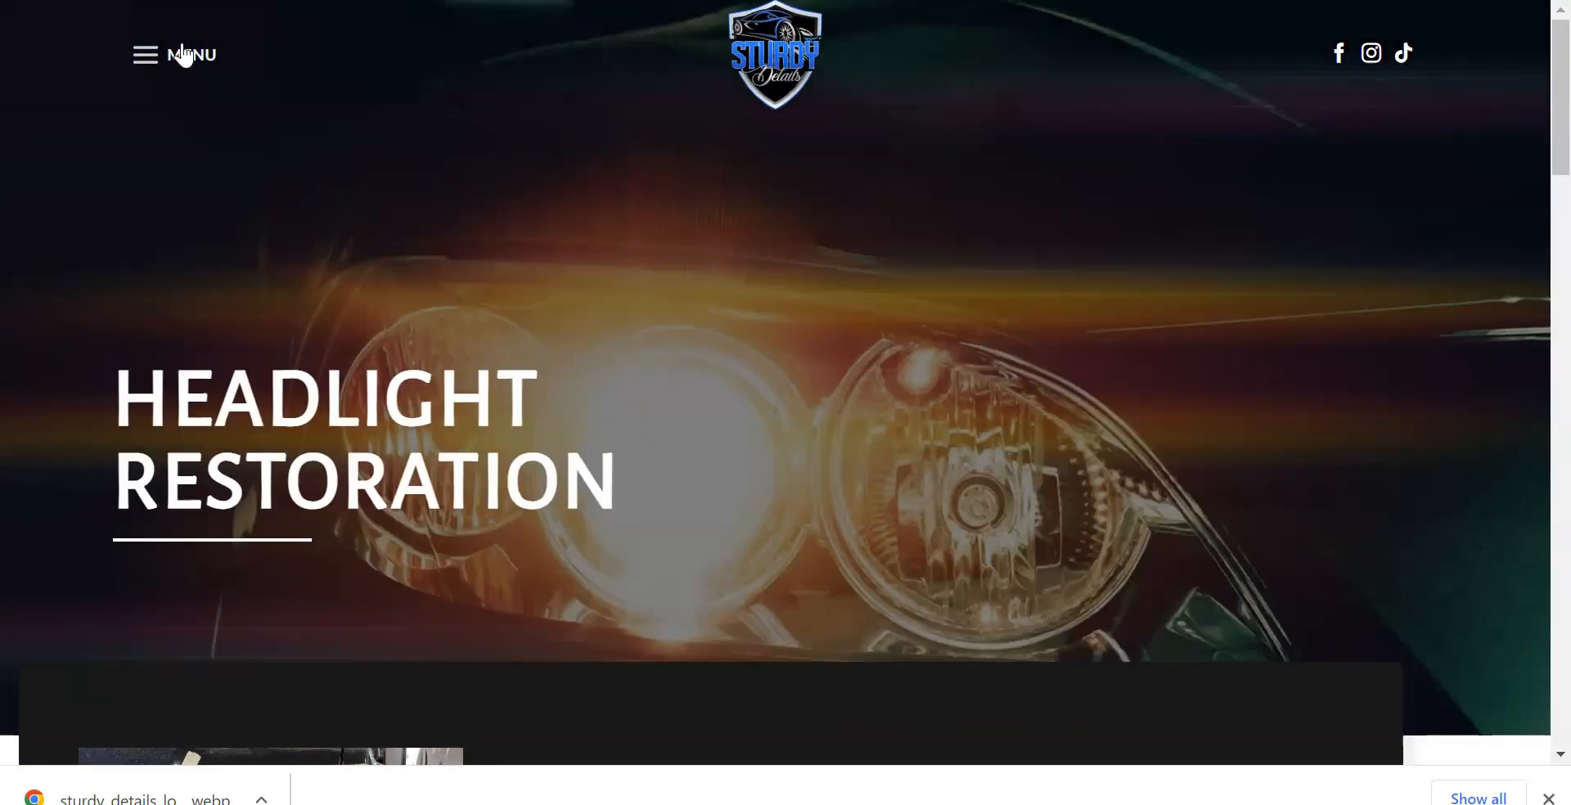
pyautogui.click(184, 56)
pyautogui.click(803, 502)
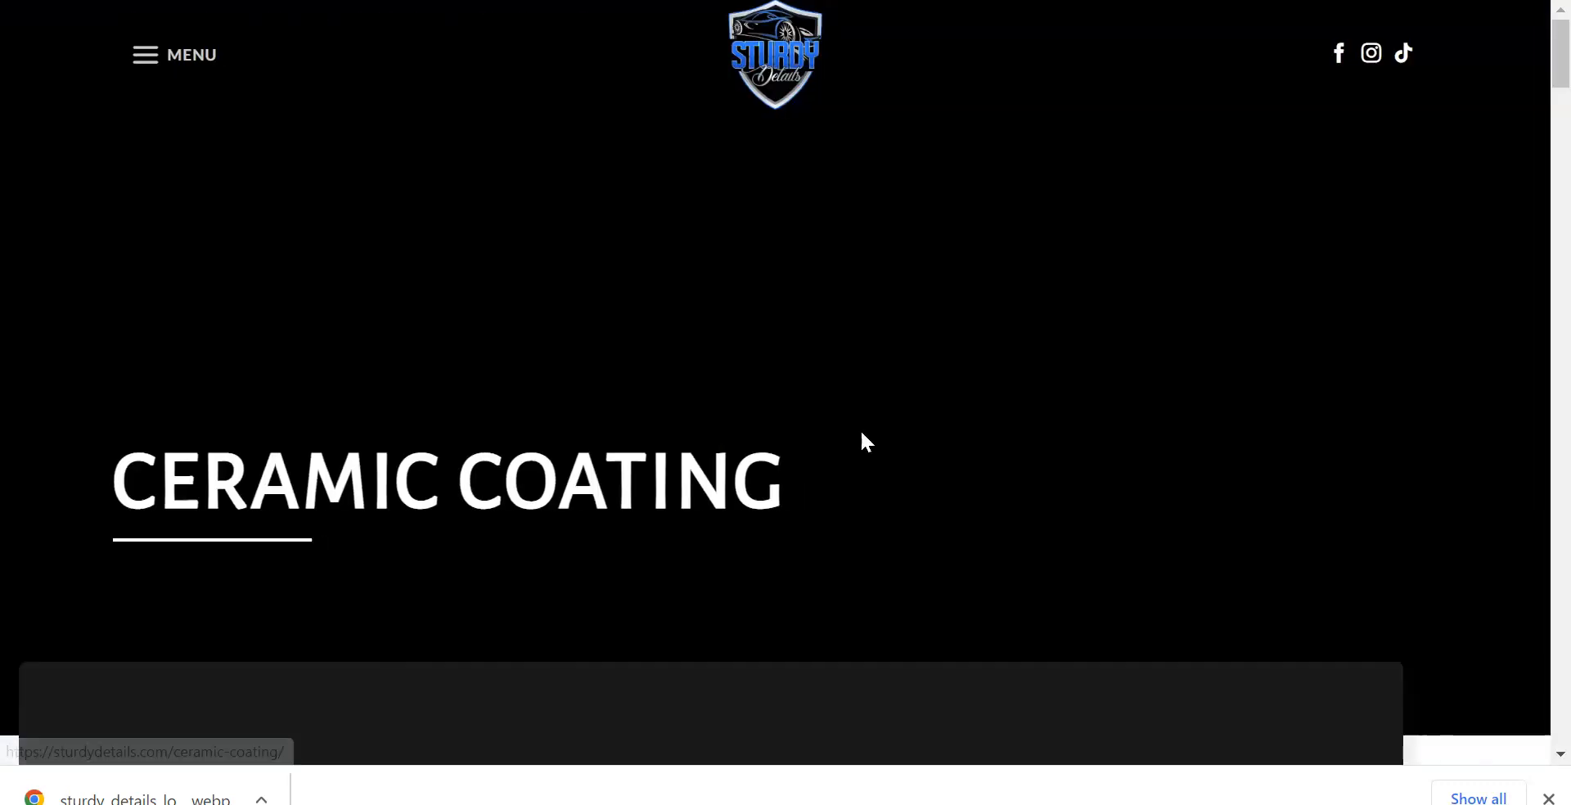
# - Find the System X Ceramic Protection logo on the Ceramic Coating page and save it as system-x-logo in WEBP format
pyautogui.scroll(-15, 793, 410)
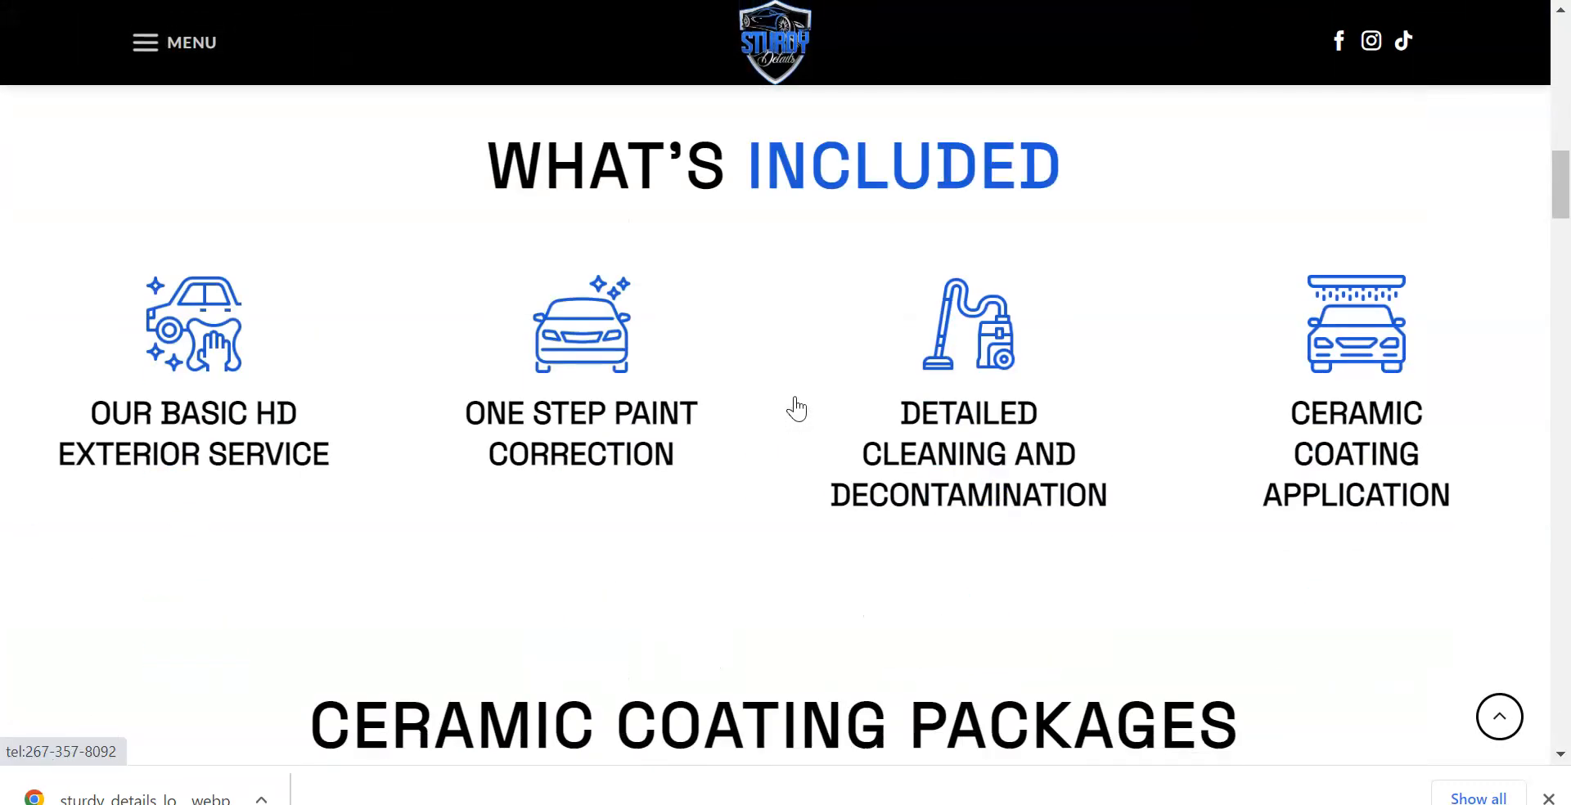
pyautogui.scroll(-10, 796, 407)
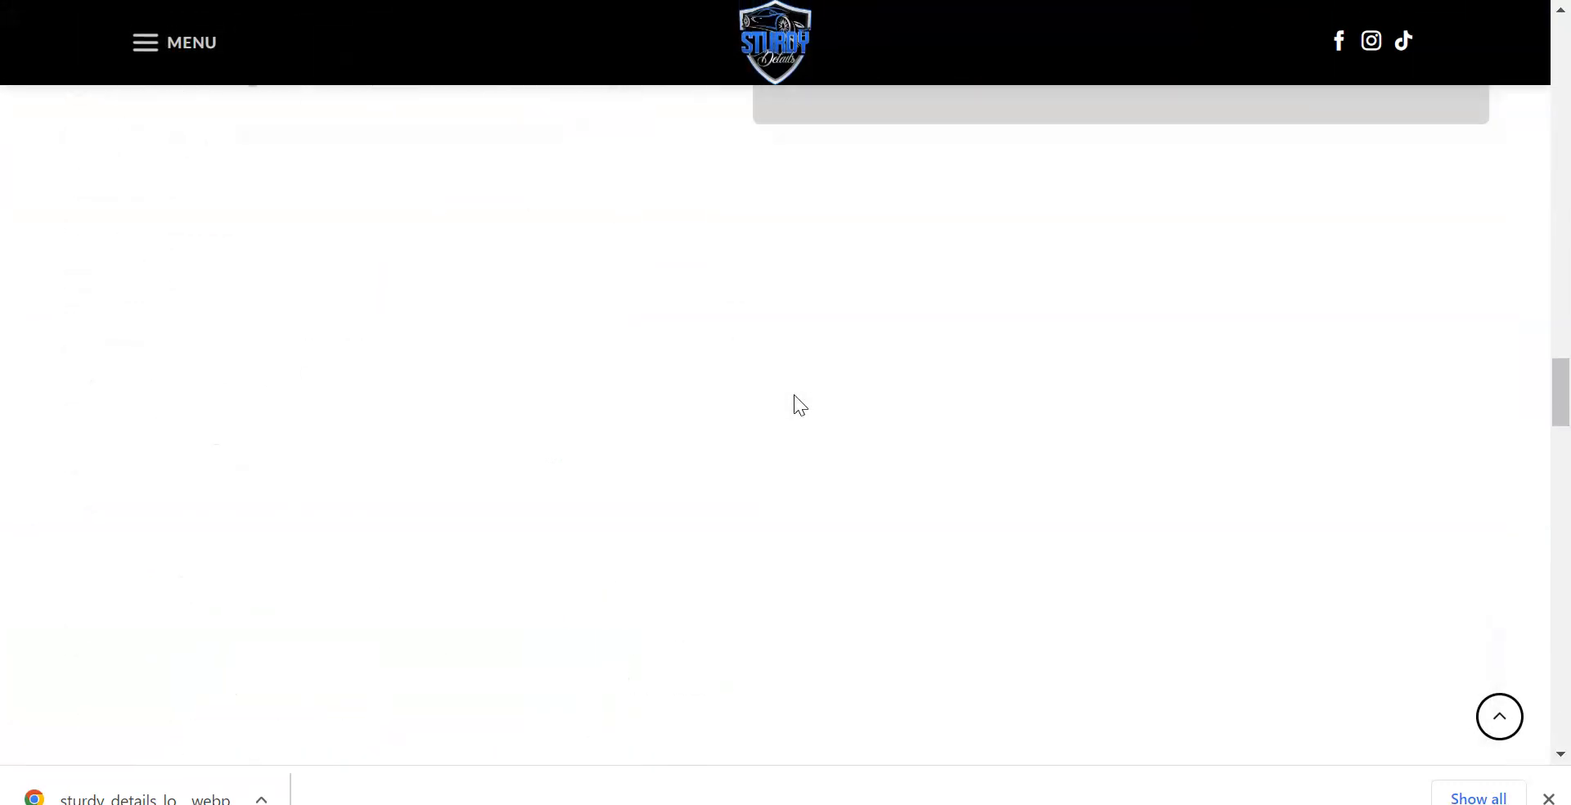
pyautogui.scroll(-15, 794, 396)
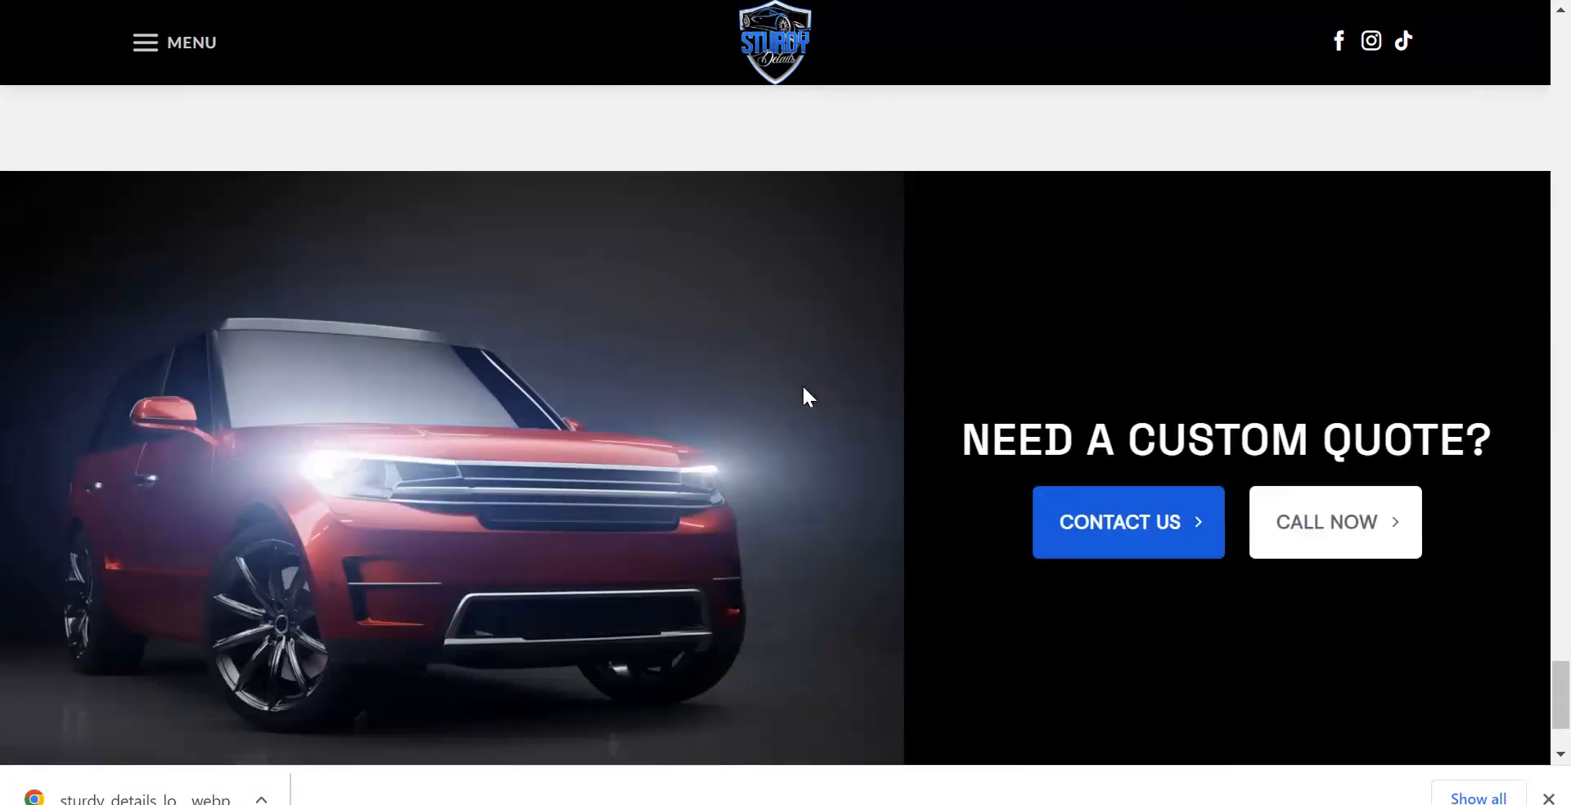
pyautogui.scroll(-3, 804, 391)
pyautogui.scroll(15, 804, 392)
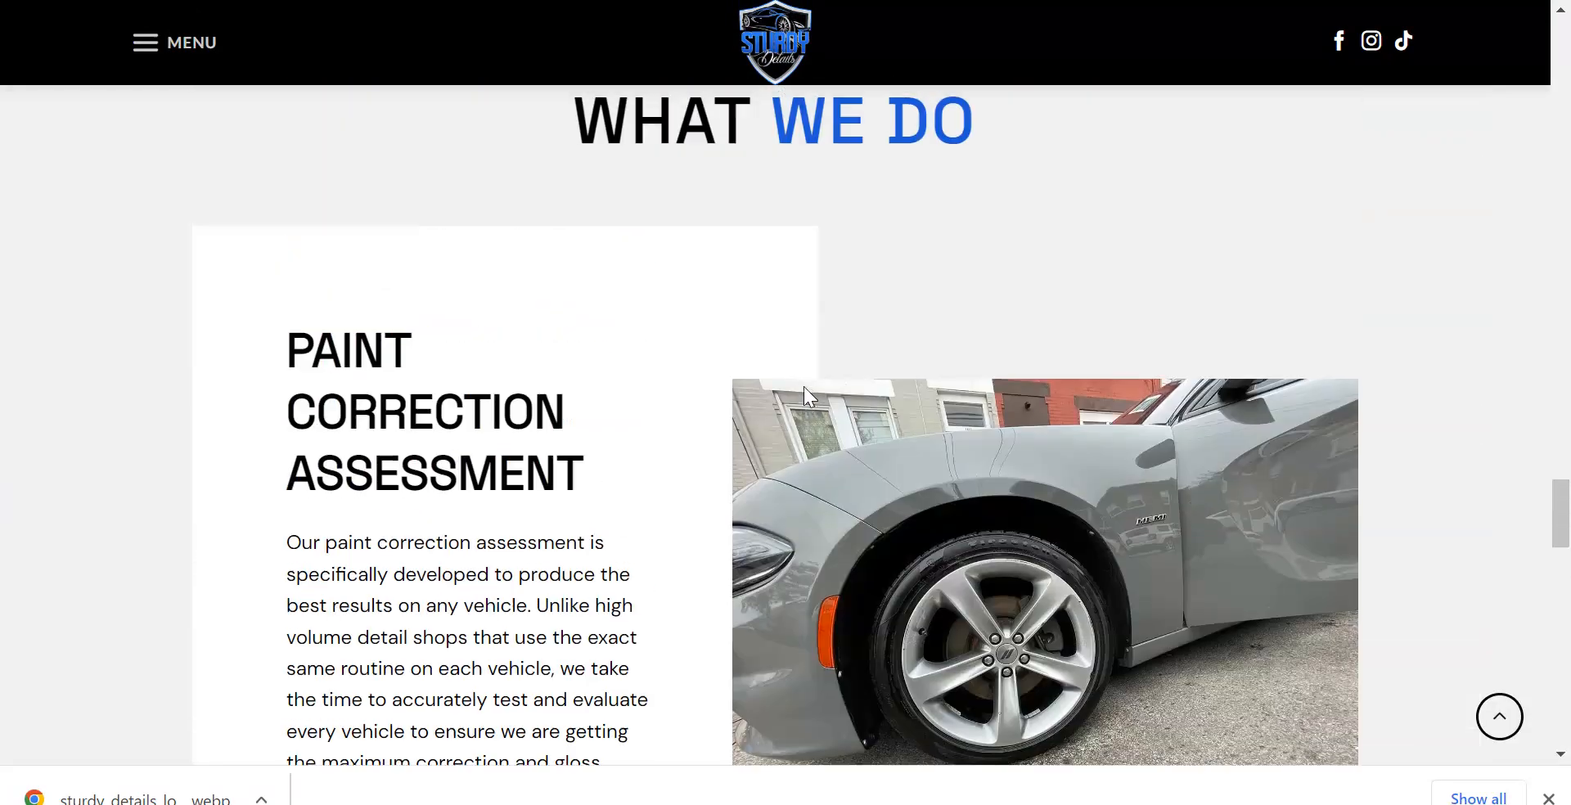
pyautogui.scroll(15, 803, 386)
pyautogui.scroll(-7, 802, 385)
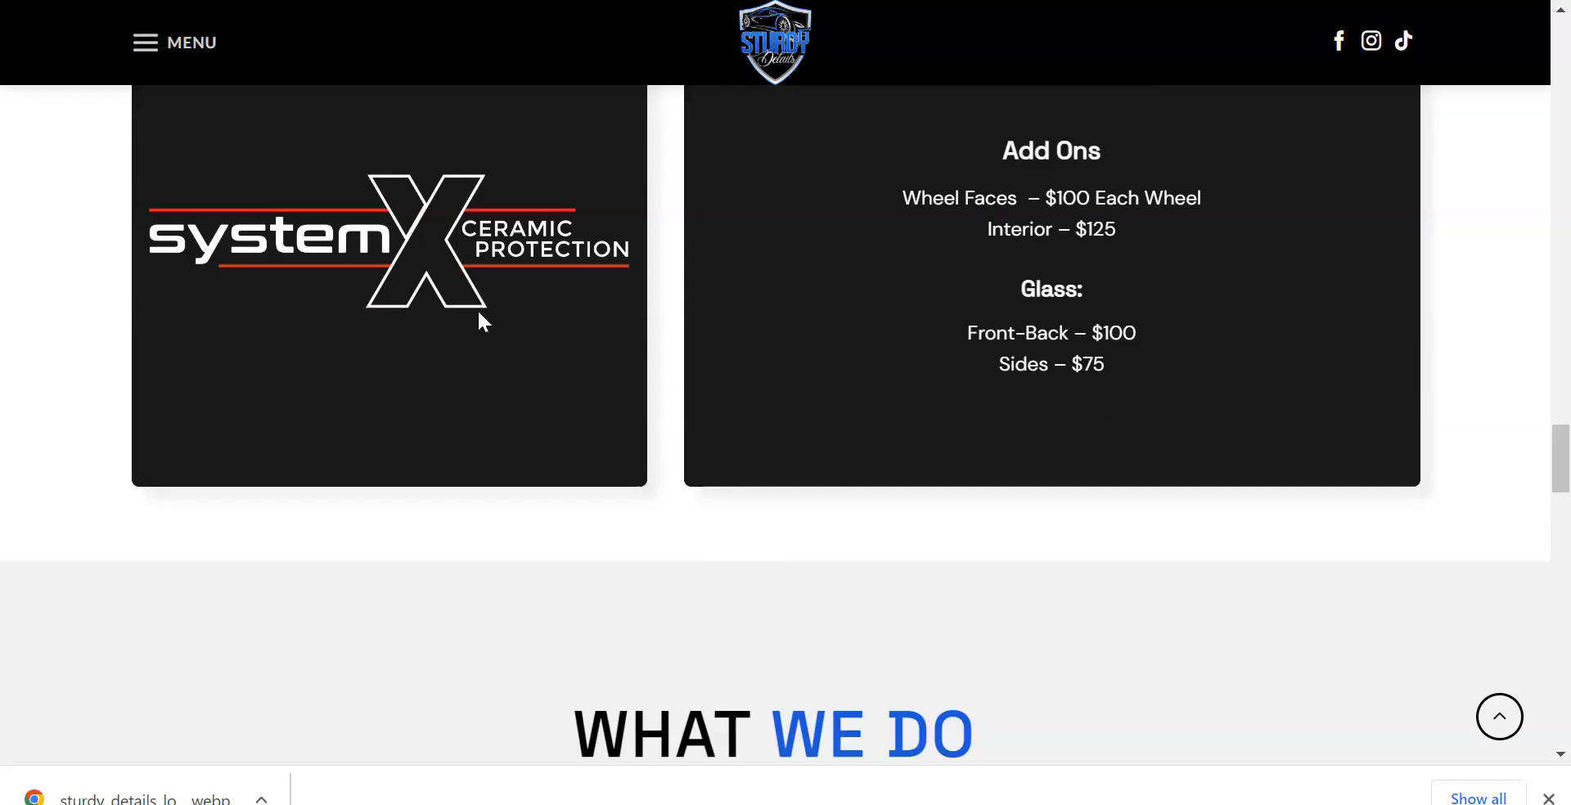
pyautogui.rightClick(425, 235)
pyautogui.click(522, 298)
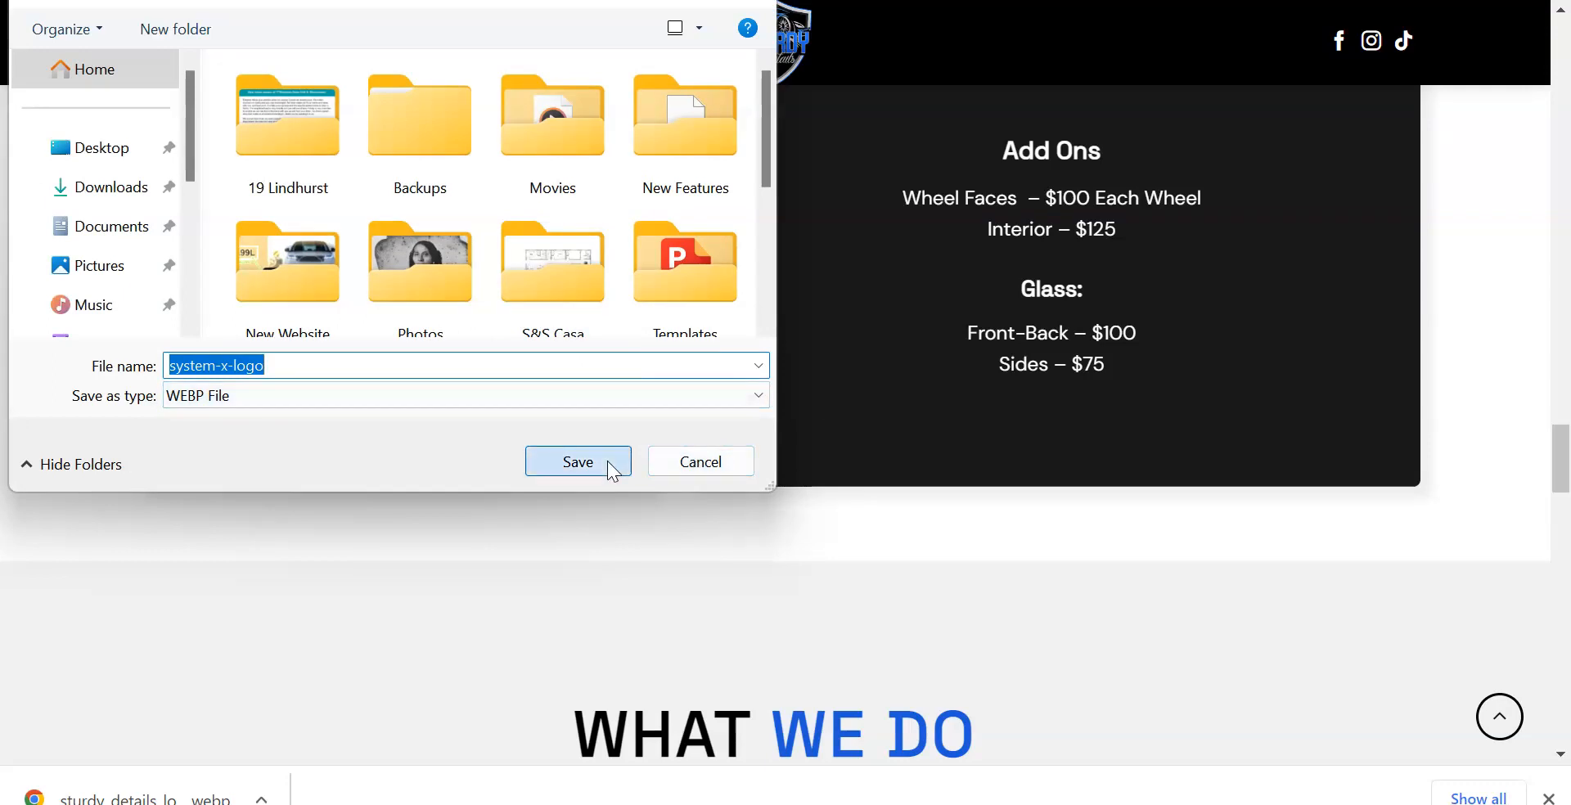
pyautogui.click(613, 471)
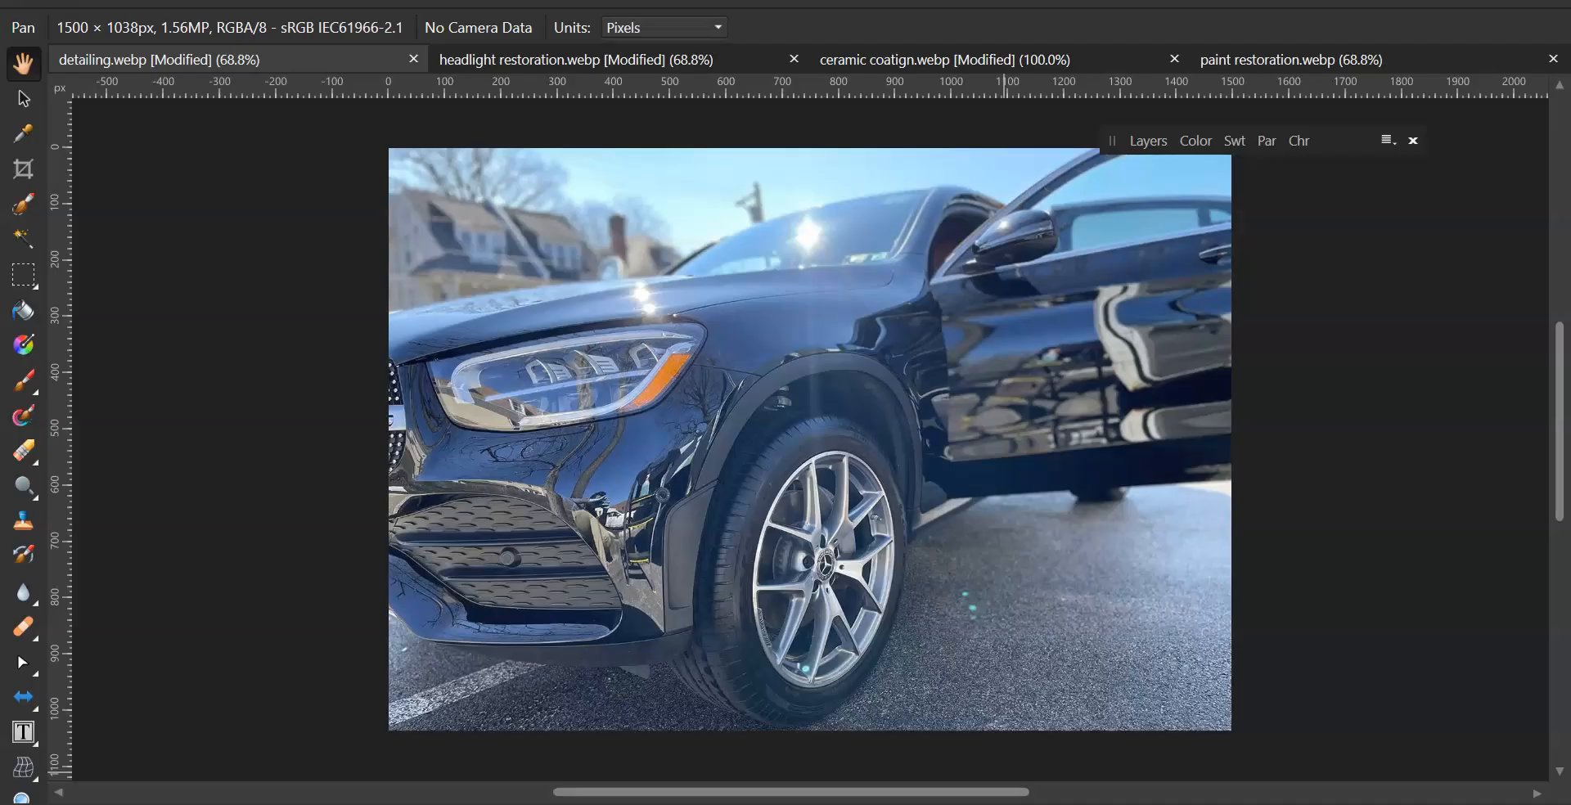
# - Switch to Affinity Photo and open the system-x-logo file from the Desktop folder
pyautogui.hotkey('alt', 'Tab')
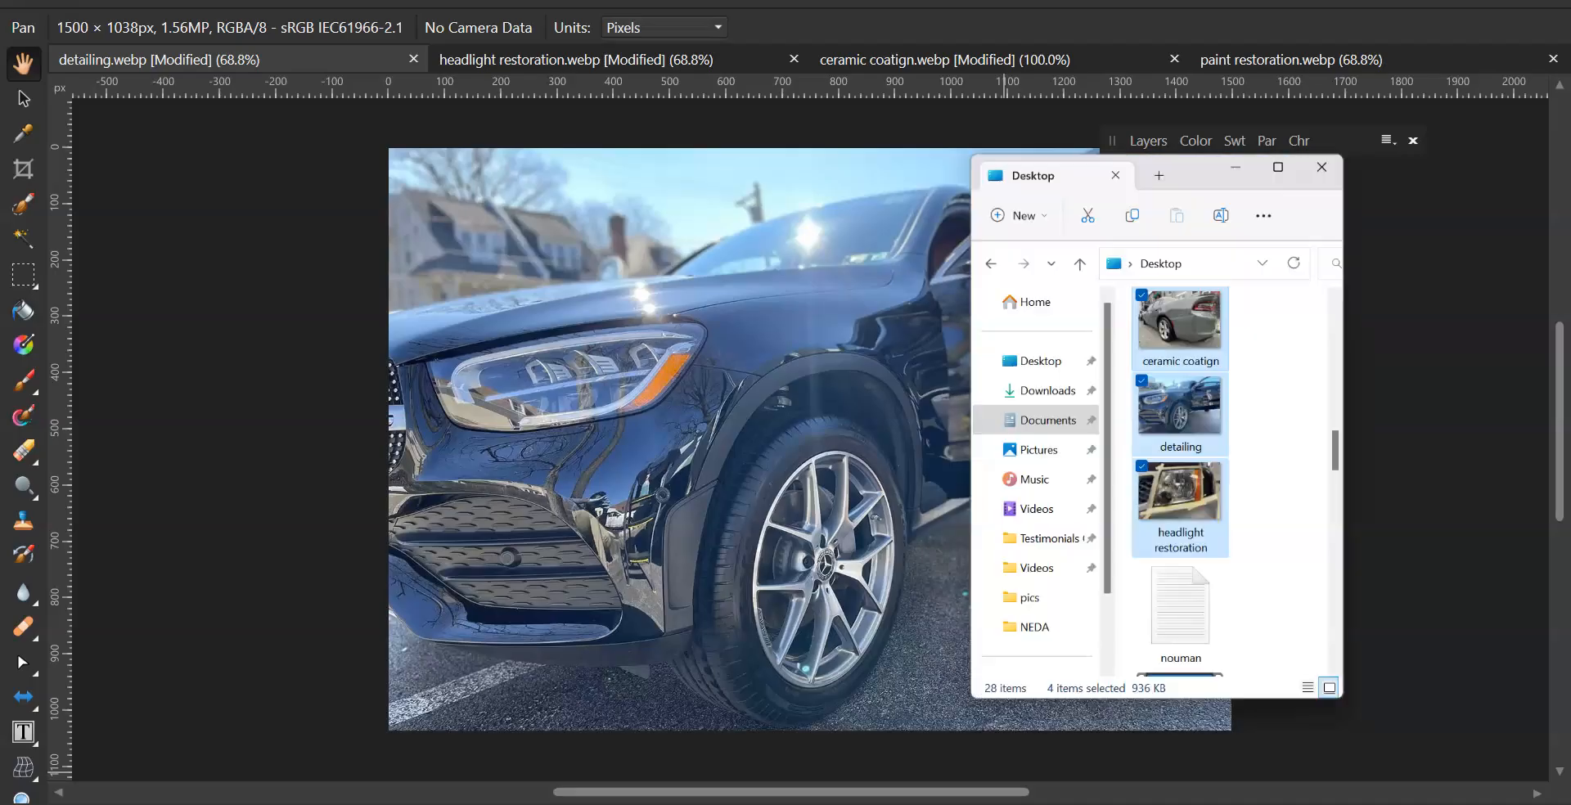
pyautogui.scroll(-5, 1245, 364)
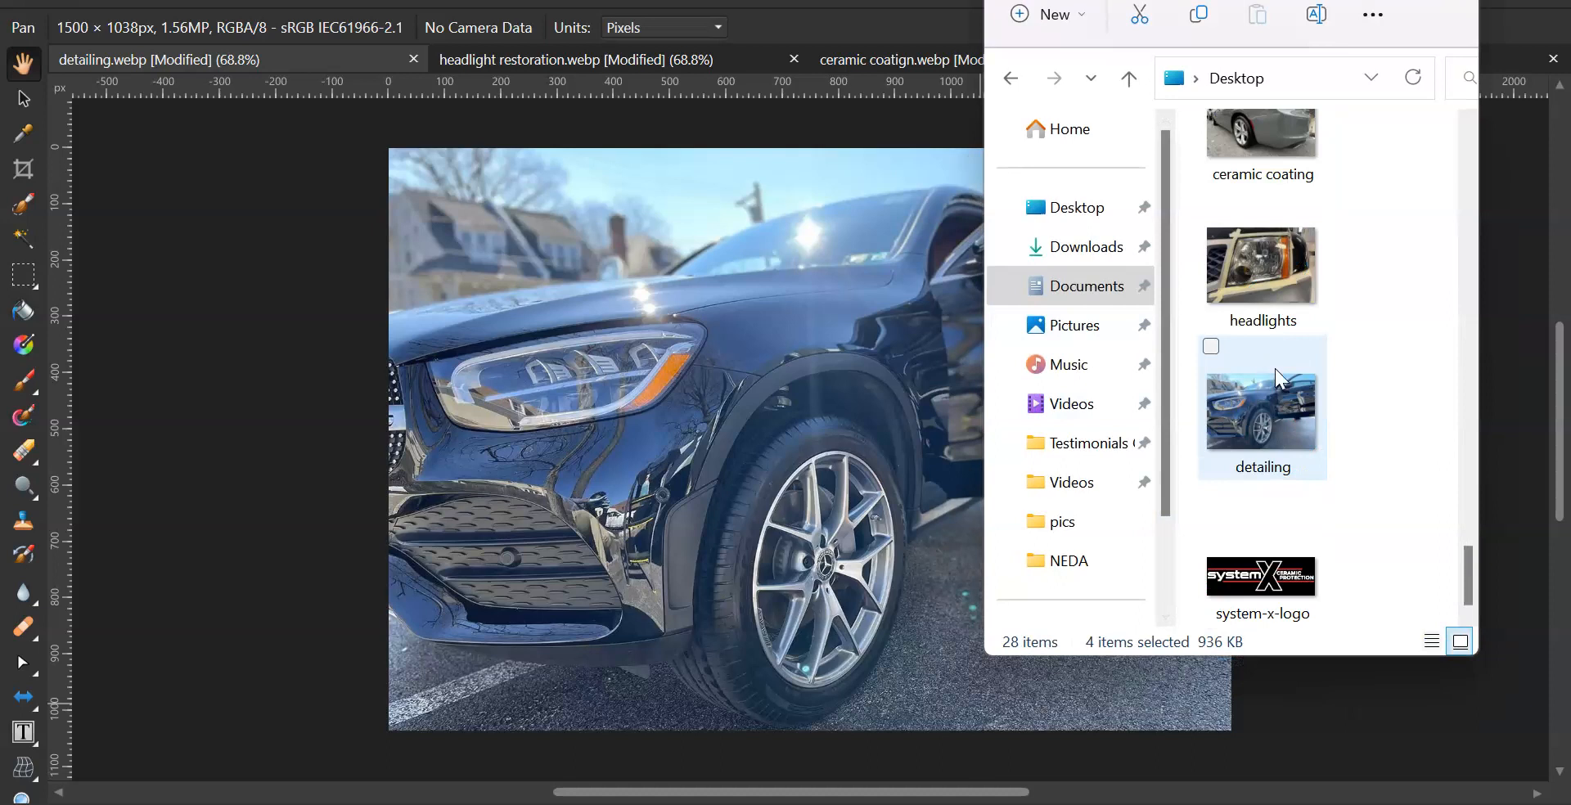
pyautogui.click(1264, 564)
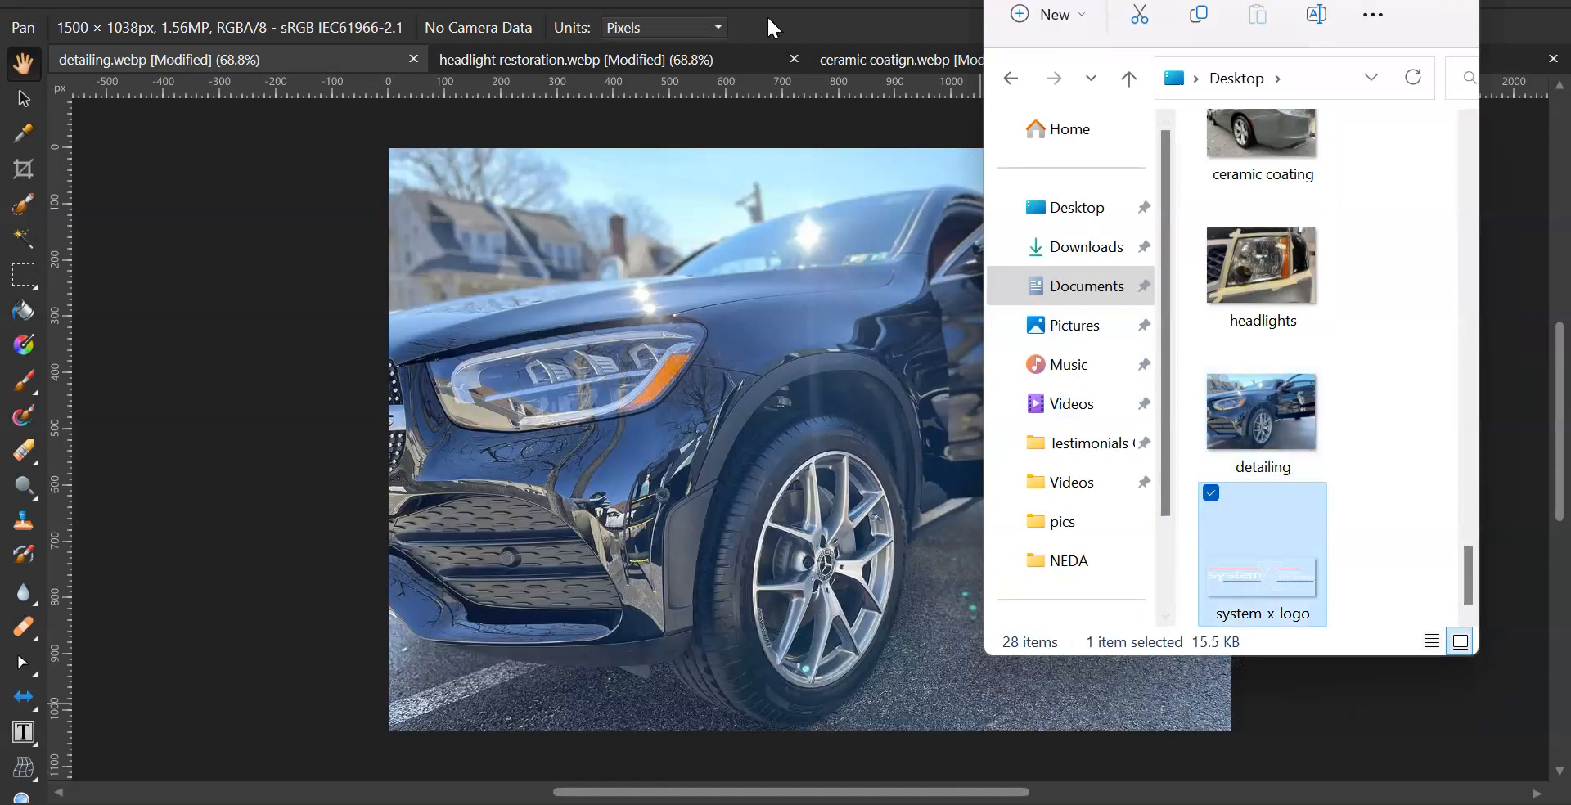
pyautogui.moveTo(1264, 564); pyautogui.dragTo(773, 28)
pyautogui.click(478, 166)
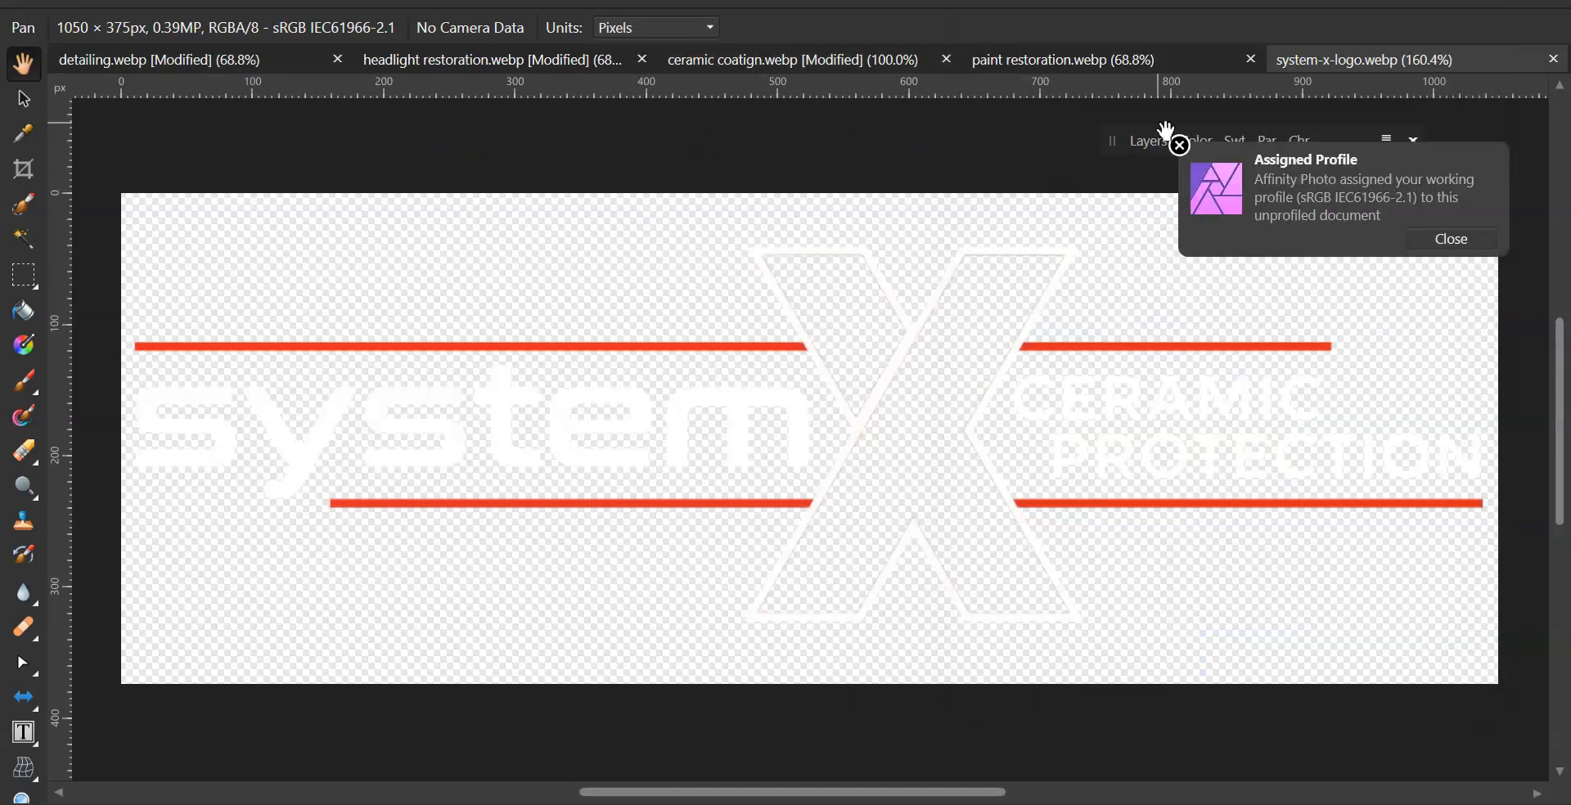
# - Close all open image documents in Affinity Photo without saving their changes
pyautogui.click(1554, 60)
pyautogui.click(1554, 61)
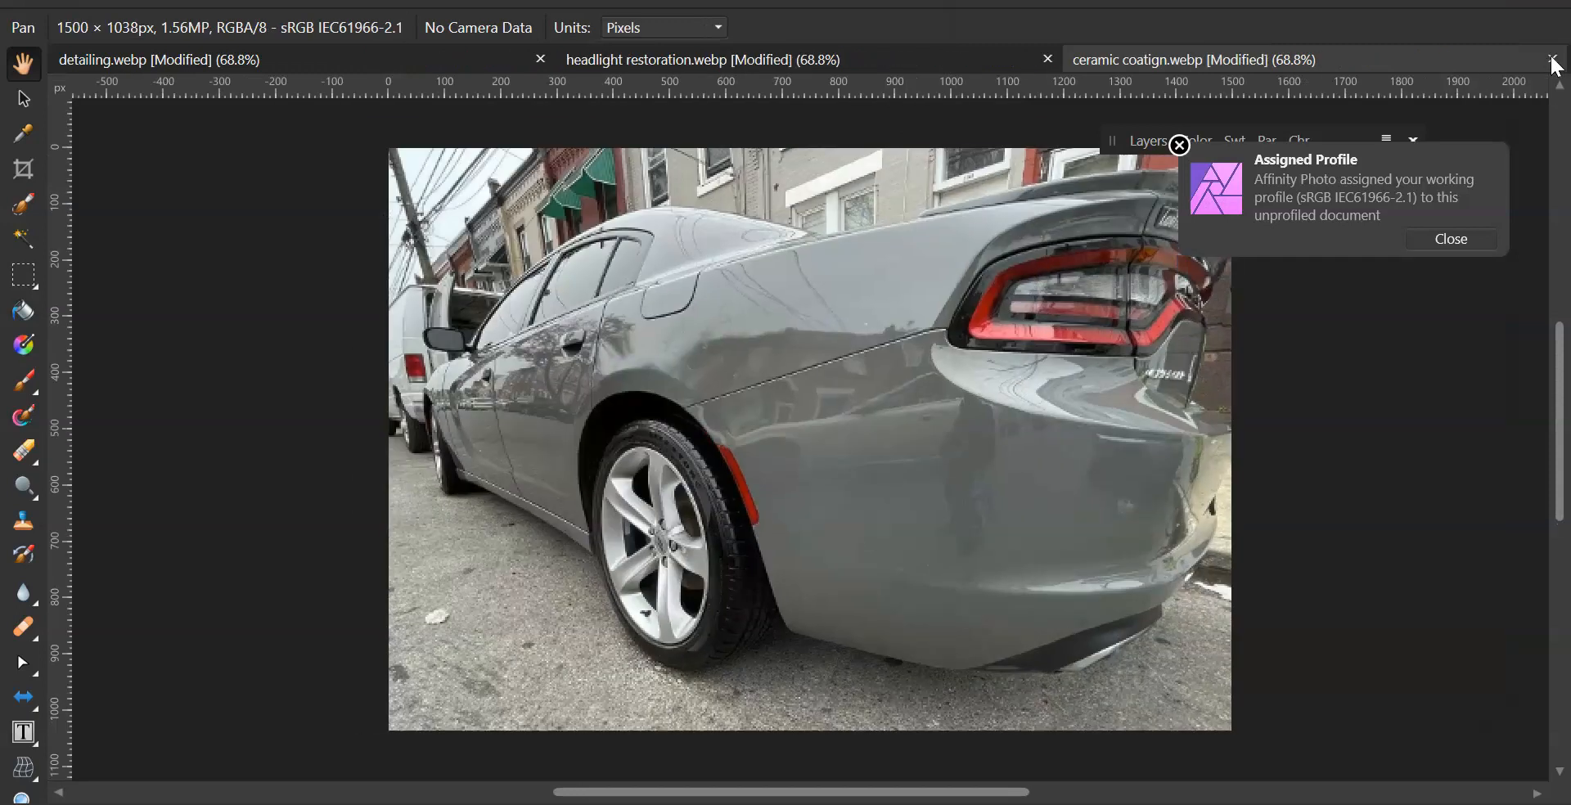
pyautogui.click(1550, 60)
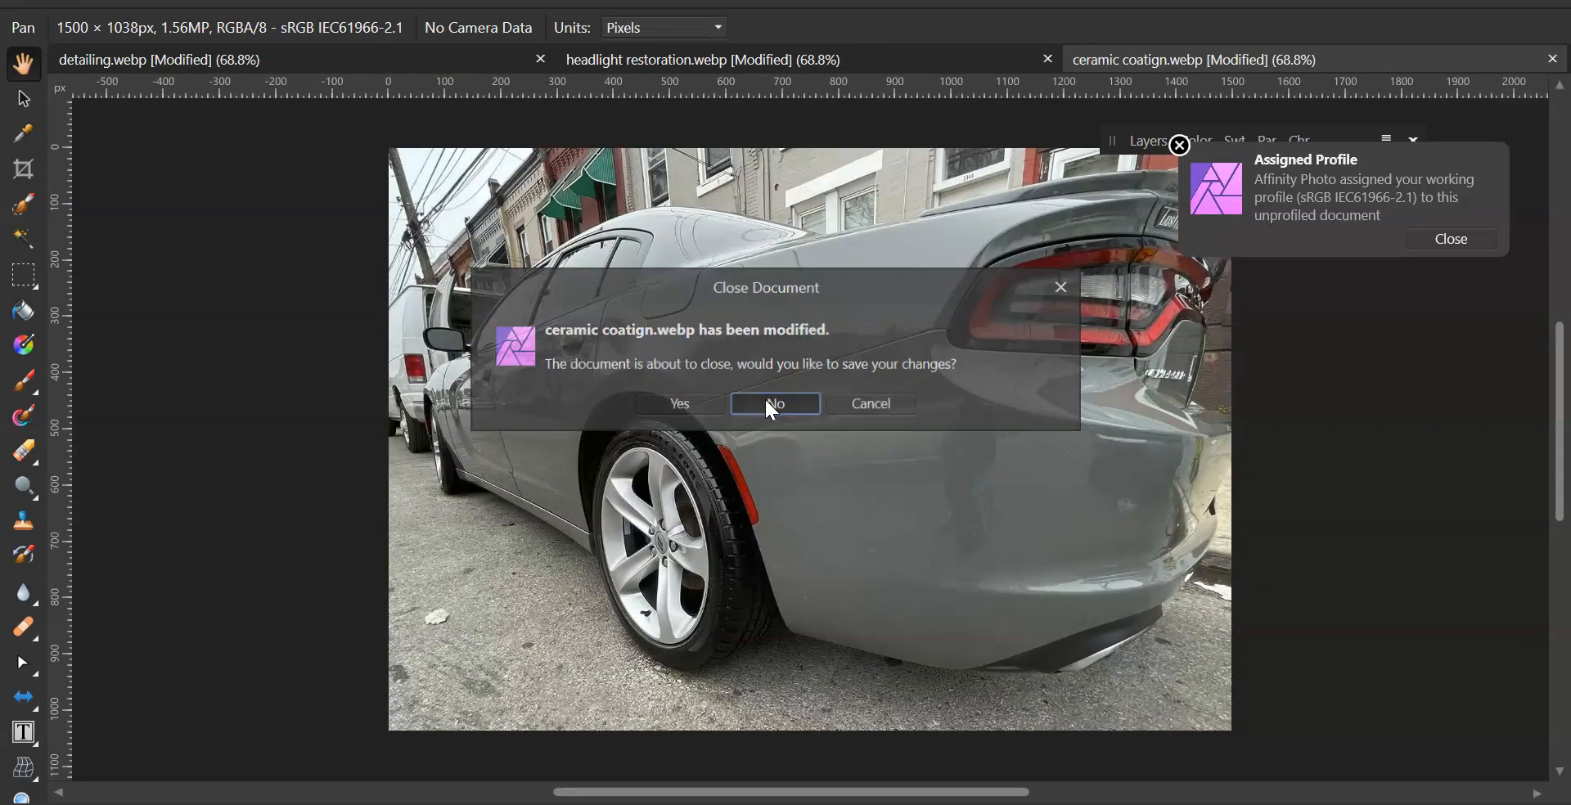
pyautogui.click(767, 404)
pyautogui.click(793, 60)
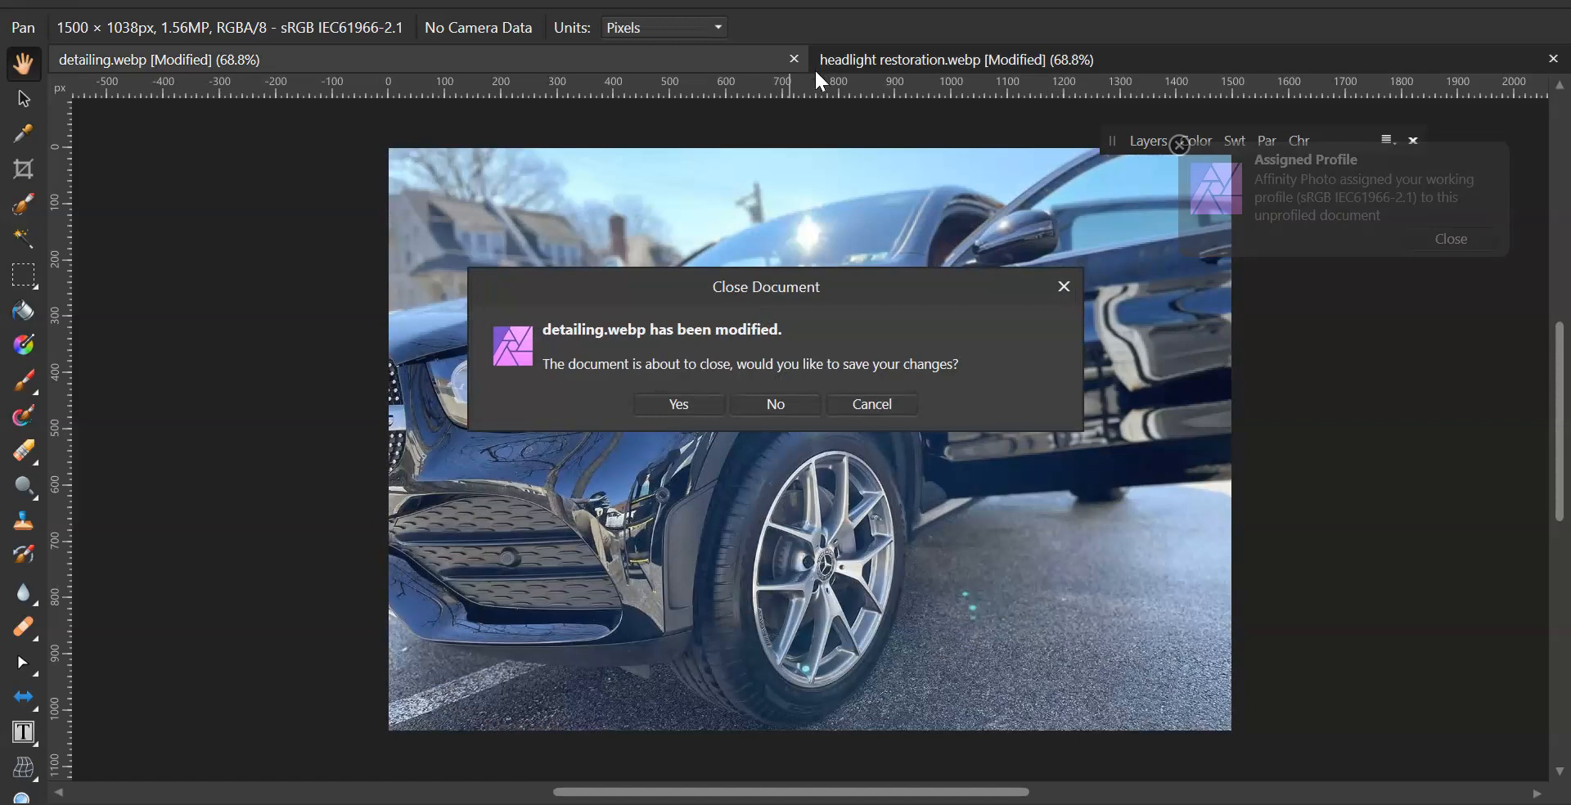
pyautogui.click(769, 403)
pyautogui.click(1554, 60)
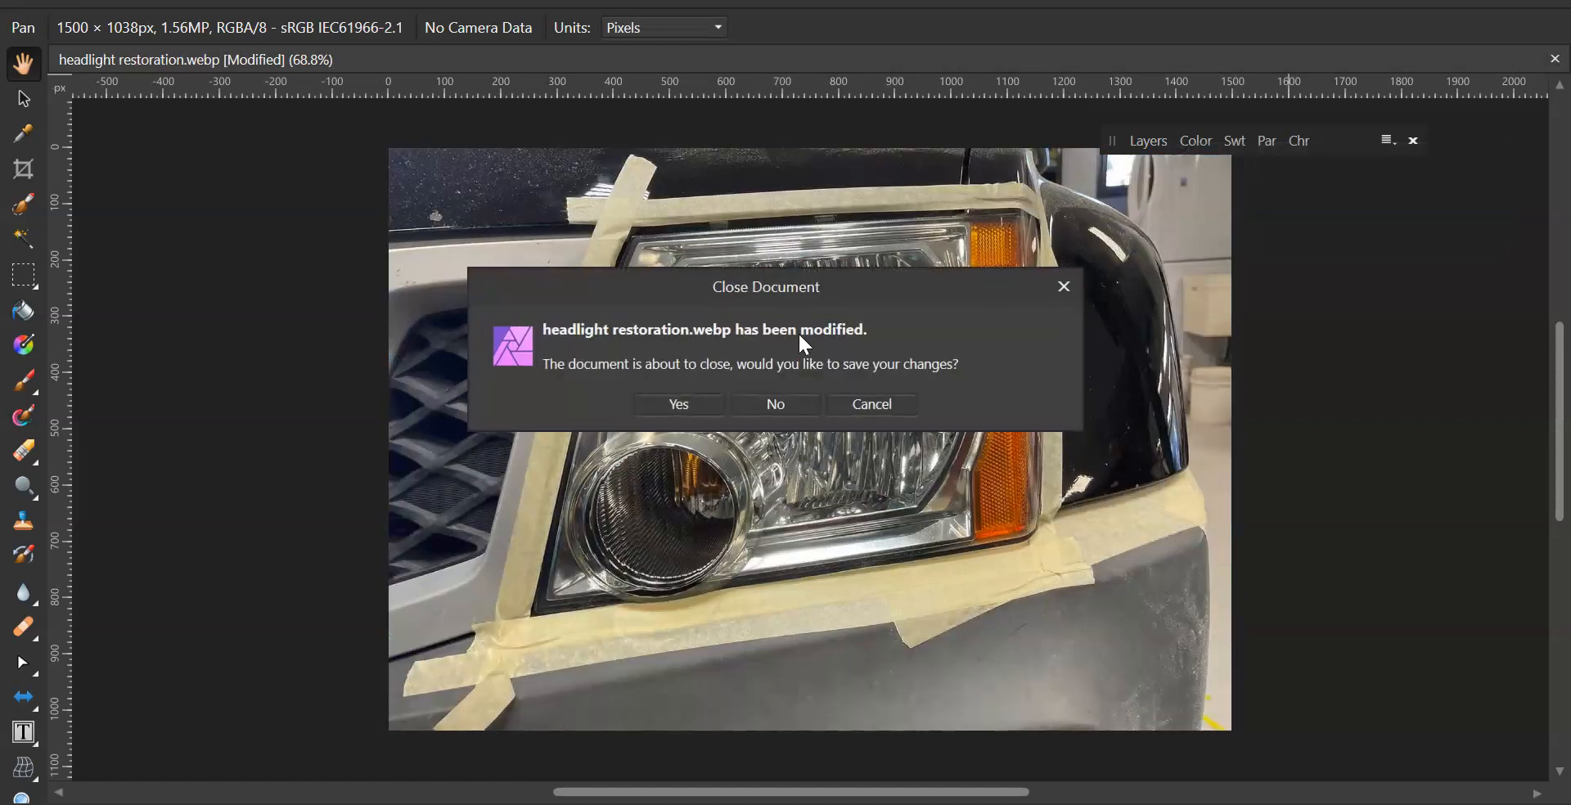
pyautogui.click(764, 401)
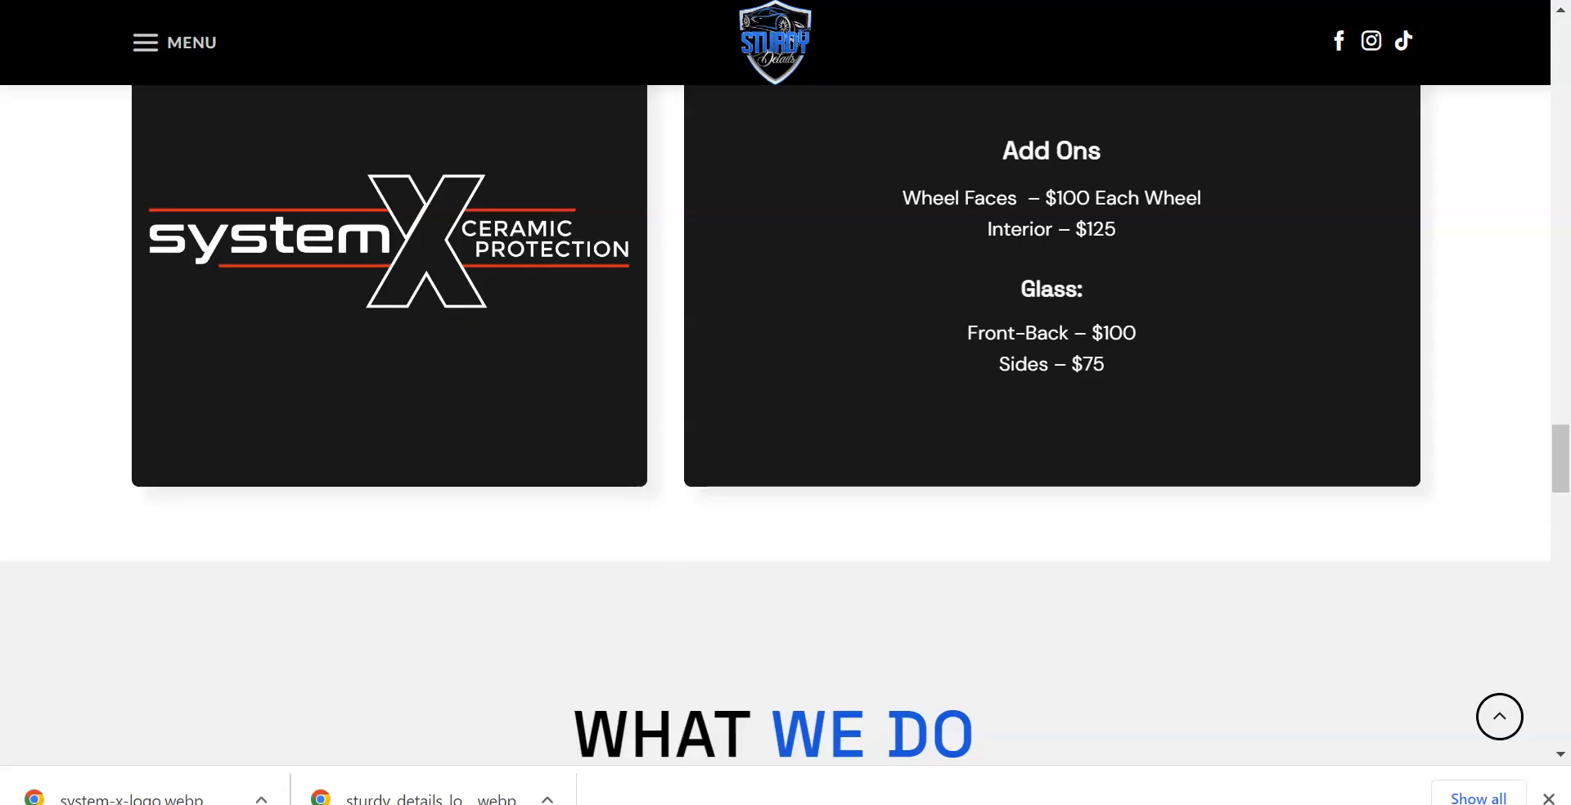
# - Search the web for Google Images in a new browser tab
pyautogui.hotkey('ctrl', 't')
pyautogui.write('gogole images')
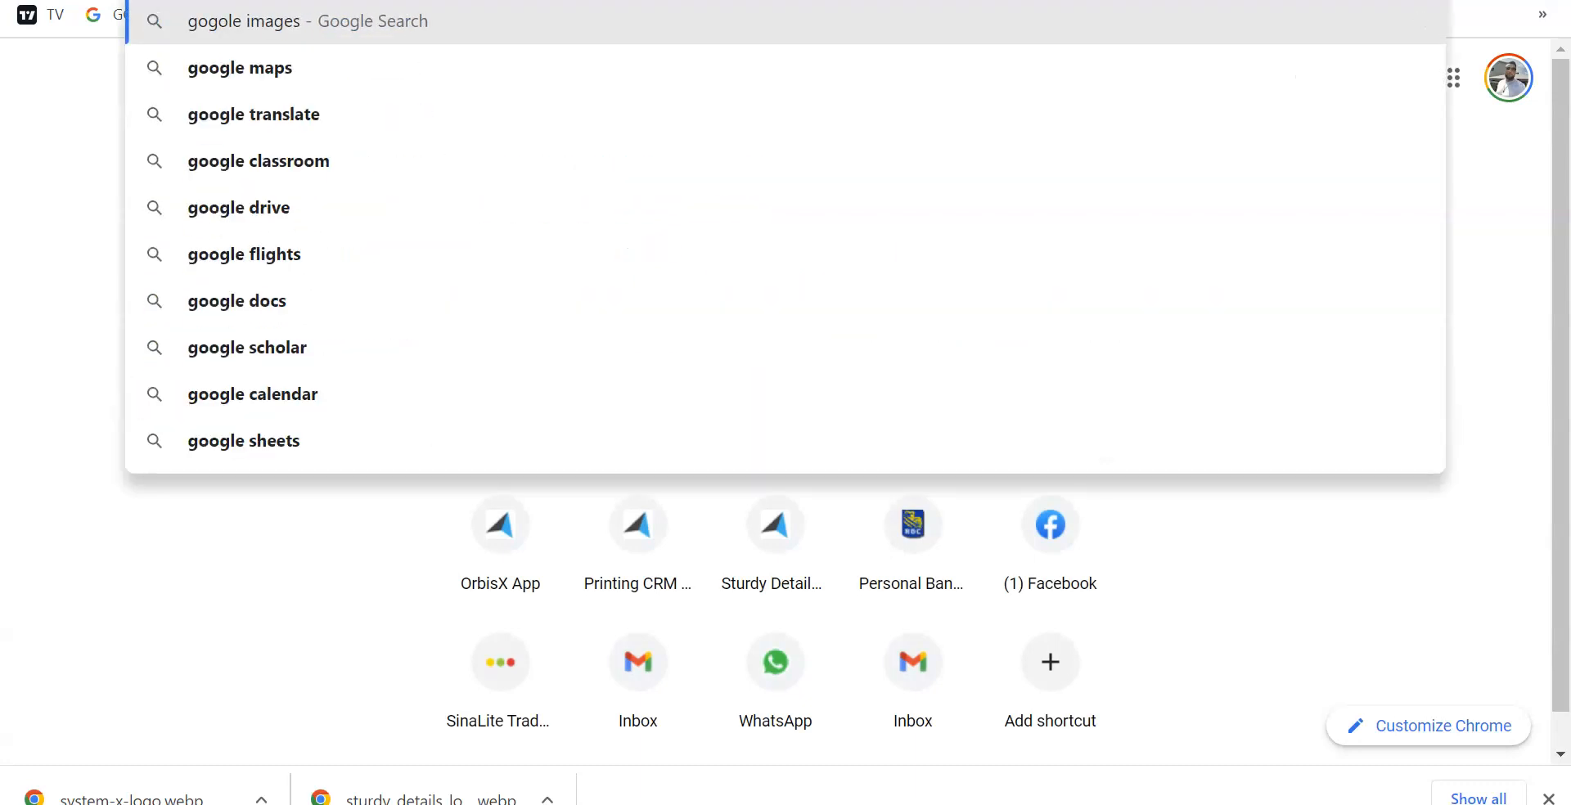
pyautogui.press('Return')
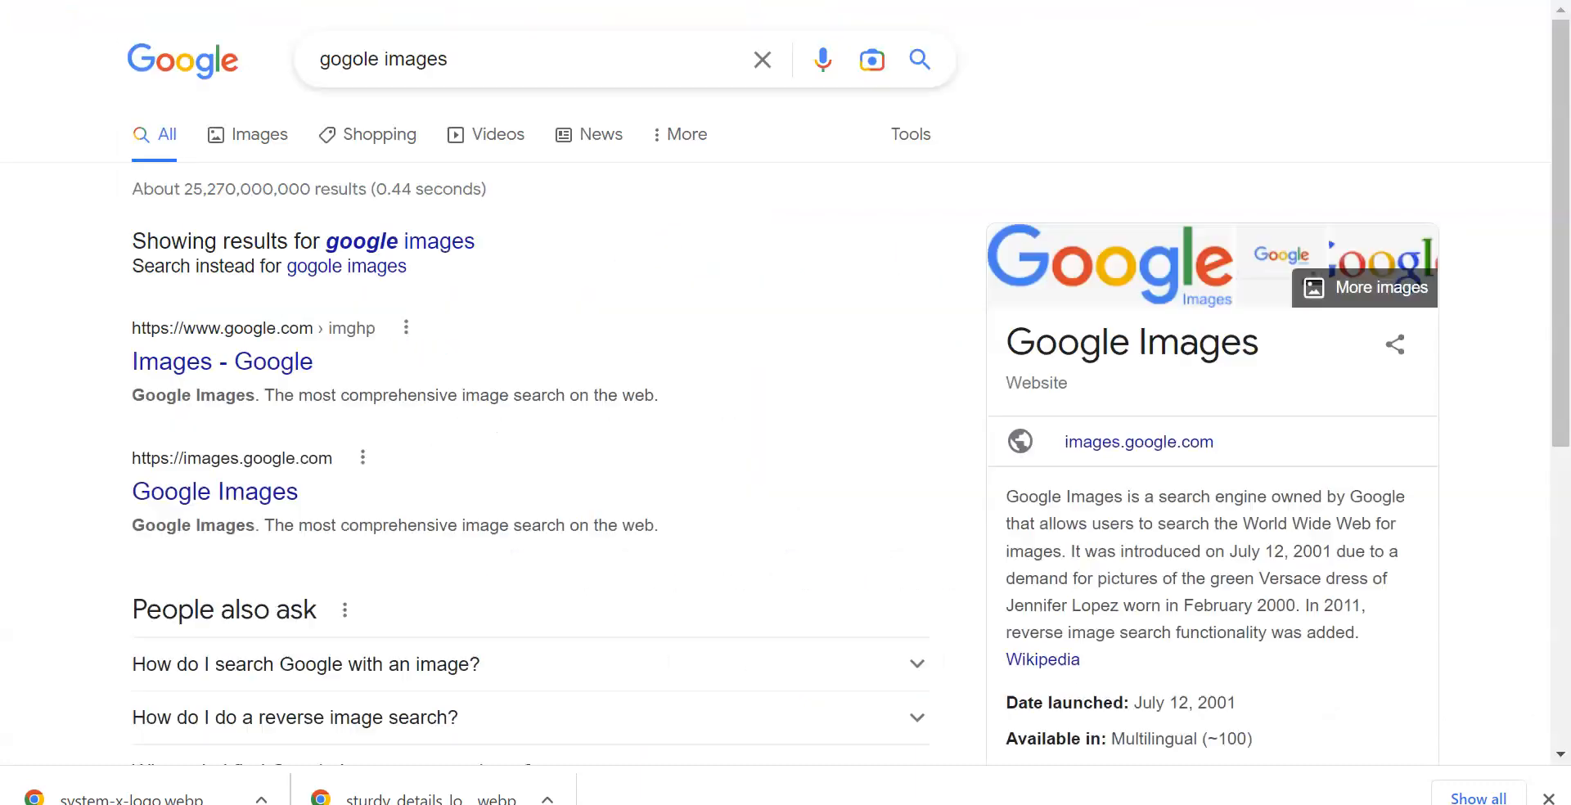
# - Search Google Images for "system x ceramic coating"
pyautogui.click(296, 152)
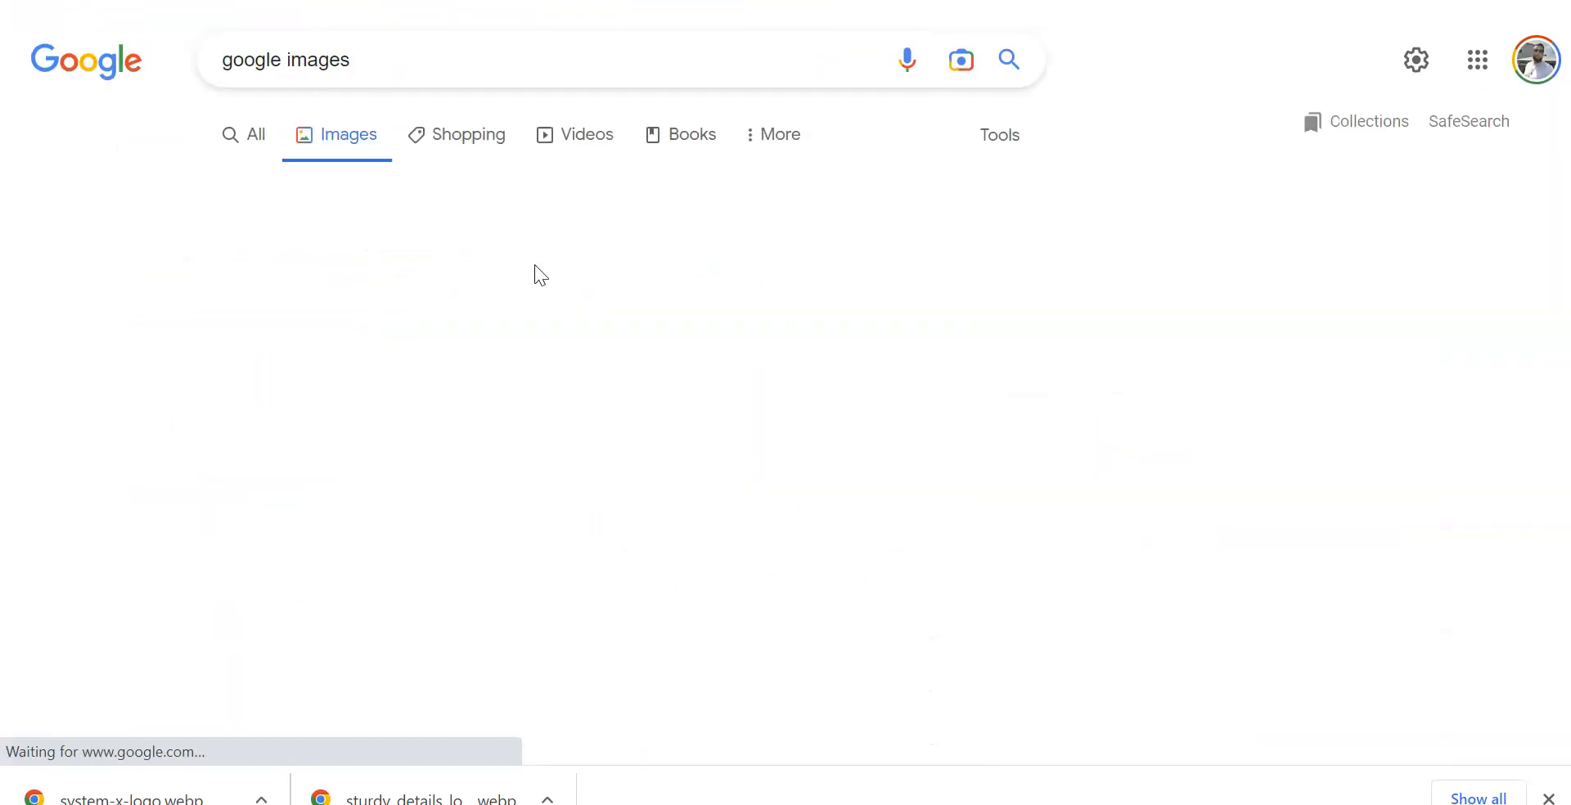
pyautogui.doubleClick(385, 69)
pyautogui.write('system x cera')
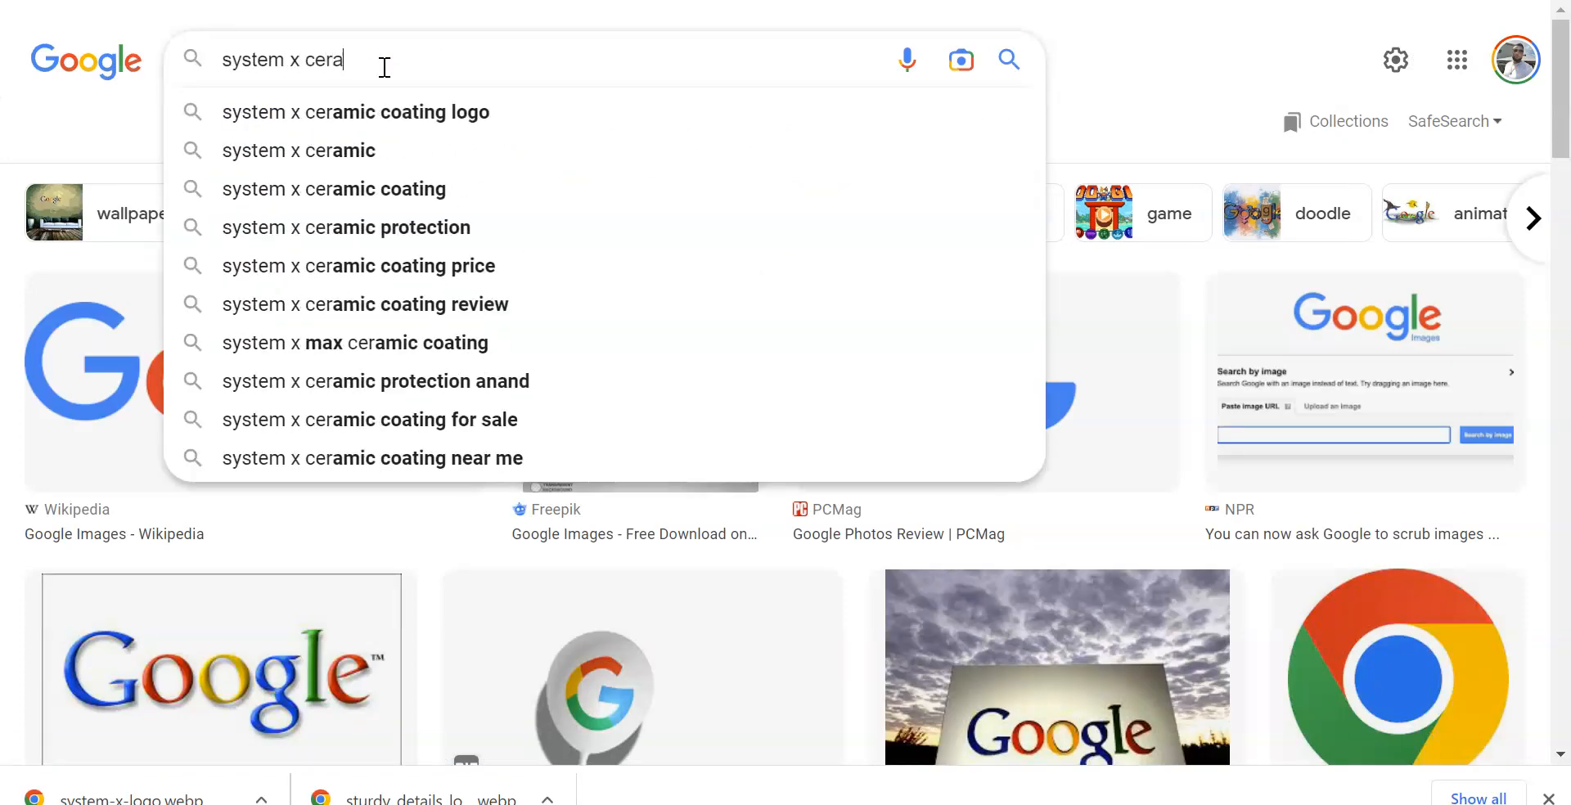
pyautogui.write('mic coating')
pyautogui.press('Return')
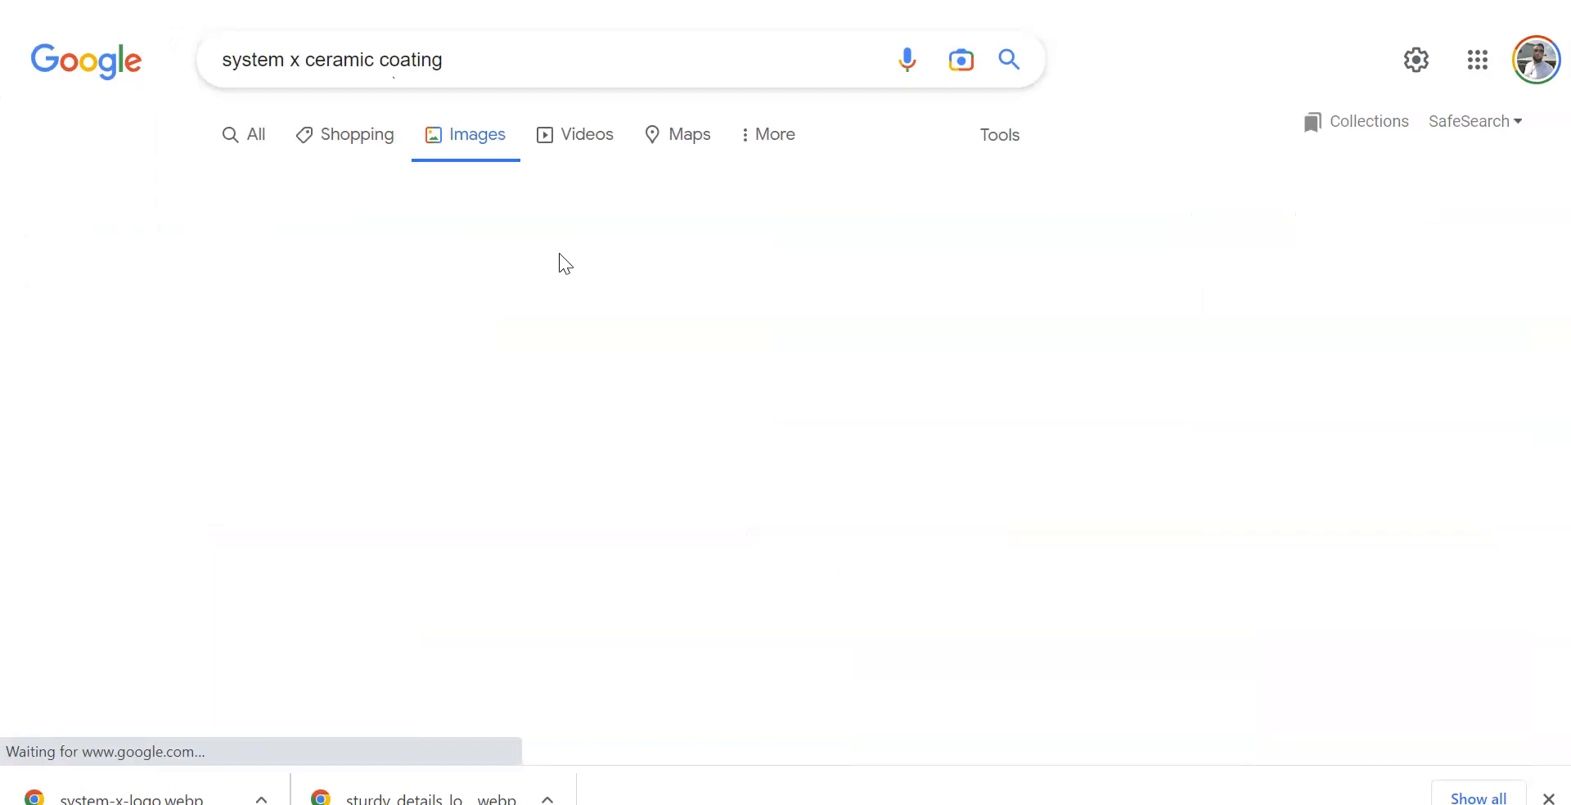
# - Browse the image results for a System X ceramic coating logo that suits the coating packages
pyautogui.scroll(-3, 577, 343)
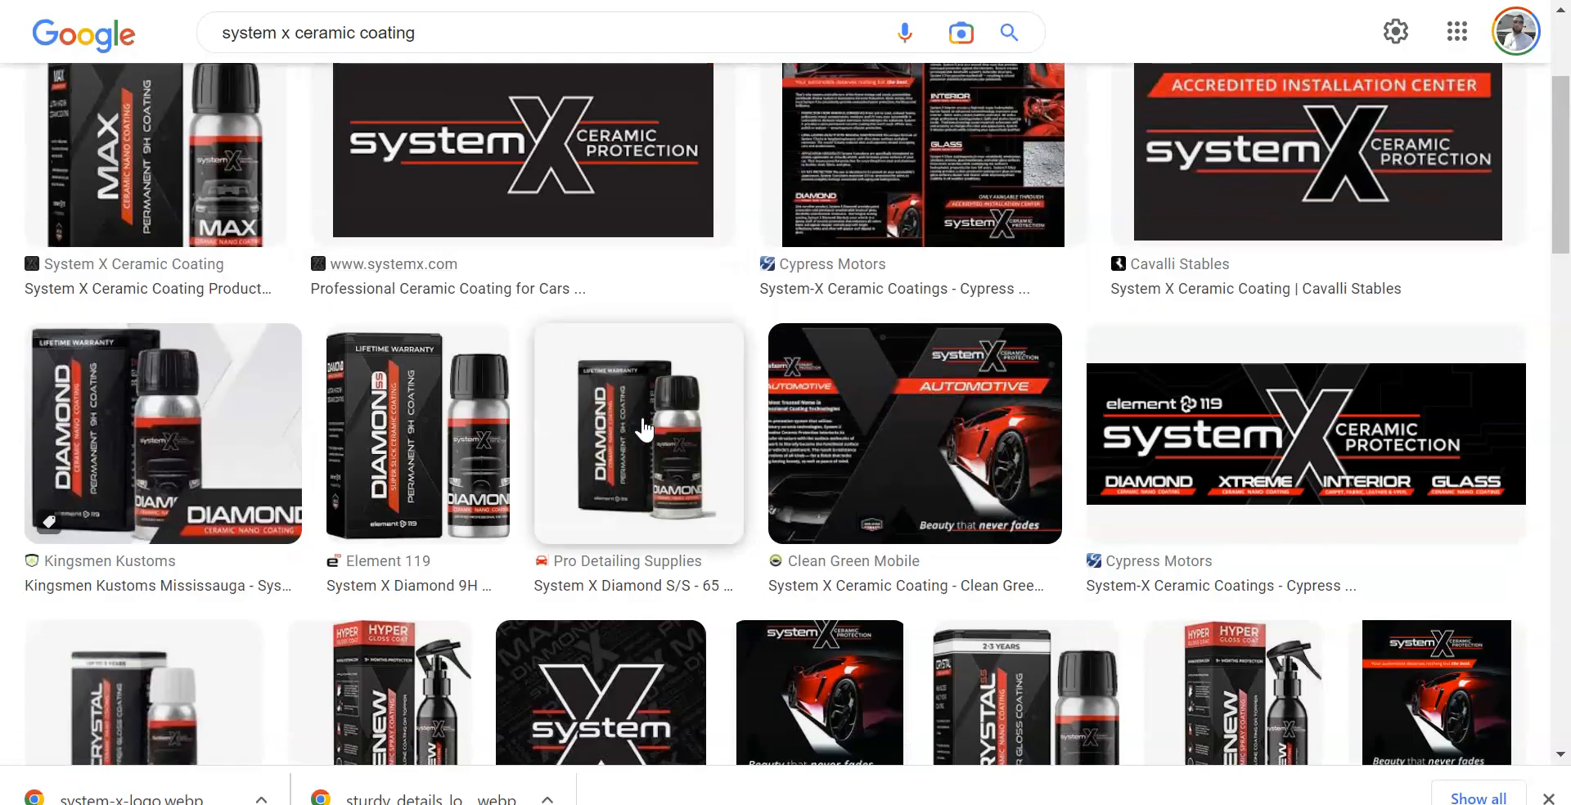
pyautogui.scroll(-7, 644, 428)
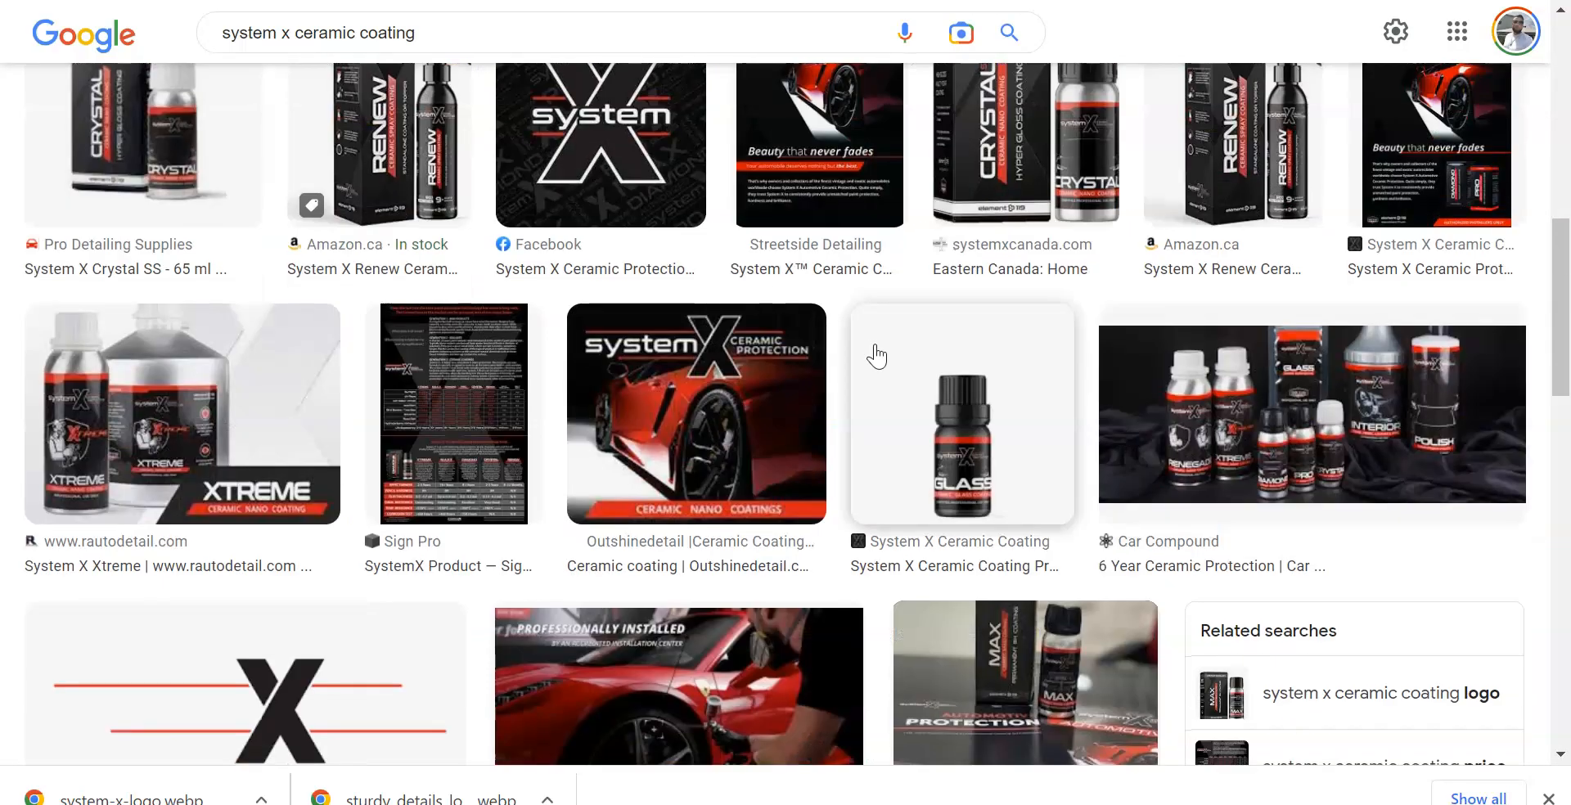
pyautogui.scroll(-3, 874, 352)
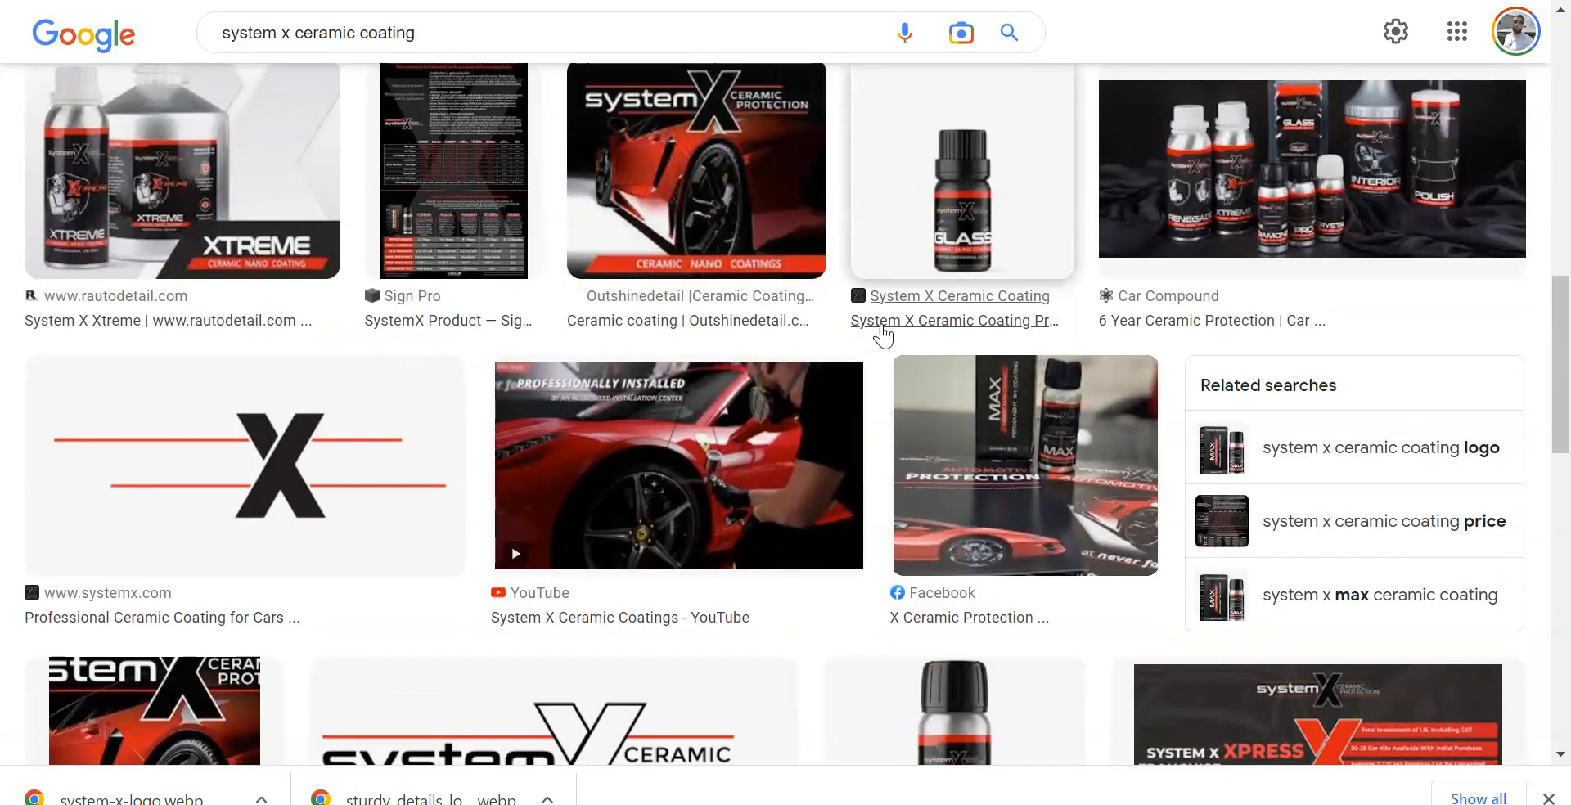
pyautogui.scroll(-6, 884, 335)
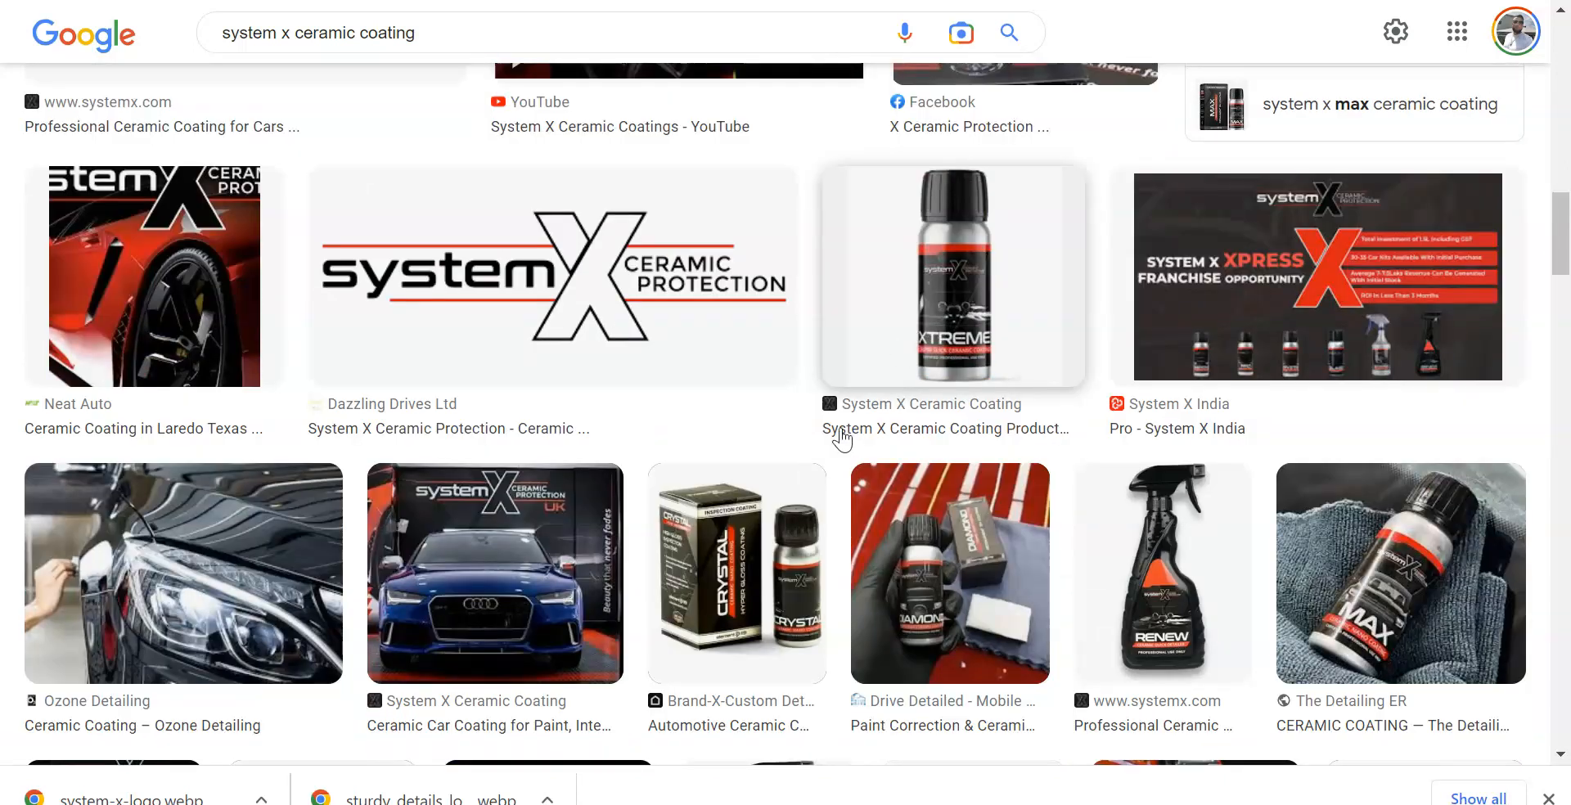
pyautogui.scroll(-9, 528, 324)
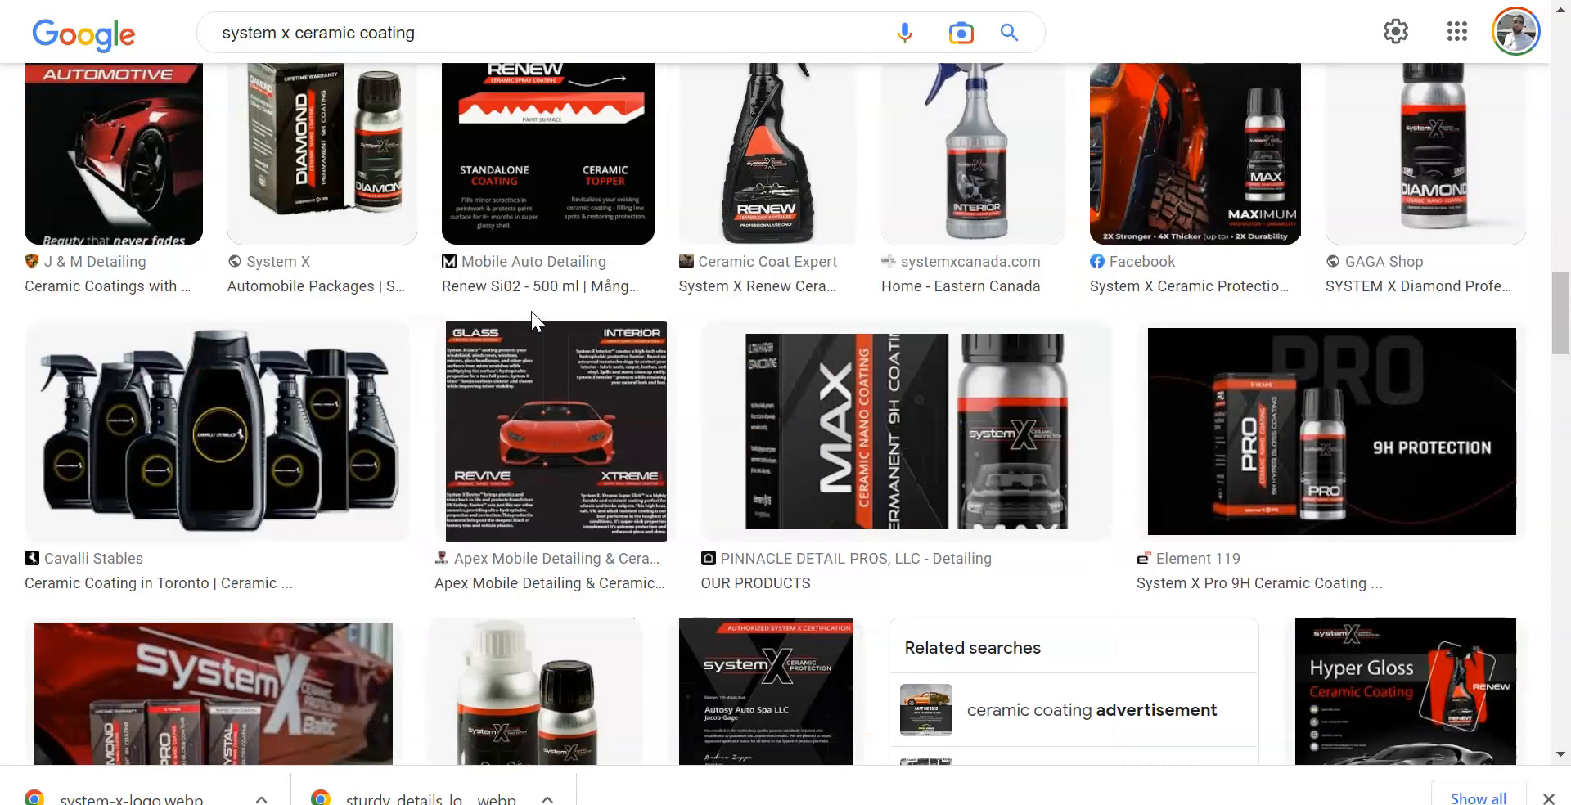
pyautogui.scroll(-5, 648, 320)
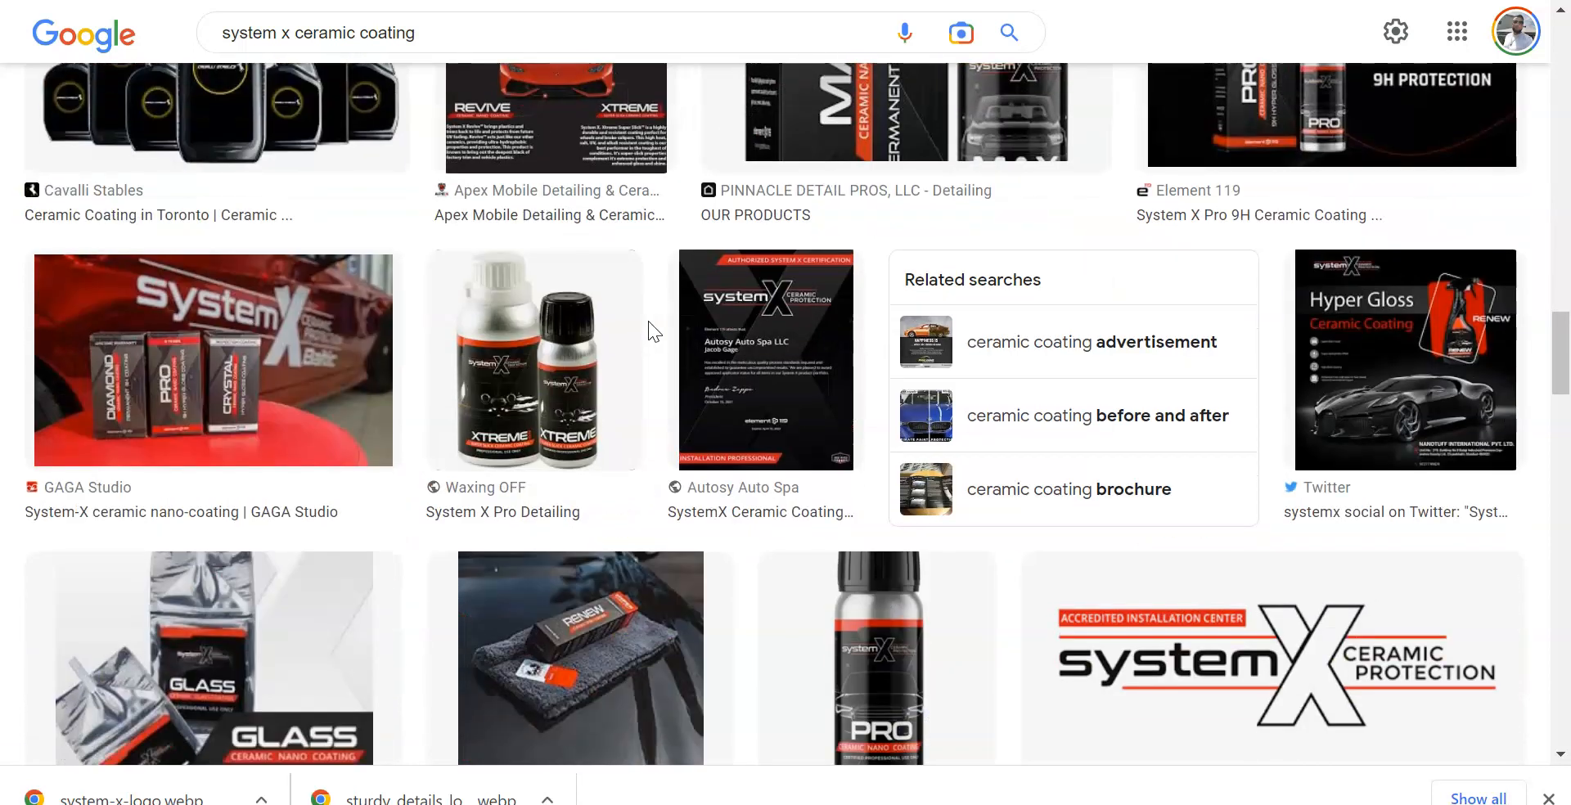
pyautogui.scroll(-6, 645, 320)
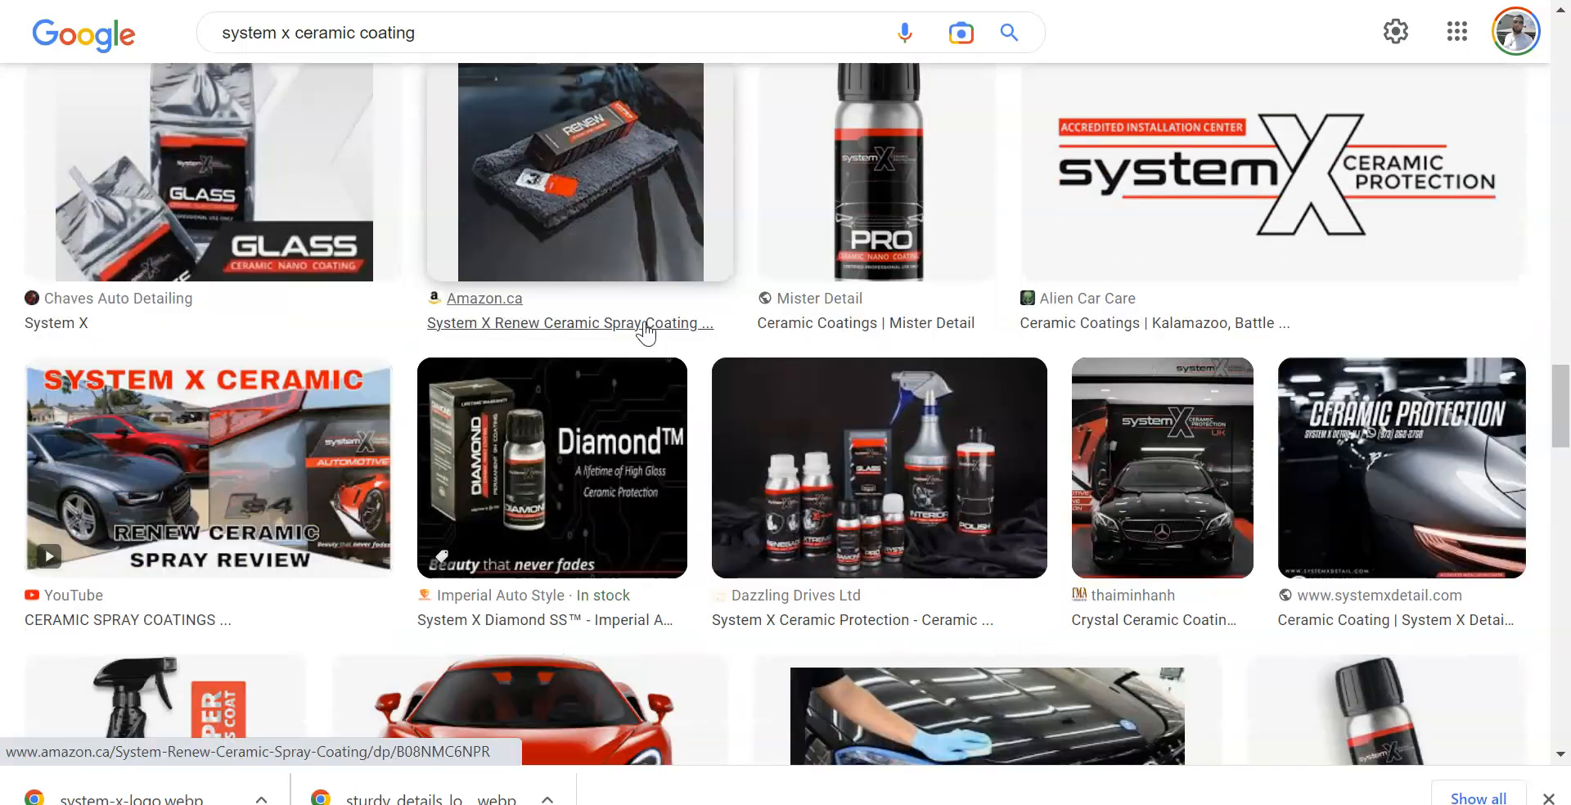
pyautogui.scroll(-7, 645, 324)
pyautogui.scroll(-20, 645, 331)
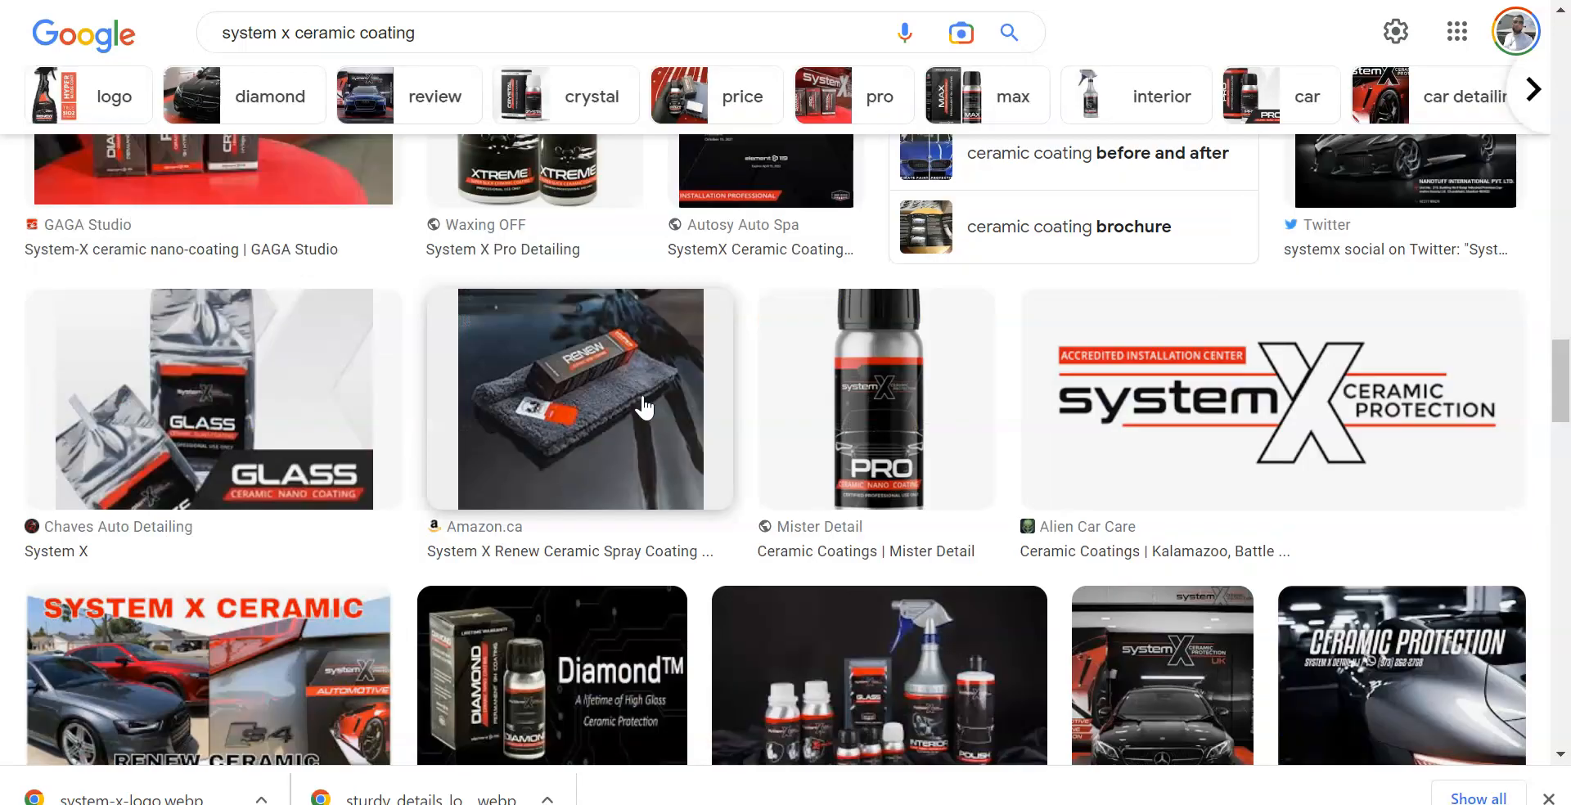
pyautogui.scroll(2, 645, 401)
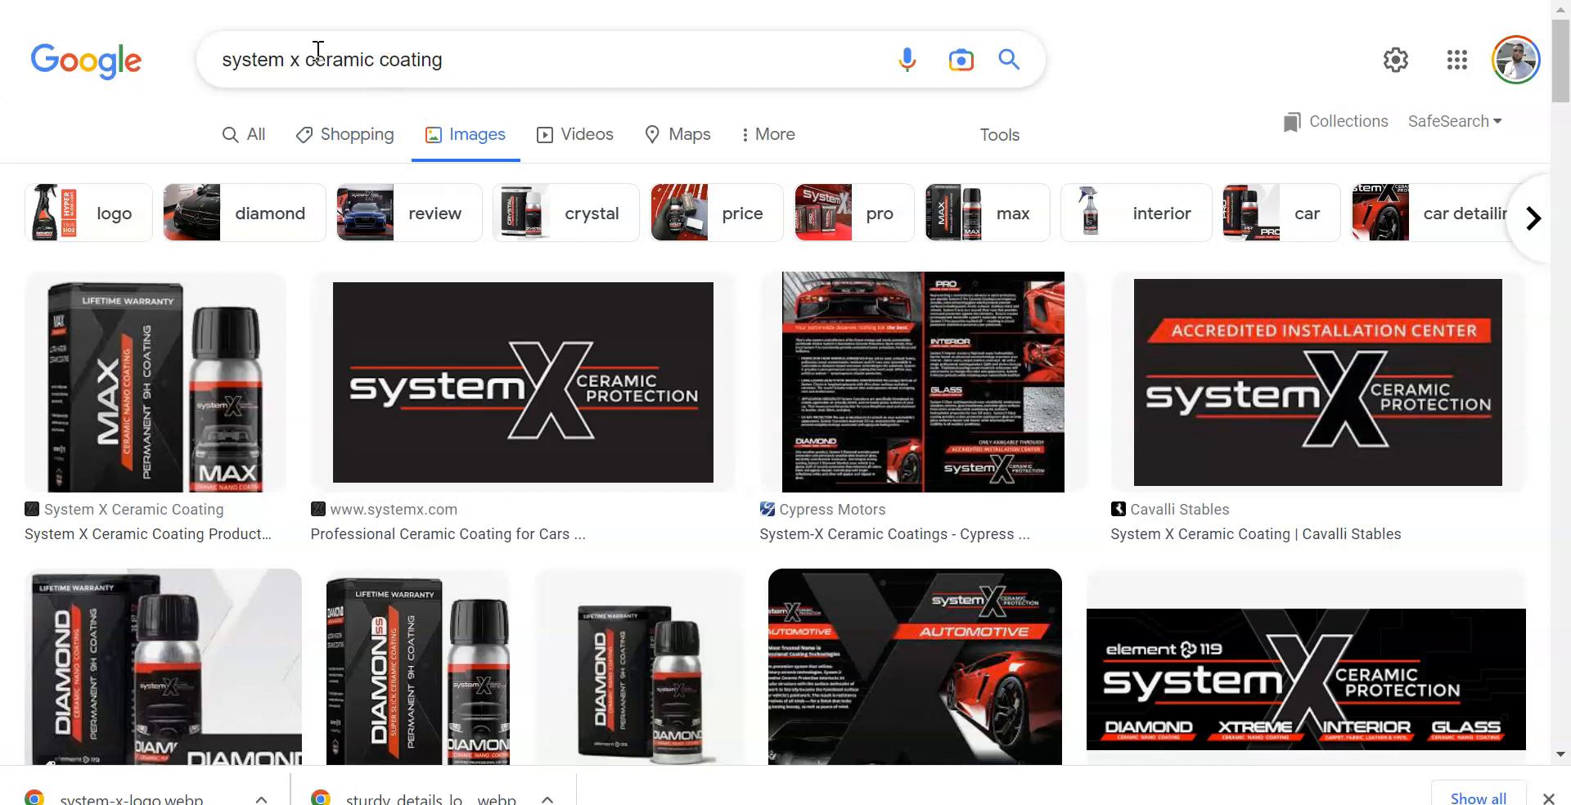
# - Narrow the image search to "system x logo"
pyautogui.moveTo(312, 59); pyautogui.dragTo(639, 74)
pyautogui.write('logo')
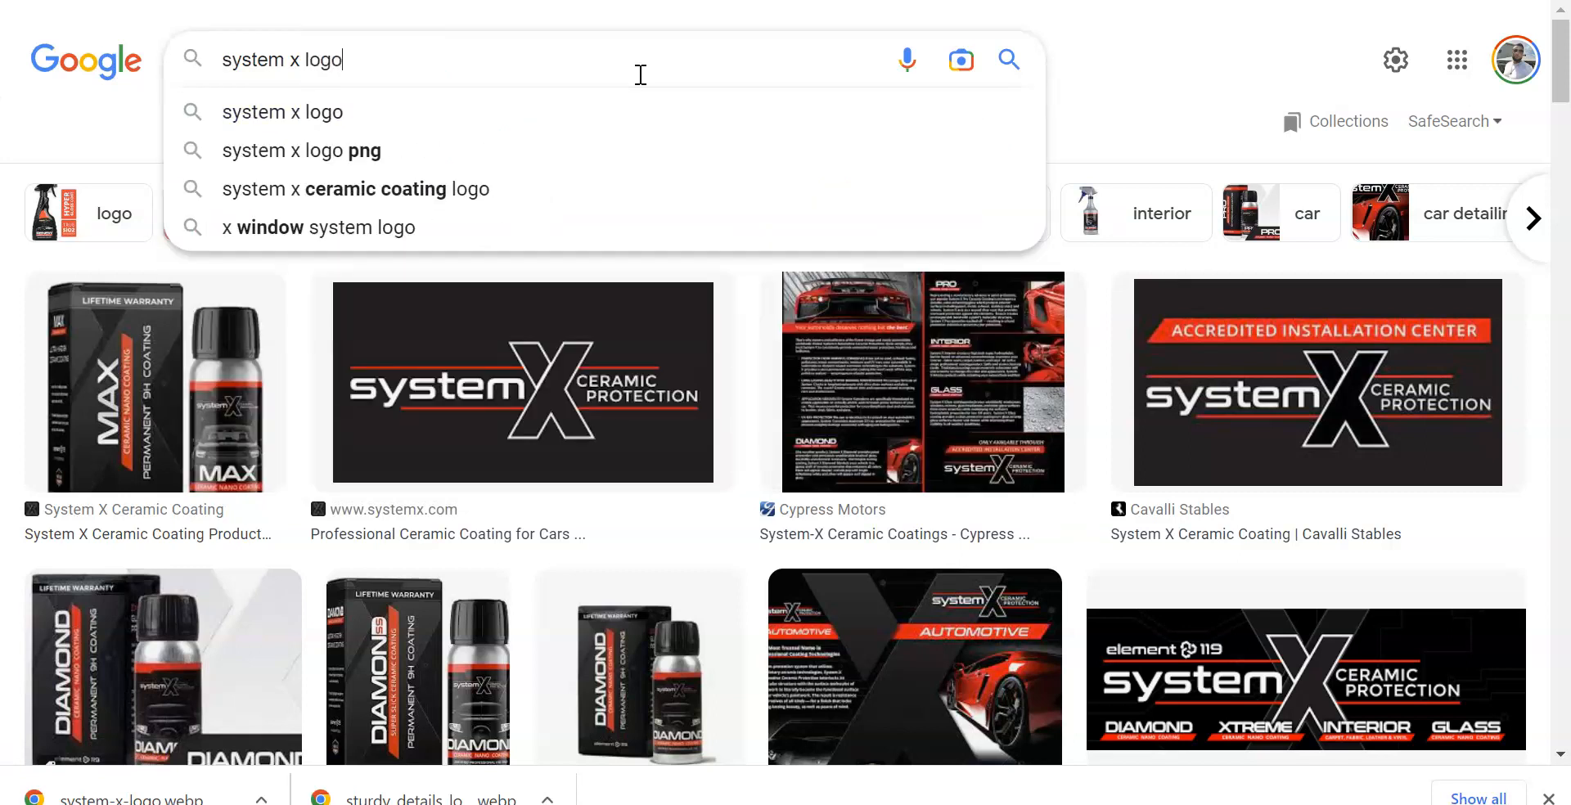
pyautogui.press('Return')
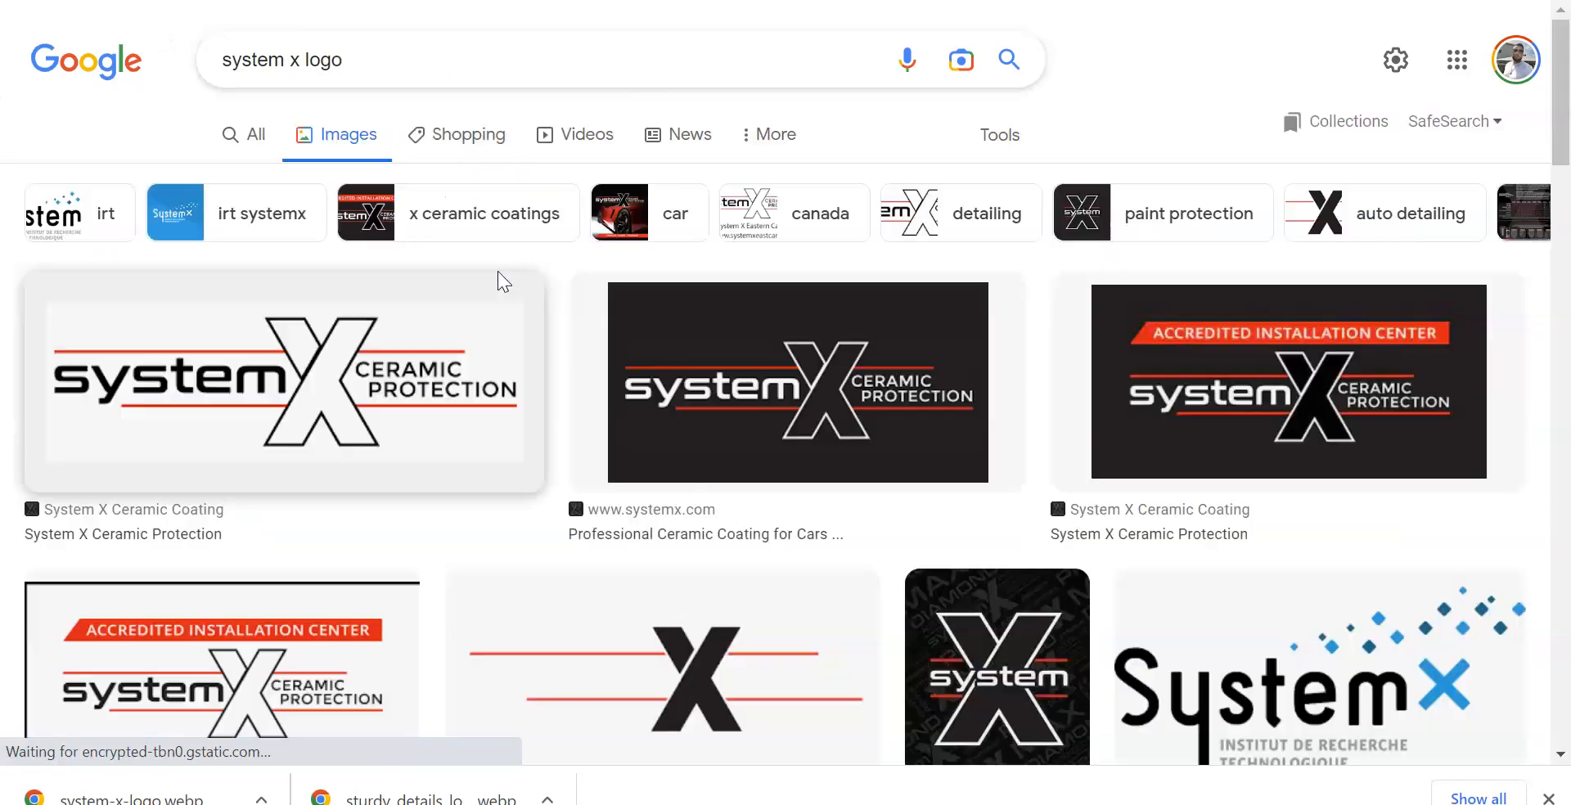
# - Open the square black-and-red System X logo from Facebook and save it as download in JPEG format
pyautogui.scroll(-9, 652, 360)
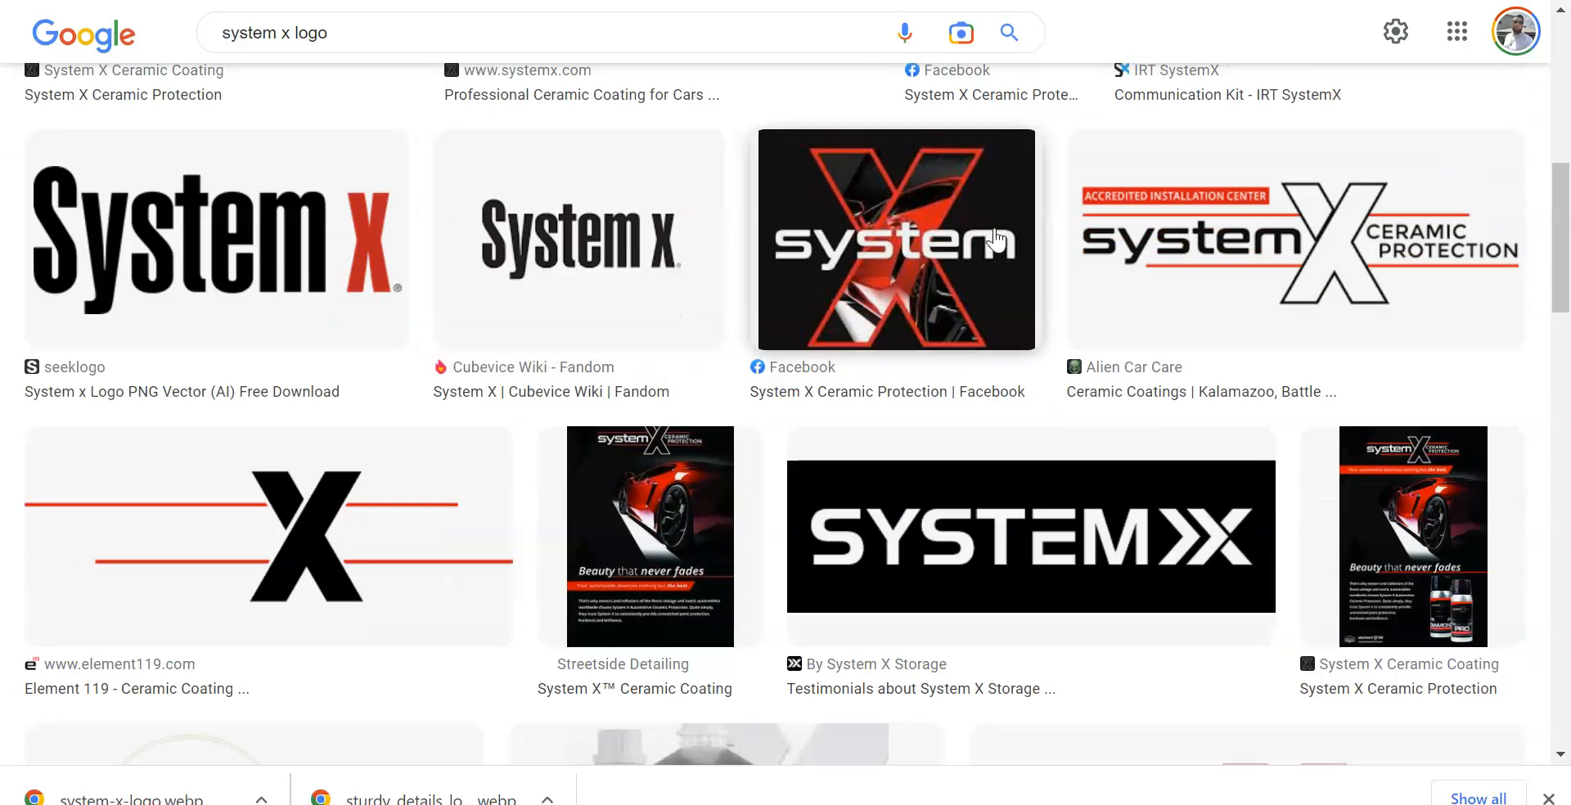
pyautogui.click(896, 276)
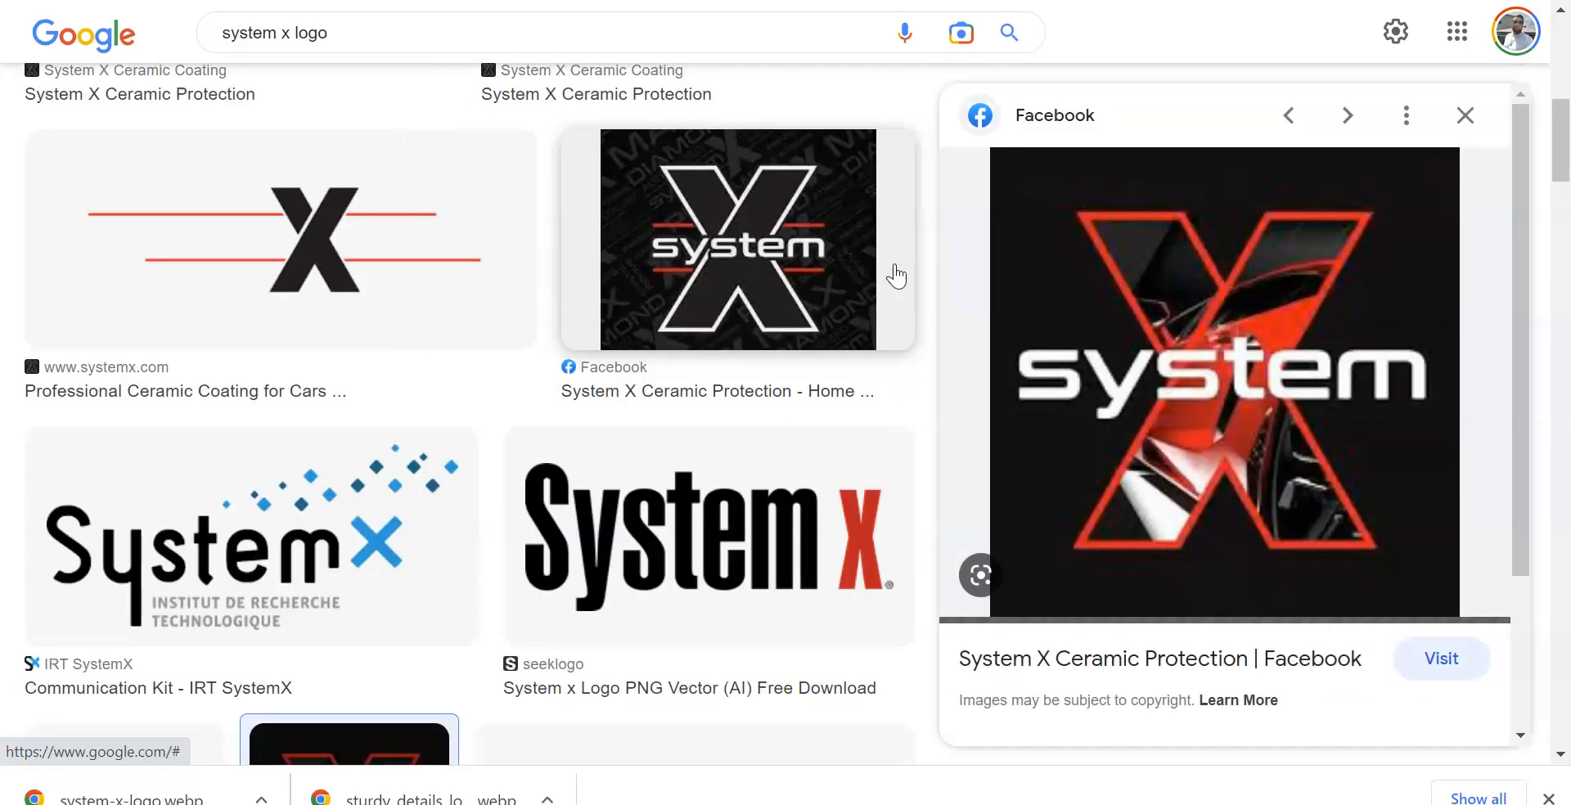
pyautogui.rightClick(1106, 401)
pyautogui.click(1195, 202)
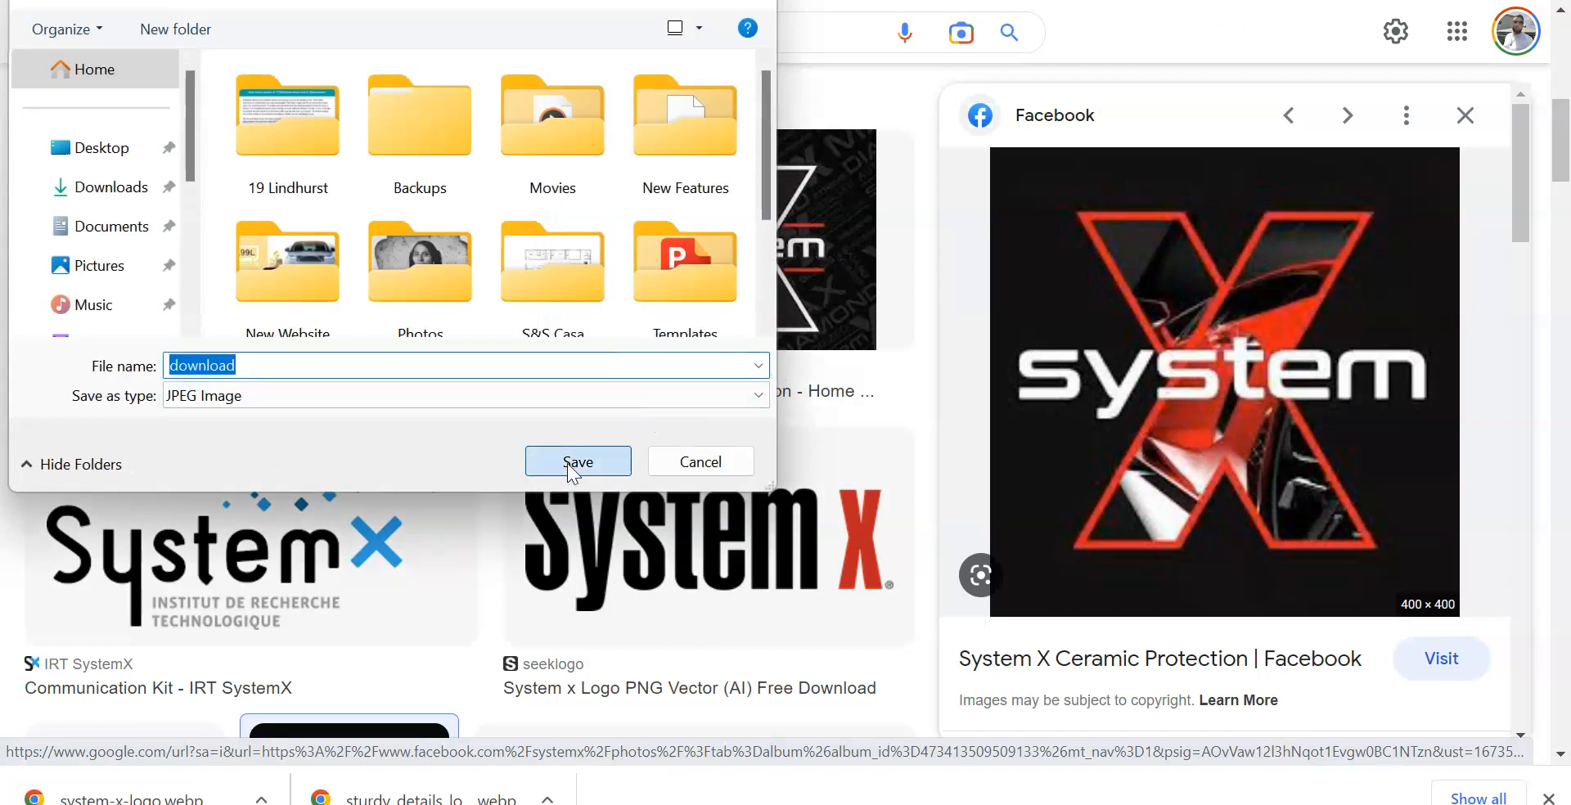
pyautogui.click(573, 463)
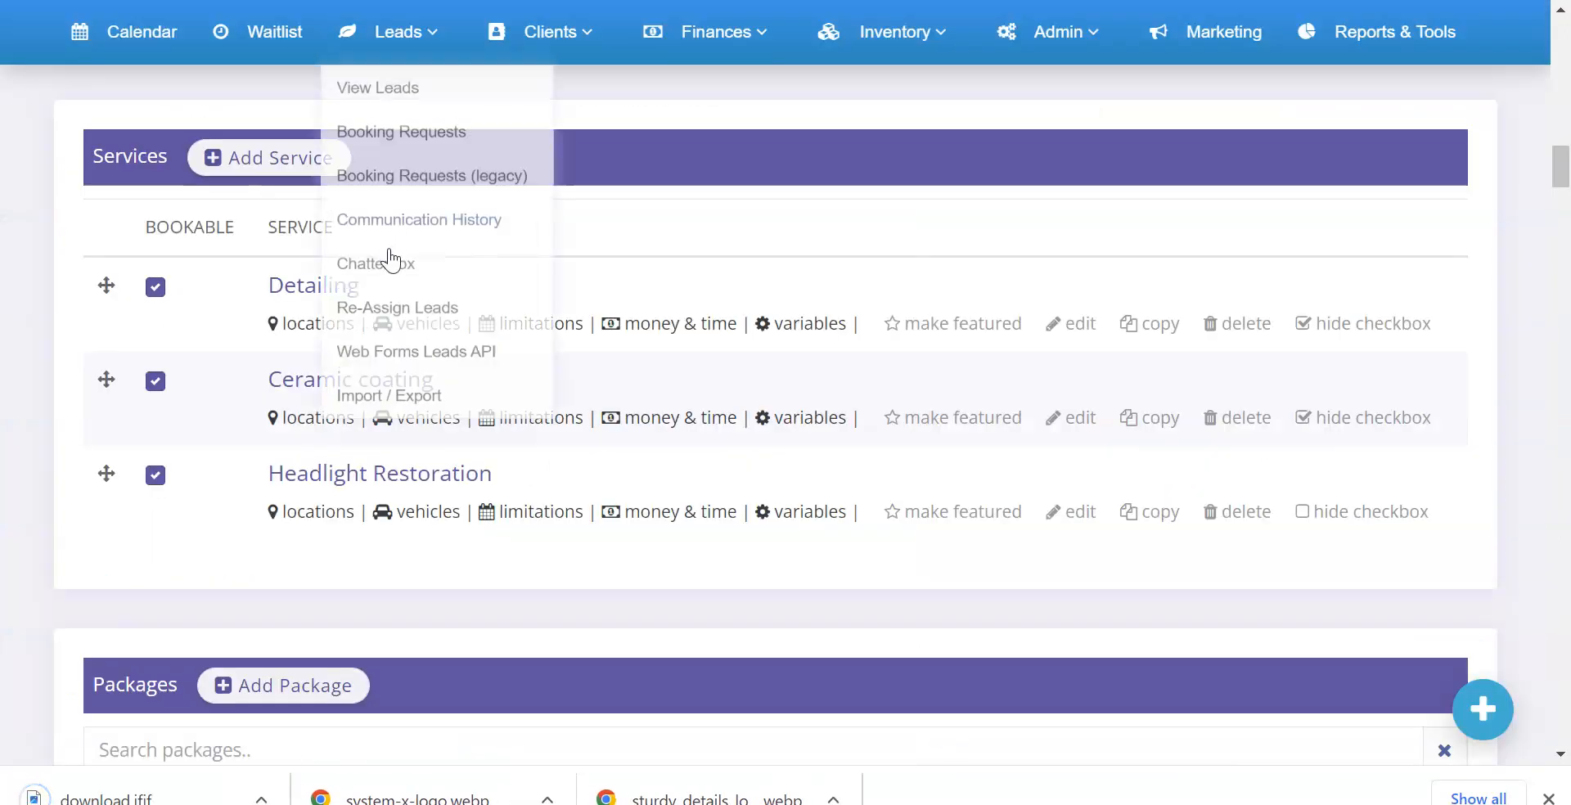
# - Switch to the OrbisX booking form settings, upload the download logo image to the Level 1 Coating package and update the package
pyautogui.scroll(-9, 308, 309)
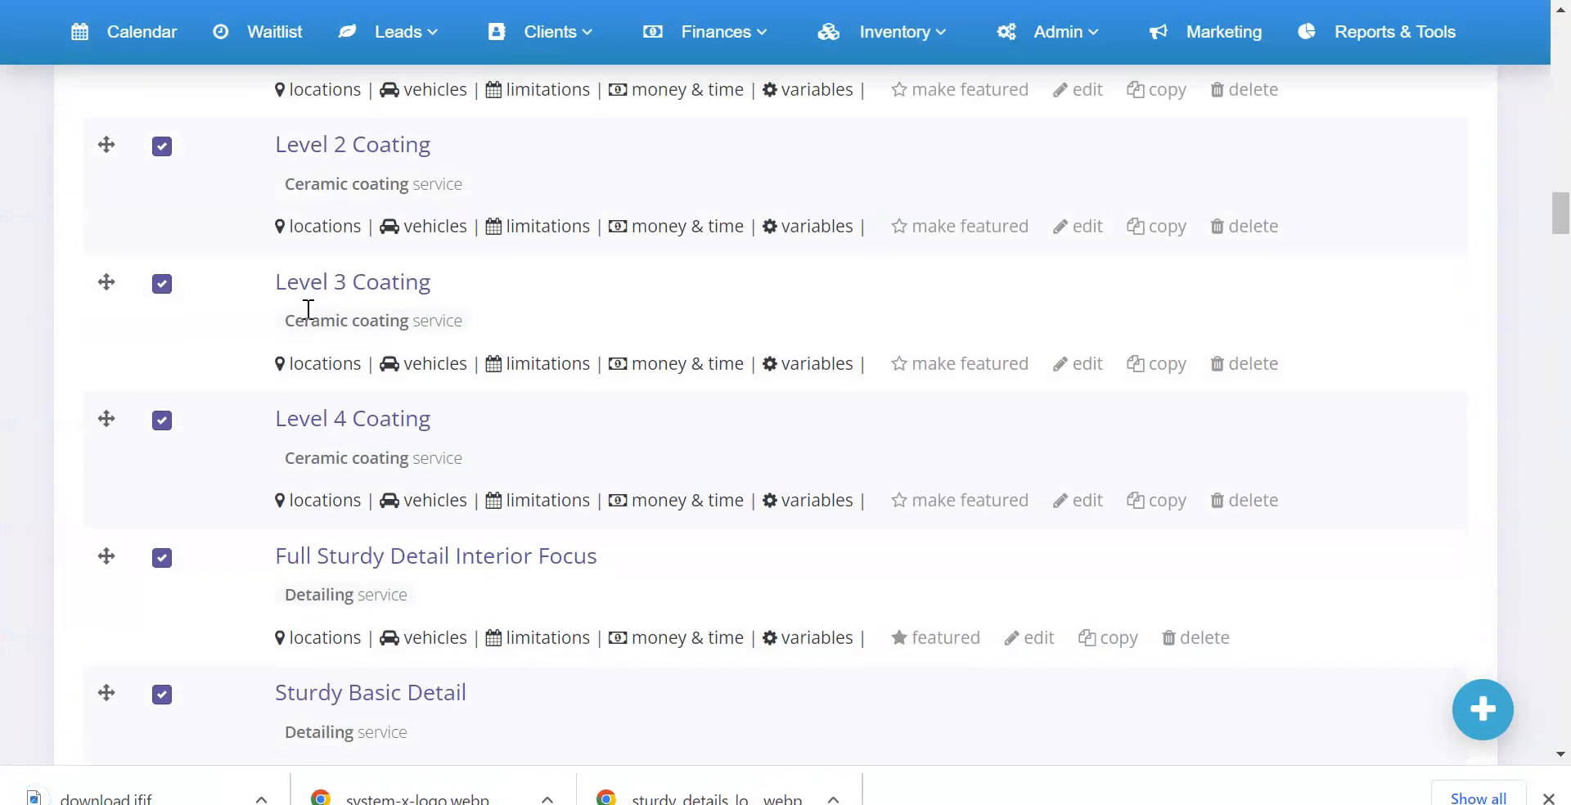
pyautogui.scroll(3, 327, 303)
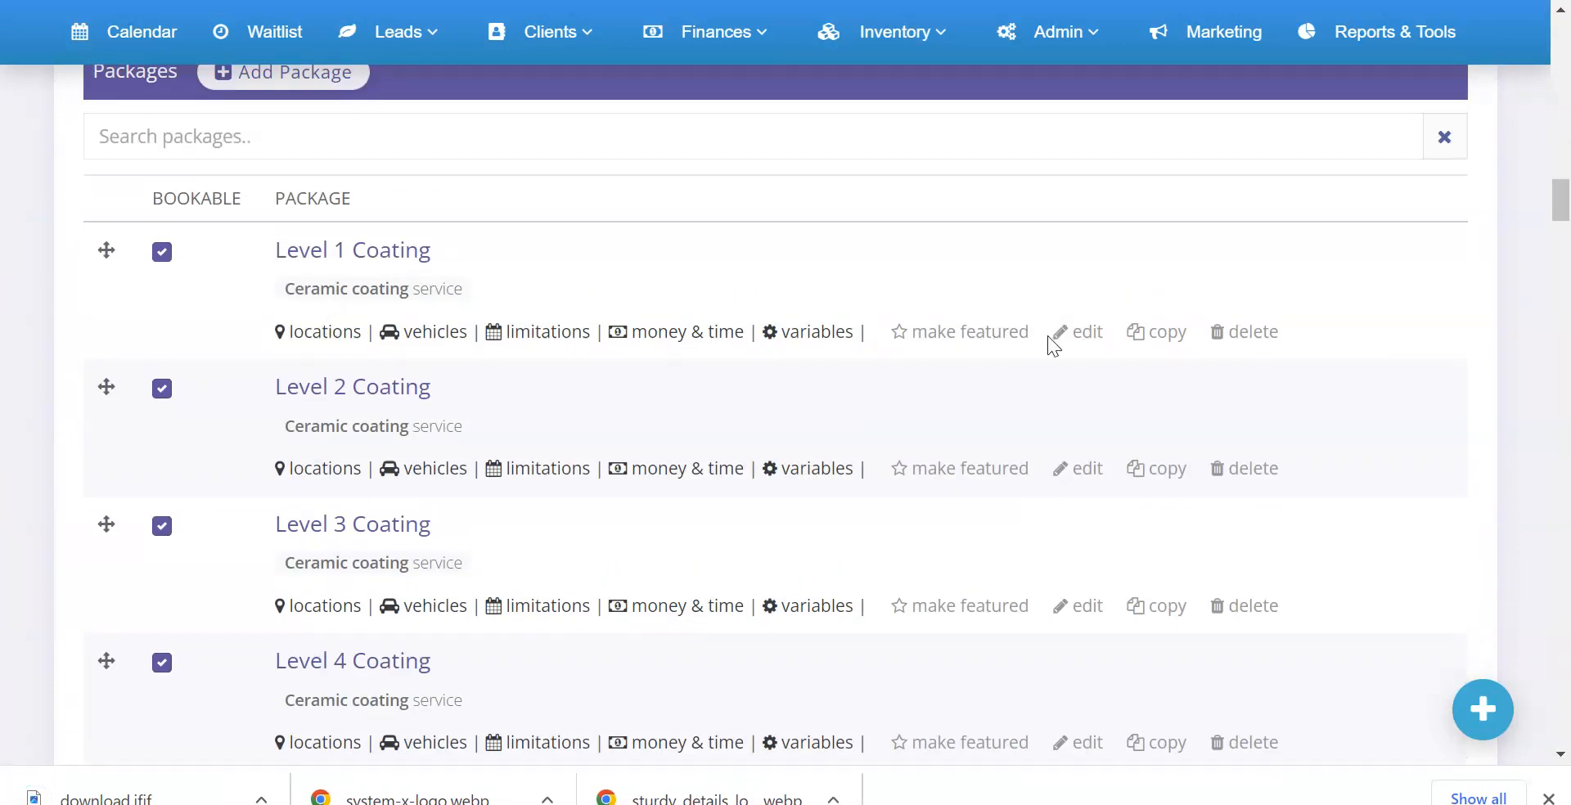
pyautogui.click(1082, 334)
pyautogui.scroll(-5, 661, 282)
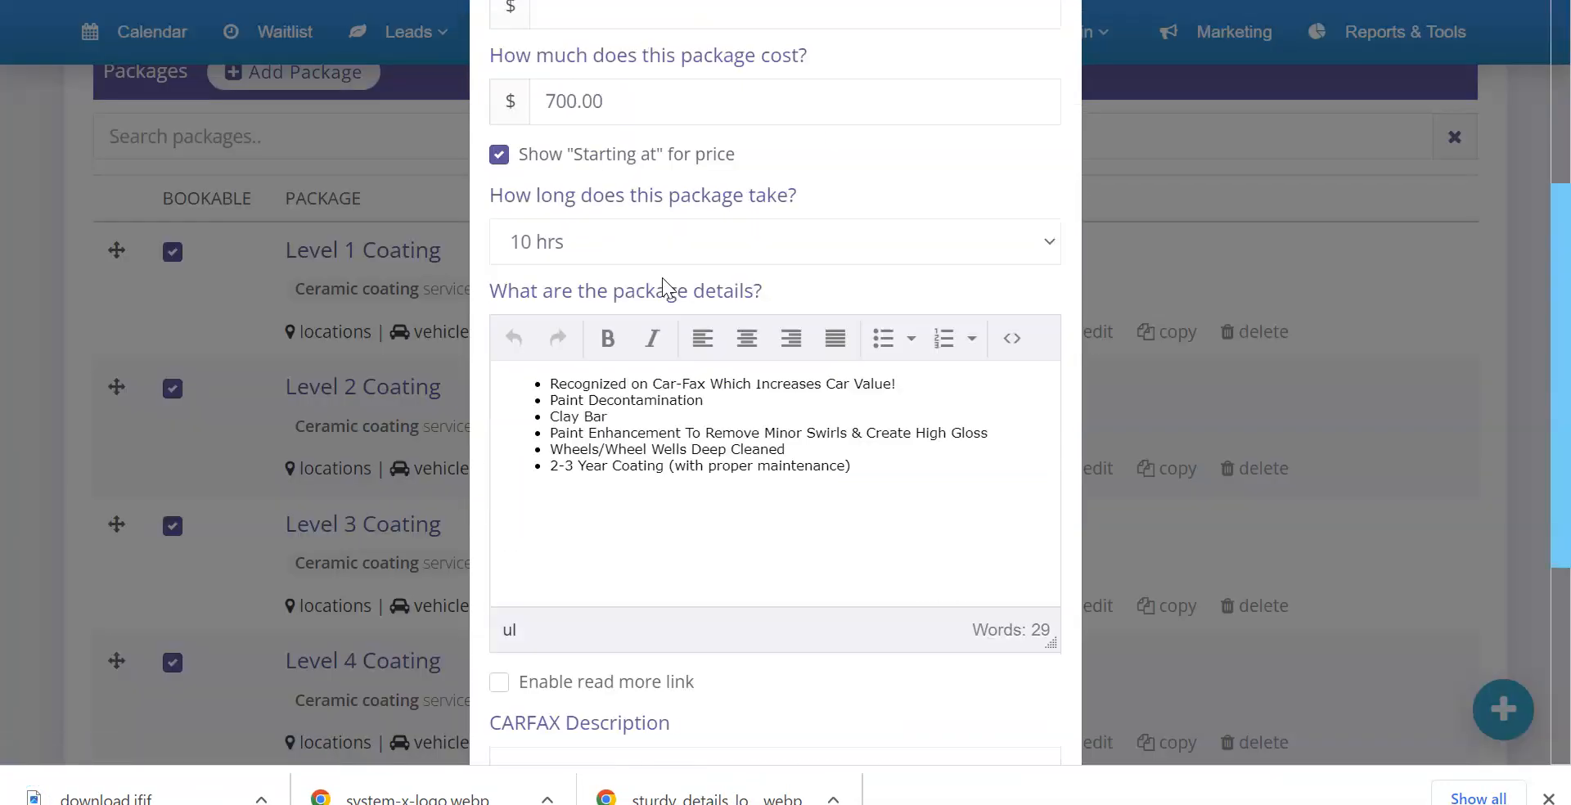
pyautogui.scroll(-3, 710, 311)
pyautogui.scroll(6, 695, 328)
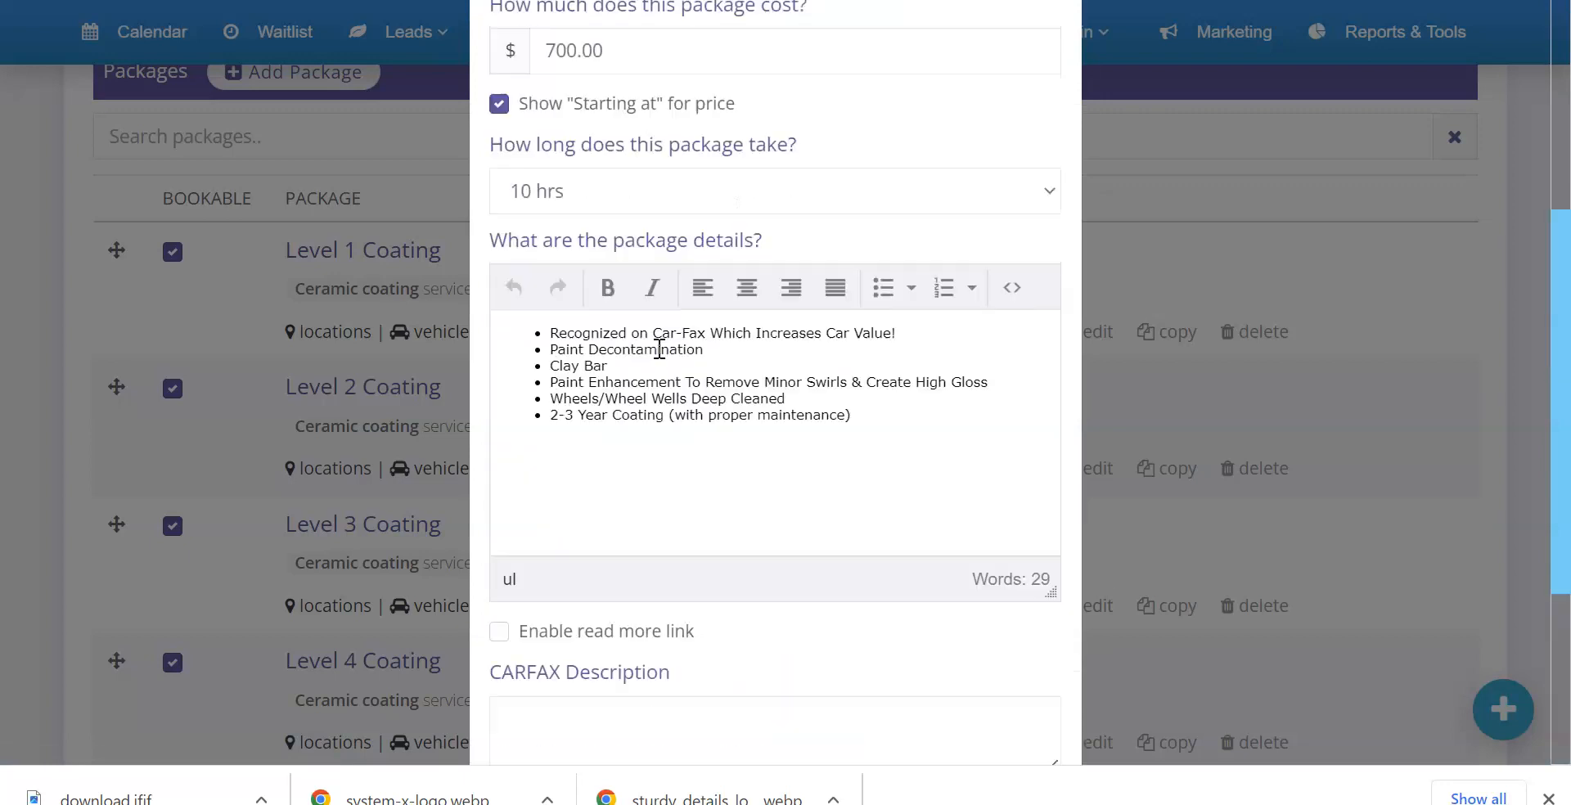
pyautogui.scroll(-5, 667, 346)
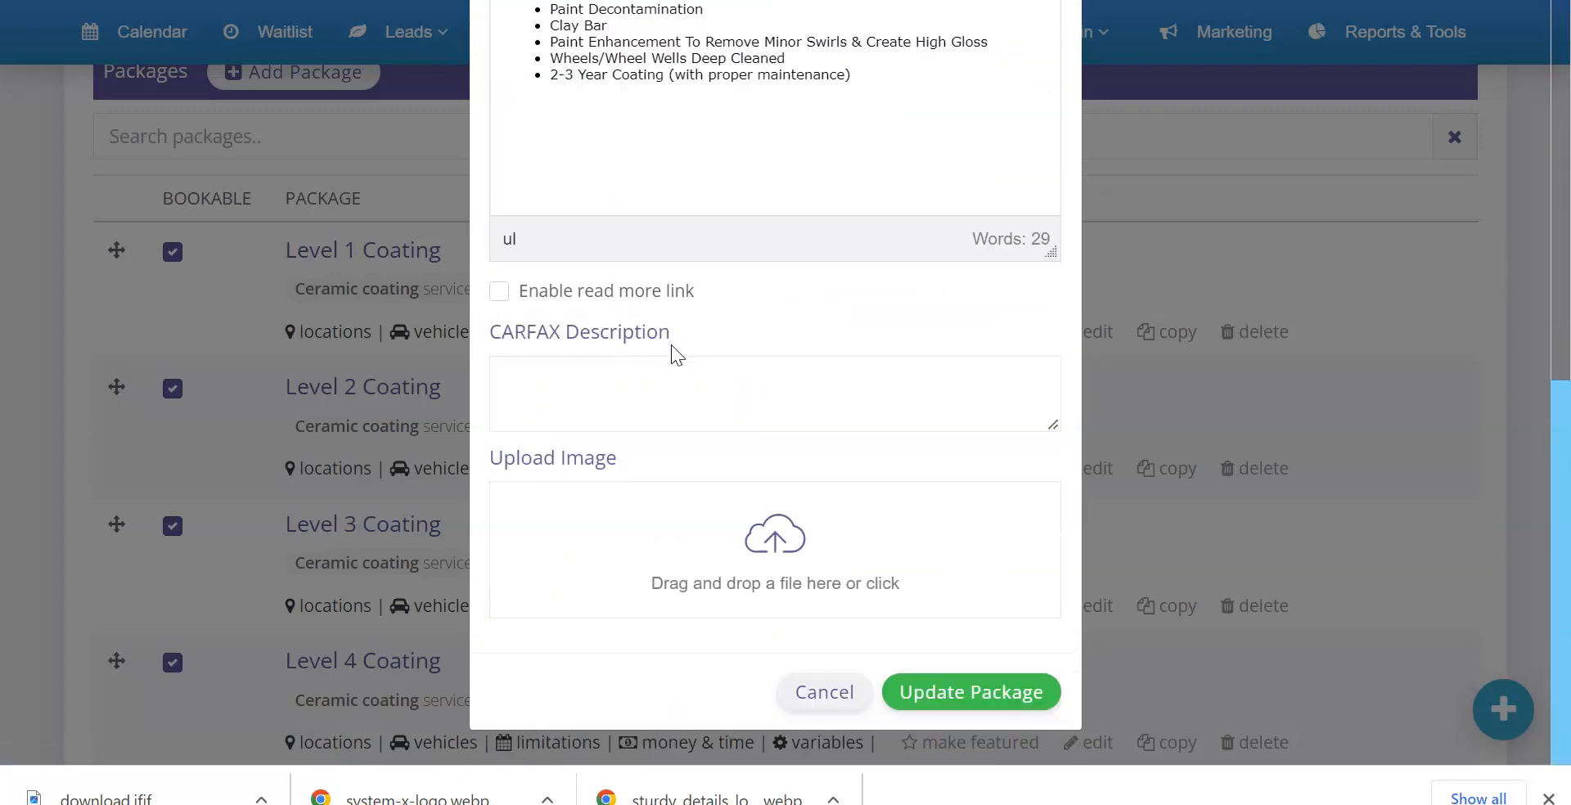
pyautogui.click(761, 537)
pyautogui.scroll(-5, 536, 245)
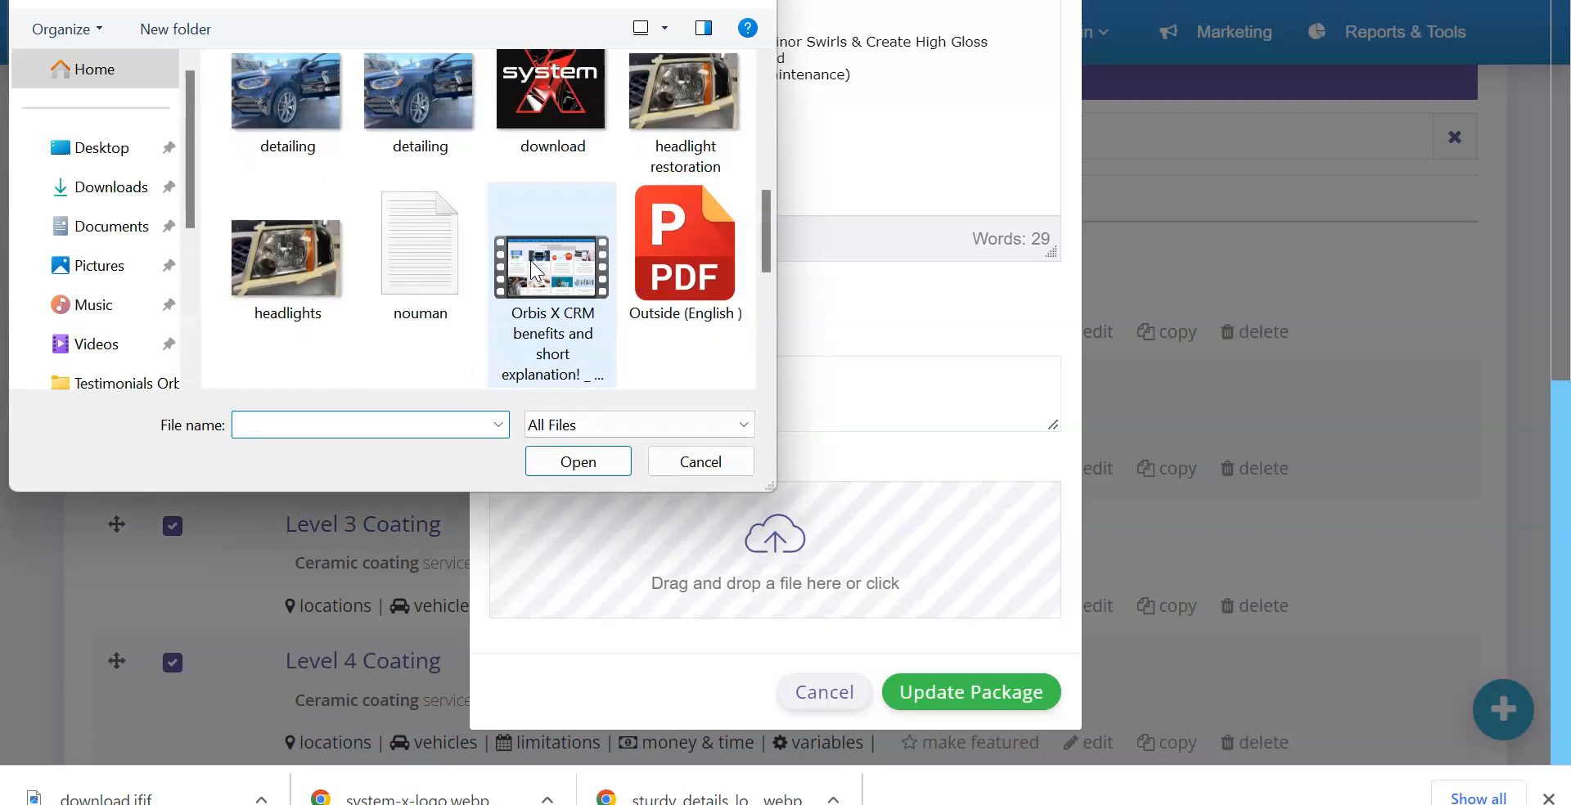
pyautogui.doubleClick(536, 143)
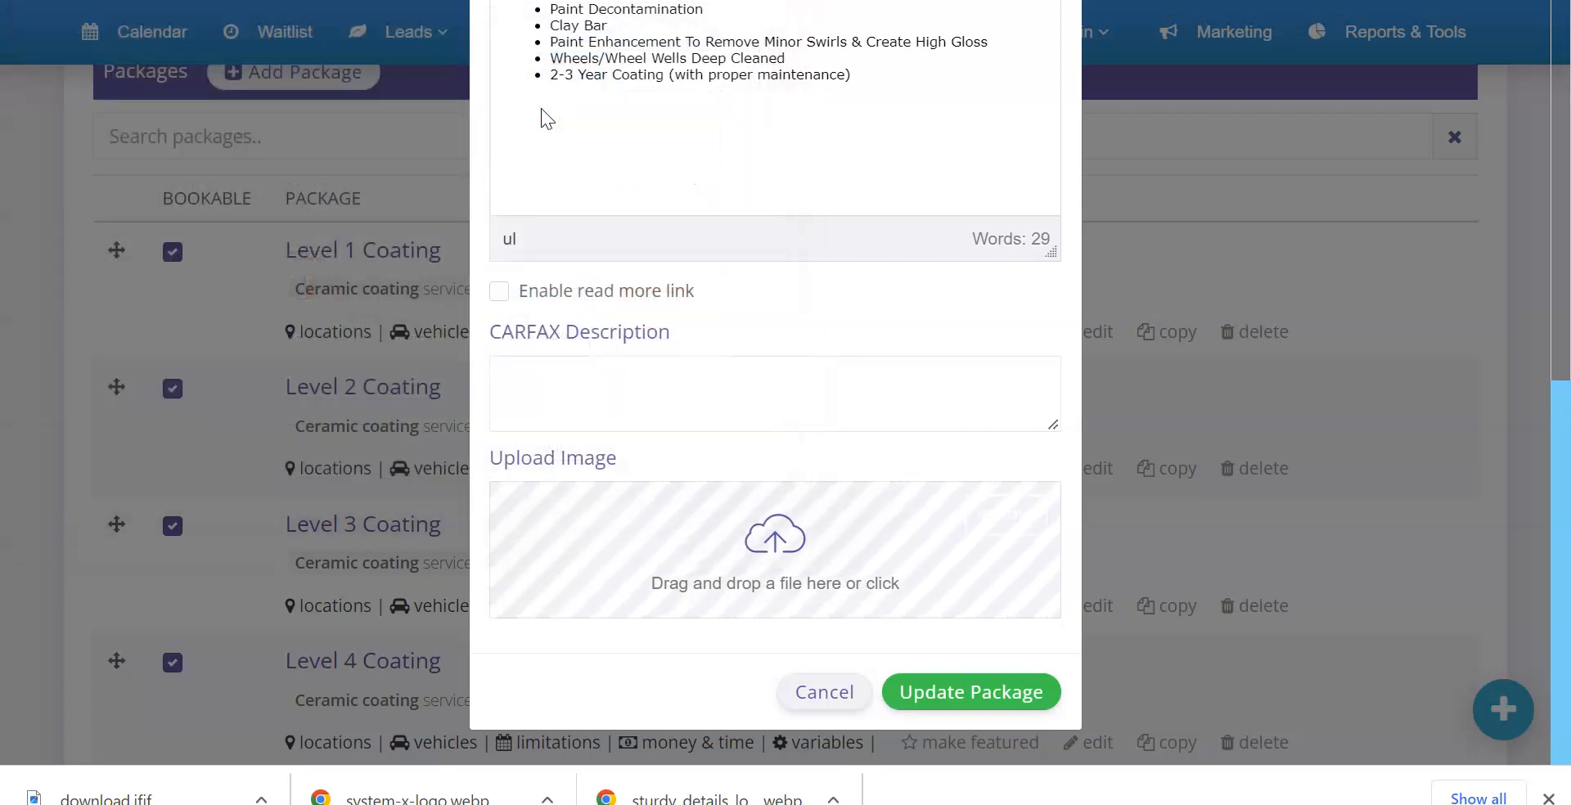
pyautogui.click(974, 693)
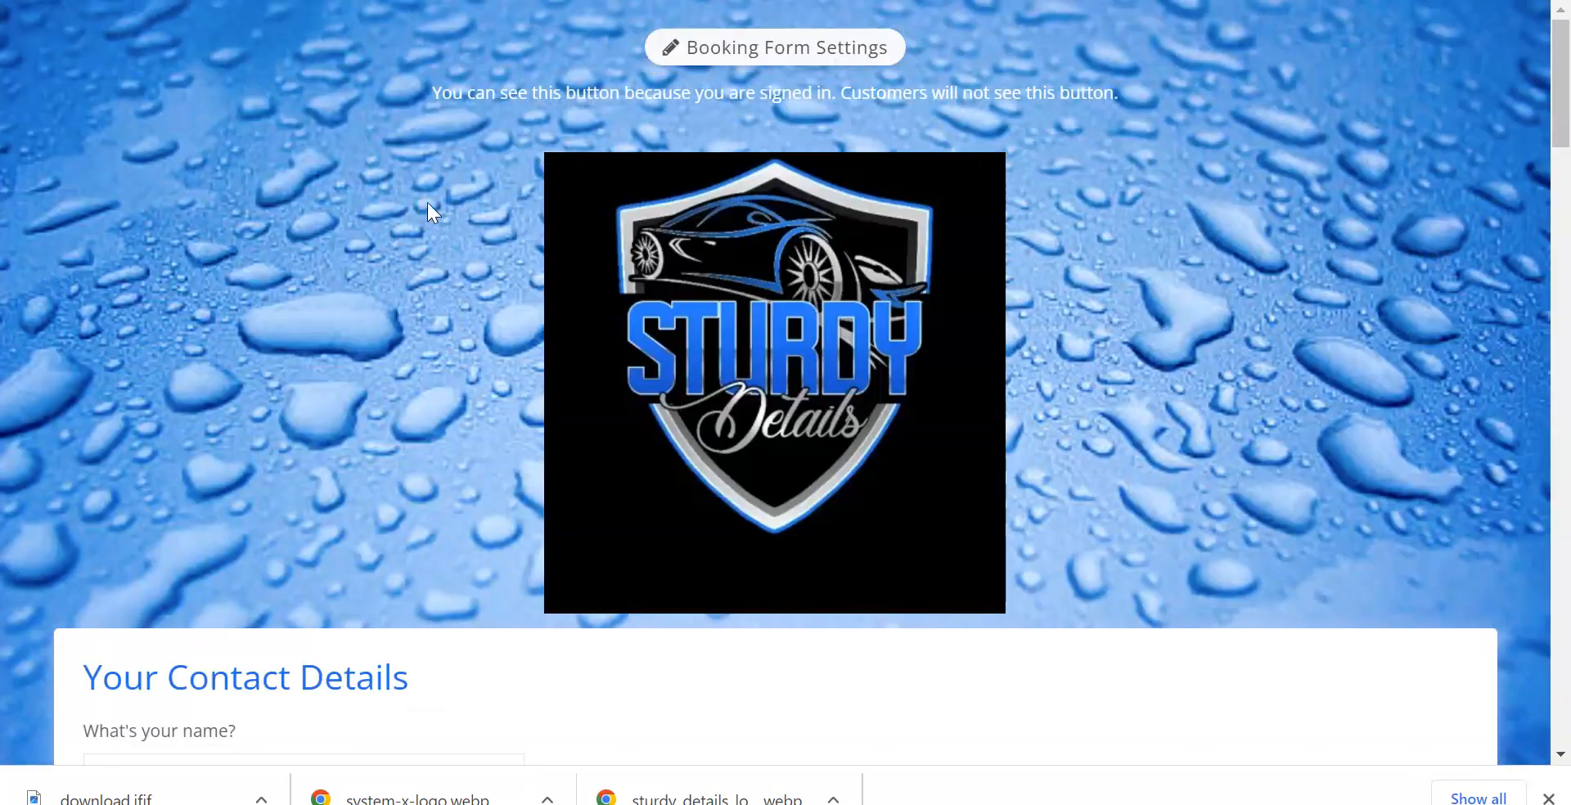
# - Check the Ceramic coating section and its packages on the live Sturdy Details booking form
pyautogui.scroll(-20, 433, 214)
pyautogui.scroll(15, 448, 244)
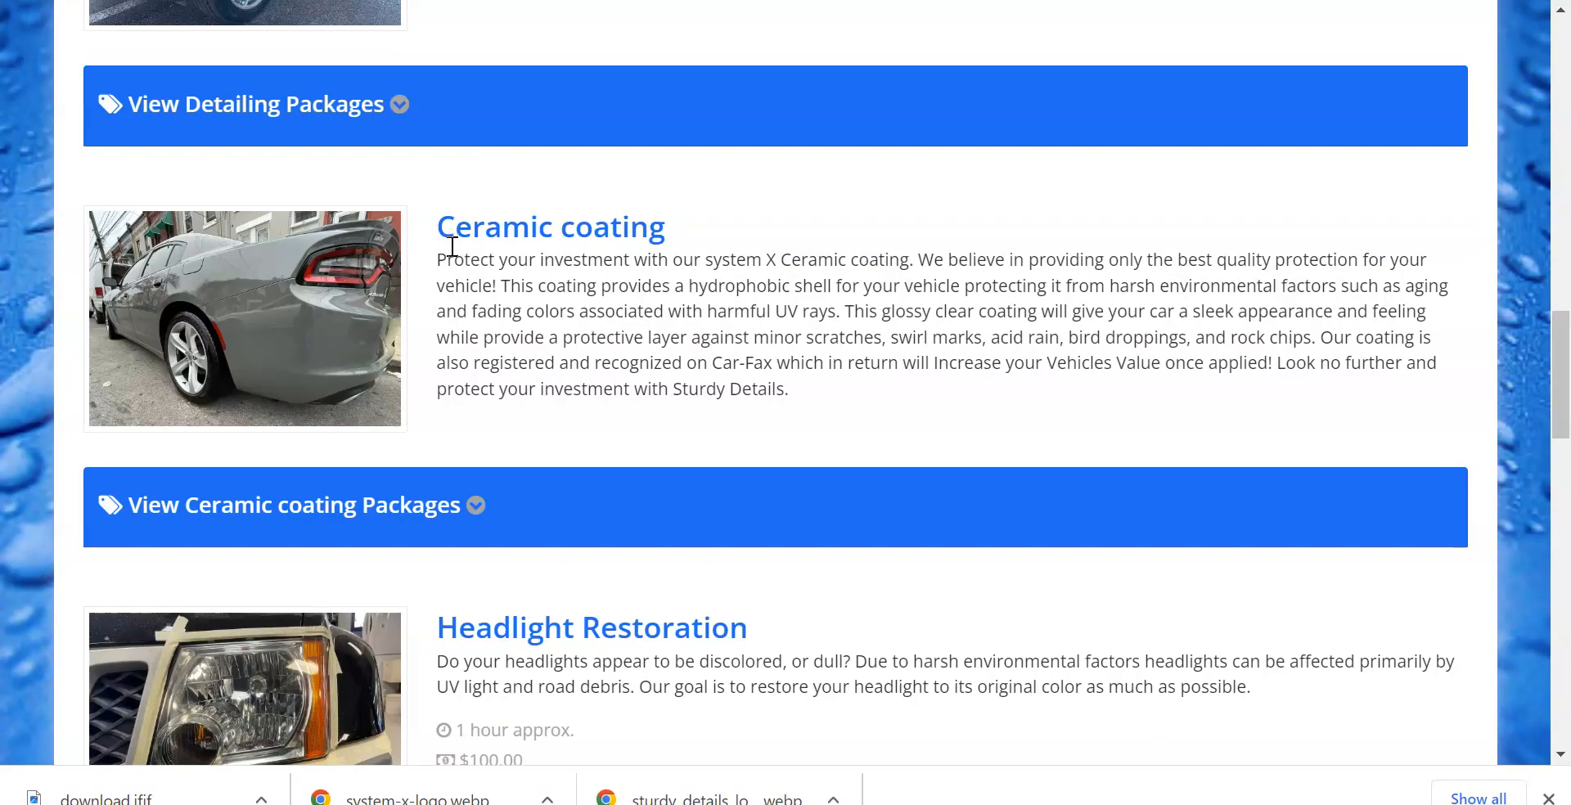
pyautogui.scroll(-9, 447, 252)
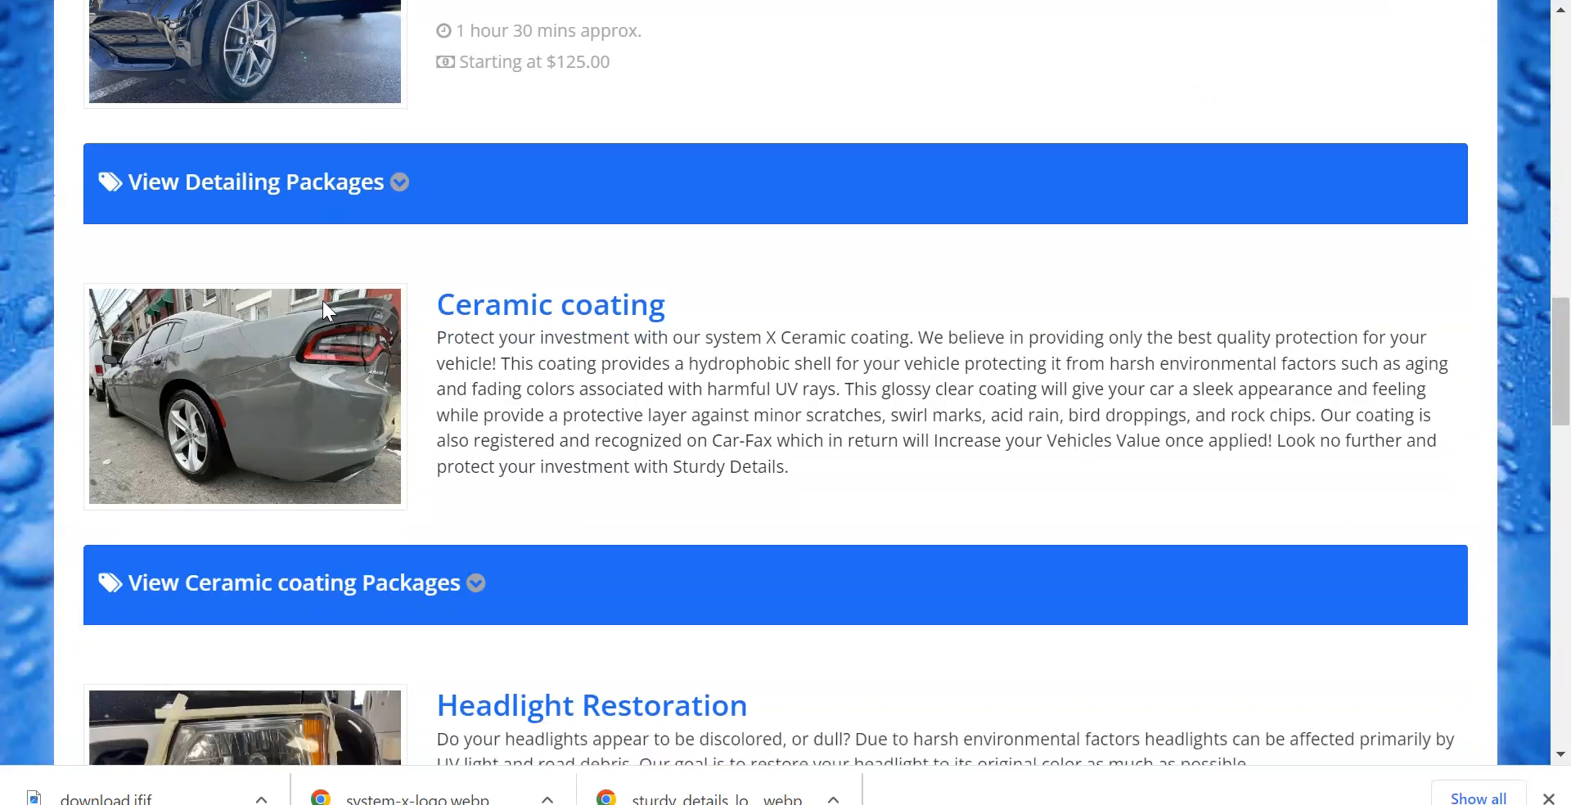
pyautogui.click(311, 262)
pyautogui.scroll(-15, 315, 263)
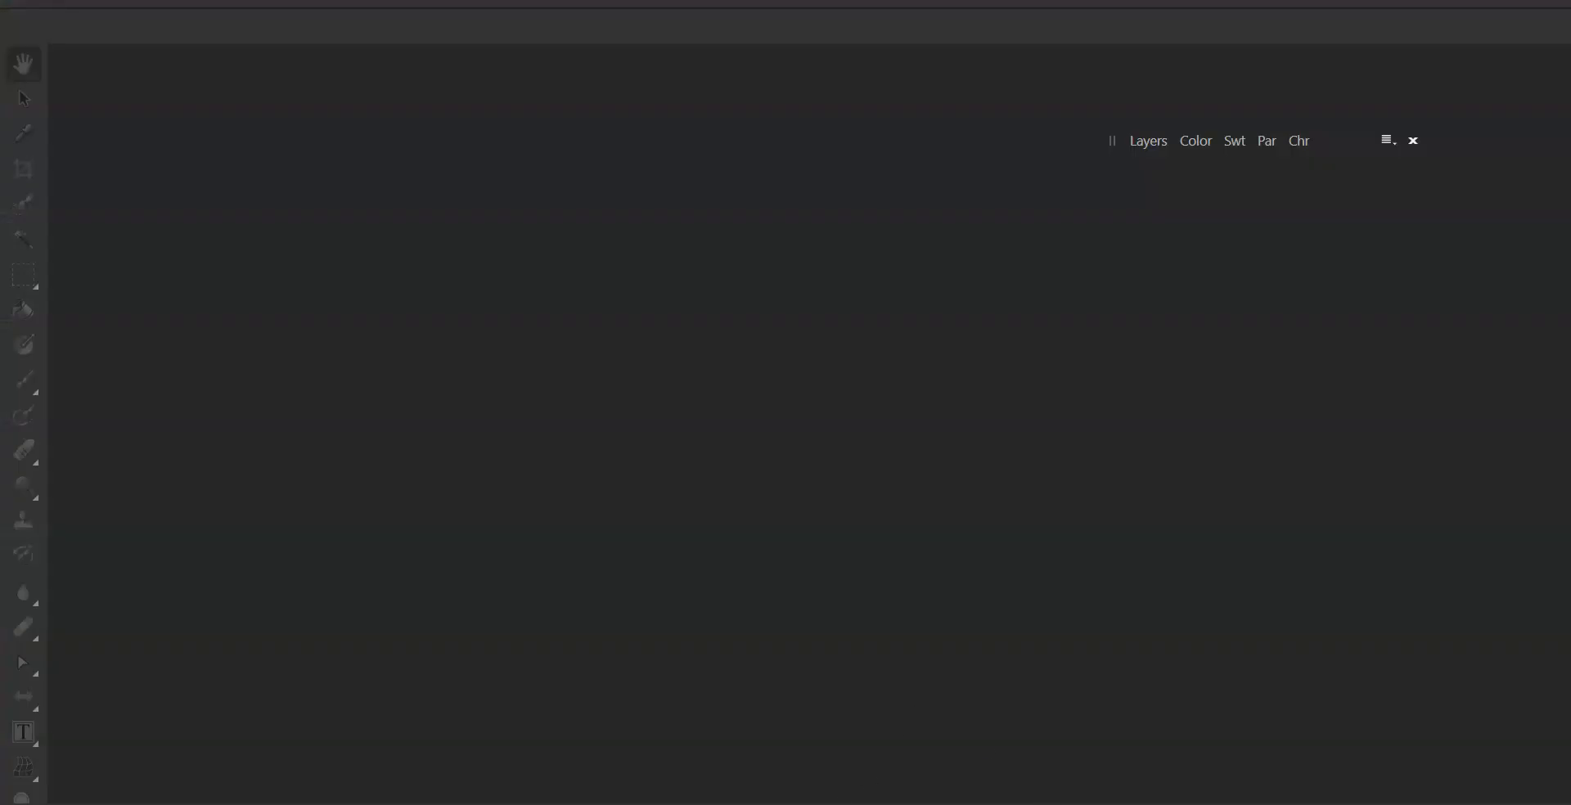
# - Switch to Affinity Photo and open the download.jfif System X logo
pyautogui.hotkey('alt', 'Tab')
pyautogui.scroll(-2, 1252, 352)
pyautogui.moveTo(1270, 544); pyautogui.dragTo(589, 468)
pyautogui.click(409, 381)
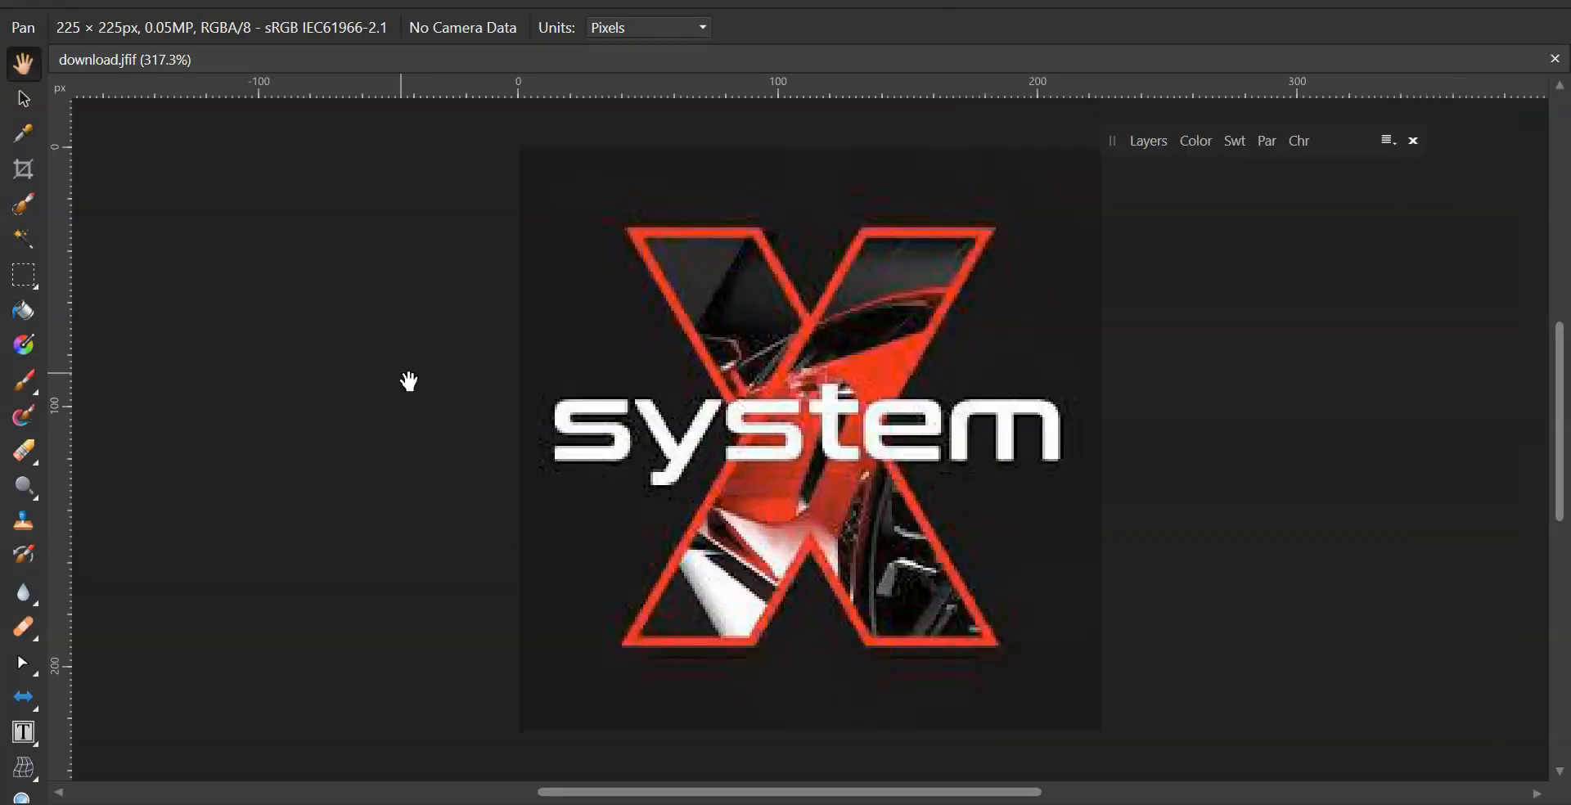
# - Export the System X logo as a best-quality JPEG named systemx
pyautogui.hotkey('ctrl', 'alt', 'shift', 'w')
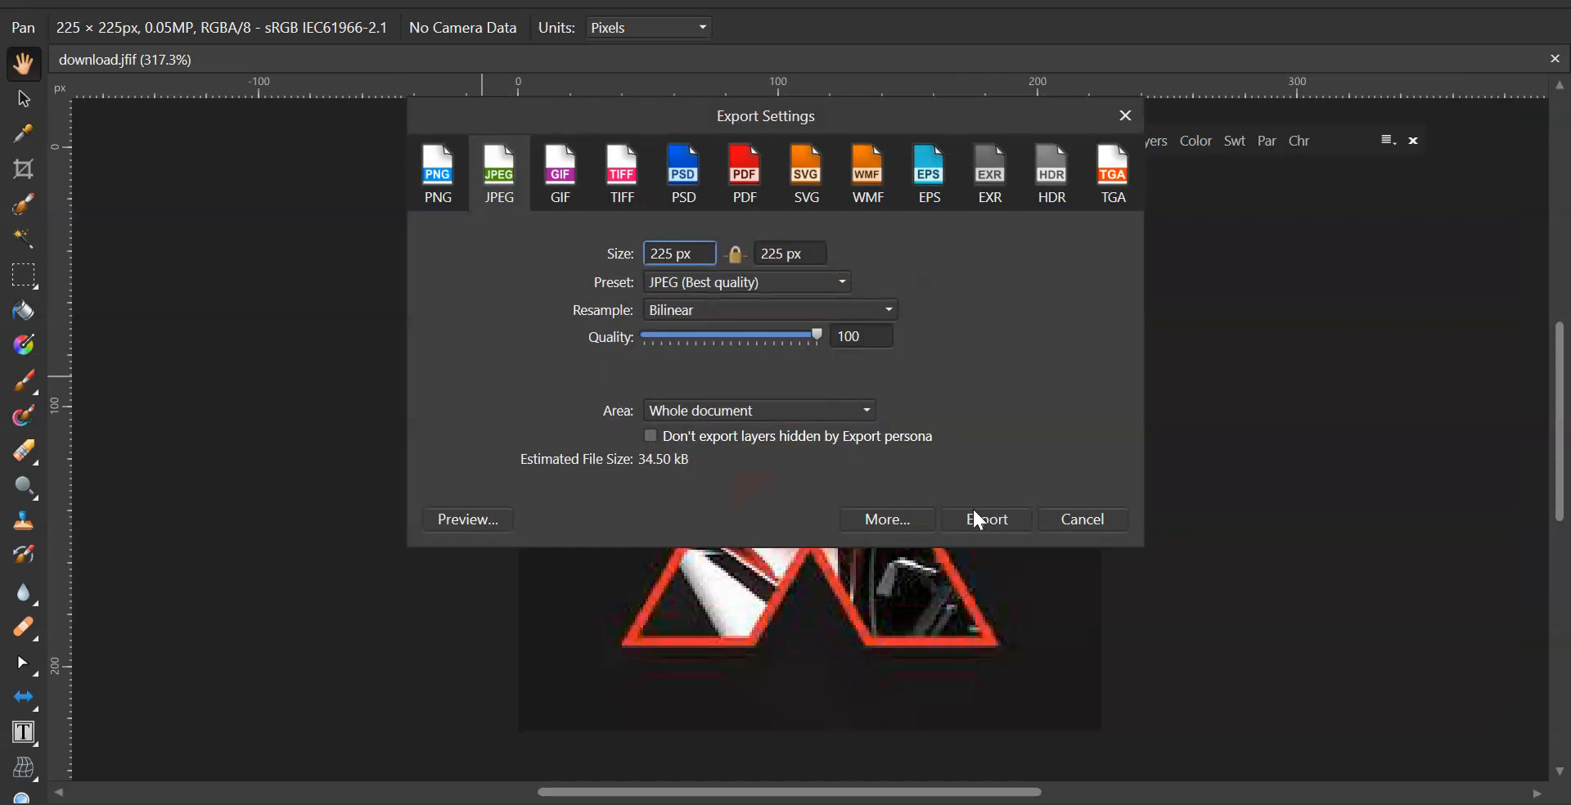
pyautogui.click(982, 520)
pyautogui.write('systemx')
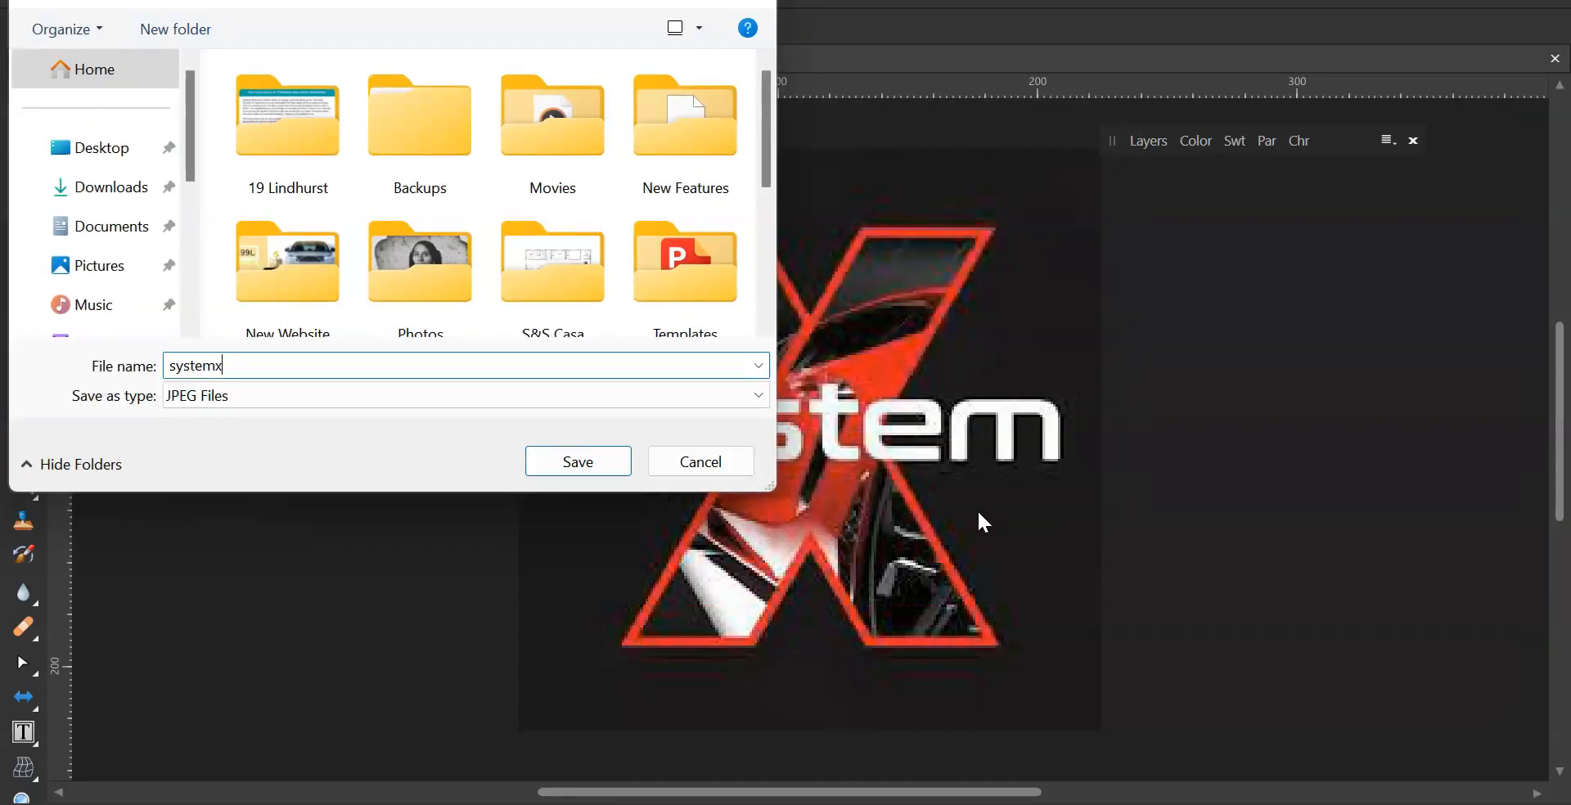
pyautogui.press('Return')
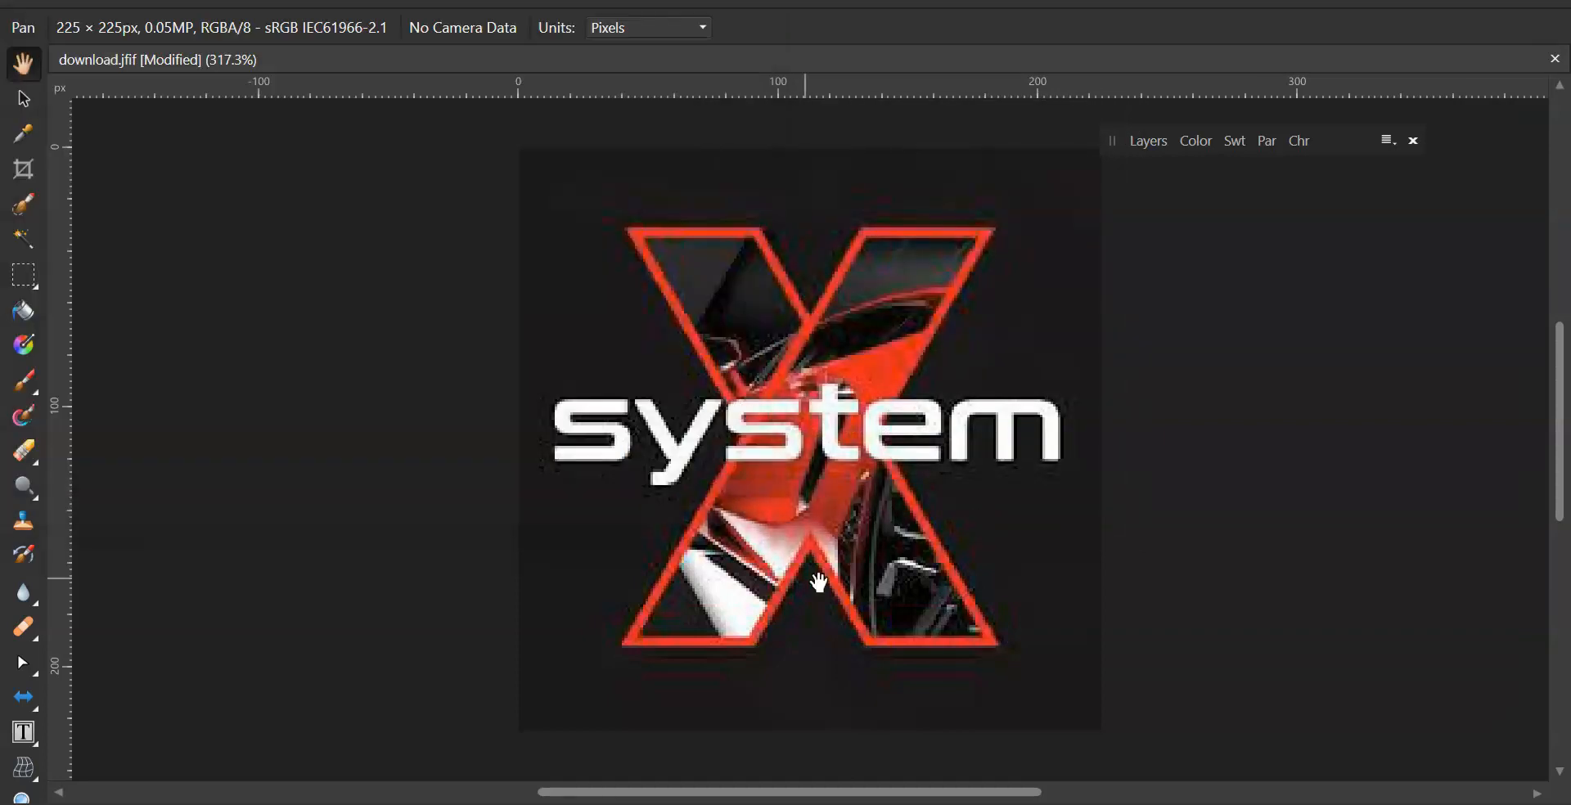
# - Switch back to the OrbisX booking form settings, upload the systemx image to the Level 1 Coating package and update the package
pyautogui.click(646, 803)
pyautogui.click(384, 1)
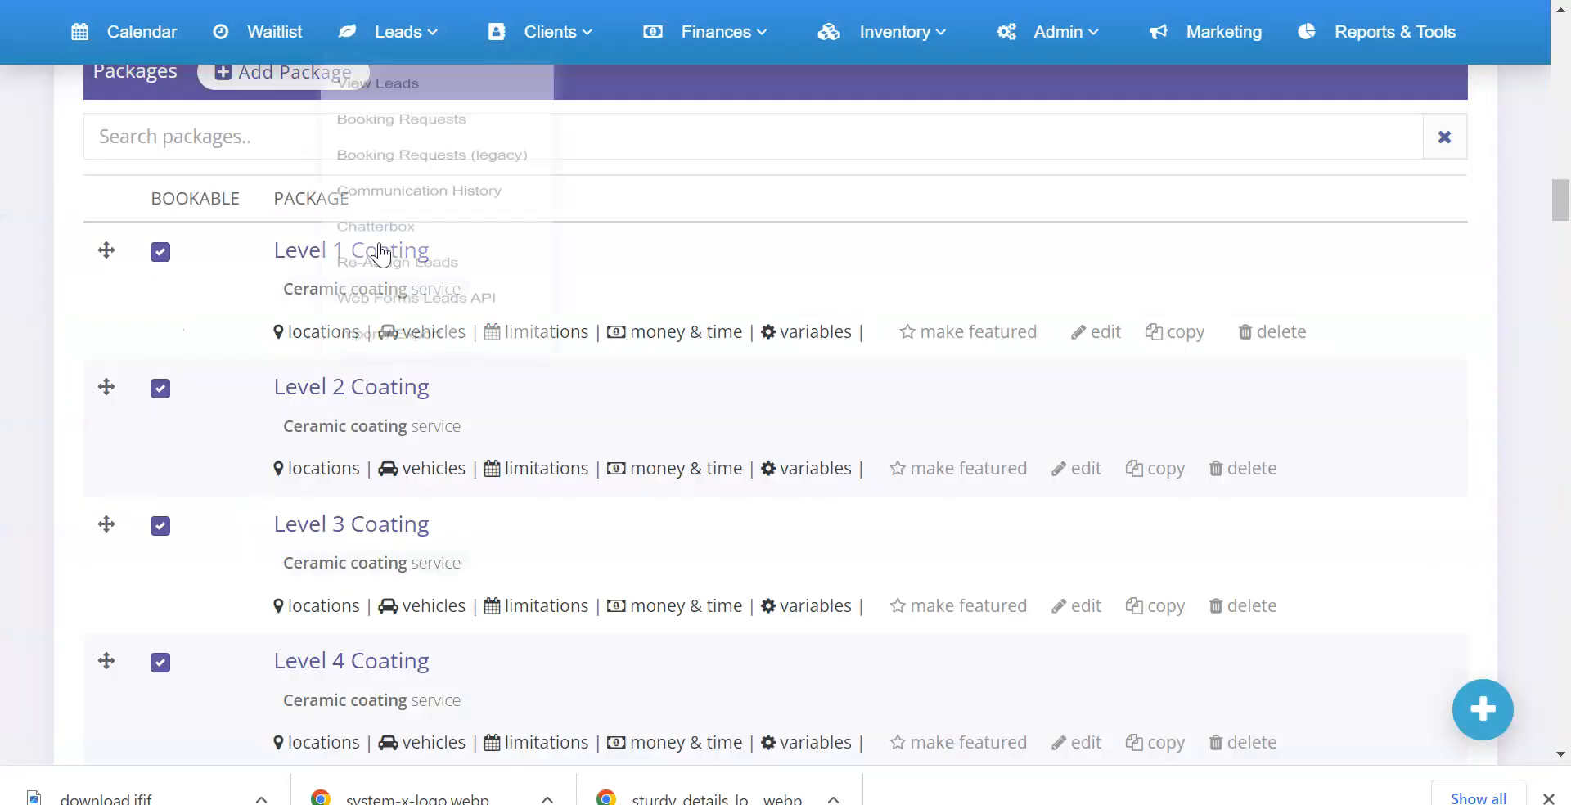
pyautogui.click(1094, 336)
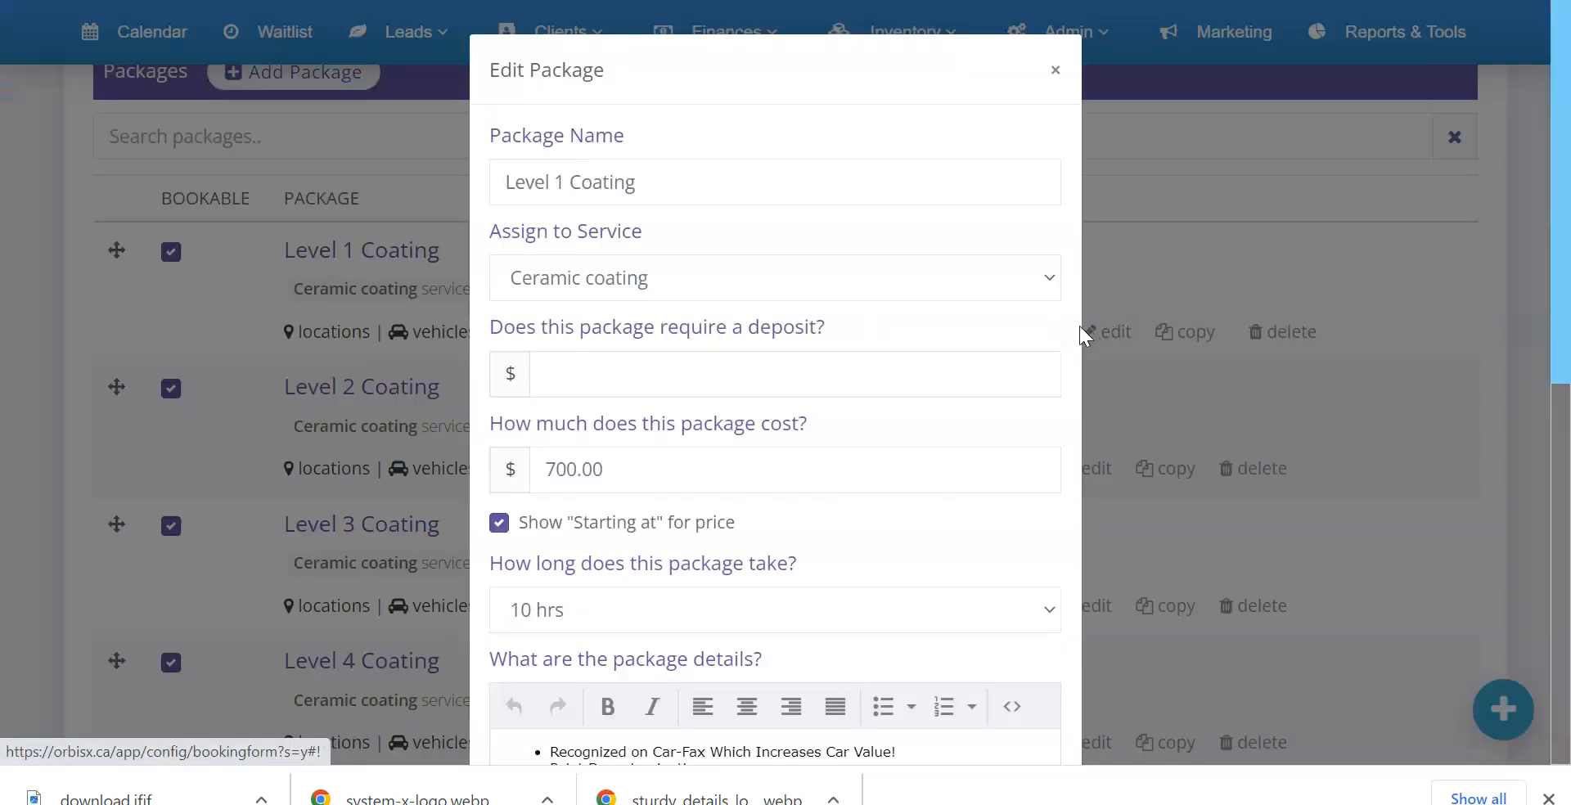
pyautogui.scroll(-6, 666, 491)
pyautogui.click(753, 562)
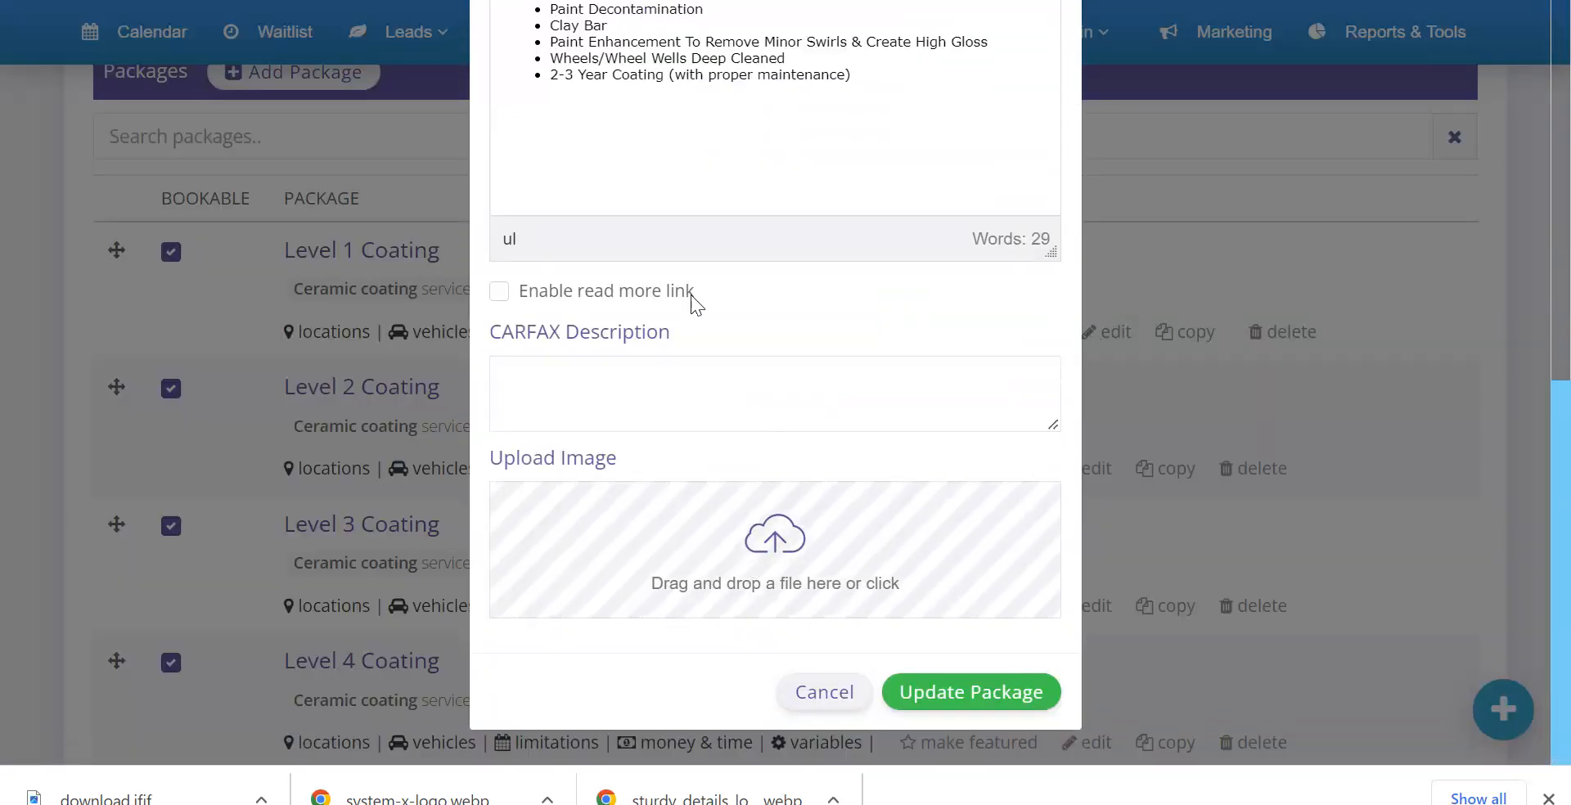
pyautogui.scroll(-10, 642, 290)
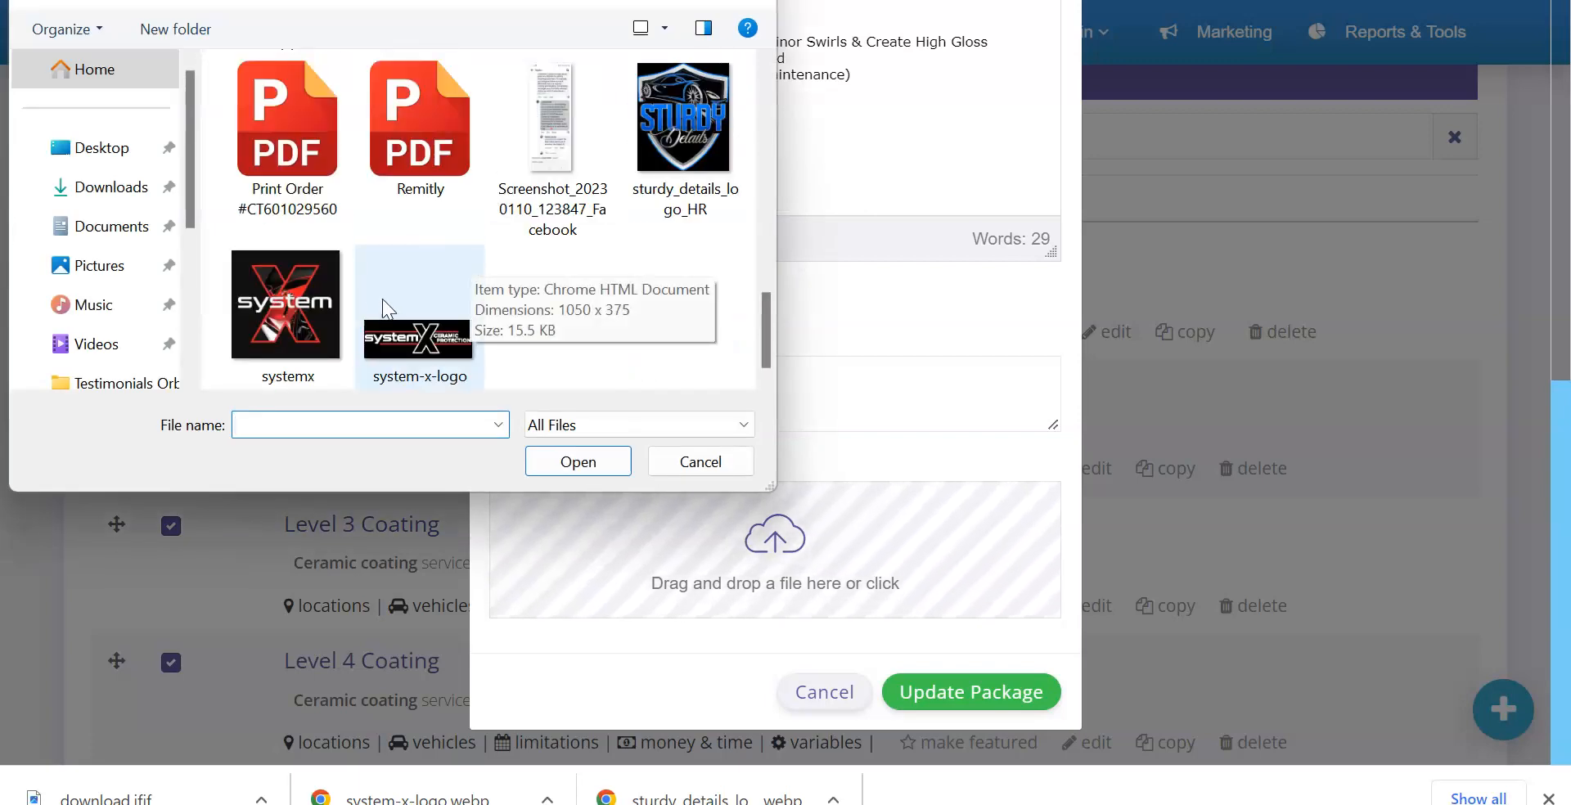
pyautogui.click(283, 302)
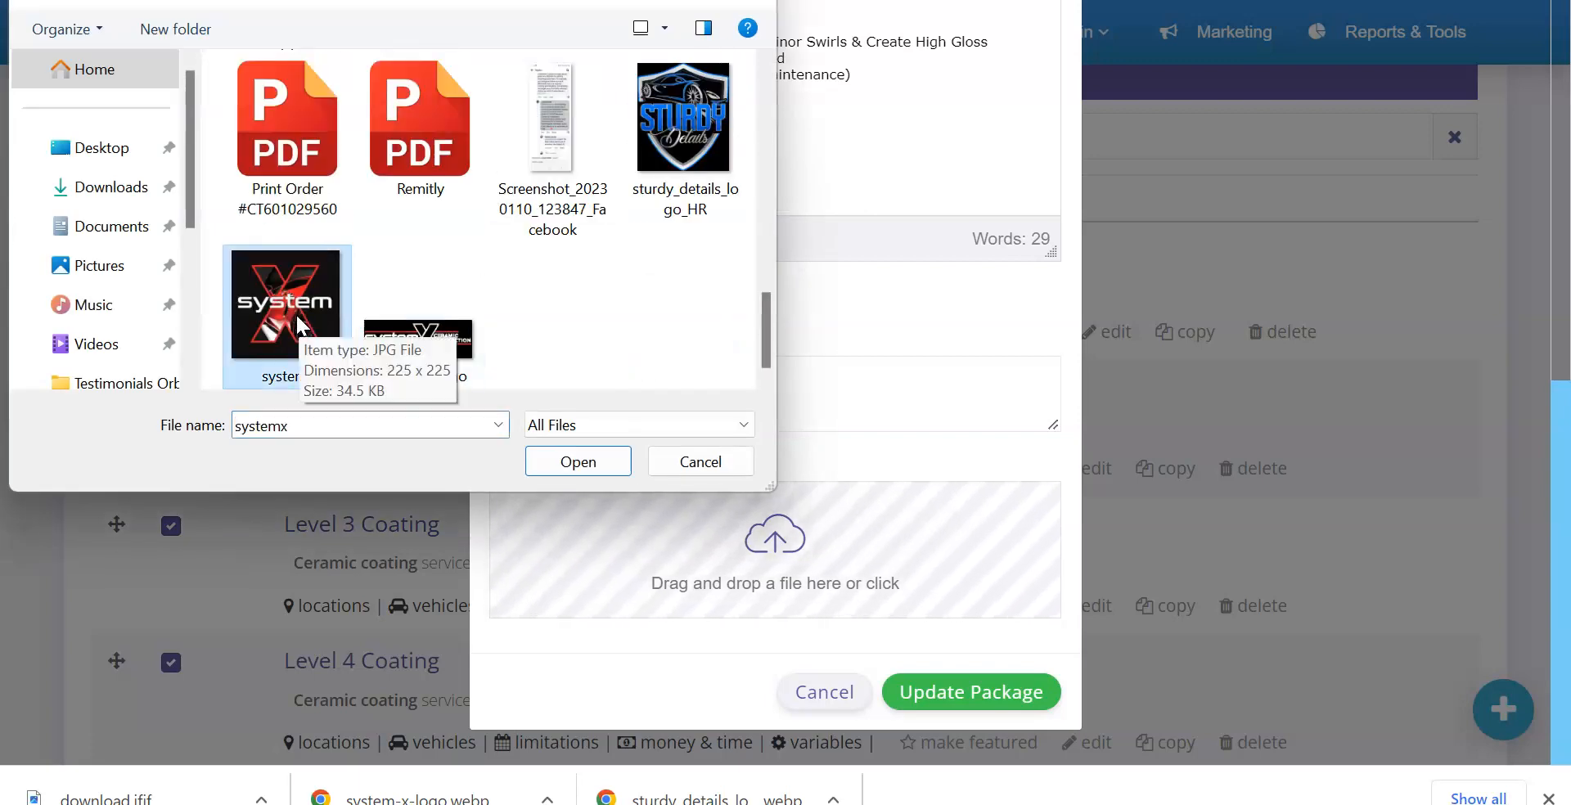
pyautogui.doubleClick(298, 313)
pyautogui.click(999, 690)
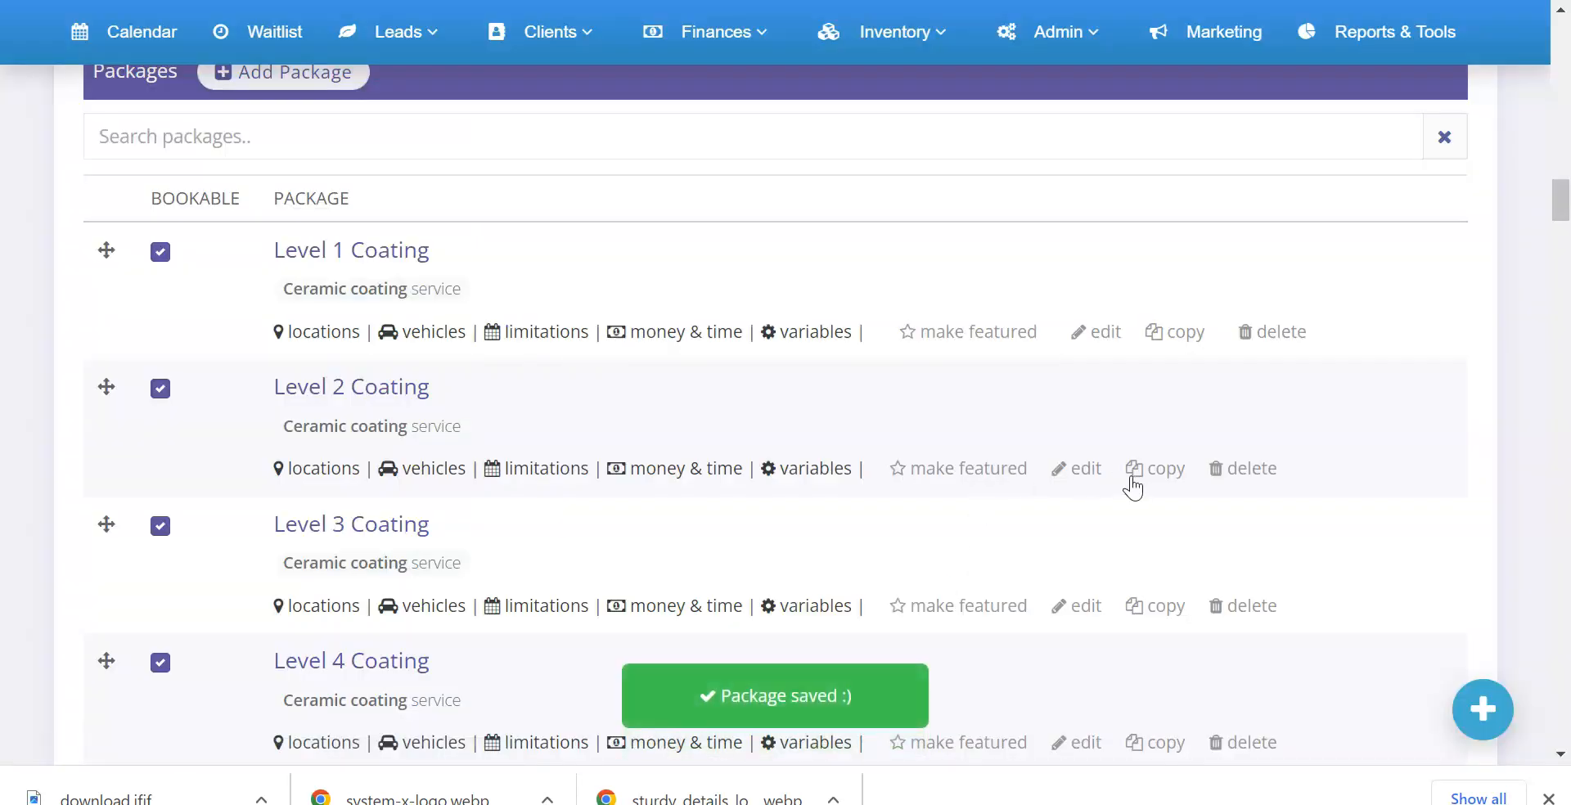
# - Upload the systemx image to the Level 2 Coating package and update the package
pyautogui.click(1088, 469)
pyautogui.scroll(-10, 789, 459)
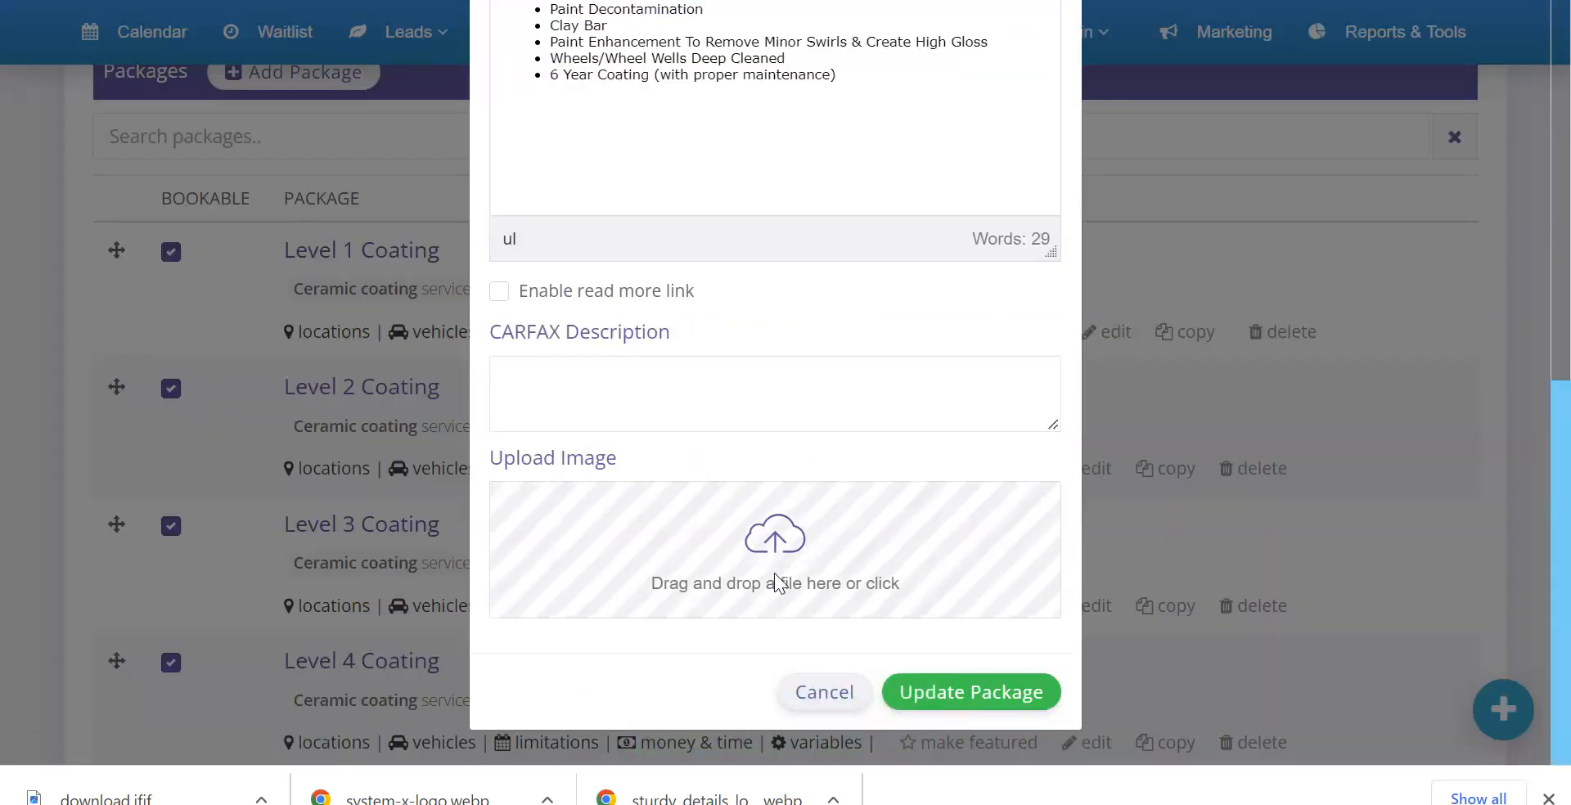
pyautogui.click(778, 577)
pyautogui.scroll(-10, 573, 310)
pyautogui.click(282, 306)
pyautogui.doubleClick(283, 306)
pyautogui.click(936, 695)
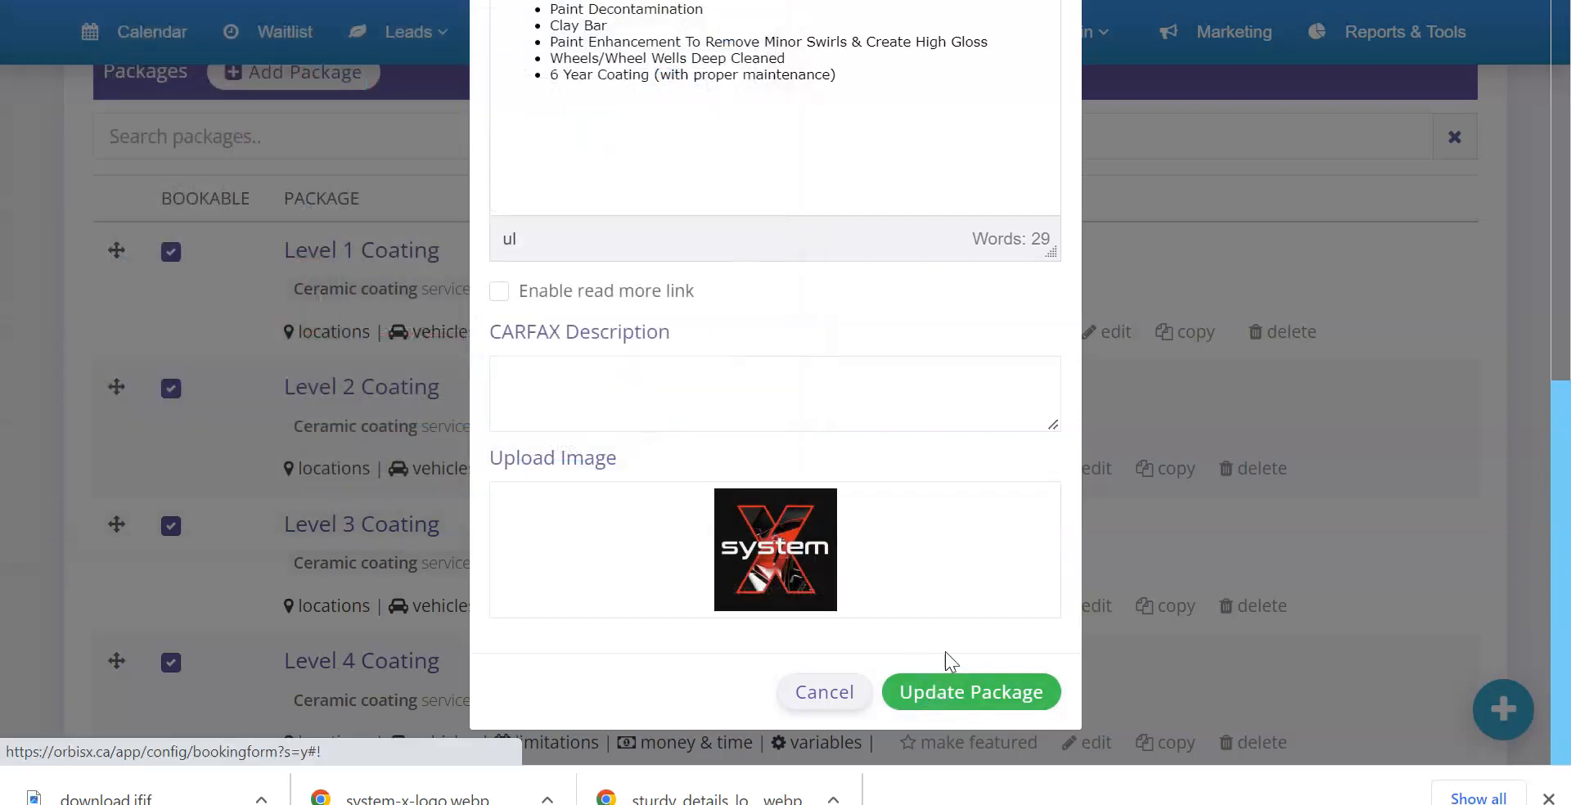
# - Add the systemx image to the Level 3 Coating package and save the package
pyautogui.click(1087, 606)
pyautogui.scroll(-8, 704, 351)
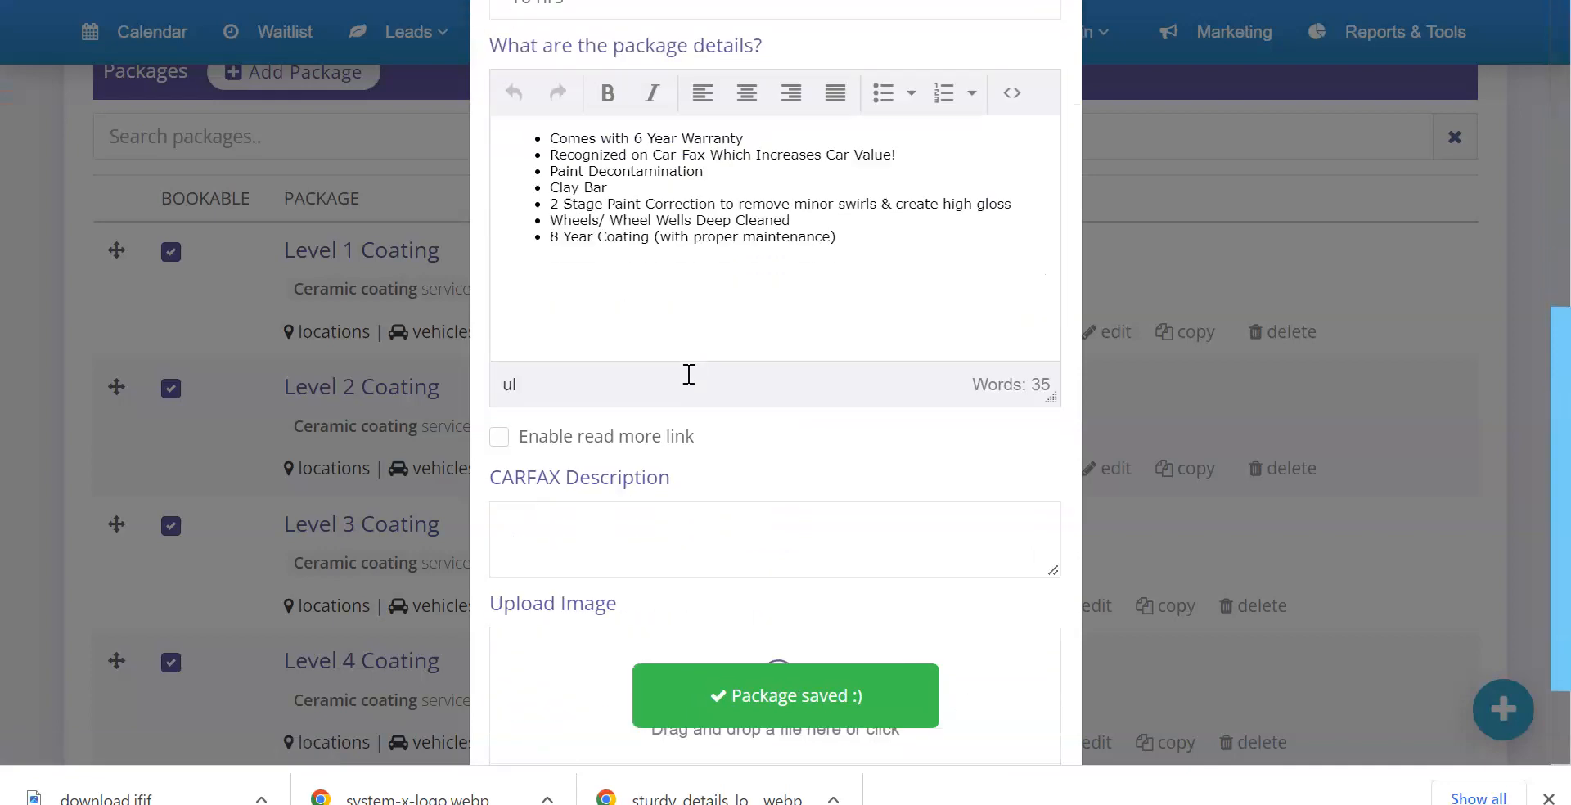
pyautogui.click(768, 548)
pyautogui.scroll(-6, 582, 282)
pyautogui.doubleClick(286, 304)
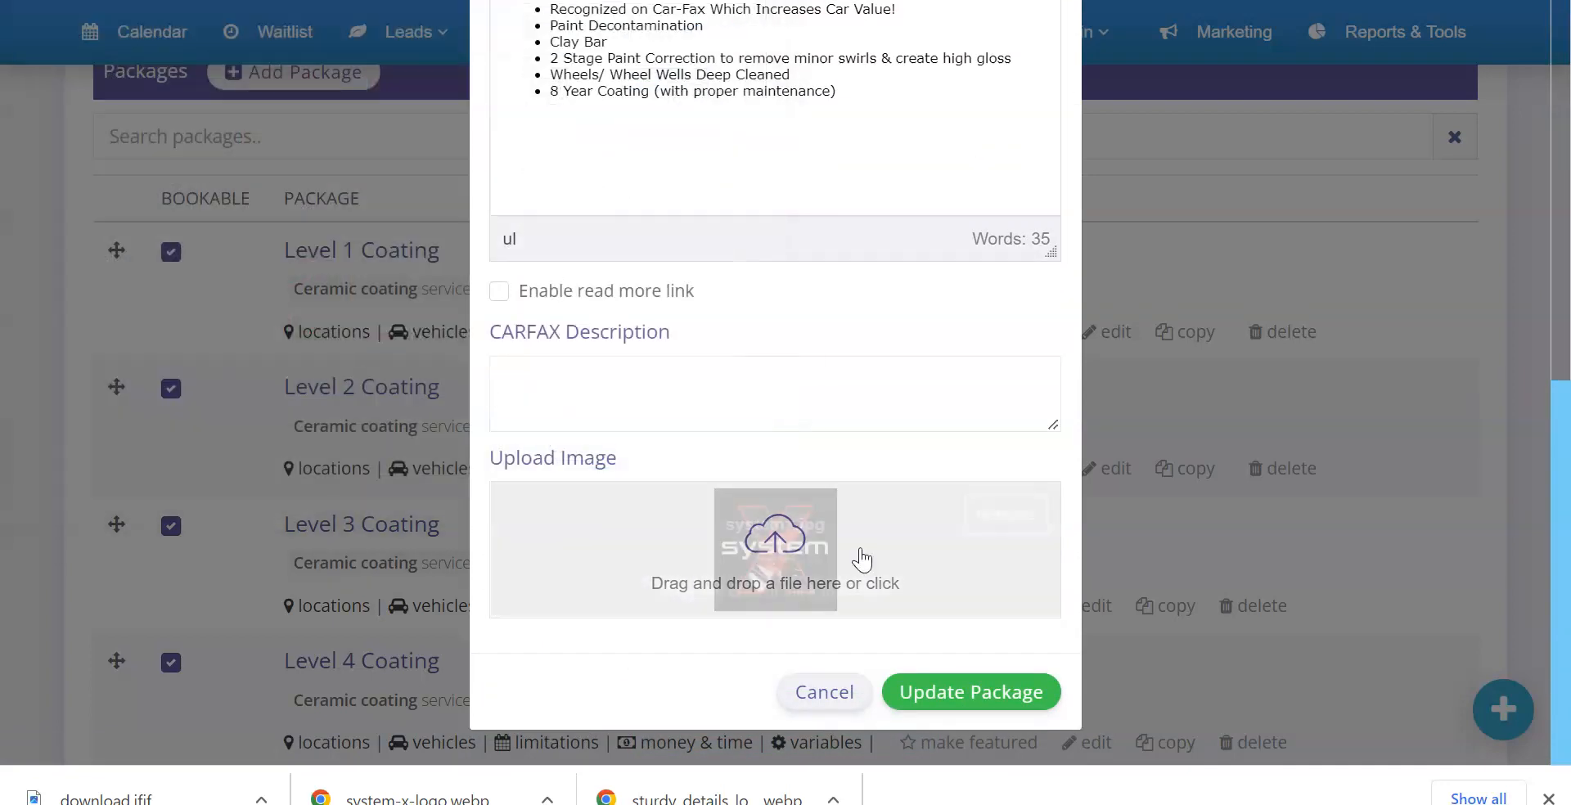
# - Upload the systemx image to the Level 4 Coating package and update the package
pyautogui.scroll(-3, 1084, 565)
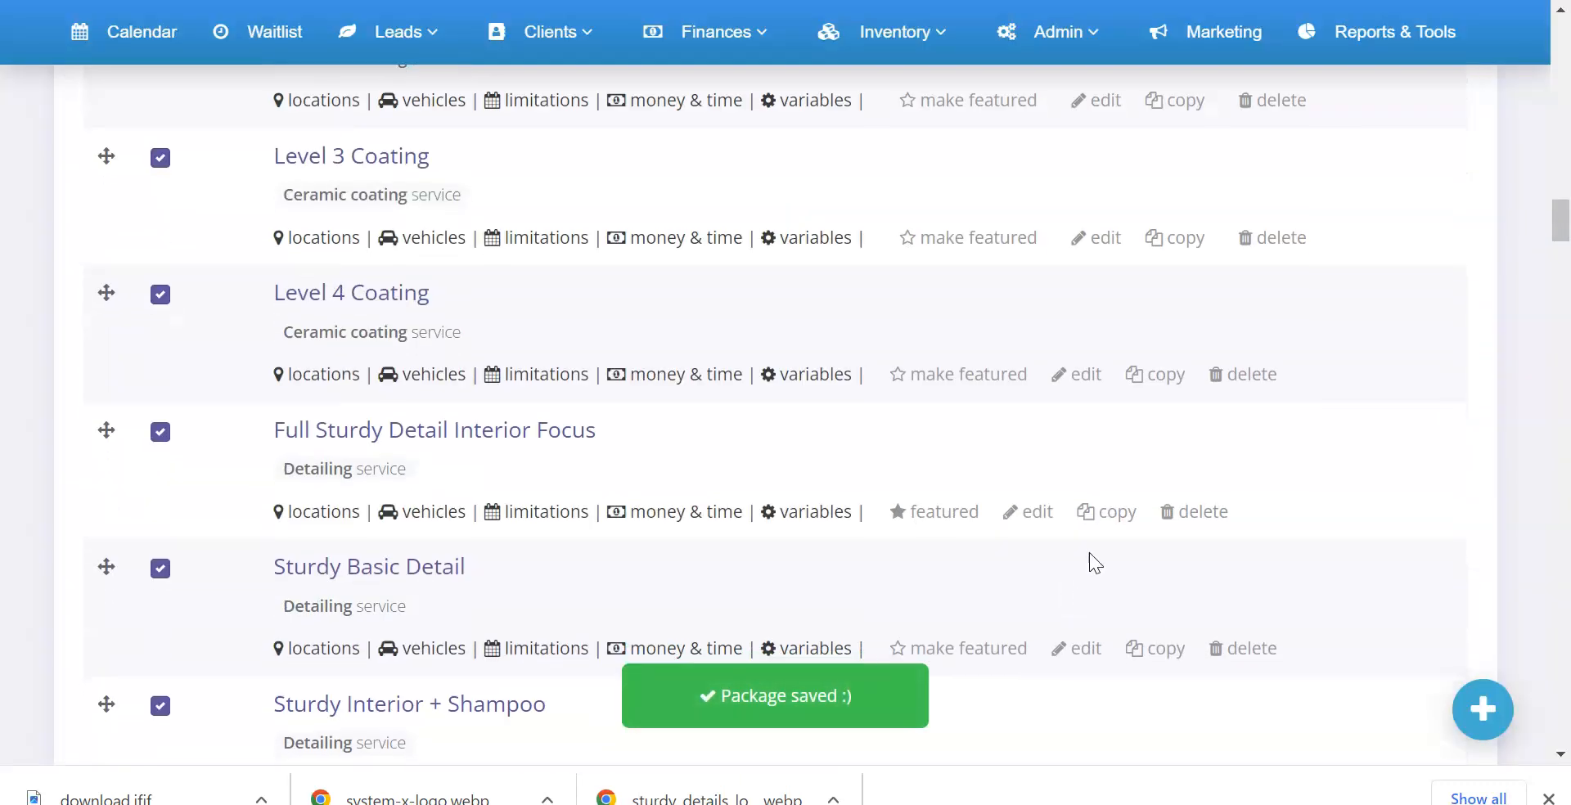
pyautogui.click(1079, 385)
pyautogui.scroll(-10, 760, 499)
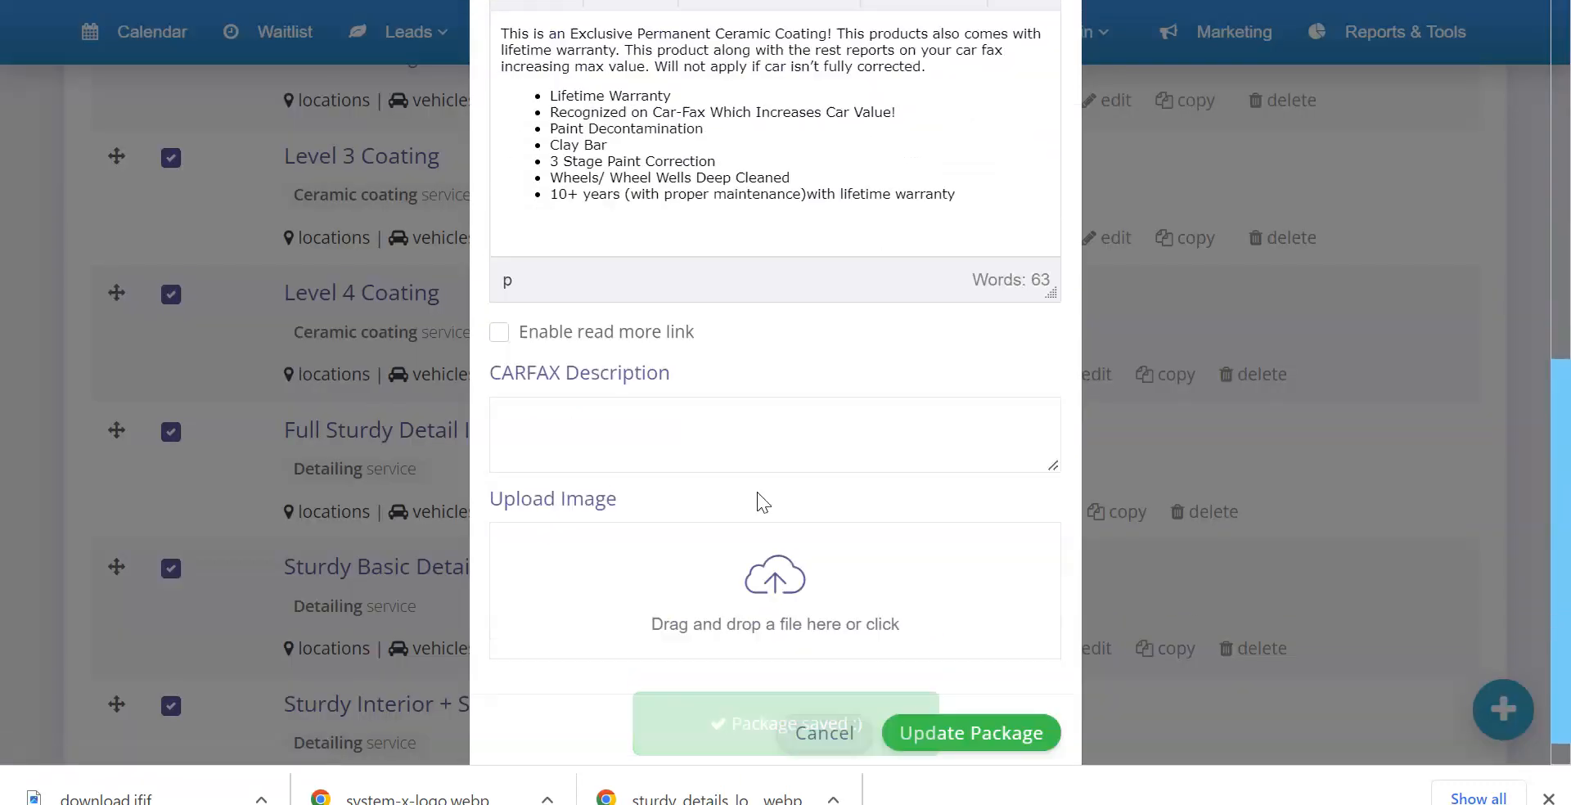
pyautogui.click(841, 539)
pyautogui.scroll(-5, 567, 339)
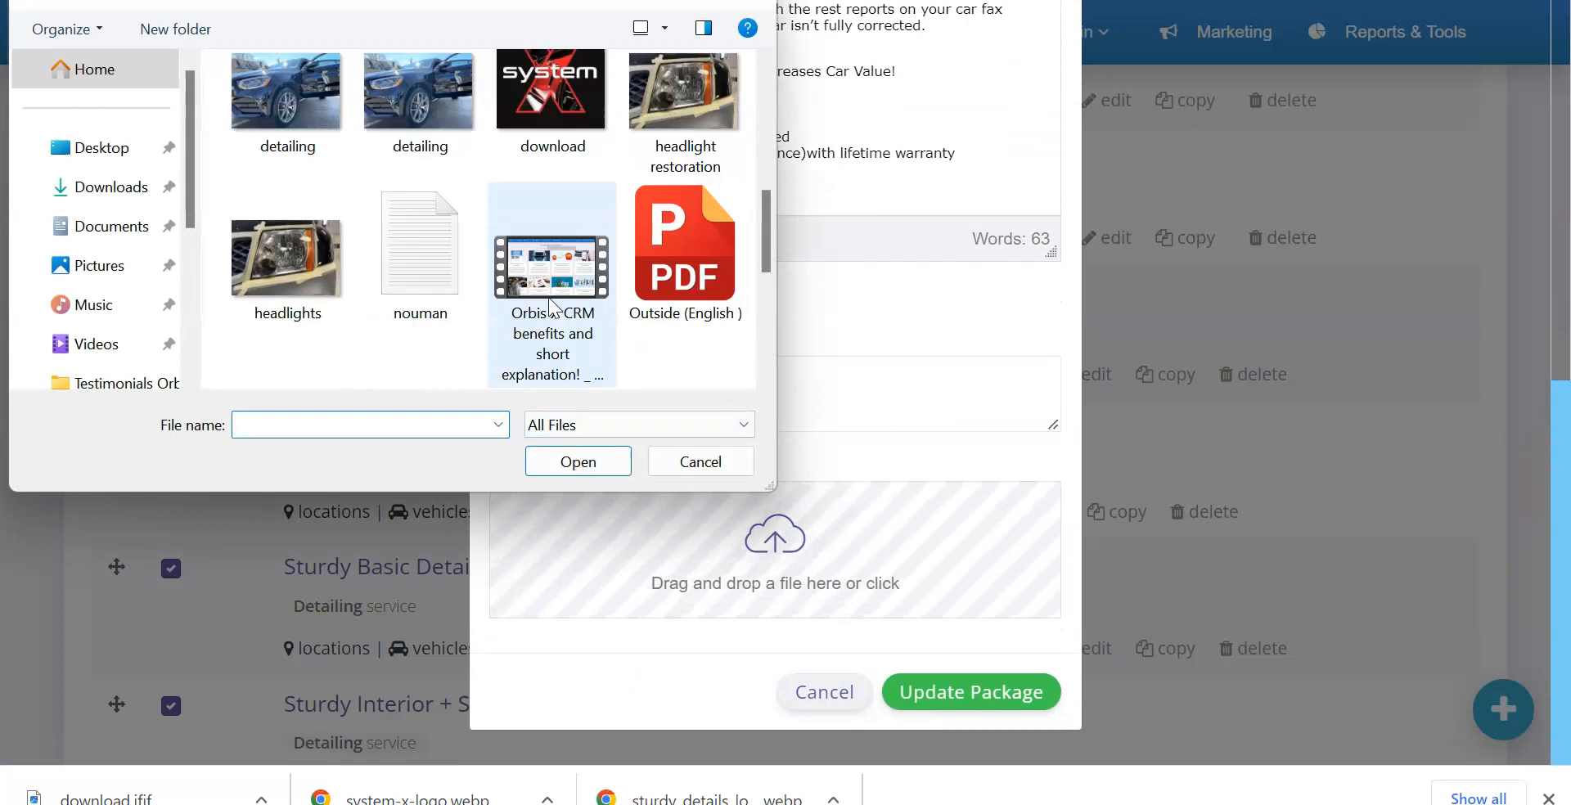
pyautogui.click(523, 123)
pyautogui.scroll(-5, 428, 235)
pyautogui.doubleClick(288, 295)
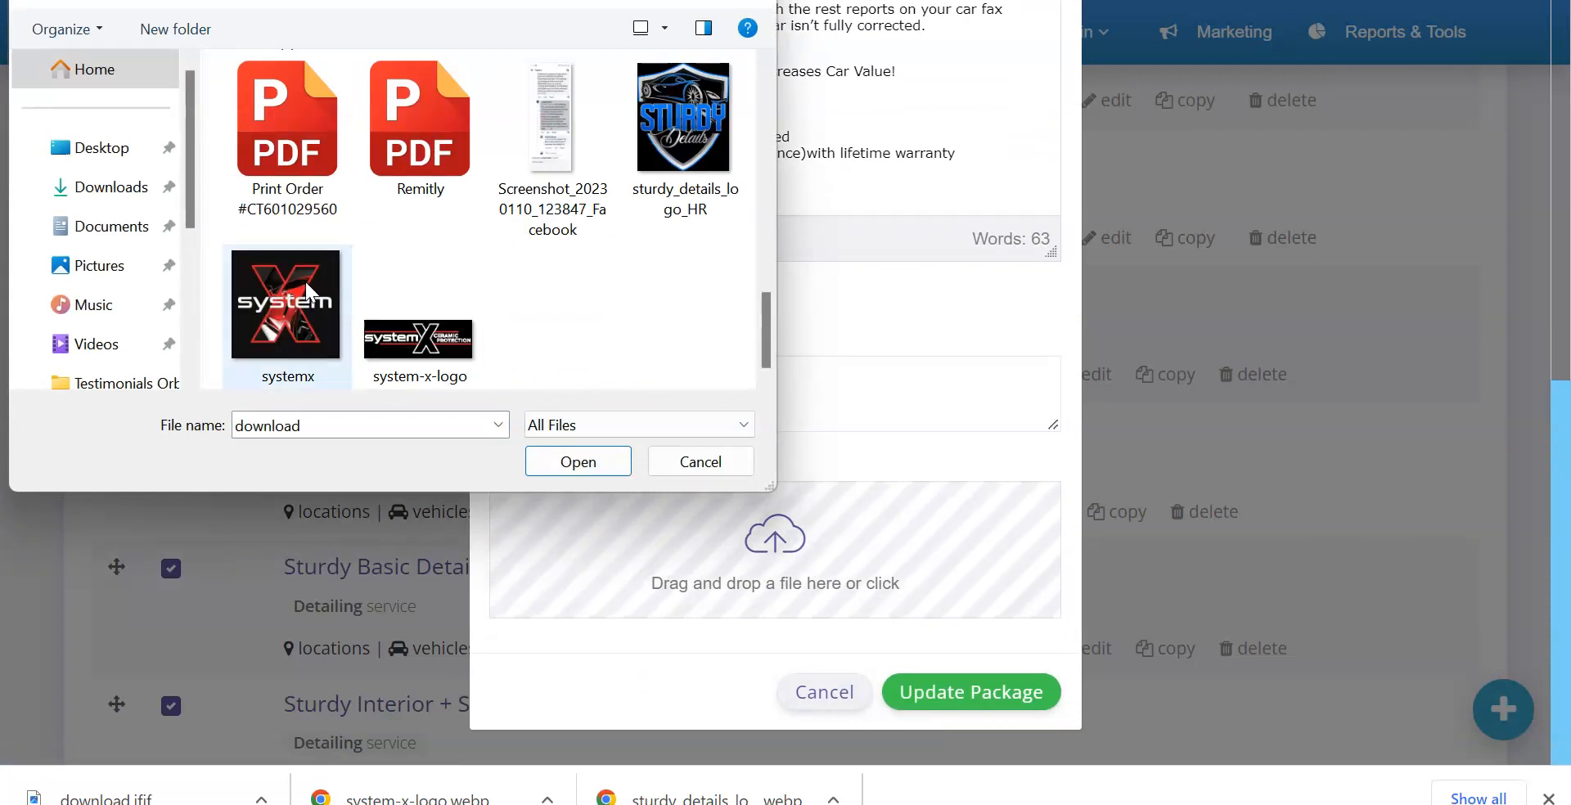
pyautogui.click(997, 707)
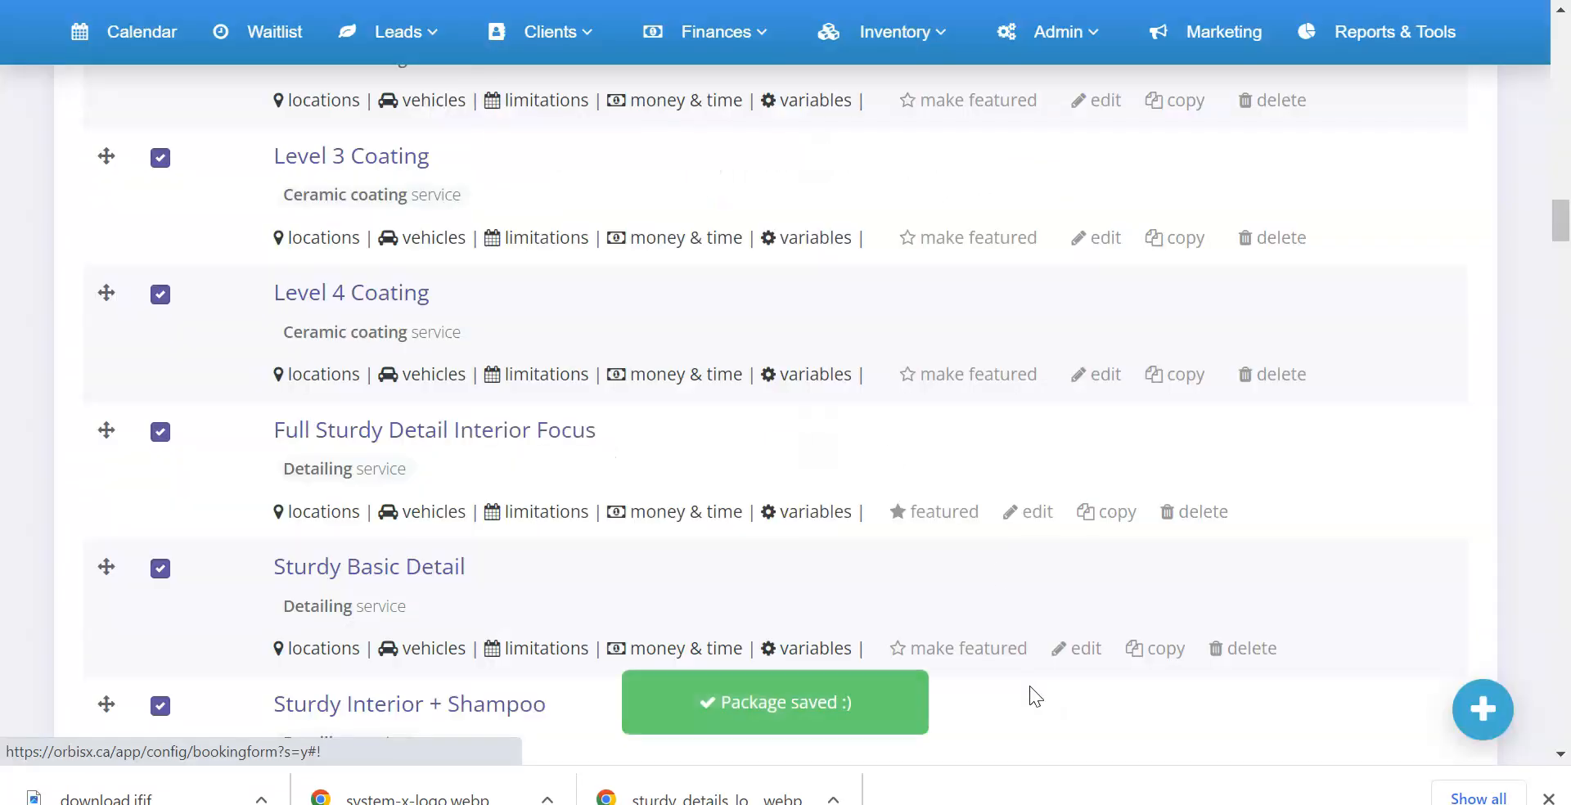
# - Open the Ceramic coating packages on the live booking form and check the images on Level 1 through Level 4 Coating
pyautogui.click(174, 0)
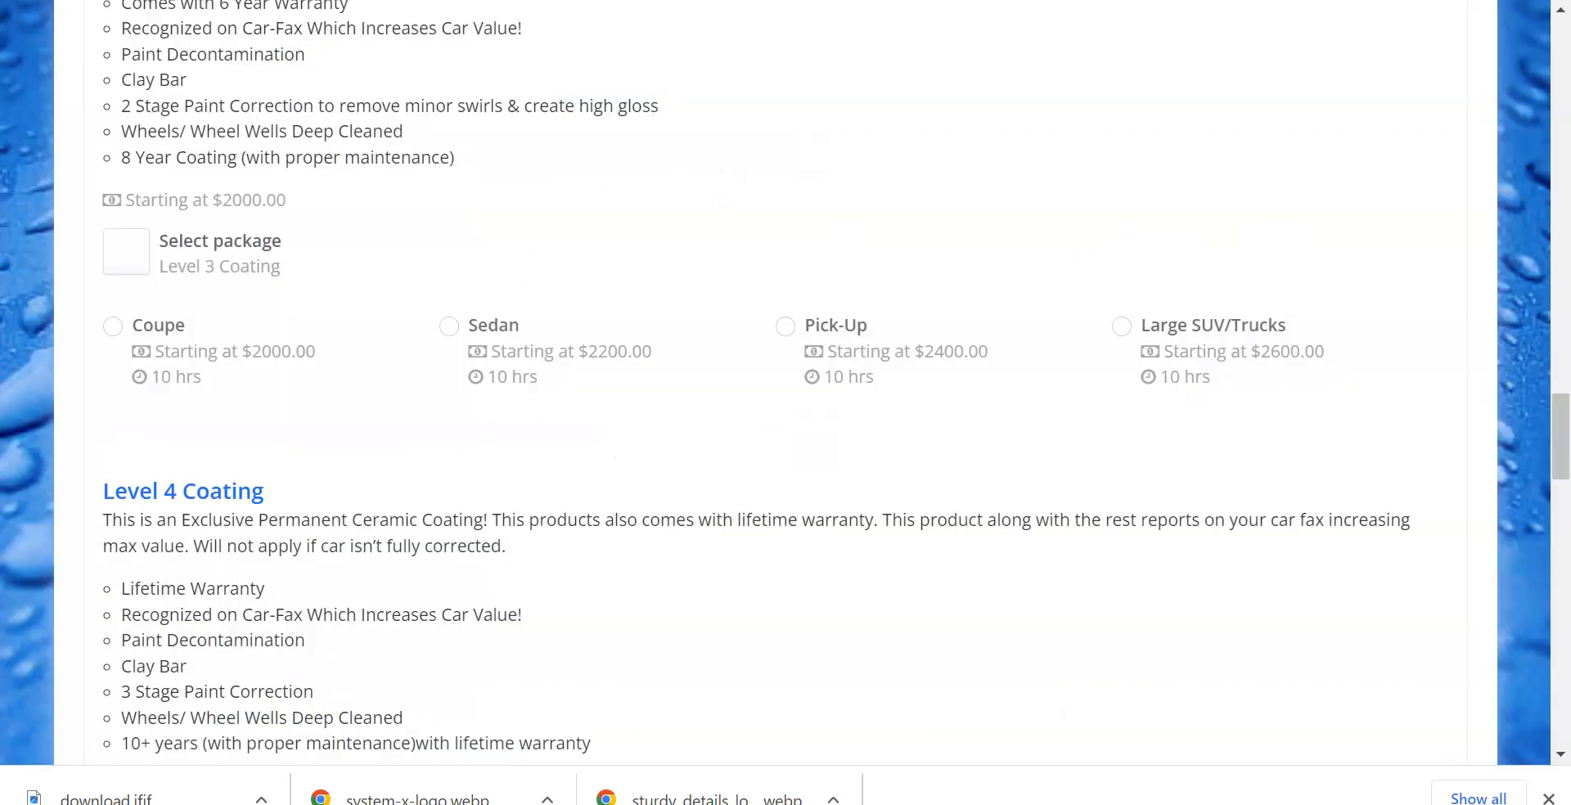
pyautogui.scroll(11, 615, 375)
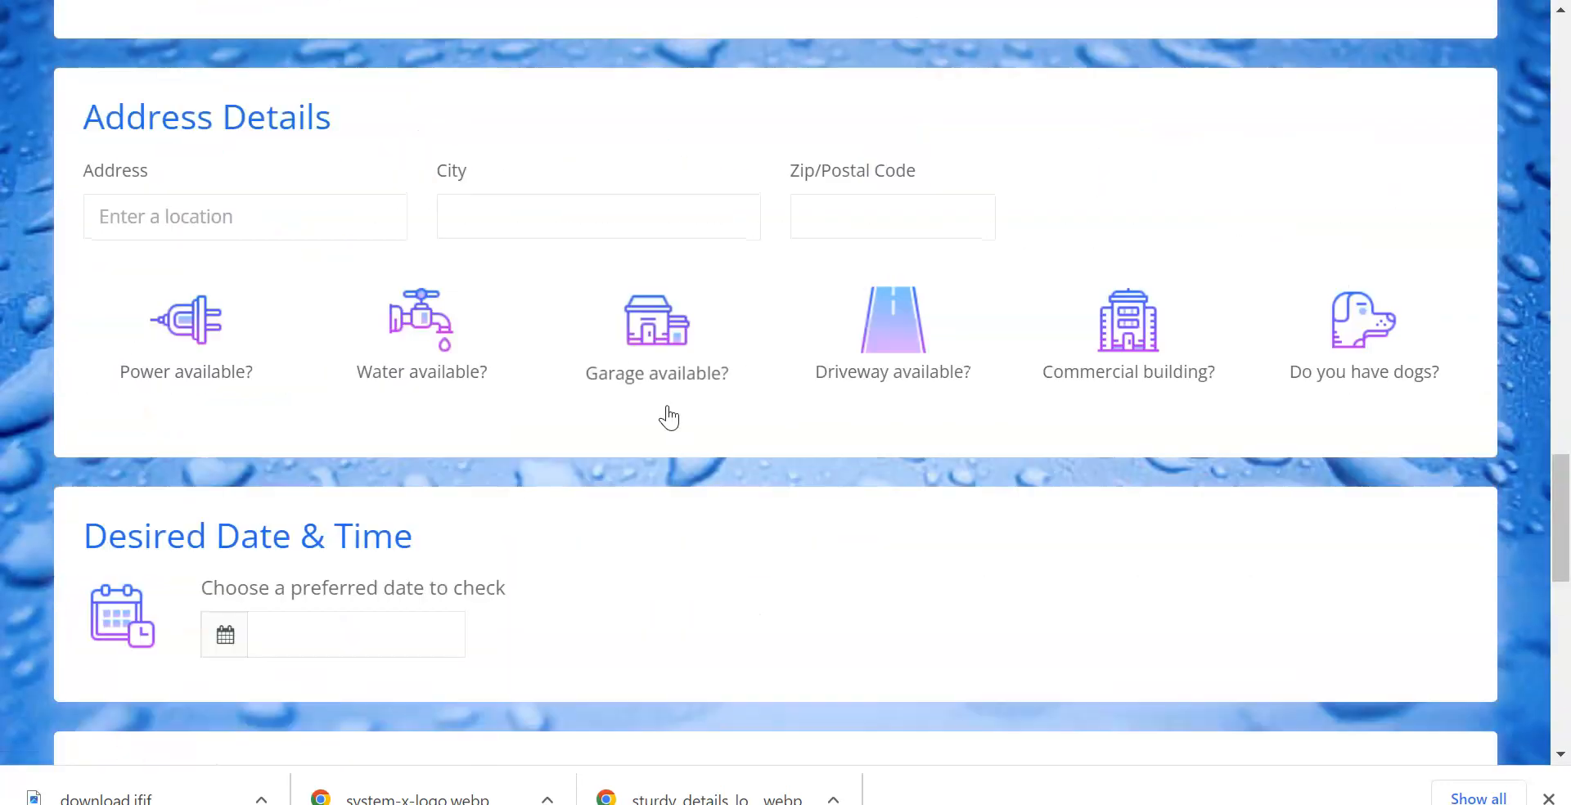
pyautogui.scroll(4, 652, 392)
pyautogui.click(383, 396)
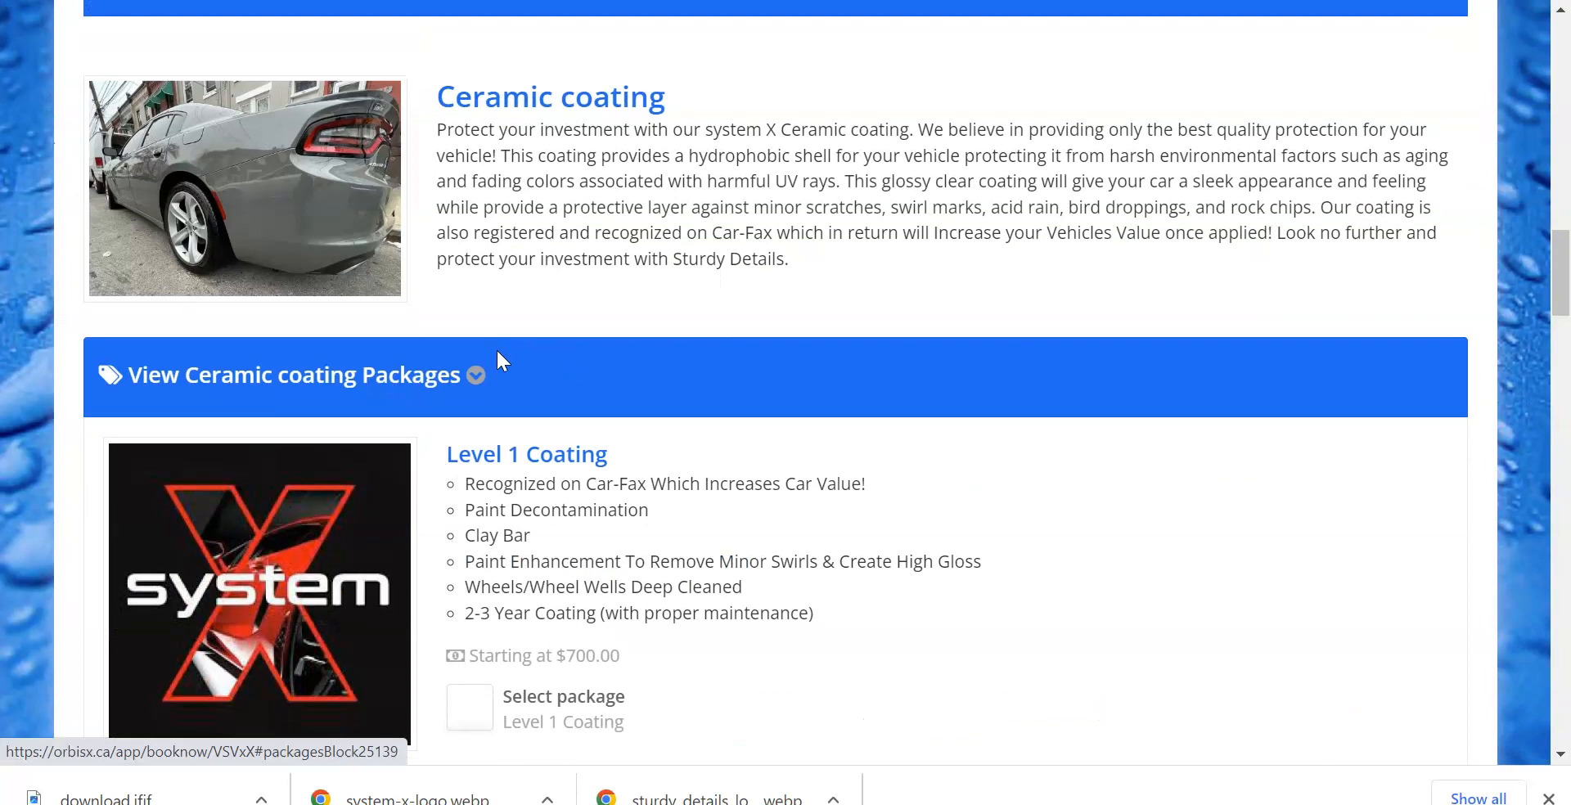
pyautogui.scroll(-4, 460, 312)
pyautogui.scroll(-6, 344, 255)
pyautogui.scroll(-12, 351, 273)
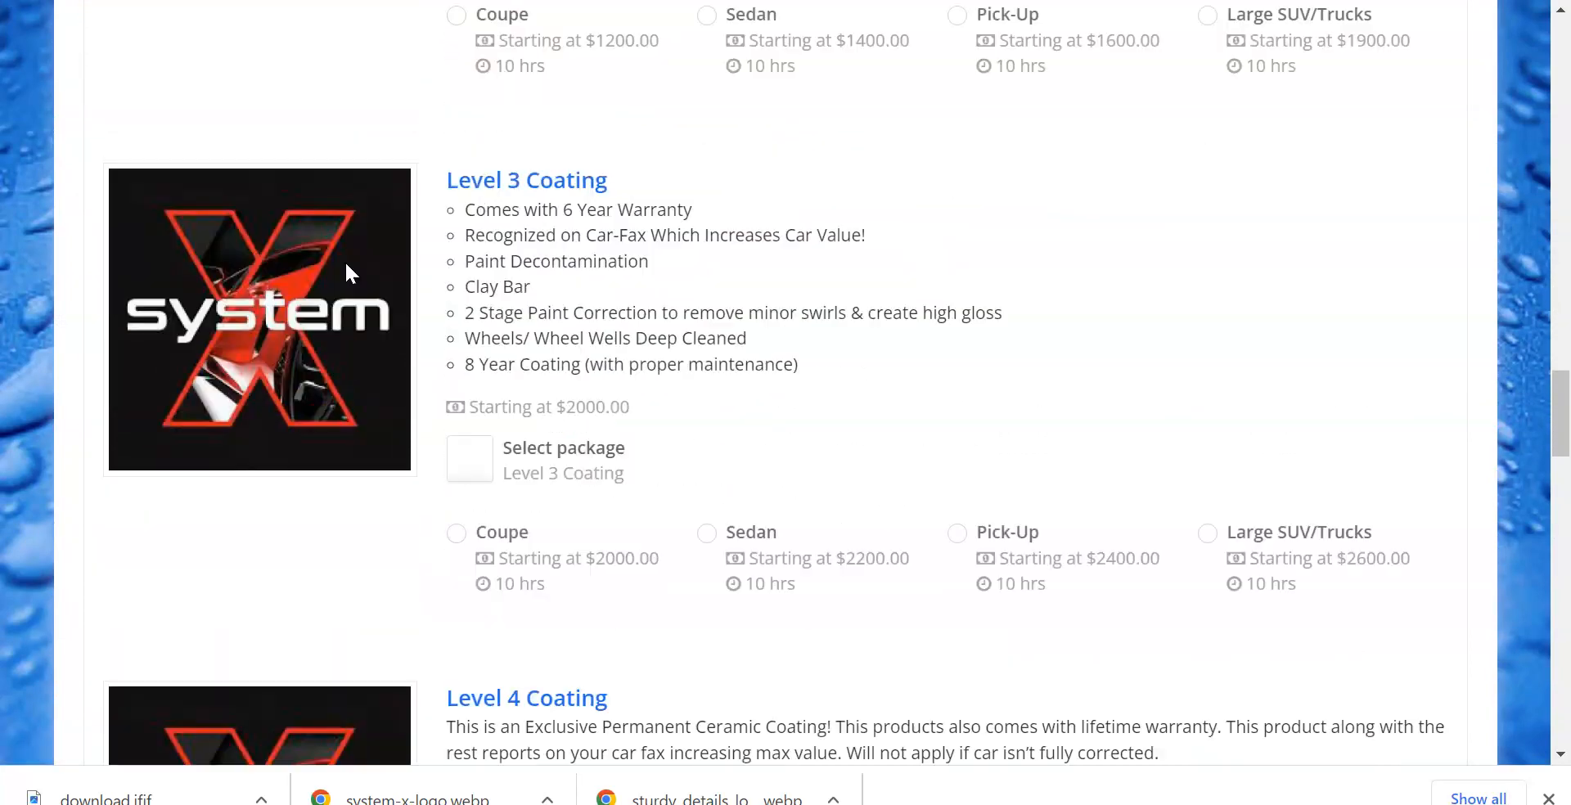
pyautogui.scroll(-1, 347, 345)
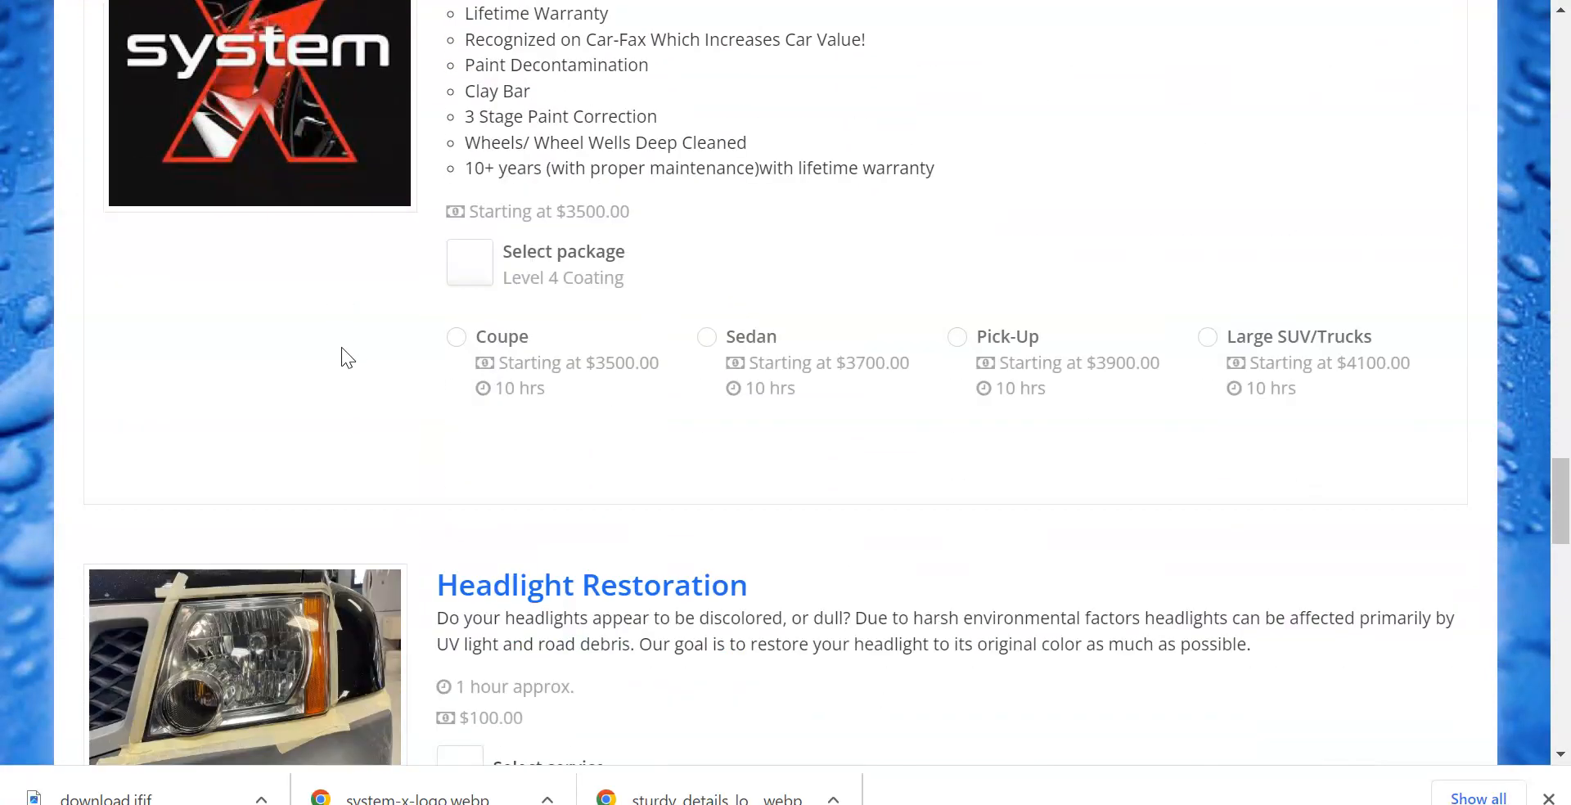
# - Review the Services & Packages section of the live form from Detailing through the coating packages to Headlight Restoration
pyautogui.scroll(13, 347, 344)
pyautogui.scroll(13, 350, 346)
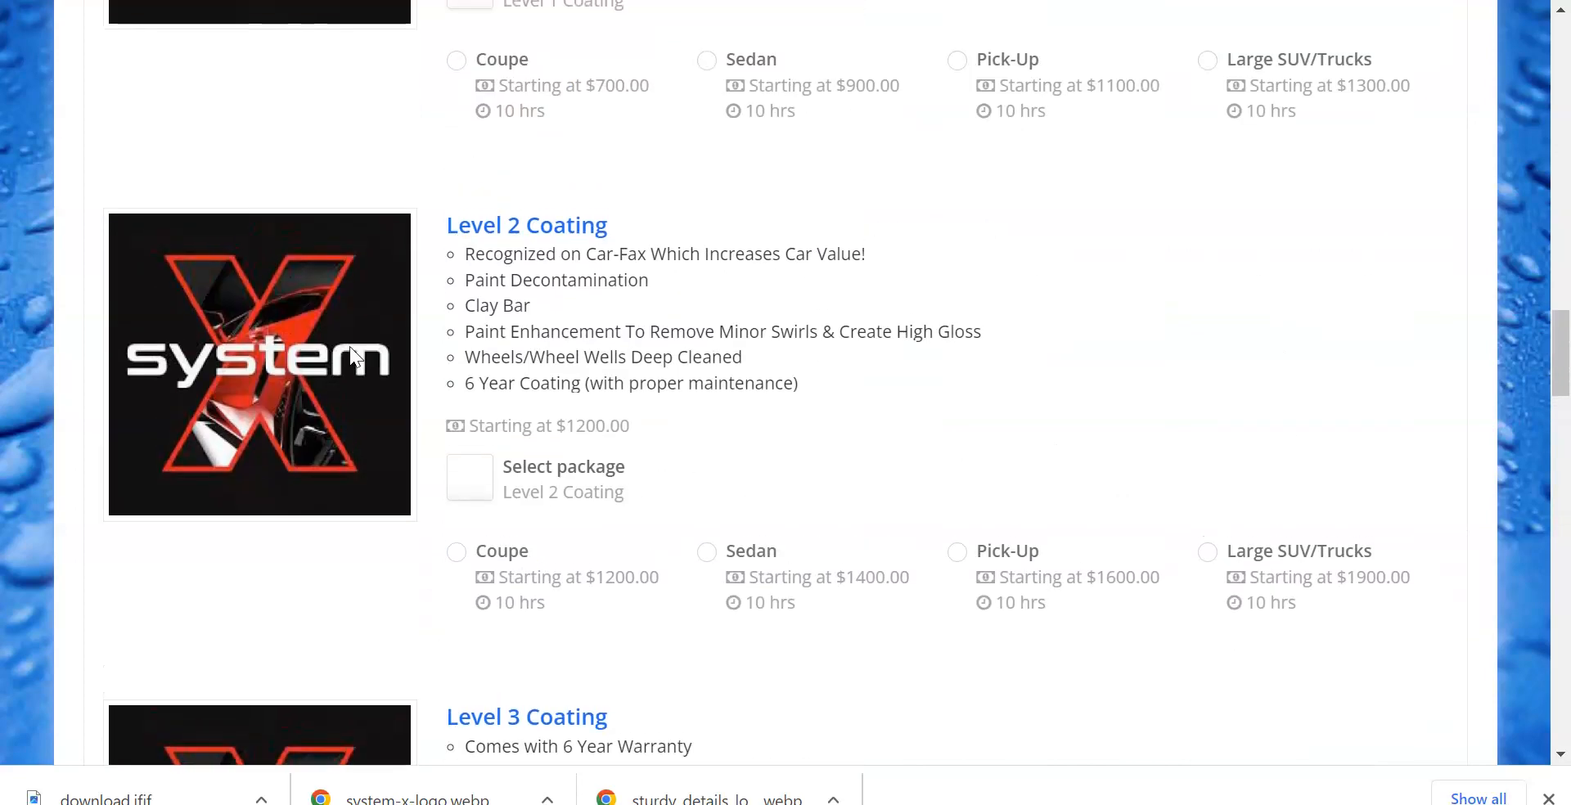
pyautogui.scroll(8, 350, 350)
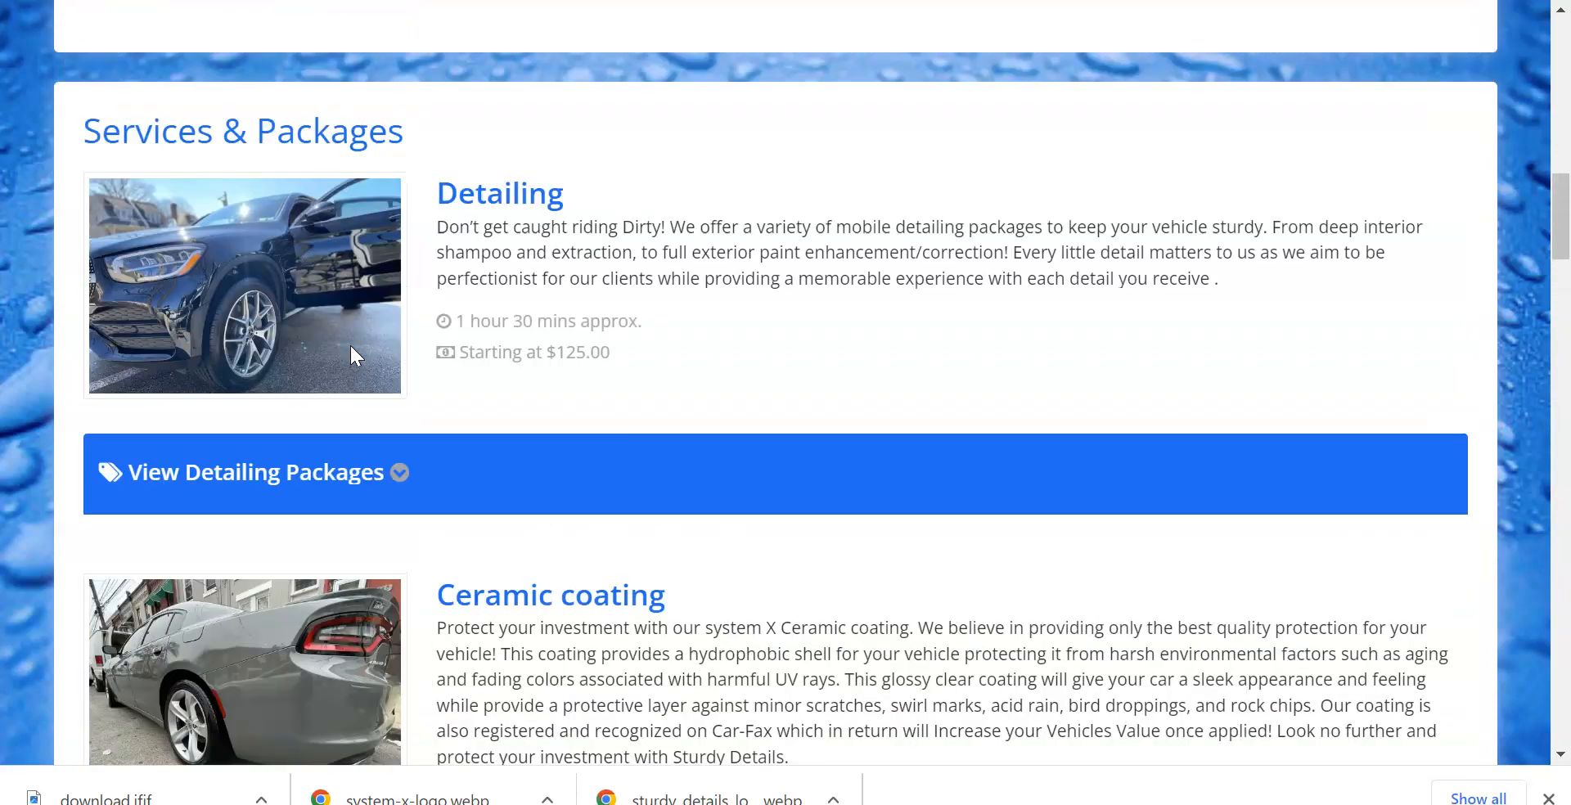
pyautogui.scroll(-4, 409, 337)
pyautogui.moveTo(650, 330); pyautogui.dragTo(448, 309)
pyautogui.click(658, 298)
pyautogui.scroll(-12, 659, 299)
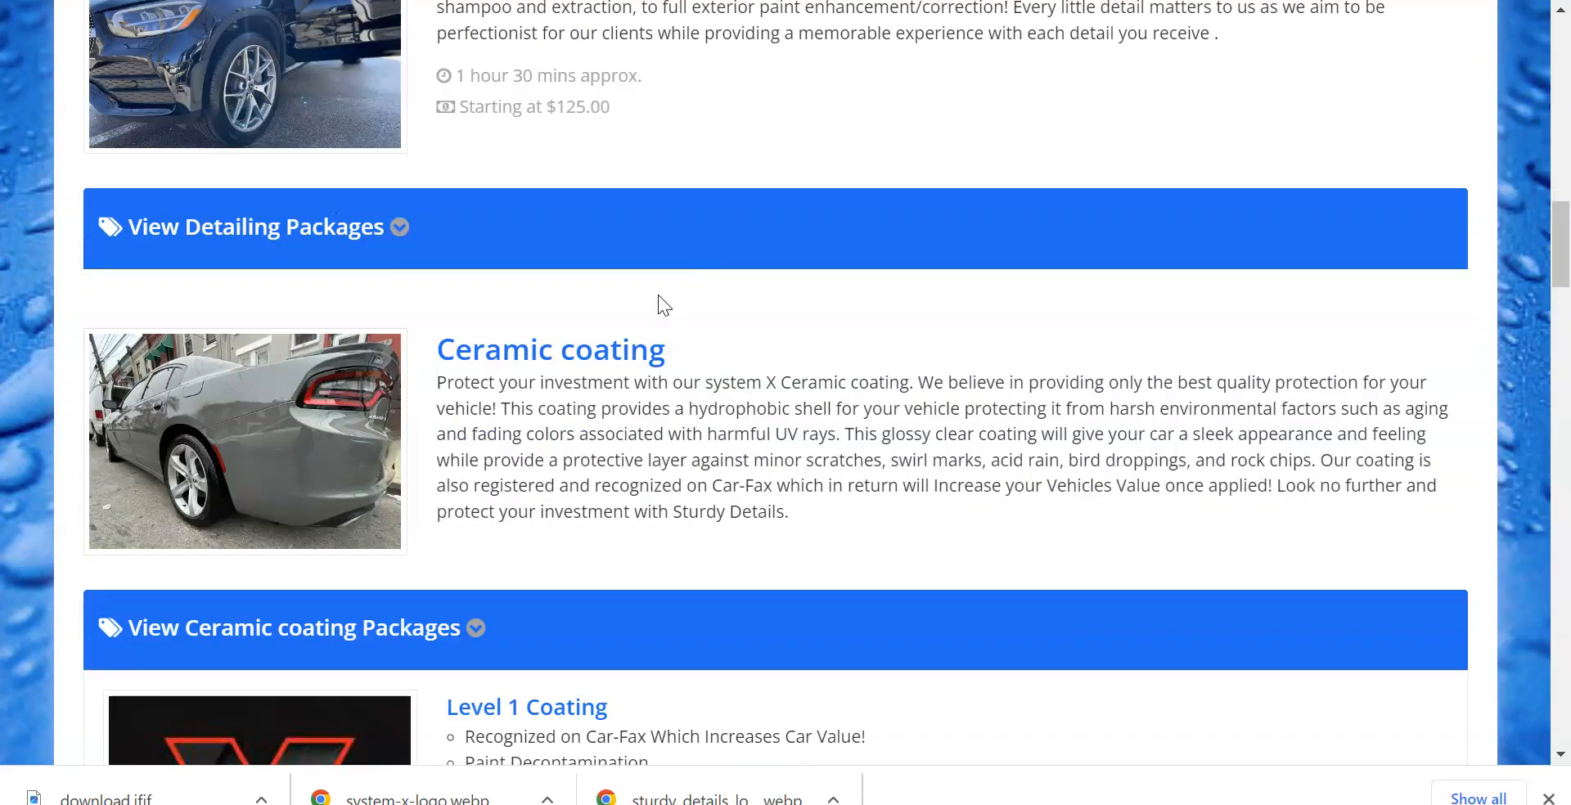
pyautogui.scroll(-6, 659, 299)
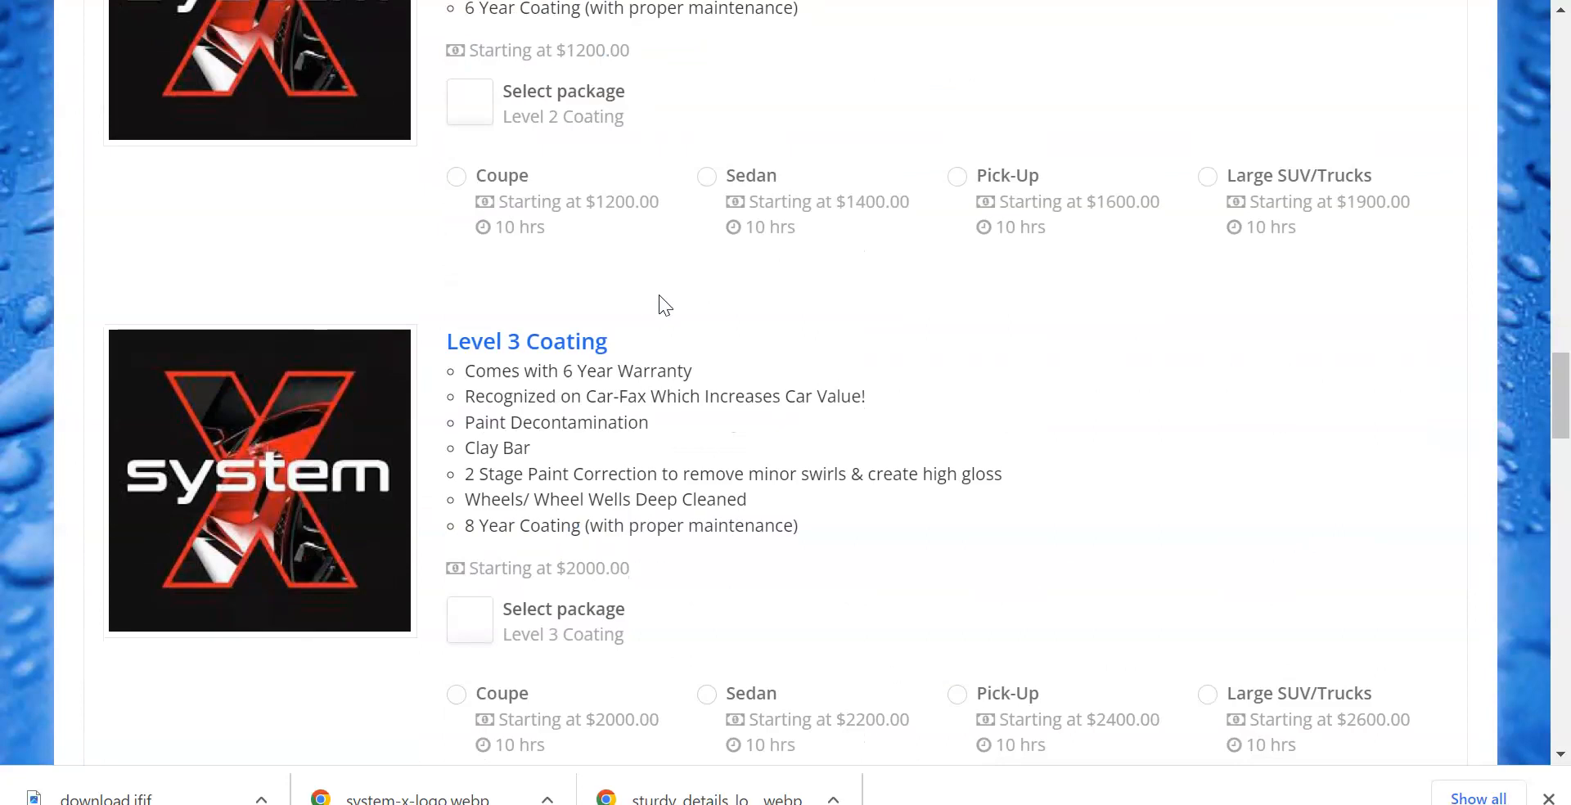
pyautogui.scroll(-12, 659, 296)
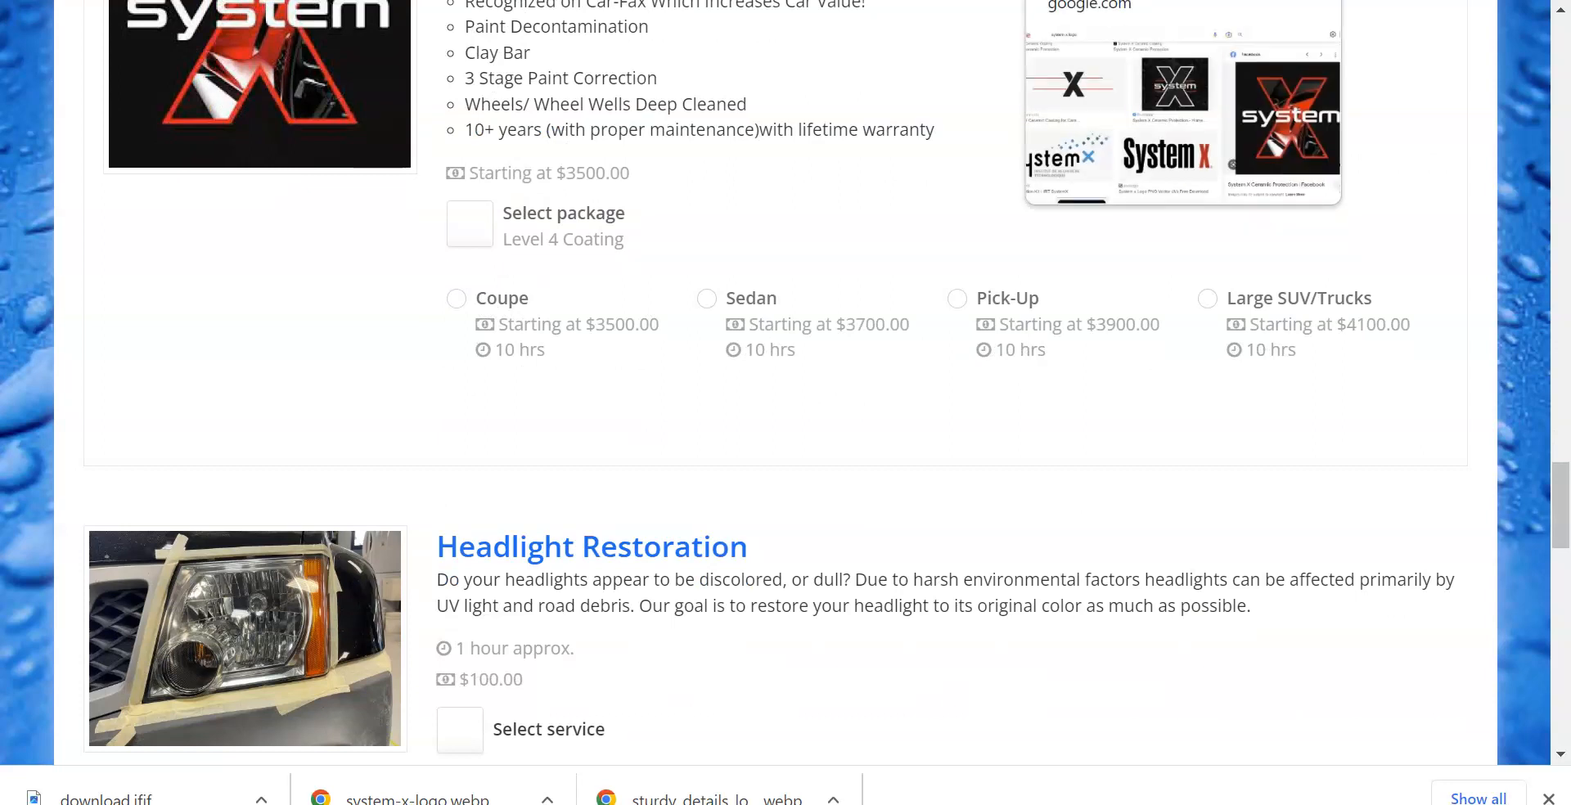
# - Switch to Google Images, search for "vehicle size images" and look through the results for suitable vehicle type pictures
pyautogui.click(1104, 0)
pyautogui.moveTo(355, 24); pyautogui.dragTo(223, 28)
pyautogui.press('BackSpace')
pyautogui.write('vehicie')
pyautogui.press('BackSpace')
pyautogui.press('BackSpace')
pyautogui.write('le size images')
pyautogui.press('Return')
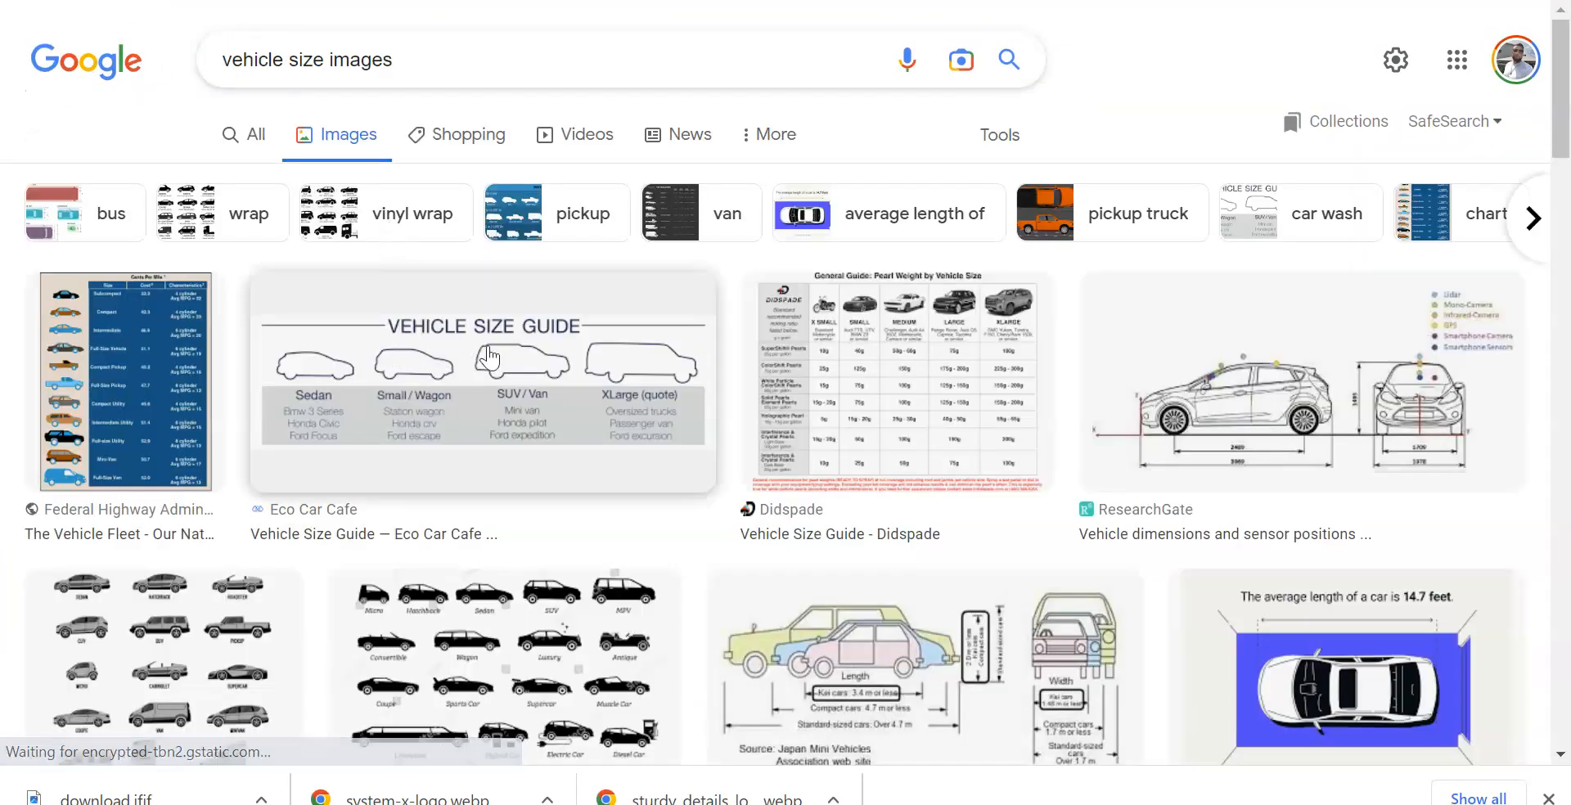
pyautogui.scroll(-5, 495, 358)
pyautogui.scroll(-8, 512, 354)
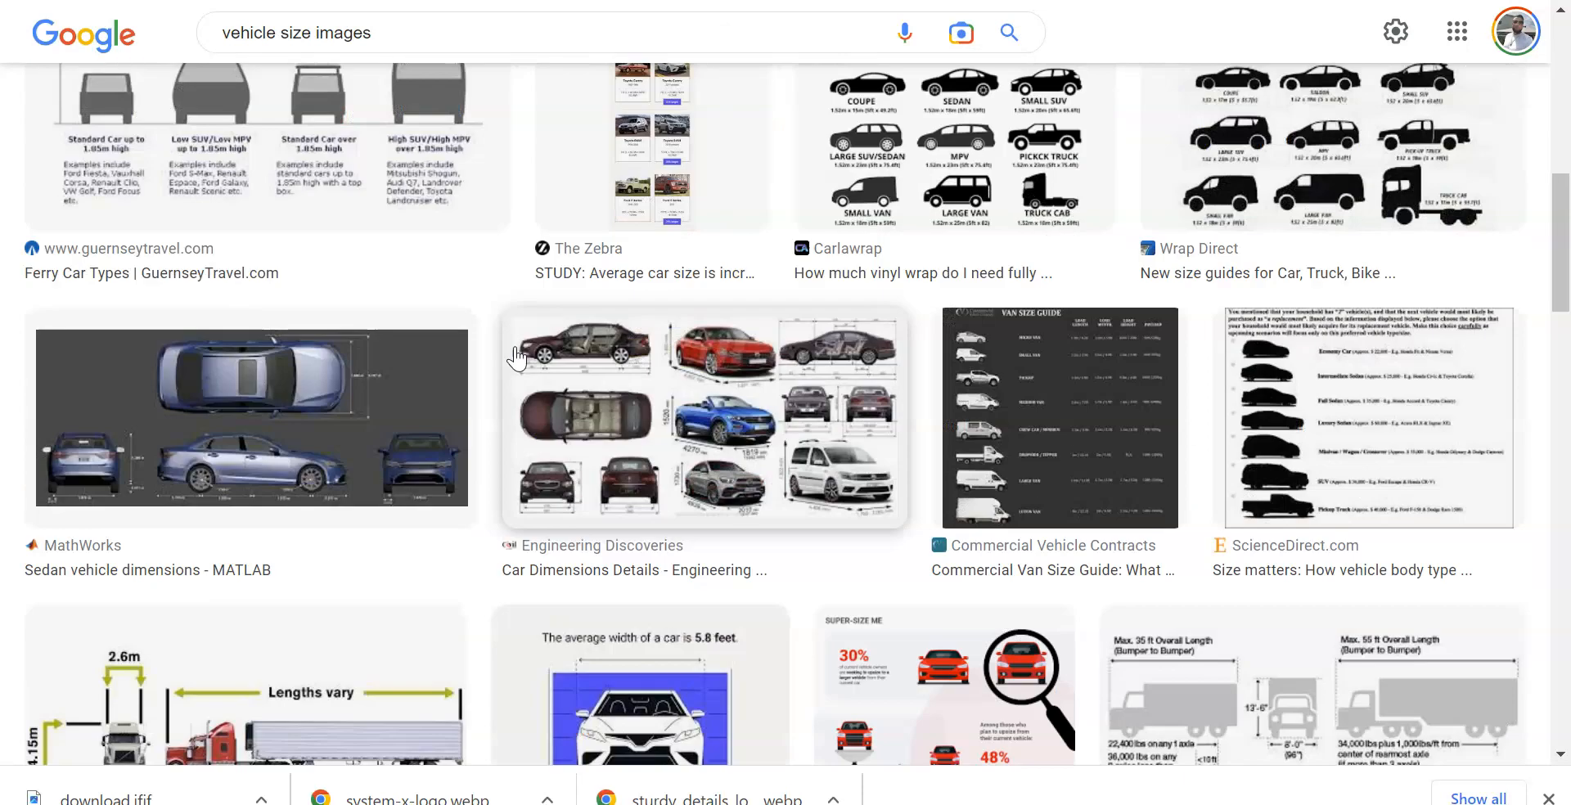
pyautogui.scroll(8, 325, 41)
# - Search for "coupe png" images and refine the query to "car coupe png"
pyautogui.moveTo(281, 33); pyautogui.dragTo(600, 37)
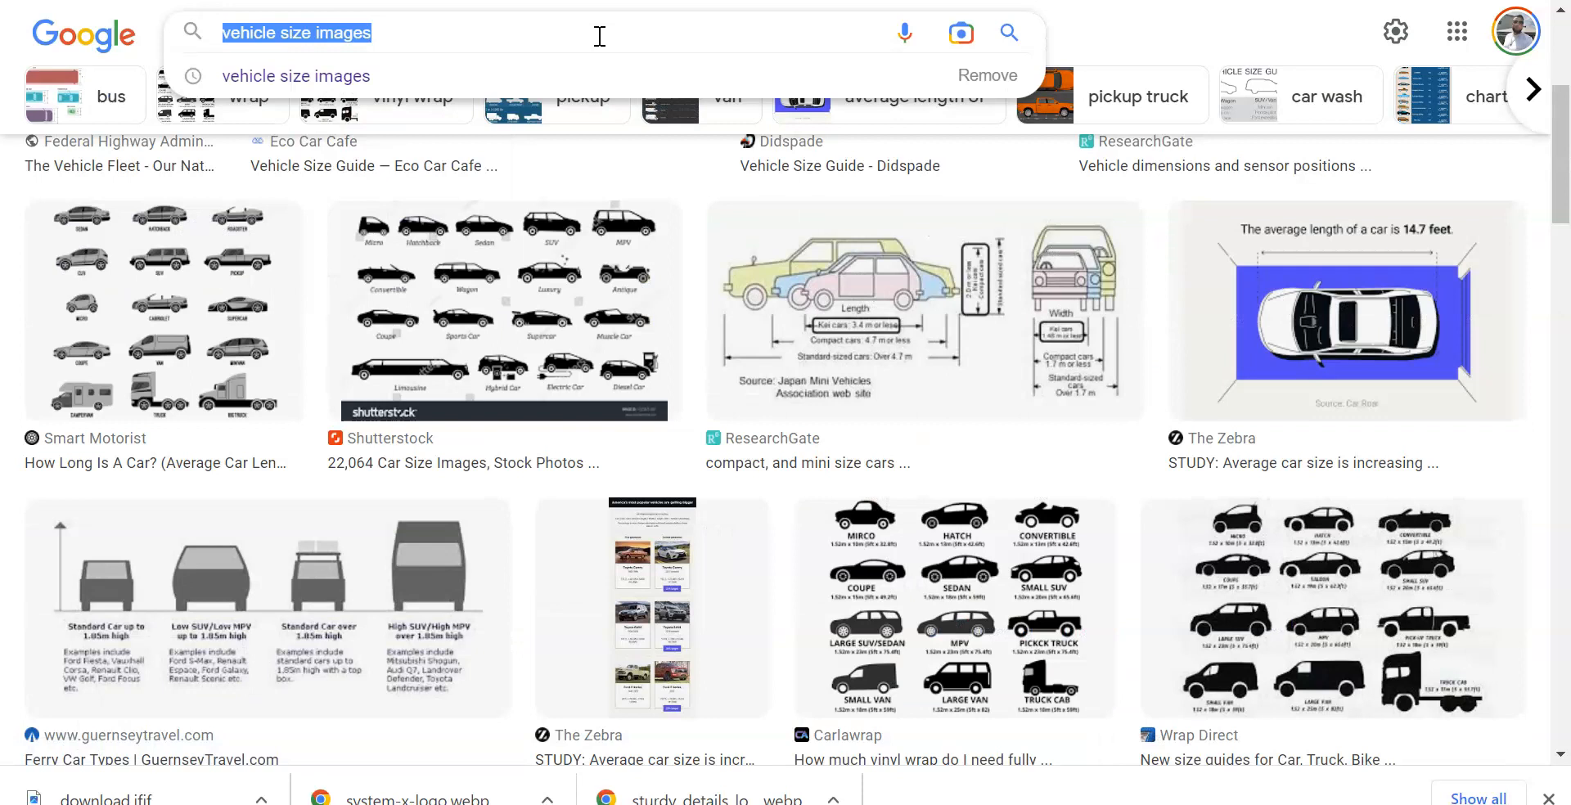
pyautogui.write('coupe png')
pyautogui.press('Return')
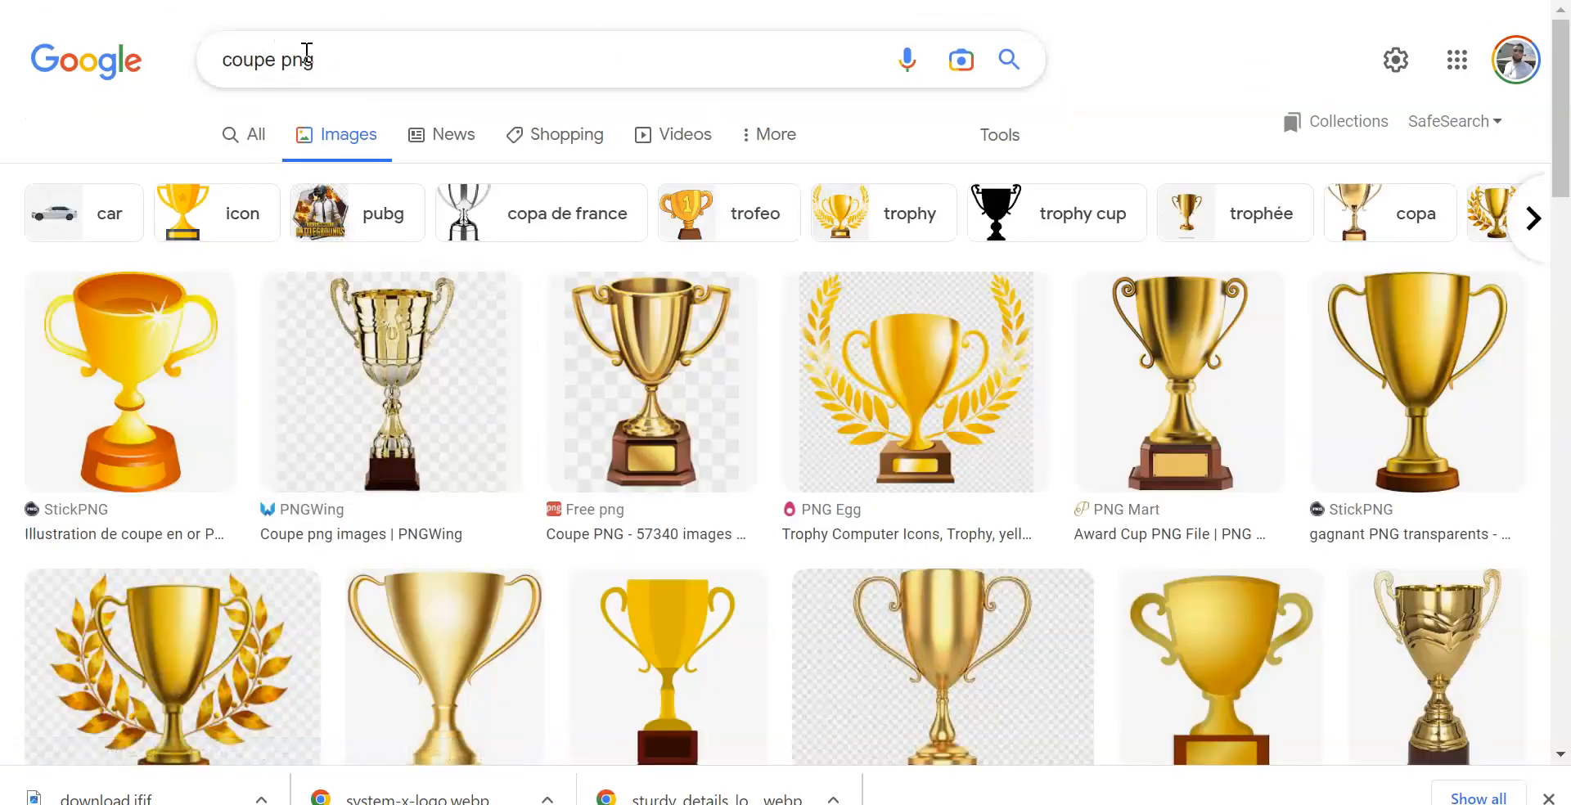
pyautogui.click(220, 64)
pyautogui.write('car')
pyautogui.press('Return')
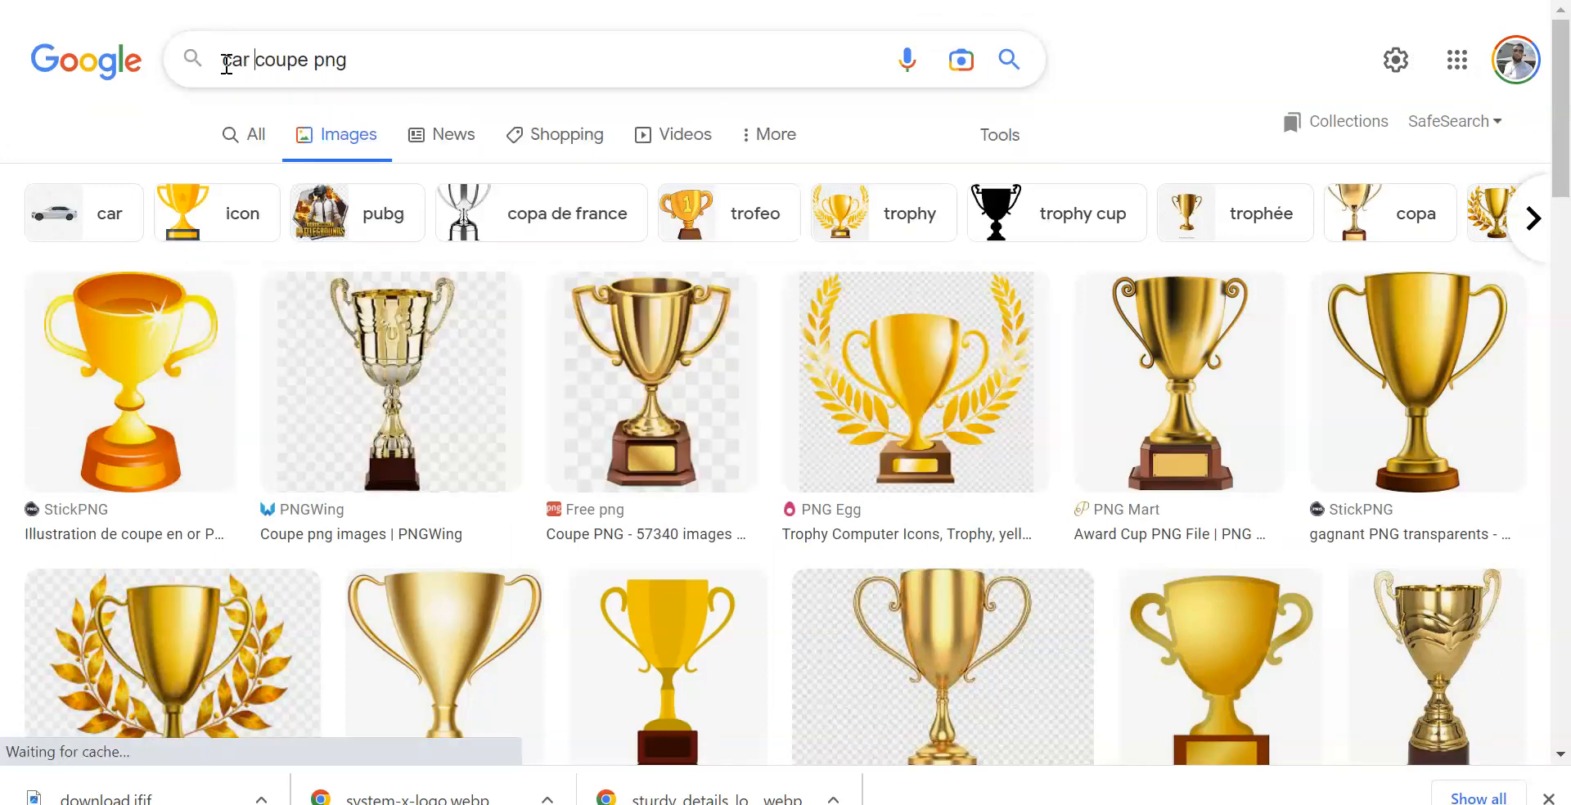
# - Browse the car coupe results and open the preview of the white BMW image from Motori Auto Group
pyautogui.scroll(-5, 754, 321)
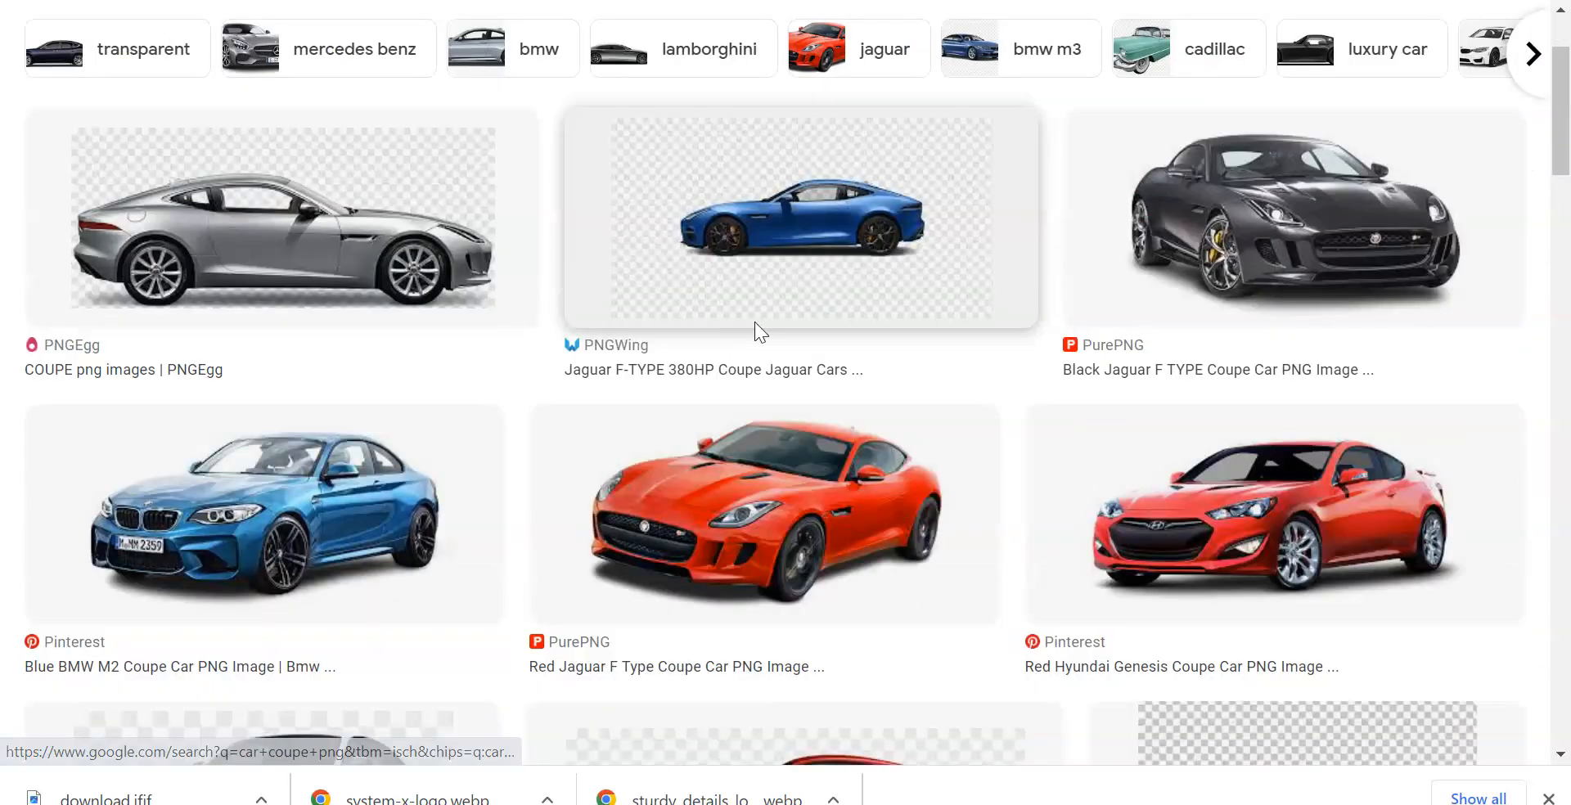
pyautogui.scroll(-3, 702, 325)
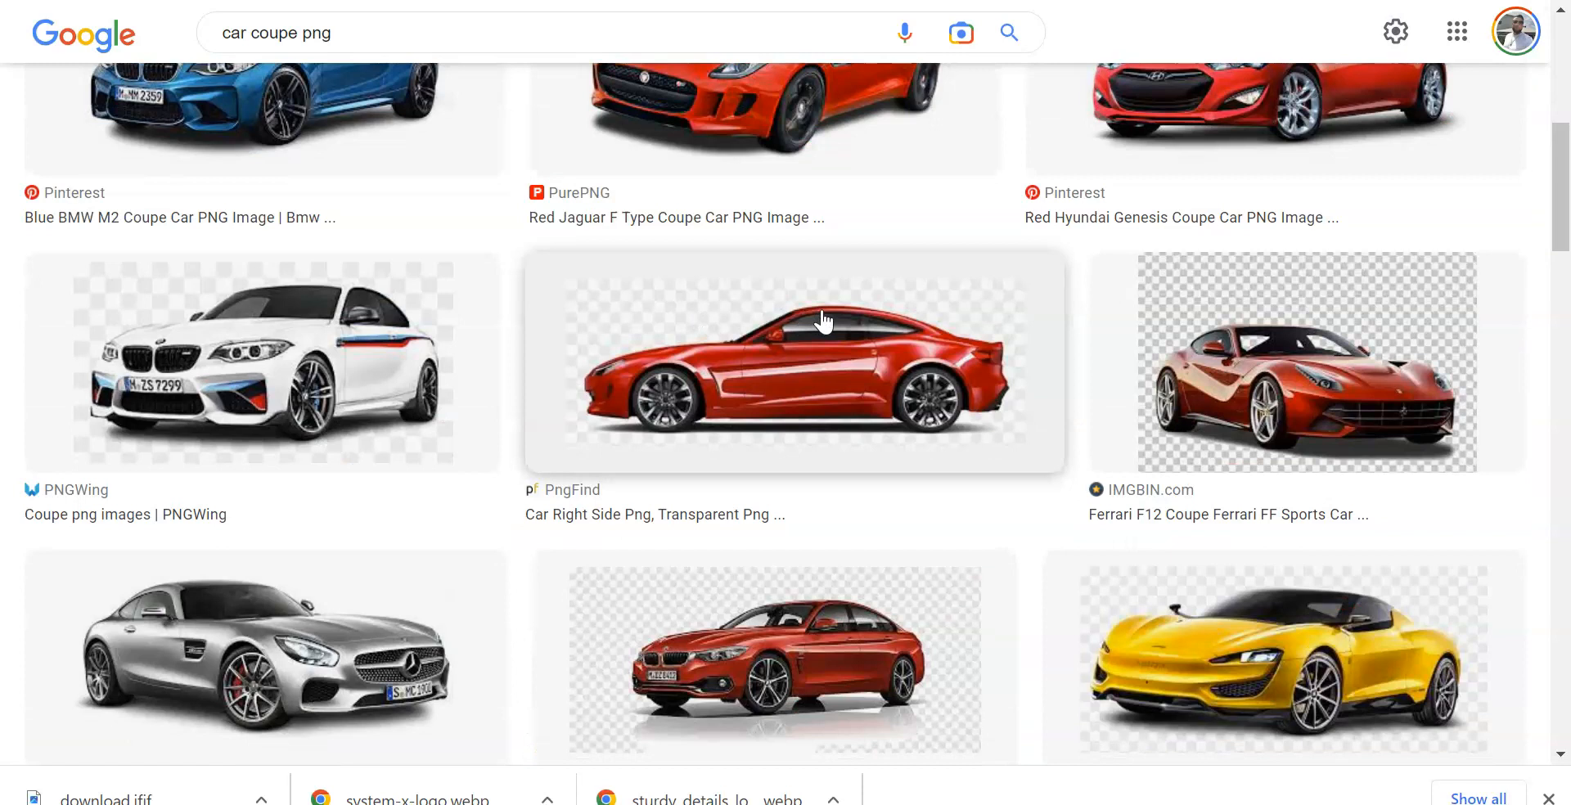
pyautogui.scroll(-3, 843, 344)
pyautogui.scroll(-3, 863, 368)
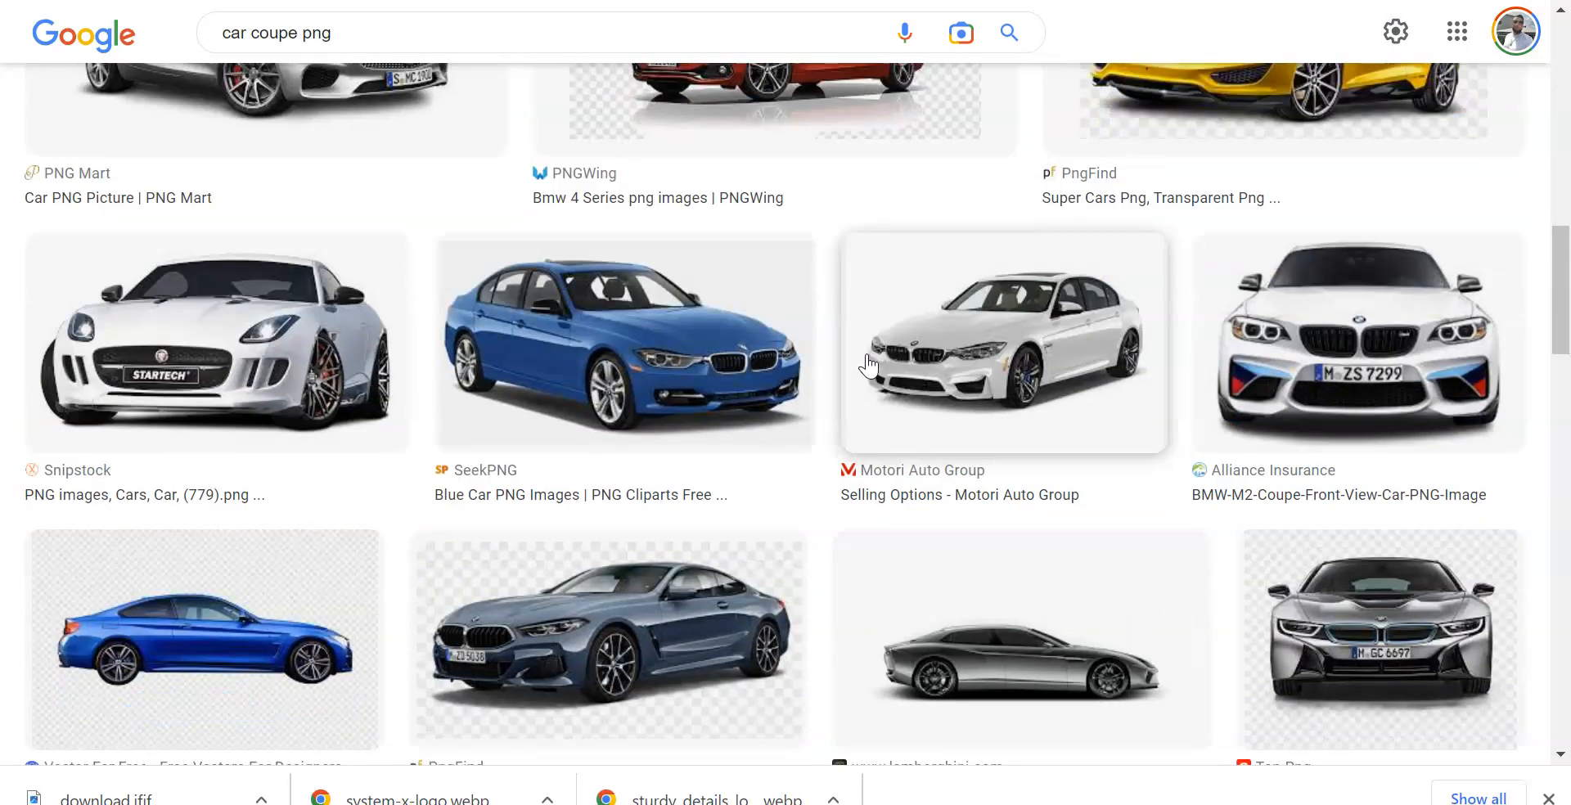
pyautogui.scroll(-3, 868, 364)
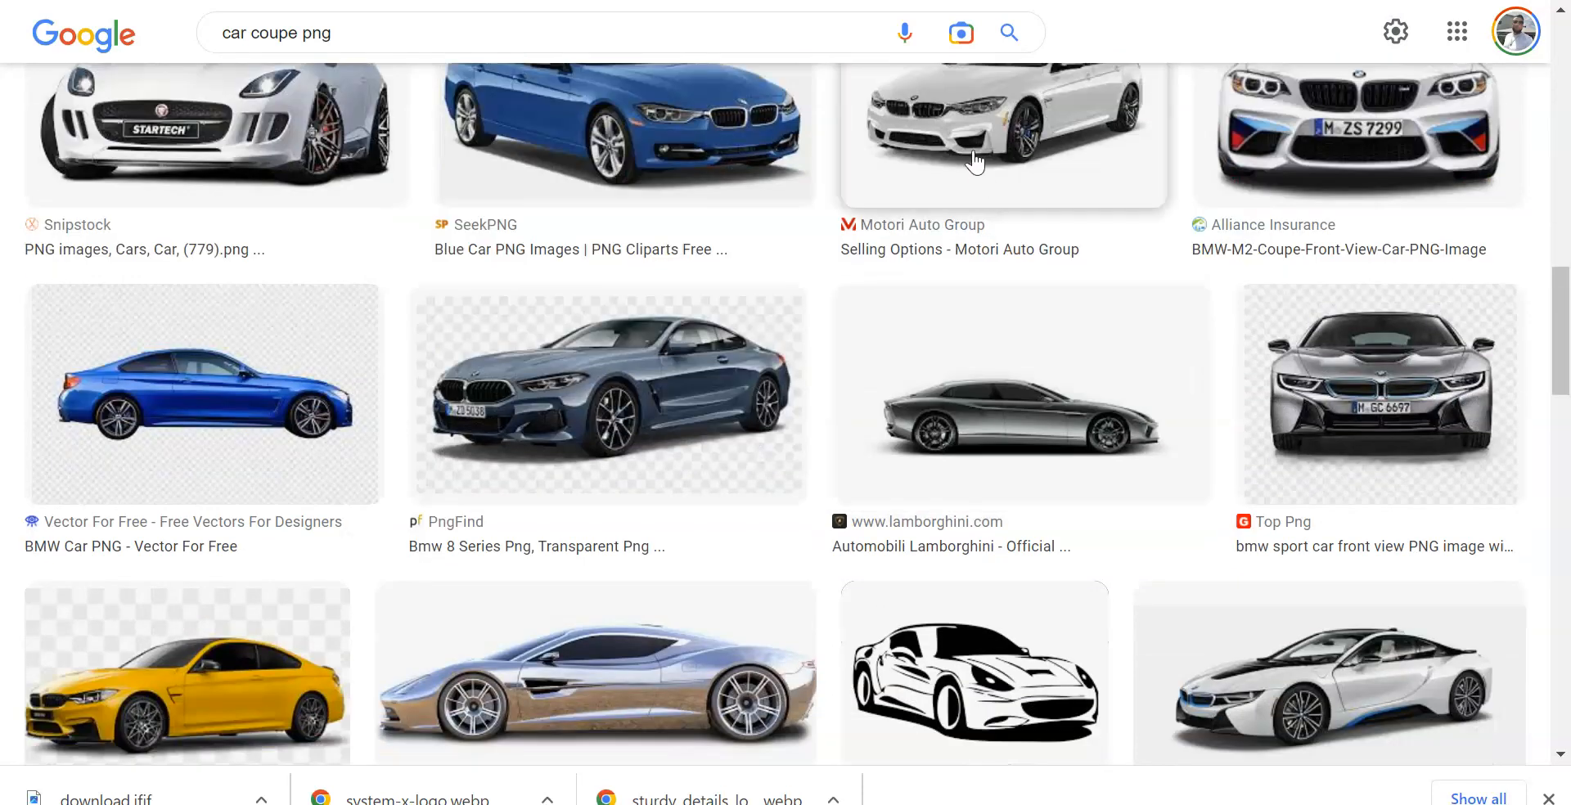
pyautogui.click(974, 162)
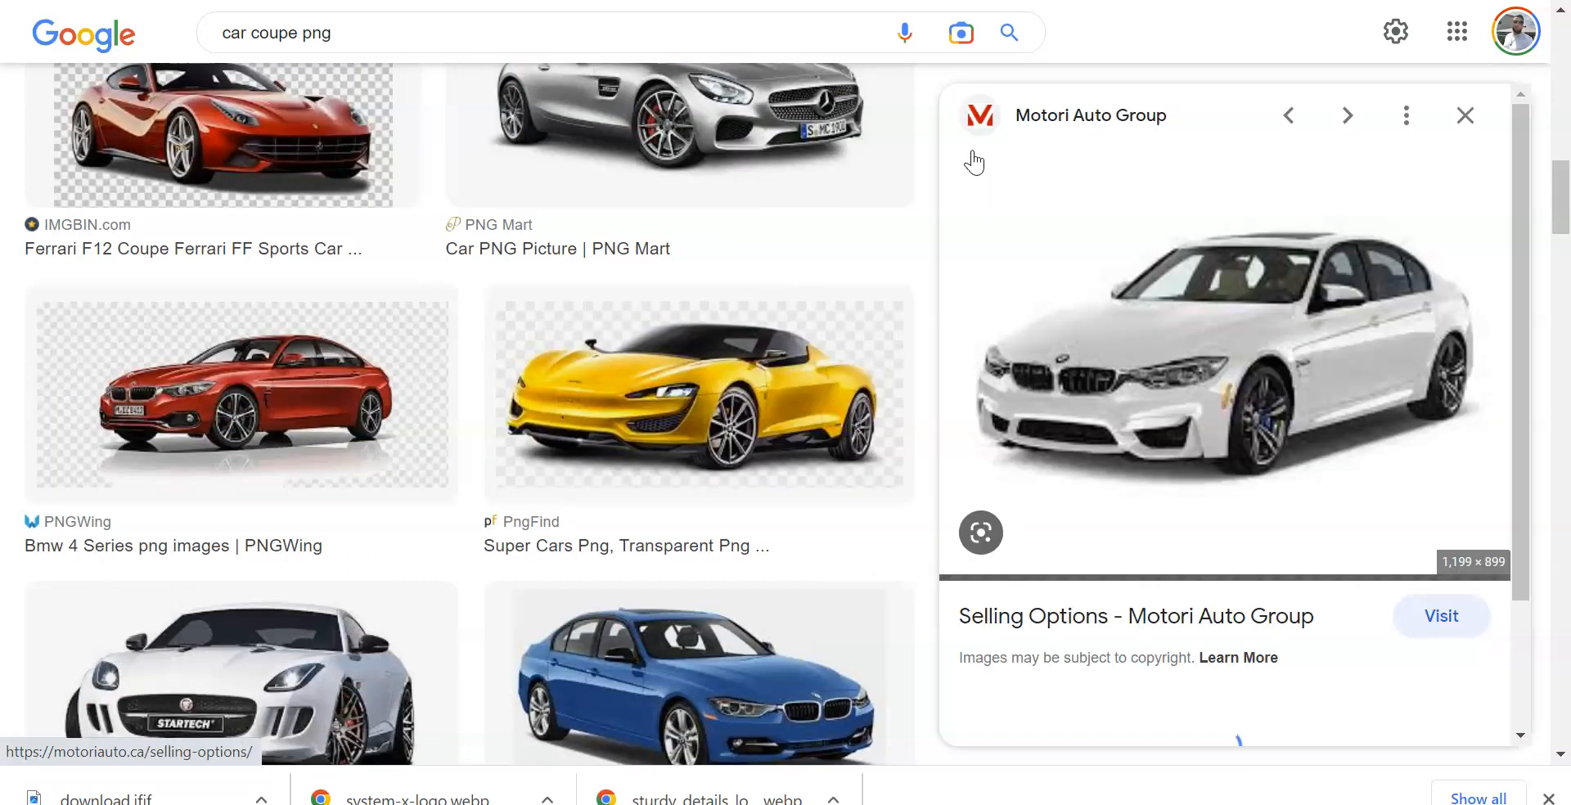
# - Save the previewed white BMW image as the PNG file "bmw-m3-main-1199x899"
pyautogui.rightClick(1181, 313)
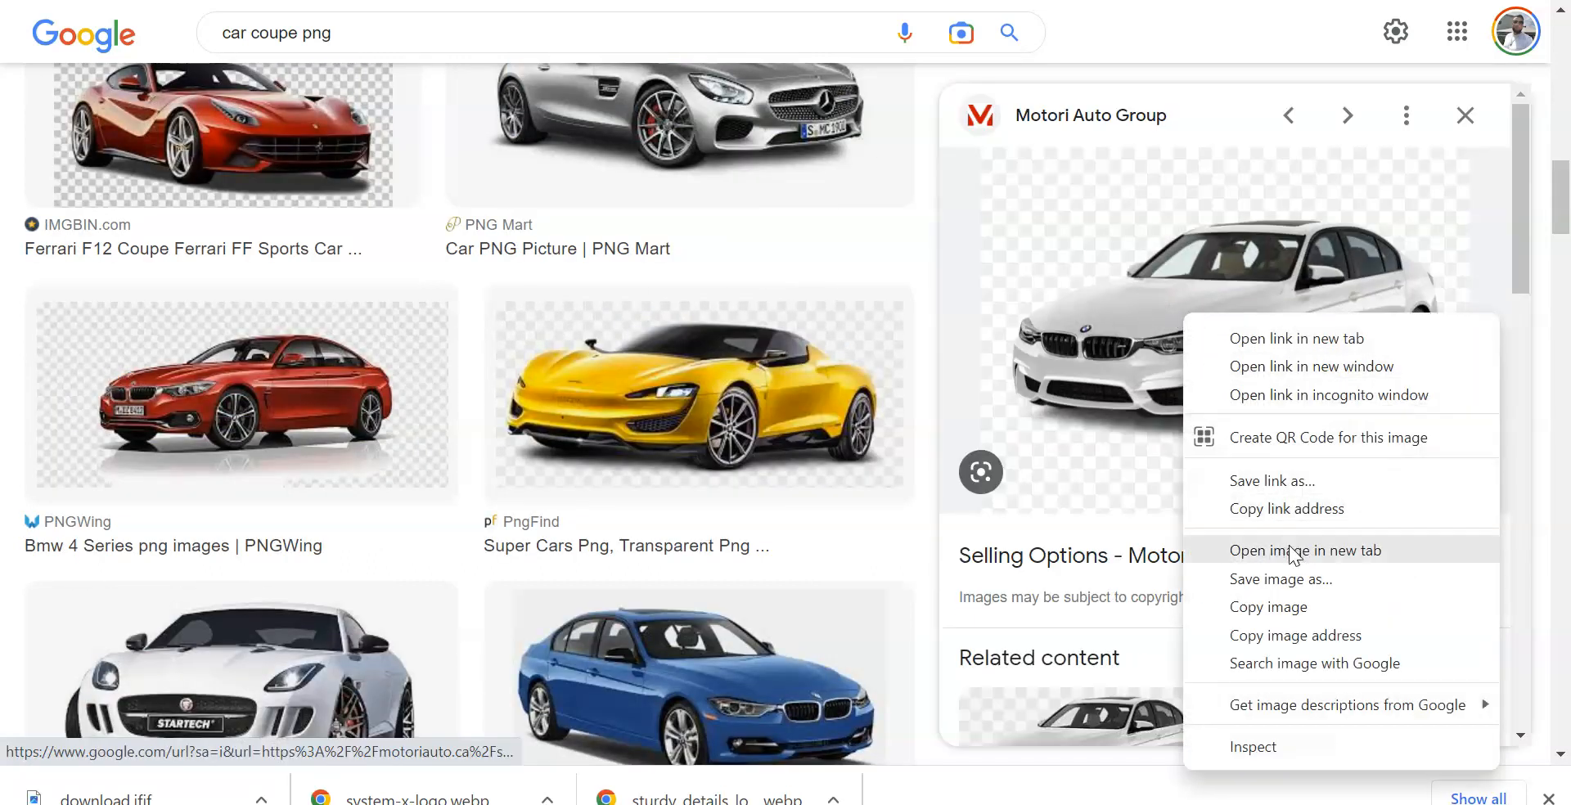
pyautogui.click(1291, 583)
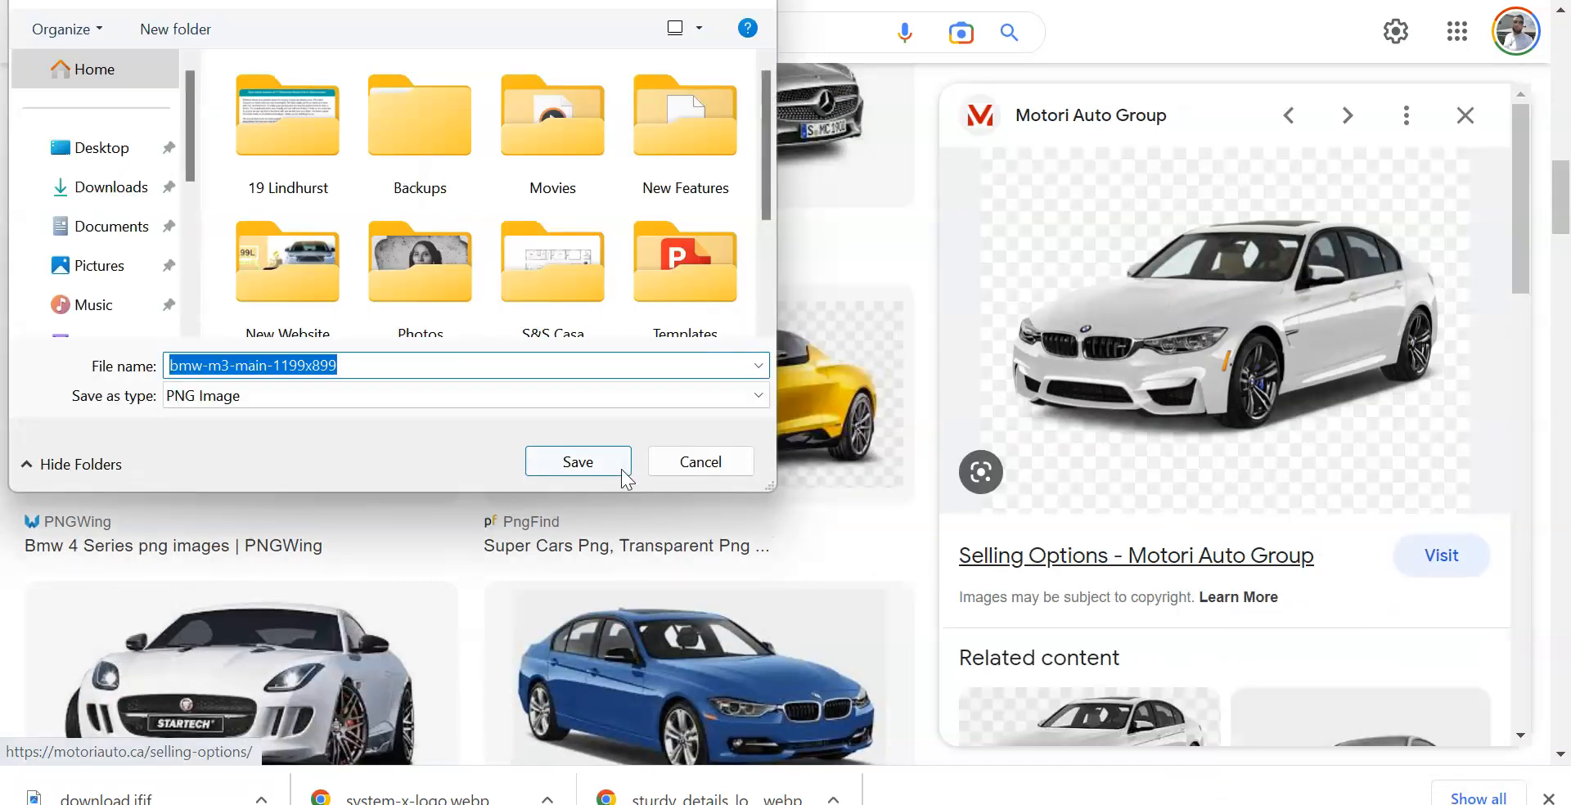
pyautogui.click(580, 461)
# - Switch back to the OrbisX booking form settings and open the Level 1 Coating package's money and time variations
pyautogui.hotkey('ctrl', 'Tab')
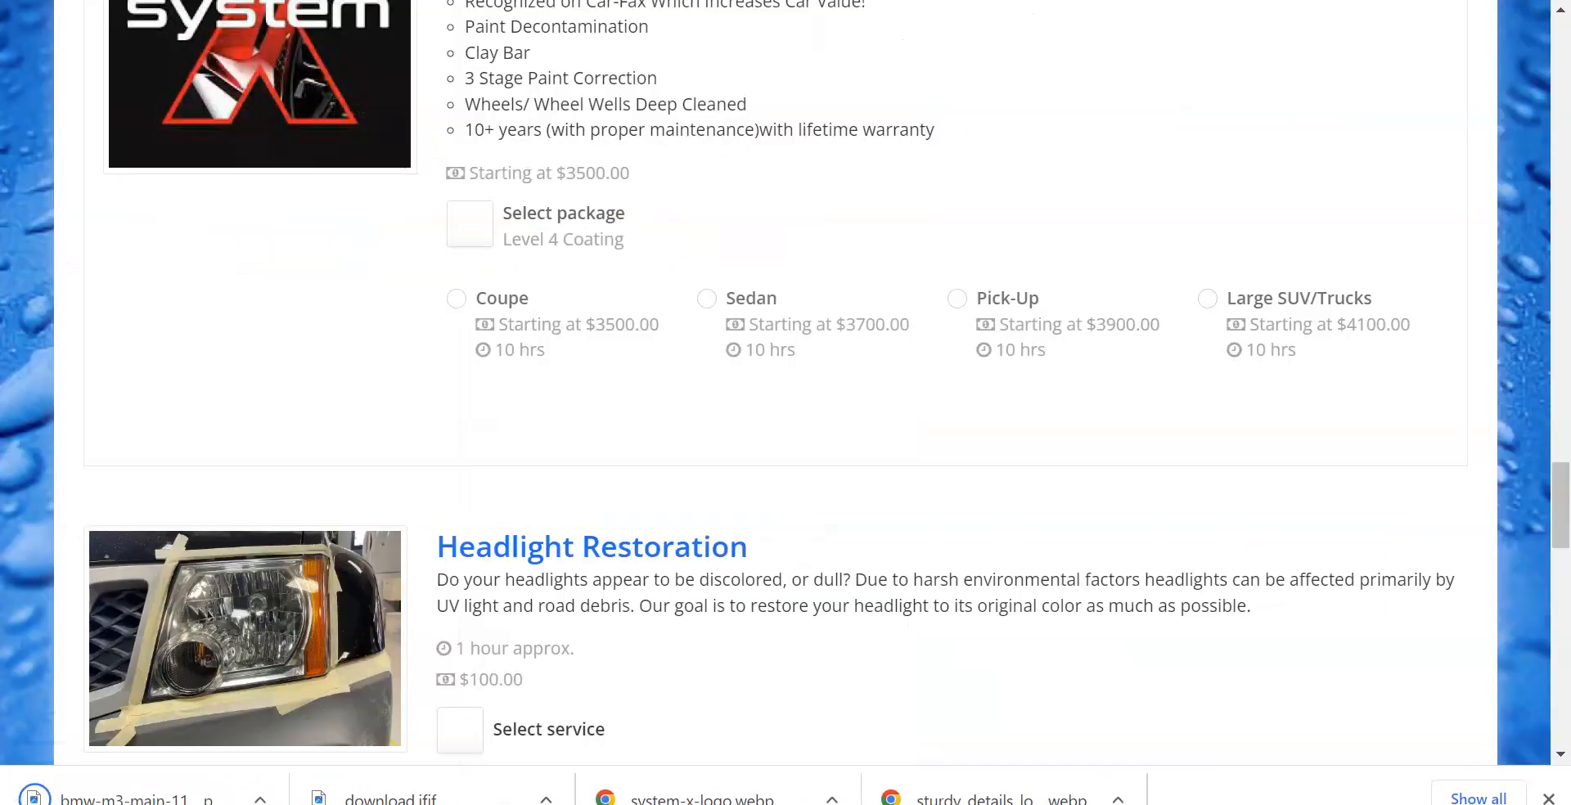
pyautogui.hotkey('ctrl', 'Tab')
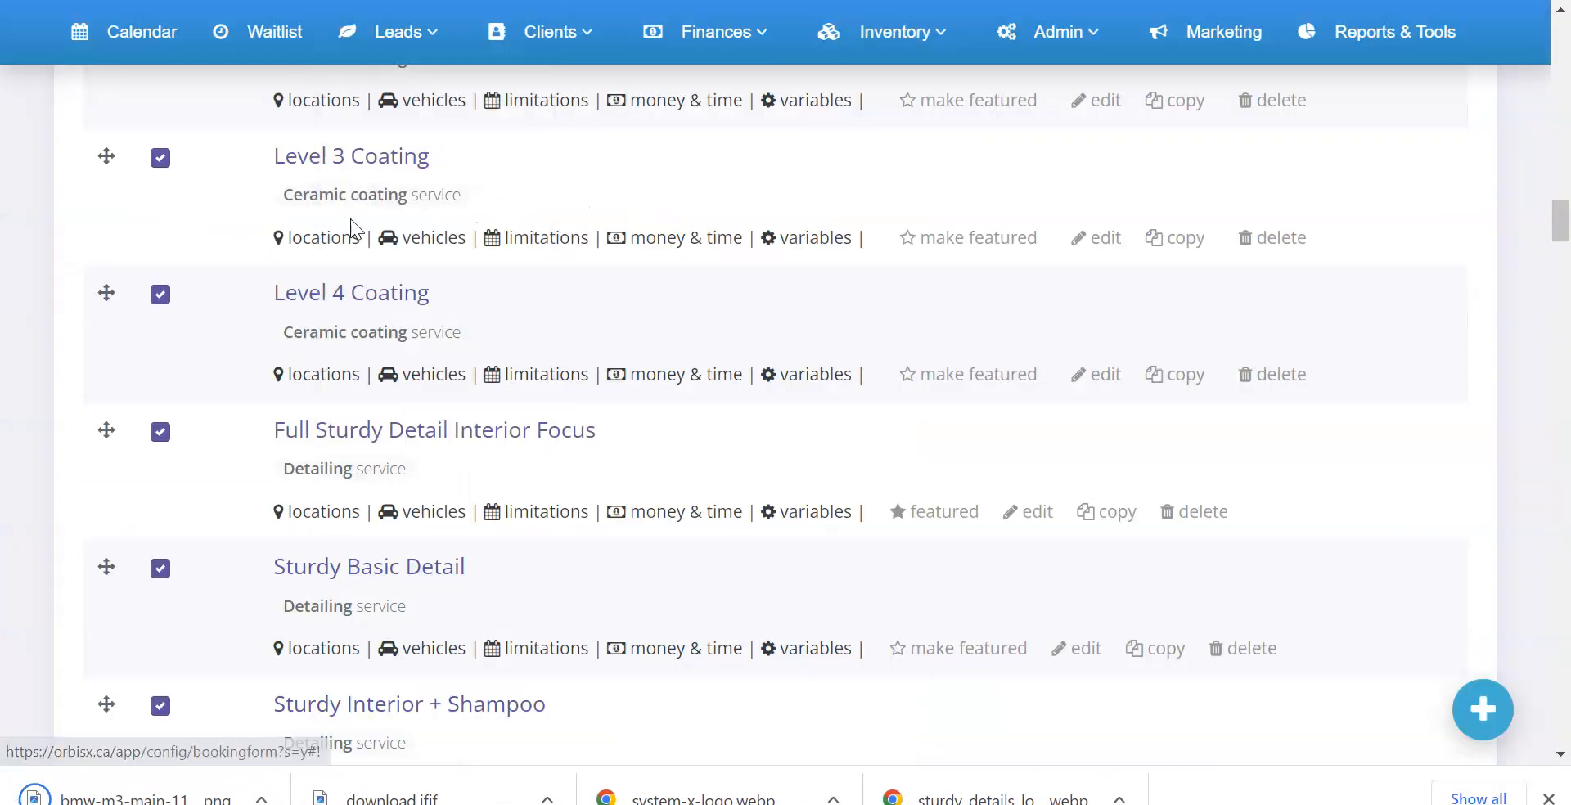
pyautogui.scroll(5, 362, 225)
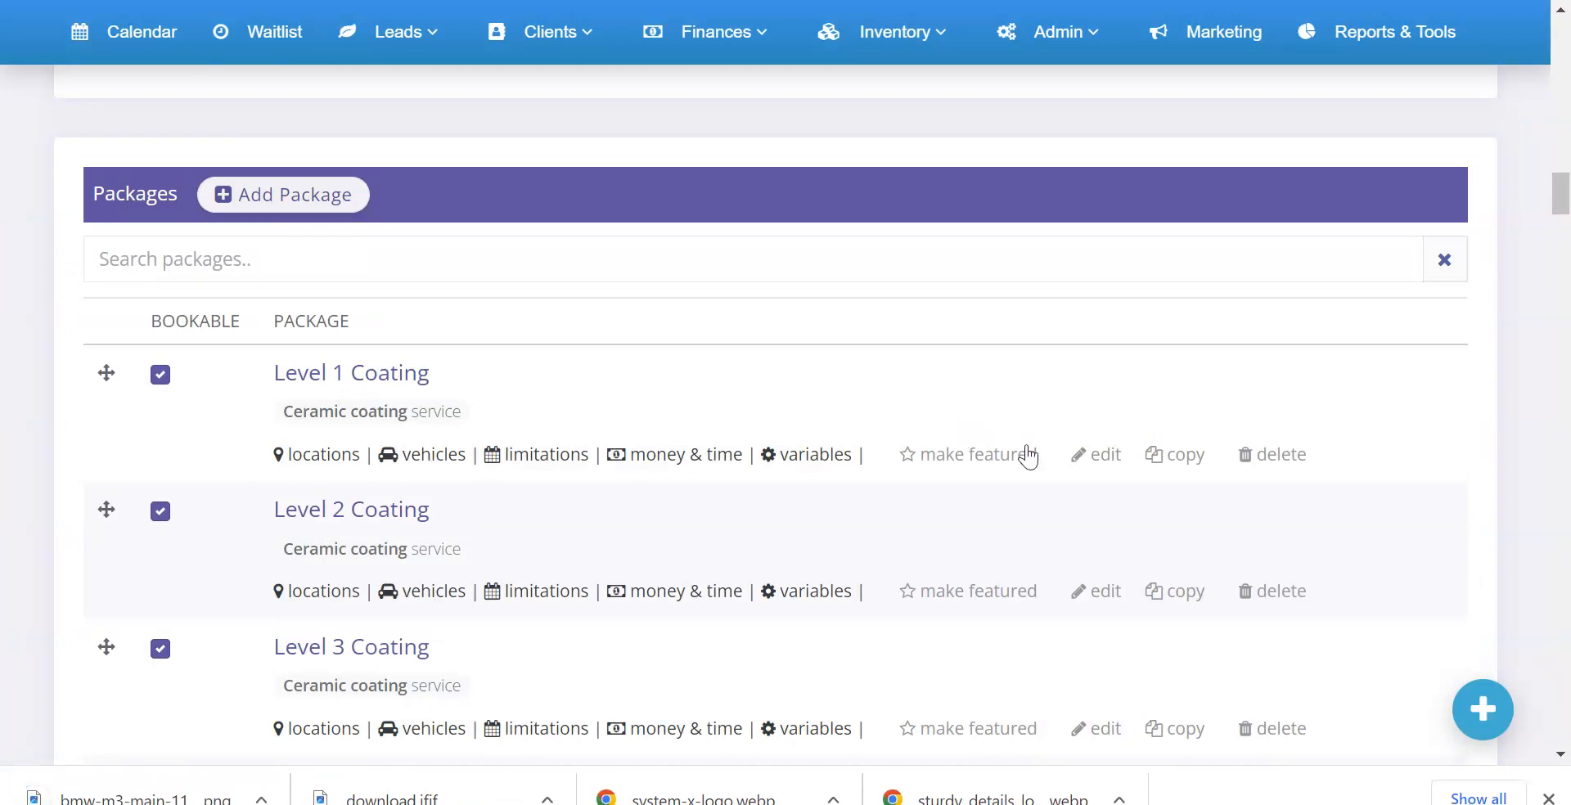
pyautogui.click(672, 464)
pyautogui.scroll(-10, 627, 294)
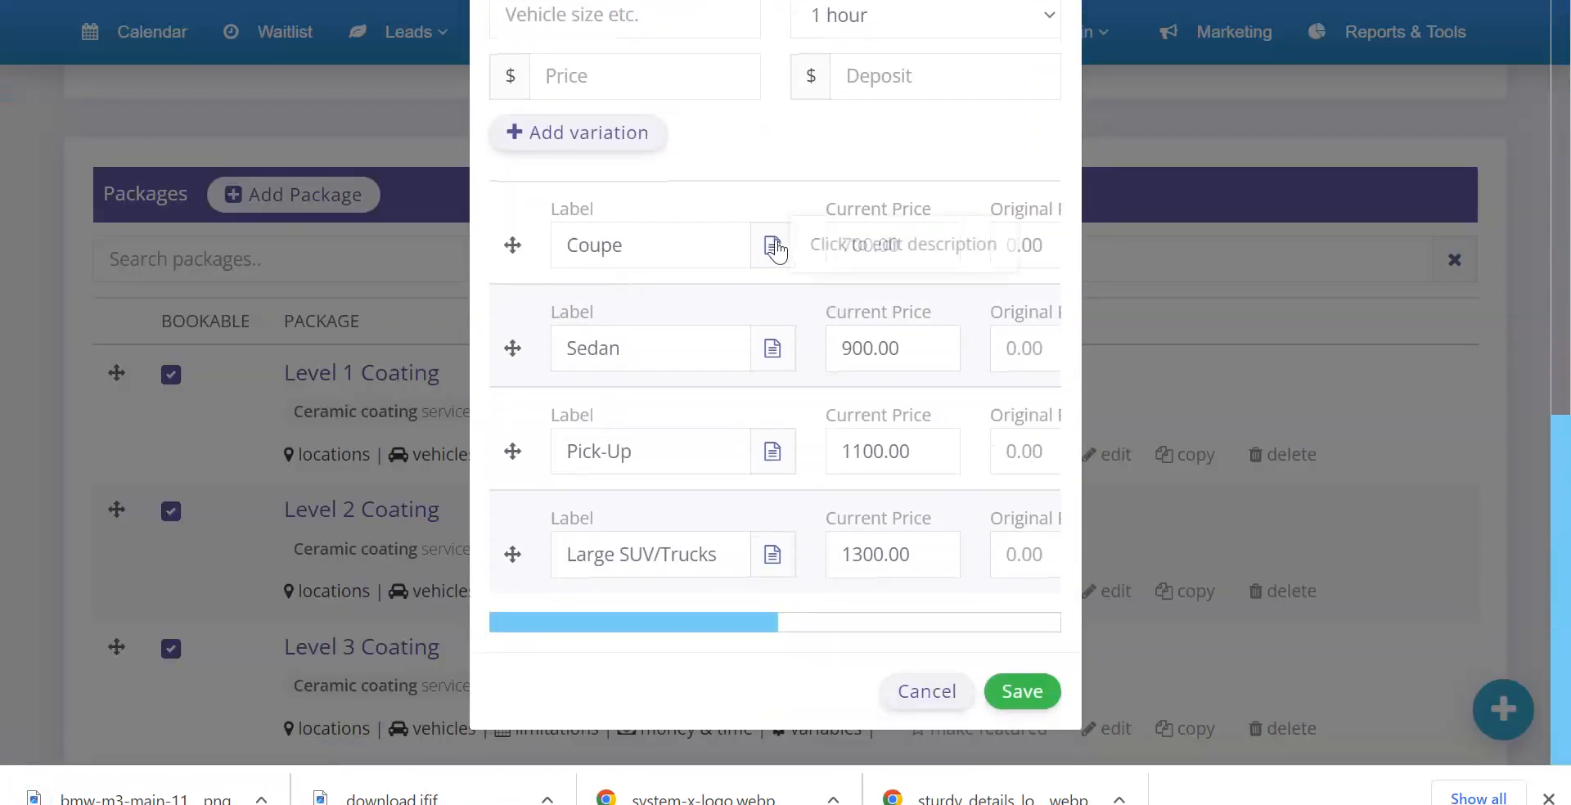
pyautogui.moveTo(584, 626); pyautogui.dragTo(891, 631)
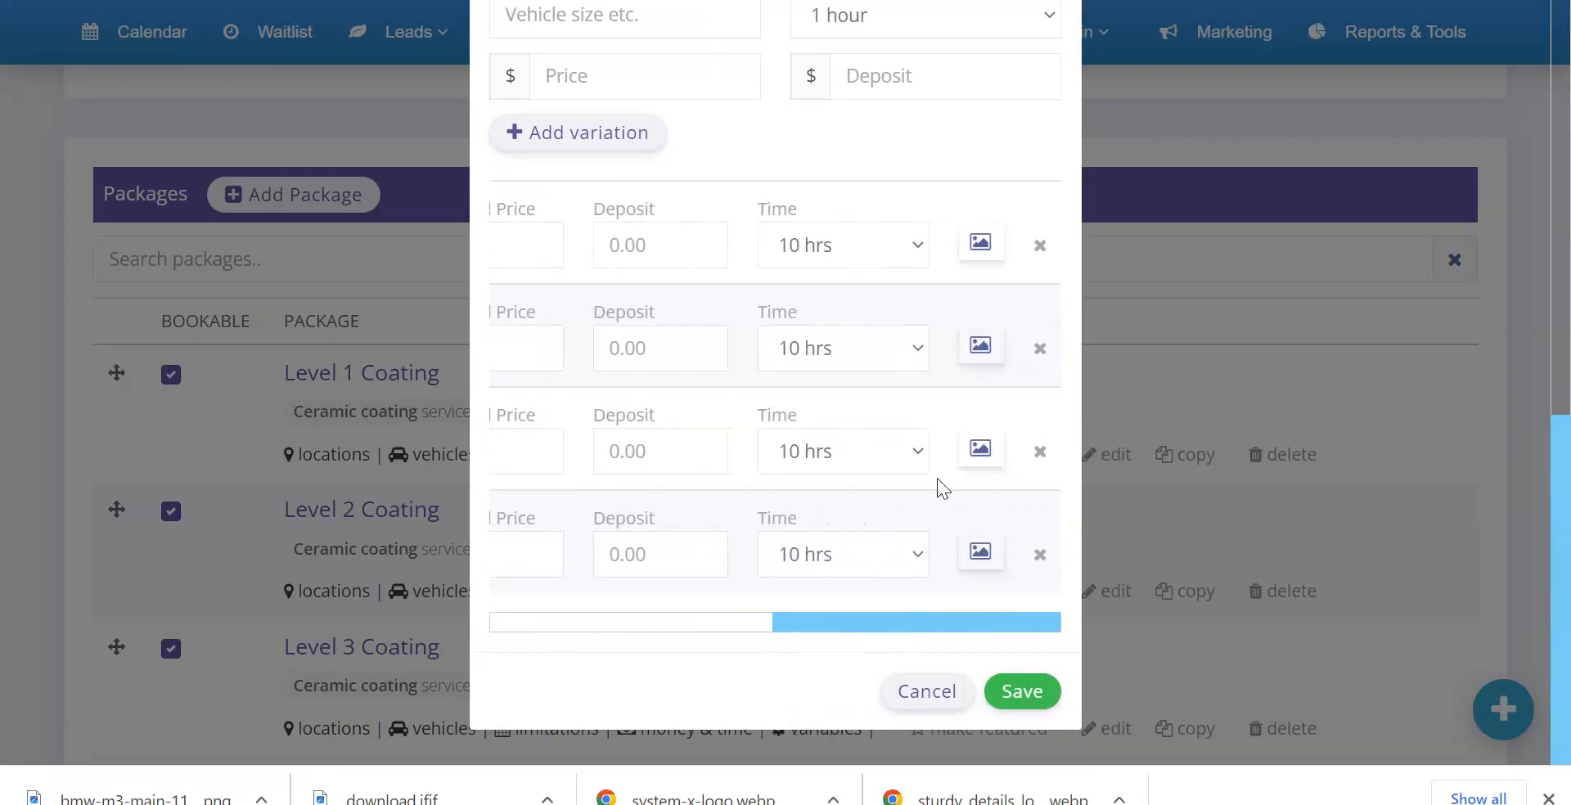
# - Upload the saved BMW M3 picture as the image of the Coupe variation
pyautogui.click(979, 245)
pyautogui.click(698, 202)
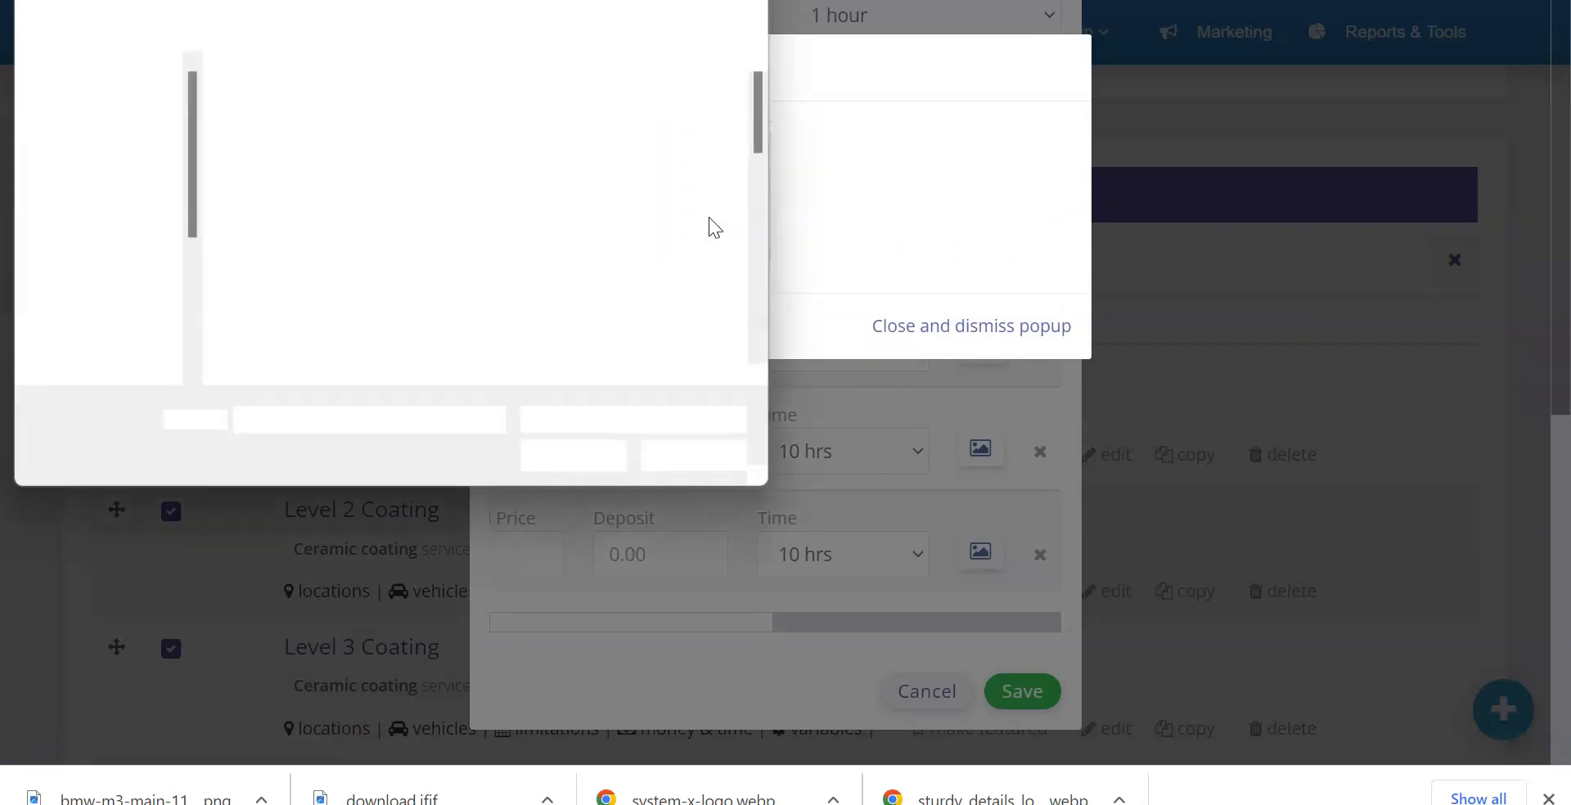
pyautogui.scroll(-6, 518, 278)
pyautogui.scroll(6, 517, 268)
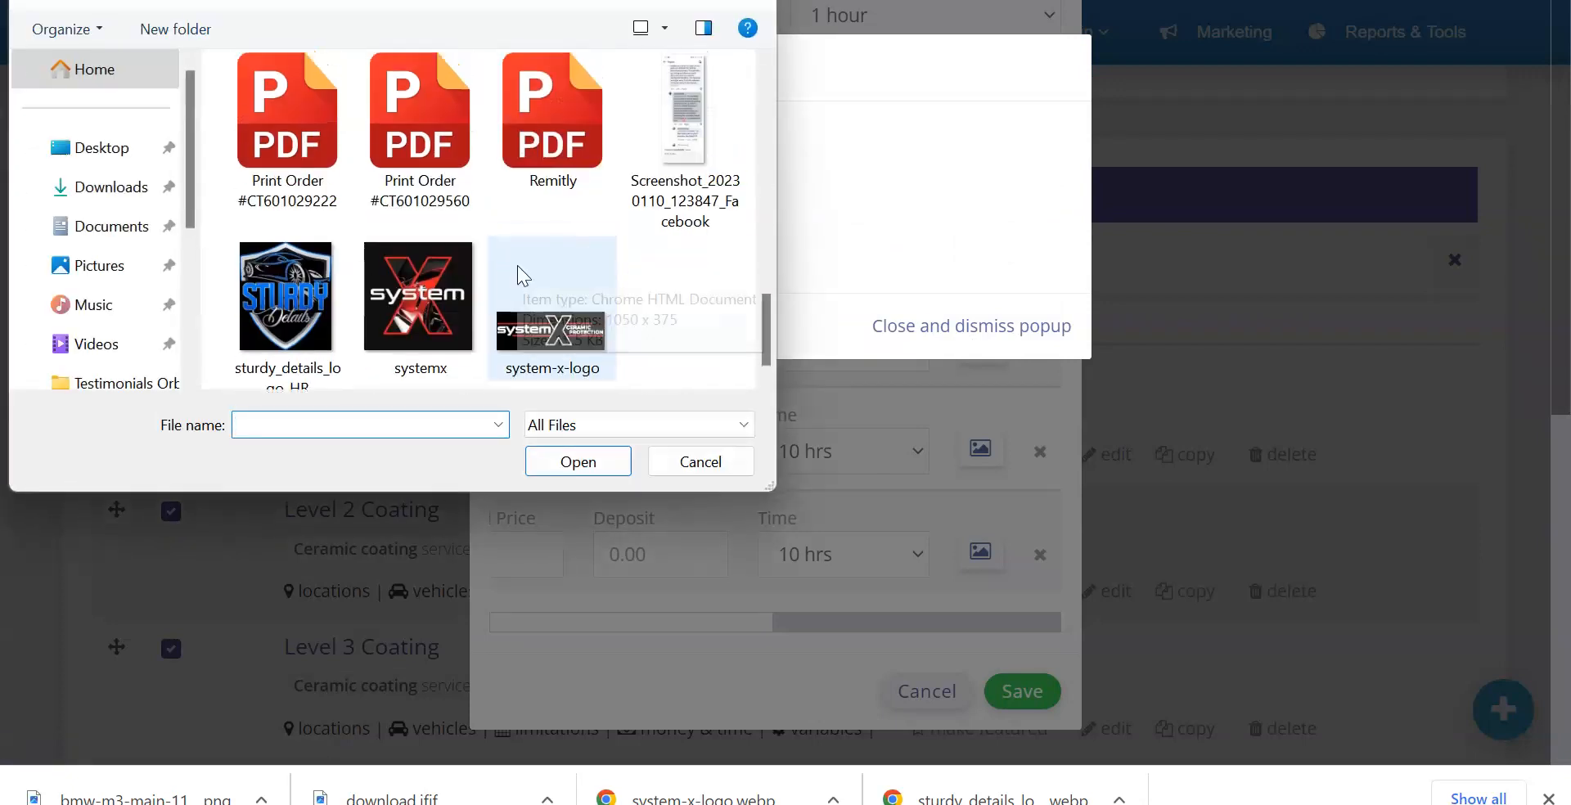
pyautogui.doubleClick(554, 149)
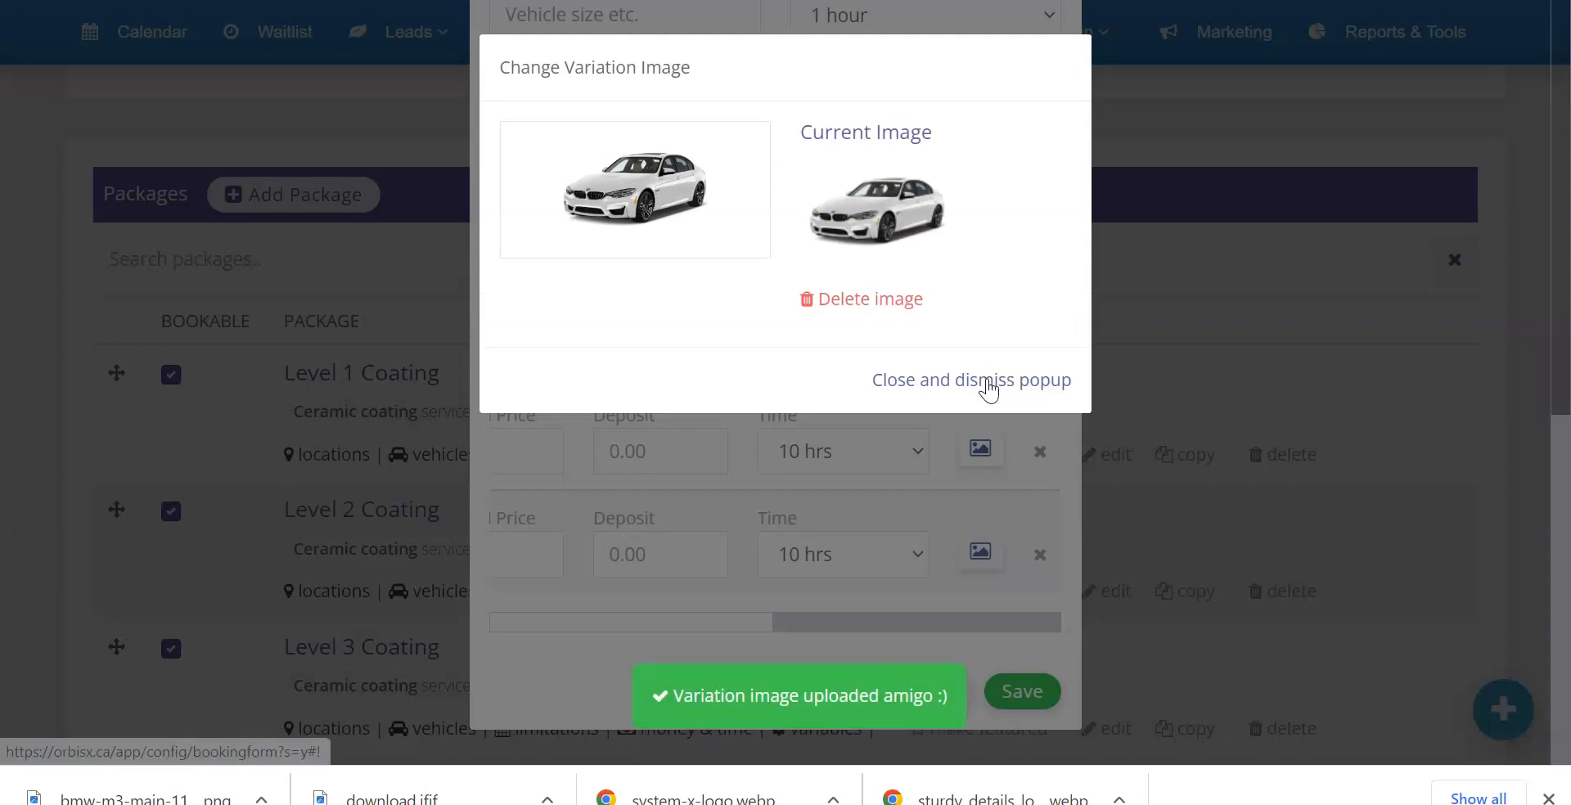
pyautogui.click(986, 381)
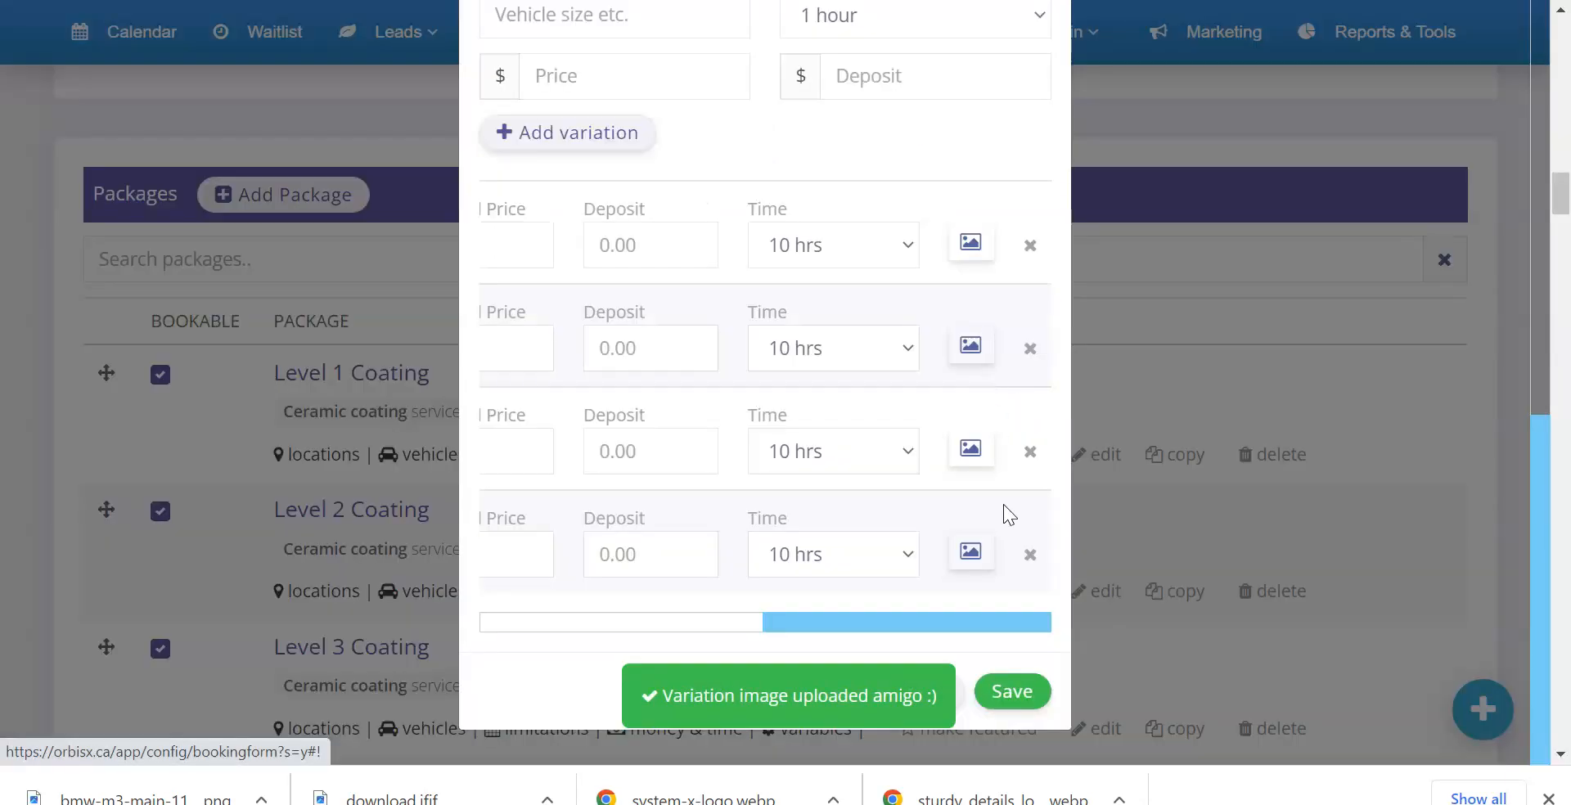
# - Upload the same BMW M3 picture as the image of the Sedan variation
pyautogui.click(735, 621)
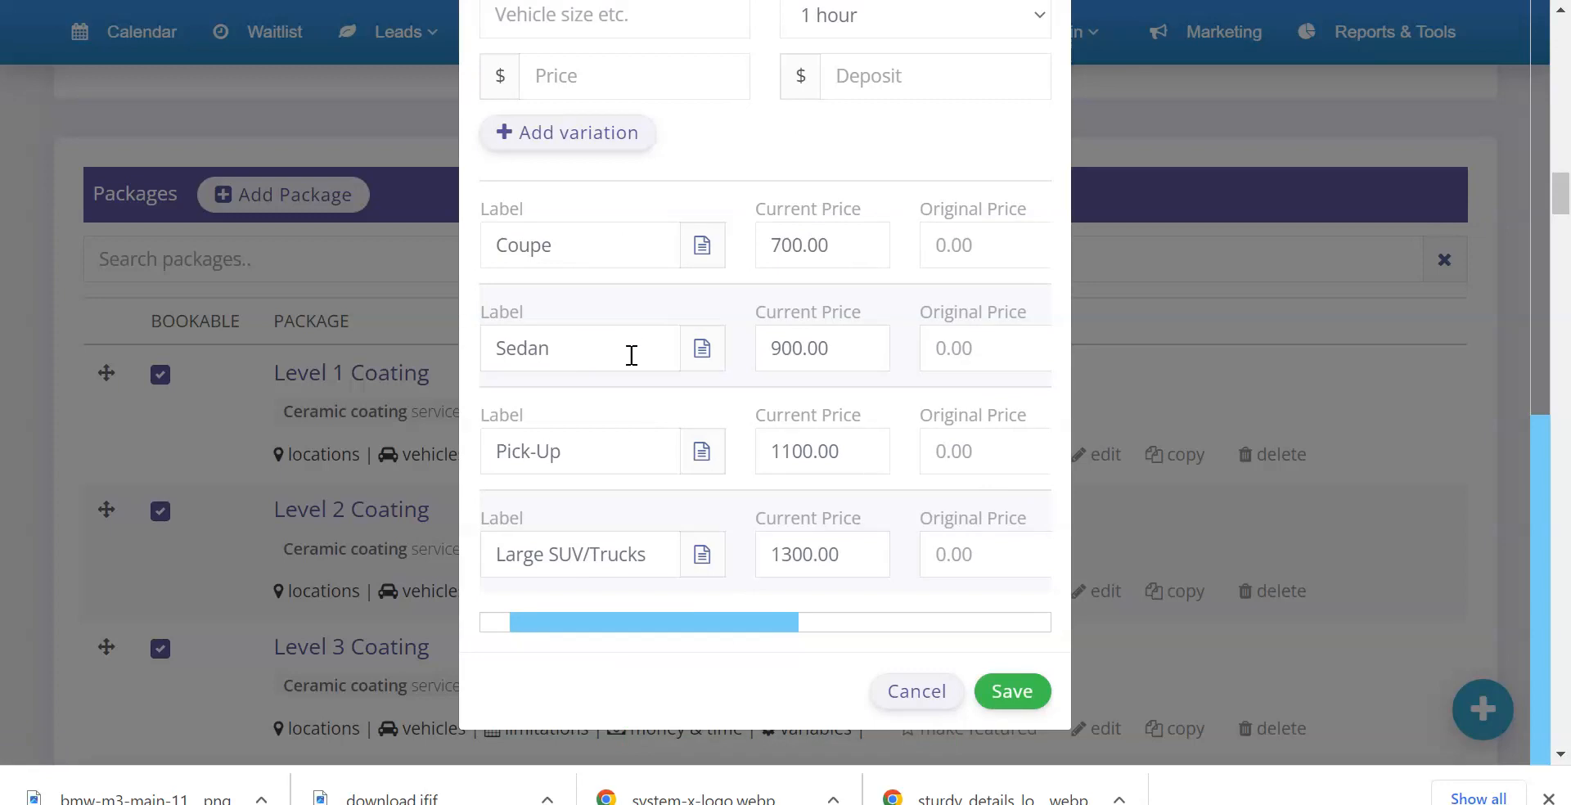
pyautogui.click(819, 0)
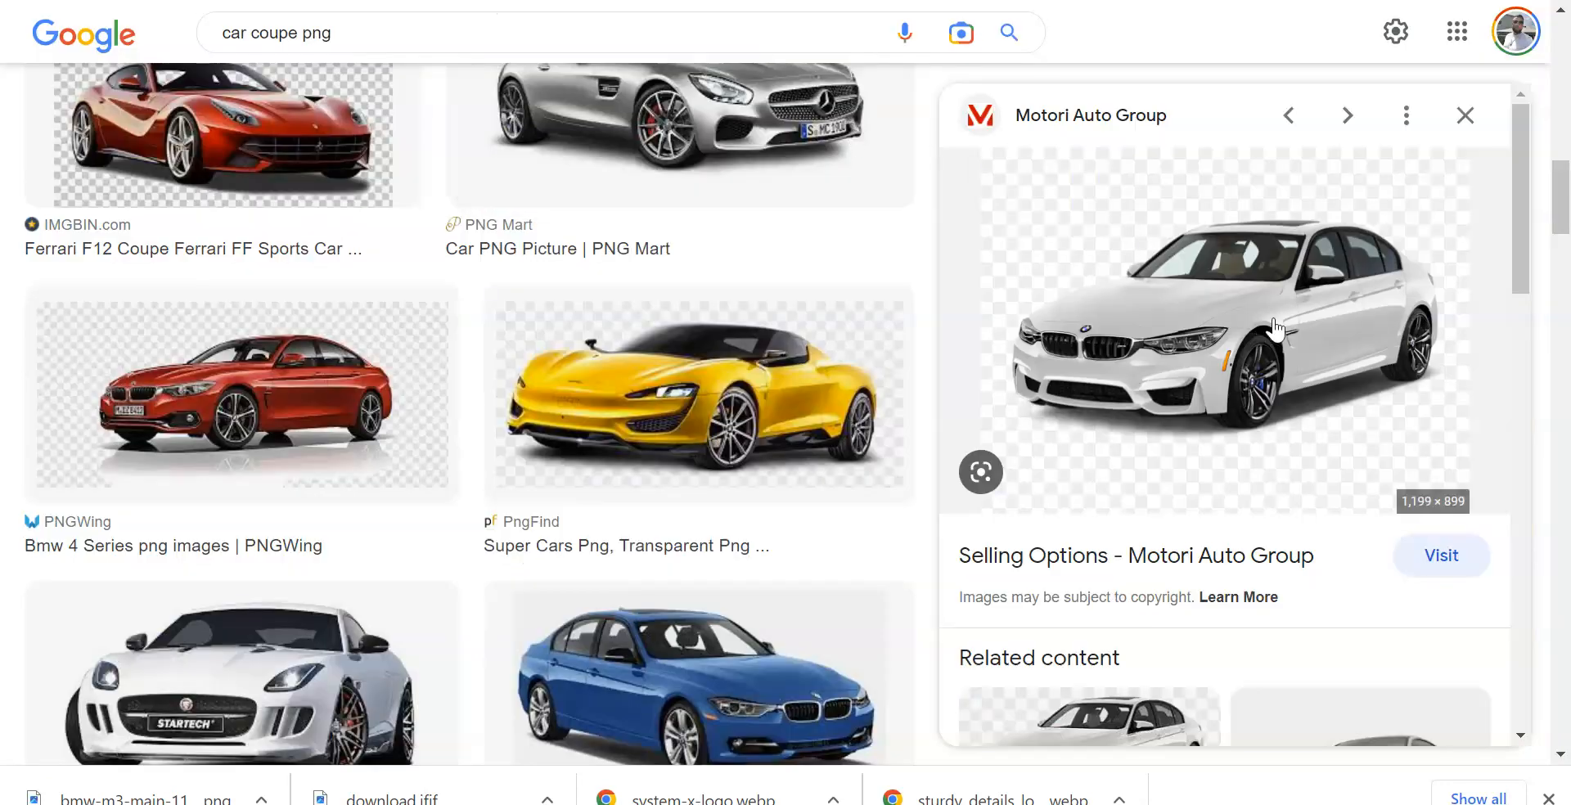
pyautogui.click(496, 0)
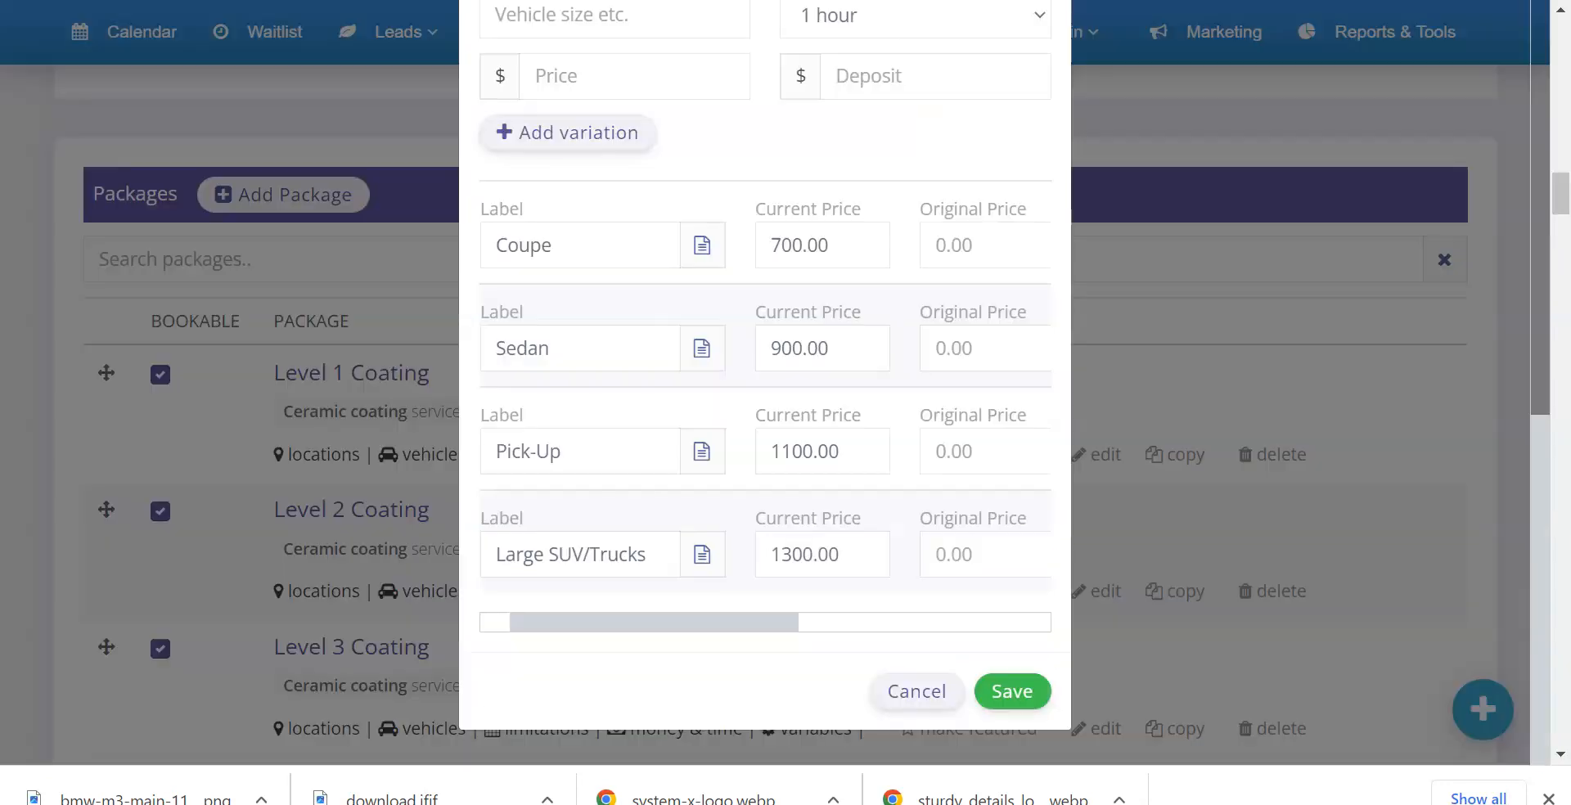
pyautogui.moveTo(704, 632); pyautogui.dragTo(1106, 648)
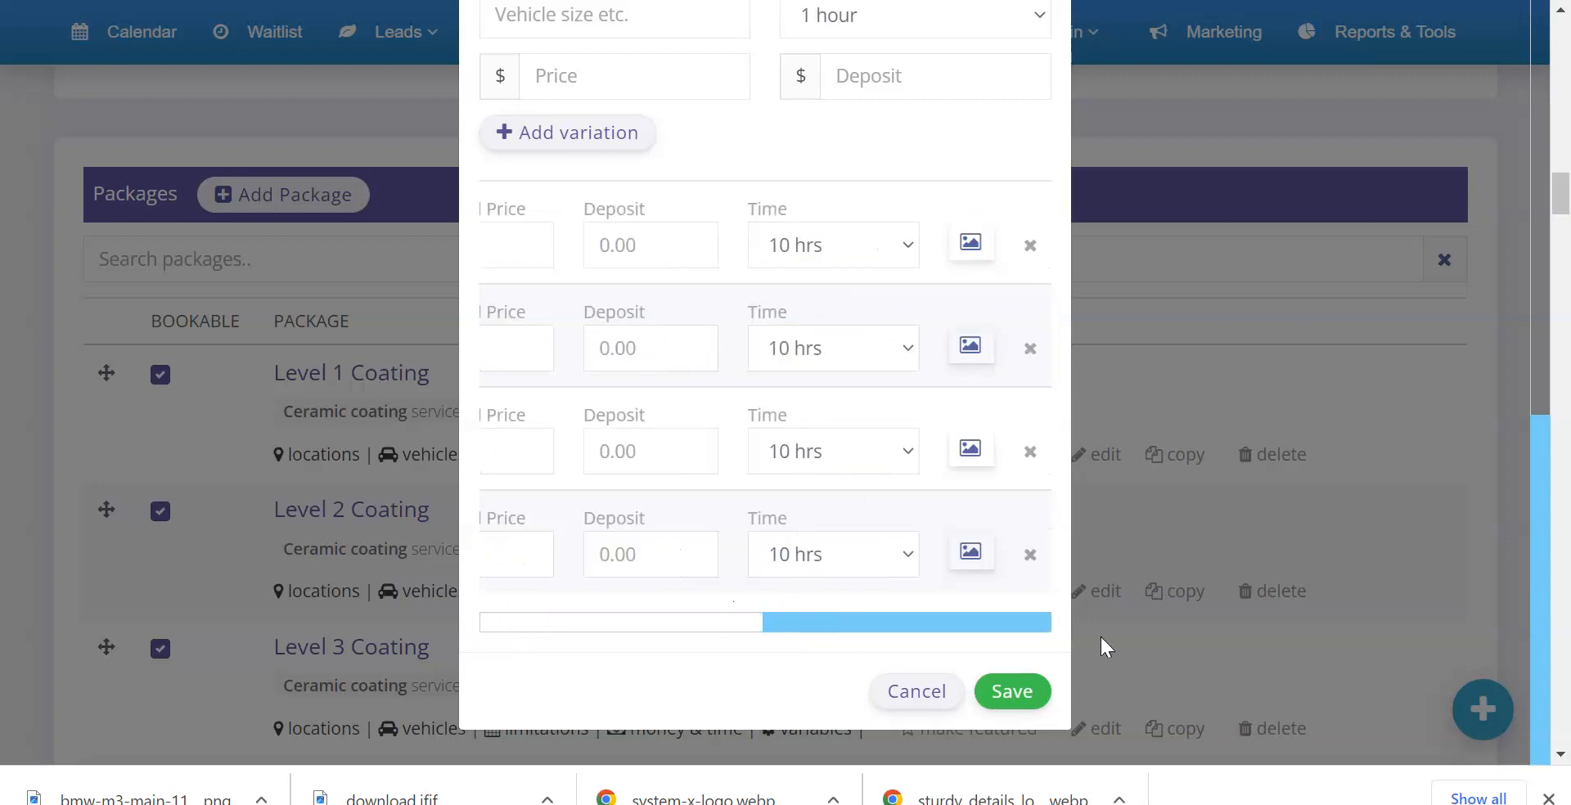
pyautogui.click(978, 354)
pyautogui.click(666, 200)
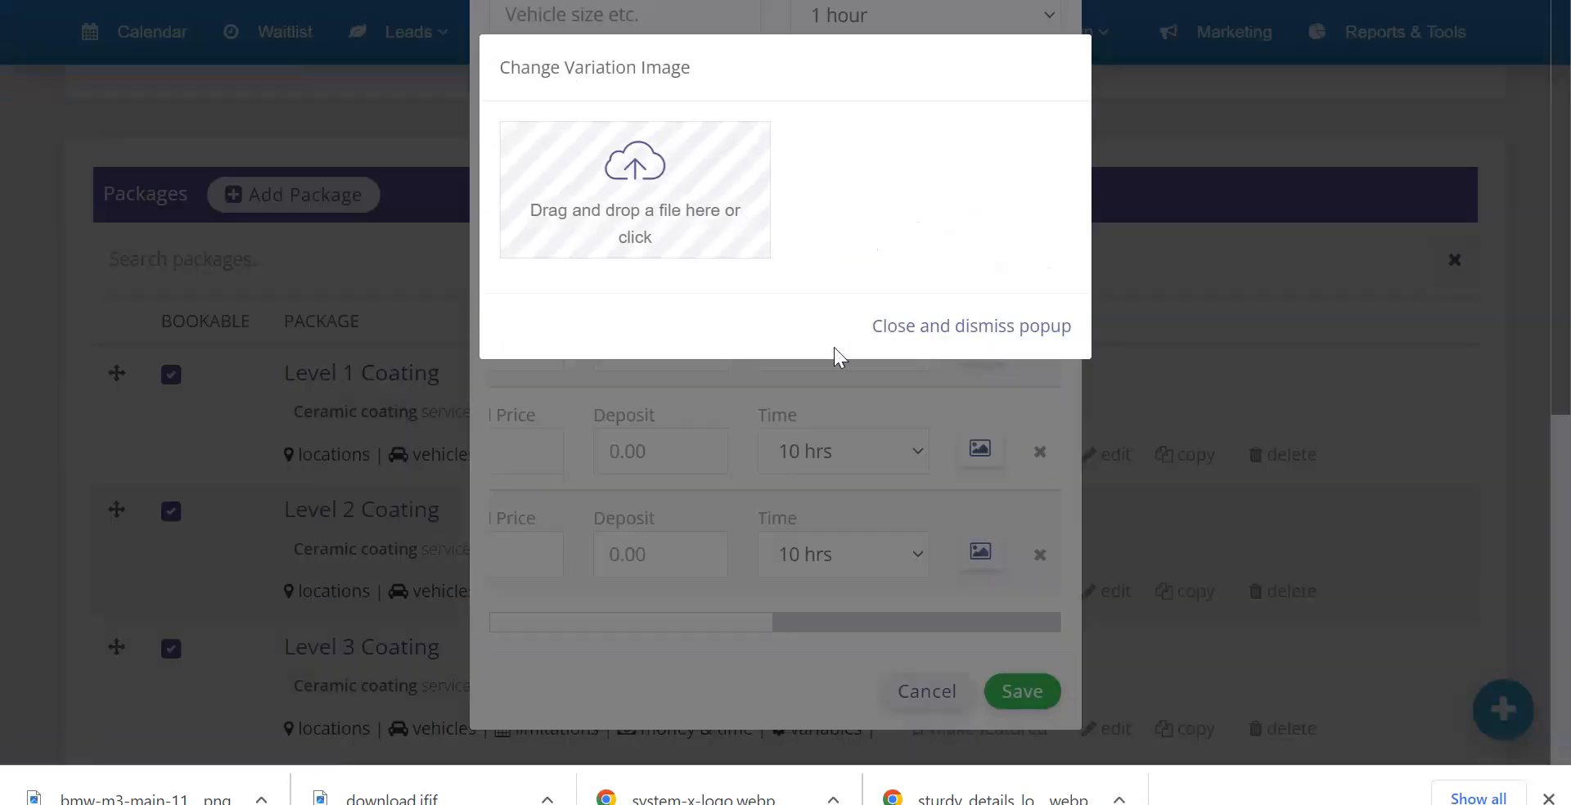
pyautogui.scroll(-5, 560, 253)
pyautogui.scroll(5, 573, 248)
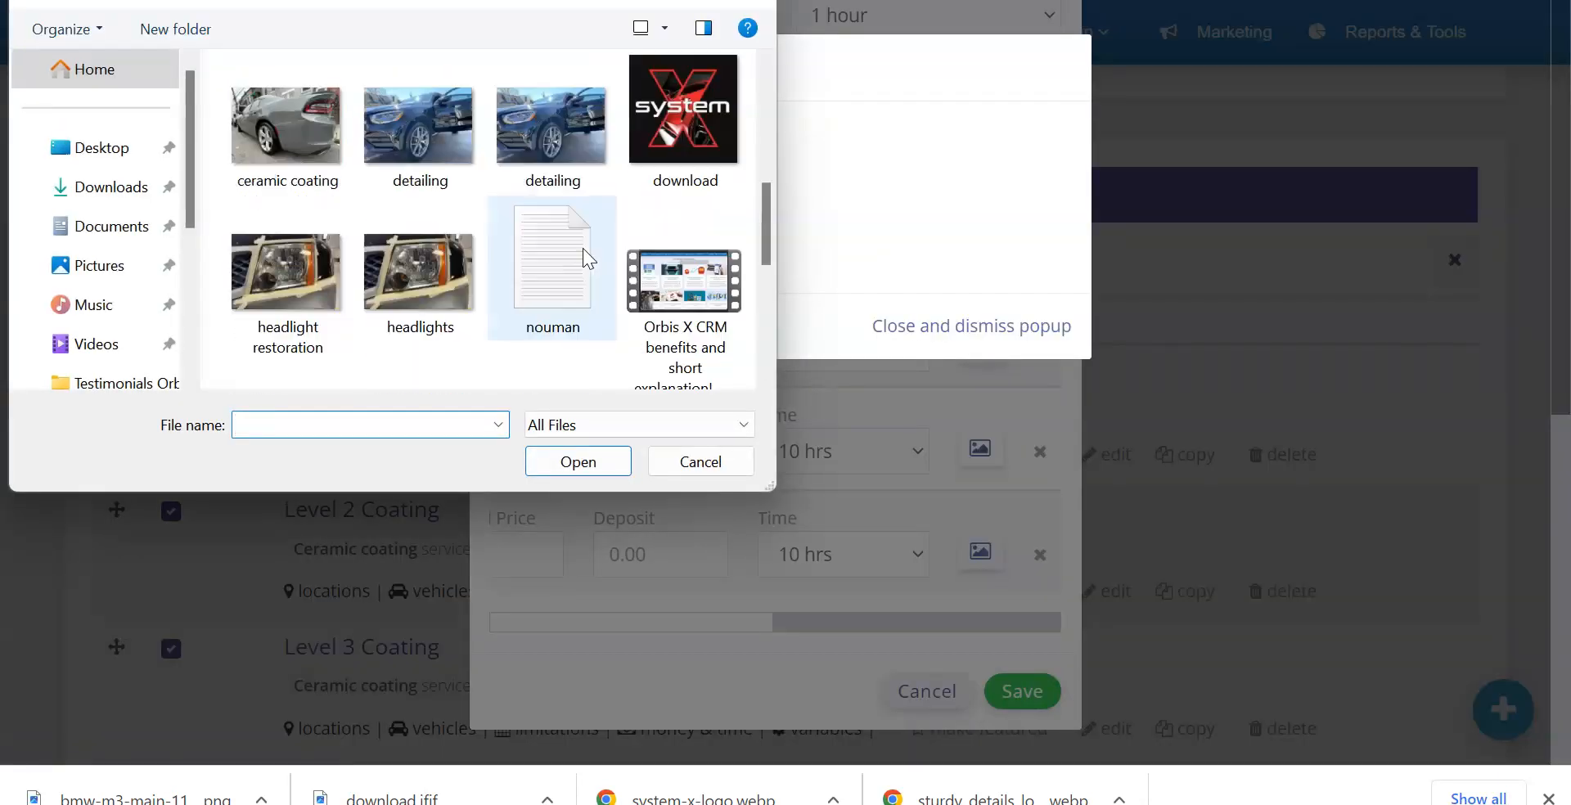
pyautogui.doubleClick(571, 141)
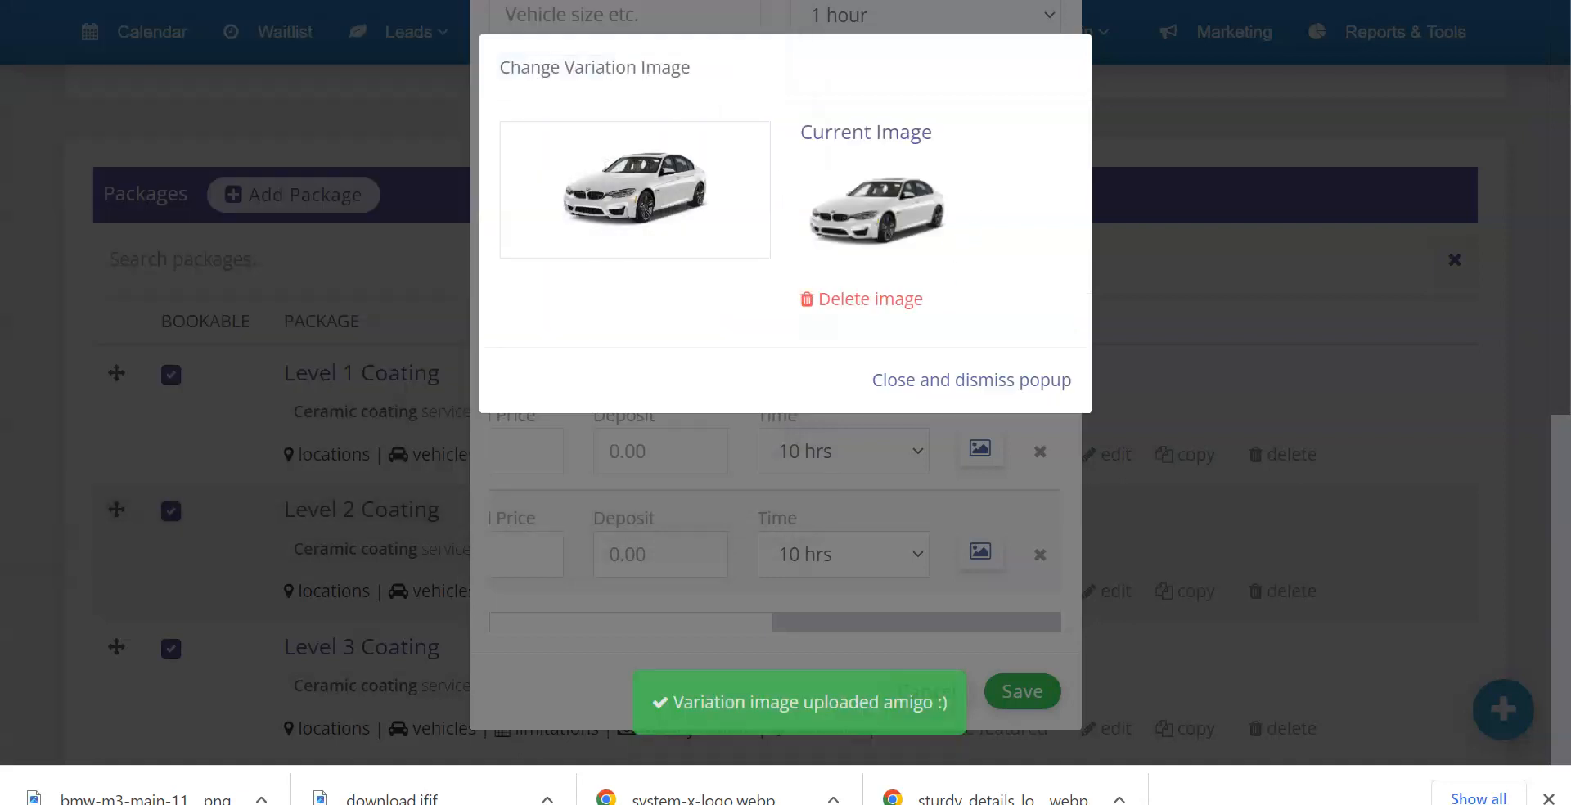
pyautogui.click(993, 381)
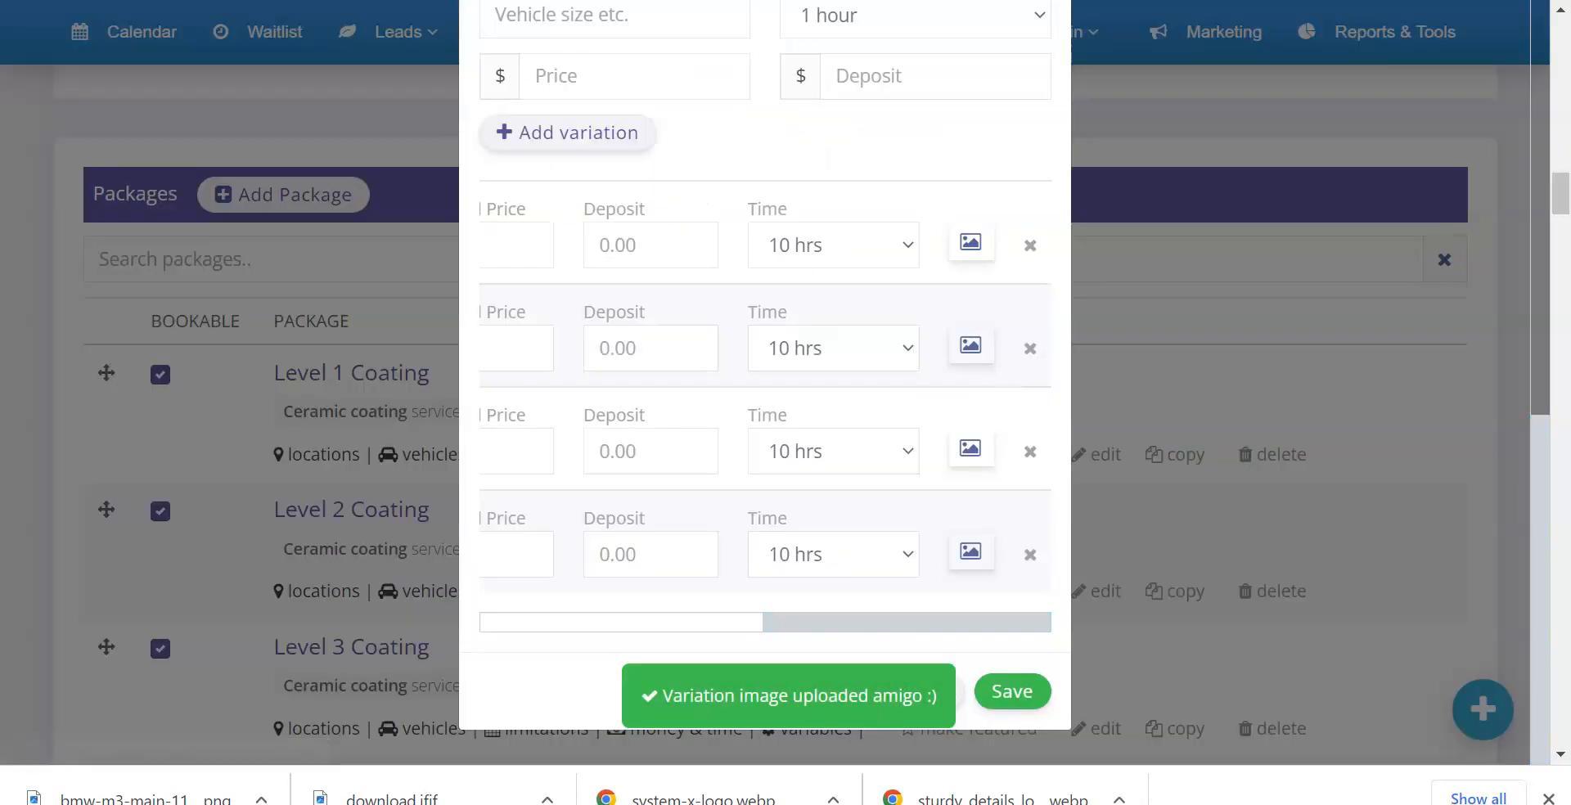
# - Return to Google Images and look through the "car coupe png" results and related content for other vehicle type pictures
pyautogui.click(496, 1)
pyautogui.scroll(-7, 531, 237)
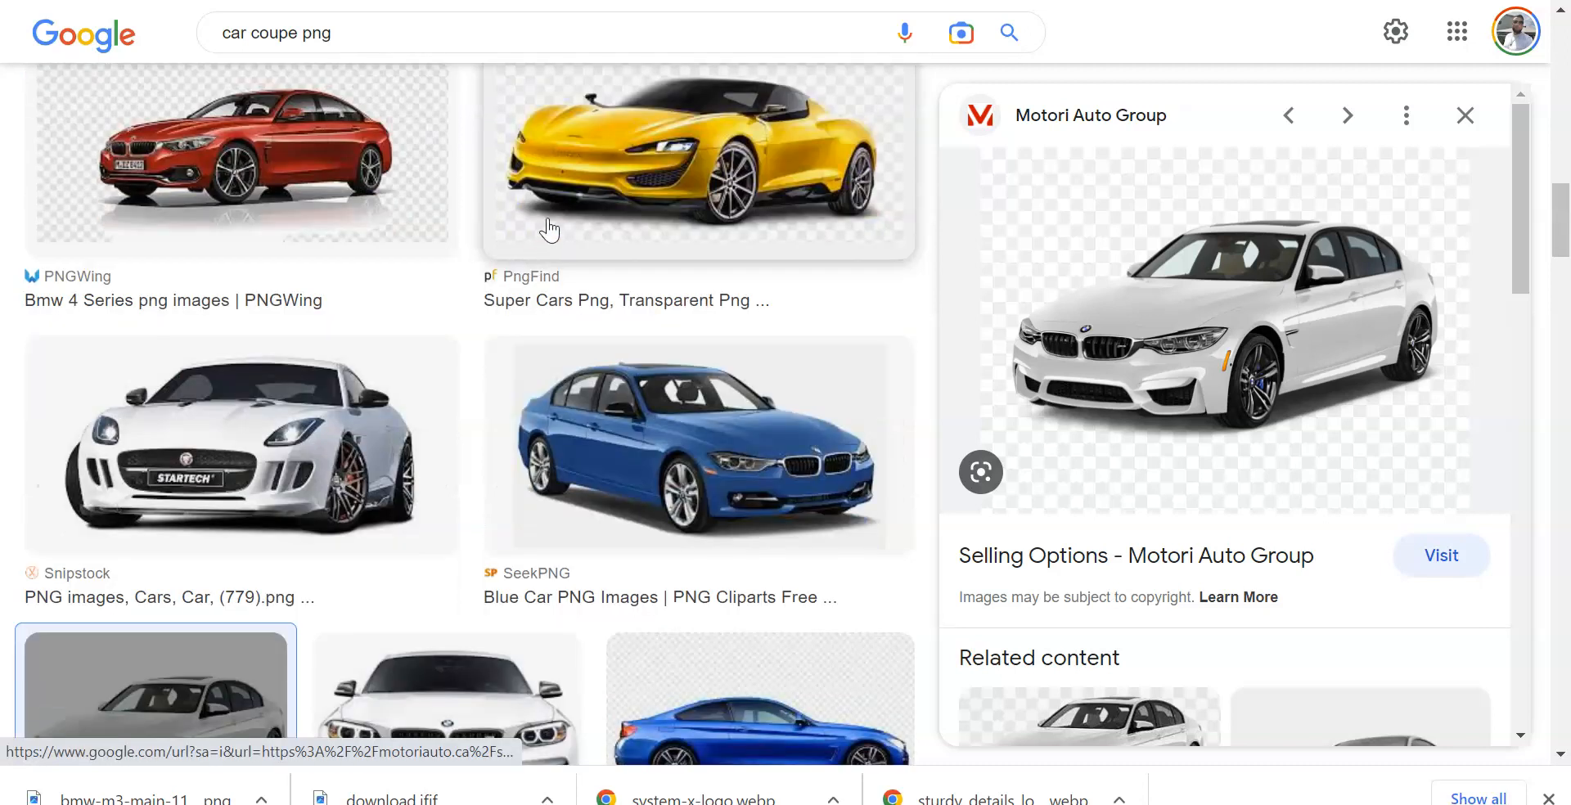
pyautogui.scroll(-4, 747, 238)
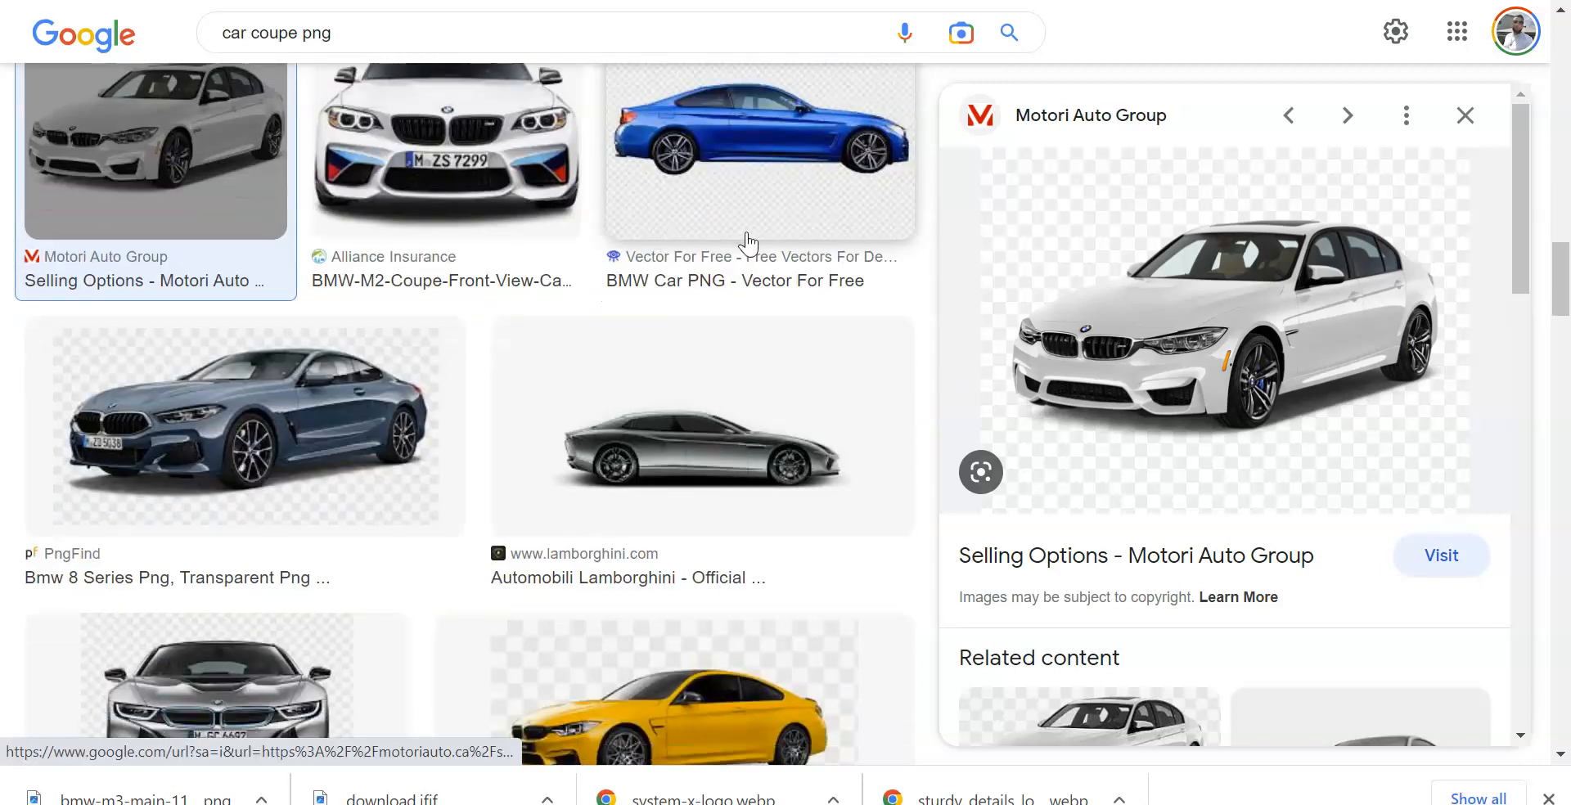
pyautogui.scroll(-8, 764, 234)
pyautogui.scroll(-5, 797, 224)
pyautogui.scroll(-6, 1105, 350)
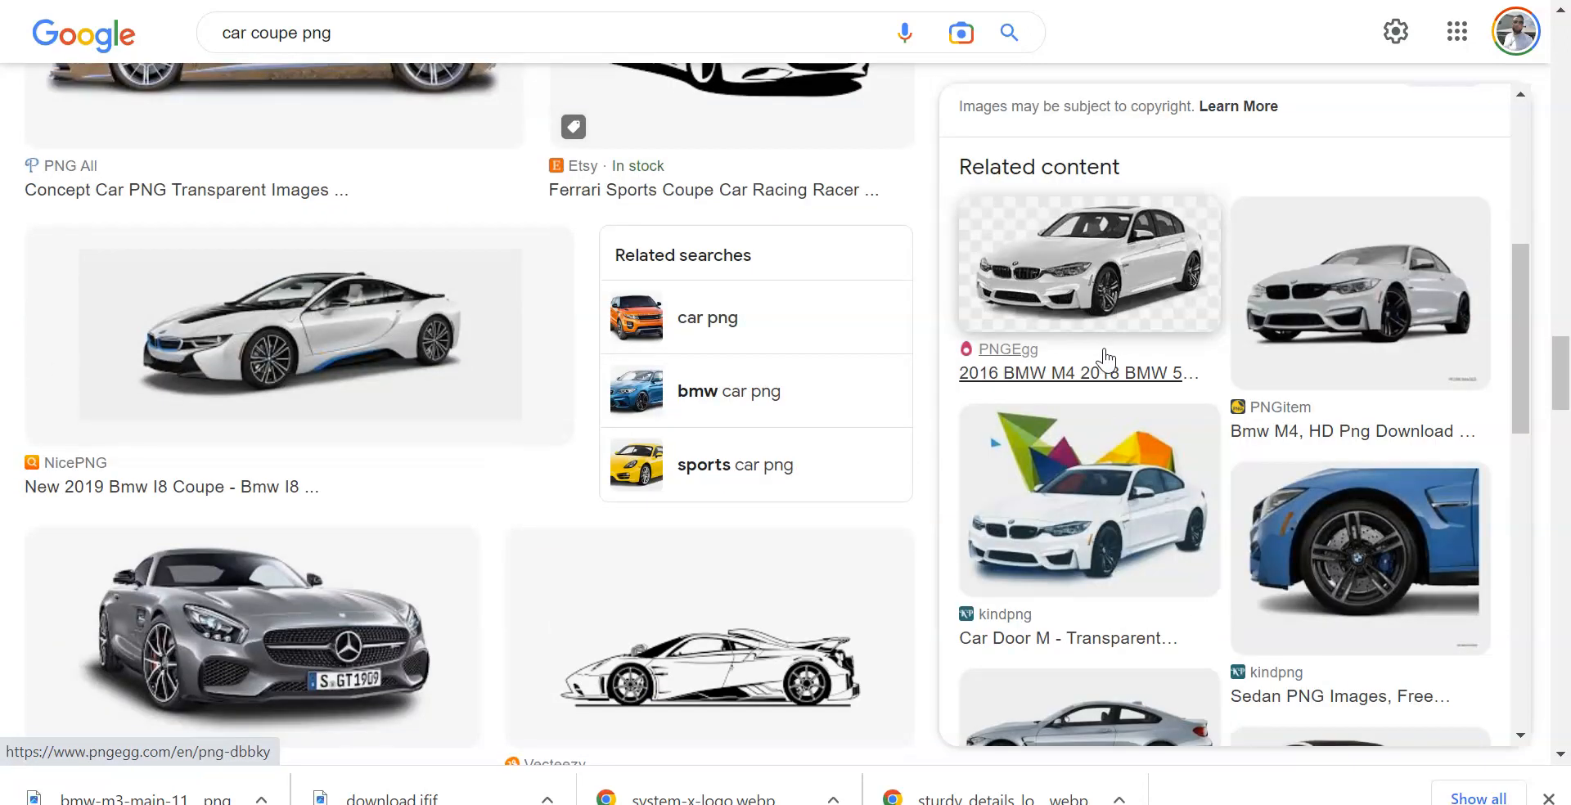
pyautogui.scroll(-7, 1220, 409)
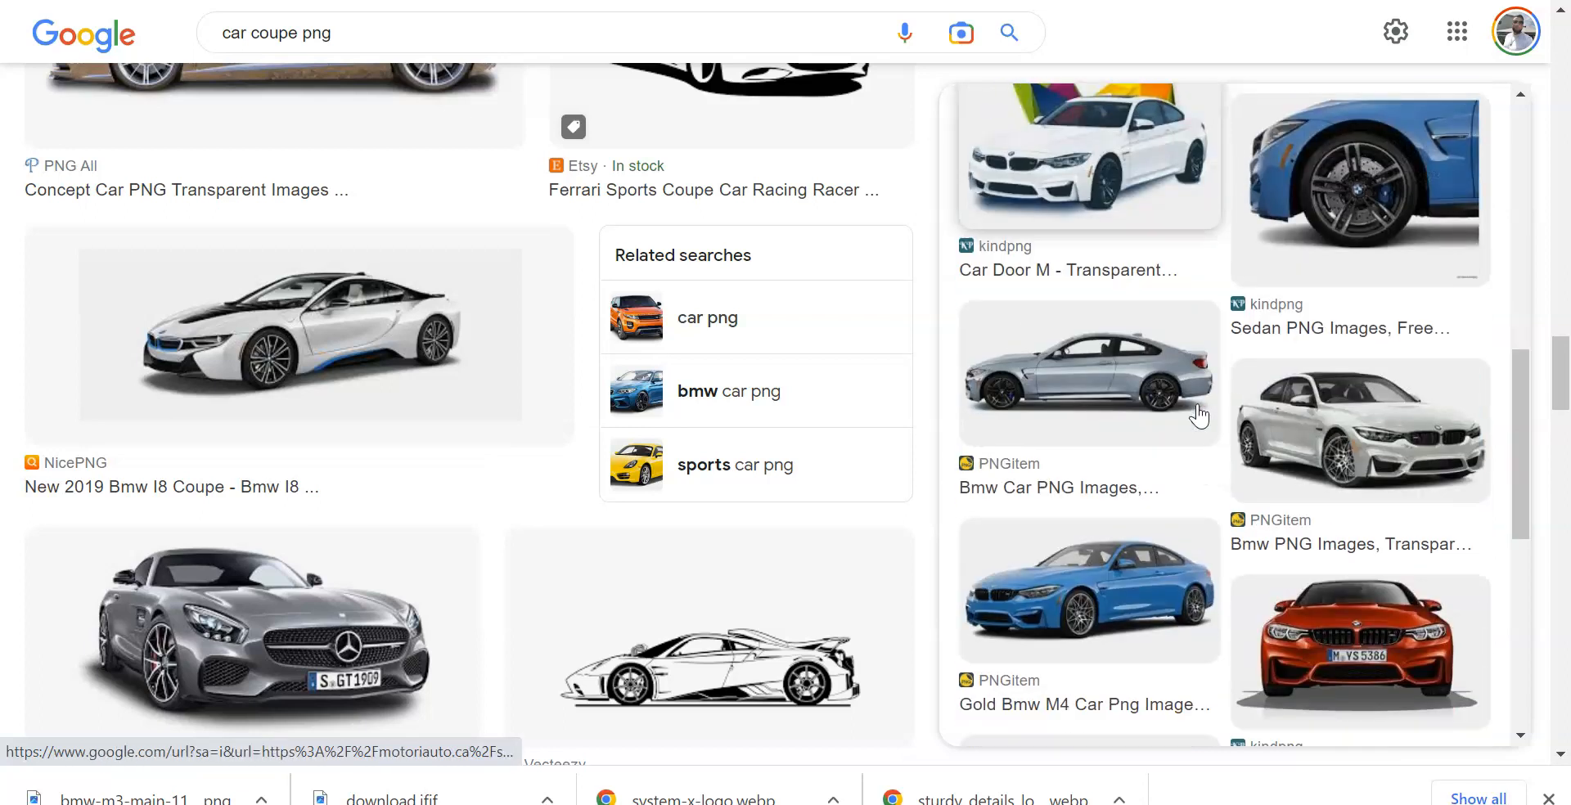
pyautogui.scroll(-5, 1199, 415)
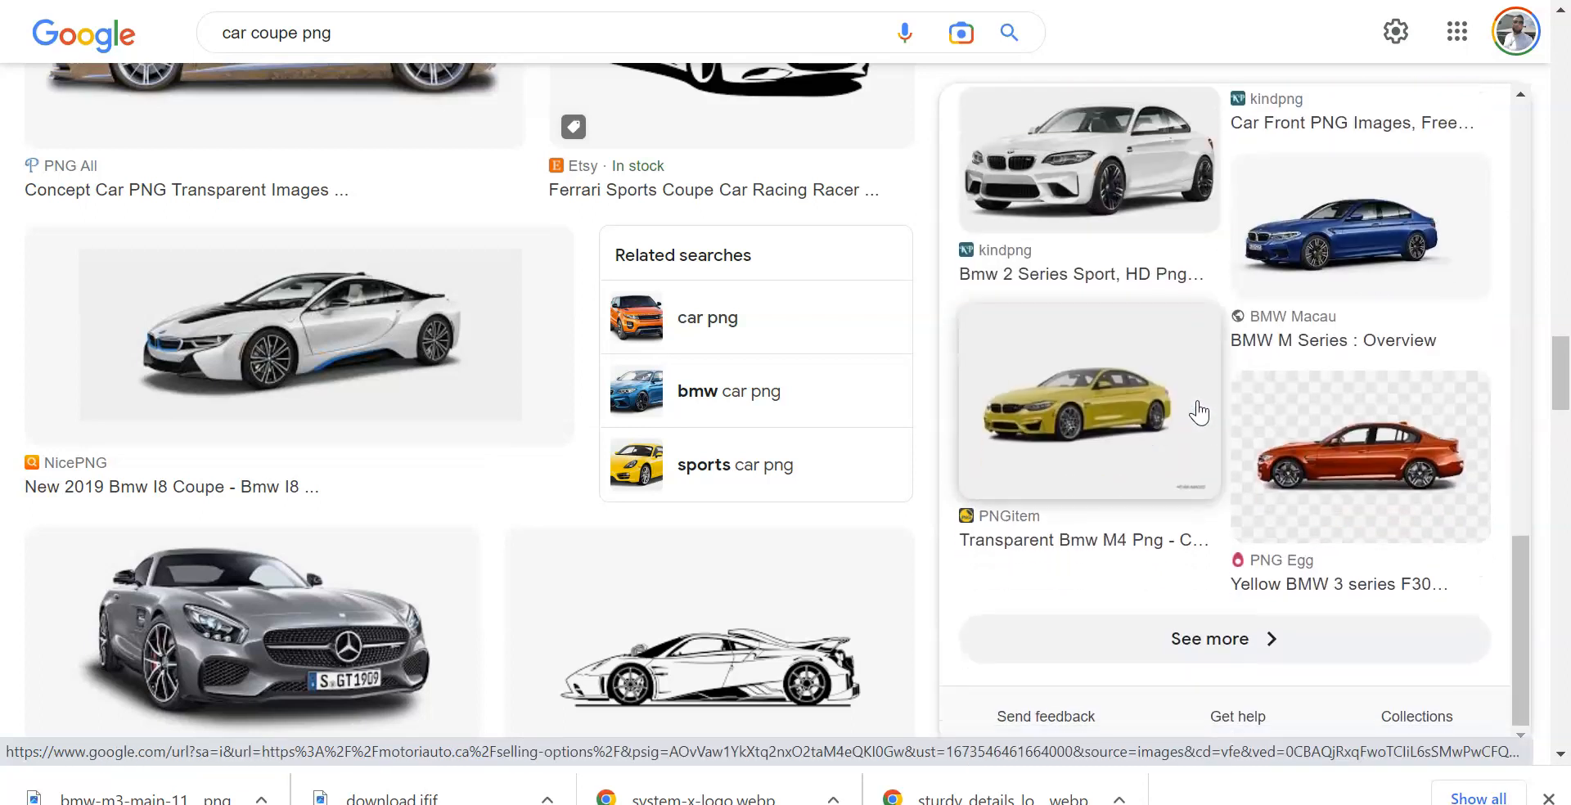
pyautogui.scroll(-2, 571, 383)
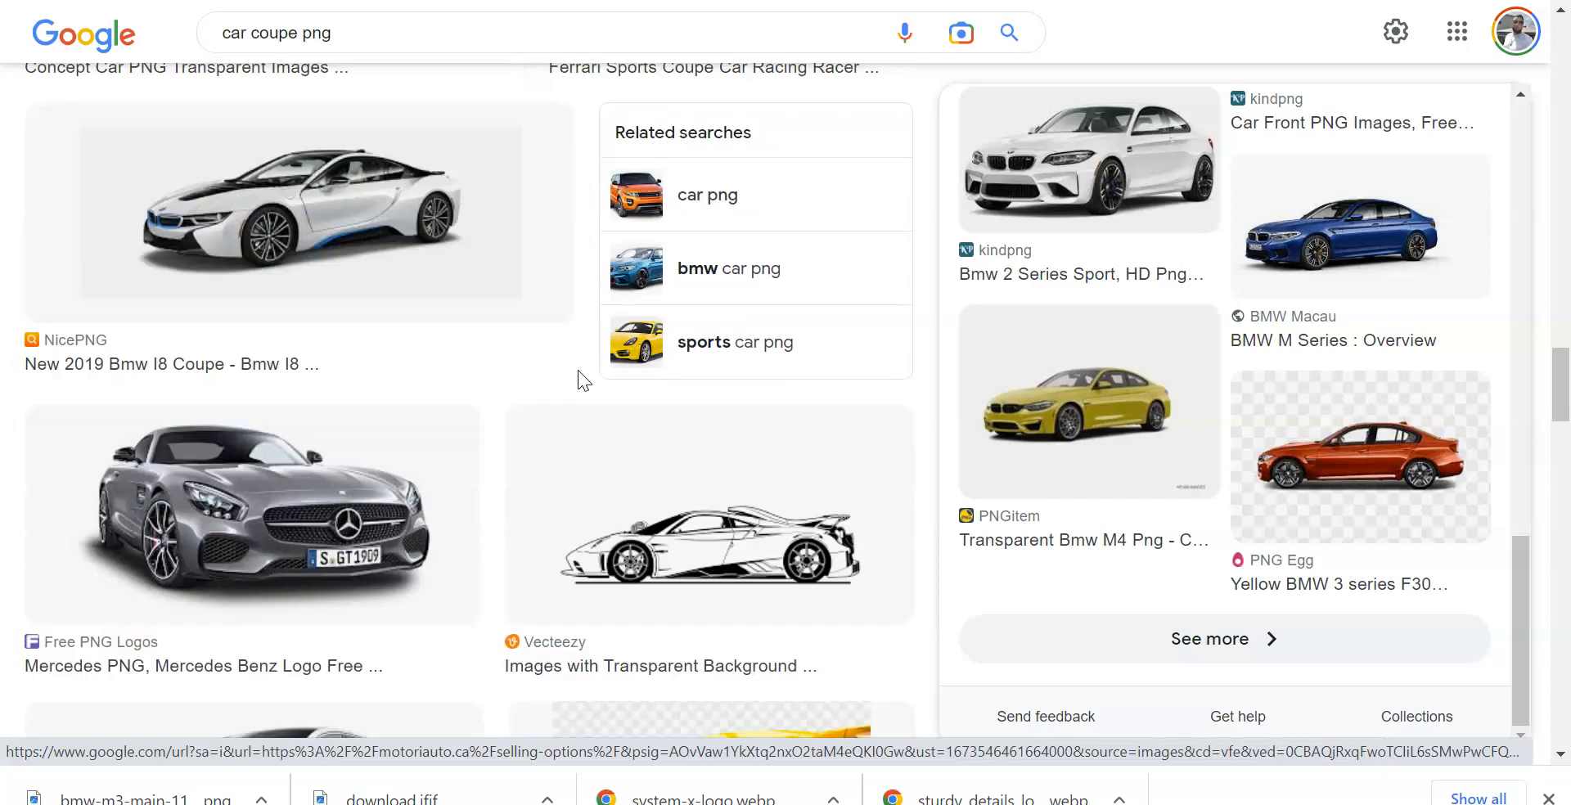
pyautogui.scroll(3, 649, 385)
pyautogui.scroll(-10, 649, 385)
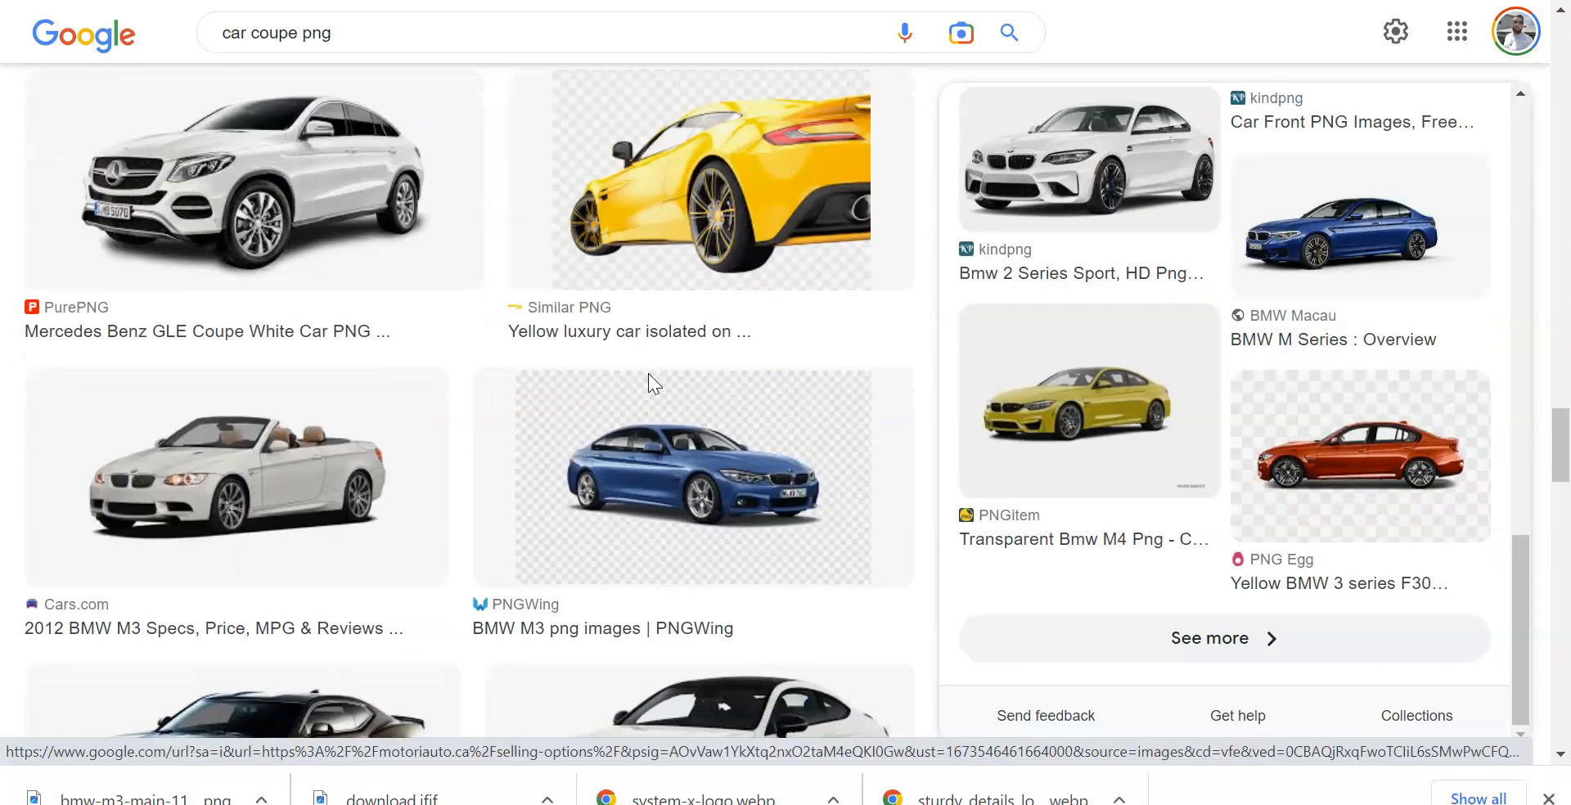
pyautogui.scroll(3, 650, 385)
# - Preview the white Mercedes Benz GLE Coupe image from PurePNG and save it as the PNG file "suv"
pyautogui.click(386, 391)
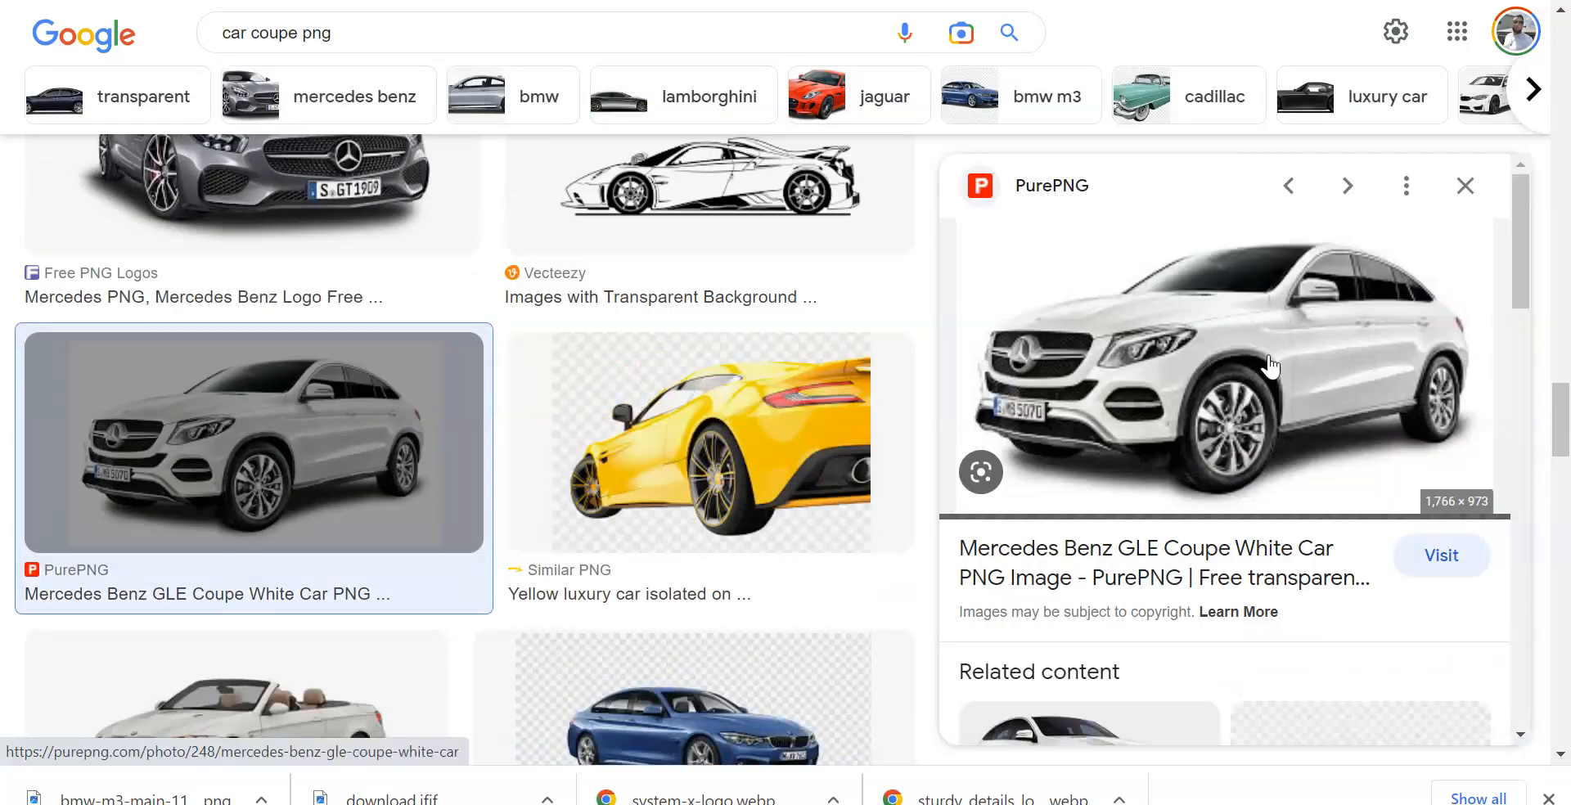
pyautogui.rightClick(1212, 378)
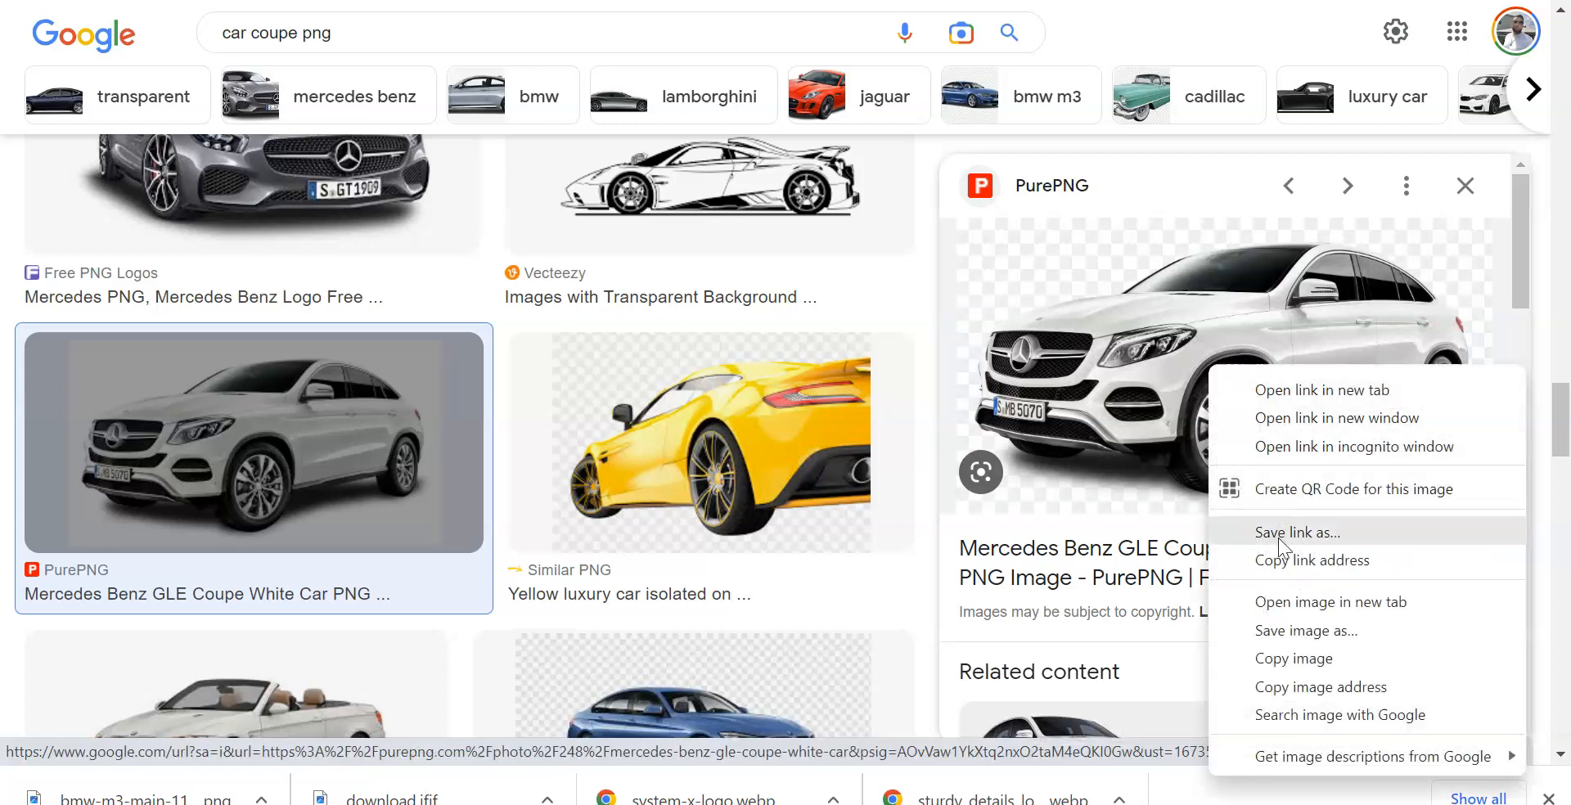
pyautogui.click(1294, 626)
pyautogui.write('suv')
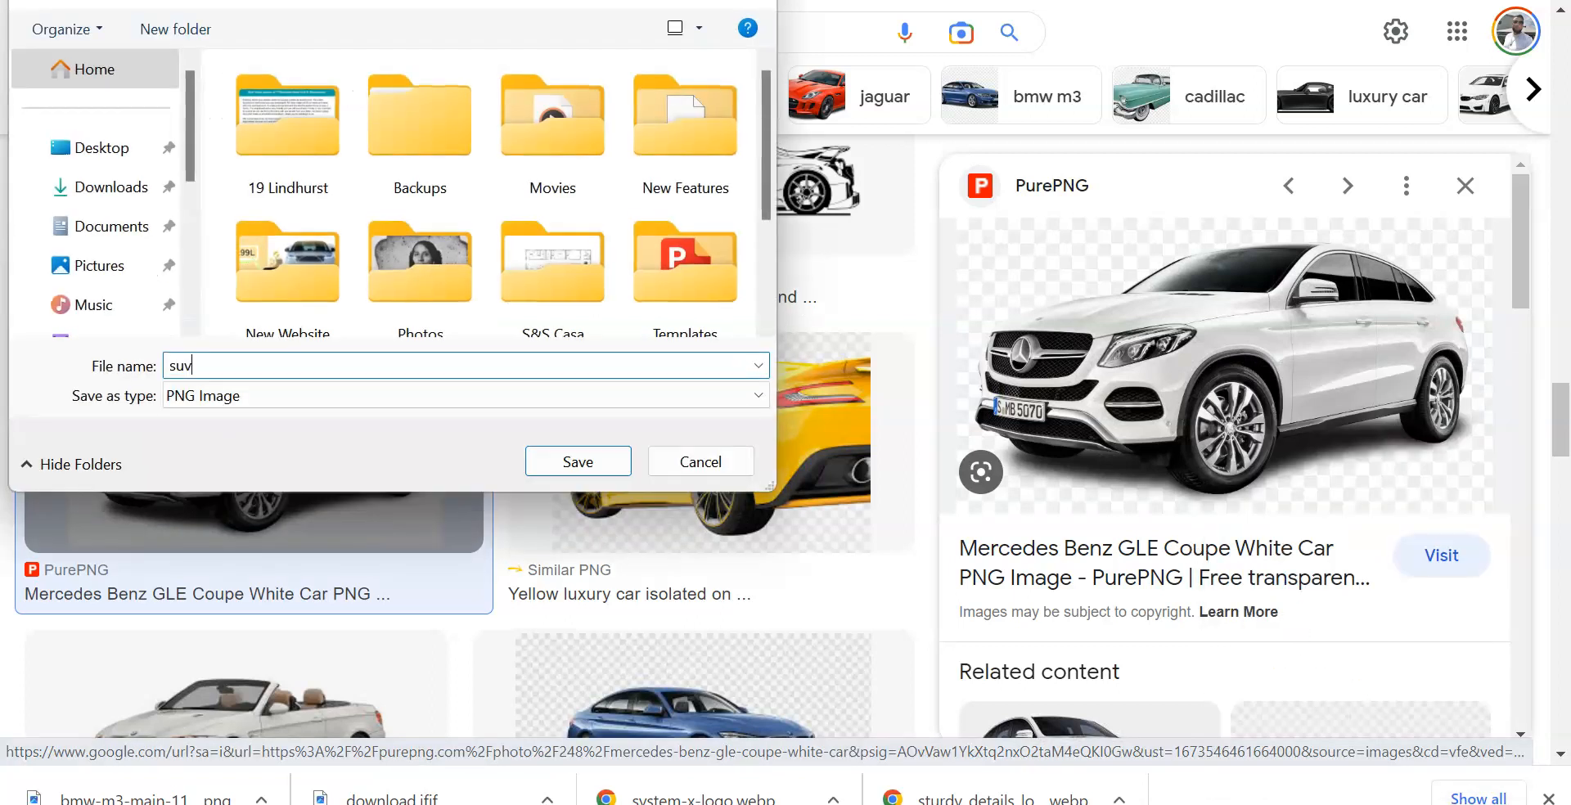
pyautogui.press('Return')
# - Find the white two-door Mercedes image from Pngimg.com and save it as the PNG file "coupe"
pyautogui.scroll(-6, 1092, 480)
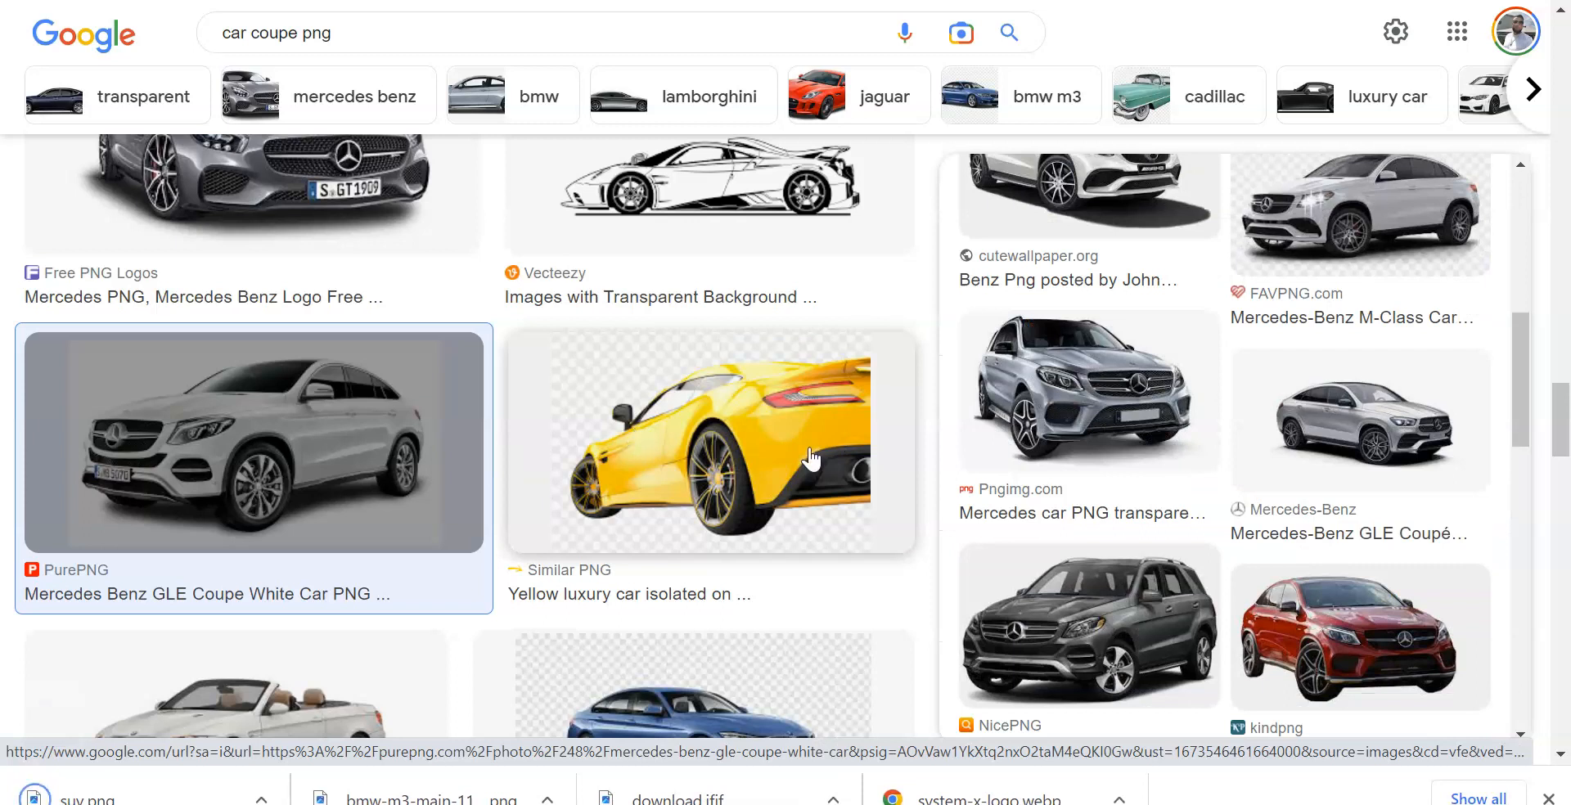
pyautogui.scroll(-5, 811, 460)
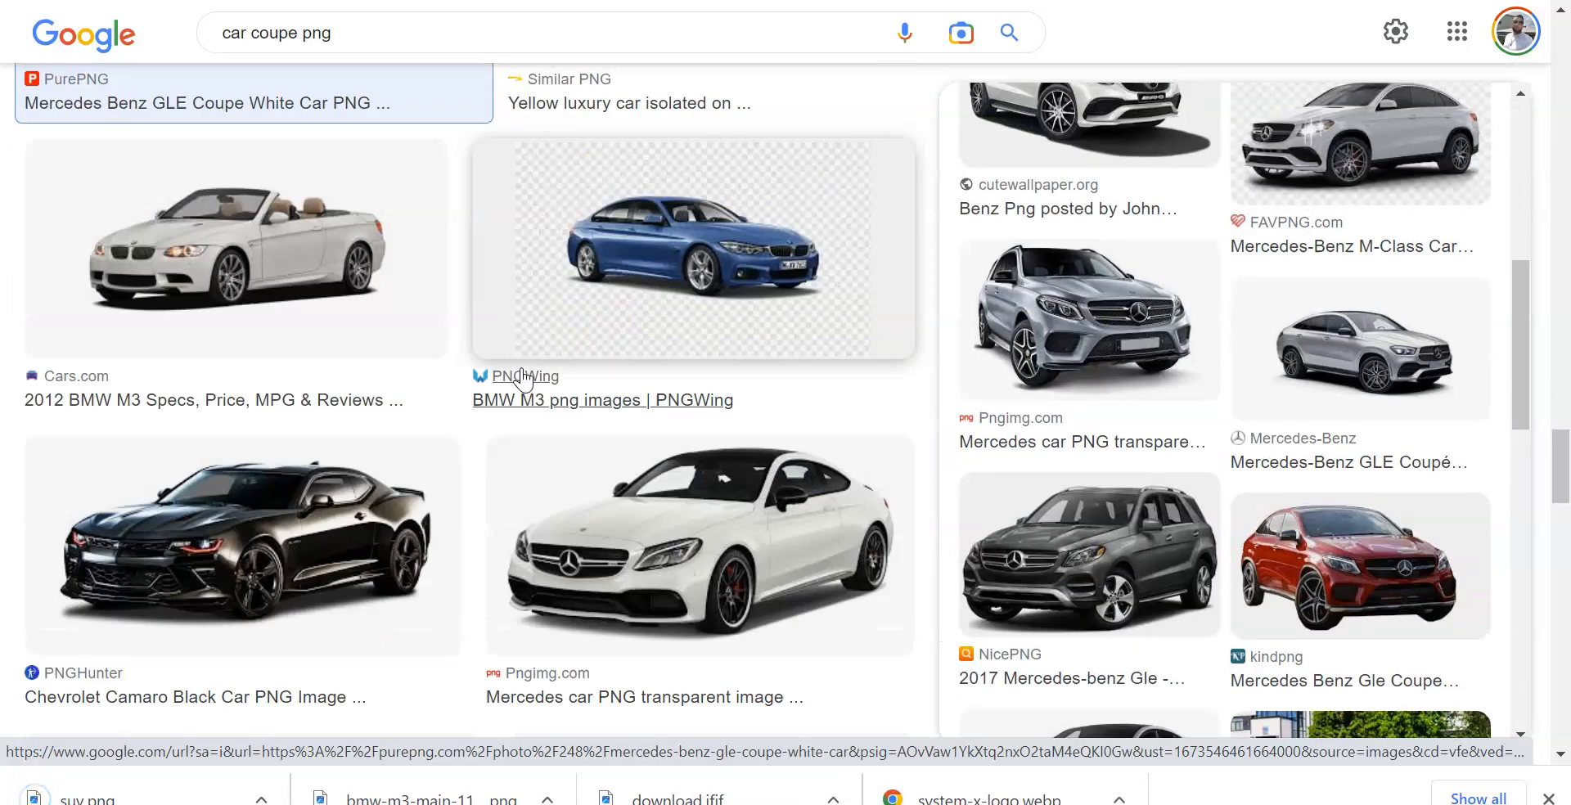
pyautogui.click(315, 260)
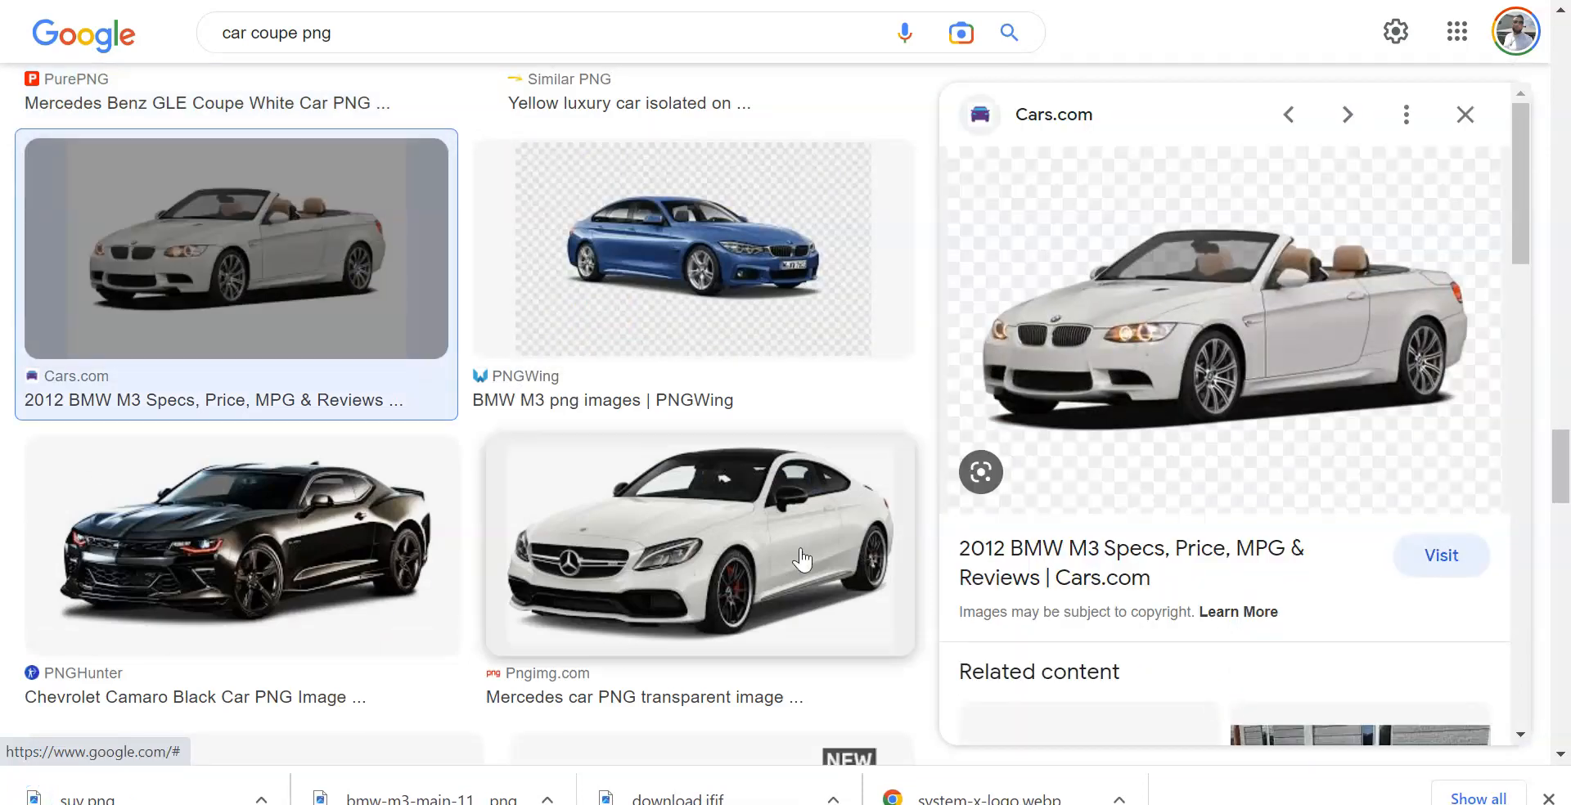
pyautogui.click(702, 544)
pyautogui.rightClick(1203, 276)
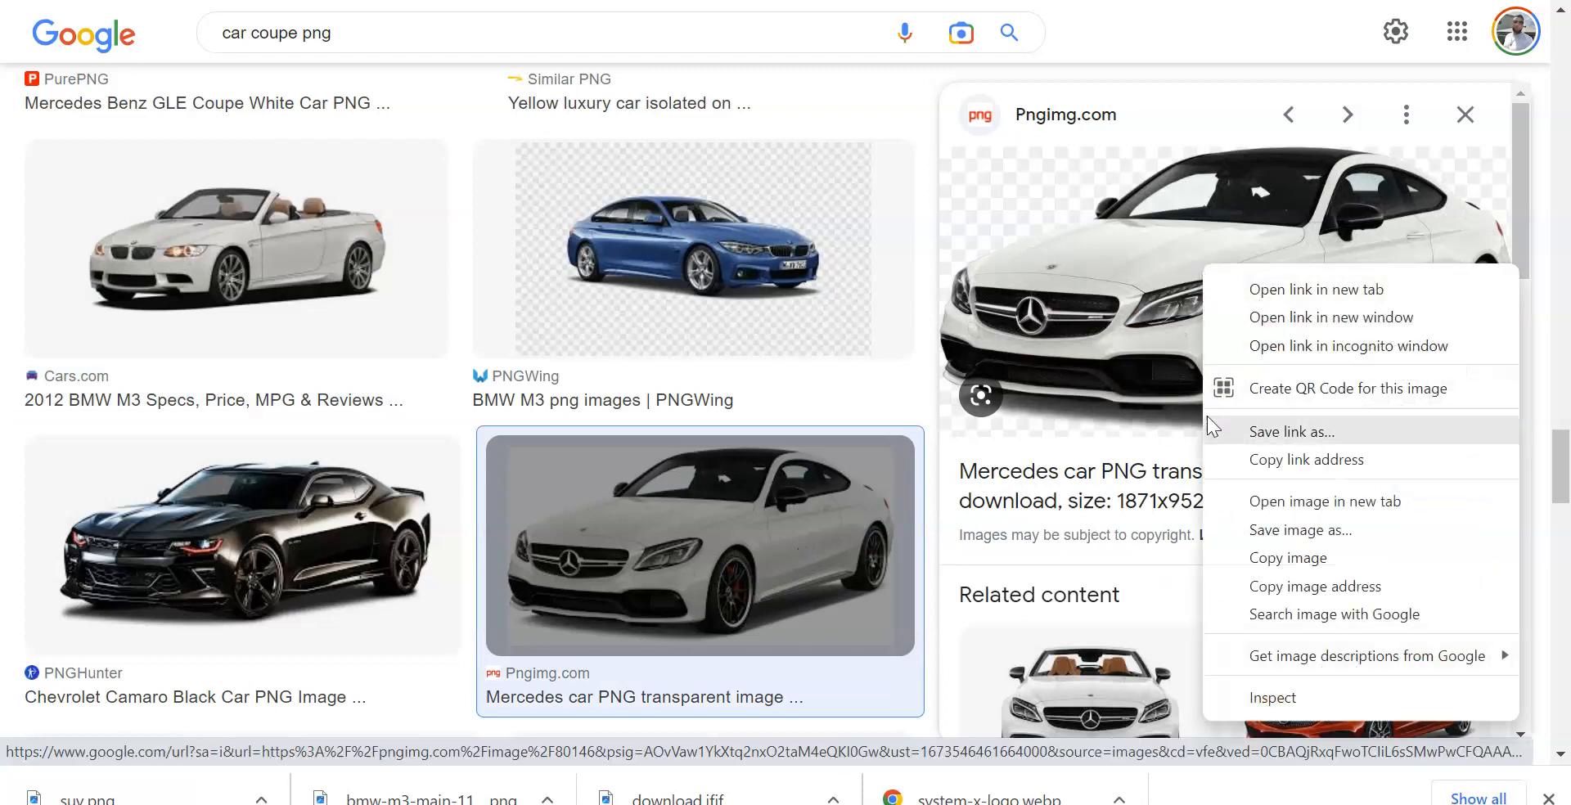
pyautogui.click(1257, 533)
pyautogui.write('coupe')
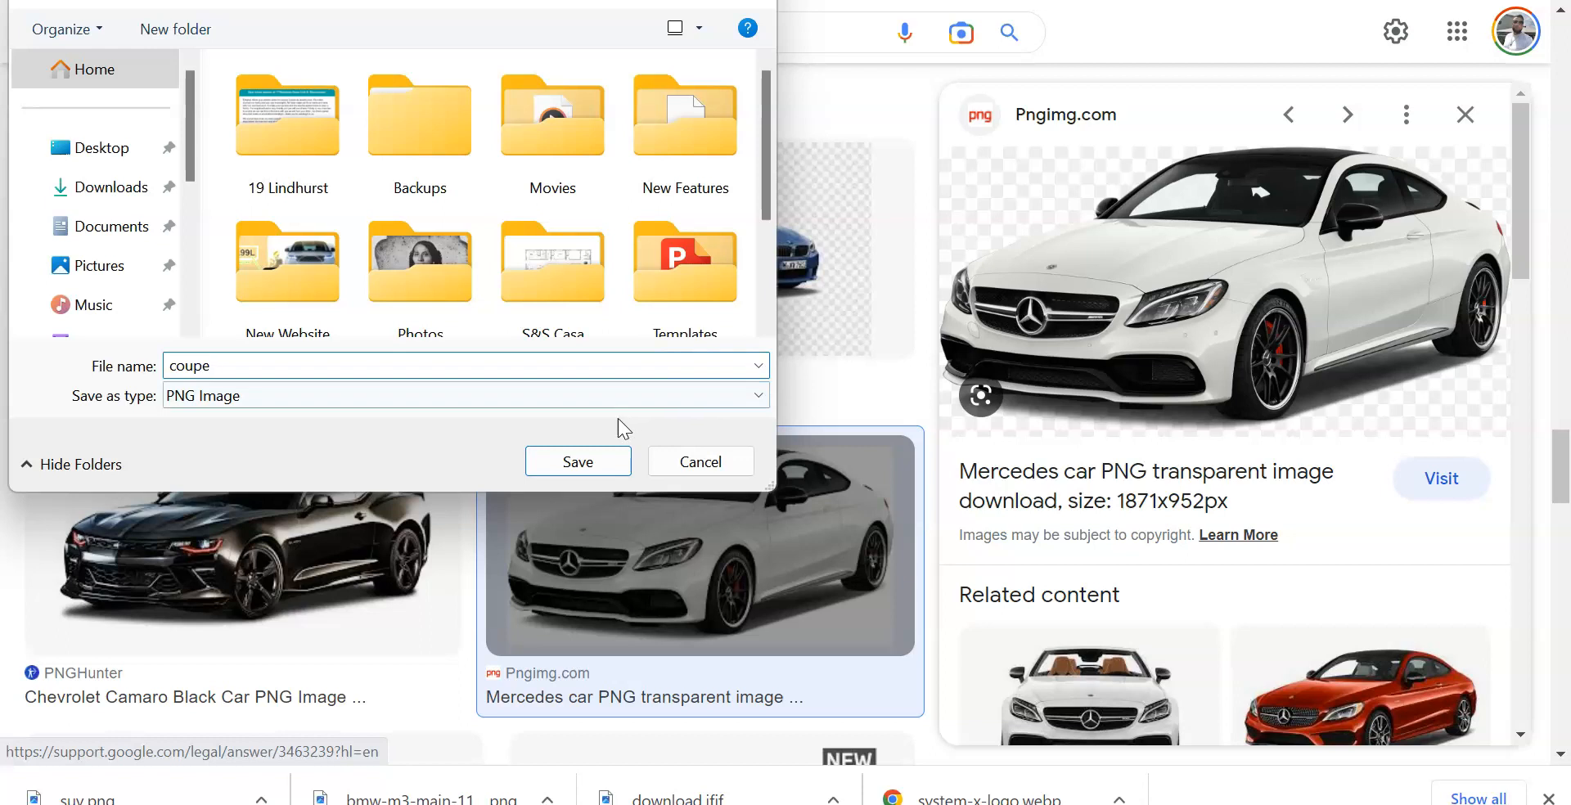
pyautogui.click(565, 456)
pyautogui.scroll(-5, 446, 130)
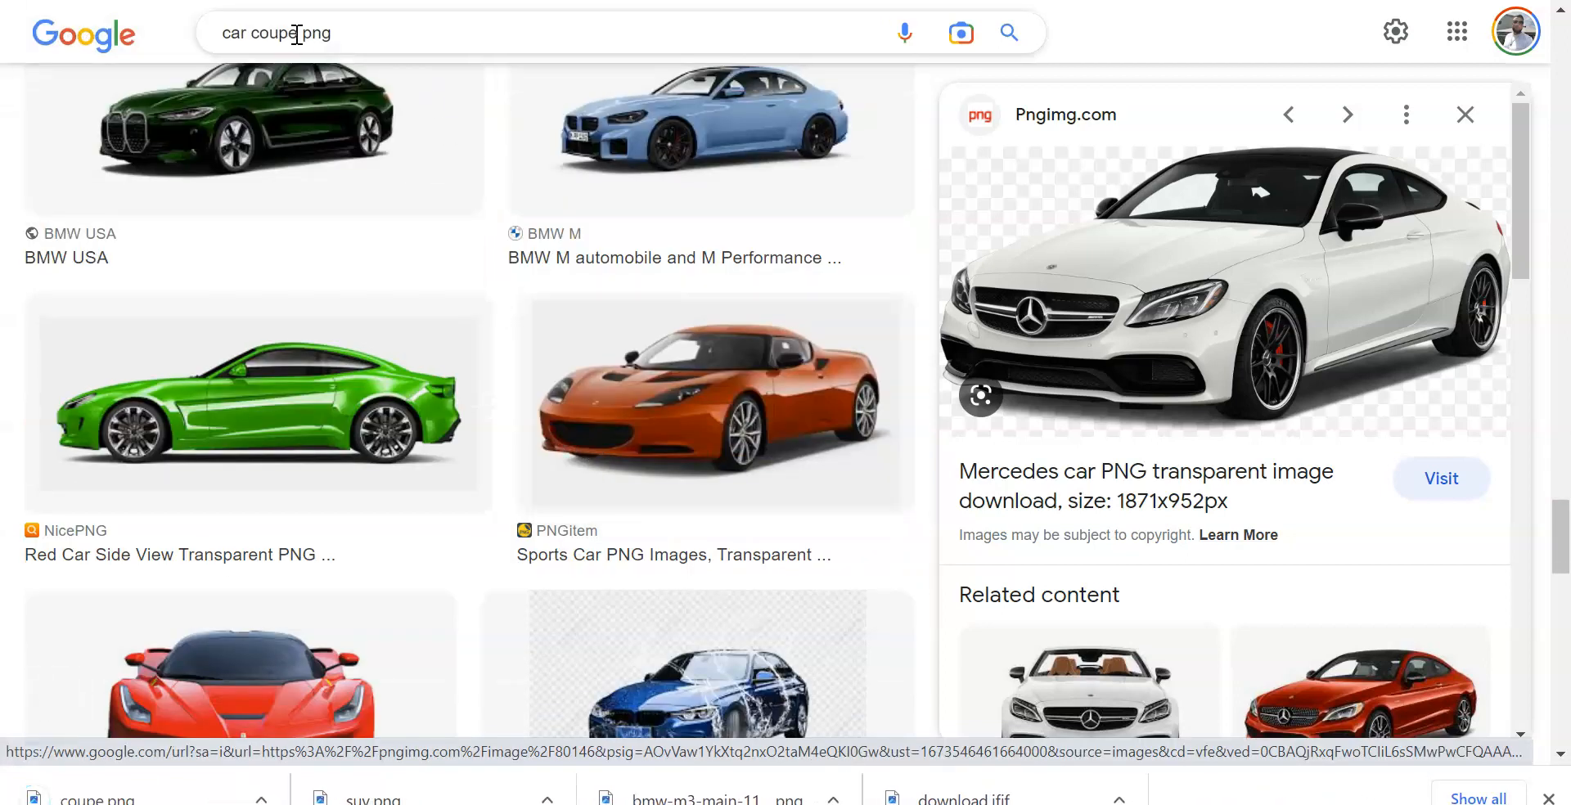
# - Change the image search to "white truck png" and run it
pyautogui.moveTo(288, 32); pyautogui.dragTo(194, 31)
pyautogui.press('BackSpace')
pyautogui.press('Delete')
pyautogui.write('white truck')
pyautogui.press('Return')
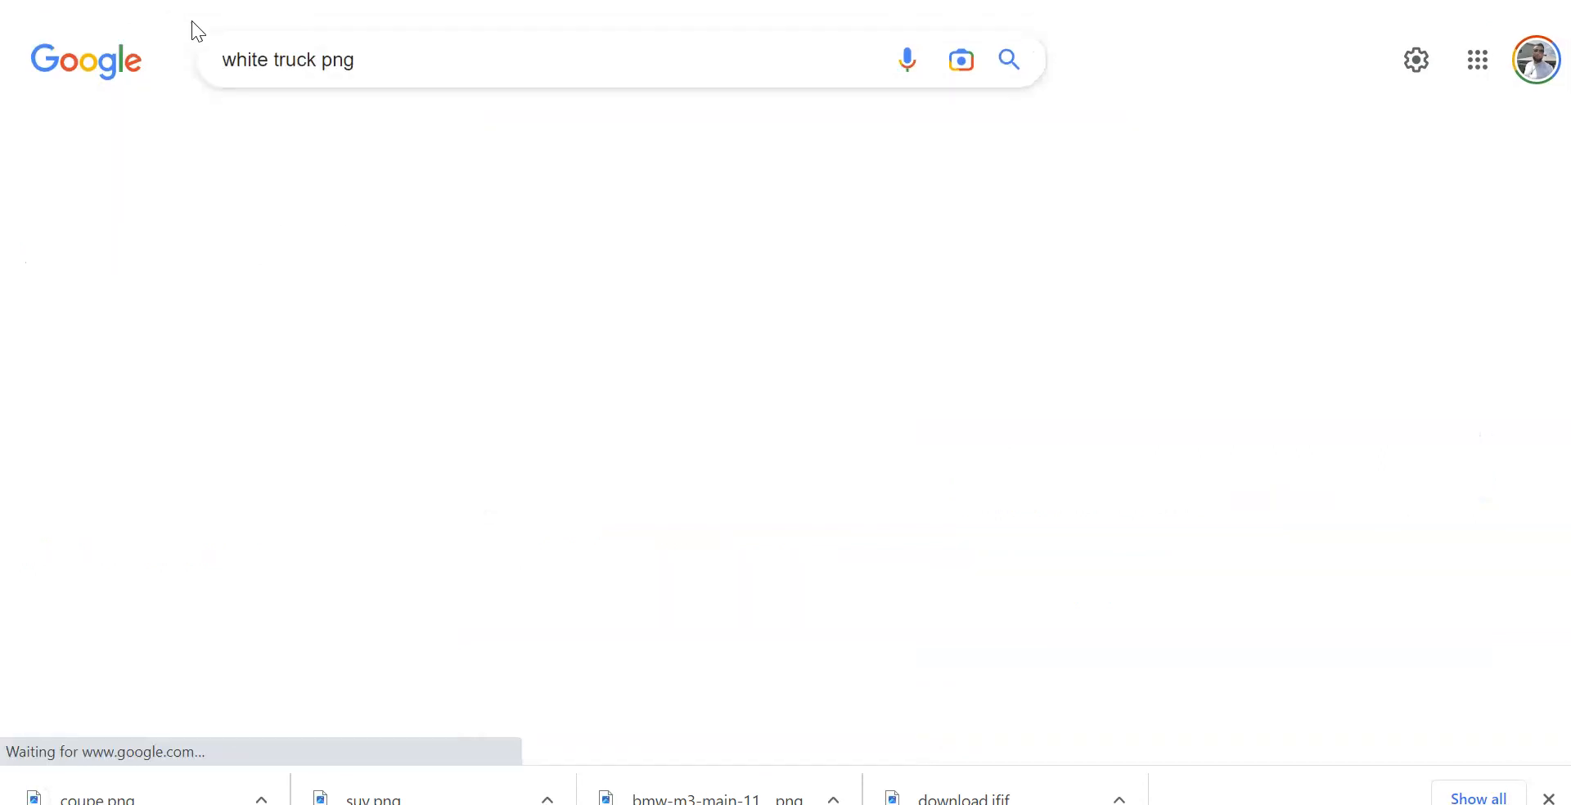
# - Look through the "white truck png" results for a suitable white pickup truck picture
pyautogui.scroll(-7, 675, 378)
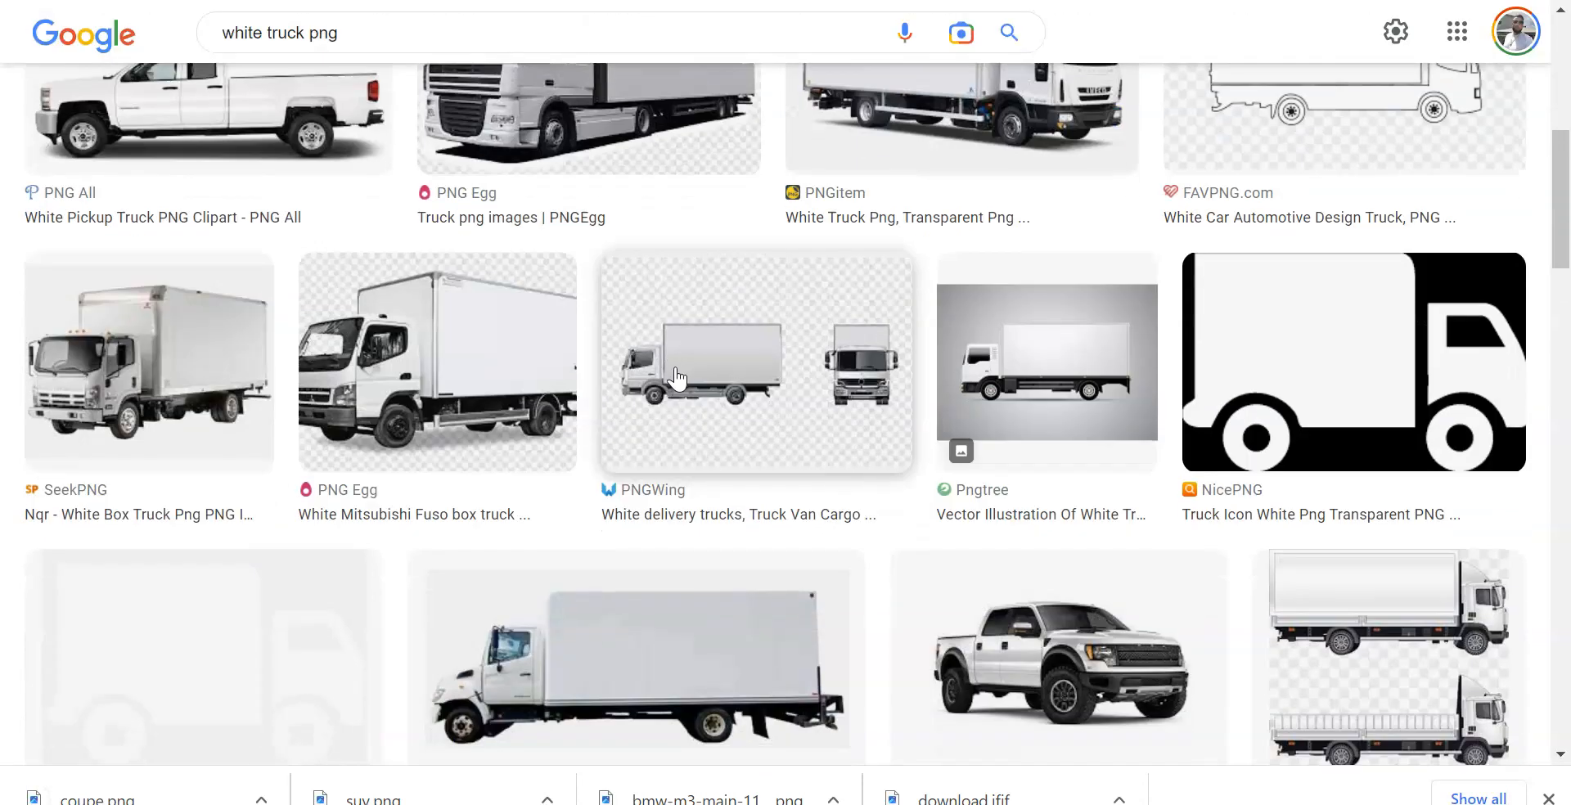
pyautogui.scroll(-4, 703, 373)
pyautogui.scroll(-4, 874, 387)
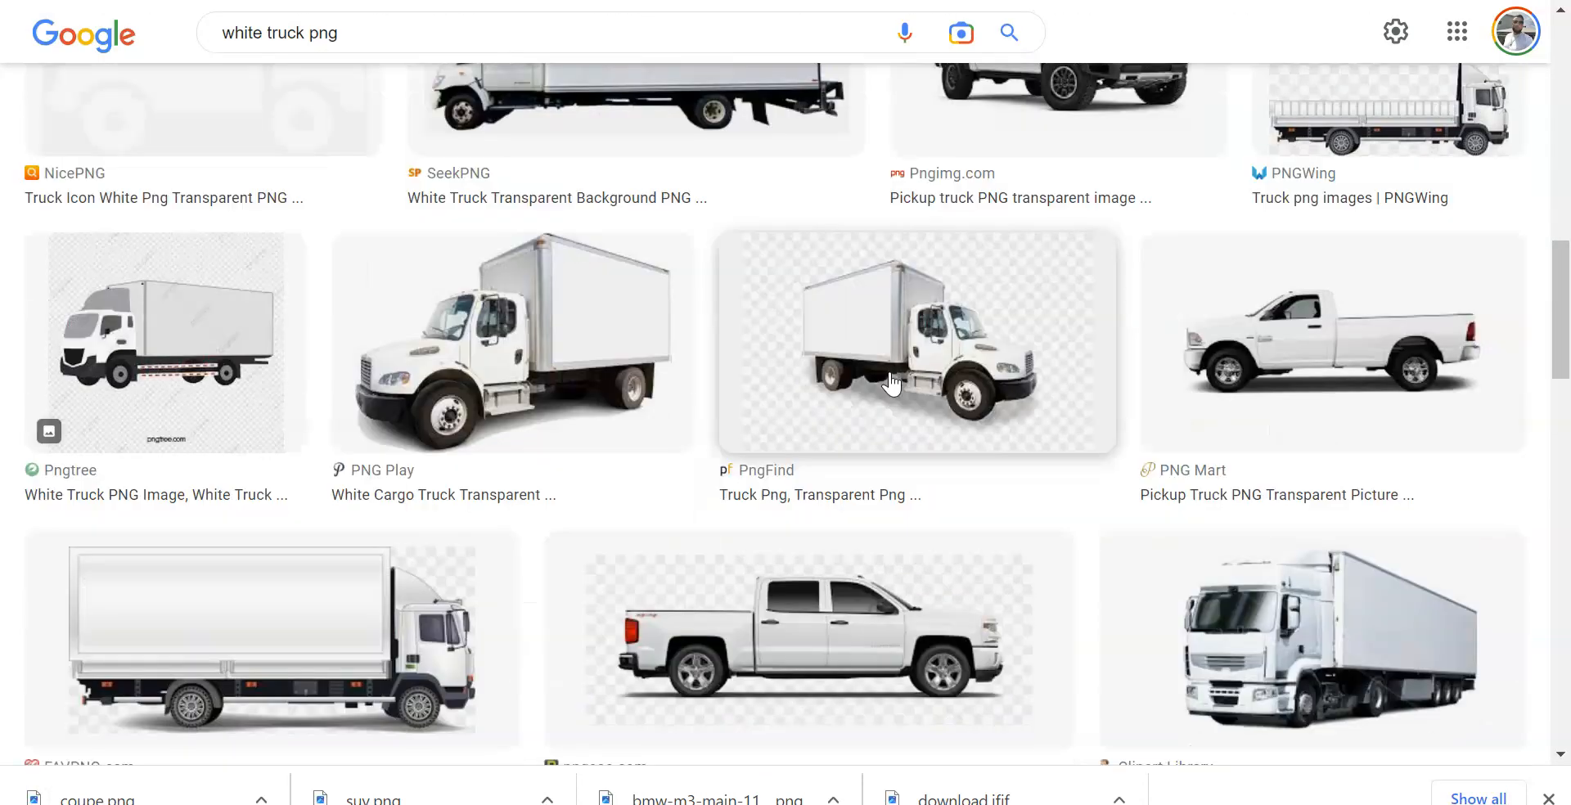
pyautogui.scroll(-12, 891, 382)
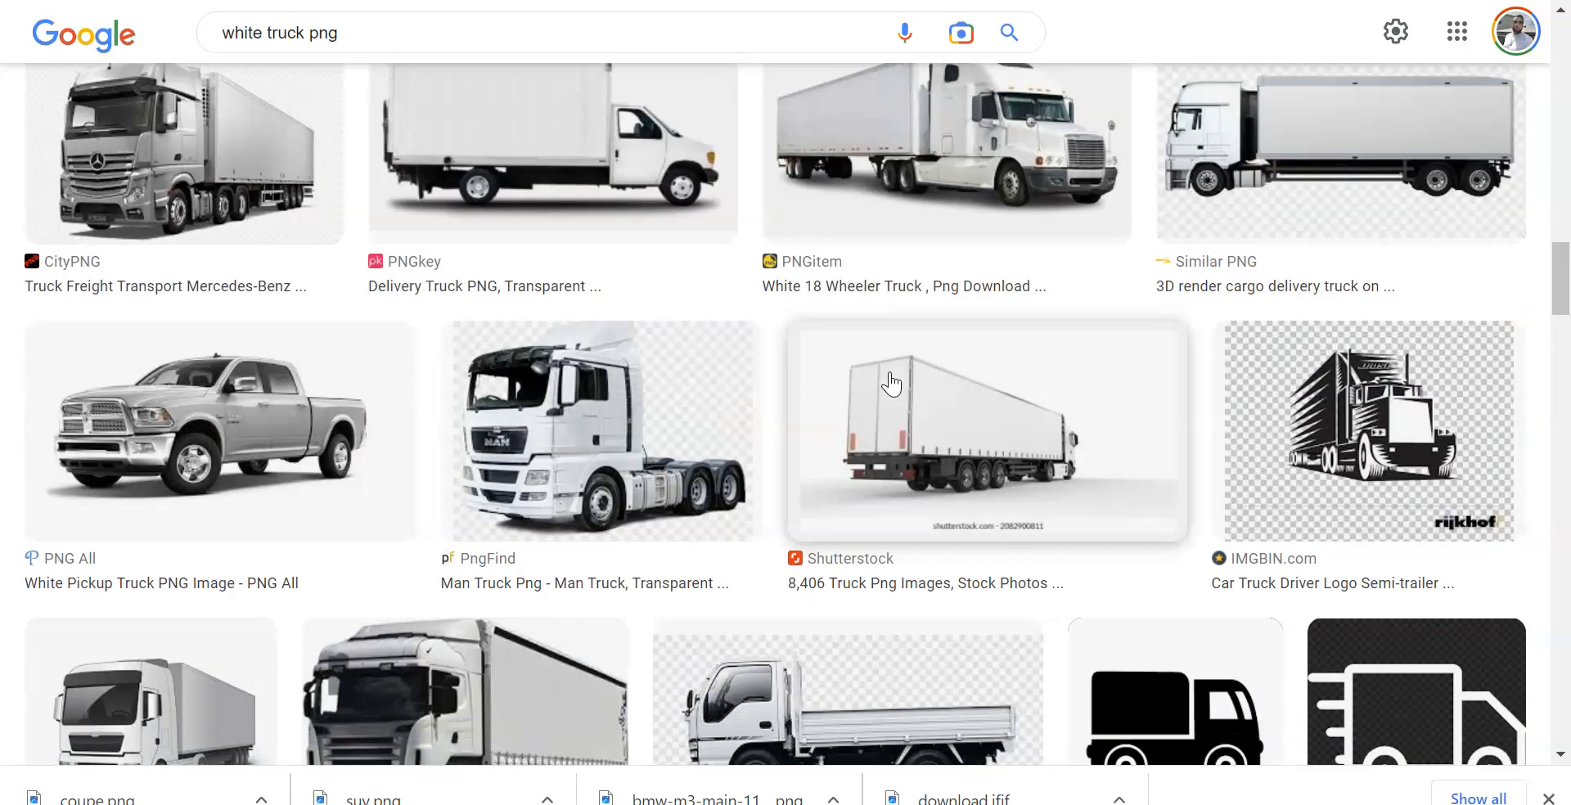
pyautogui.scroll(-6, 892, 383)
pyautogui.scroll(5, 891, 381)
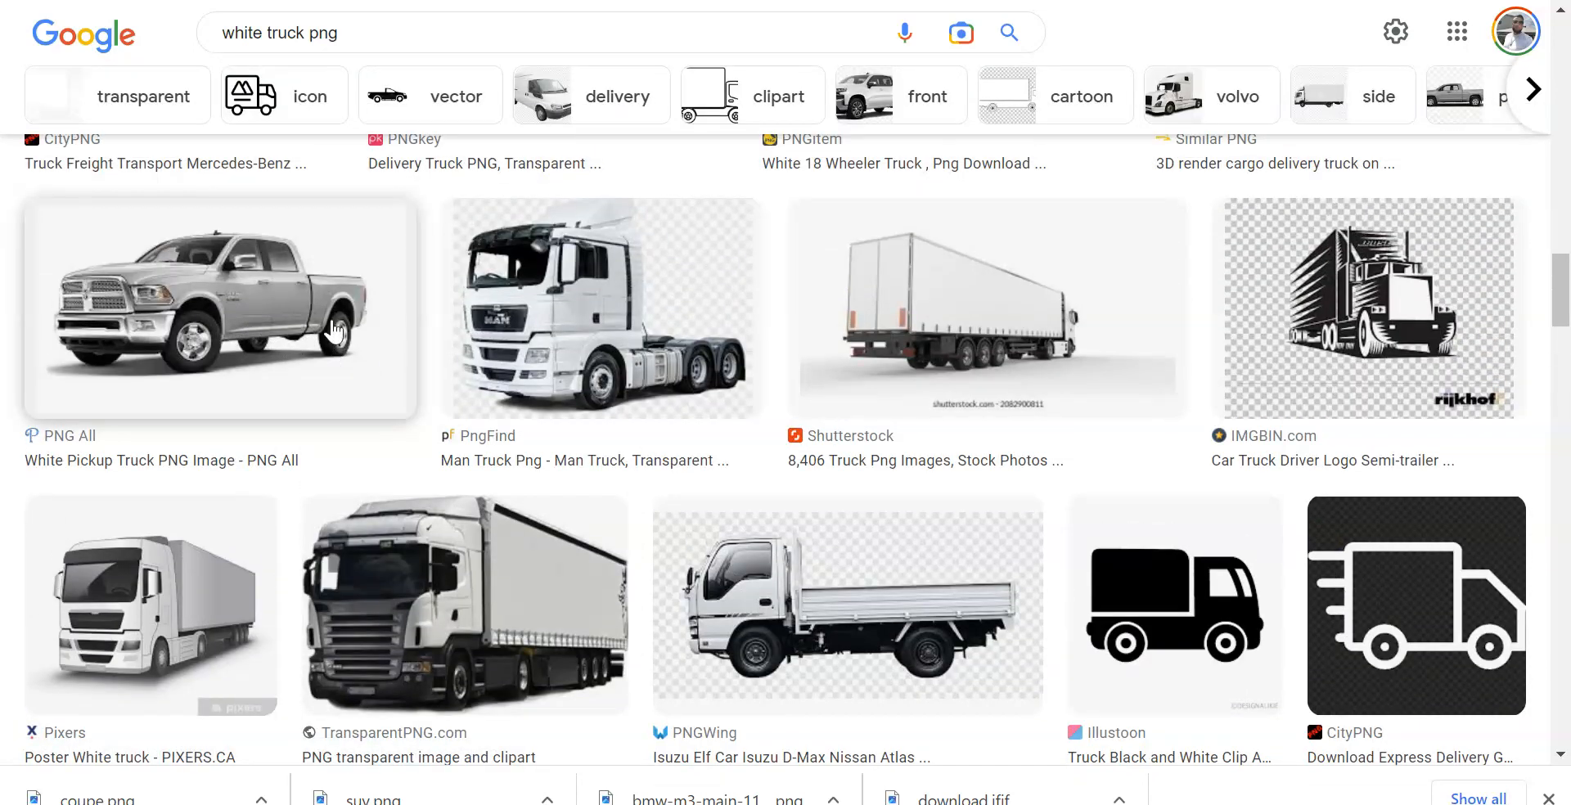
pyautogui.scroll(-15, 554, 340)
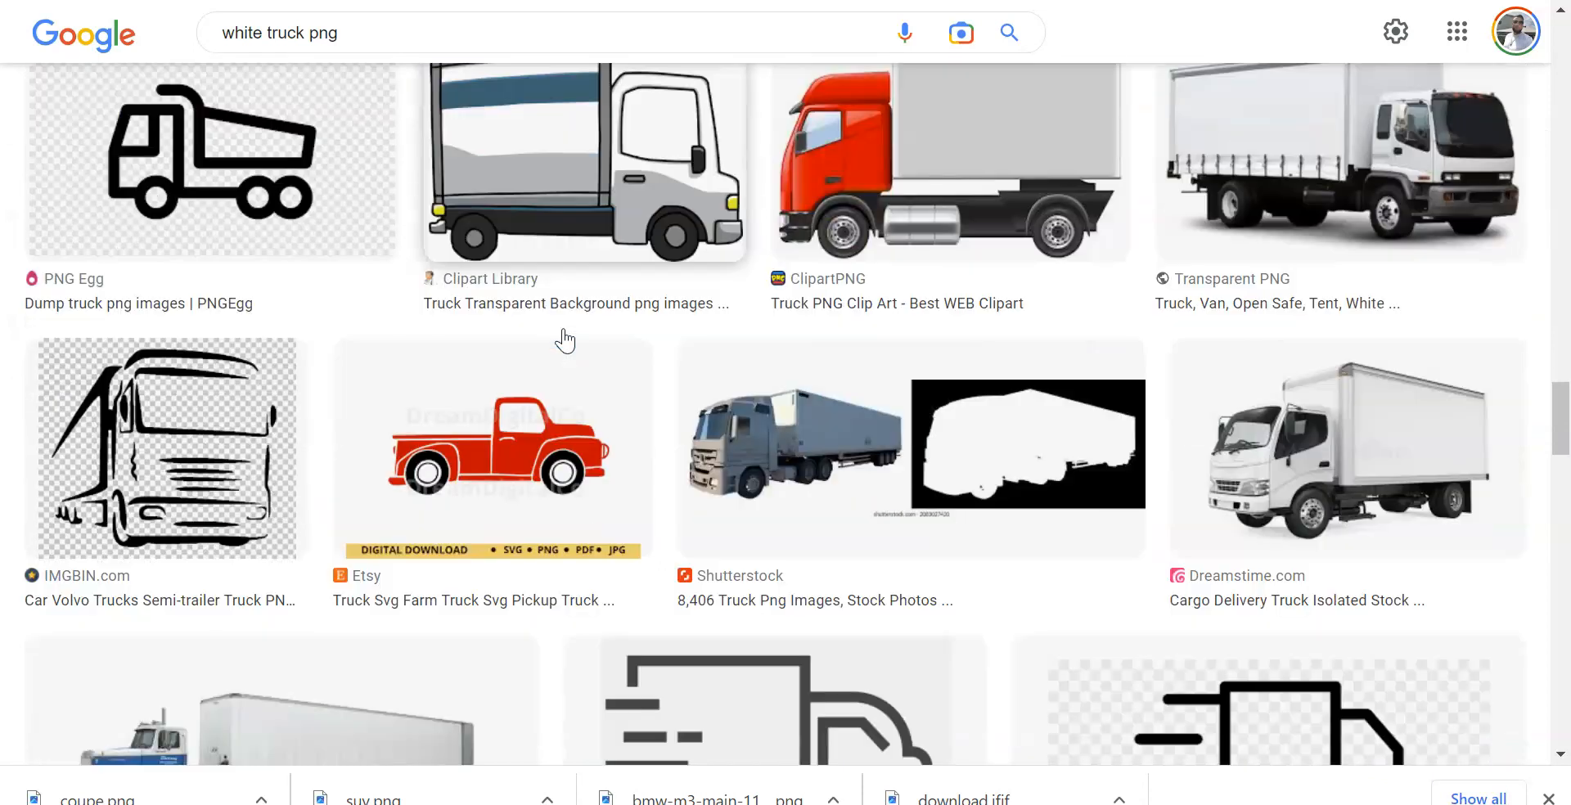
pyautogui.scroll(-14, 561, 339)
pyautogui.scroll(5, 1422, 383)
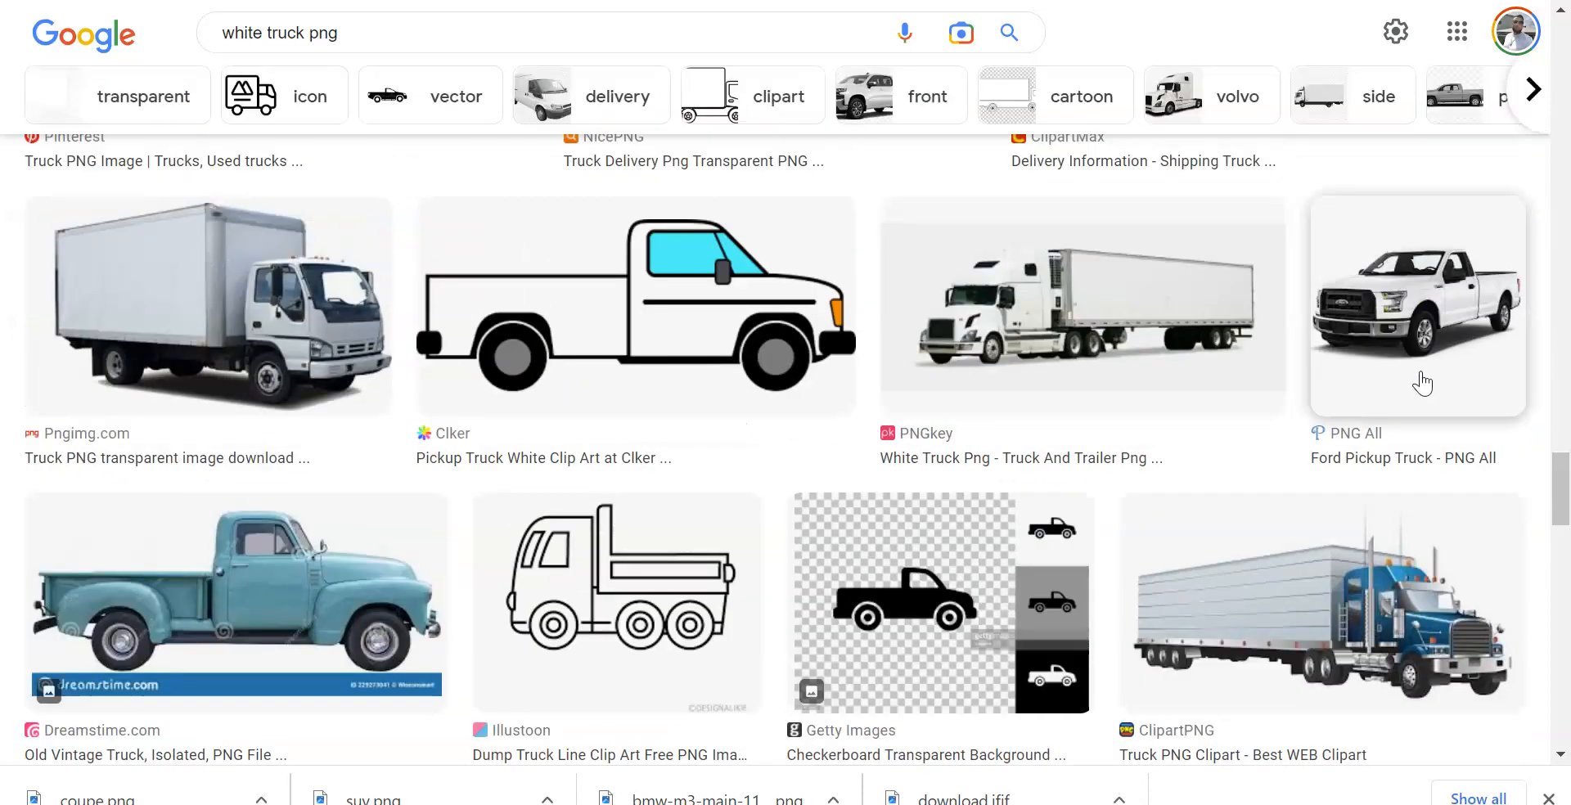
# - Find the white four-door Ford pickup from StickPNG through the related content of the Ford pickup result and save it as a PNG file
pyautogui.click(1422, 383)
pyautogui.scroll(-5, 1202, 379)
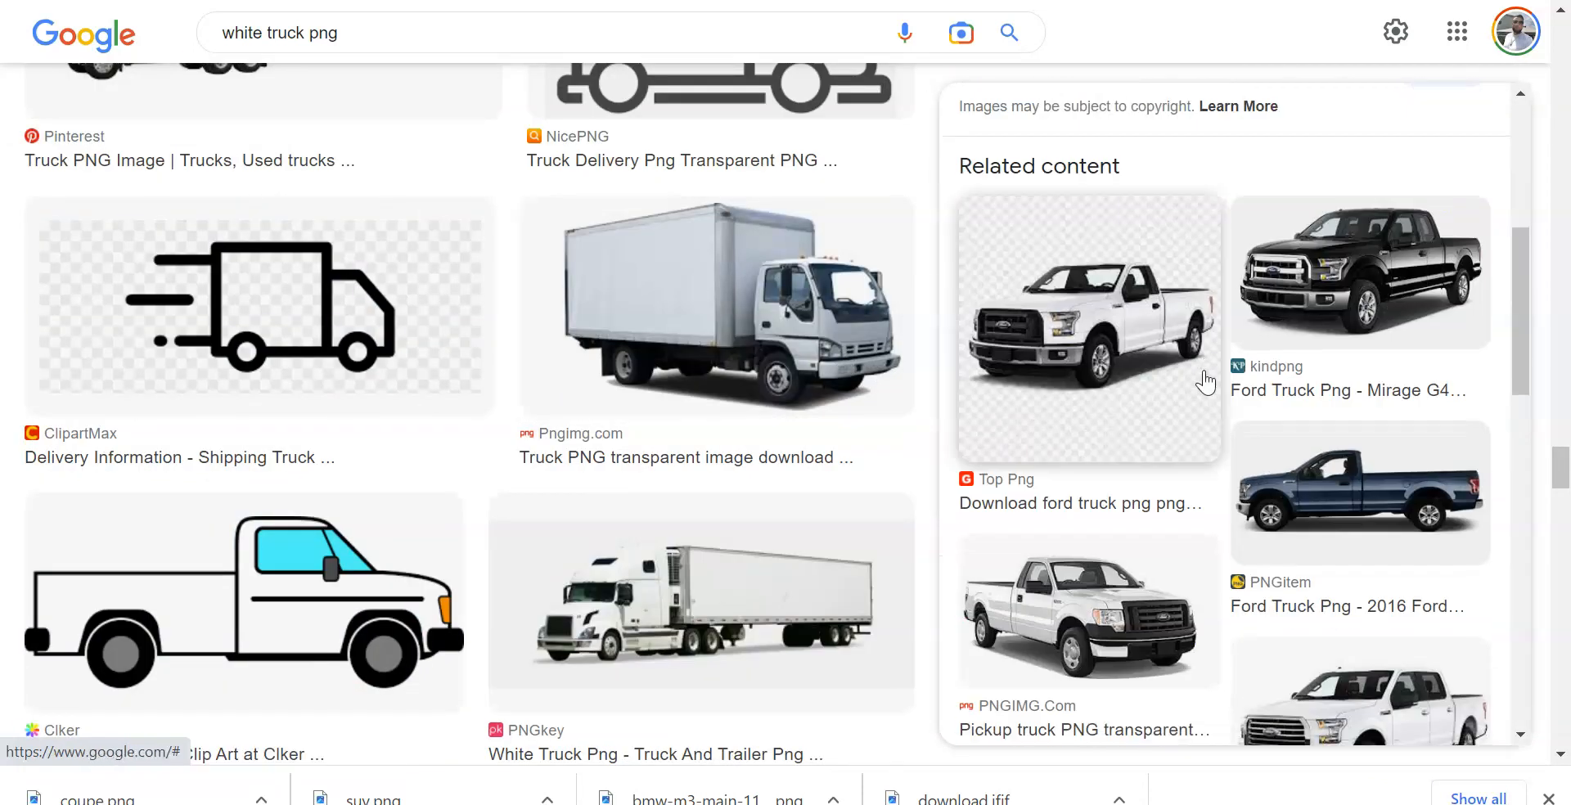
pyautogui.scroll(-5, 1203, 379)
pyautogui.click(1337, 372)
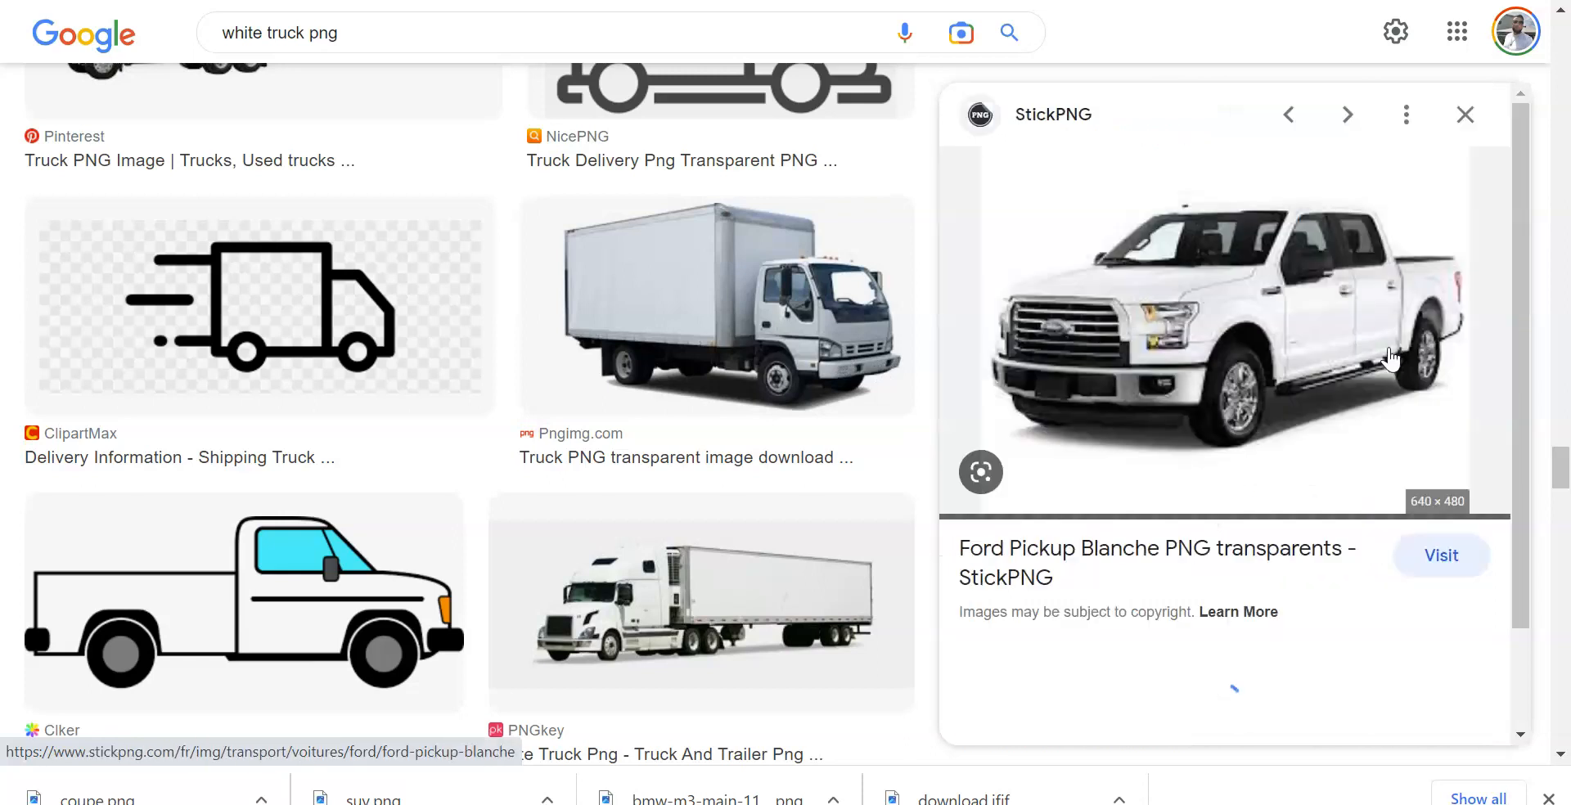
pyautogui.rightClick(1156, 342)
pyautogui.click(1235, 601)
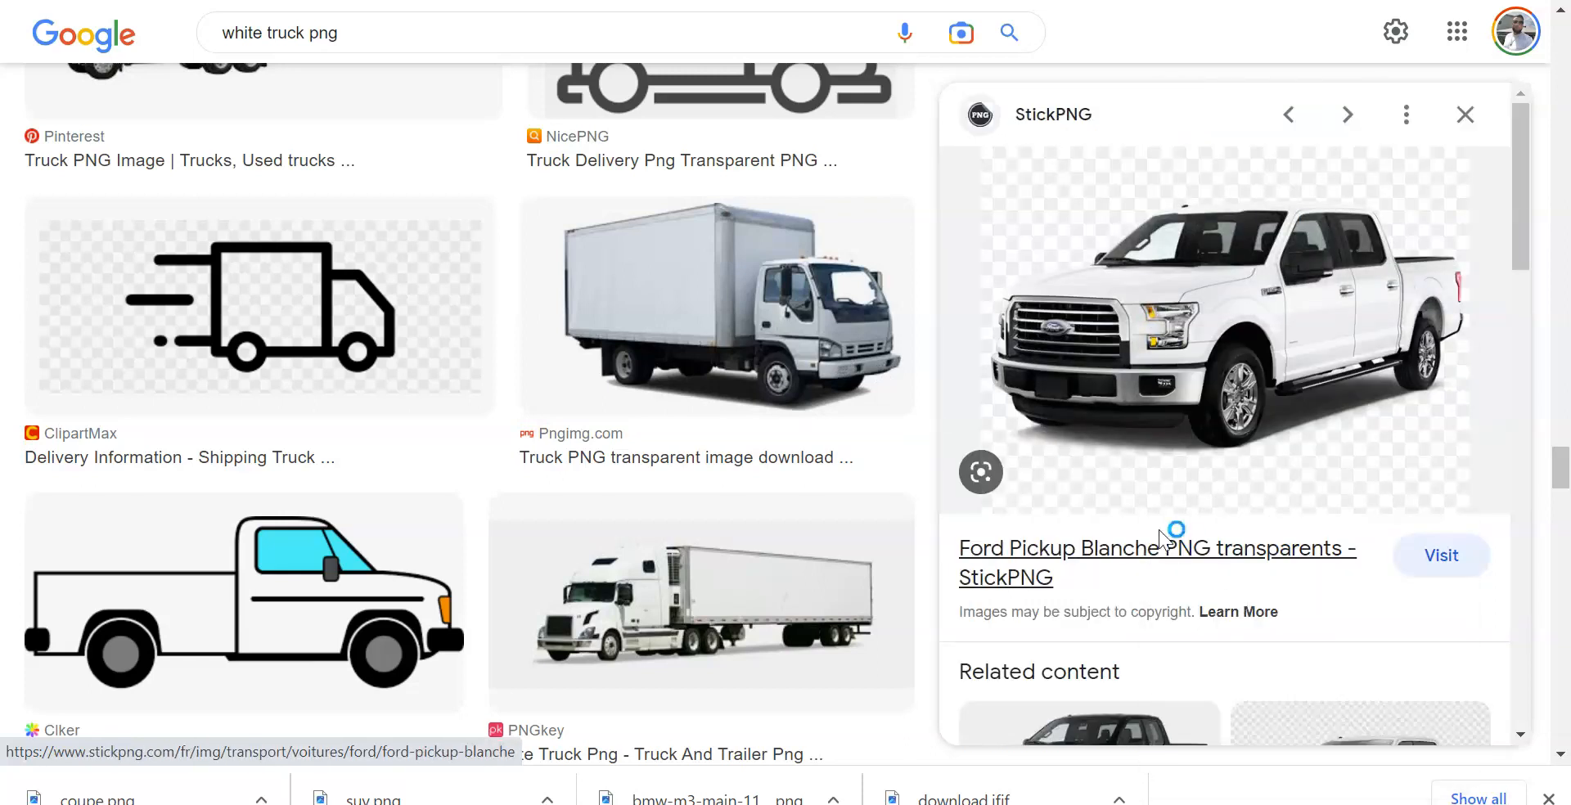
pyautogui.click(588, 460)
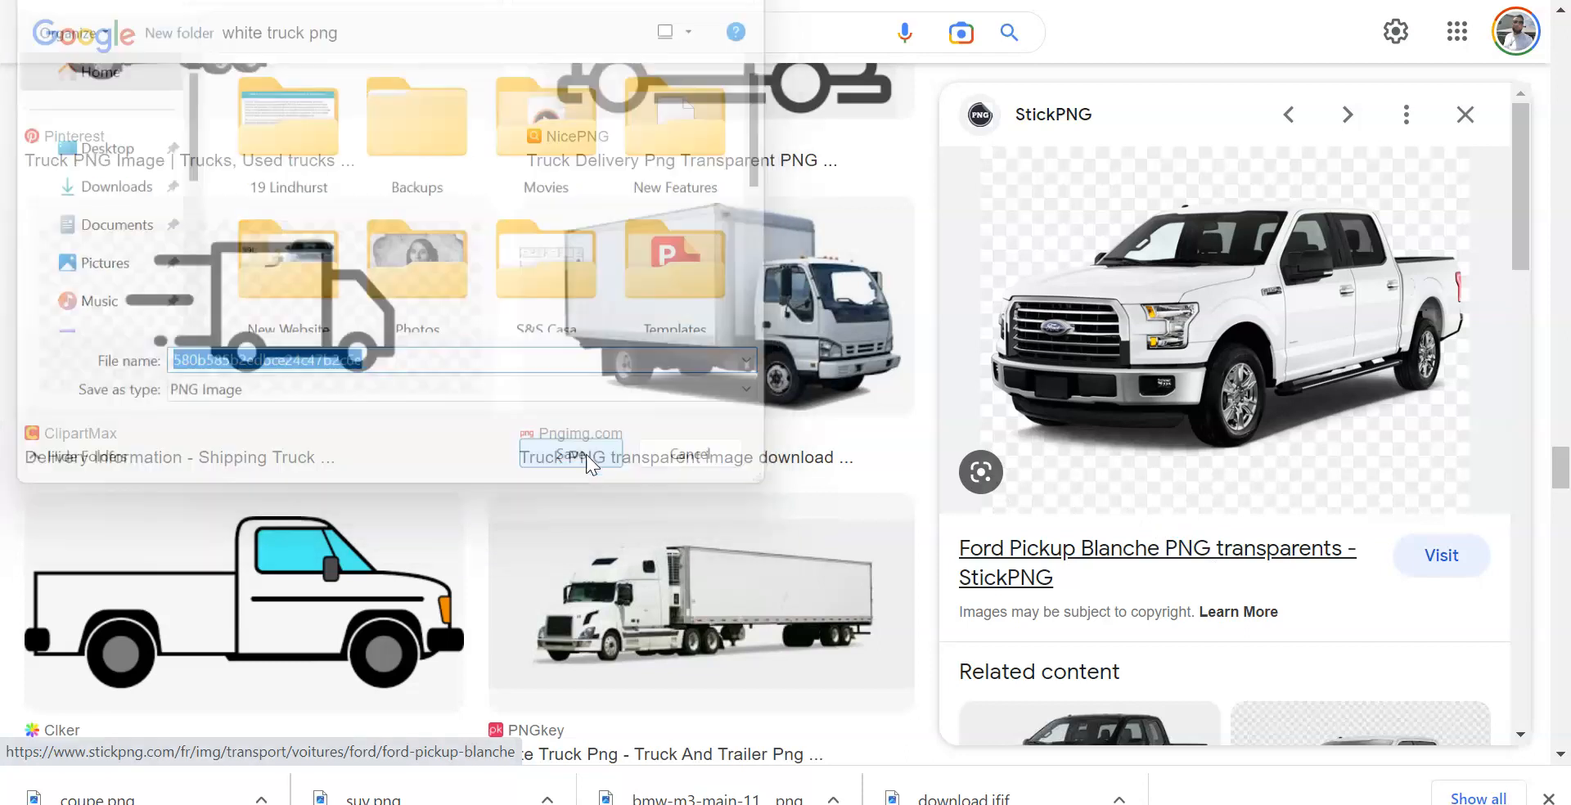
# - Return to OrbisX and replace the Coupe variation's image with the "coupe" picture
pyautogui.hotkey('ctrl', 'Tab')
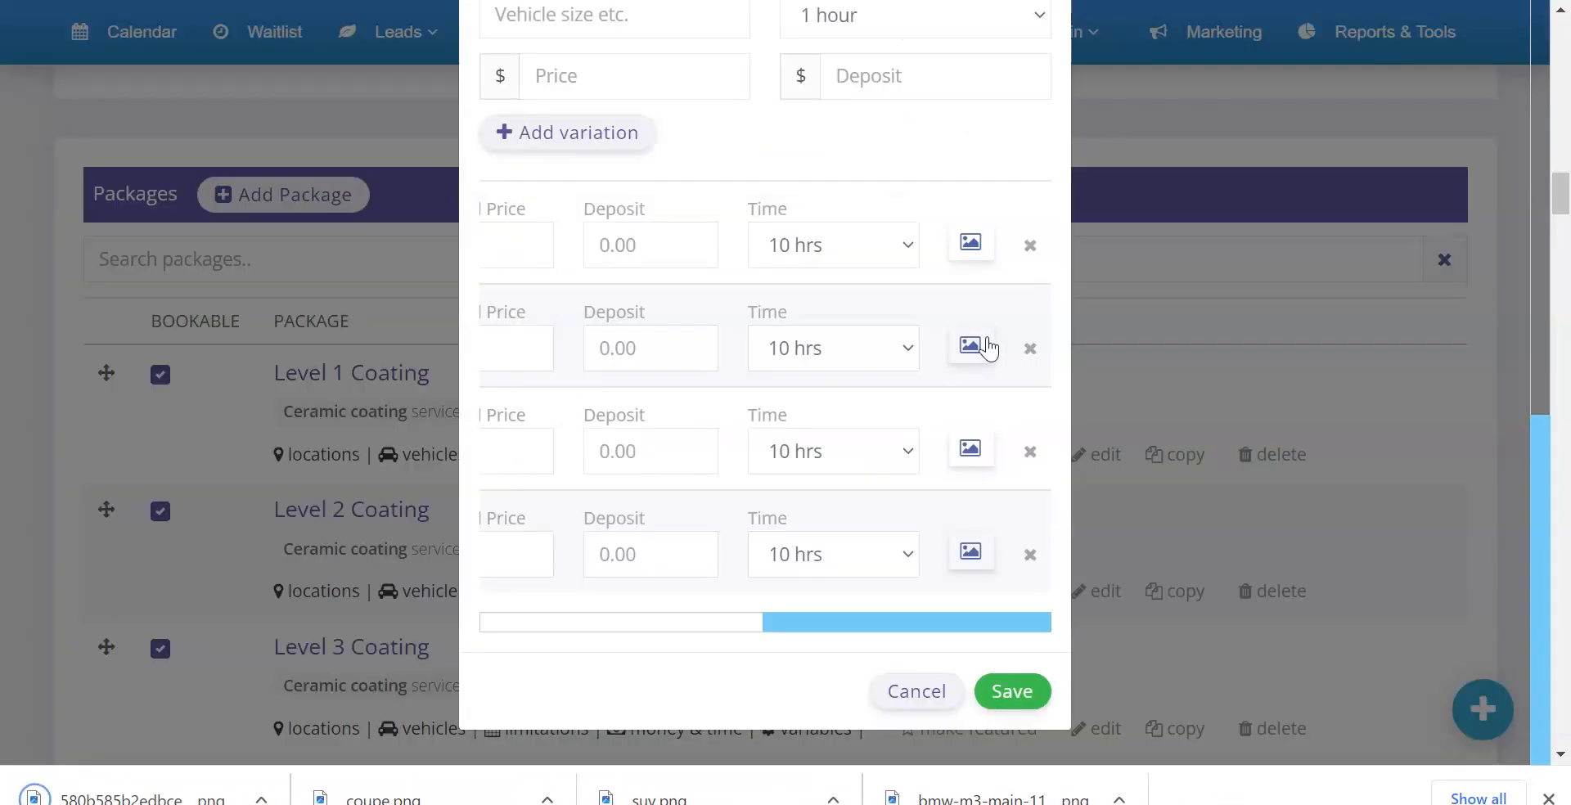
pyautogui.click(971, 246)
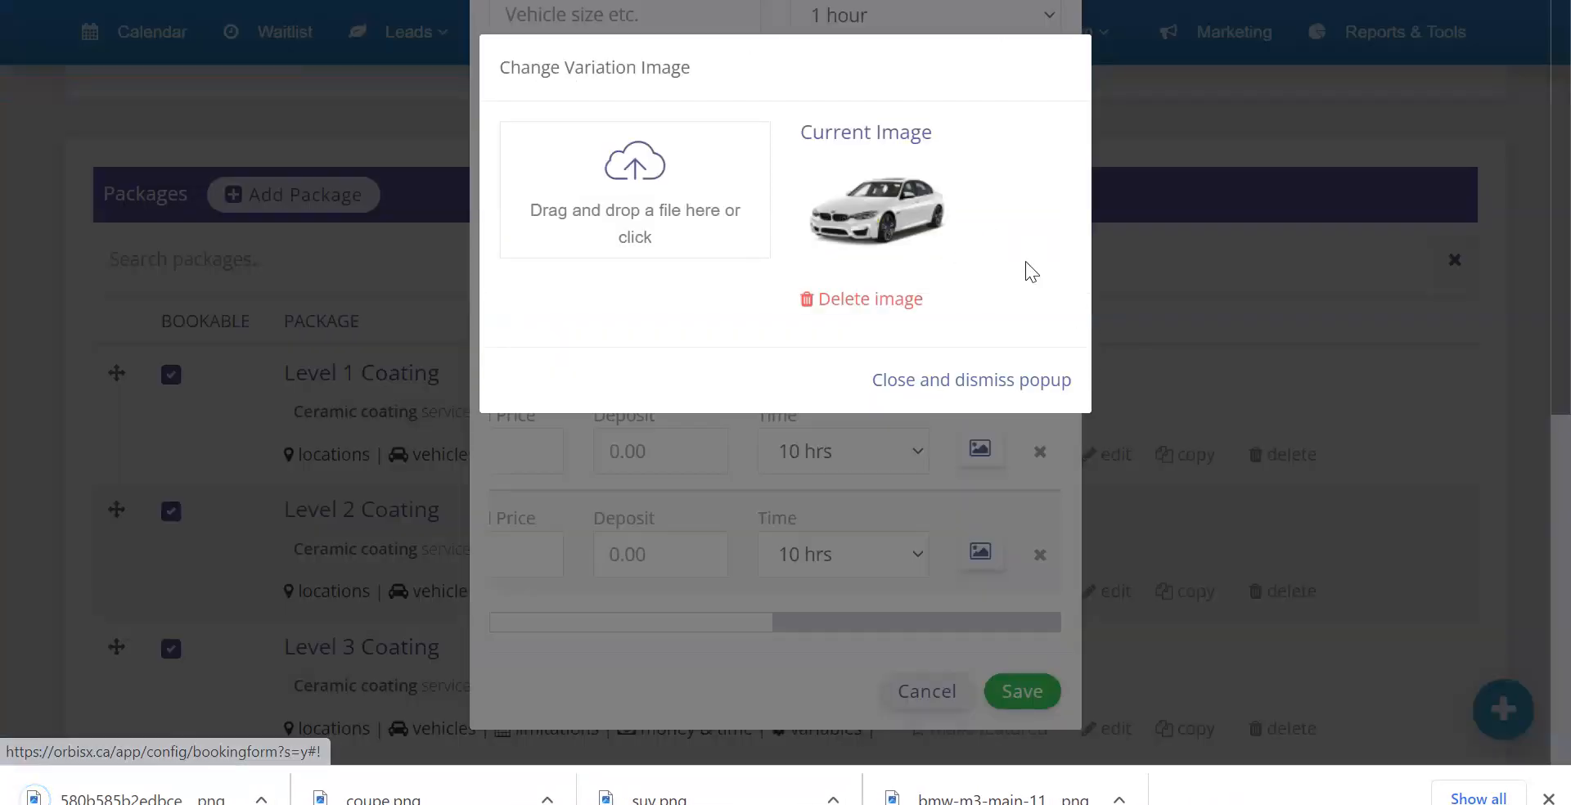
pyautogui.click(712, 211)
pyautogui.scroll(-2, 571, 229)
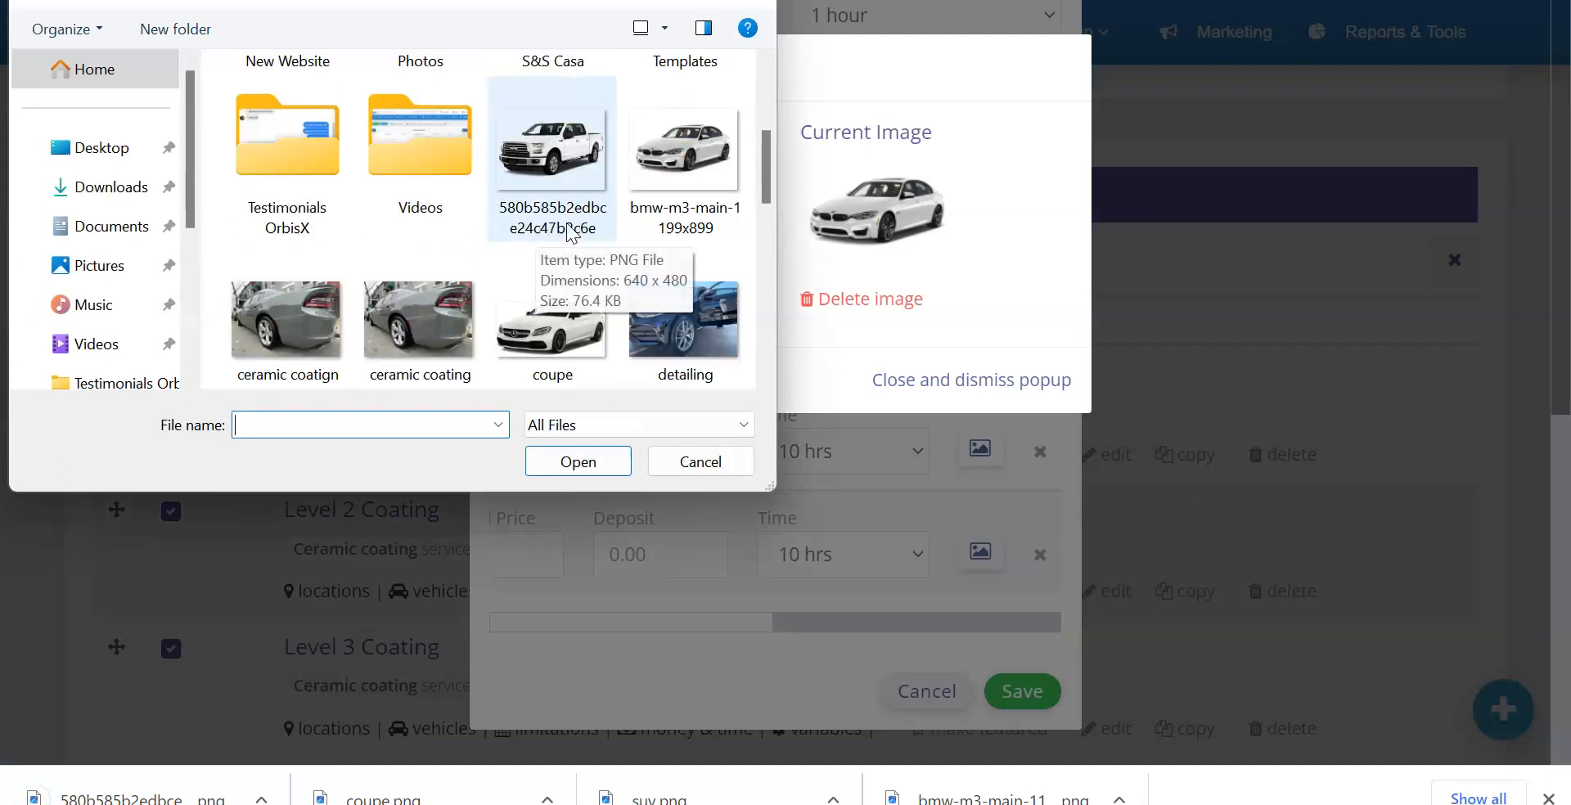
pyautogui.scroll(-2, 571, 231)
pyautogui.doubleClick(563, 169)
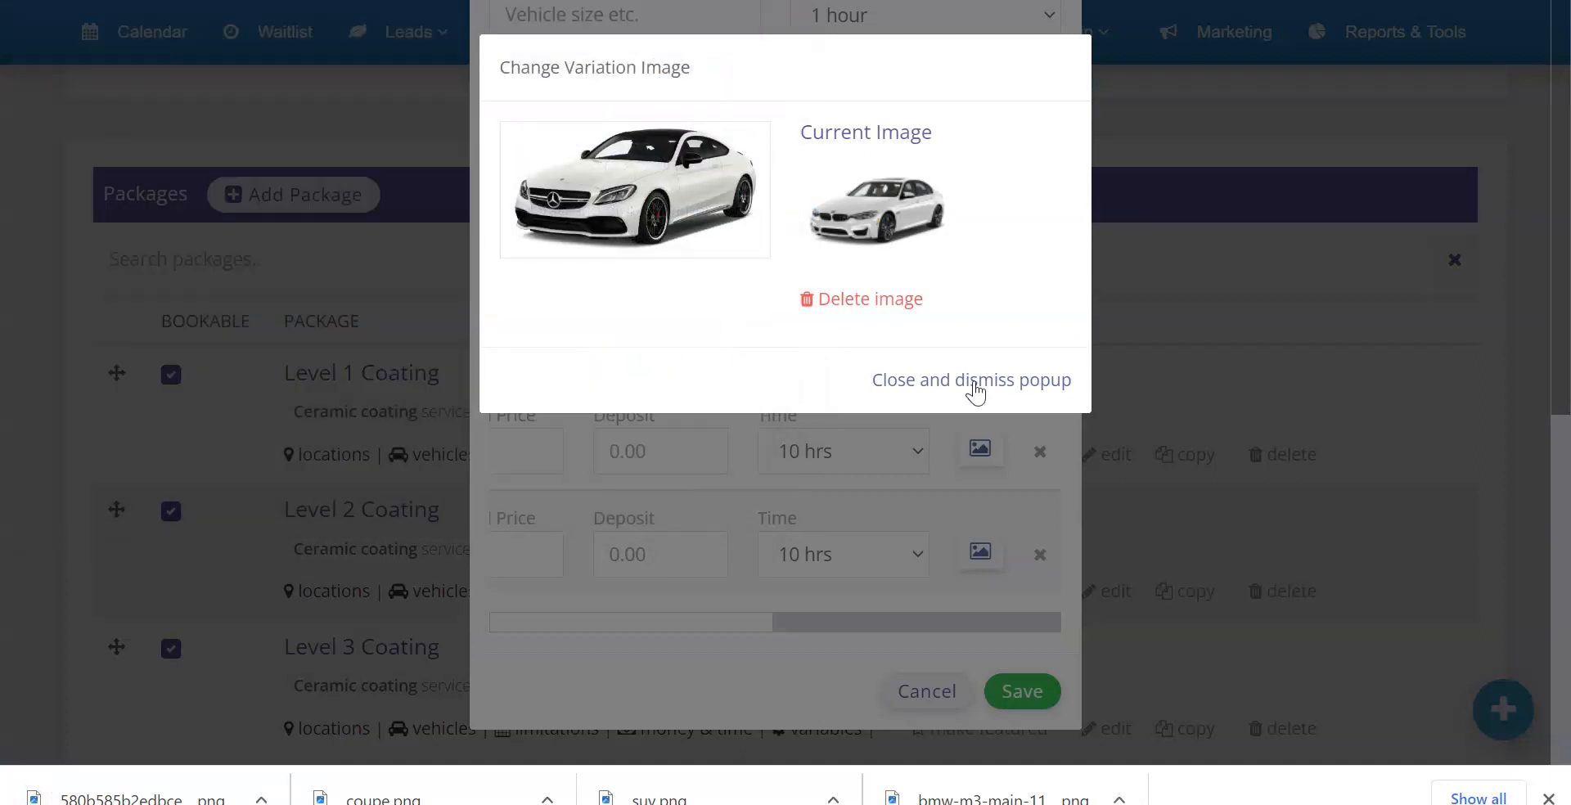
pyautogui.click(946, 351)
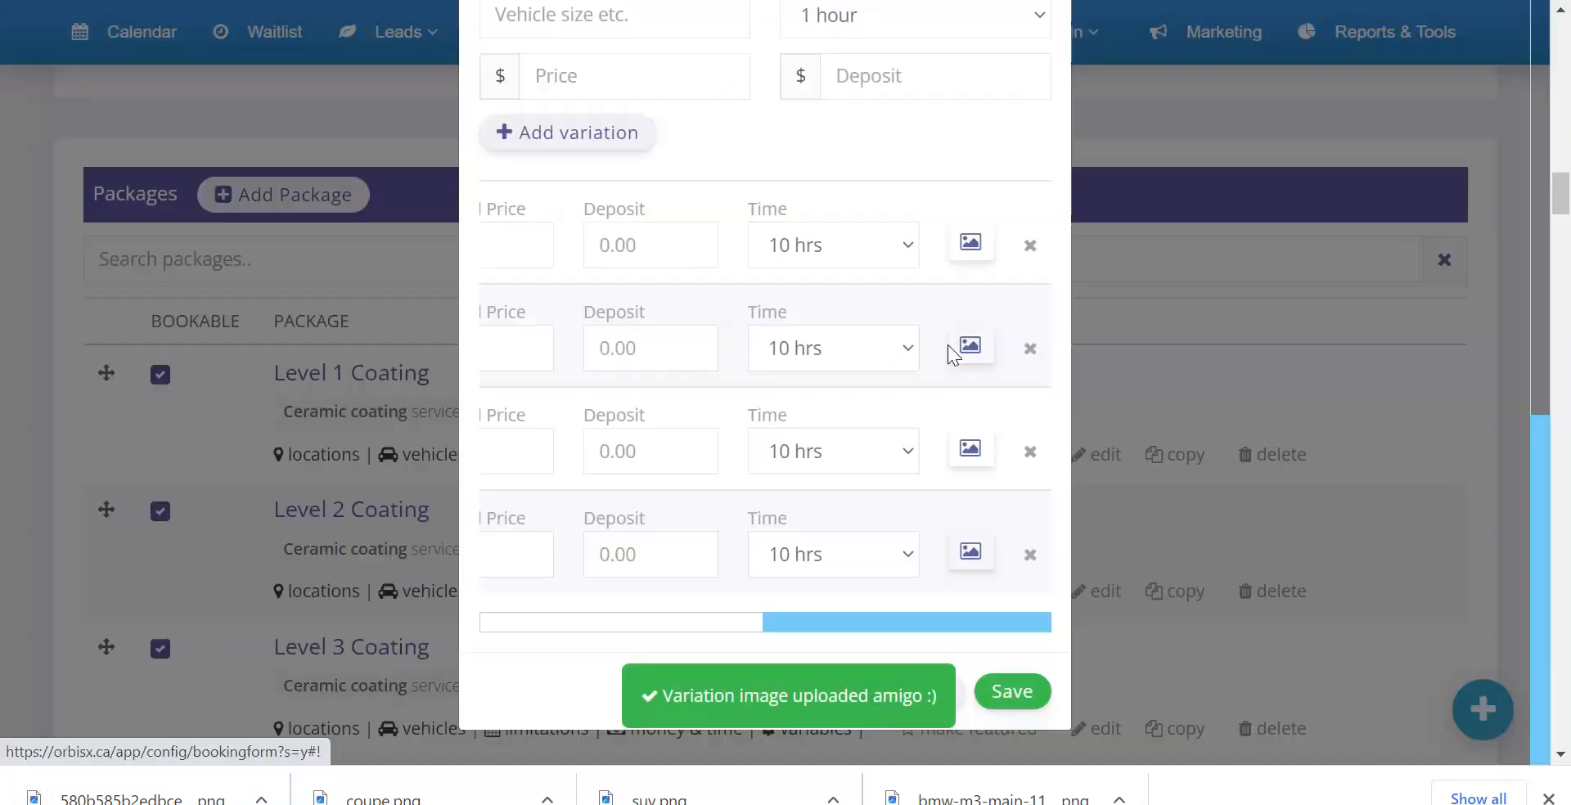
# - Upload the "suv" picture as the image of the Pick-Up variation
pyautogui.click(970, 450)
pyautogui.click(696, 210)
pyautogui.scroll(-5, 532, 302)
pyautogui.scroll(3, 522, 273)
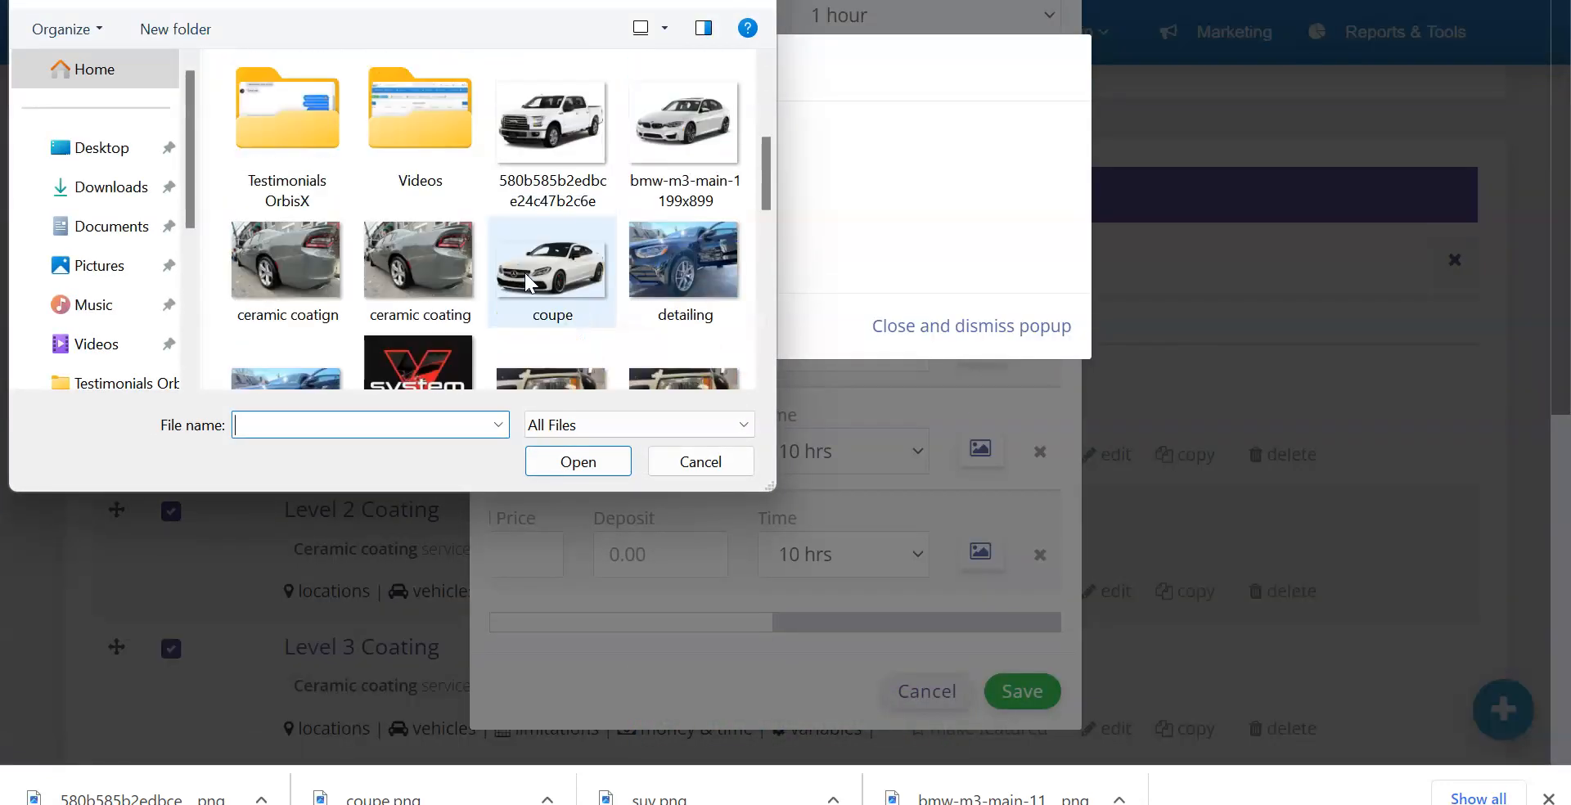
pyautogui.scroll(-6, 524, 272)
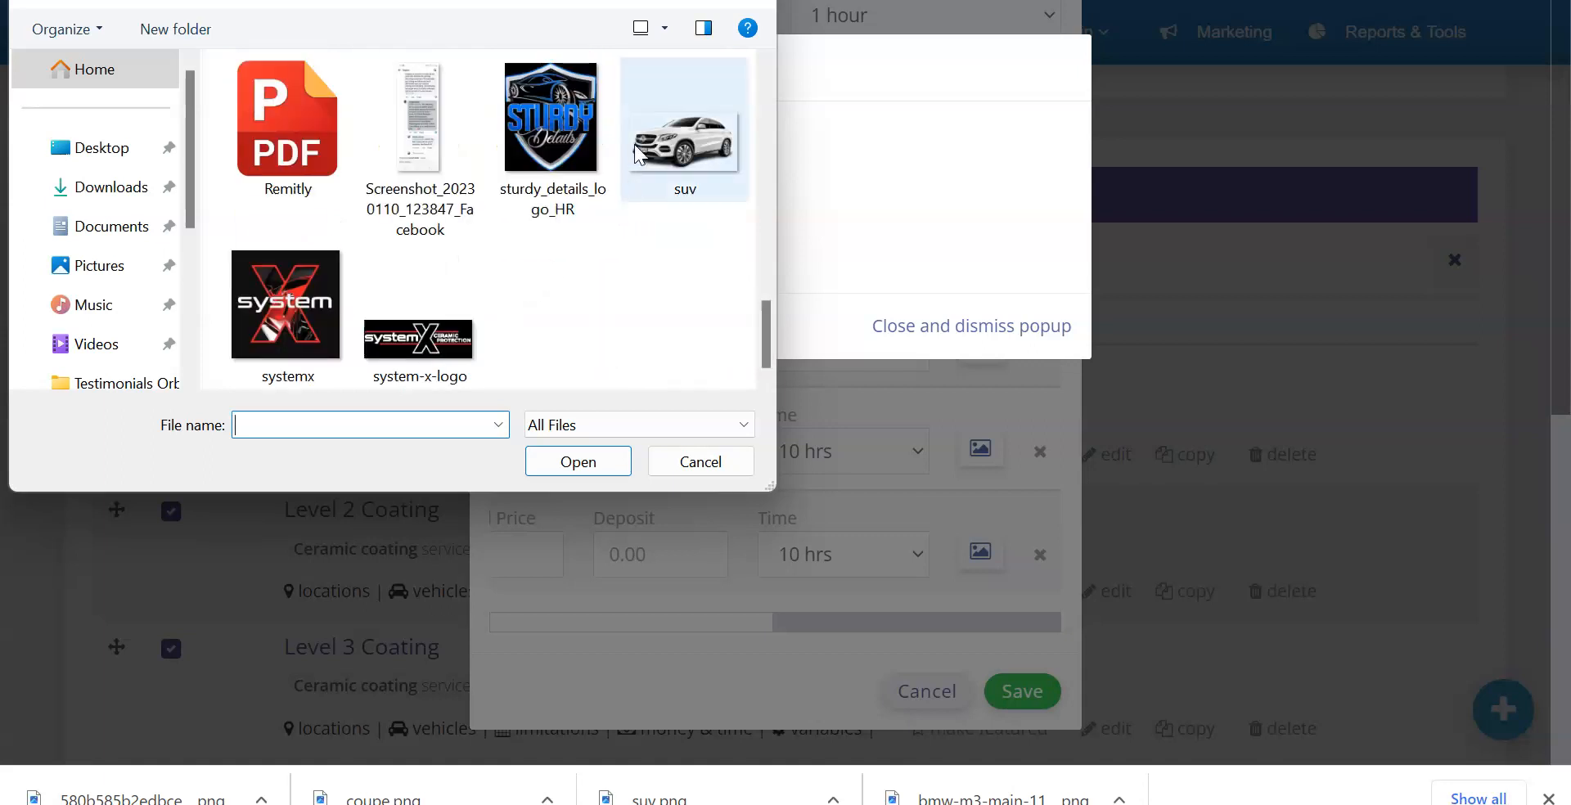
pyautogui.doubleClick(654, 134)
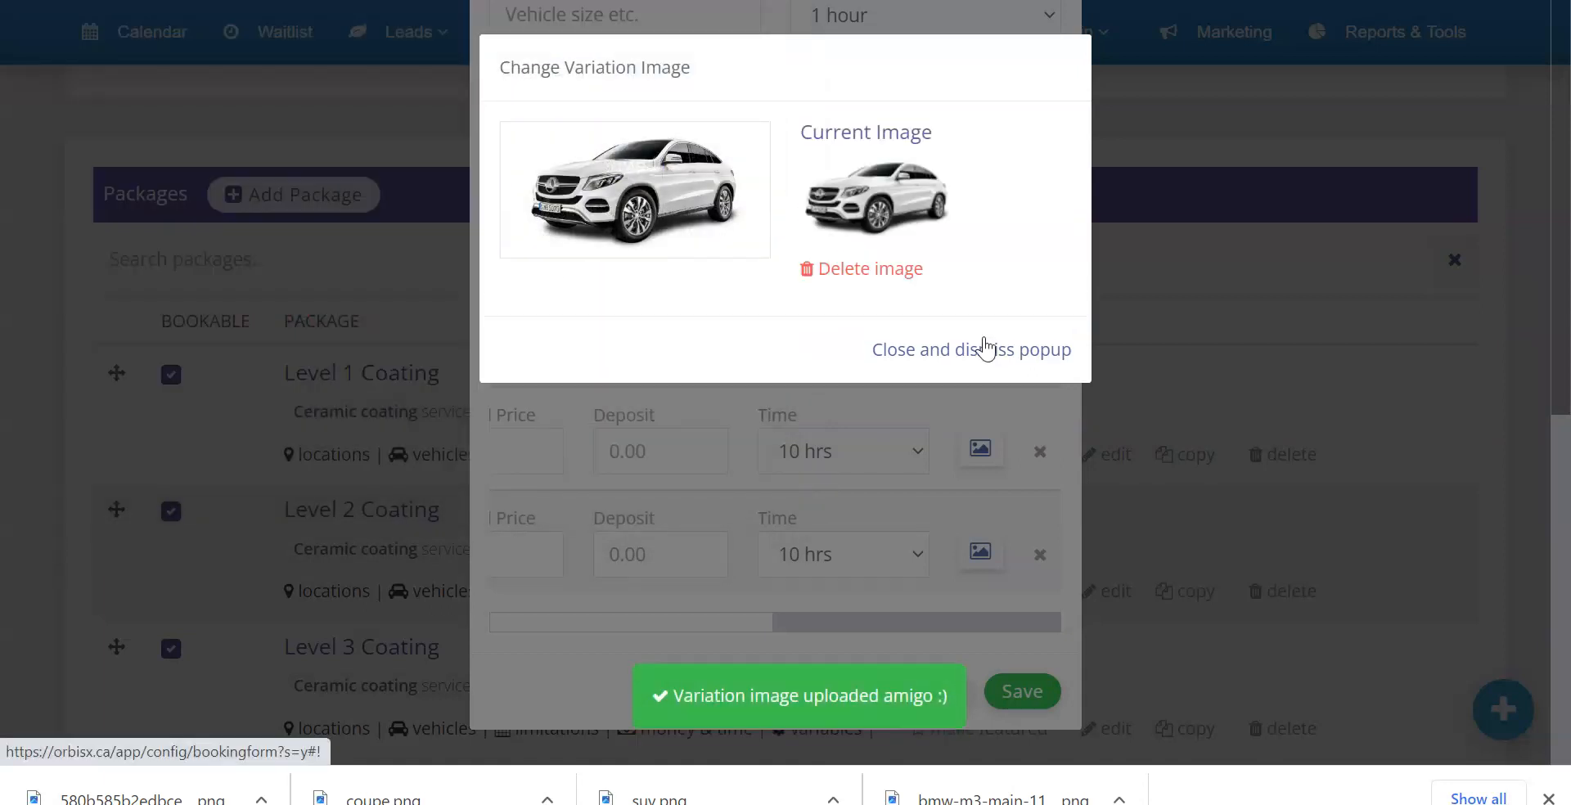
pyautogui.click(984, 348)
# - Upload the white Ford pickup picture as the Large SUV/Trucks variation's image and save the Level 1 Coating package
pyautogui.click(979, 551)
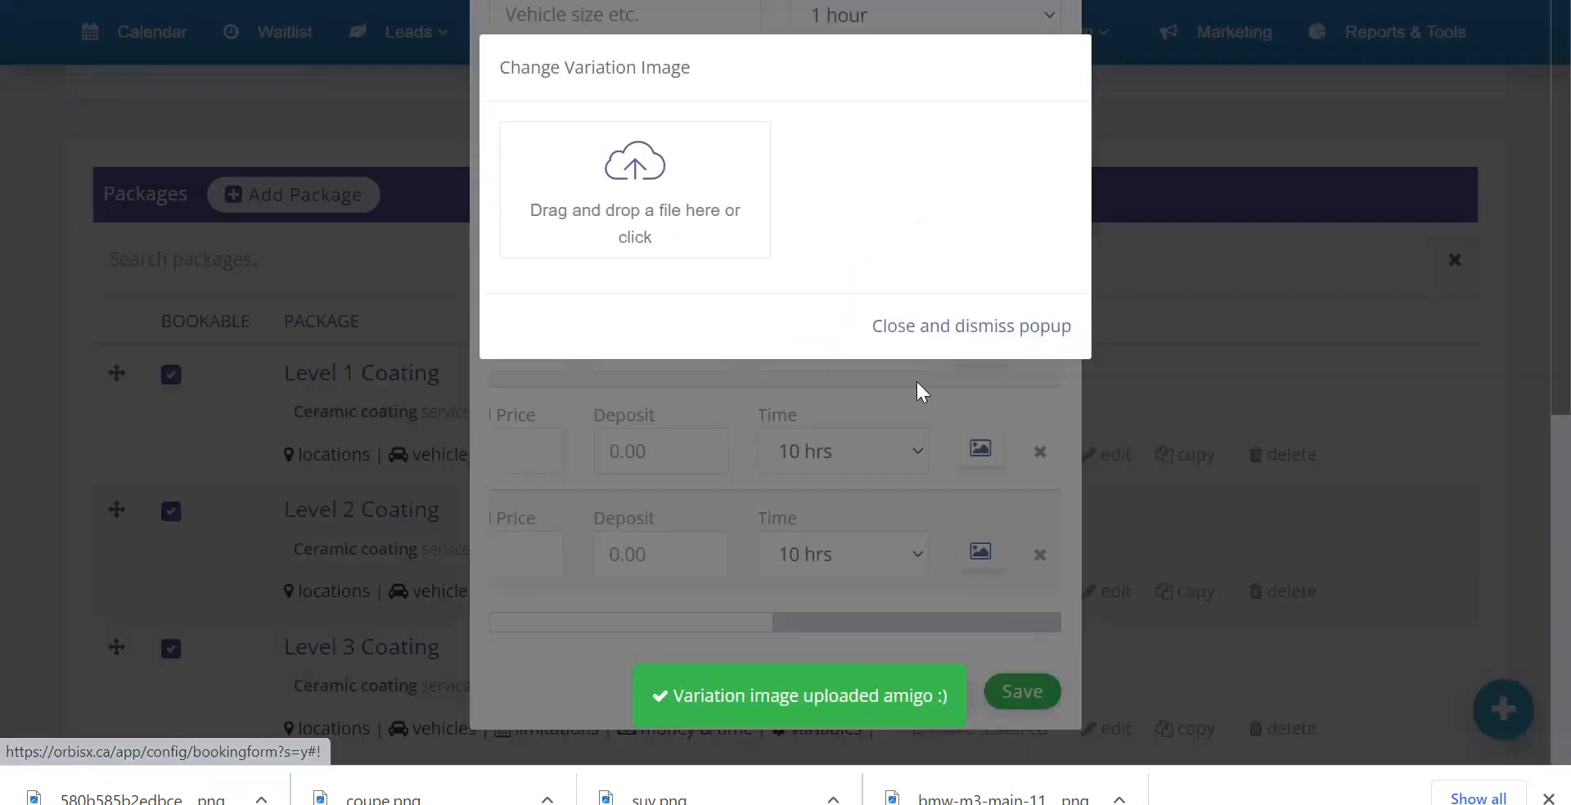
pyautogui.click(714, 213)
pyautogui.scroll(-5, 610, 255)
pyautogui.scroll(1, 611, 249)
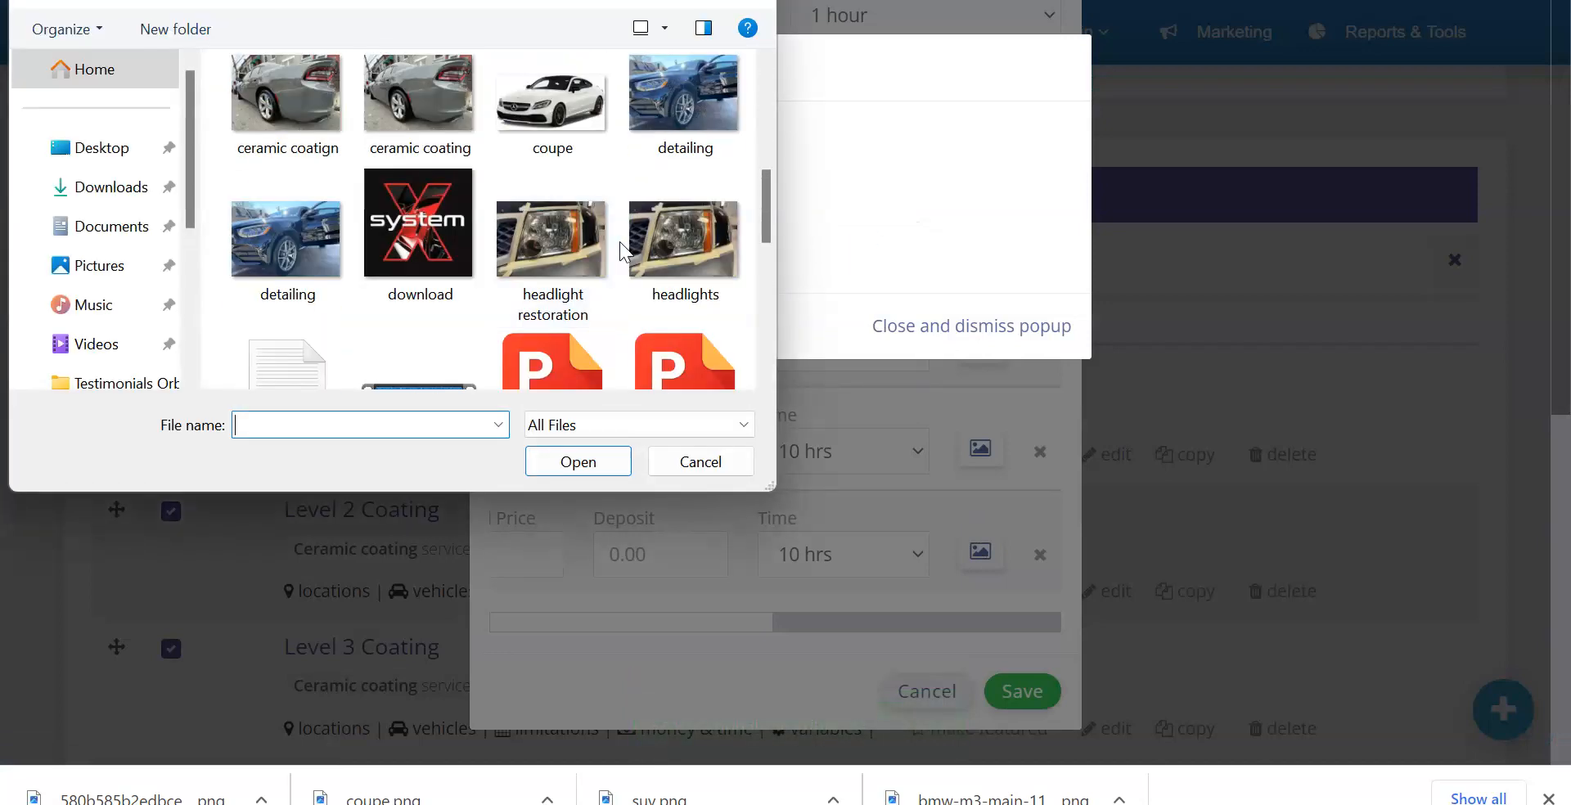
pyautogui.scroll(2, 630, 241)
pyautogui.doubleClick(575, 102)
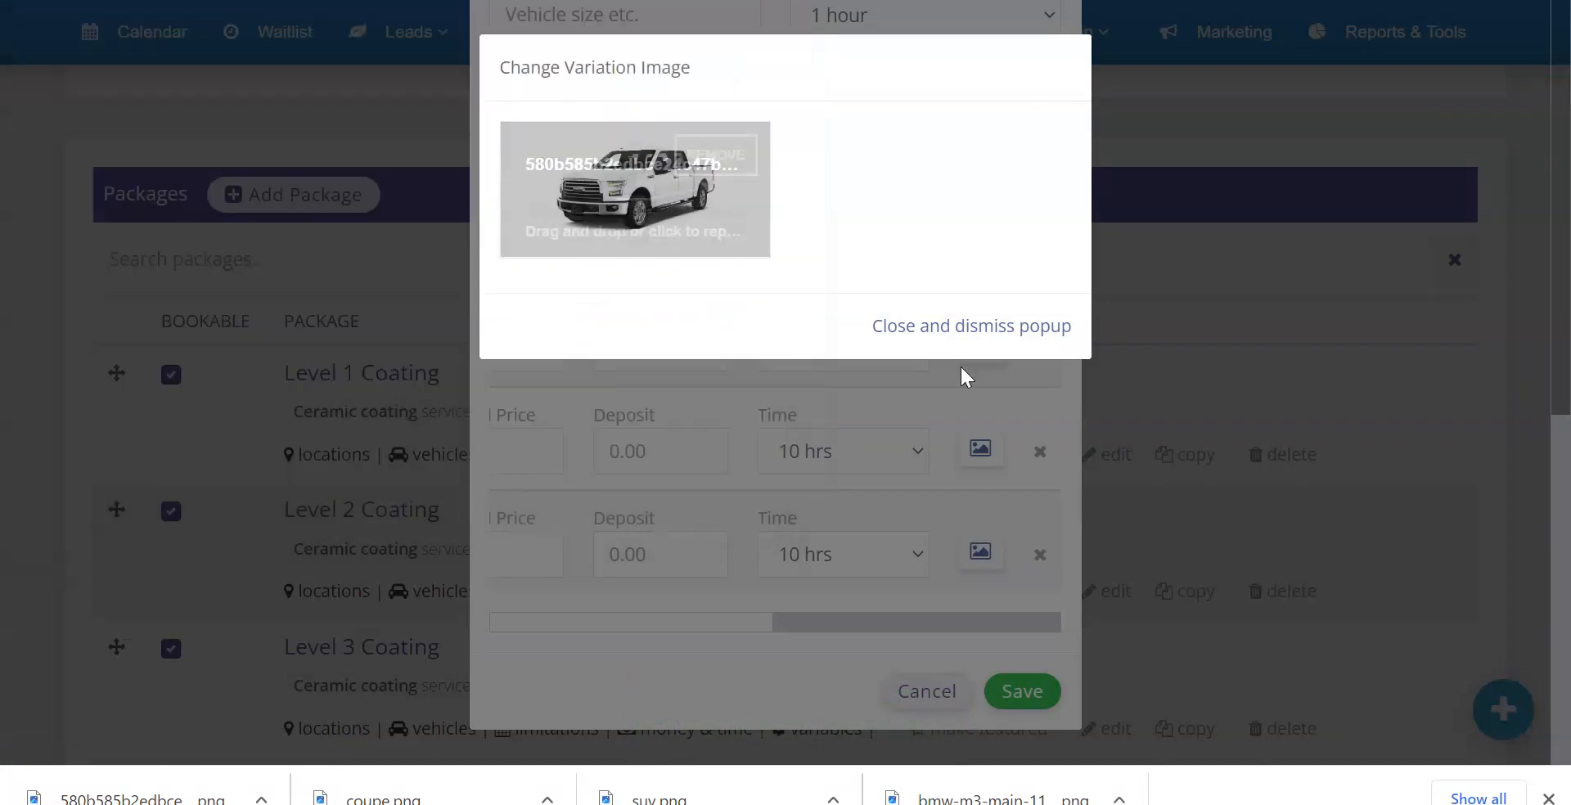
pyautogui.click(950, 378)
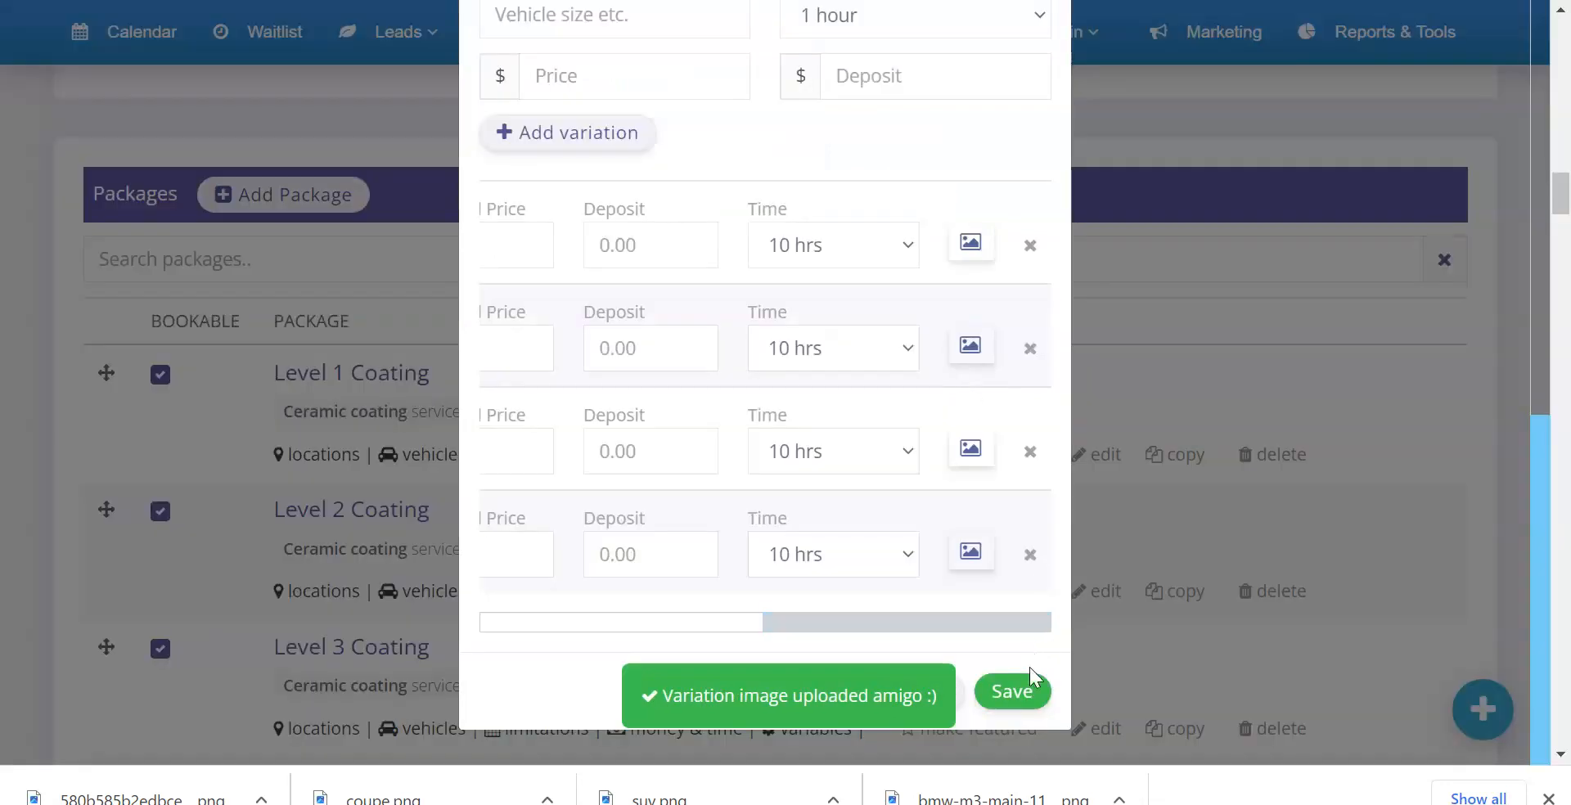
pyautogui.click(1022, 692)
# - Reload the customer booking form and expand the Ceramic coating packages
pyautogui.scroll(-15, 360, 329)
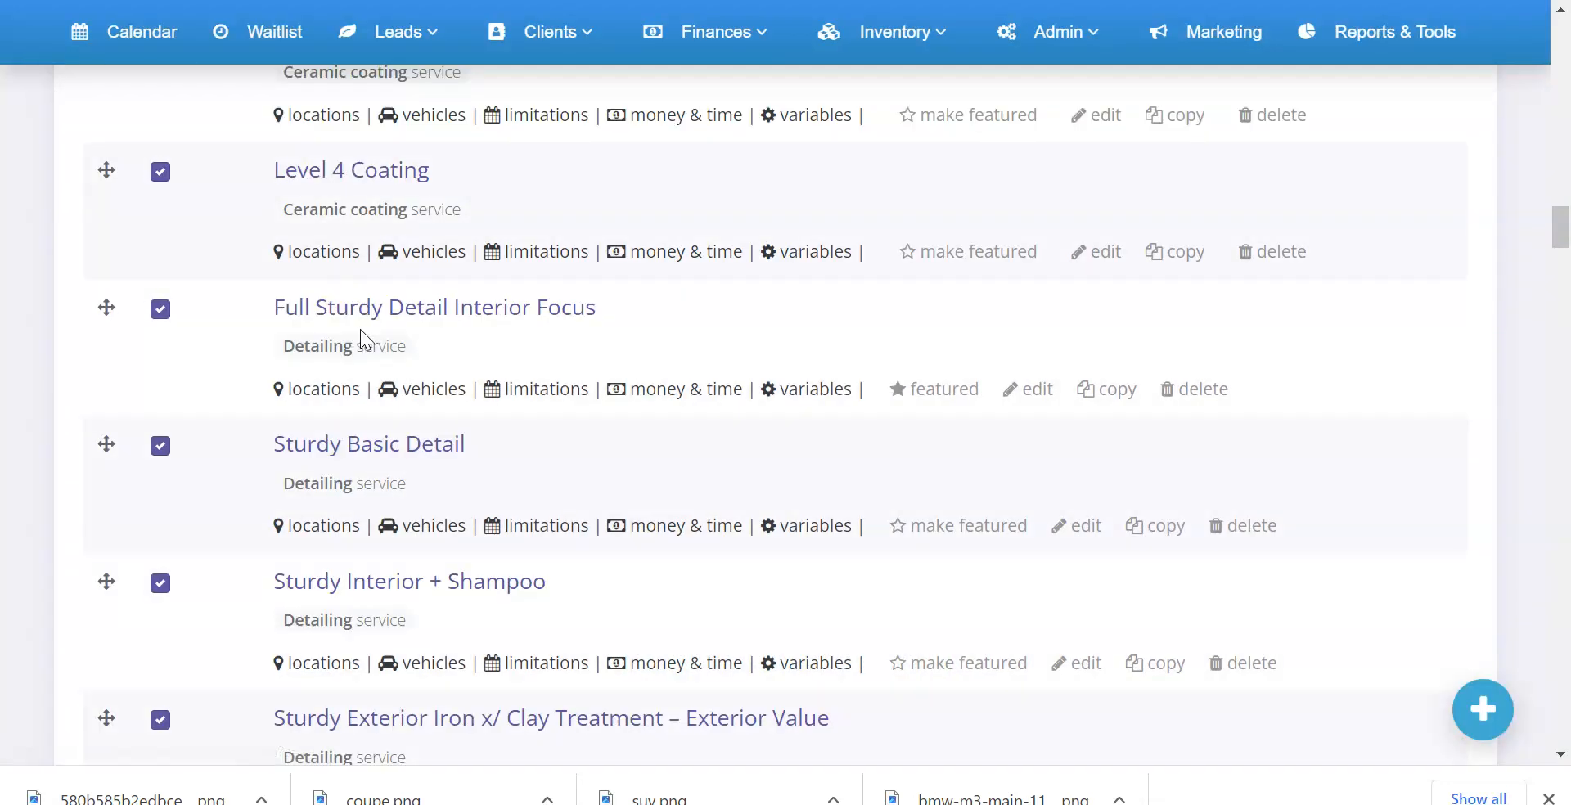
pyautogui.click(319, 390)
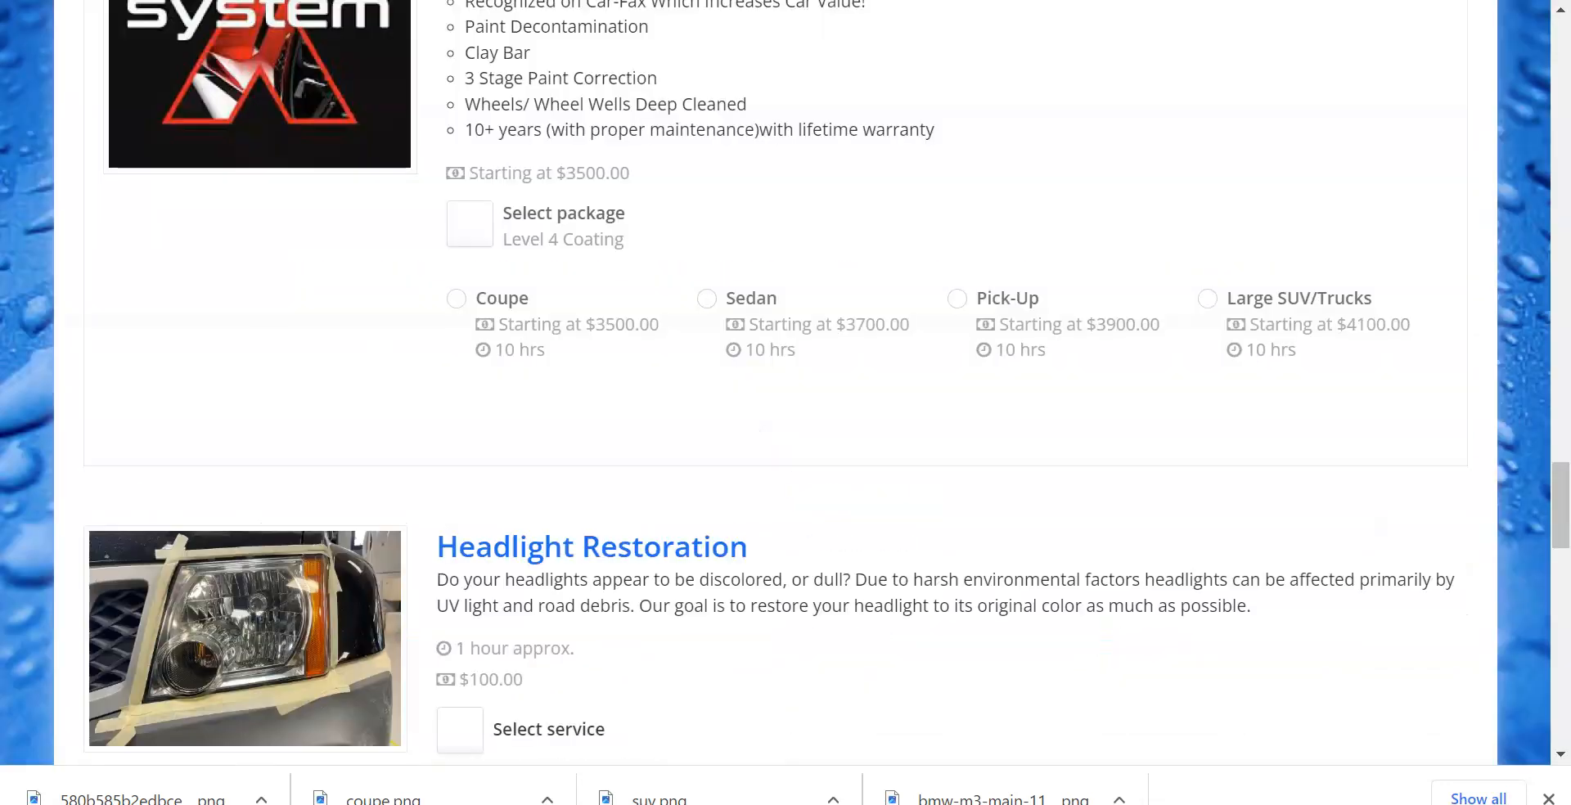
pyautogui.press('F5')
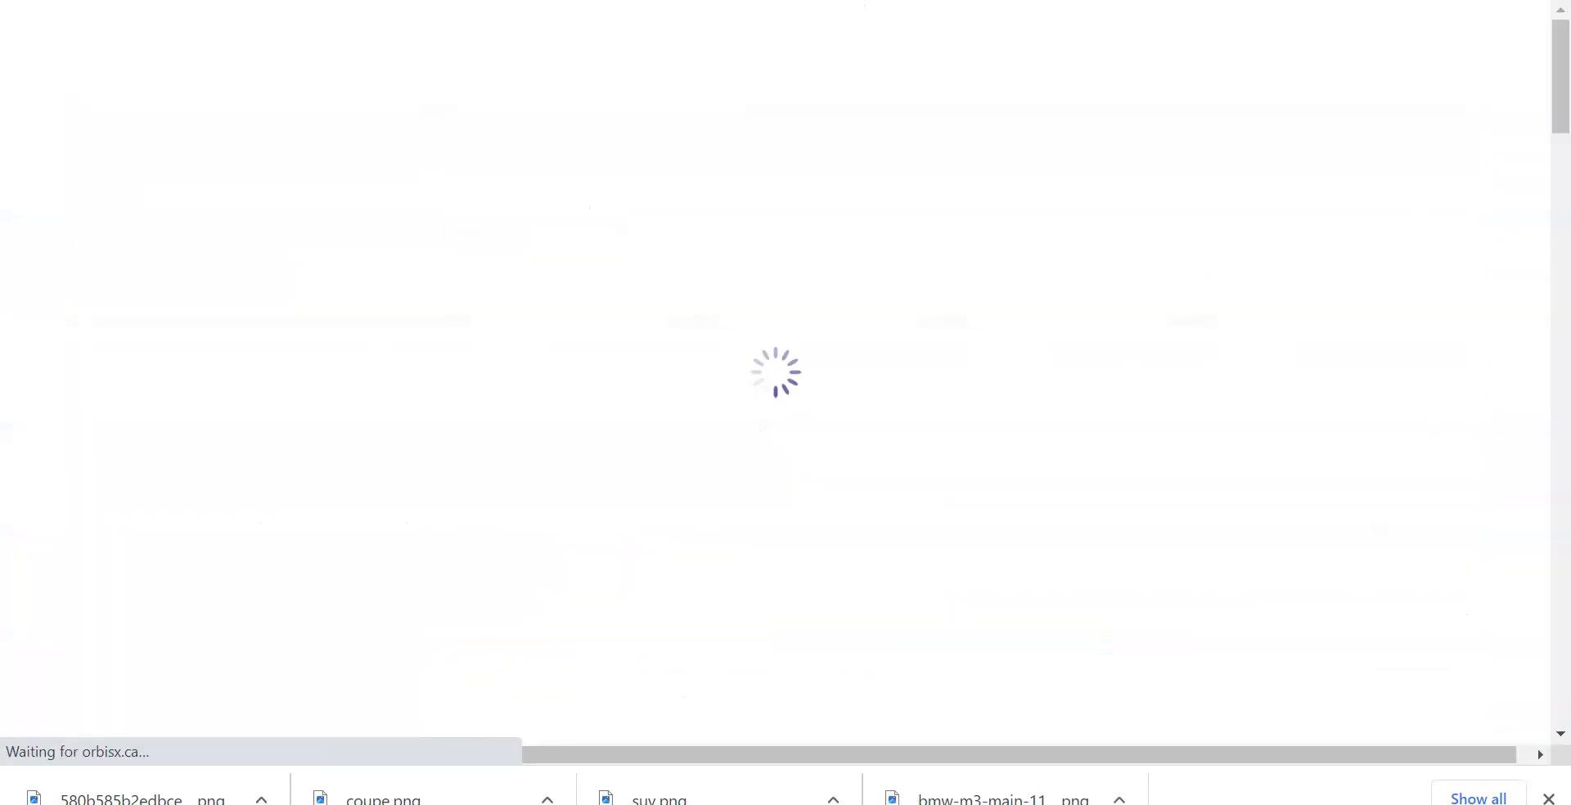
pyautogui.scroll(20, 503, 293)
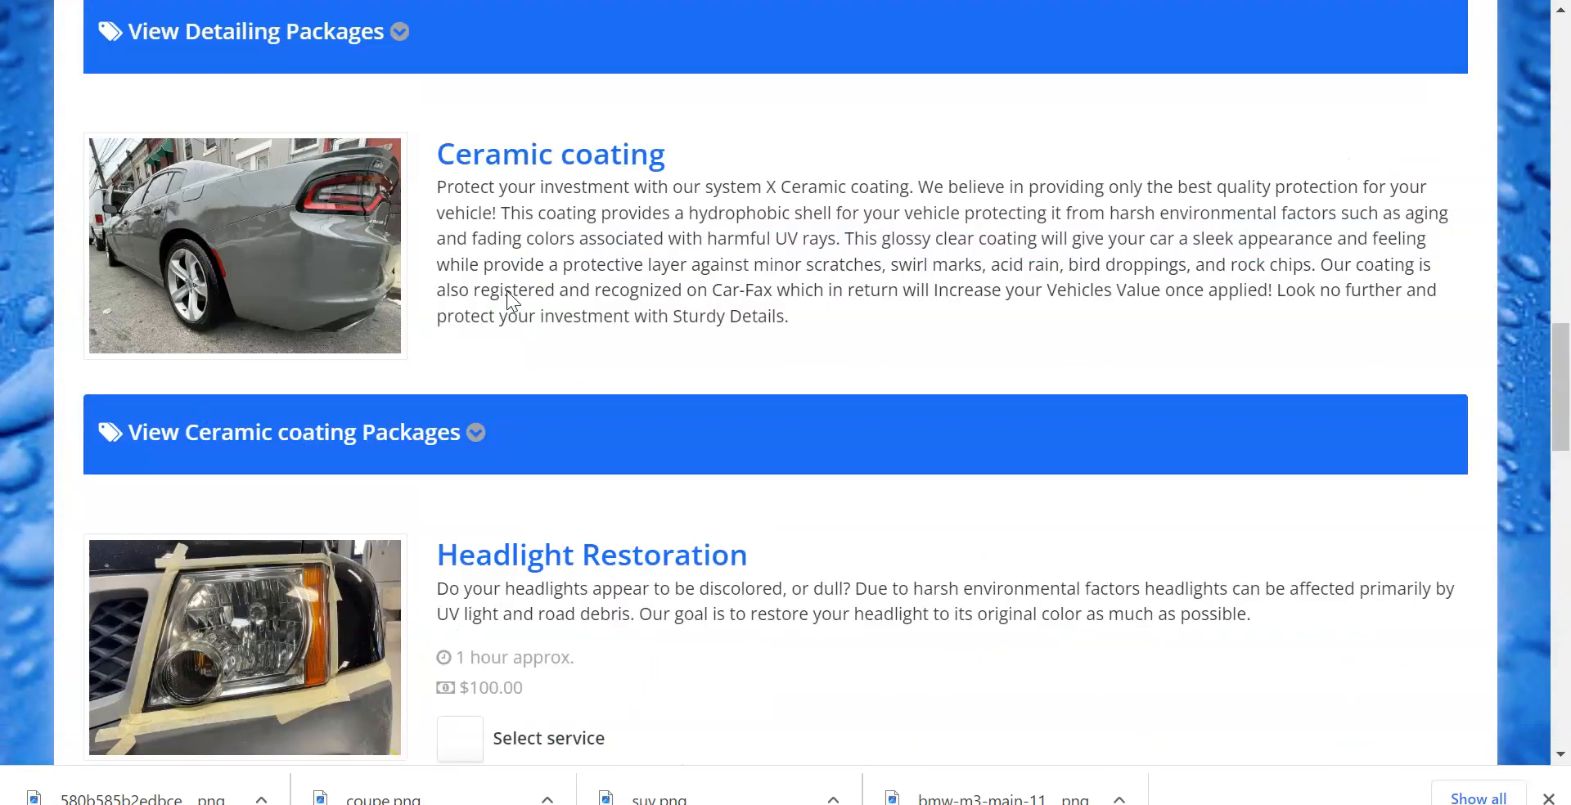
pyautogui.scroll(-7, 509, 292)
pyautogui.scroll(-8, 509, 293)
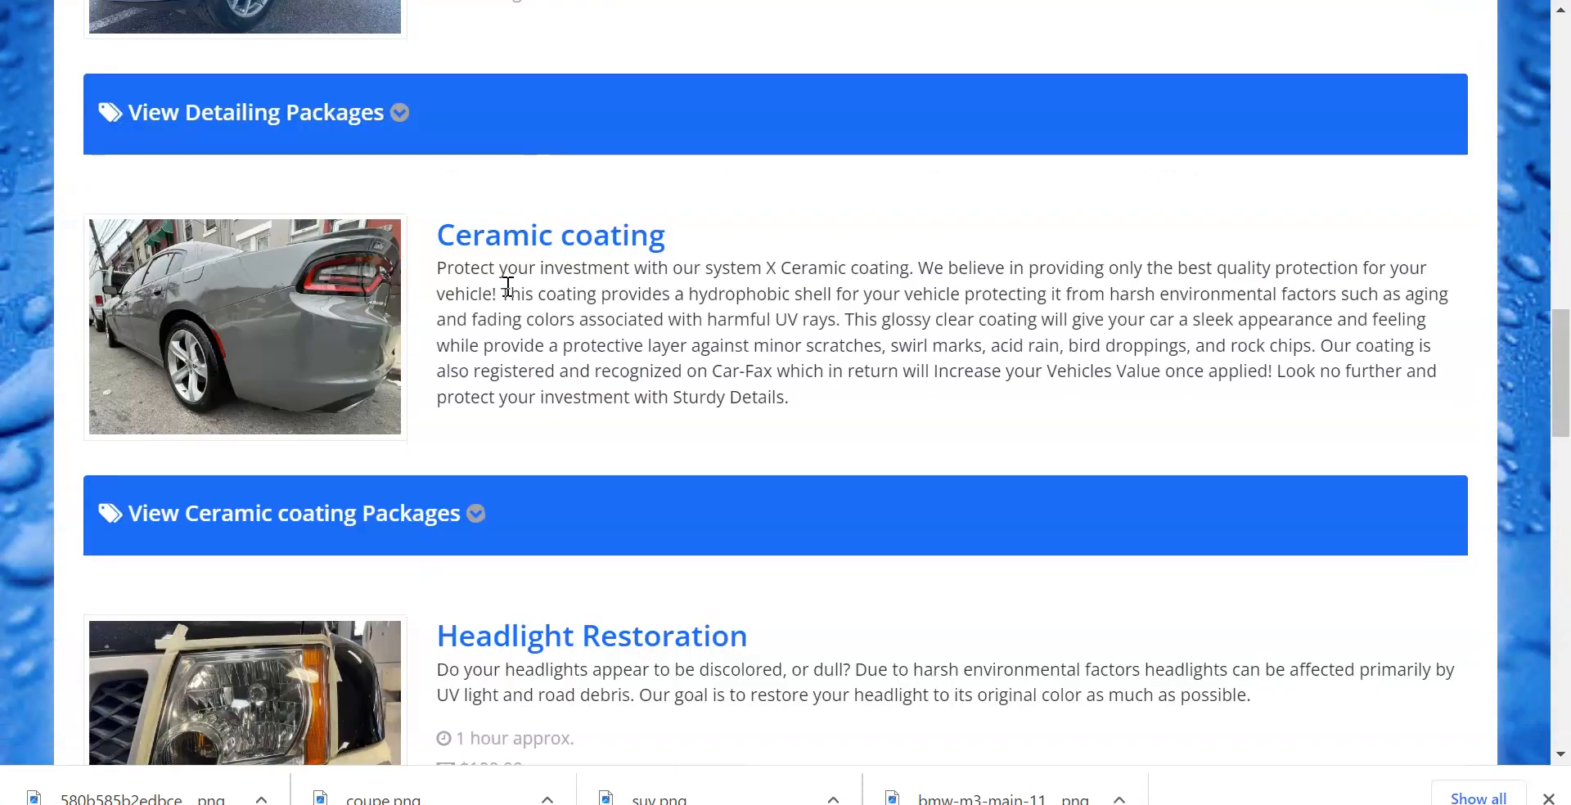
pyautogui.click(347, 394)
pyautogui.scroll(-3, 413, 337)
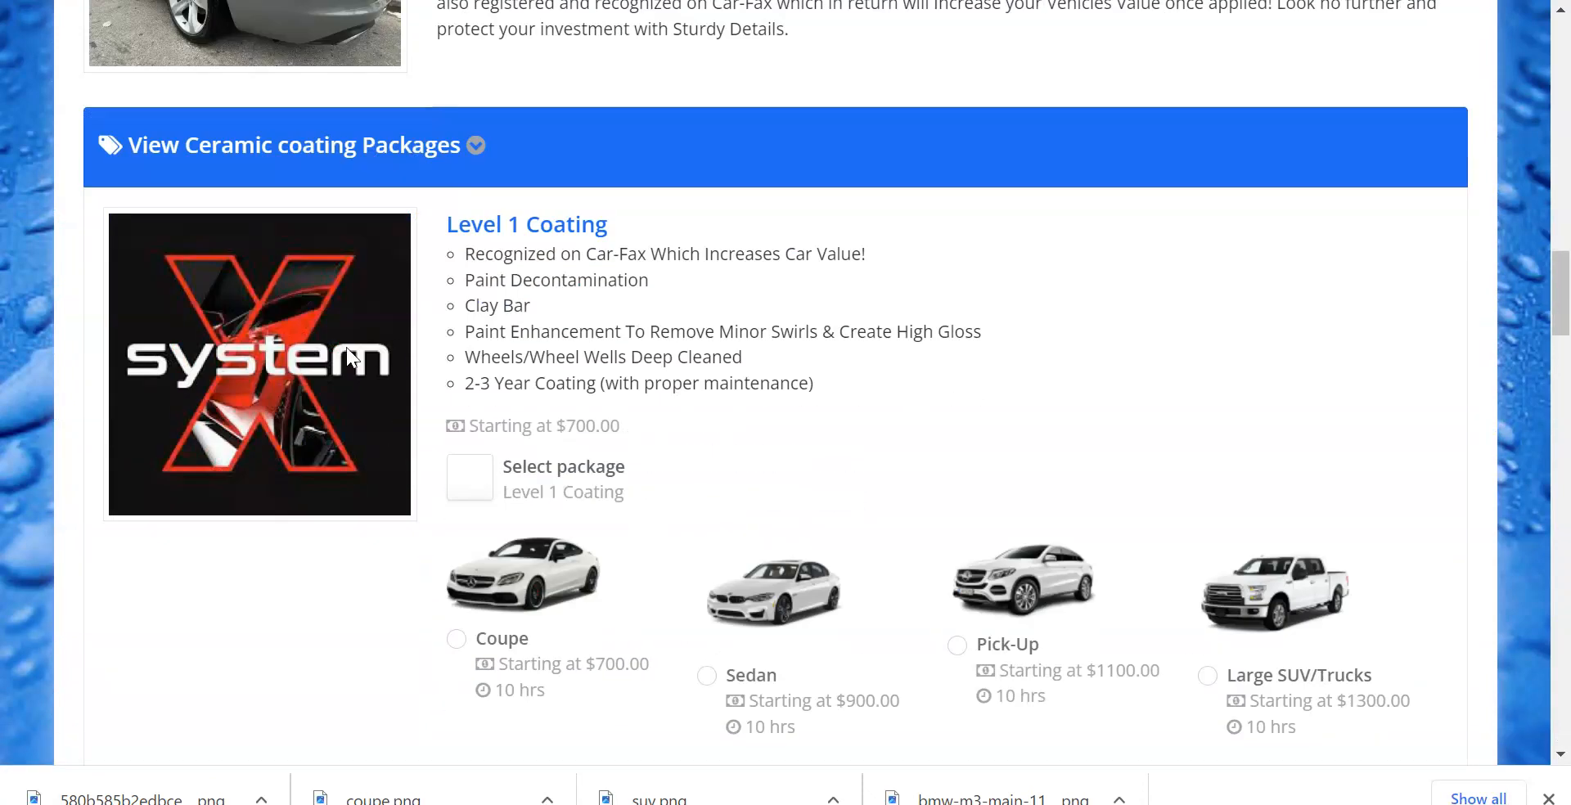
# - Examine the Level 1 Coating package's logo, description and vehicle images on the booking form
pyautogui.scroll(-3, 468, 168)
pyautogui.scroll(3, 286, 172)
pyautogui.moveTo(239, 328); pyautogui.dragTo(209, 356)
pyautogui.moveTo(459, 219); pyautogui.dragTo(665, 363)
pyautogui.click(666, 365)
pyautogui.scroll(-3, 606, 213)
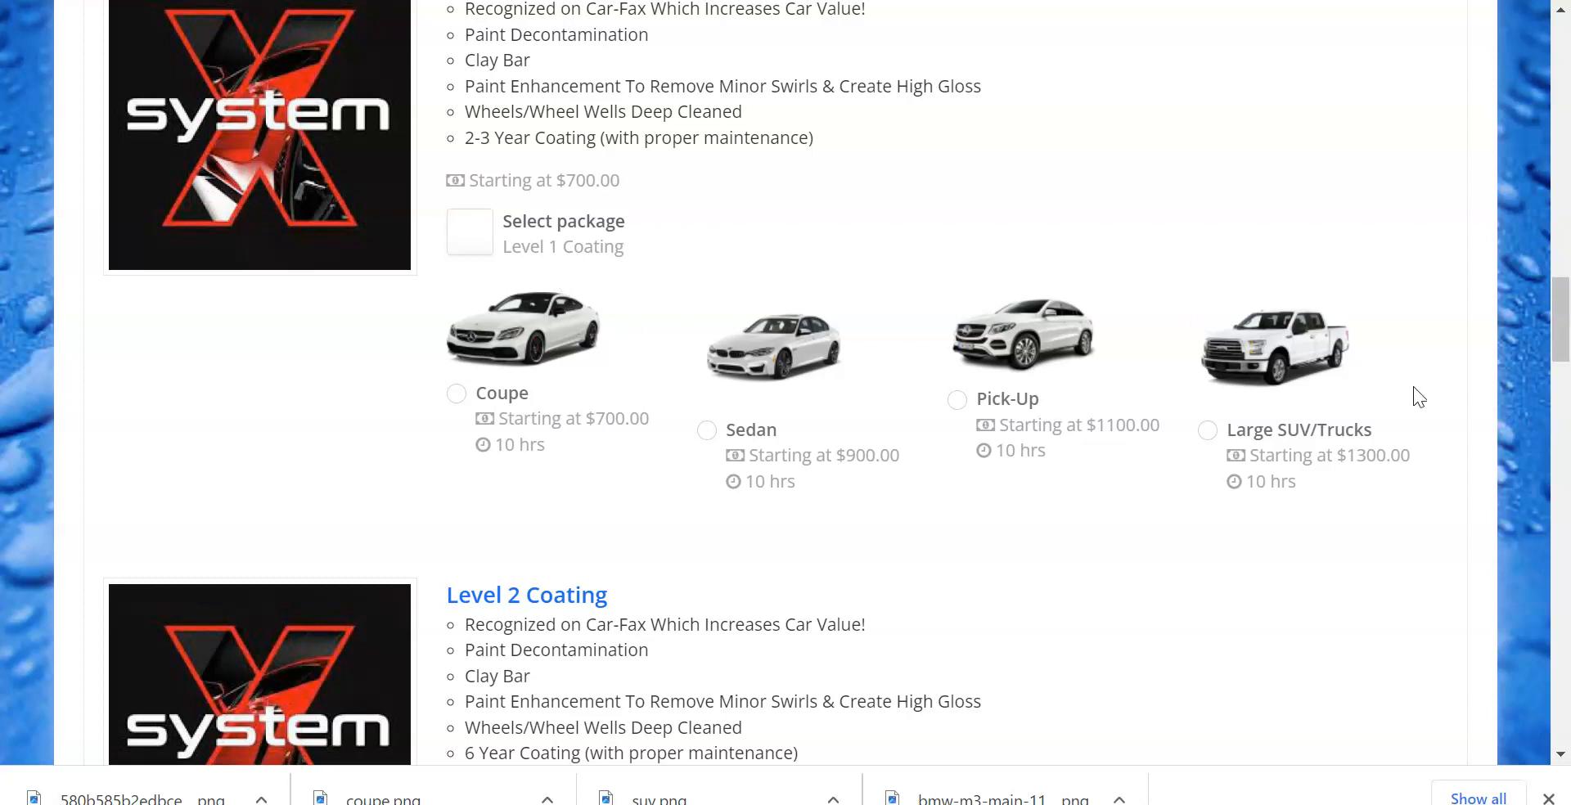
pyautogui.moveTo(1413, 388); pyautogui.dragTo(338, 240)
pyautogui.click(735, 200)
pyautogui.moveTo(449, 285); pyautogui.dragTo(1361, 370)
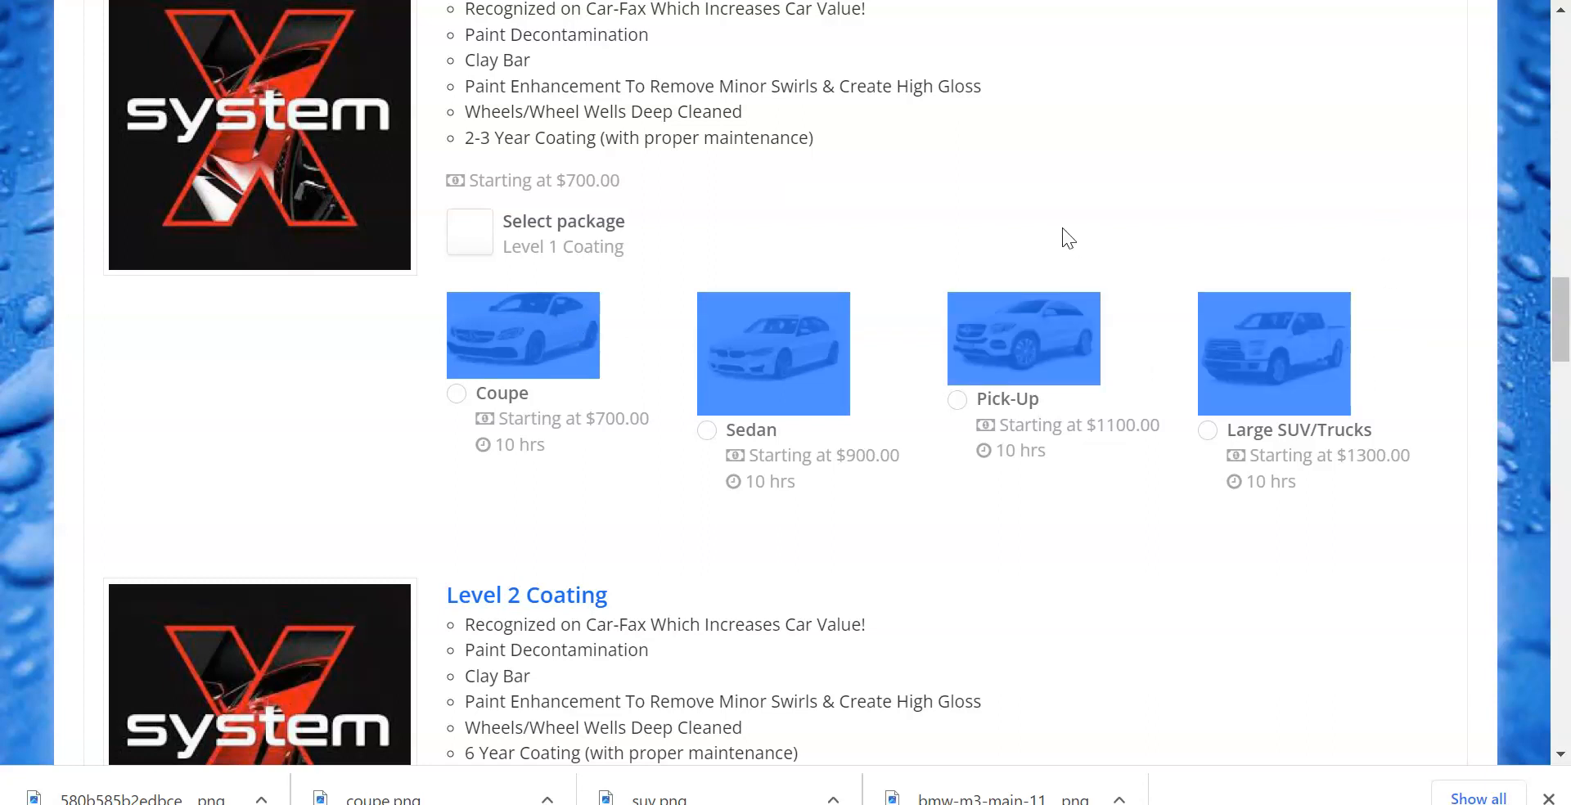
pyautogui.click(800, 234)
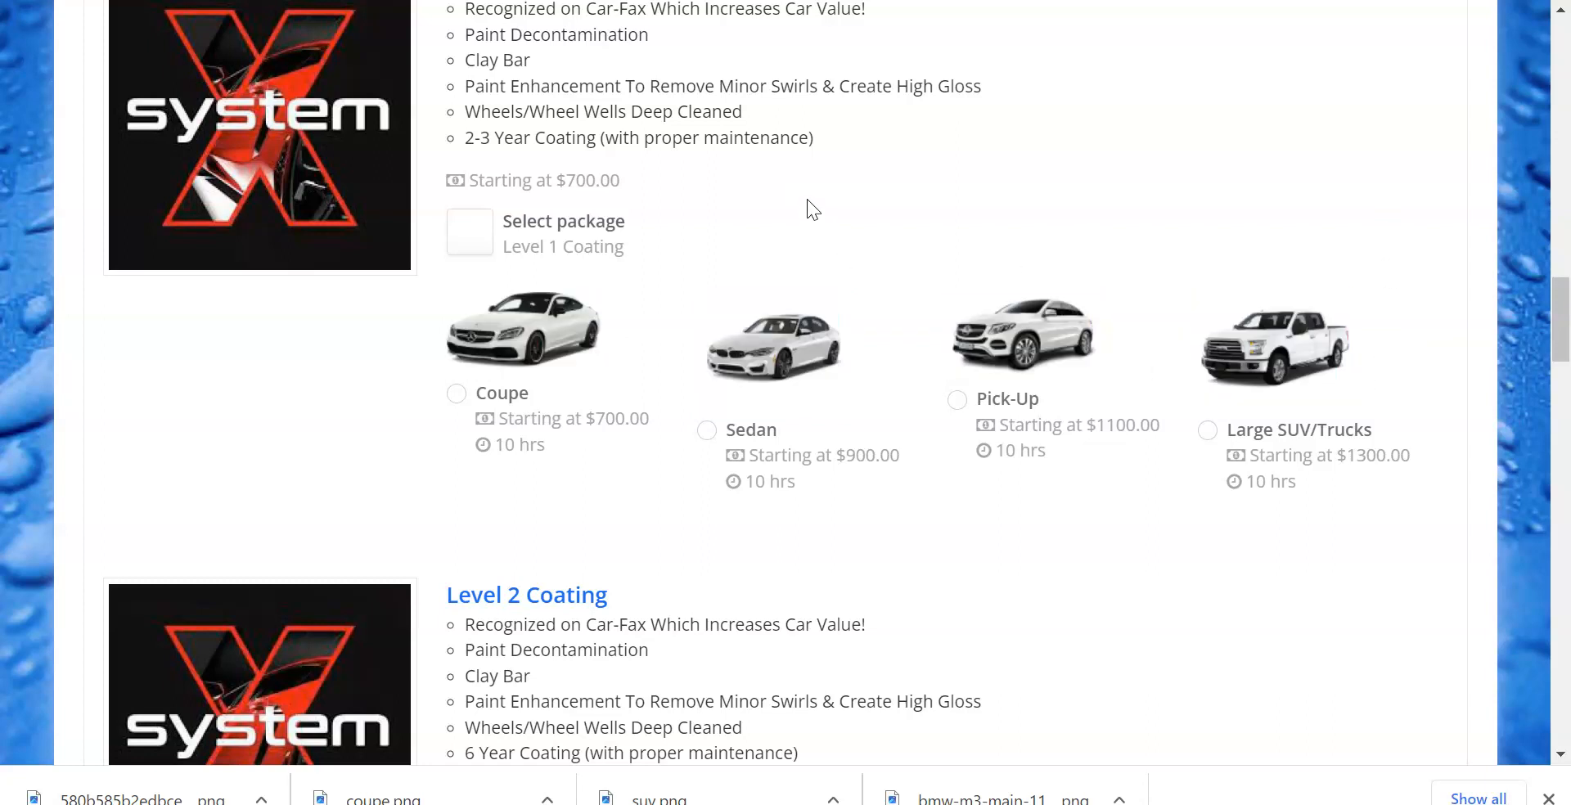
# - Review the other coating packages and the address and date sections of the booking form
pyautogui.scroll(-7, 806, 198)
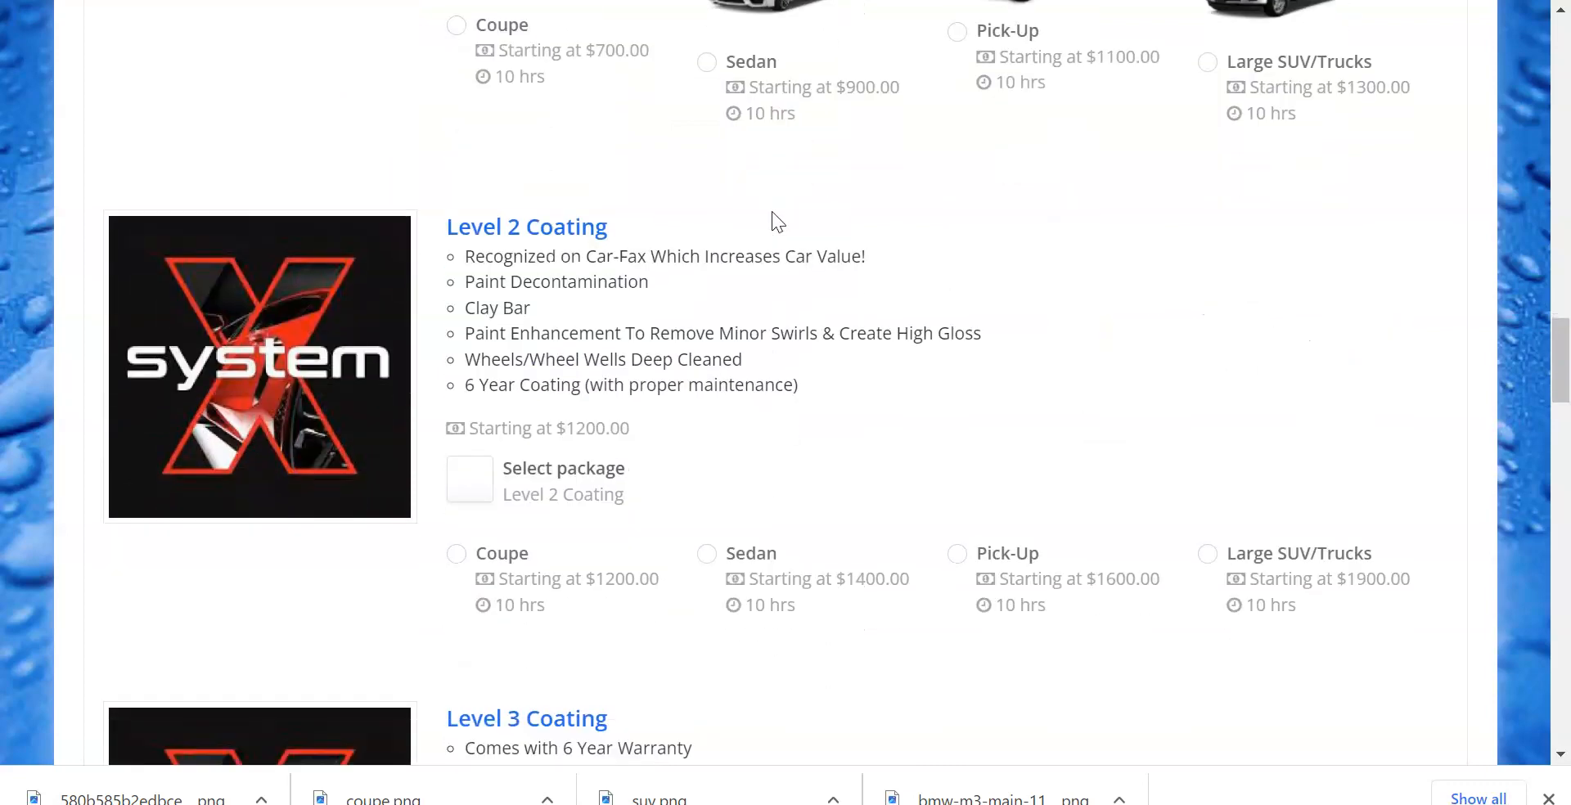
pyautogui.scroll(-20, 753, 194)
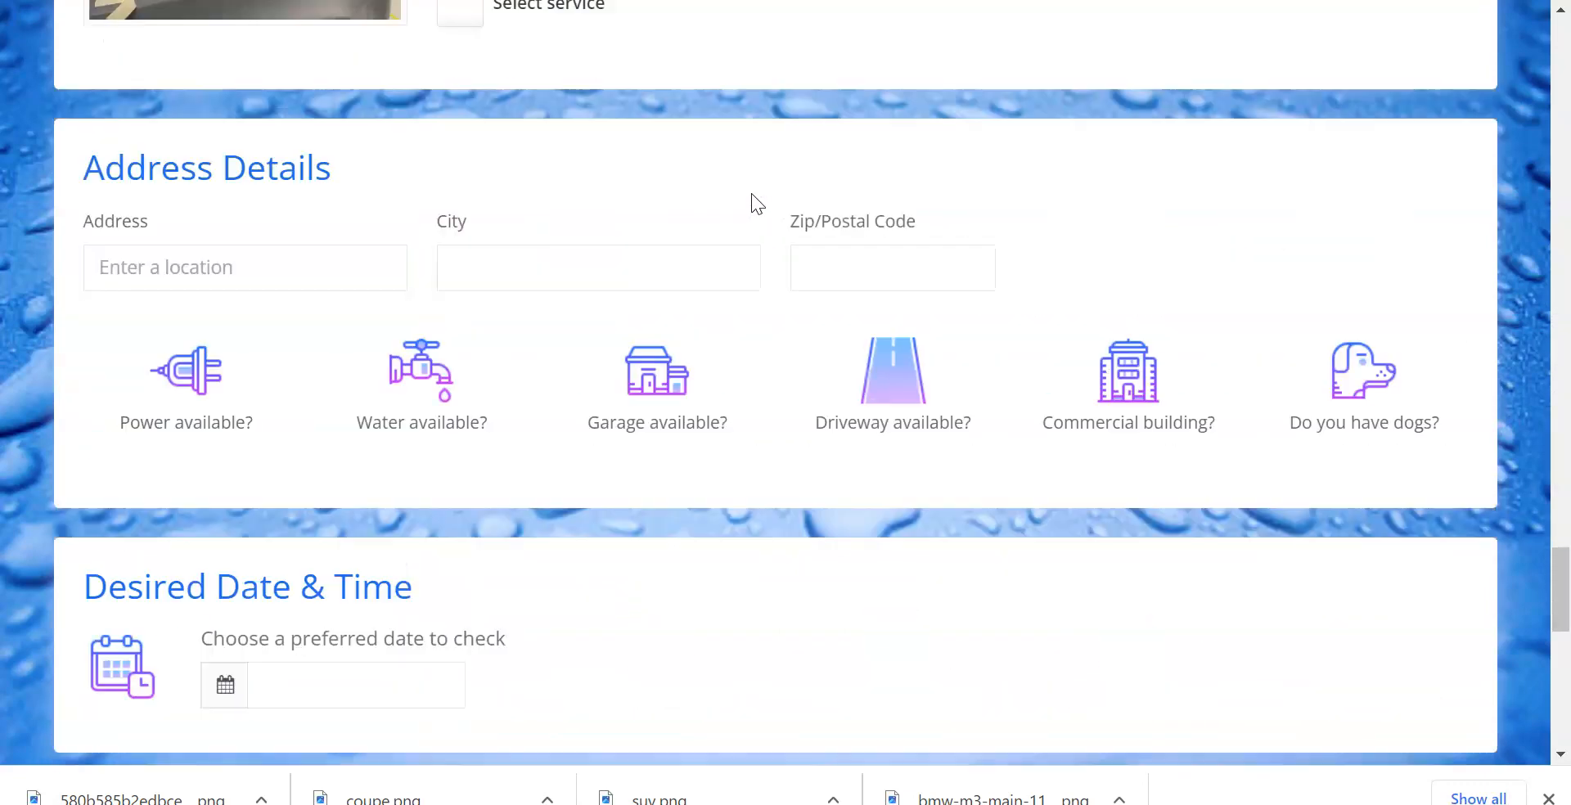
pyautogui.scroll(20, 561, 238)
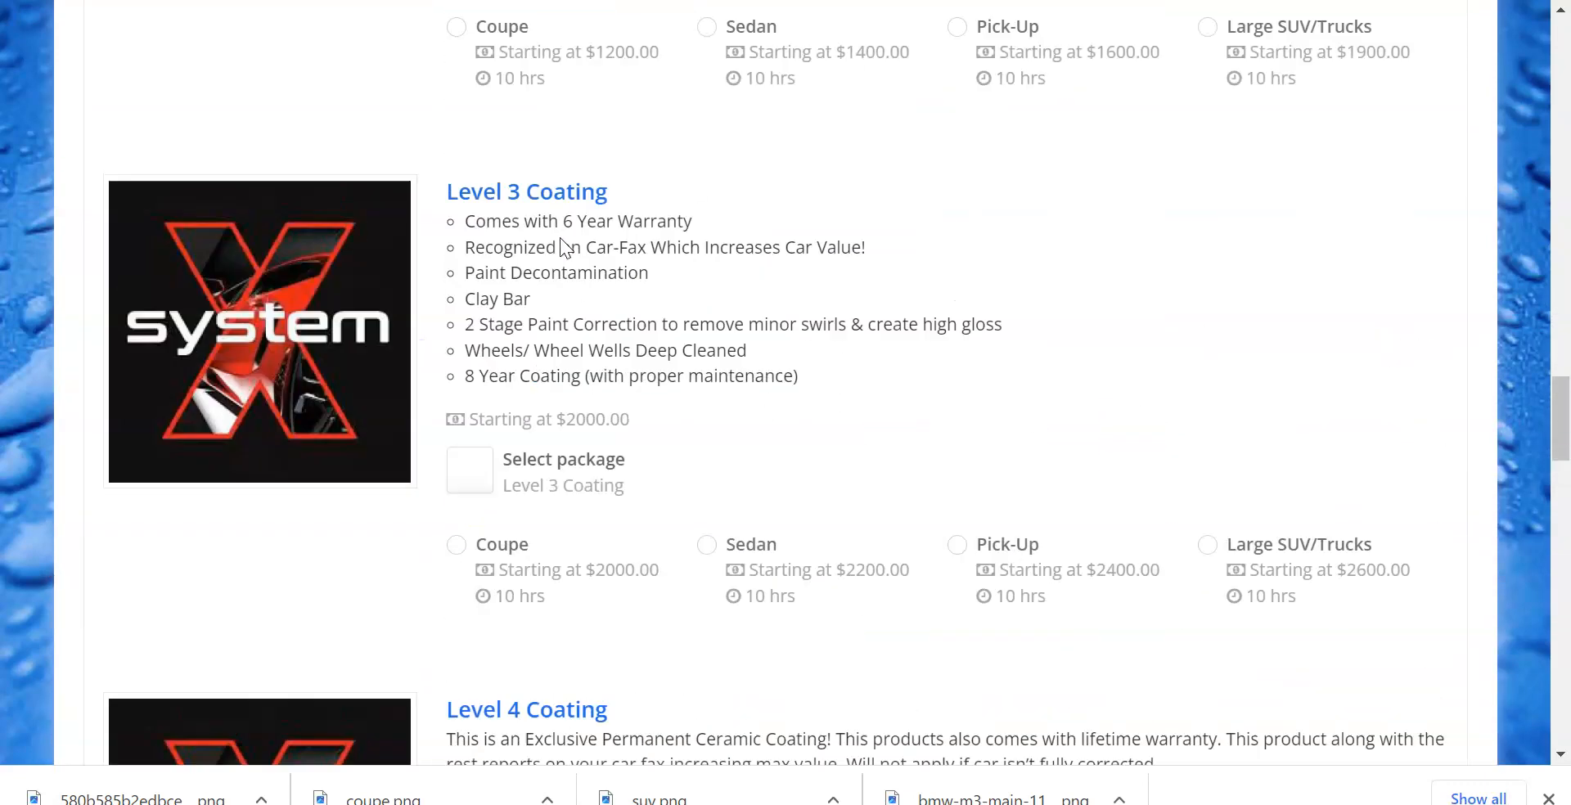
# - Collapse the Ceramic coating packages and review the remaining sections of the customer booking form
pyautogui.scroll(6, 560, 241)
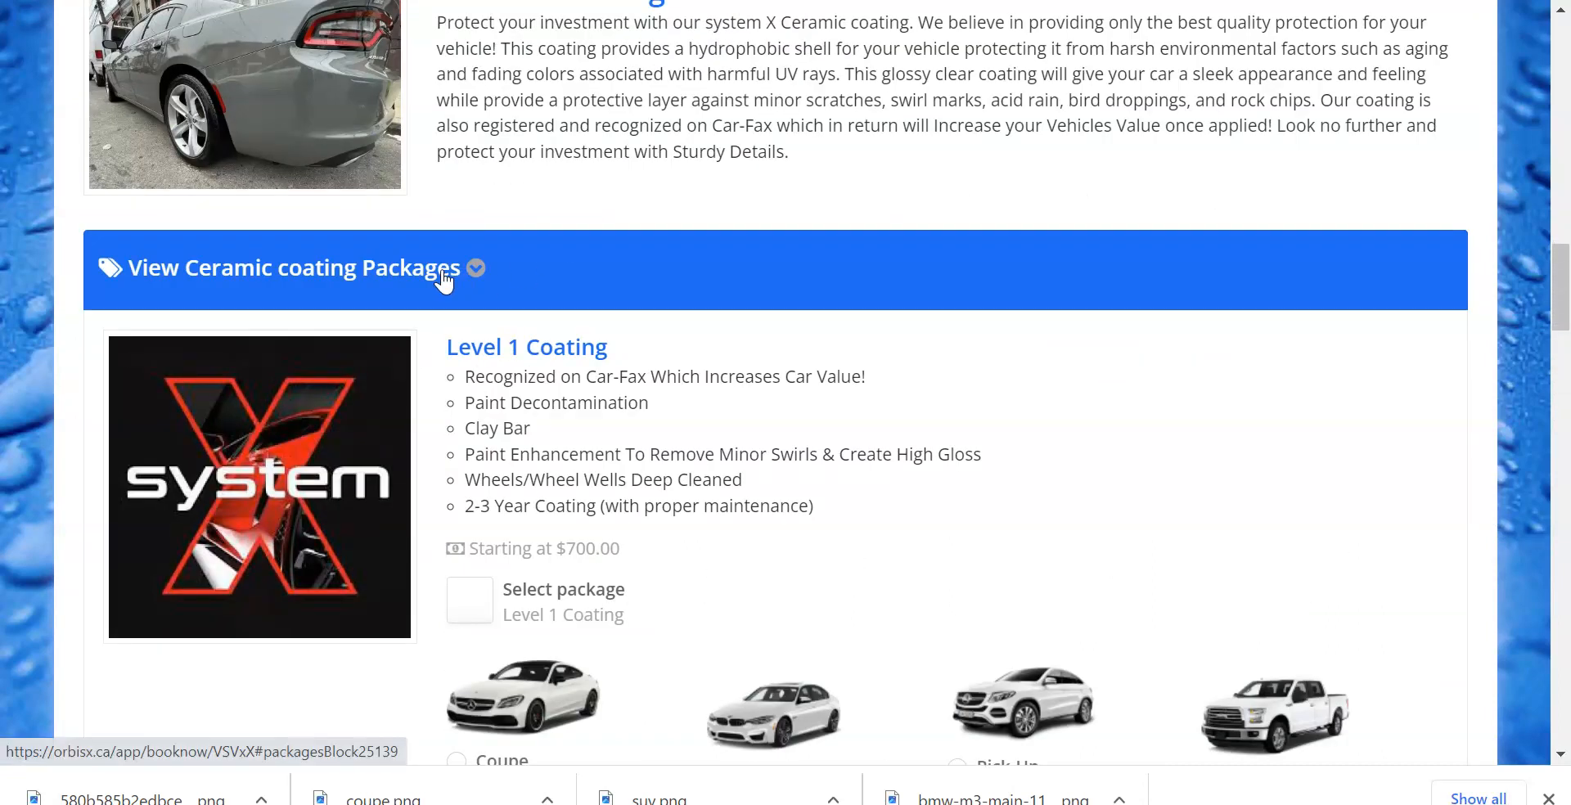
pyautogui.click(551, 276)
pyautogui.scroll(-13, 528, 294)
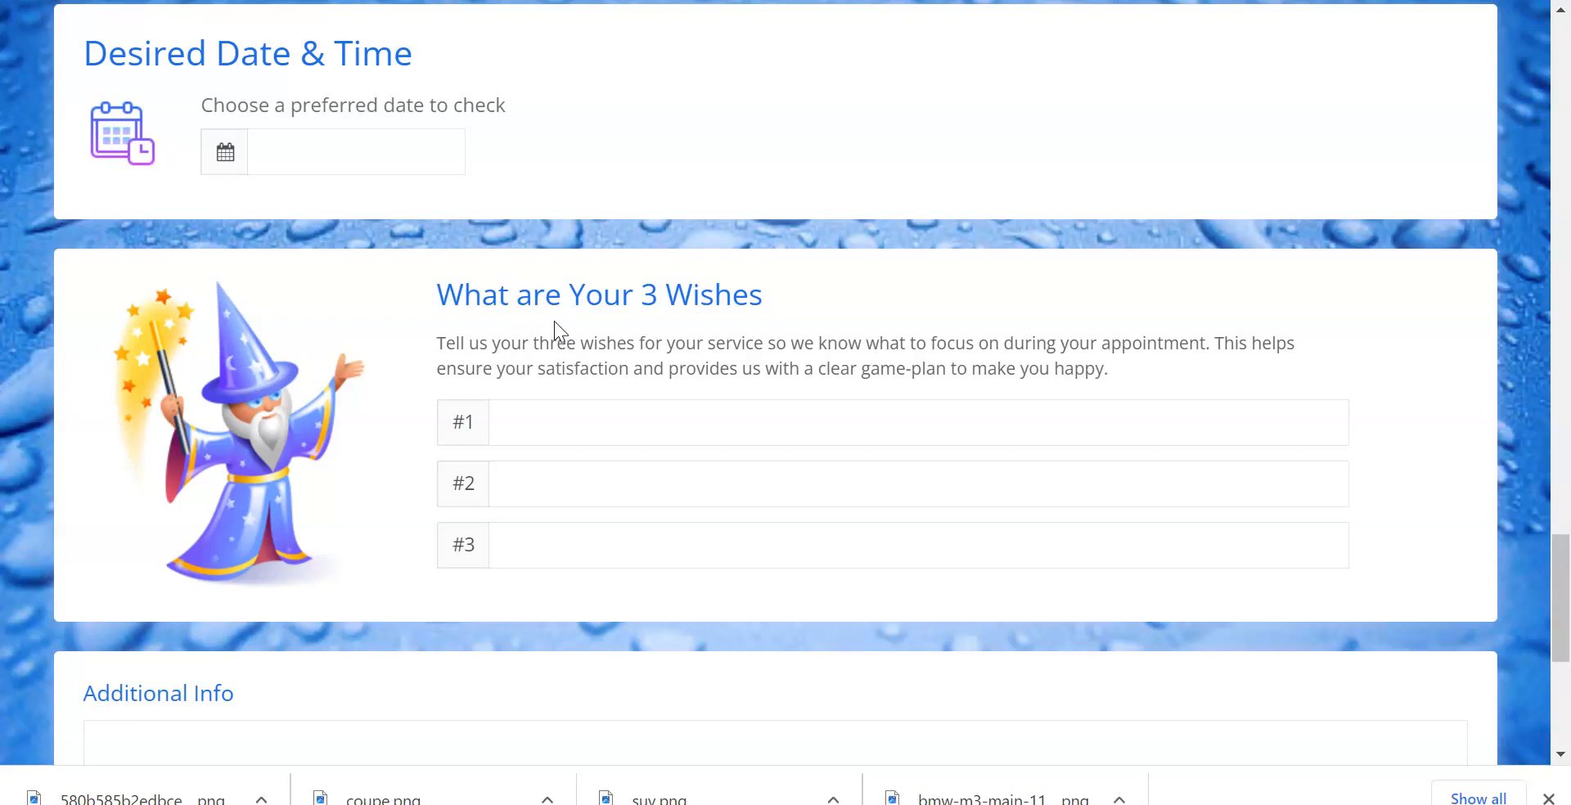
pyautogui.scroll(20, 581, 314)
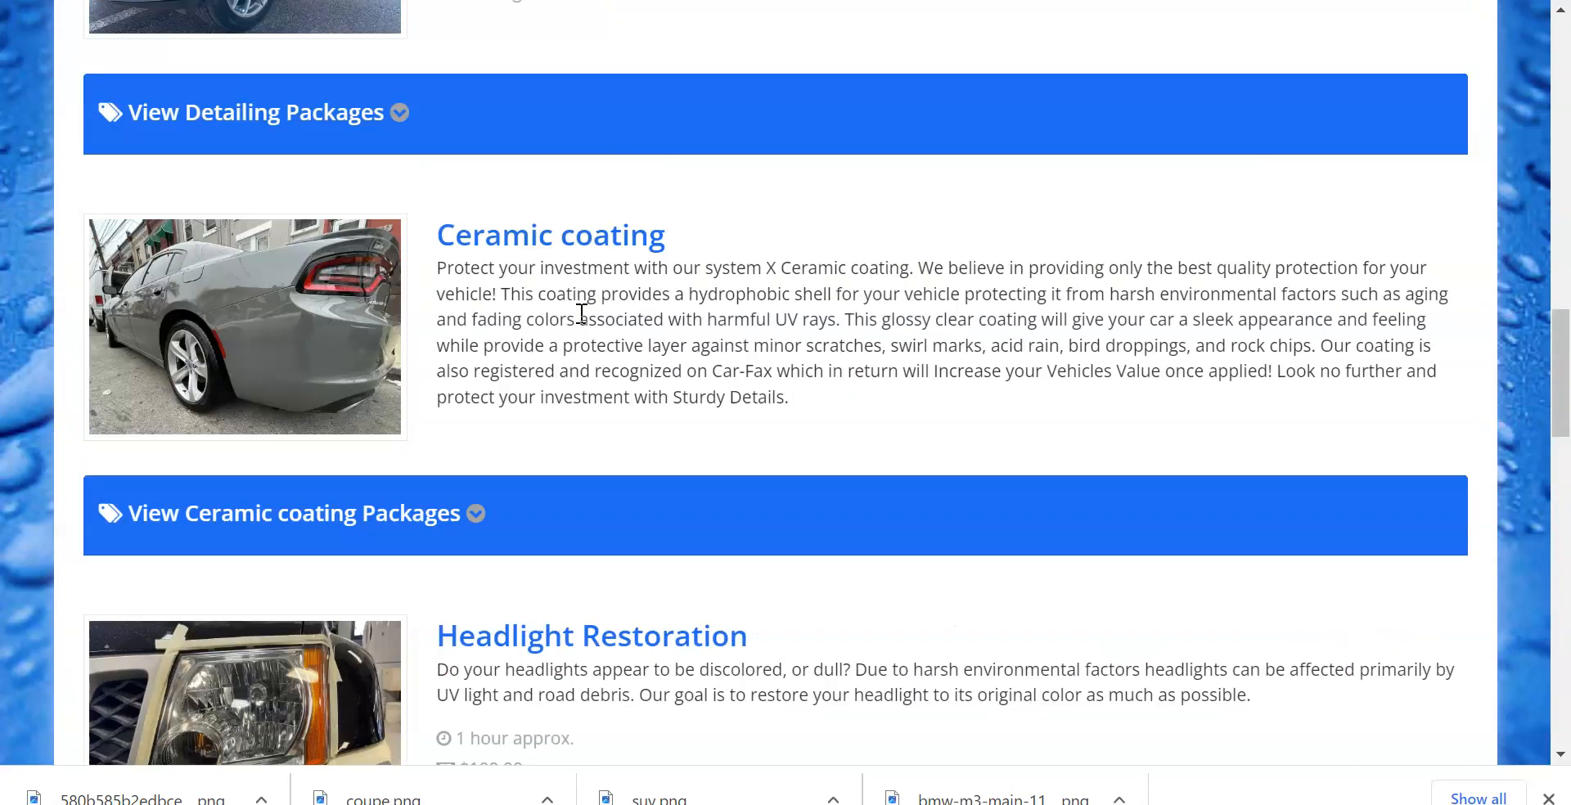
pyautogui.scroll(8, 579, 313)
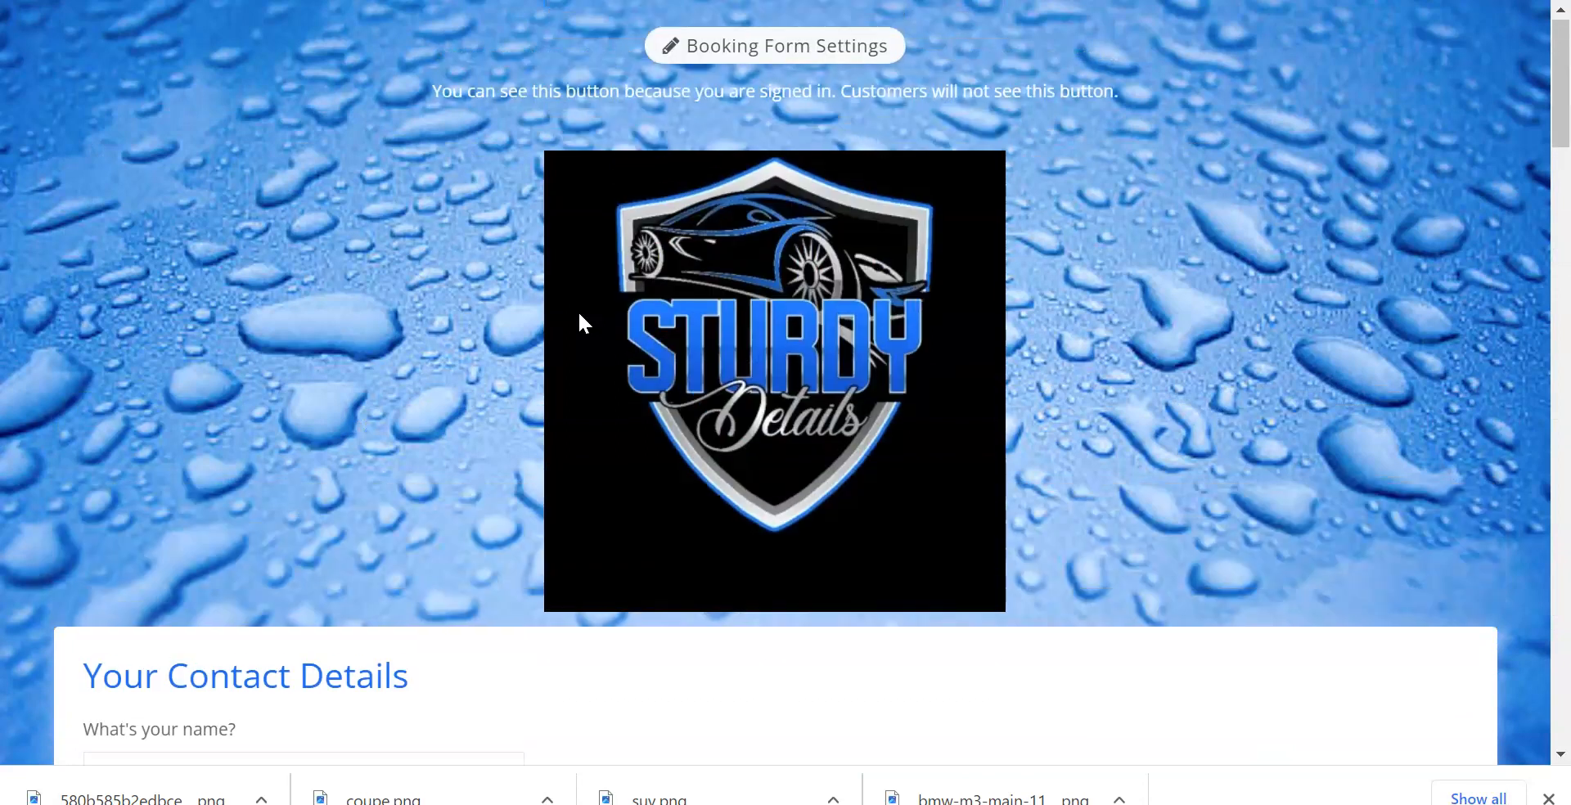
# - Examine the signed-in notice above the logo and the vehicle details section of the booking form
pyautogui.tripleClick(496, 94)
pyautogui.tripleClick(525, 94)
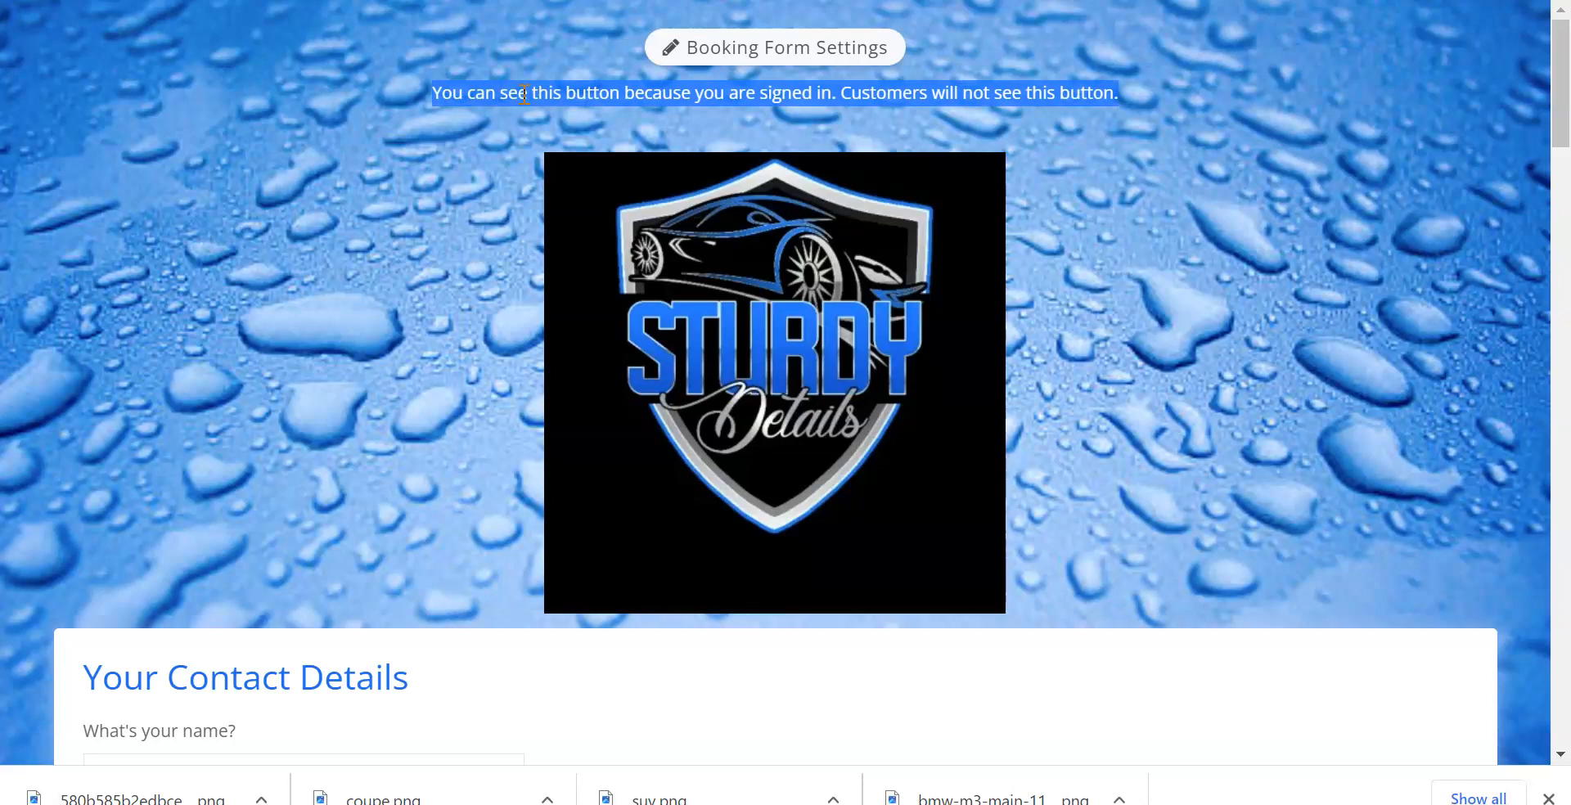
pyautogui.tripleClick(524, 94)
pyautogui.scroll(-10, 419, 205)
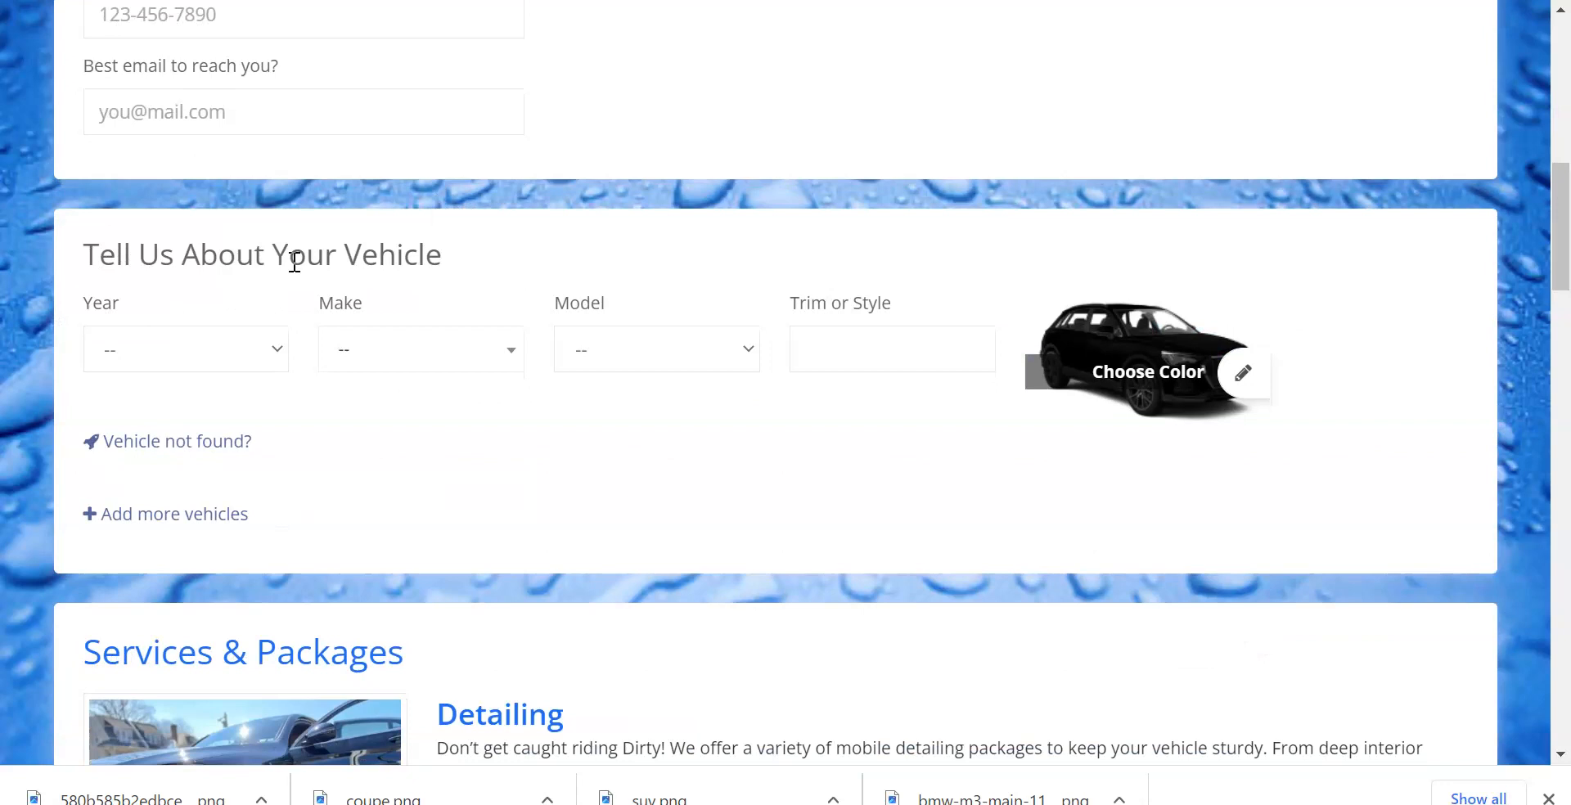
pyautogui.doubleClick(243, 257)
pyautogui.tripleClick(243, 256)
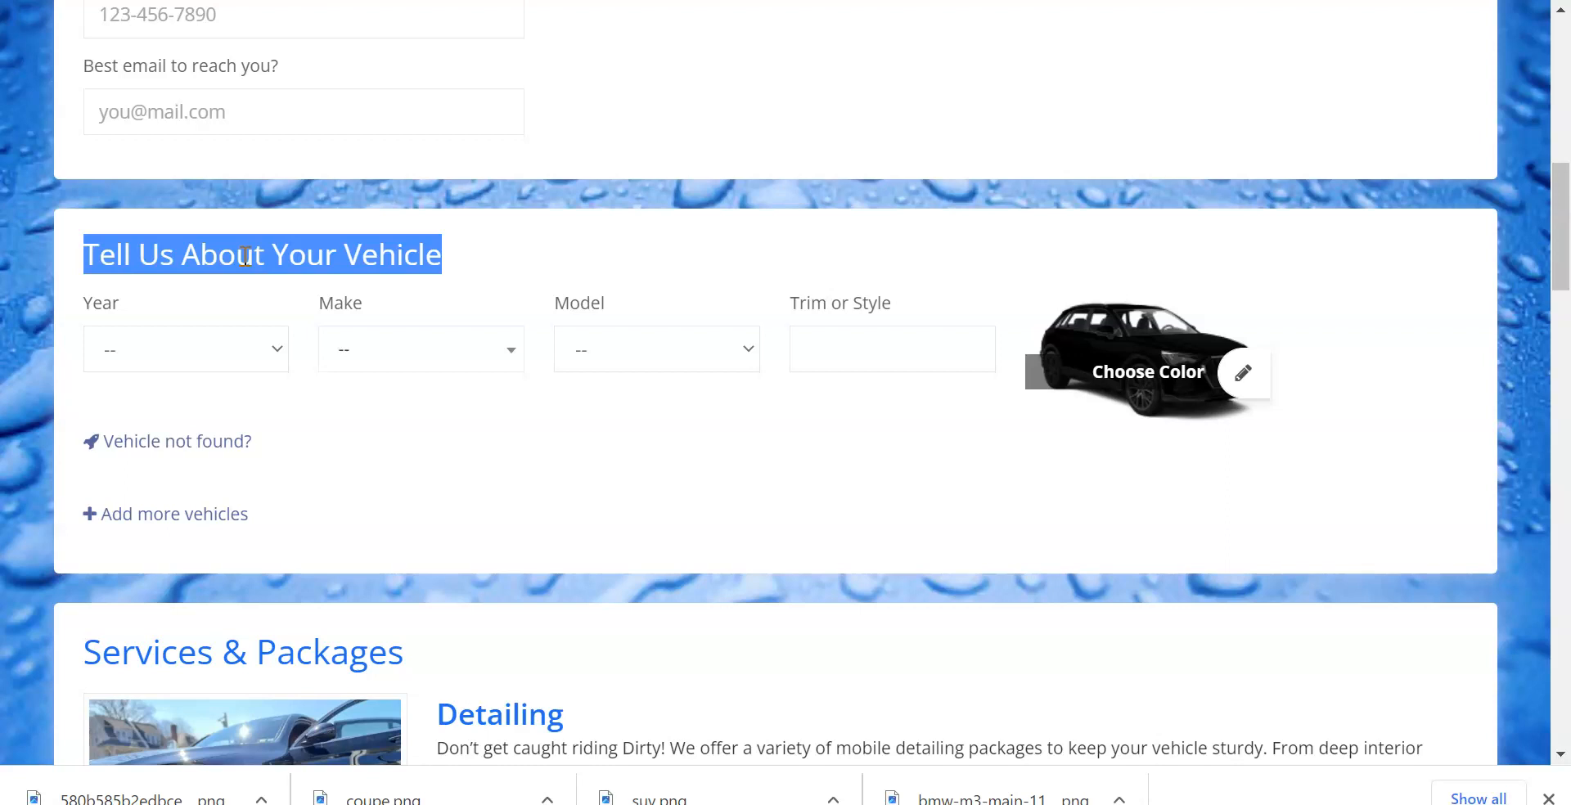
pyautogui.click(260, 274)
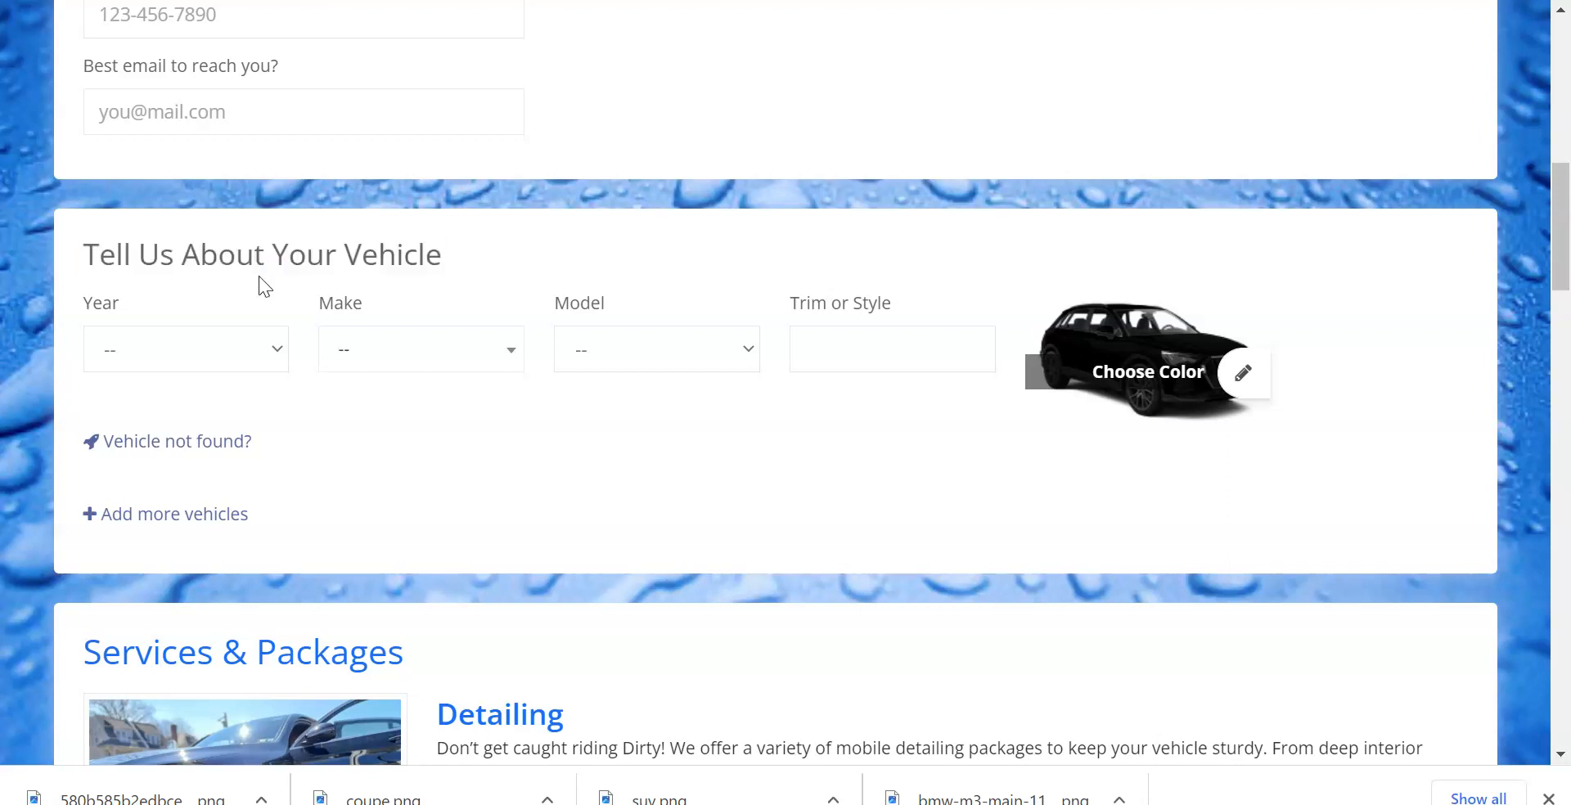
pyautogui.tripleClick(275, 253)
# - Examine the Detailing, Ceramic coating and Headlight Restoration entries under Services & Packages on the booking form
pyautogui.scroll(-5, 278, 248)
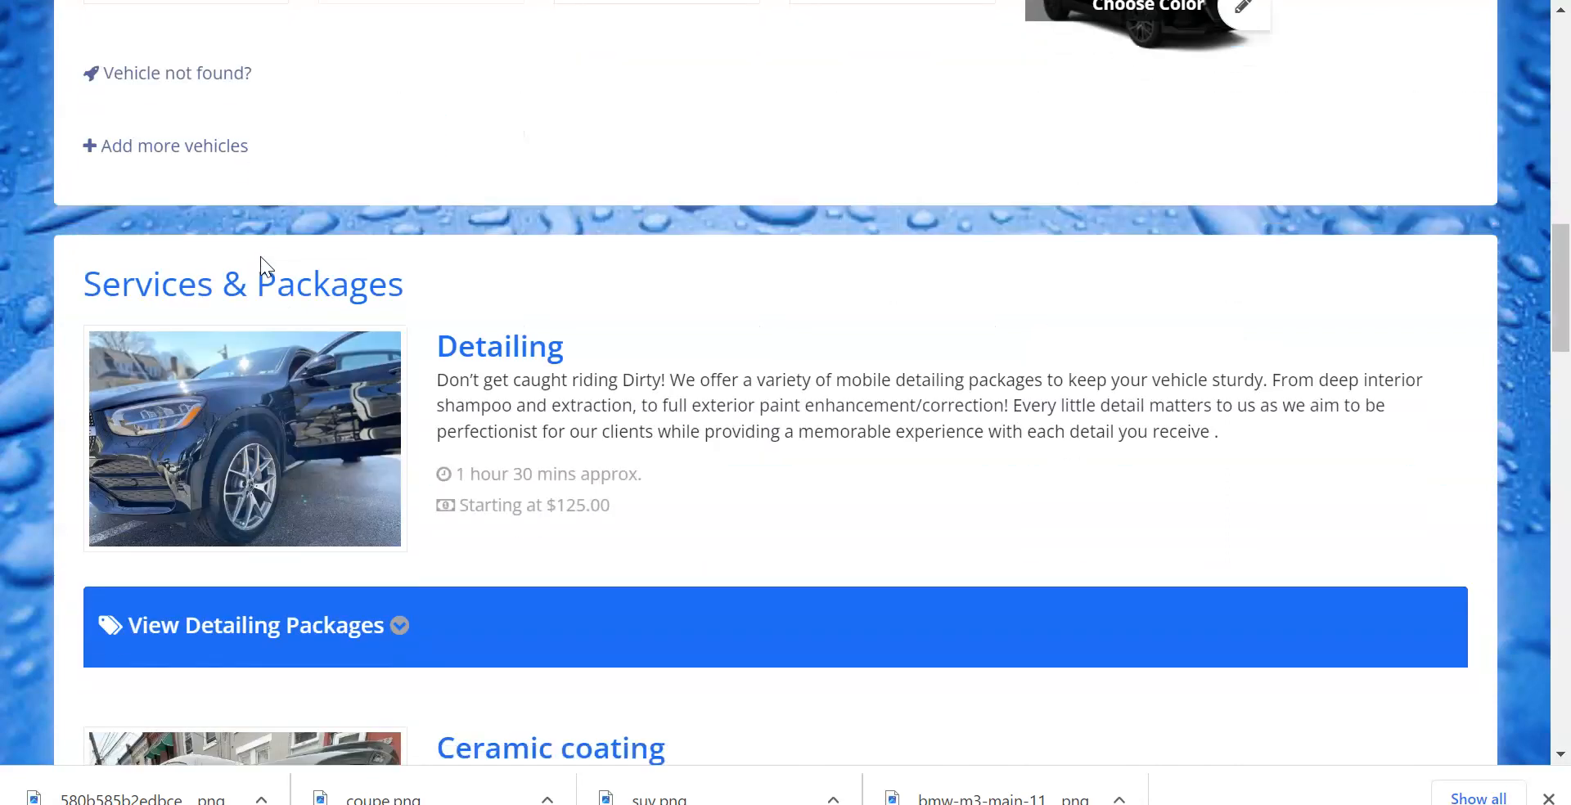
pyautogui.tripleClick(238, 281)
pyautogui.click(496, 337)
pyautogui.doubleClick(495, 336)
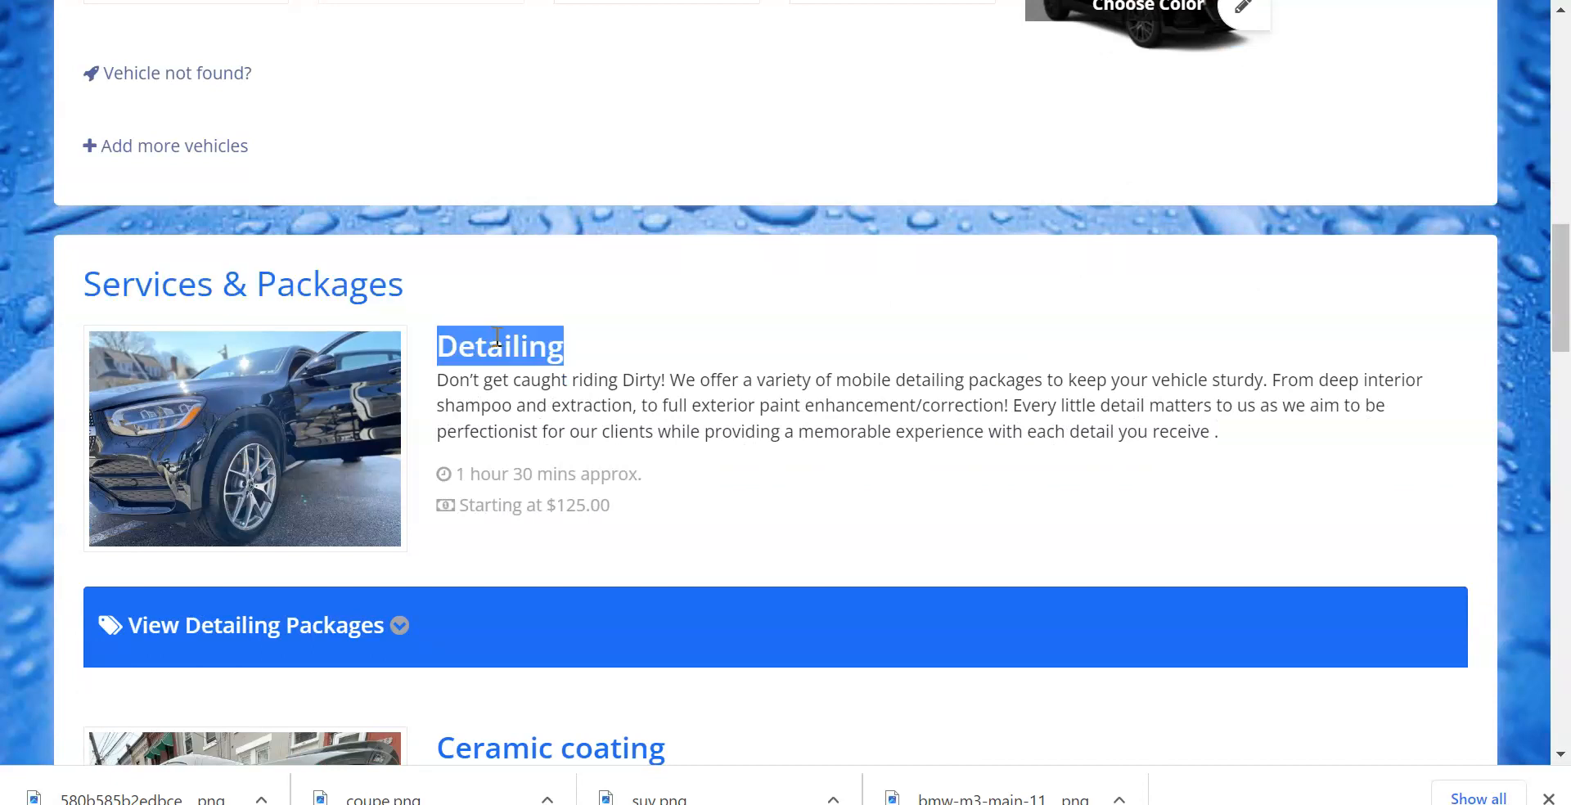
pyautogui.scroll(-5, 496, 340)
pyautogui.click(350, 272)
pyautogui.click(356, 274)
pyautogui.scroll(-5, 512, 297)
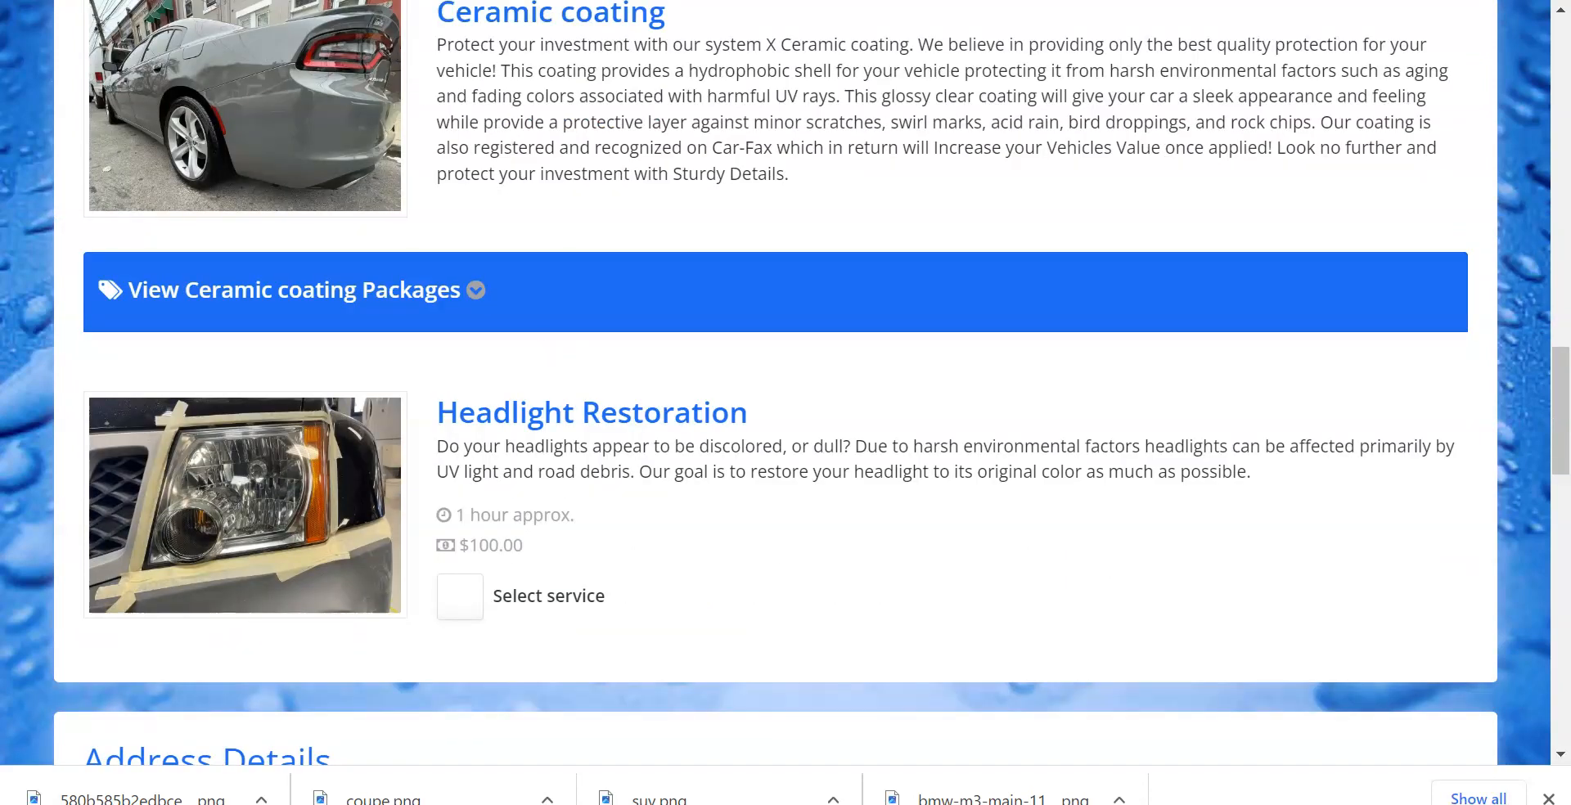
# - Return to the booking form configuration, check the Level 1 Coating package's starting price and variation prices, and close its settings without saving
pyautogui.hotkey('ctrl', 'shift', 'Tab')
pyautogui.scroll(-13, 360, 360)
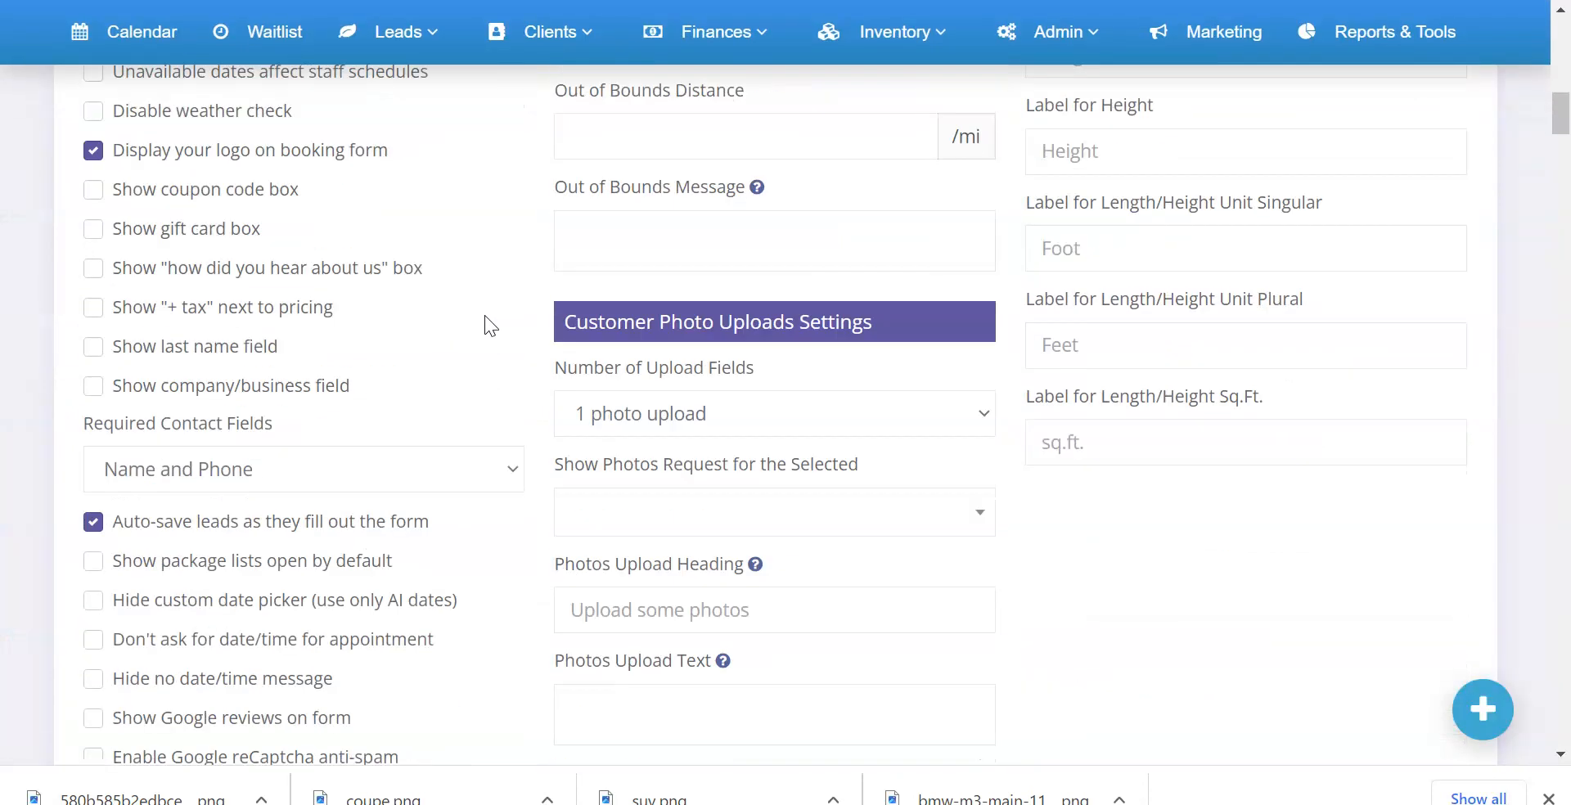
pyautogui.scroll(-10, 481, 320)
pyautogui.scroll(-4, 625, 458)
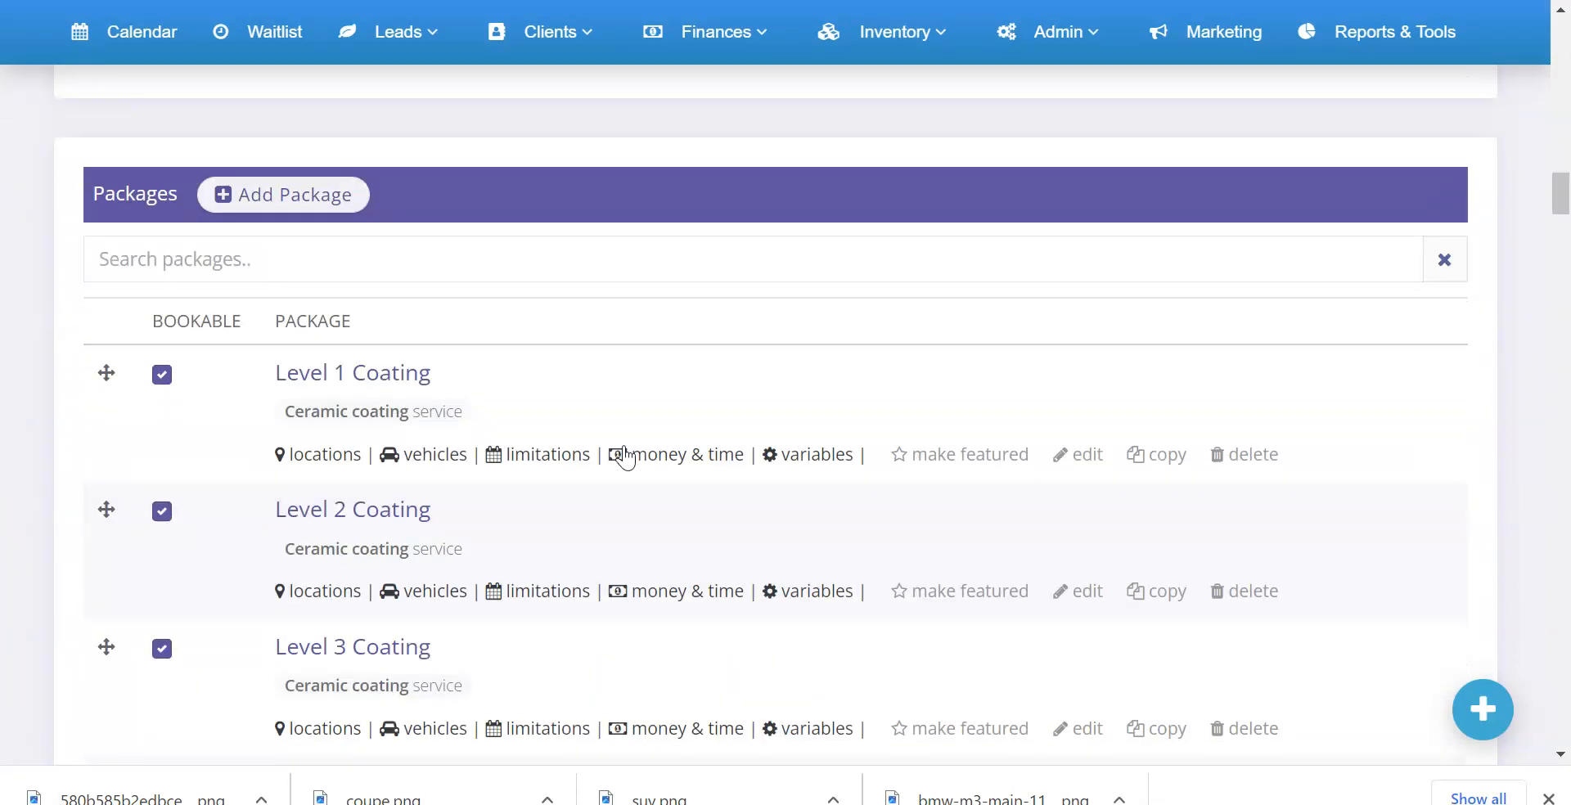
pyautogui.moveTo(286, 372); pyautogui.dragTo(441, 374)
pyautogui.click(440, 375)
pyautogui.click(656, 457)
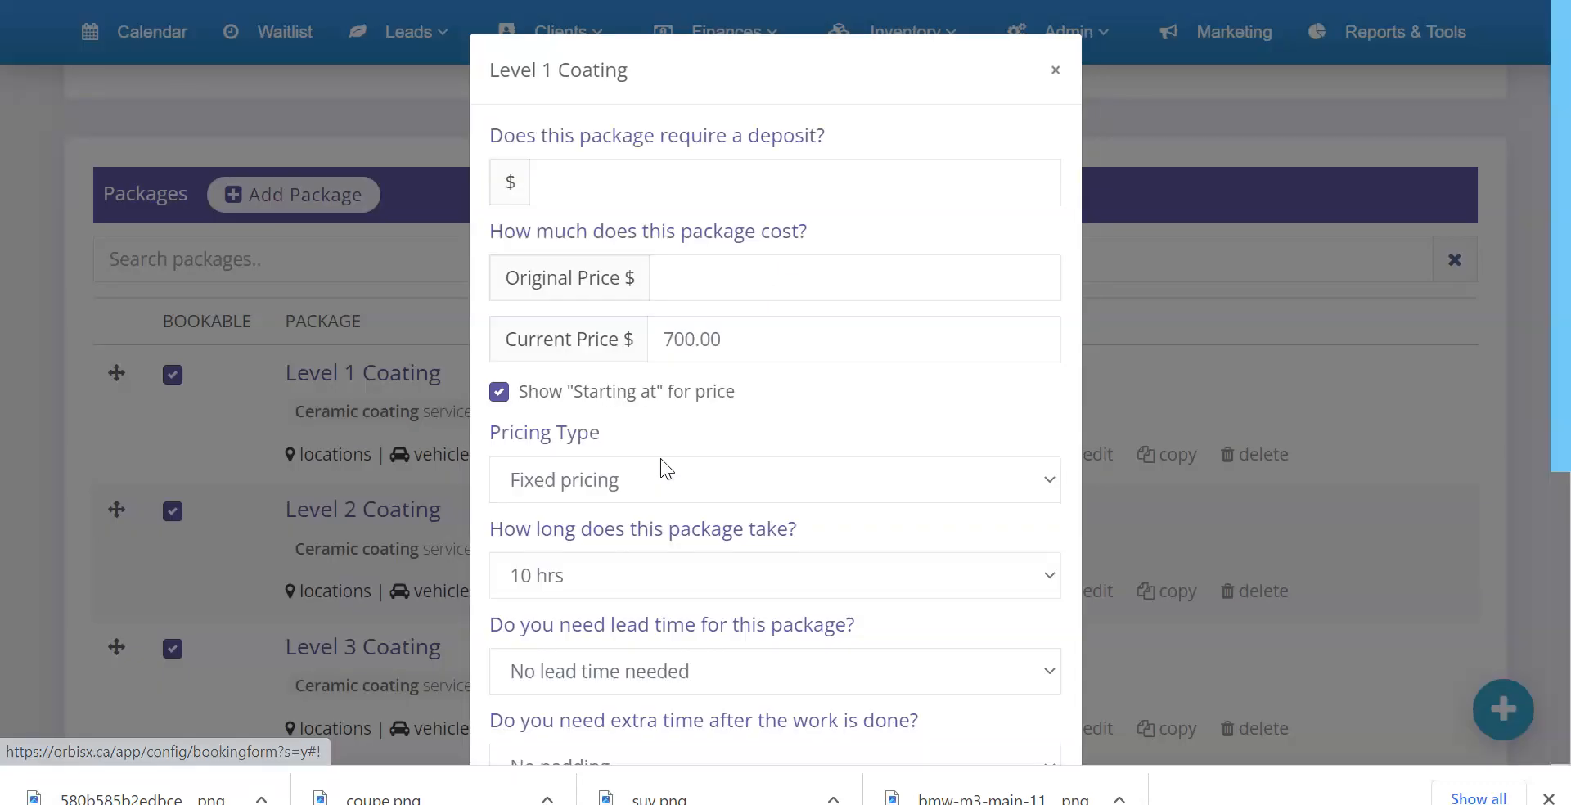
pyautogui.scroll(-1, 706, 293)
pyautogui.moveTo(731, 214); pyautogui.dragTo(585, 213)
pyautogui.scroll(-6, 696, 317)
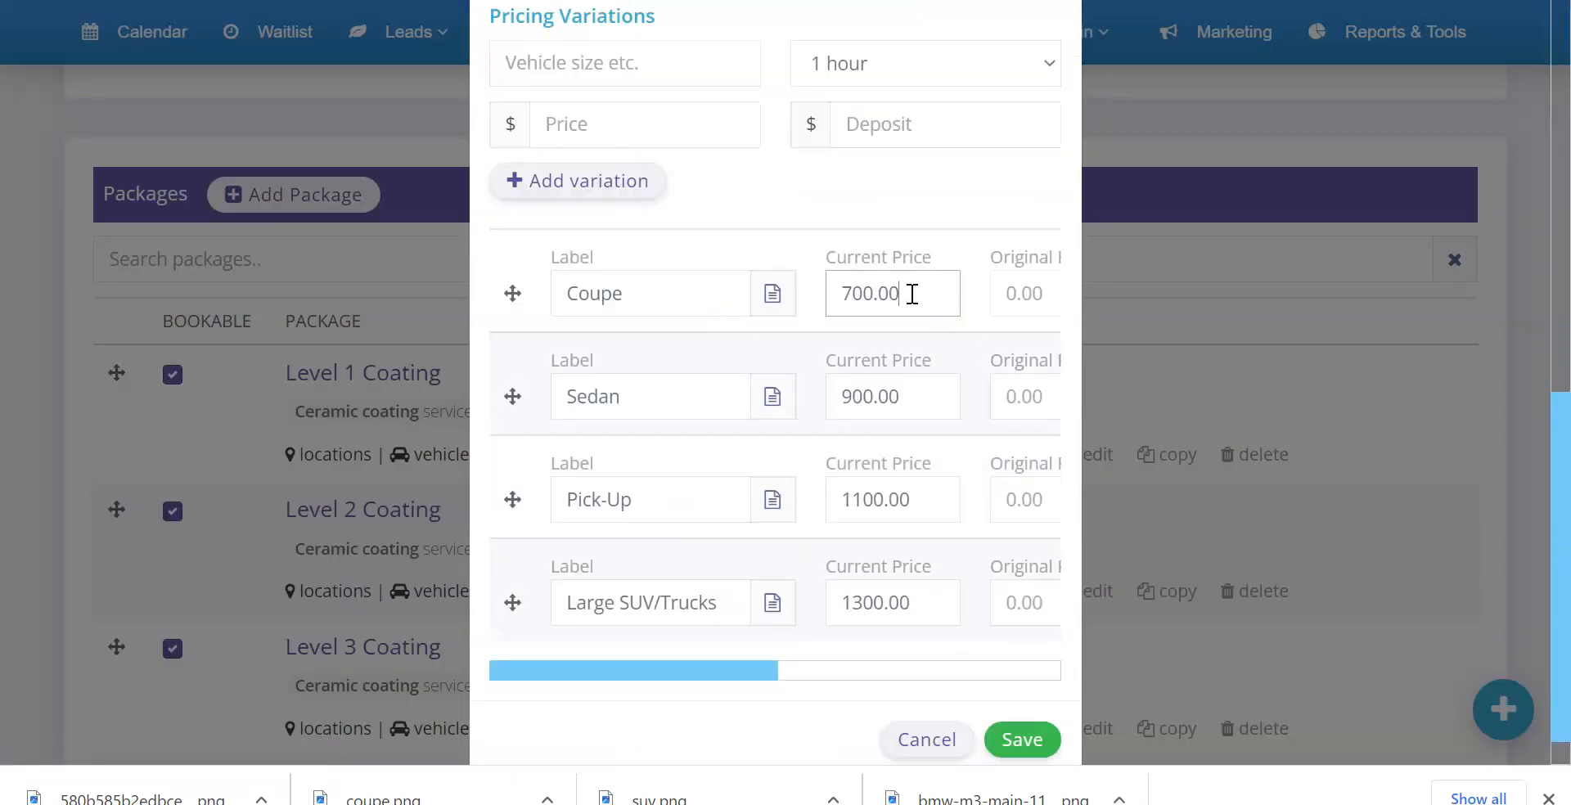
pyautogui.doubleClick(913, 294)
pyautogui.click(953, 741)
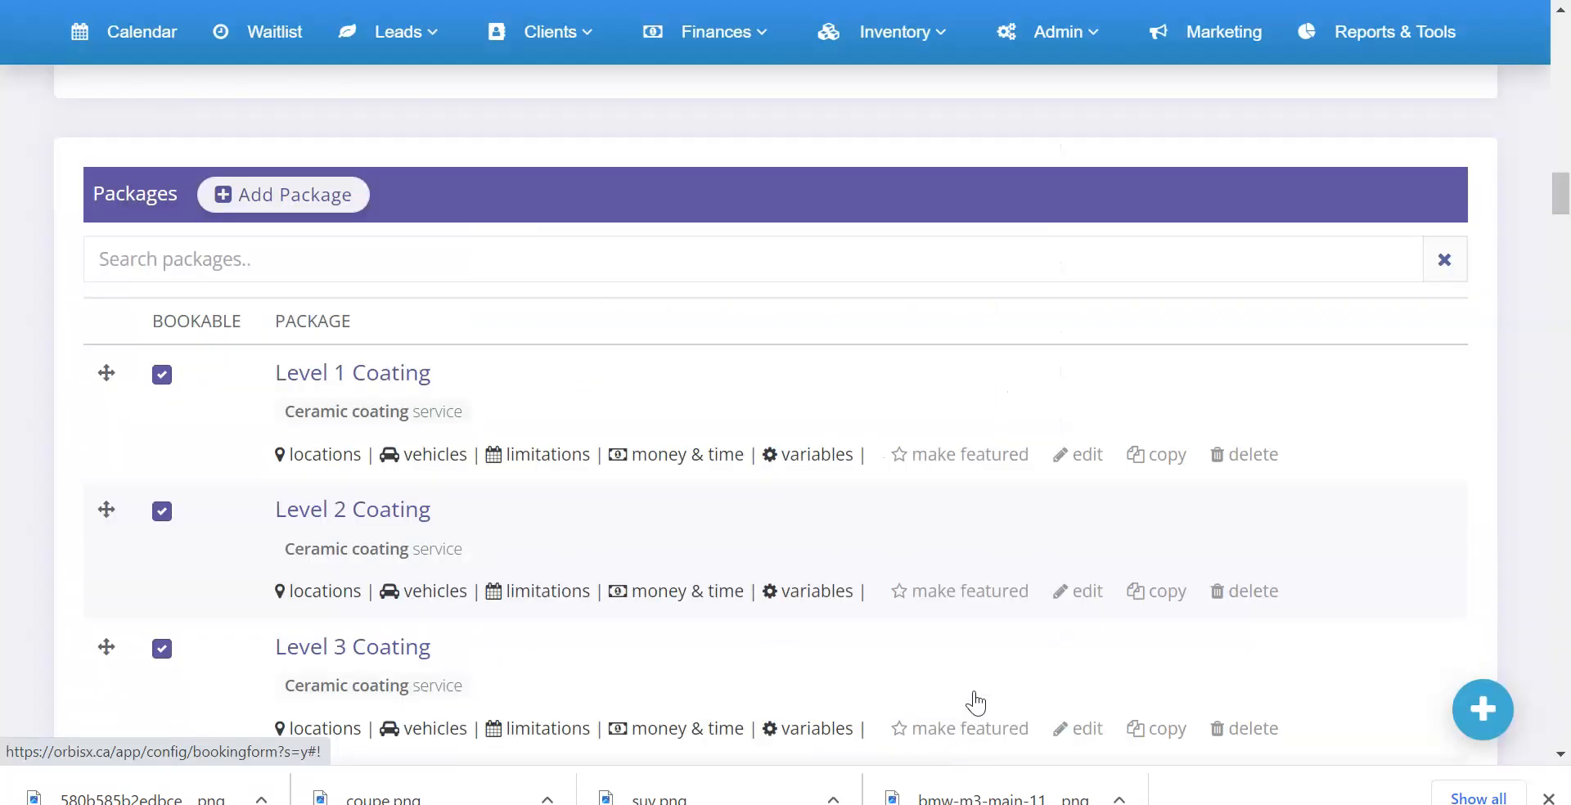
# - Dismiss the browser's download list and review the packages, services and general options in the booking form configuration
pyautogui.click(1550, 799)
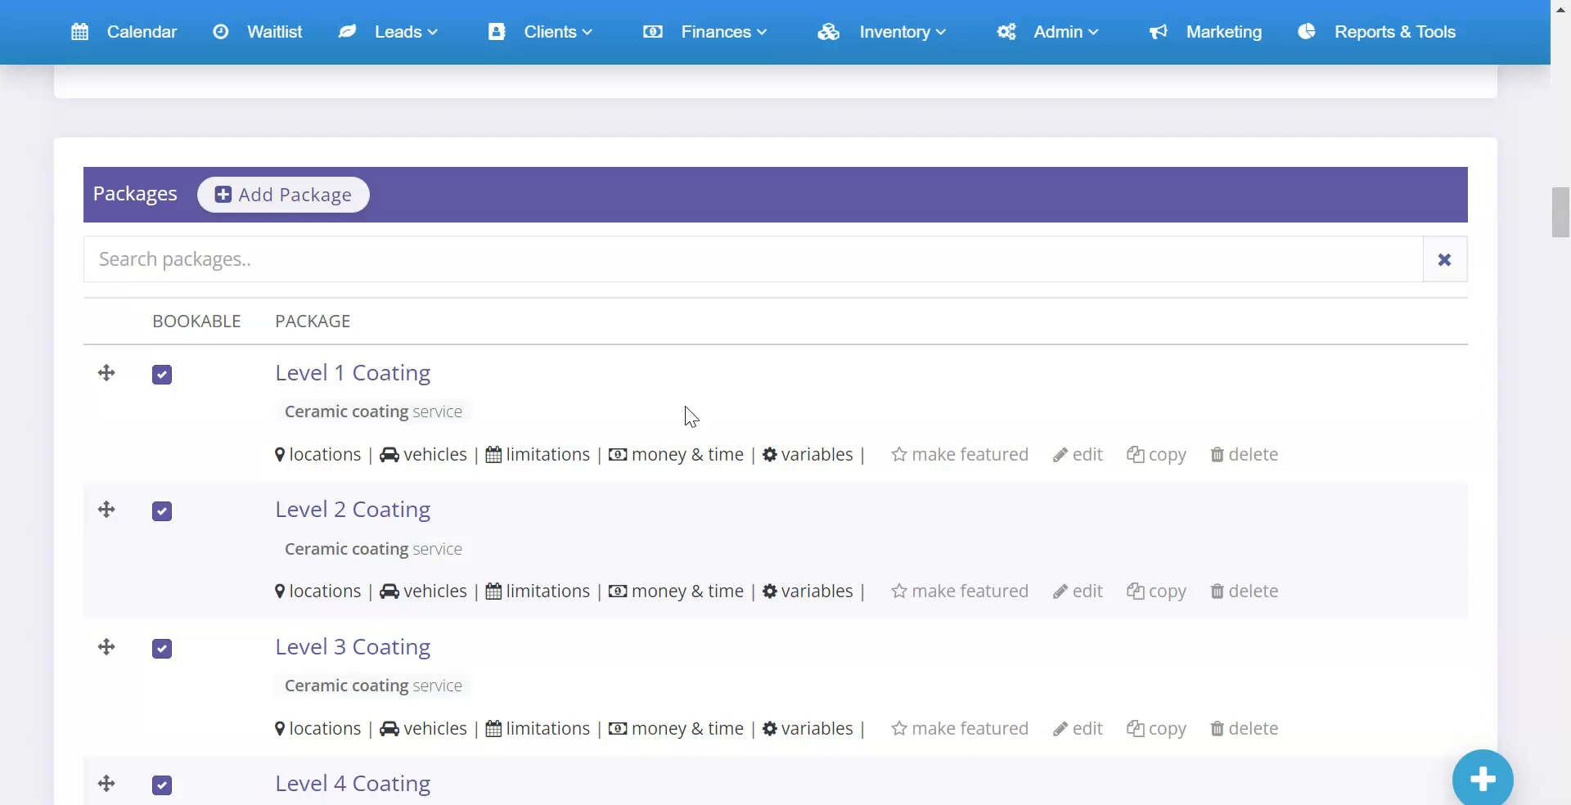
pyautogui.scroll(-7, 589, 413)
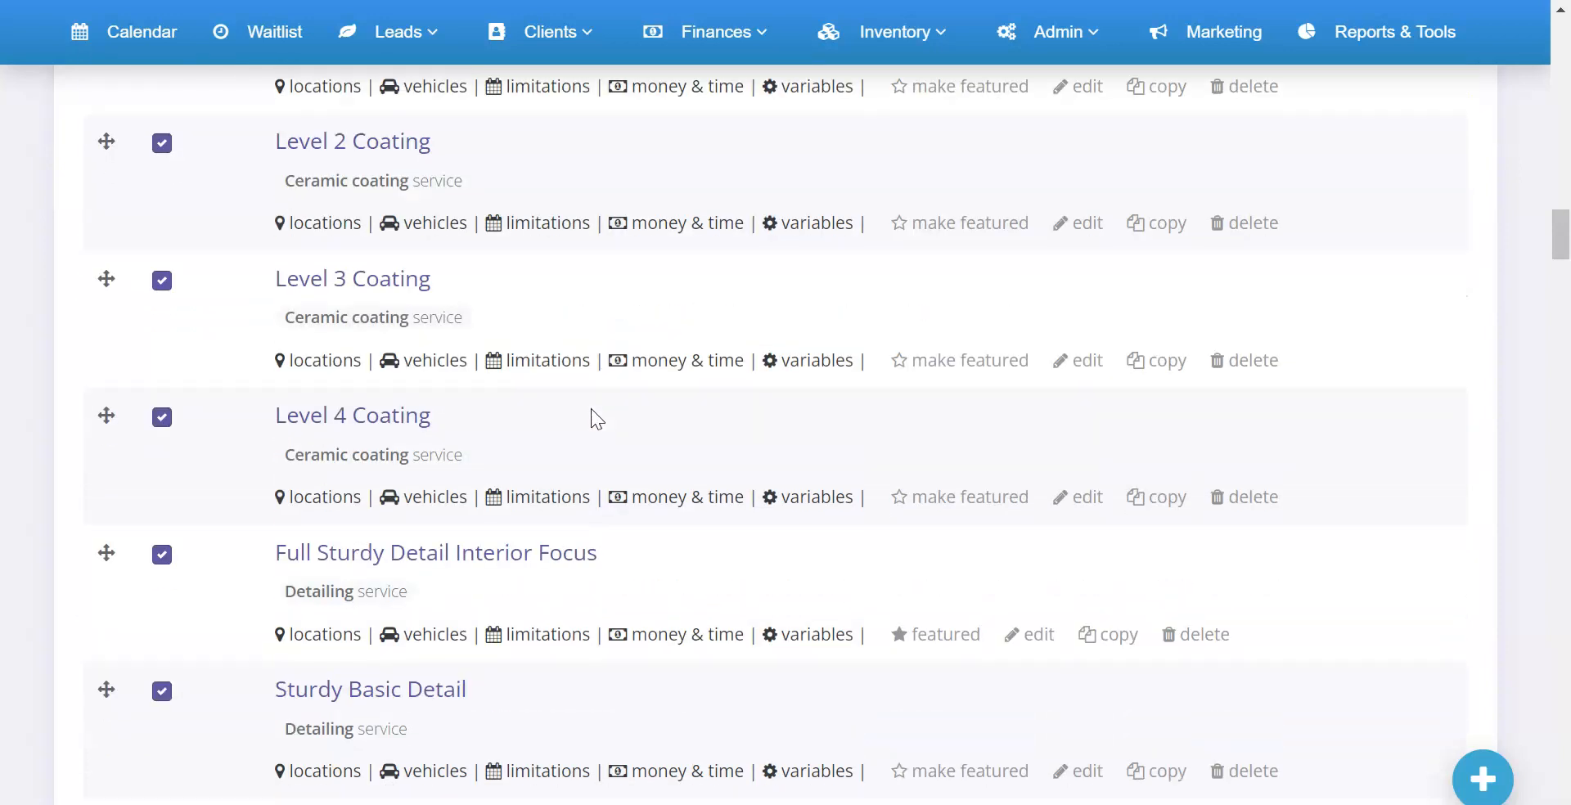
pyautogui.scroll(-4, 591, 409)
pyautogui.scroll(10, 591, 409)
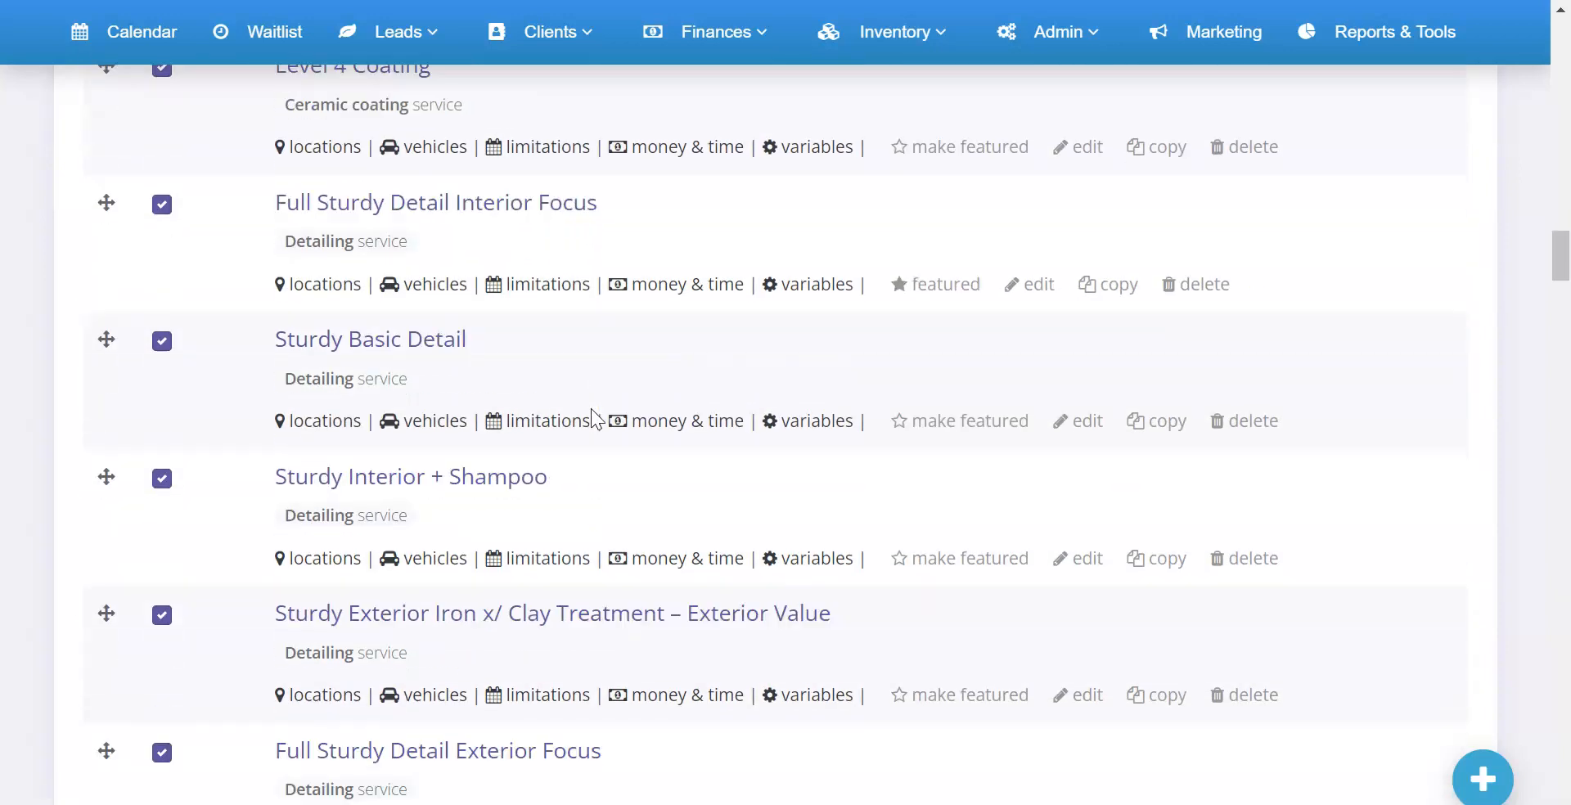
pyautogui.scroll(7, 593, 409)
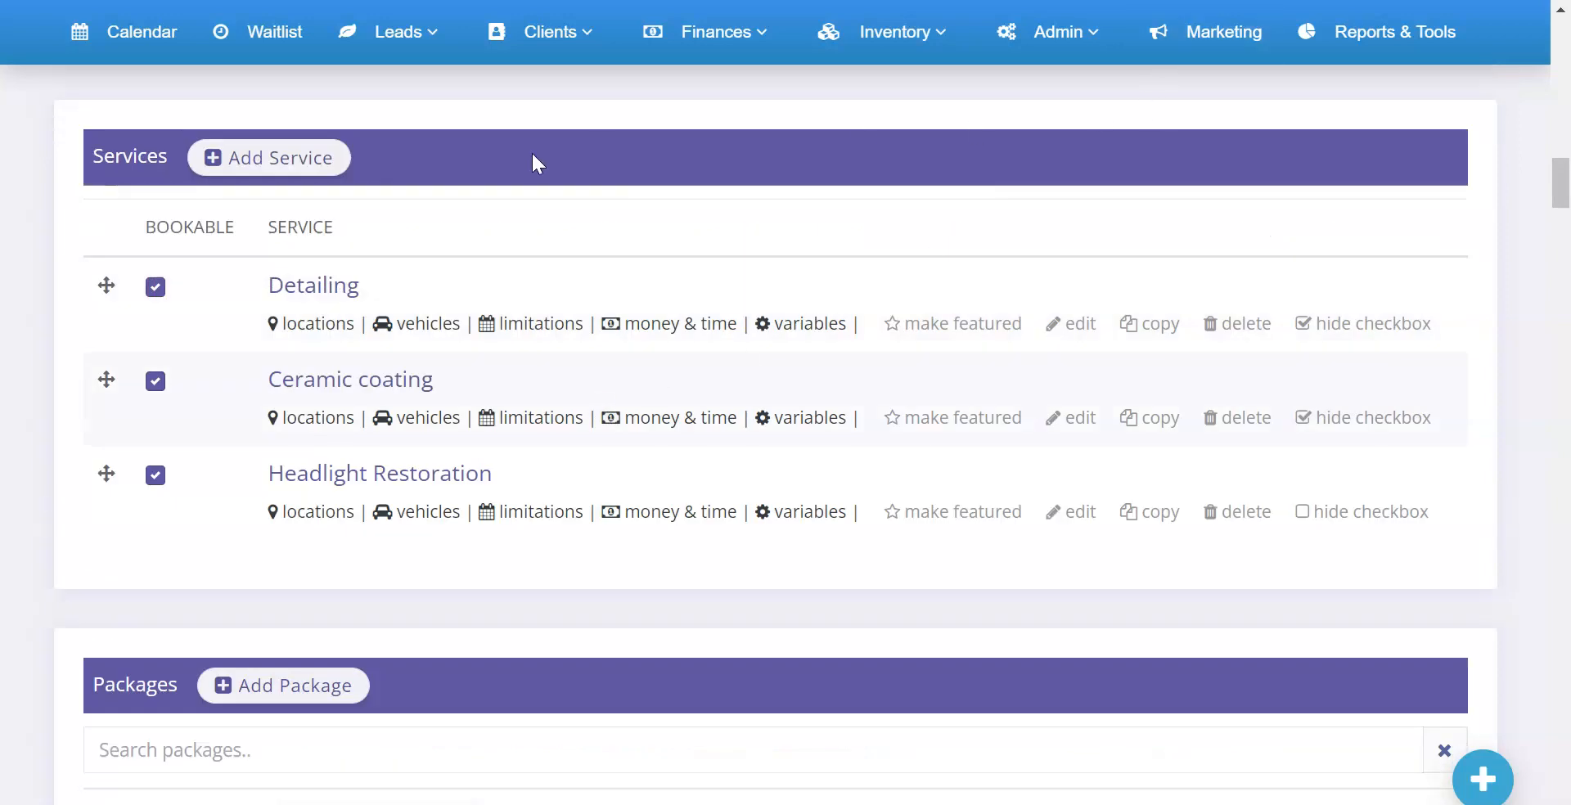
pyautogui.scroll(3, 409, 146)
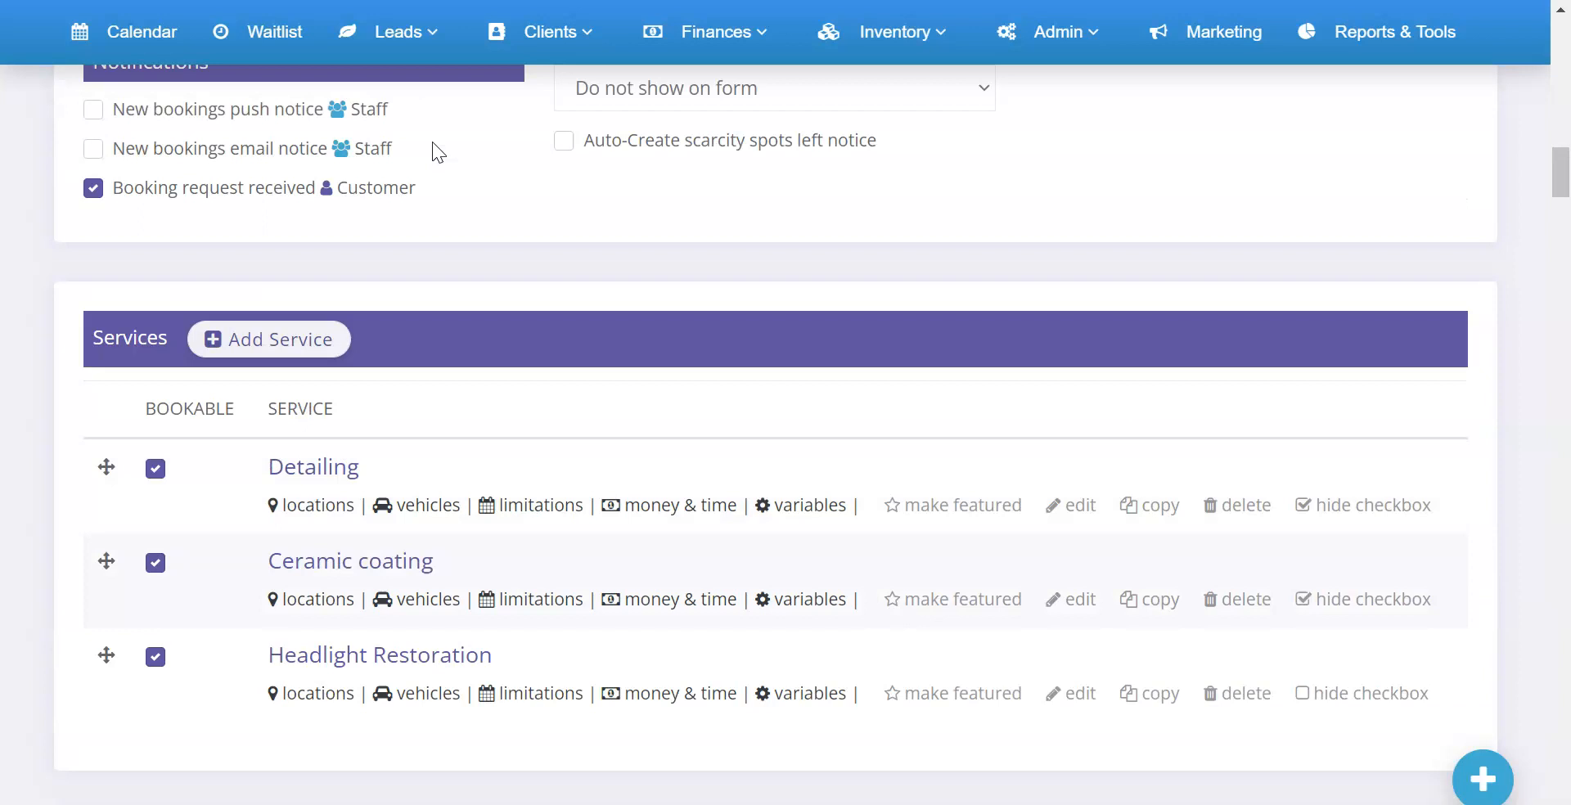
pyautogui.scroll(15, 810, 302)
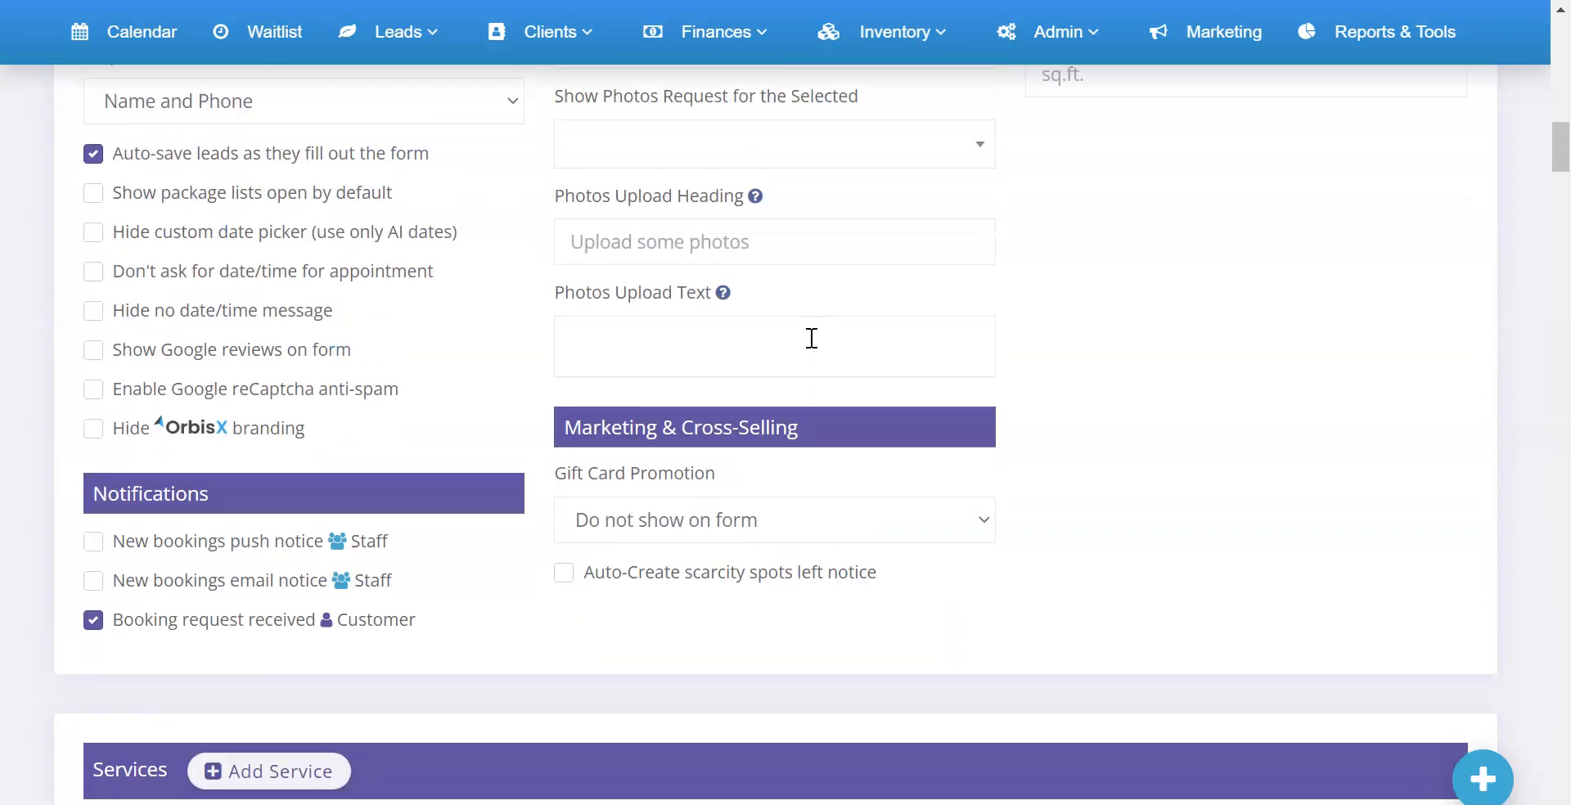
pyautogui.scroll(9, 852, 327)
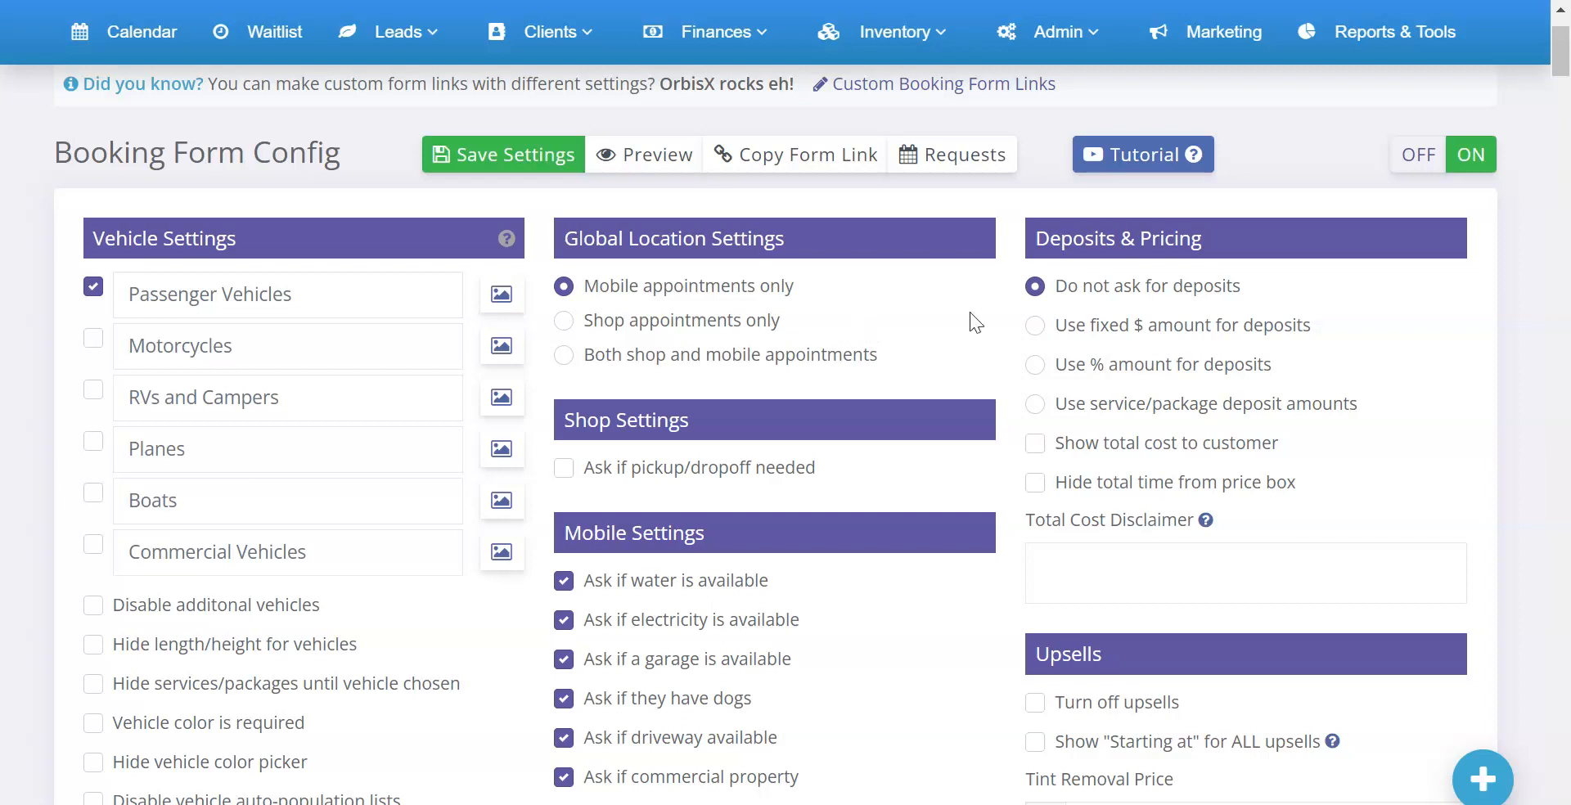
# - Preview the fixed, percentage and service/package deposit options, and return the setting to Do not ask for deposits
pyautogui.scroll(-2, 1082, 313)
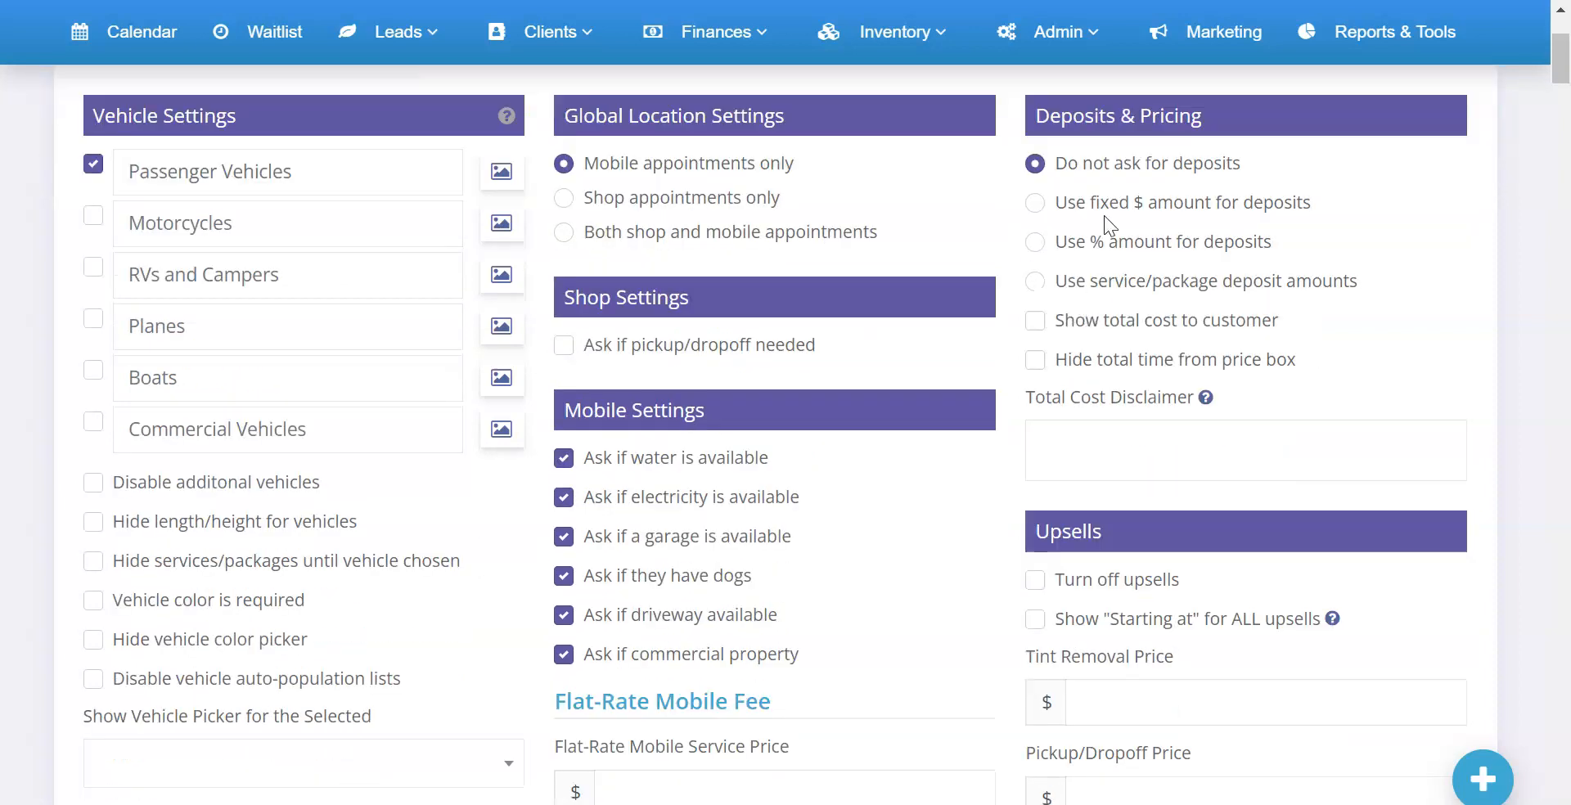
pyautogui.click(1093, 211)
pyautogui.click(1088, 244)
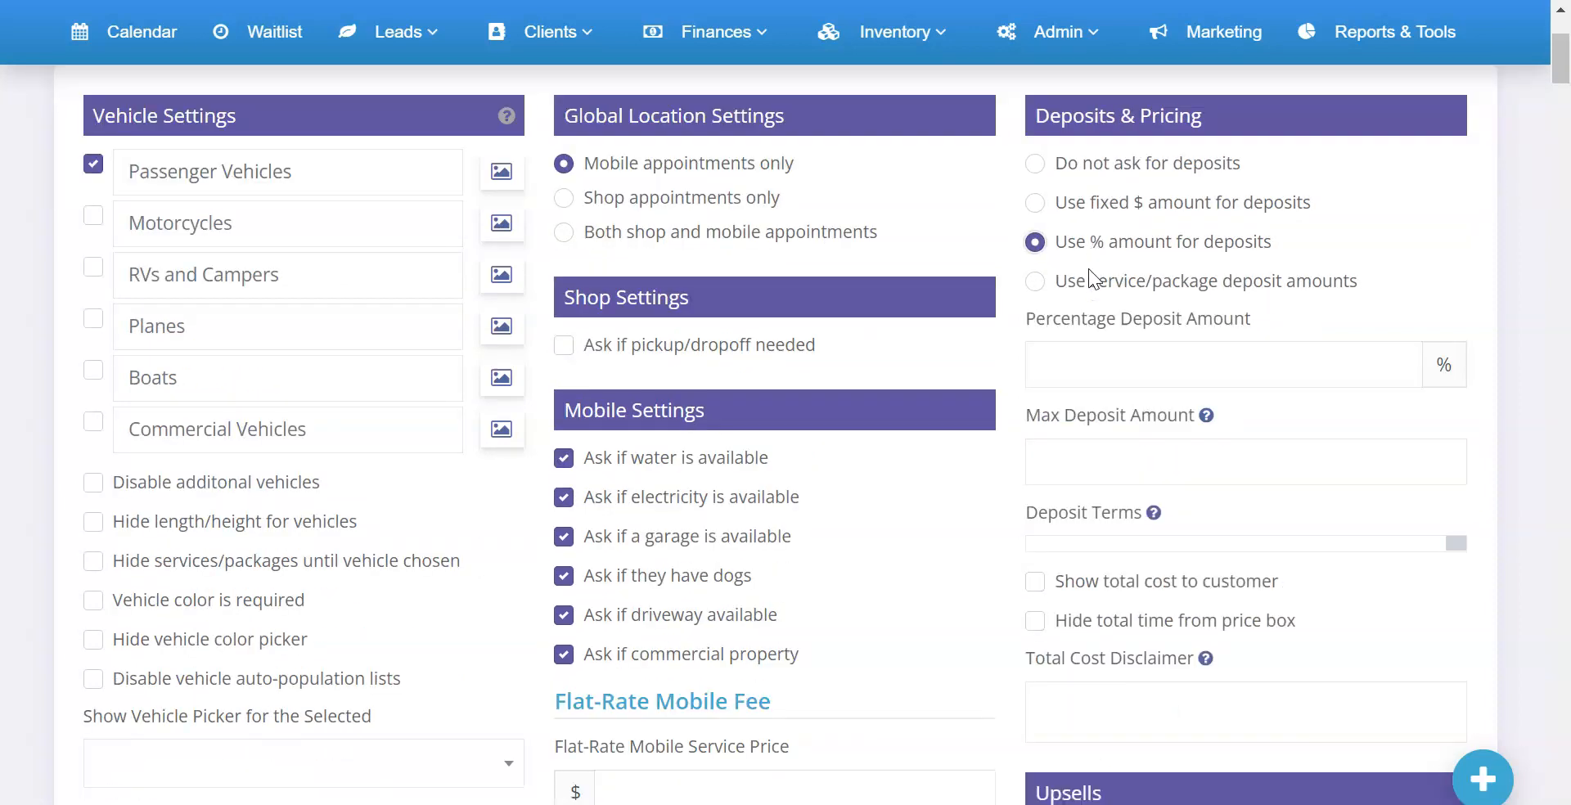
pyautogui.click(1088, 282)
pyautogui.click(1089, 242)
pyautogui.click(1091, 206)
pyautogui.click(1084, 168)
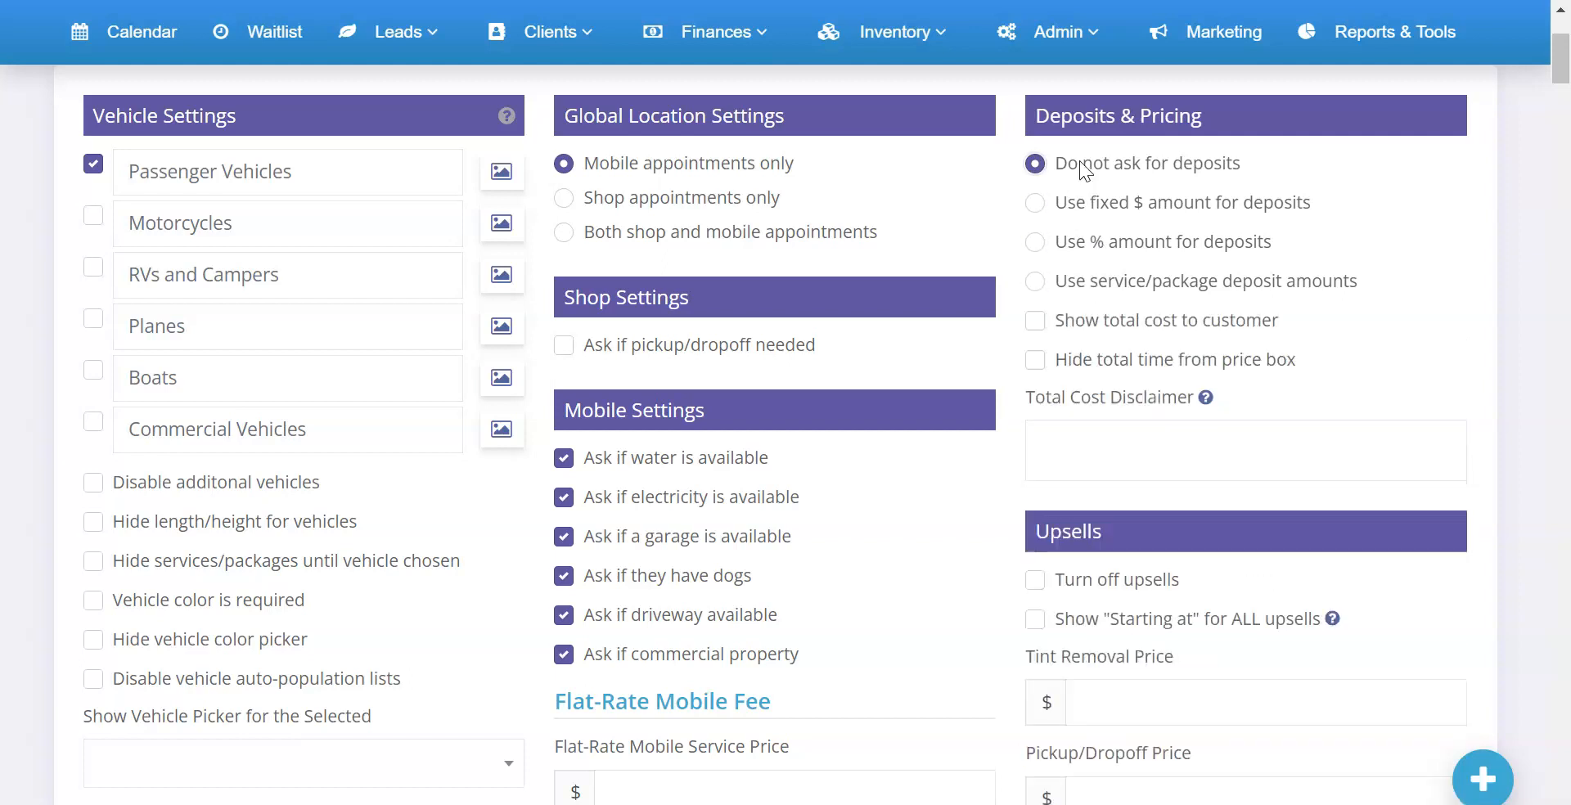
# - Enable the vehicle picker for one of the vehicle types and save the booking form settings
pyautogui.scroll(-5, 488, 363)
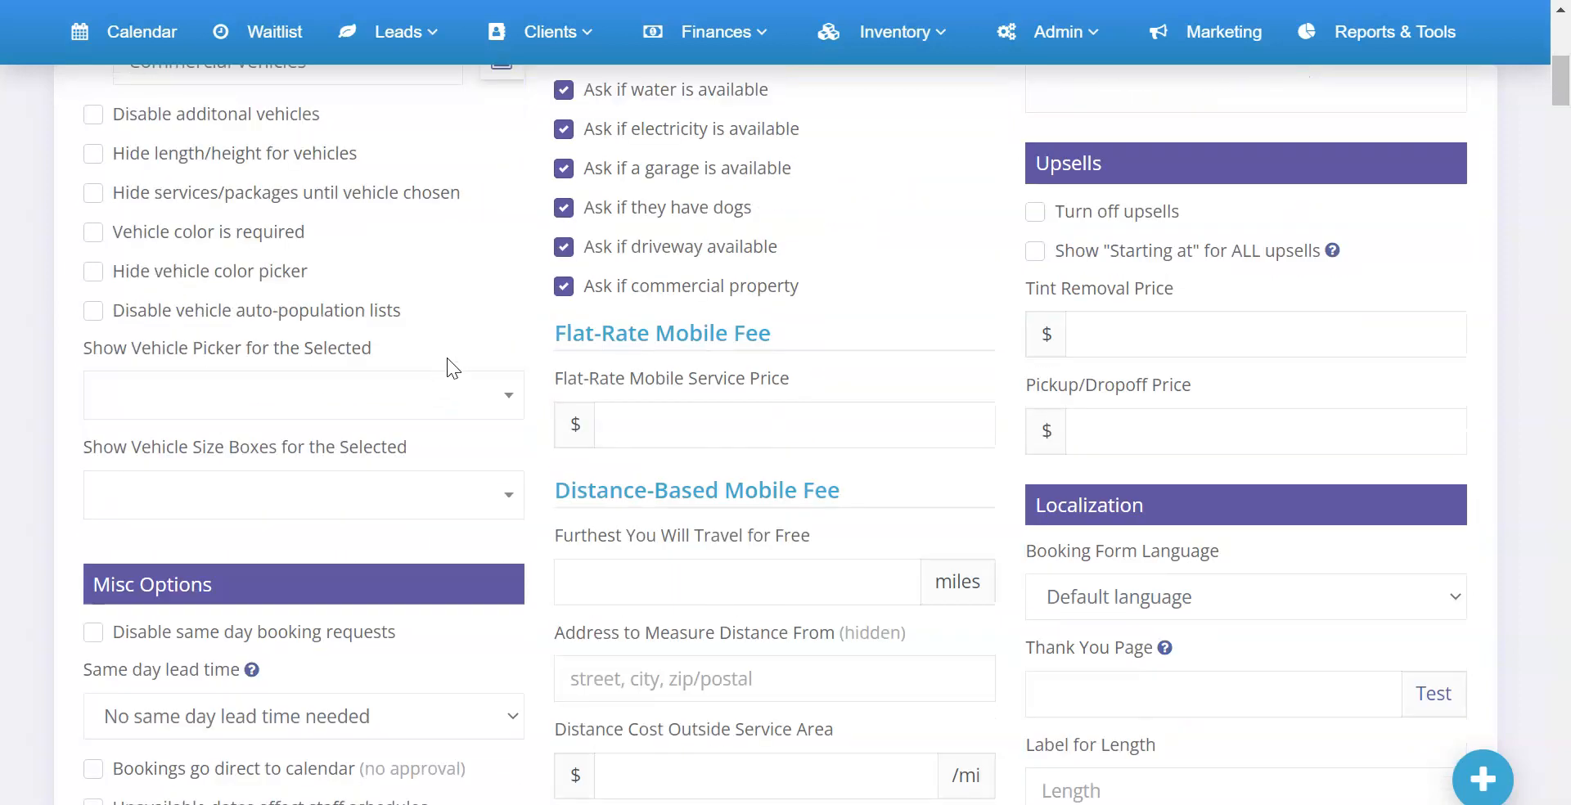
pyautogui.scroll(-2, 447, 356)
pyautogui.scroll(-6, 456, 345)
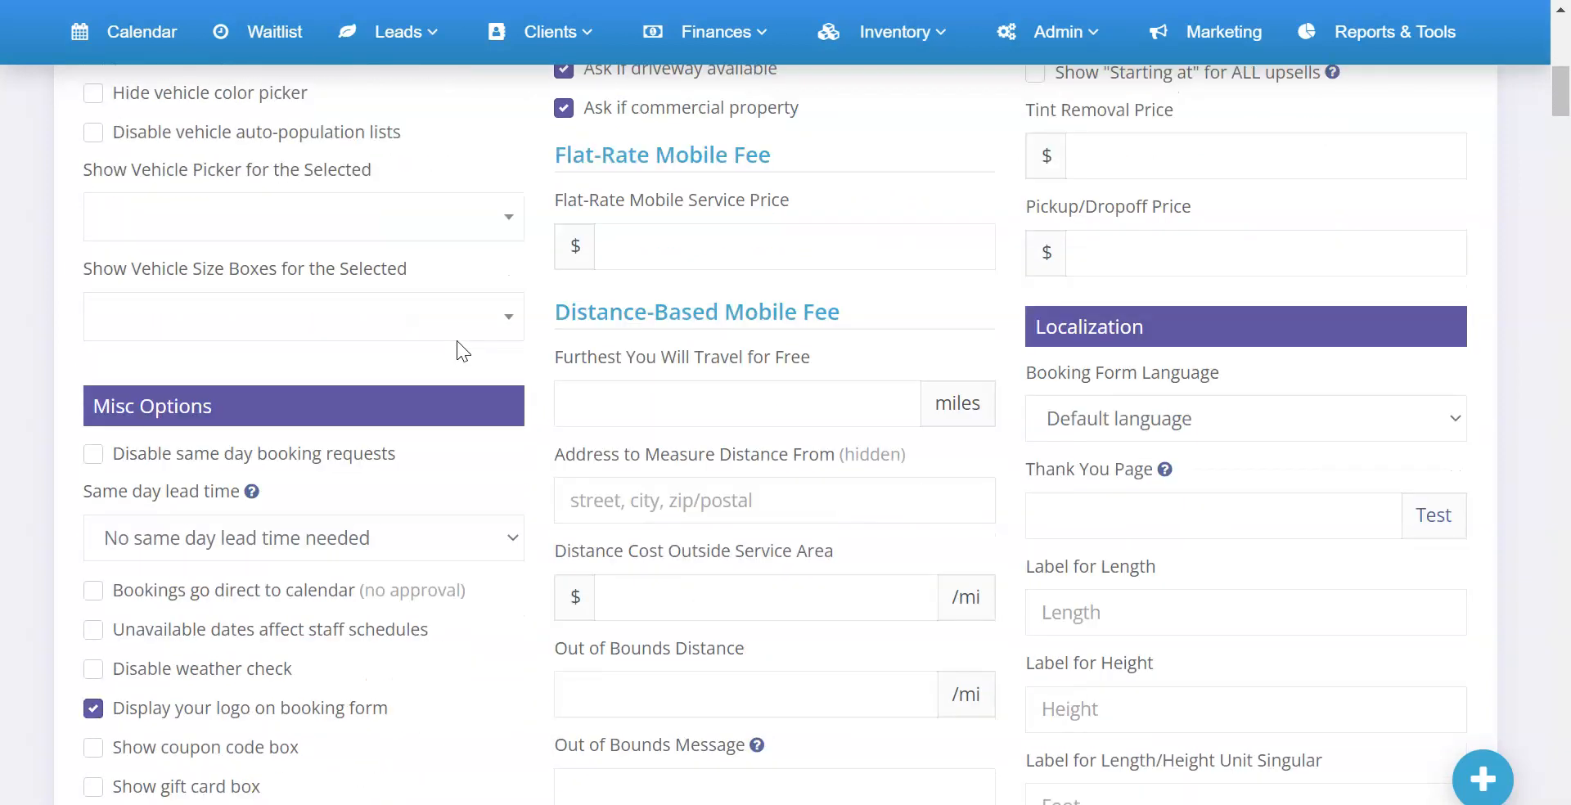
pyautogui.scroll(6, 463, 339)
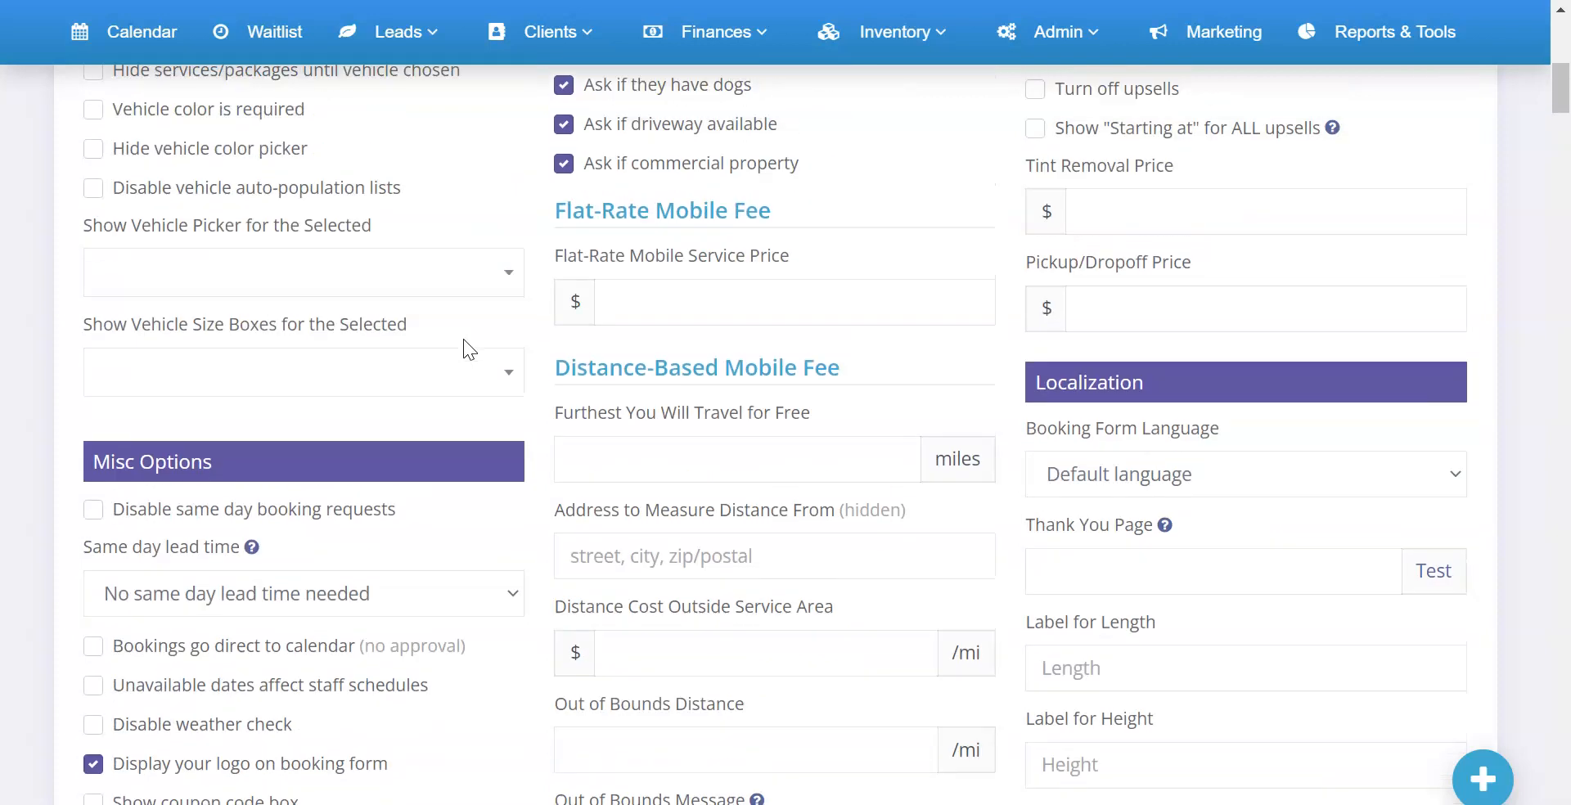
pyautogui.click(390, 282)
pyautogui.click(168, 392)
pyautogui.click(46, 347)
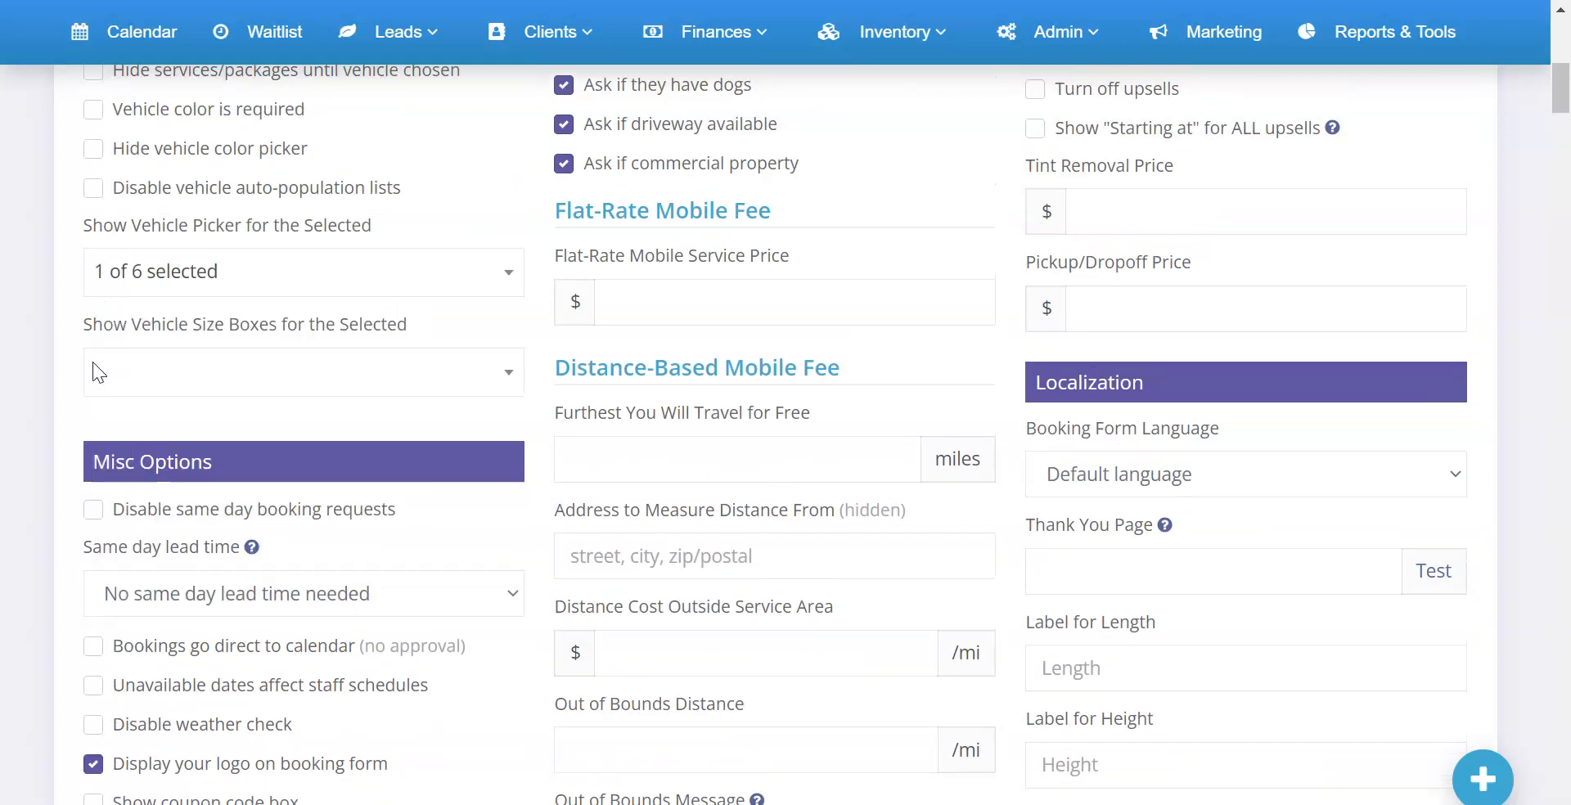
pyautogui.scroll(7, 398, 417)
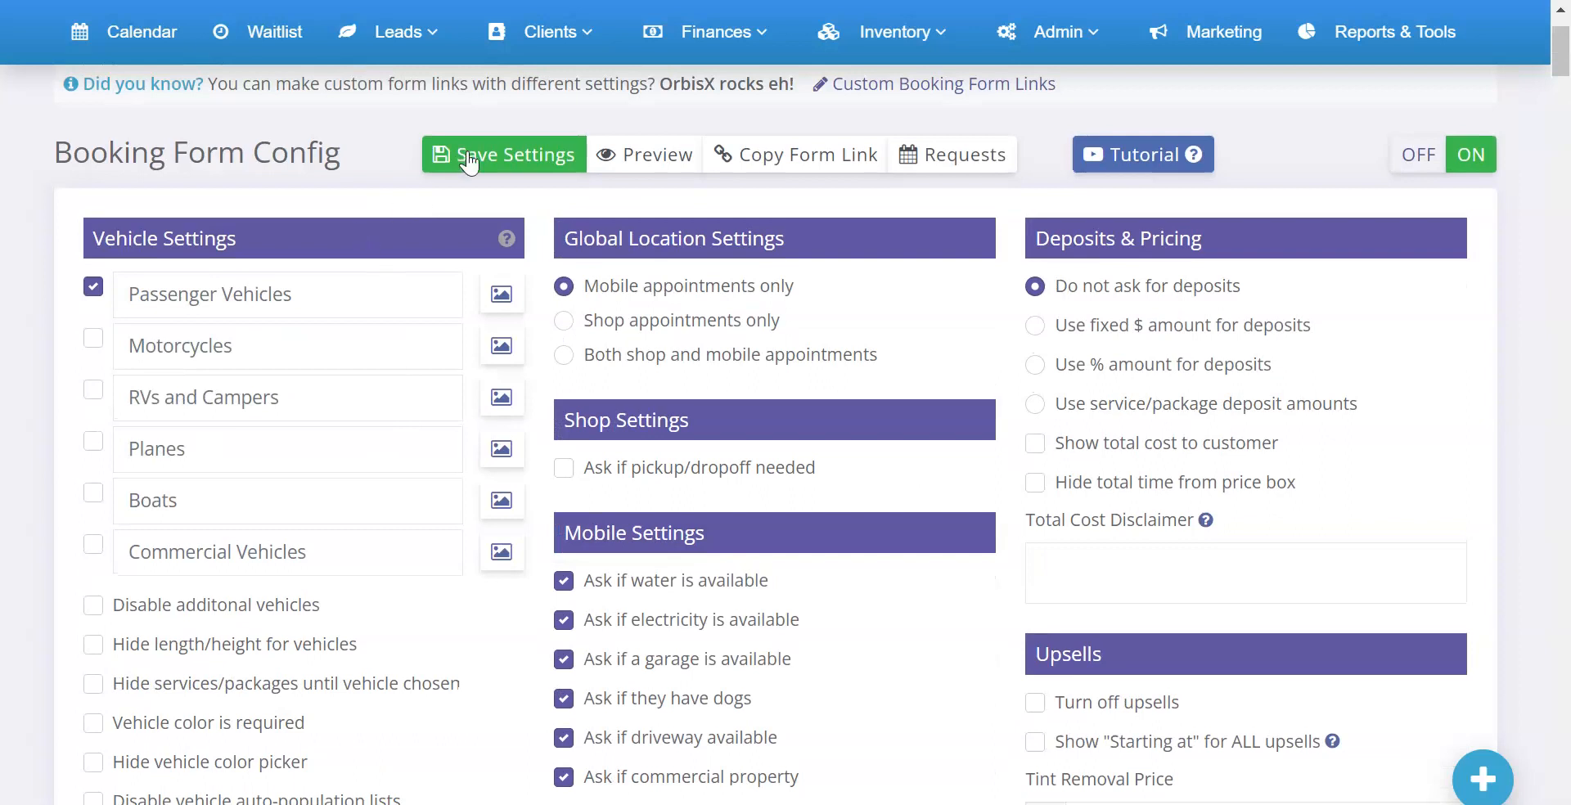
pyautogui.click(470, 155)
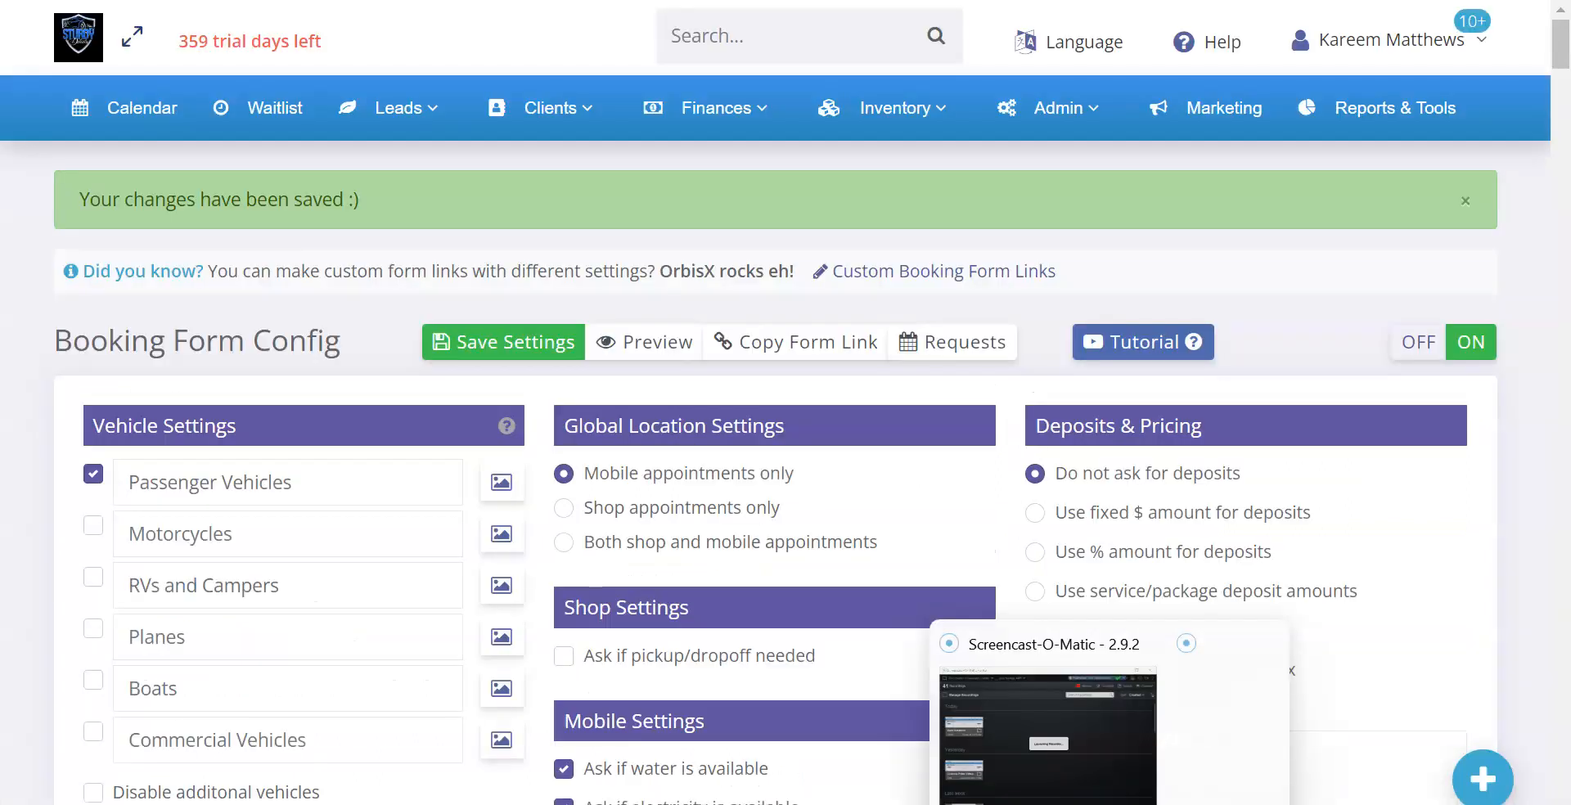